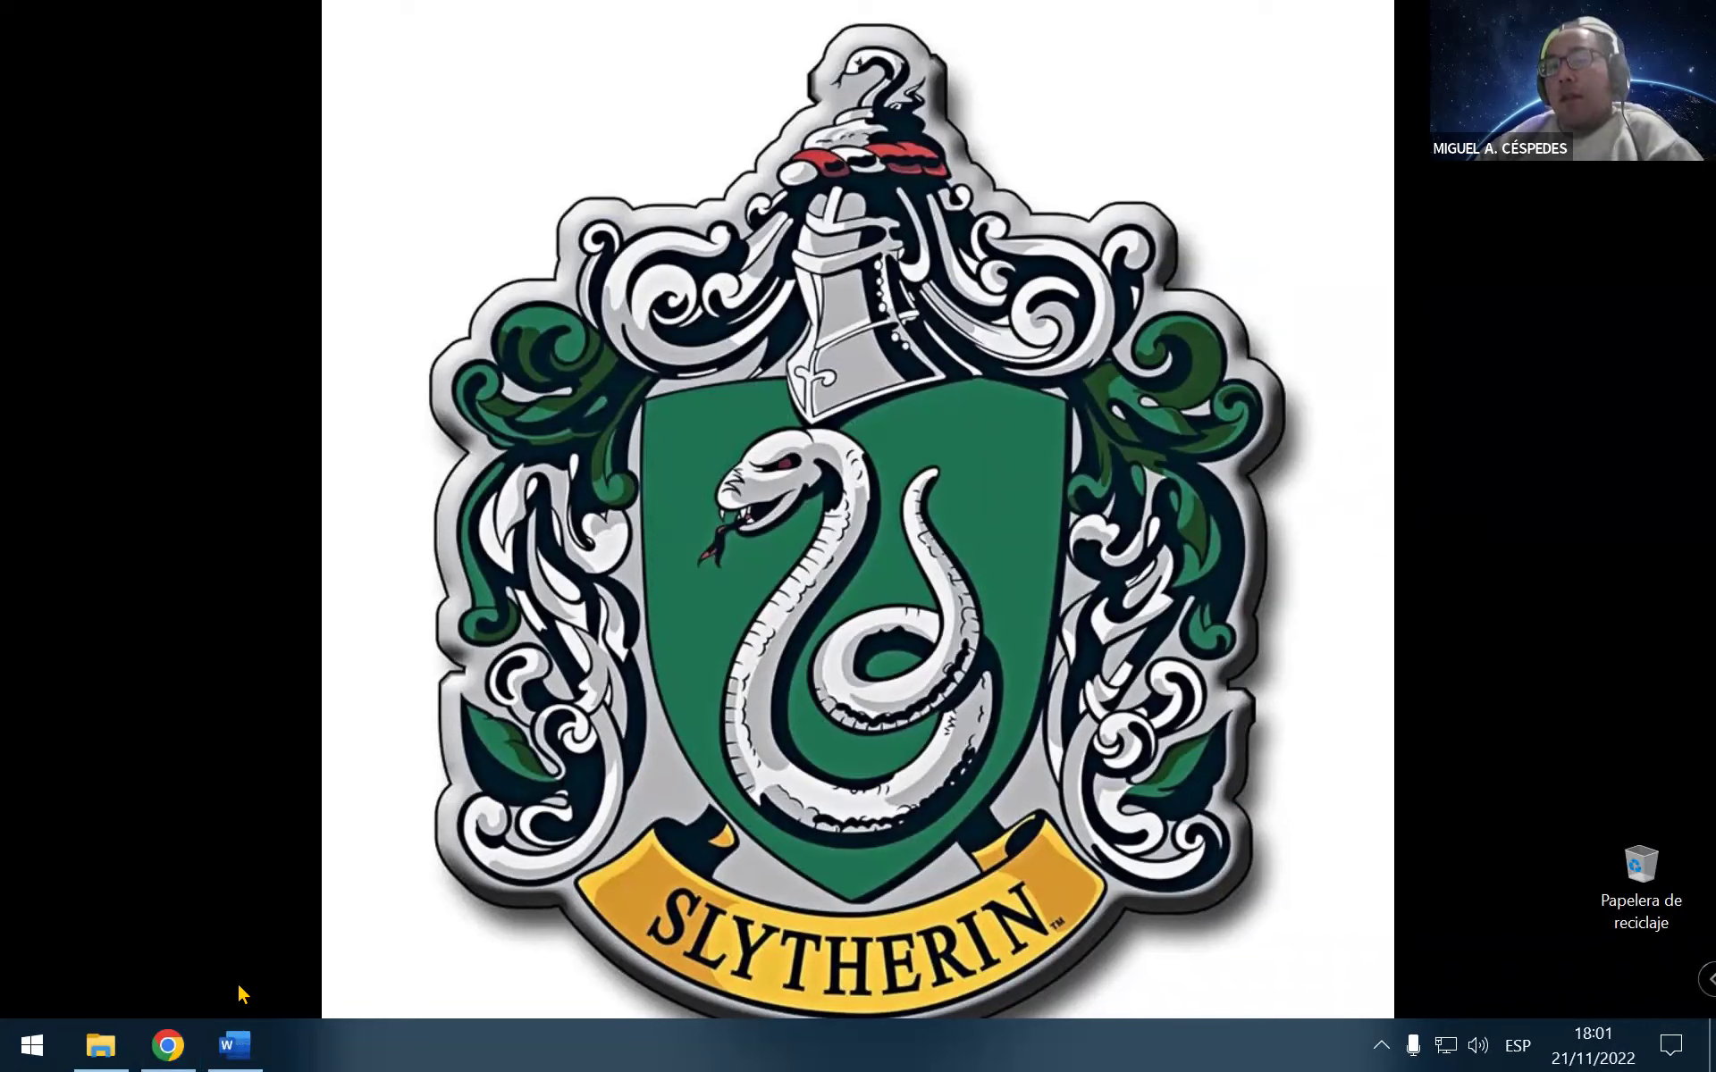
Bring up the Word tutorial and launch Photoshop 2022 from a Windows search for PHOT
click(232, 1042)
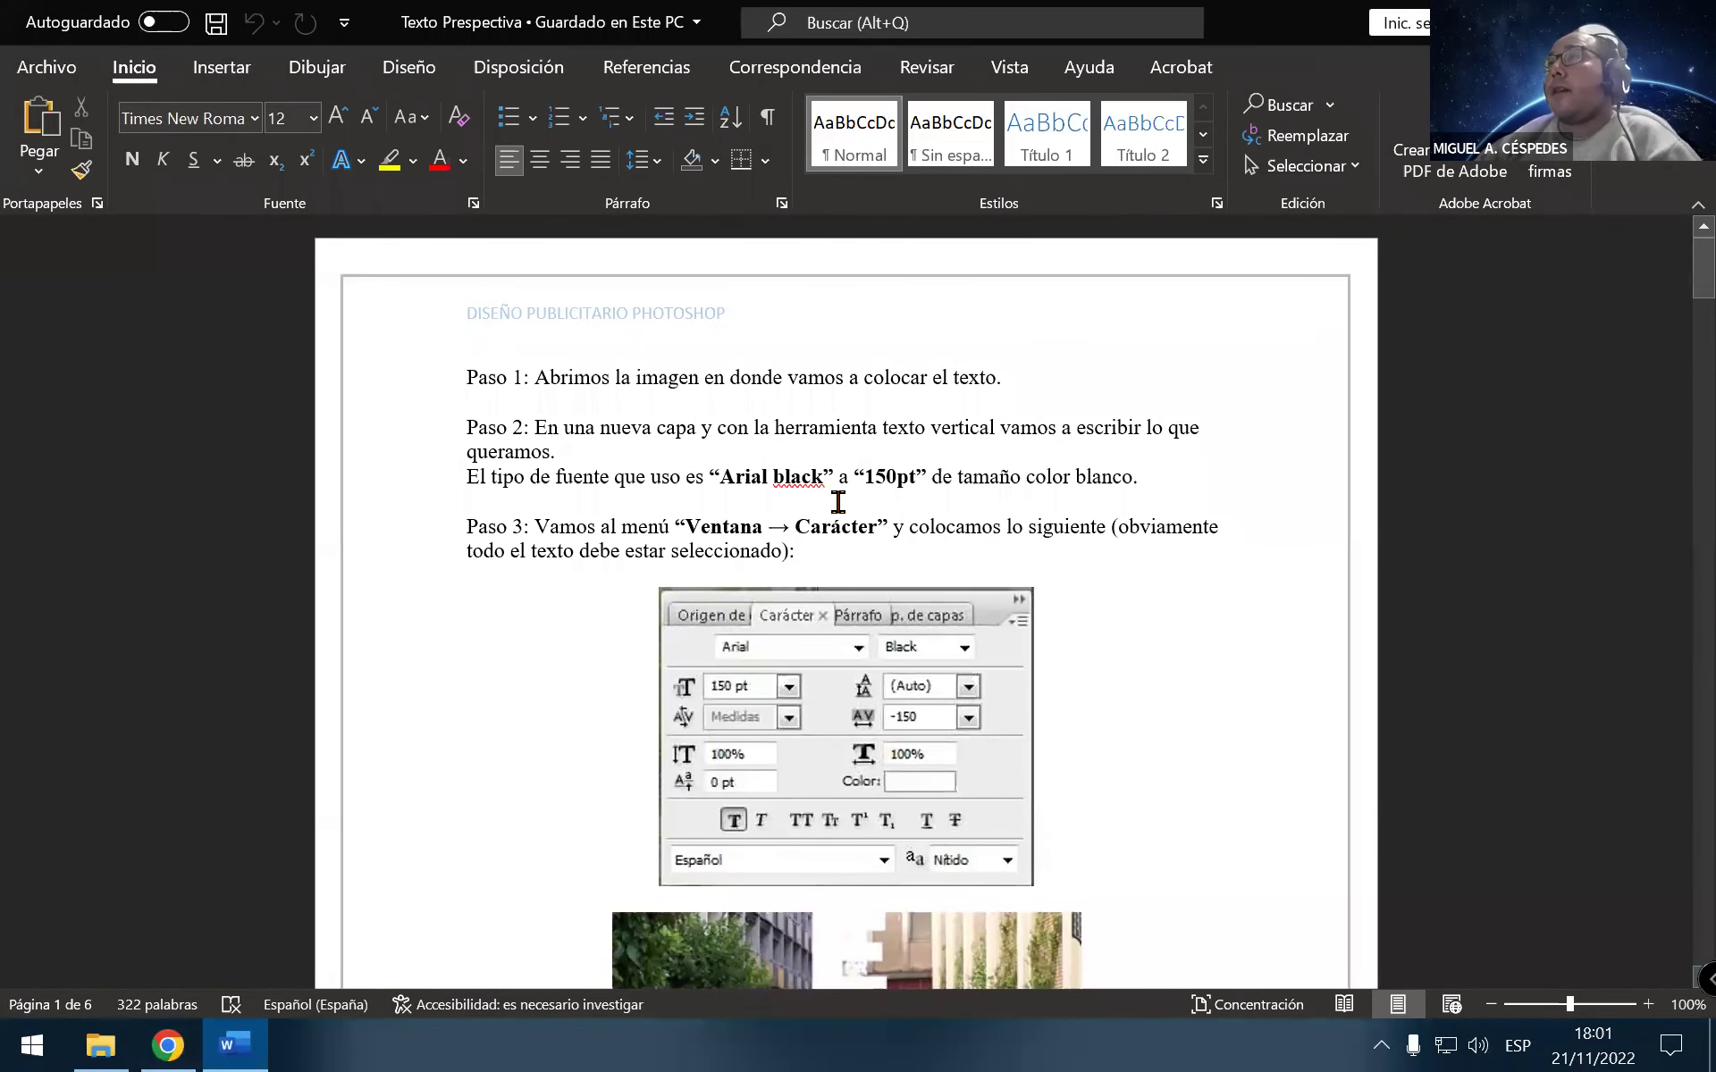
ctrl+scroll(957, 552, up, 1)
ctrl+scroll(953, 601, up, 1)
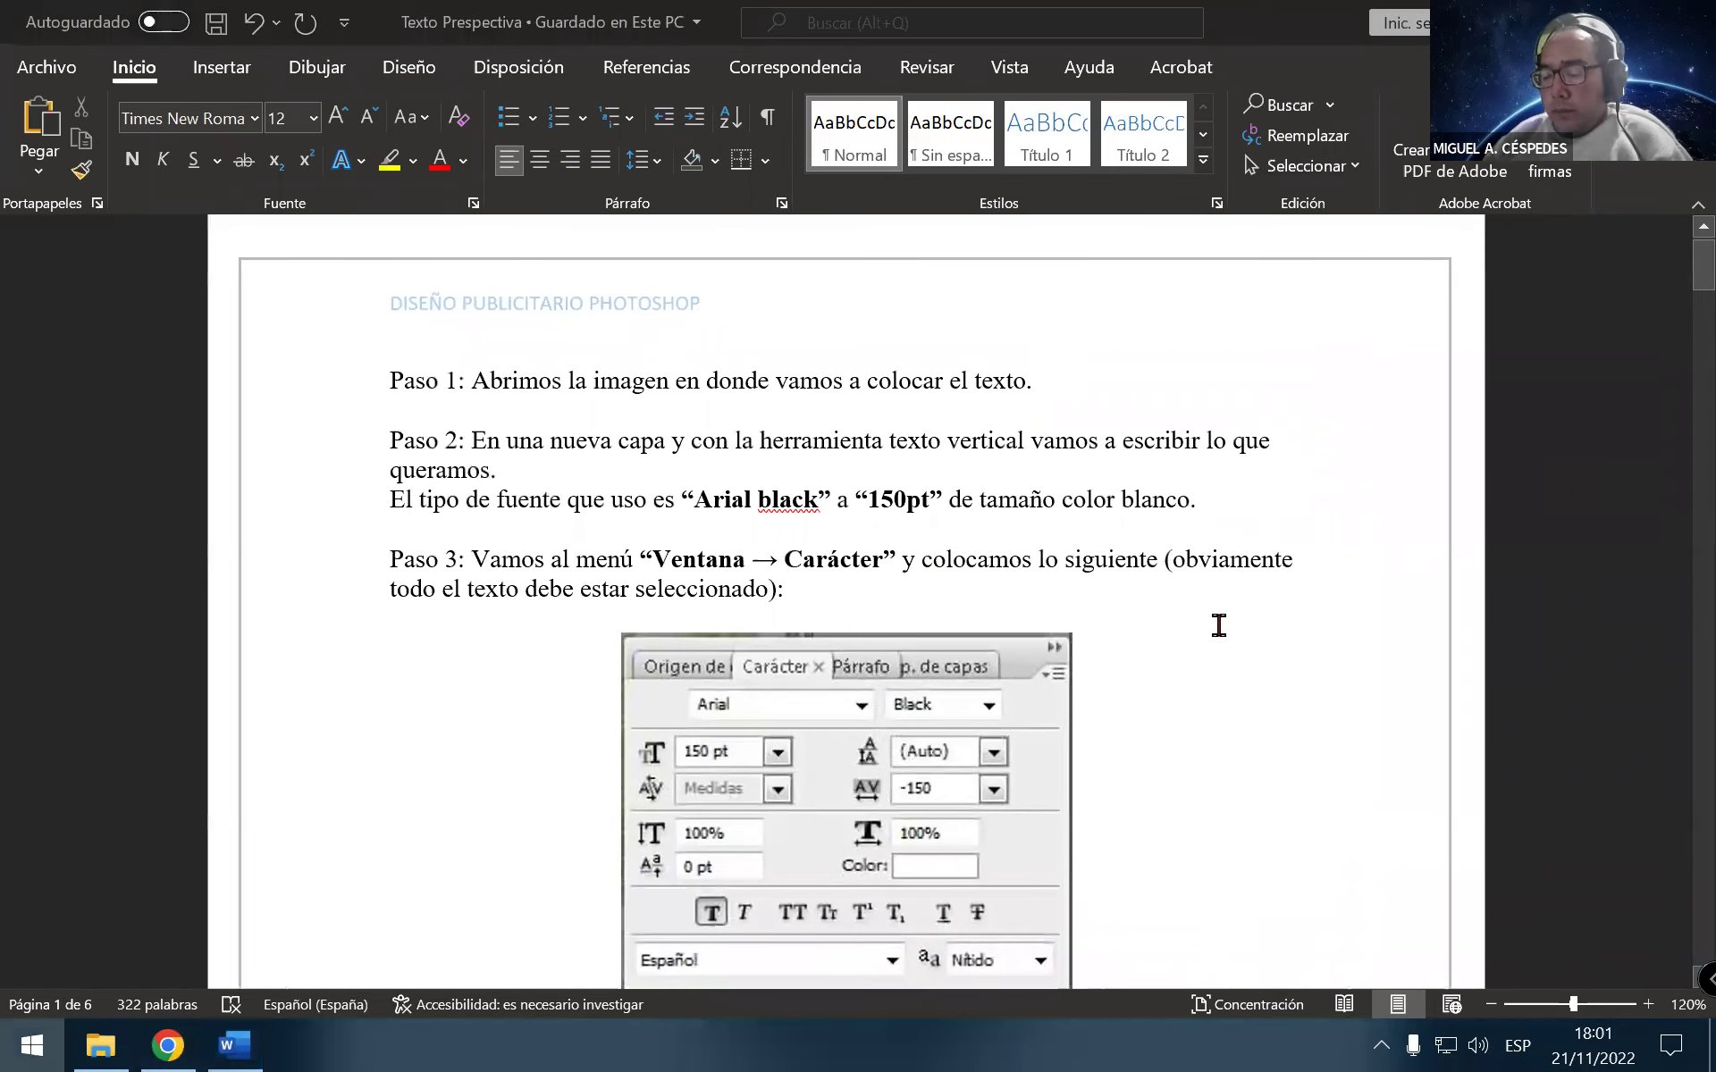
text(PHOT)
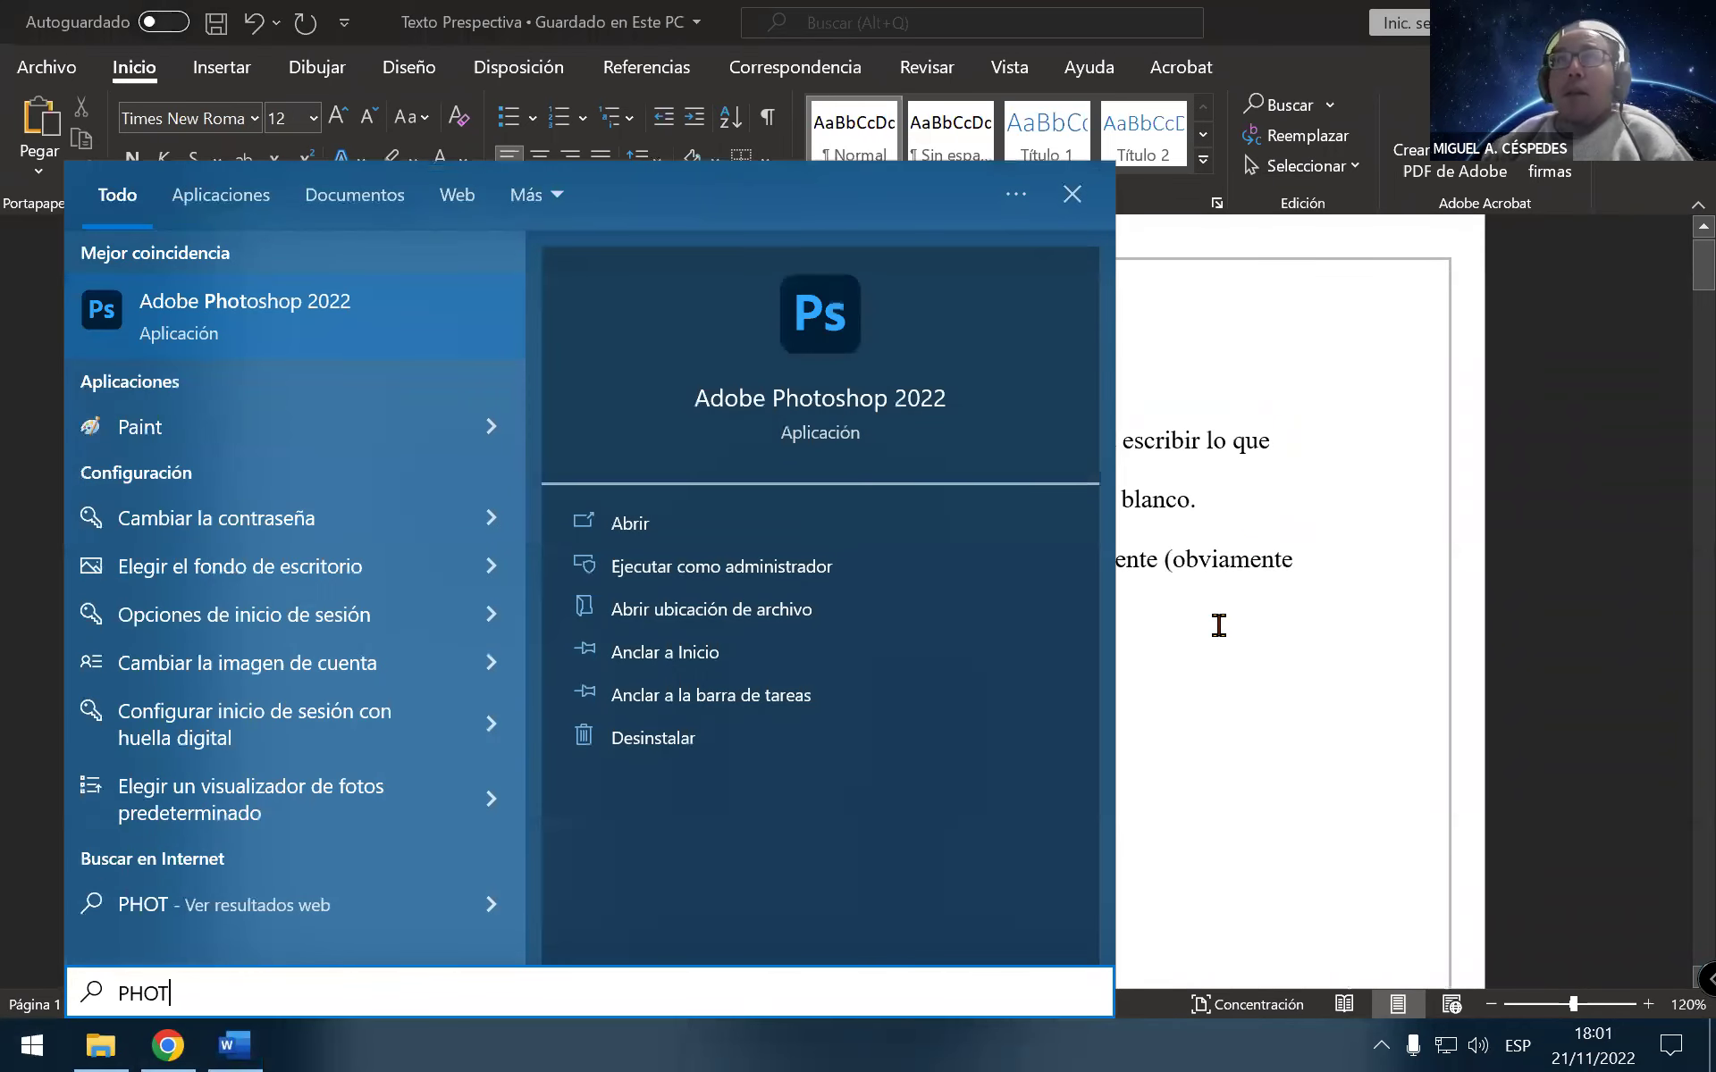
key(Return)
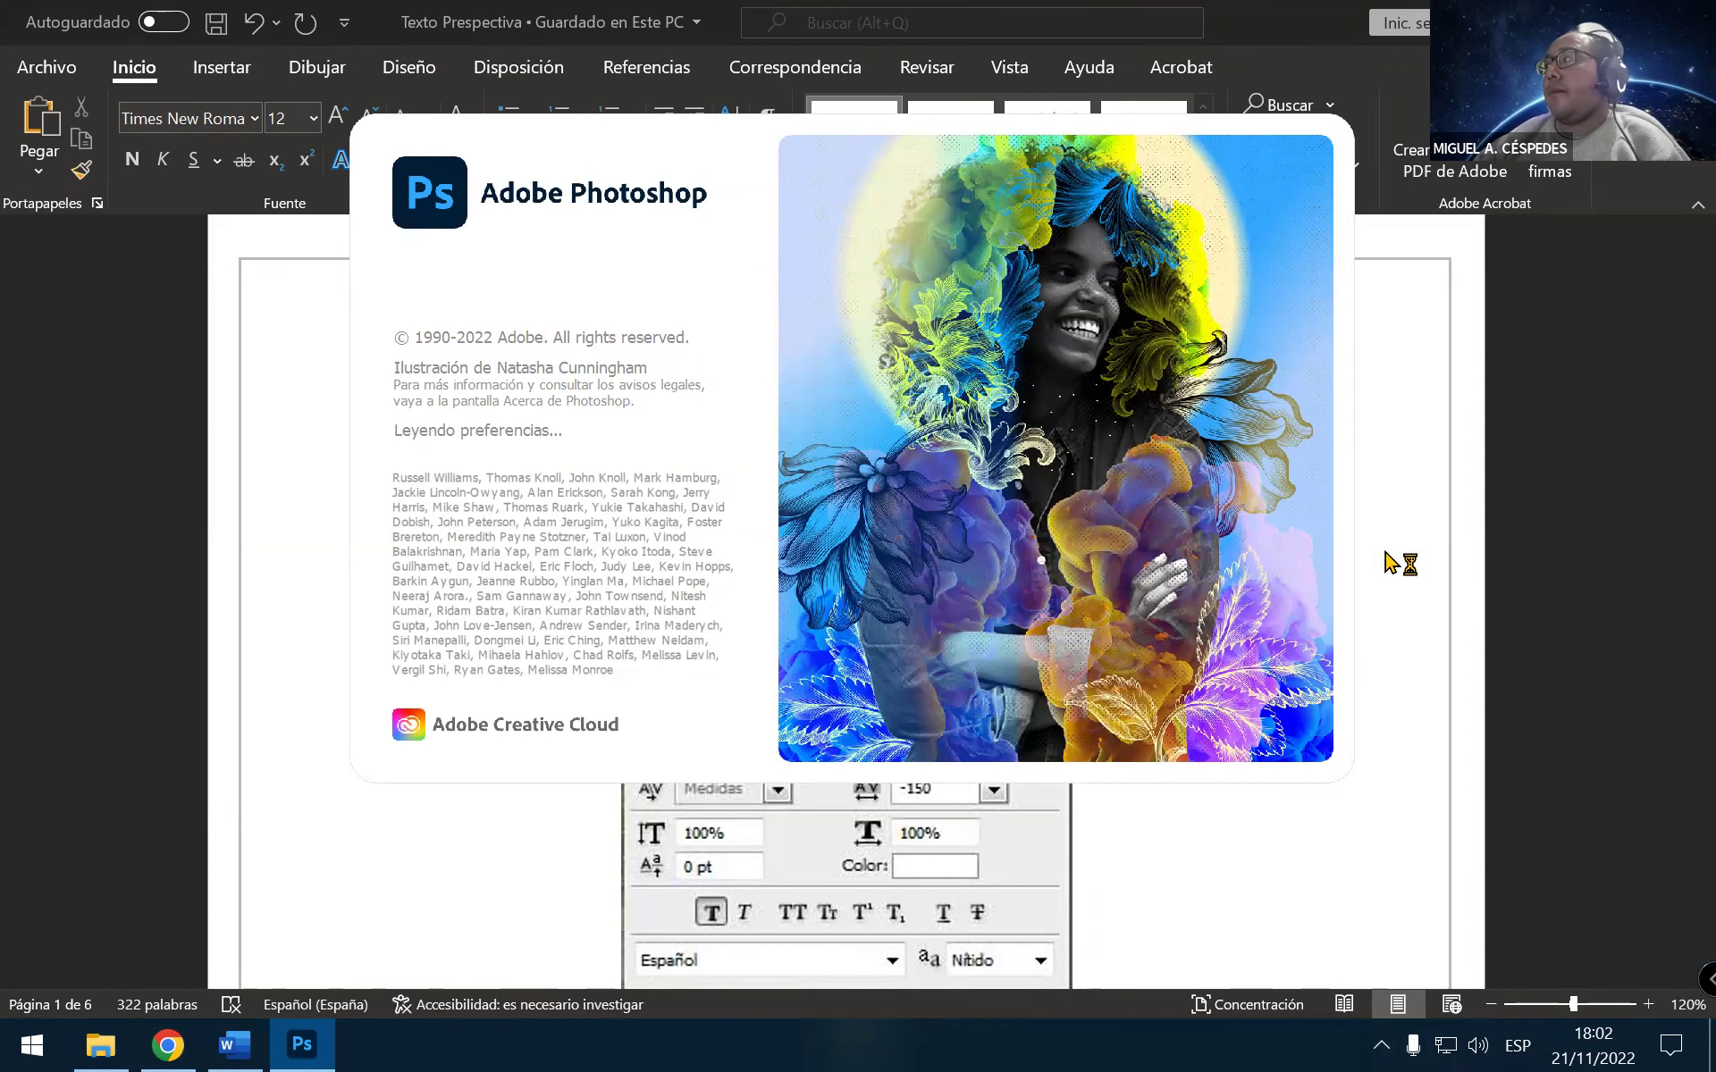
Reread the perspective-text tutorial while Photoshop loads, then bring up its welcome screen
click(1440, 547)
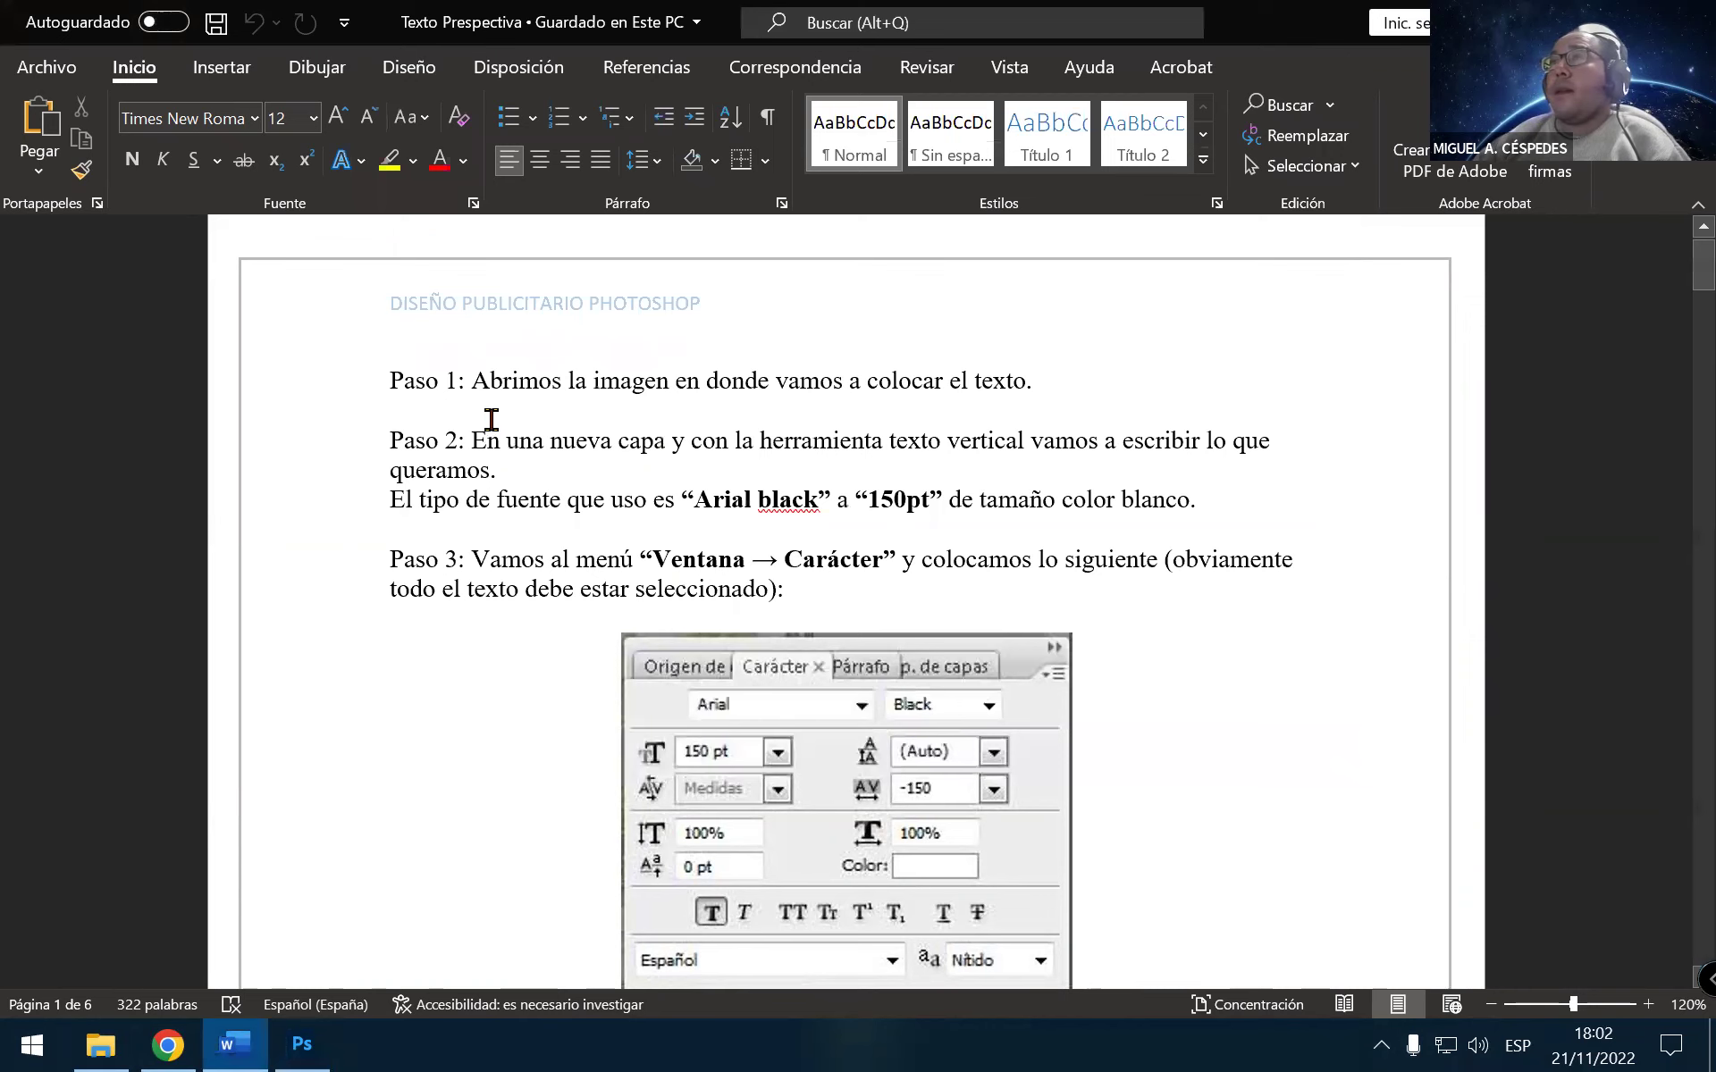
scroll(1144, 590, down, 1)
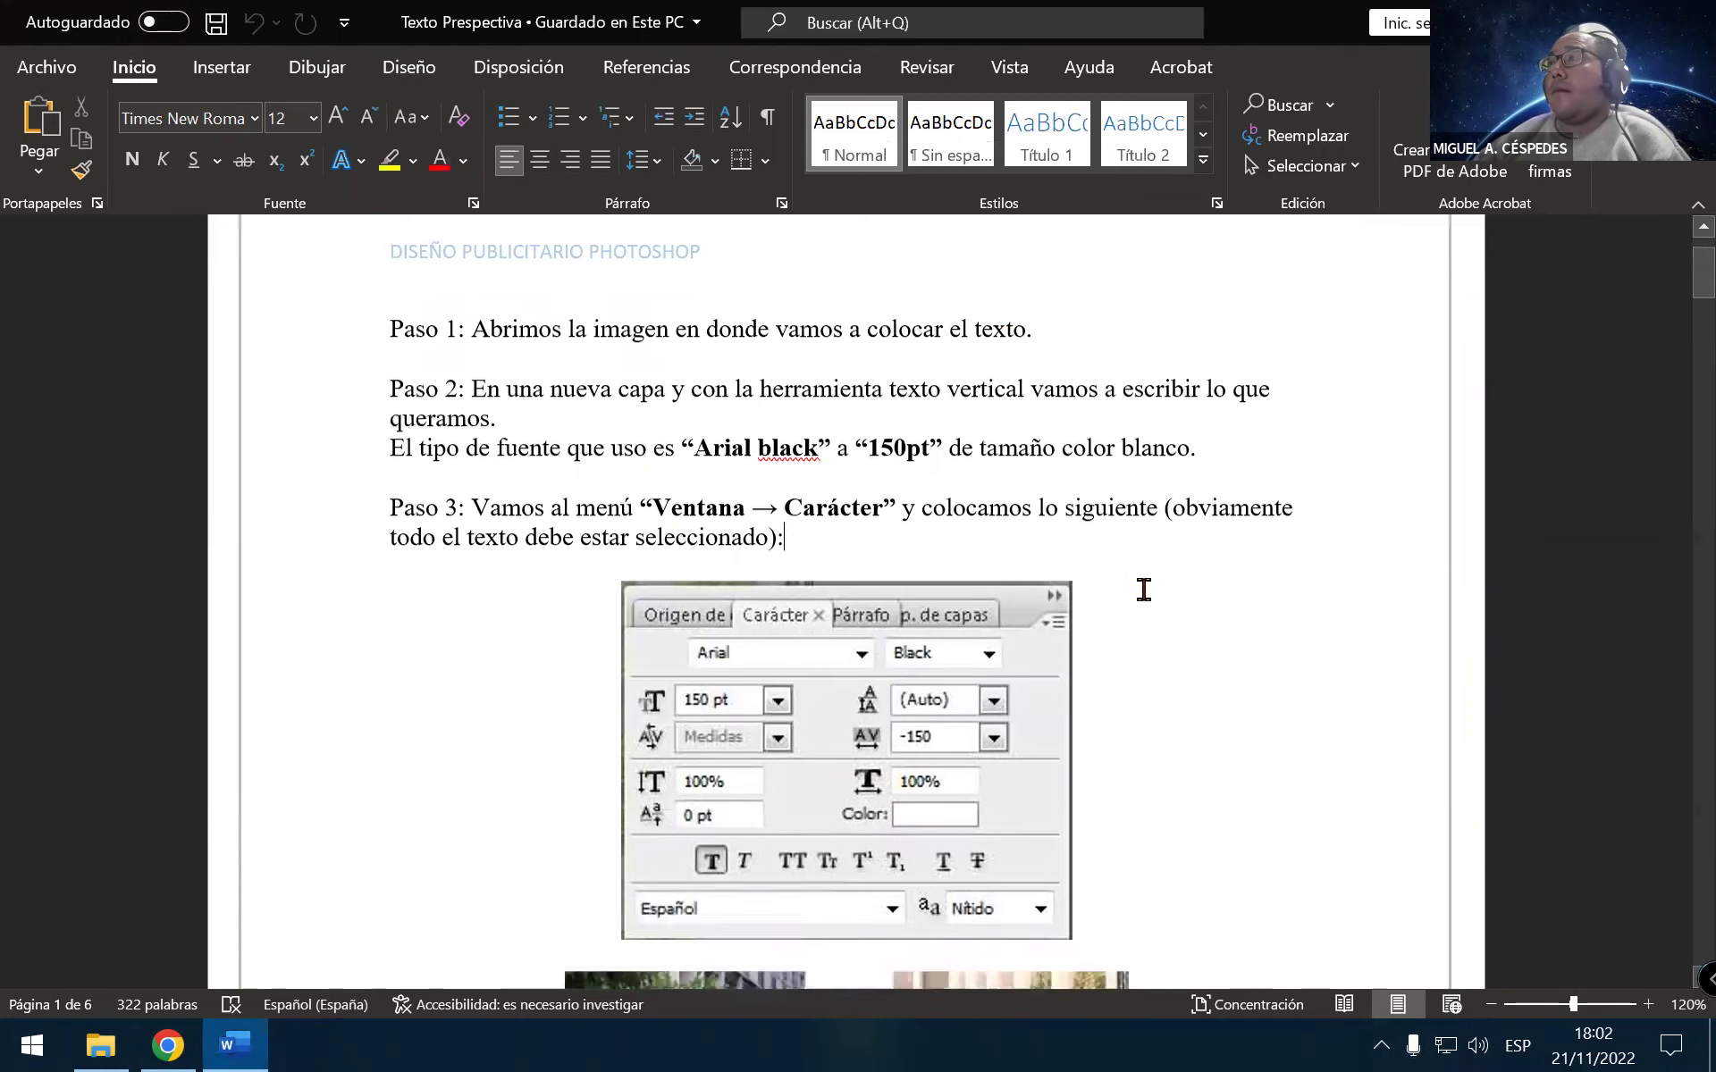
scroll(1144, 590, down, 3)
scroll(1139, 593, down, 2)
scroll(1108, 604, up, 2)
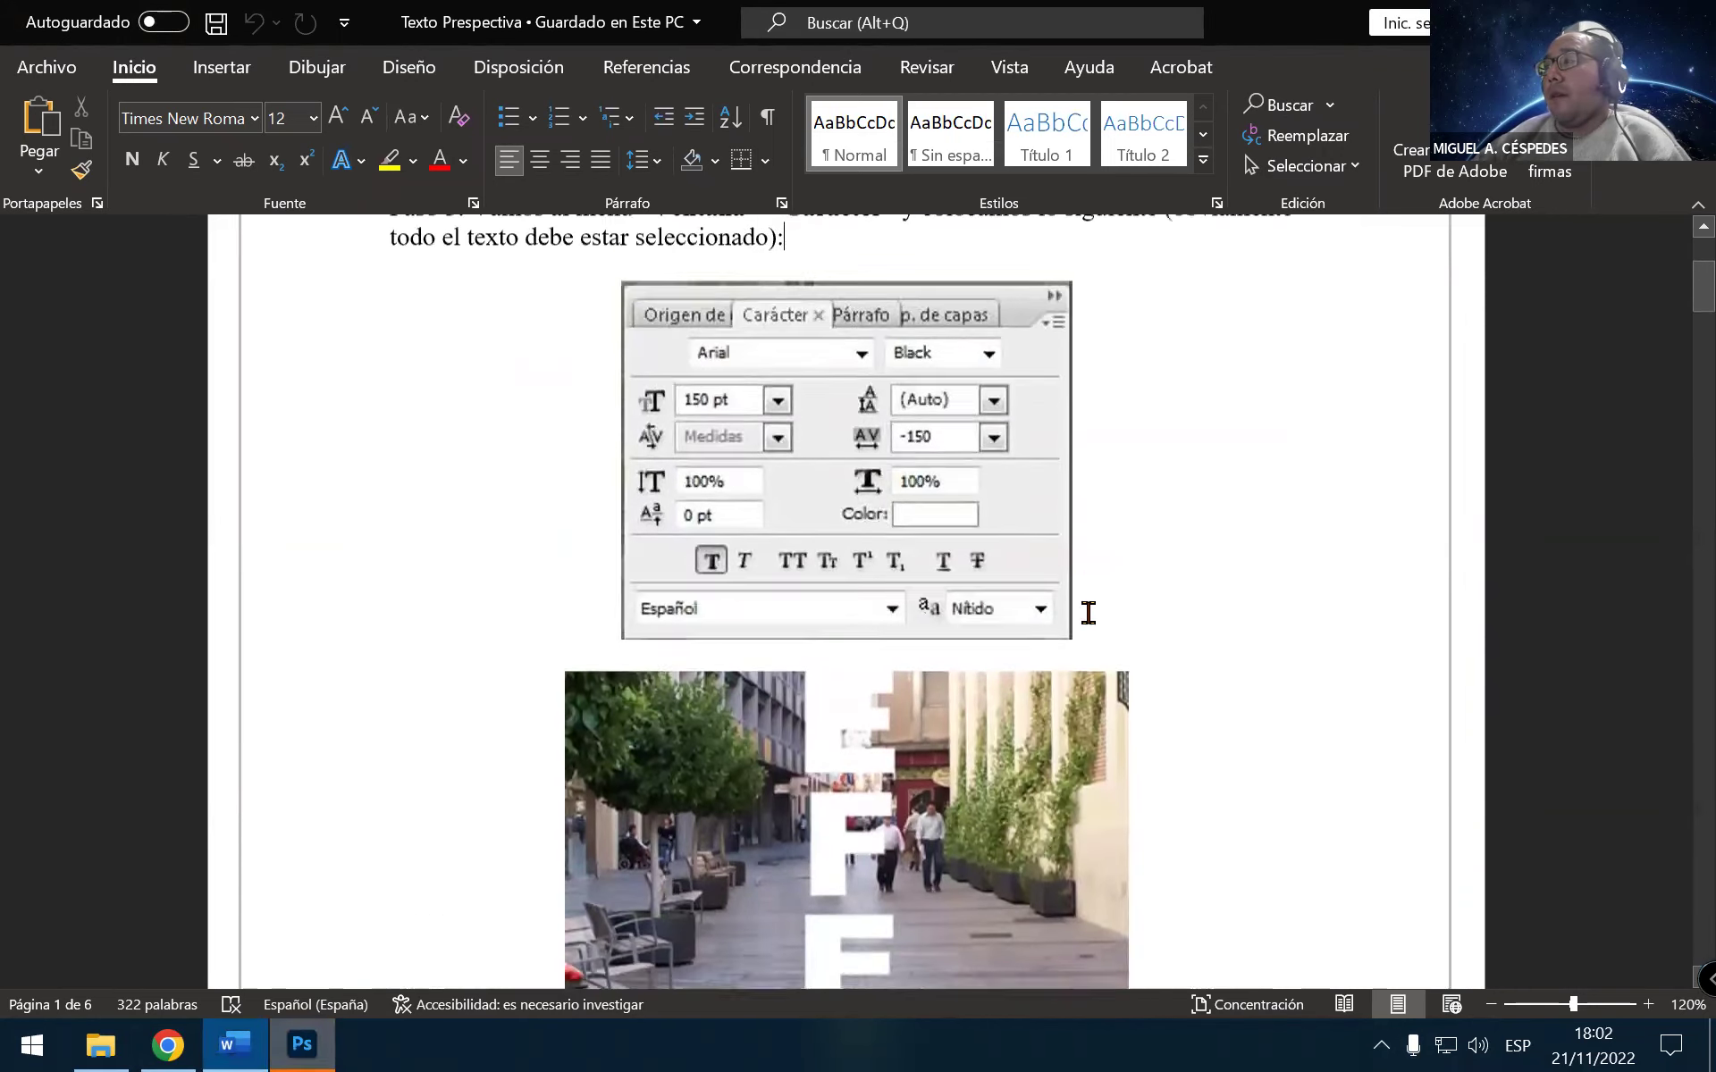
scroll(1087, 613, up, 2)
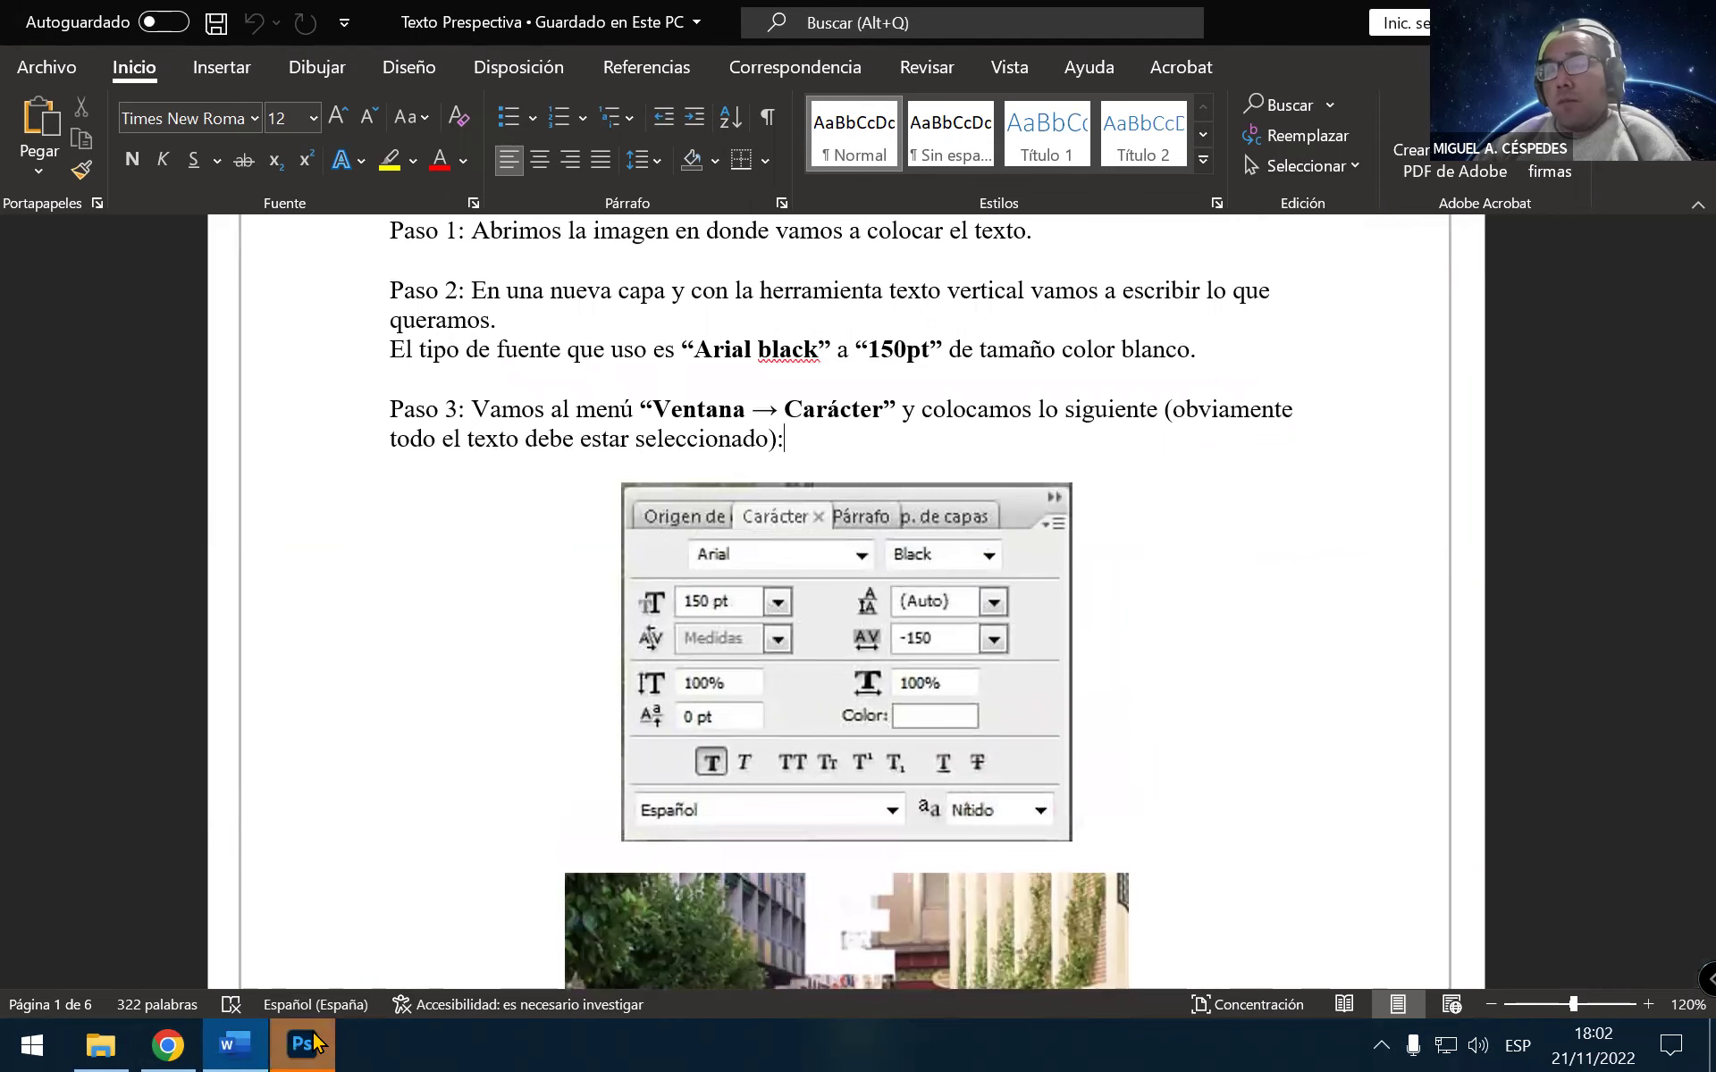
click(308, 1043)
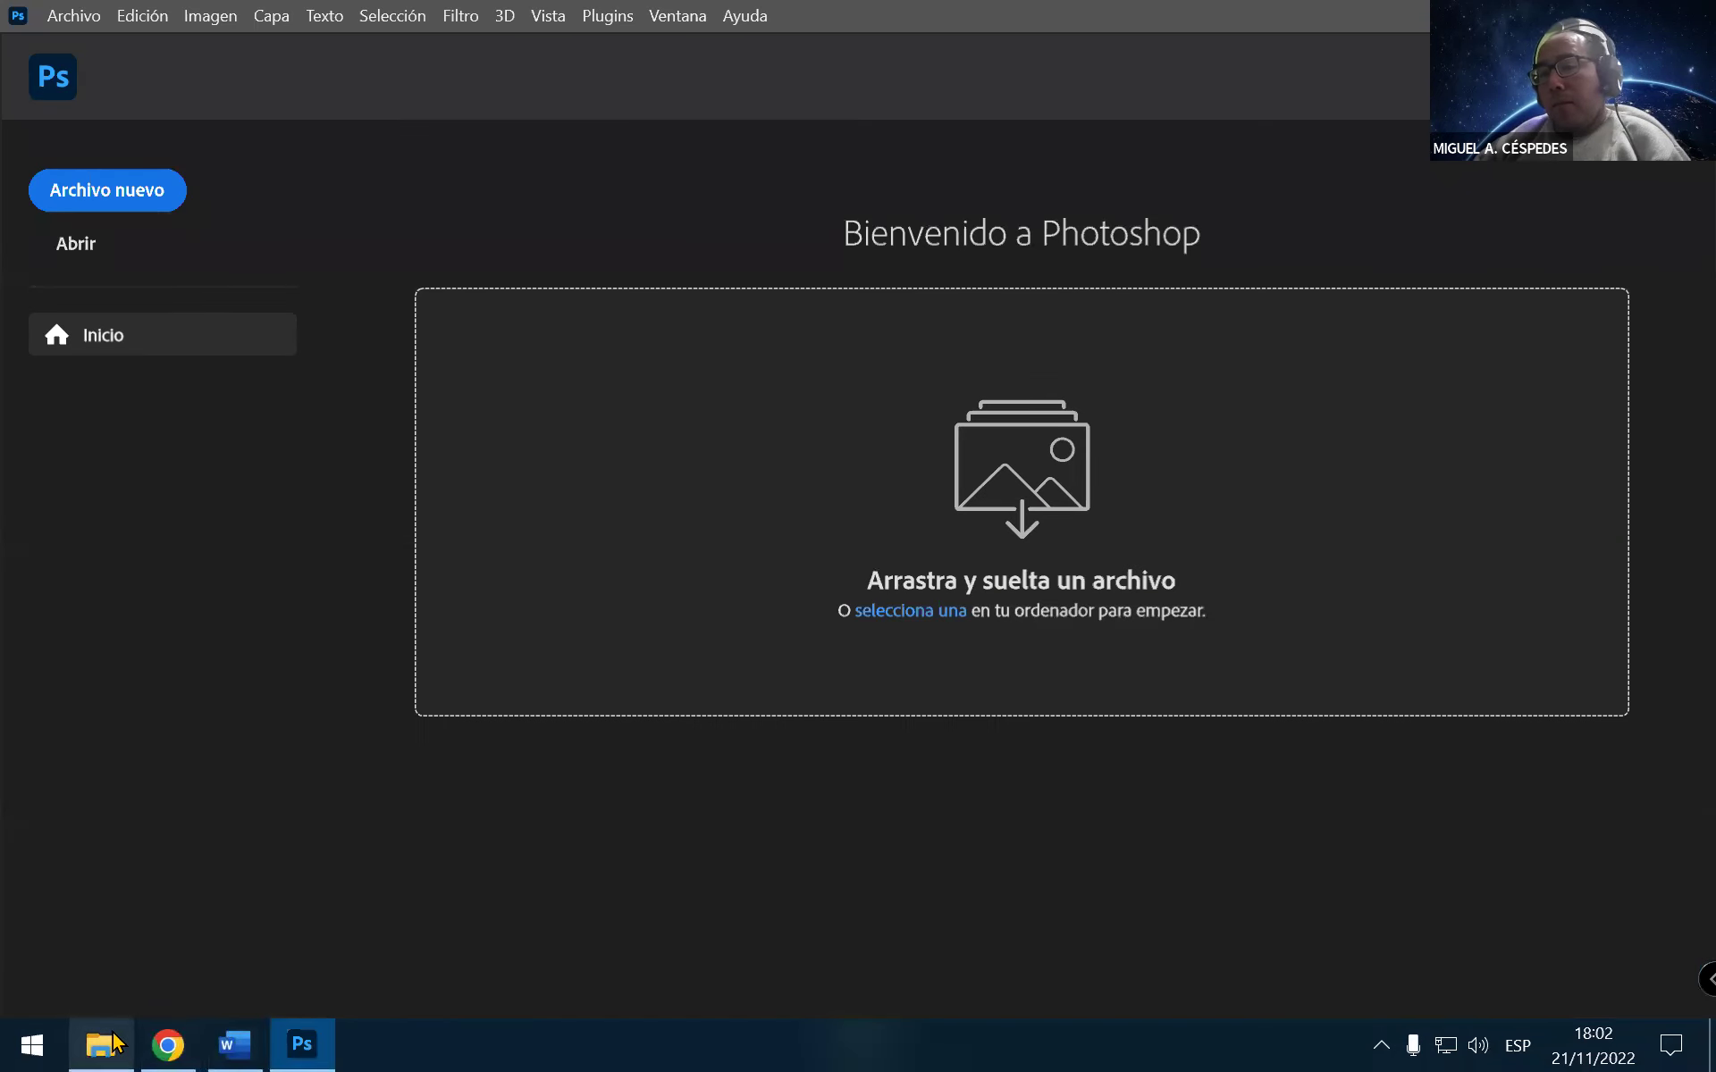
Drag Banner-Atardecer-Mar from the 3D folder into Photoshop, opening it with 'No modificar' colour
click(117, 1042)
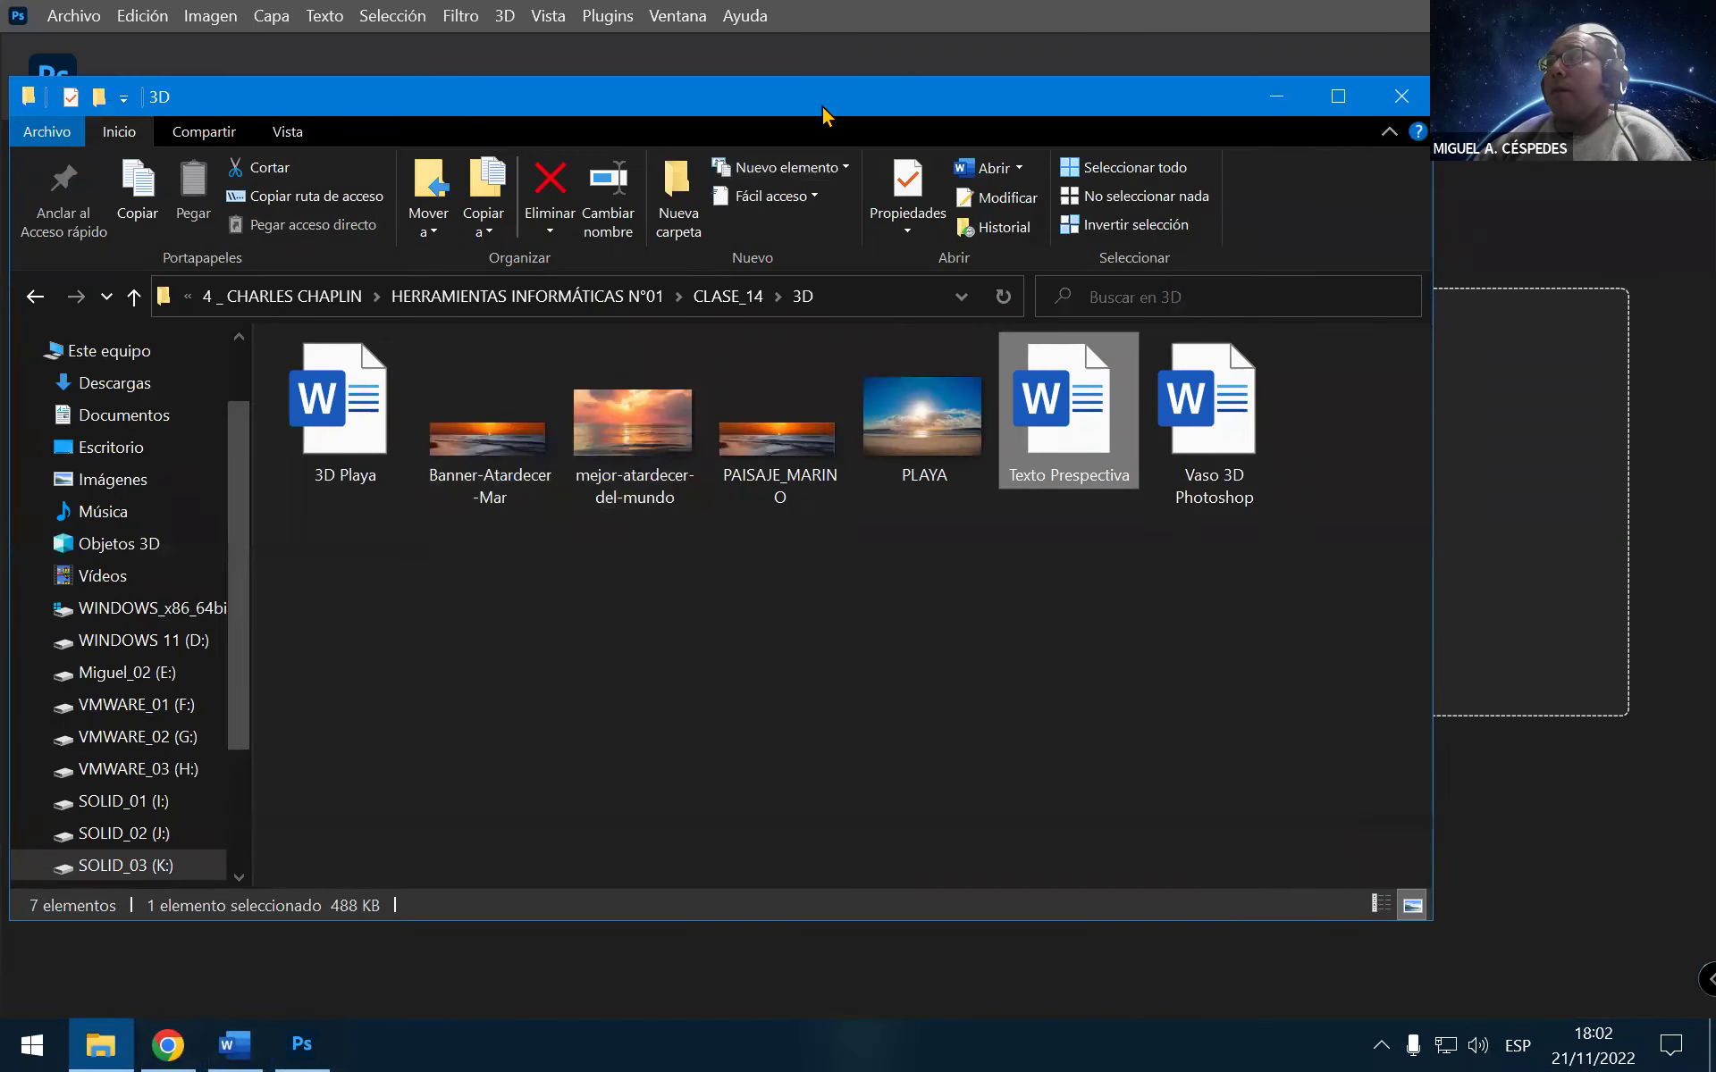
drag(821, 112, 702, 112)
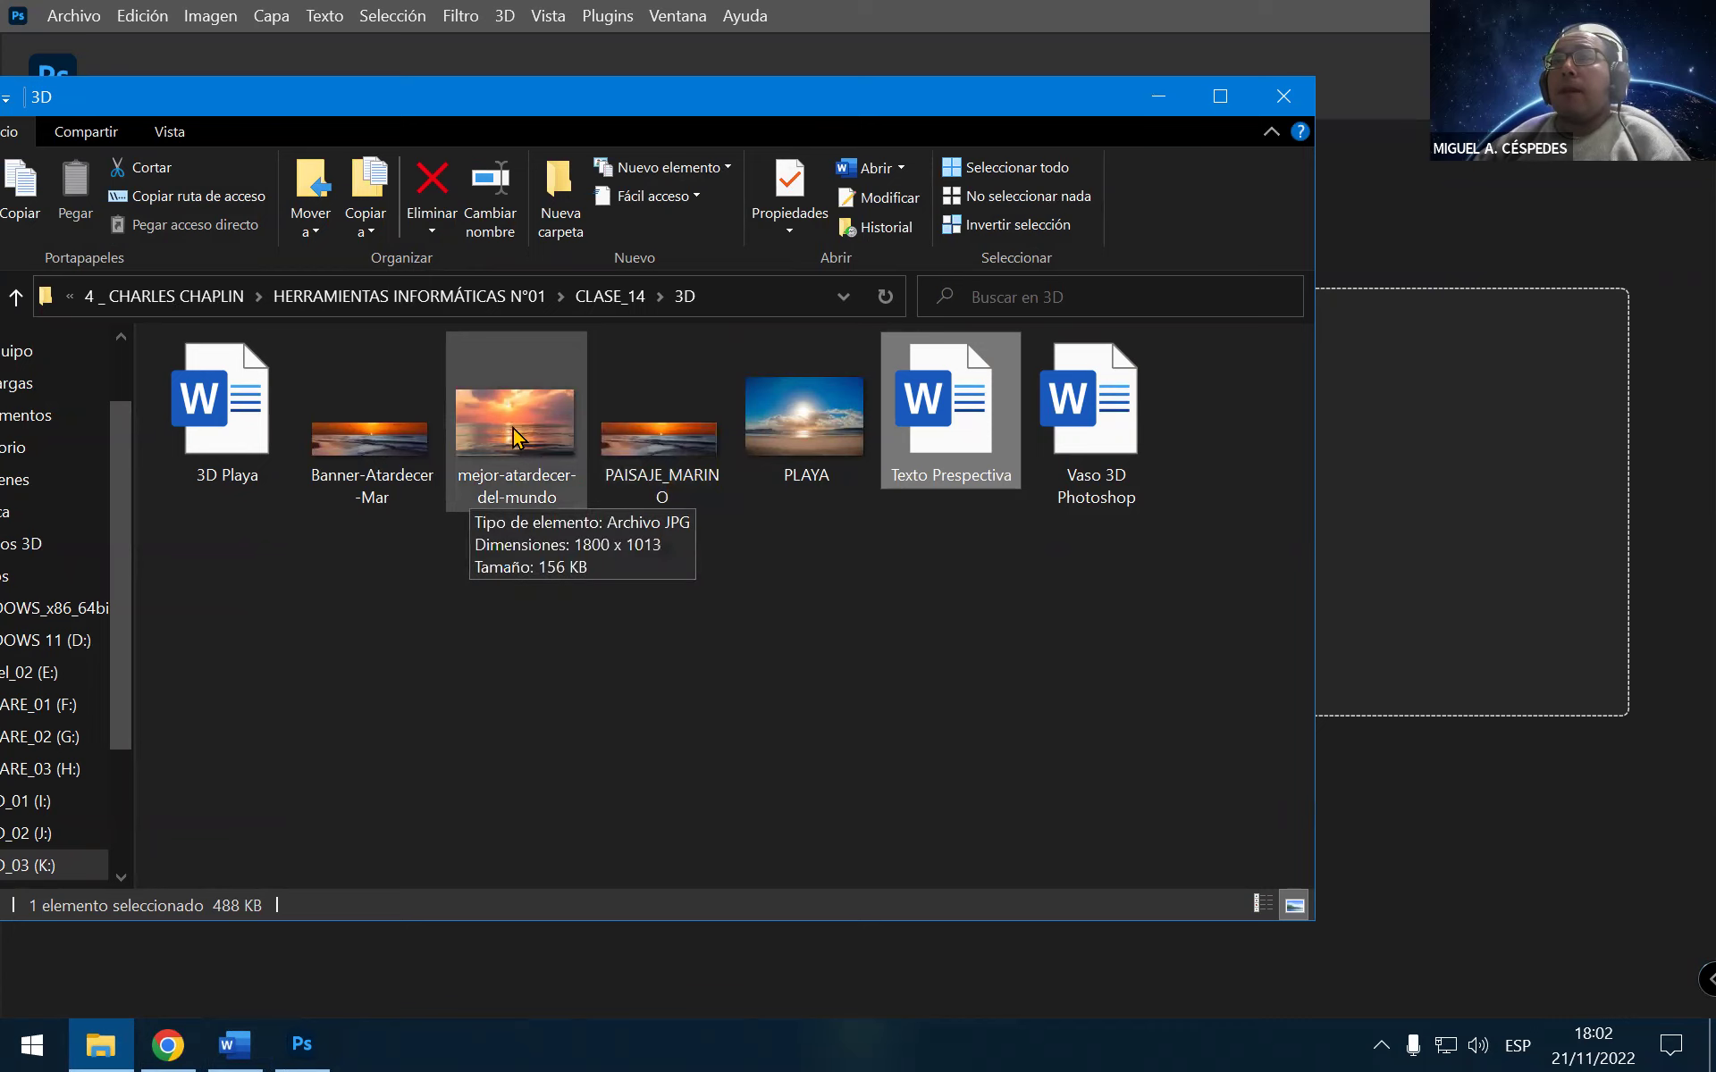
mouse_move(363, 436)
mouse_down()
mouse_move(518, 482)
mouse_move(1452, 635)
mouse_up()
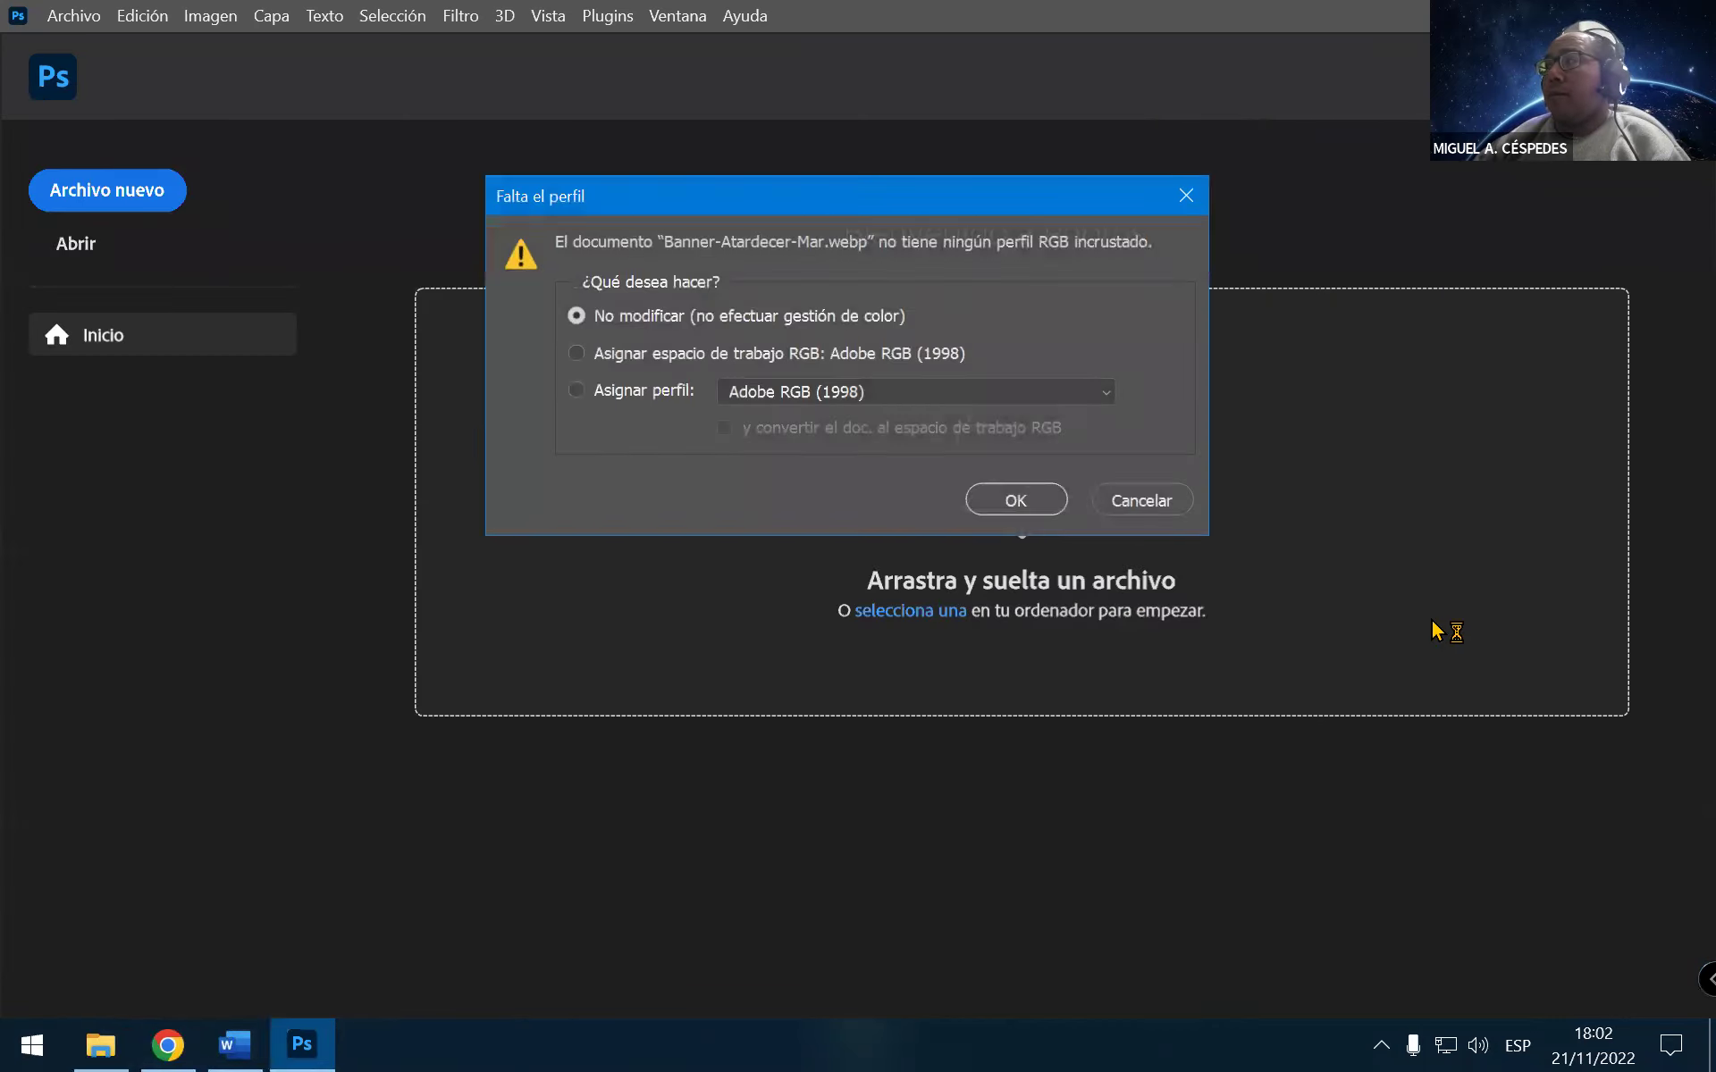
click(1006, 506)
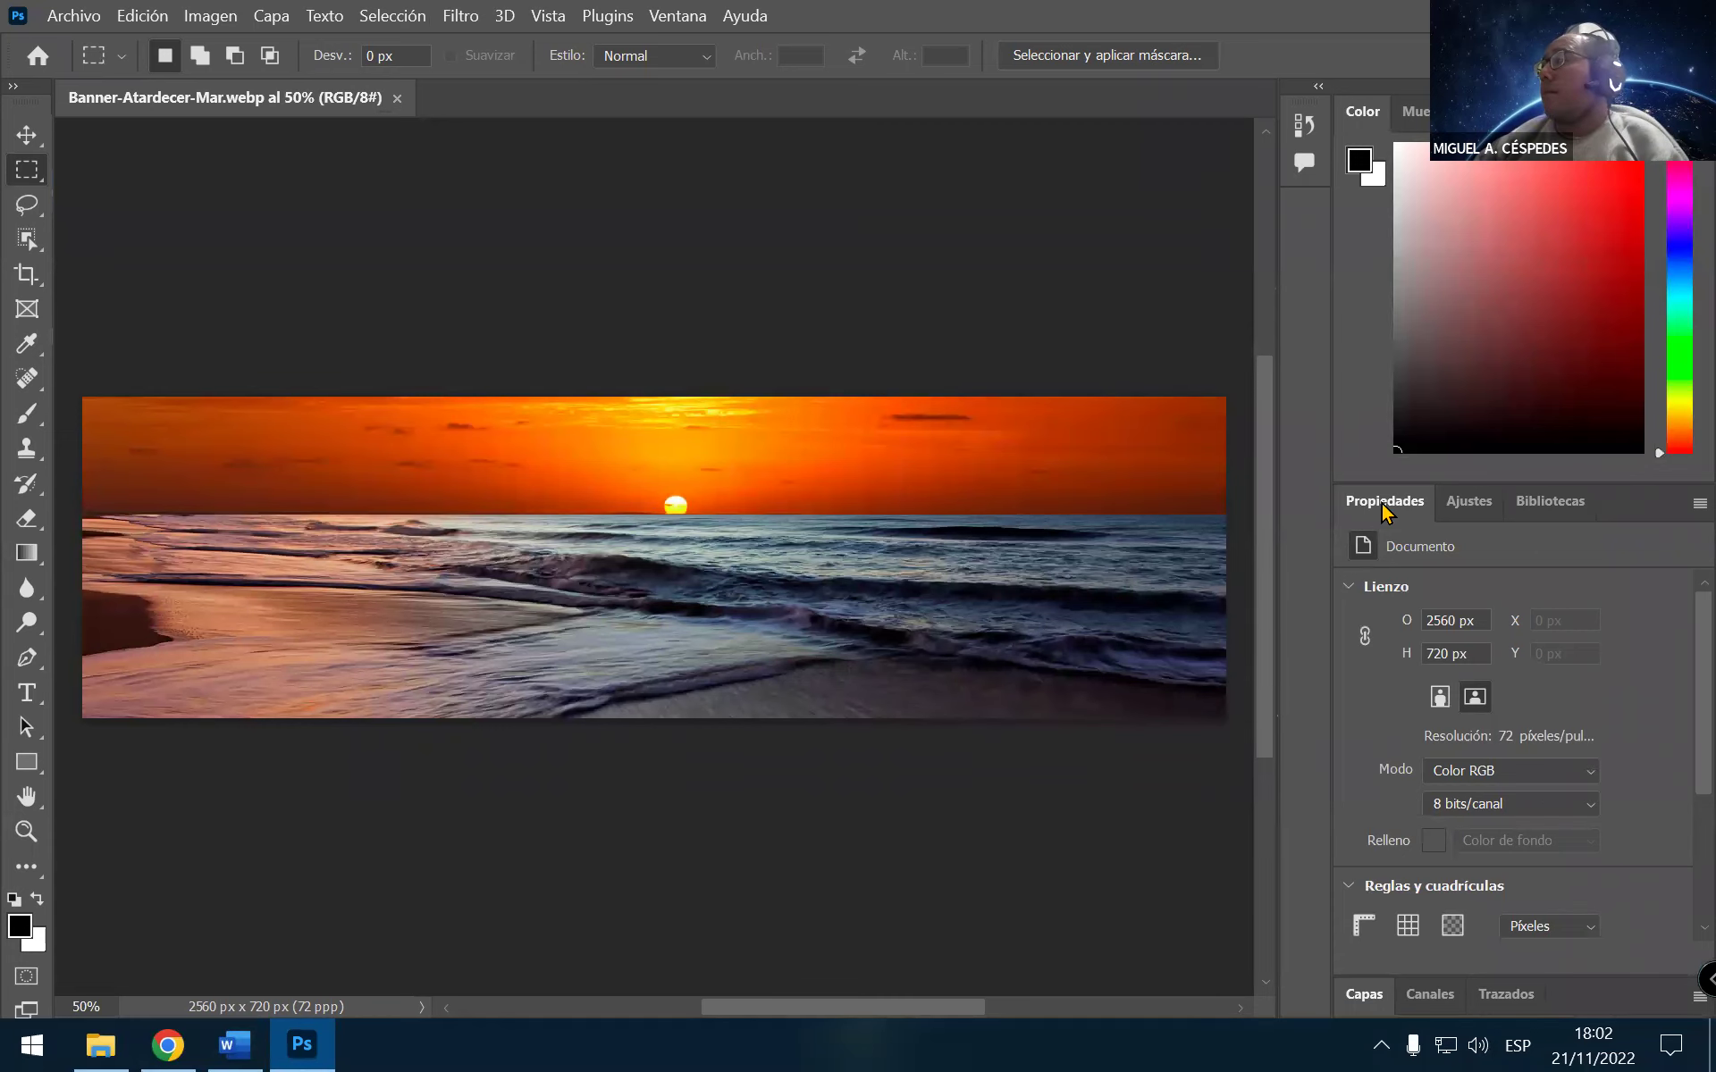
Collapse Propiedades and Color to reveal Capas, and unlock Fondo into Capa 0
double_click(1383, 502)
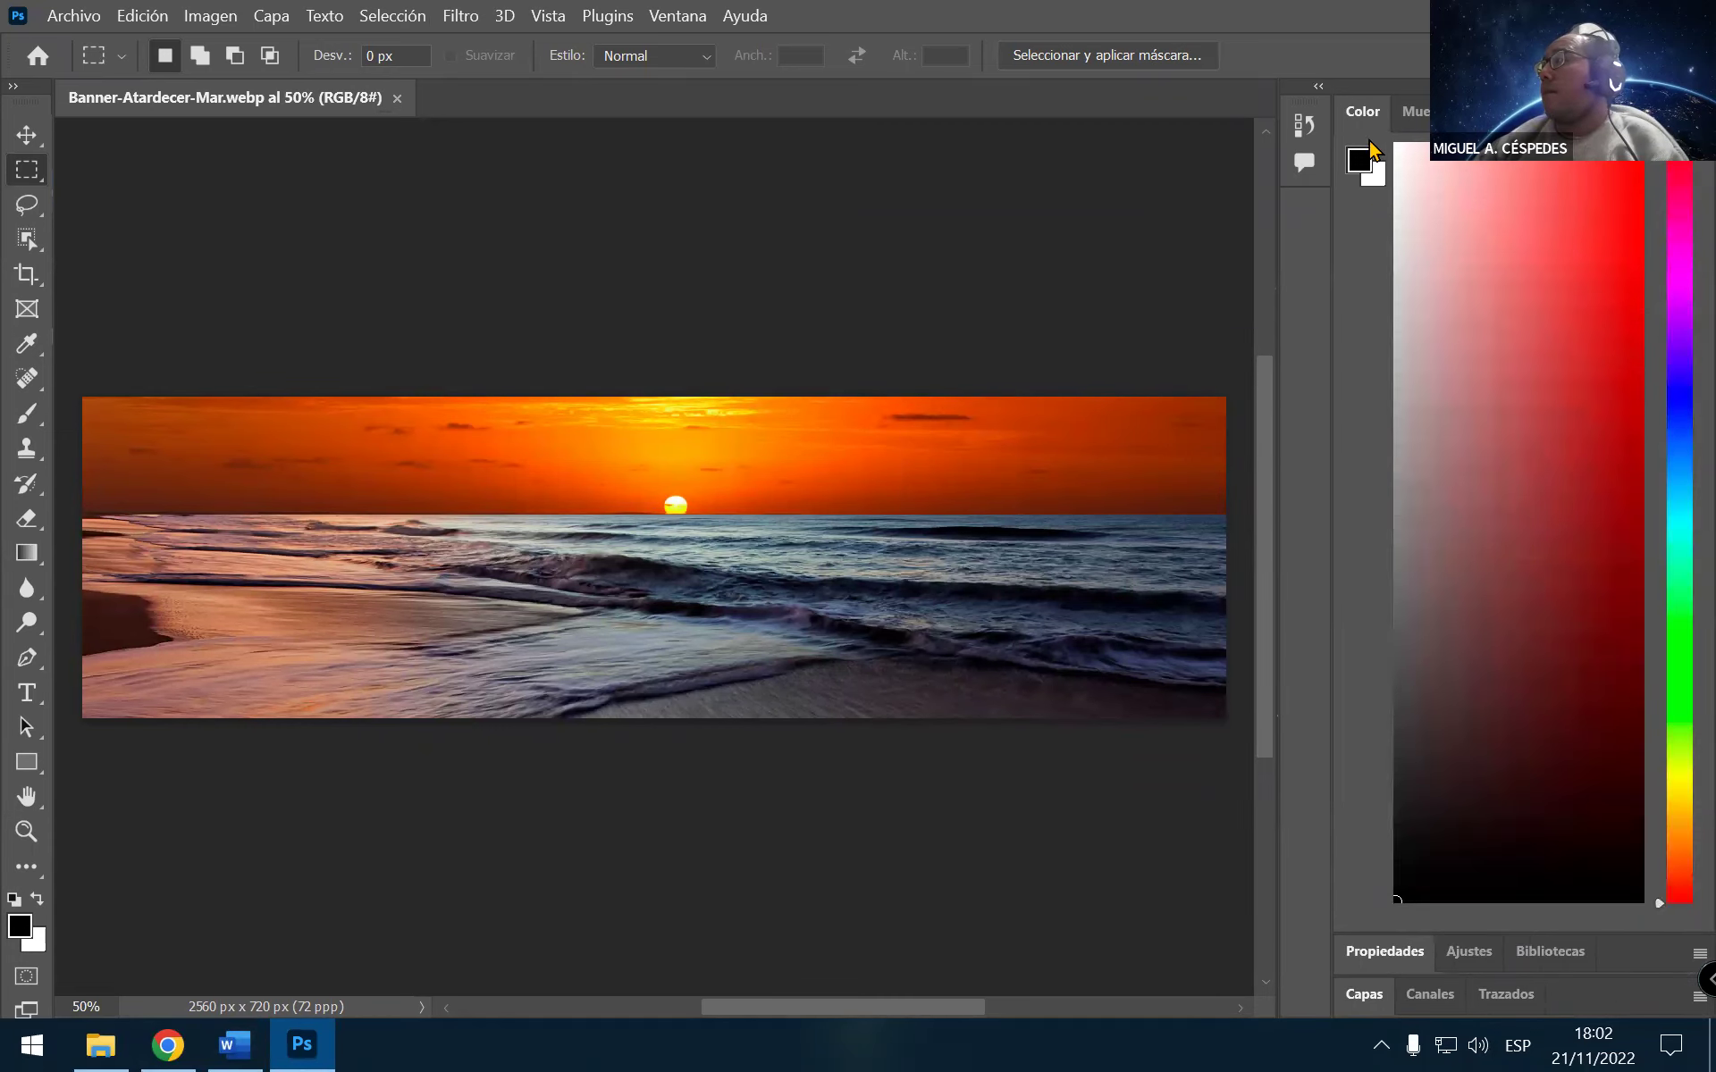
double_click(1370, 122)
click(1367, 206)
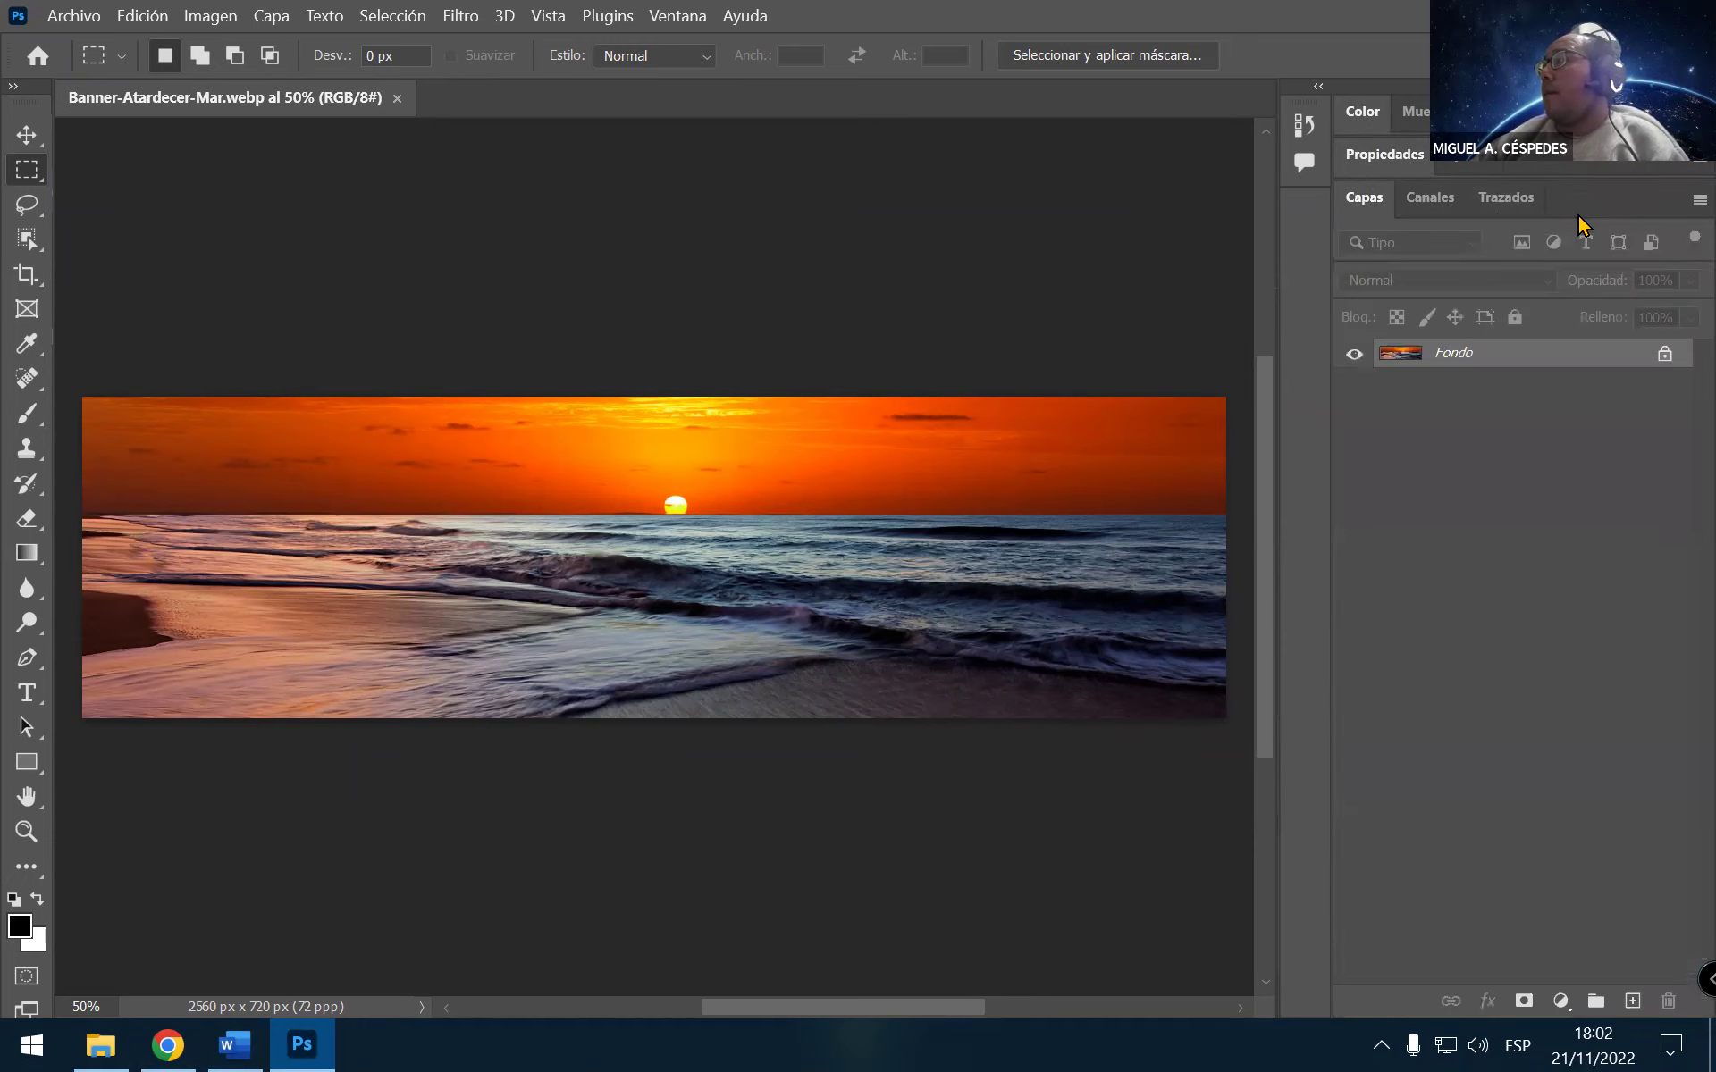
click(1666, 355)
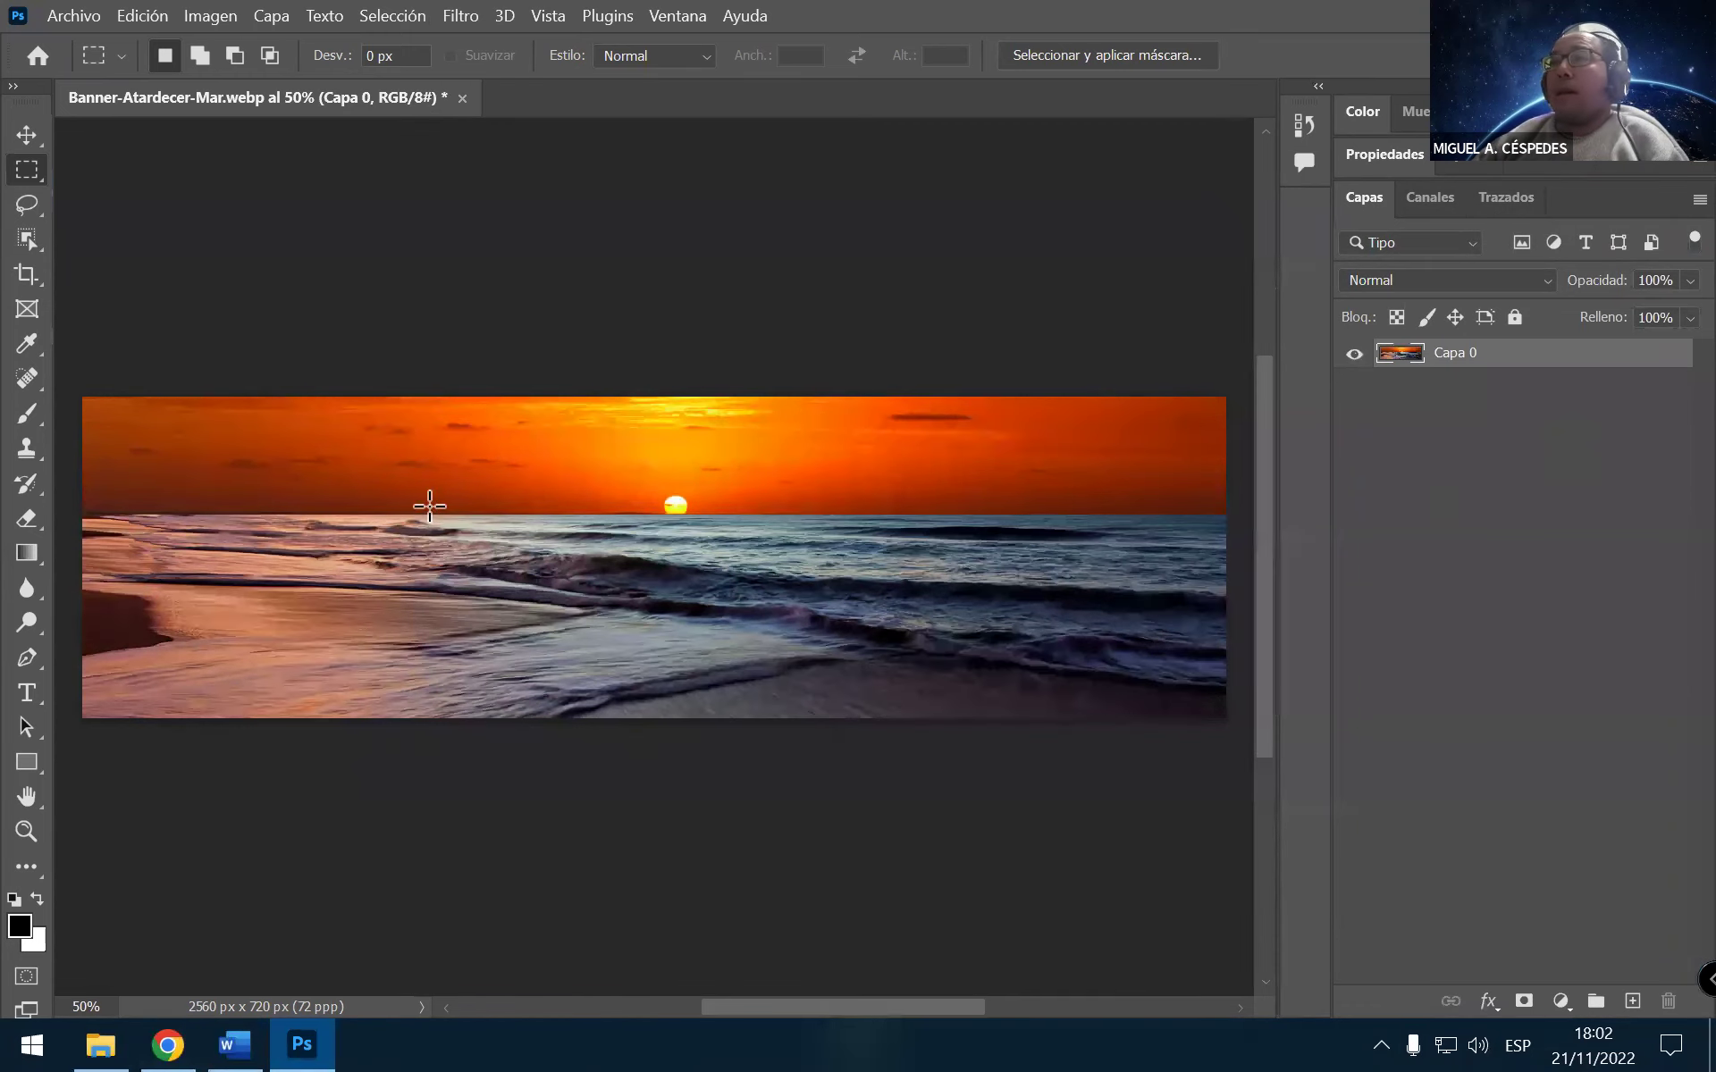
click(28, 136)
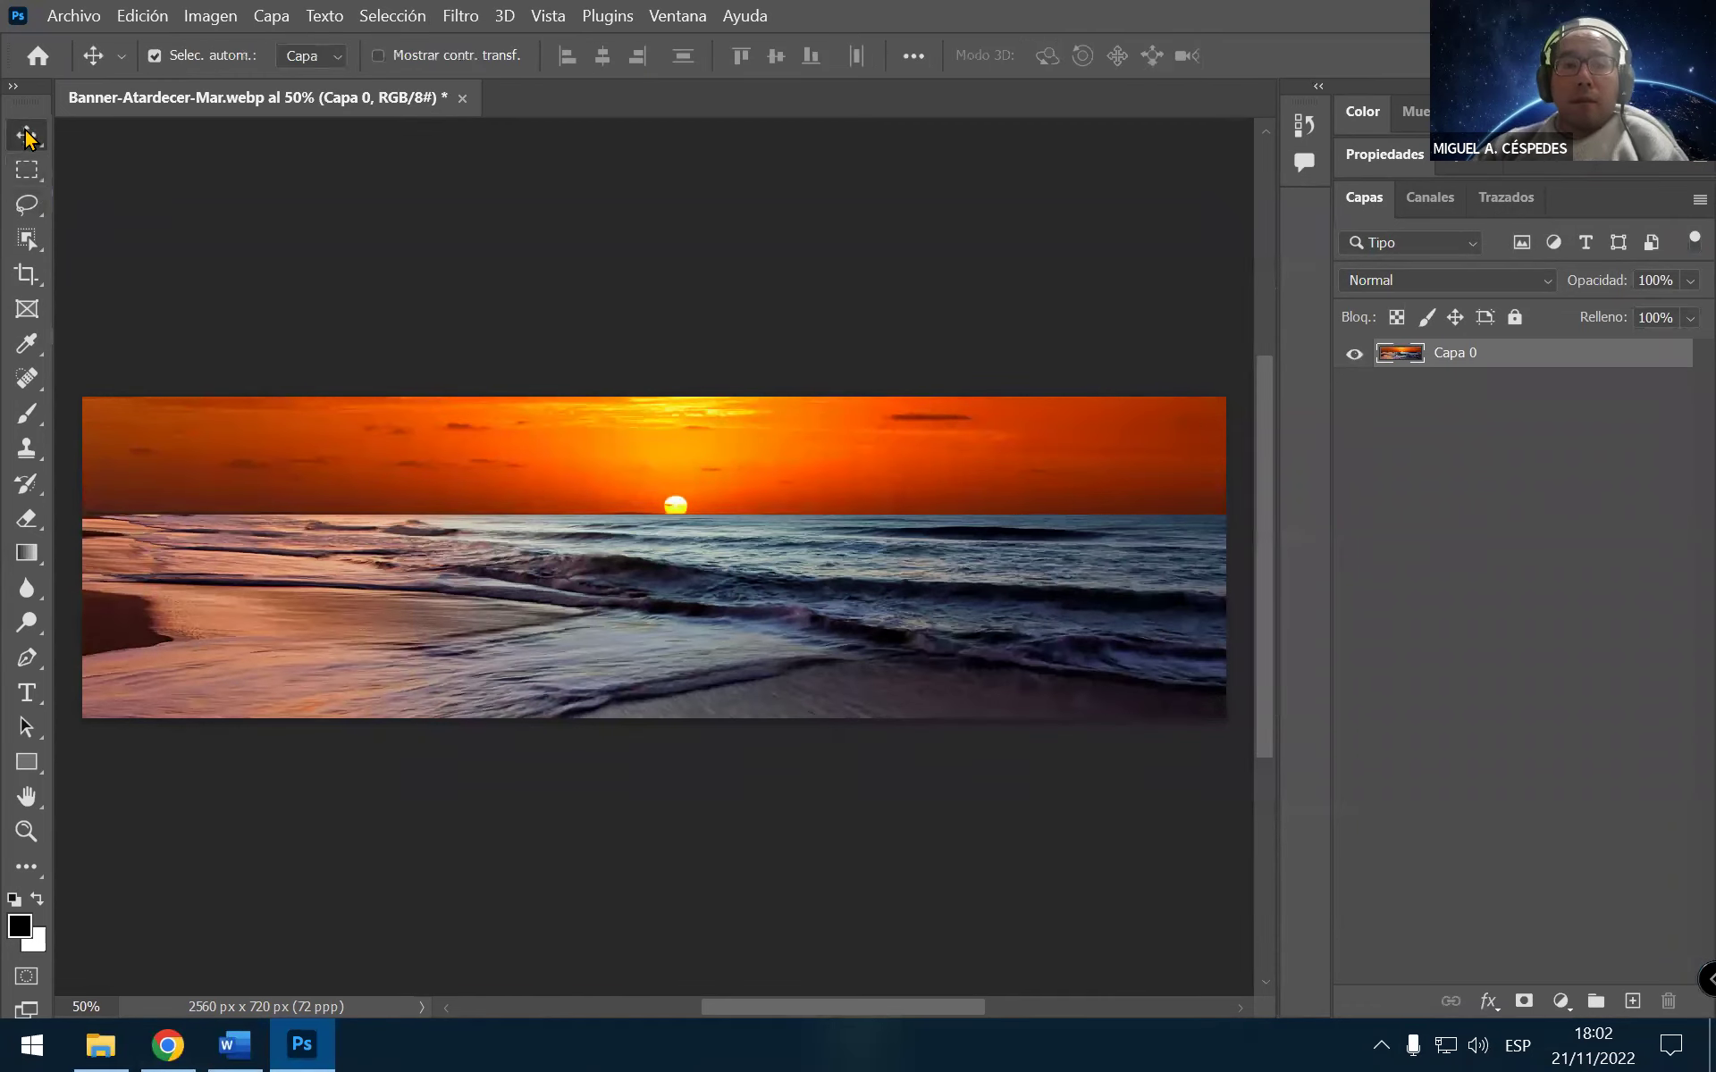
click(235, 1041)
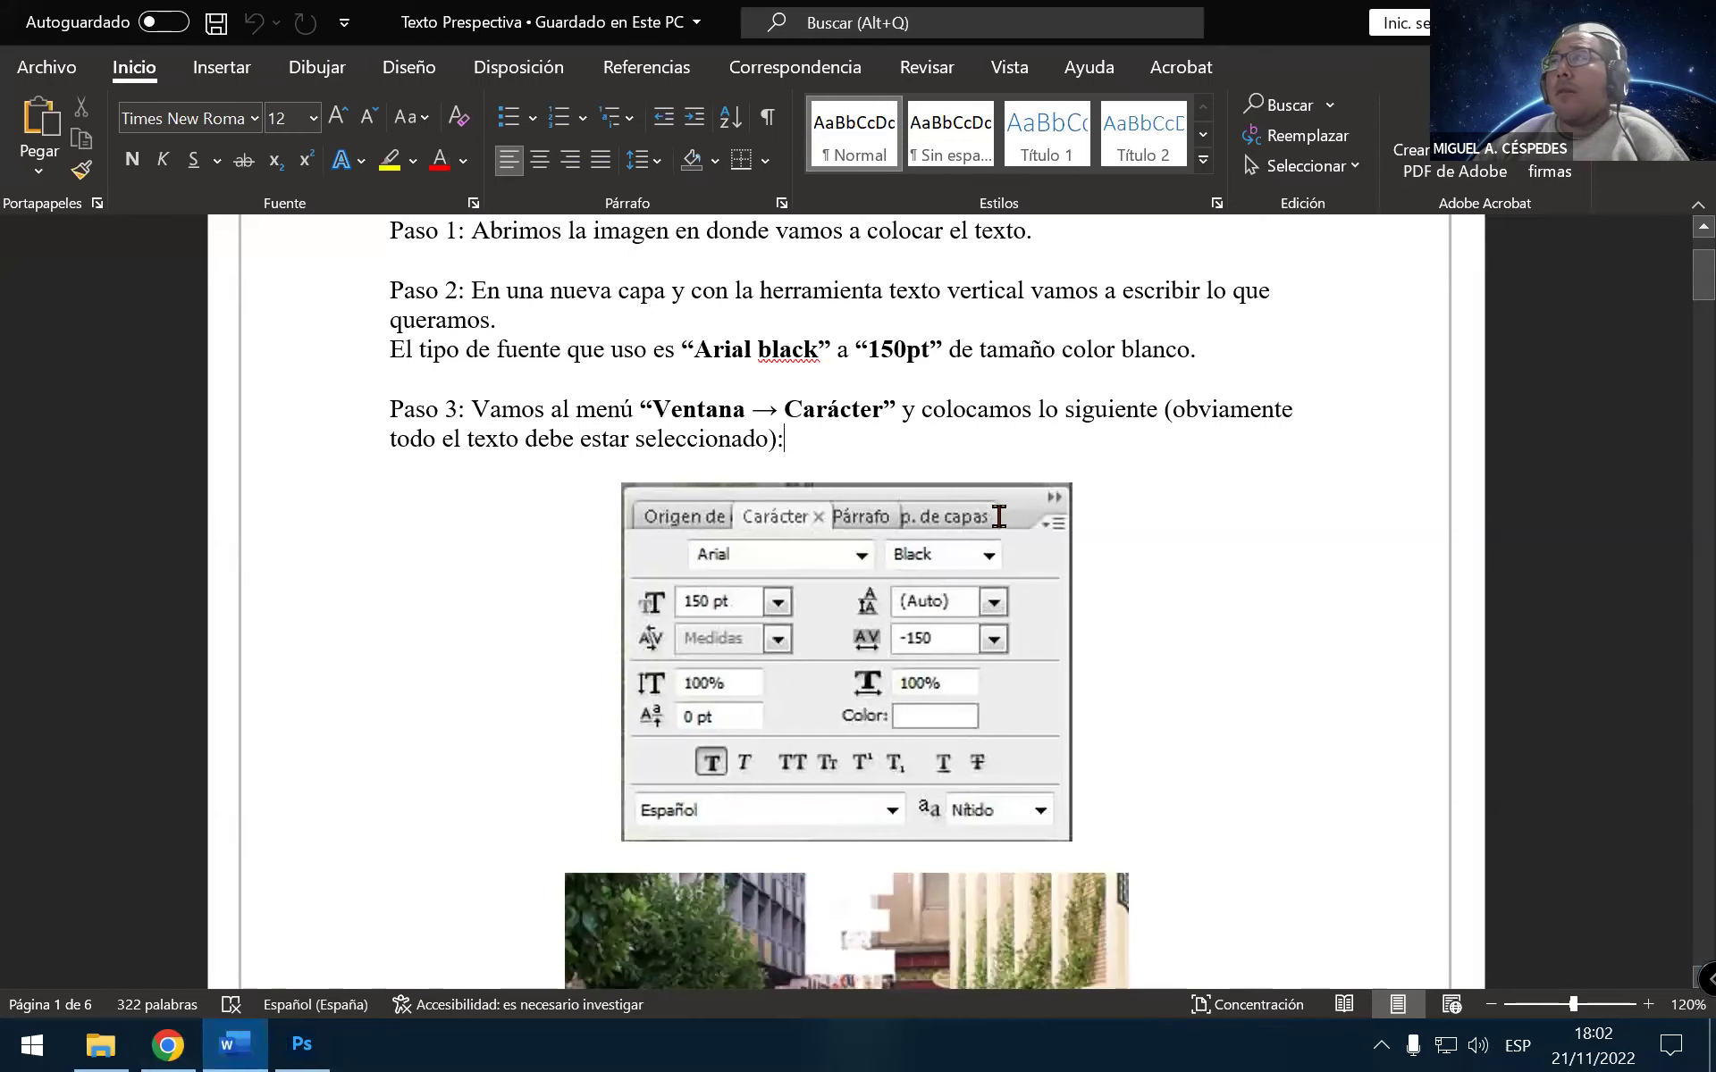
click(1176, 381)
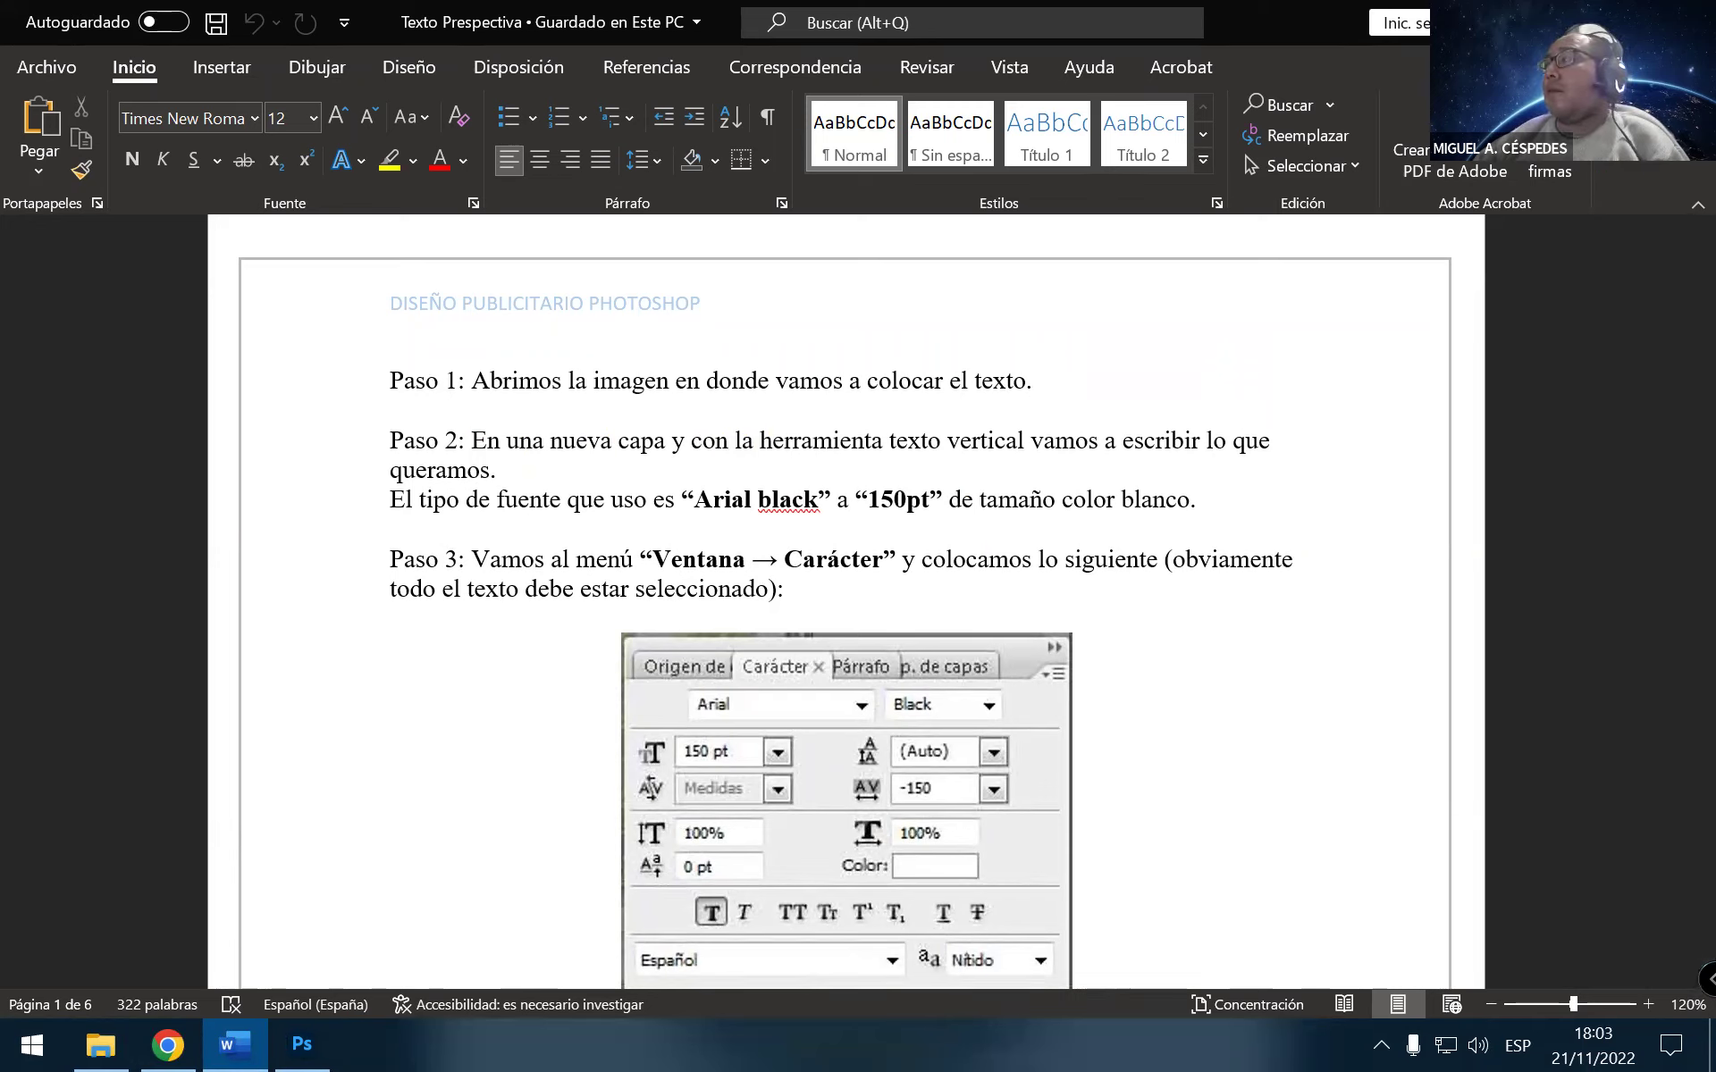
key(alt+Tab)
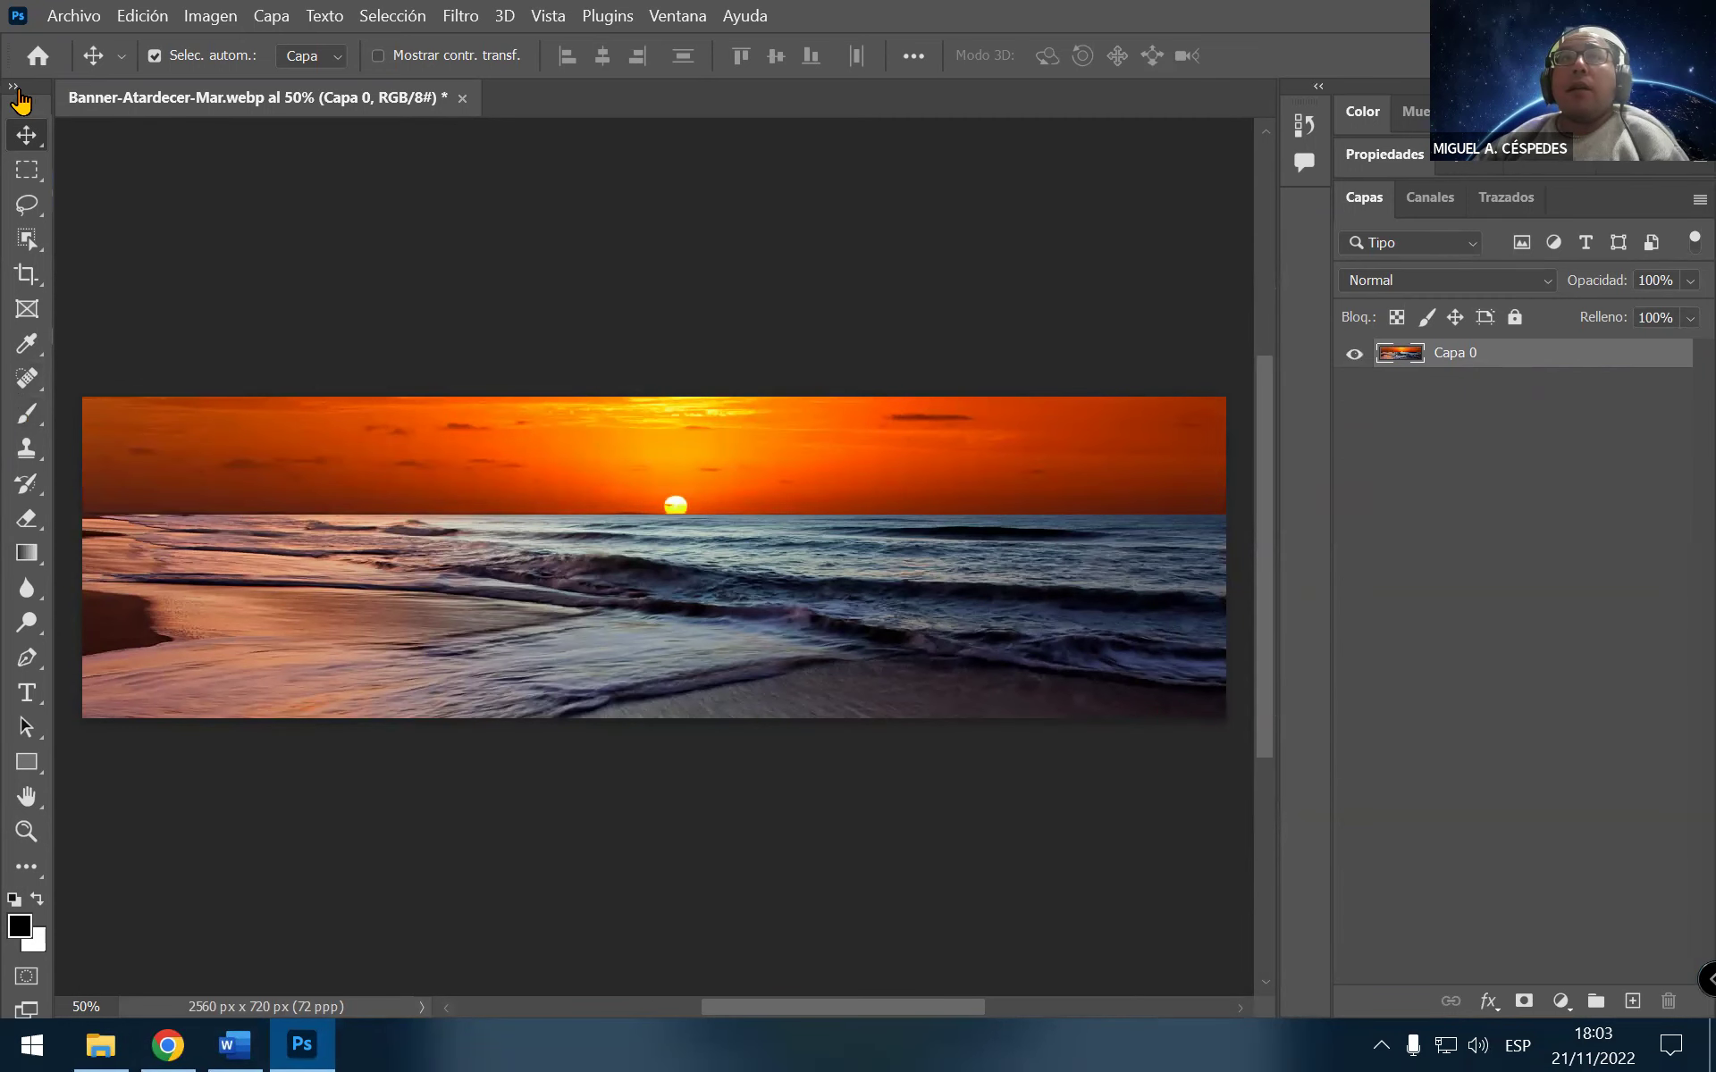
Add a 48 pt horizontal text layer in the sky reading CURSO DE ADOBE PHOTOSHOP 2022
click(21, 100)
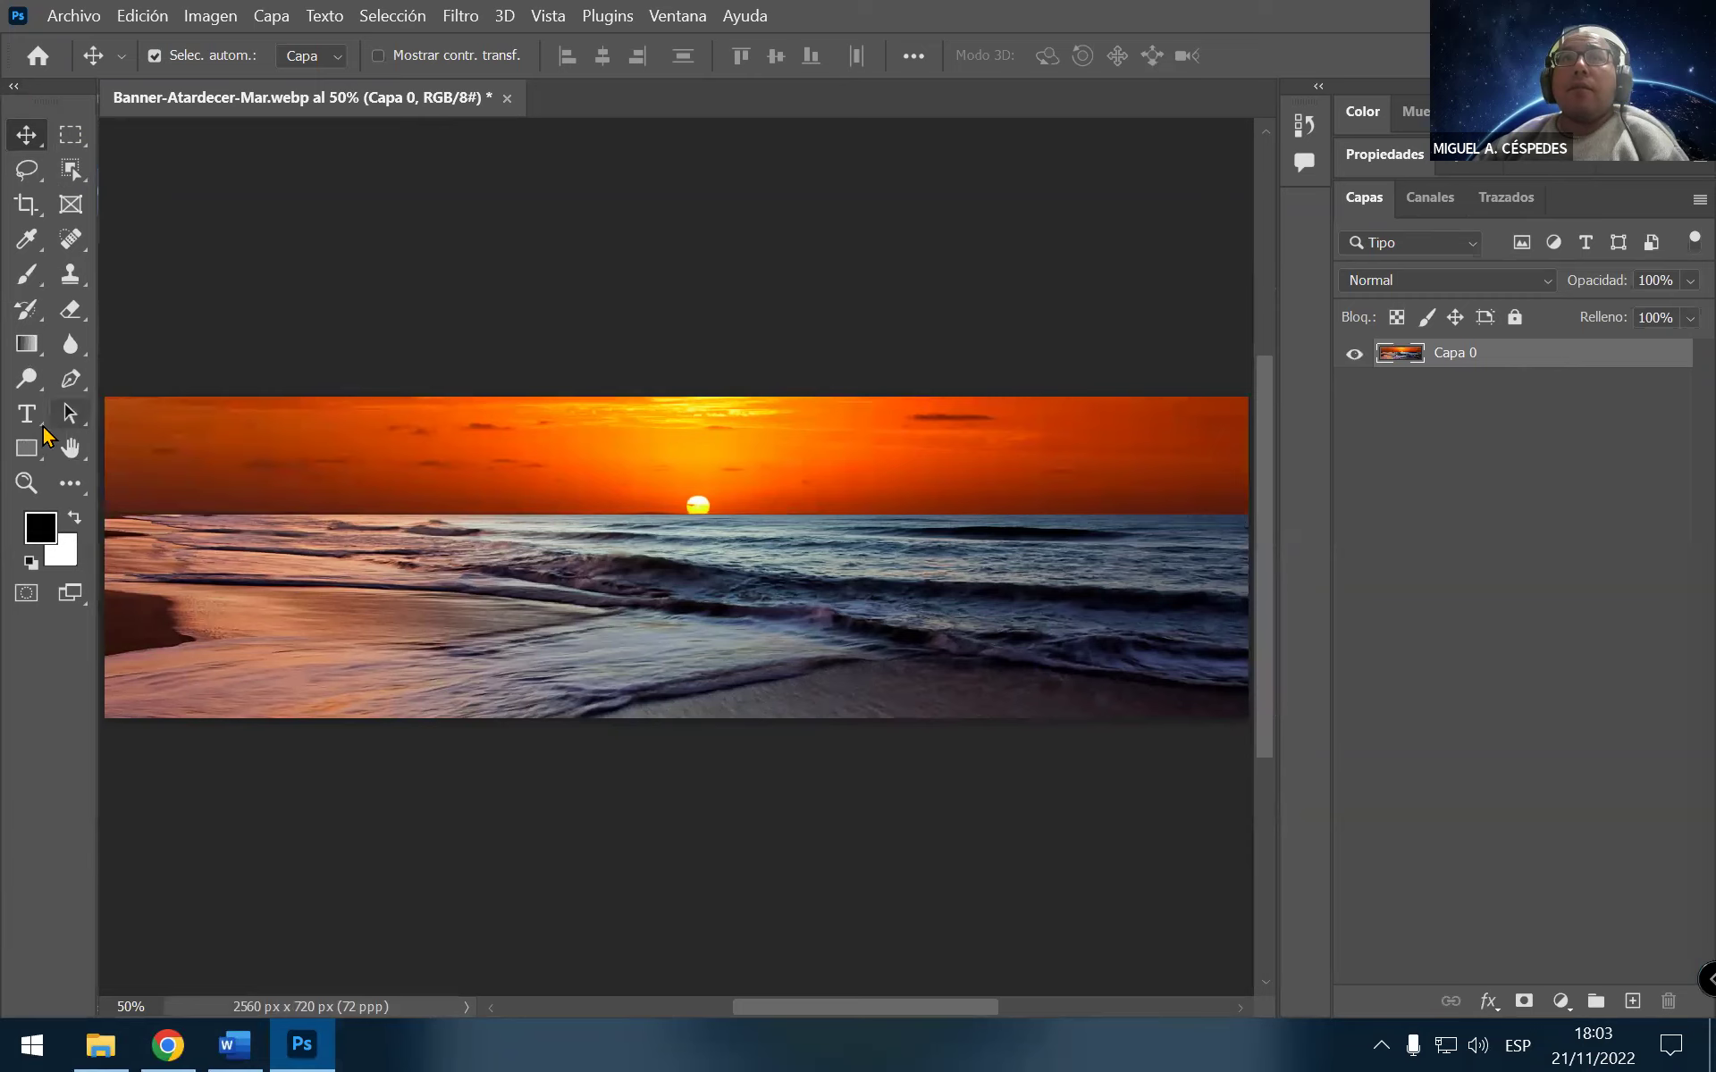
click(36, 416)
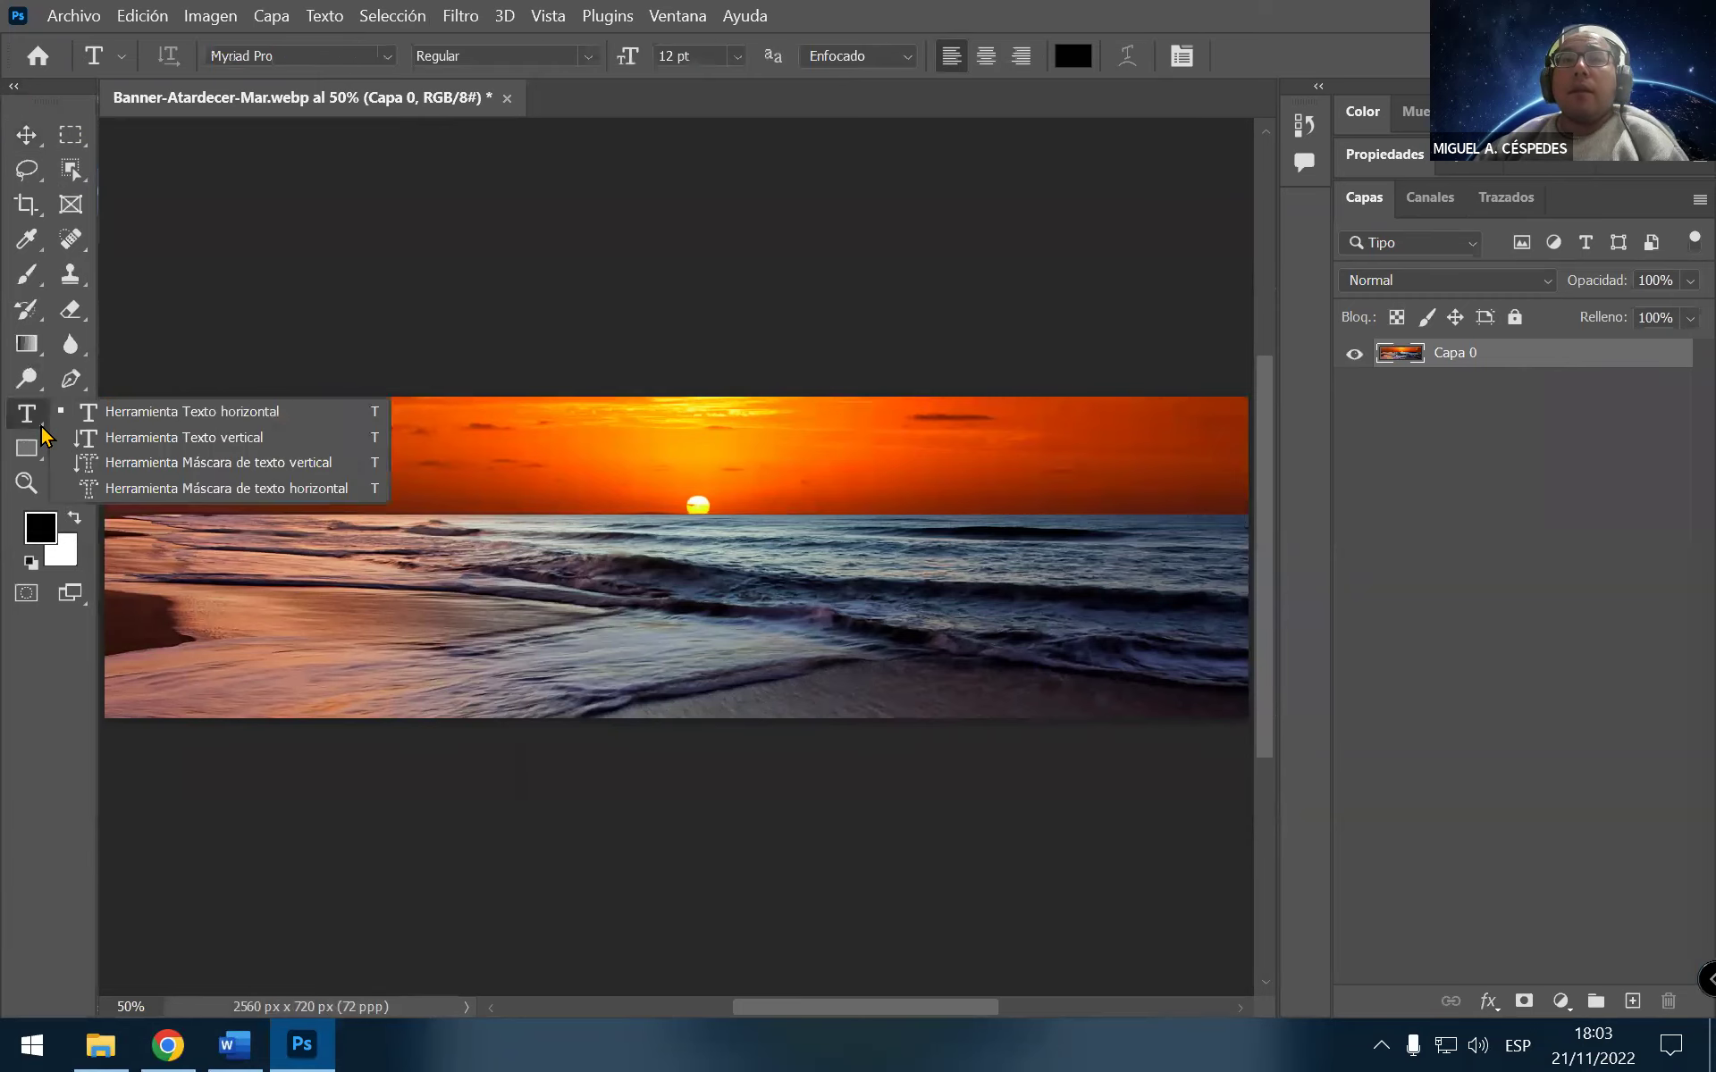
click(320, 416)
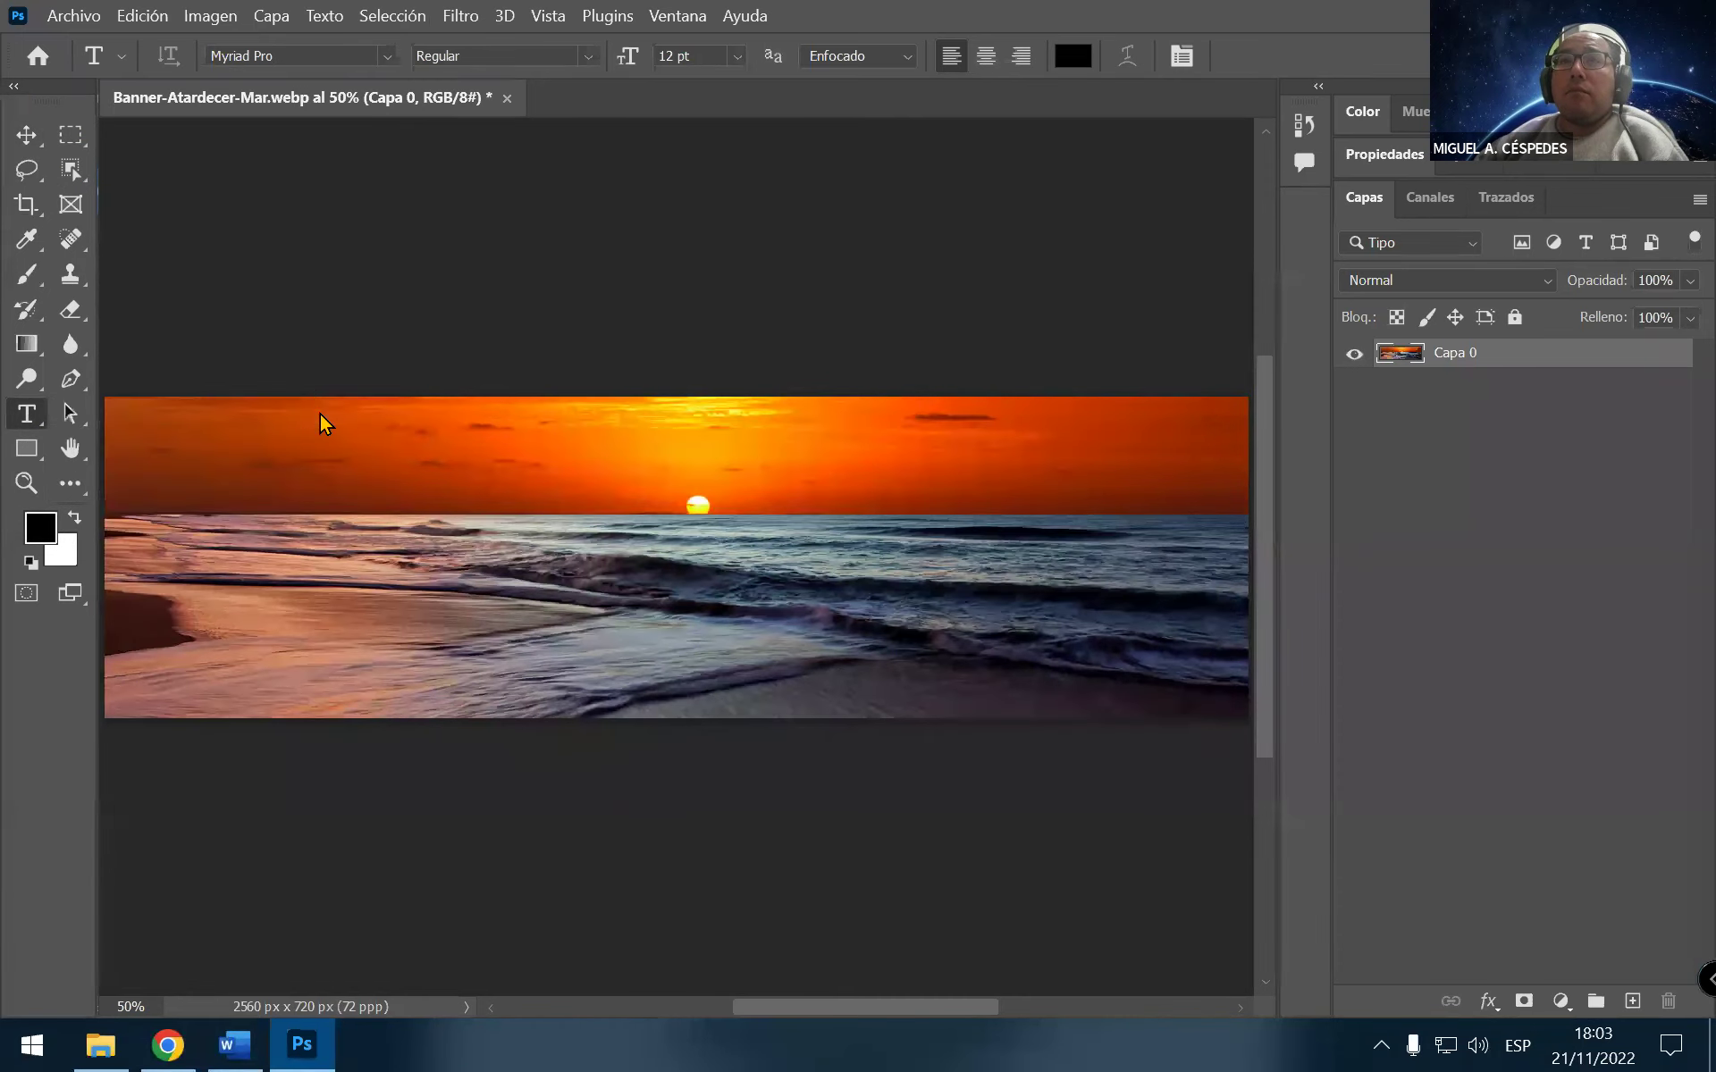
click(240, 482)
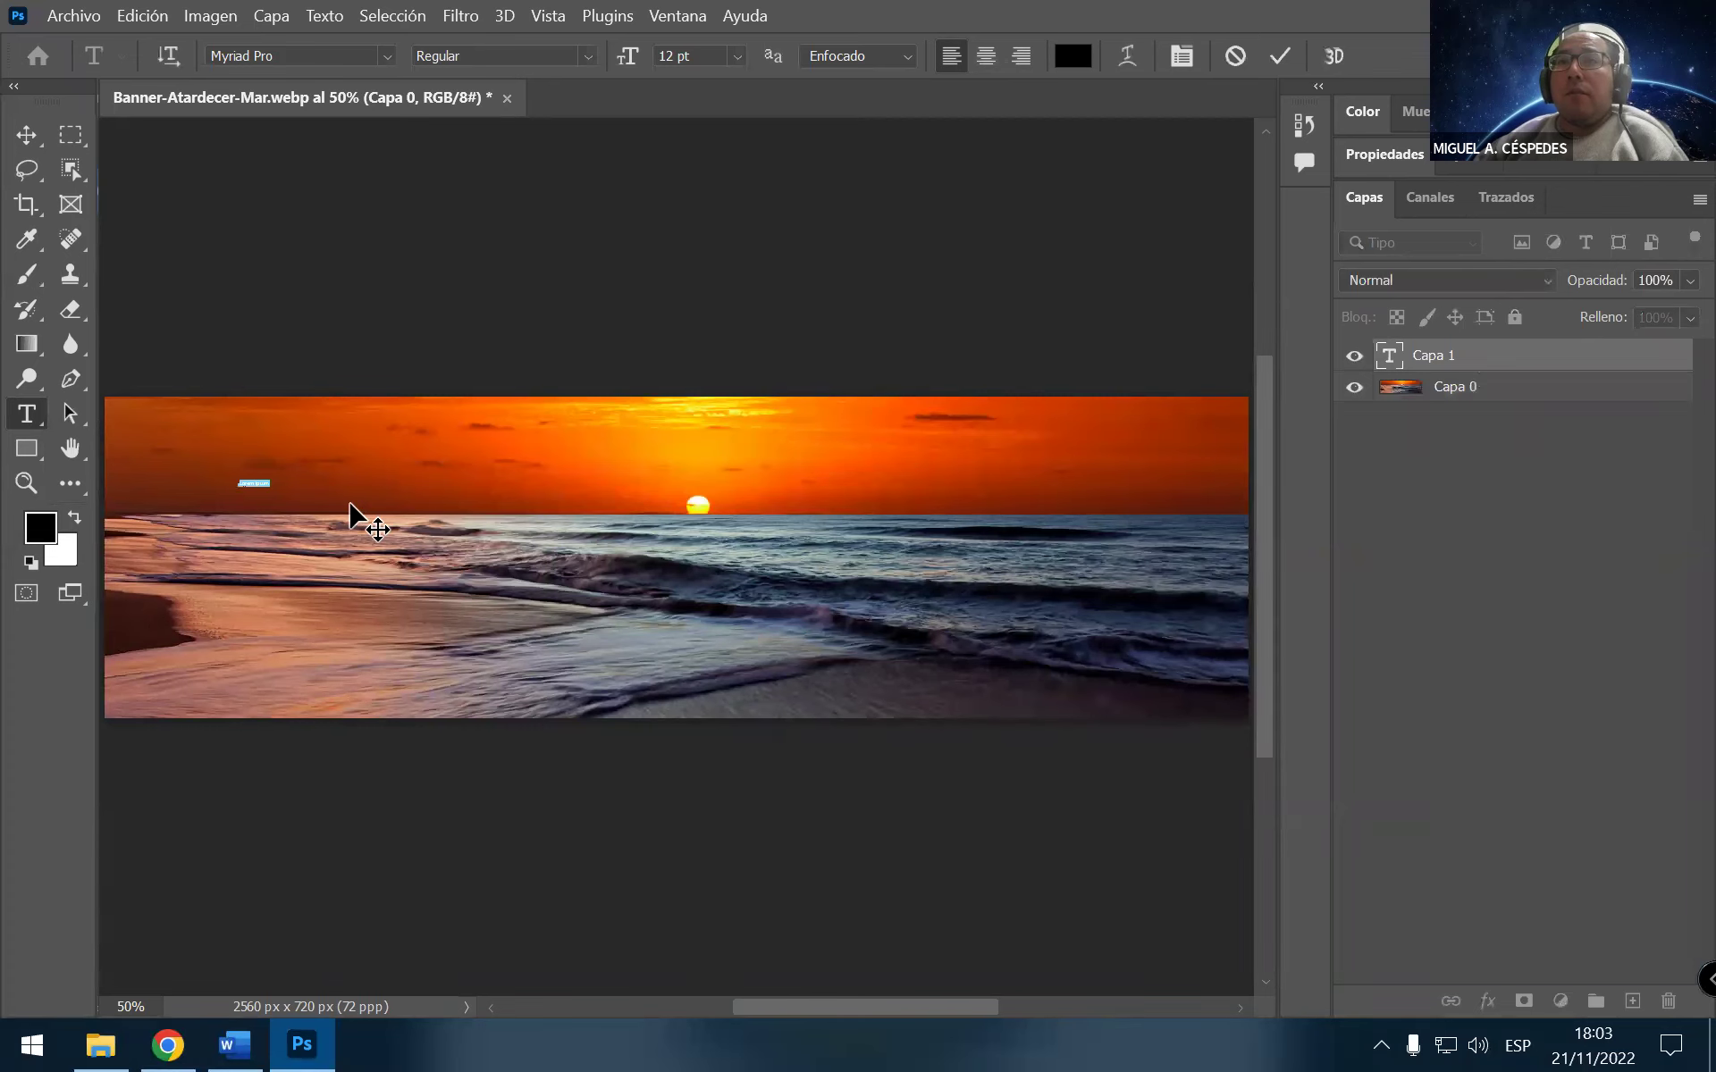
click(738, 57)
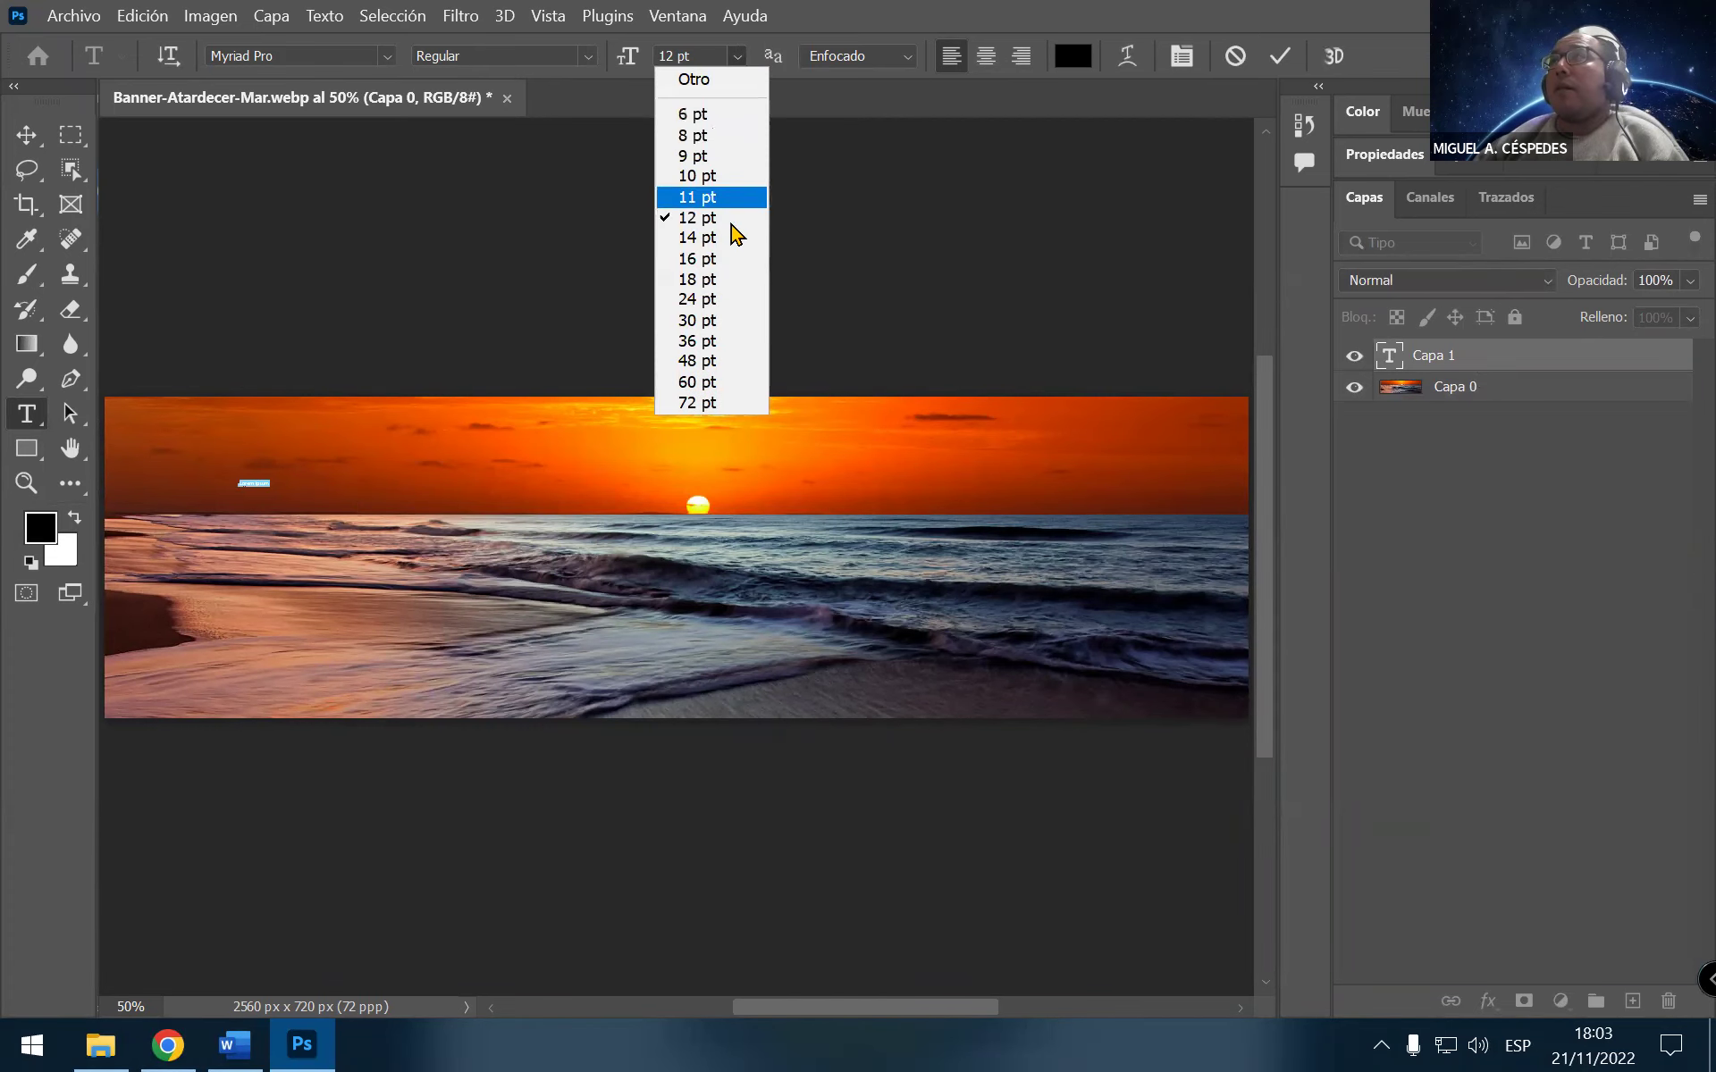
click(715, 362)
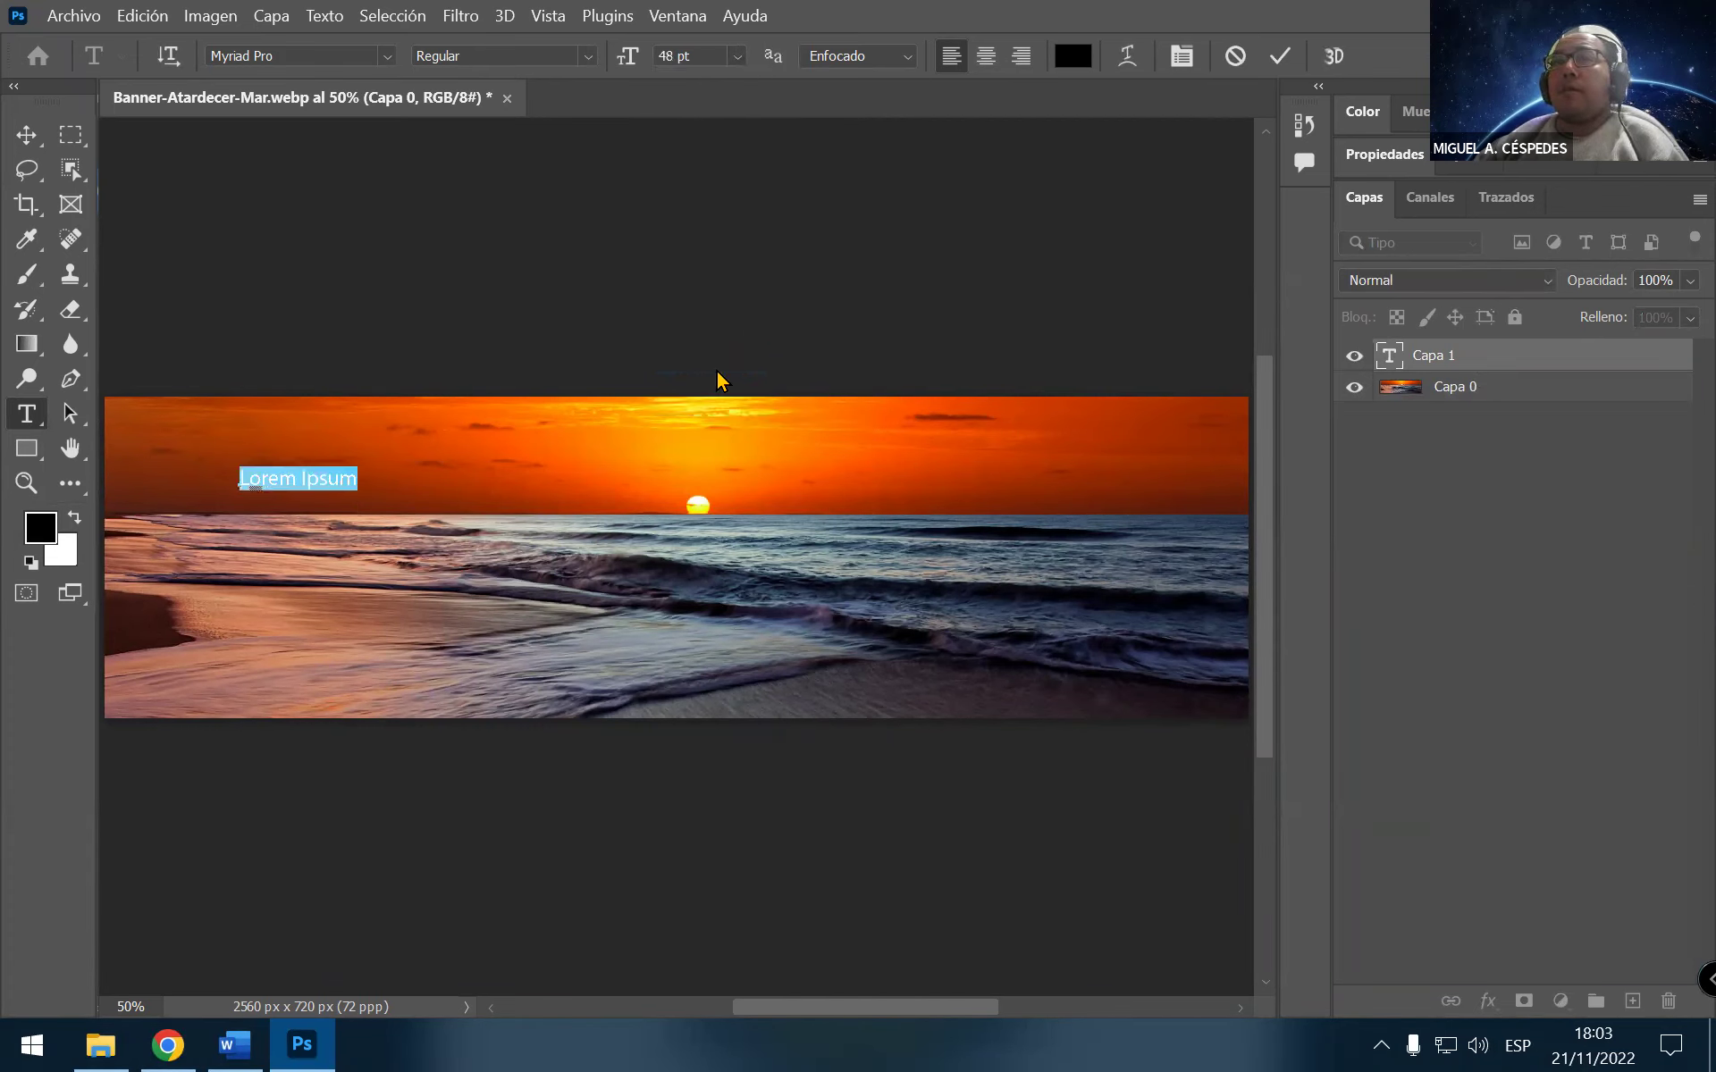
key(BackSpace)
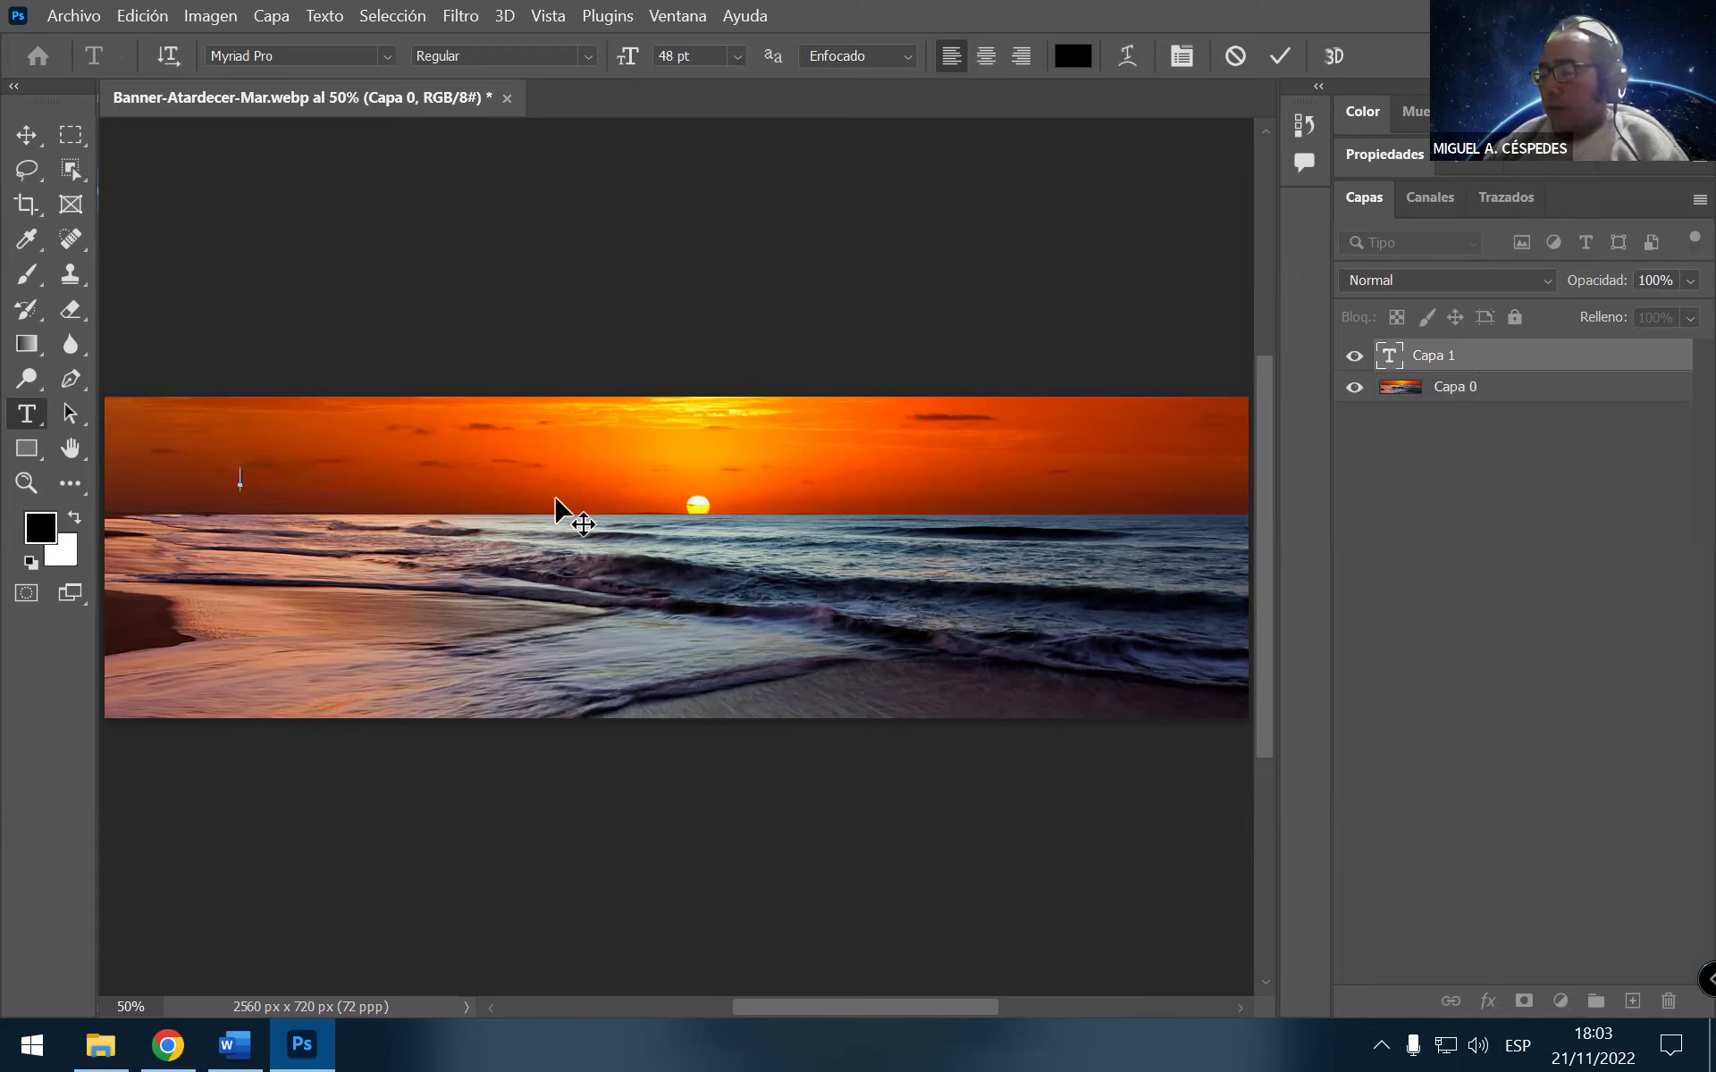
text(CURS)
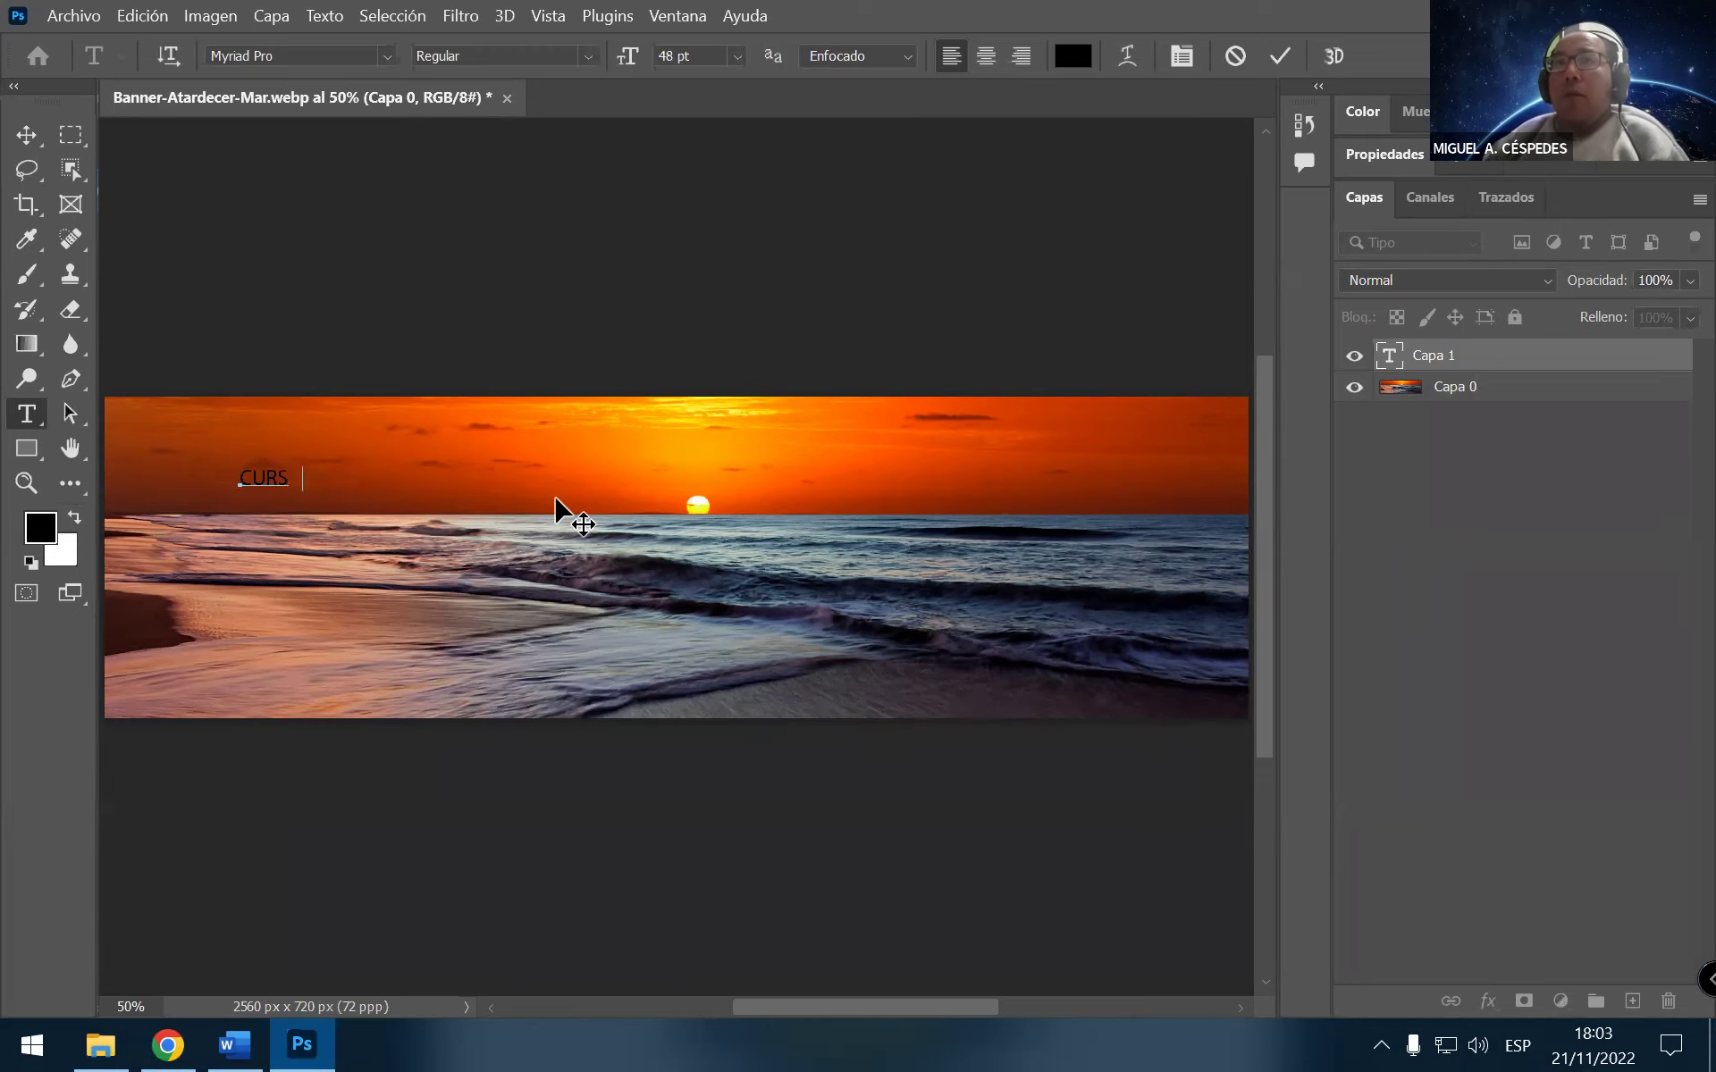
text(O DE ADOBE PHOTOSH)
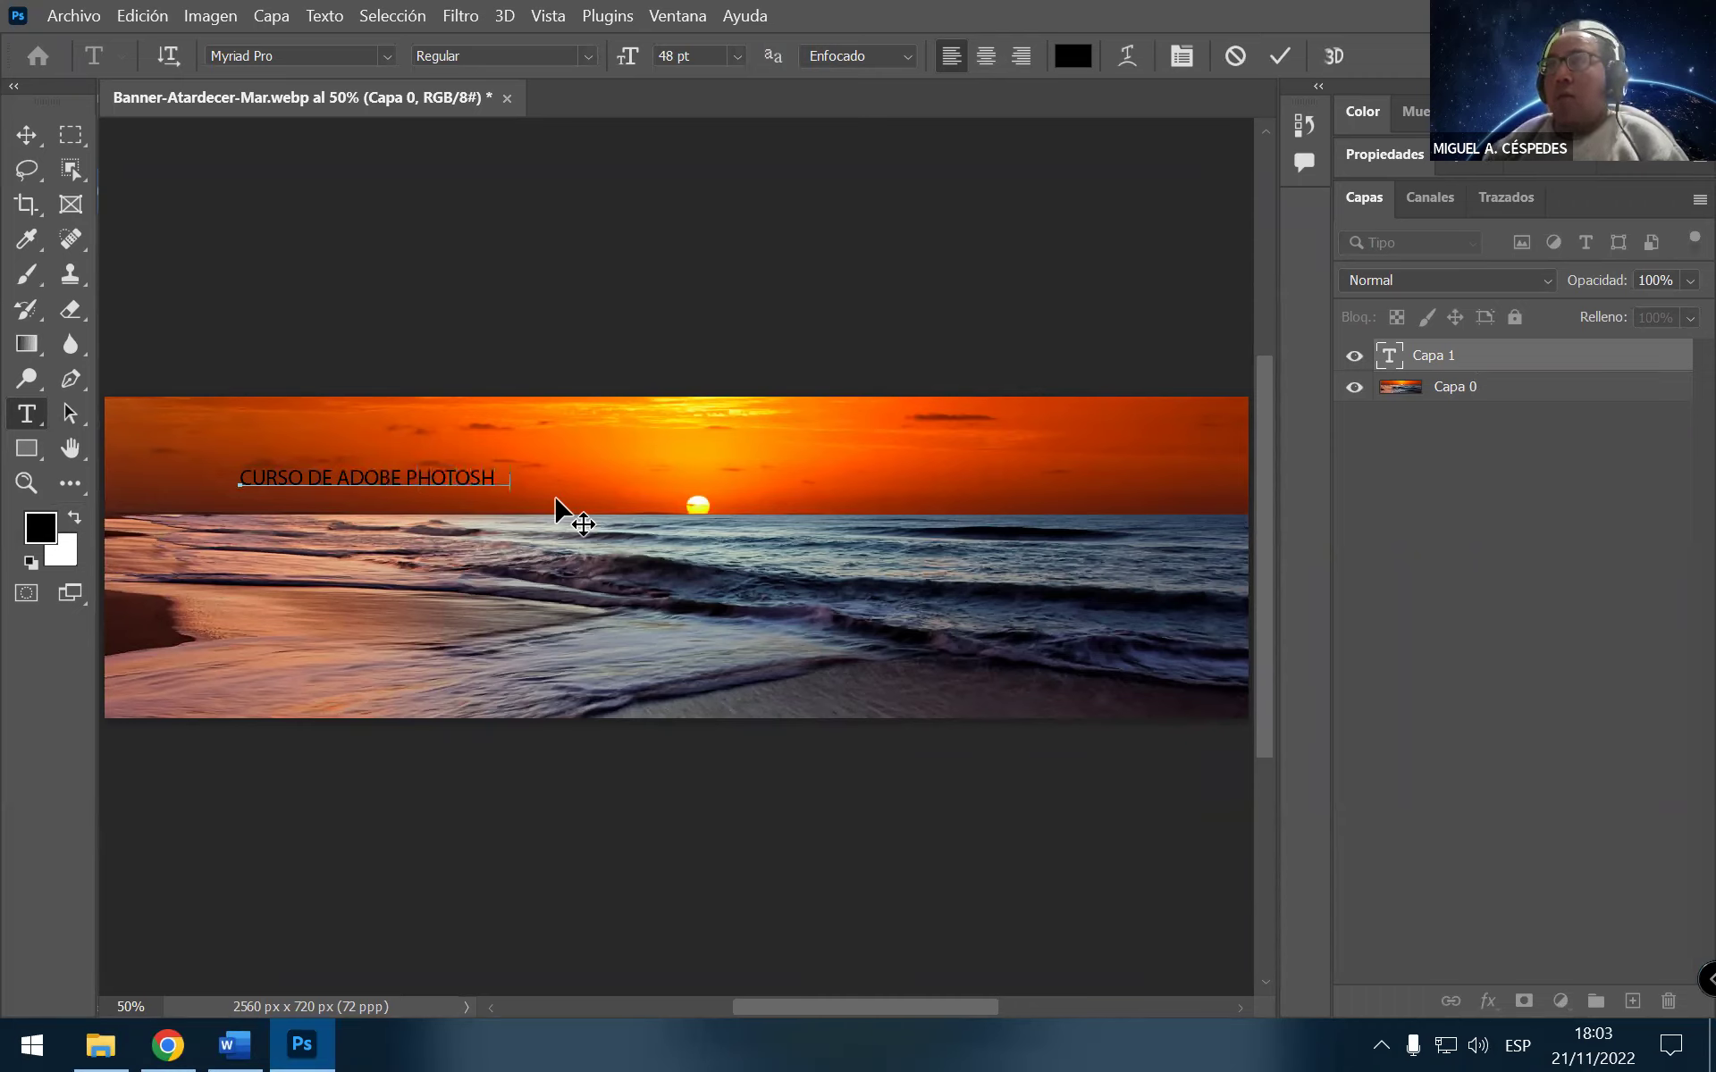
text(OP 2022)
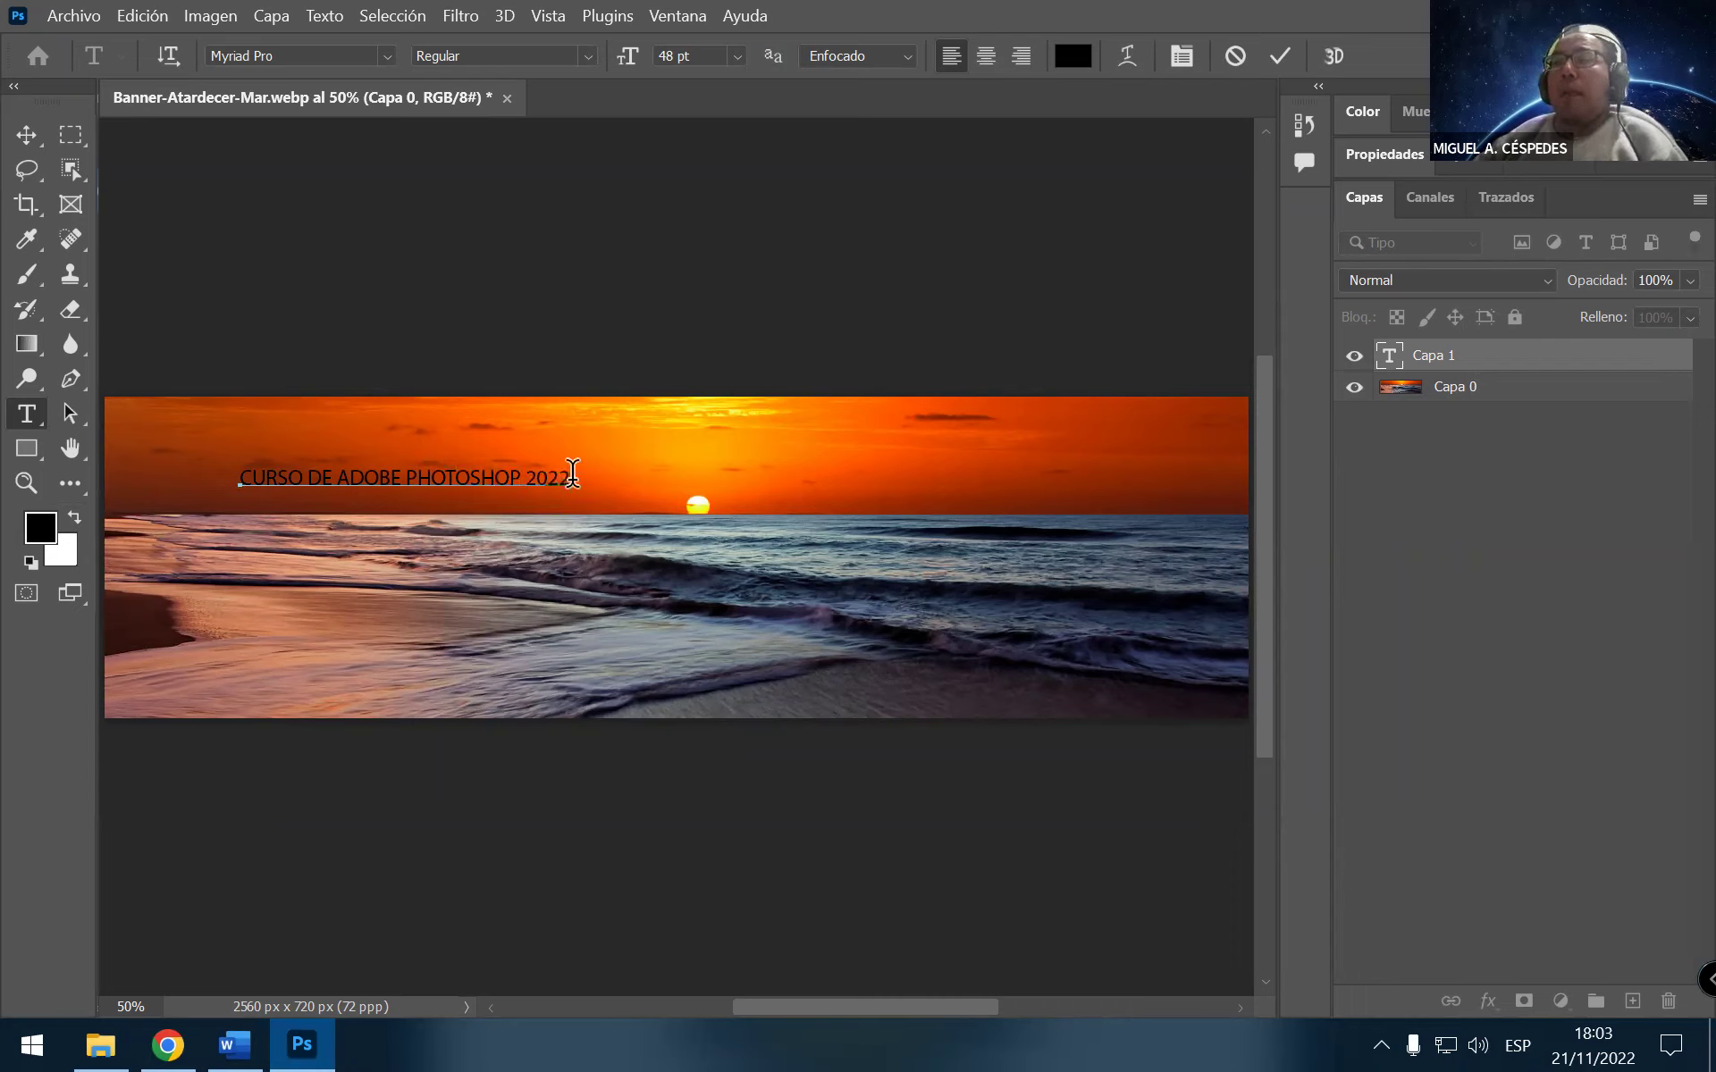
Raise the title's size through 60 pt to 72 pt and commit it
drag(572, 477, 188, 479)
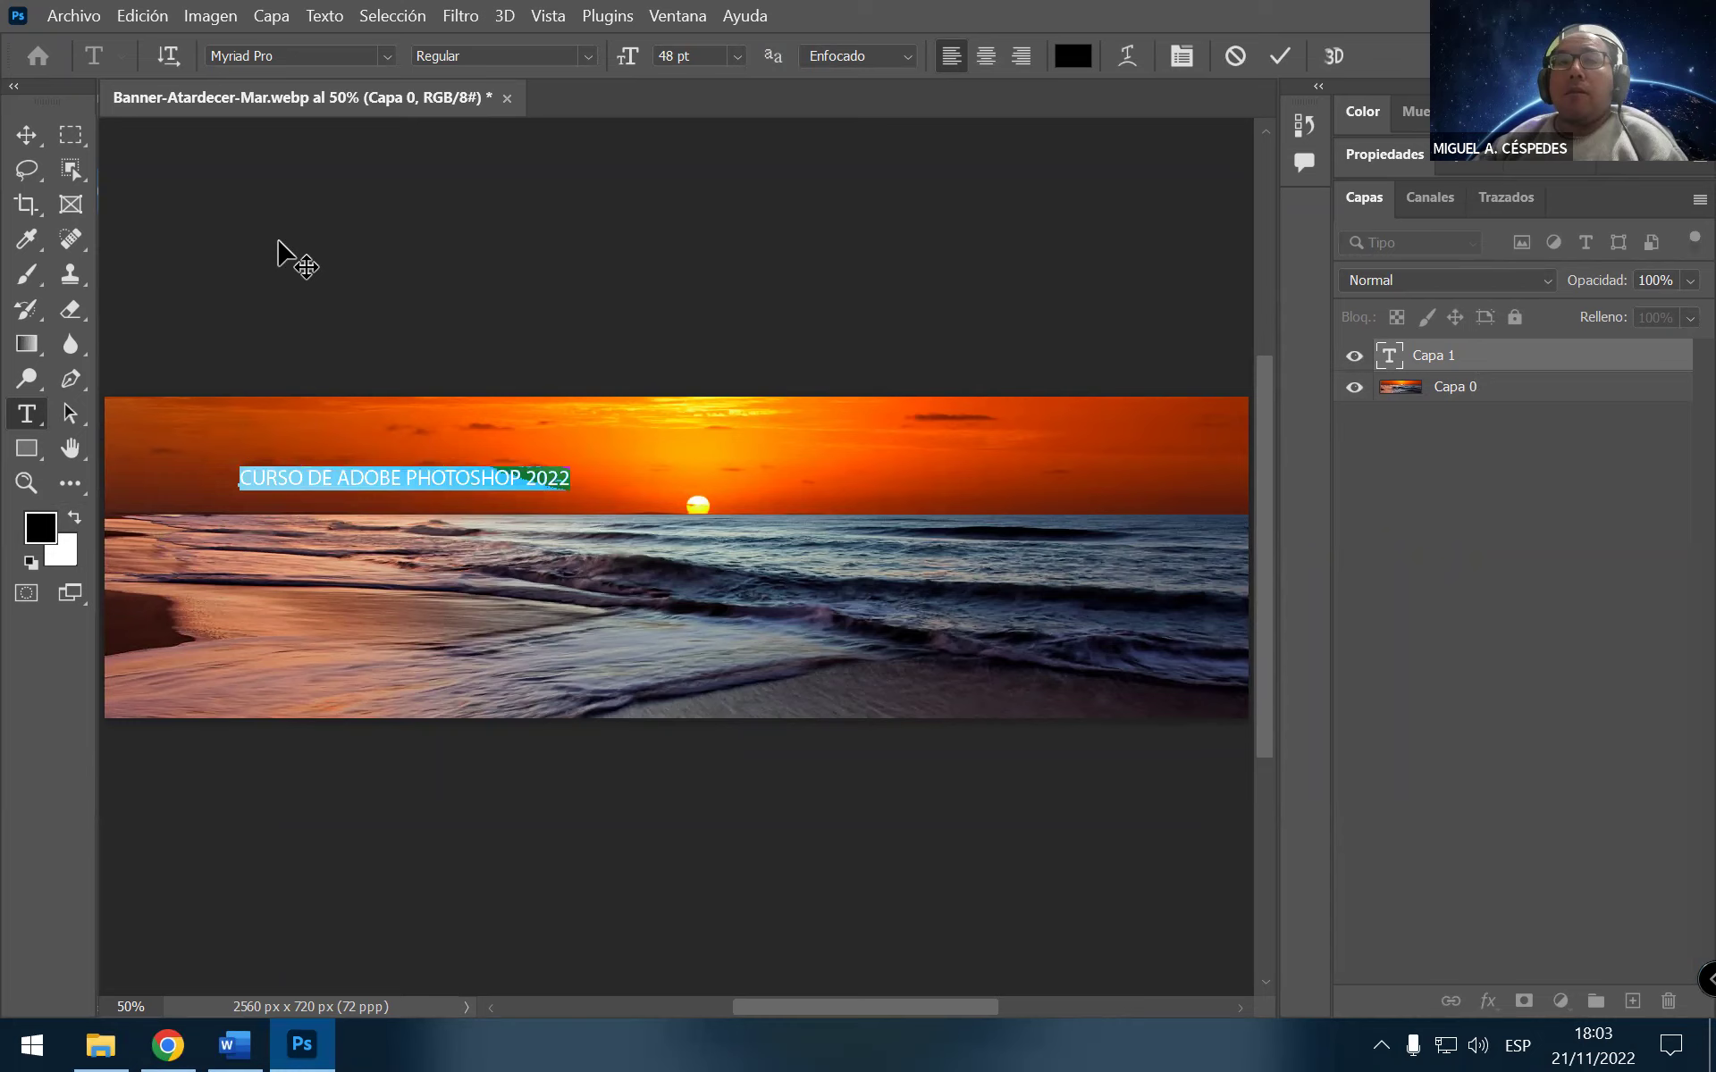
click(736, 57)
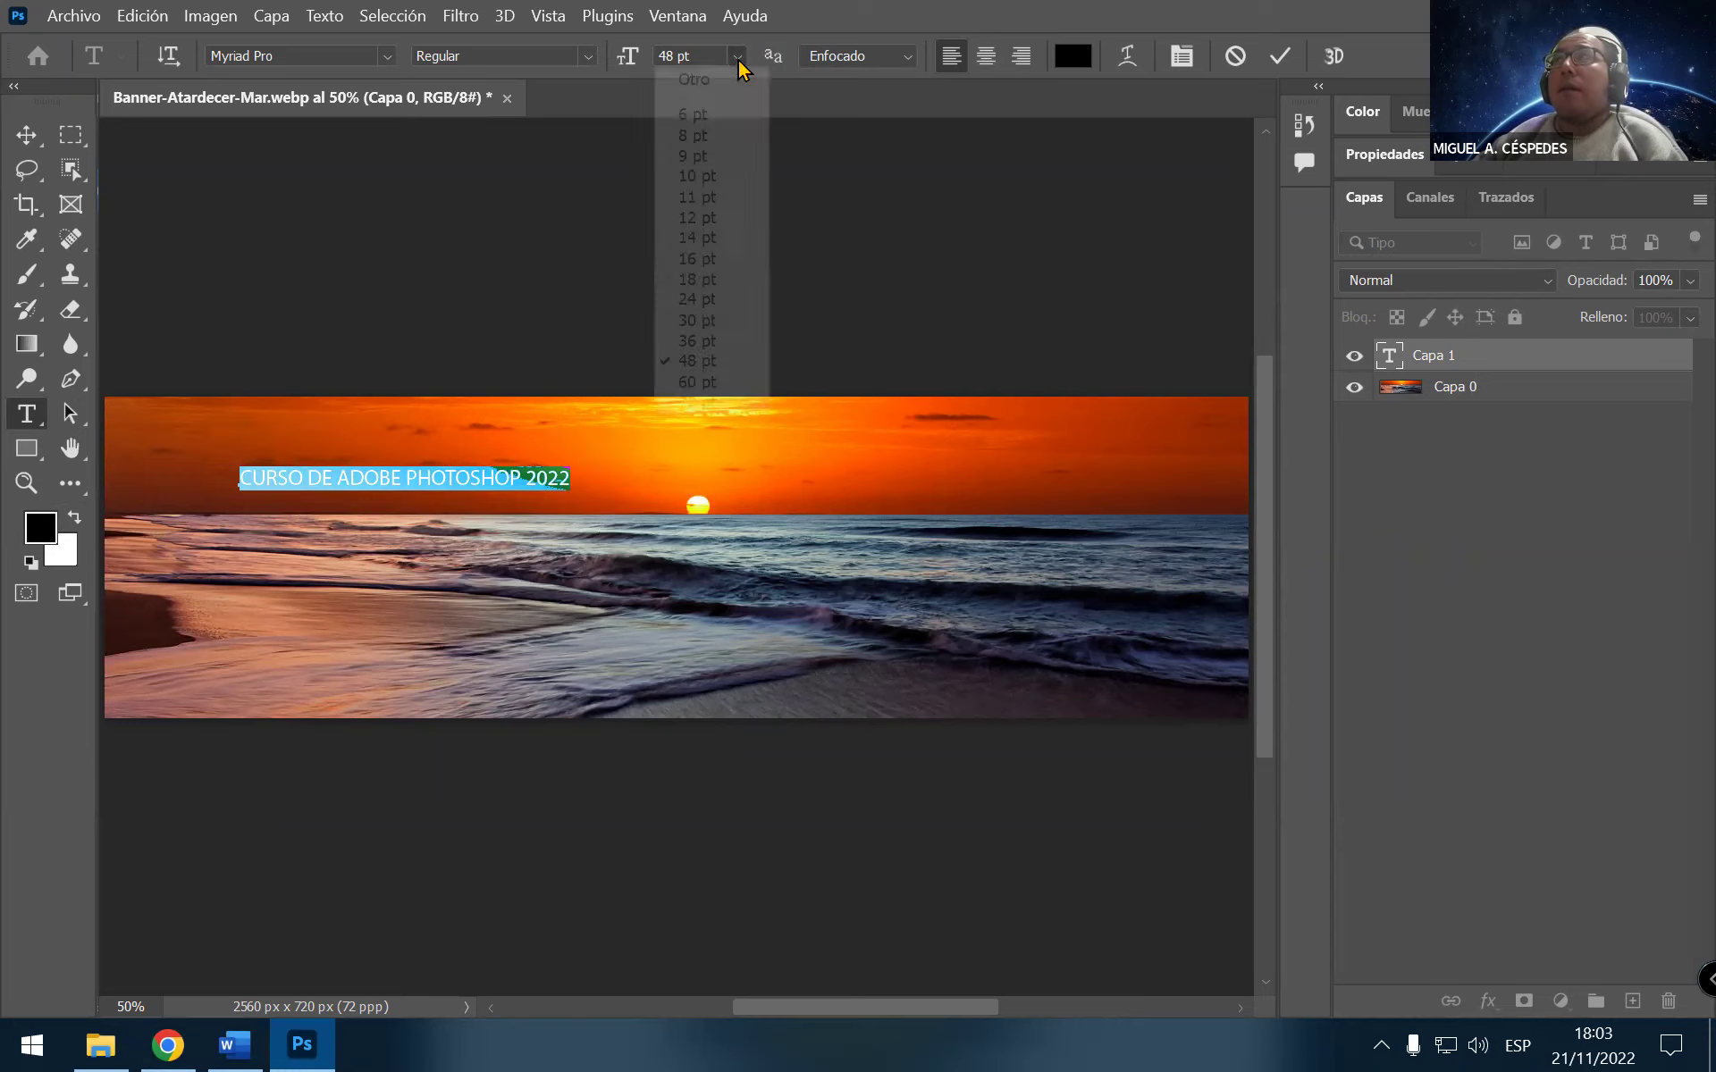
click(713, 385)
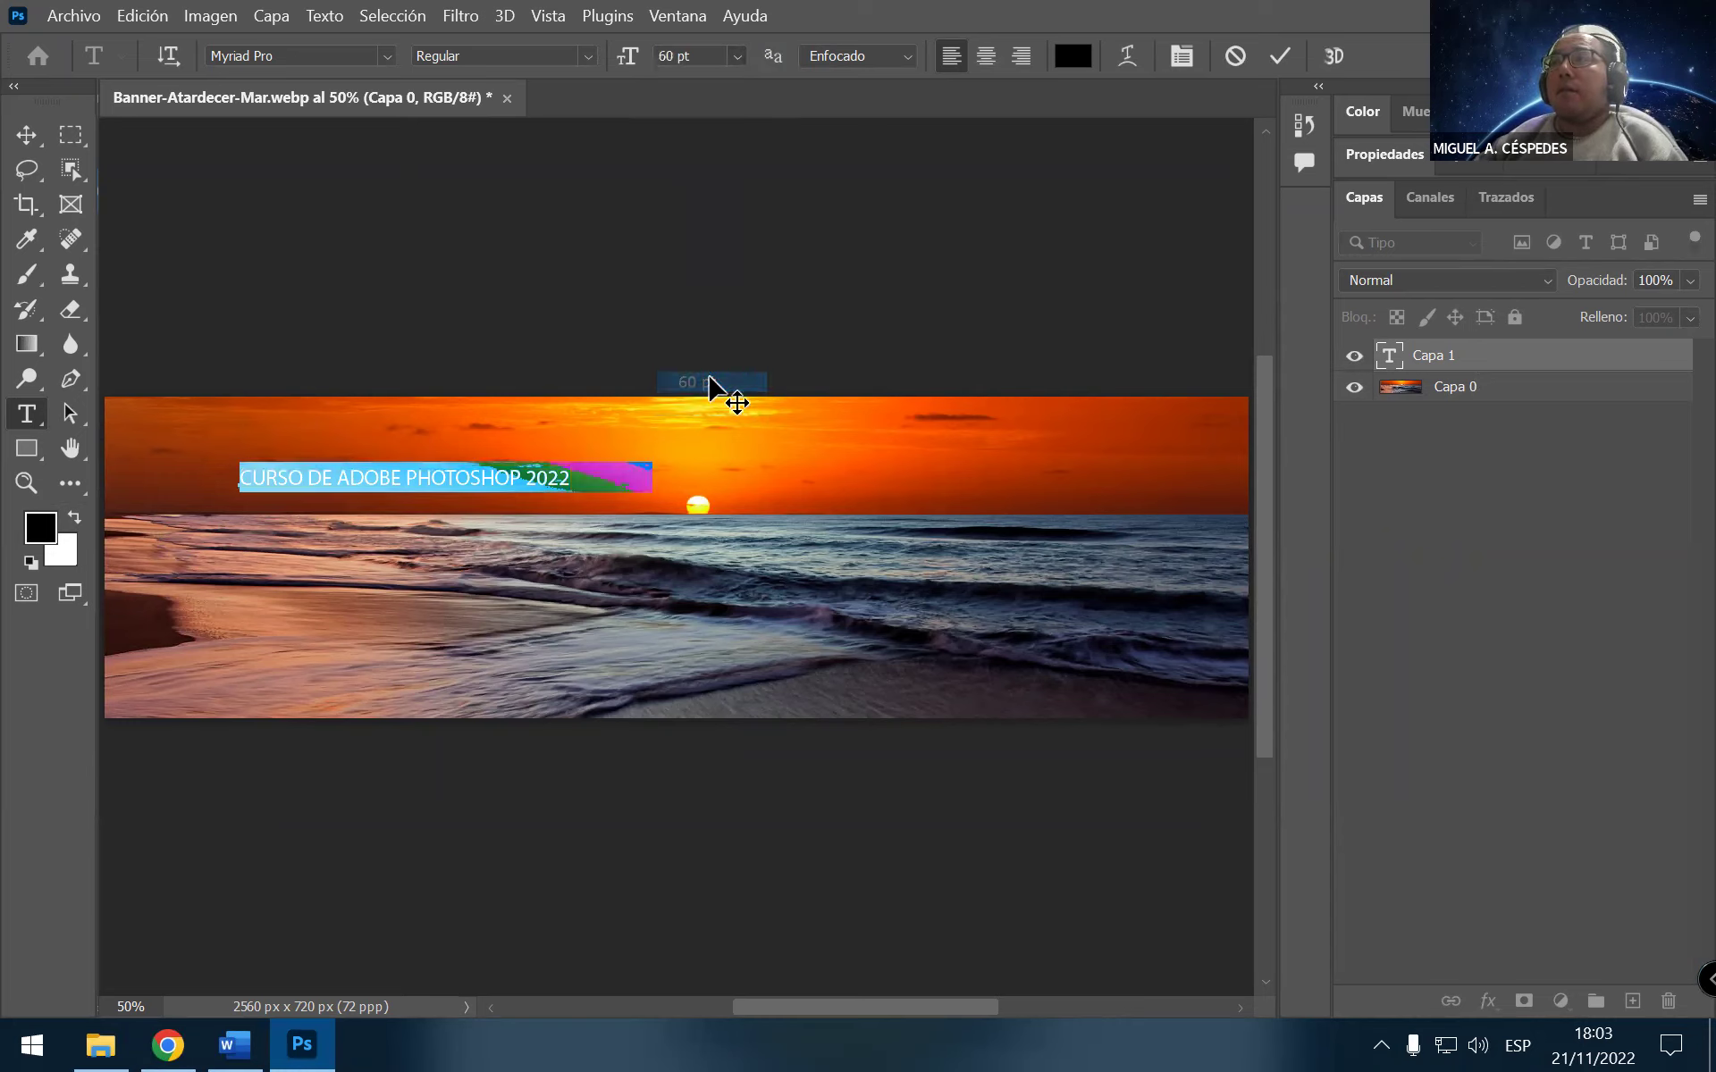
click(740, 59)
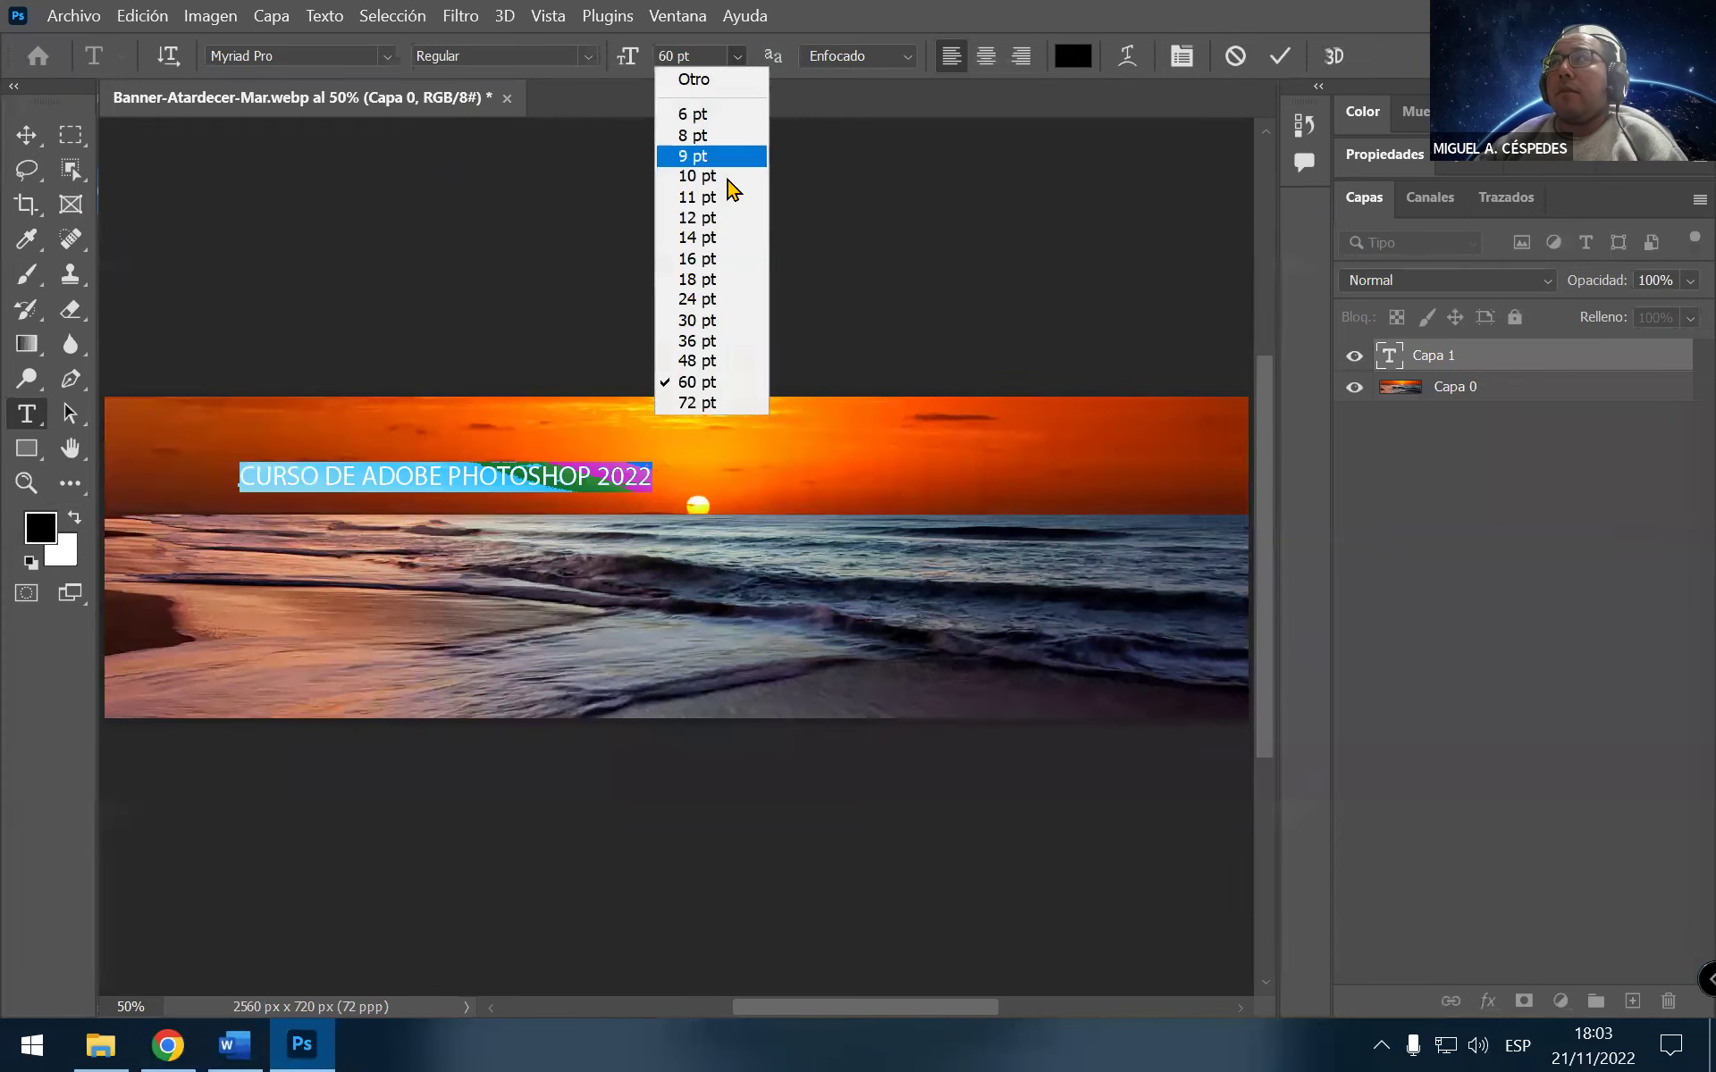
click(715, 407)
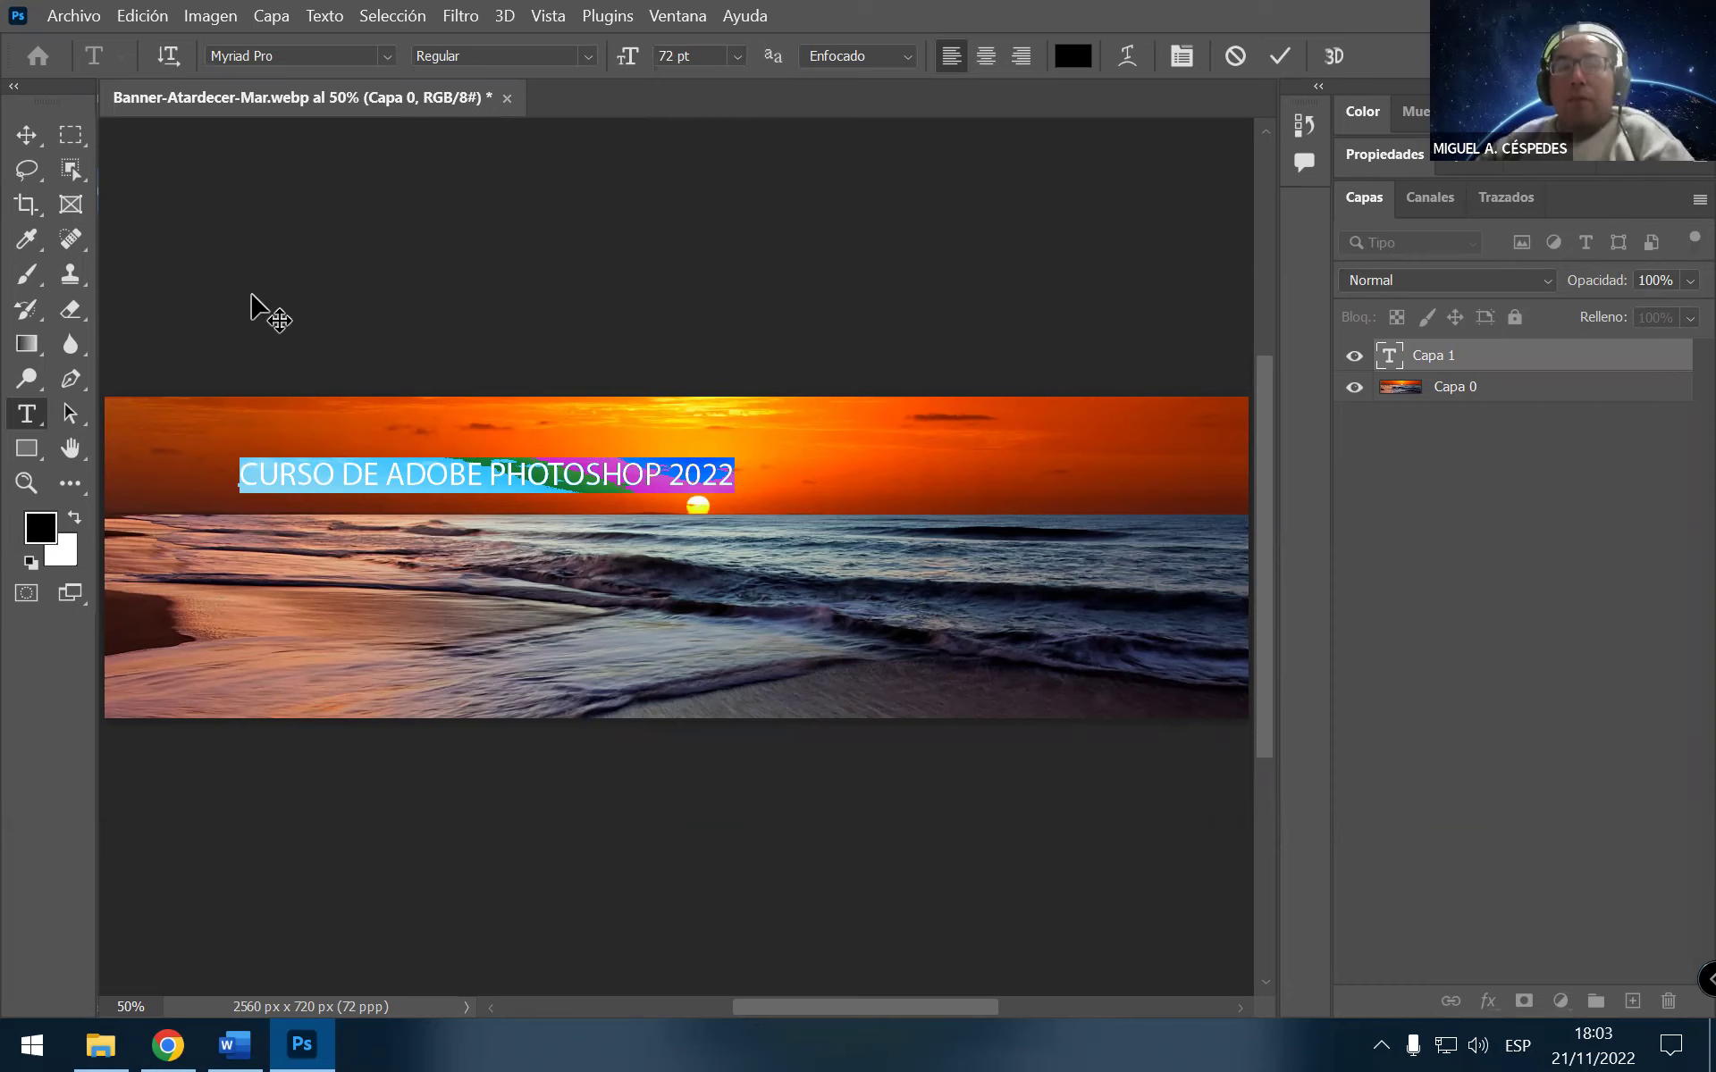
click(26, 134)
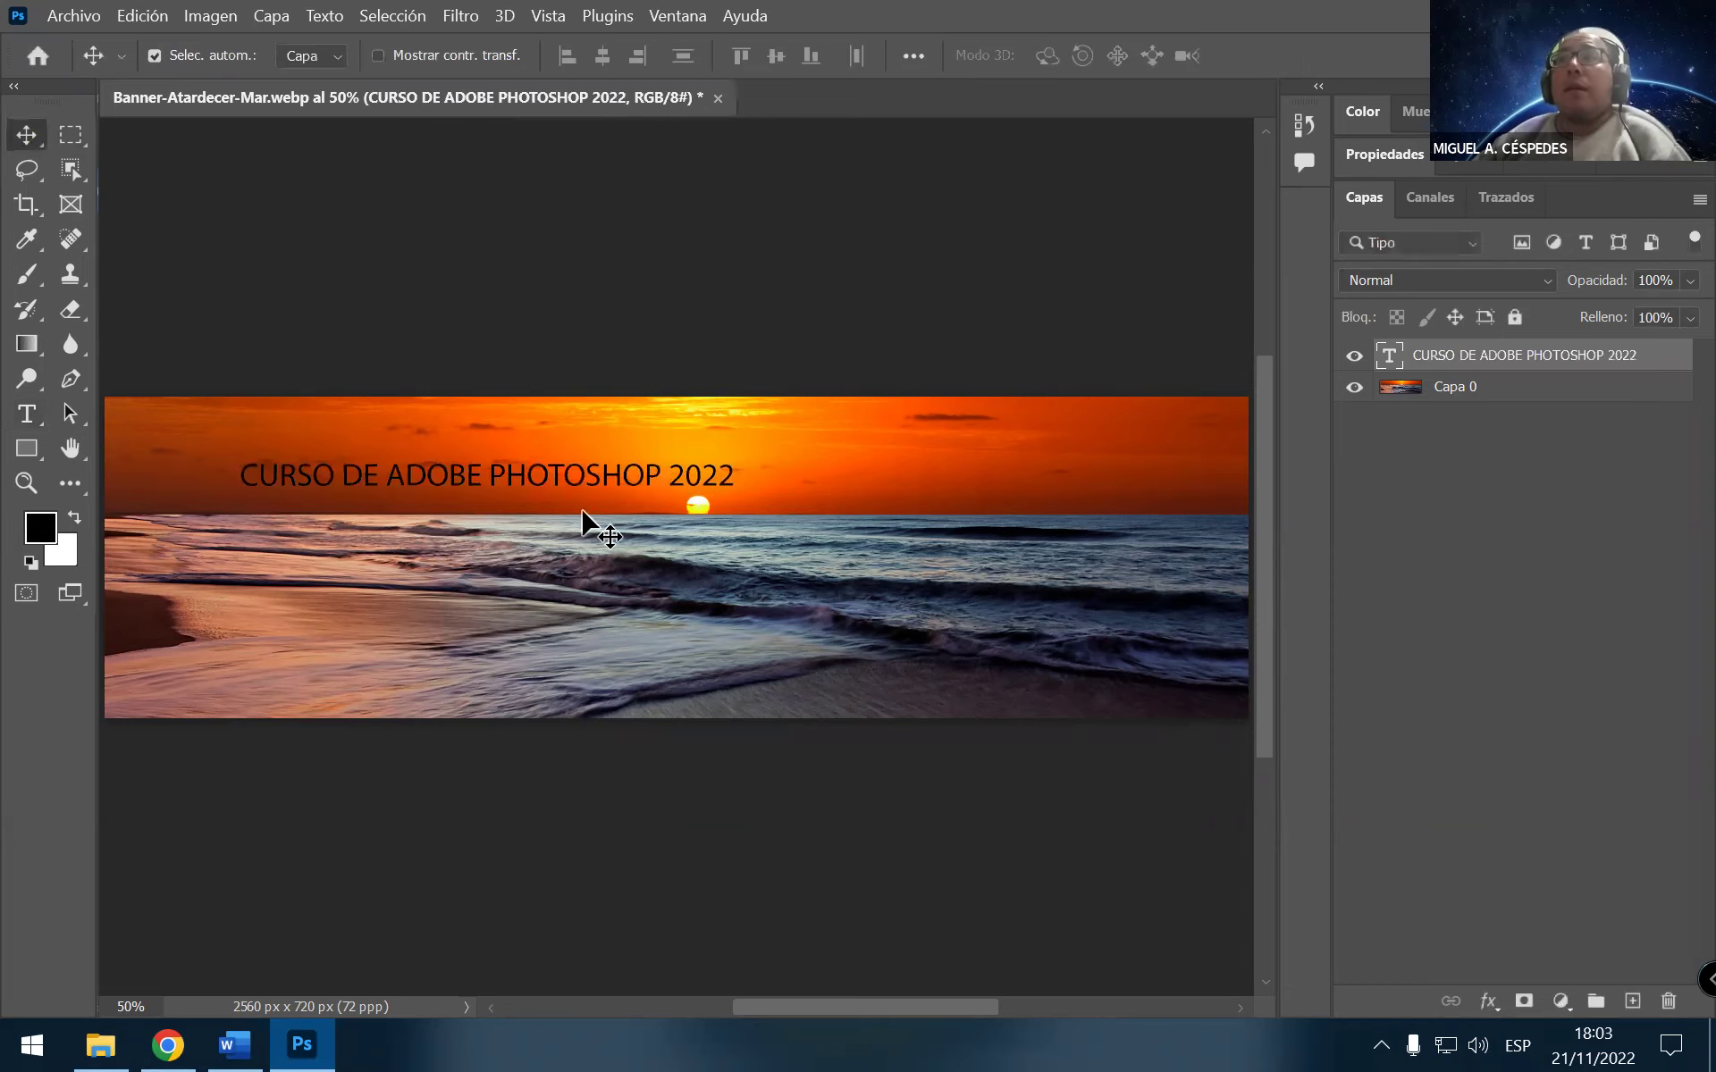
Nudge the title right, then check step 2 of the Word notes (Arial Black, 150 pt, white)
mouse_move(560, 491)
mouse_down()
mouse_move(628, 491)
mouse_move(595, 489)
mouse_up()
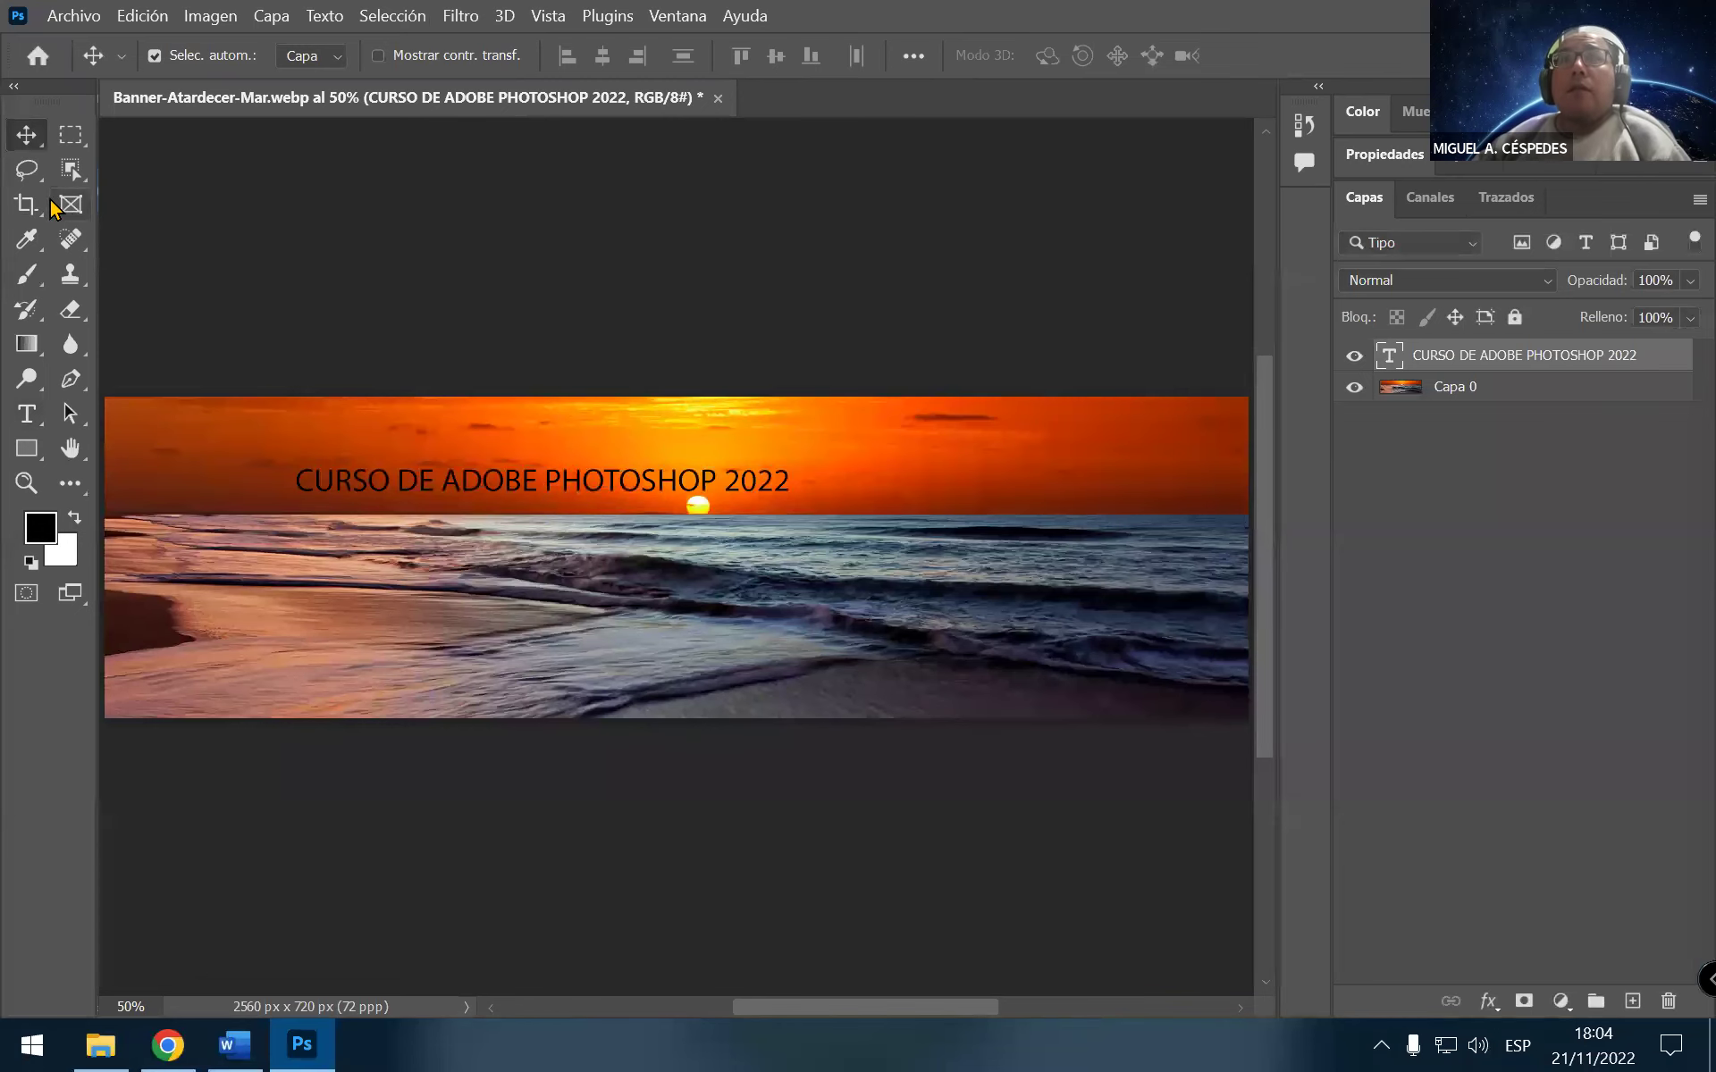
click(238, 1042)
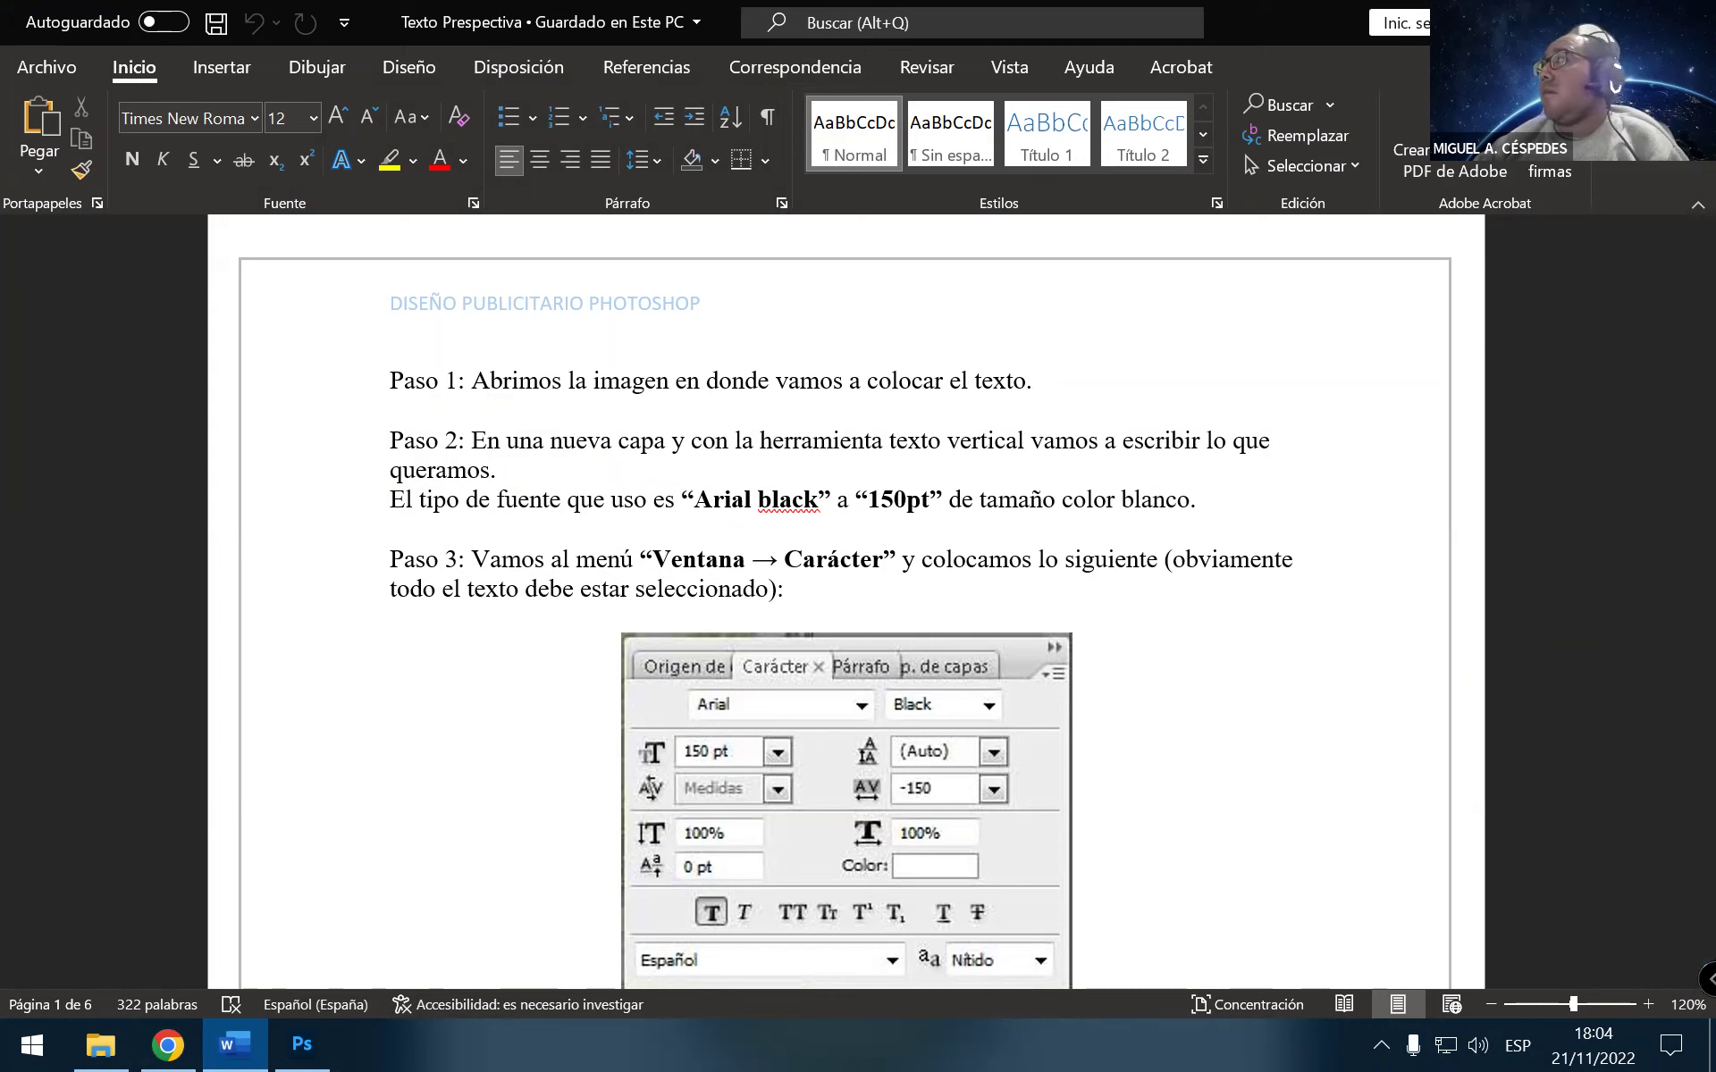
key(alt+Tab)
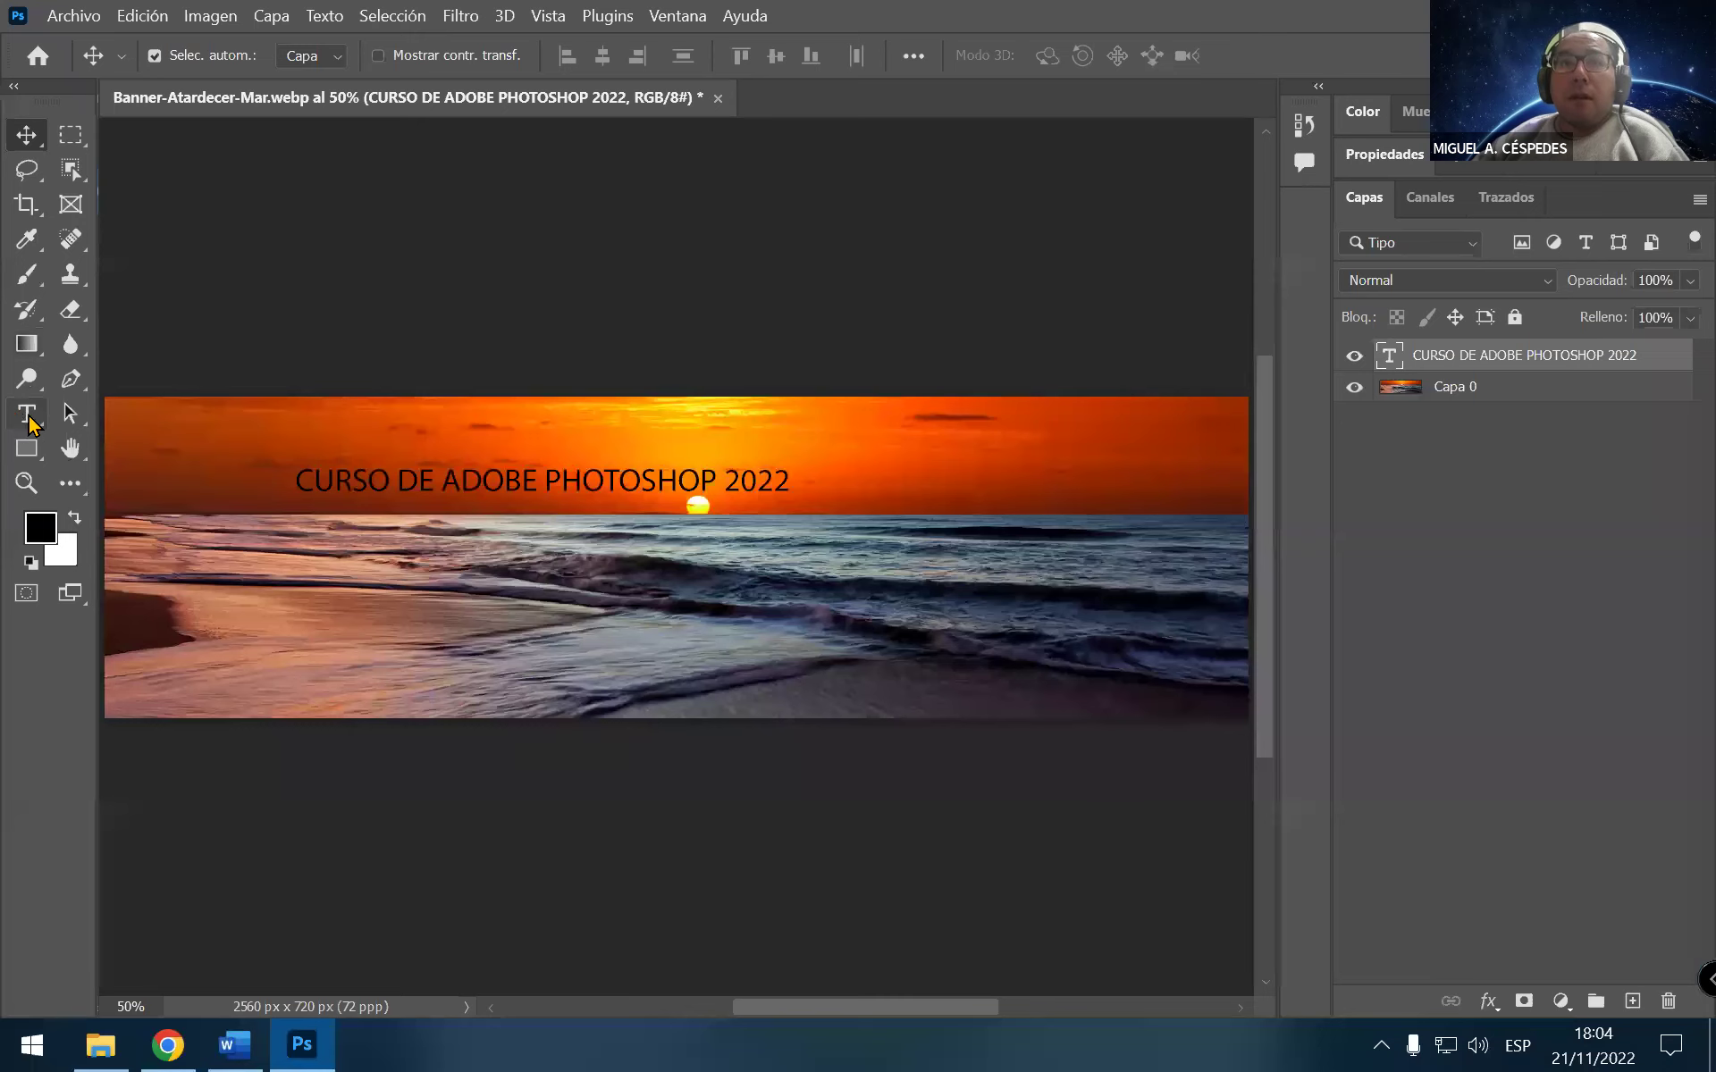
Set the whole title text to Arial Black at 100 pt
click(27, 414)
click(308, 485)
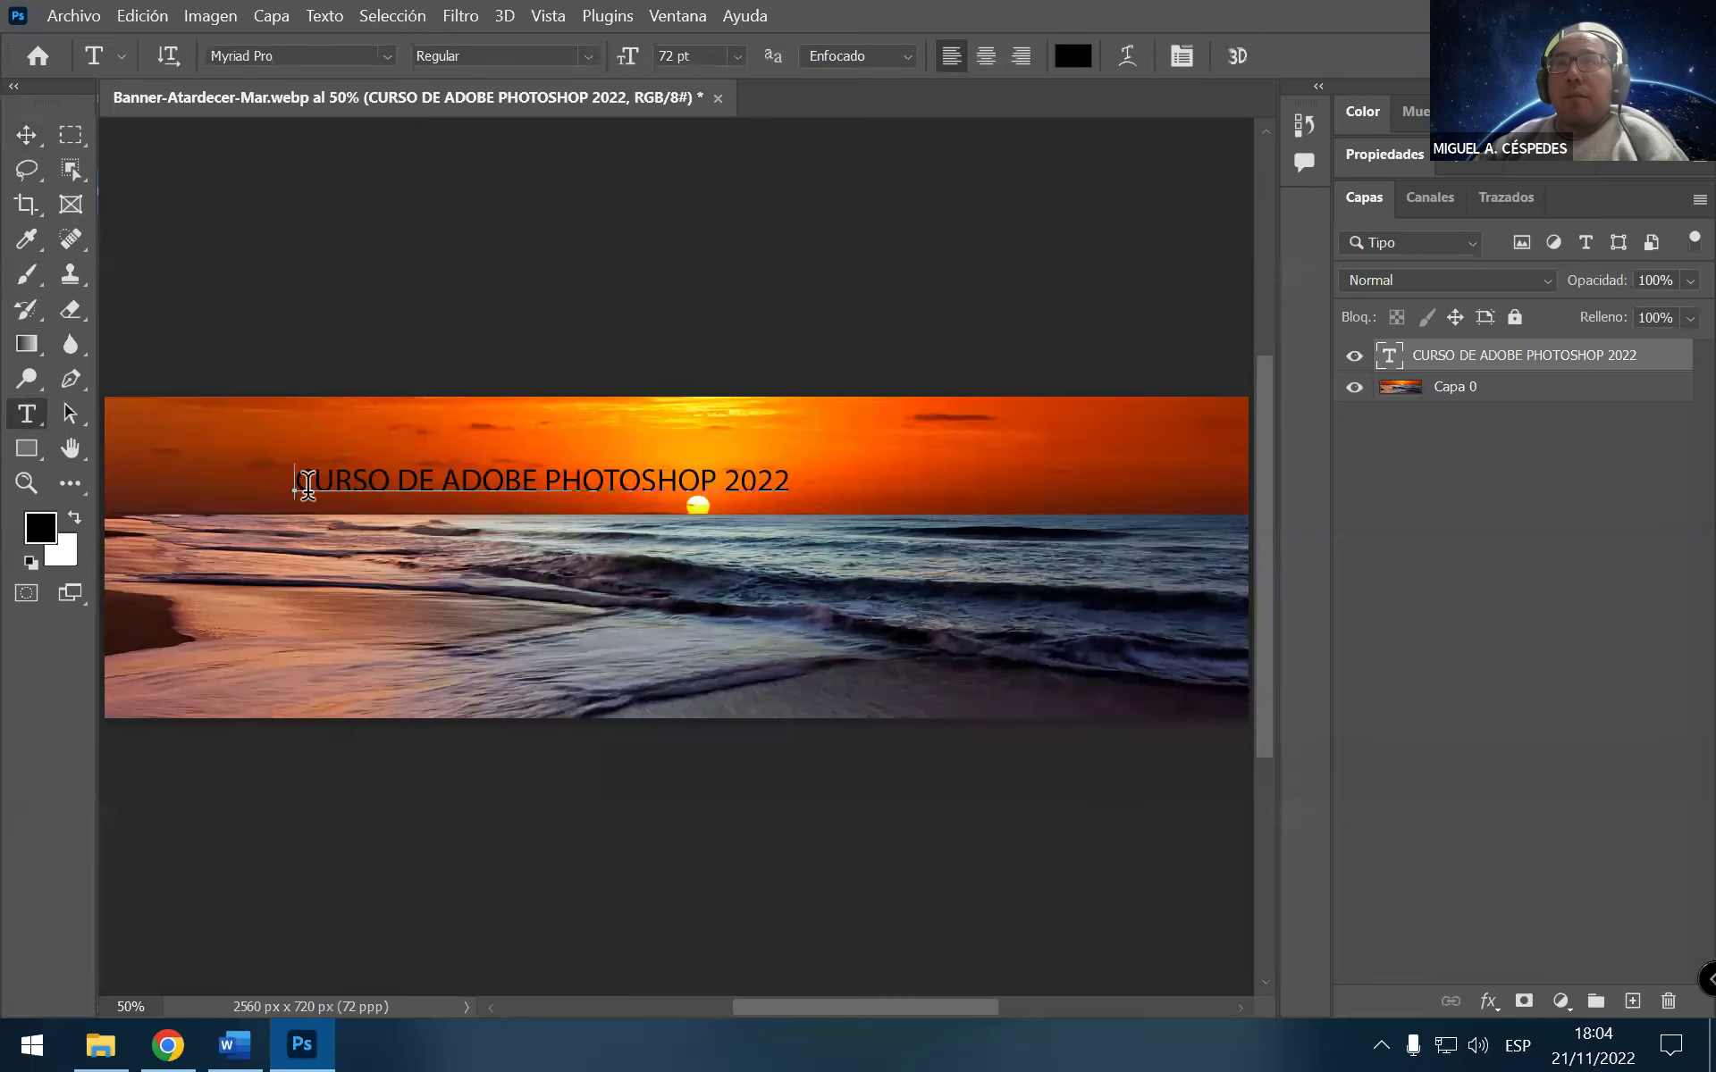
drag(308, 485, 877, 486)
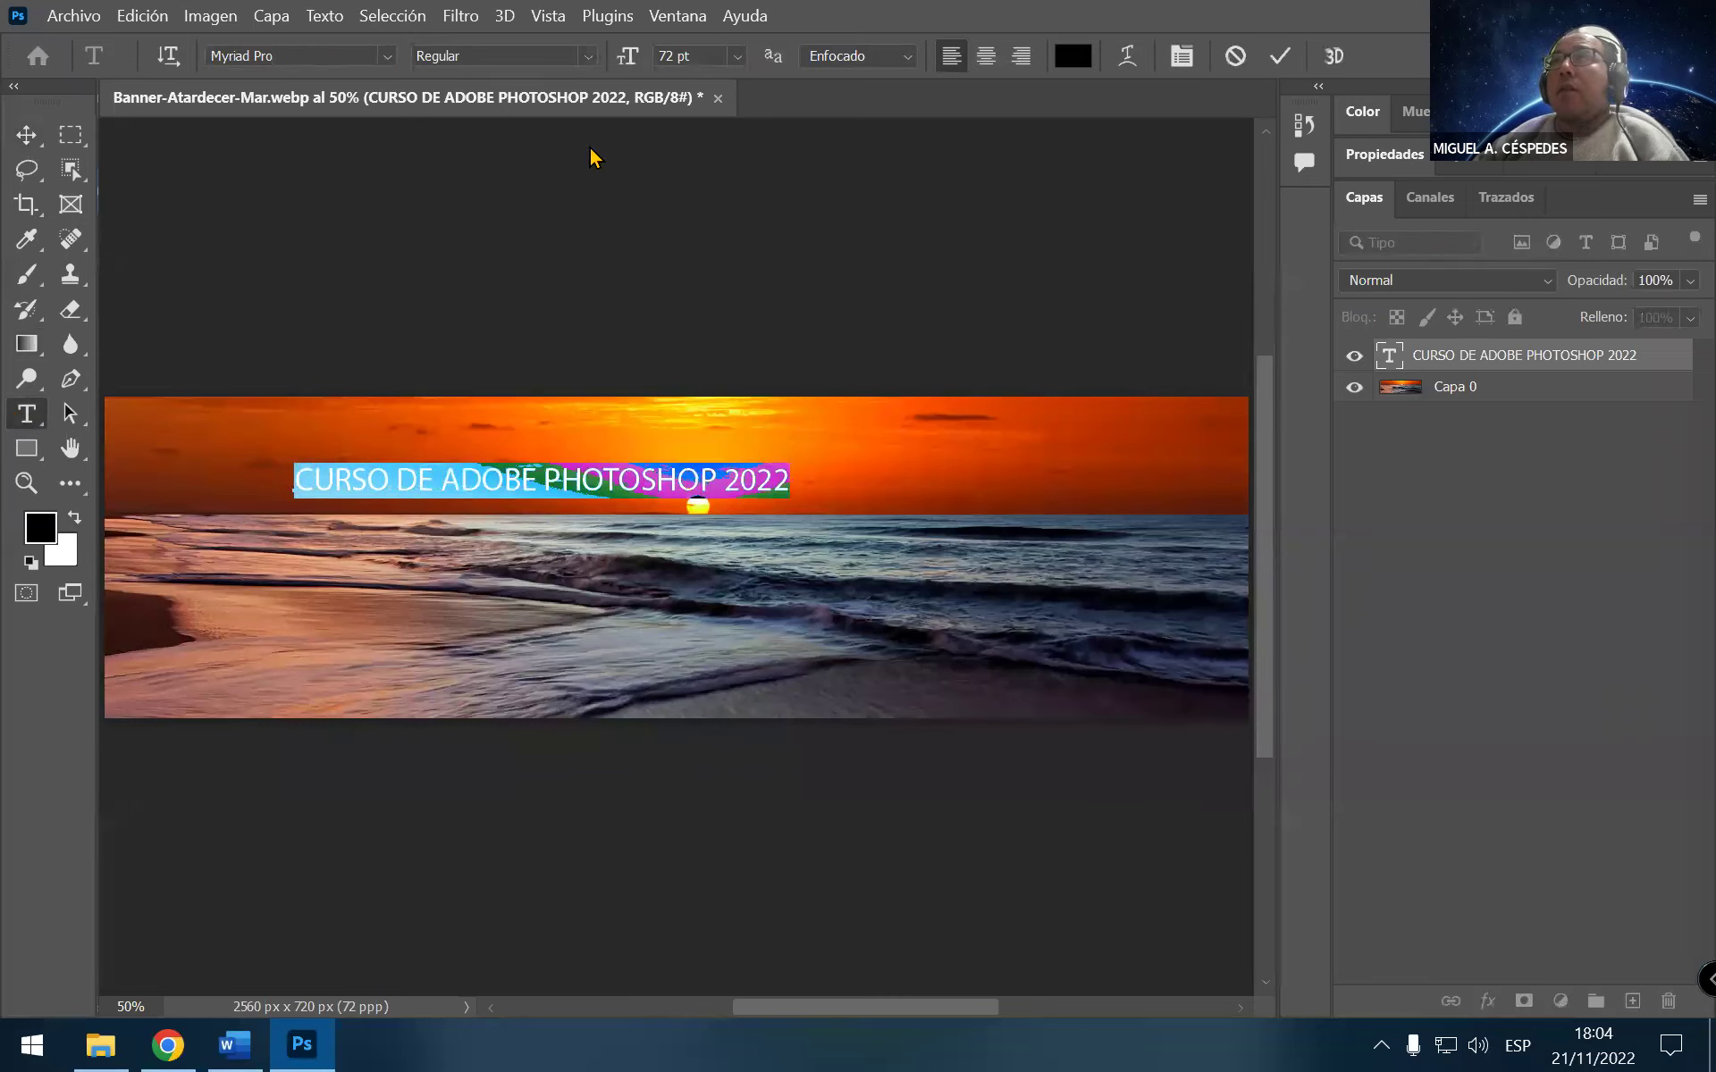
click(367, 52)
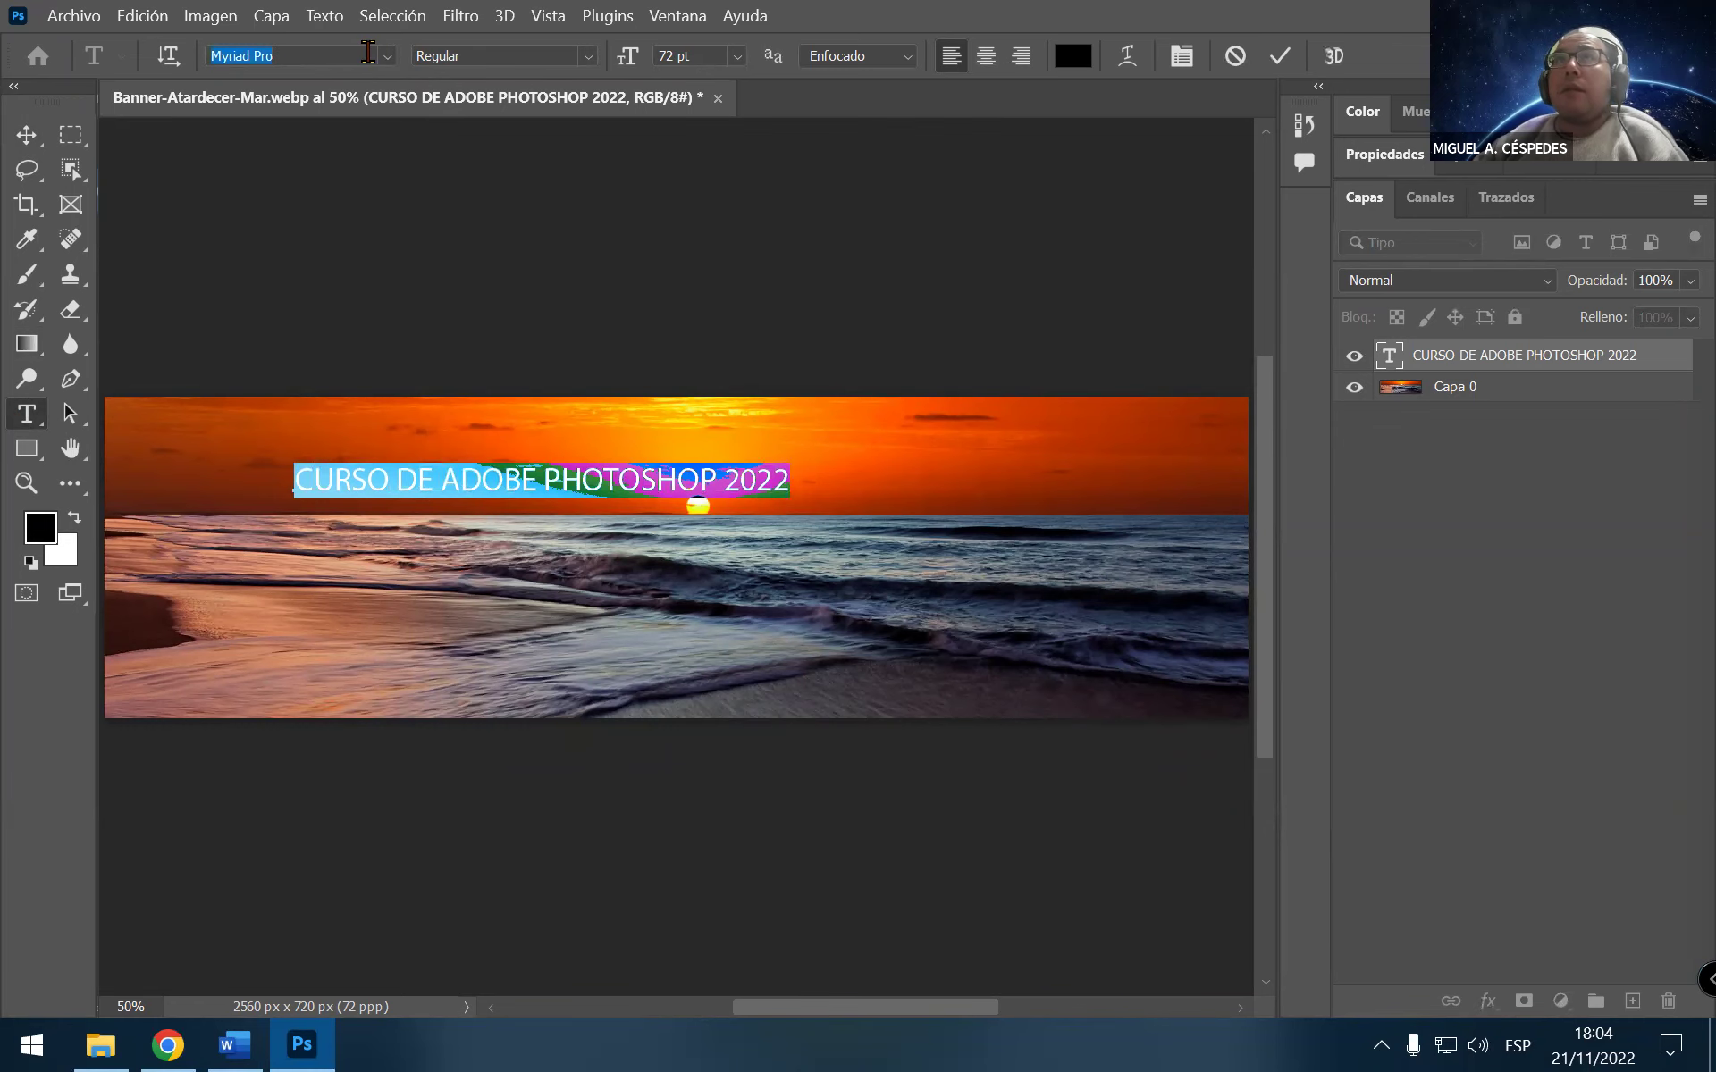
text(ARIA)
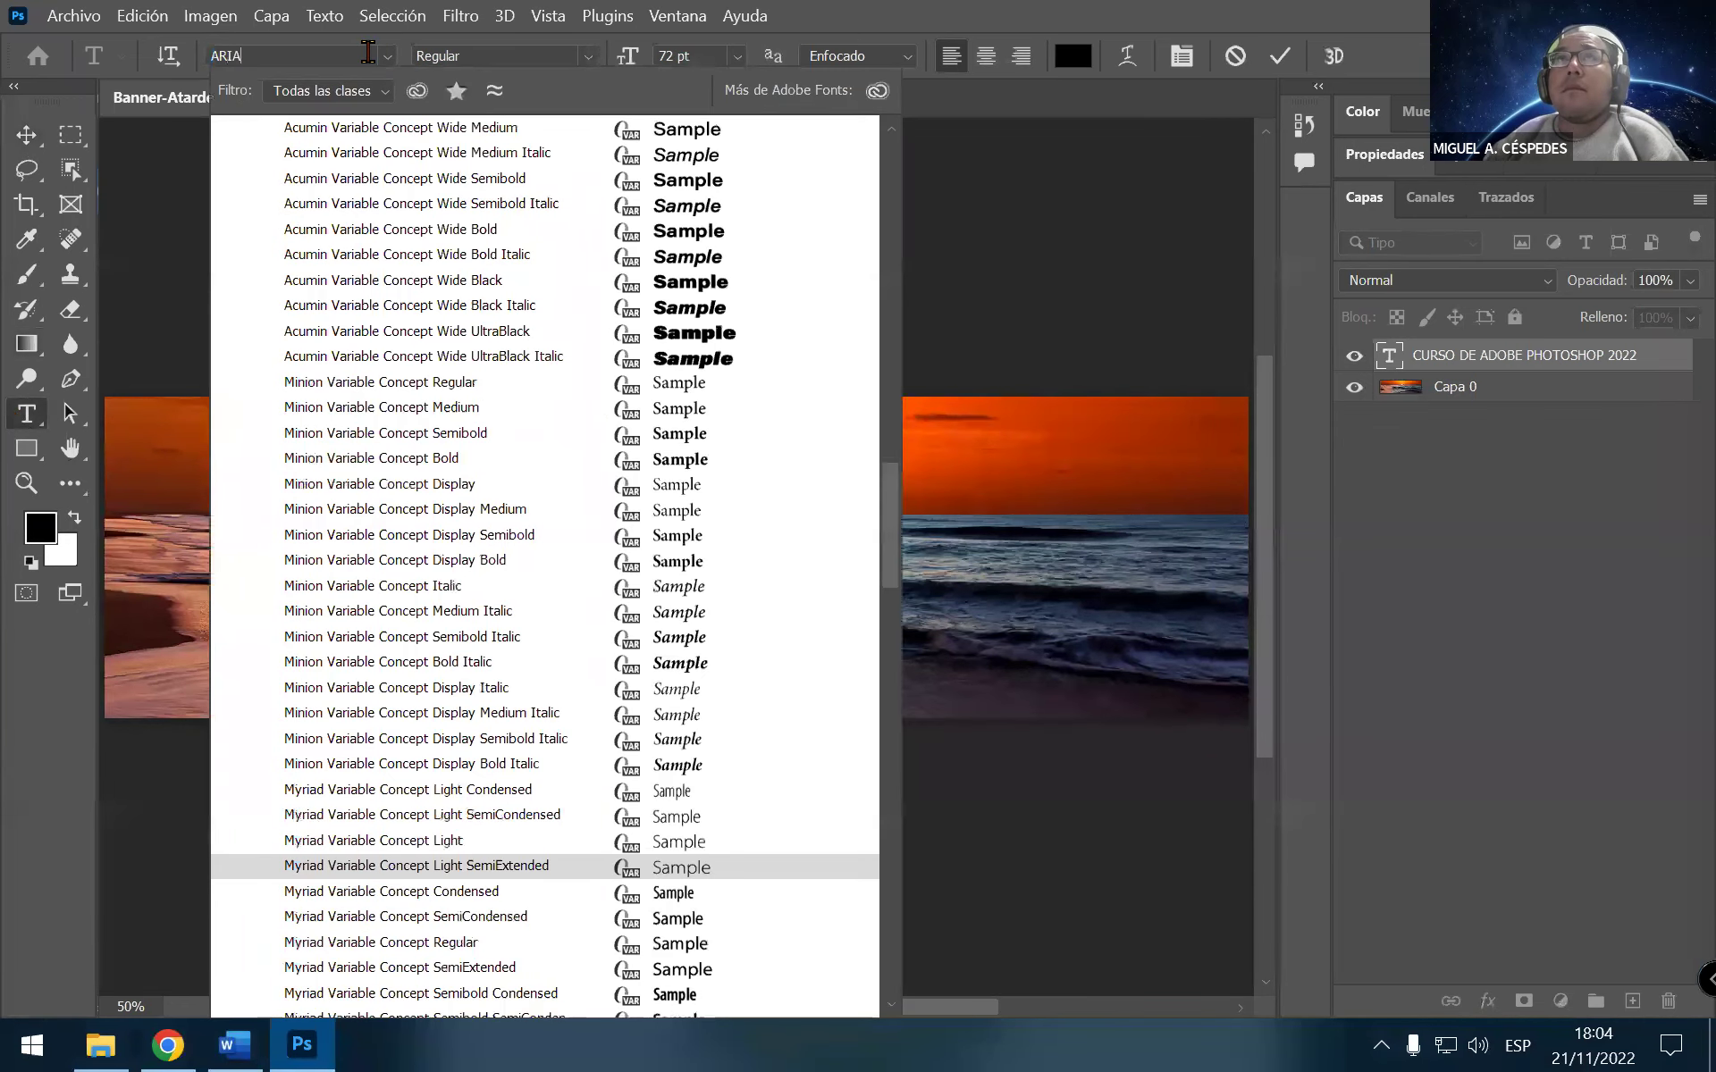
text(L)
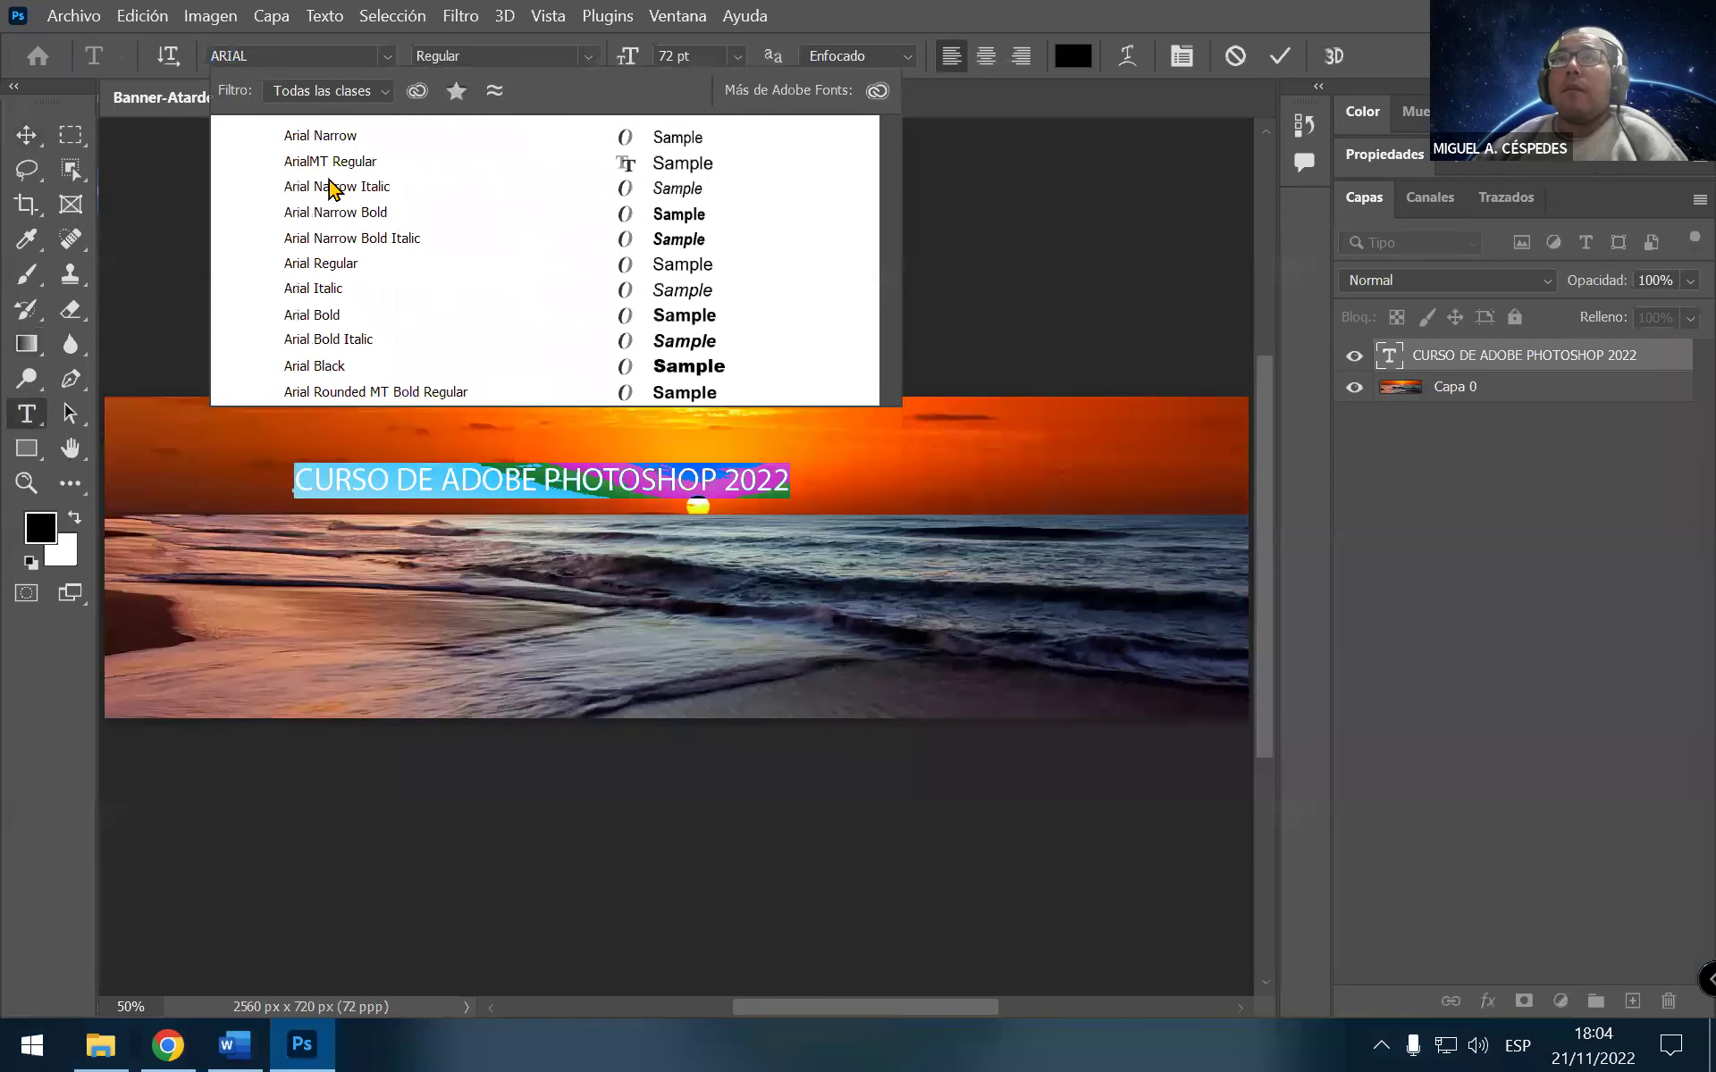
click(366, 366)
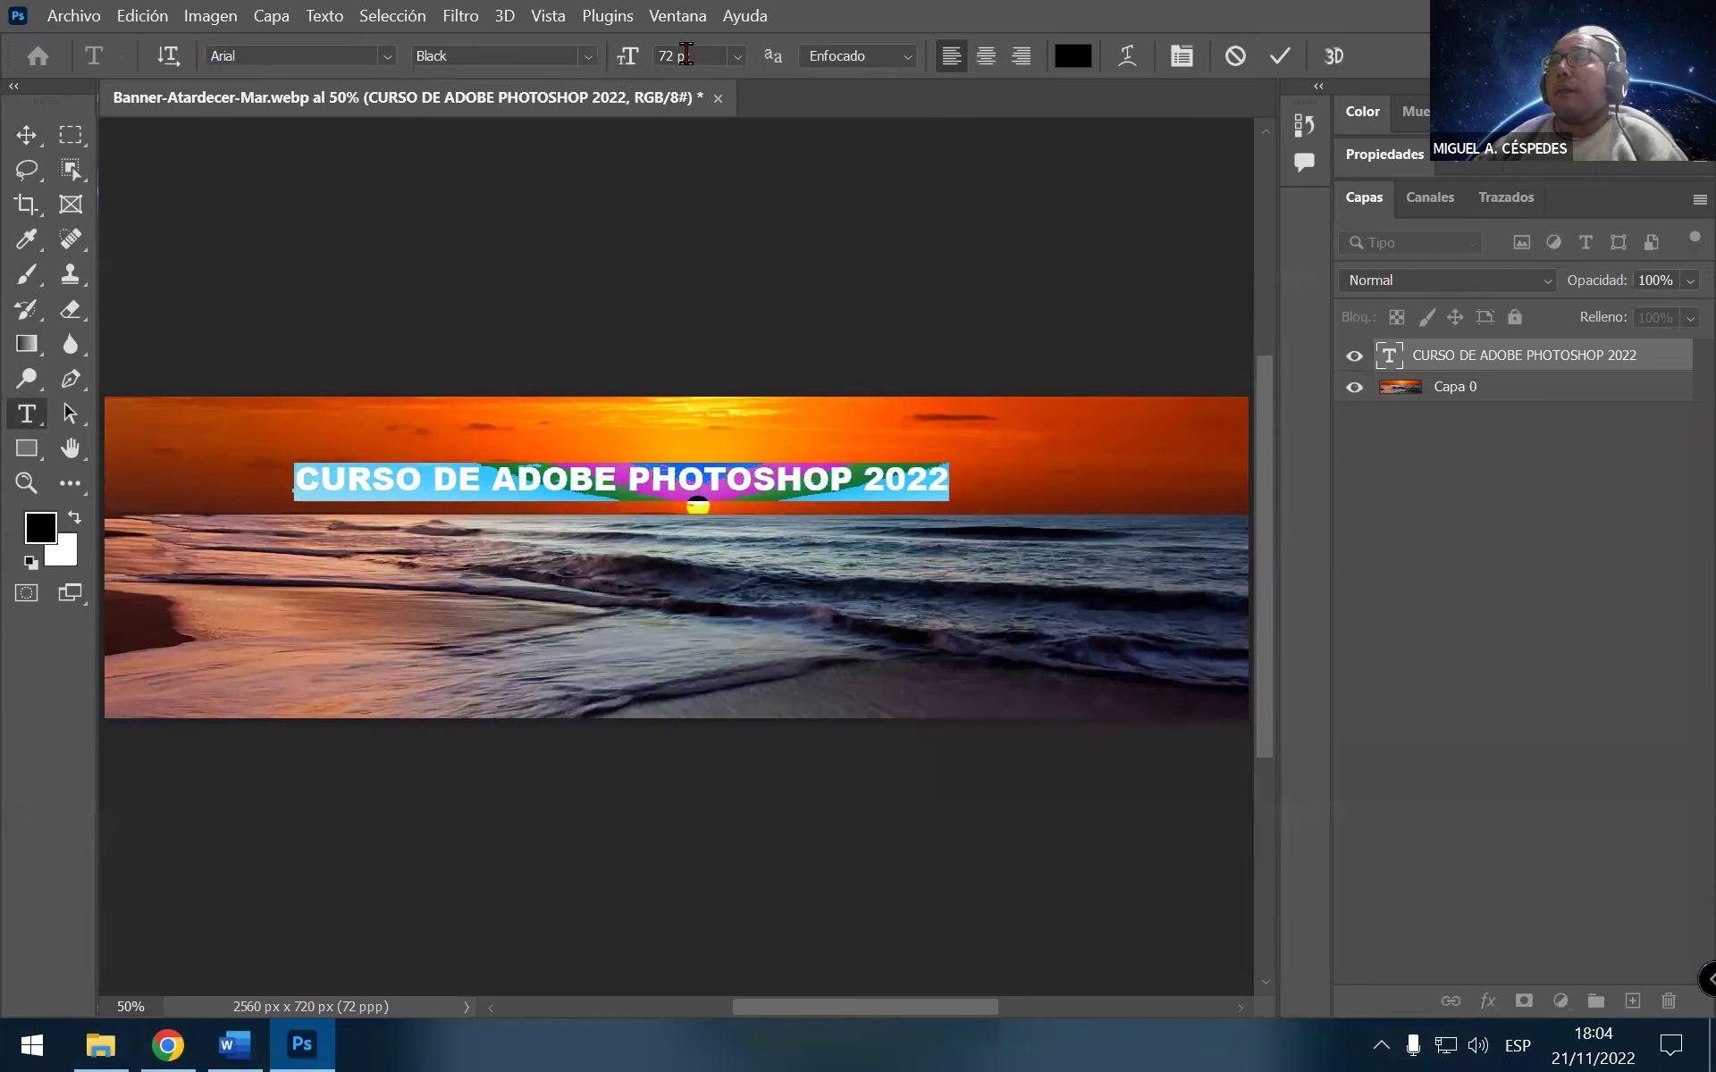
click(615, 63)
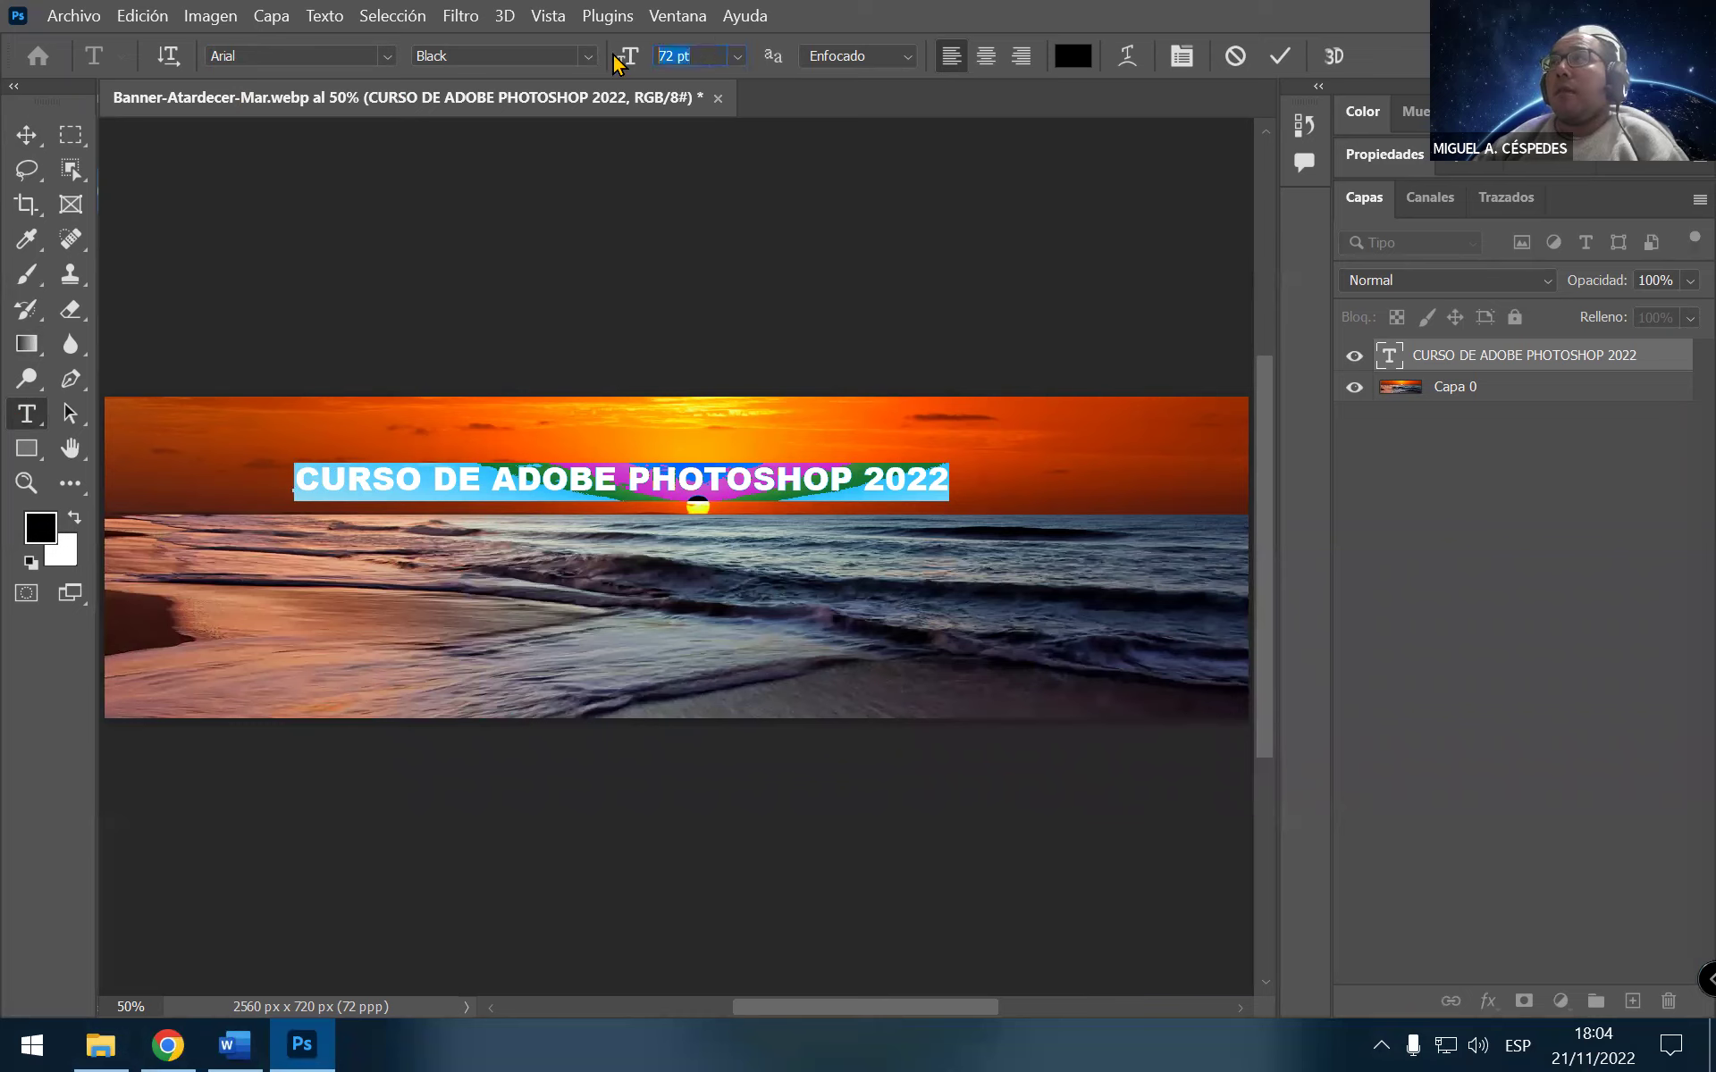
text(100)
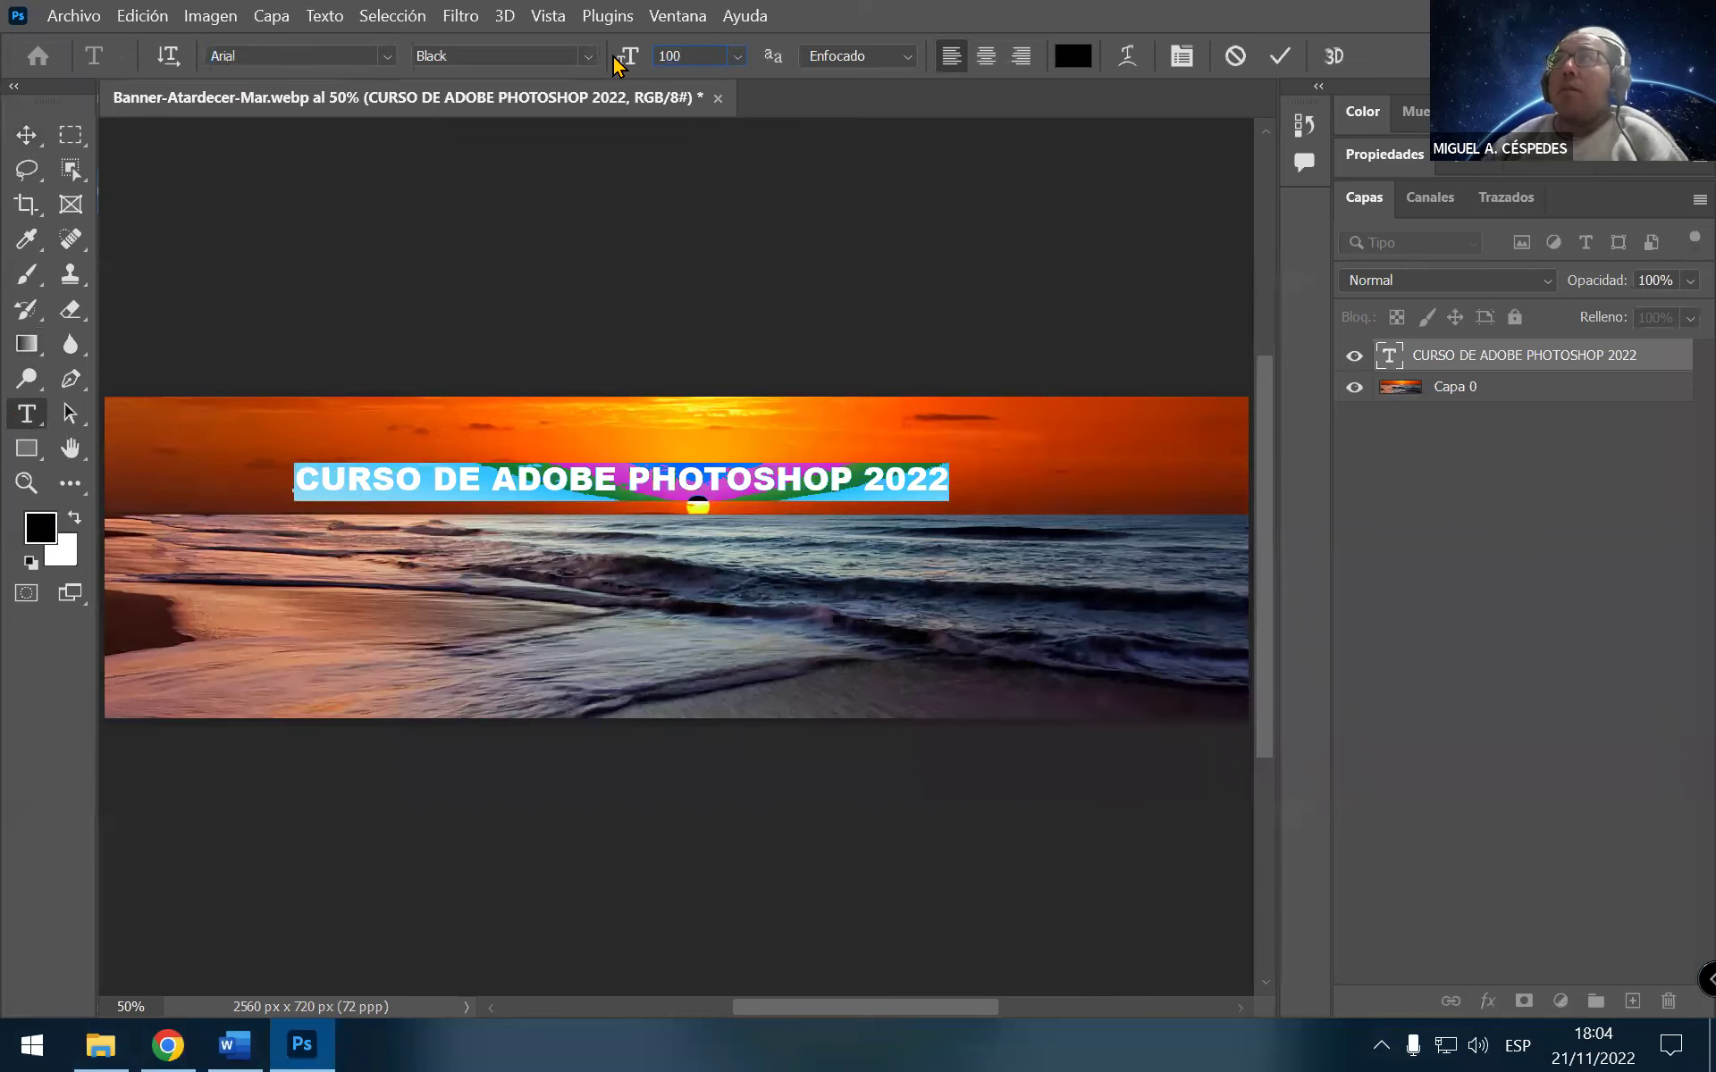
click(470, 55)
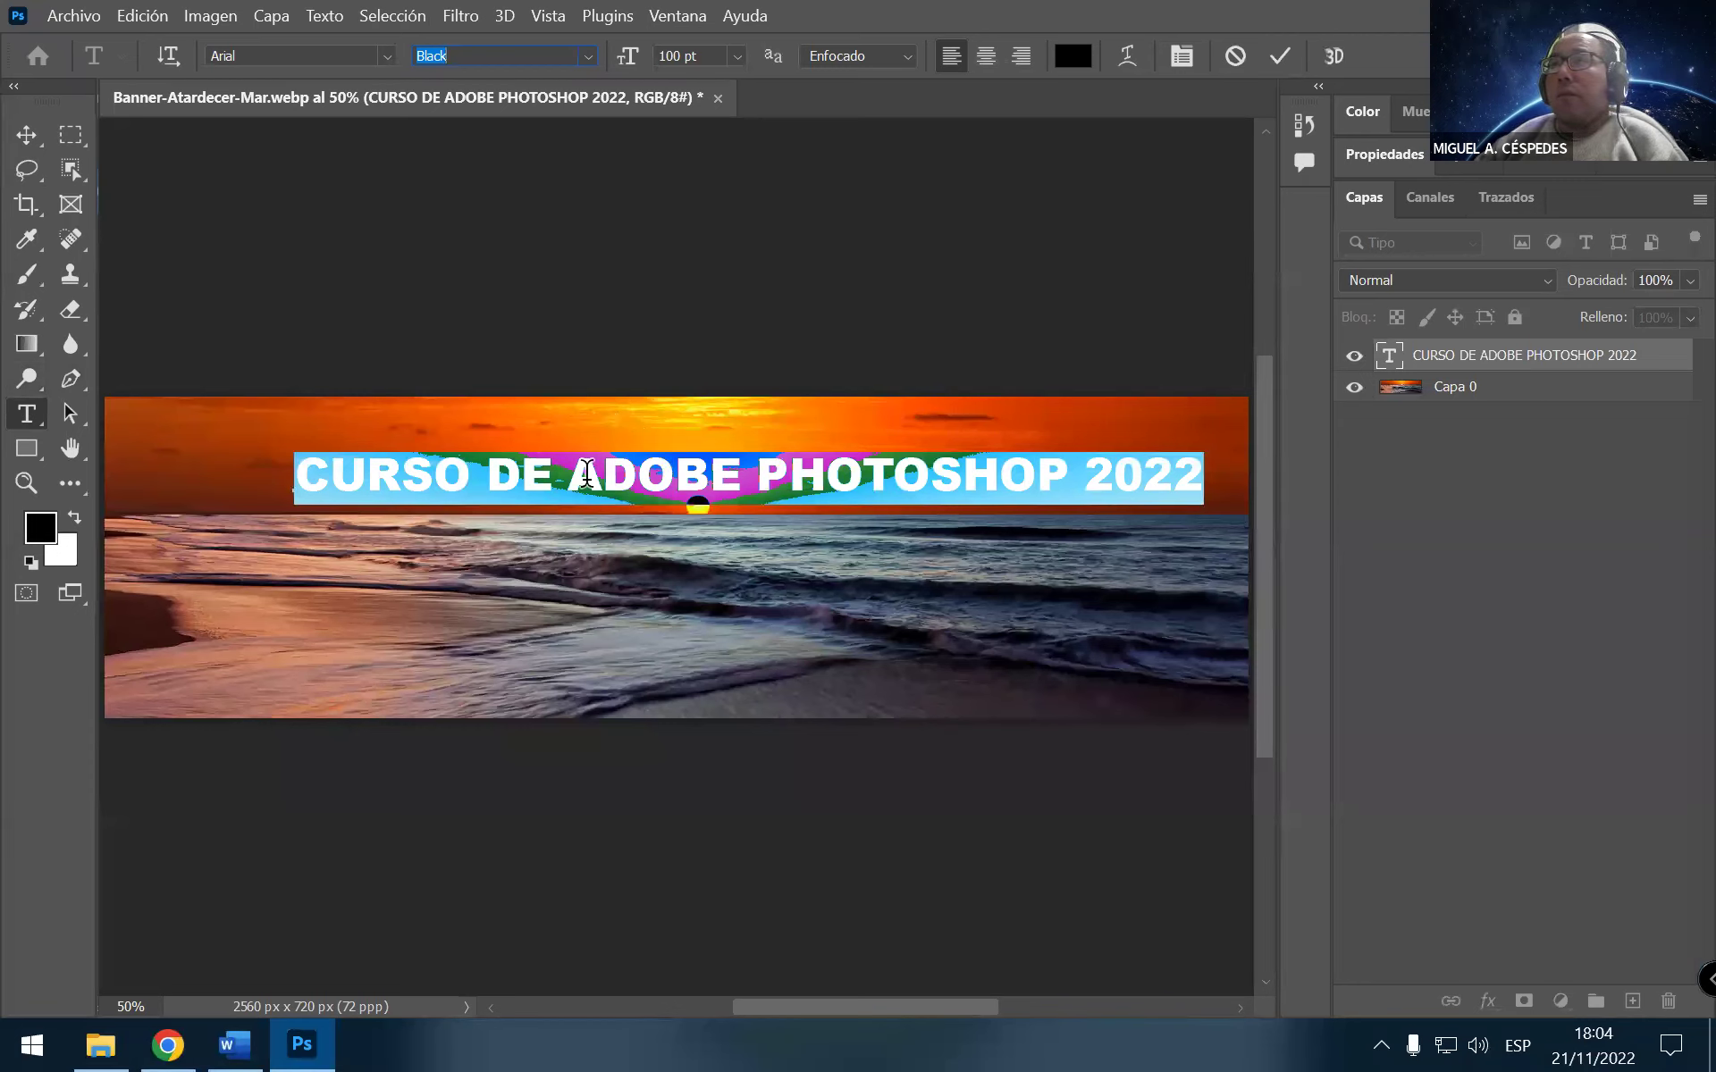
click(751, 489)
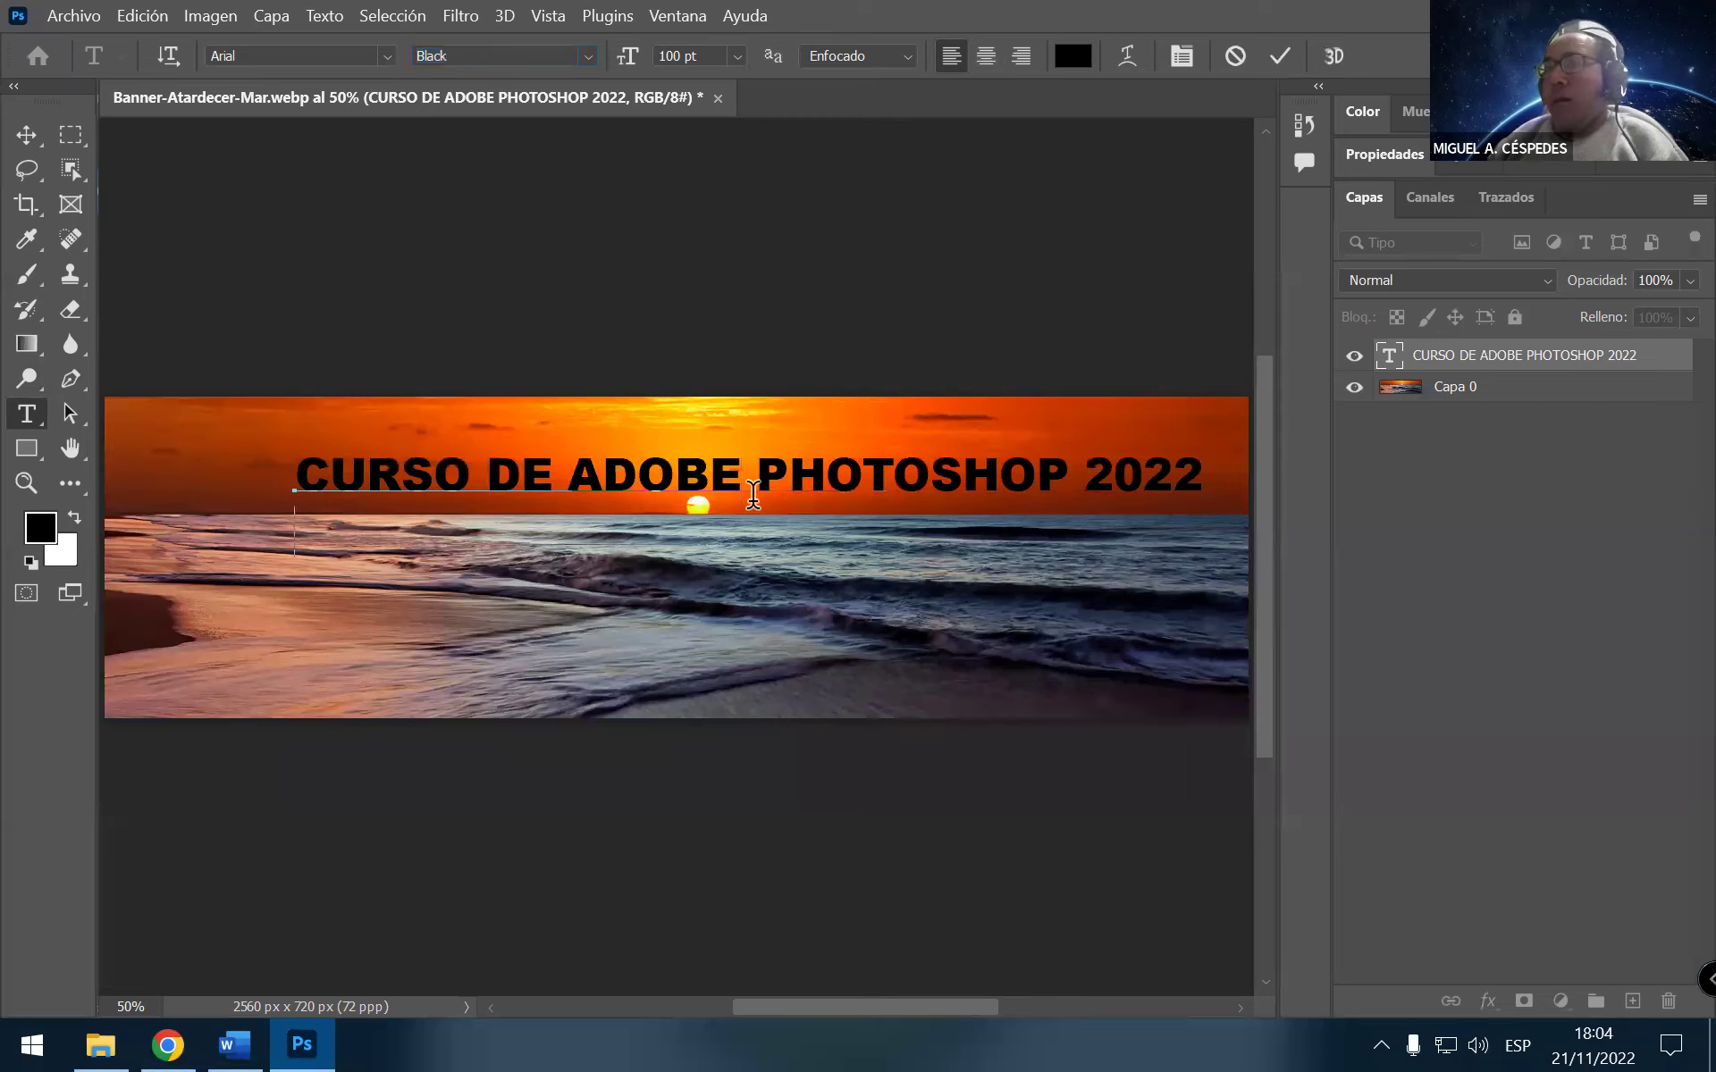
Break the title after ADOBE into two centred 150 pt lines and drag it to mid-banner
key(Return)
key(Delete)
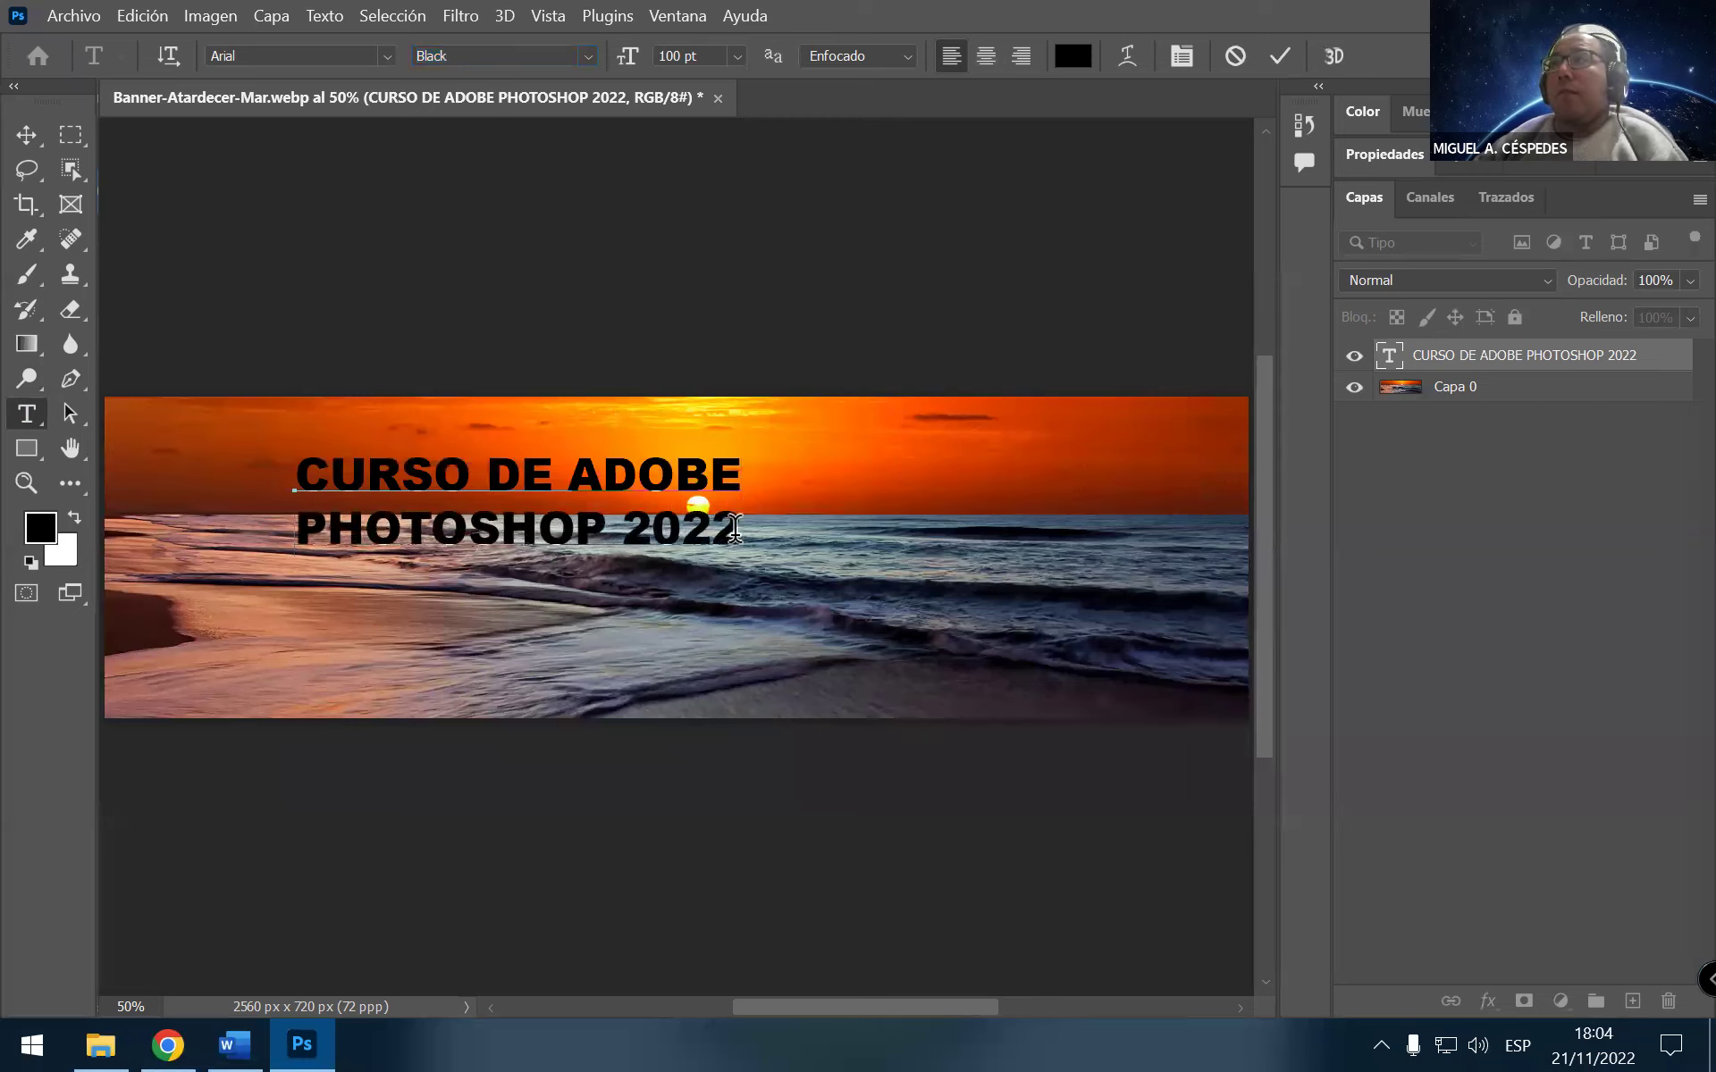
drag(733, 527, 272, 474)
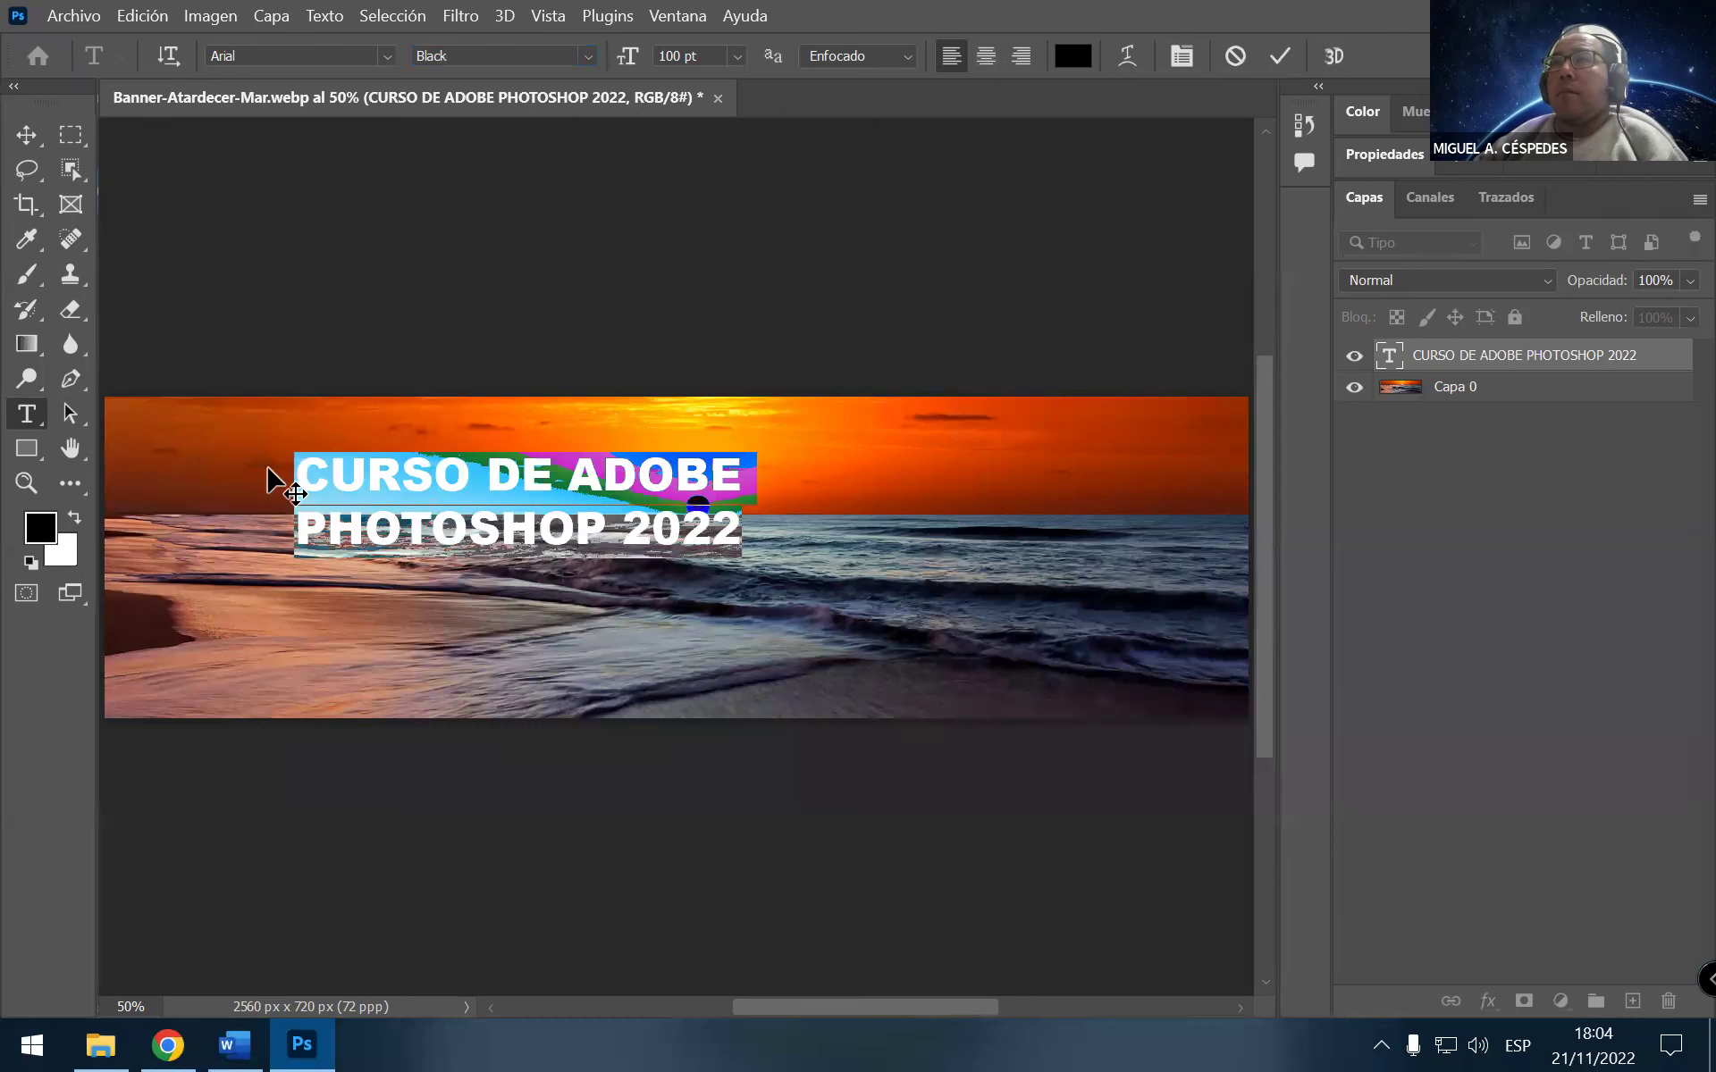
click(985, 57)
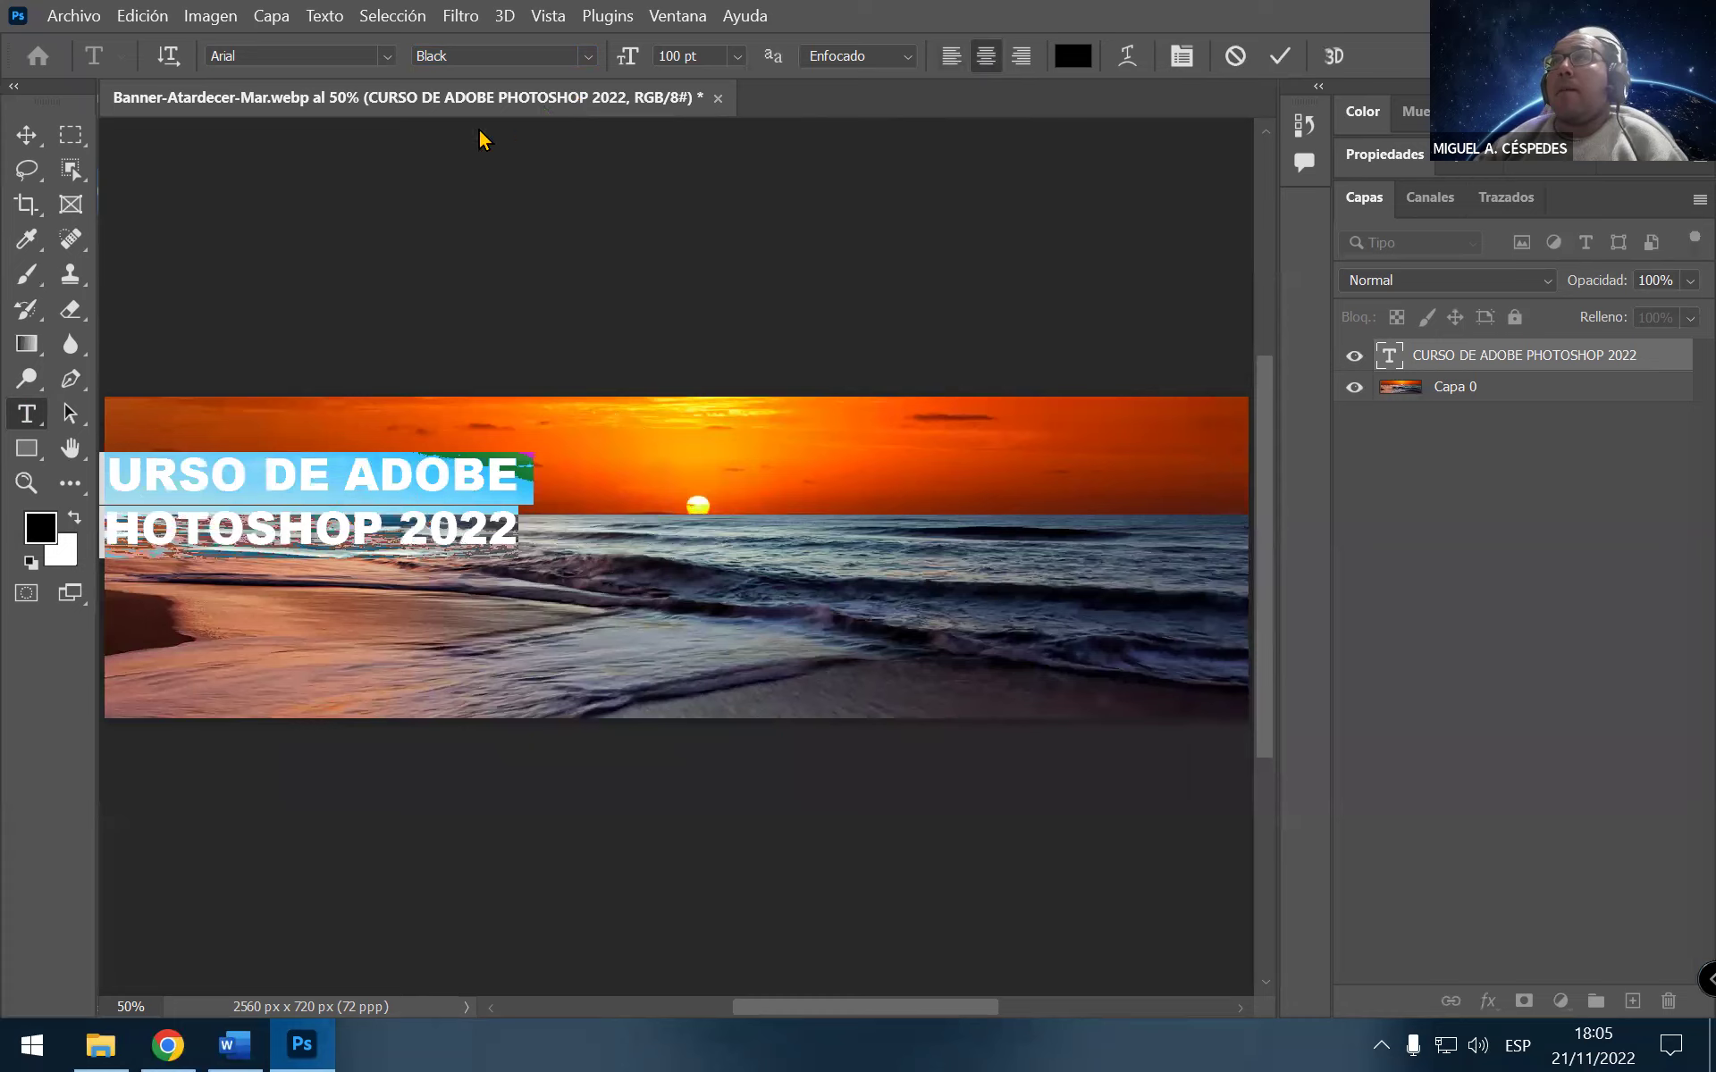
drag(682, 55, 649, 54)
text(0)
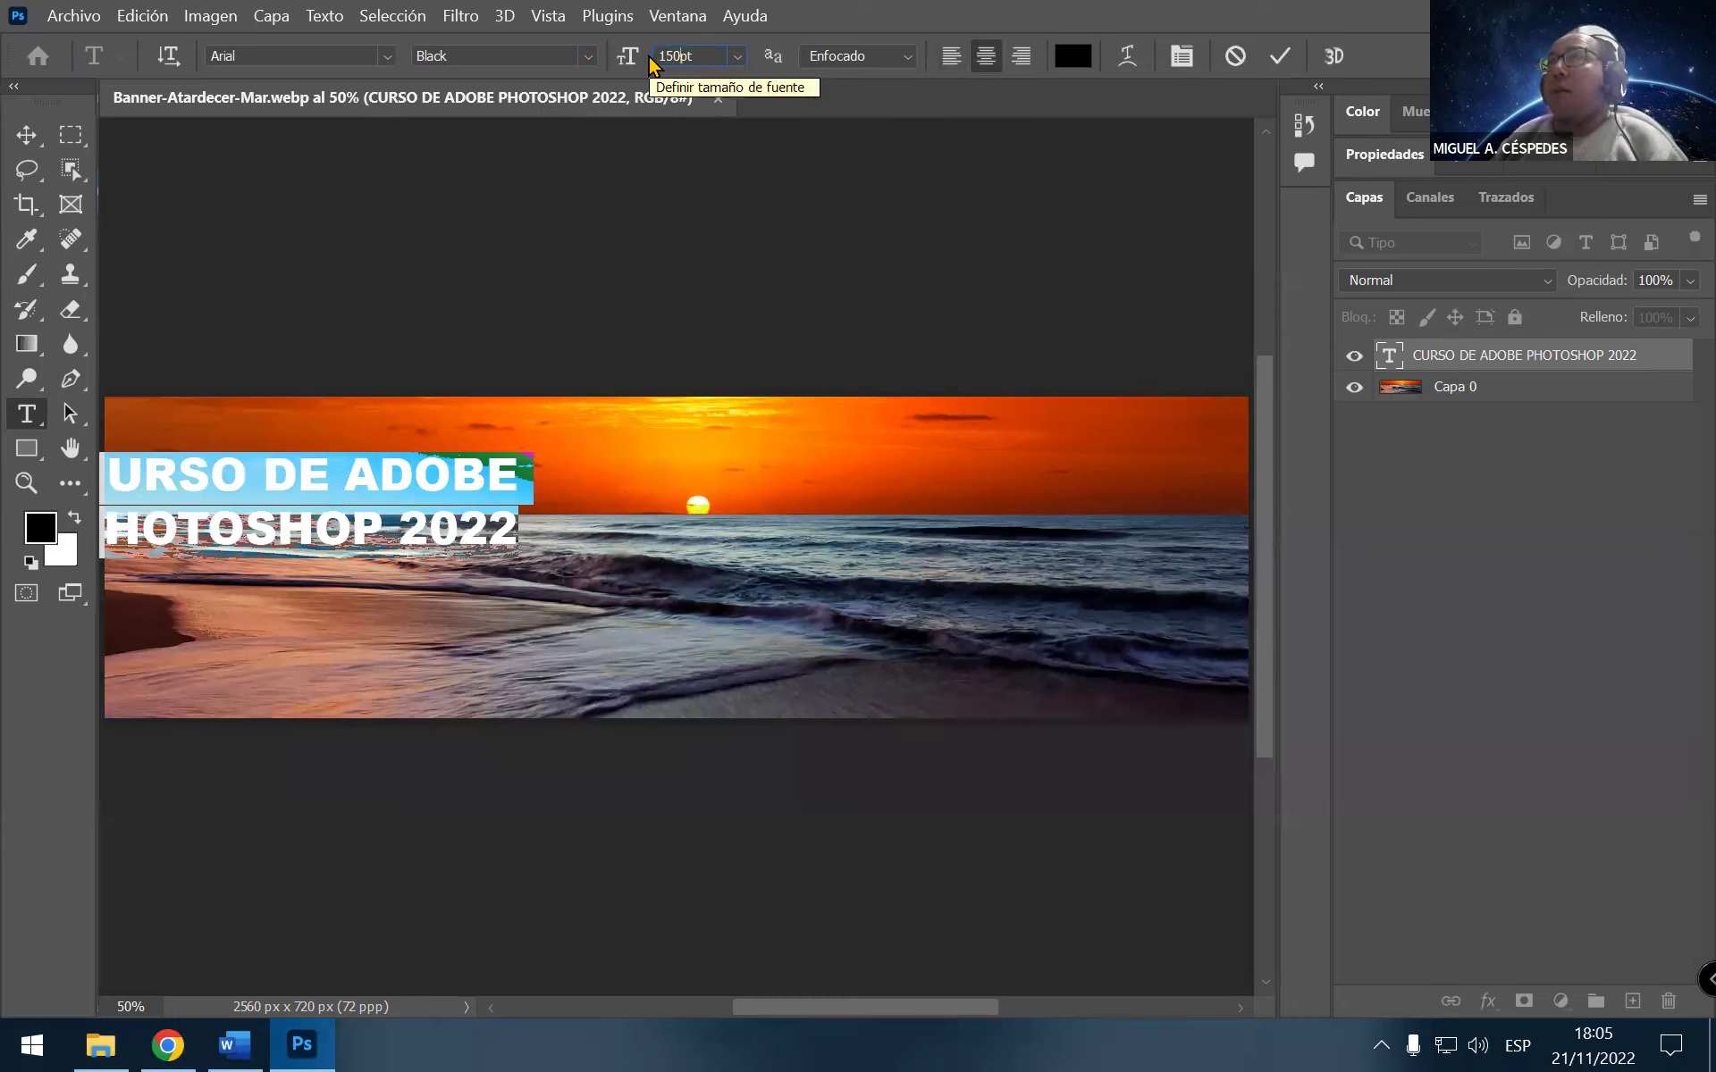
click(26, 134)
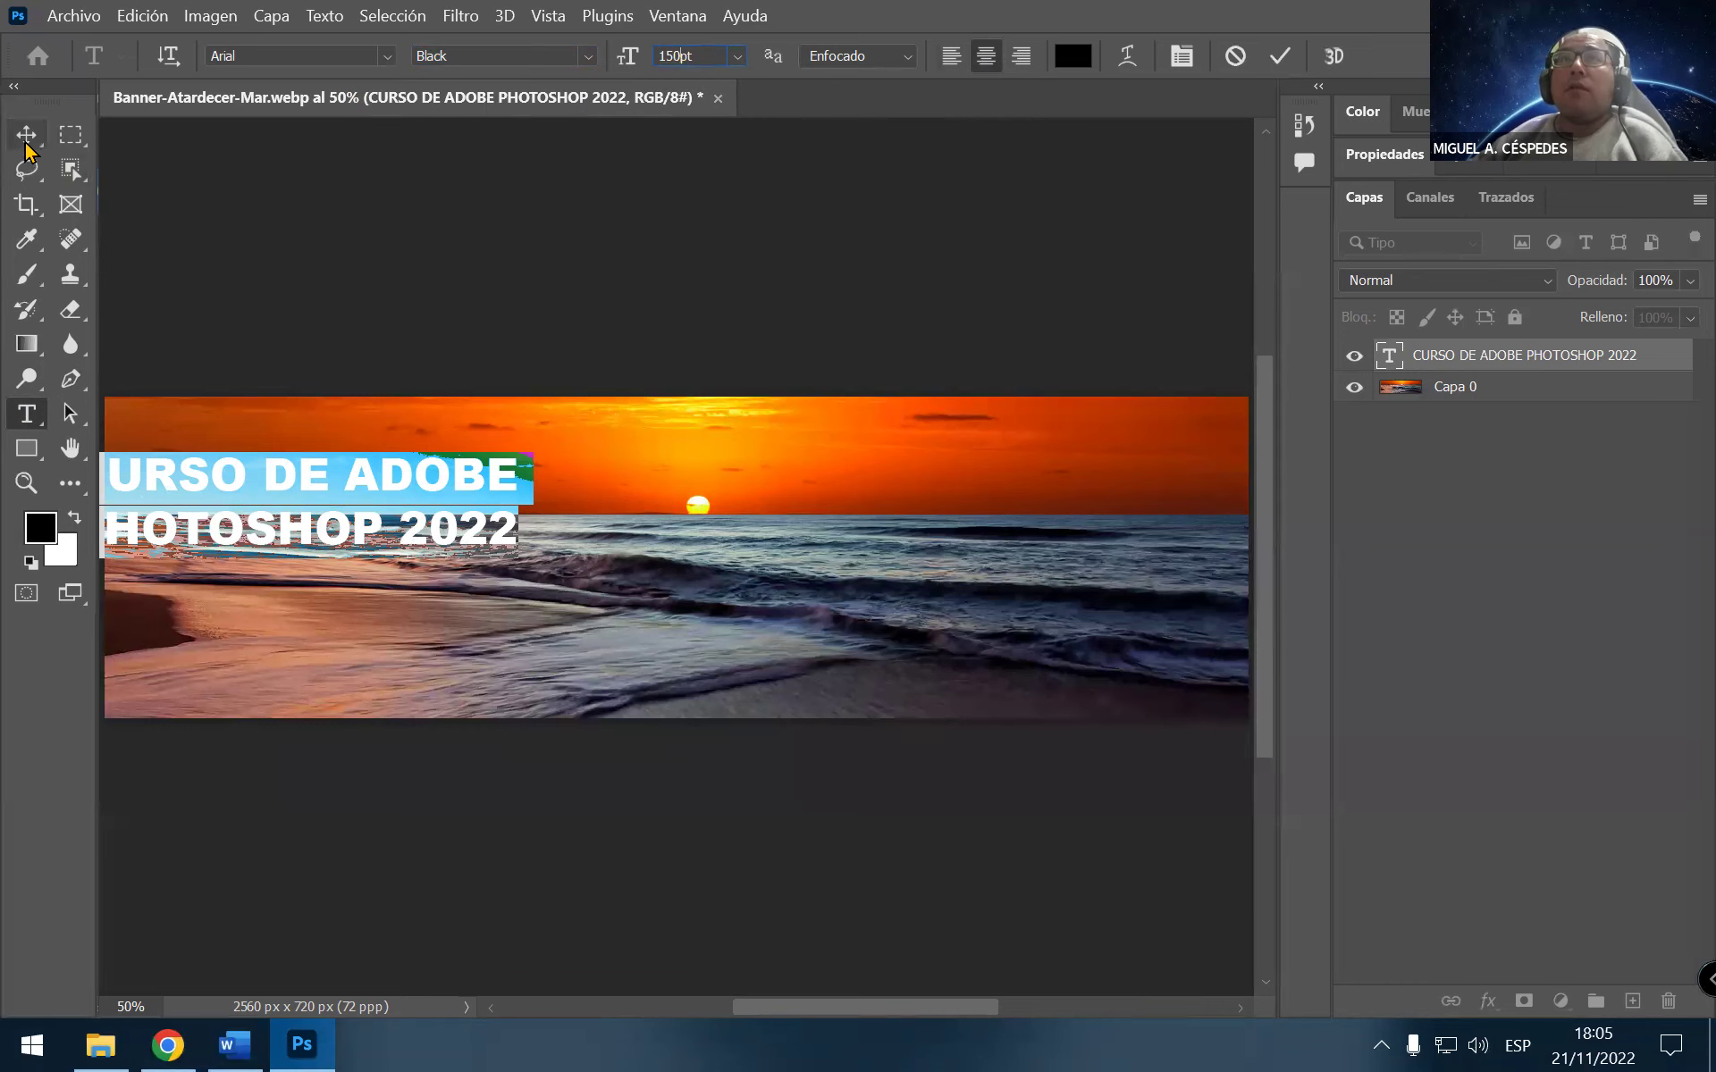
mouse_move(394, 476)
mouse_down()
mouse_move(722, 513)
mouse_move(742, 532)
mouse_up()
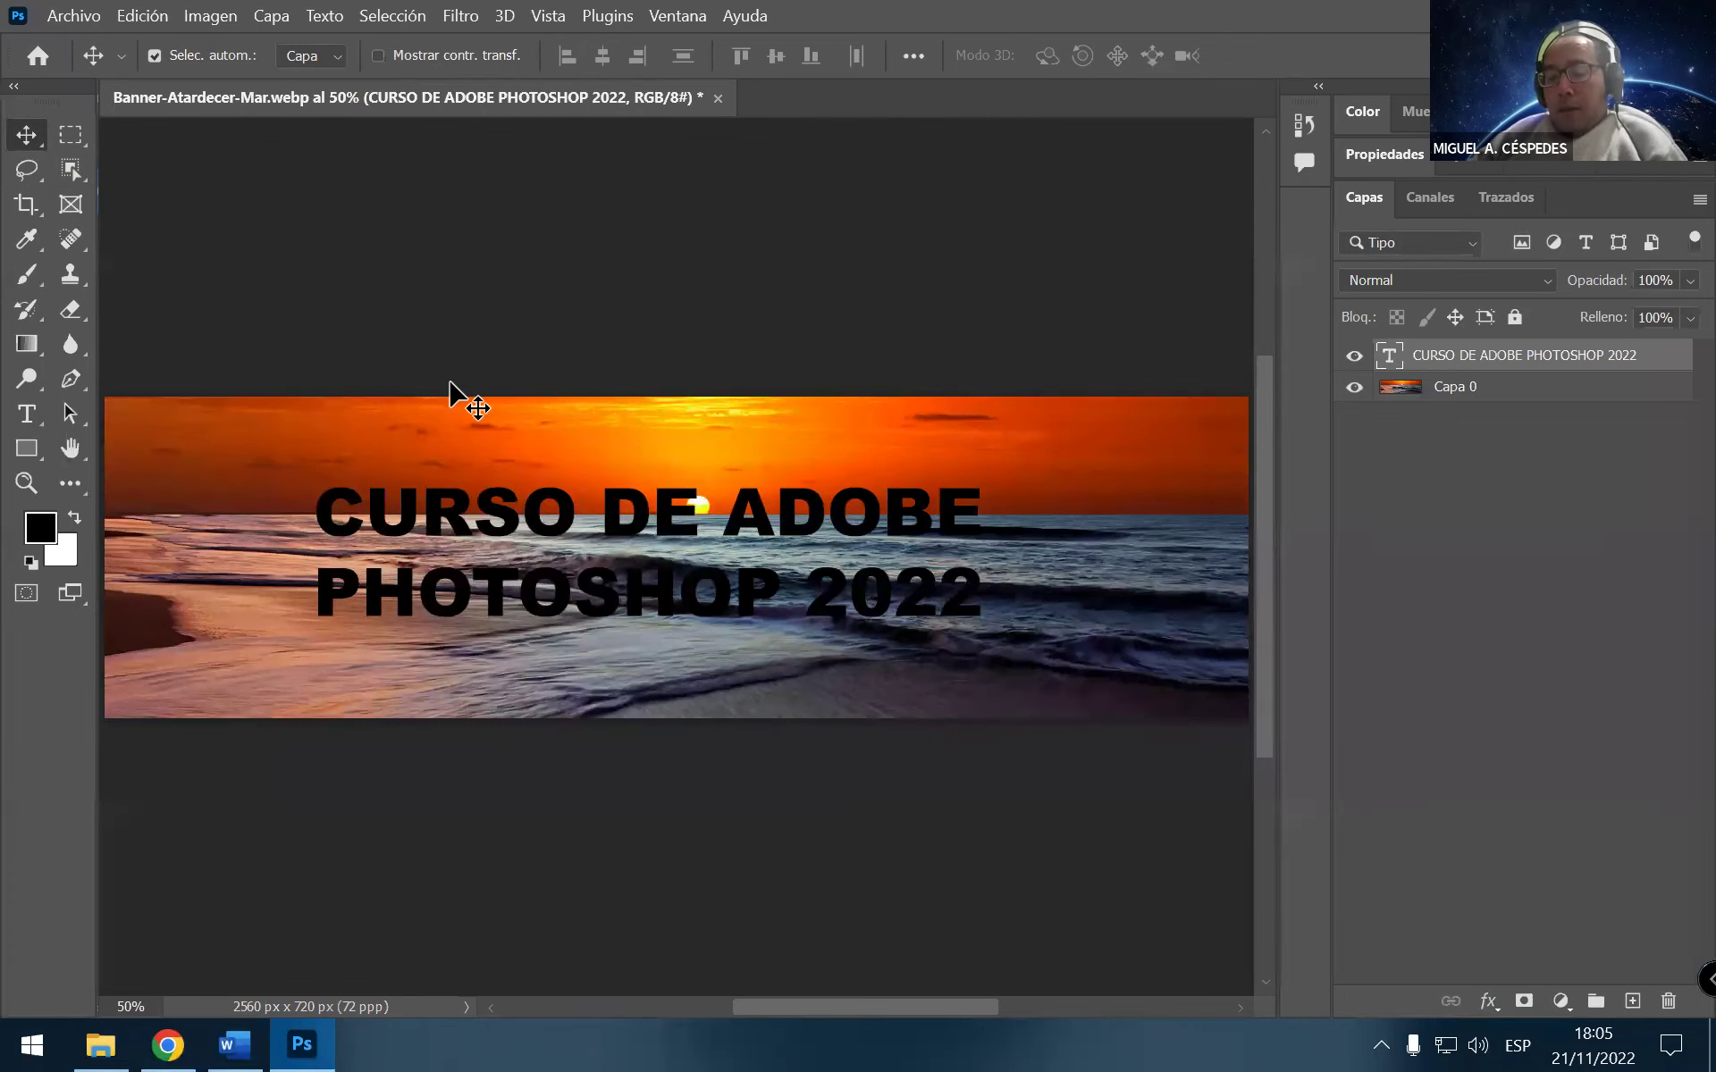
In Save As, create a SESIÓN N°14 folder inside CURSO_HERRAMIENTAS INFORMÁTICAS N°01
key(ctrl+shift+s)
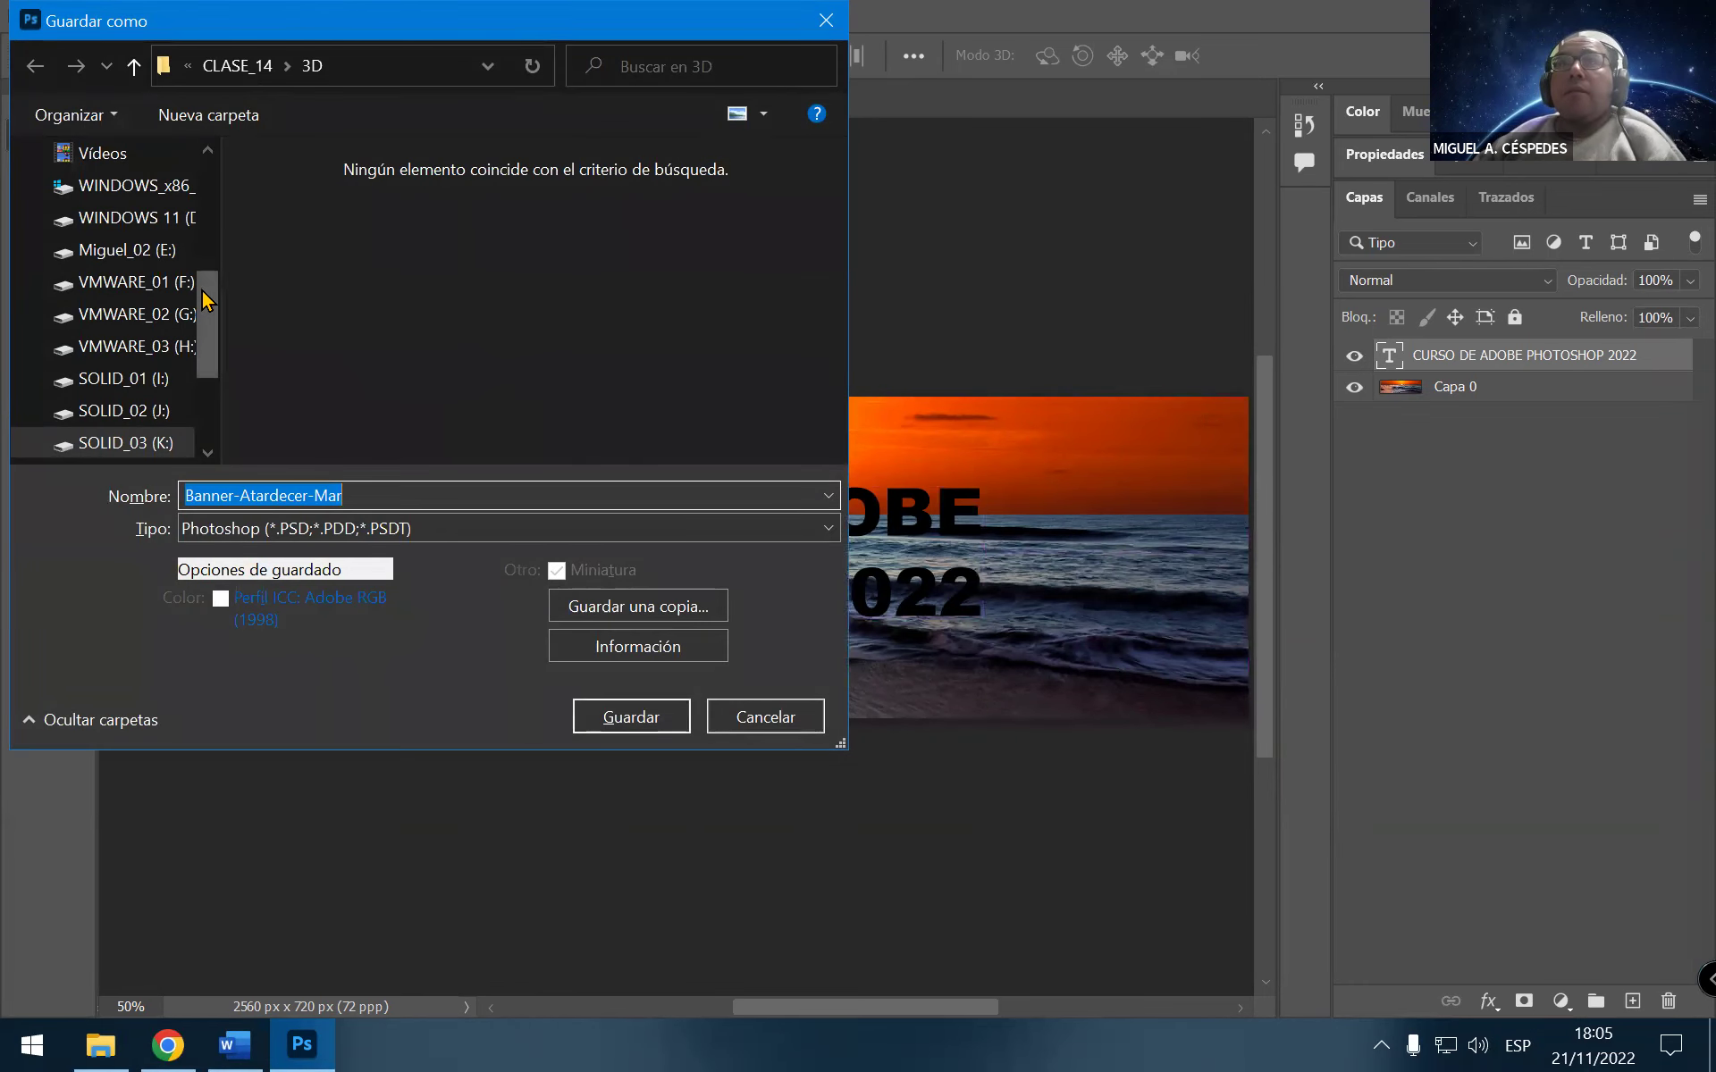
click(236, 83)
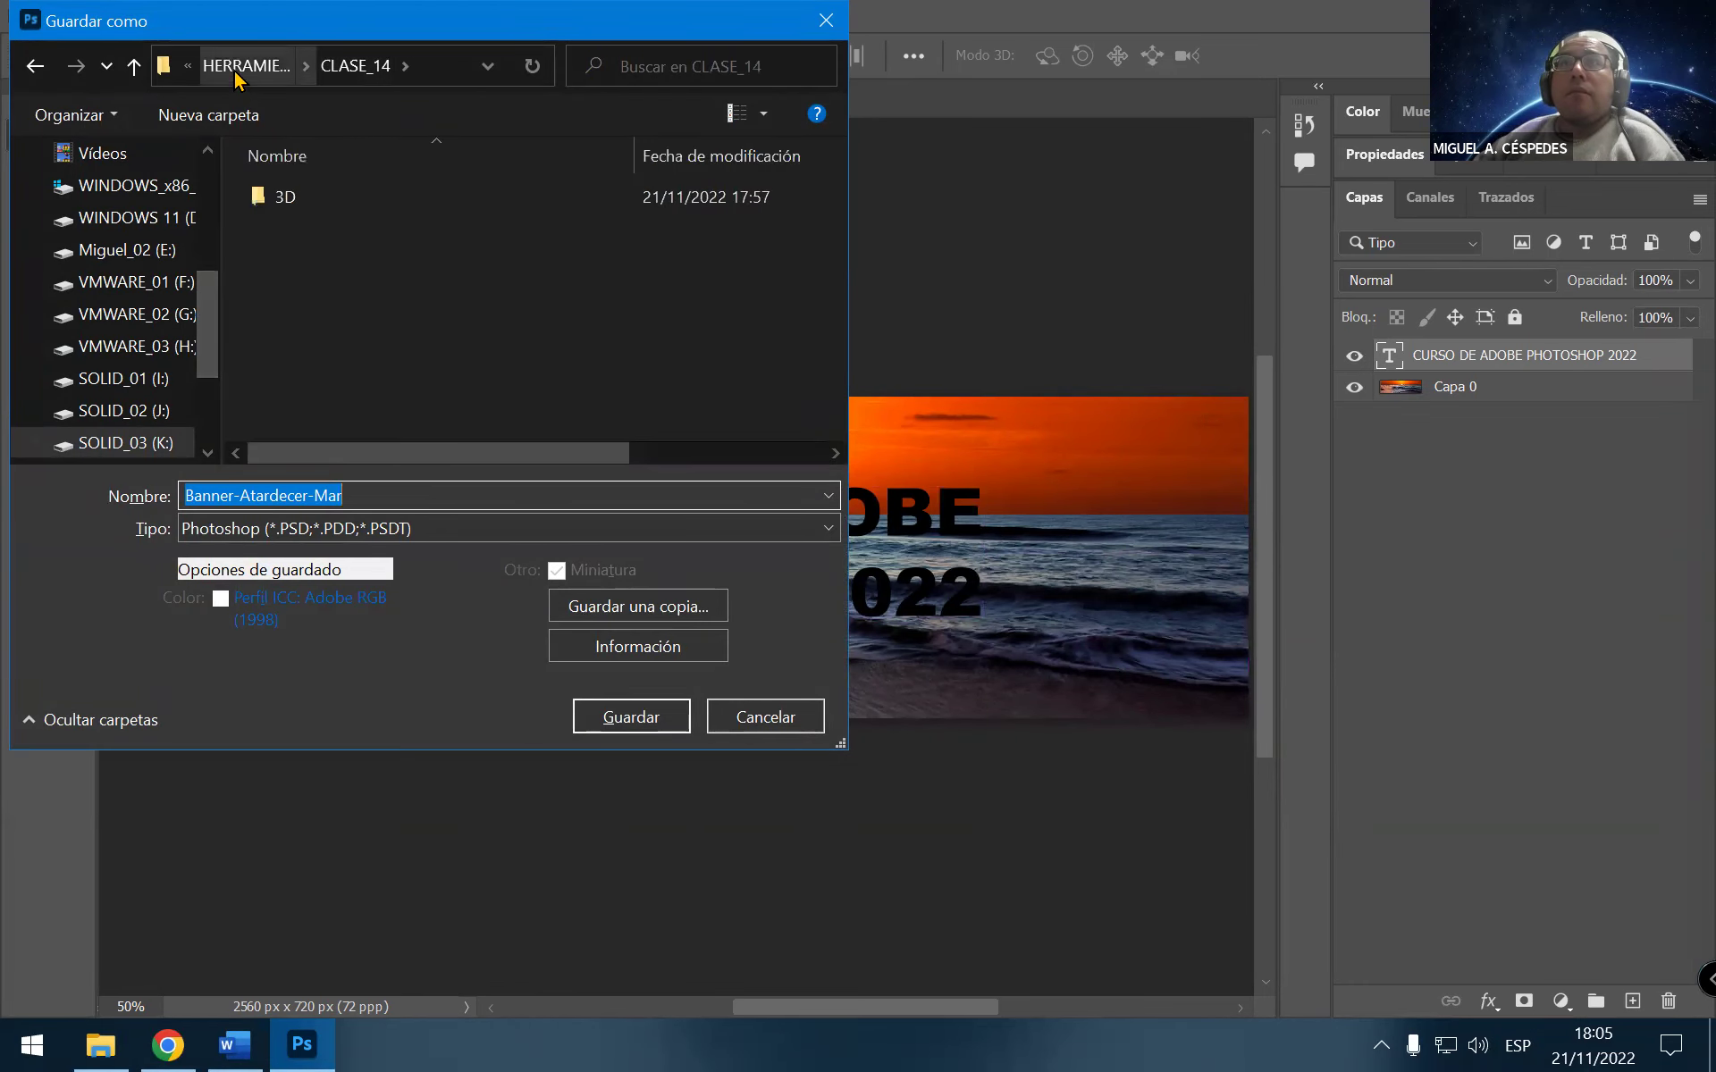
click(237, 76)
click(236, 71)
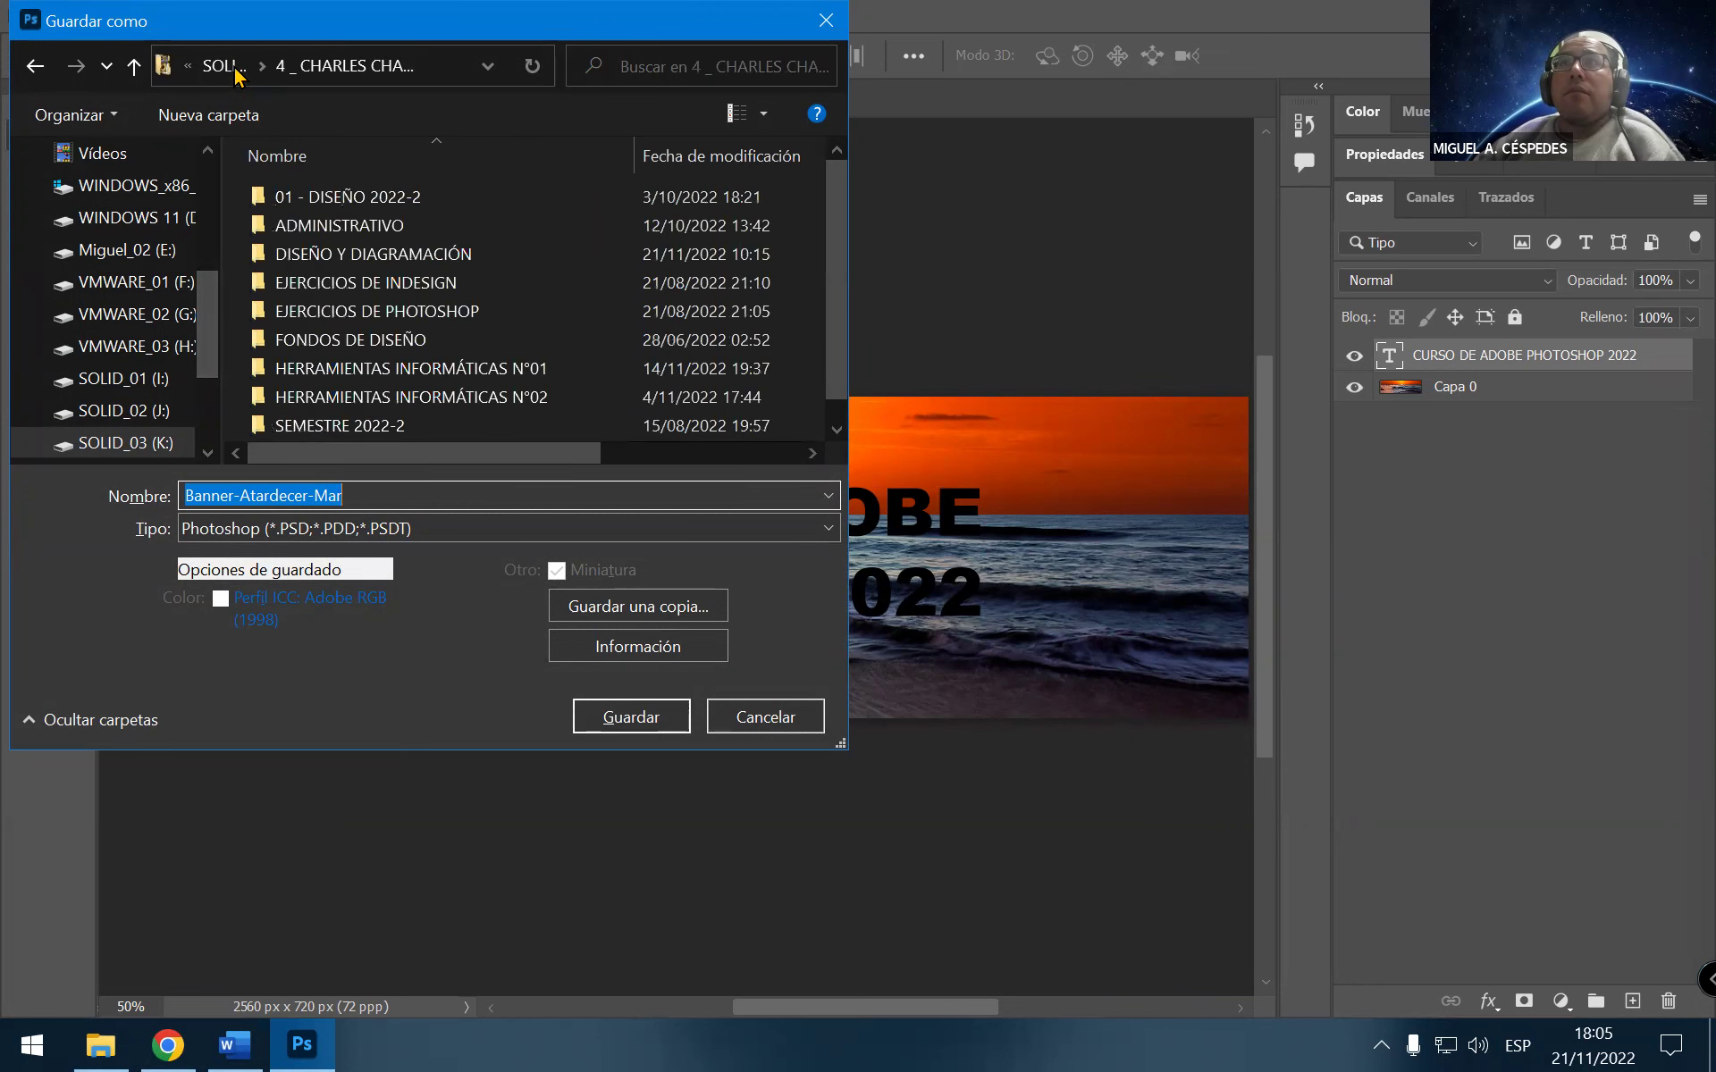
click(420, 198)
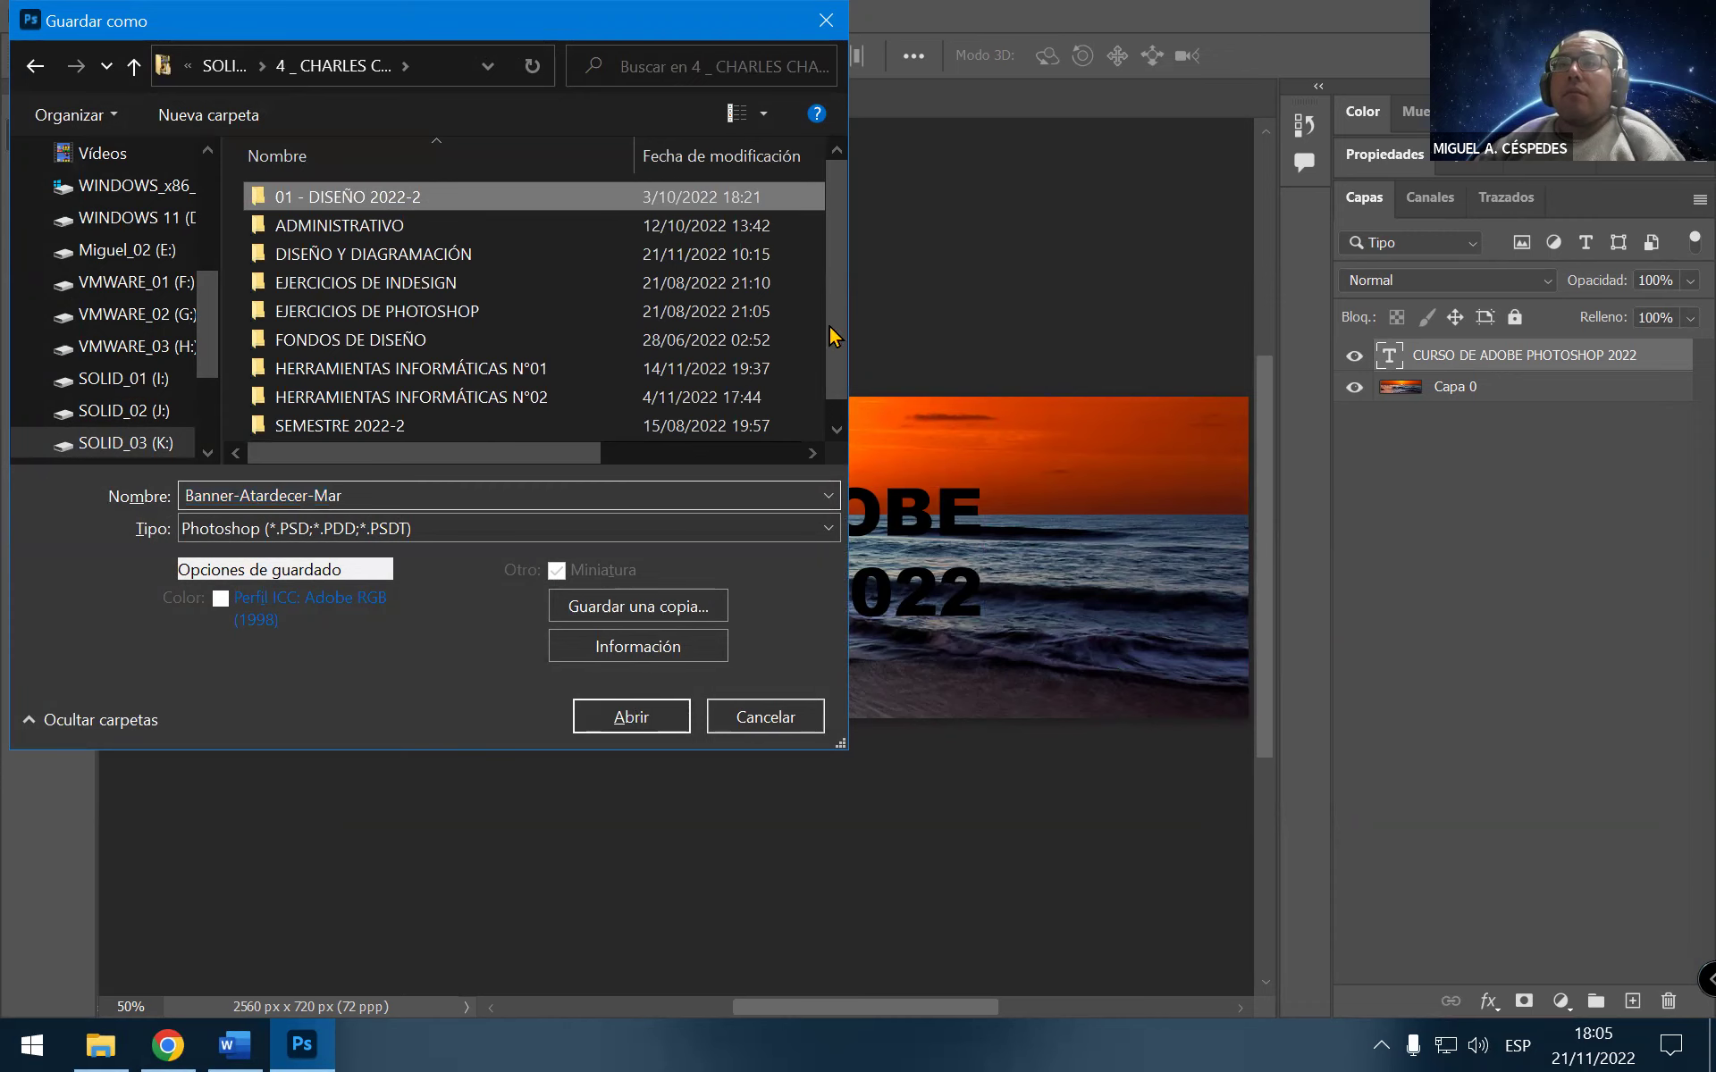
key(Return)
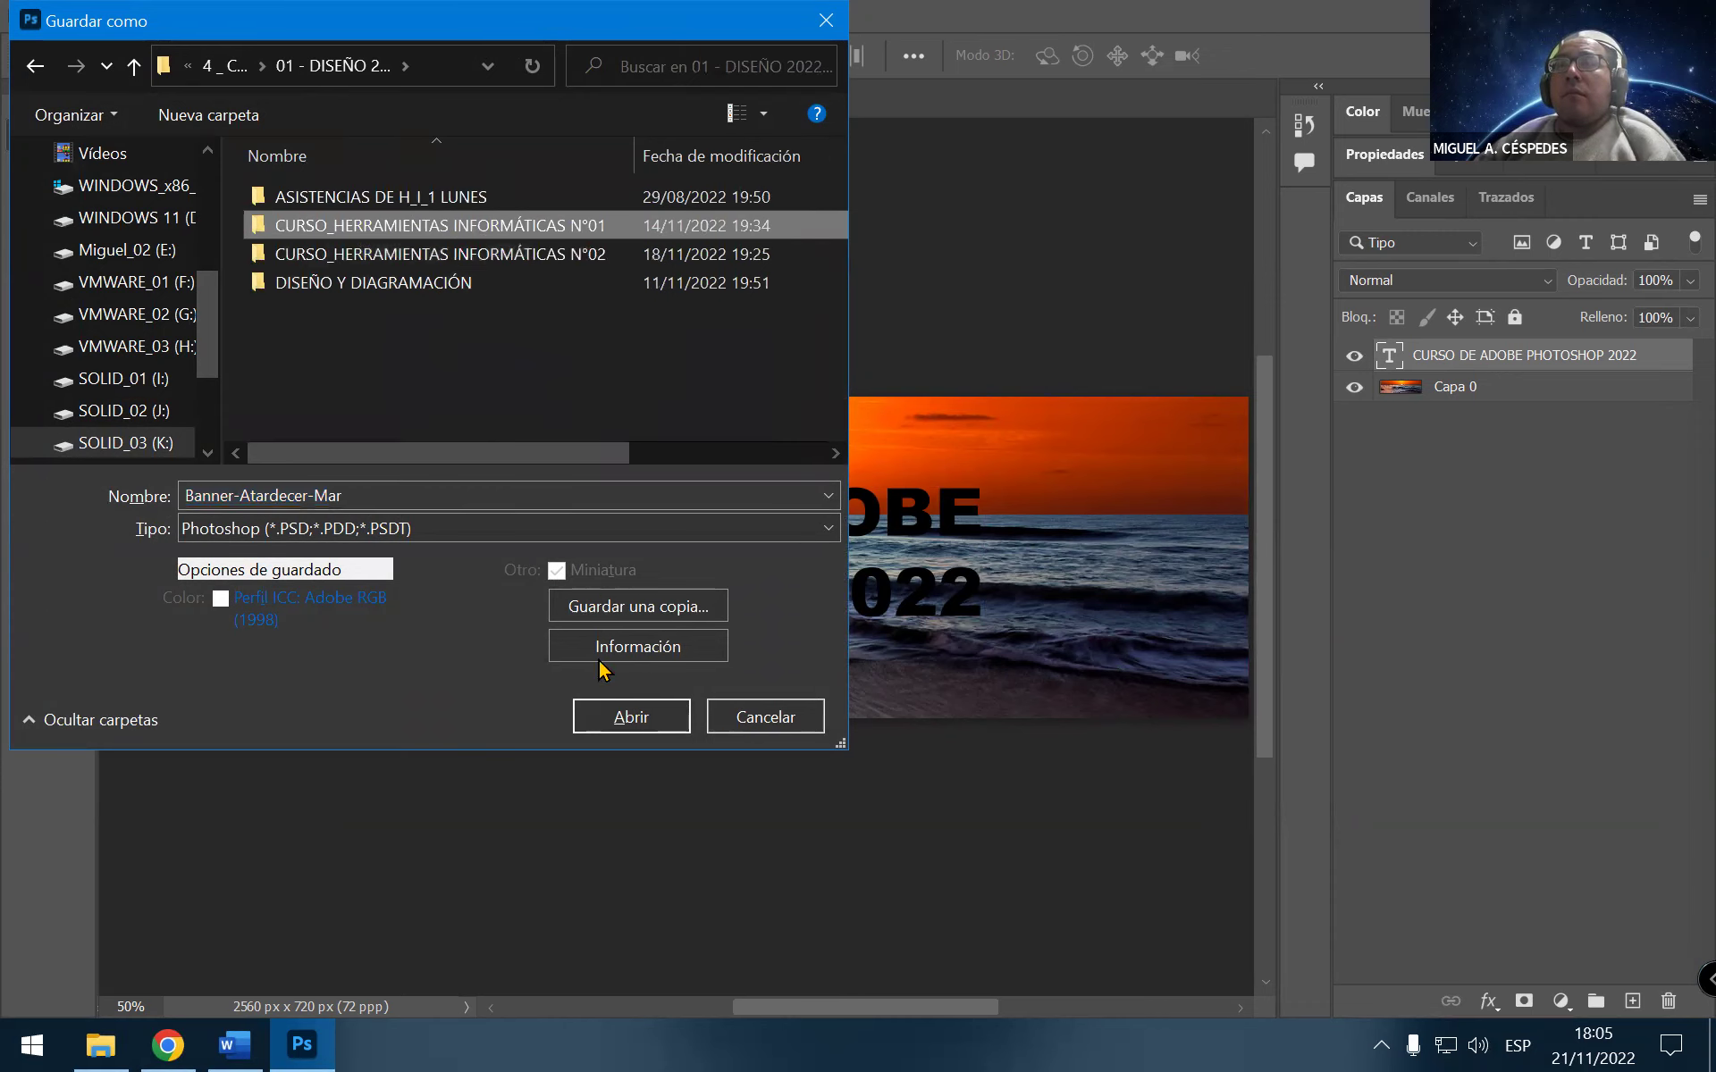
click(607, 708)
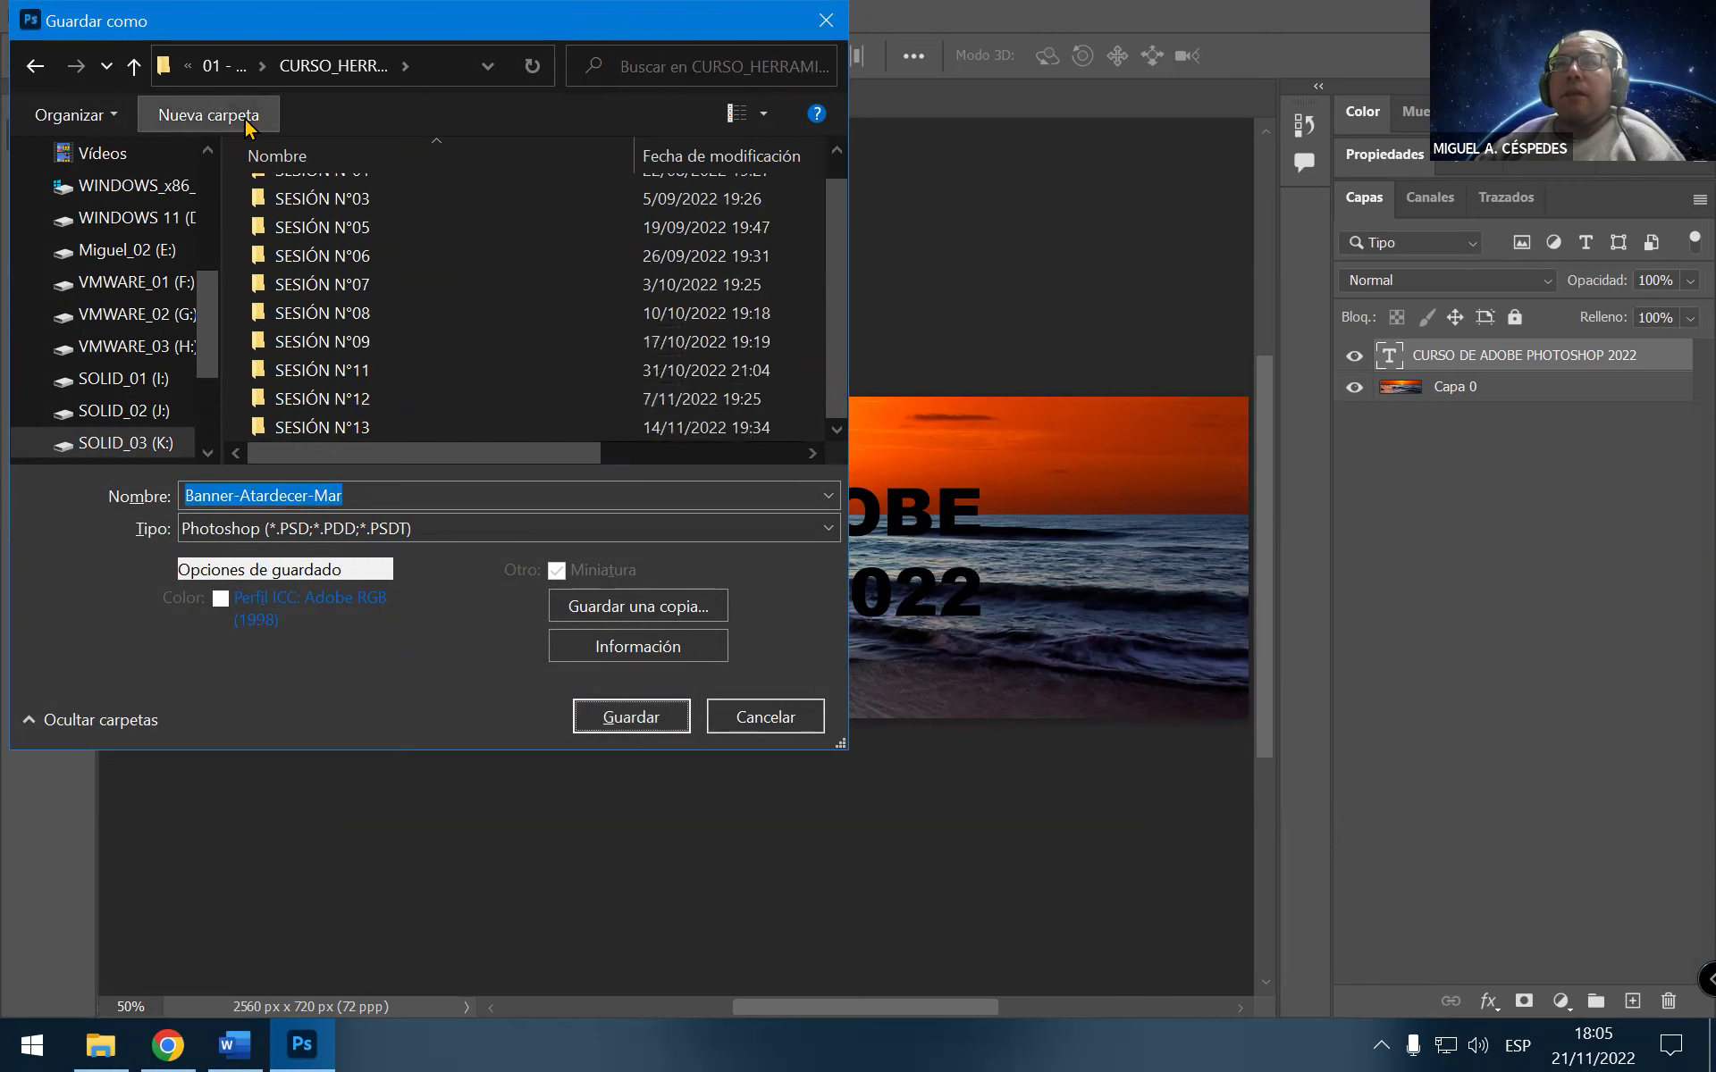
click(215, 114)
text(SES)
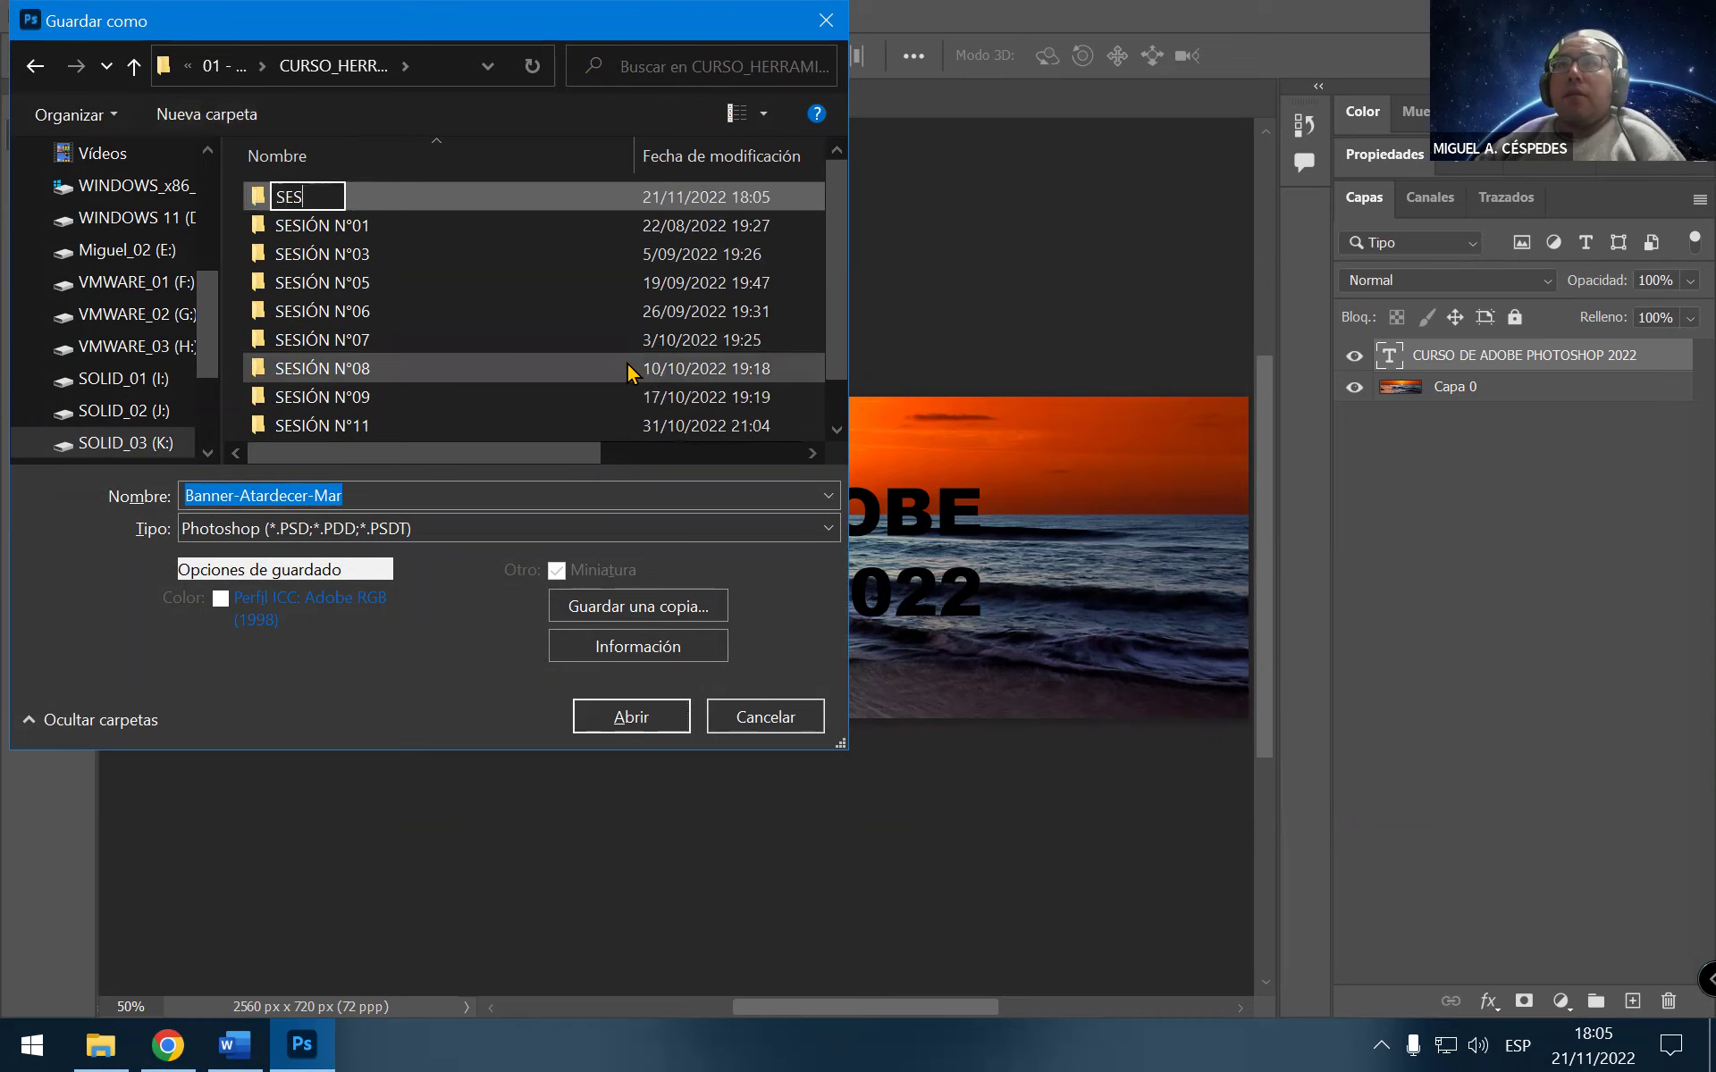
text(IÓN N°14)
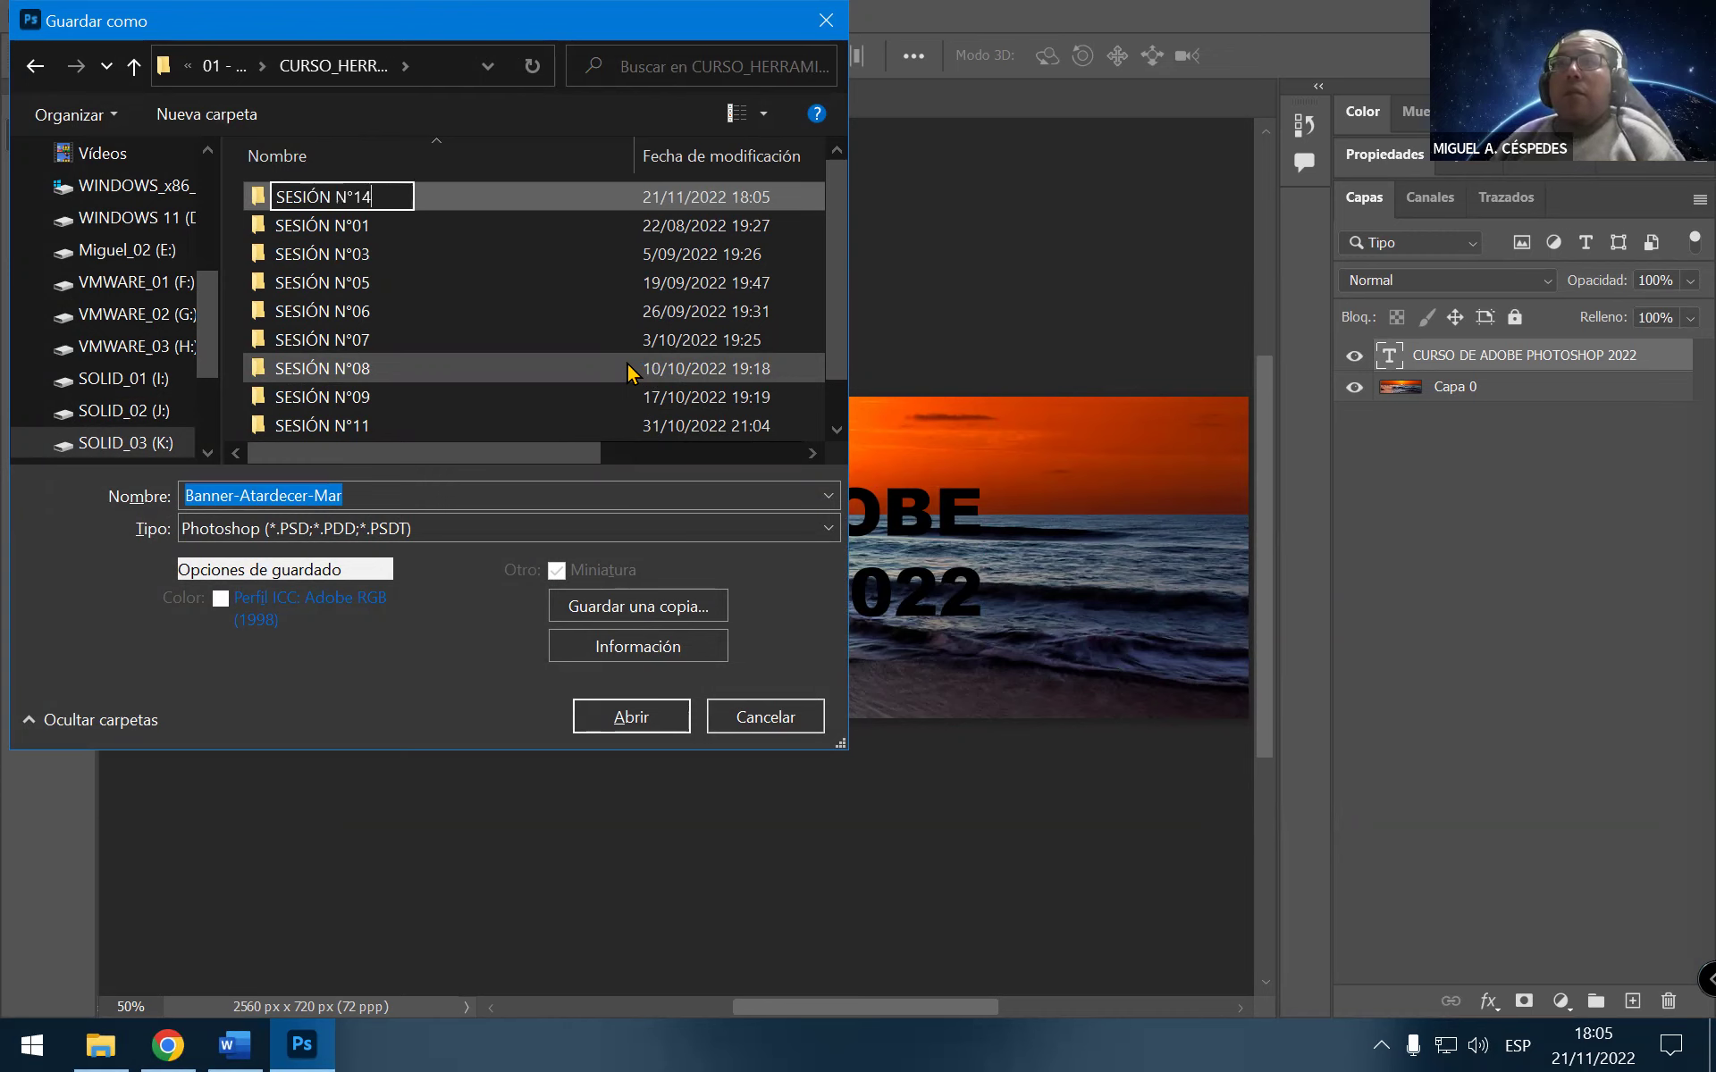
key(Return)
key(Return)
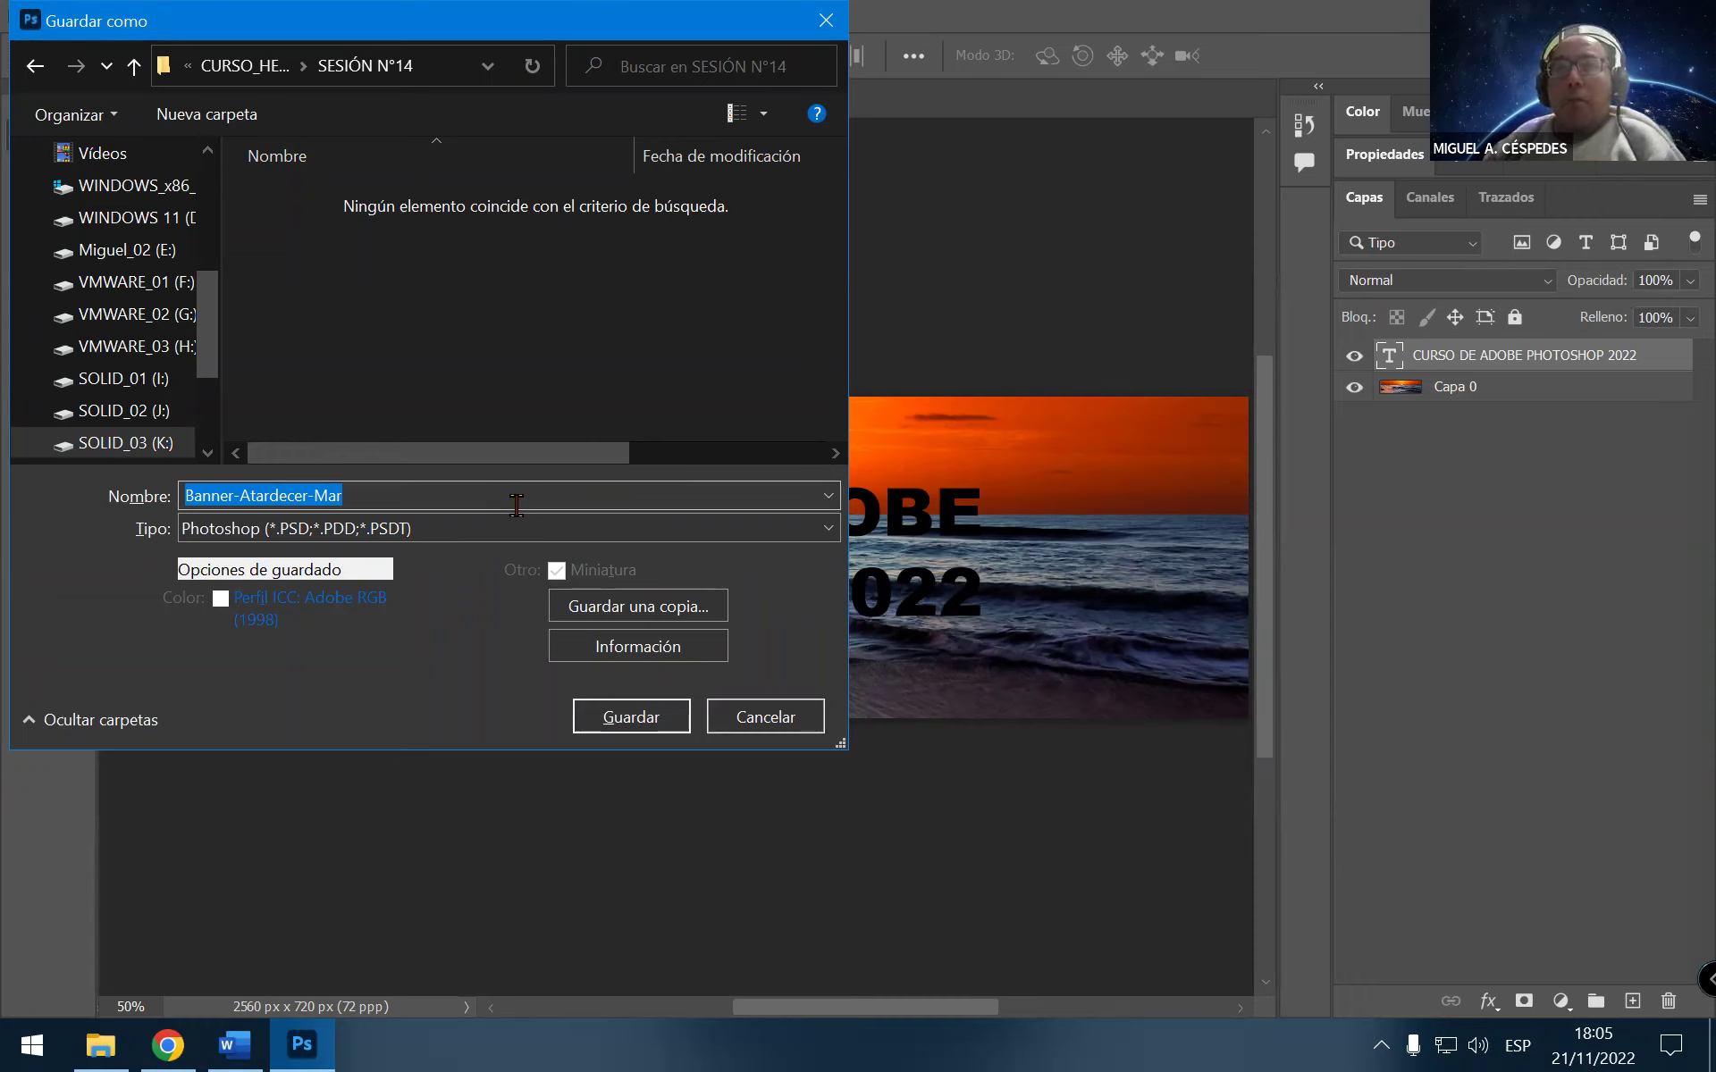
Save as HERRAMIENTA TEXTO.psd with maximised compatibility, suppressing the notice
drag(514, 490, 70, 478)
text(HERRAM)
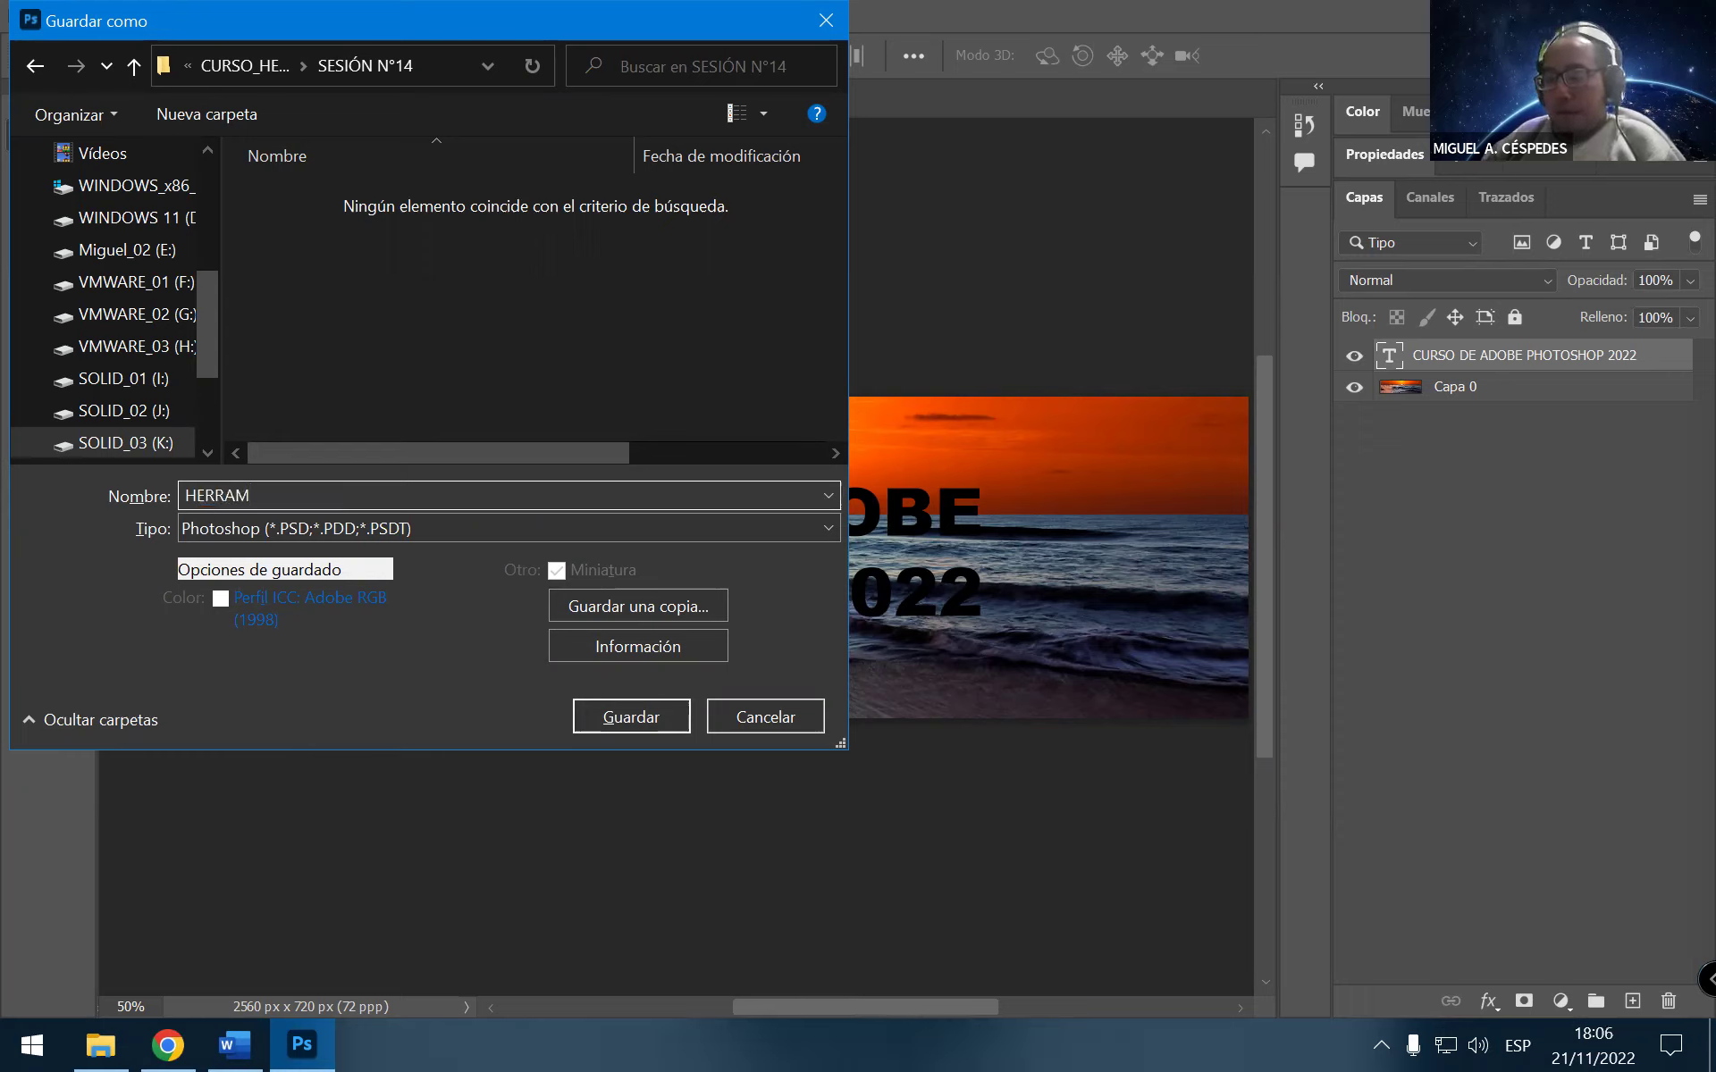
text(TO)
click(611, 717)
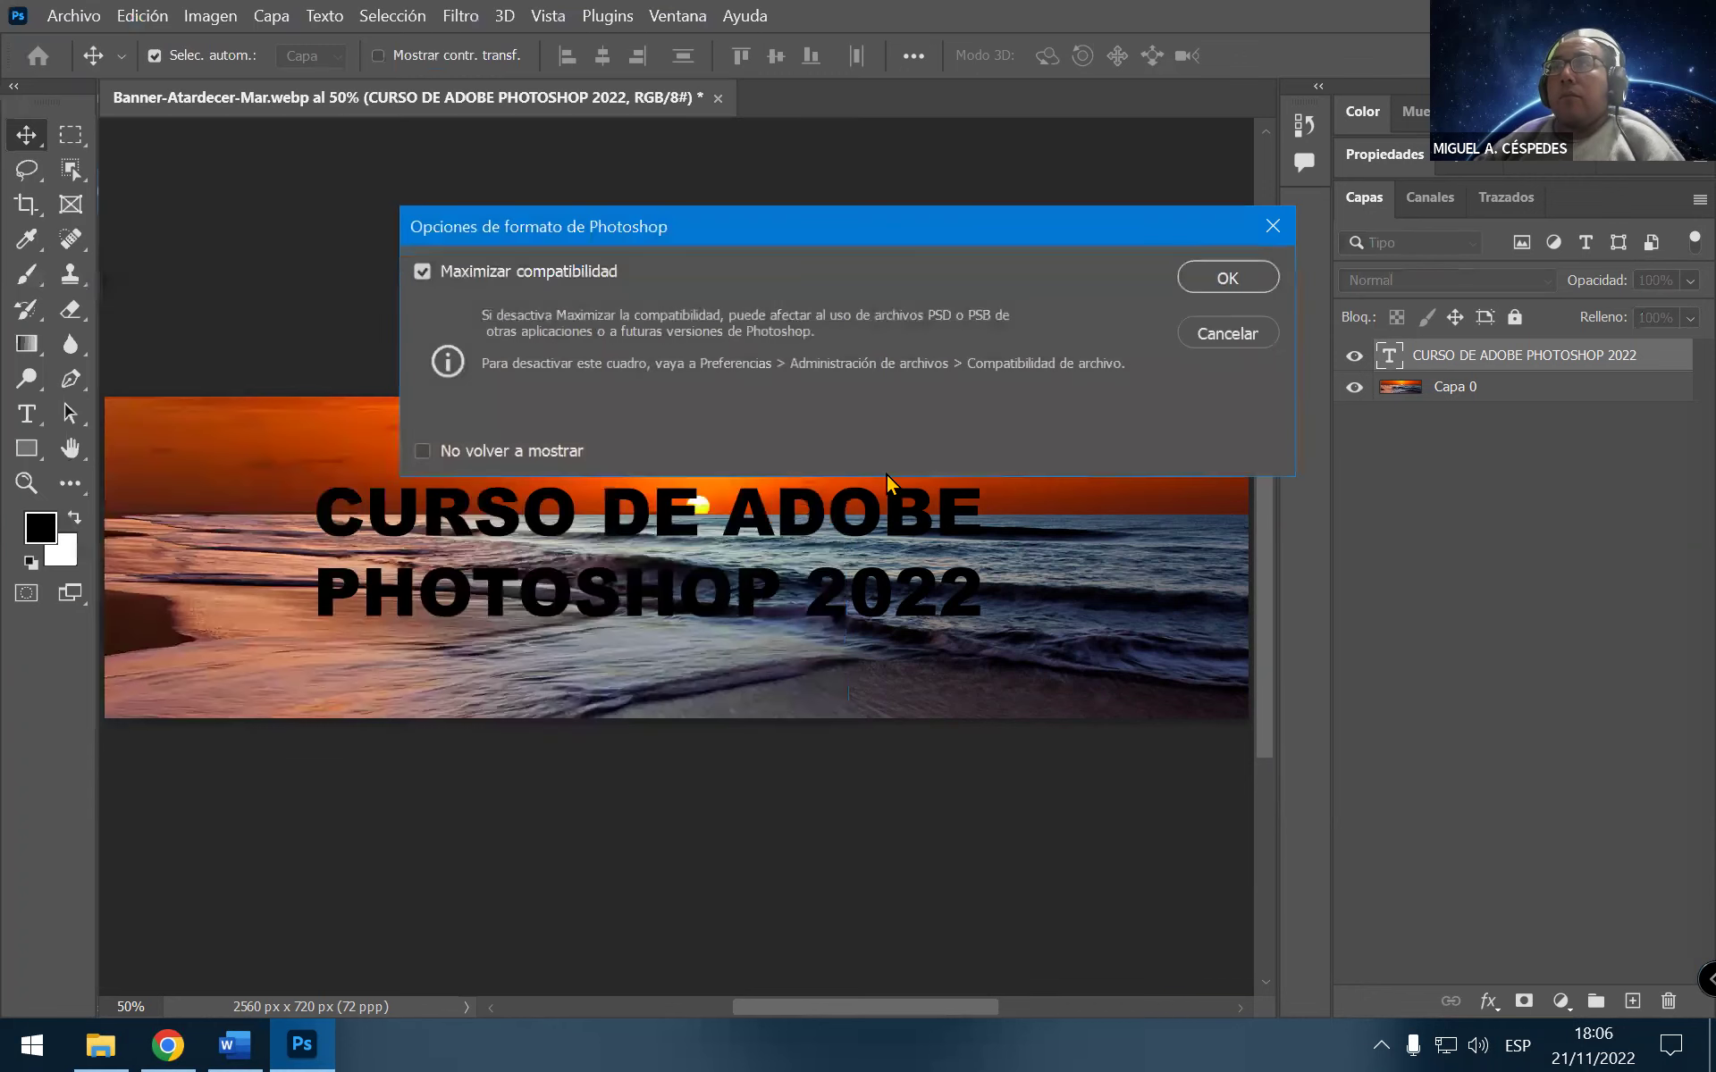
click(536, 455)
click(1227, 279)
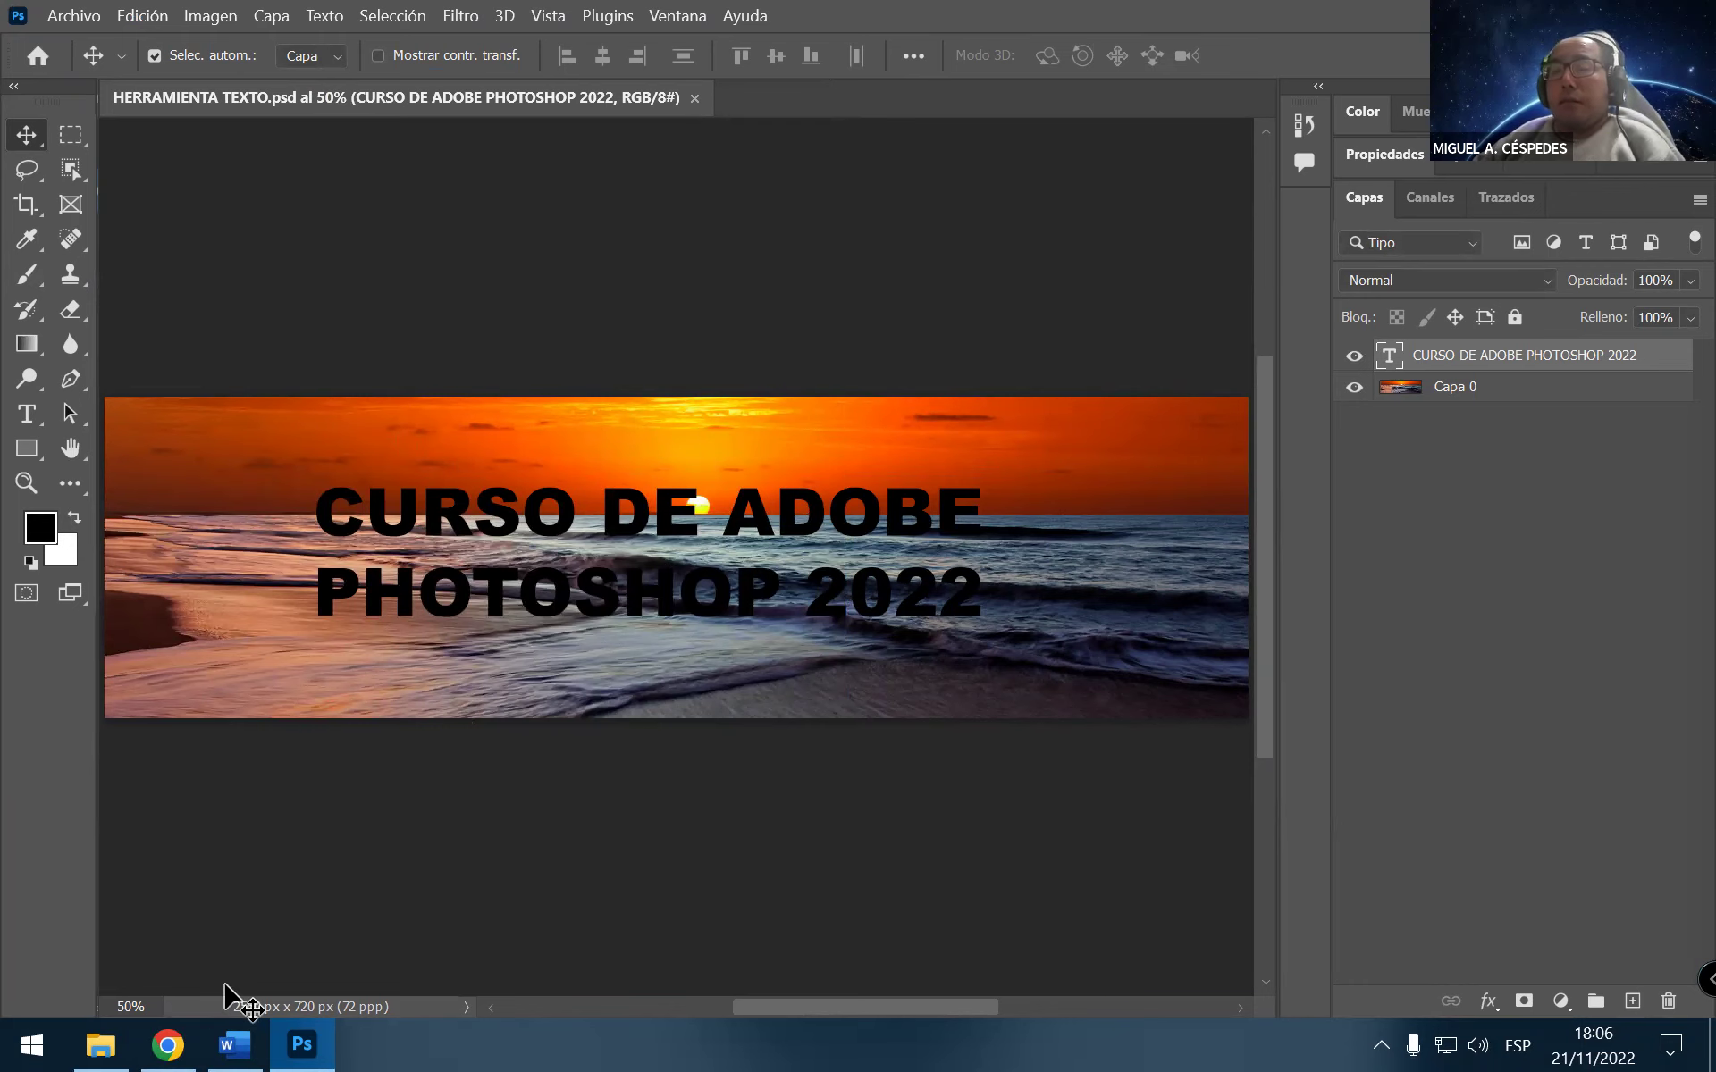
Turn the selected headline text white by swapping colours, consulting the Word notes around it
click(234, 1045)
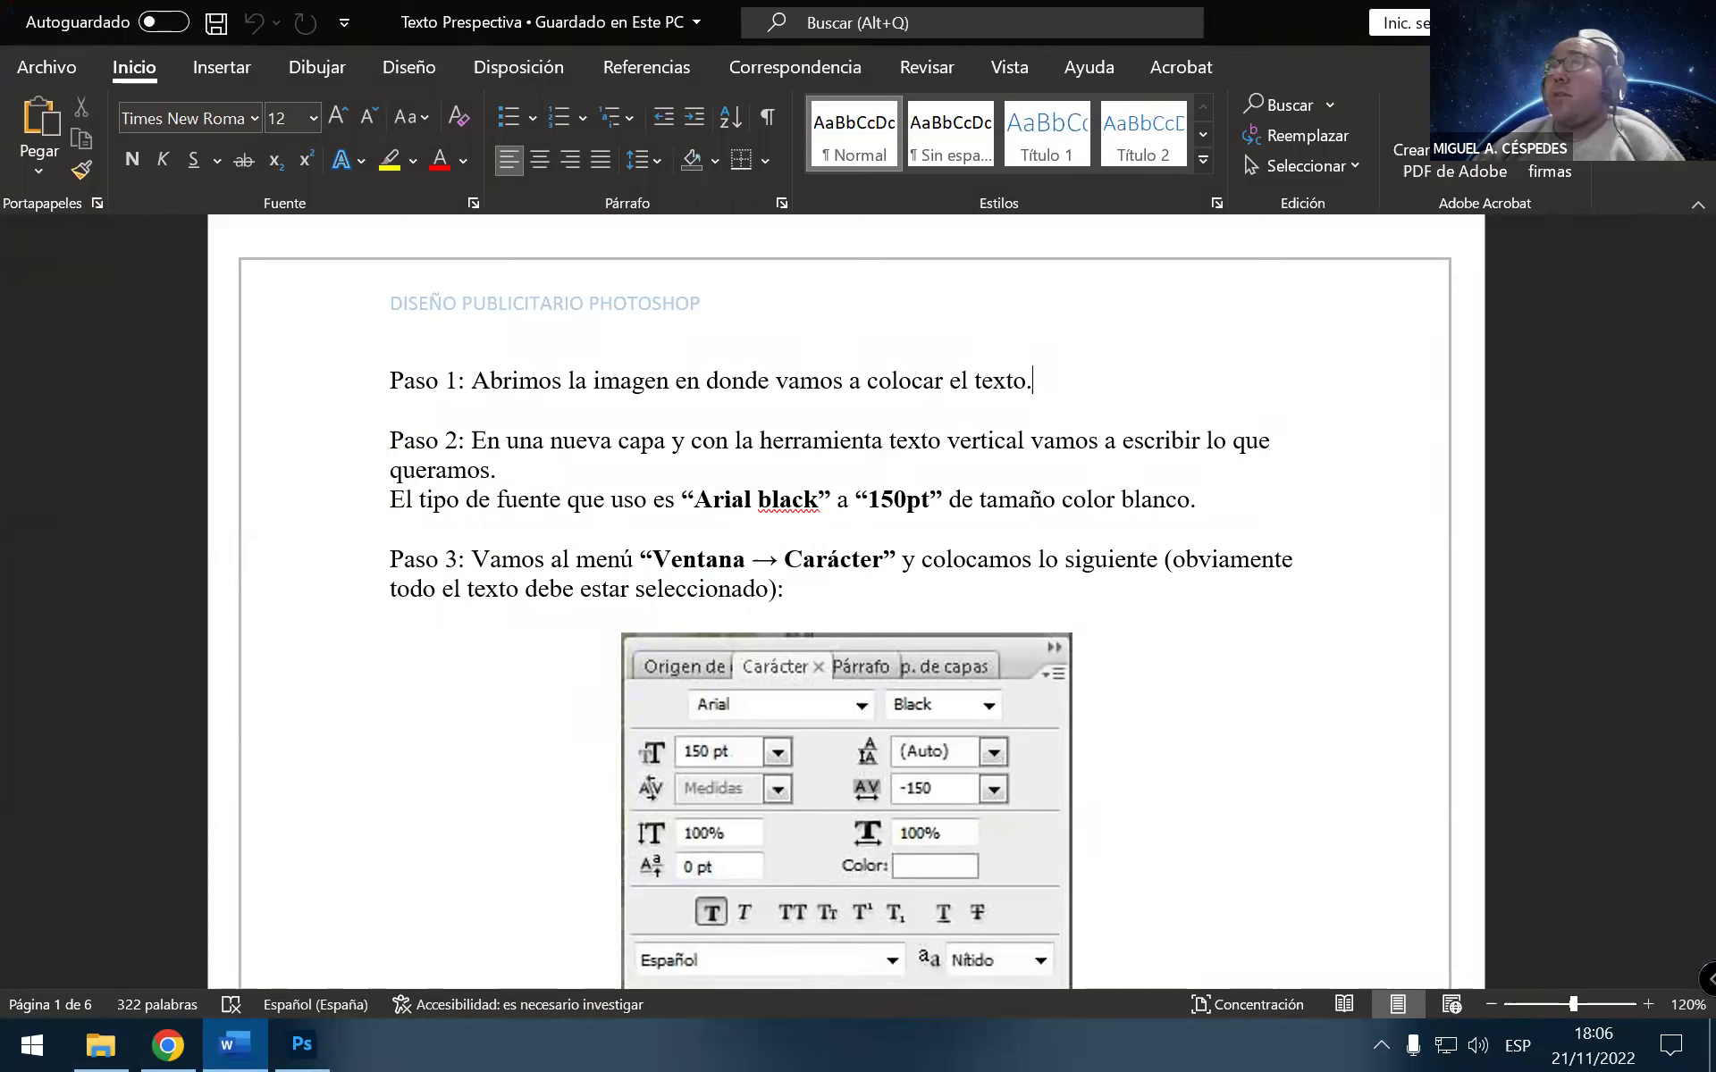
click(302, 1045)
click(26, 414)
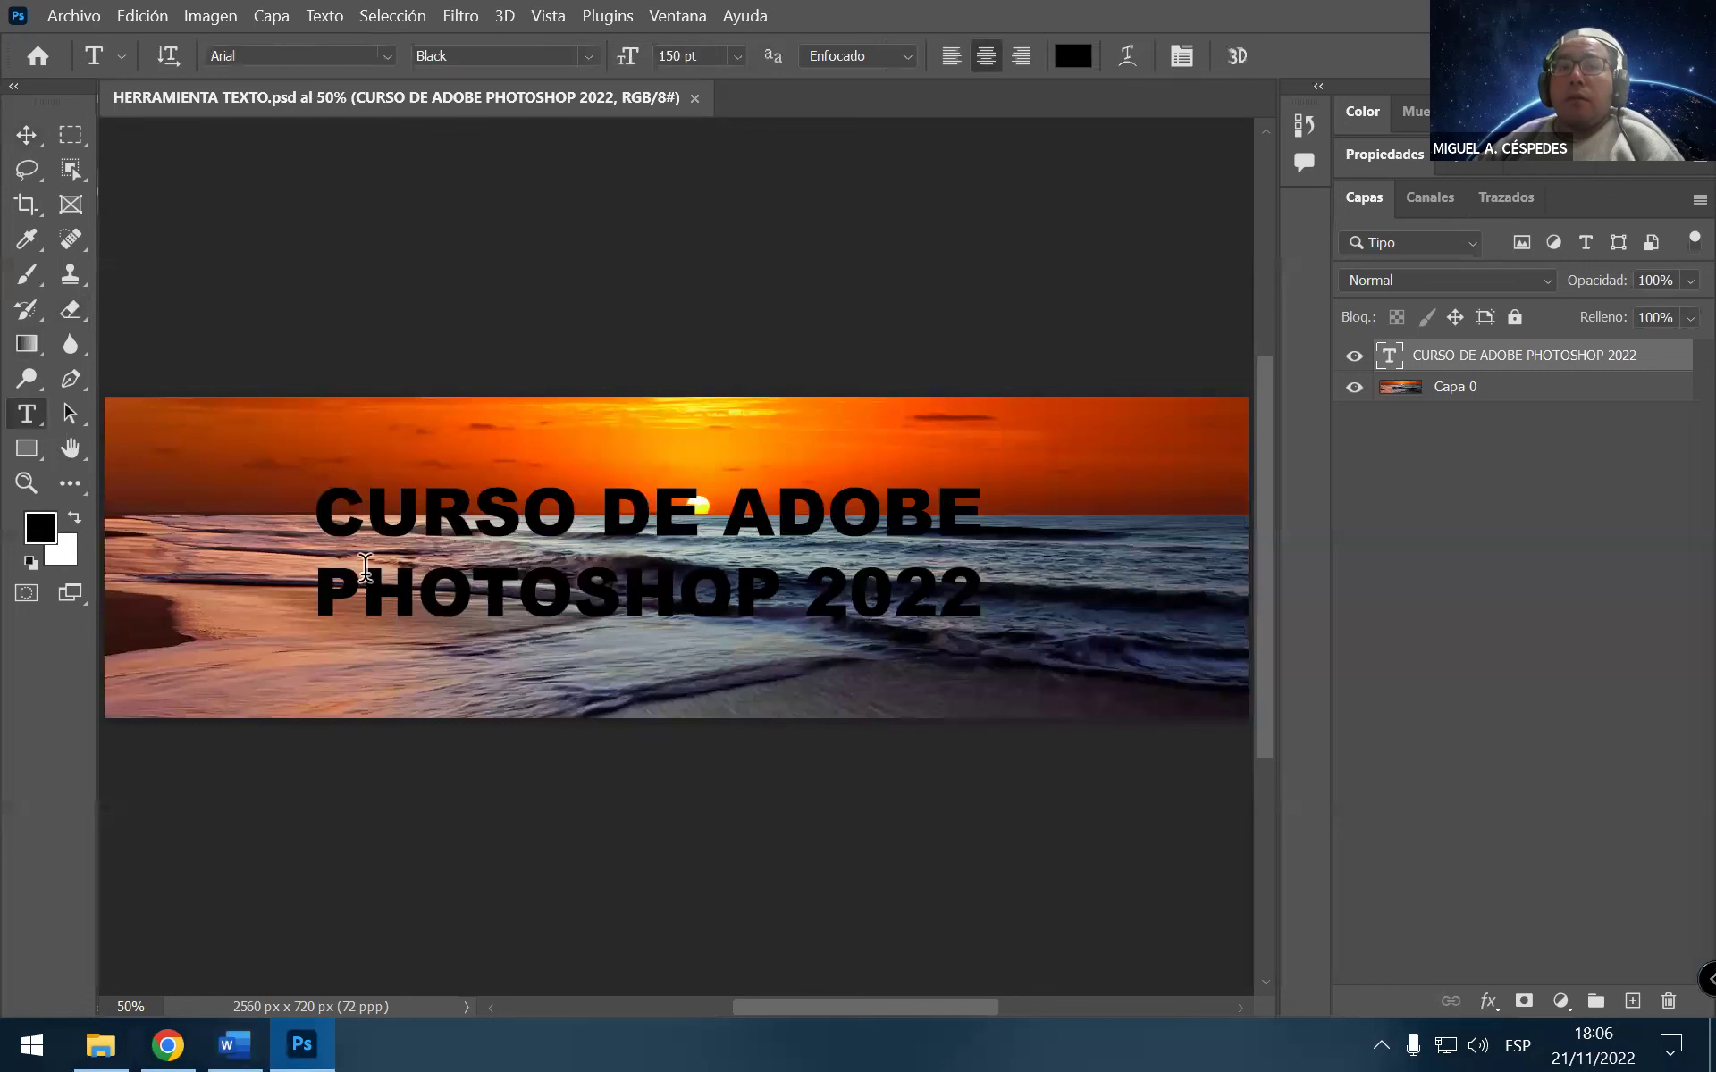
mouse_move(319, 511)
mouse_down()
mouse_move(837, 551)
mouse_move(1054, 601)
mouse_up()
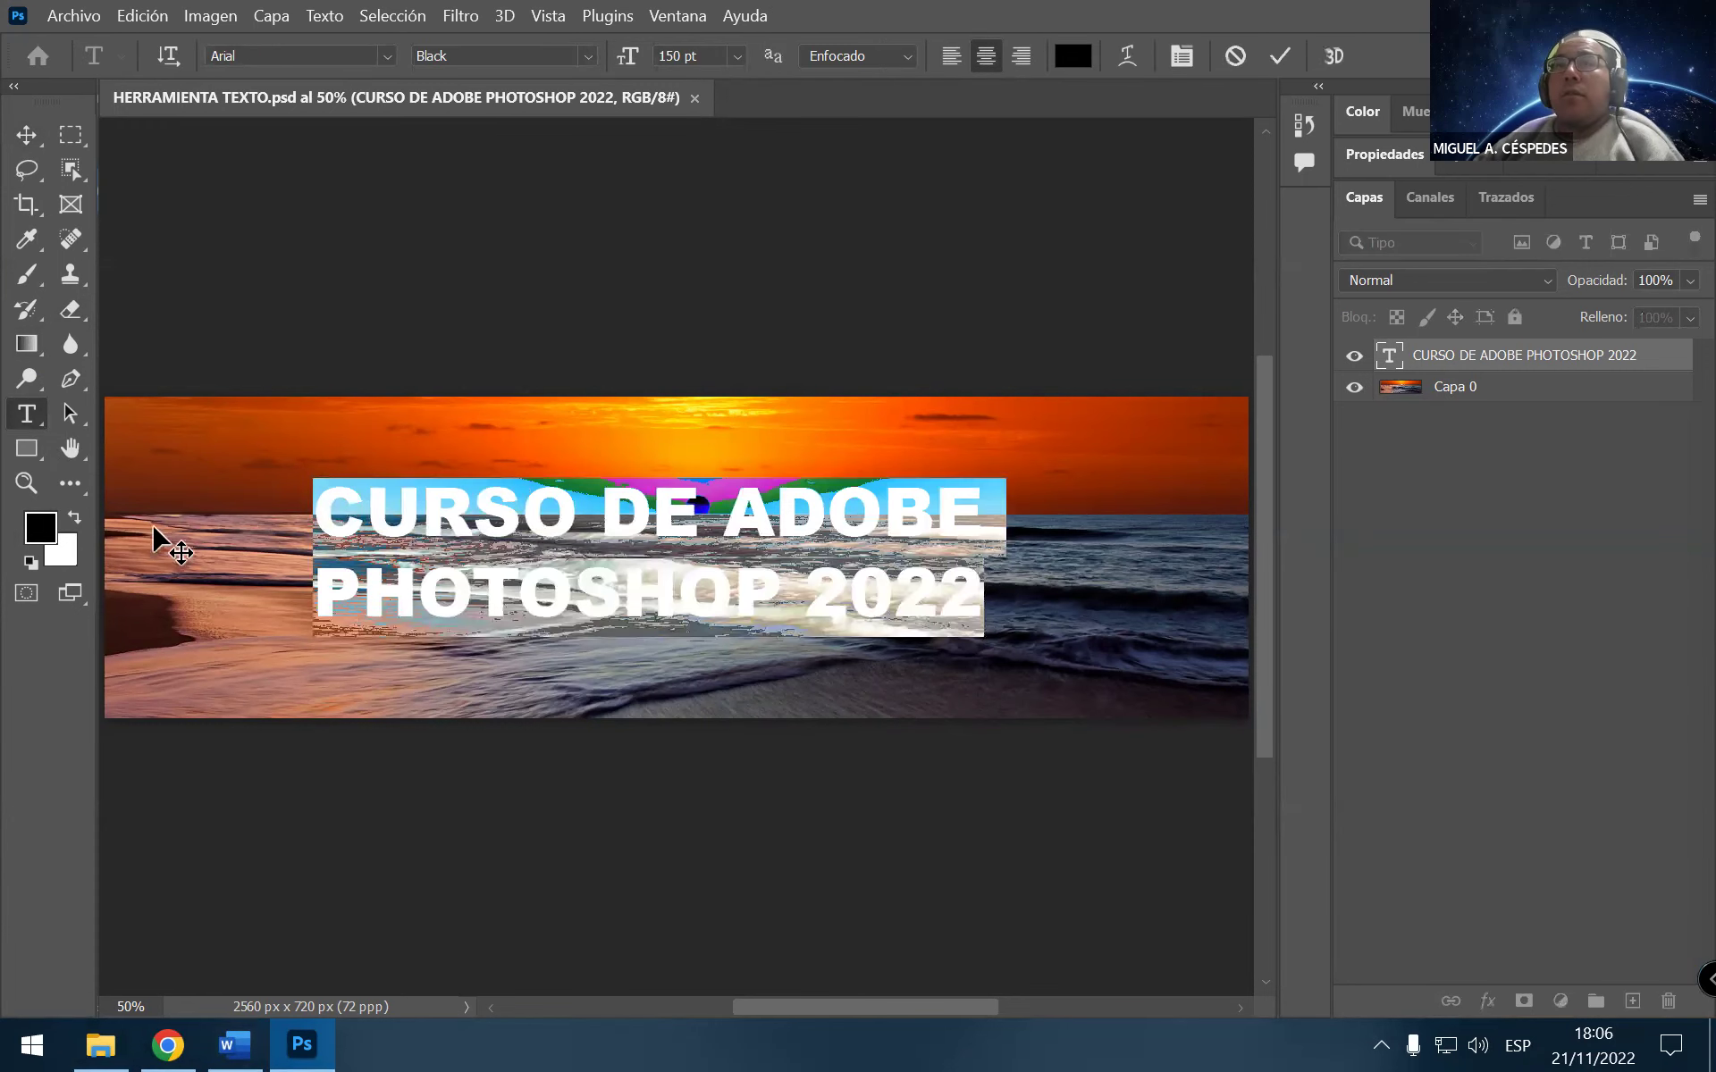
click(77, 524)
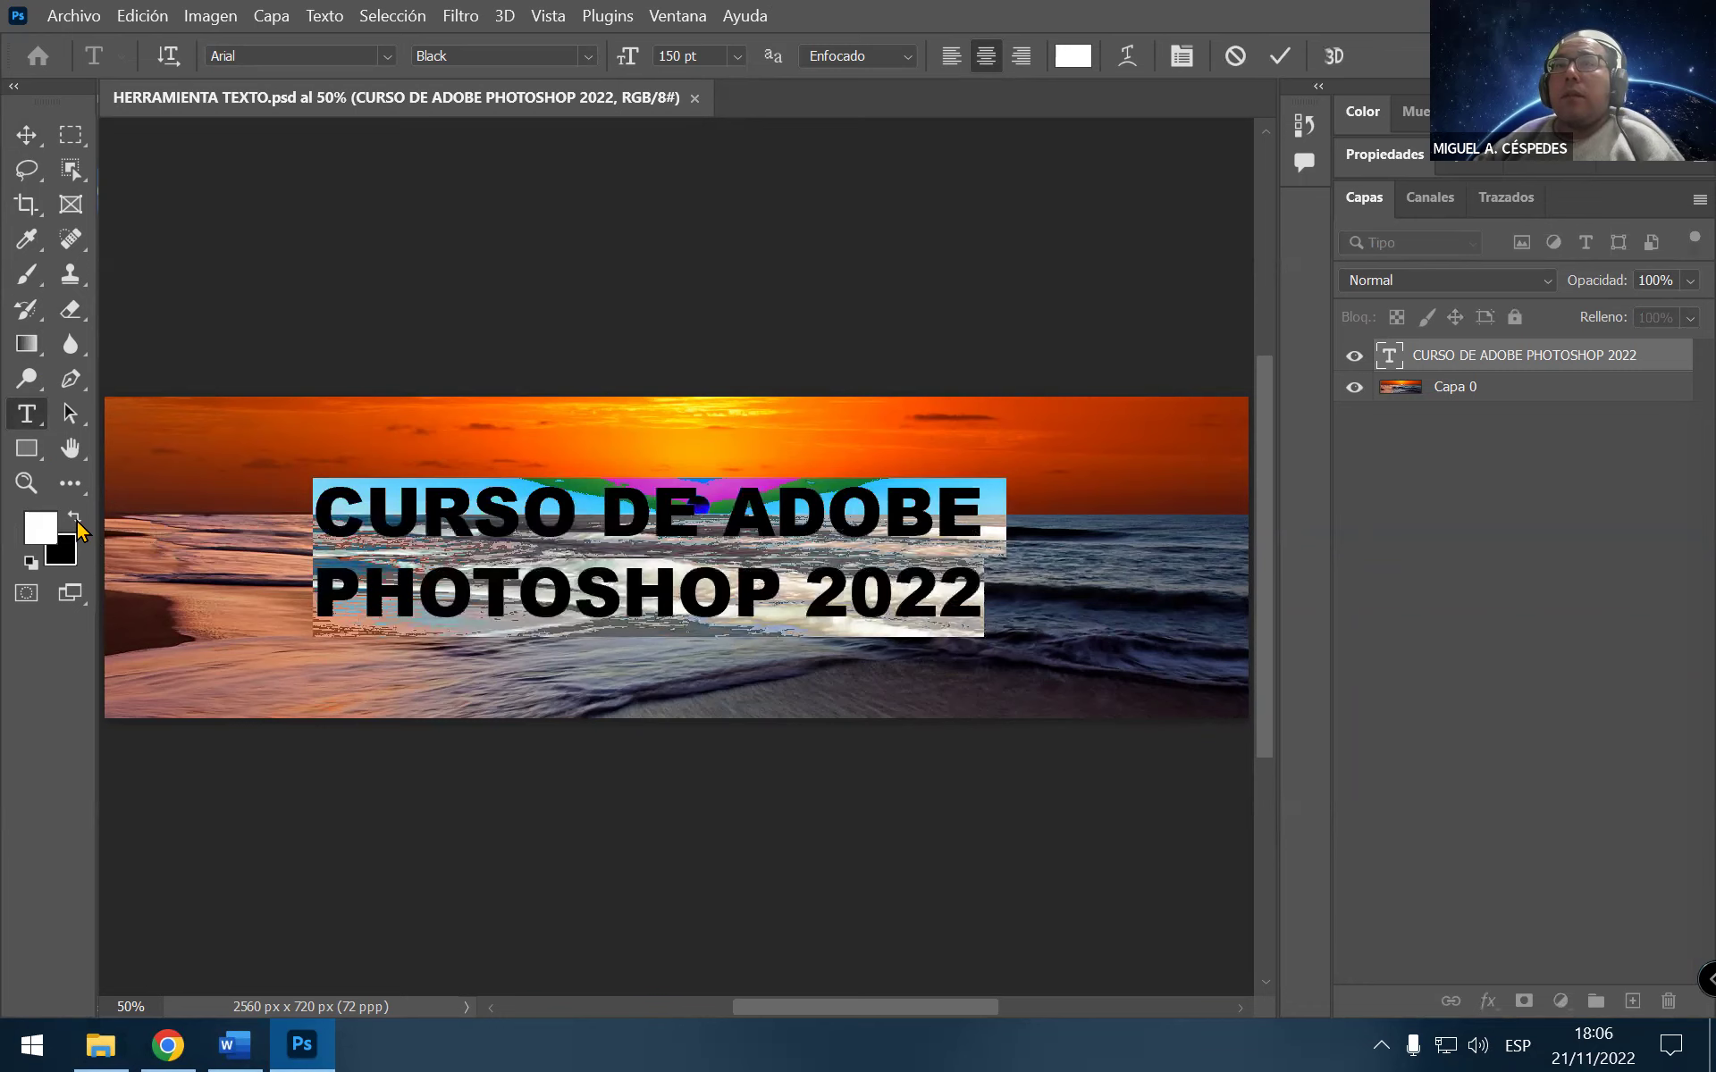
click(308, 505)
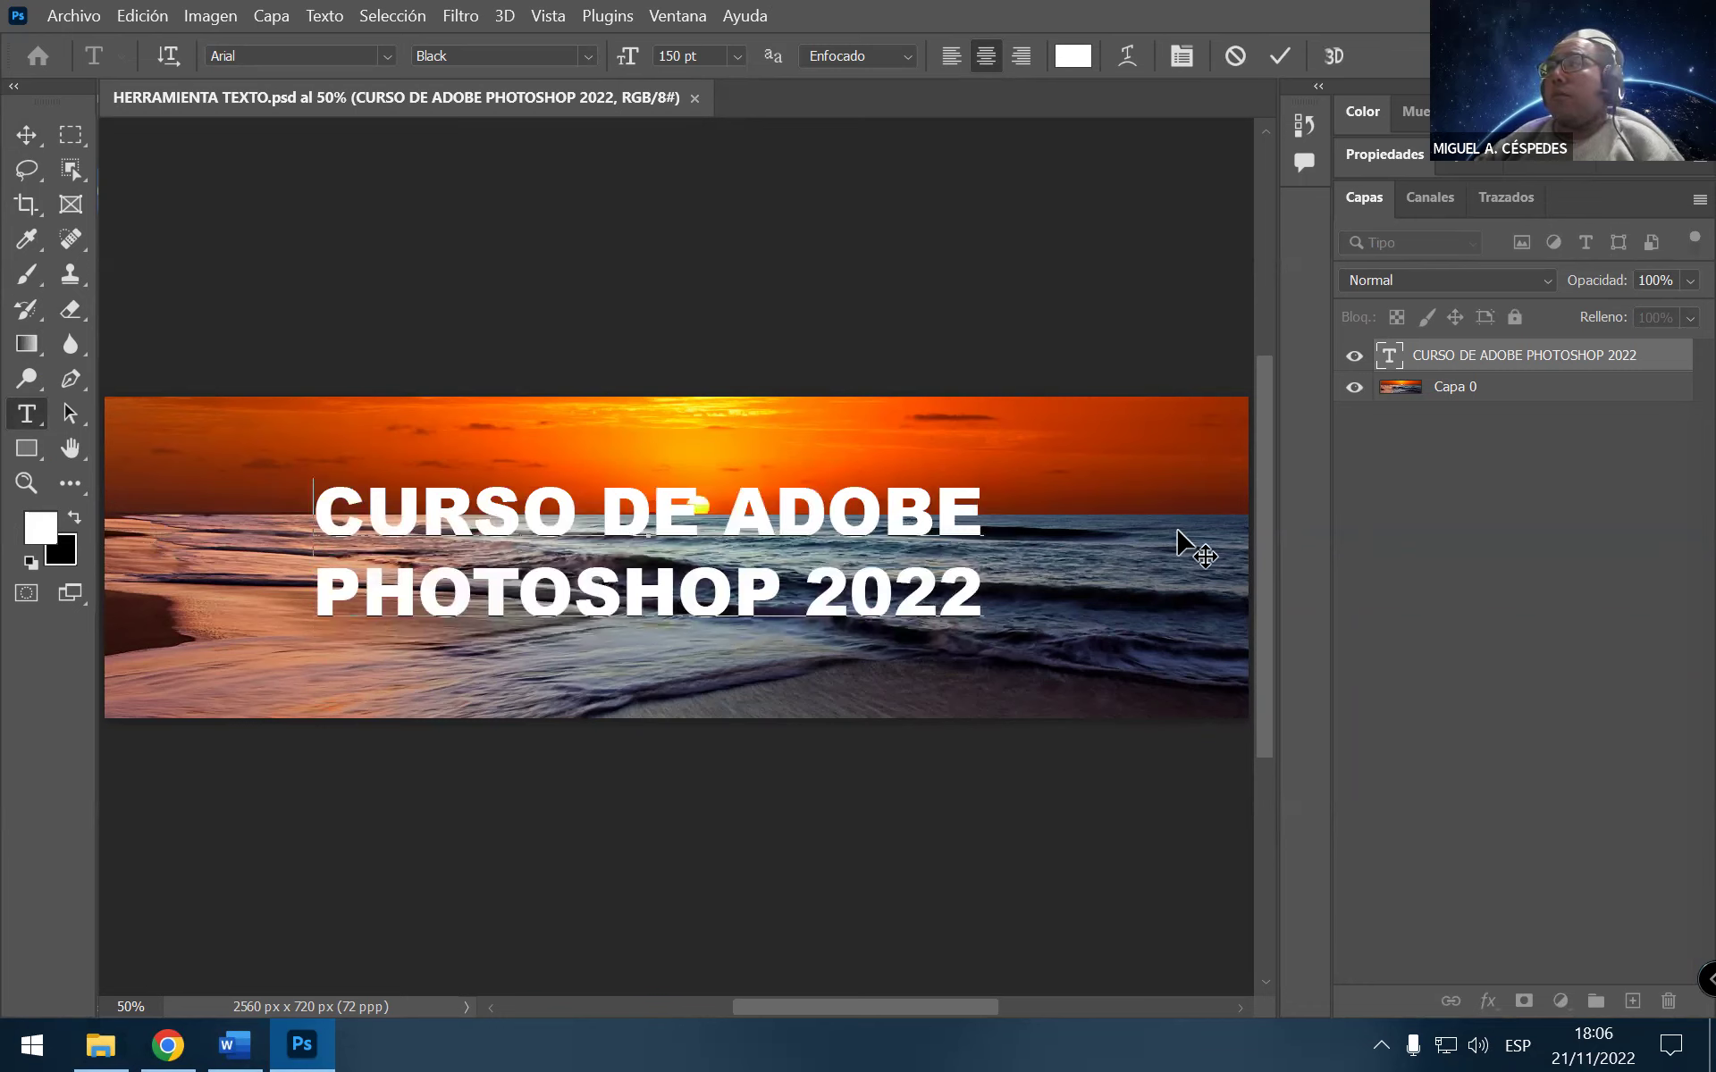
click(260, 1042)
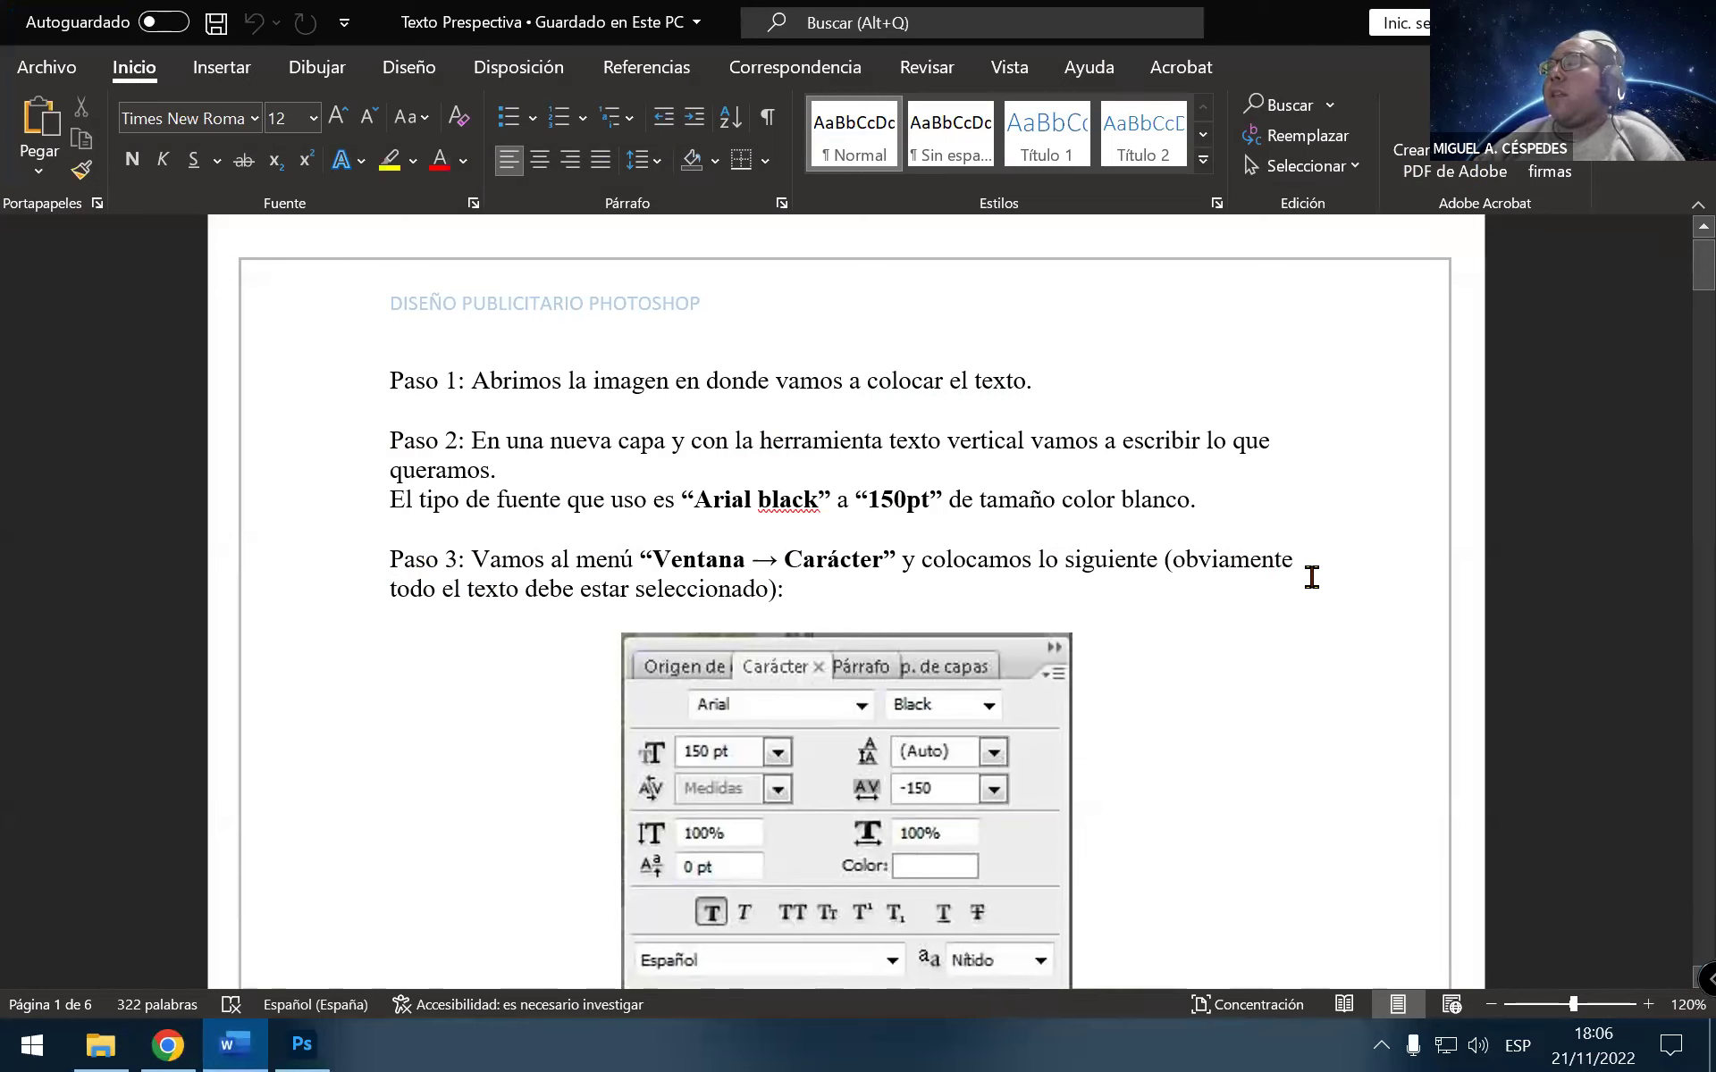
Scroll Word to Paso 3, then back in Photoshop select both title lines
scroll(1305, 586, down, 1)
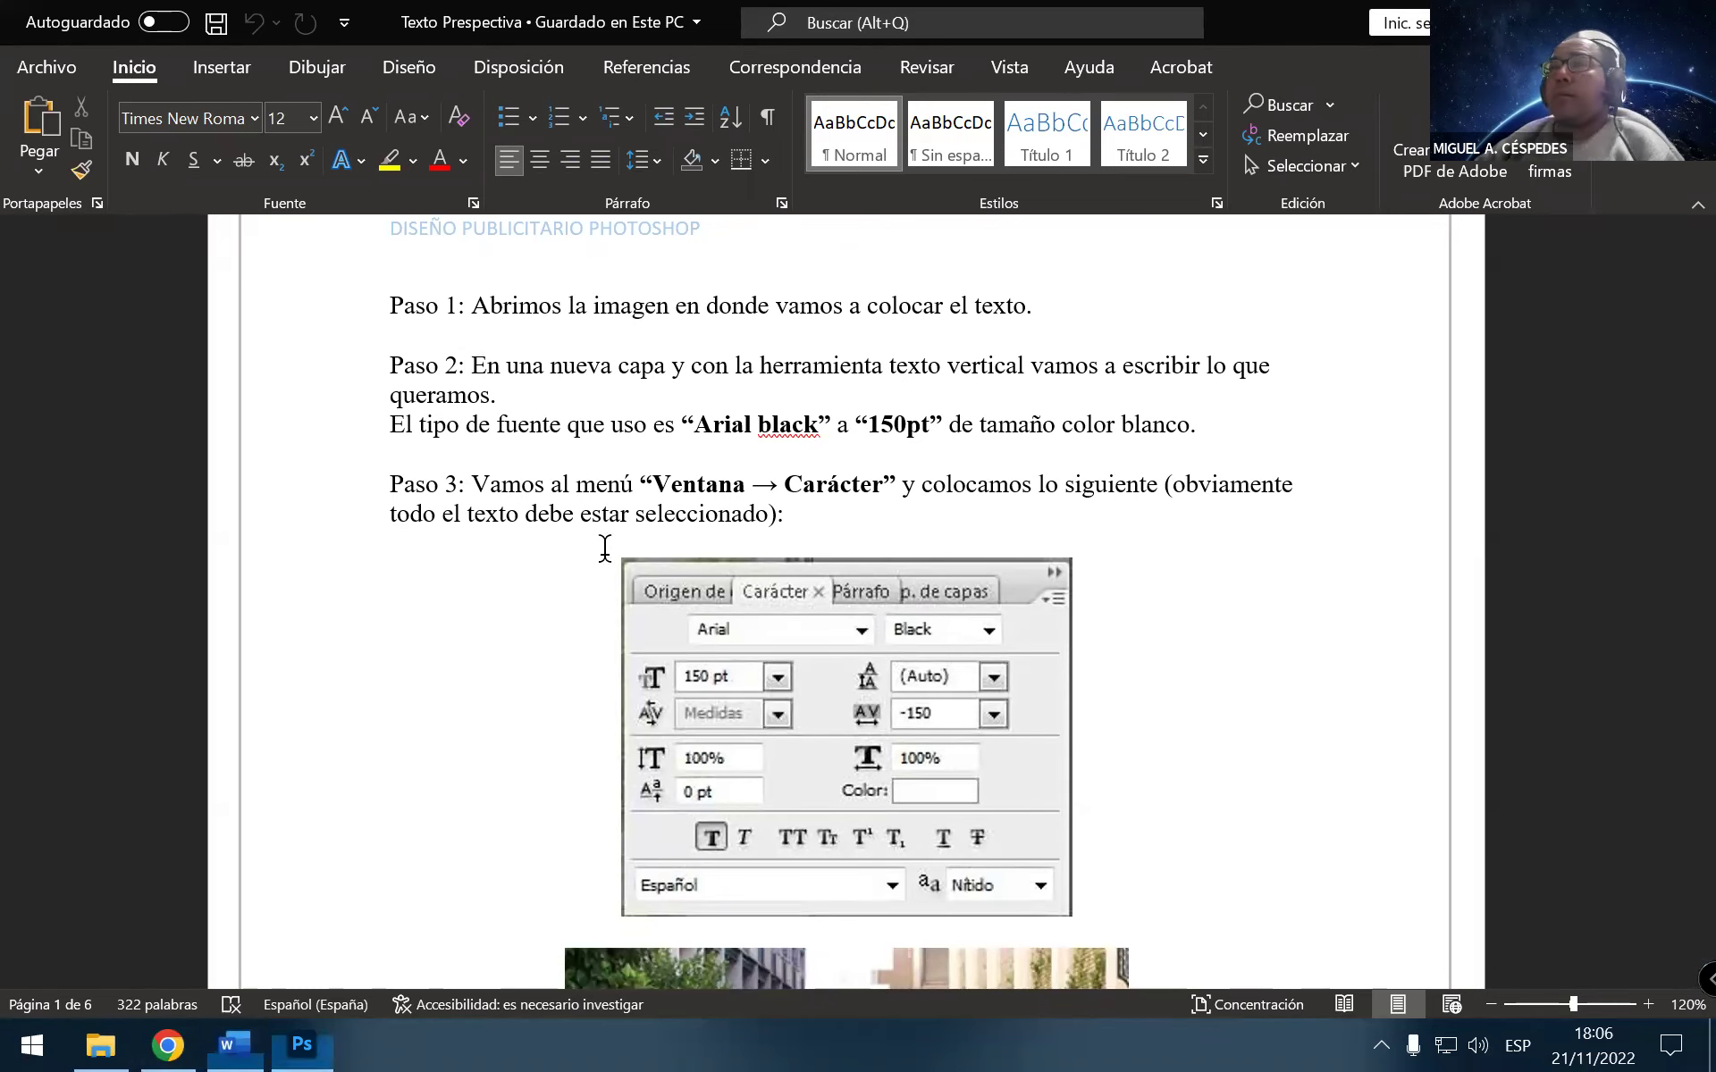
key(alt+Tab)
drag(314, 505, 1058, 608)
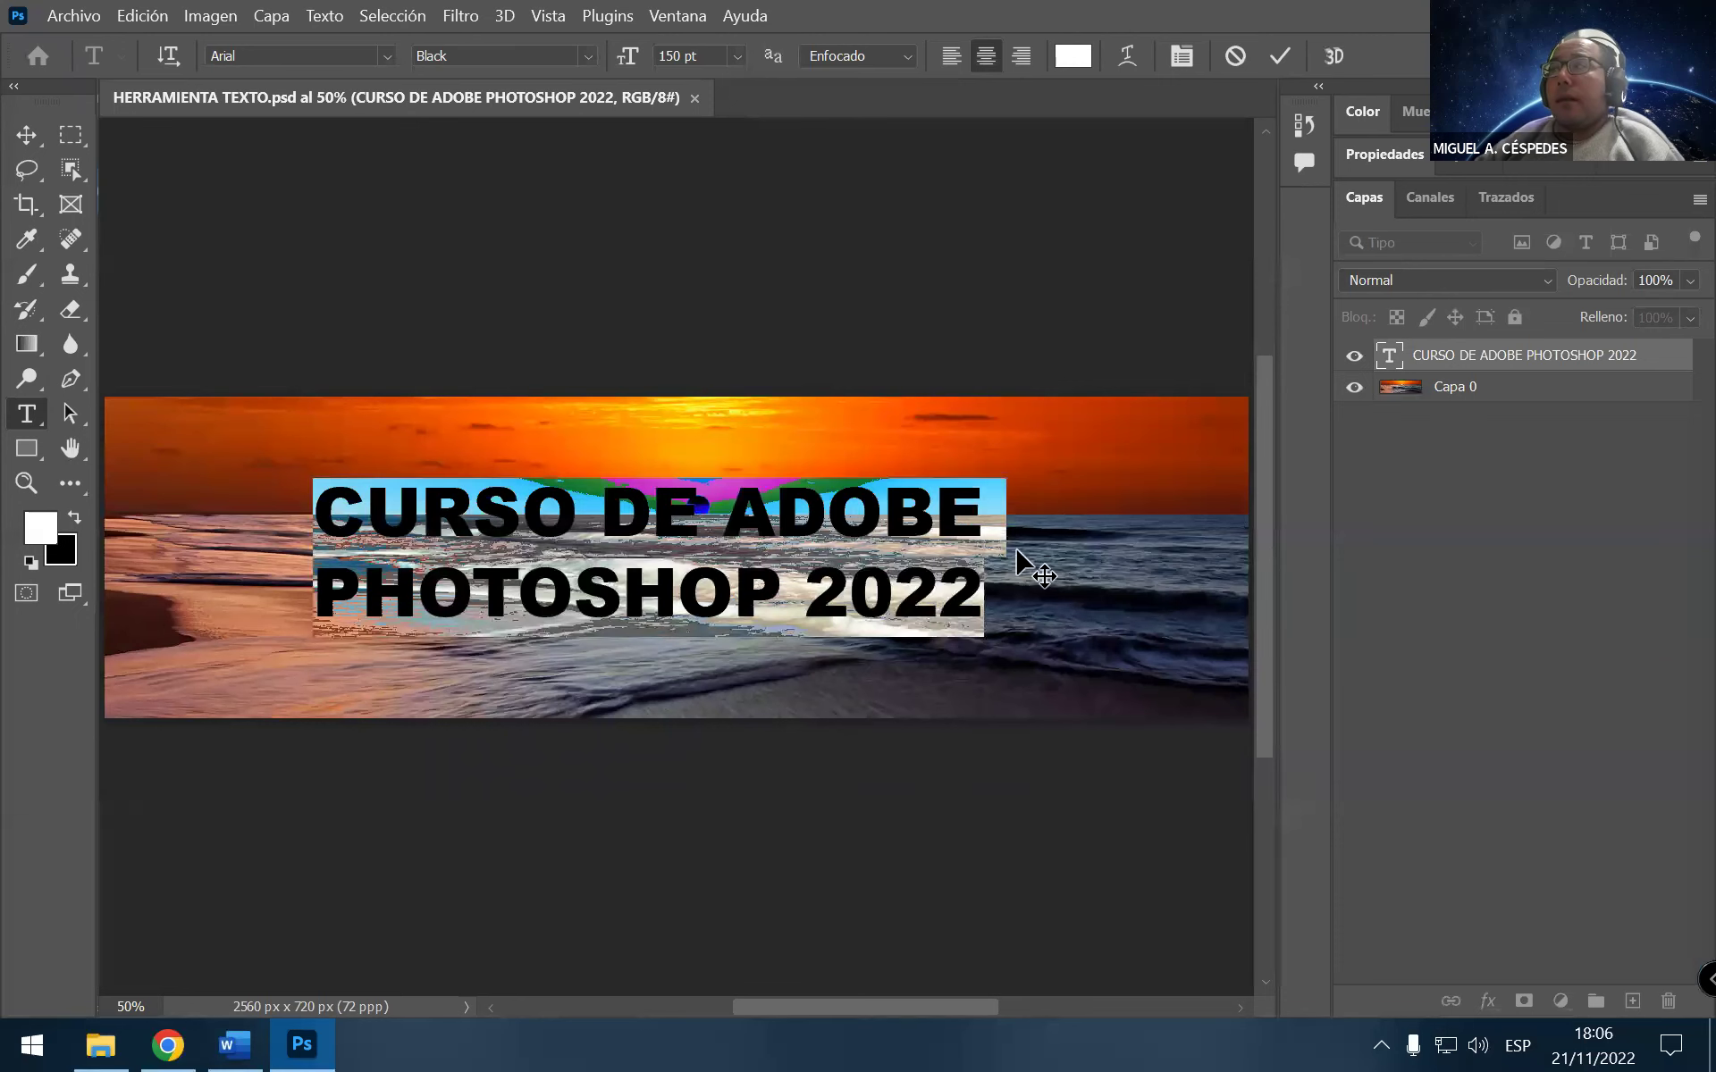
Show the Character panel (Arial Black, 150 pt, tracking 0) and check it against Paso 3
click(672, 15)
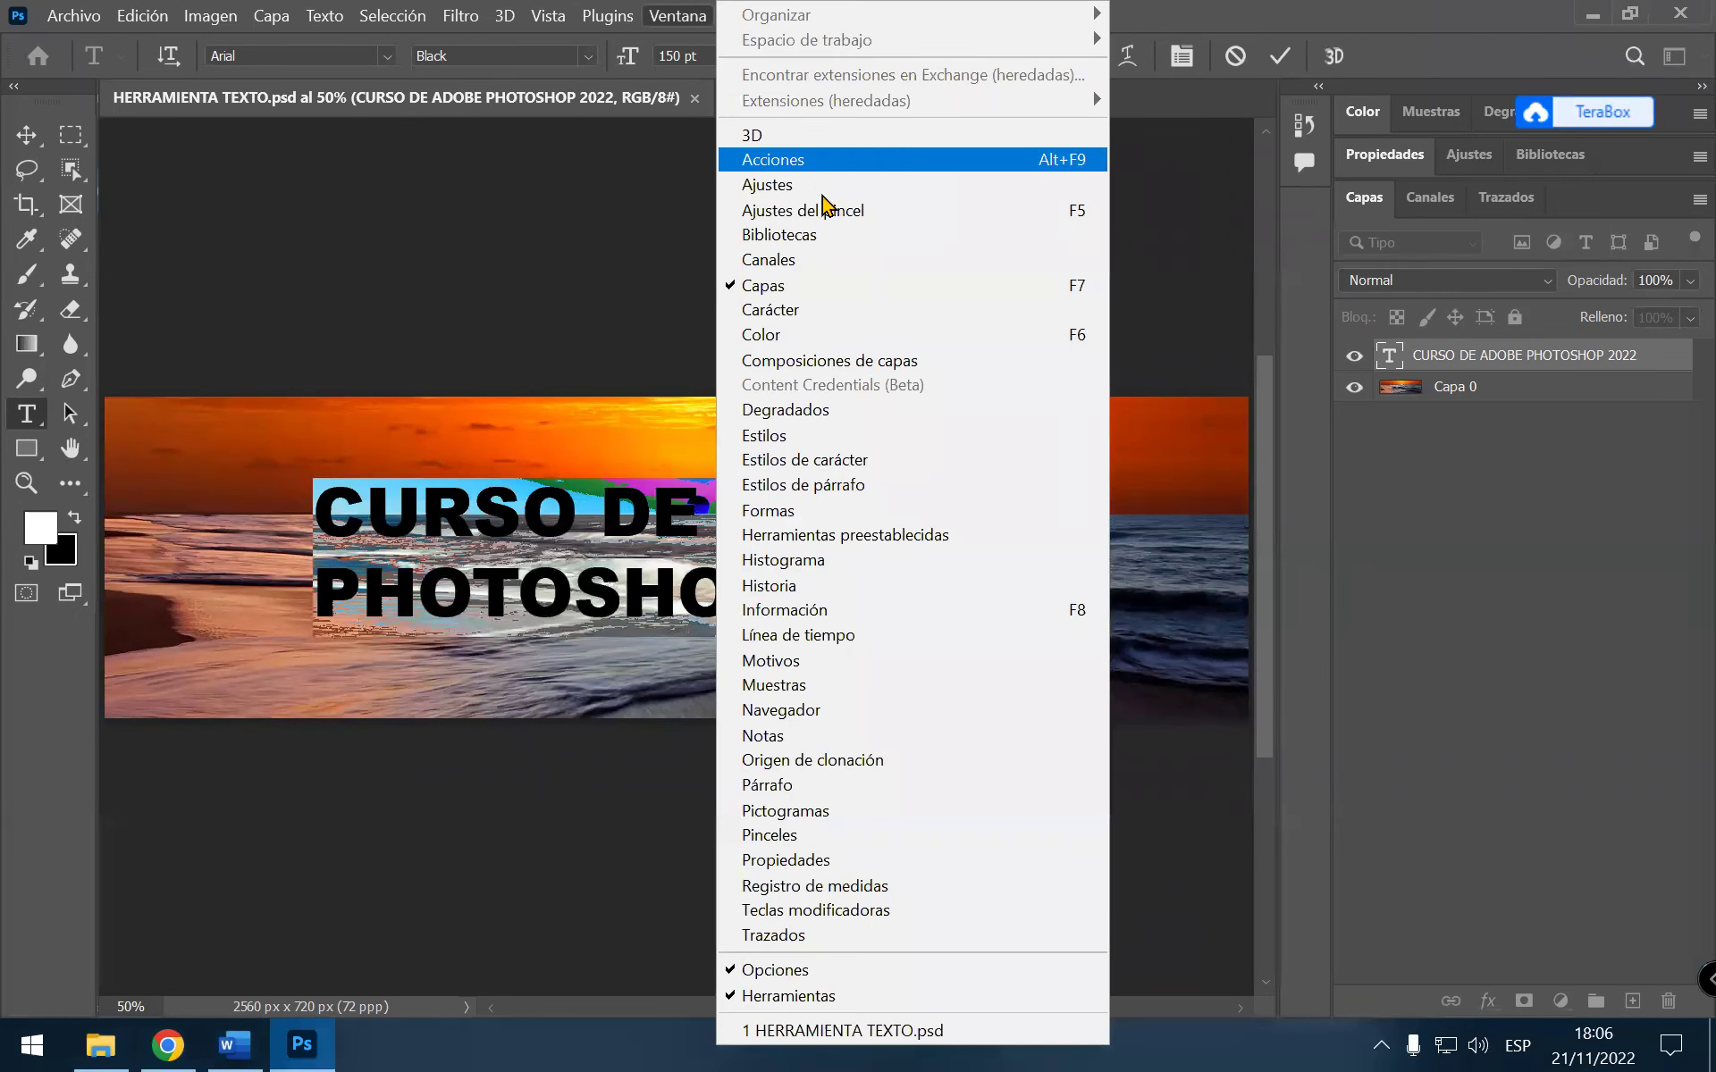
click(837, 322)
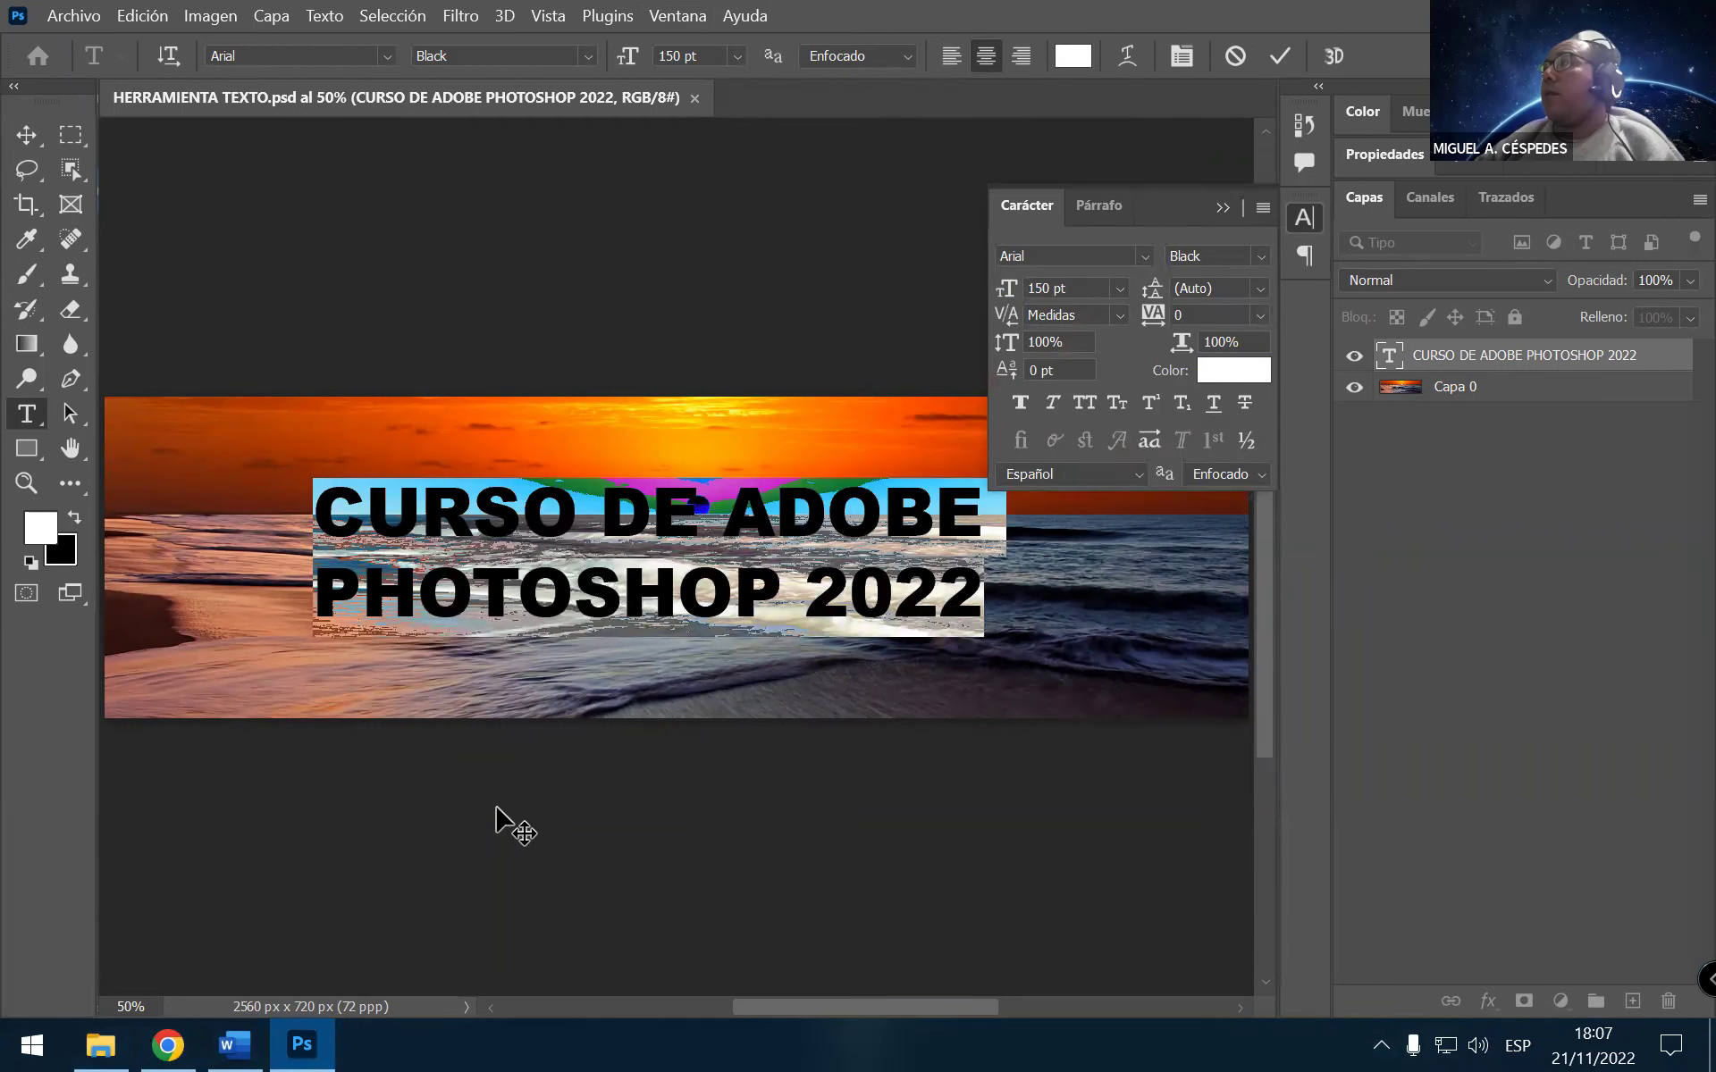
click(235, 1044)
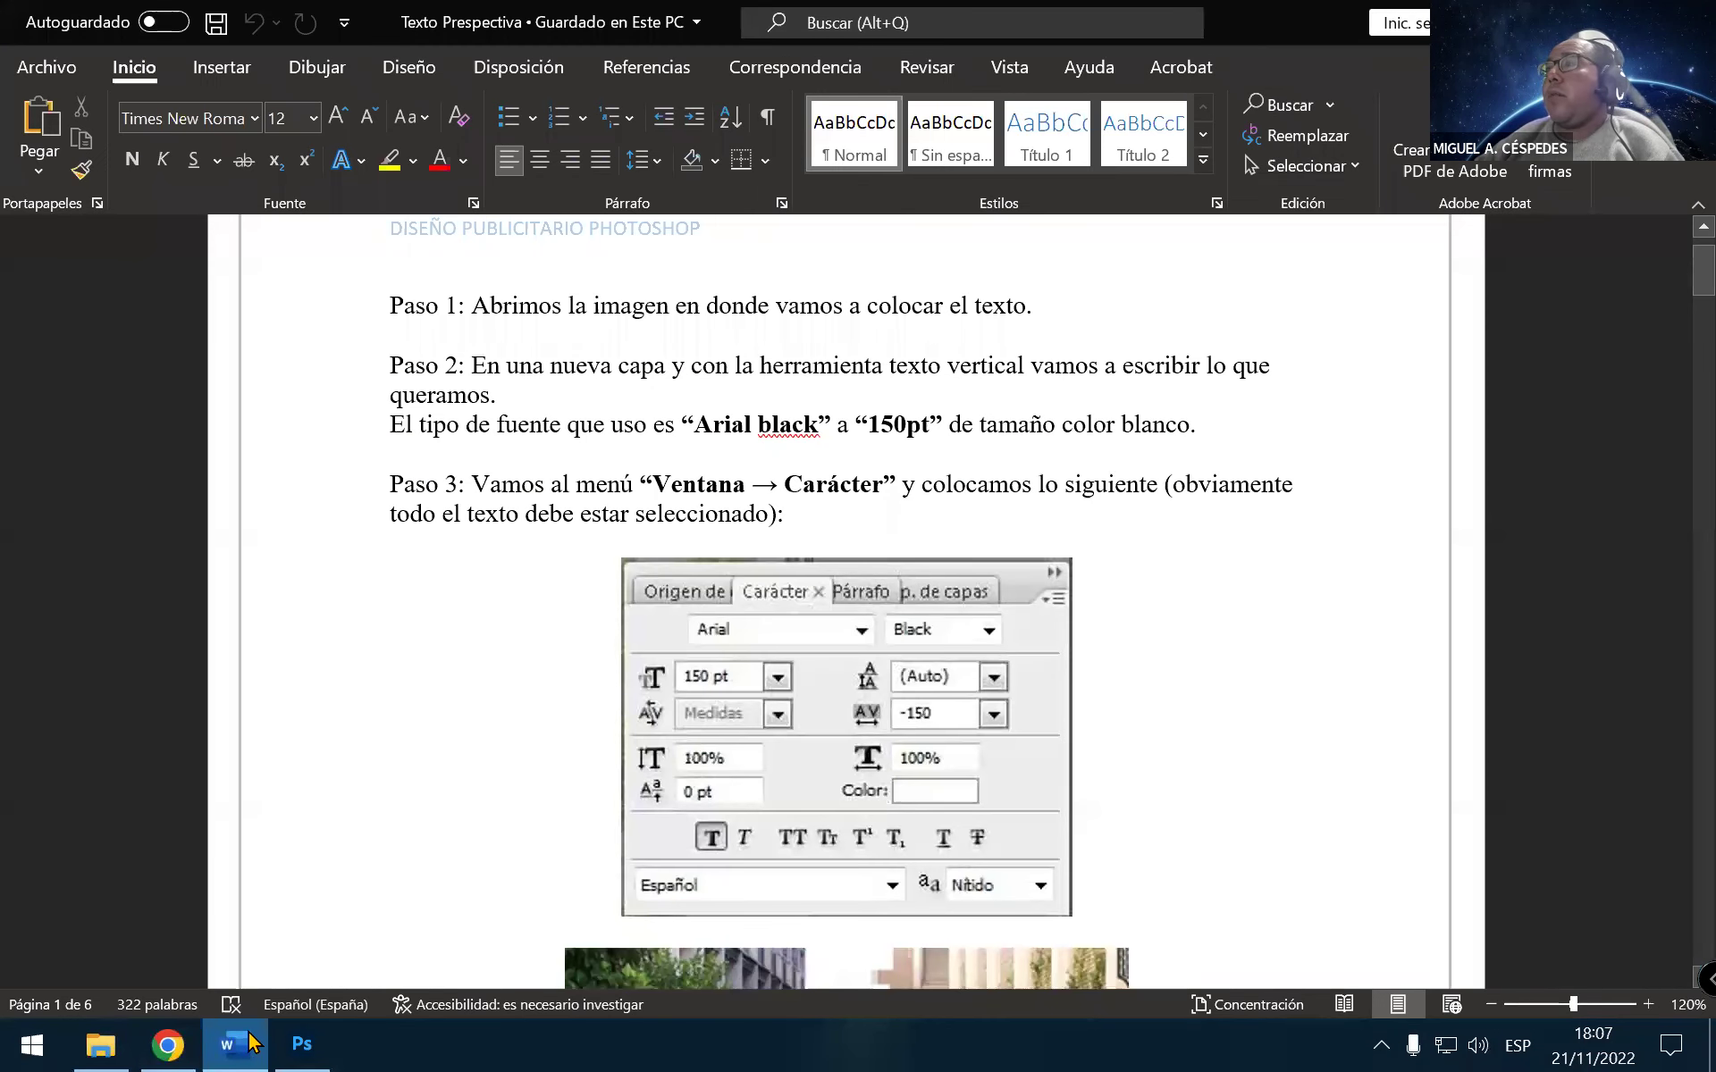
key(alt+Tab)
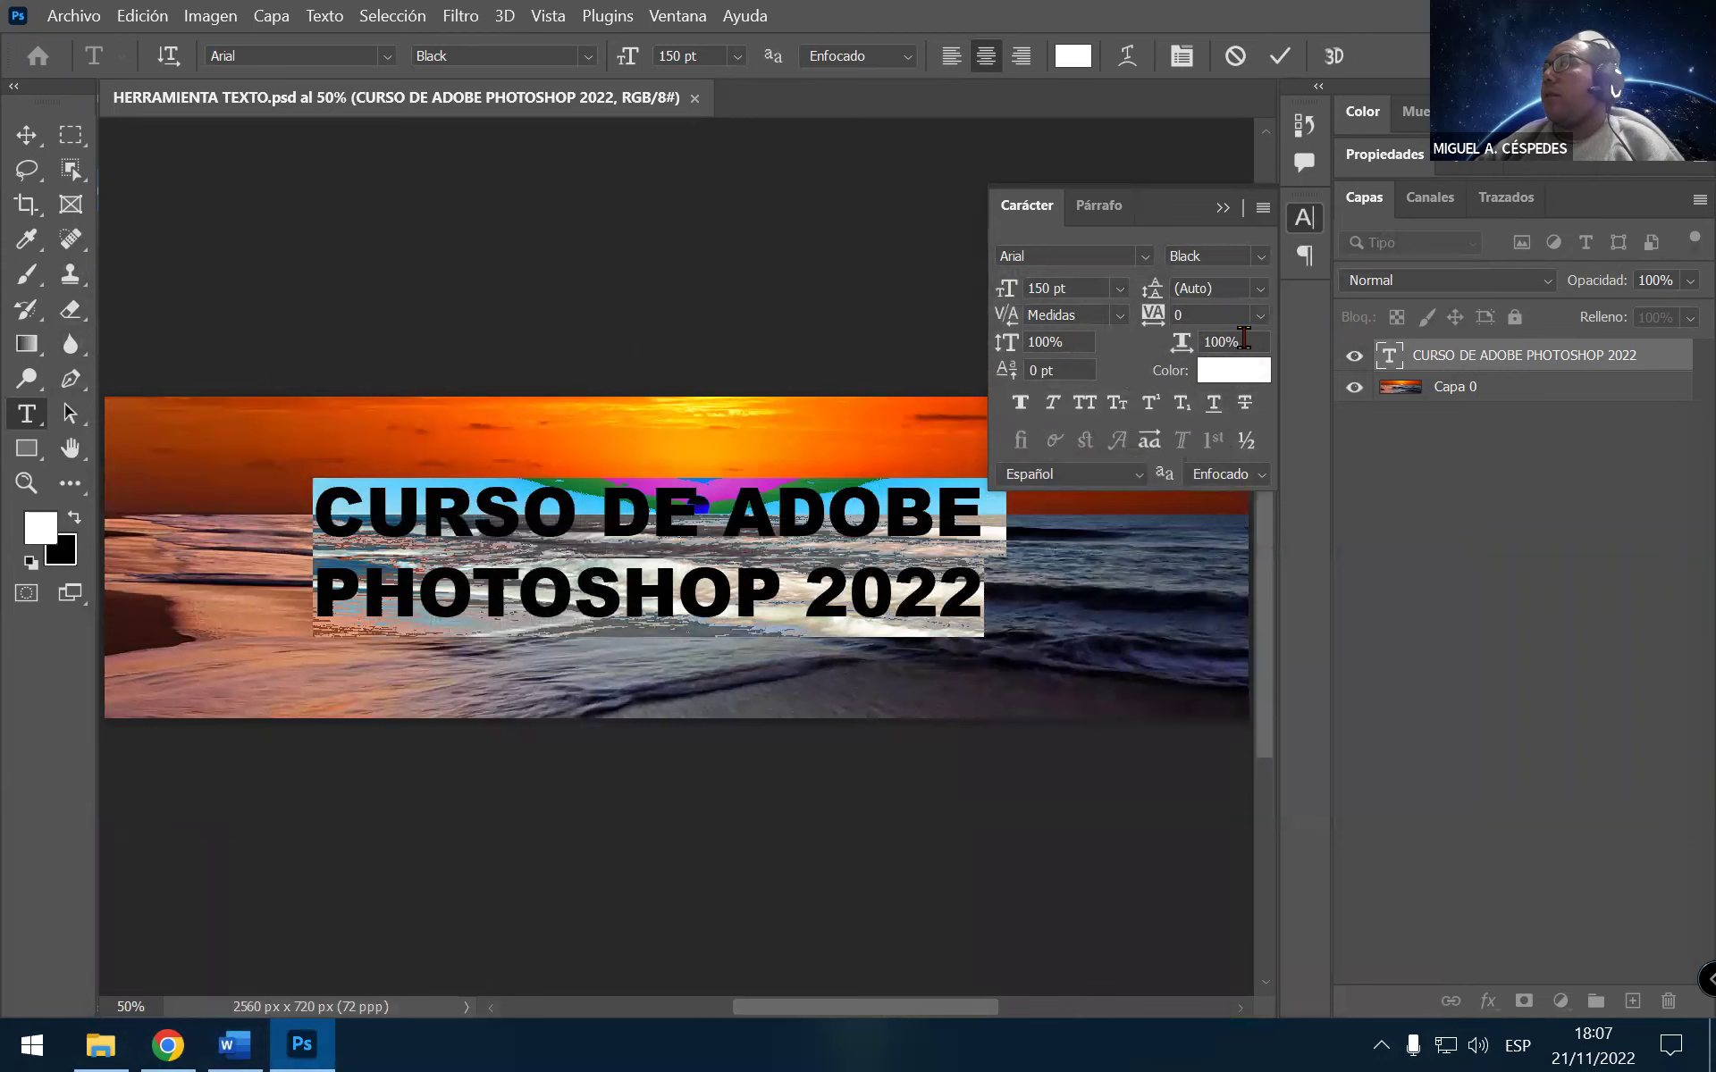
click(239, 1042)
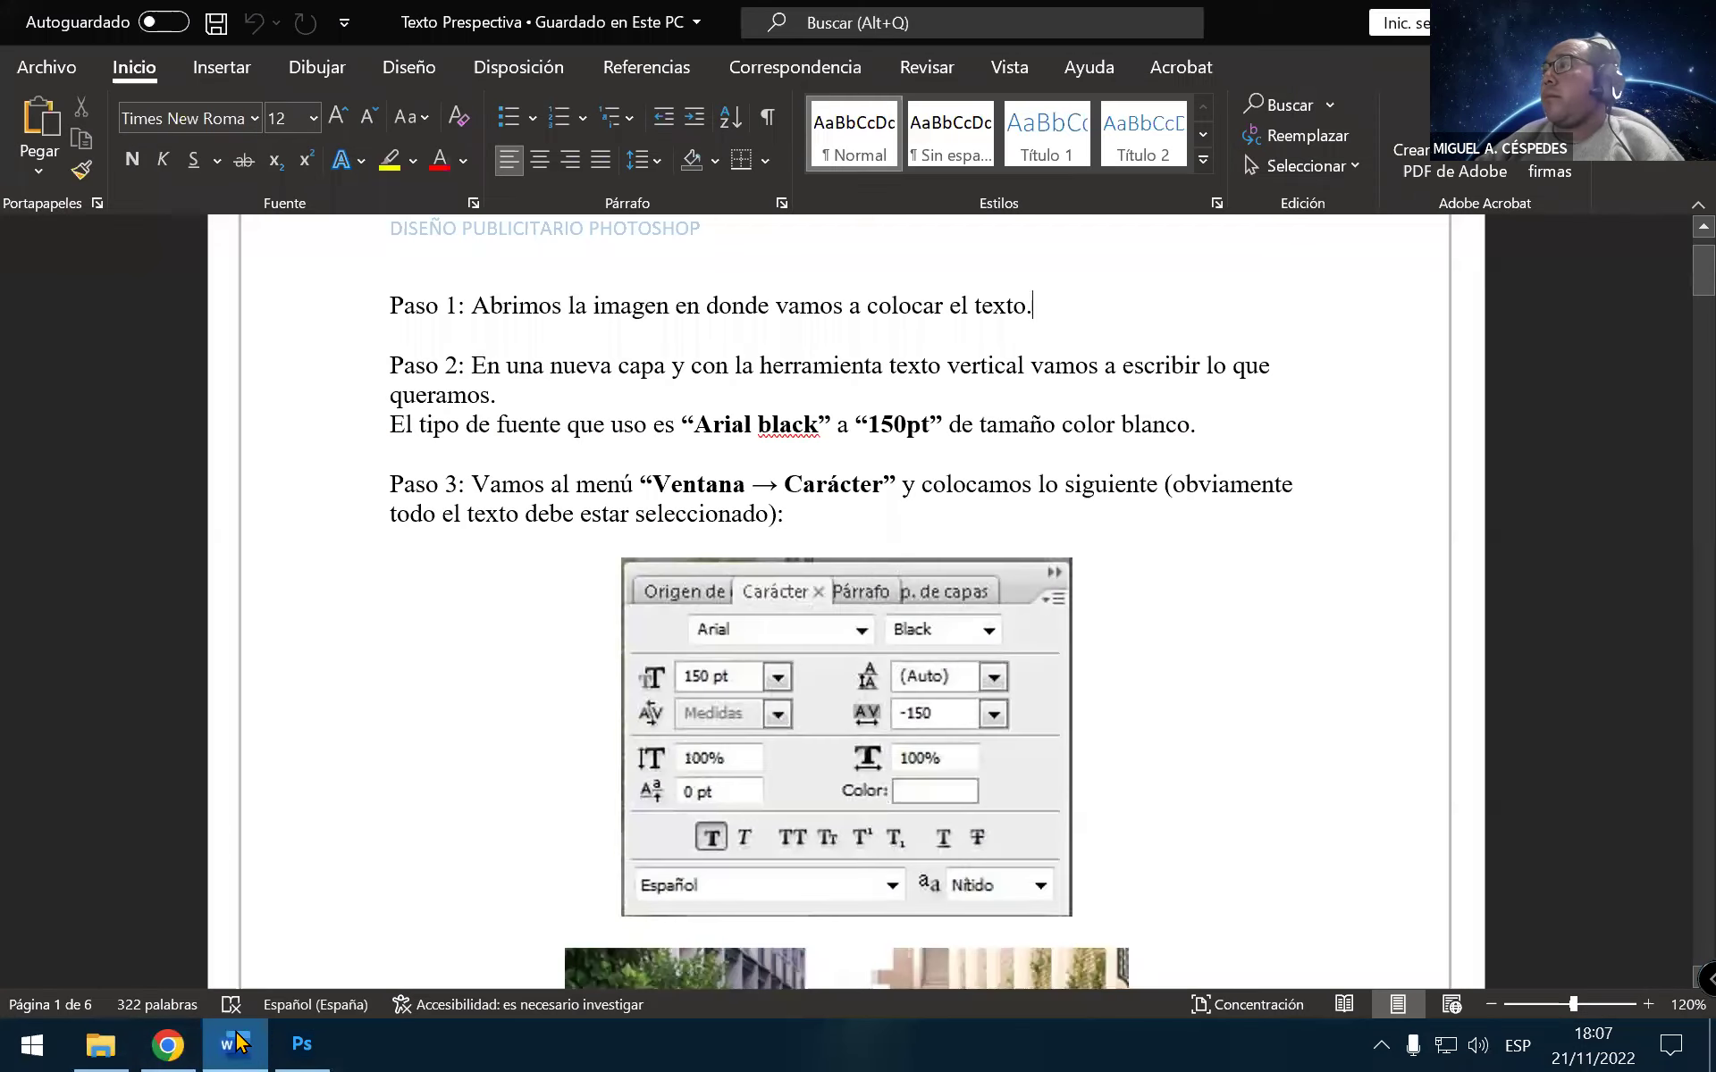
key(alt+Tab)
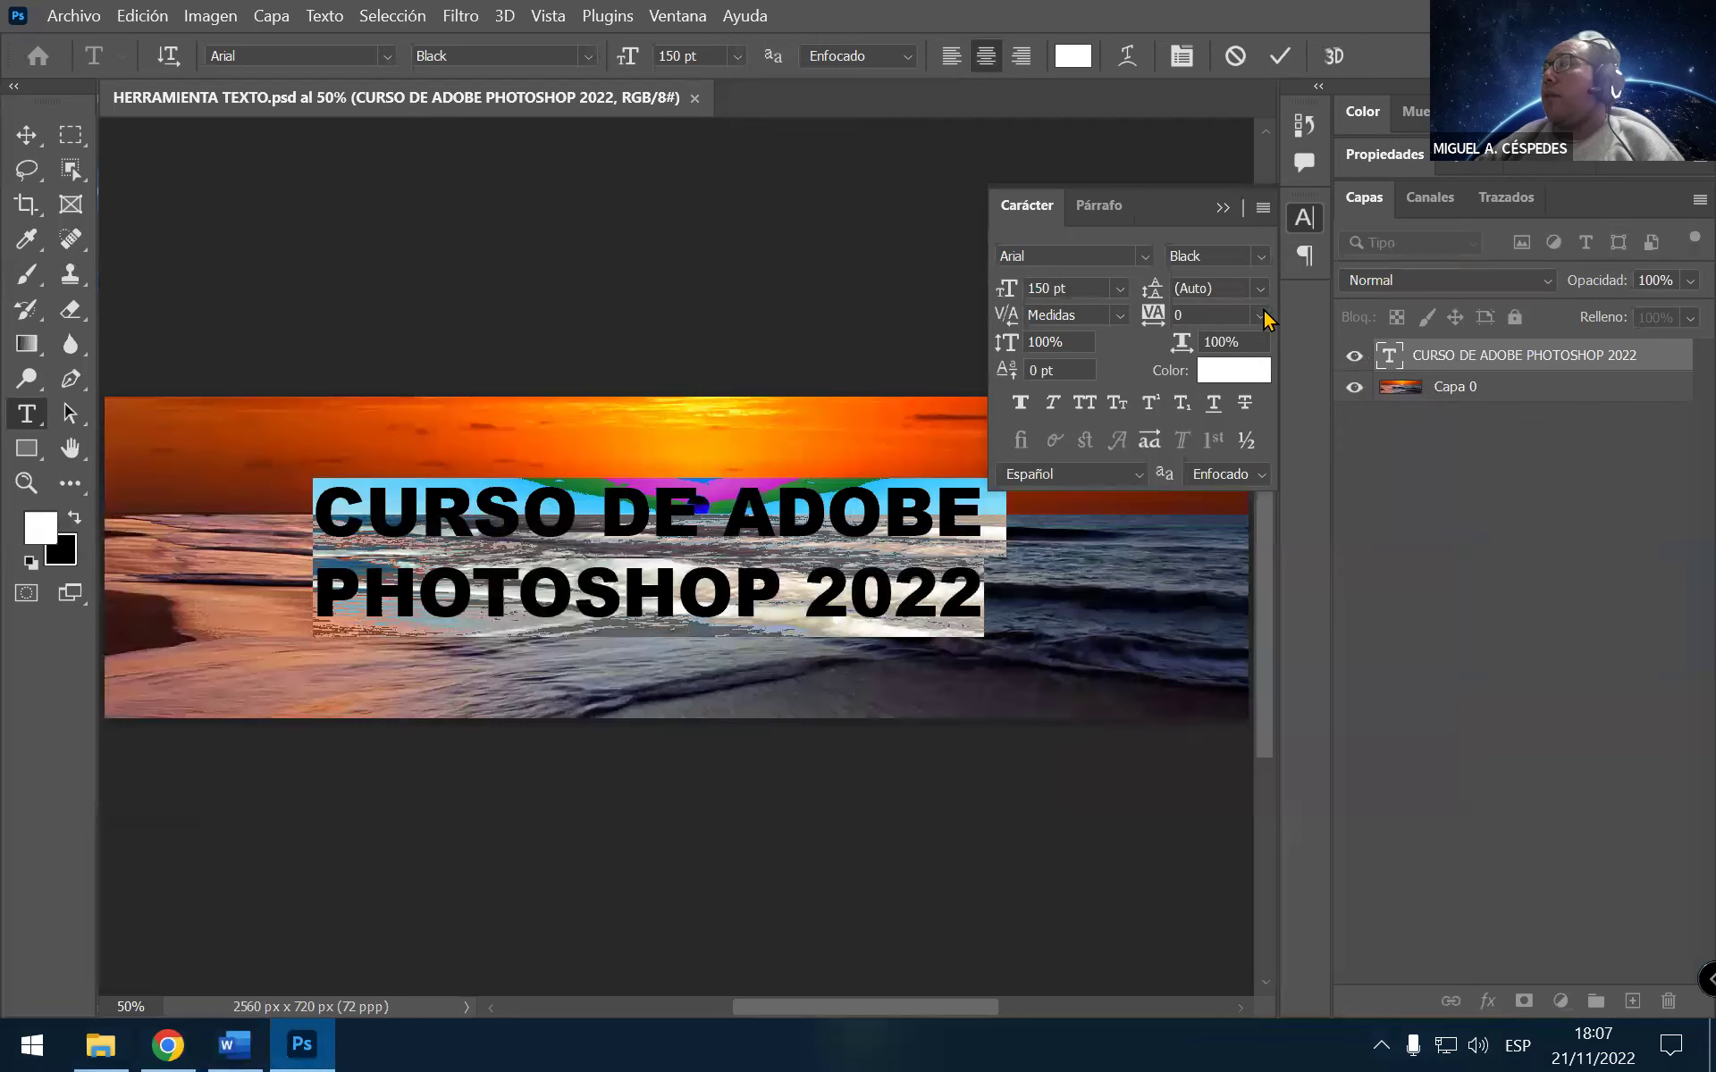
Set the headline's letter tracking to -150
click(1262, 316)
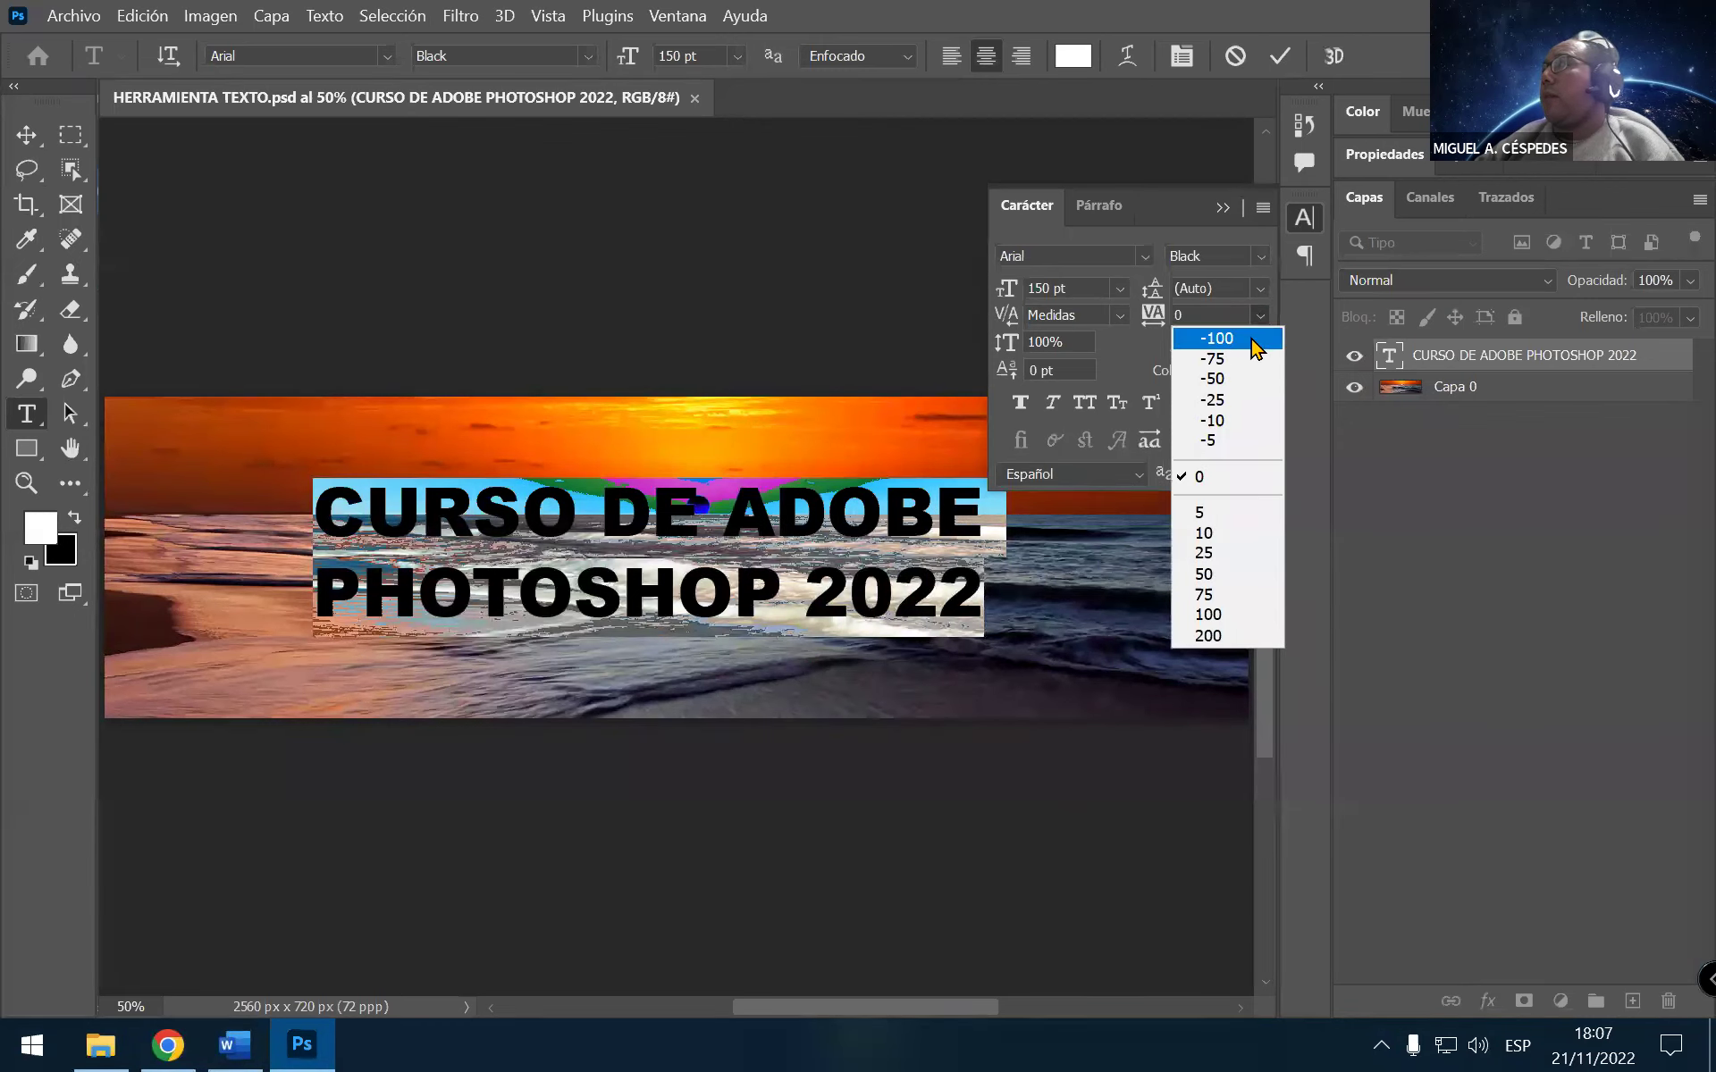
click(1254, 339)
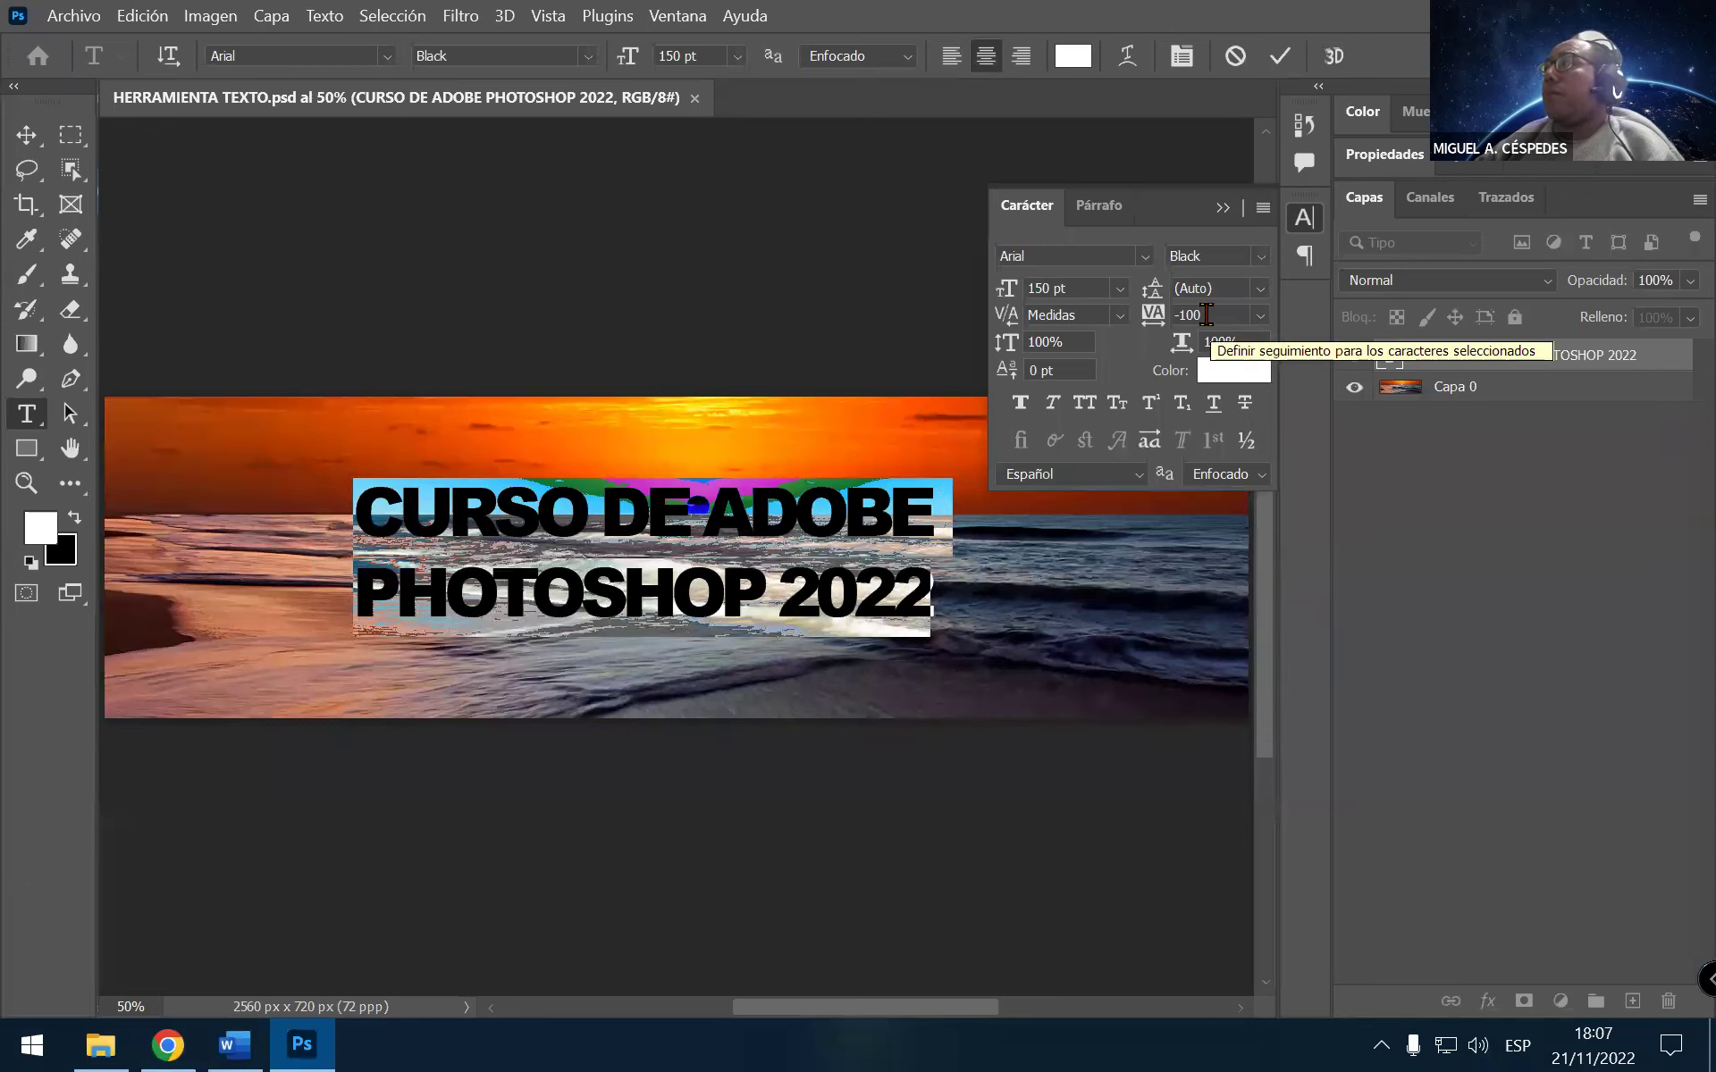
text(-150)
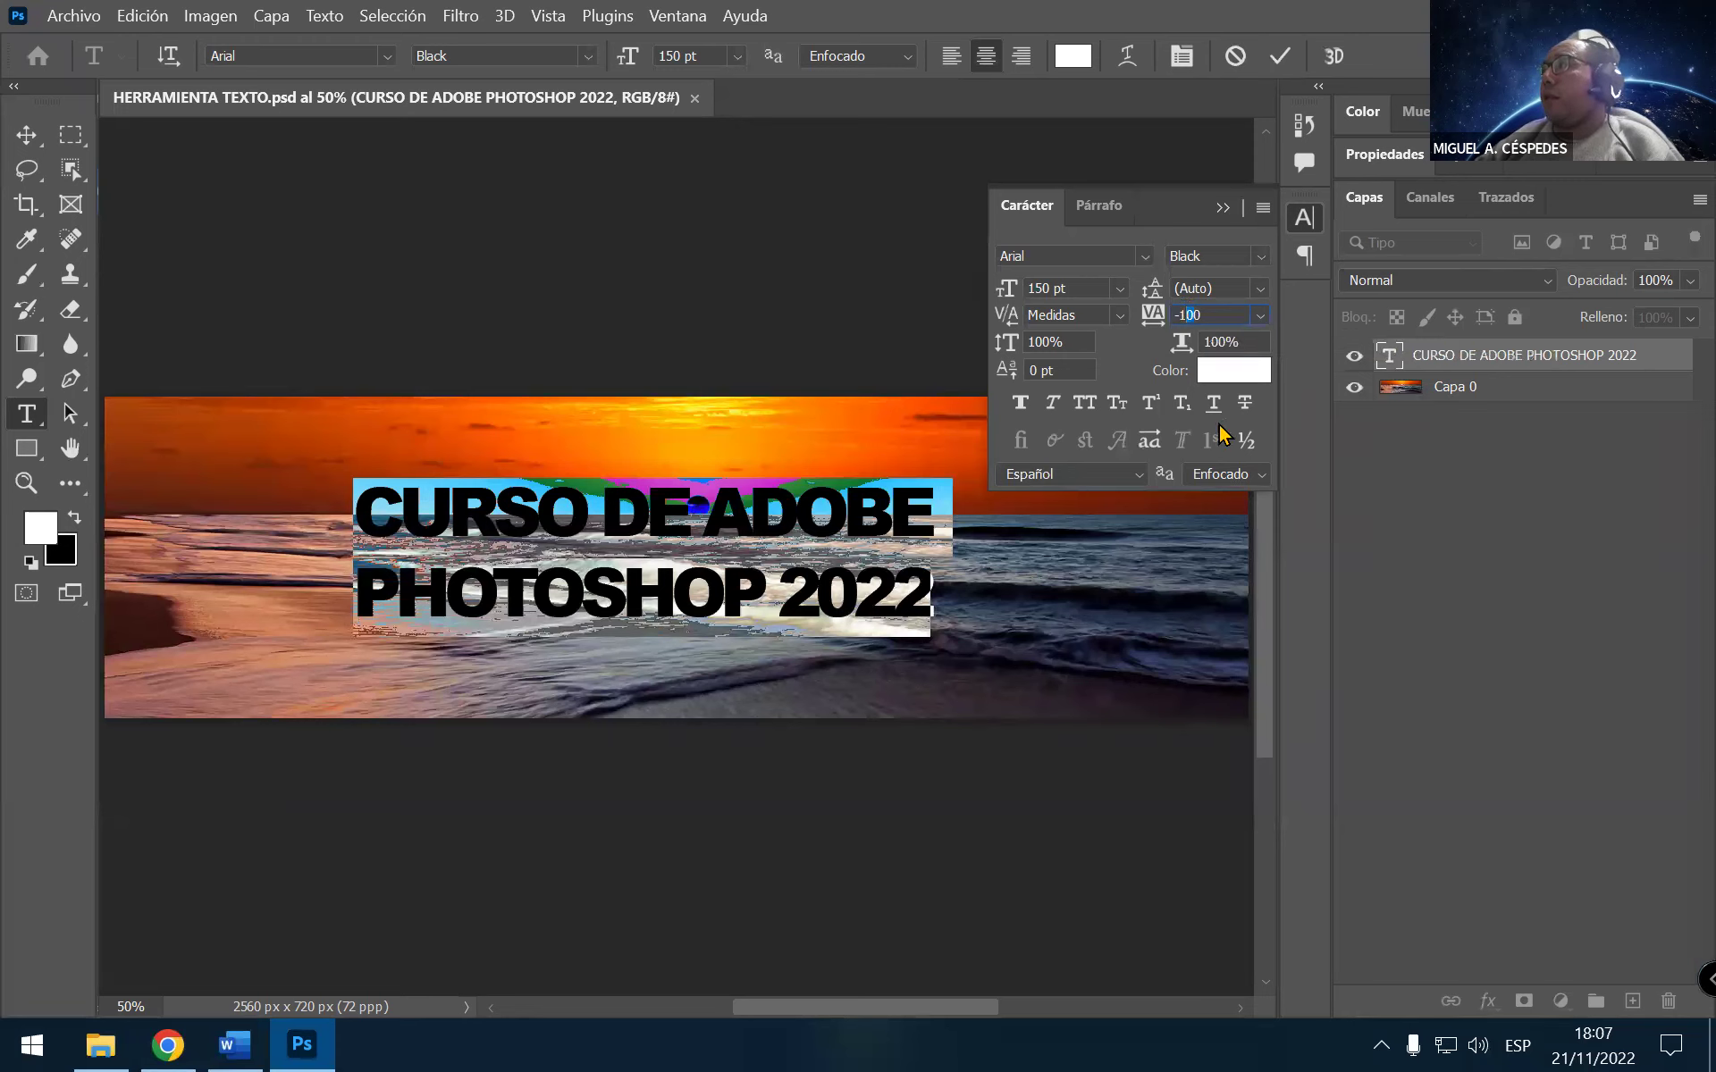
click(1223, 283)
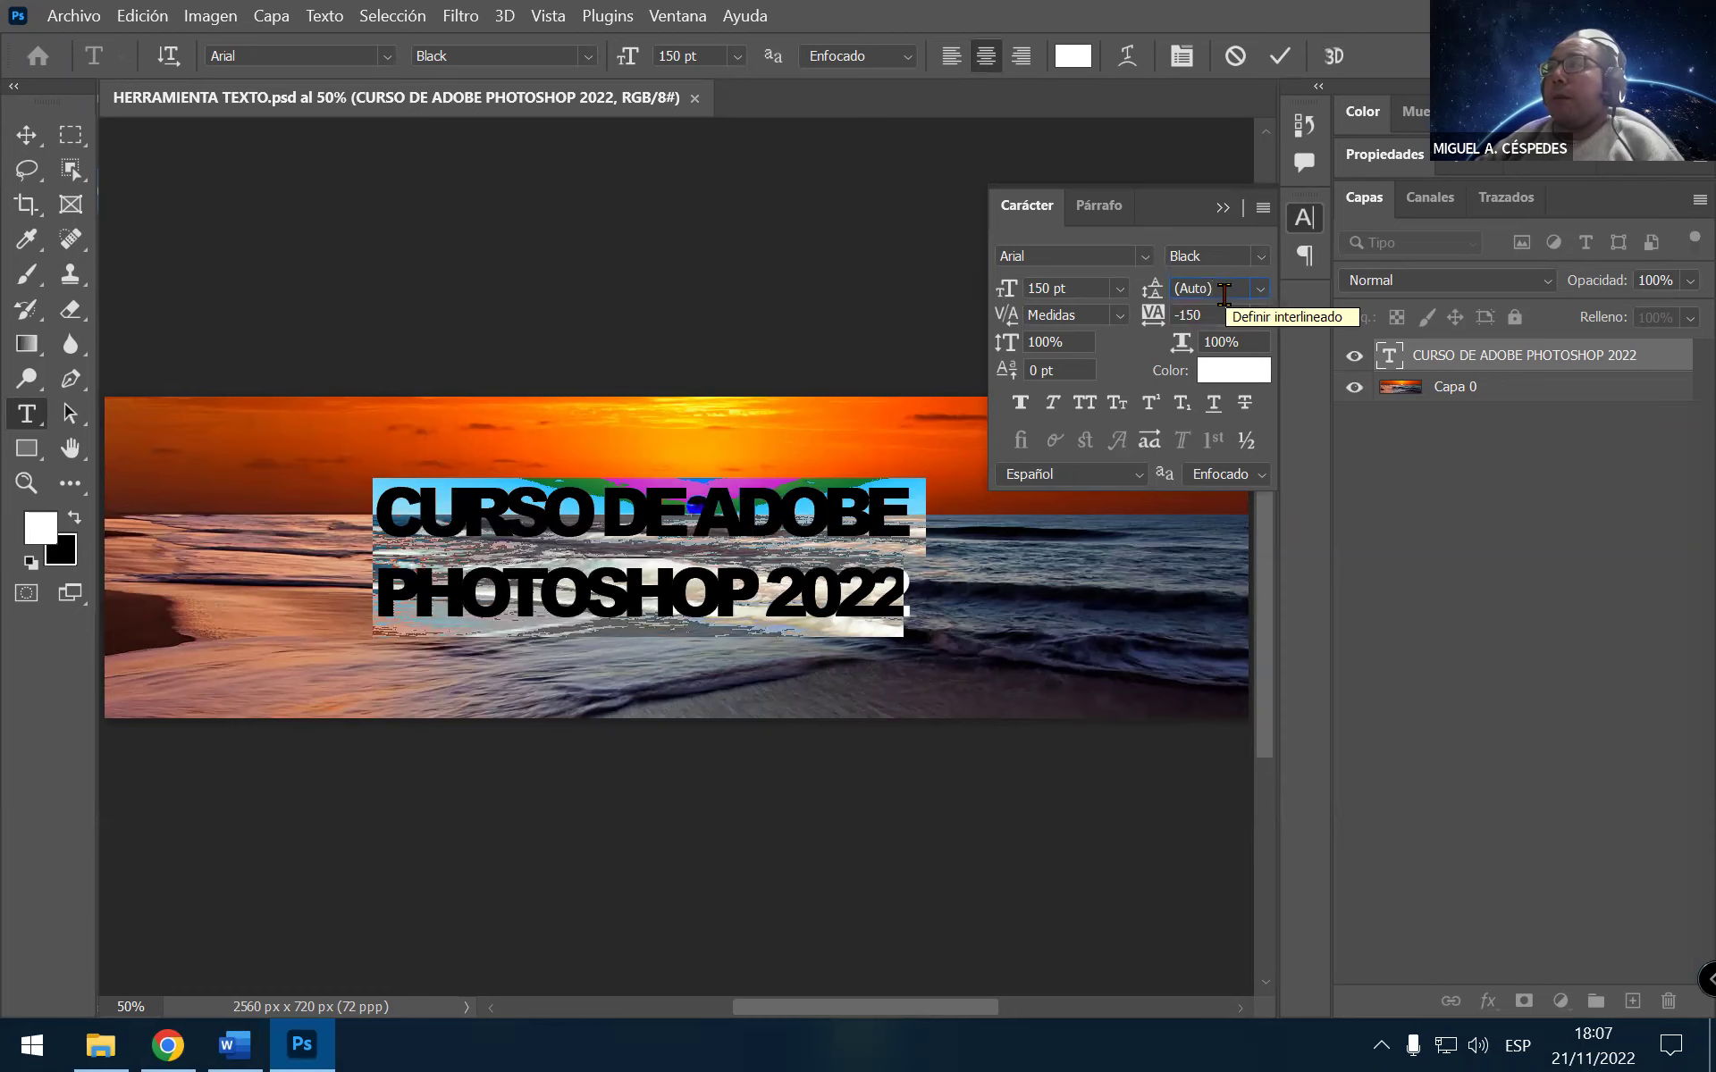
Apply faux bold to the headline after checking the Word tutorial notes
click(234, 1041)
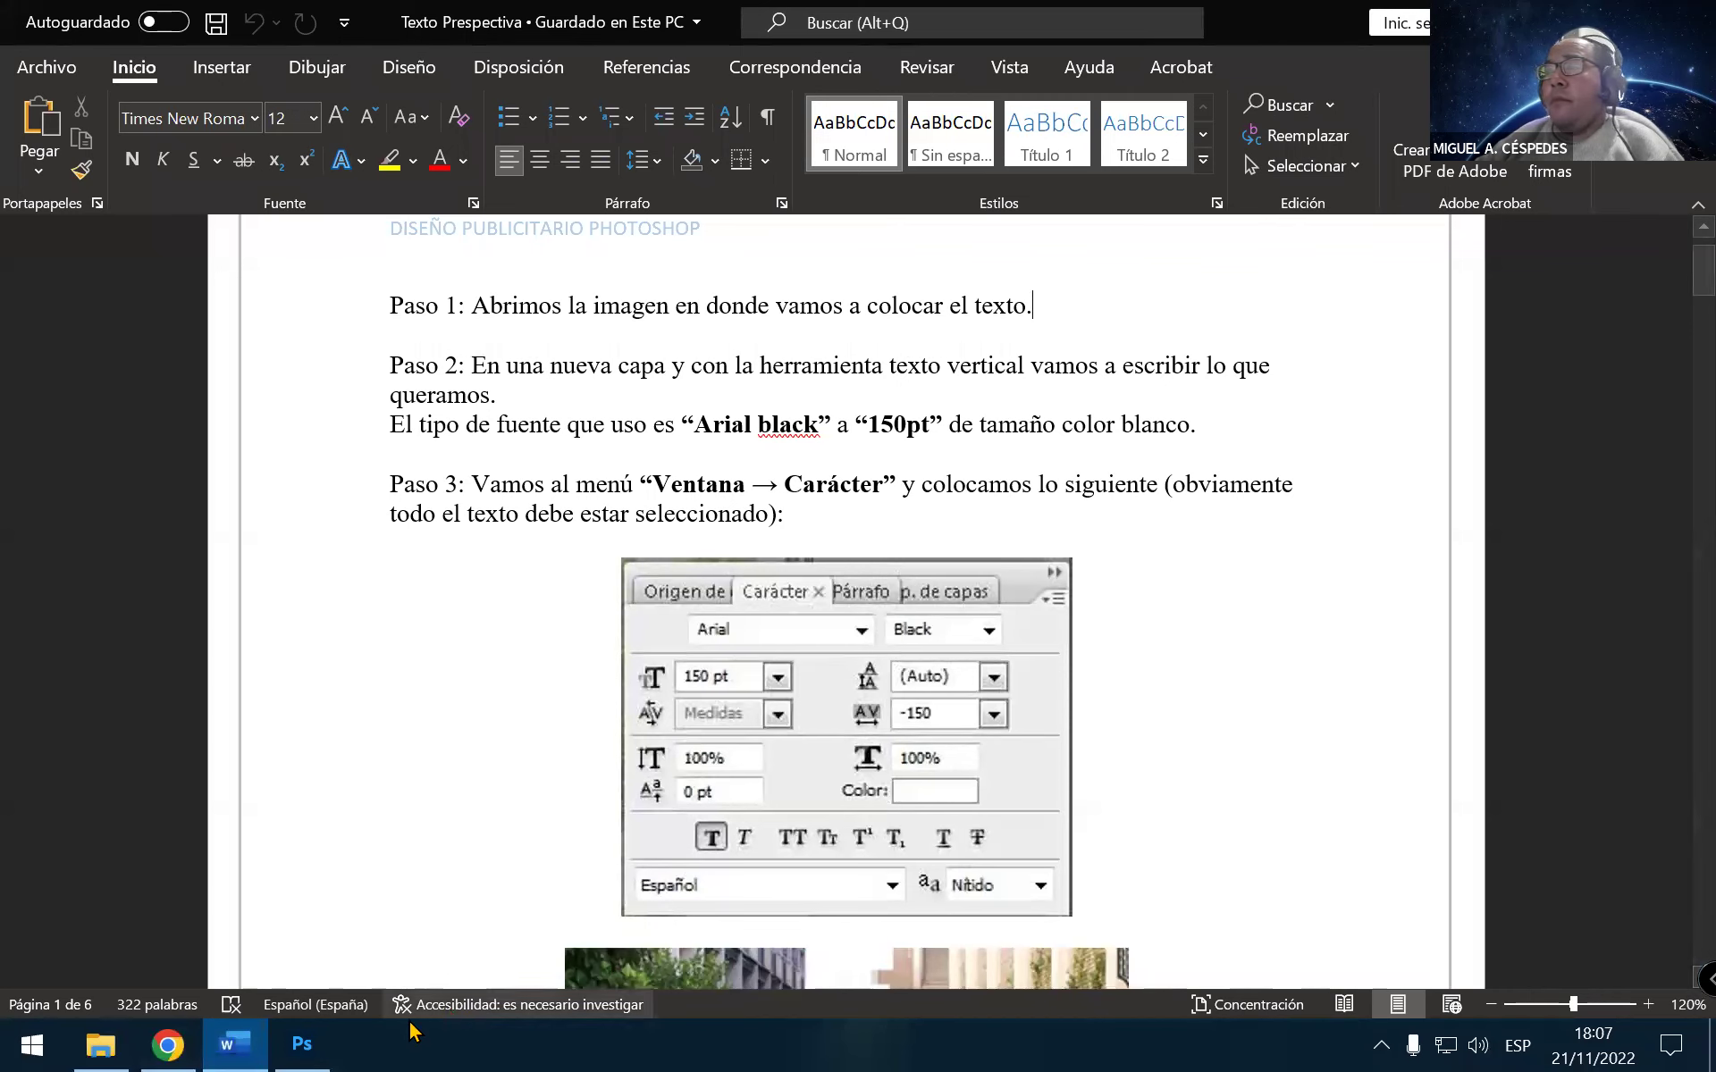
click(234, 1042)
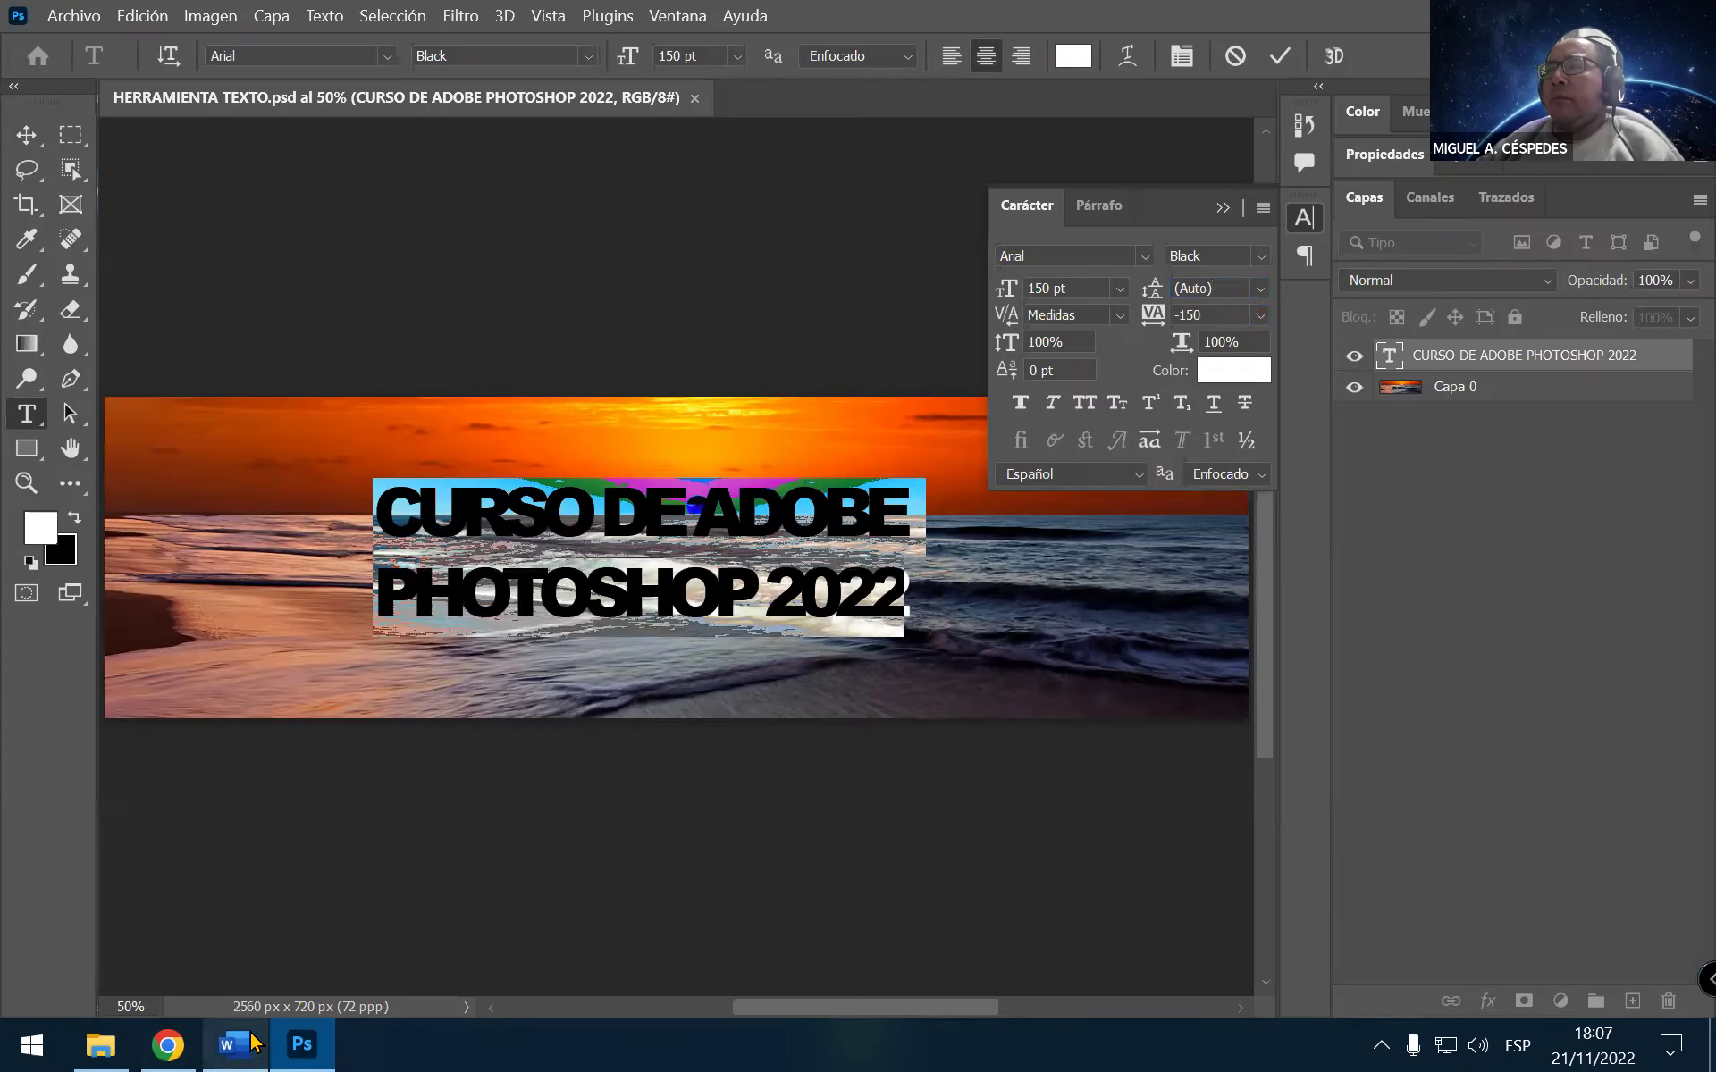
click(1022, 404)
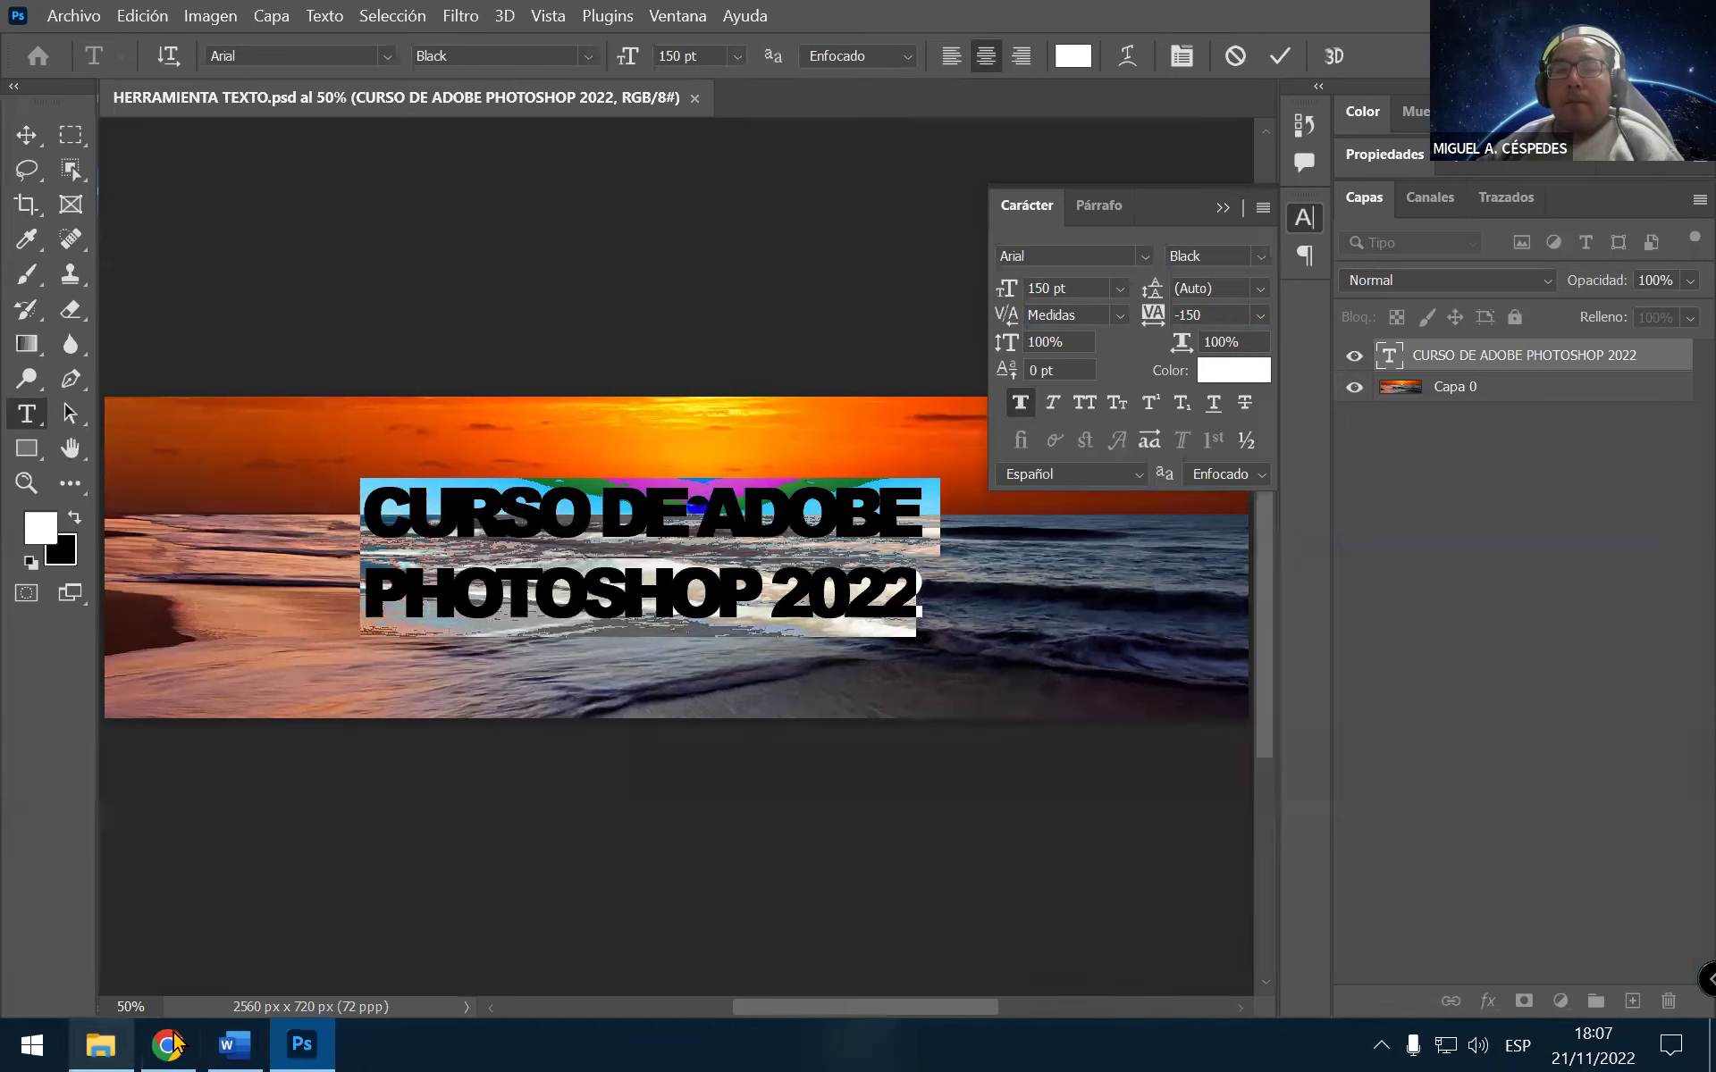
click(240, 1042)
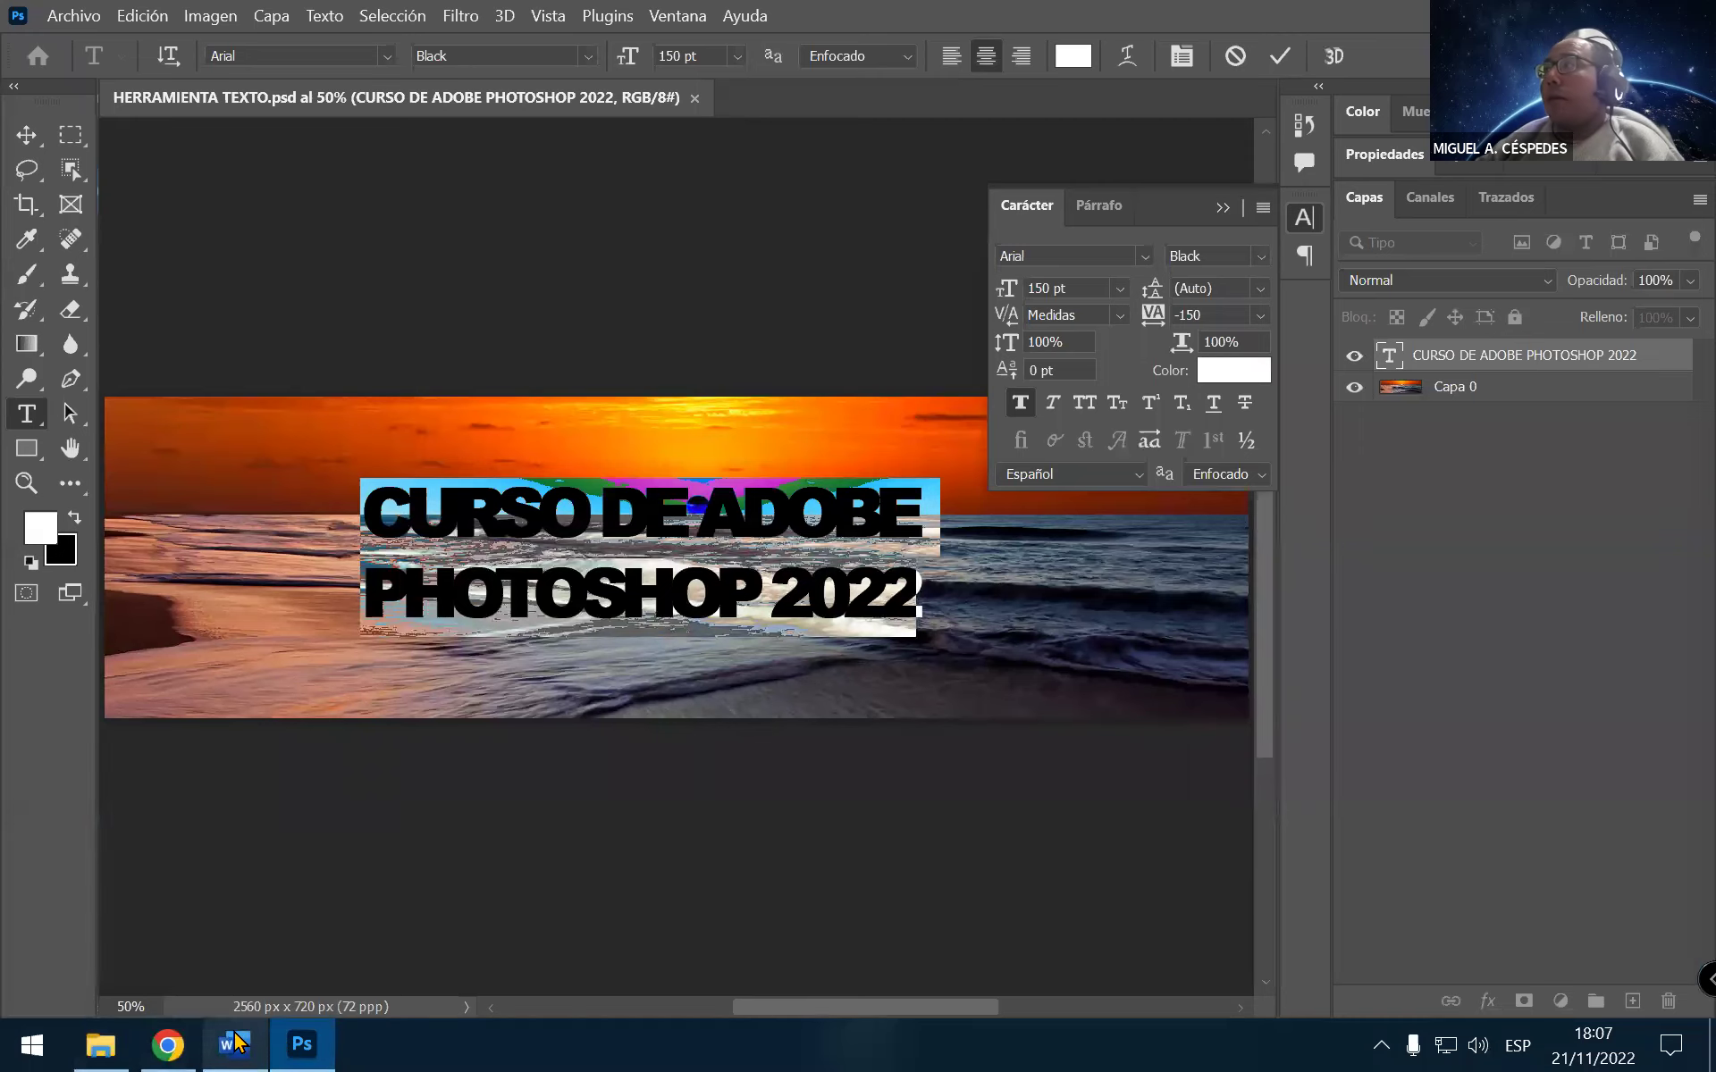
Scroll the Word tutorial to Paso 4 (Rasterizar Texto) and Paso 5 (Transformar libre)
scroll(1305, 832, down, 3)
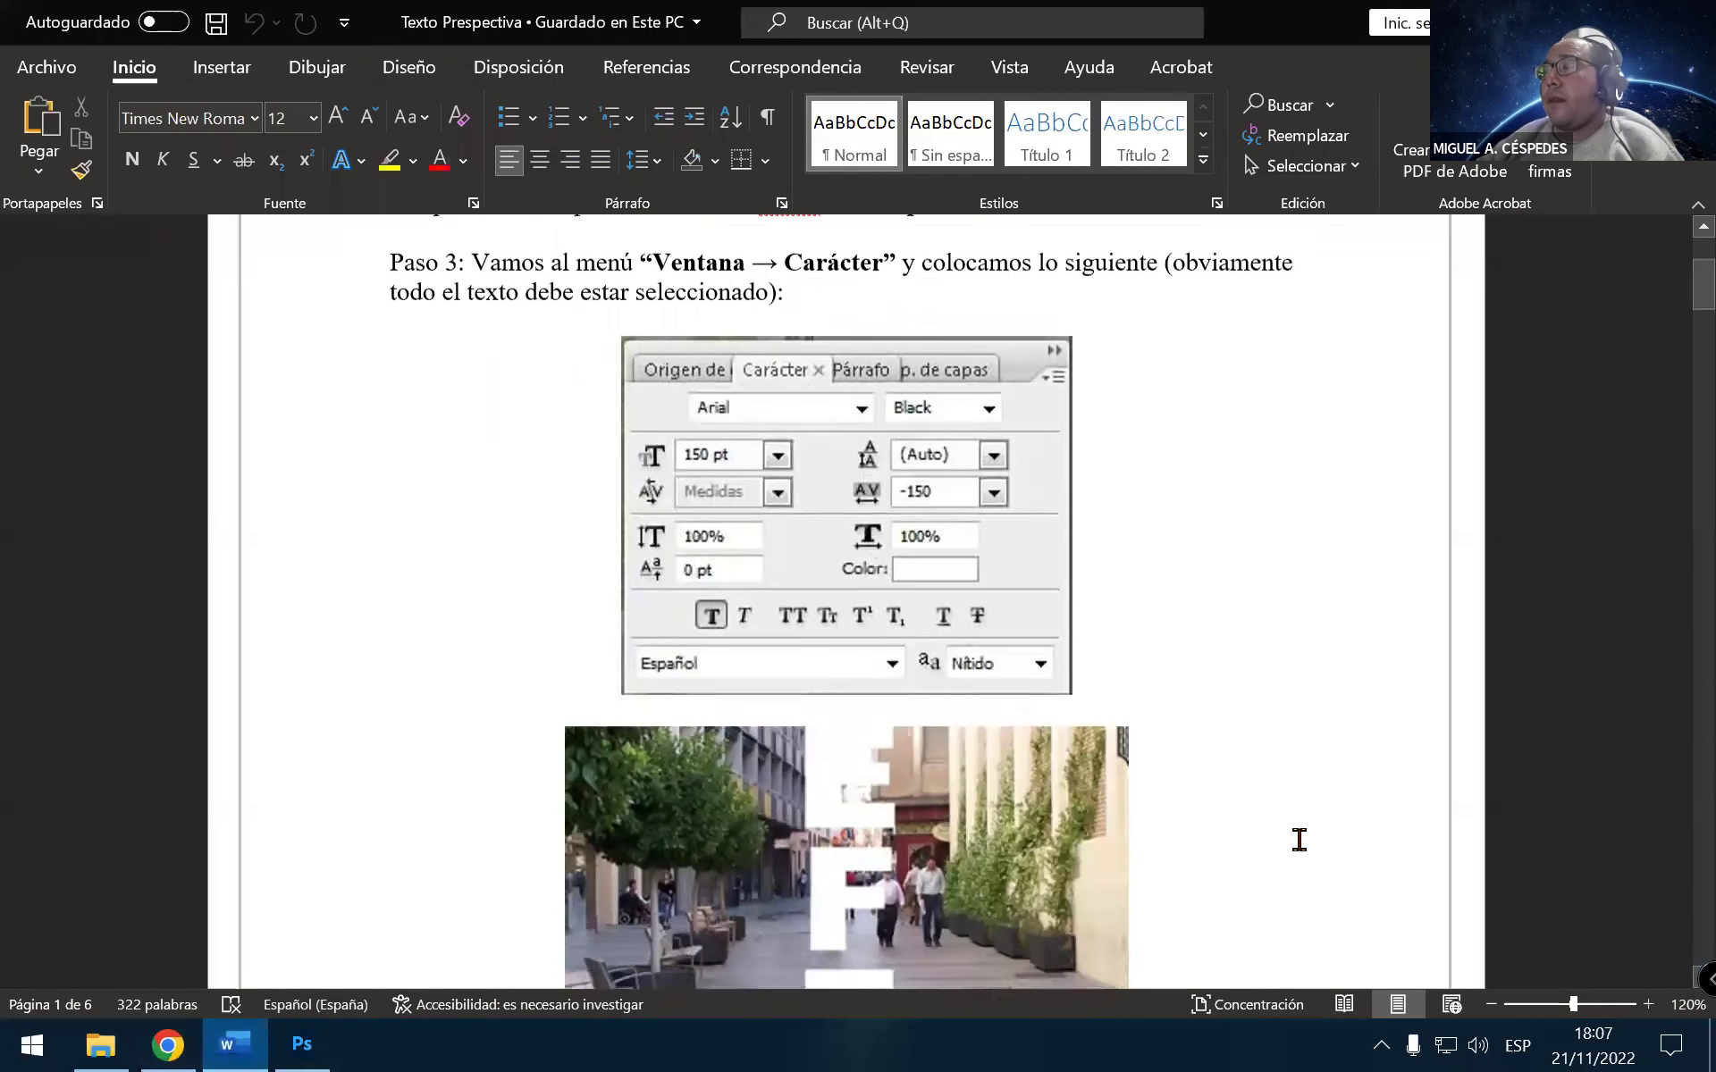
scroll(1295, 840, down, 2)
scroll(1287, 846, down, 1)
scroll(1275, 854, down, 1)
scroll(1267, 857, down, 1)
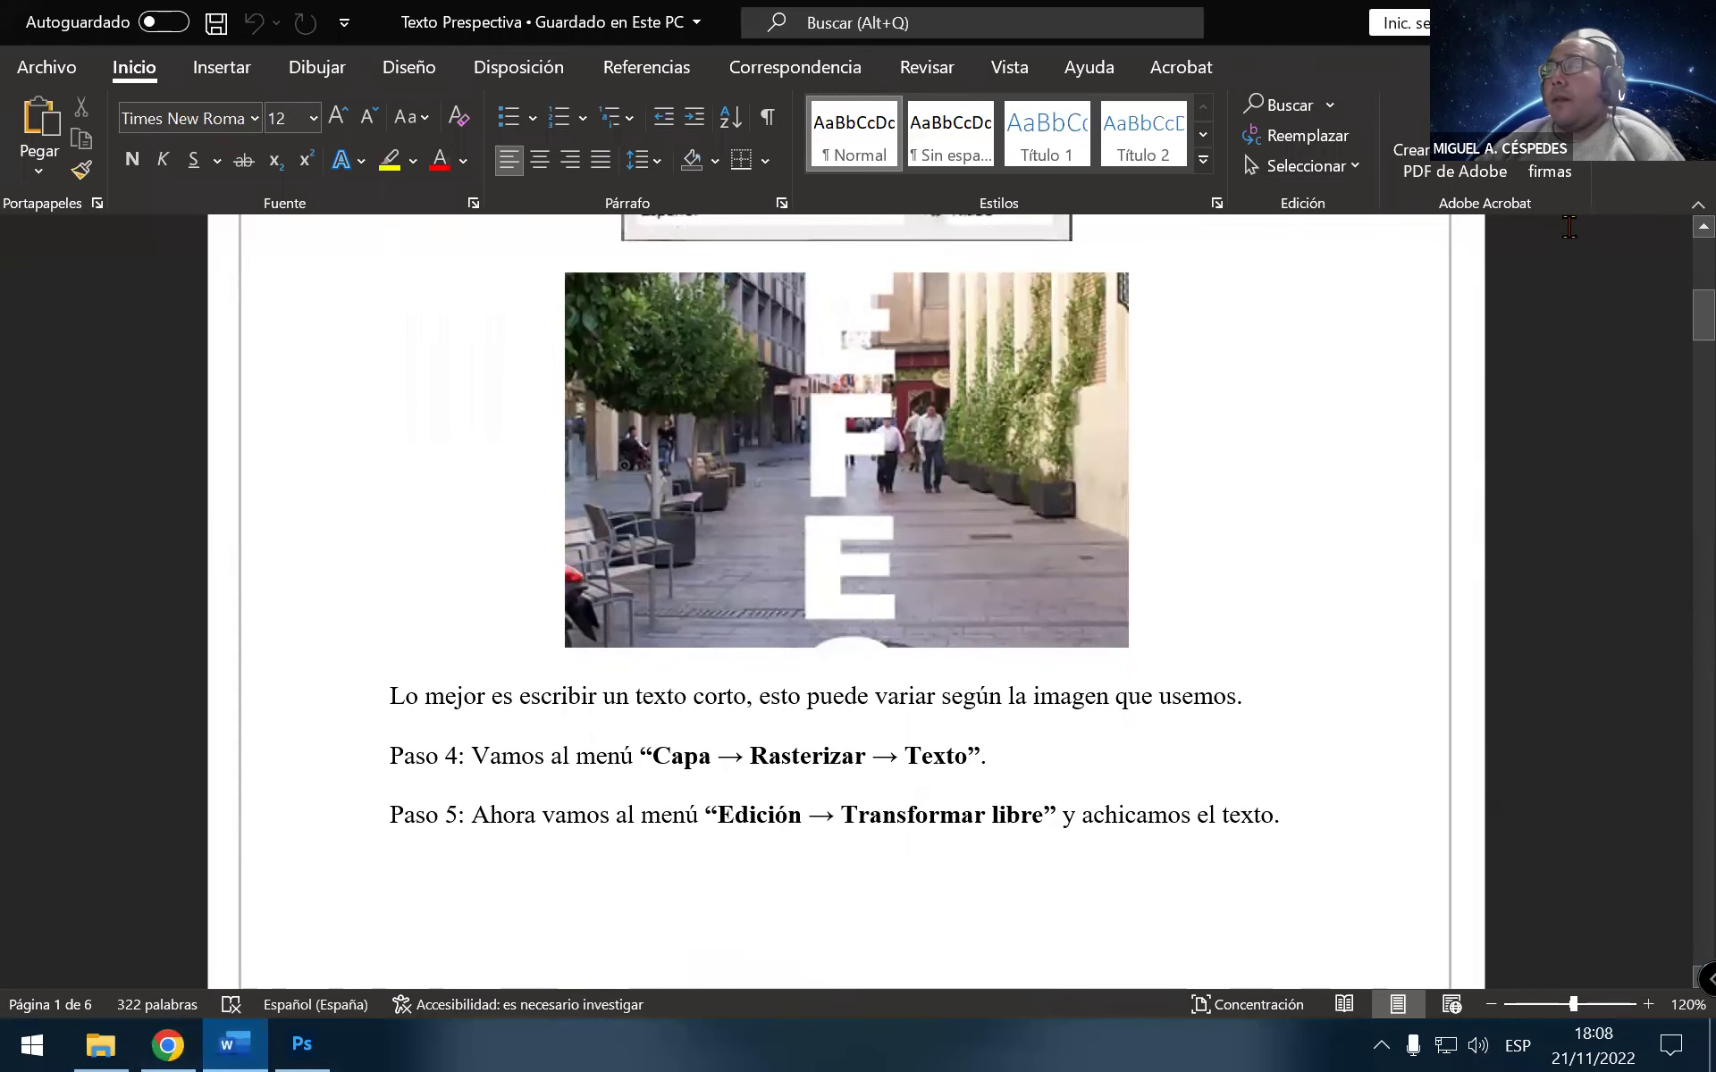
Close the Character panel and rasterize the headline via Capa > Rasterizar > Texto
key(alt+Tab)
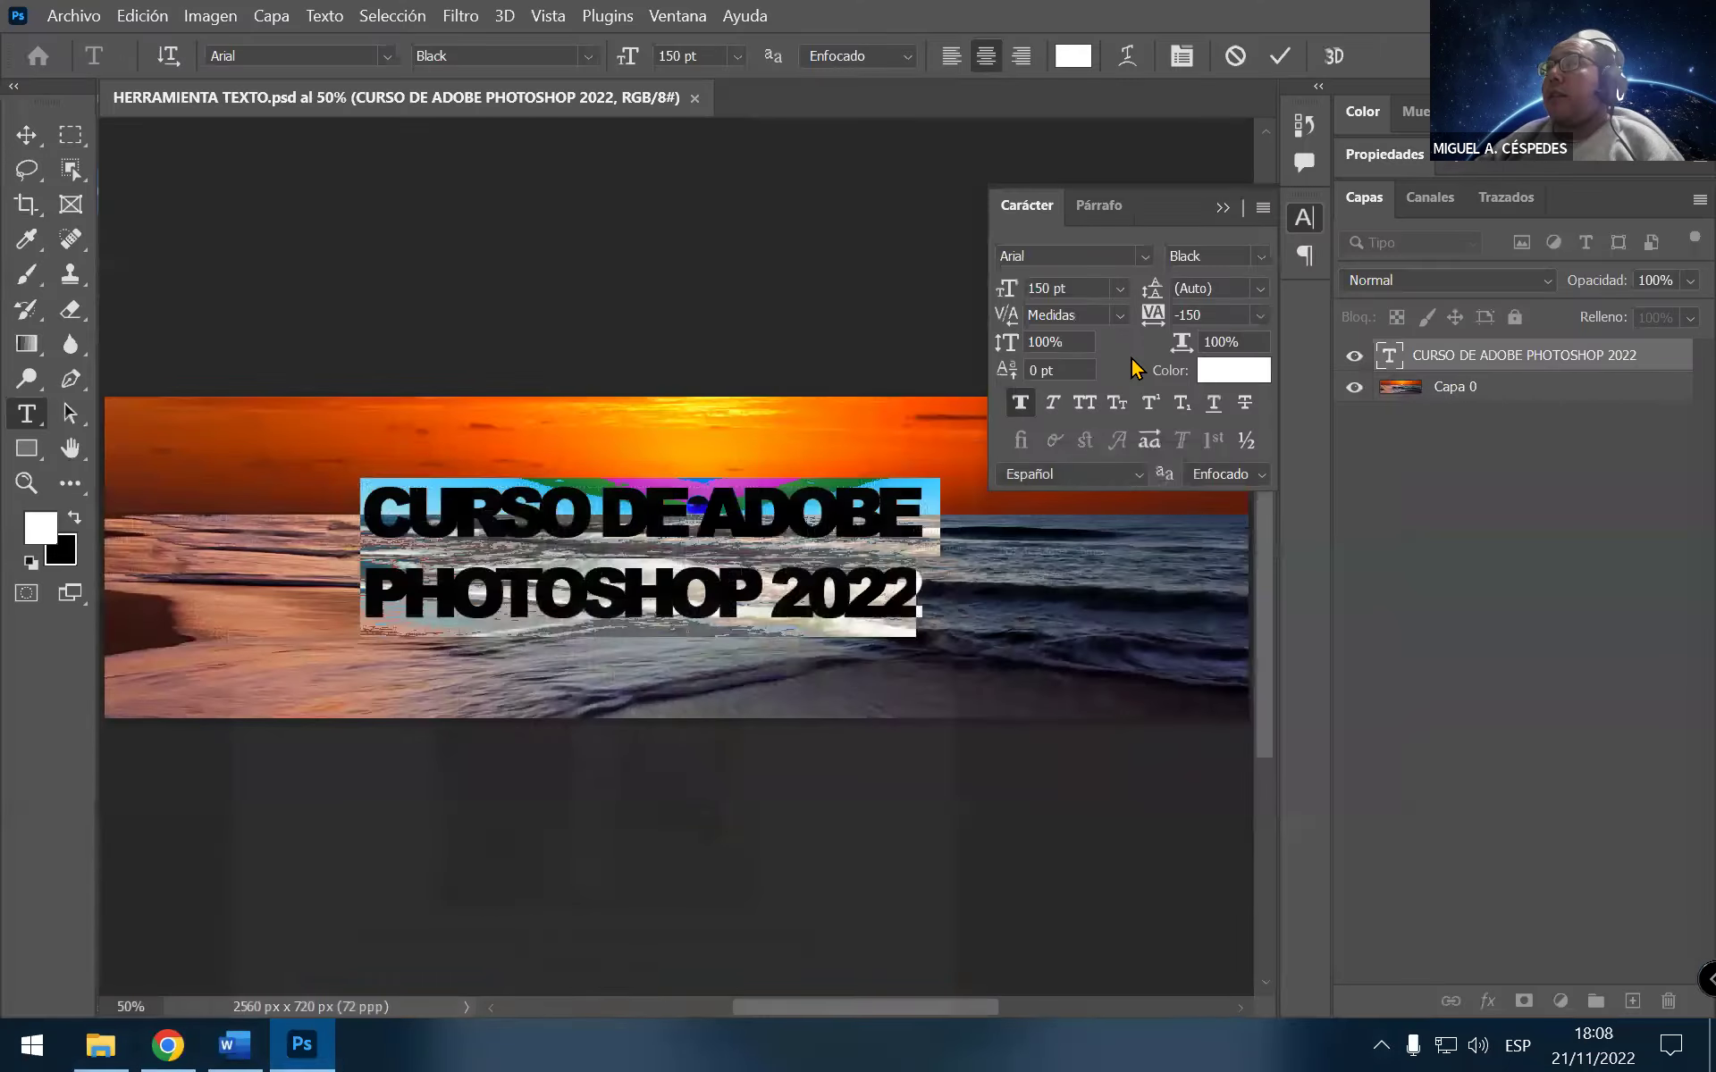
click(1222, 209)
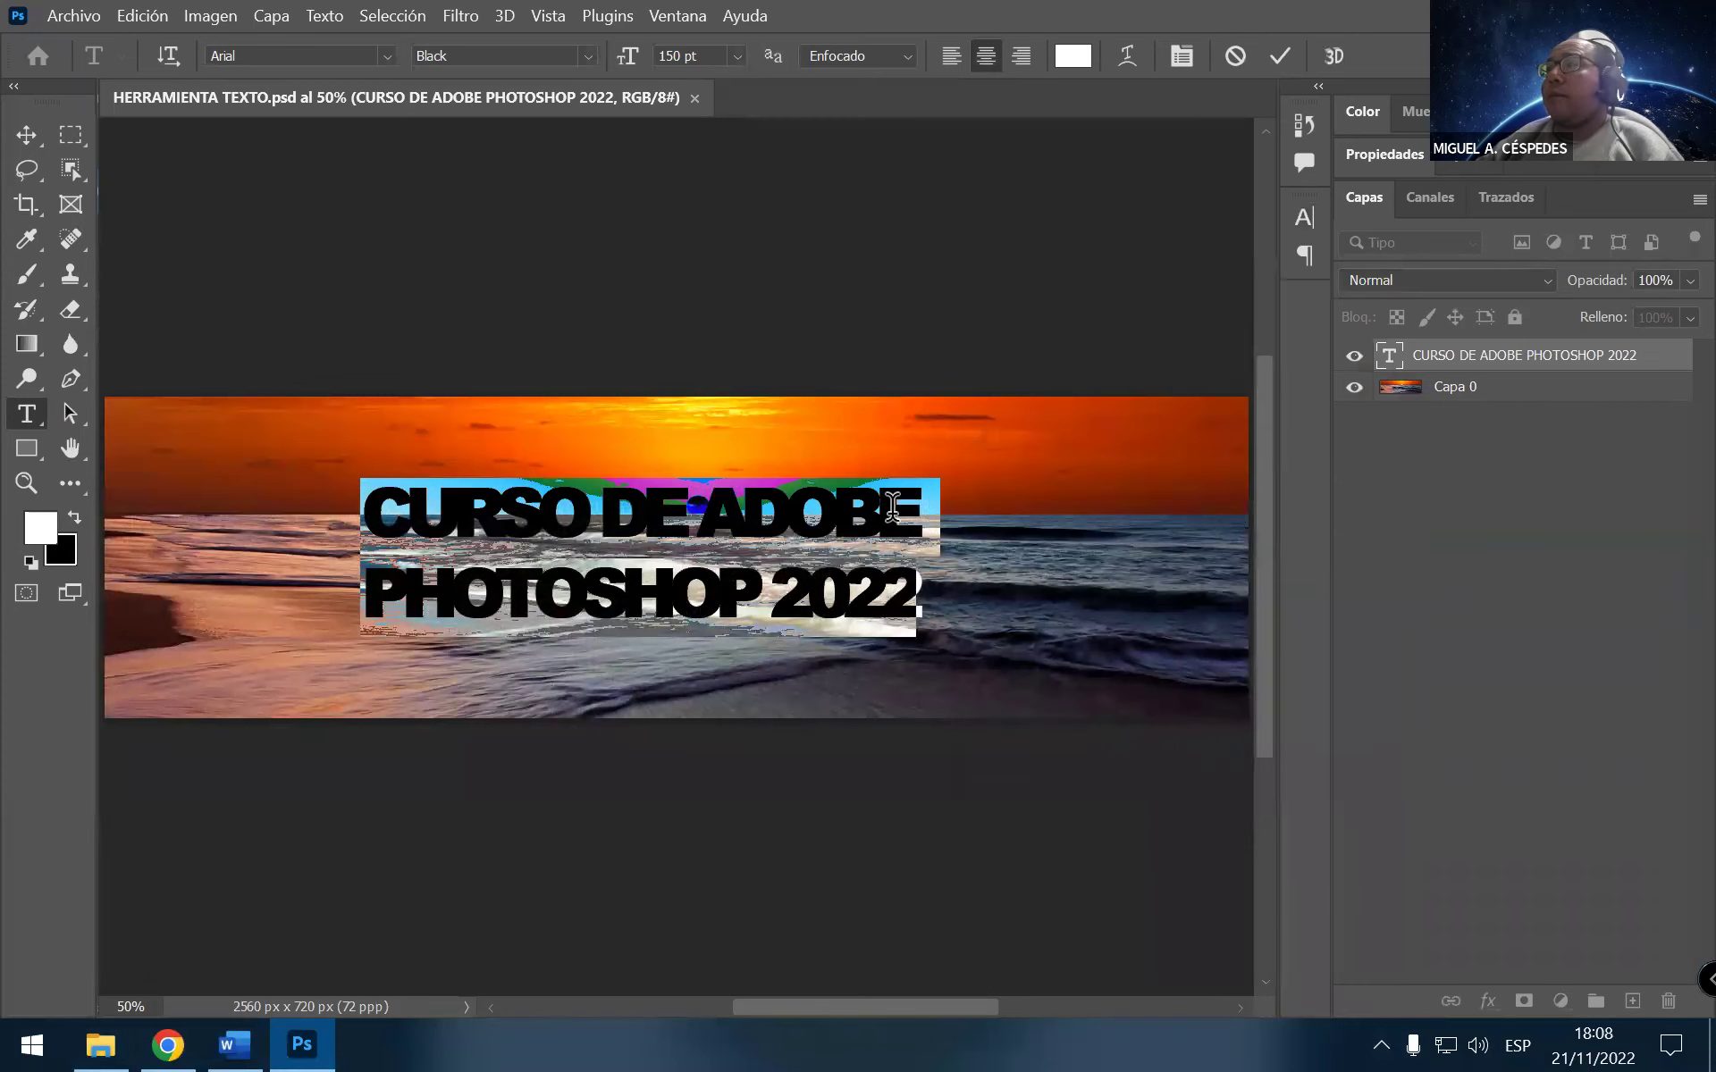
click(273, 16)
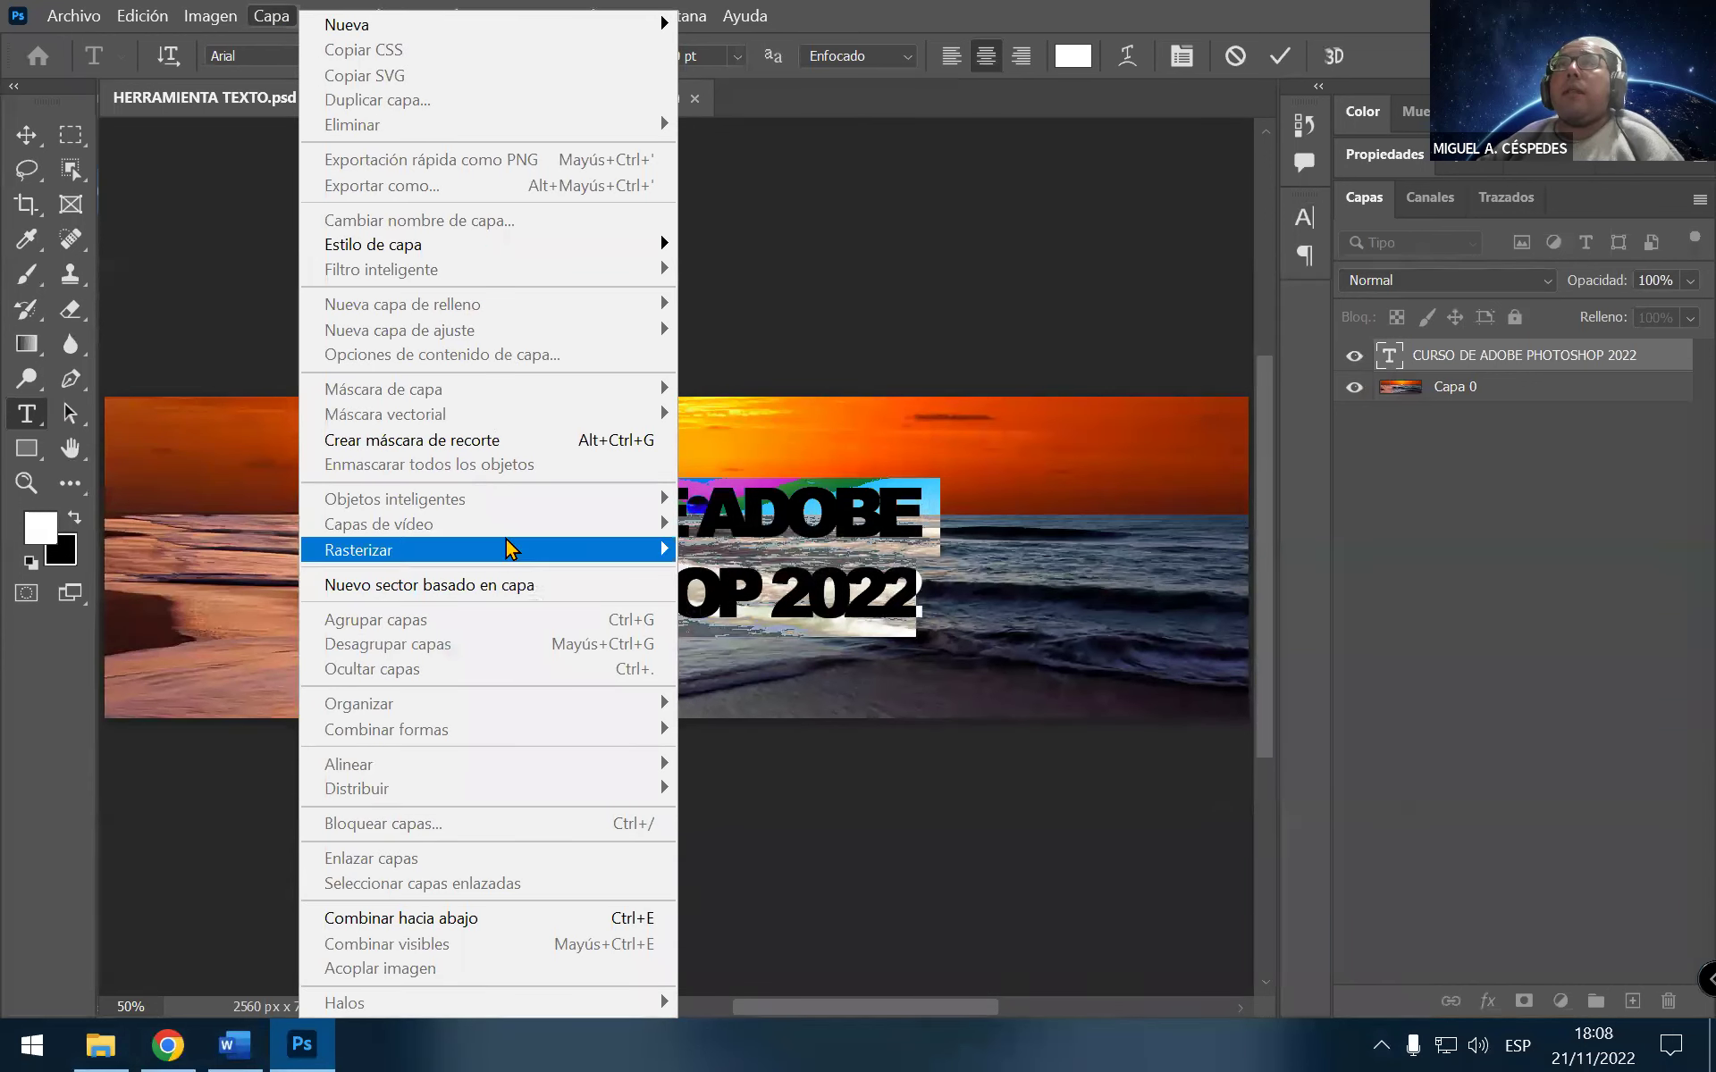
mouse_move(486, 549)
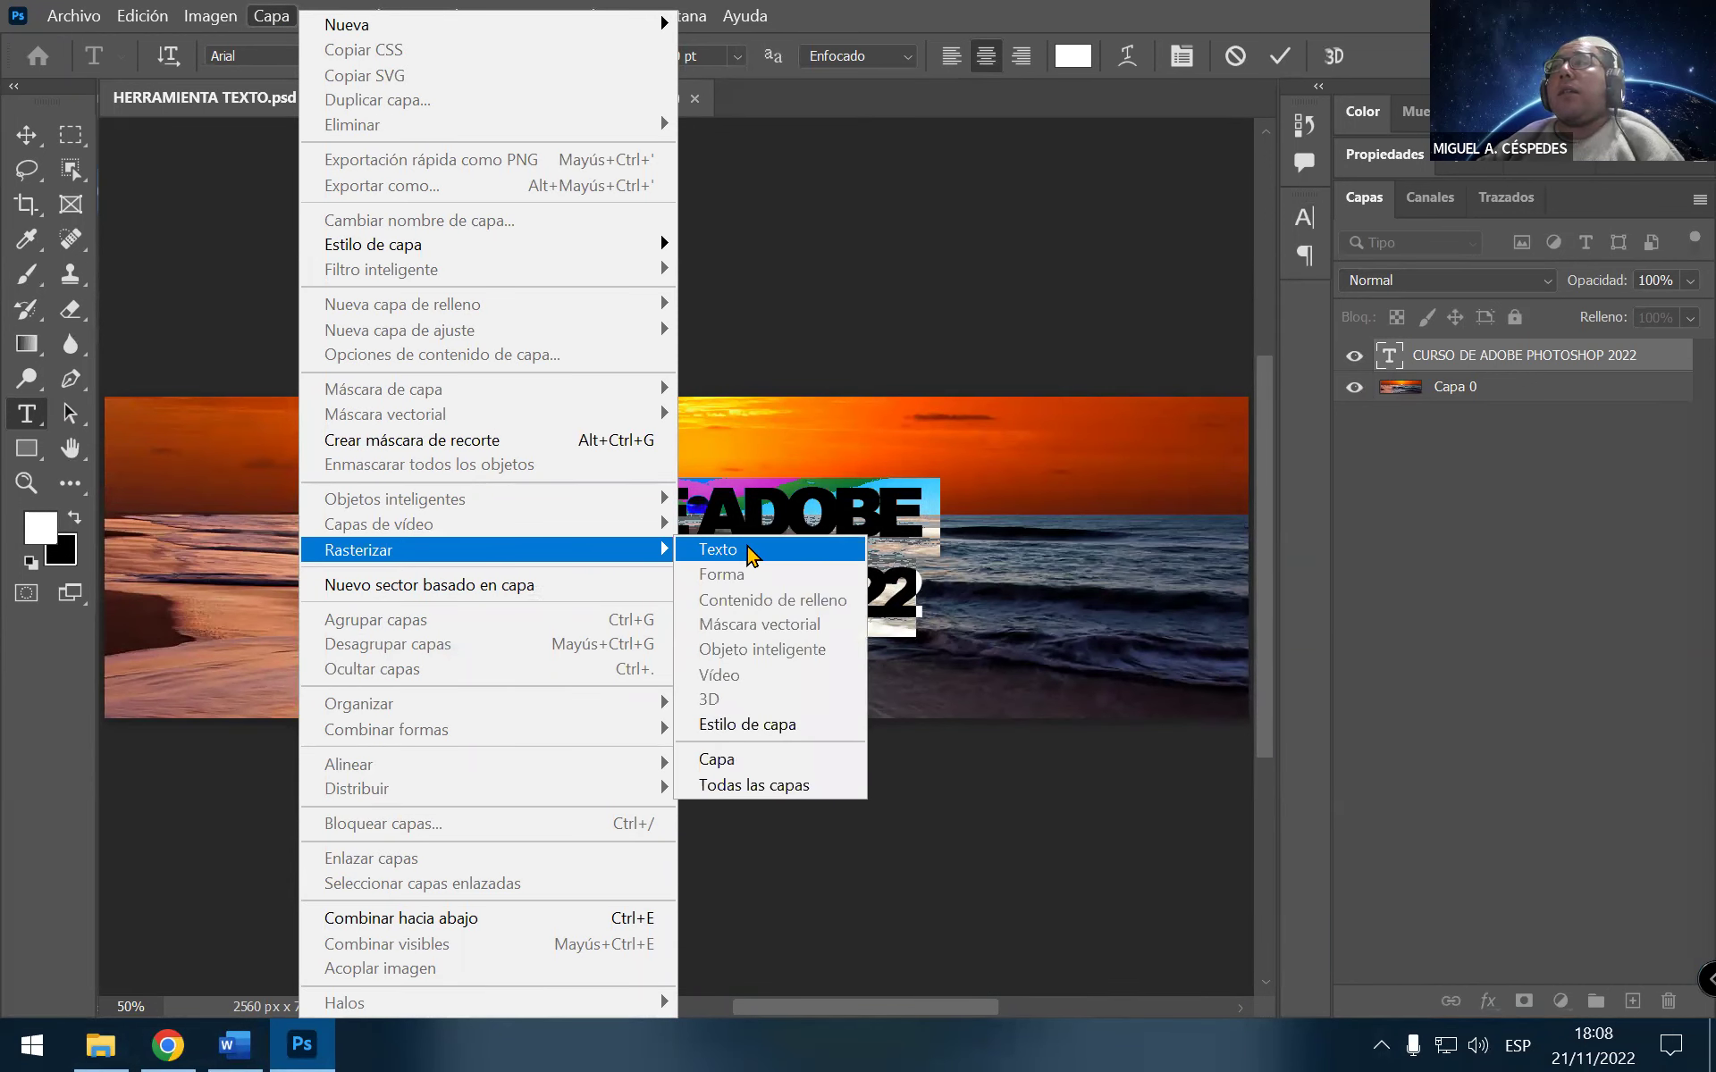
click(749, 550)
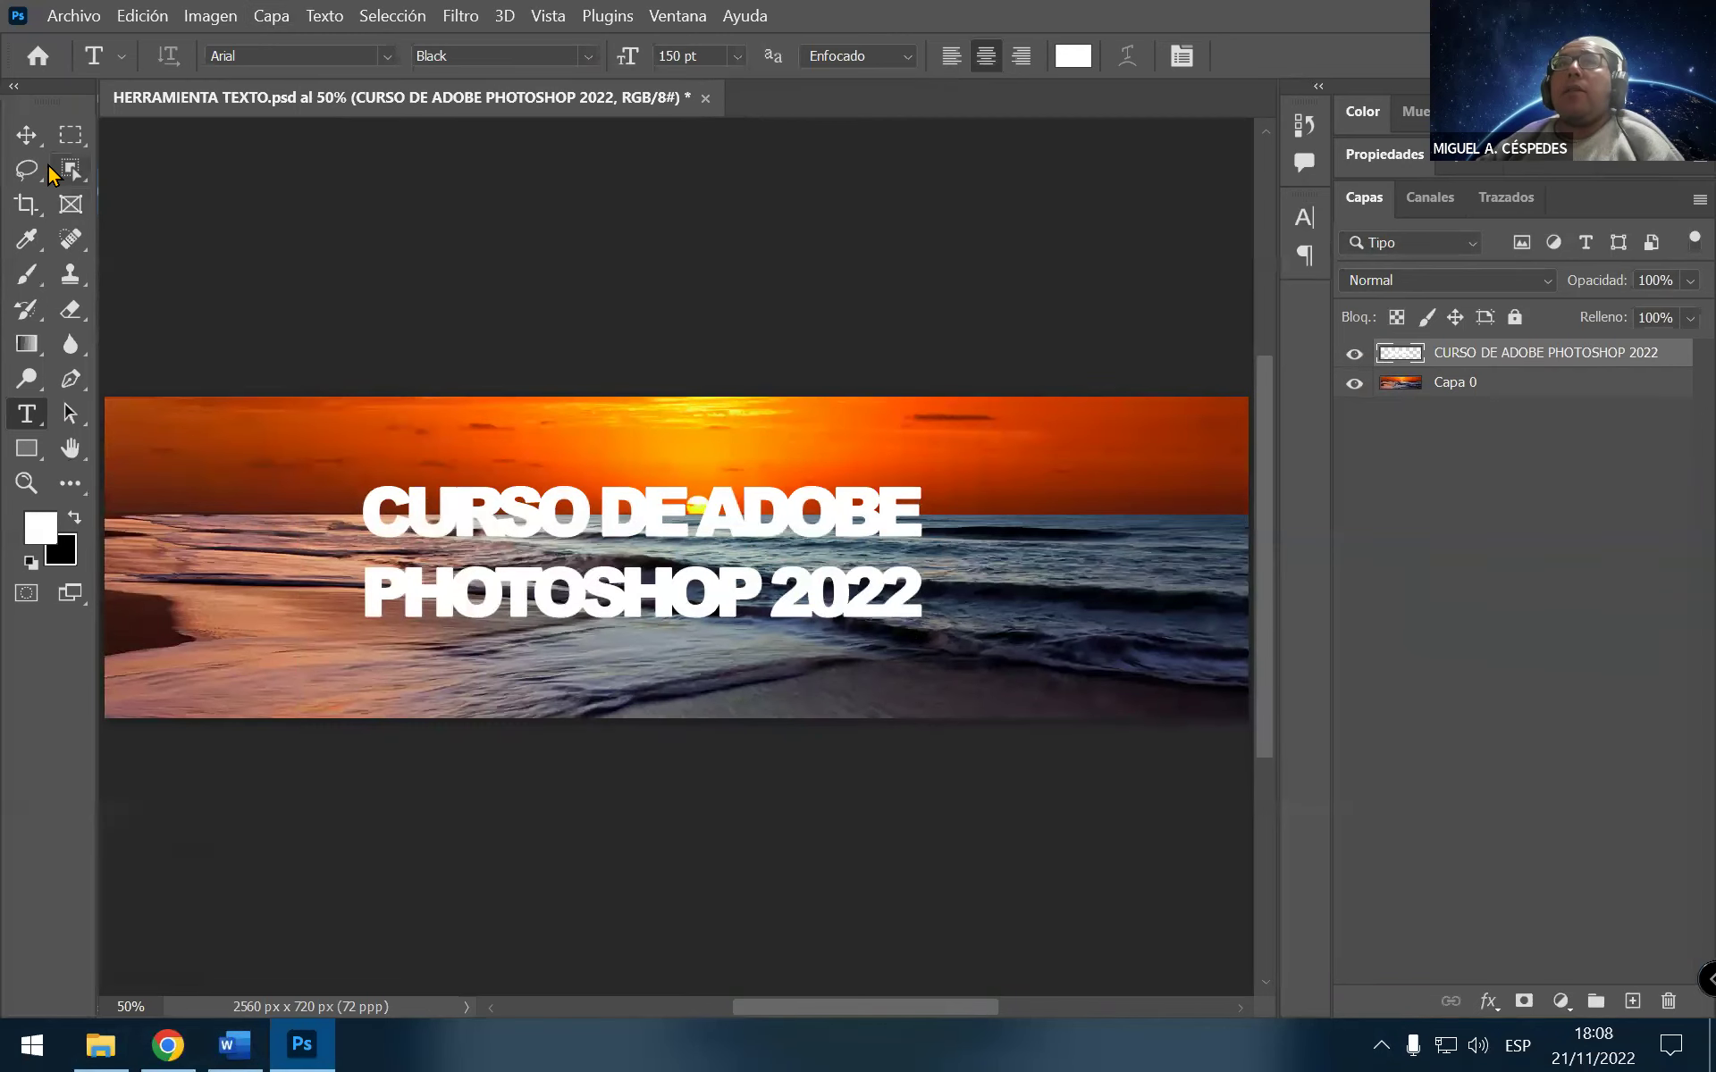
With Capa 0 temporarily hidden, move the rasterized title slightly down and left
click(26, 134)
click(623, 521)
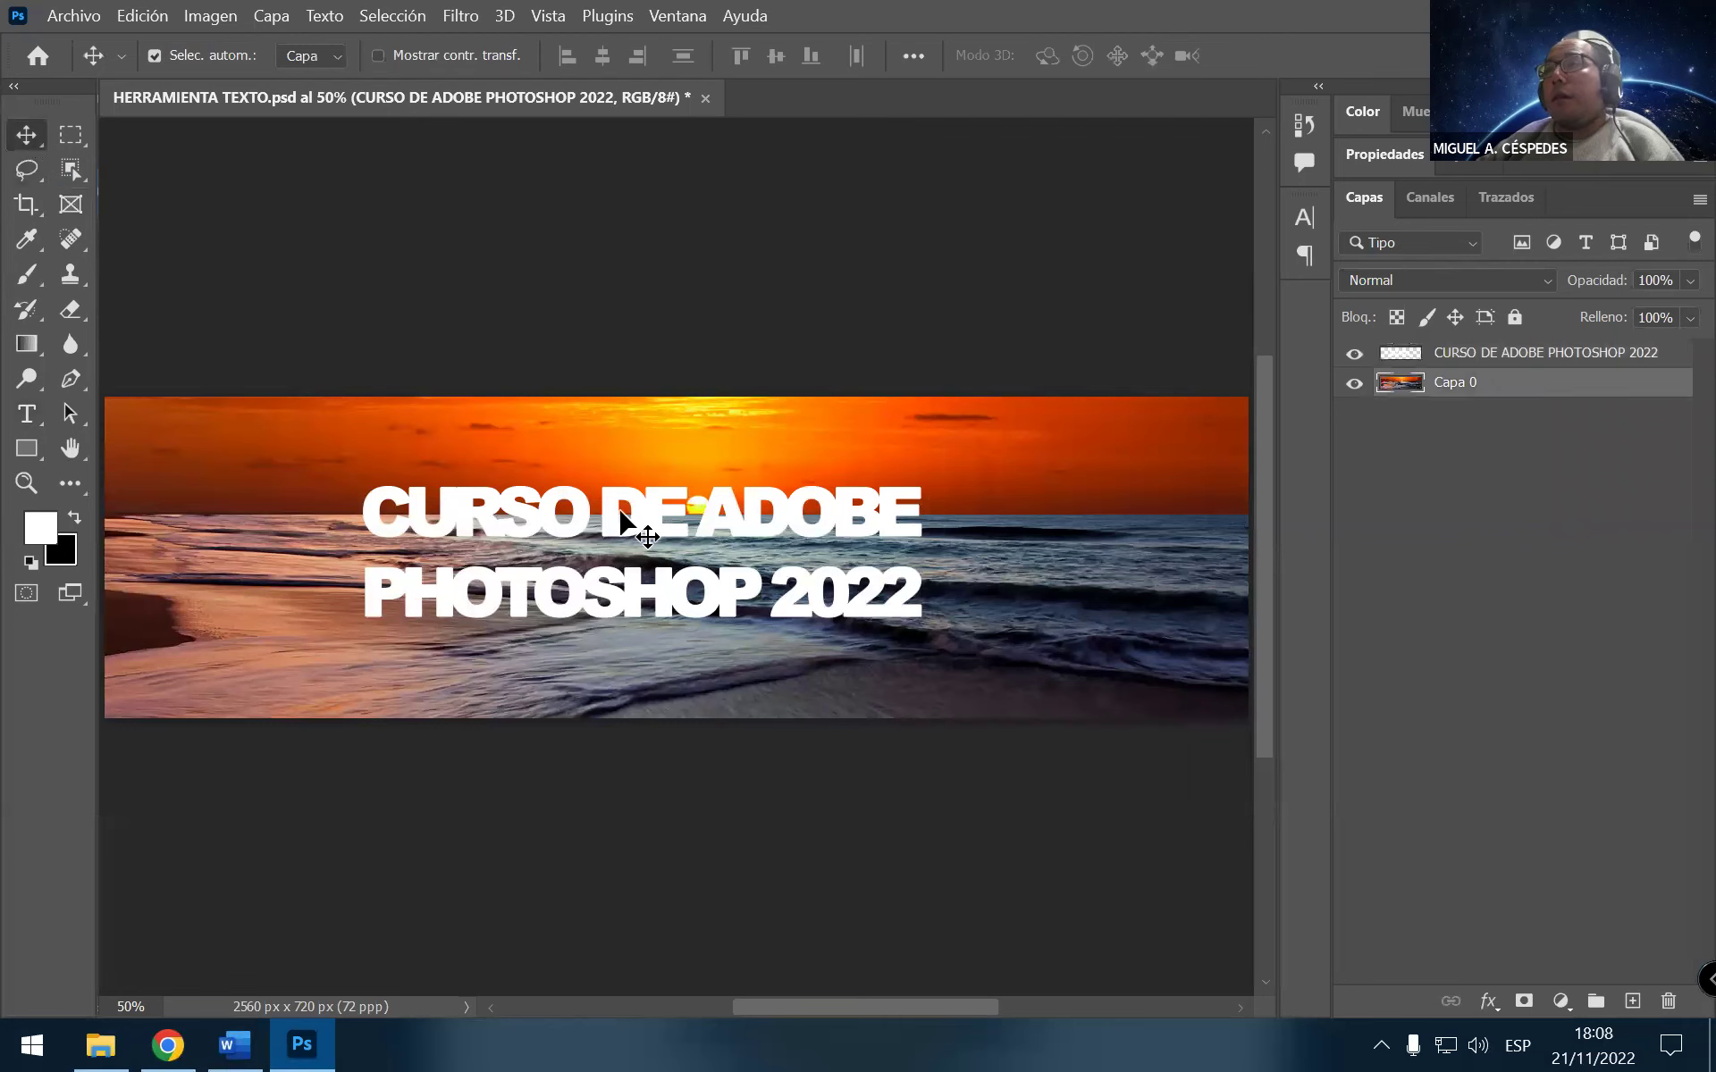
drag(623, 521, 637, 501)
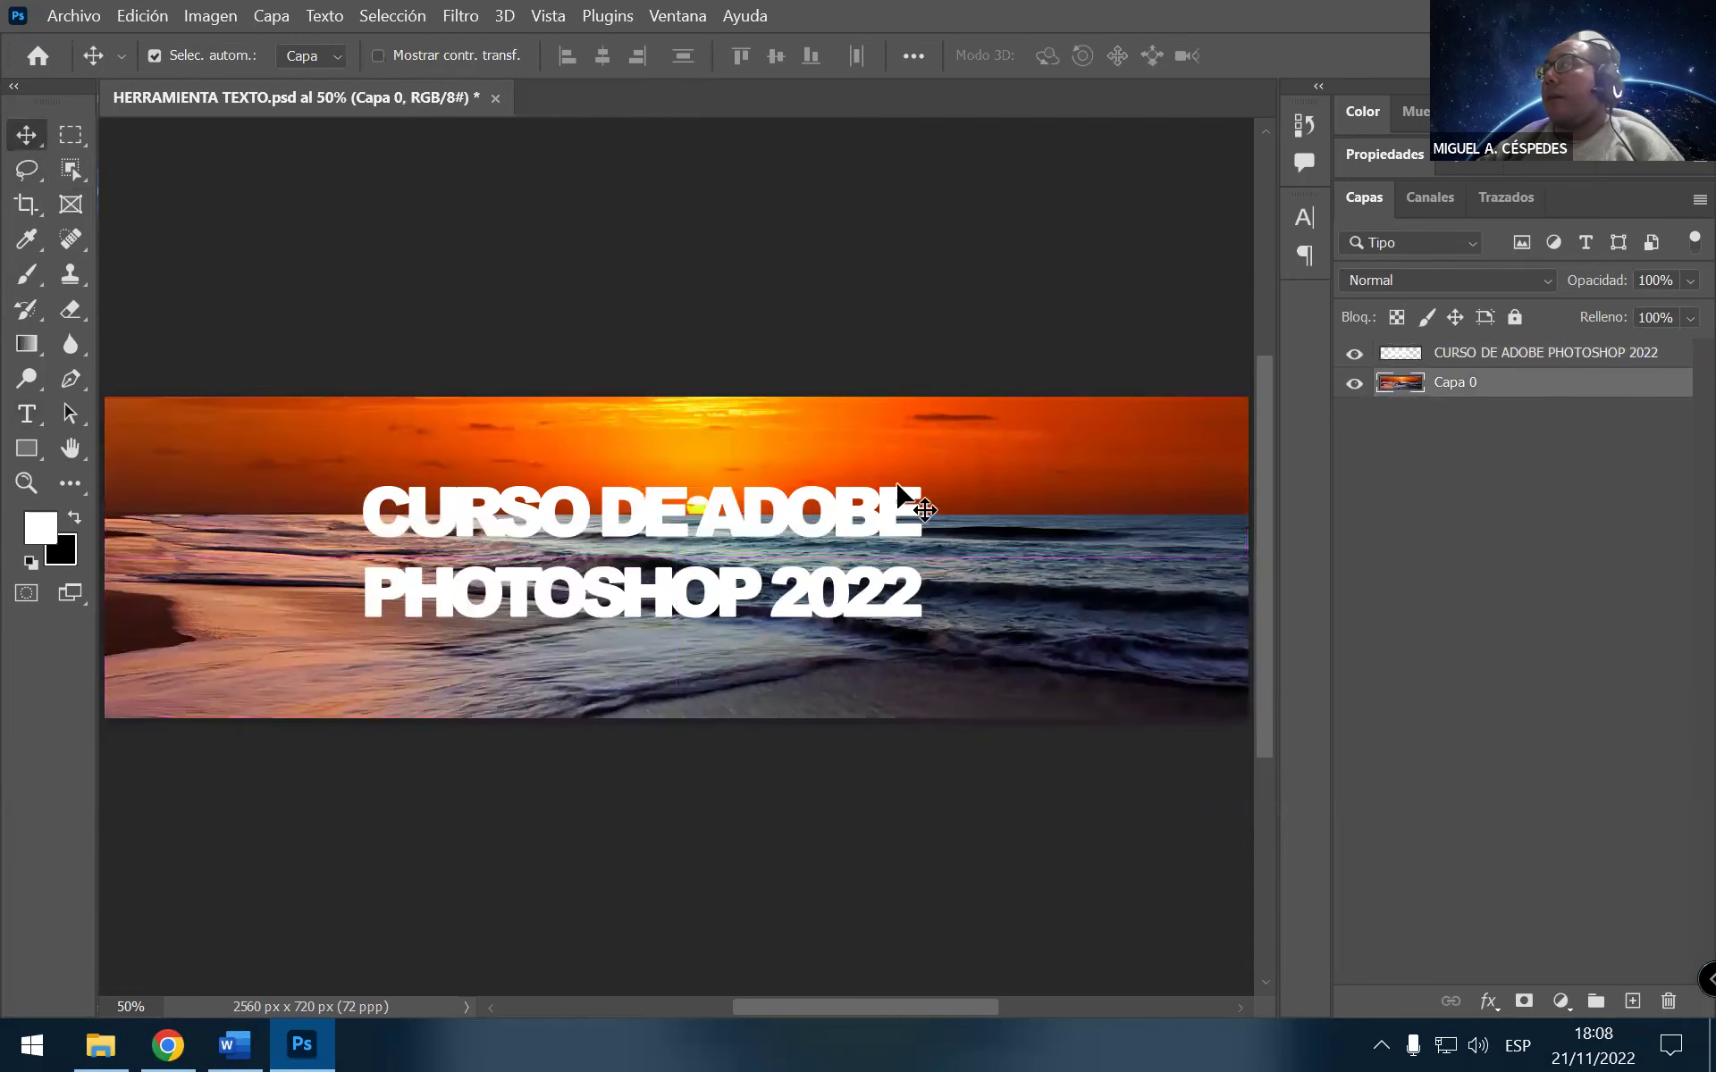
click(1355, 383)
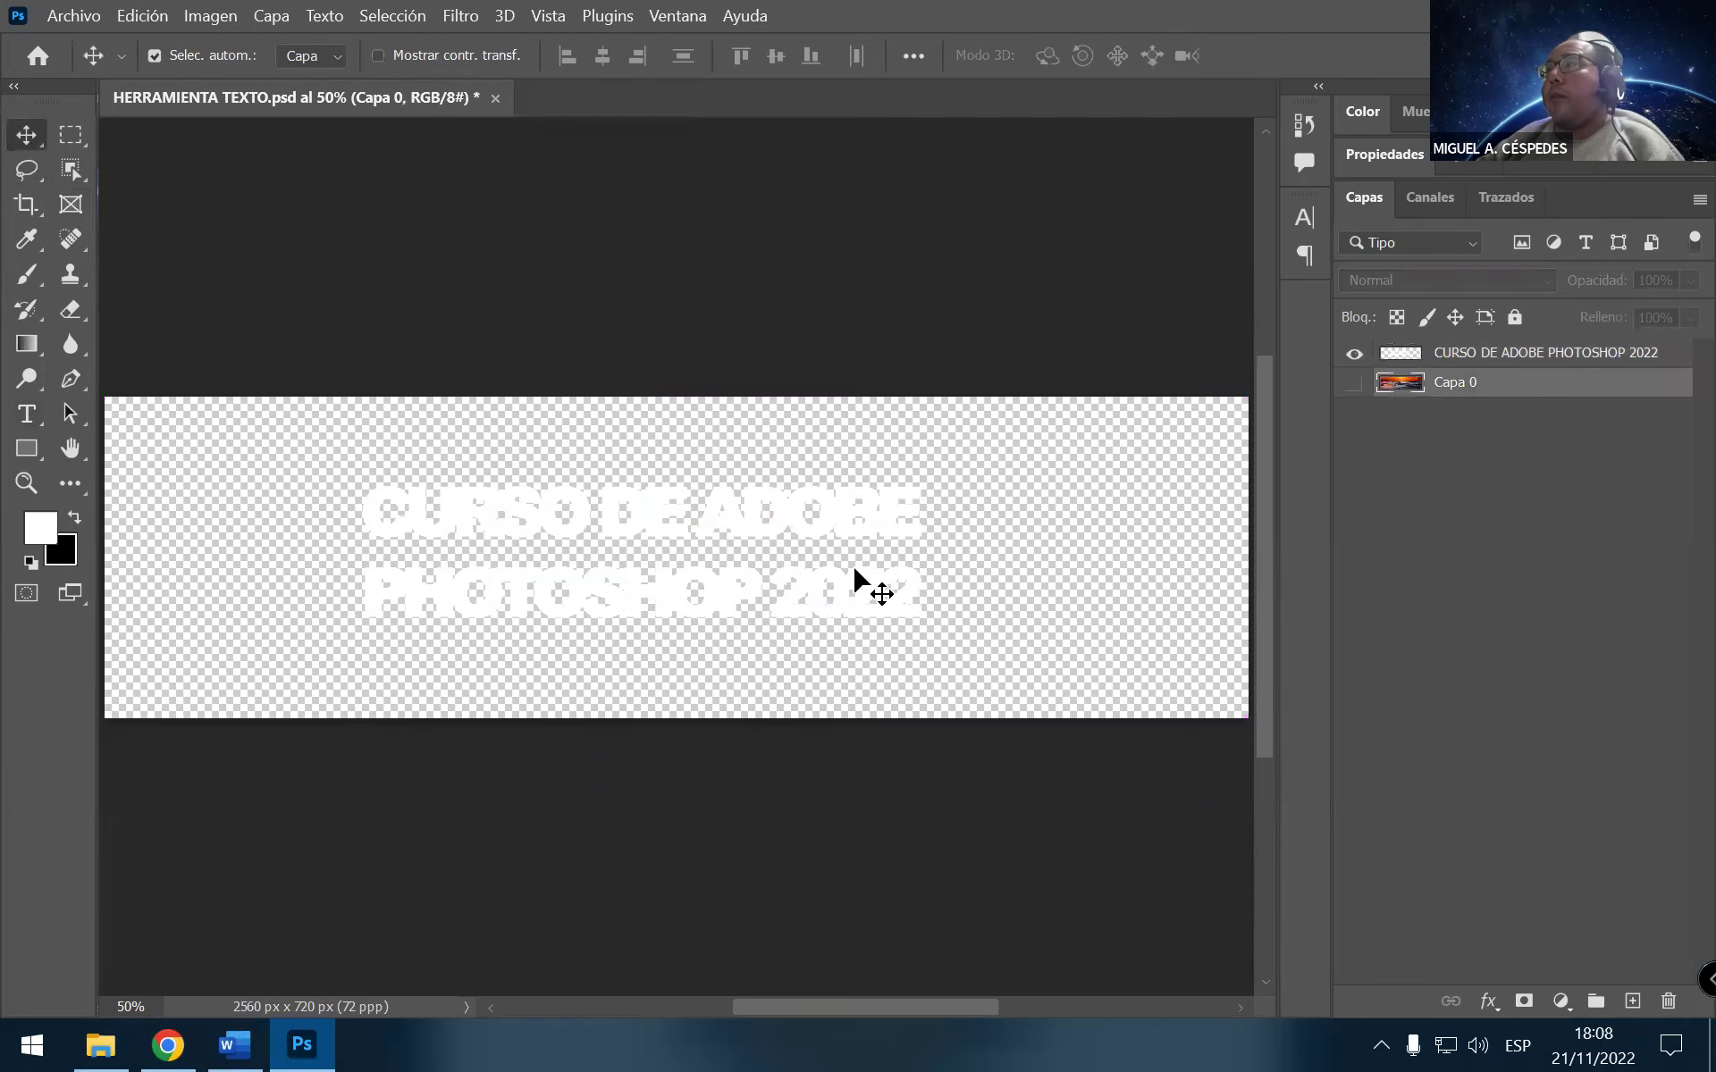
mouse_move(849, 522)
mouse_down()
mouse_move(851, 556)
mouse_move(761, 537)
mouse_move(838, 540)
mouse_up()
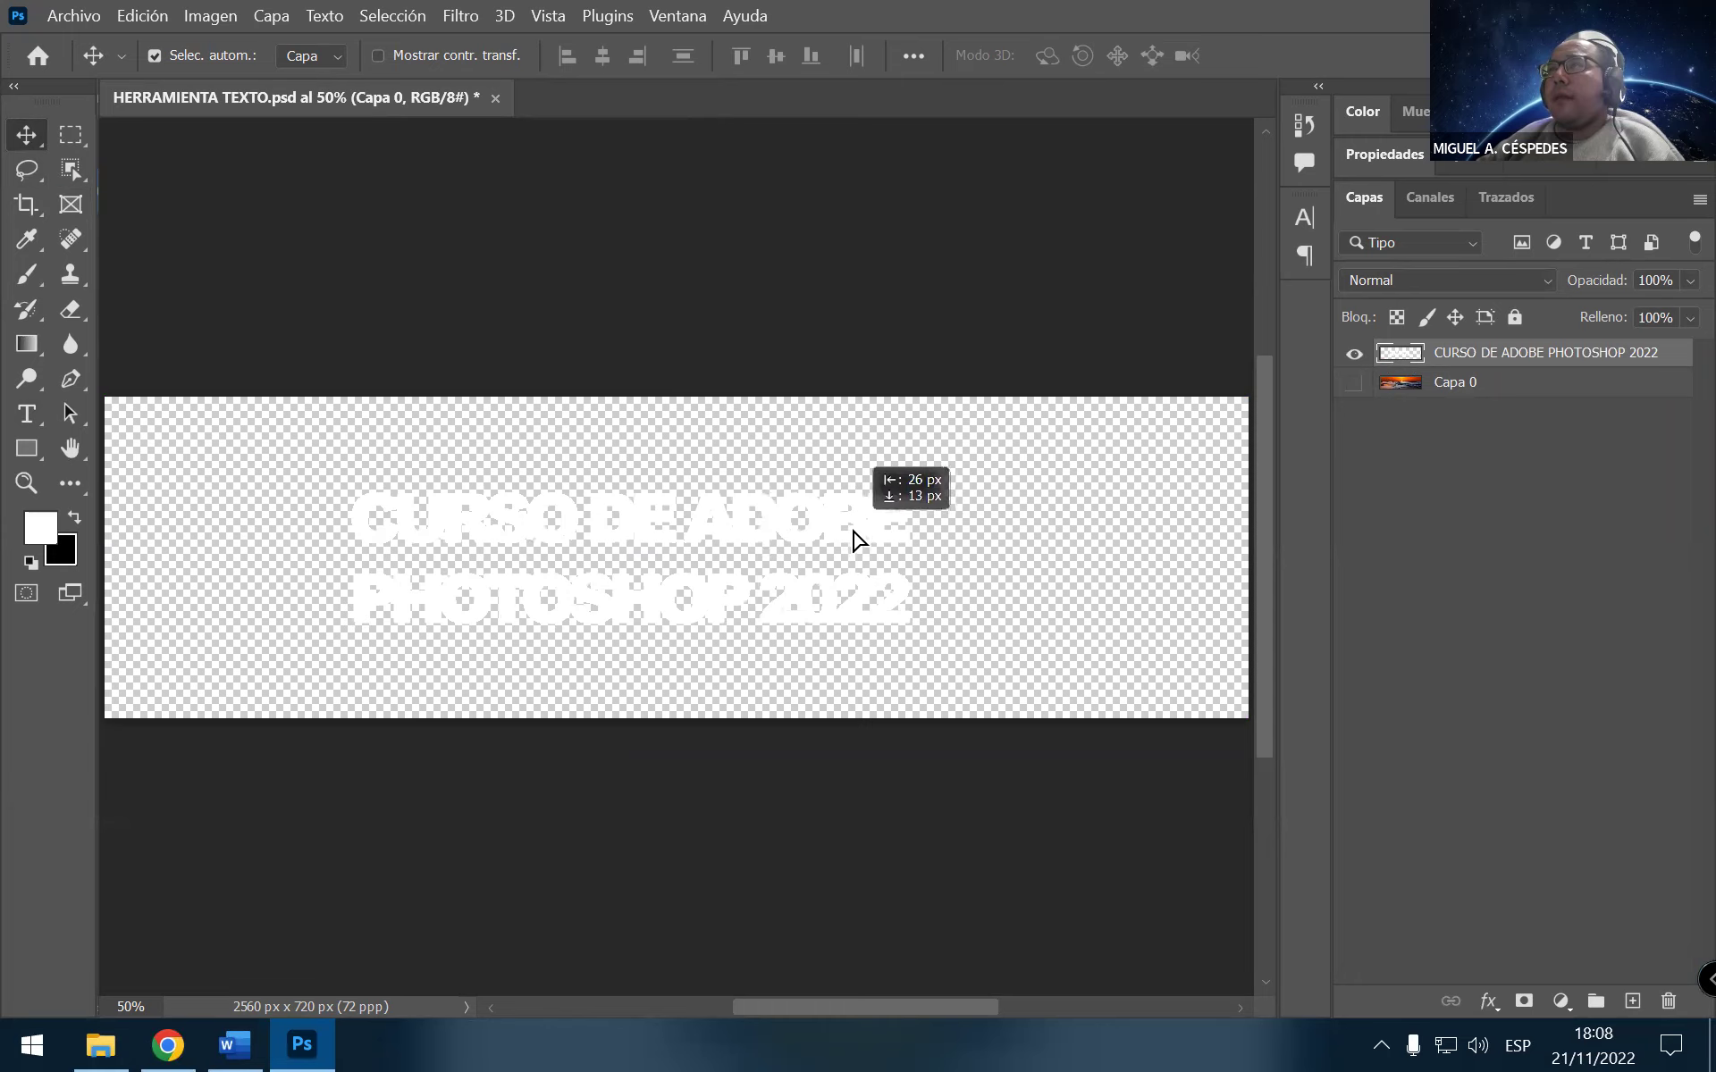
mouse_move(838, 540)
mouse_down()
mouse_move(762, 539)
mouse_move(787, 542)
mouse_up()
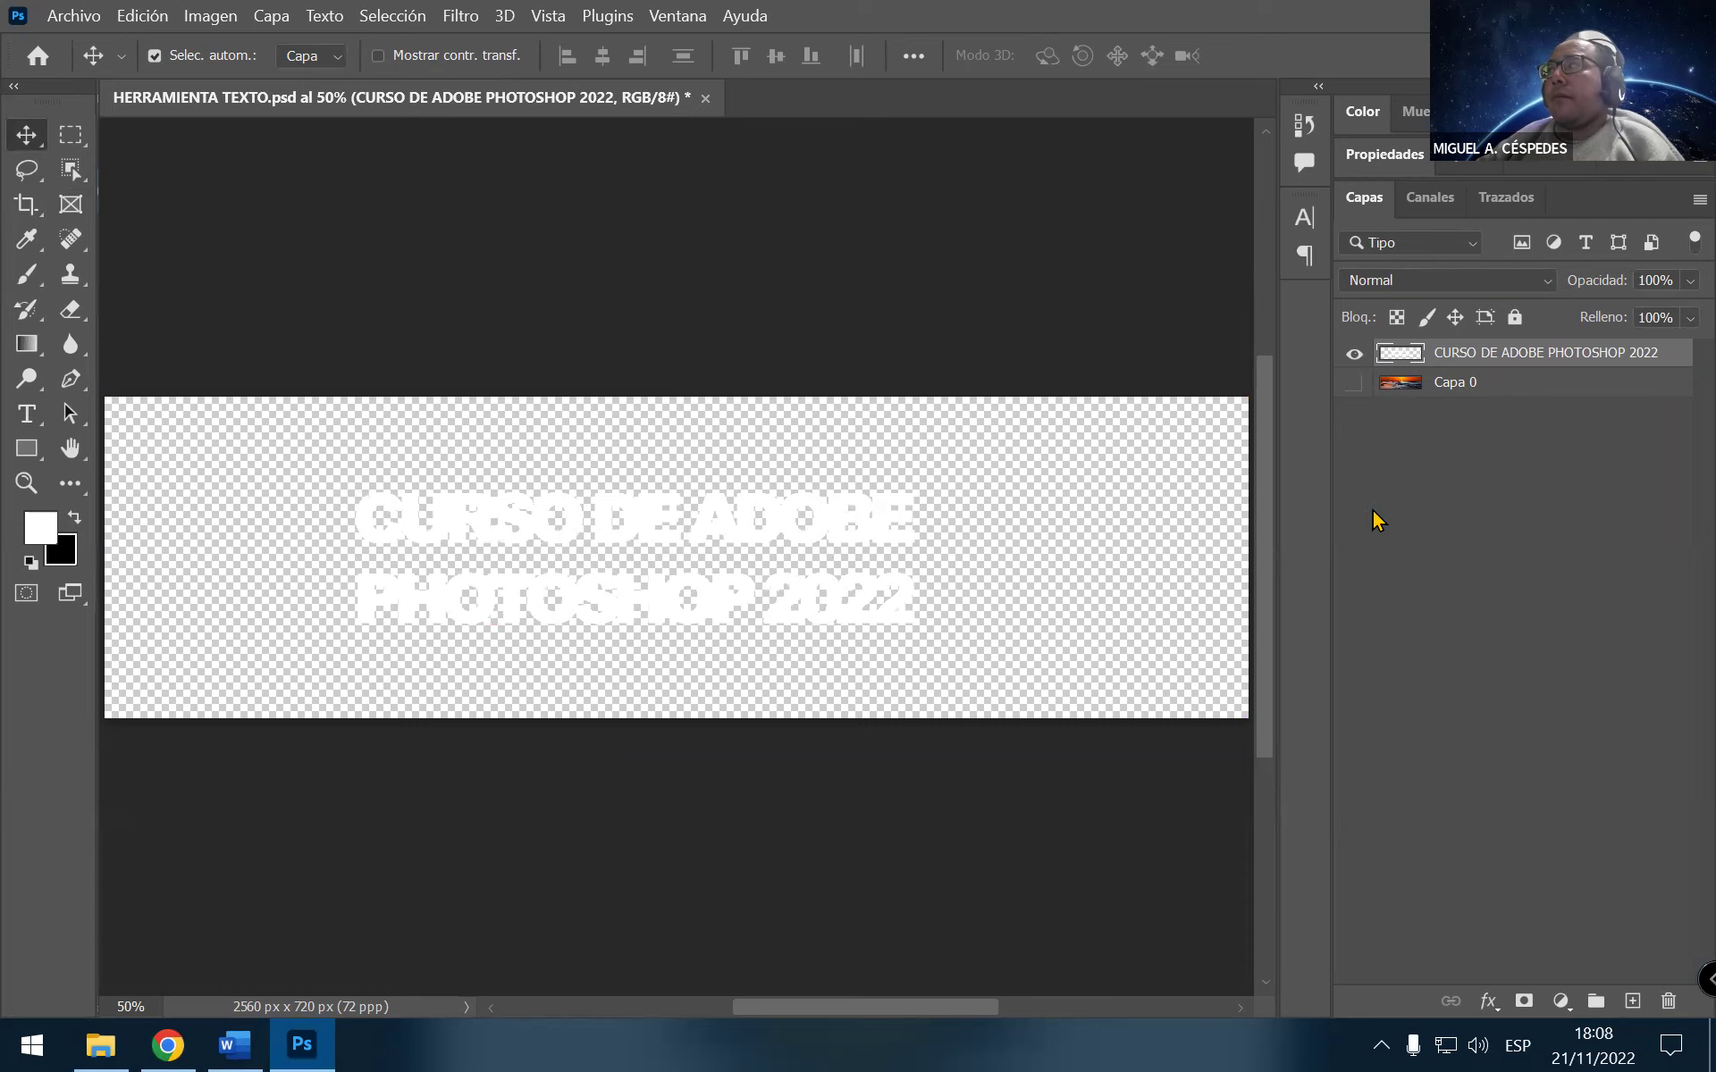
click(1353, 384)
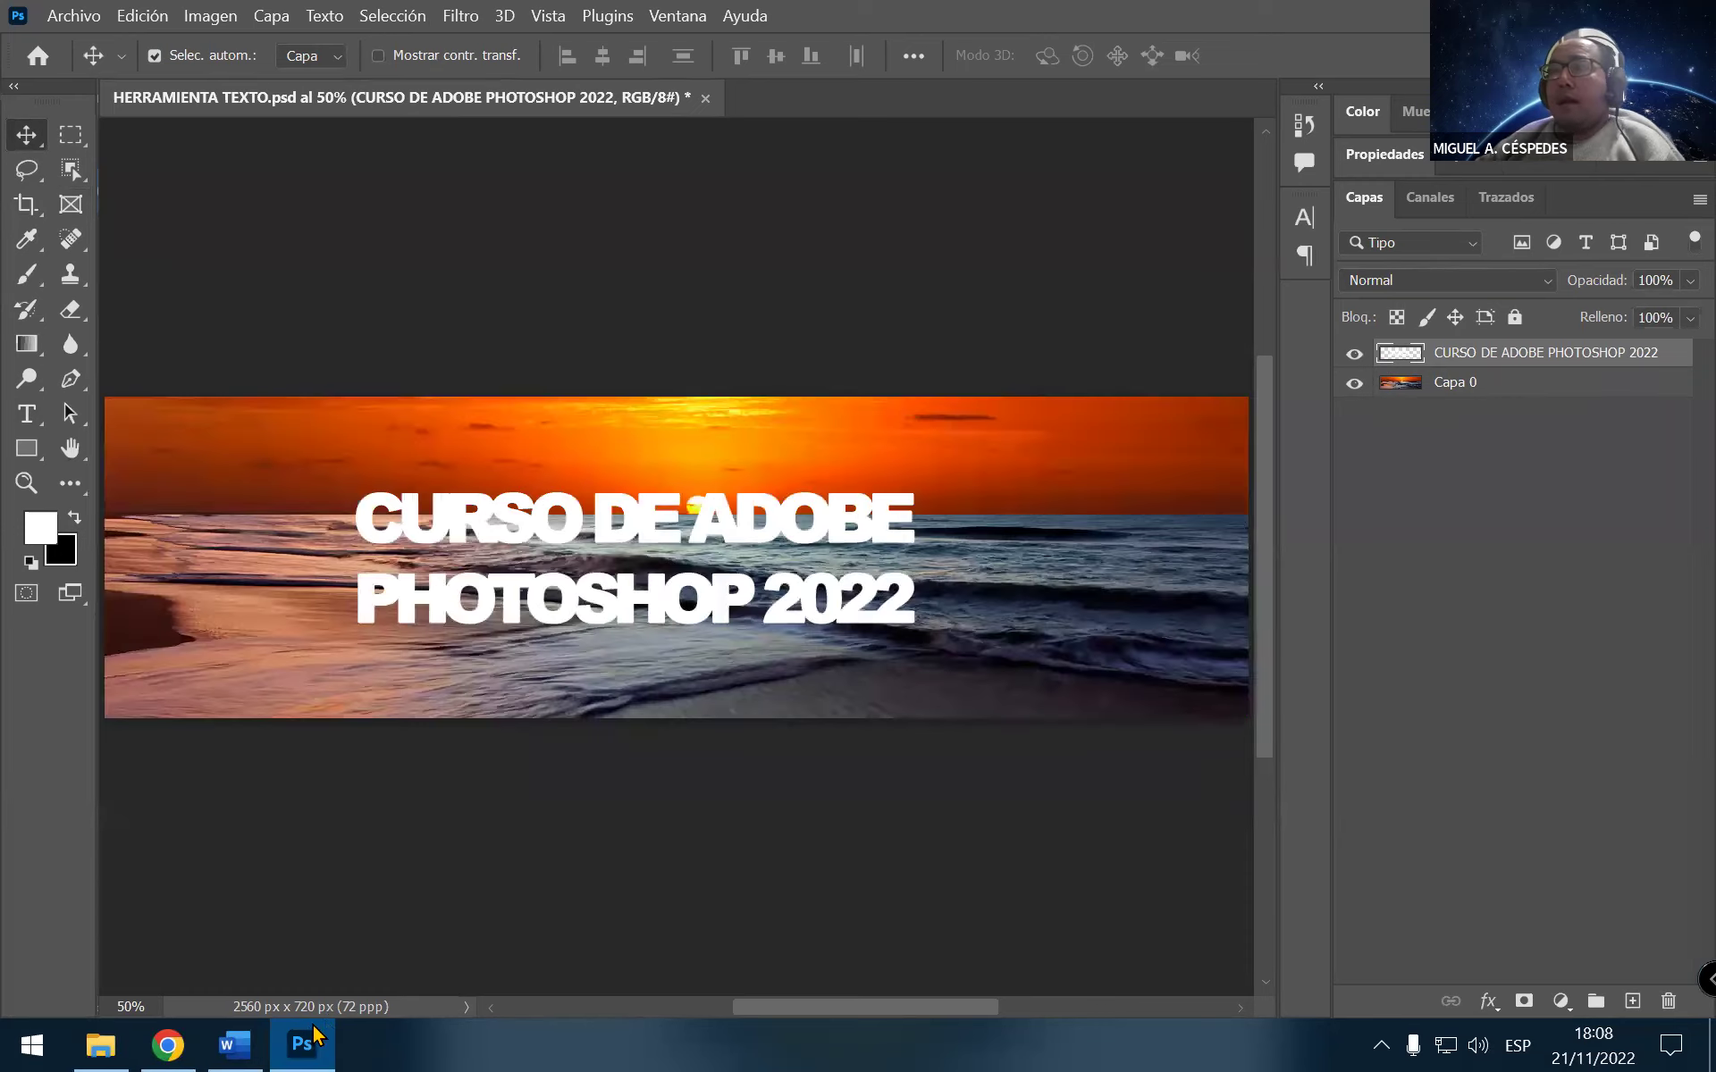
click(234, 1044)
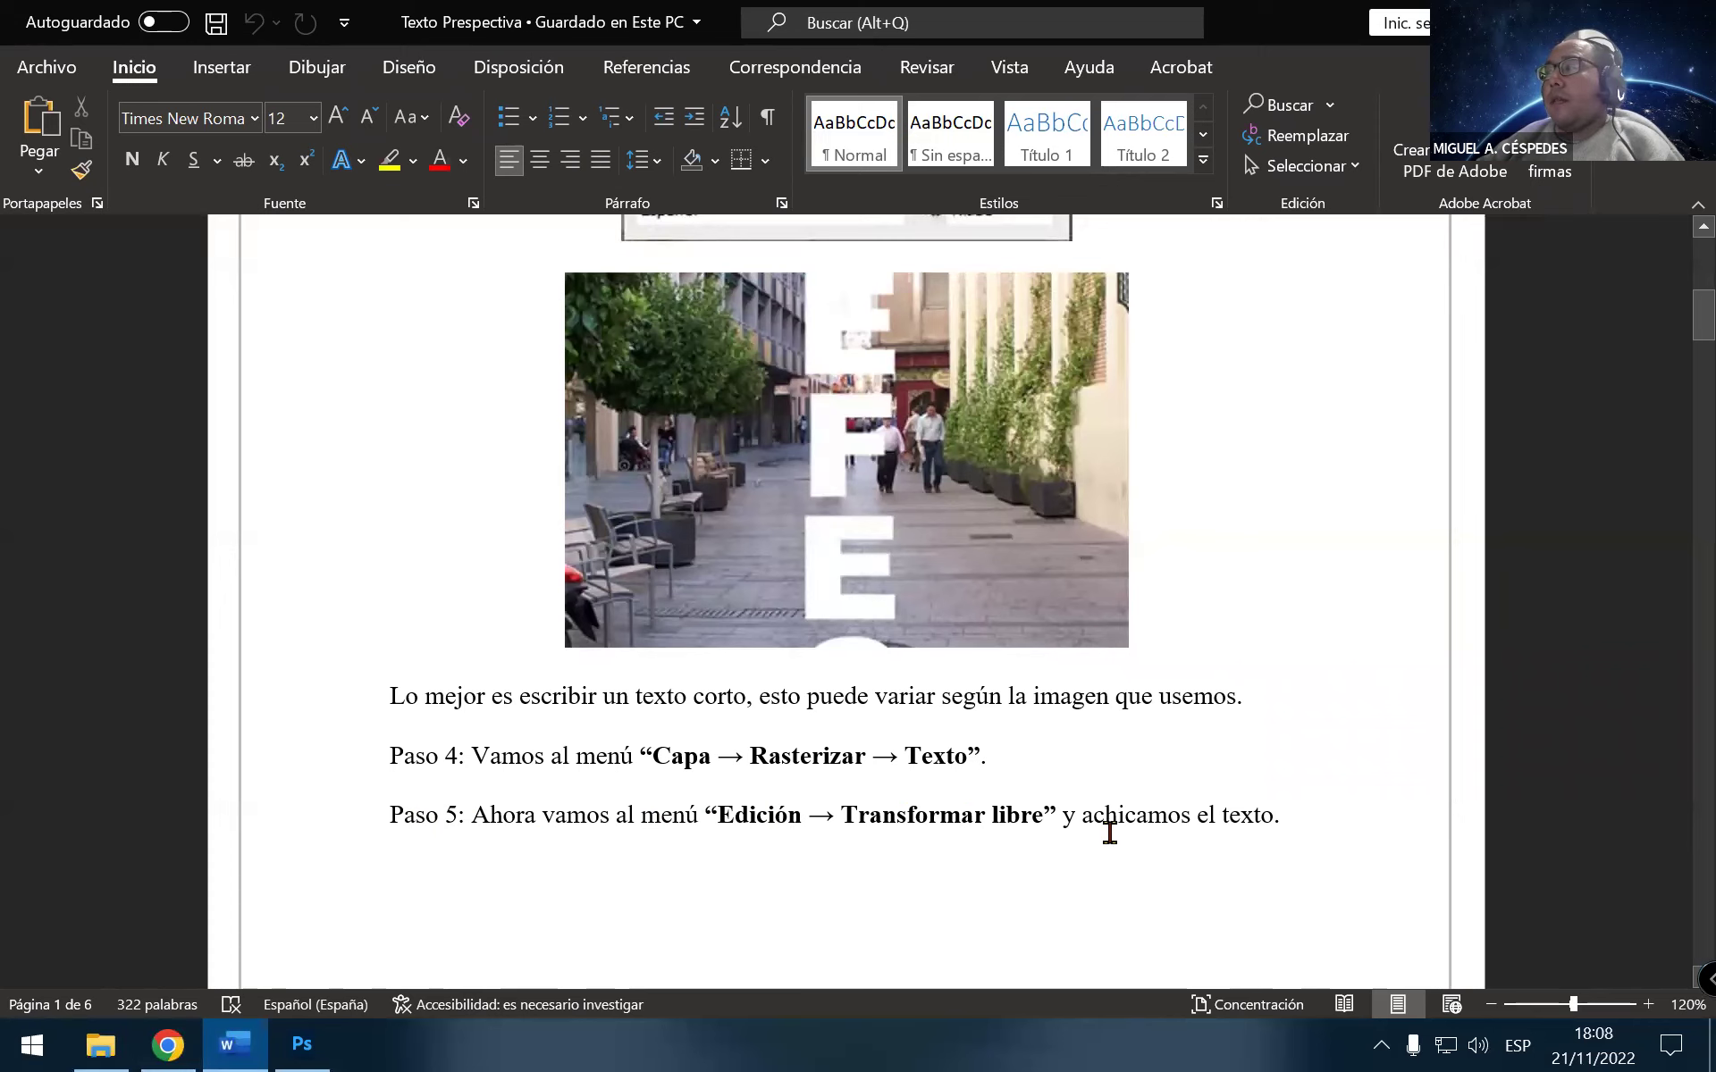
Scroll Word to Paso 6 on page 2 (Edición > Transformar > Perspectiva)
scroll(1360, 843, down, 1)
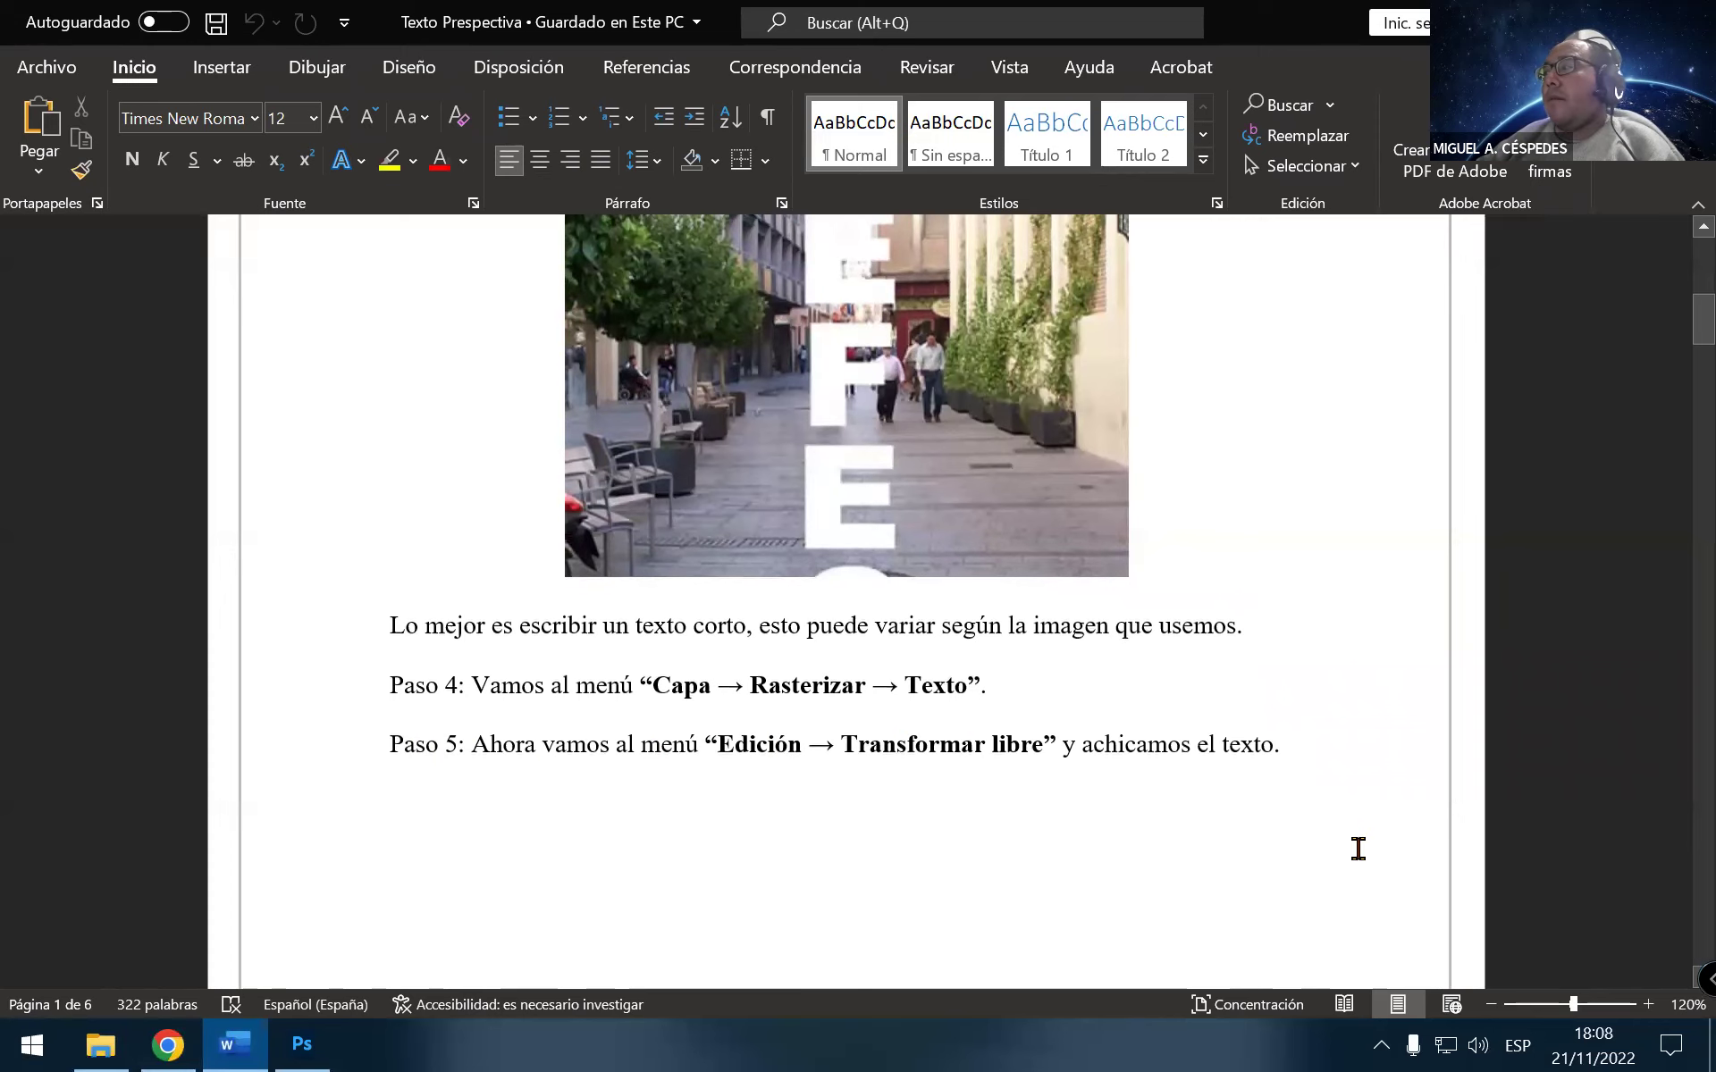
scroll(1355, 847, down, 2)
scroll(1325, 885, down, 3)
scroll(1306, 870, down, 4)
scroll(1296, 873, down, 2)
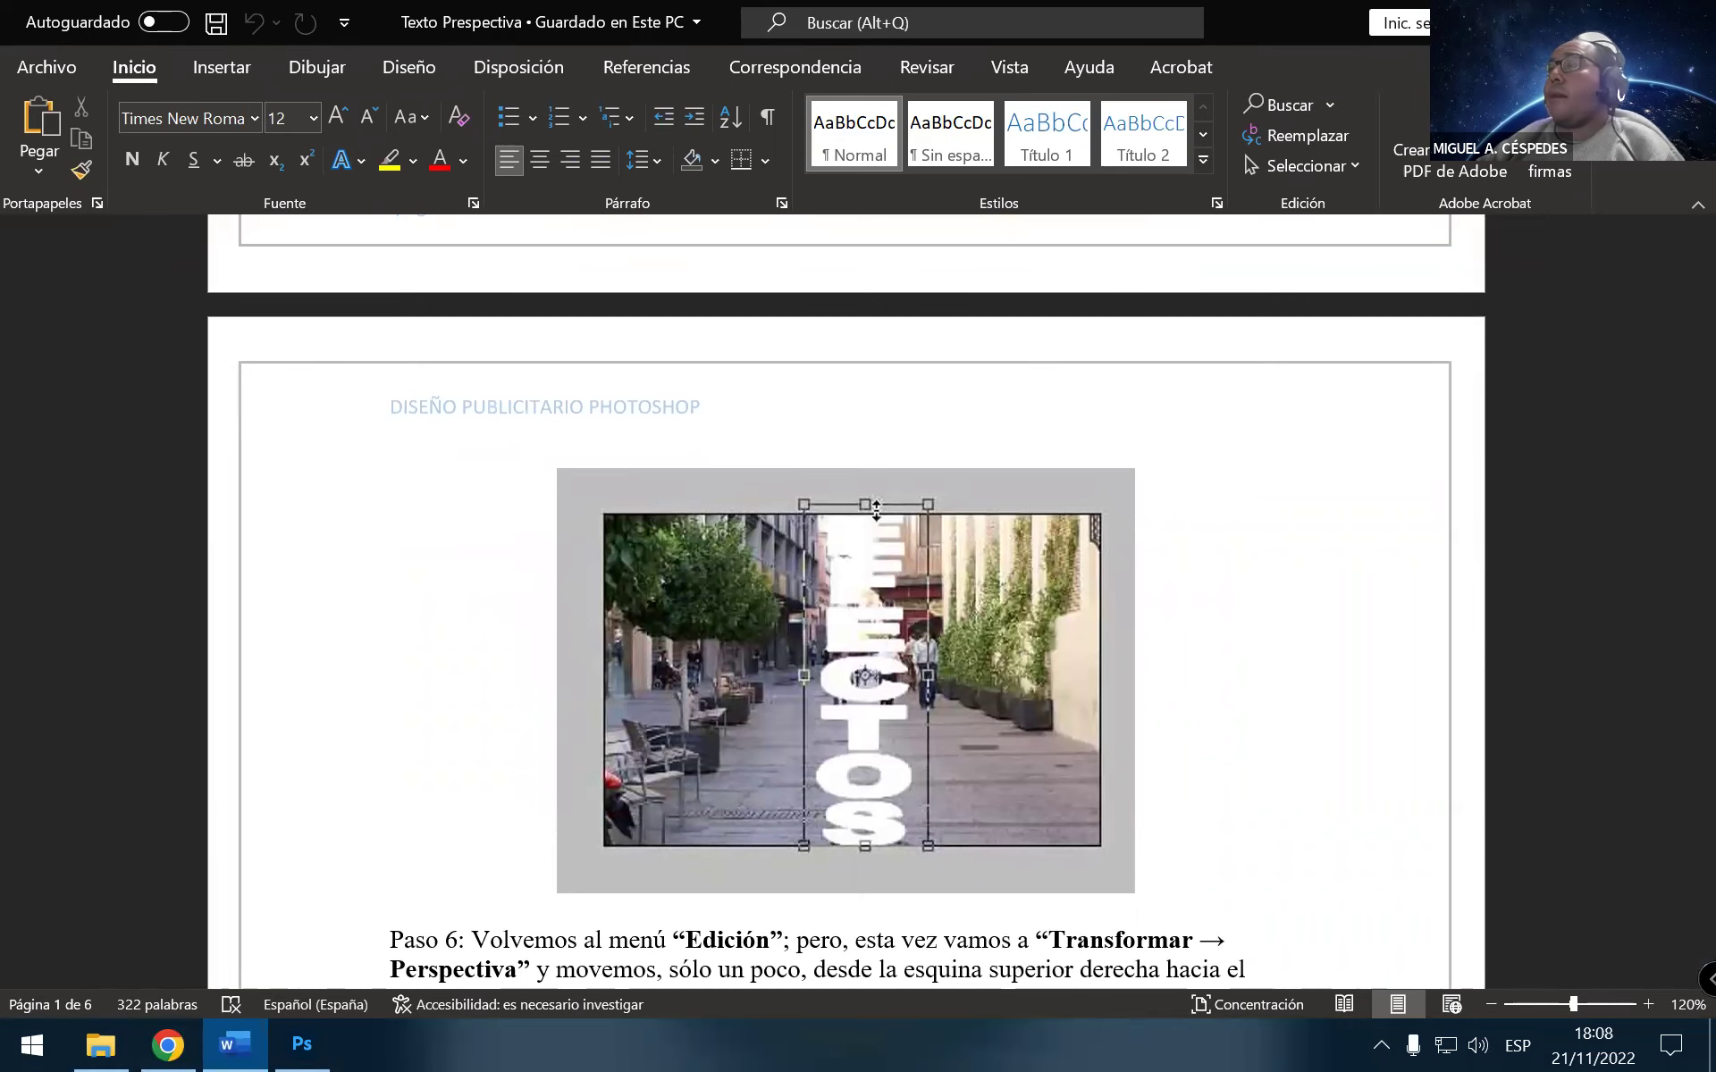
key(alt+Tab)
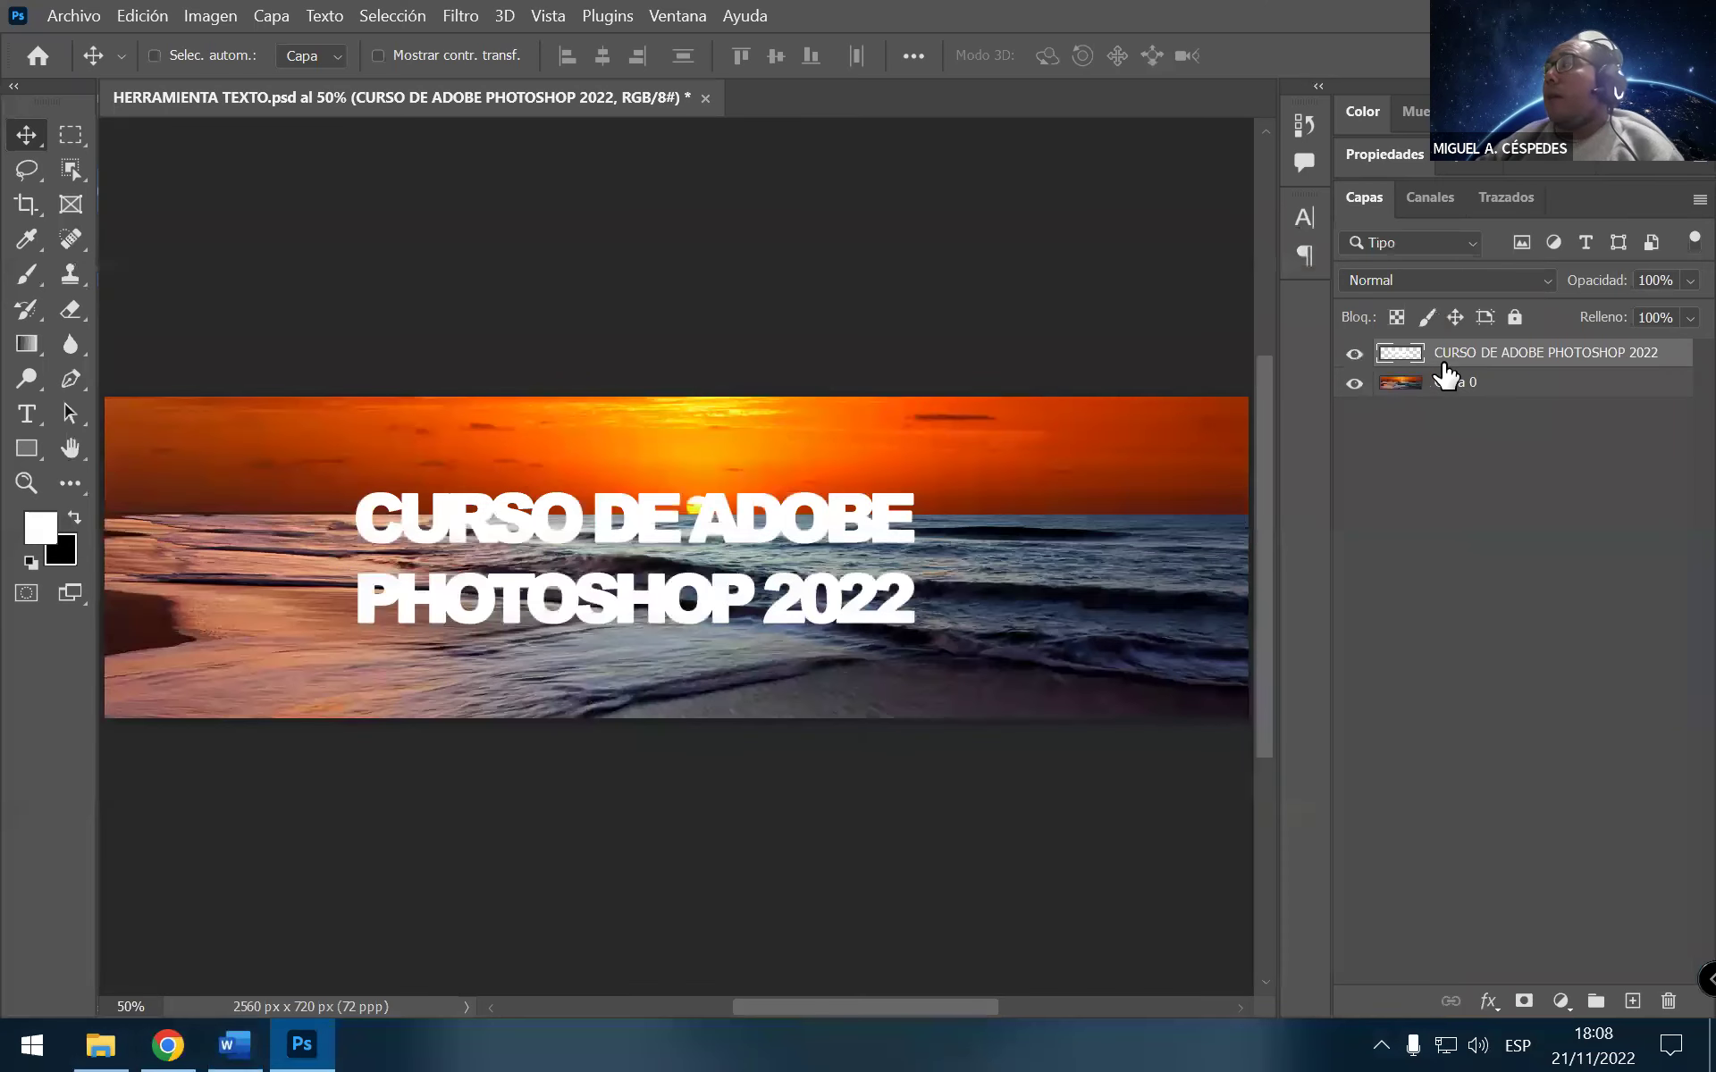
ctrl+click(1445, 365)
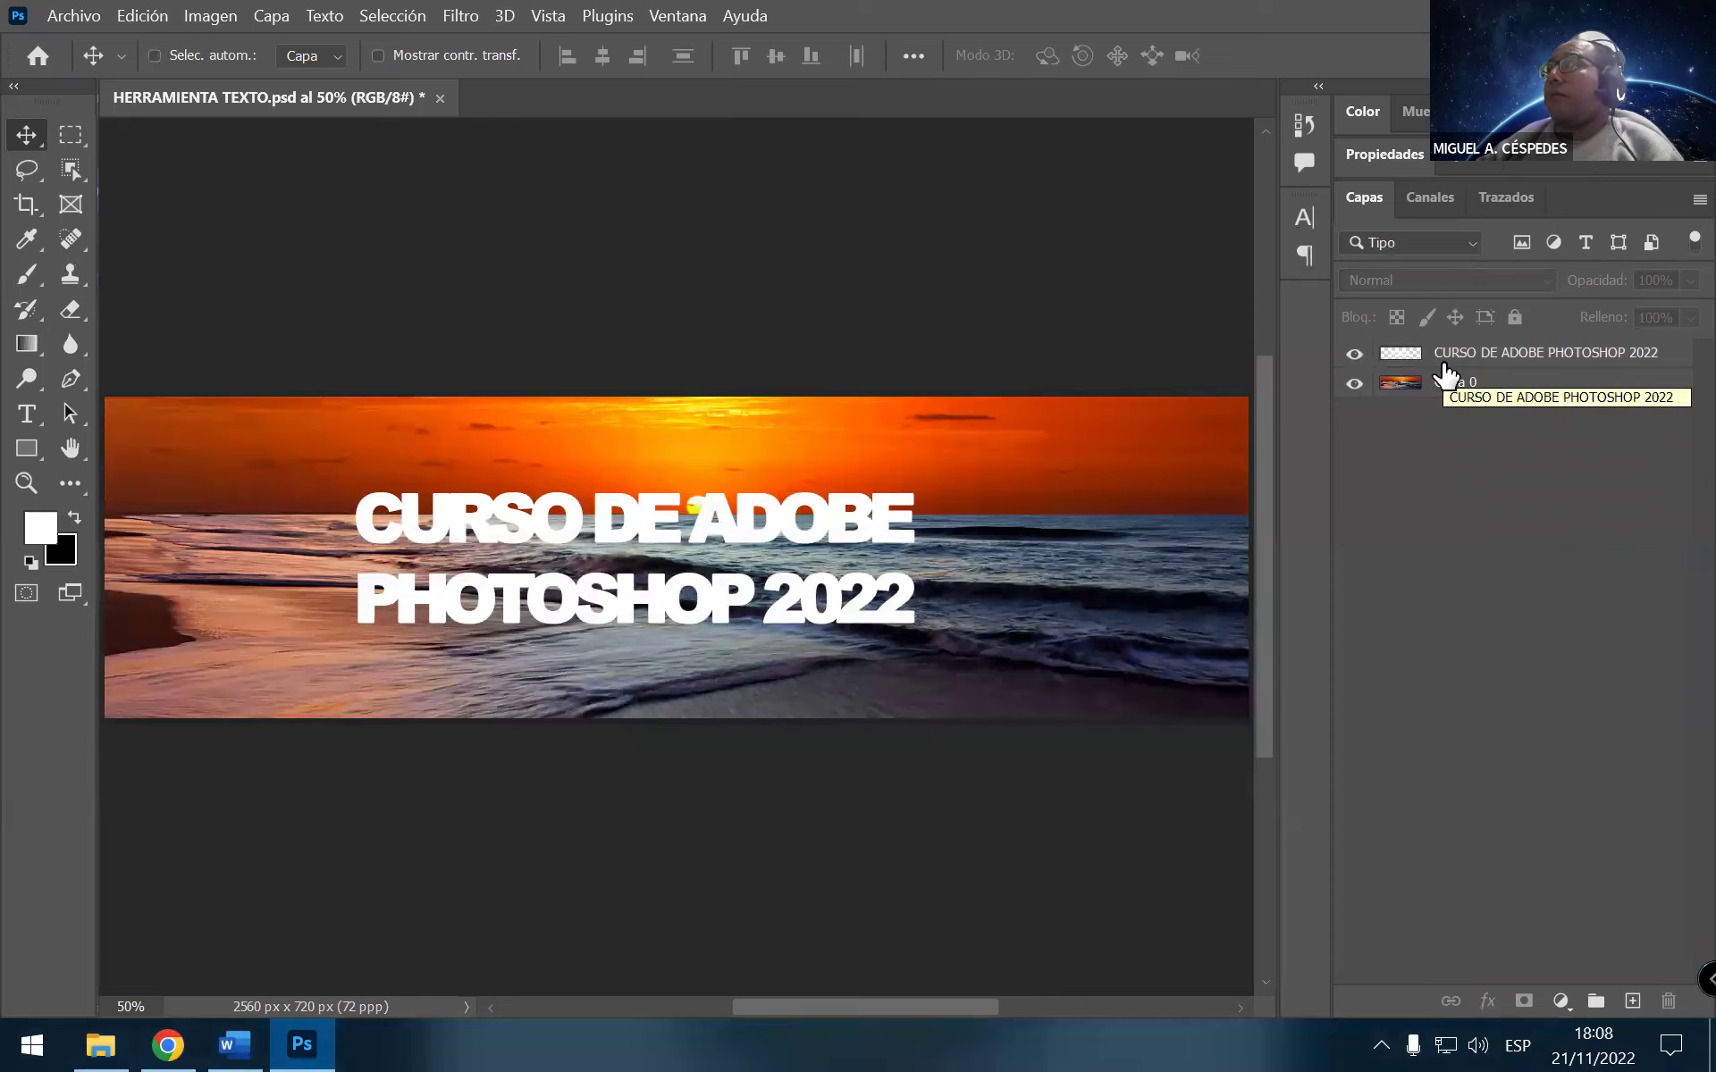
alt+click(1441, 367)
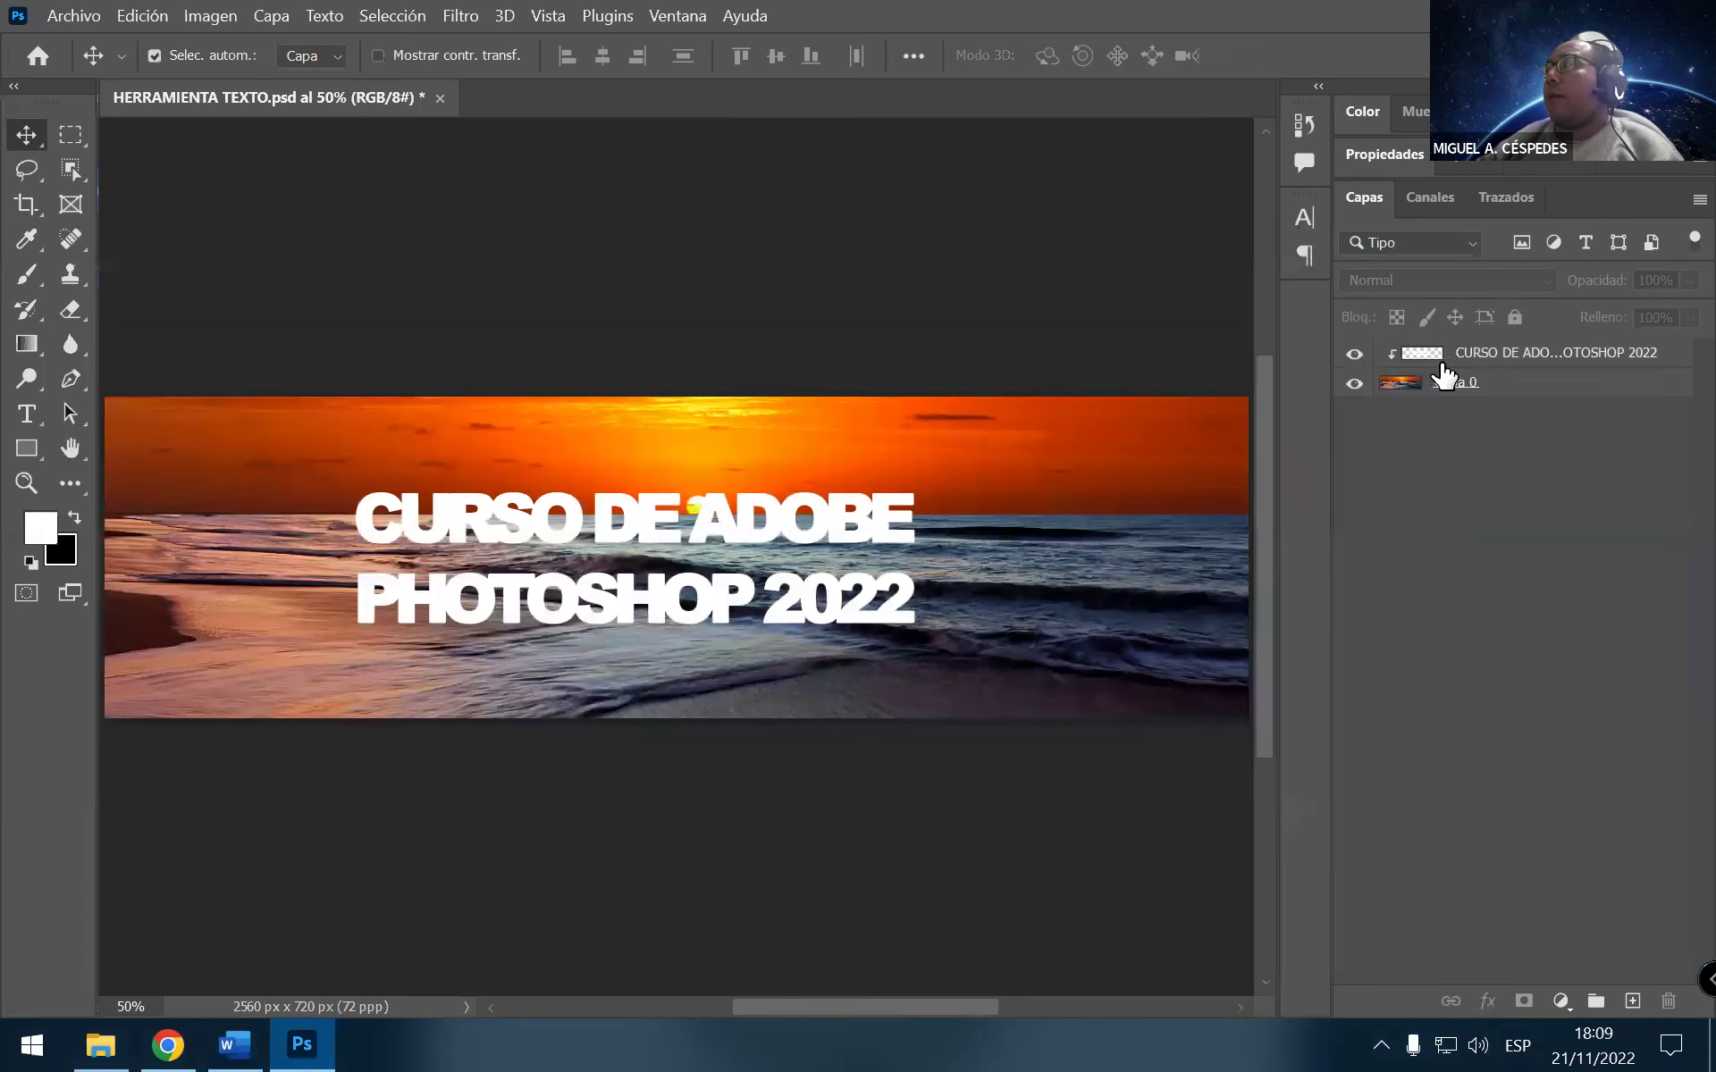
key(ctrl)
right_click(1434, 366)
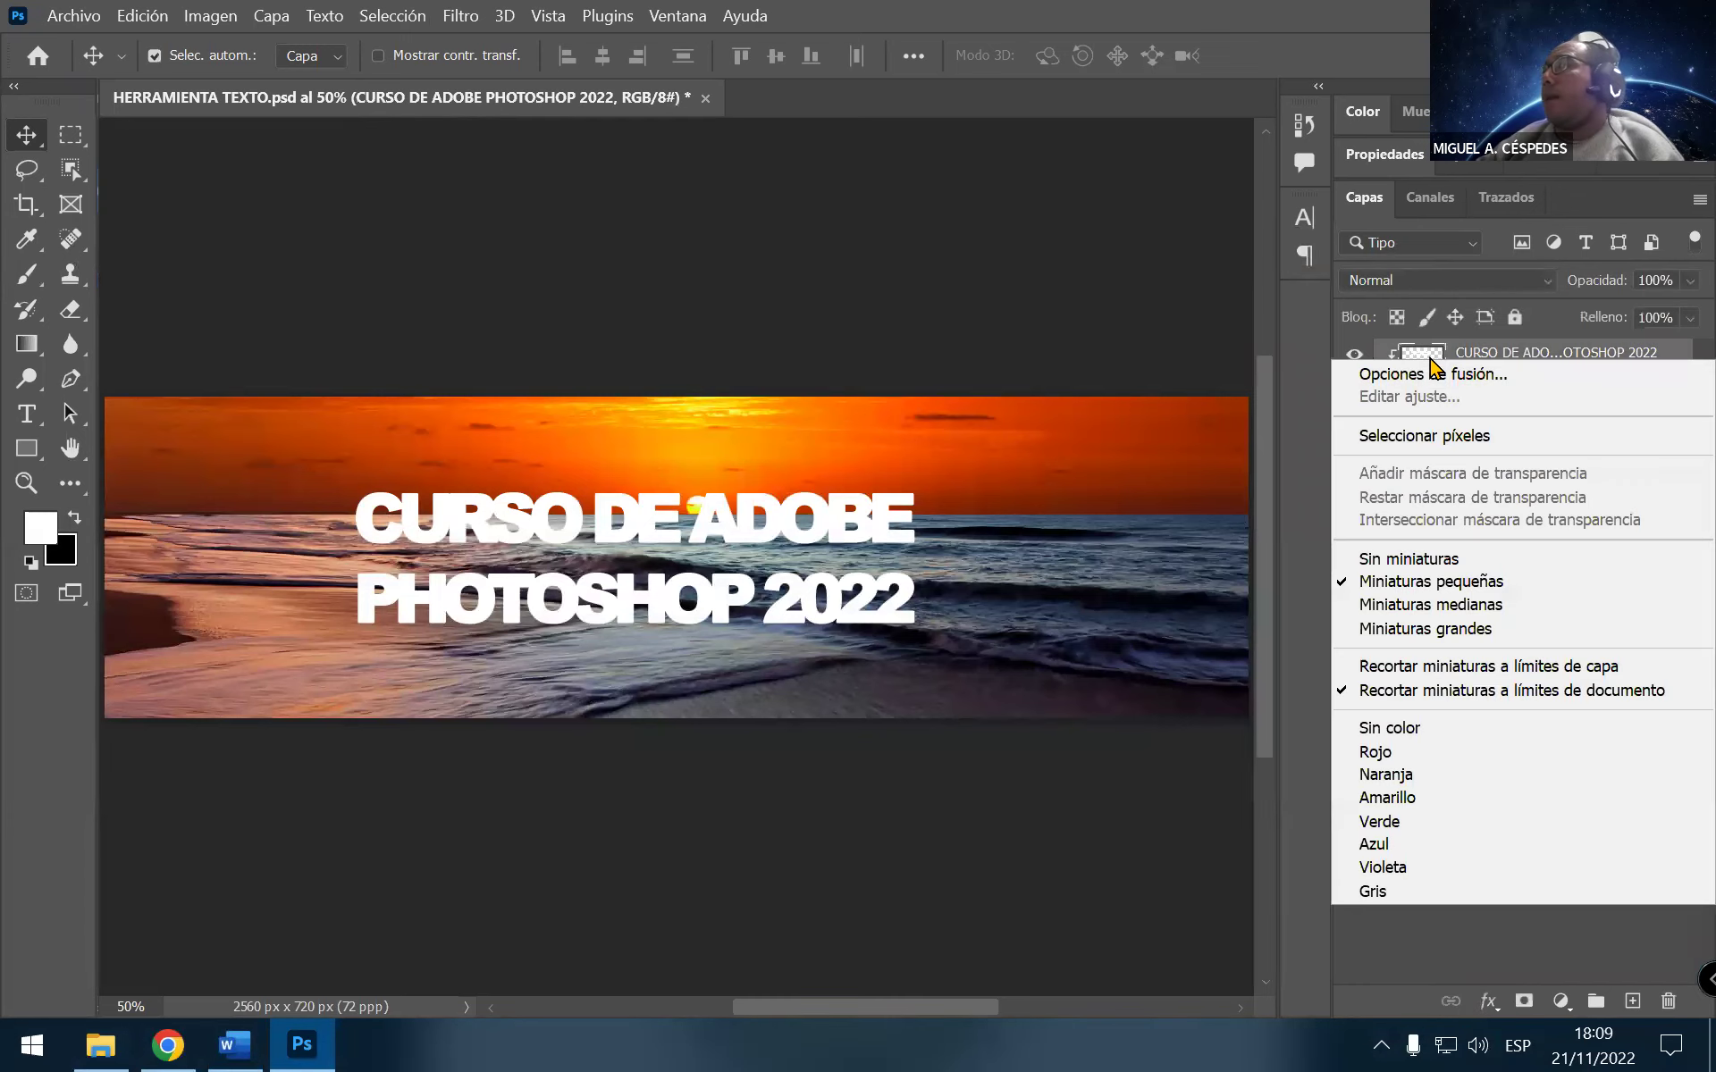
click(1493, 365)
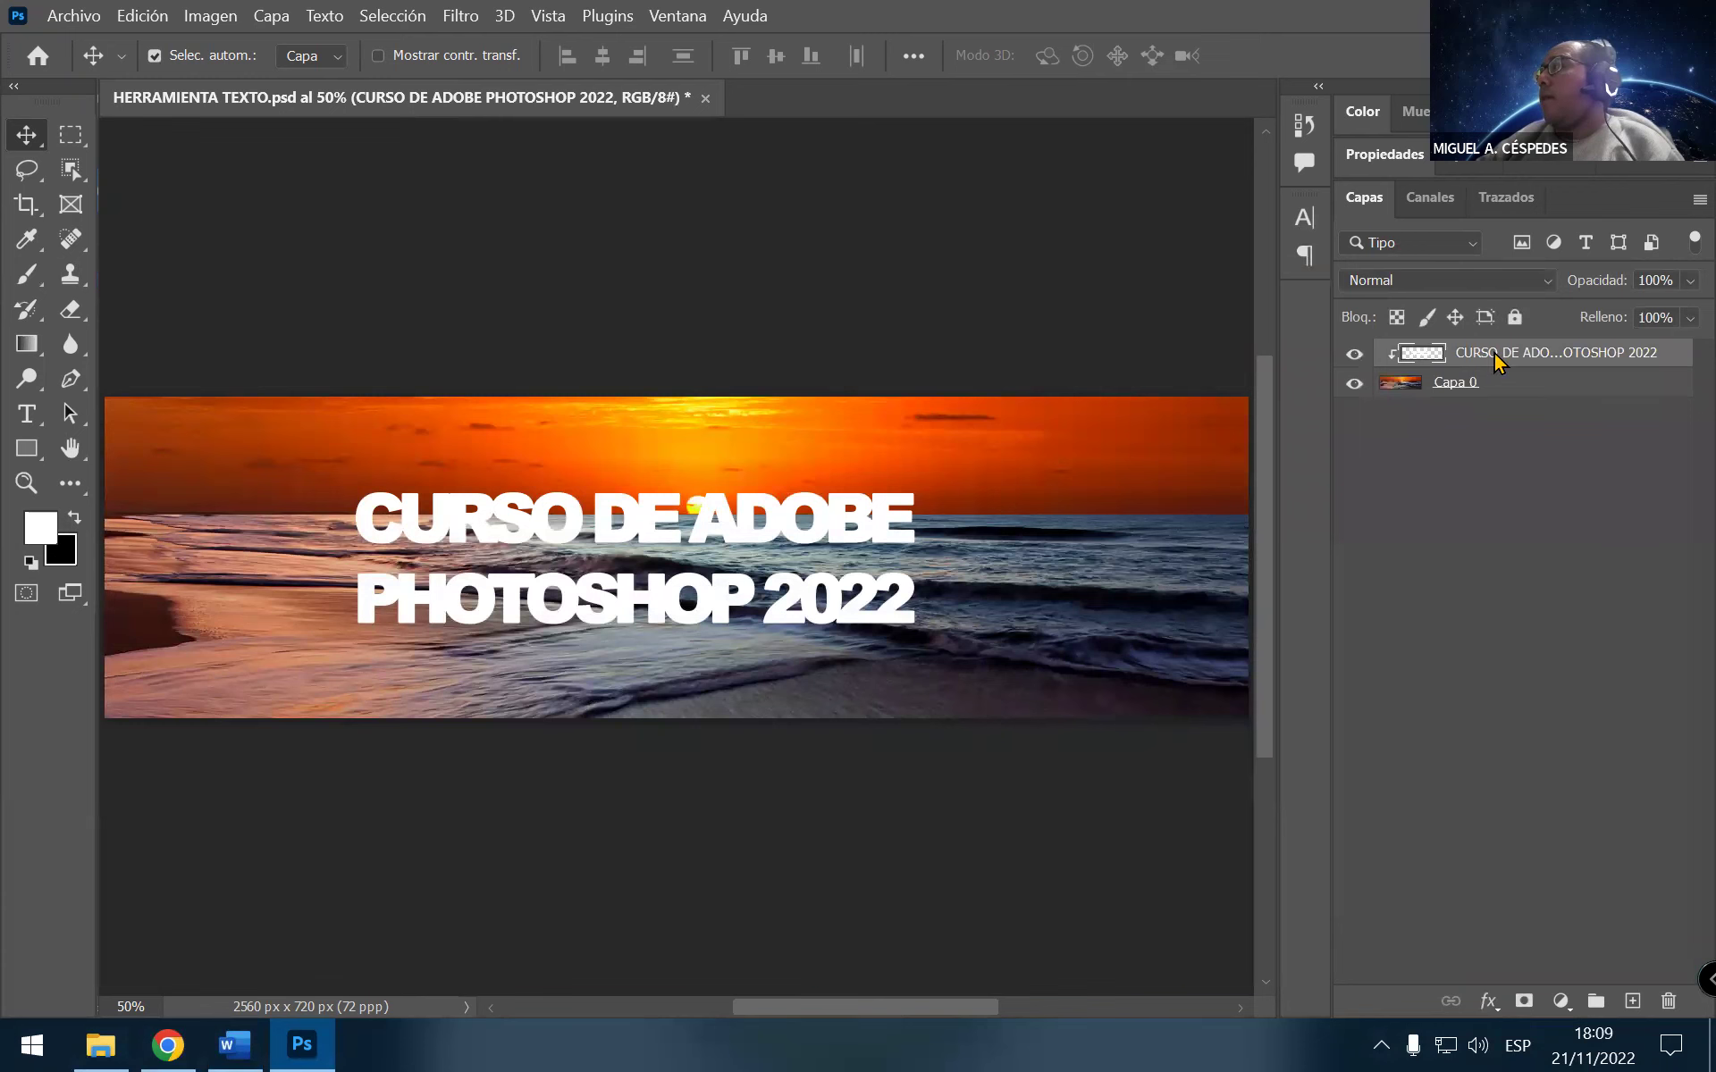
right_click(1494, 354)
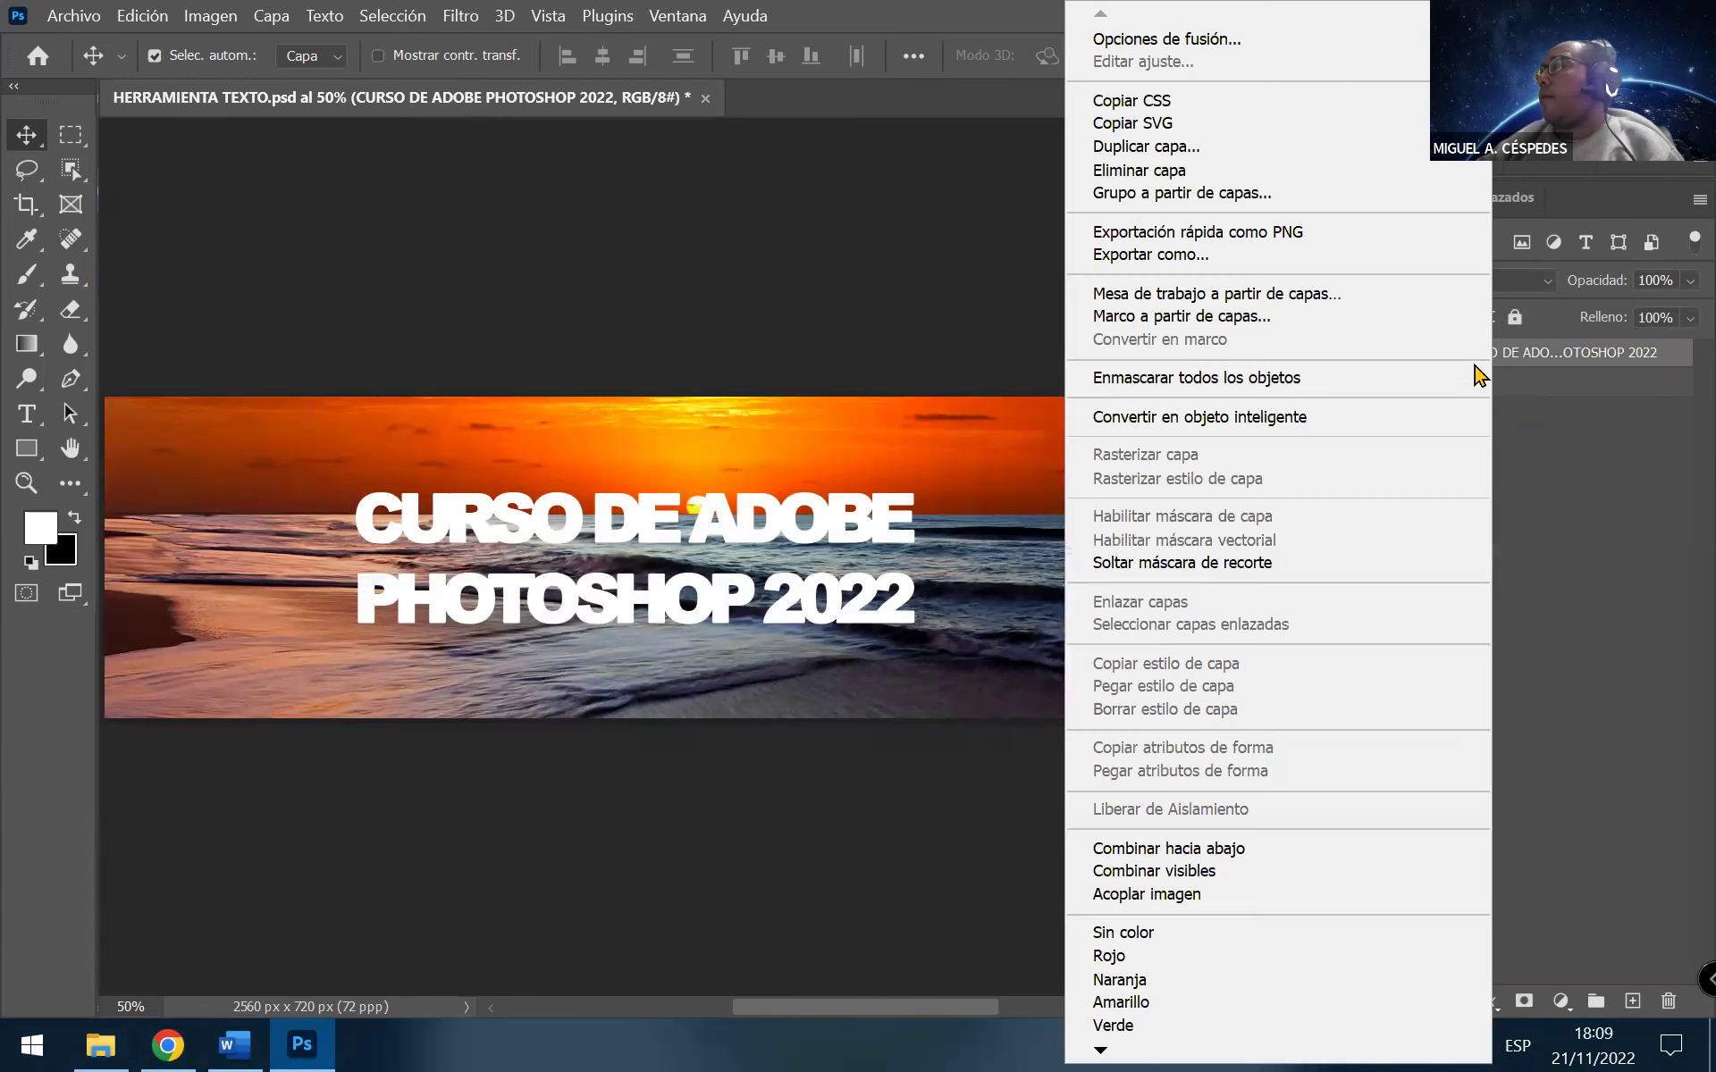
click(1374, 563)
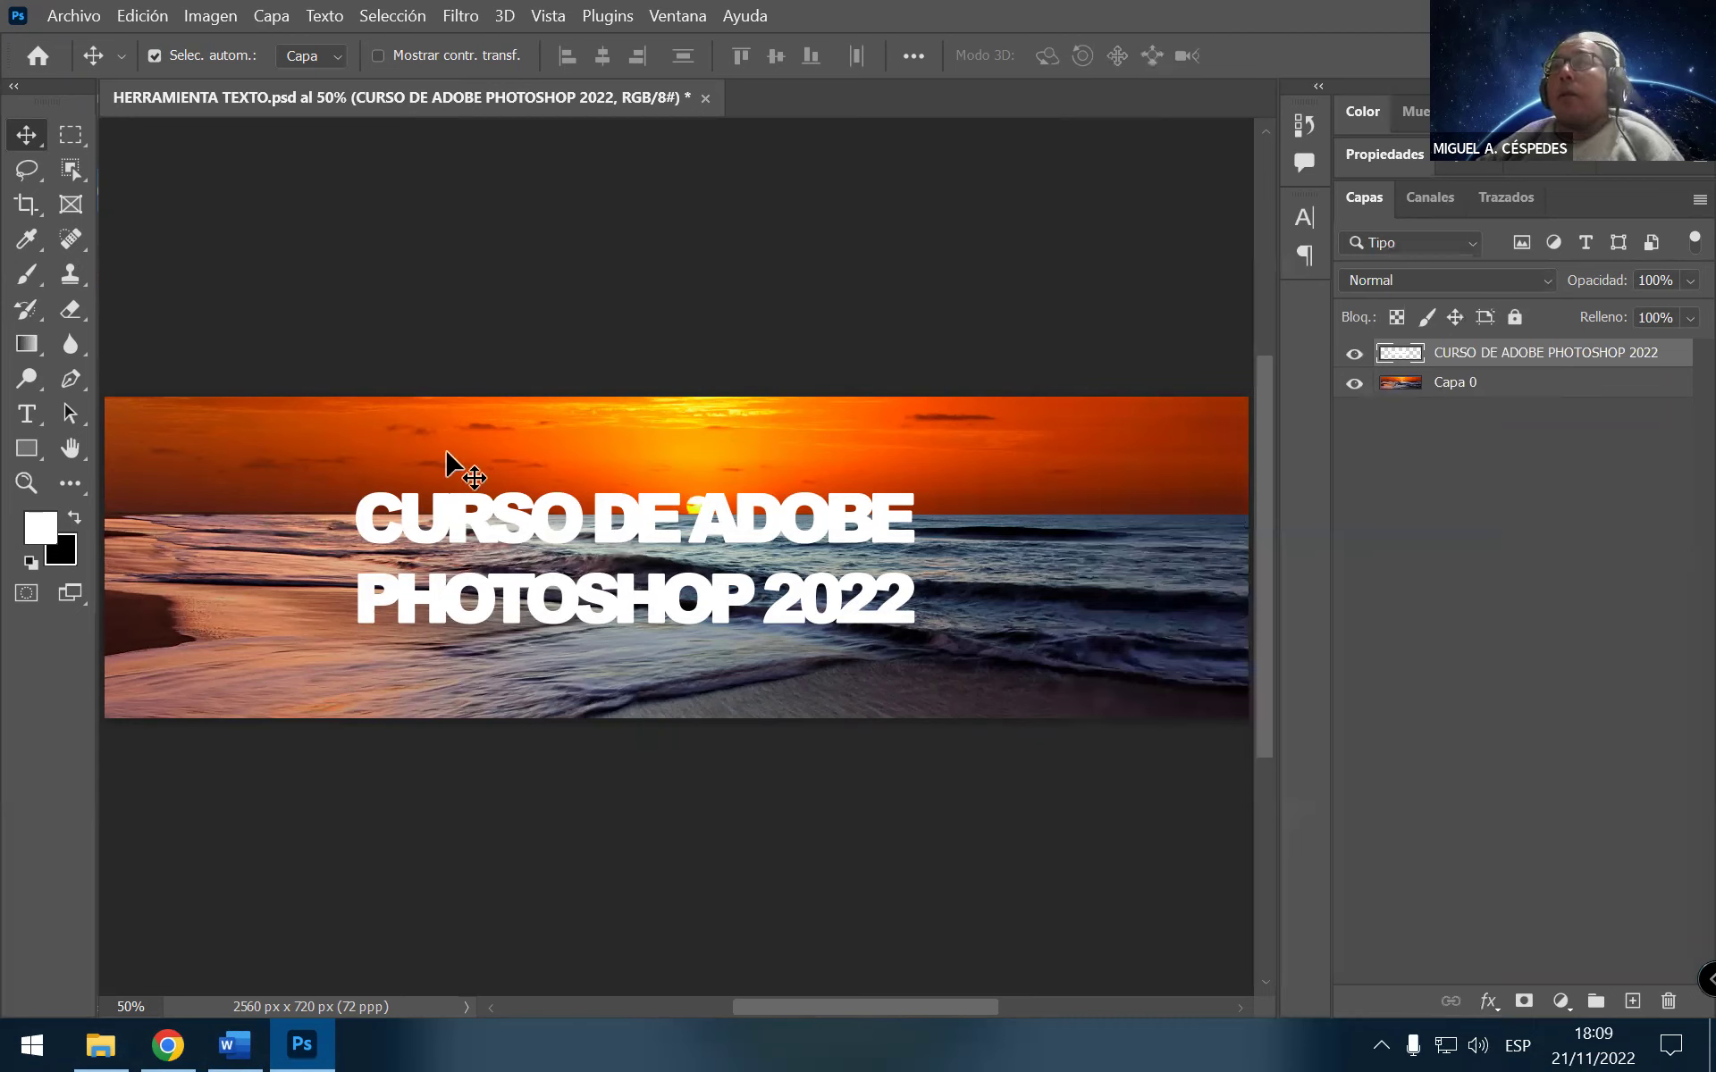
Free-transform the title to 174.5% width, commit, and nudge it slightly right
click(272, 16)
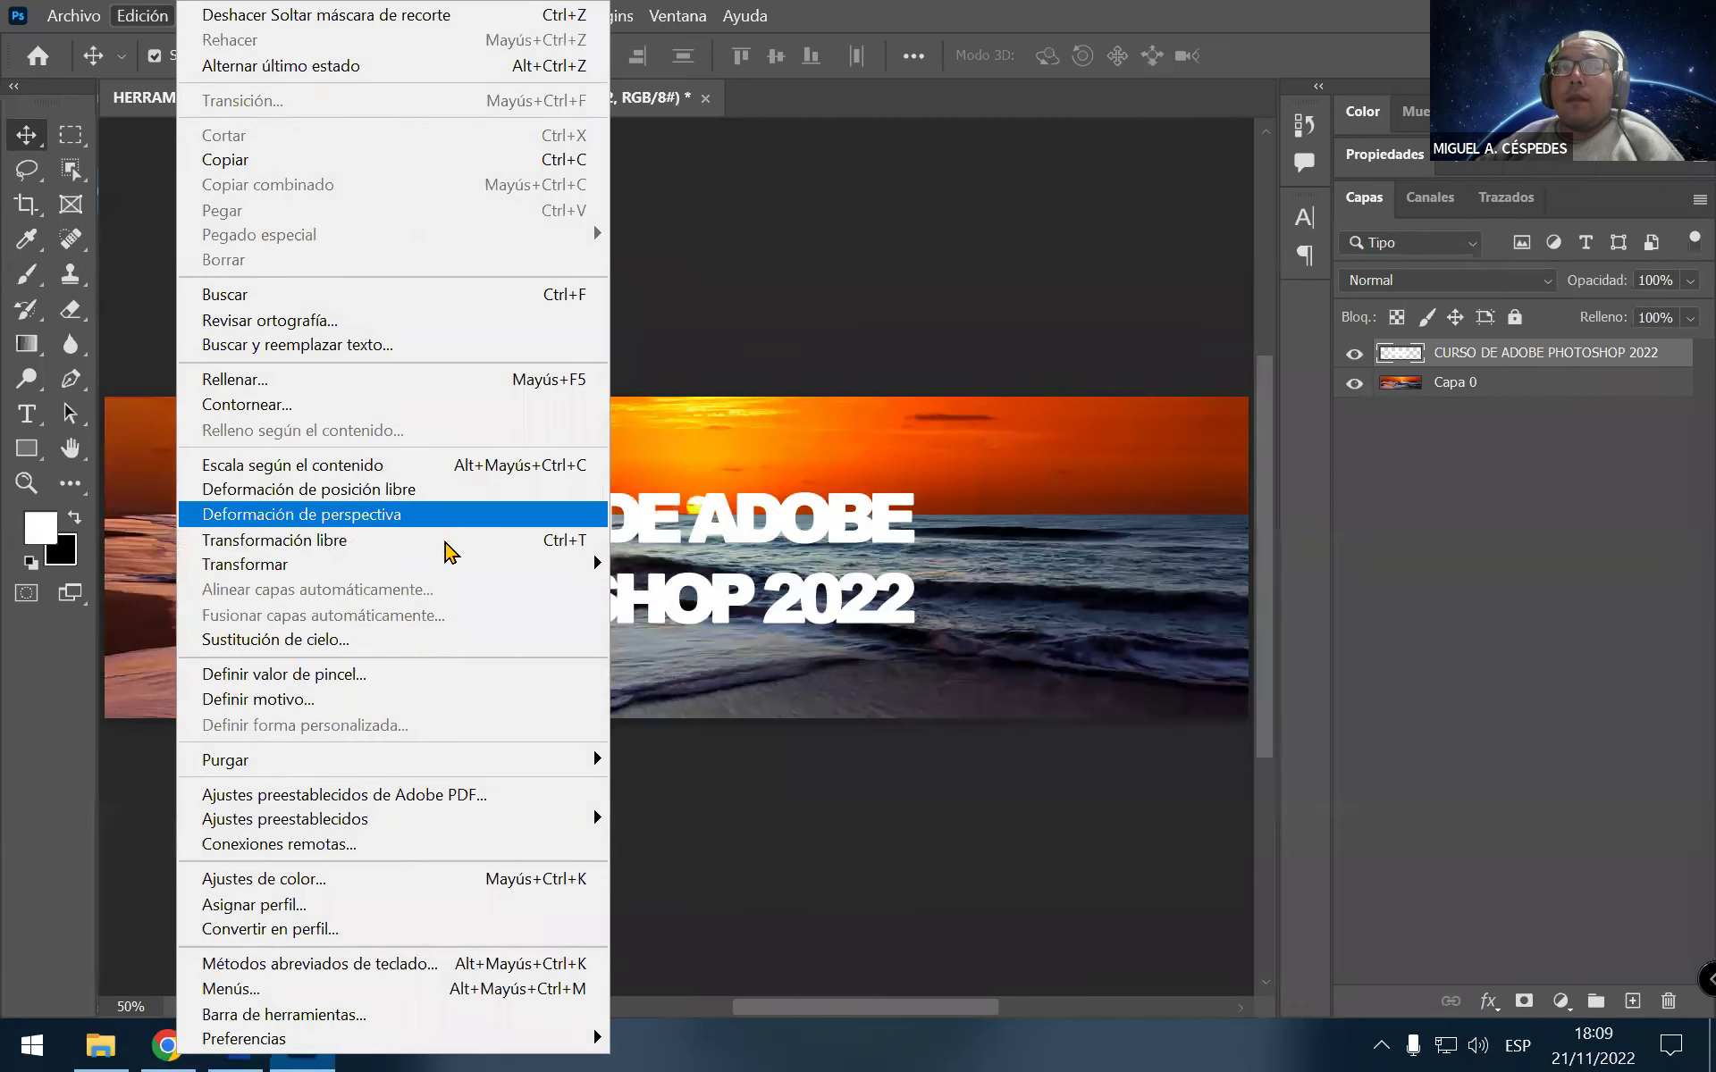
click(517, 542)
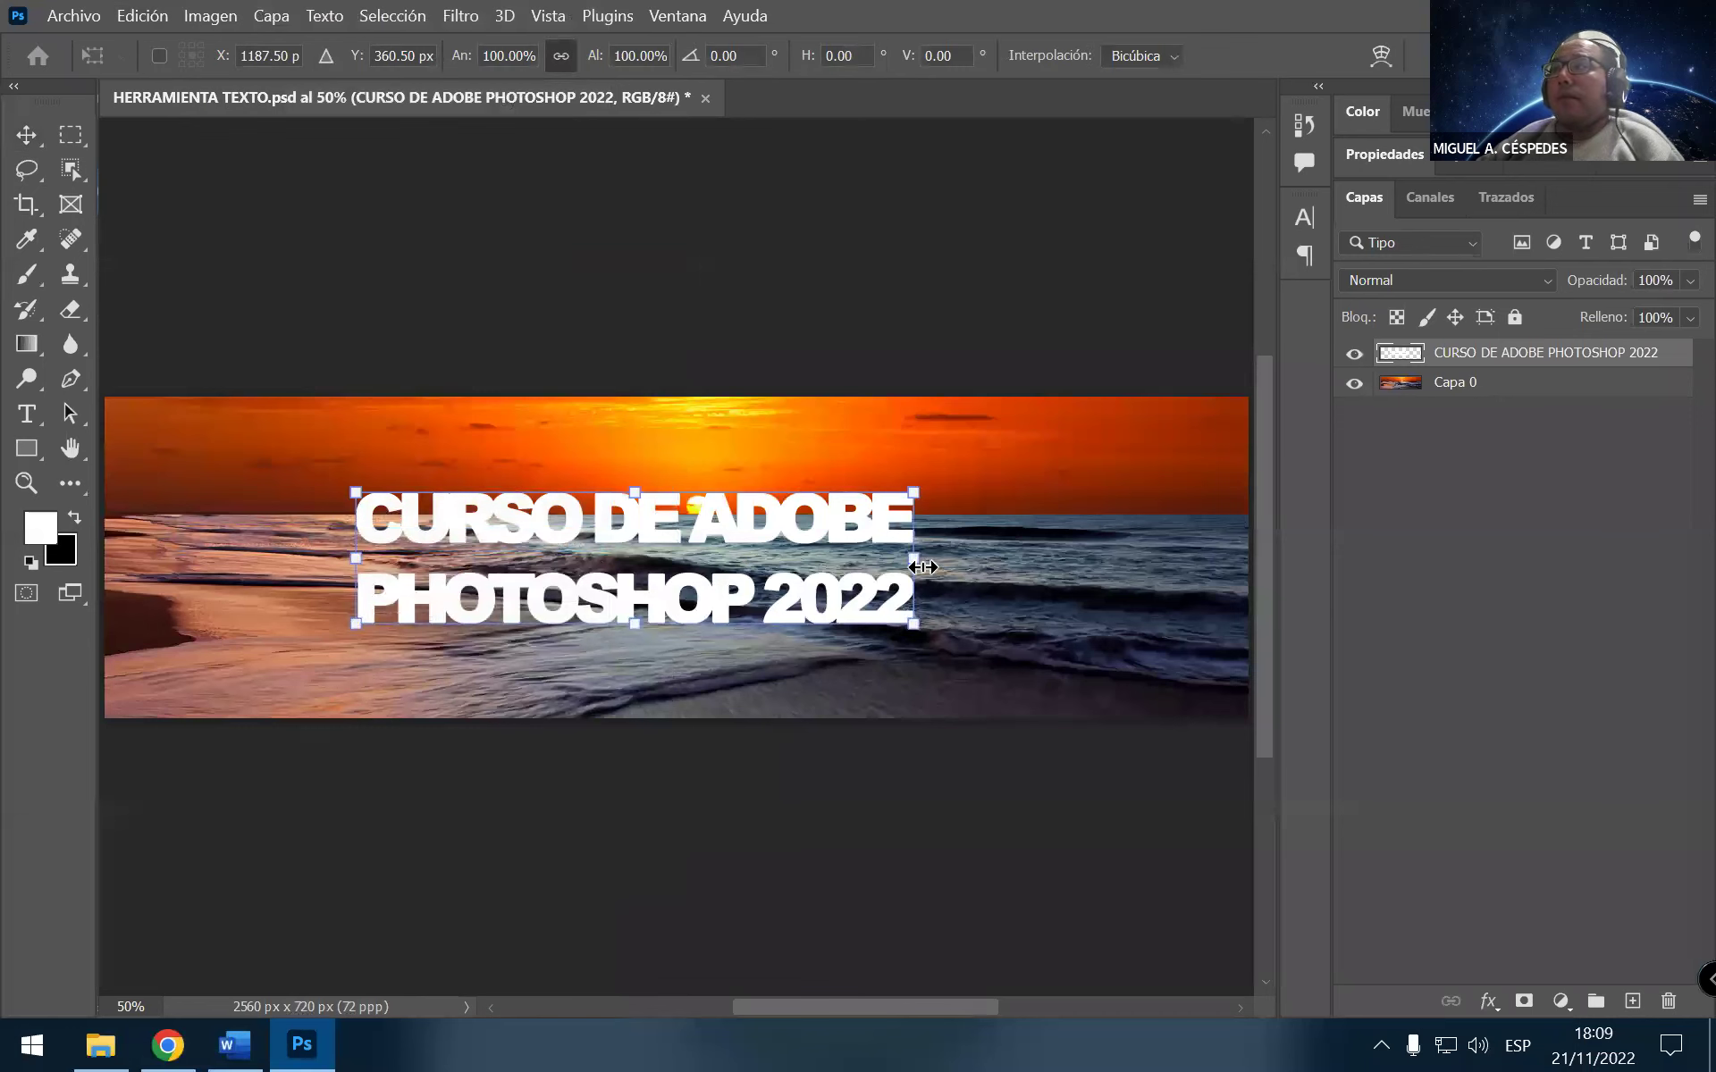
drag(972, 559, 1211, 560)
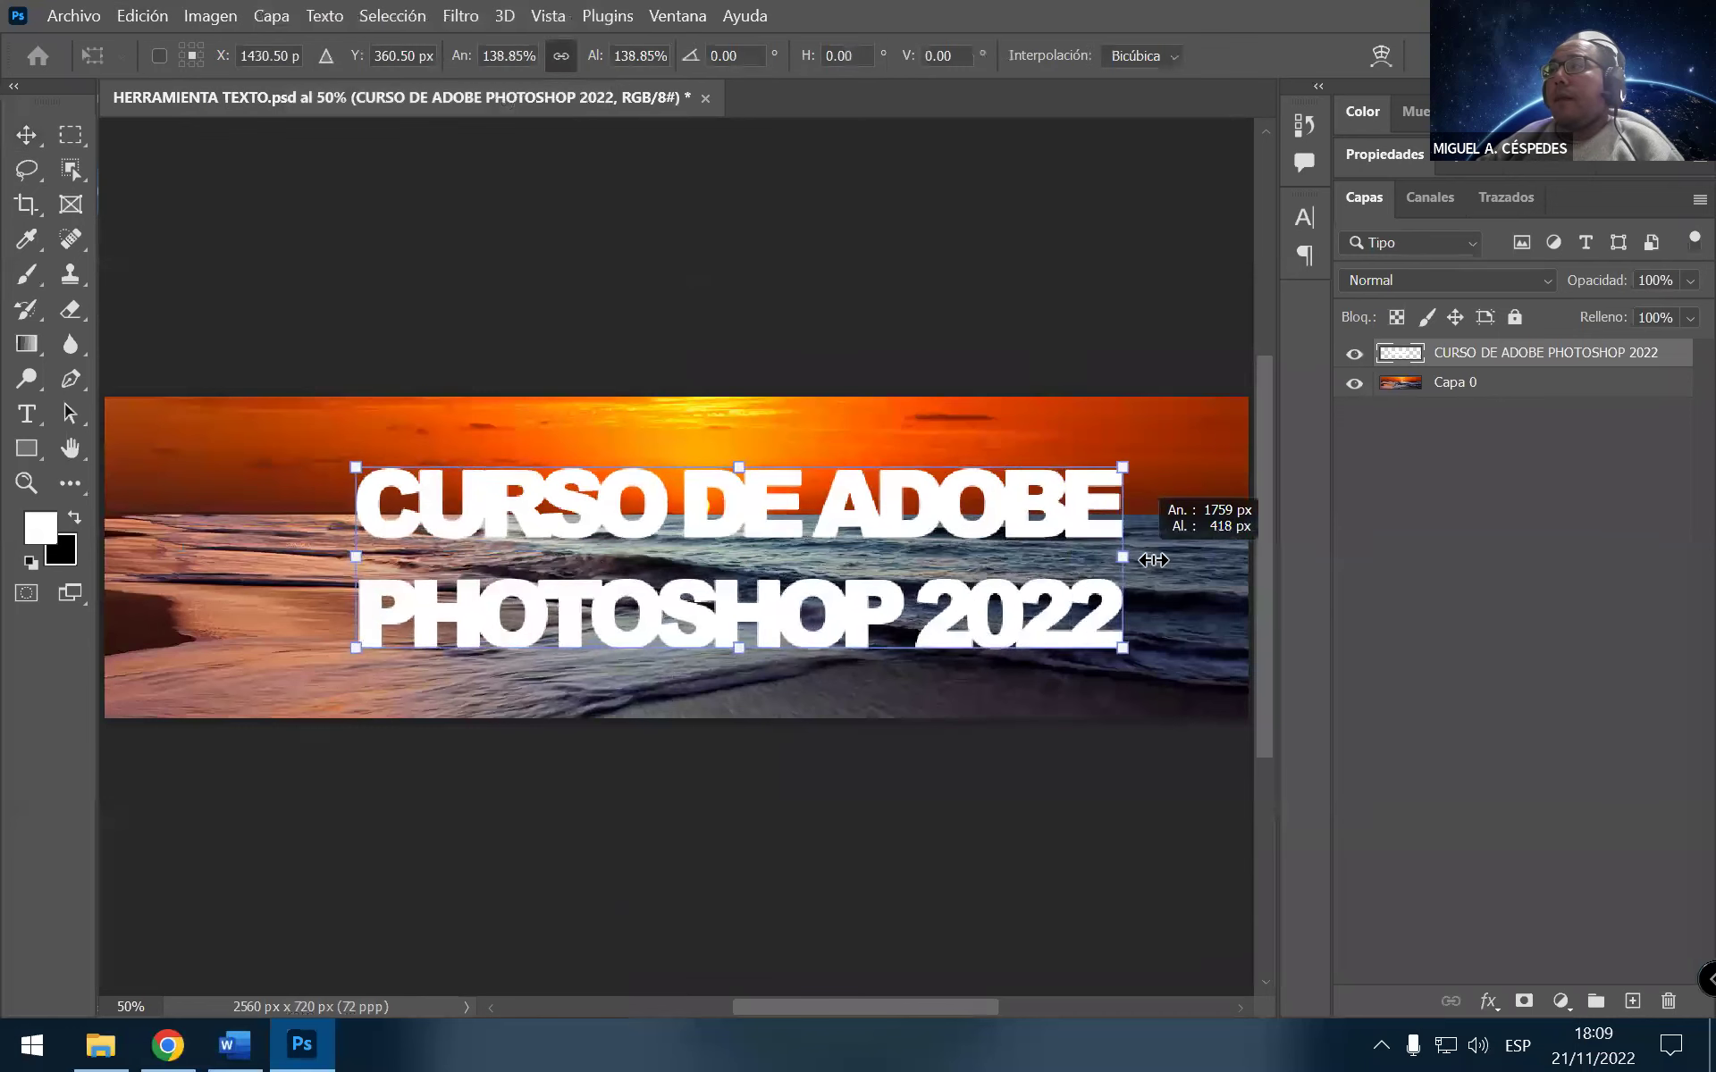
drag(853, 502, 774, 512)
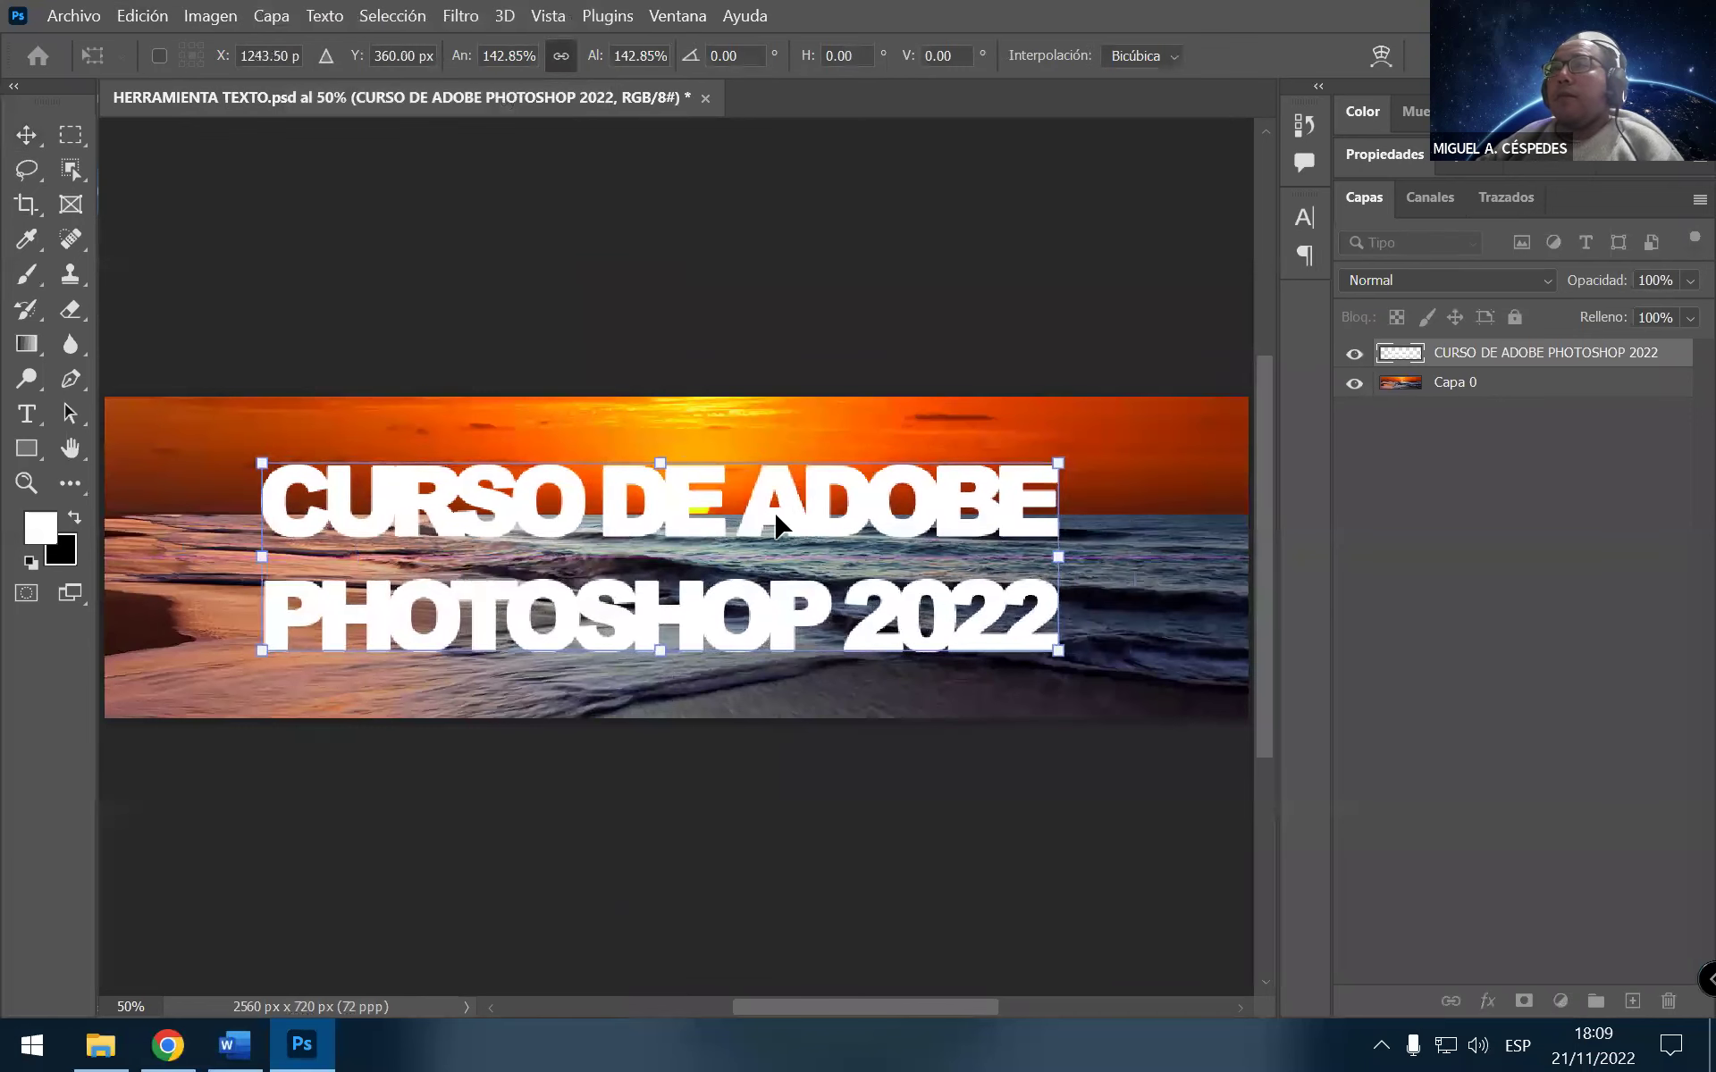
key(ctrl+z)
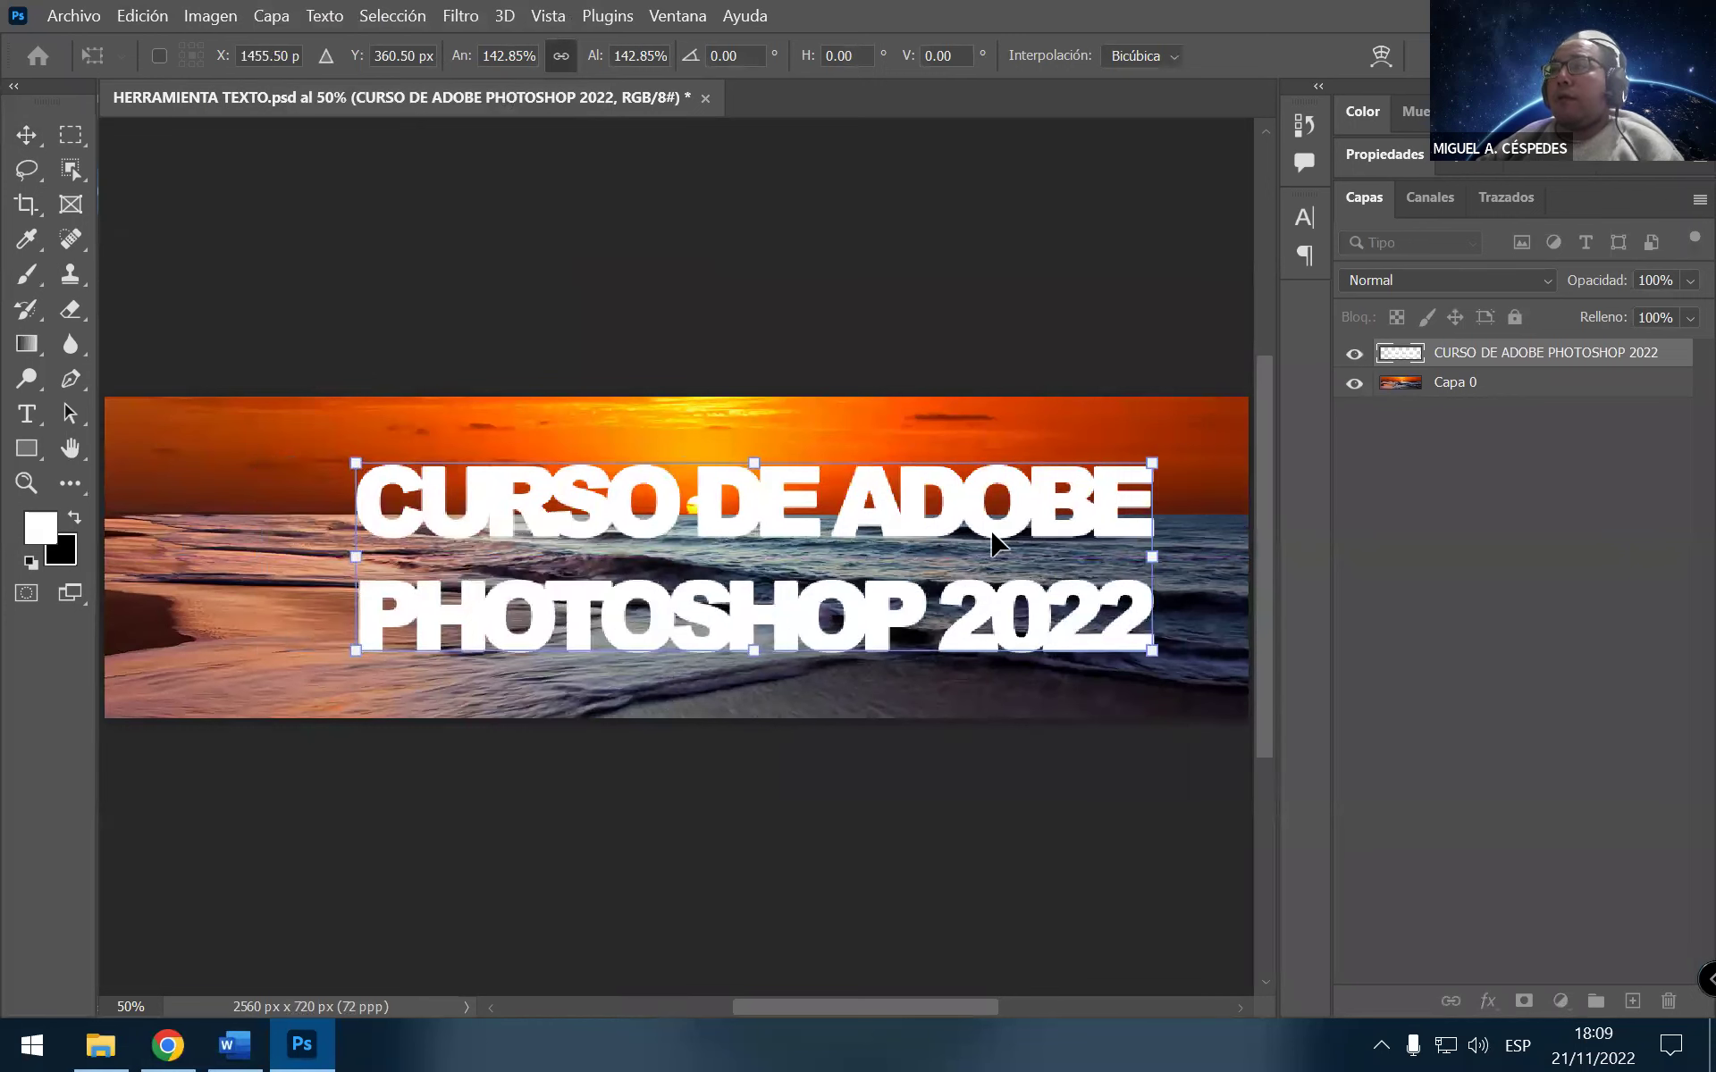
key(ctrl+z)
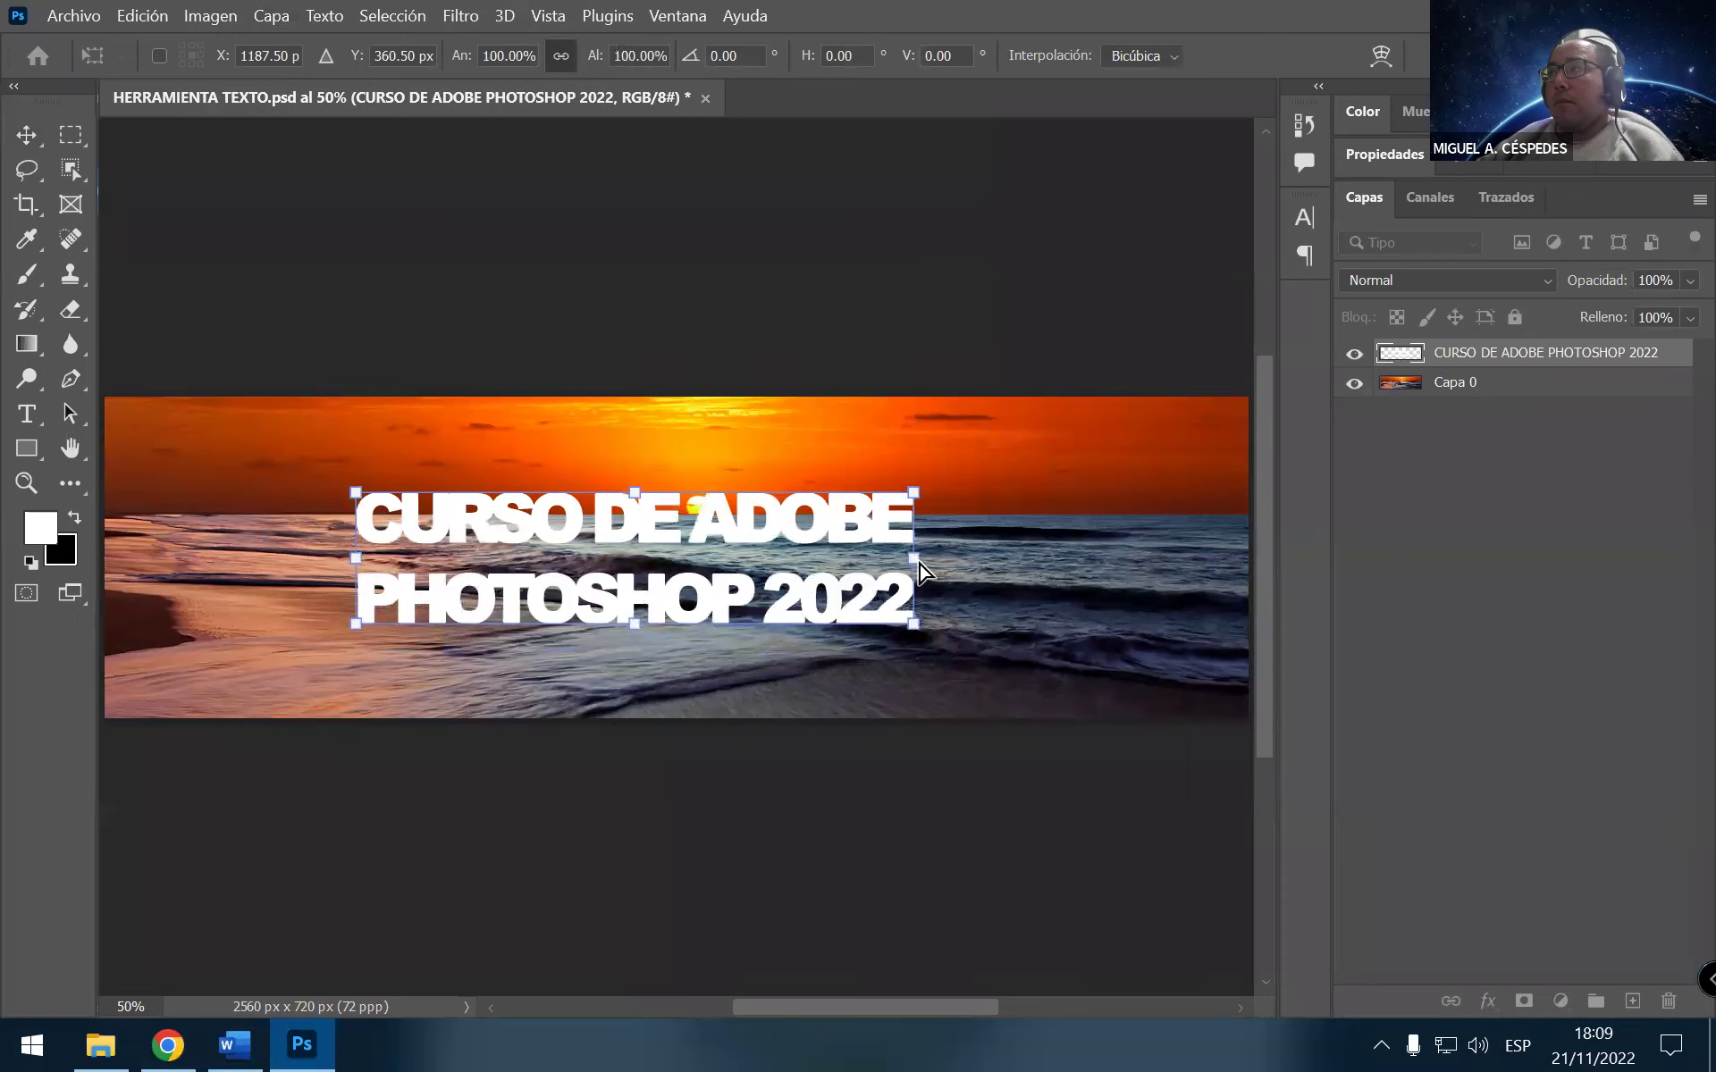
mouse_move(911, 561)
mouse_down()
mouse_move(1135, 555)
mouse_move(1106, 556)
mouse_move(1120, 557)
mouse_up()
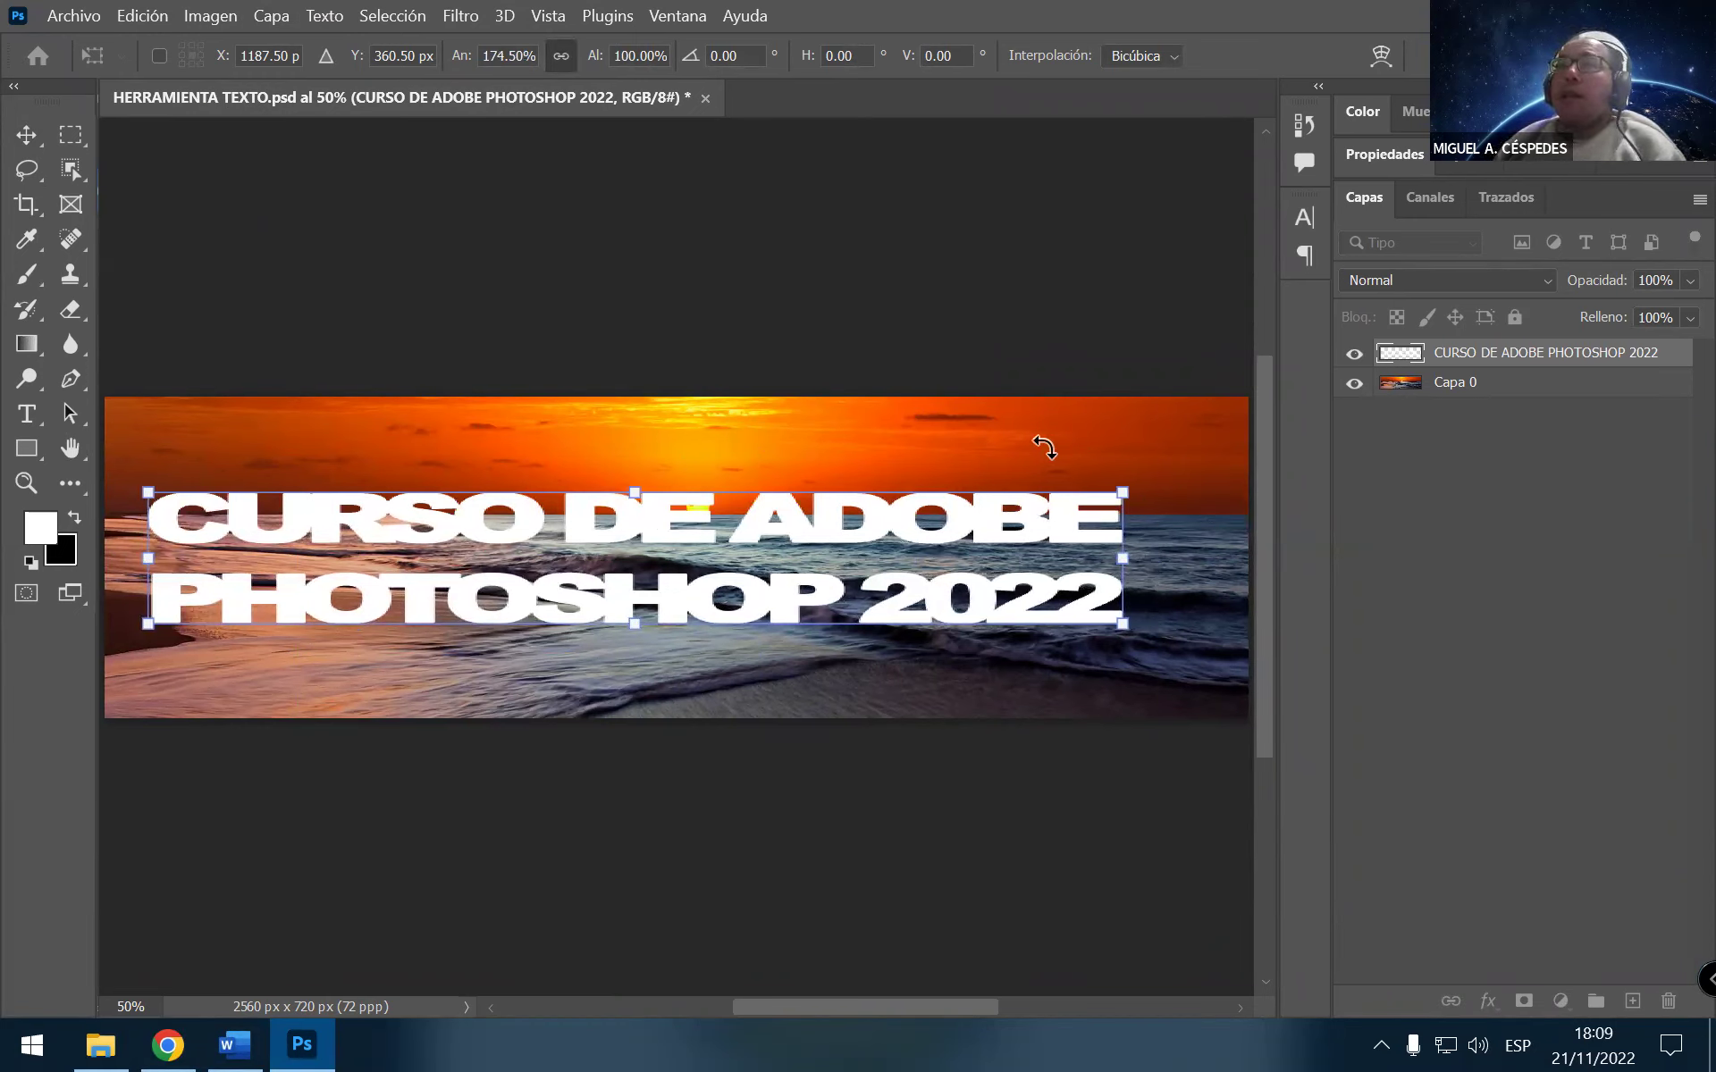
key(Return)
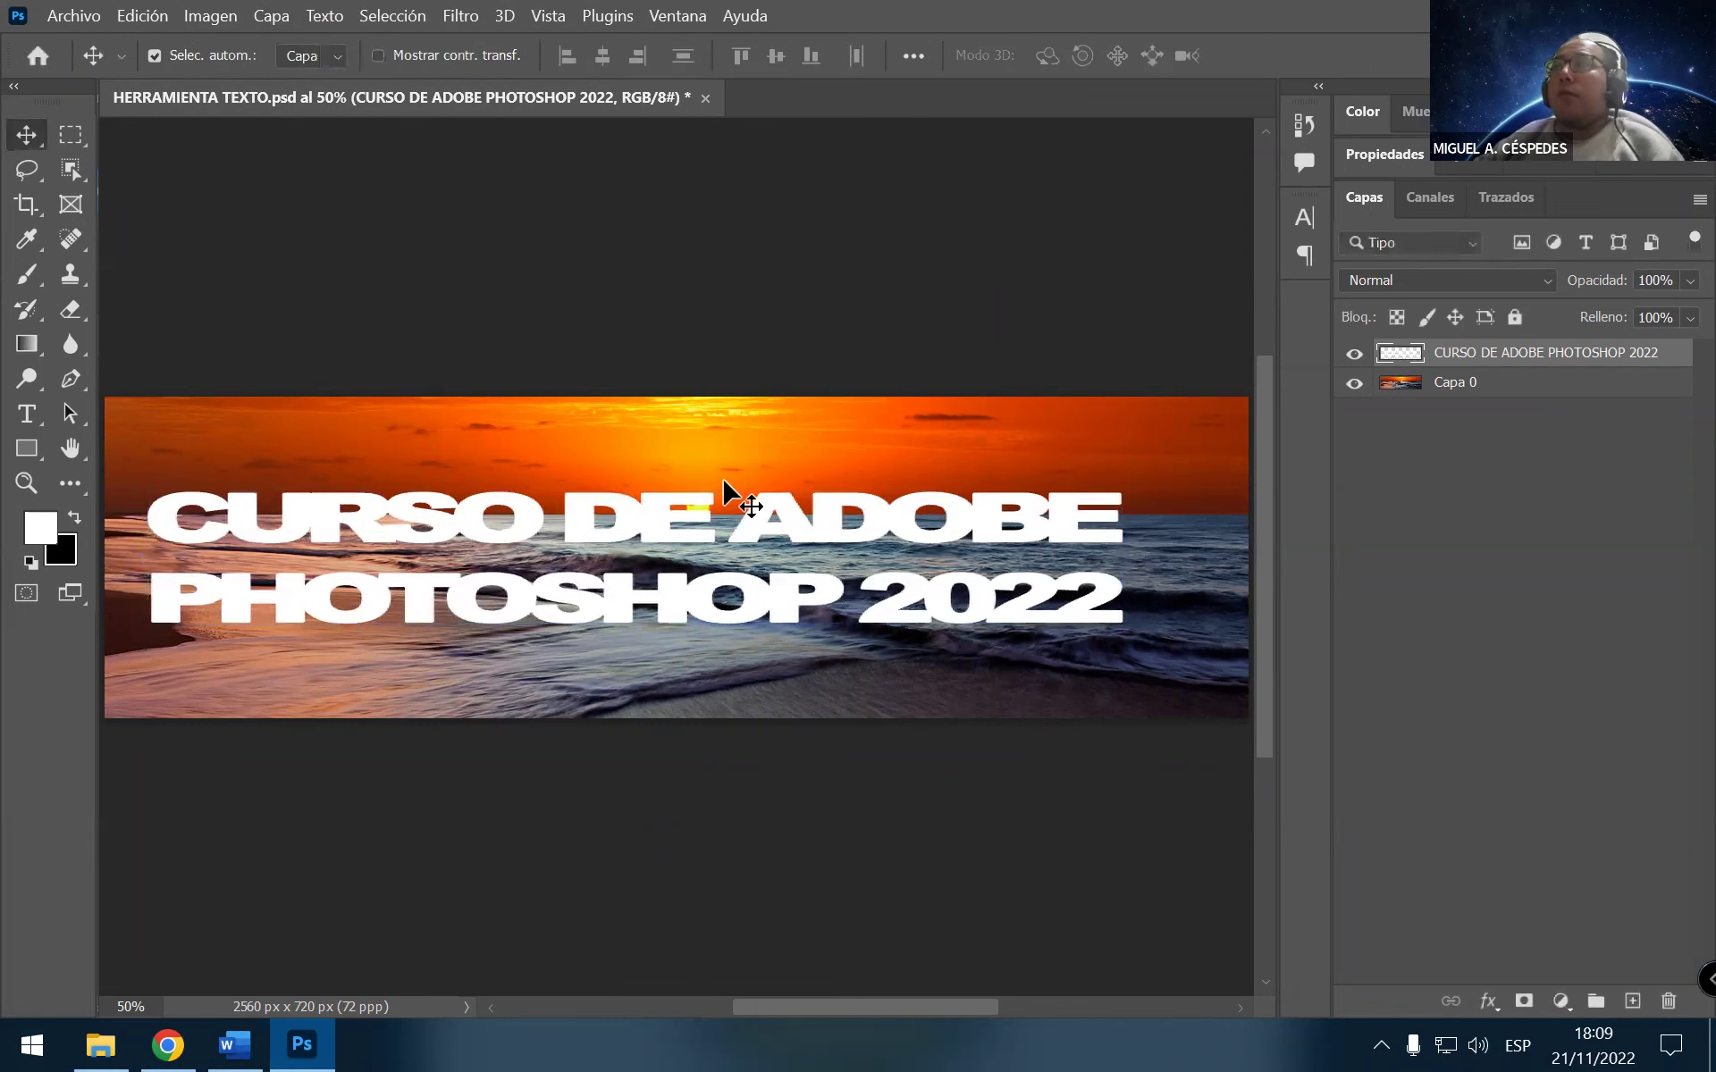
drag(765, 523, 789, 543)
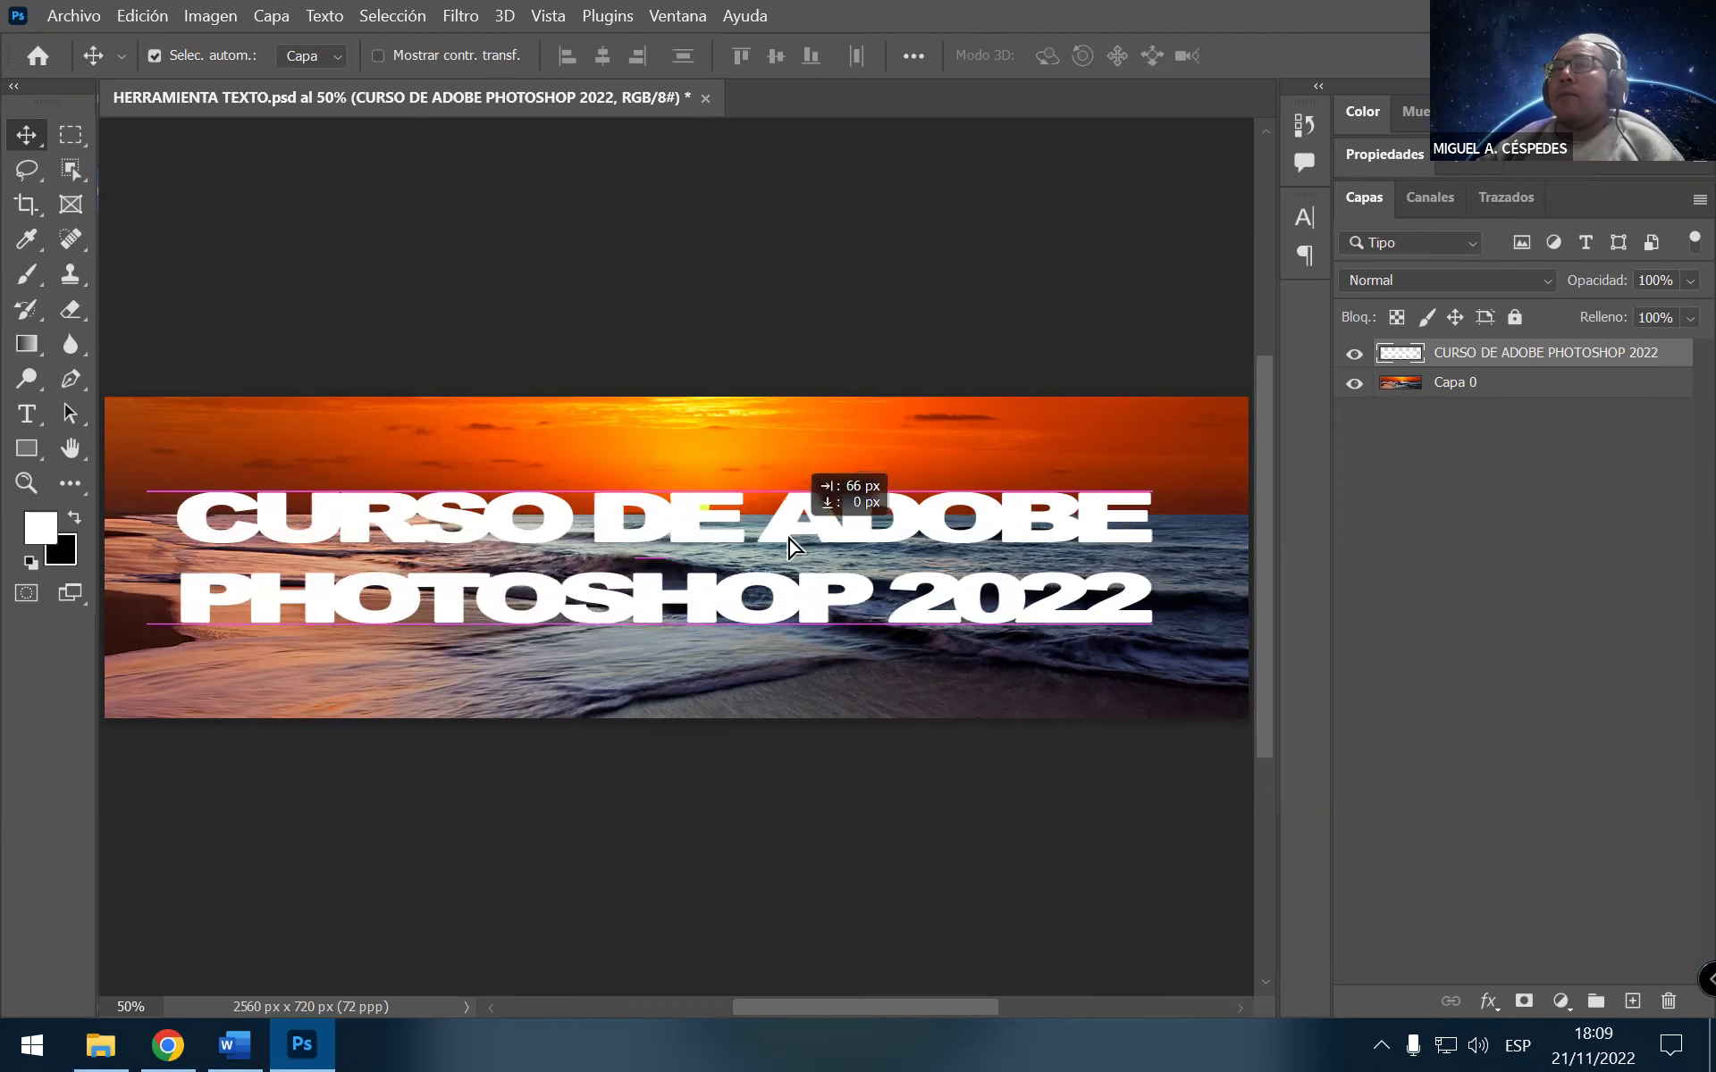
click(235, 1041)
scroll(958, 684, down, 1)
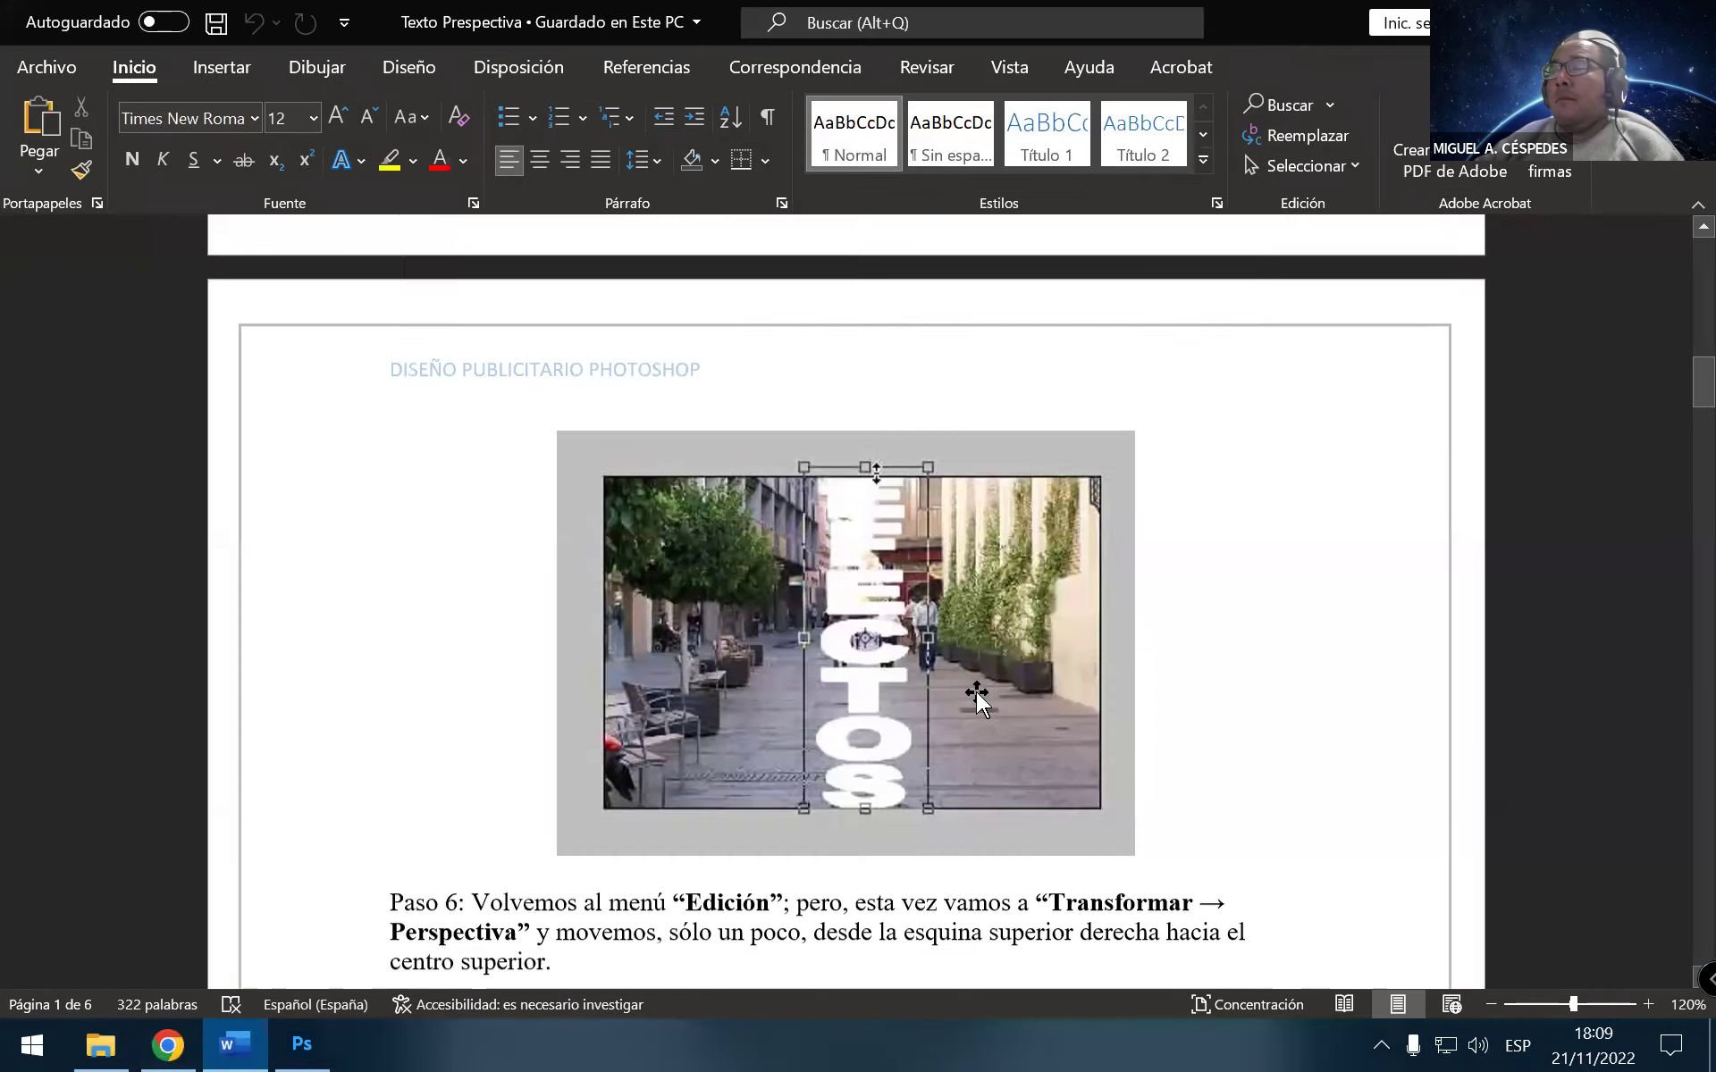
scroll(975, 692, down, 1)
scroll(928, 699, down, 1)
scroll(773, 712, down, 1)
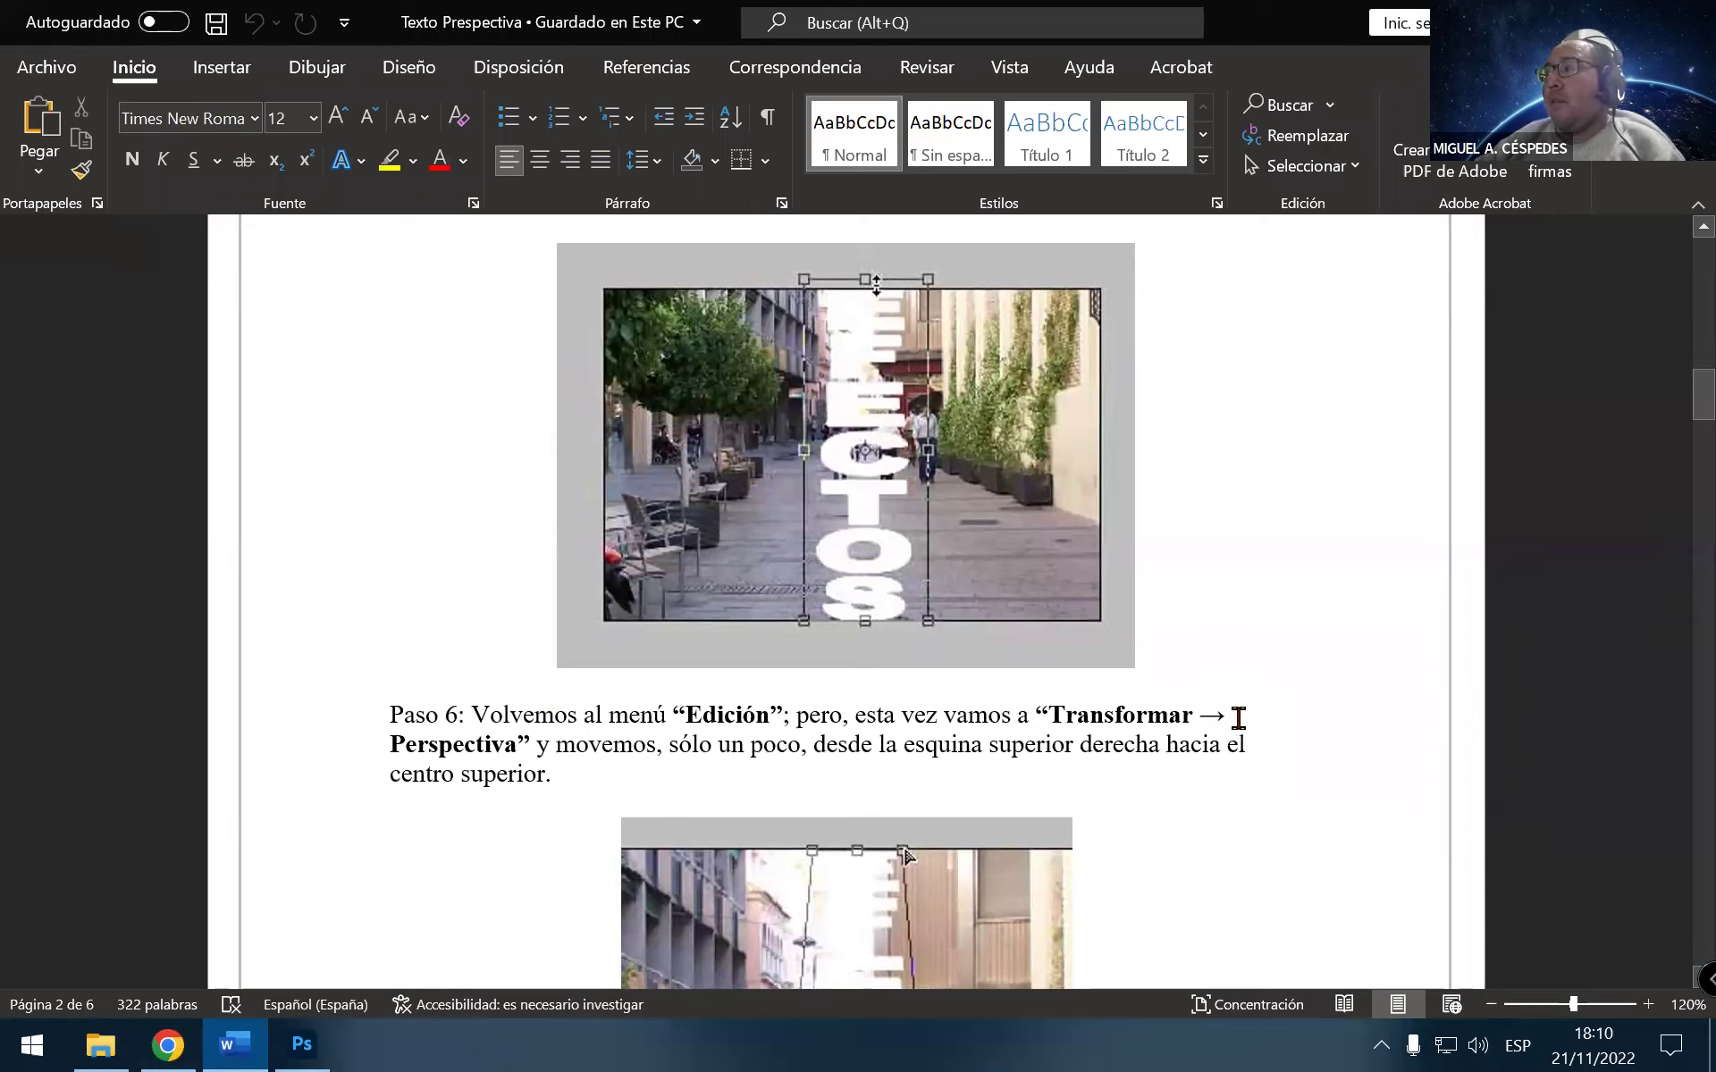
scroll(740, 761, down, 1)
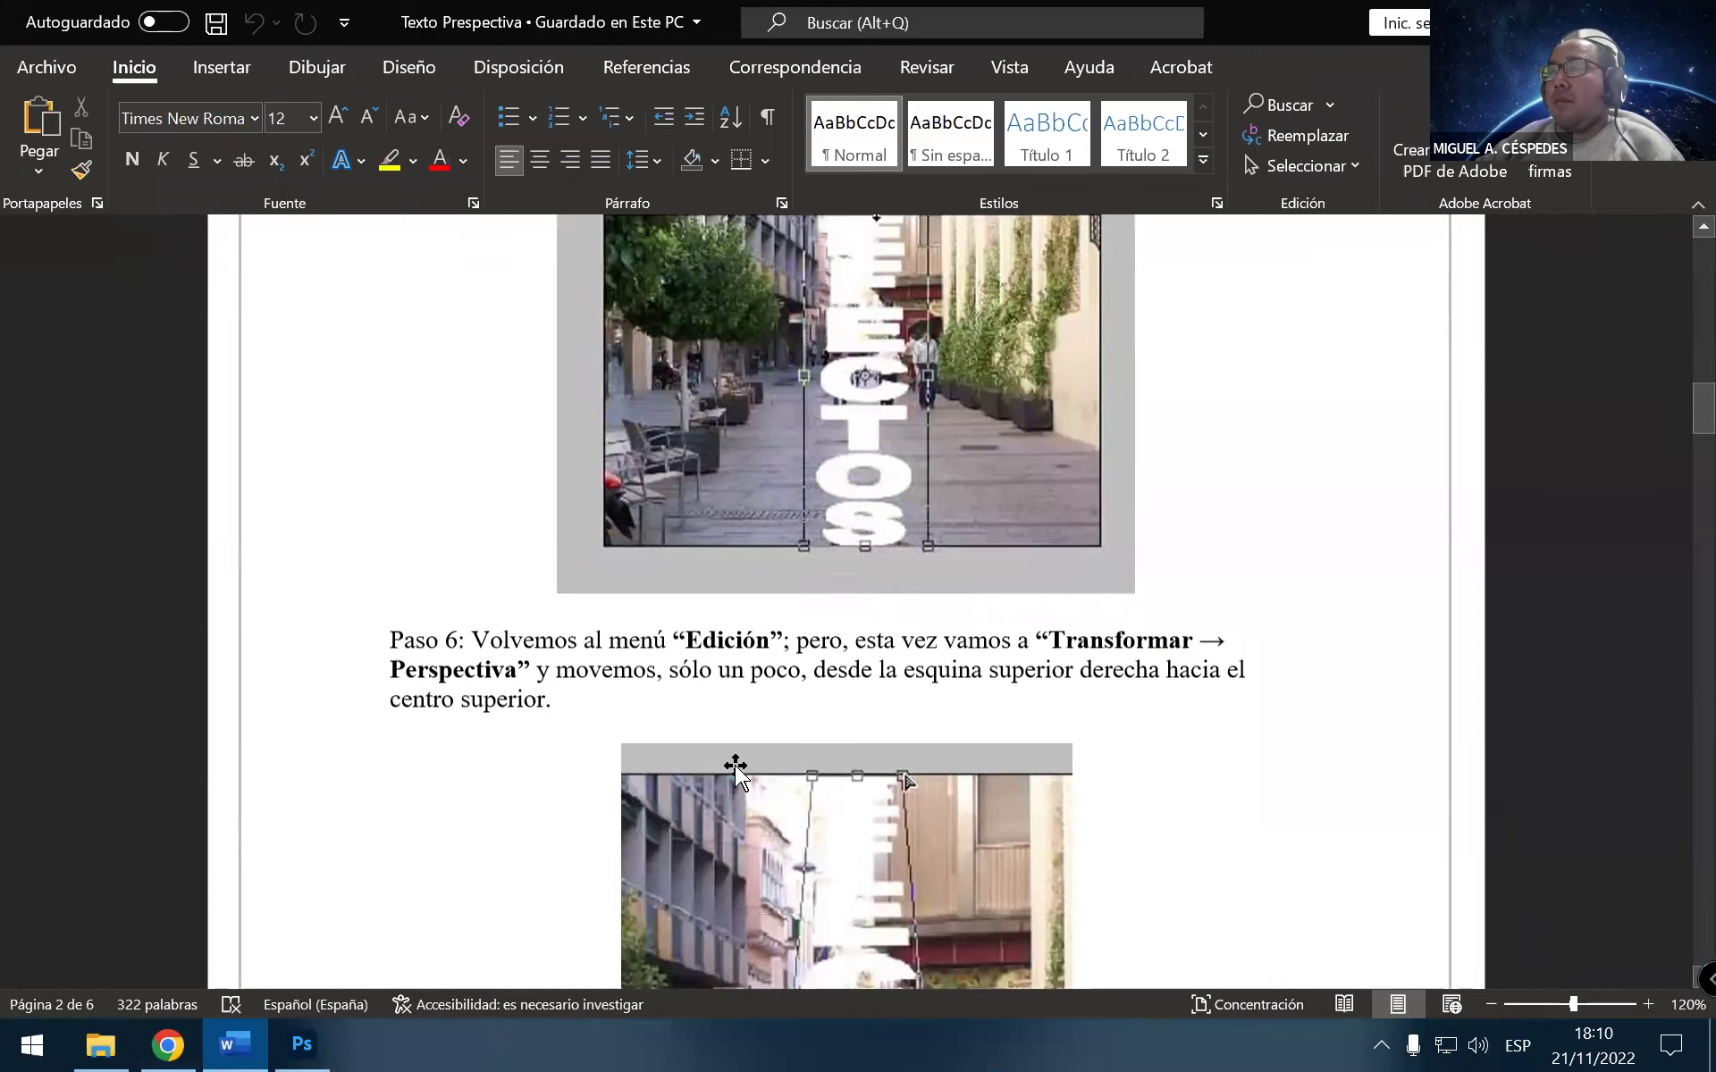
scroll(729, 764, down, 1)
scroll(728, 764, down, 1)
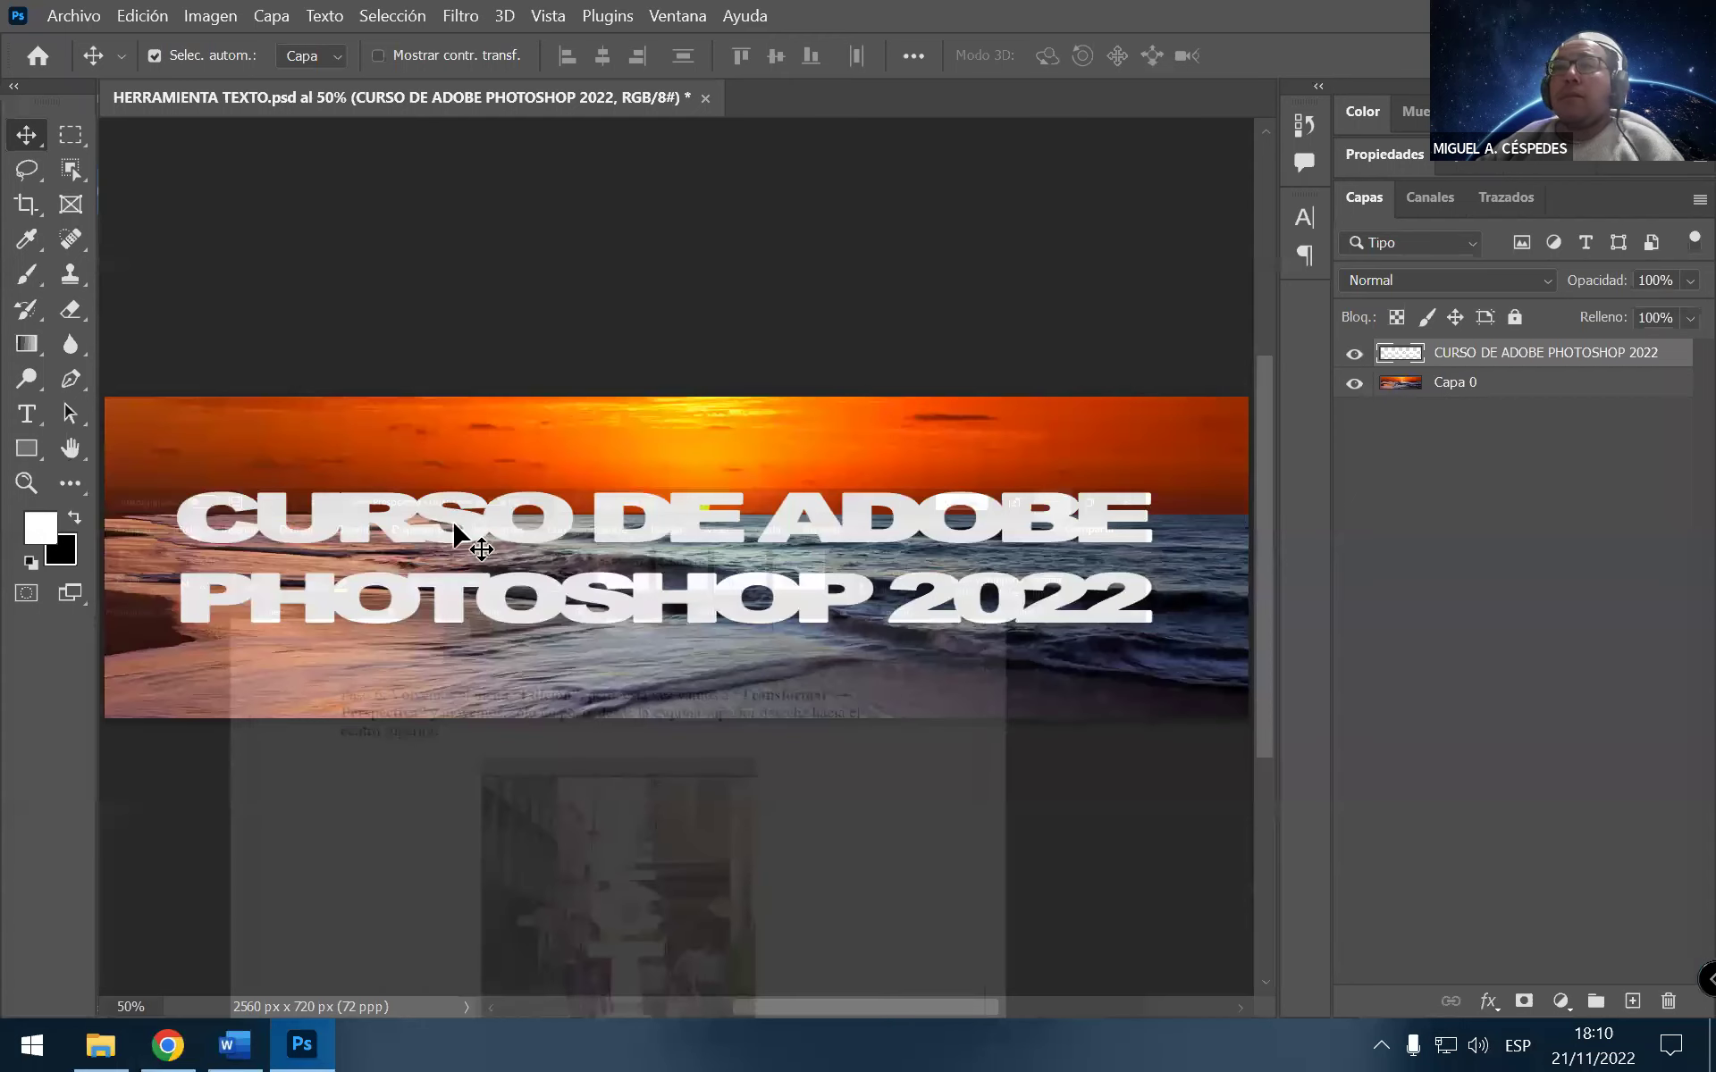
click(451, 528)
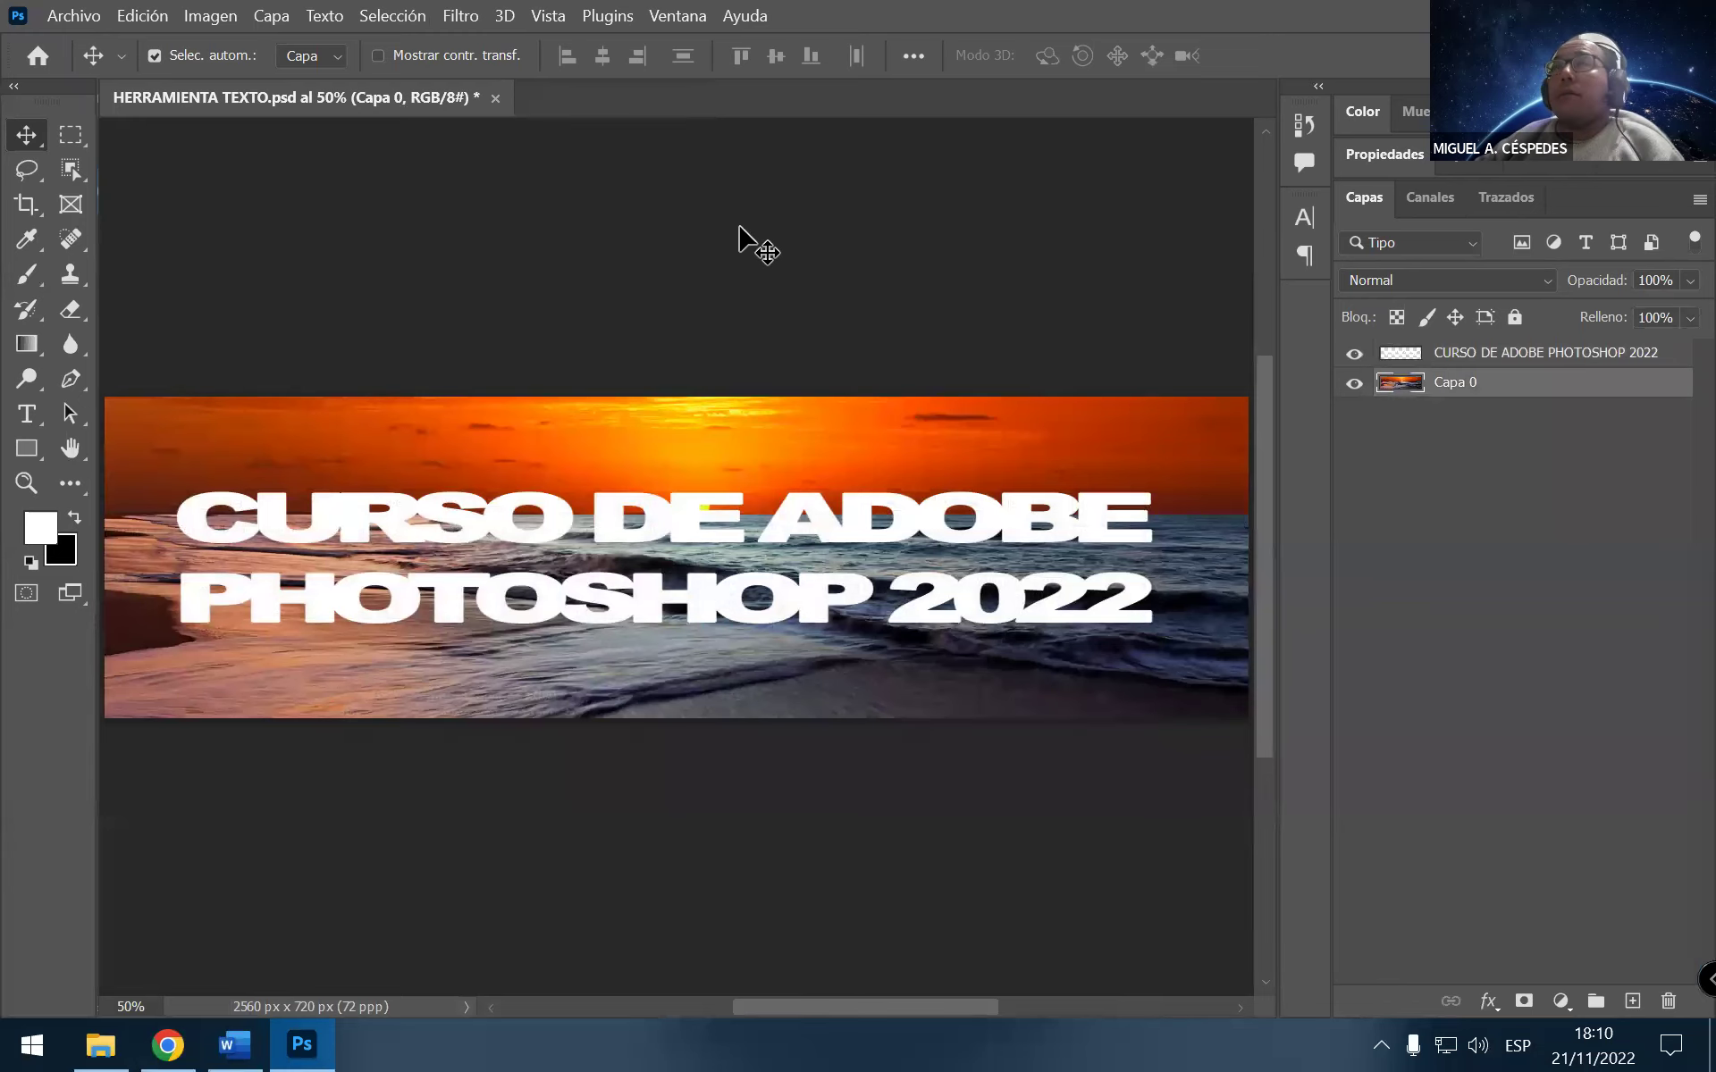
Apply a Perspective transform to the title, narrowing its top and widening its bottom
click(1405, 357)
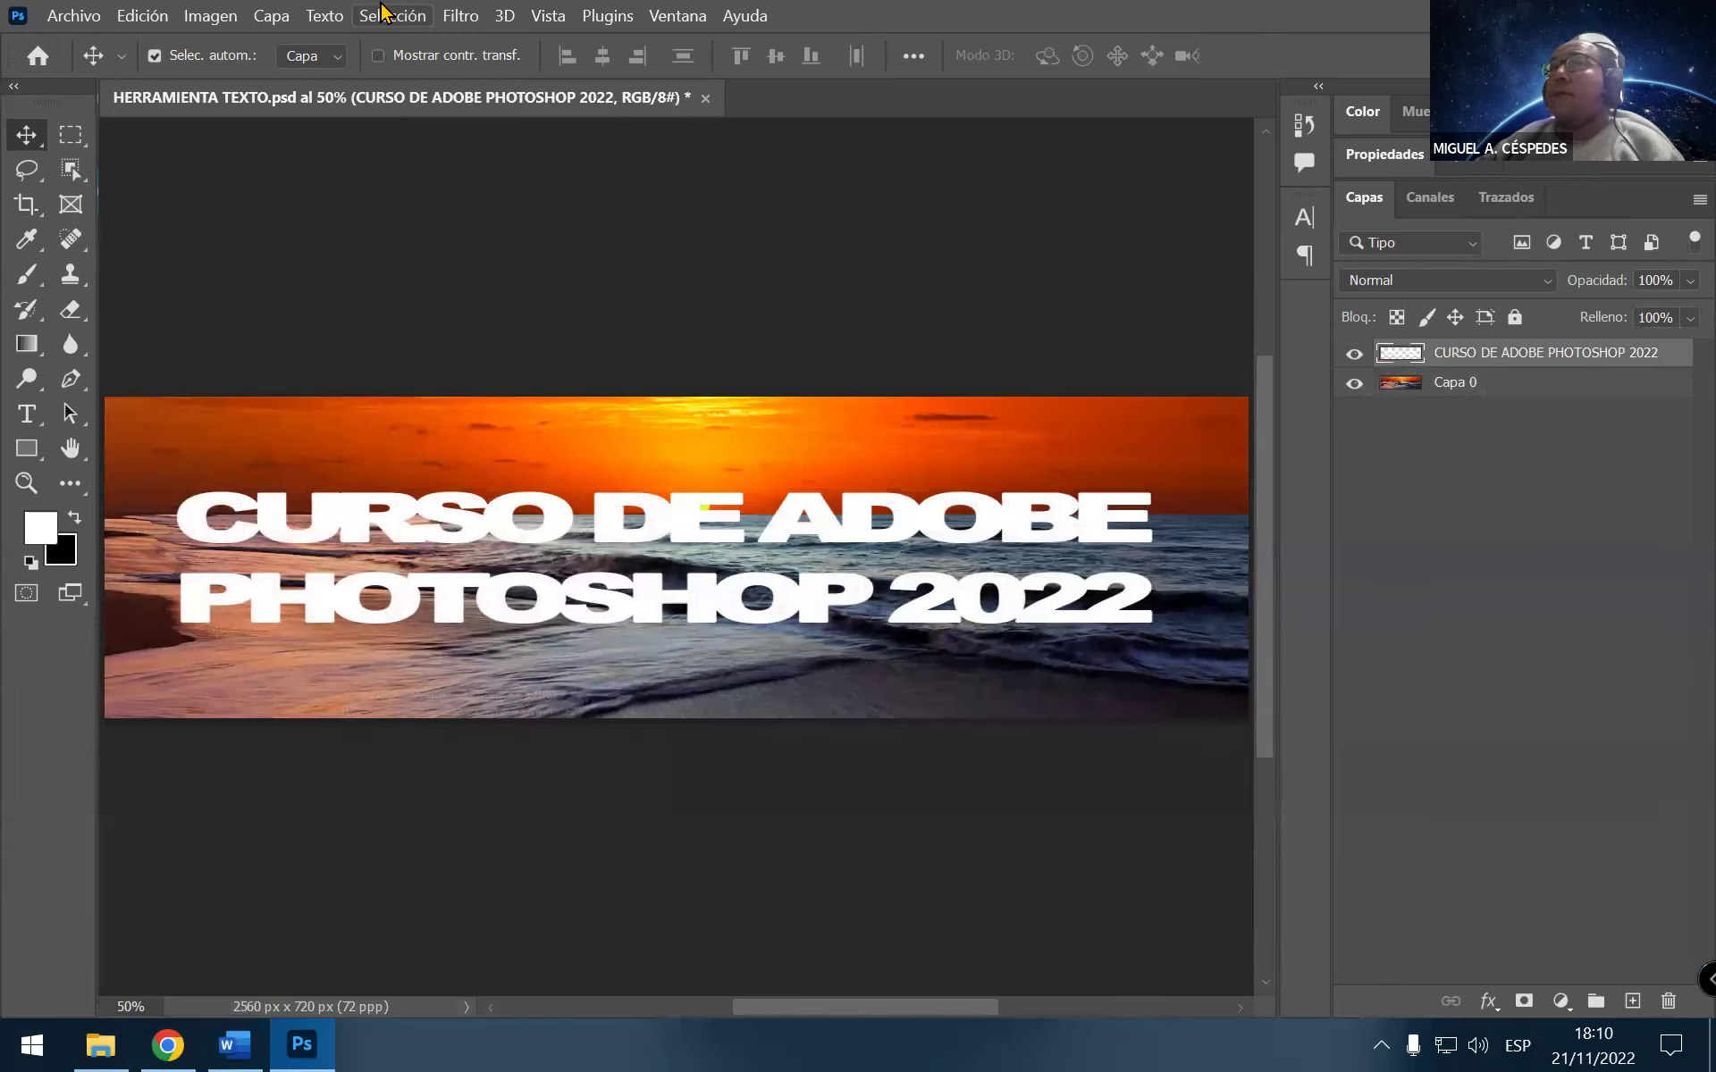
click(141, 15)
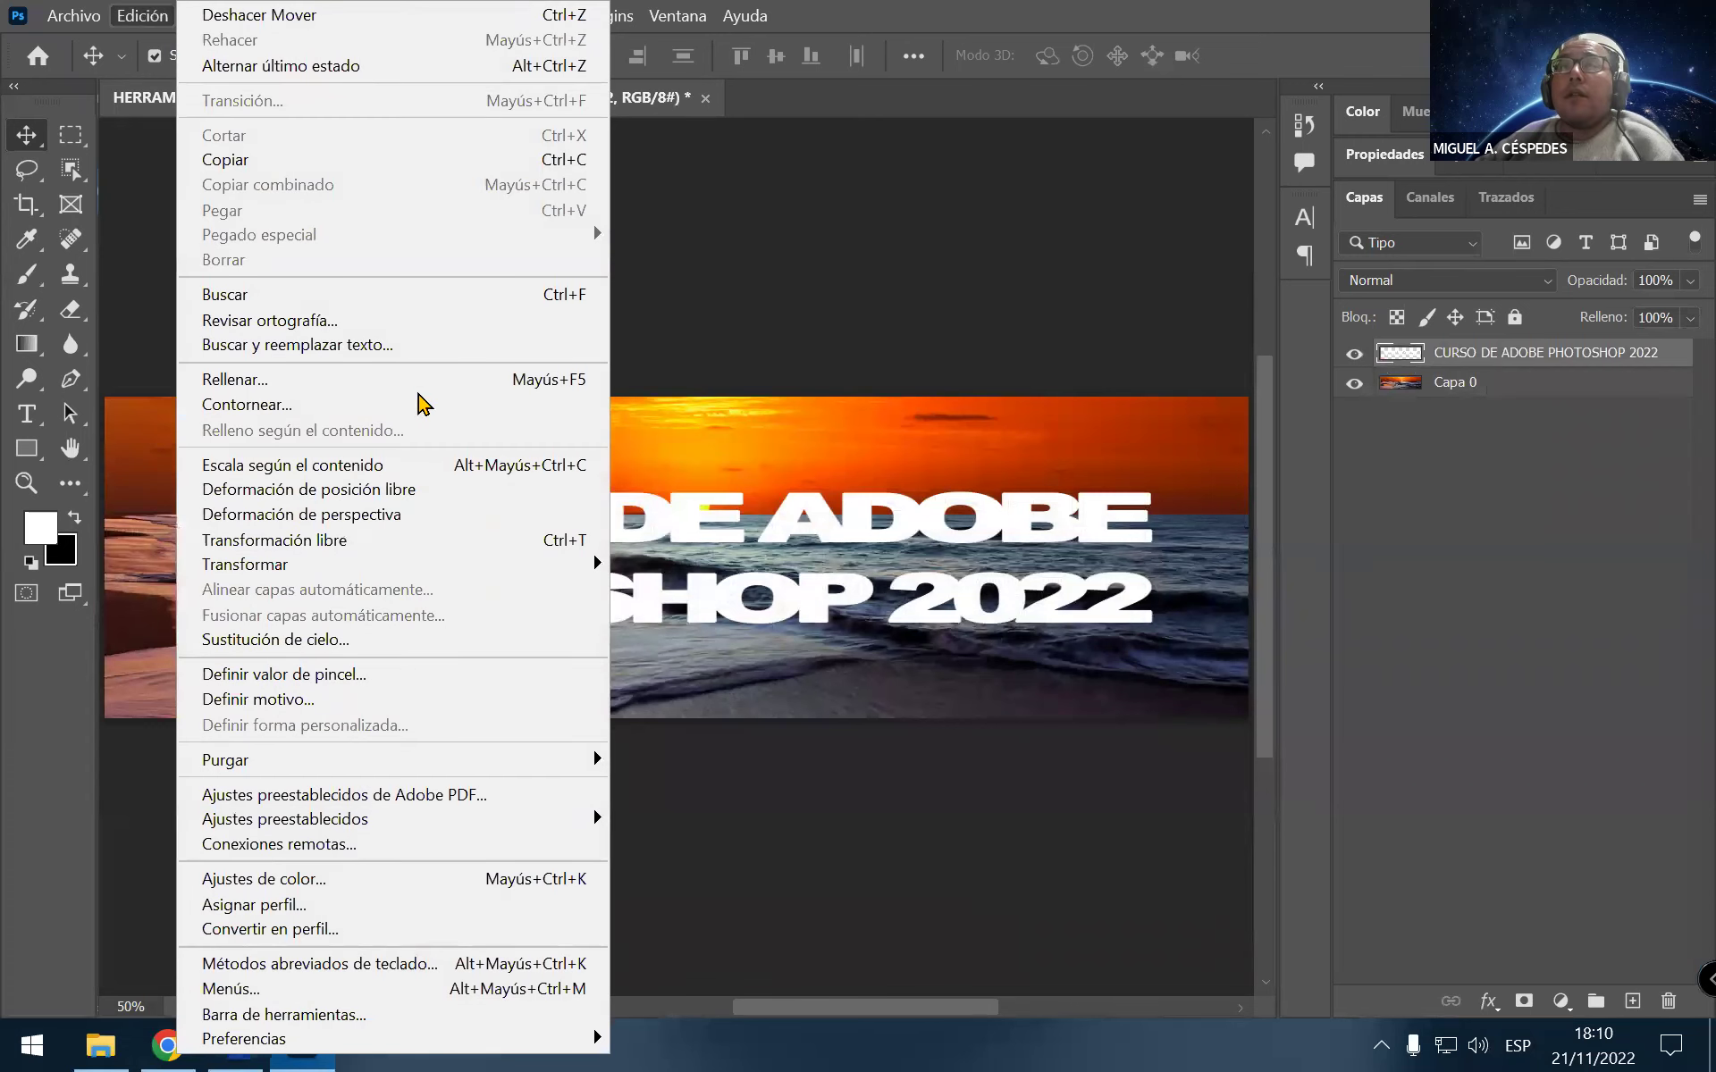
mouse_move(245, 565)
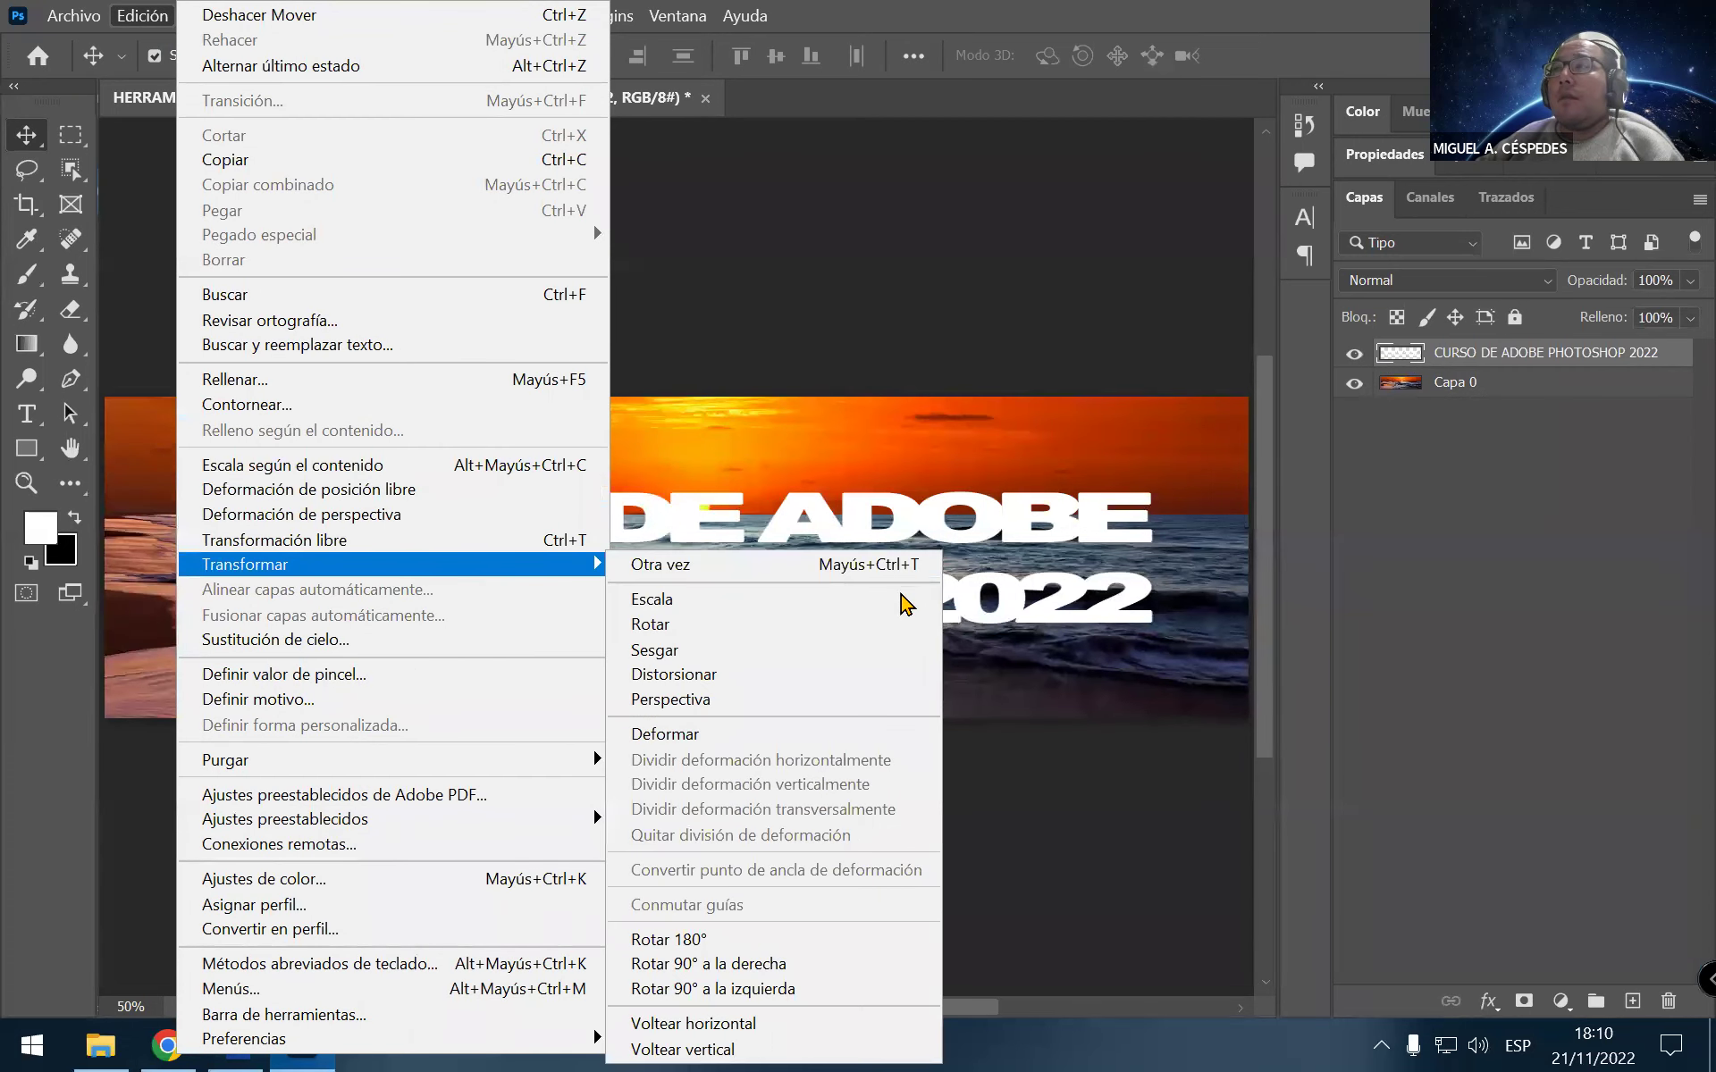
click(889, 701)
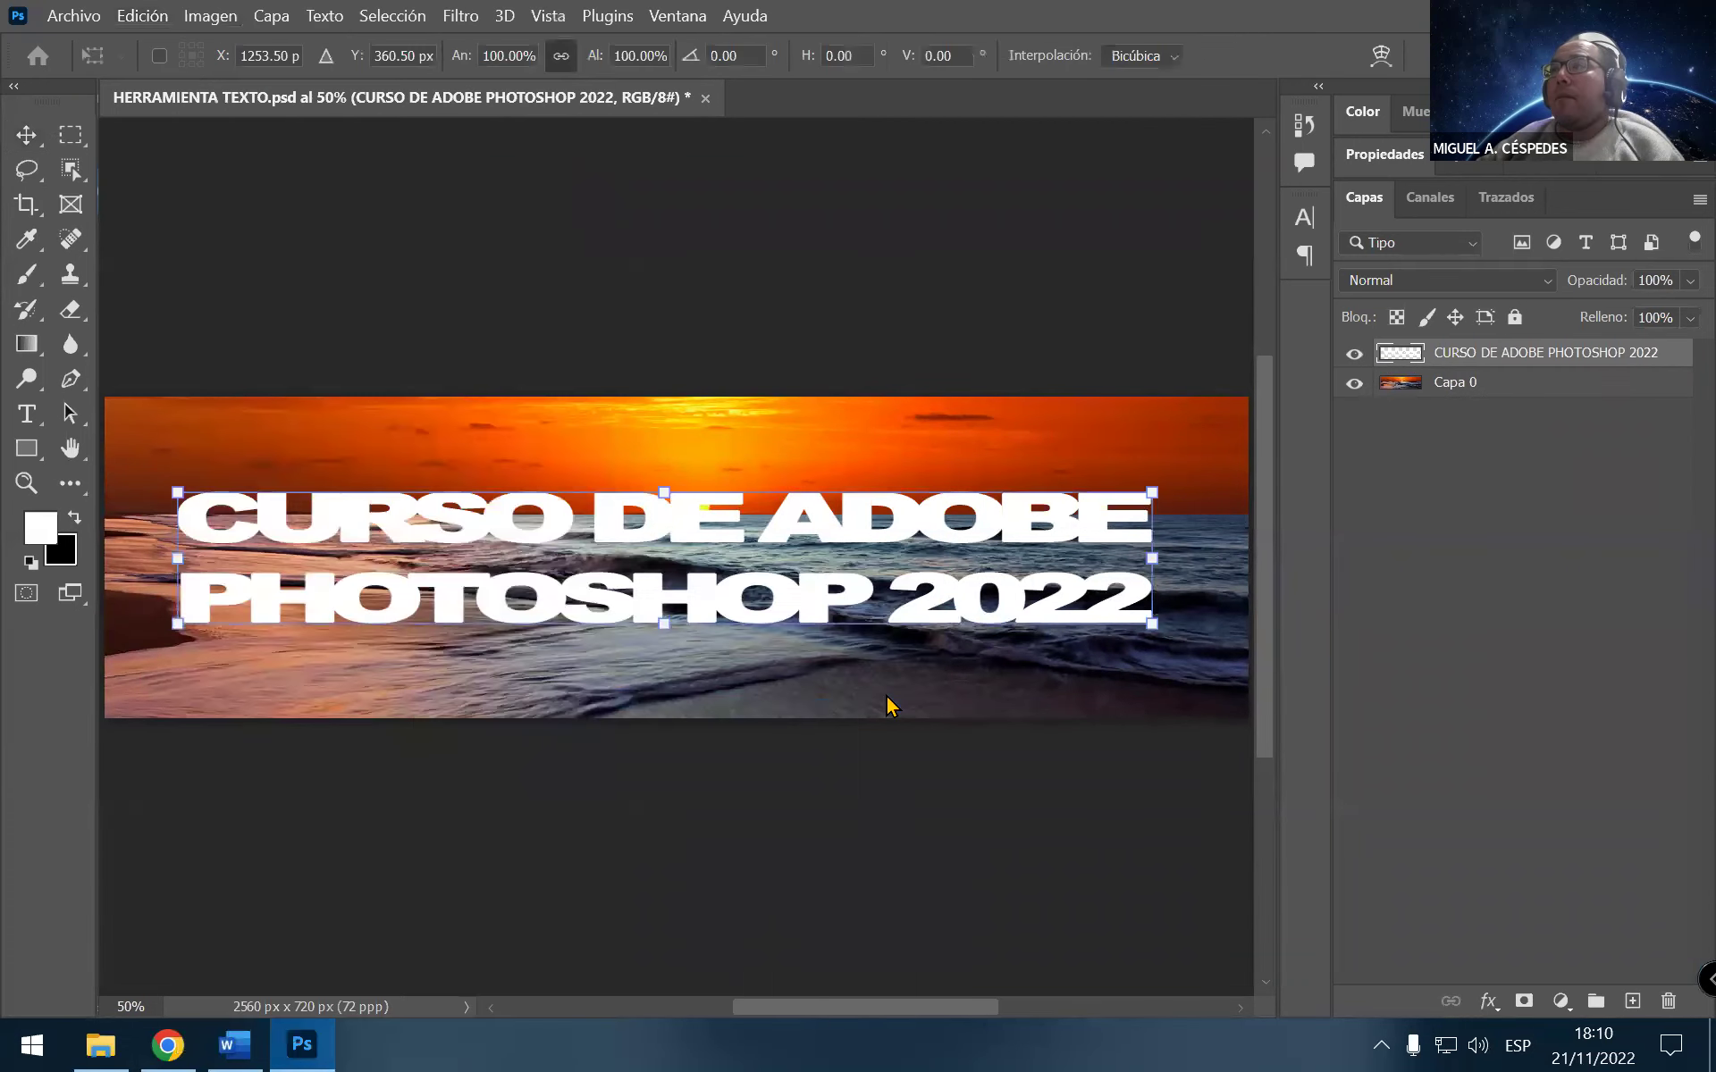
mouse_move(182, 502)
mouse_down()
mouse_move(338, 469)
mouse_move(420, 413)
mouse_move(402, 368)
mouse_up()
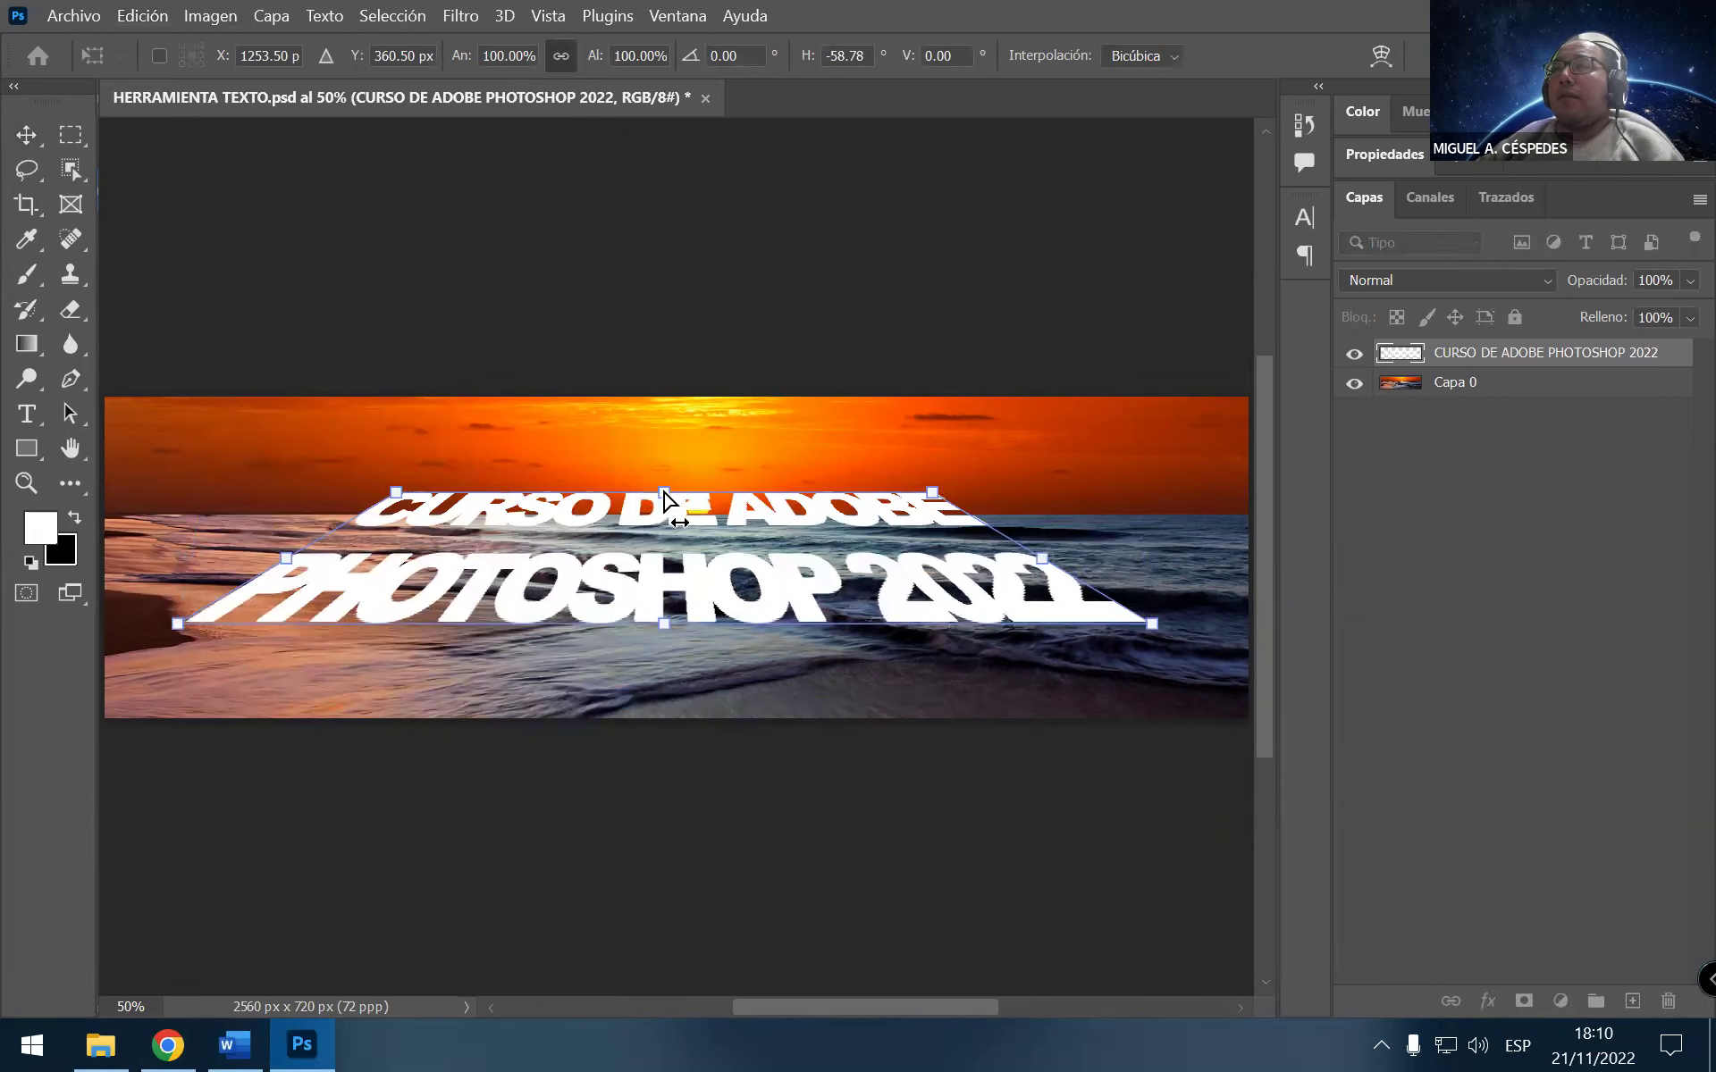
mouse_move(663, 483)
mouse_down()
mouse_move(704, 440)
mouse_move(651, 422)
mouse_up()
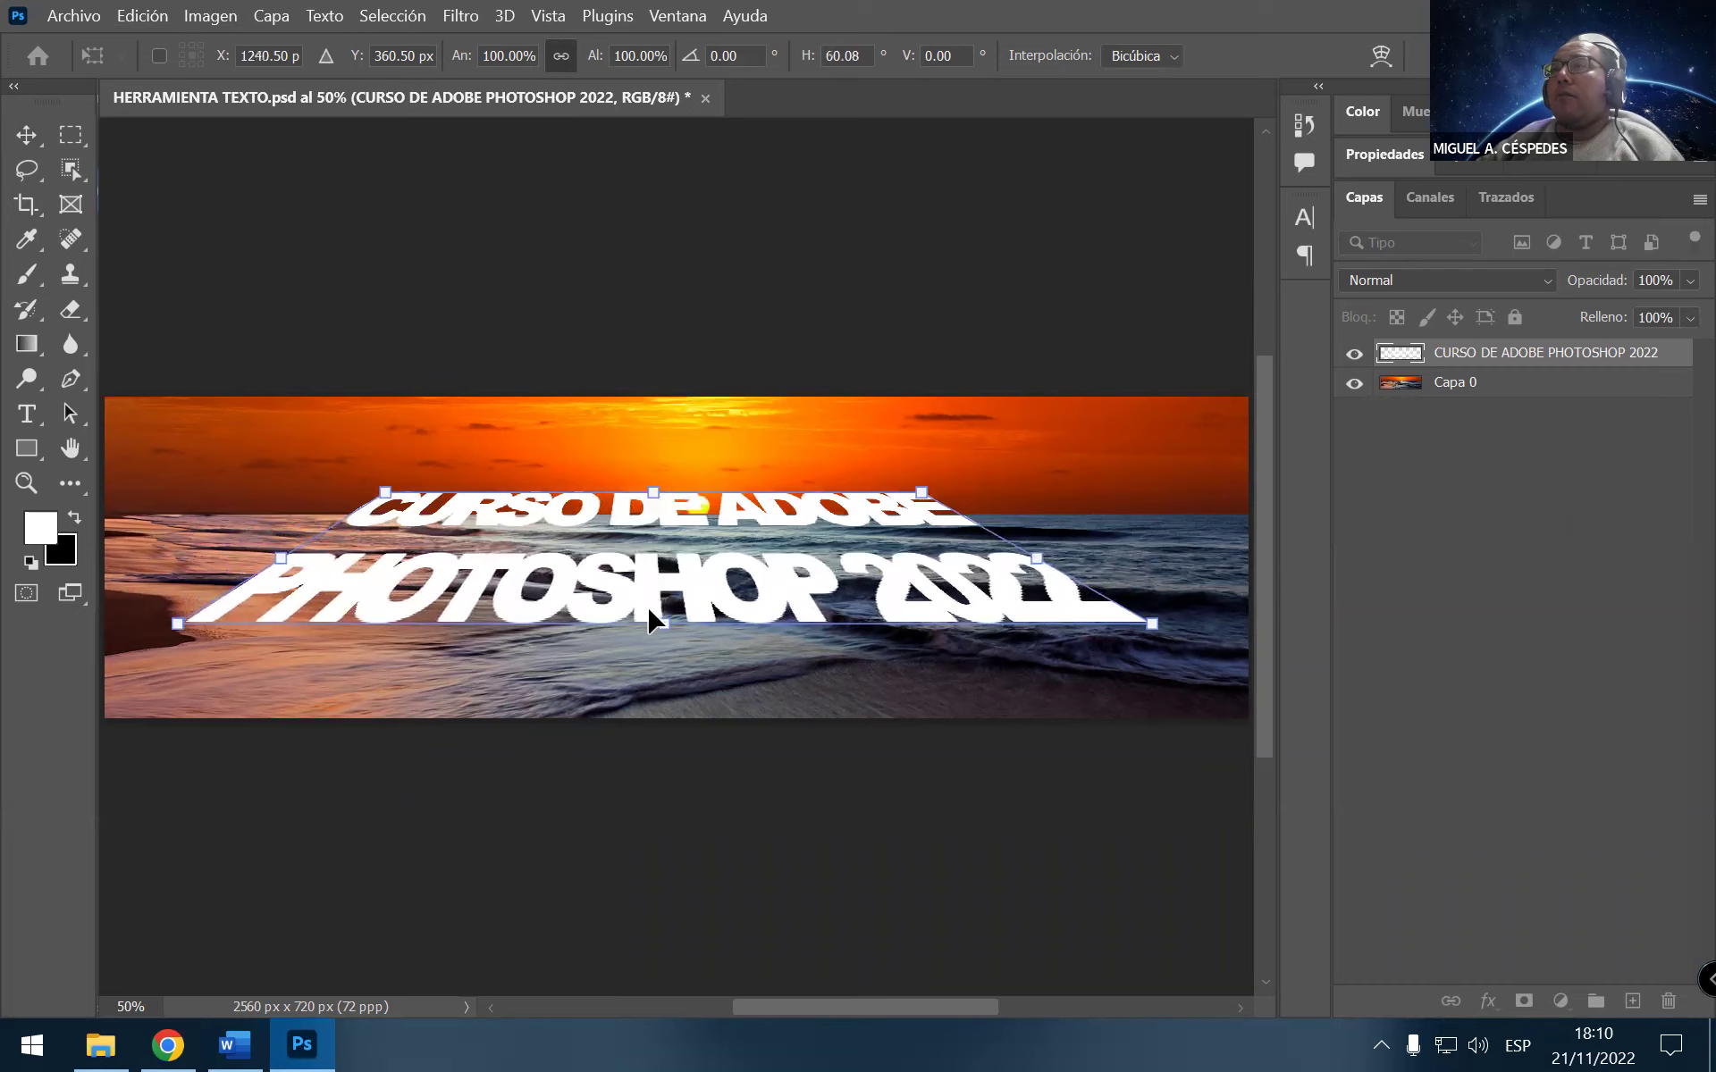
drag(665, 635, 679, 686)
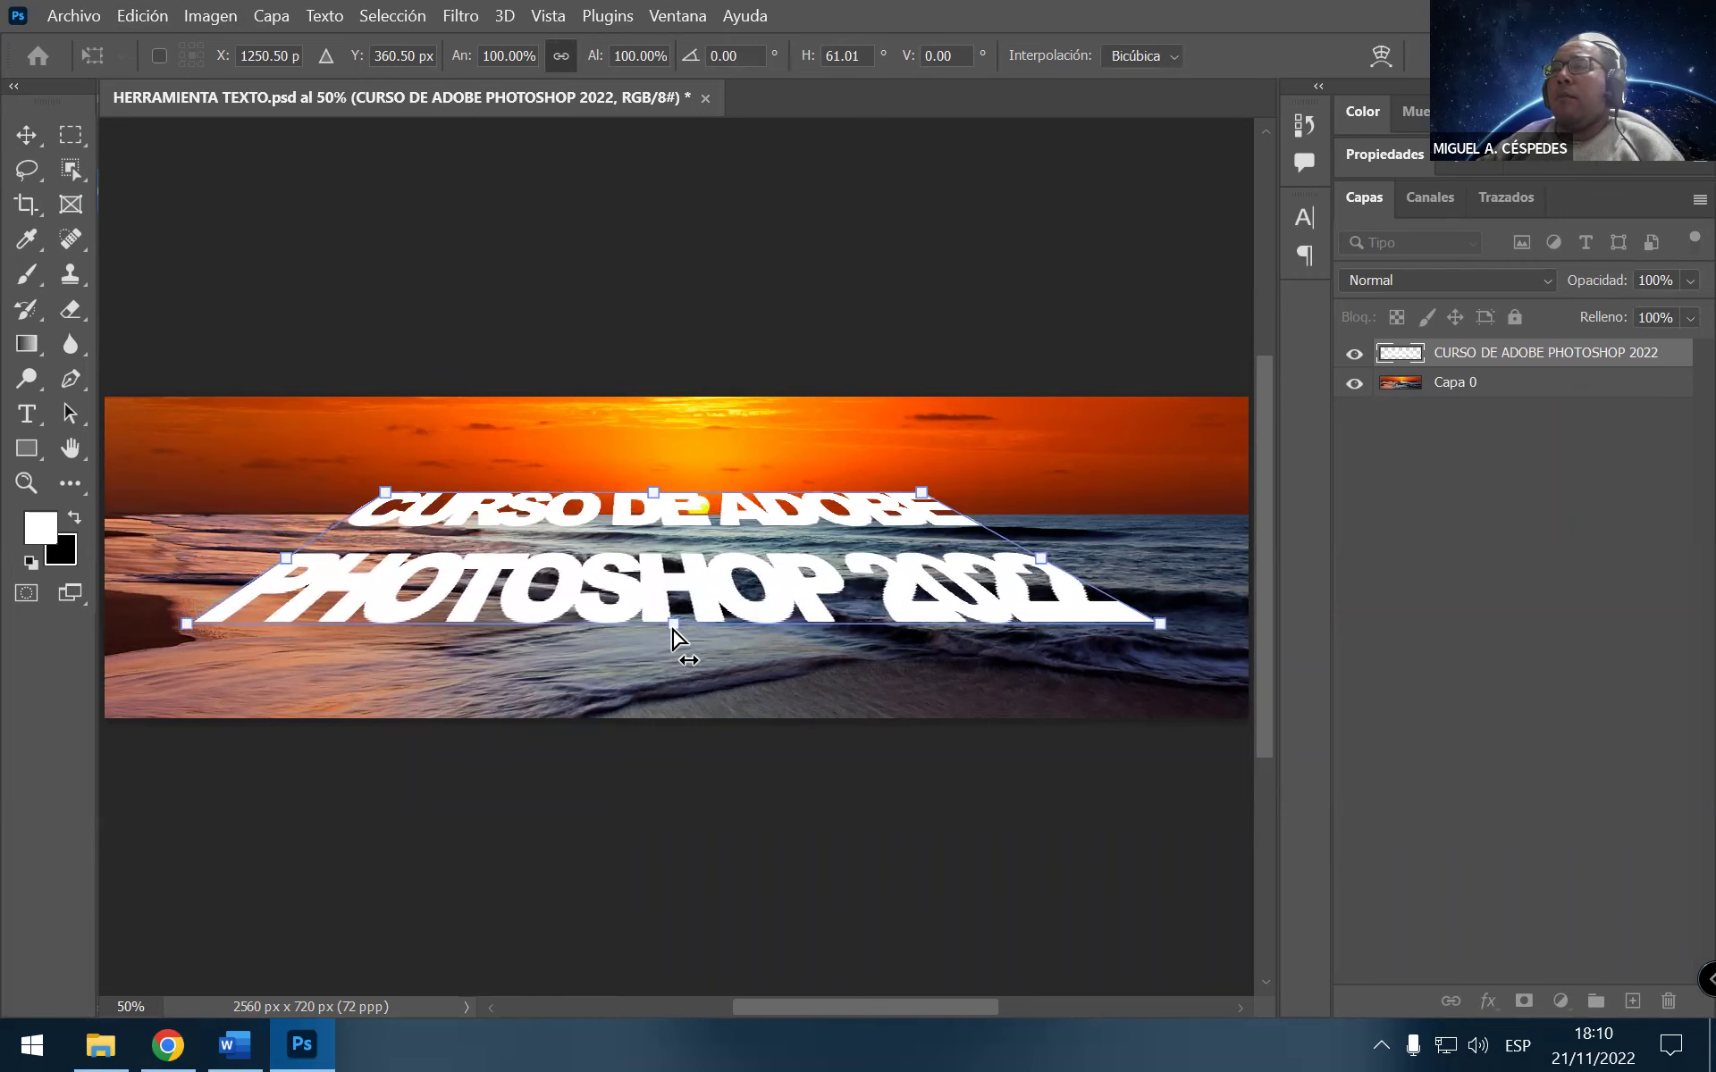
mouse_move(292, 565)
mouse_down()
mouse_move(215, 597)
mouse_move(338, 483)
mouse_move(273, 526)
mouse_up()
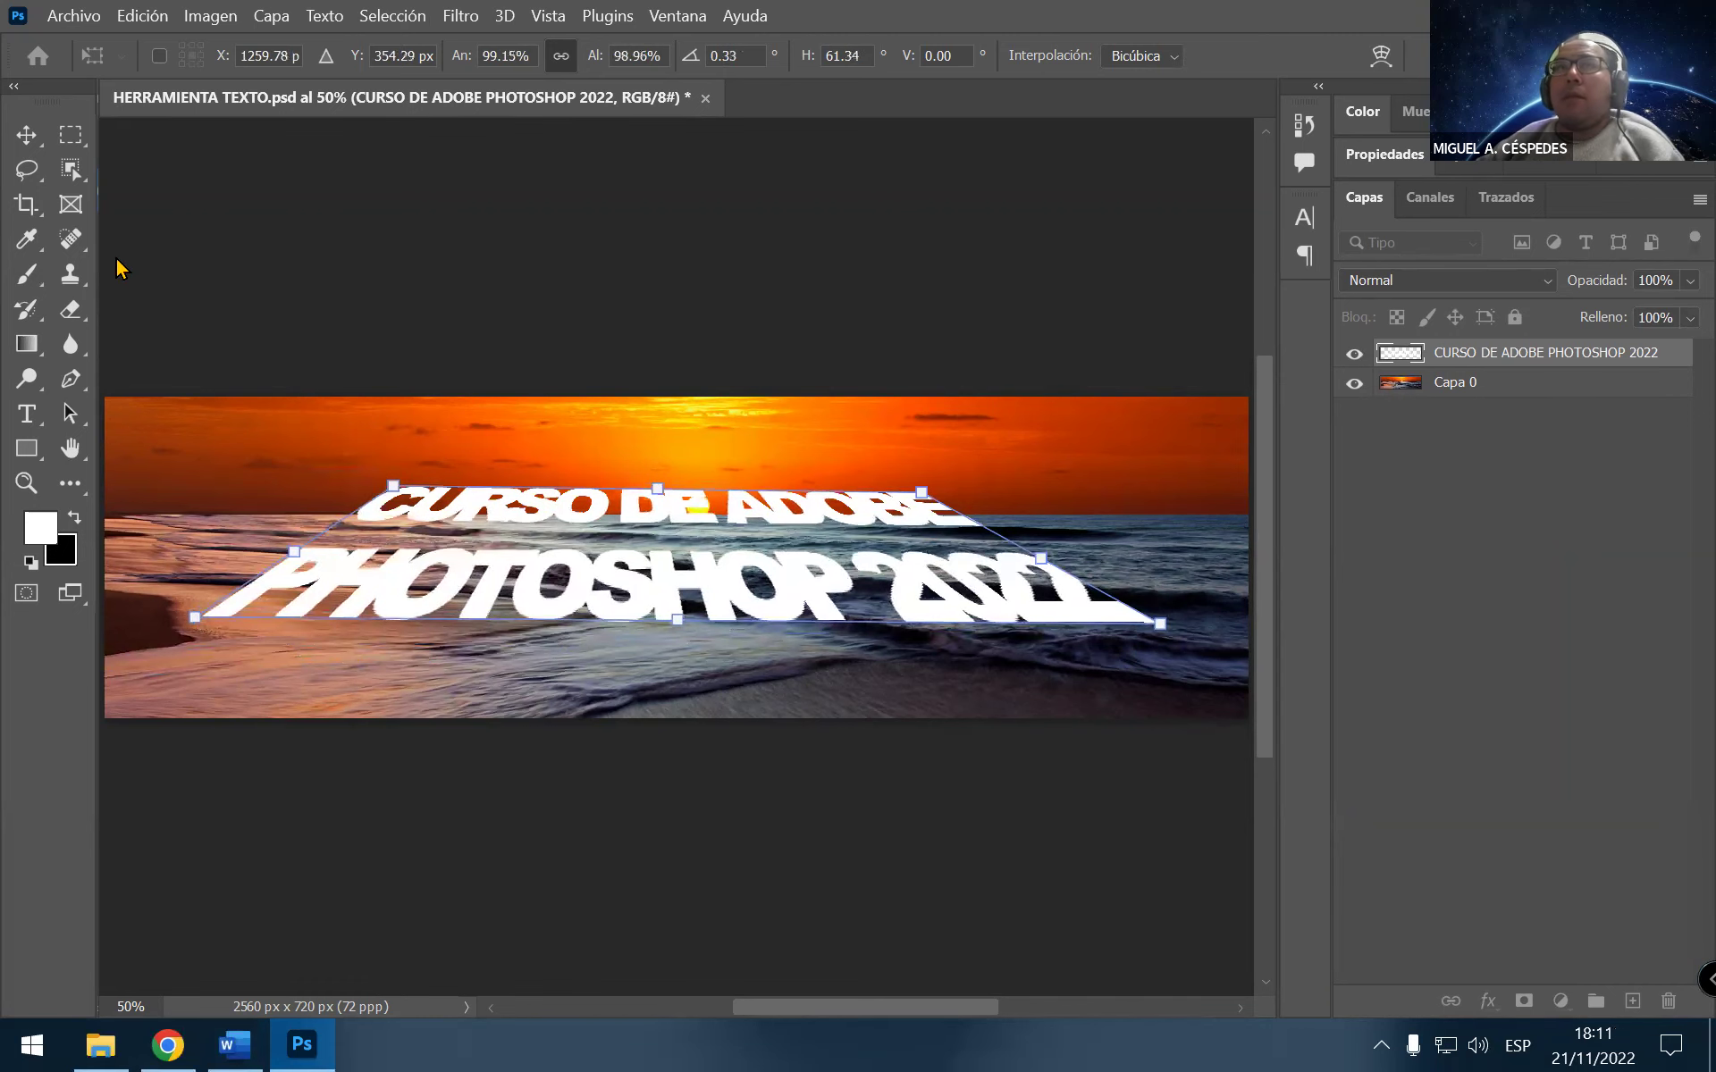
Commit the perspective warp and save HERRAMIENTA TEXTO.psd
click(26, 134)
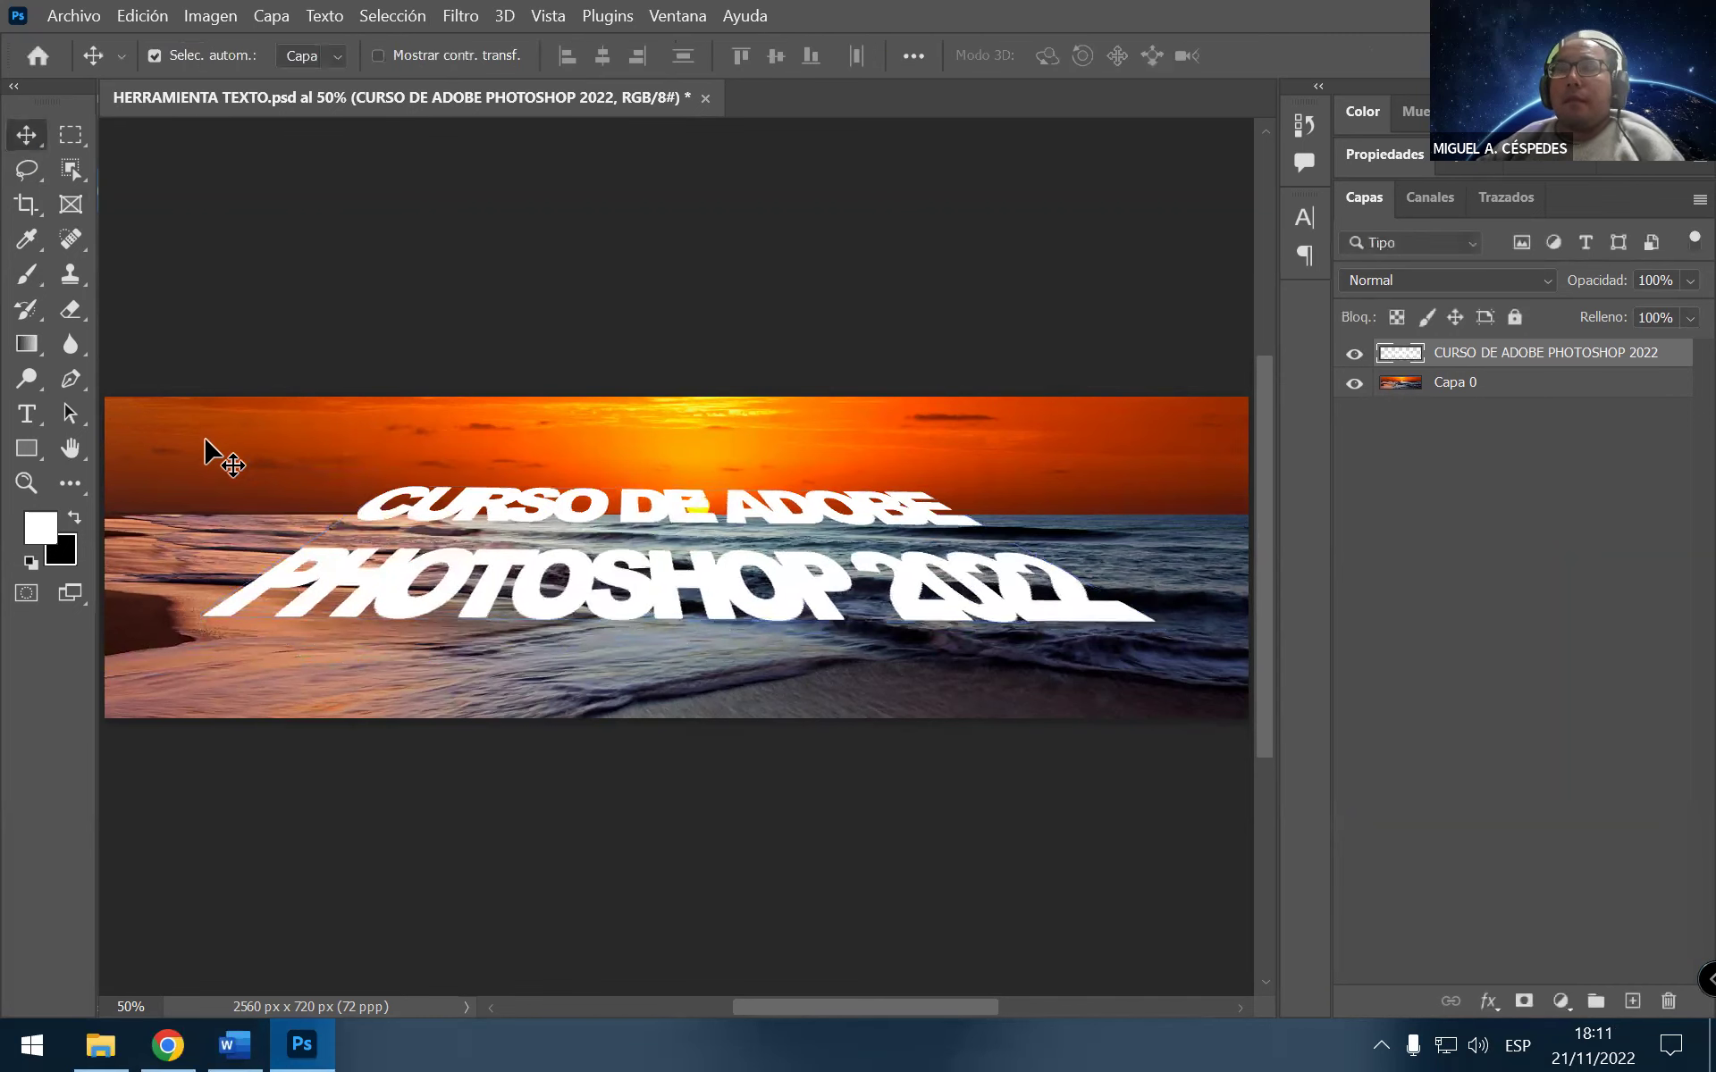
key(ctrl+s)
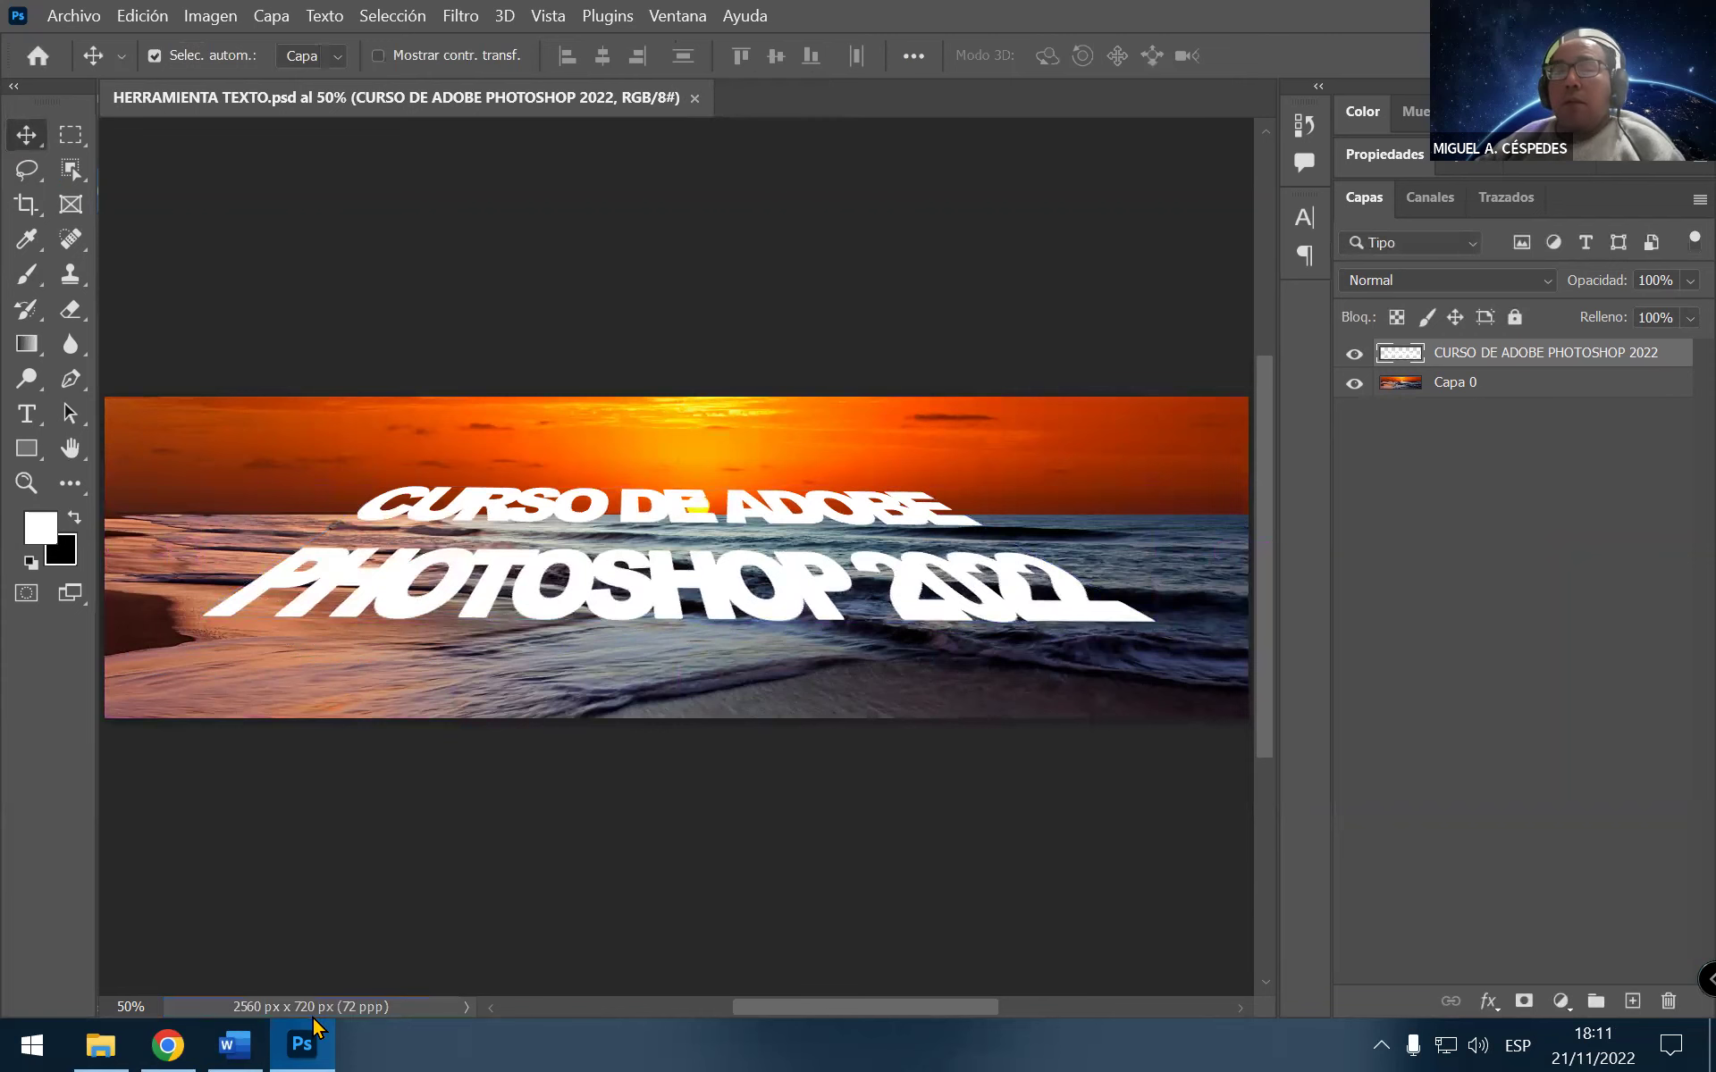
mouse_move(234, 1044)
click(248, 1041)
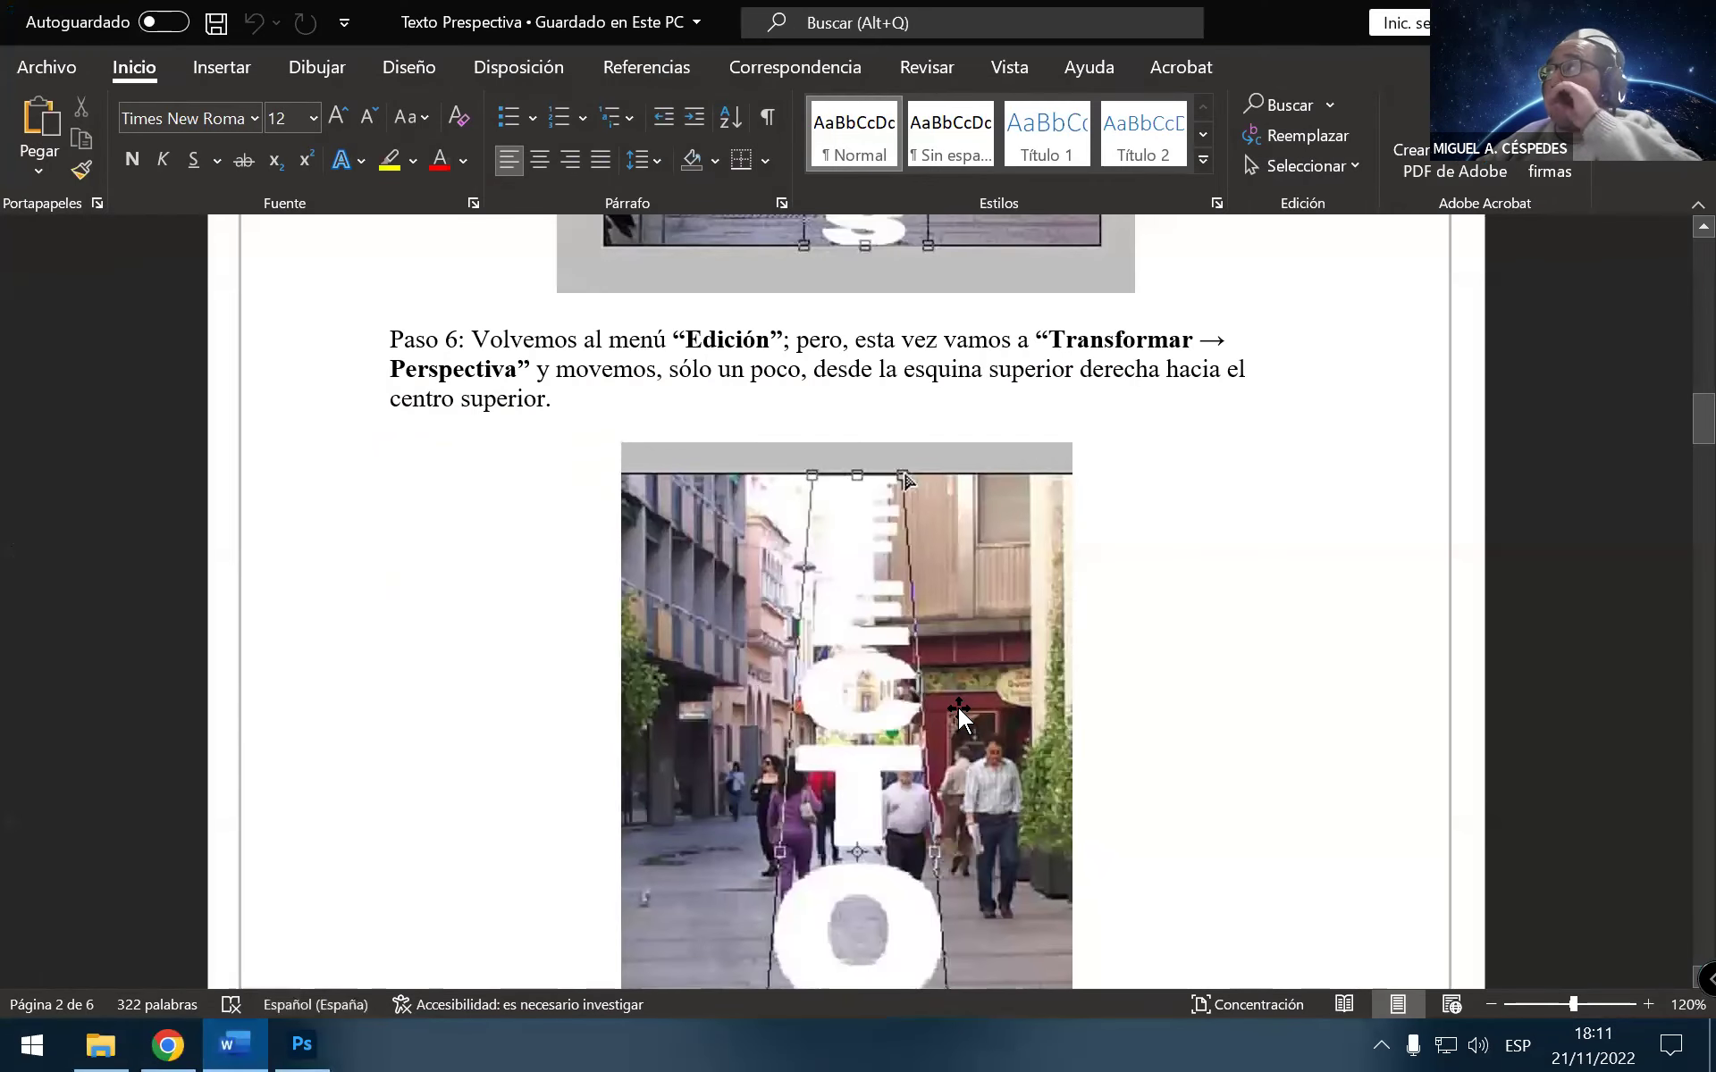
In Paso 7, accept Word's suggestion changing 'Además' to 'Además,'
scroll(1015, 731, down, 2)
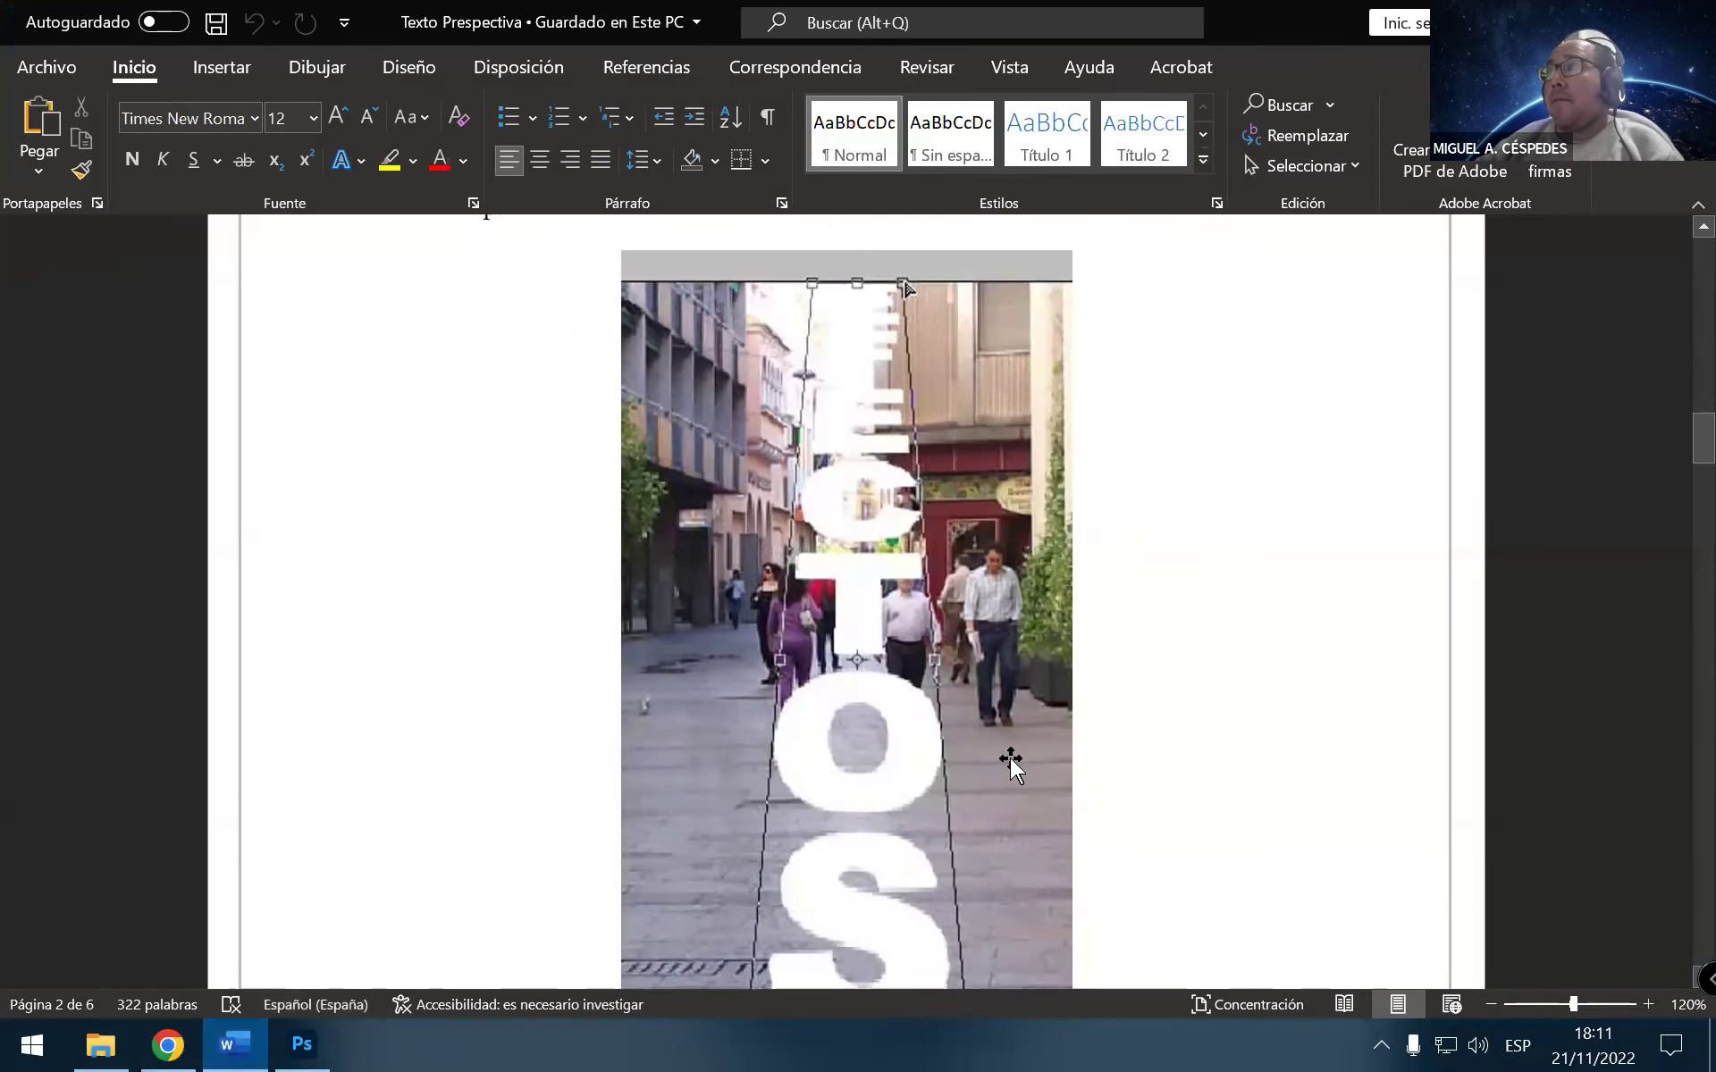
scroll(1010, 757, down, 4)
scroll(992, 778, down, 1)
scroll(988, 786, down, 1)
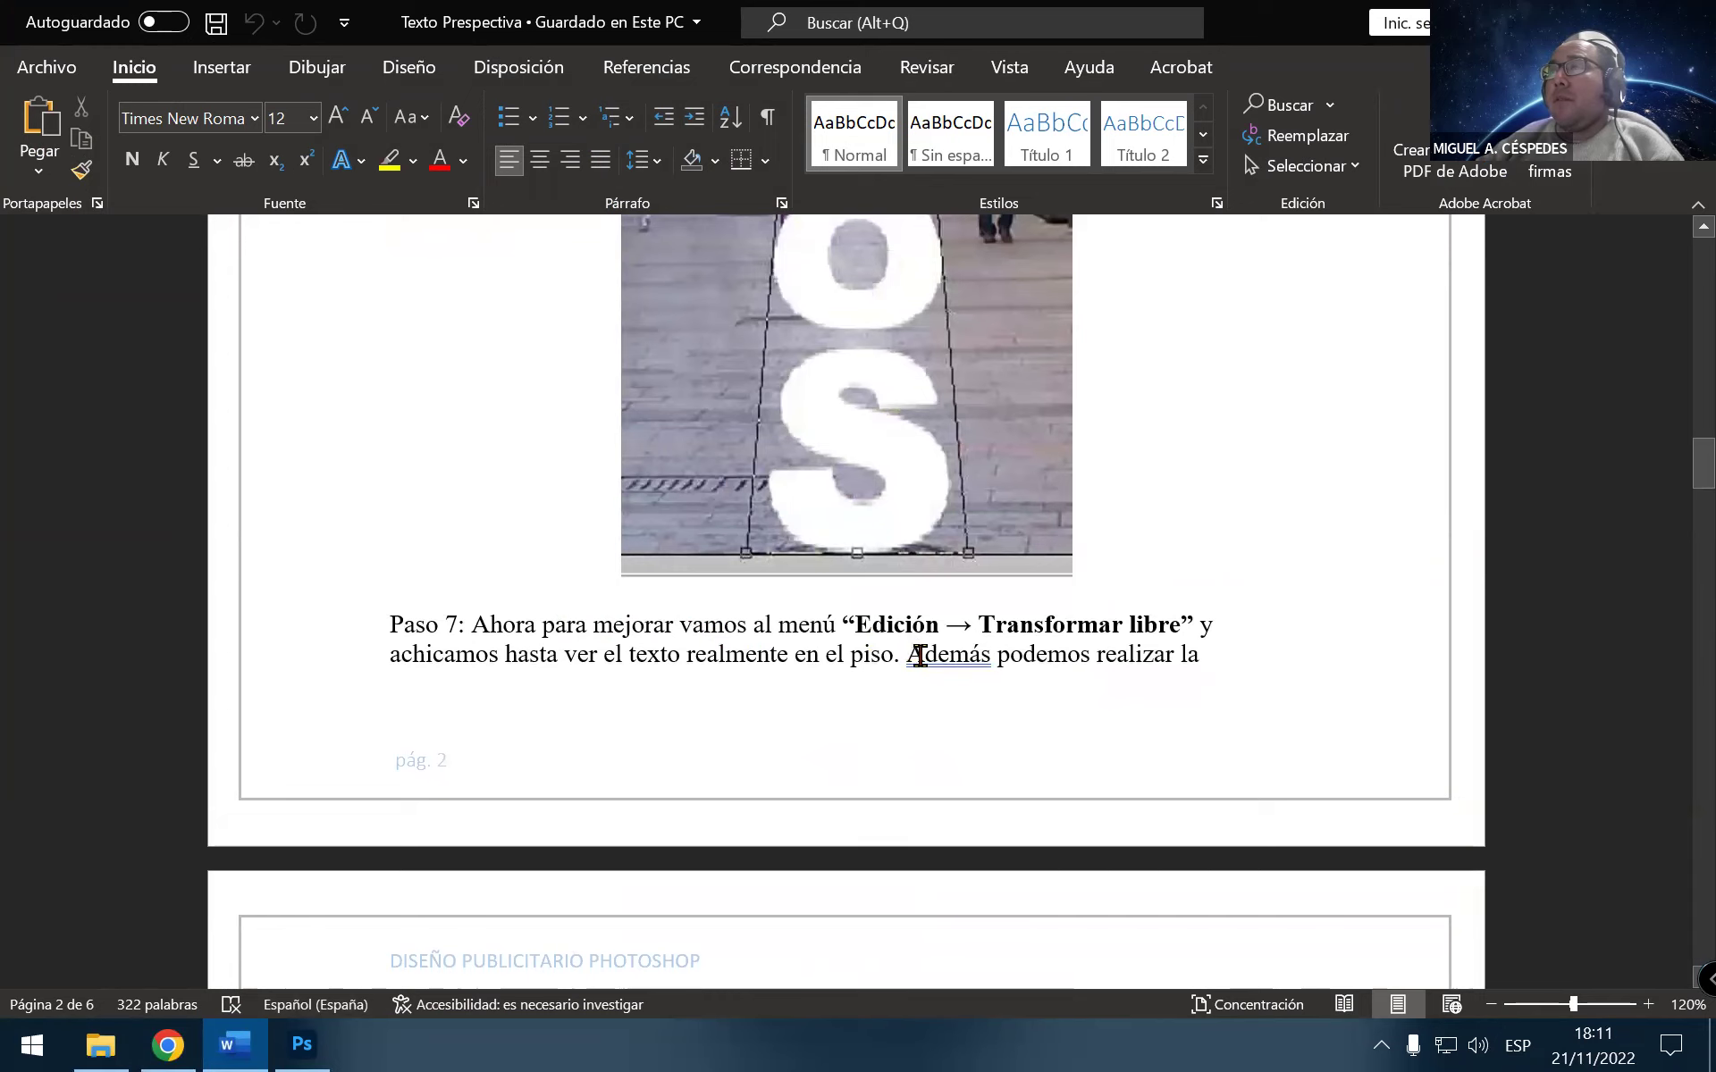
right_click(958, 672)
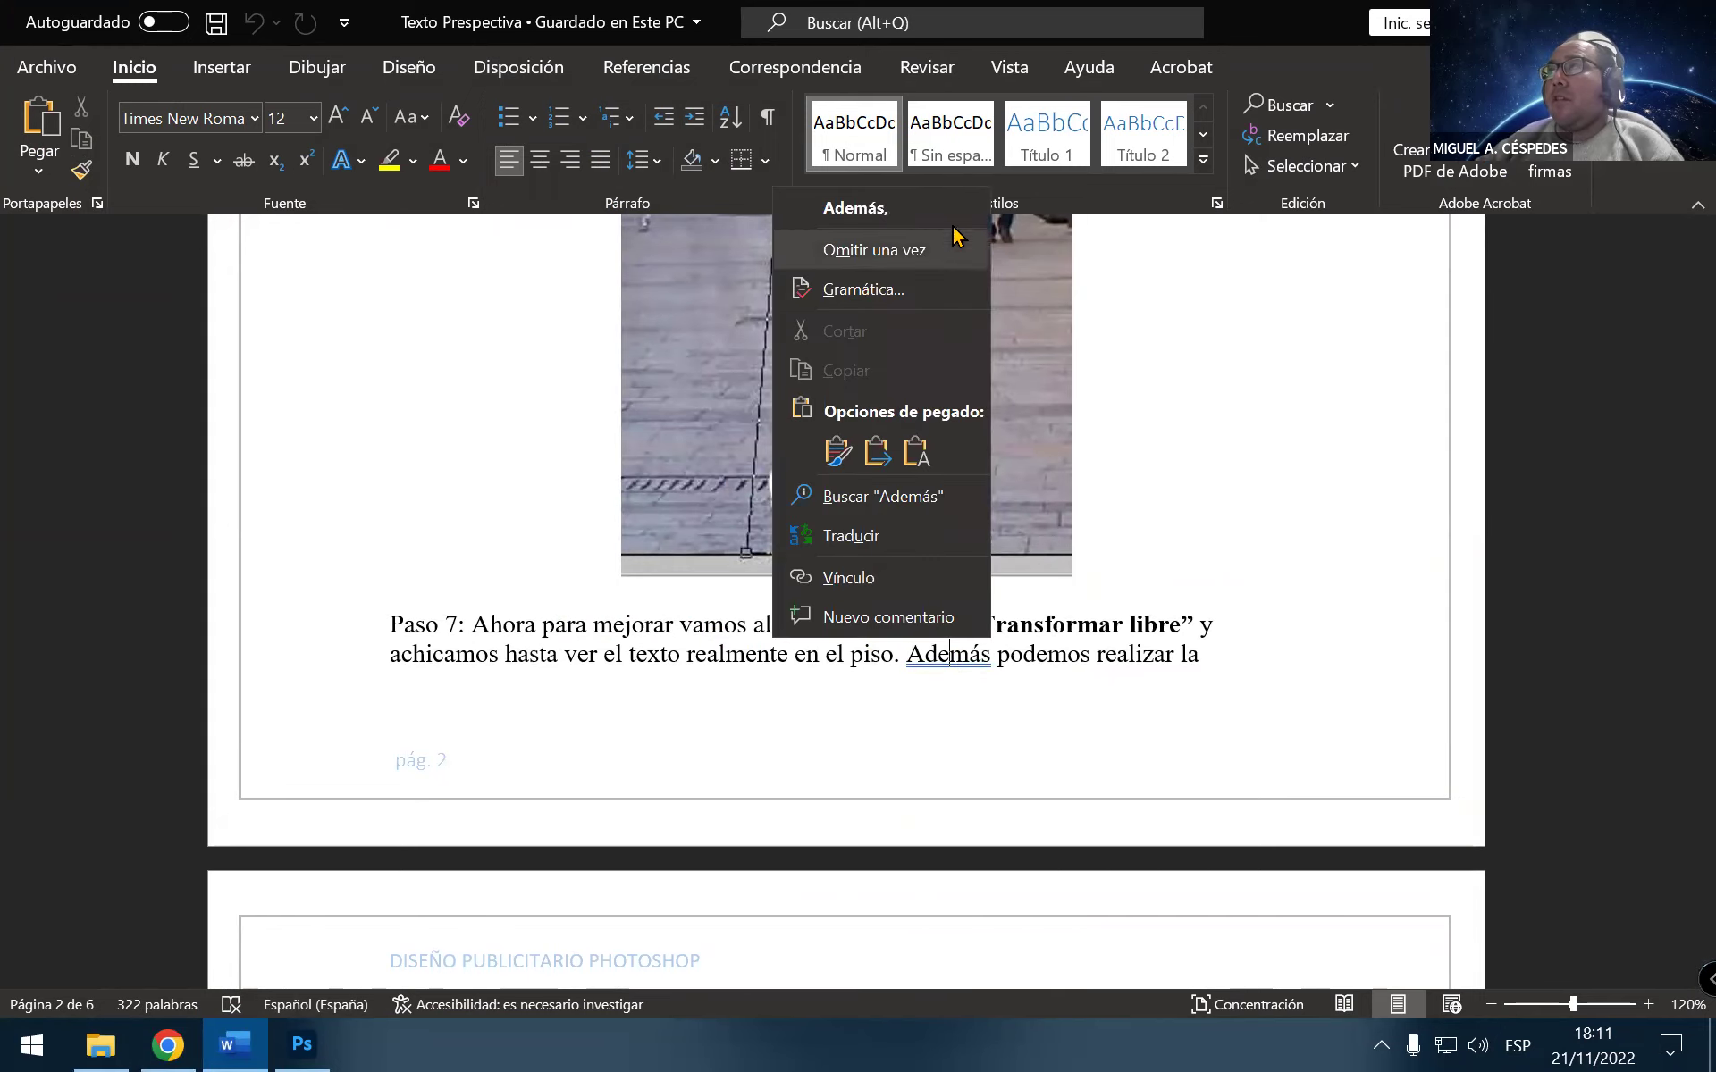
click(853, 211)
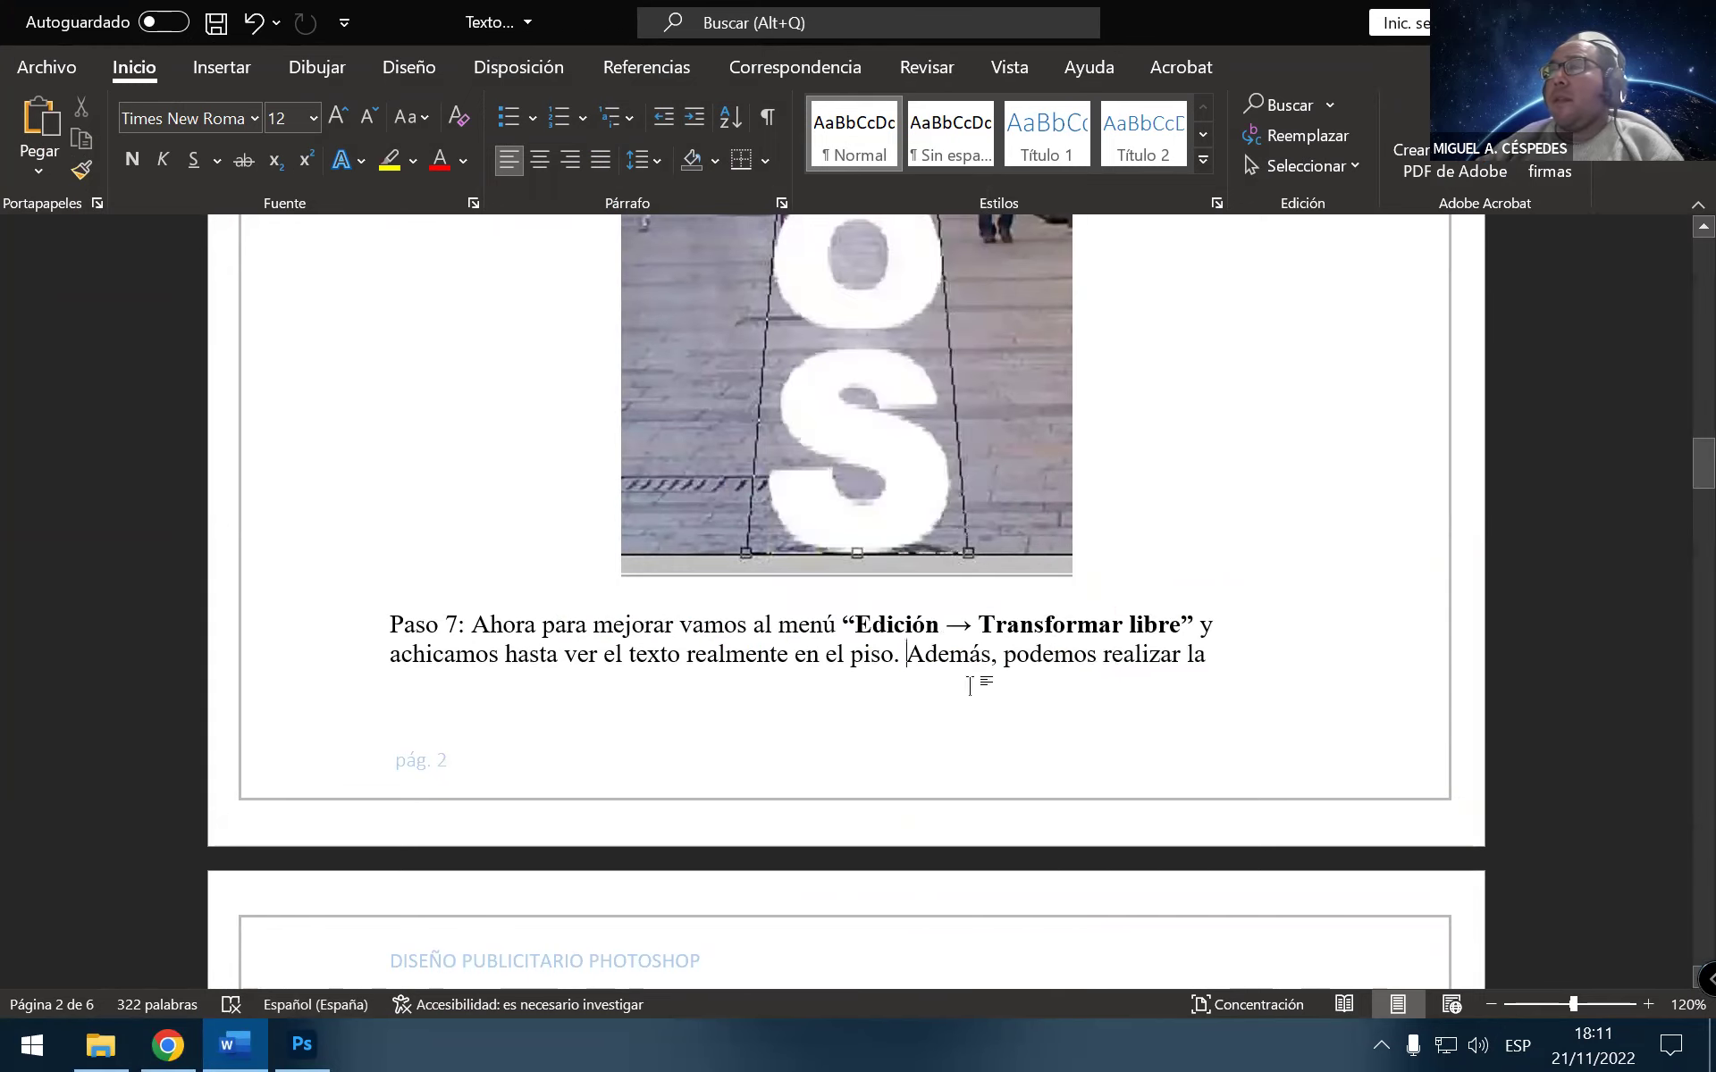
scroll(613, 694, down, 3)
scroll(602, 682, down, 3)
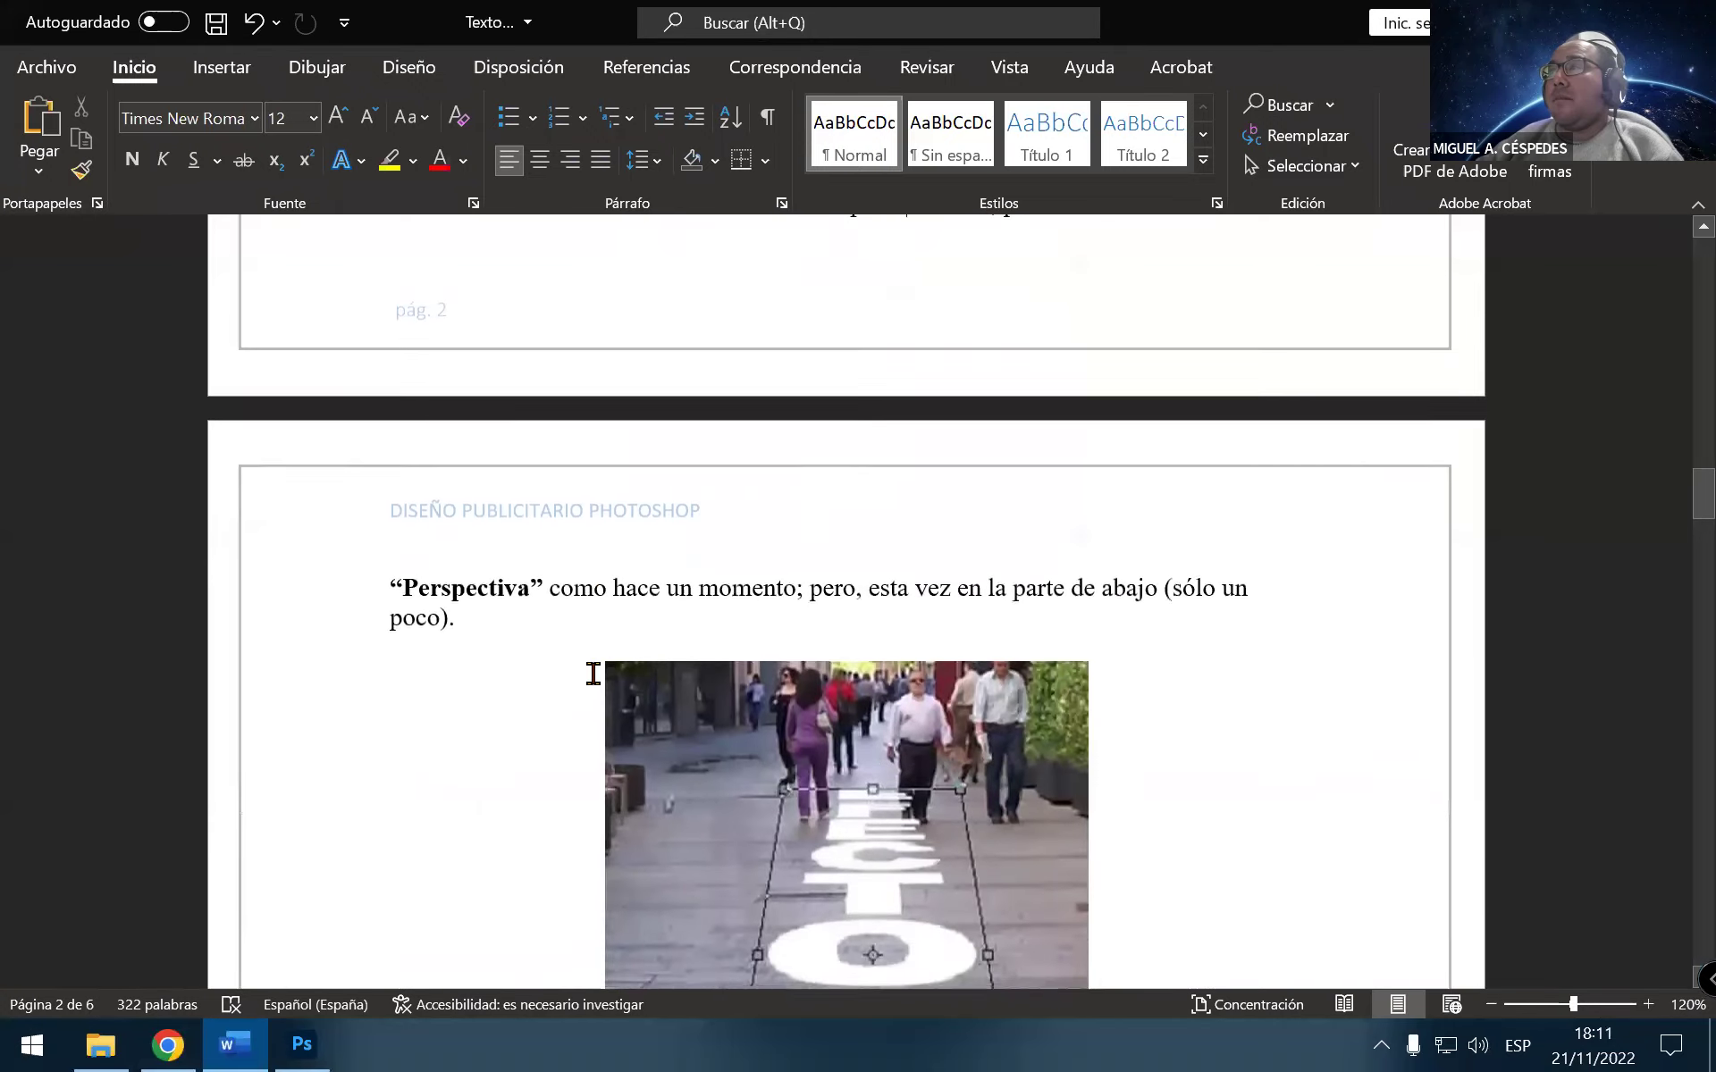
scroll(594, 675, down, 2)
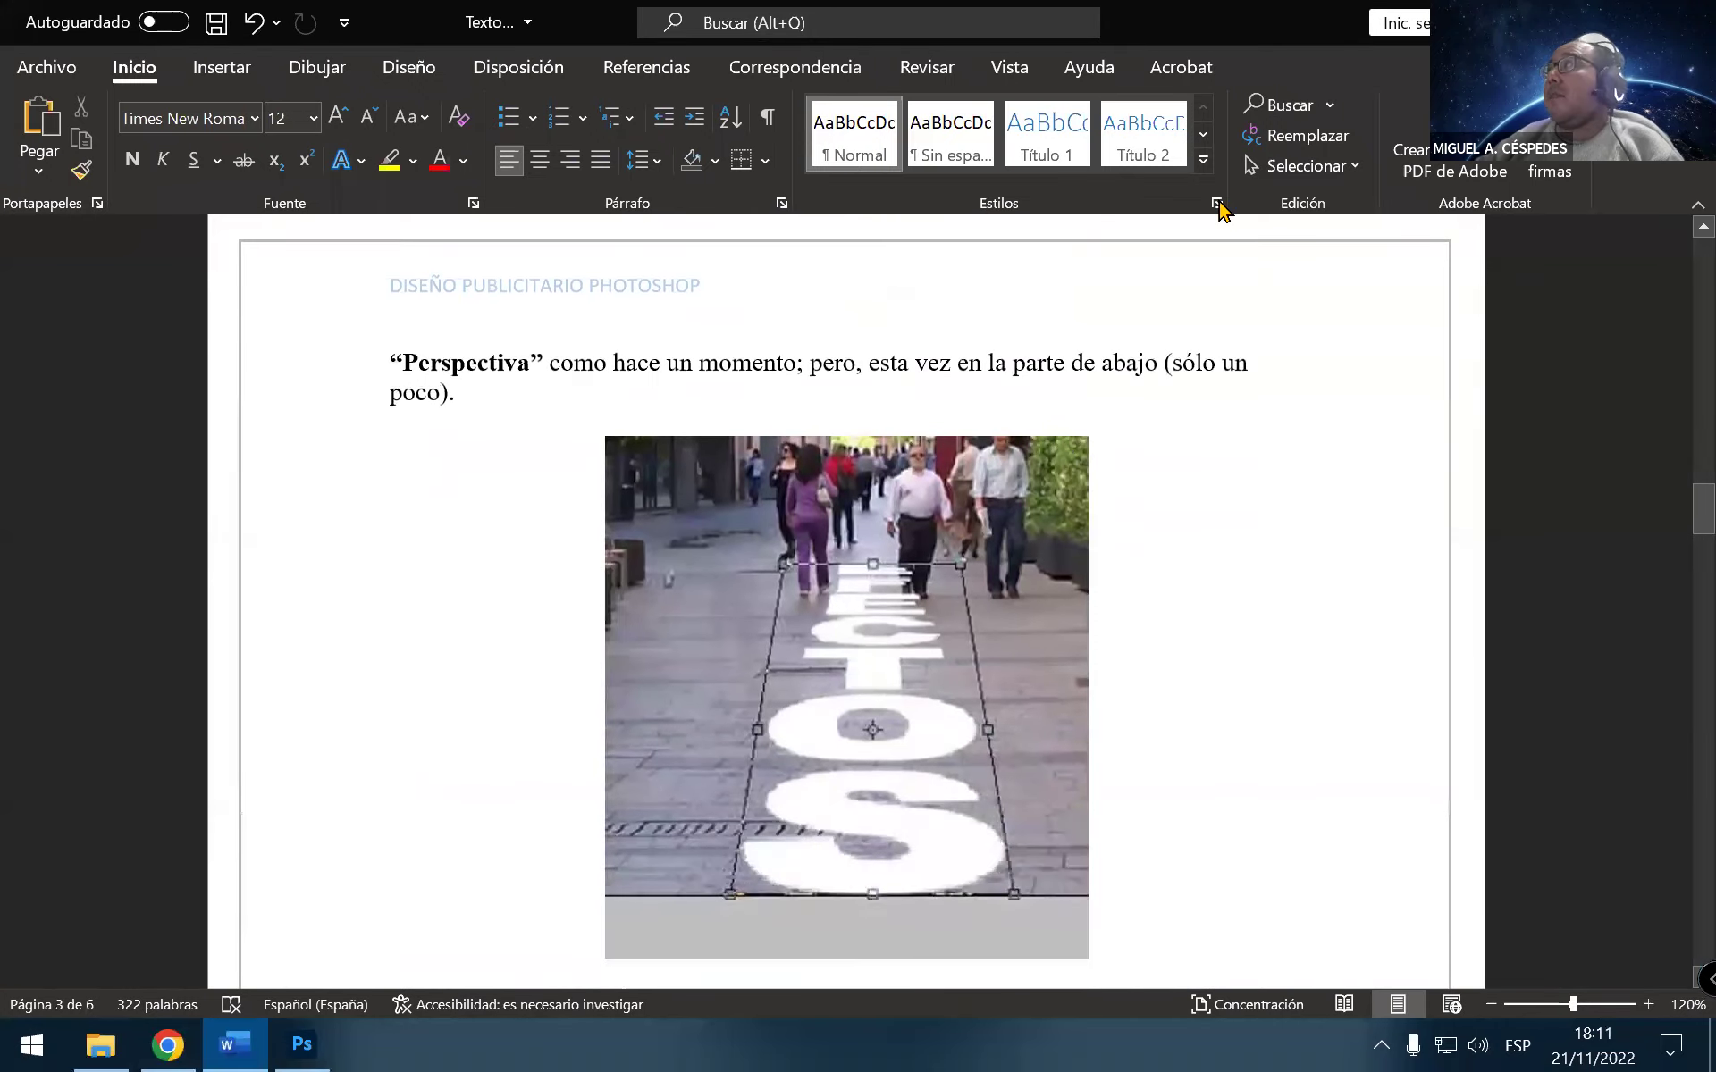
Move the perspective title lower onto the waves and scale it to about 116%
key(alt+Tab)
drag(656, 513, 650, 543)
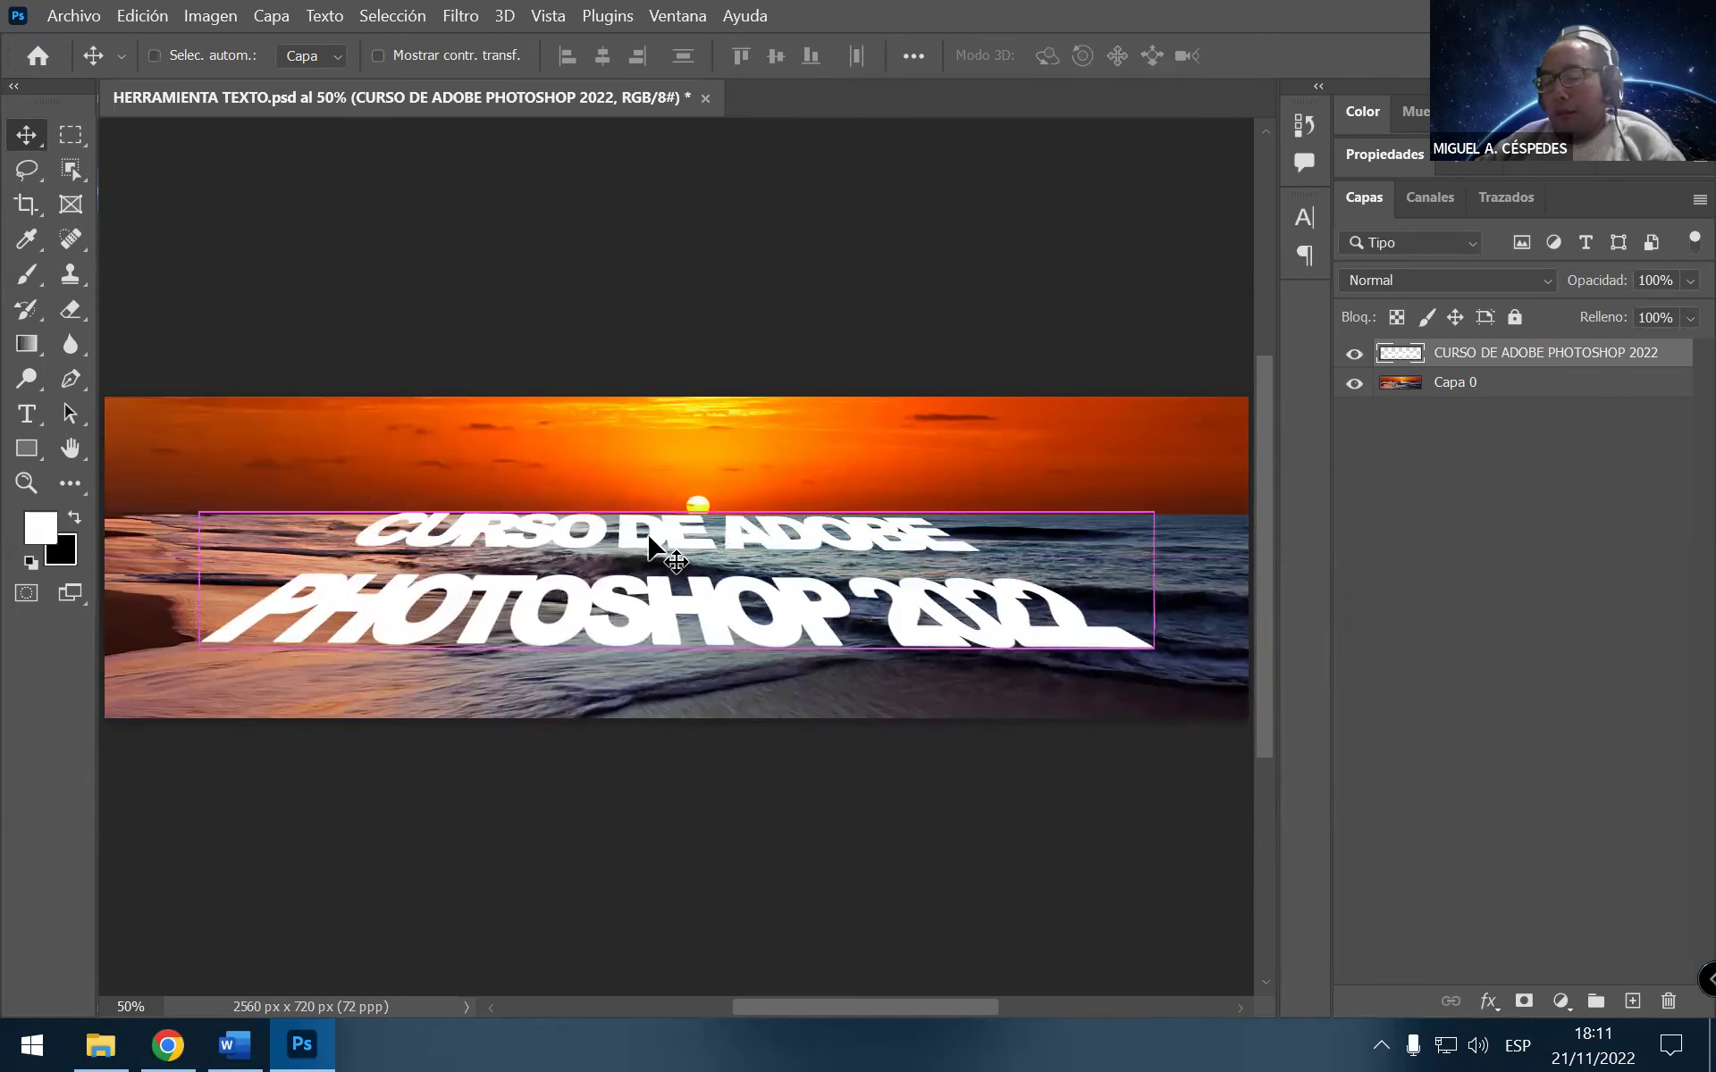
key(ctrl+t)
mouse_move(676, 650)
mouse_down()
mouse_move(677, 673)
mouse_move(705, 661)
mouse_move(731, 540)
mouse_move(697, 658)
mouse_up()
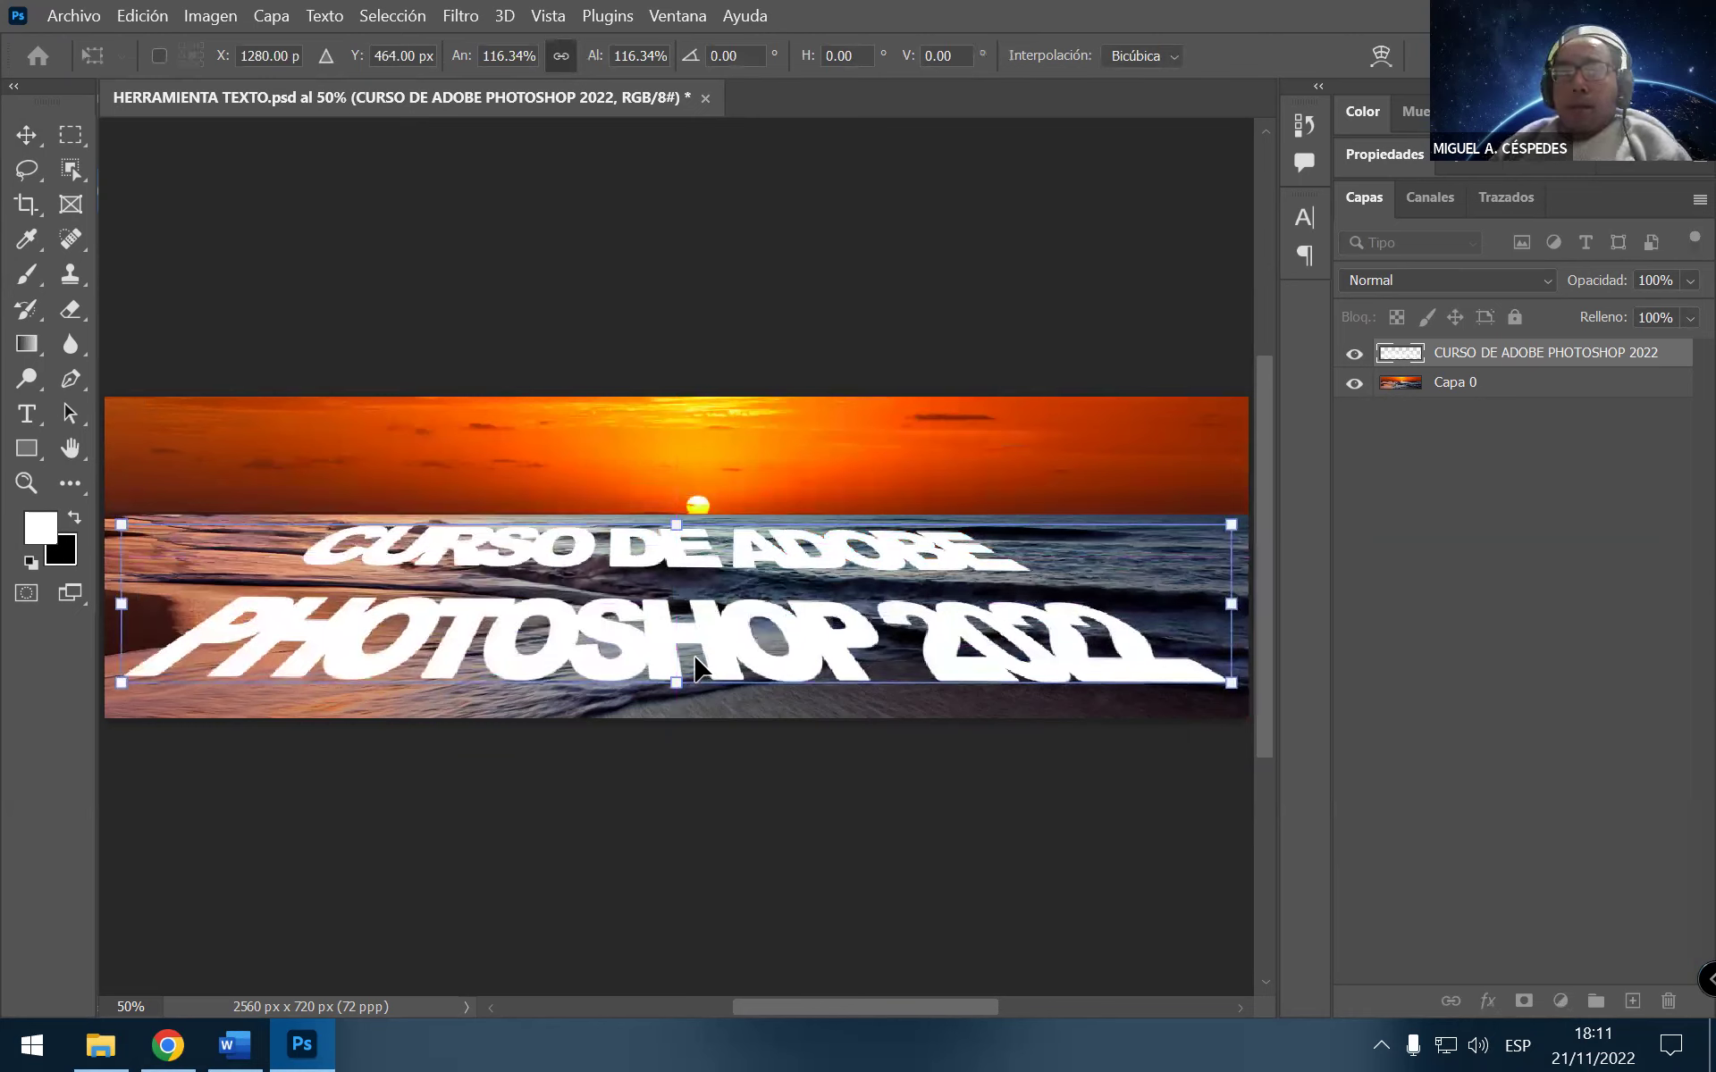
key(Return)
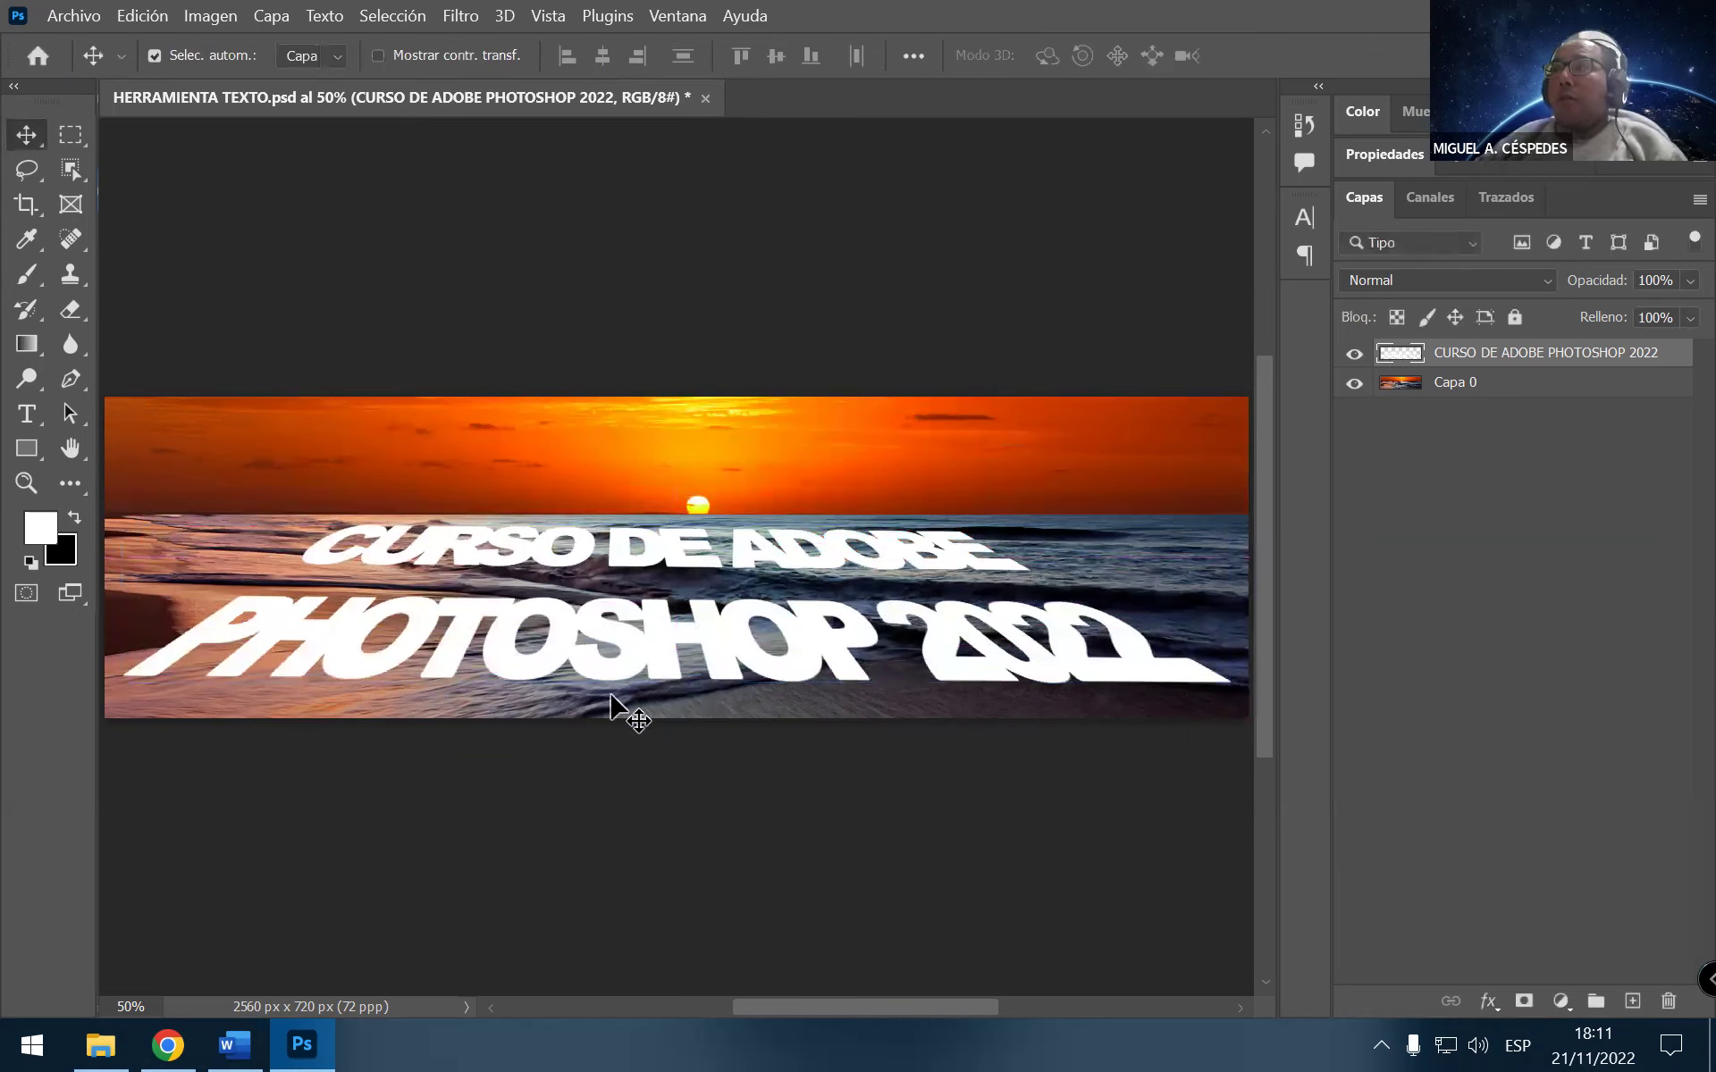
click(235, 1043)
scroll(1199, 796, down, 5)
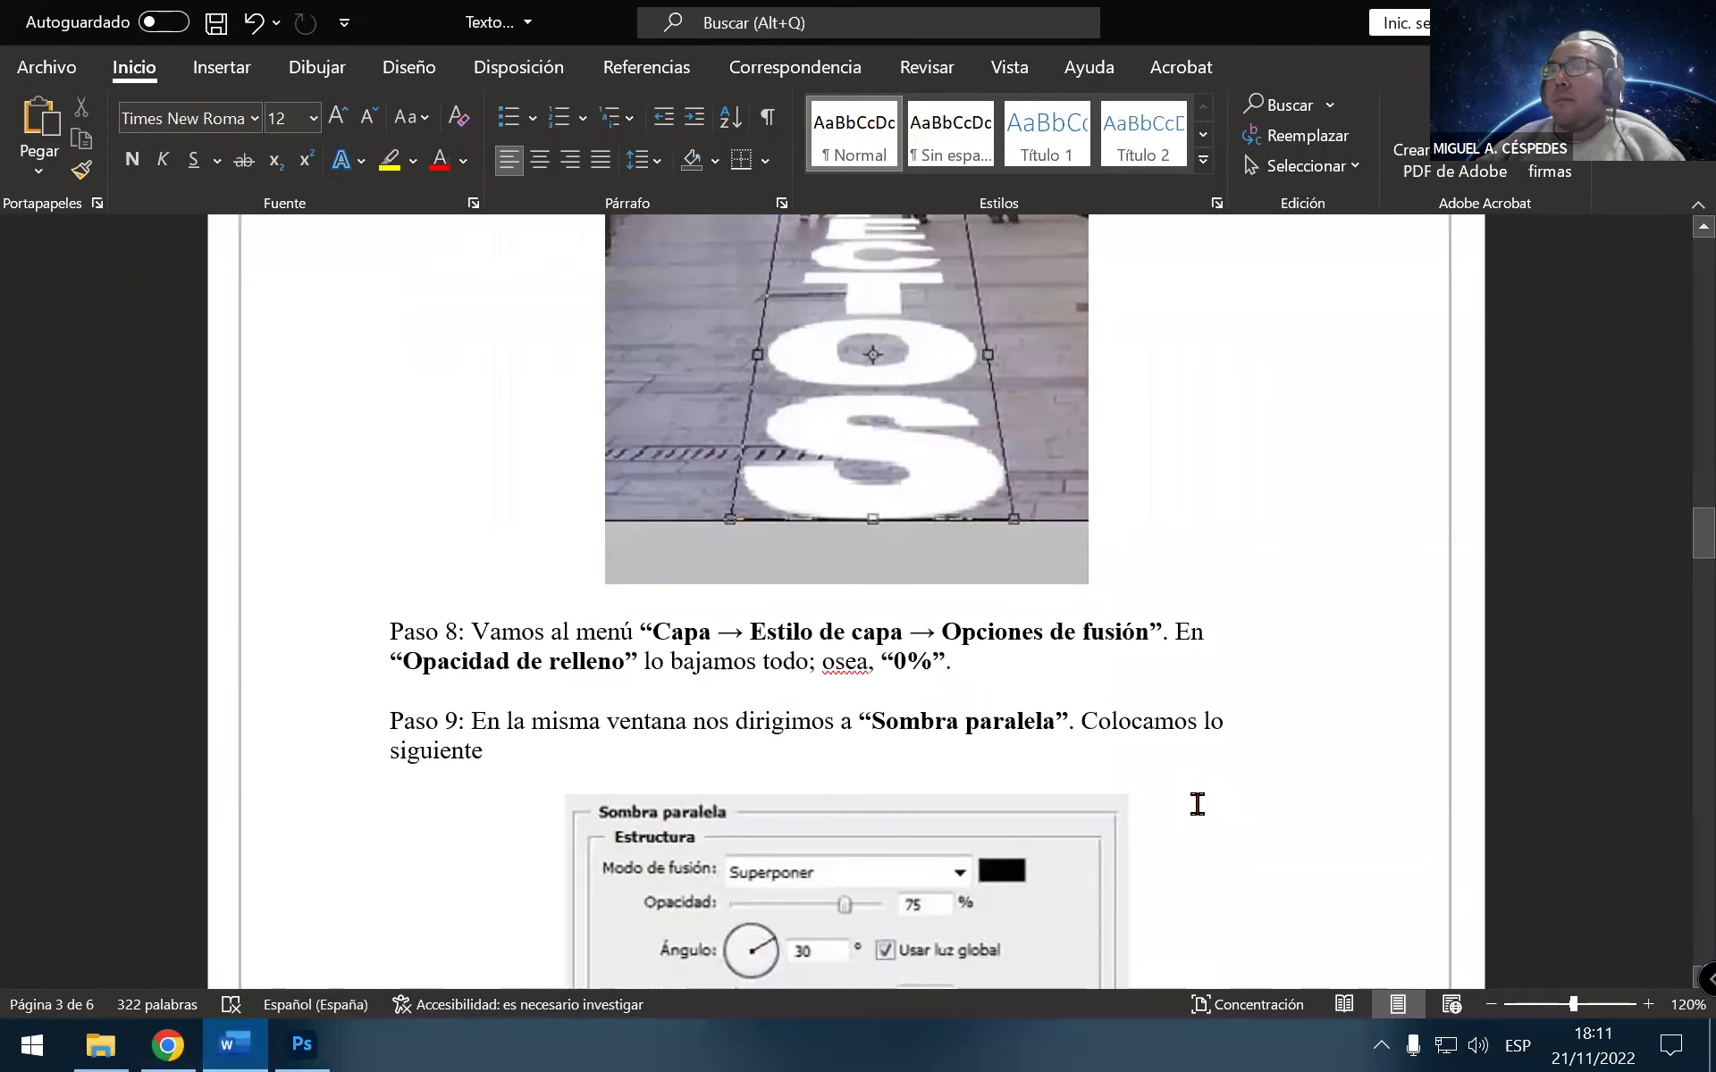
scroll(1197, 804, down, 1)
scroll(1188, 795, down, 1)
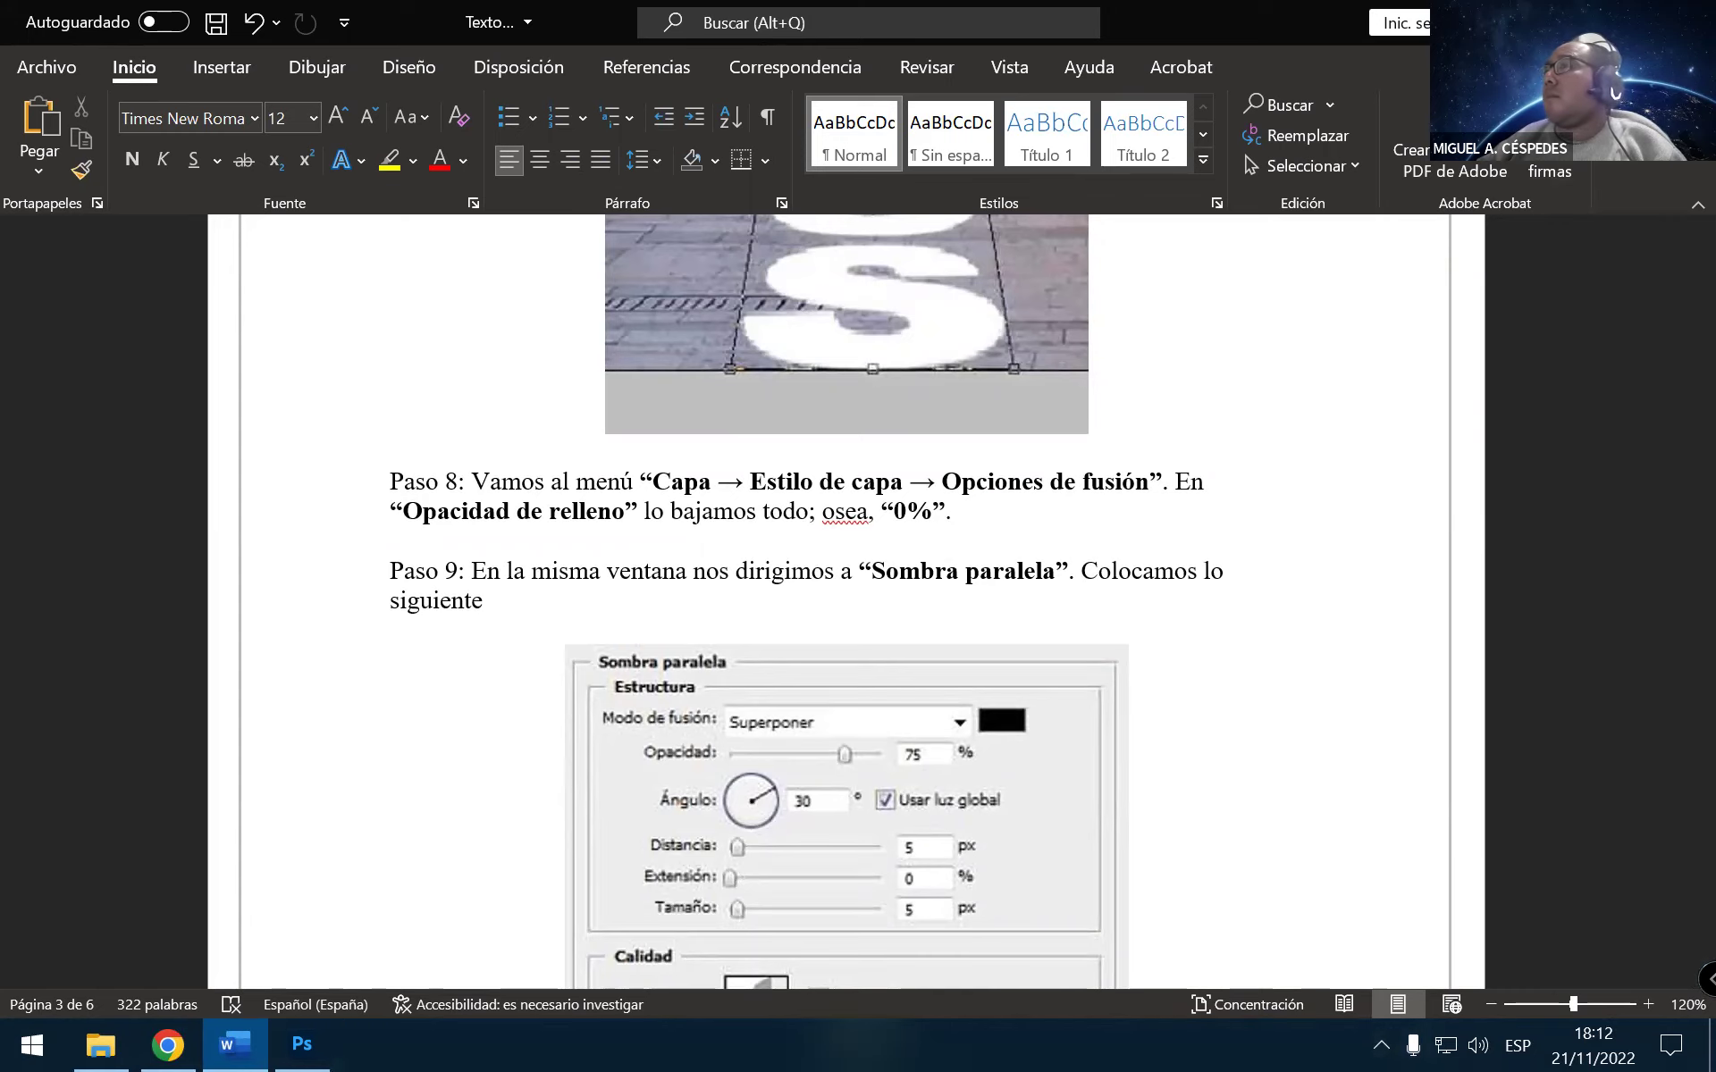
click(302, 1044)
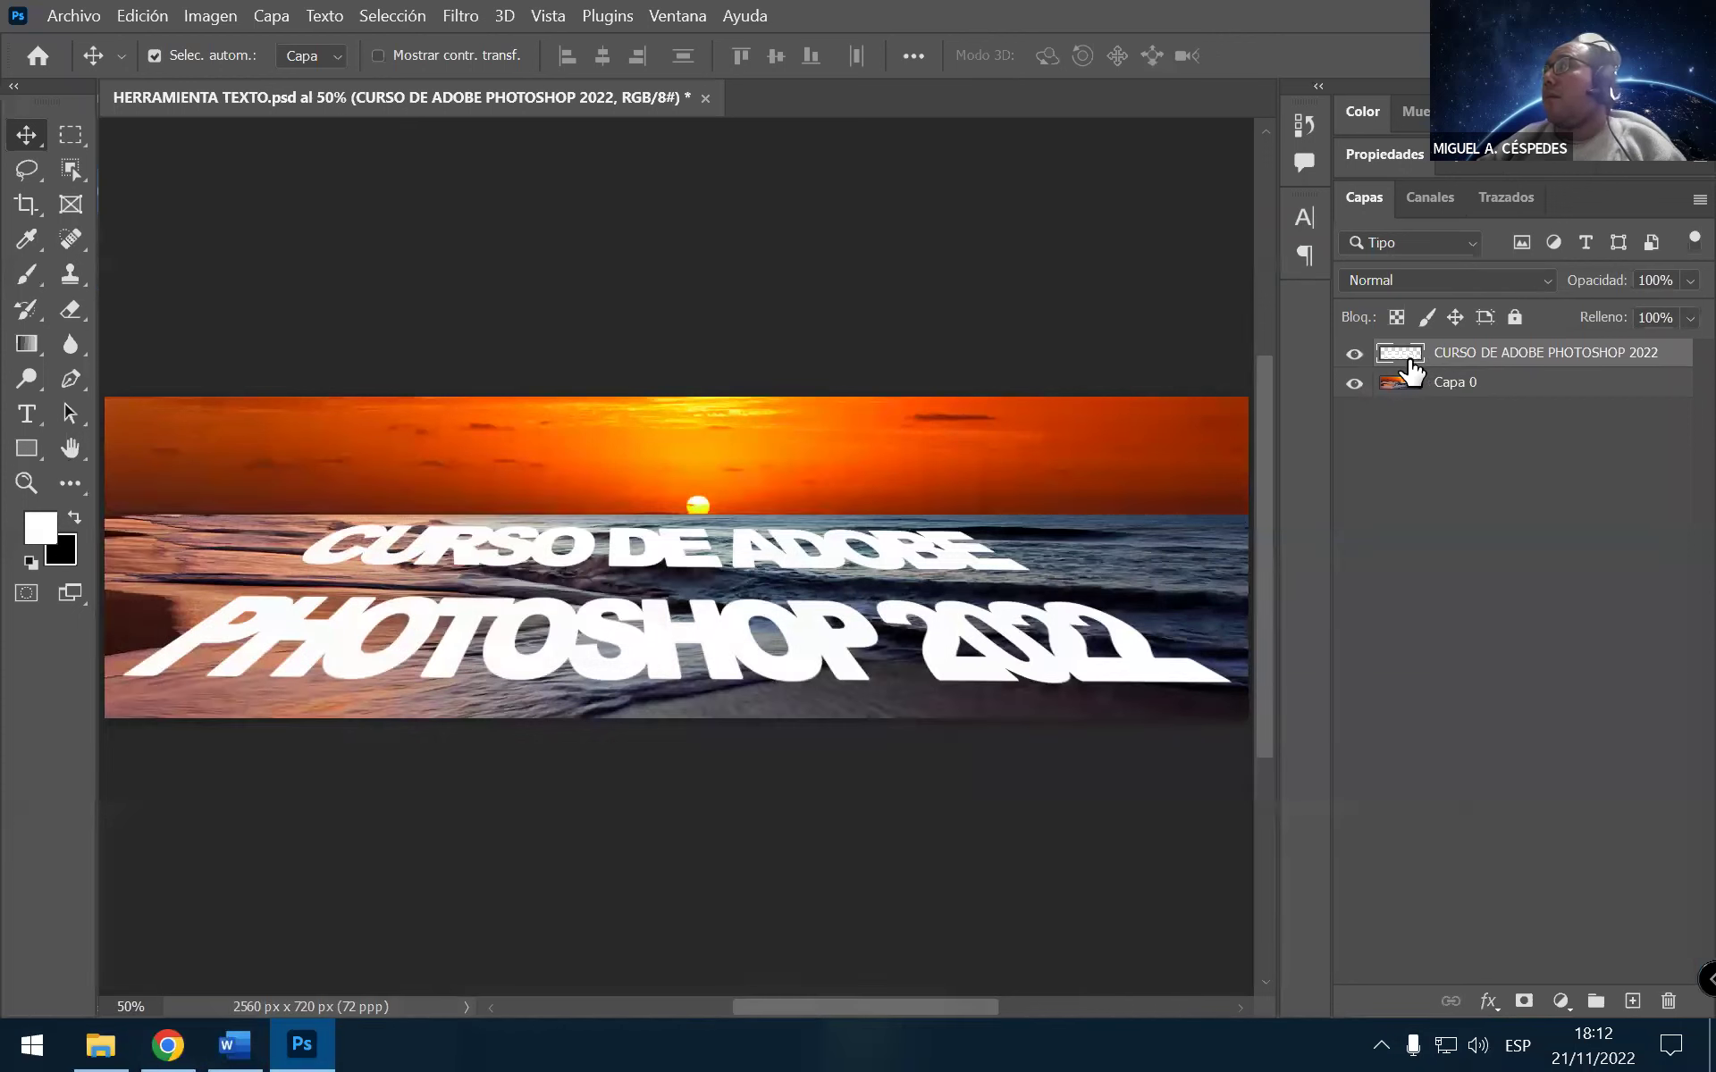
Open the title layer's style settings, compare them with the tutorial, then close them
double_click(1469, 352)
click(1410, 362)
double_click(1408, 356)
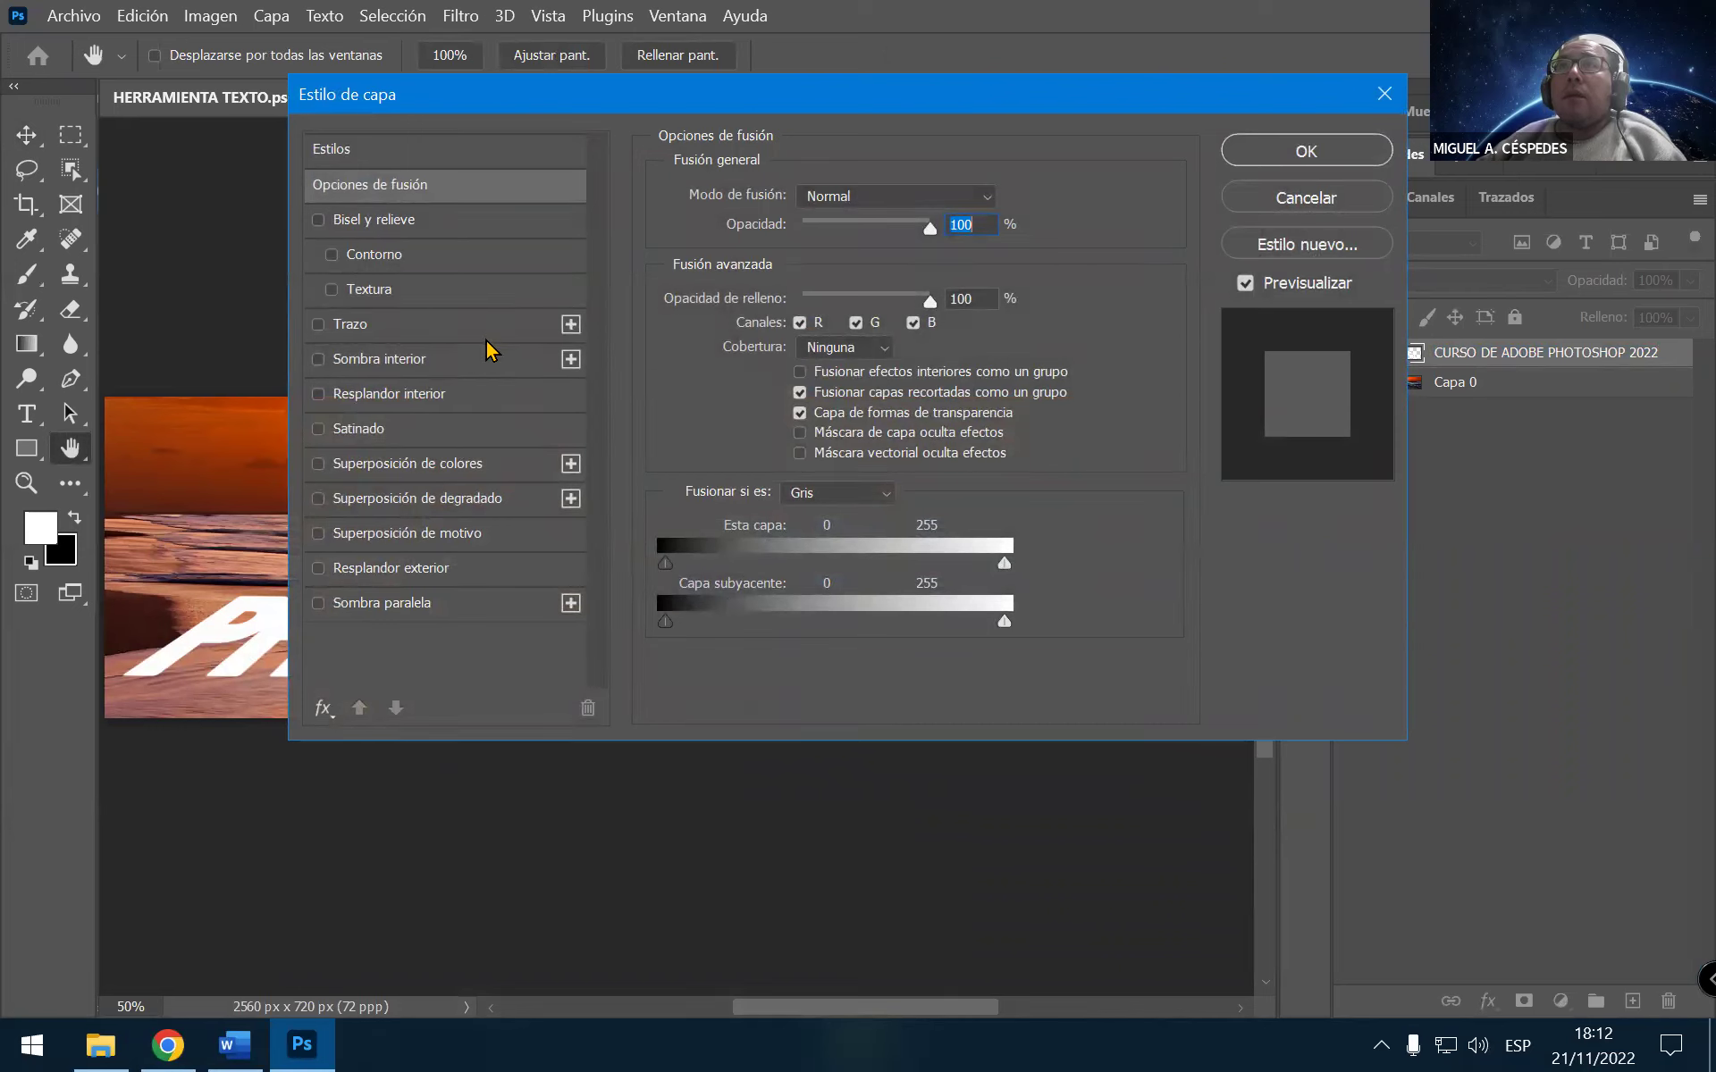
click(248, 1042)
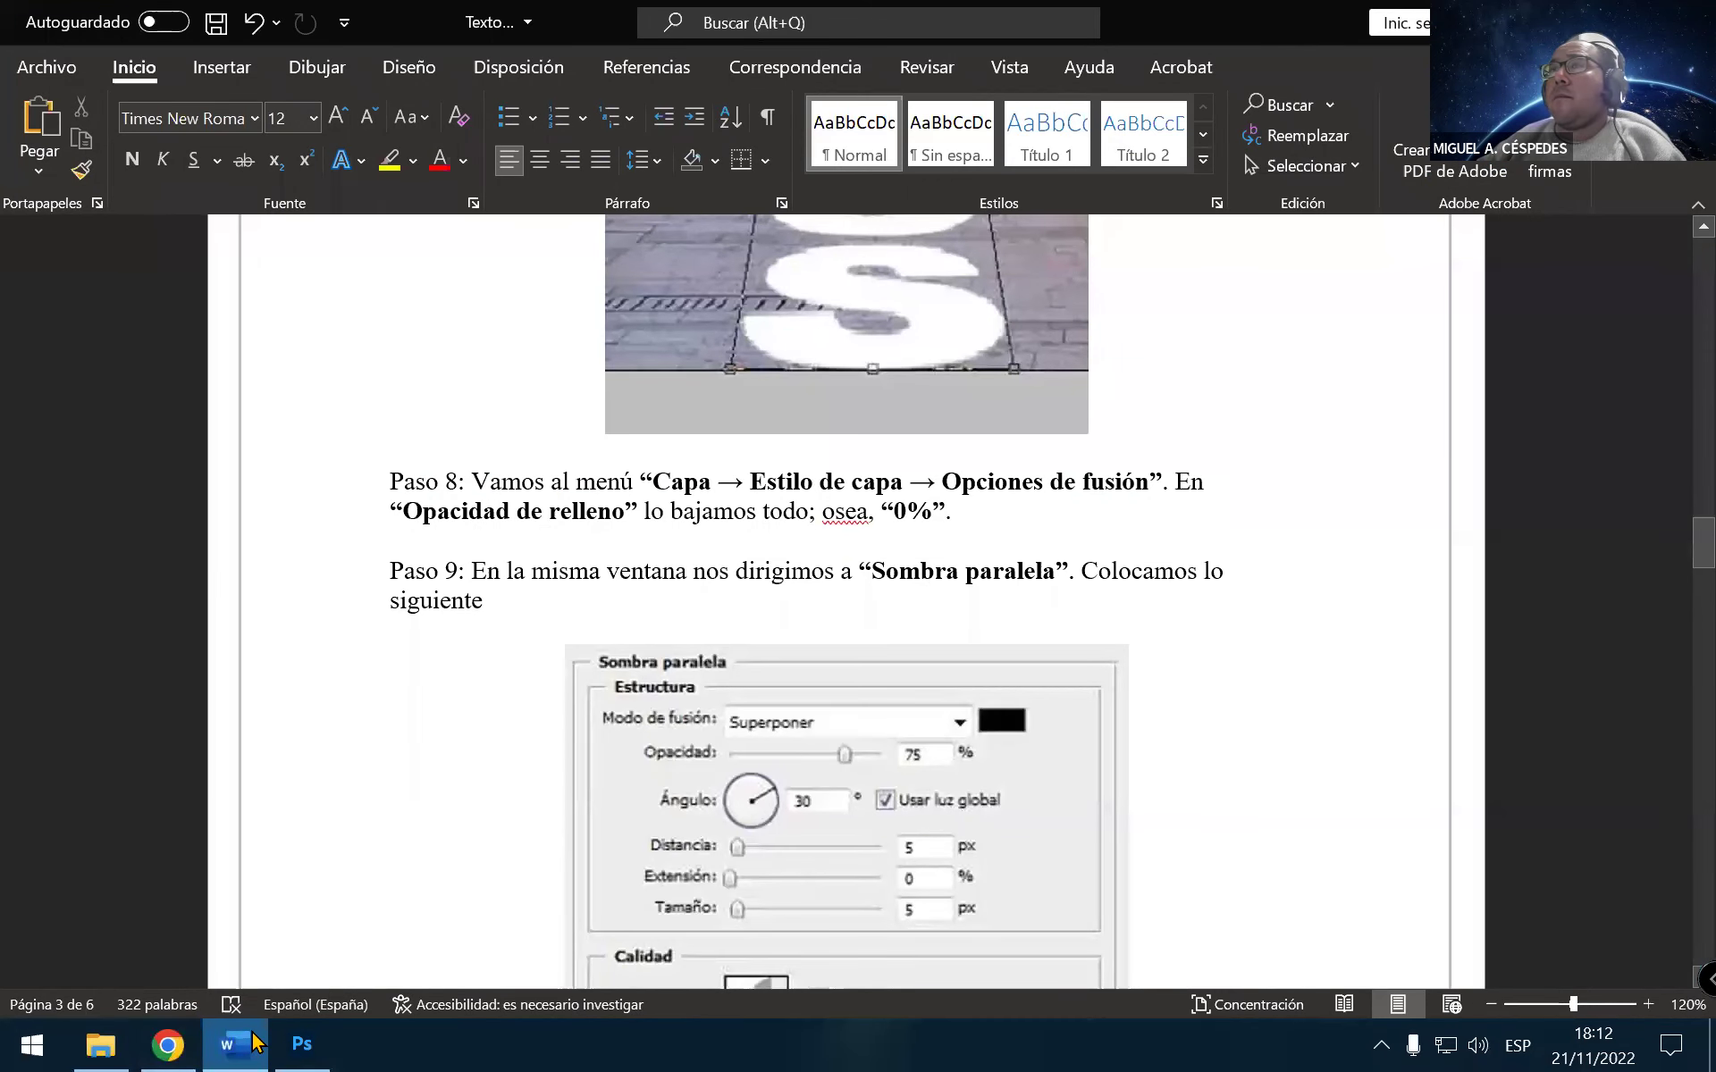
click(302, 1043)
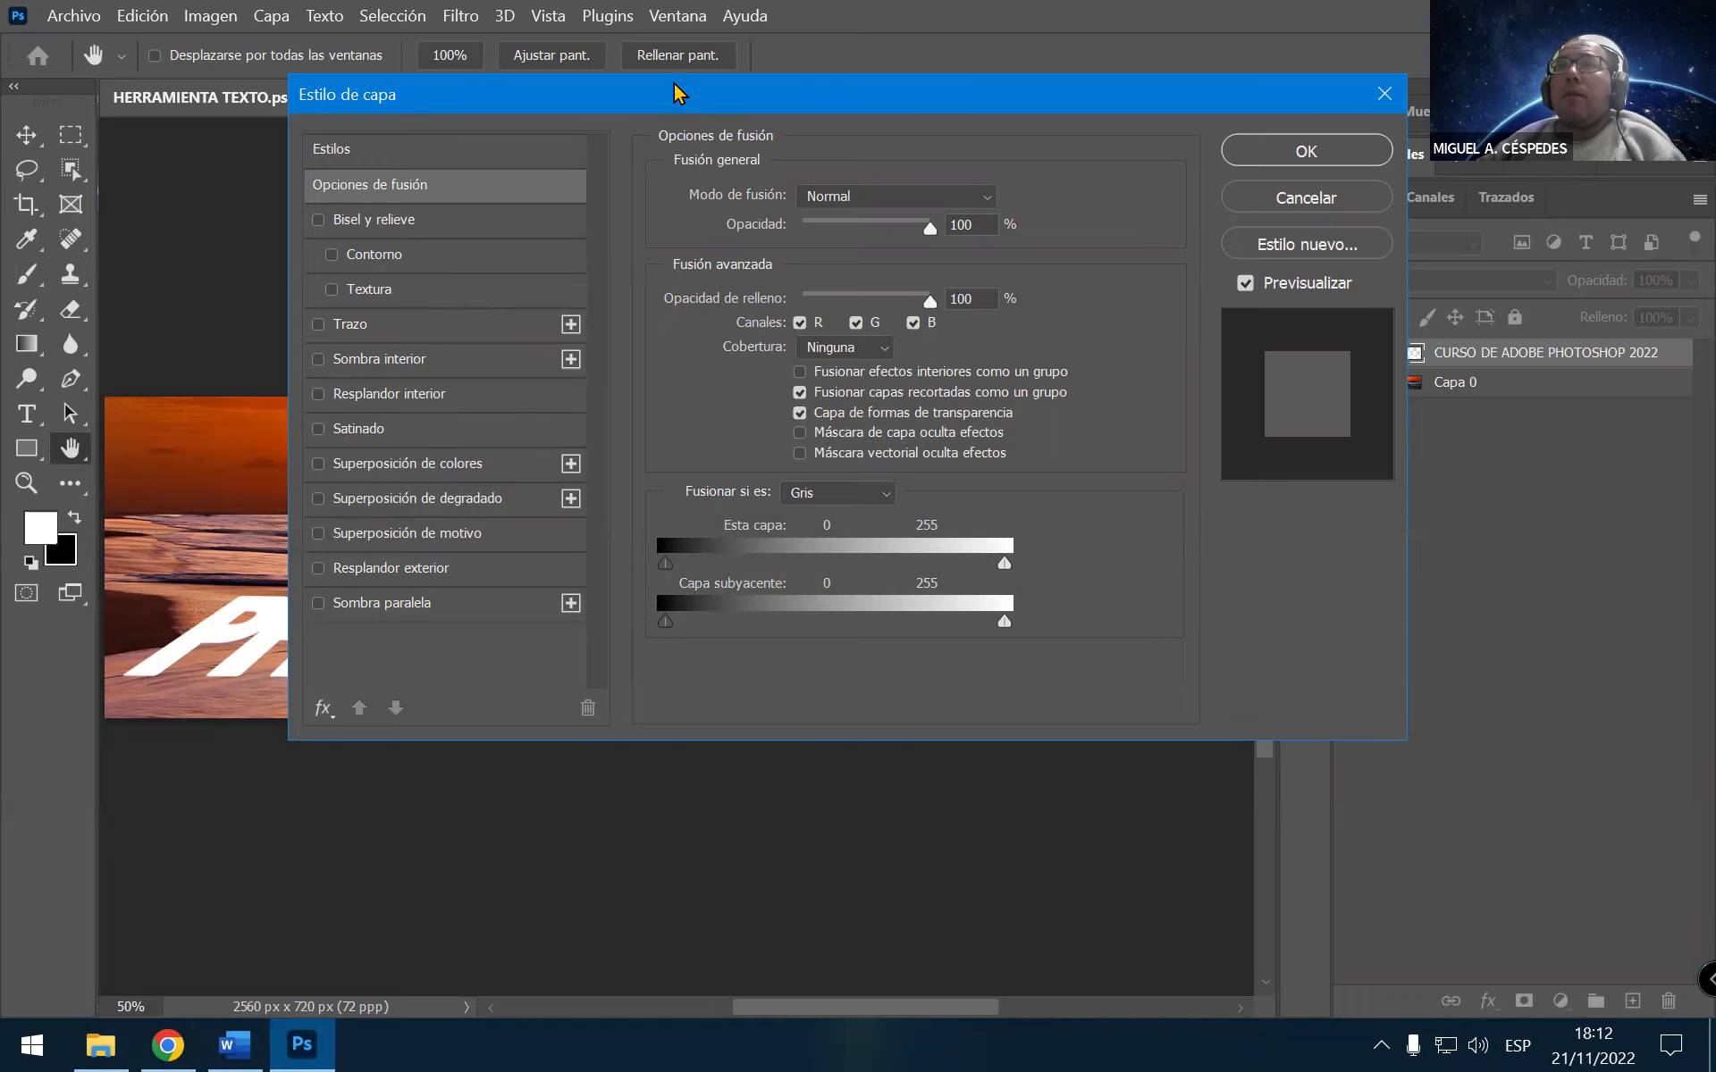
drag(661, 92, 495, 269)
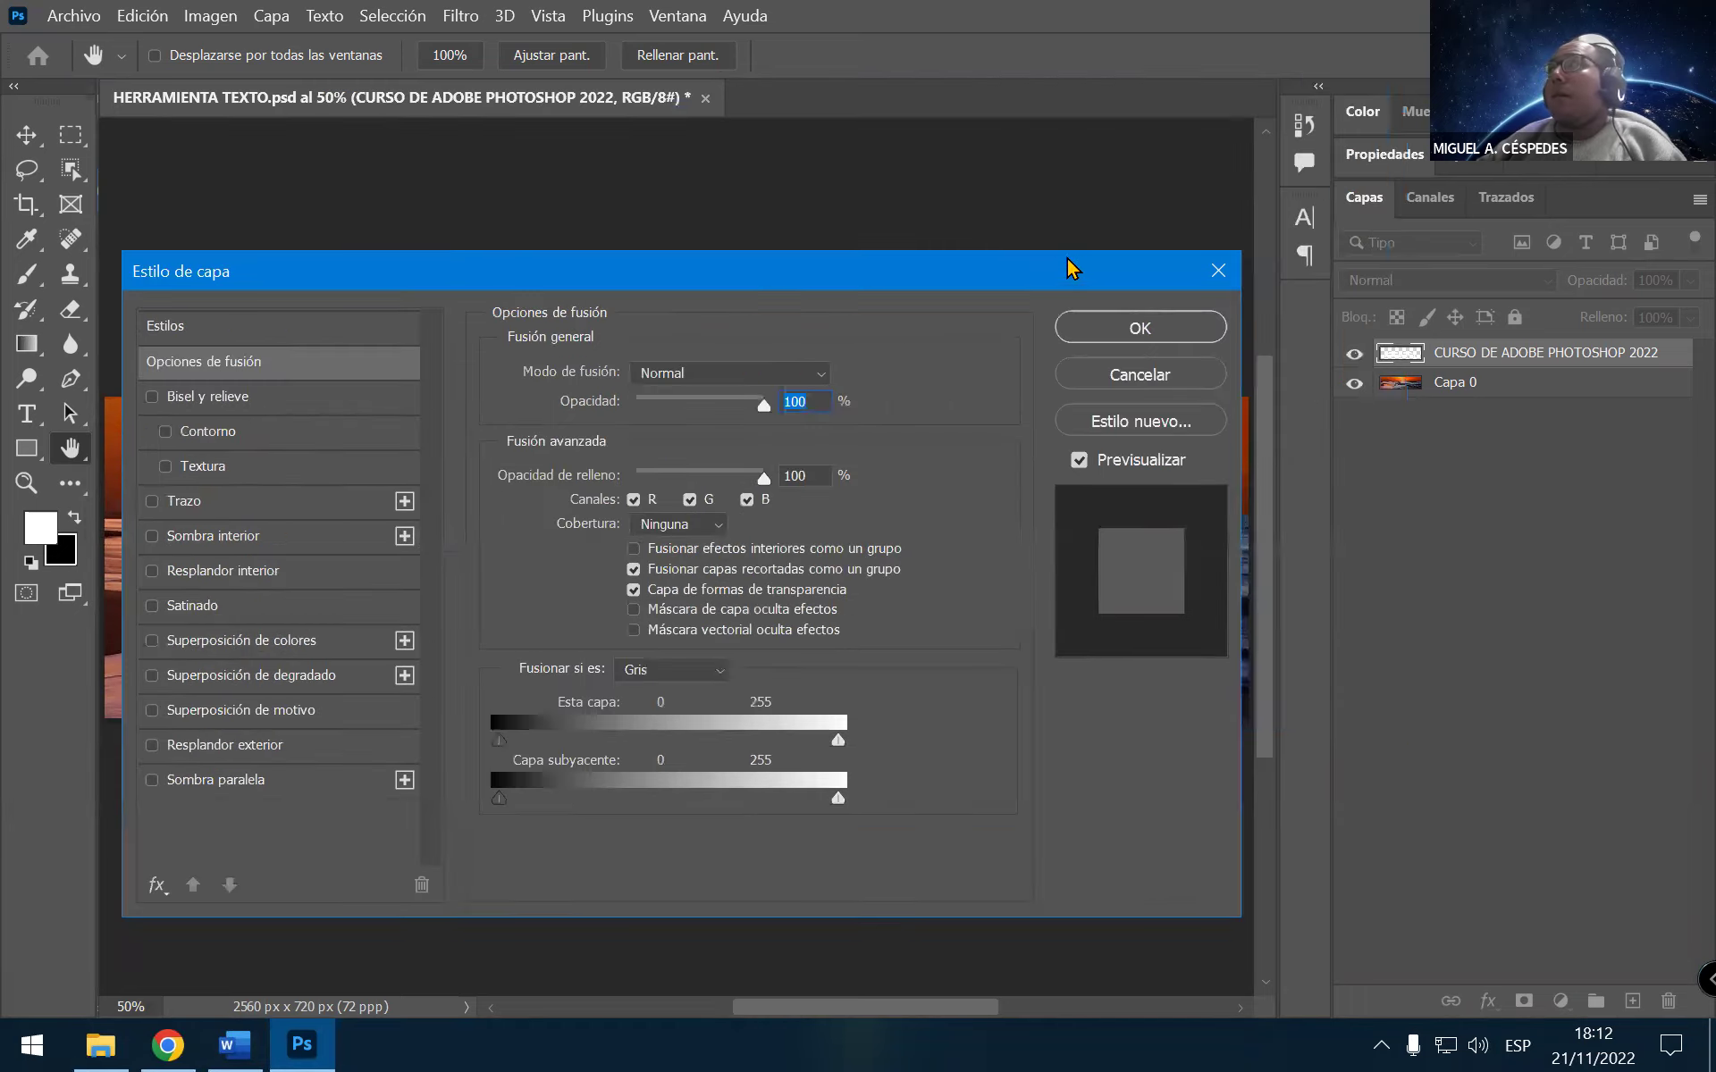
click(1217, 272)
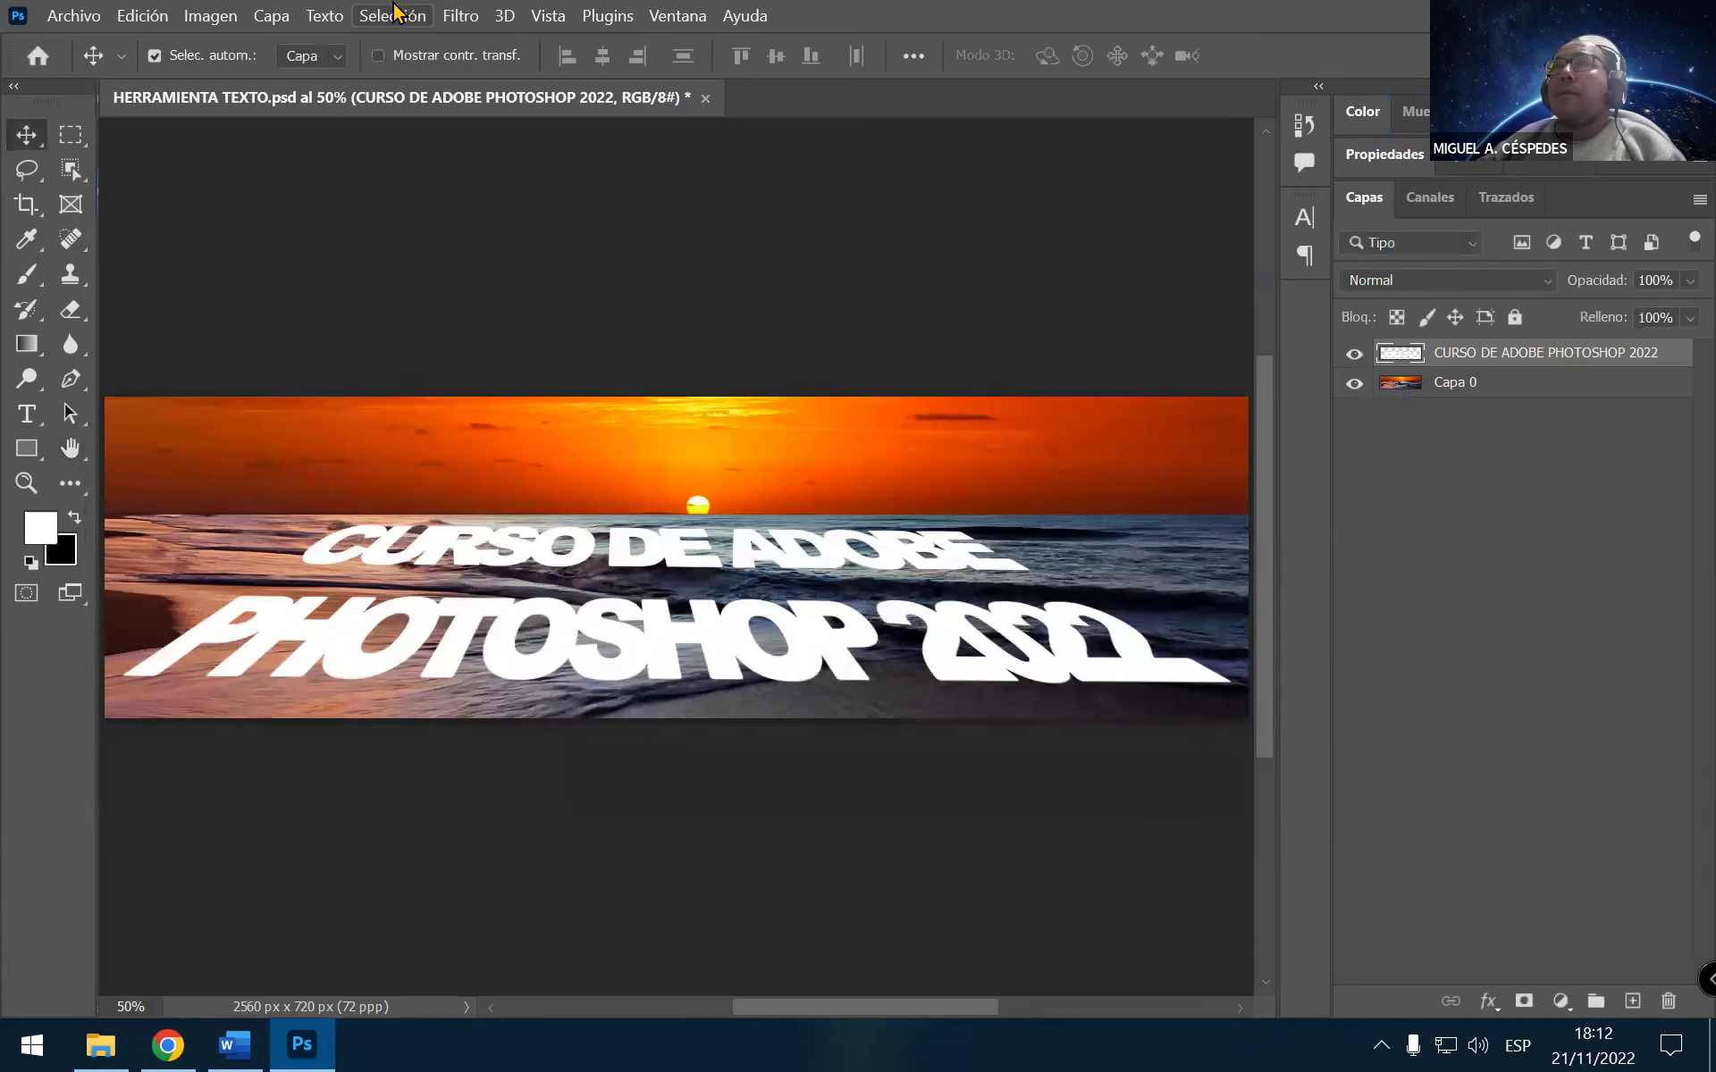
Lower the text layer's fill opacity to 0% through Capa > Estilo de capa > Opciones de fusión
click(271, 17)
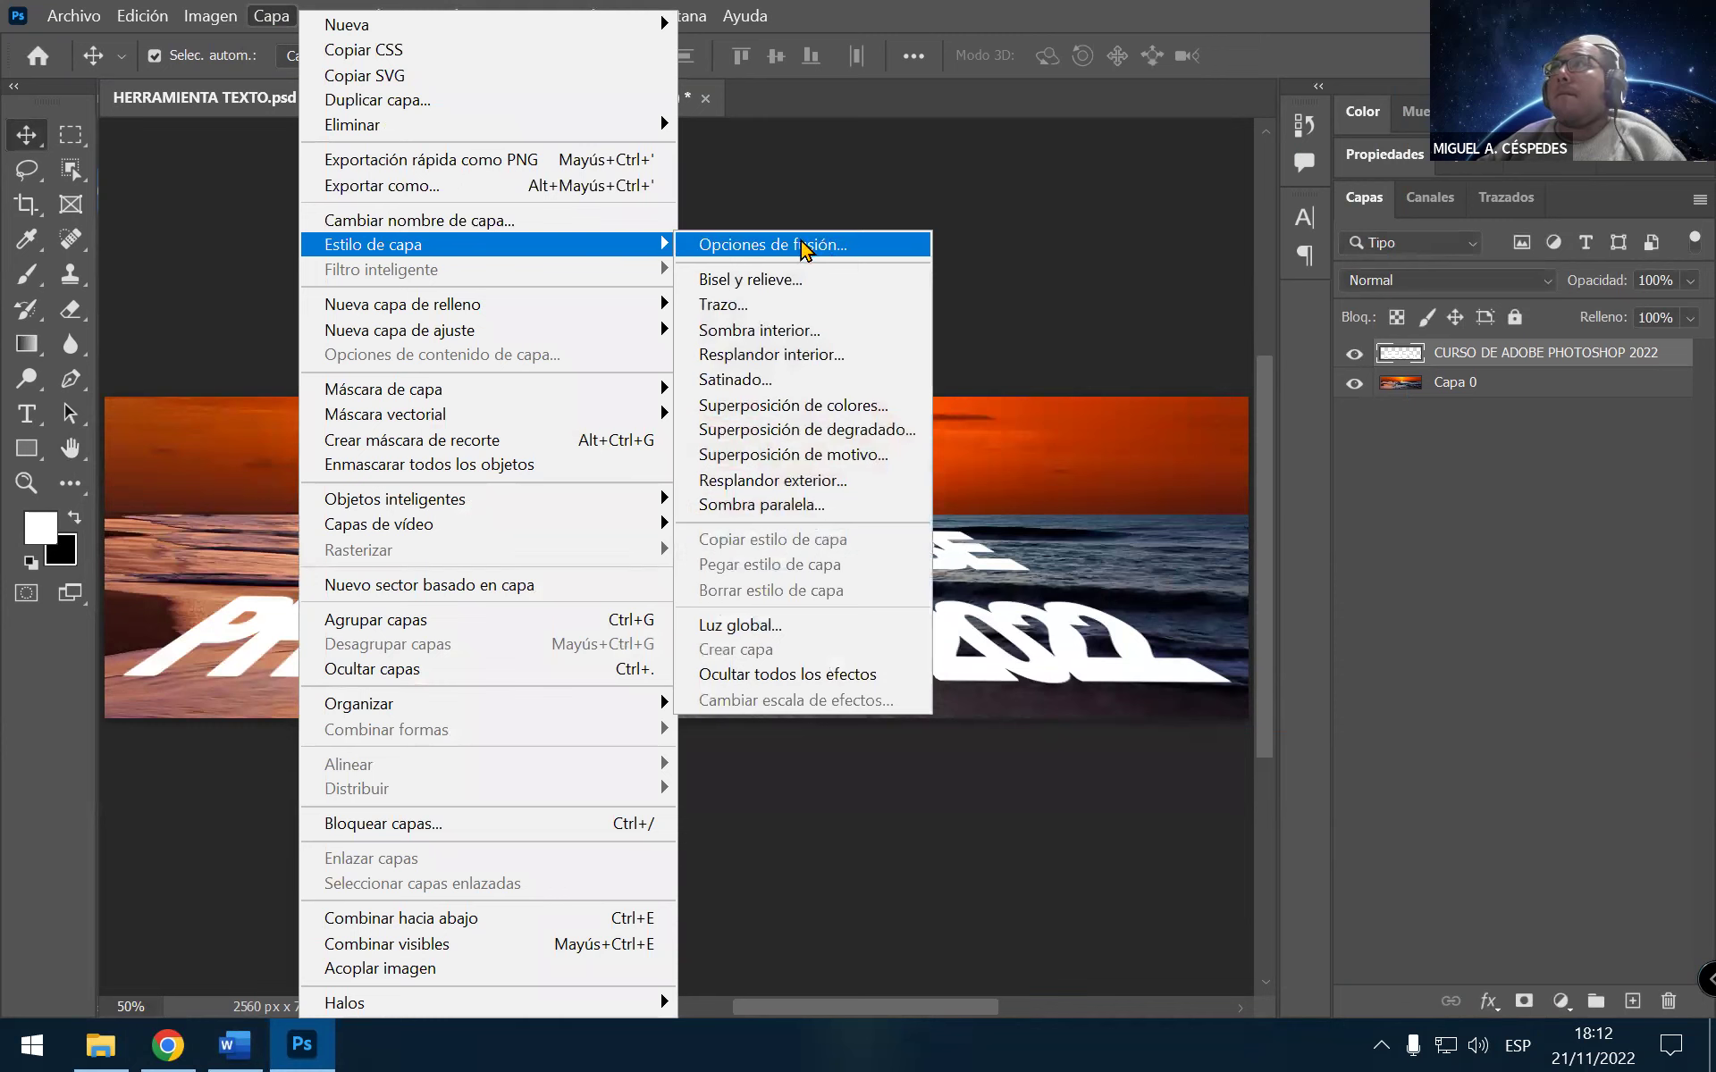
mouse_move(373, 244)
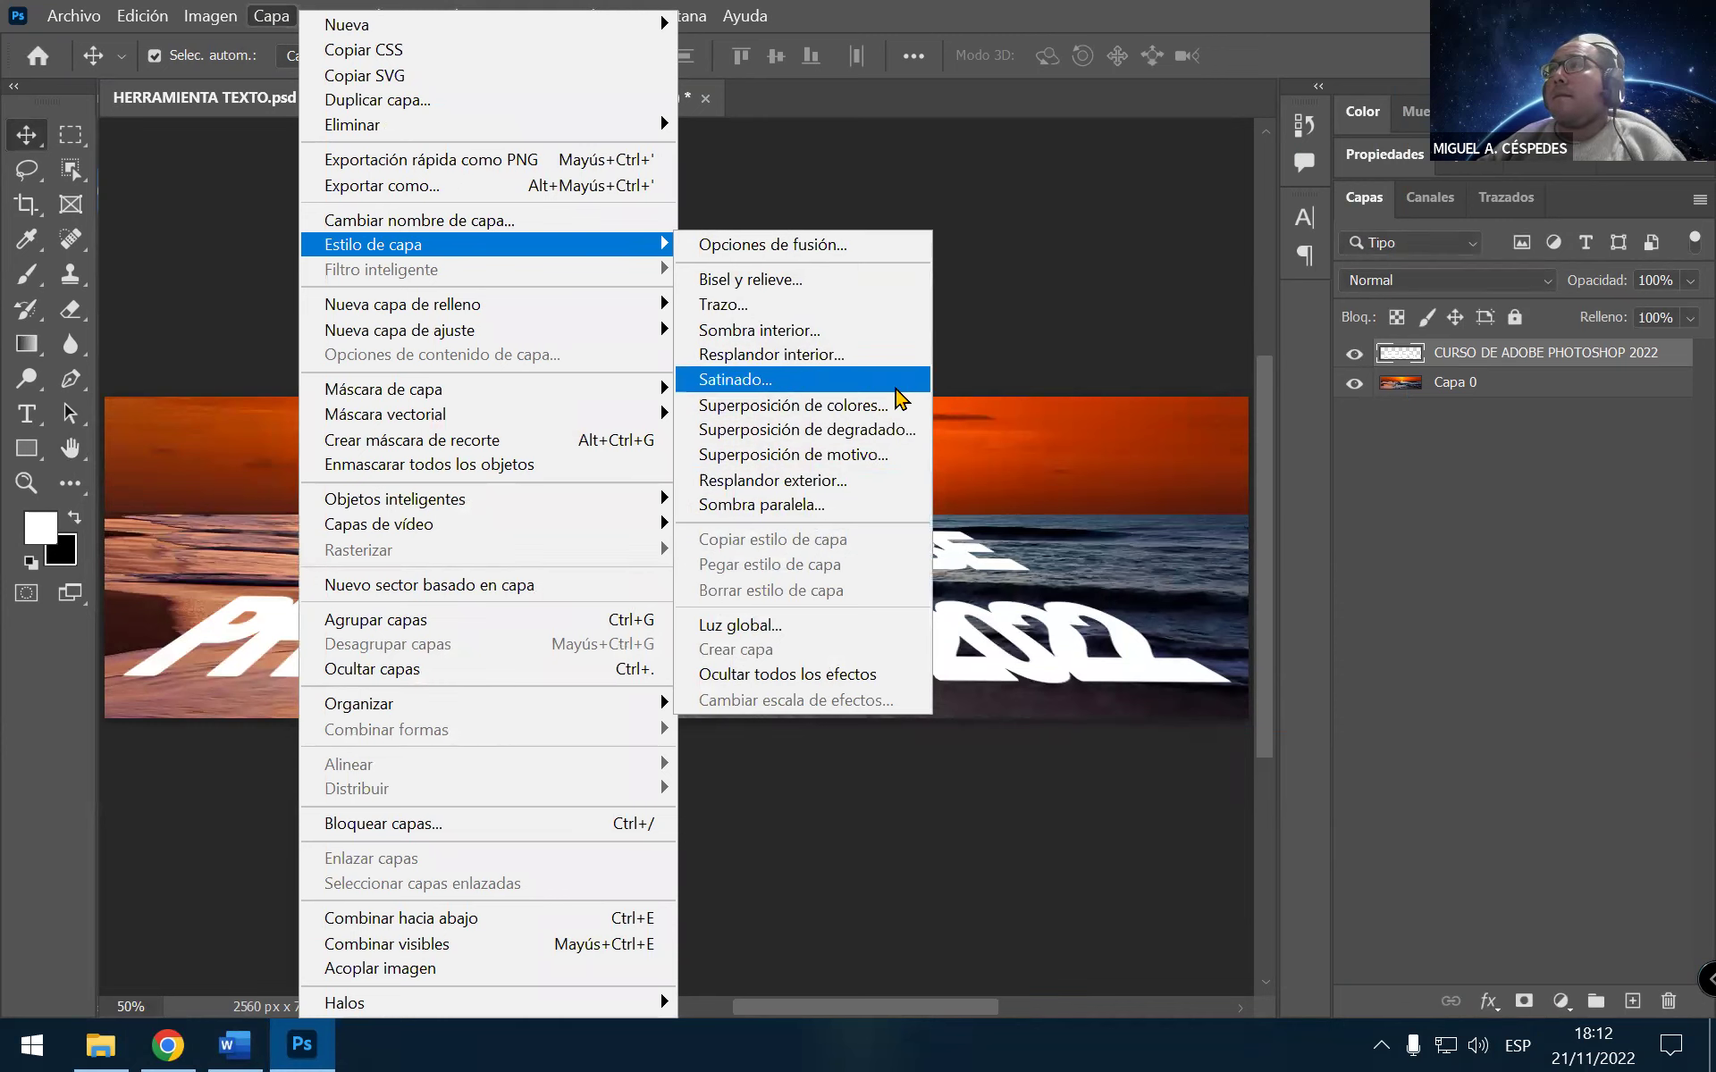
click(885, 250)
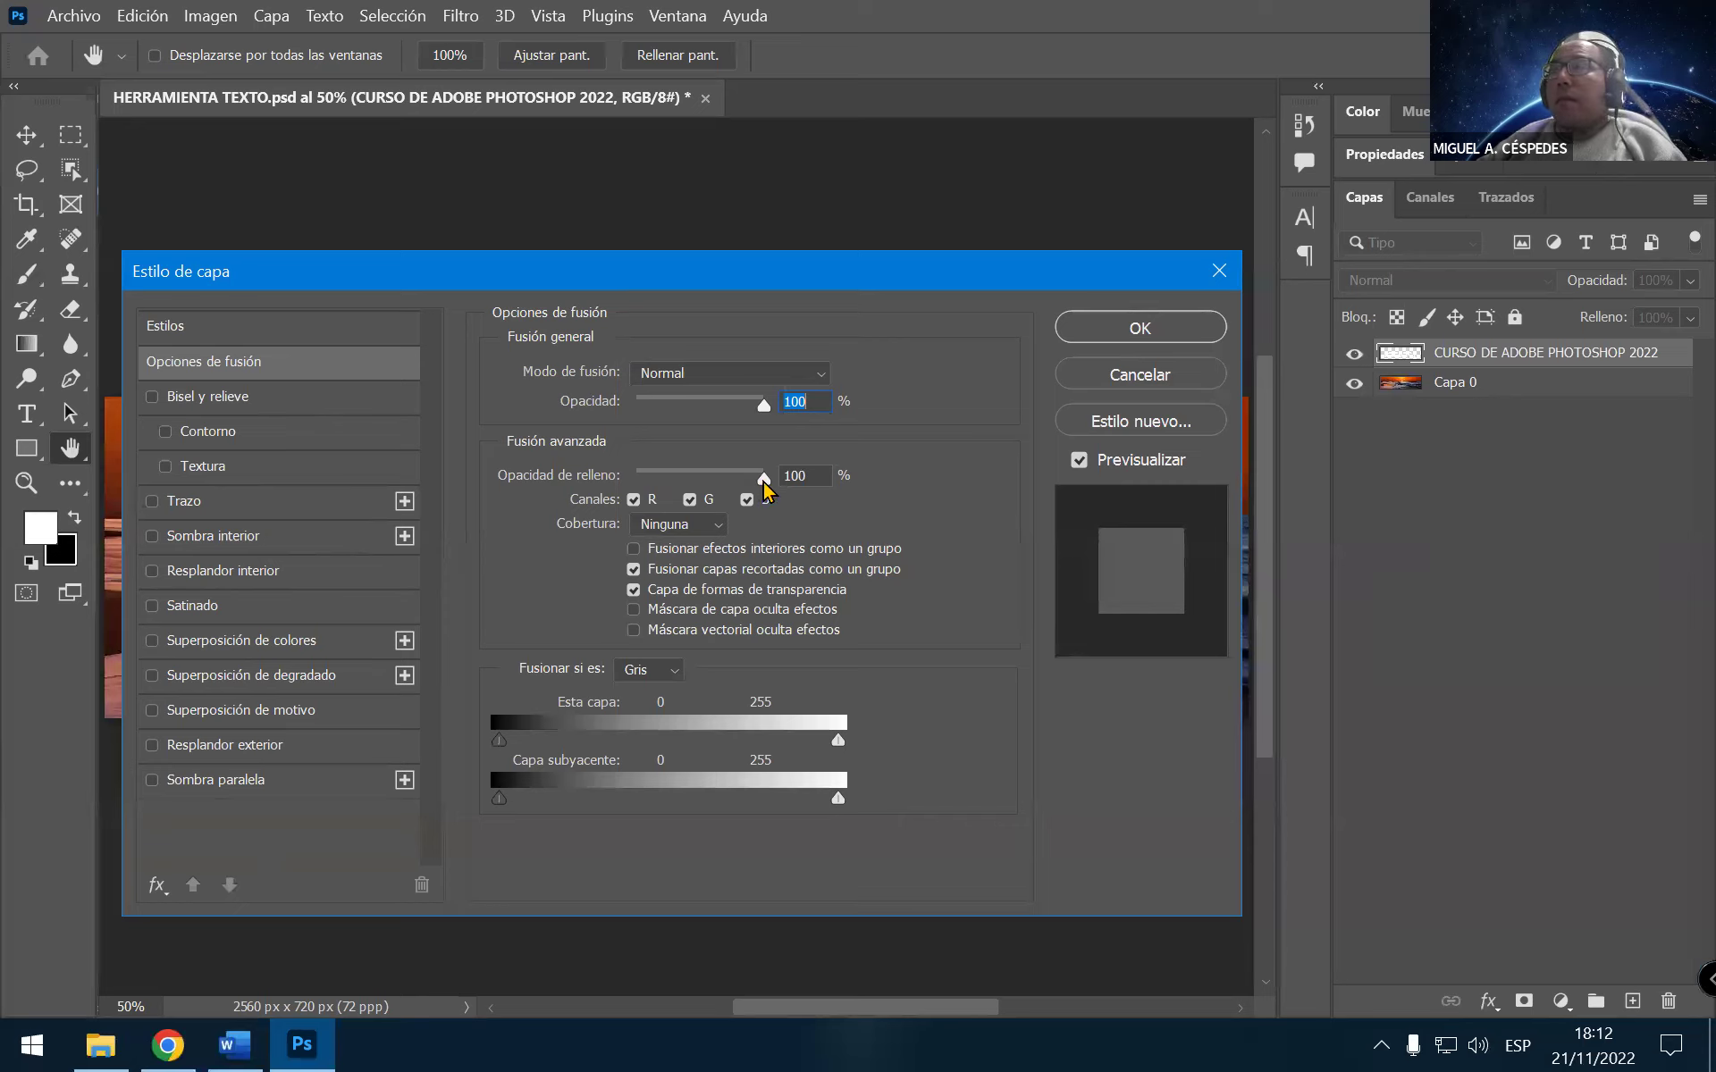
drag(764, 482, 632, 484)
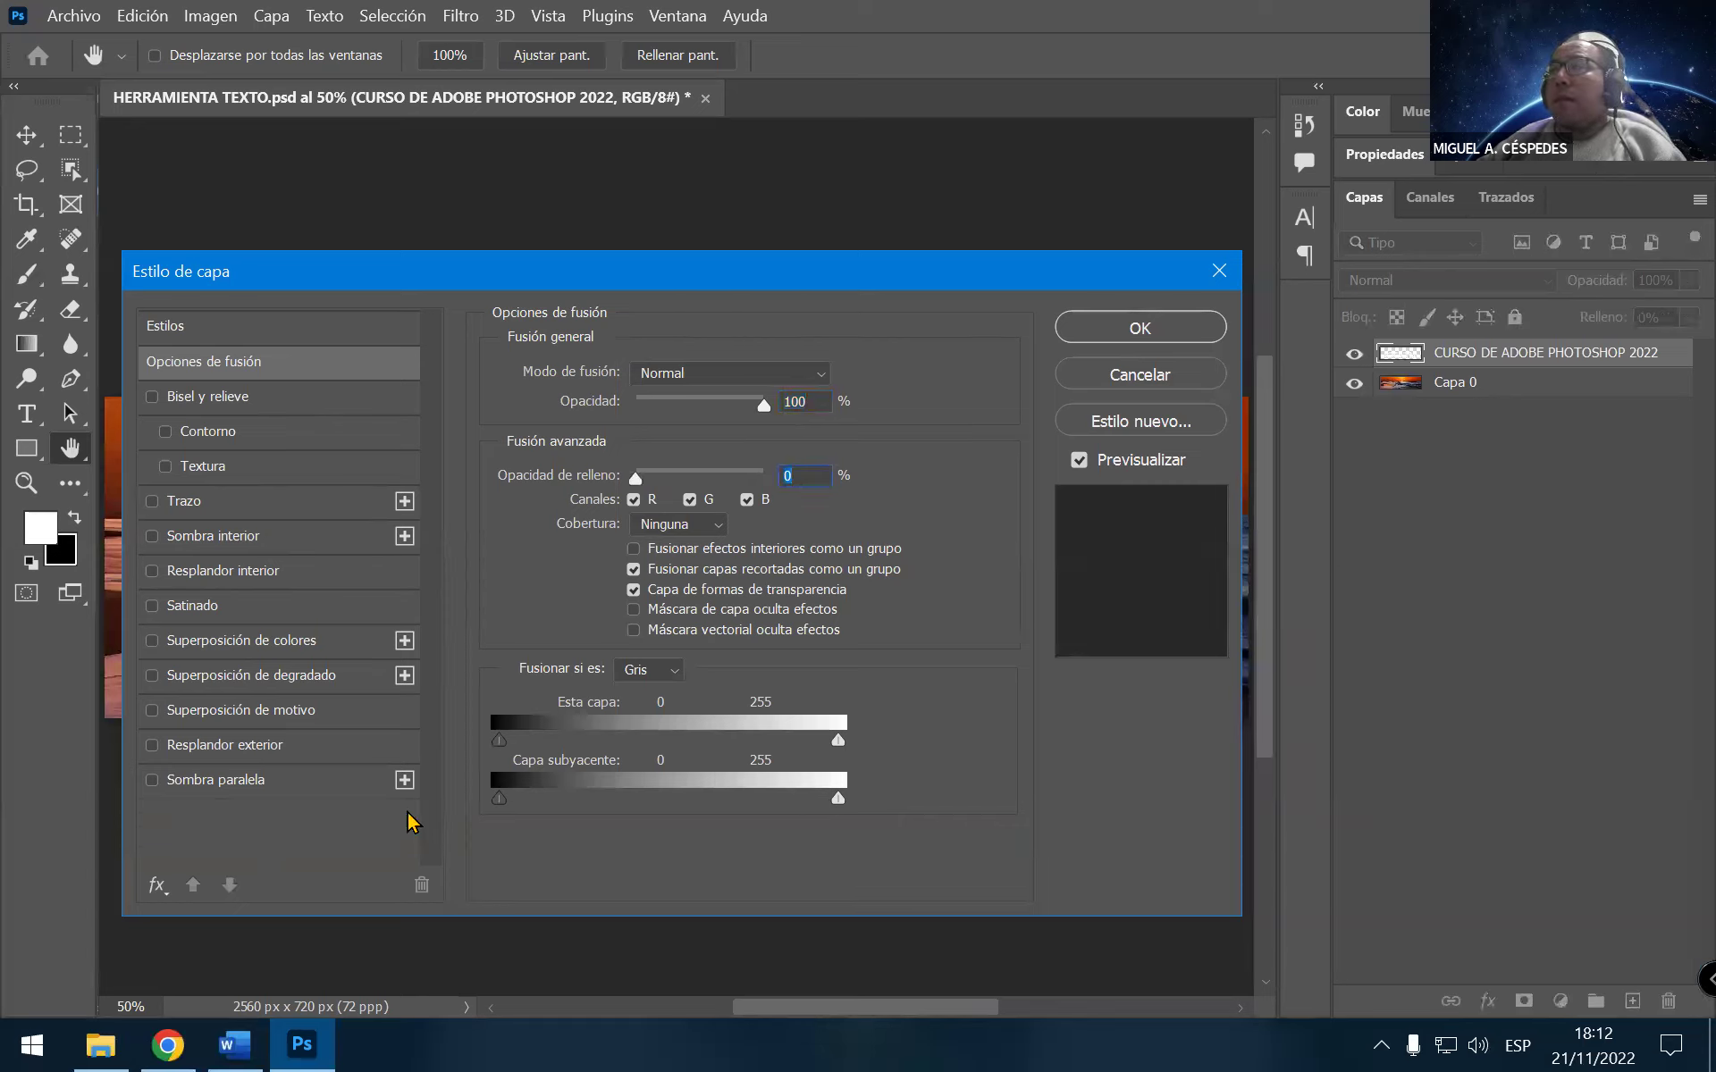
click(235, 1041)
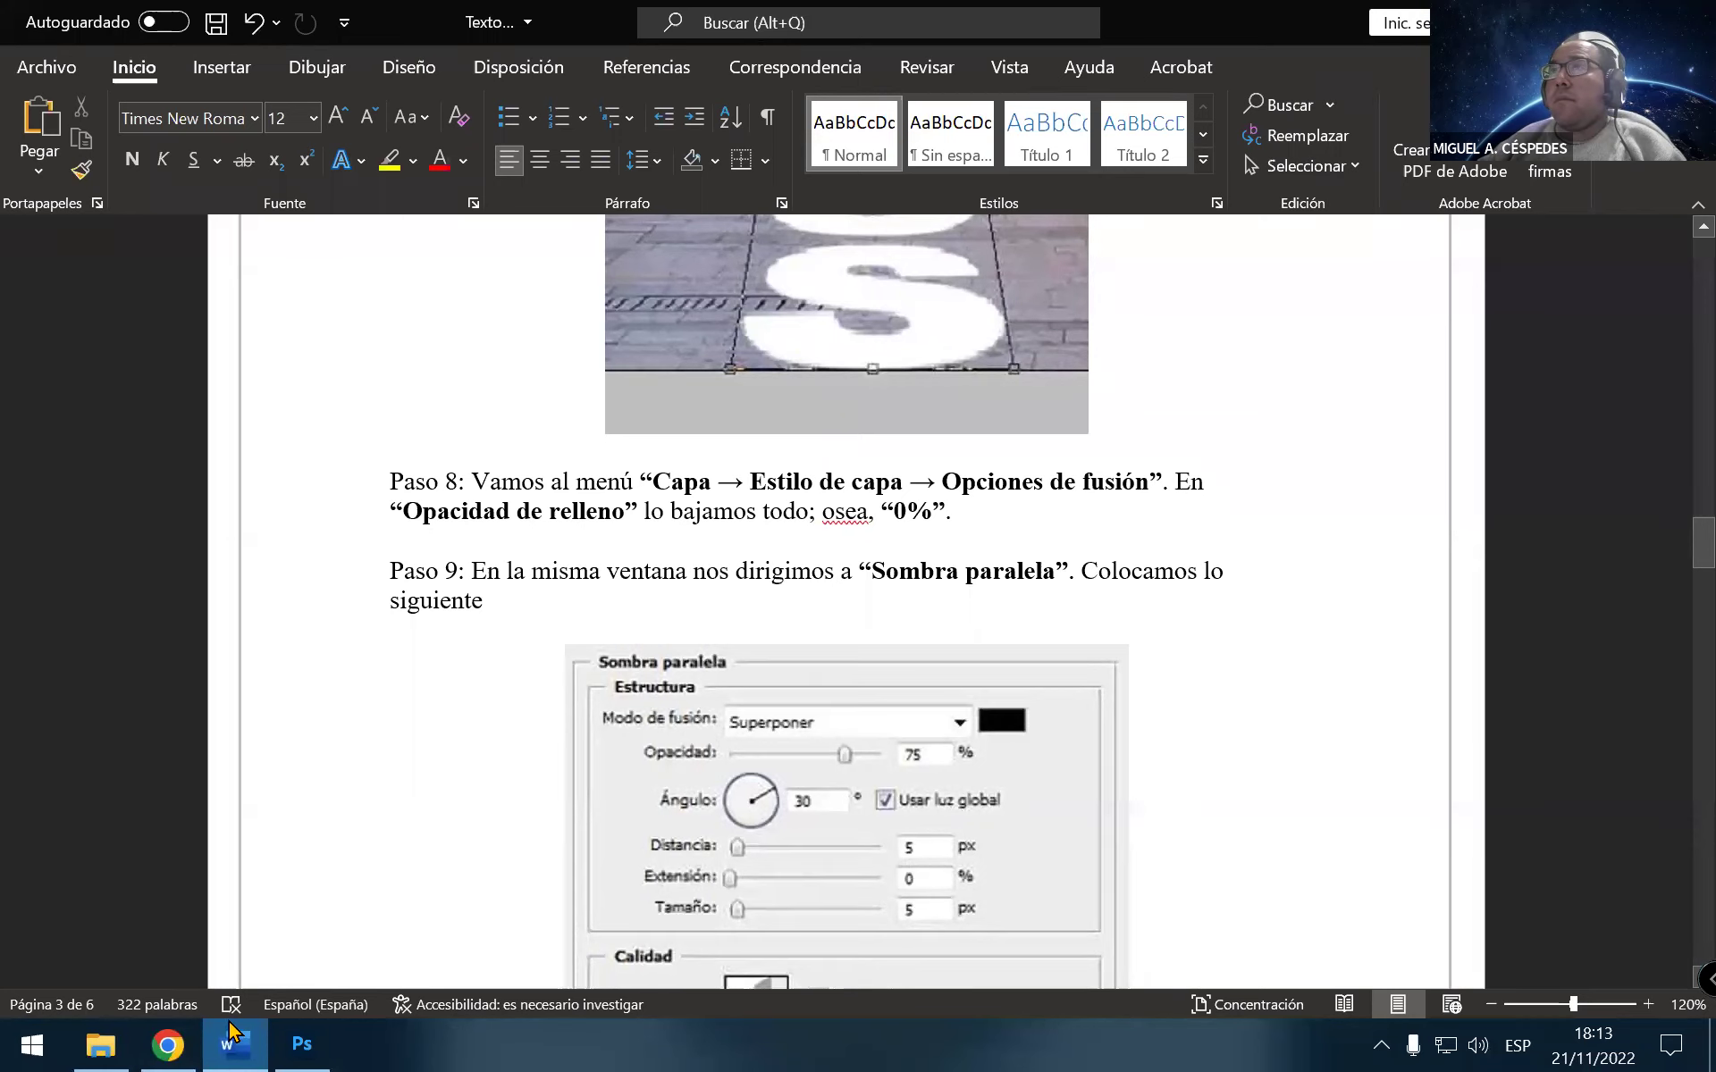
scroll(760, 862, down, 1)
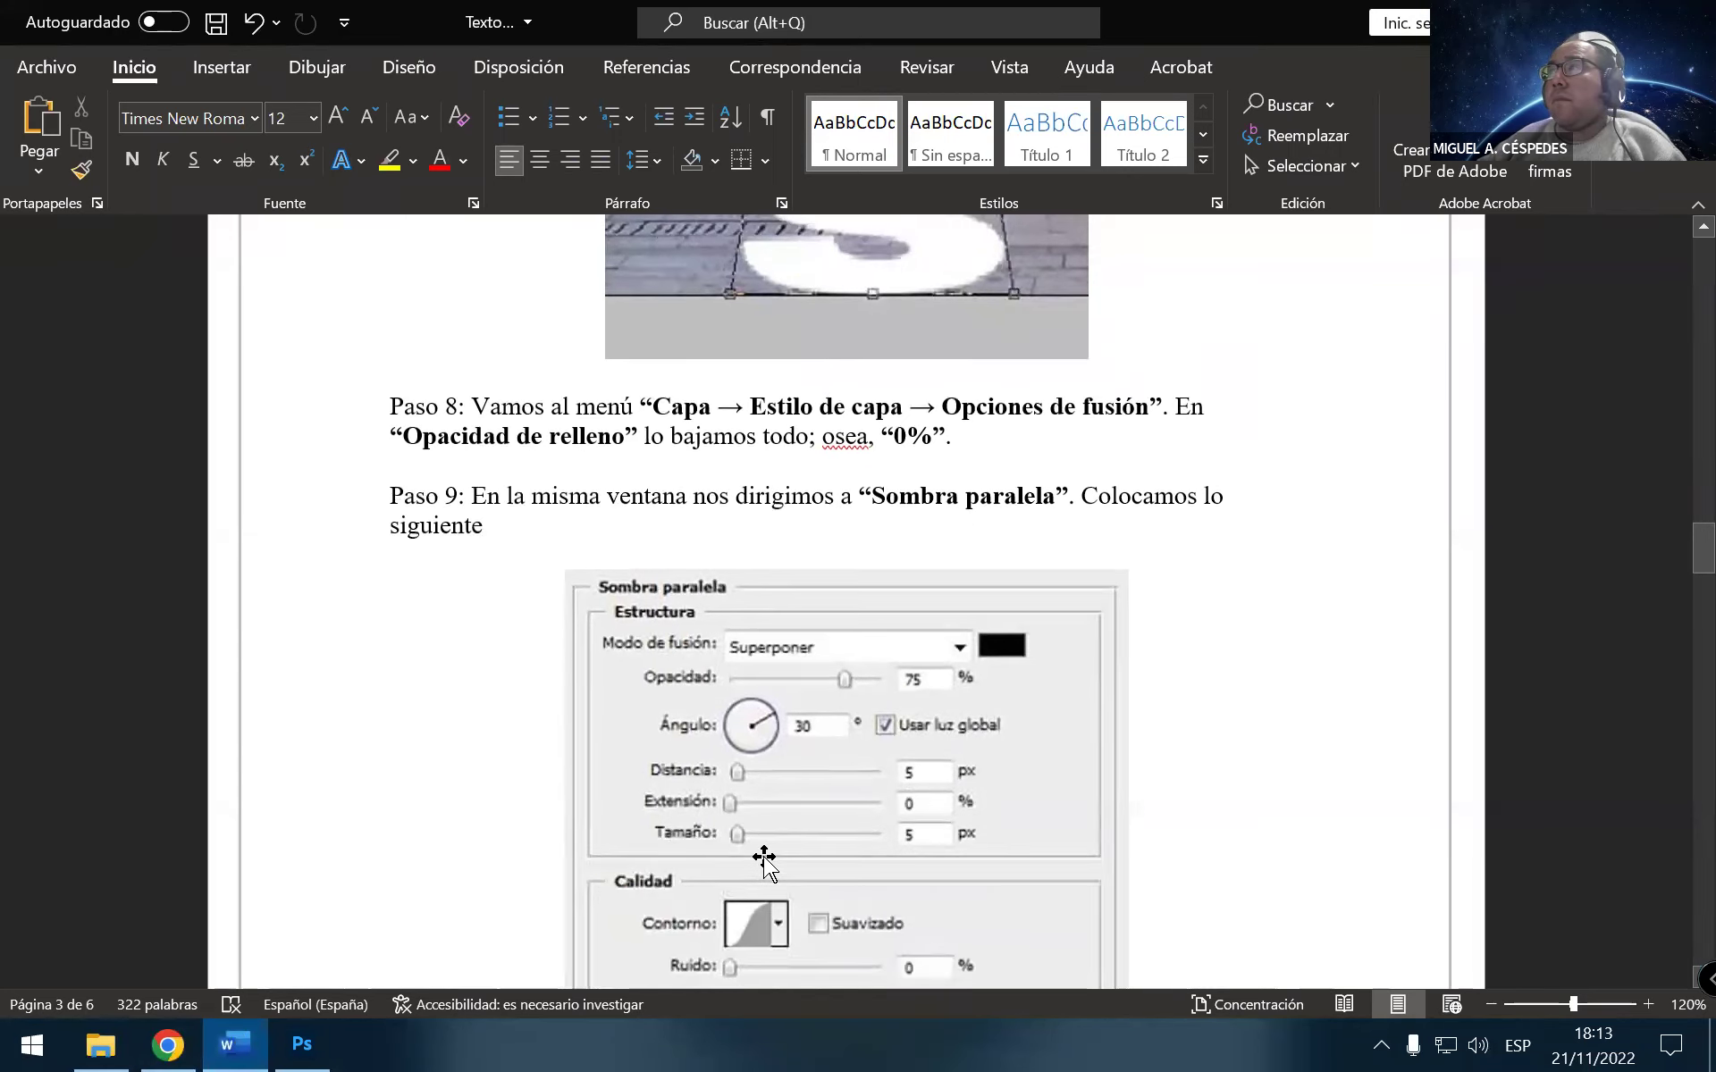
scroll(764, 863, down, 1)
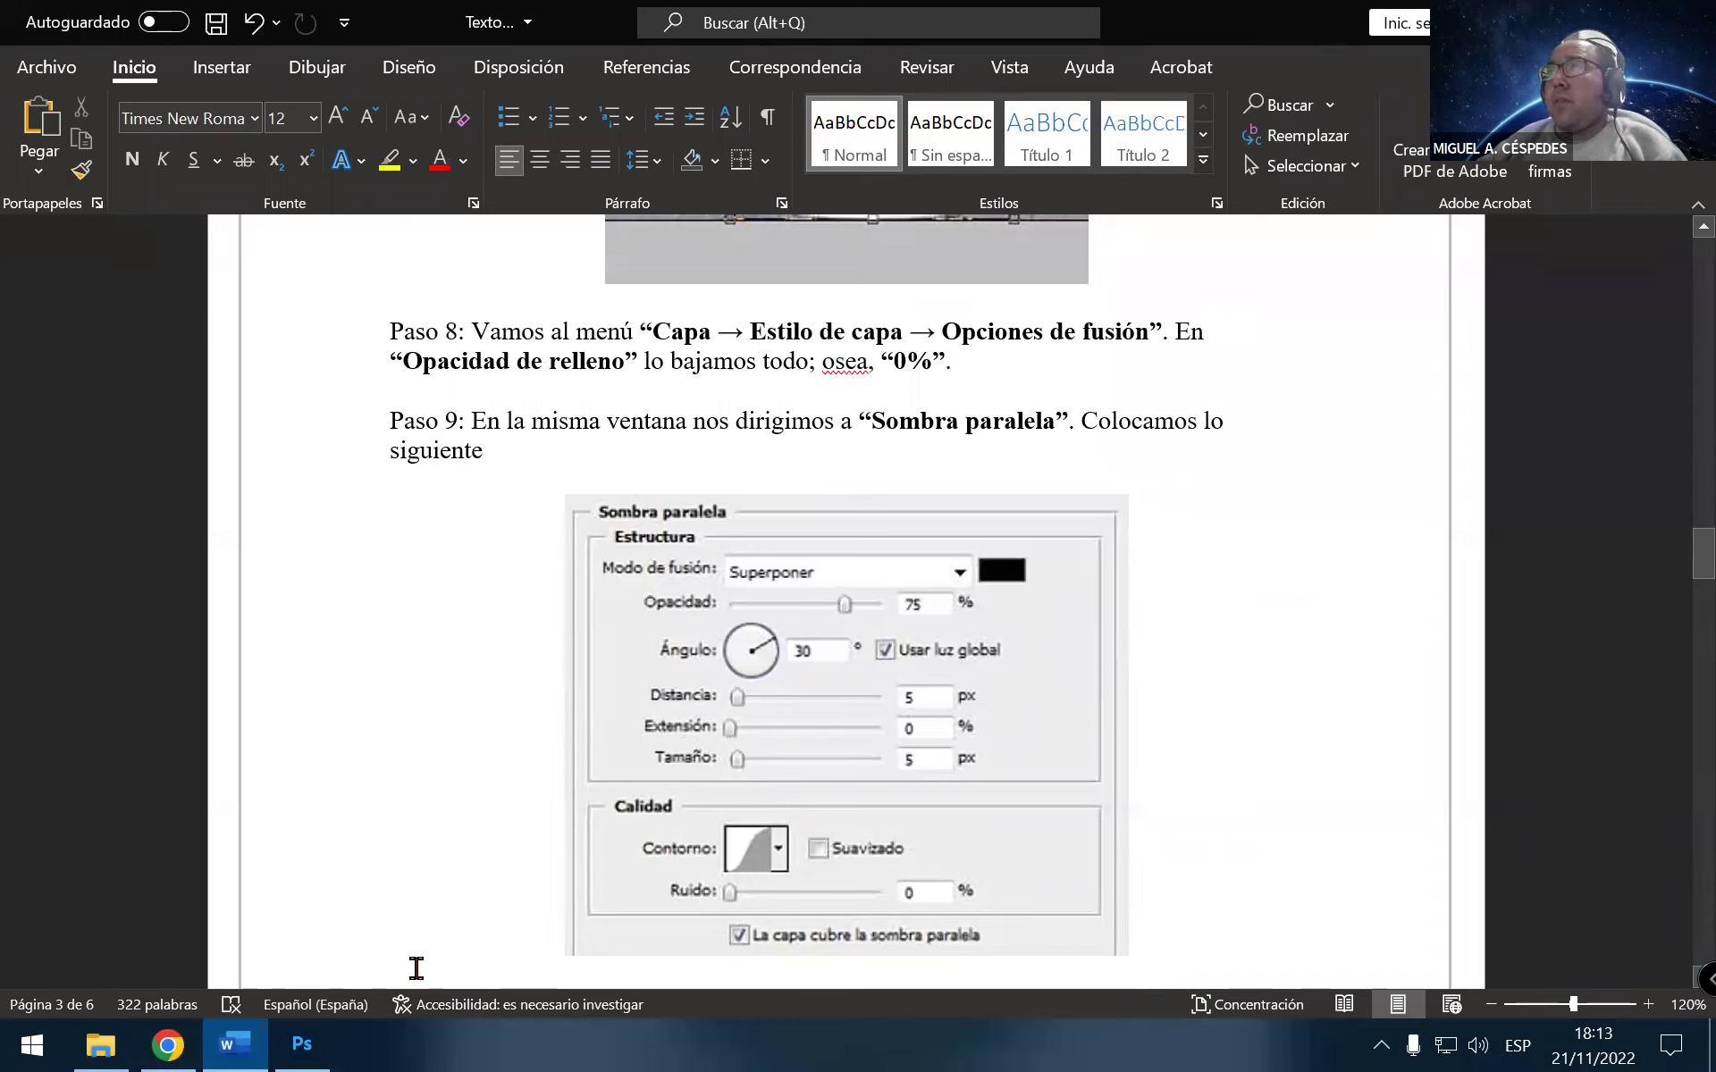
click(255, 1041)
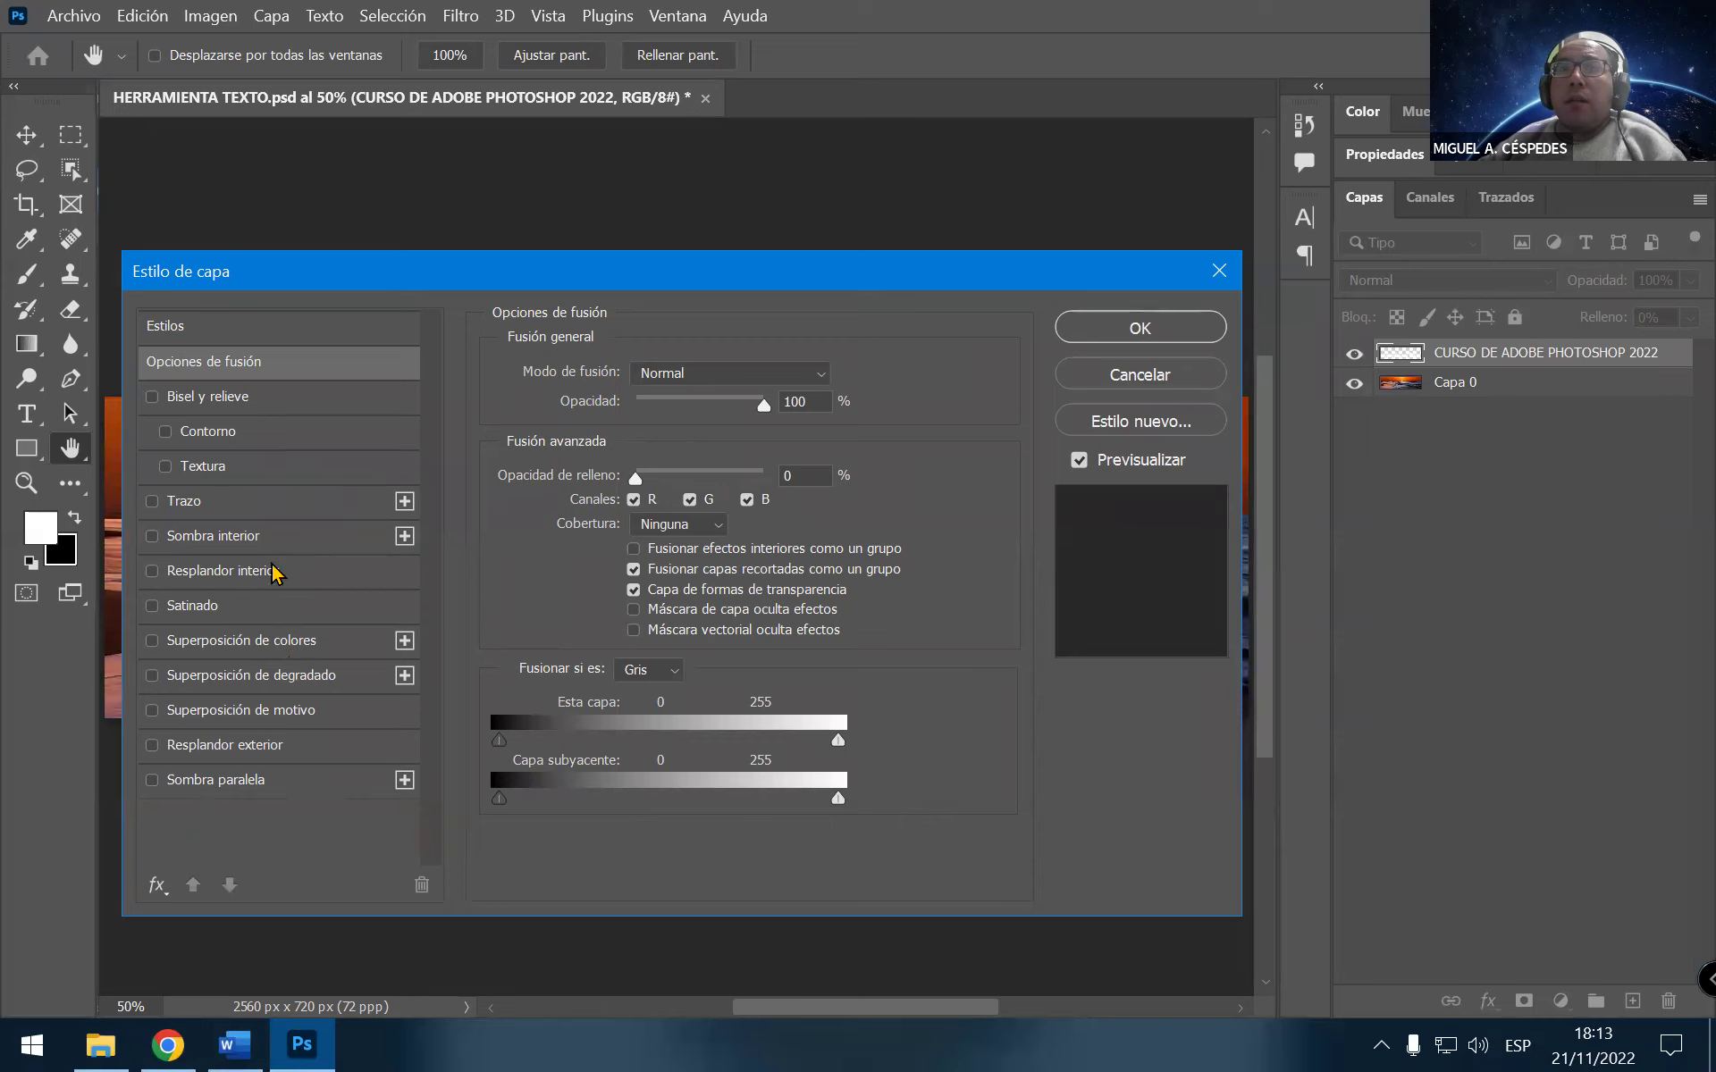
Enable Sombra paralela on the text with the Superponer blend mode
click(152, 779)
click(210, 786)
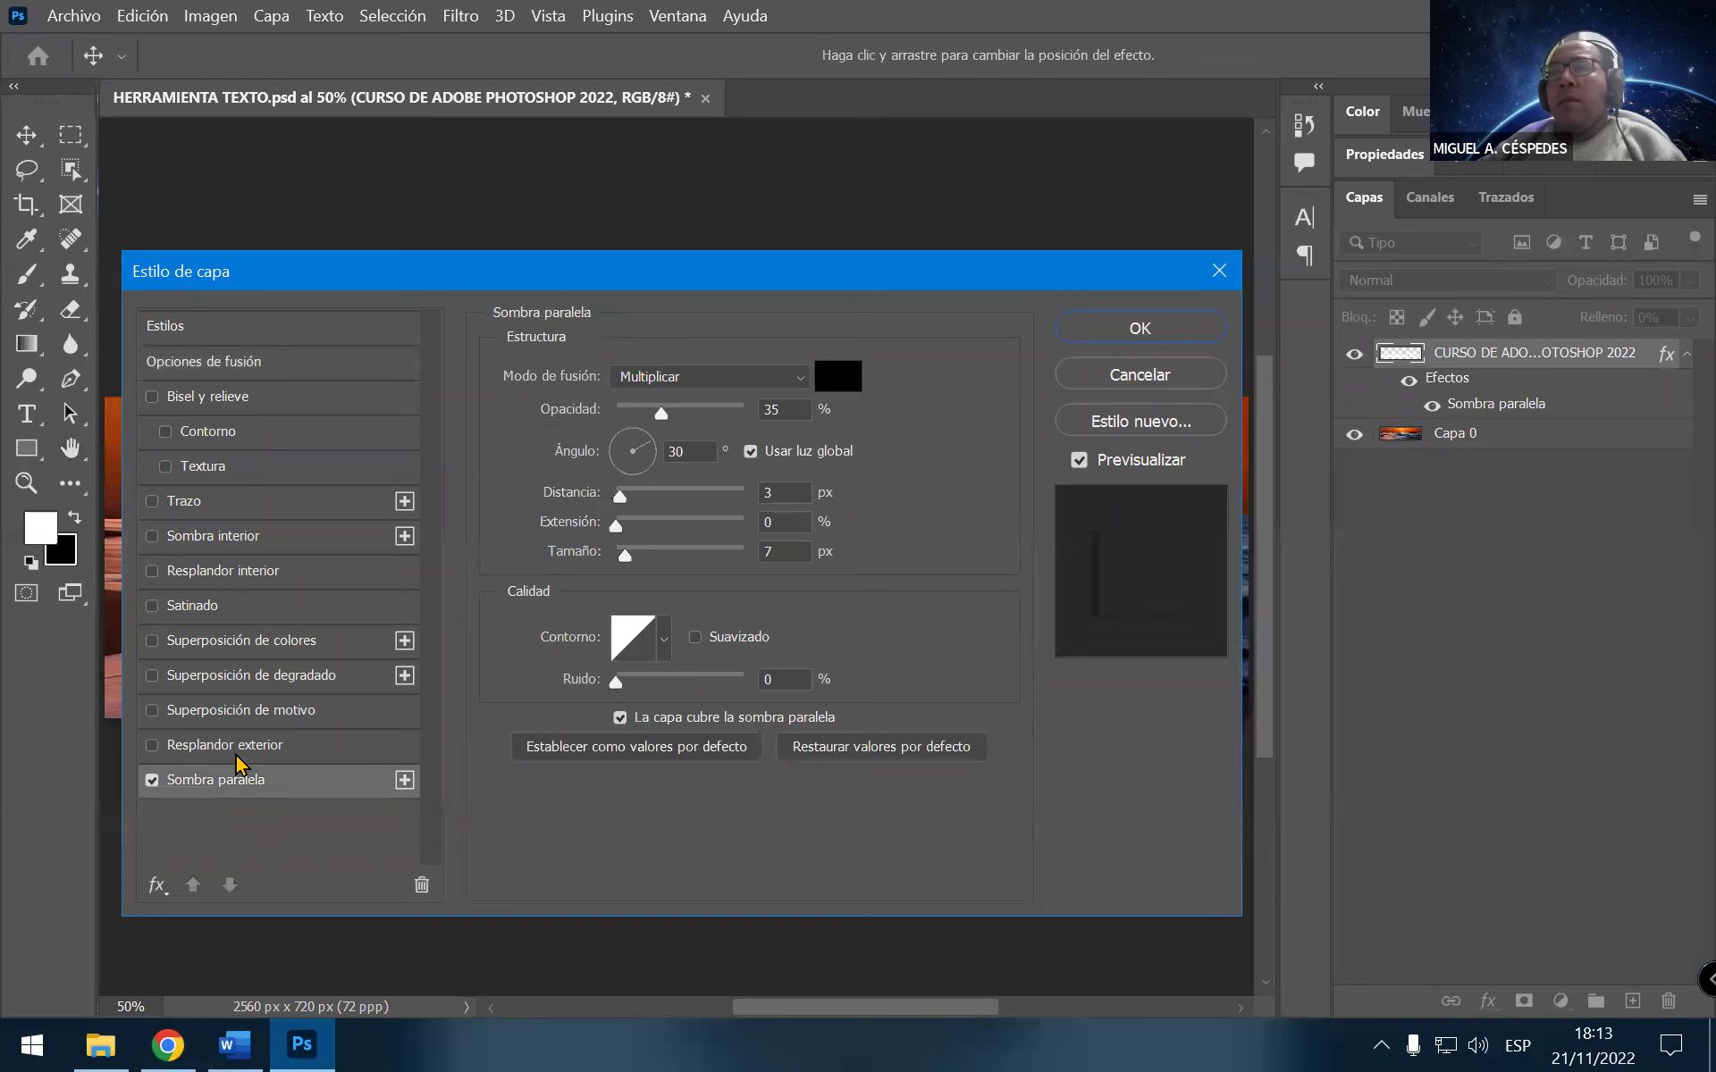
click(798, 378)
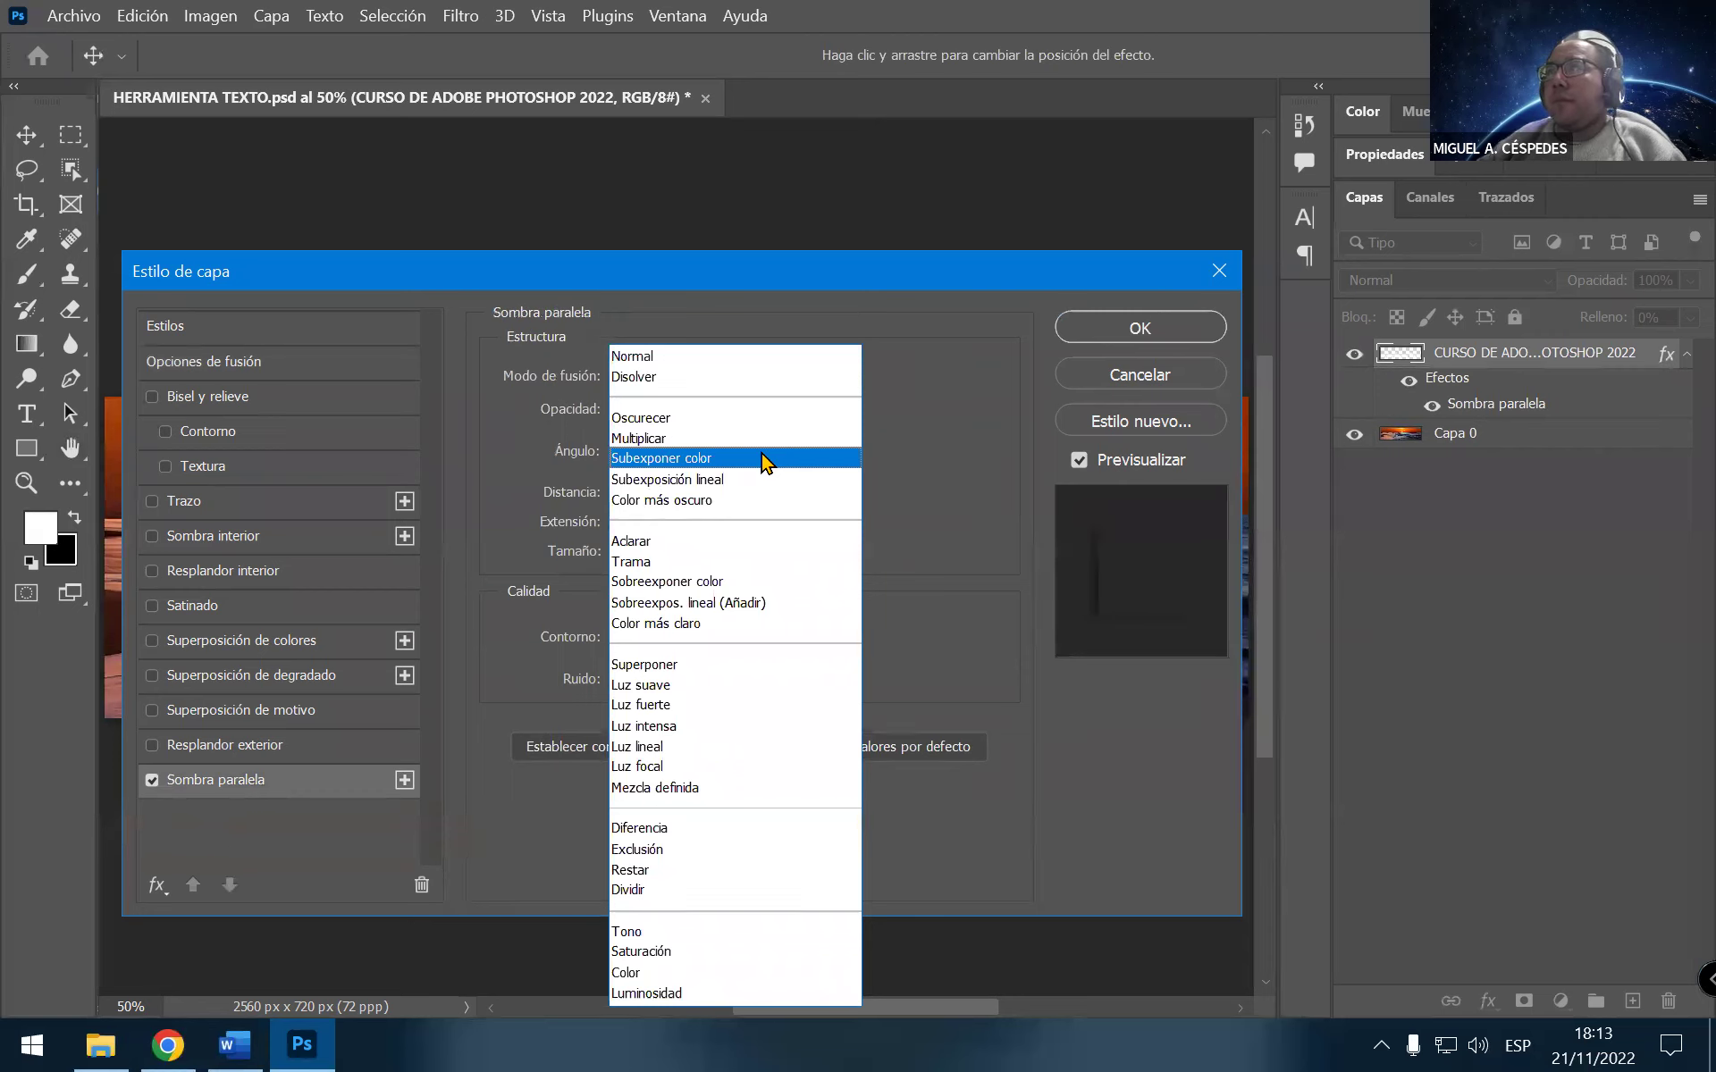
click(716, 665)
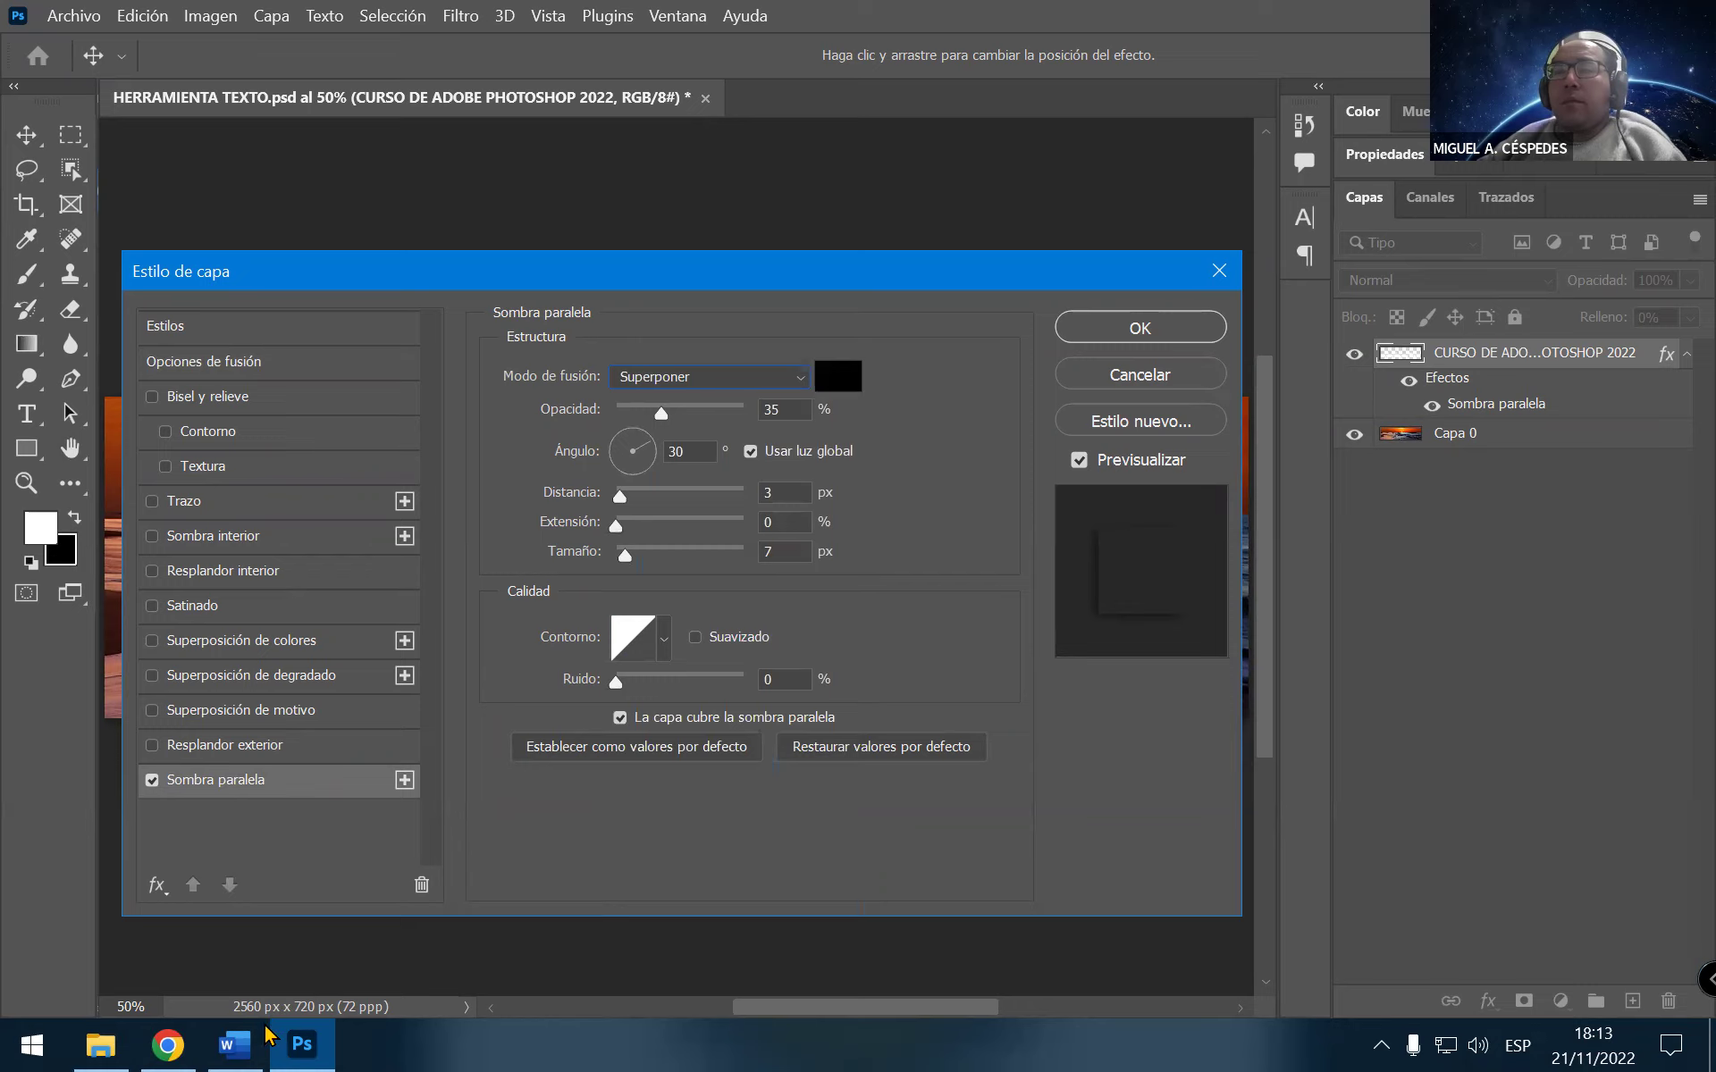
key(alt+Tab)
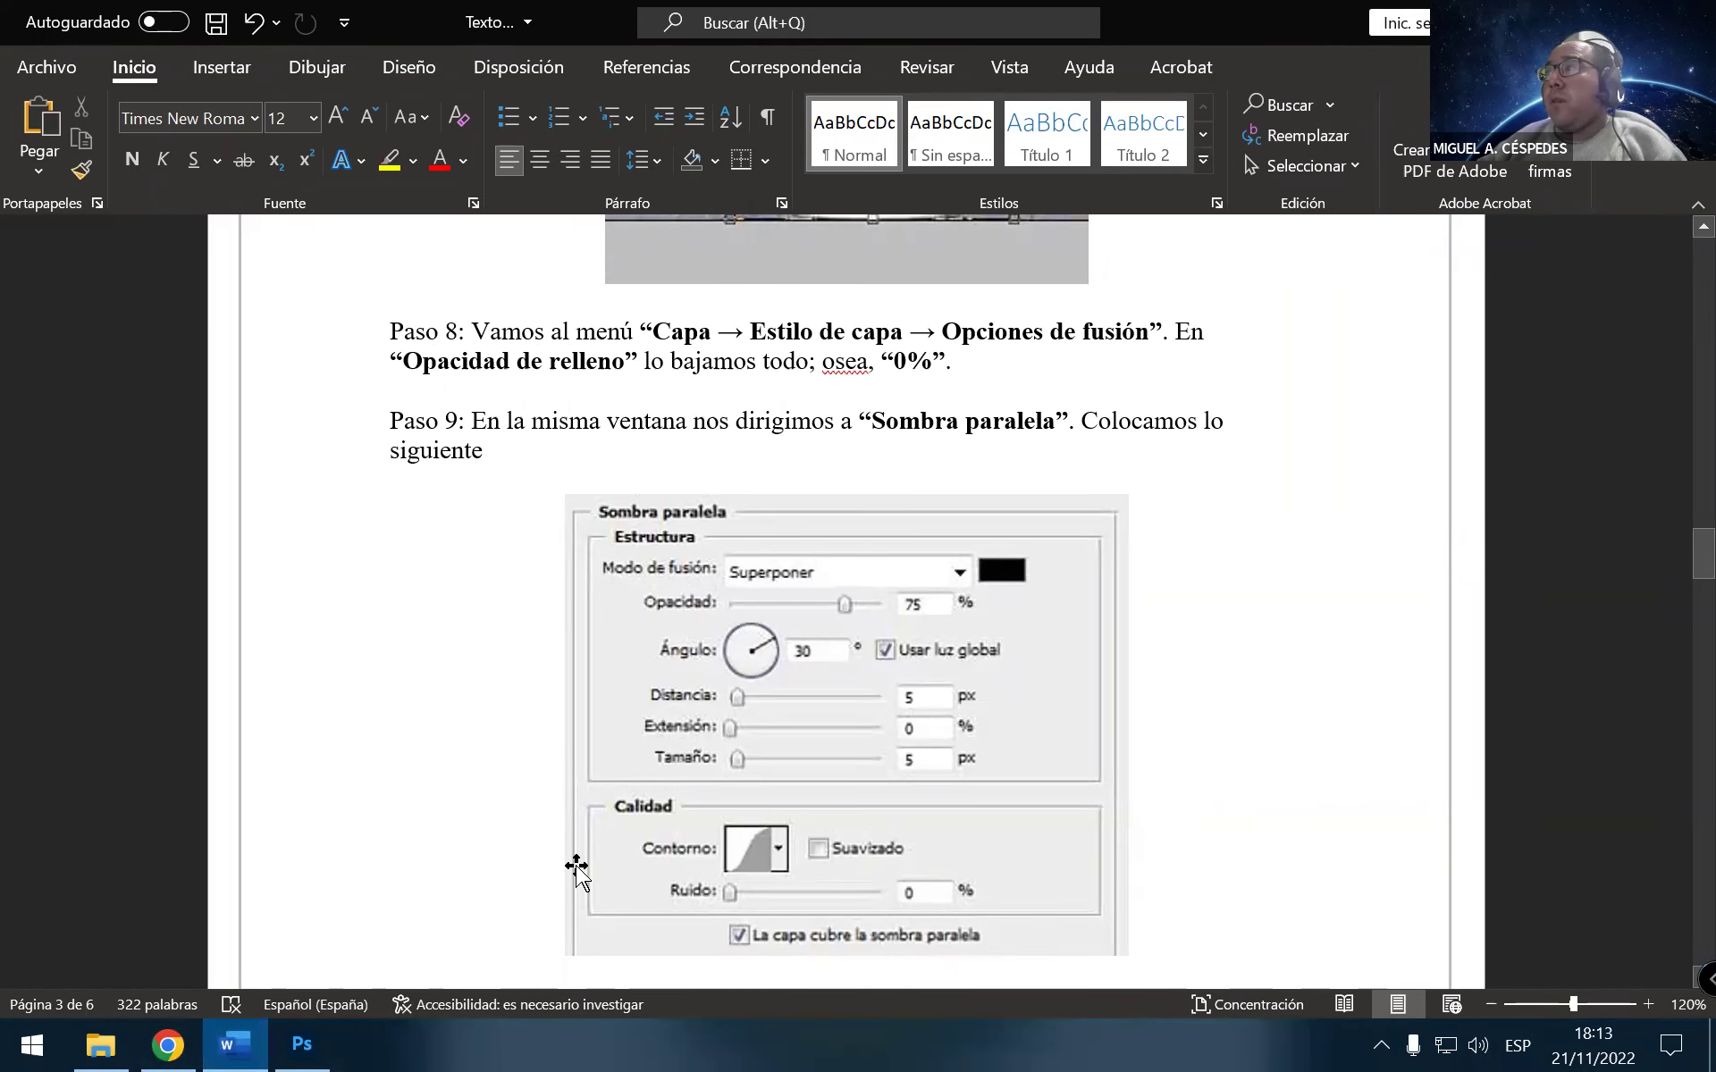
click(304, 1043)
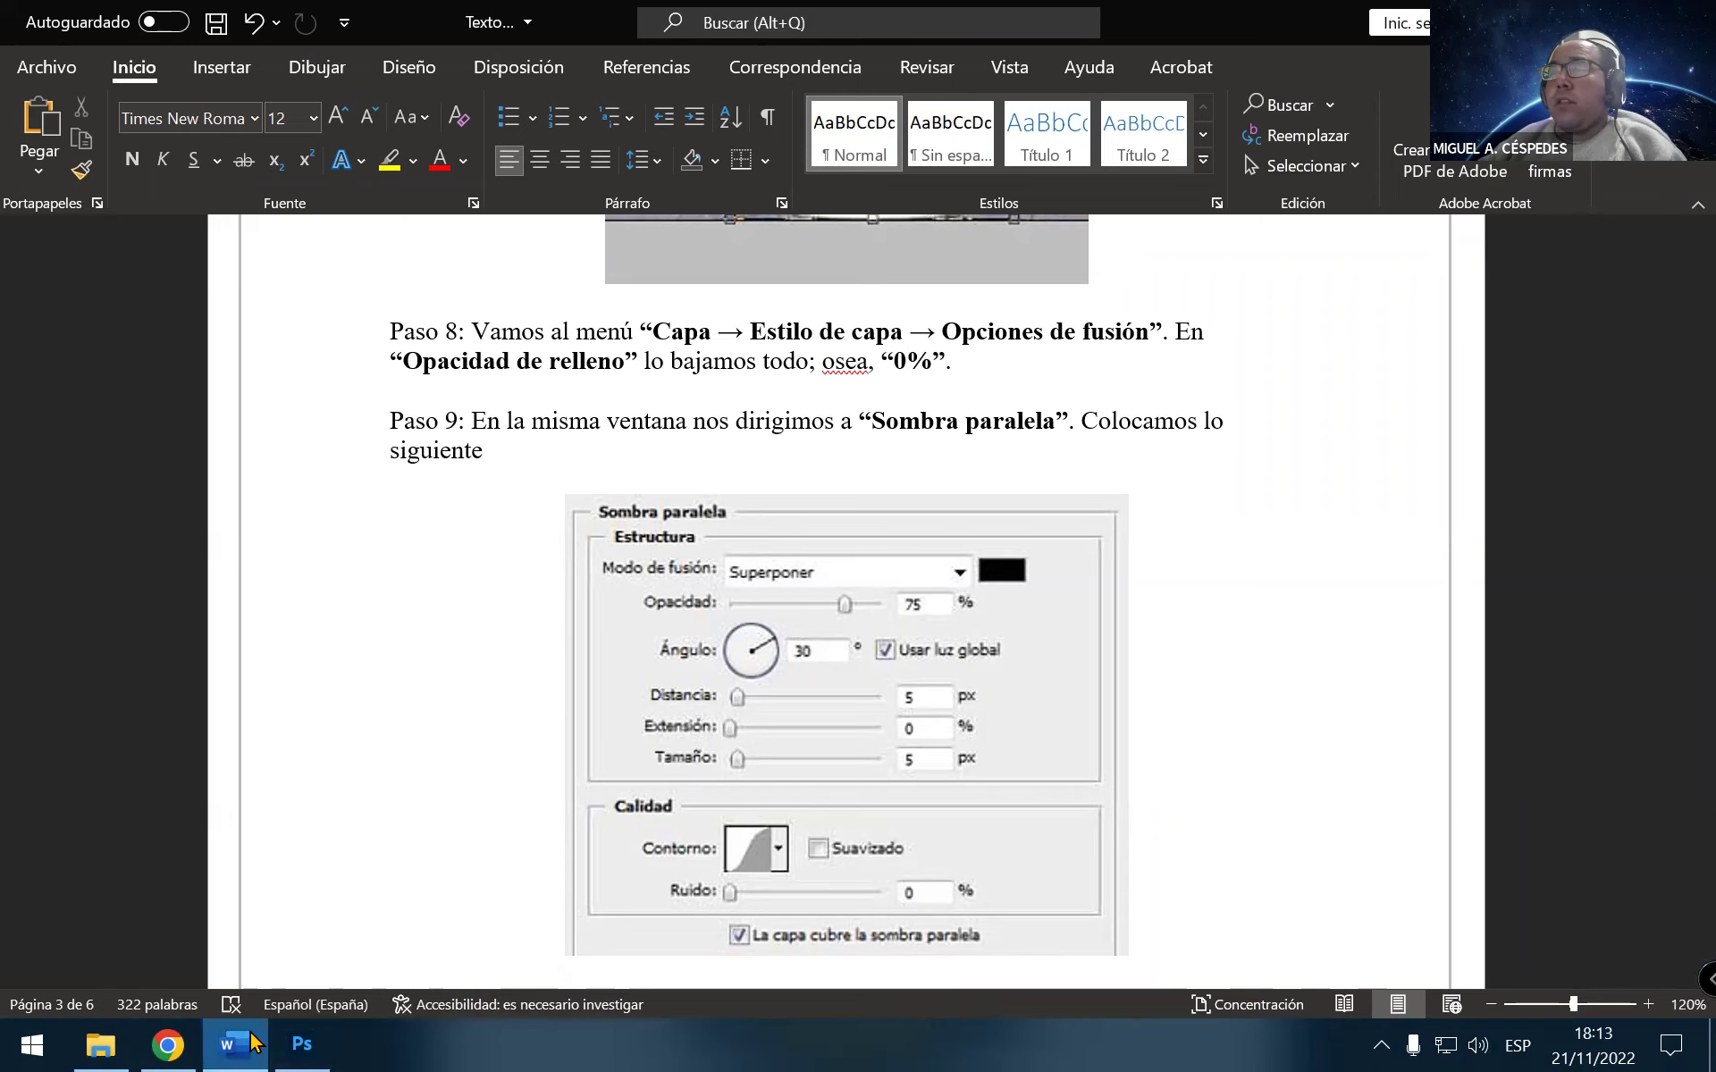
Set the drop shadow to 75% opacity with 5 px distance and size, checking the tutorial
double_click(806, 409)
text(75)
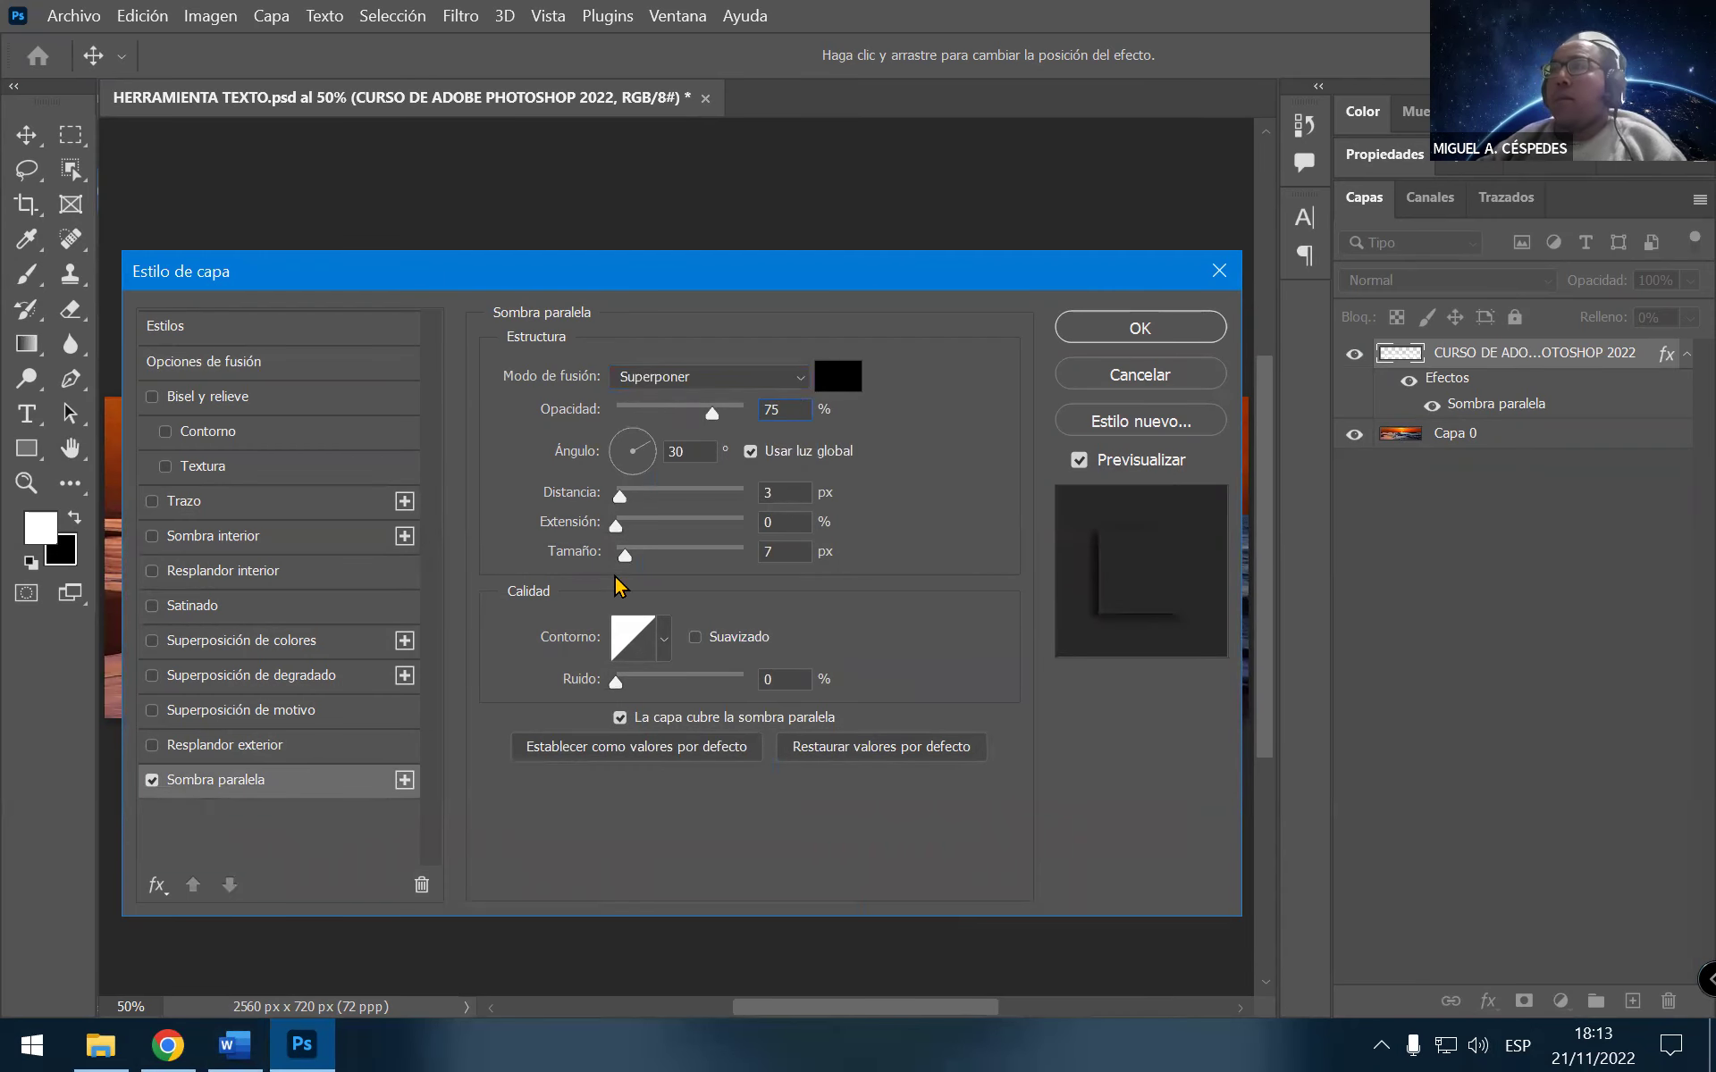
click(235, 1043)
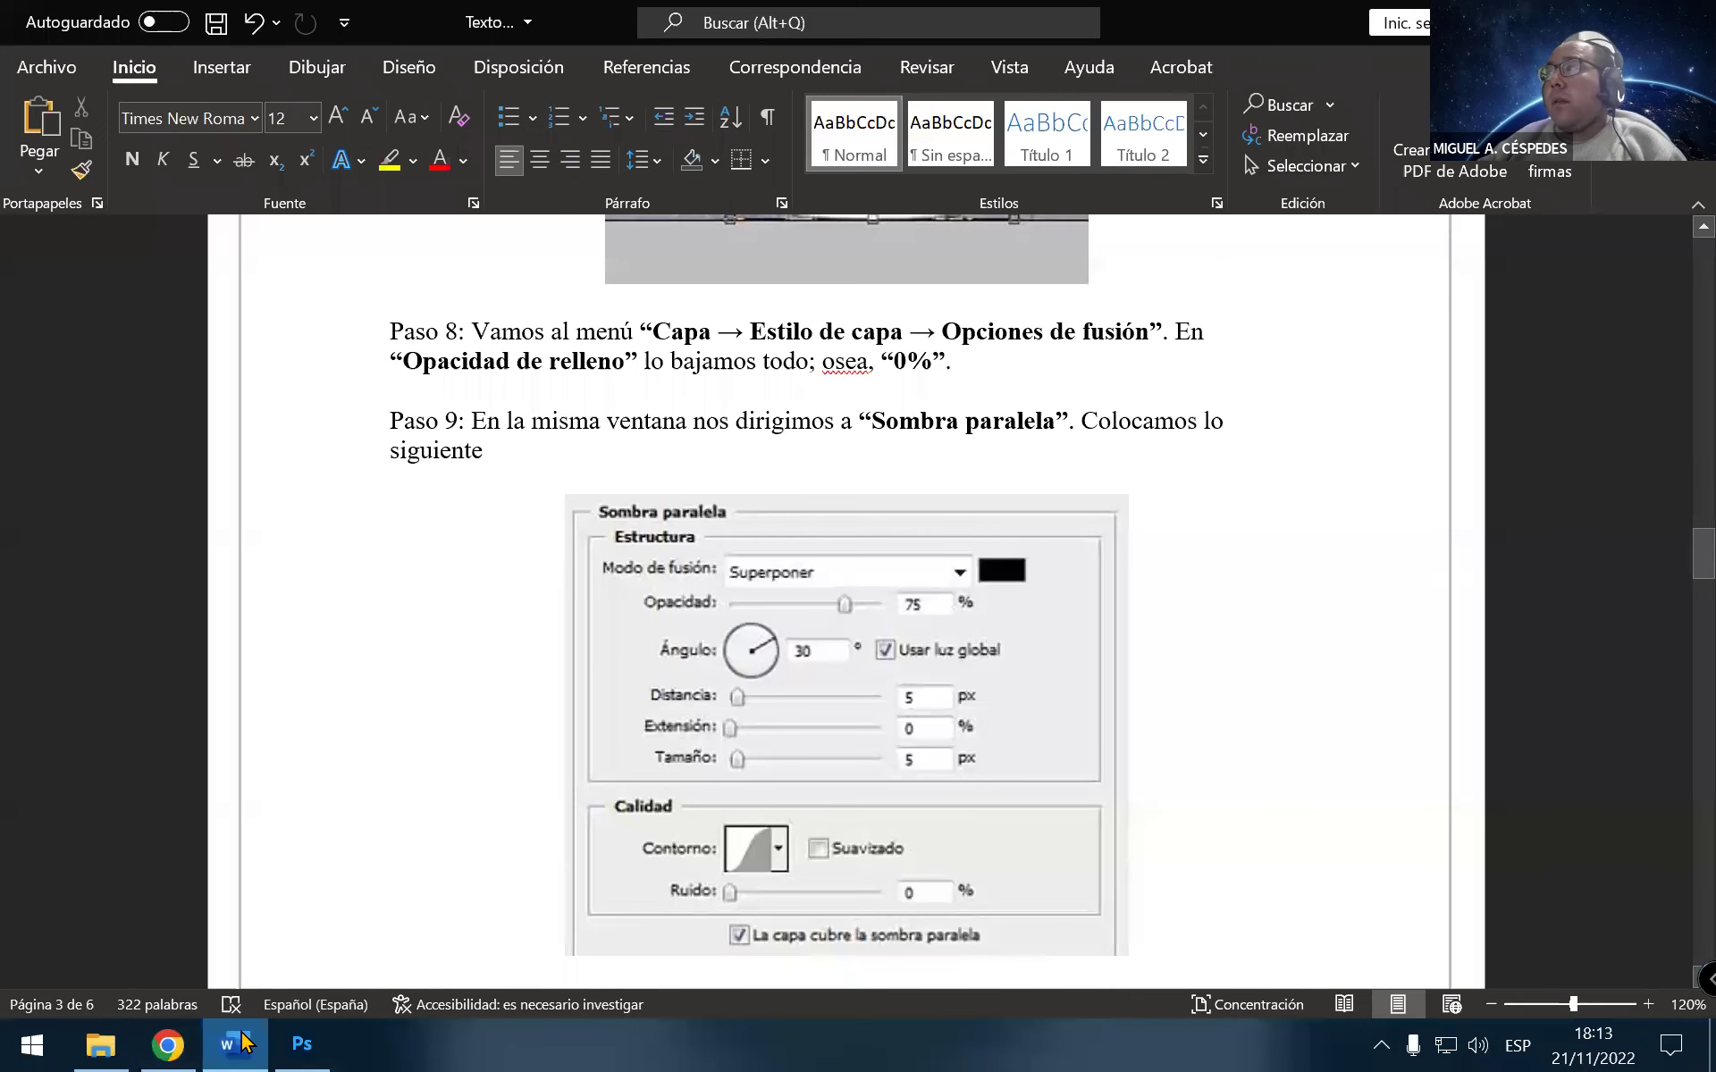
key(alt+Tab)
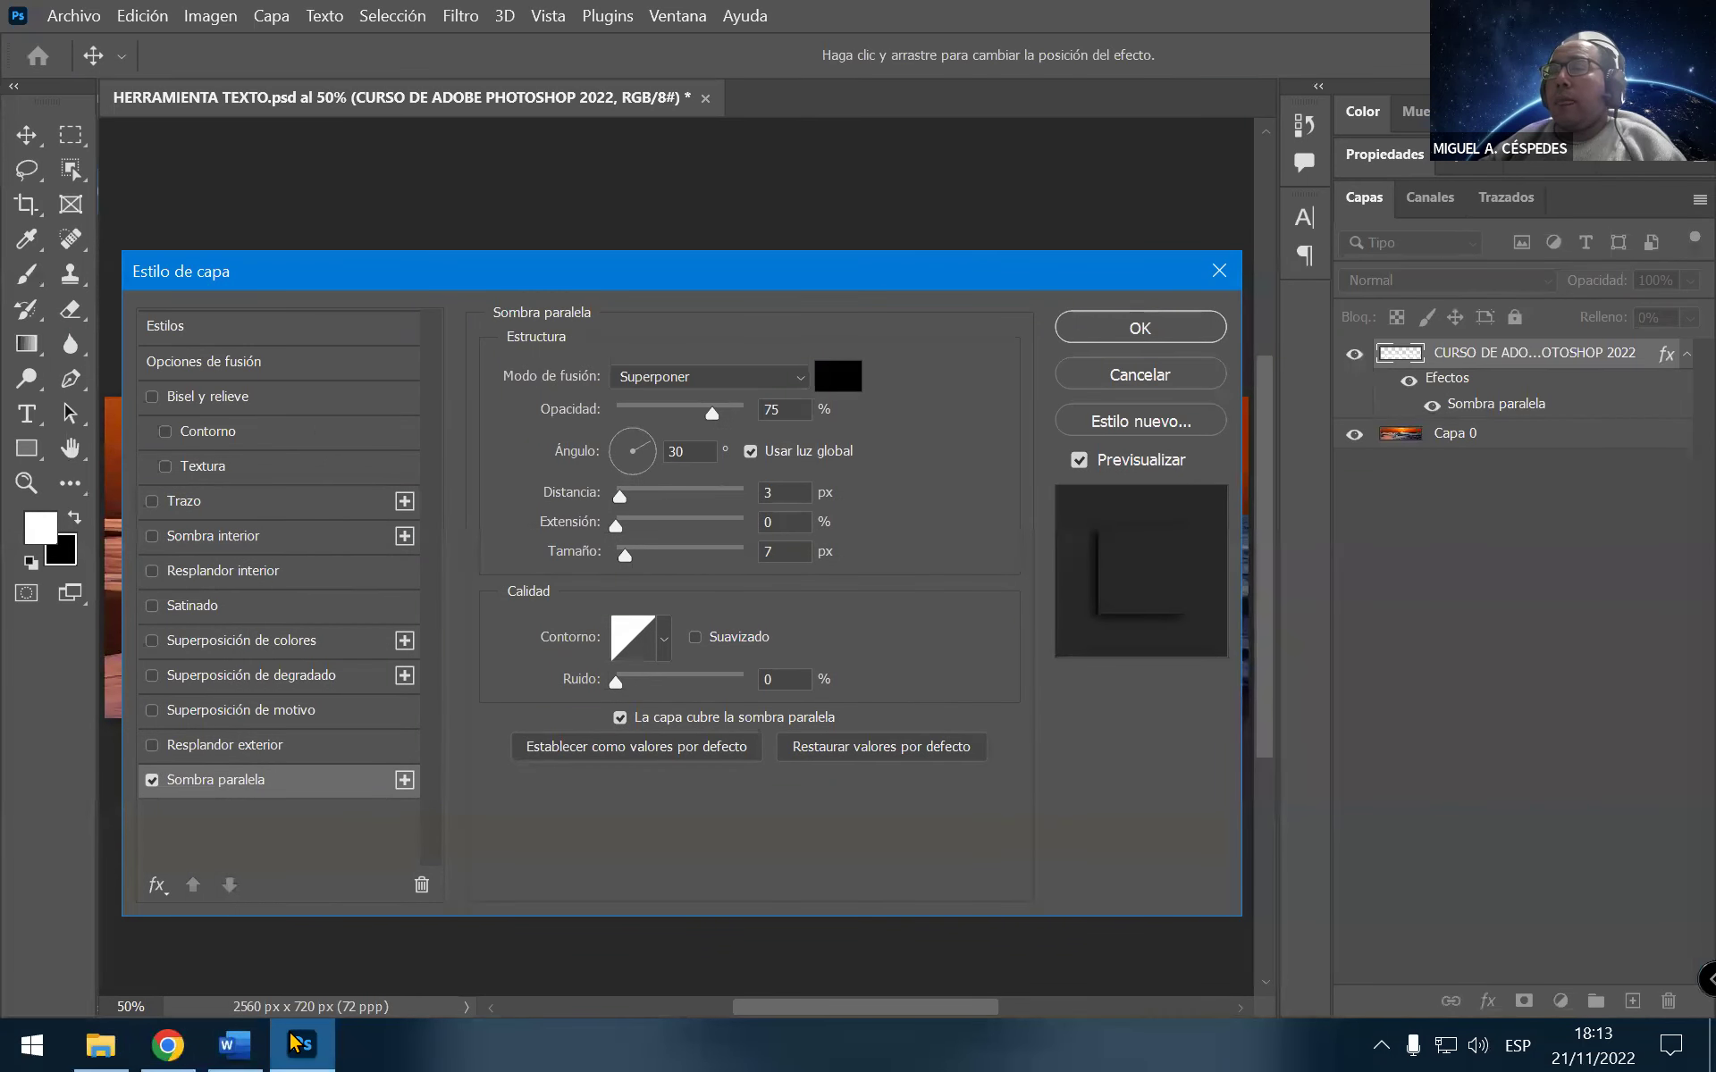
click(253, 1041)
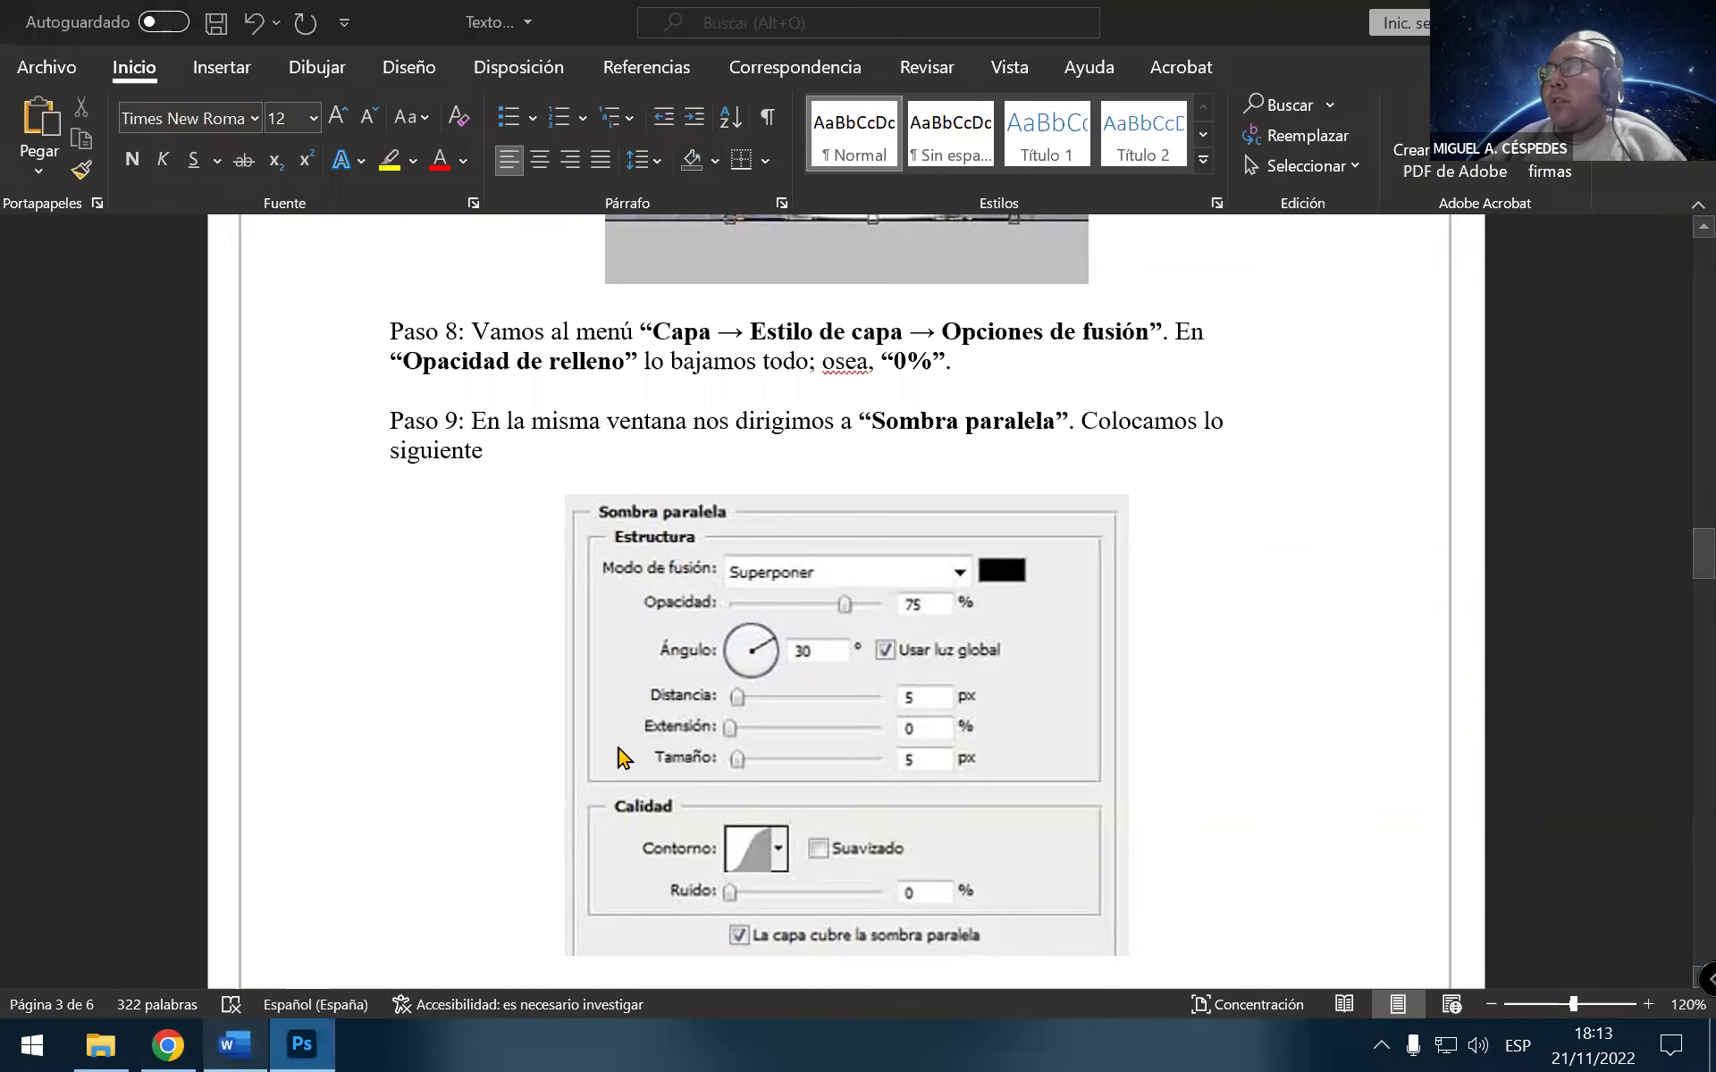
key(alt+Tab)
text(5)
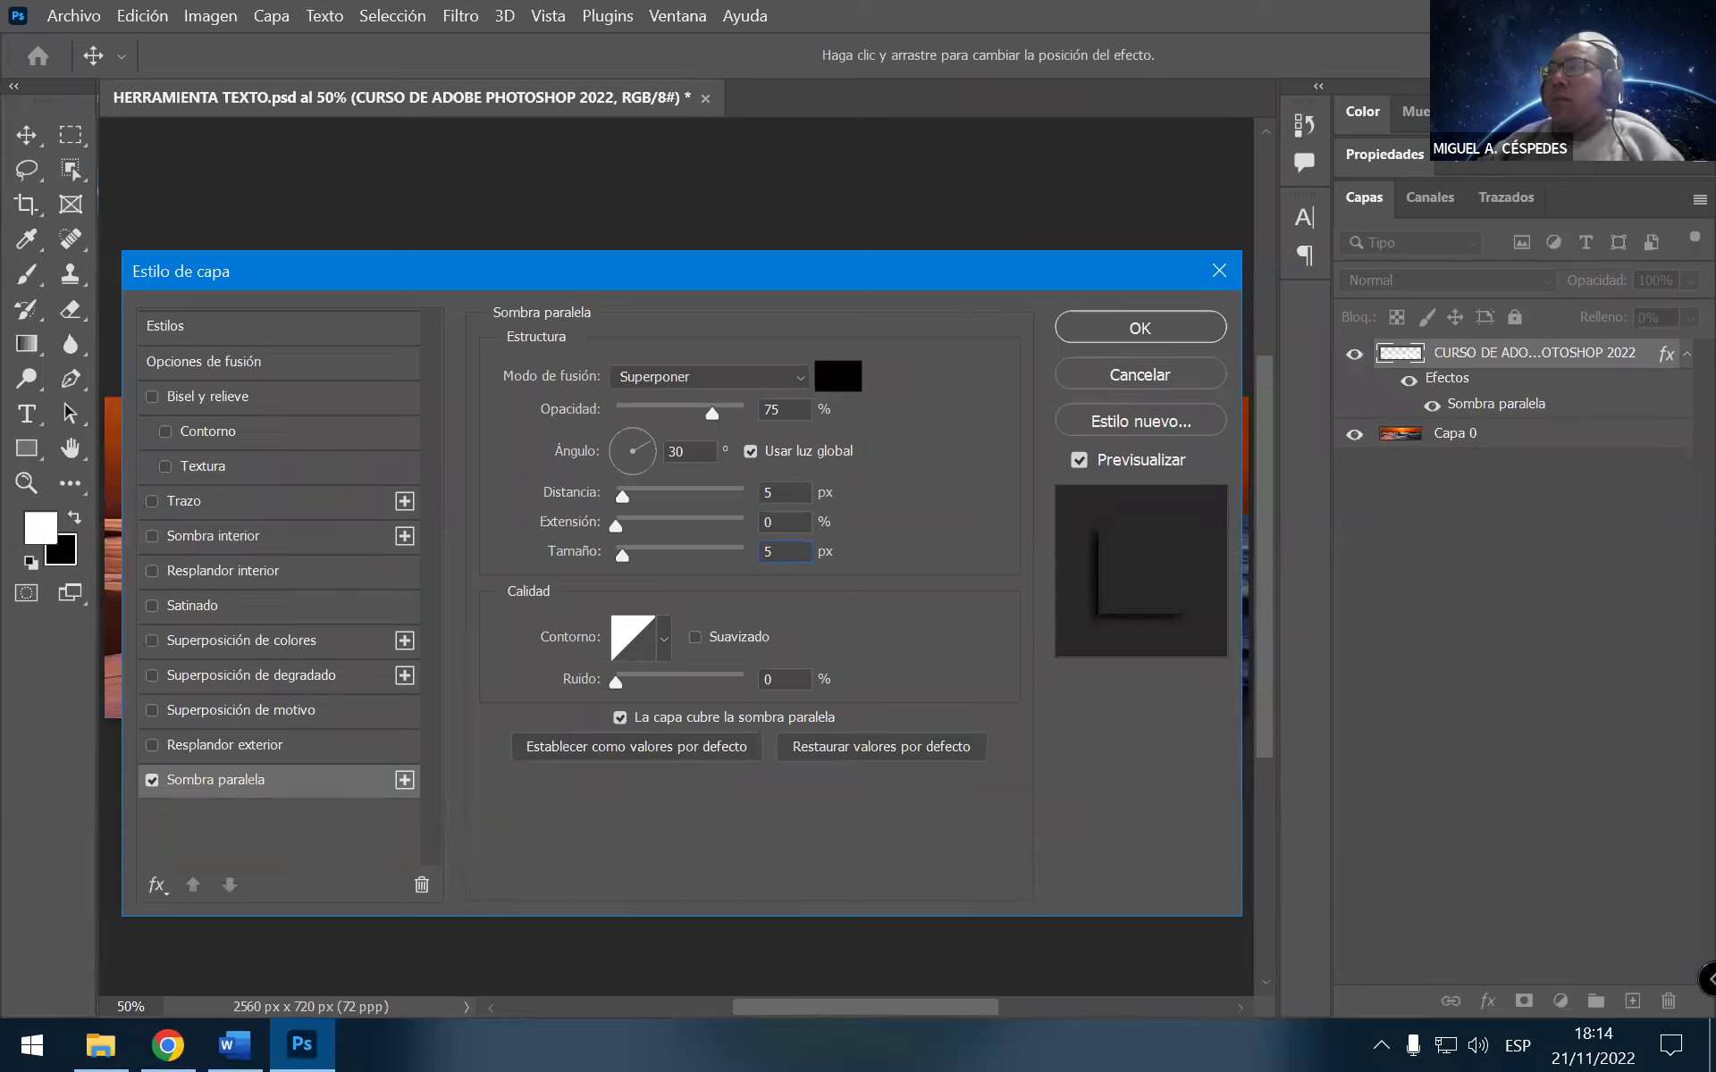
click(252, 1044)
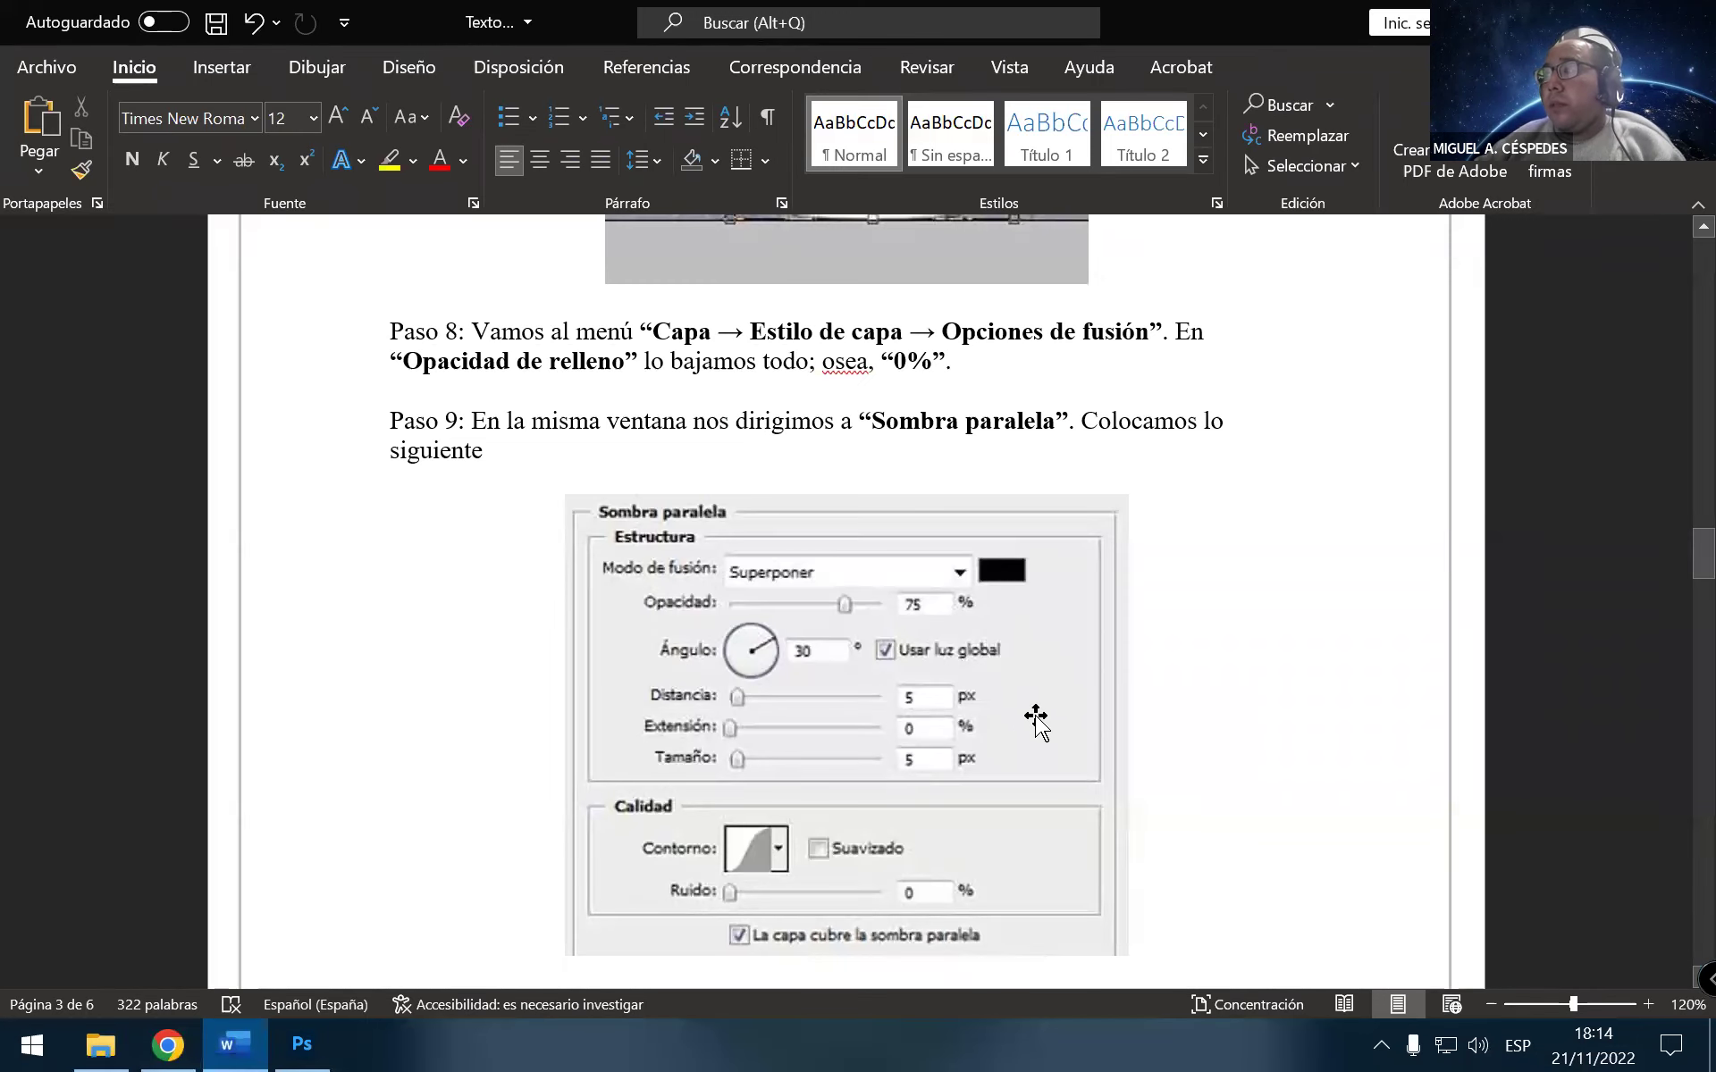
Scroll the Word tutorial to Paso 10 on Superposición de degradado and Trazo, then return to Photoshop
scroll(1032, 725, down, 1)
scroll(948, 728, down, 2)
scroll(948, 728, down, 1)
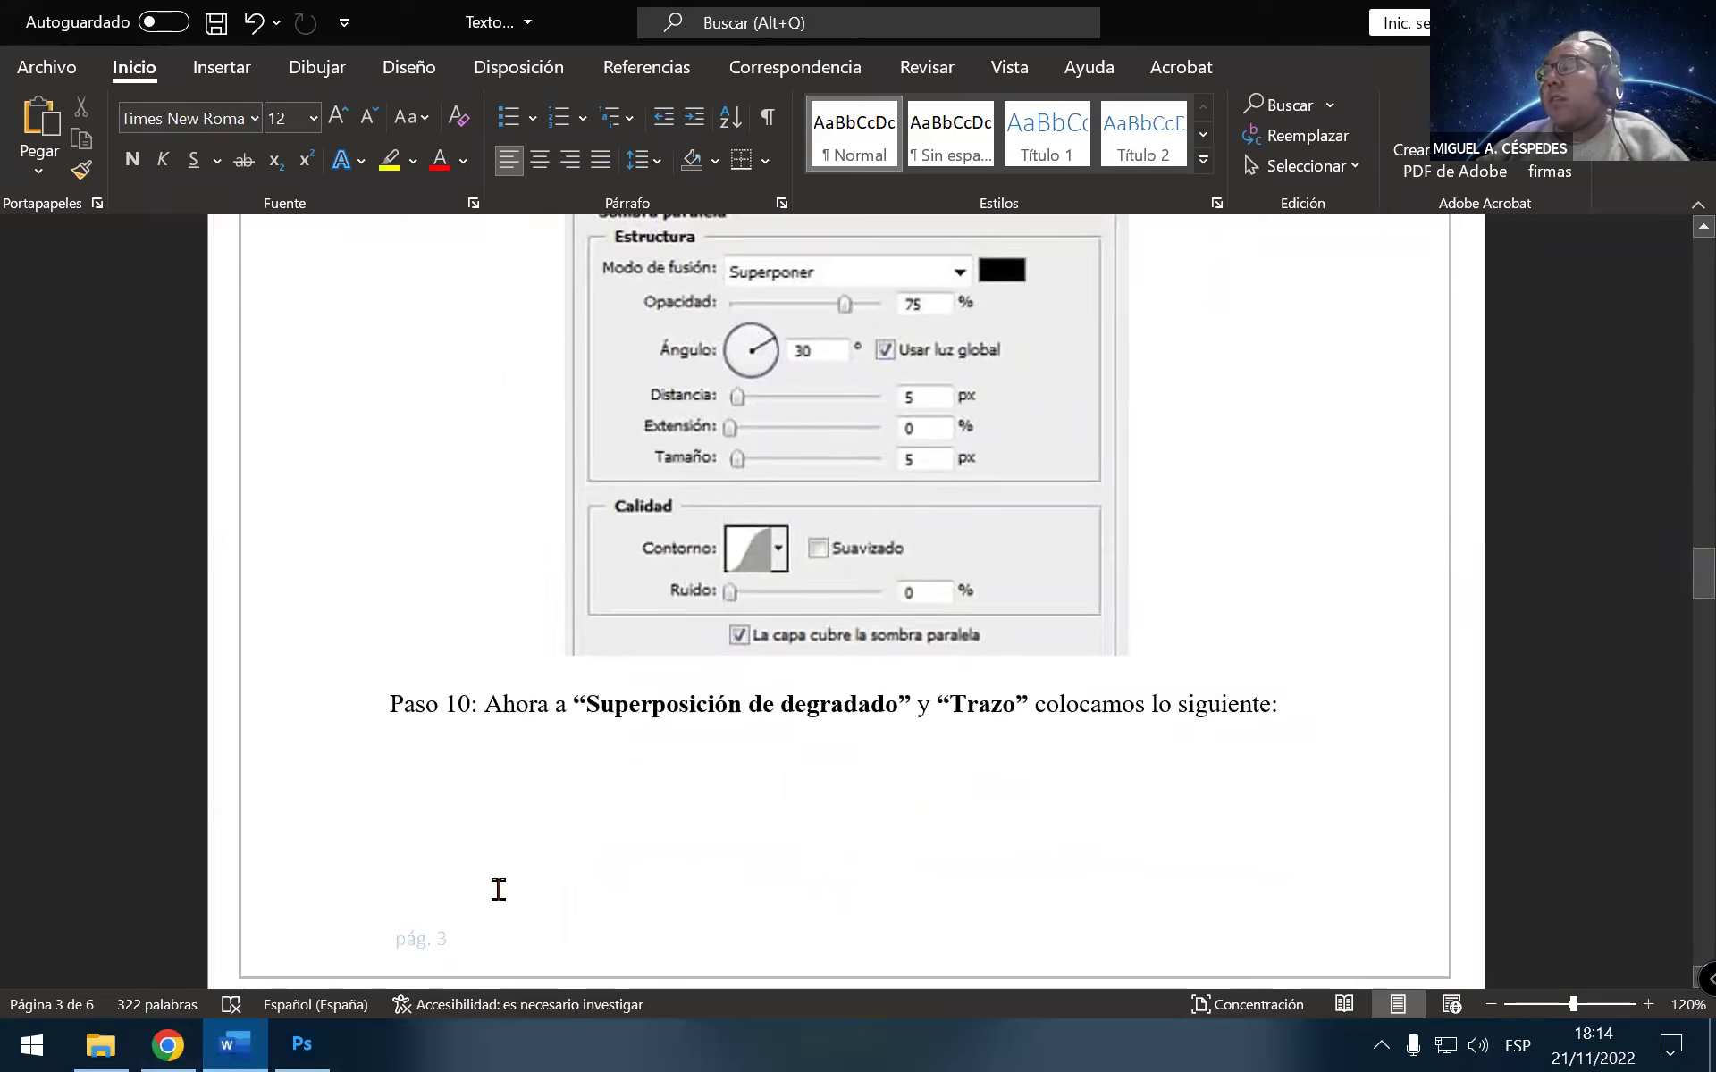
click(300, 1042)
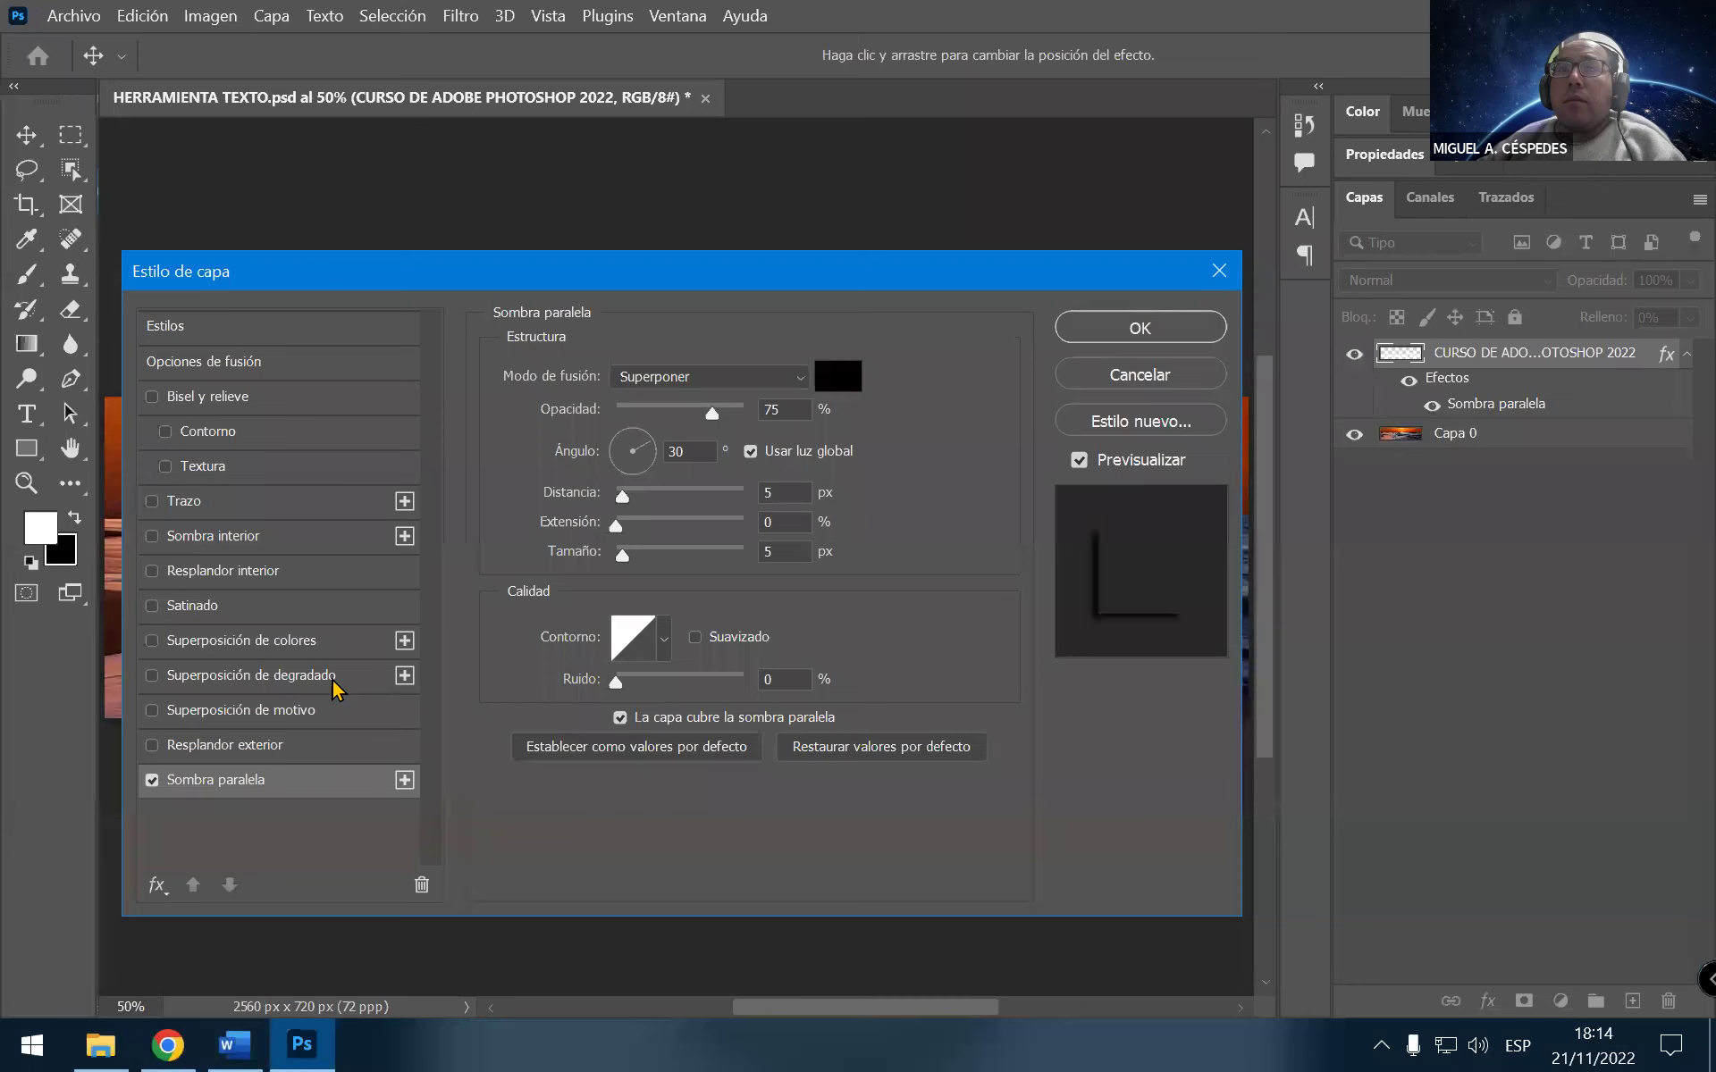
Add a gradient overlay to the text and set its blend mode to Superponer
click(330, 677)
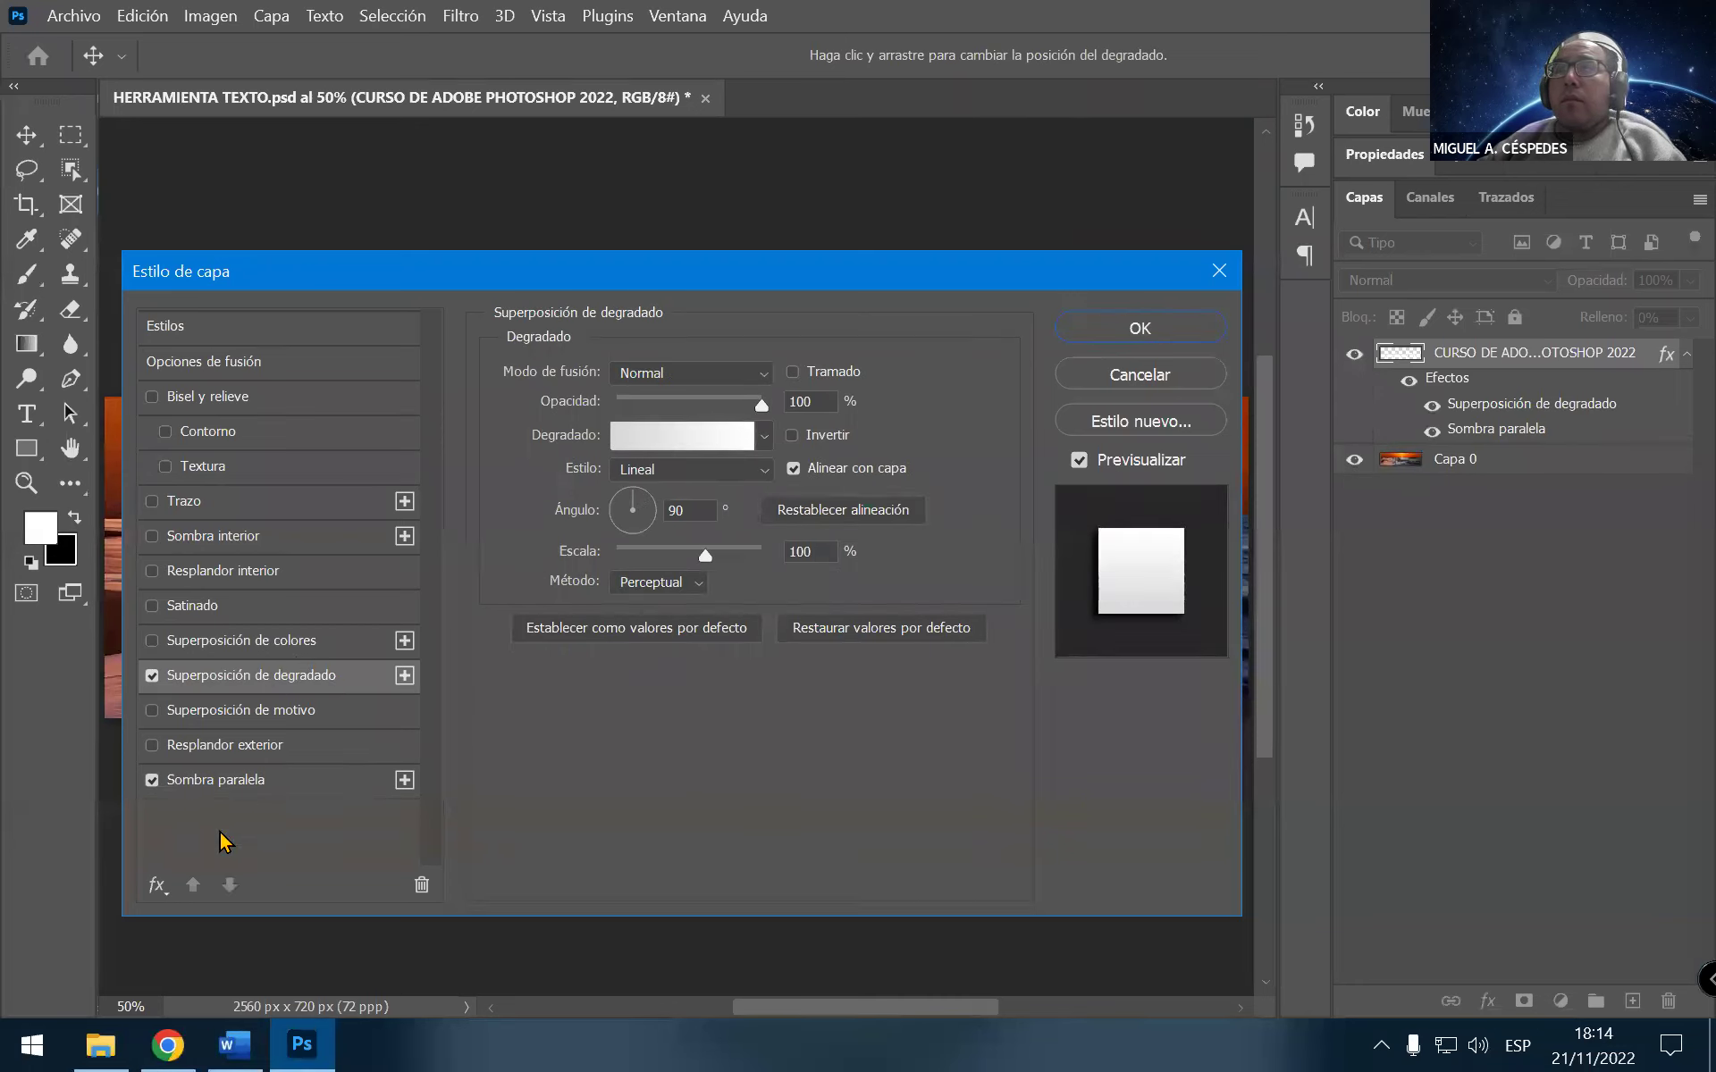
click(234, 1044)
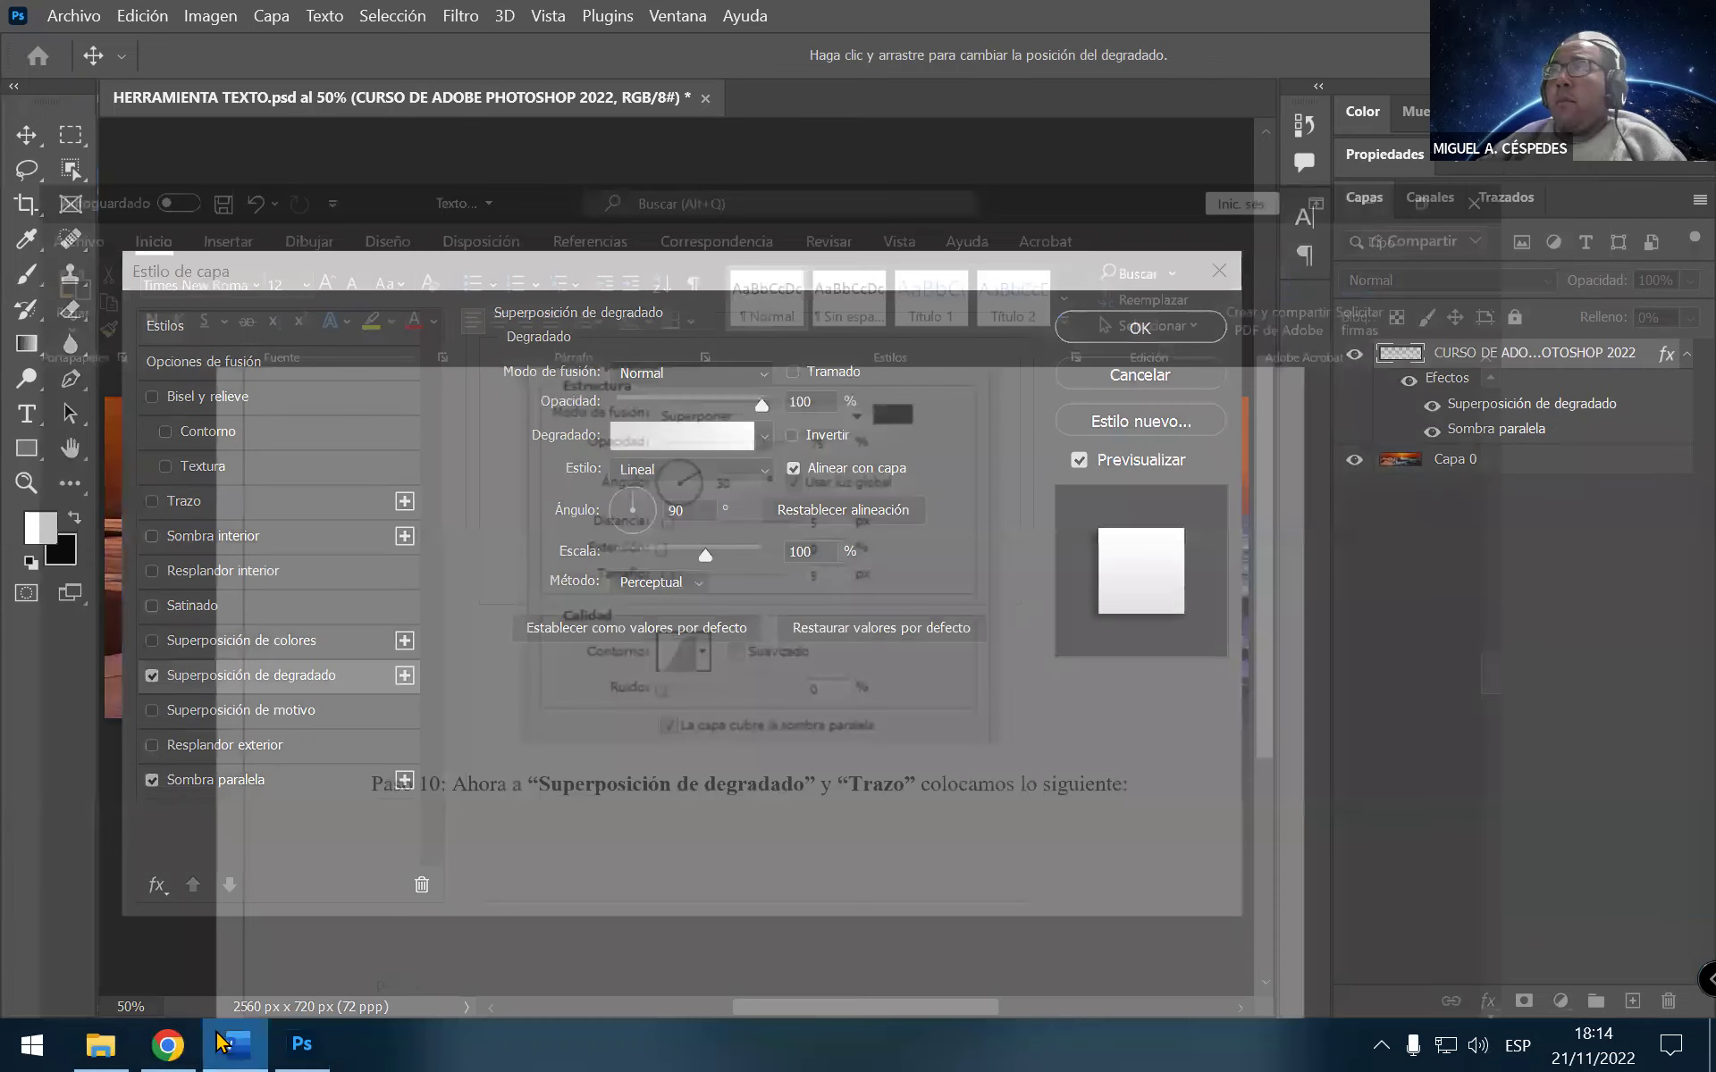
scroll(688, 857, down, 2)
scroll(671, 901, down, 3)
scroll(652, 901, down, 2)
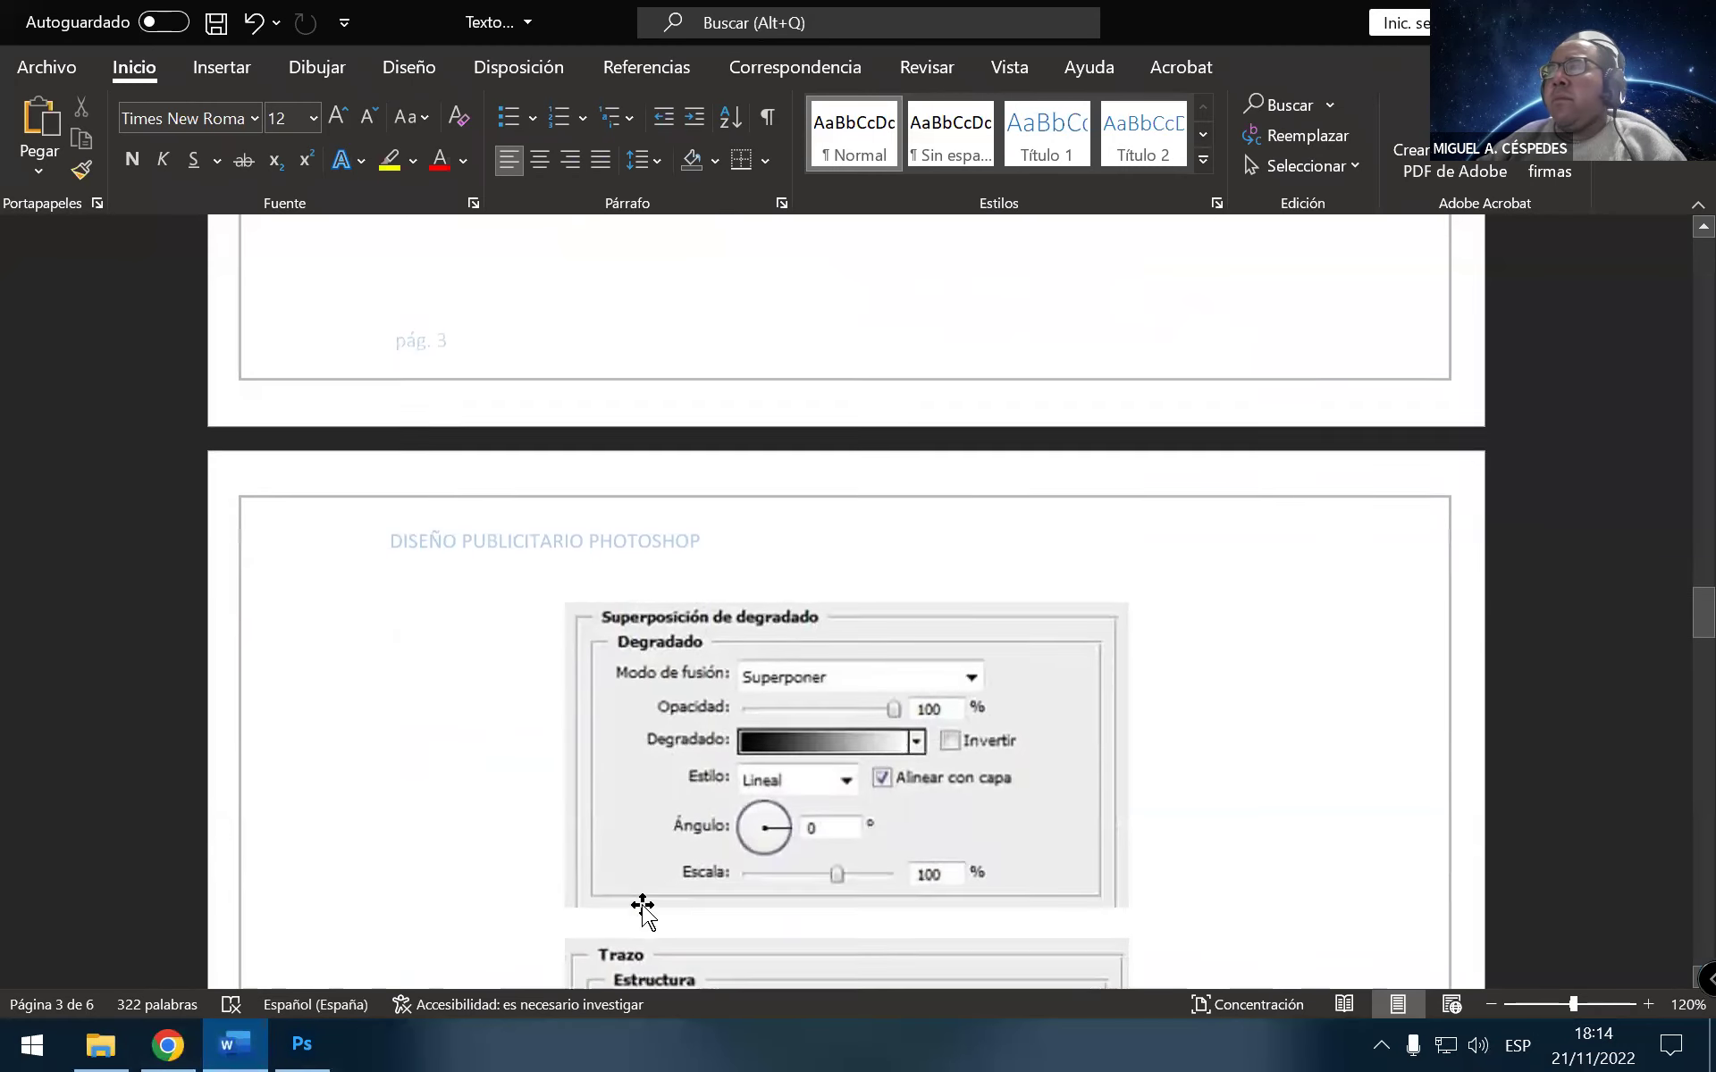
scroll(643, 908, down, 2)
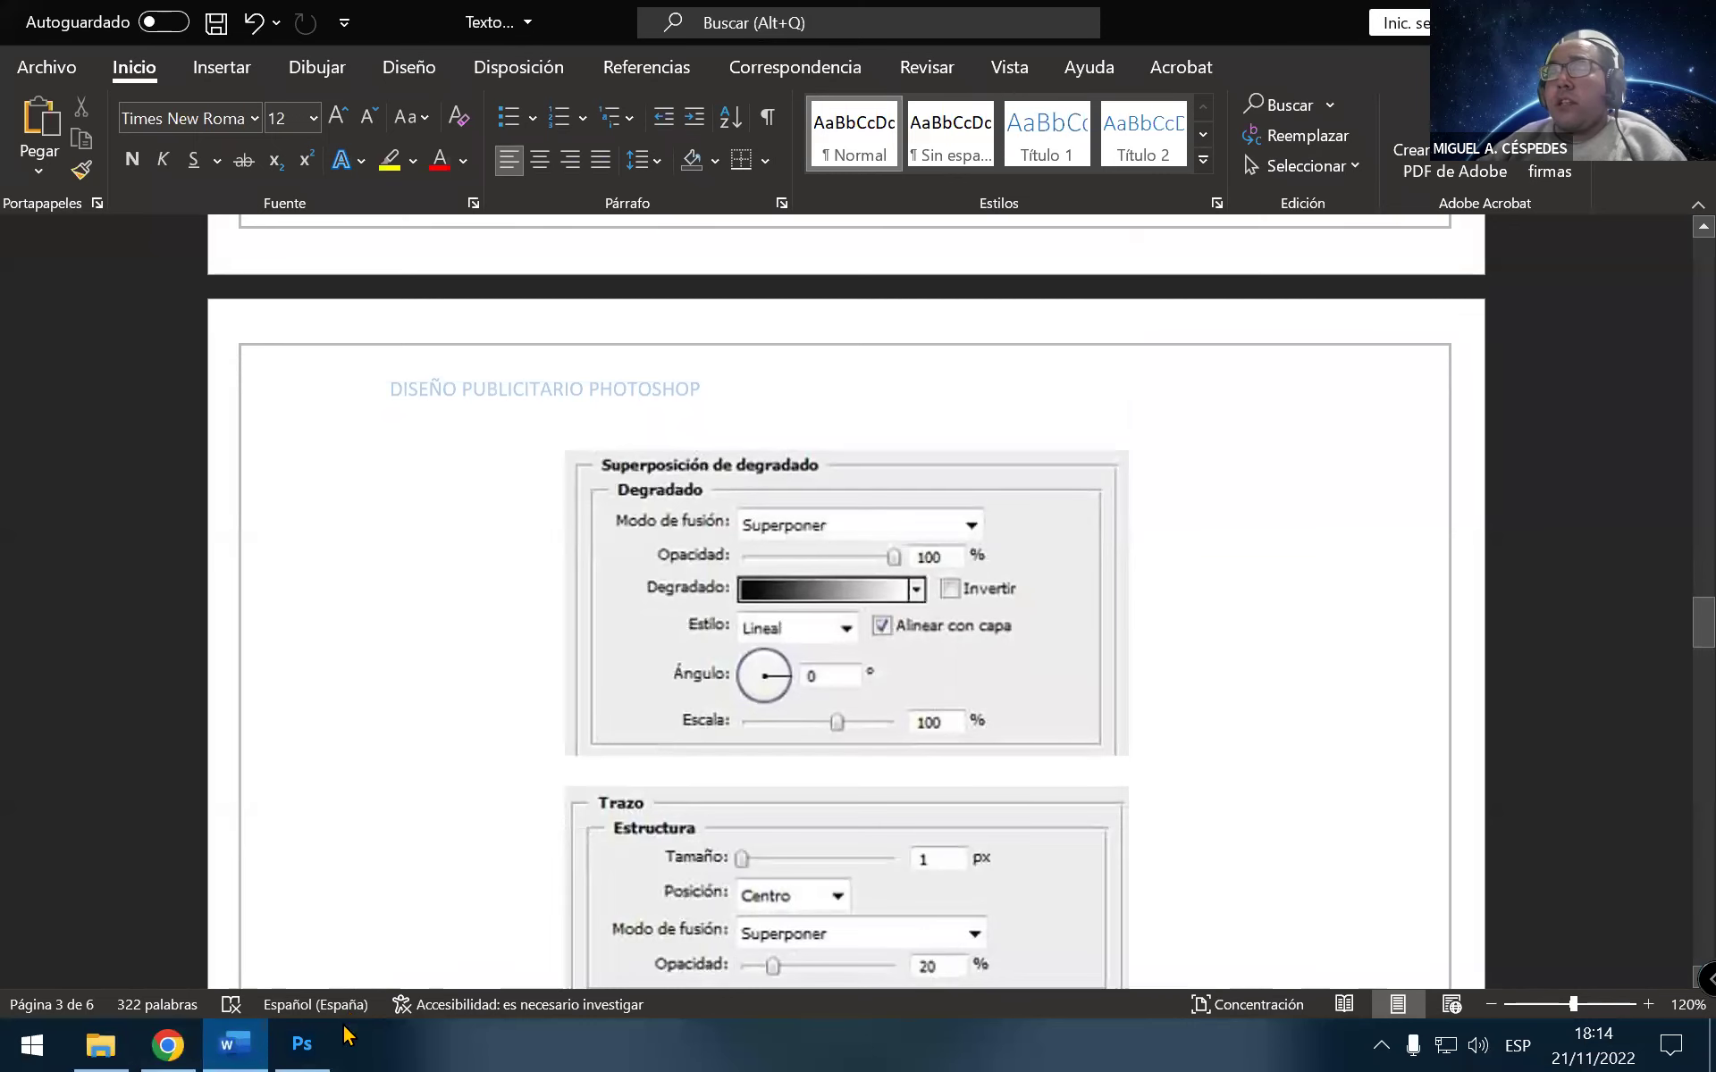
click(317, 1043)
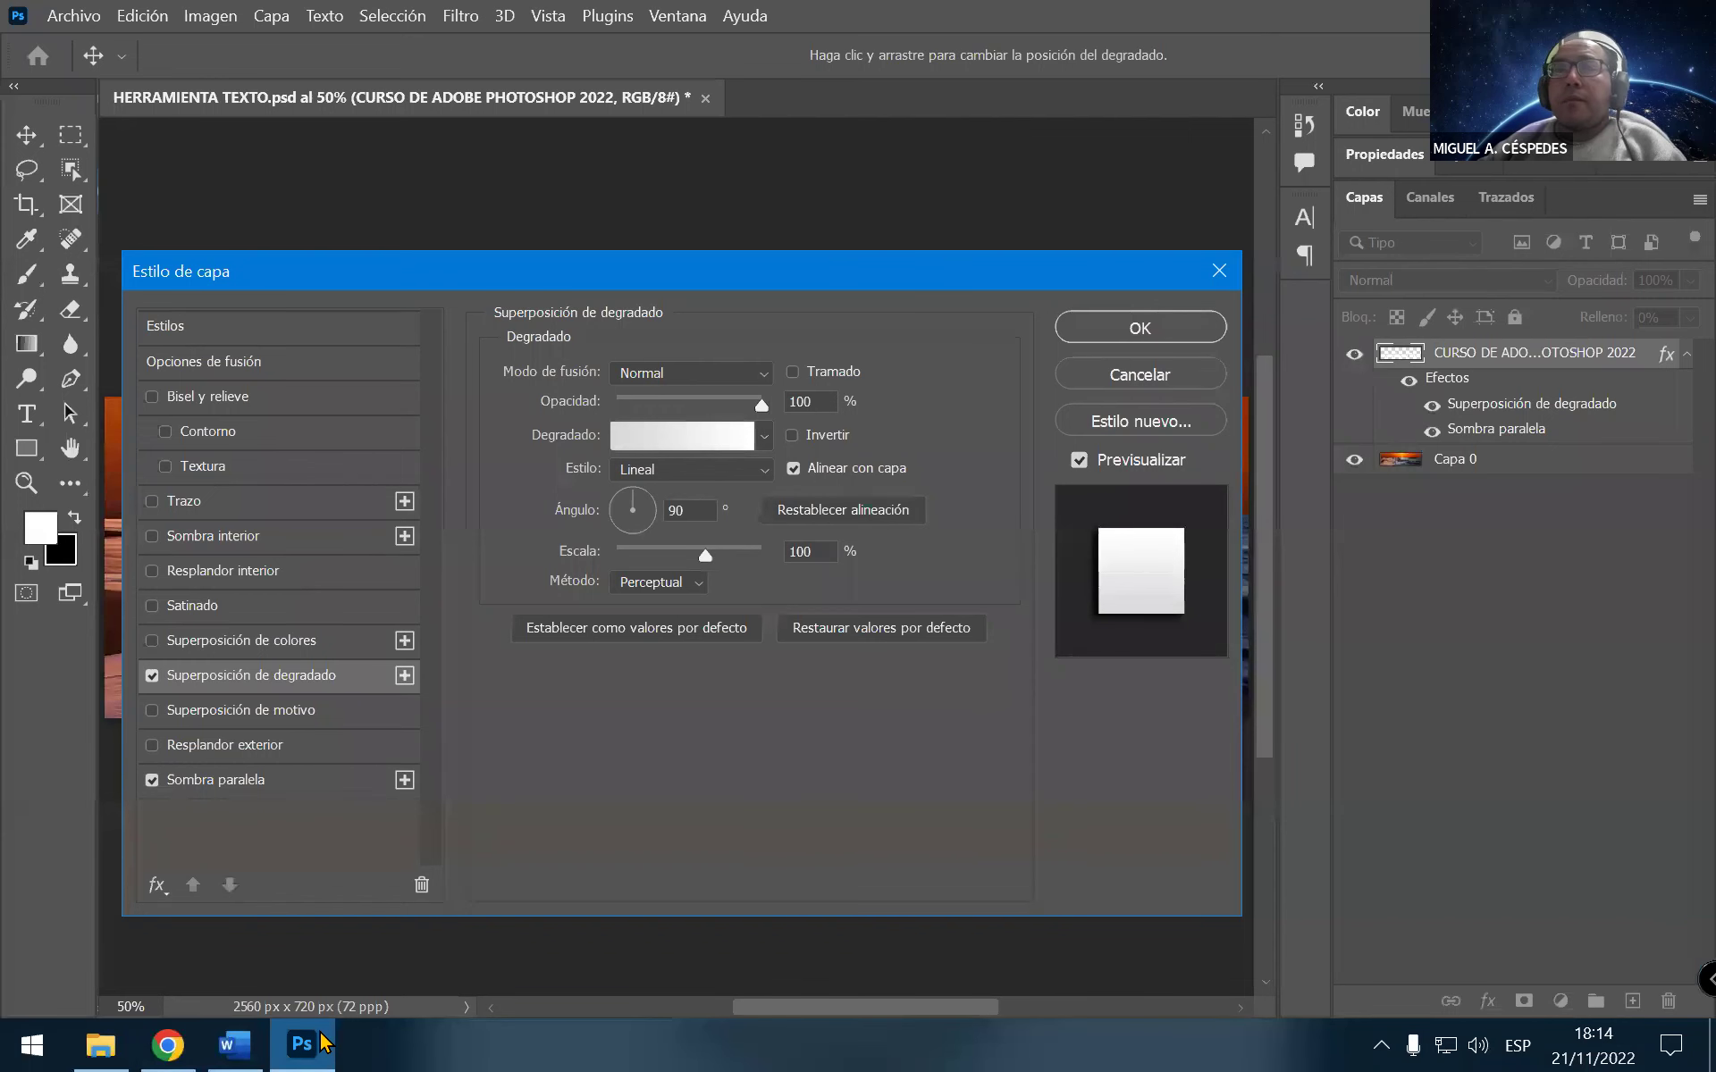
click(231, 1043)
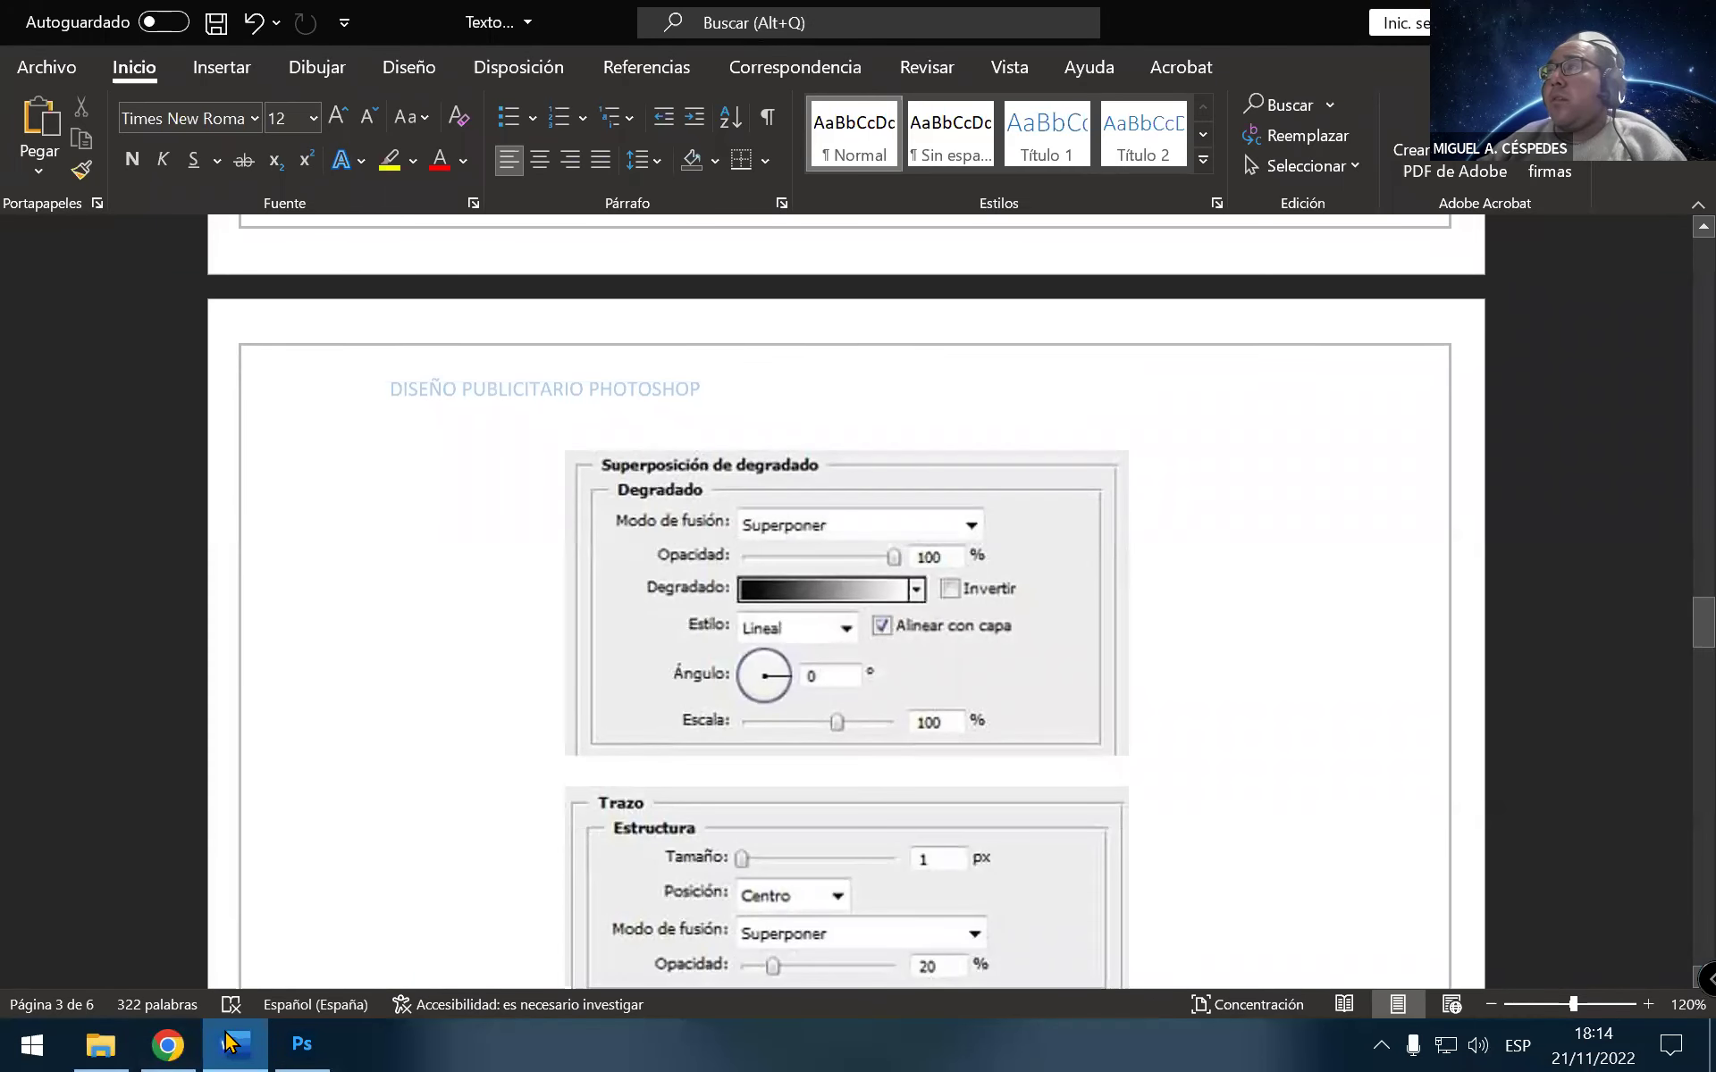
click(231, 1043)
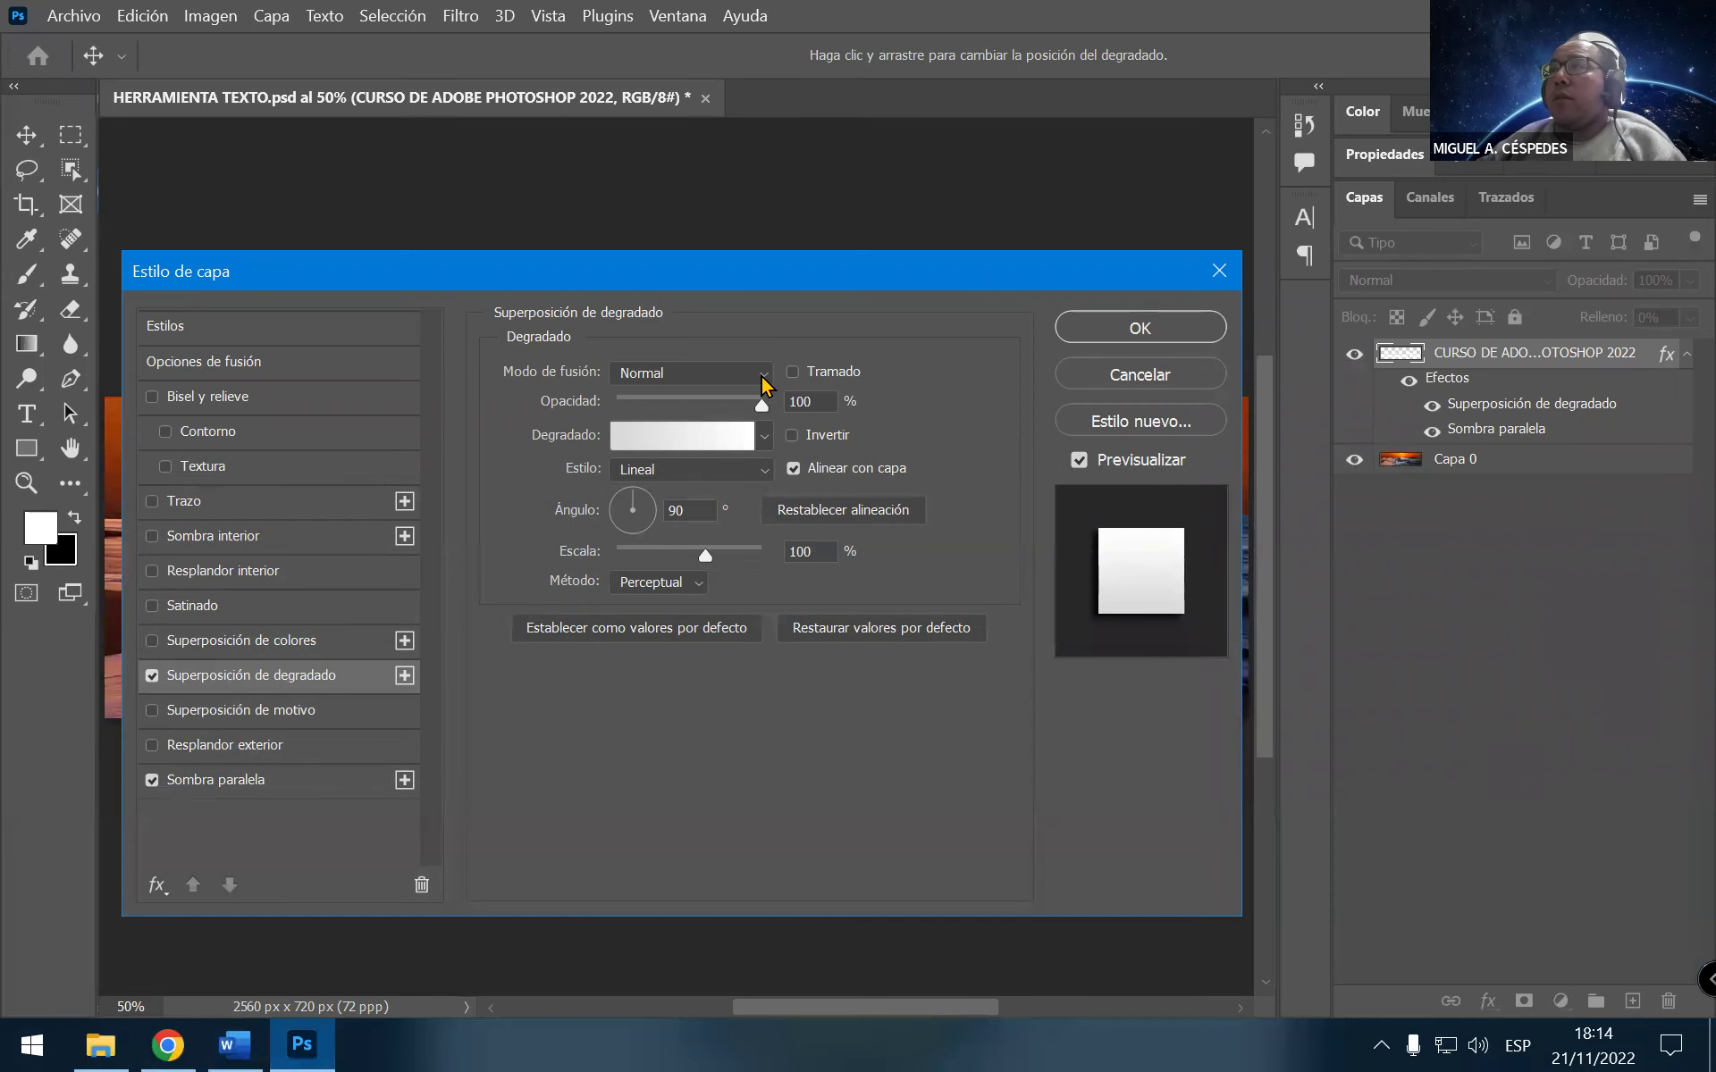
click(762, 380)
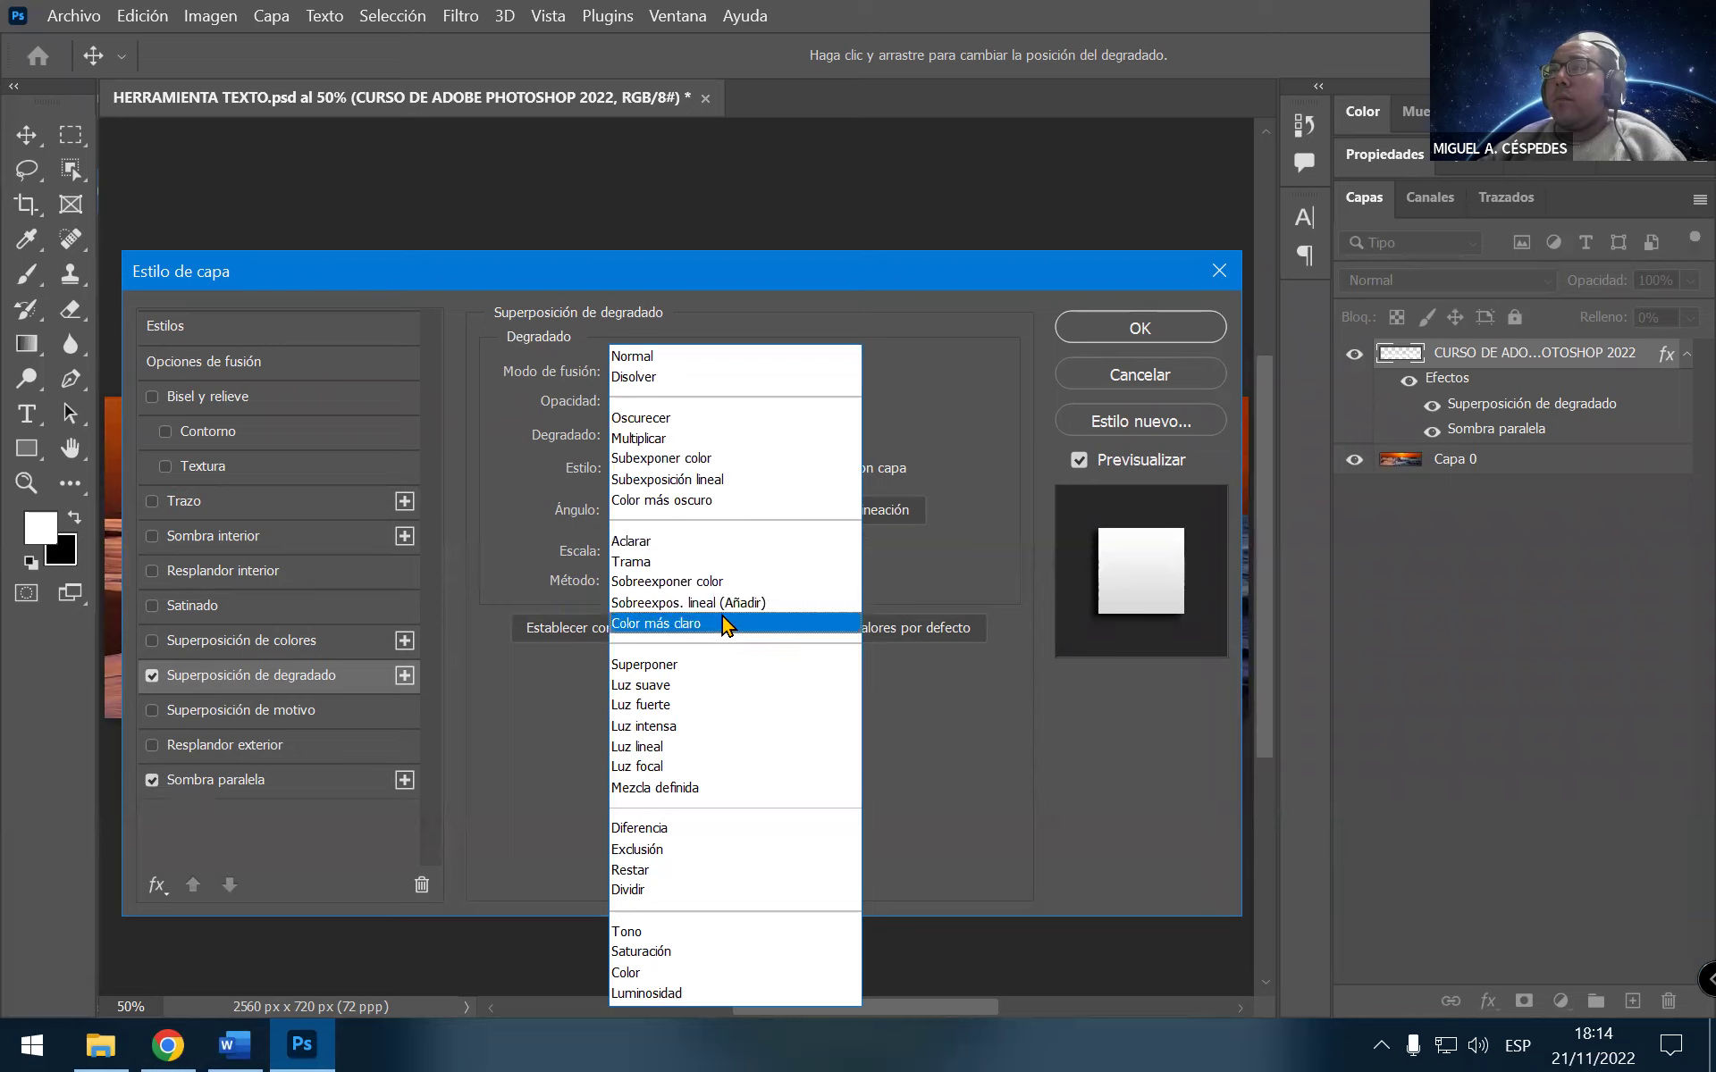
click(709, 666)
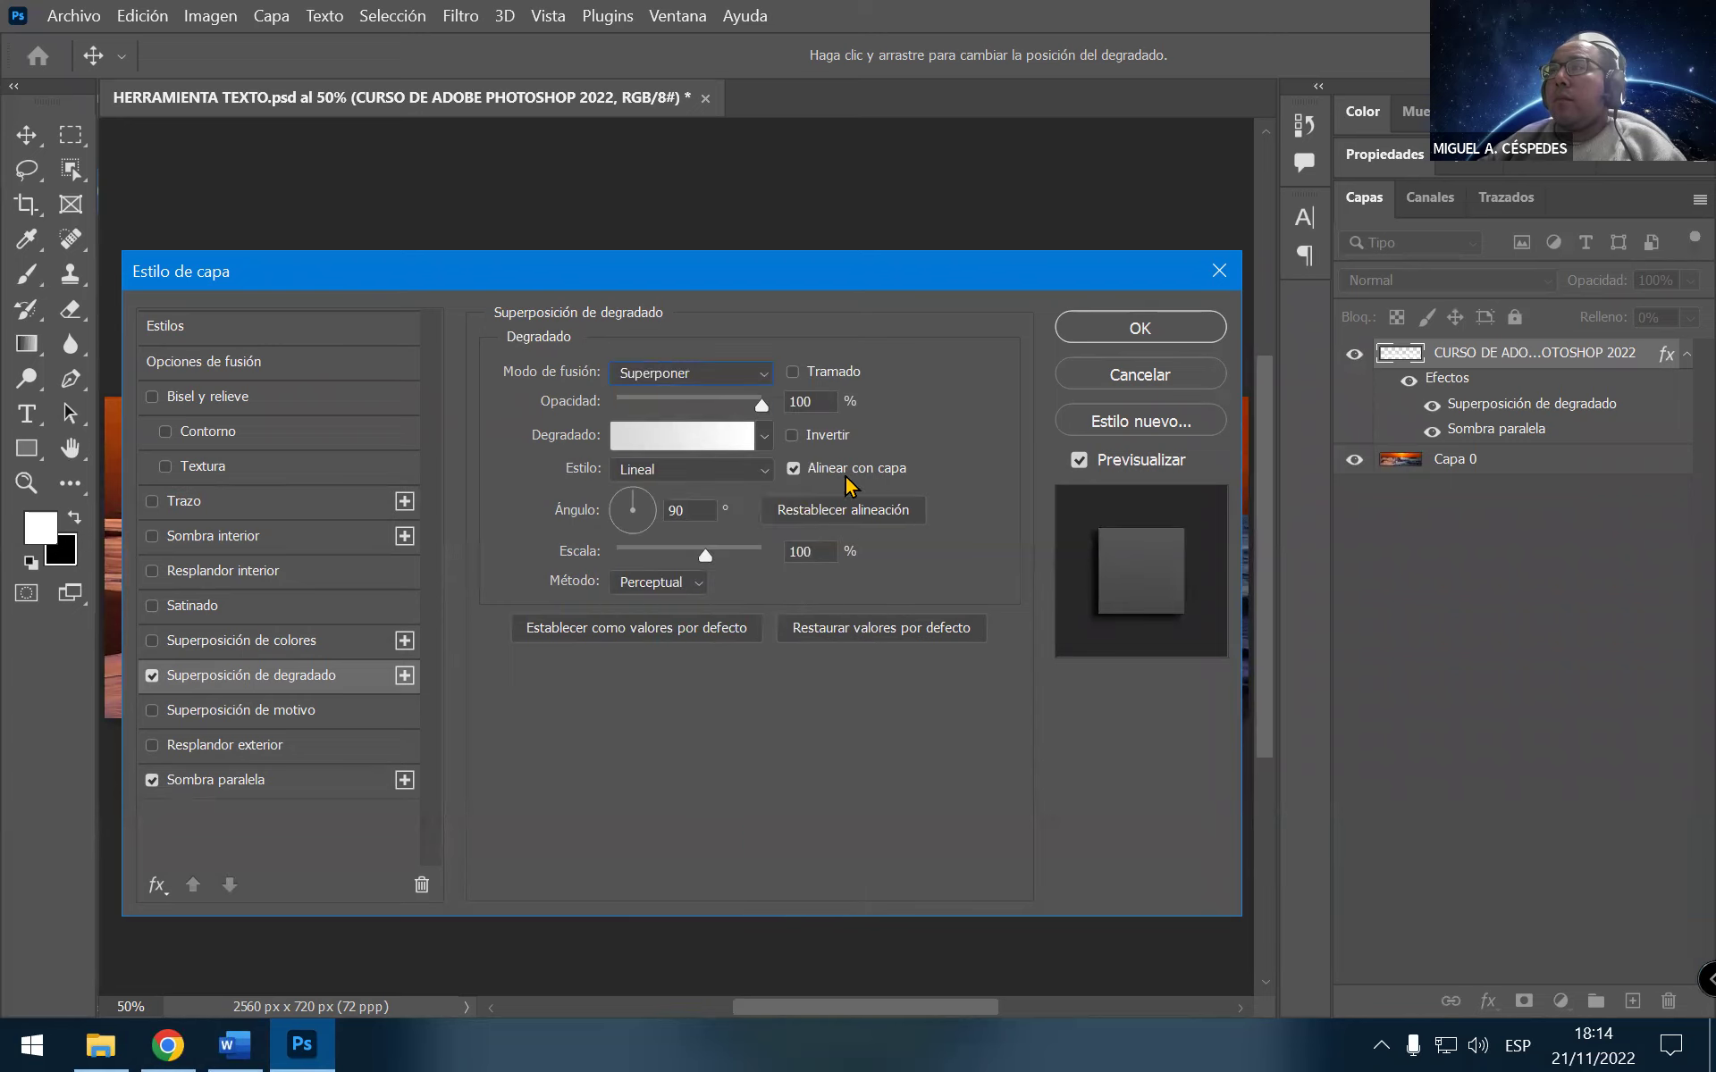
Set the gradient overlay angle to 0°, comparing against the tutorial
click(237, 1044)
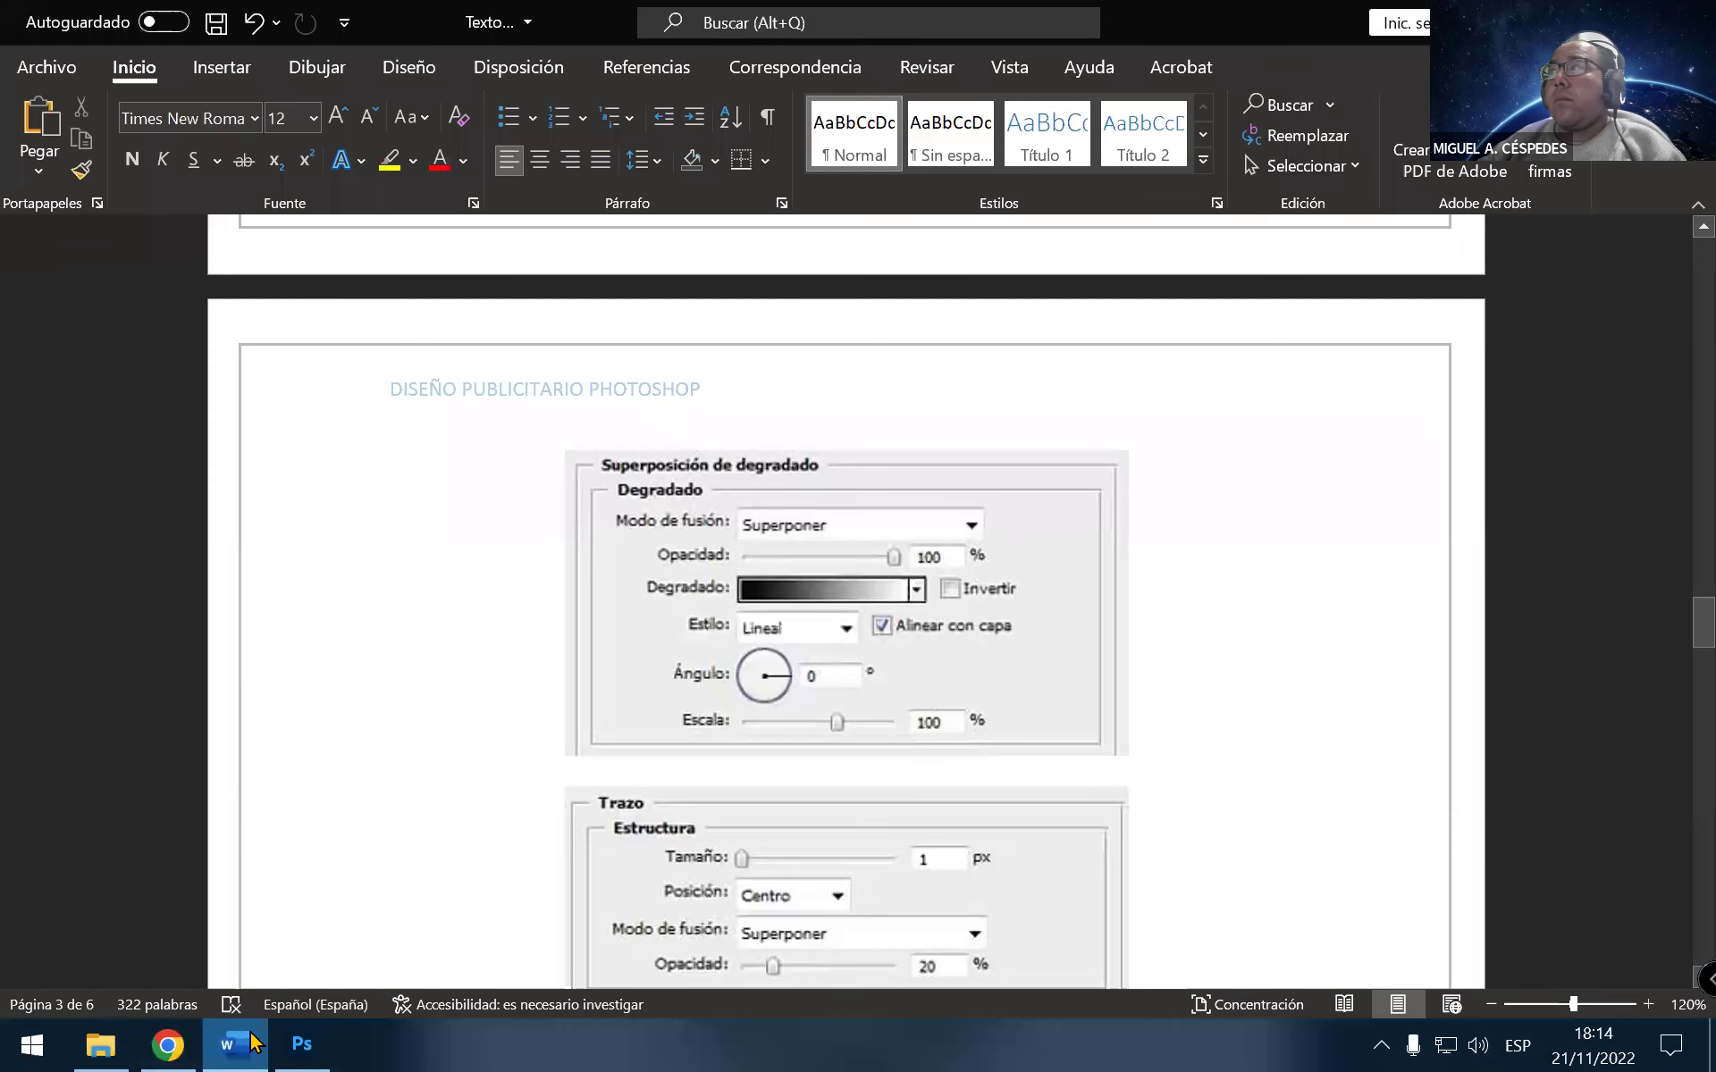
click(237, 1043)
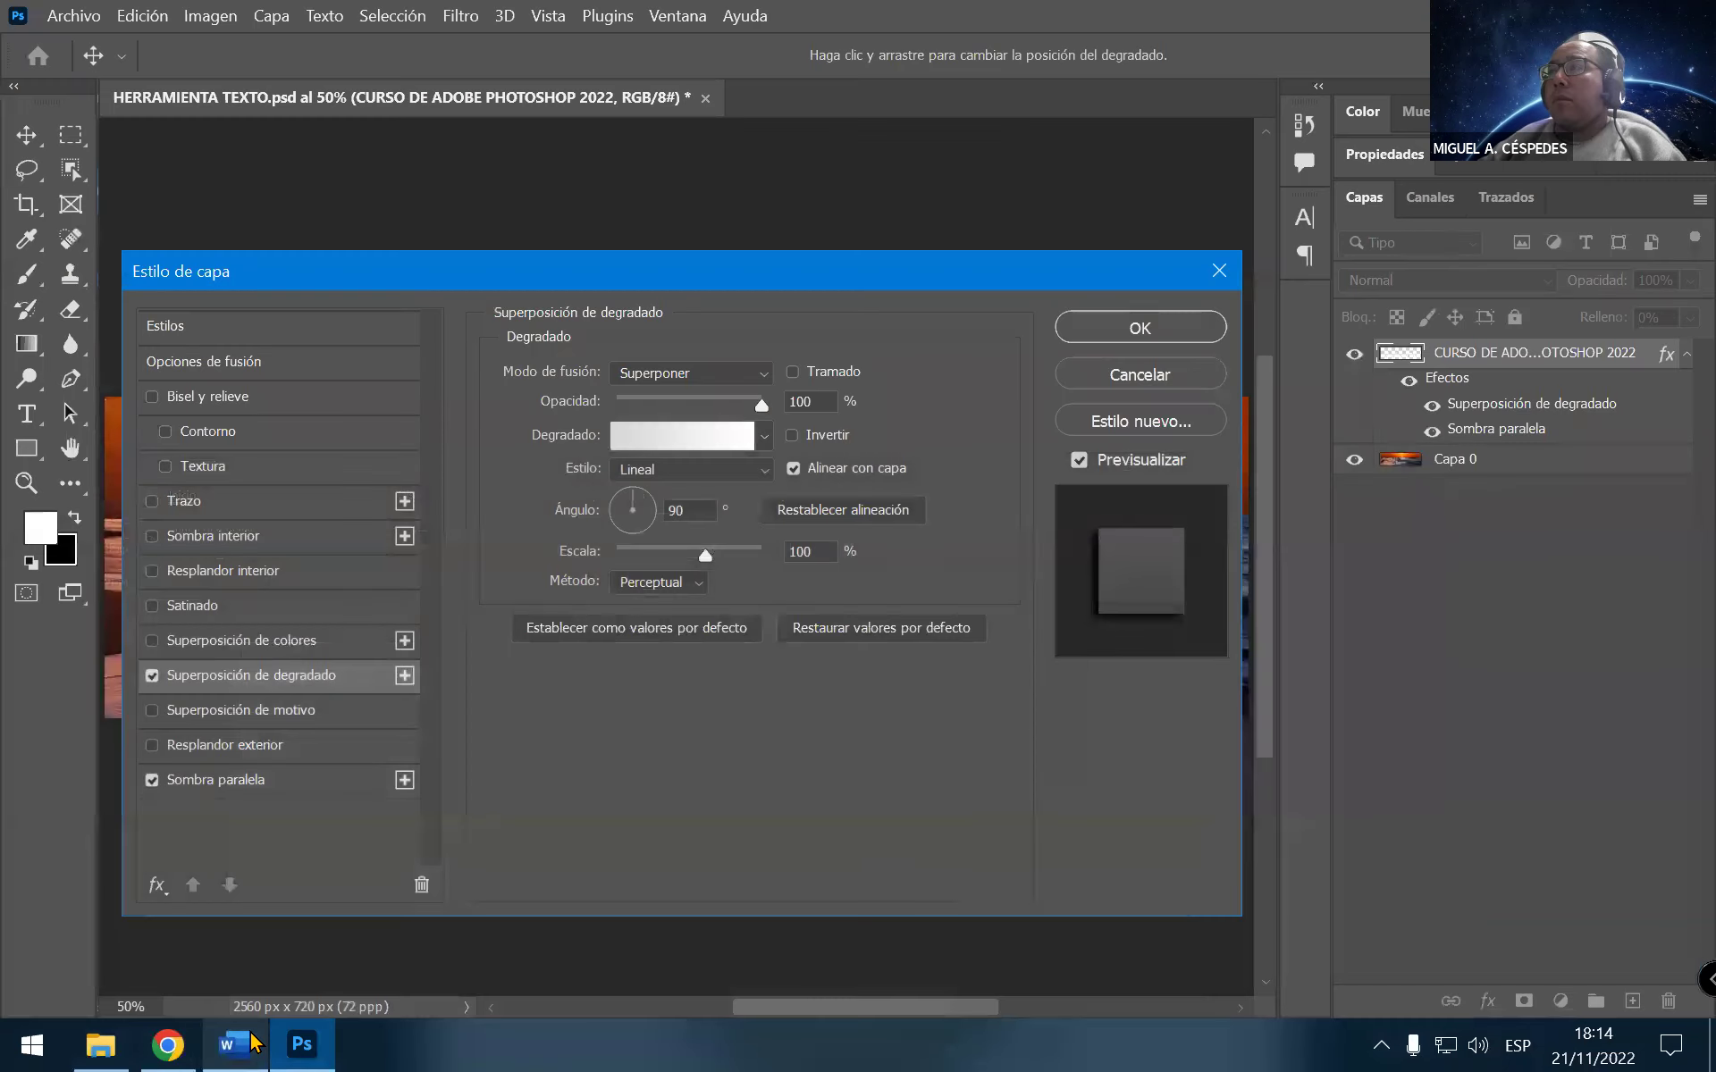
click(253, 1042)
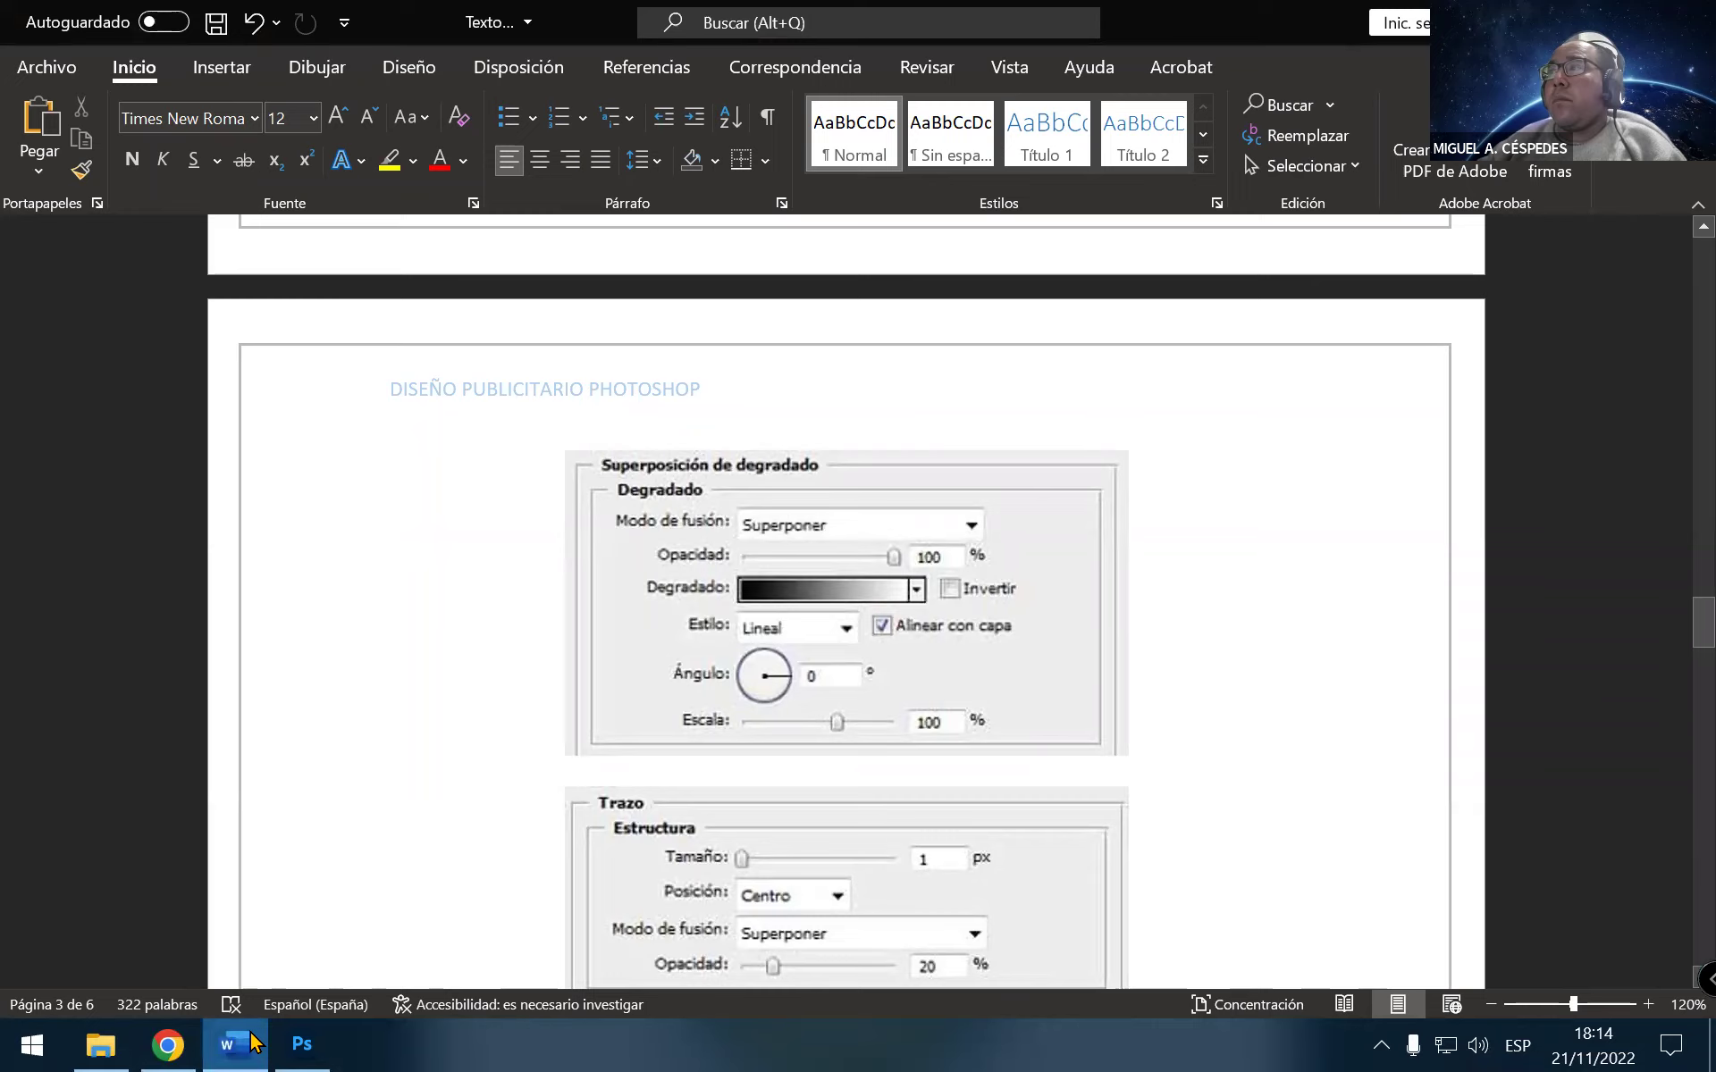
click(253, 1042)
double_click(694, 511)
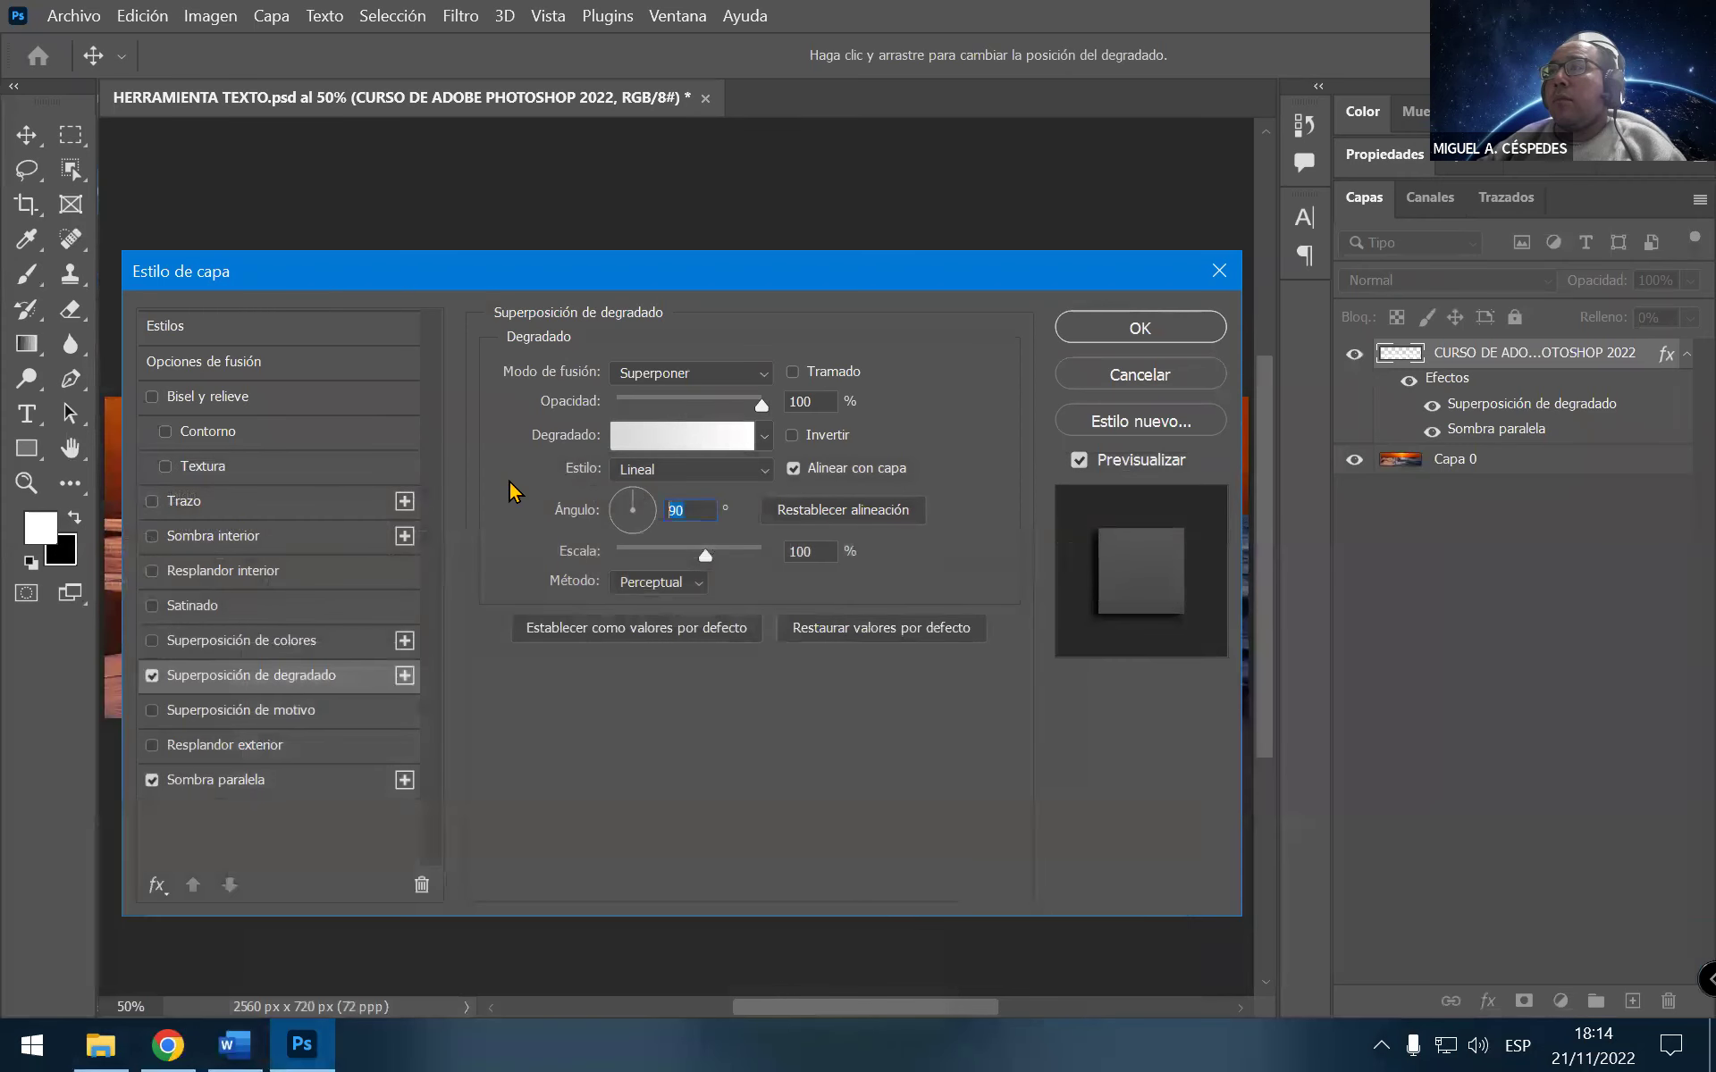
text(0)
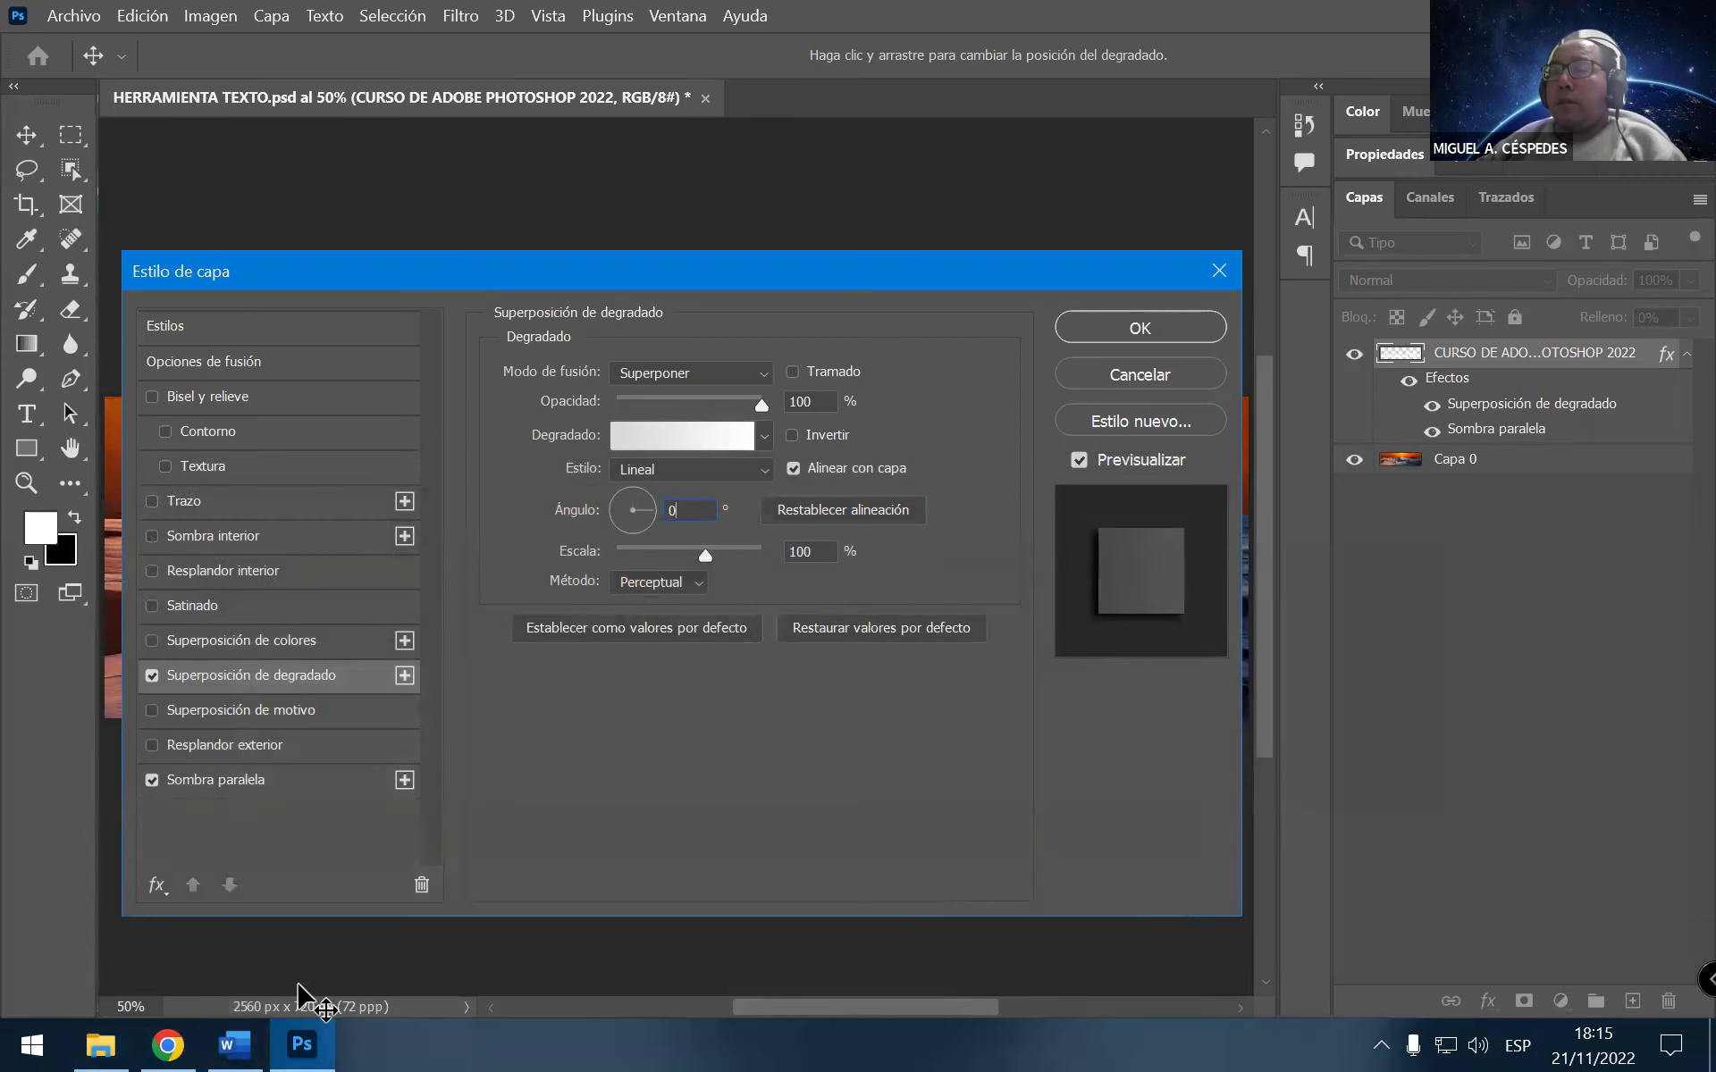
click(254, 1041)
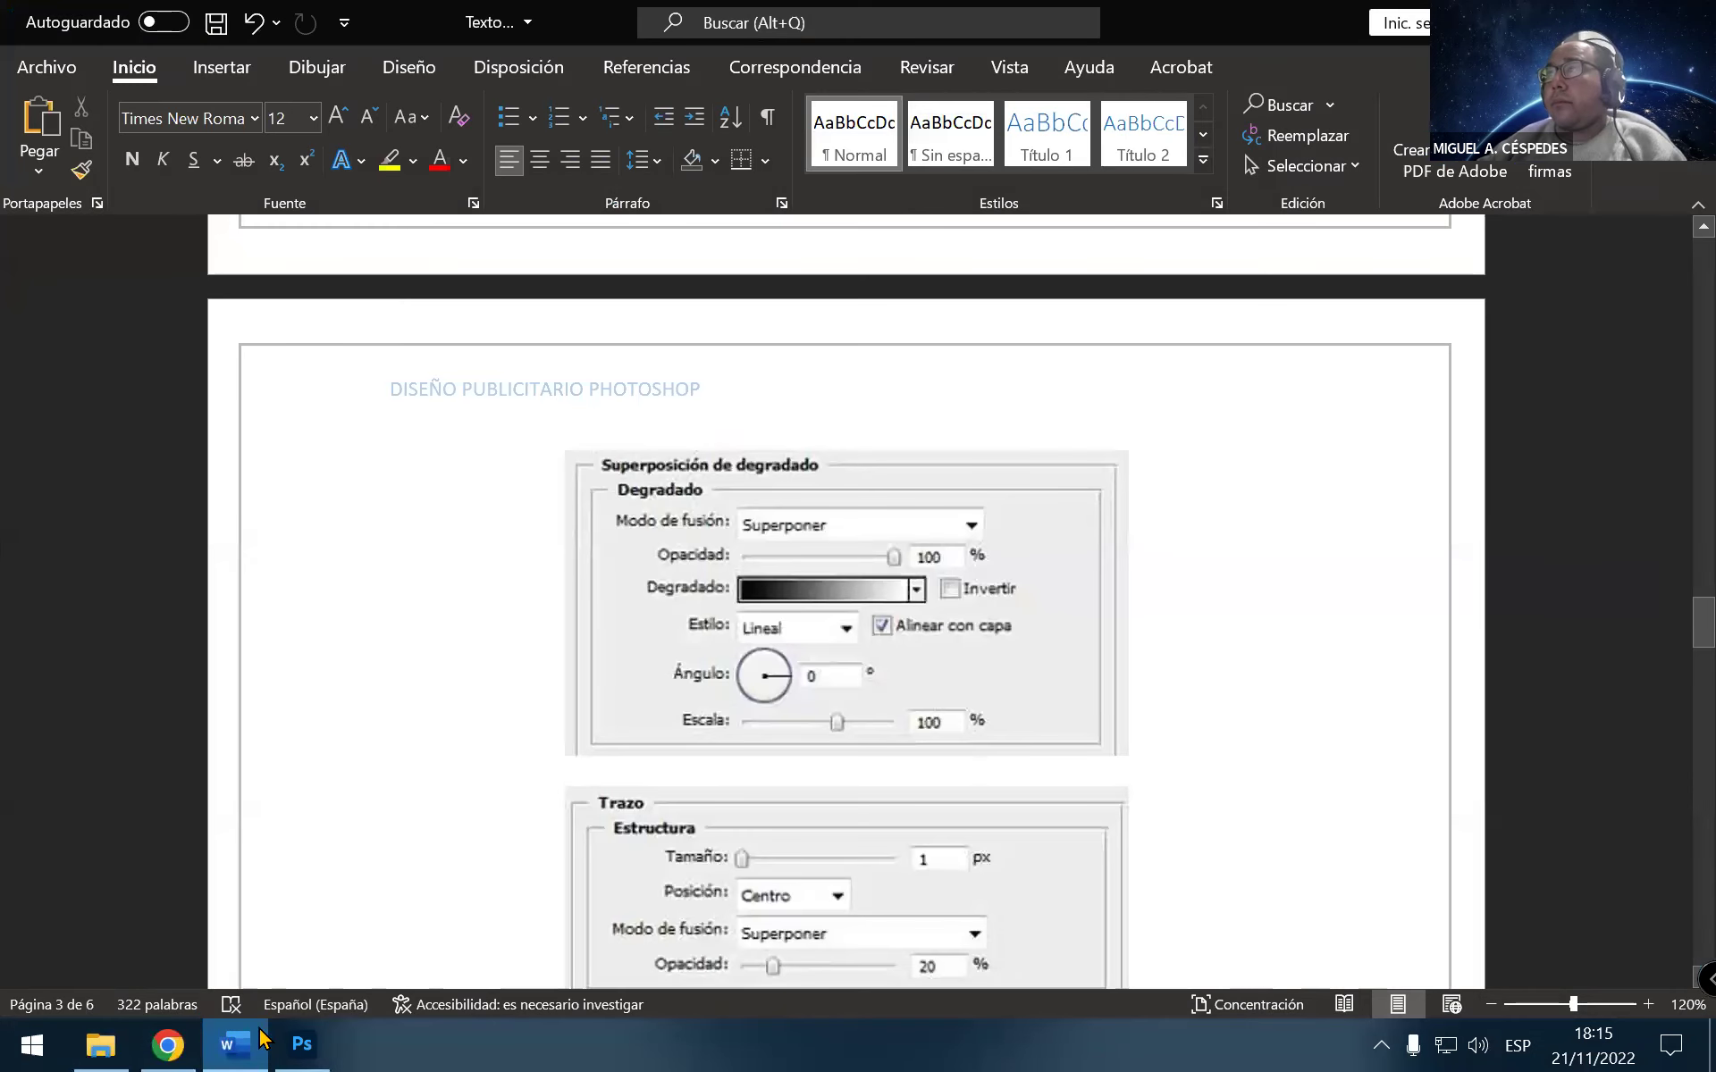
click(259, 1041)
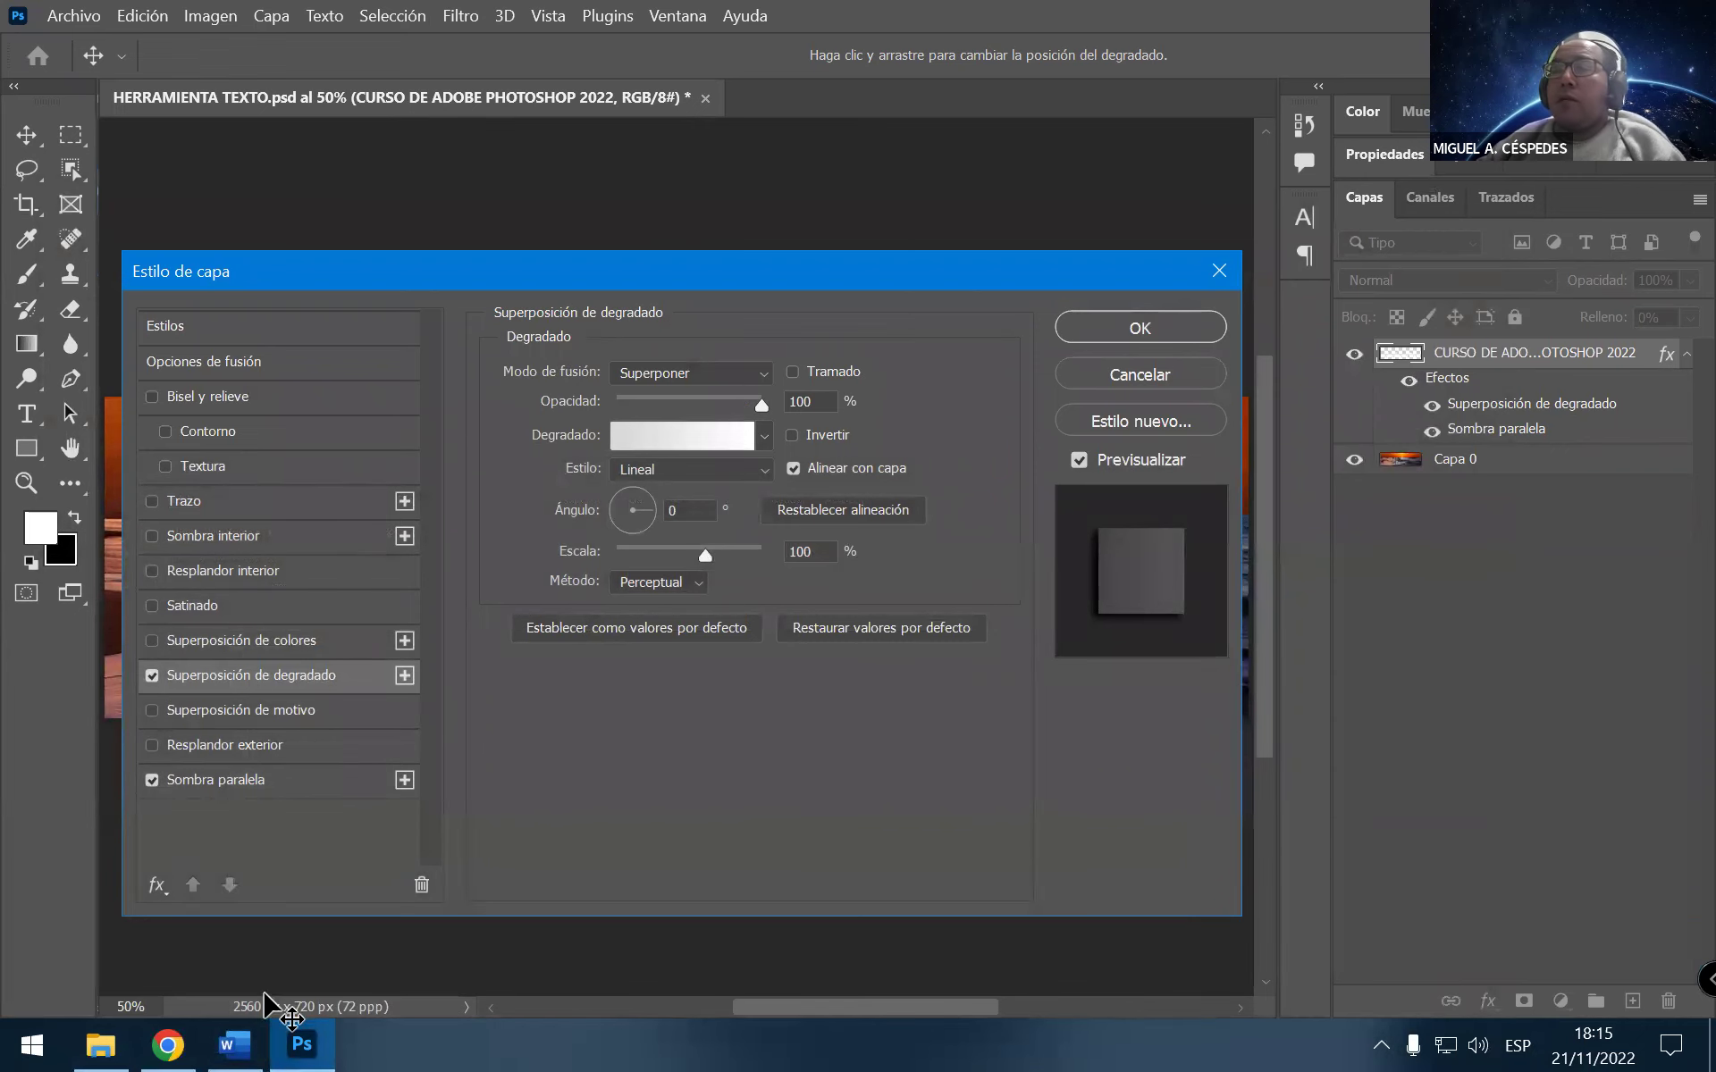
click(235, 1043)
scroll(1027, 816, down, 4)
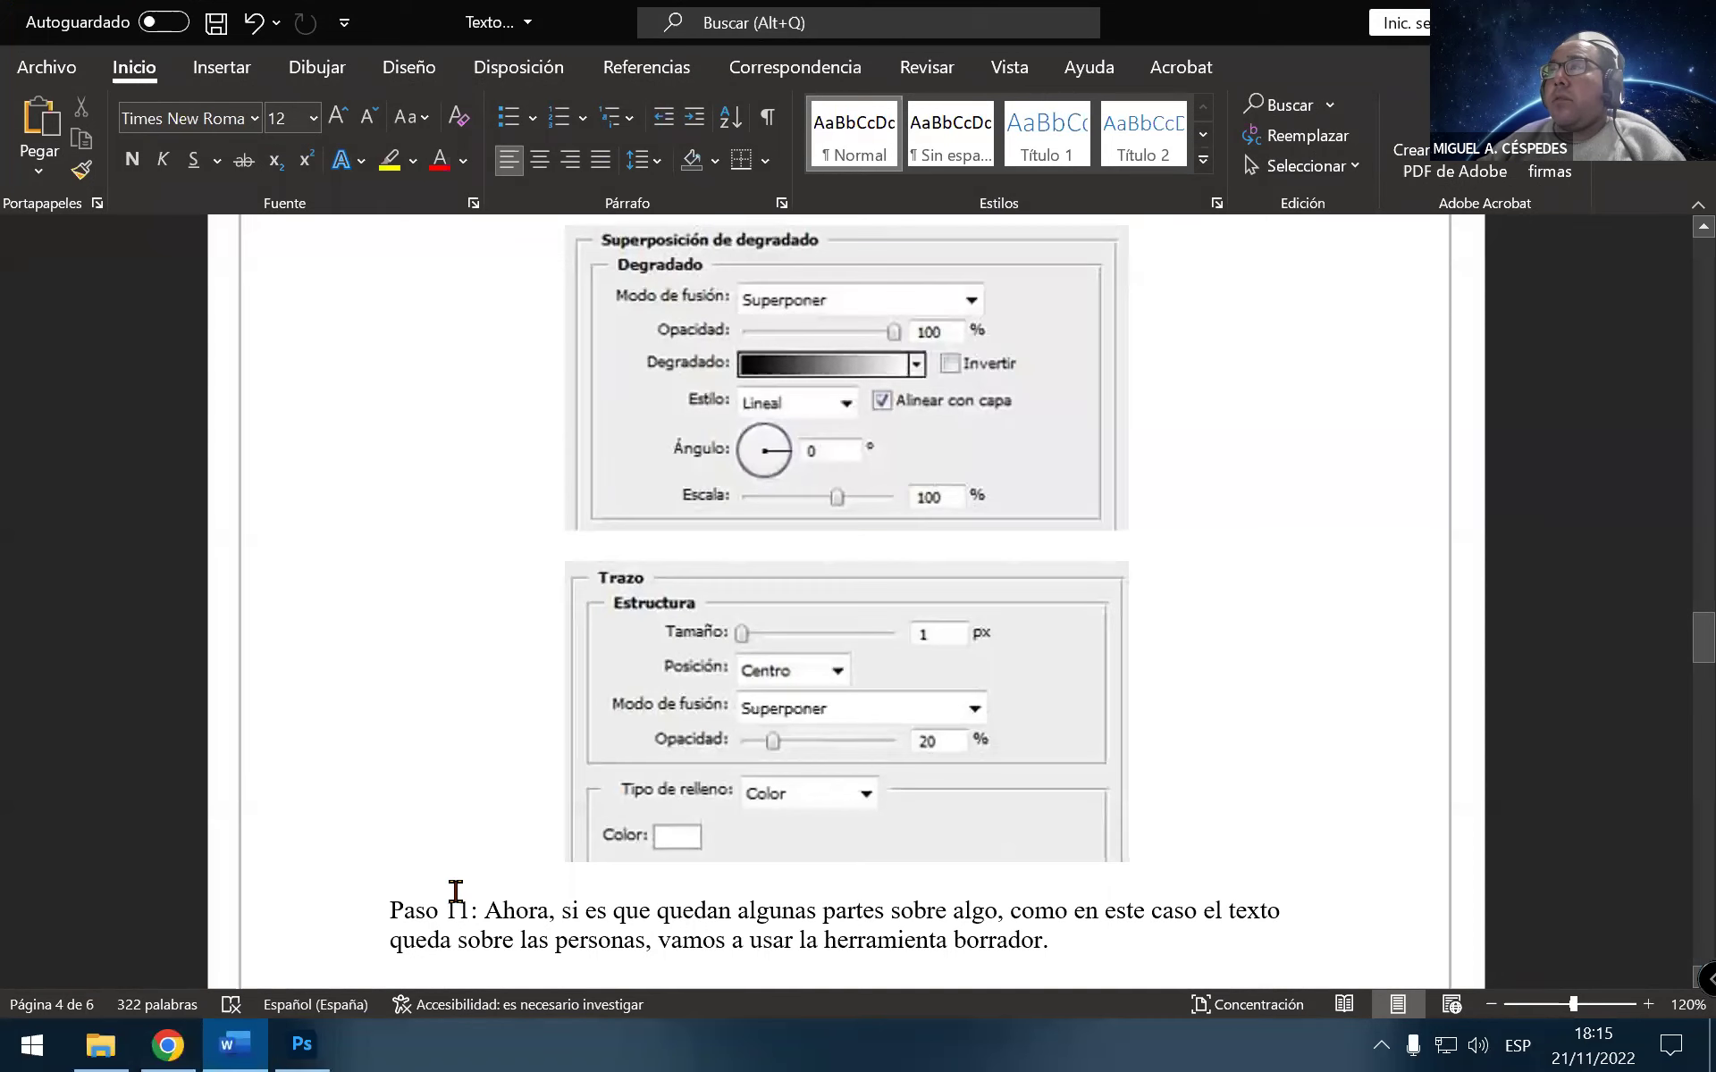
click(302, 1044)
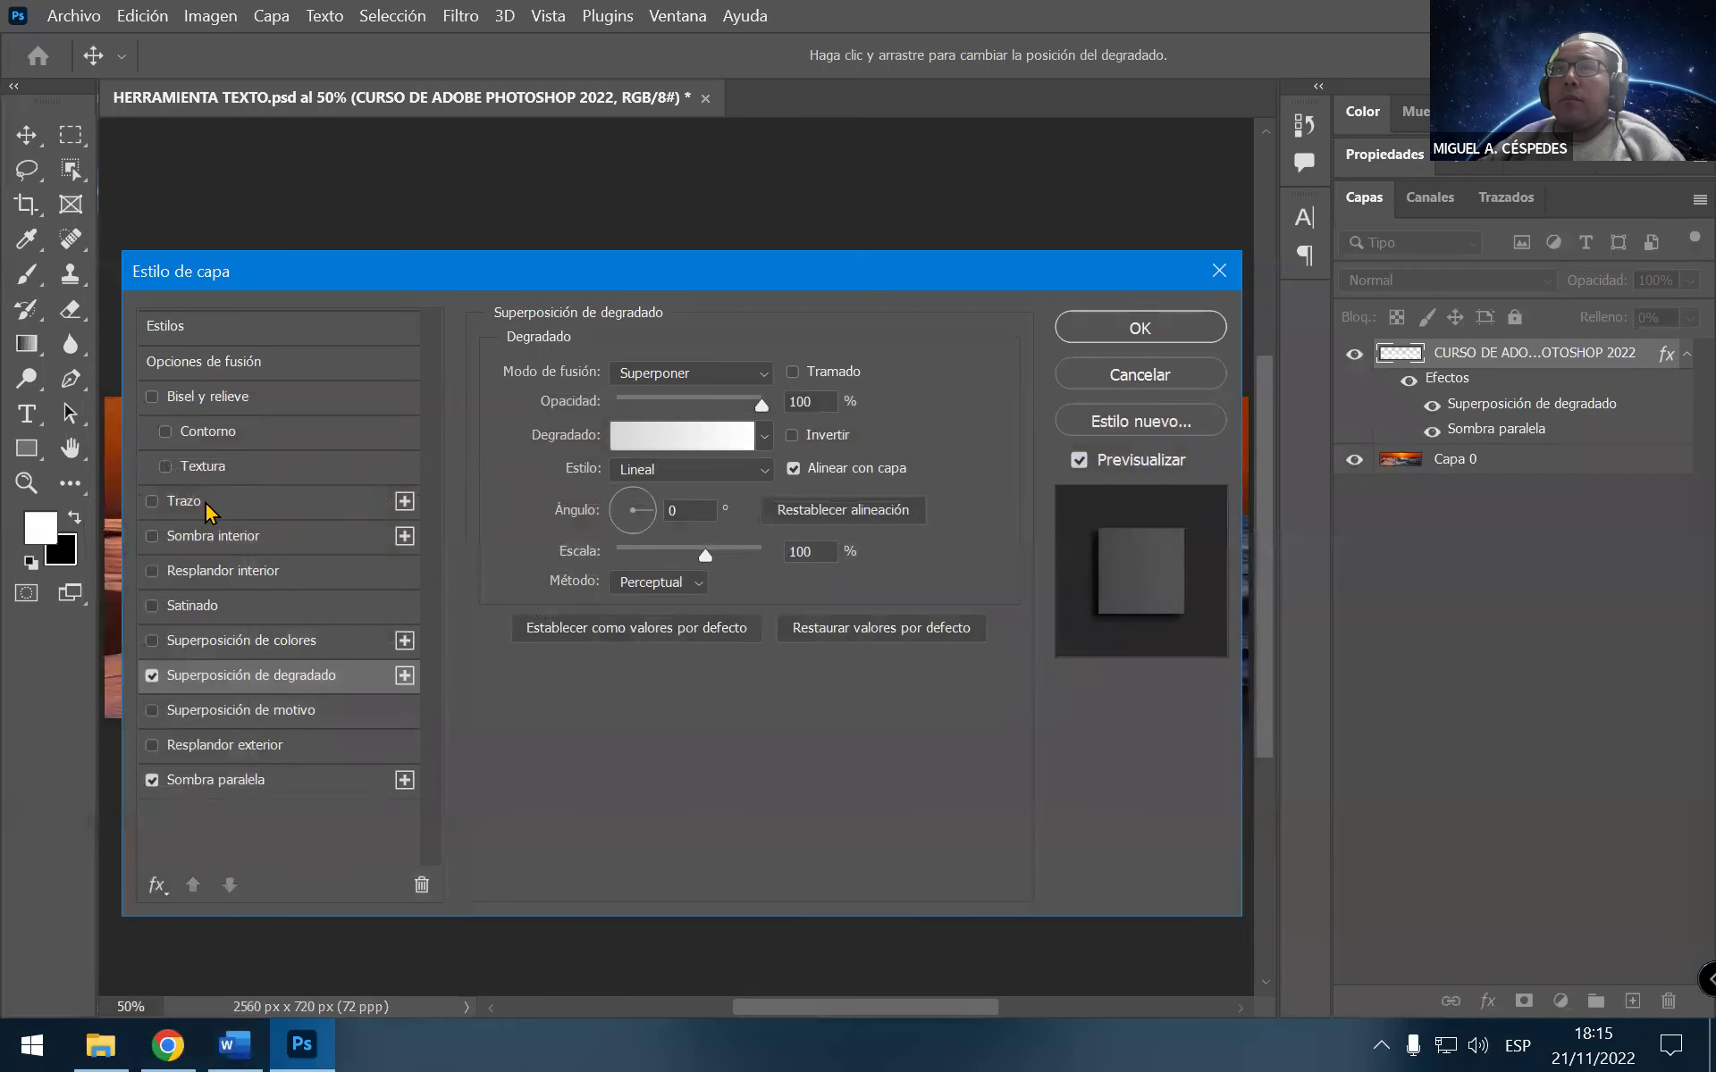
Add a stroke to the text with Centro position and Superponer blend mode
click(152, 501)
click(177, 509)
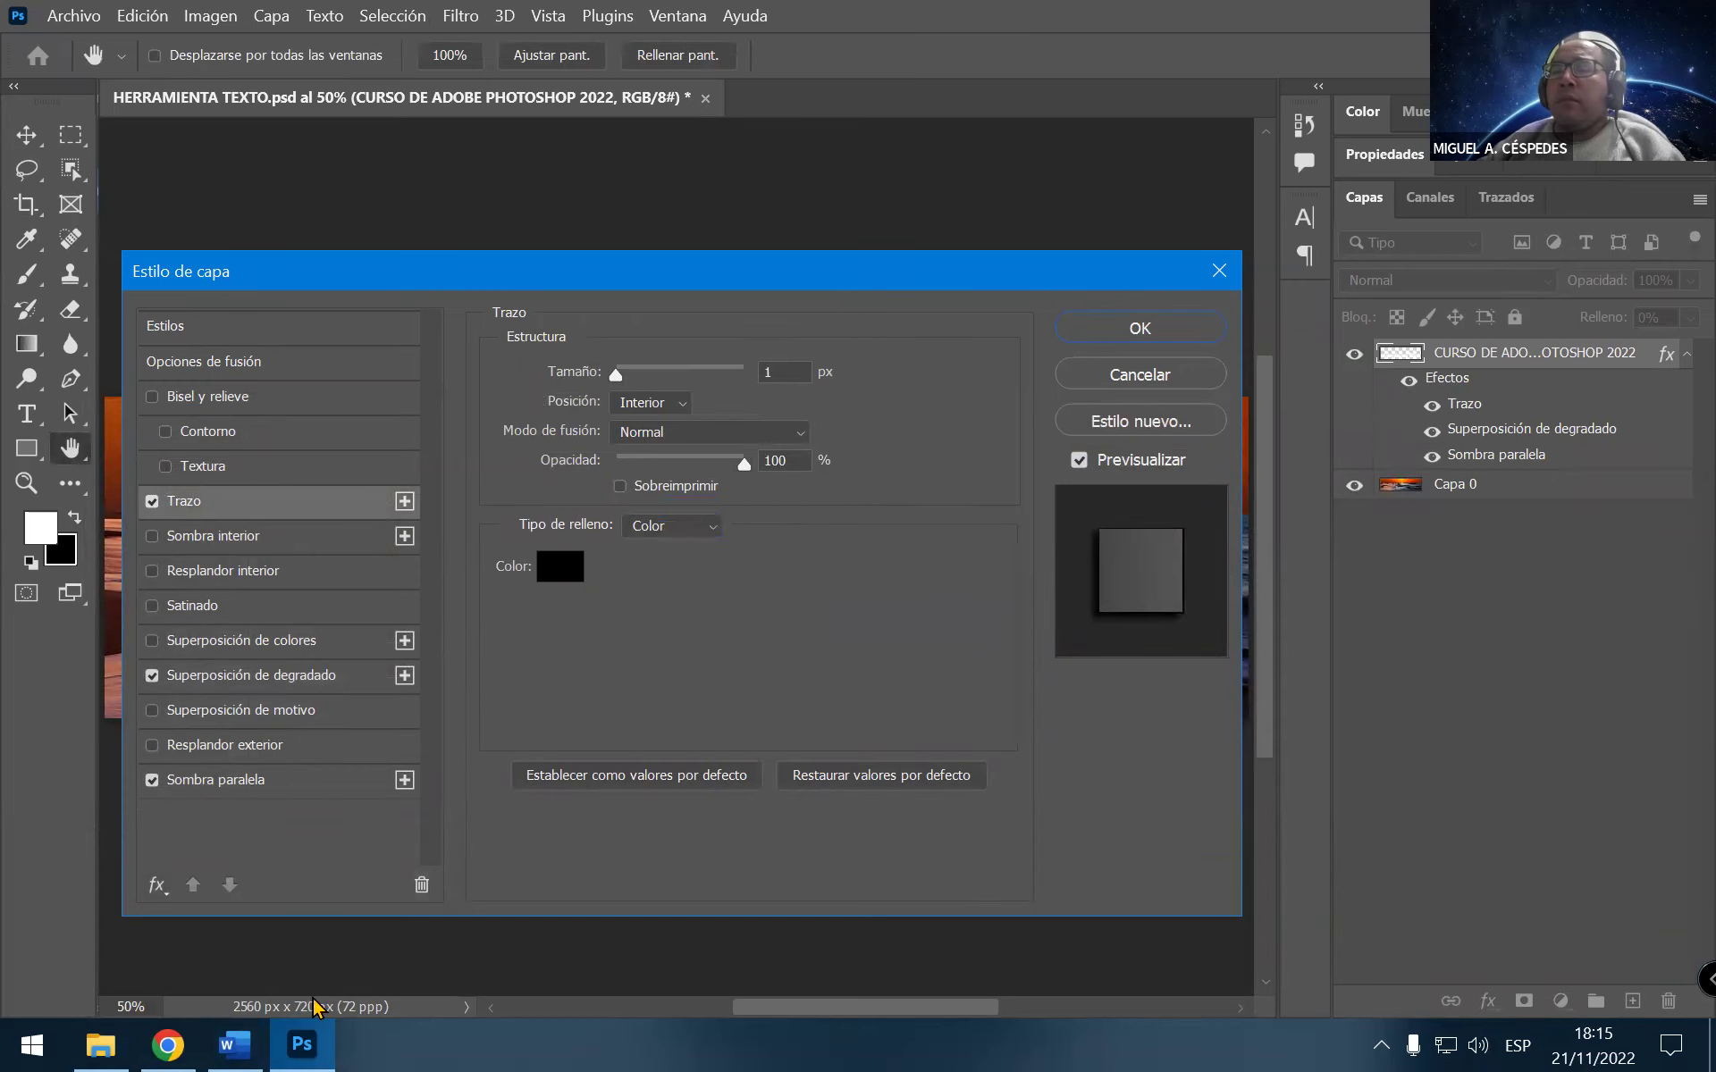
click(250, 1041)
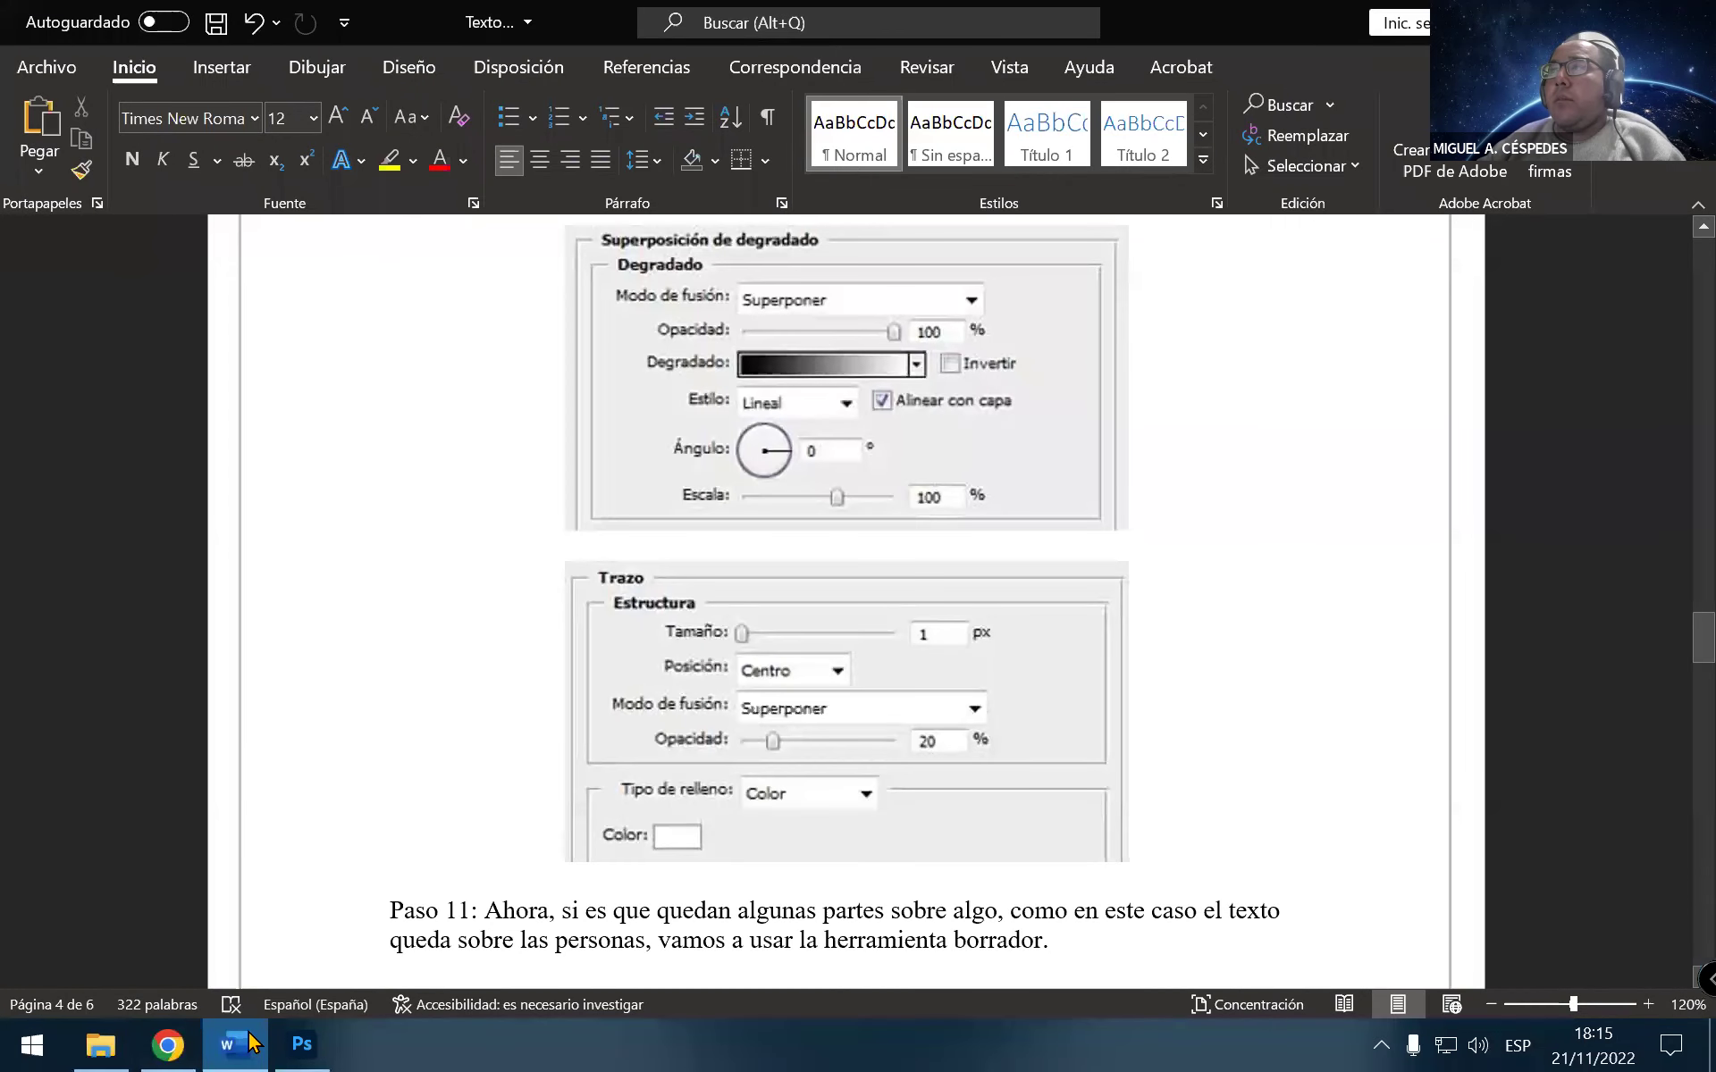
key(alt+Tab)
click(679, 402)
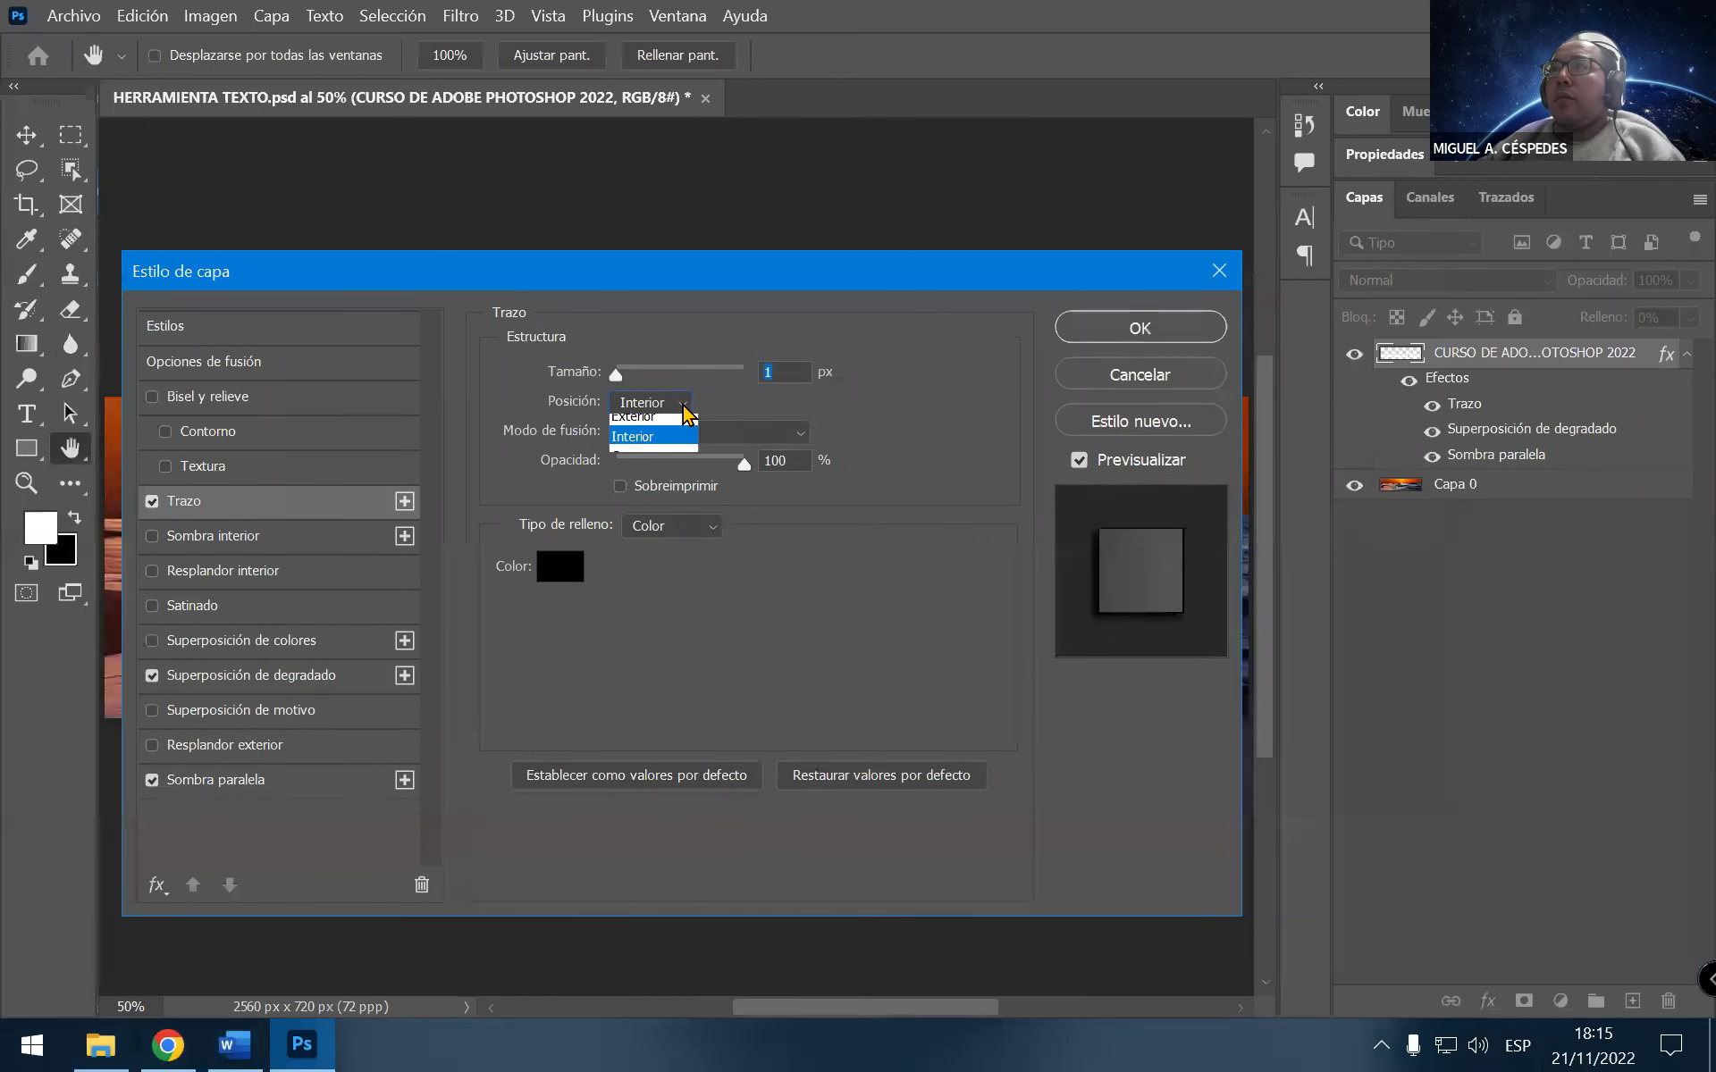
click(674, 466)
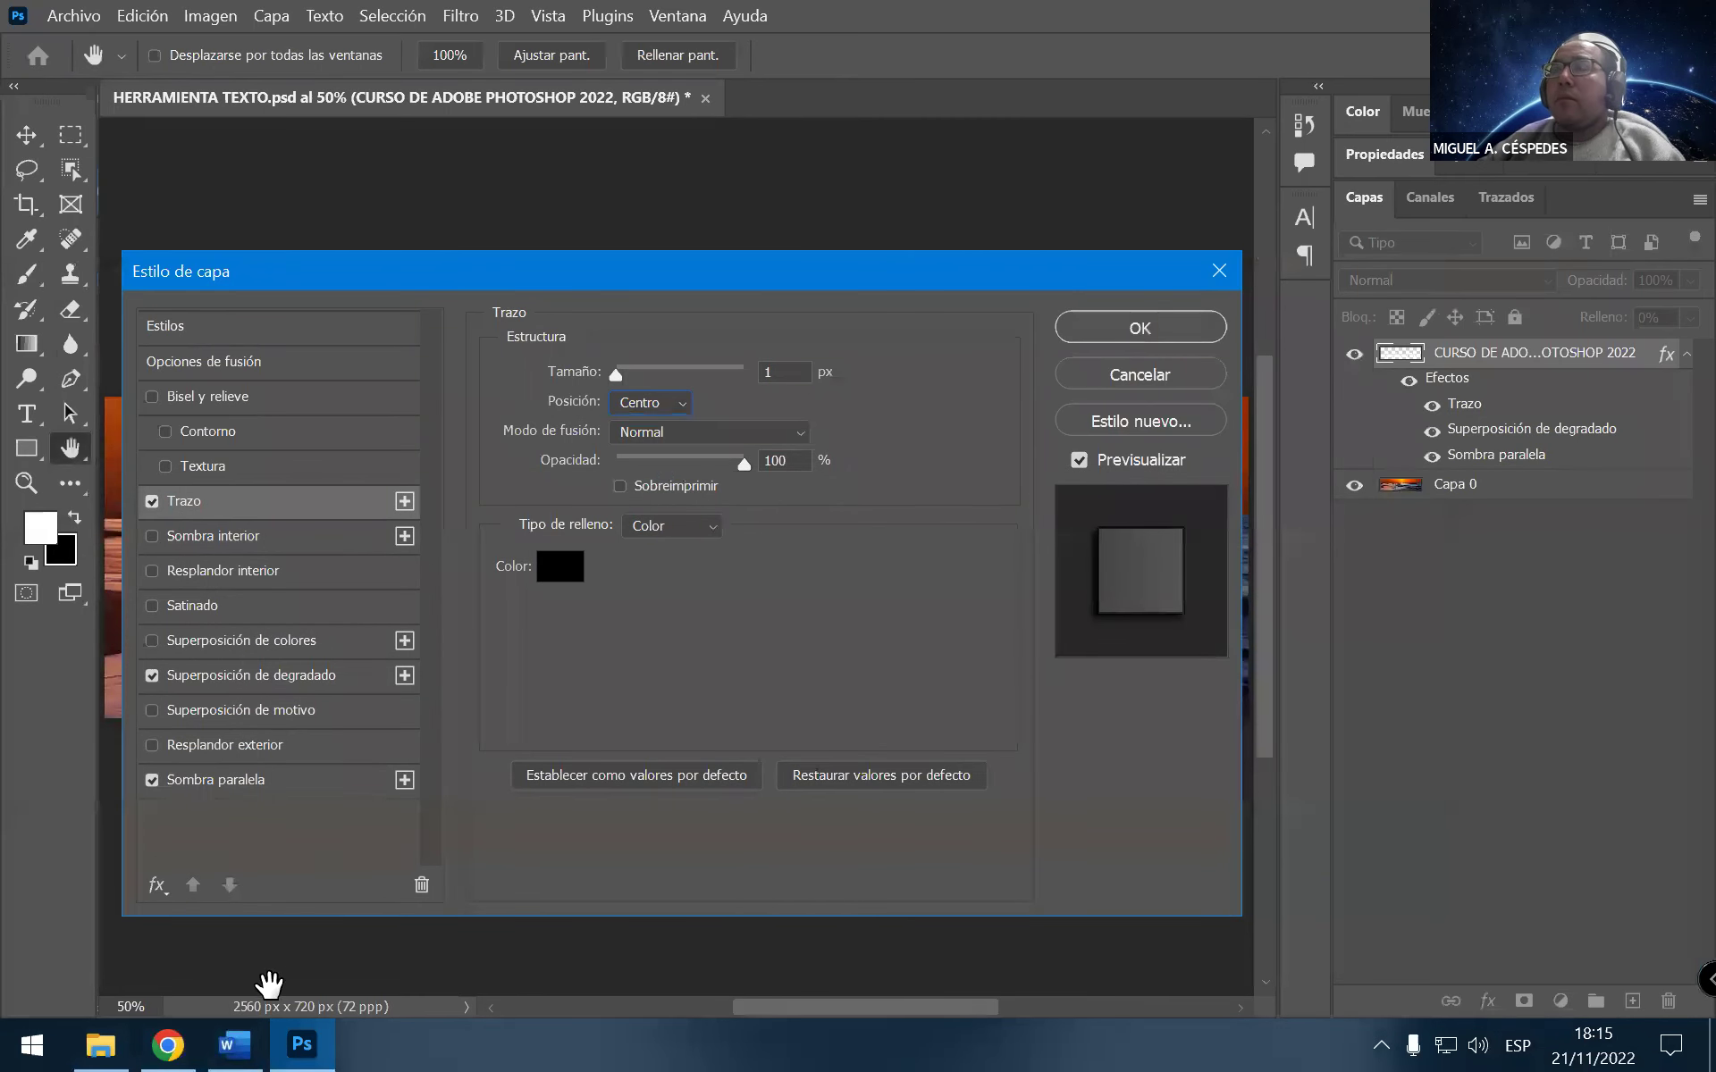
click(235, 1041)
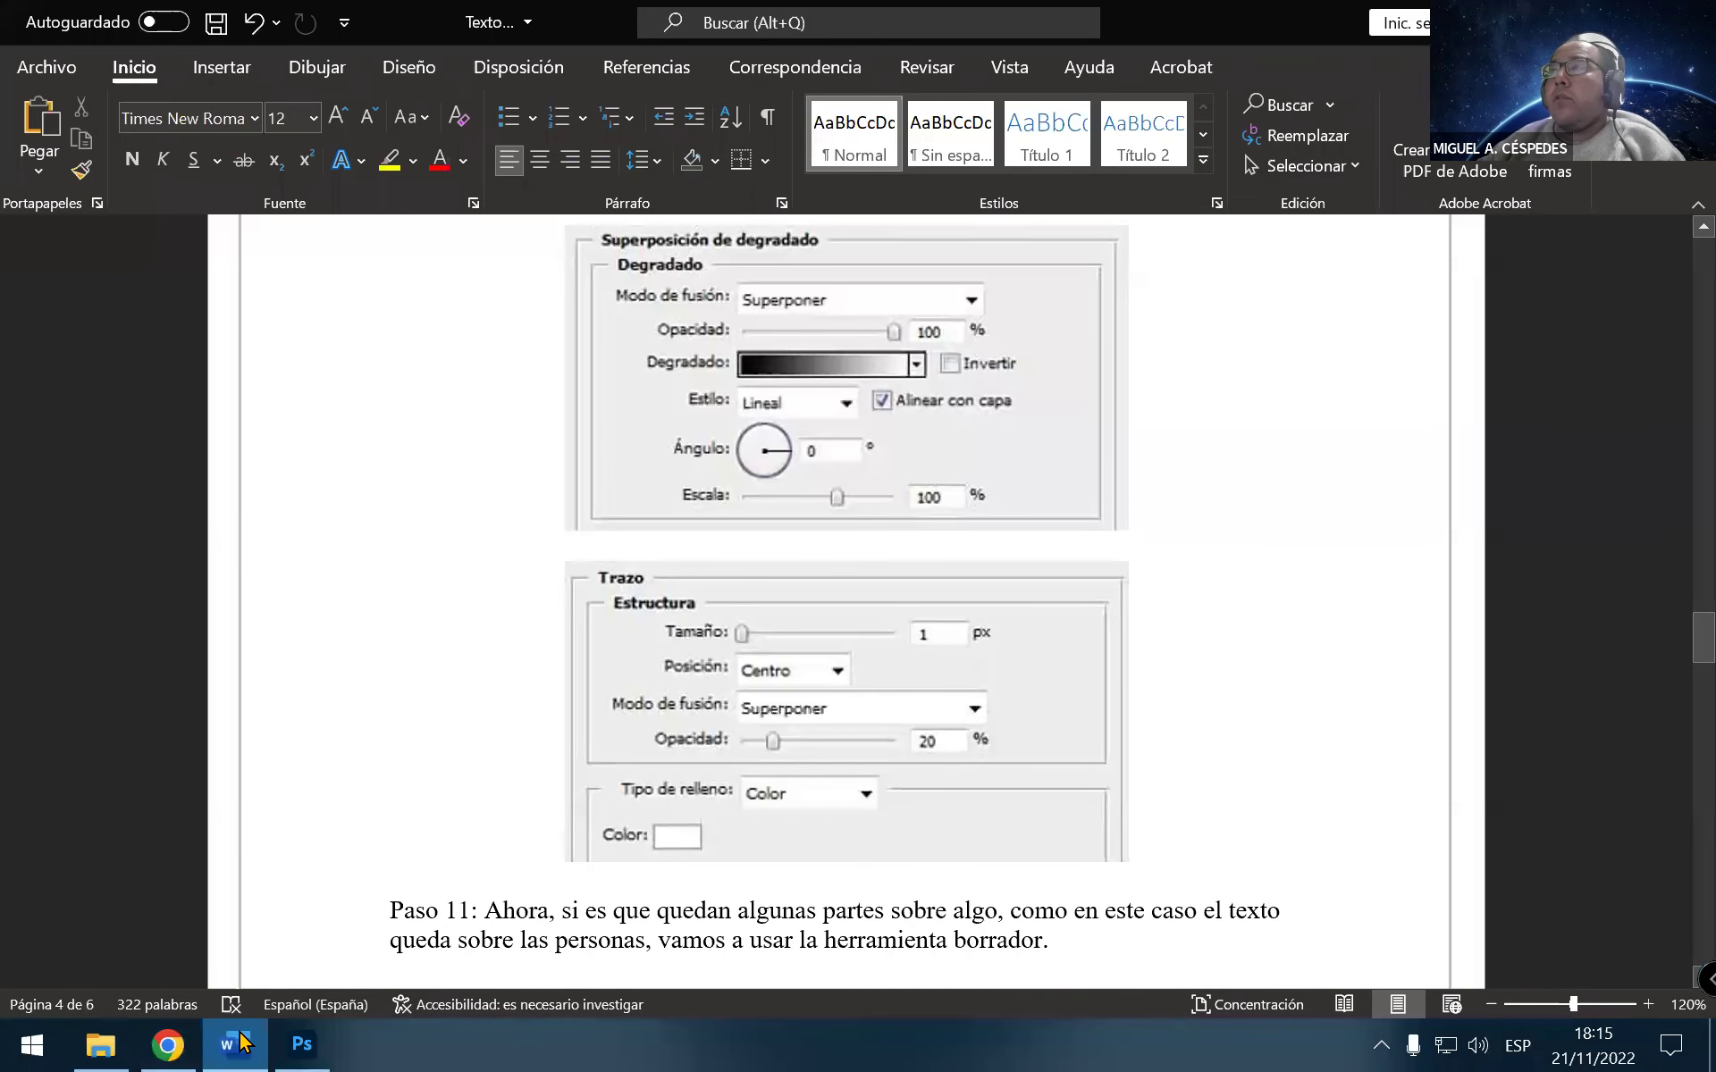
click(237, 1041)
click(804, 434)
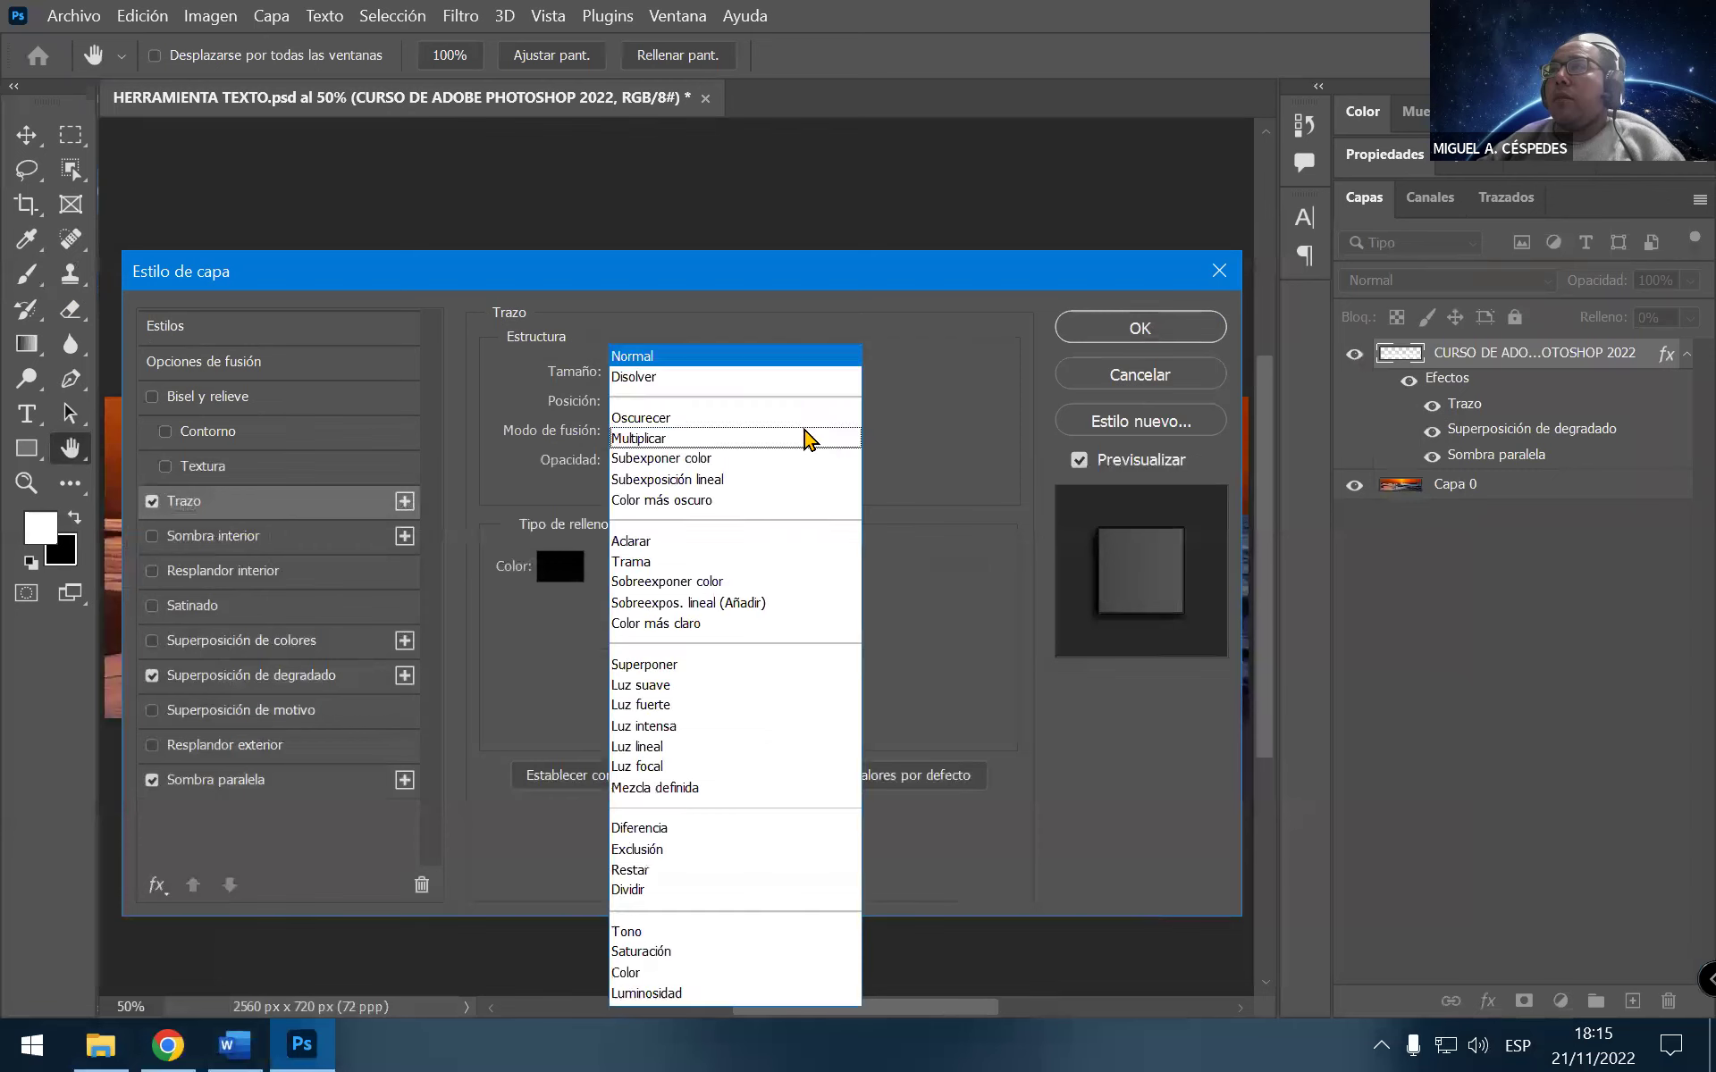
click(731, 666)
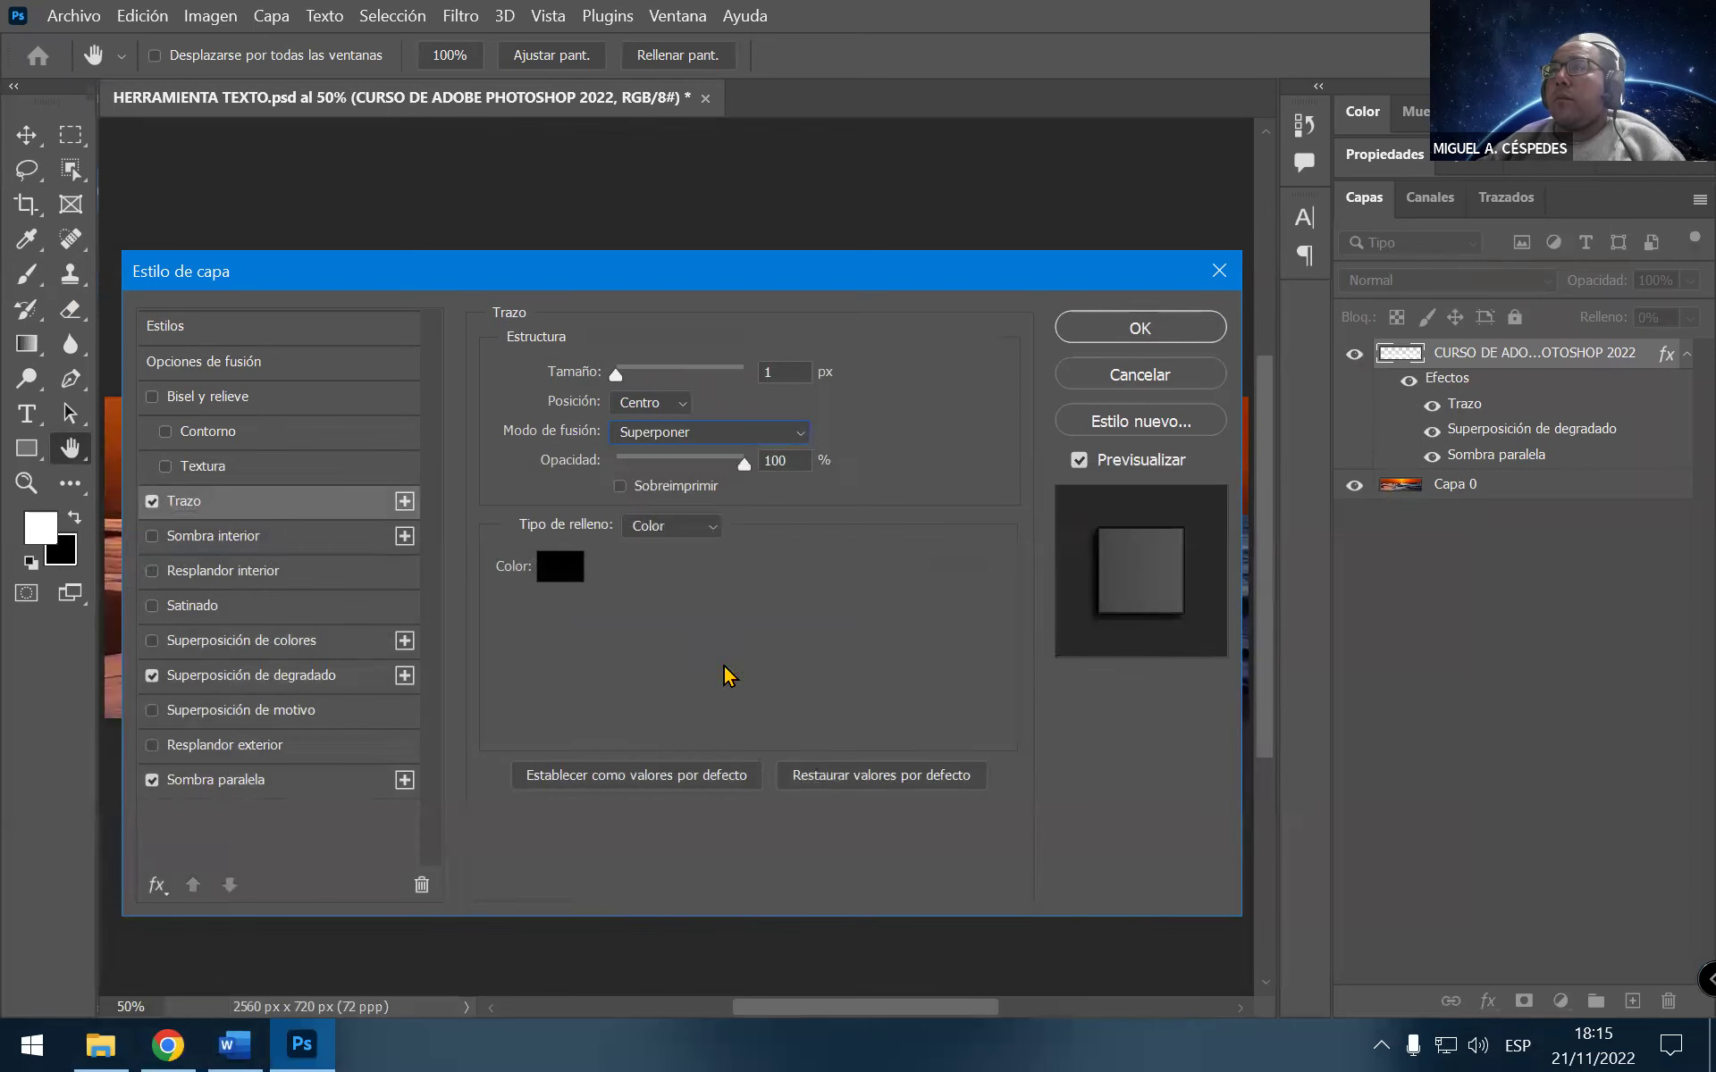
Set the stroke opacity to 20% and its colour to white
click(237, 1043)
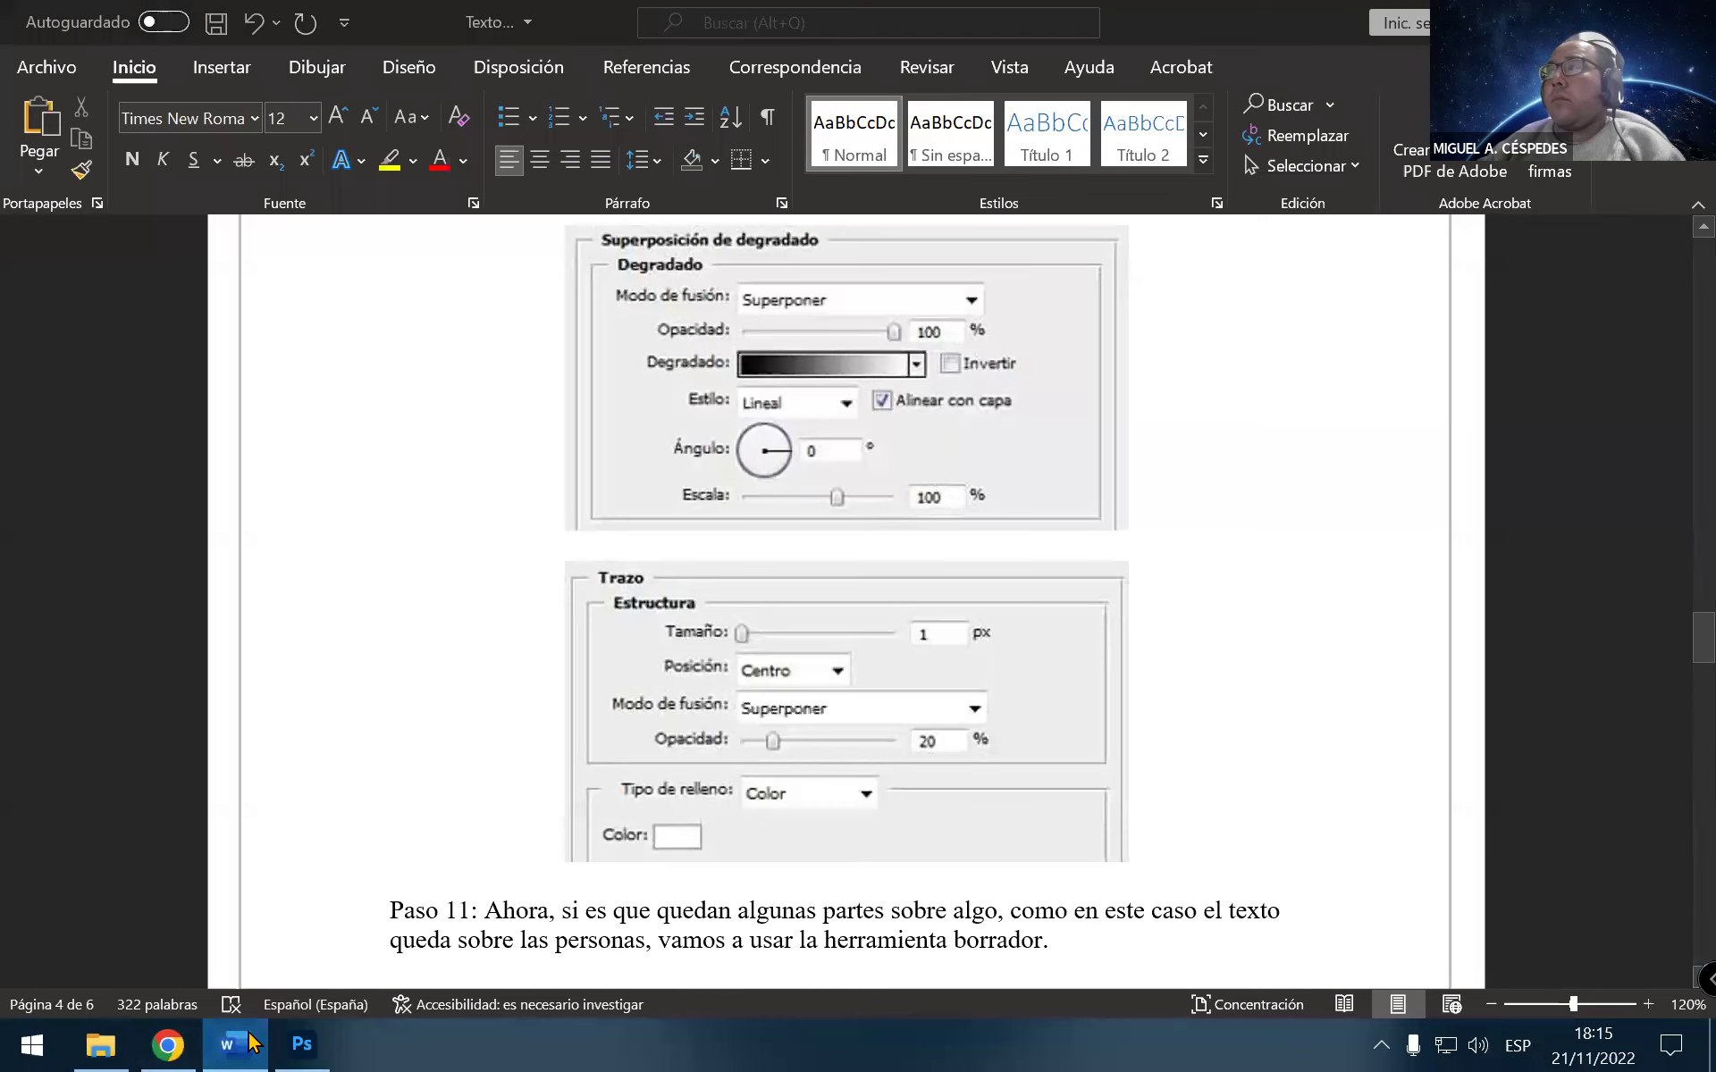
key(alt+Tab)
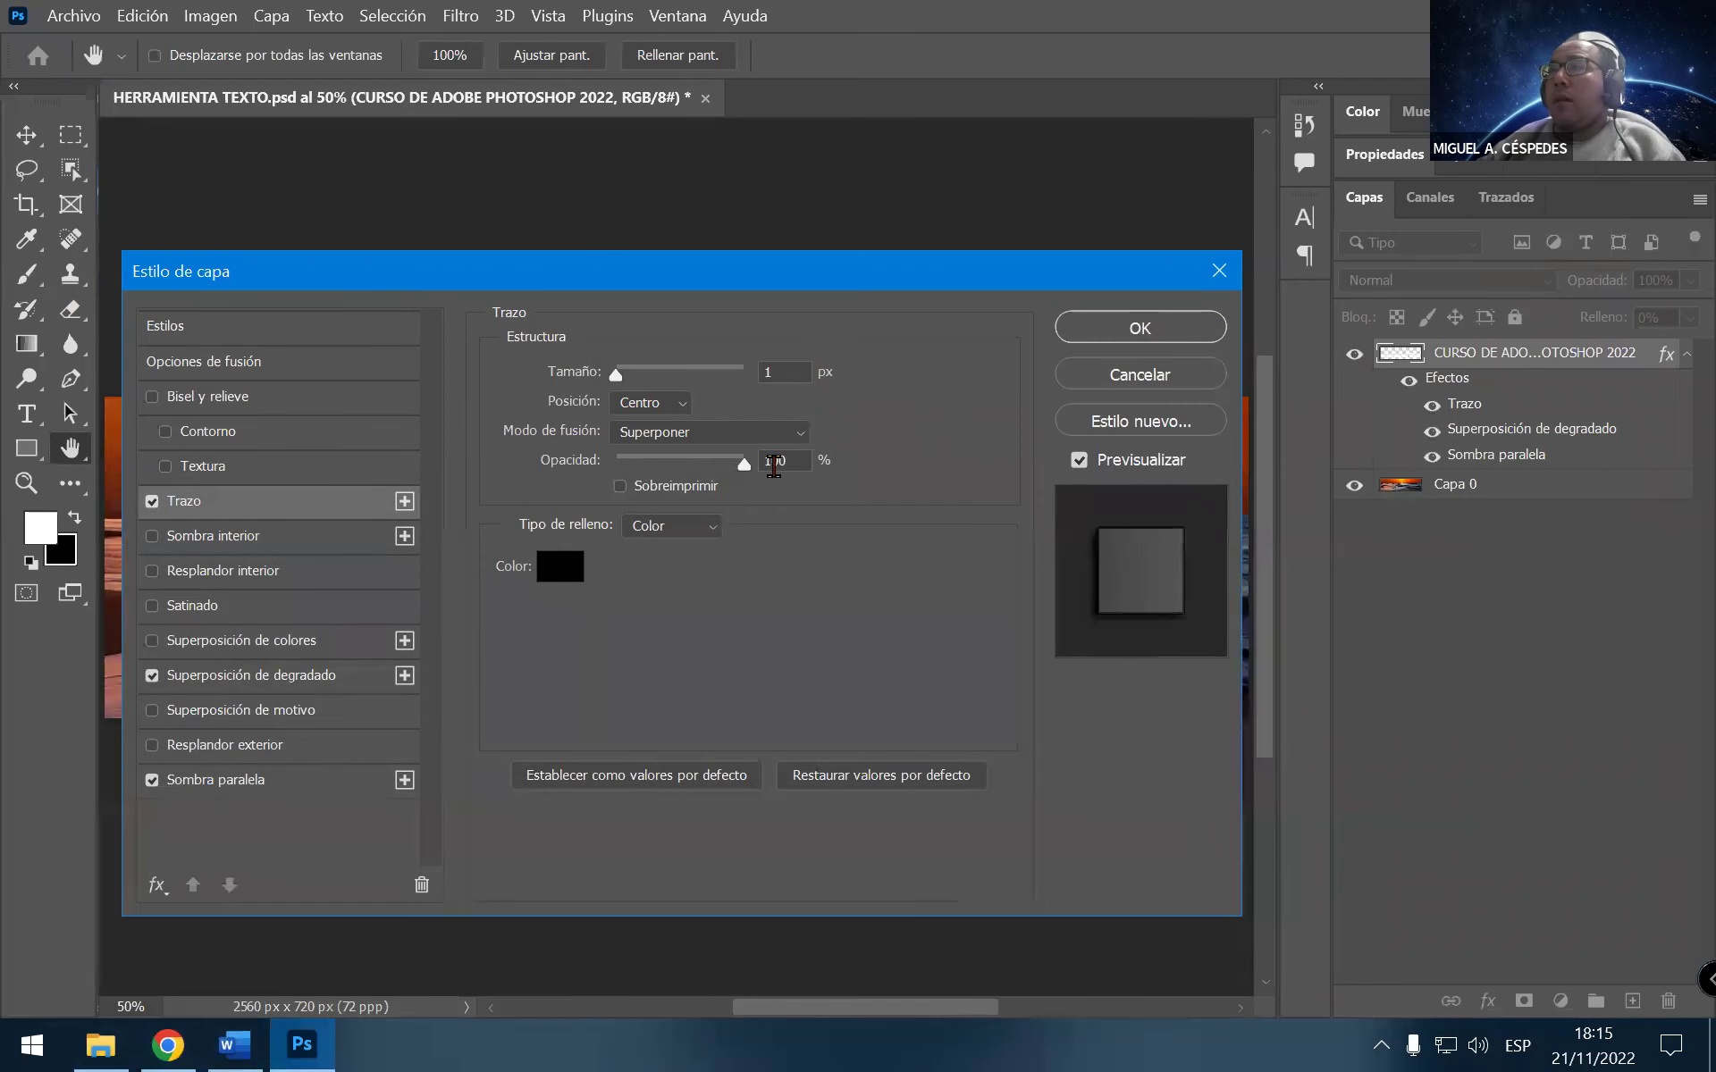
text(0)
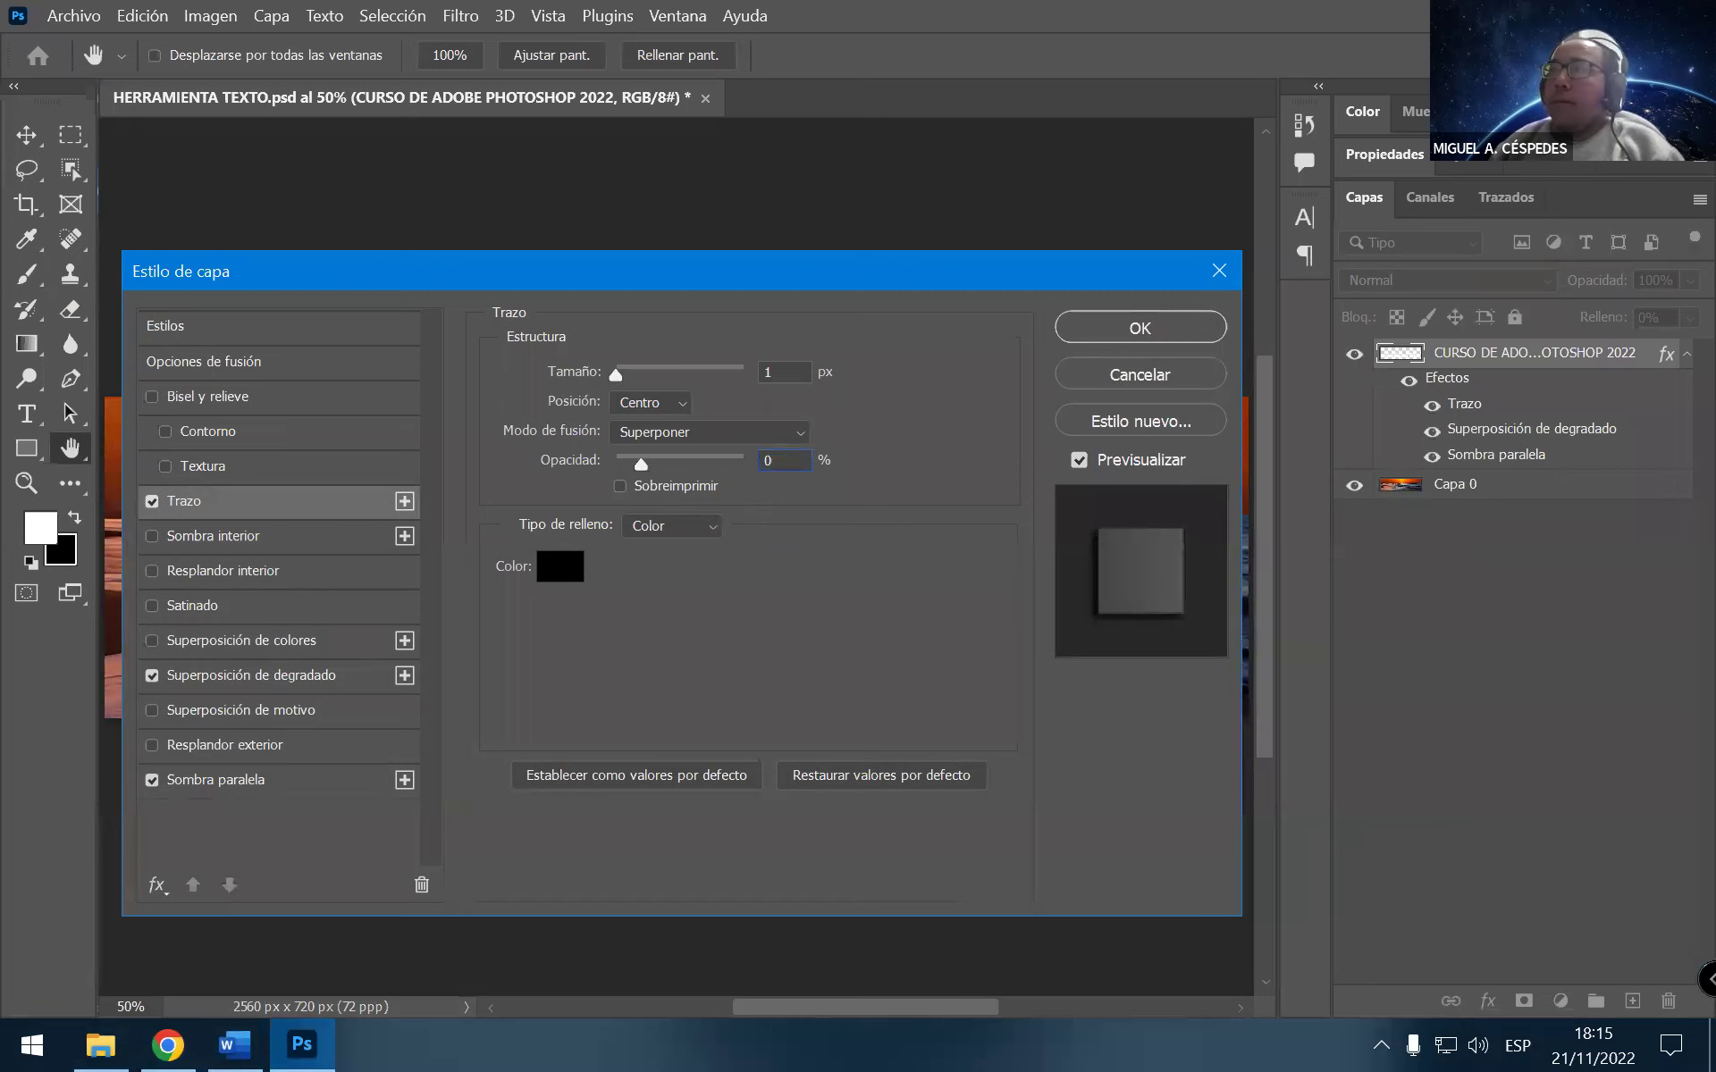
click(243, 1041)
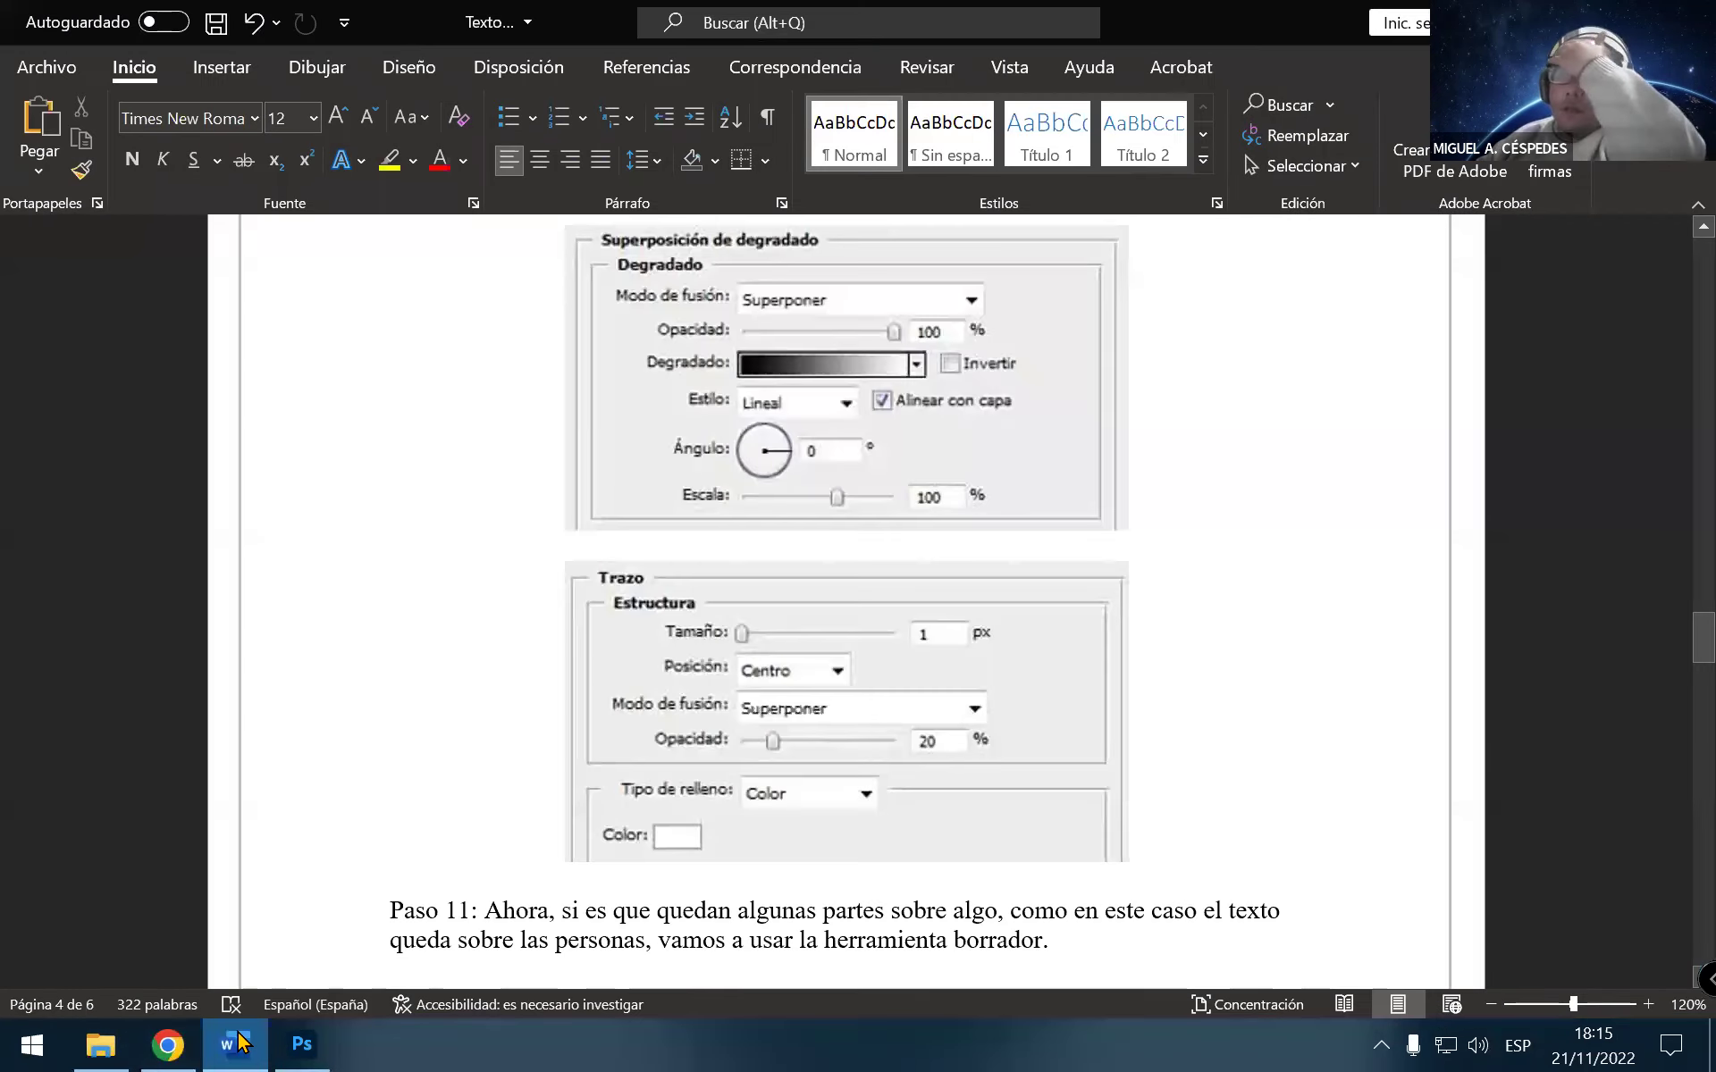
click(237, 1041)
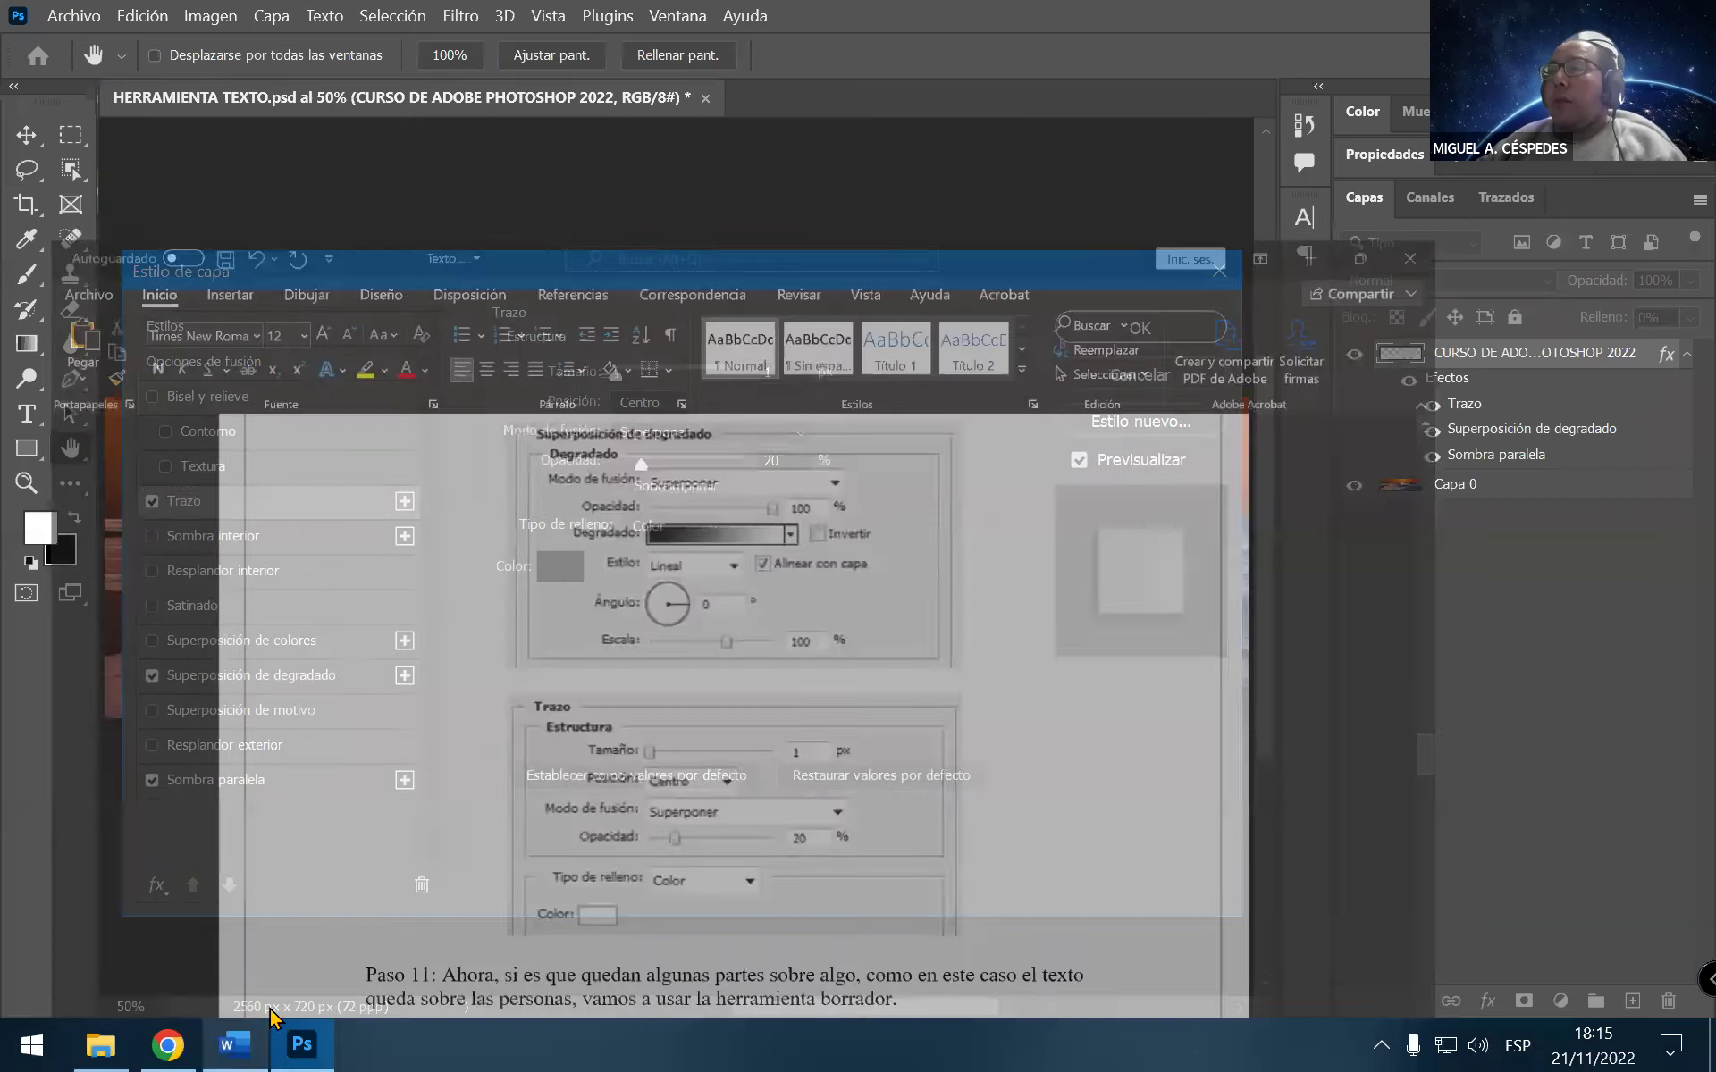
click(560, 576)
drag(505, 308, 472, 177)
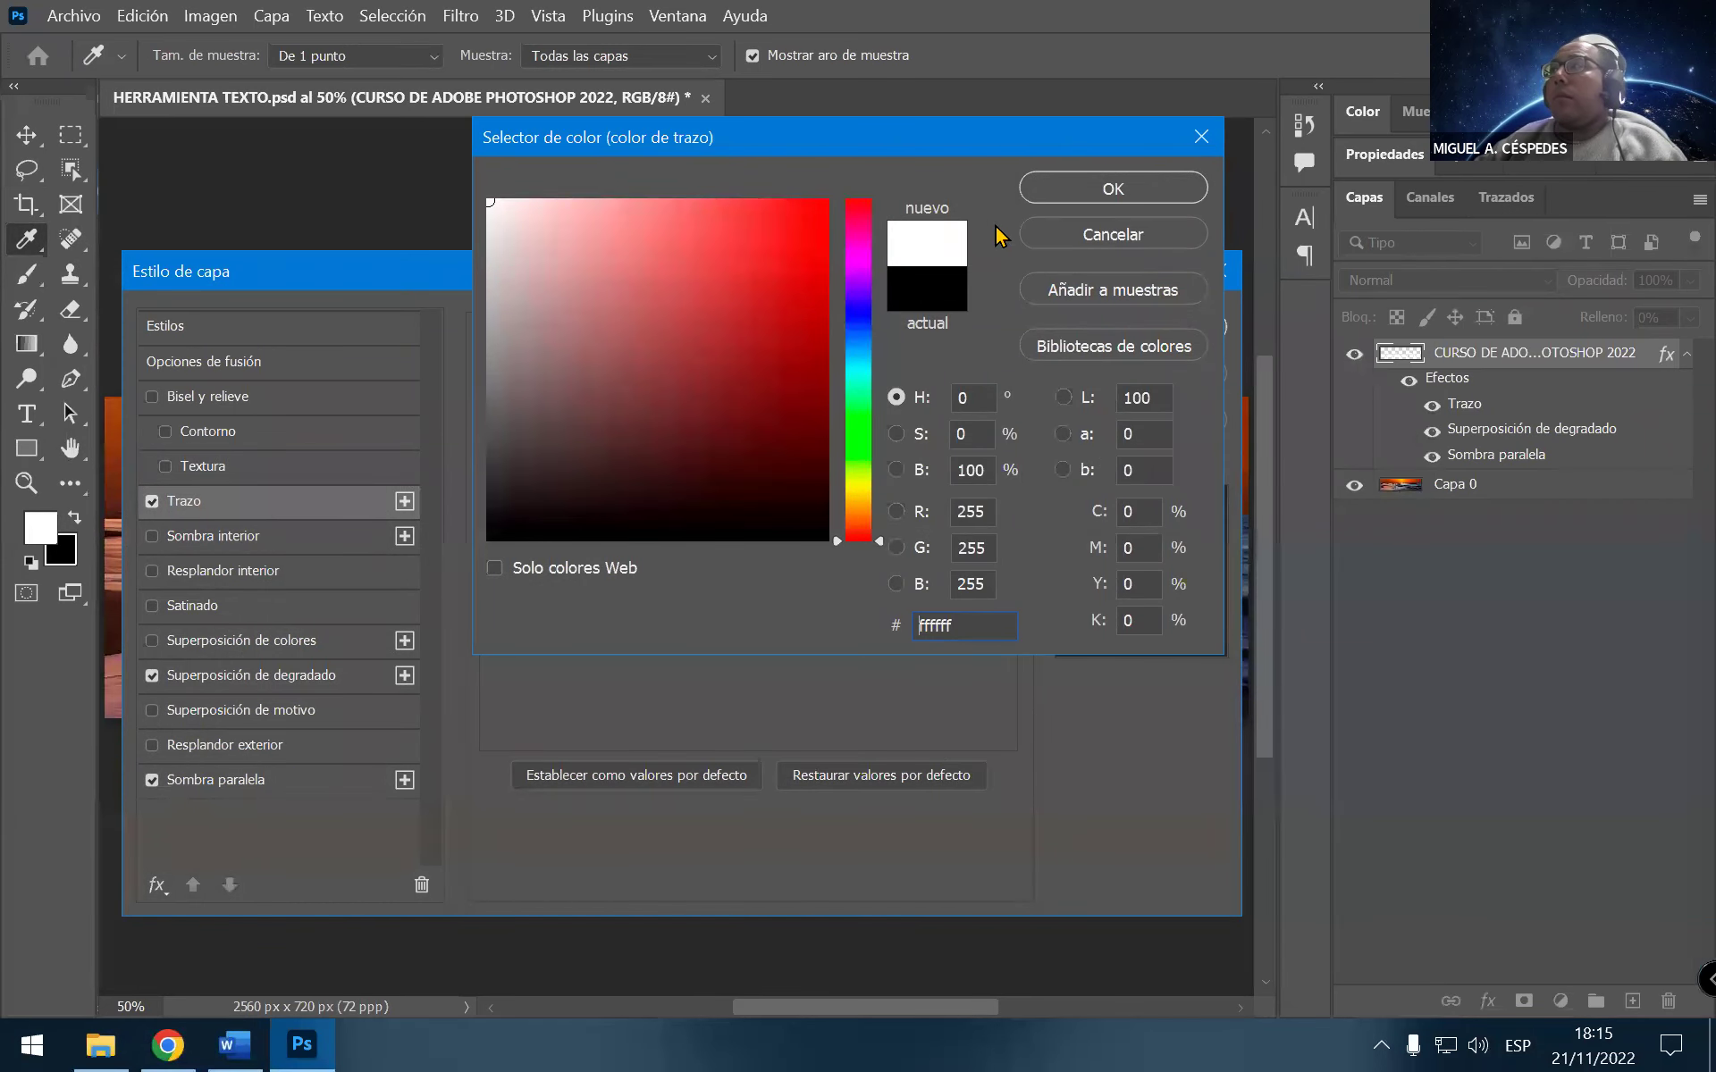
click(1051, 189)
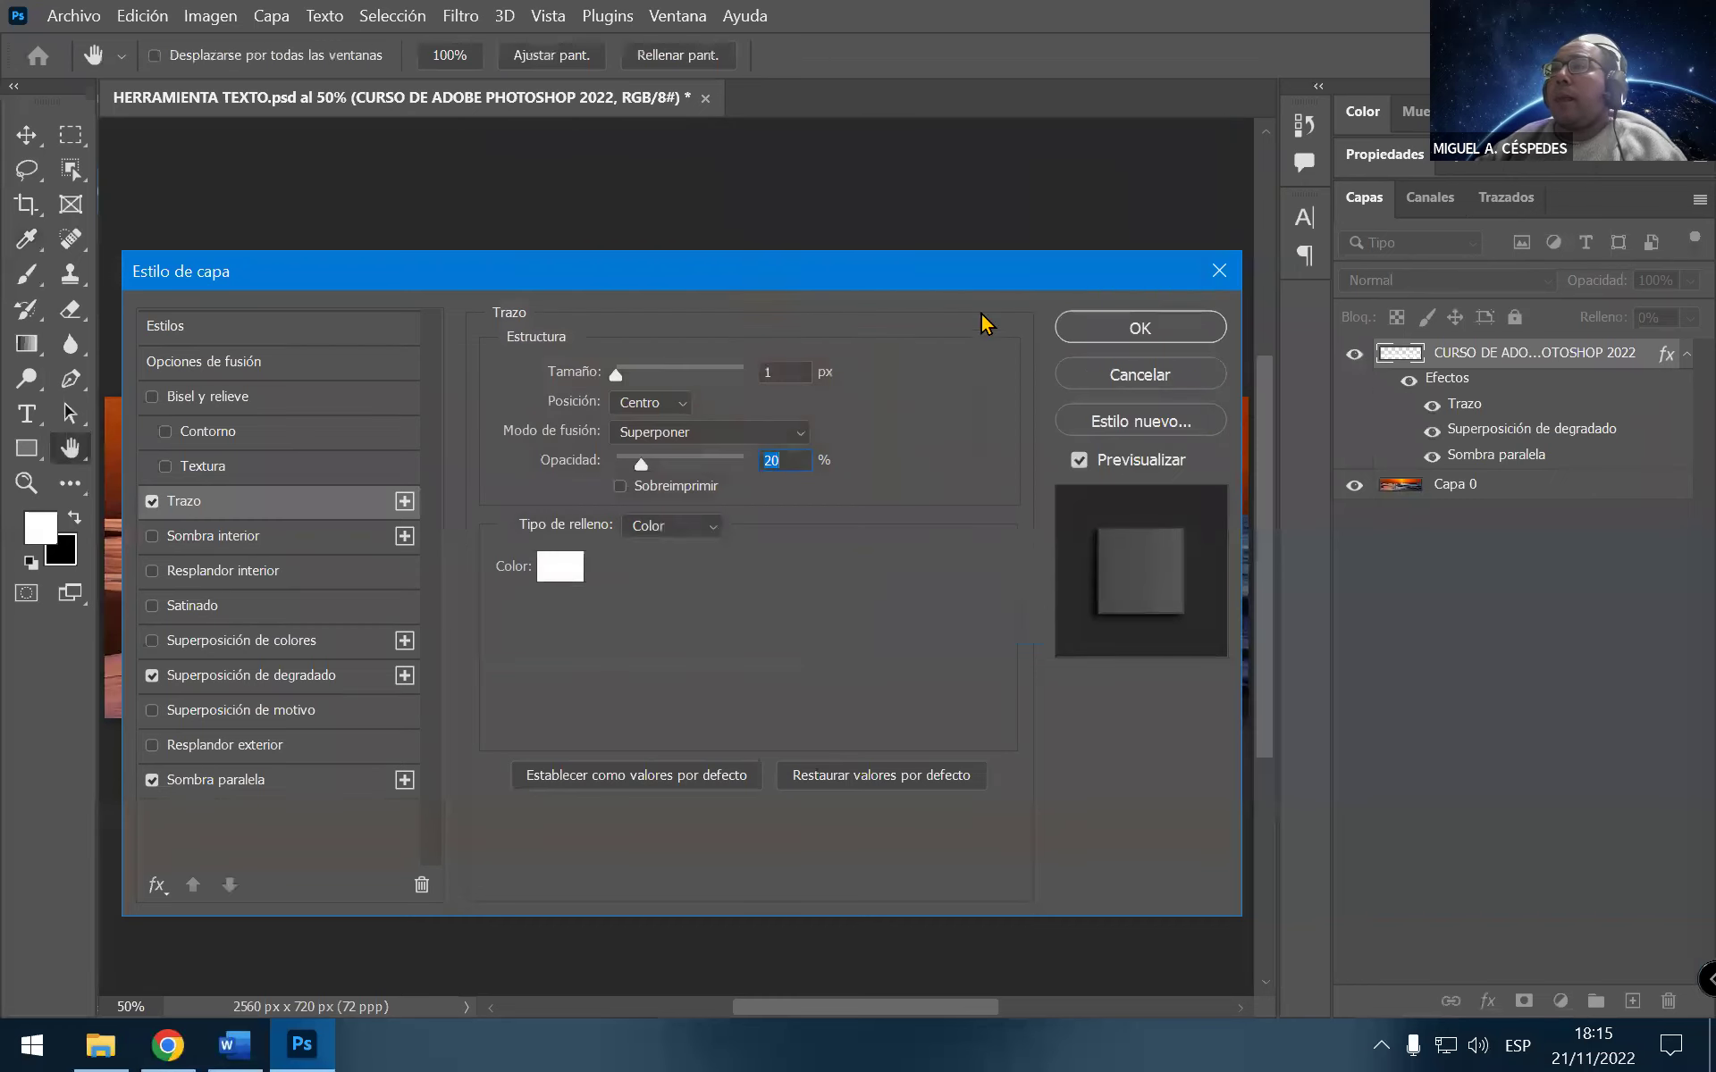
click(235, 1044)
Read Paso 13's Desenfoque de lente settings in the Word tutorial, then go back to Photoshop
scroll(1424, 598, down, 1)
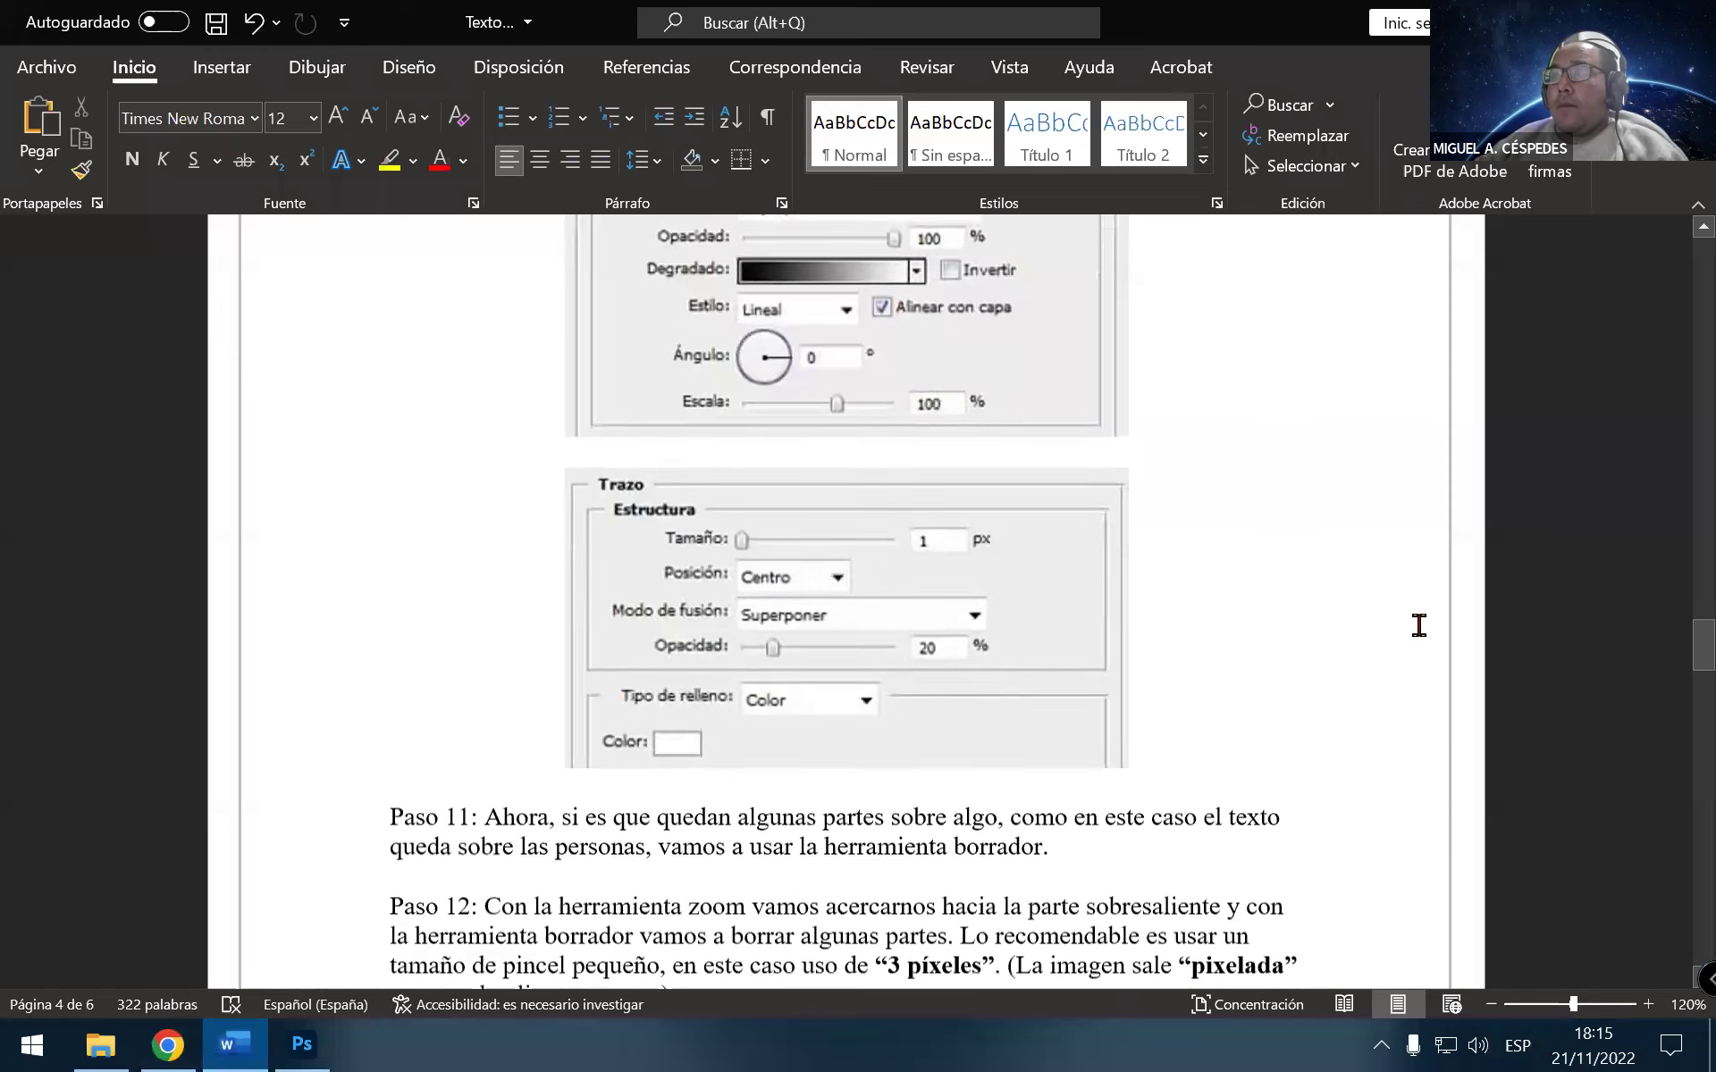
scroll(1417, 621, down, 1)
scroll(1395, 643, down, 1)
scroll(1384, 658, down, 1)
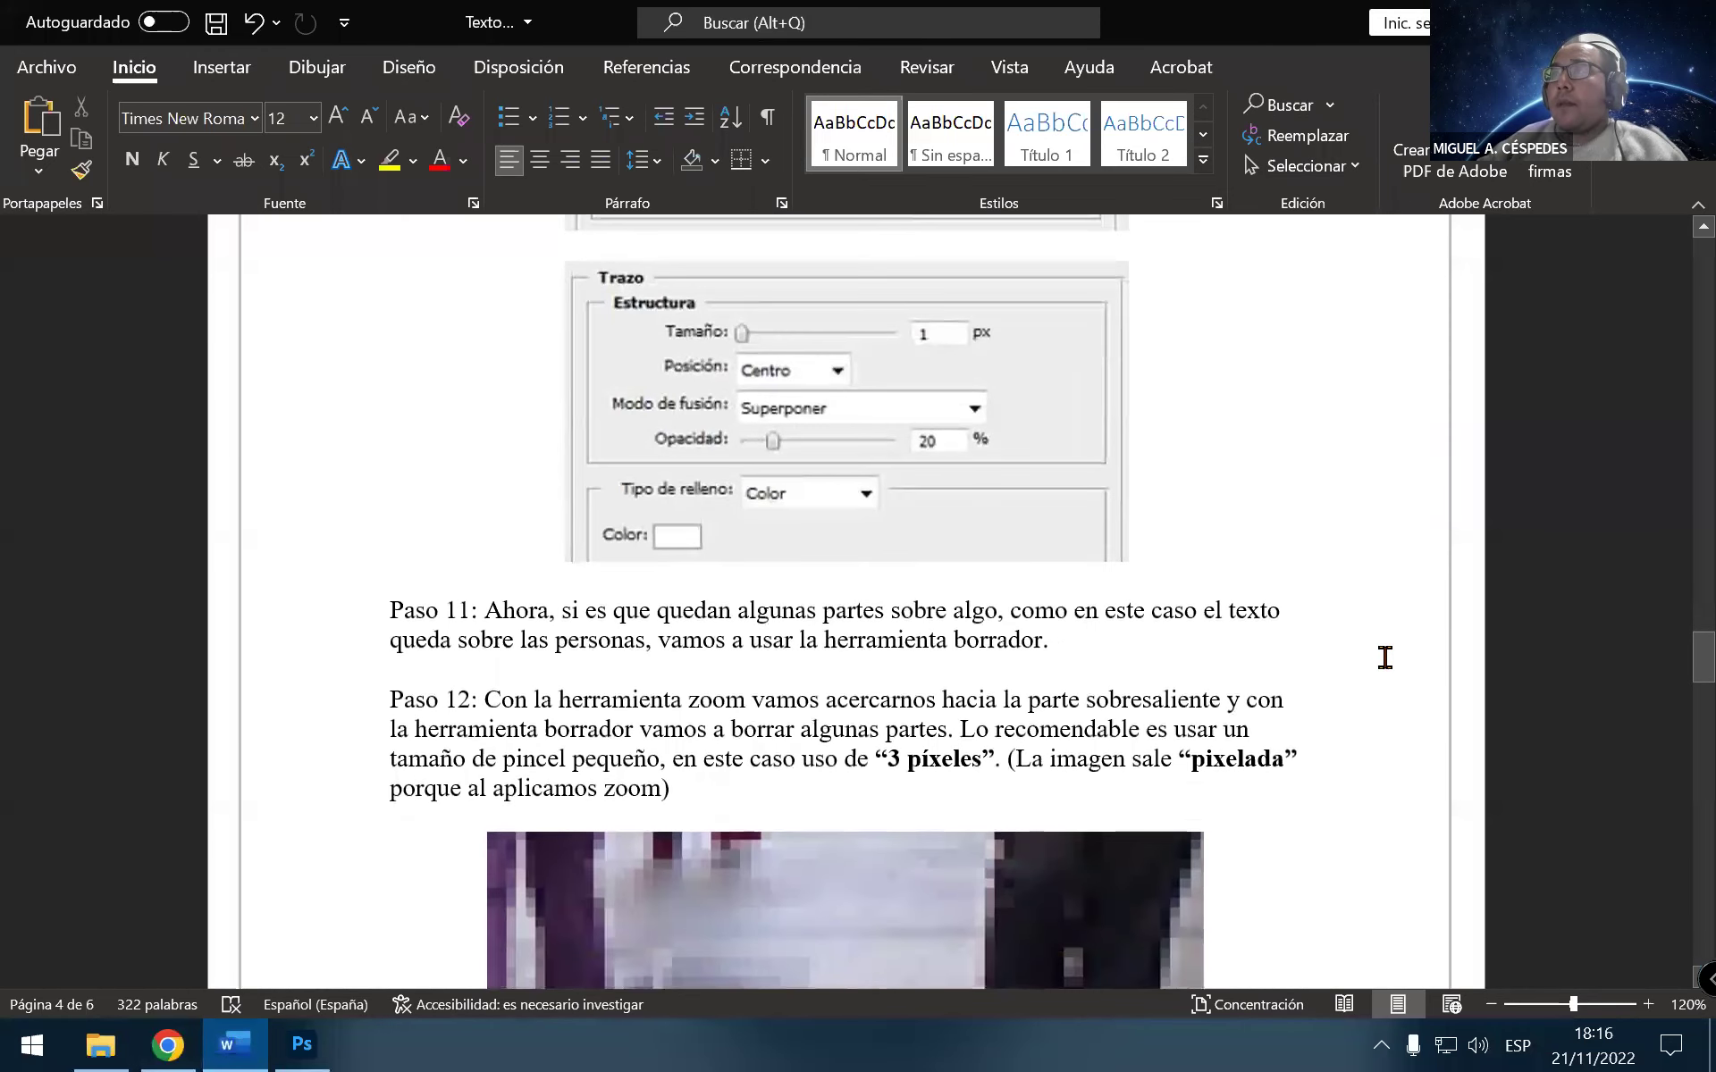
scroll(1382, 659, down, 1)
scroll(1377, 661, down, 1)
scroll(1377, 661, down, 1)
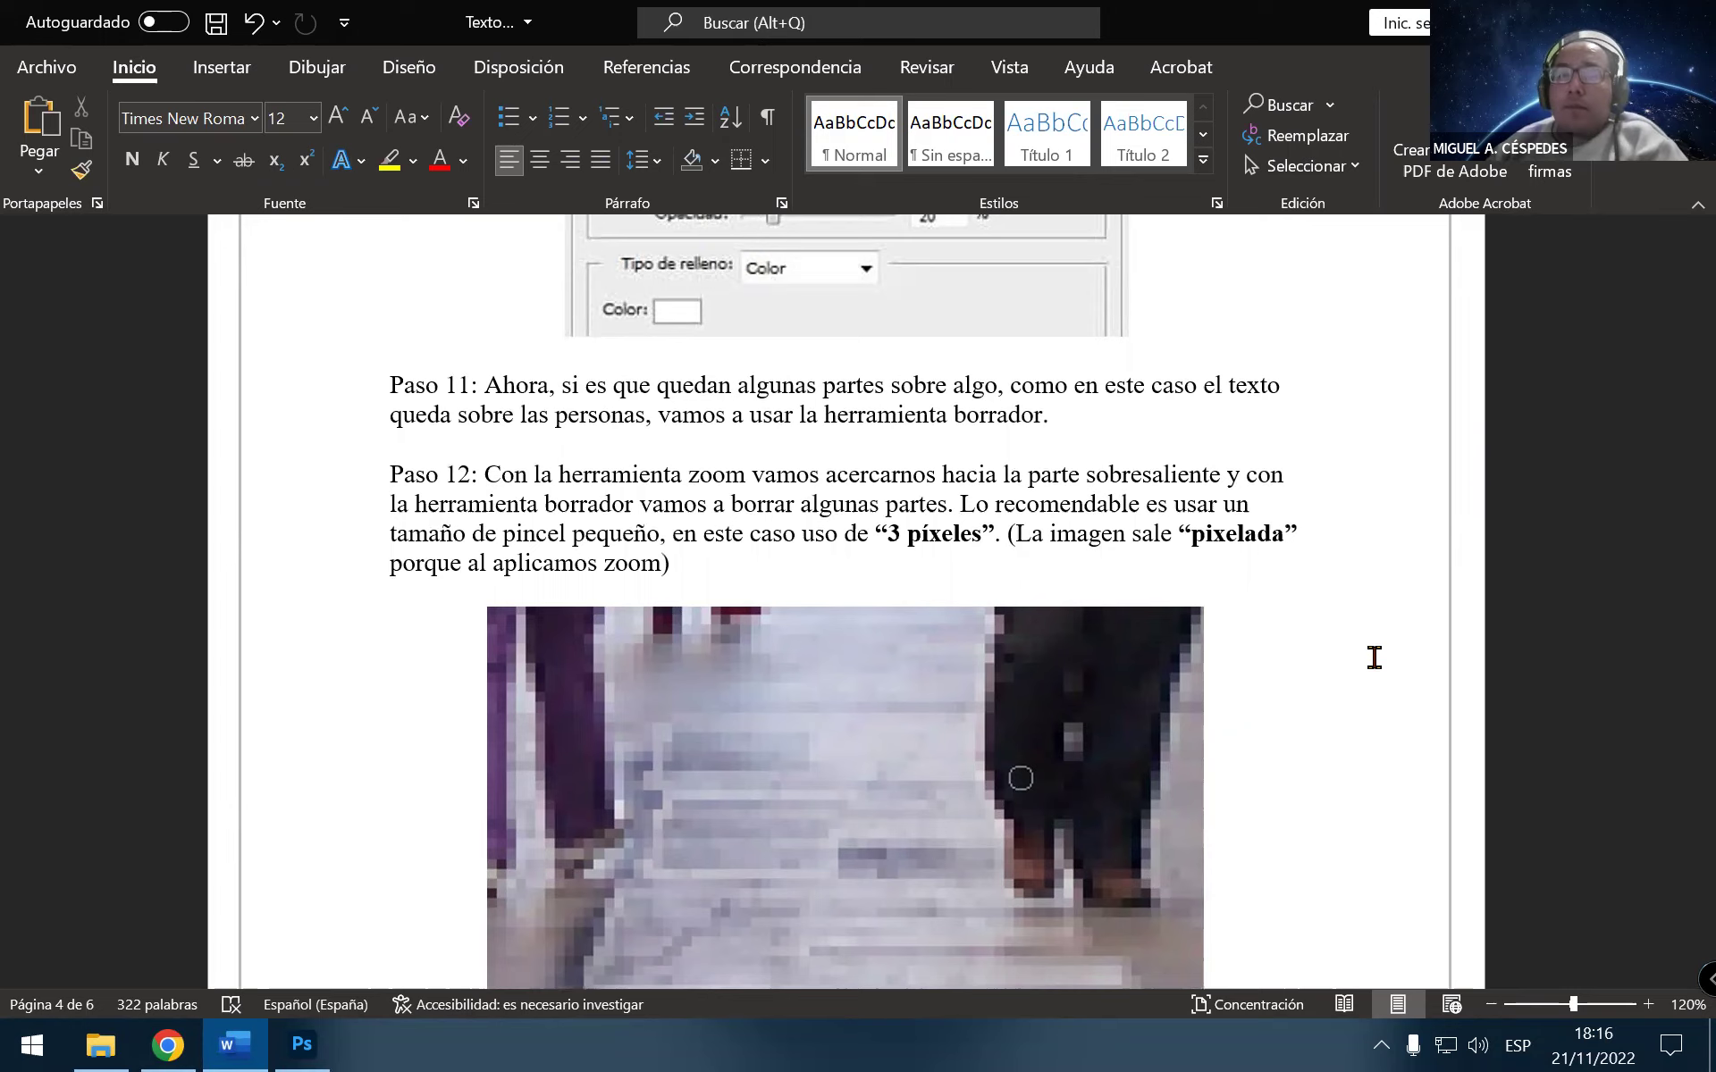
scroll(1370, 664, down, 4)
scroll(1372, 671, down, 1)
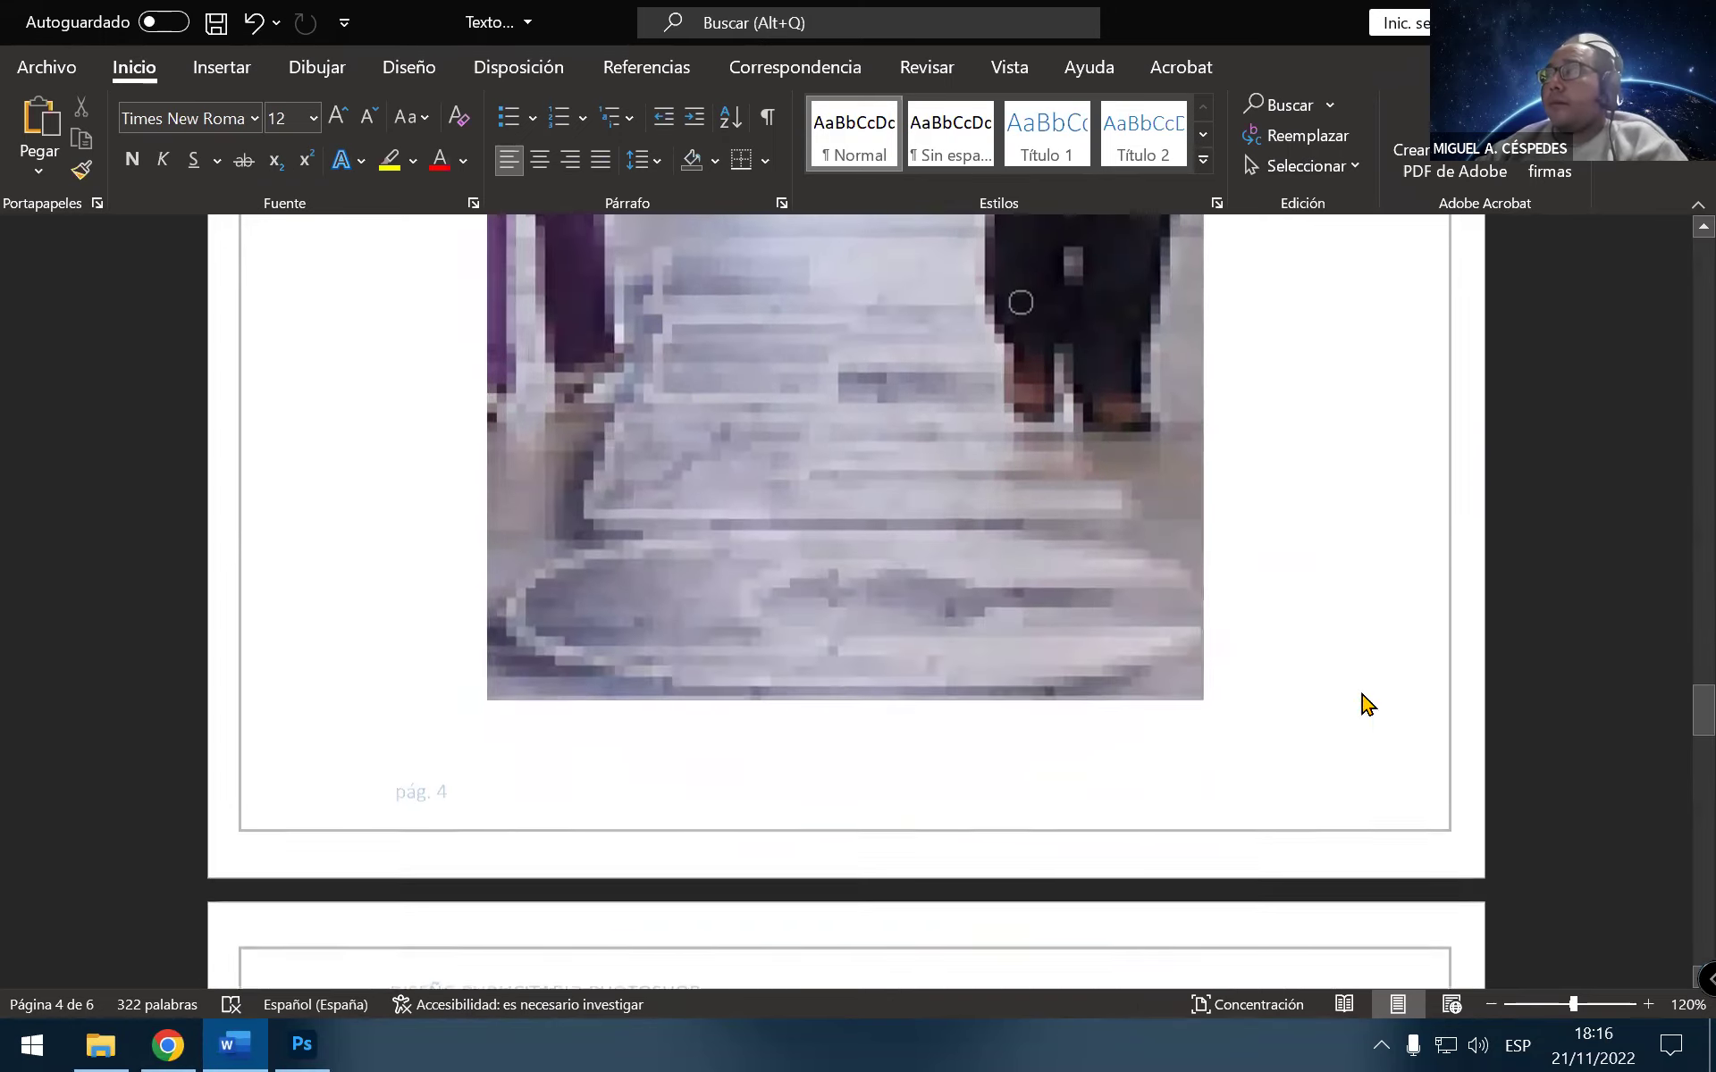
scroll(1360, 701, down, 4)
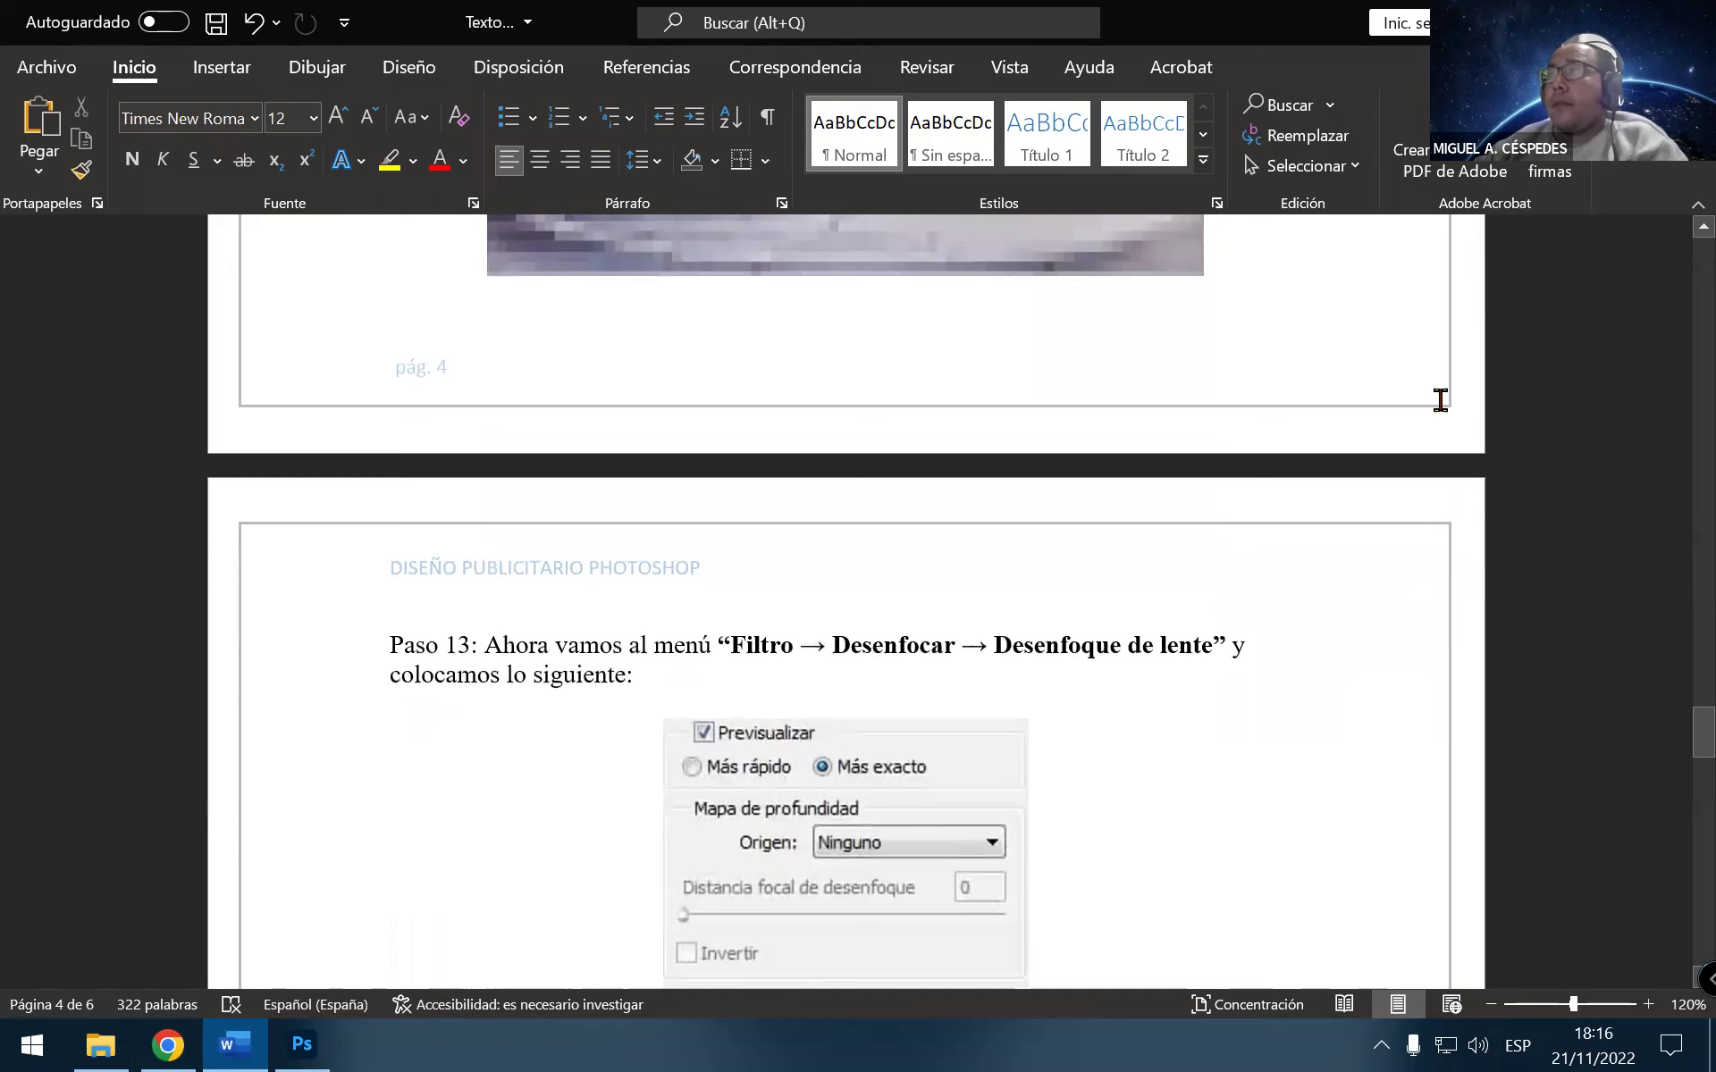
scroll(1440, 399, down, 1)
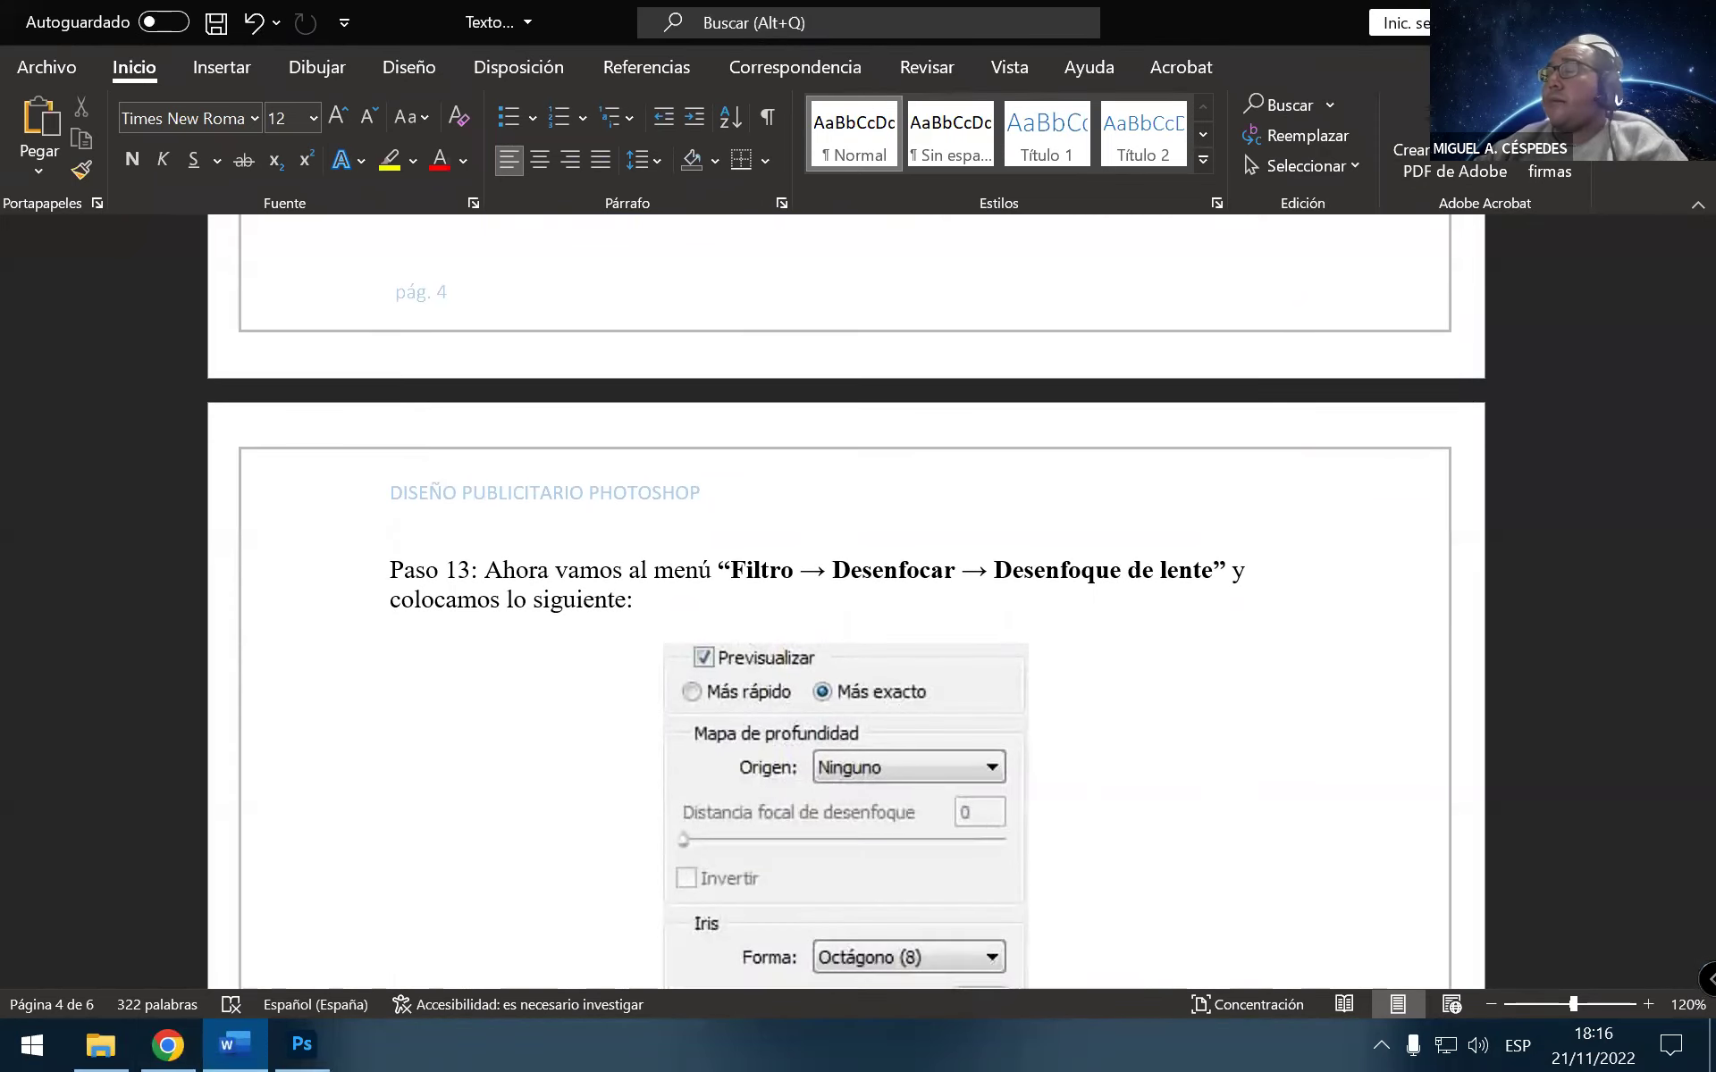
key(alt+Tab)
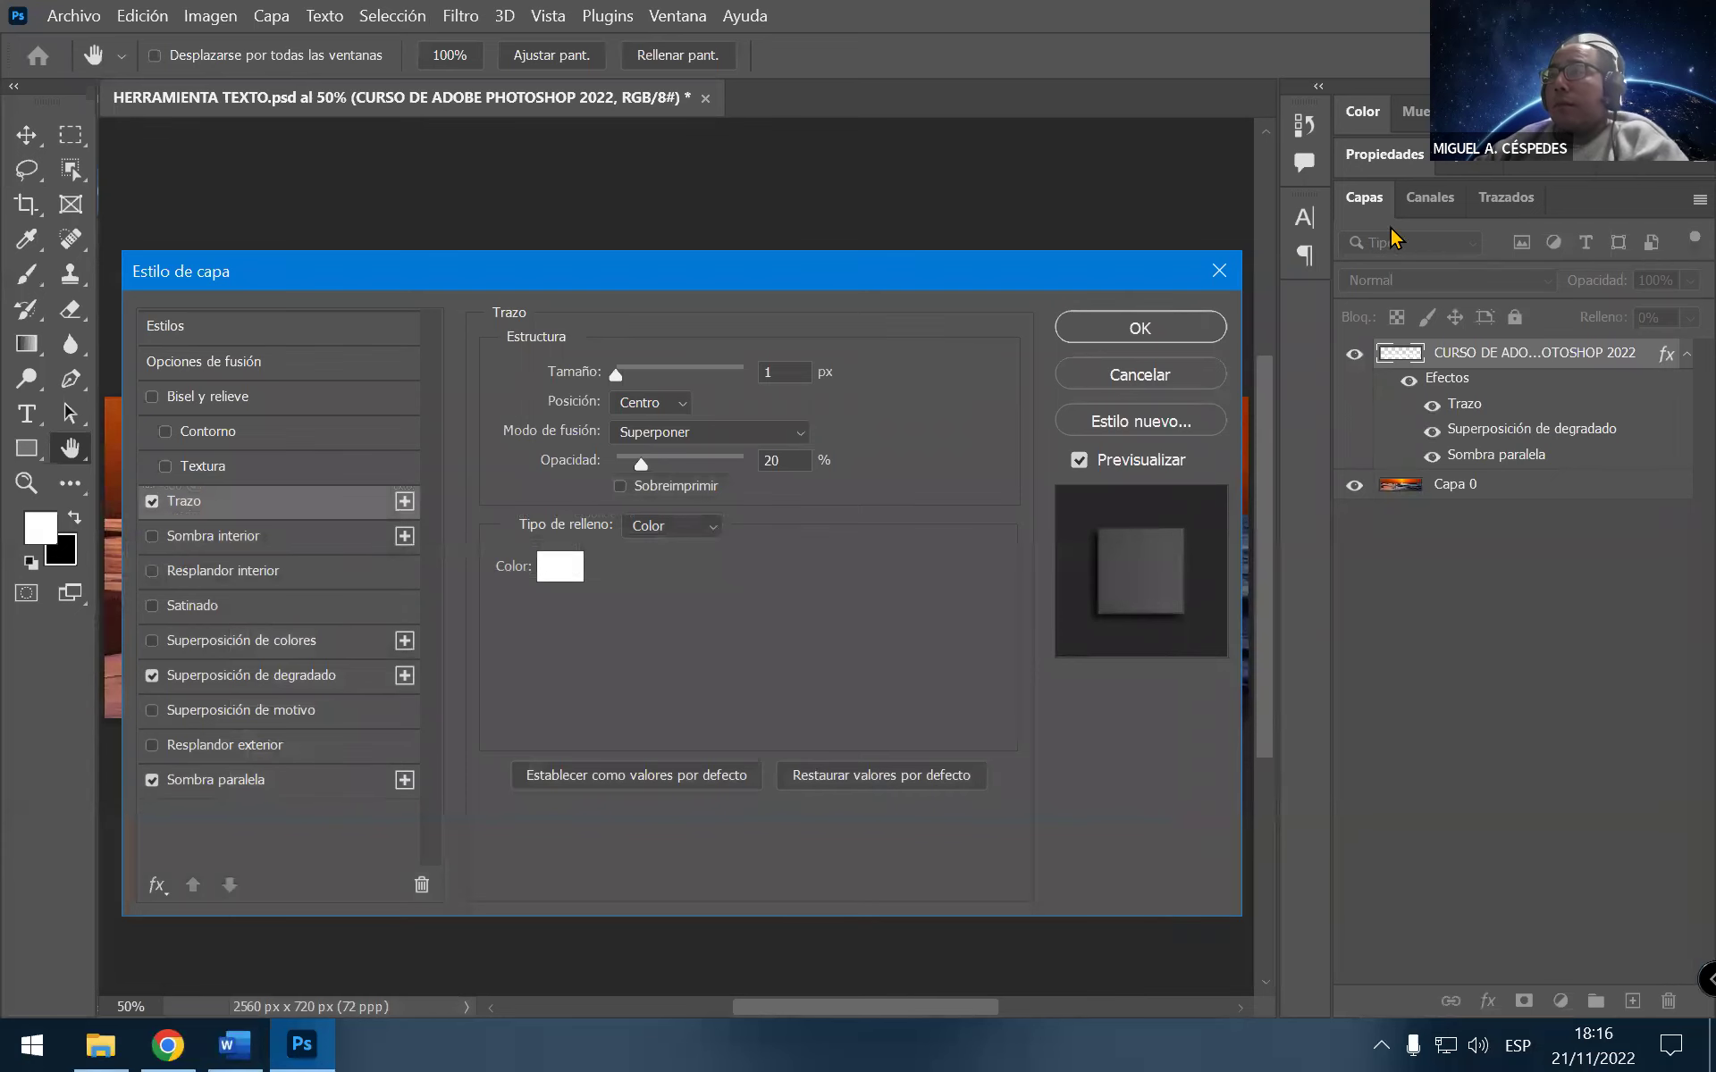
Confirm the layer style and open Filtro > Desenfocar > Desenfoque de lente
click(1140, 328)
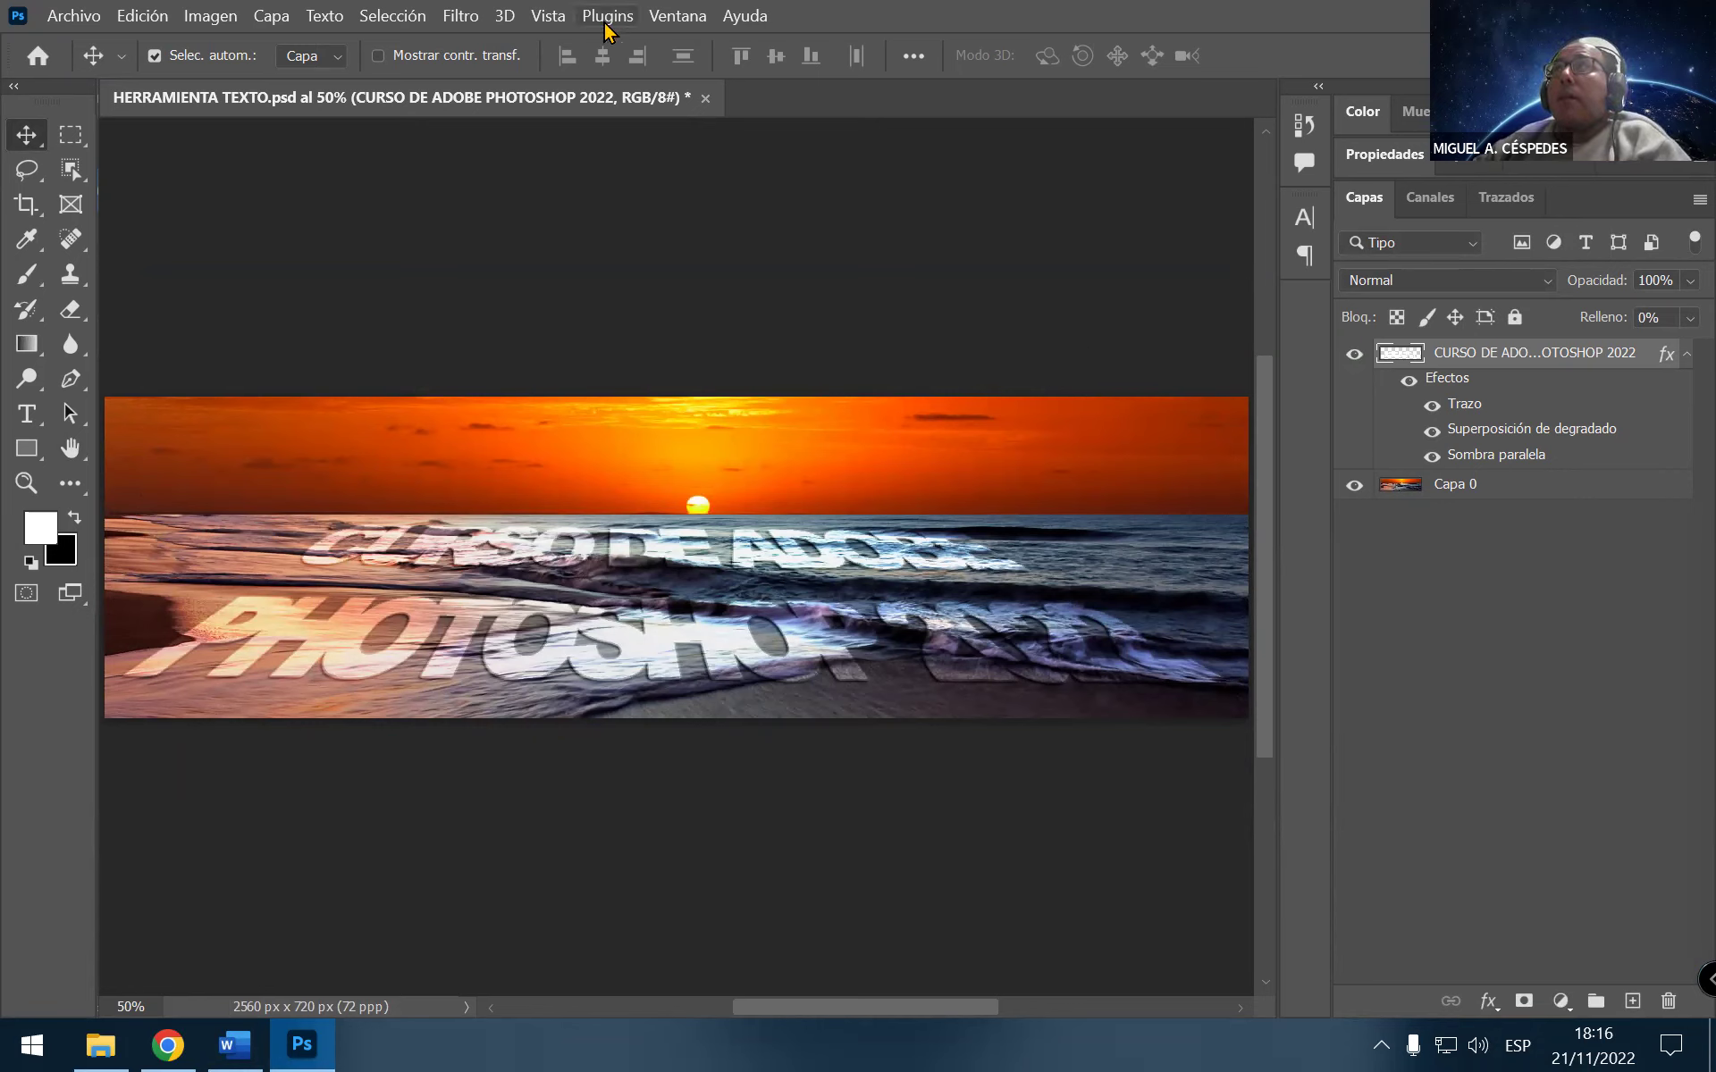
click(464, 20)
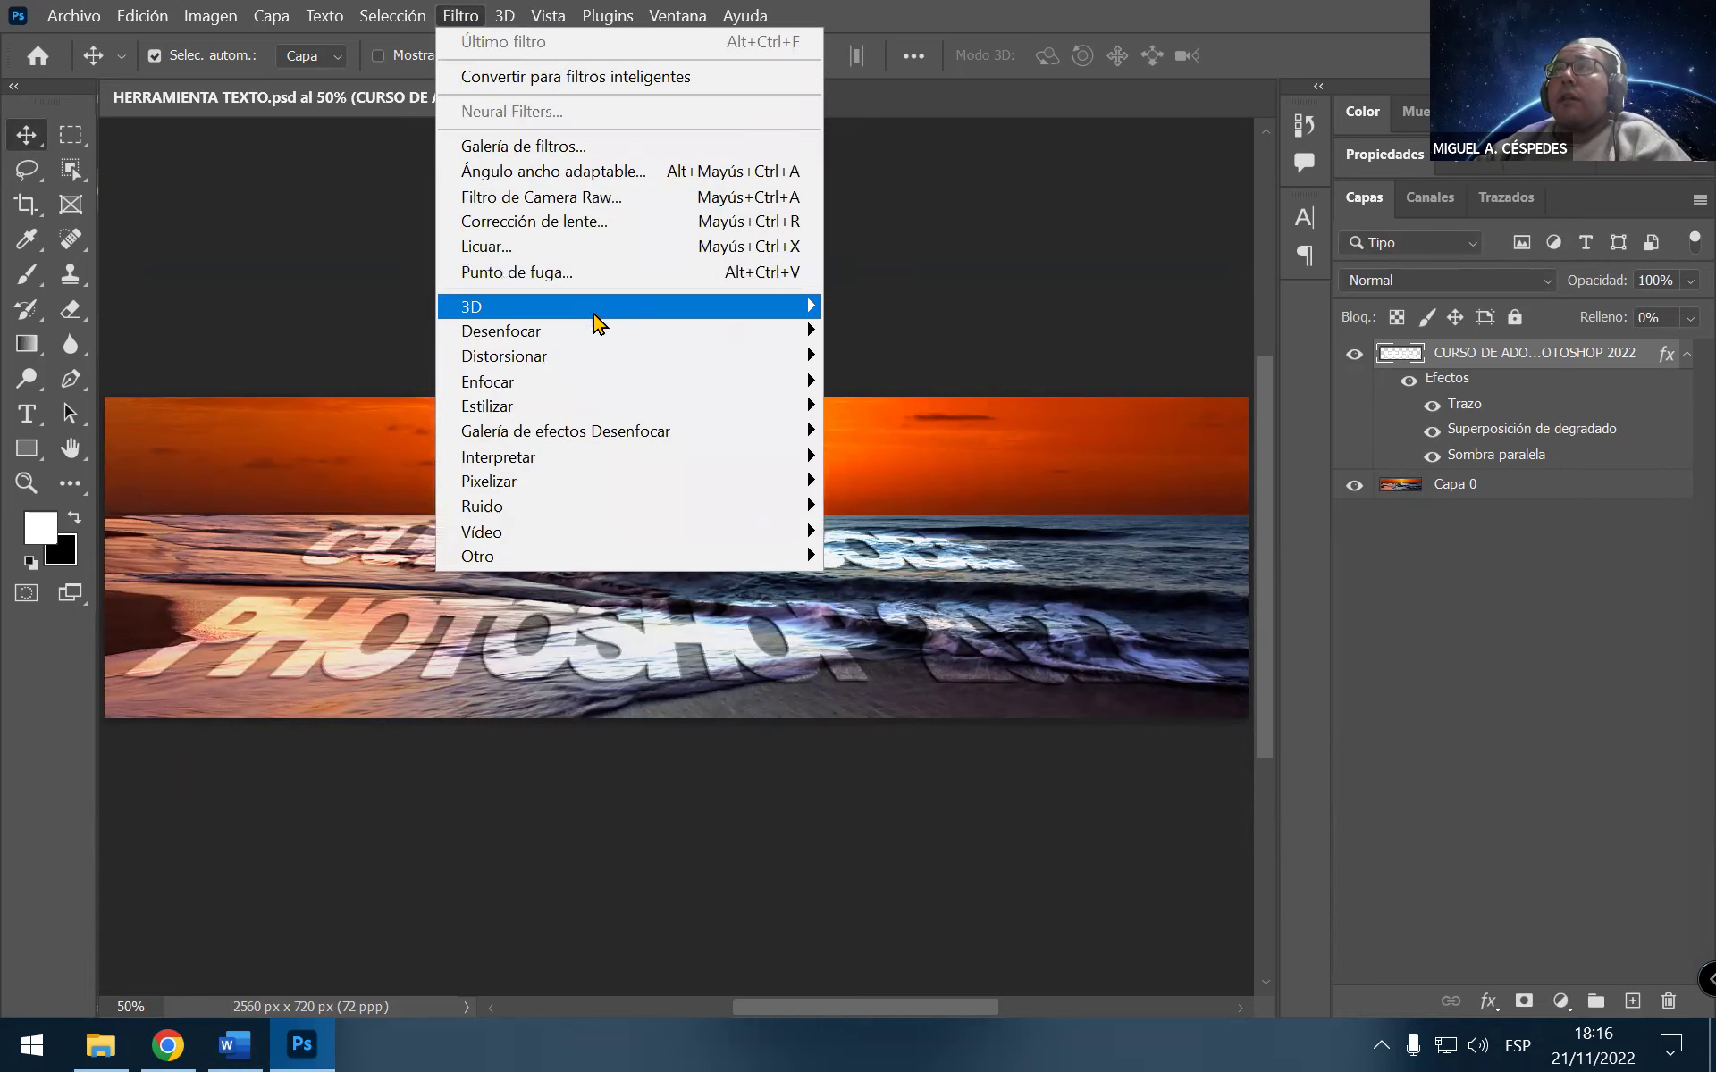
mouse_move(501, 331)
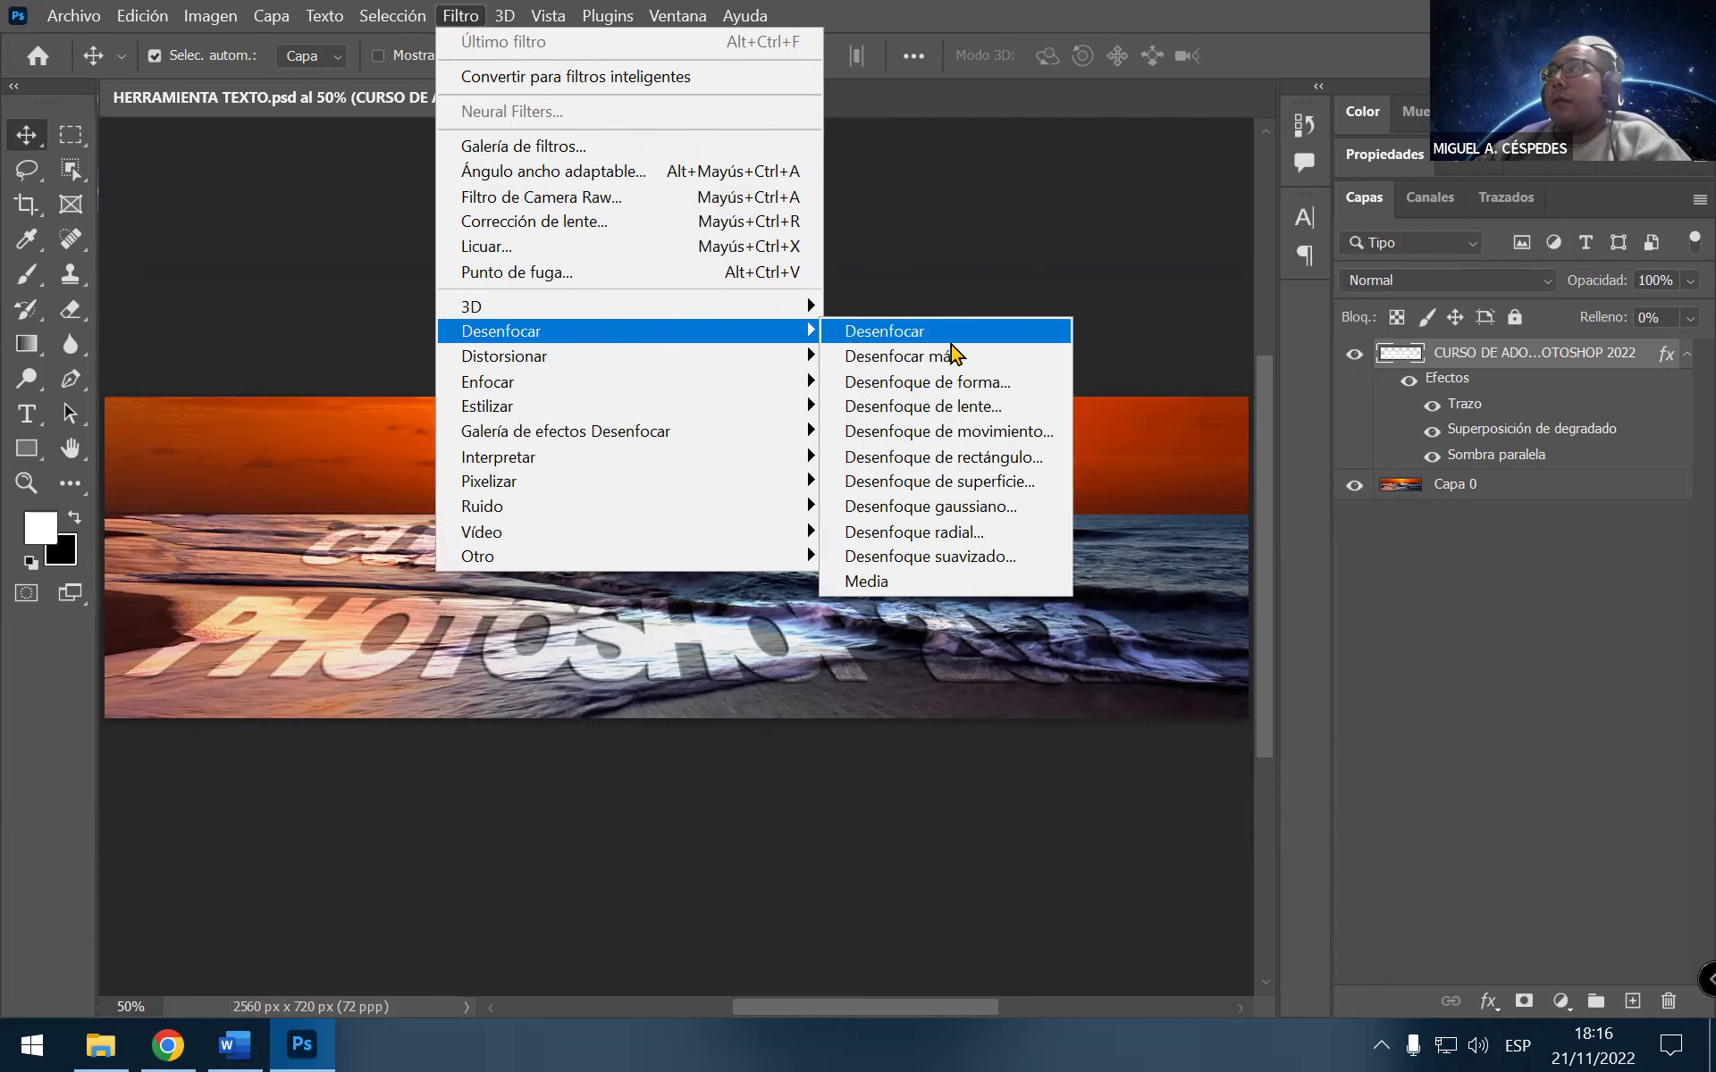
click(1014, 404)
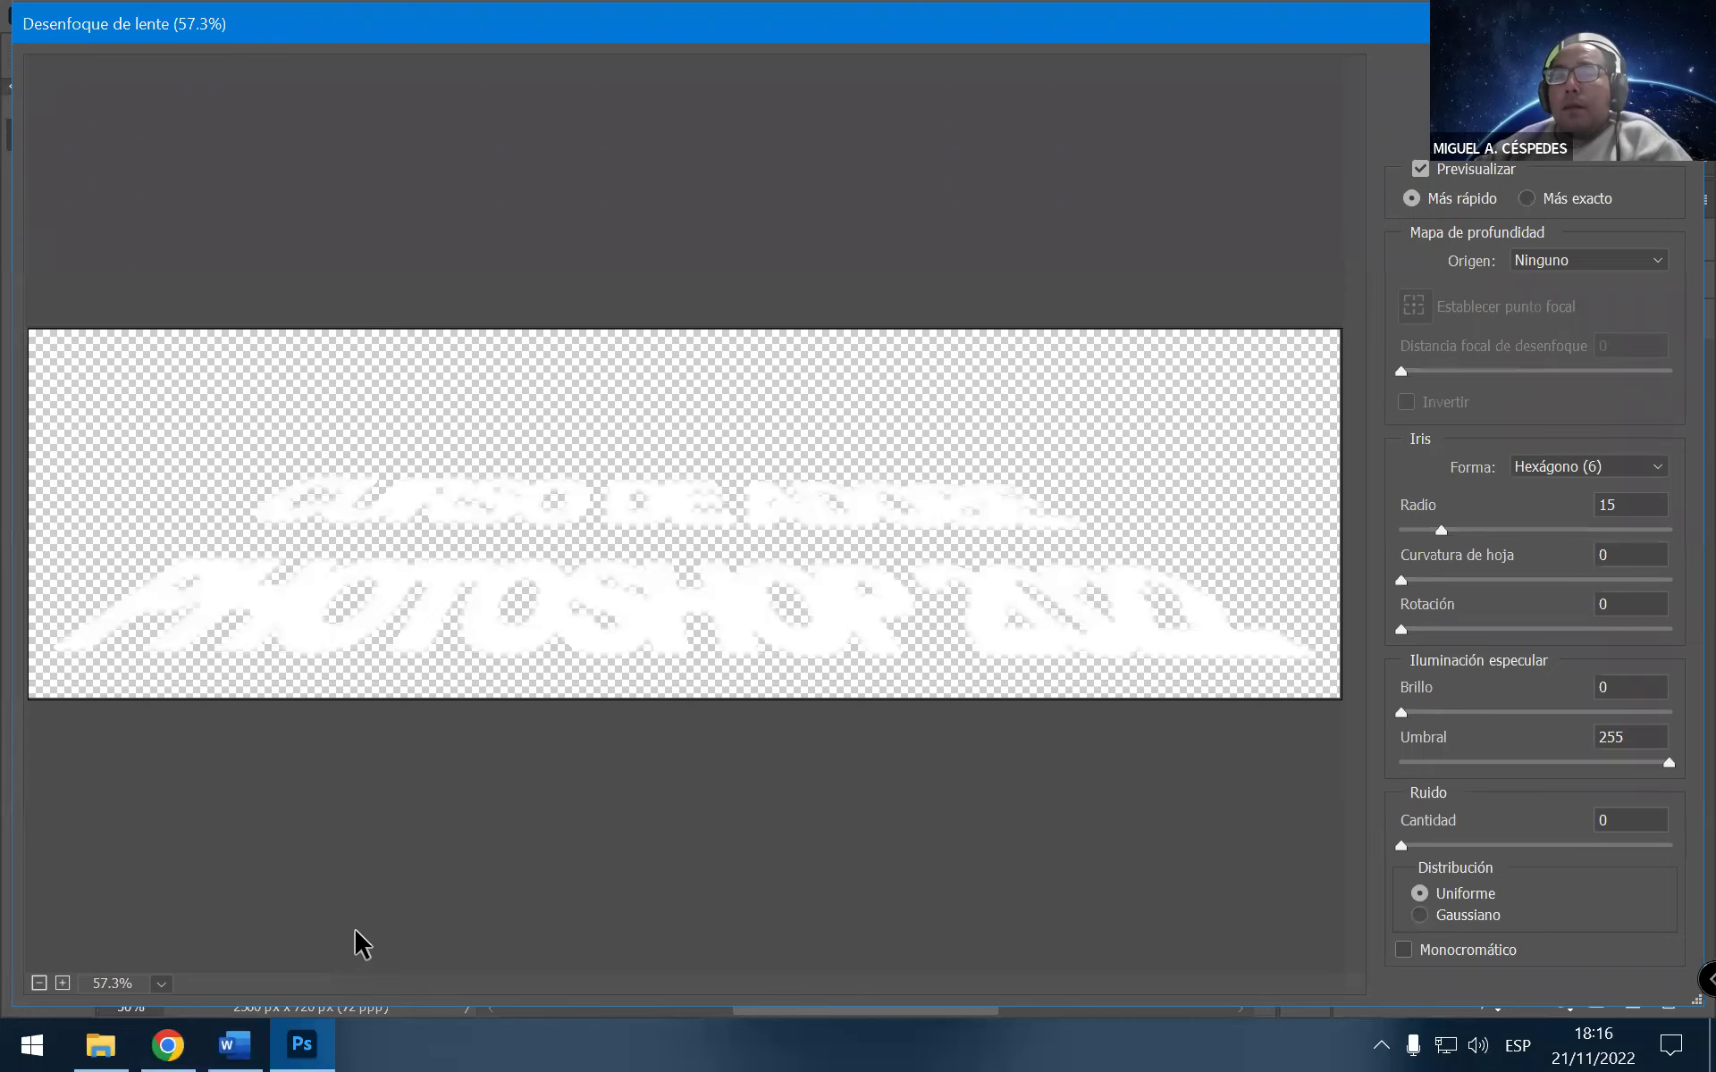
Switch the lens blur to Más exacto and choose the Octágono (8) iris shape
click(235, 1045)
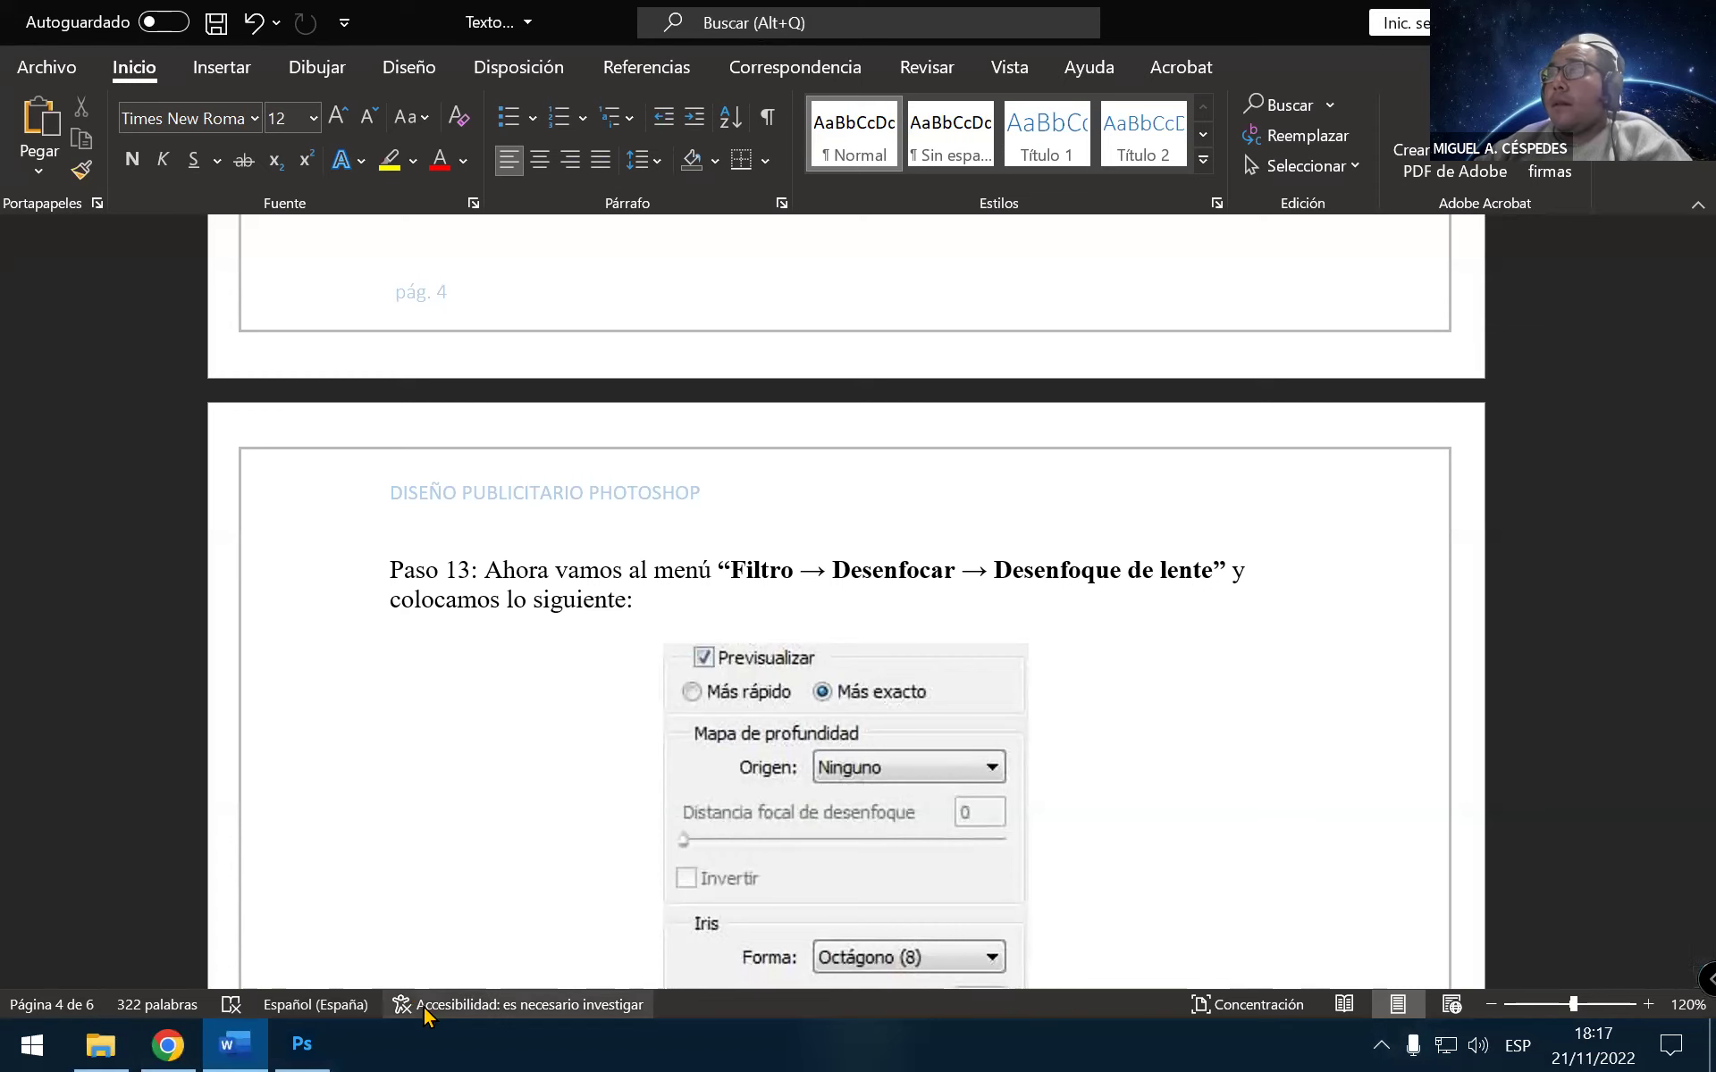
click(304, 1044)
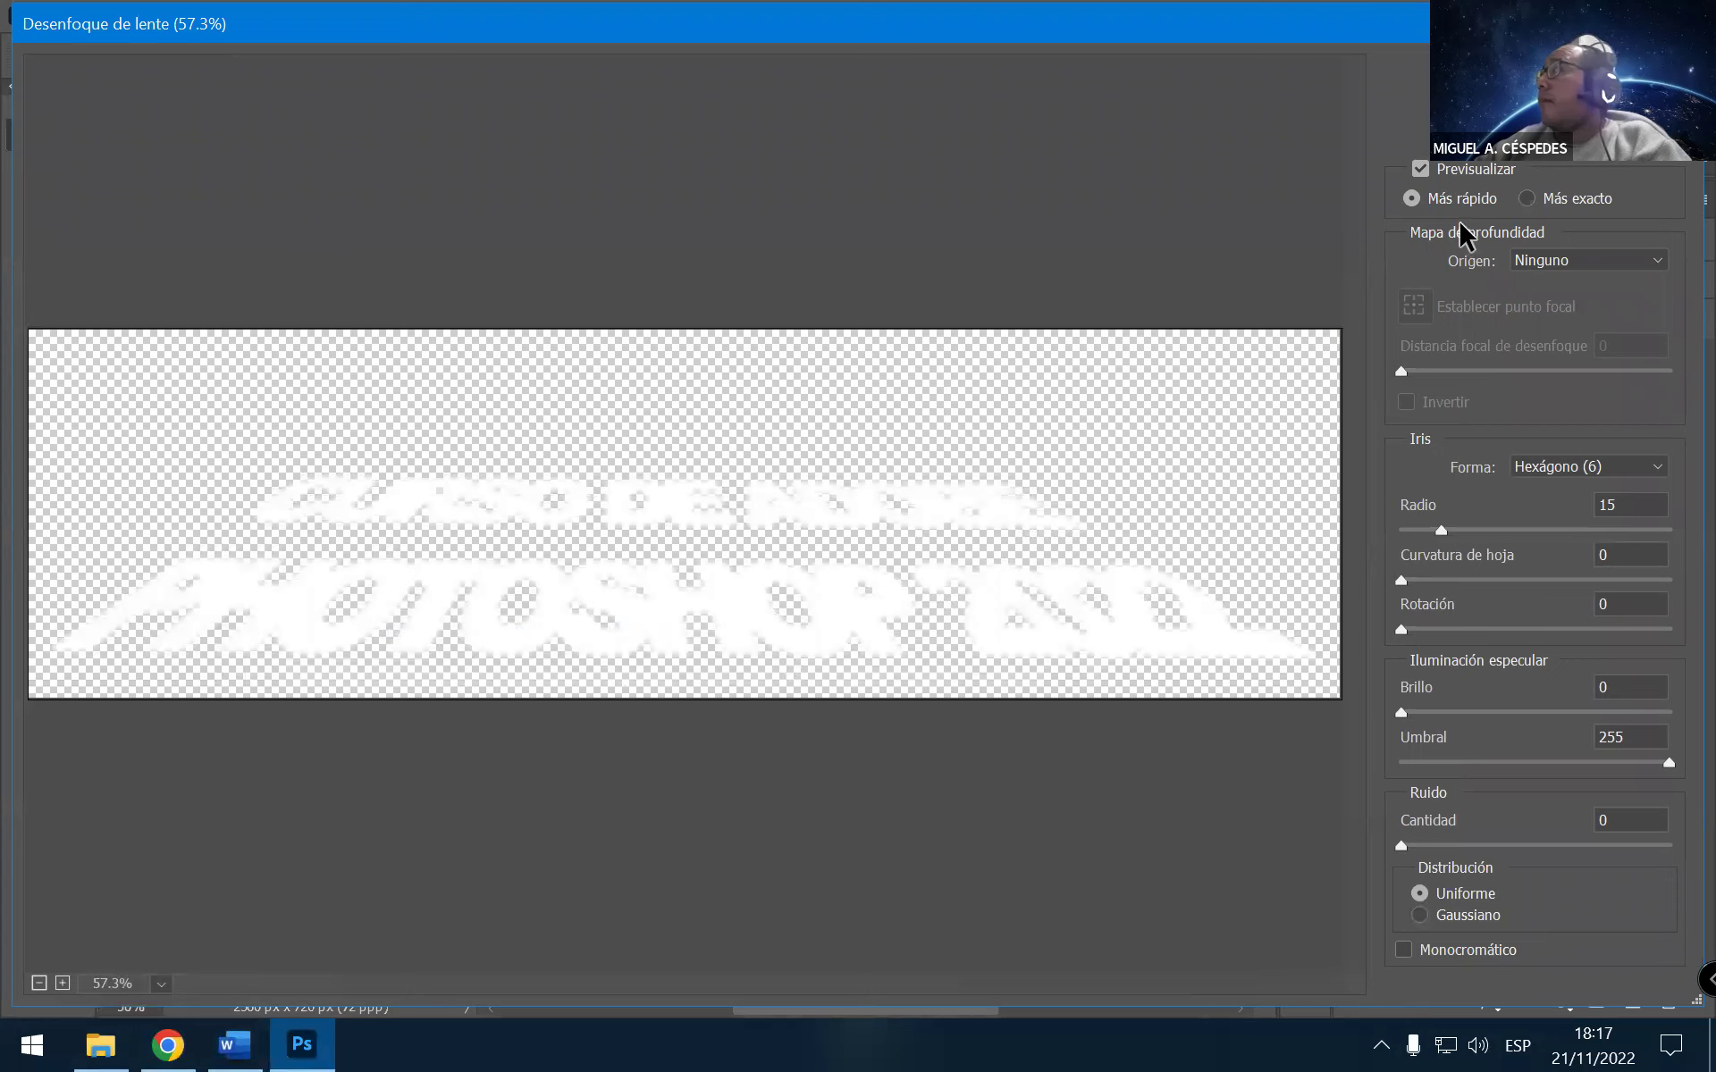
click(1528, 200)
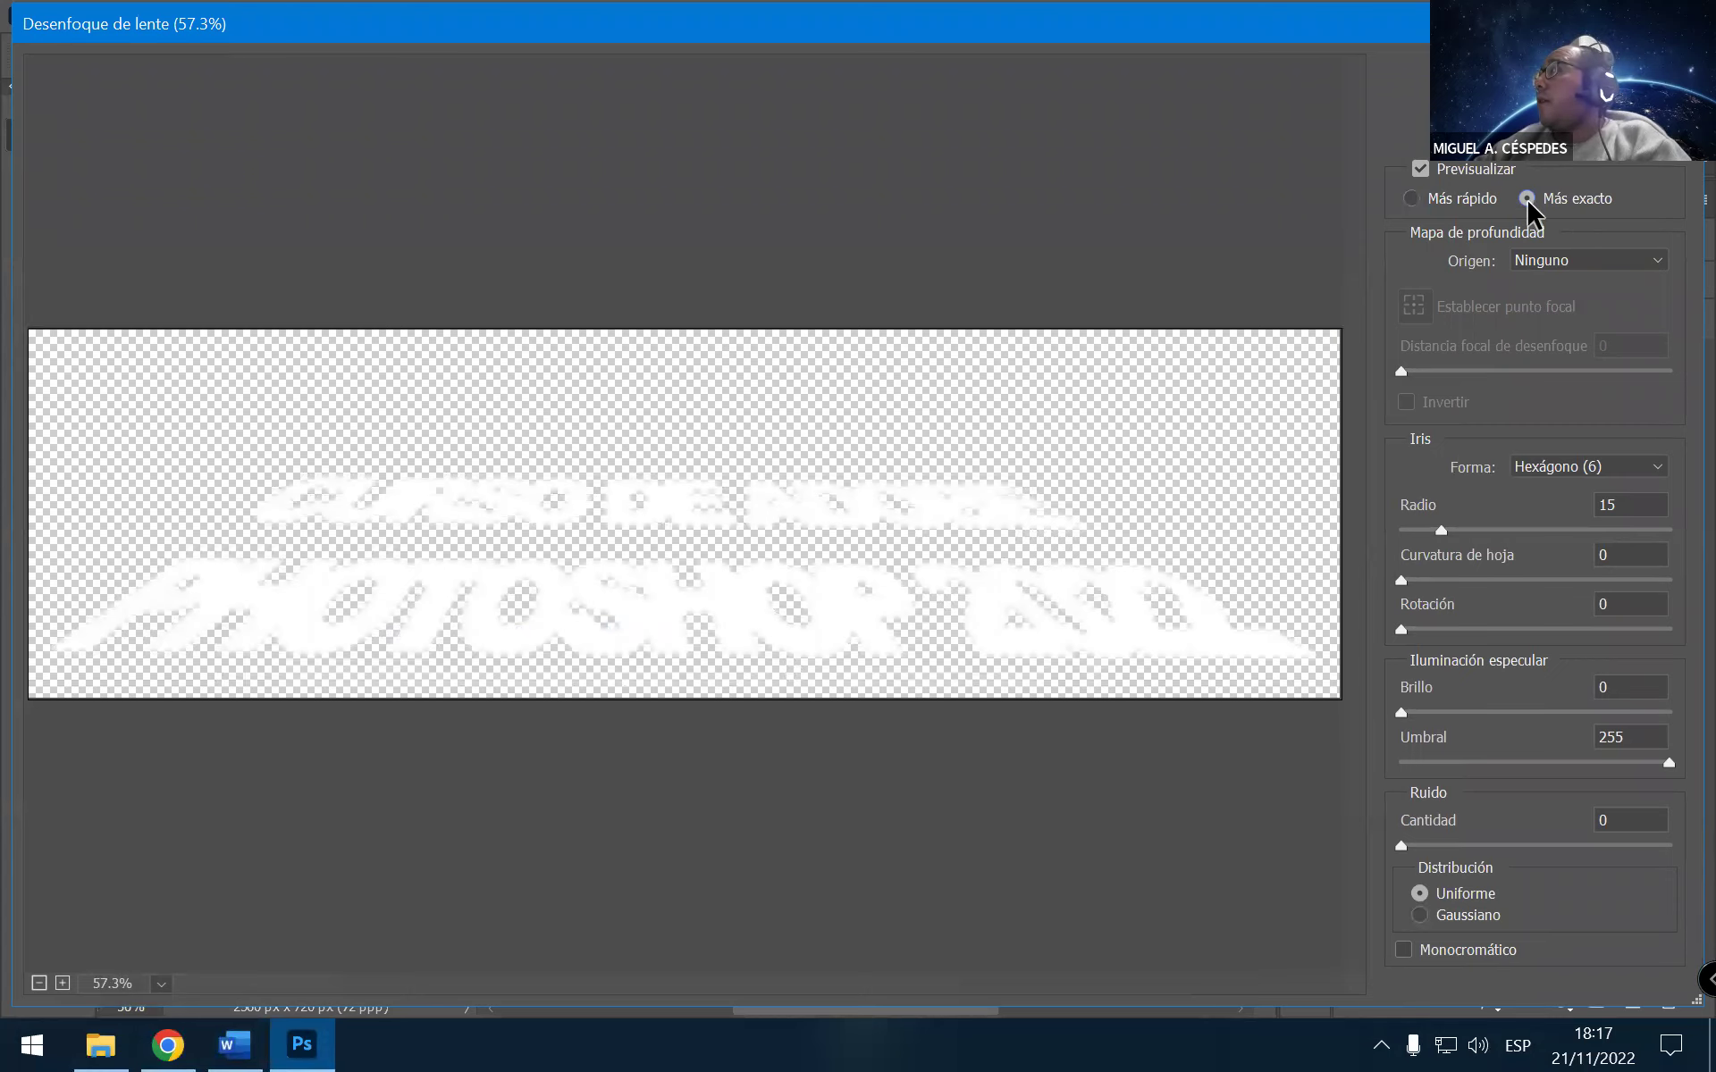
click(247, 1042)
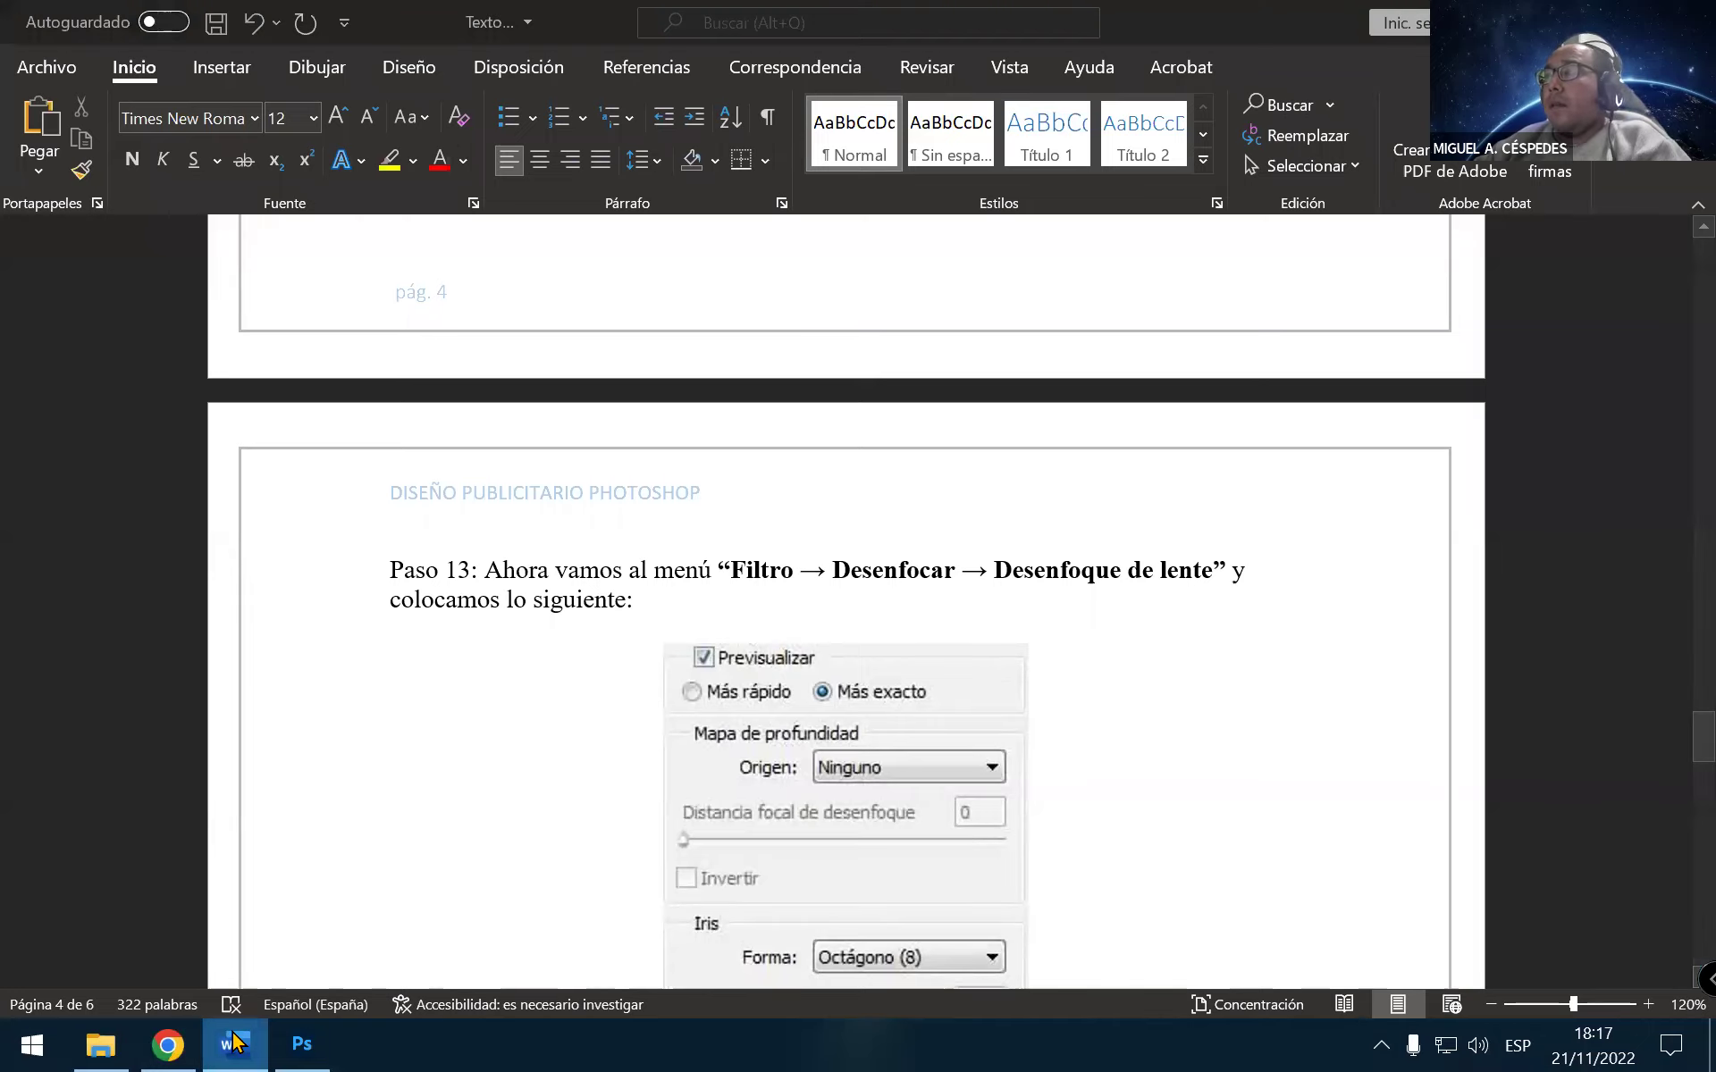
click(234, 1042)
click(234, 1042)
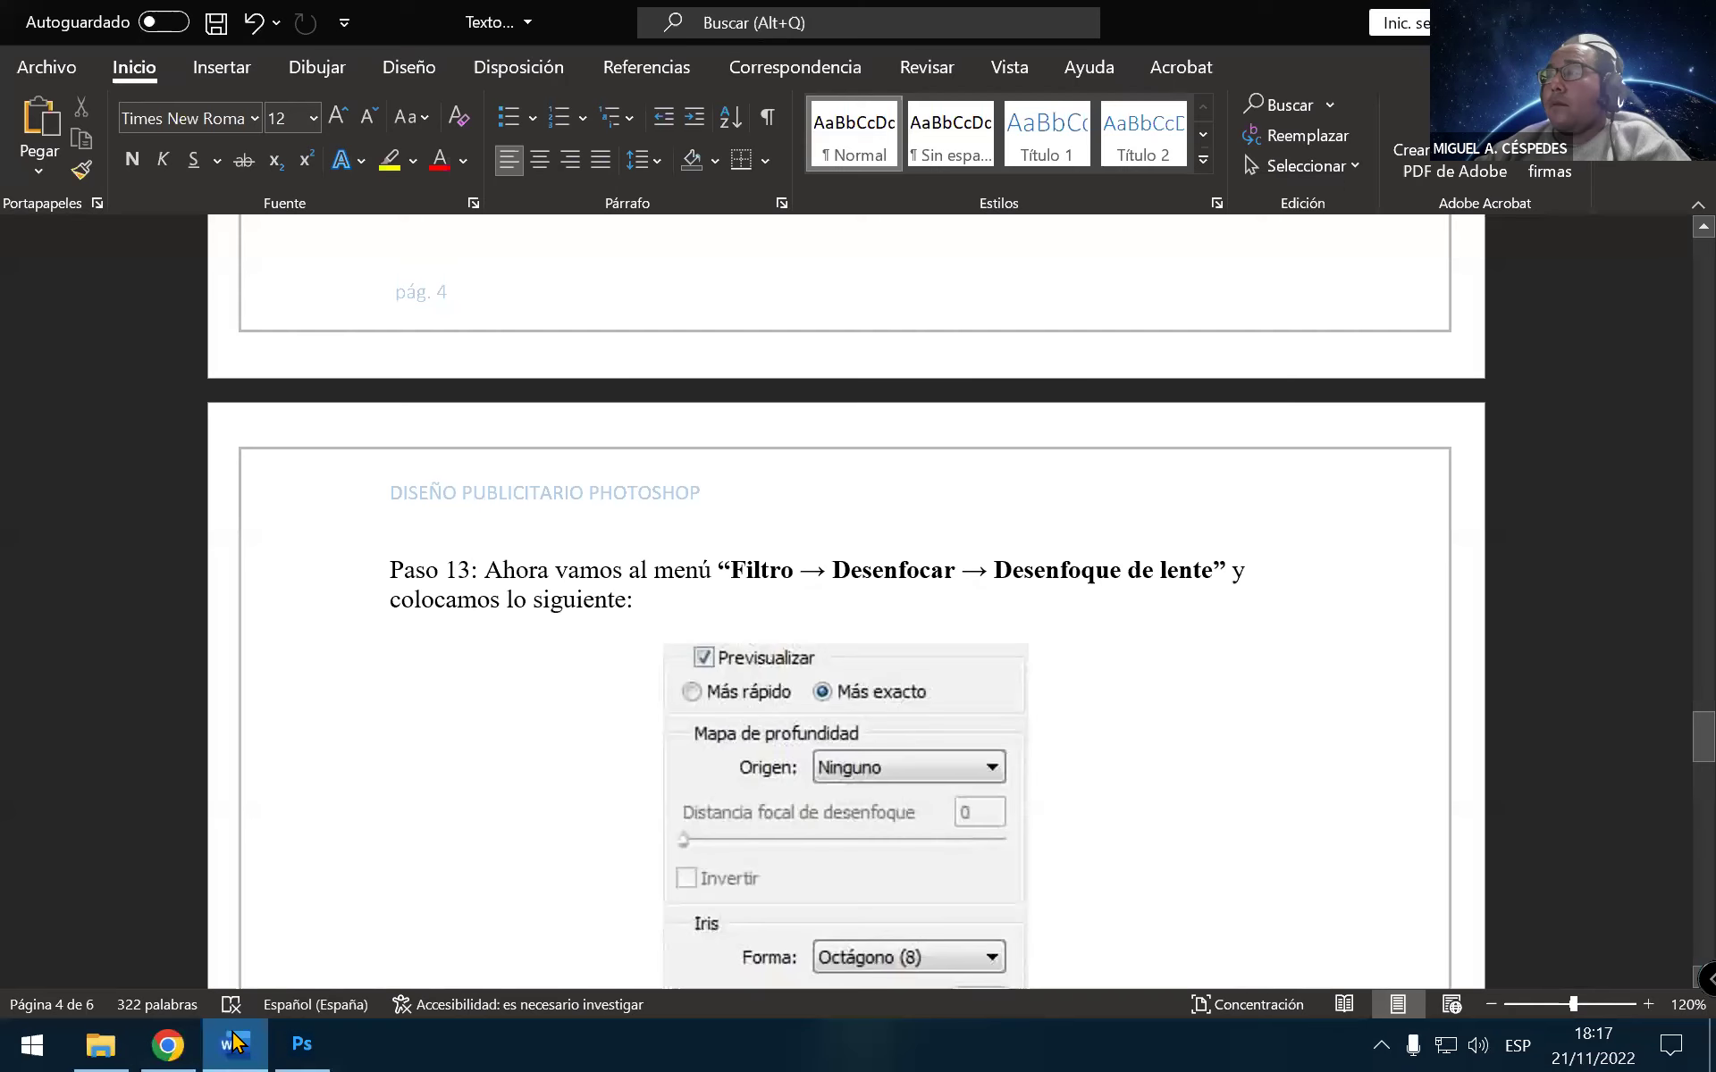
scroll(637, 910, down, 1)
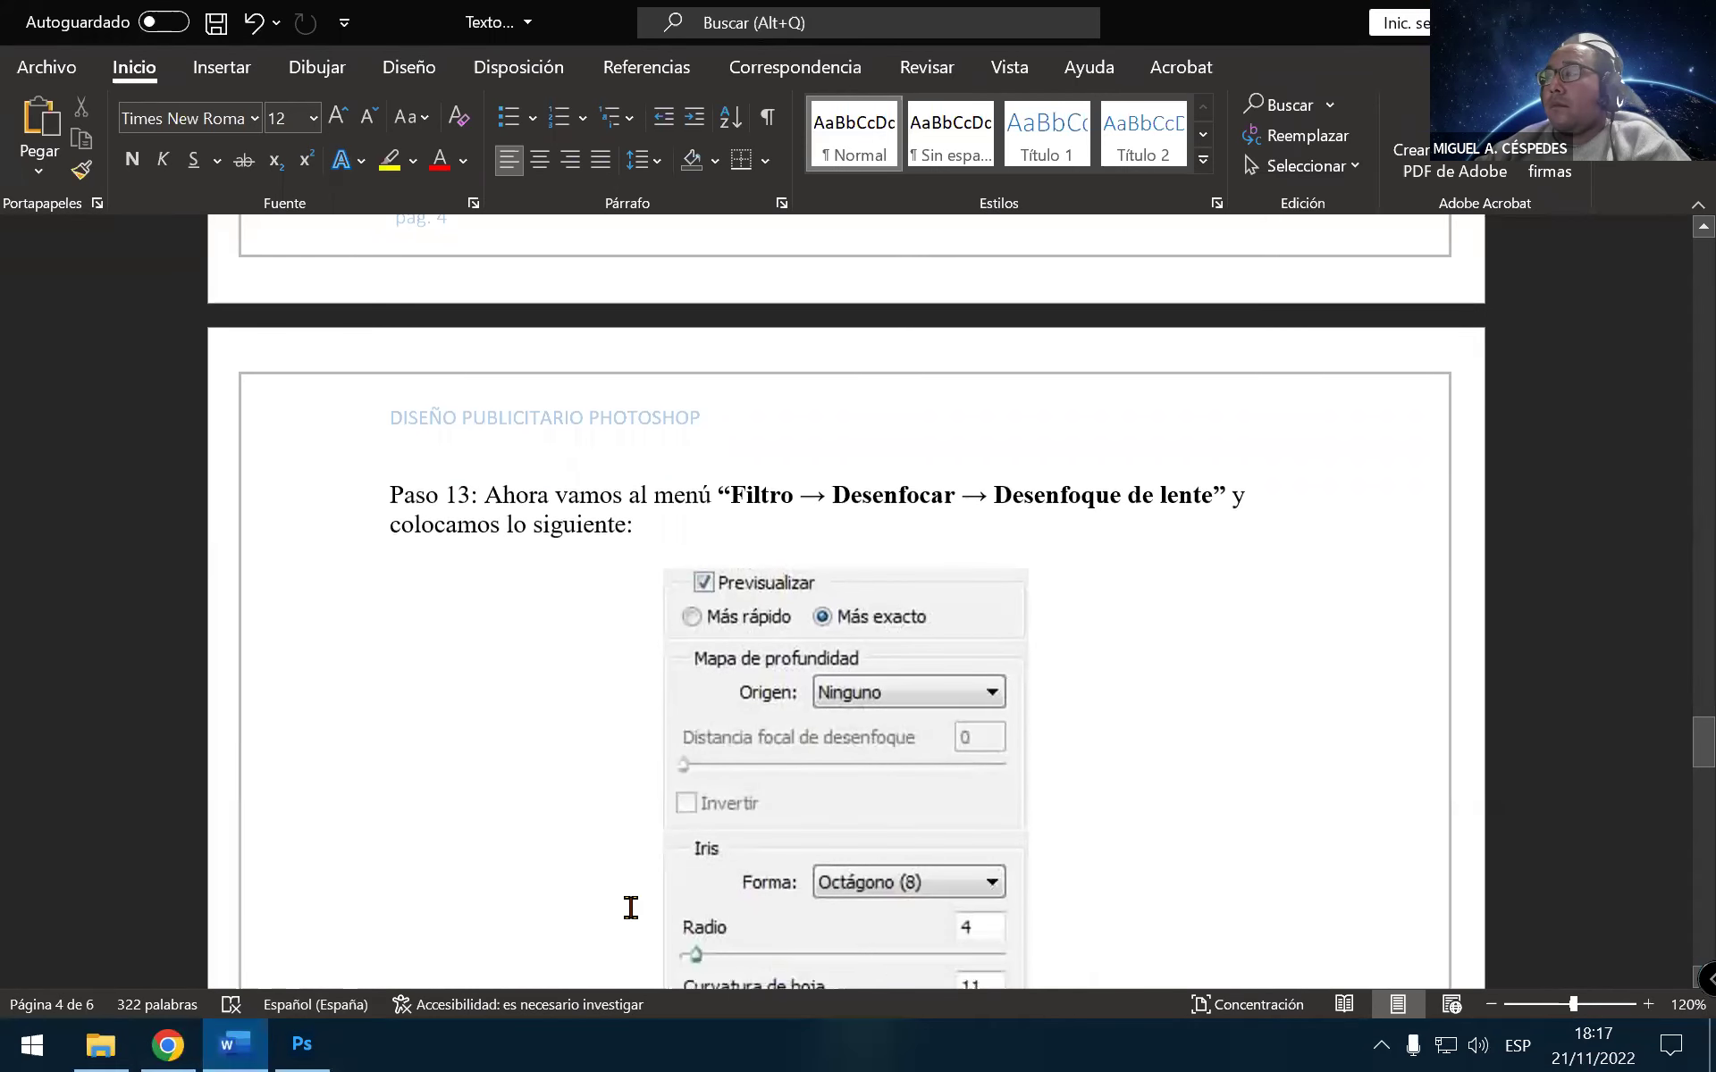
scroll(617, 907, down, 1)
scroll(599, 901, down, 1)
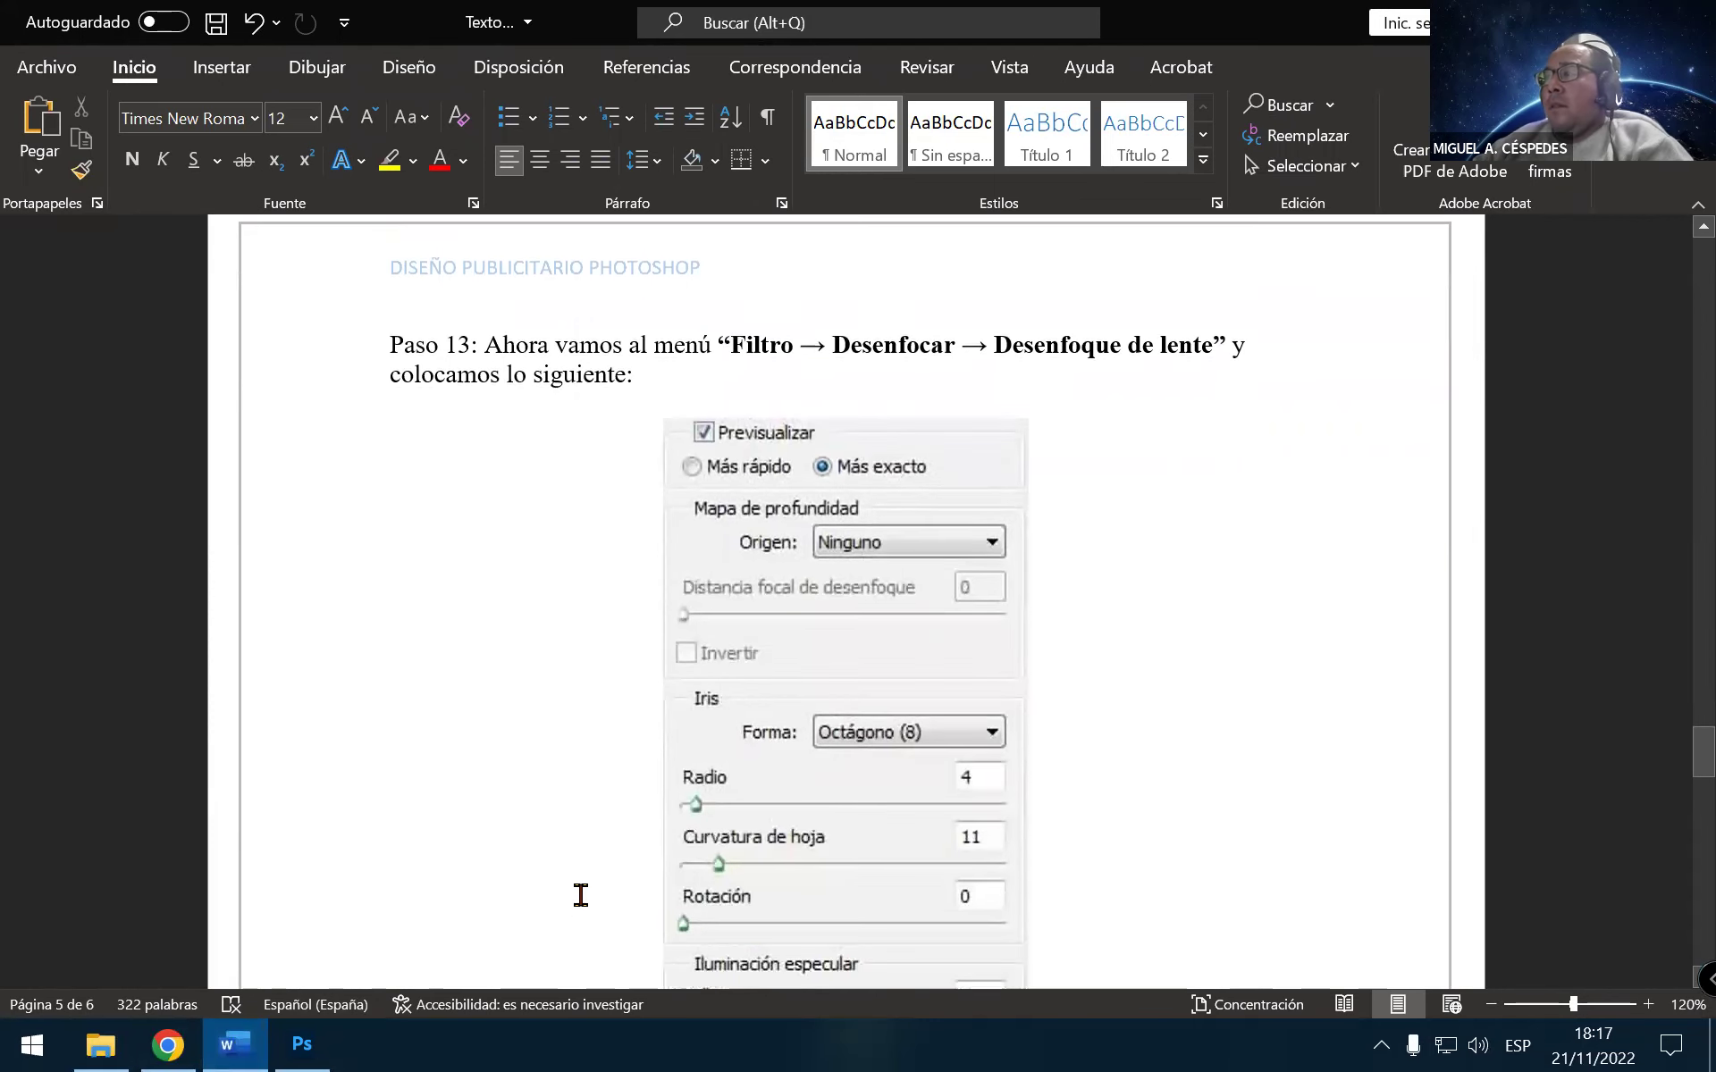
click(234, 1044)
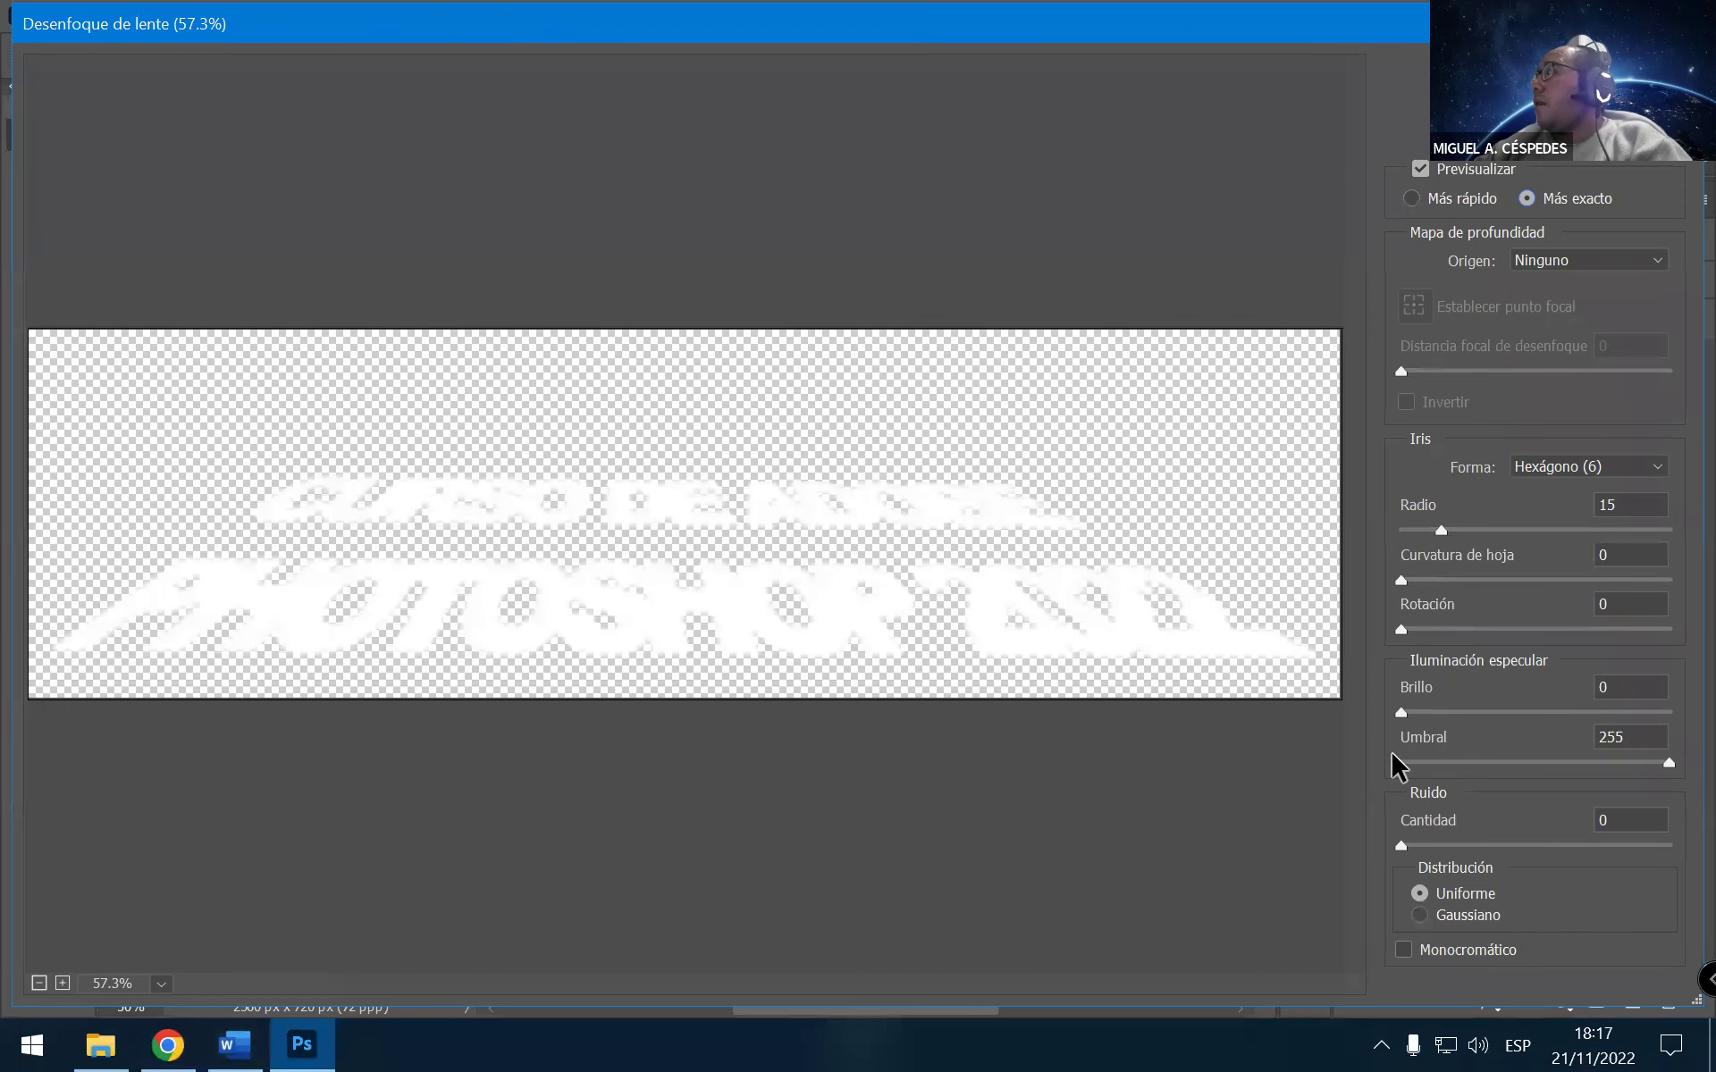
click(1657, 469)
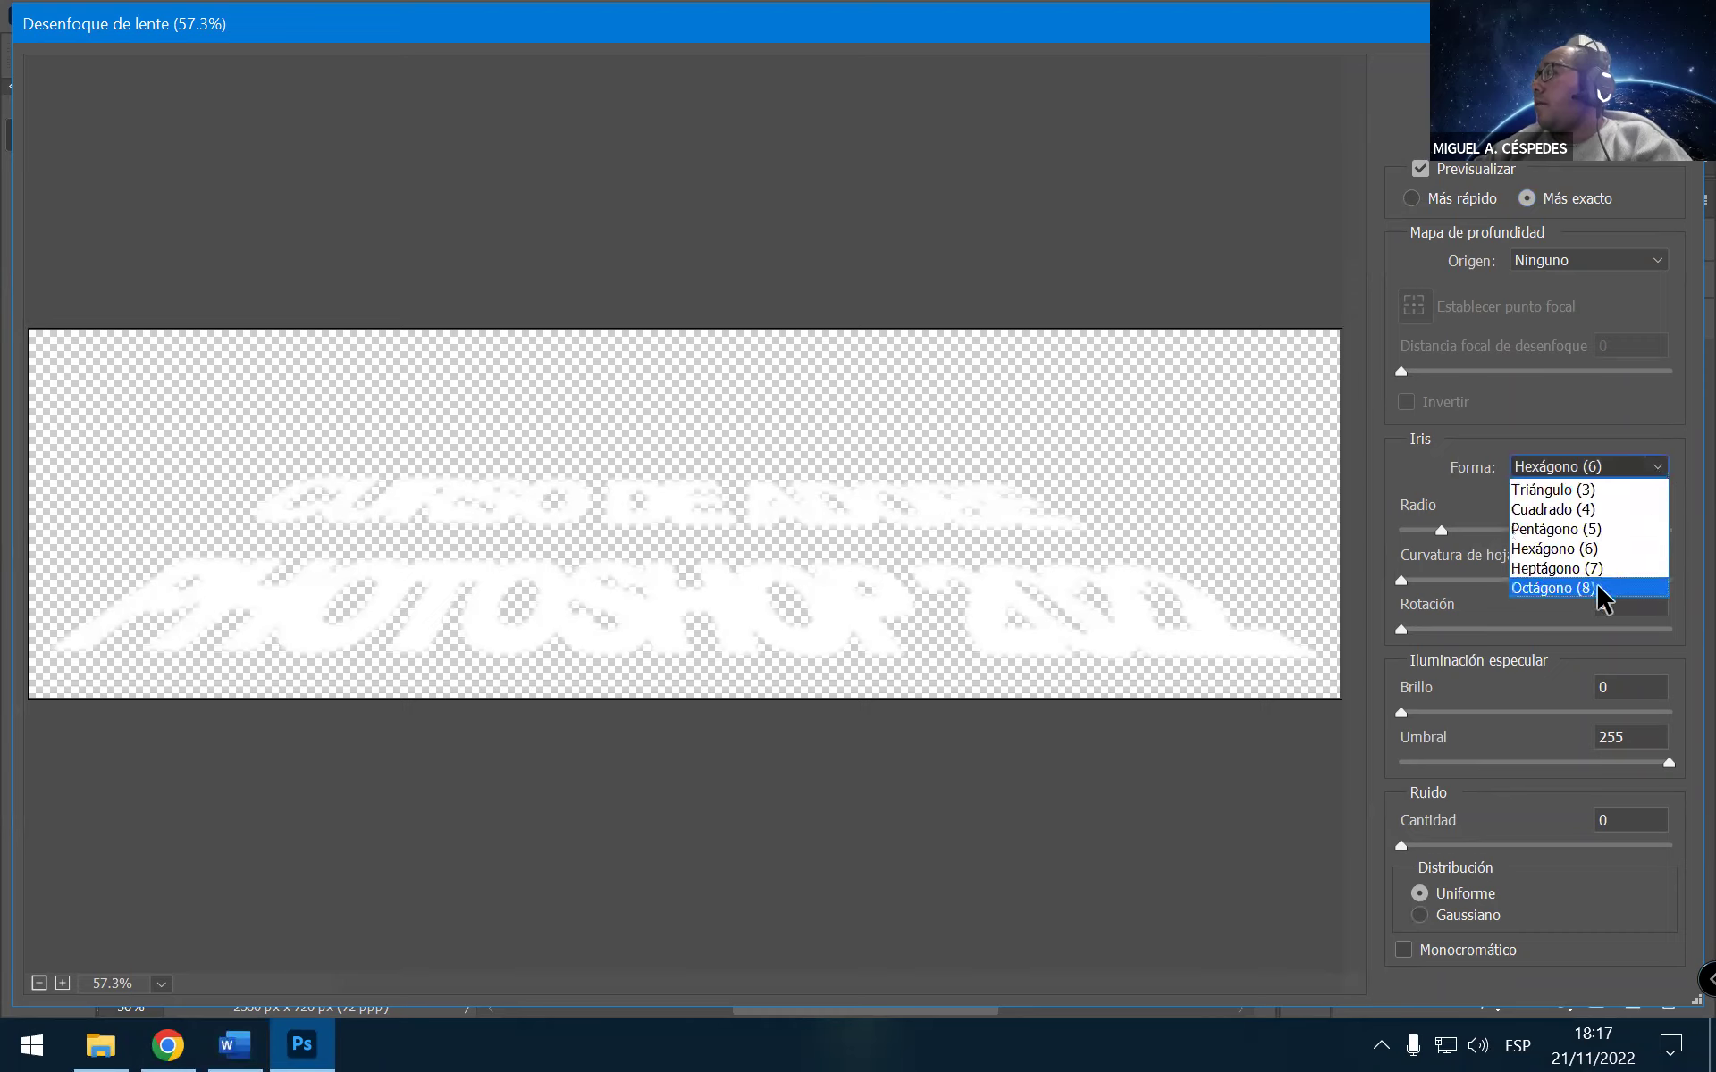
click(1598, 589)
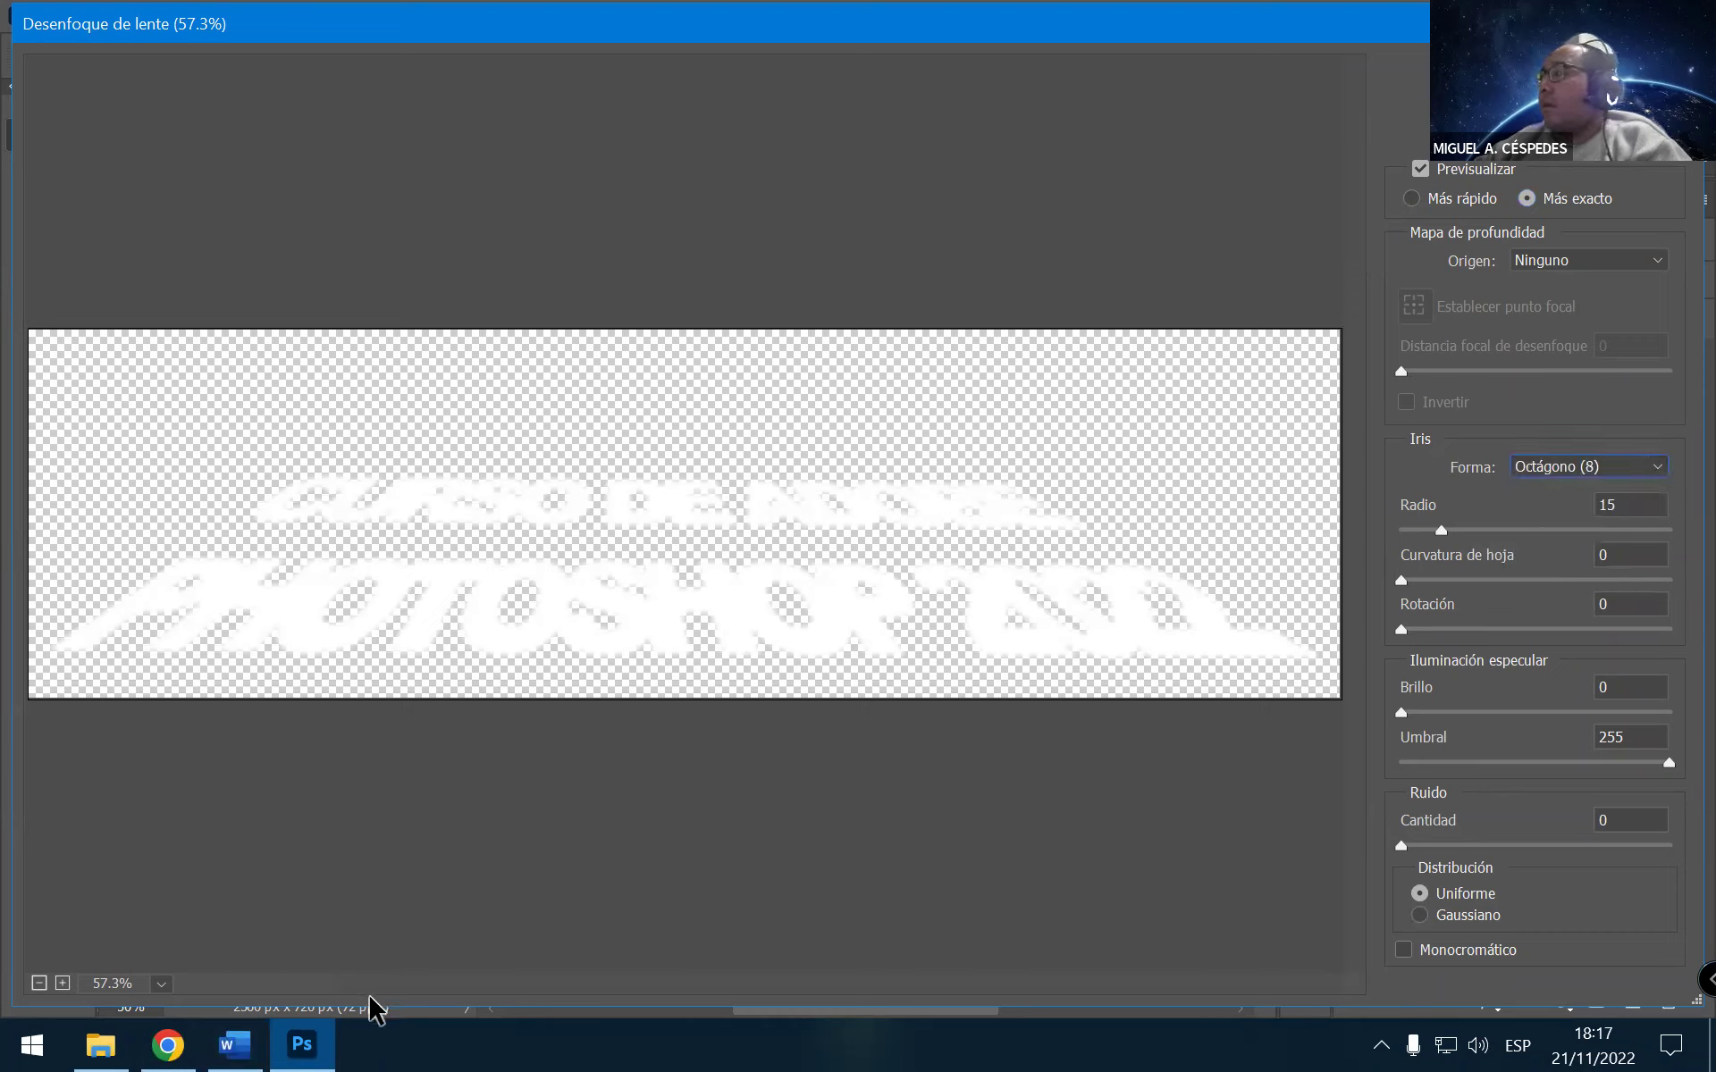
Set the iris radius to 4 and blade curvature to 11
click(236, 1043)
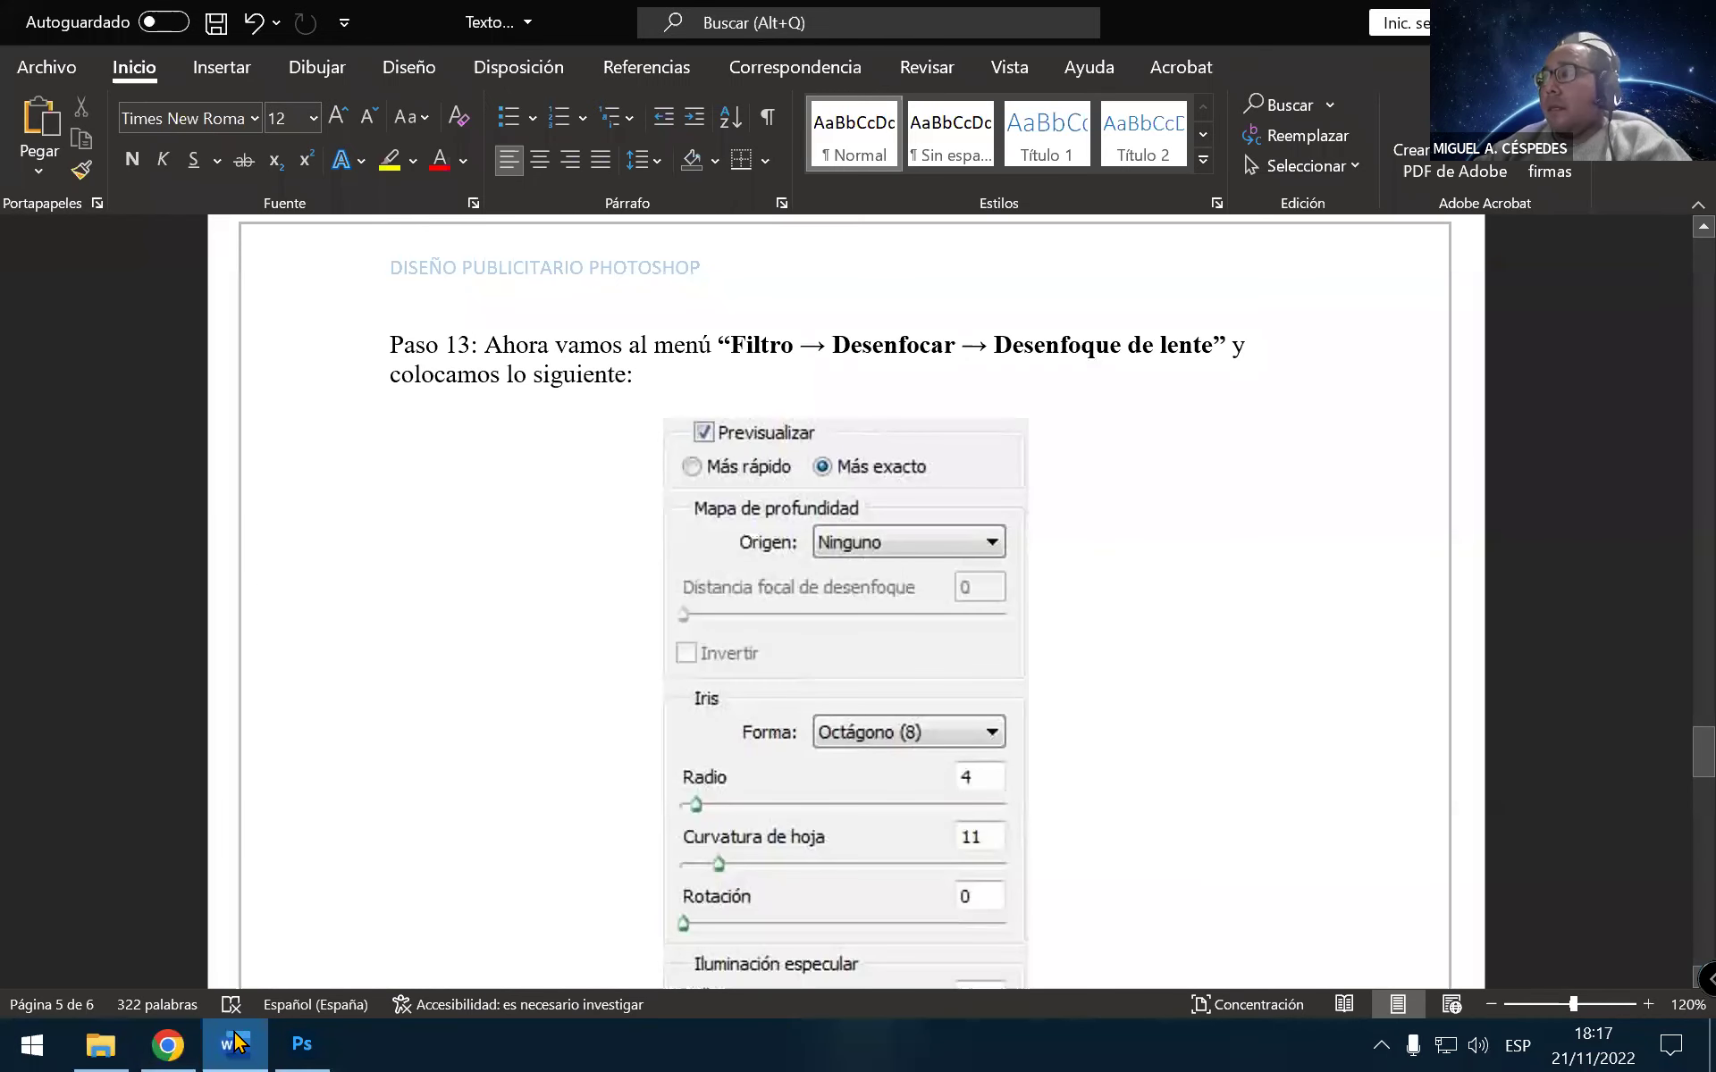
key(alt+Tab)
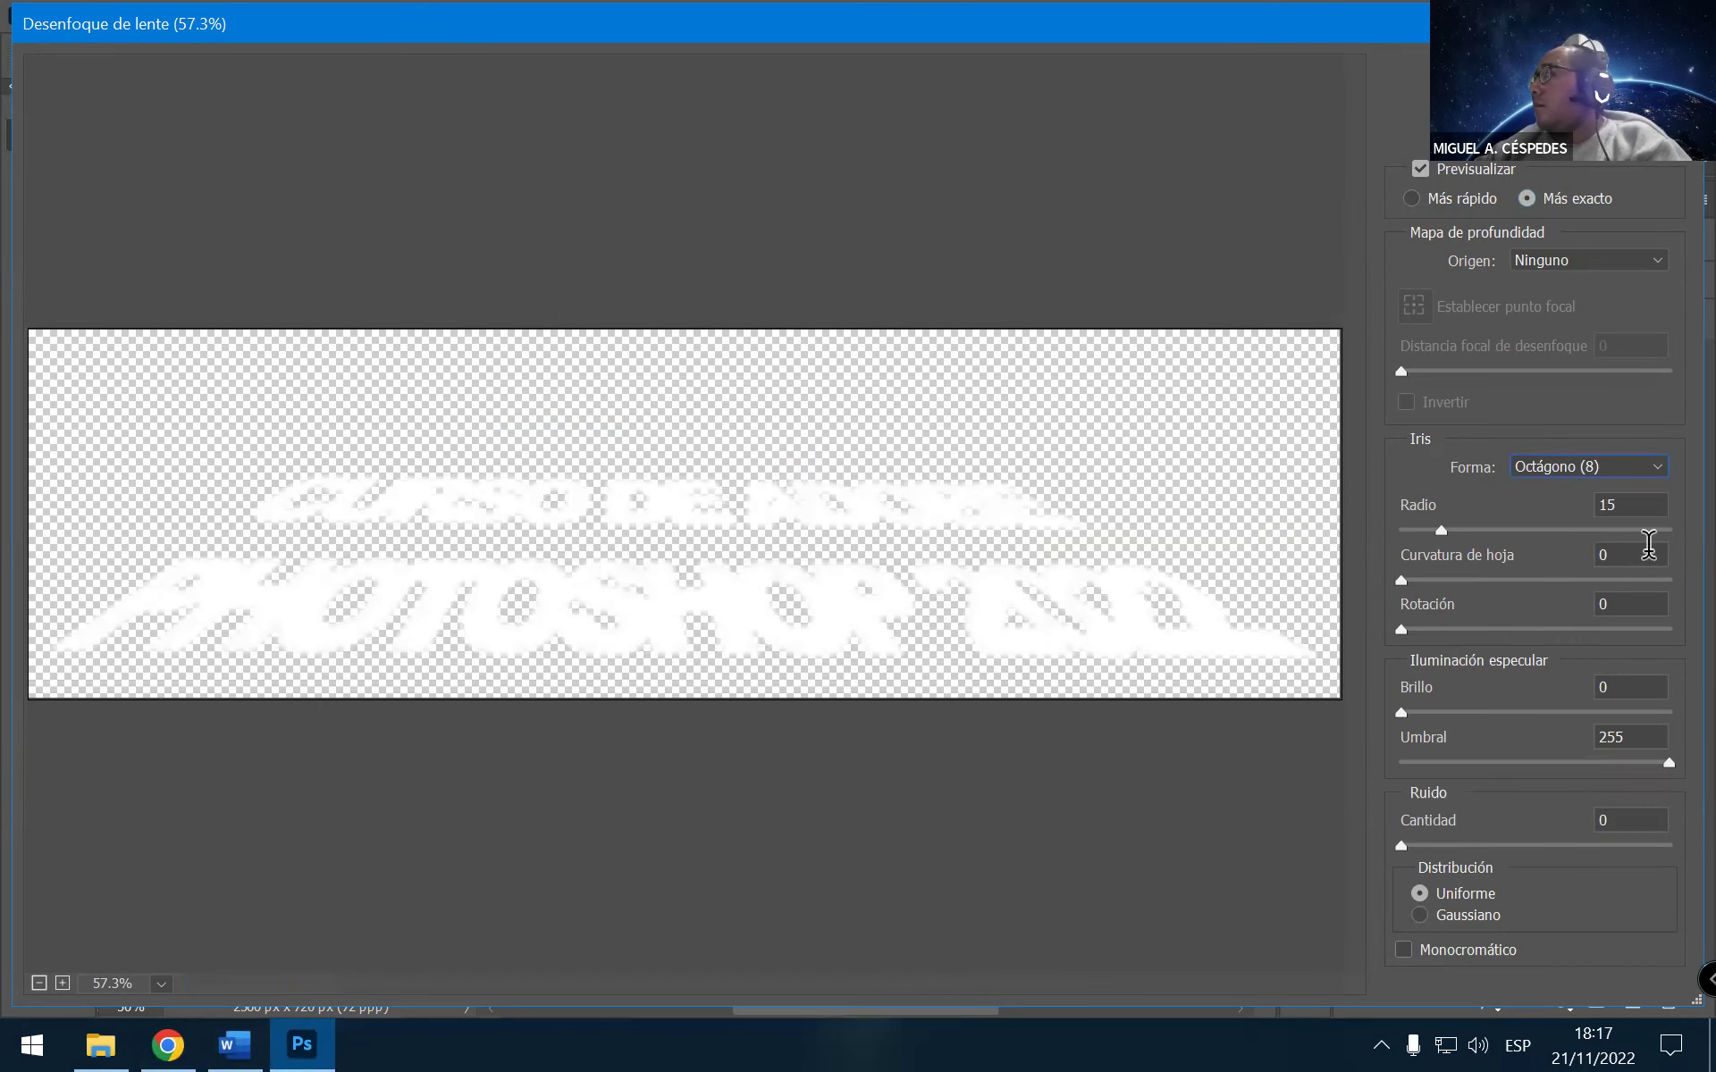
click(1632, 502)
text(4)
click(246, 1043)
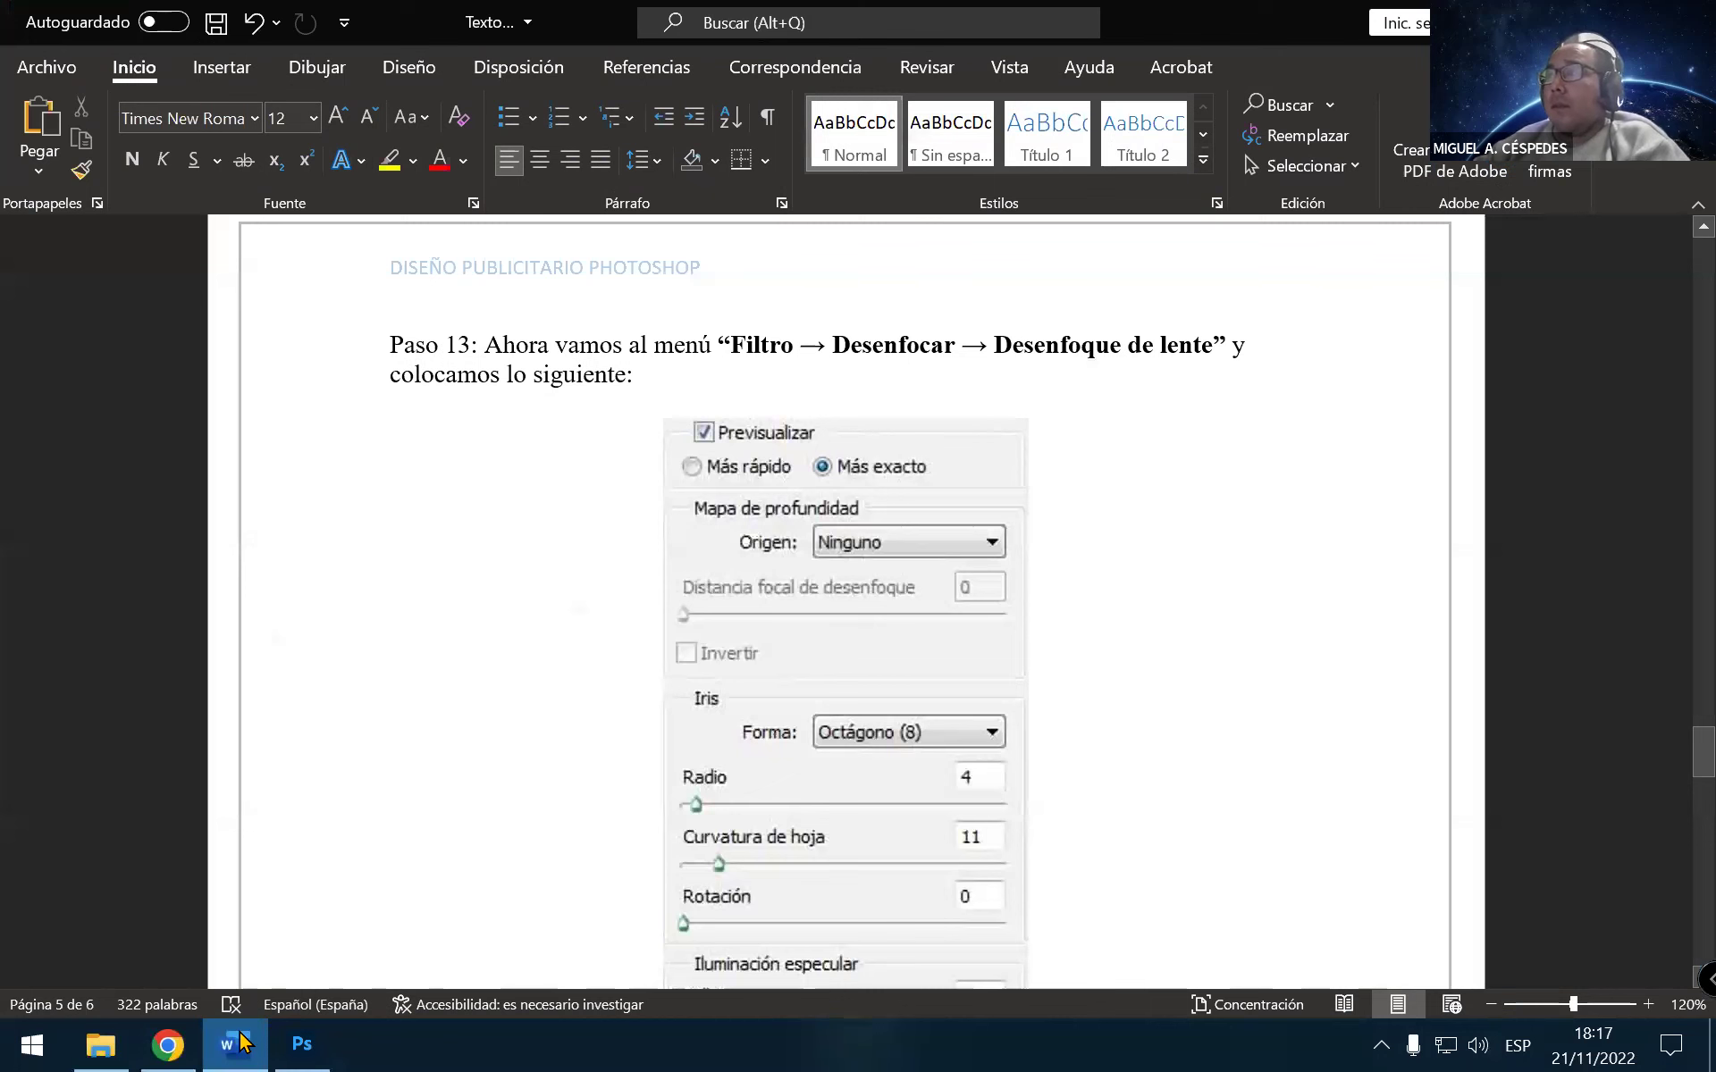
click(302, 1044)
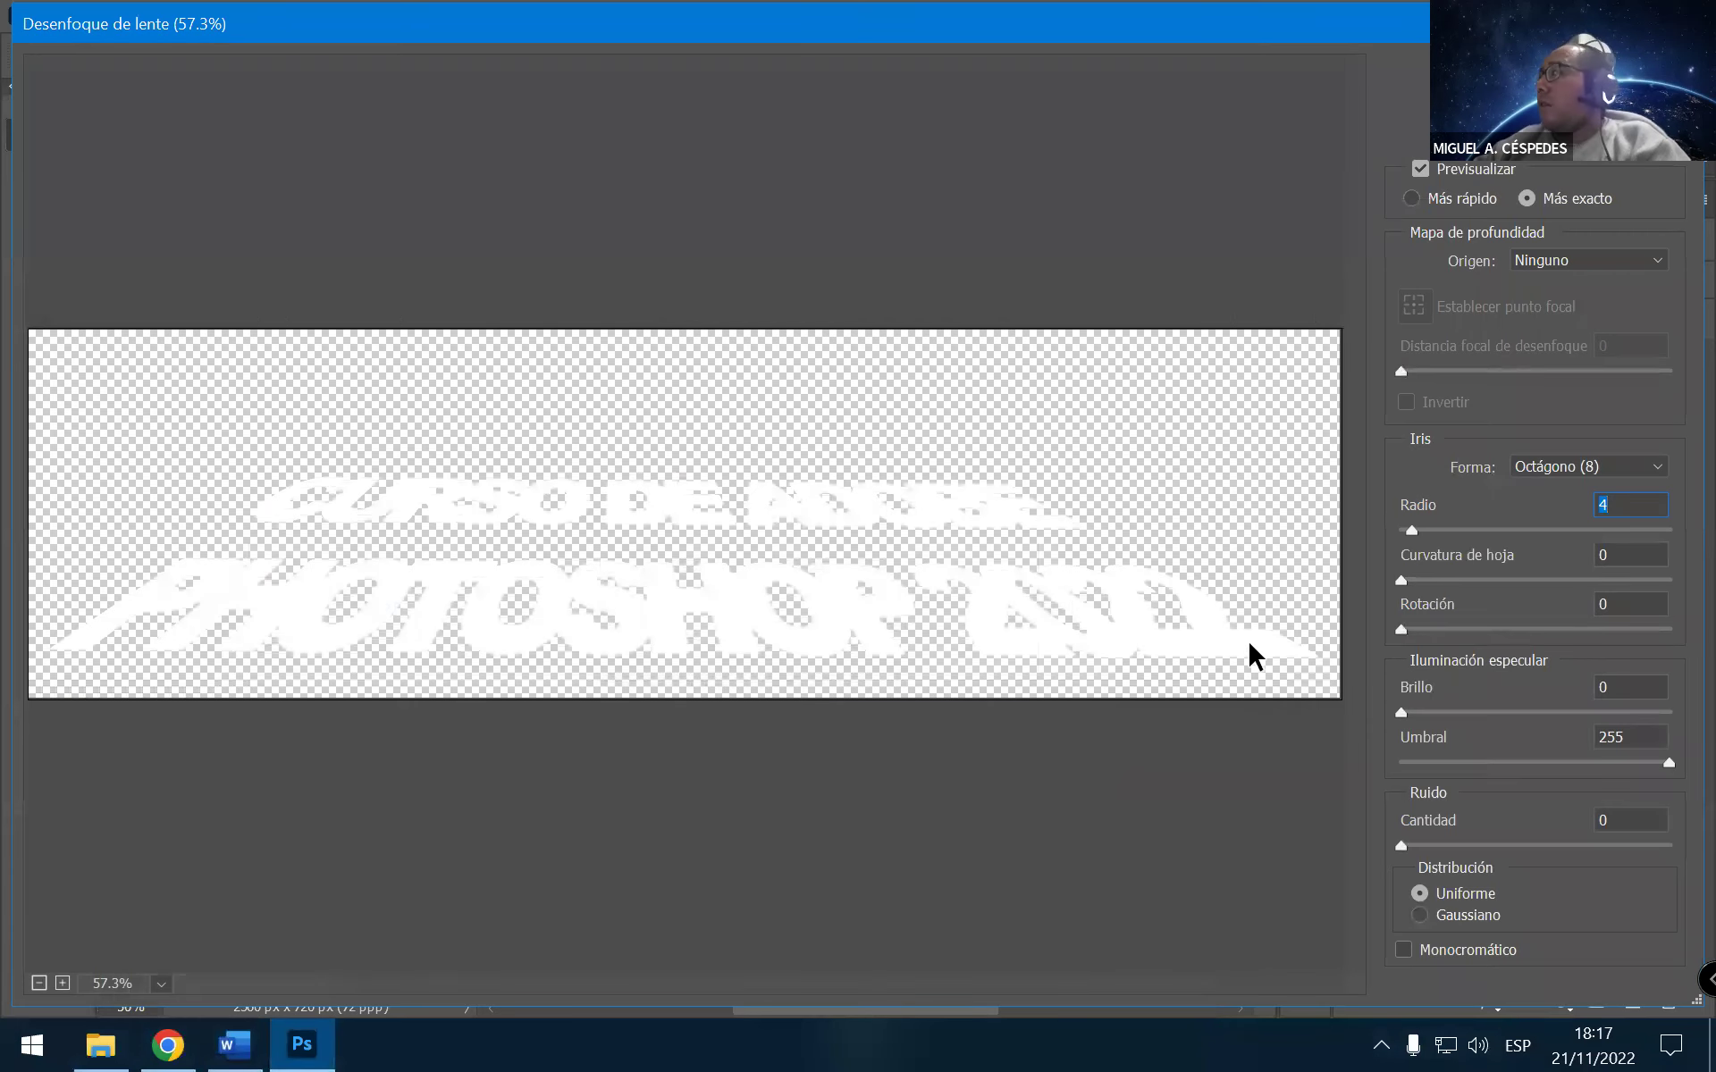
click(1623, 552)
text(11)
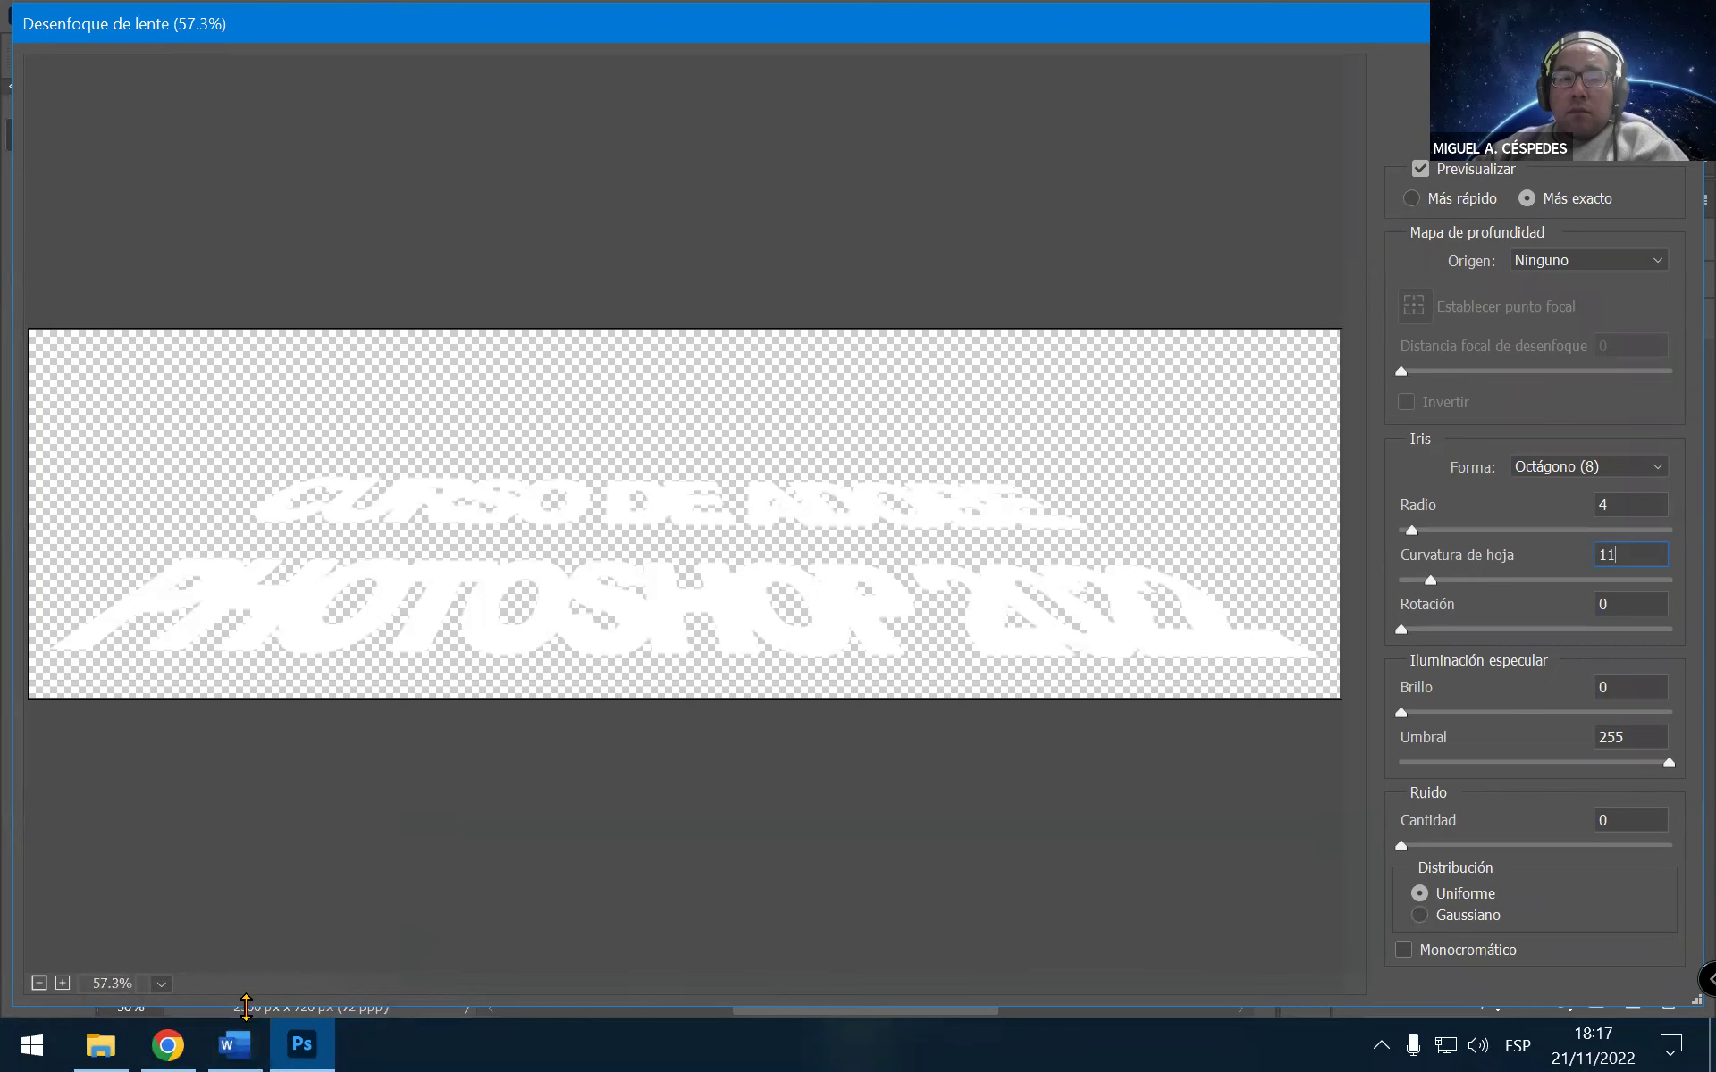
Check the tutorial's remaining lens blur settings and tick Monocromático
click(235, 1043)
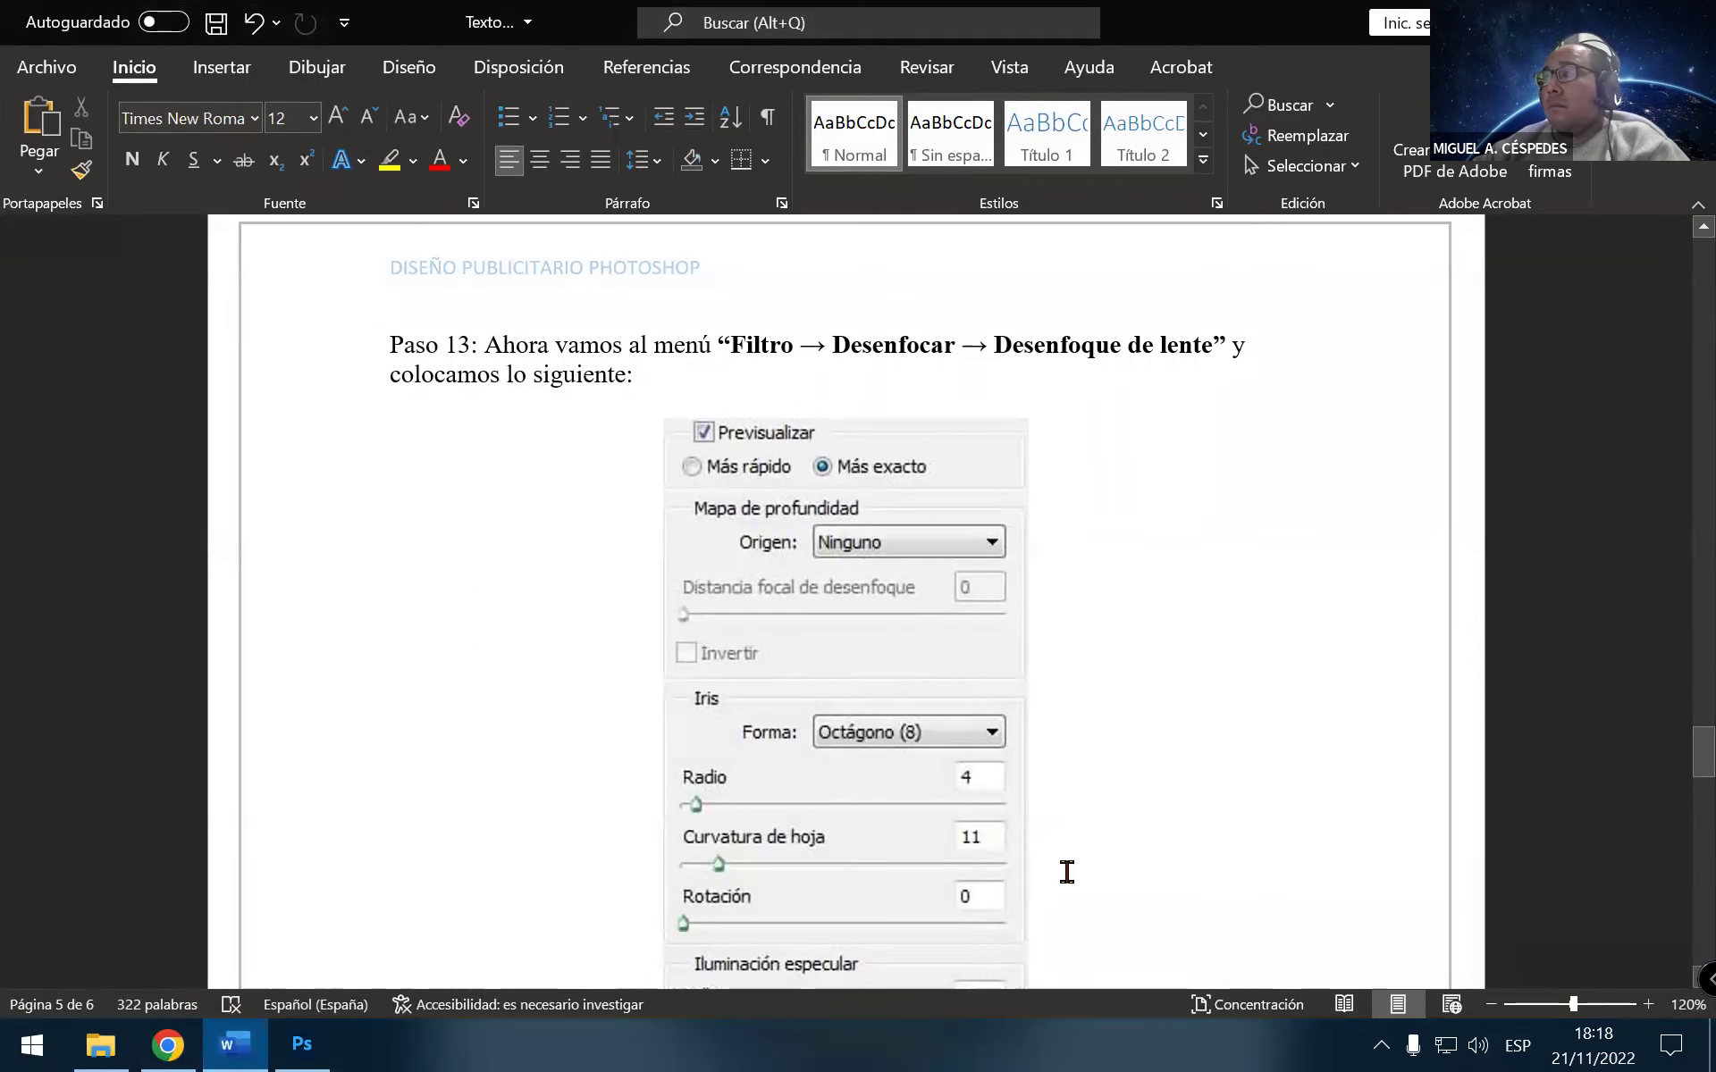
scroll(1064, 869, down, 3)
scroll(1059, 831, down, 1)
scroll(1140, 719, down, 1)
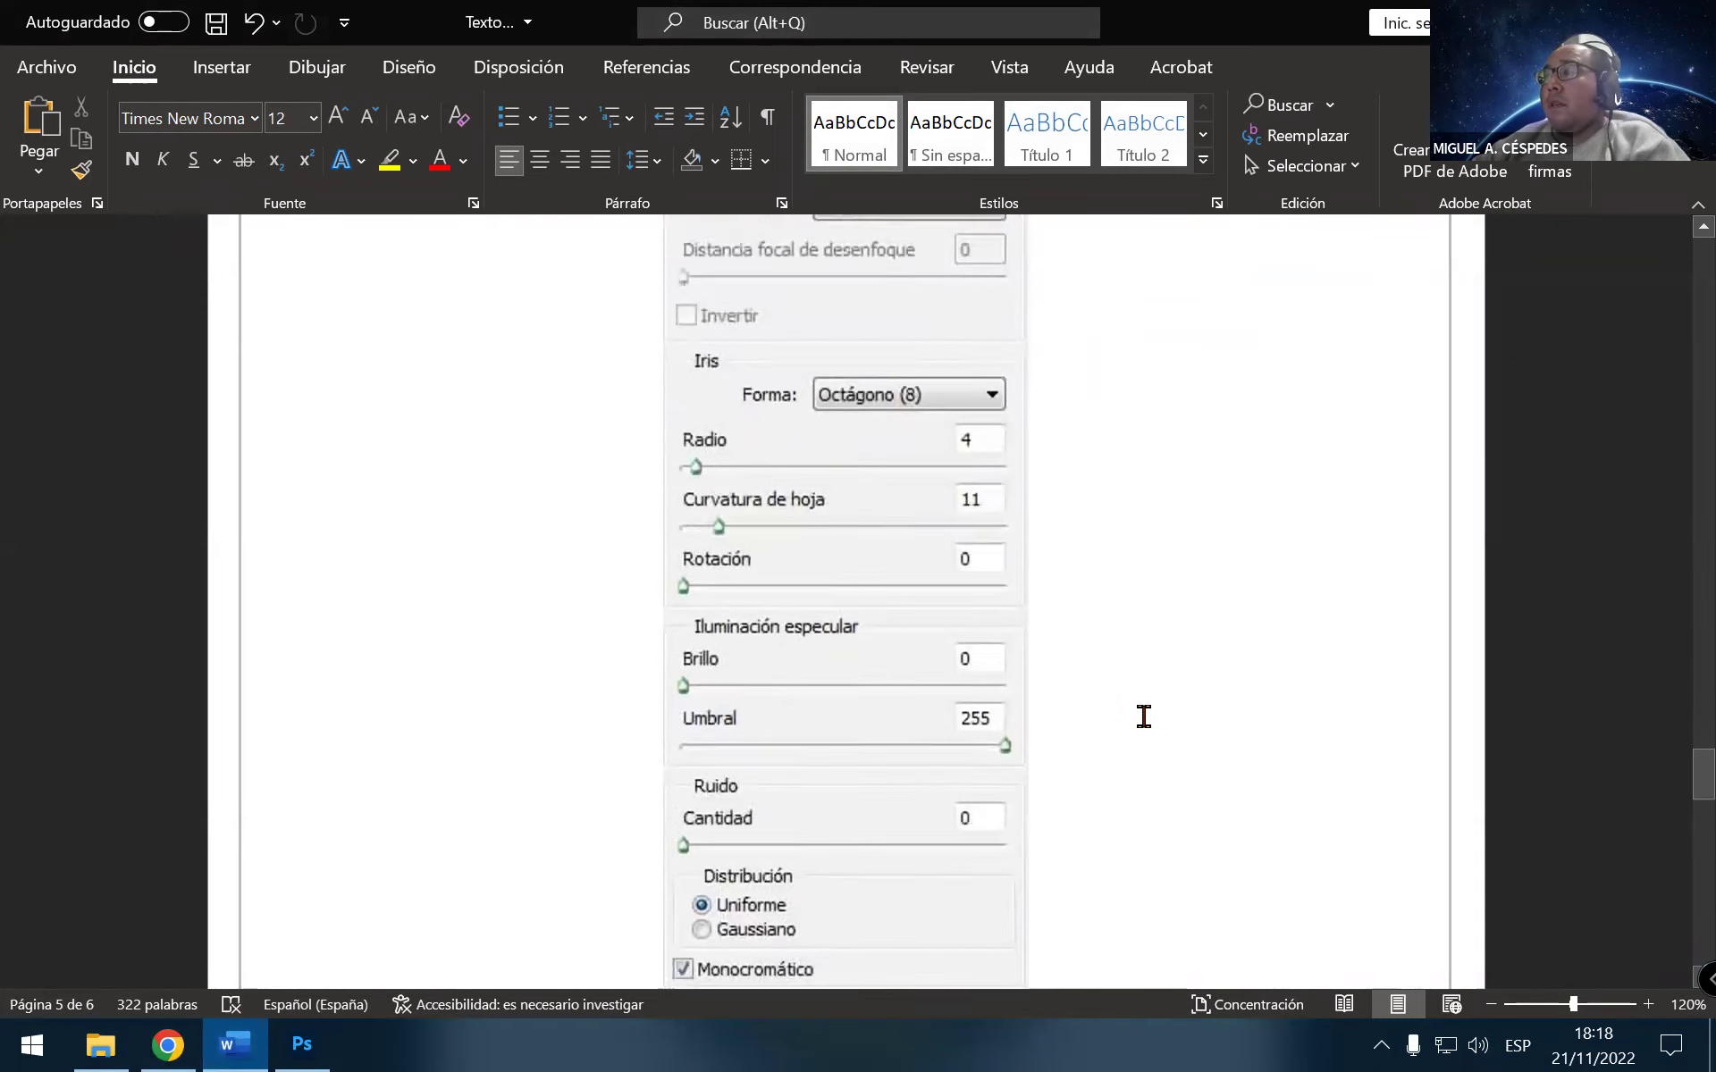
scroll(1144, 705, down, 1)
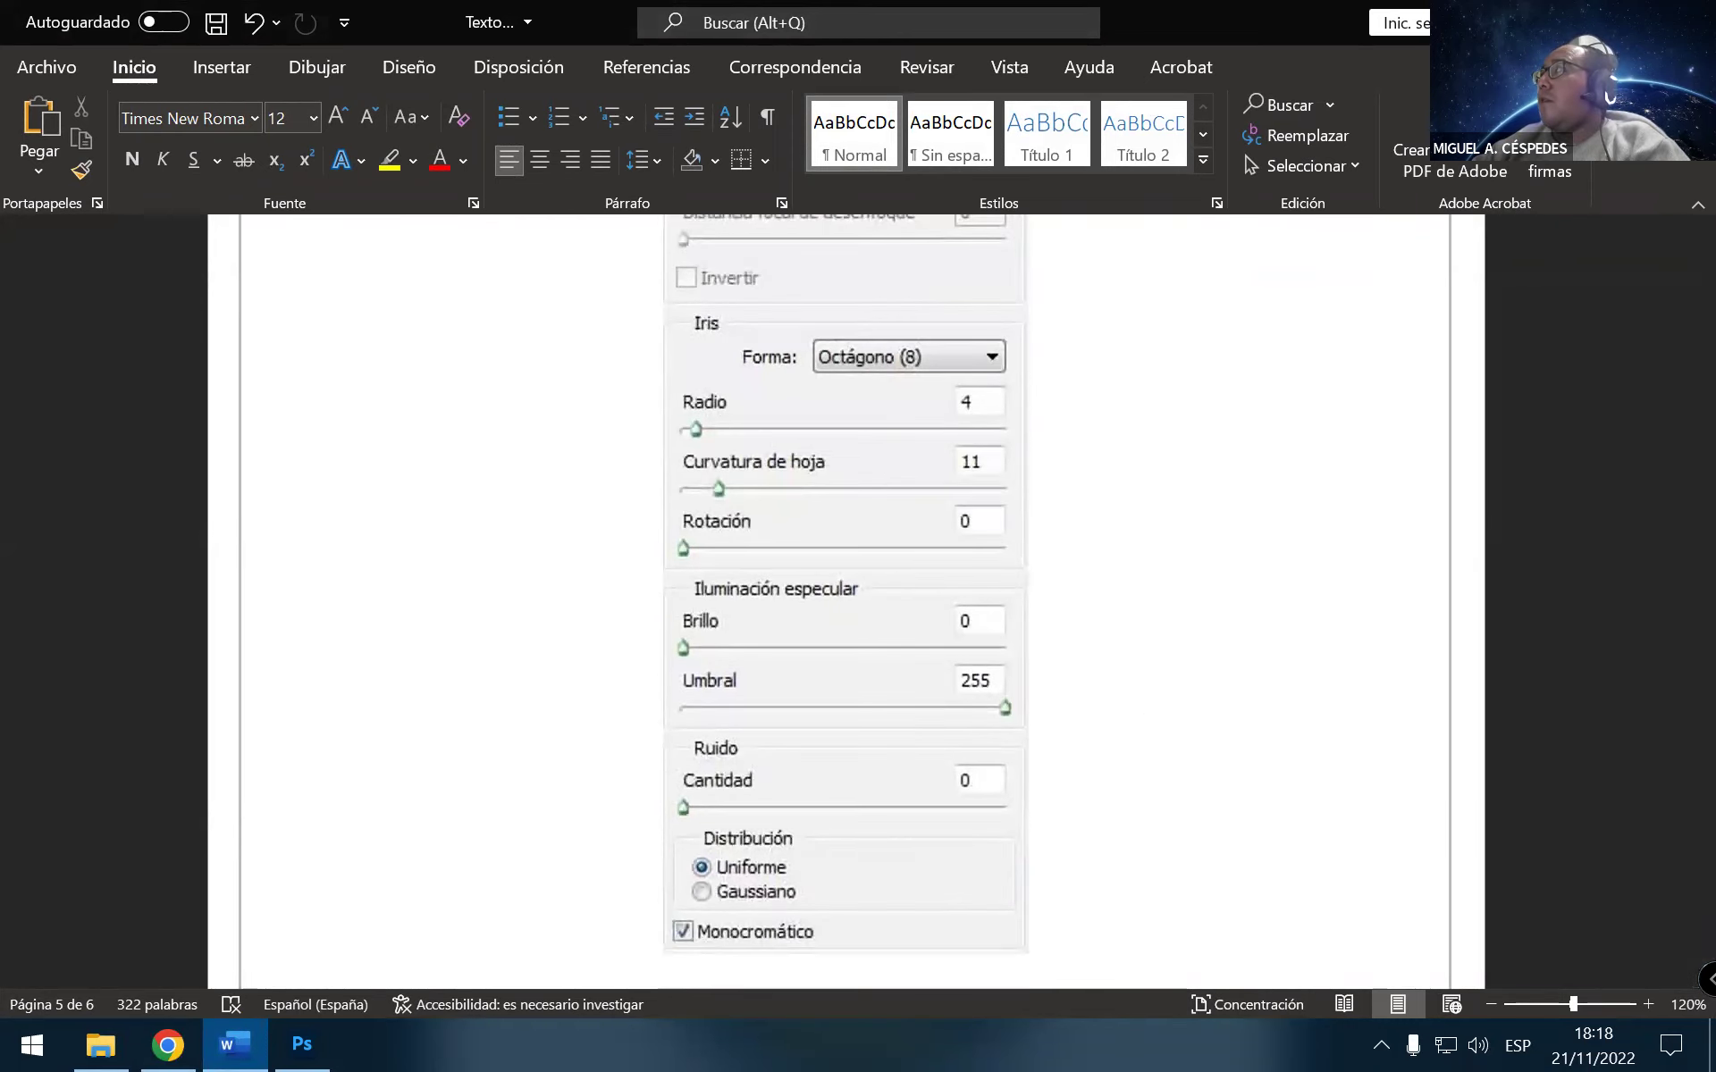
key(alt+Tab)
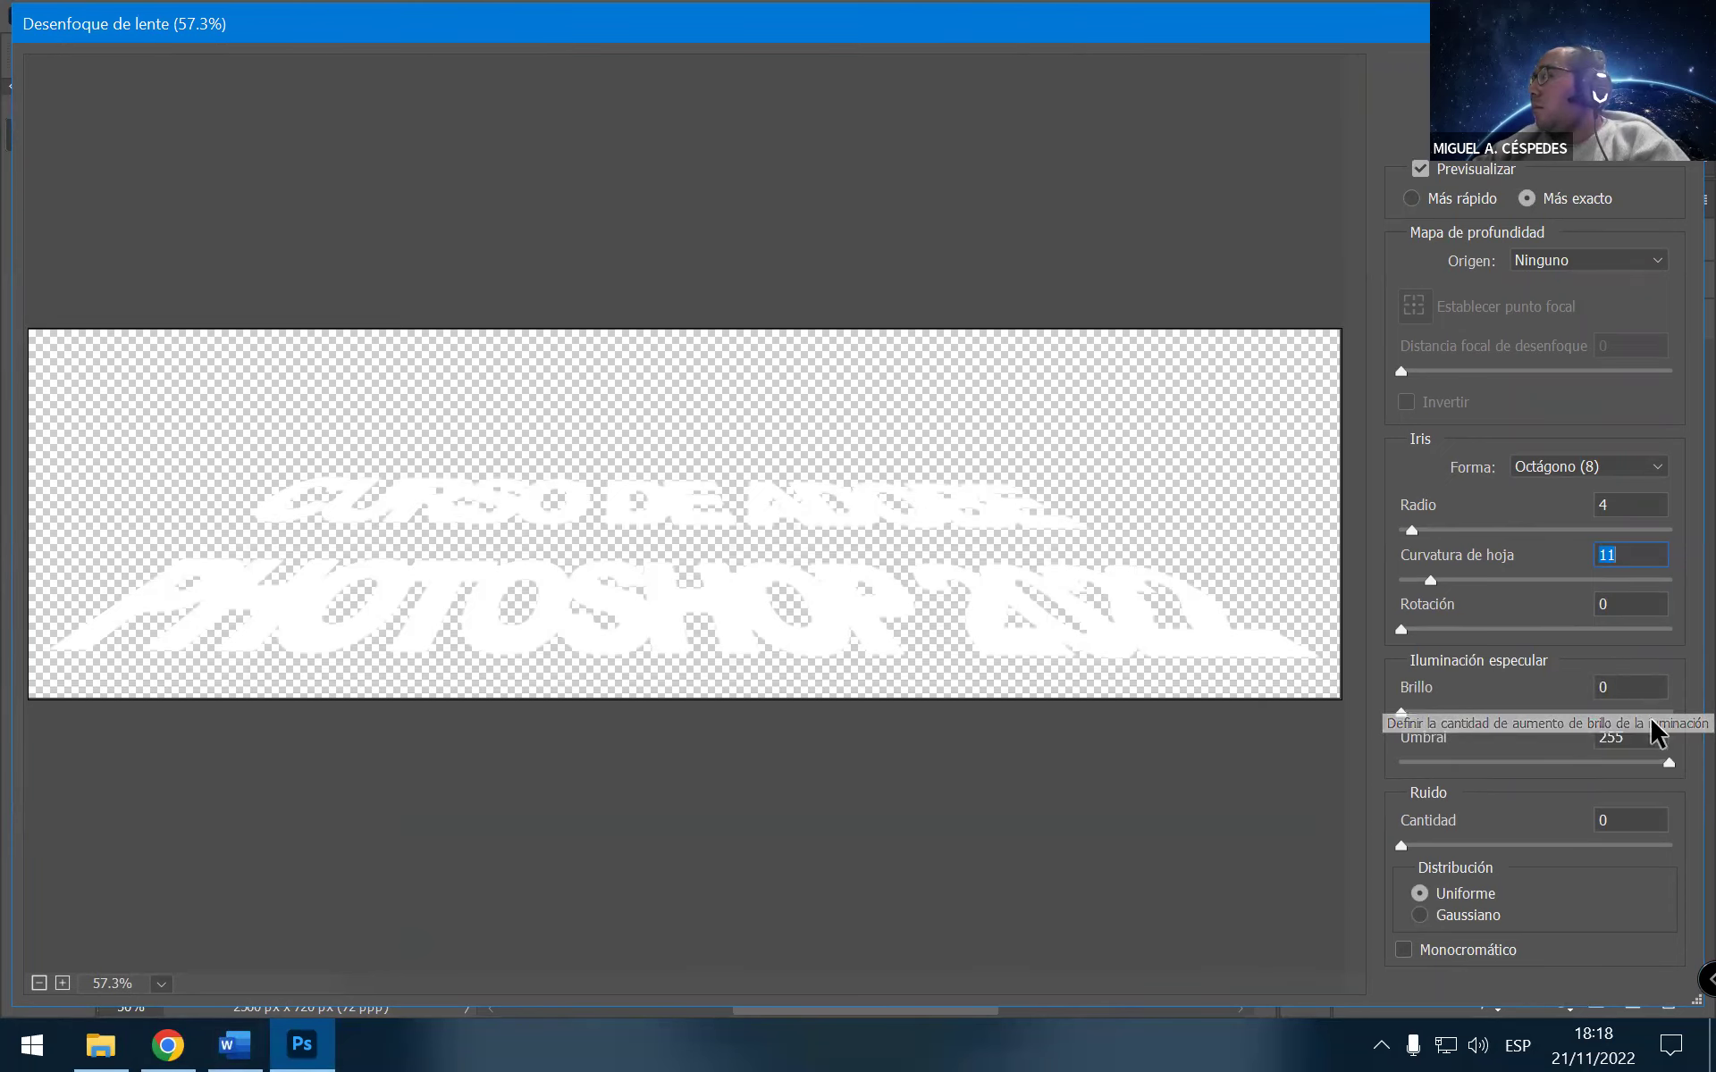
click(225, 1043)
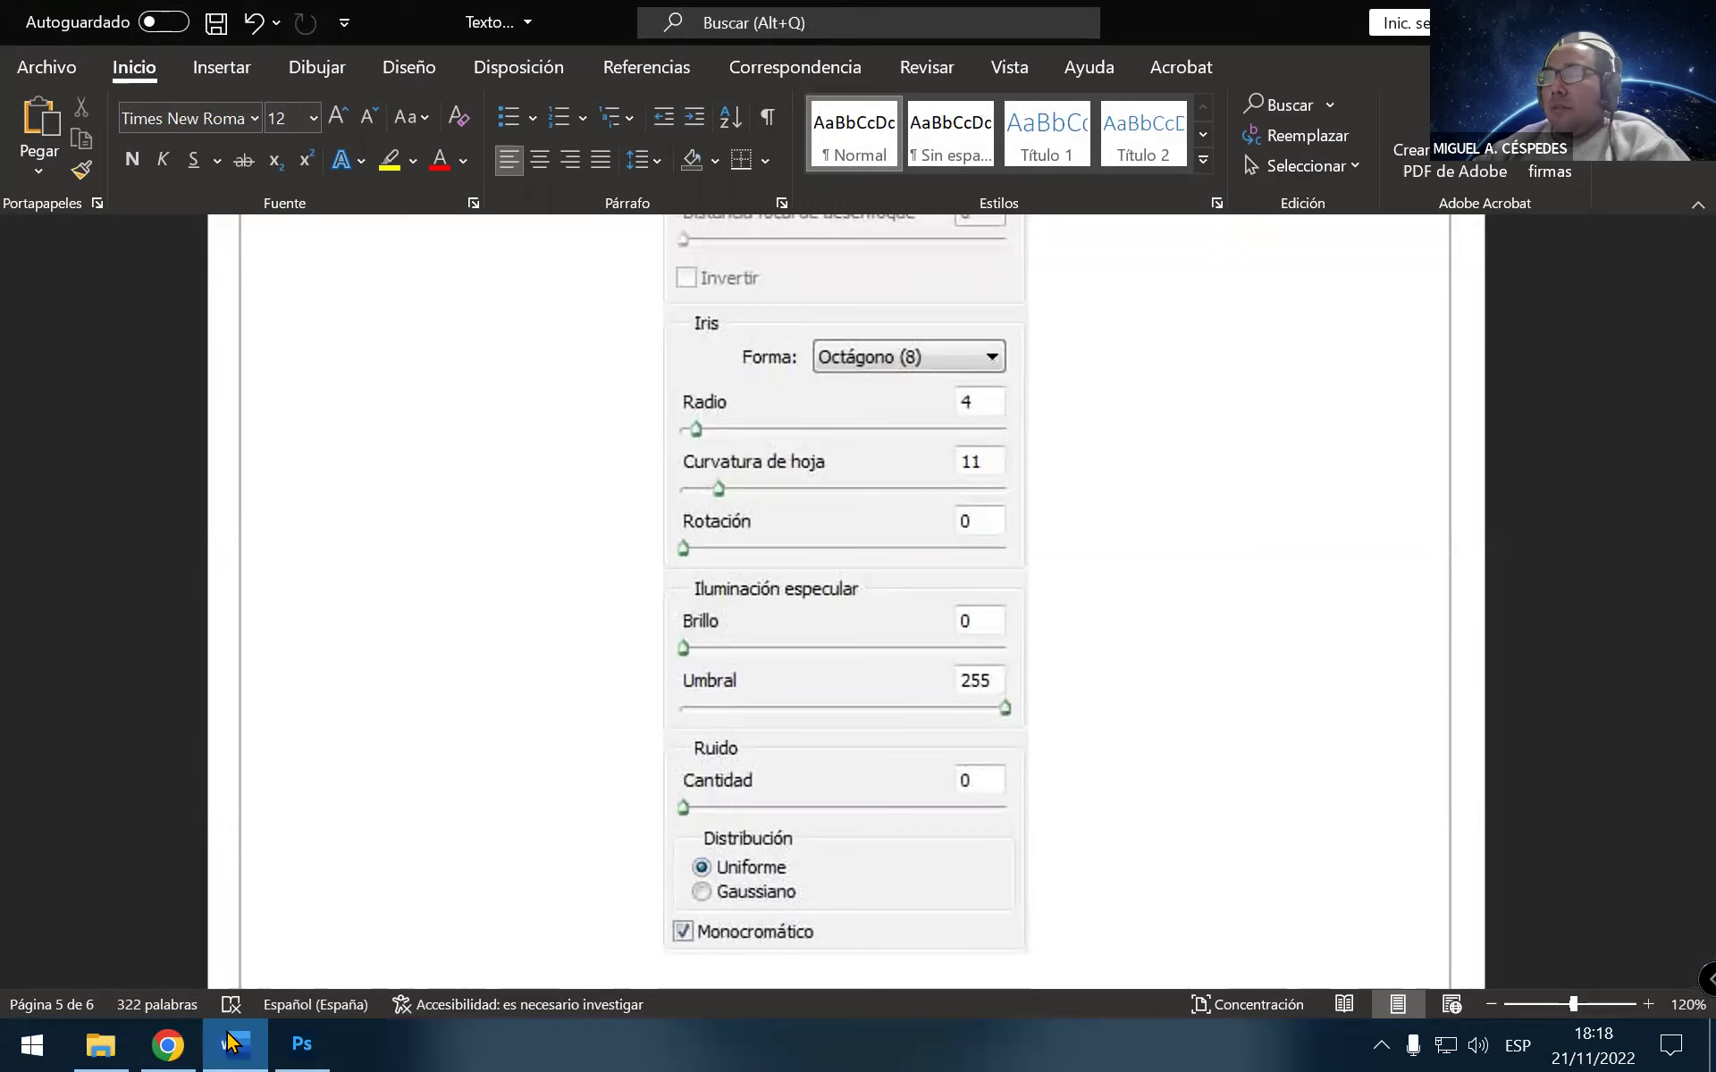
click(229, 1041)
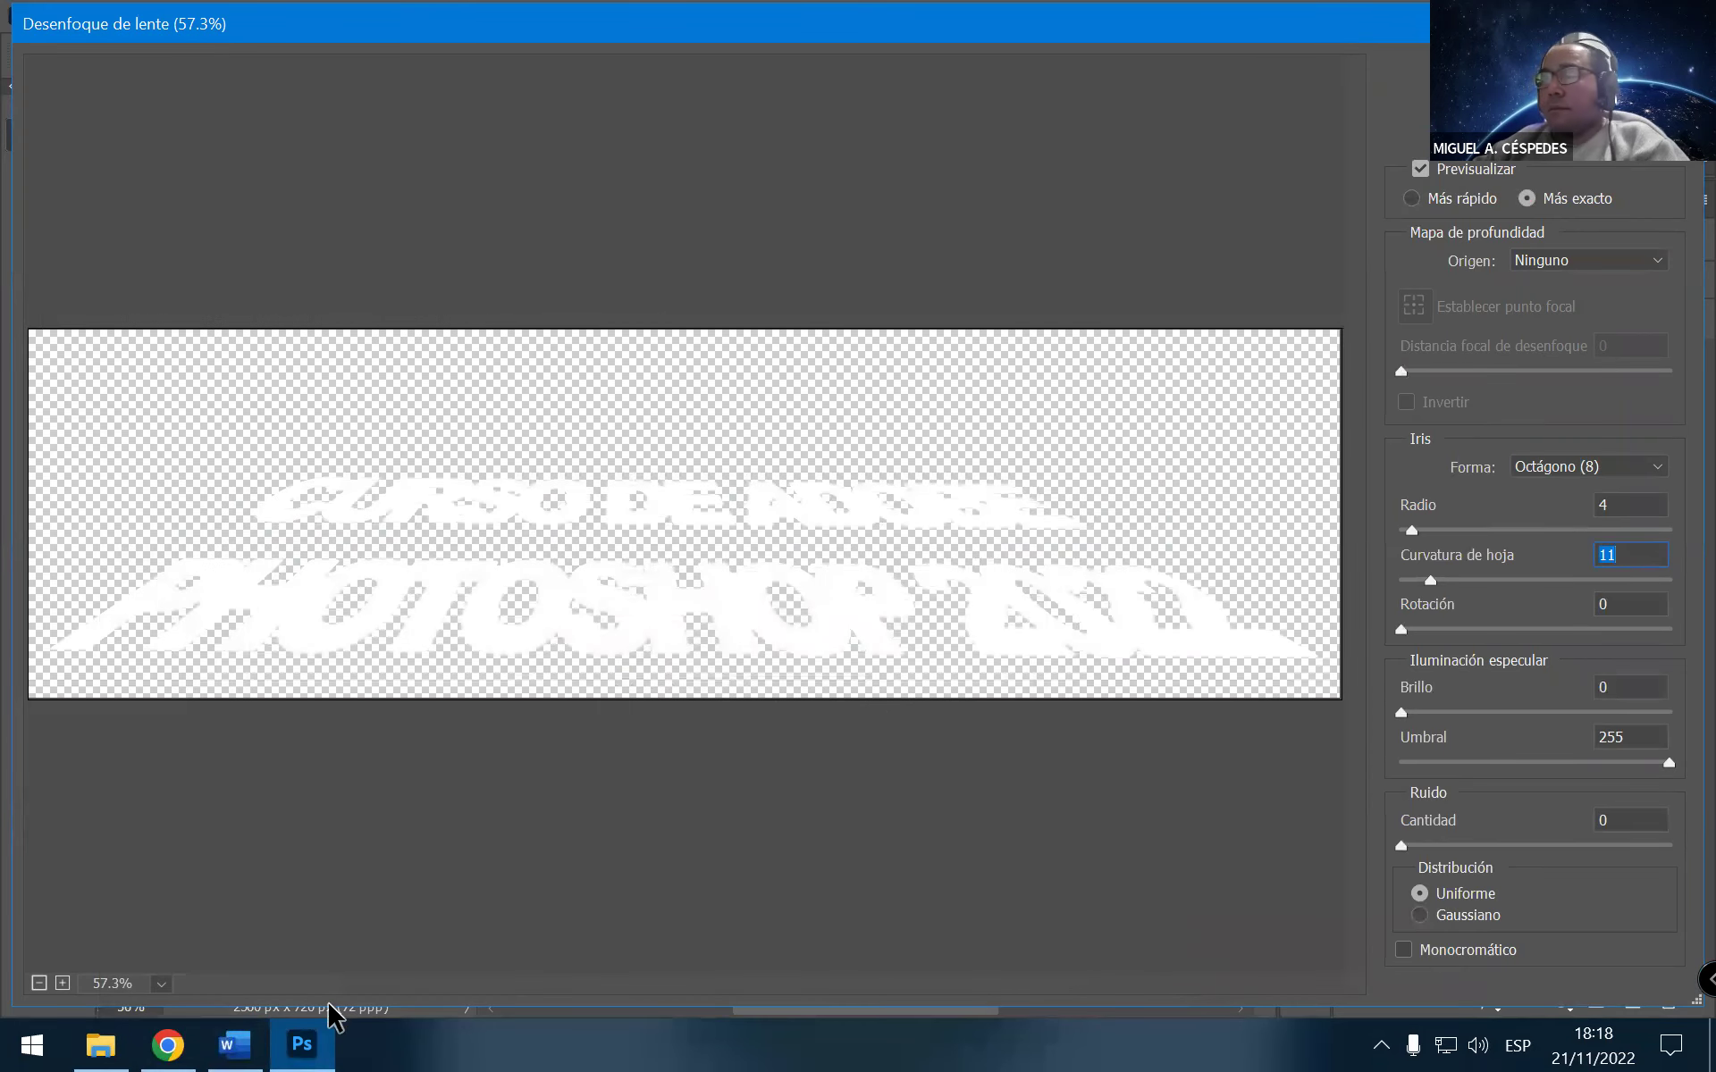
click(266, 1043)
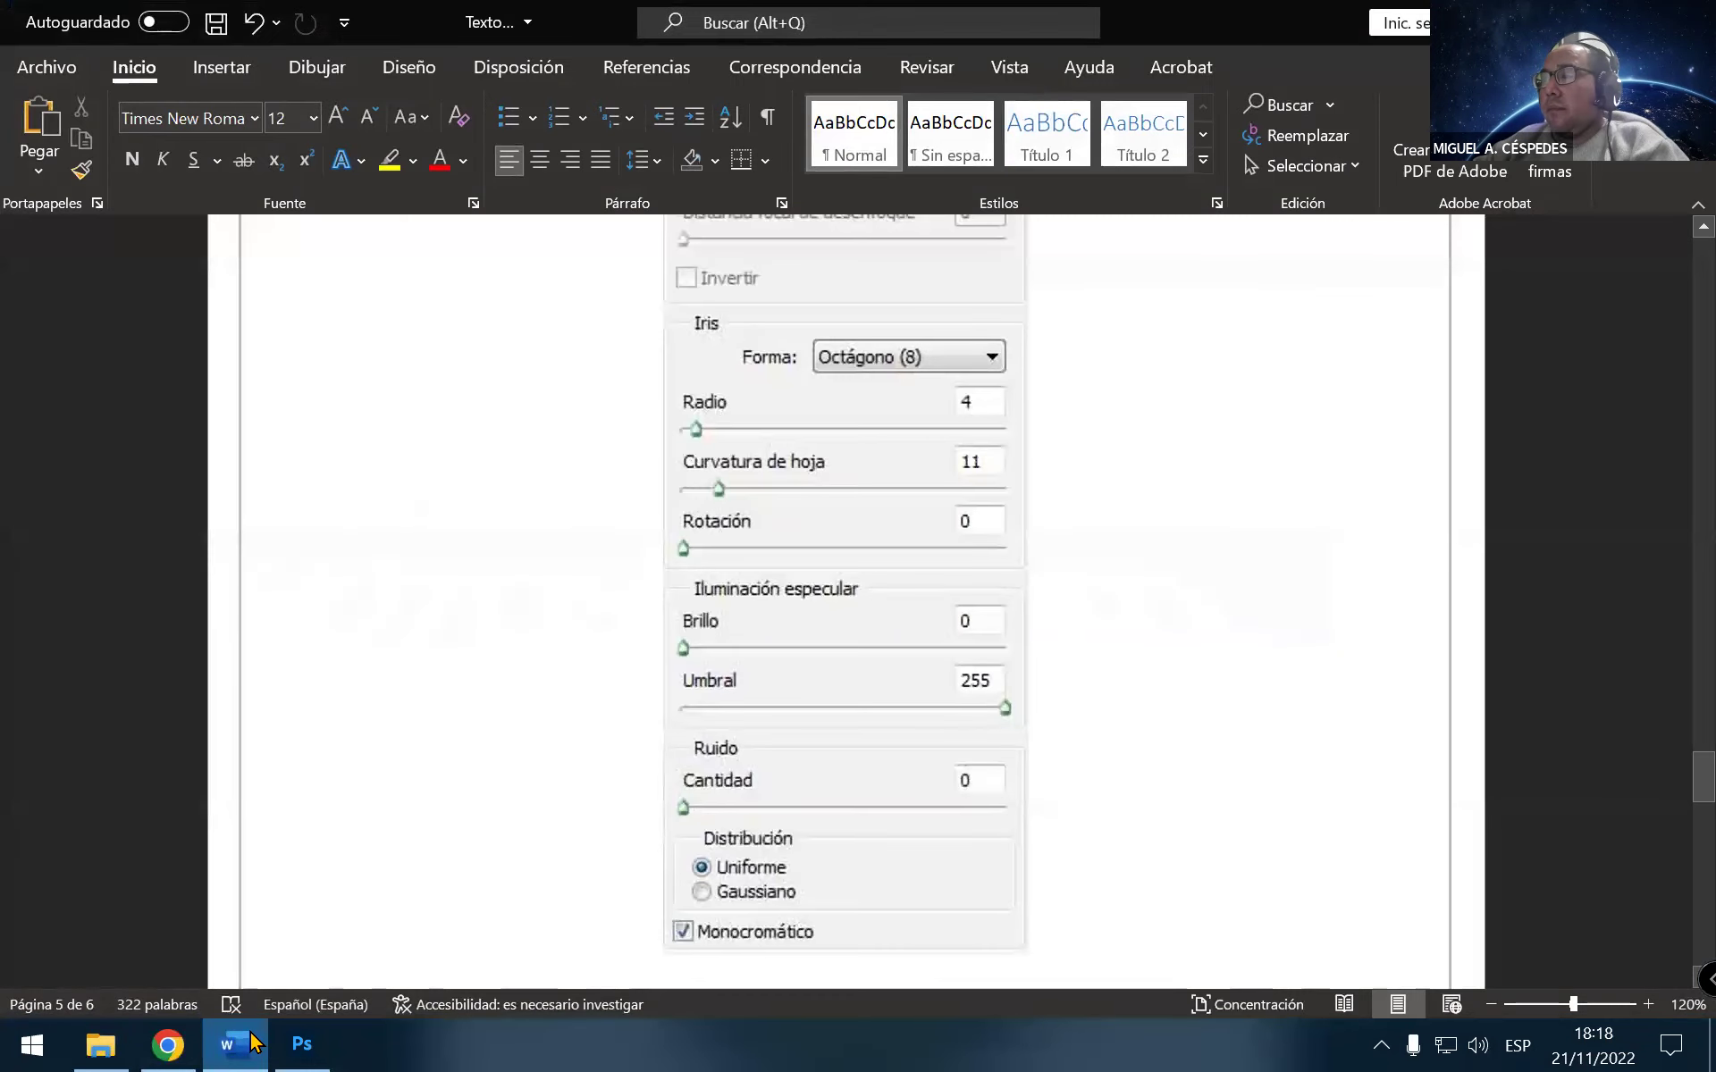
click(253, 1041)
click(1405, 950)
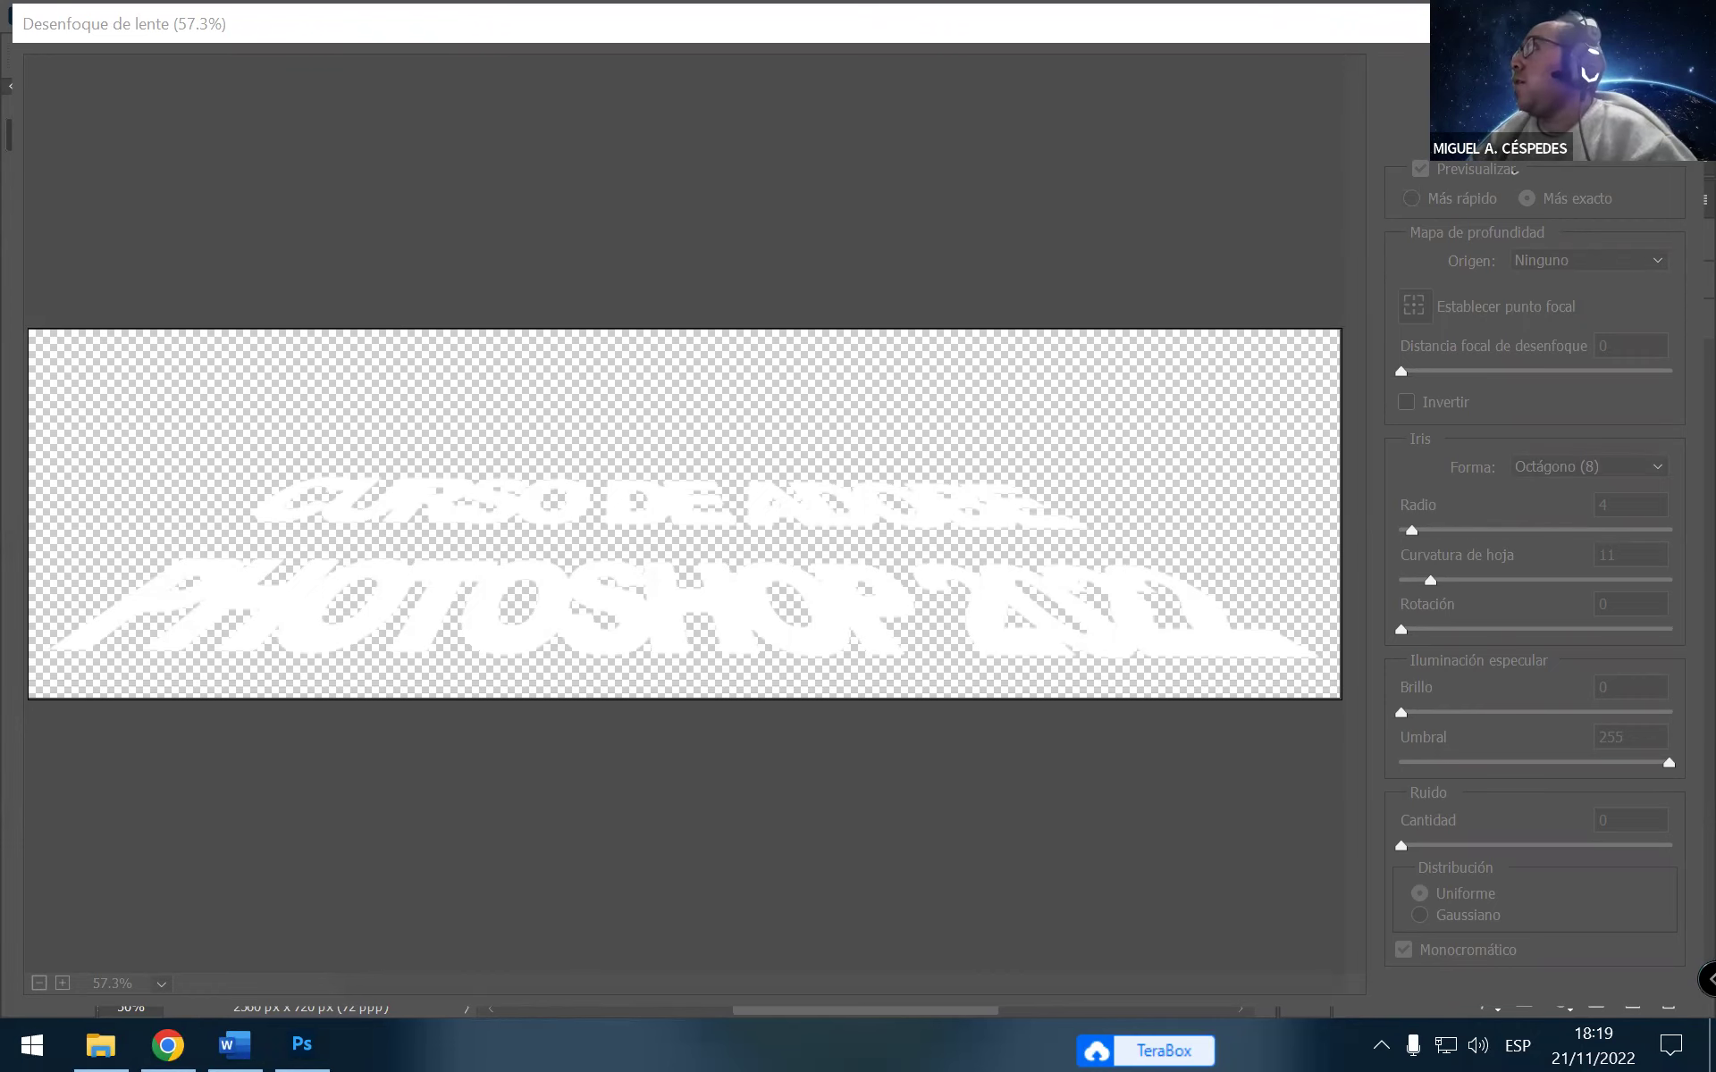
Apply the Desenfoque de lente filter to the headline with Enter
key(Return)
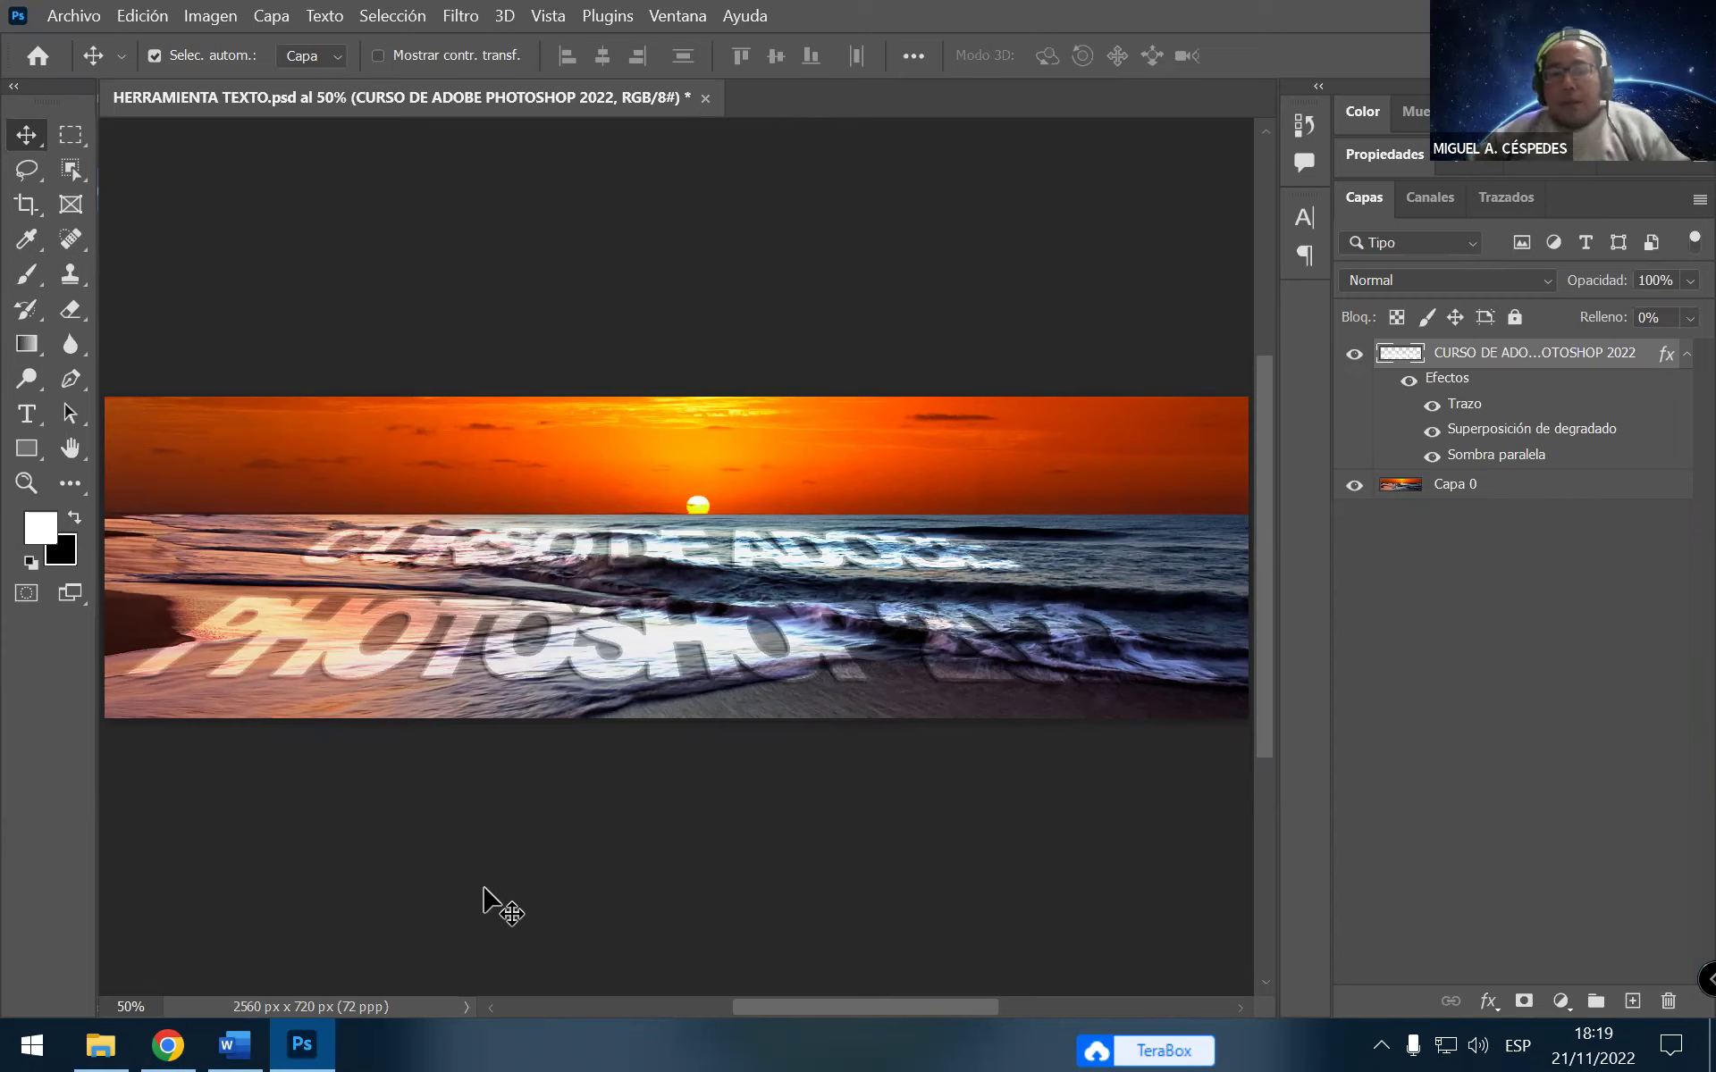
Scroll the Texto Perspectiva tutorial to its end, then close Word and save the changes
click(247, 1041)
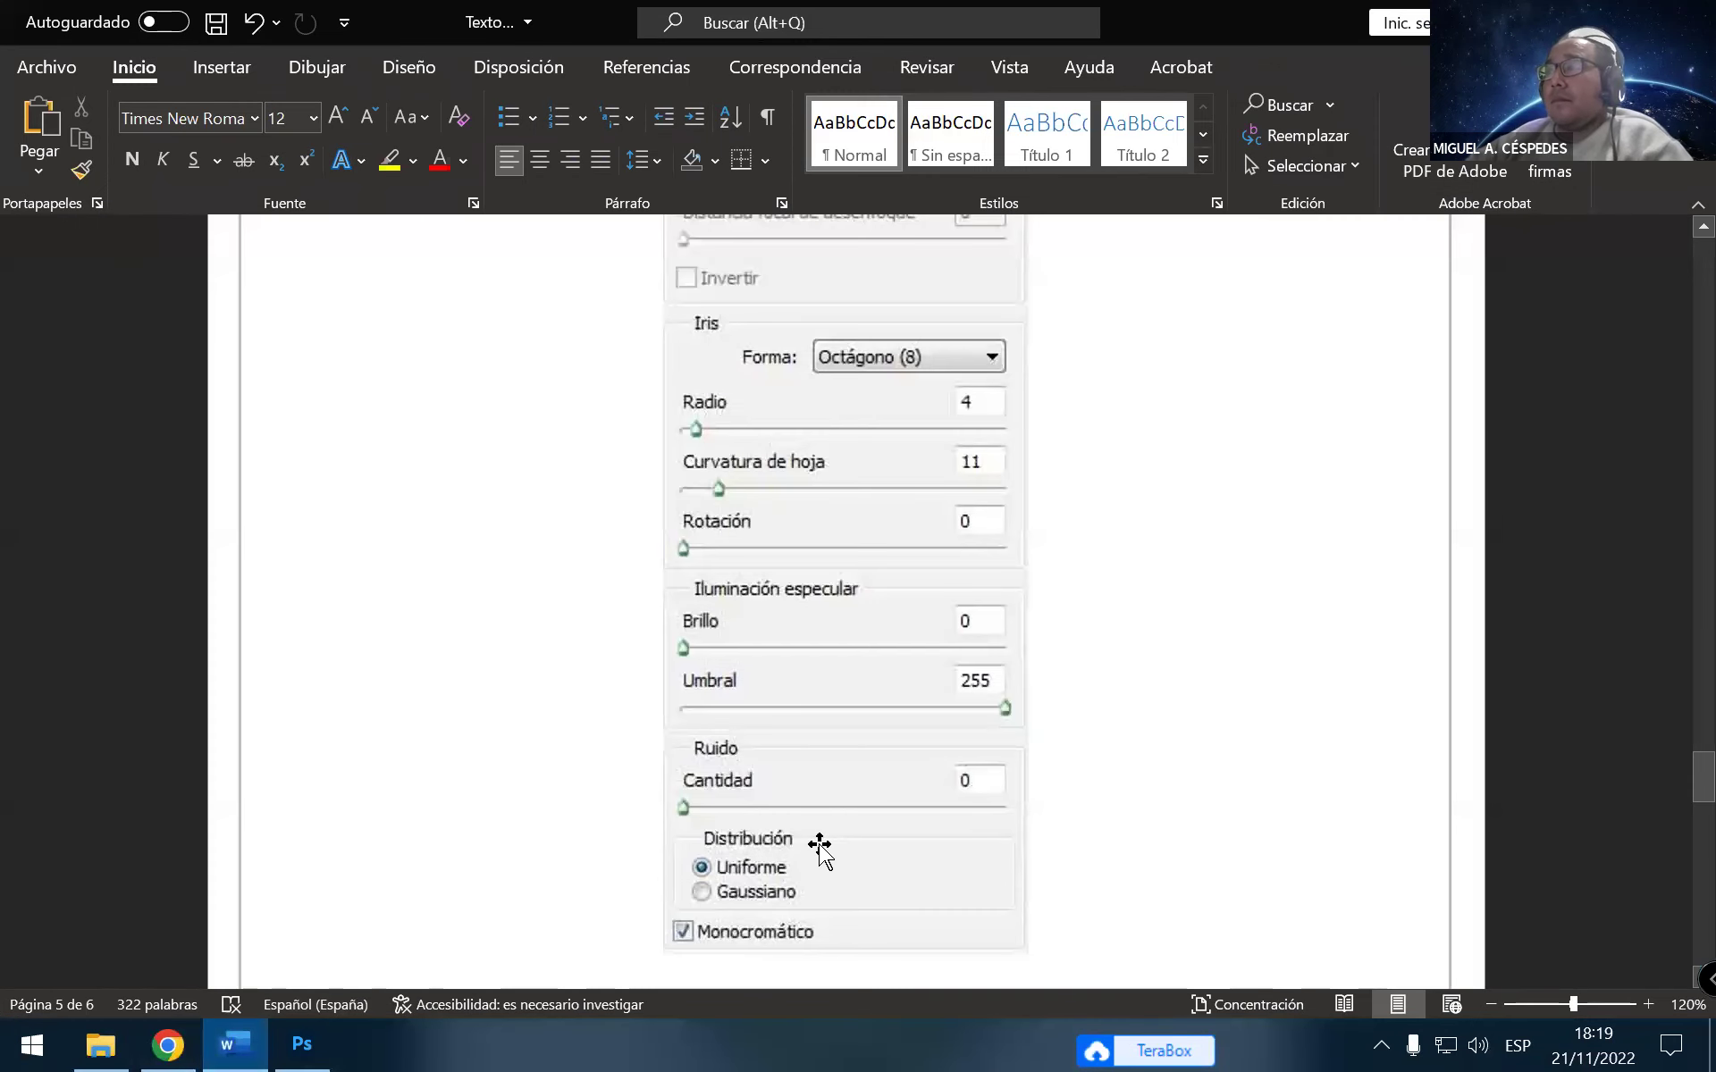
scroll(821, 865, down, 2)
scroll(822, 865, down, 1)
scroll(821, 865, down, 1)
scroll(822, 865, down, 1)
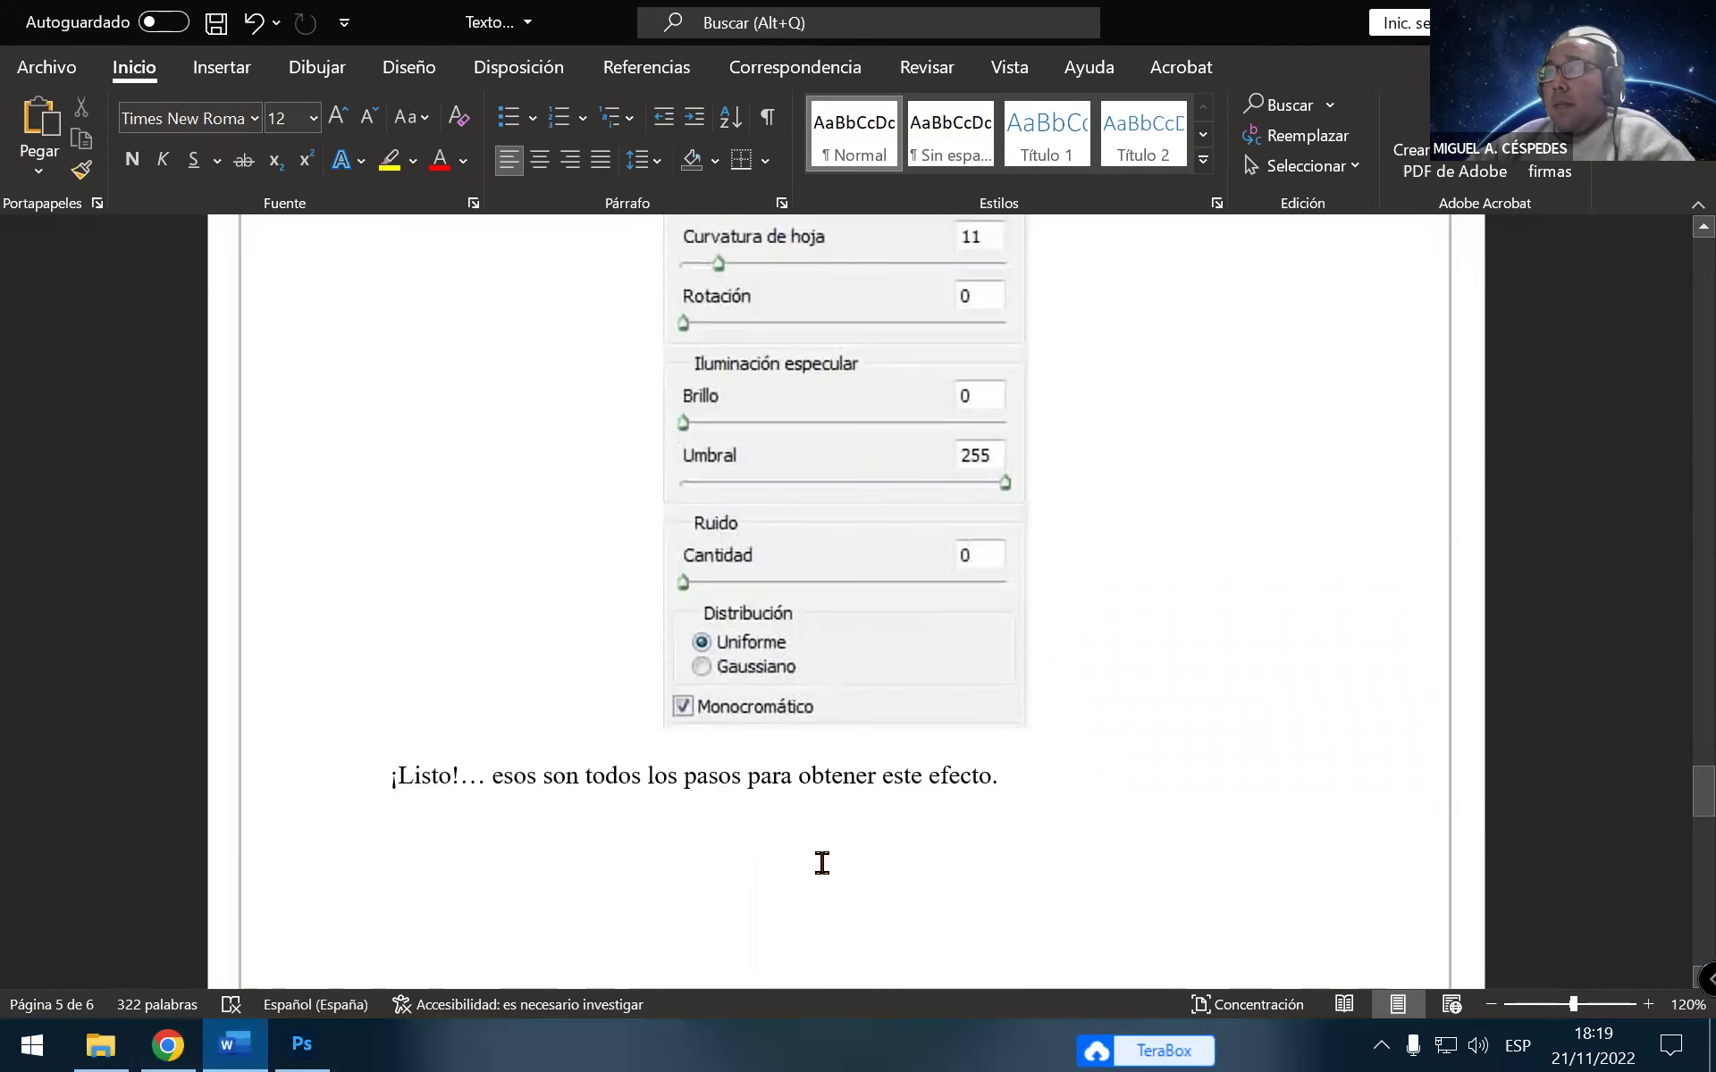
scroll(821, 865, down, 1)
scroll(821, 865, down, 3)
scroll(823, 871, down, 3)
scroll(822, 876, down, 5)
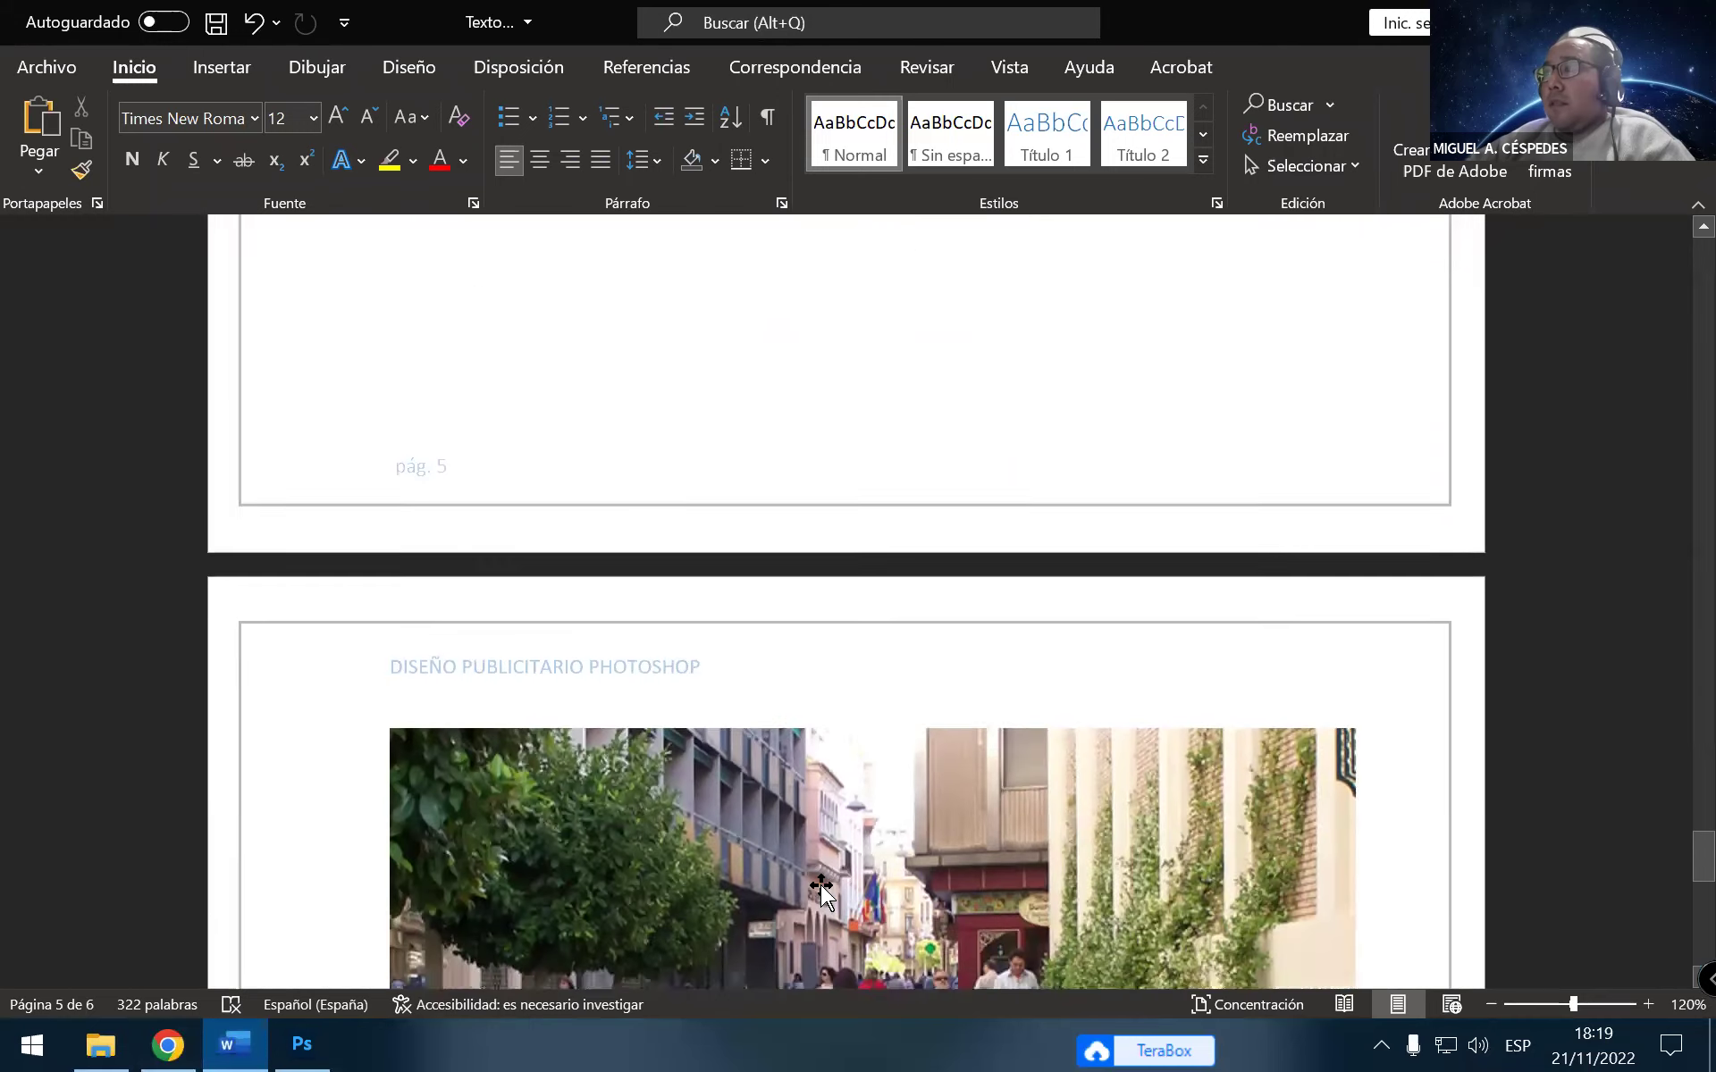
scroll(822, 893, down, 4)
scroll(822, 893, down, 2)
scroll(871, 806, down, 2)
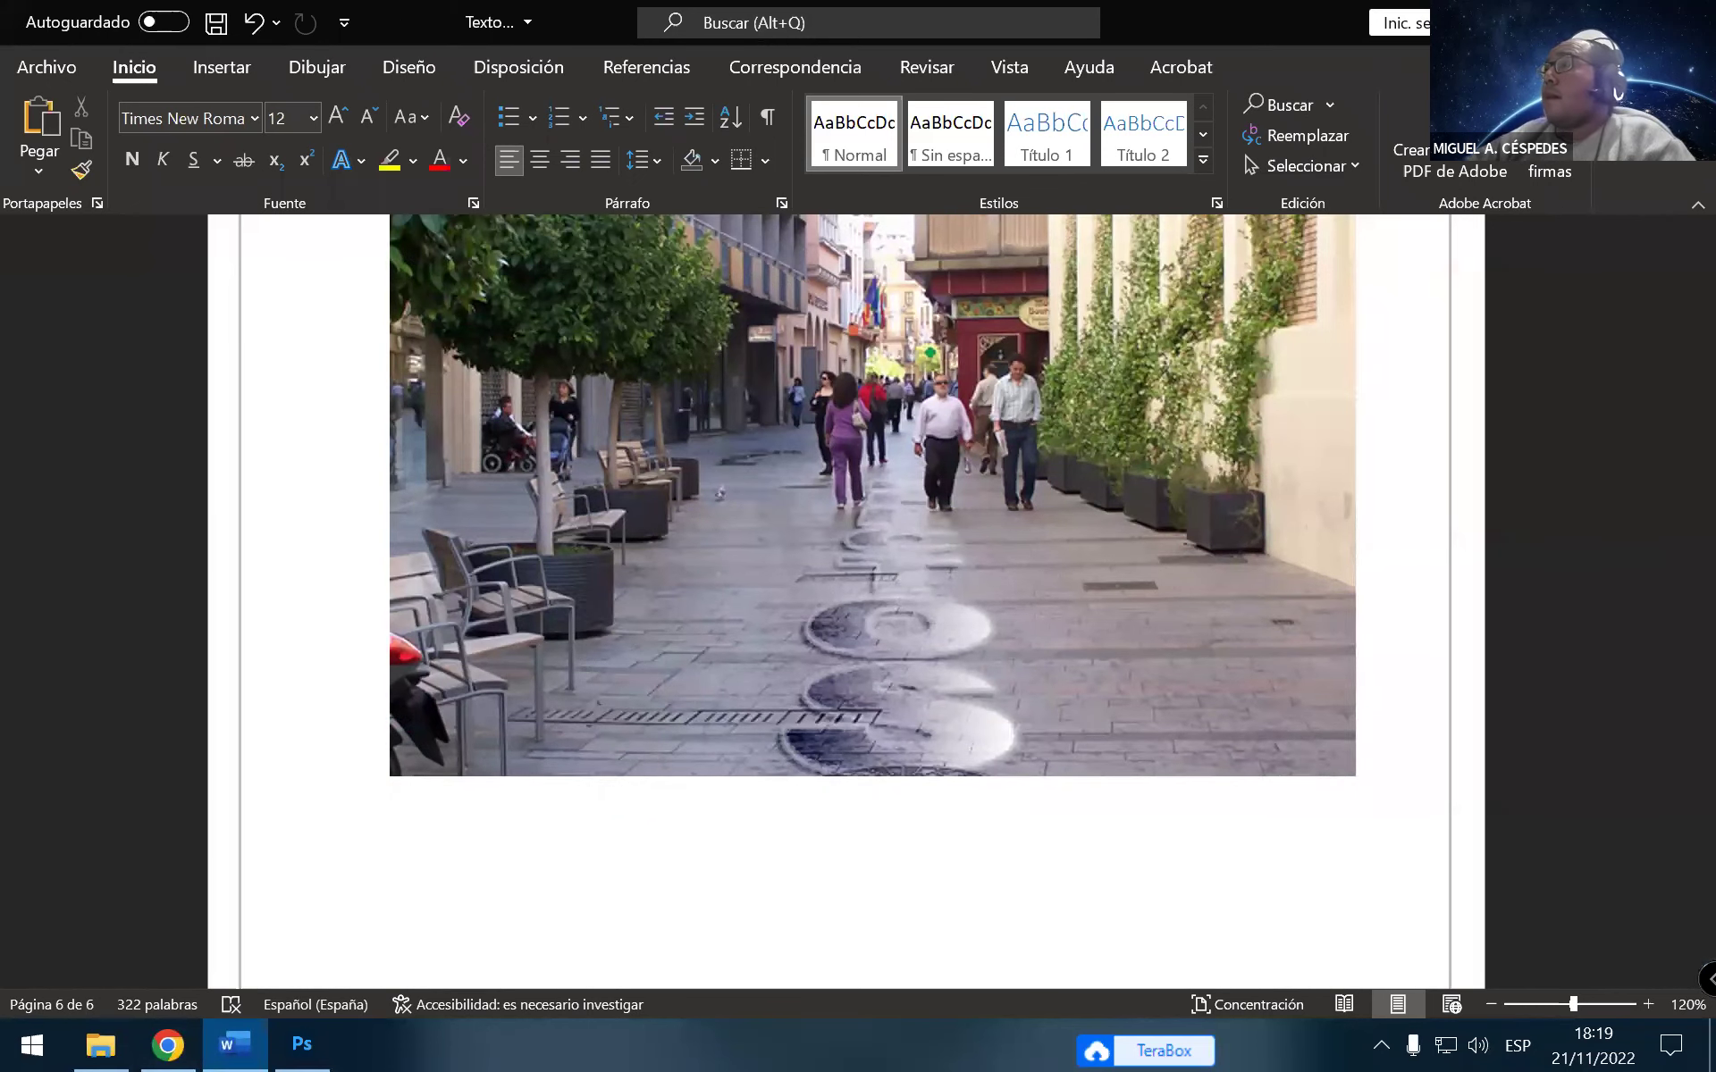
key(alt+F4)
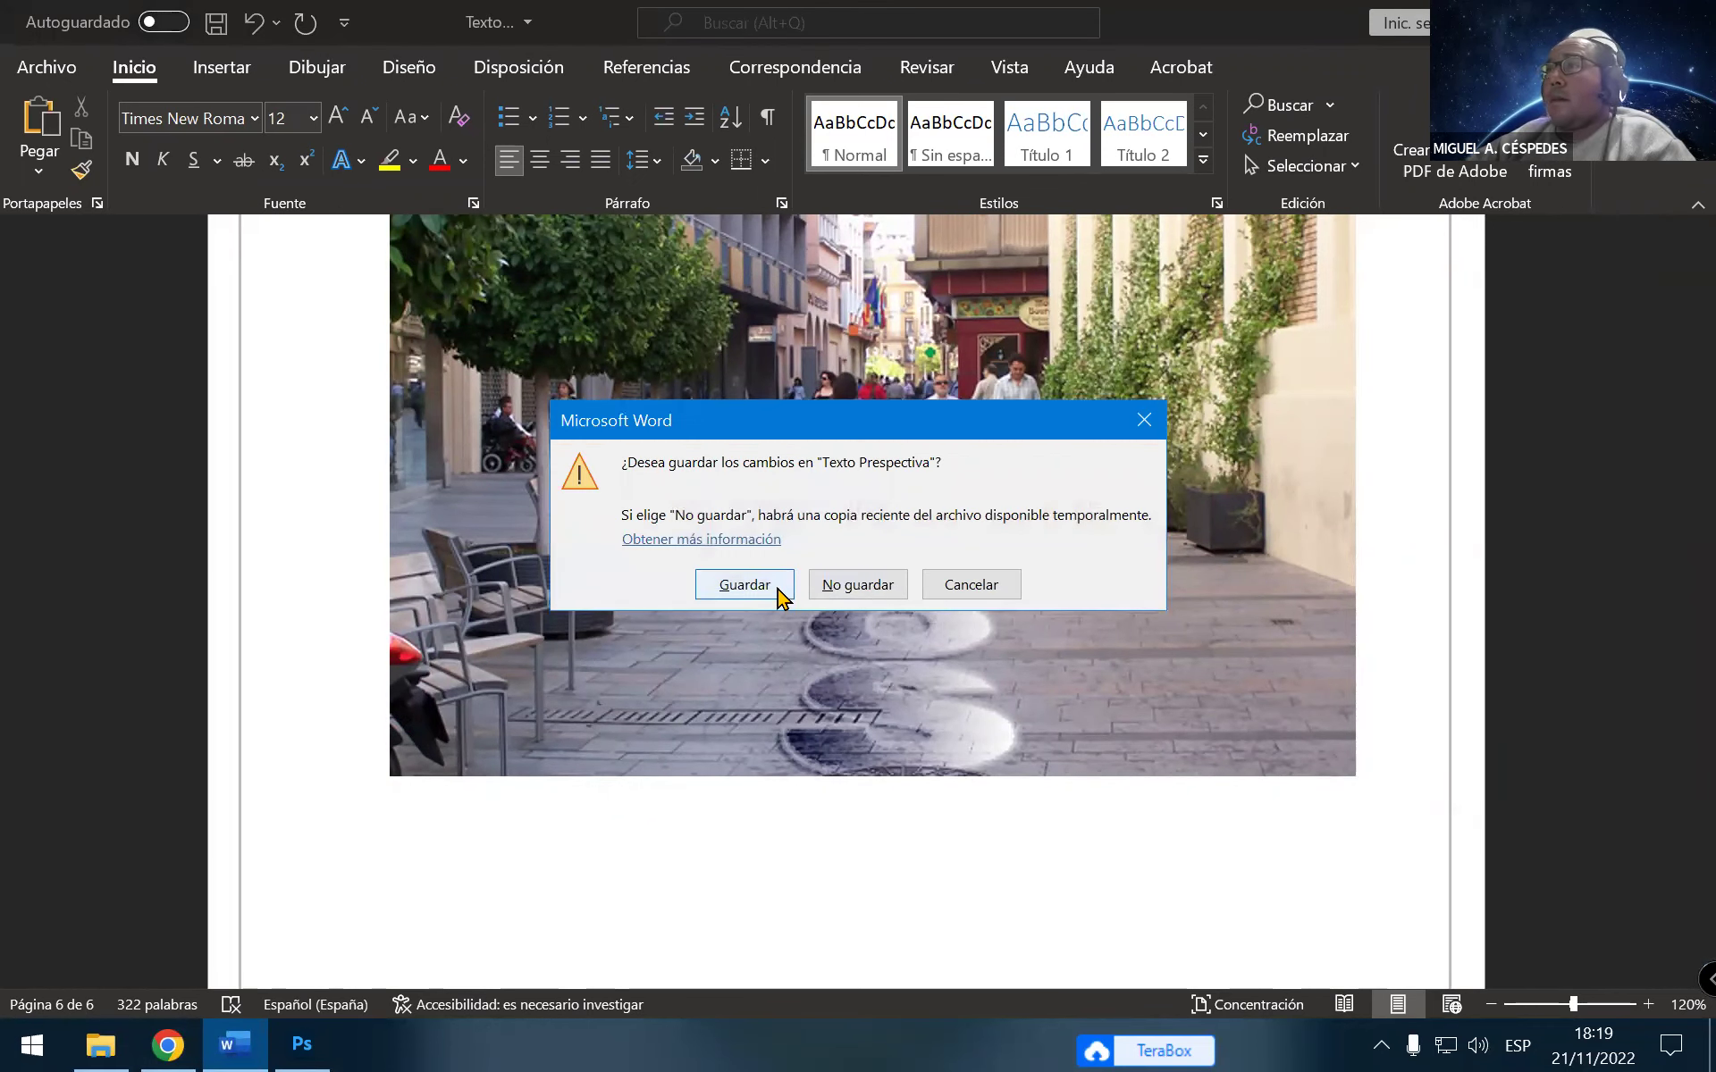
click(776, 590)
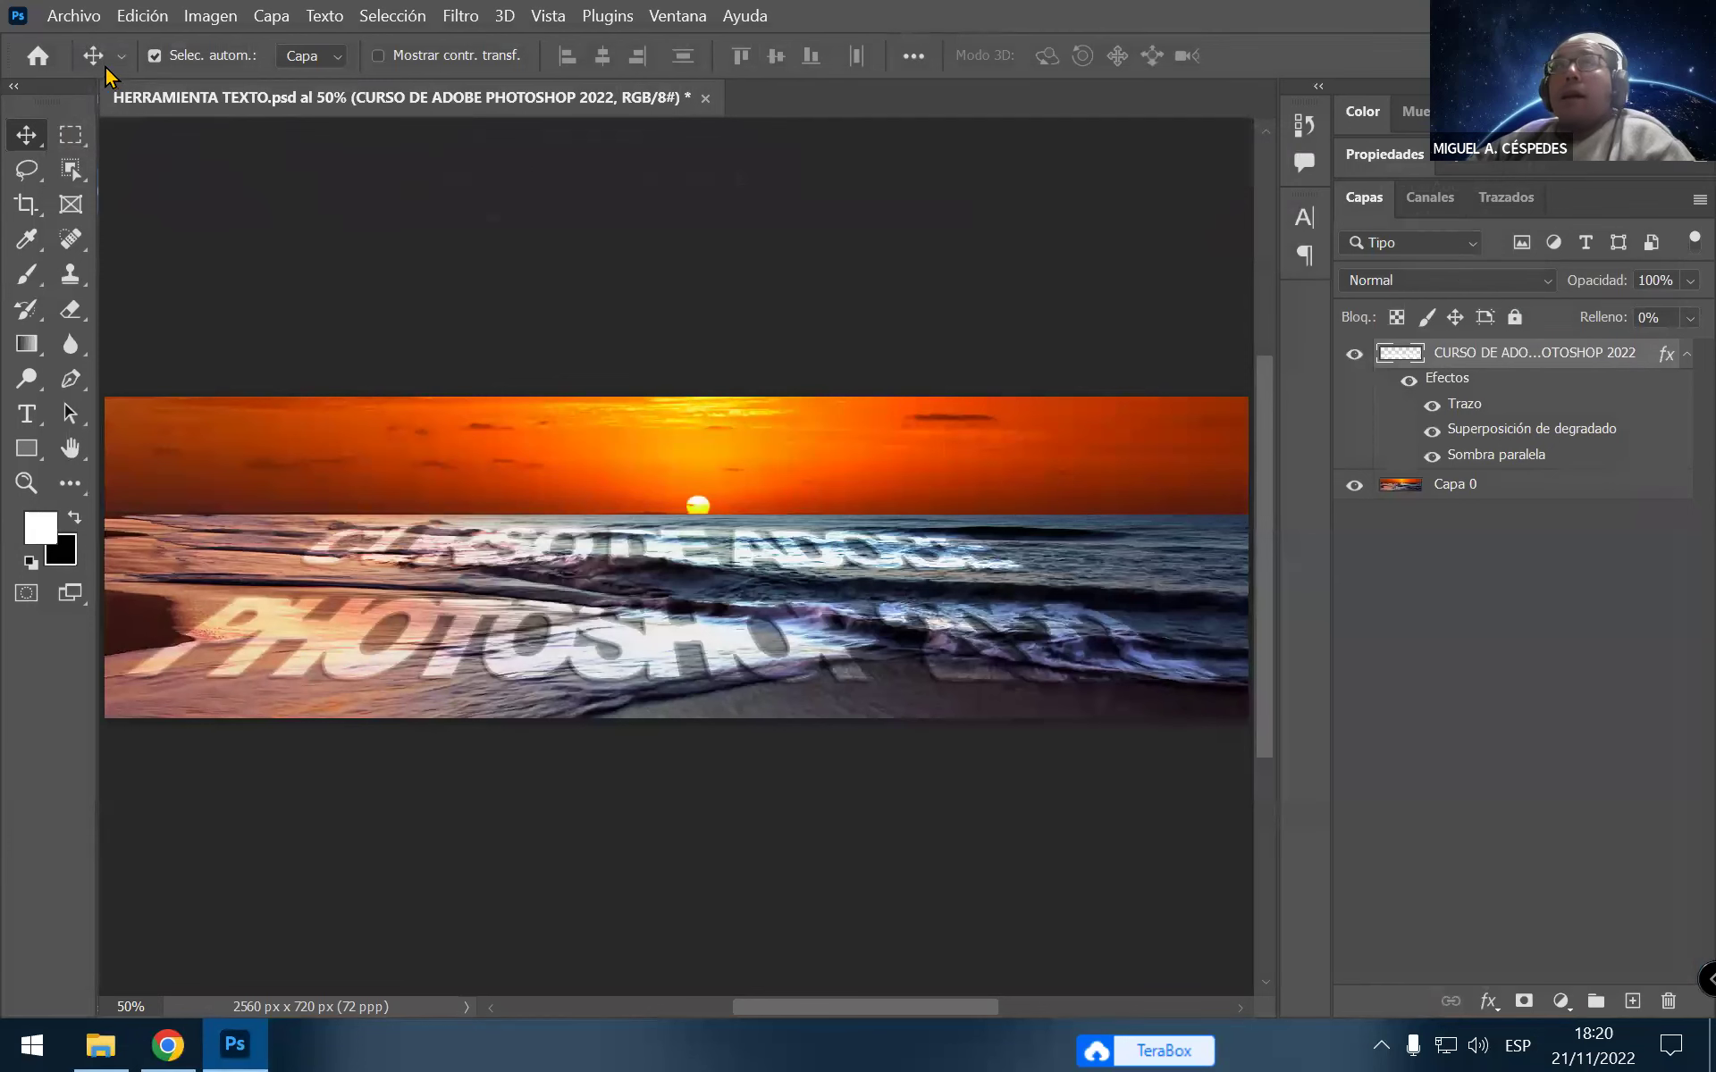
Save the banner PSD, toggle the text layer to compare, and cancel a Save As attempt
click(75, 18)
click(187, 303)
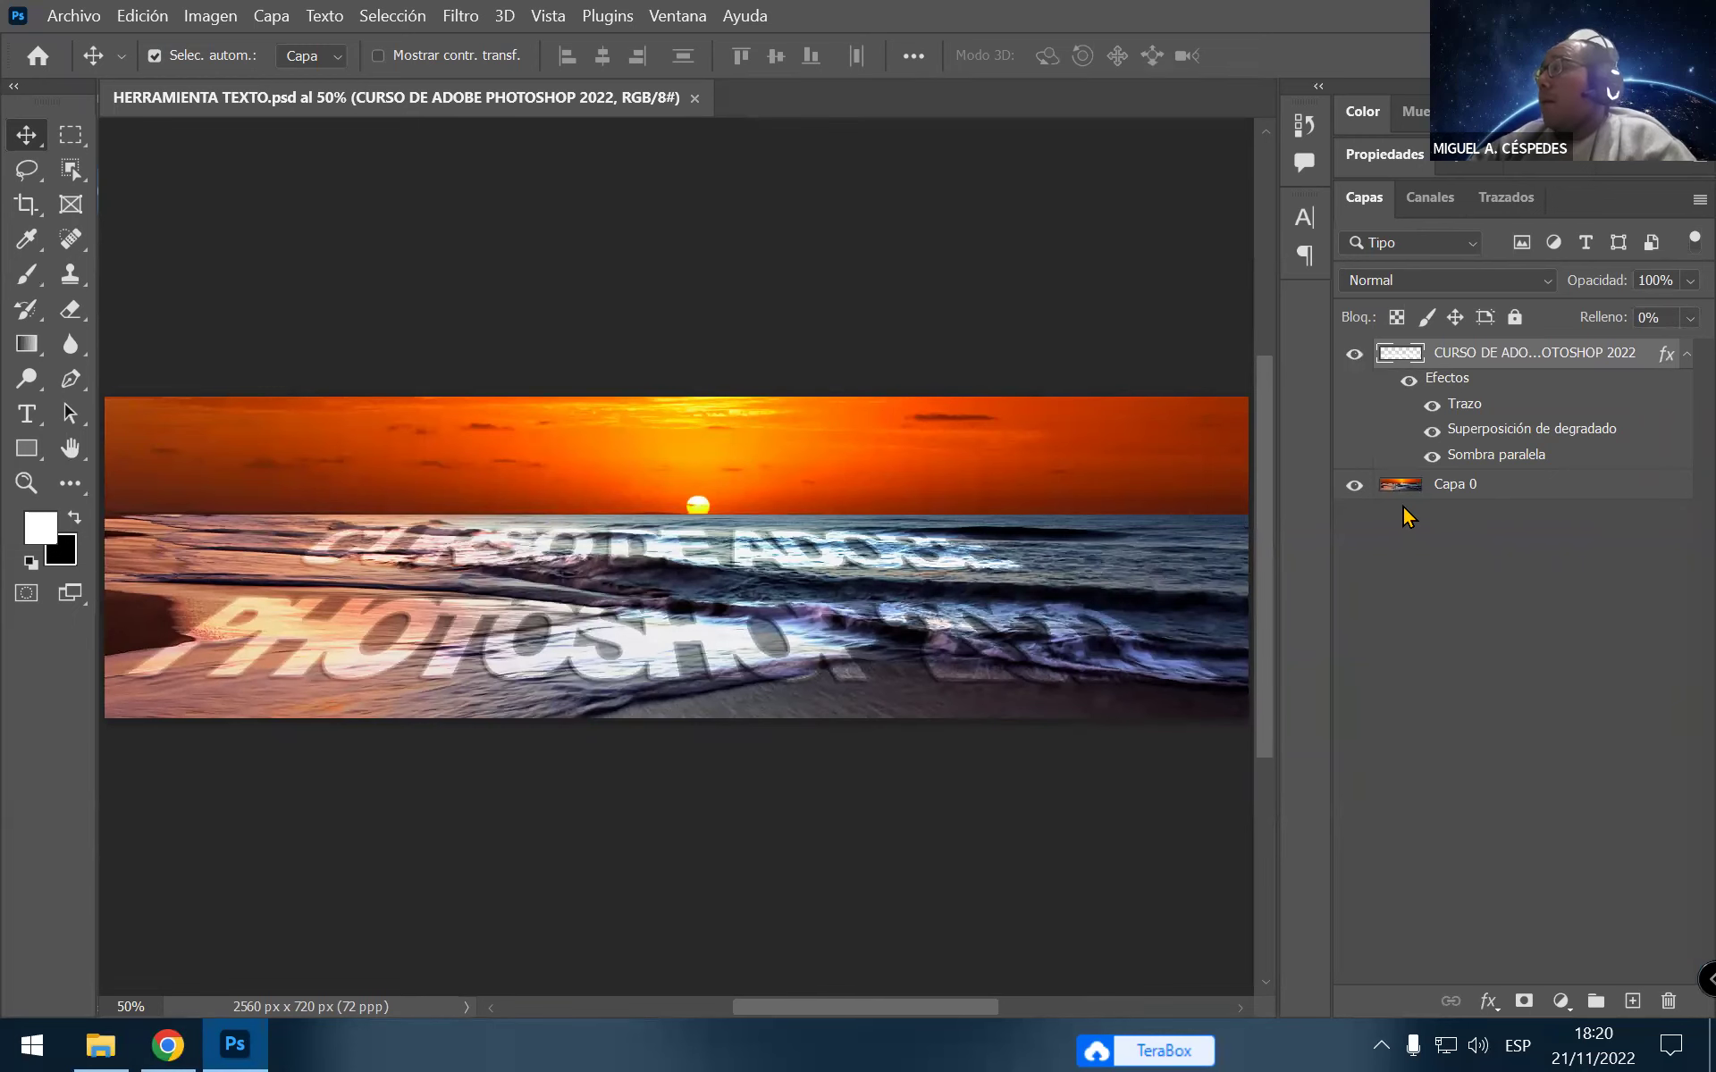
click(1355, 354)
click(1355, 354)
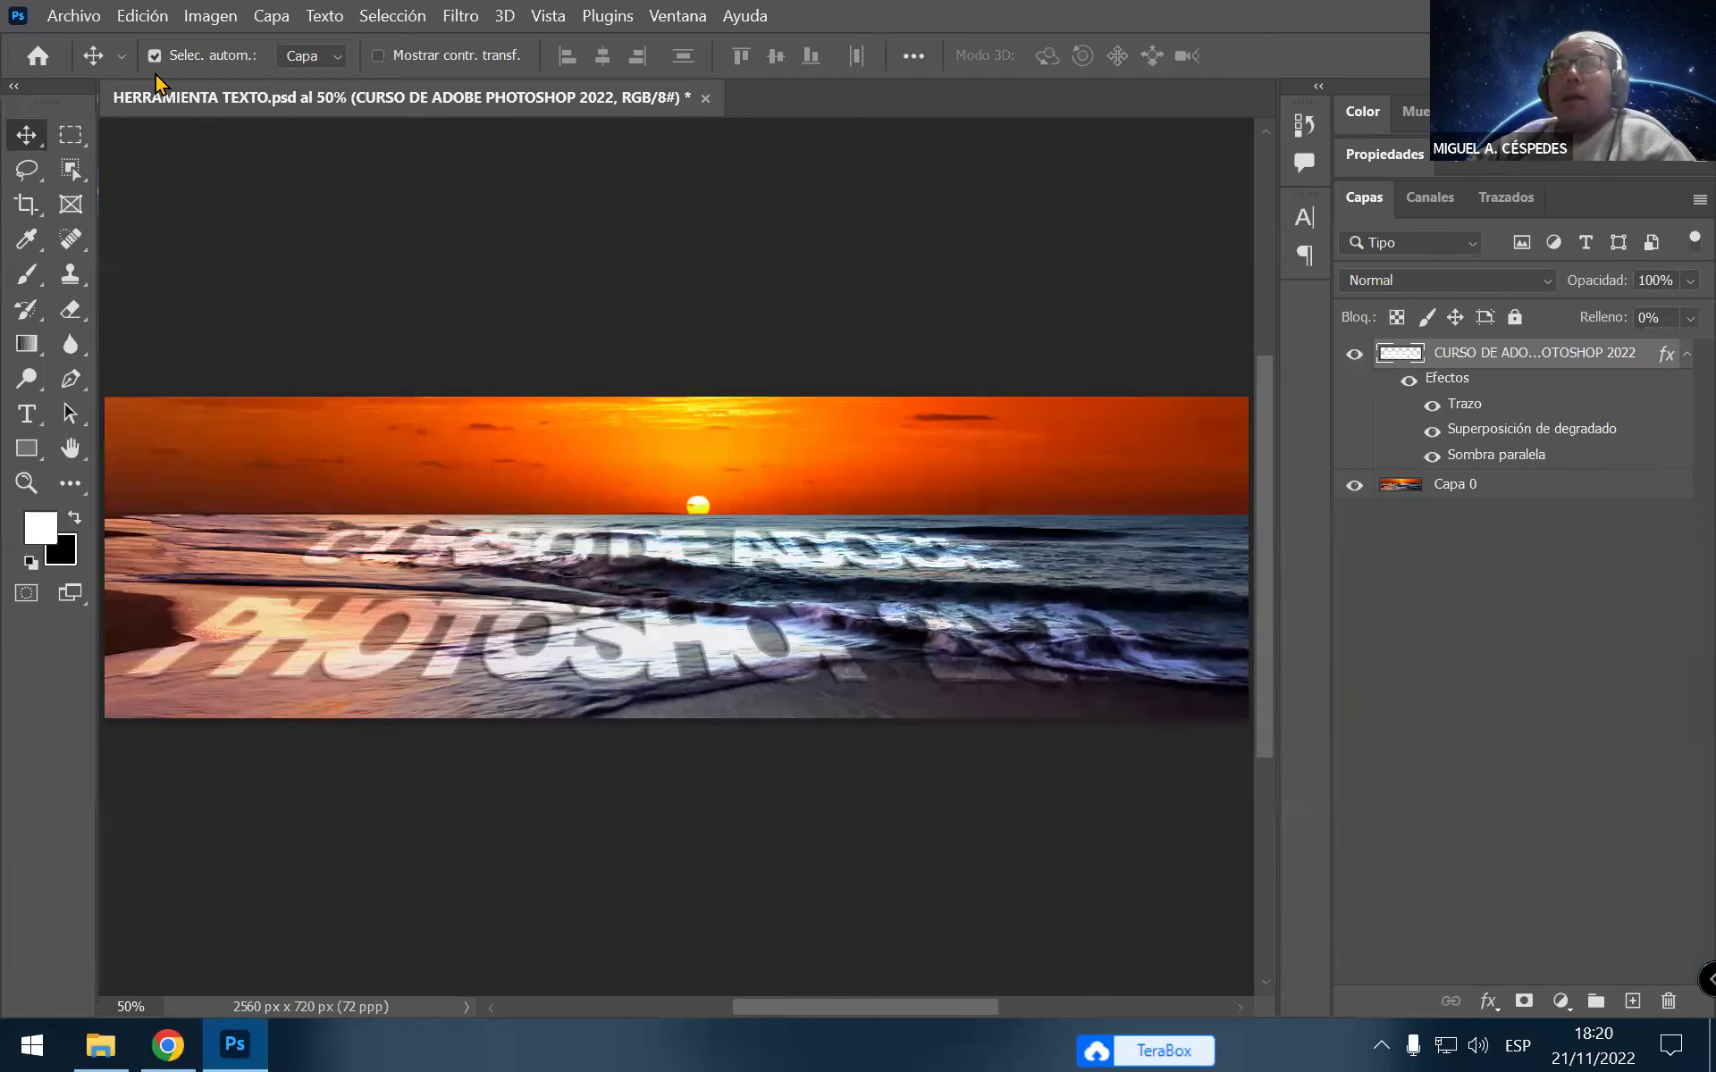
click(88, 20)
click(218, 329)
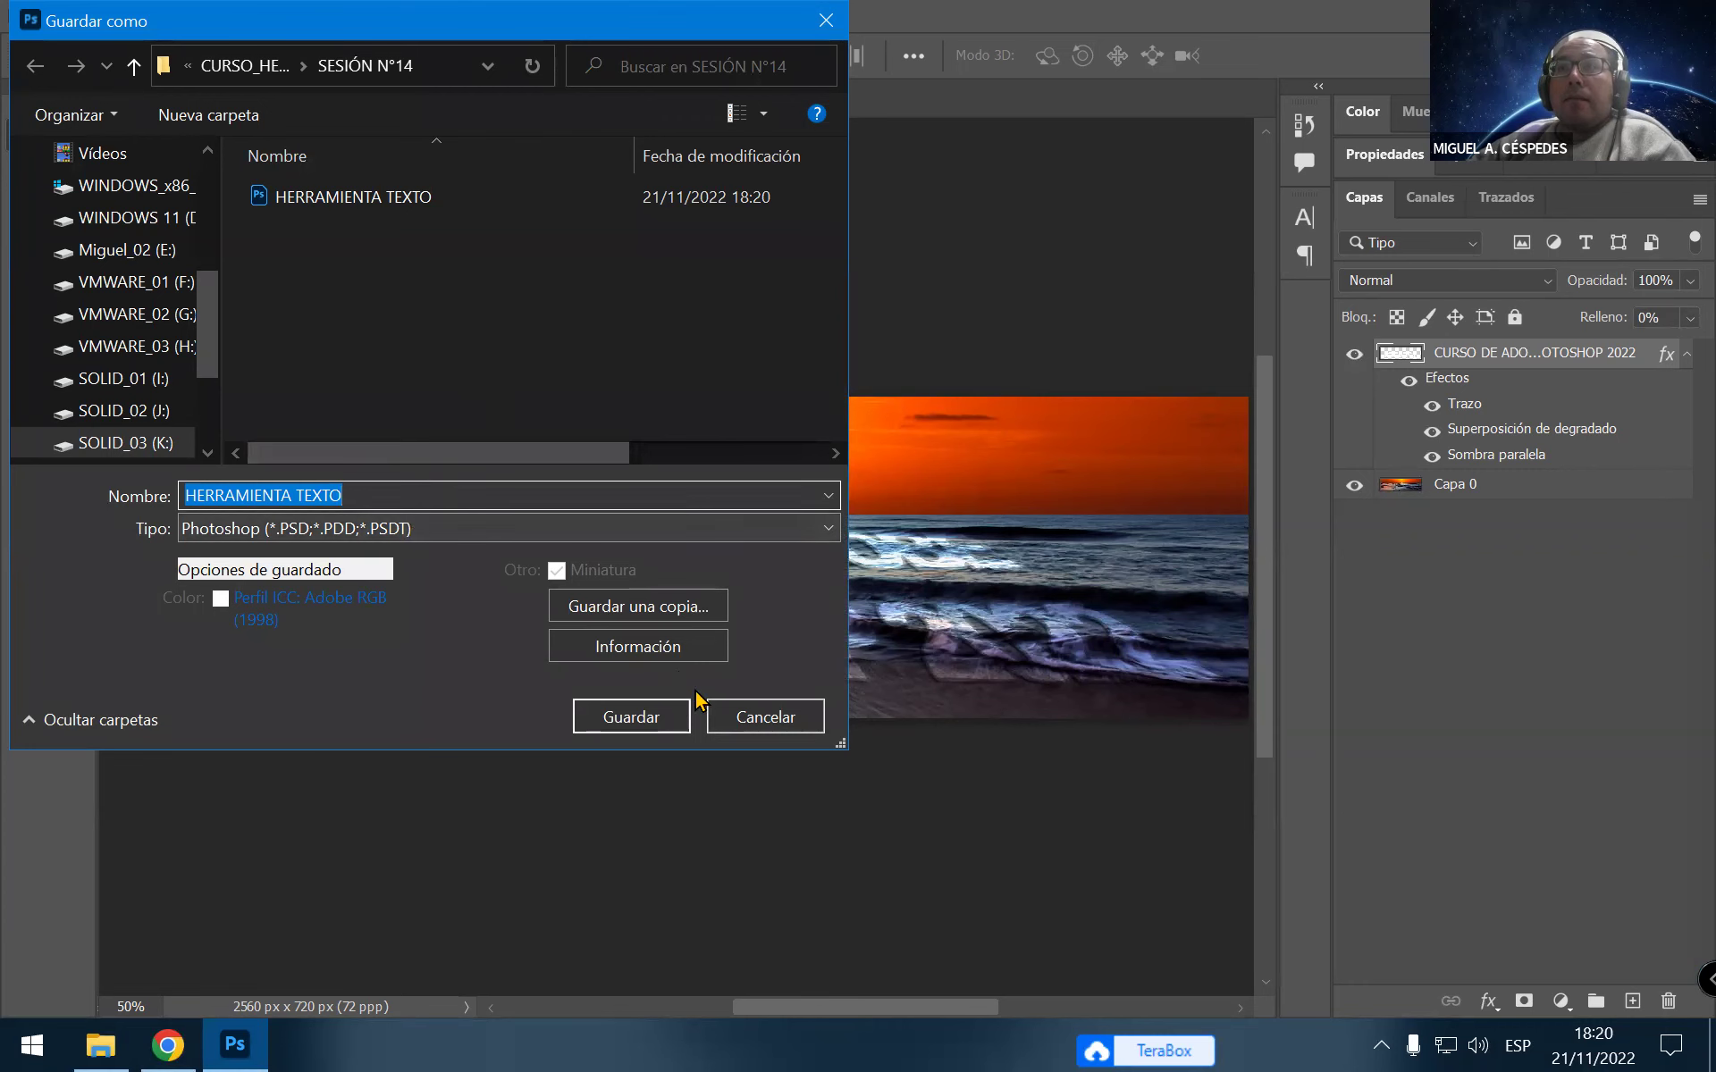
click(753, 715)
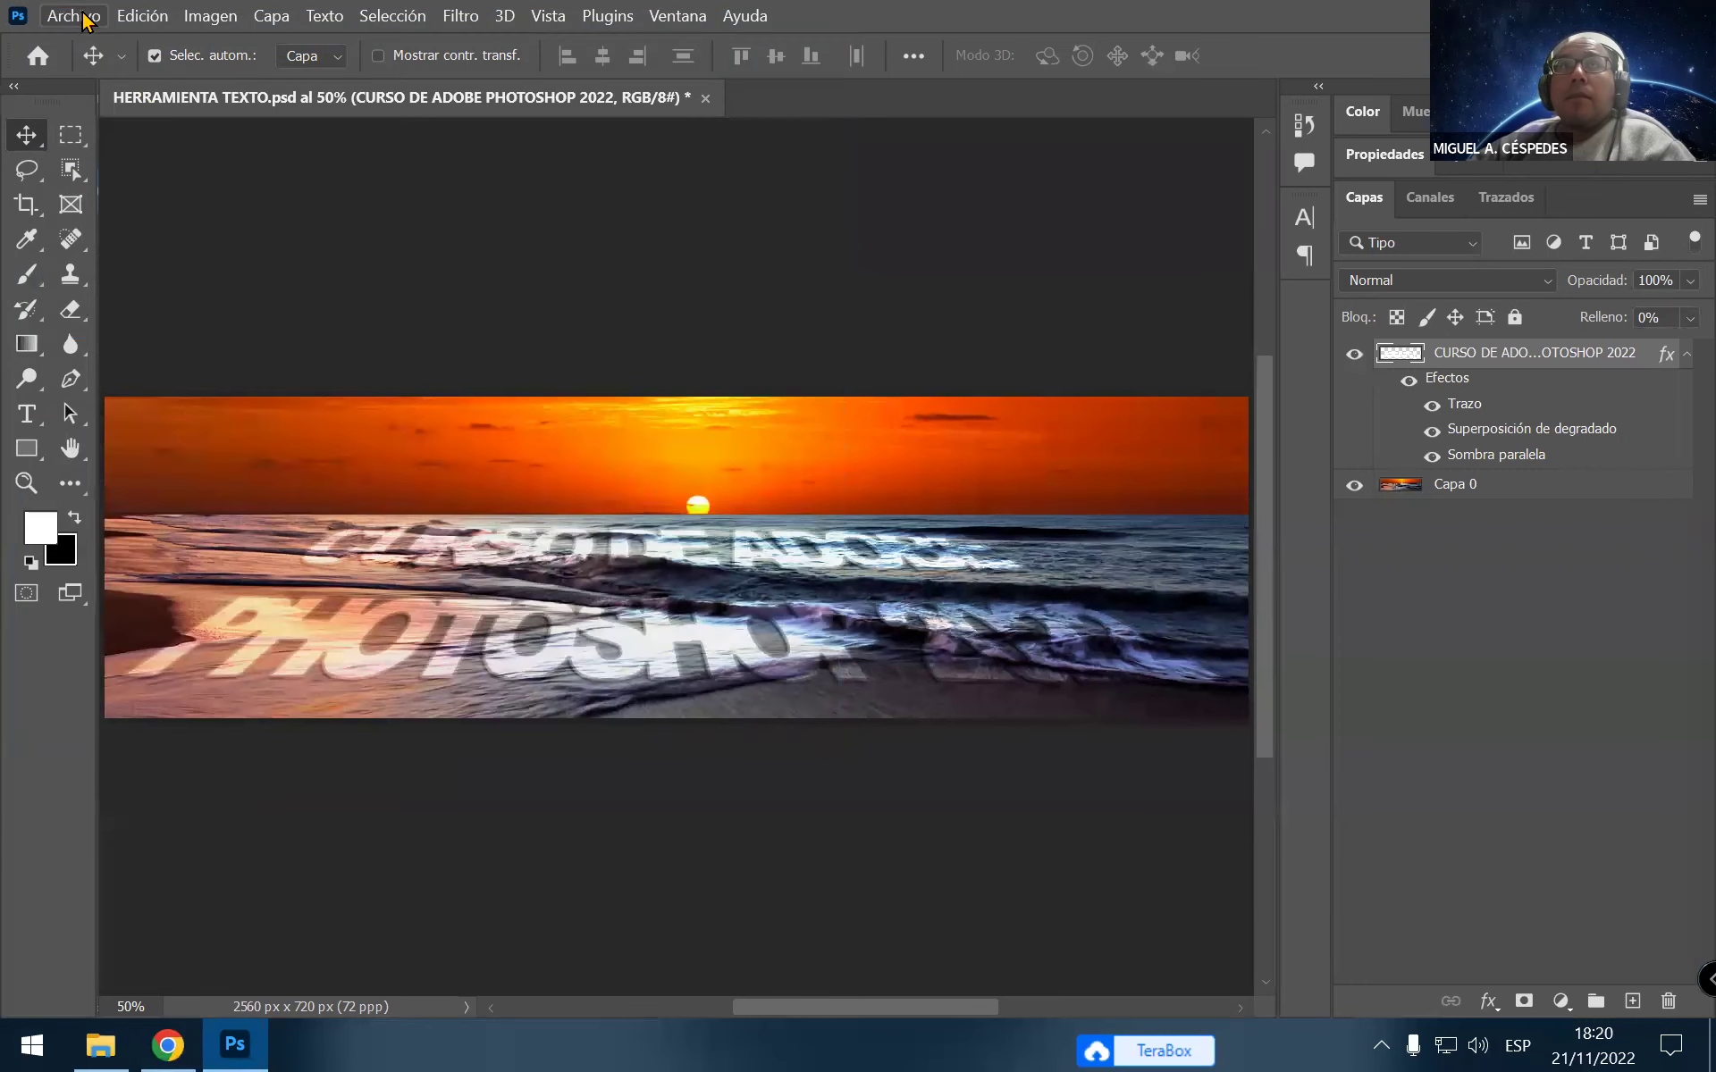
Export the banner as HERRAMIENTA TEXTO.jpg to the desktop
click(73, 16)
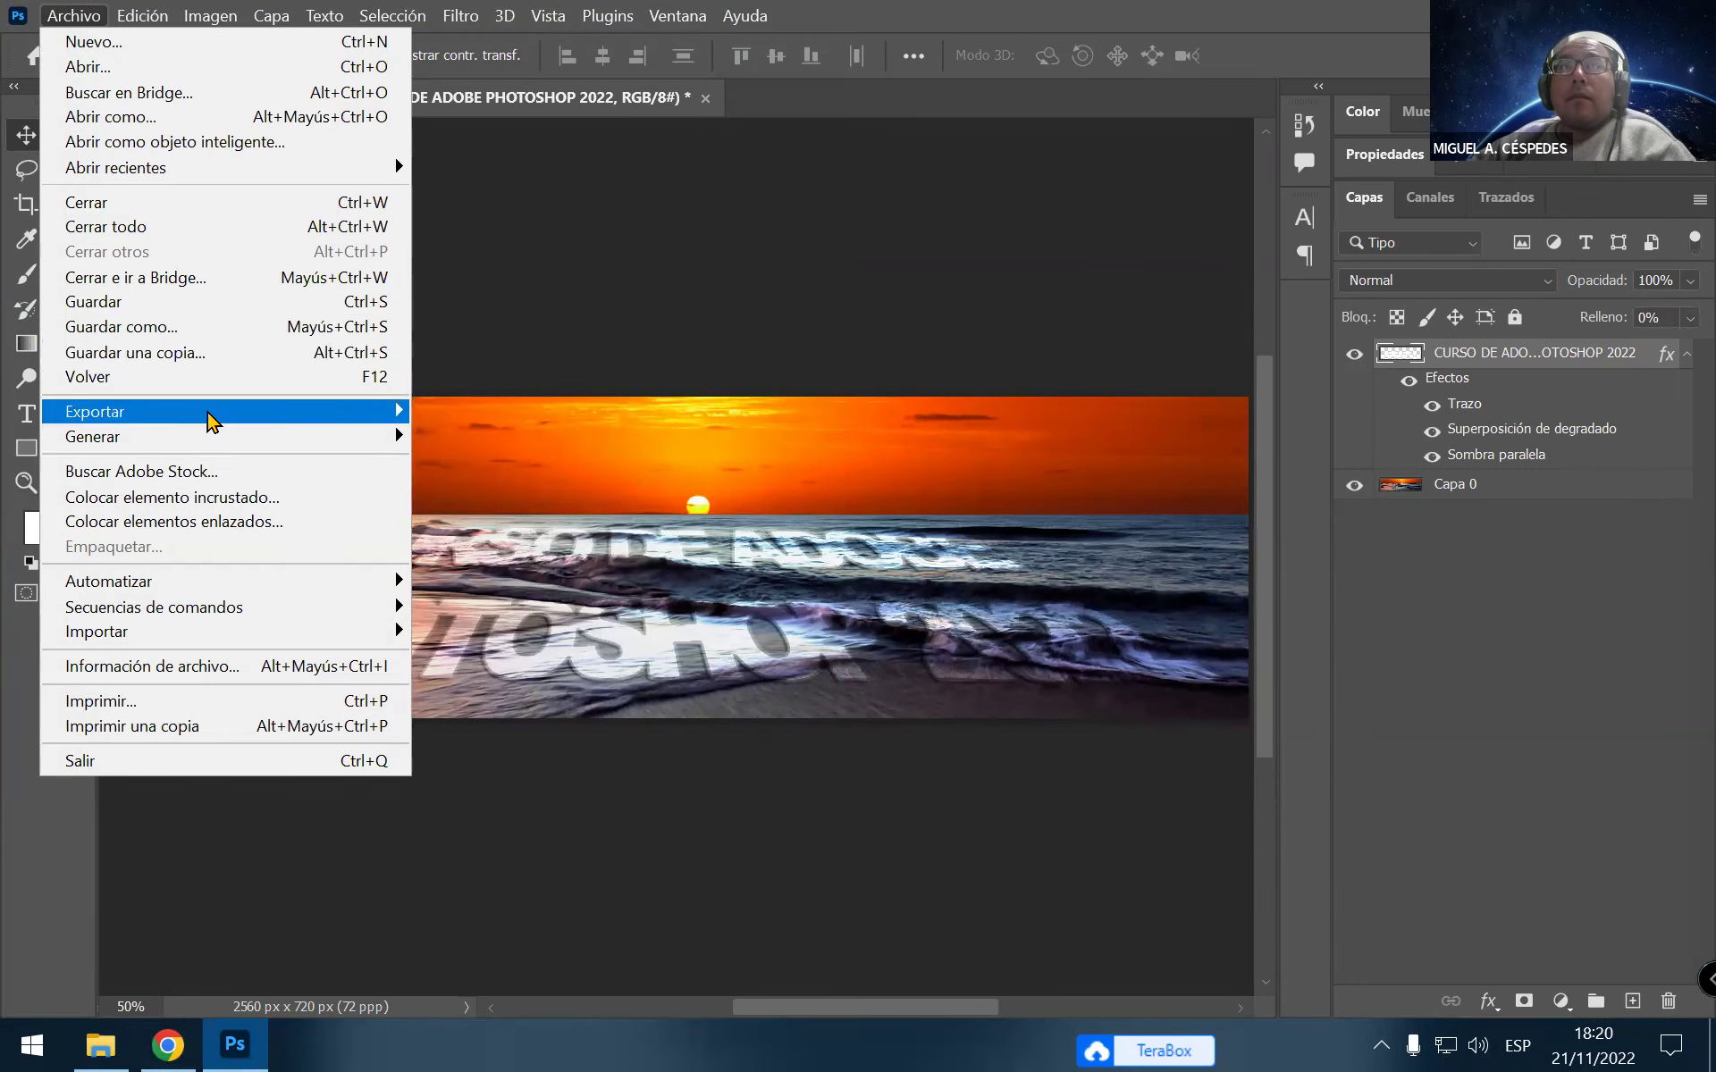
mouse_move(97, 411)
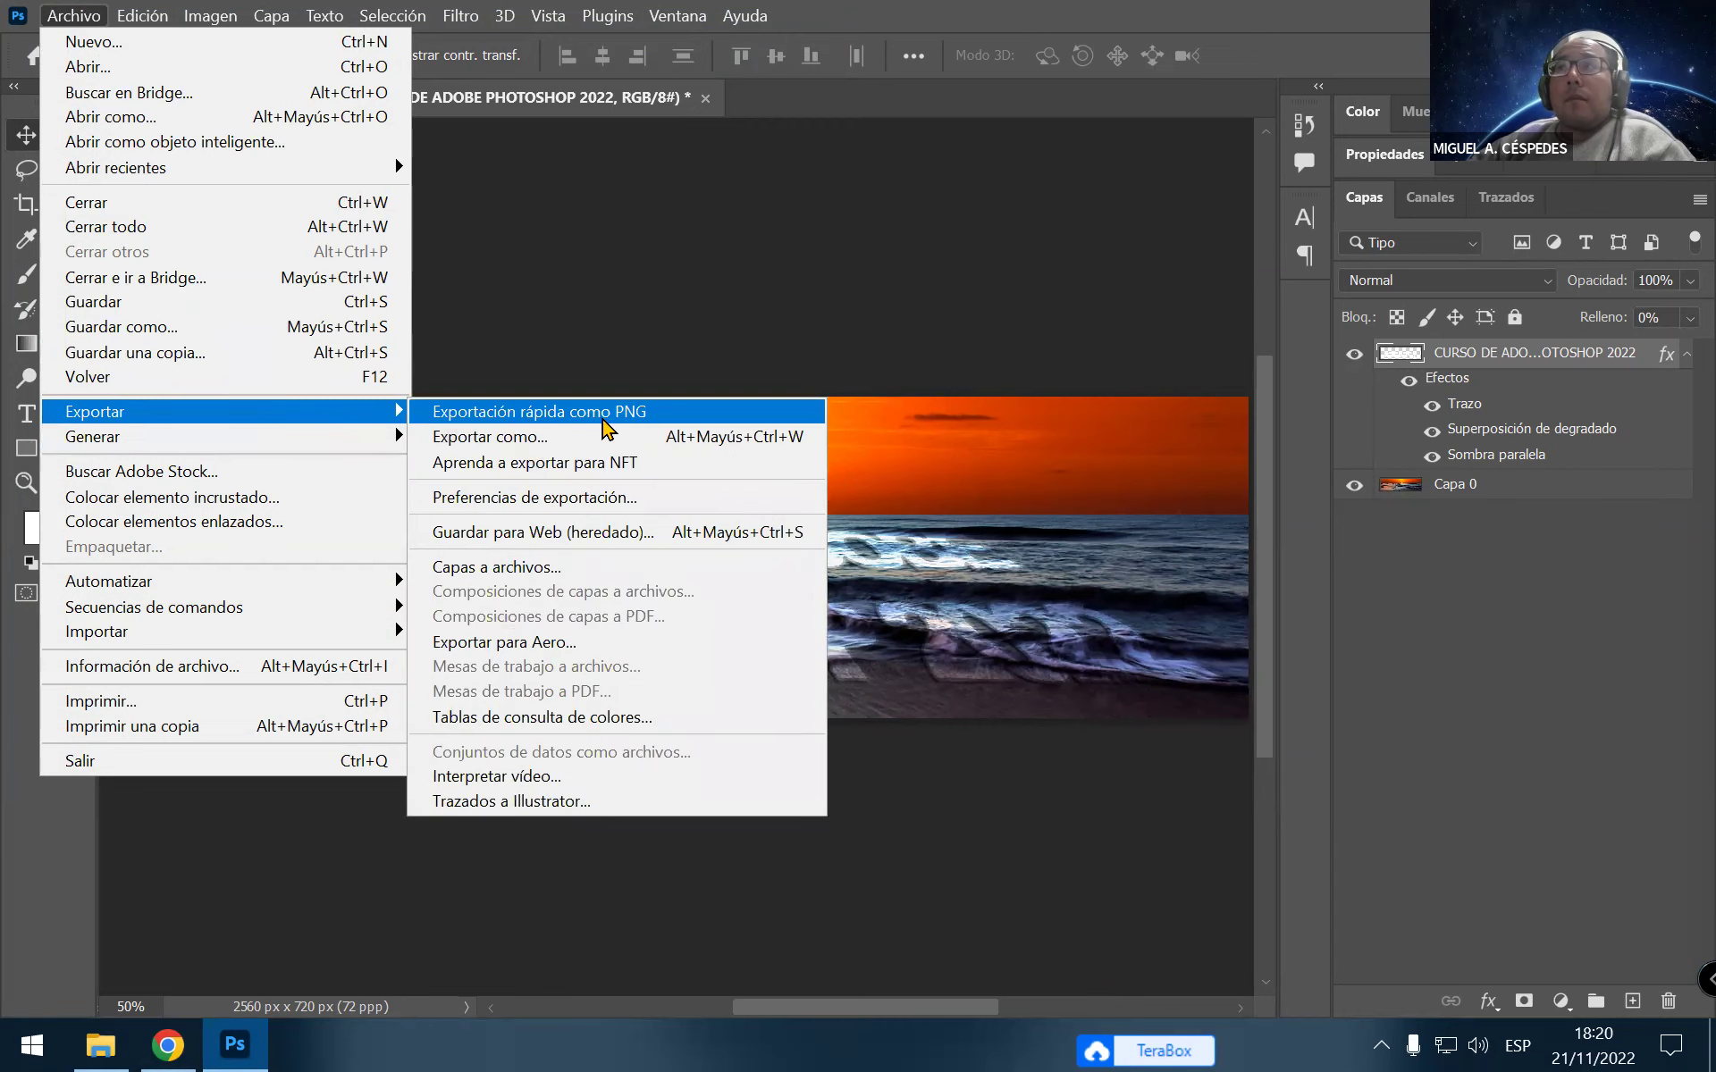
click(674, 438)
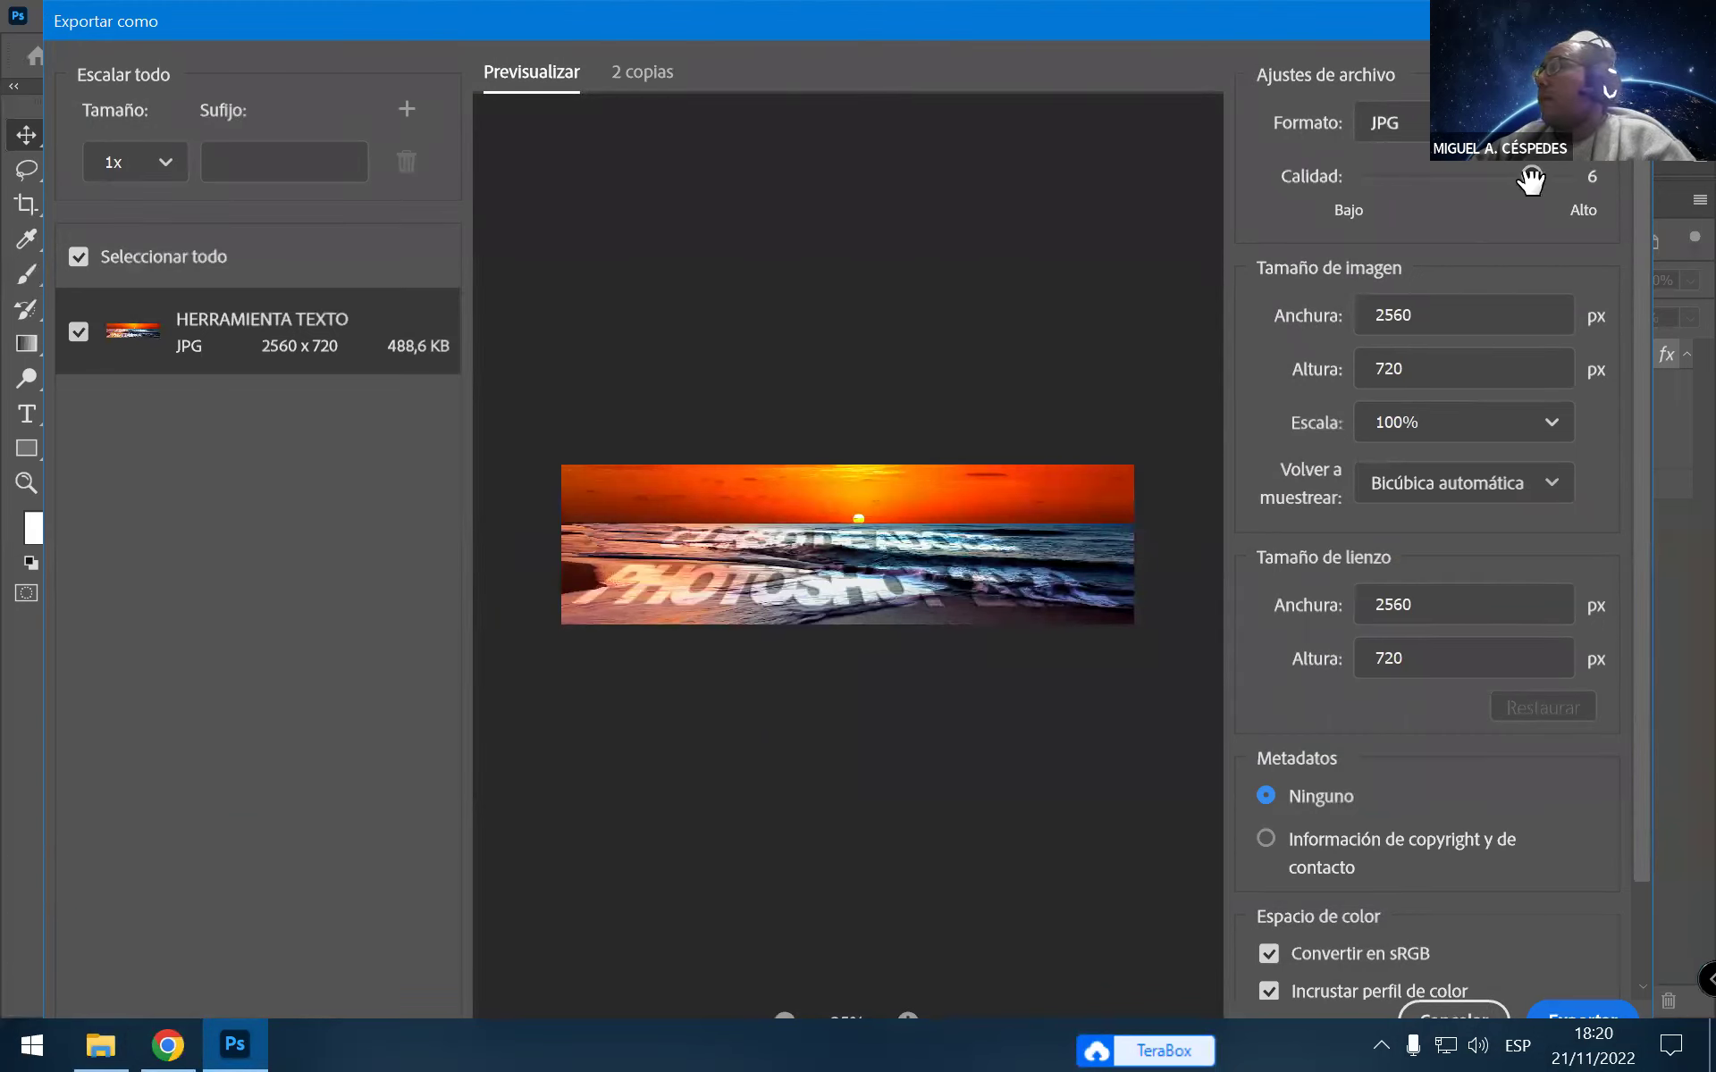
scroll(1462, 831, down, 2)
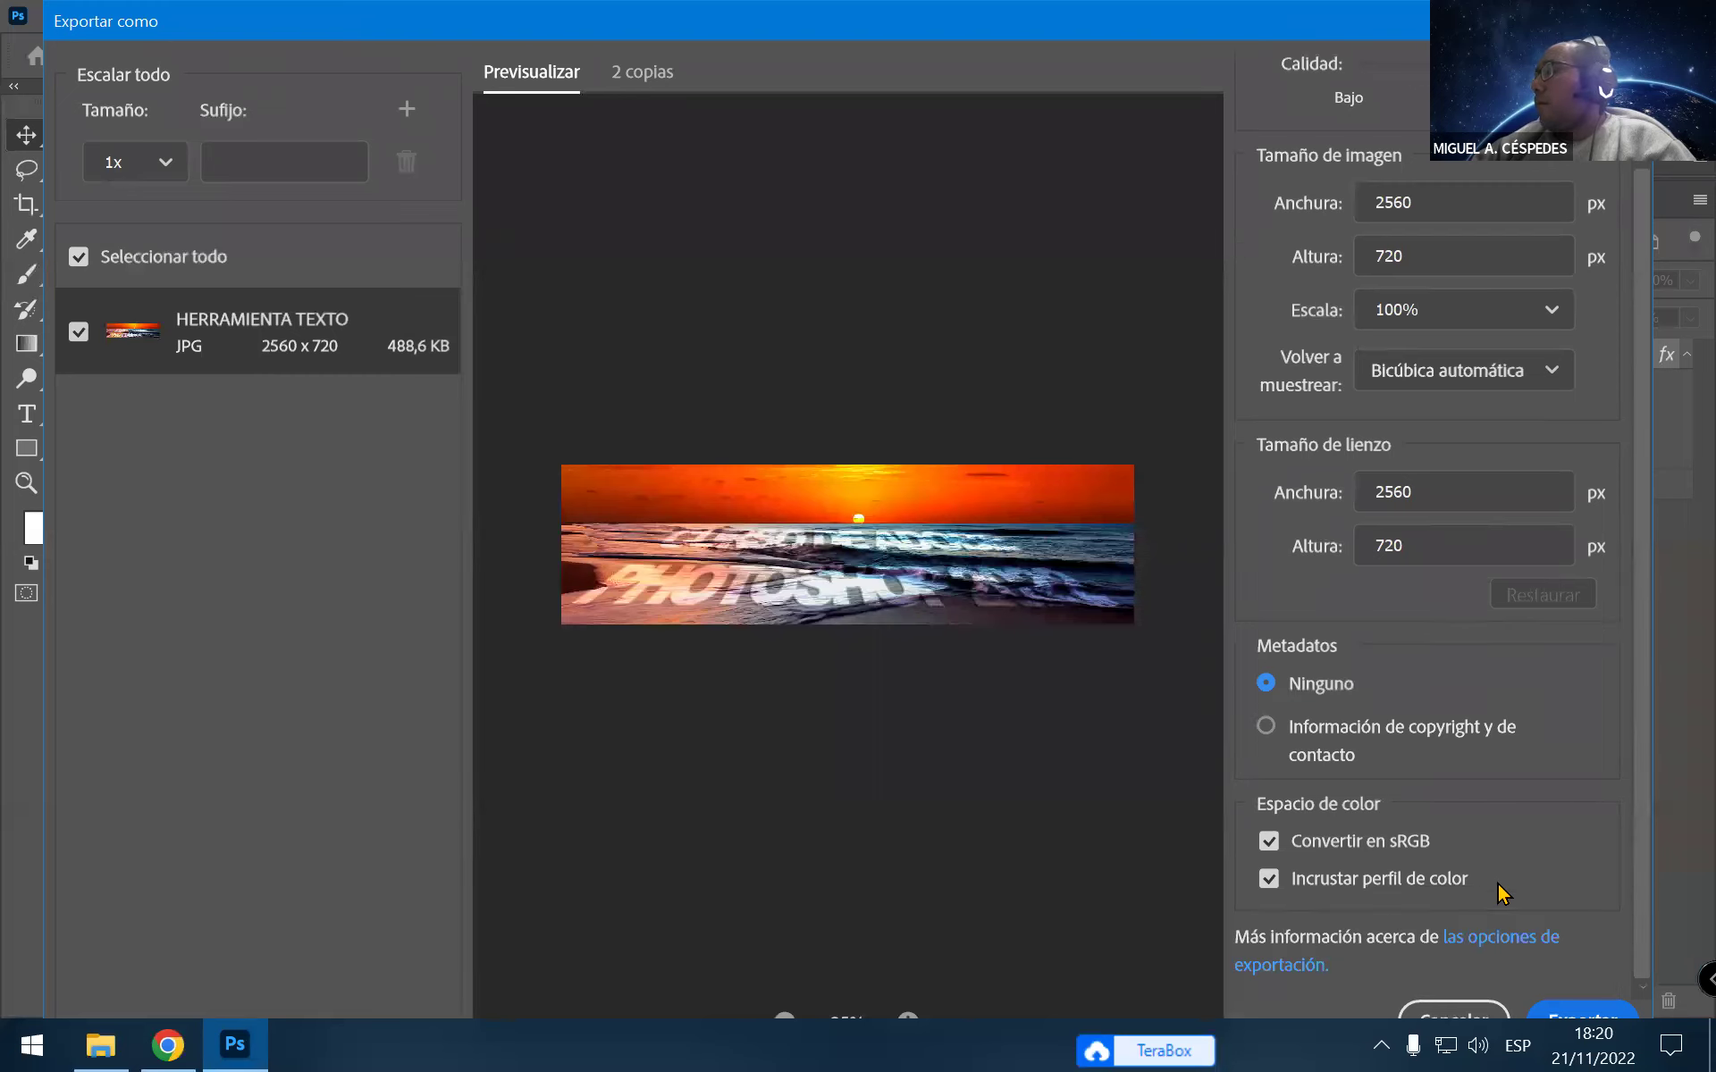
scroll(1501, 892, up, 2)
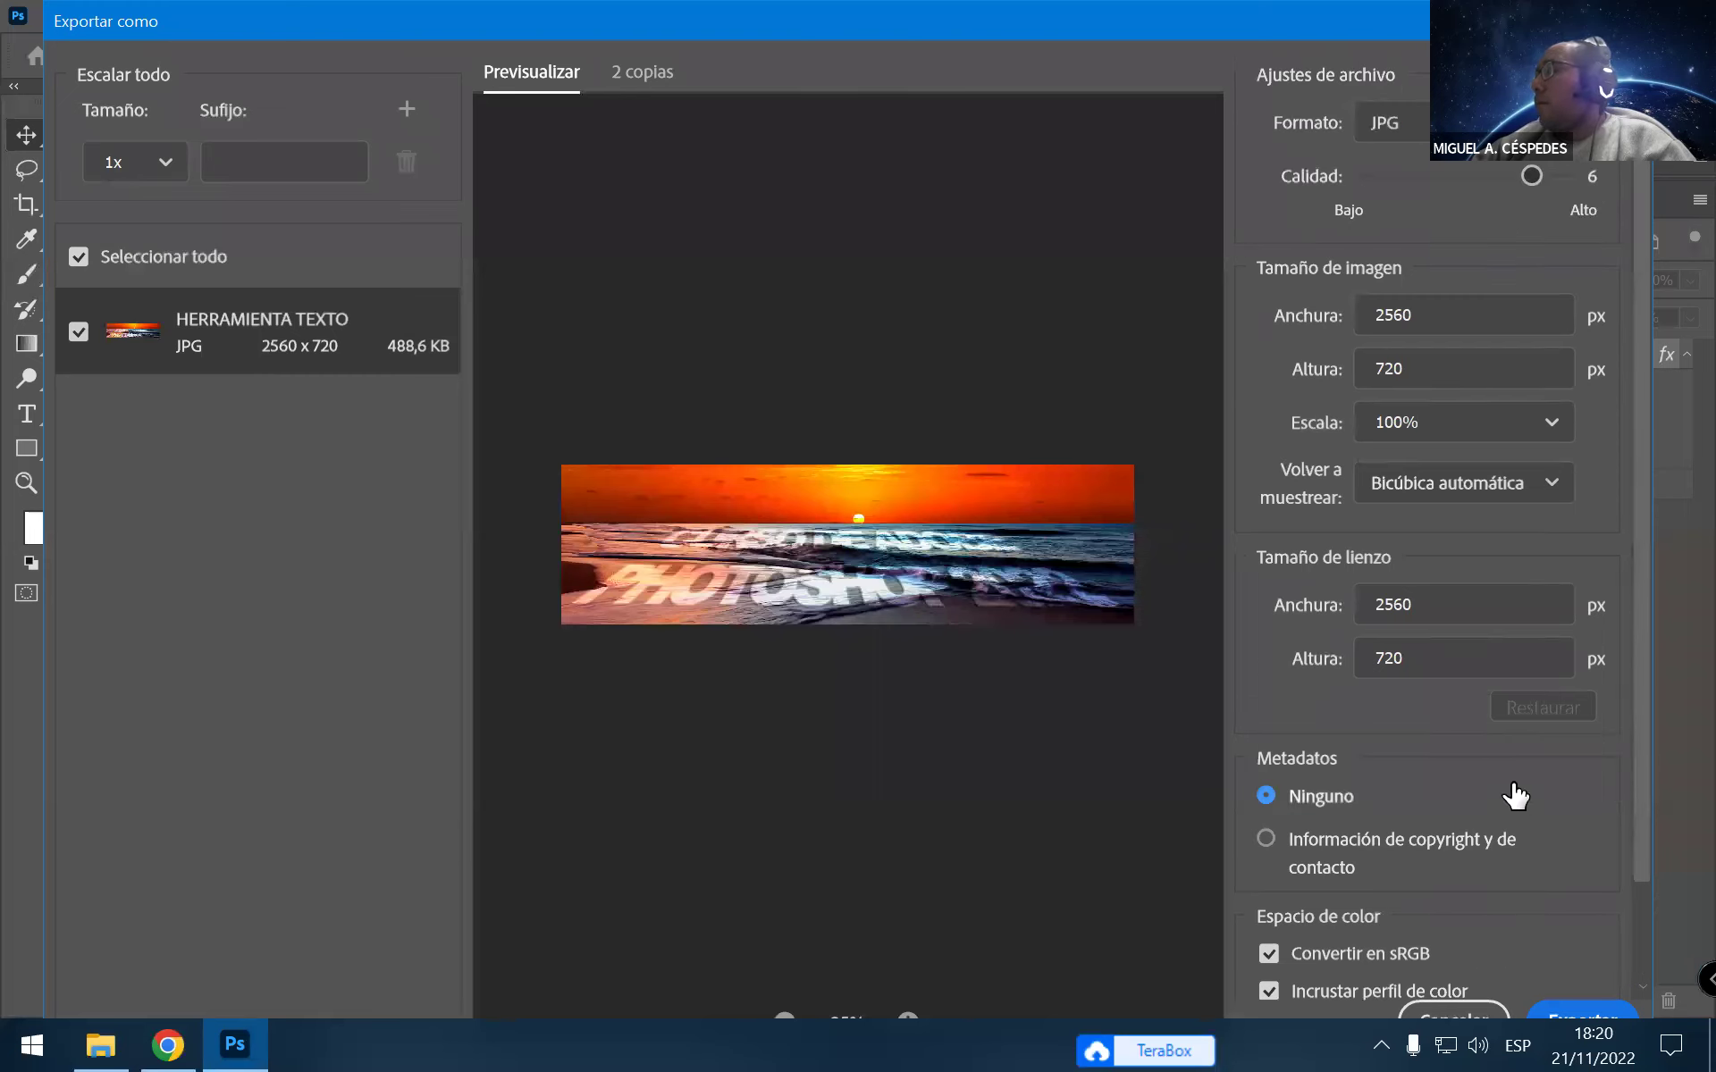
click(1574, 1016)
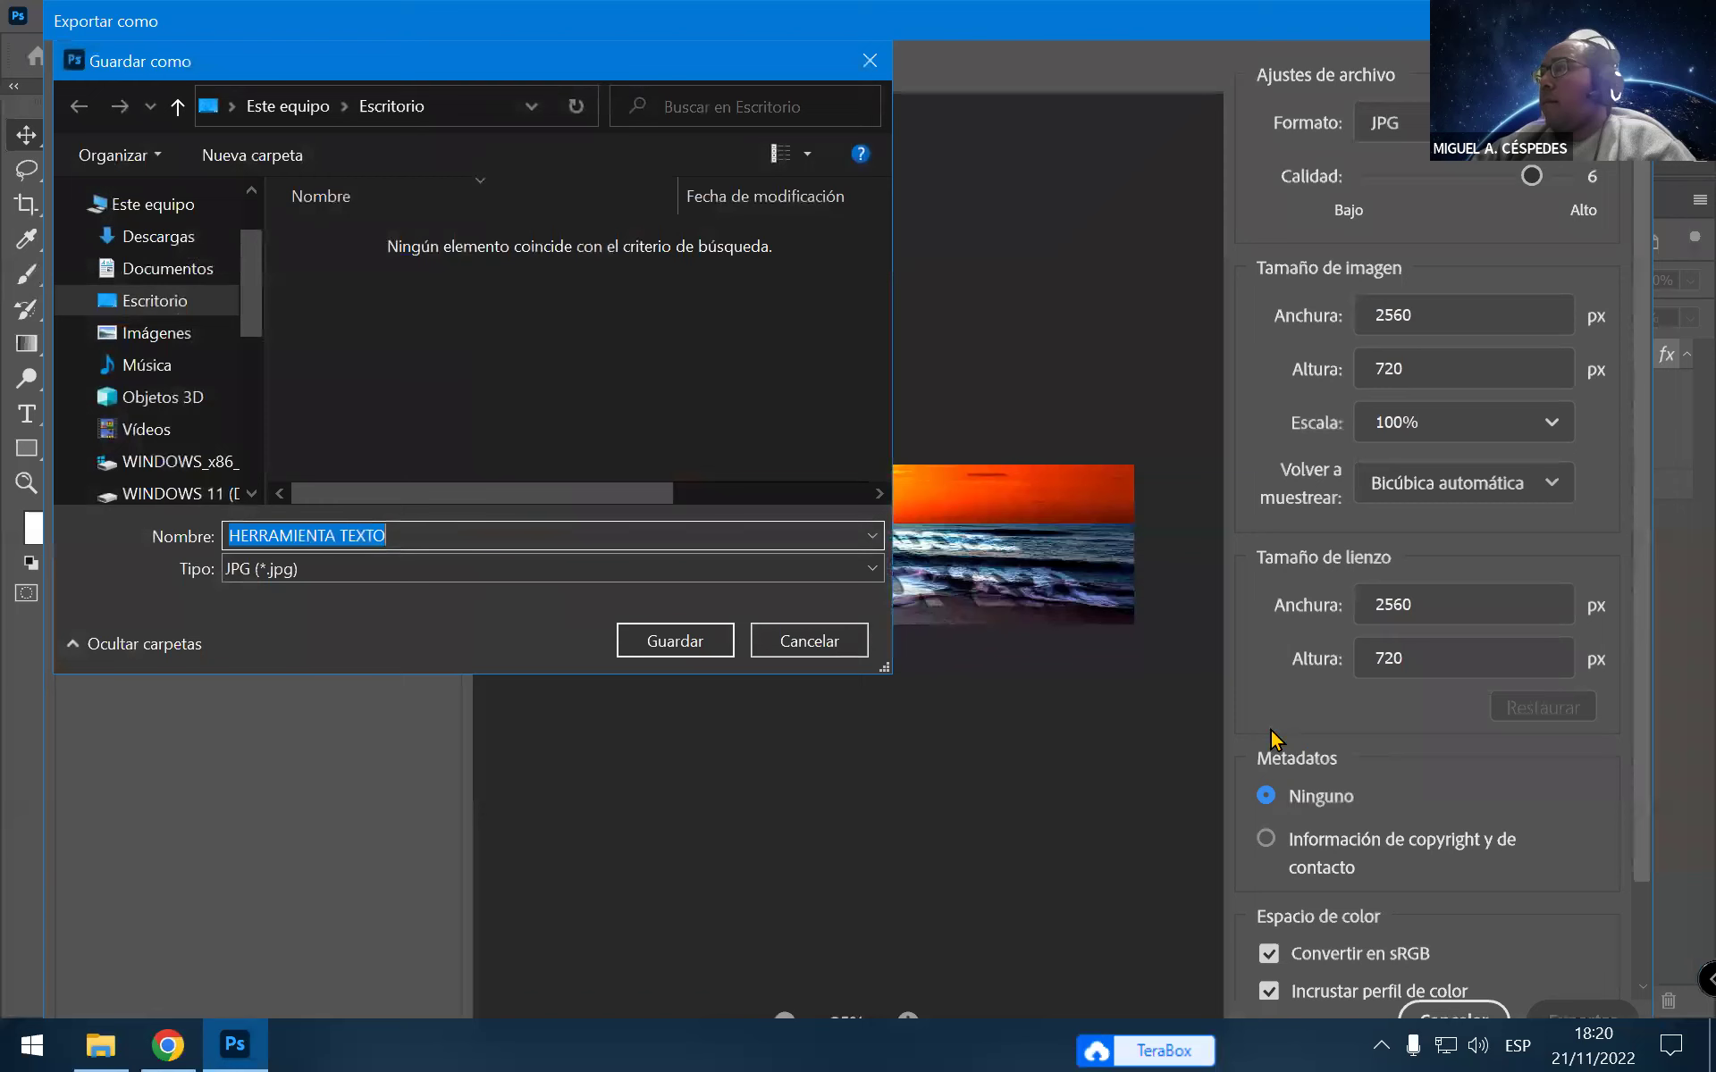
click(695, 645)
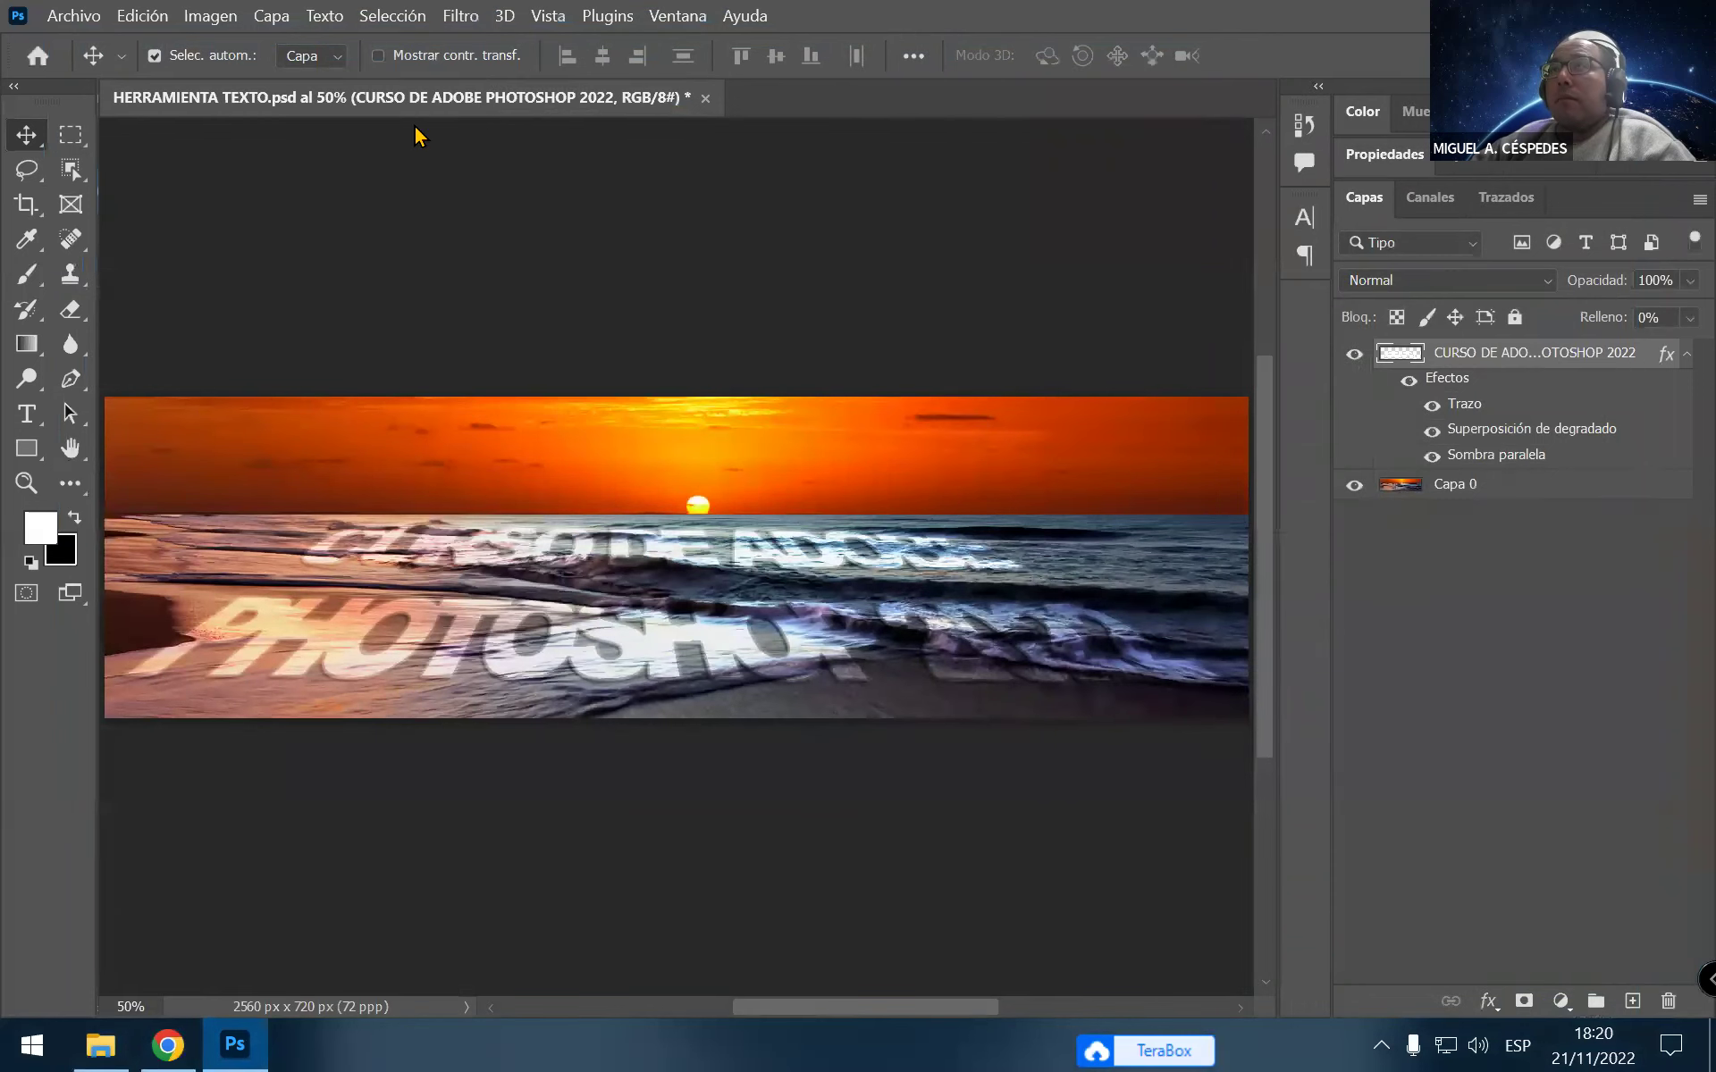
Close the banner document, keeping its changes, and switch to File Explorer
click(705, 99)
click(884, 421)
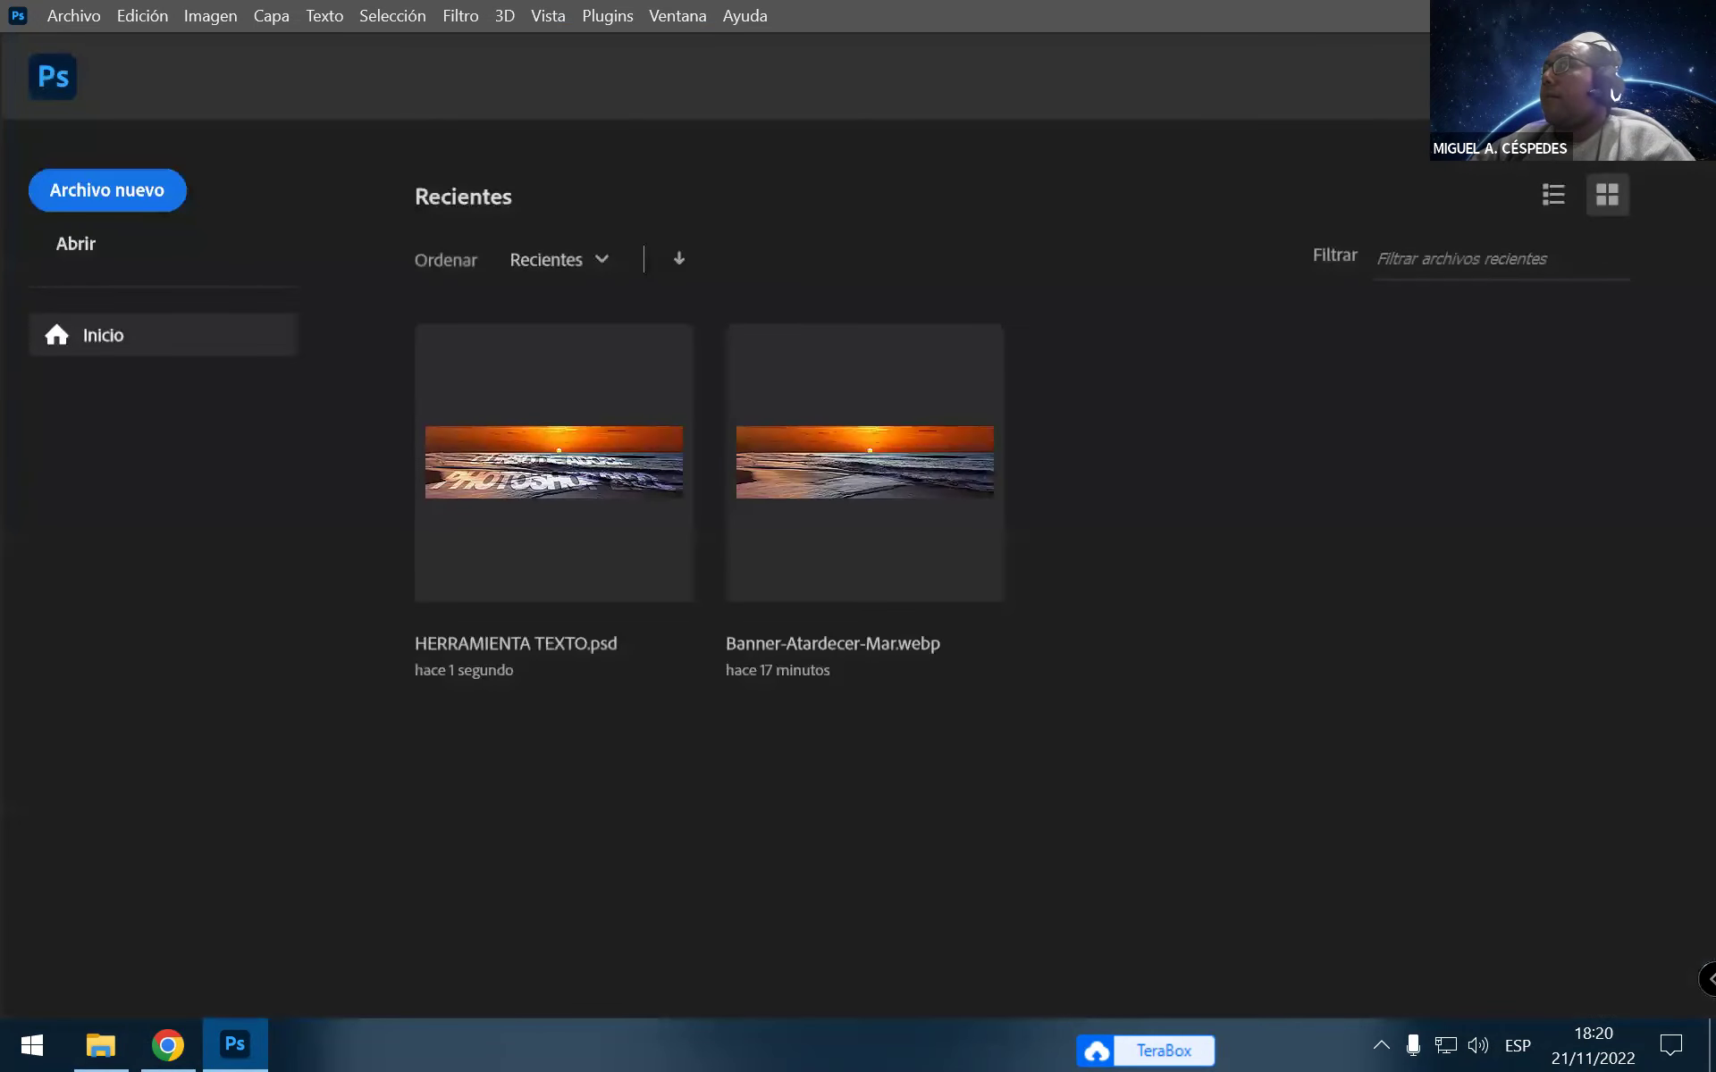
key(alt+Tab)
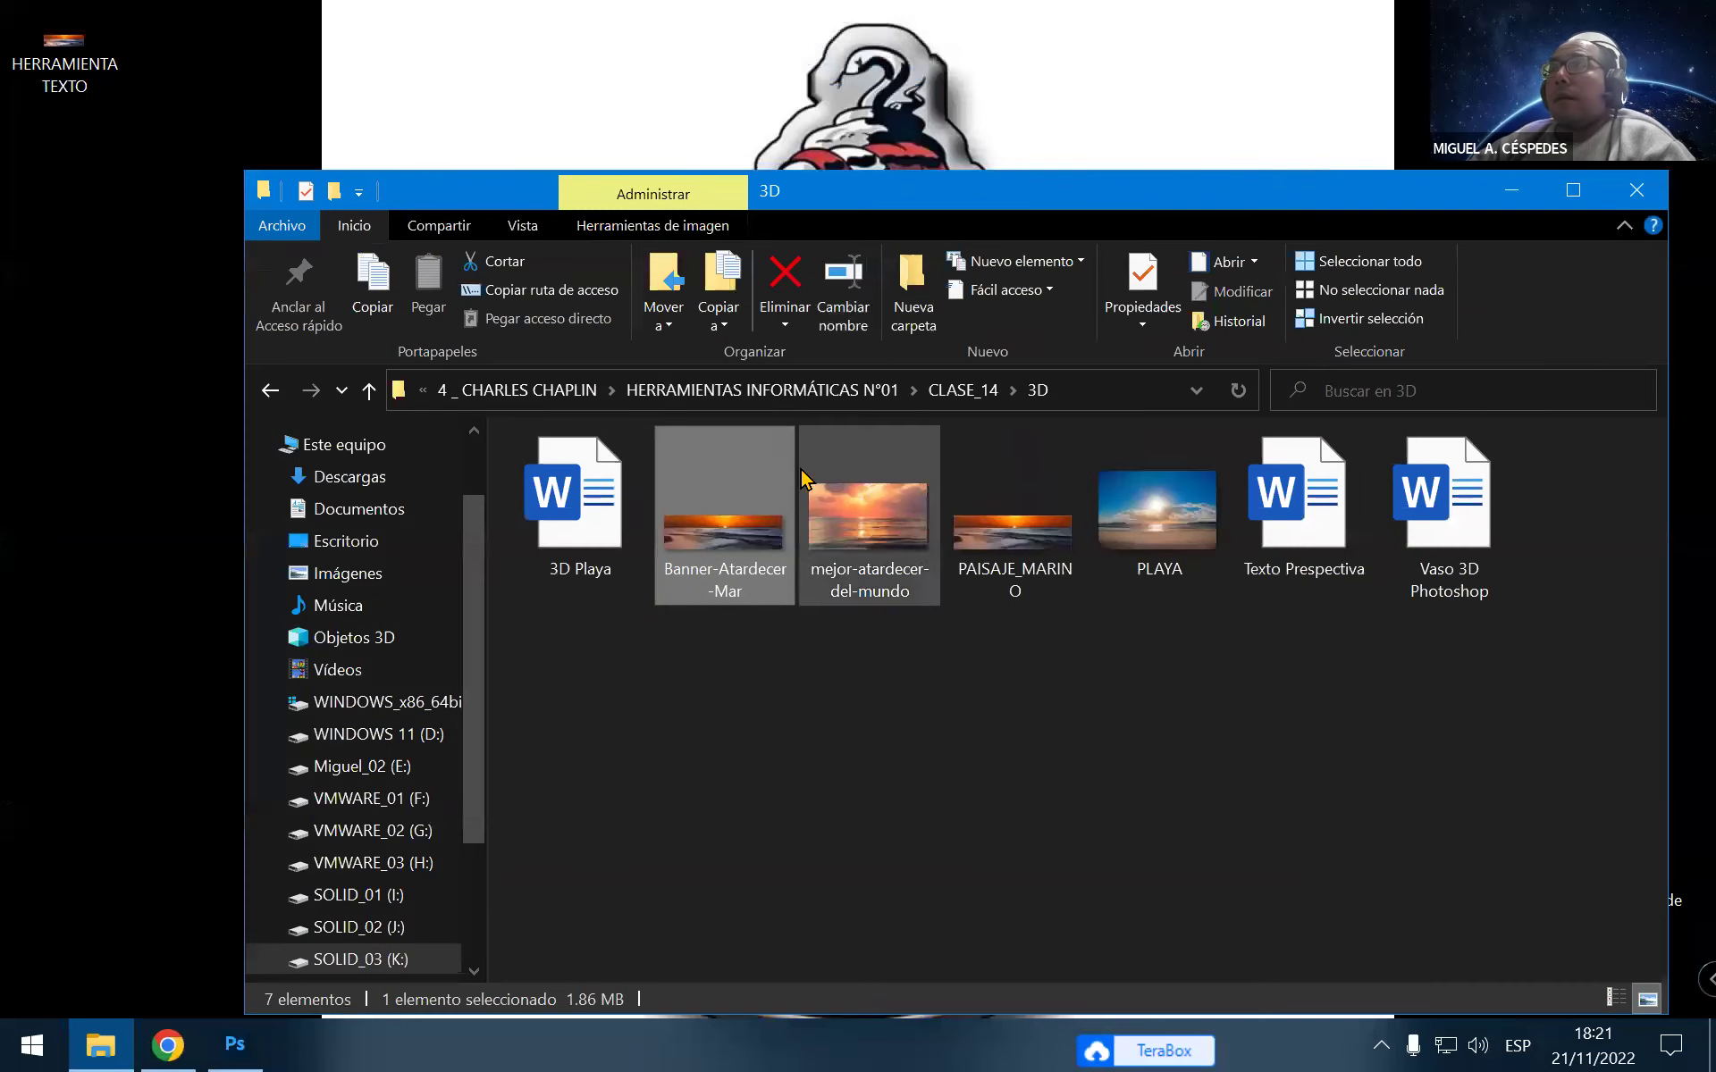
Navigate to 01 - DISEÑO 2022-2 > CURSO_HERRAMIENTAS INFORMÁTICAS N°01 > SESIÓN N°14
click(701, 390)
click(655, 393)
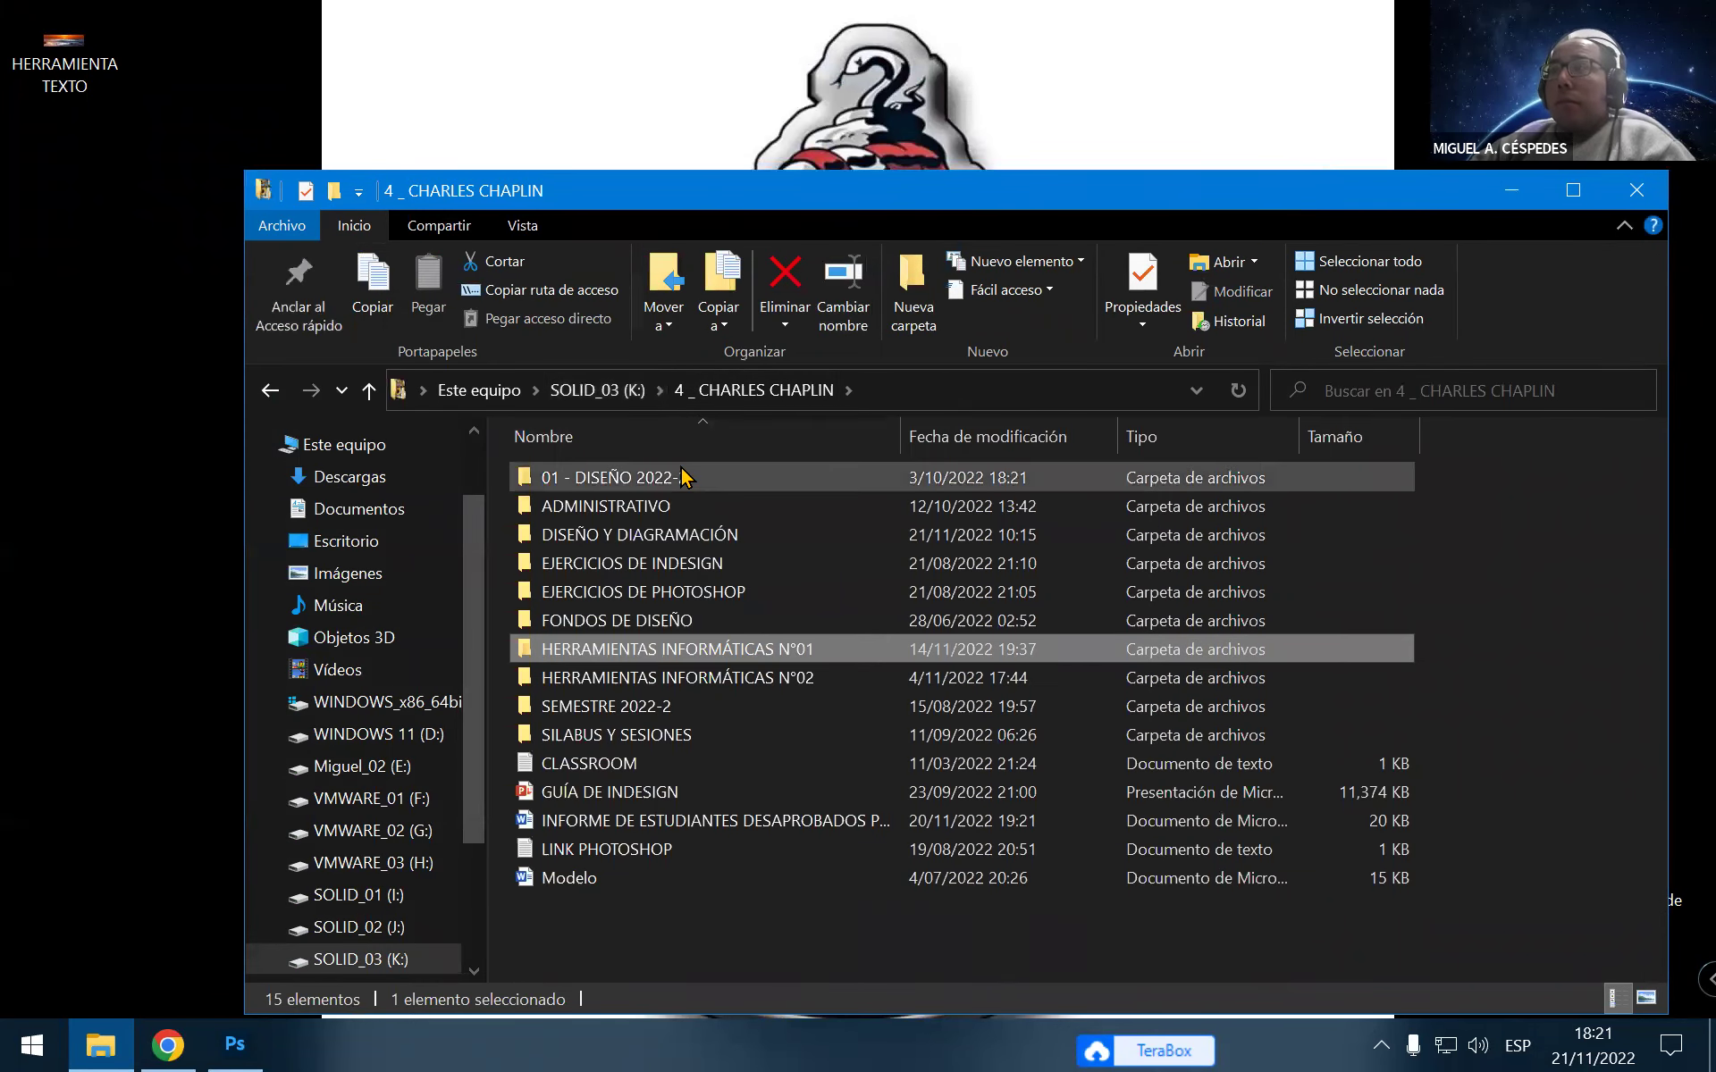
double_click(688, 477)
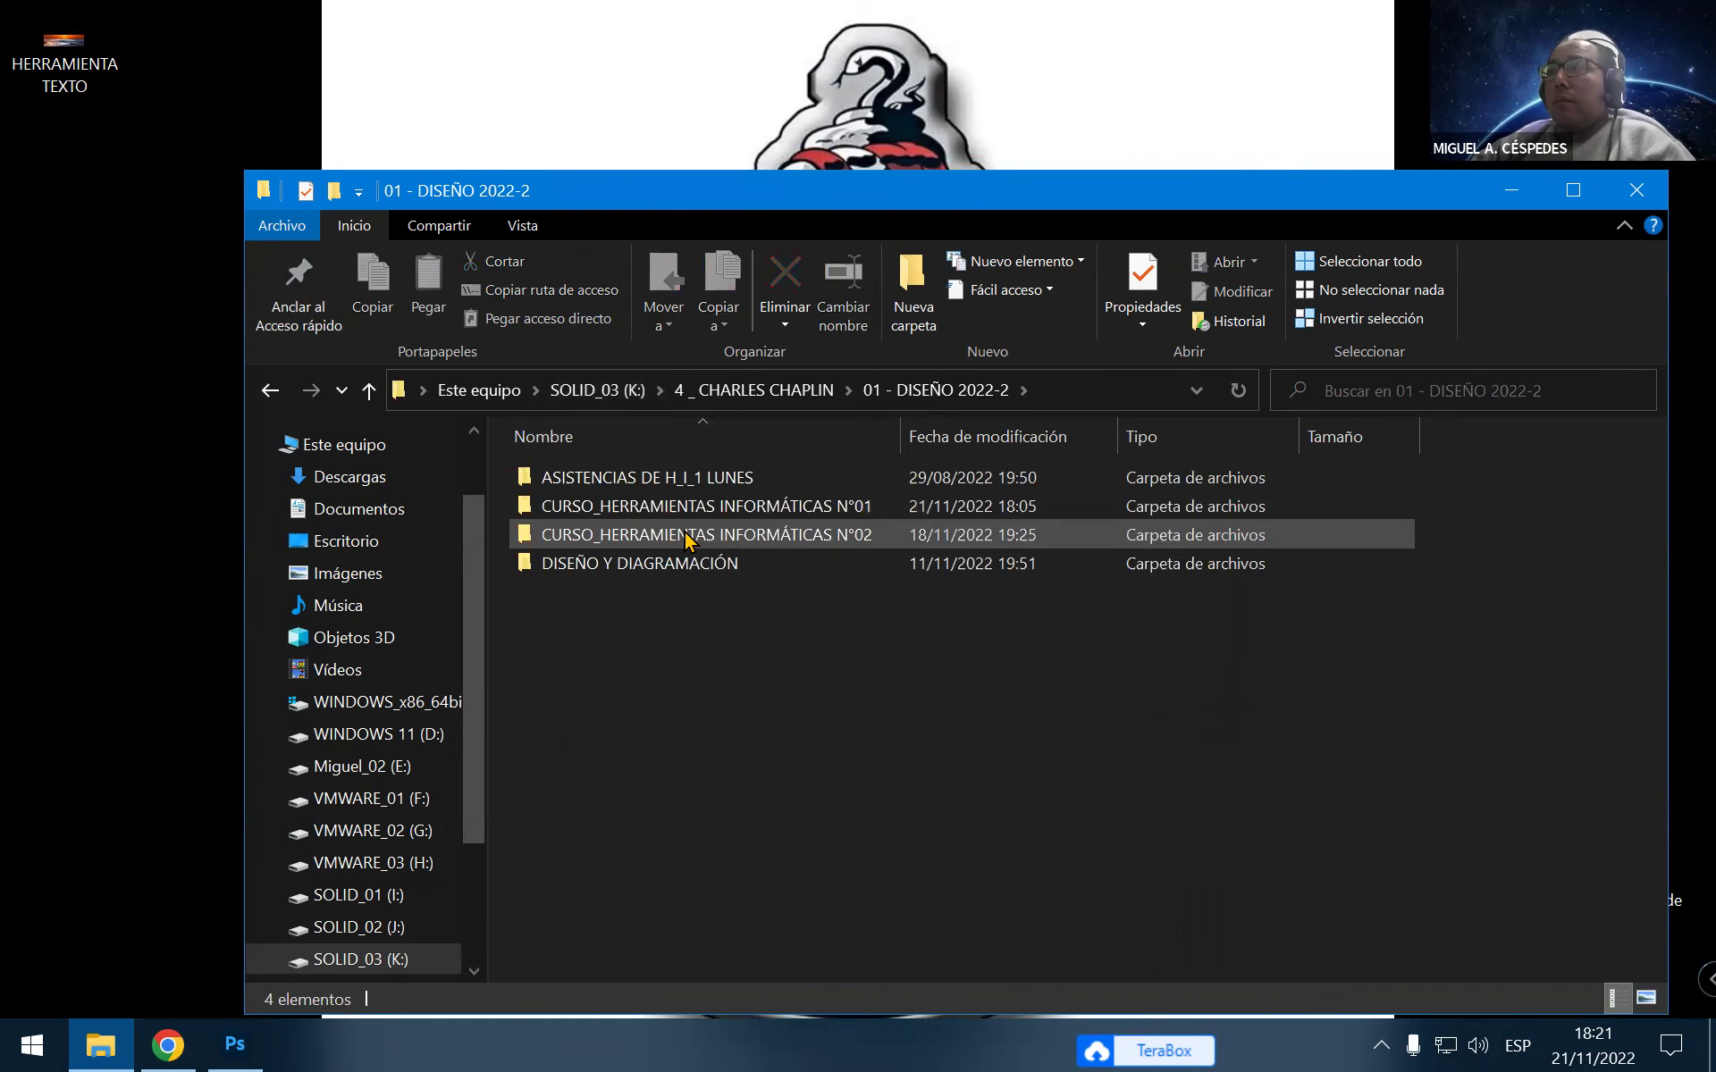
click(688, 537)
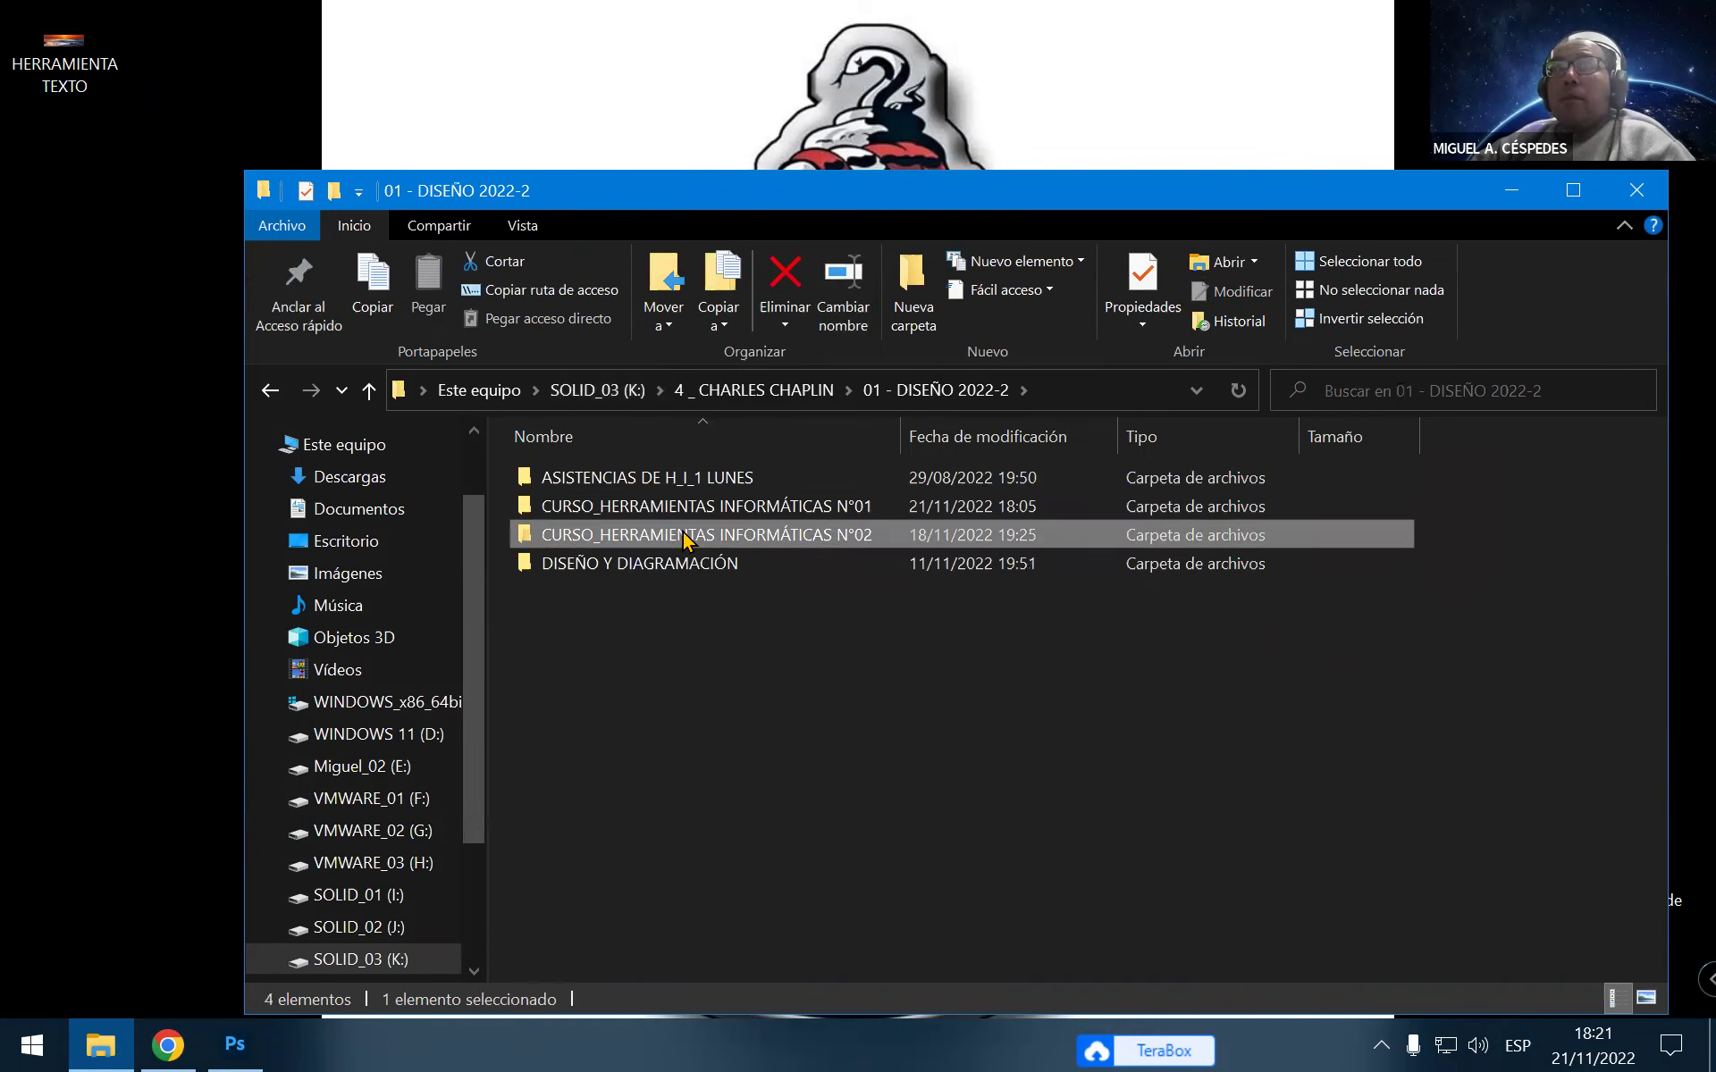
double_click(688, 507)
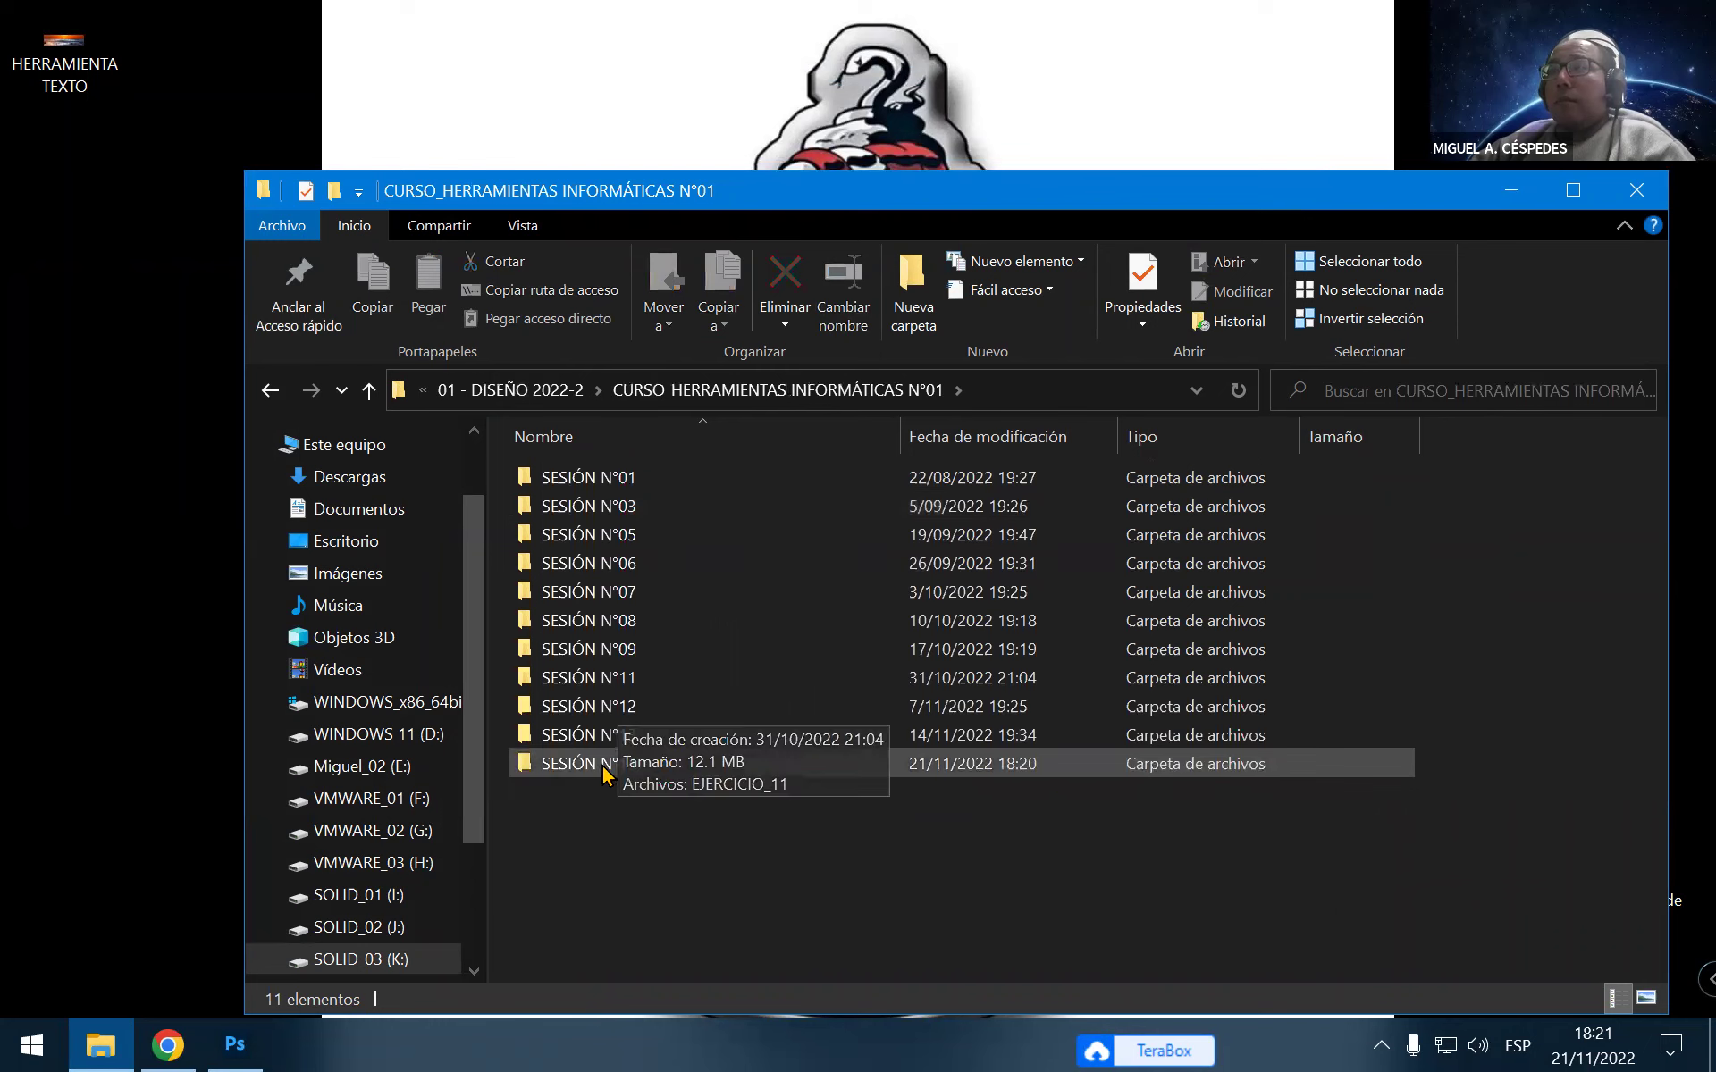
double_click(603, 766)
Drag the desktop HERRAMIENTA TEXTO JPG into SESIÓN N°14 and minimize Explorer
drag(63, 54, 796, 605)
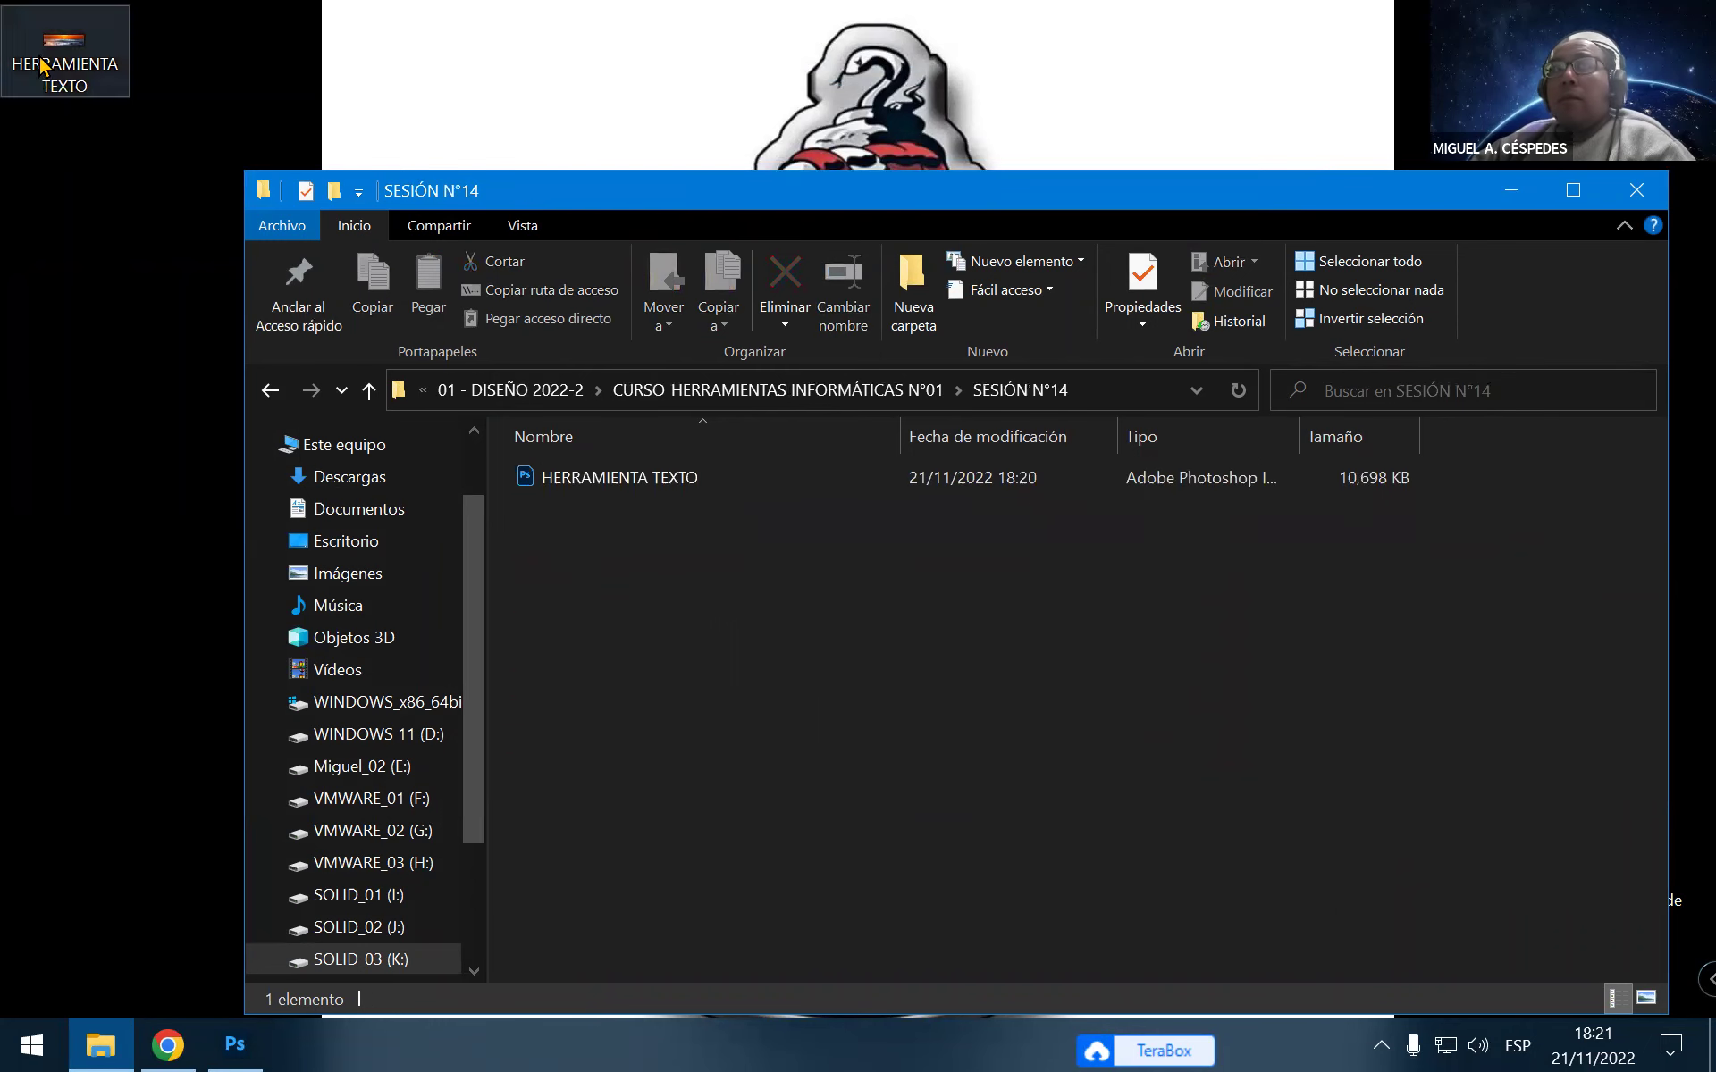
click(1511, 191)
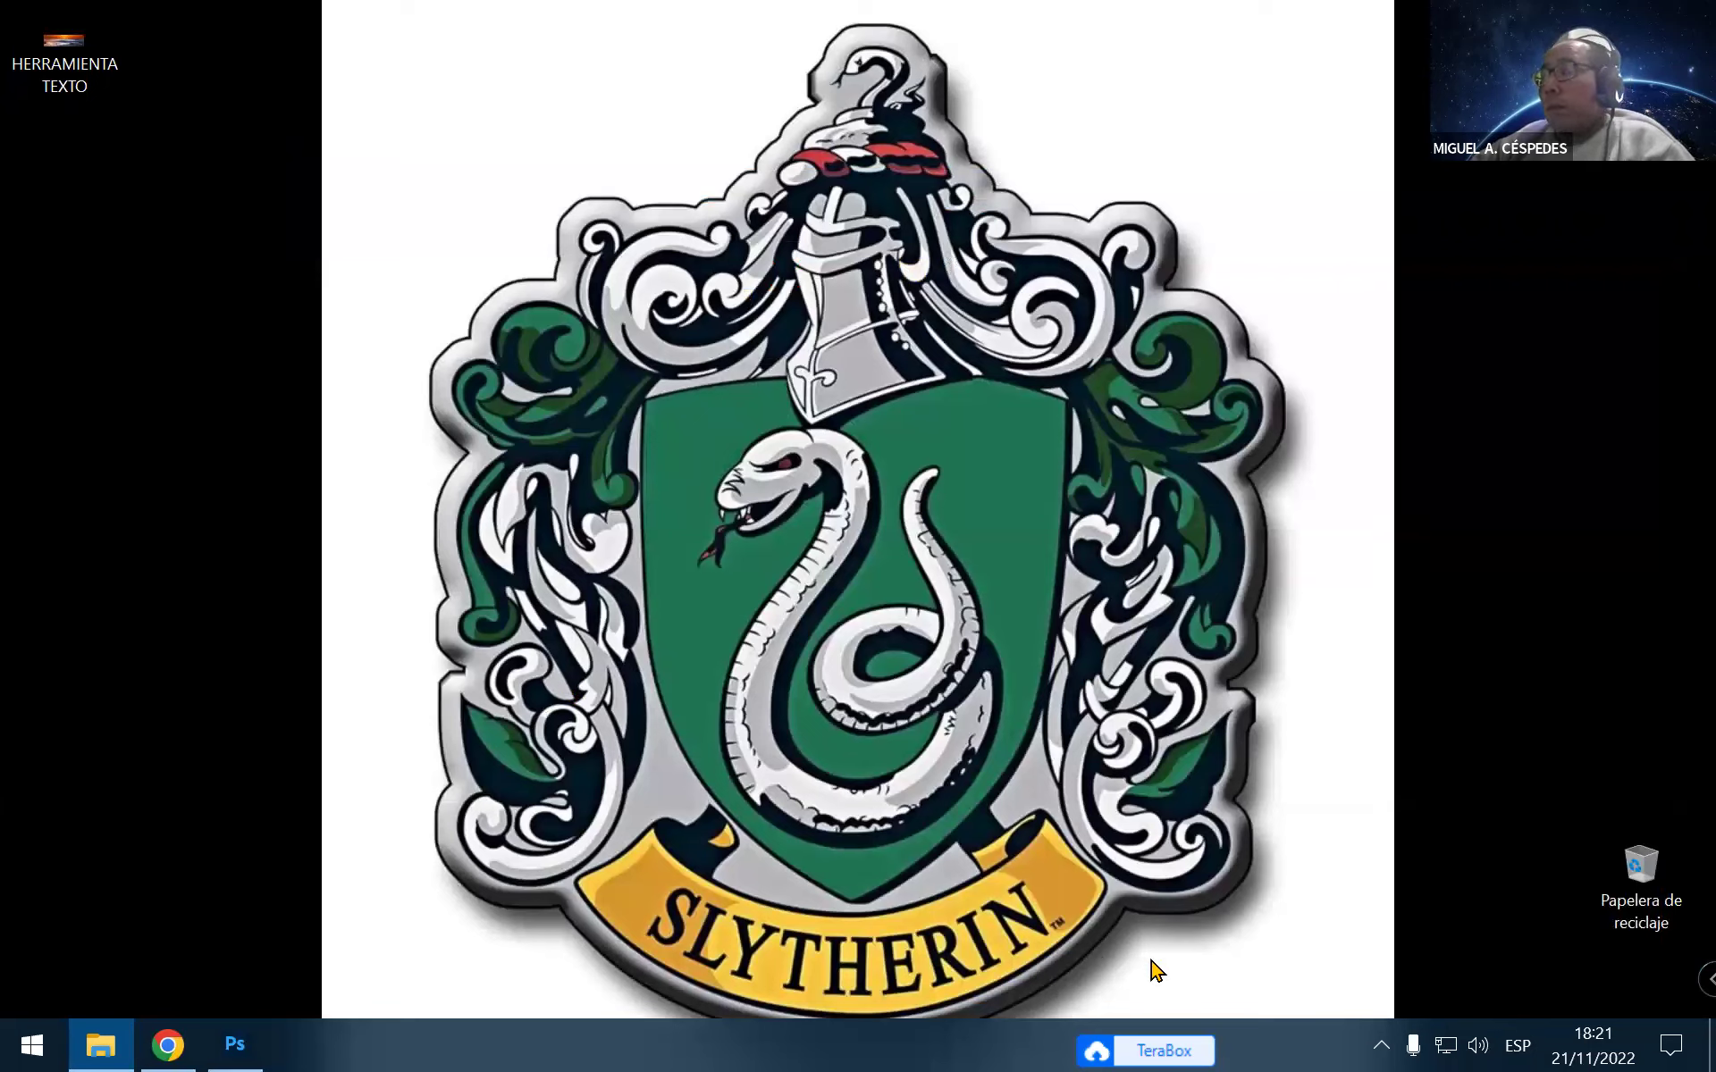
click(1381, 1044)
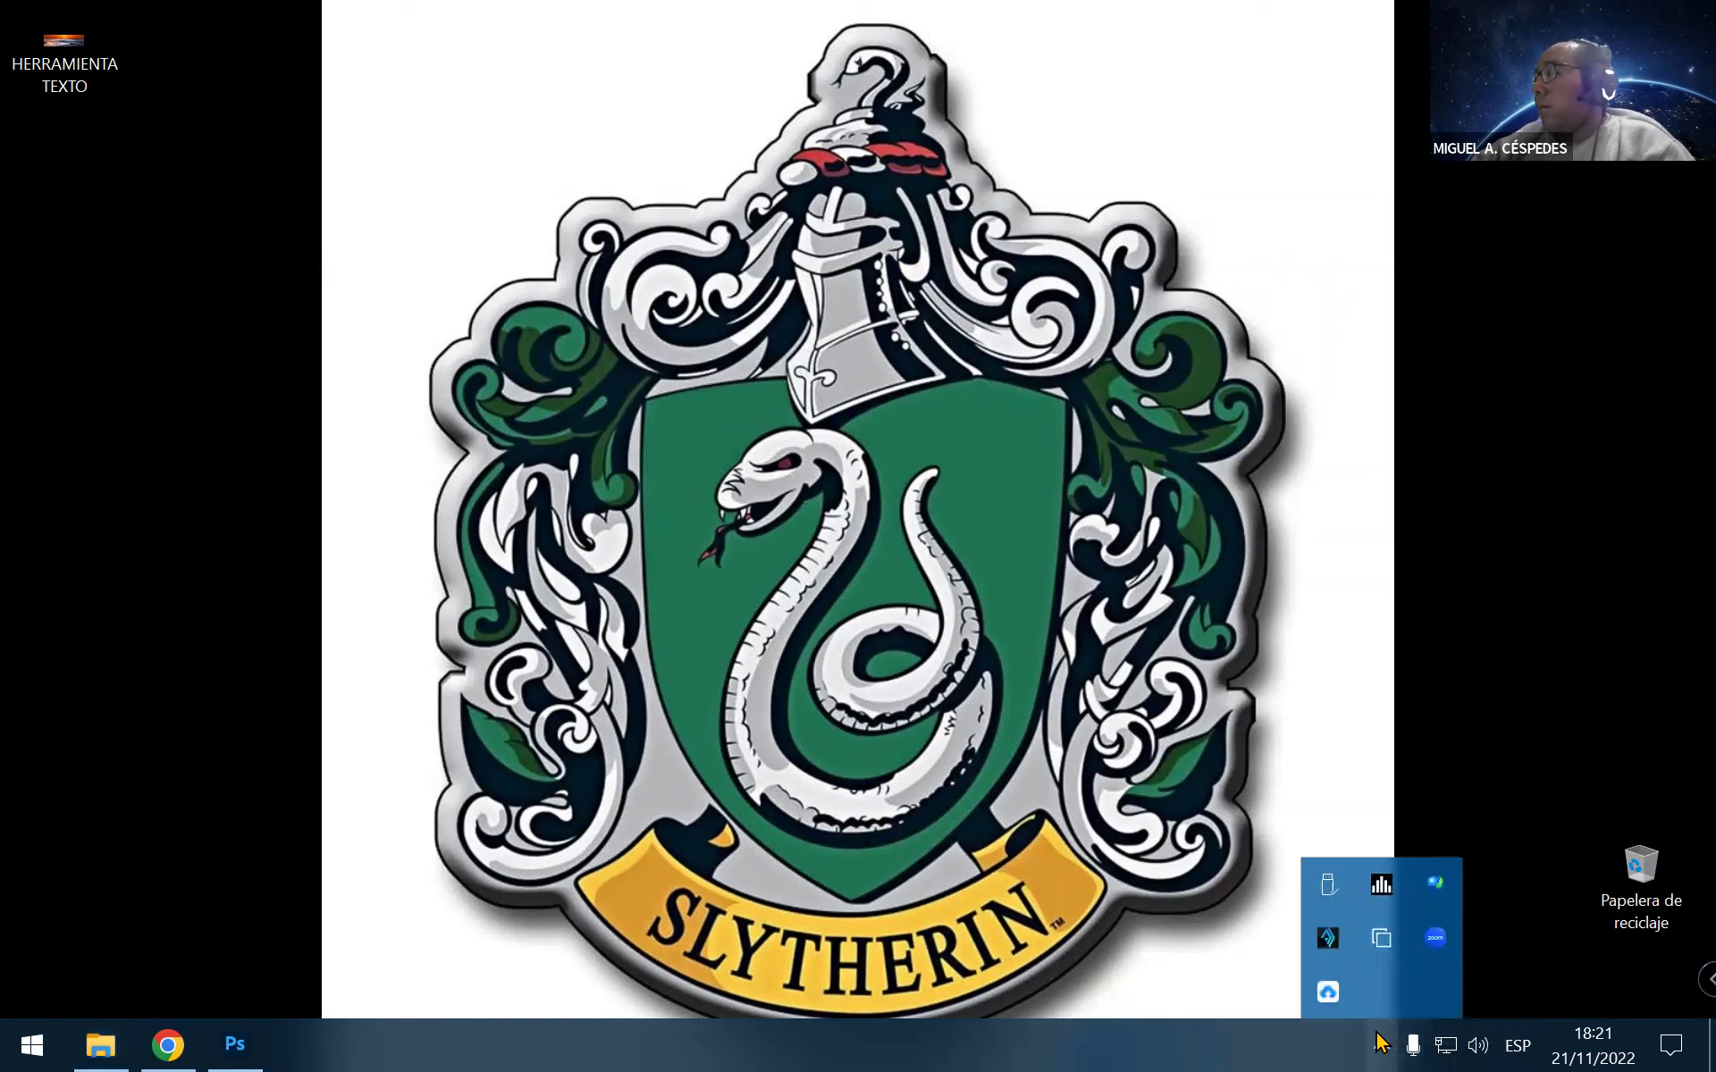
click(1380, 1043)
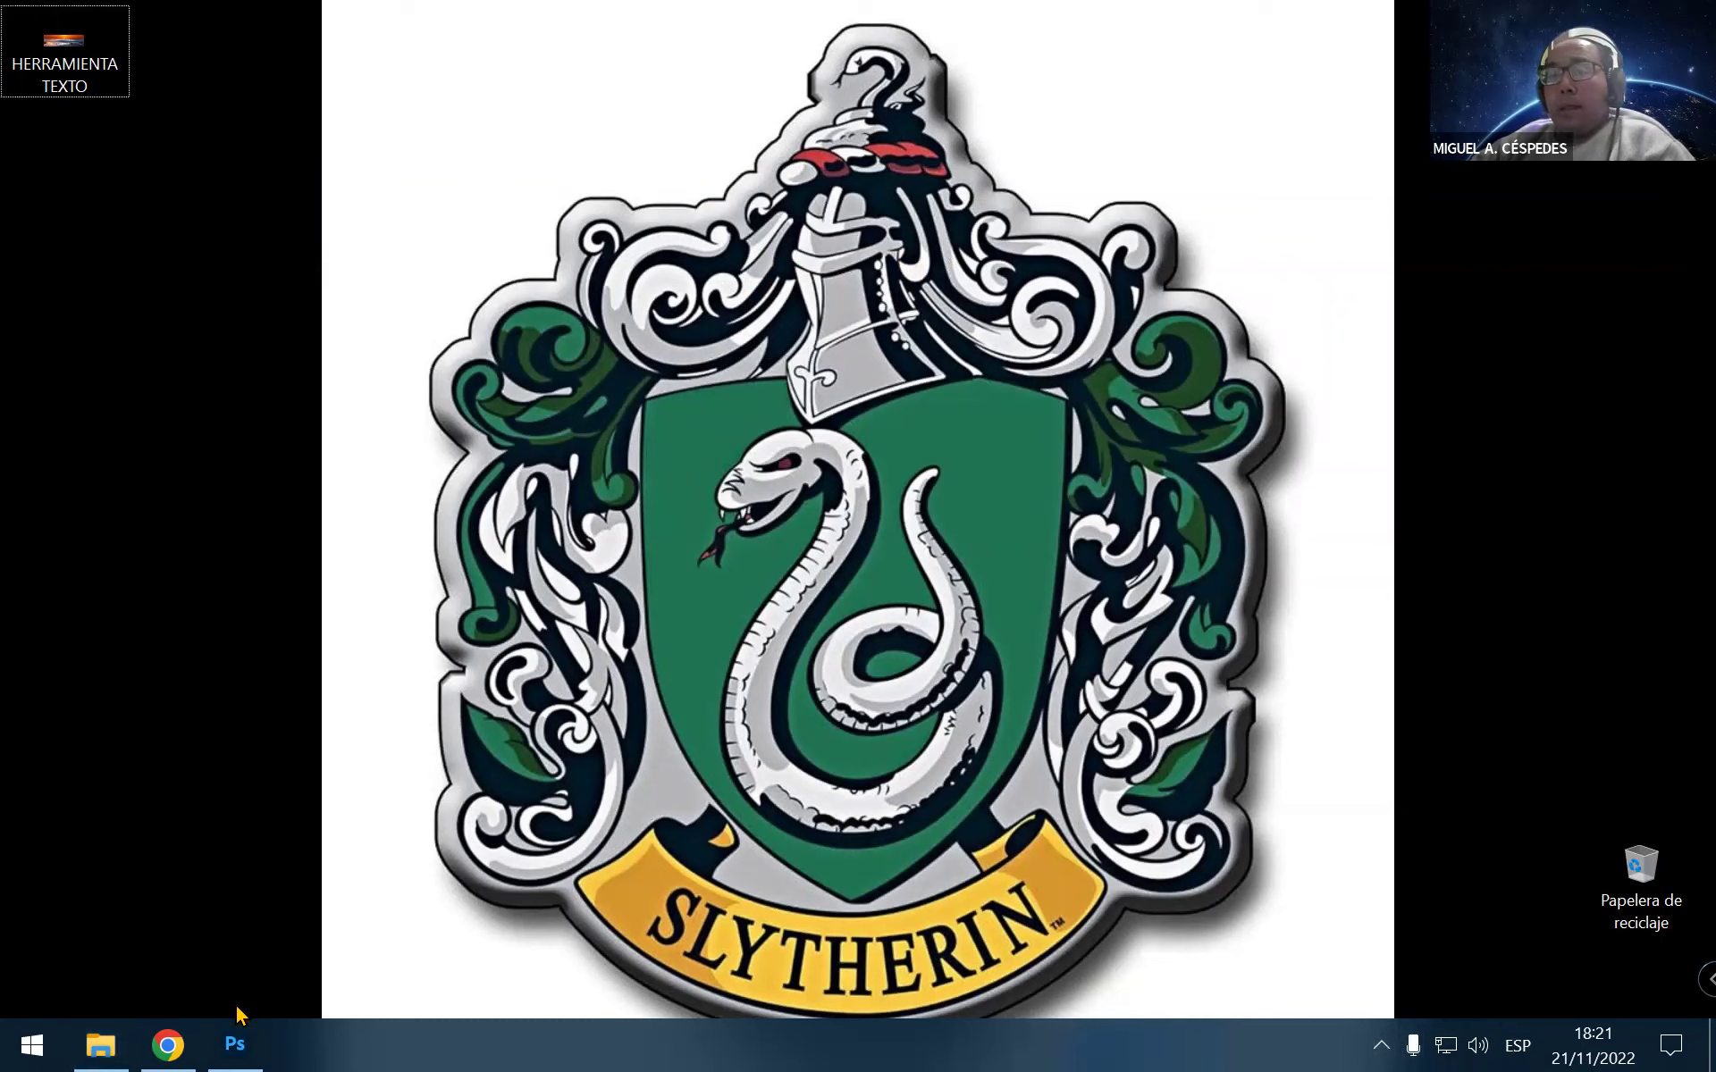
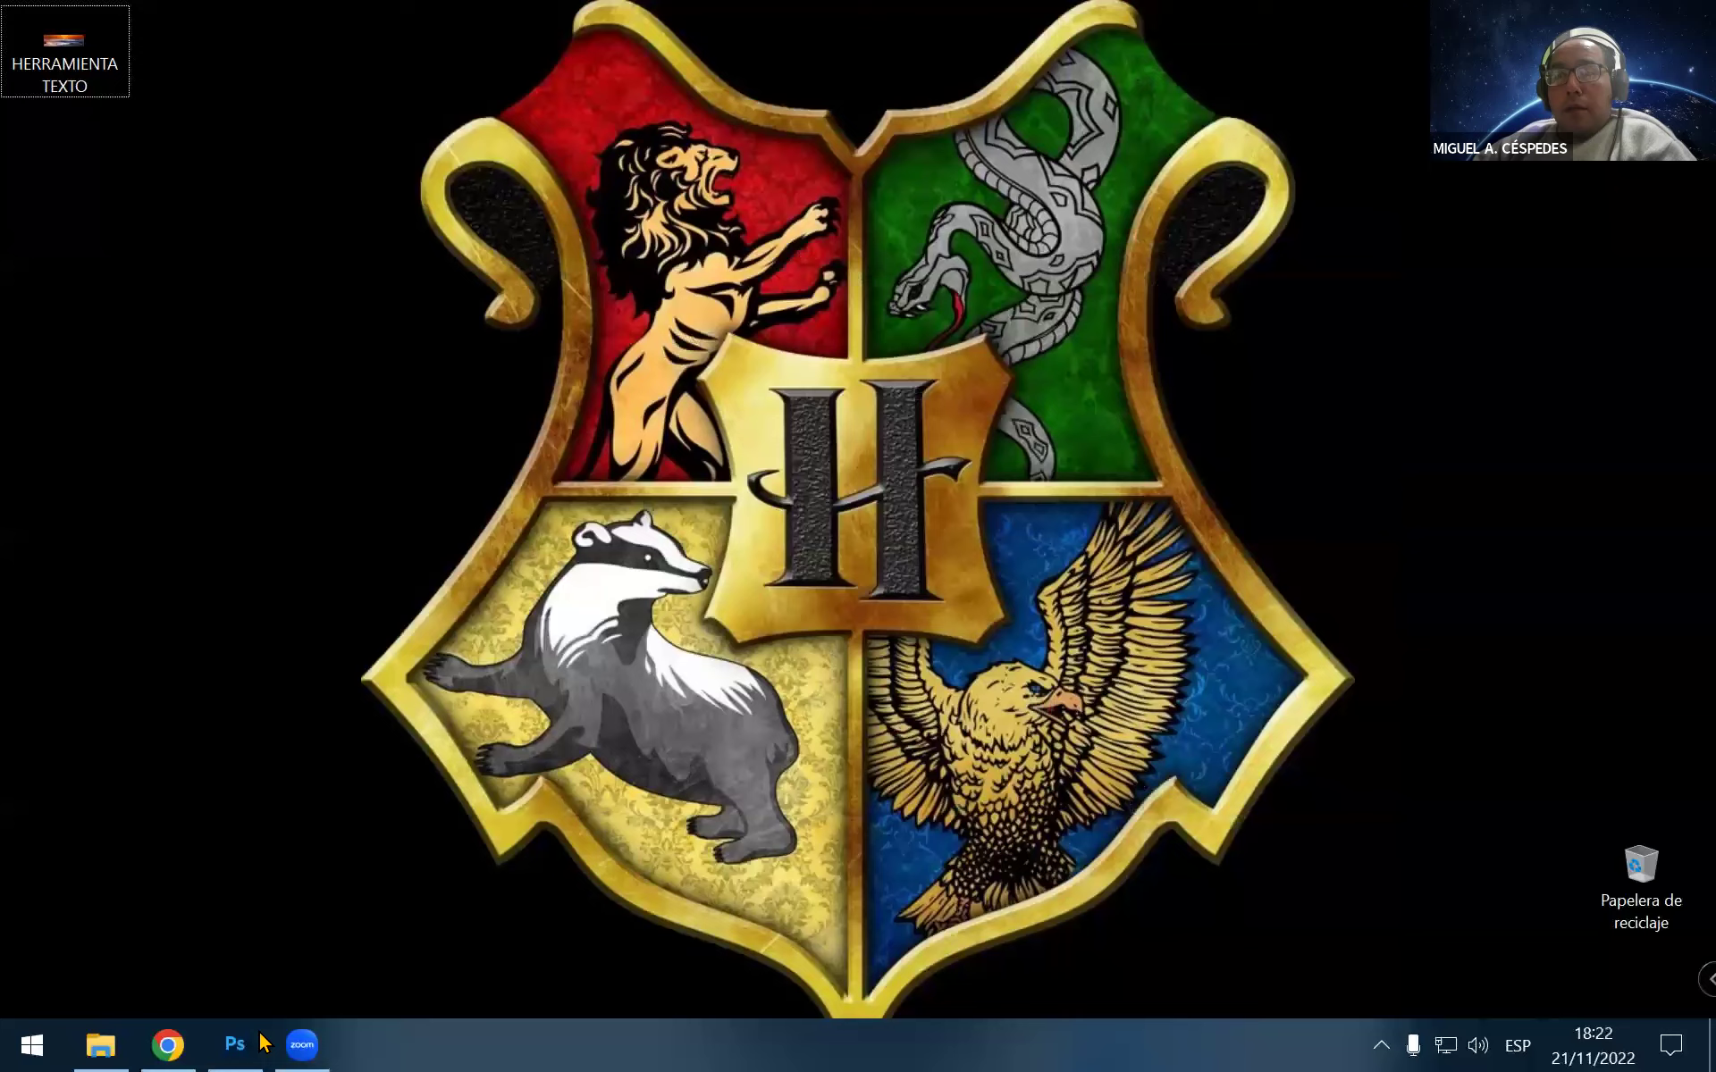
Restore File Explorer and go up to the 4 _ CHARLES CHAPLIN folder
click(170, 1043)
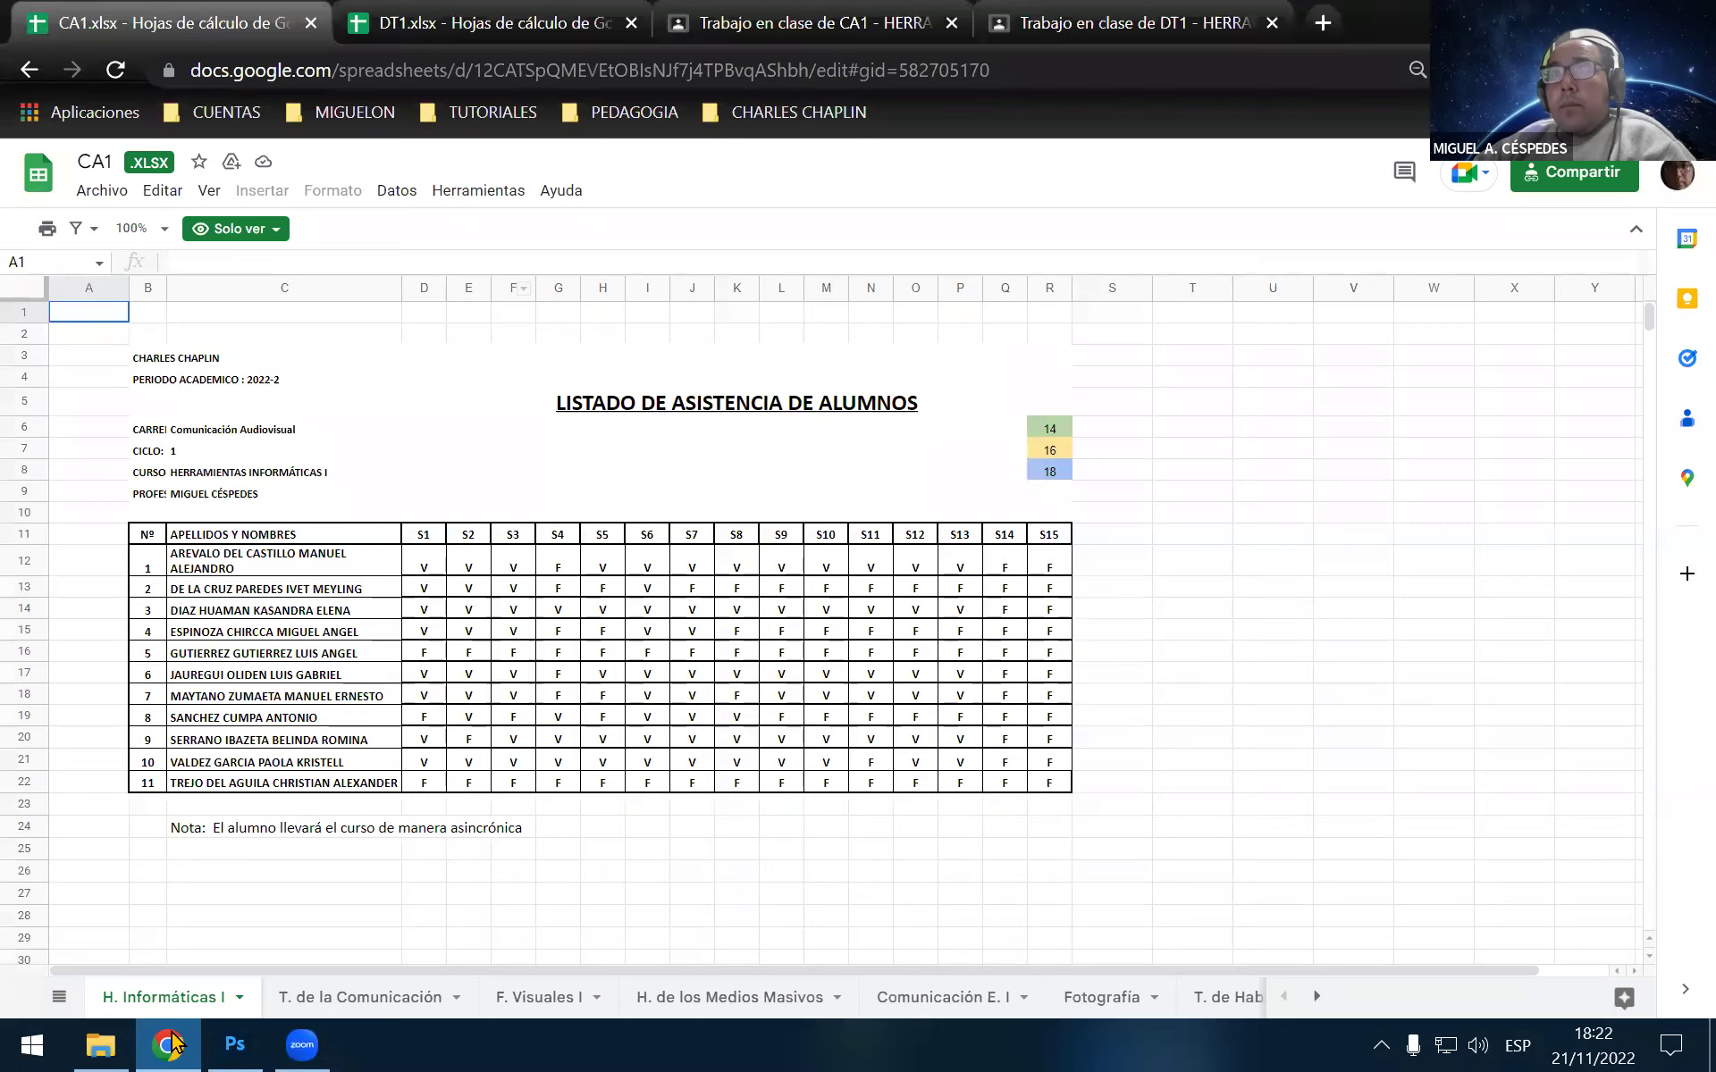
click(170, 1044)
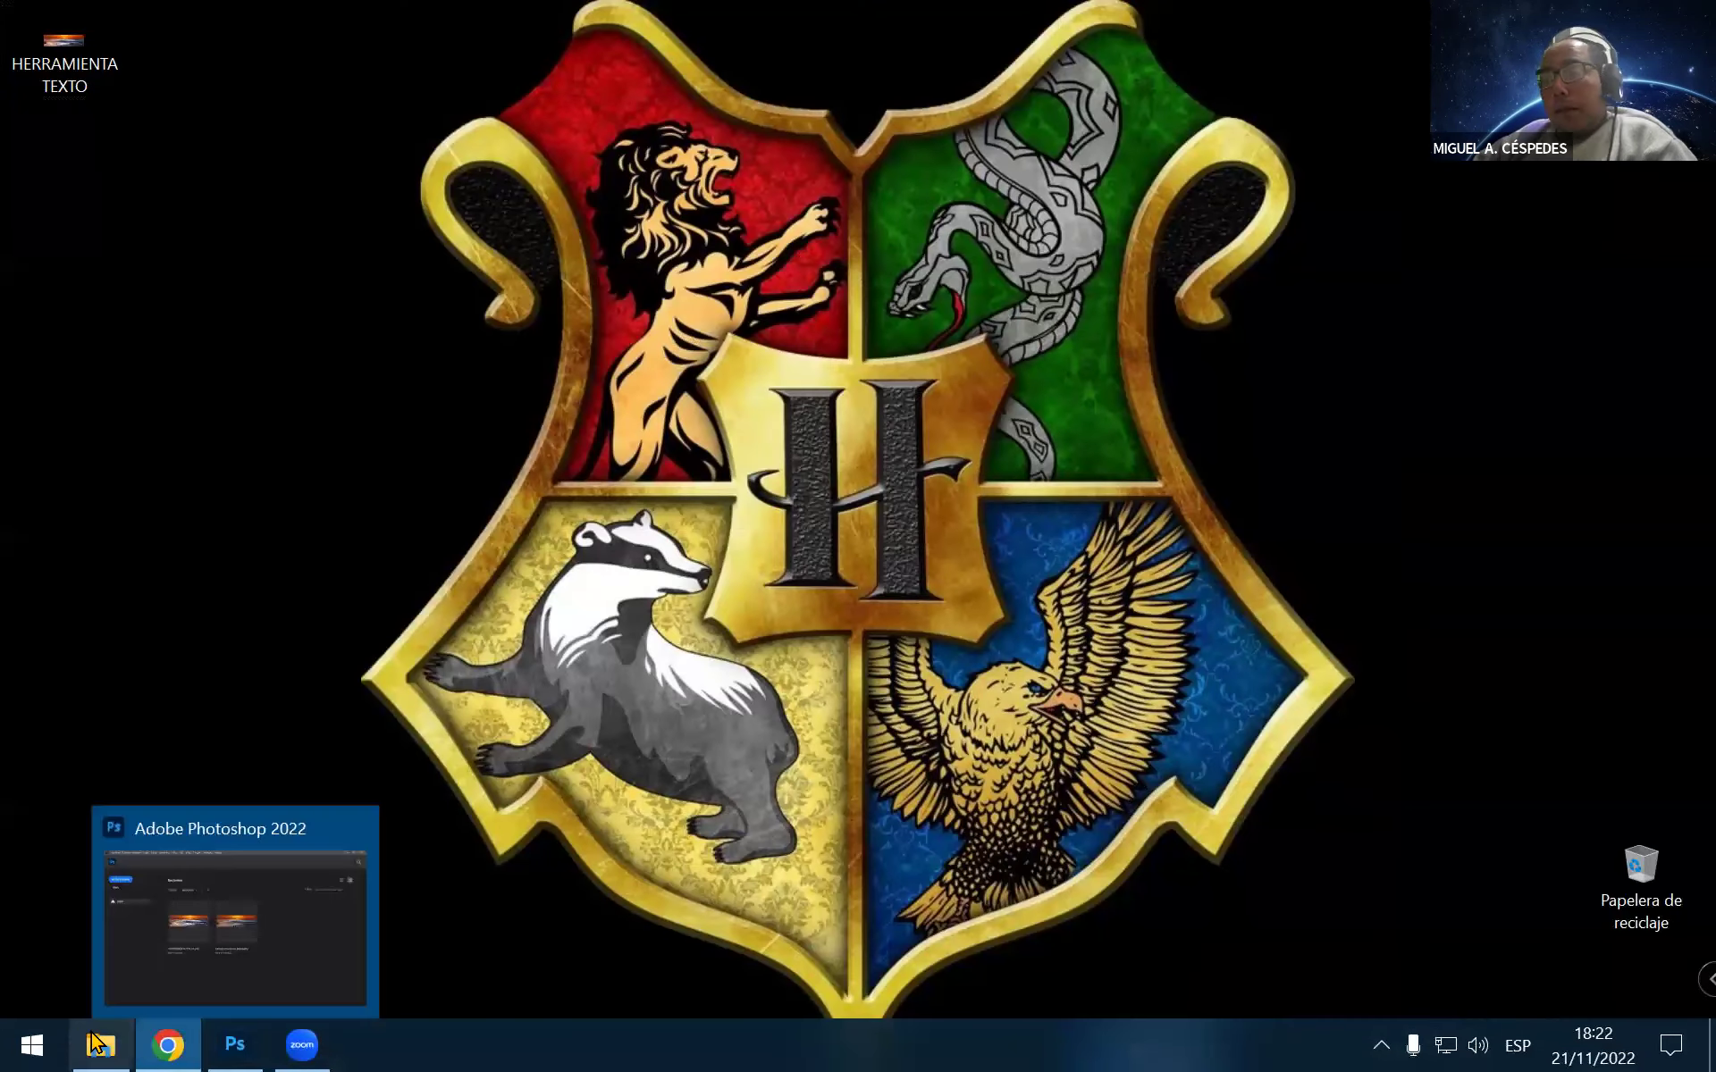
click(100, 1044)
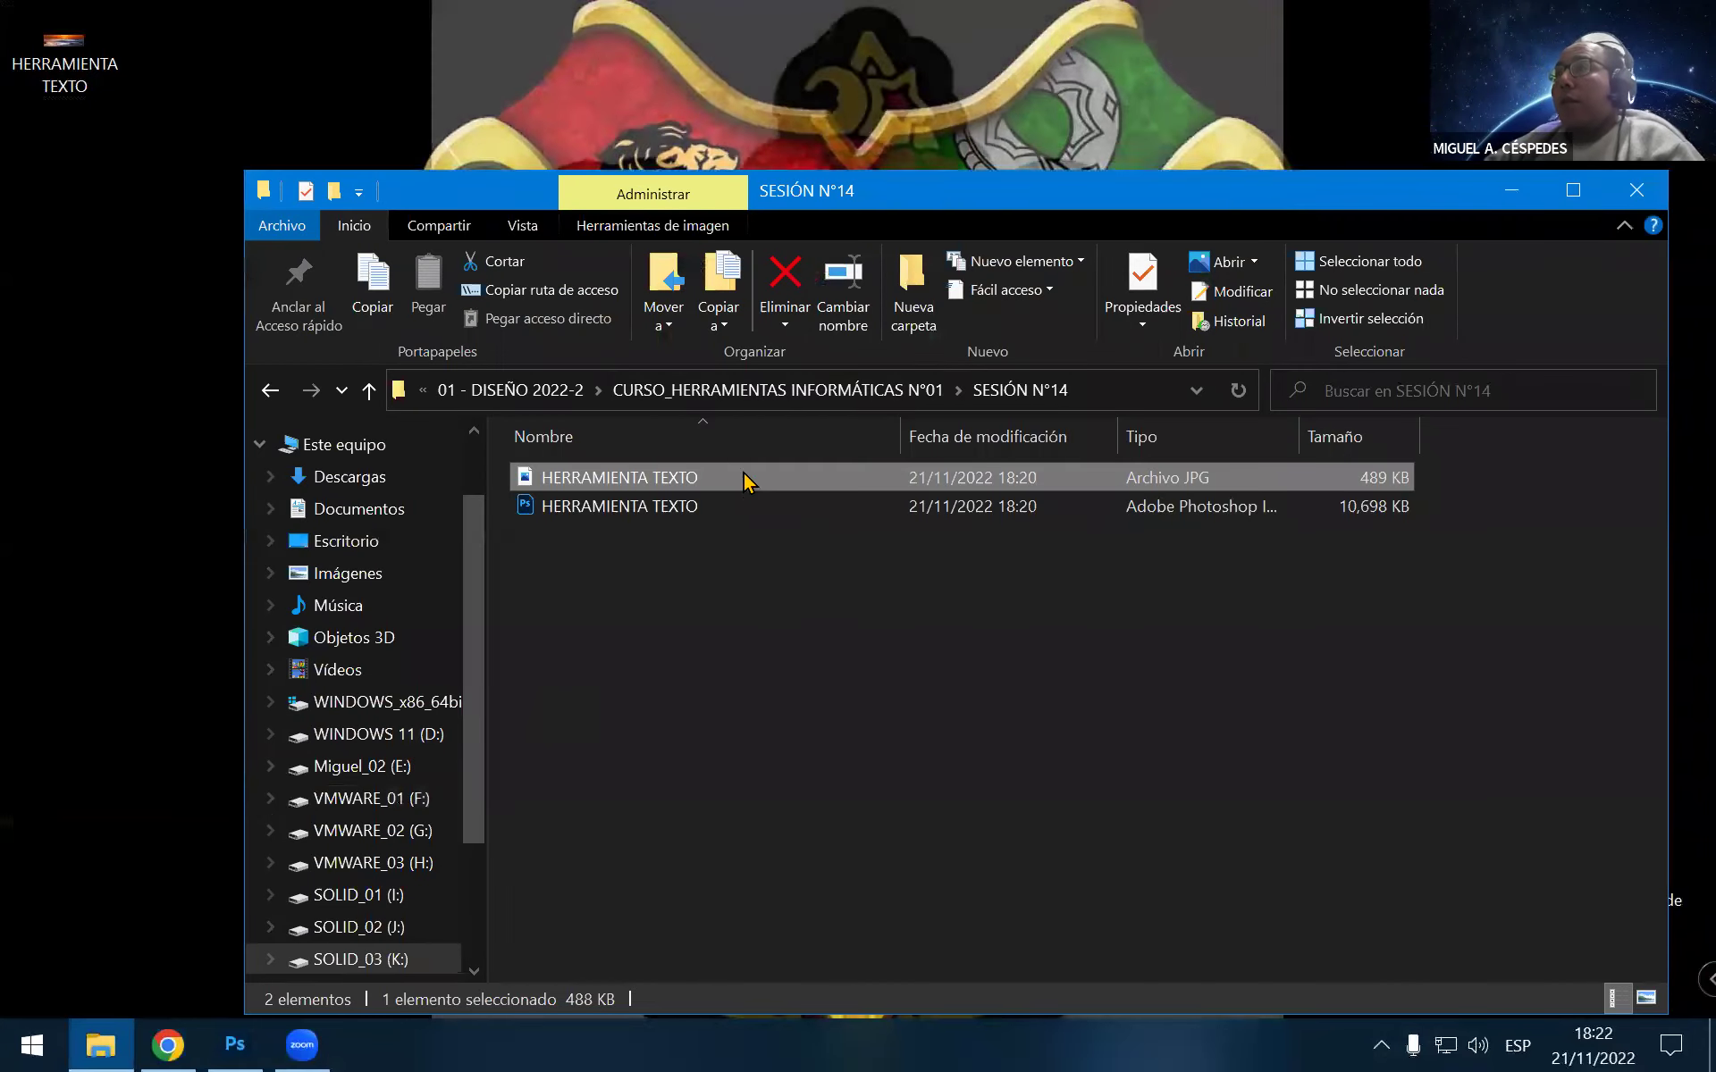
click(509, 390)
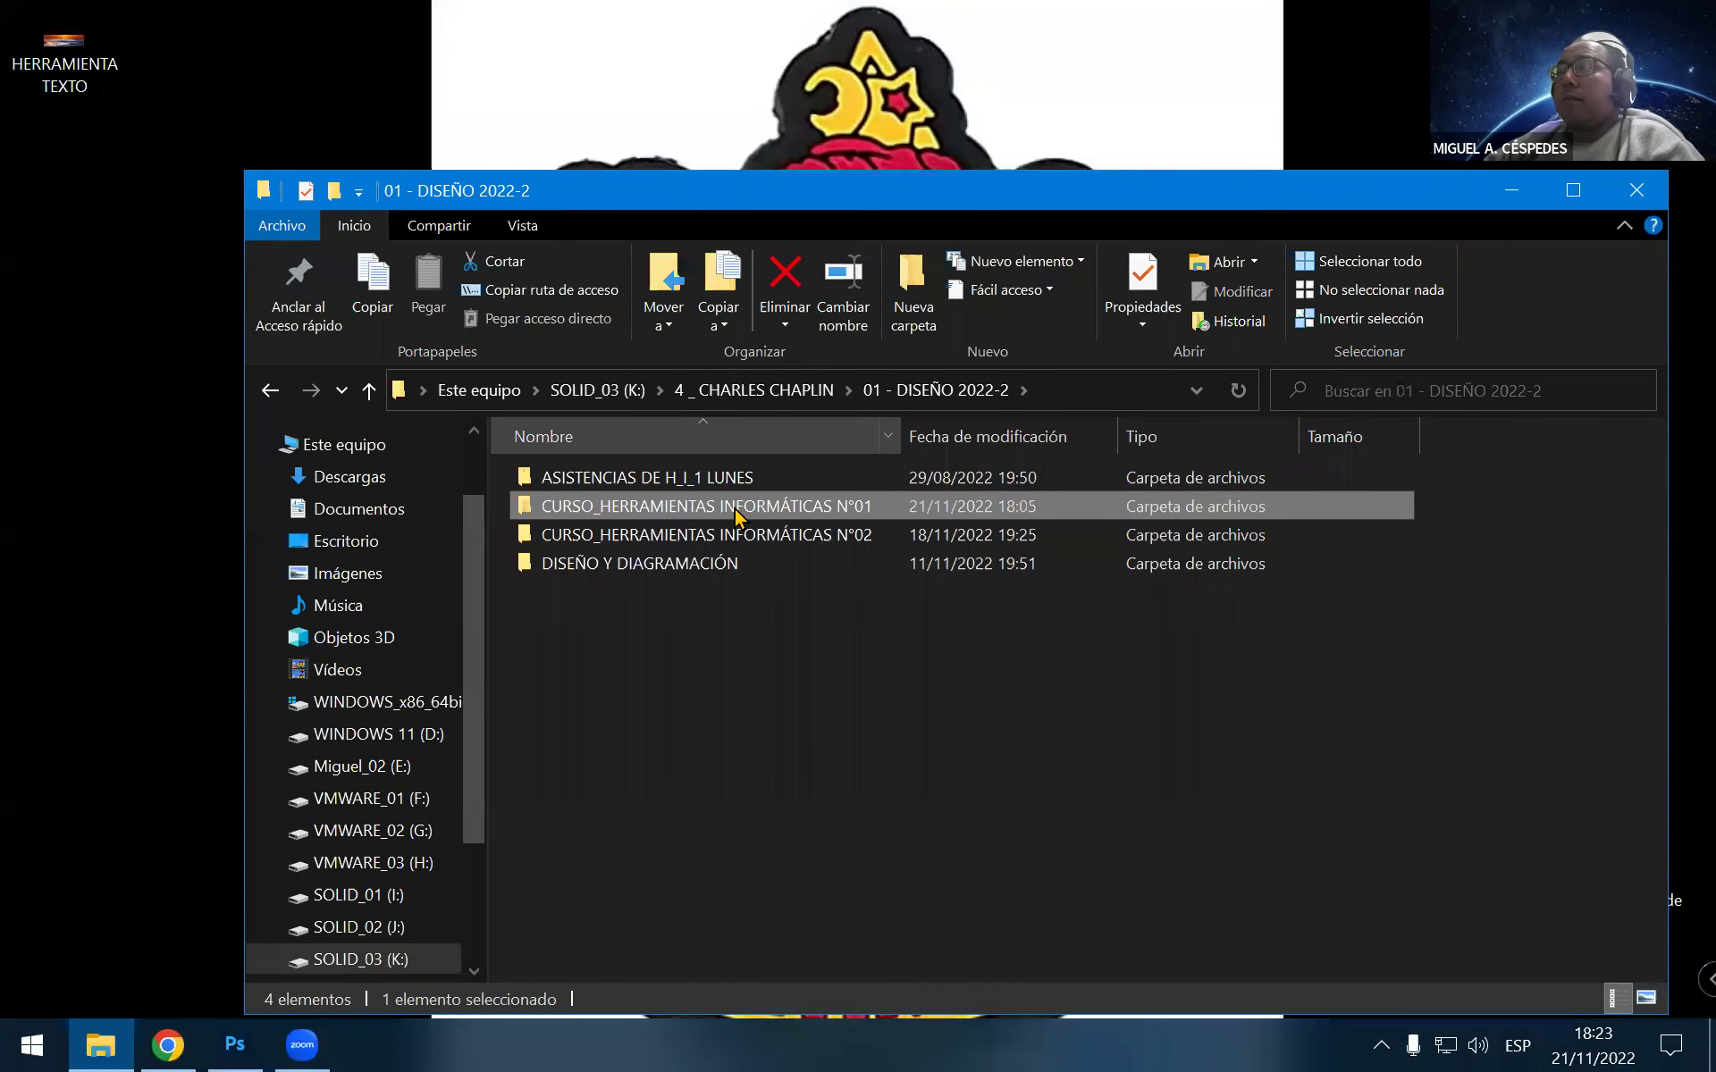
click(773, 390)
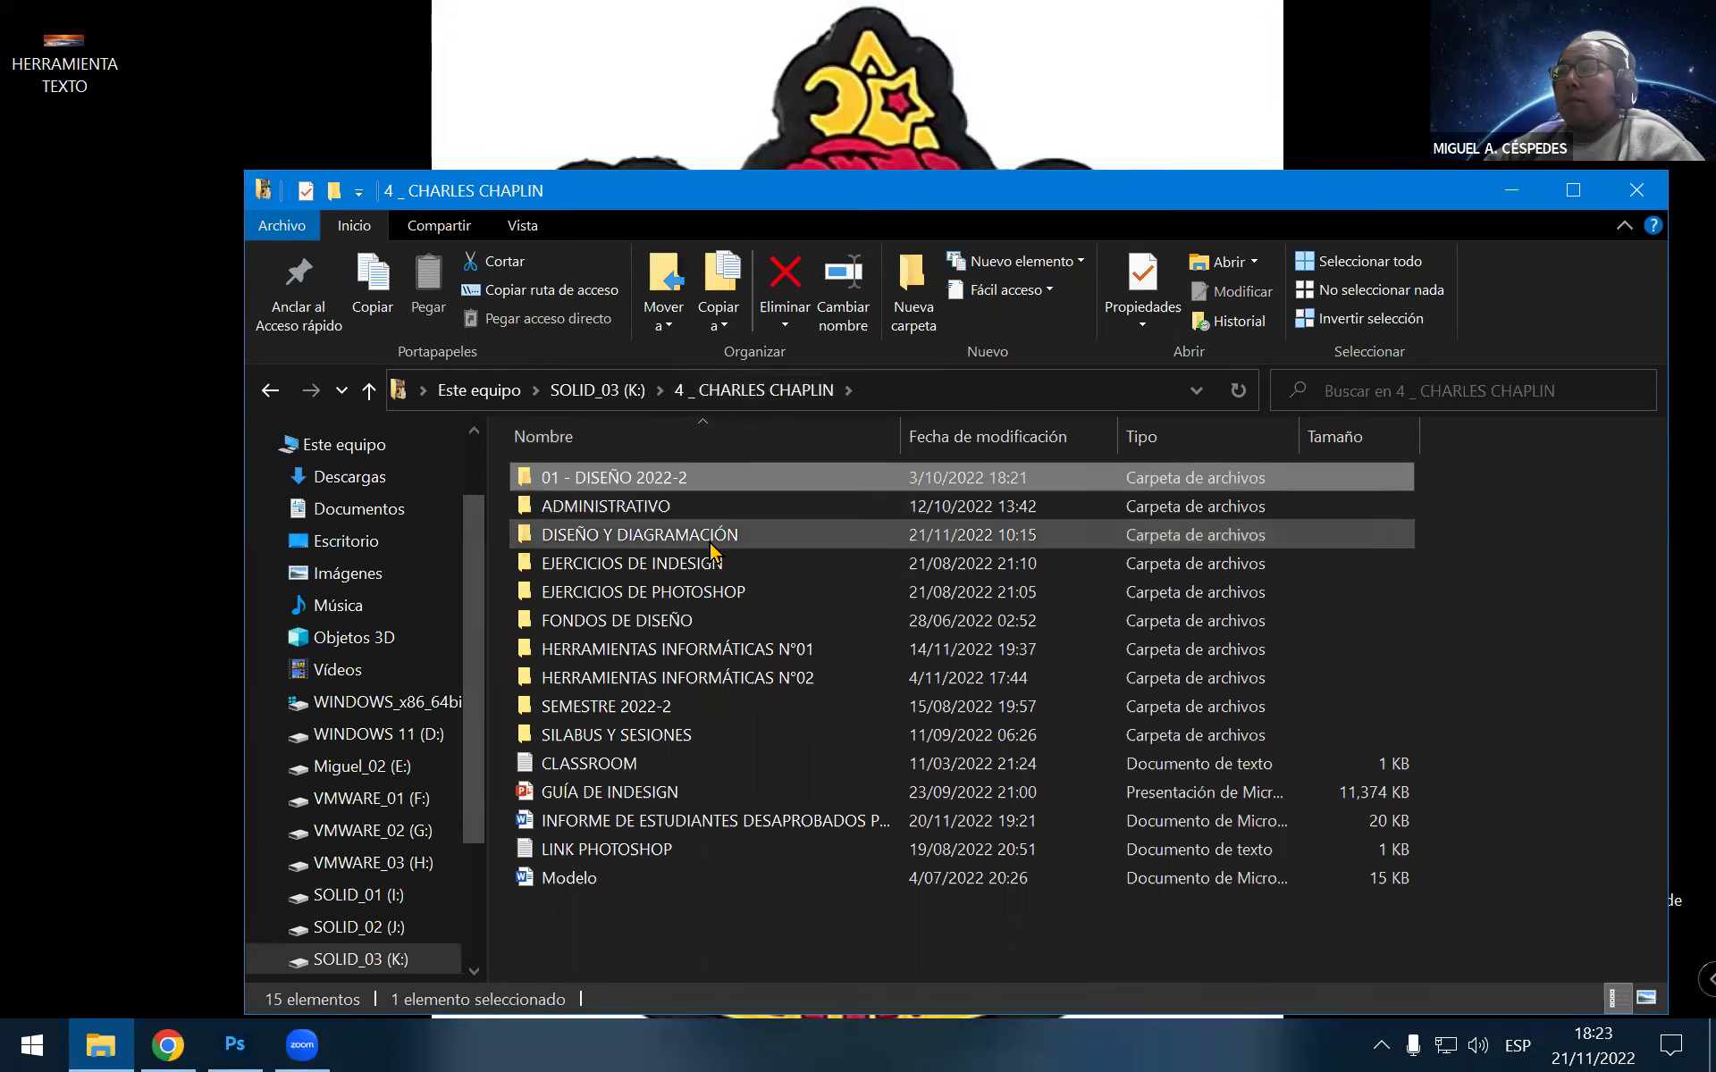
Open HERRAMIENTAS INFORMÁTICAS N°01 > CLASE_14 > 3D and launch the 3D Playa document
double_click(726, 652)
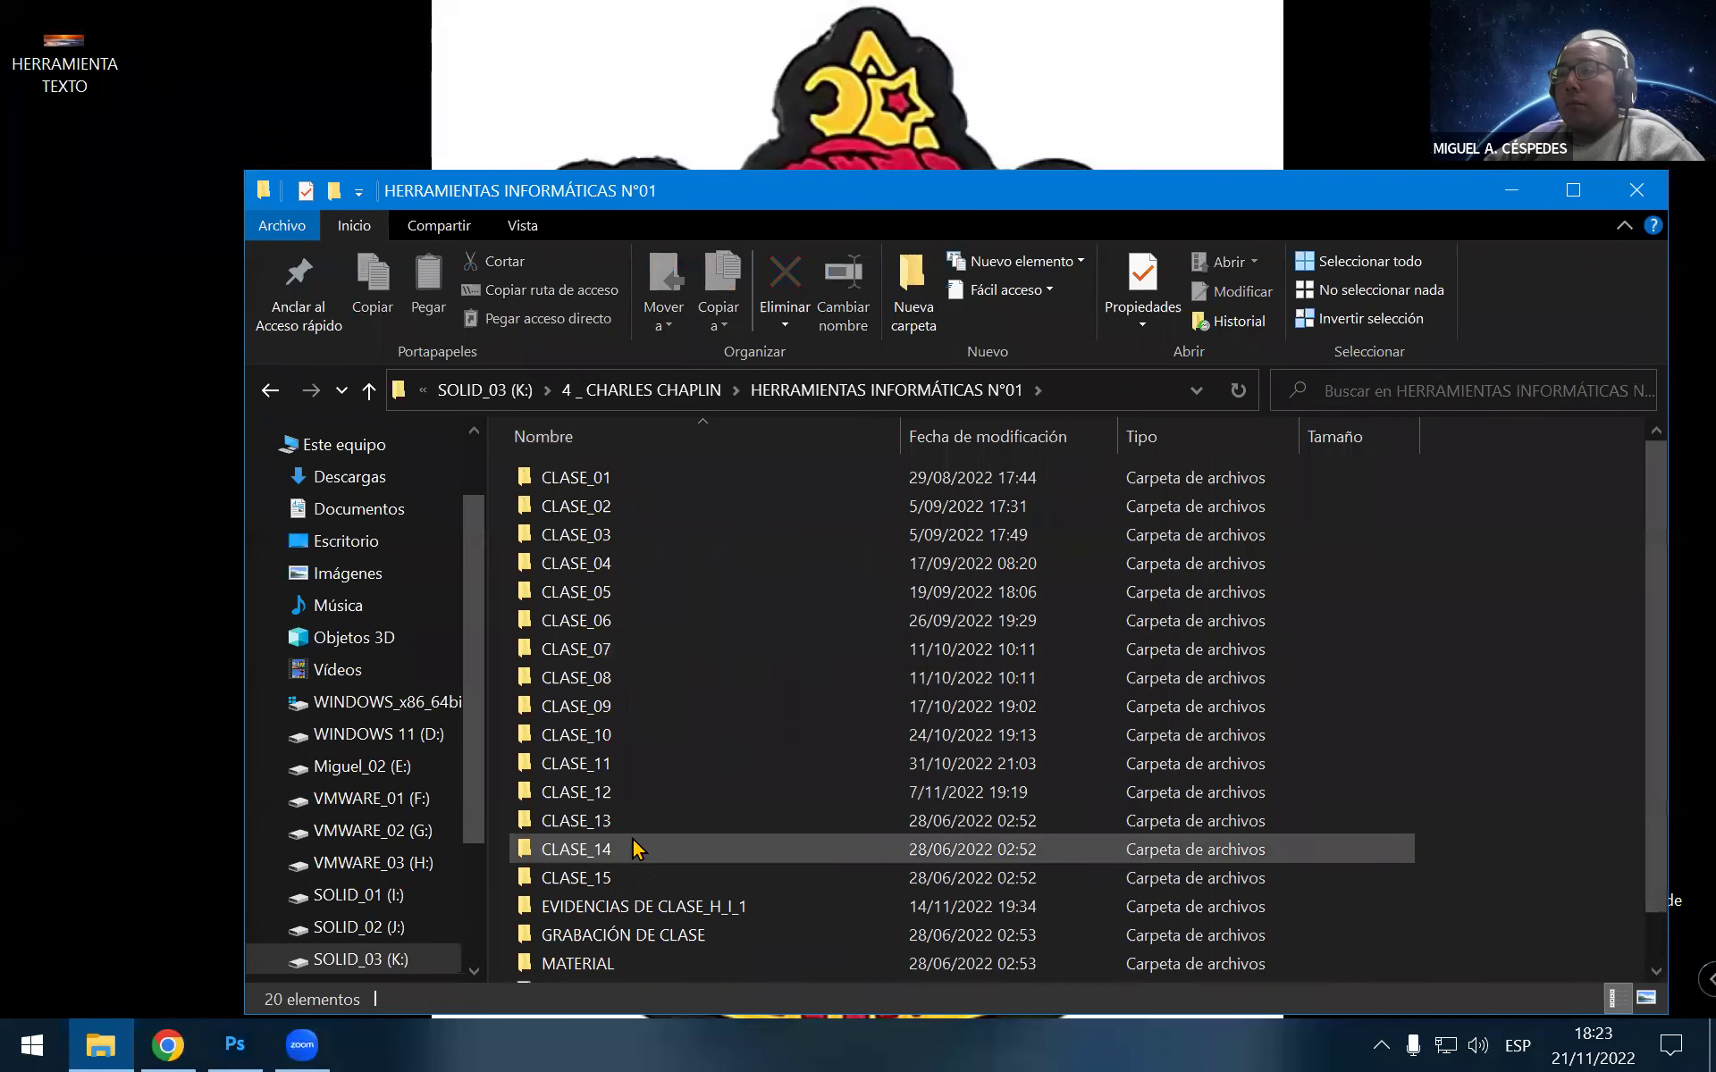
click(631, 848)
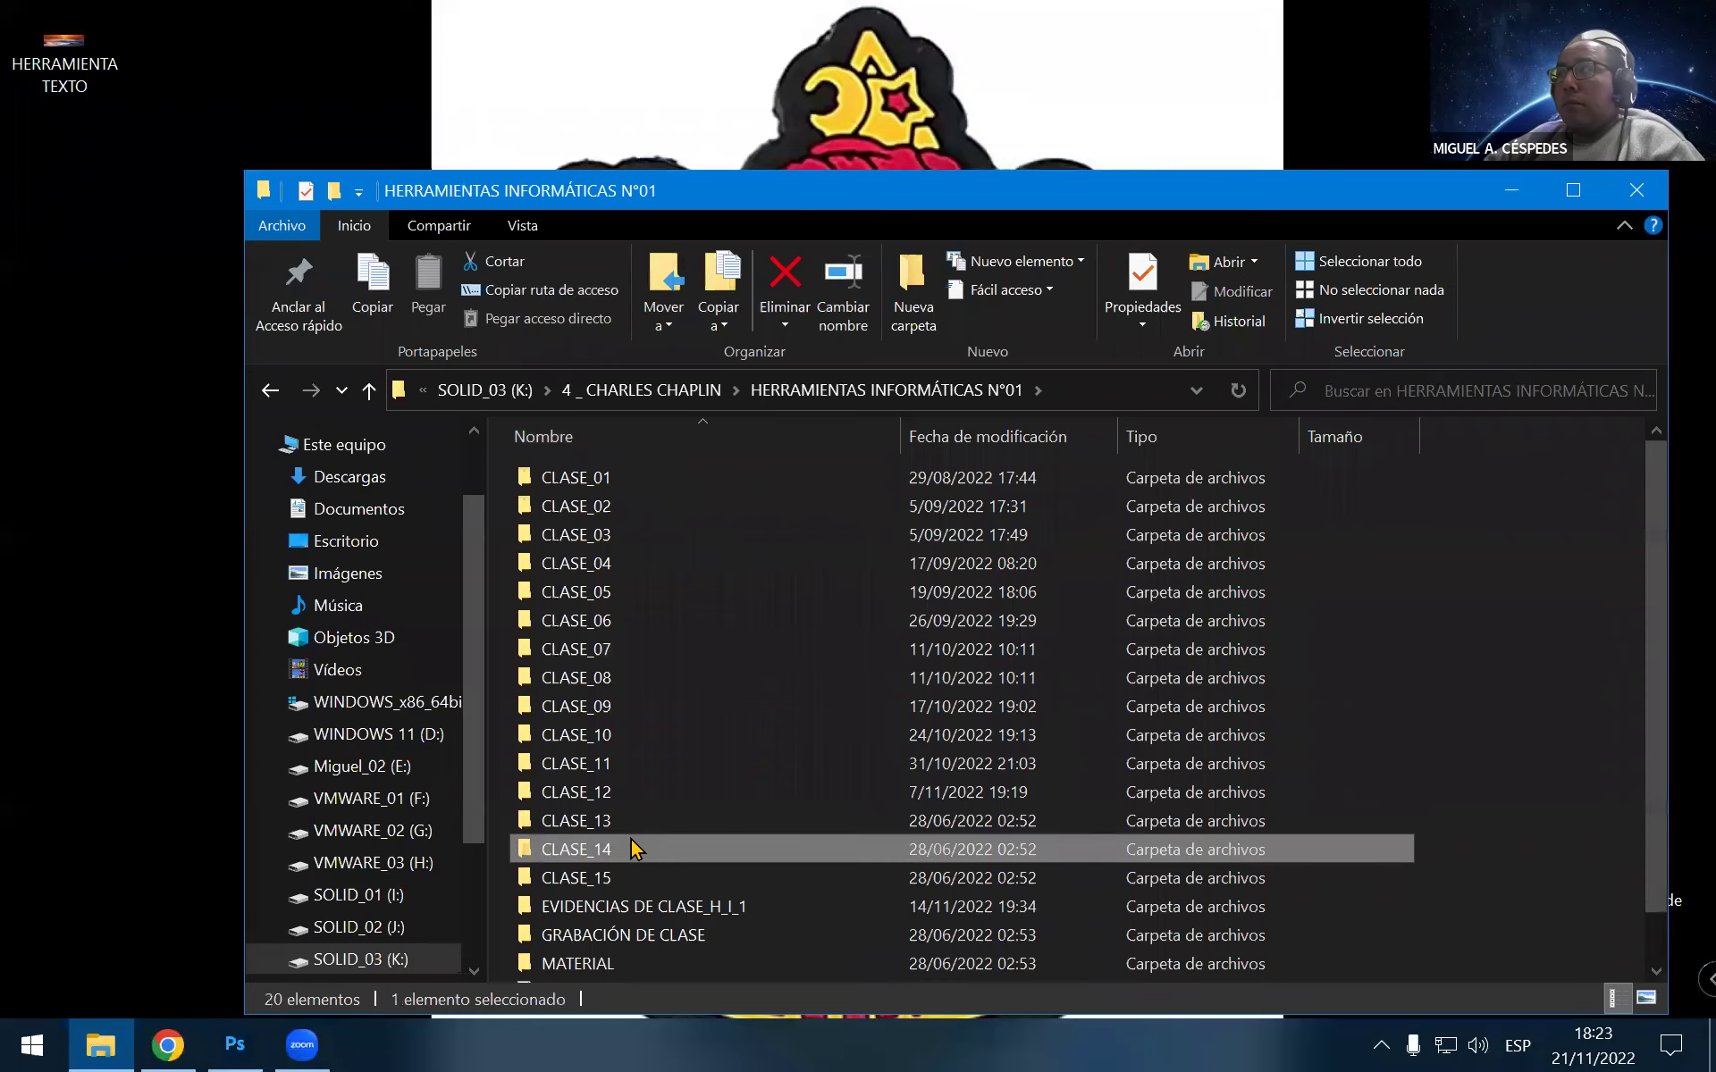
double_click(632, 849)
double_click(672, 480)
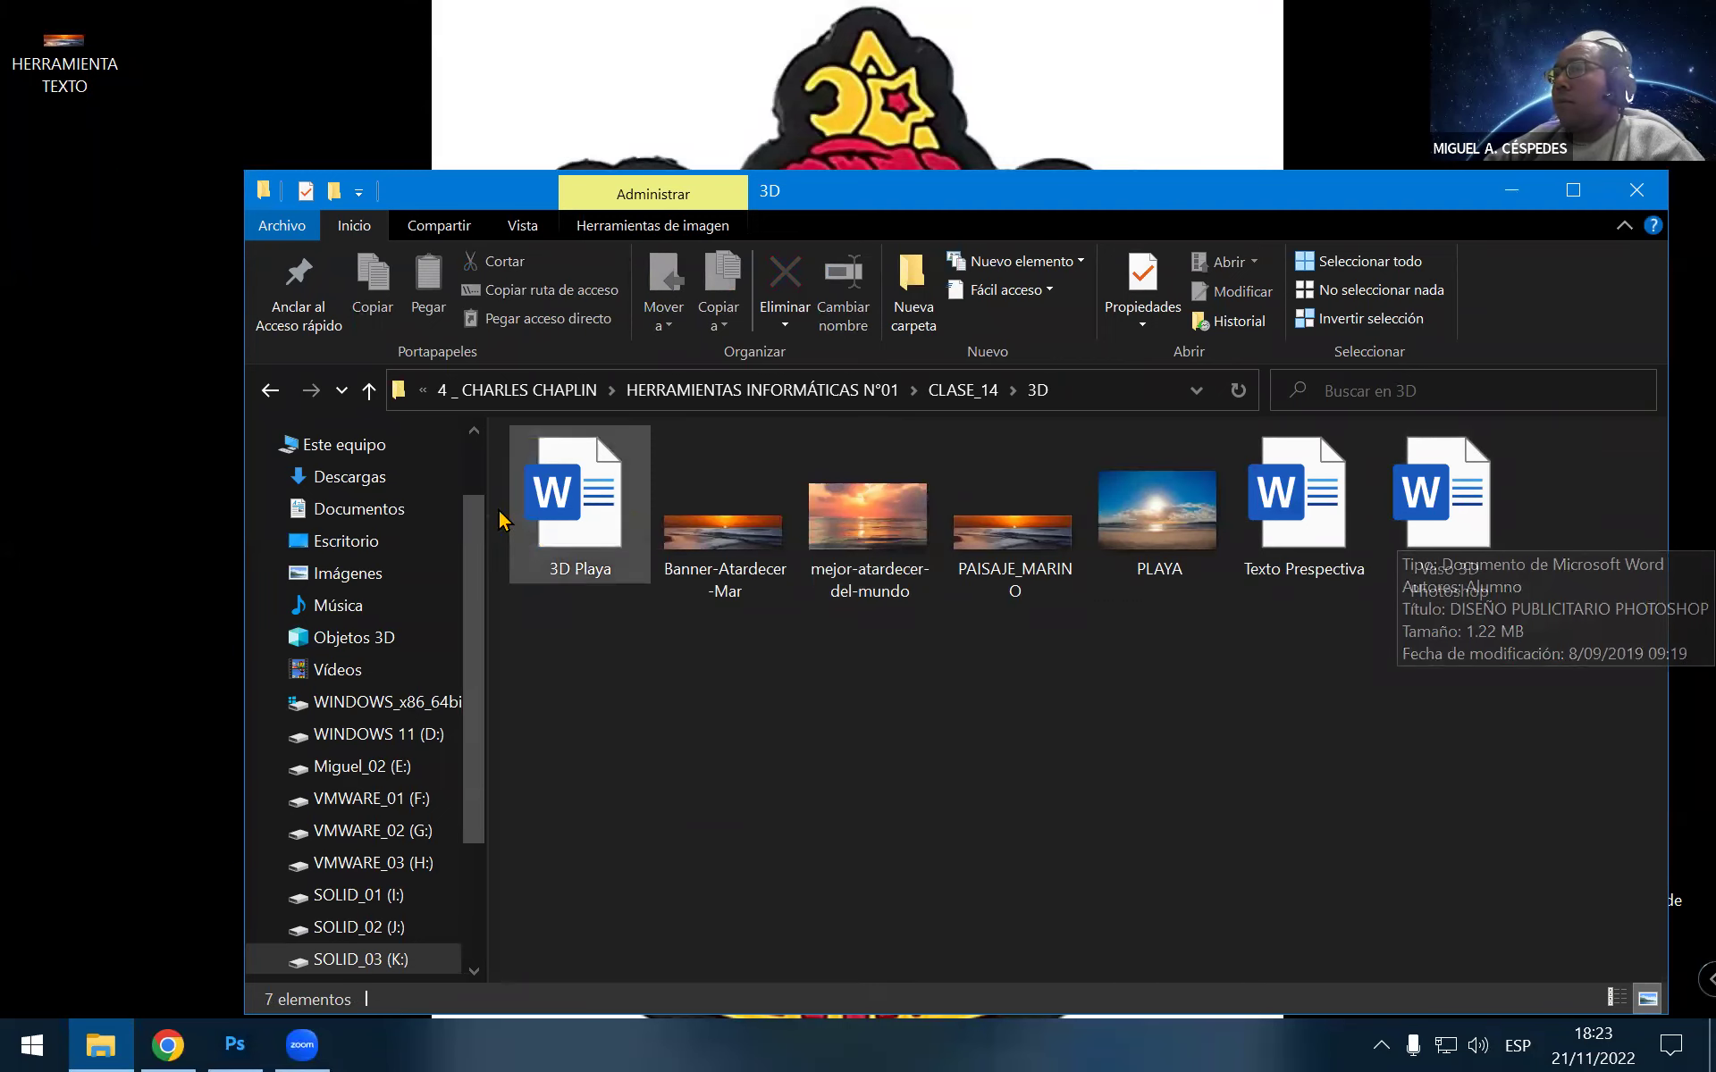
double_click(579, 503)
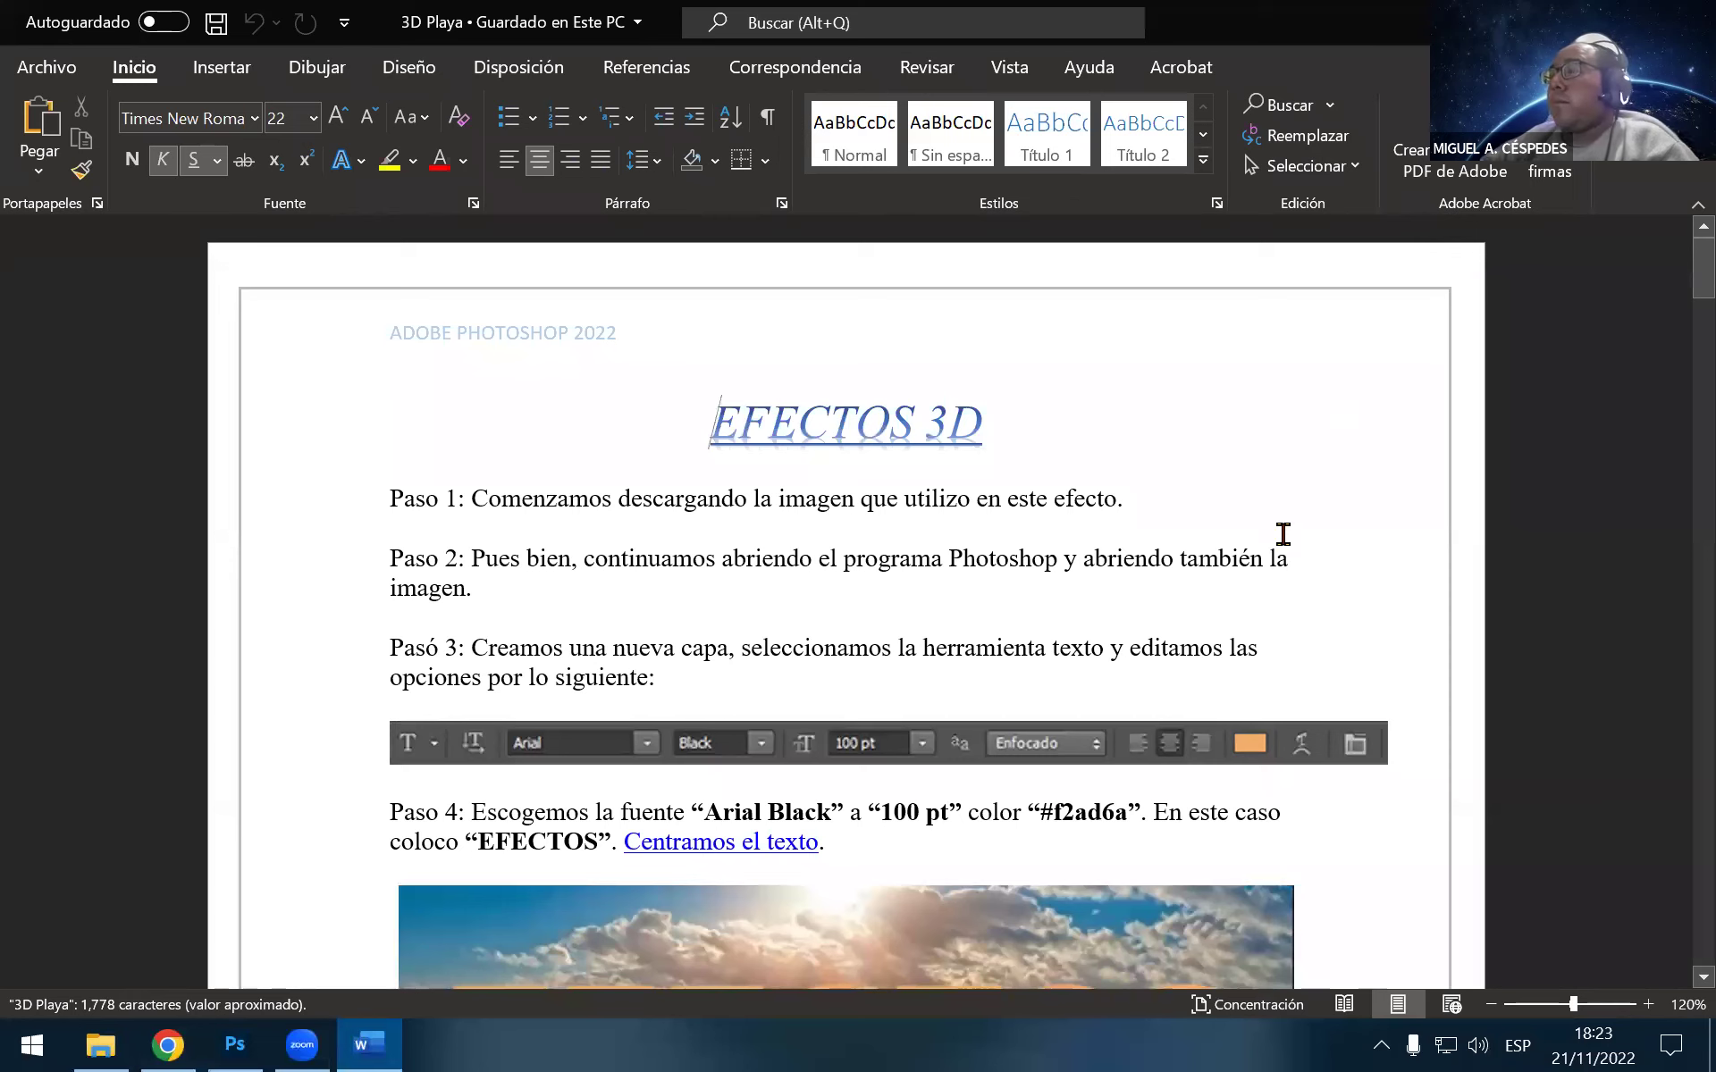
Scroll the 3D Playa tutorial past Paso 4 to the EFECTOS example, then return to Photoshop
click(1216, 496)
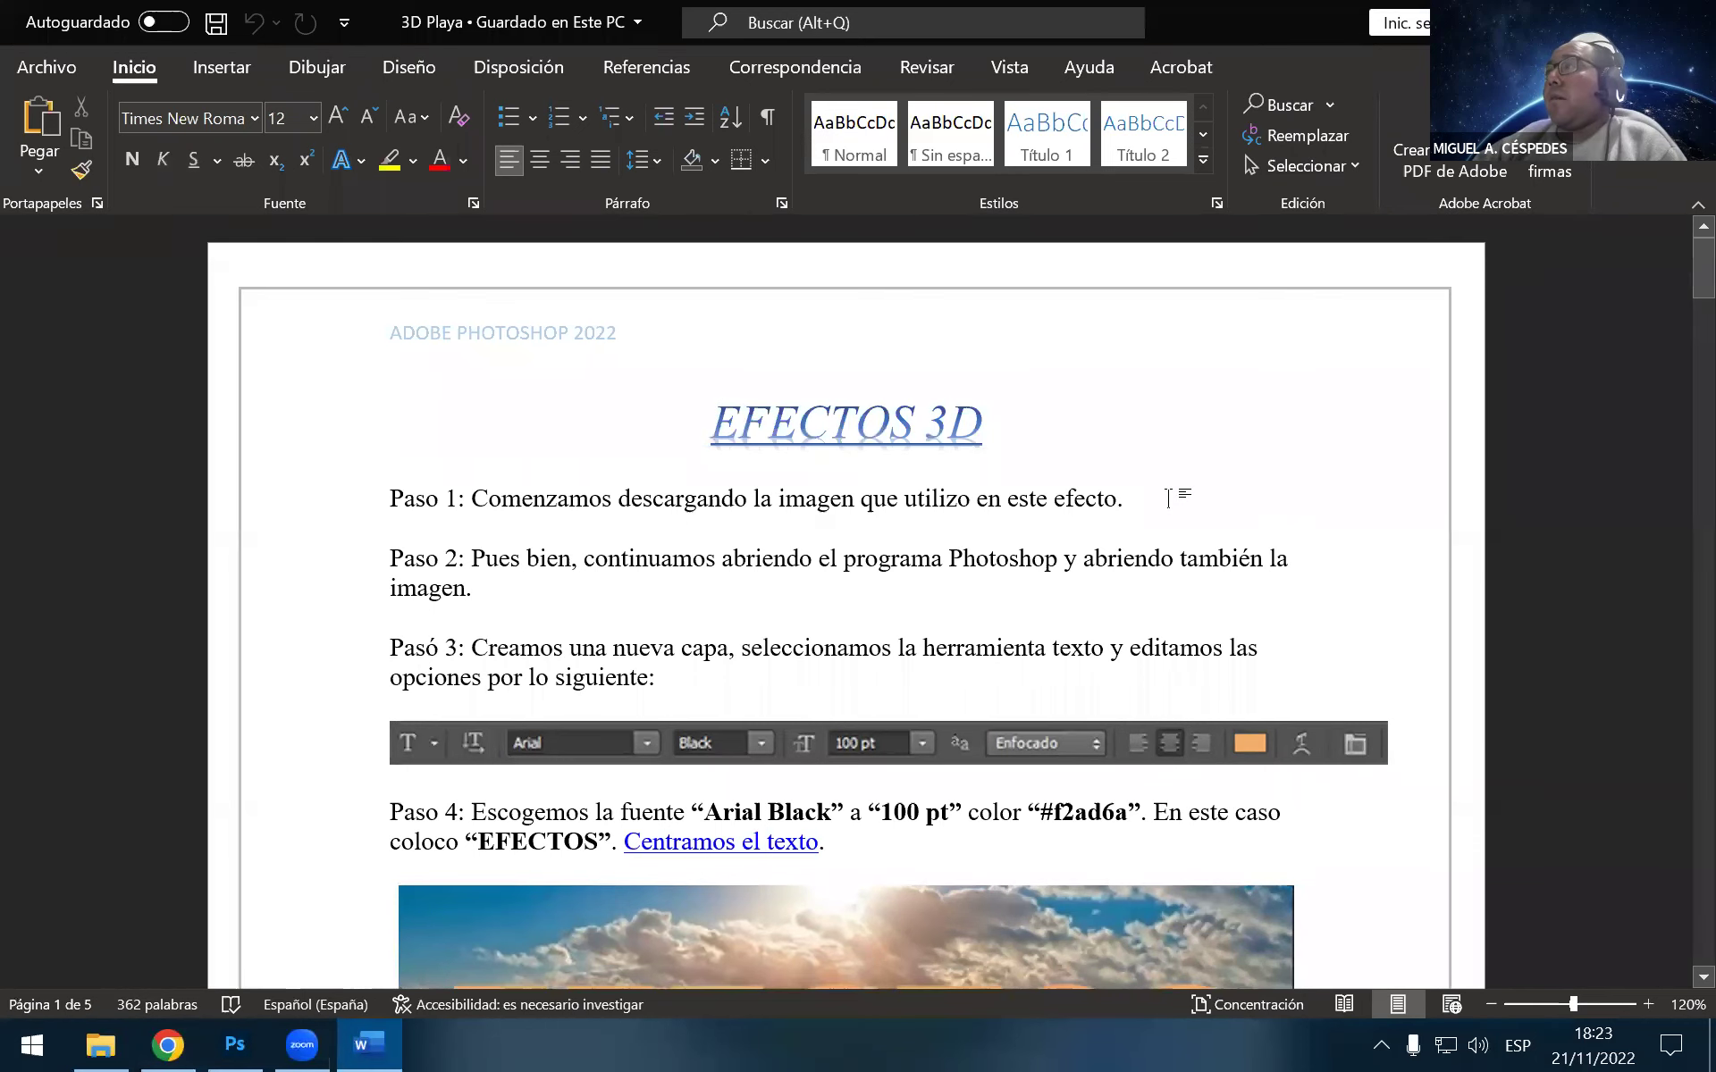
scroll(1168, 501, down, 1)
scroll(1164, 505, down, 1)
scroll(1161, 509, down, 1)
scroll(1160, 509, down, 1)
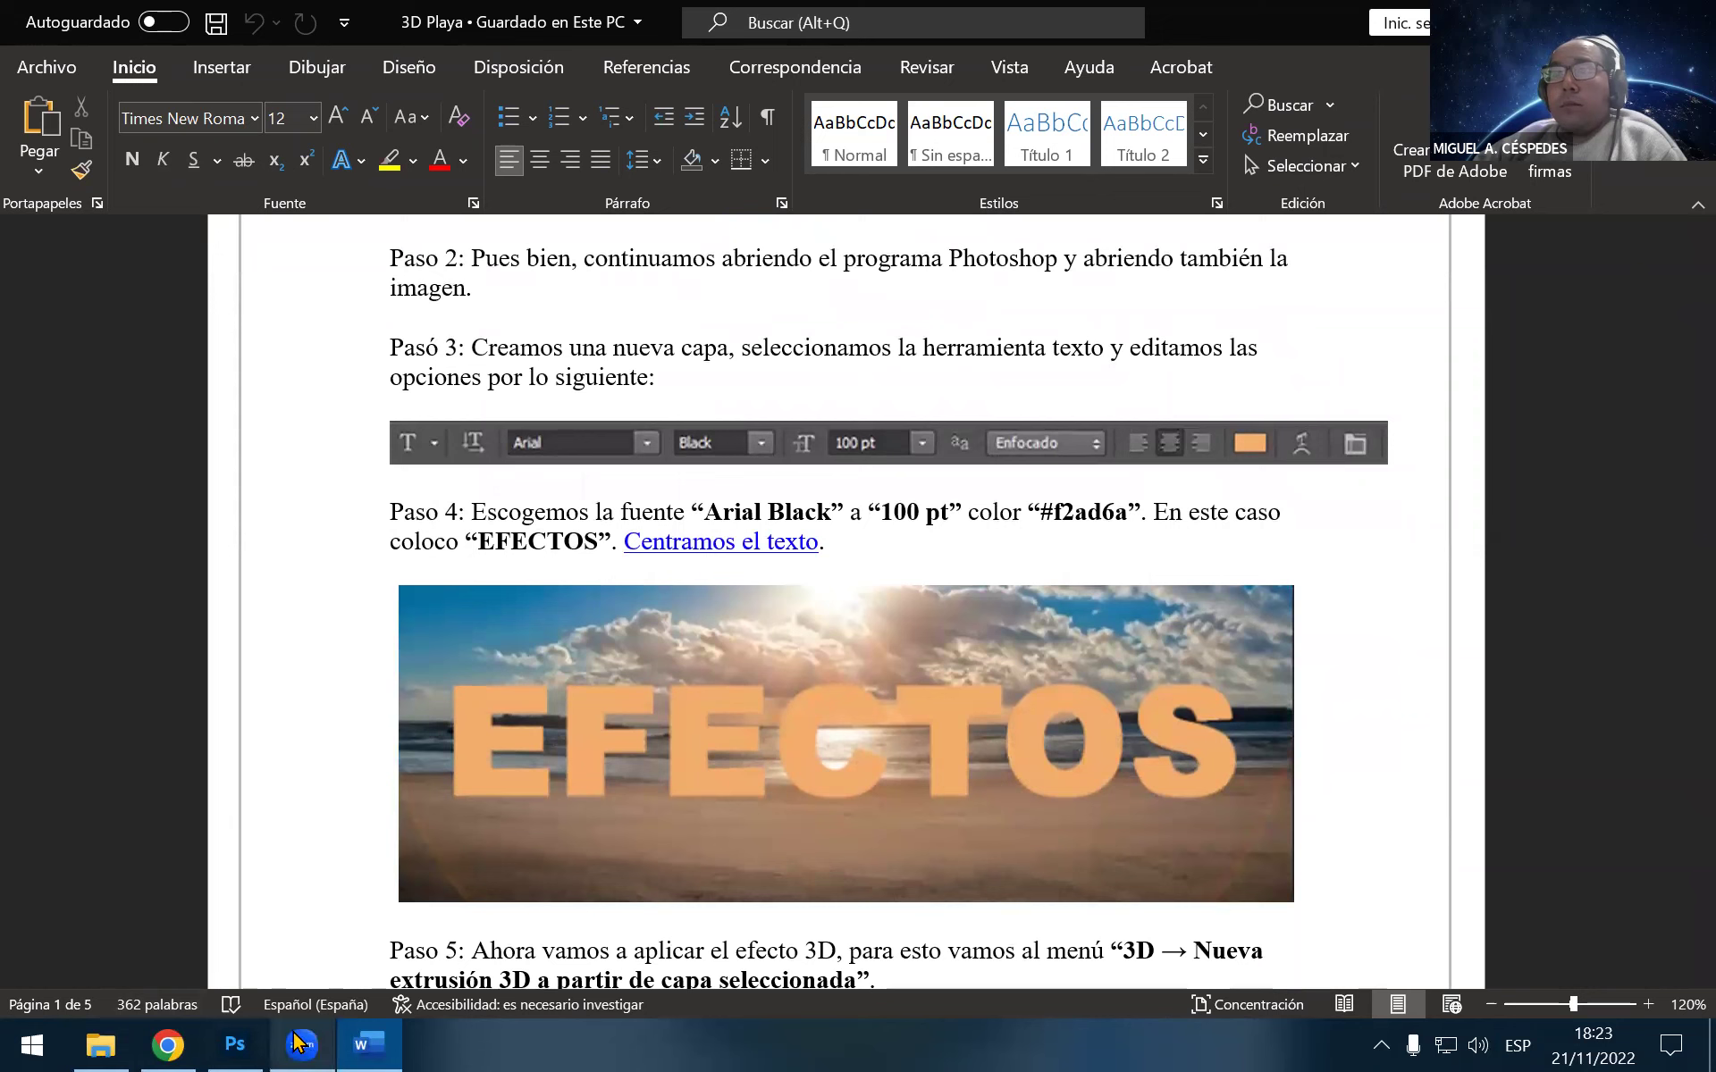
click(234, 1043)
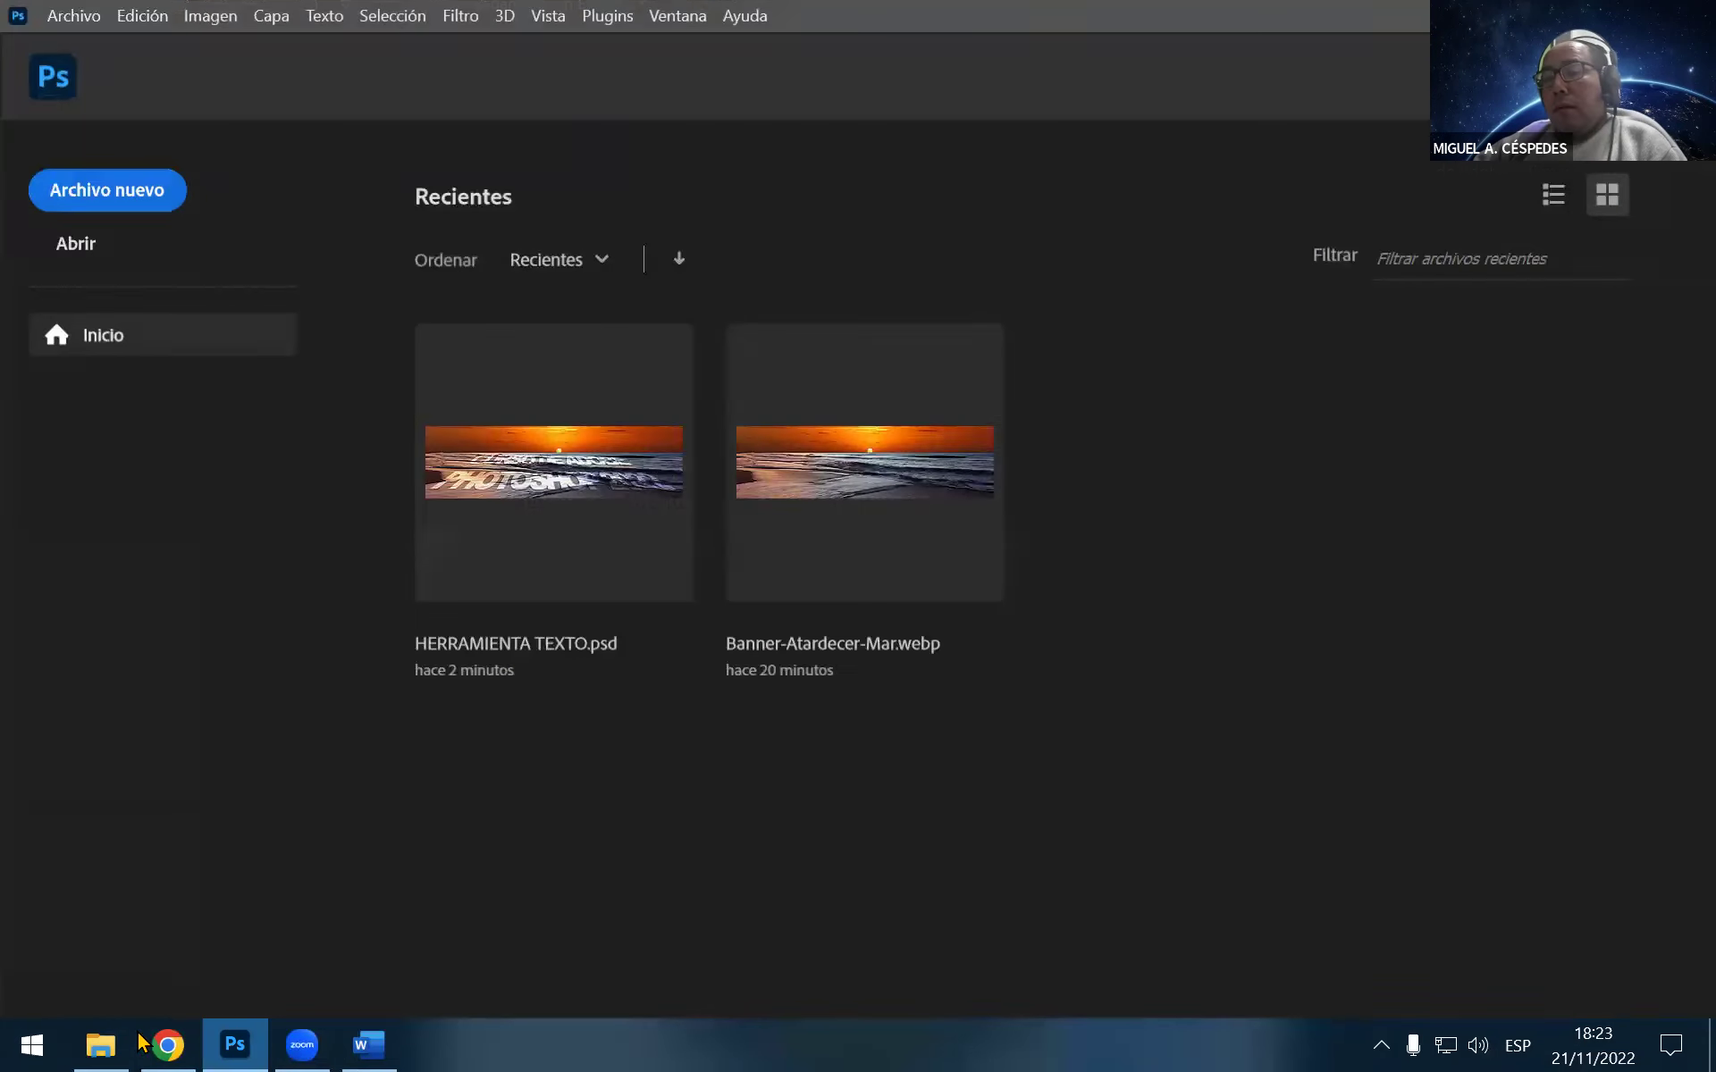
Drag PAISAJE_MARINO into Photoshop and open it without colour management
click(100, 1044)
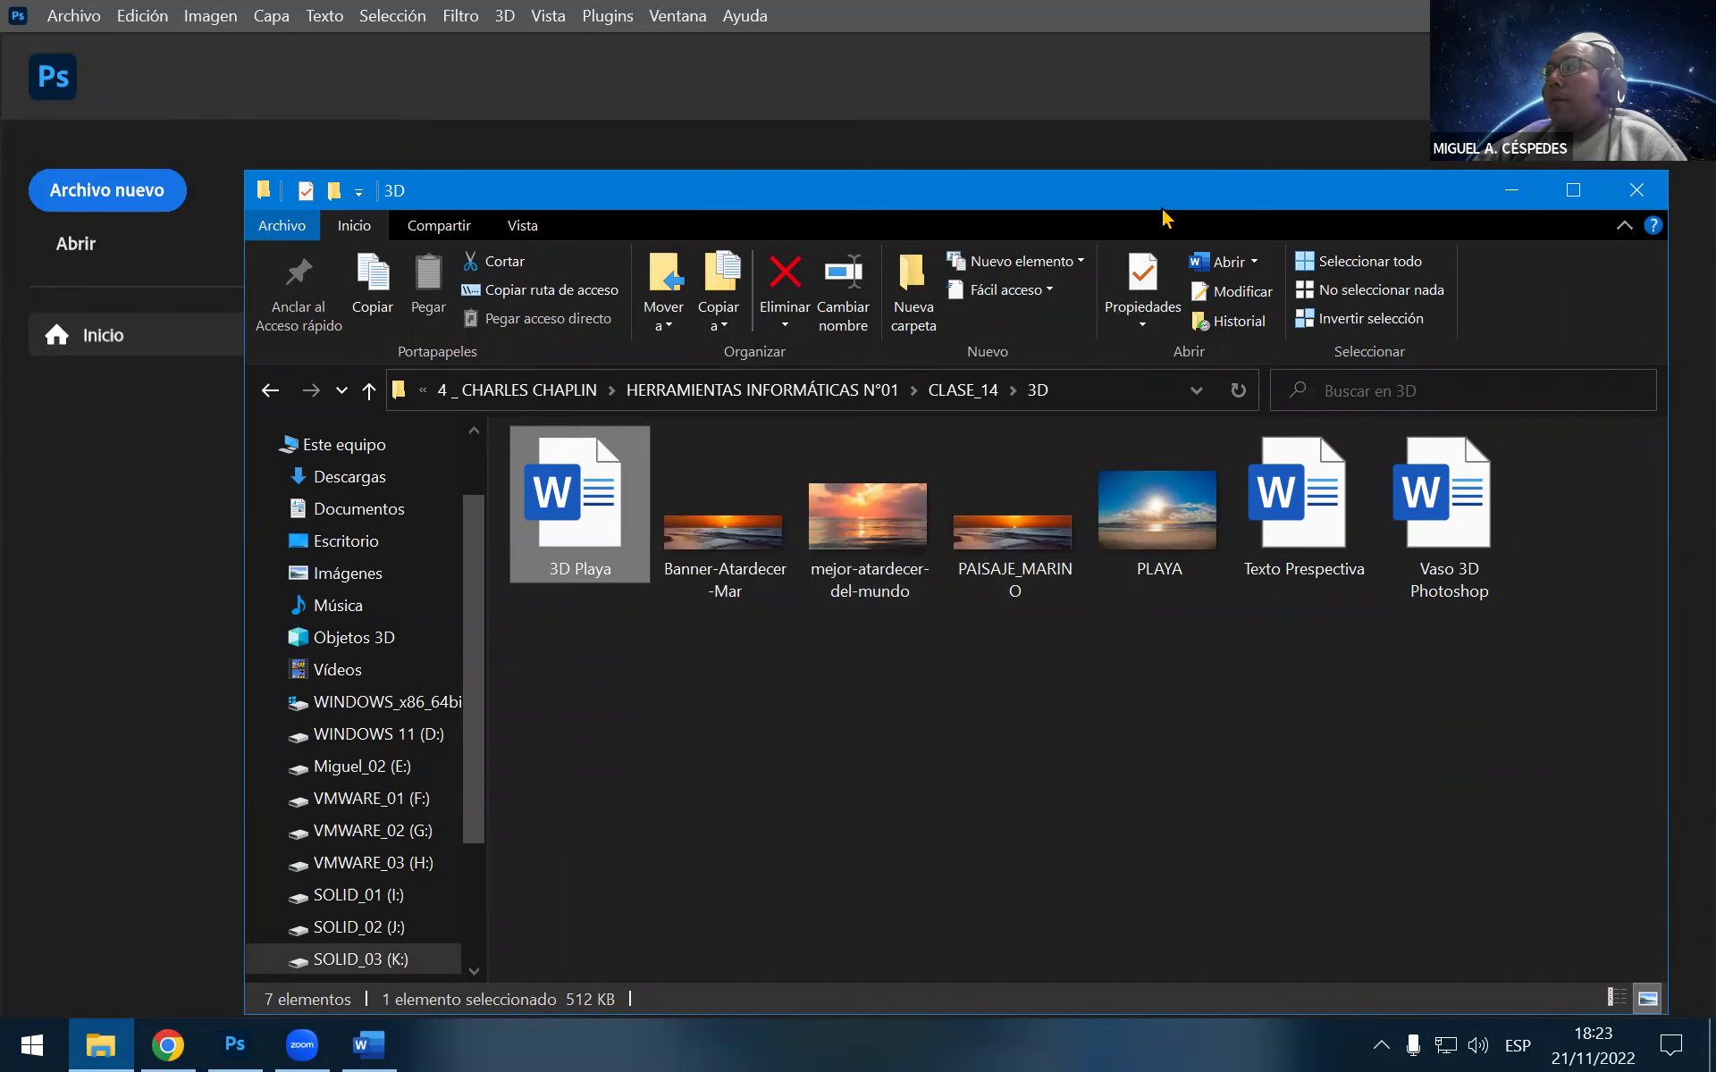
drag(1166, 217, 896, 259)
drag(744, 563, 1506, 601)
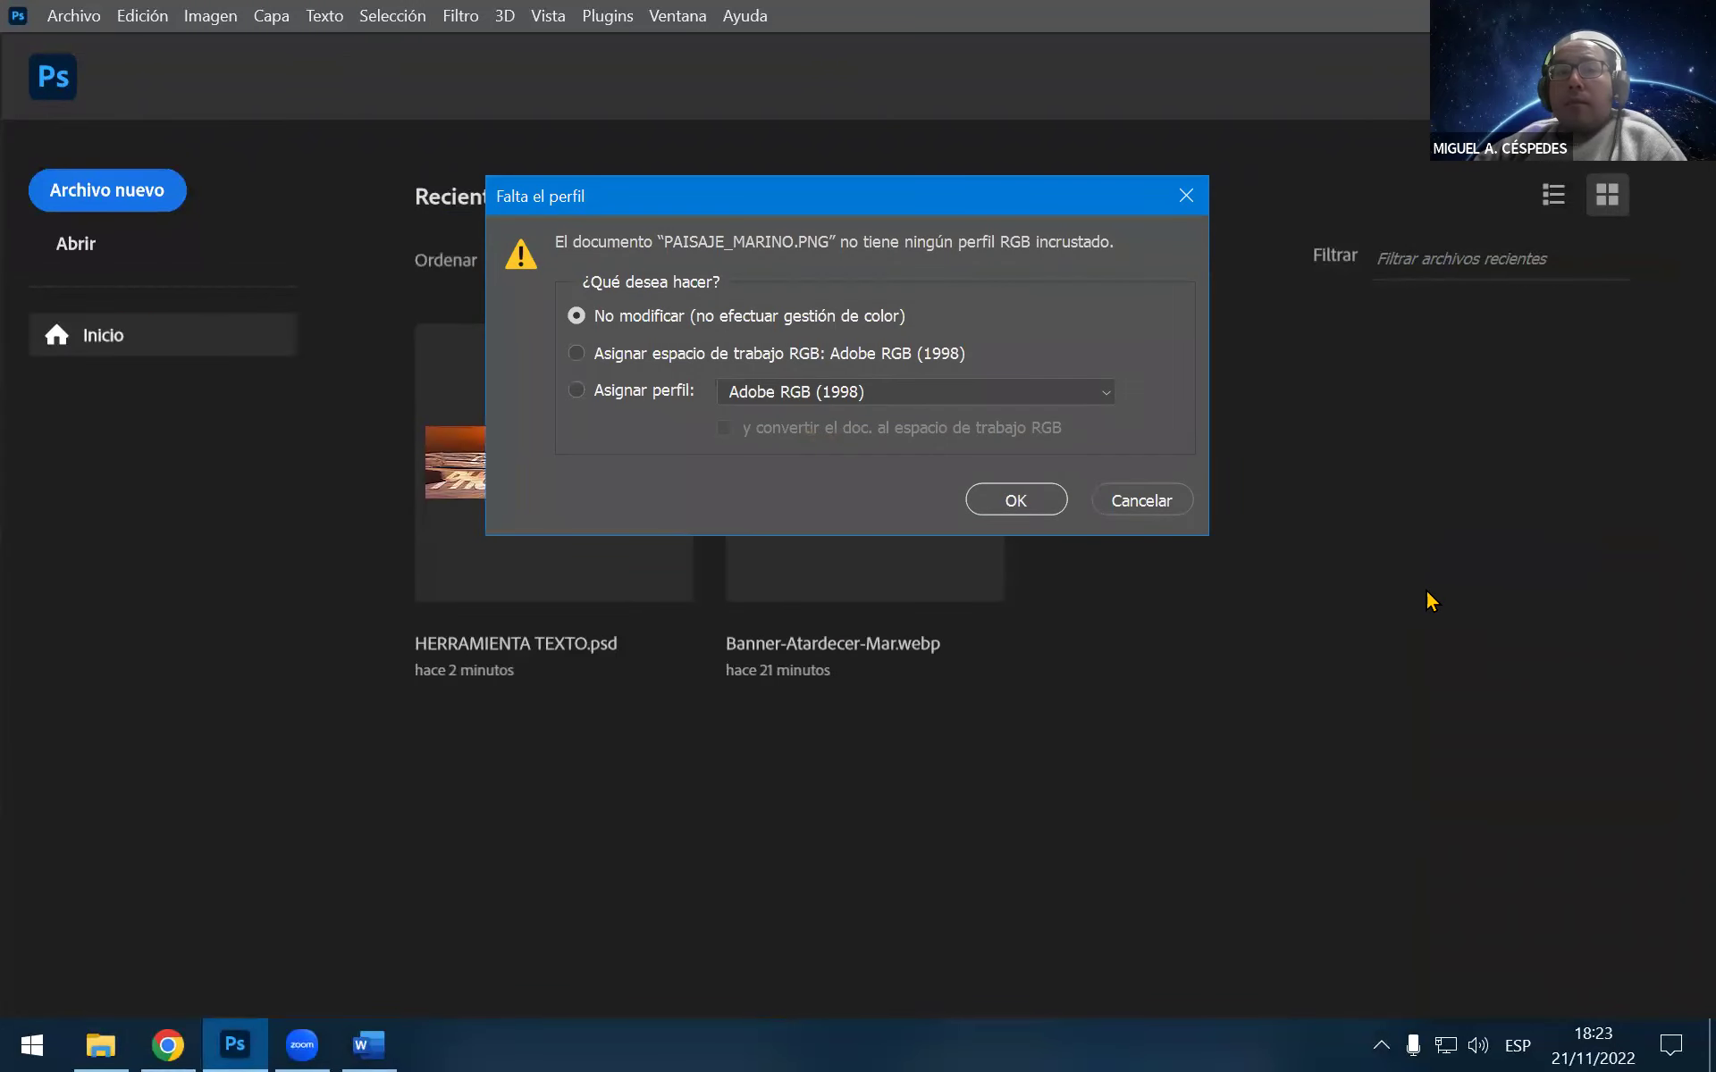
click(985, 508)
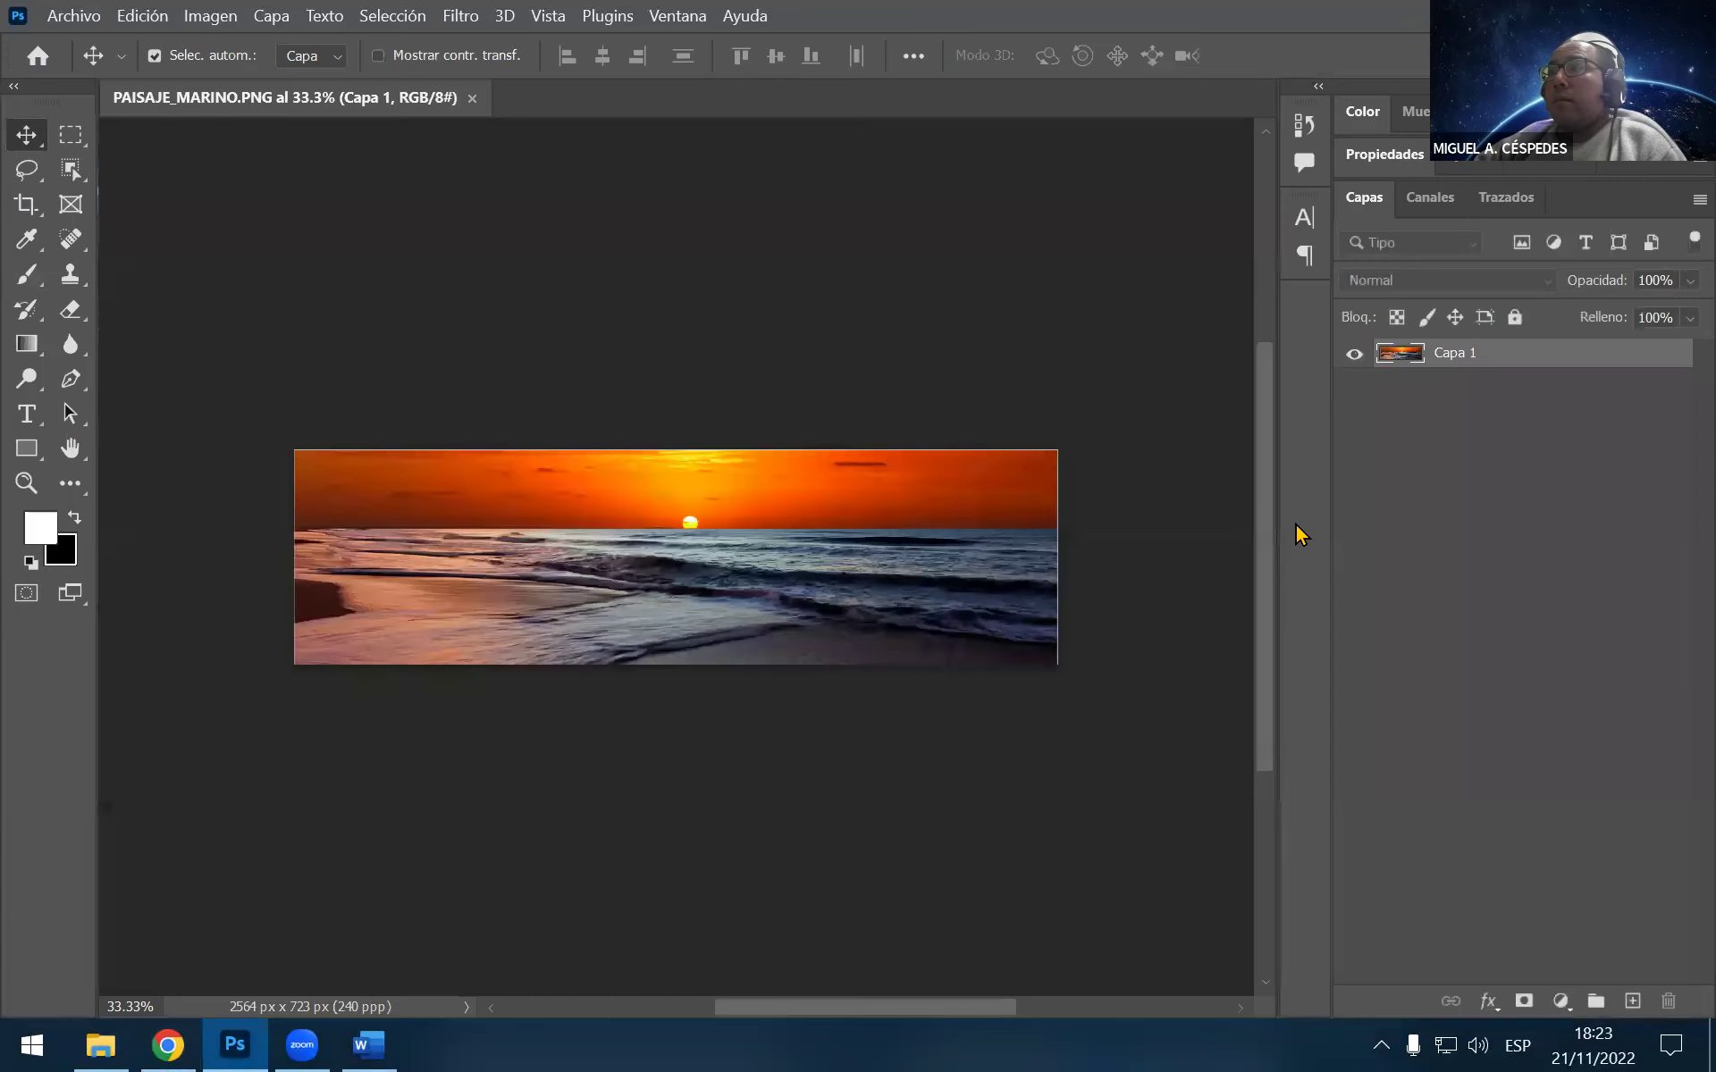
Check the 2564 × 723 px canvas size, leave it unchanged, and zoom to fit the window
click(210, 16)
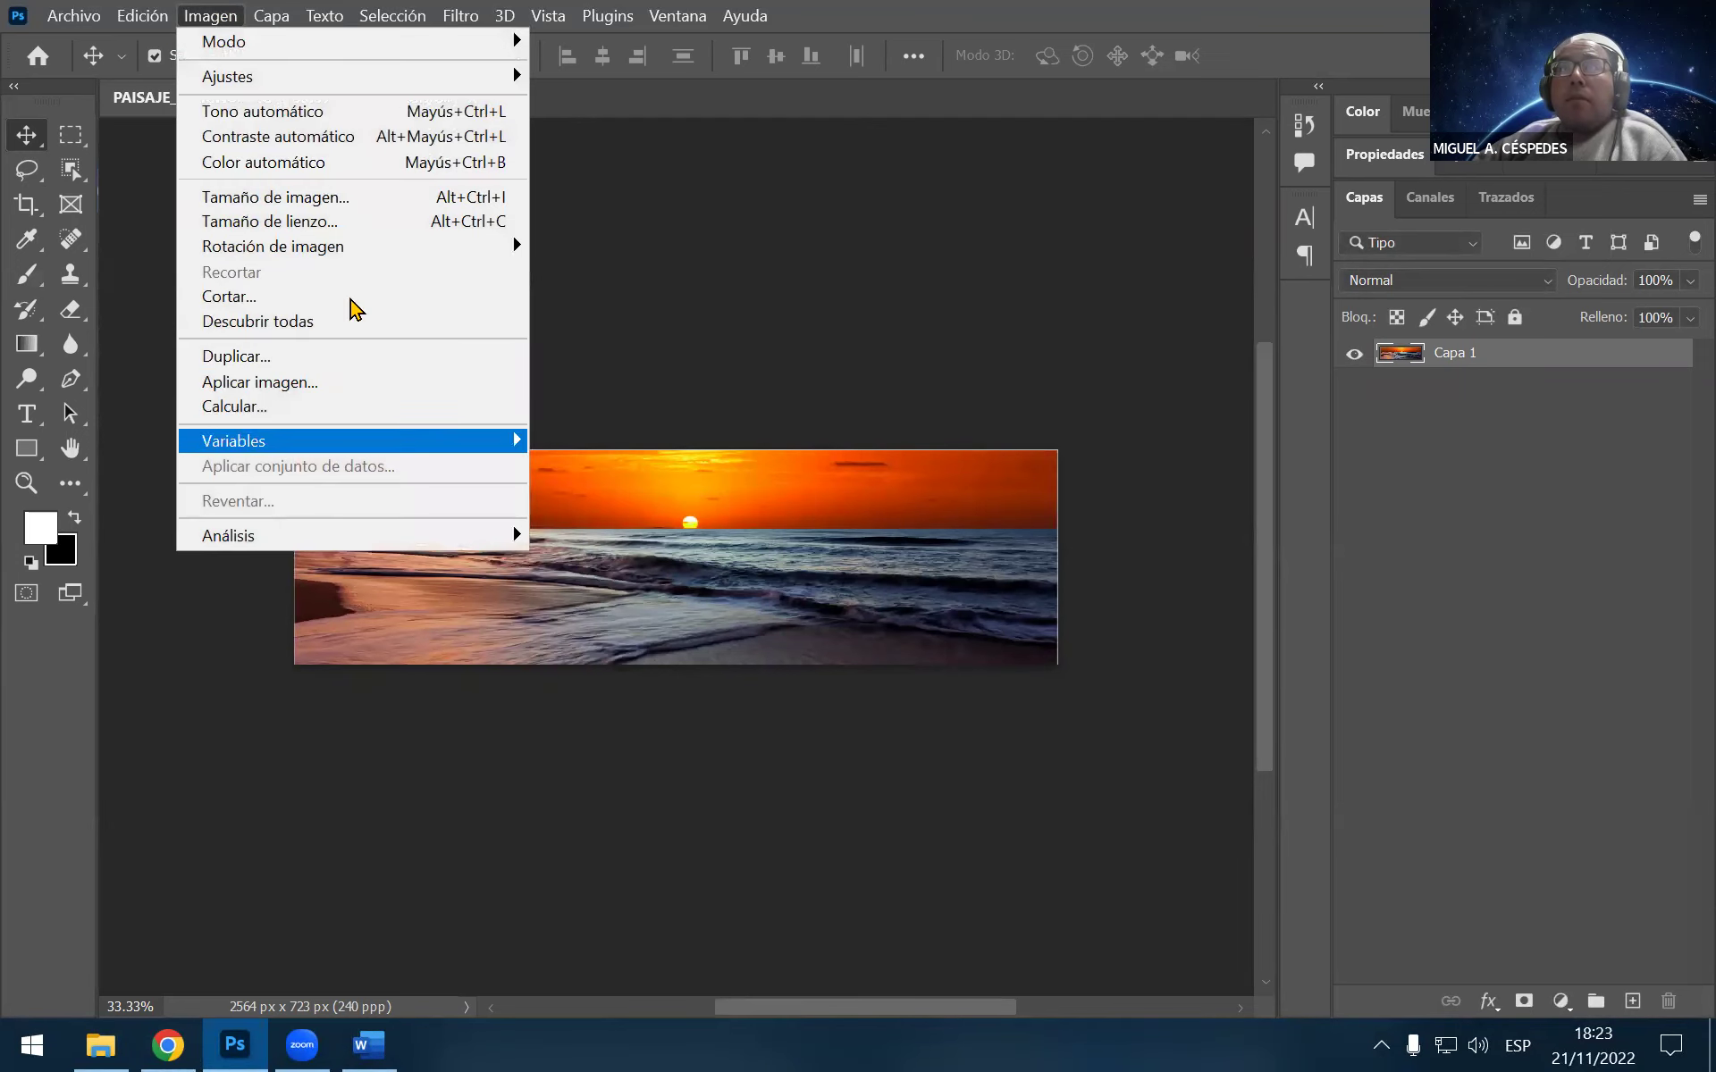
click(226, 25)
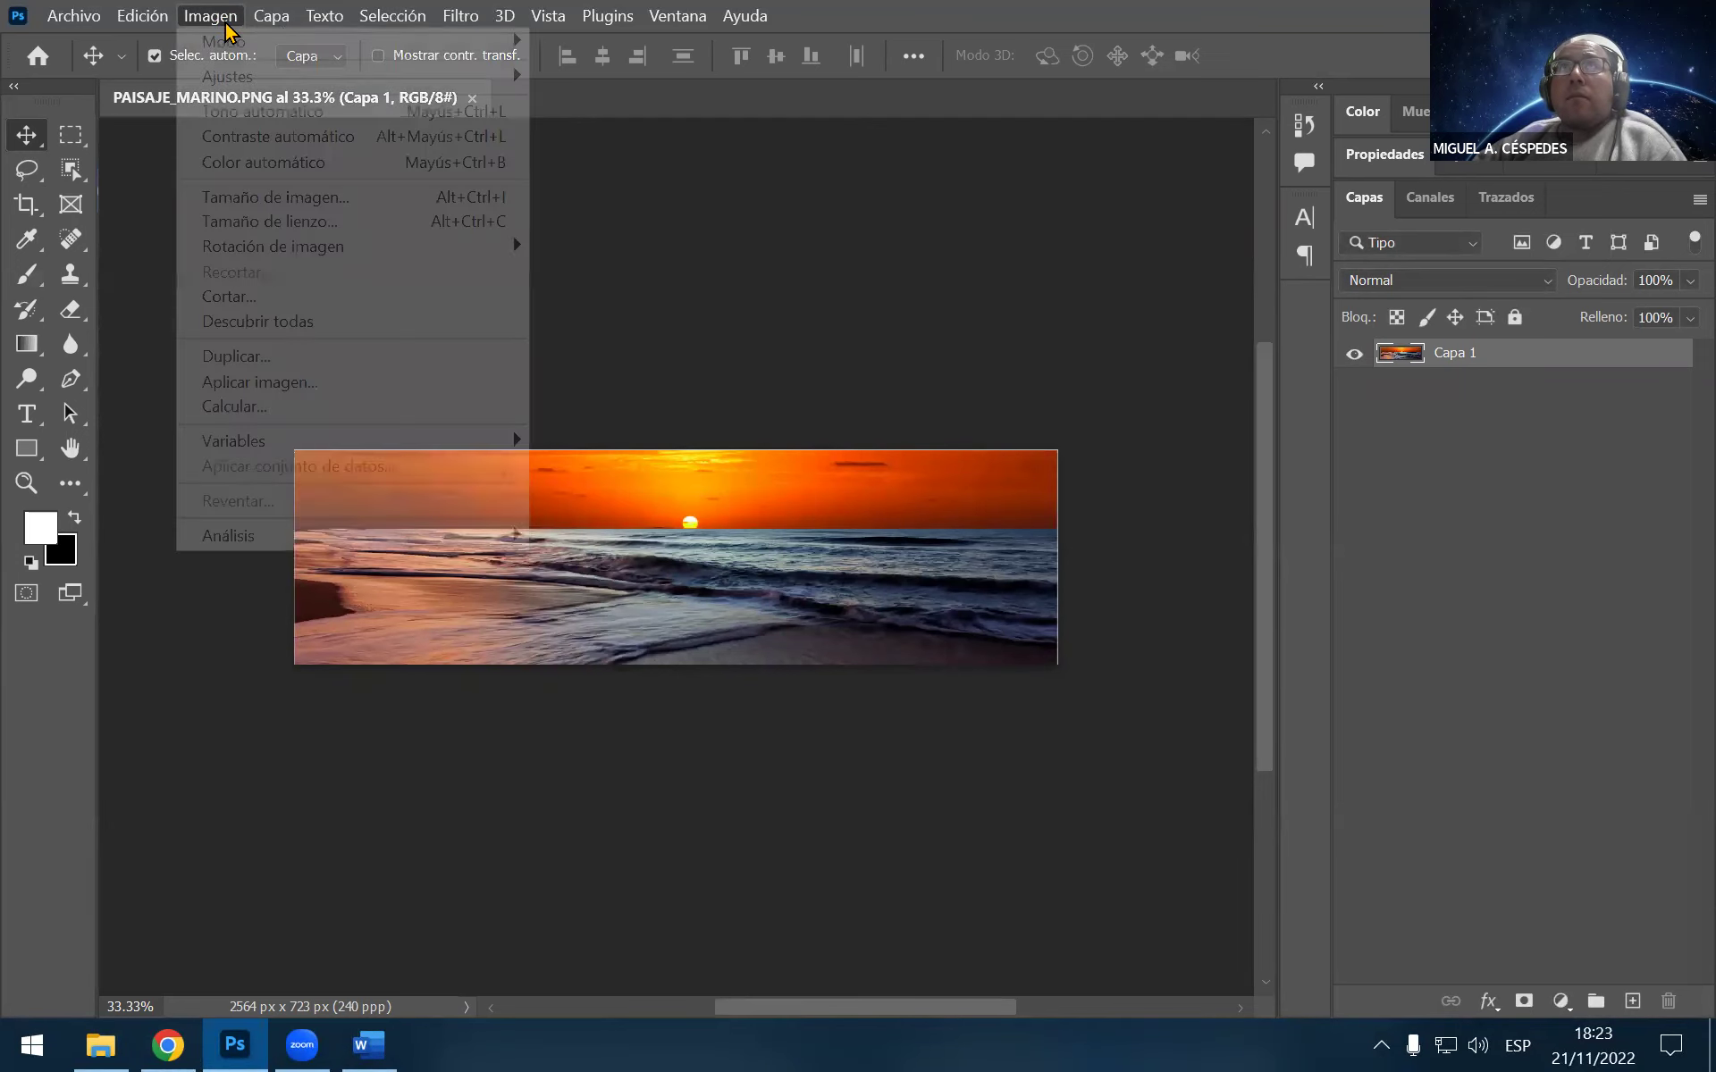
mouse_move(273, 245)
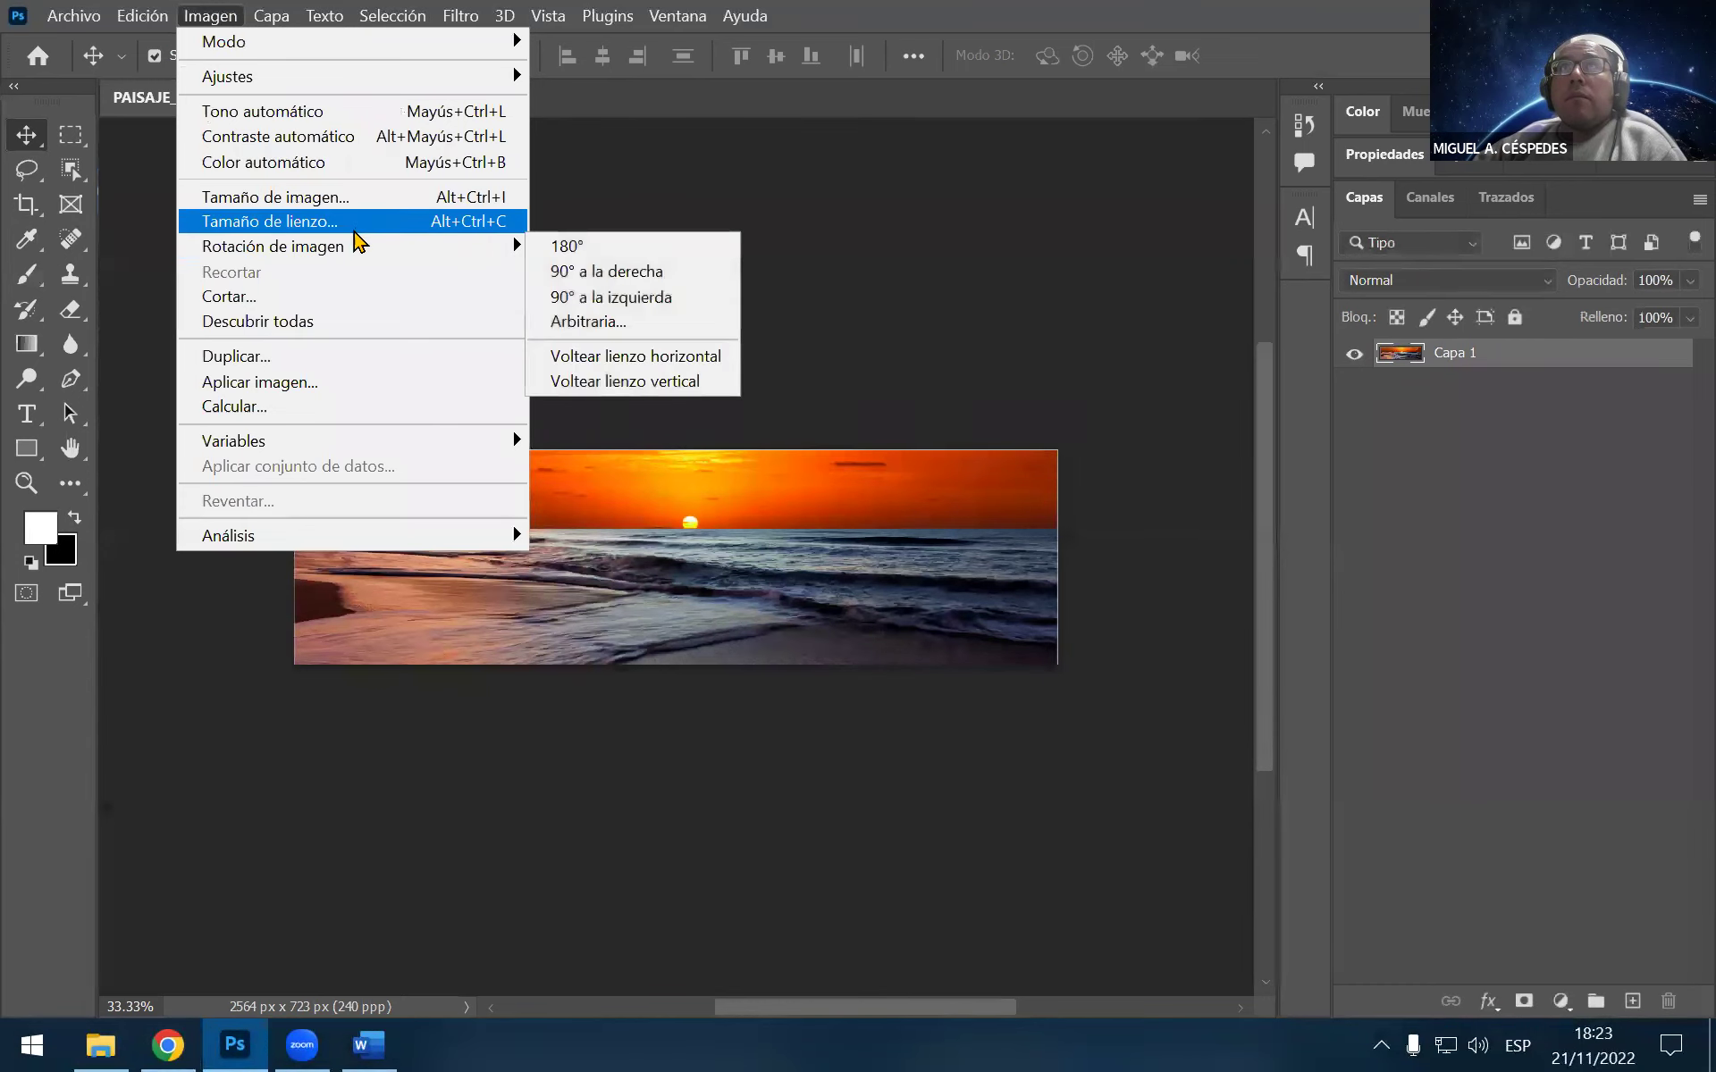
click(355, 221)
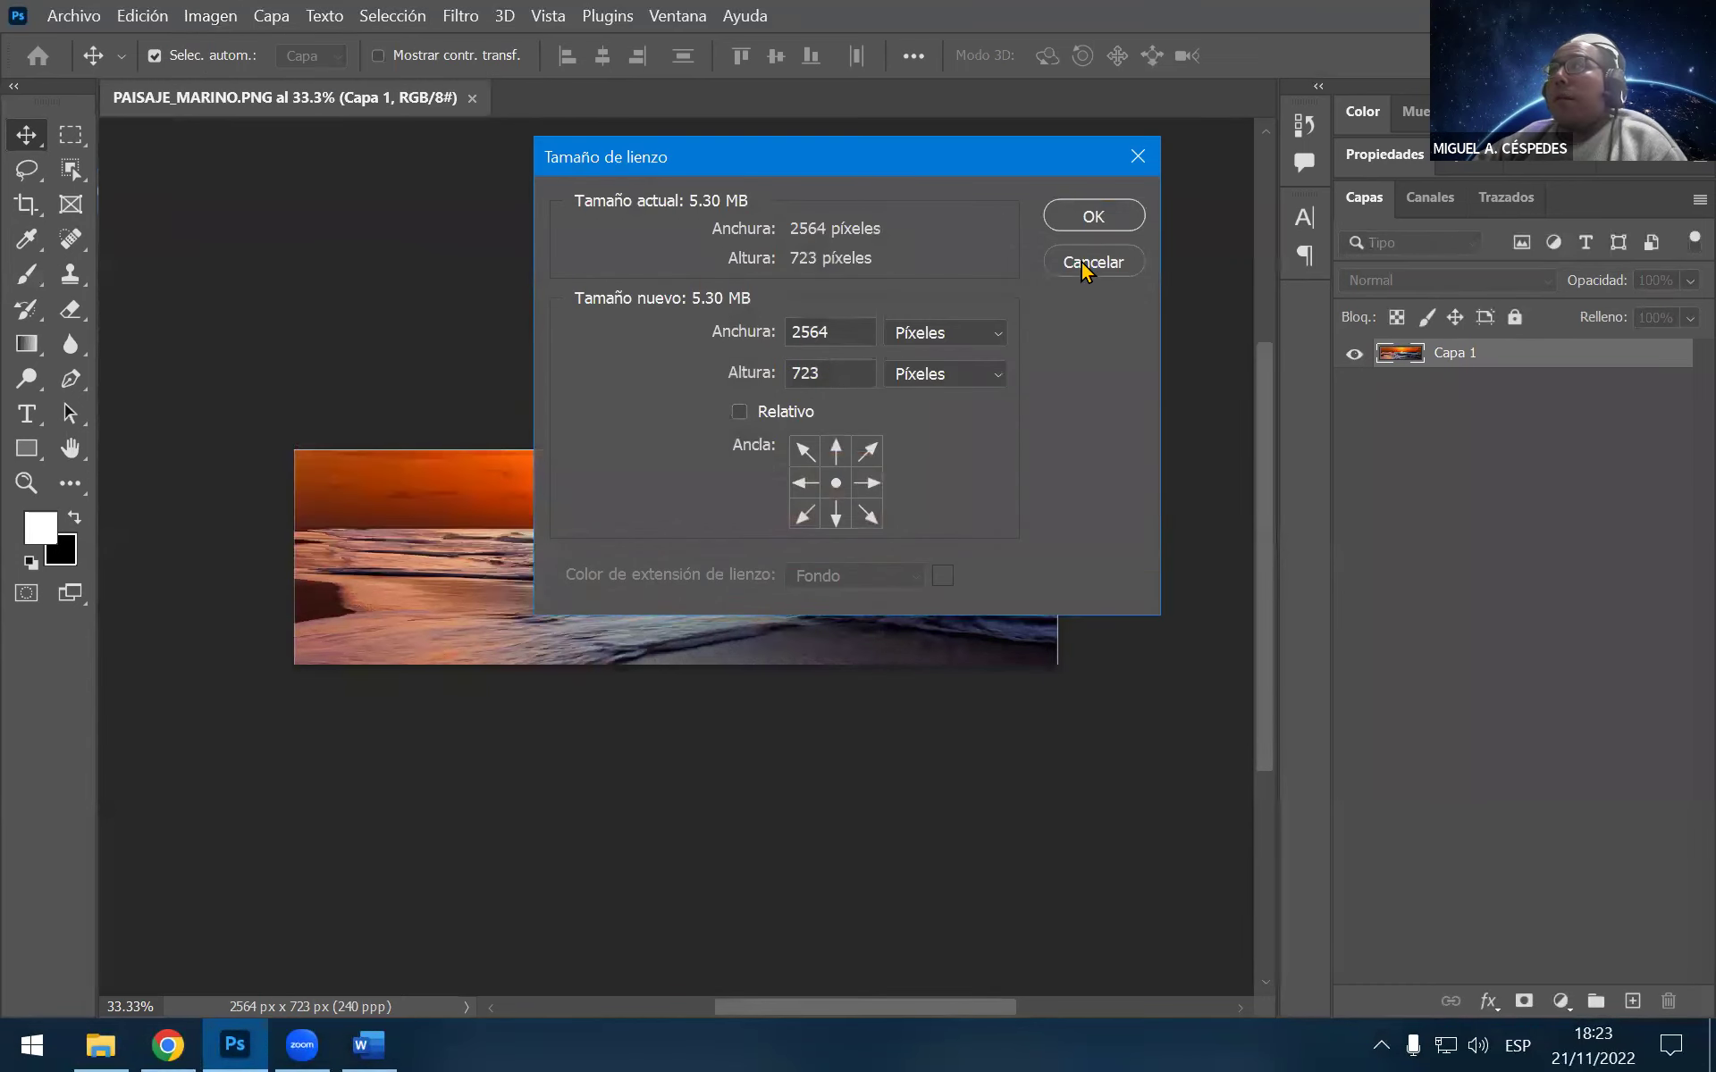
click(1104, 224)
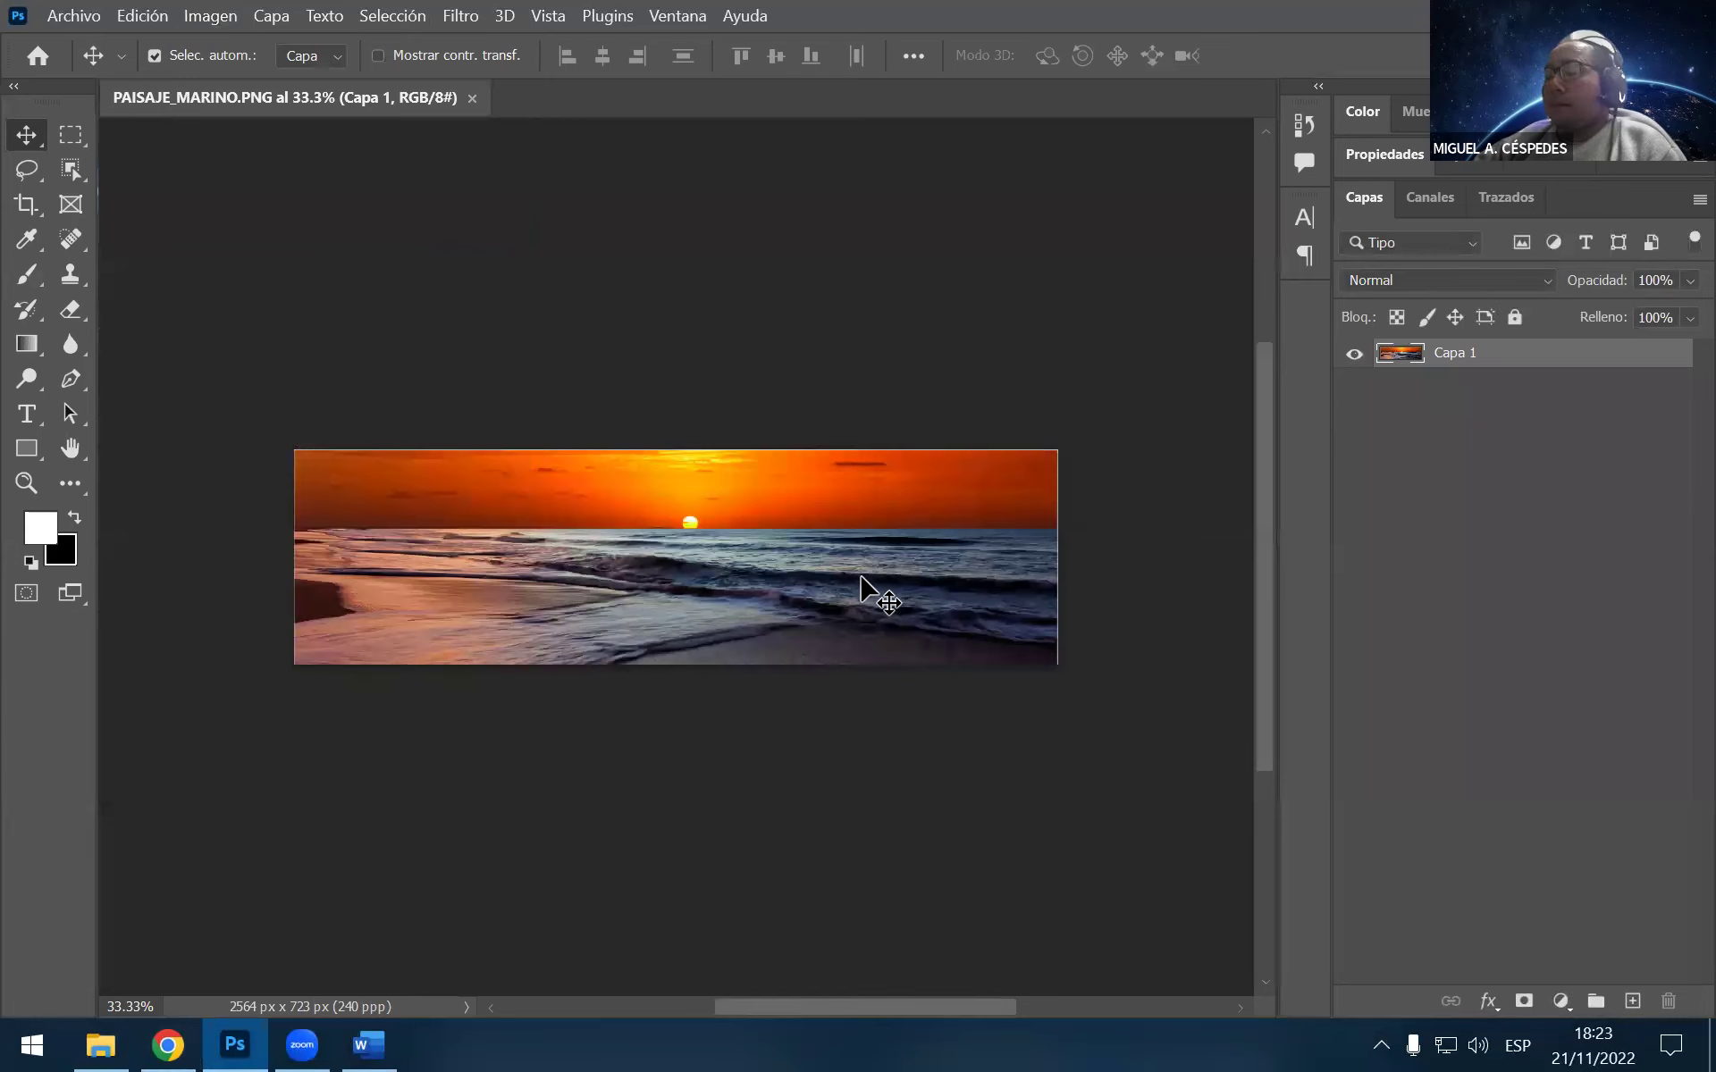
key(ctrl)
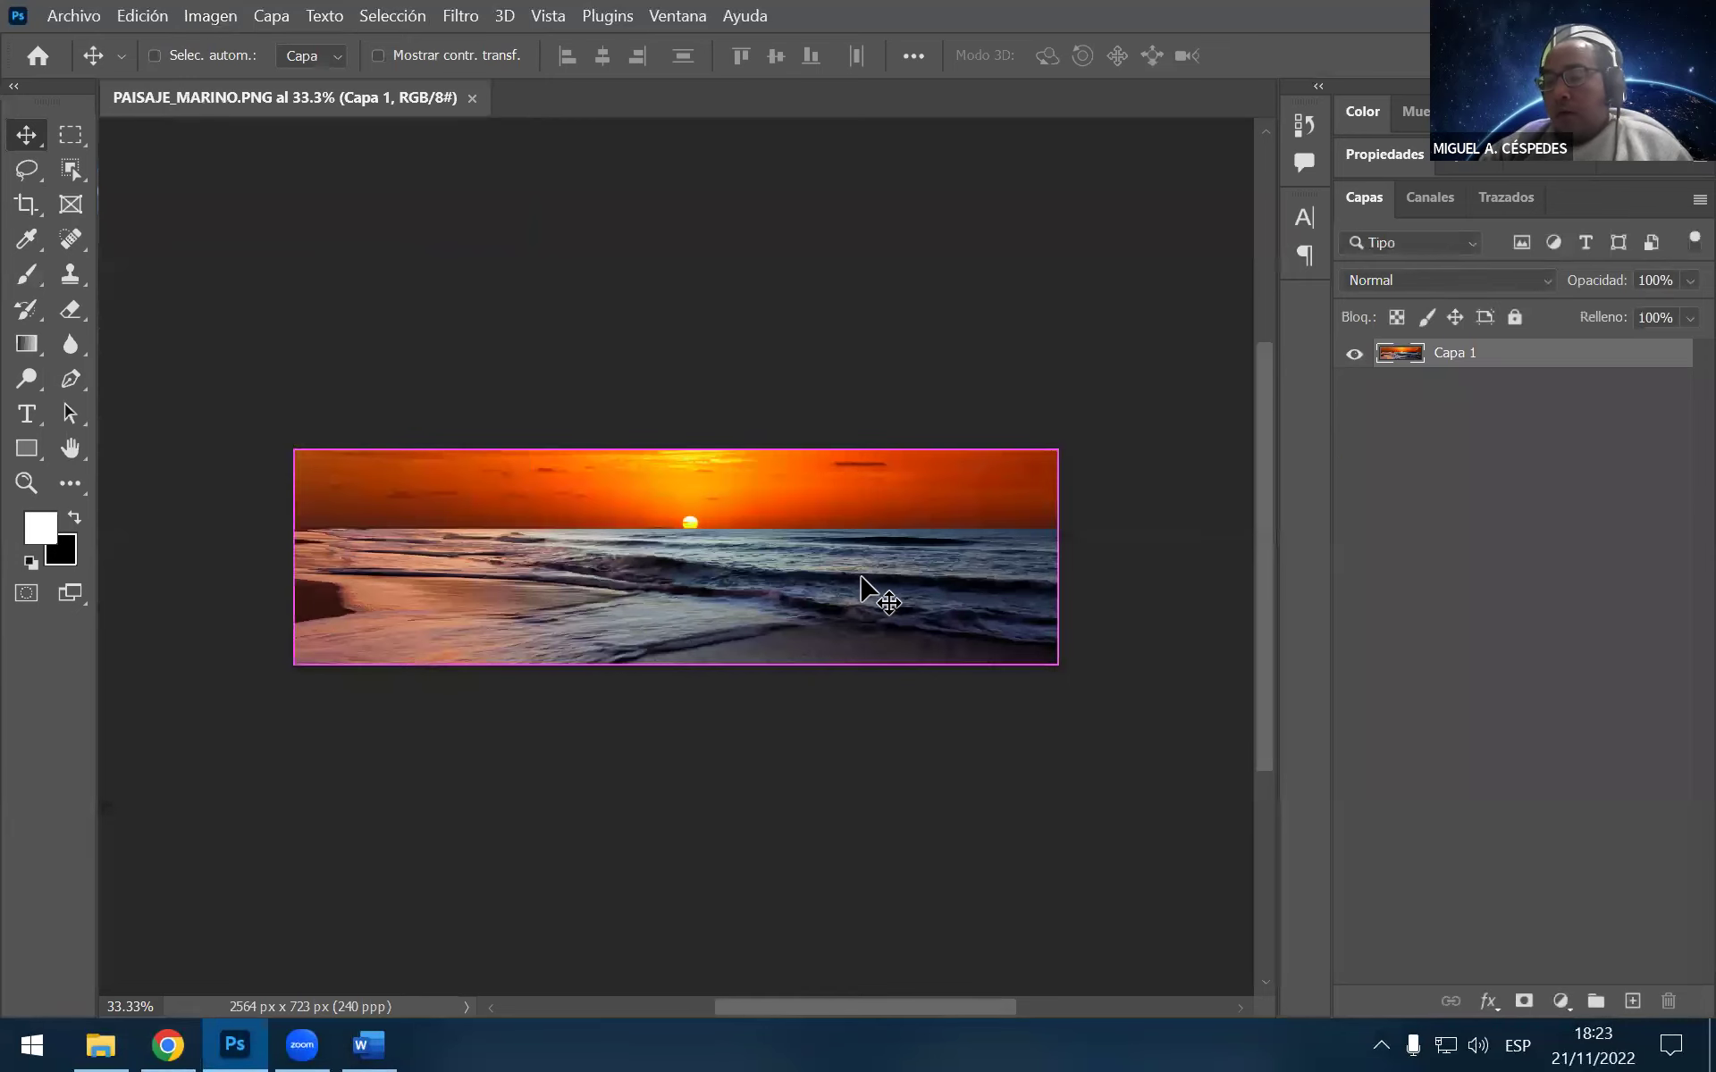
key(ctrl+0)
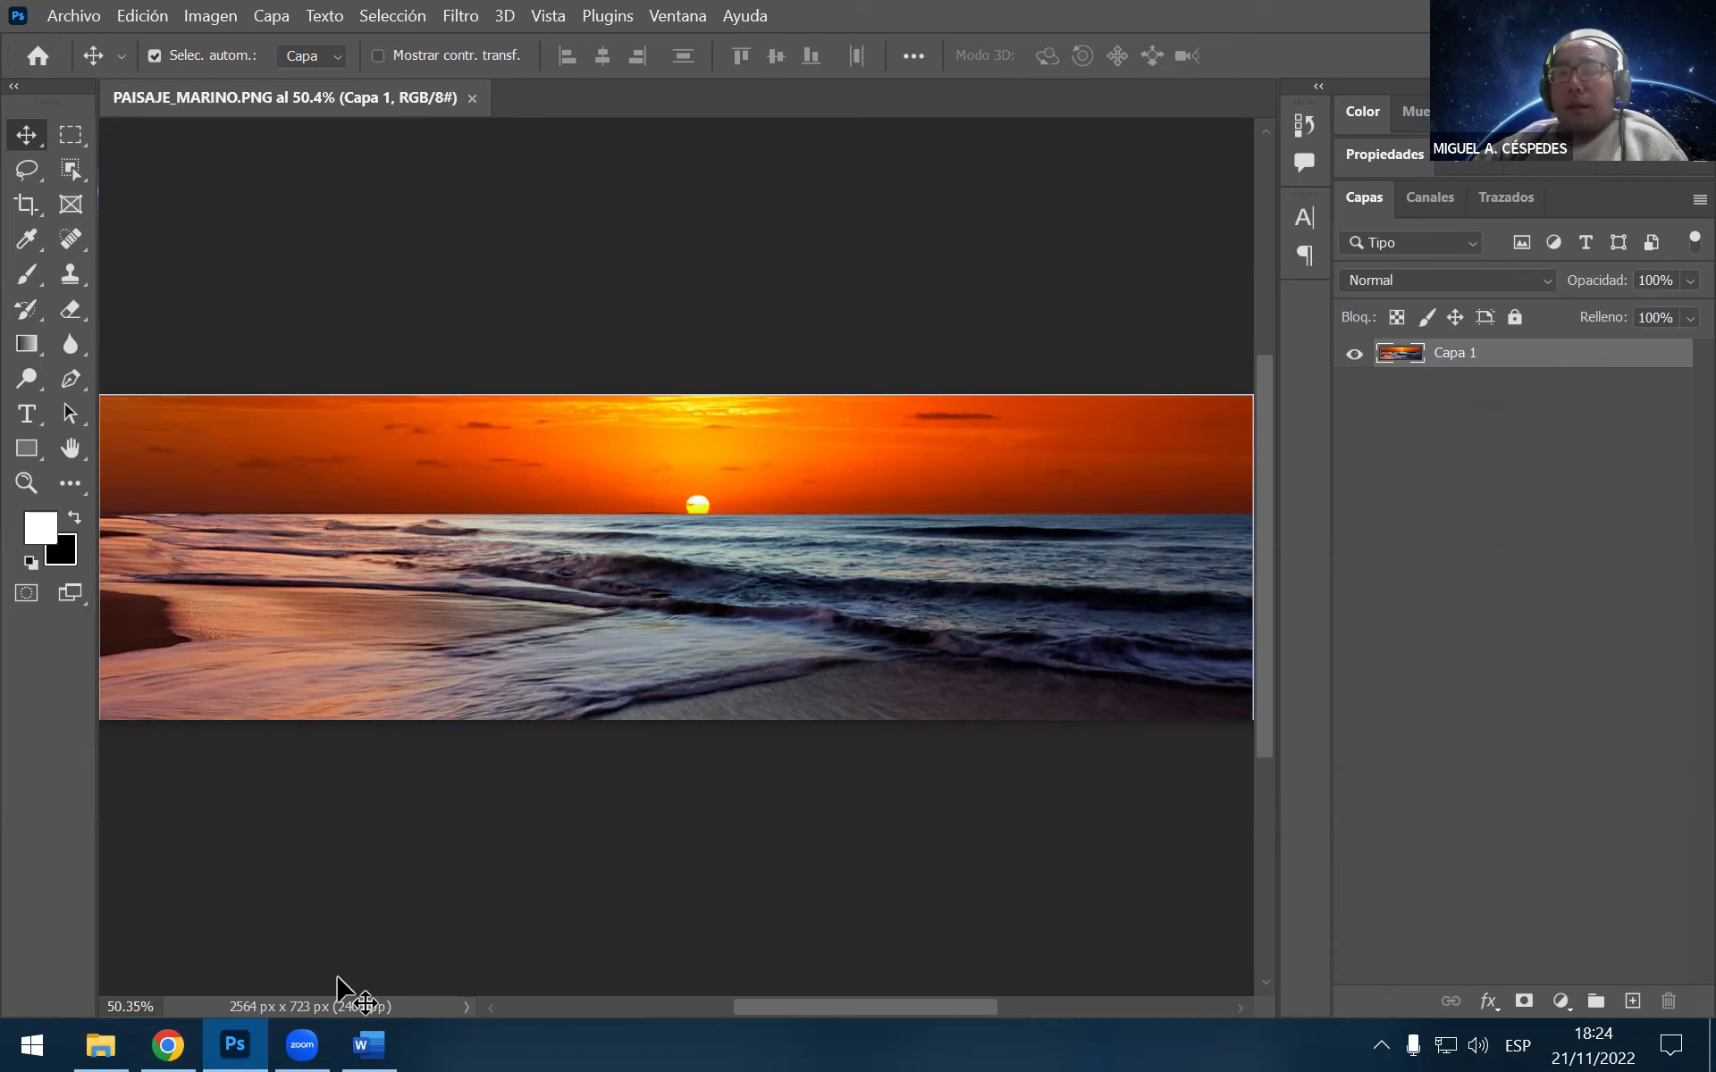
Start Save As and navigate up to the 01 - DISEÑO 2022-2 folder
click(366, 1041)
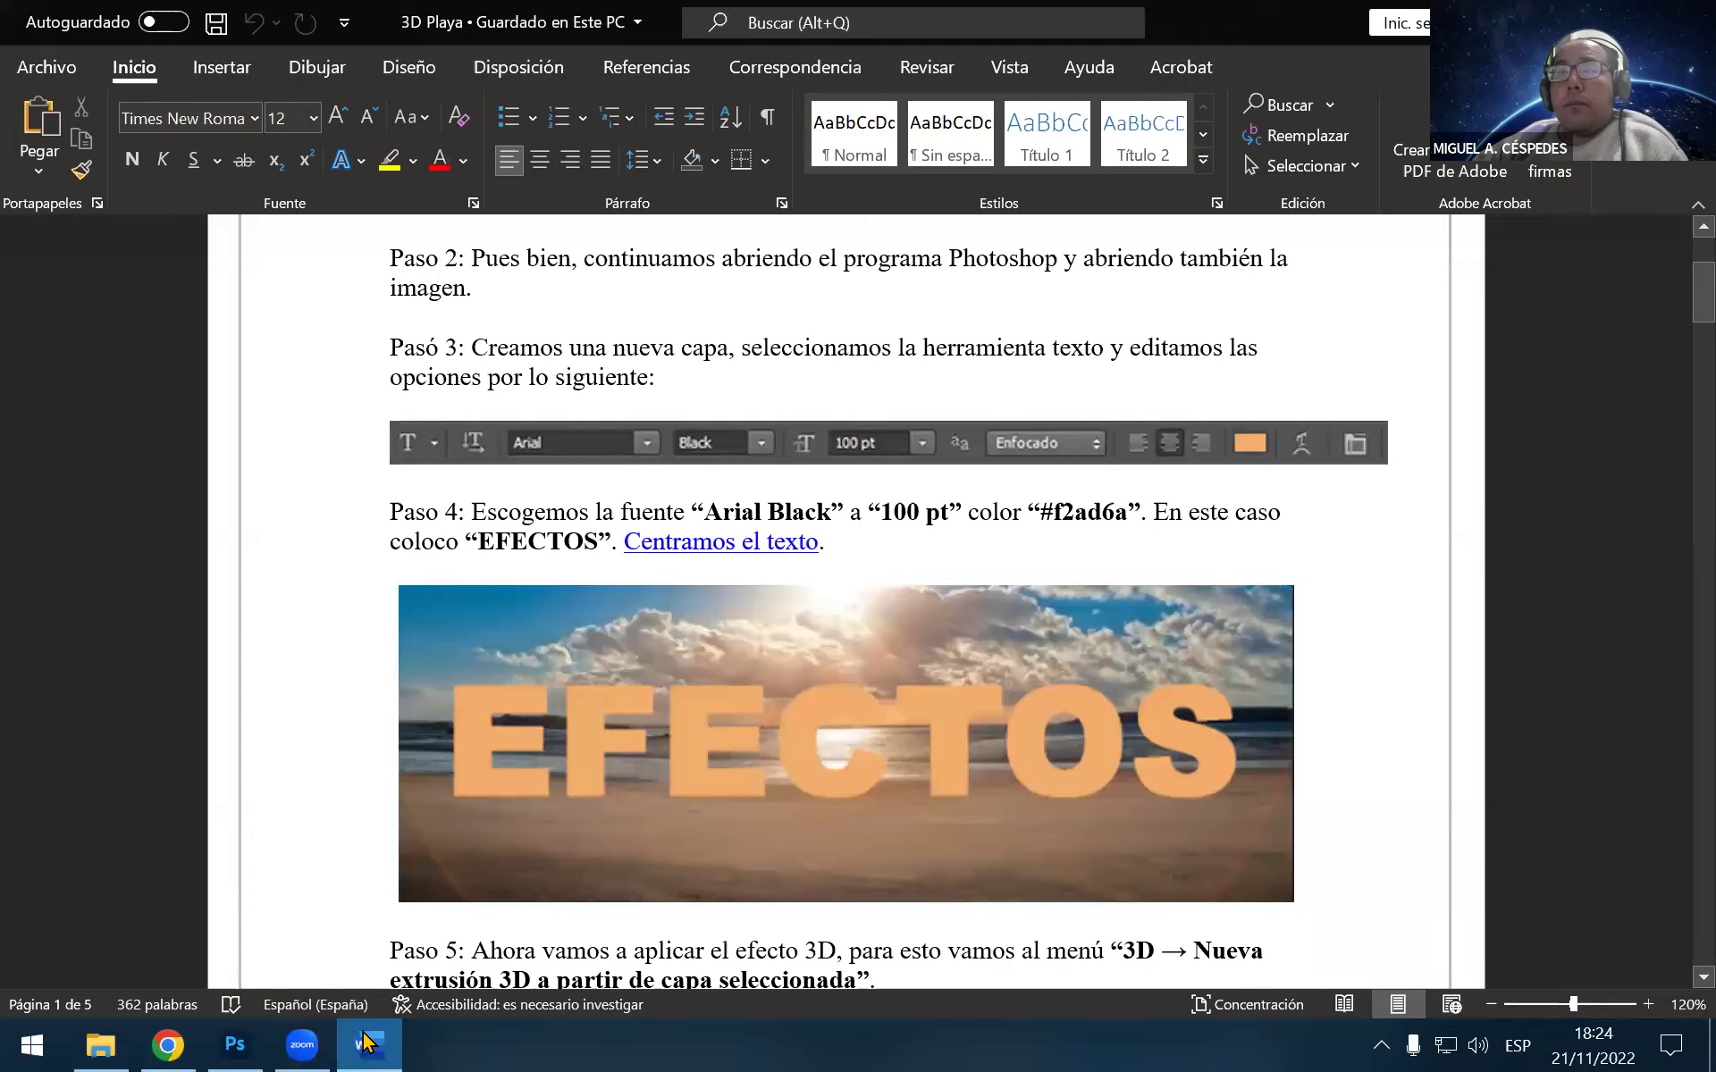
key(alt+Tab)
click(75, 15)
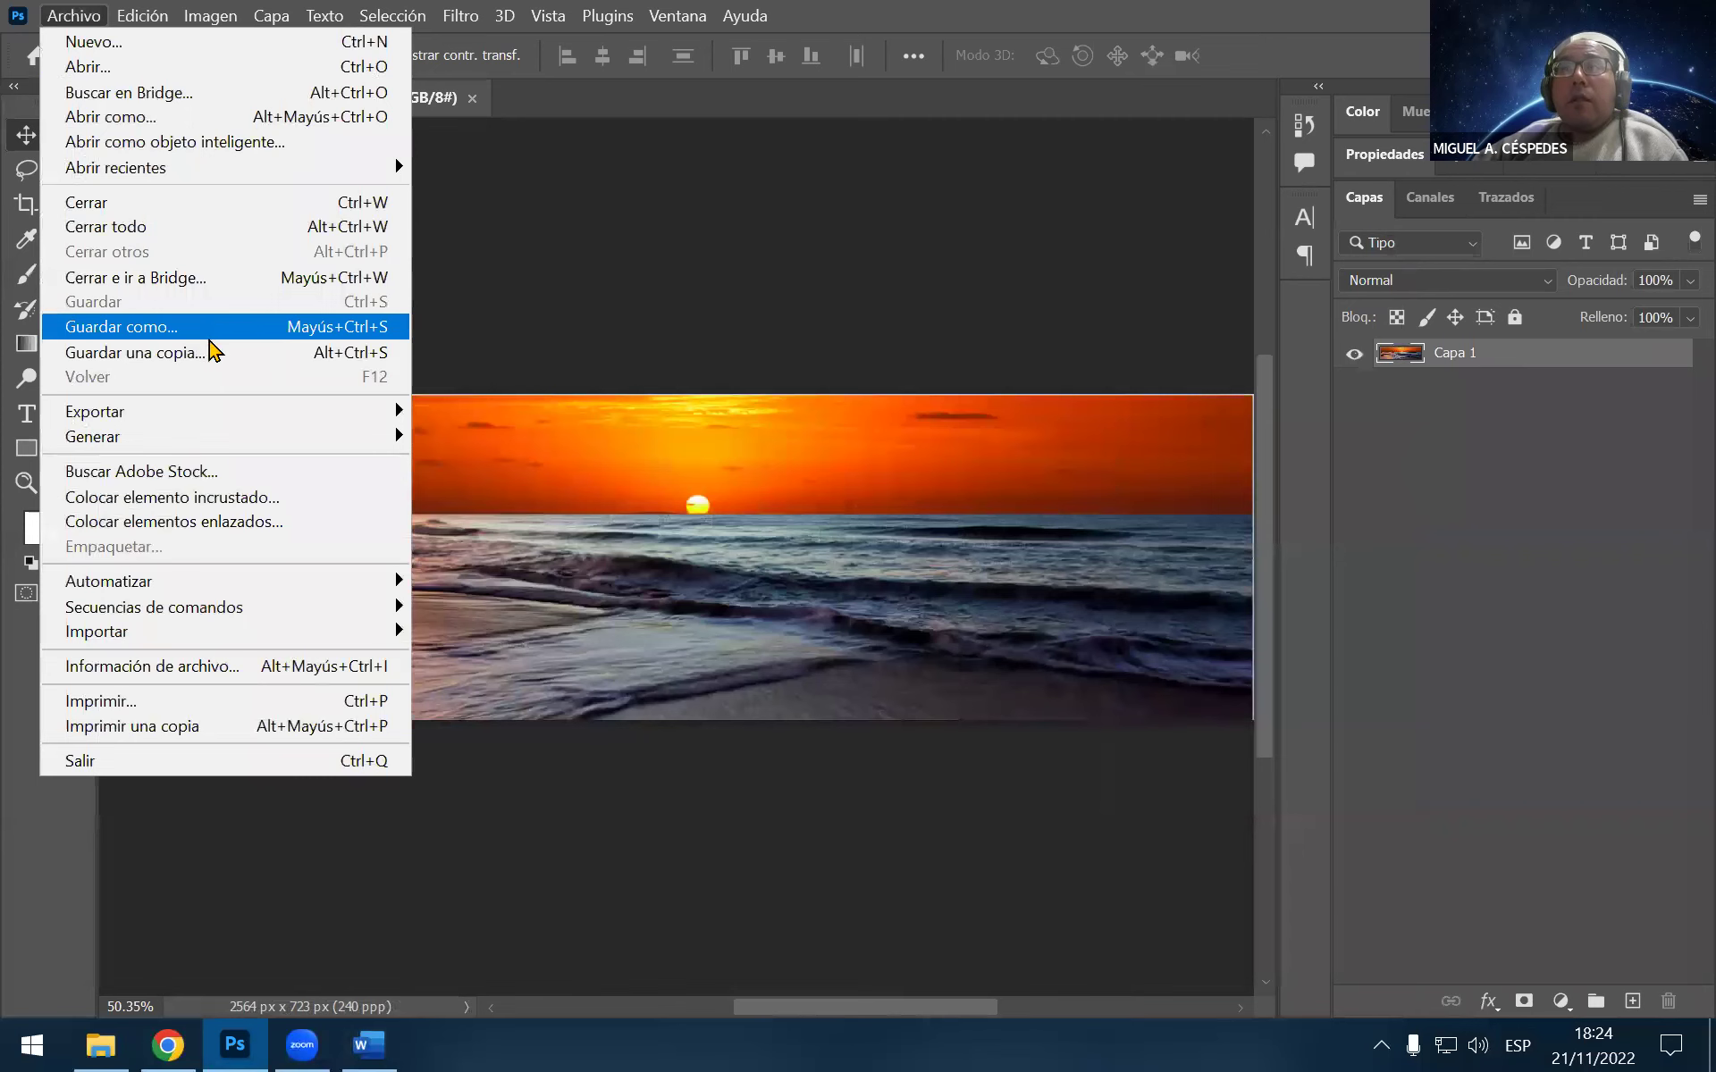
click(246, 333)
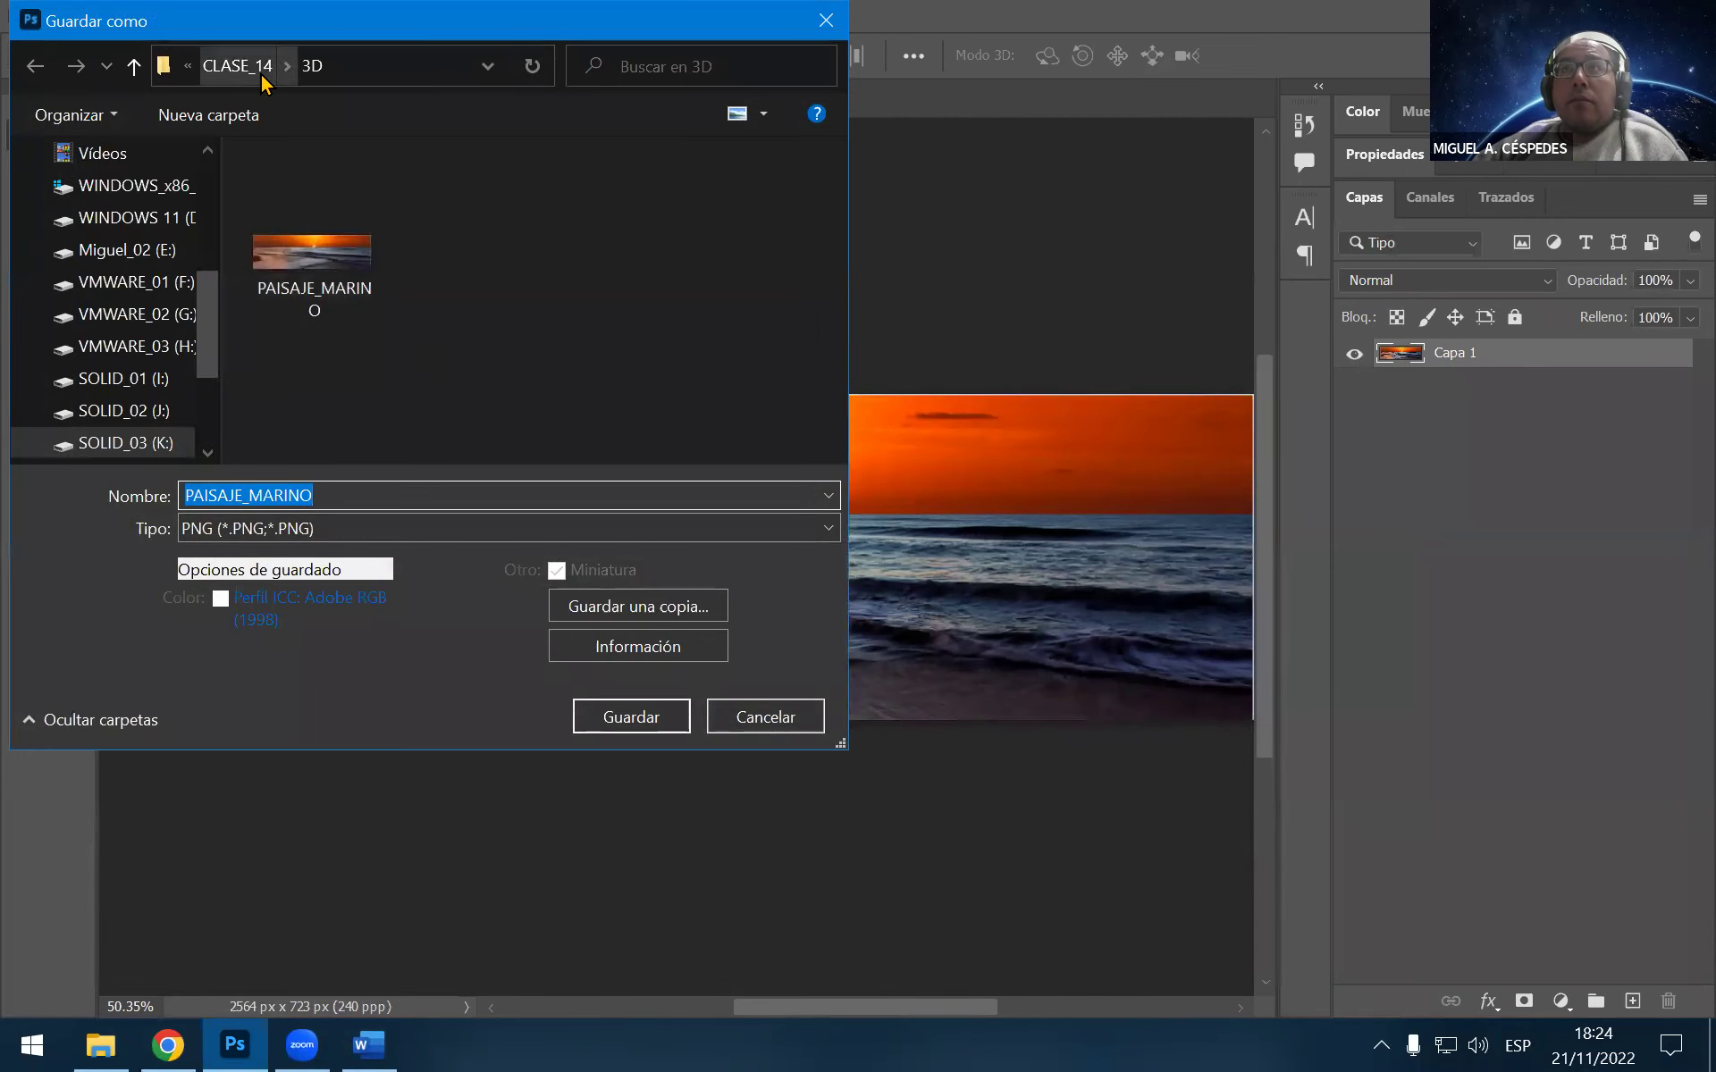
click(239, 66)
click(246, 66)
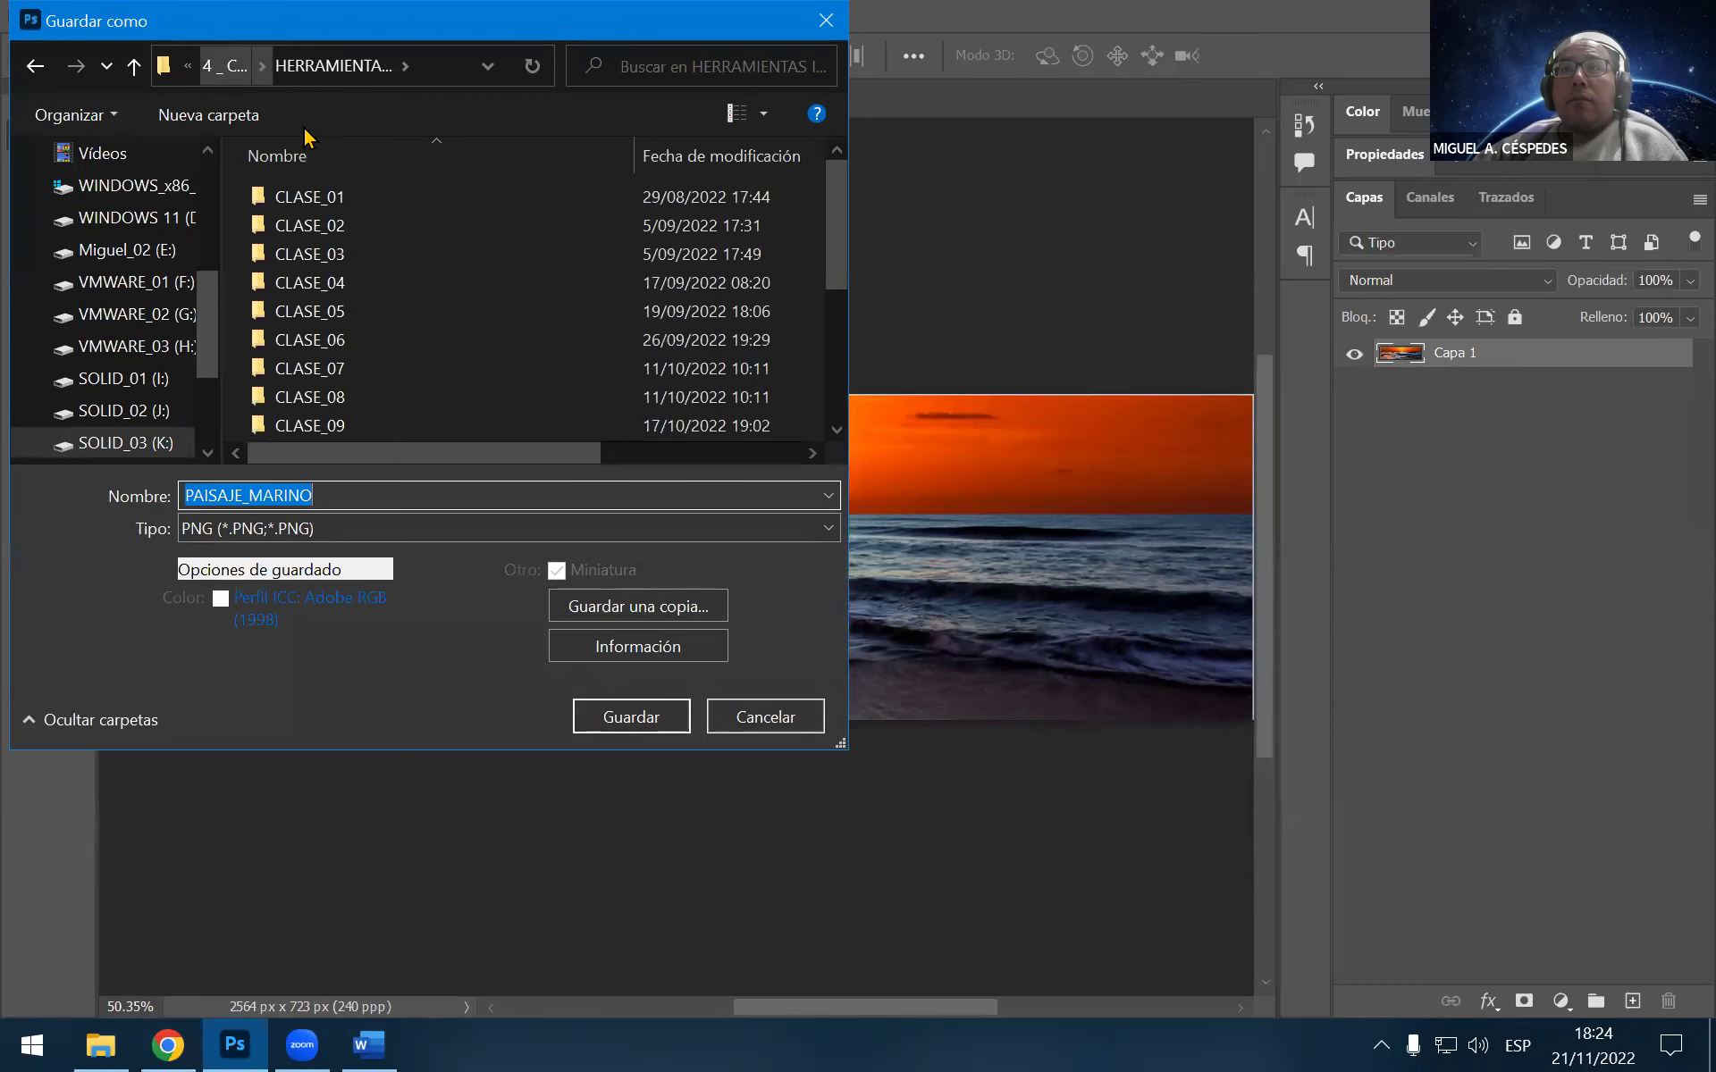
click(226, 66)
double_click(378, 198)
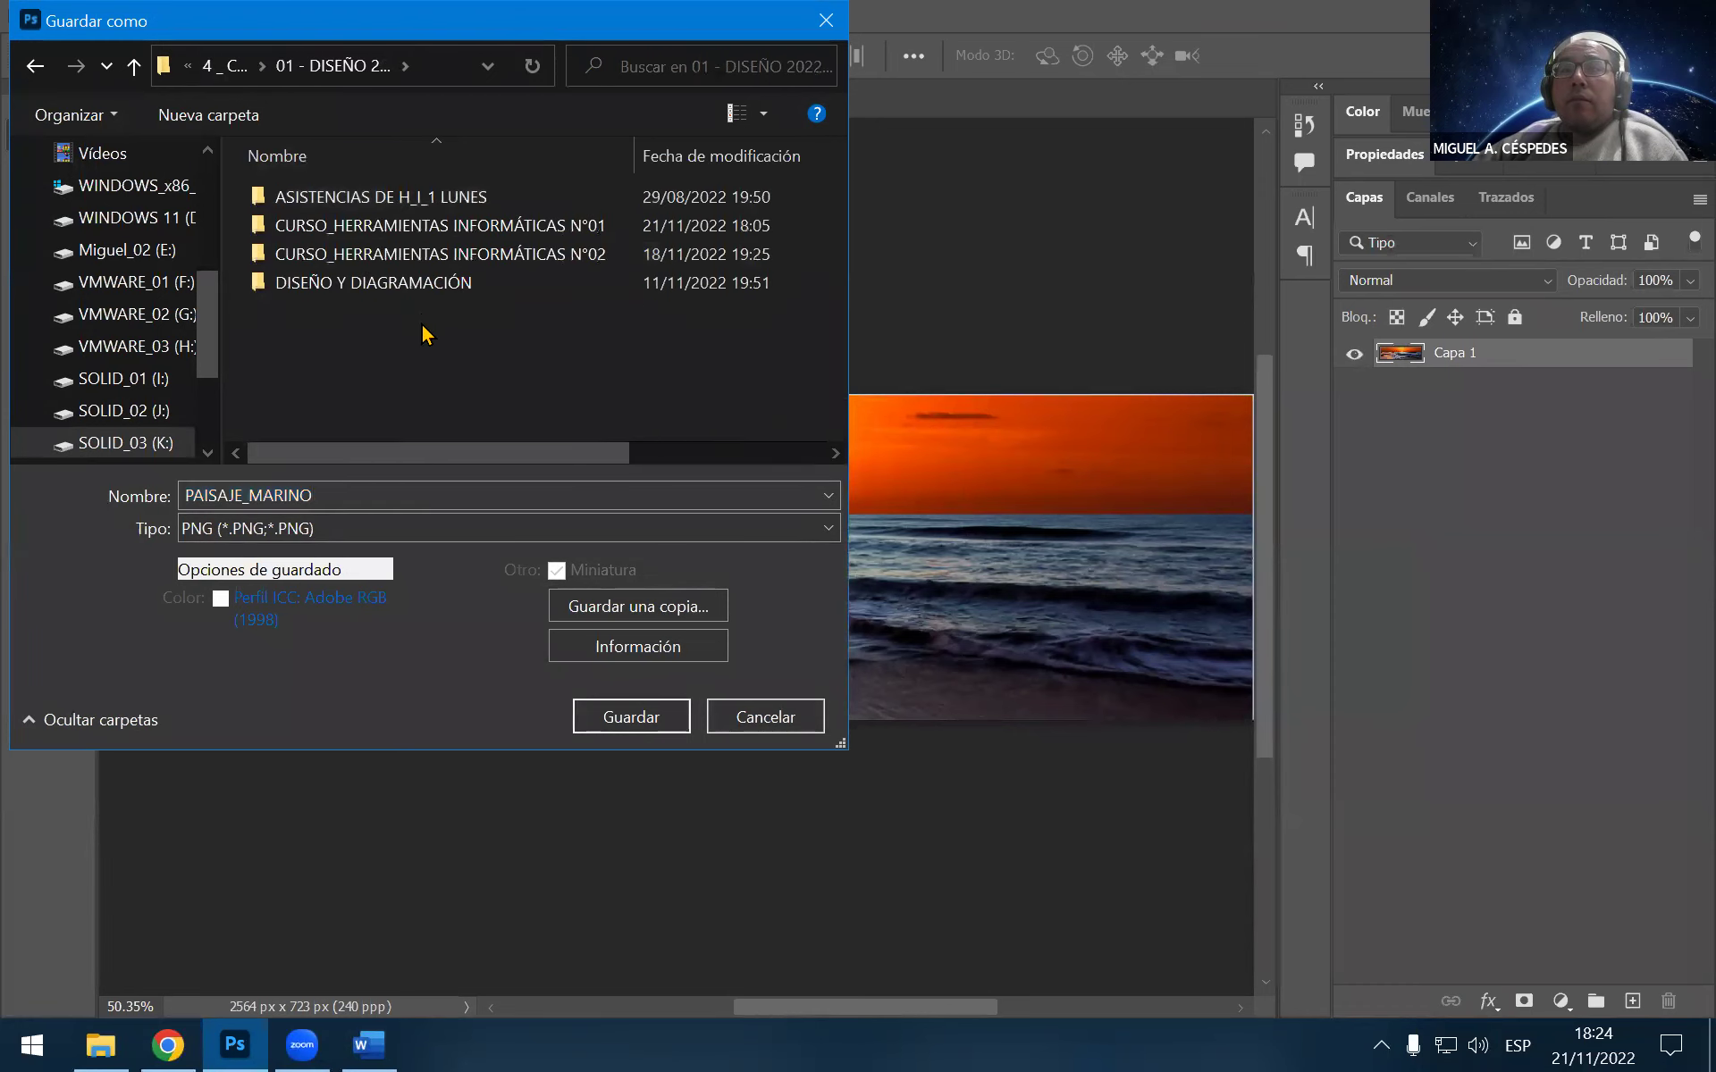
Save the image as PNG named EFECTO TEXTO 3D in the SESIÓN N°14 folder
double_click(473, 234)
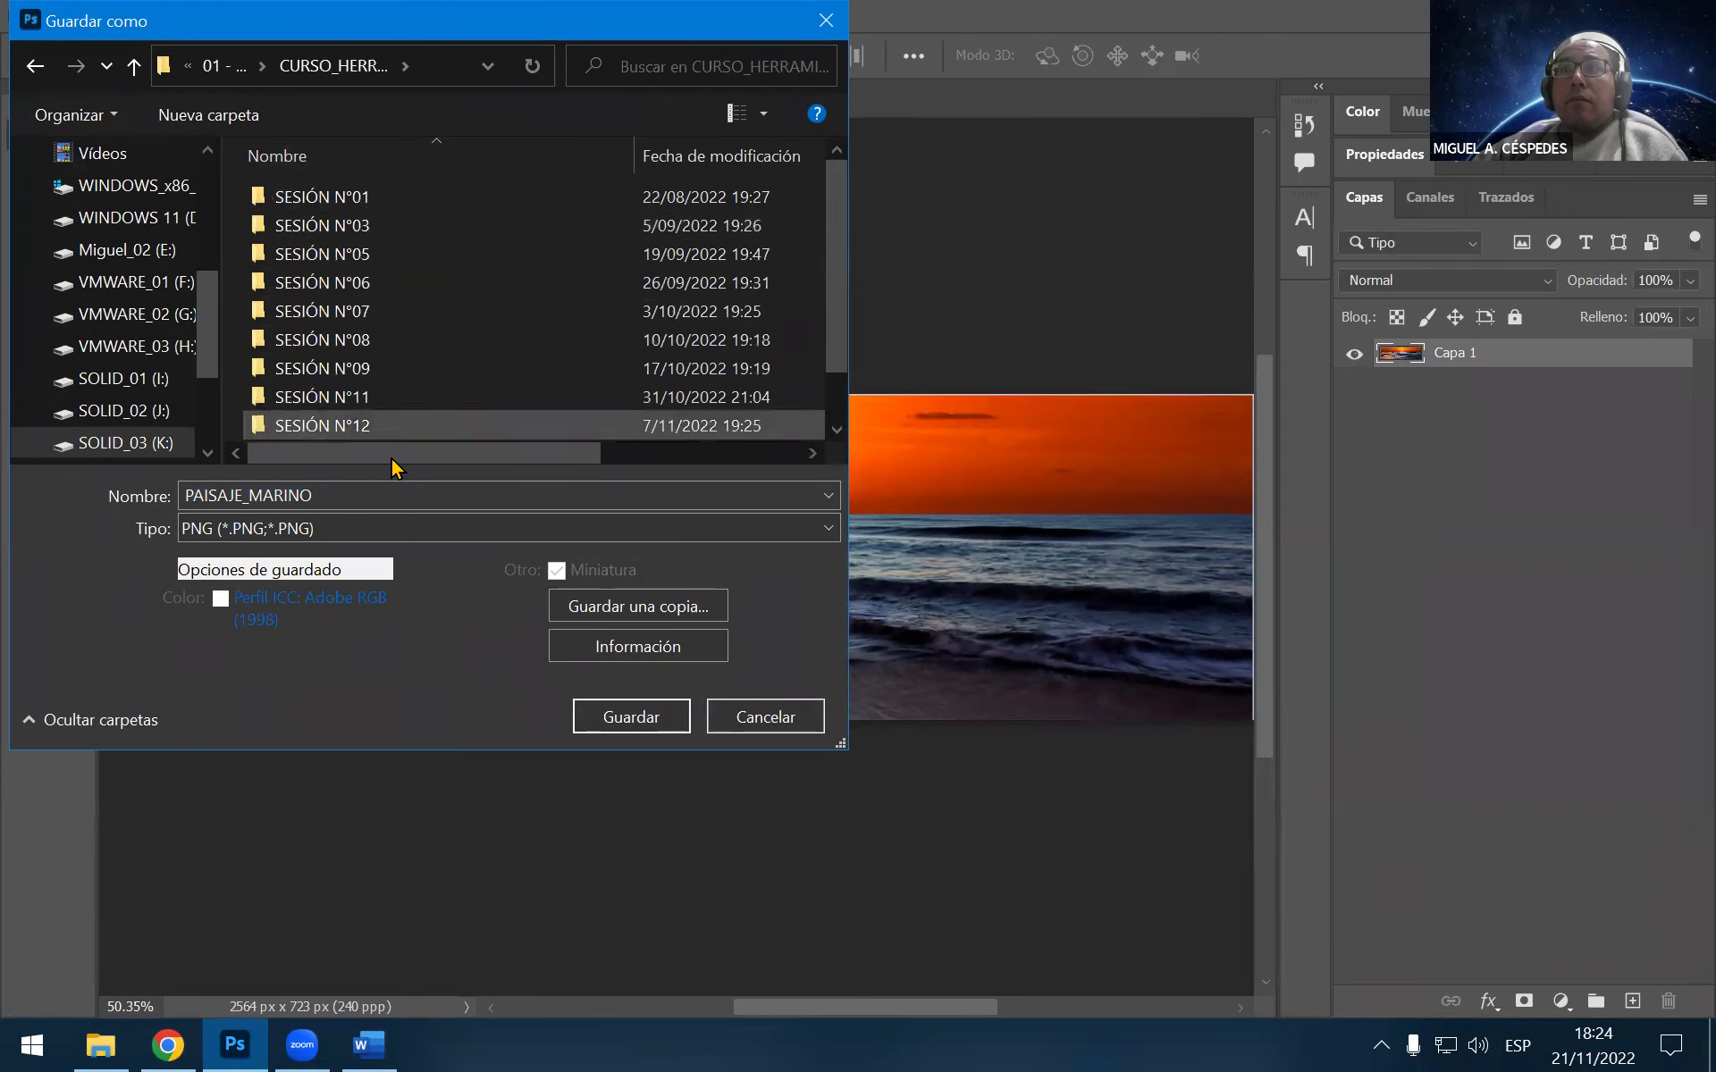
scroll(393, 429, down, 1)
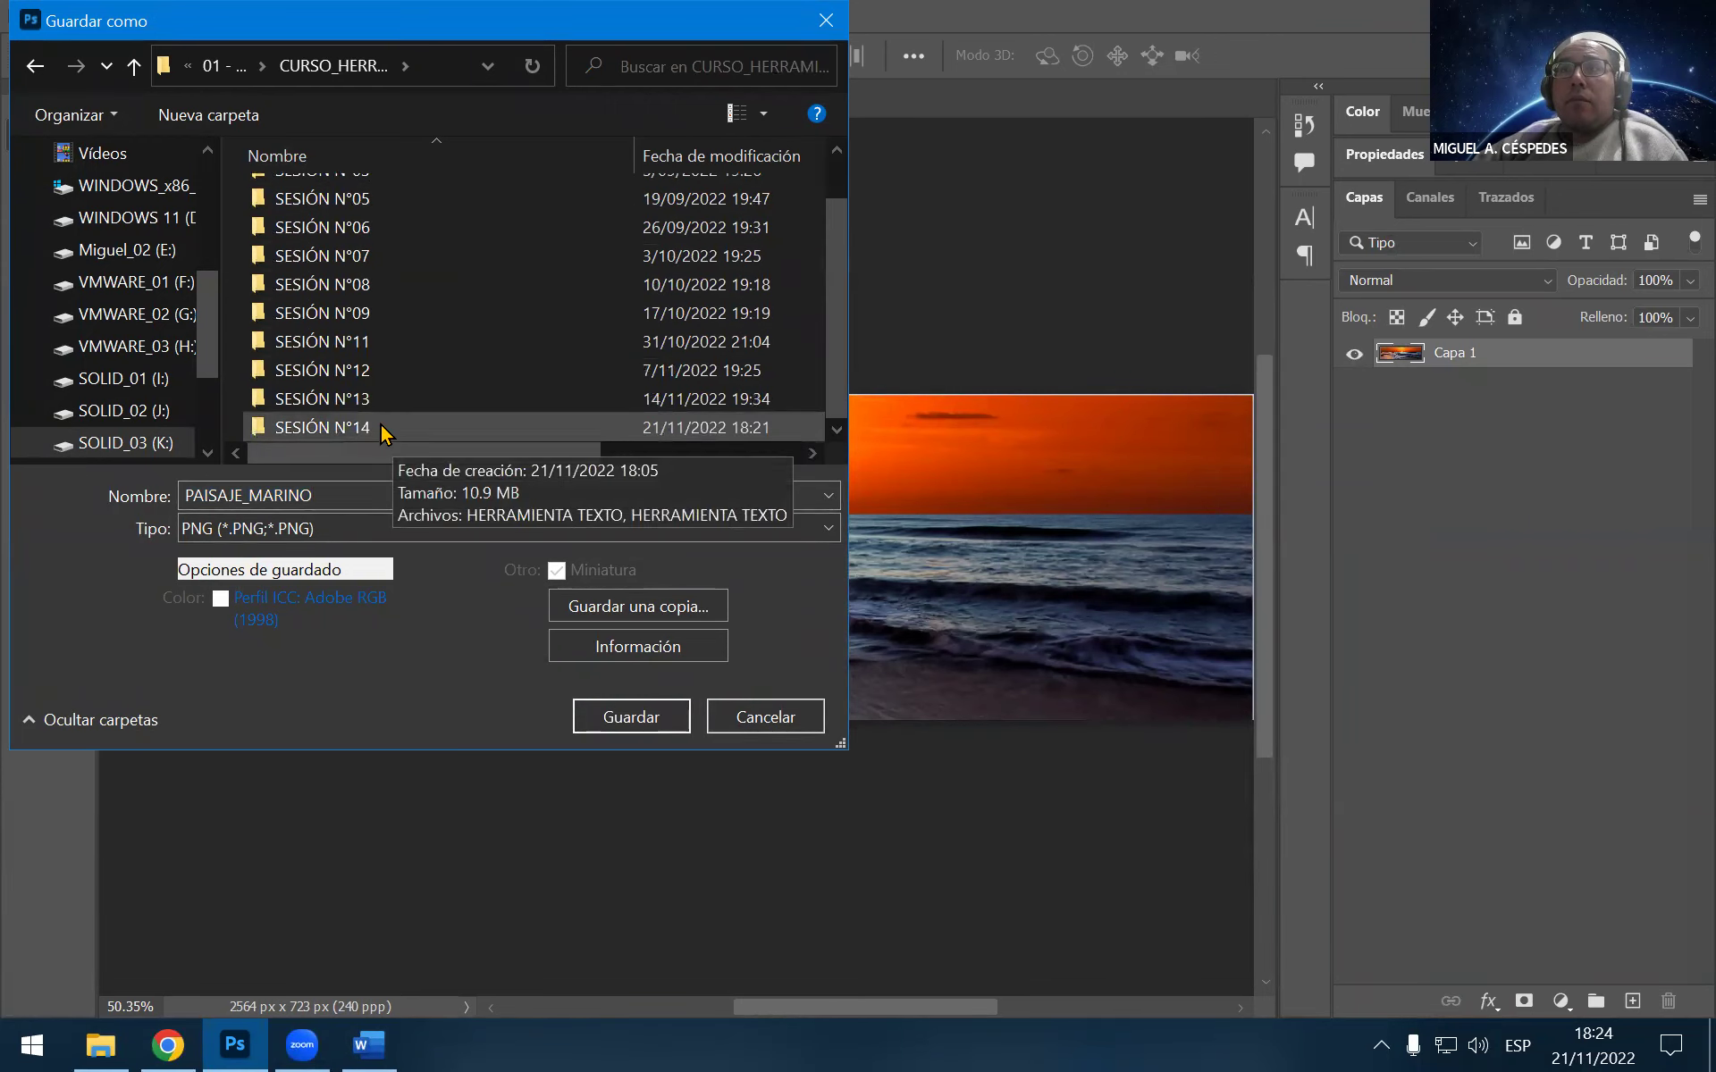
double_click(379, 422)
double_click(349, 497)
text(EFECTO TEXTO 3D)
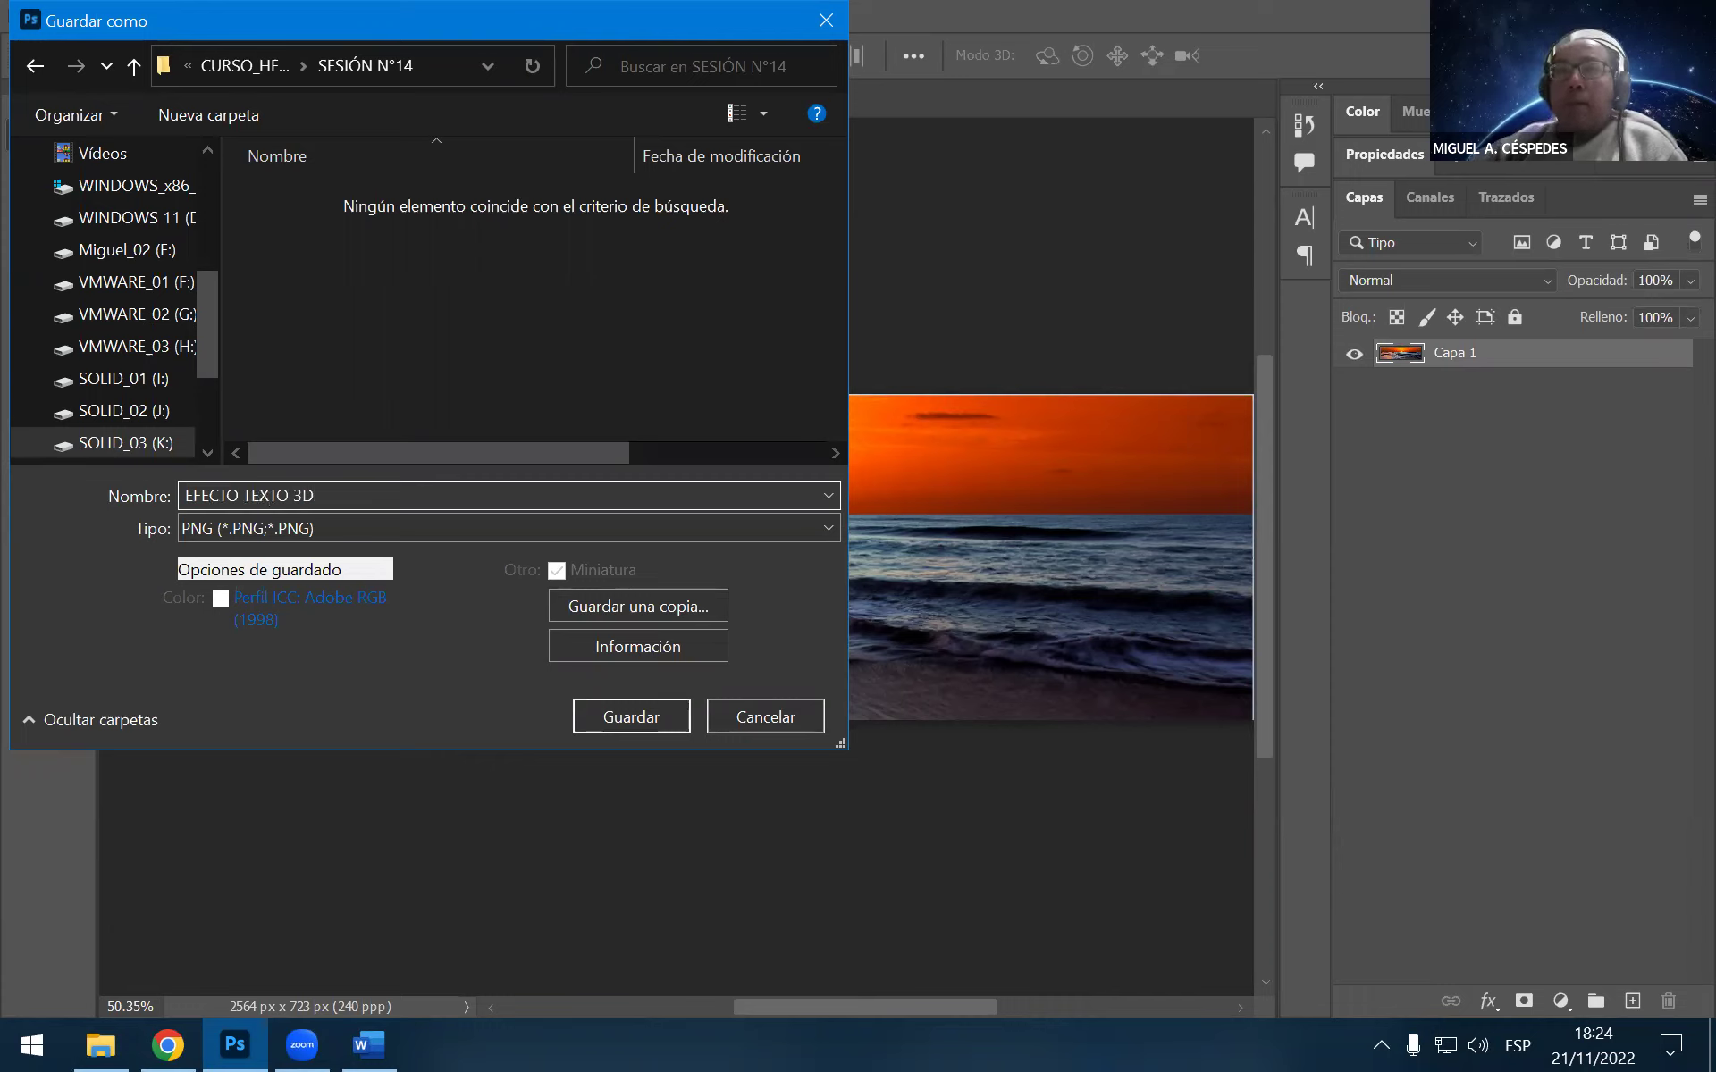
click(655, 712)
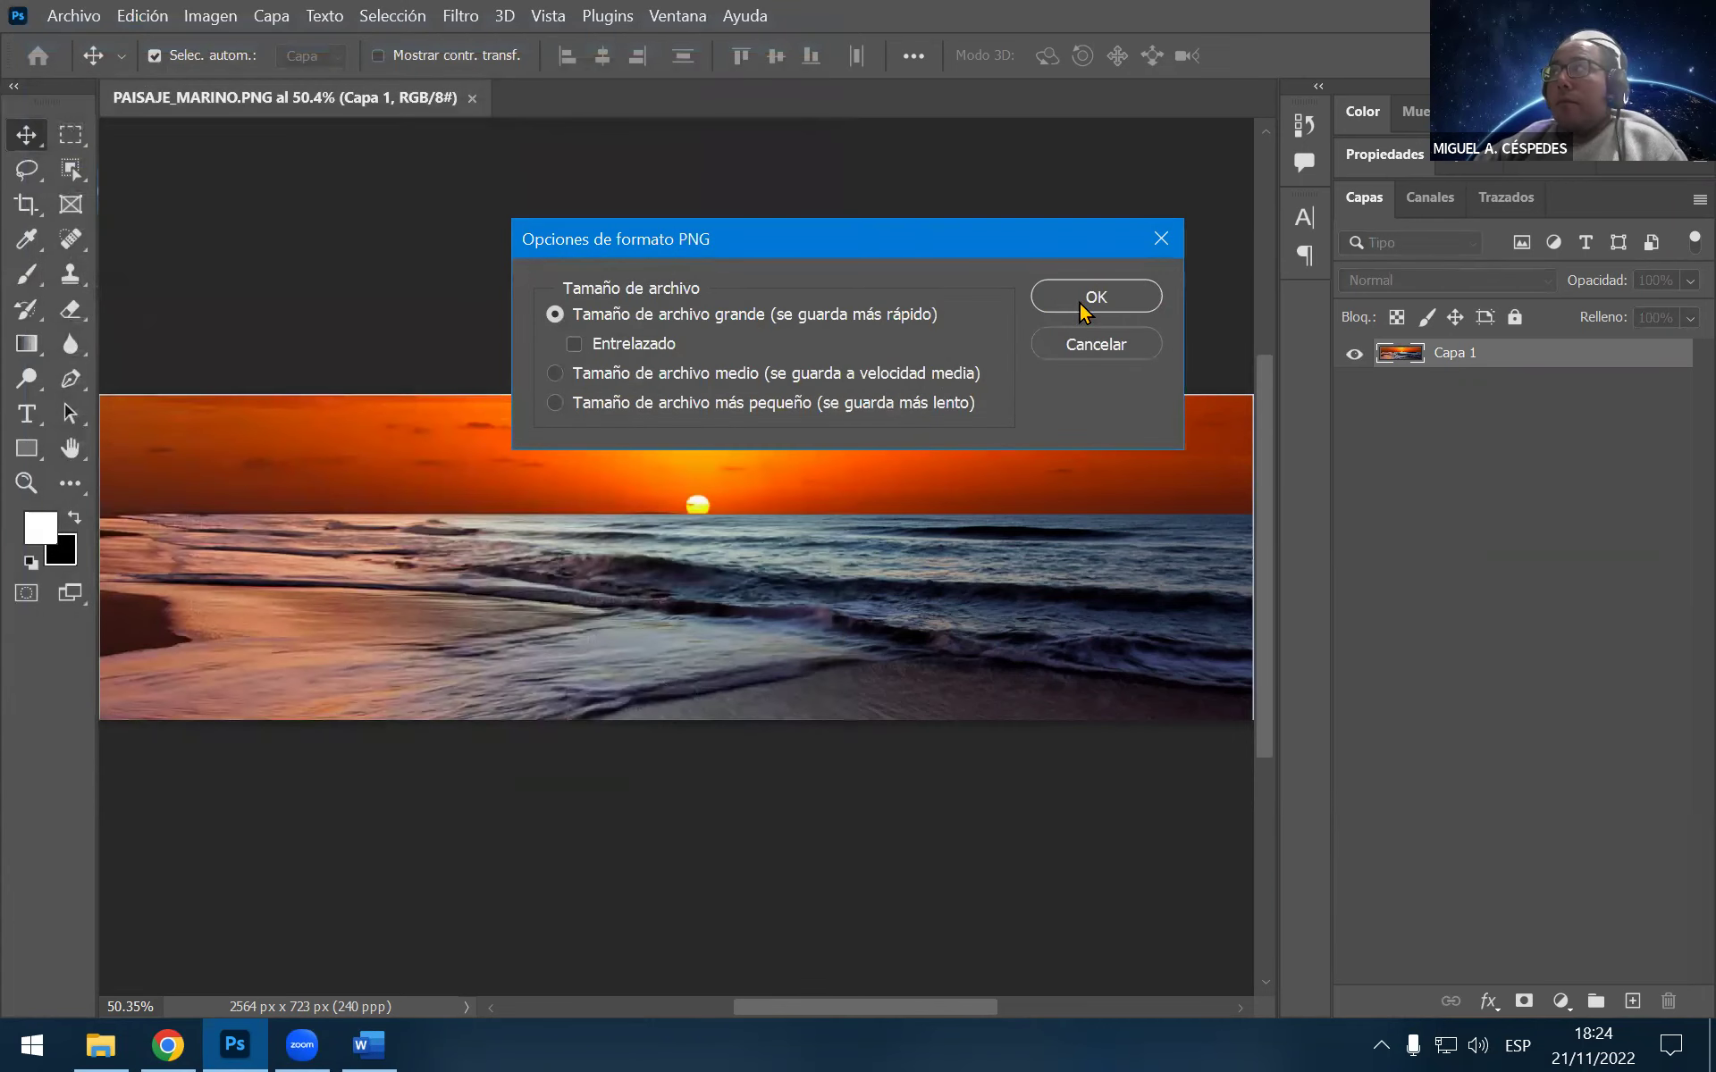
click(1080, 303)
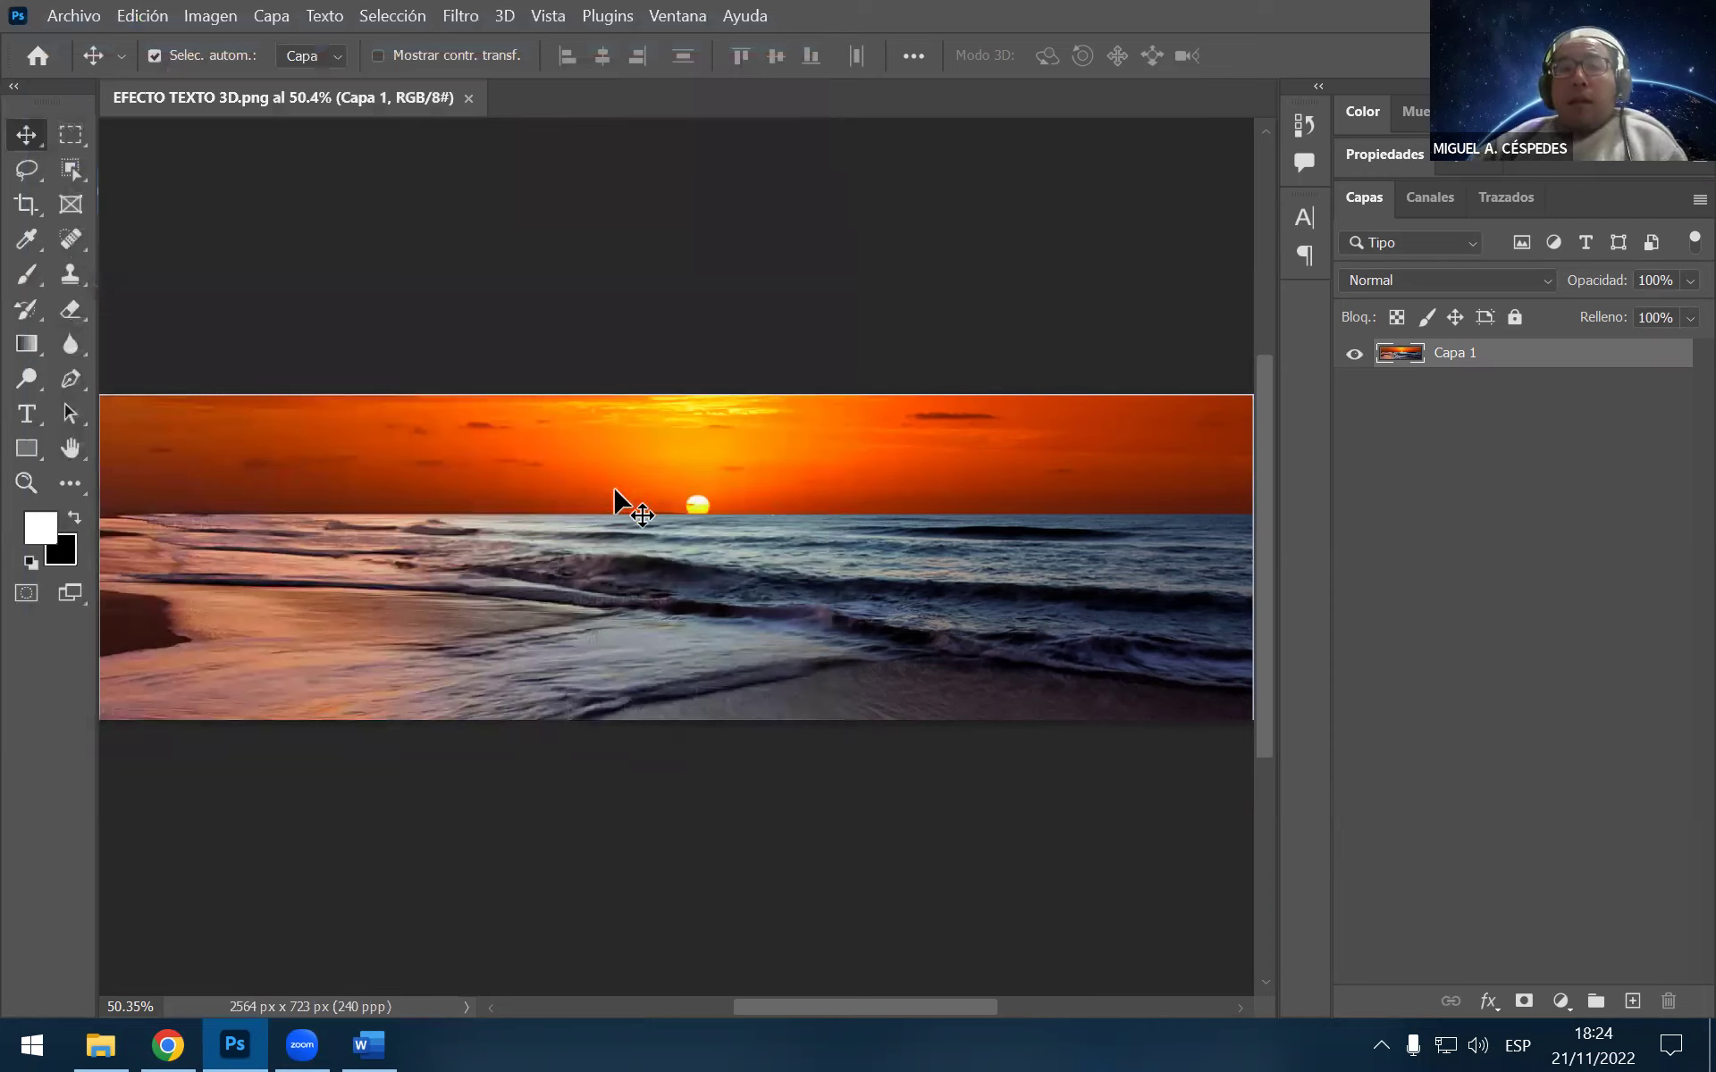
Select and copy the Paso 4 colour code f2ad6a in the Word tutorial
click(369, 1045)
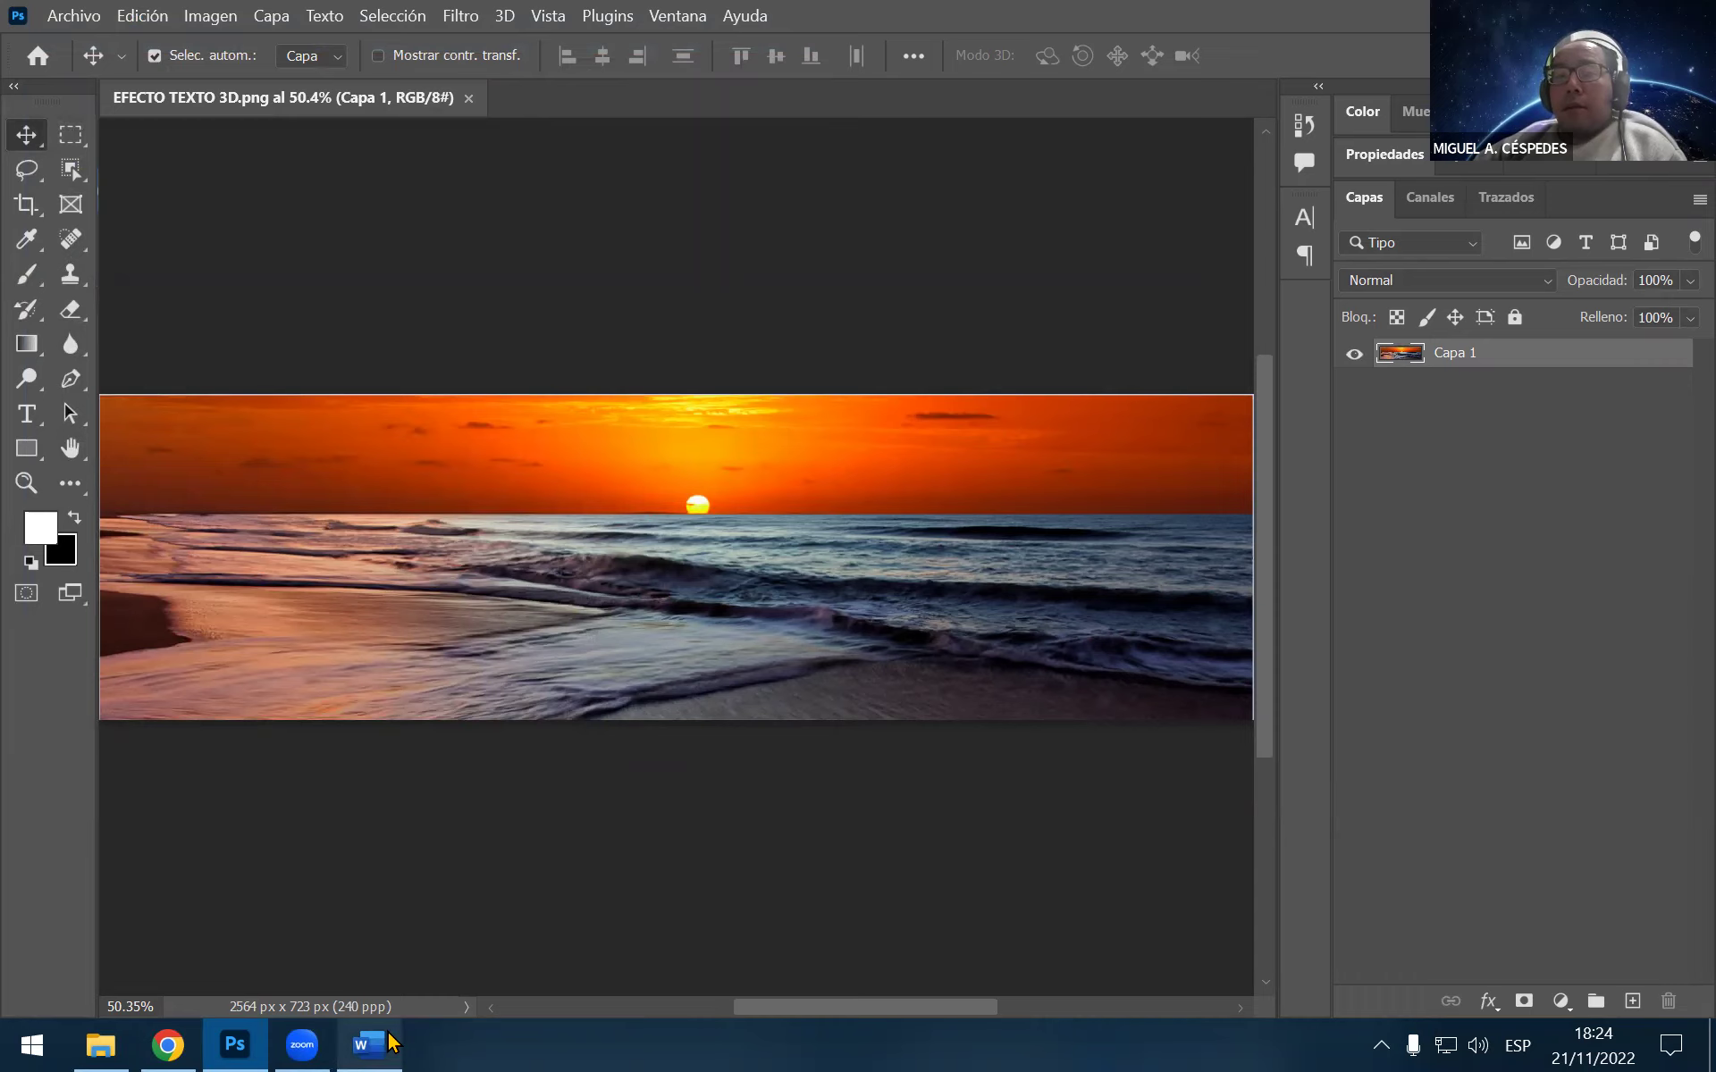
scroll(546, 514, up, 1)
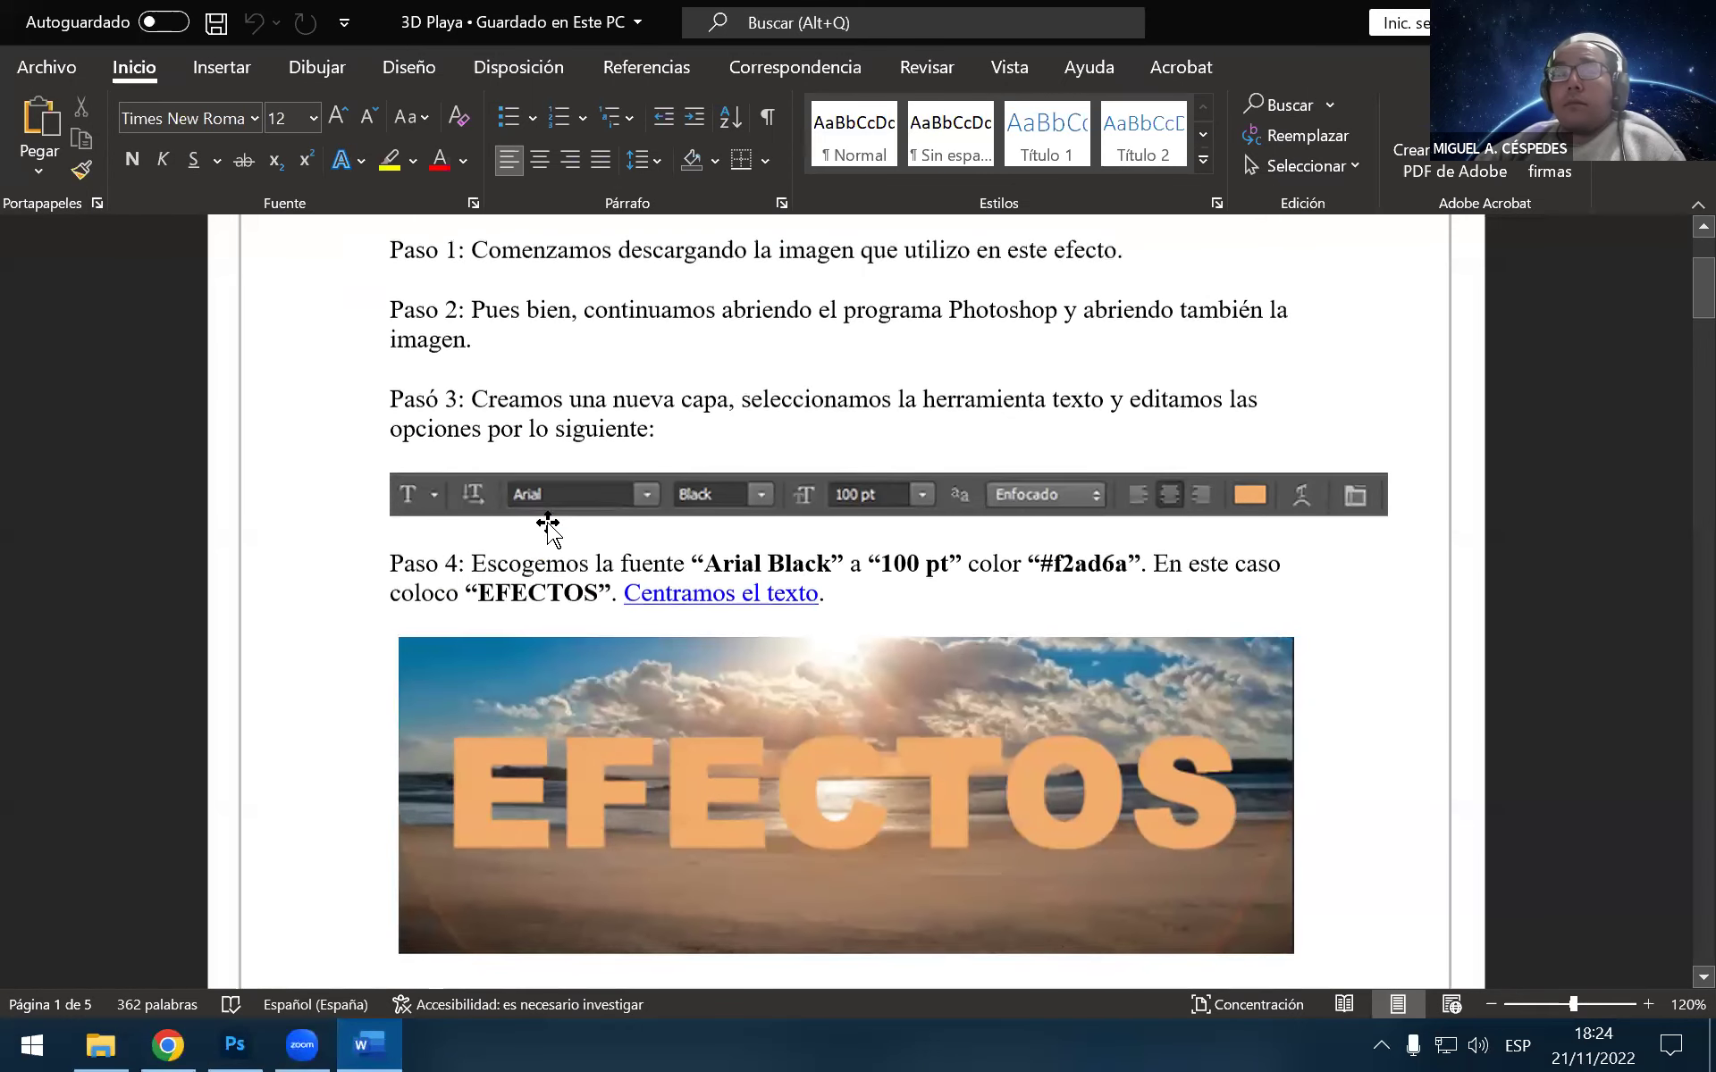
scroll(536, 501, up, 1)
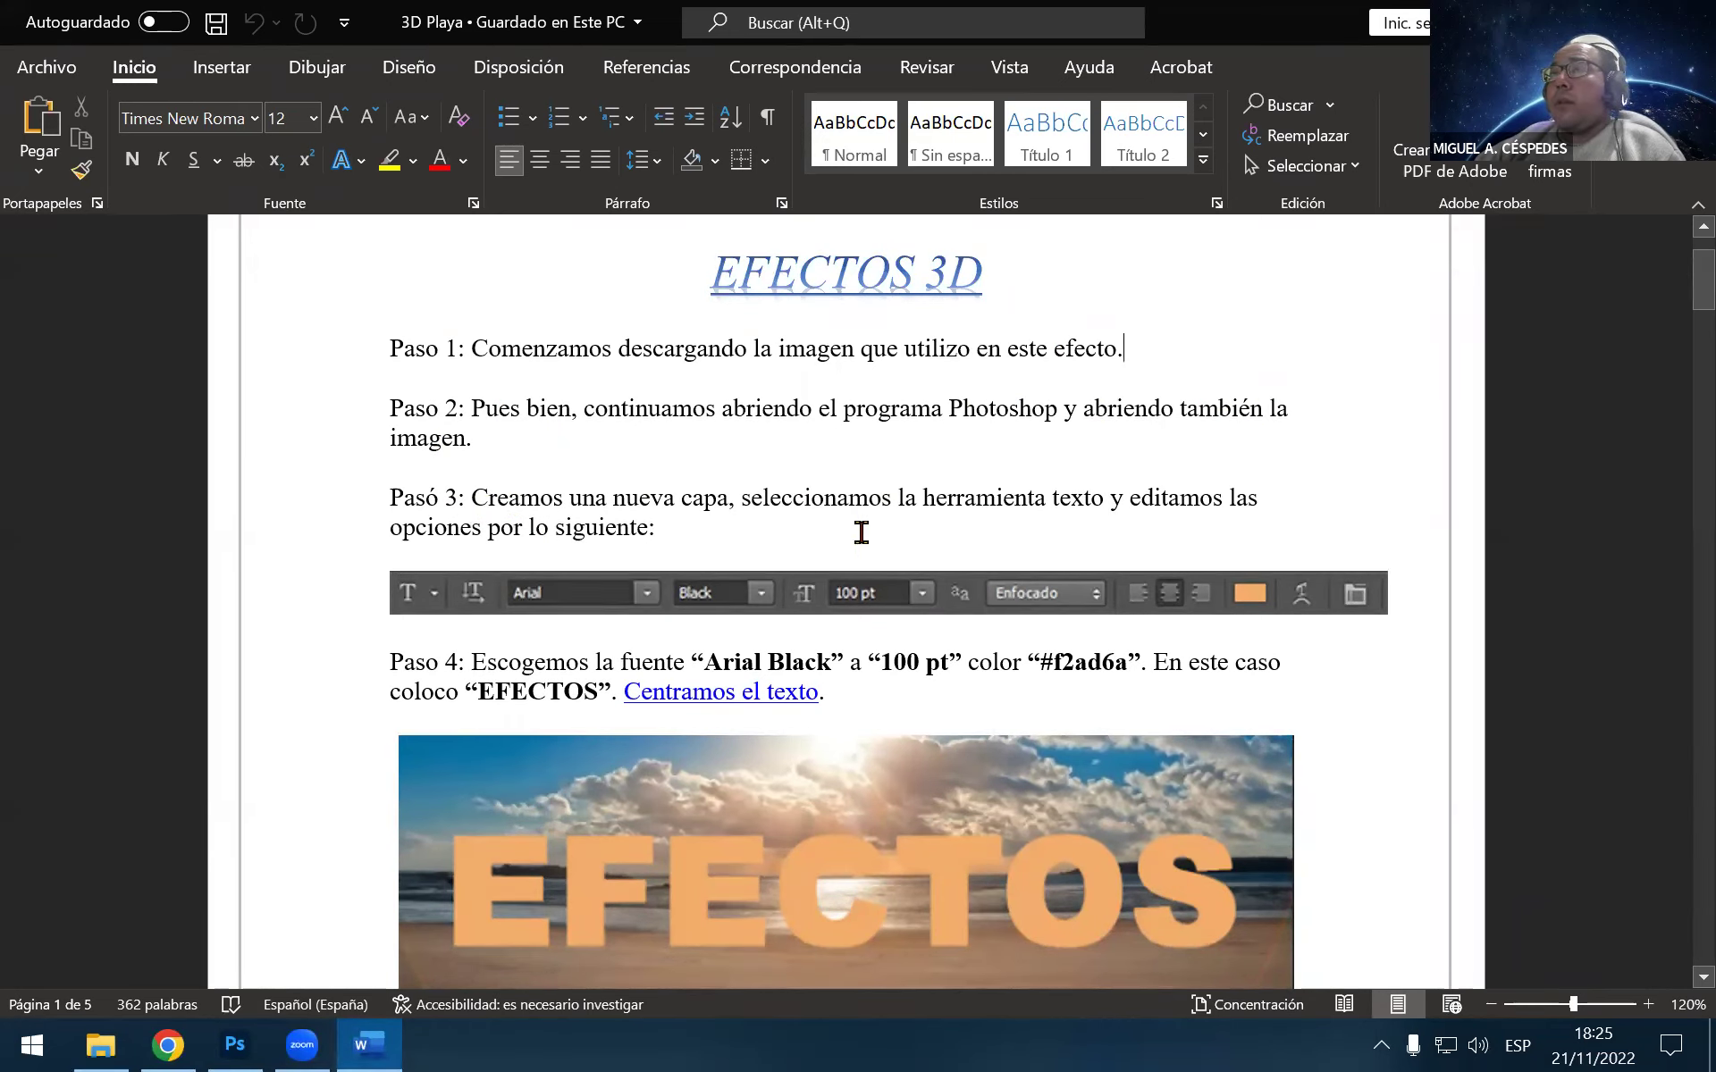
scroll(860, 550, down, 3)
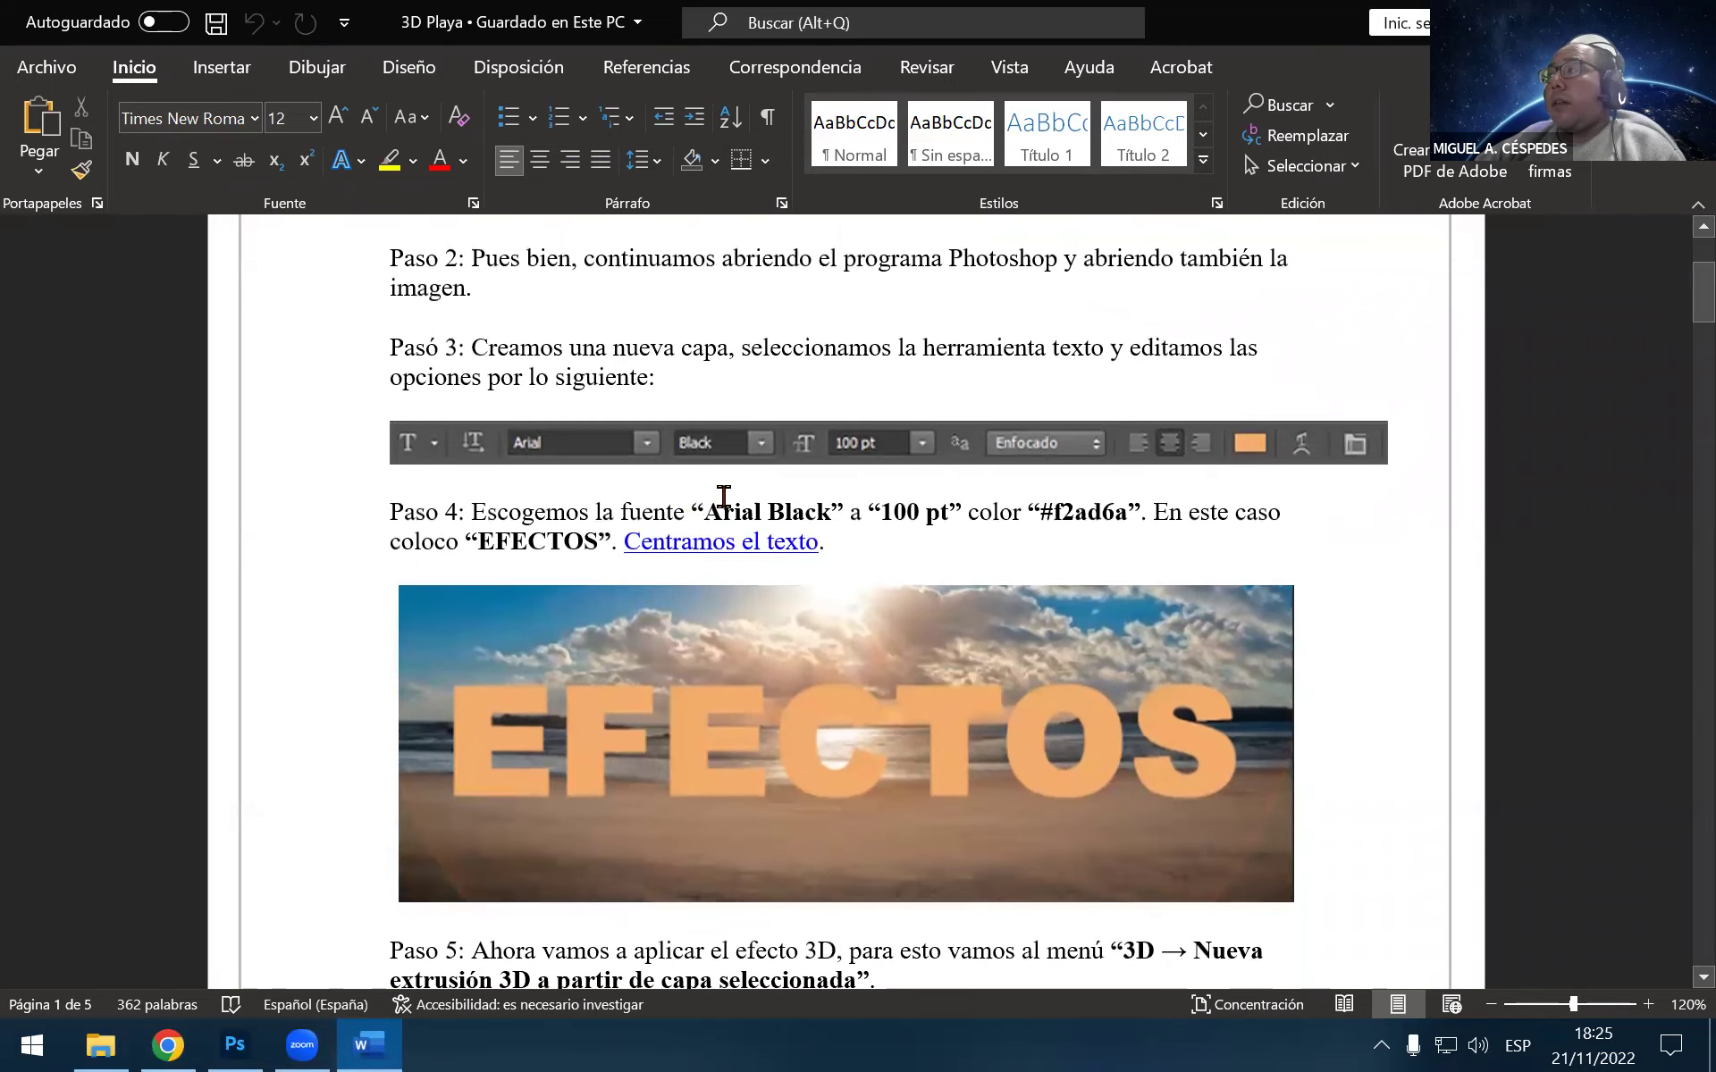
click(1056, 509)
drag(1075, 507, 1111, 507)
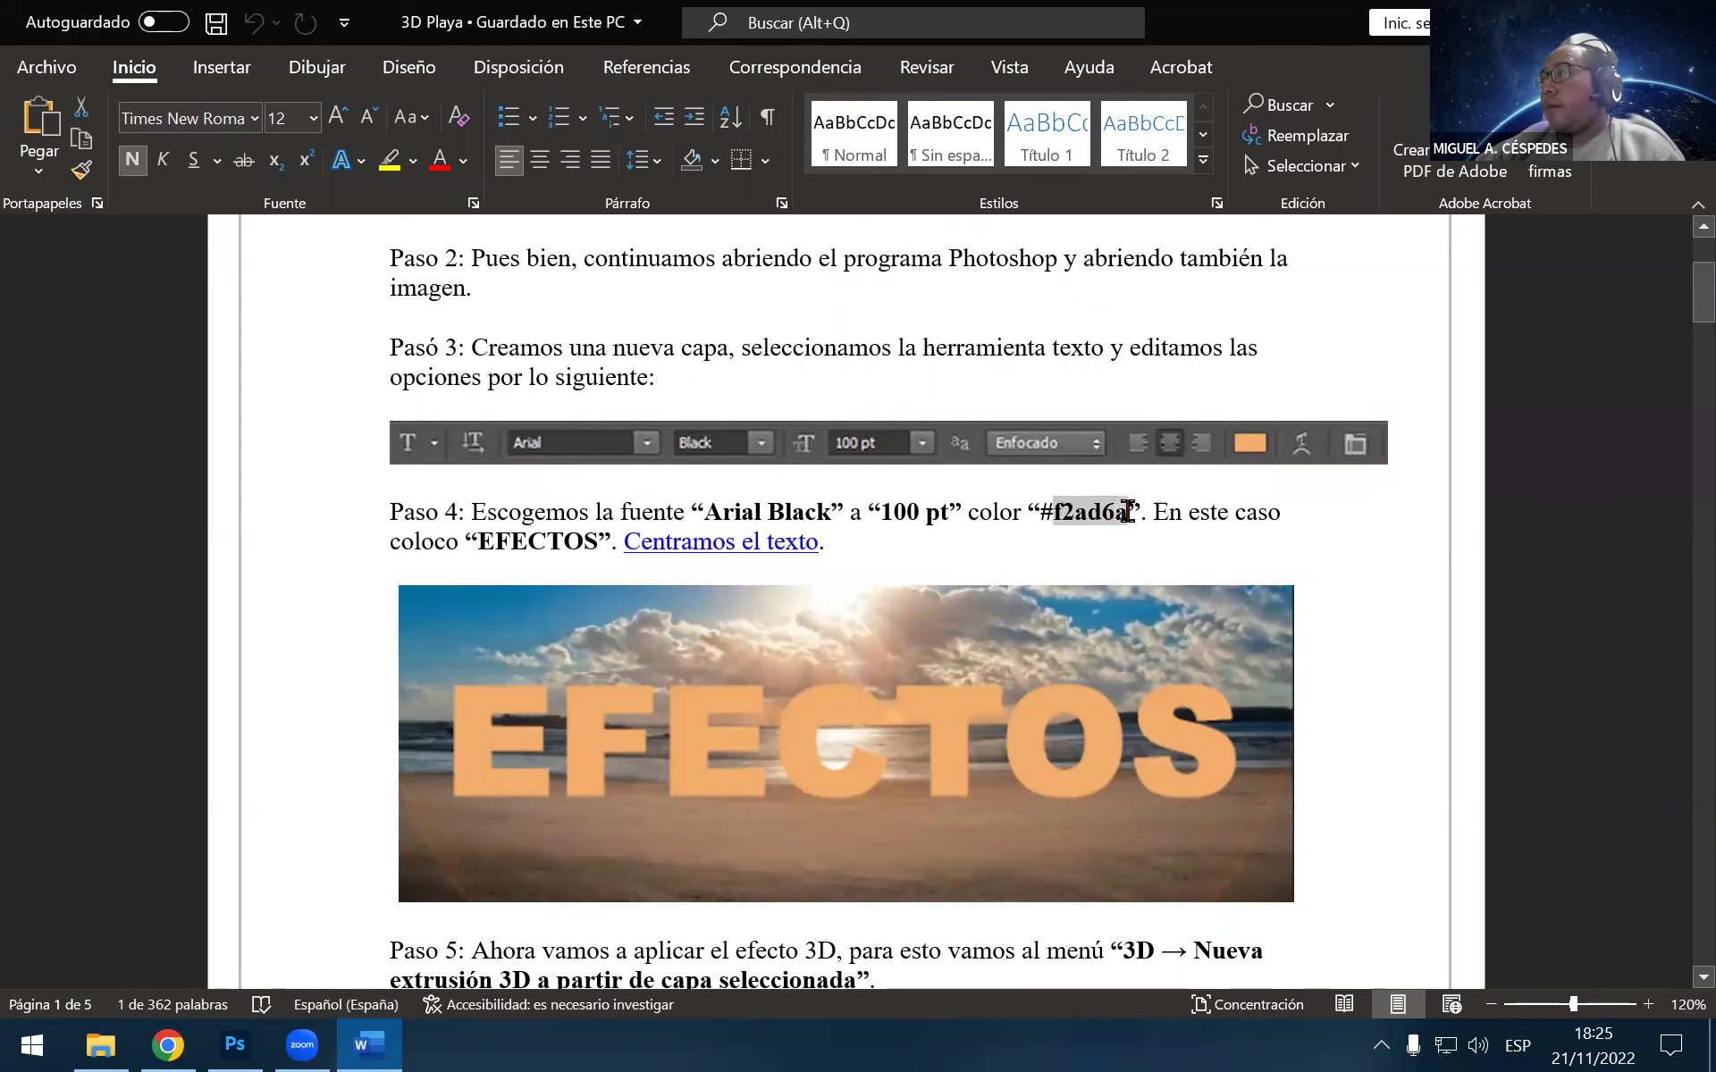
right_click(1103, 538)
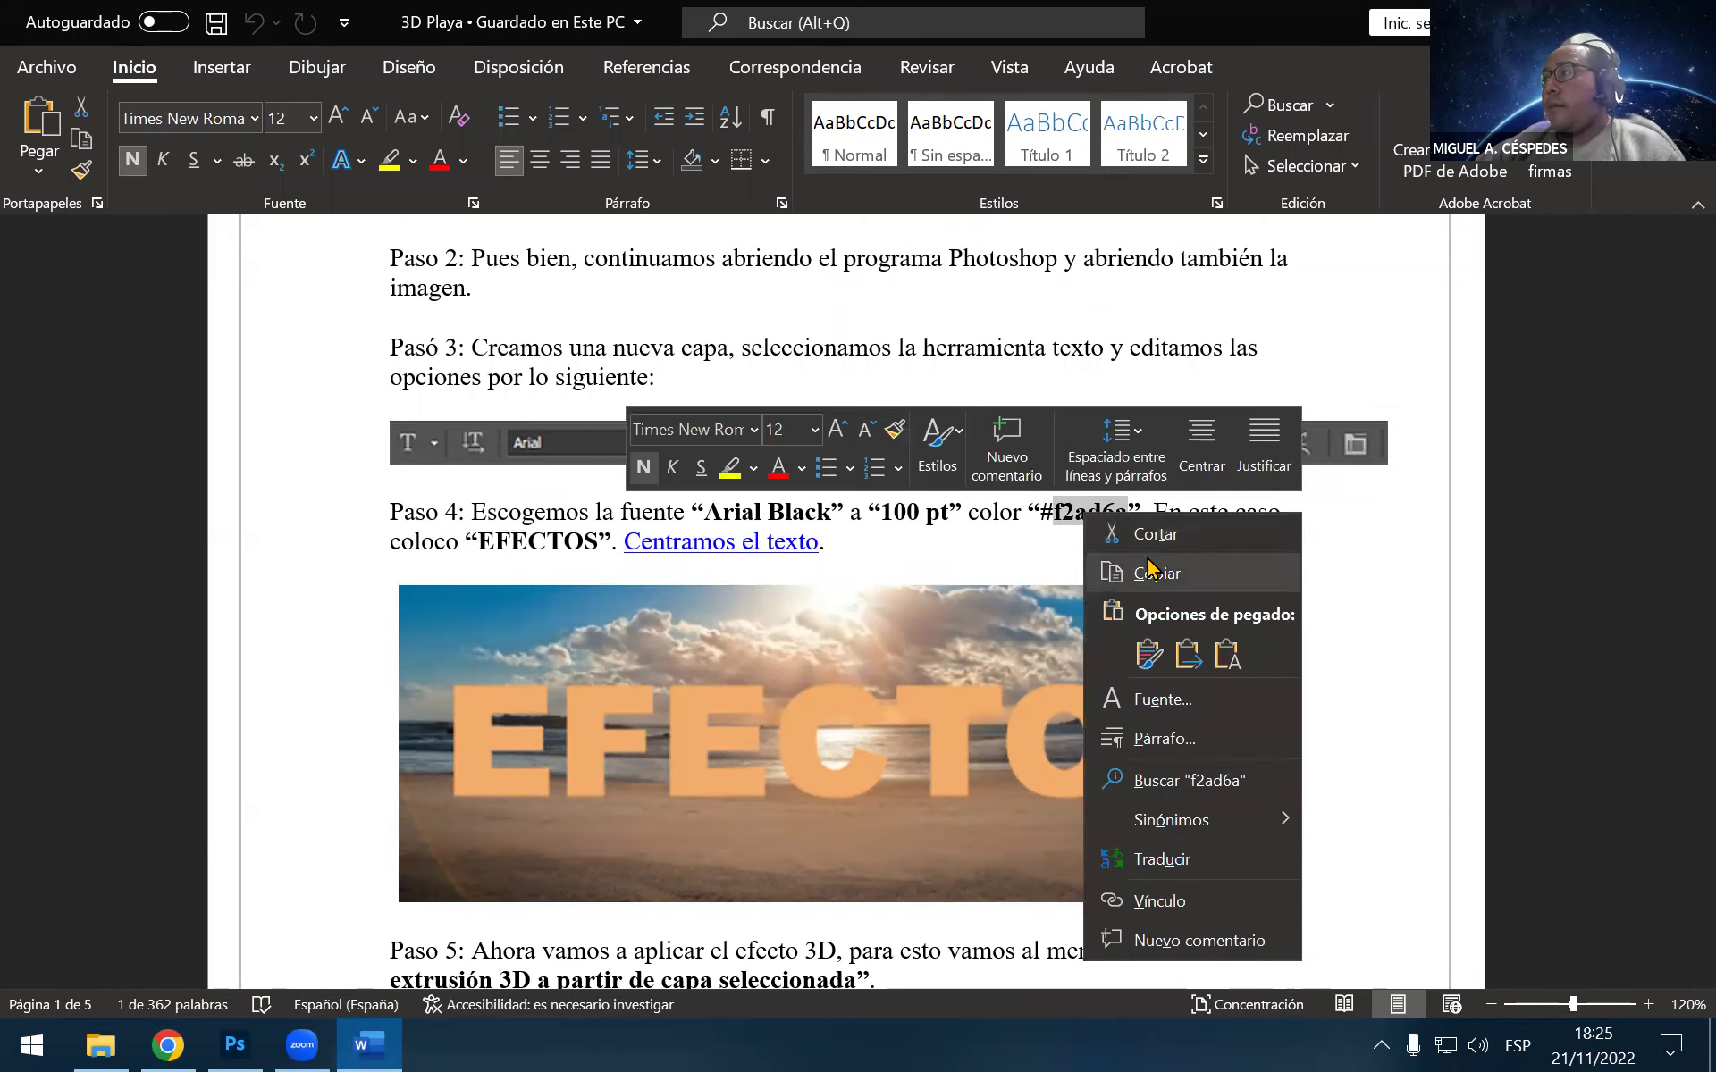
click(1114, 562)
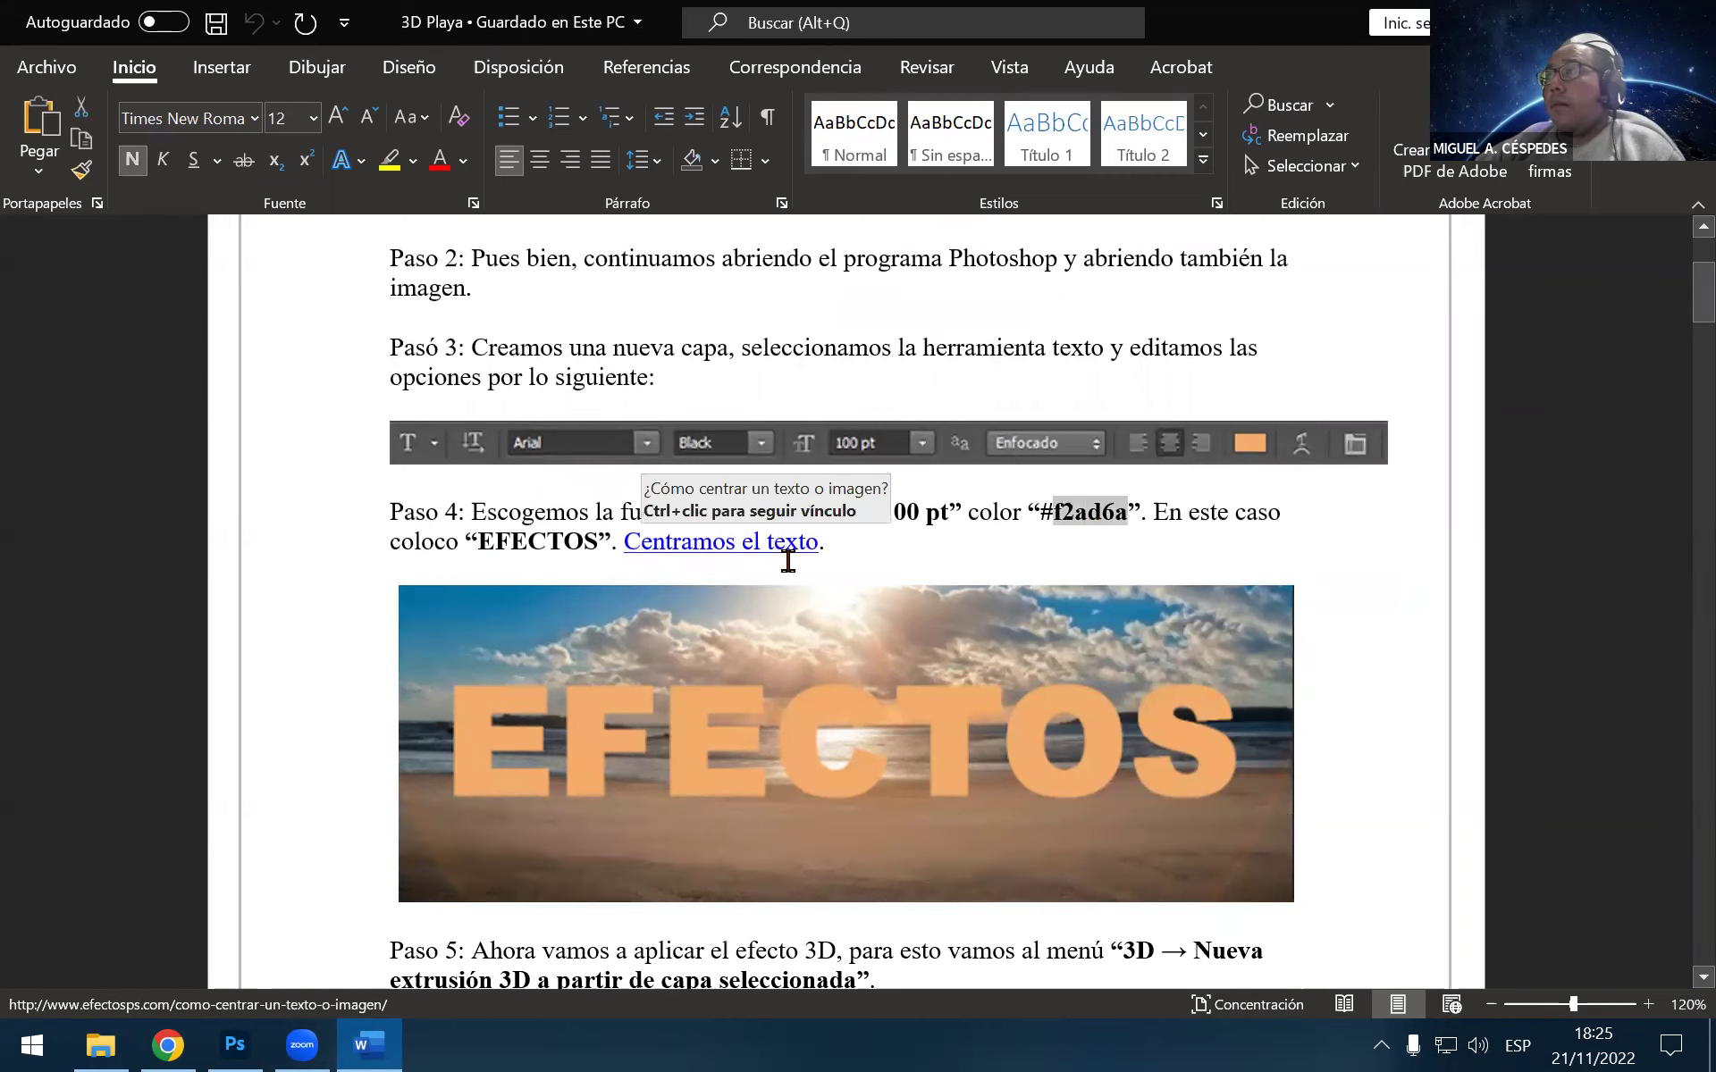
Pick the Horizontal Type tool with Arial Black at 100 pt, checking the Word tutorial
click(387, 1036)
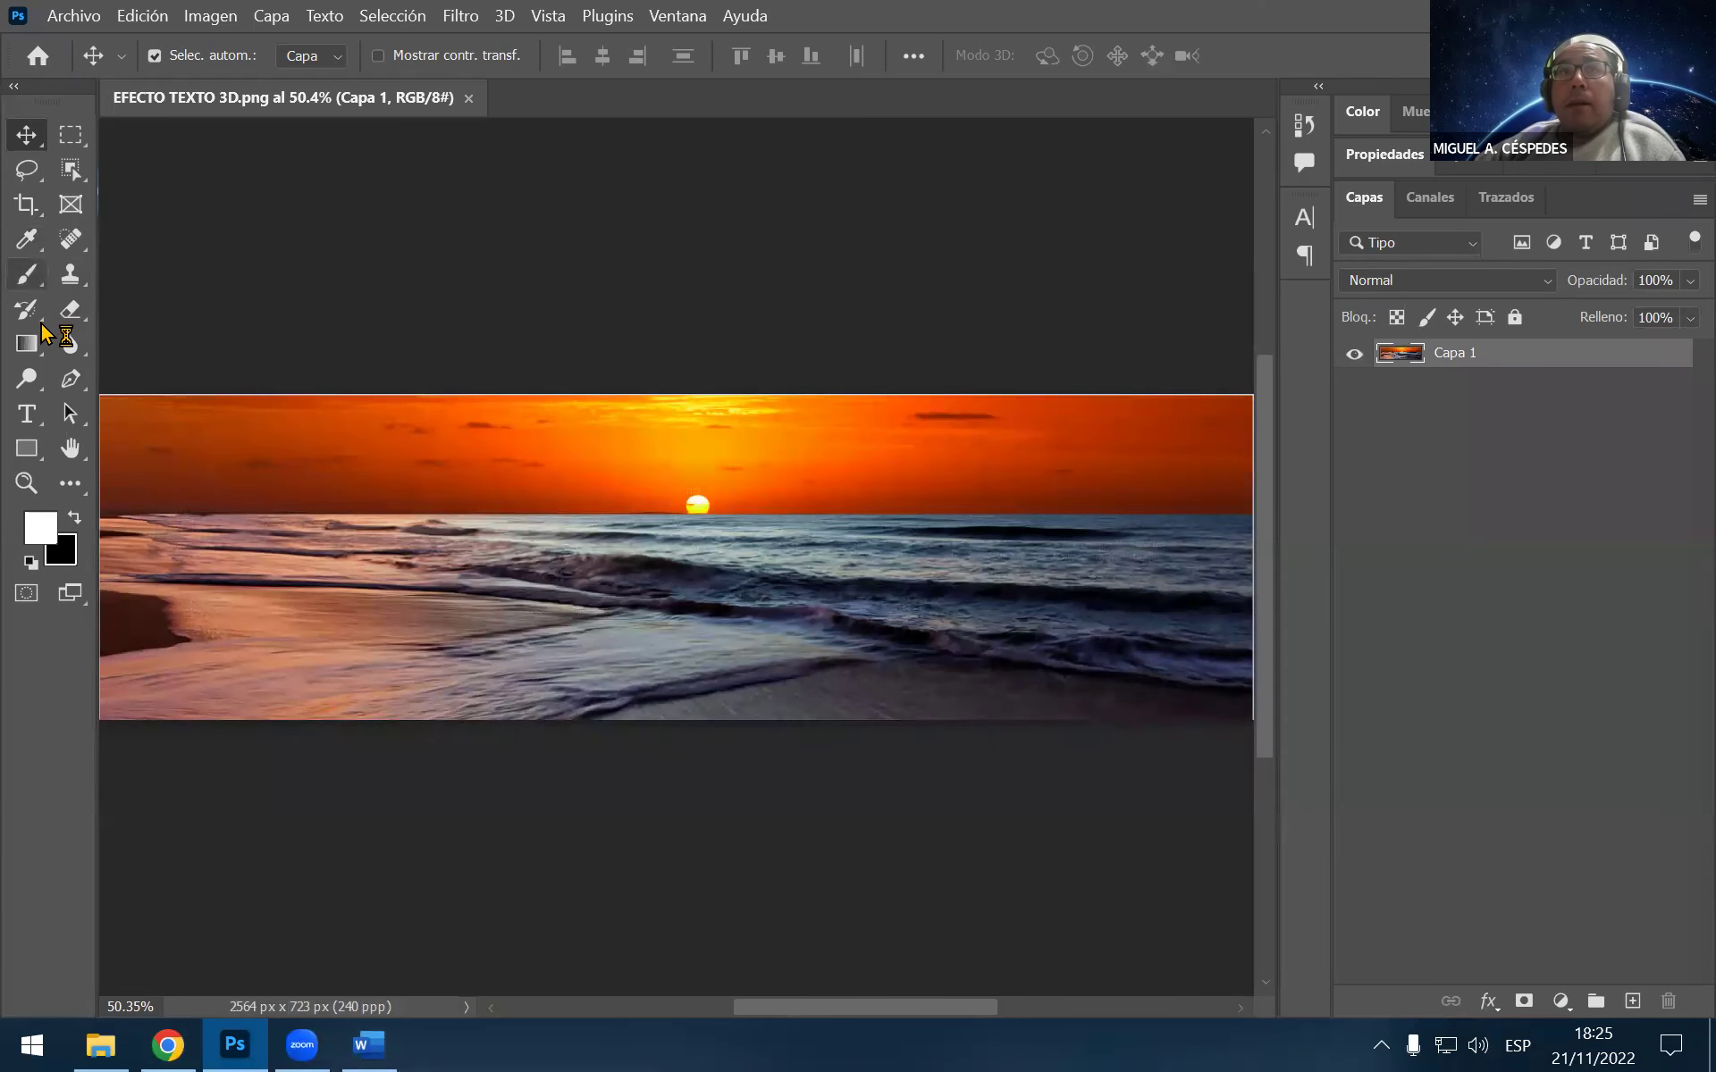
click(26, 414)
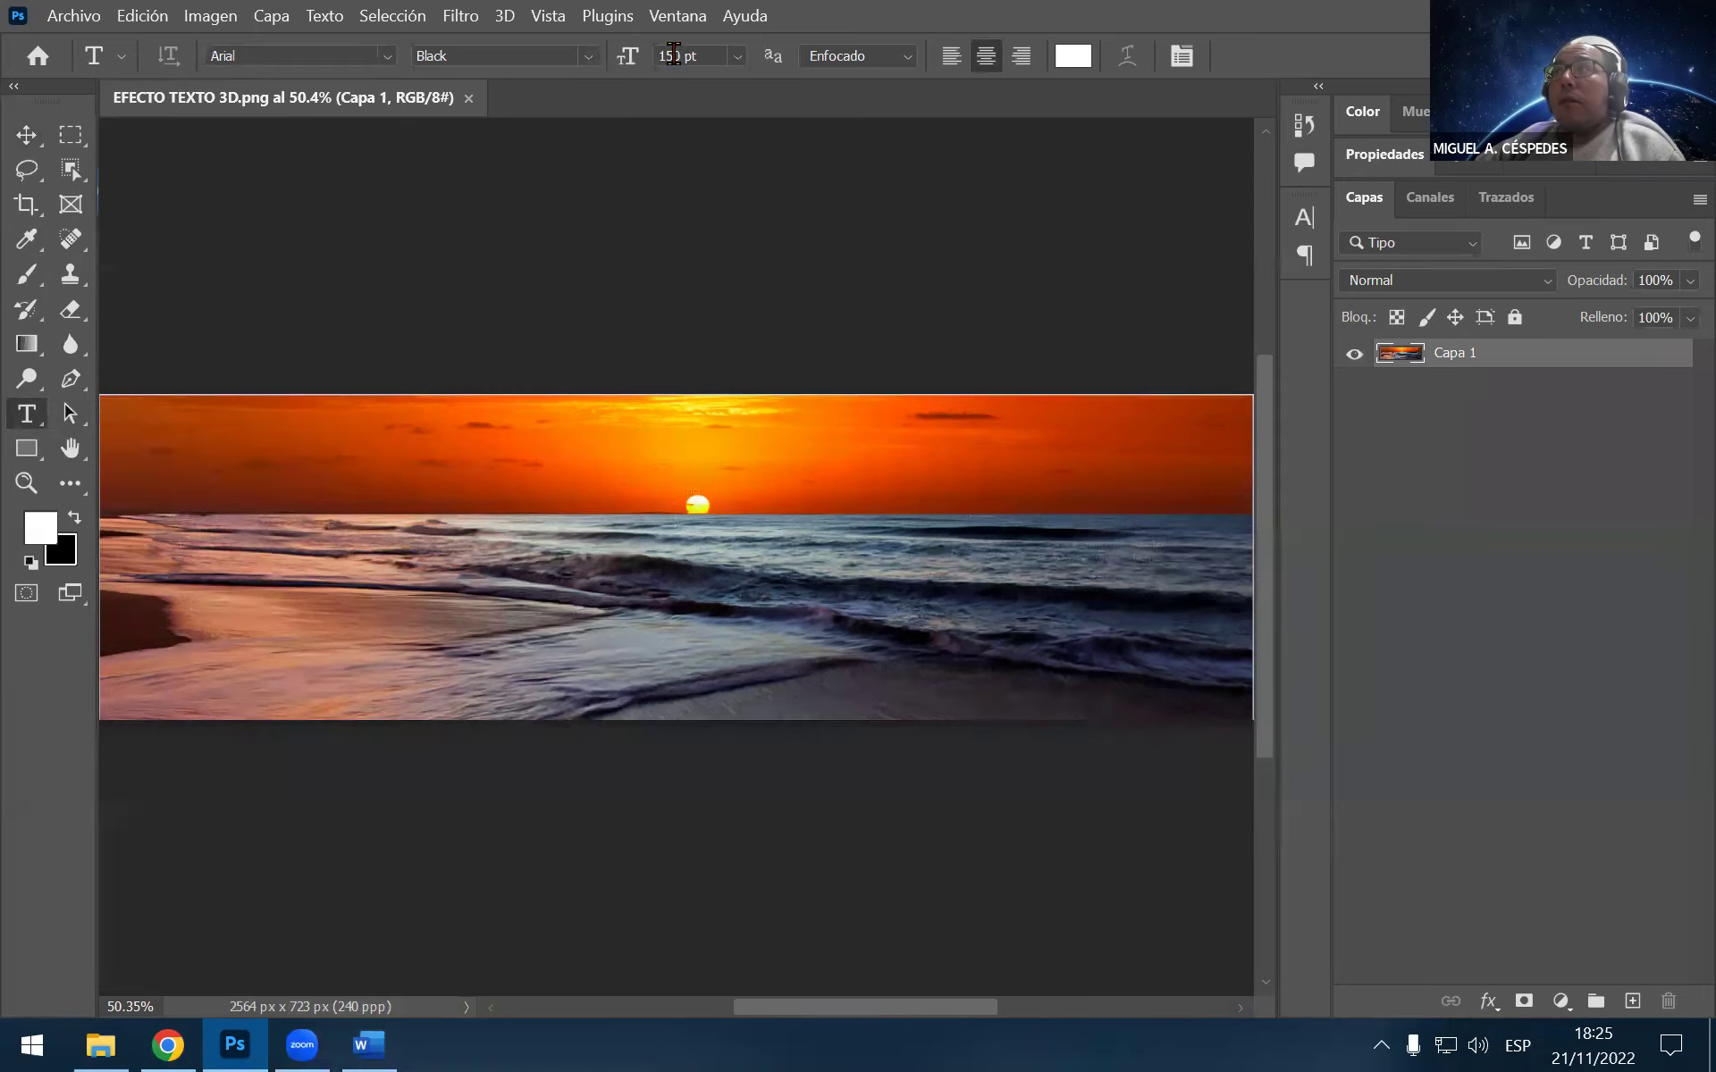
text(0)
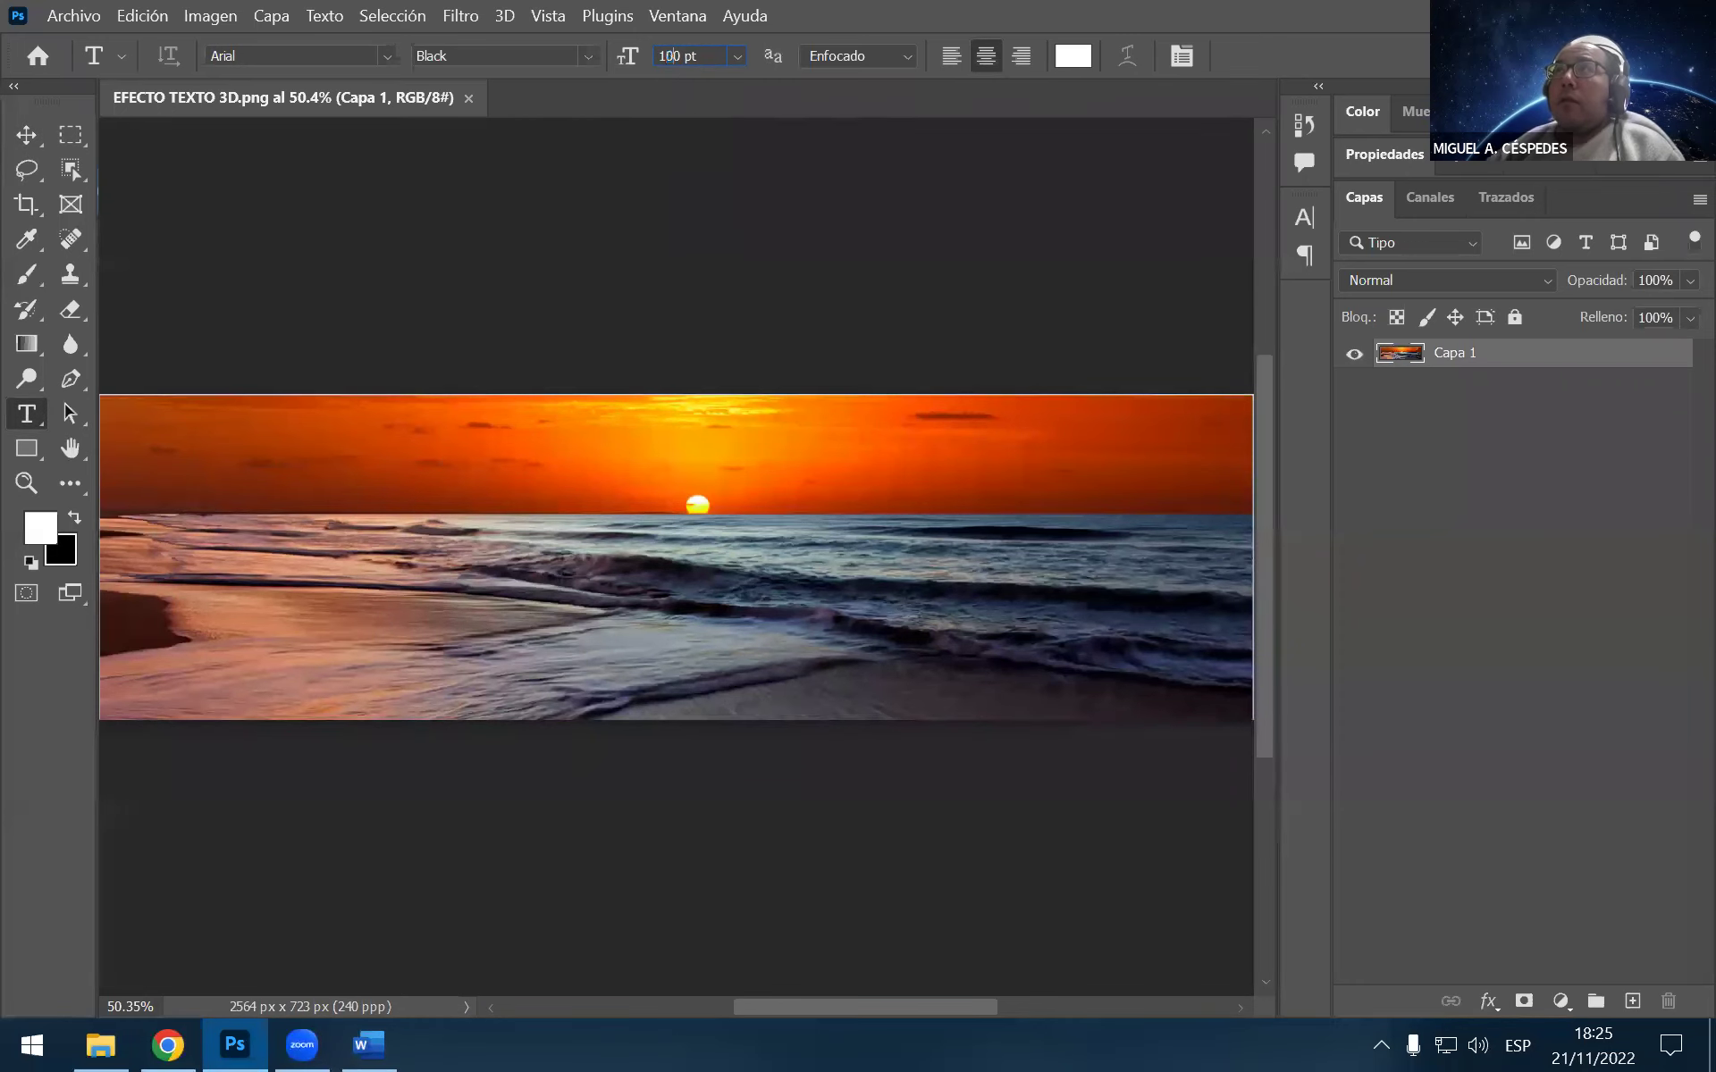
click(396, 1043)
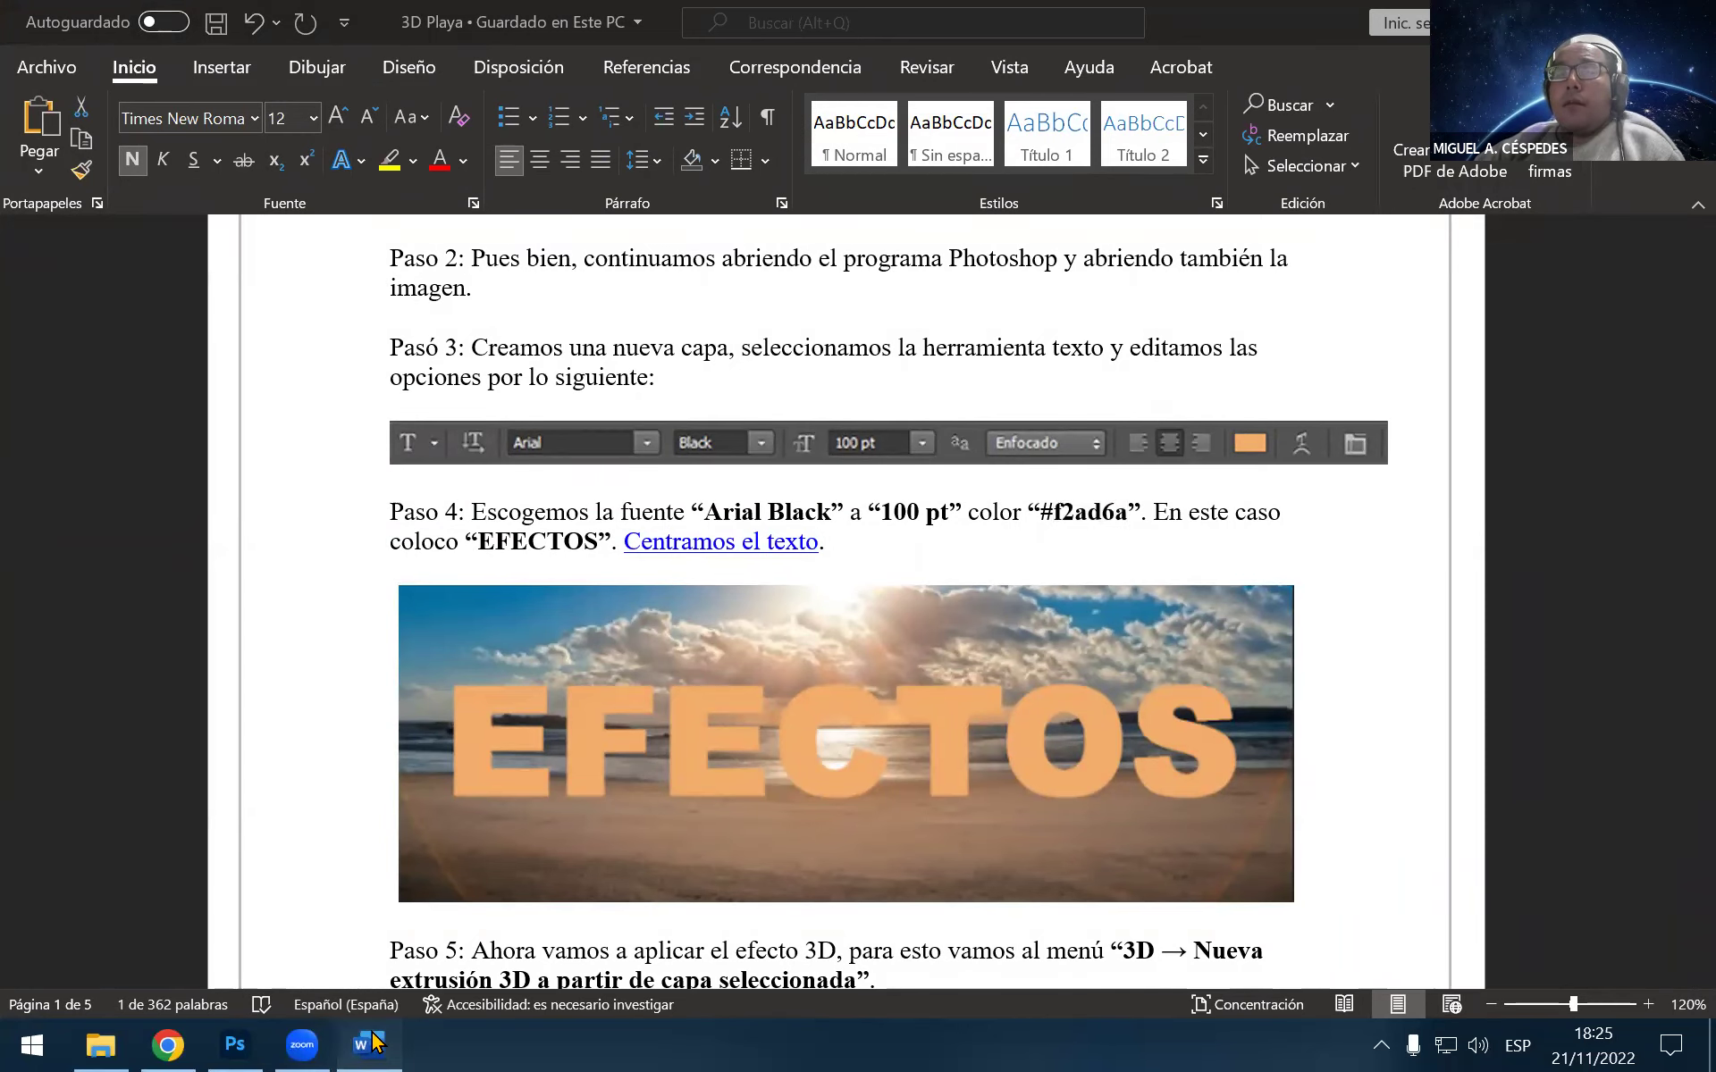
click(370, 1044)
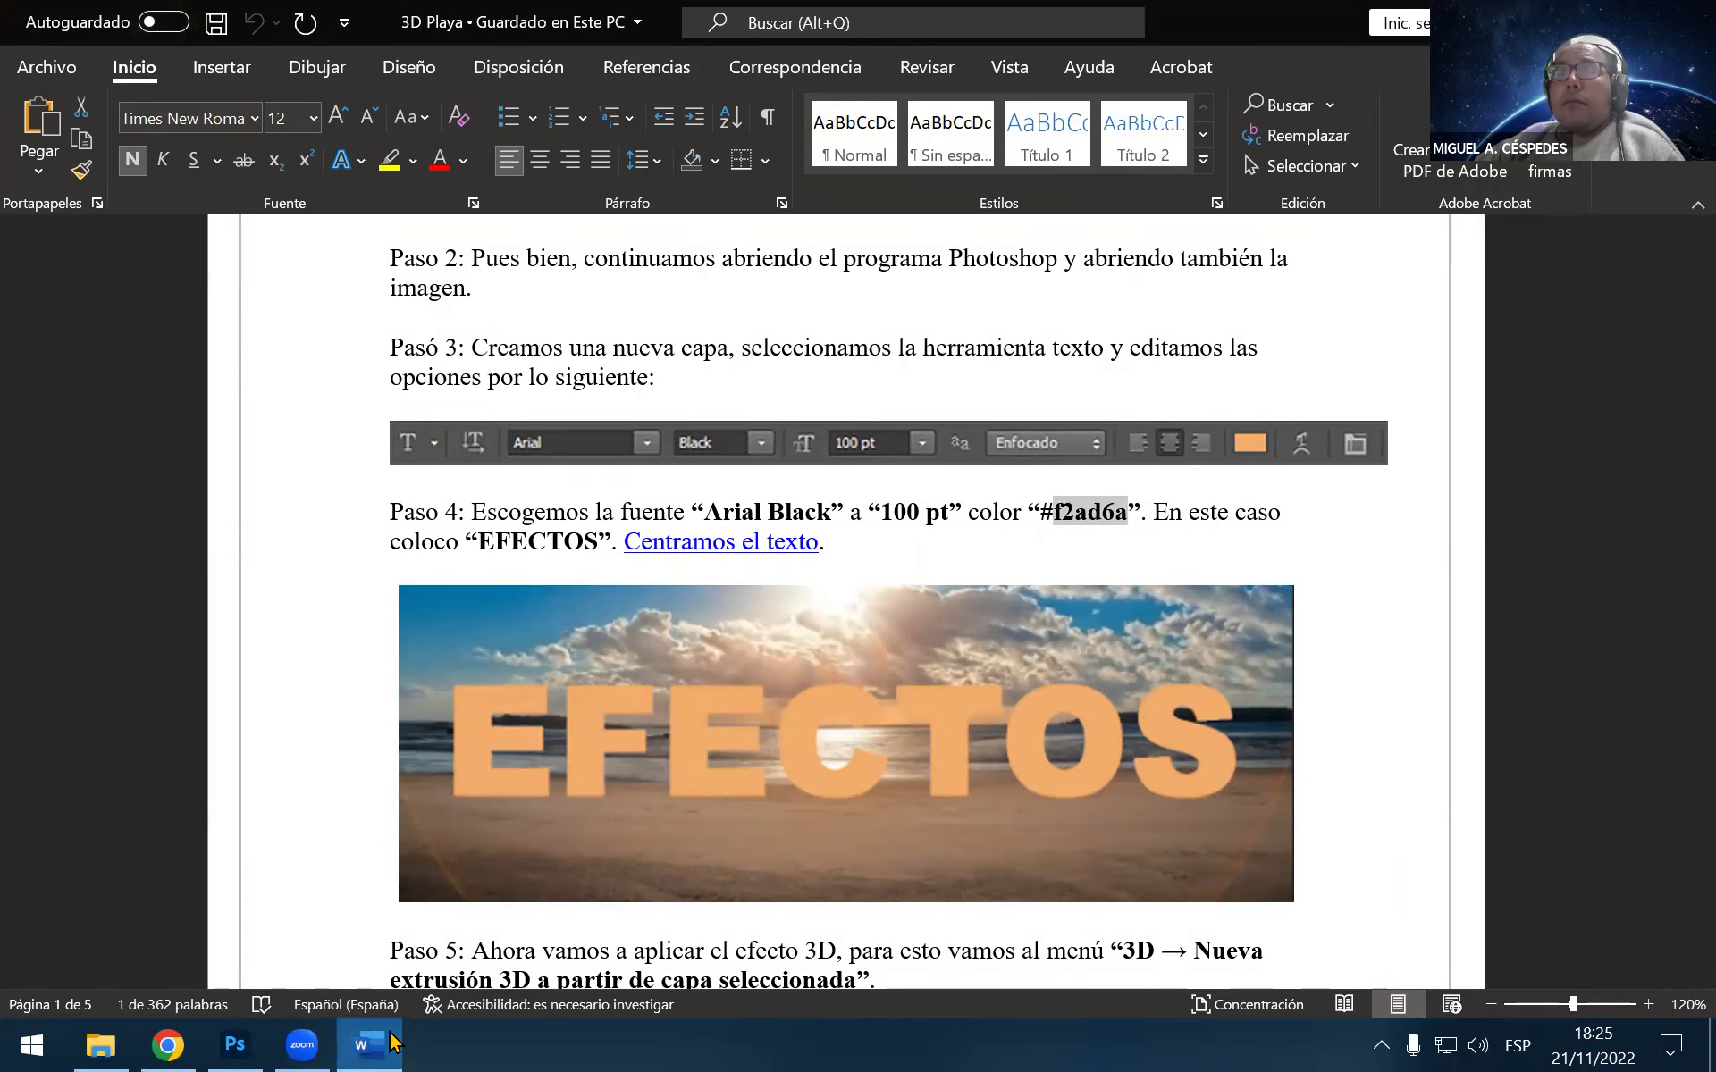
click(234, 1044)
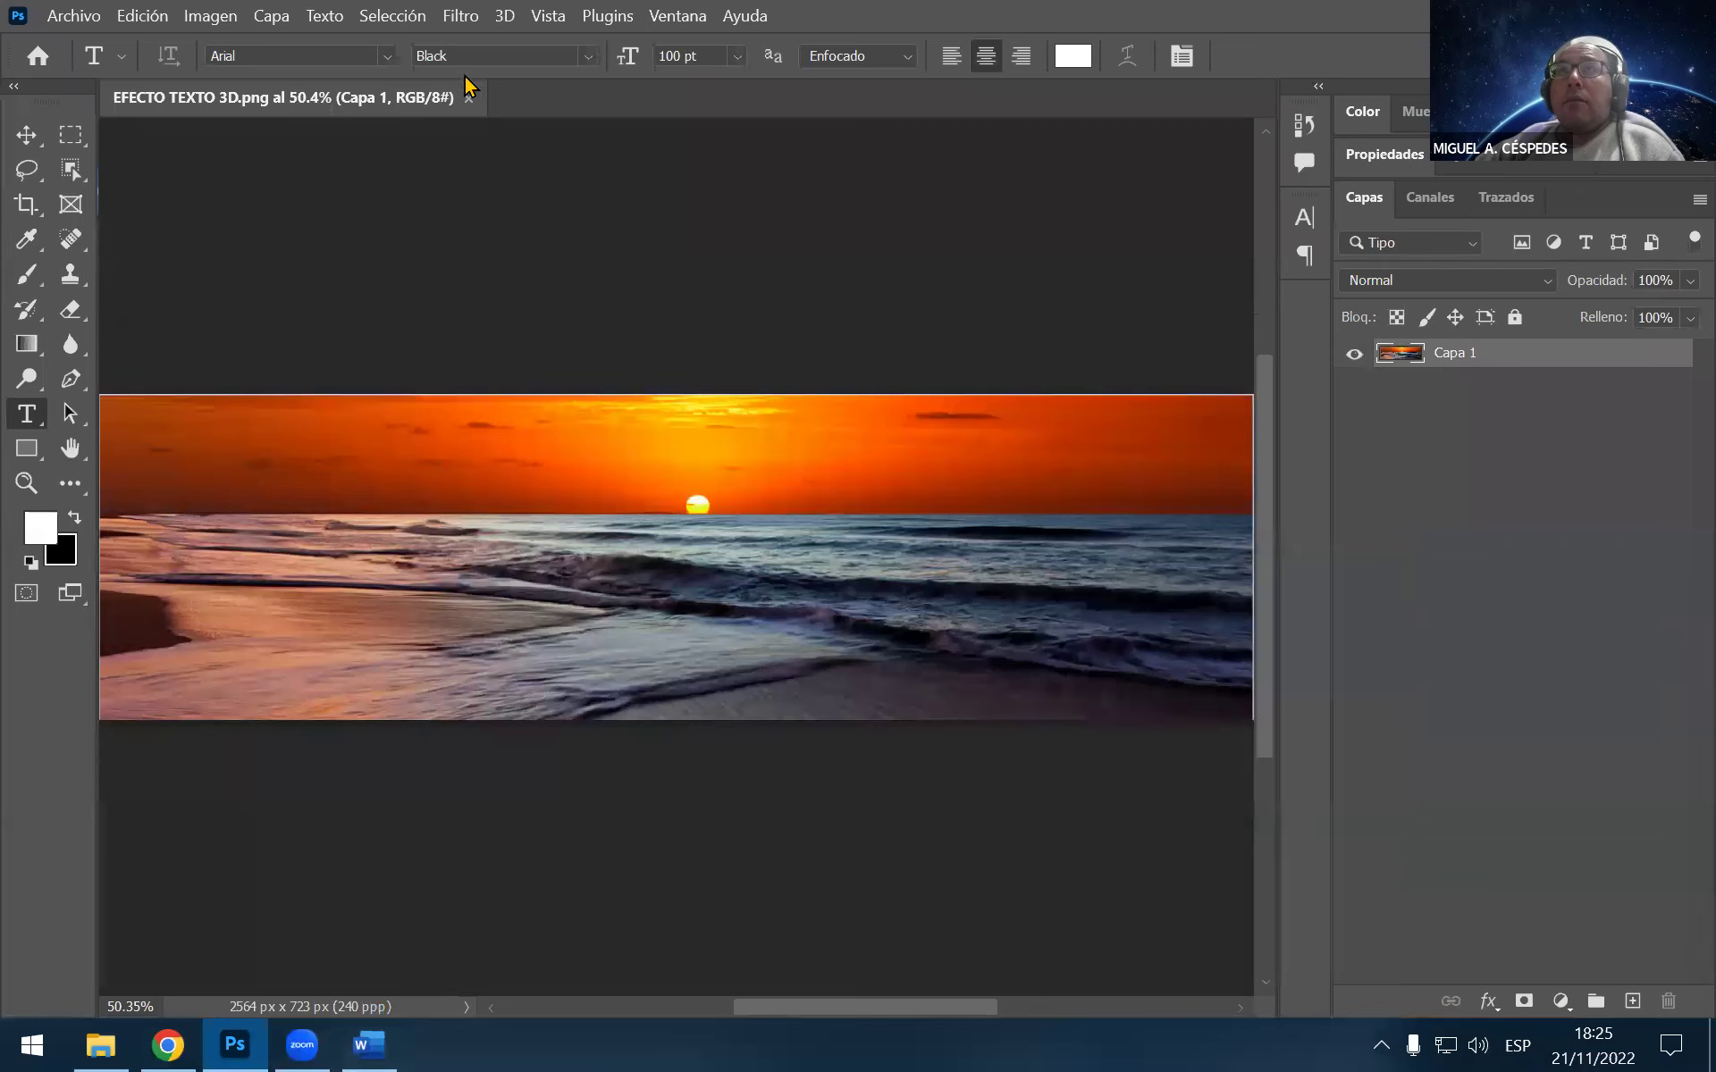
Type EFECTOS on the beach image, fixing a typo, and move it to the centre
click(291, 505)
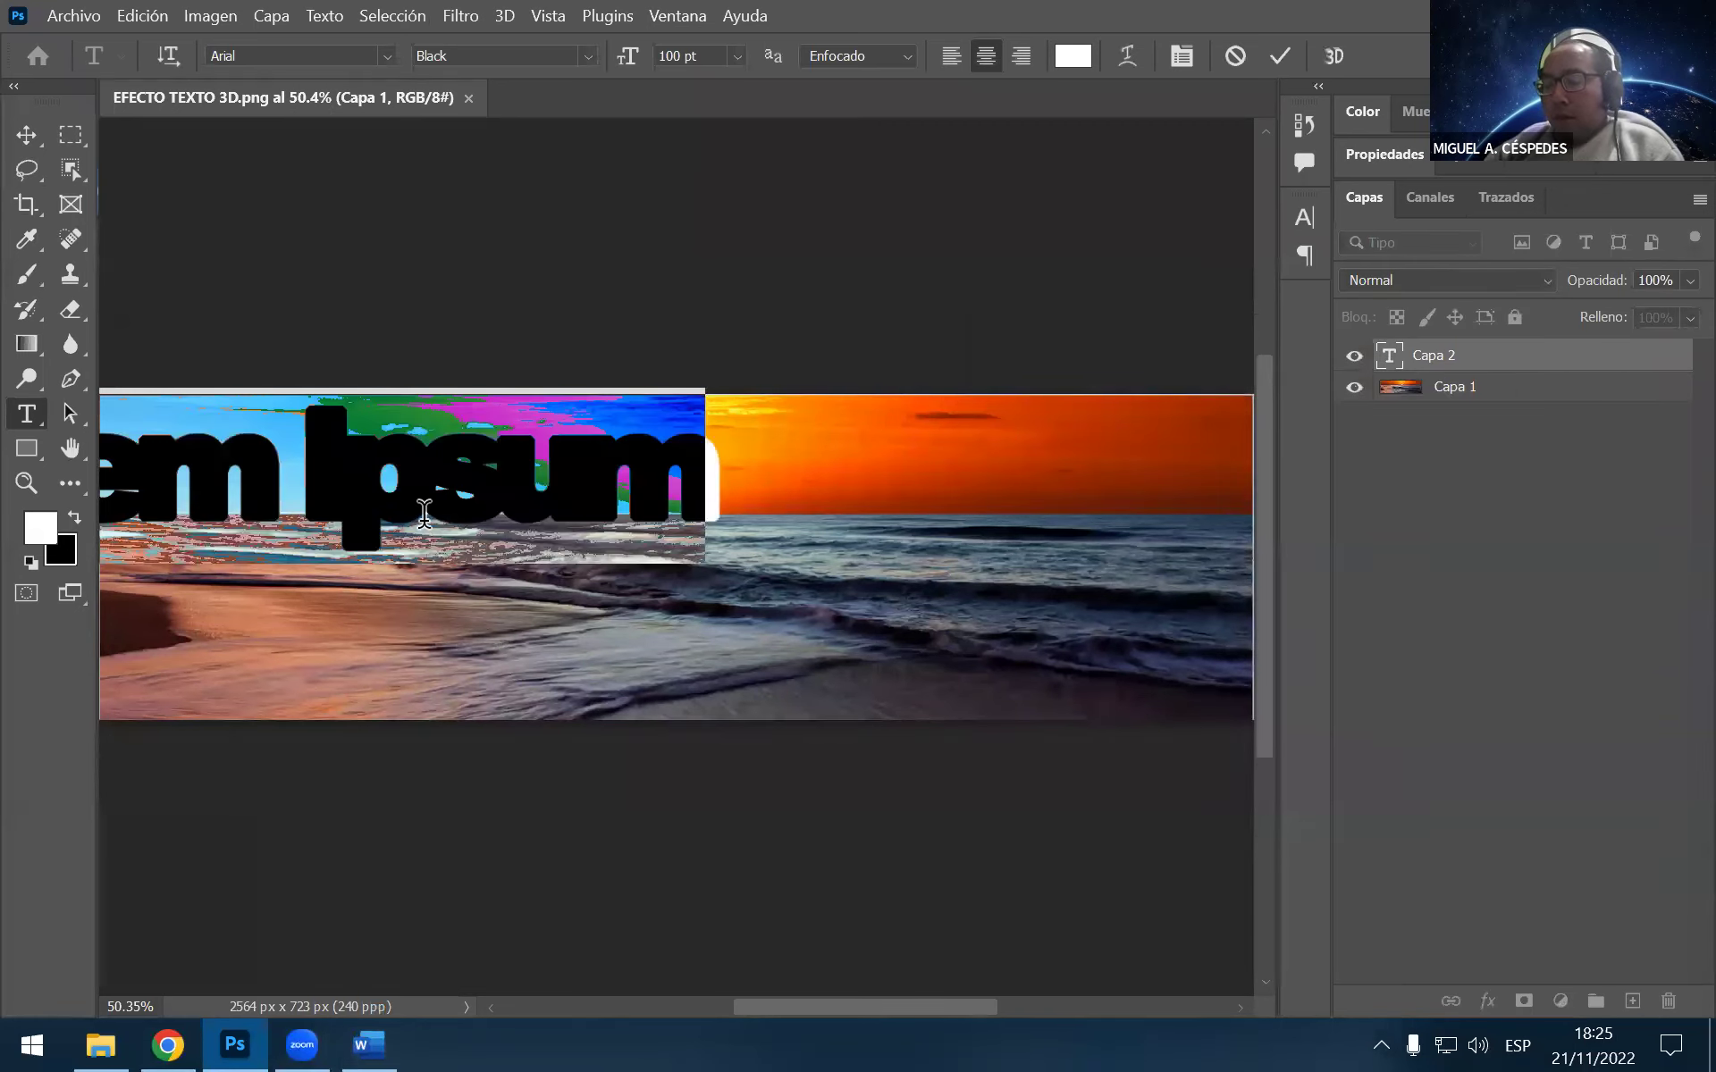
text(EFEC)
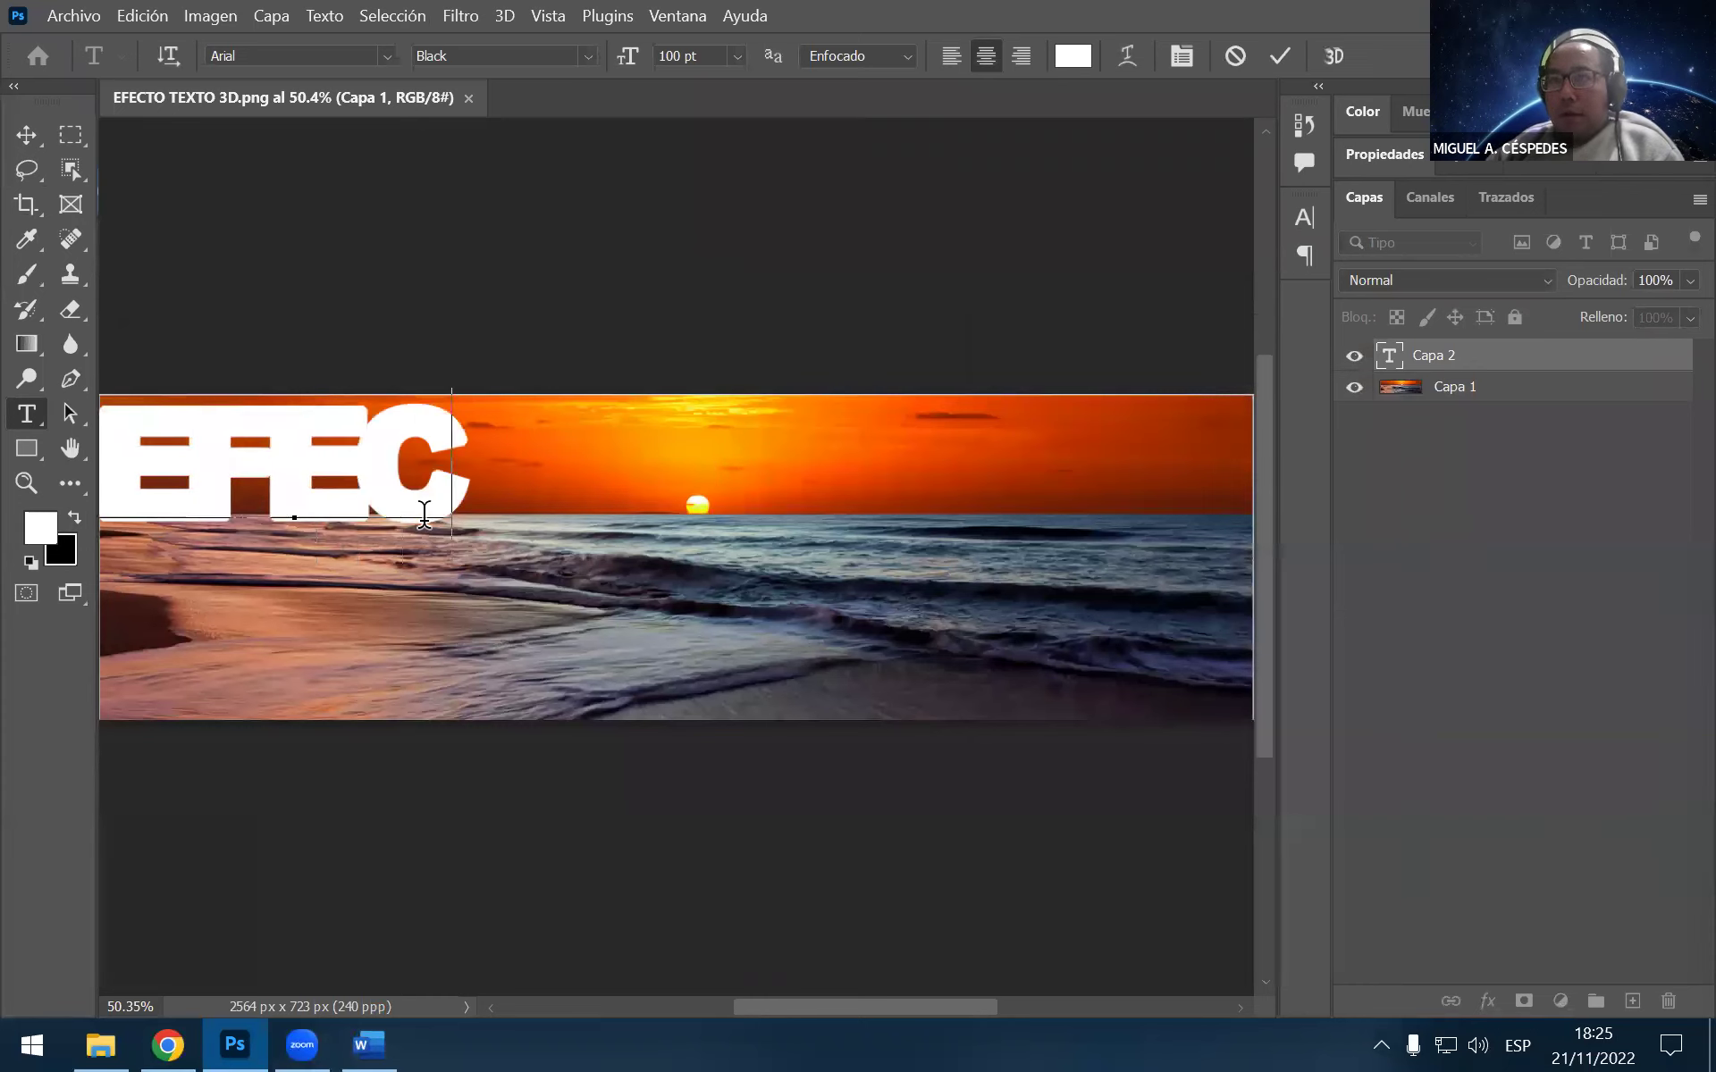
text(TO)
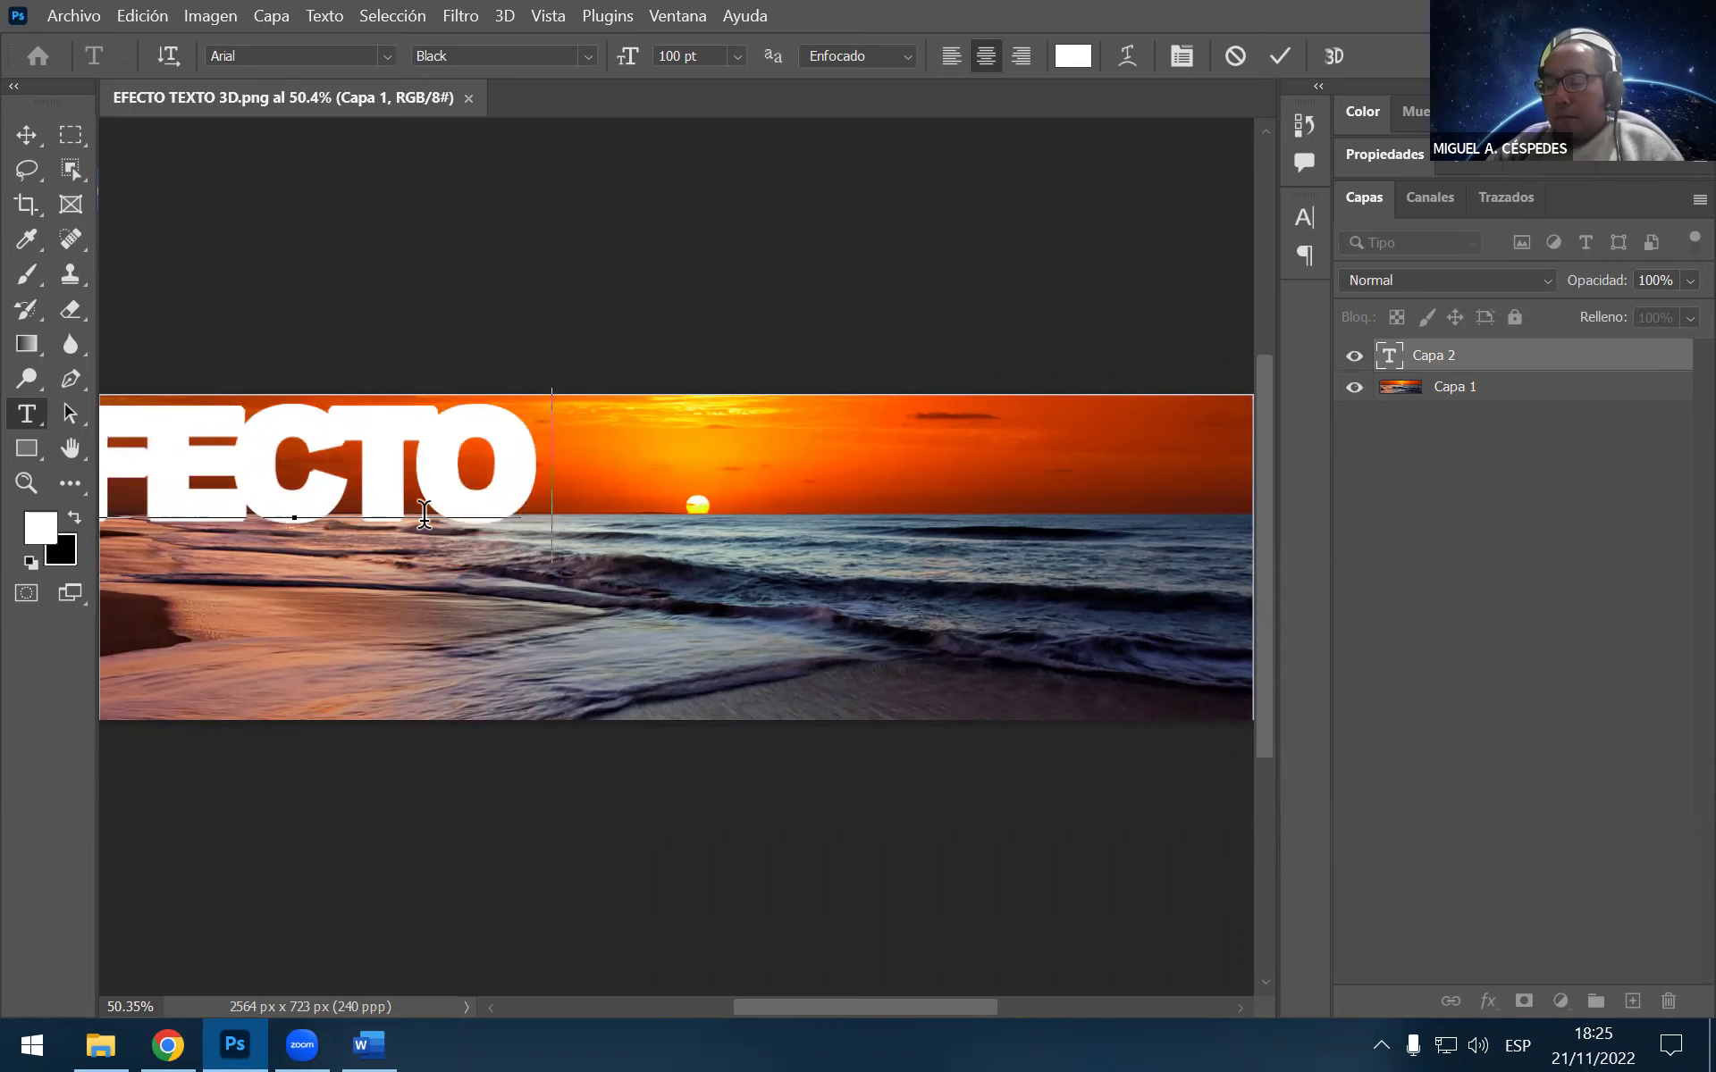
text( M)
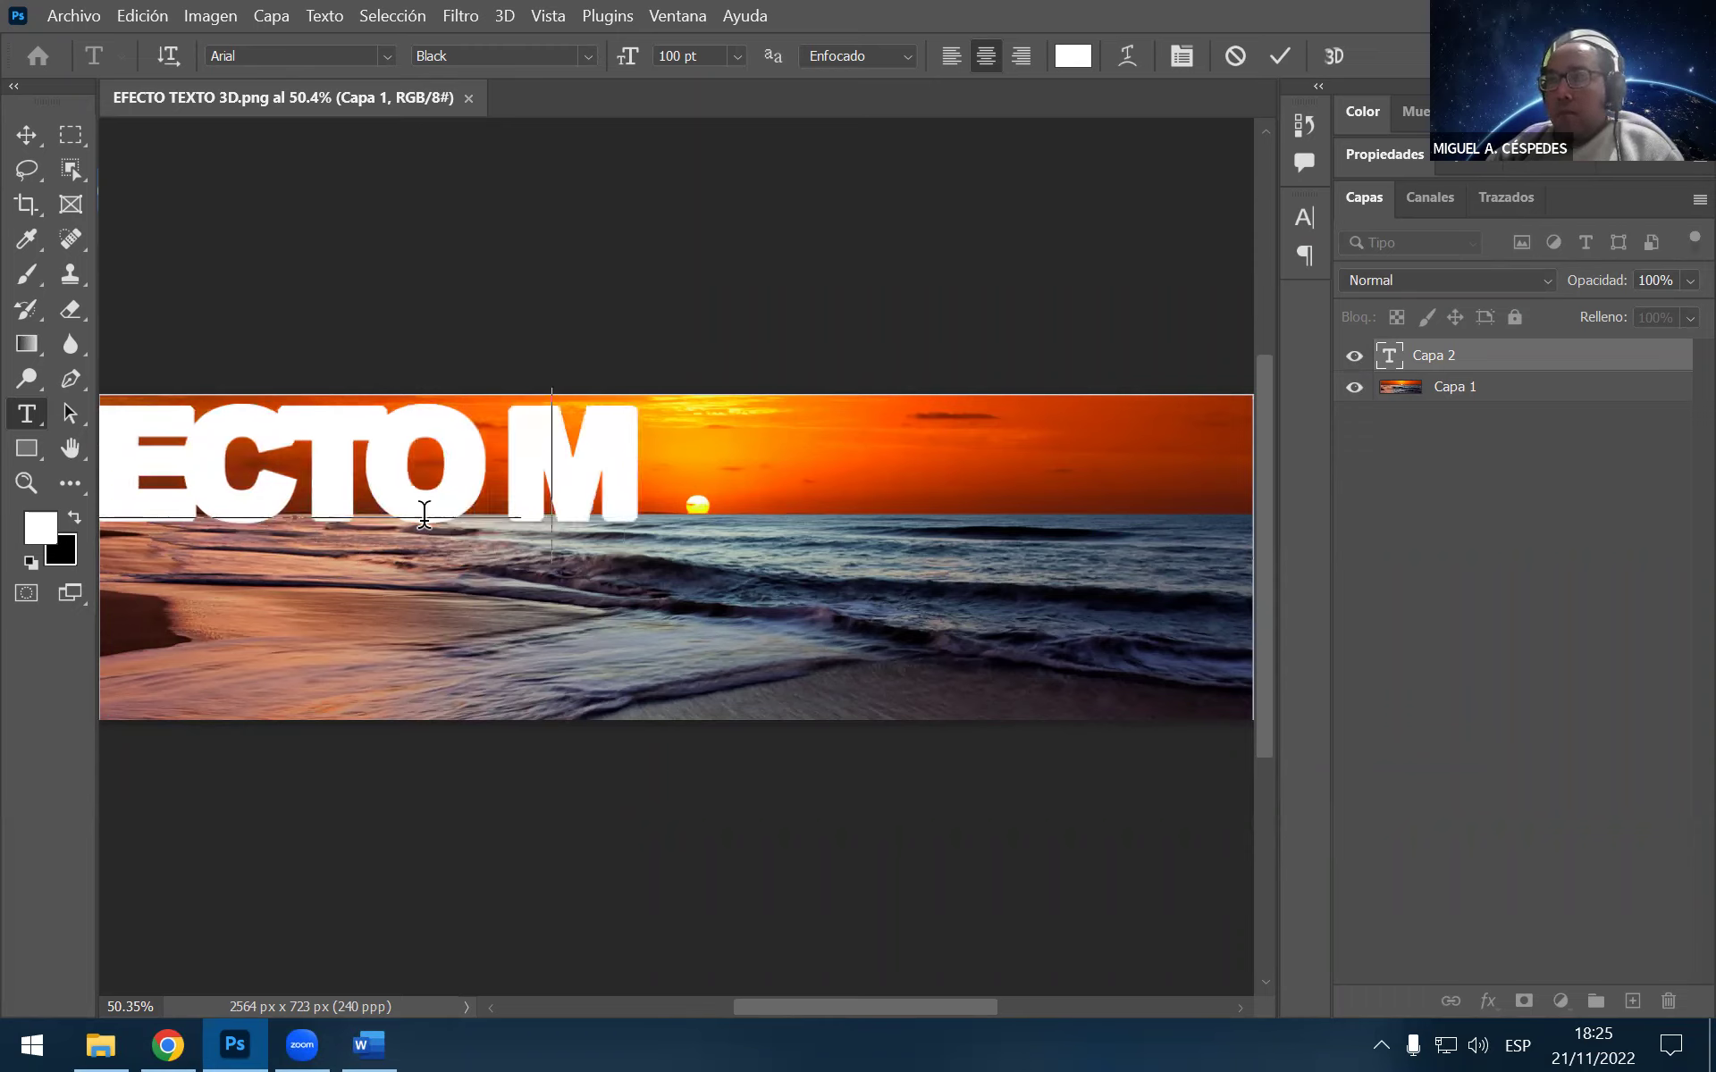
key(BackSpace)
key(BackSpace)
key(BackSpace)
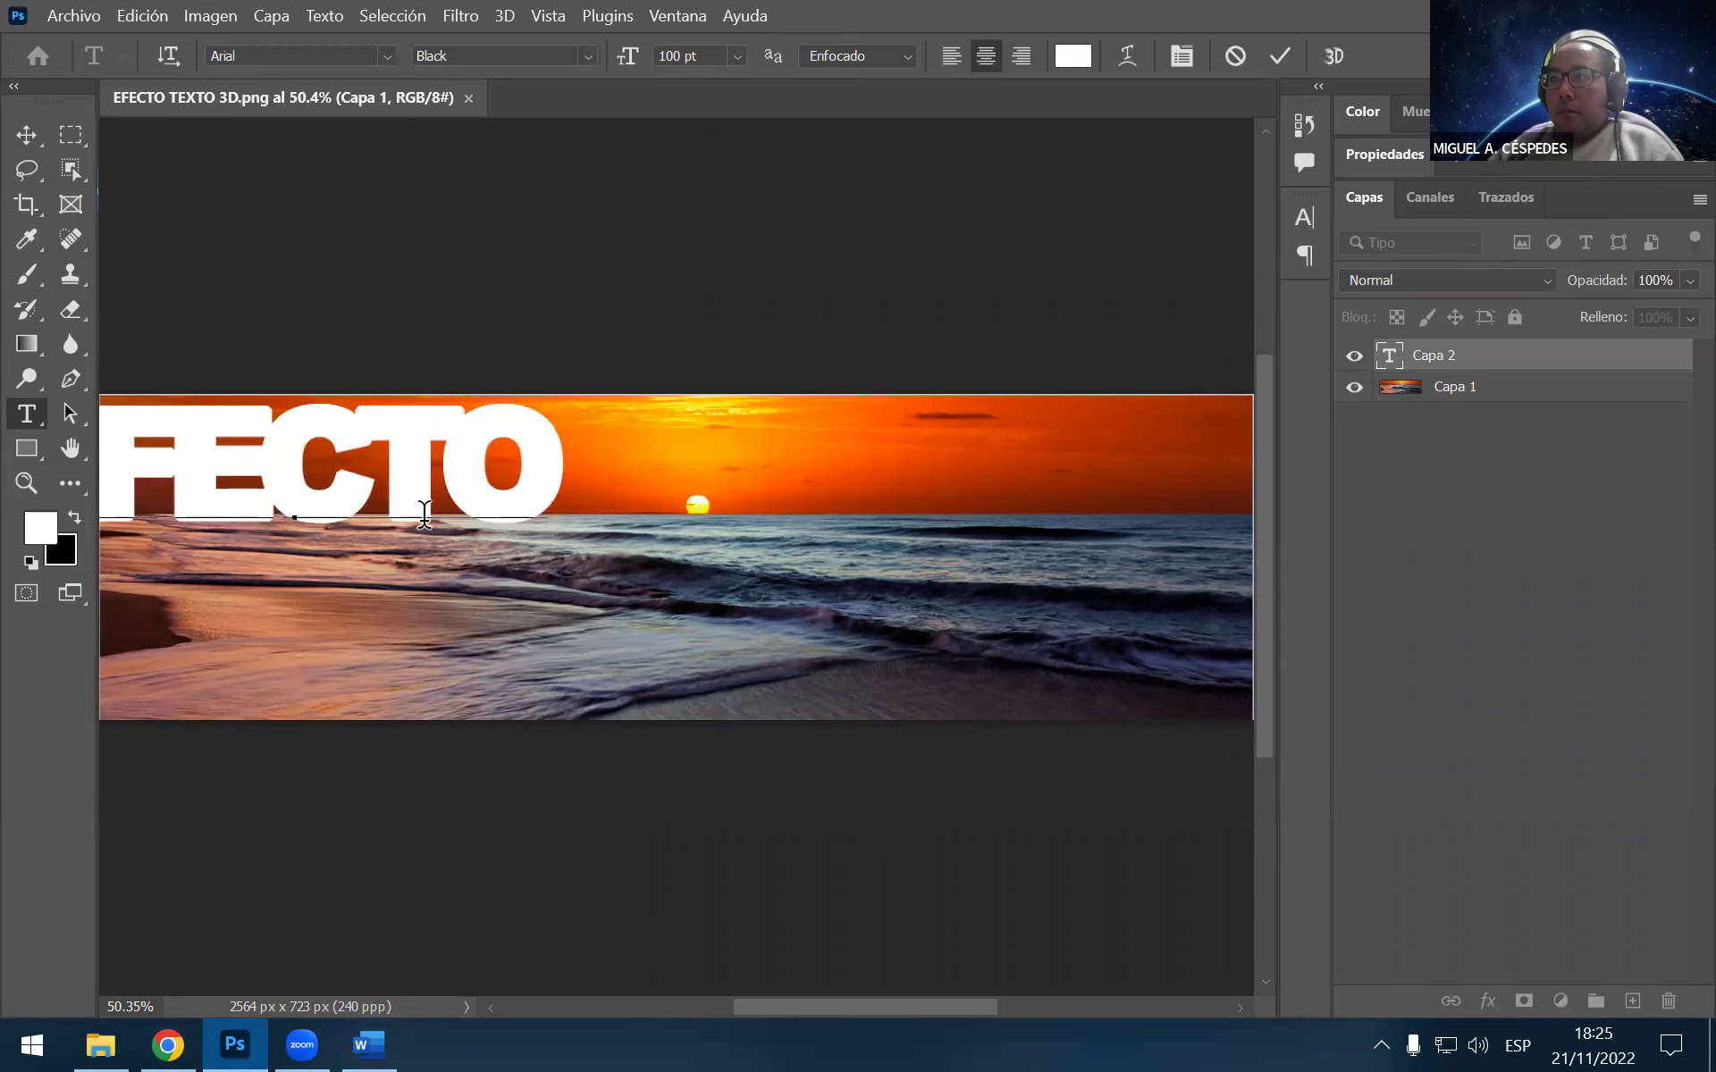
text(S)
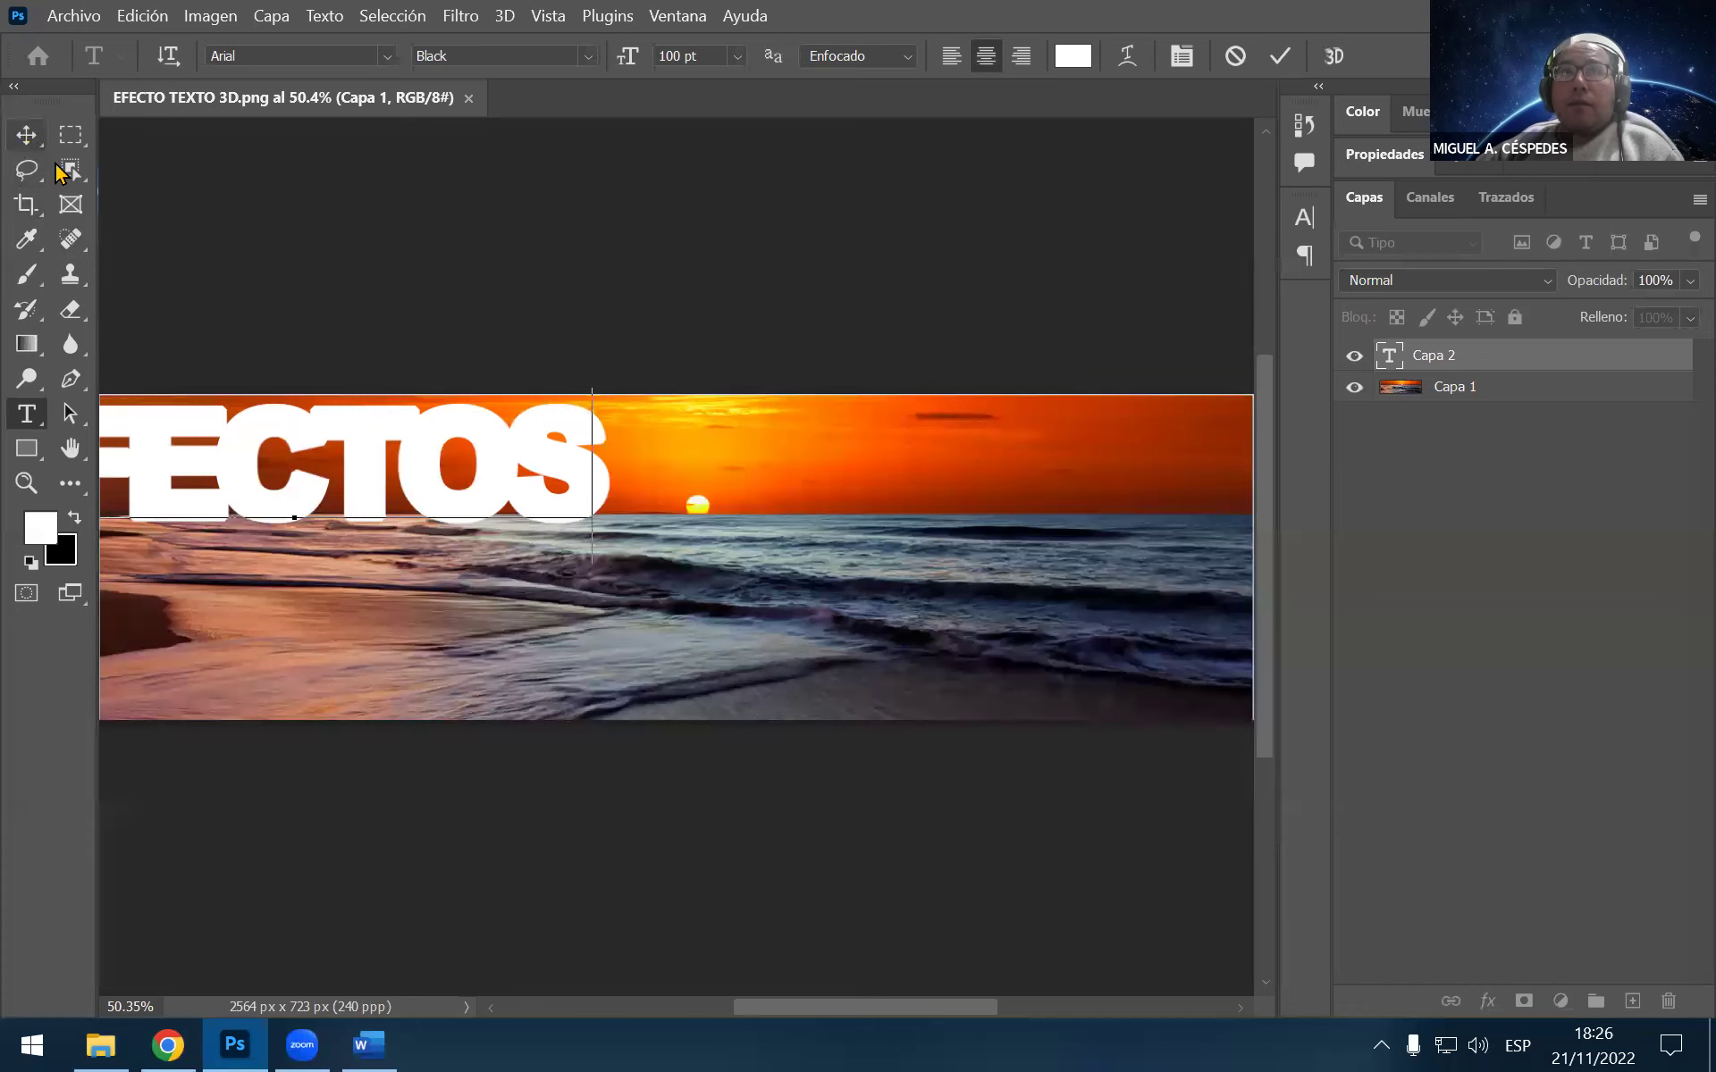
click(26, 134)
drag(352, 474, 706, 562)
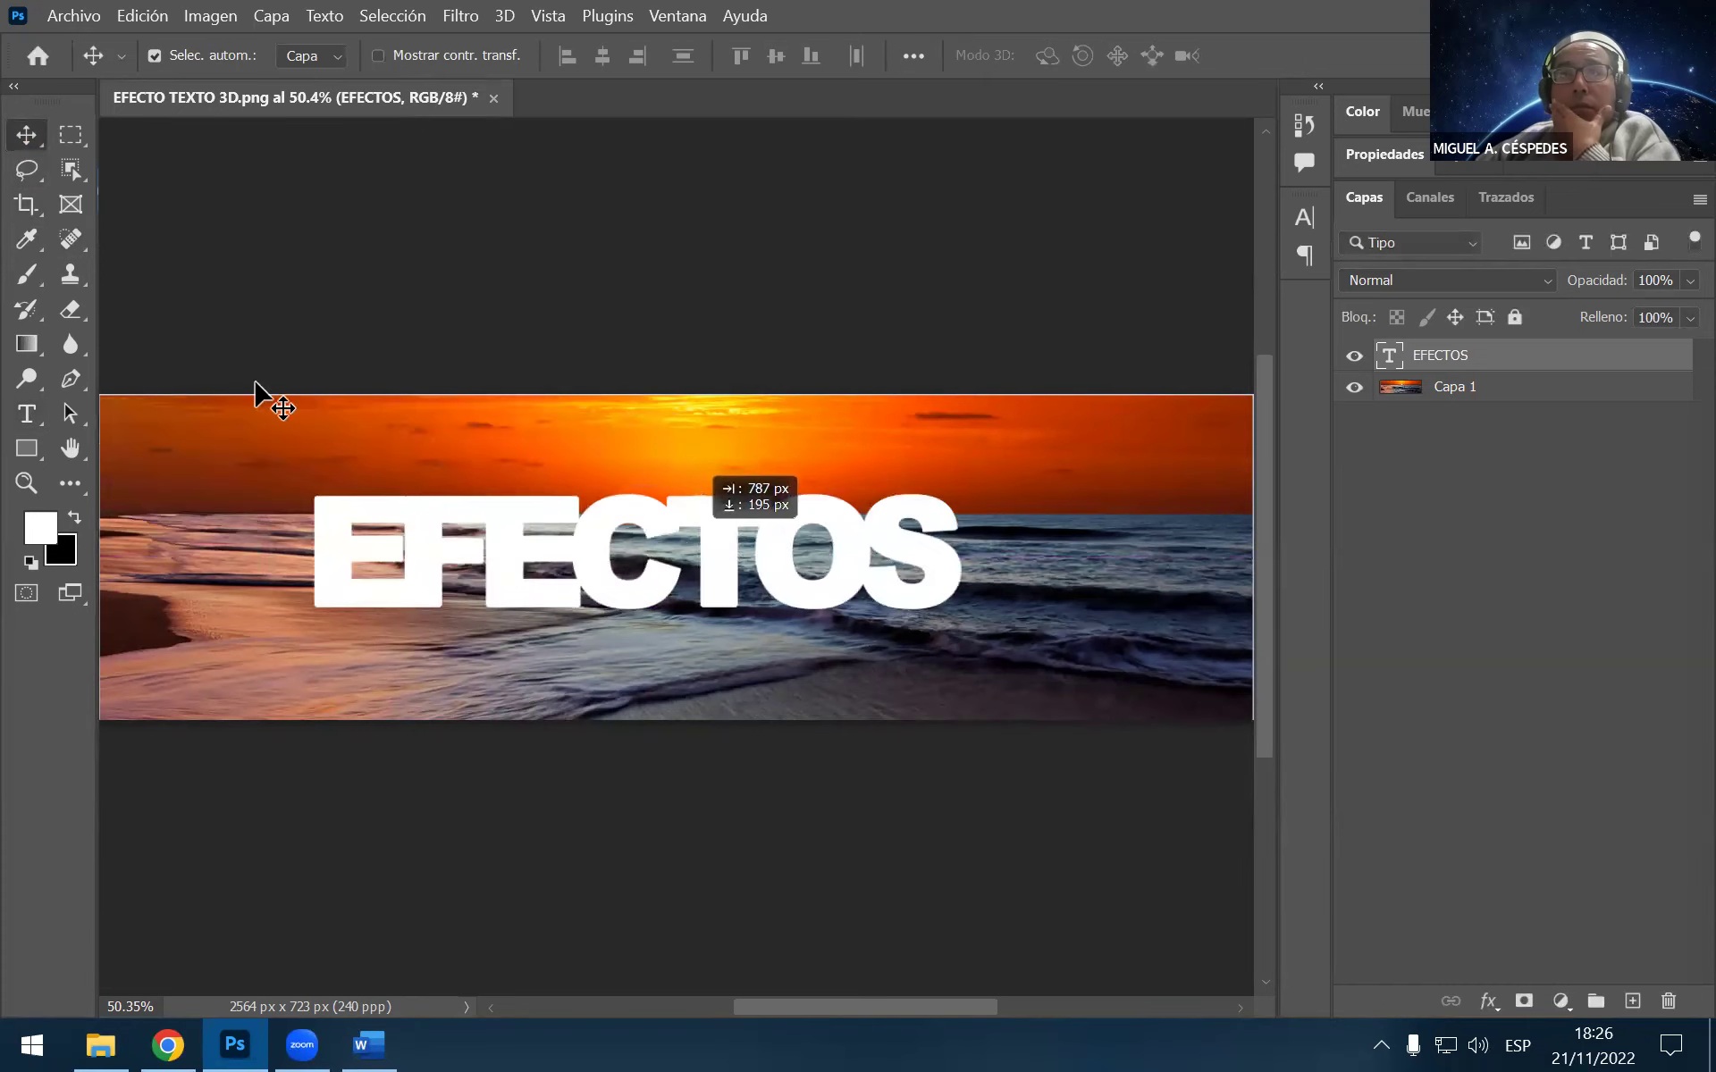
Select the whole word EFECTOS and show the Carácter panel
click(26, 414)
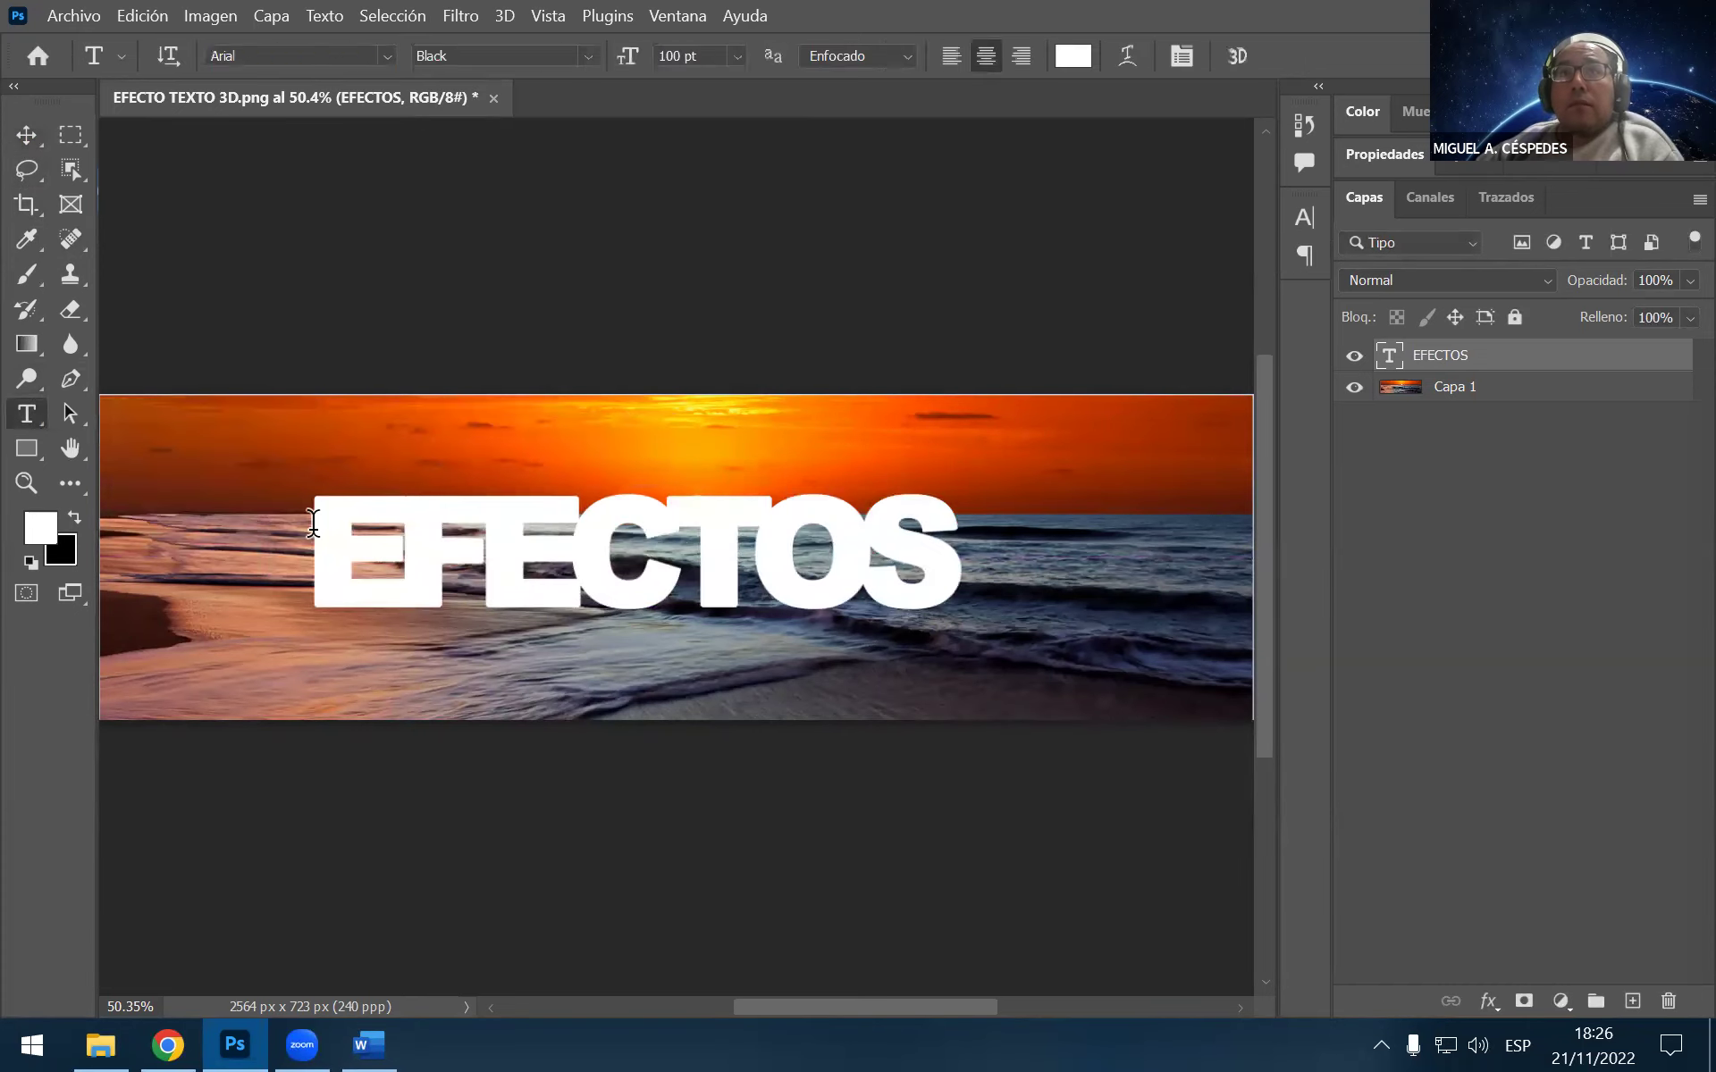
drag(313, 527, 1025, 549)
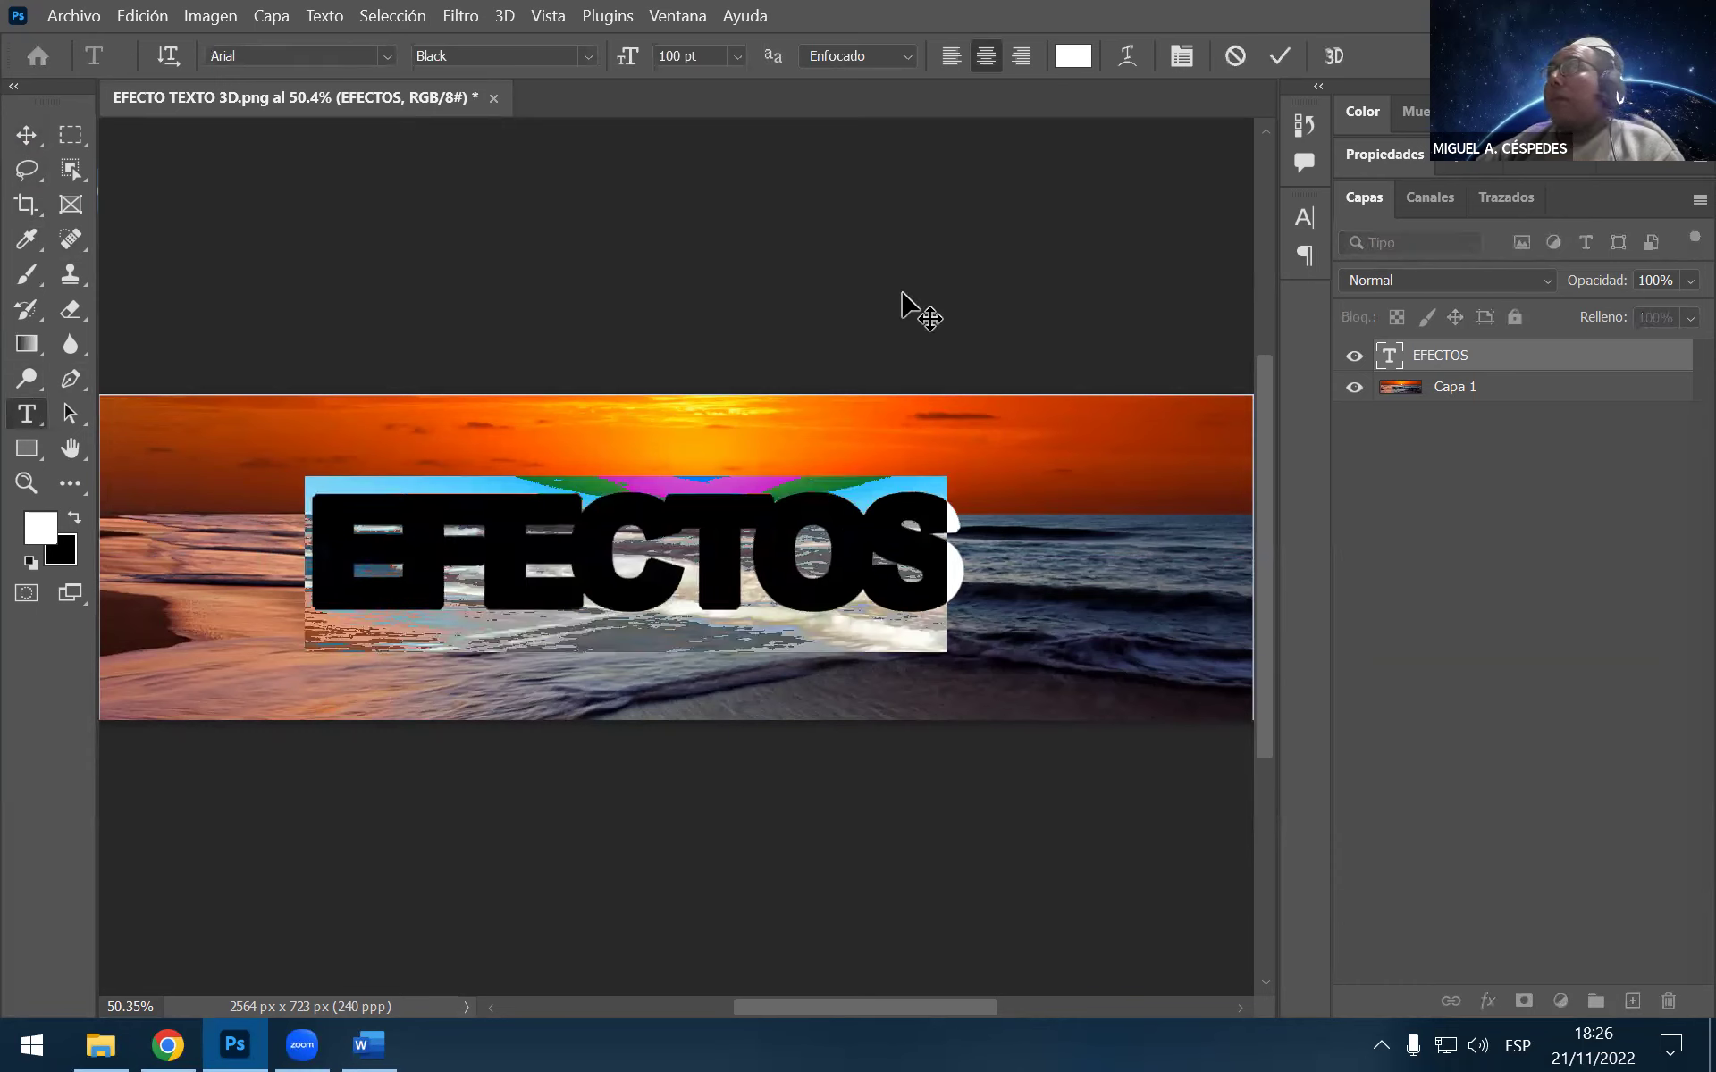
click(324, 15)
mouse_move(463, 76)
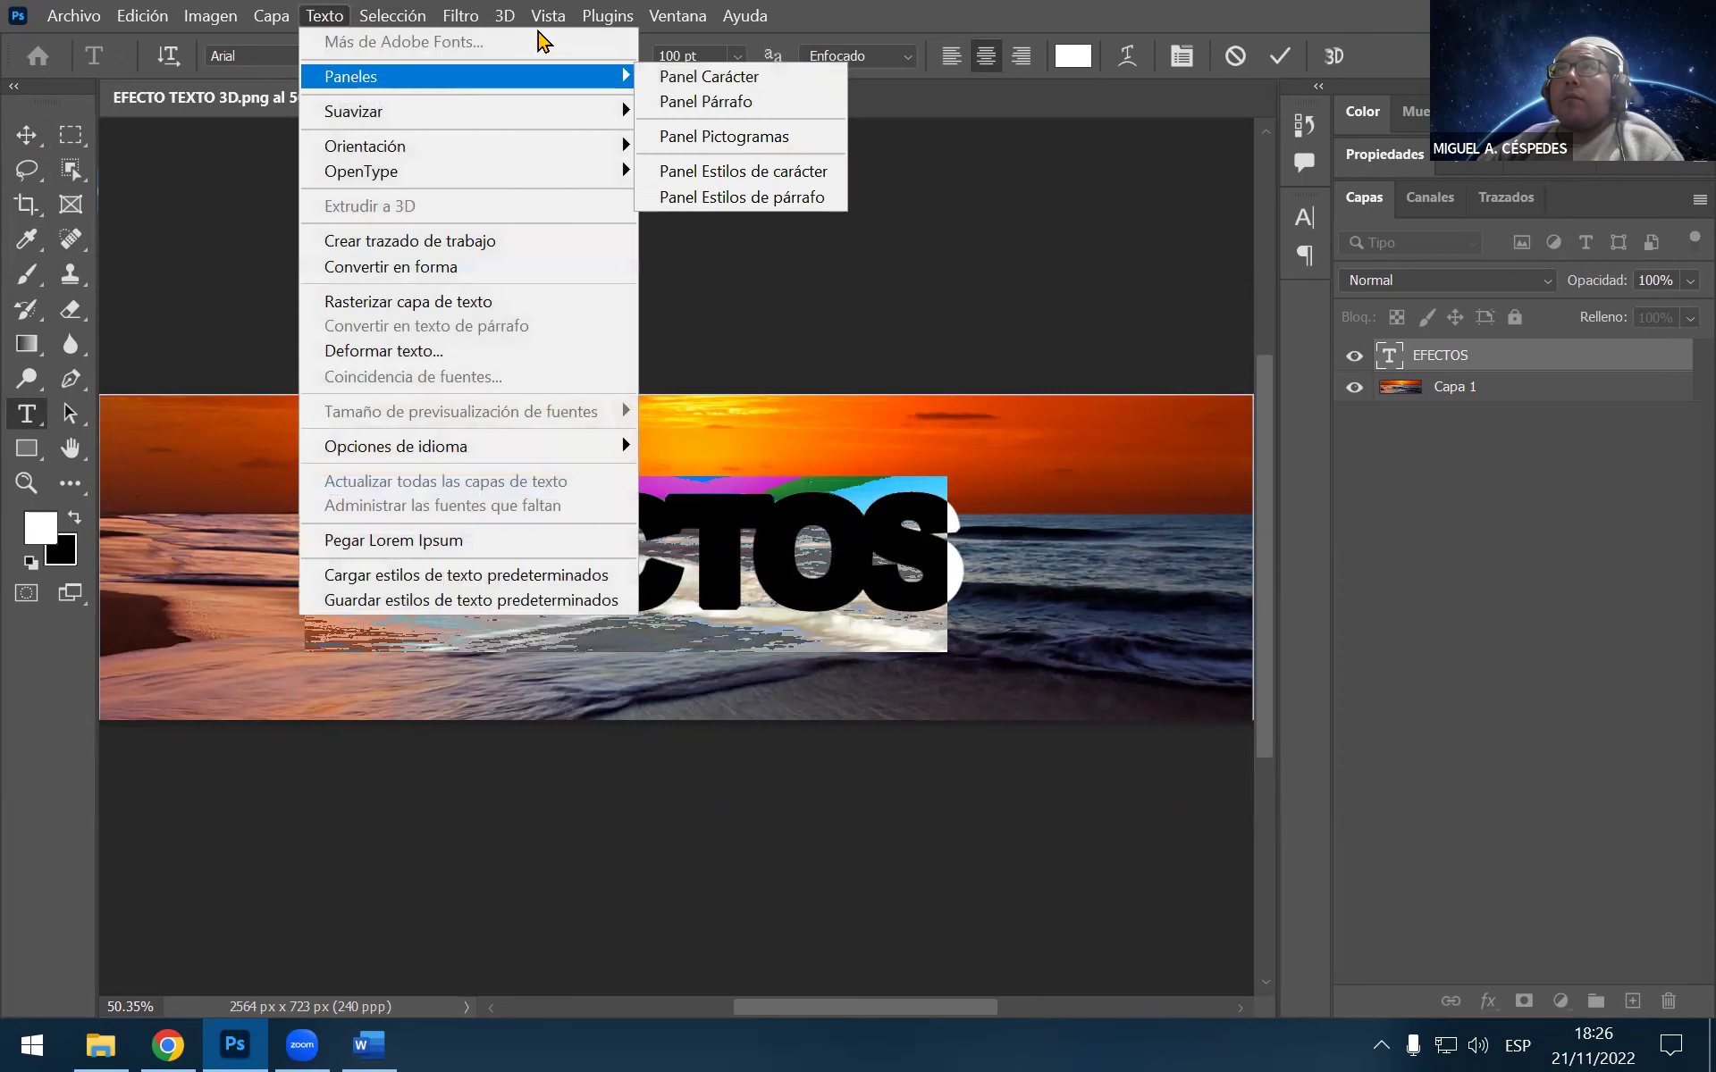
click(679, 15)
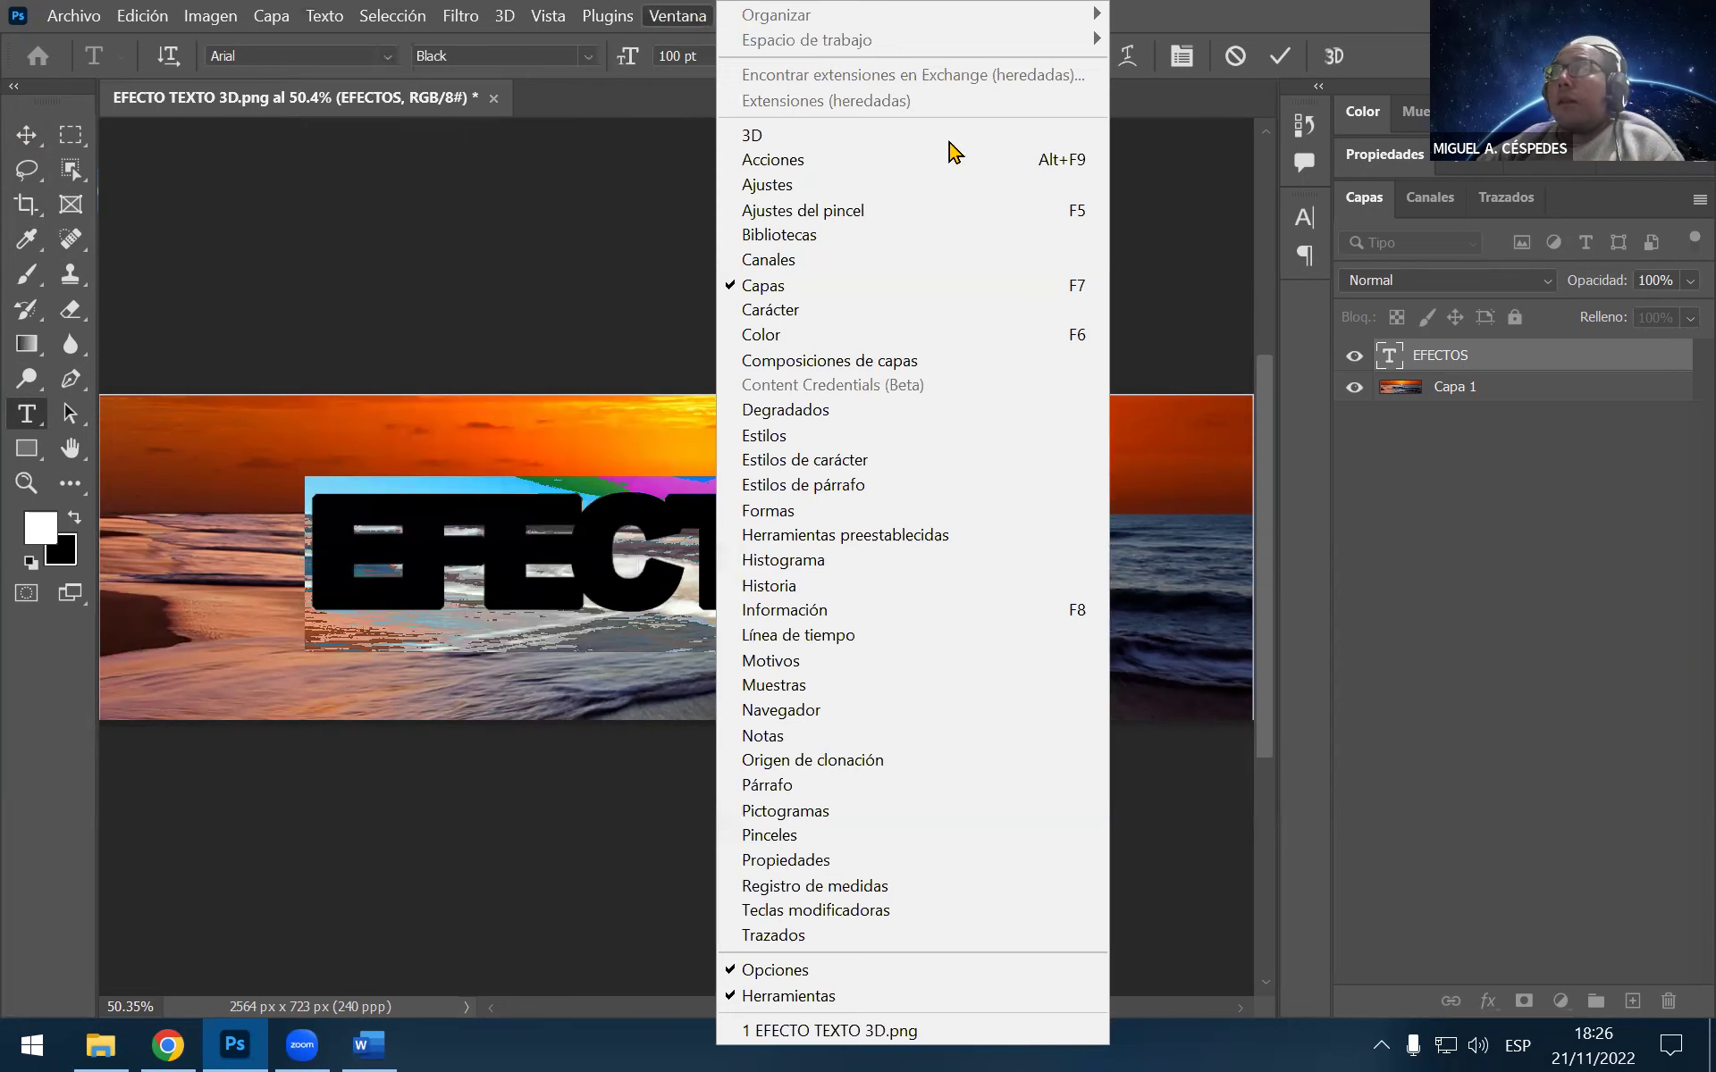
click(874, 313)
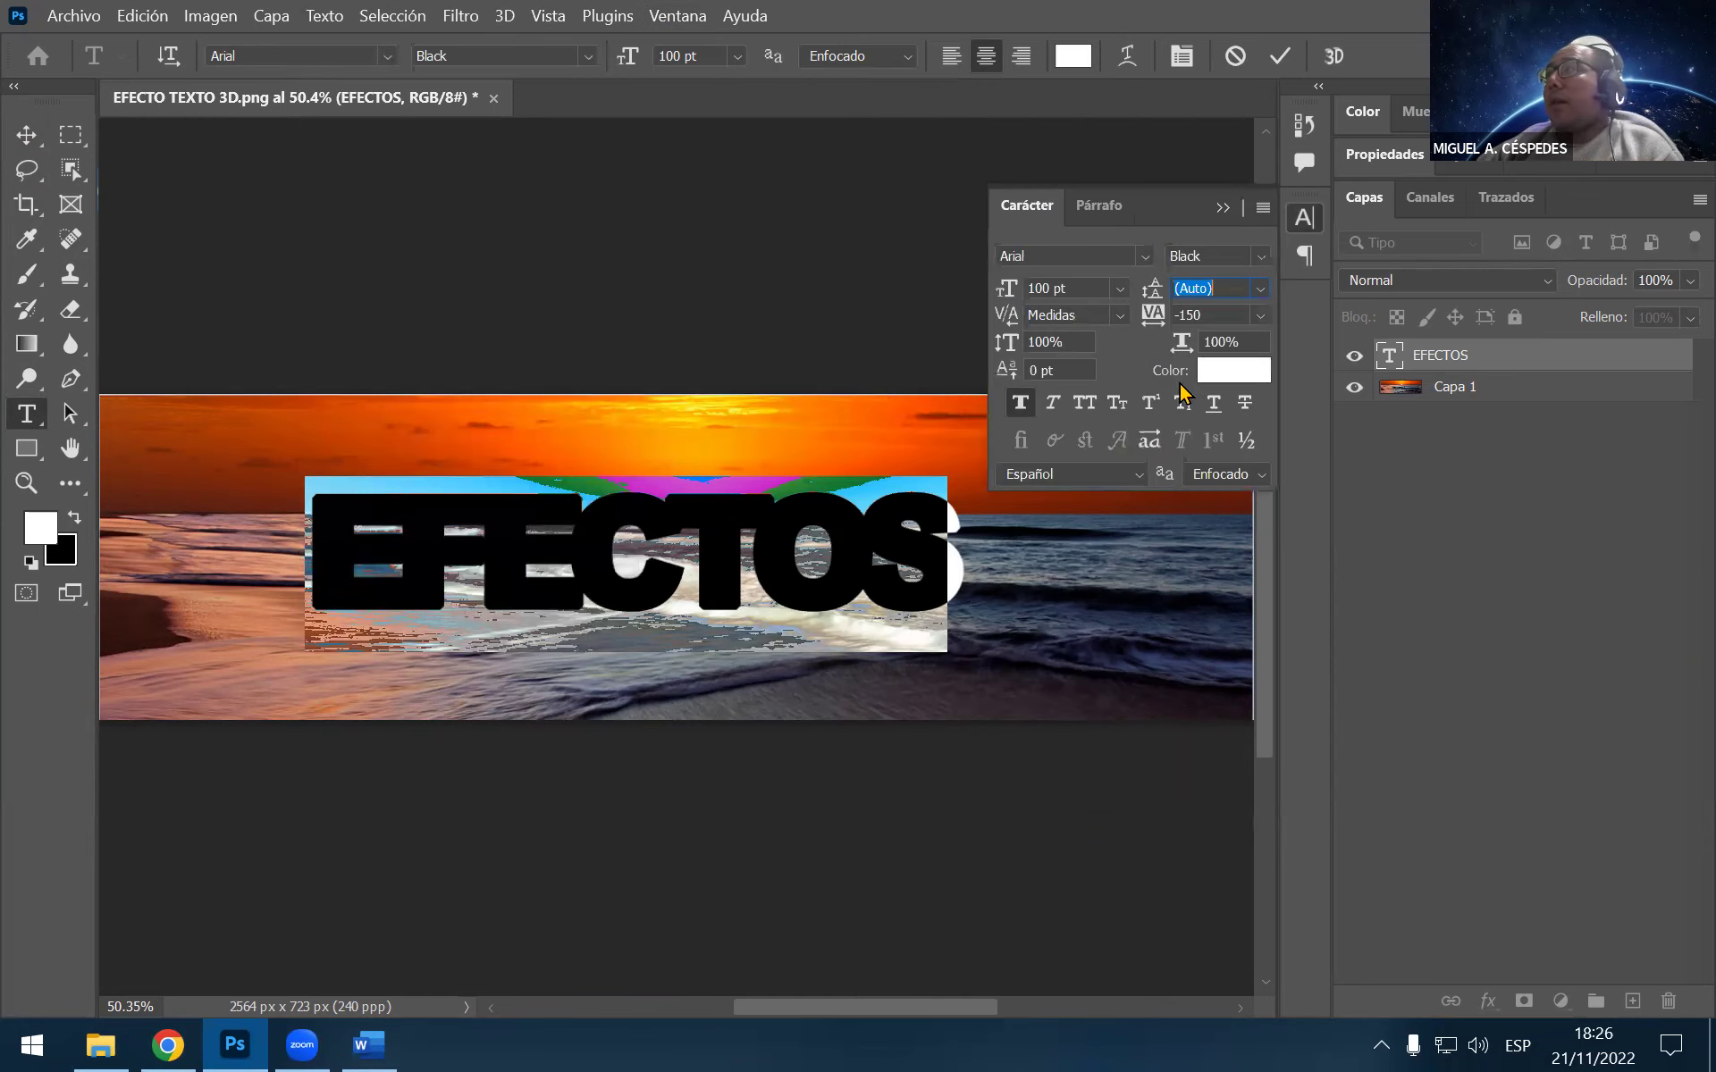
Set EFECTOS tracking to 0, turn off faux bold, and close the Carácter panel
click(1260, 316)
click(1249, 478)
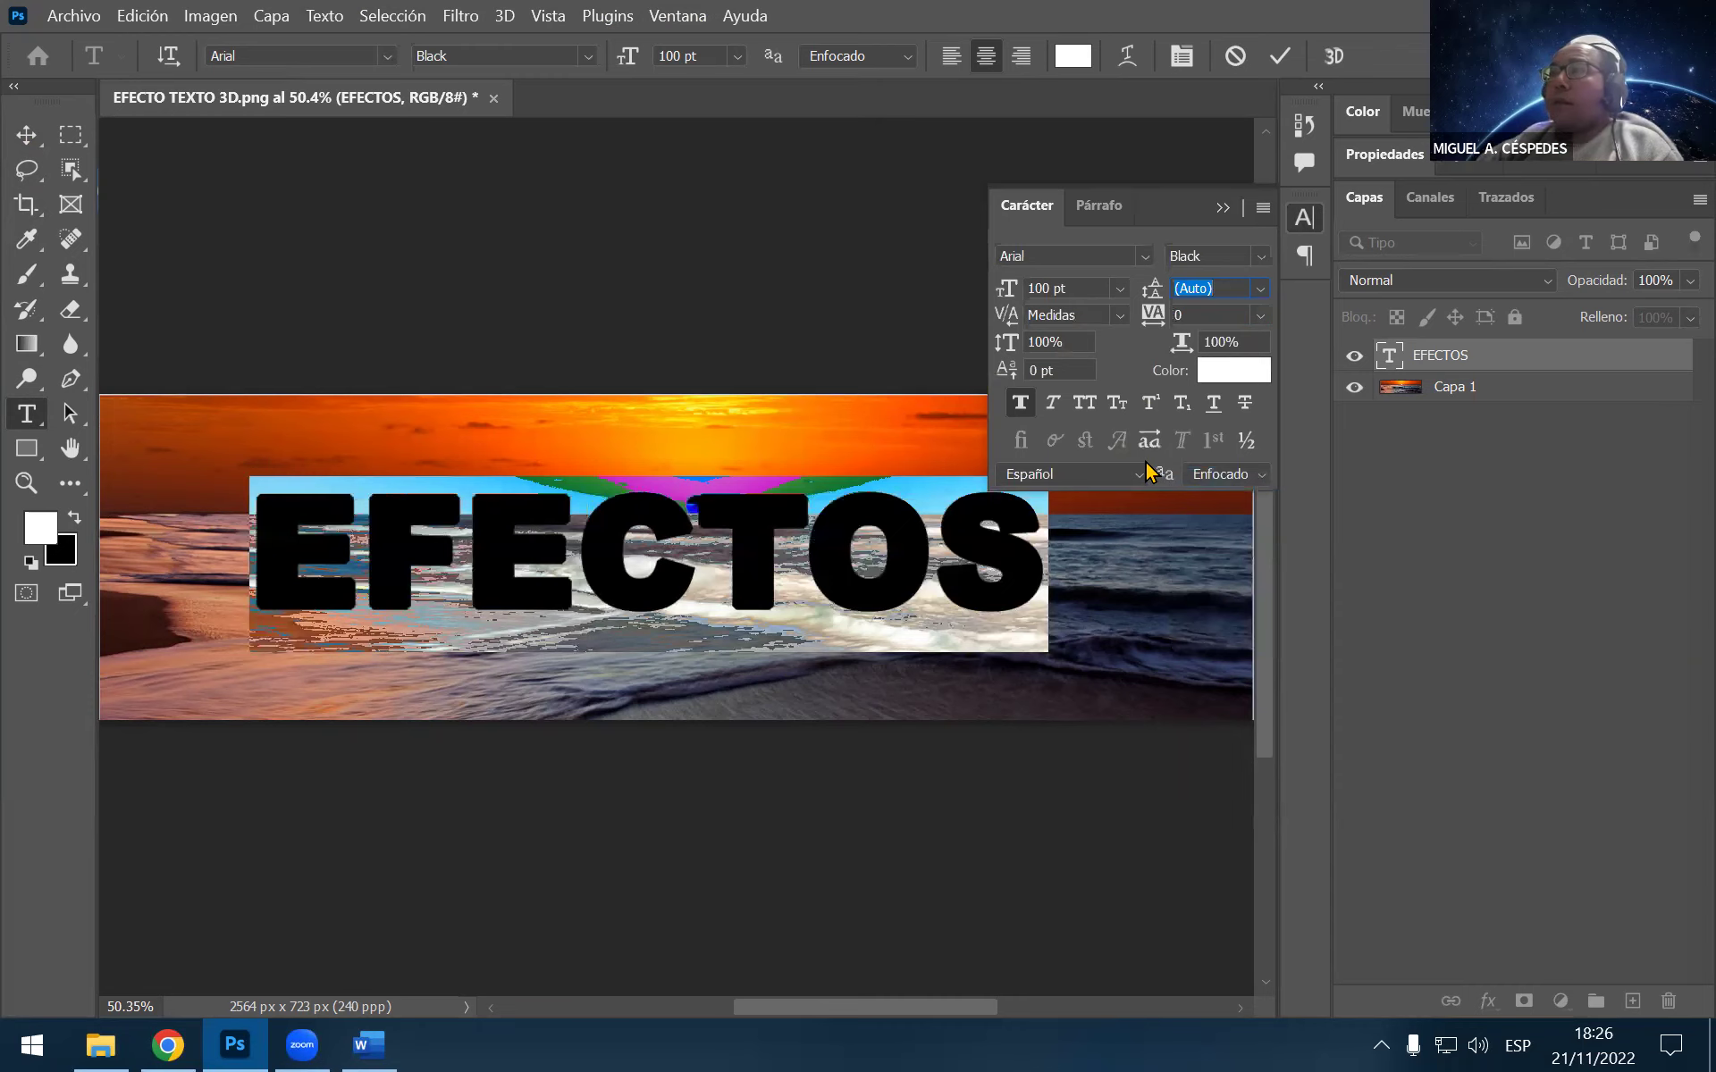
click(1021, 403)
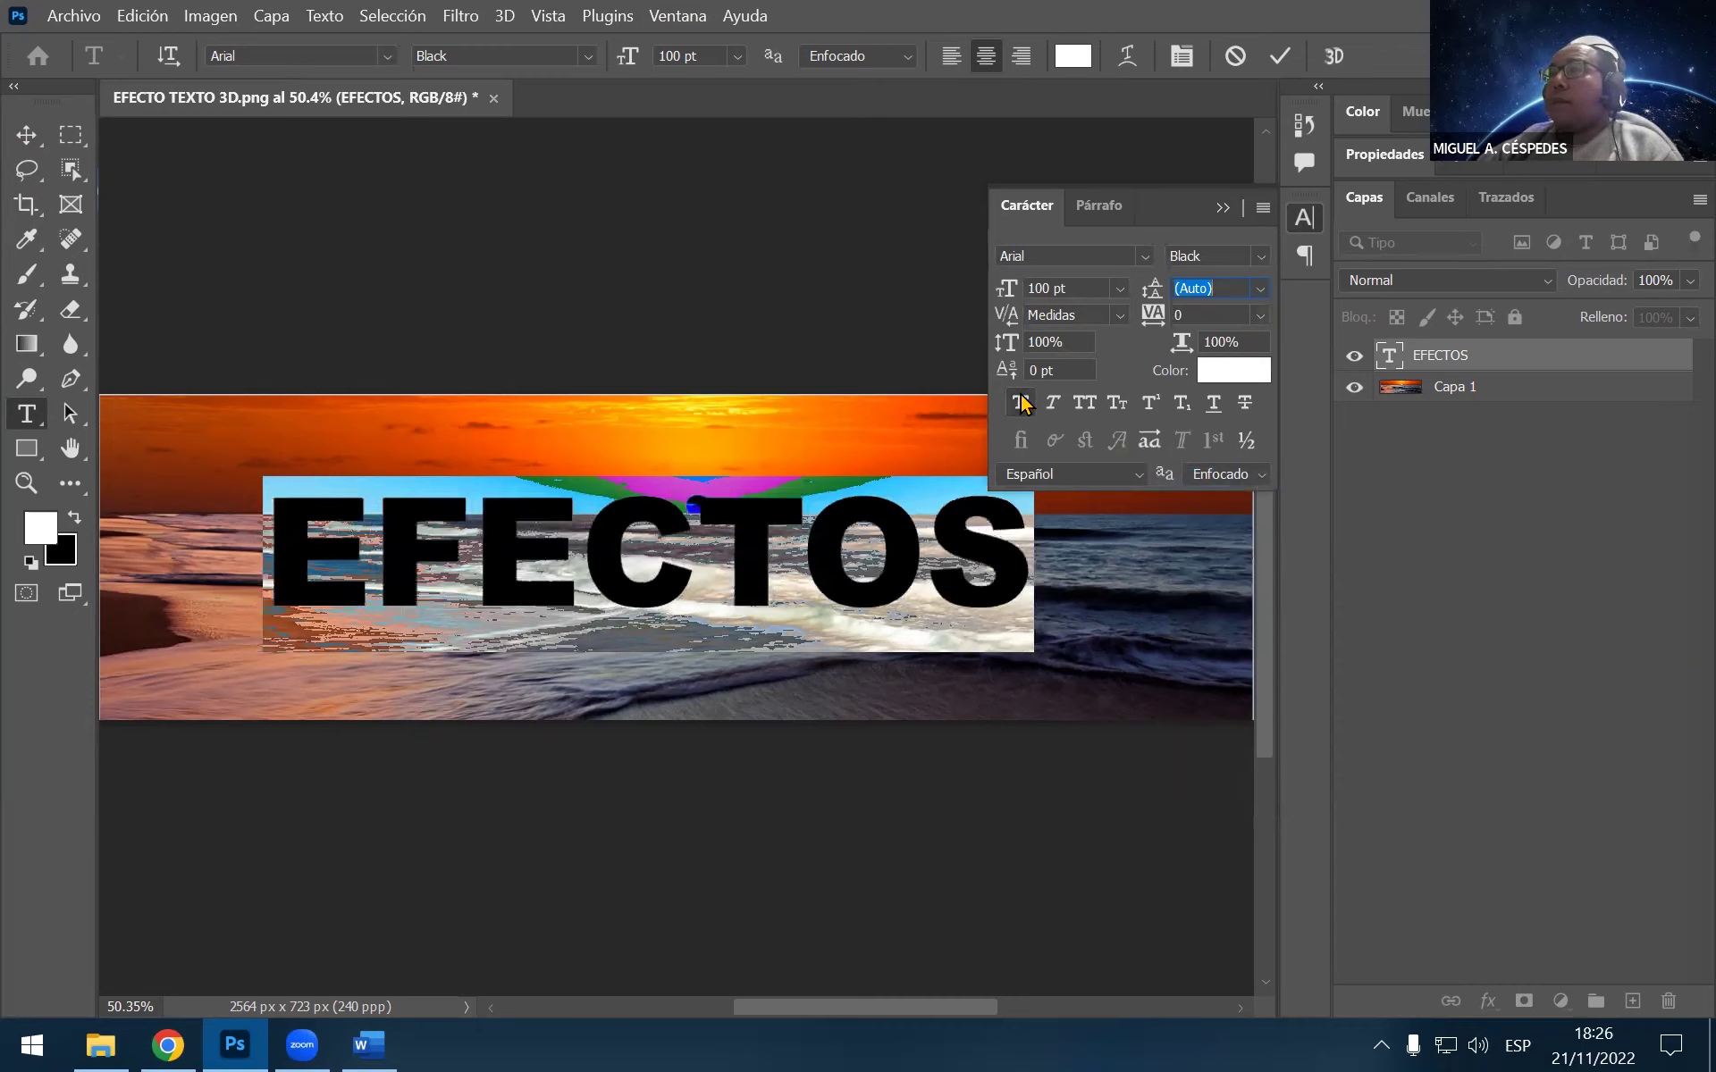
click(1223, 208)
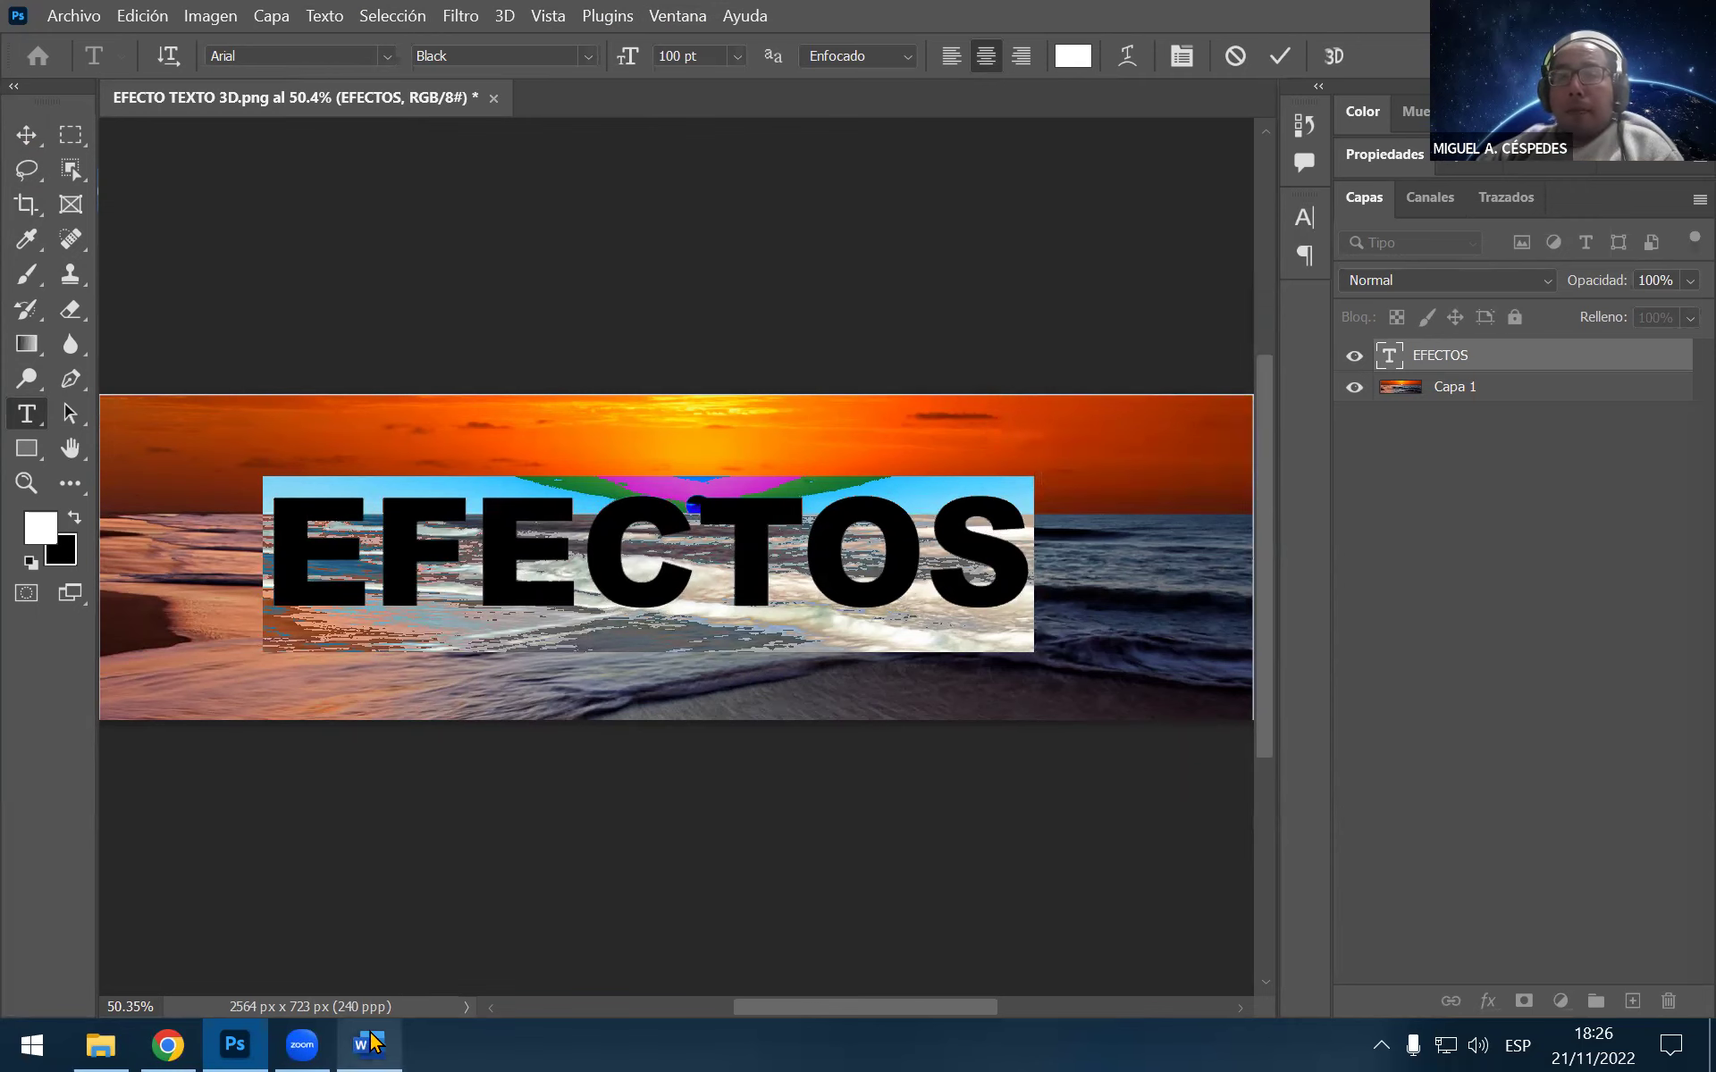
Copy the colour code #f2ad6a from the Word tutorial
click(368, 1045)
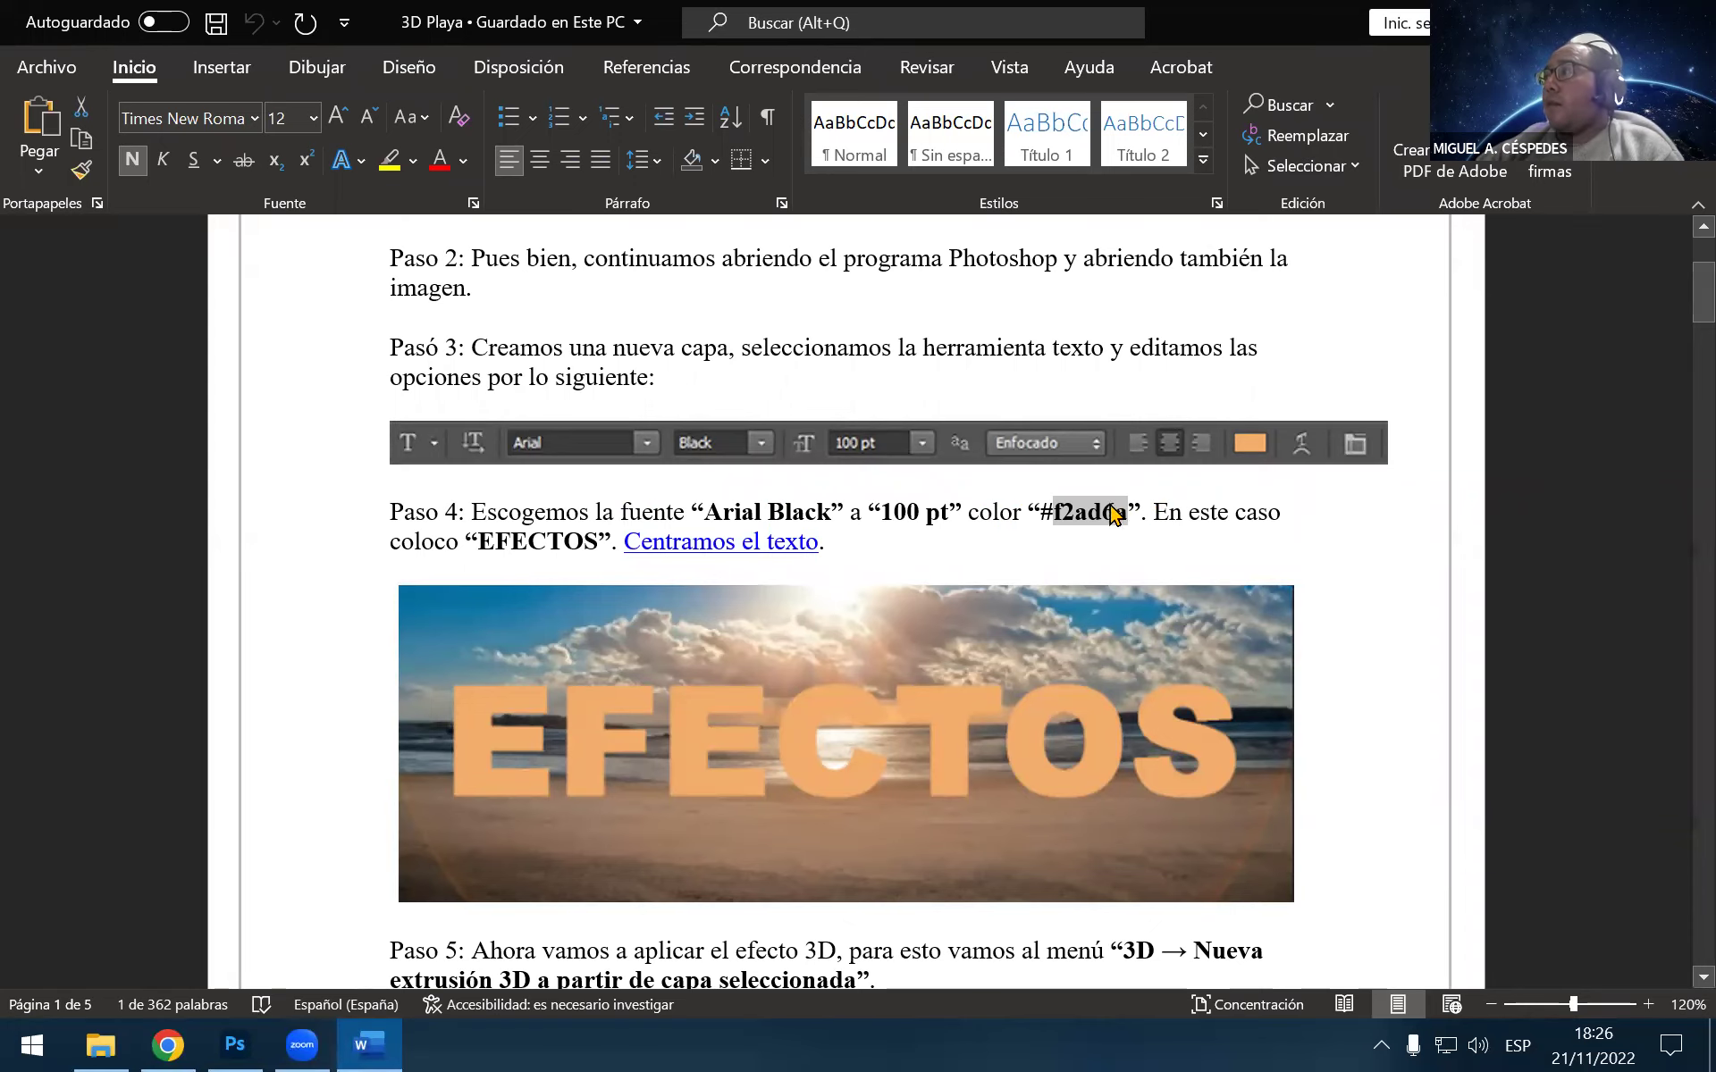
right_click(1114, 515)
click(1179, 564)
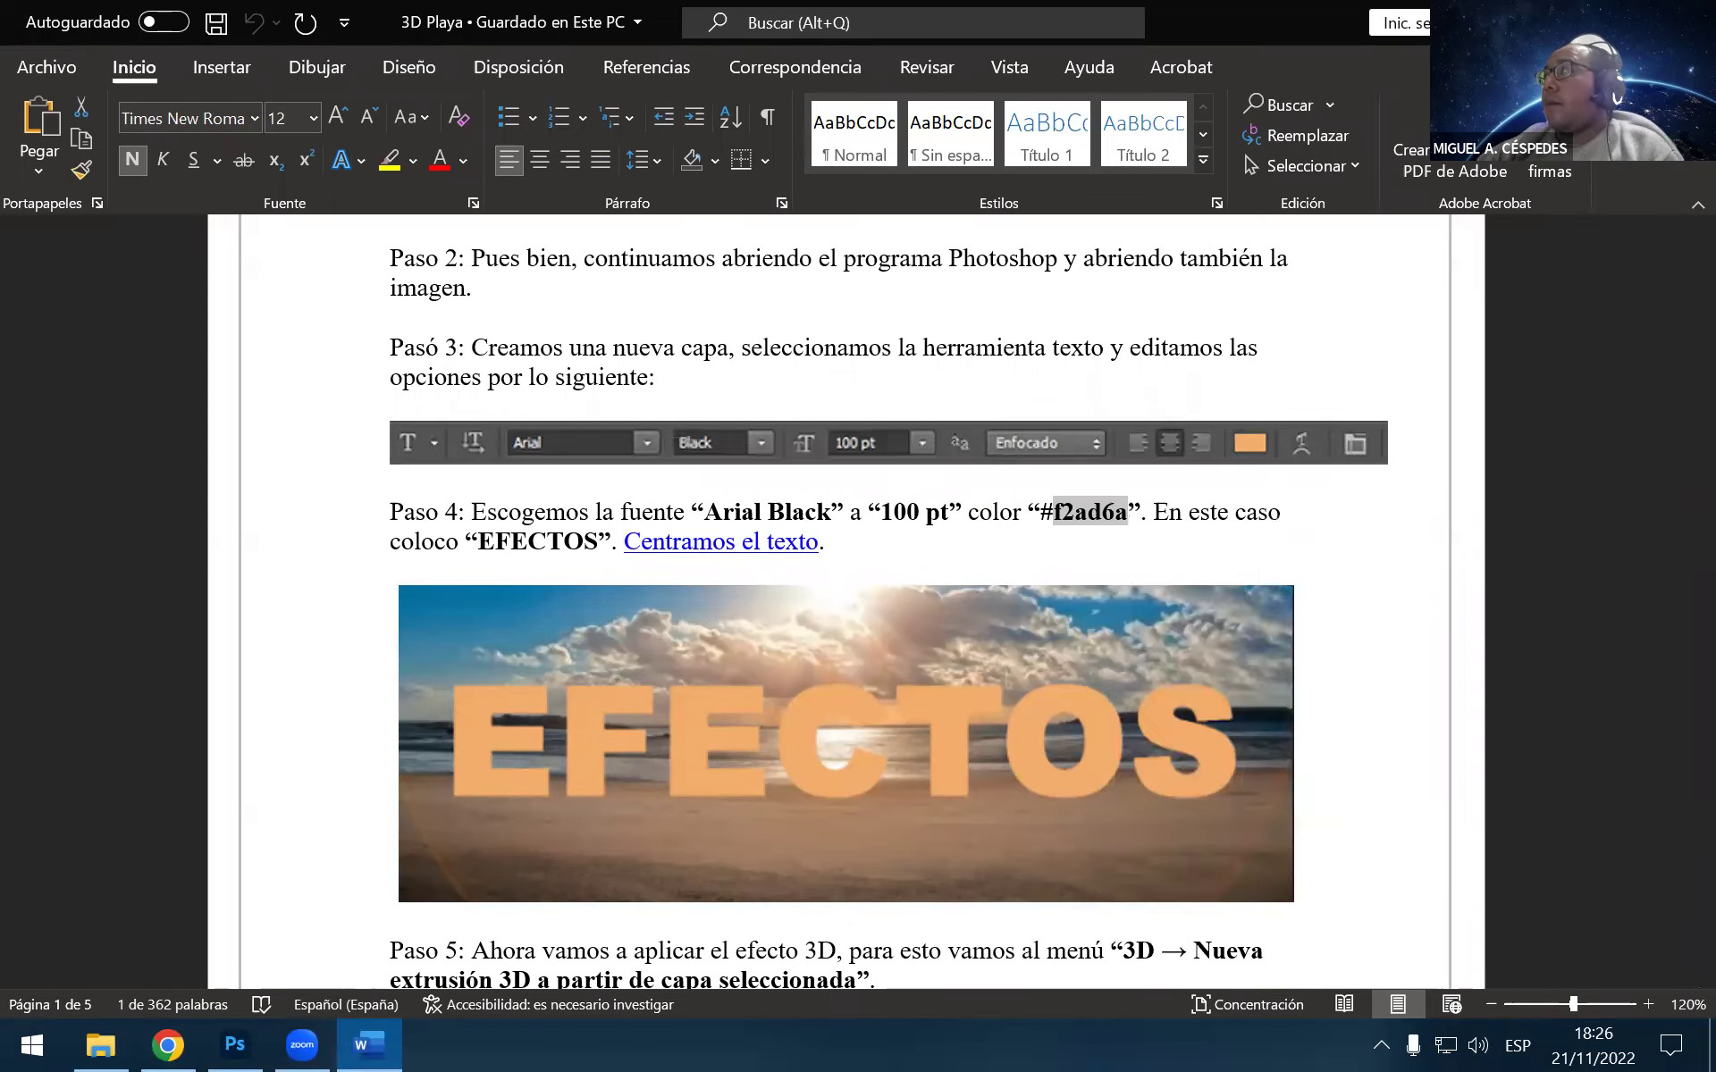
key(alt+Tab)
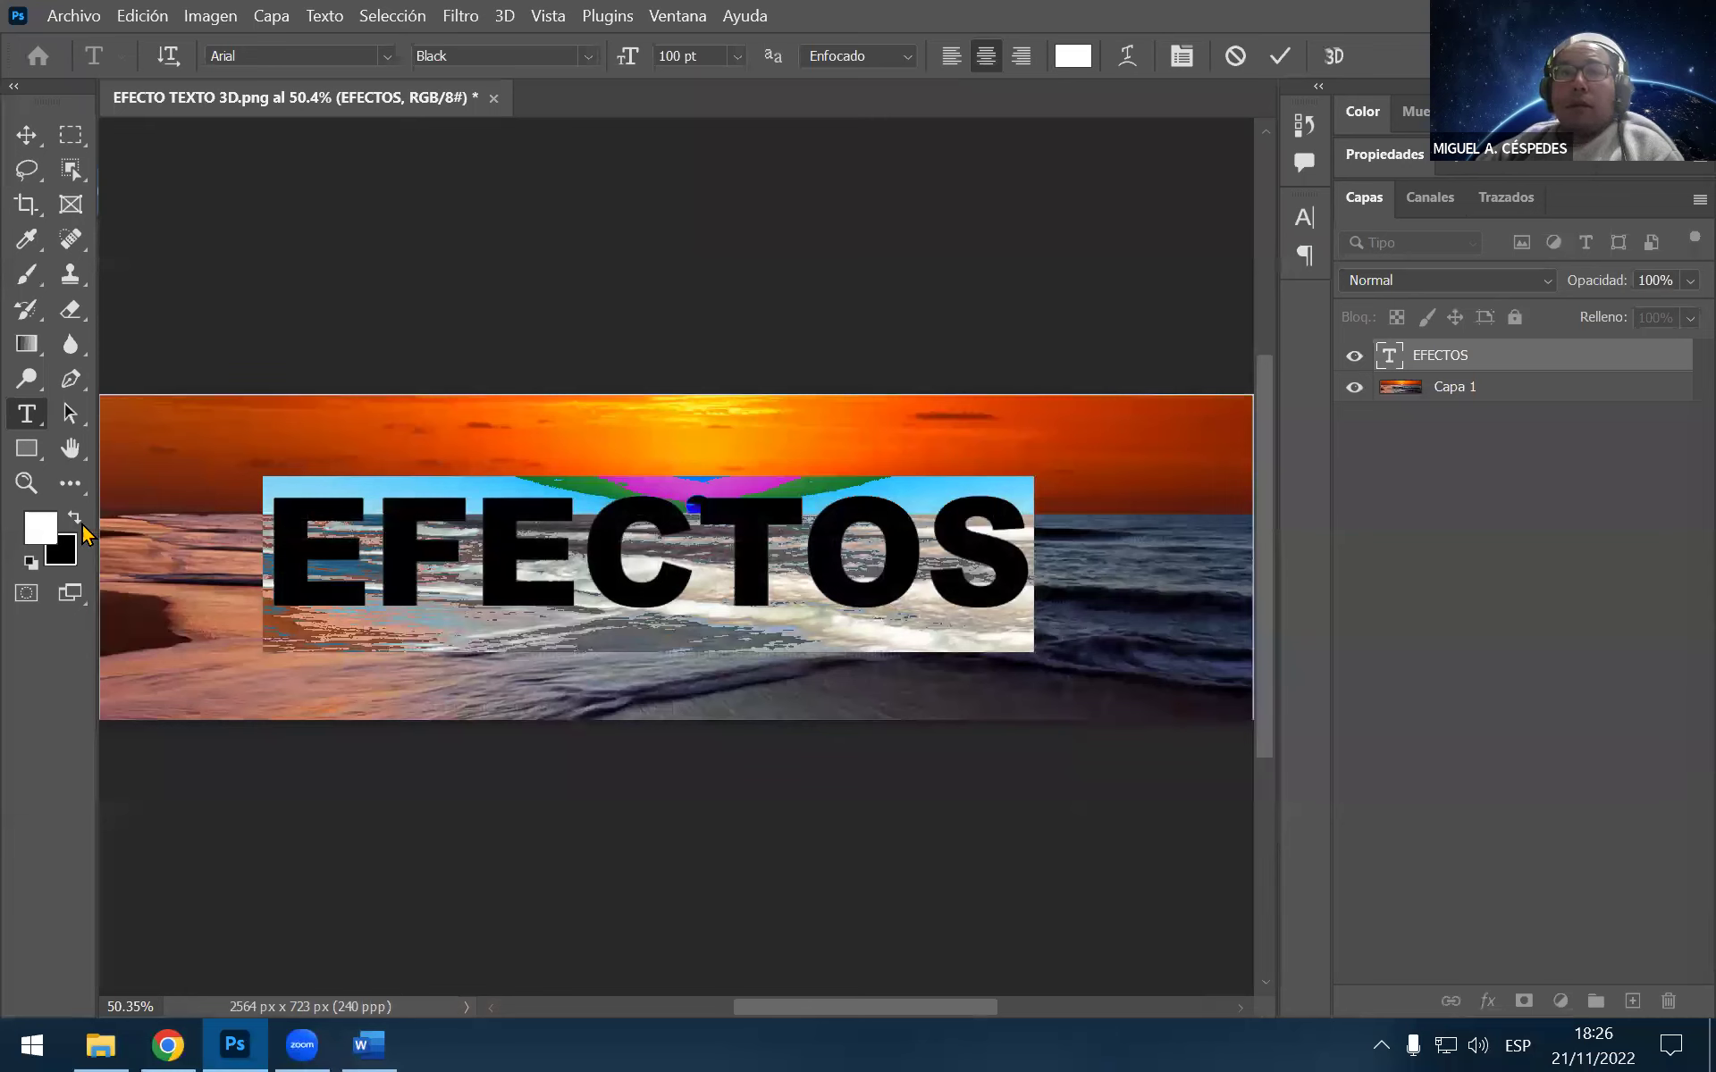
Set EFECTOS to foreground colour #f2ad6a and nudge it slightly right and down
click(43, 526)
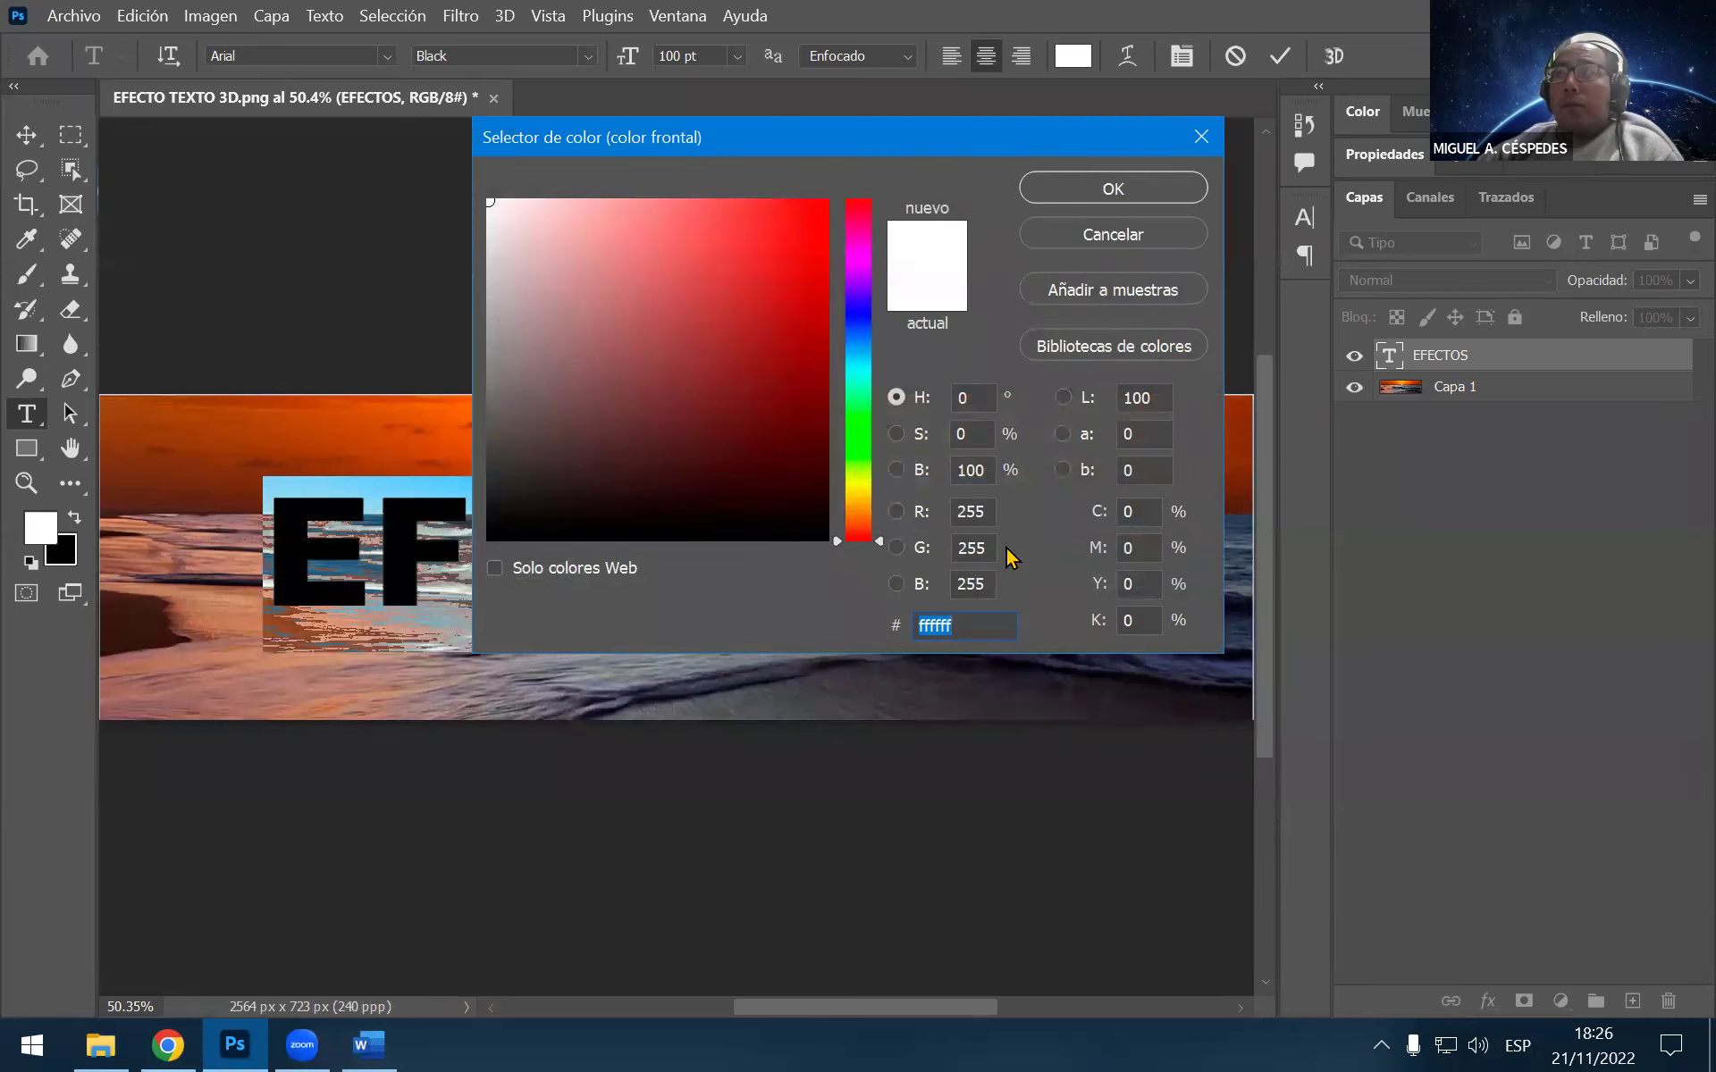
text(f2ad6a)
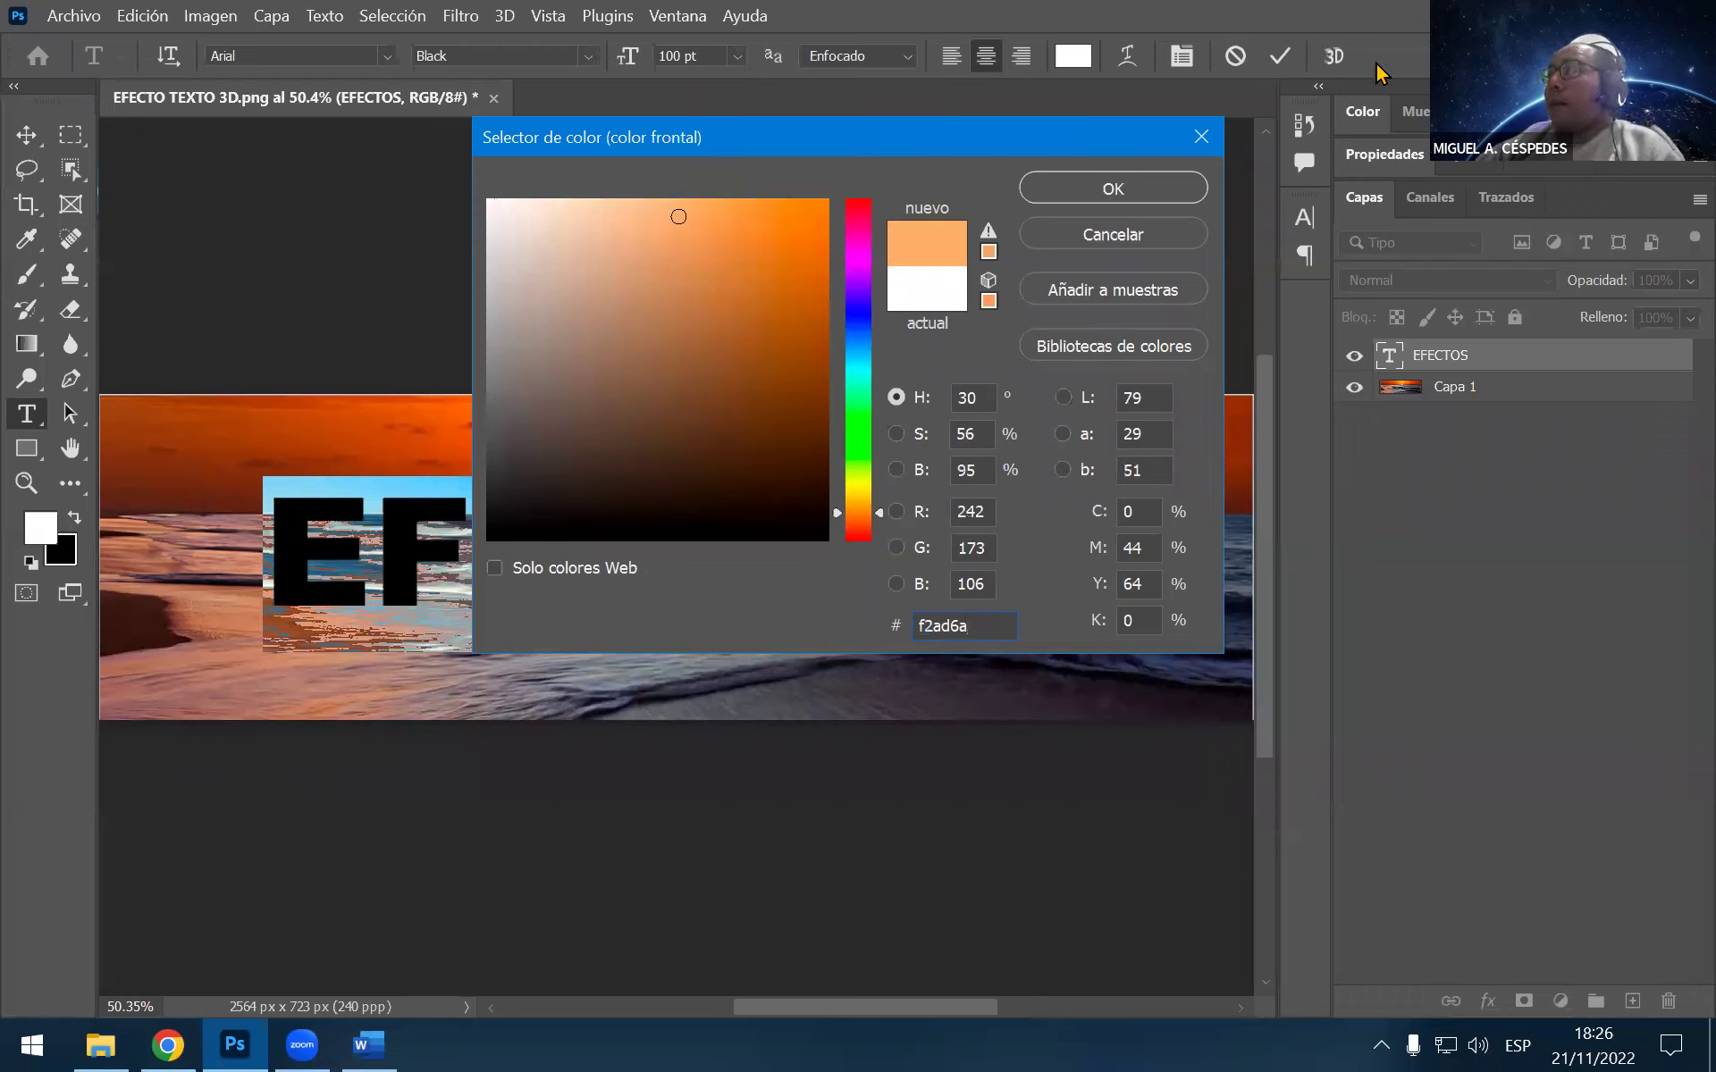
click(1149, 197)
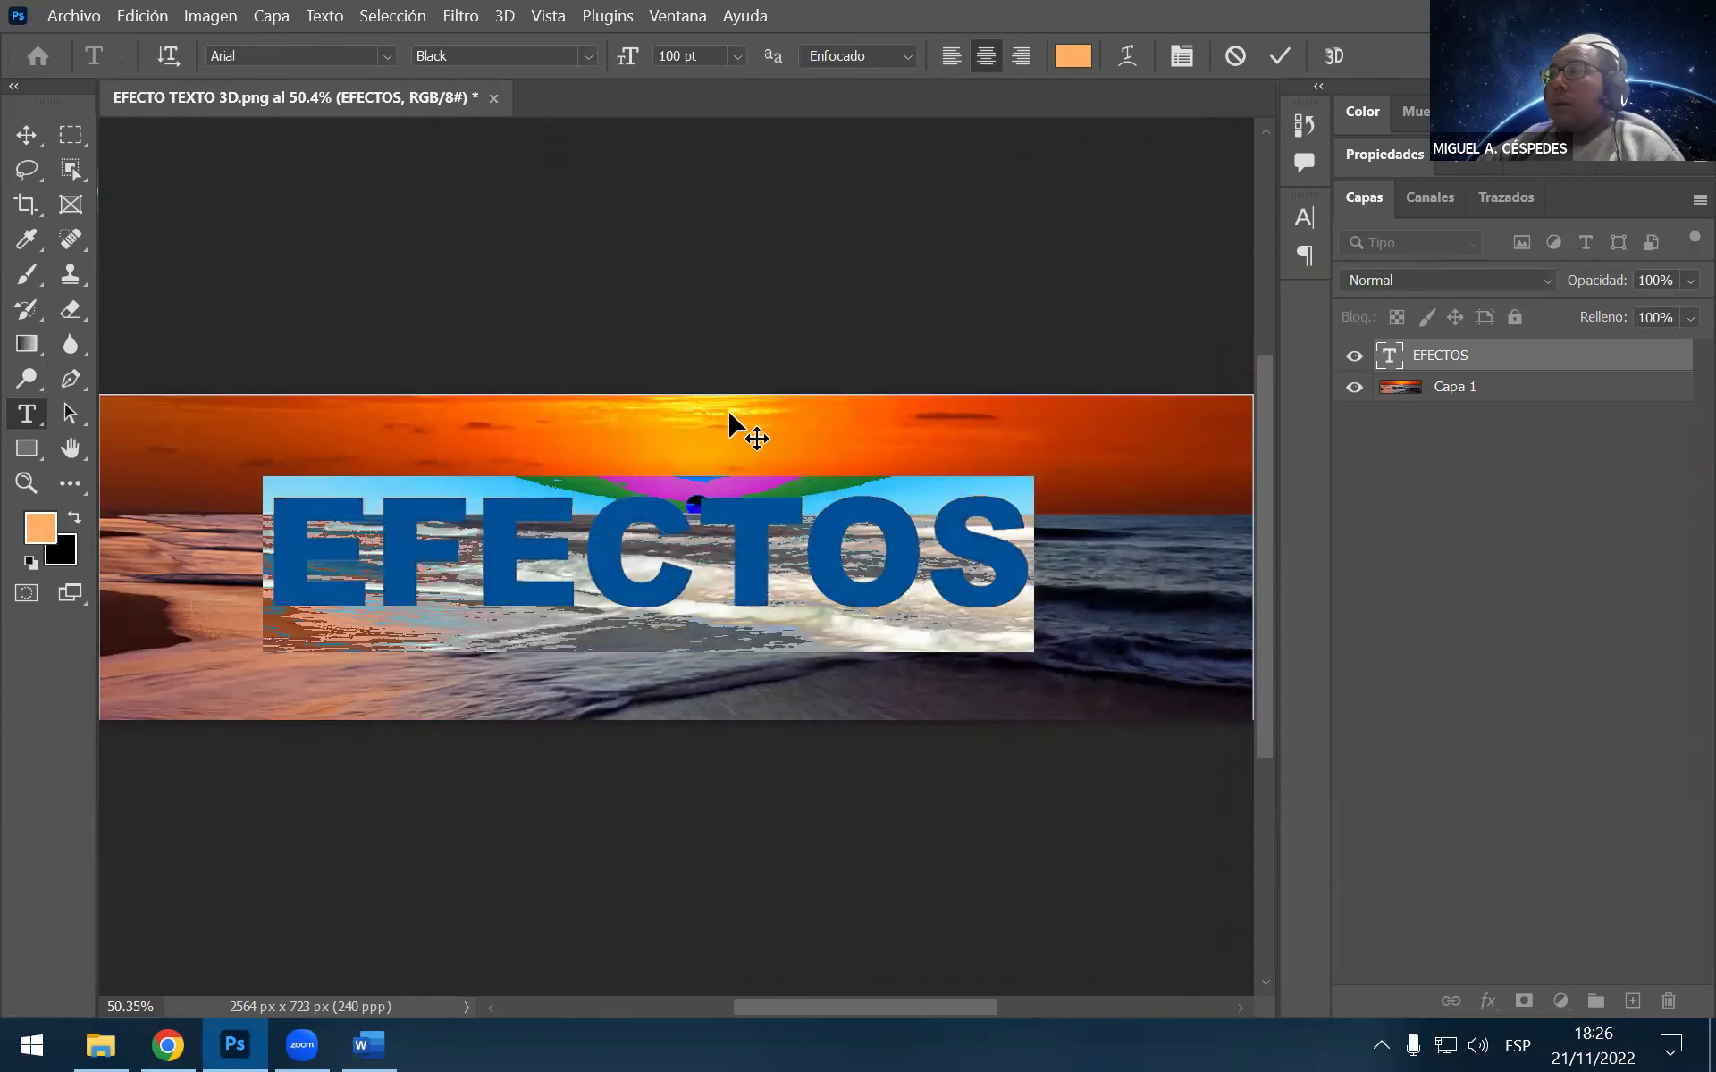
click(26, 134)
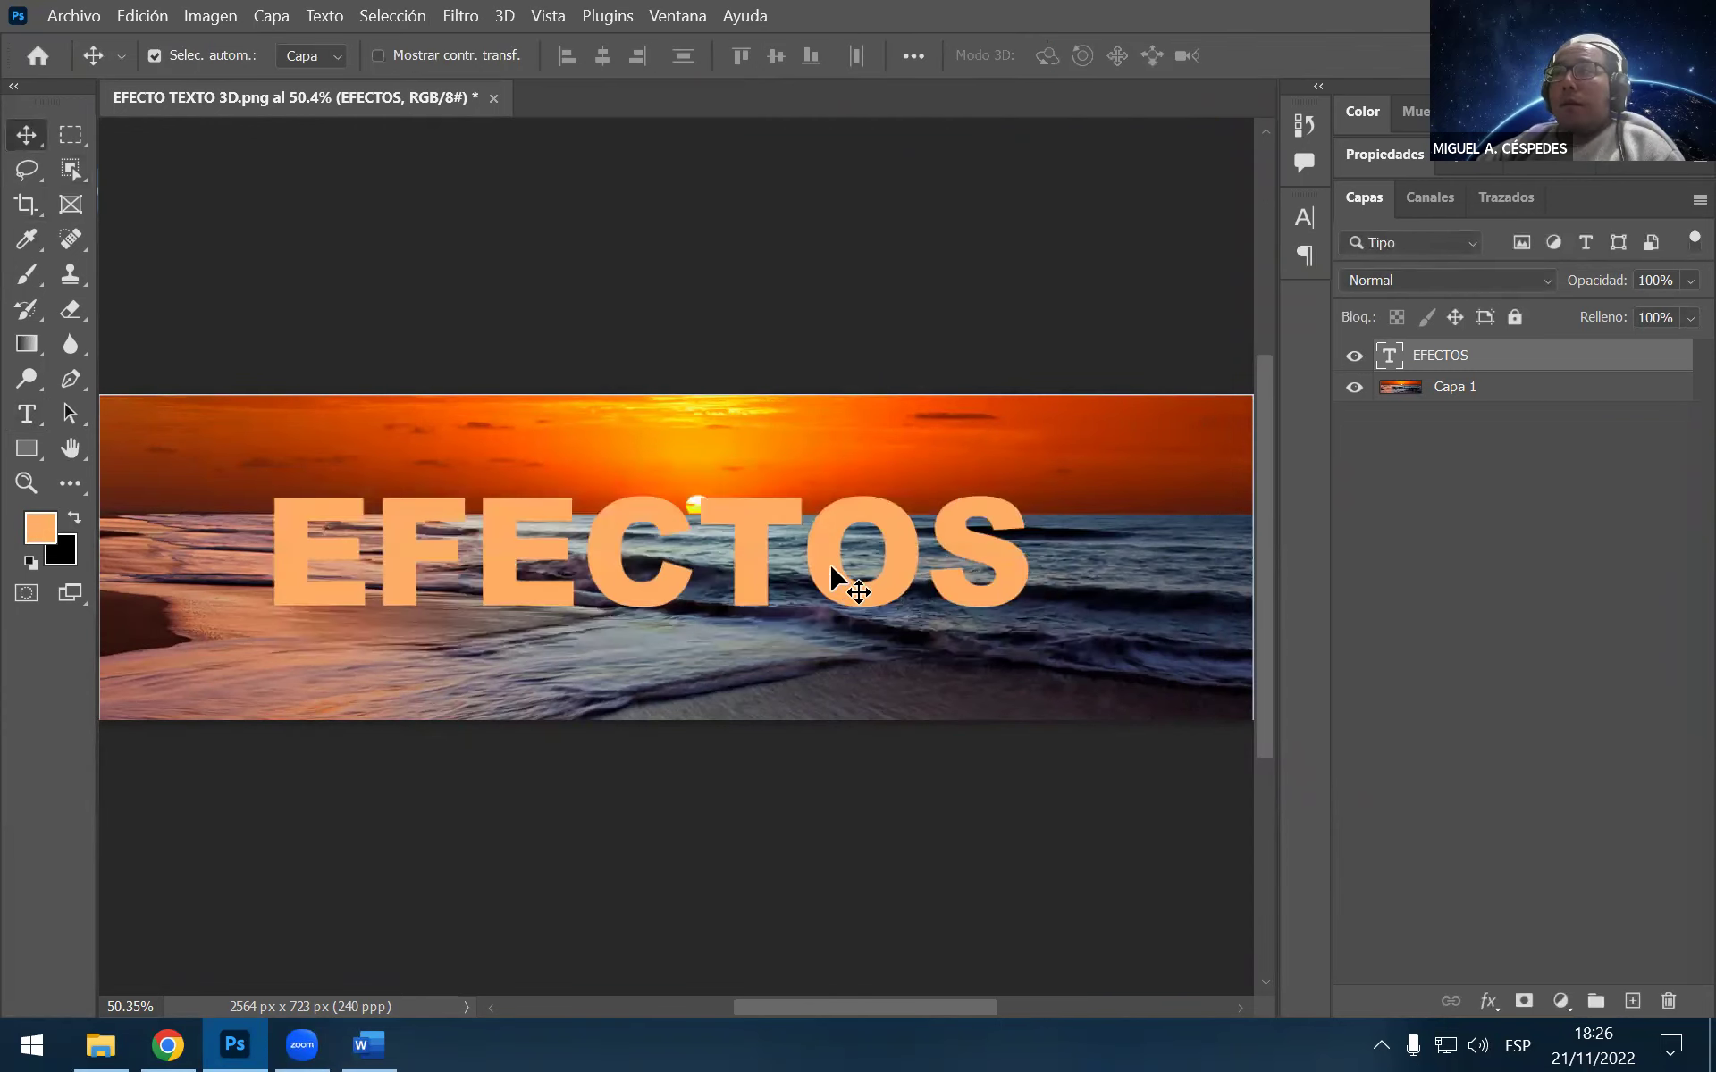
drag(755, 534, 768, 546)
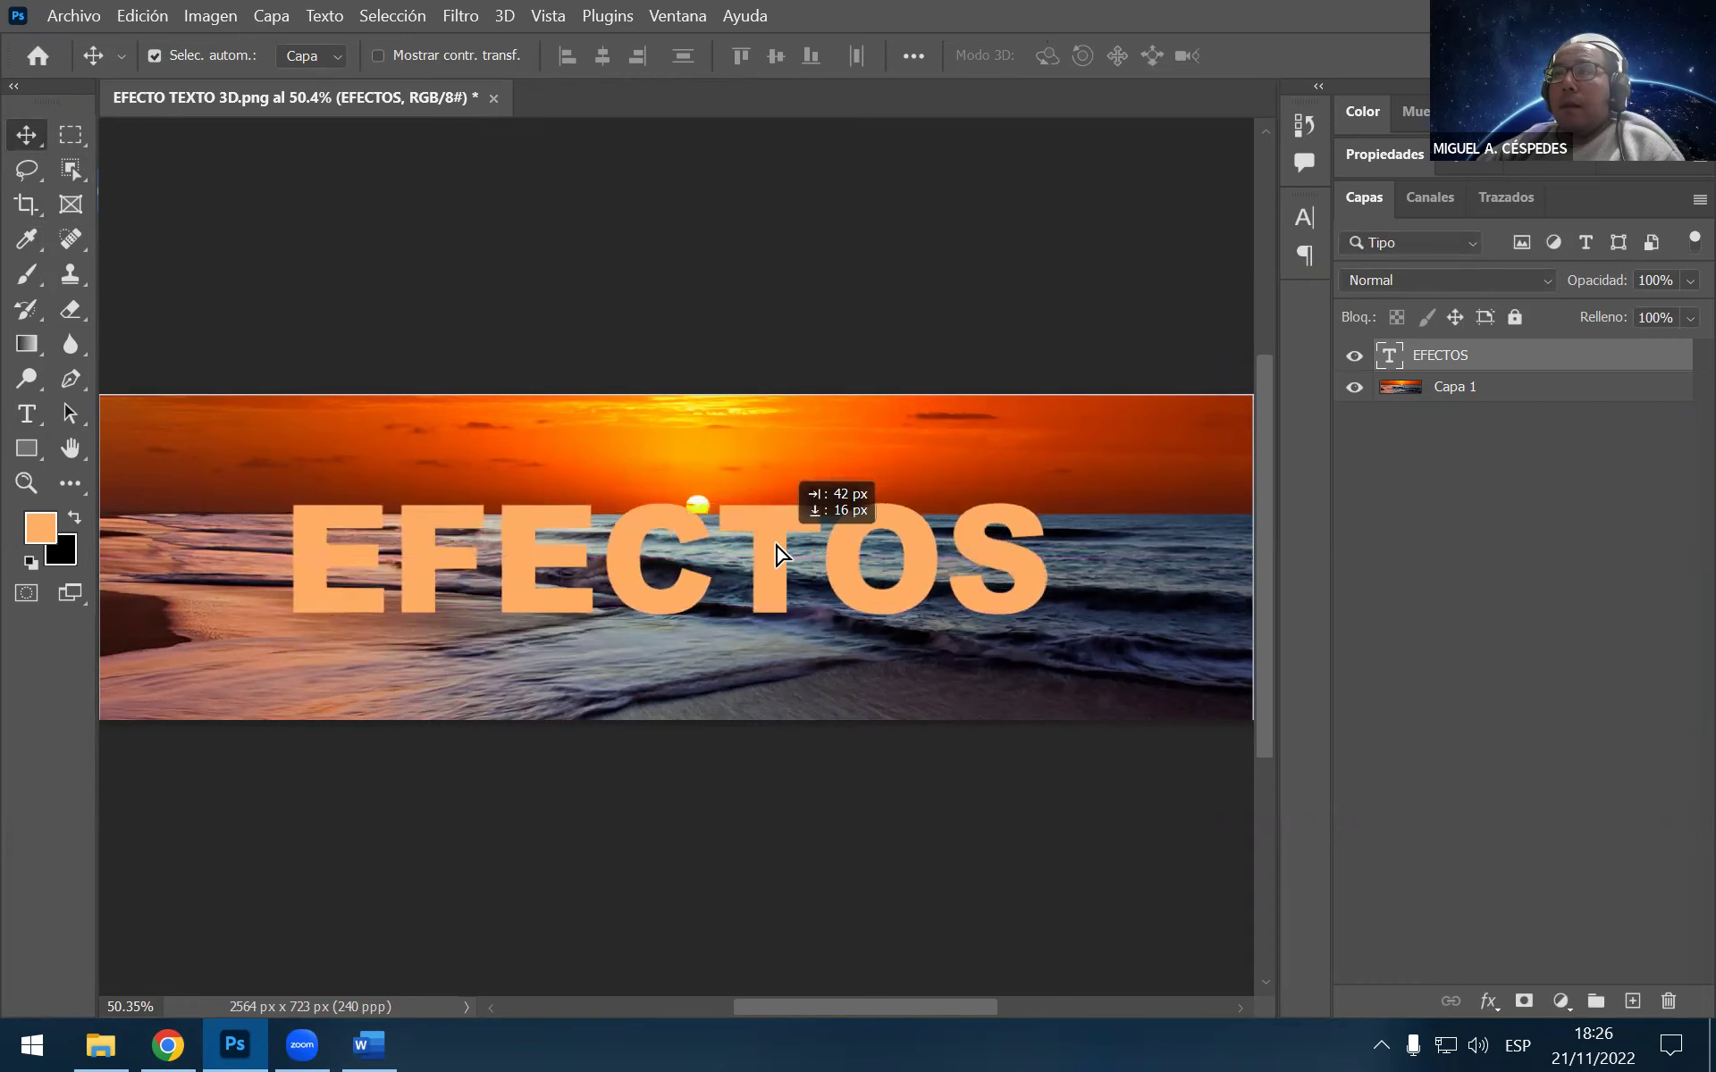
click(368, 1041)
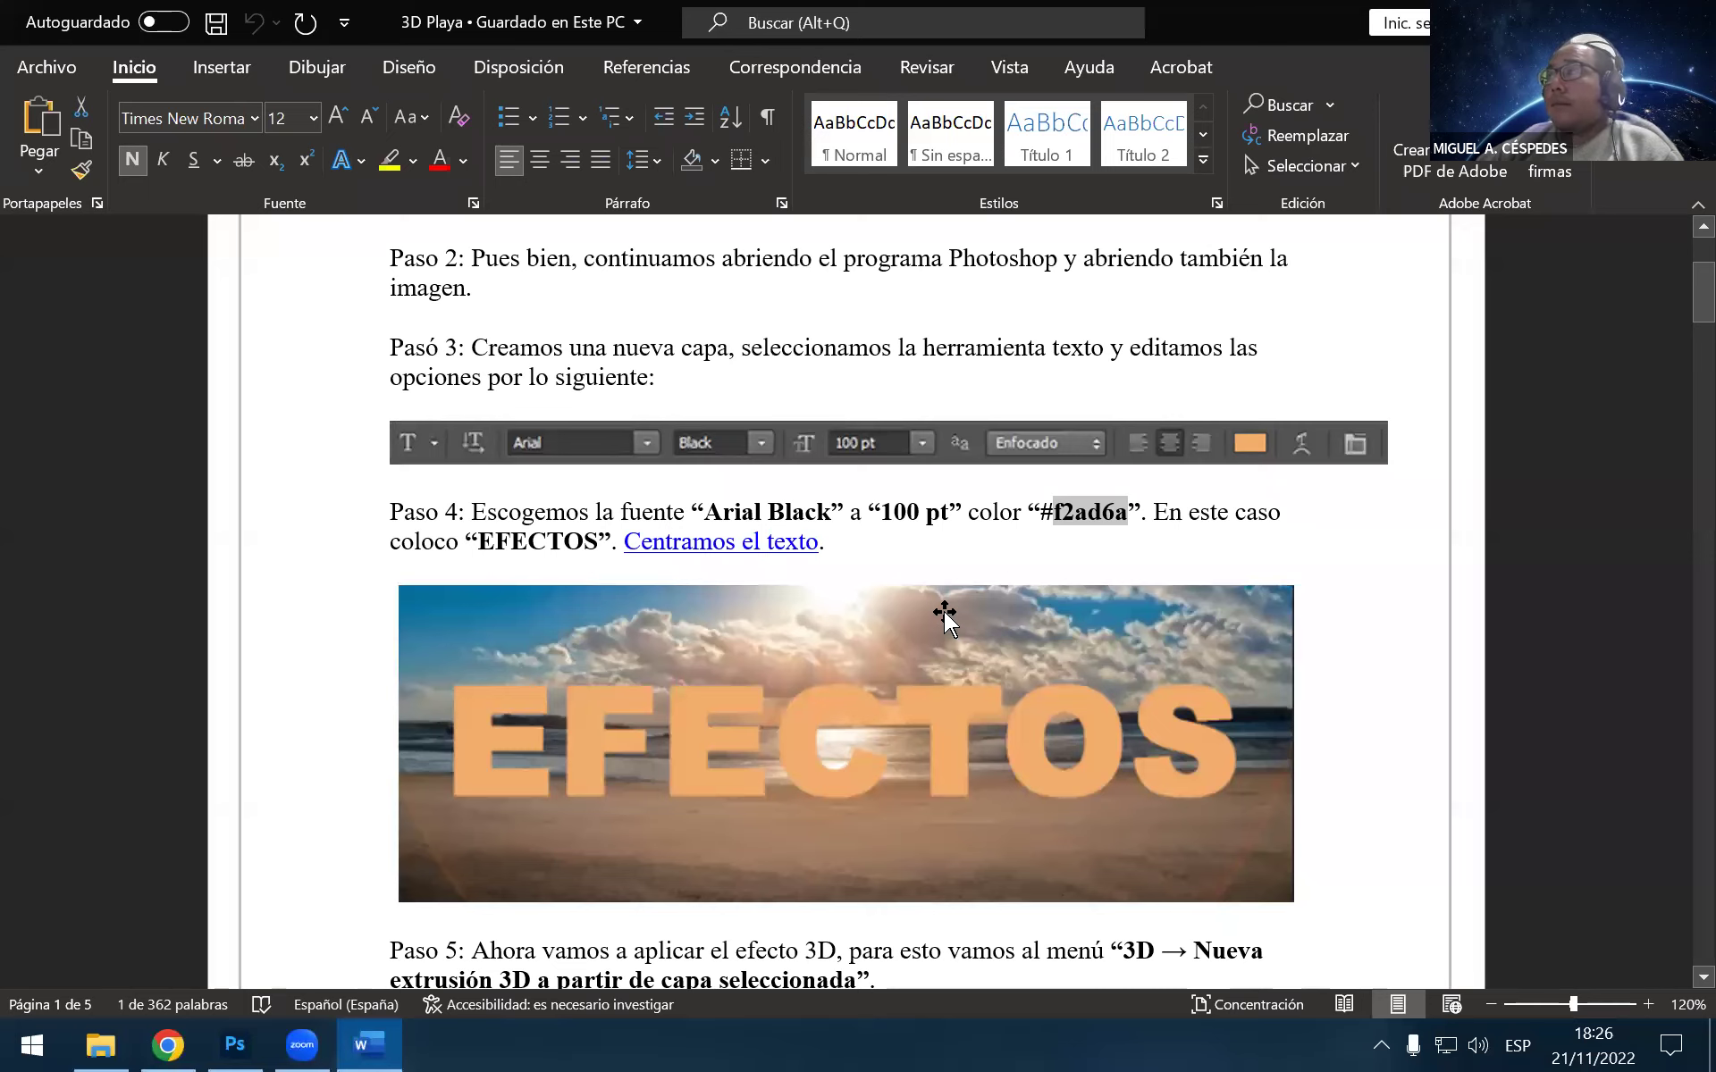
scroll(1122, 608, down, 1)
scroll(1108, 661, down, 2)
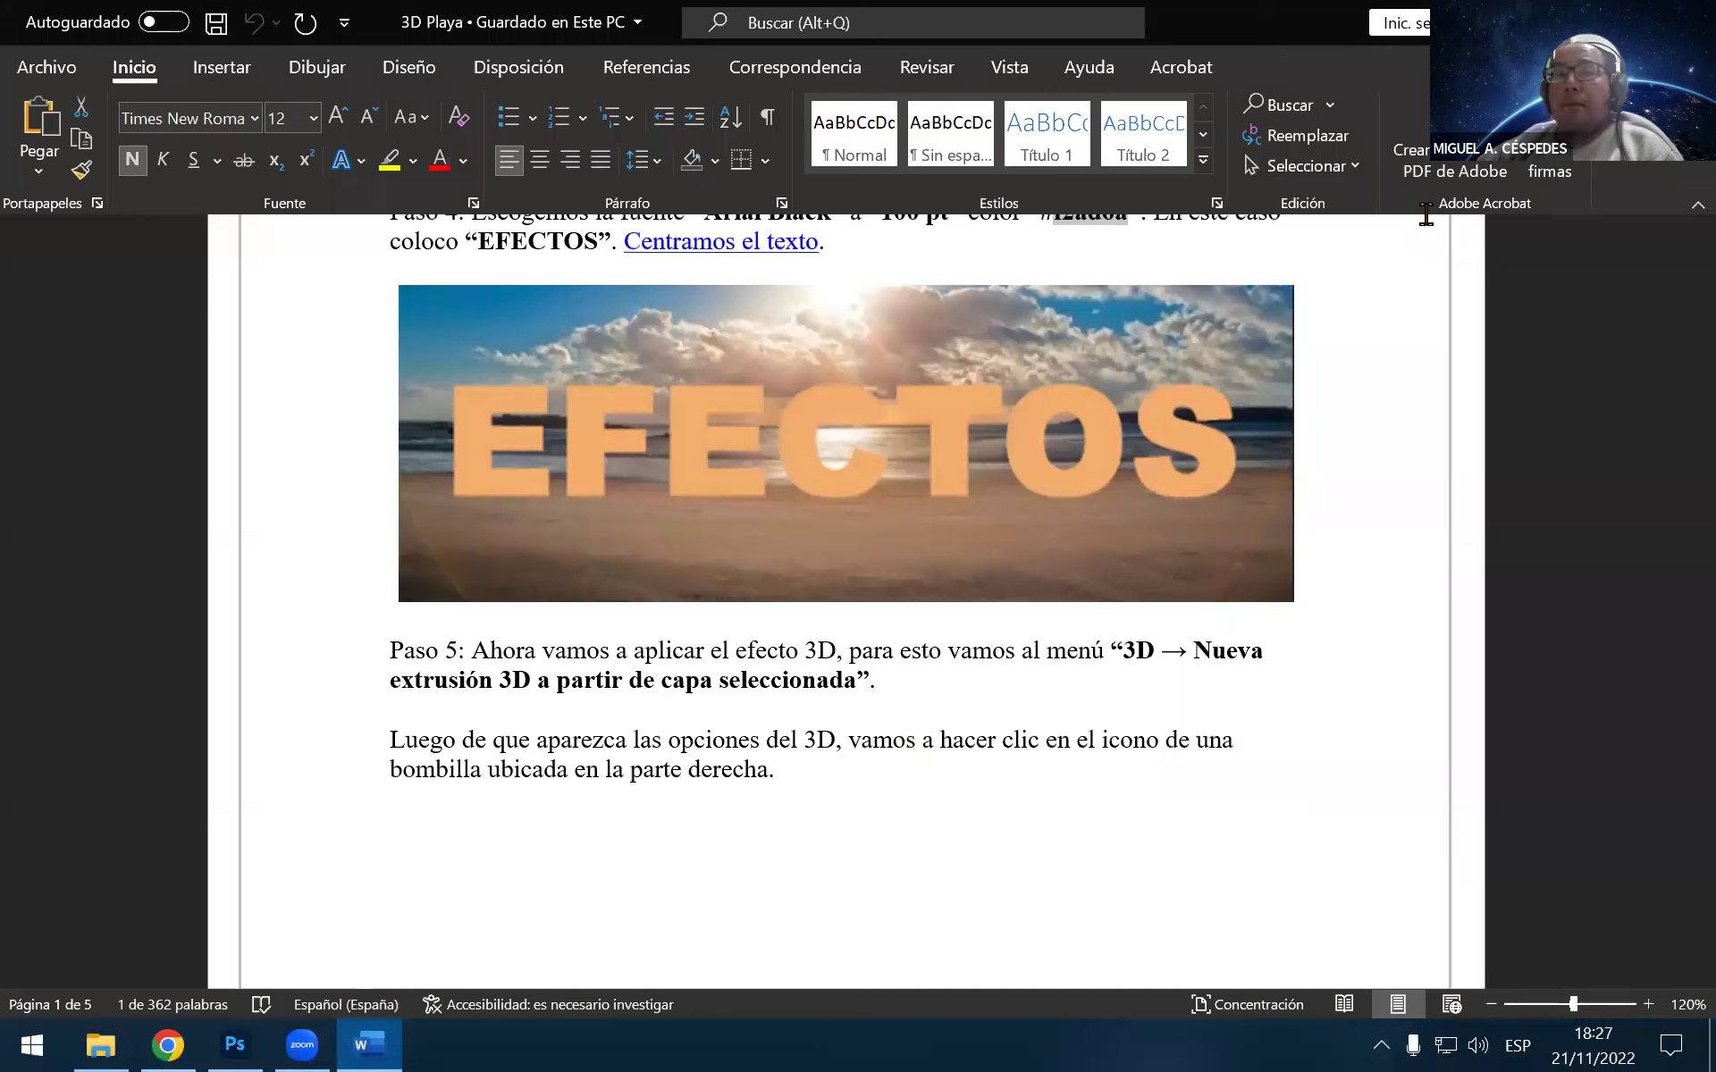
key(alt+Tab)
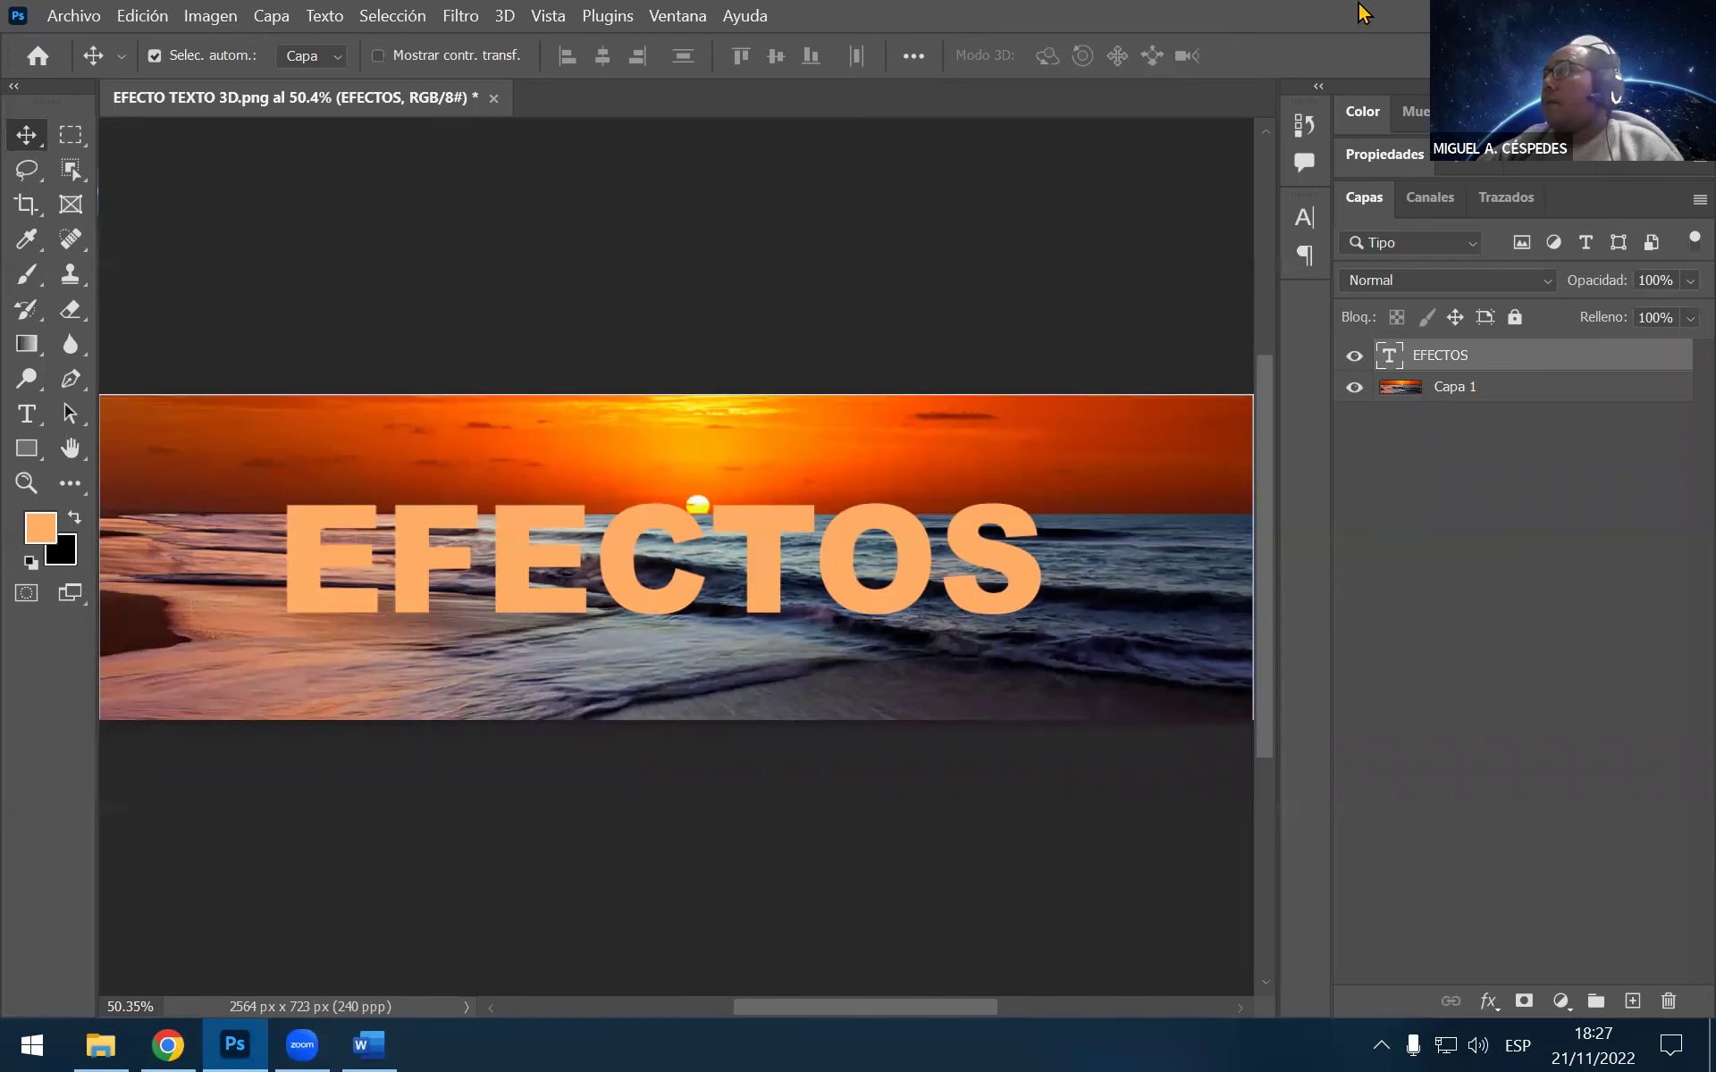
Extrude the EFECTOS layer with Nueva extrusión 3D, accepting the 3D workspace and profile prompts
click(505, 16)
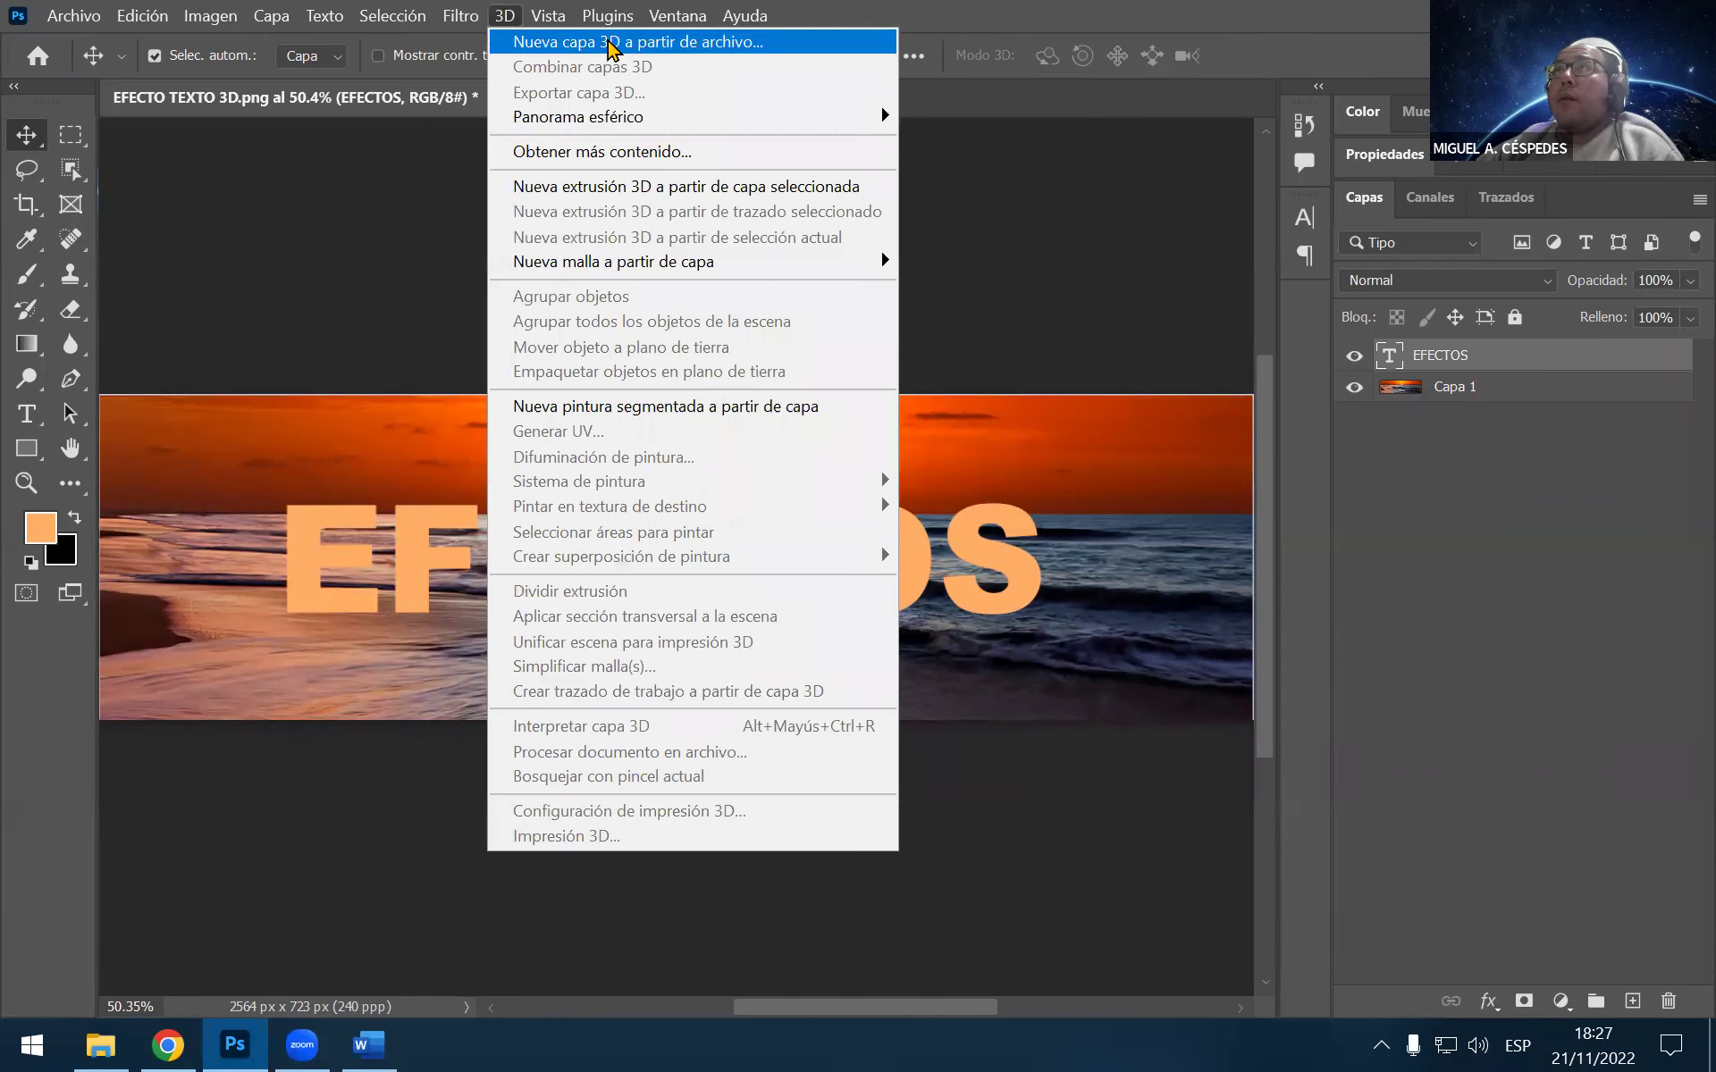
click(753, 42)
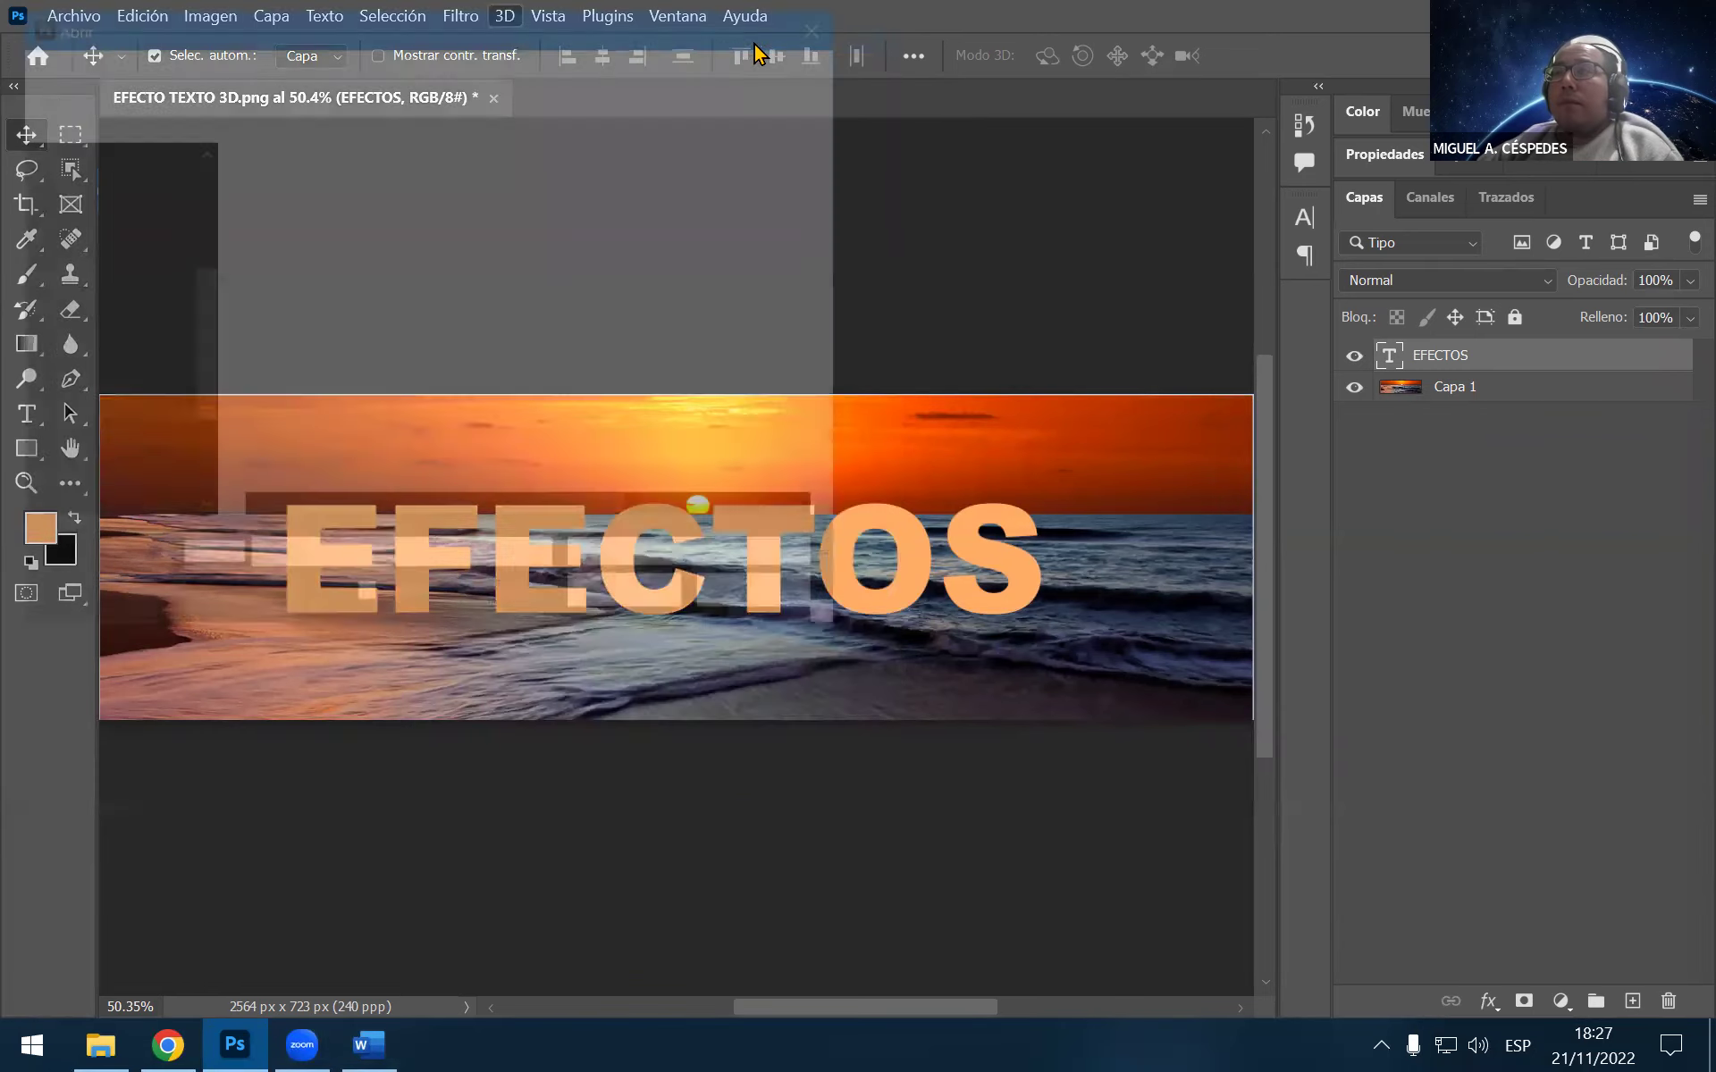
click(813, 601)
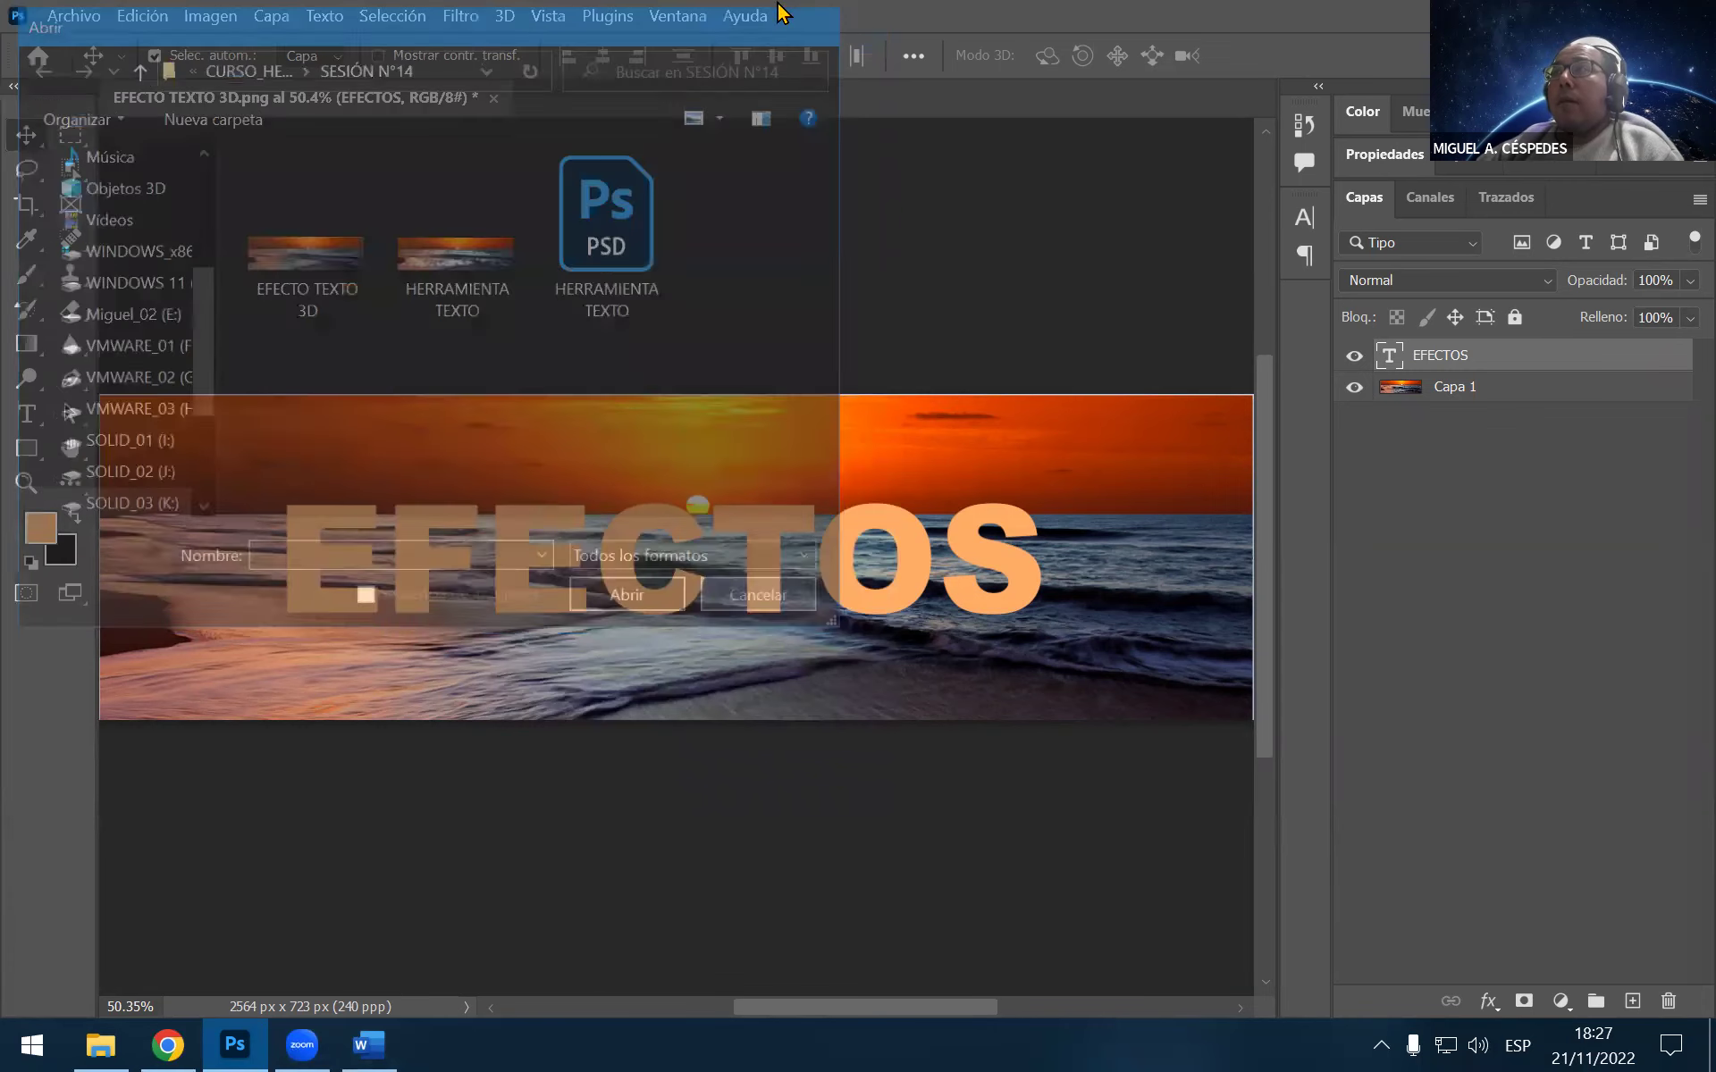
click(505, 16)
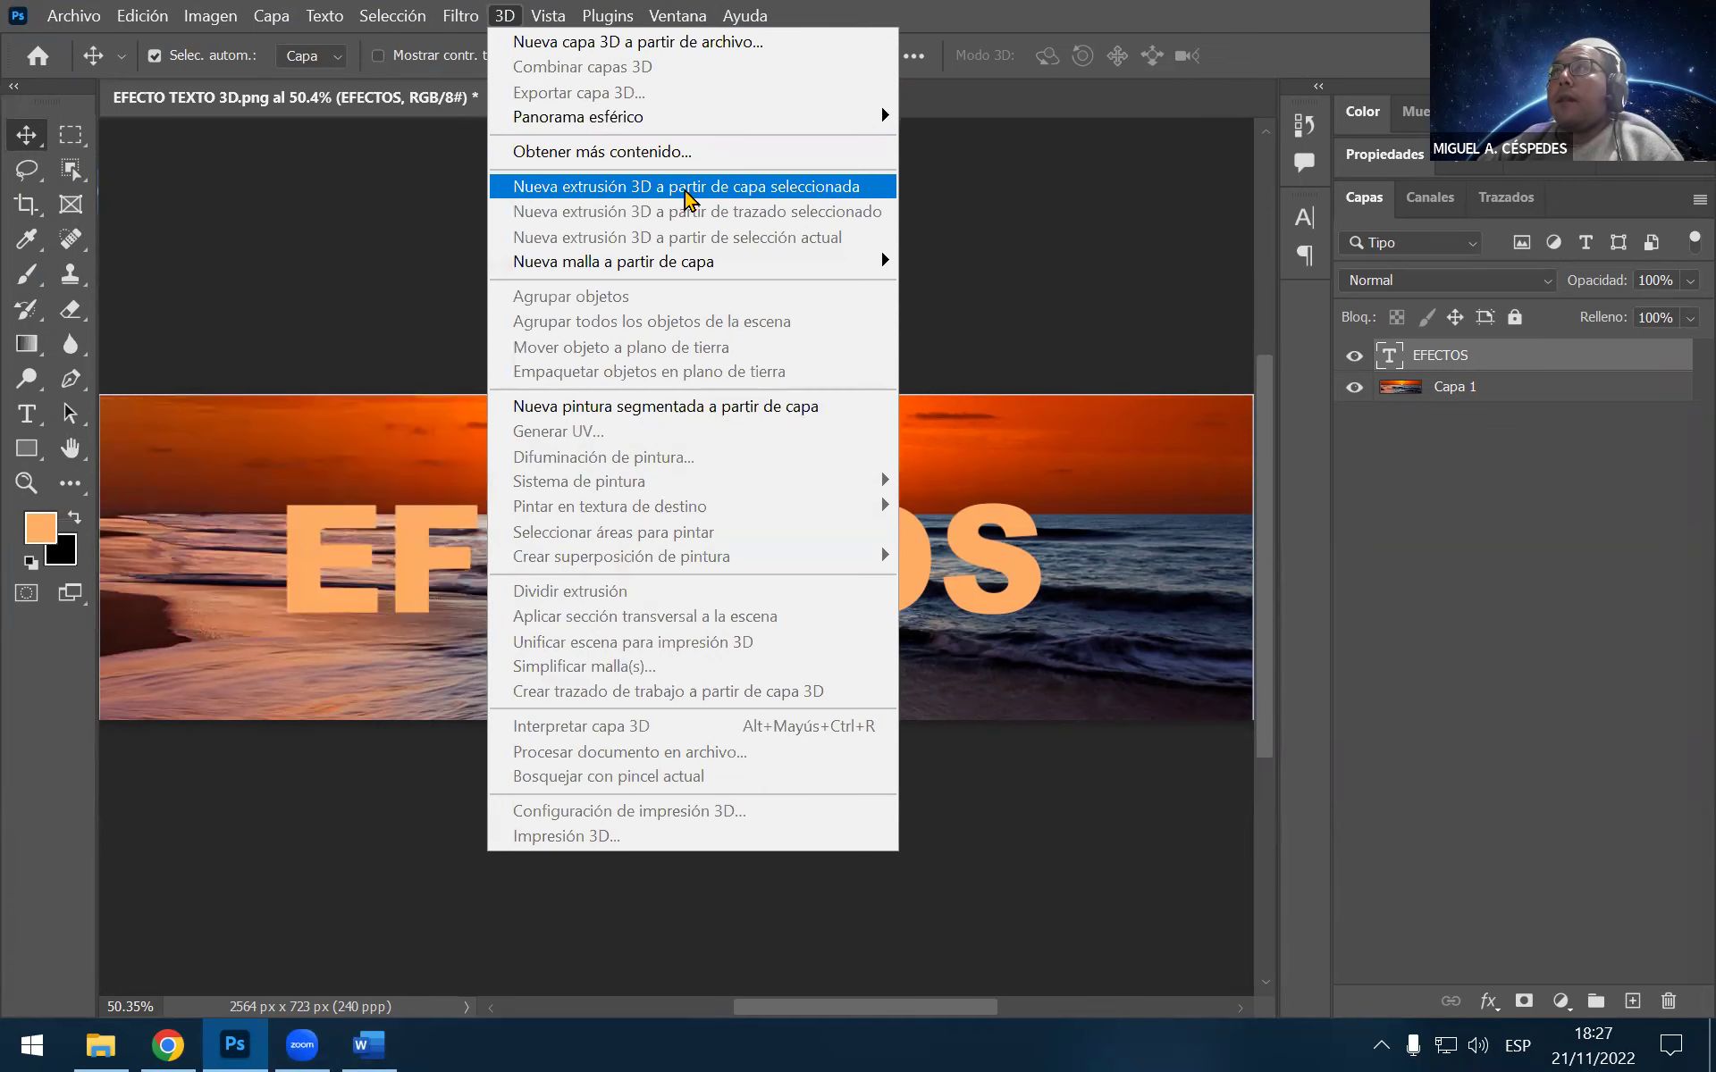
click(837, 189)
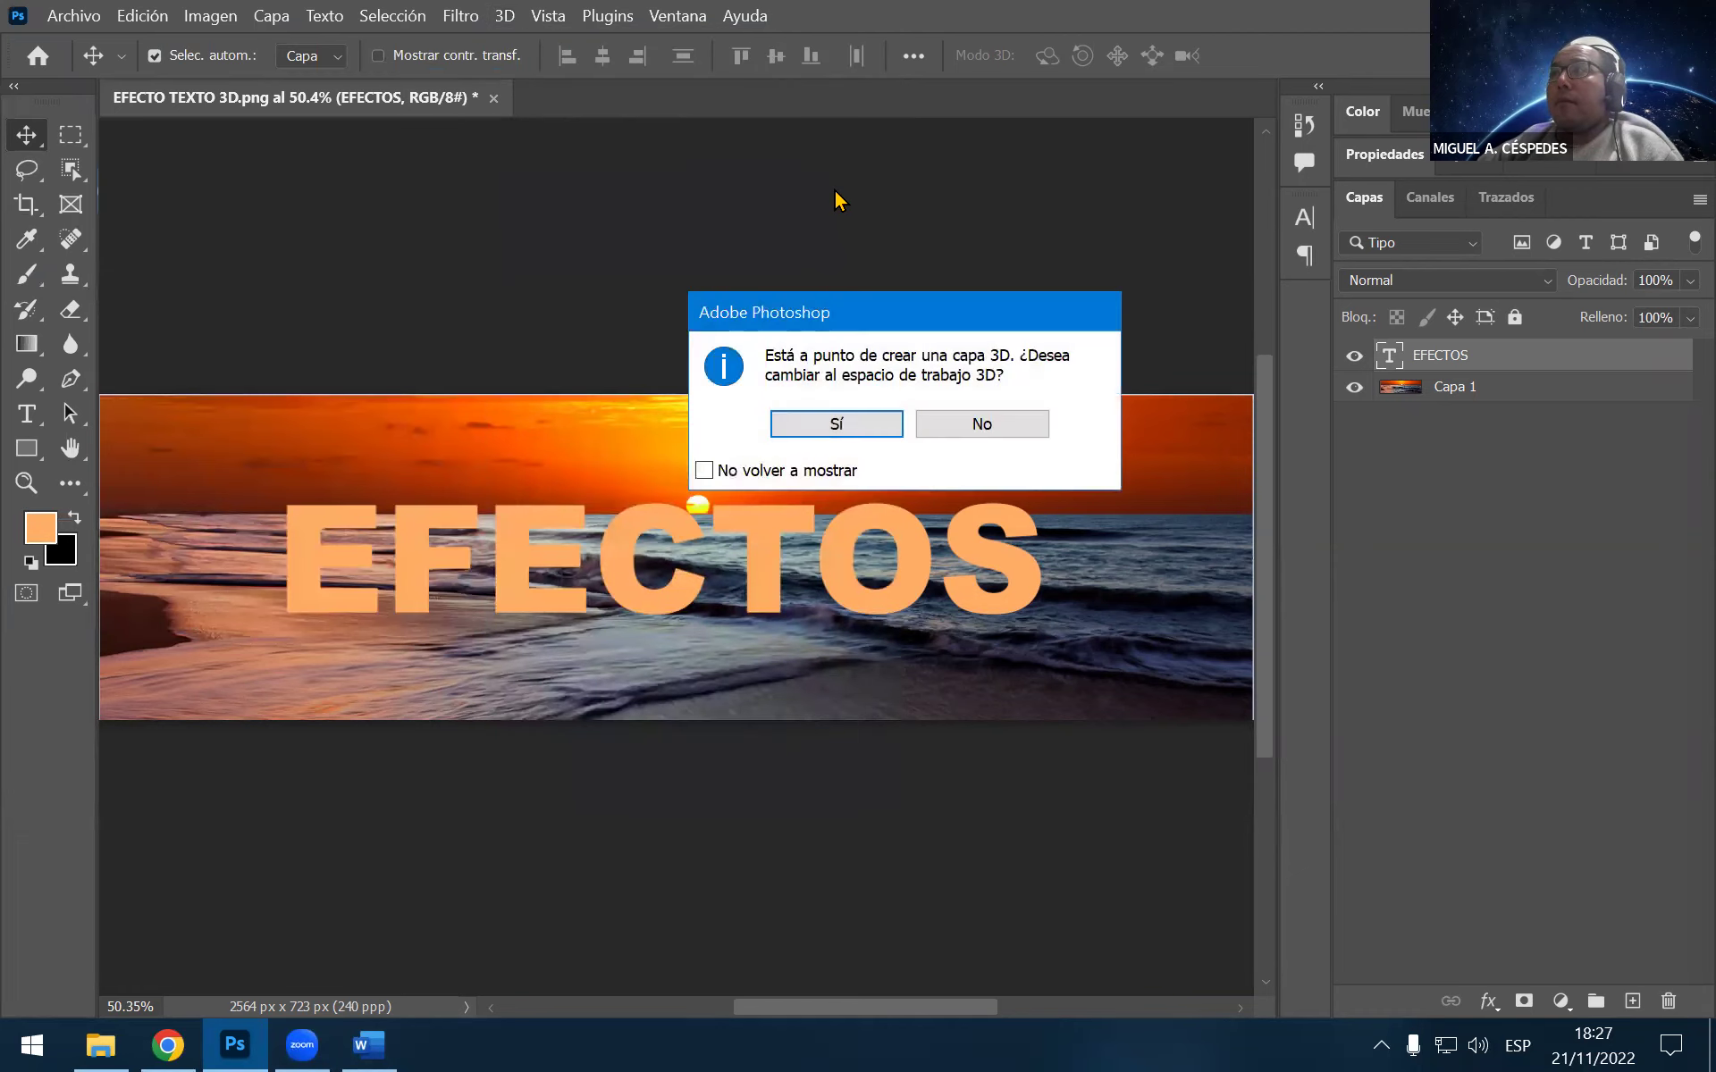
click(849, 418)
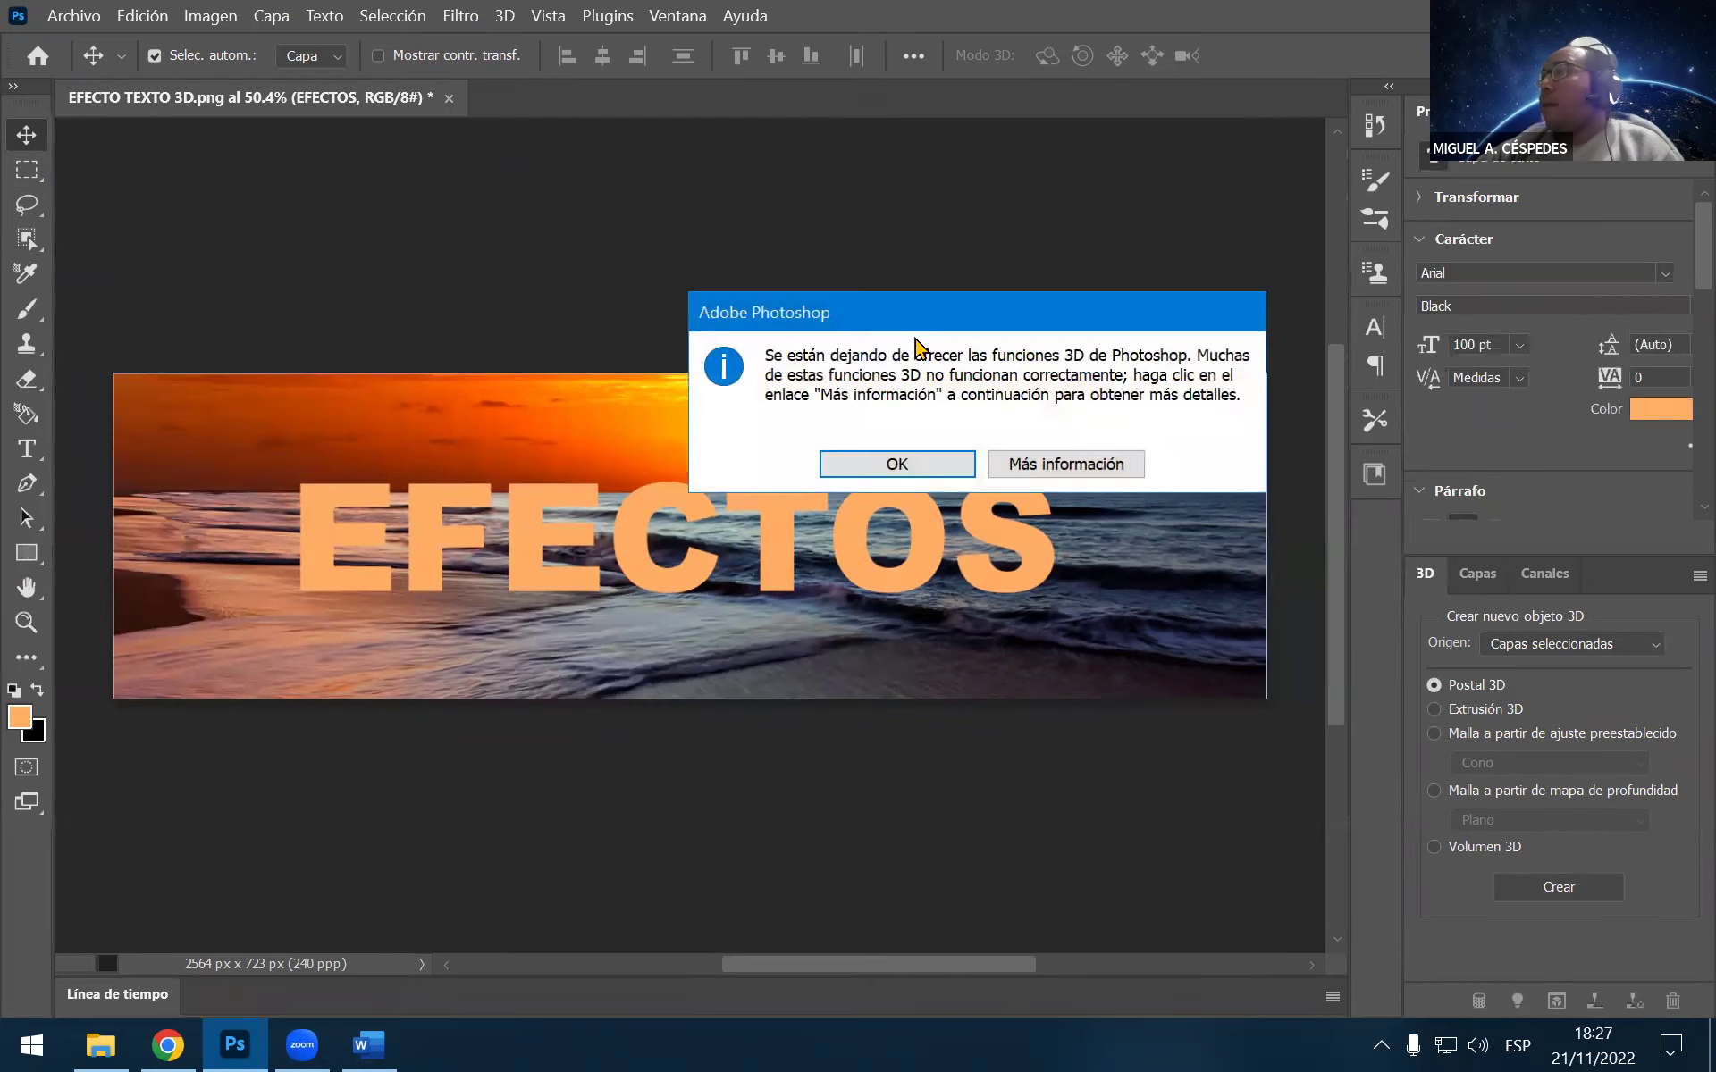
click(915, 466)
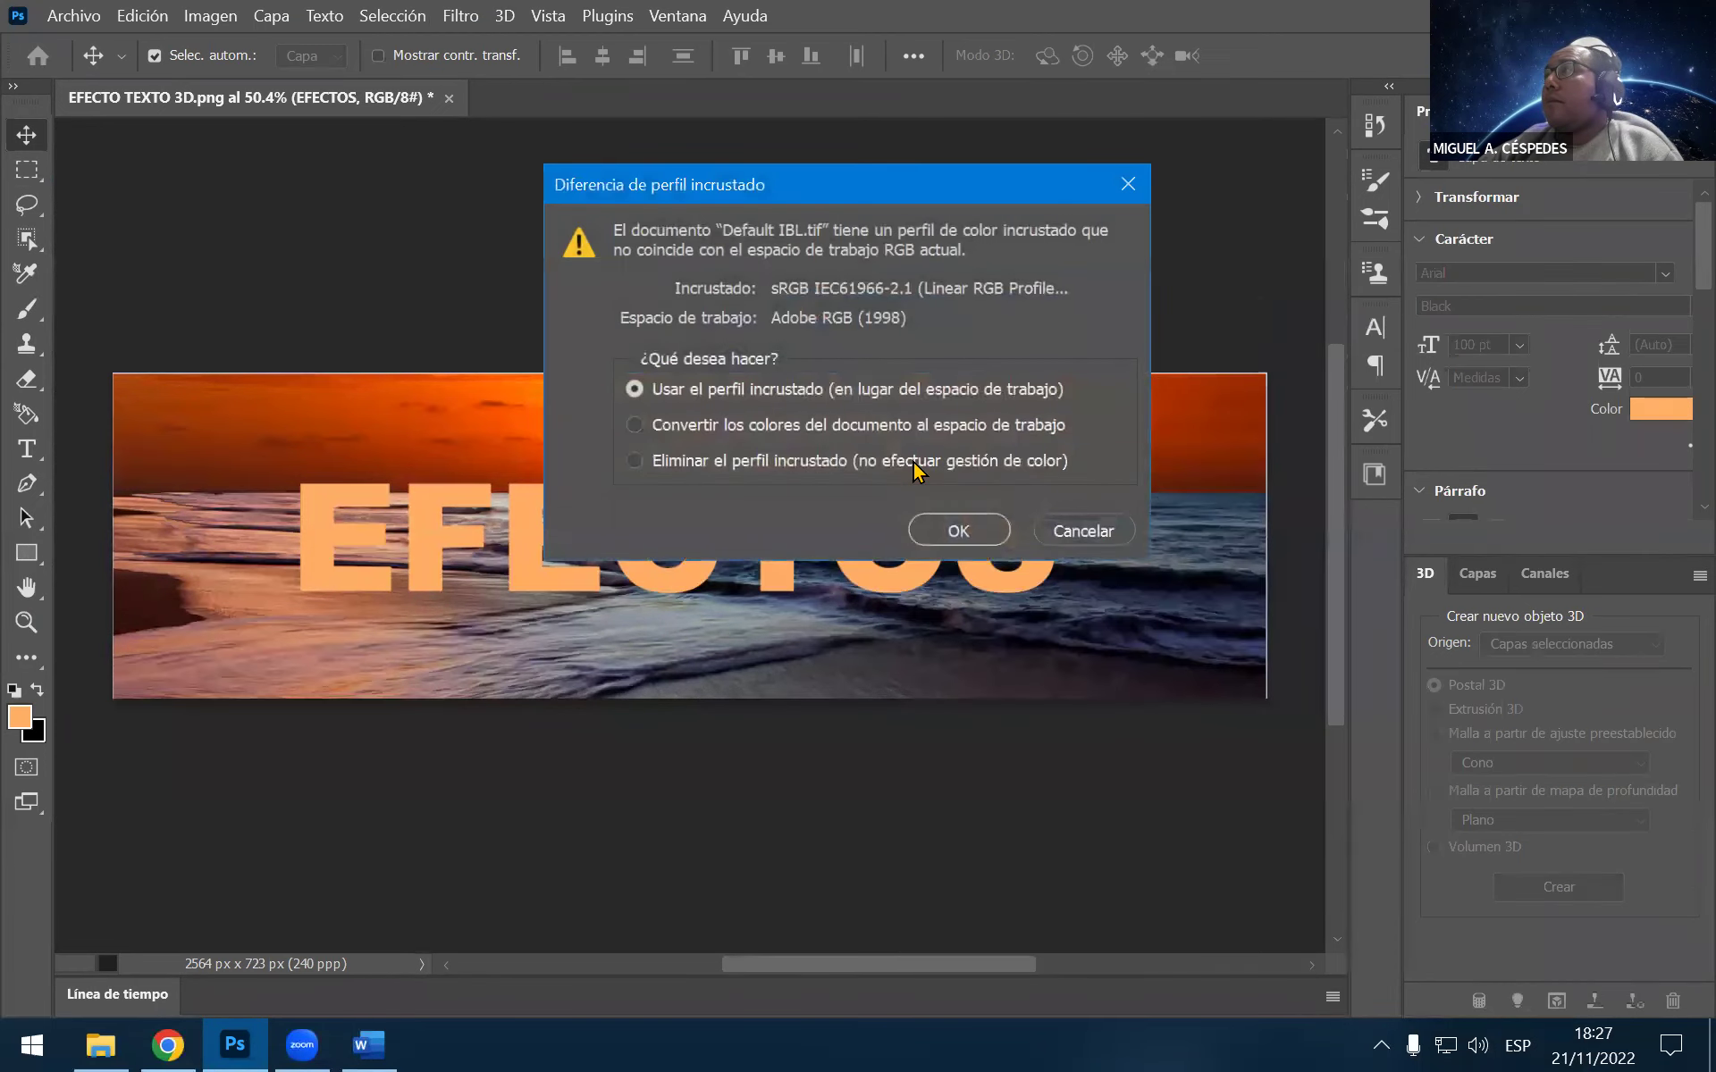
click(972, 526)
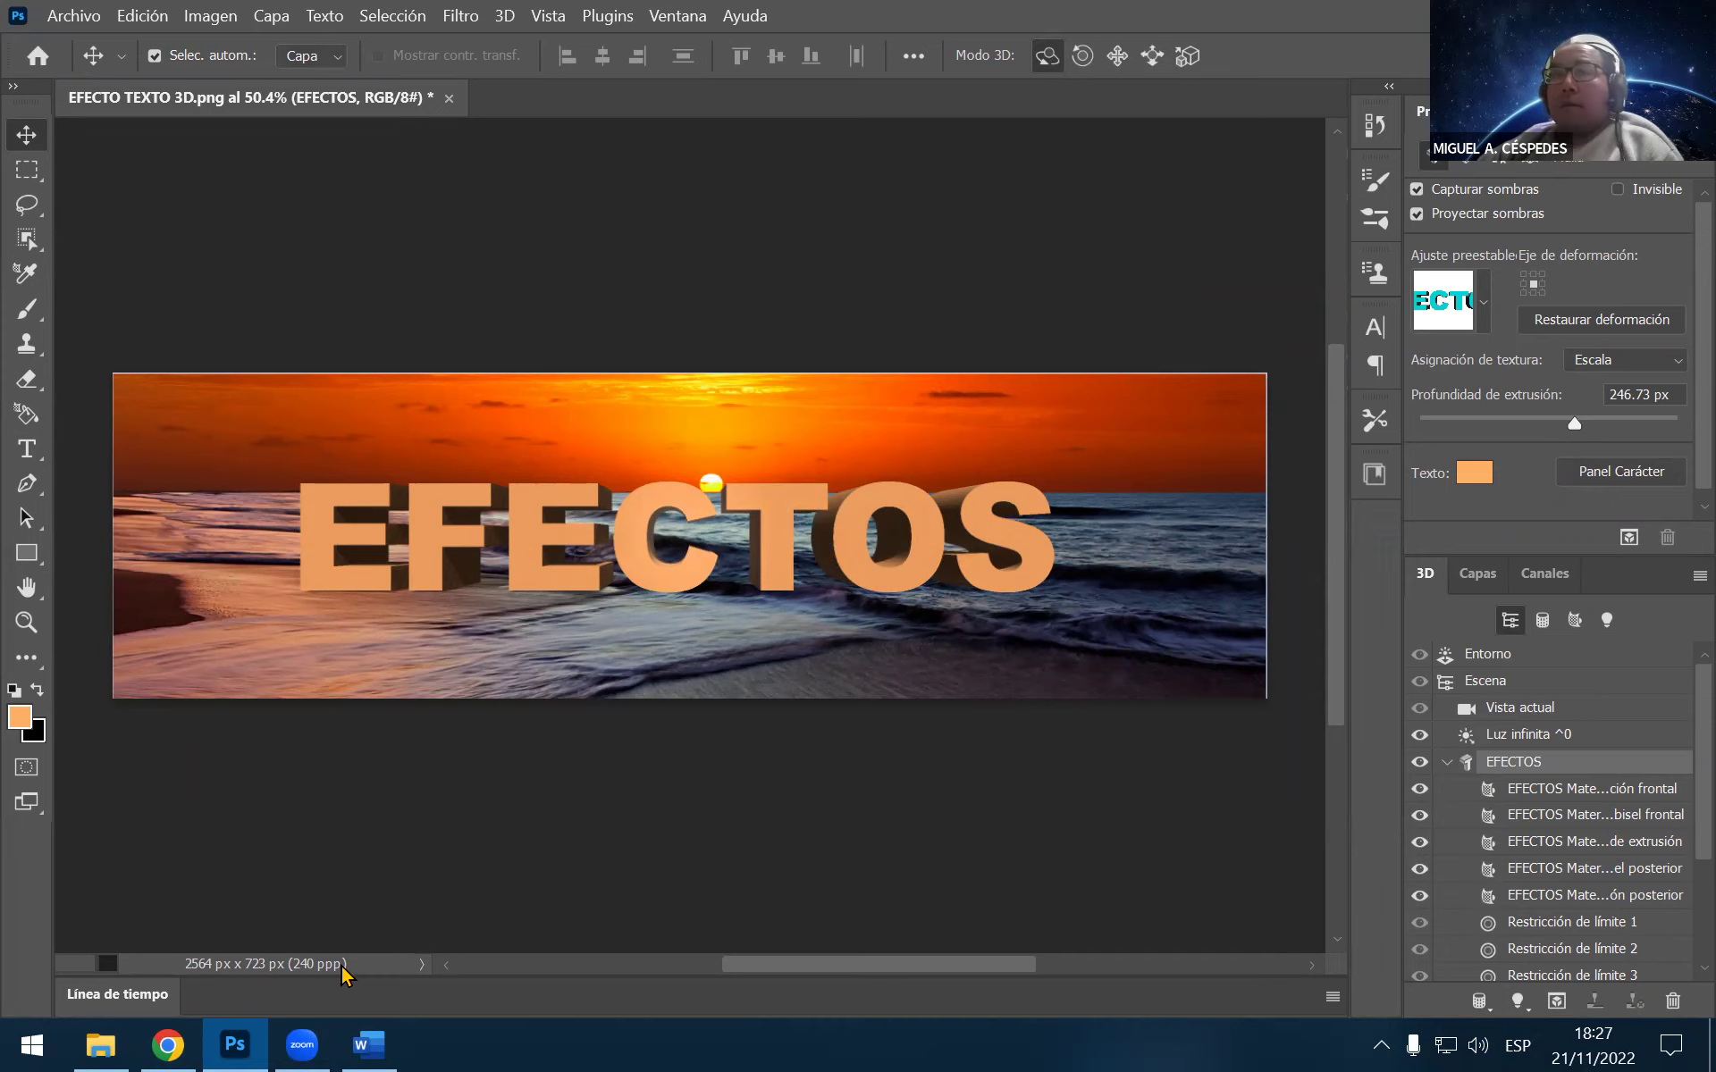
click(368, 1045)
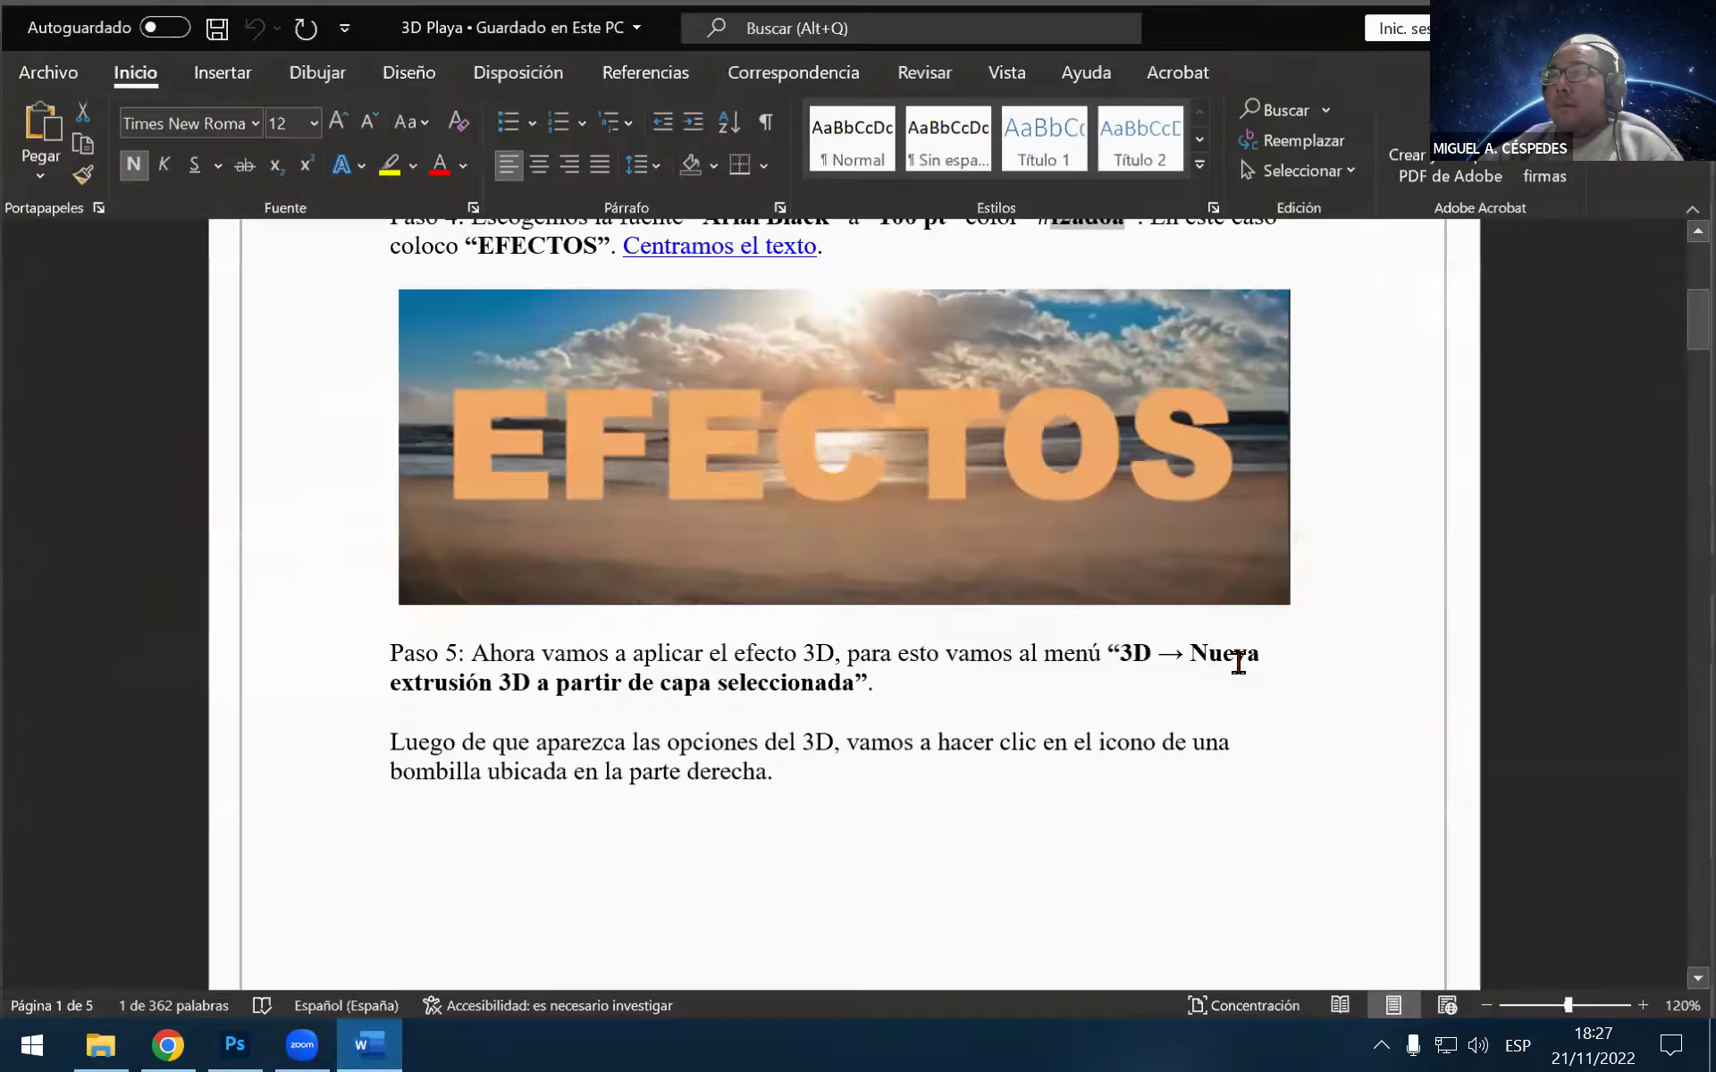
Scroll the Word tutorial down through the Paso 7 instructions
scroll(1243, 671, down, 2)
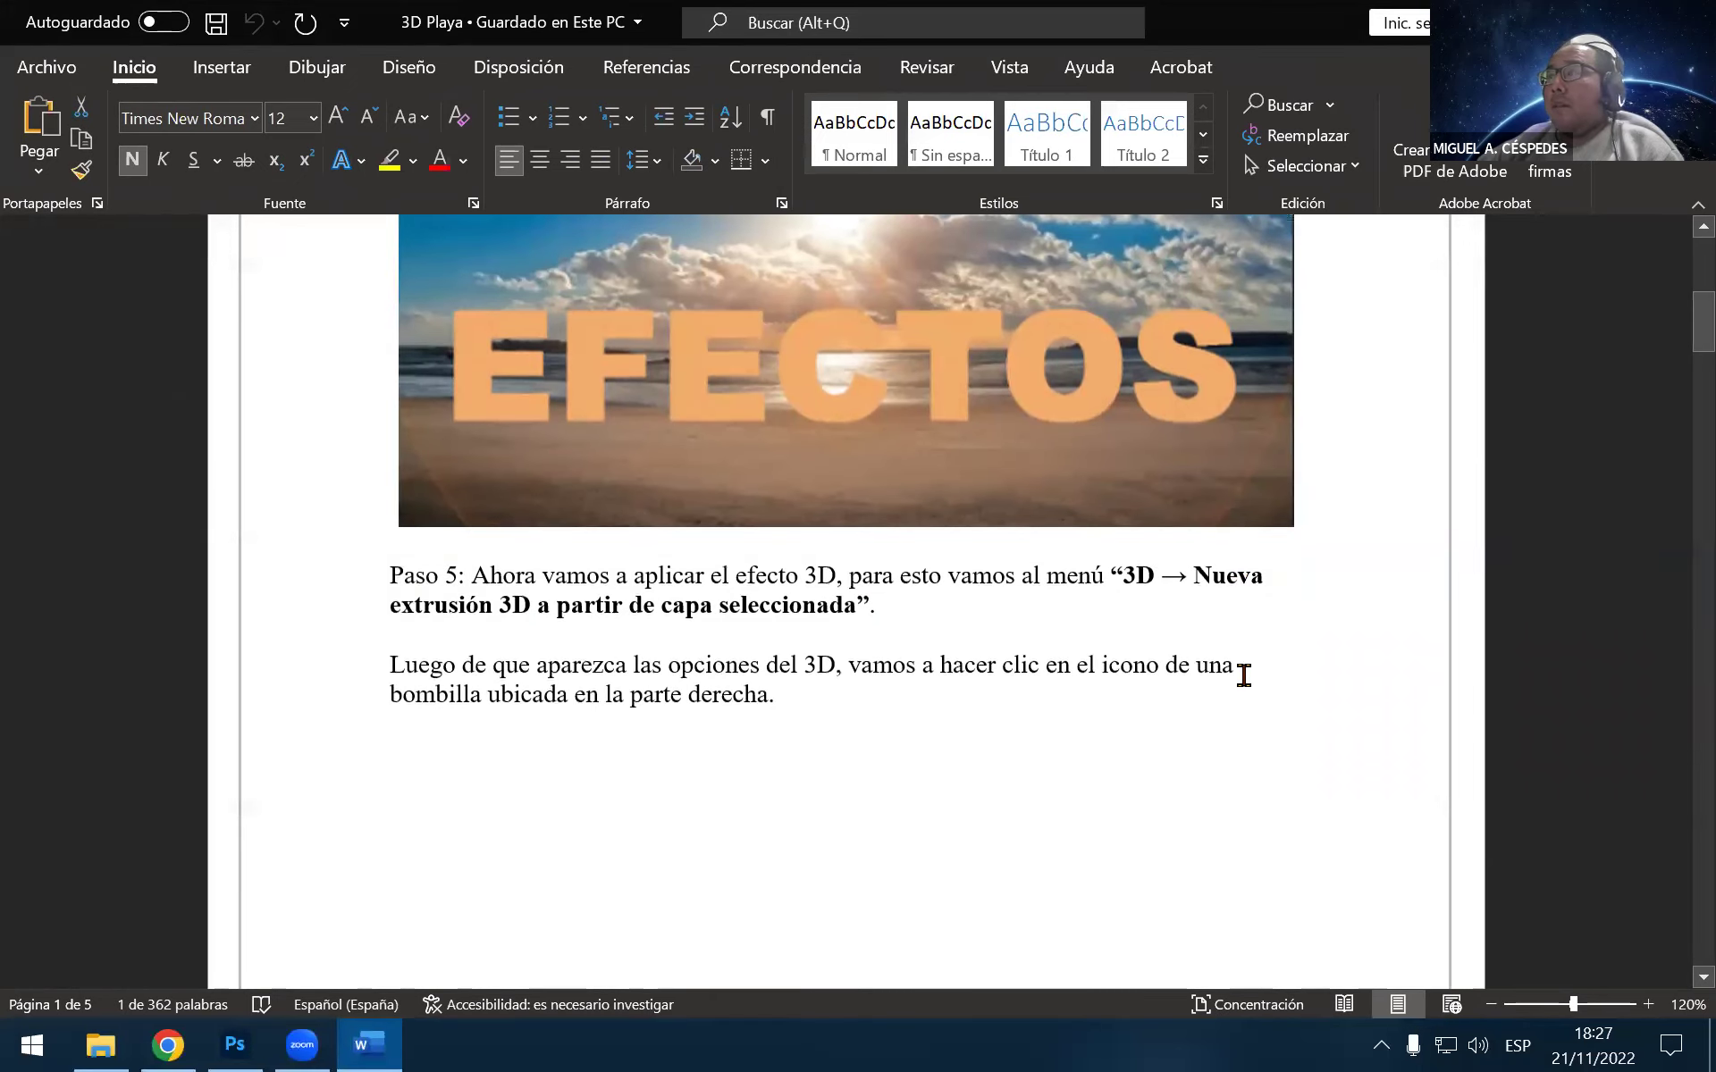
scroll(1244, 685, down, 1)
scroll(1244, 686, down, 1)
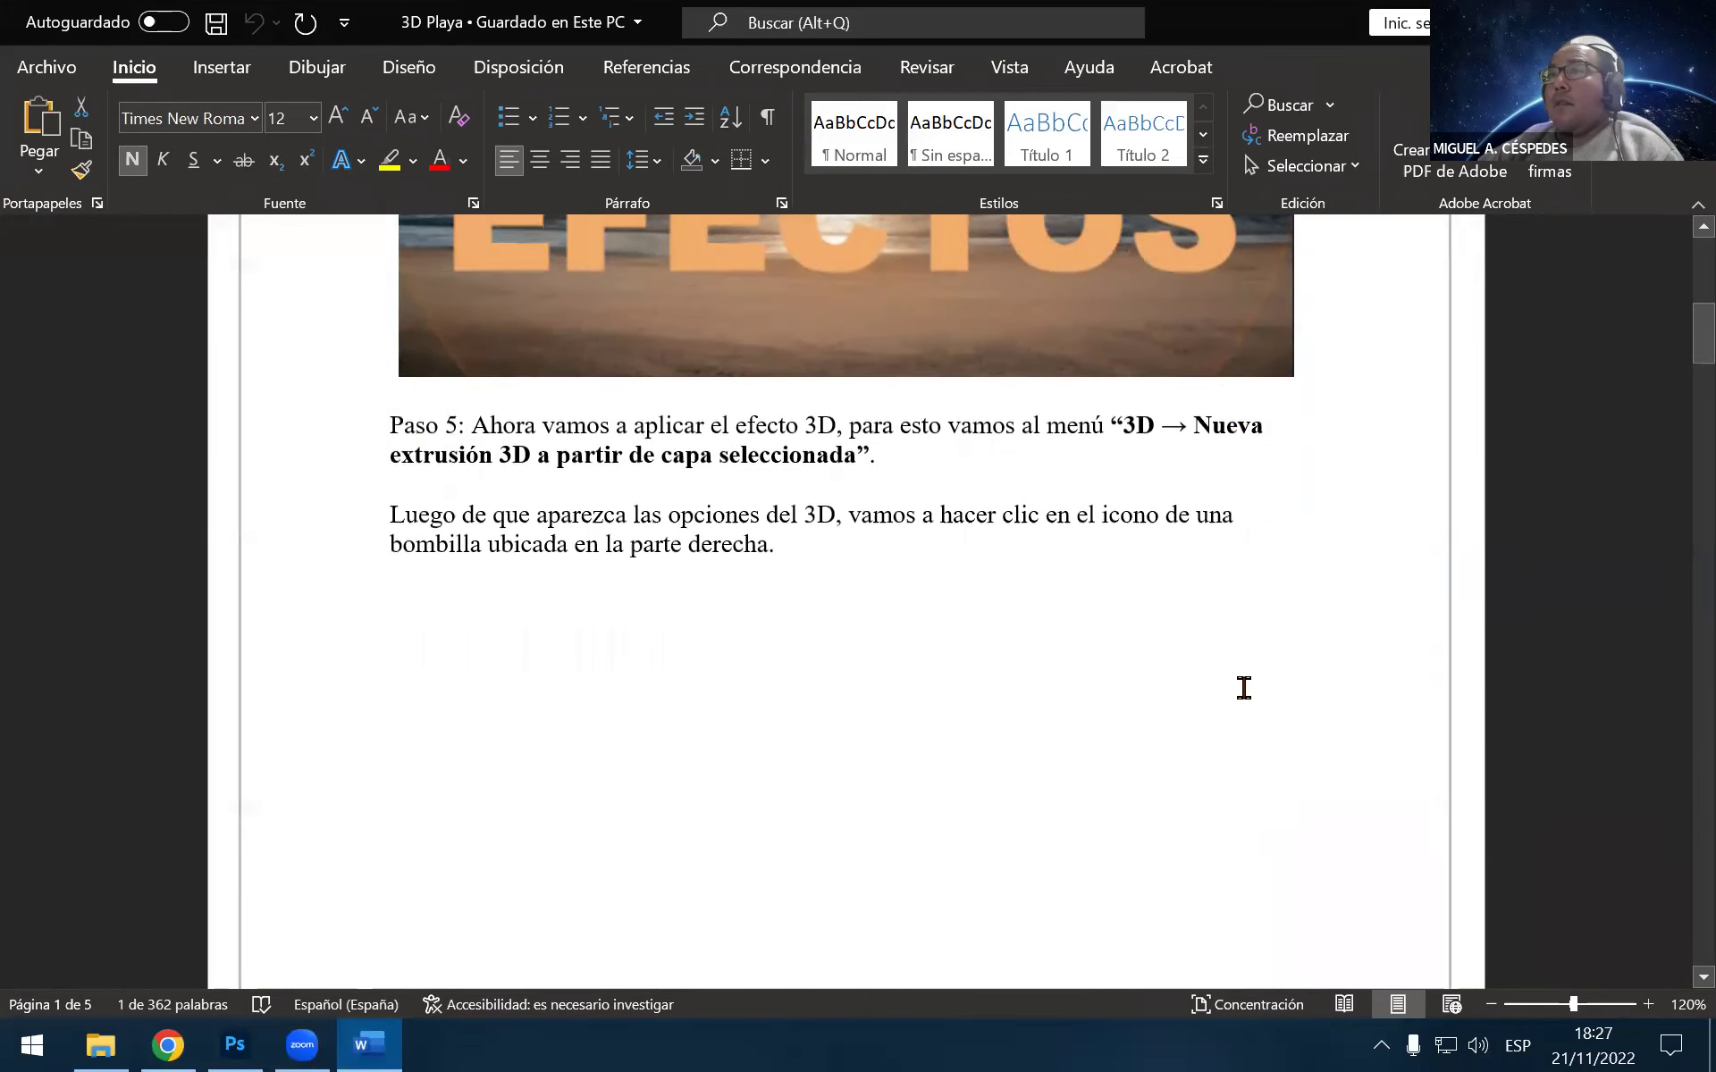
scroll(1244, 688, down, 1)
scroll(1243, 697, down, 1)
scroll(1240, 698, down, 3)
scroll(1233, 699, down, 2)
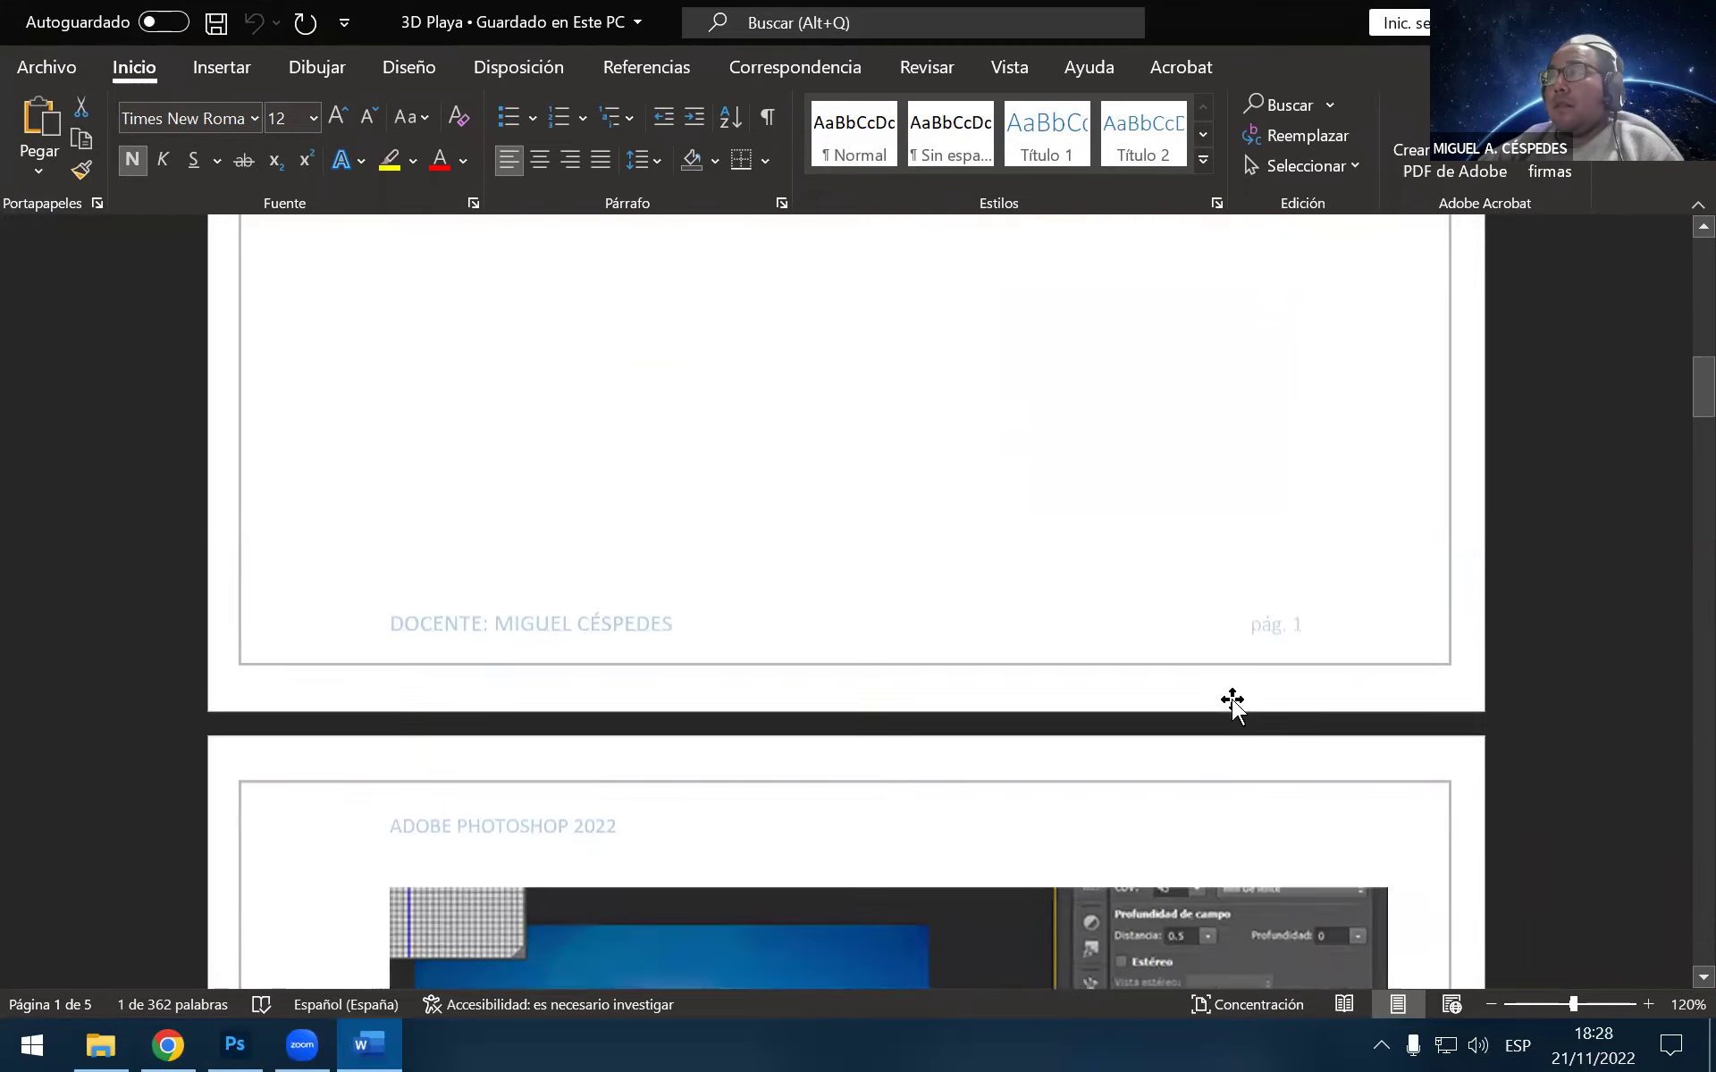
scroll(1232, 699, down, 4)
scroll(1231, 697, down, 3)
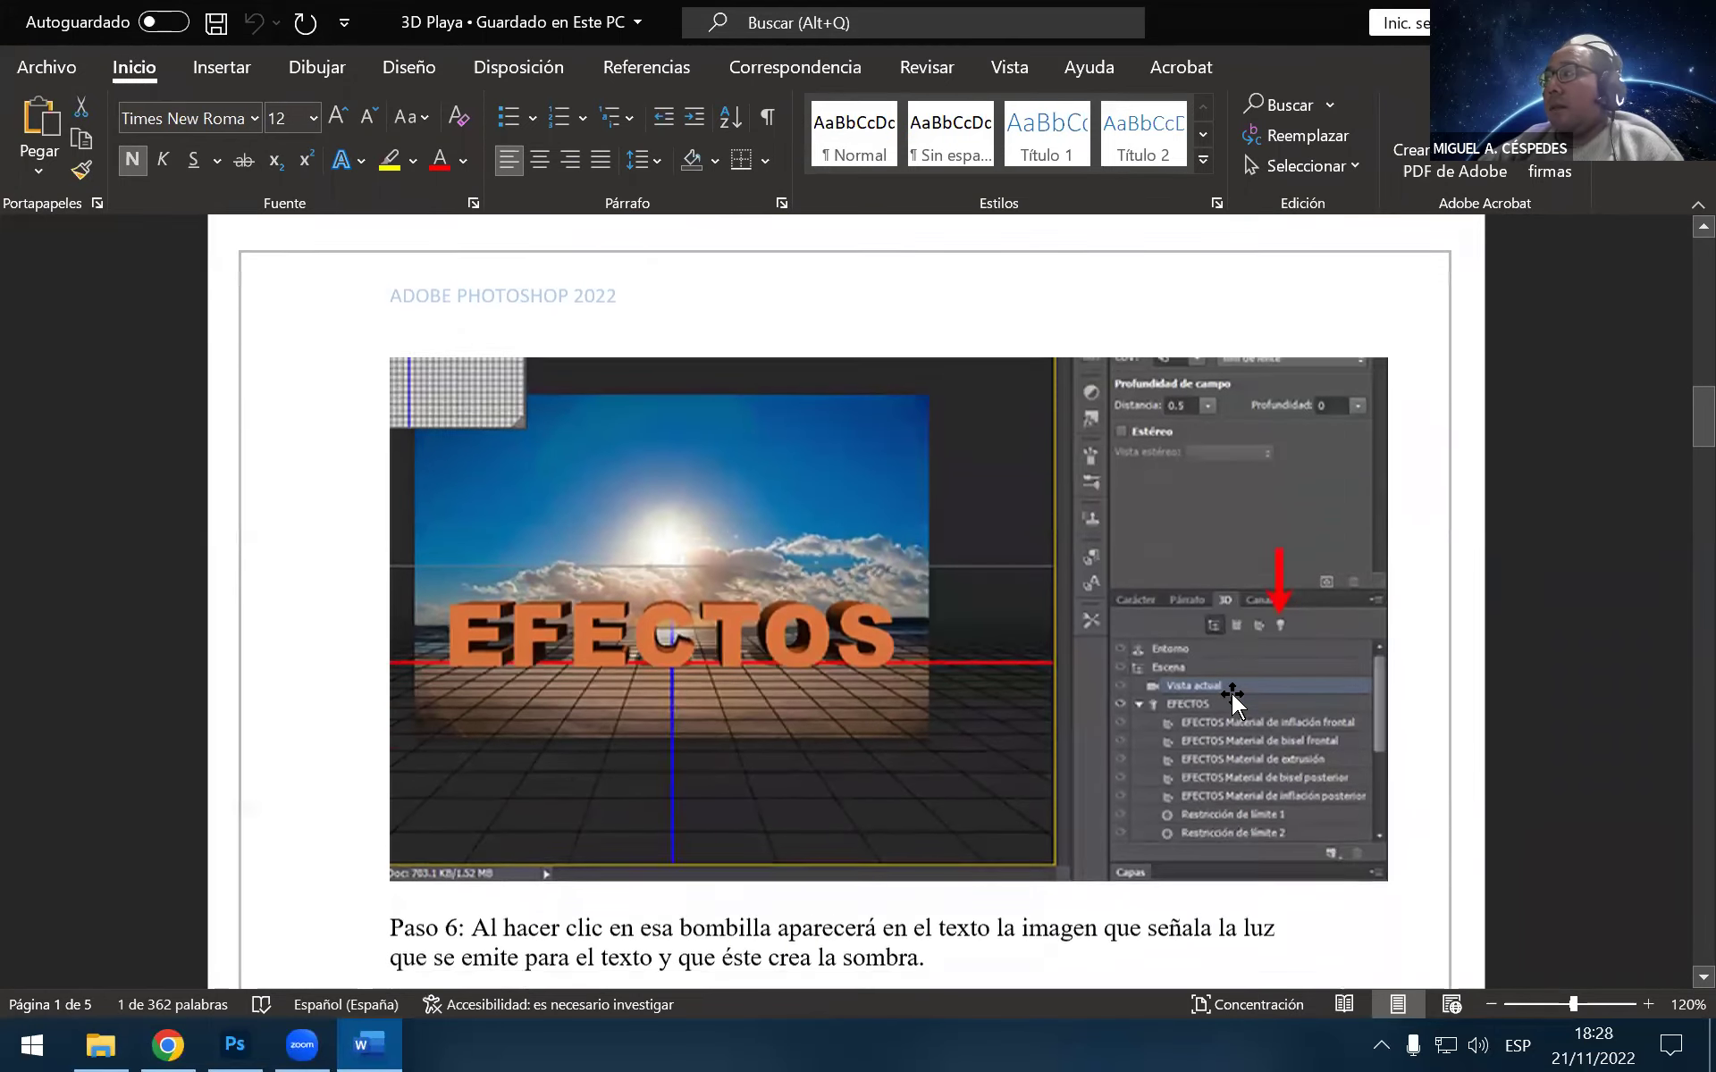
scroll(1232, 693, down, 2)
scroll(1231, 693, down, 3)
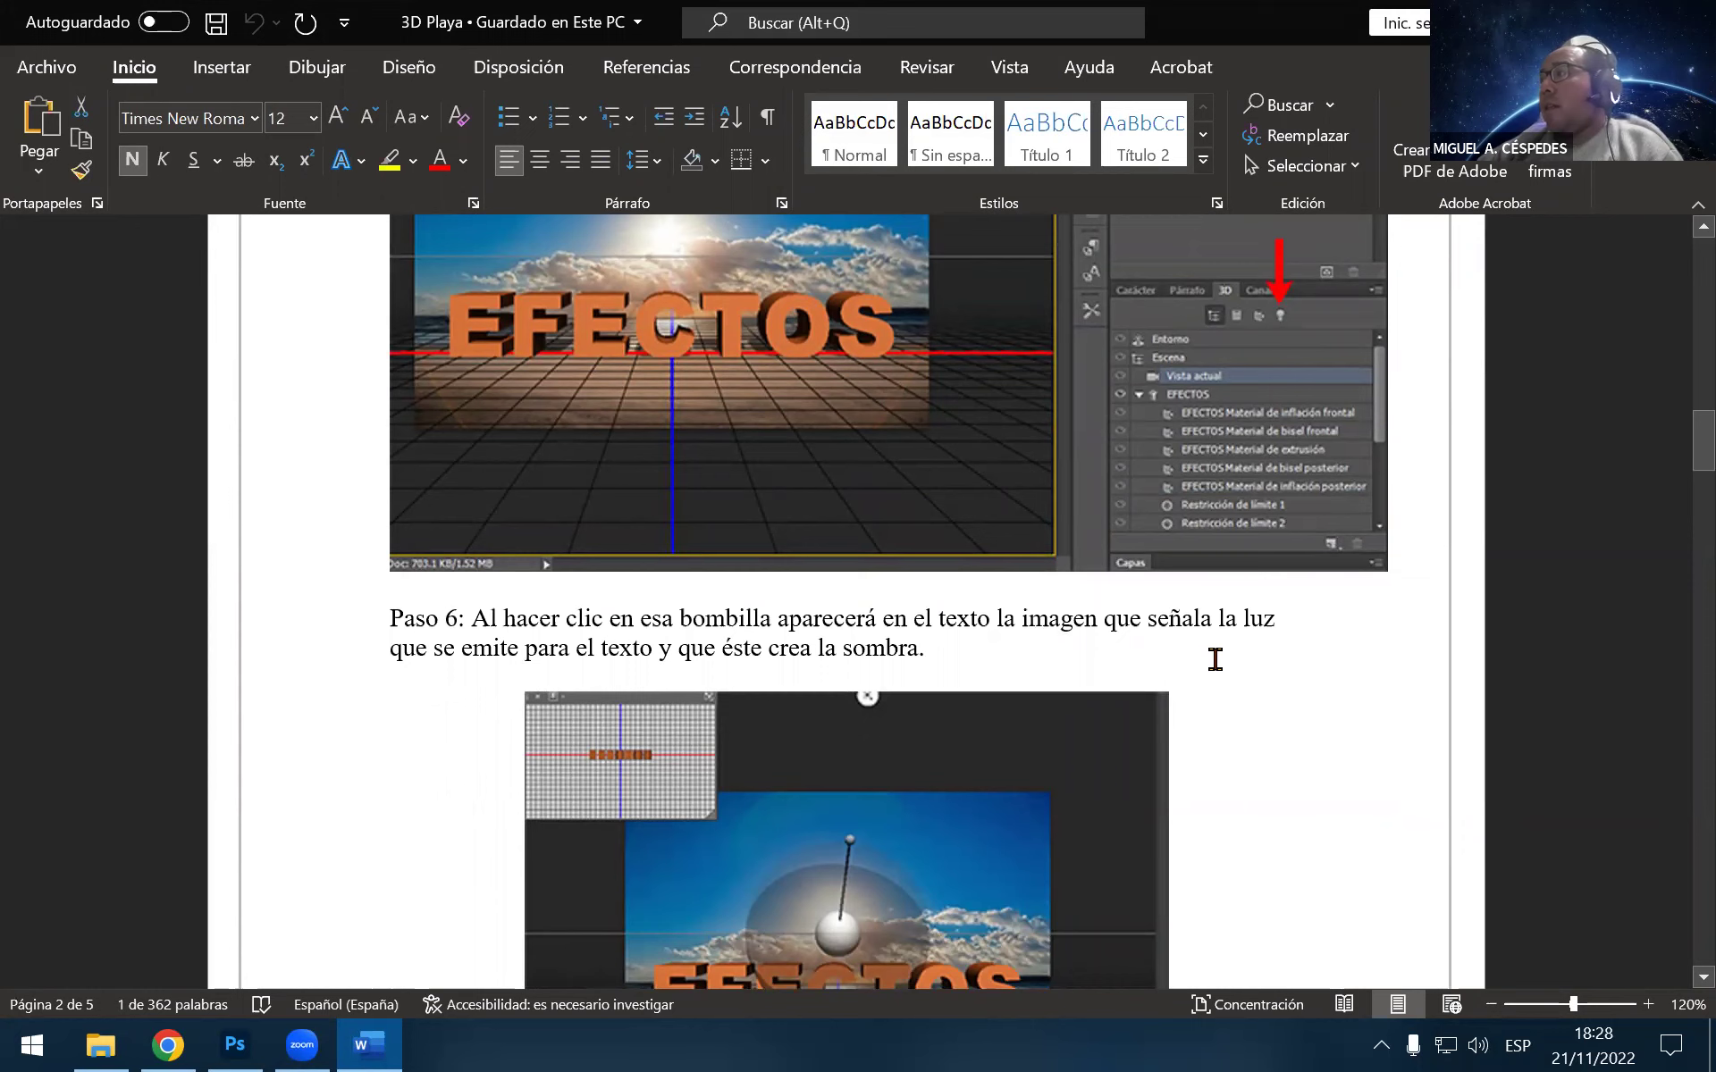
scroll(1215, 659, down, 1)
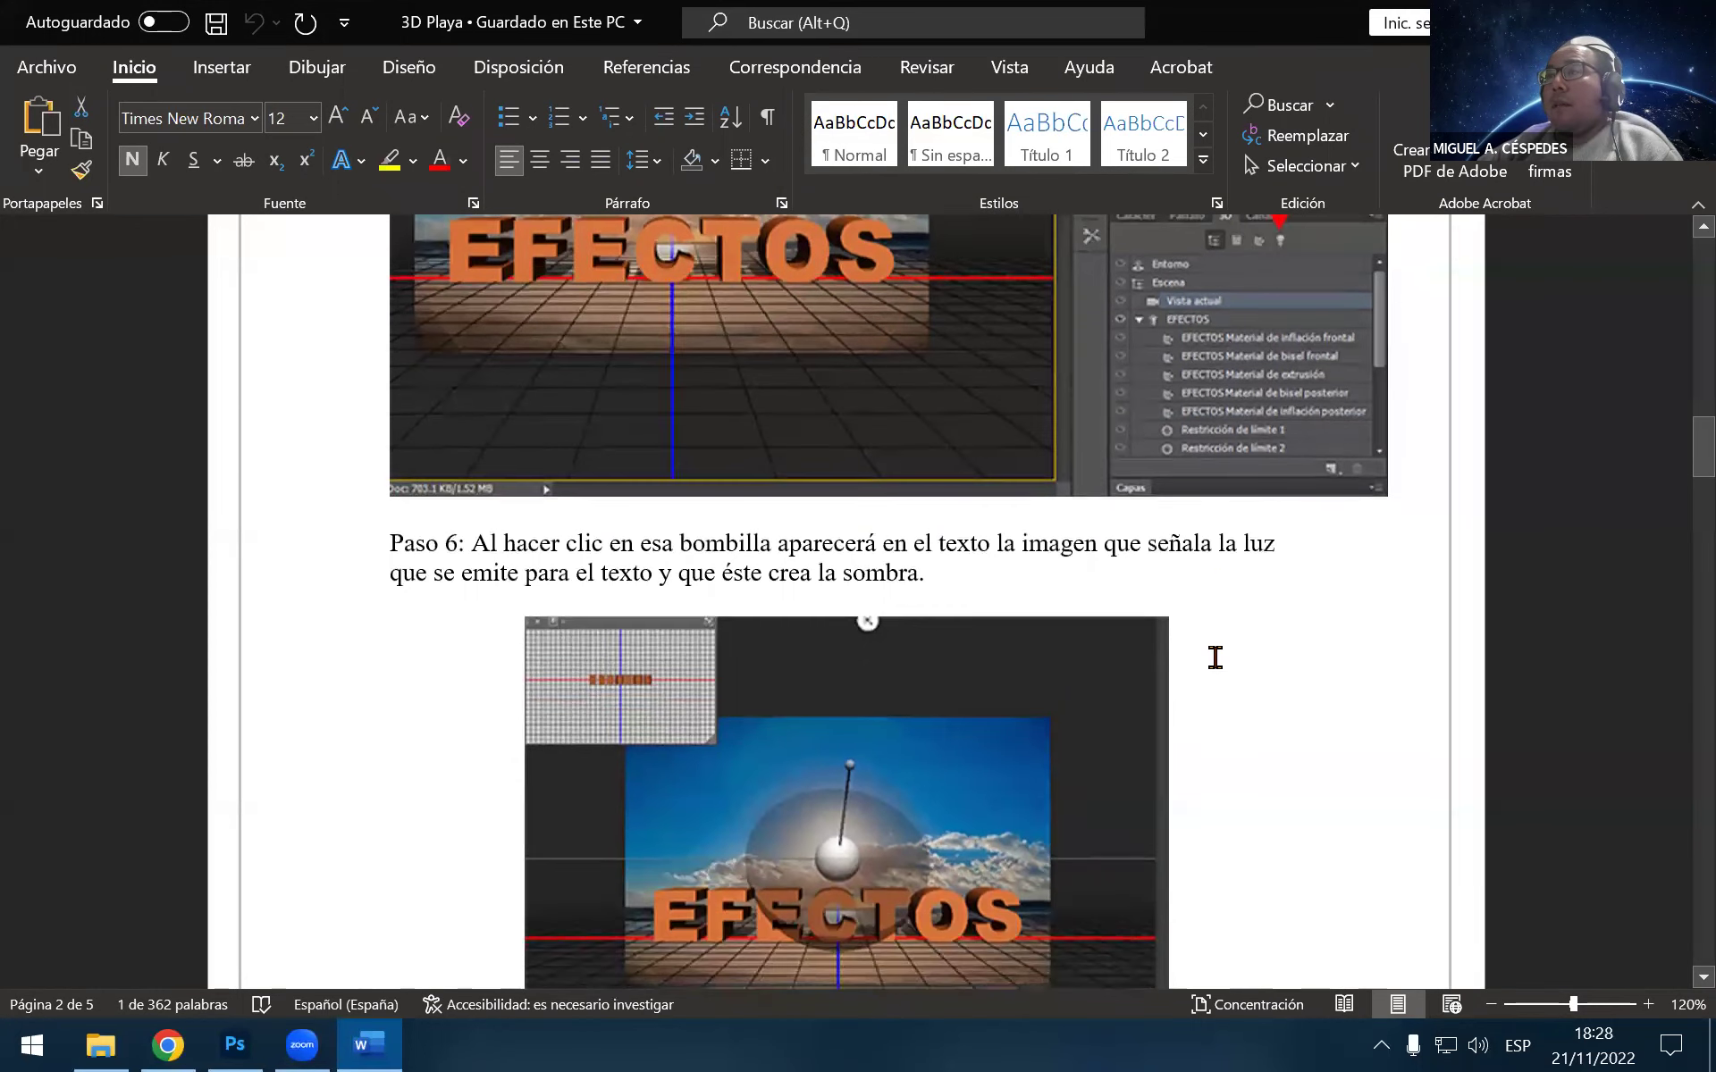
scroll(1214, 659, down, 1)
scroll(1214, 661, down, 1)
scroll(1215, 660, down, 1)
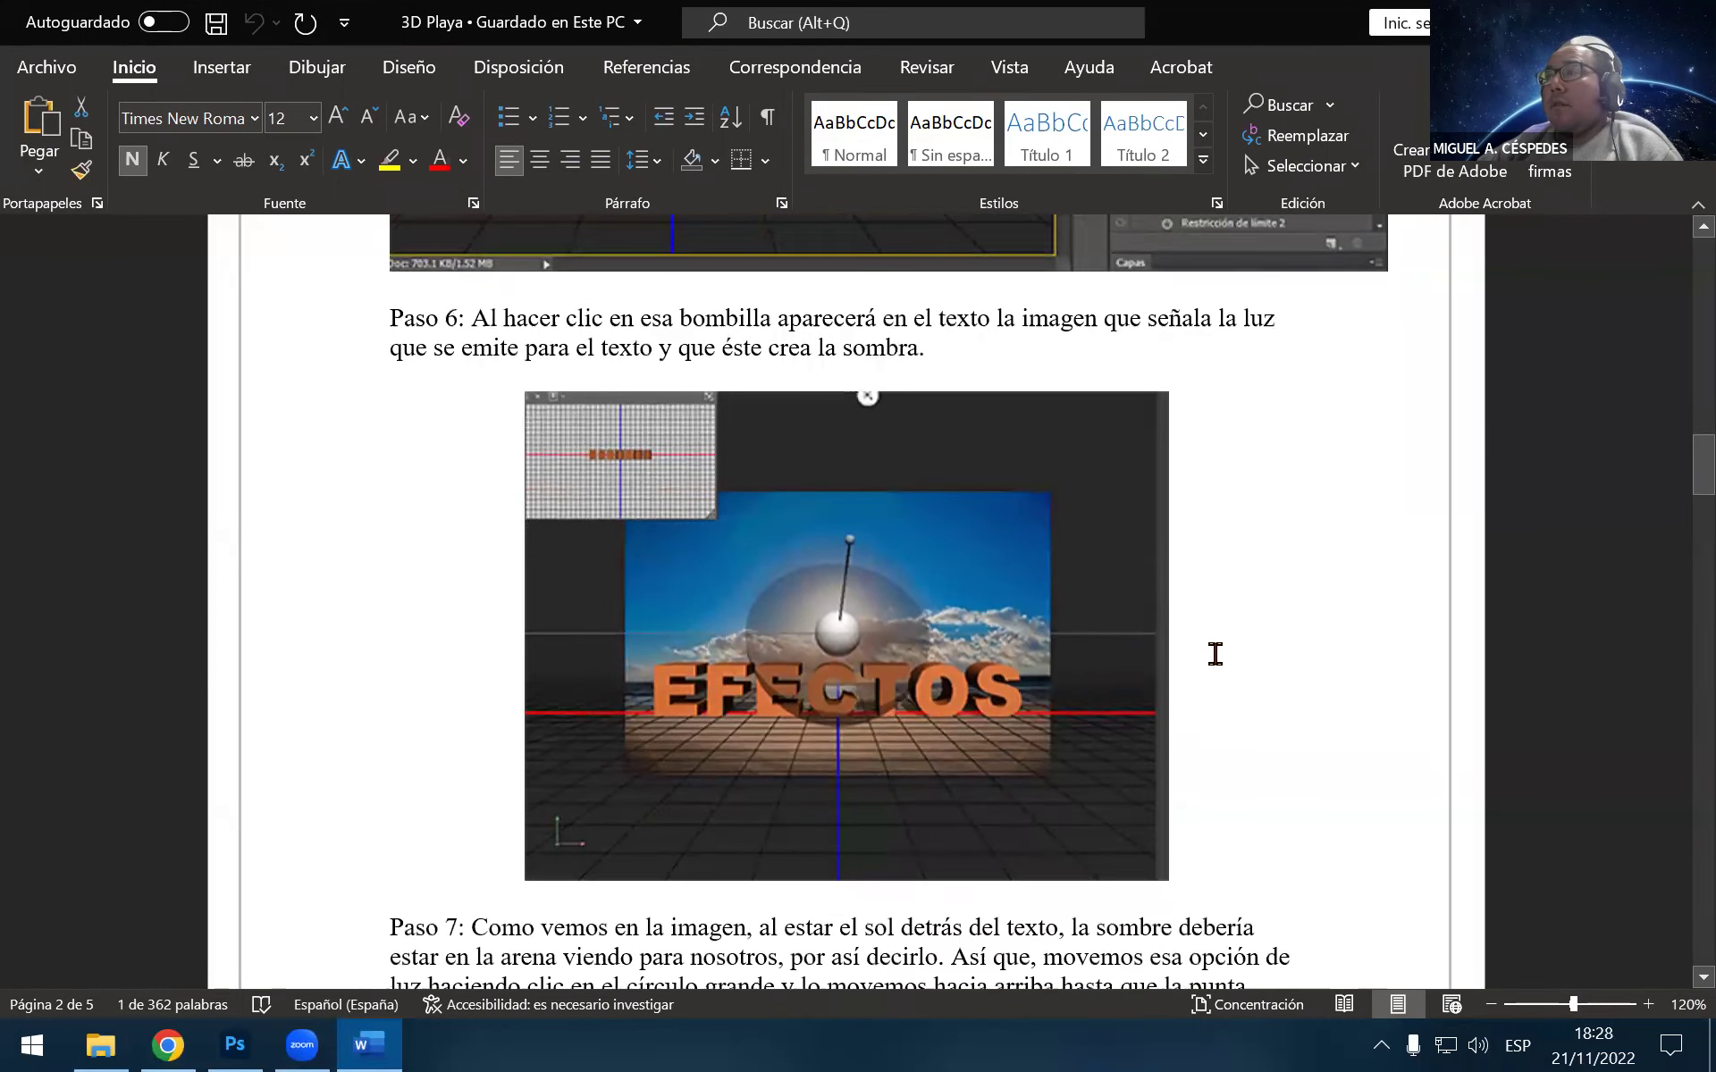
scroll(1215, 660, down, 1)
scroll(1214, 654, down, 1)
scroll(1214, 655, down, 1)
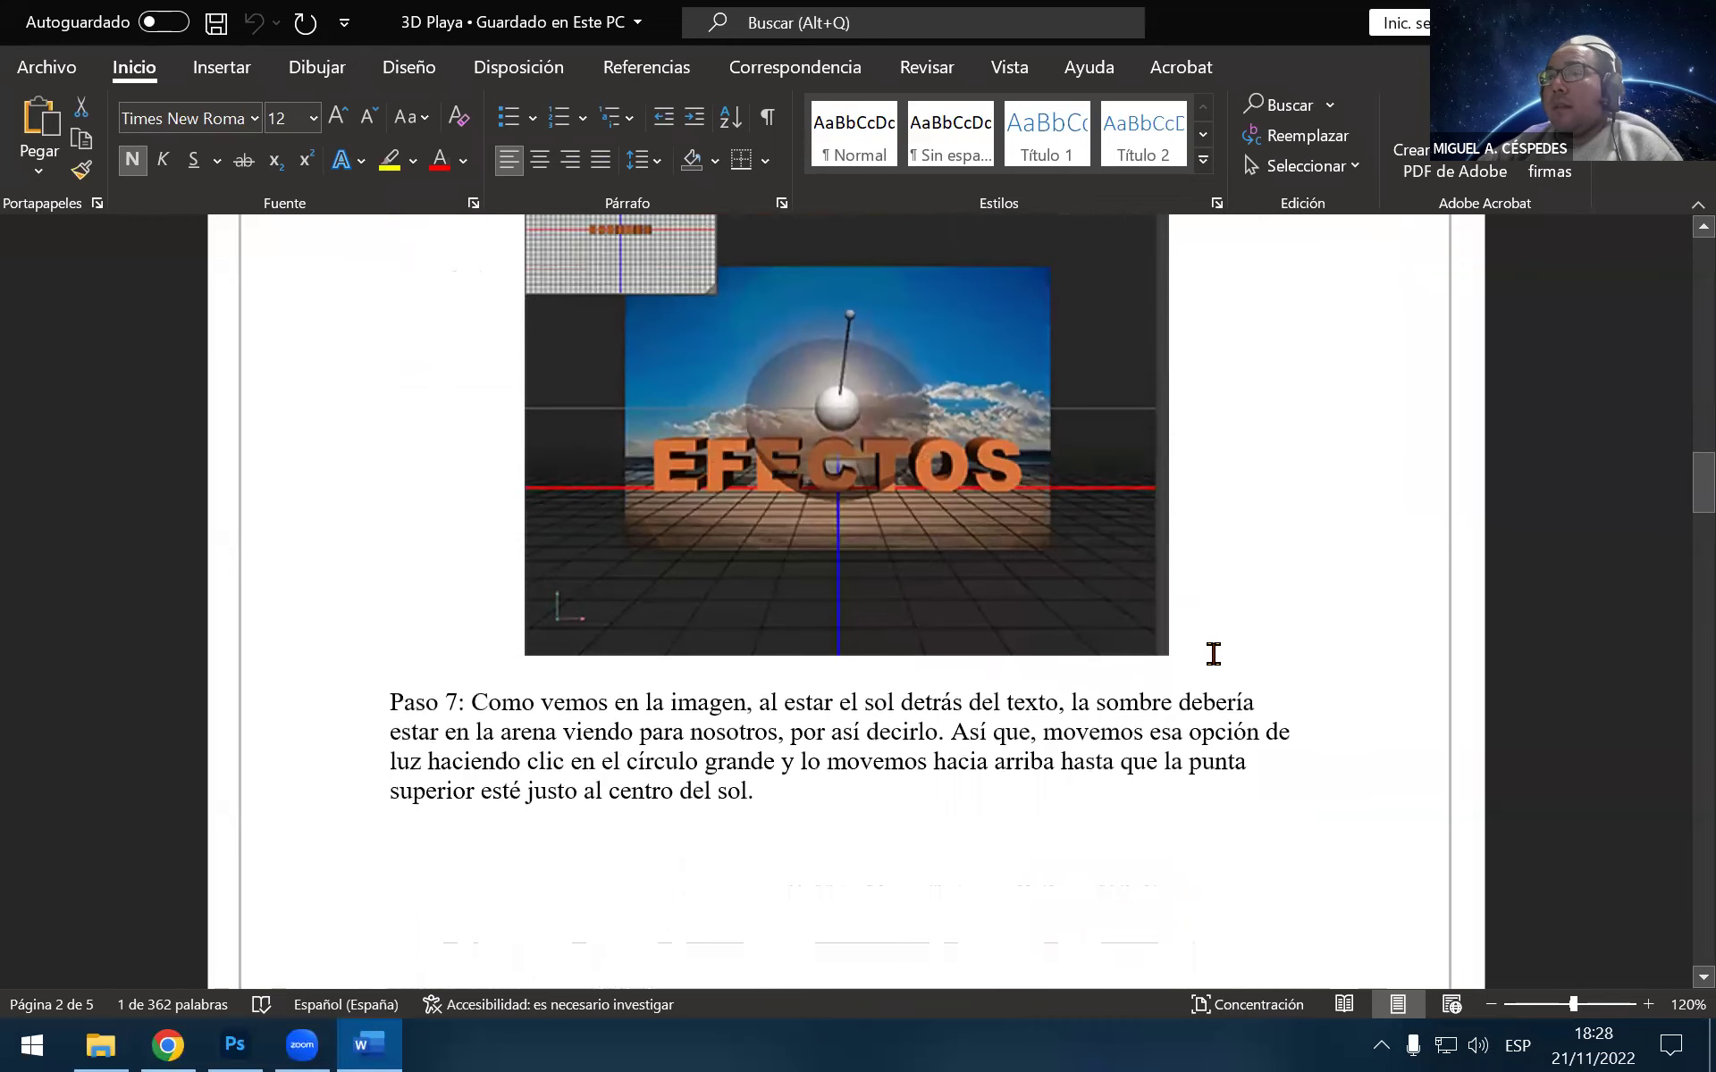
scroll(1215, 654, down, 1)
scroll(1211, 661, up, 1)
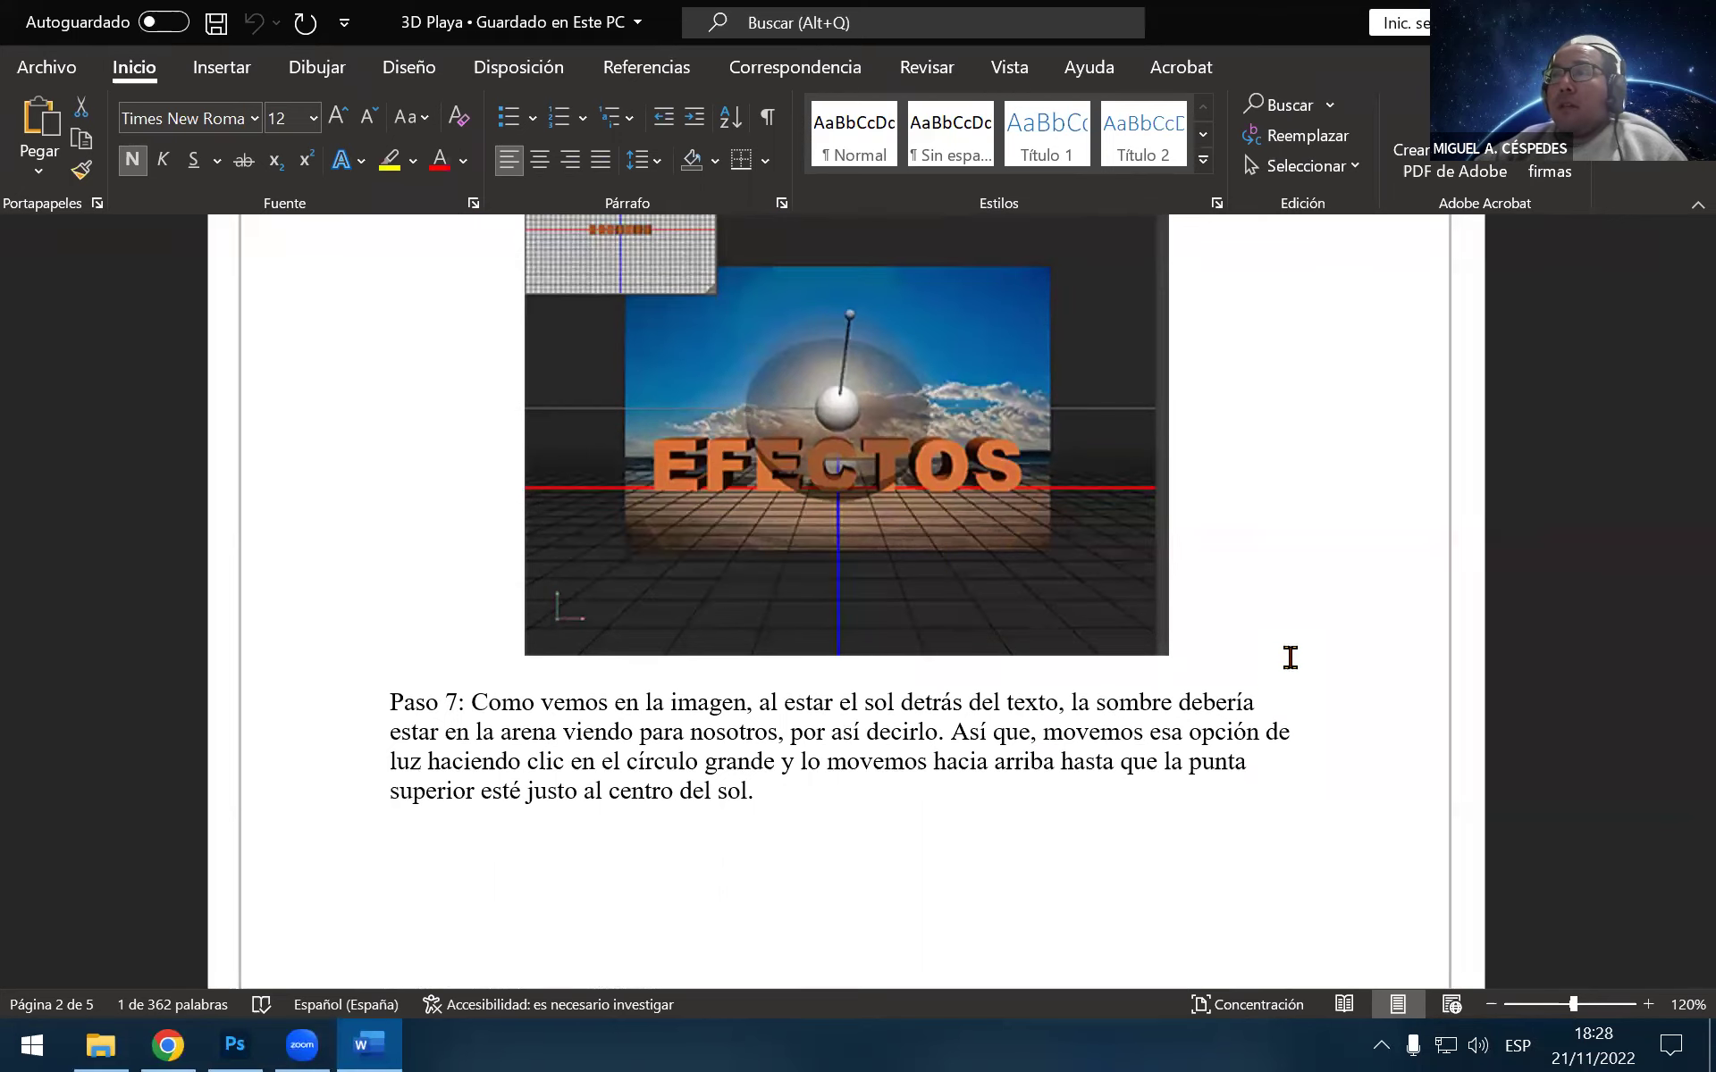
Read on through Paso 8, then switch back to Photoshop
scroll(1249, 711, down, 1)
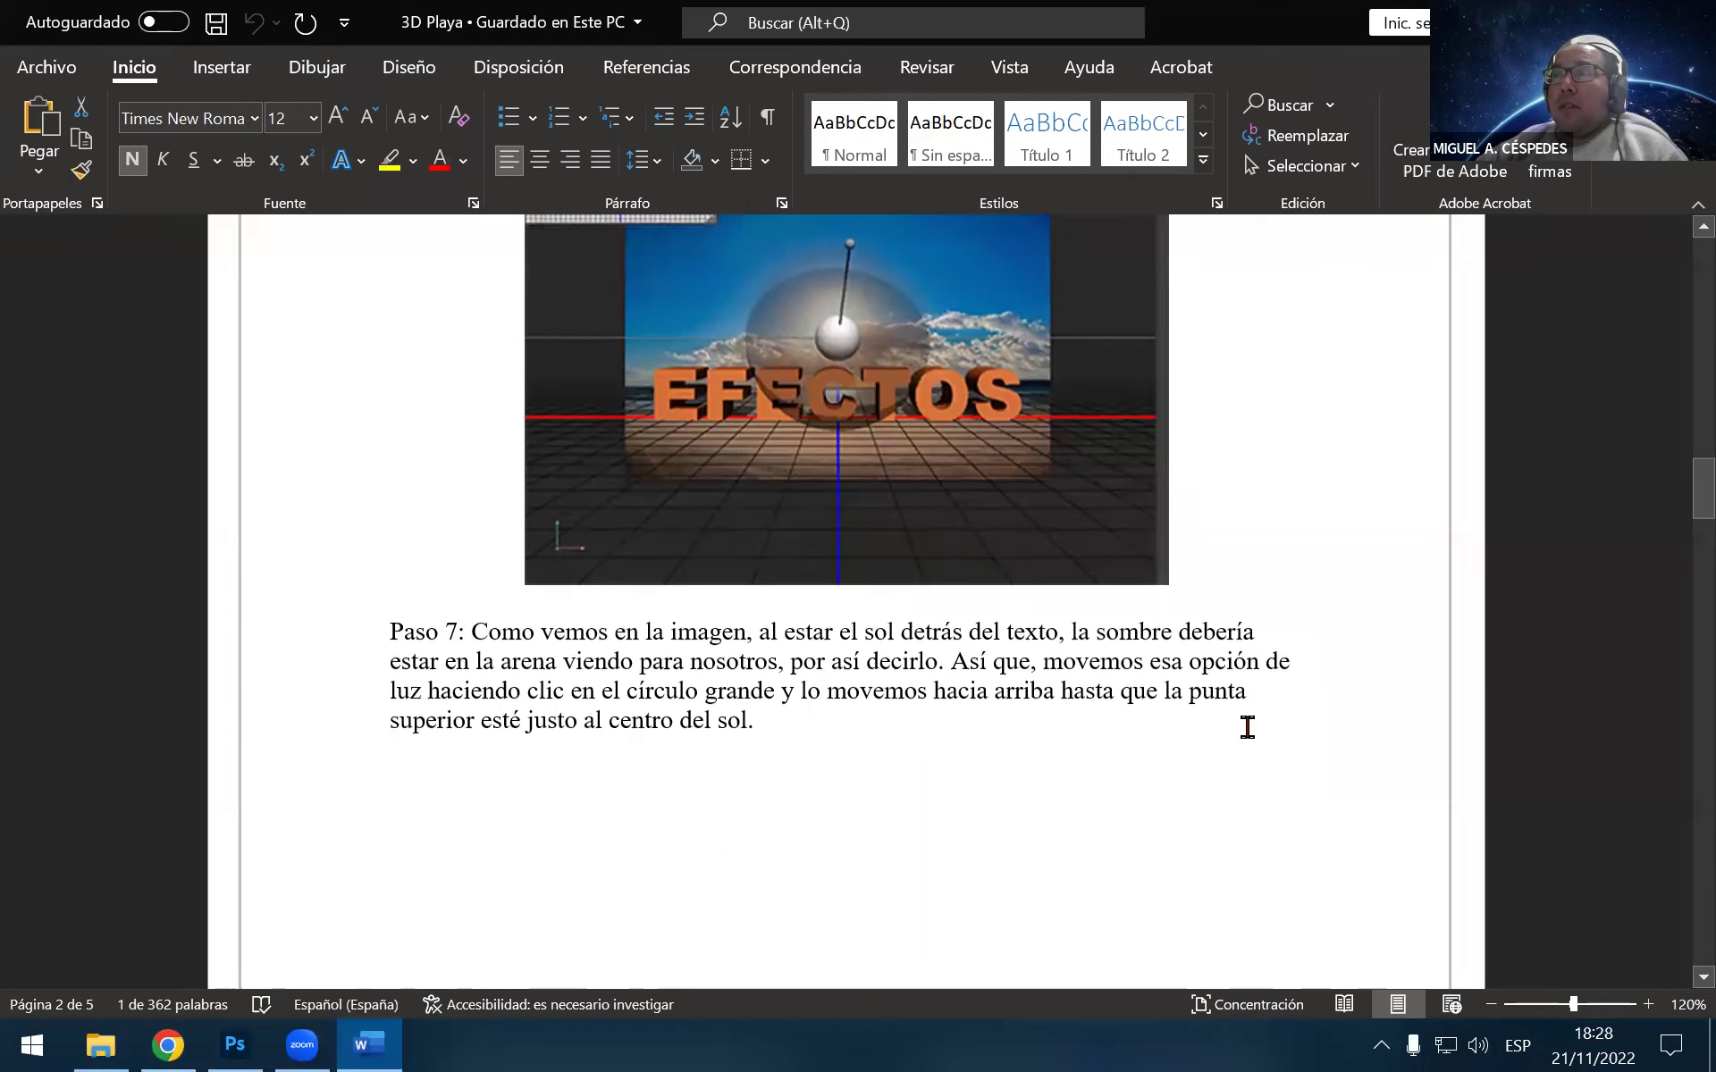
scroll(1245, 739, down, 2)
scroll(1242, 766, down, 2)
scroll(1233, 767, down, 2)
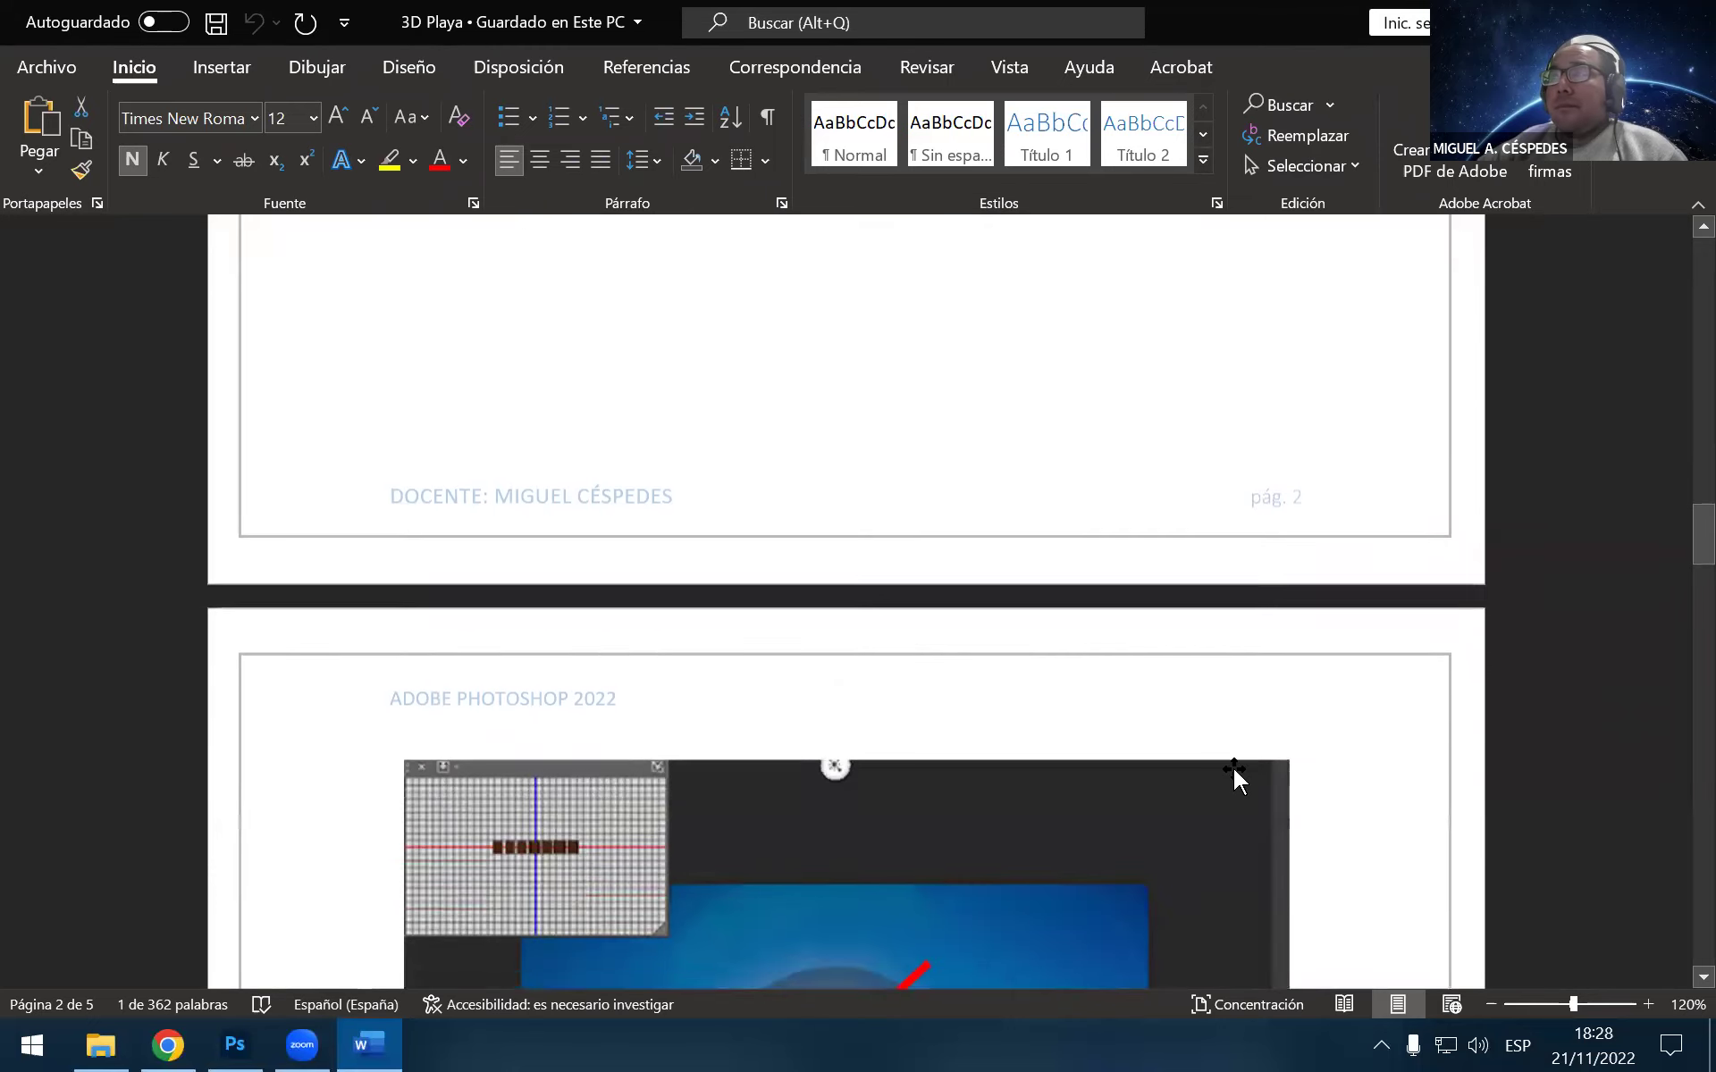
scroll(1233, 769, down, 2)
scroll(1233, 772, down, 1)
scroll(1232, 772, down, 1)
scroll(1226, 777, down, 1)
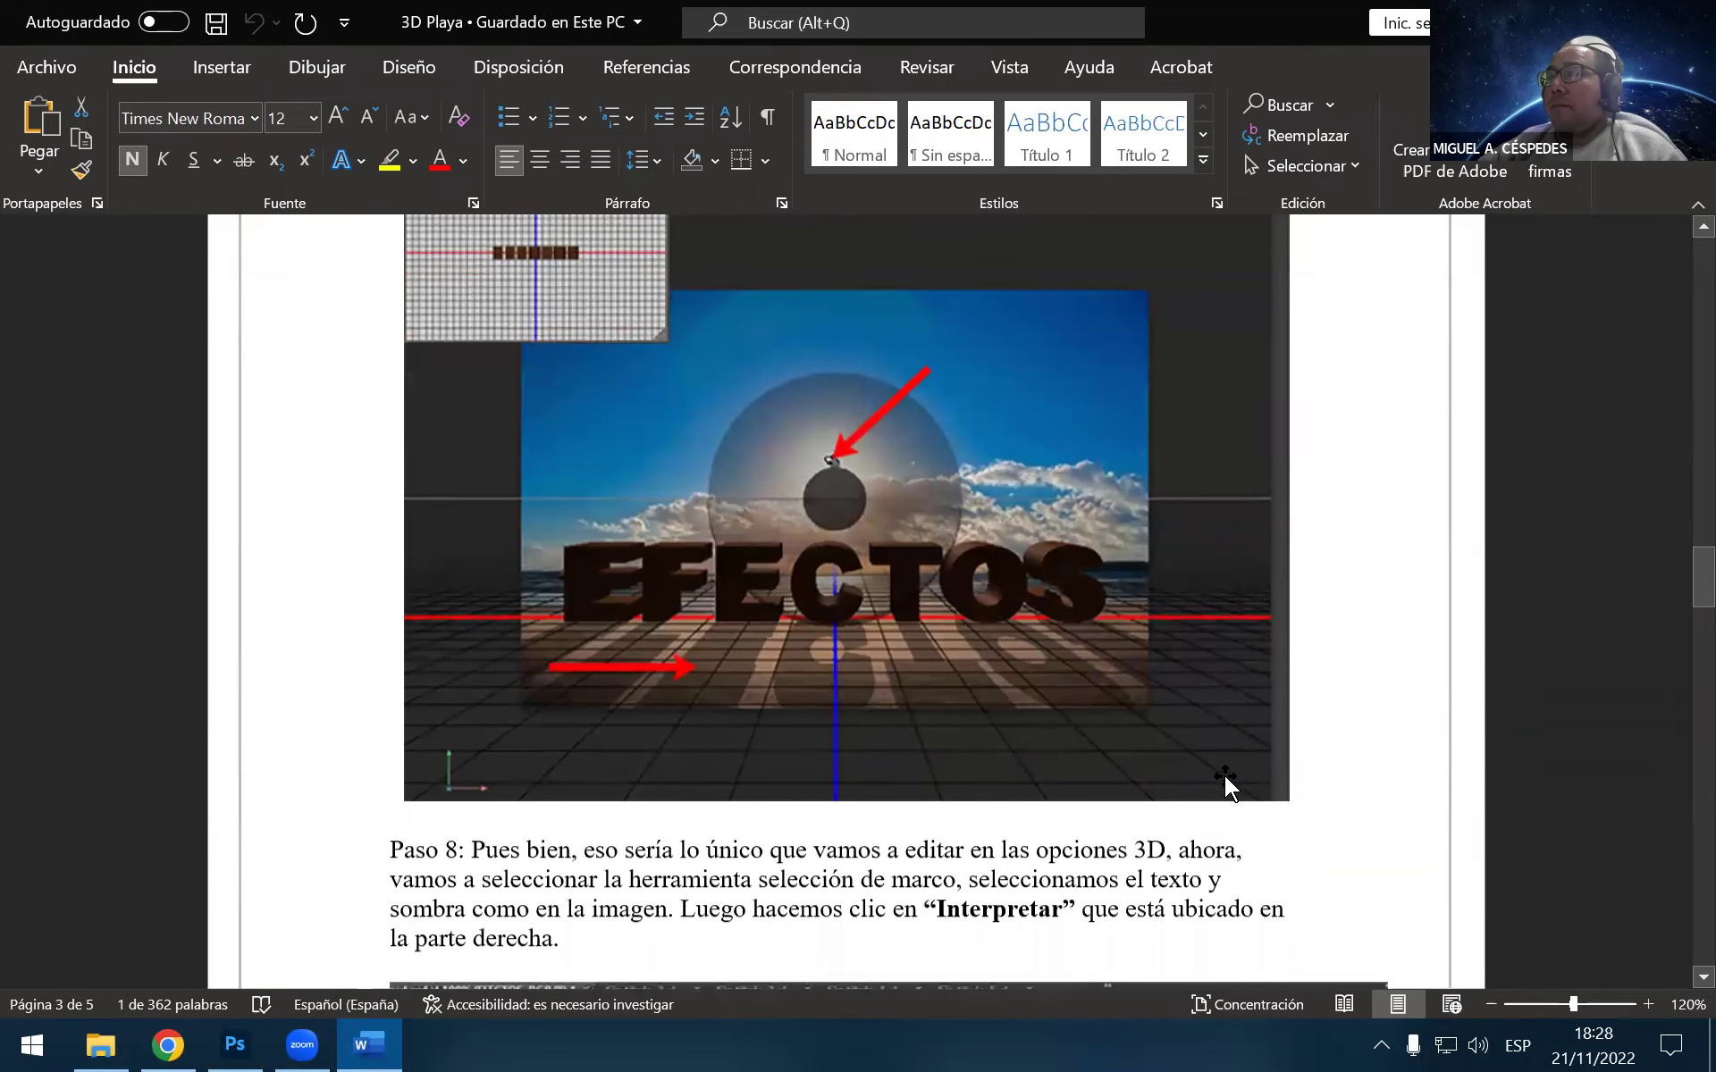
scroll(1220, 769, down, 2)
scroll(1213, 763, down, 2)
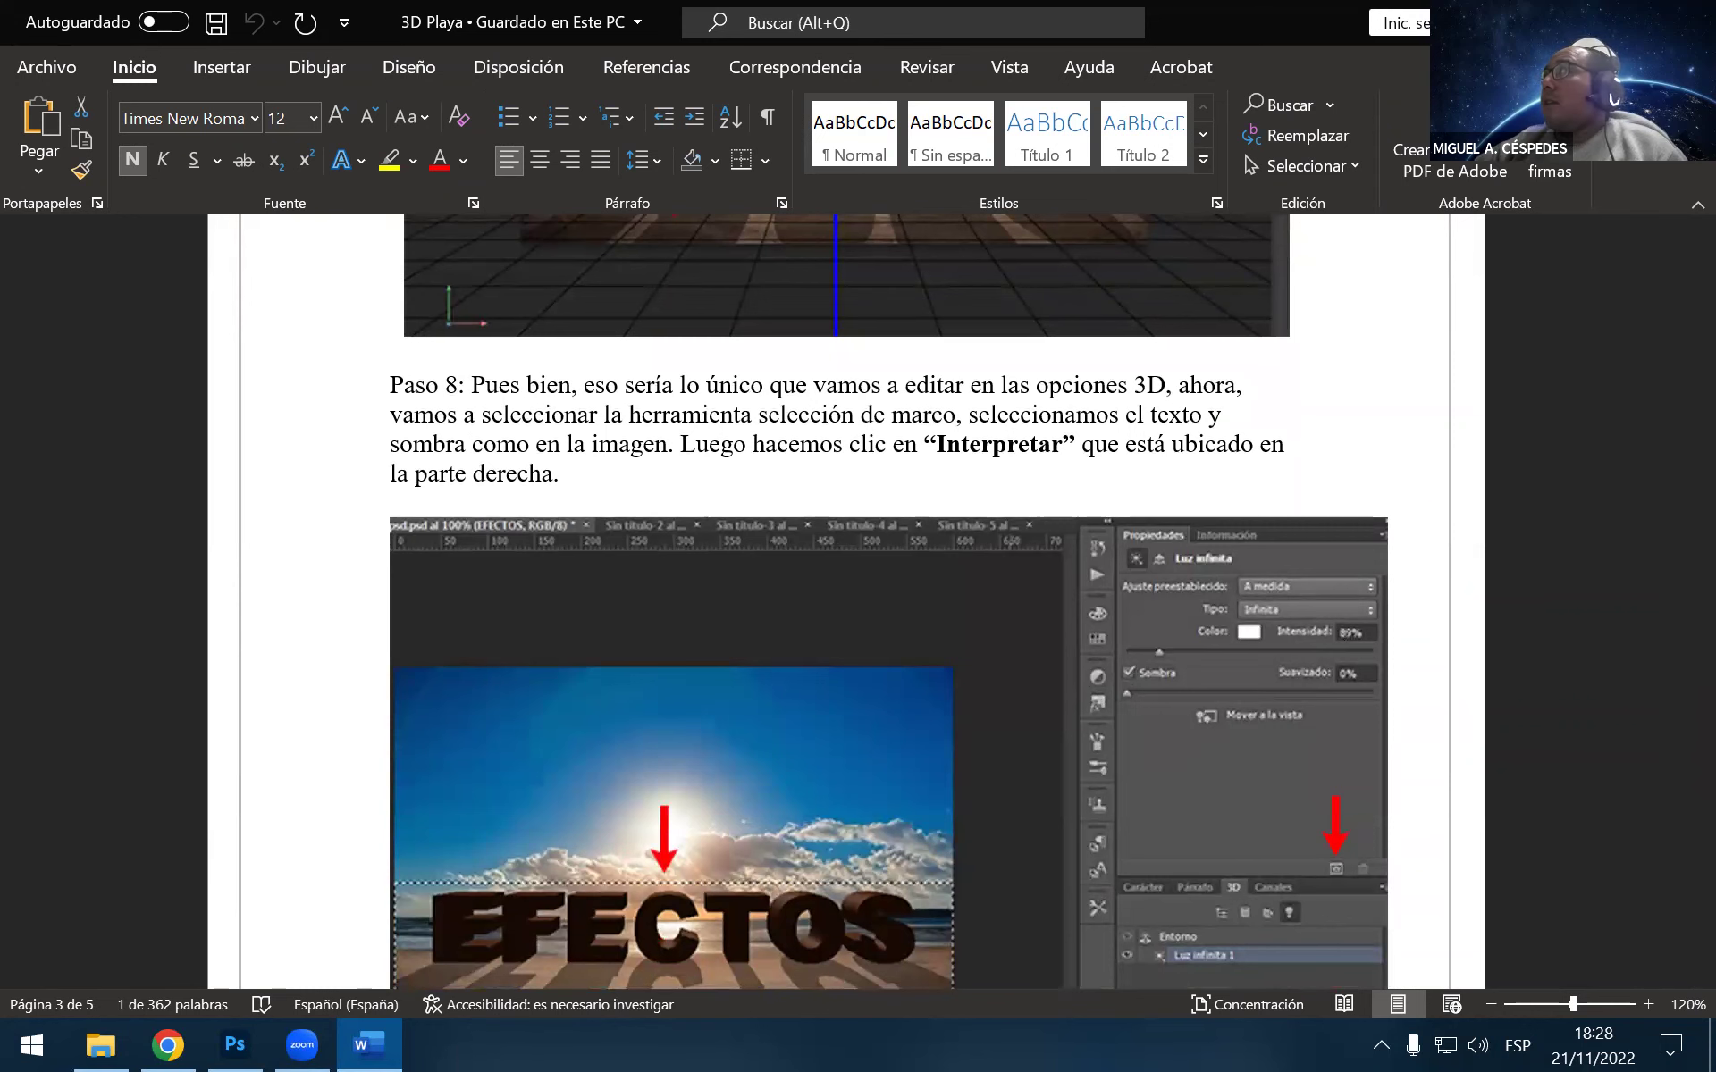
key(alt+Tab)
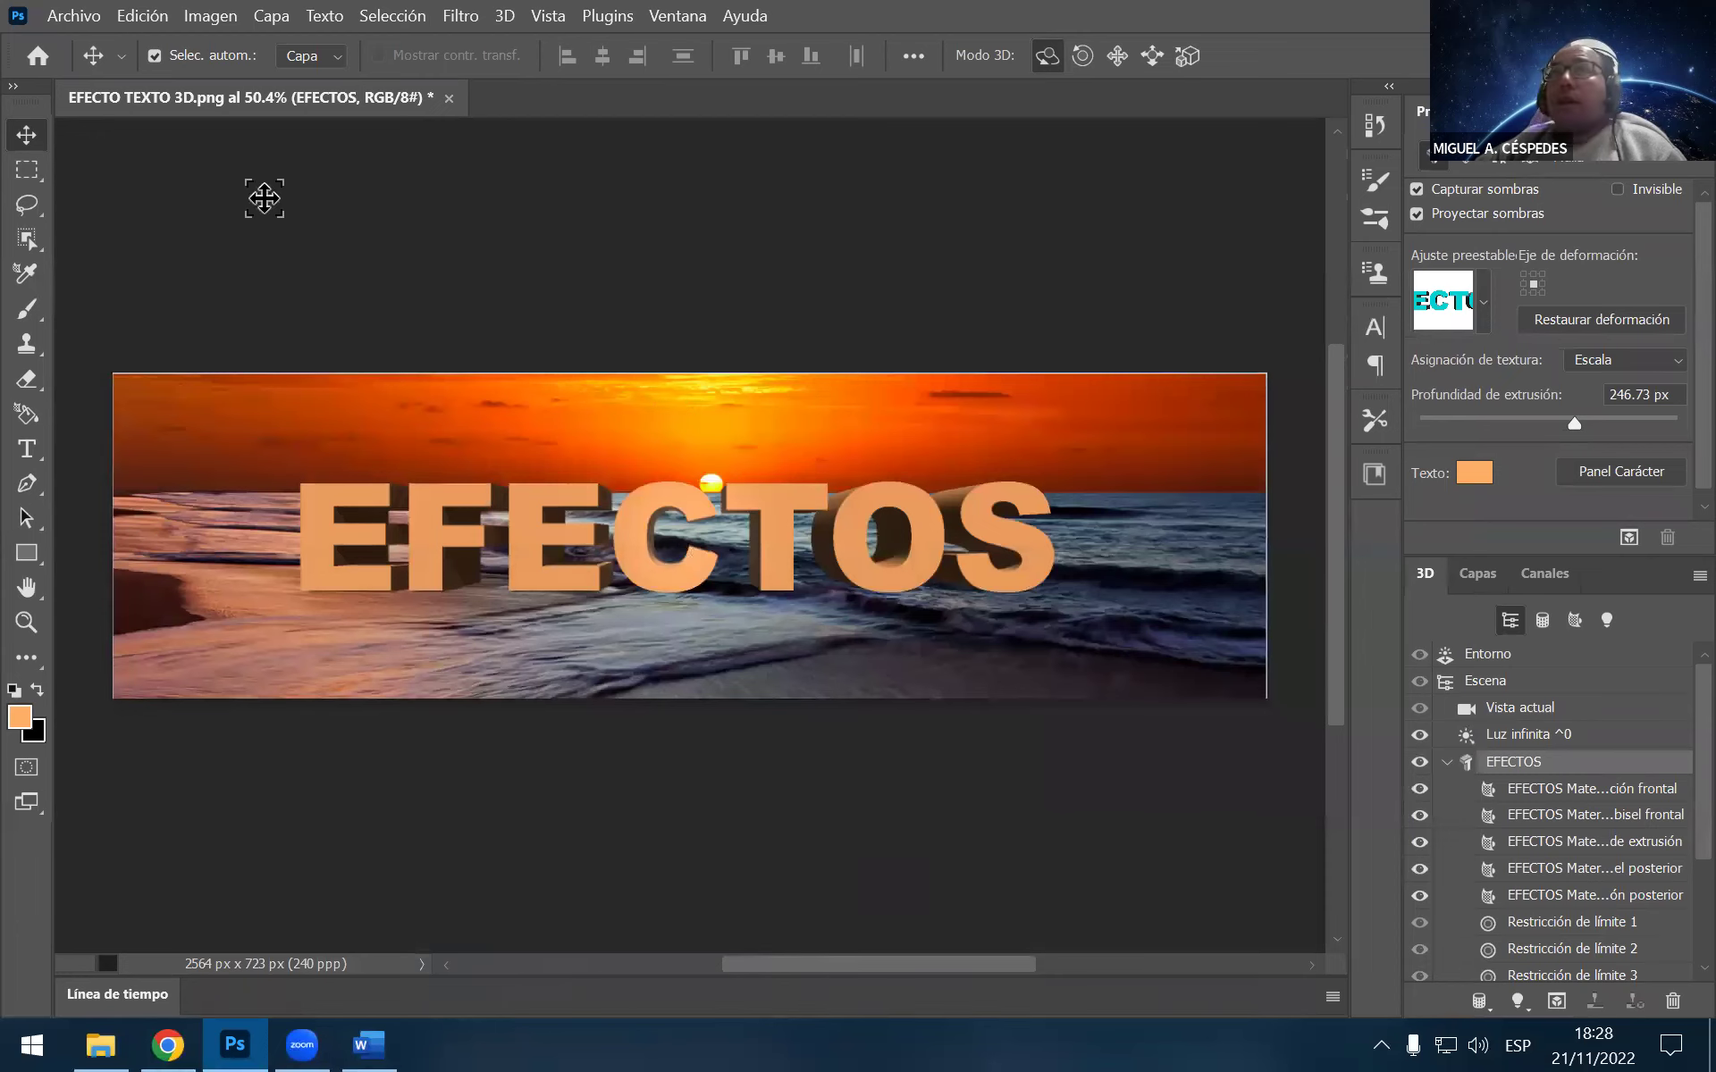
Tilt the EFECTOS text back to reveal its letter tops and select Luz infinita
mouse_move(384, 234)
mouse_down()
mouse_move(418, 289)
mouse_move(467, 295)
mouse_move(494, 272)
mouse_move(375, 266)
mouse_move(401, 253)
mouse_move(486, 292)
mouse_move(495, 275)
mouse_move(487, 263)
mouse_move(456, 295)
mouse_move(440, 376)
mouse_move(454, 703)
mouse_up()
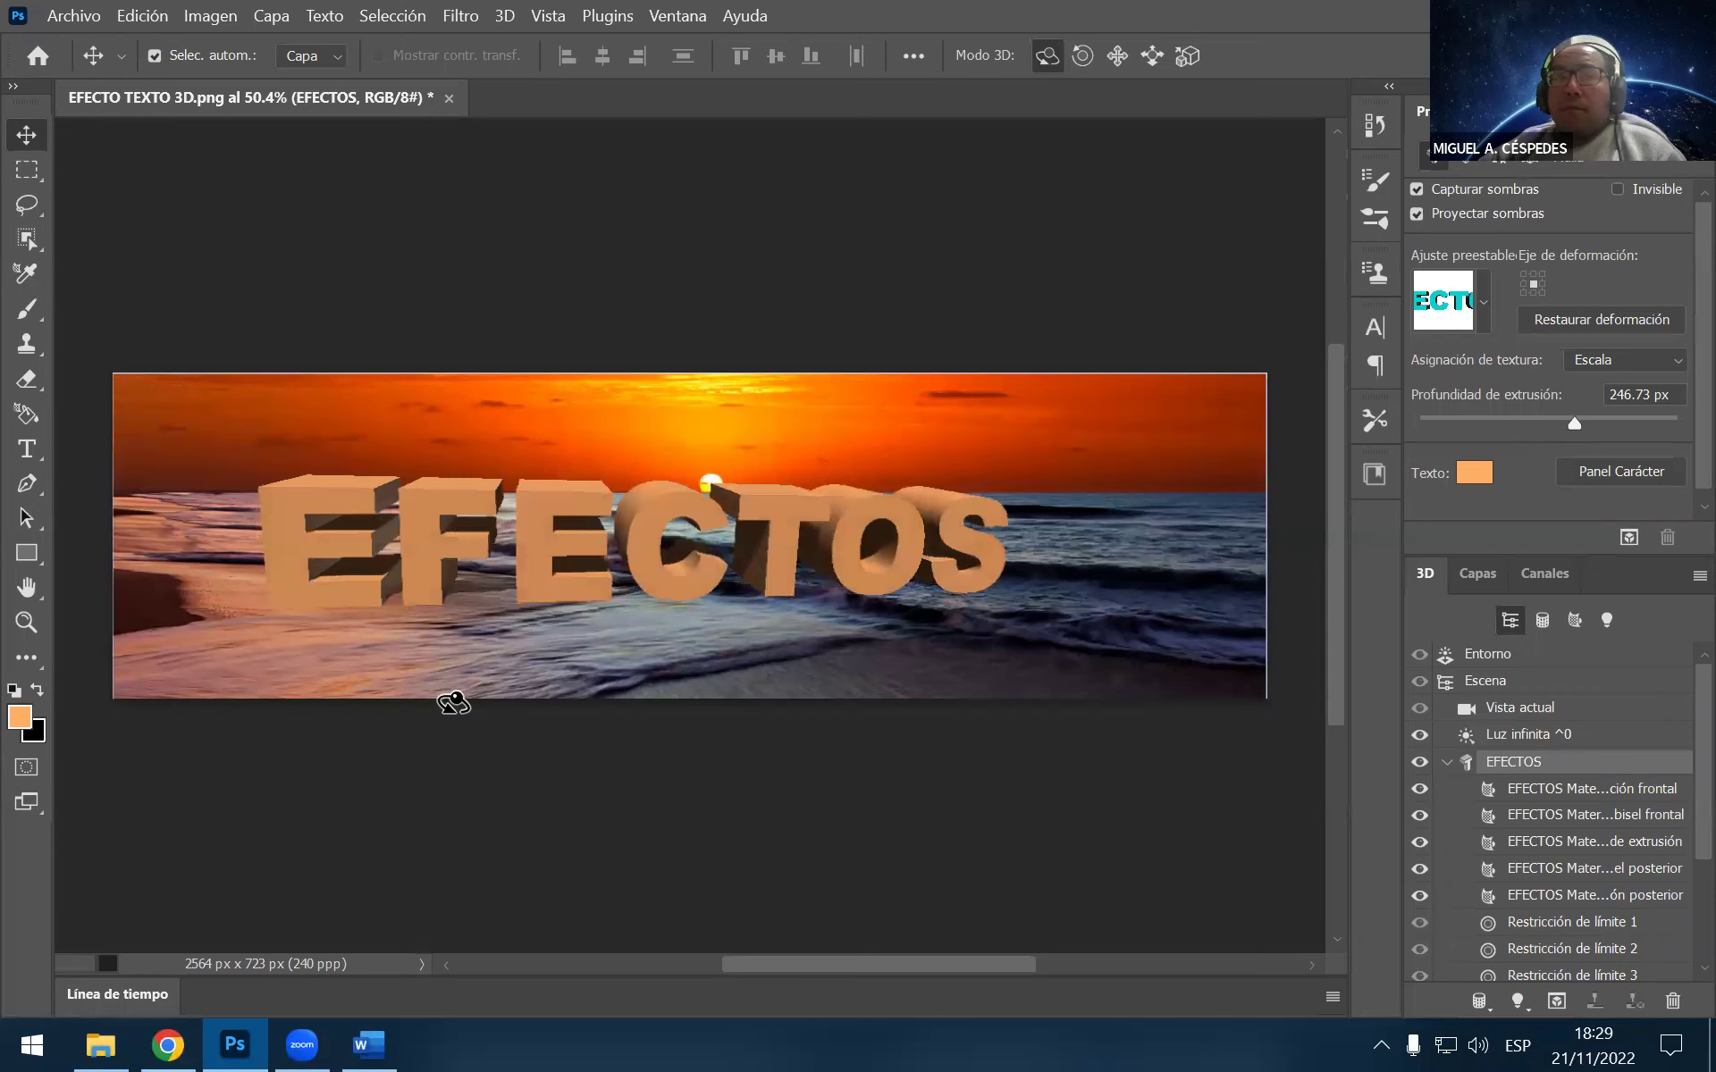
click(1540, 737)
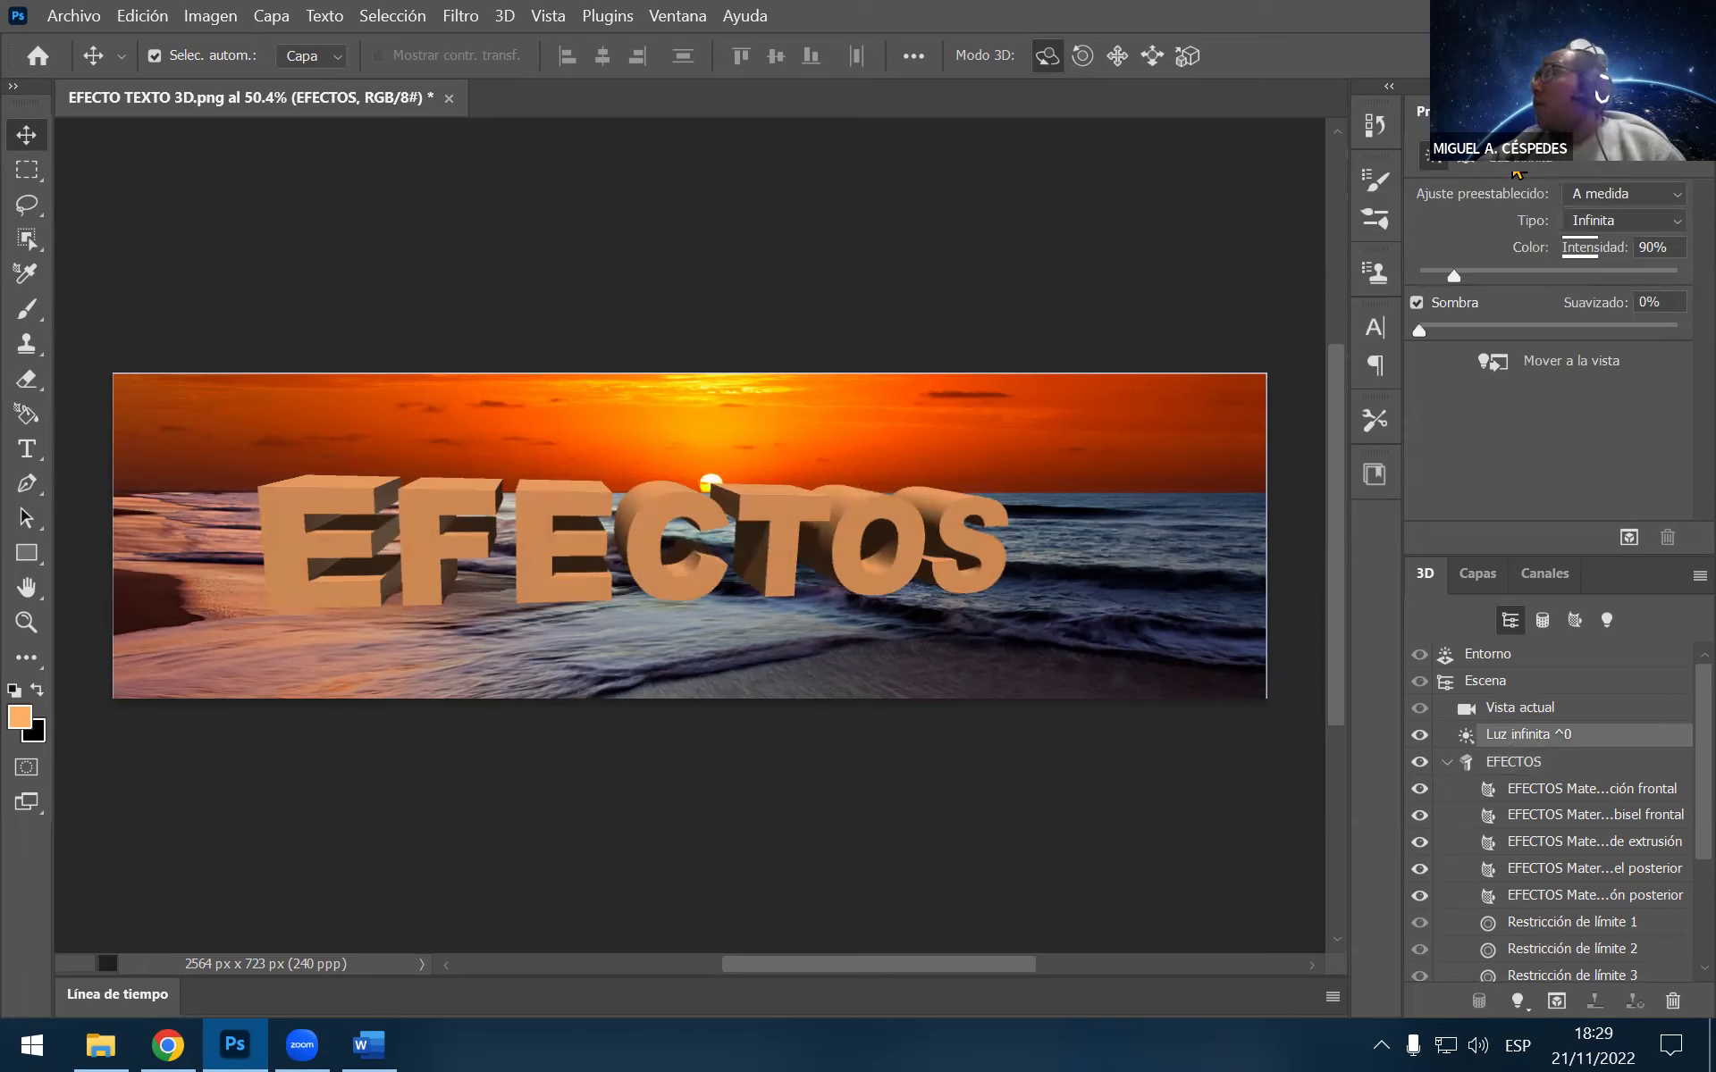
Raise the infinite light's shadow softness (Suavizado) to about 35%
click(1472, 169)
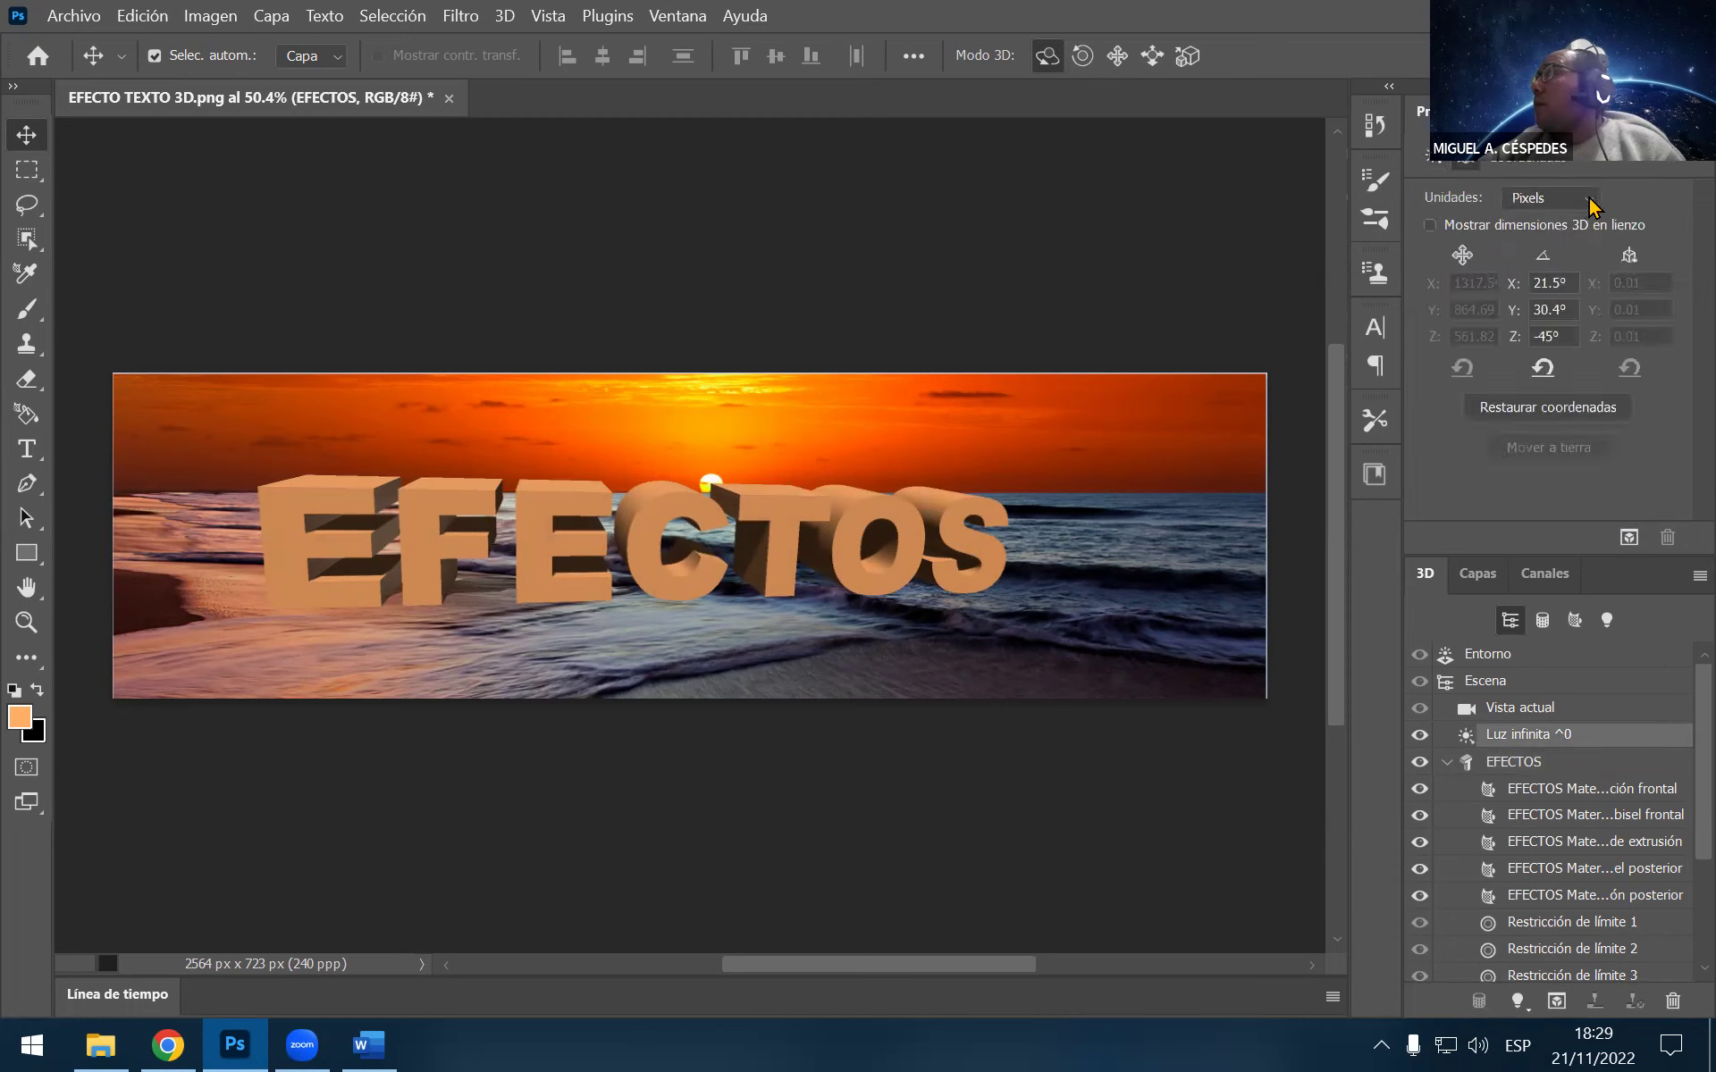
click(1433, 168)
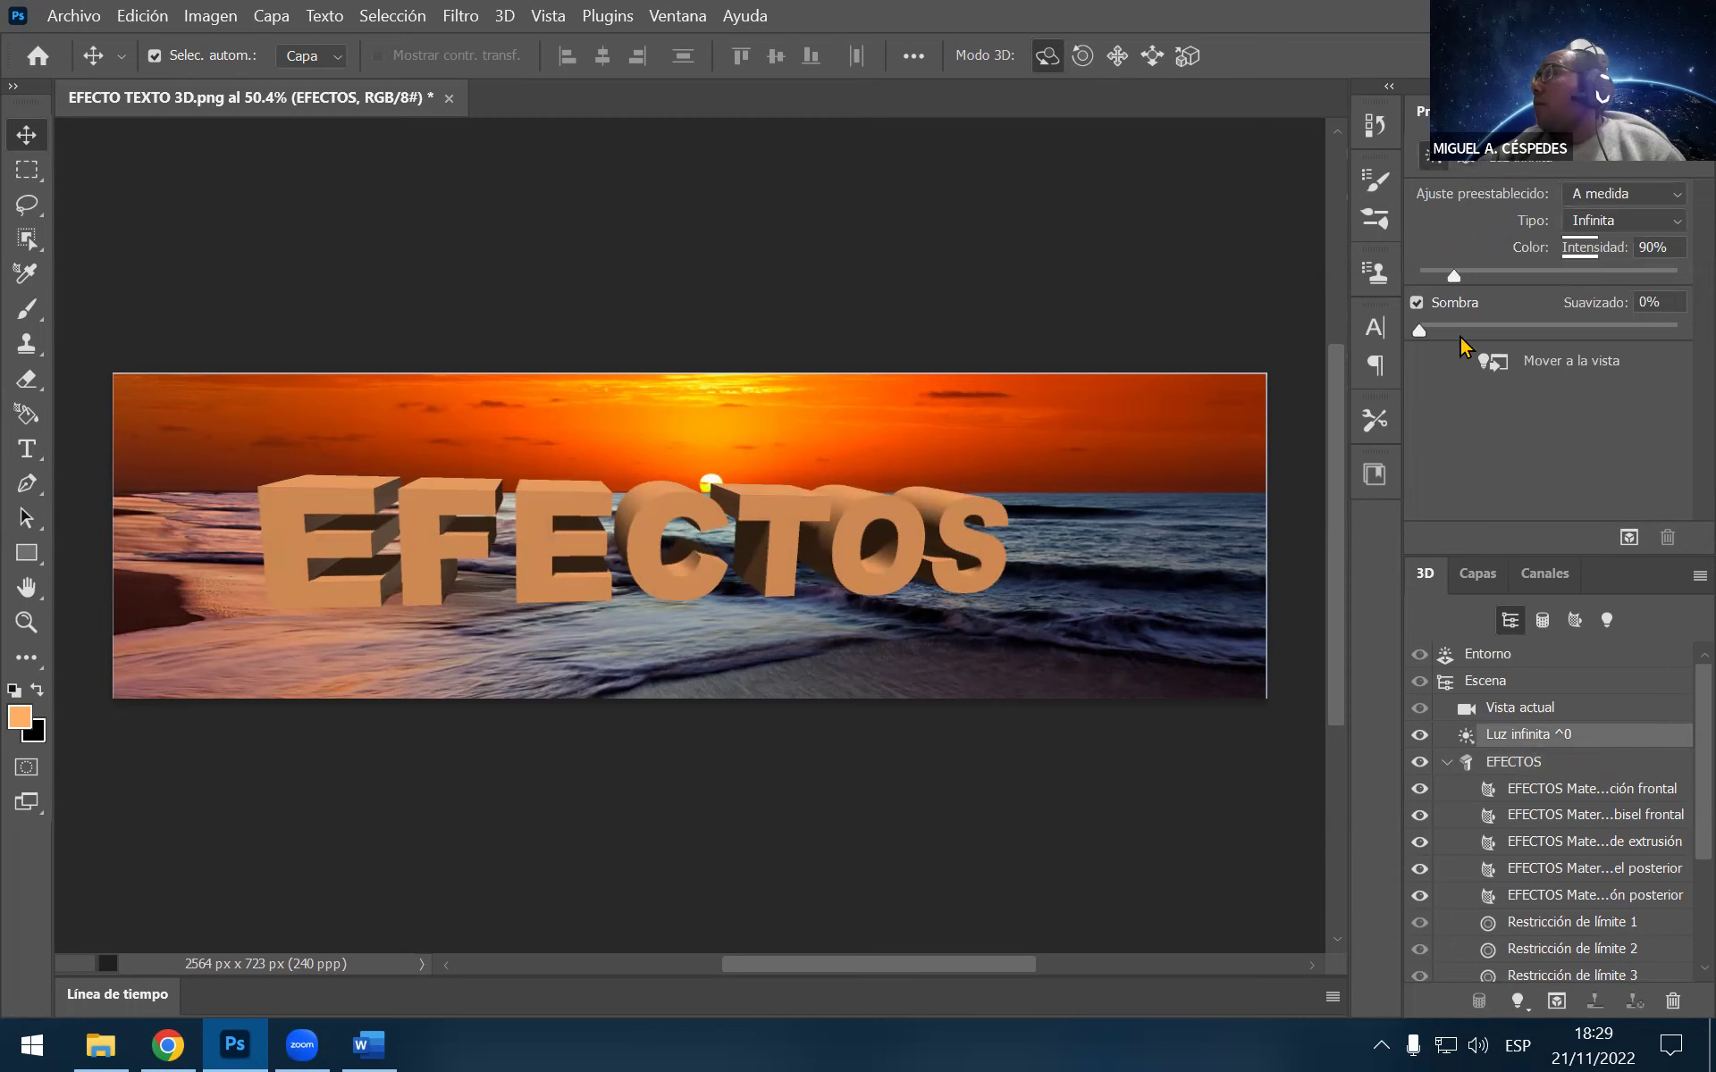
drag(1445, 338, 1463, 333)
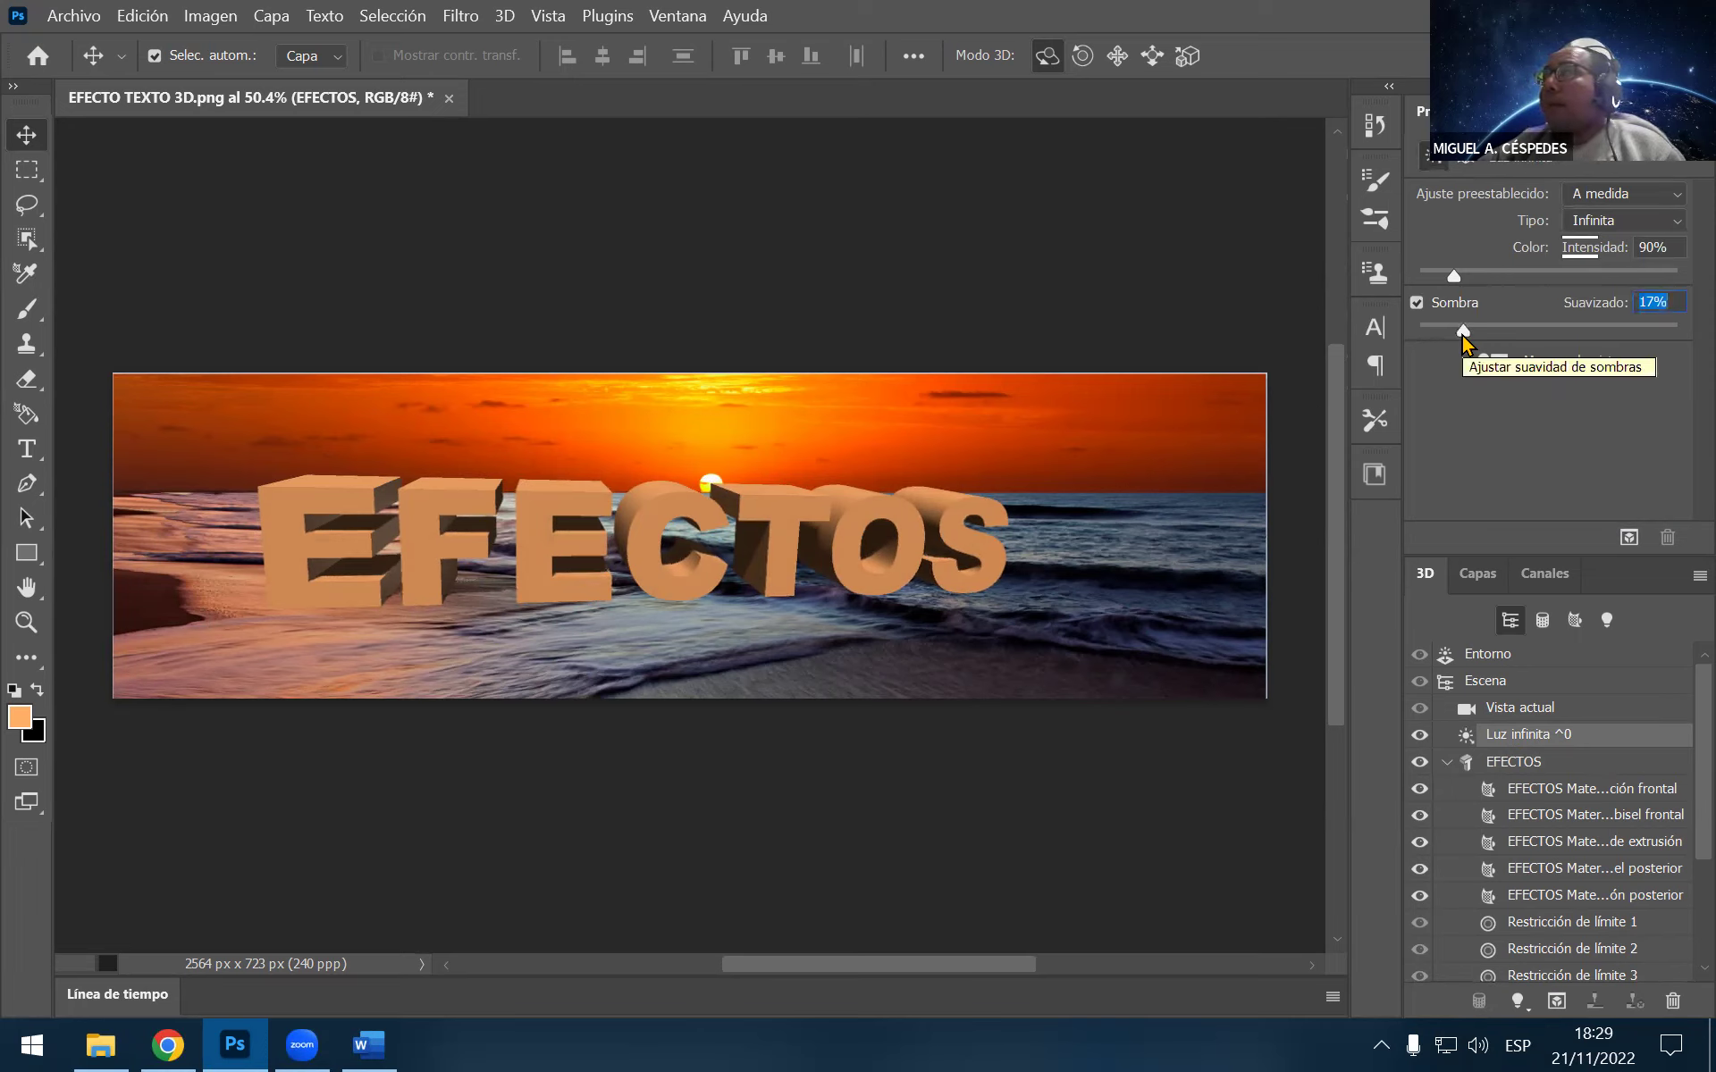
drag(1463, 330, 1511, 329)
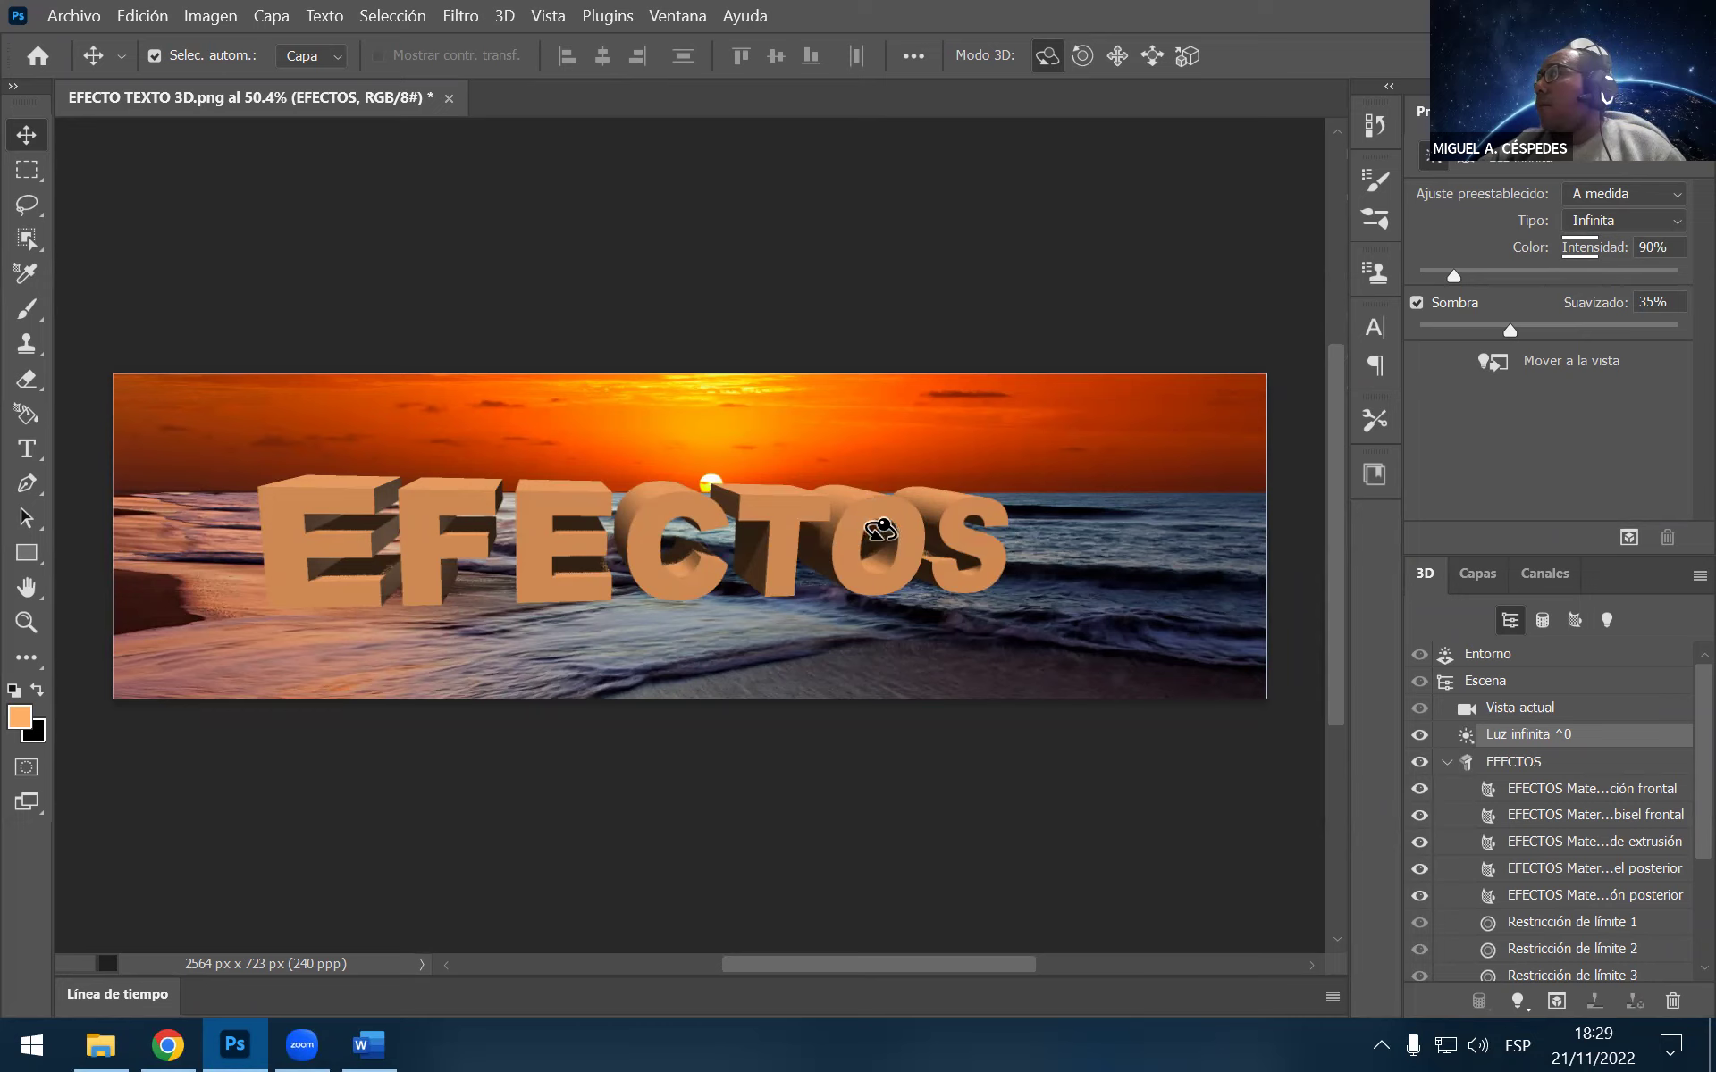
Aim the light at the current view, set softness to 40%, and reselect the EFECTOS mesh
click(1494, 364)
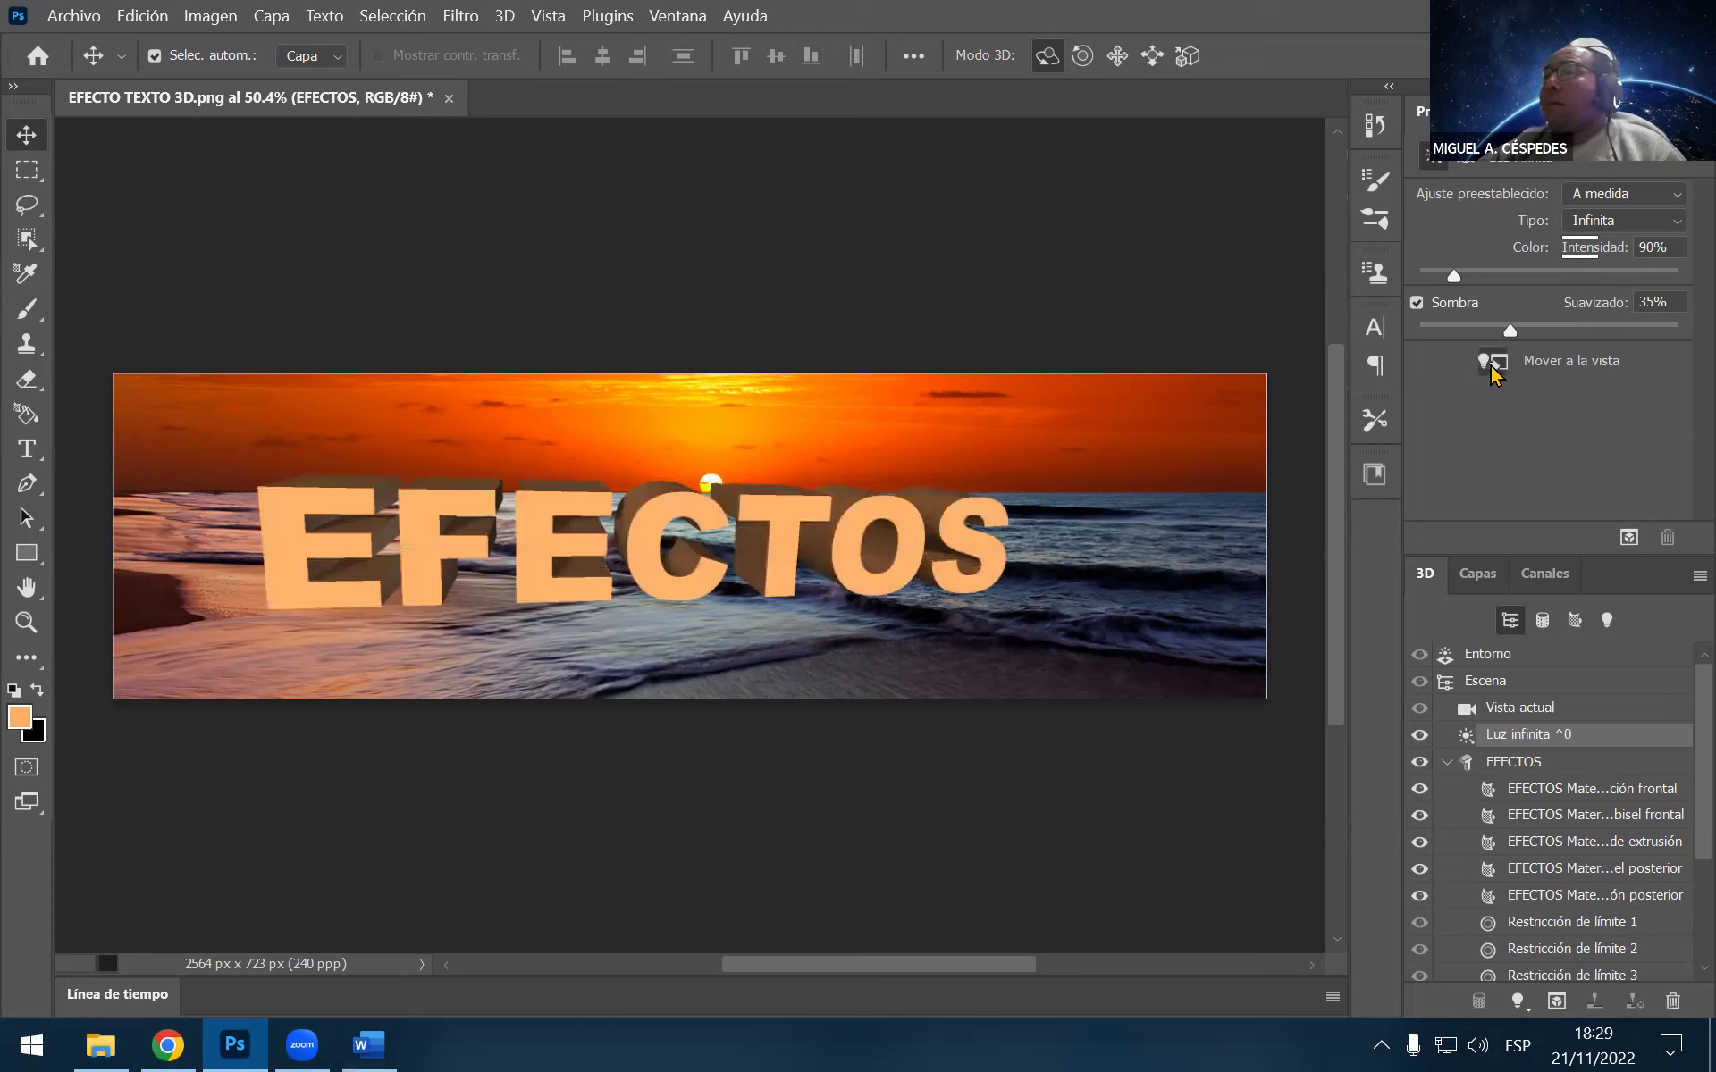
mouse_move(1508, 332)
mouse_down()
mouse_move(1423, 344)
mouse_move(1524, 336)
mouse_up()
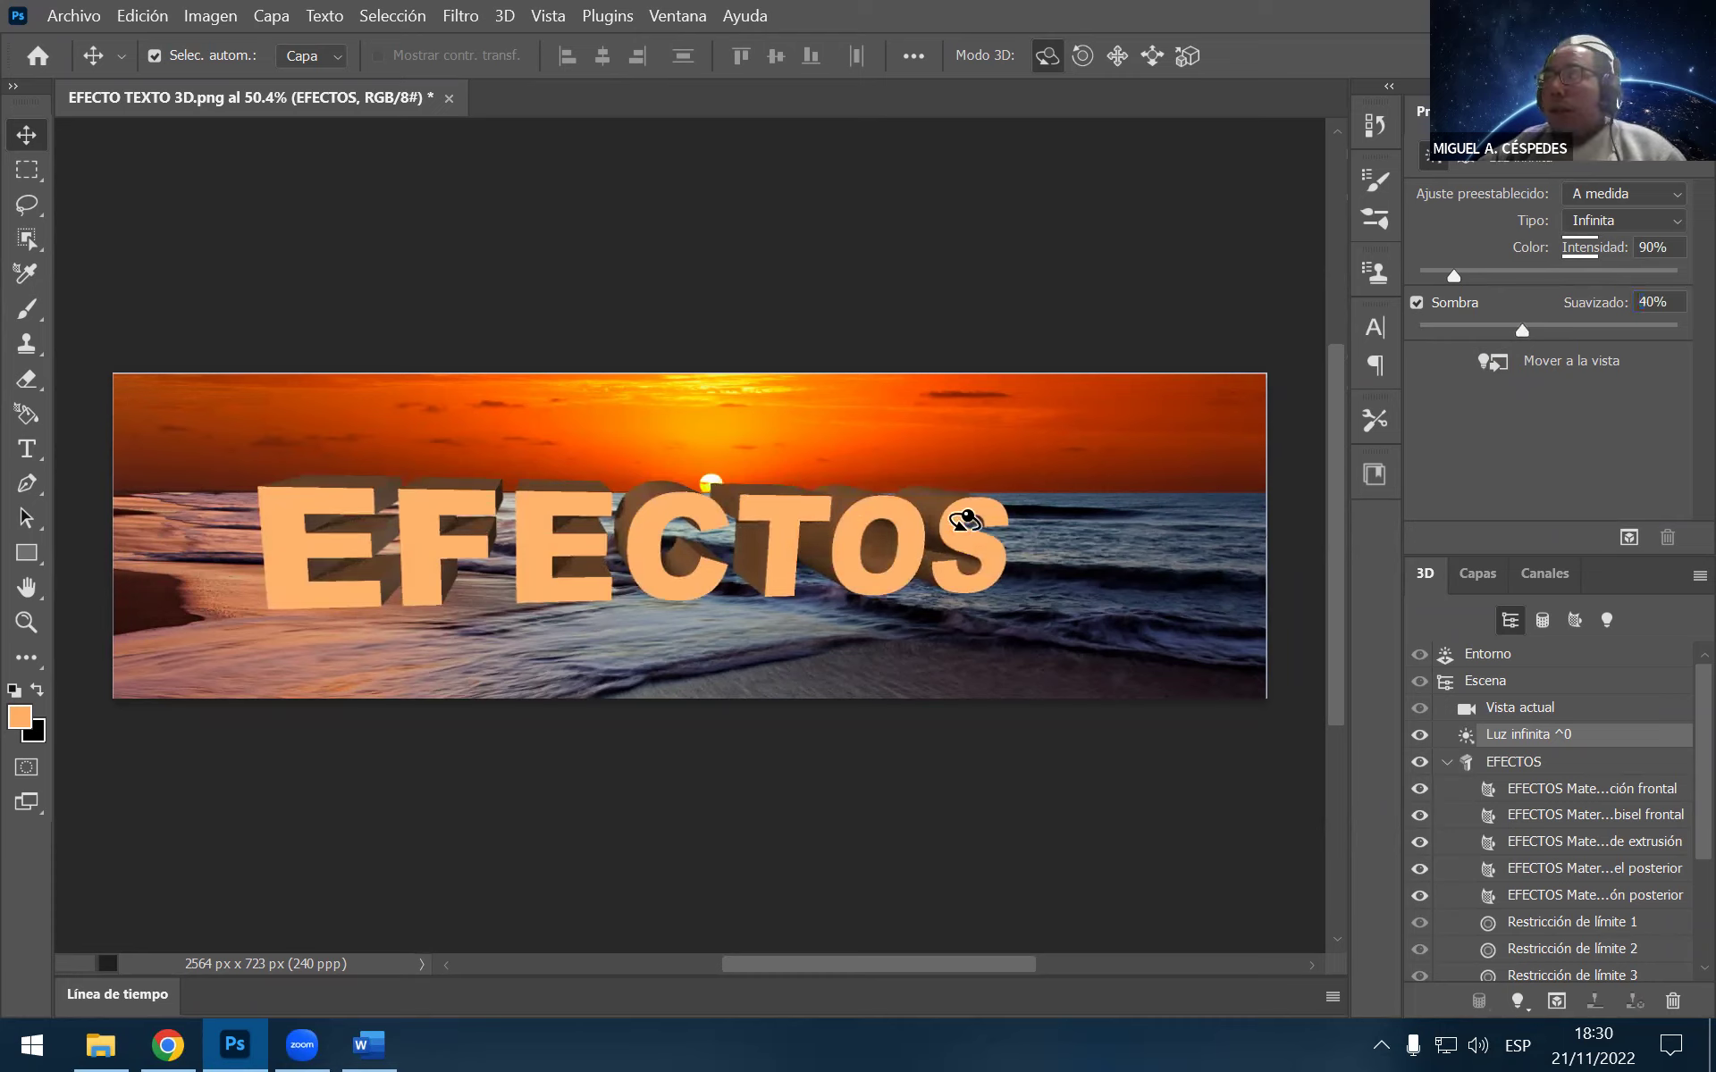
click(1501, 767)
mouse_move(827, 522)
mouse_down()
mouse_move(777, 509)
mouse_move(793, 494)
mouse_move(789, 521)
mouse_move(805, 517)
mouse_up()
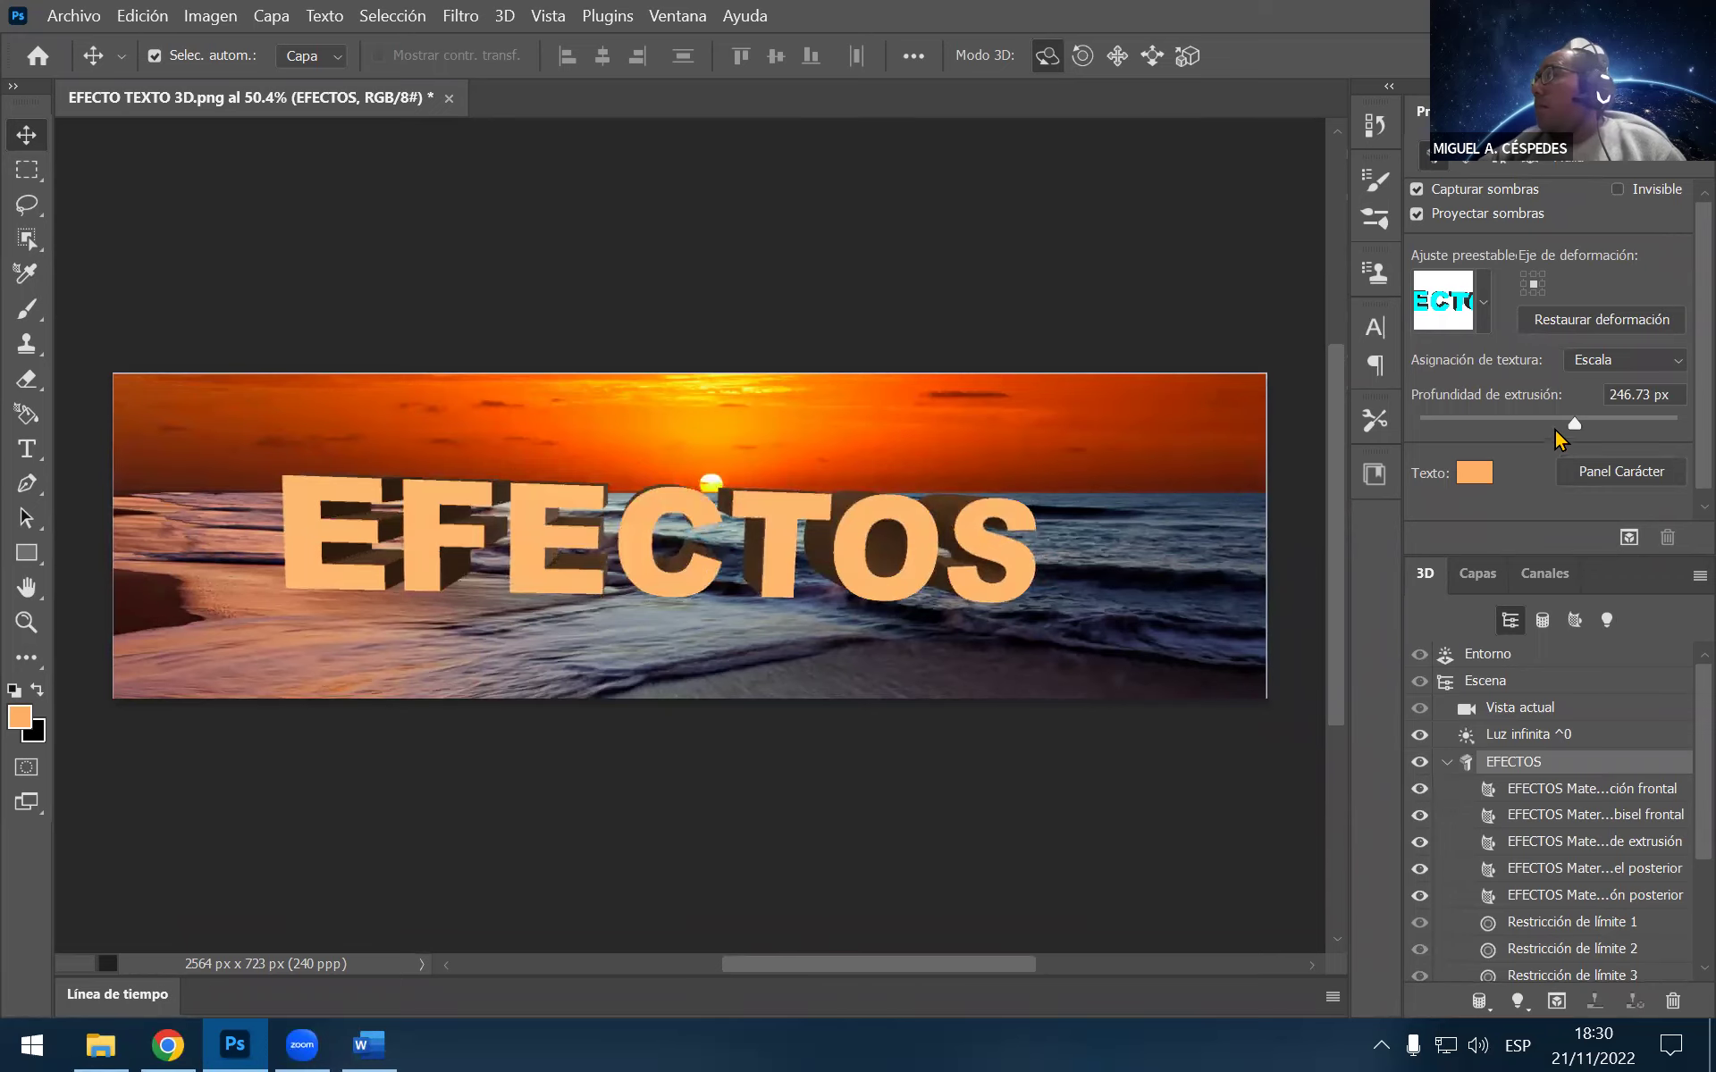
Set extrusion depth to -123.05 px and return the light's shadow softness to 0%
mouse_move(1574, 425)
mouse_down()
mouse_move(1417, 427)
mouse_move(1537, 426)
mouse_up()
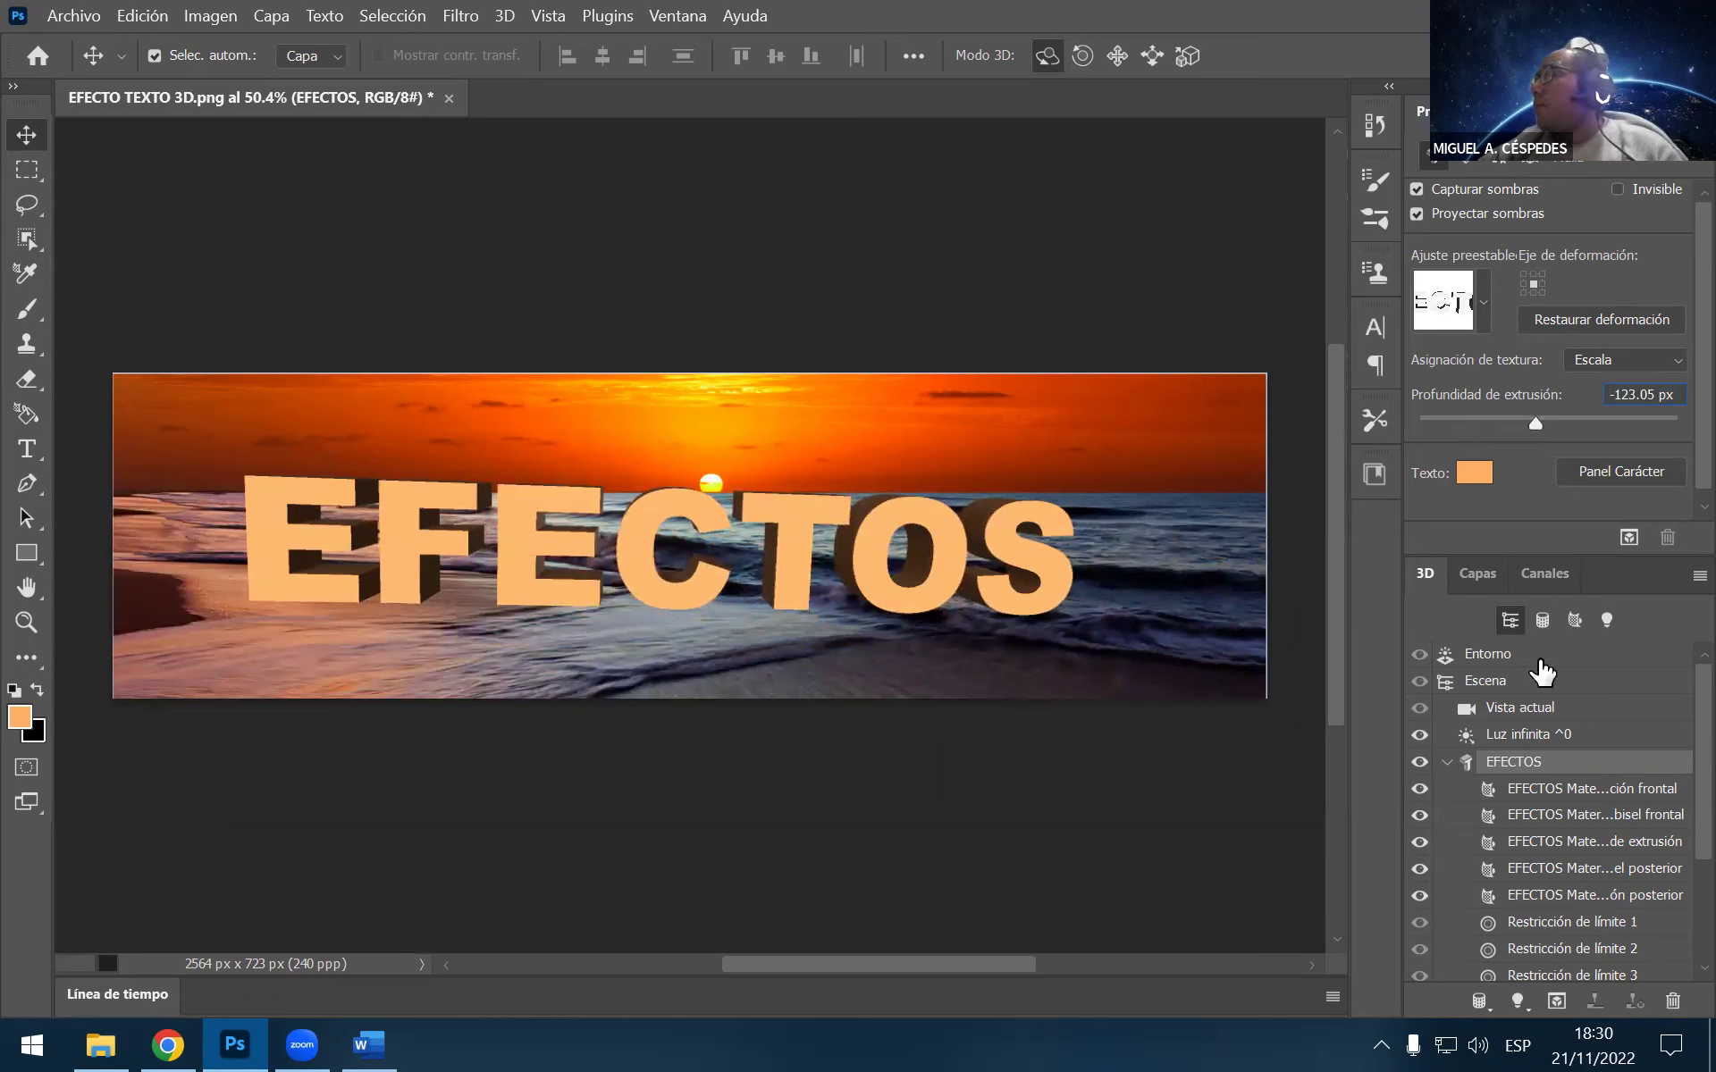
click(1542, 734)
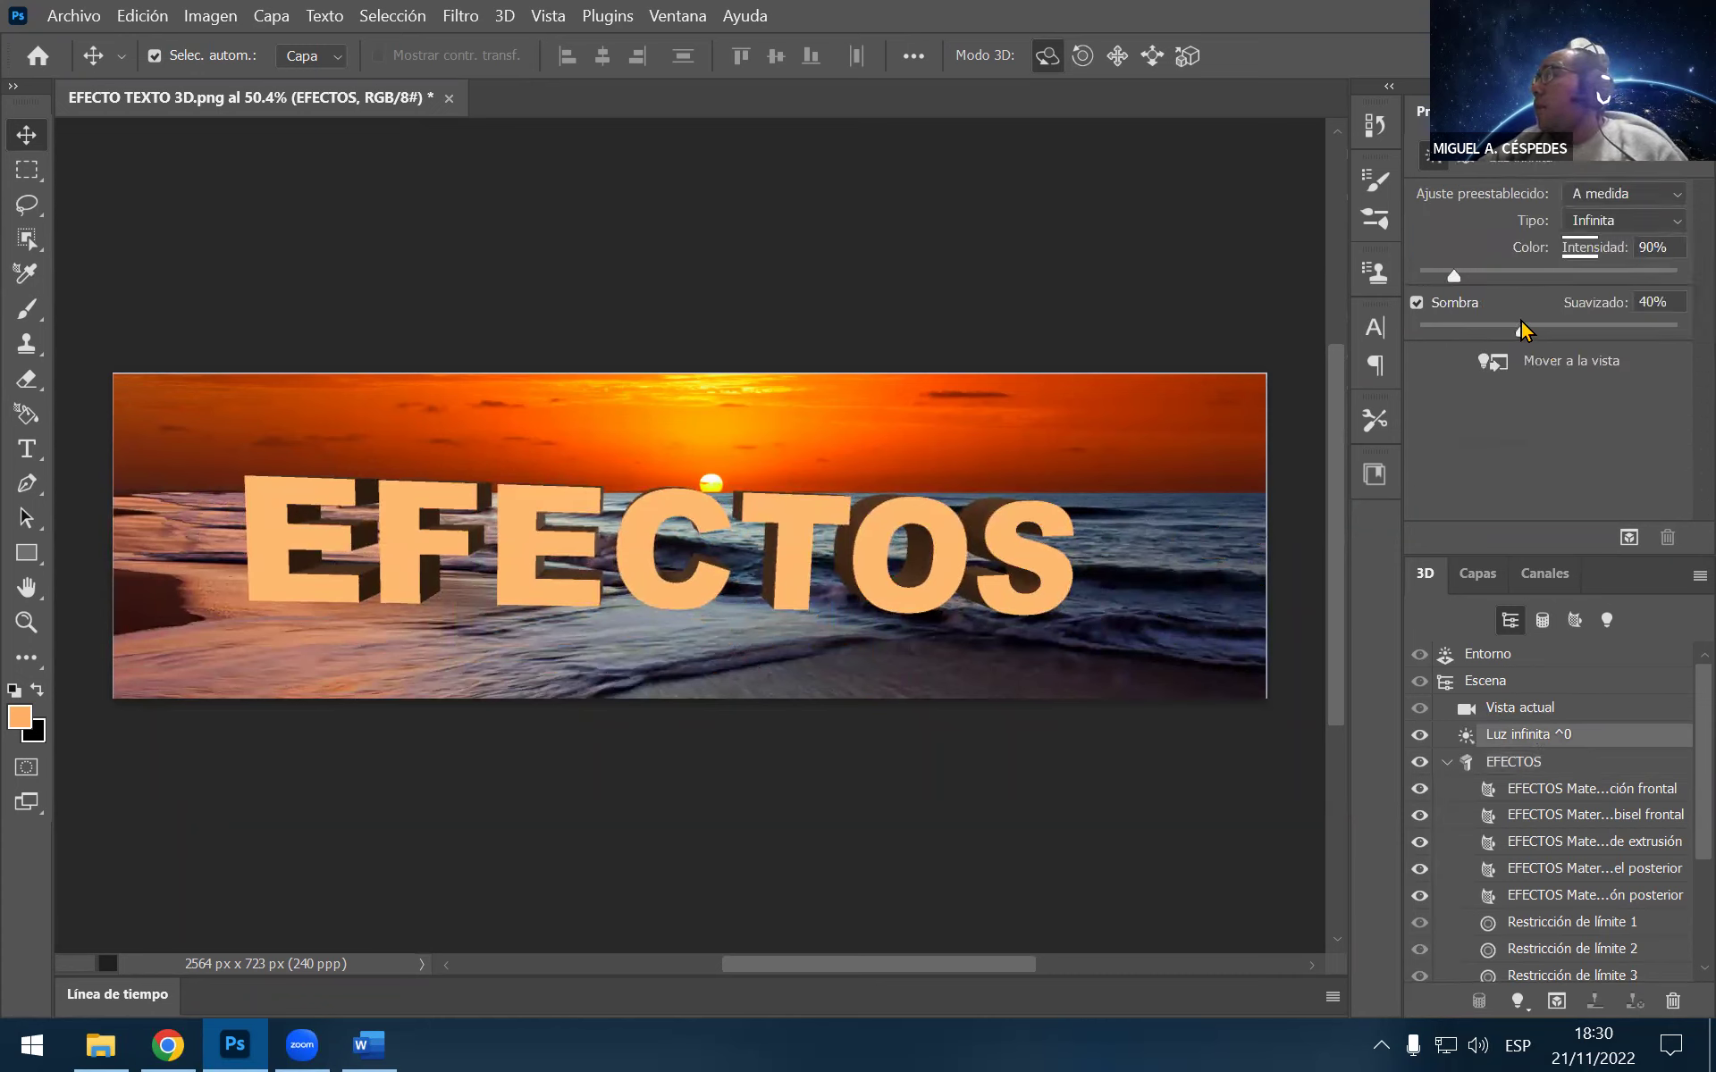
drag(1521, 333, 1400, 336)
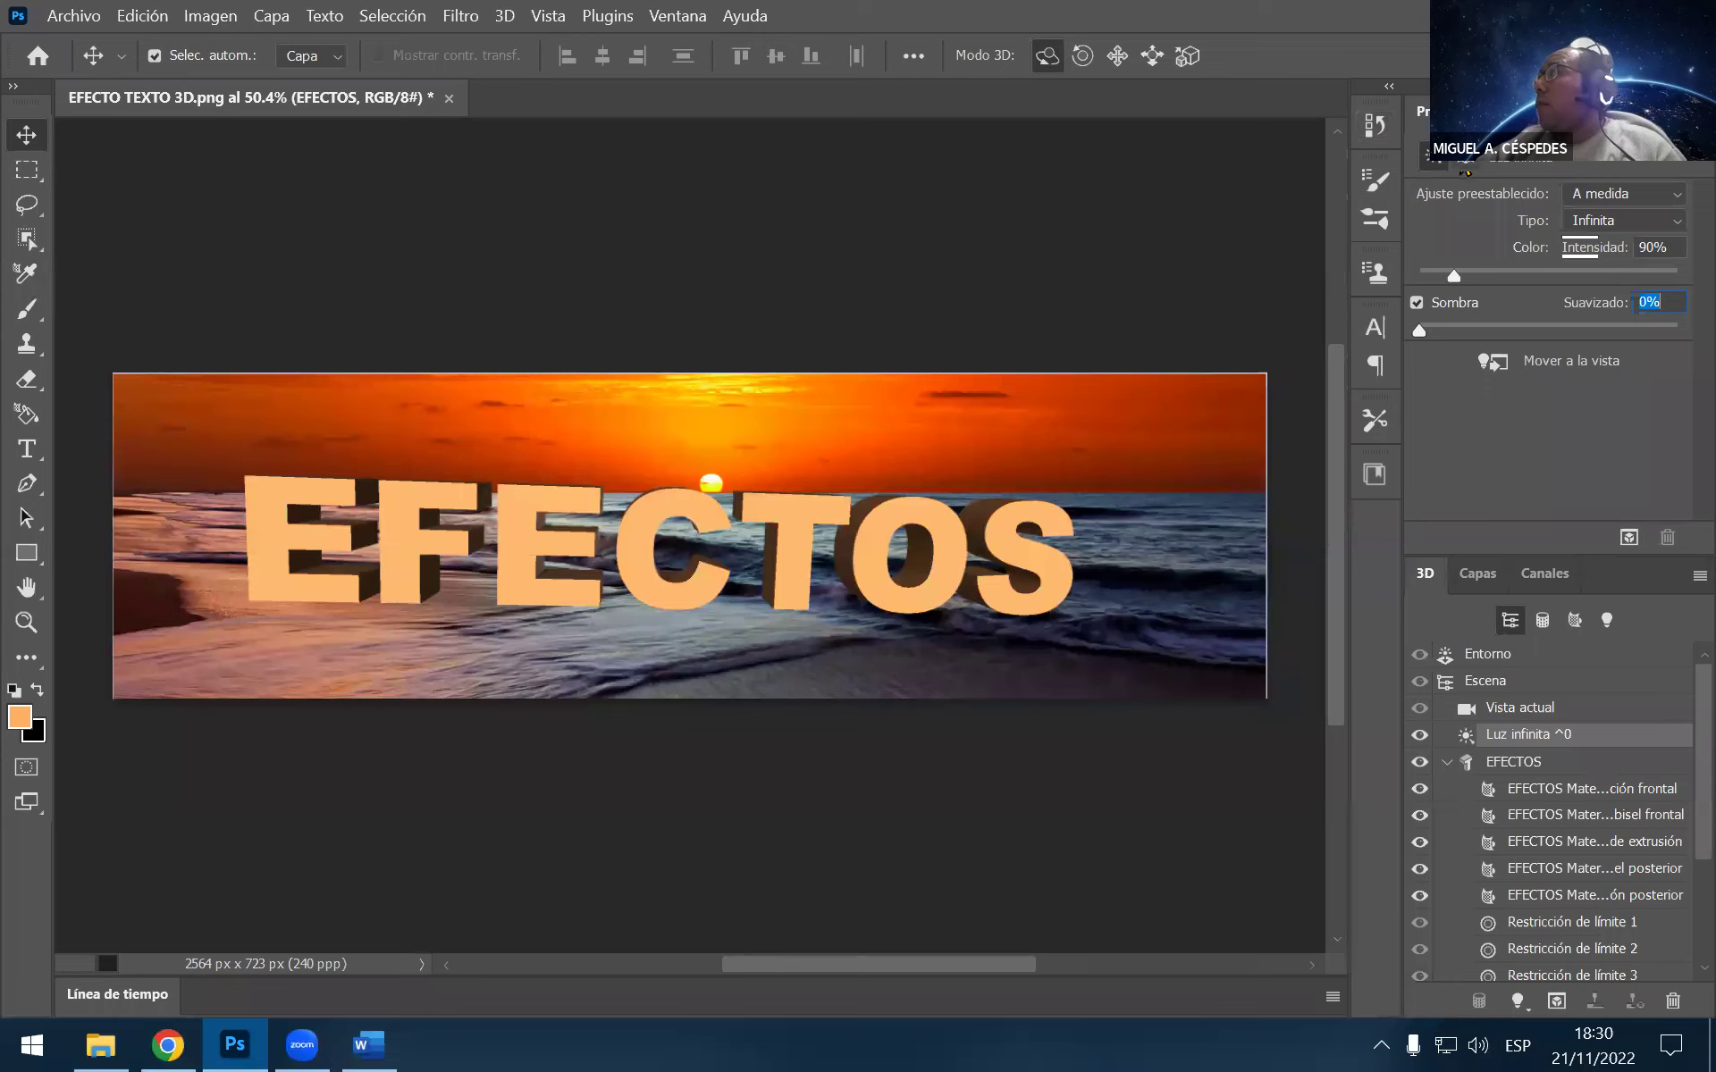
click(1508, 659)
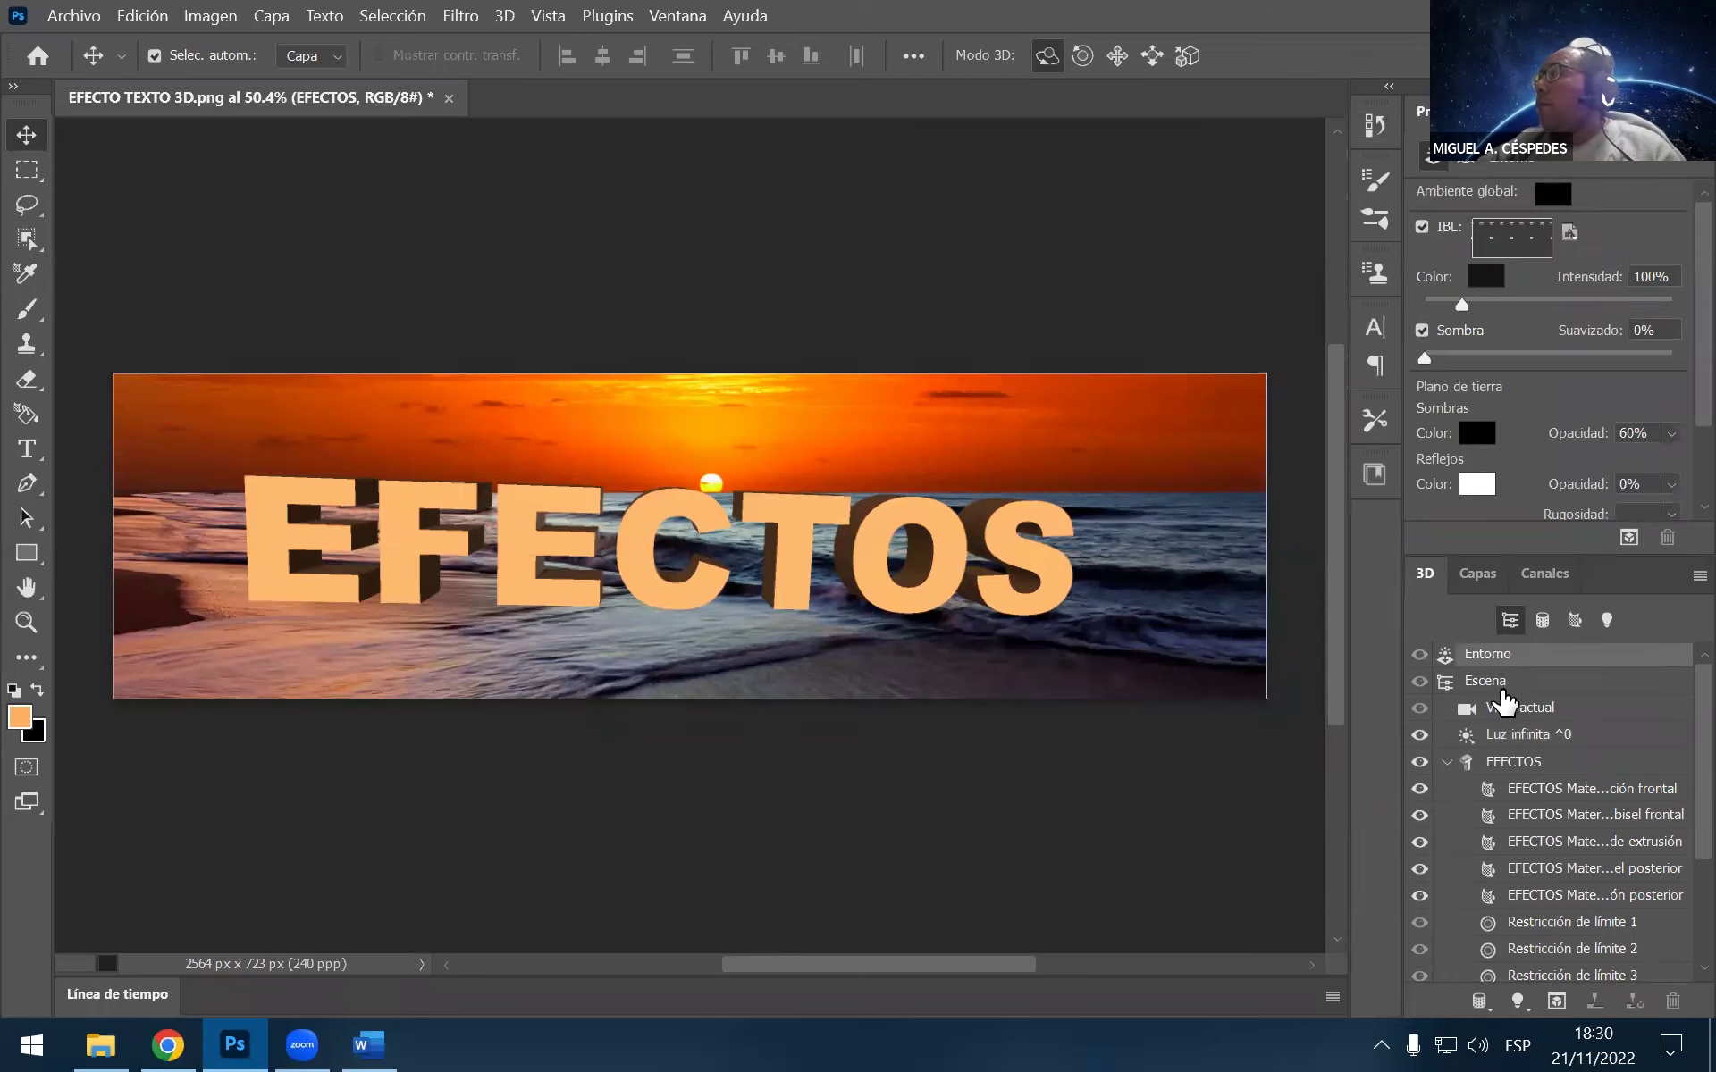
Inspect the scene, current view, infinite light, EFECTOS mesh and default camera settings
click(1501, 690)
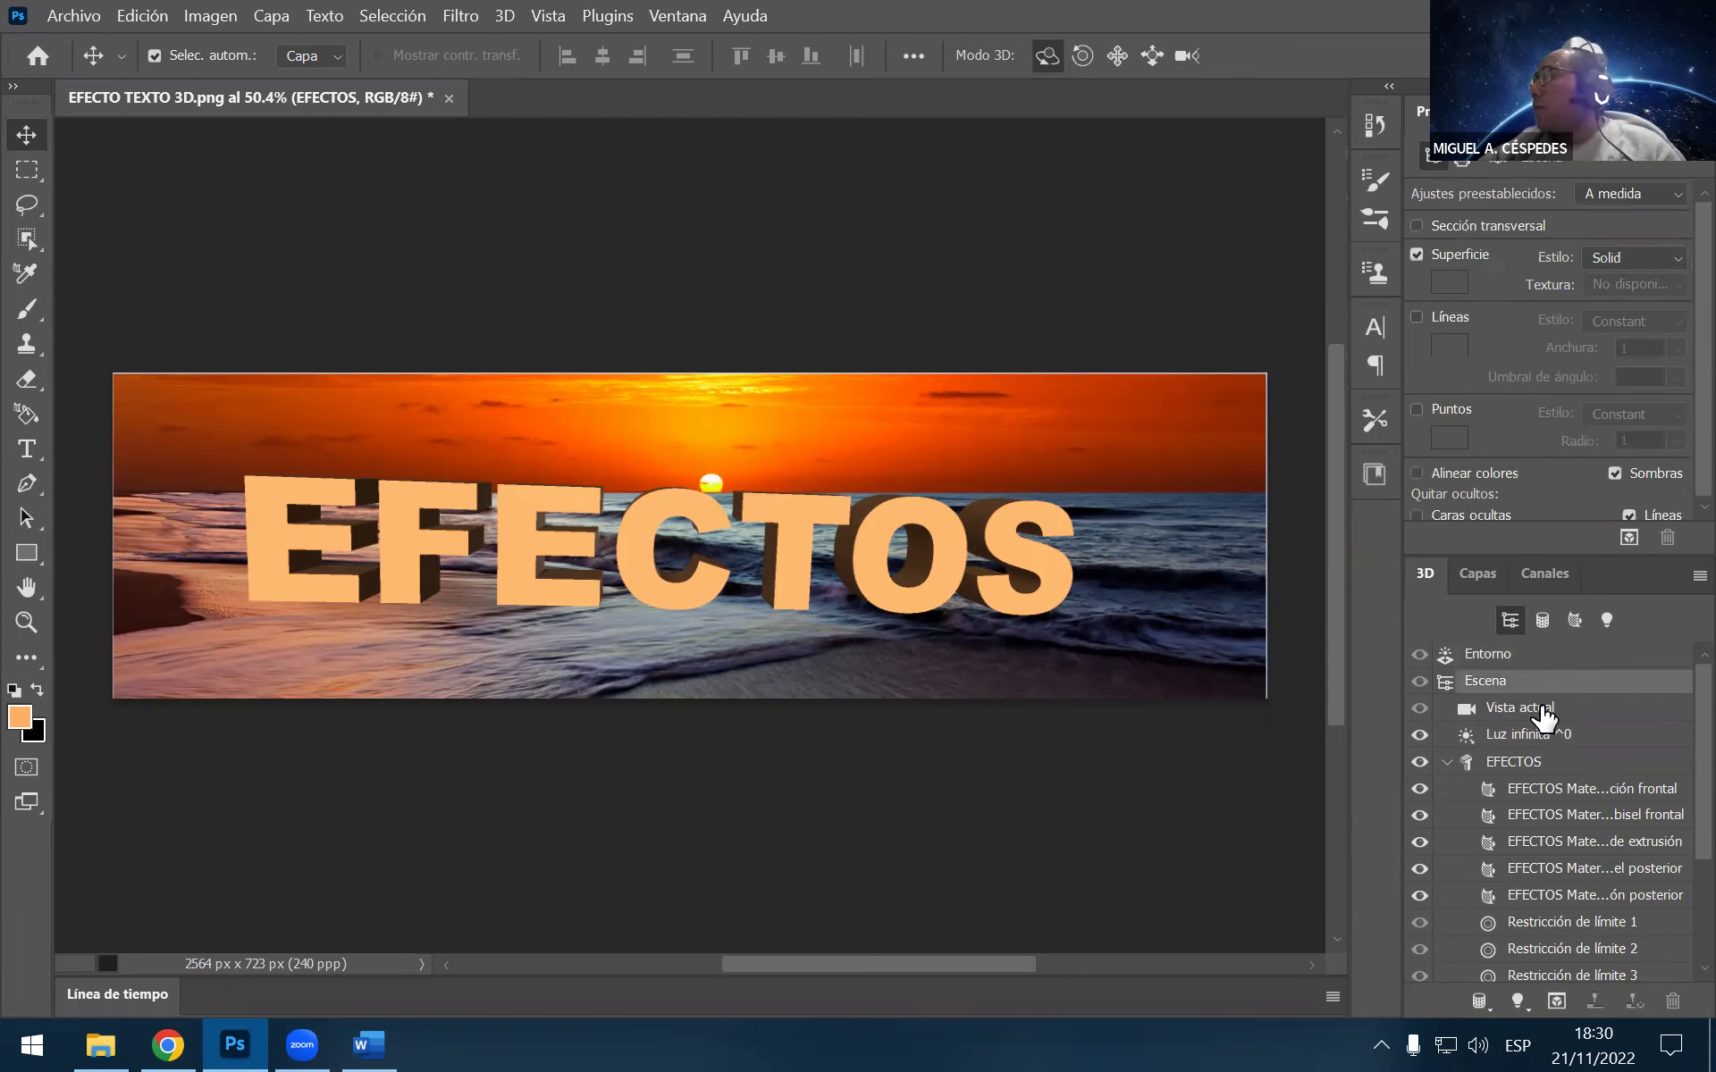
click(1523, 706)
click(1567, 736)
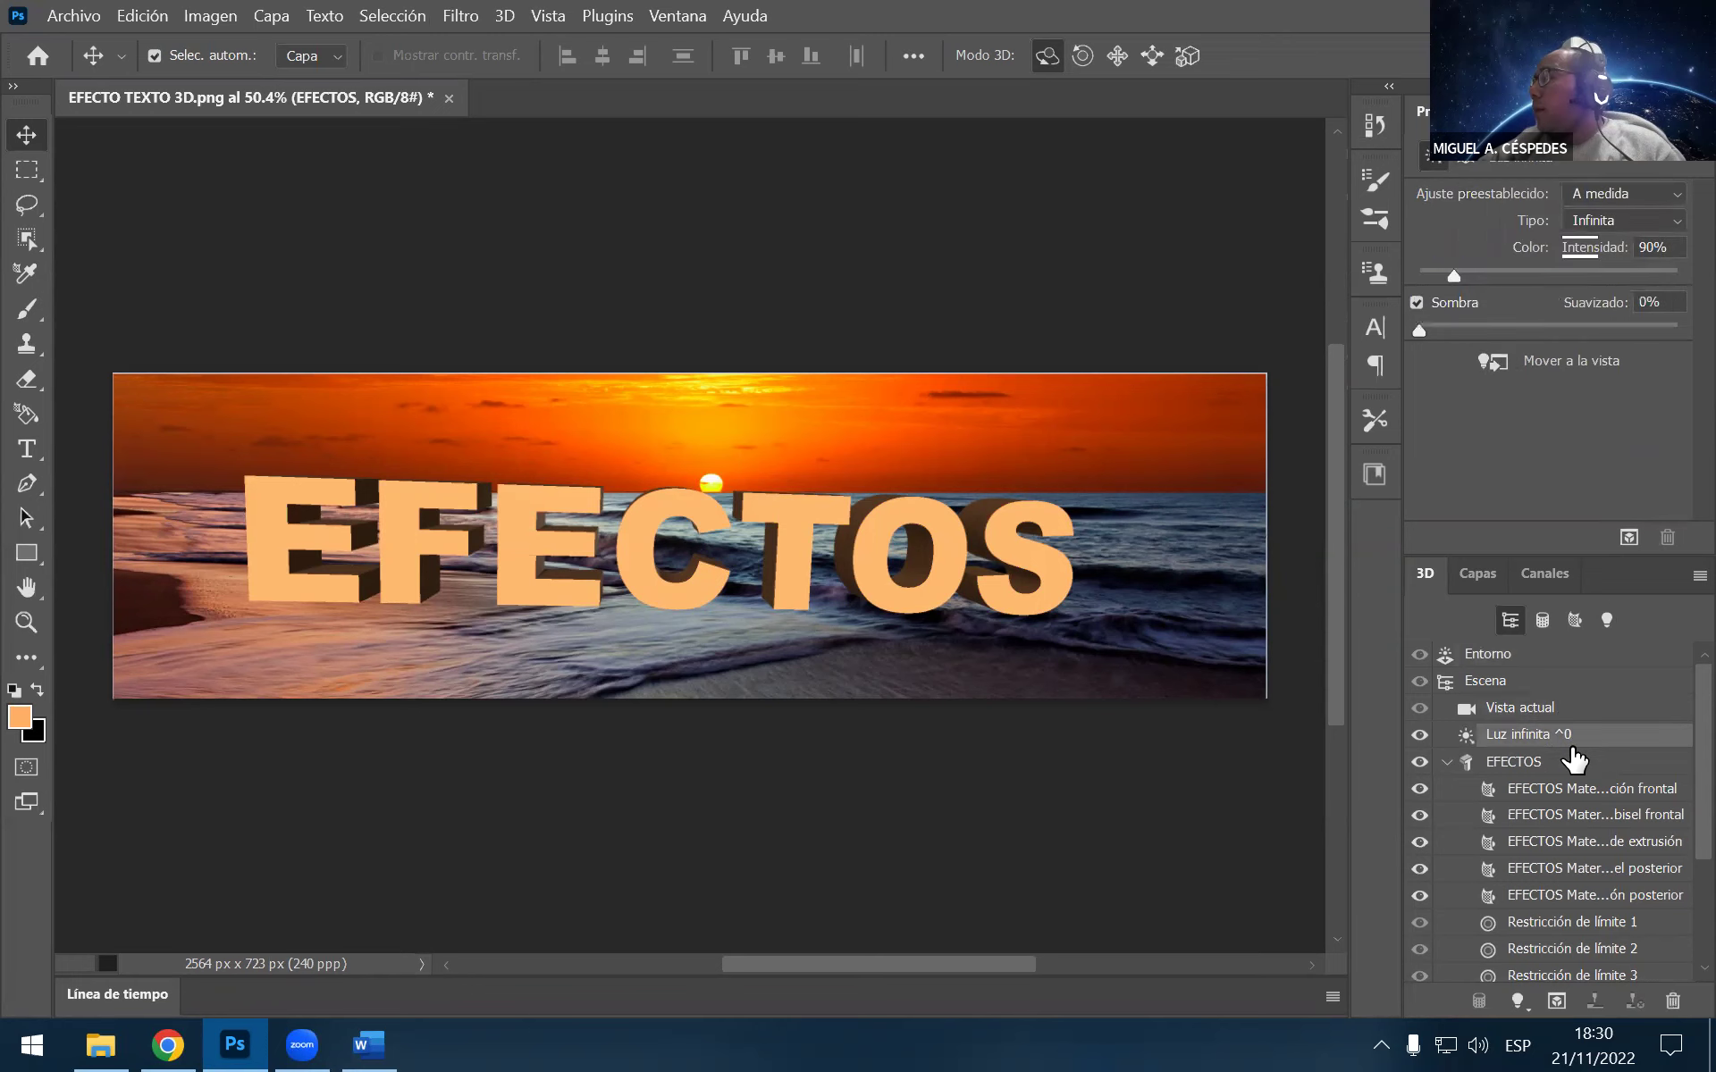
click(1543, 769)
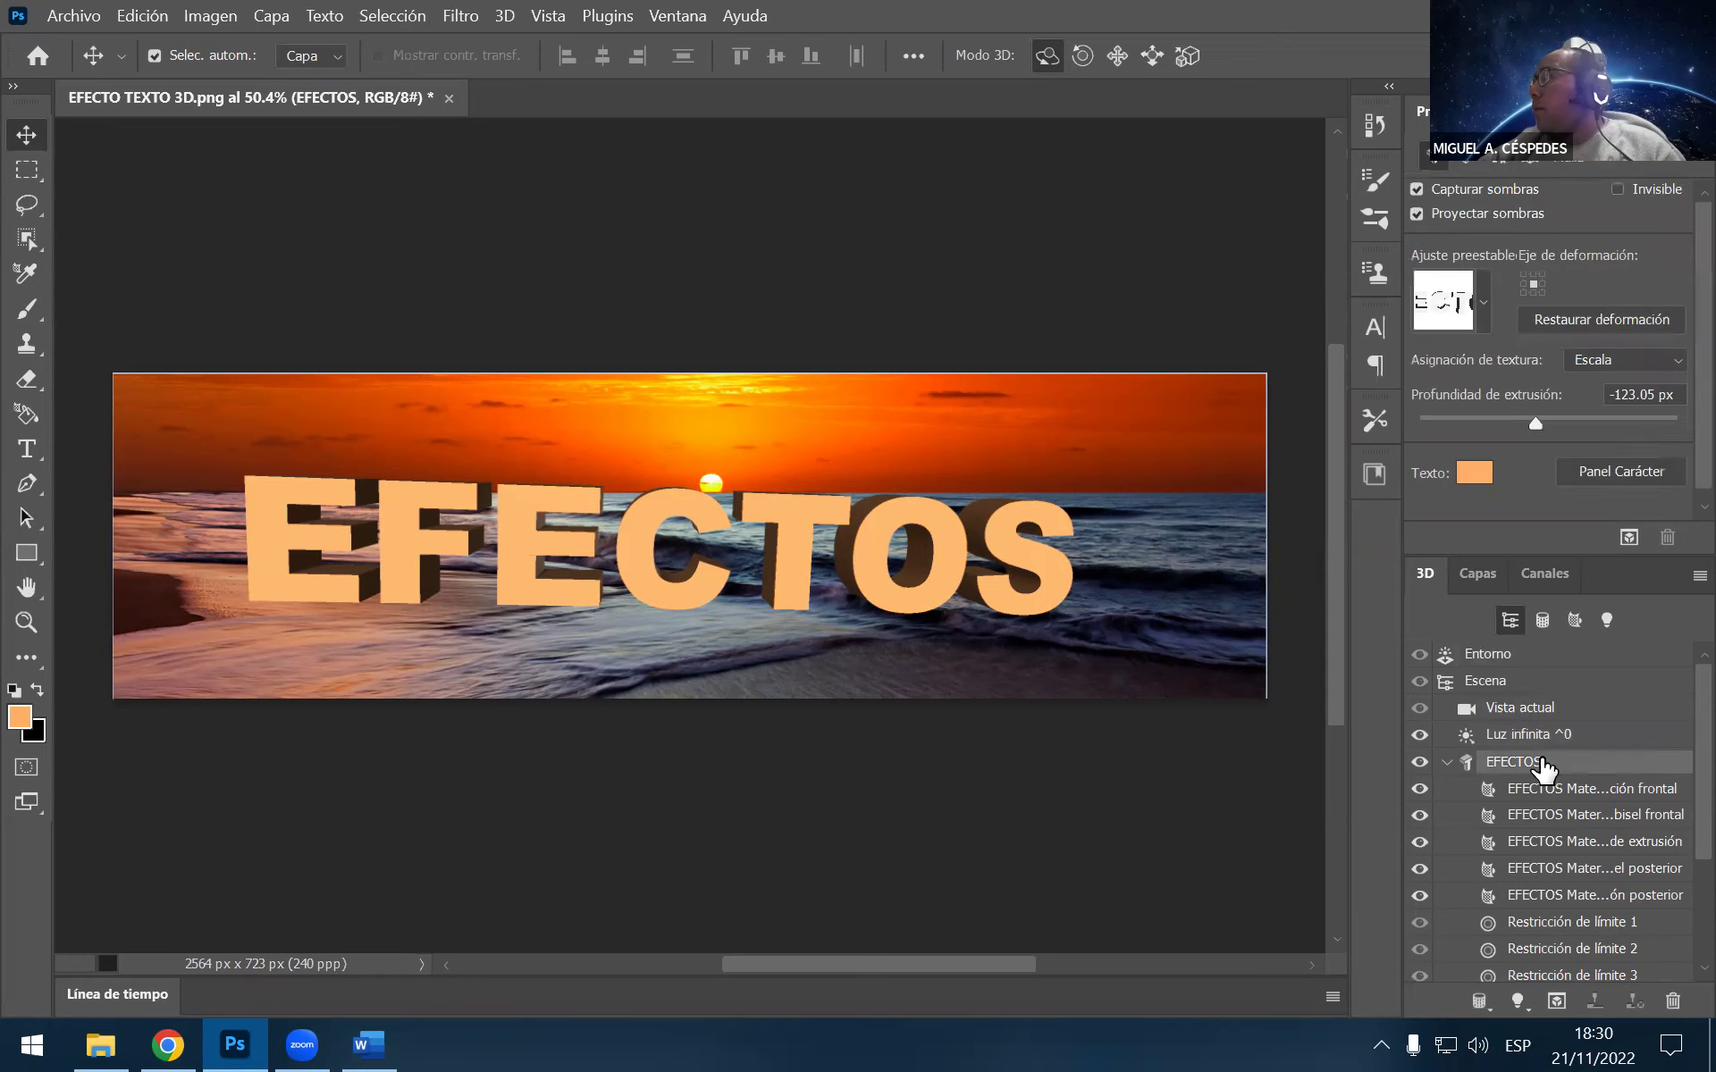
scroll(1555, 804, down, 2)
scroll(1573, 840, down, 1)
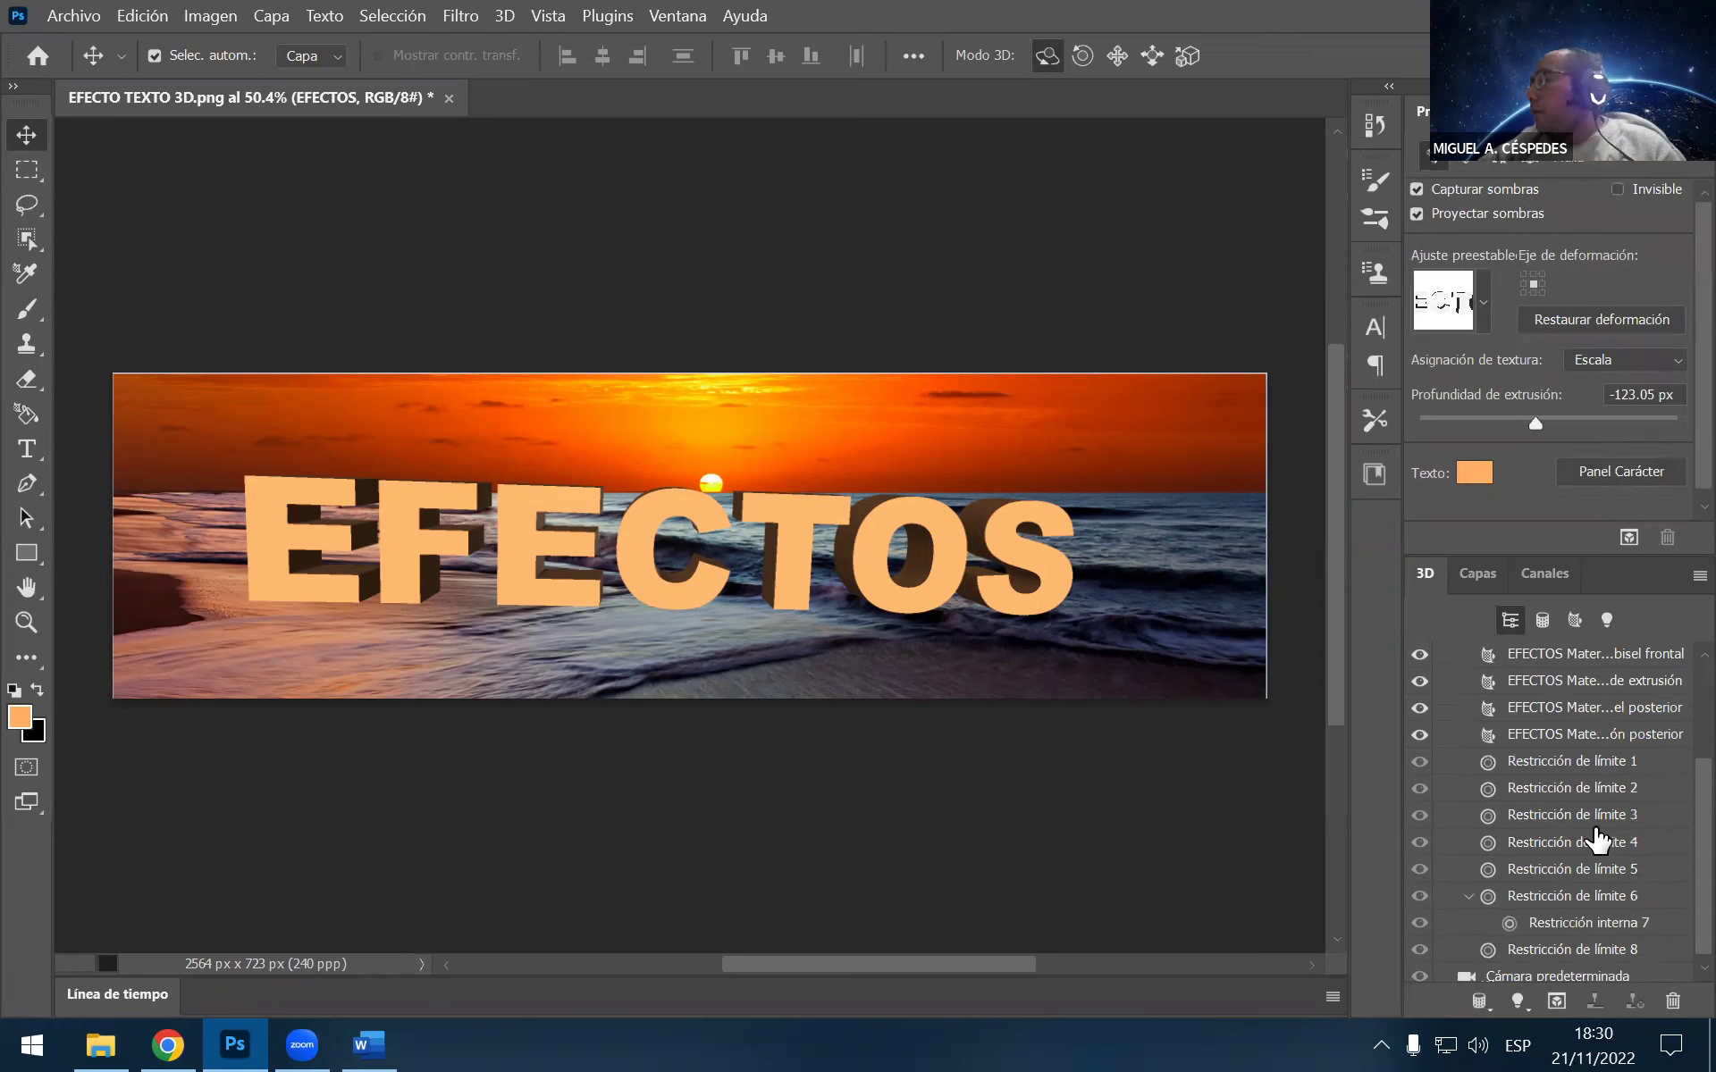
scroll(1628, 904, down, 1)
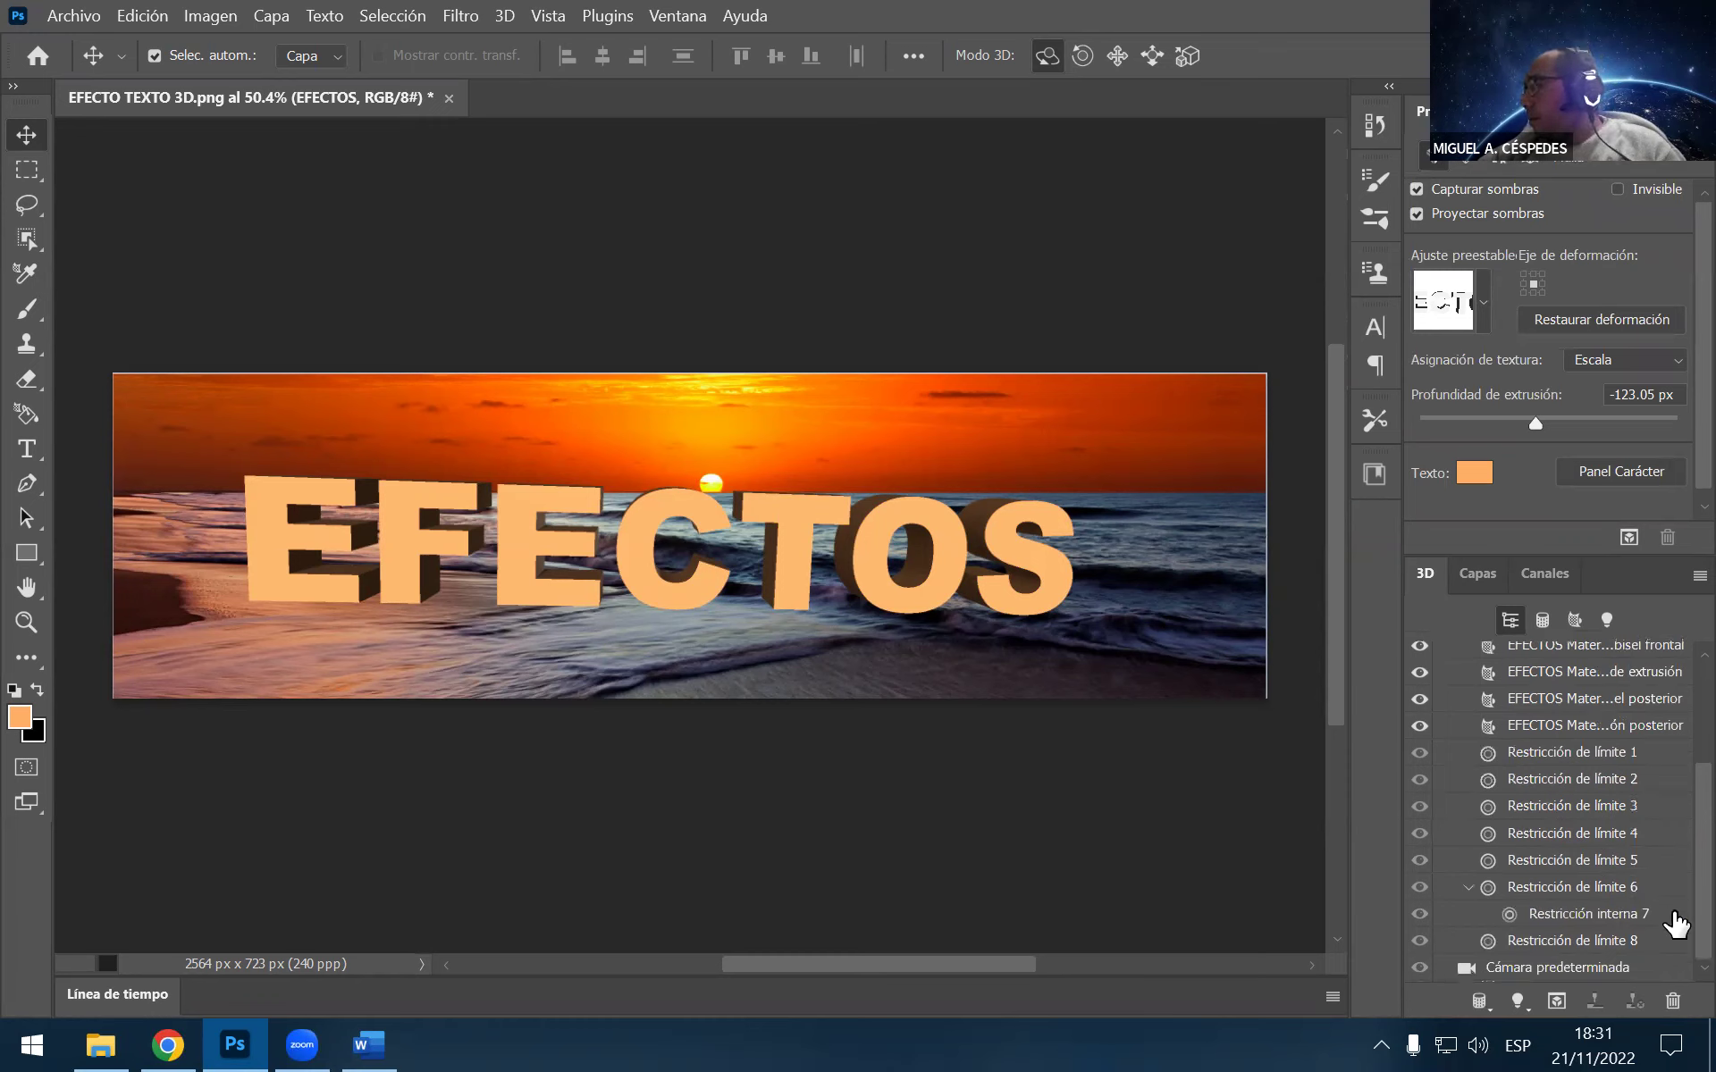
click(1597, 974)
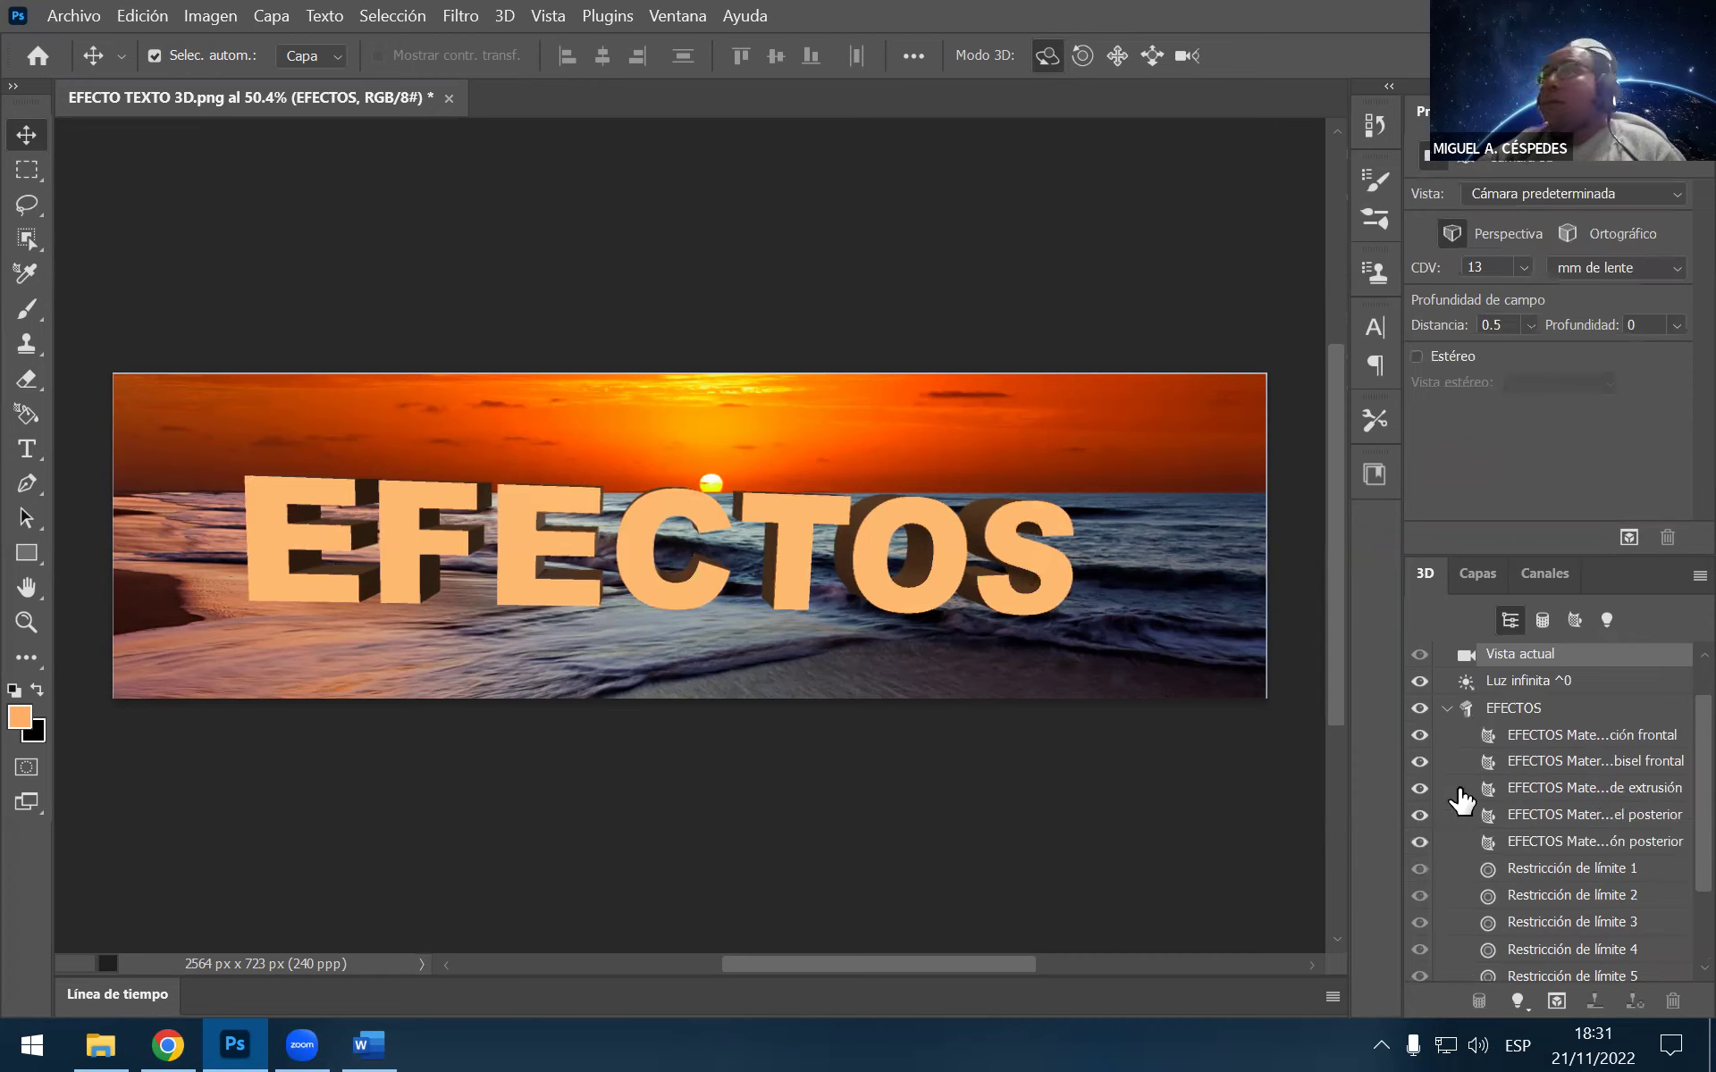
scroll(1555, 813, down, 3)
scroll(1563, 858, down, 1)
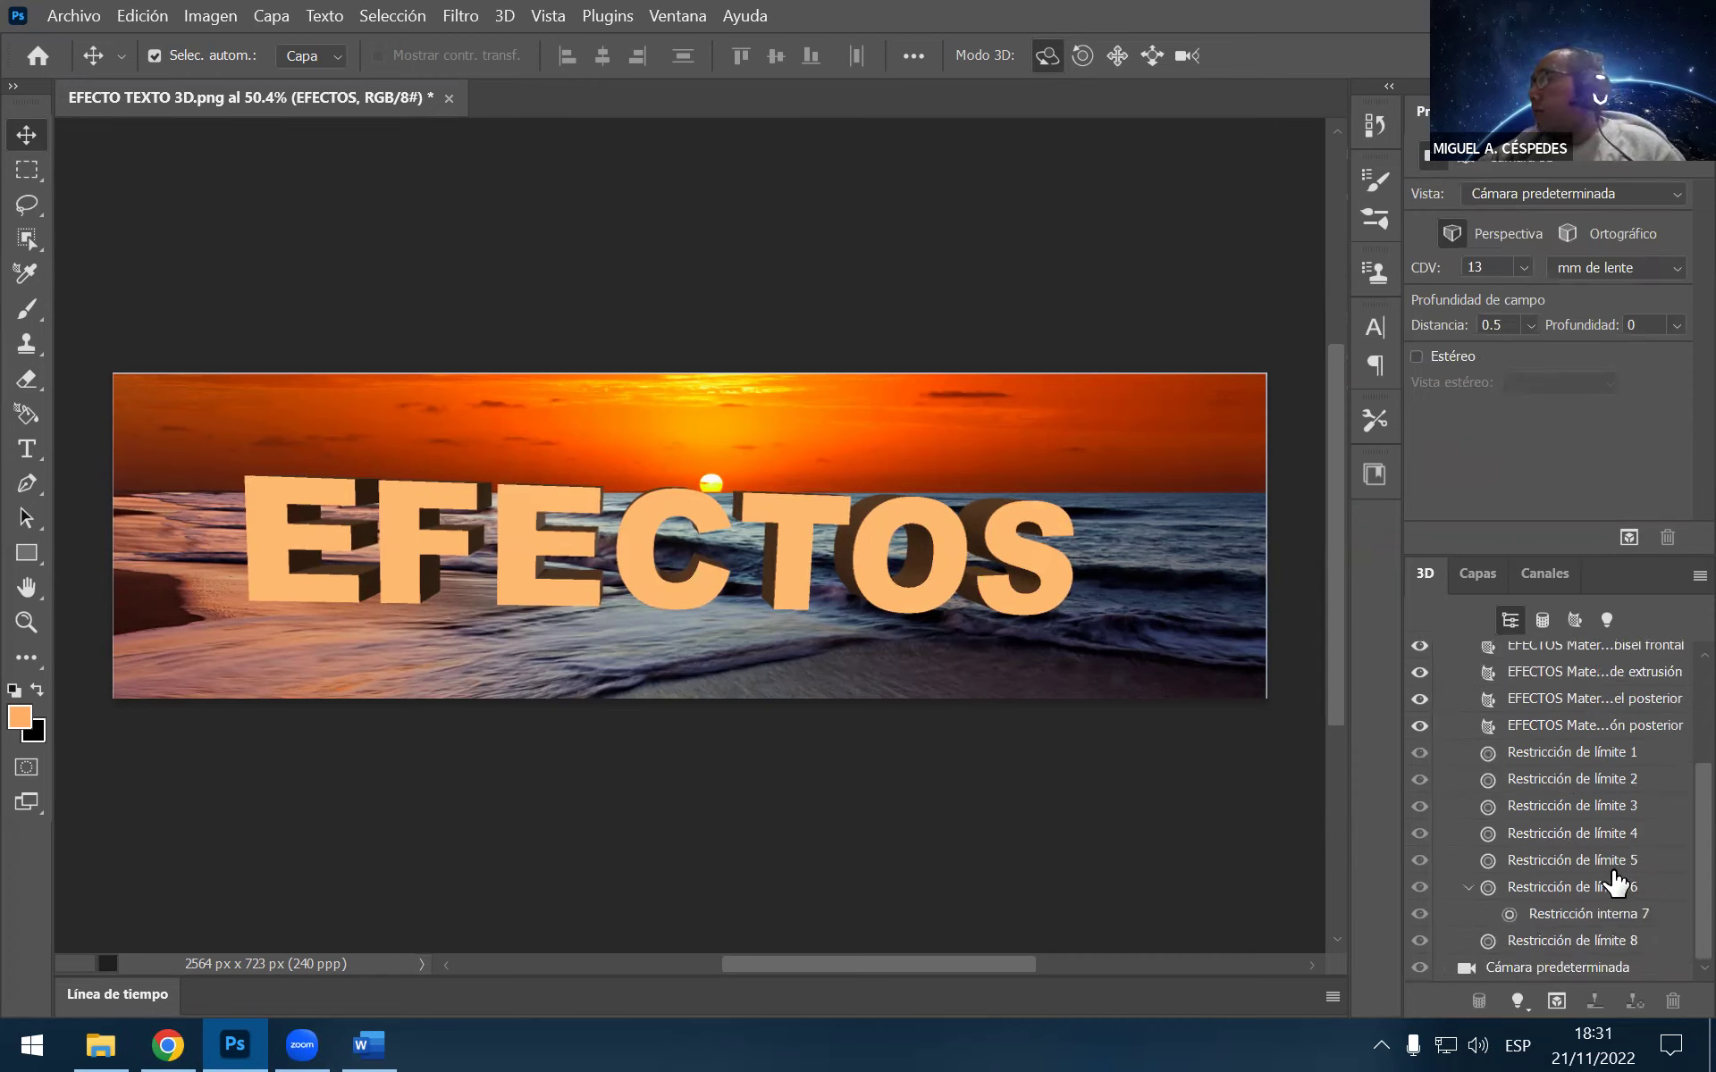
scroll(1591, 867, up, 1)
scroll(1519, 813, up, 1)
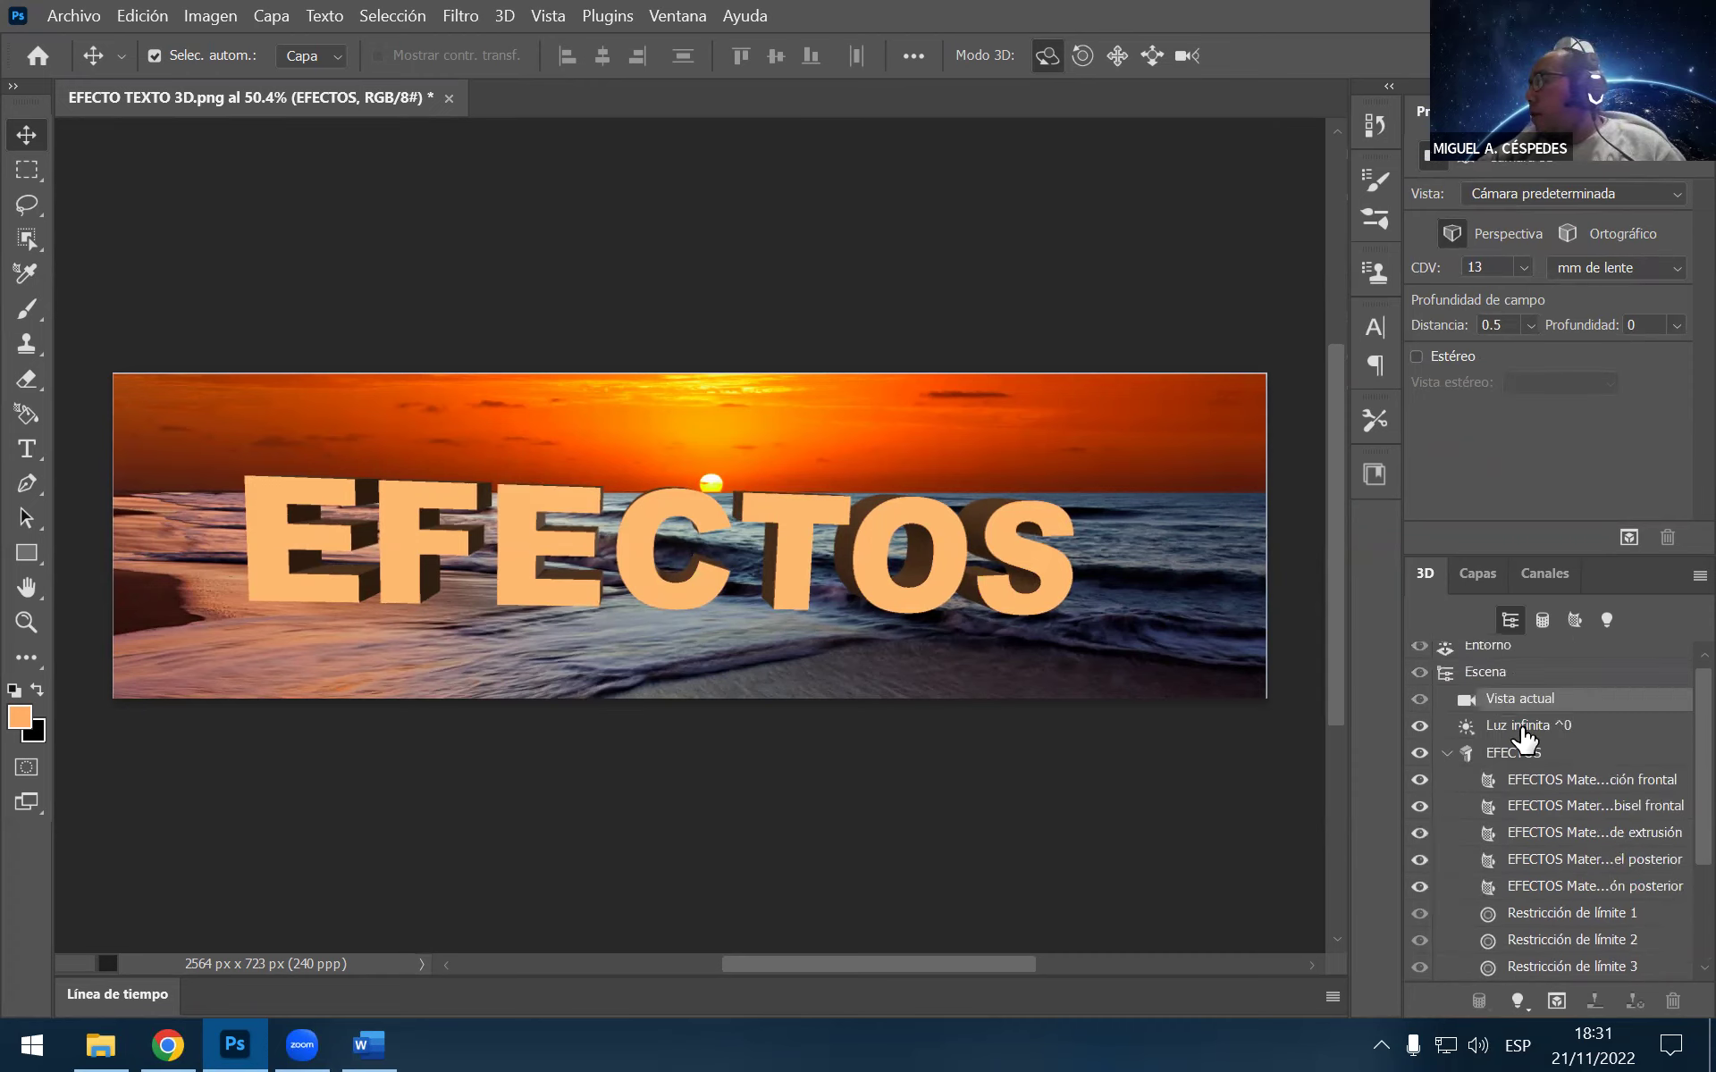
drag(1479, 677, 1497, 652)
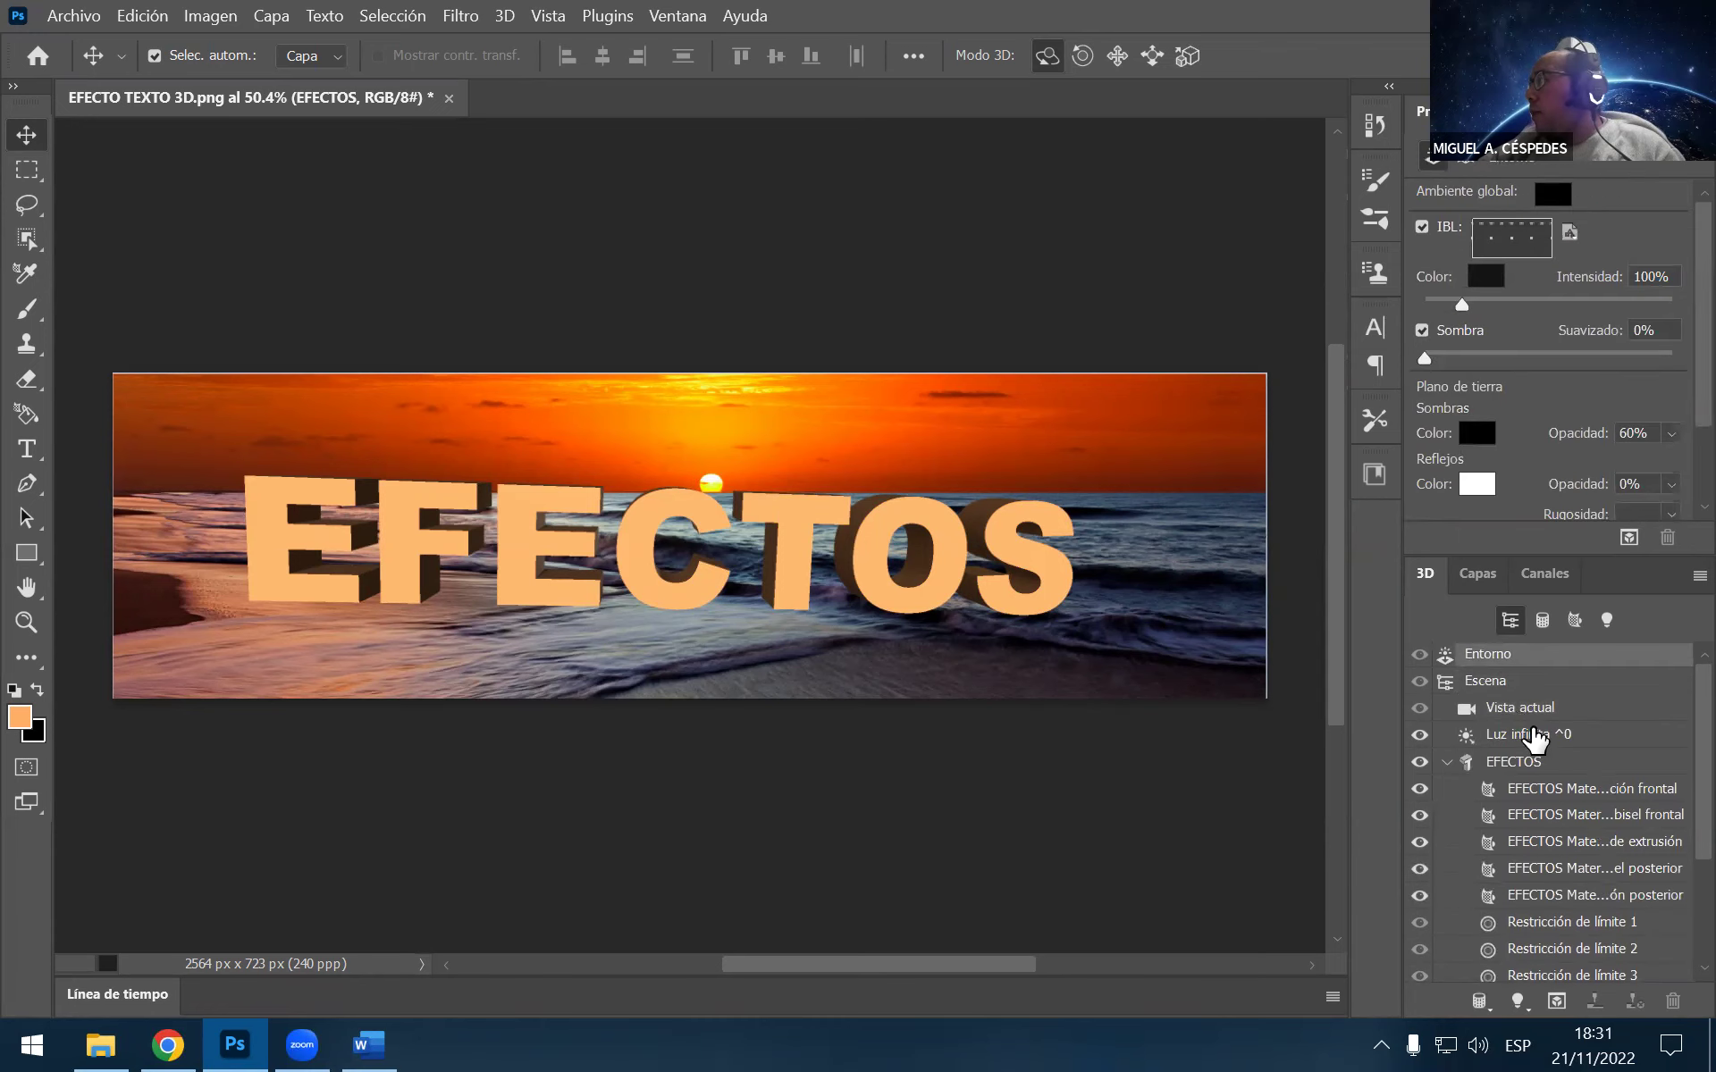
Filter the 3D panel by meshes, then materials with the preset picker, ending on lights
click(1537, 762)
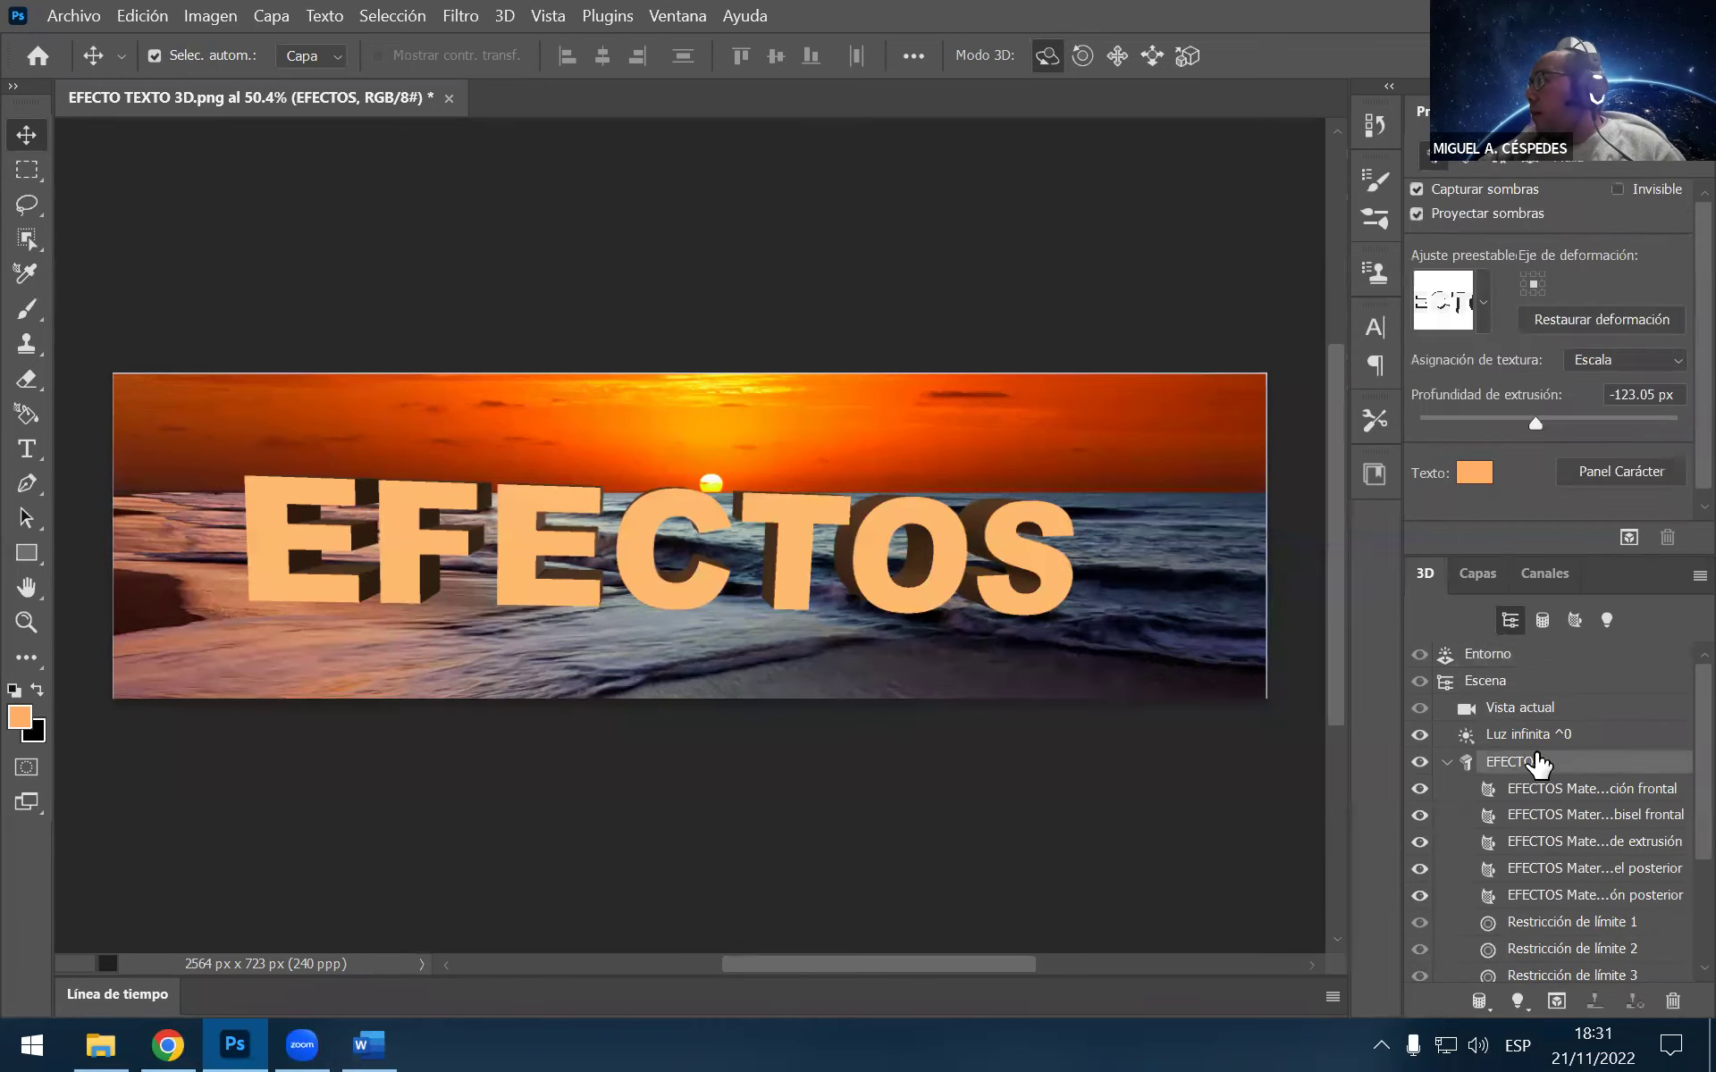
click(1542, 620)
click(1575, 621)
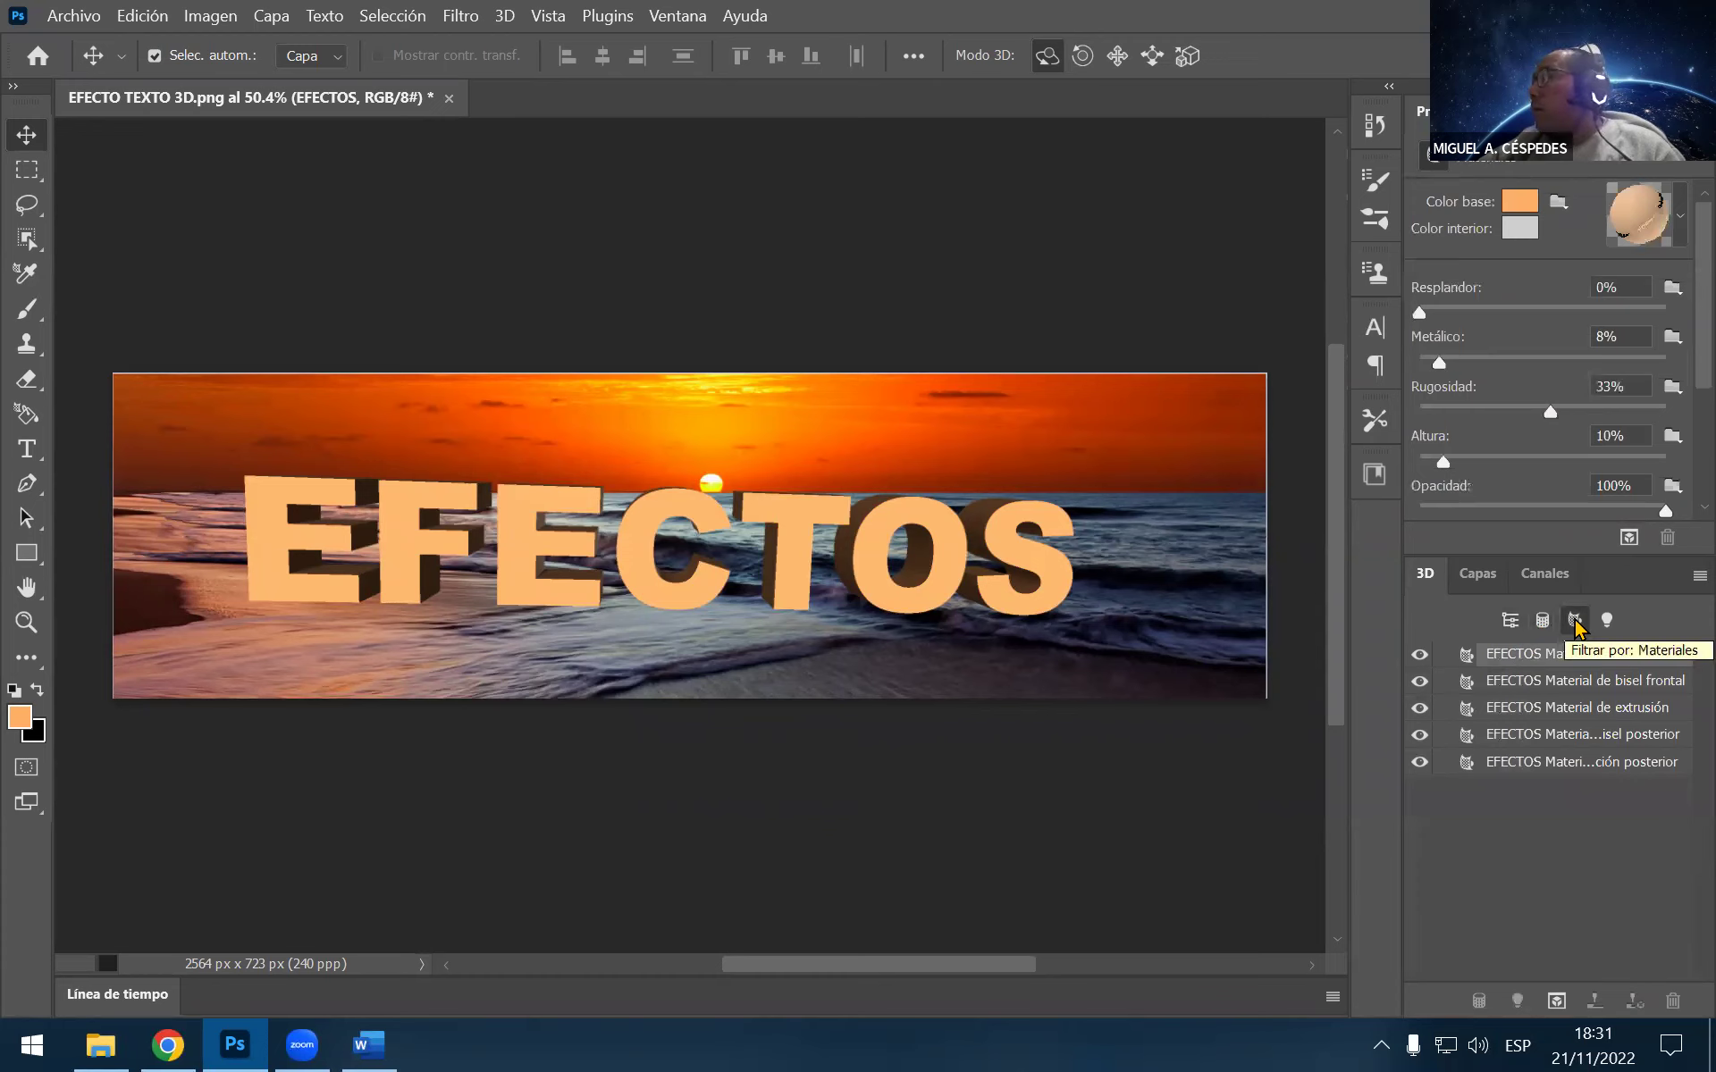
click(1649, 232)
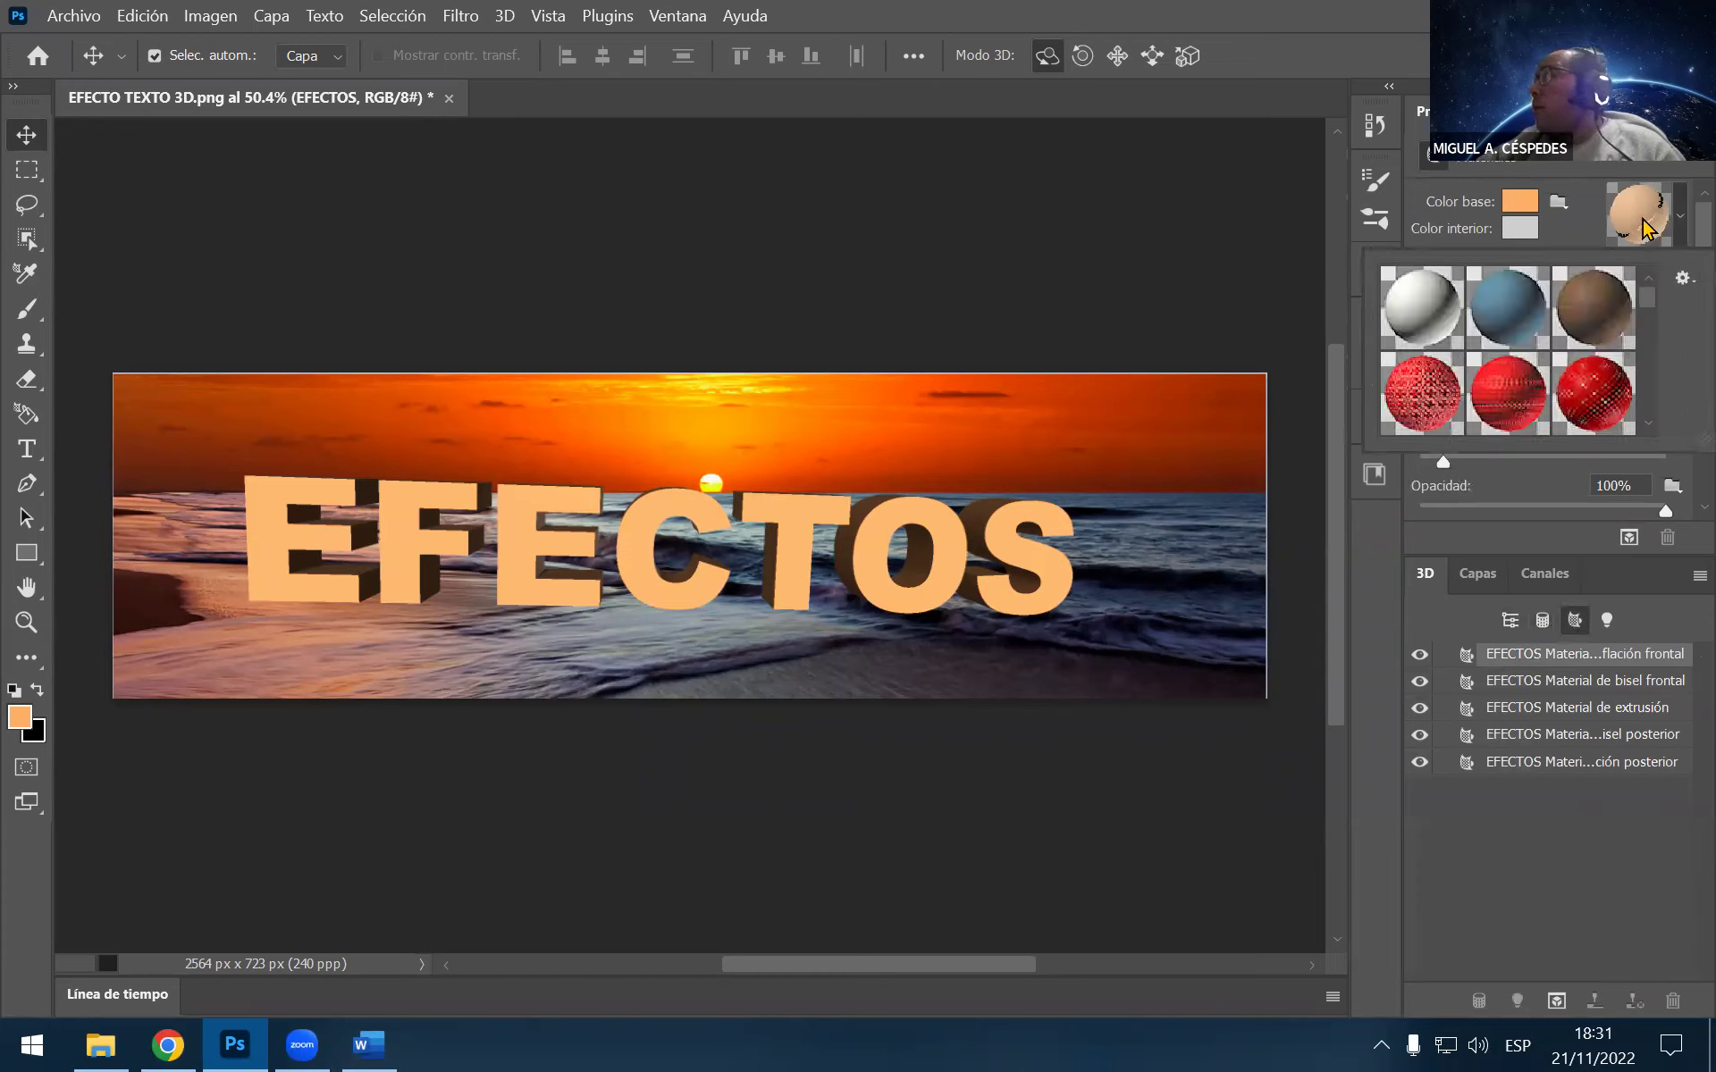
click(1606, 620)
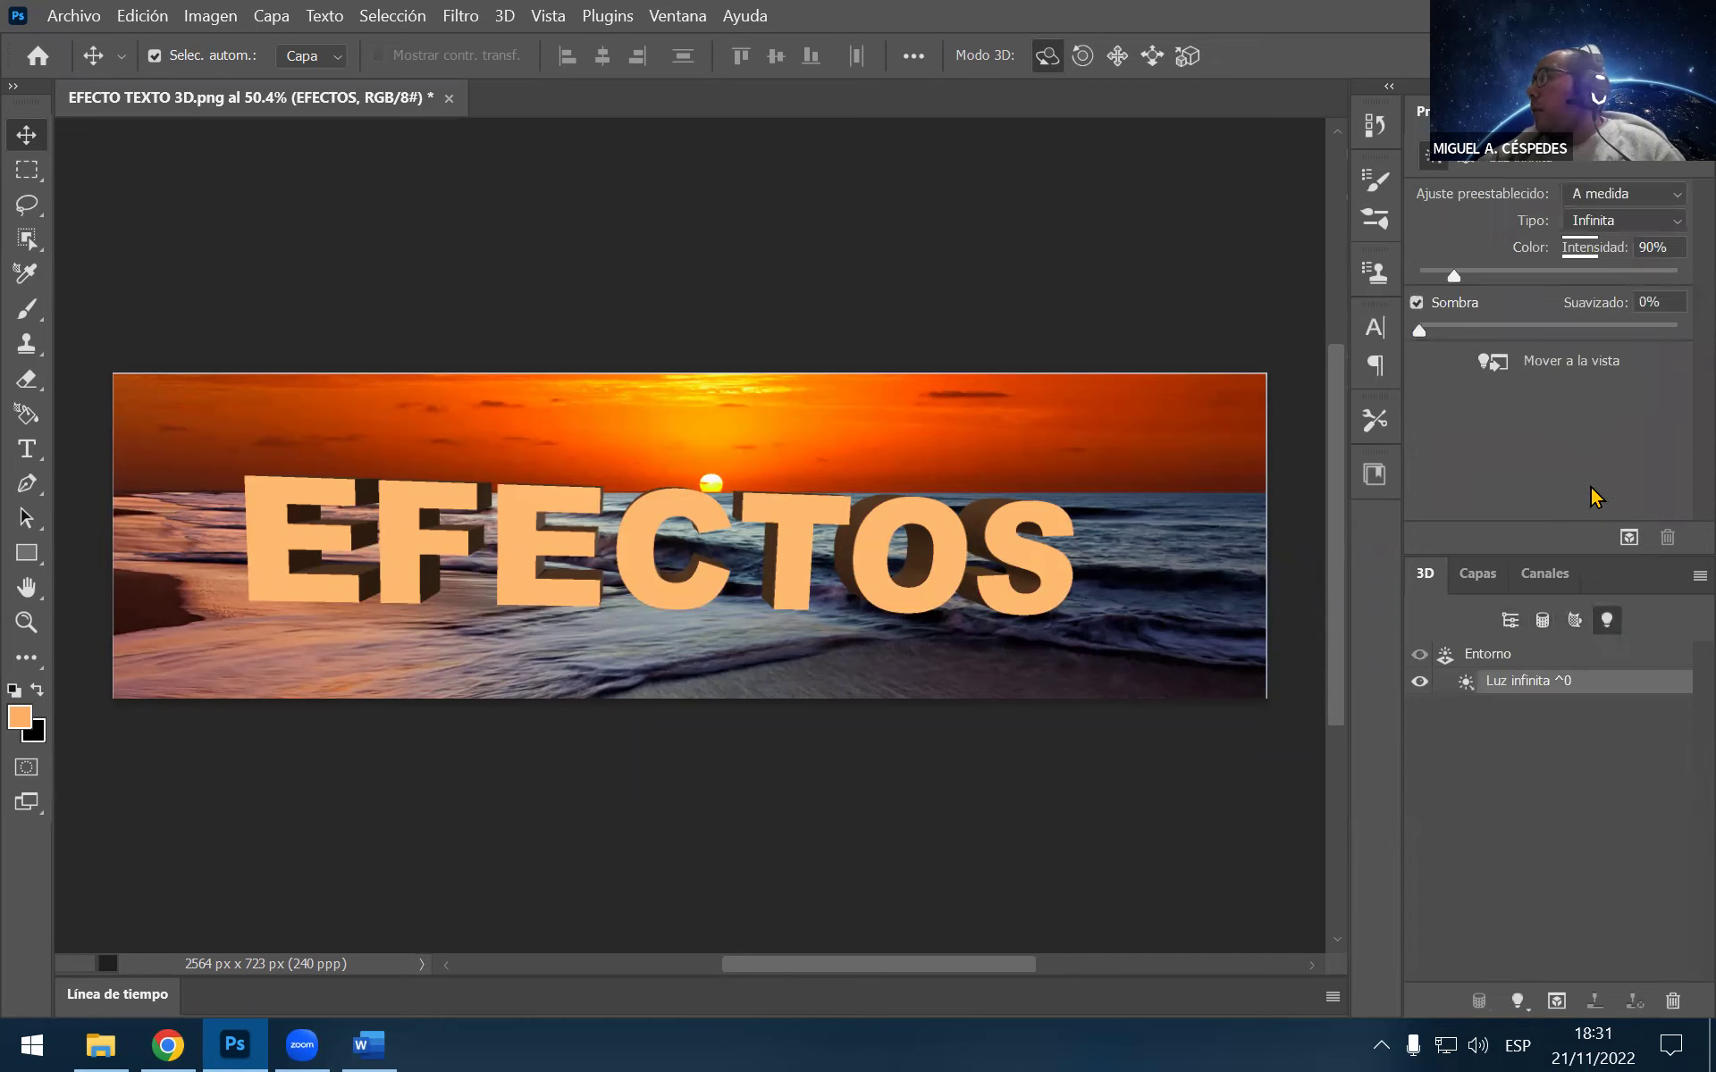
Drop the infinite light's intensity to 0%, darkening EFECTOS, and bring up the Word guide
mouse_move(1419, 333)
mouse_down()
mouse_move(1568, 331)
mouse_move(1375, 342)
mouse_up()
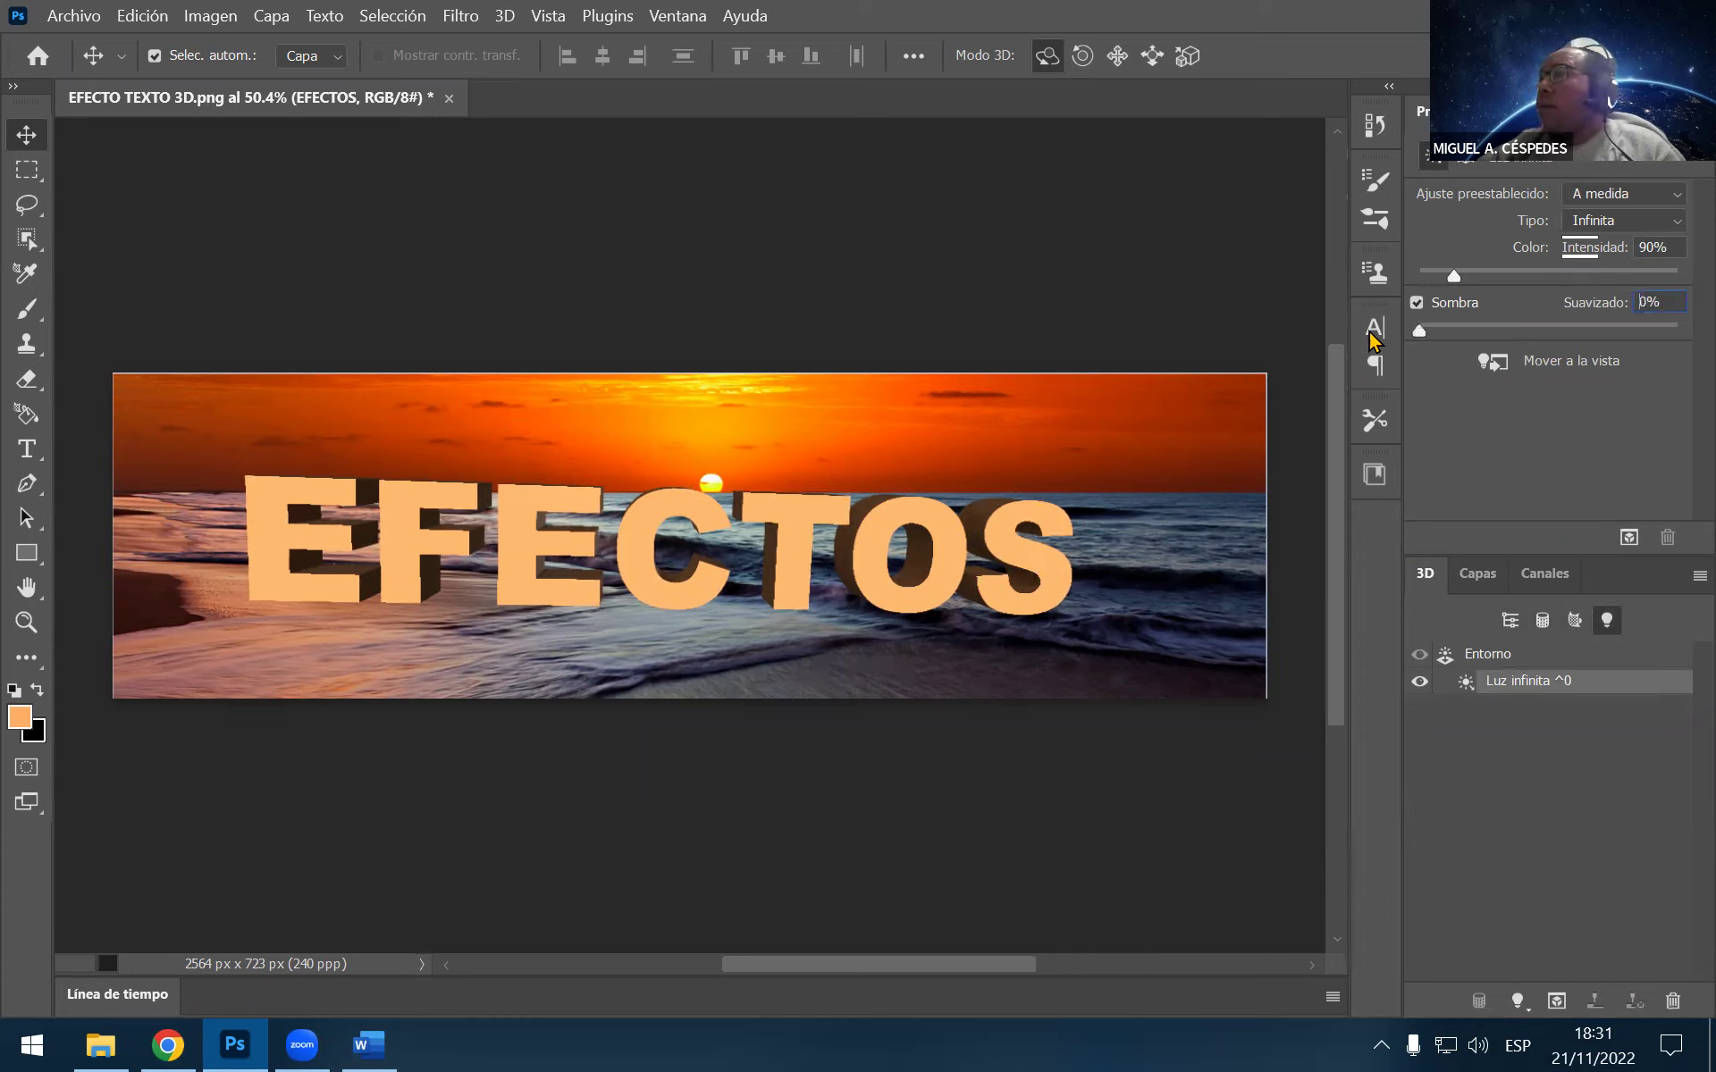
drag(1453, 277, 1421, 300)
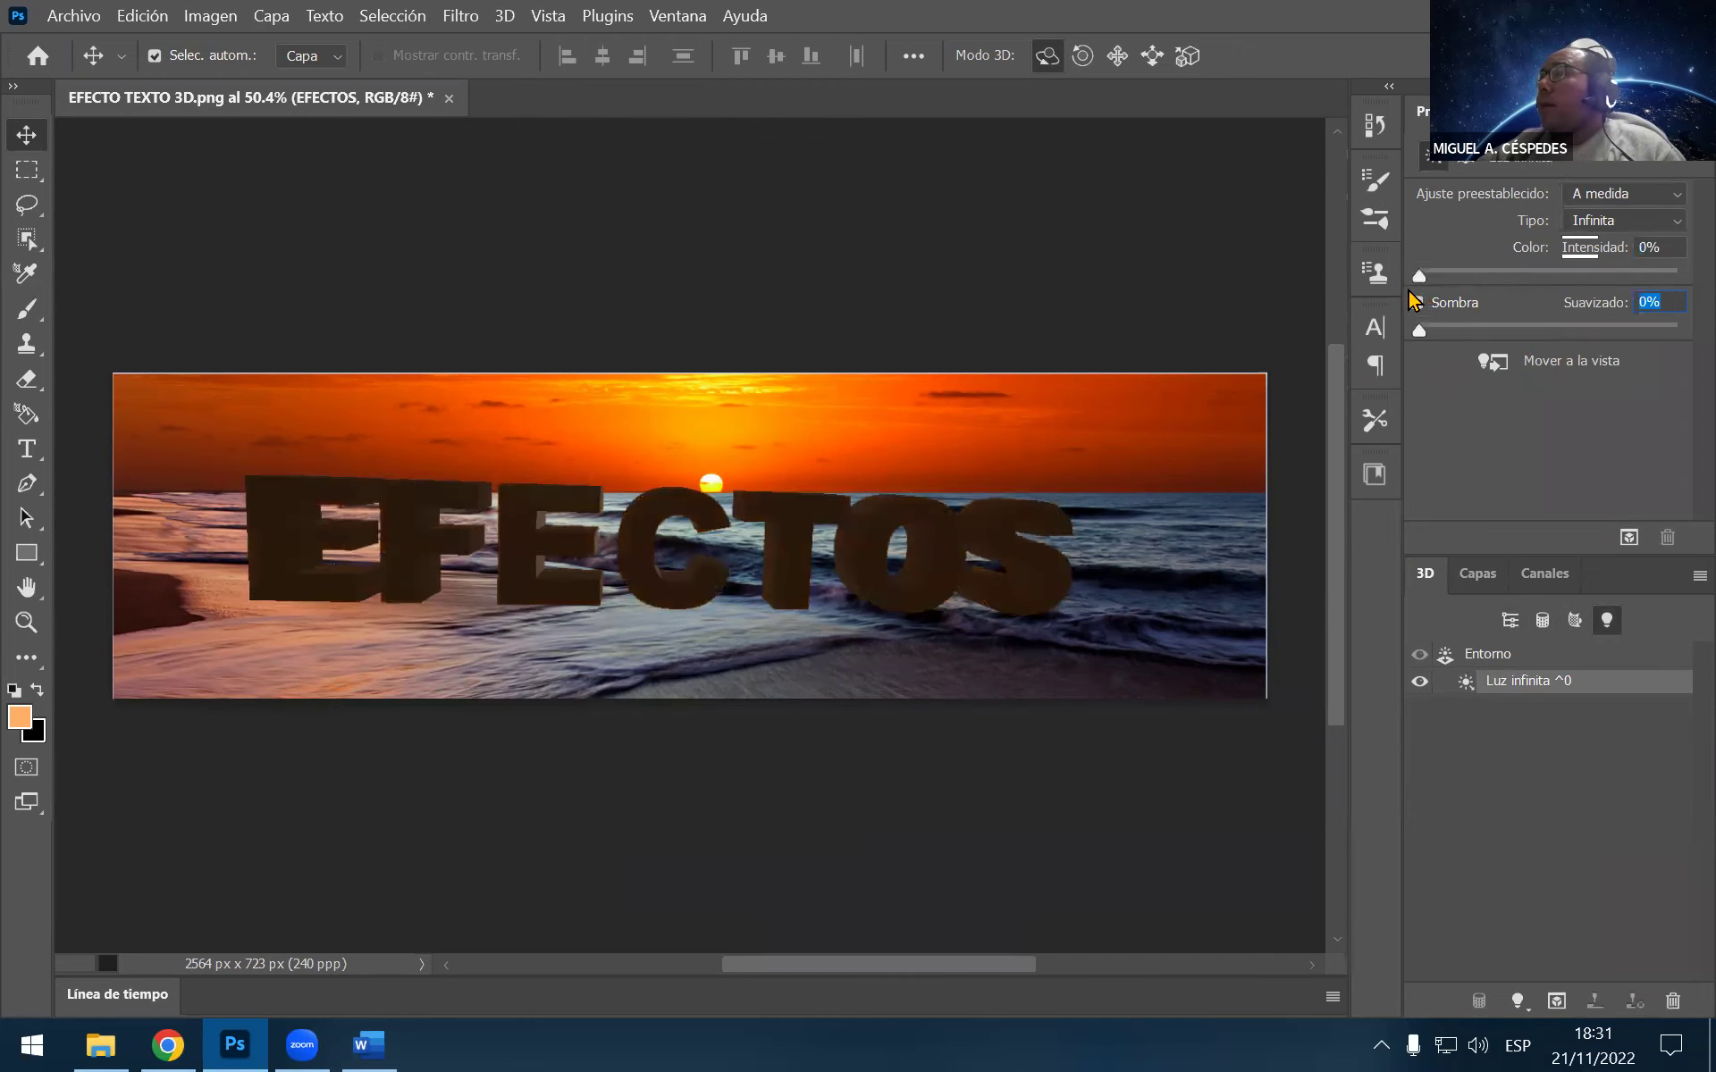
drag(1405, 292, 1416, 293)
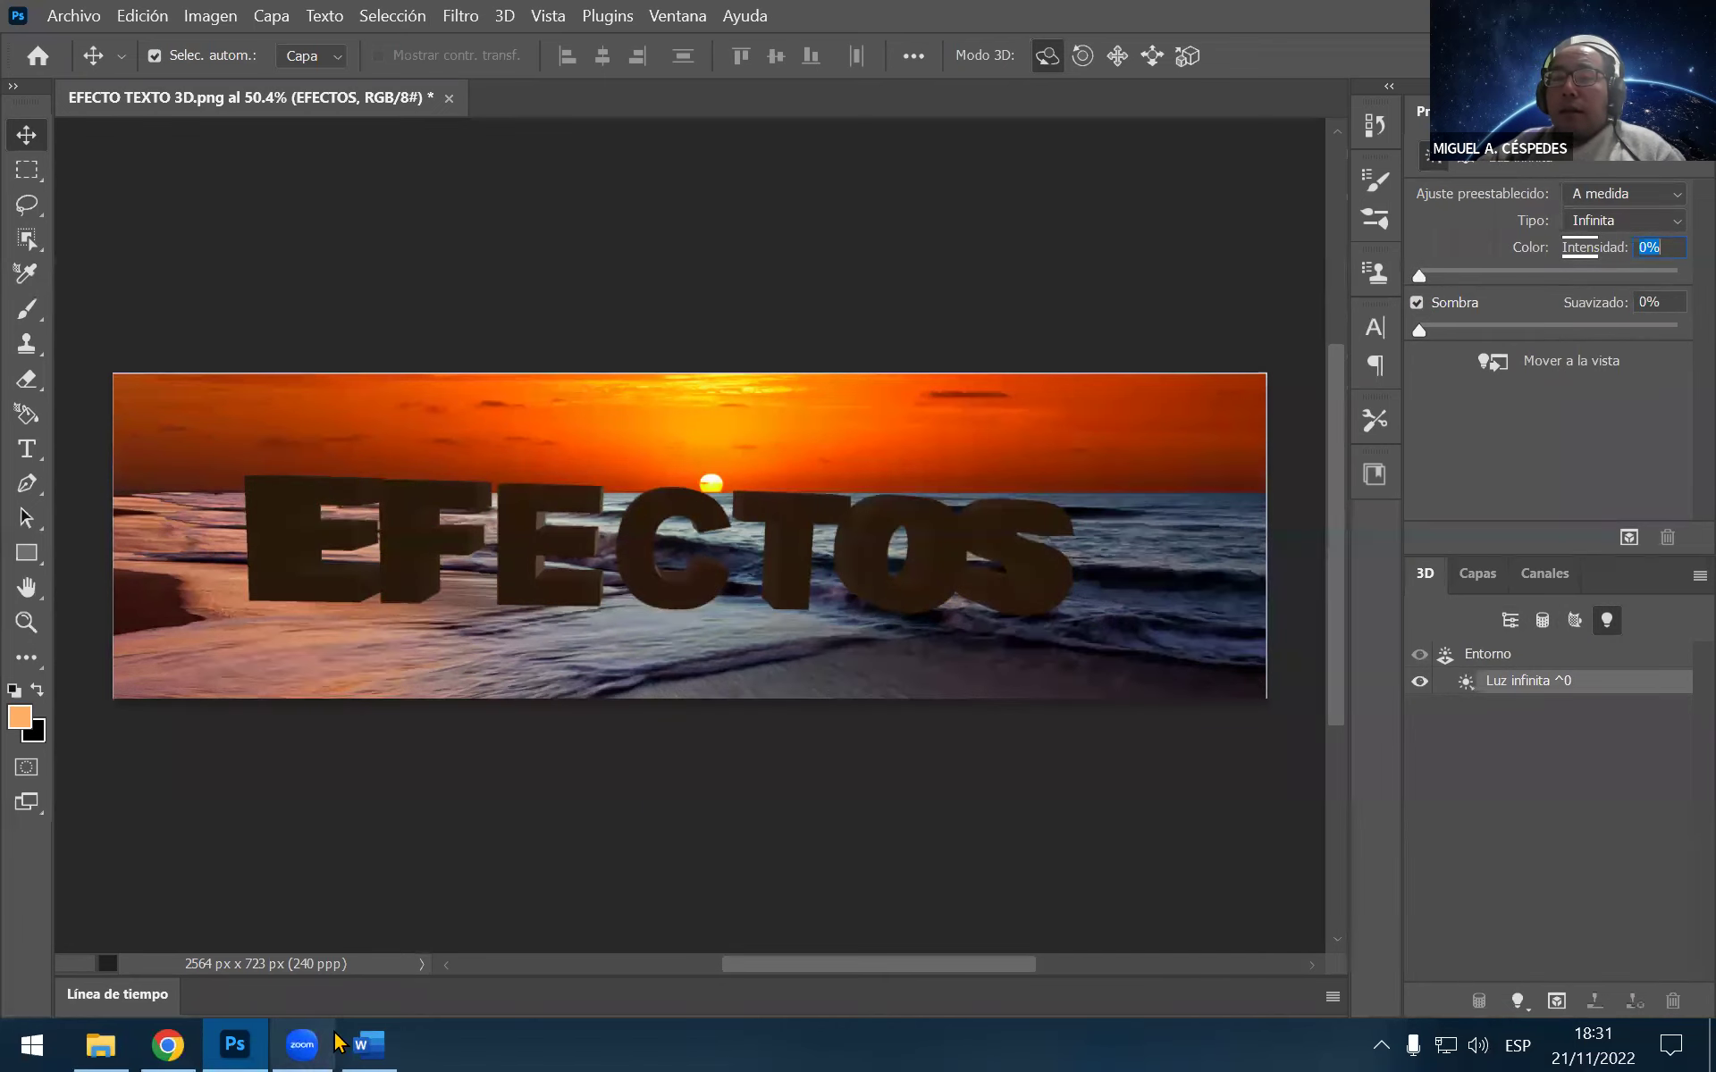
click(369, 1046)
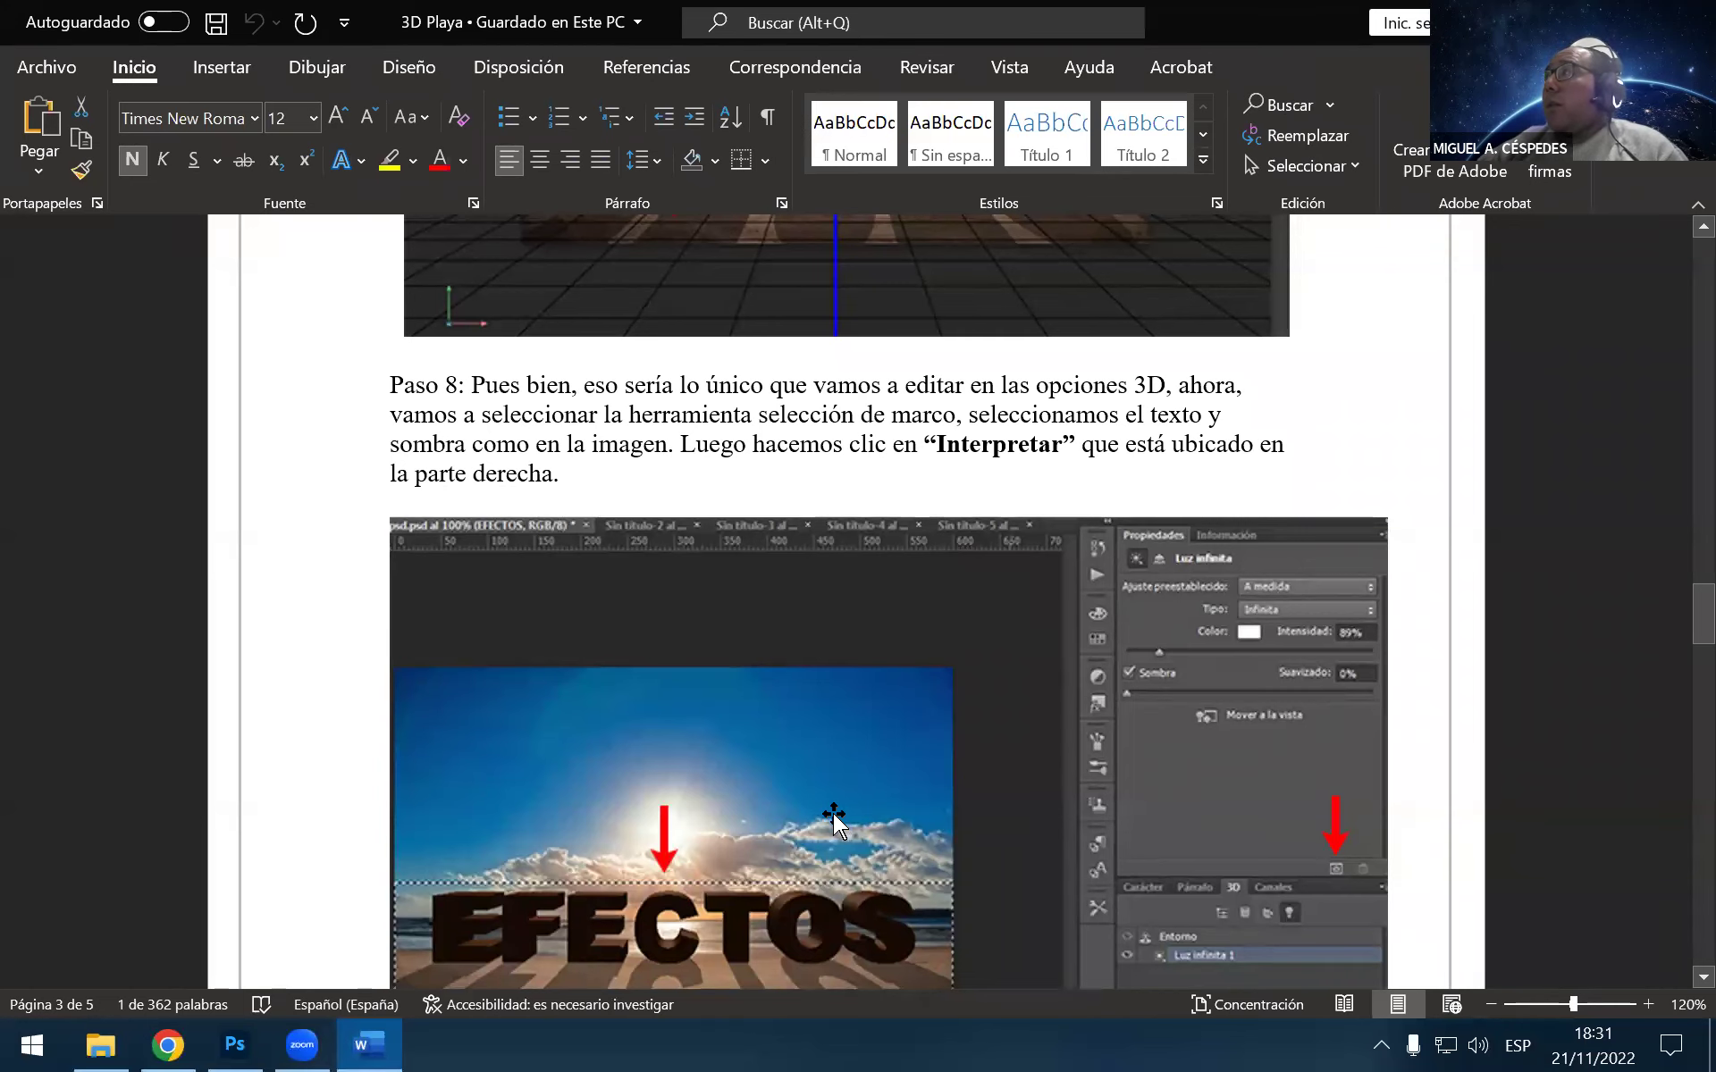
Review Paso 8 and Paso 9 in the Word guide, then return to Photoshop
scroll(832, 815, down, 1)
scroll(818, 826, down, 2)
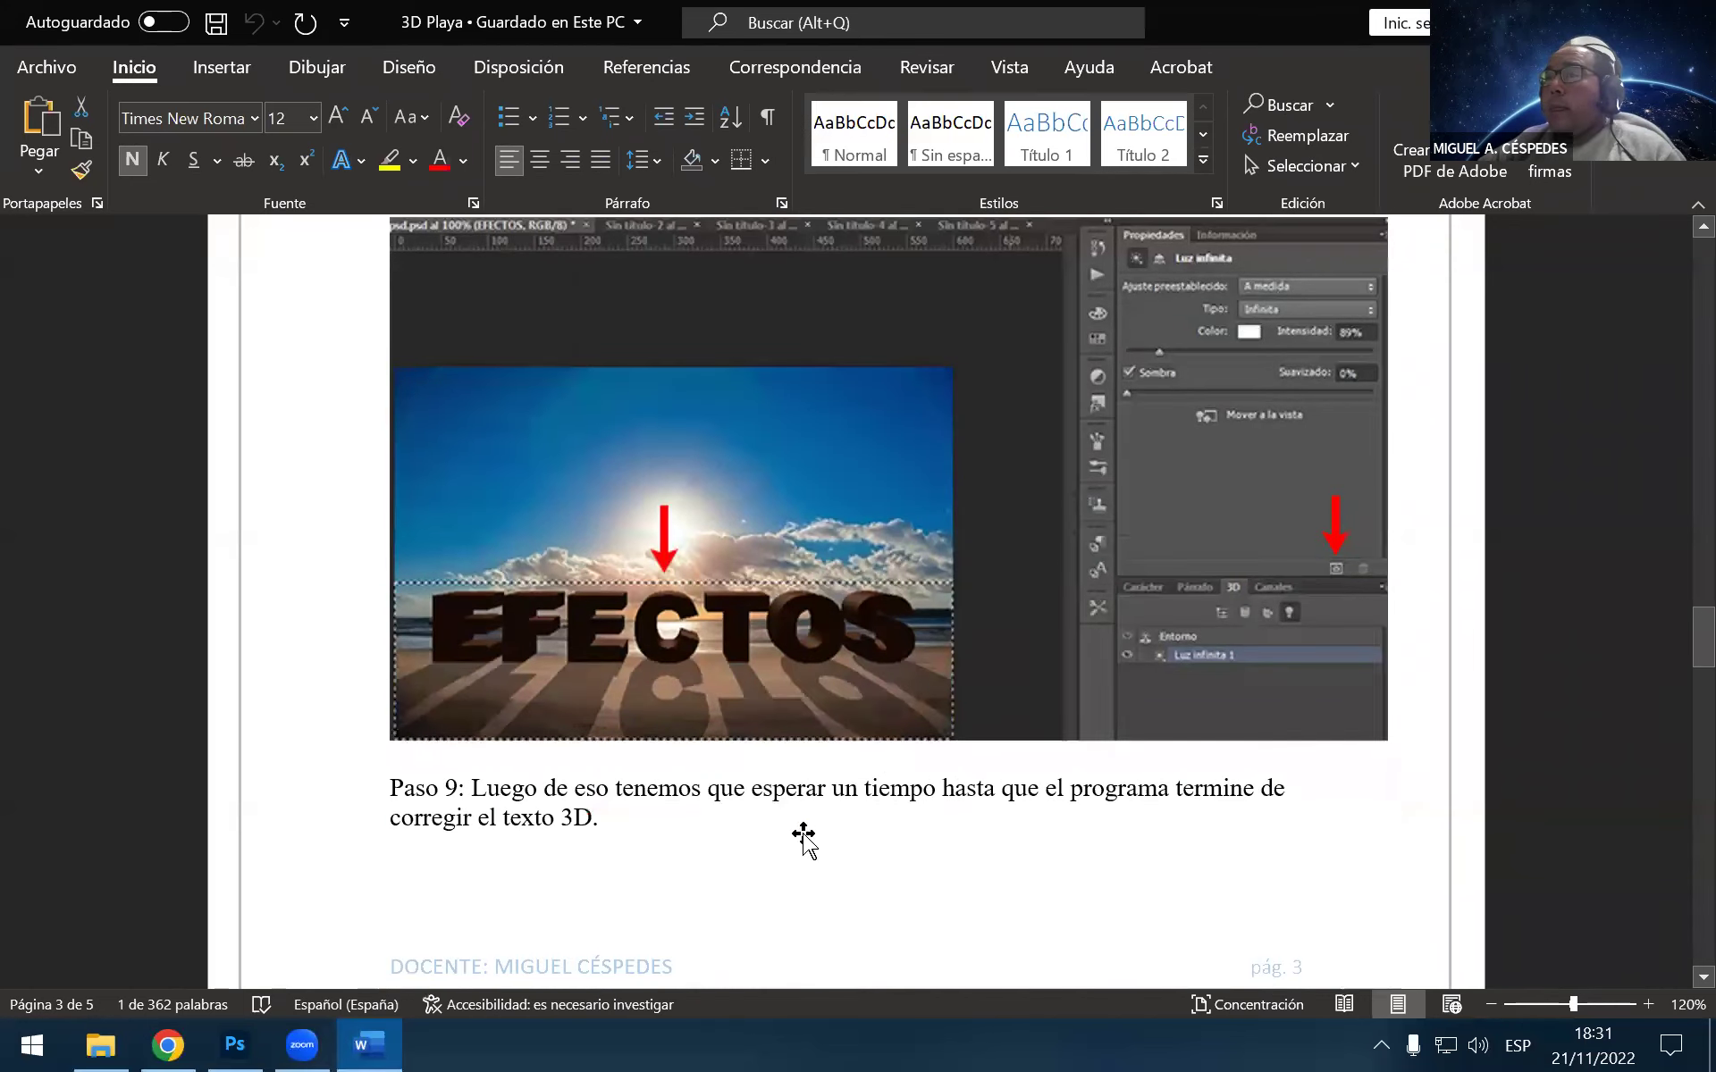
scroll(797, 820, up, 2)
scroll(790, 817, up, 2)
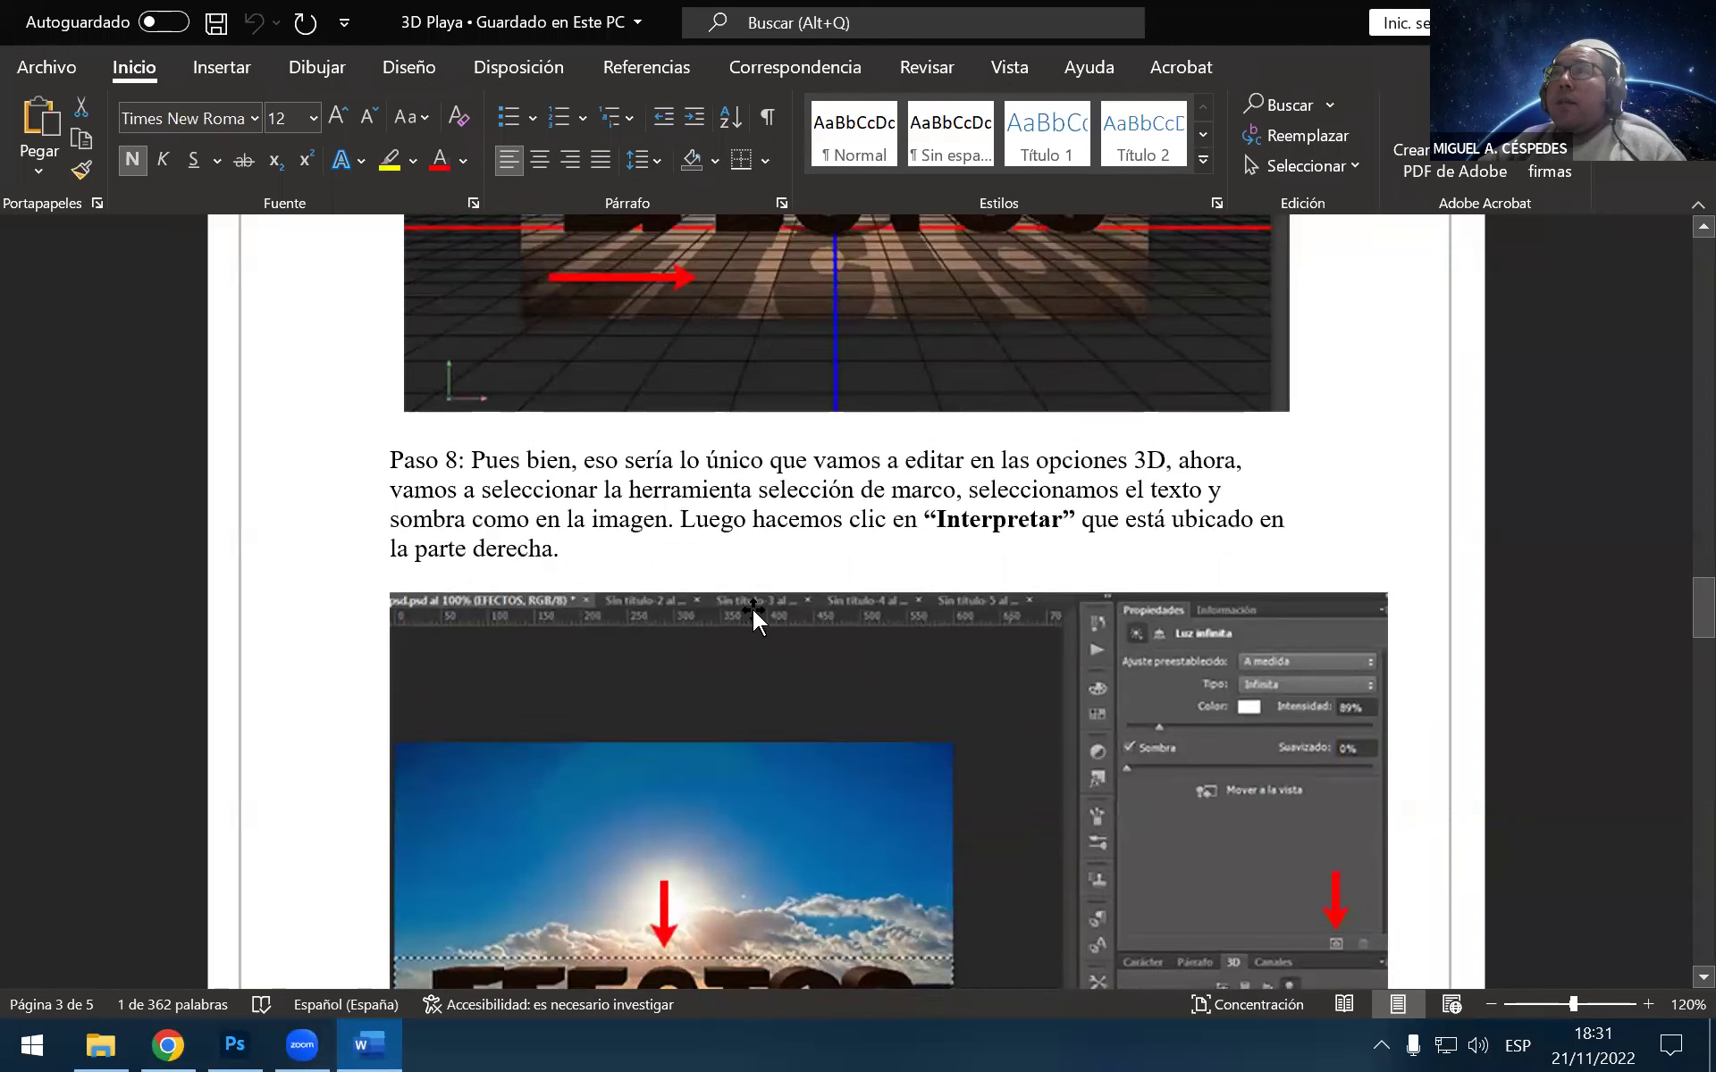
click(724, 556)
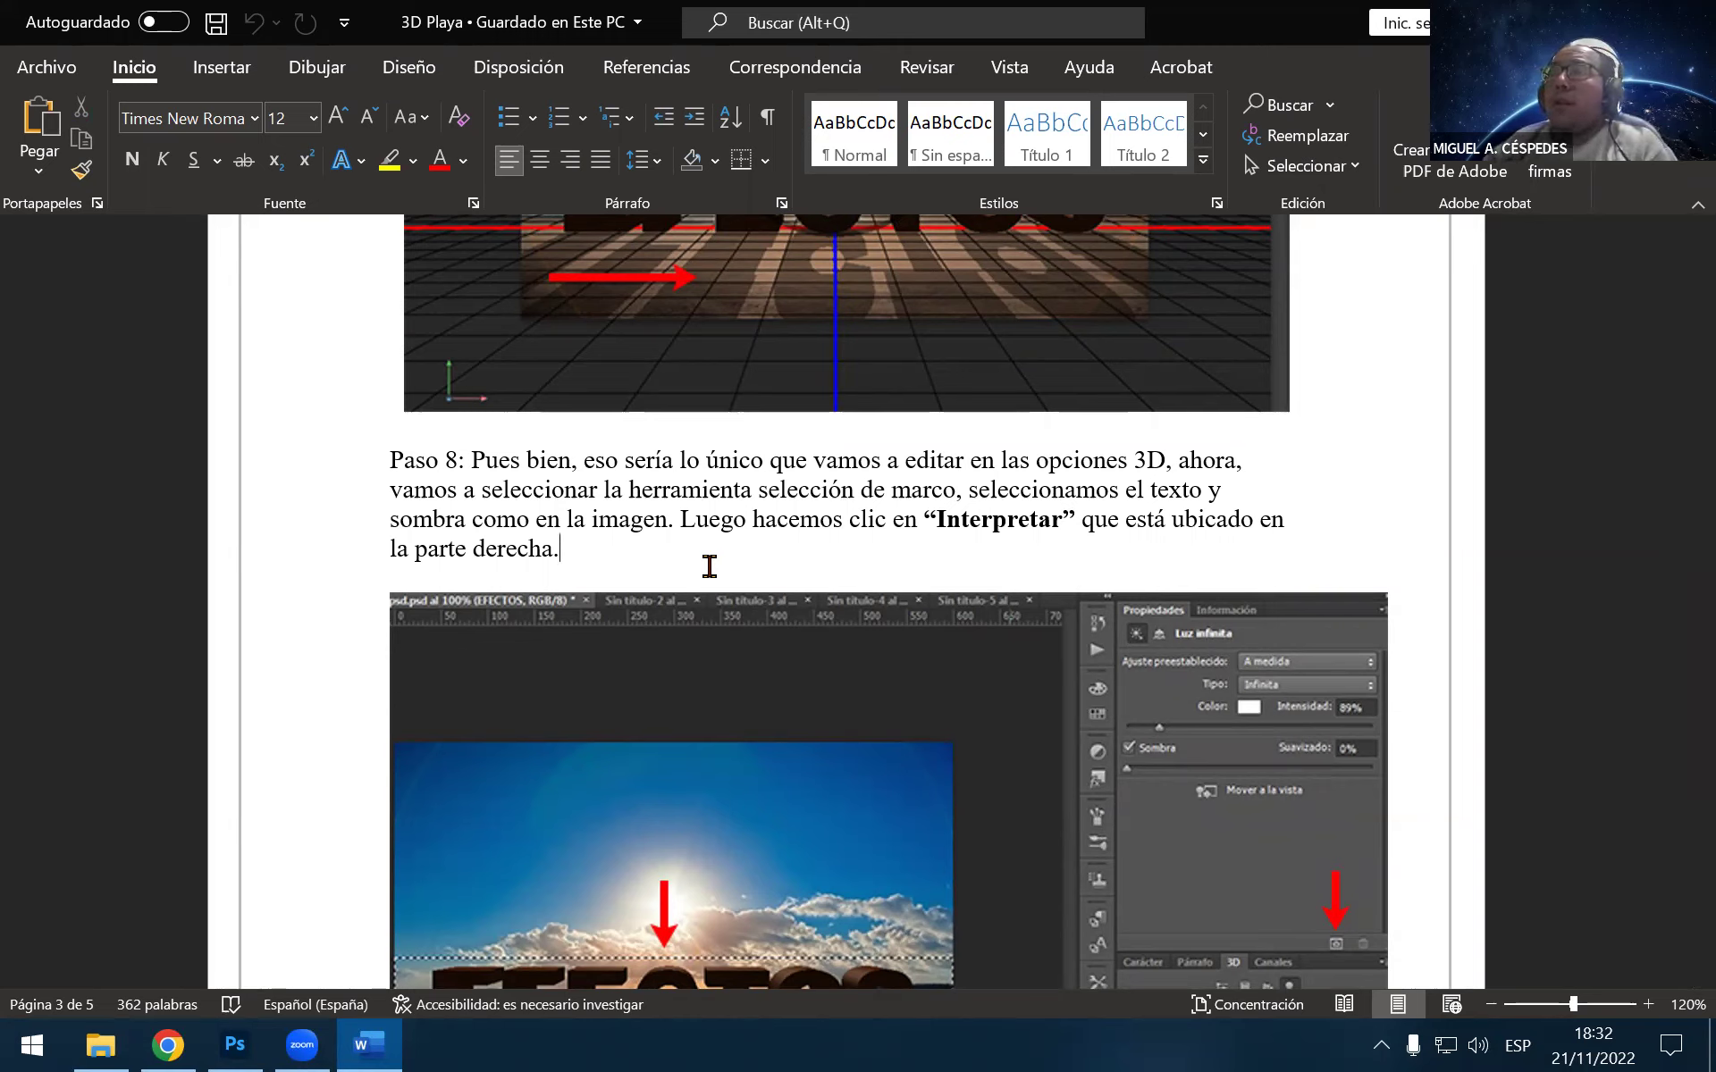
scroll(708, 566, down, 3)
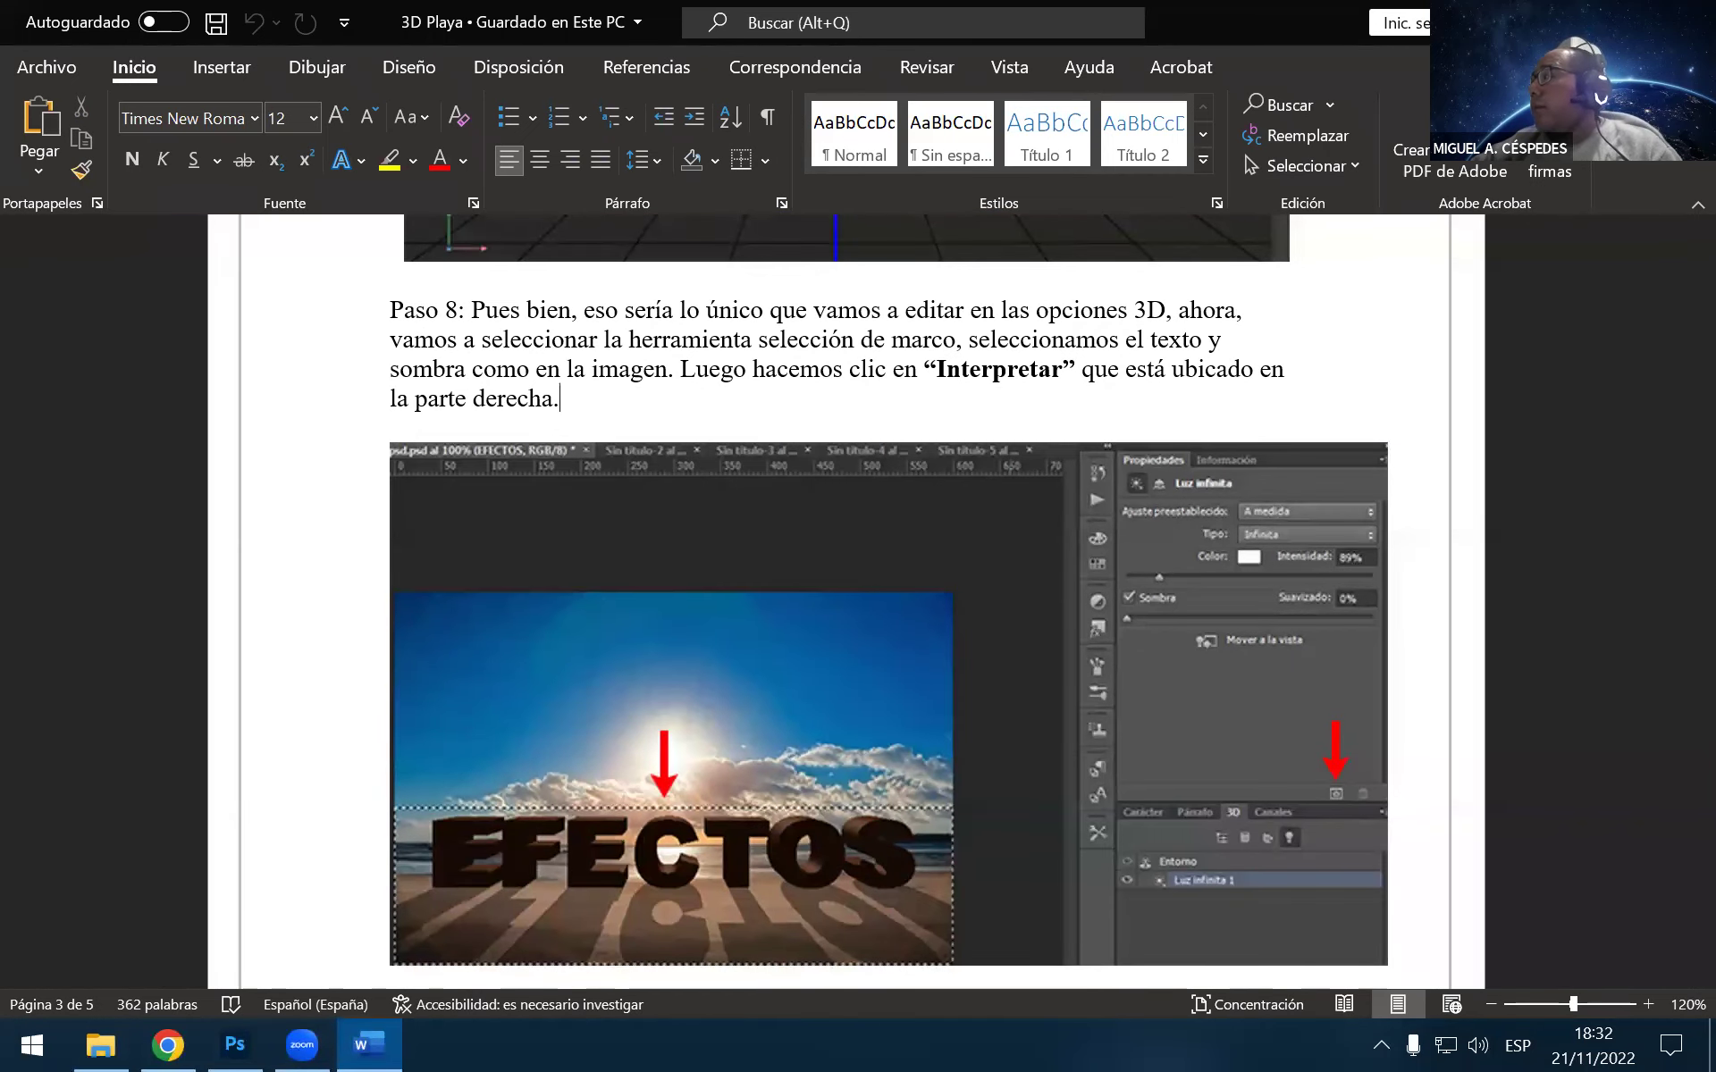
key(alt+Tab)
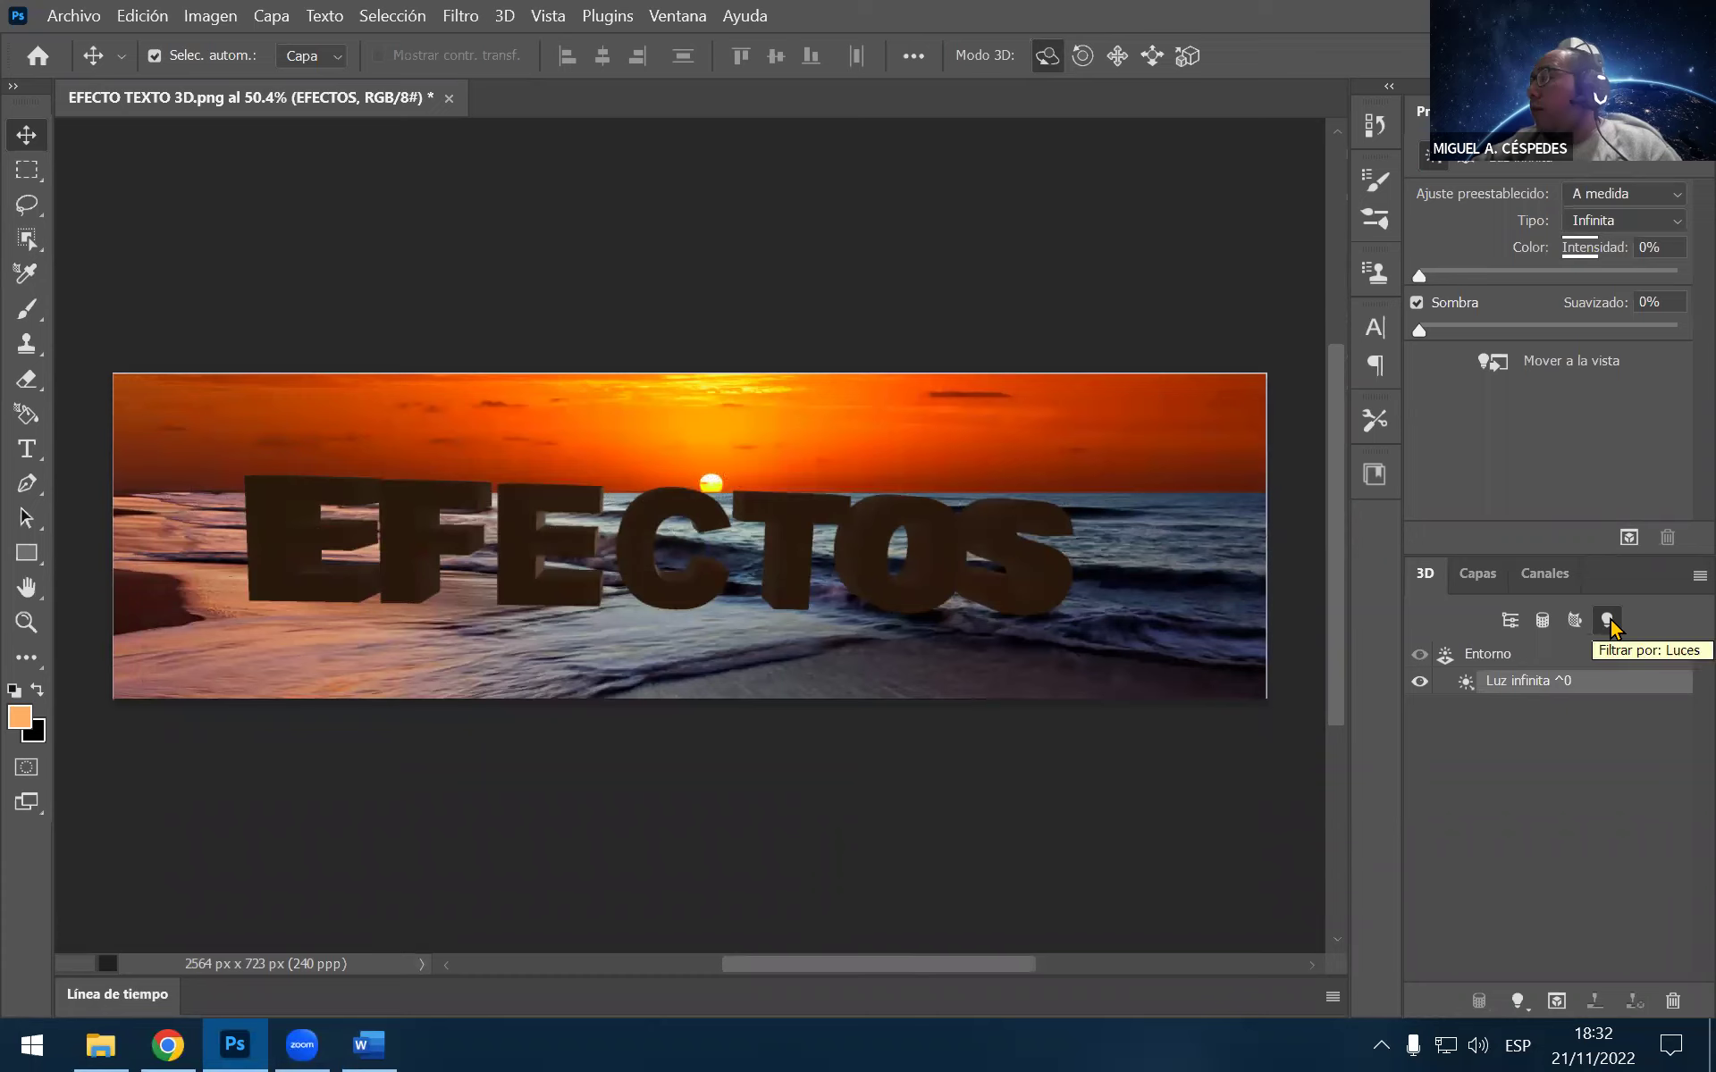
Nudge the light intensity, show the whole scene, and orbit the dark text lower and wider
mouse_move(1419, 277)
mouse_down()
mouse_move(1522, 278)
mouse_move(1407, 279)
mouse_up()
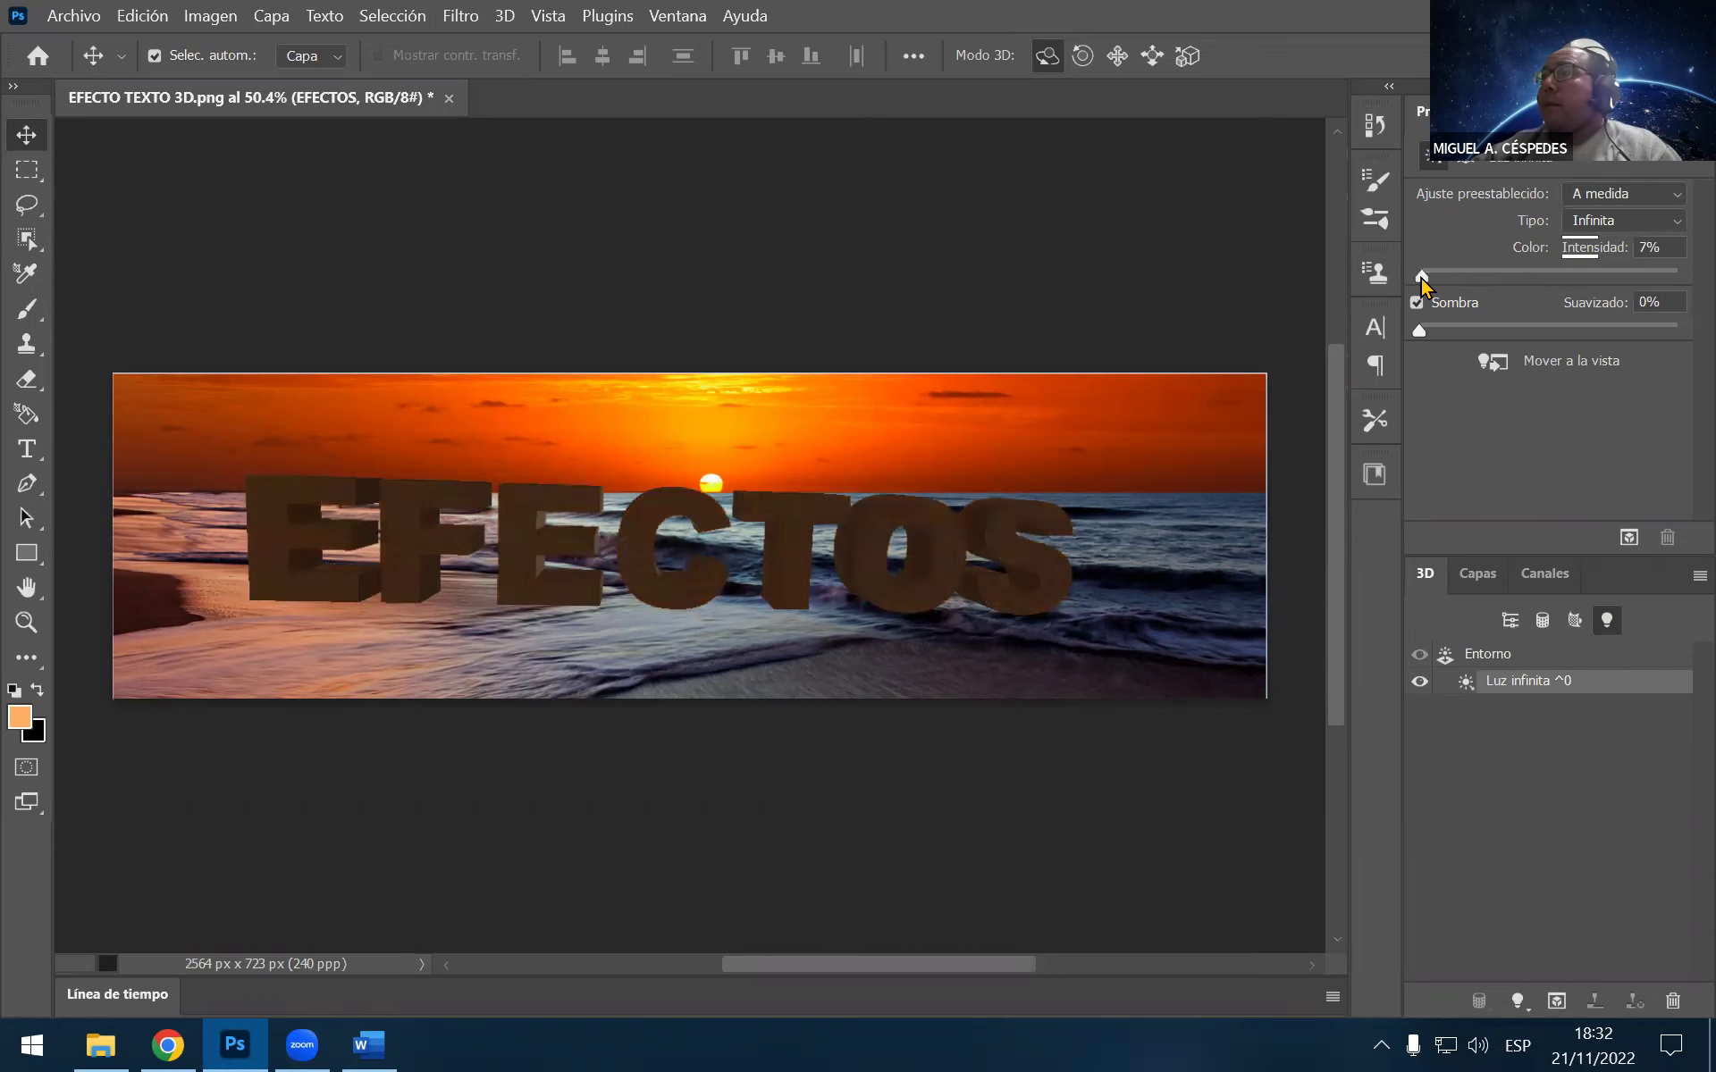
click(1509, 624)
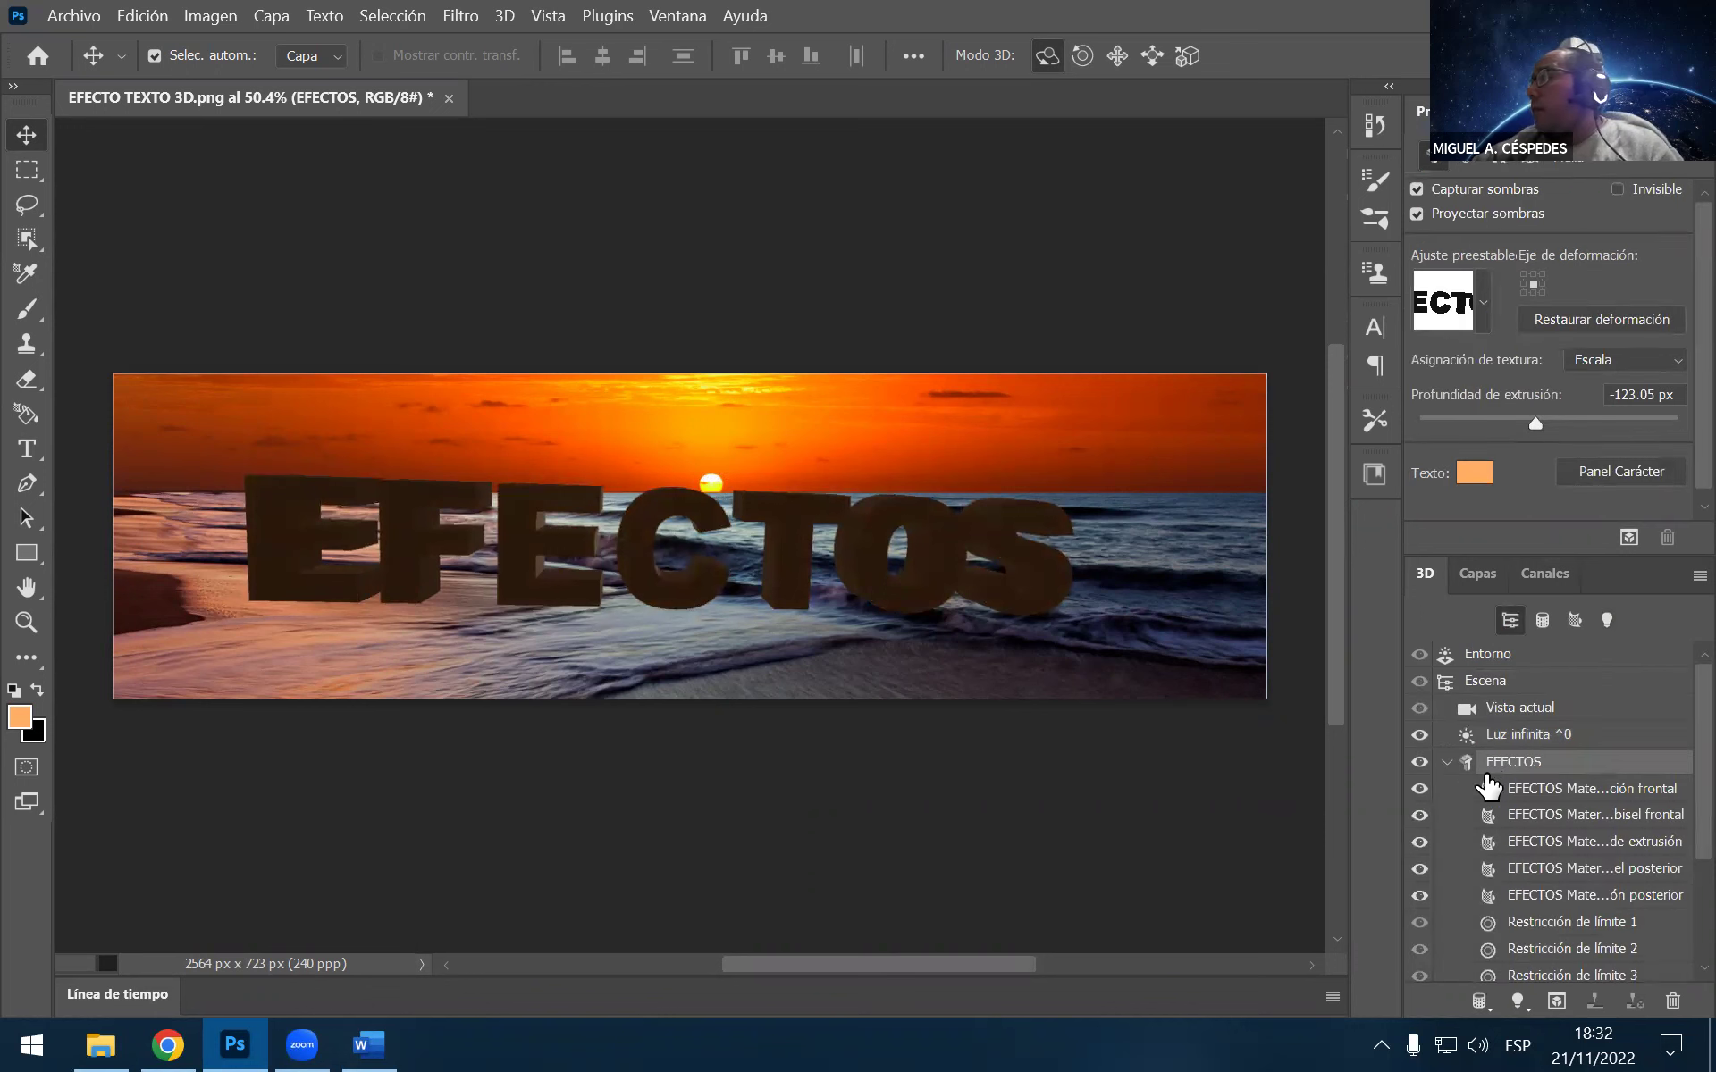
mouse_move(1112, 500)
mouse_down()
mouse_move(1059, 487)
mouse_move(1061, 516)
mouse_move(1053, 486)
mouse_move(1038, 502)
mouse_move(1049, 555)
mouse_move(1075, 486)
mouse_move(1060, 468)
mouse_move(1094, 503)
mouse_move(1103, 474)
mouse_move(1100, 518)
mouse_move(1120, 511)
mouse_up()
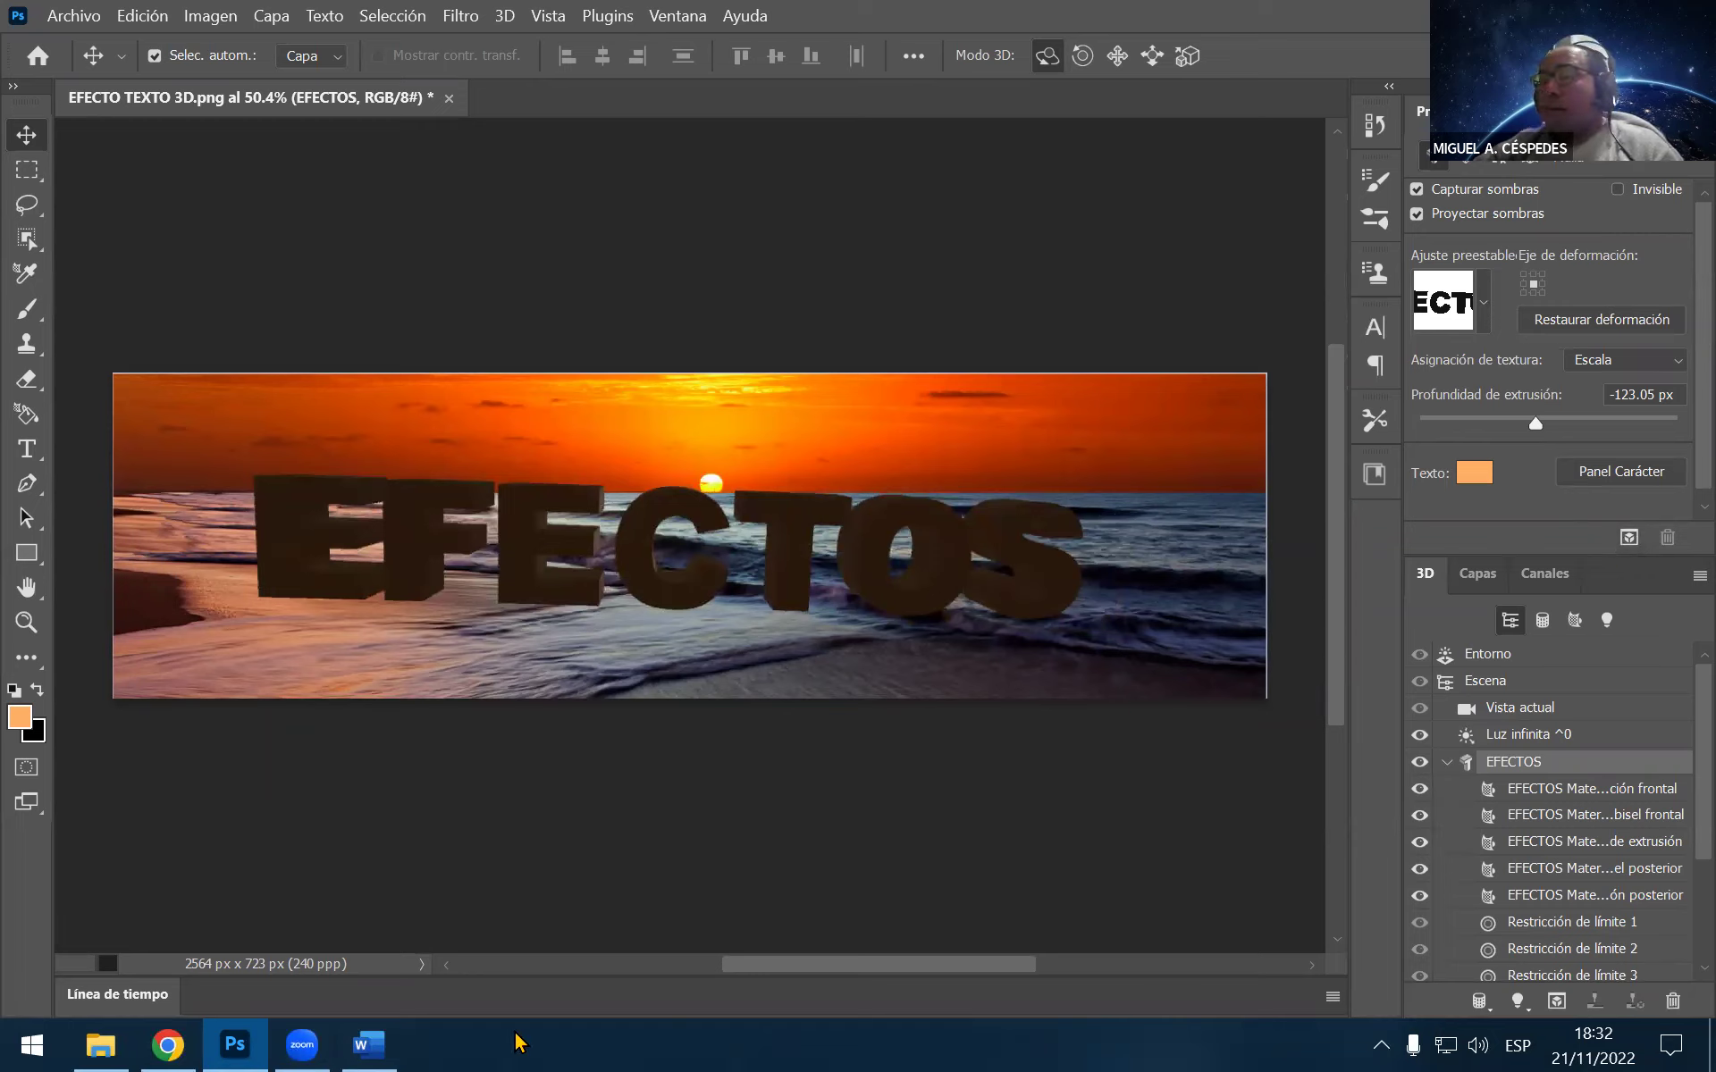
Marquee the lower text area, save as EFECTO TEXTO 3D.psd, then deselect and show Capas
key(m)
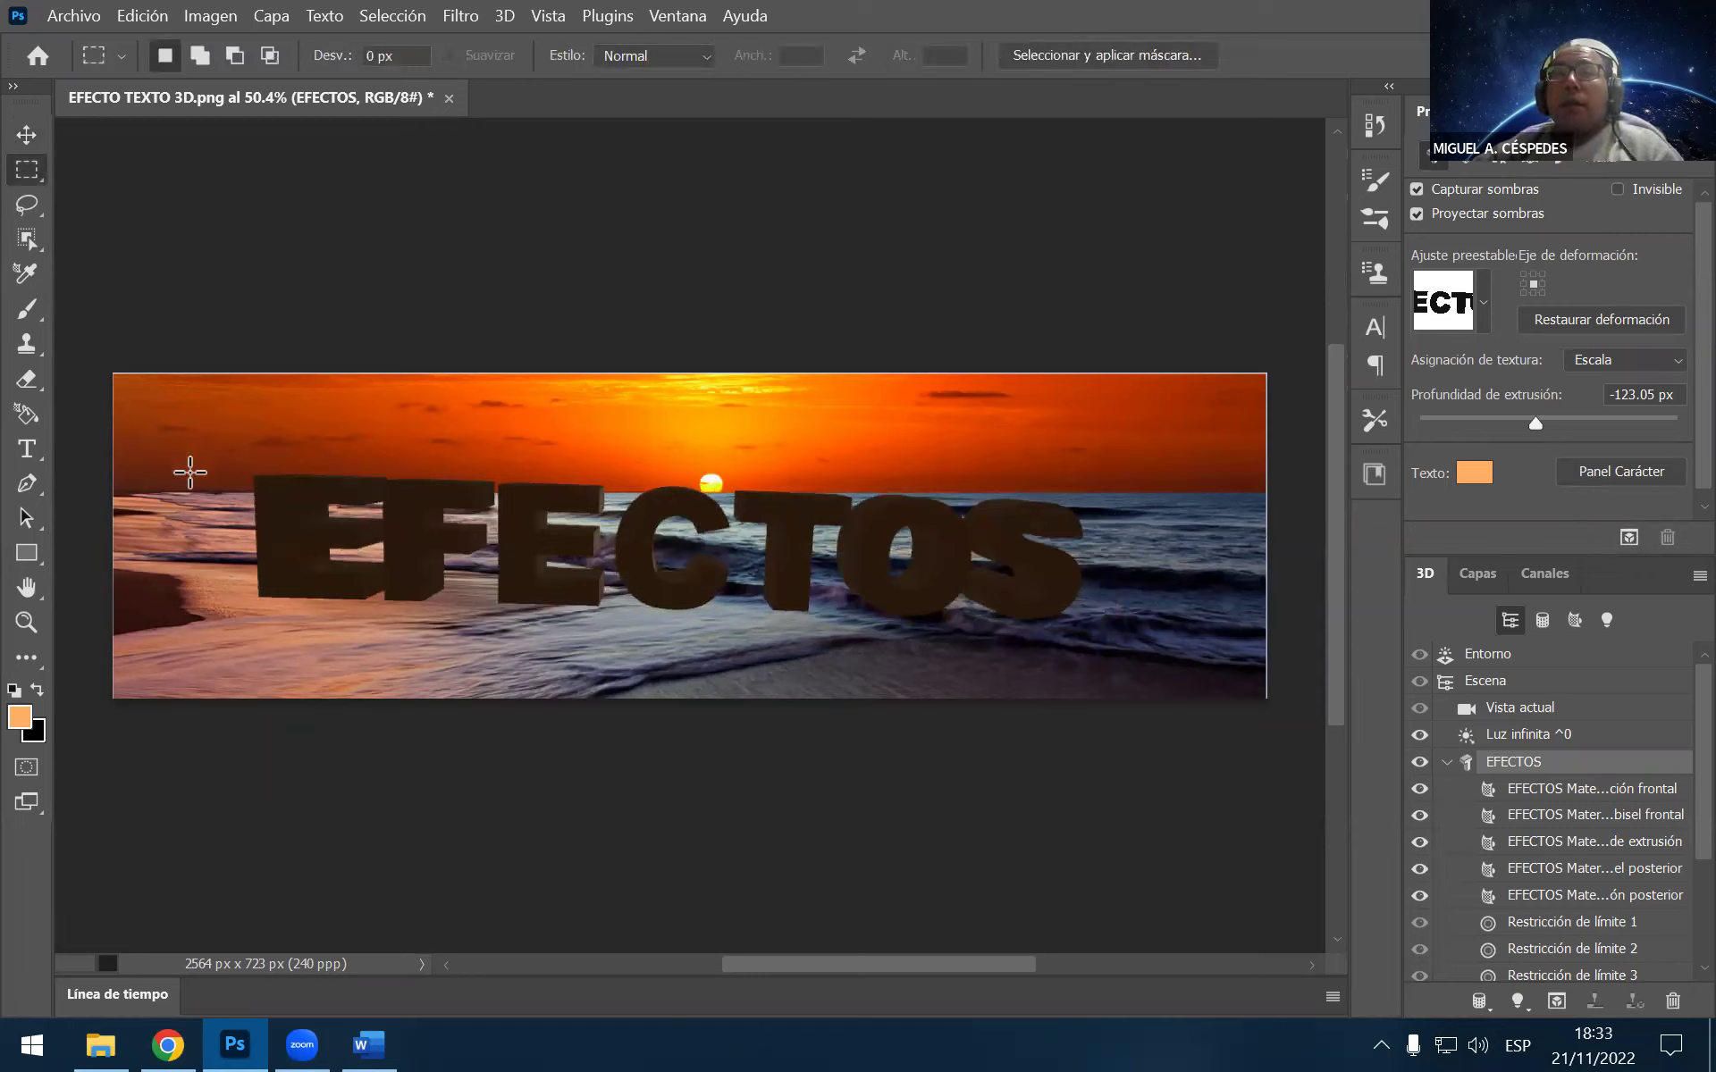
drag(113, 461, 1285, 749)
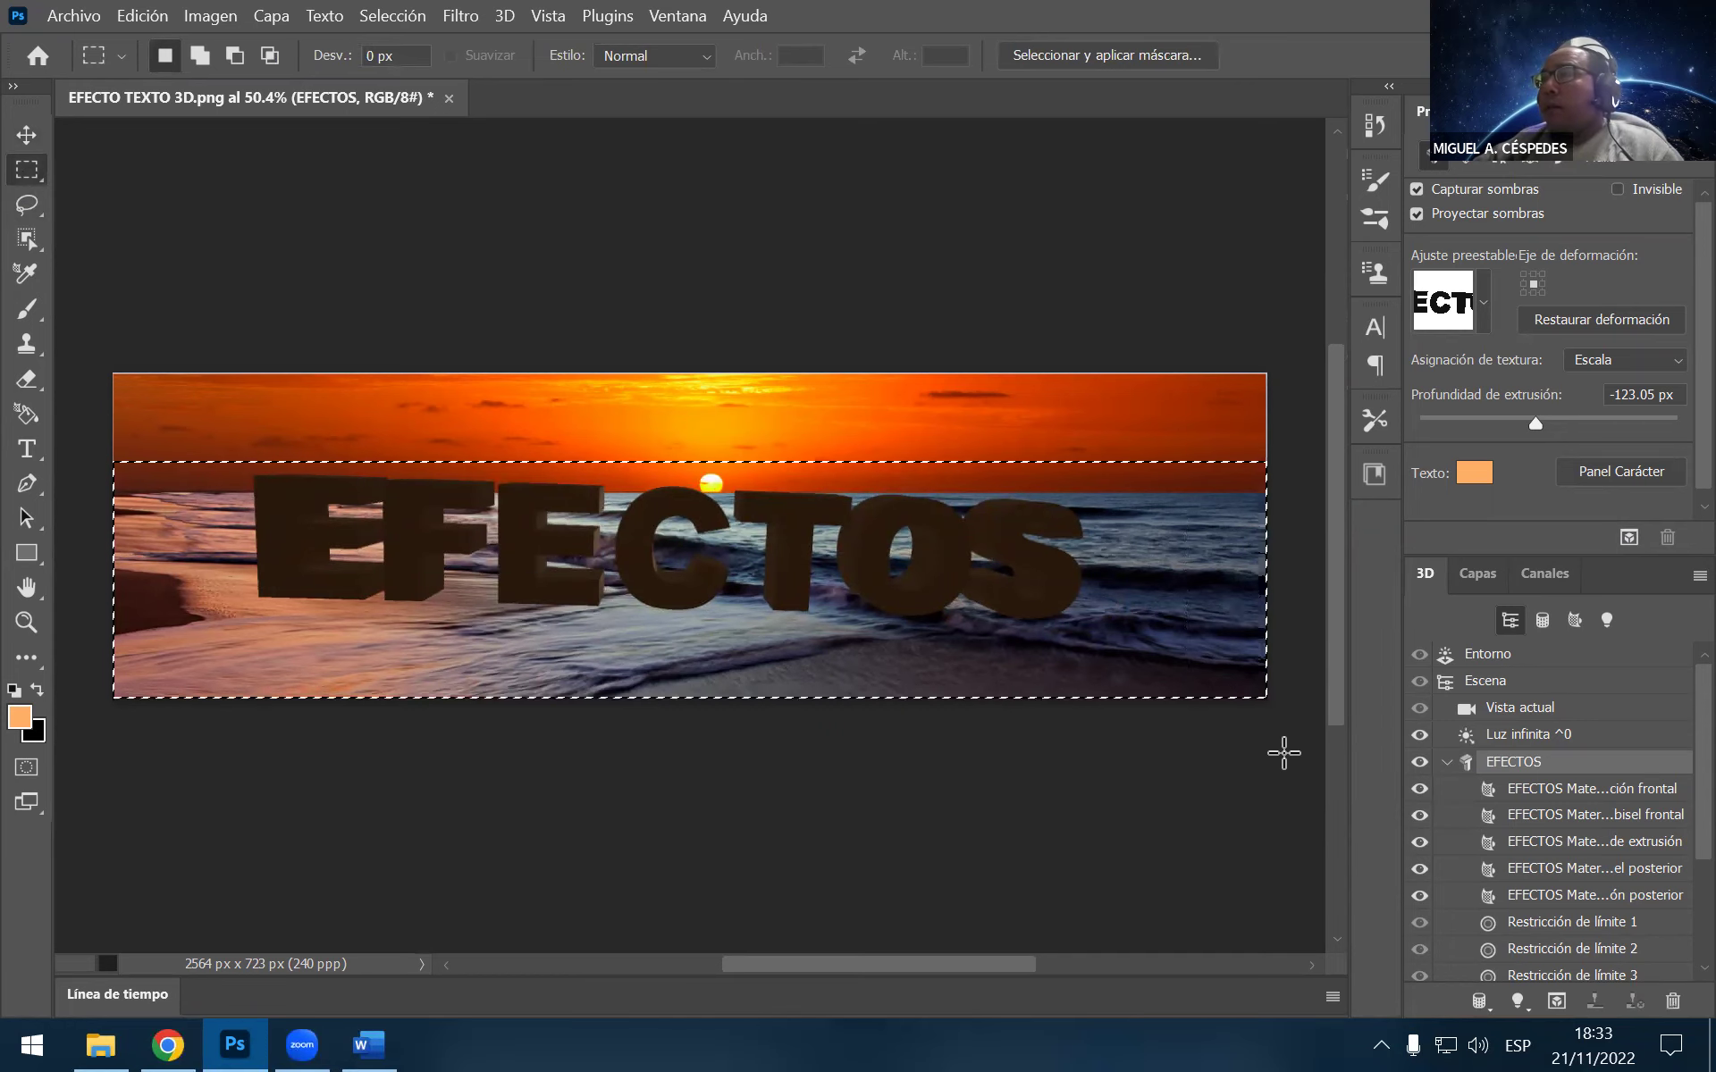
click(26, 134)
key(ctrl+shift+s)
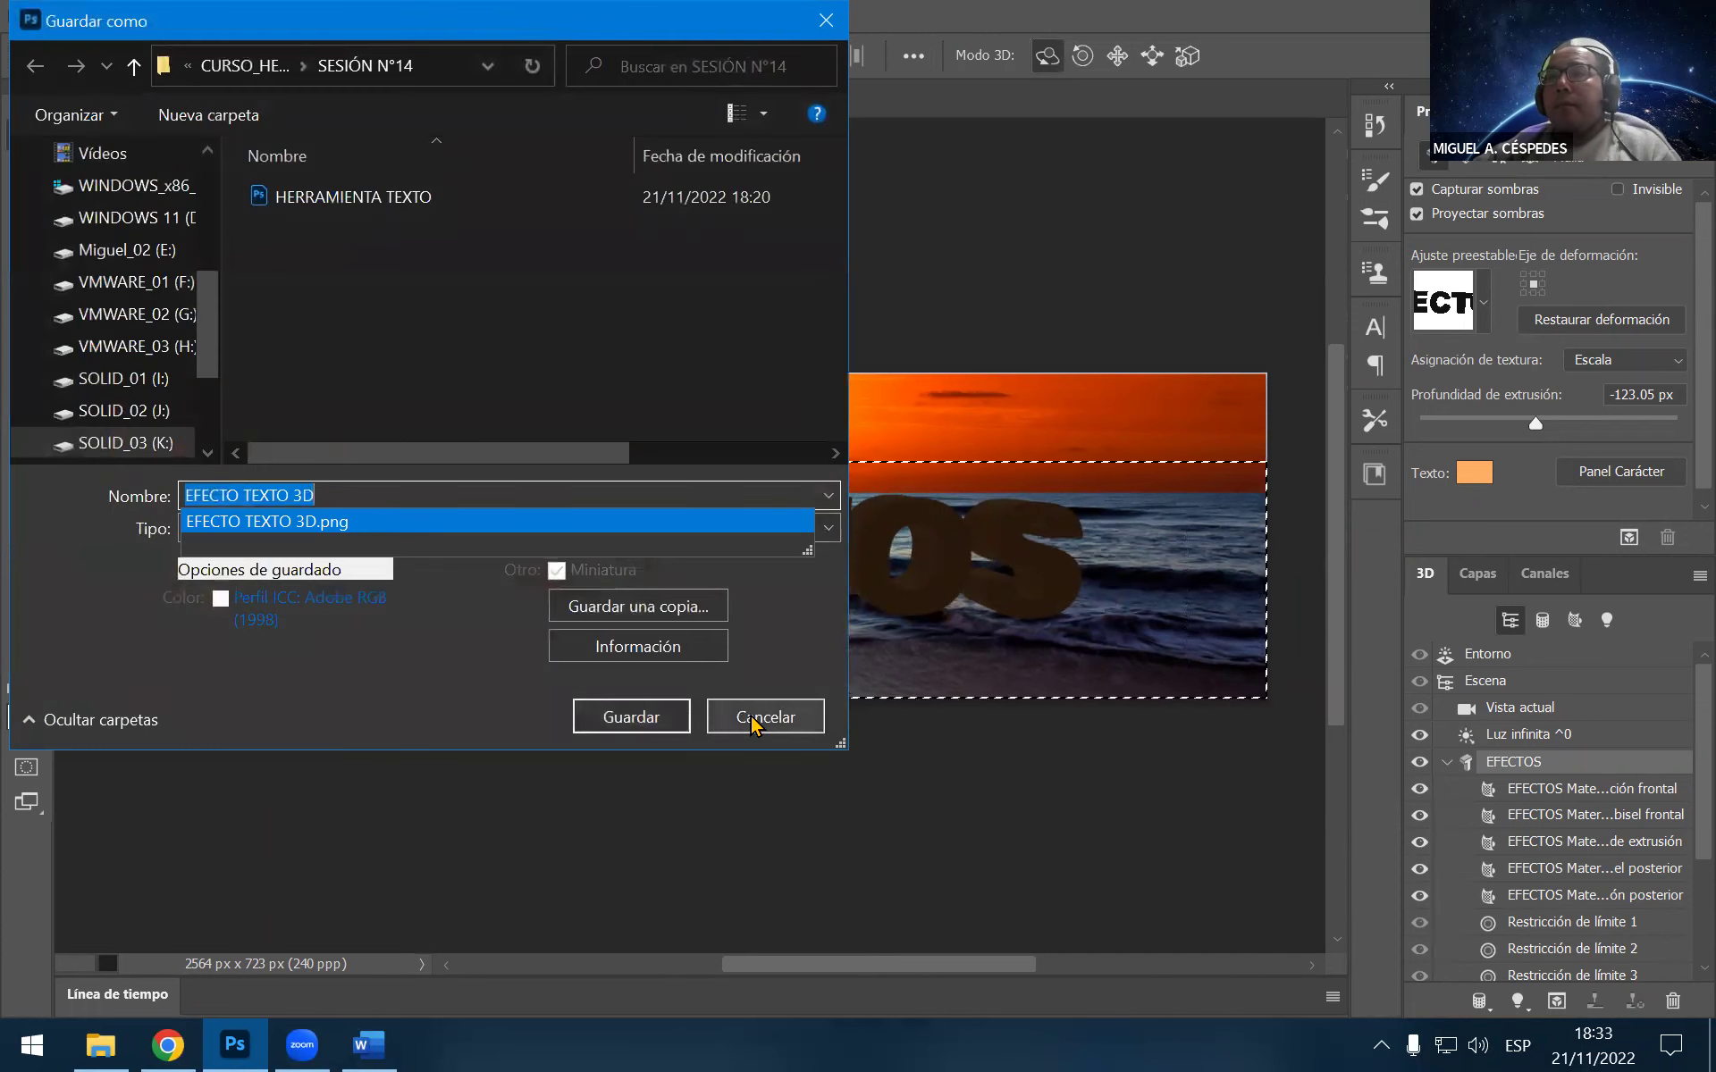
click(632, 715)
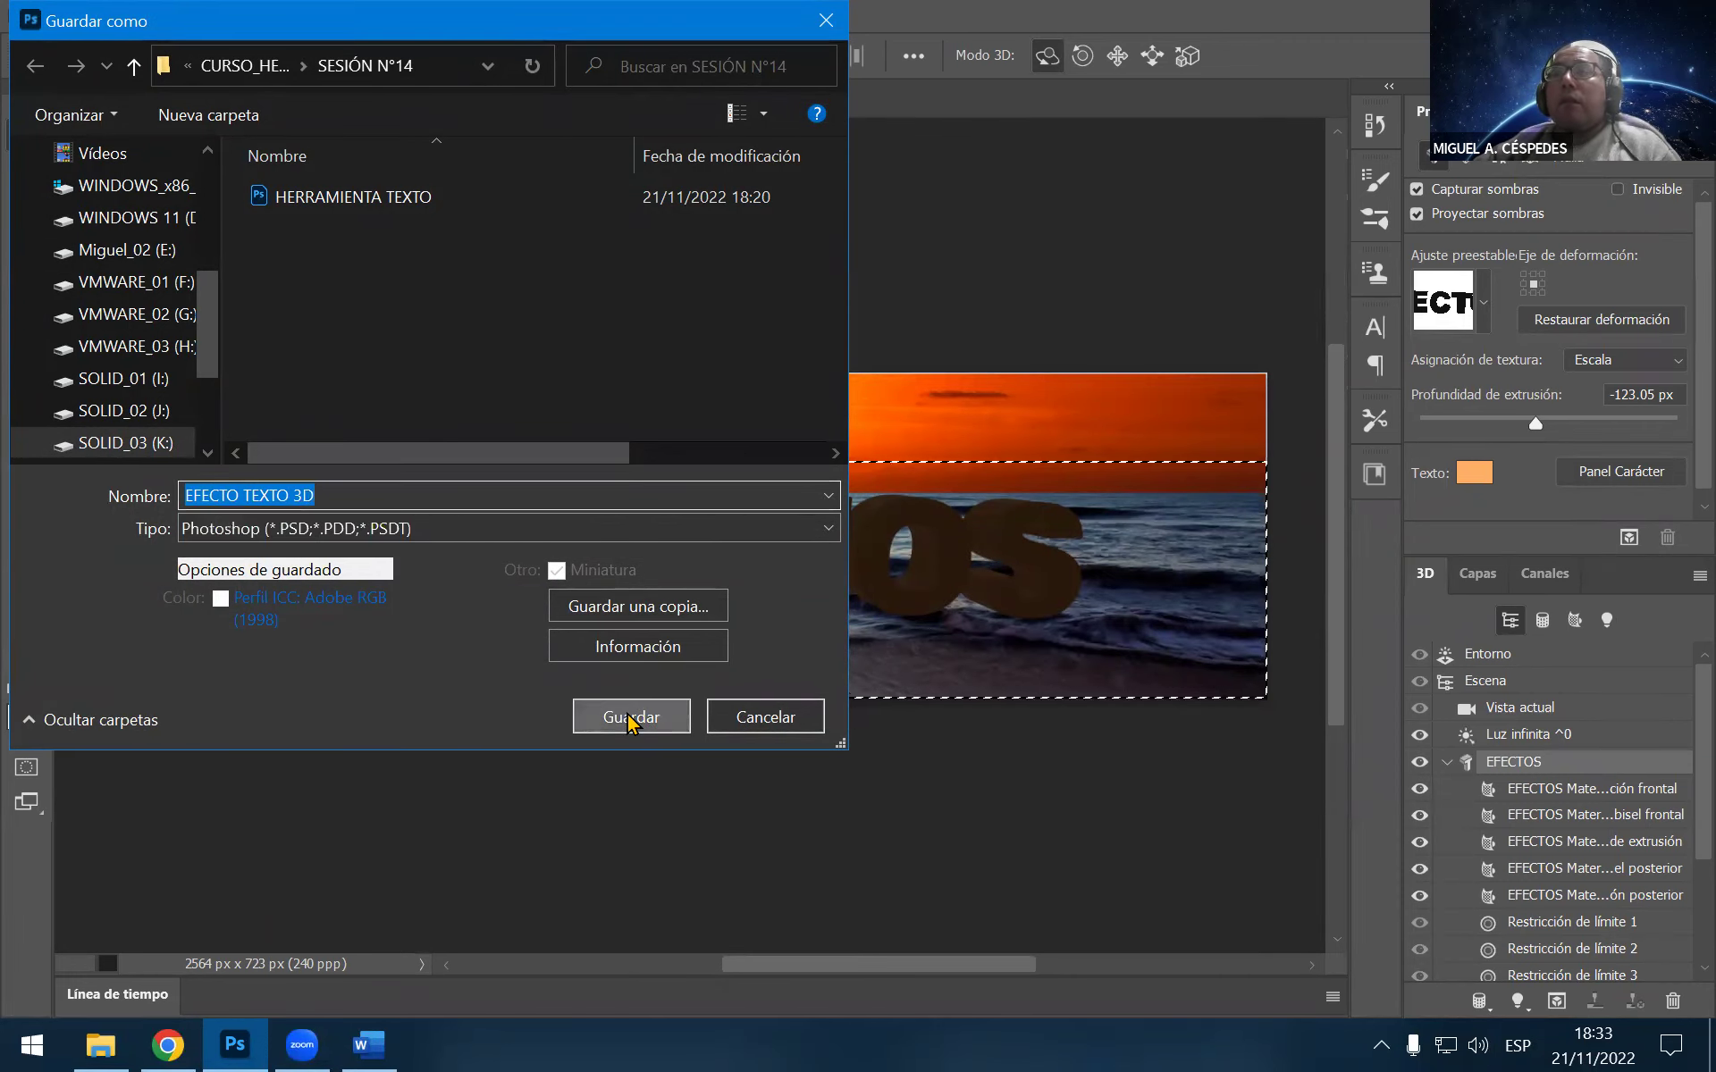
click(630, 717)
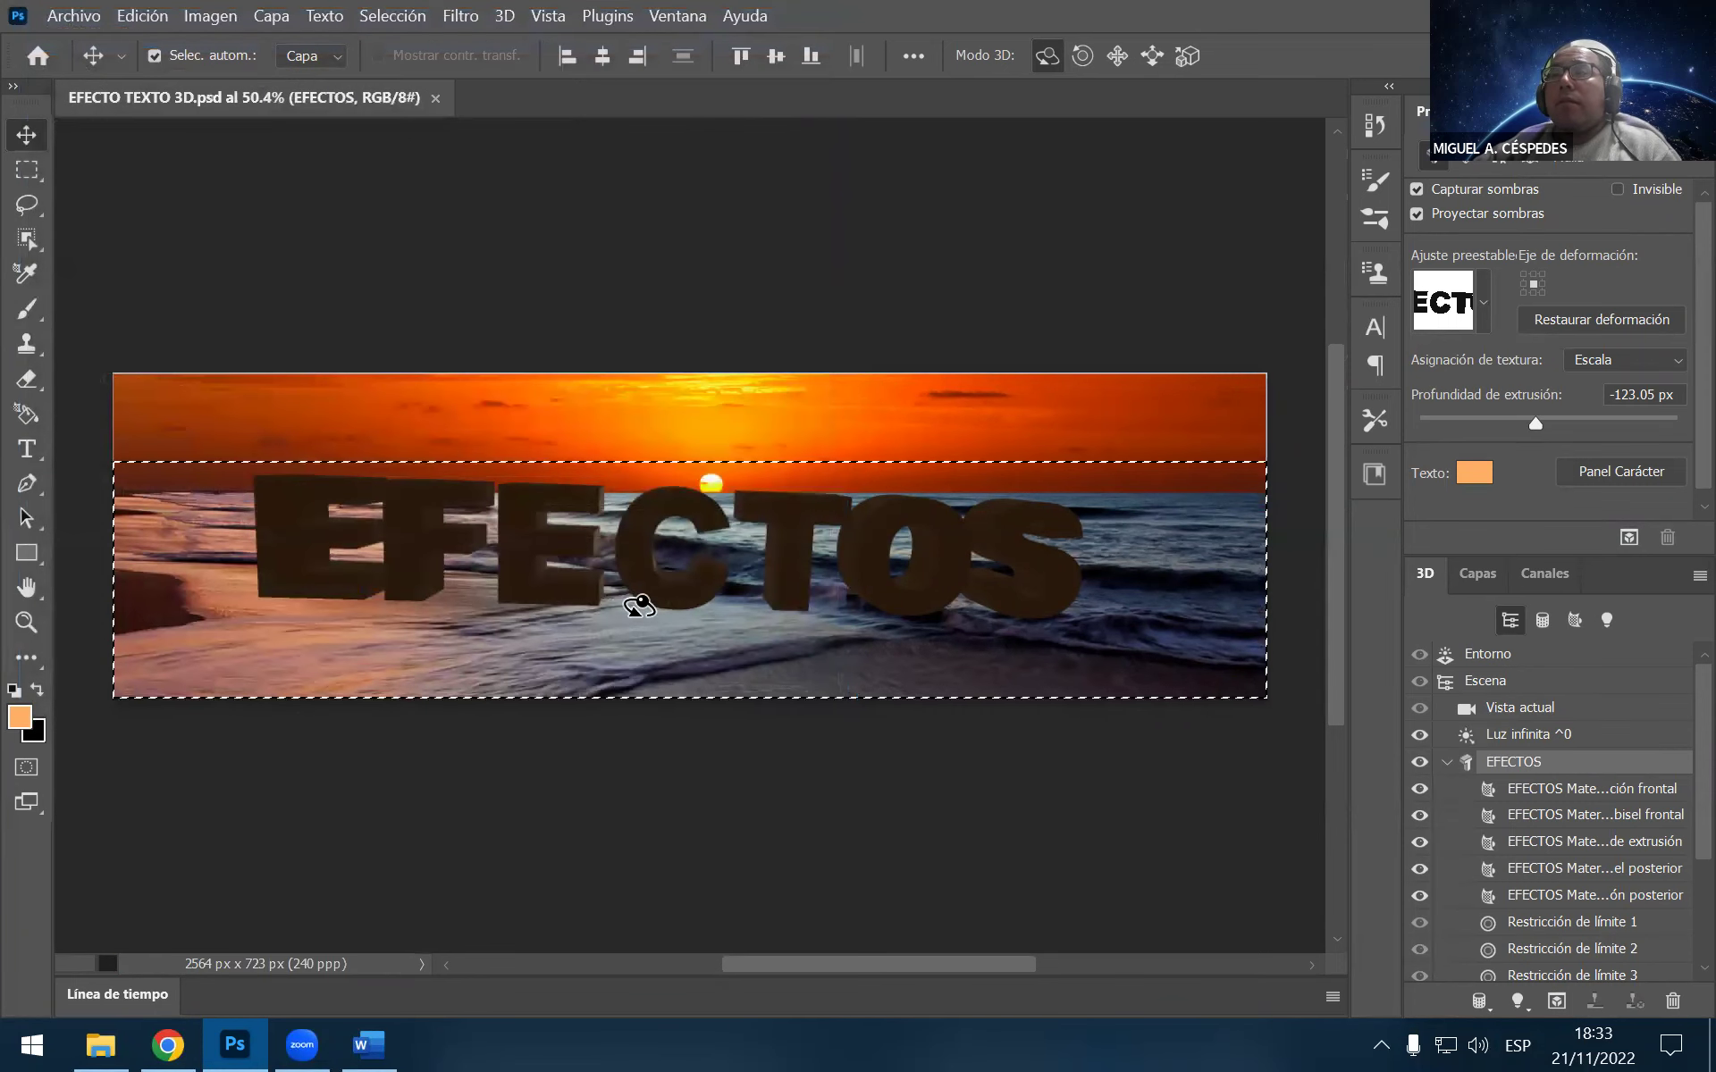
key(ctrl+d)
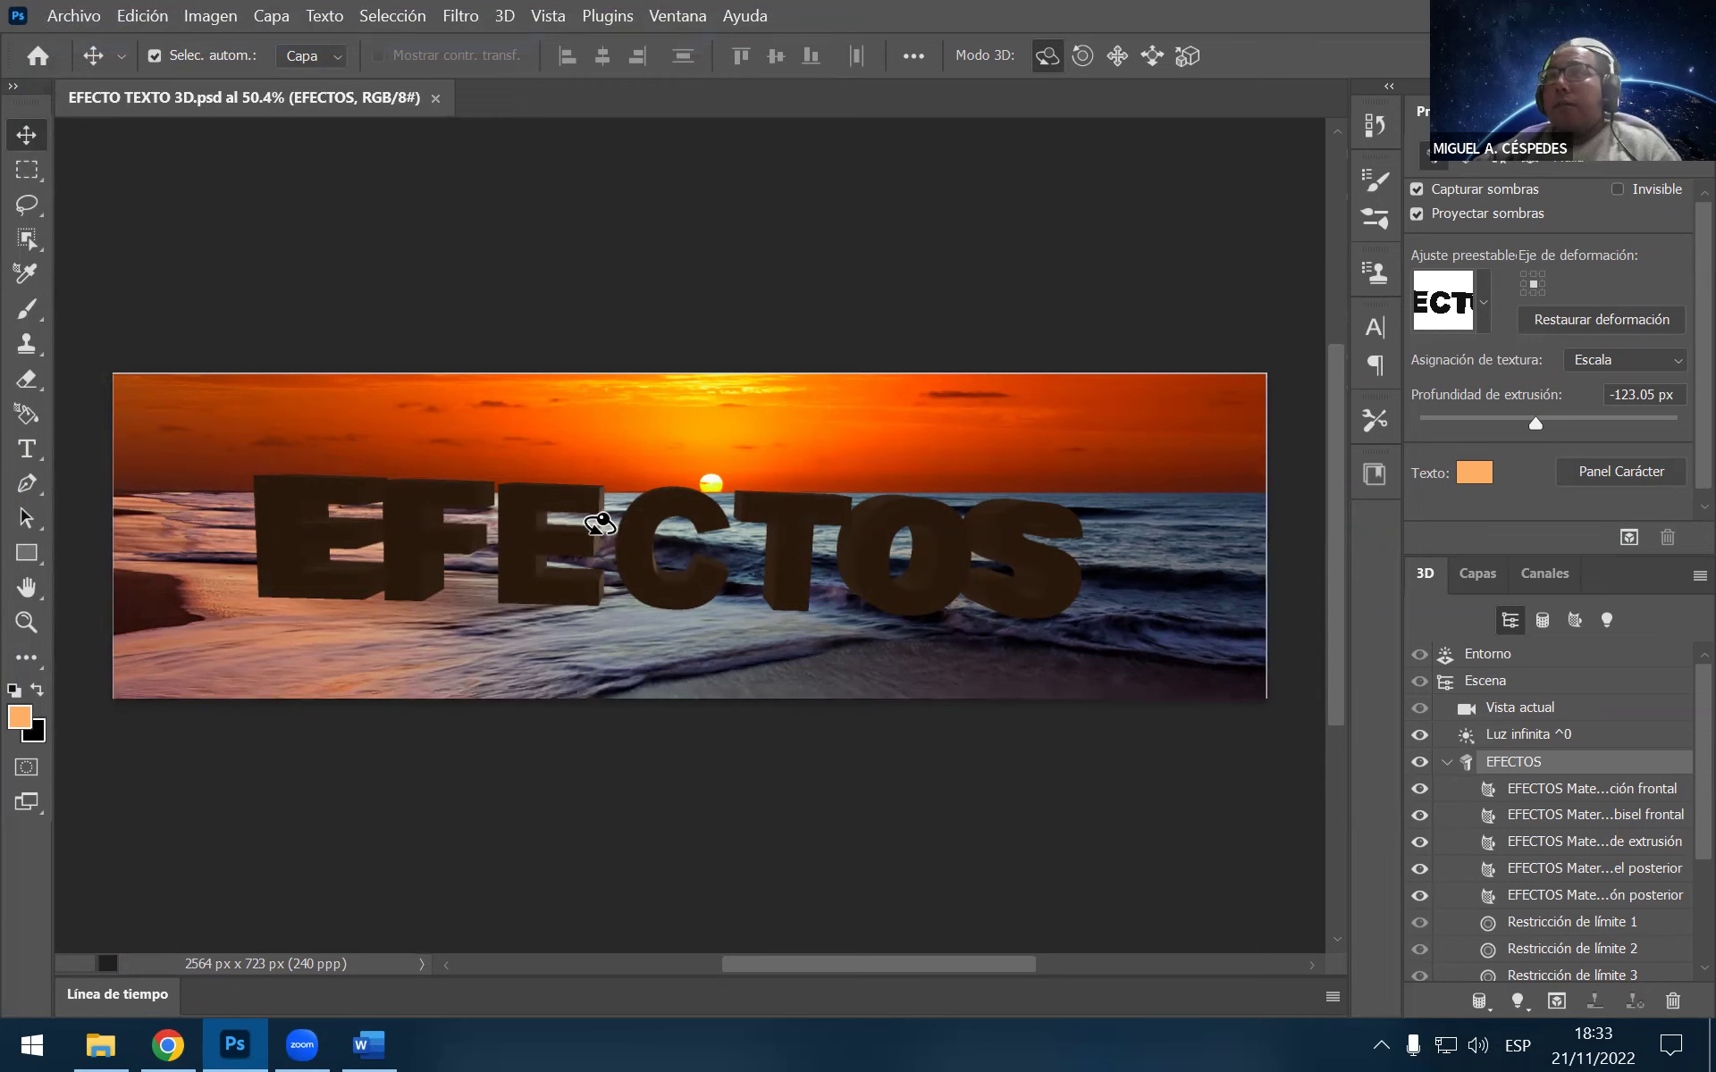
click(1476, 581)
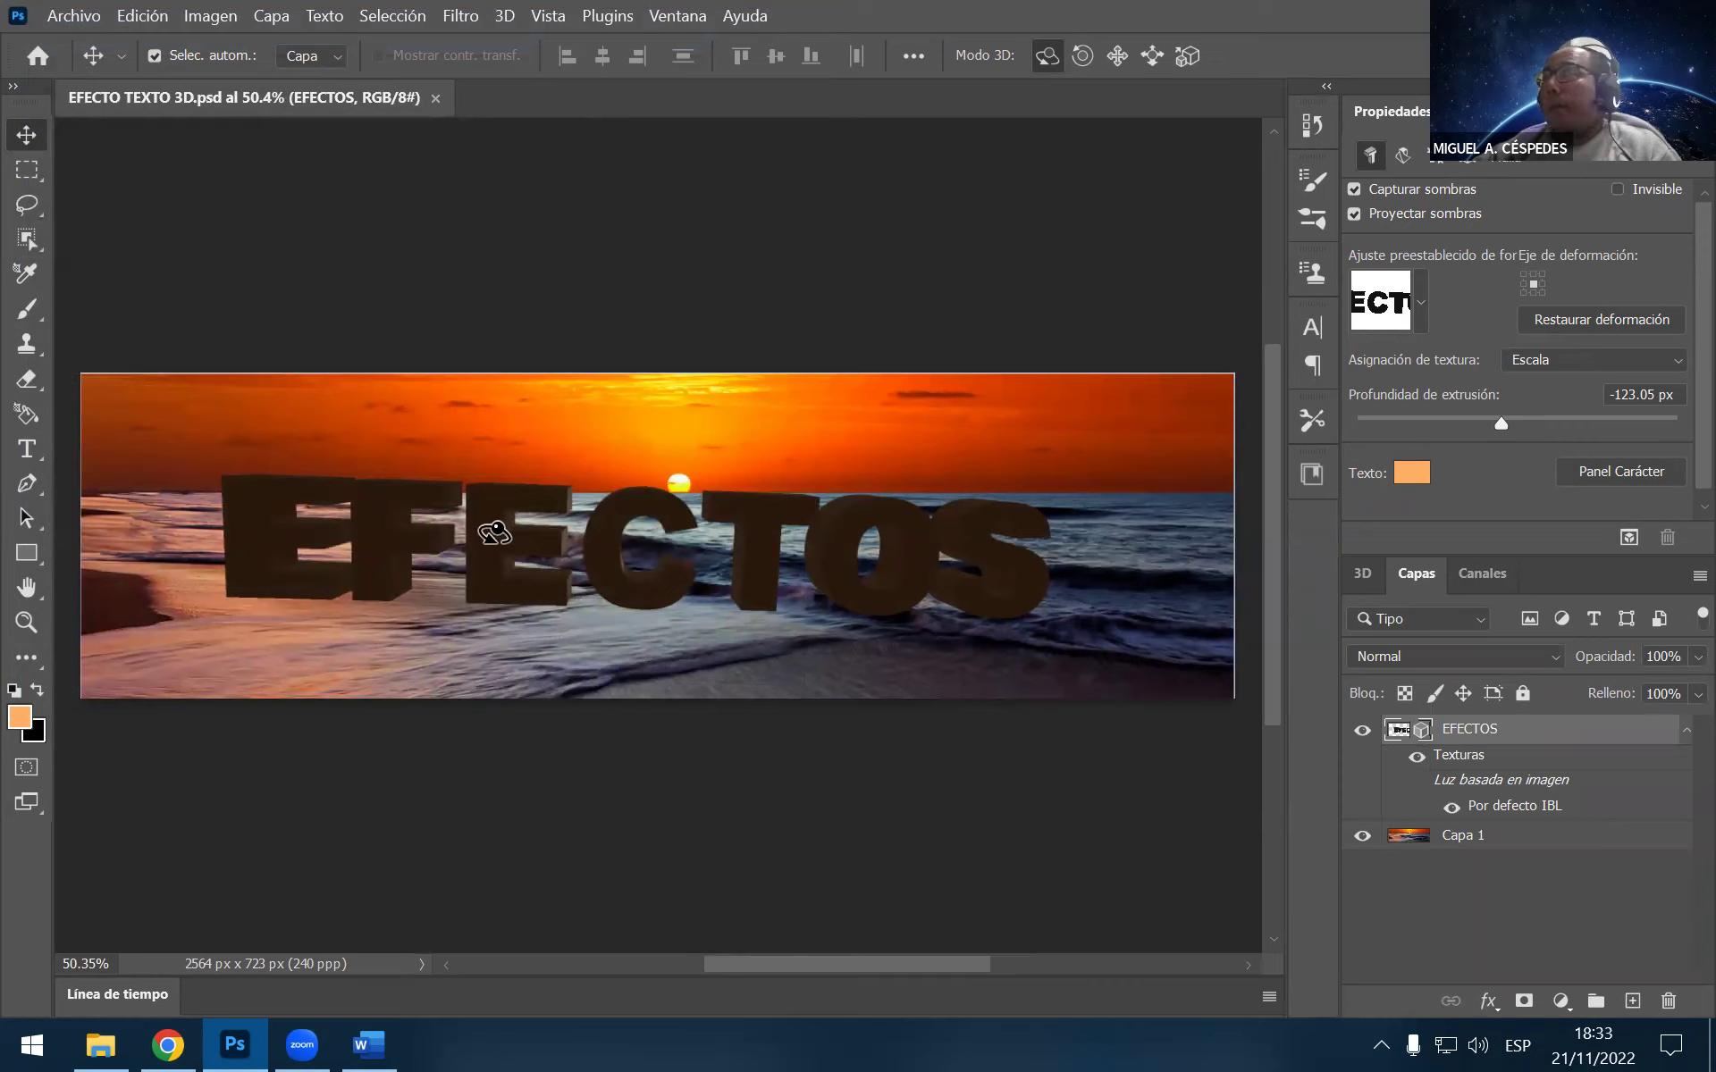
Tilt the 3D EFECTOS text slightly with a few small orbits
drag(494, 533, 502, 523)
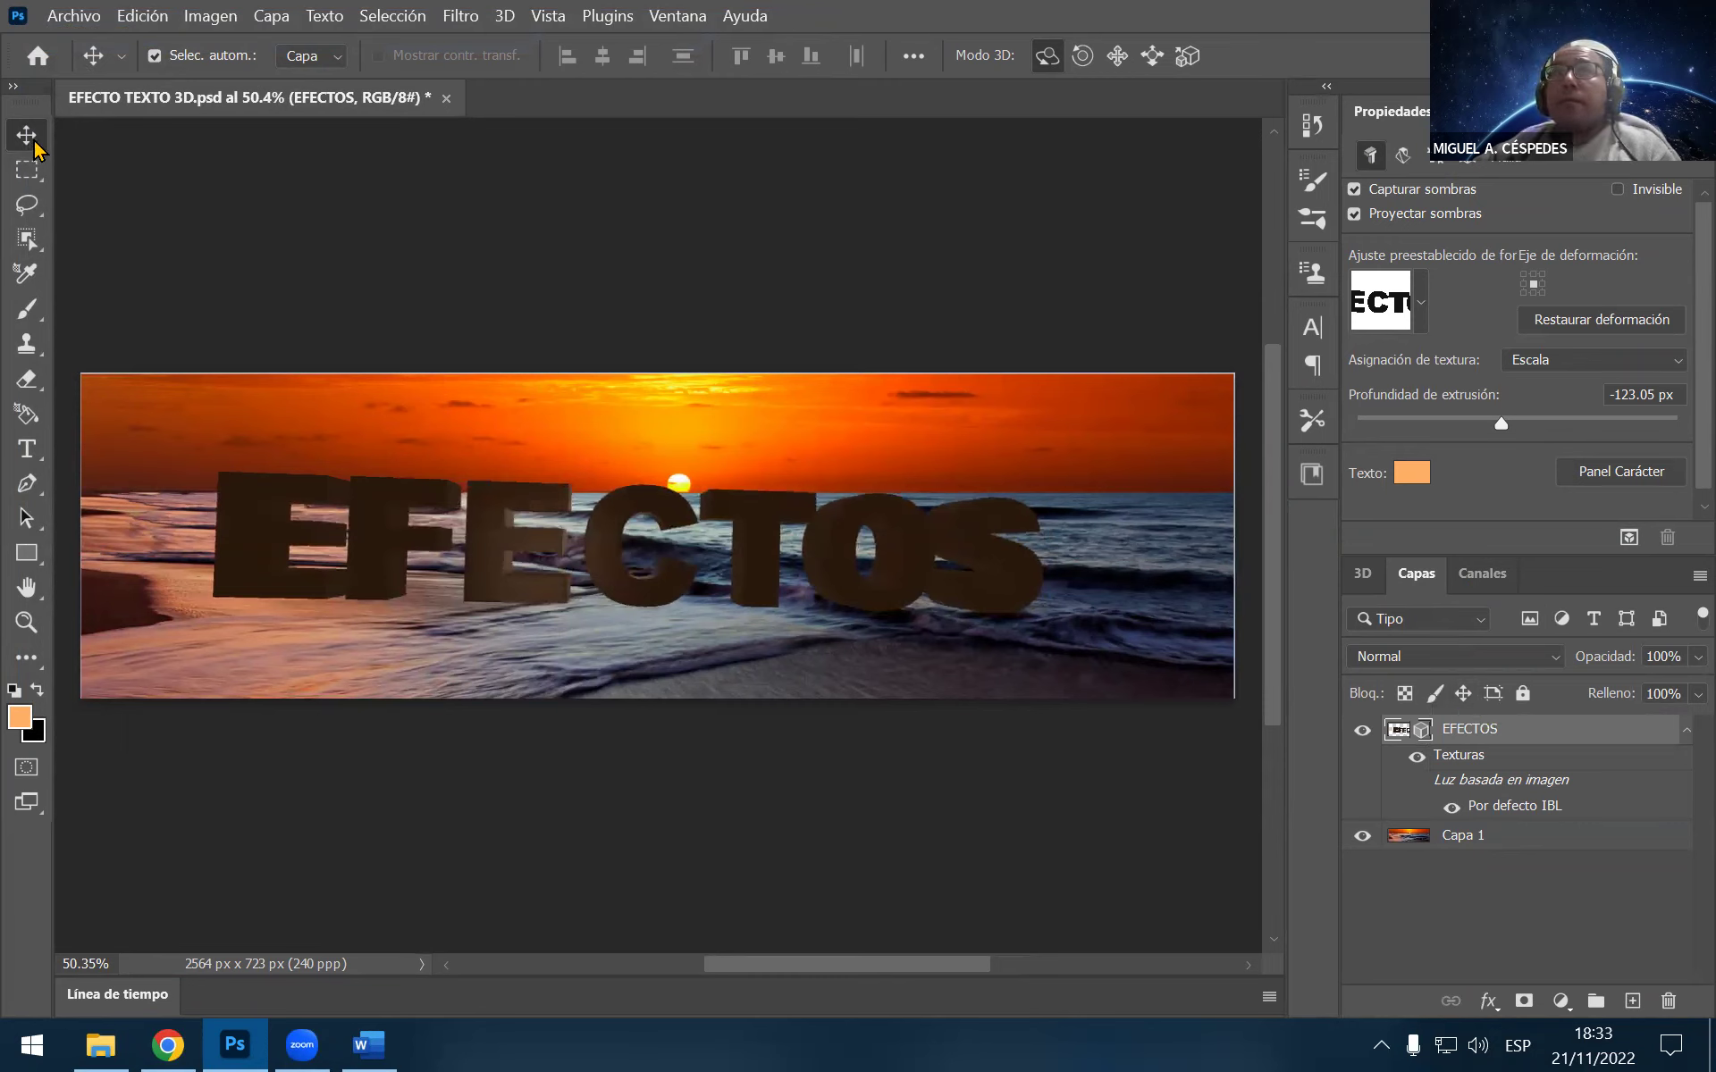
click(1361, 574)
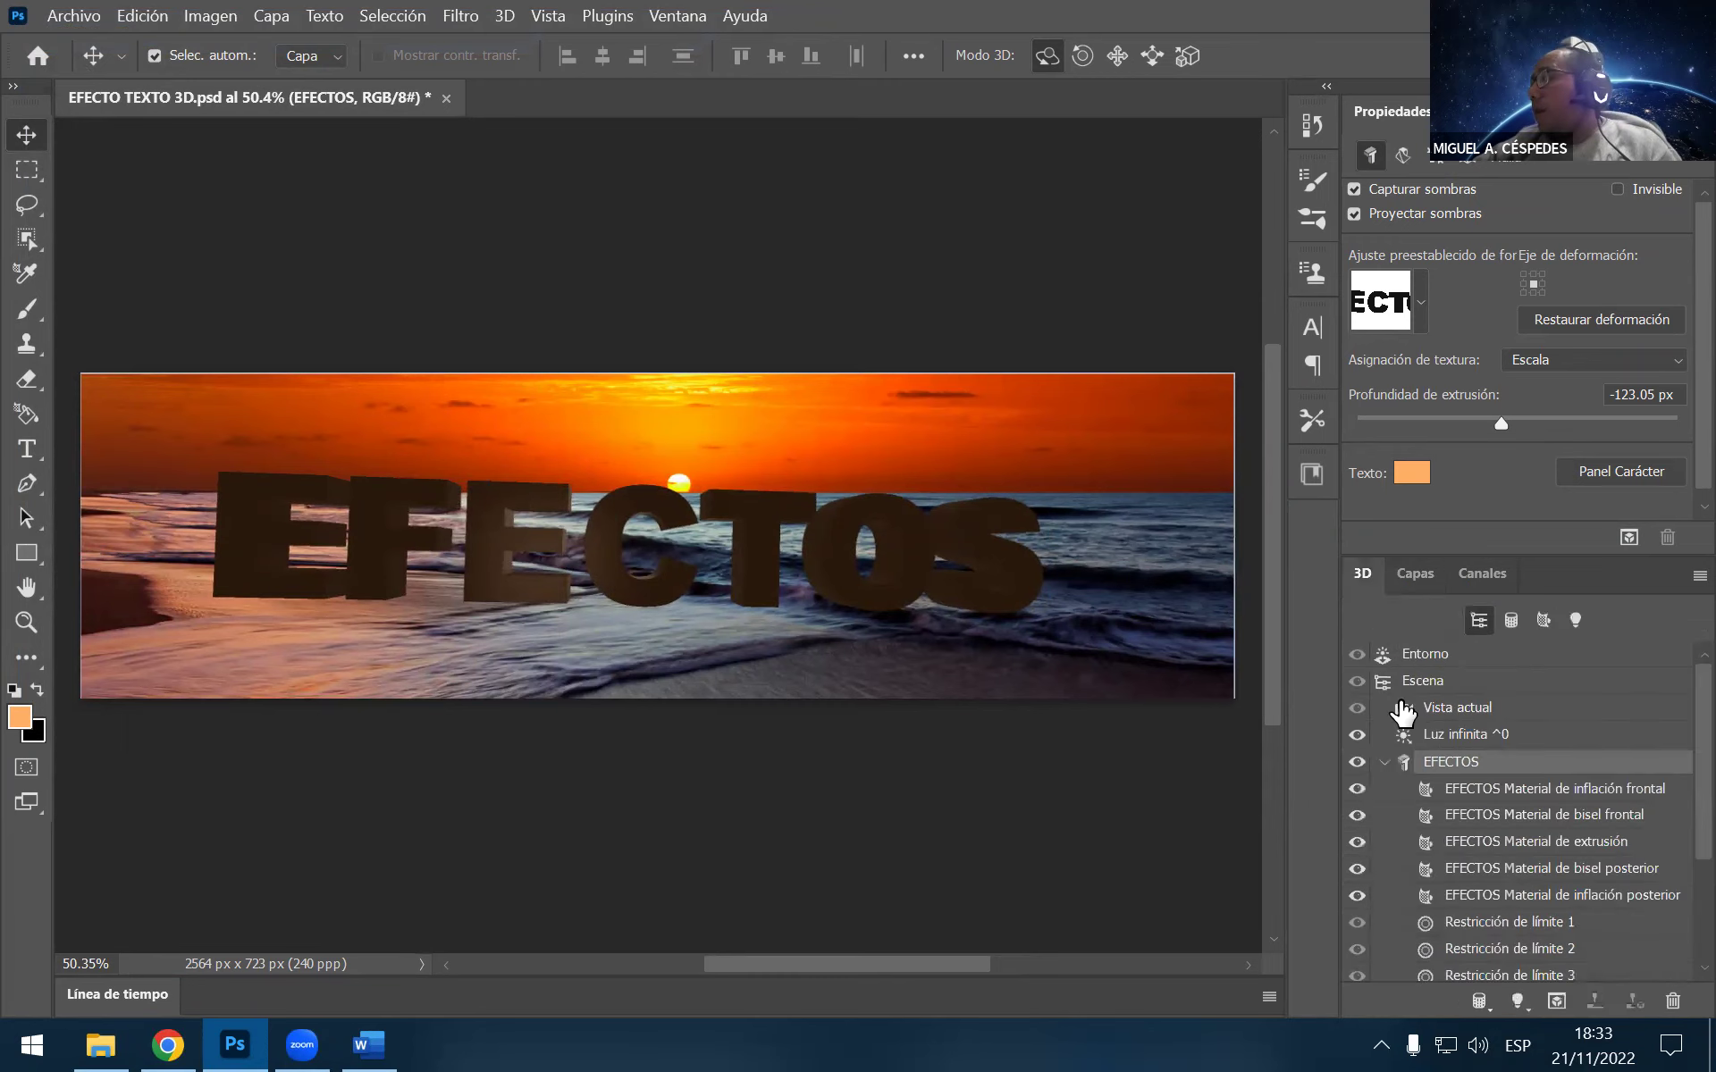
drag(613, 543, 620, 555)
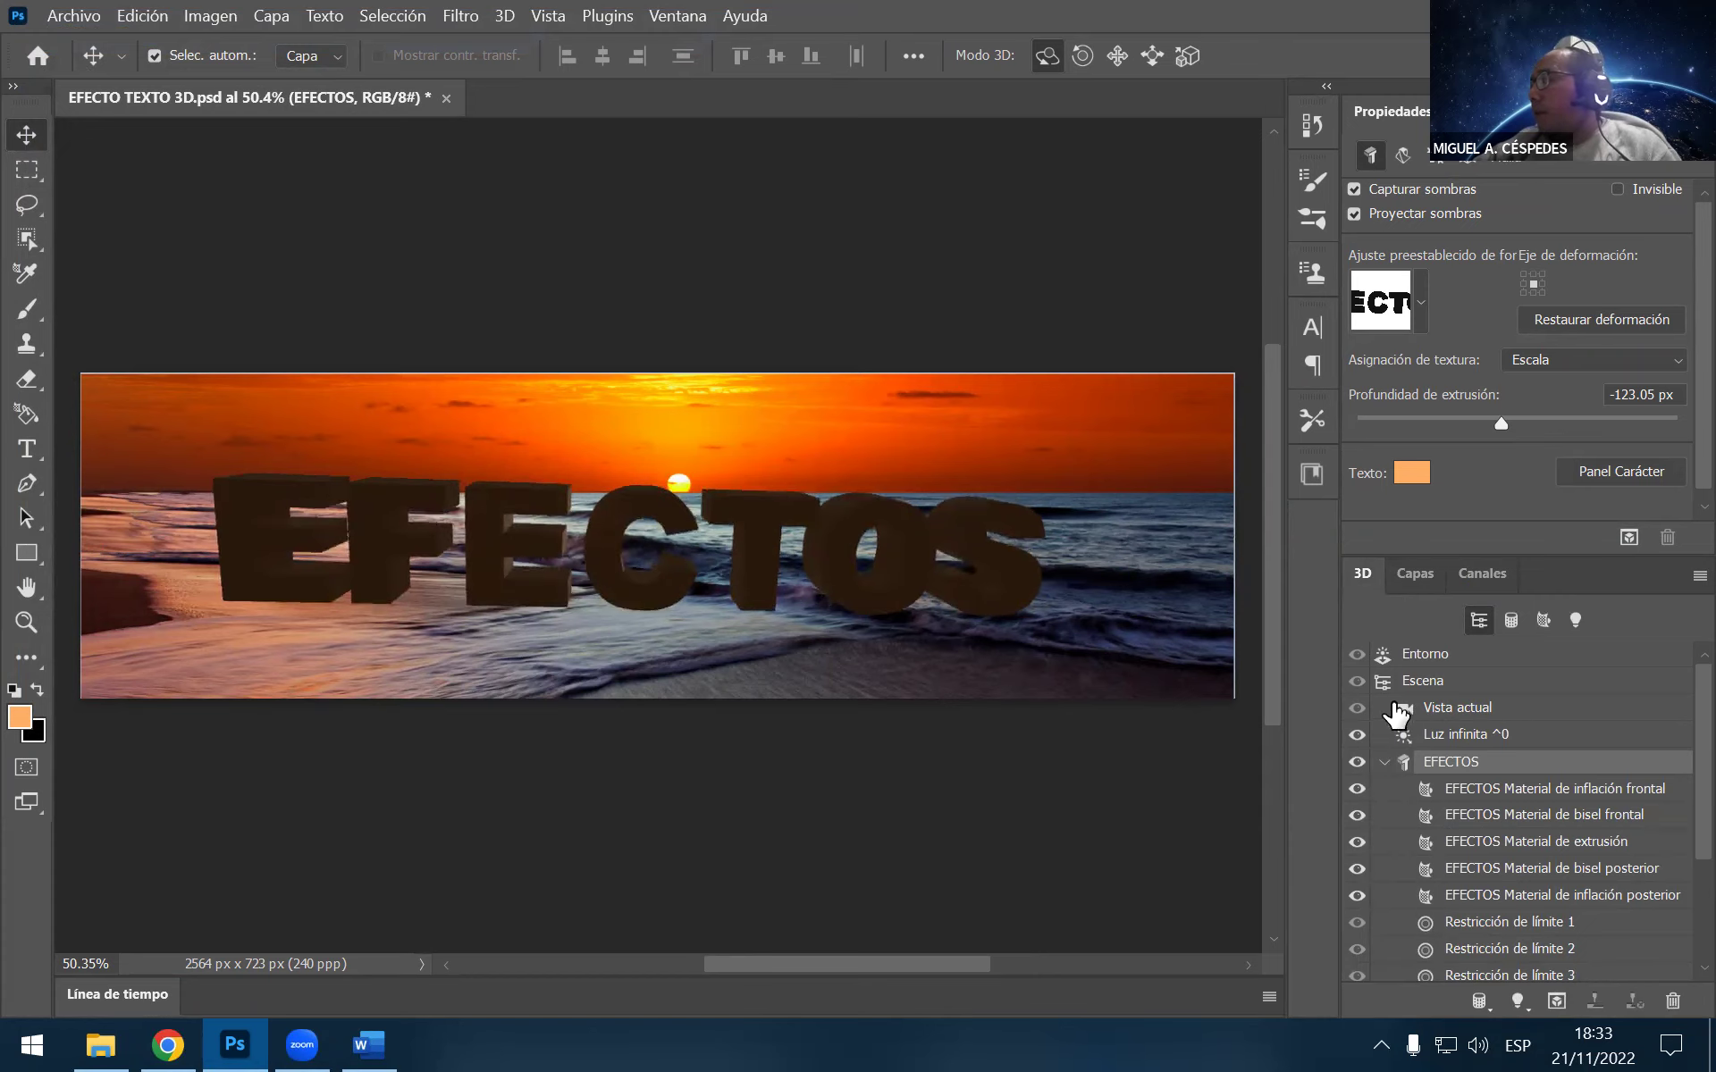
click(1415, 579)
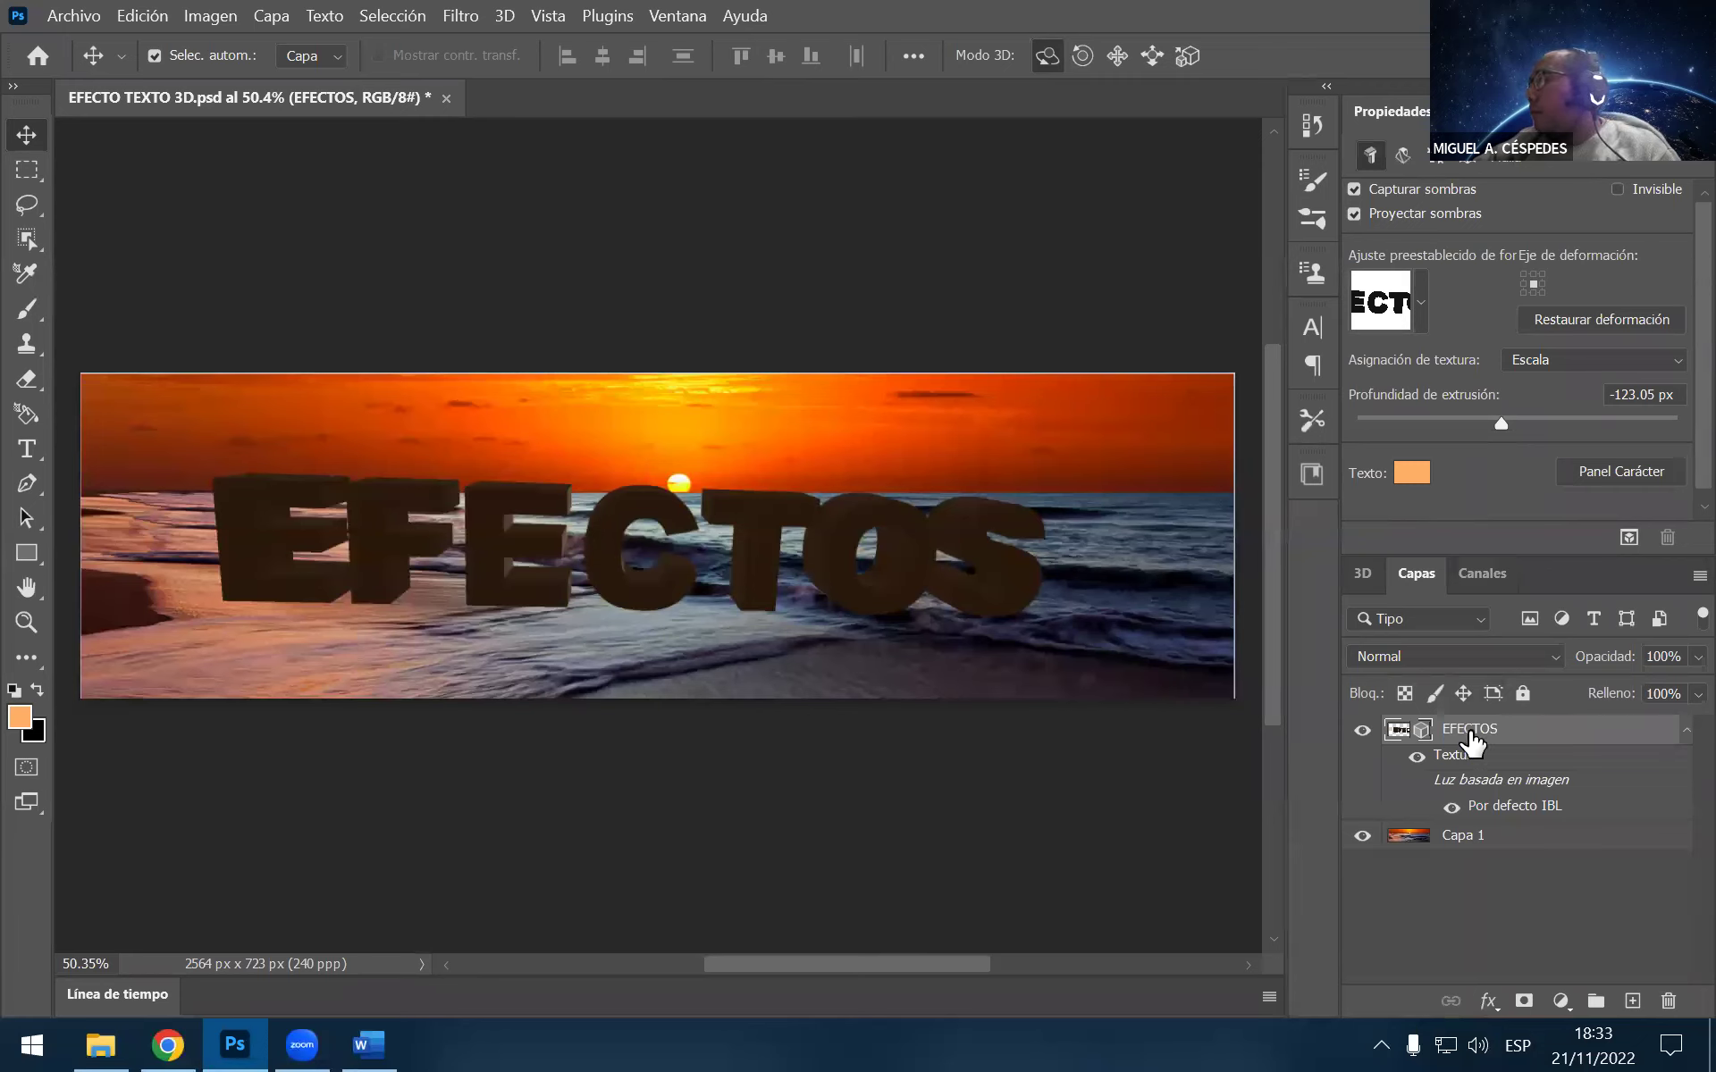
right_click(1470, 741)
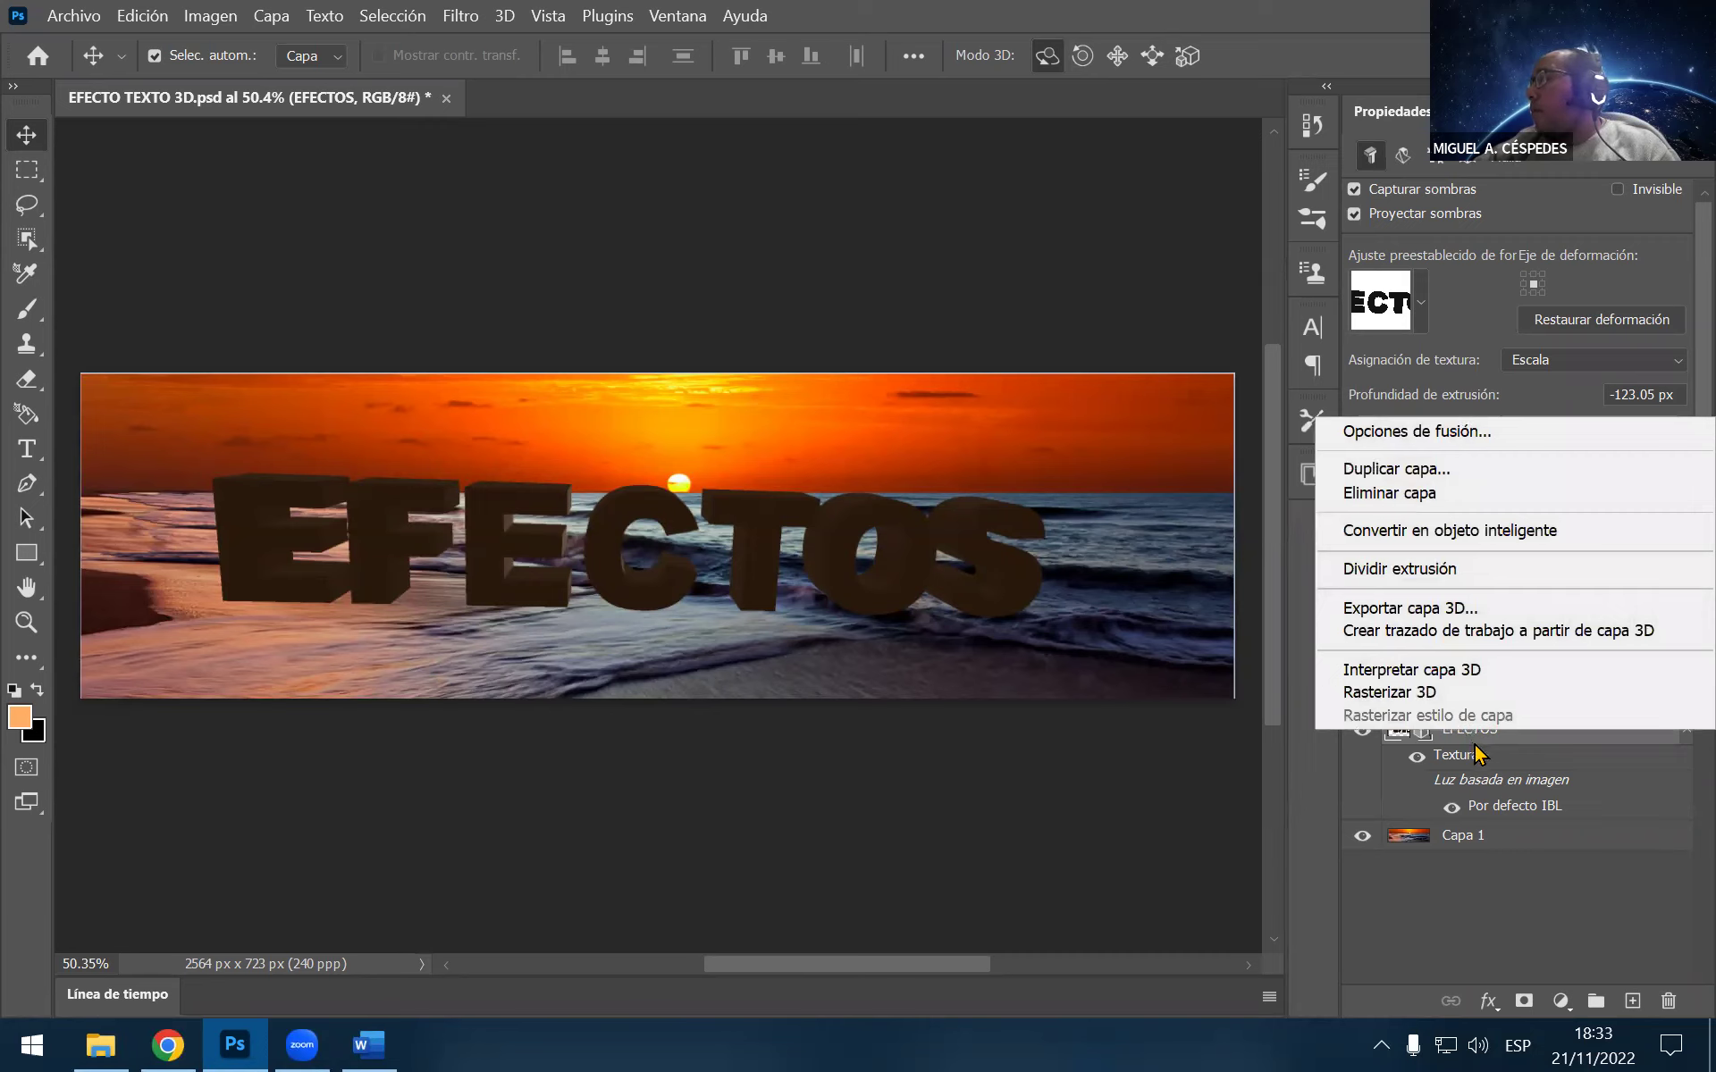
click(1313, 784)
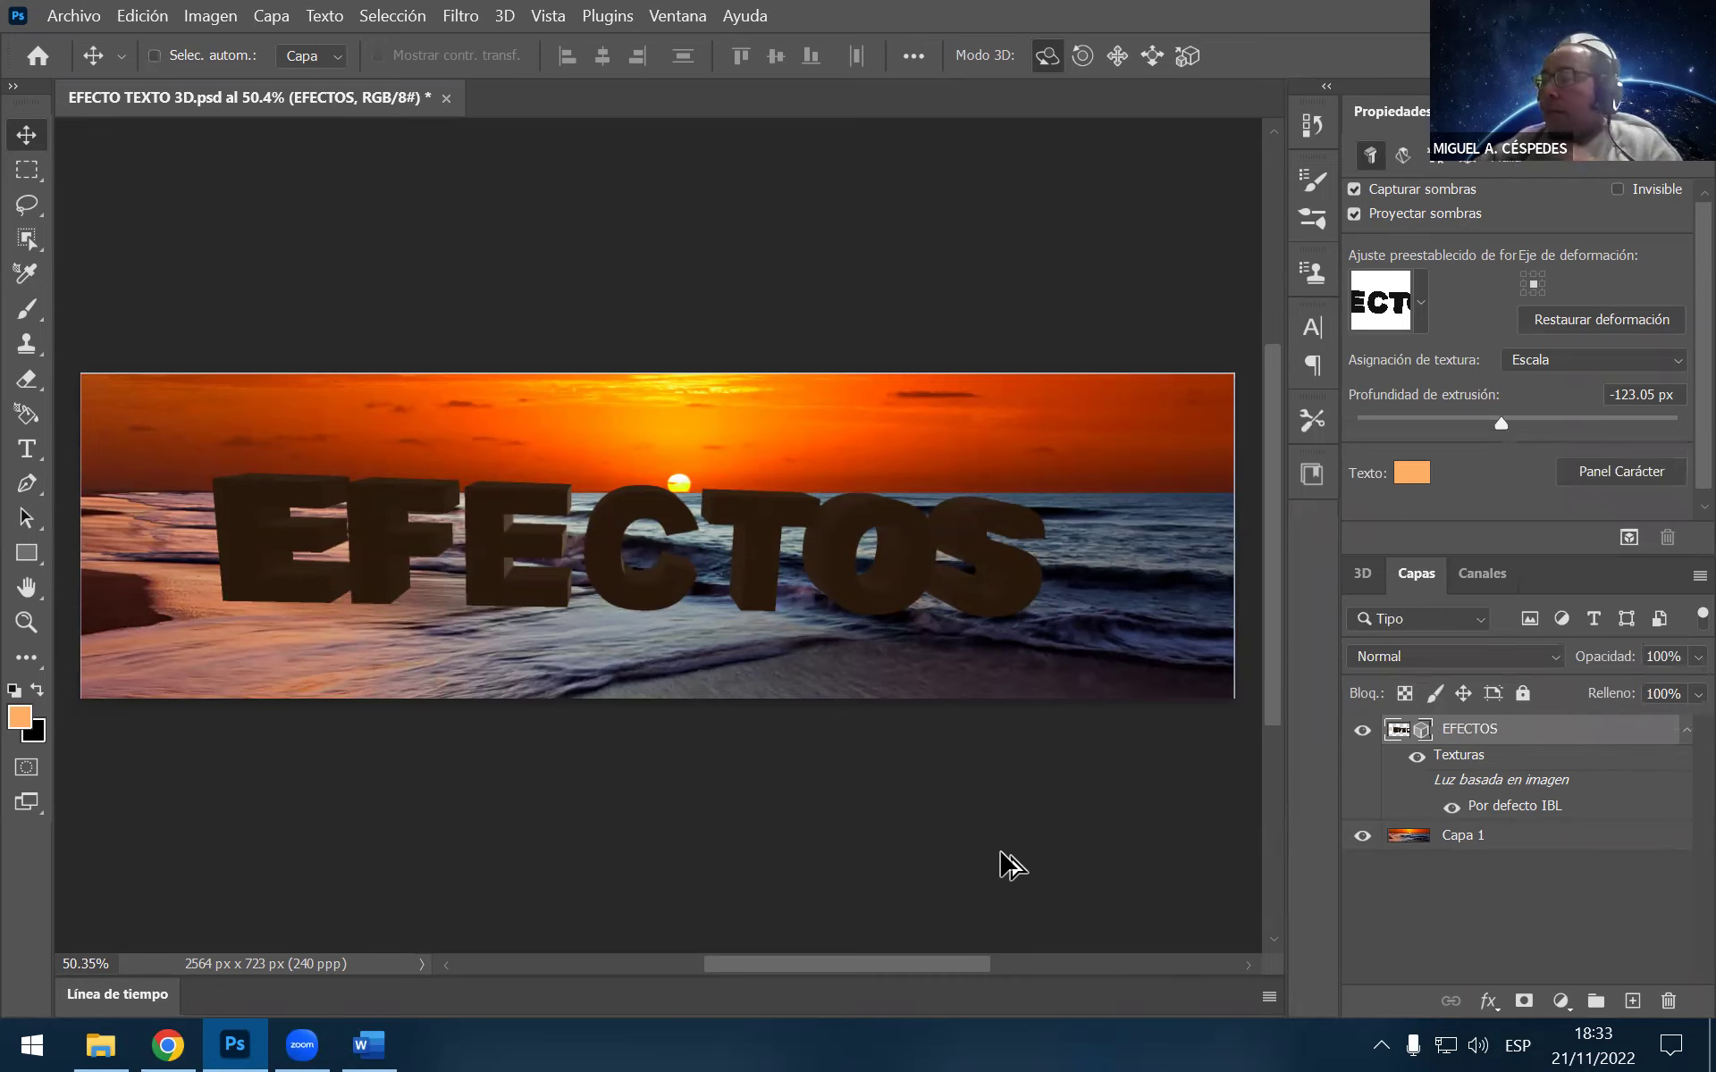
key(ctrl)
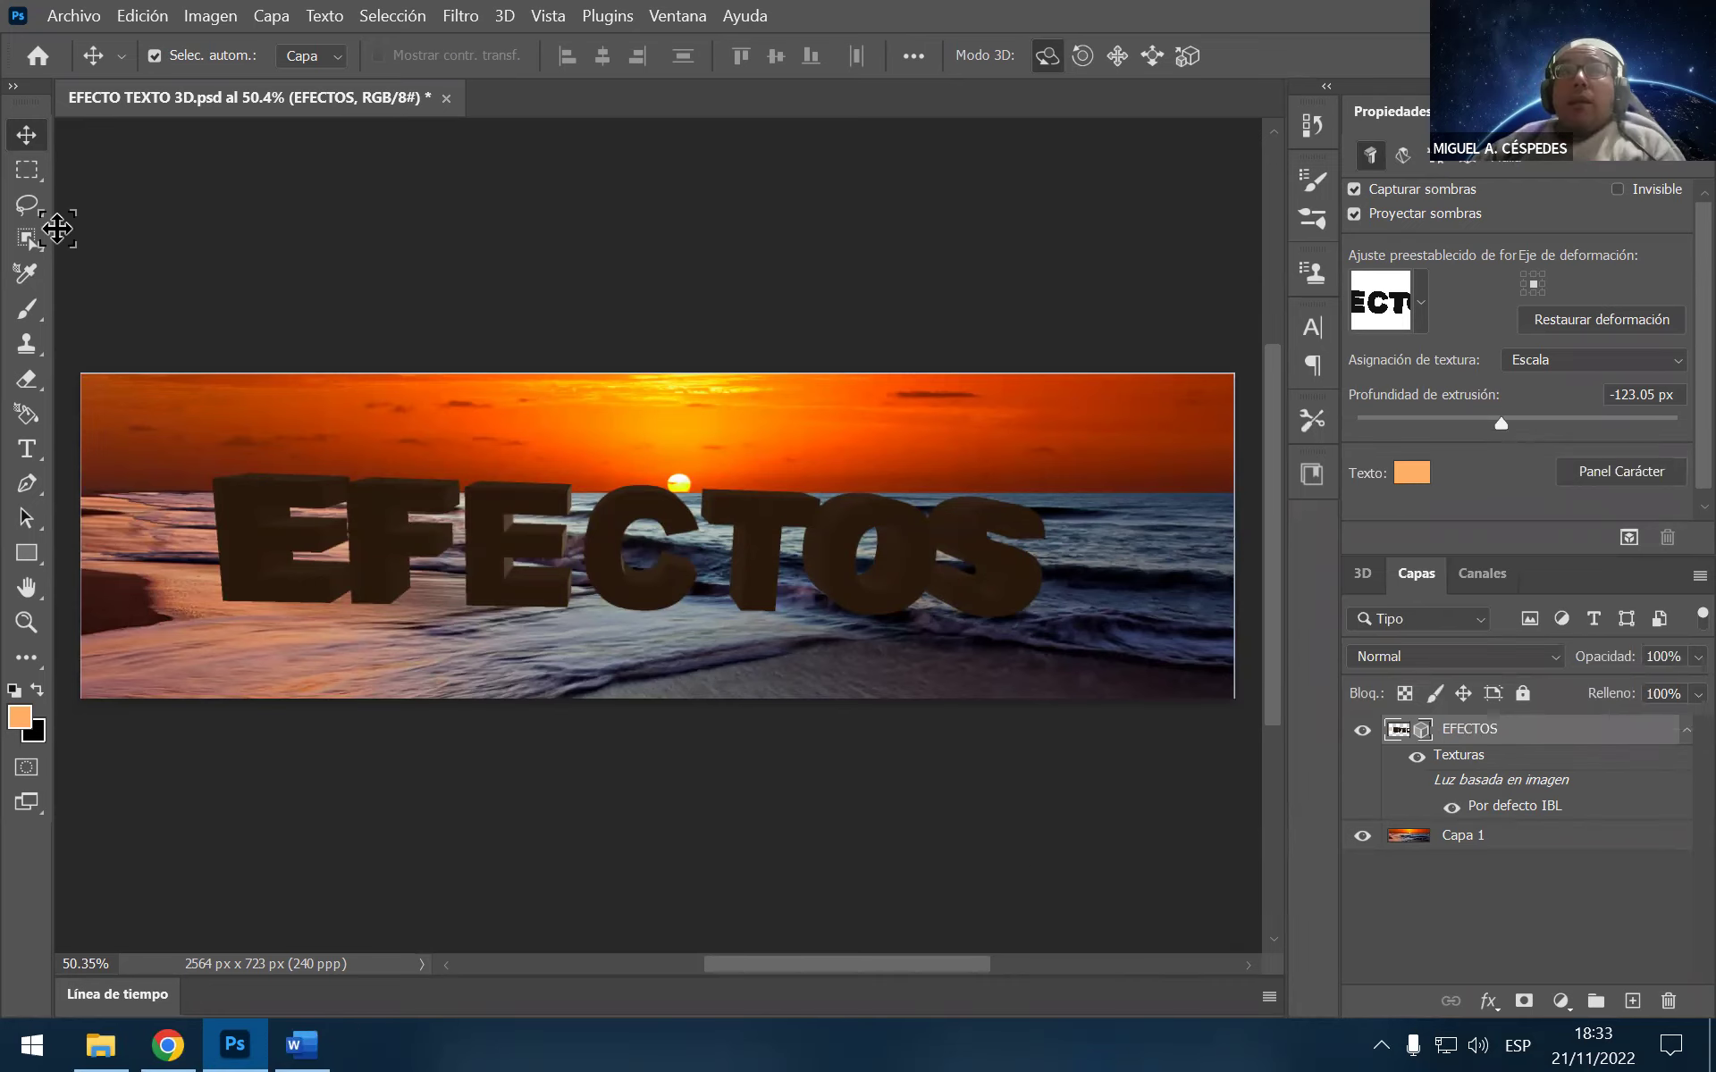
click(14, 87)
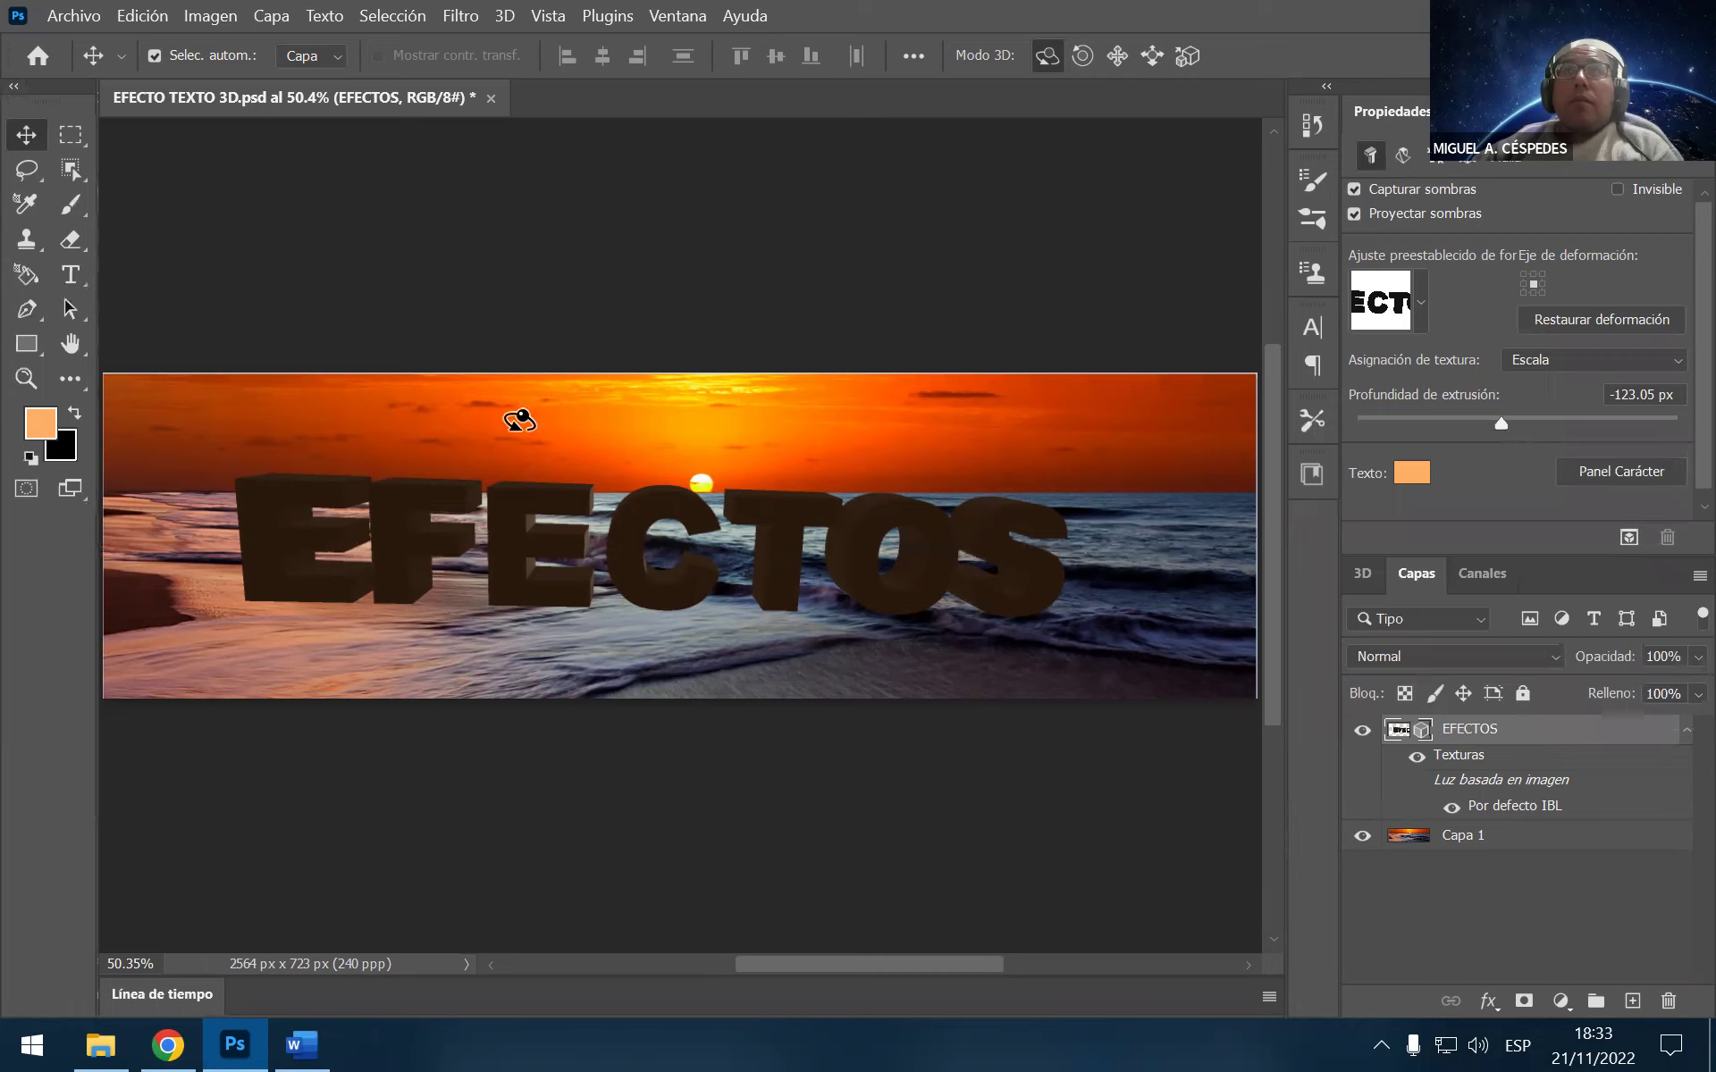
drag(528, 574, 547, 568)
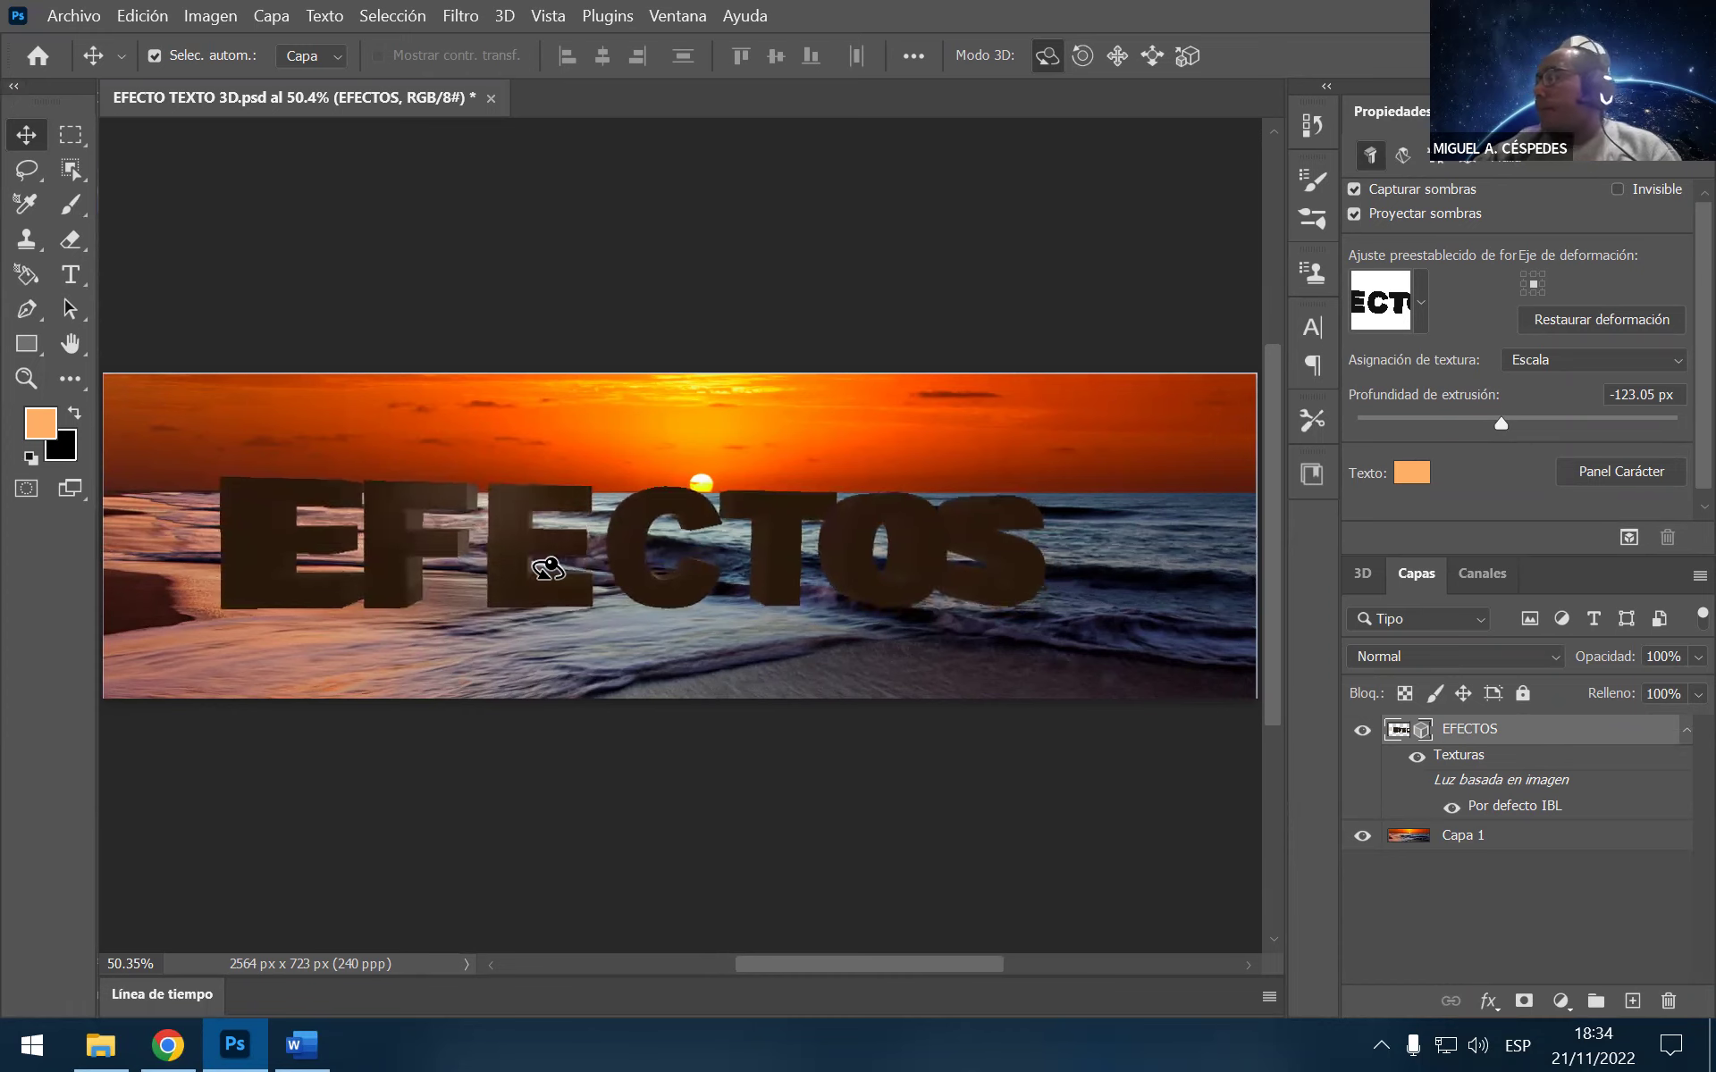
Check the EFECTOS layer's commands, then marquee a 2514 × 533 px area around the text
right_click(1430, 743)
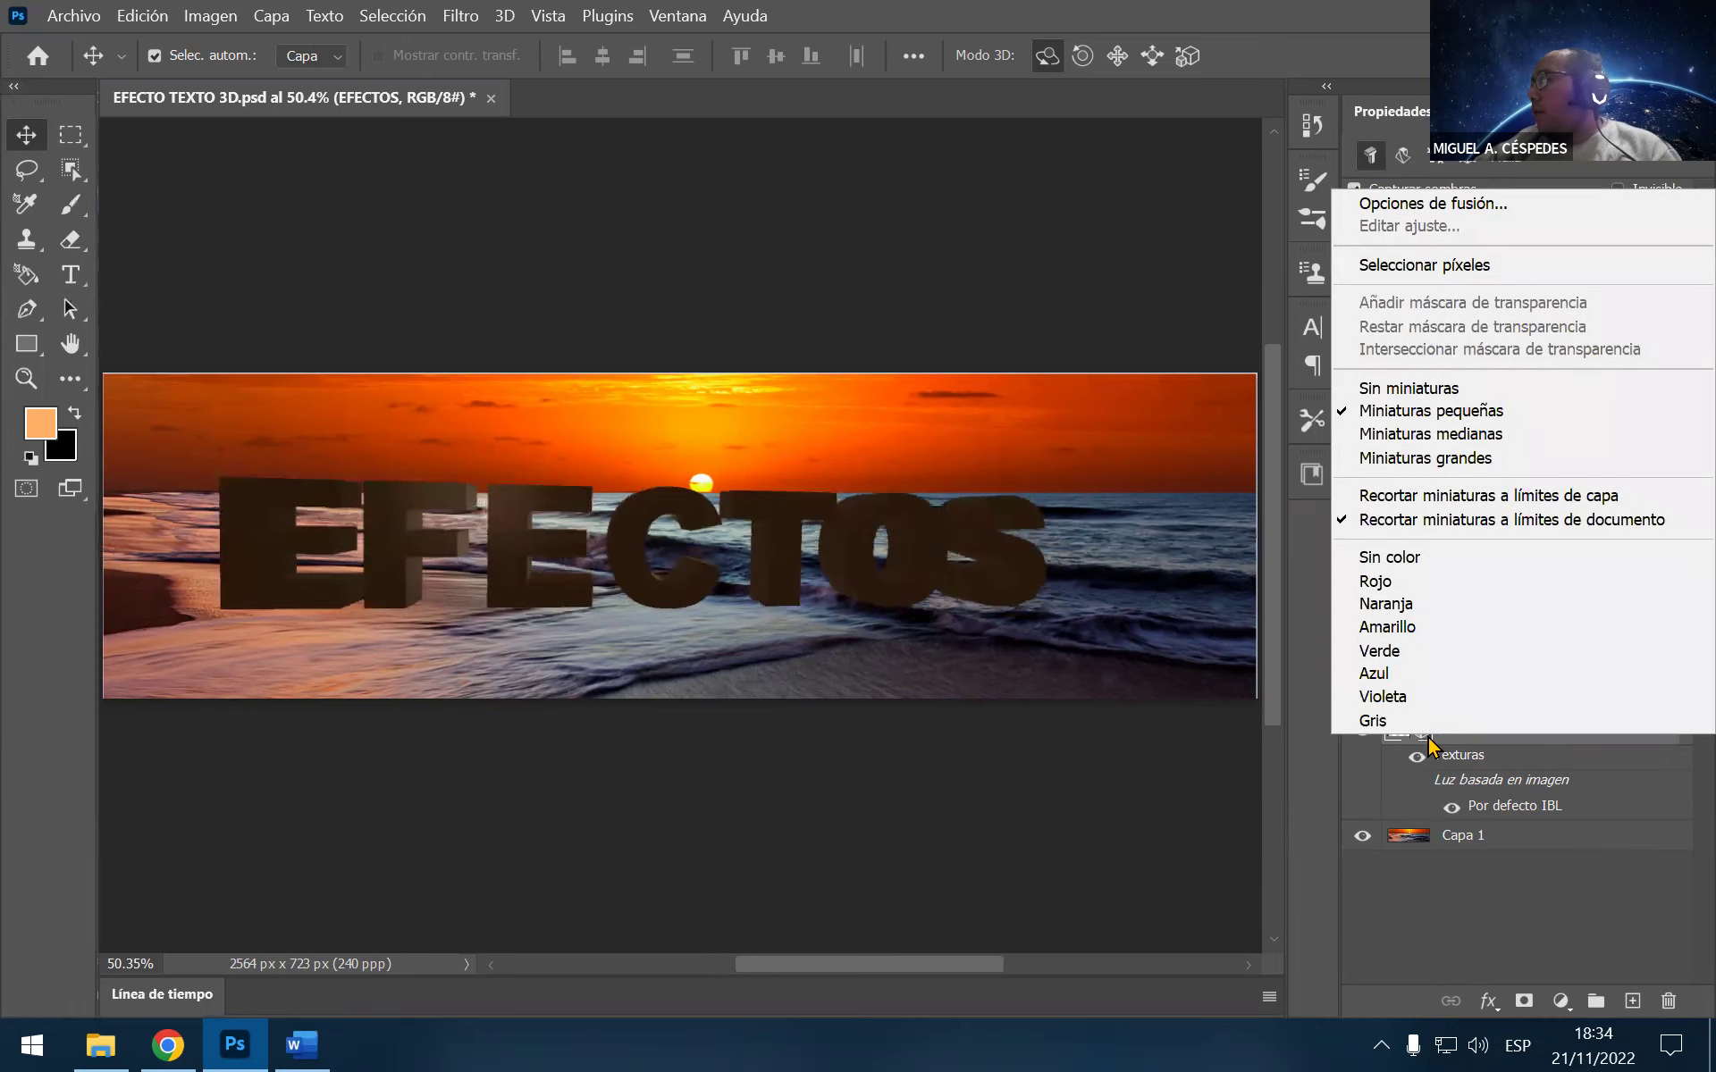
click(1524, 758)
right_click(1504, 740)
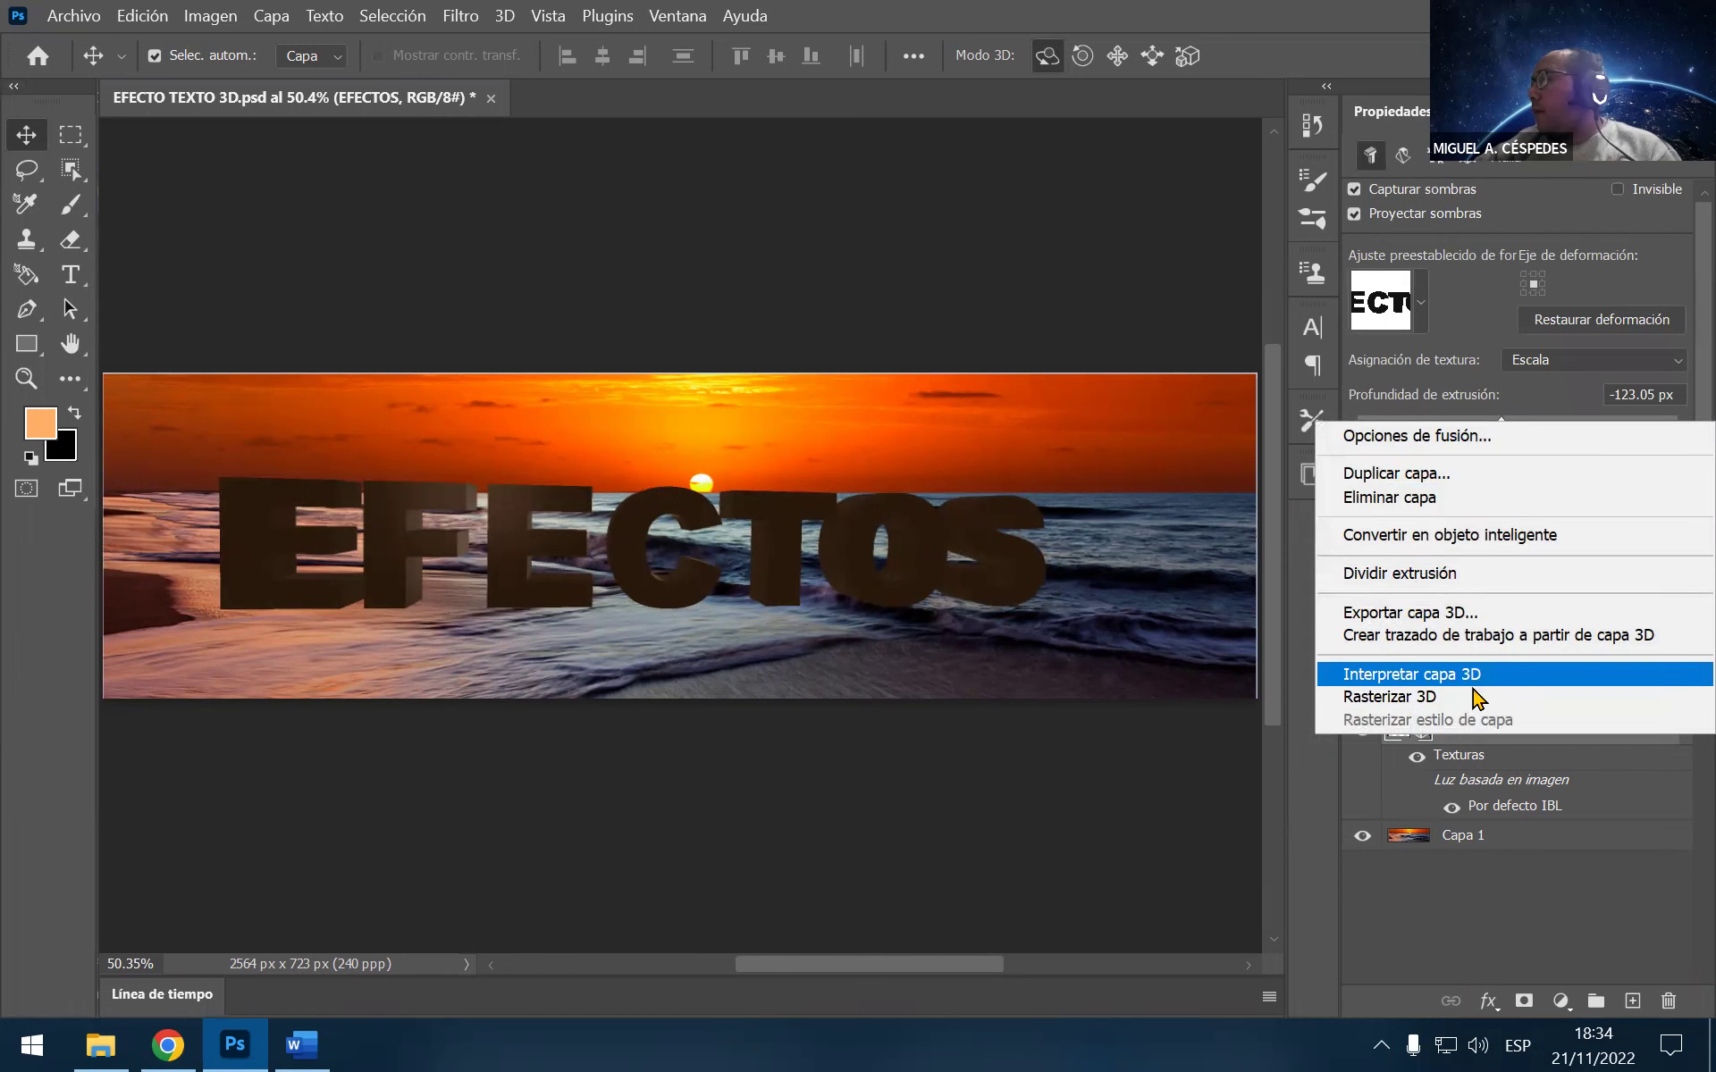
key(Escape)
click(1362, 573)
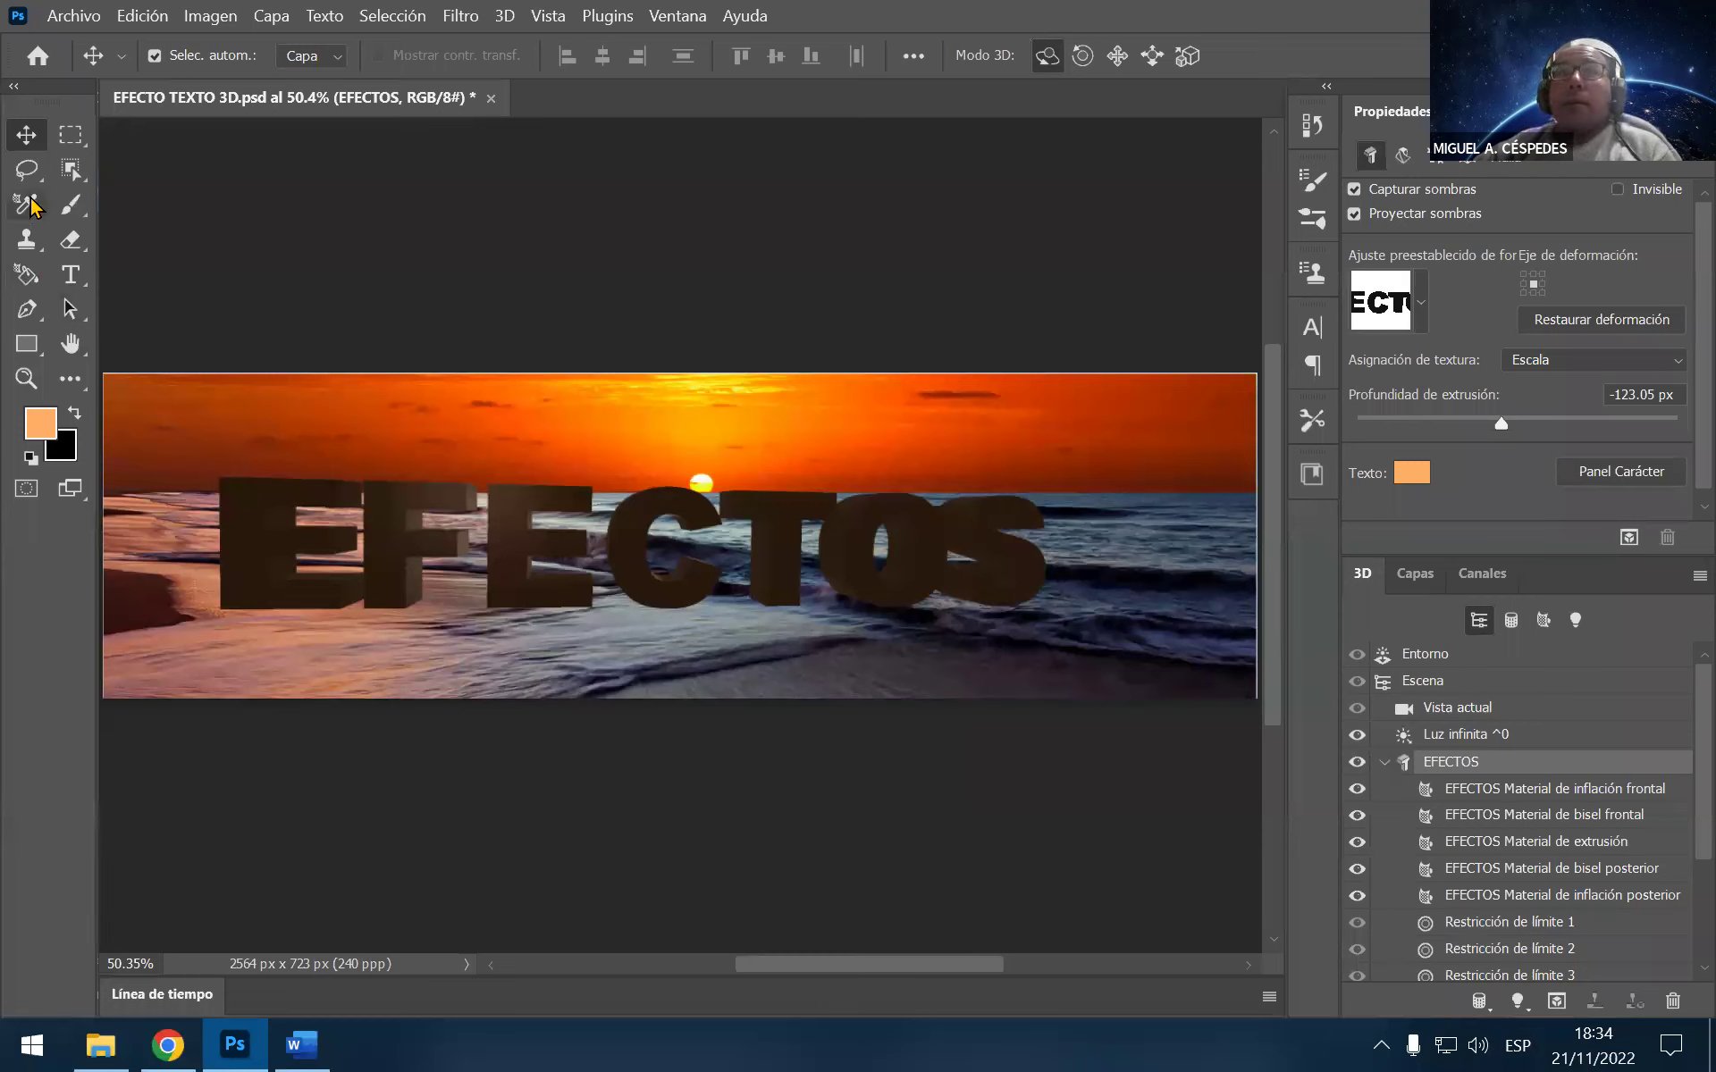
click(69, 134)
drag(103, 457, 1263, 709)
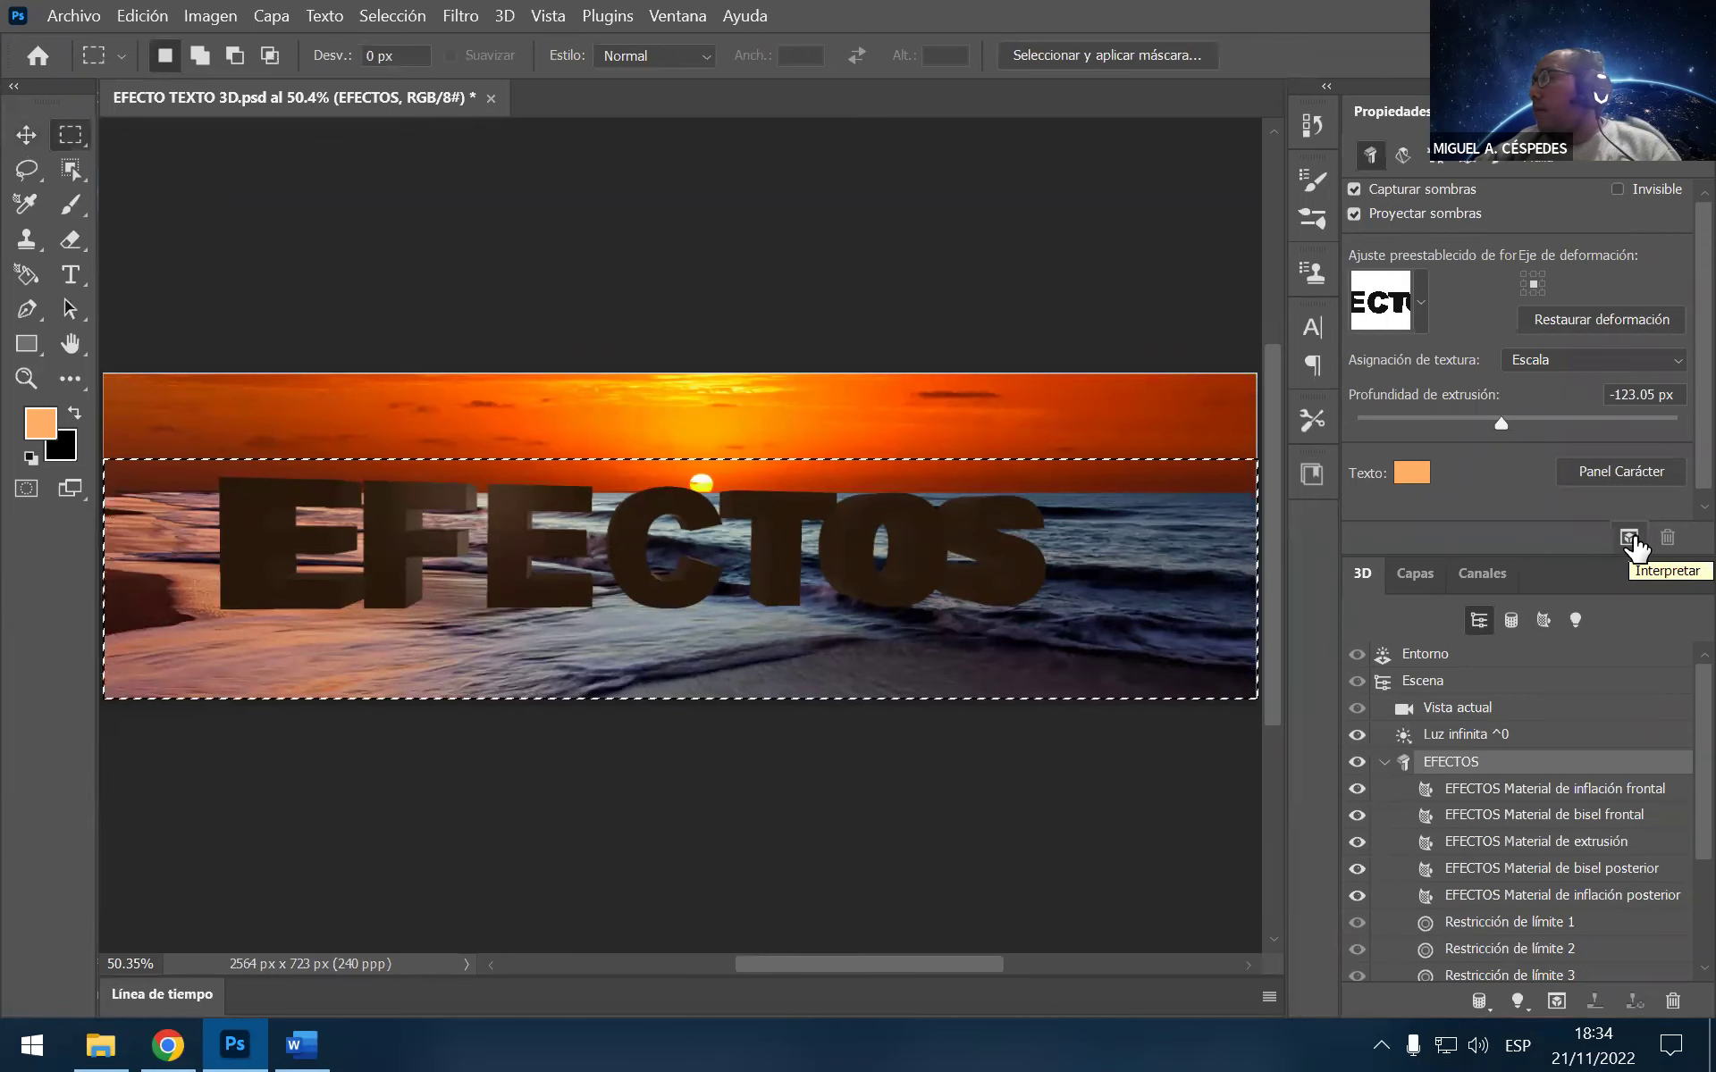
Render the extruded EFECTOS 3D text inside the selection, then return to the Word tutorial
click(1630, 539)
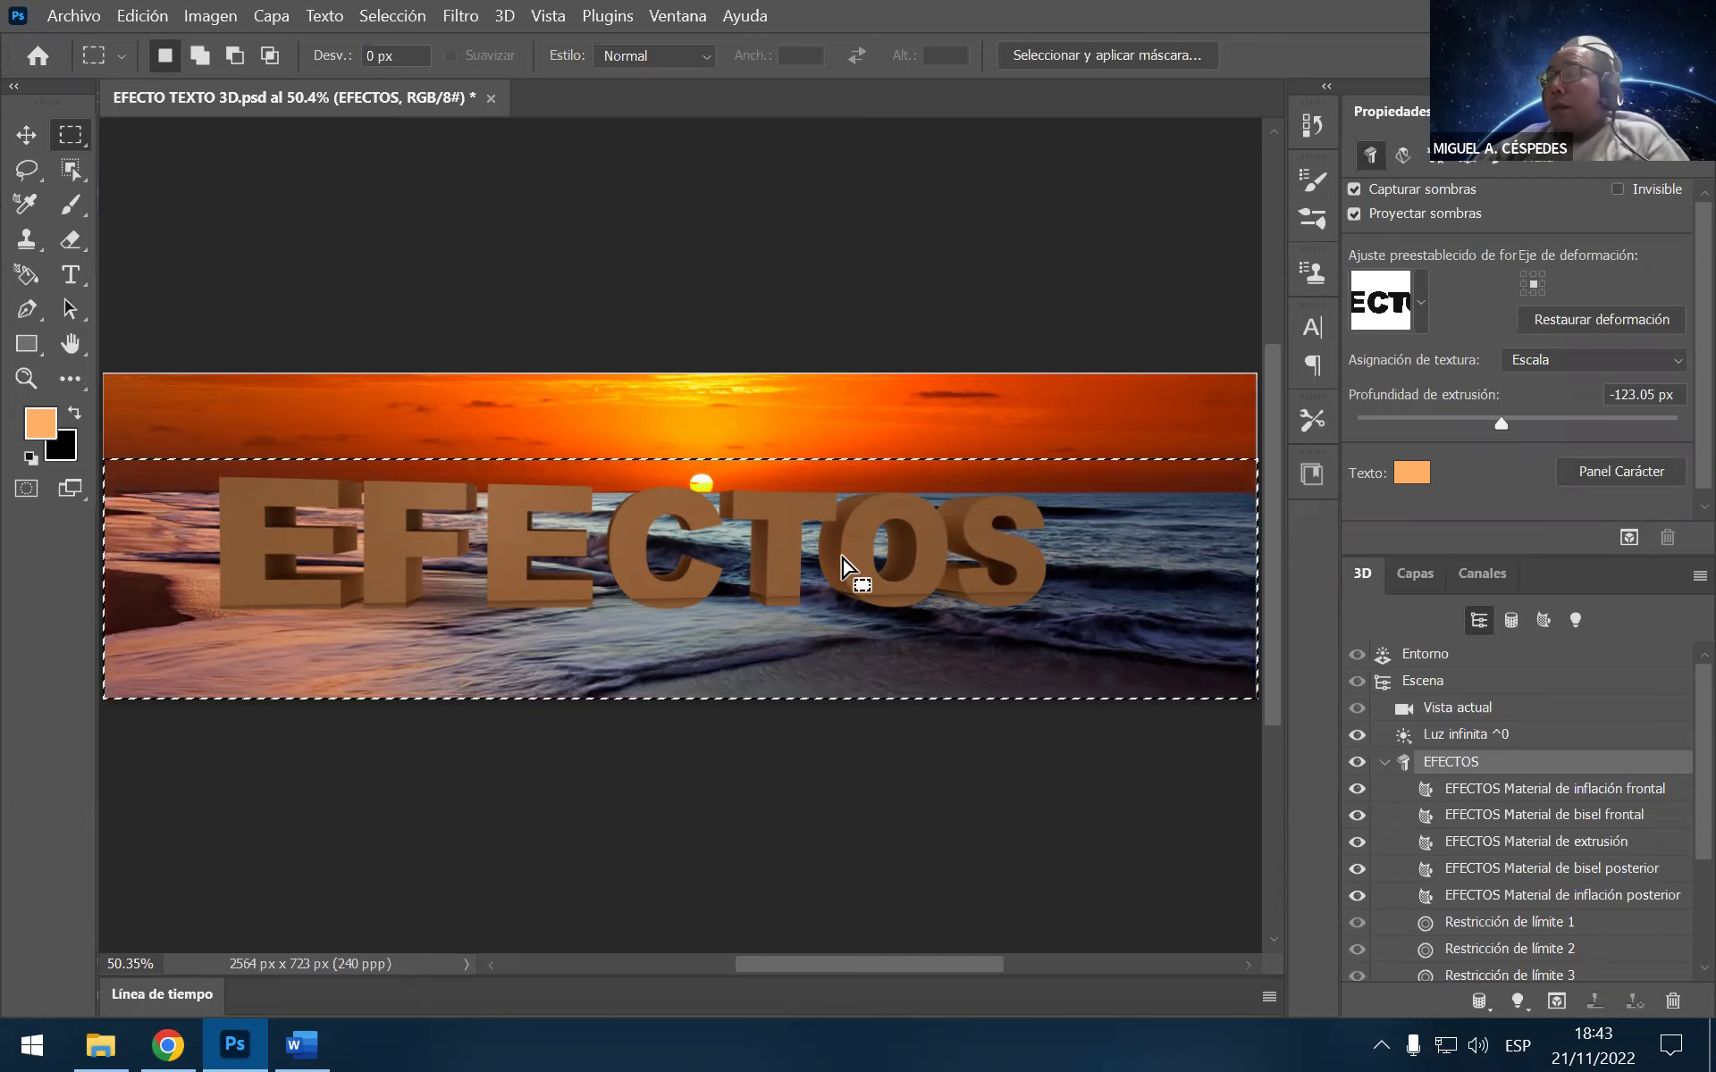
click(304, 1044)
Scroll the 3D Playa tutorial to Paso 10 (deselect, rasterize 3D) and Paso 11 (Curves)
scroll(1030, 803, down, 2)
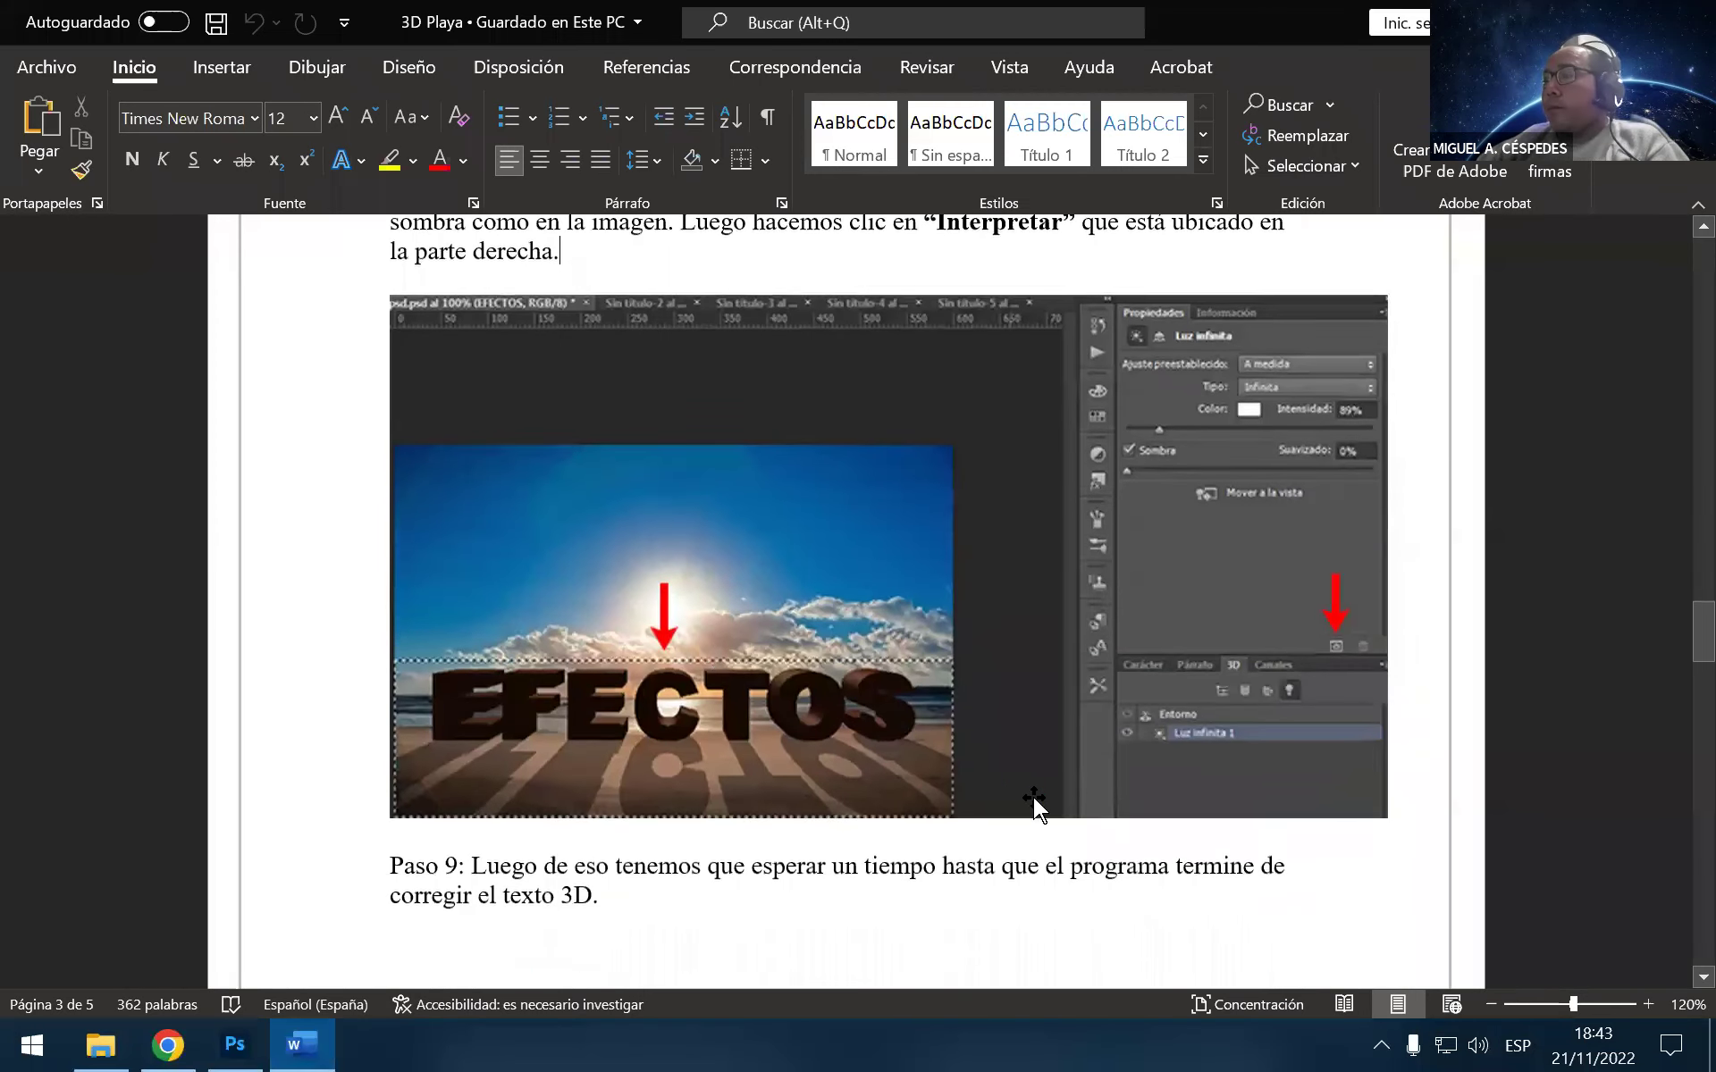
scroll(1029, 803, down, 1)
scroll(1030, 802, down, 1)
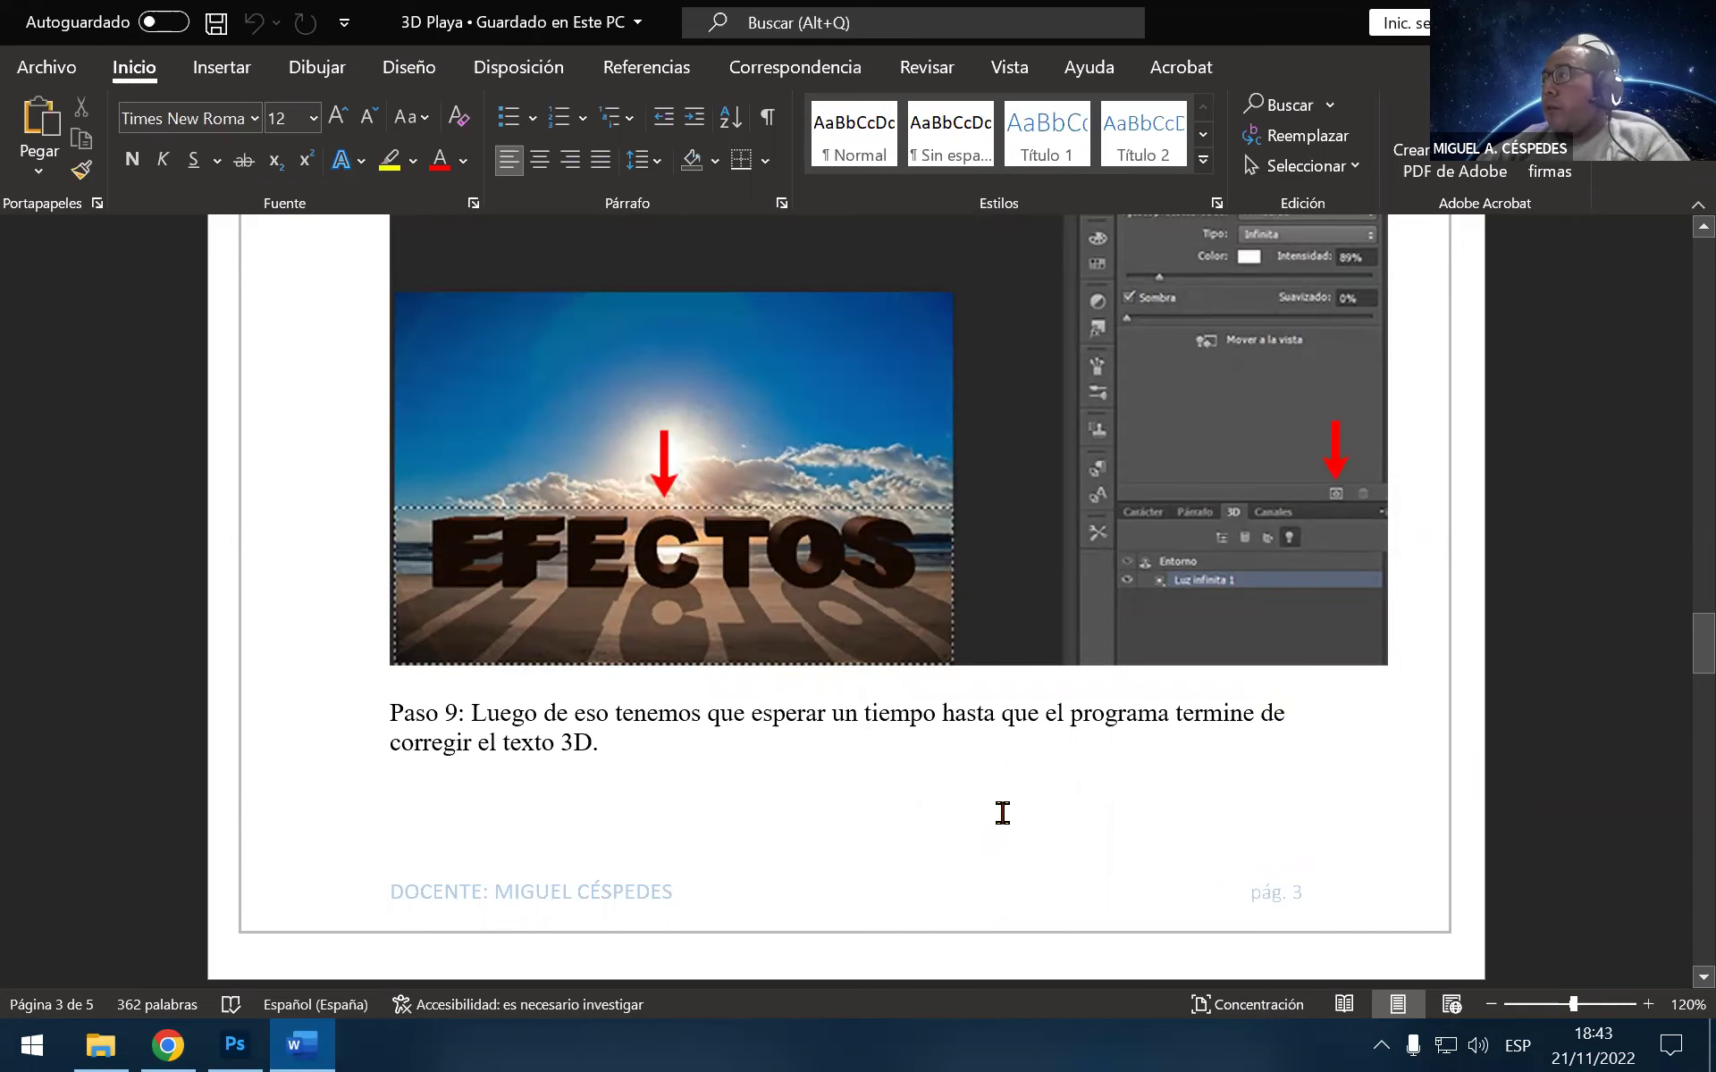
scroll(1004, 807, down, 1)
scroll(1003, 840, down, 1)
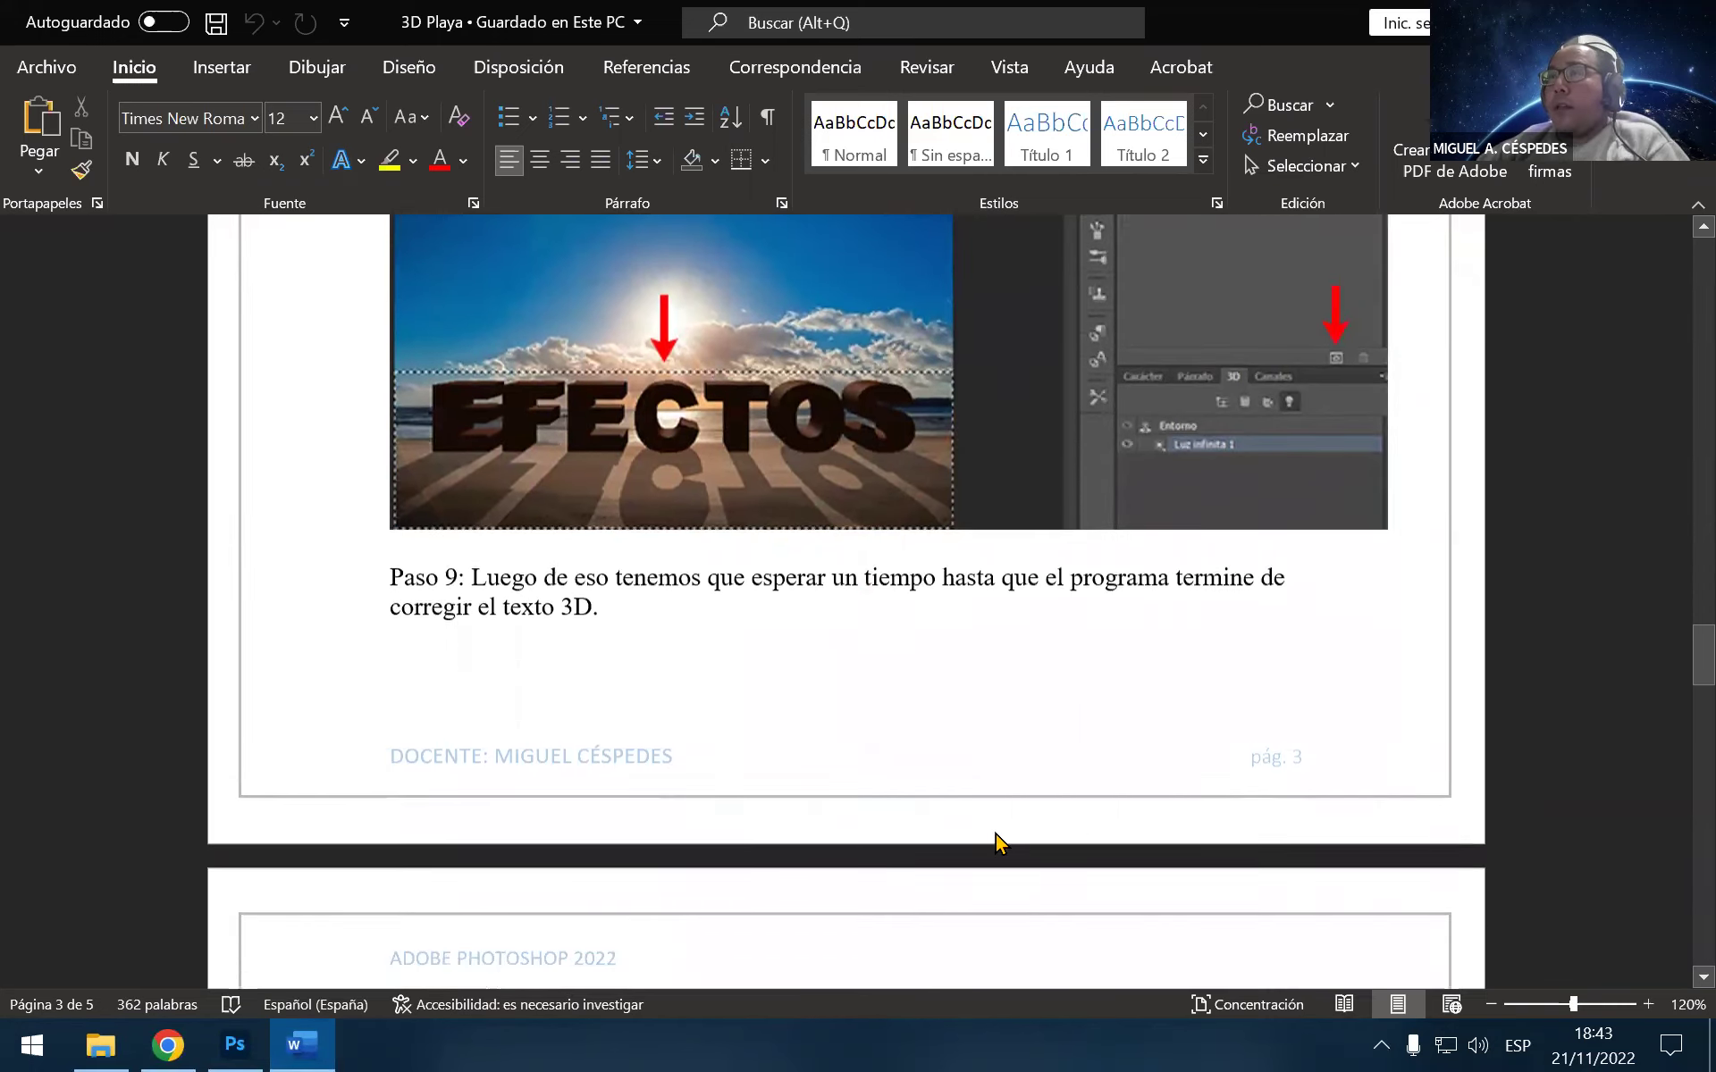
scroll(995, 834, down, 1)
scroll(988, 849, down, 1)
scroll(983, 851, down, 5)
scroll(977, 850, down, 2)
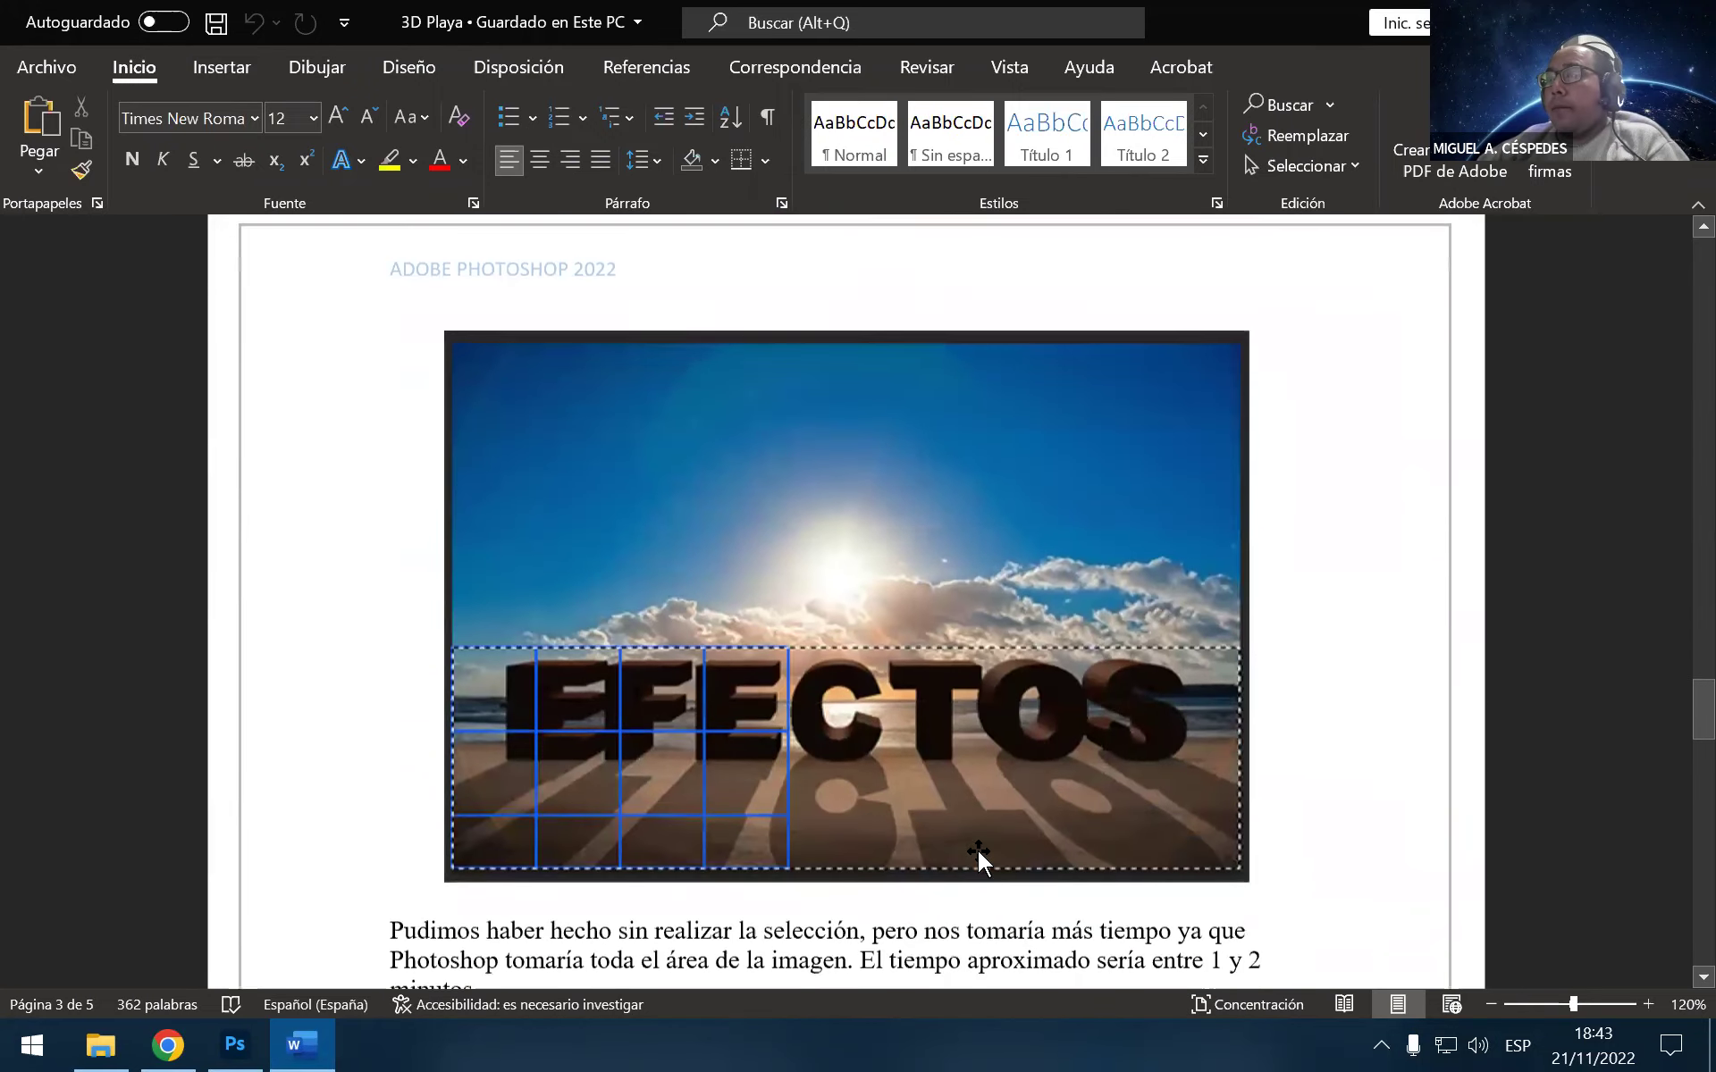
scroll(970, 849, down, 2)
scroll(965, 847, down, 1)
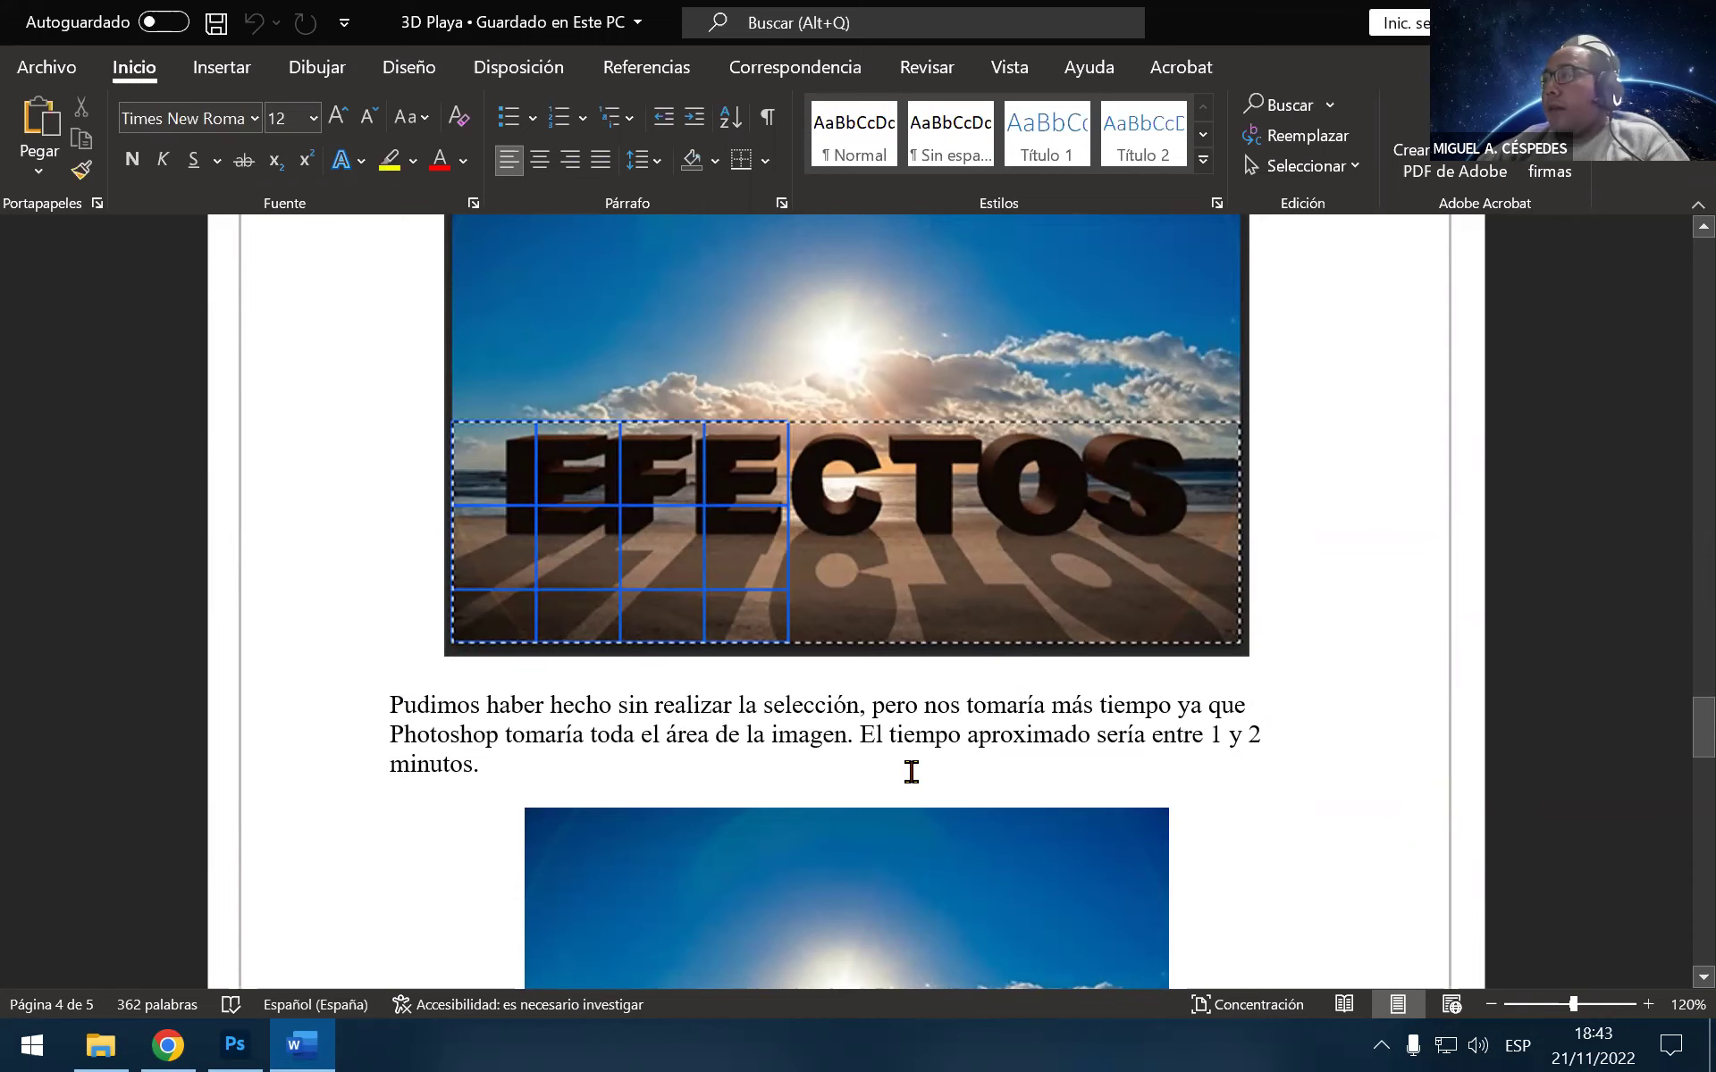
scroll(911, 774, down, 1)
scroll(910, 781, down, 2)
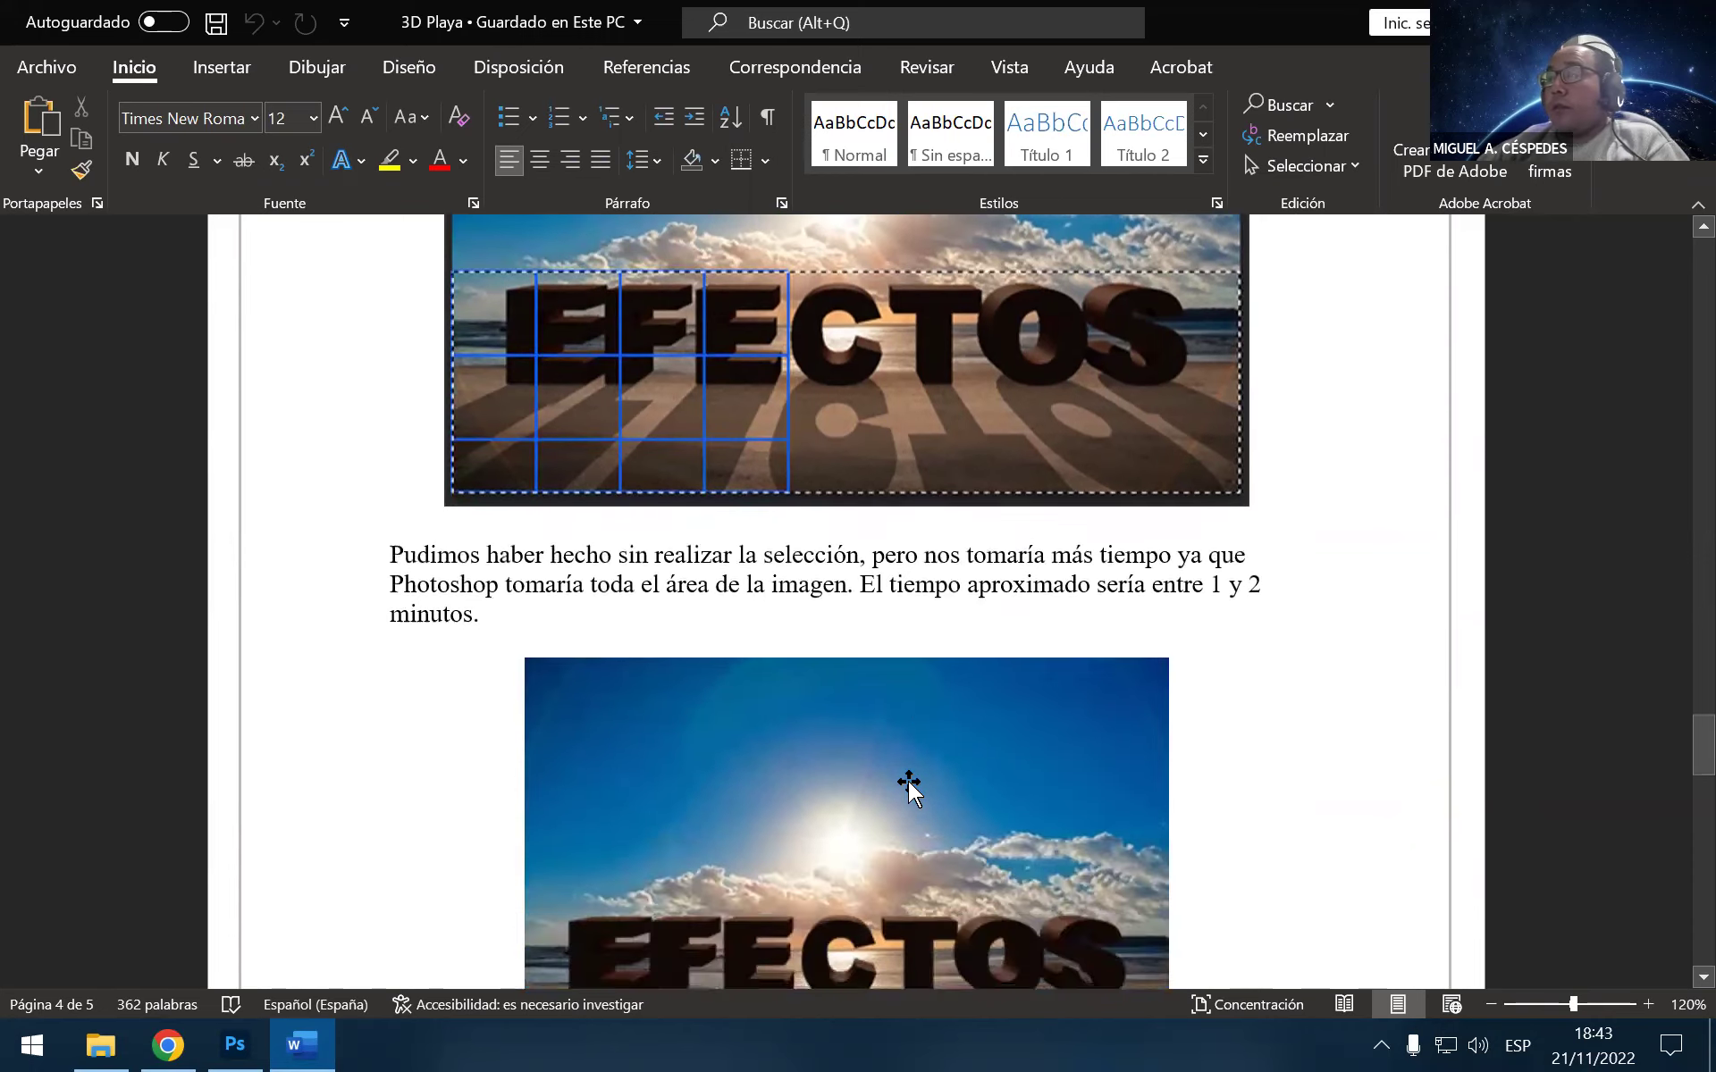
scroll(907, 781, down, 2)
scroll(905, 788, down, 1)
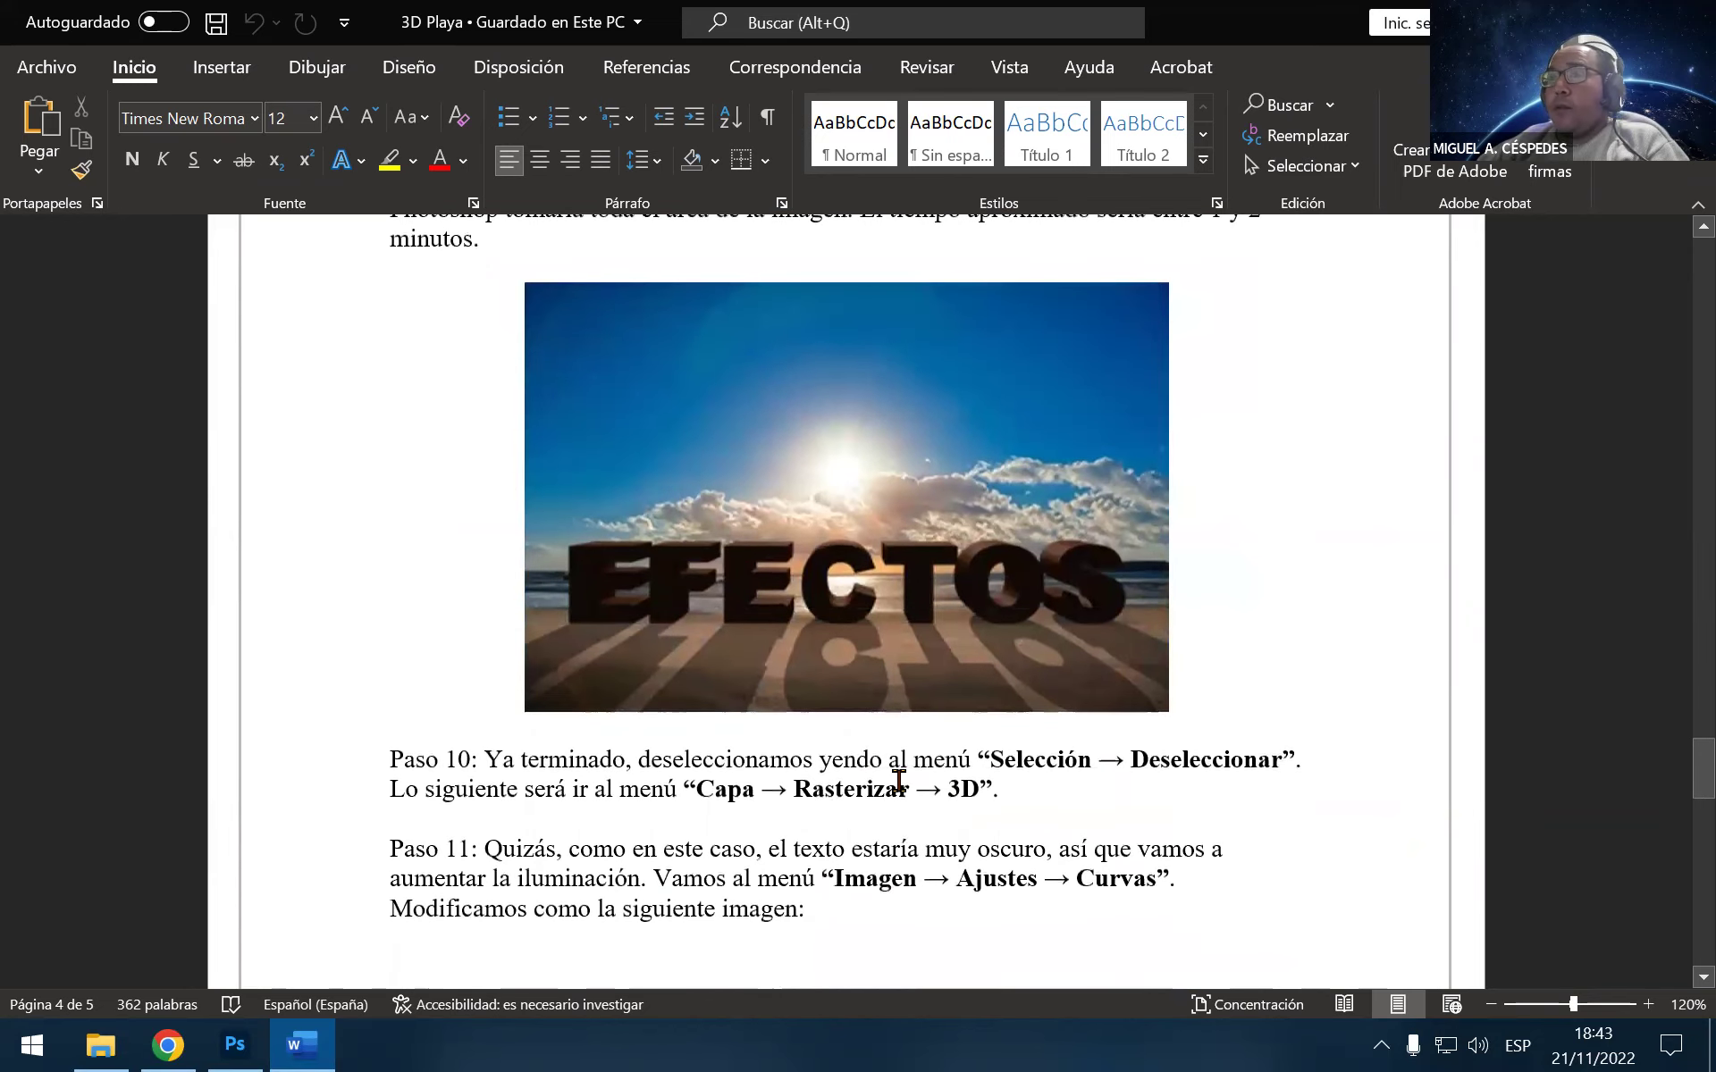
scroll(893, 778, down, 1)
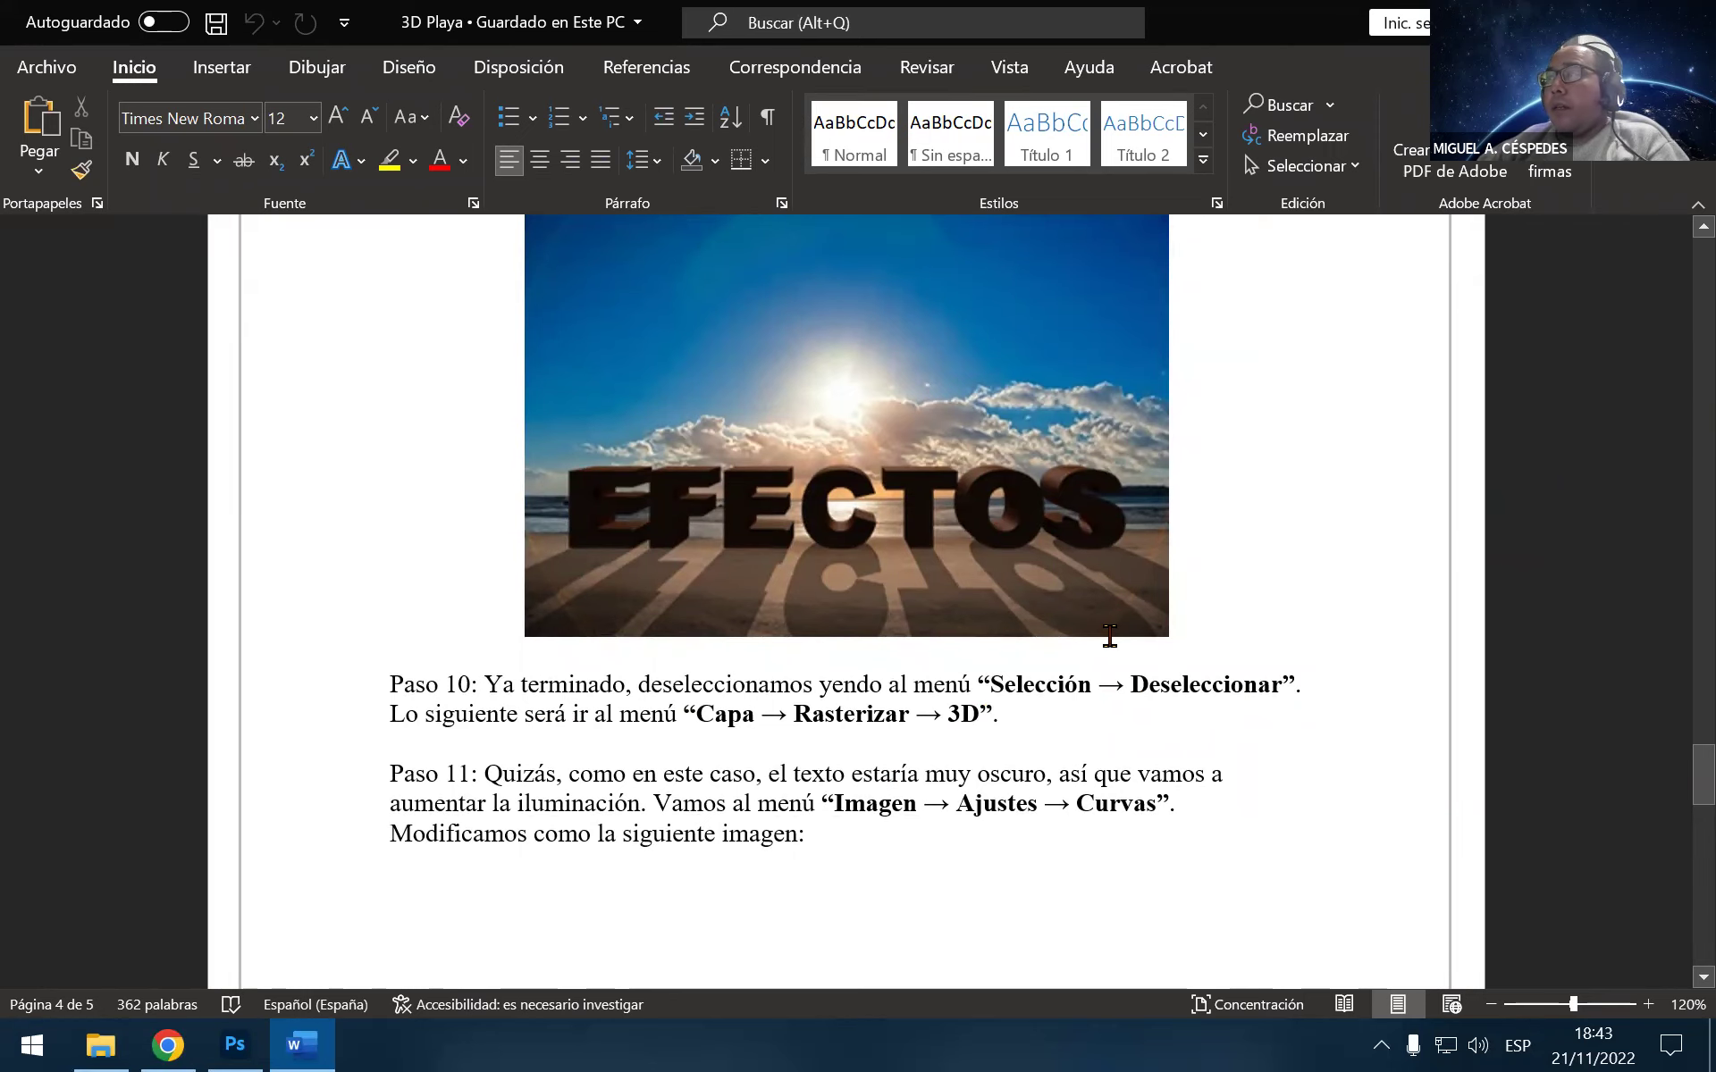
Deselect and rasterize the 3D EFECTOS text via Capa > Rasterizar > 3D, then return to Word
key(alt+Tab)
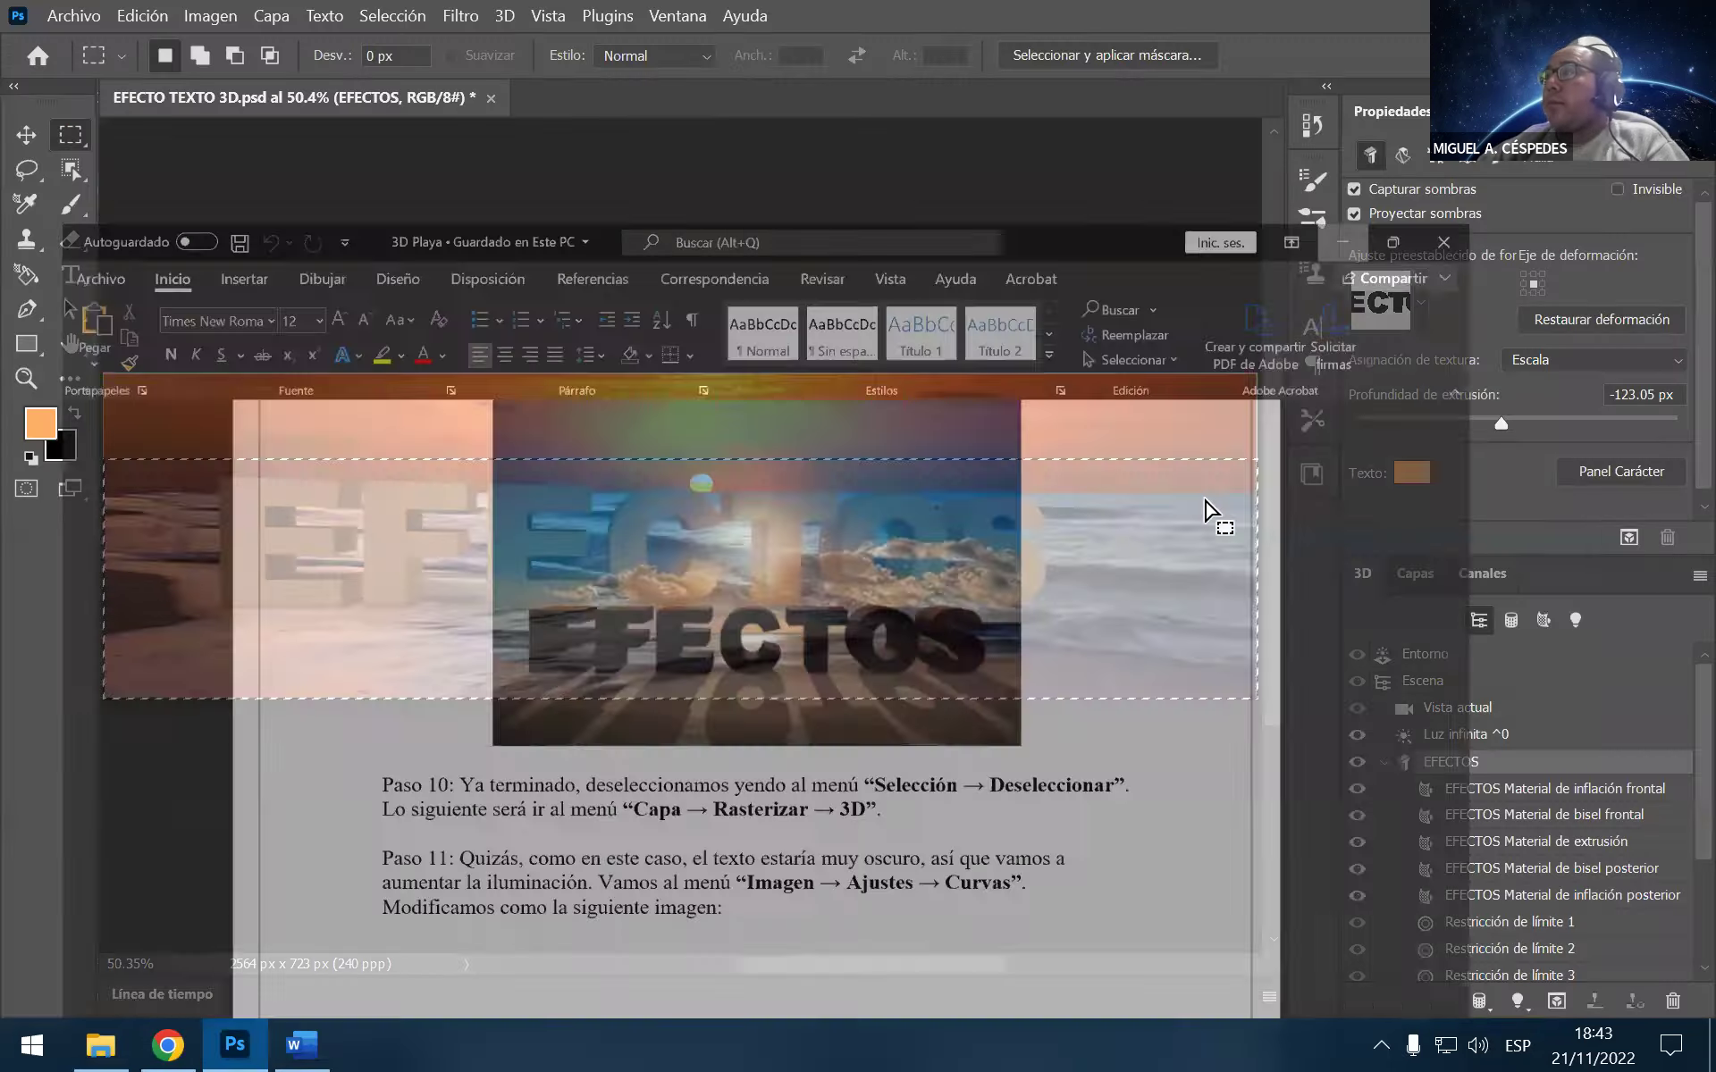
click(720, 525)
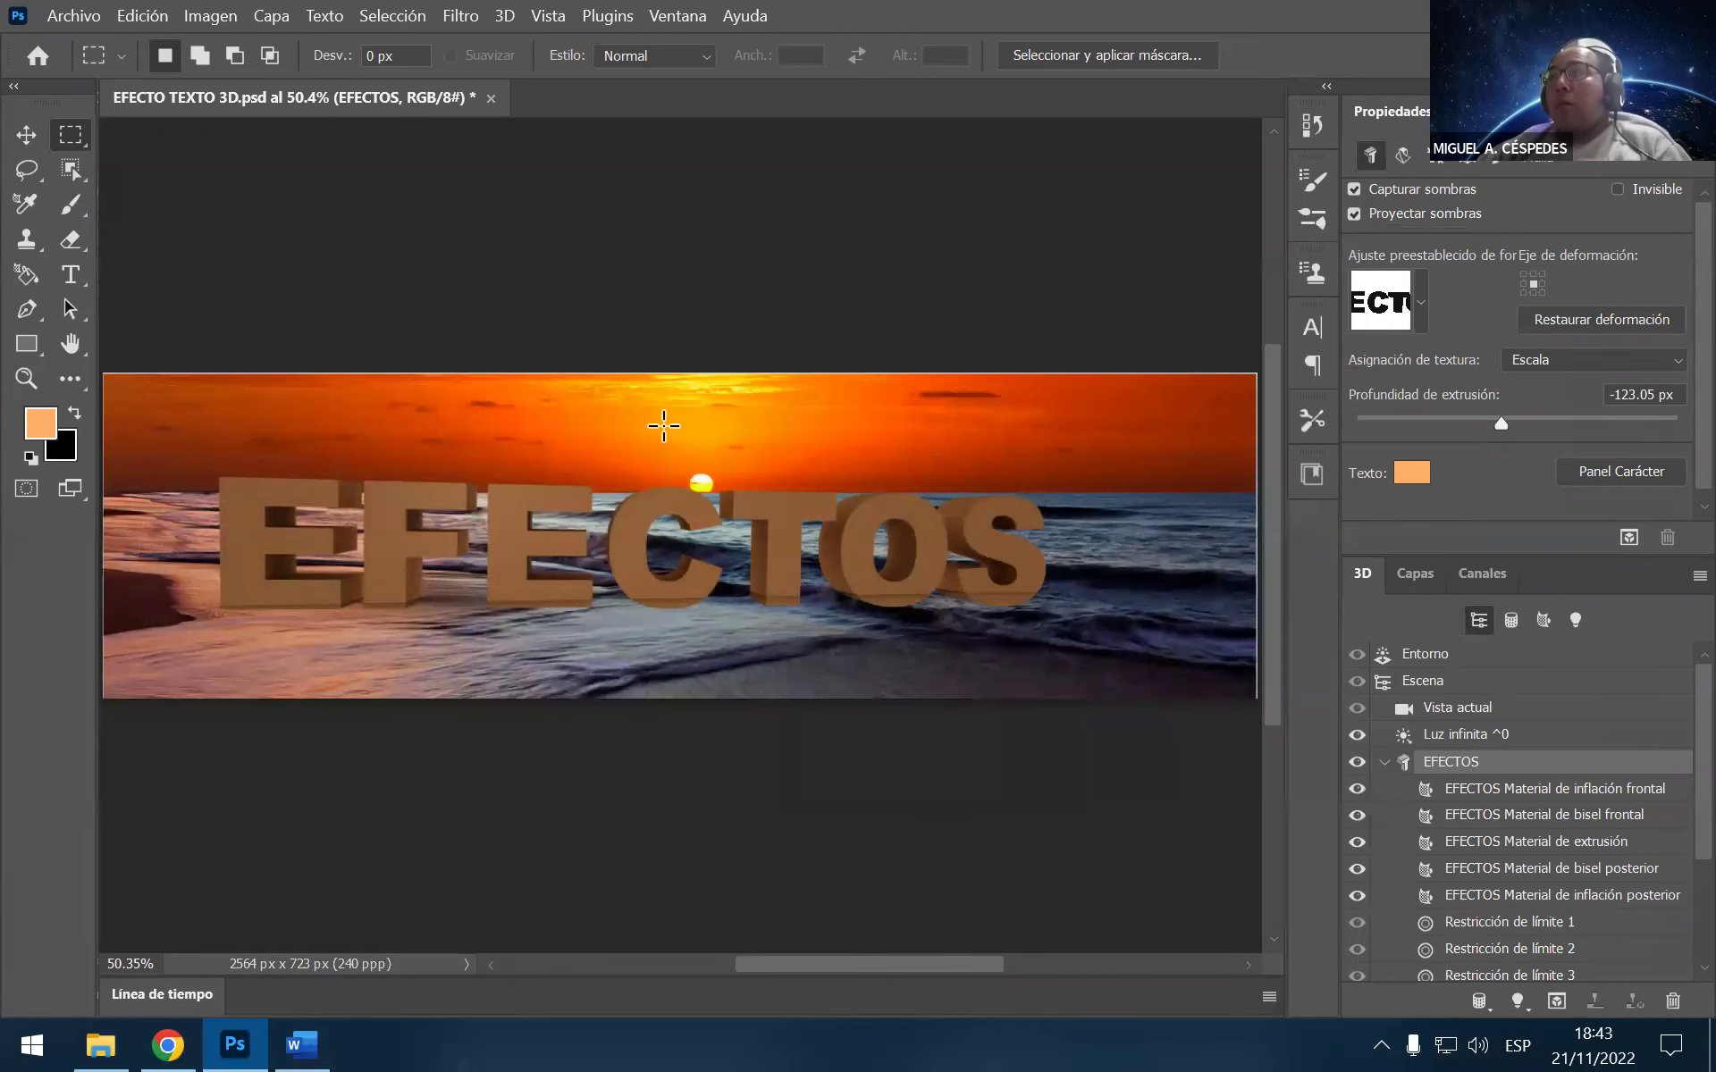
click(281, 20)
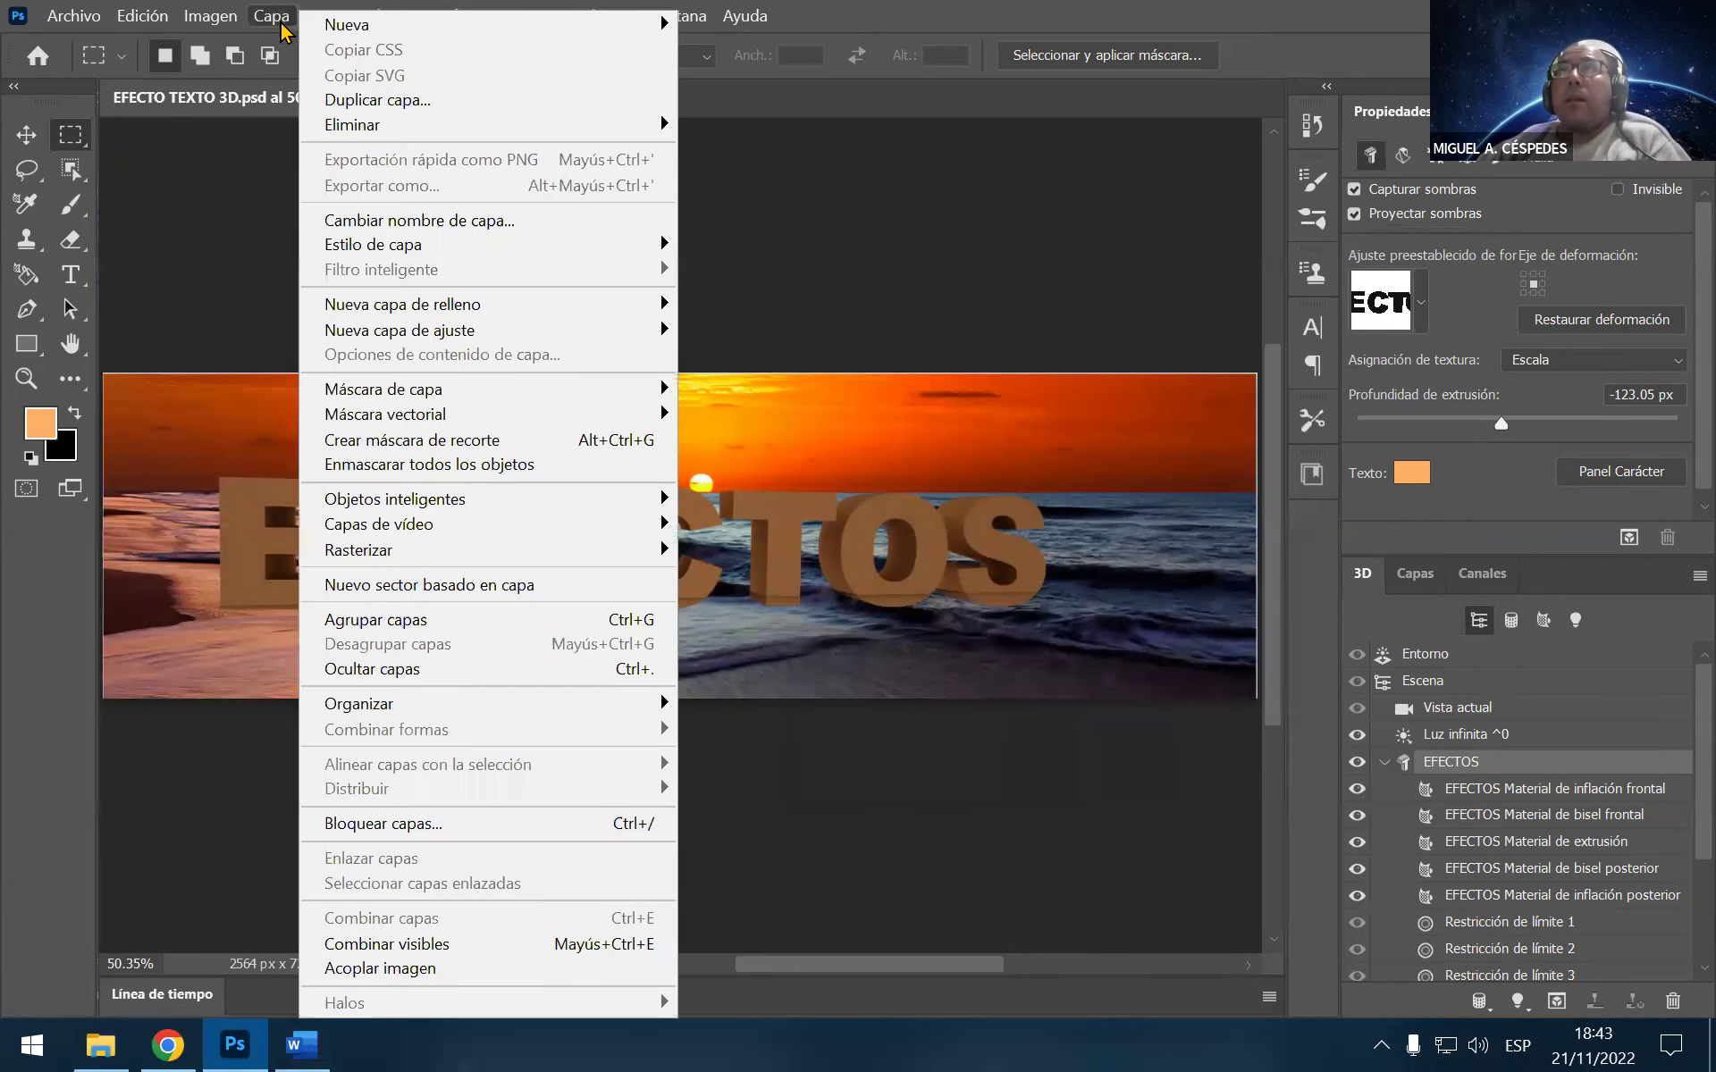
mouse_move(443, 550)
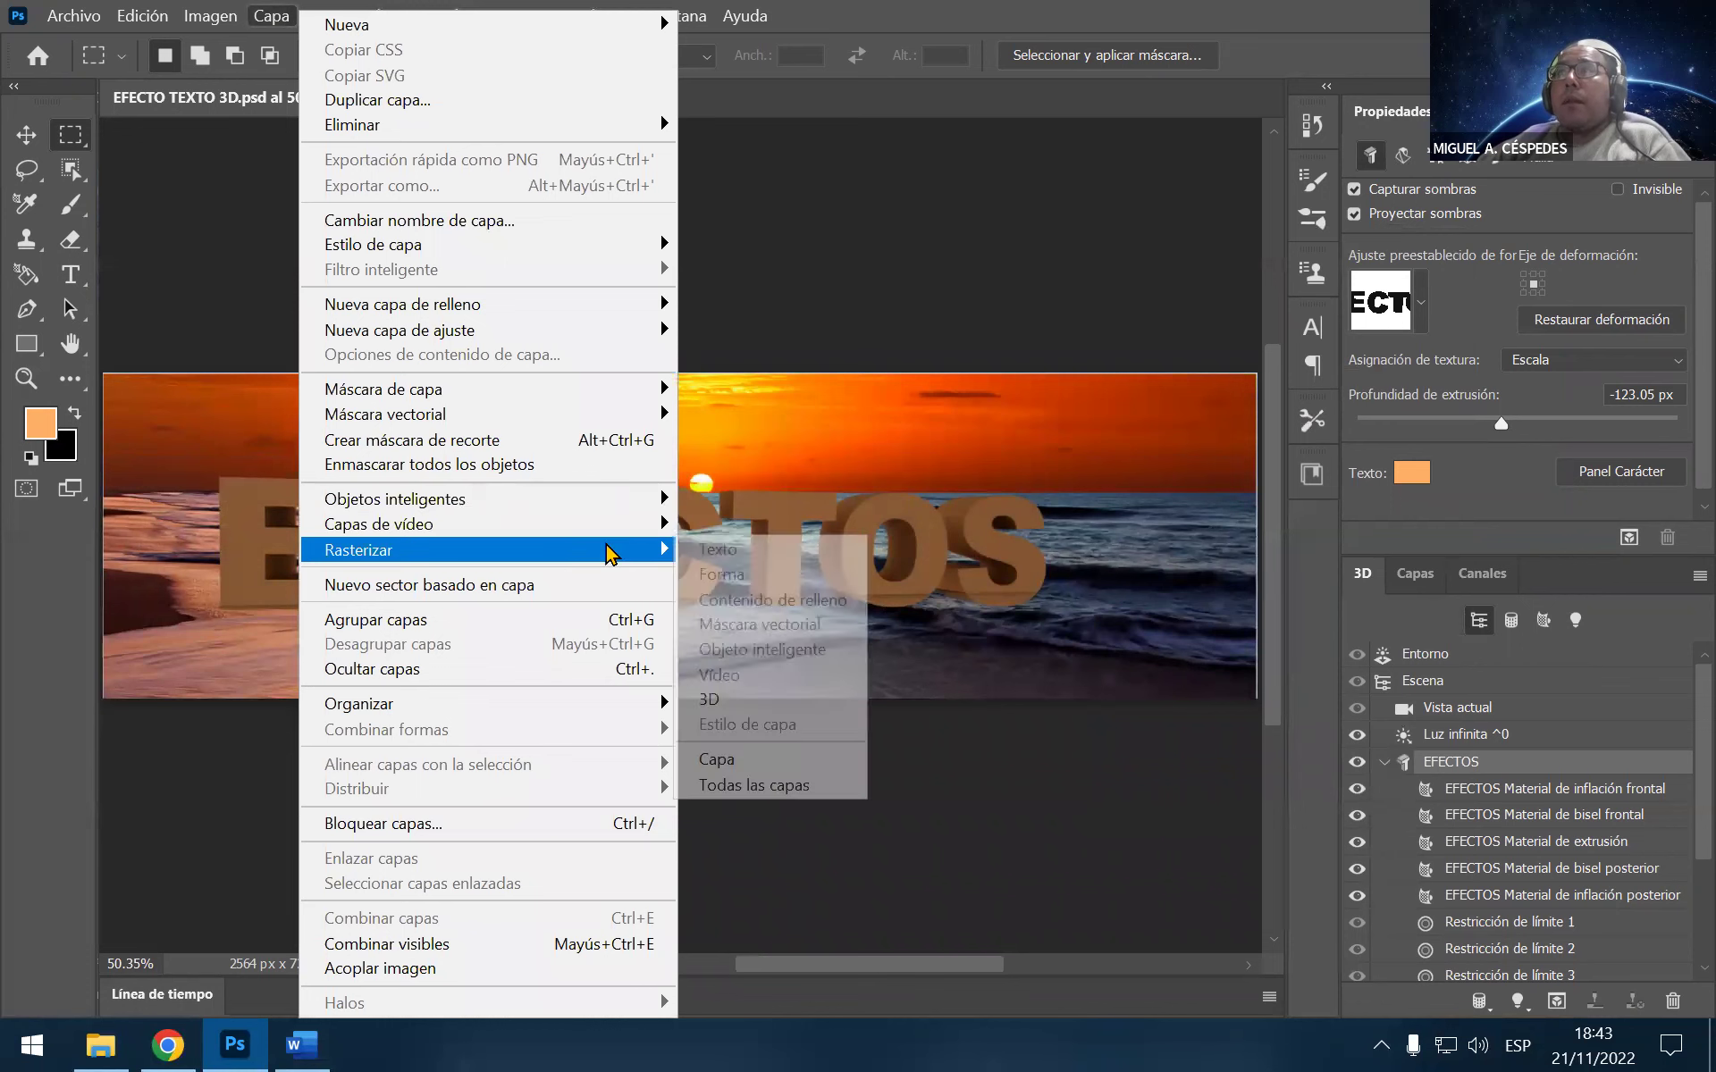
click(756, 702)
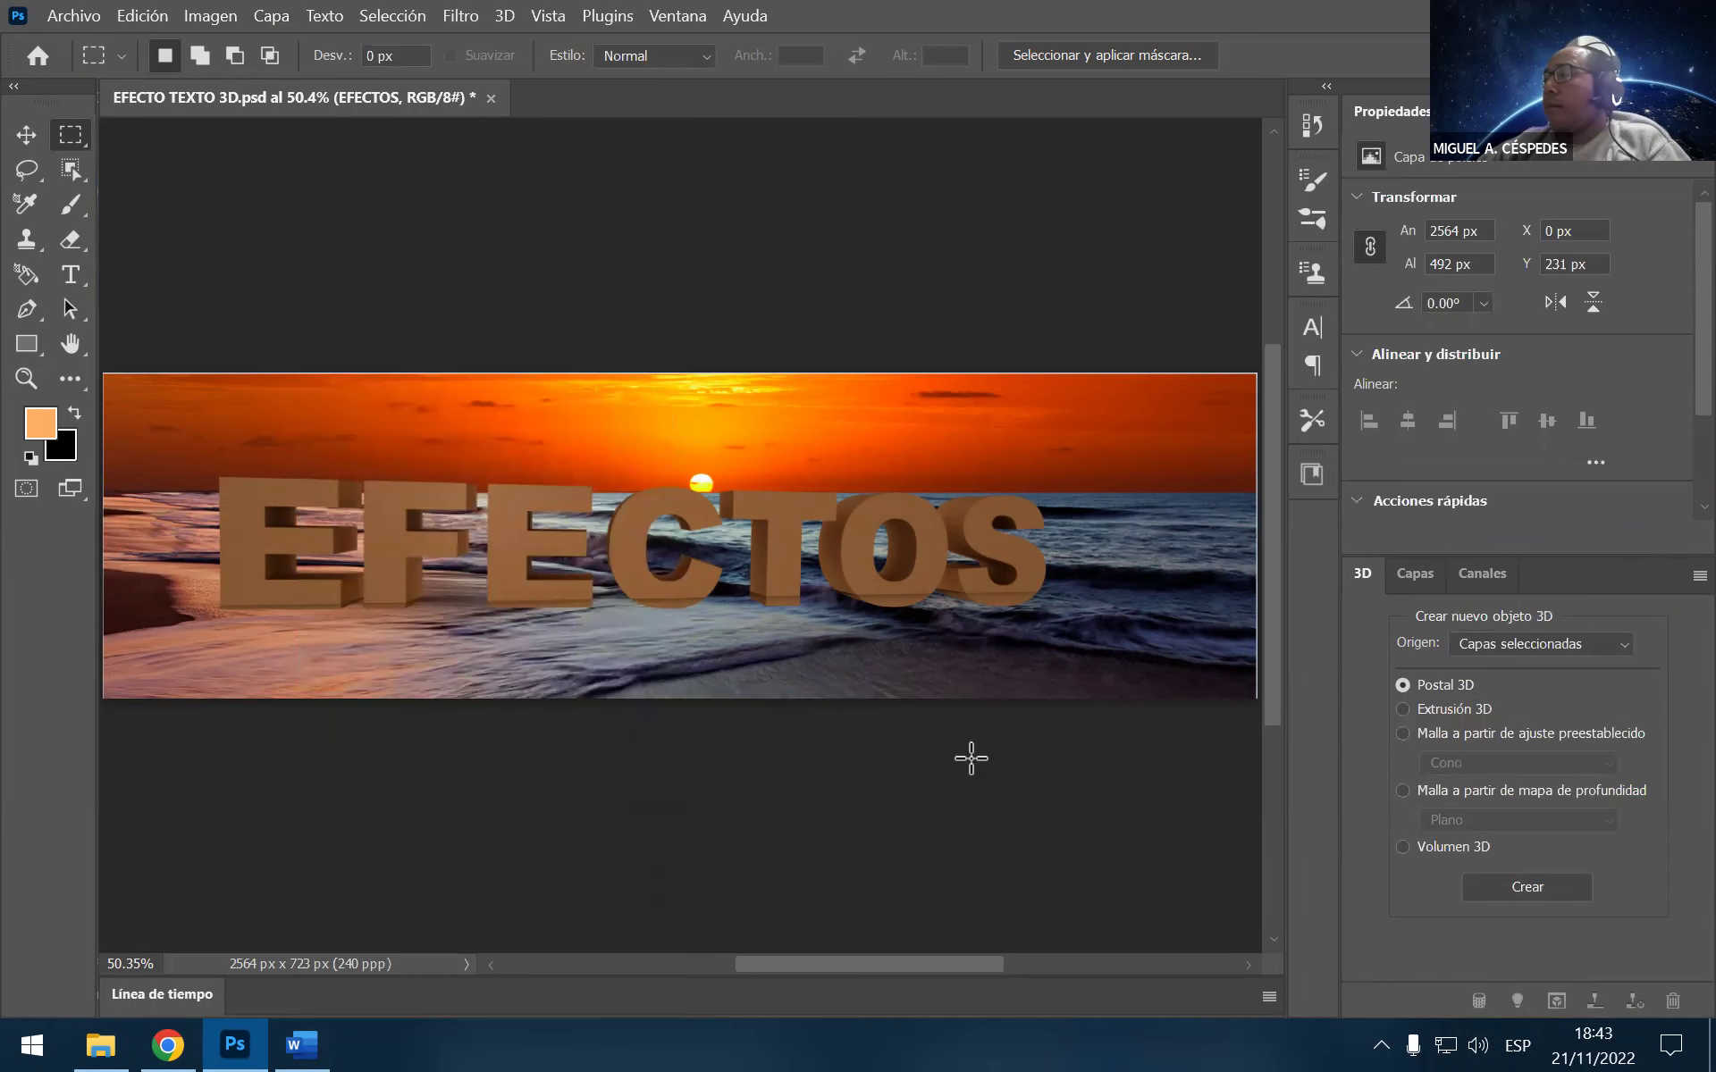
click(302, 1043)
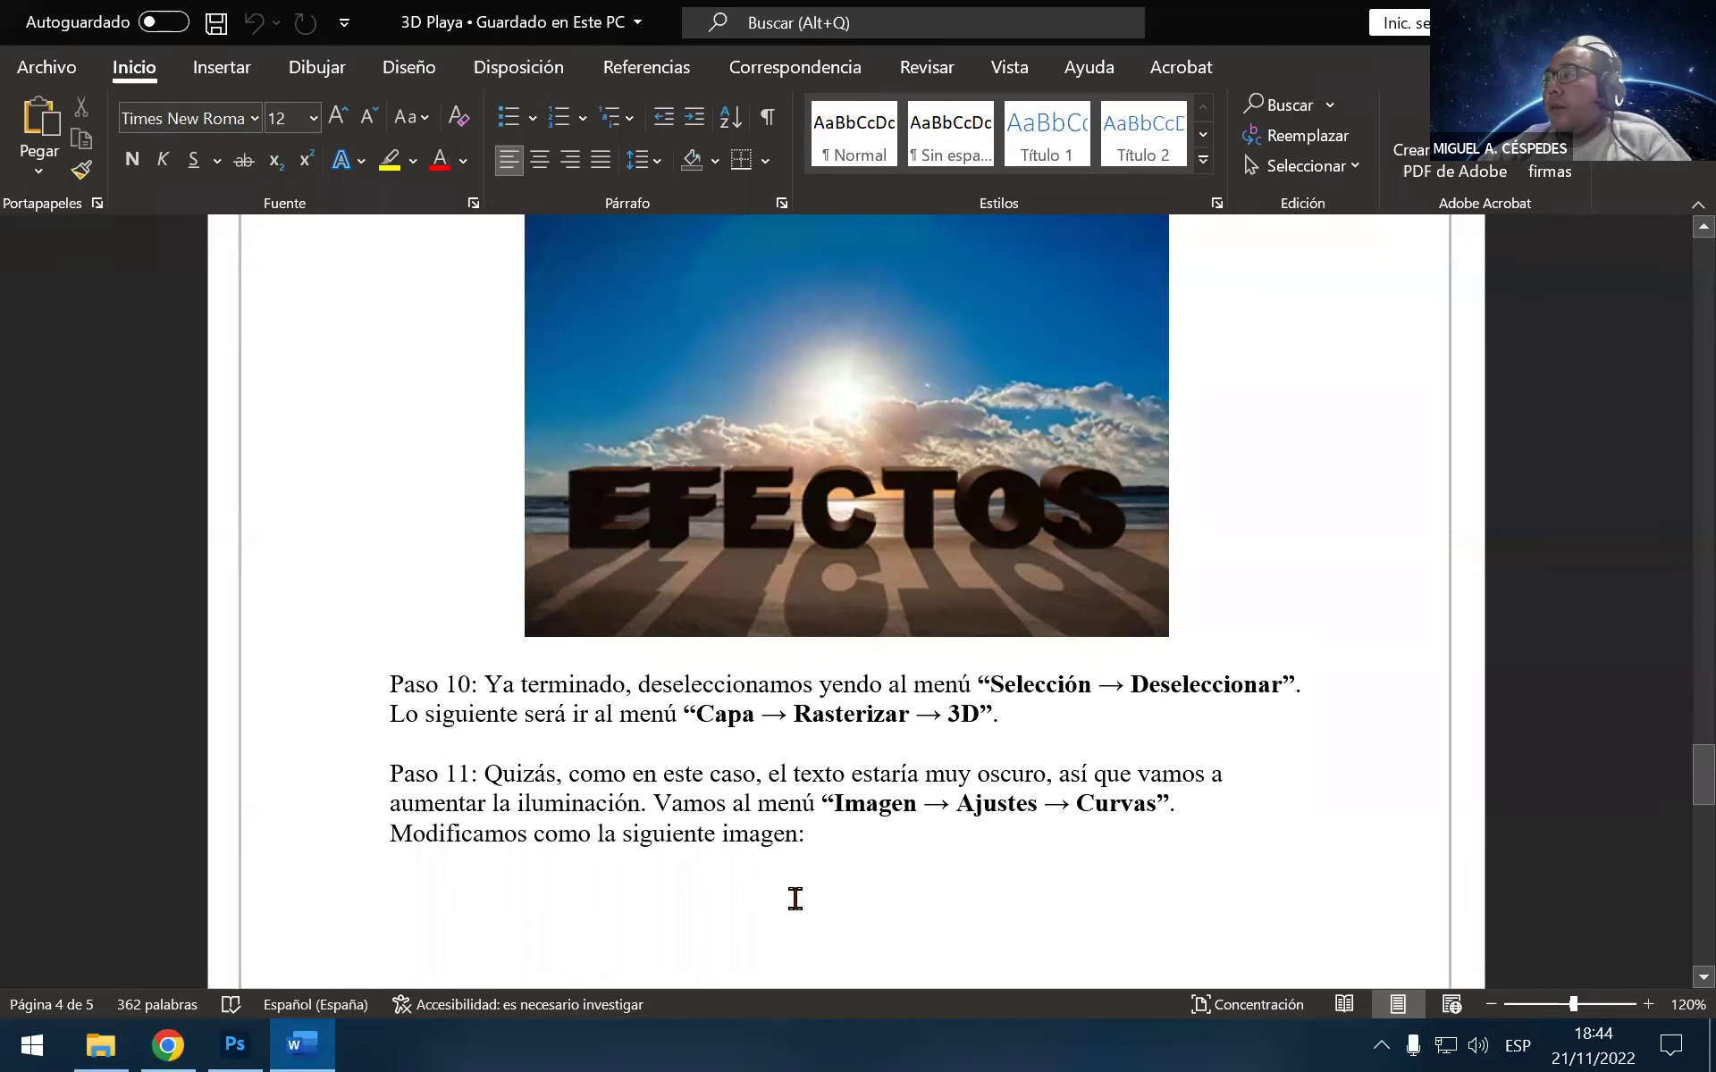
Scroll to the page 5 Curvas screenshot (Entrada 101, Salida 224), then return to Photoshop
scroll(795, 898, down, 2)
scroll(787, 903, down, 1)
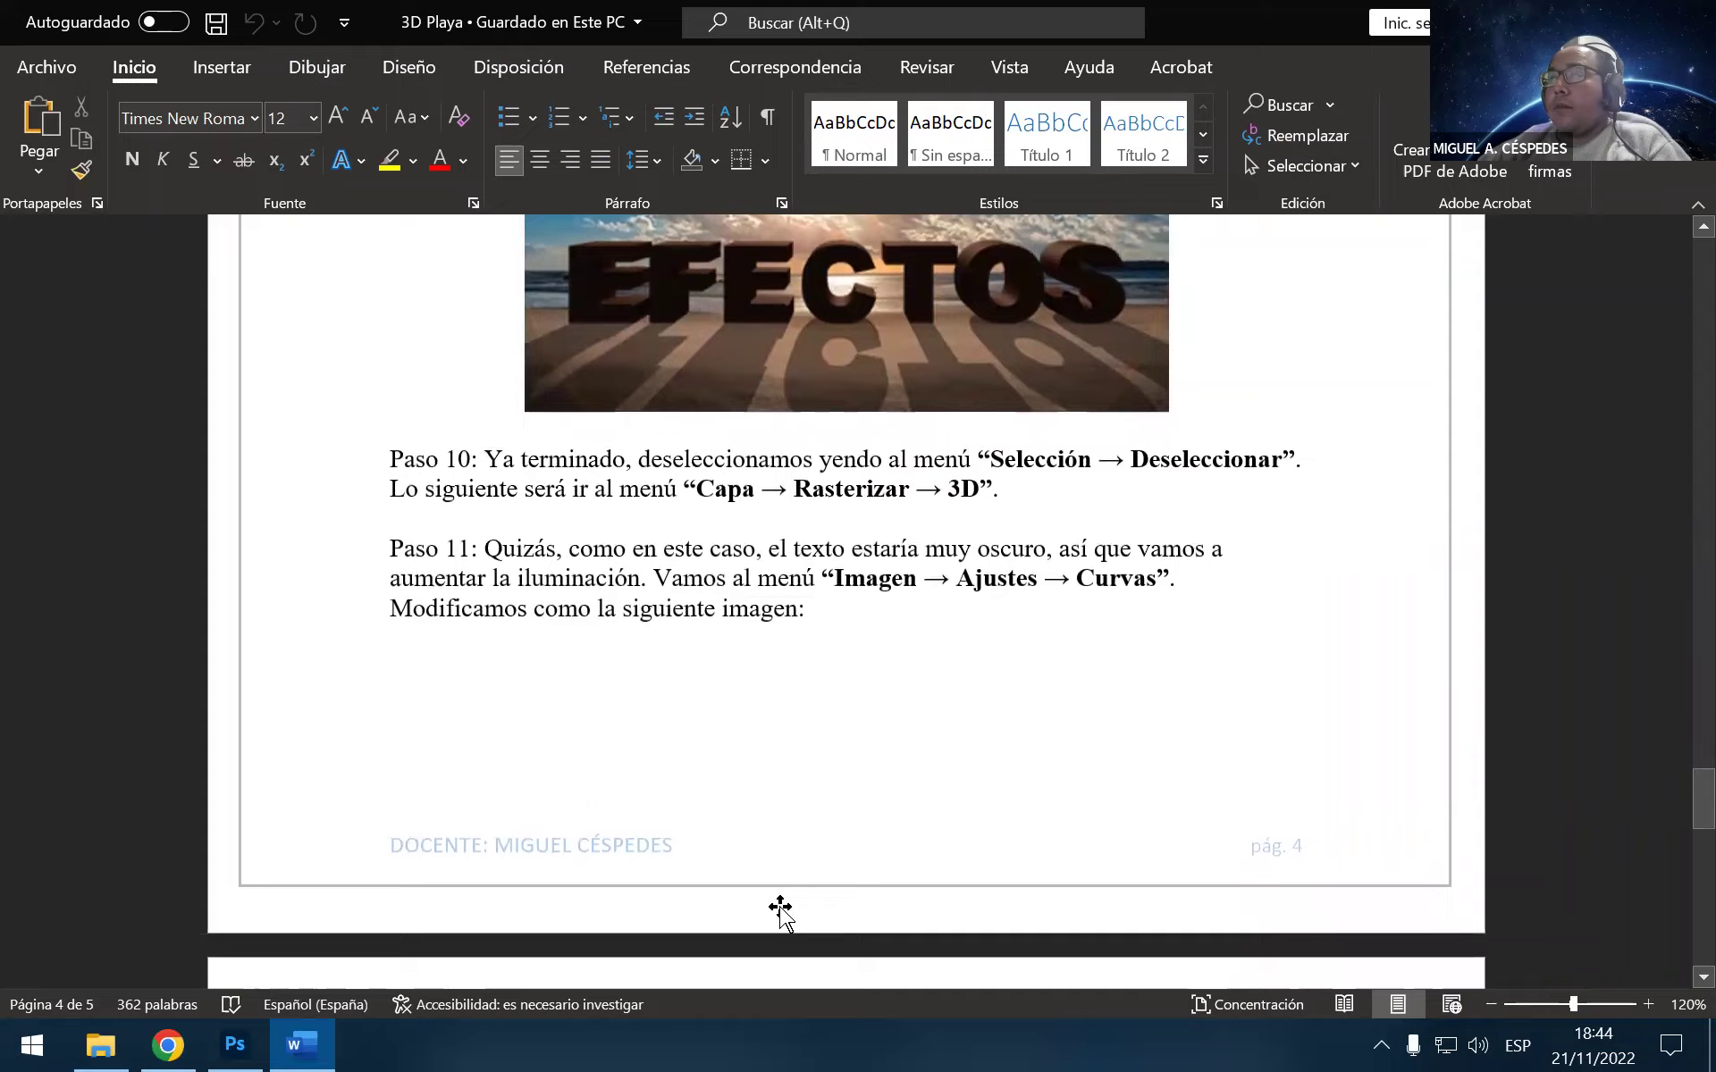
scroll(781, 908, down, 4)
scroll(774, 912, down, 3)
scroll(768, 908, down, 3)
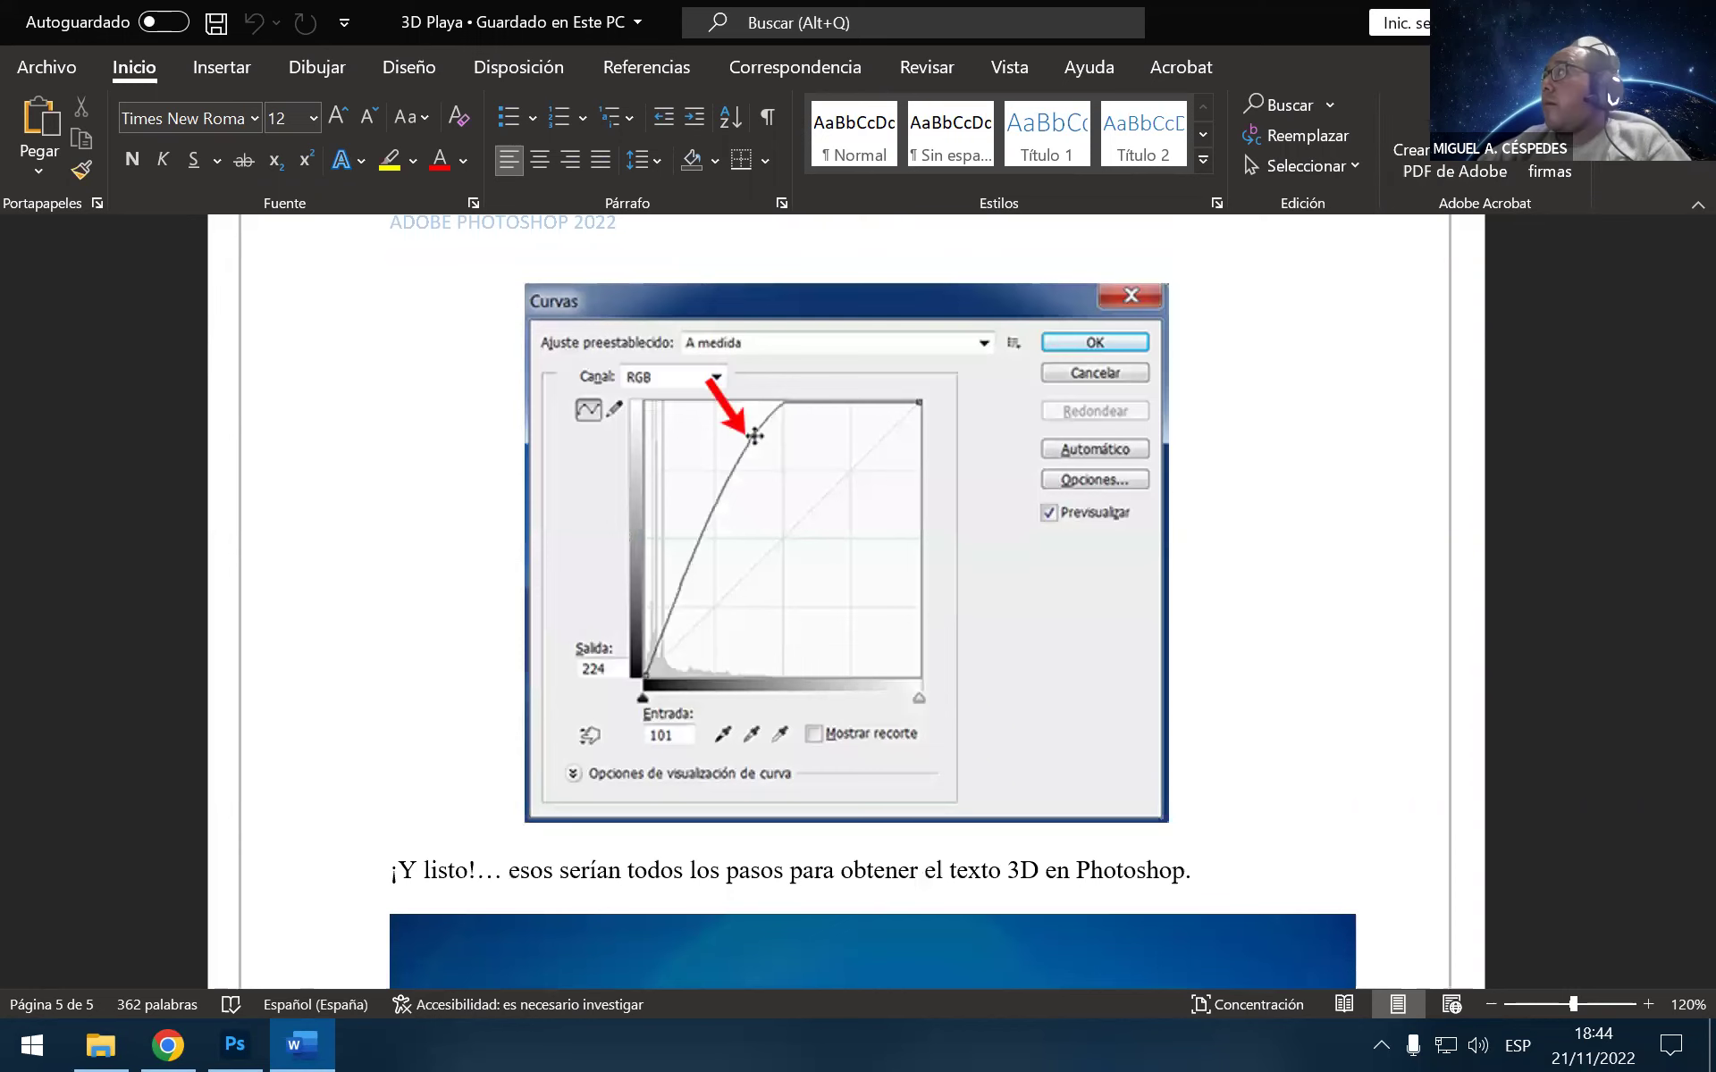
key(alt+Tab)
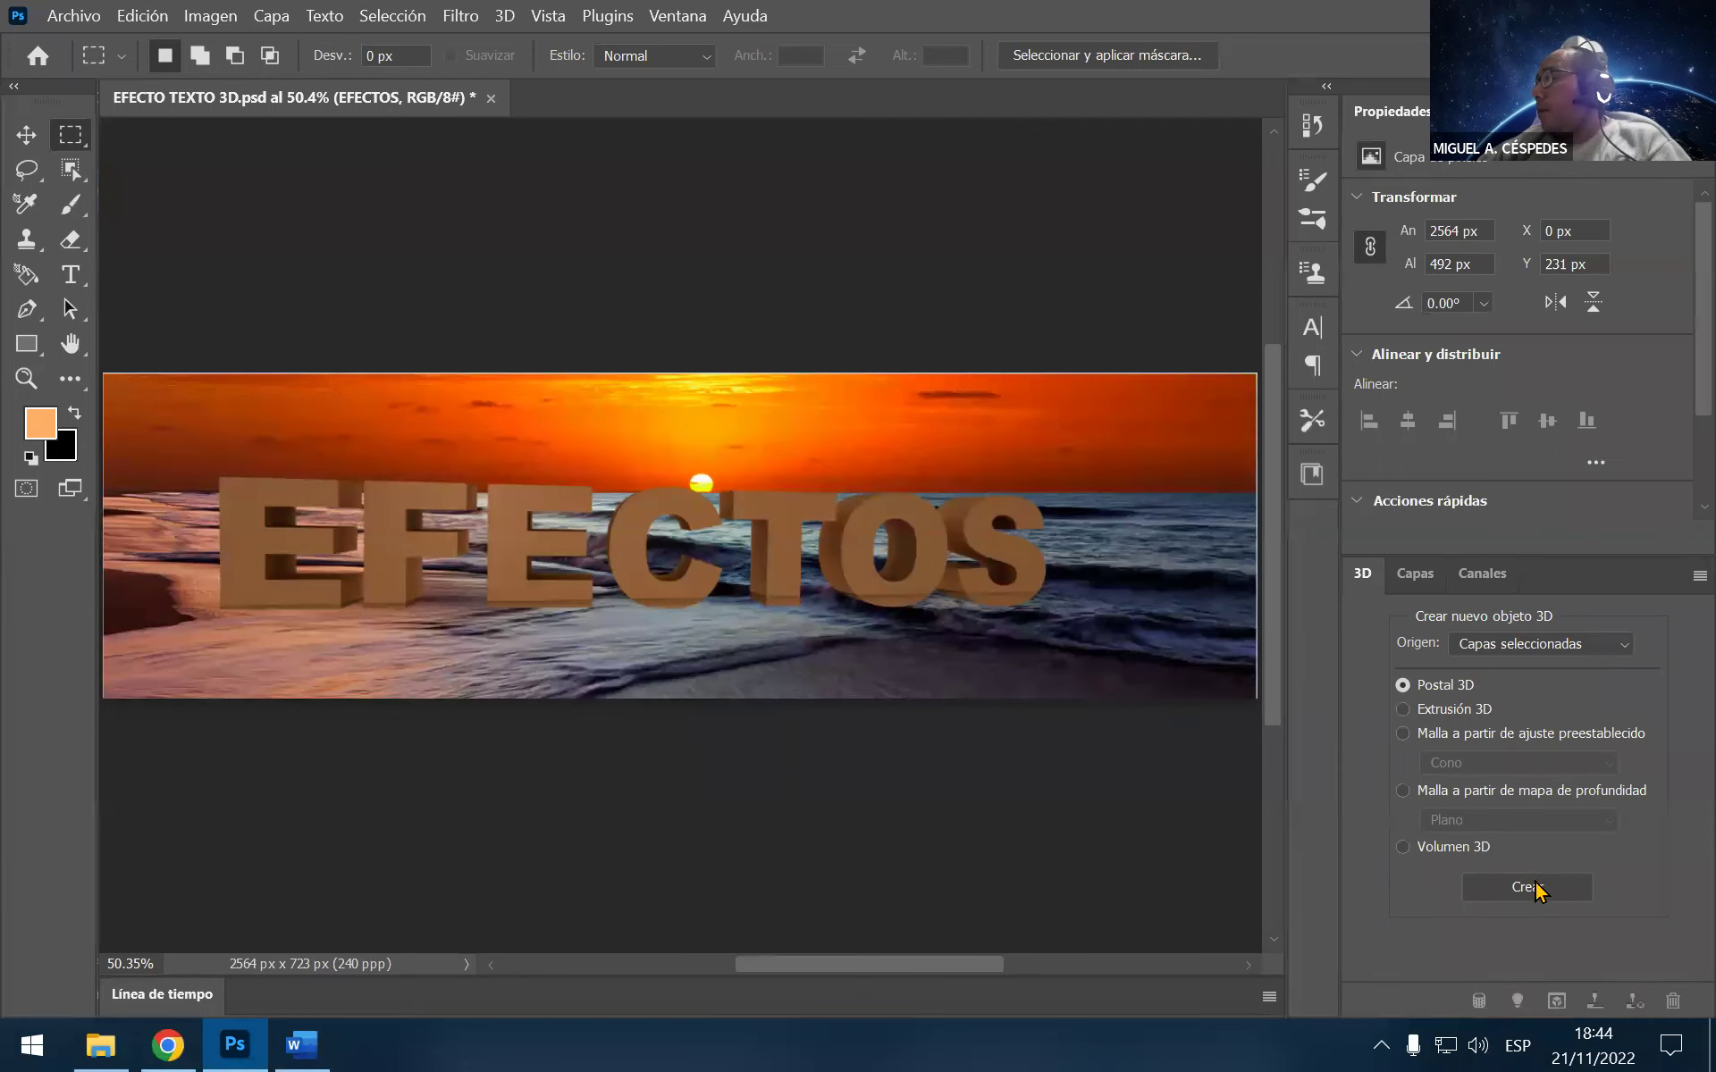
Rasterize the EFECTOS 3D layer into a pixel layer from its Layers panel context menu
click(1537, 888)
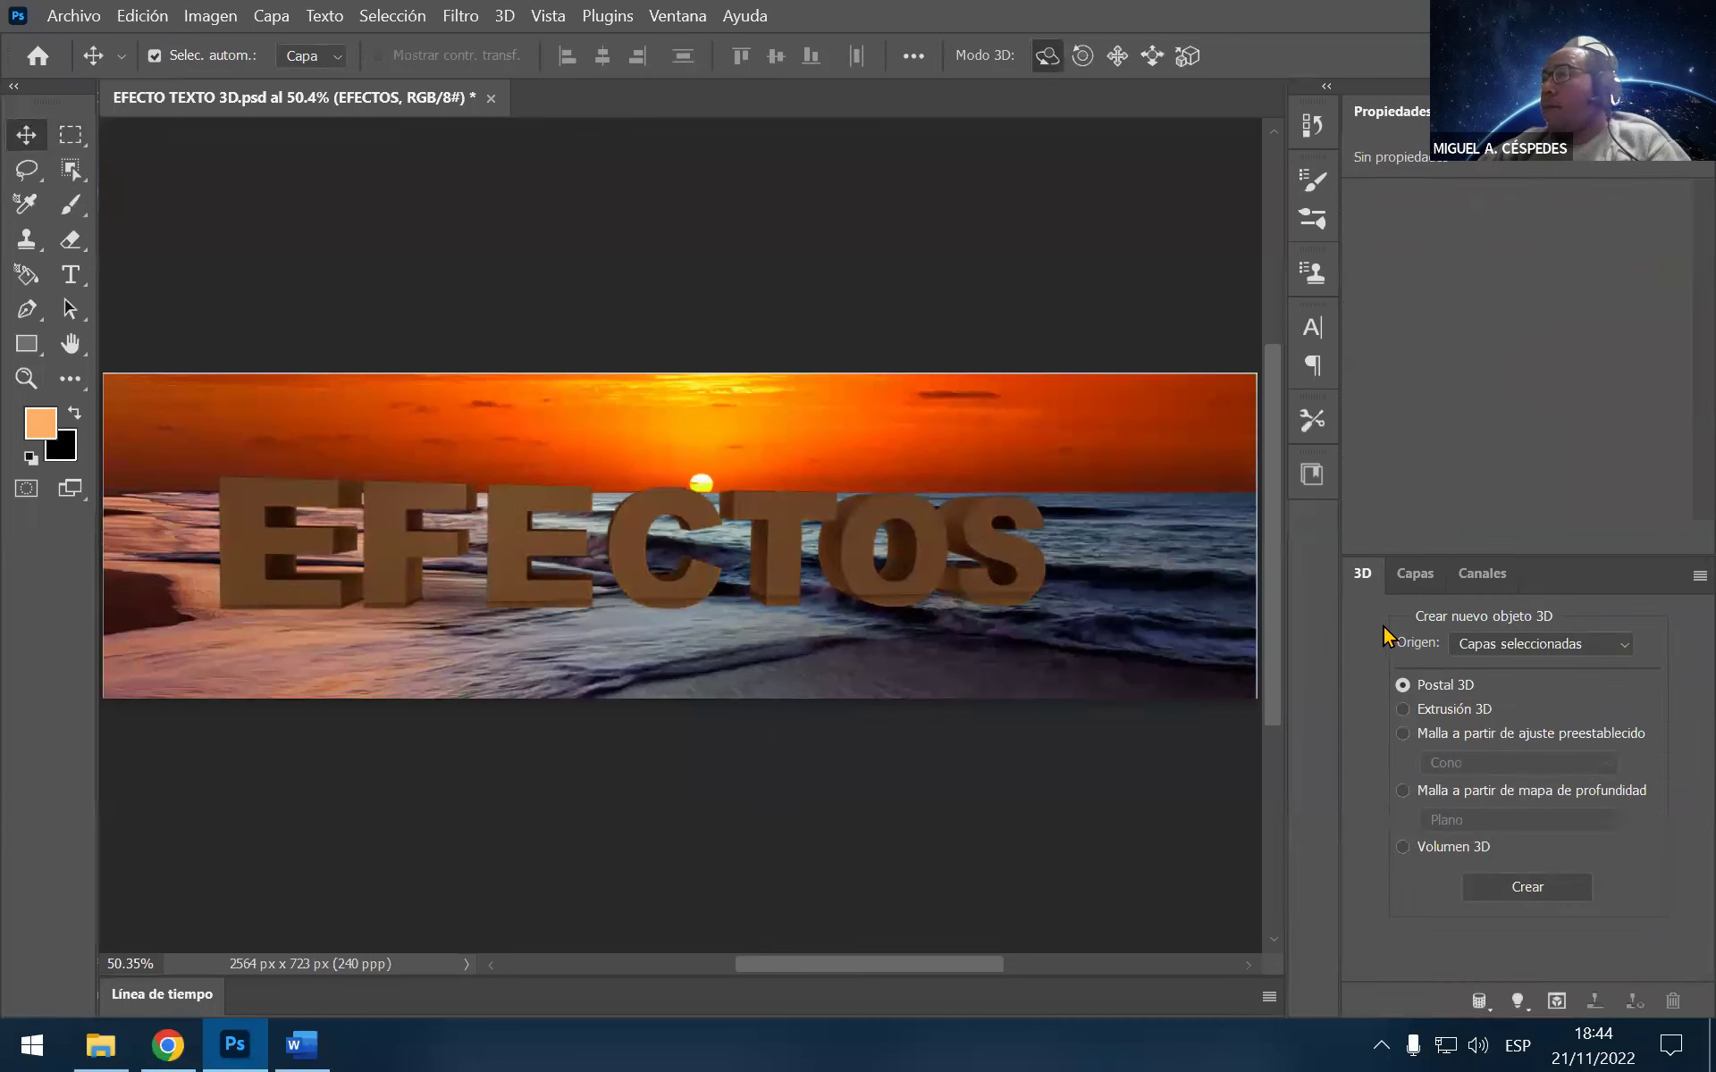
click(1434, 574)
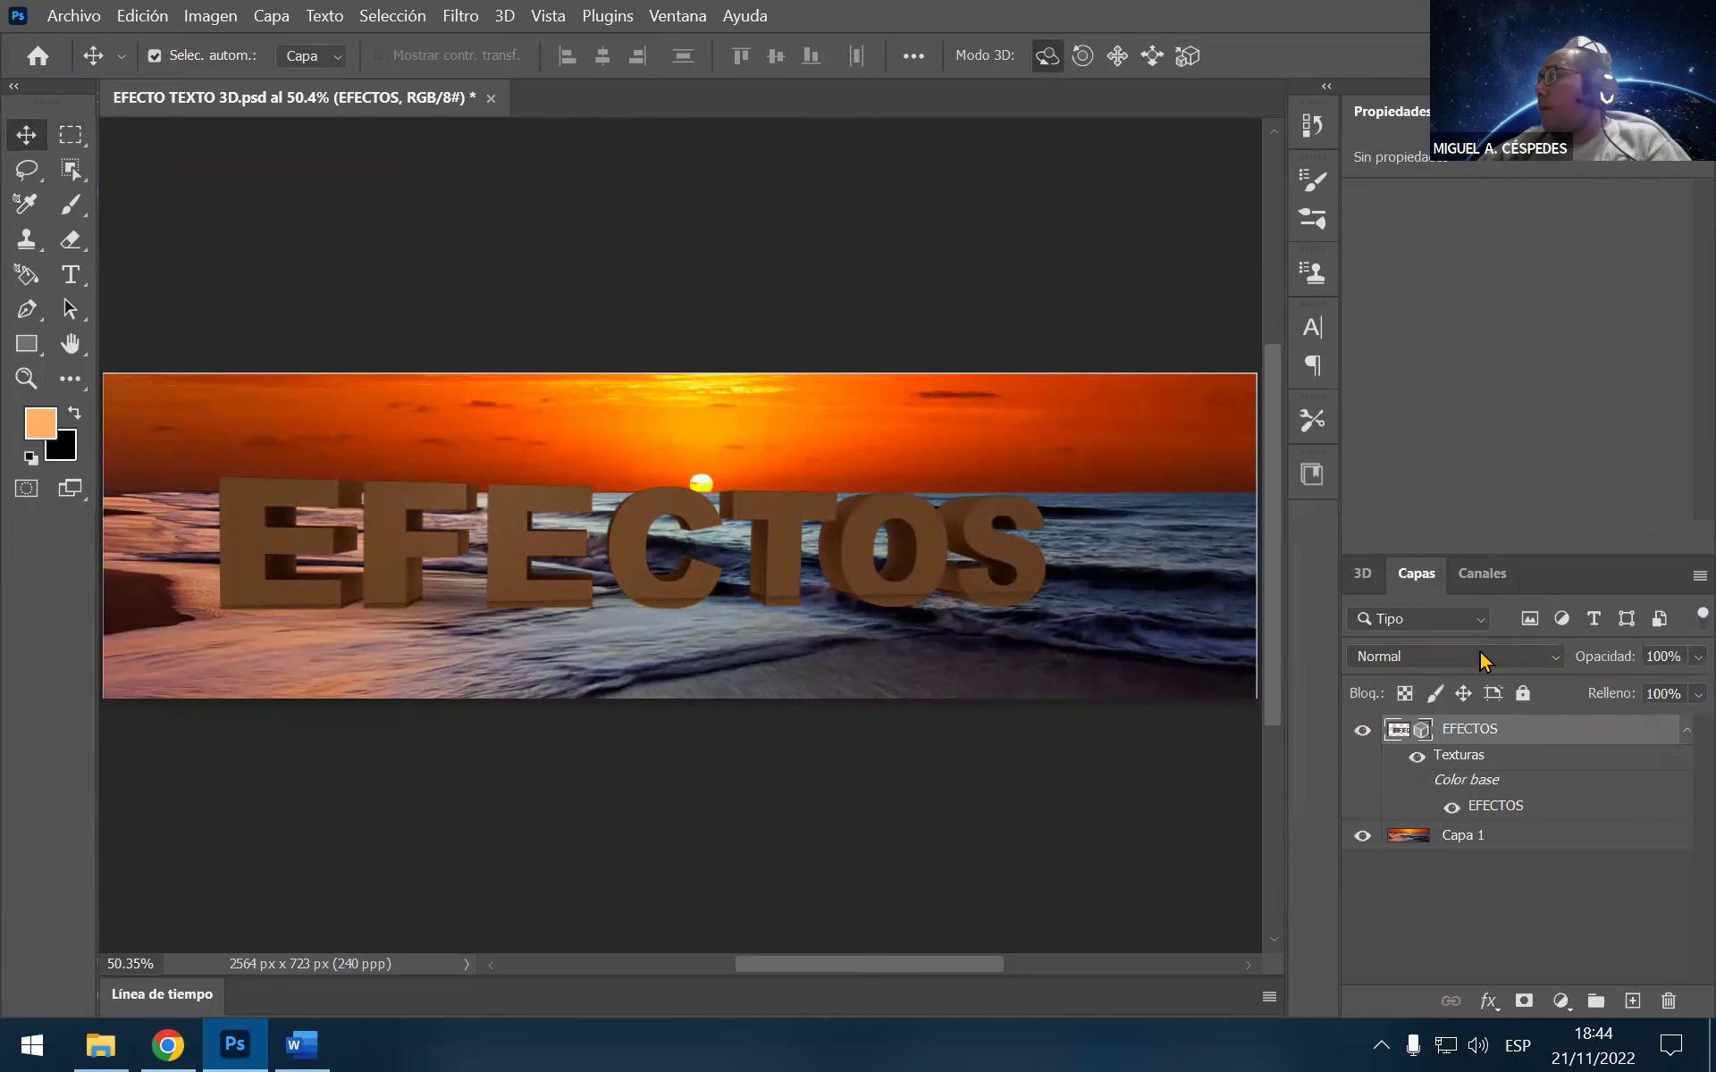
click(222, 17)
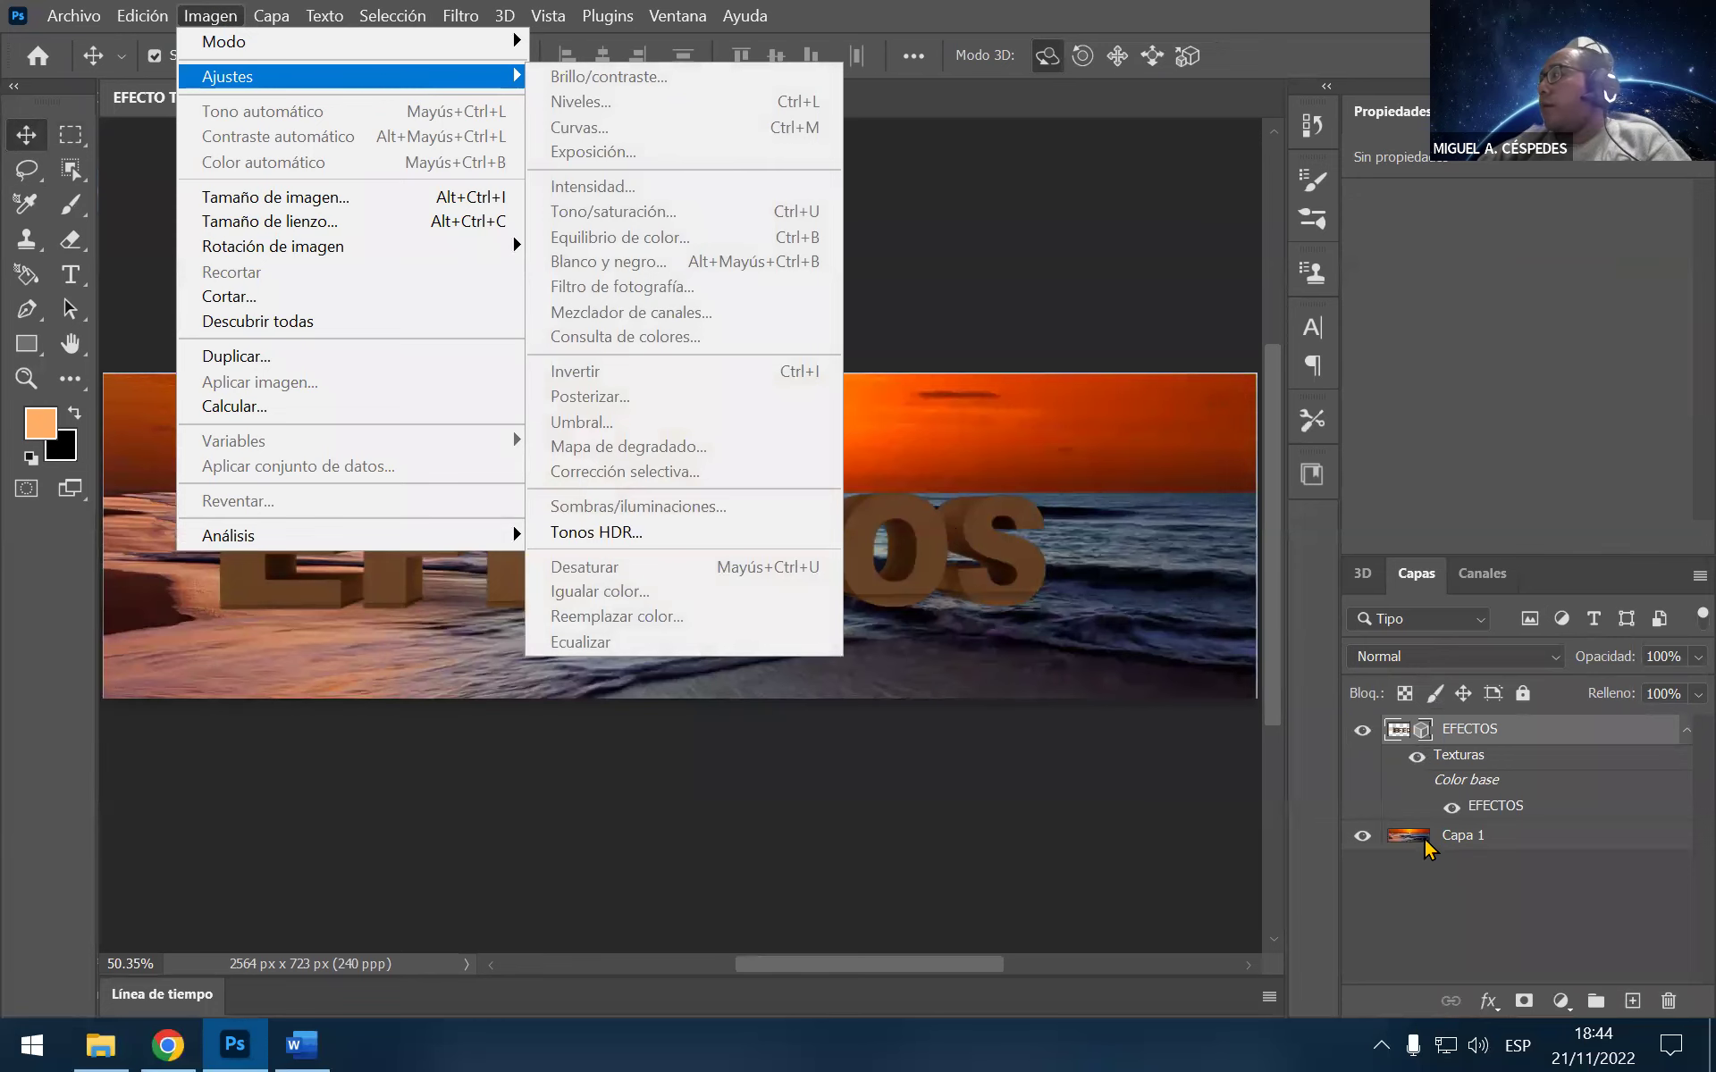
click(1404, 896)
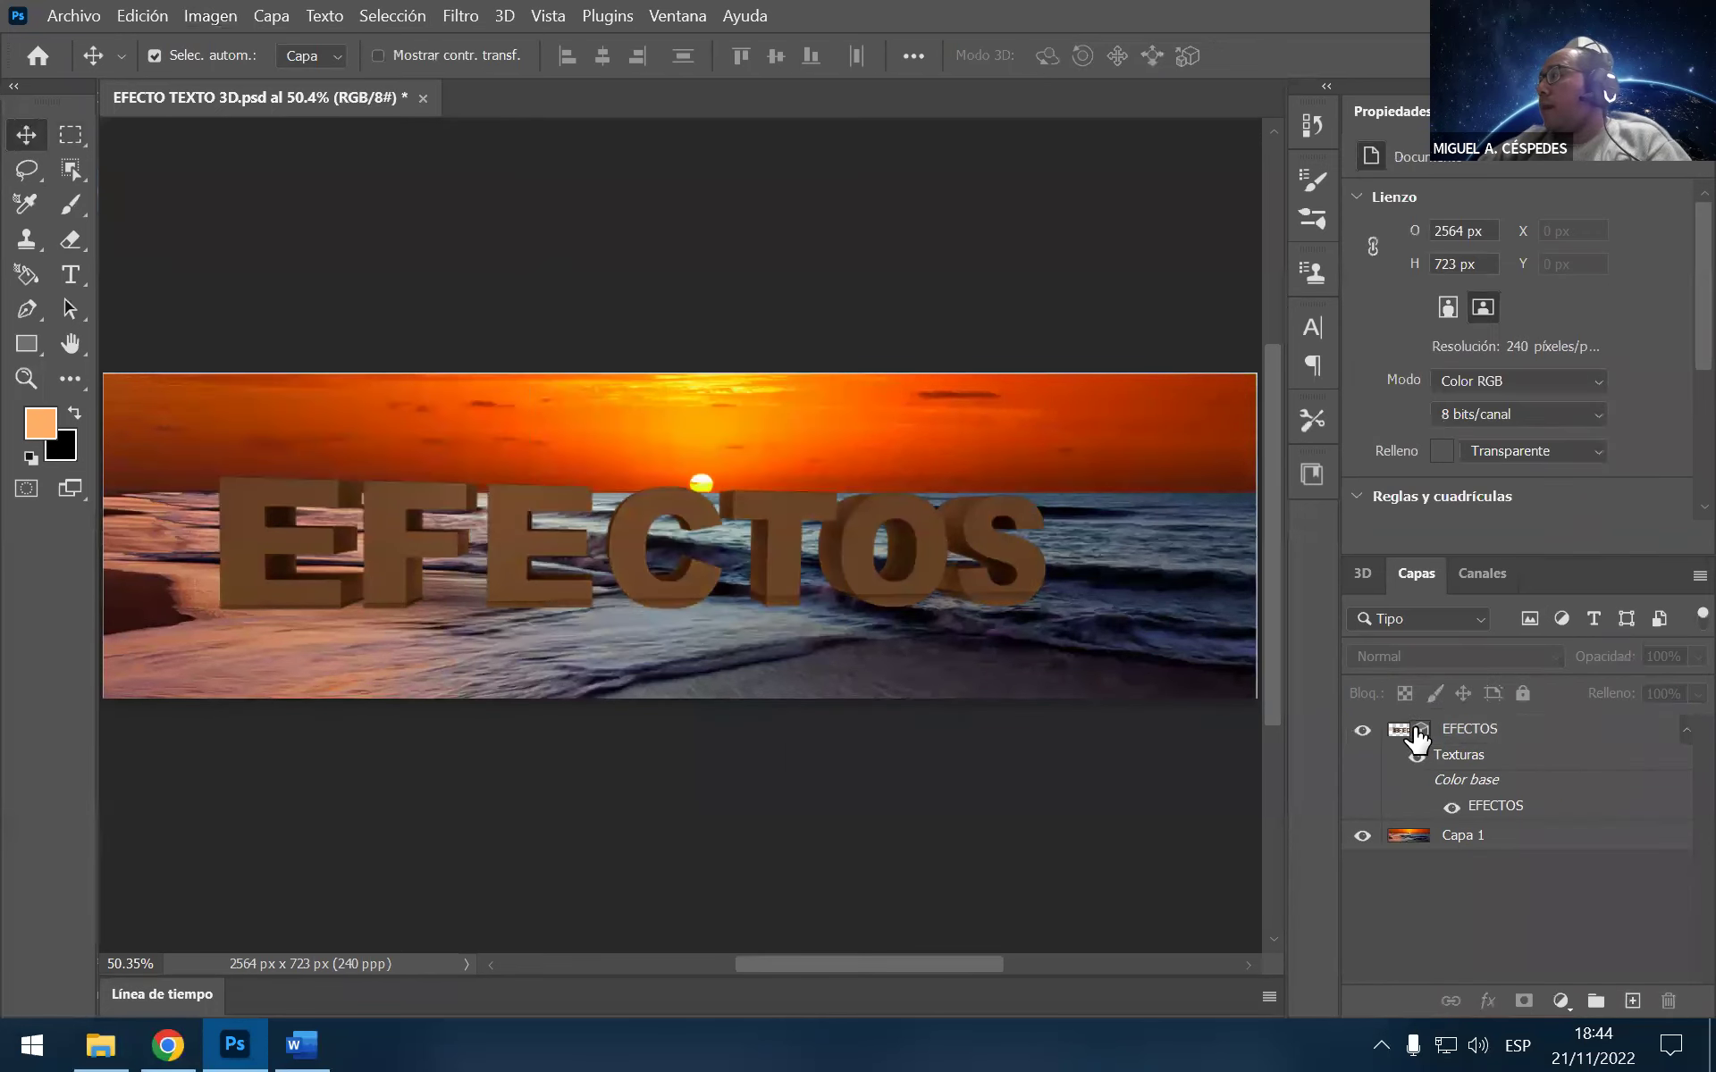
right_click(1417, 740)
click(1506, 746)
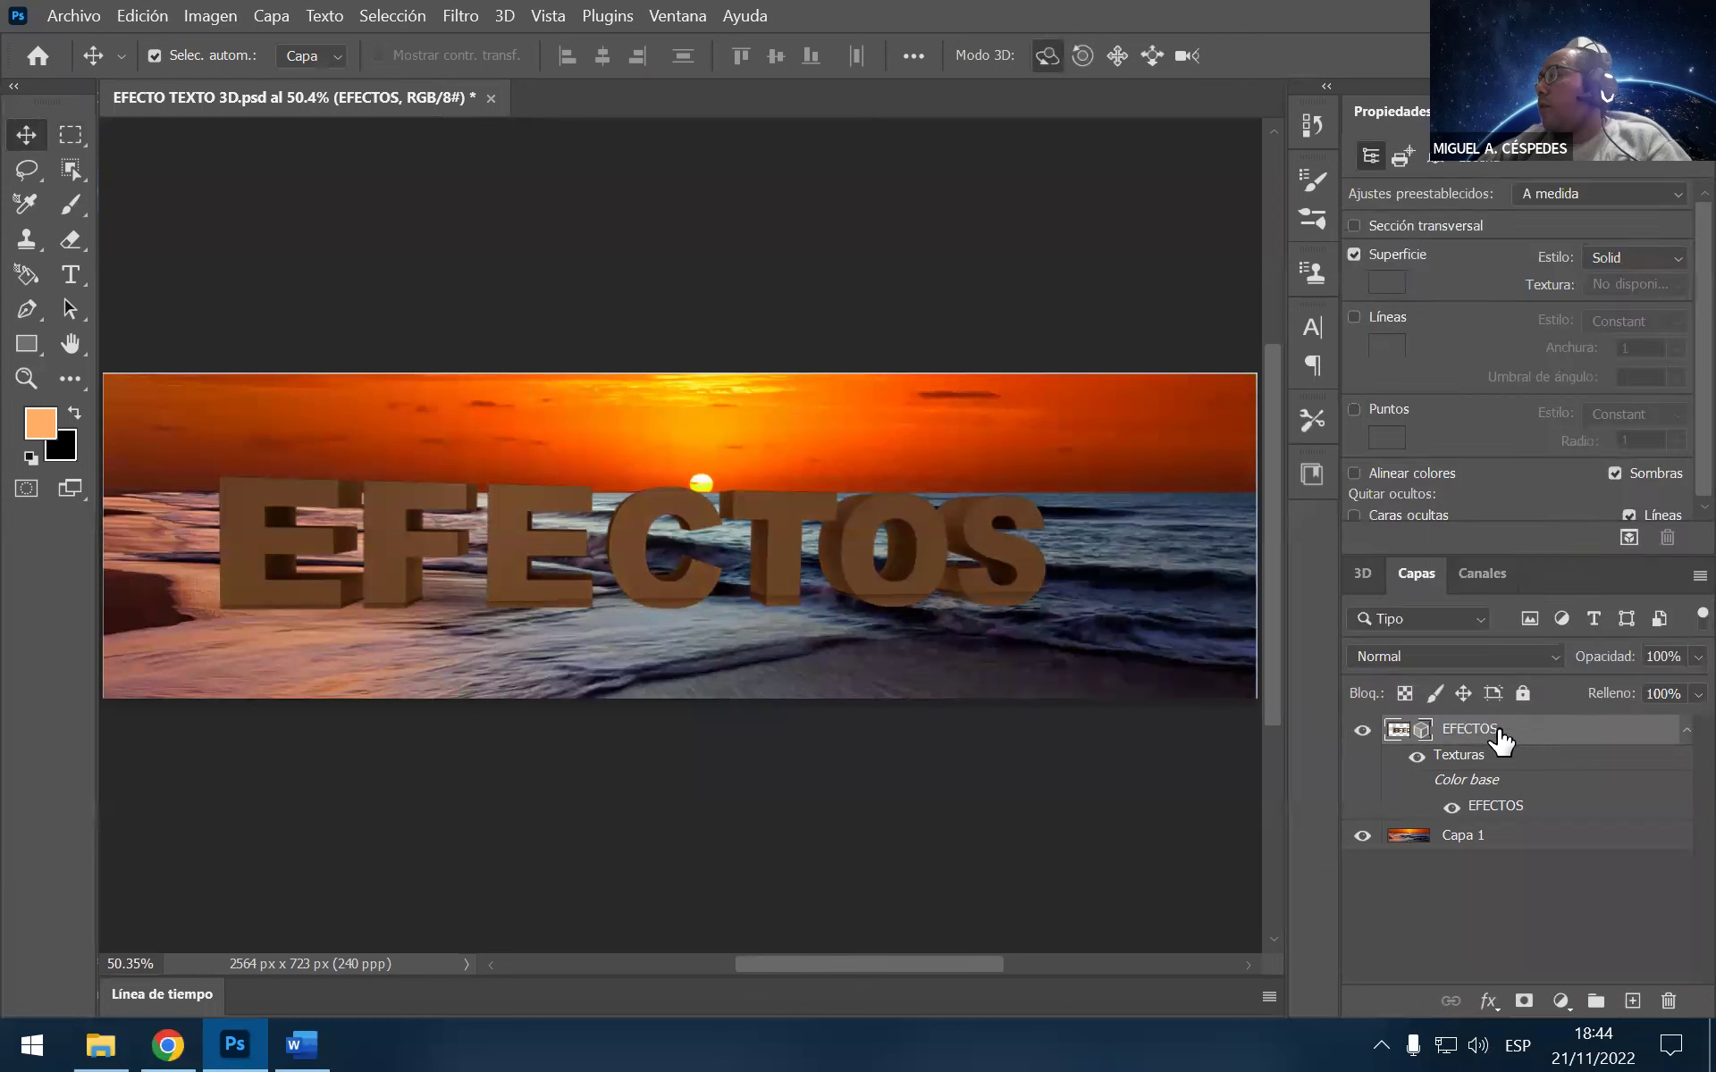
right_click(1494, 742)
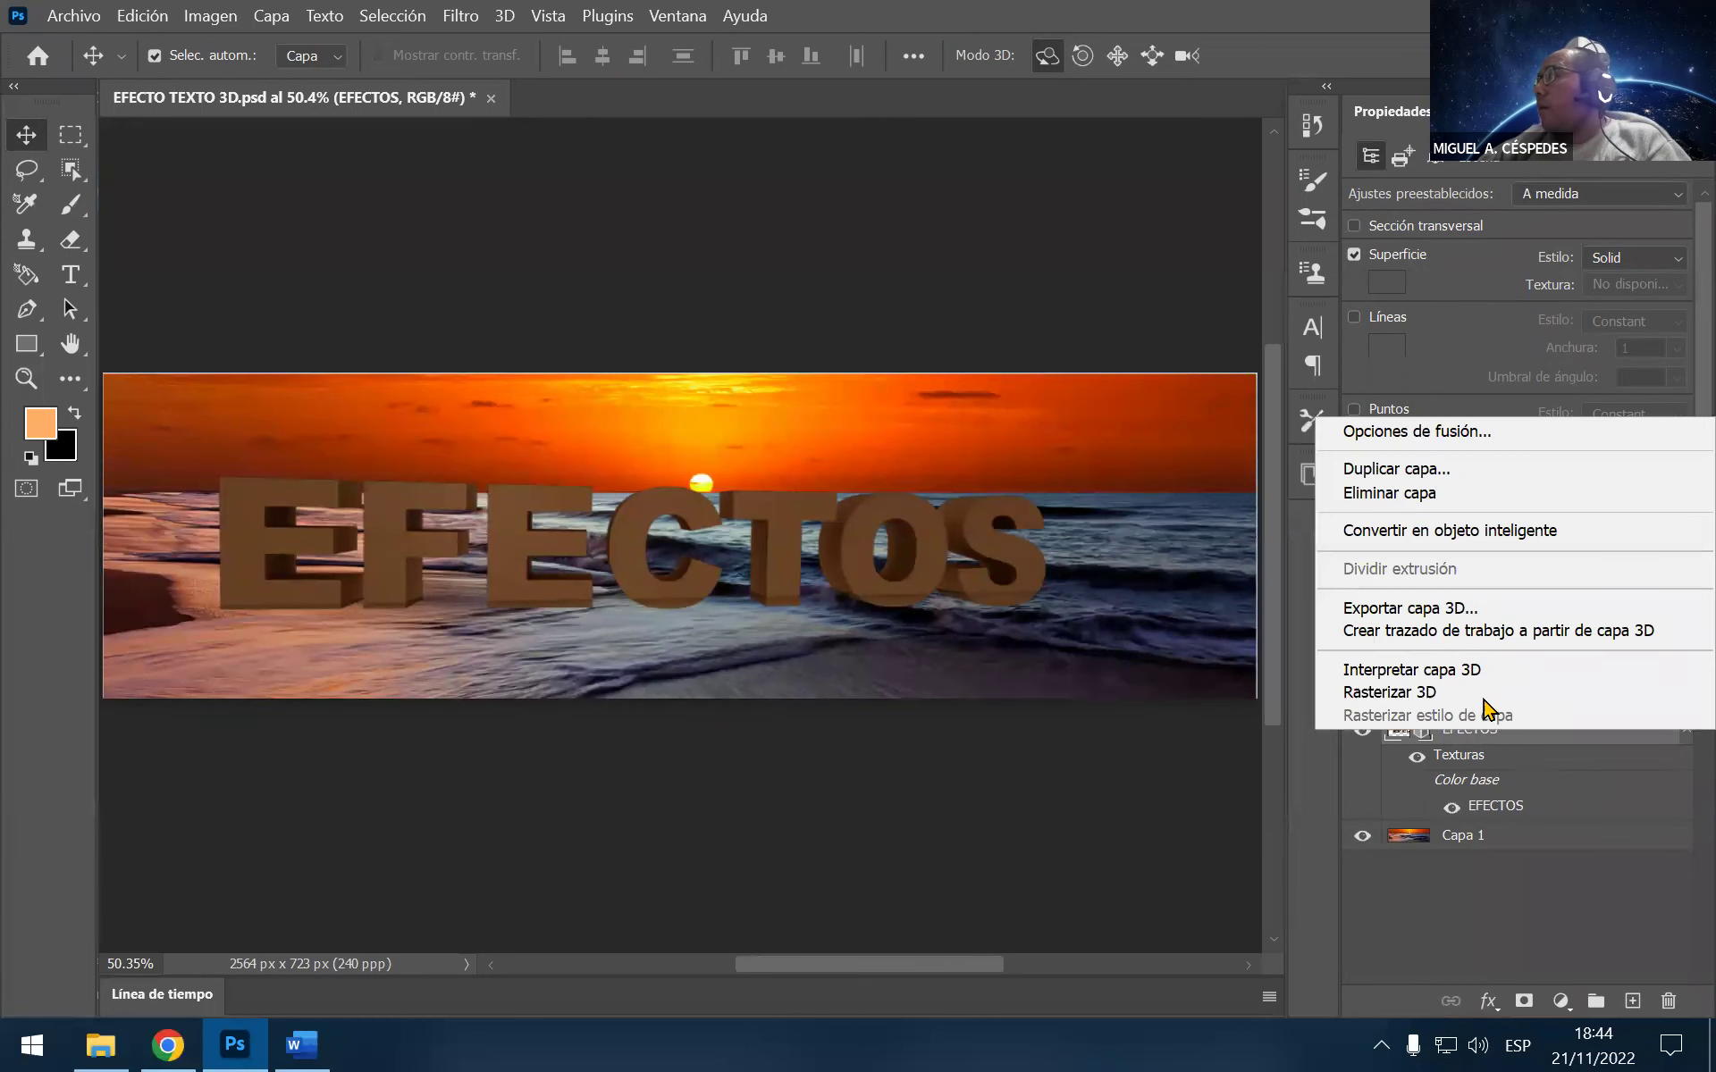
click(1479, 694)
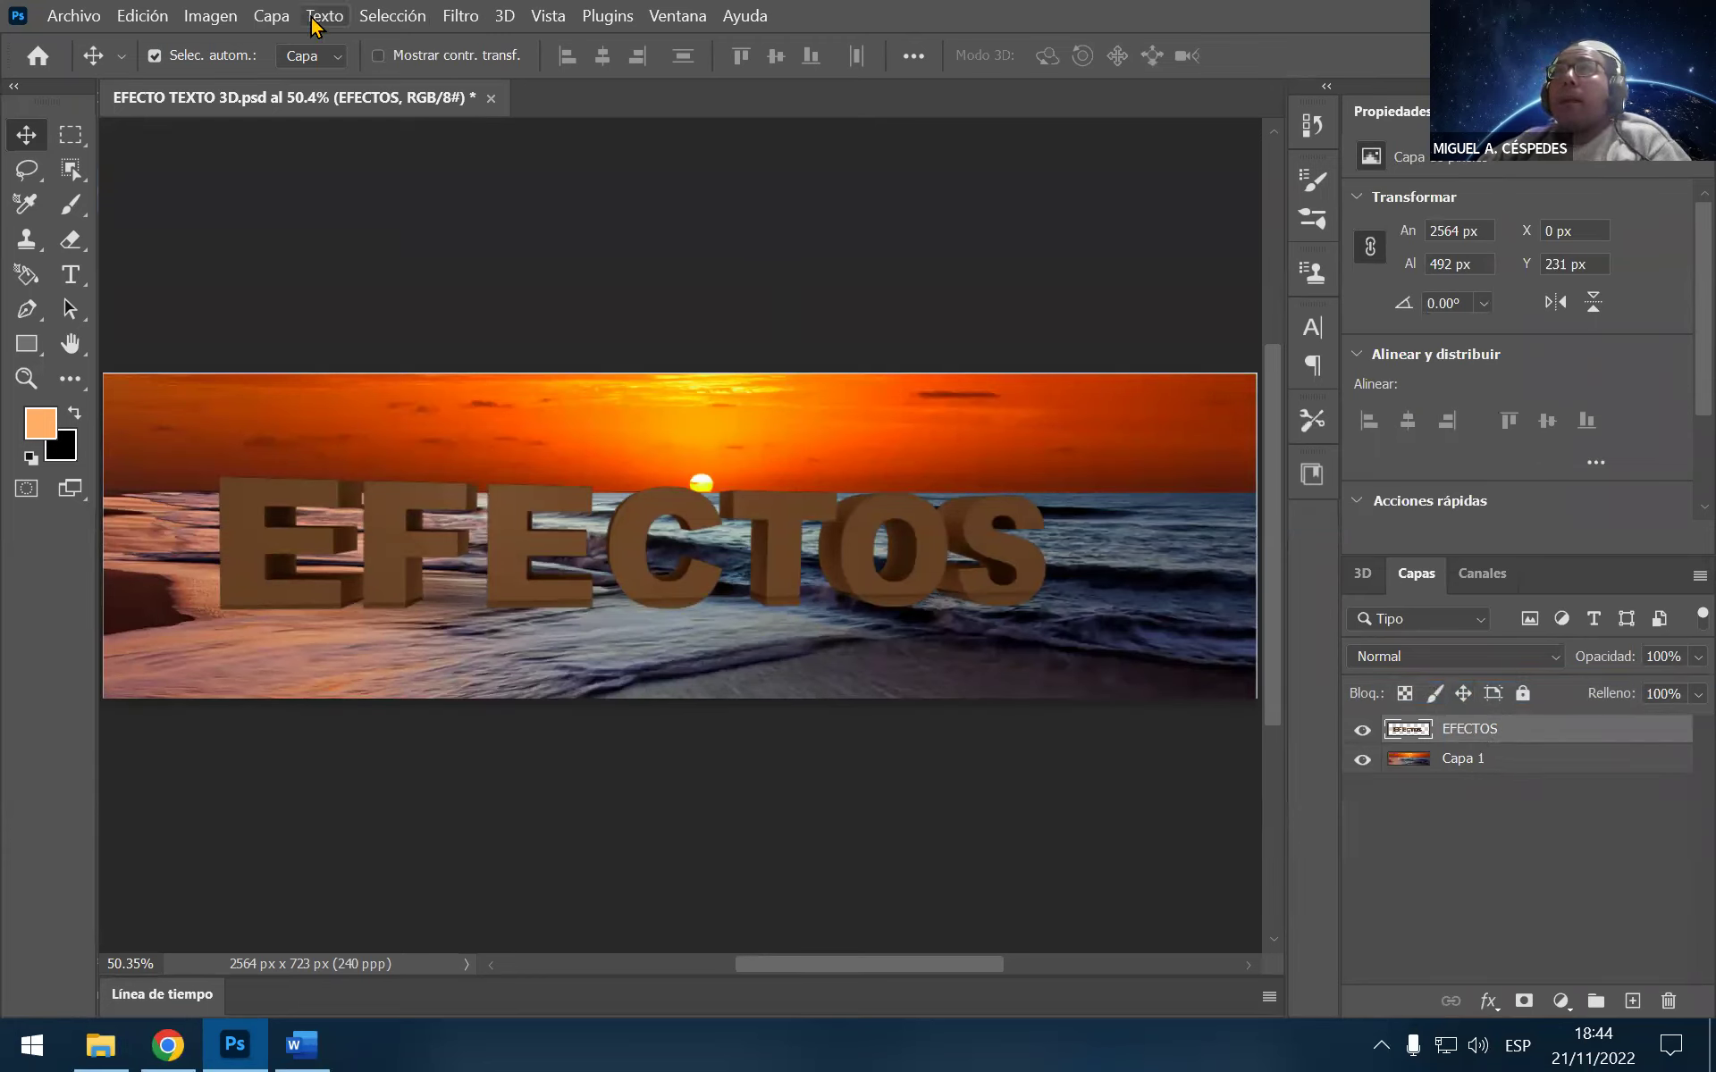
Apply a Curves adjustment with Entrada 101 and Salida 224 to the rasterized EFECTOS letters
click(210, 16)
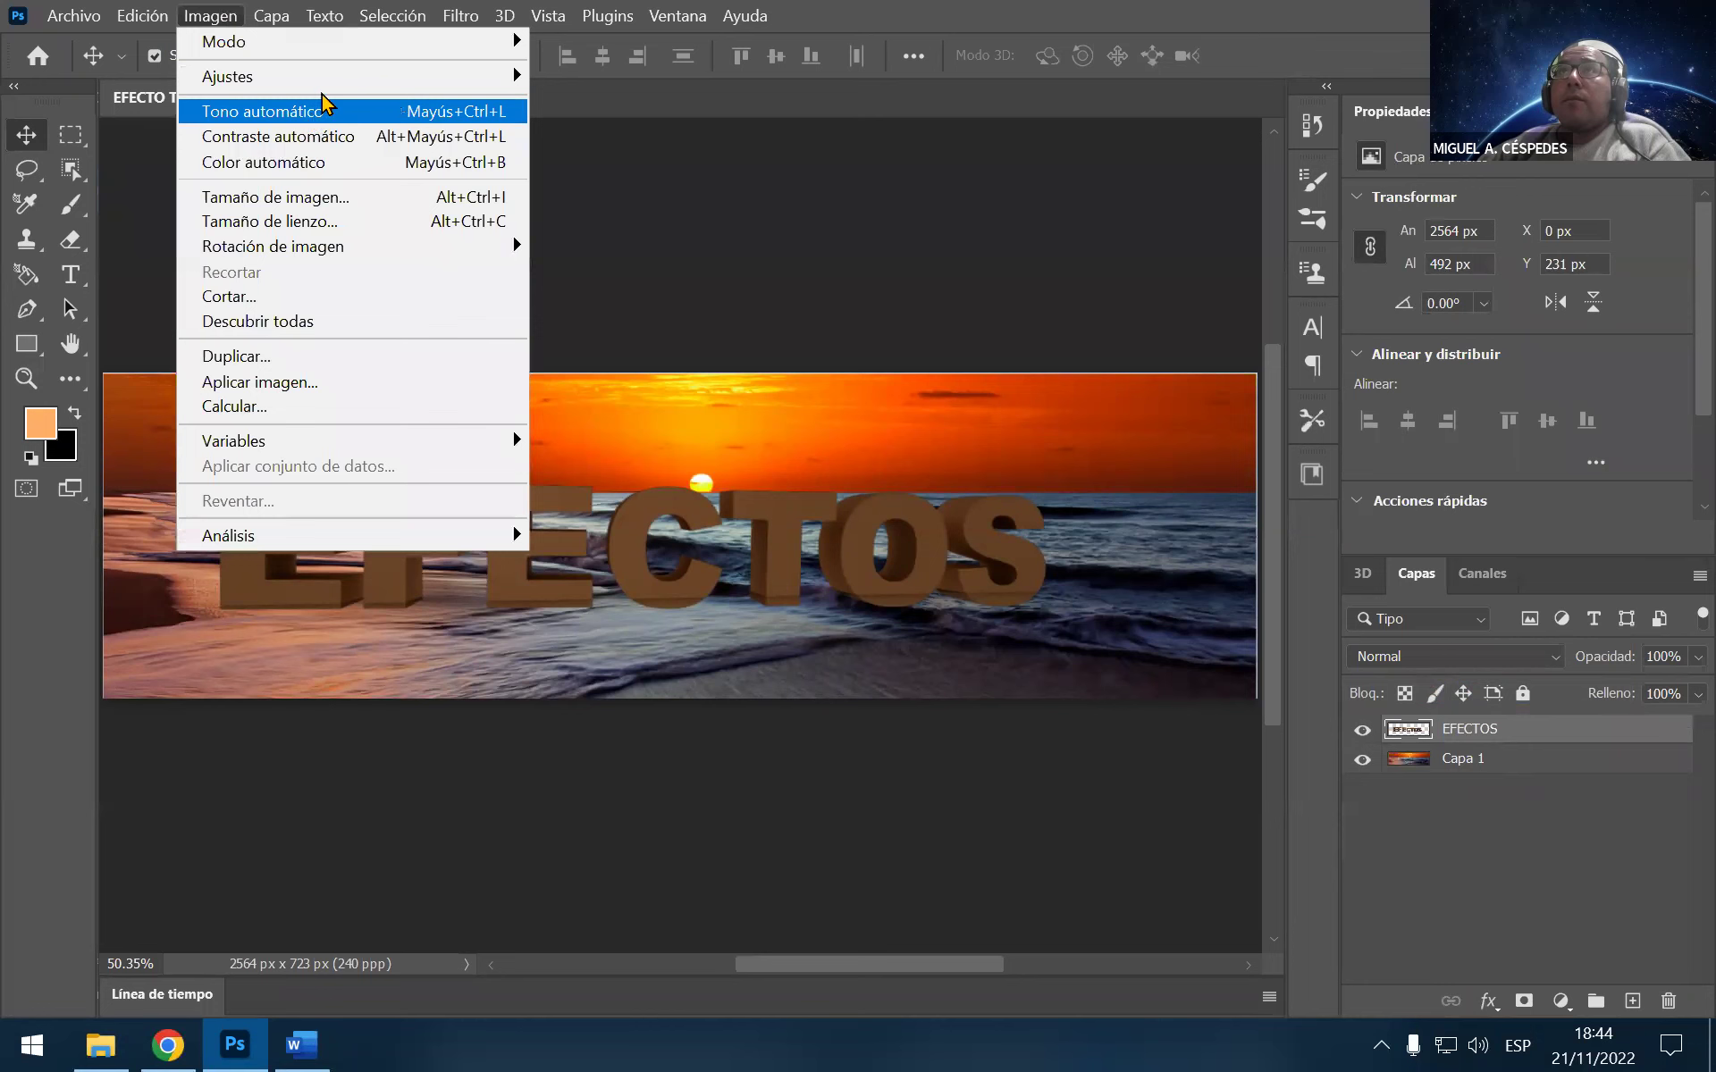
click(686, 129)
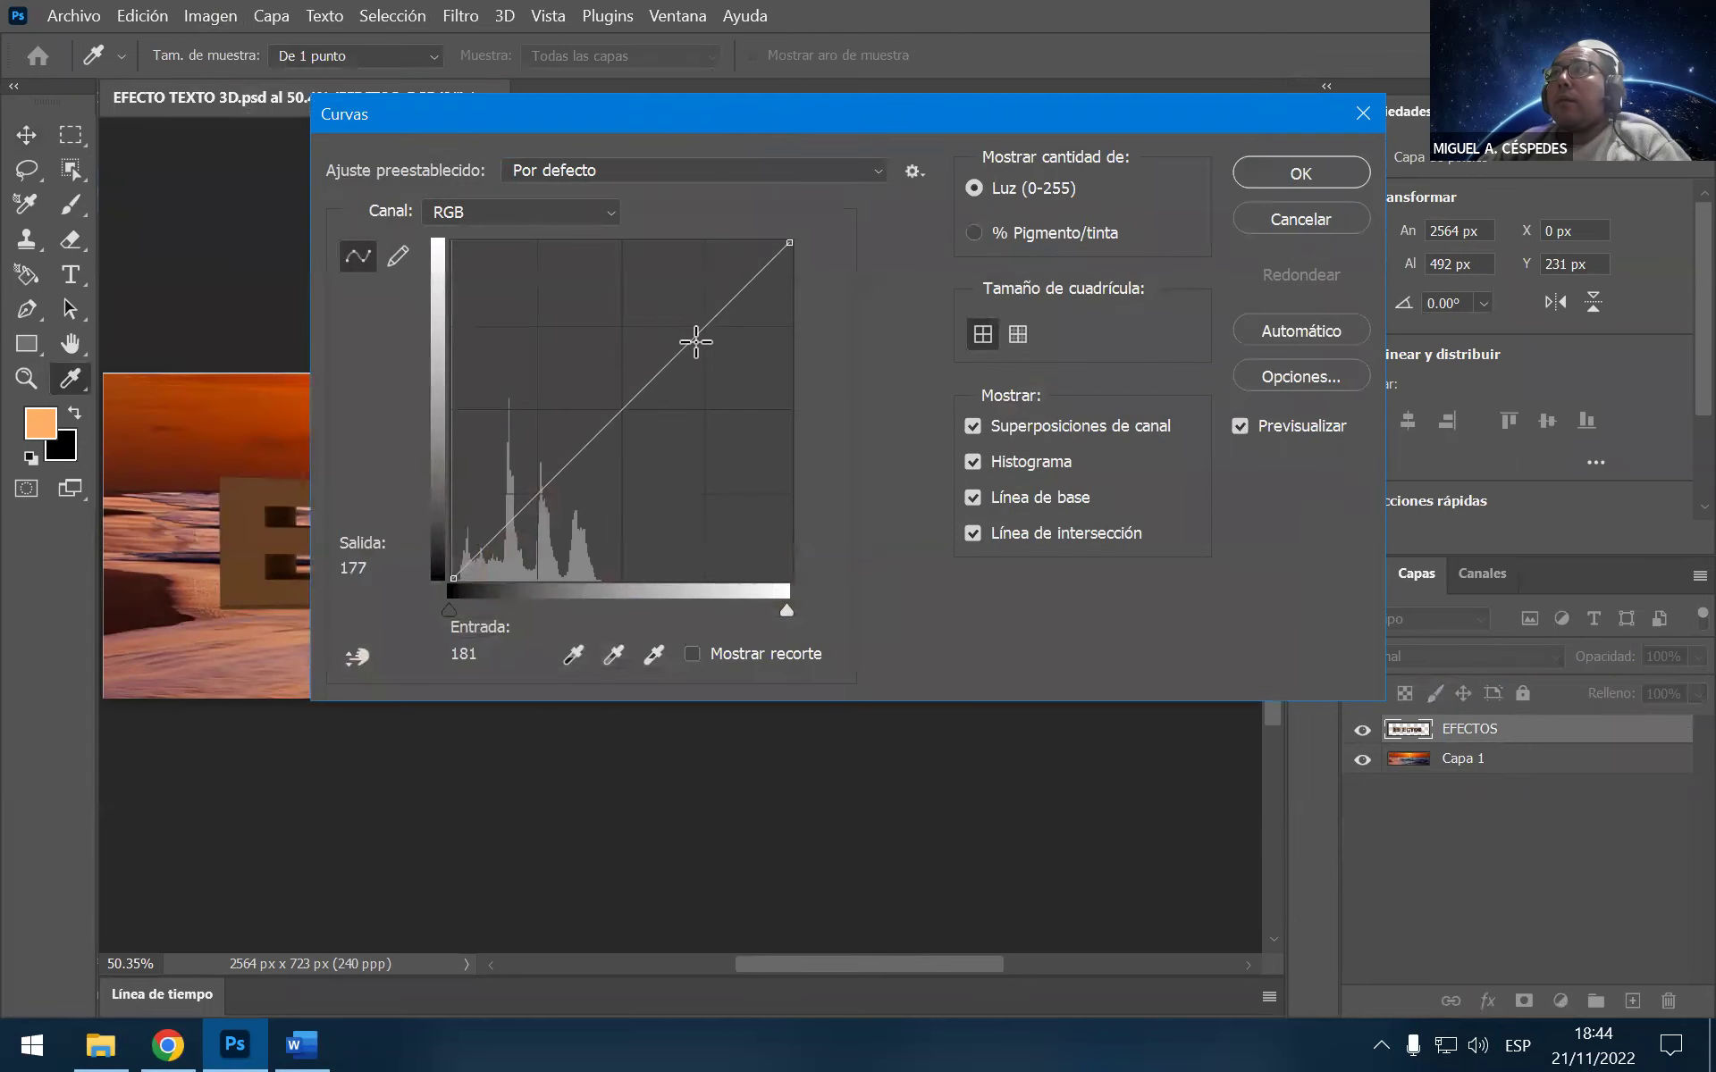
drag(696, 343, 563, 283)
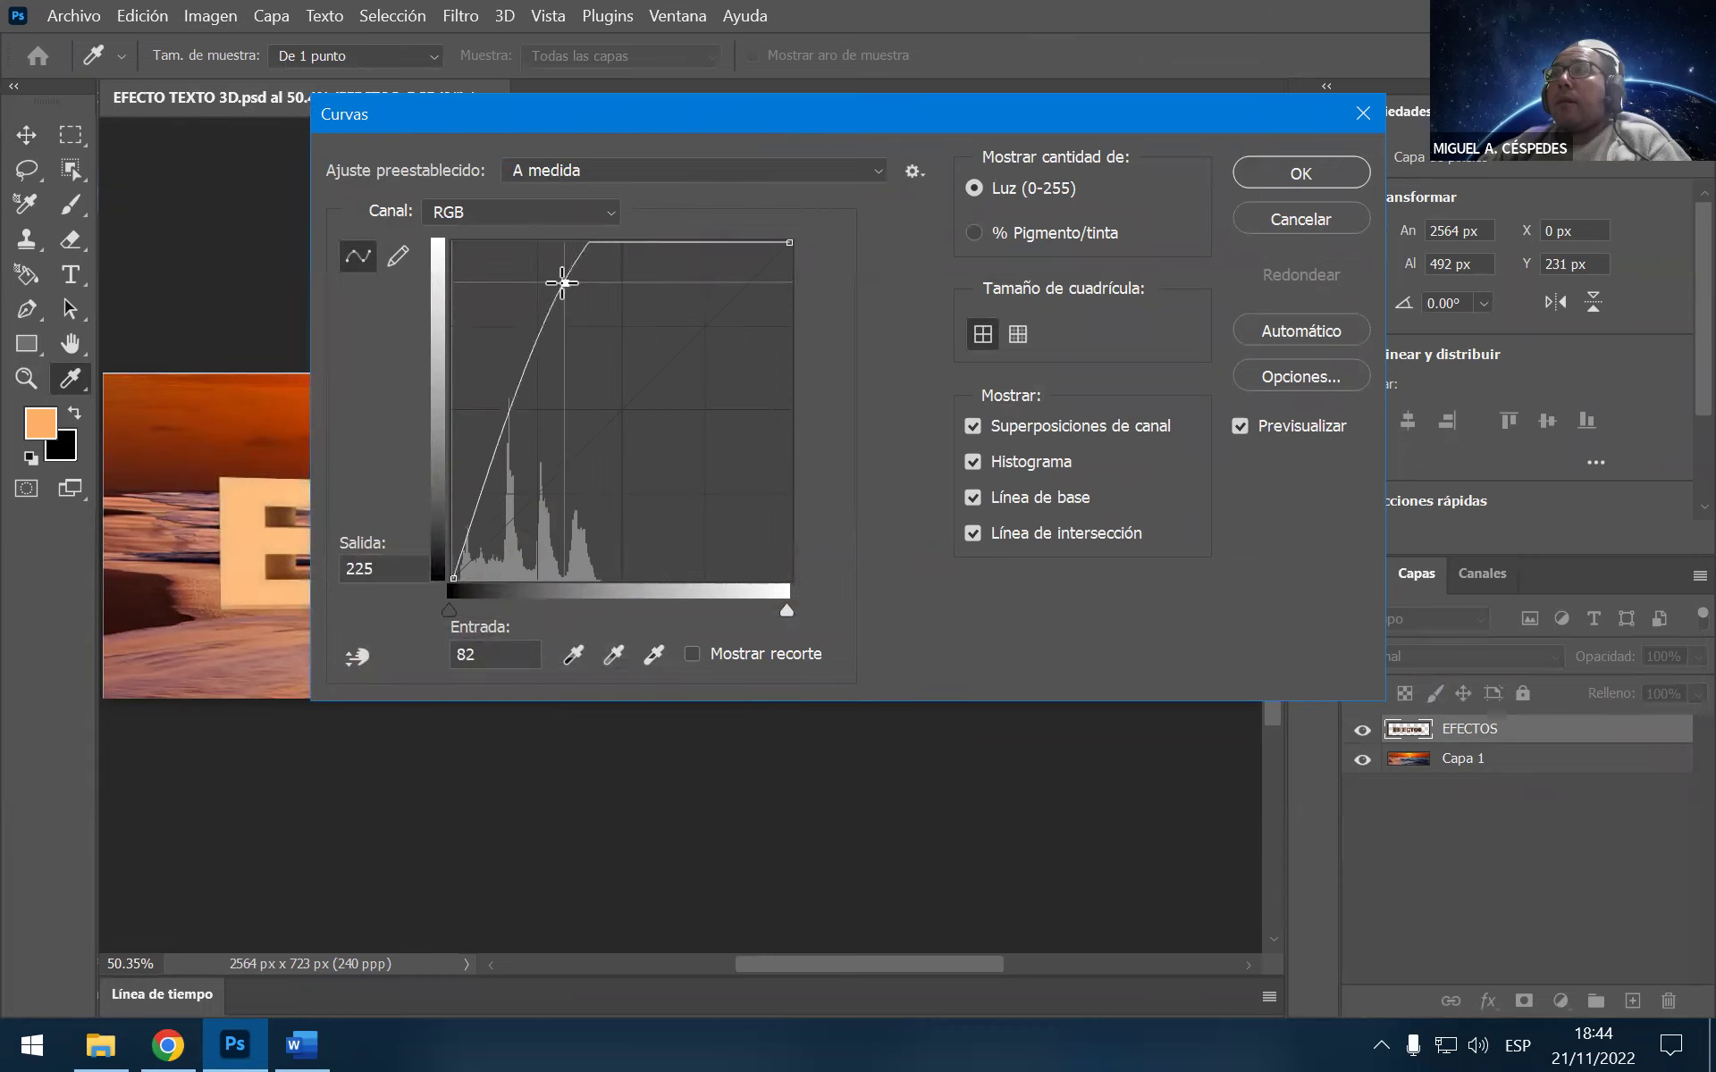
drag(562, 283, 595, 320)
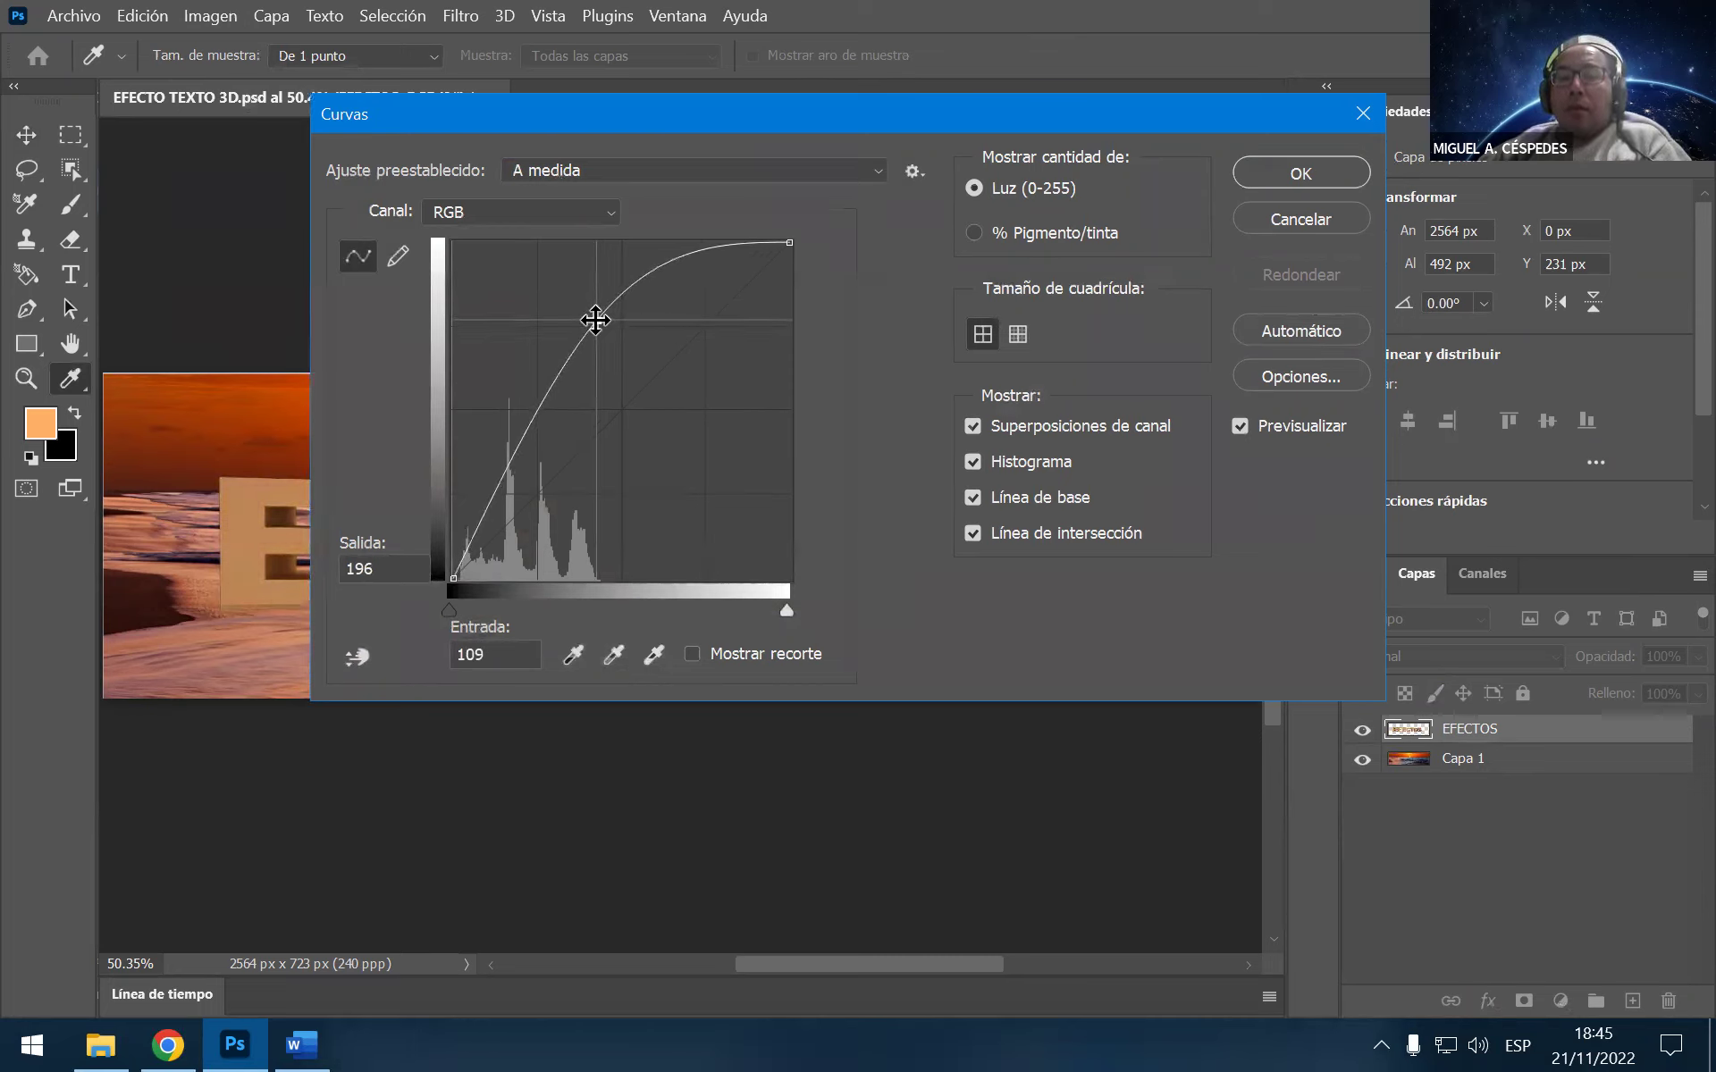
click(304, 1041)
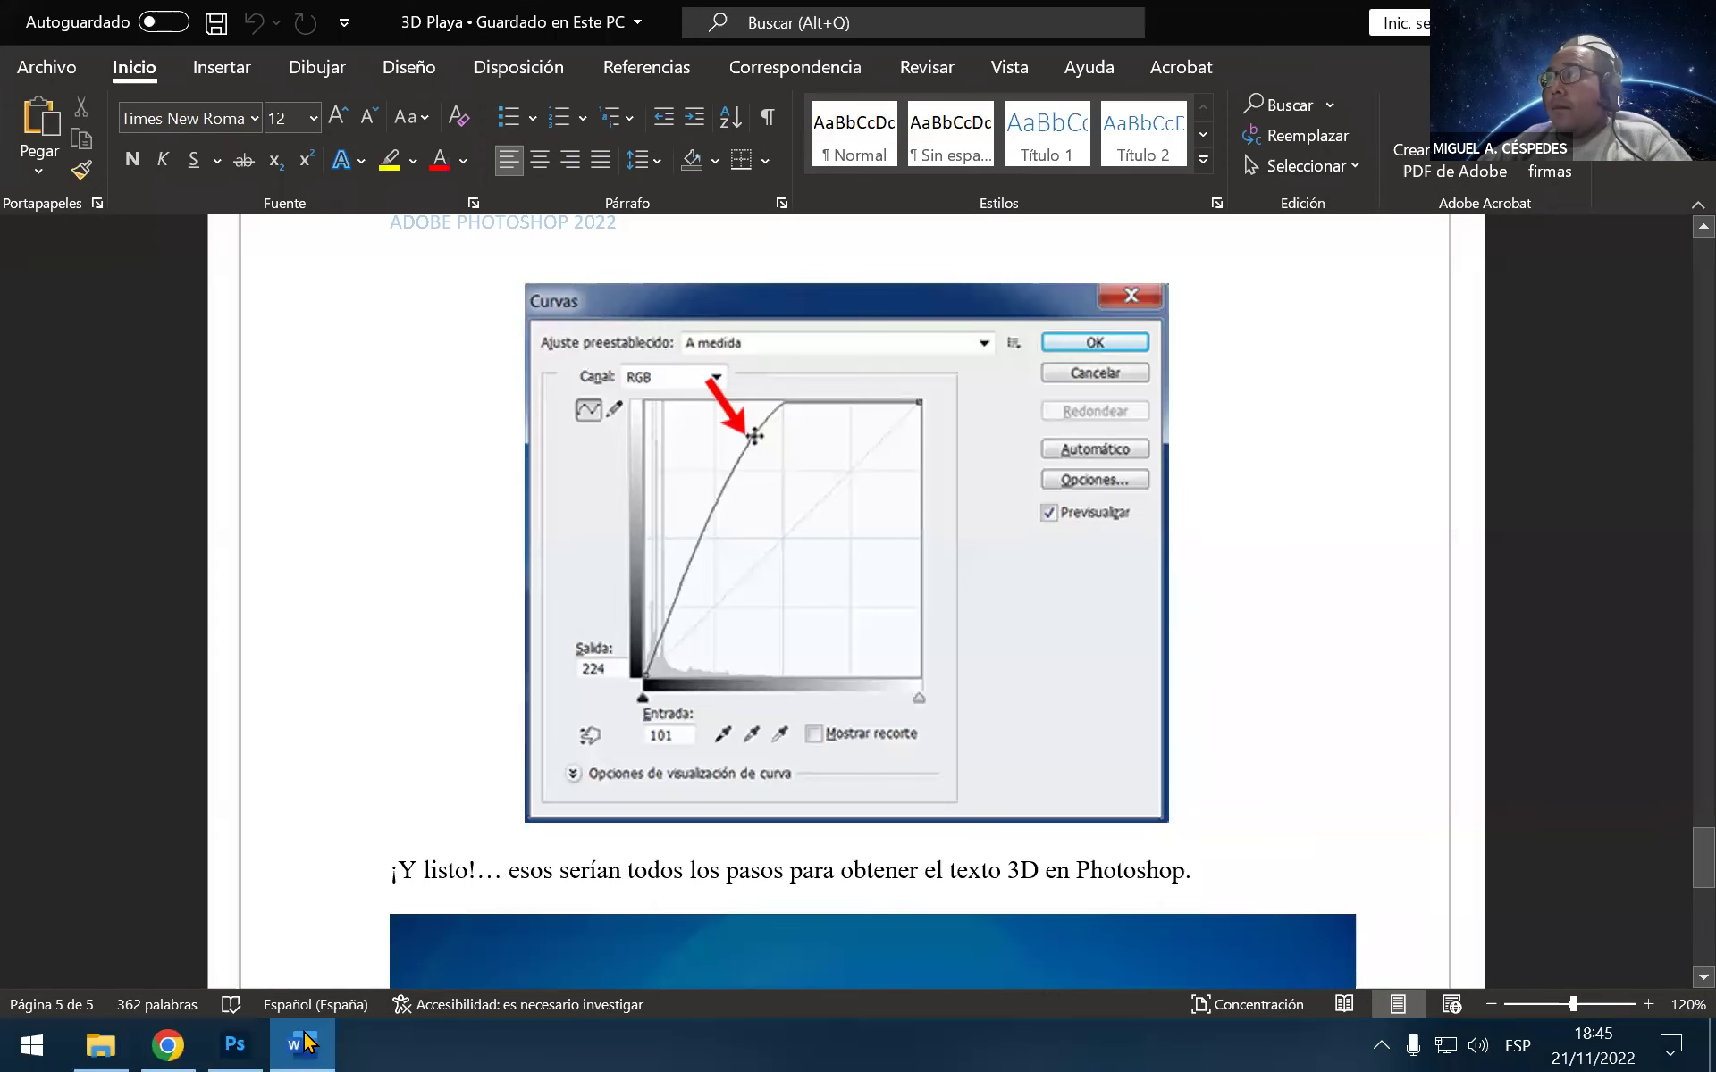
click(234, 1043)
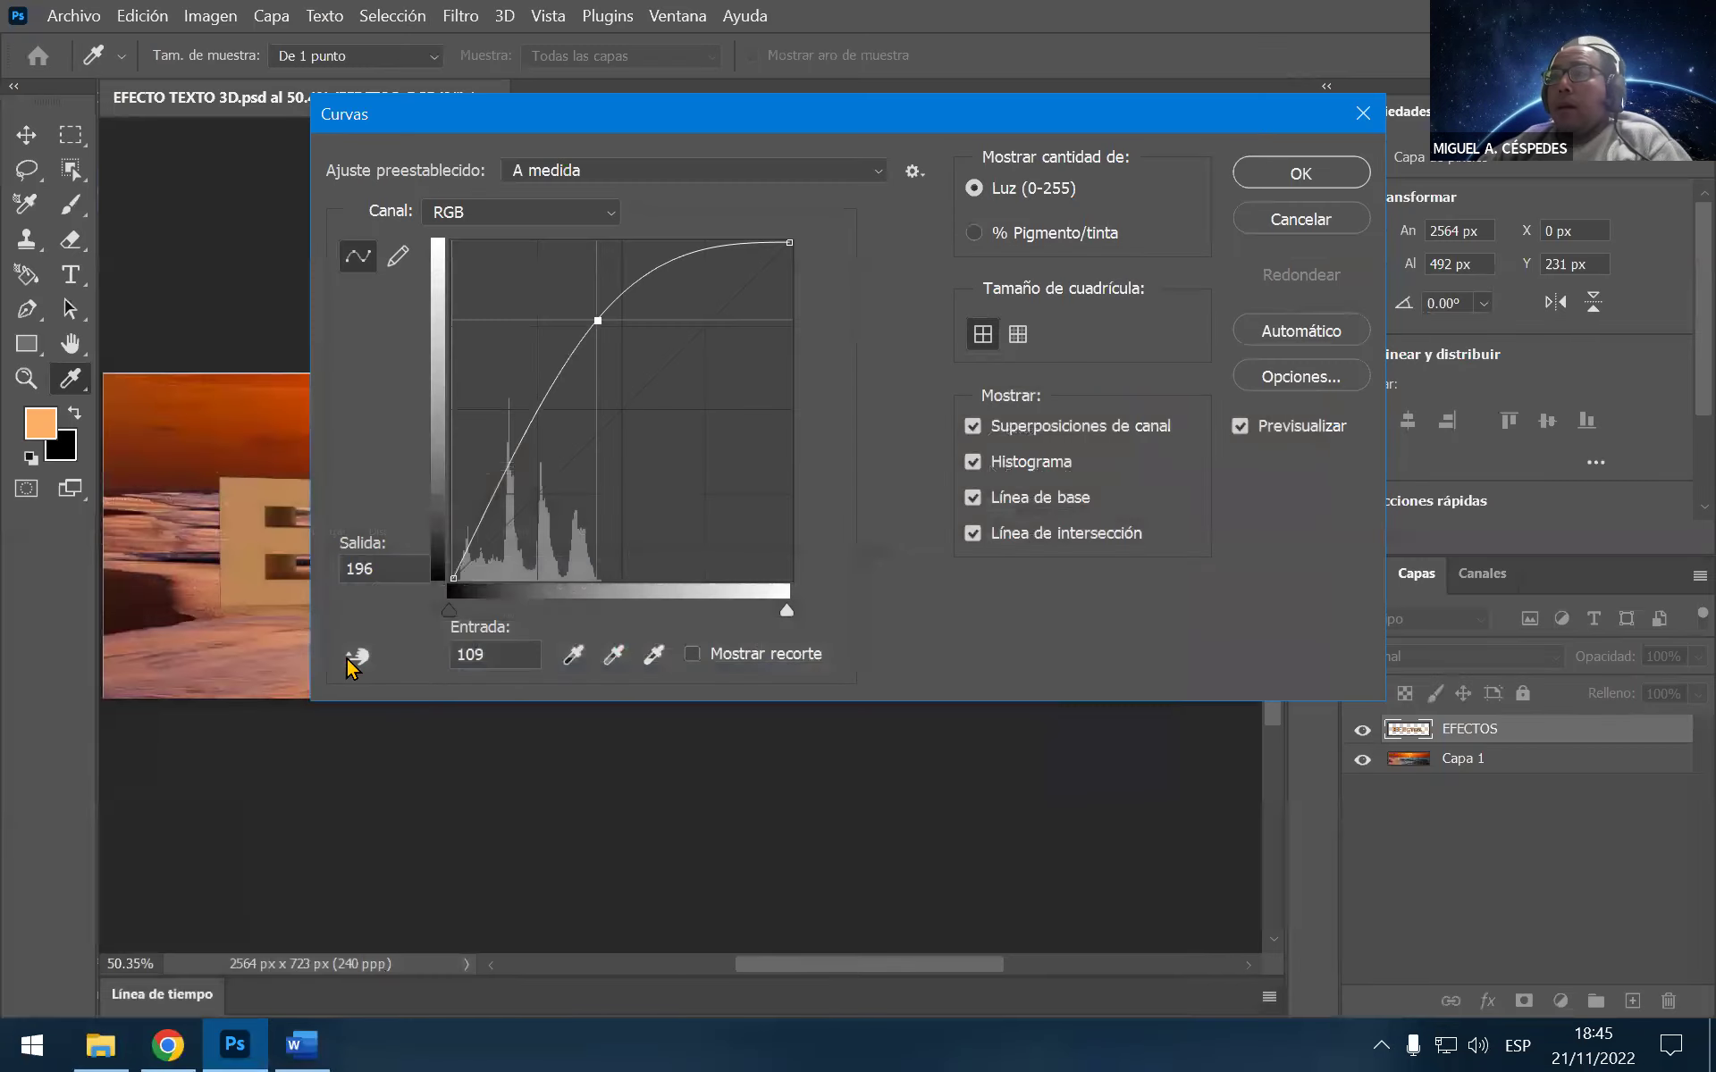
double_click(389, 572)
text(224)
double_click(472, 648)
text(101)
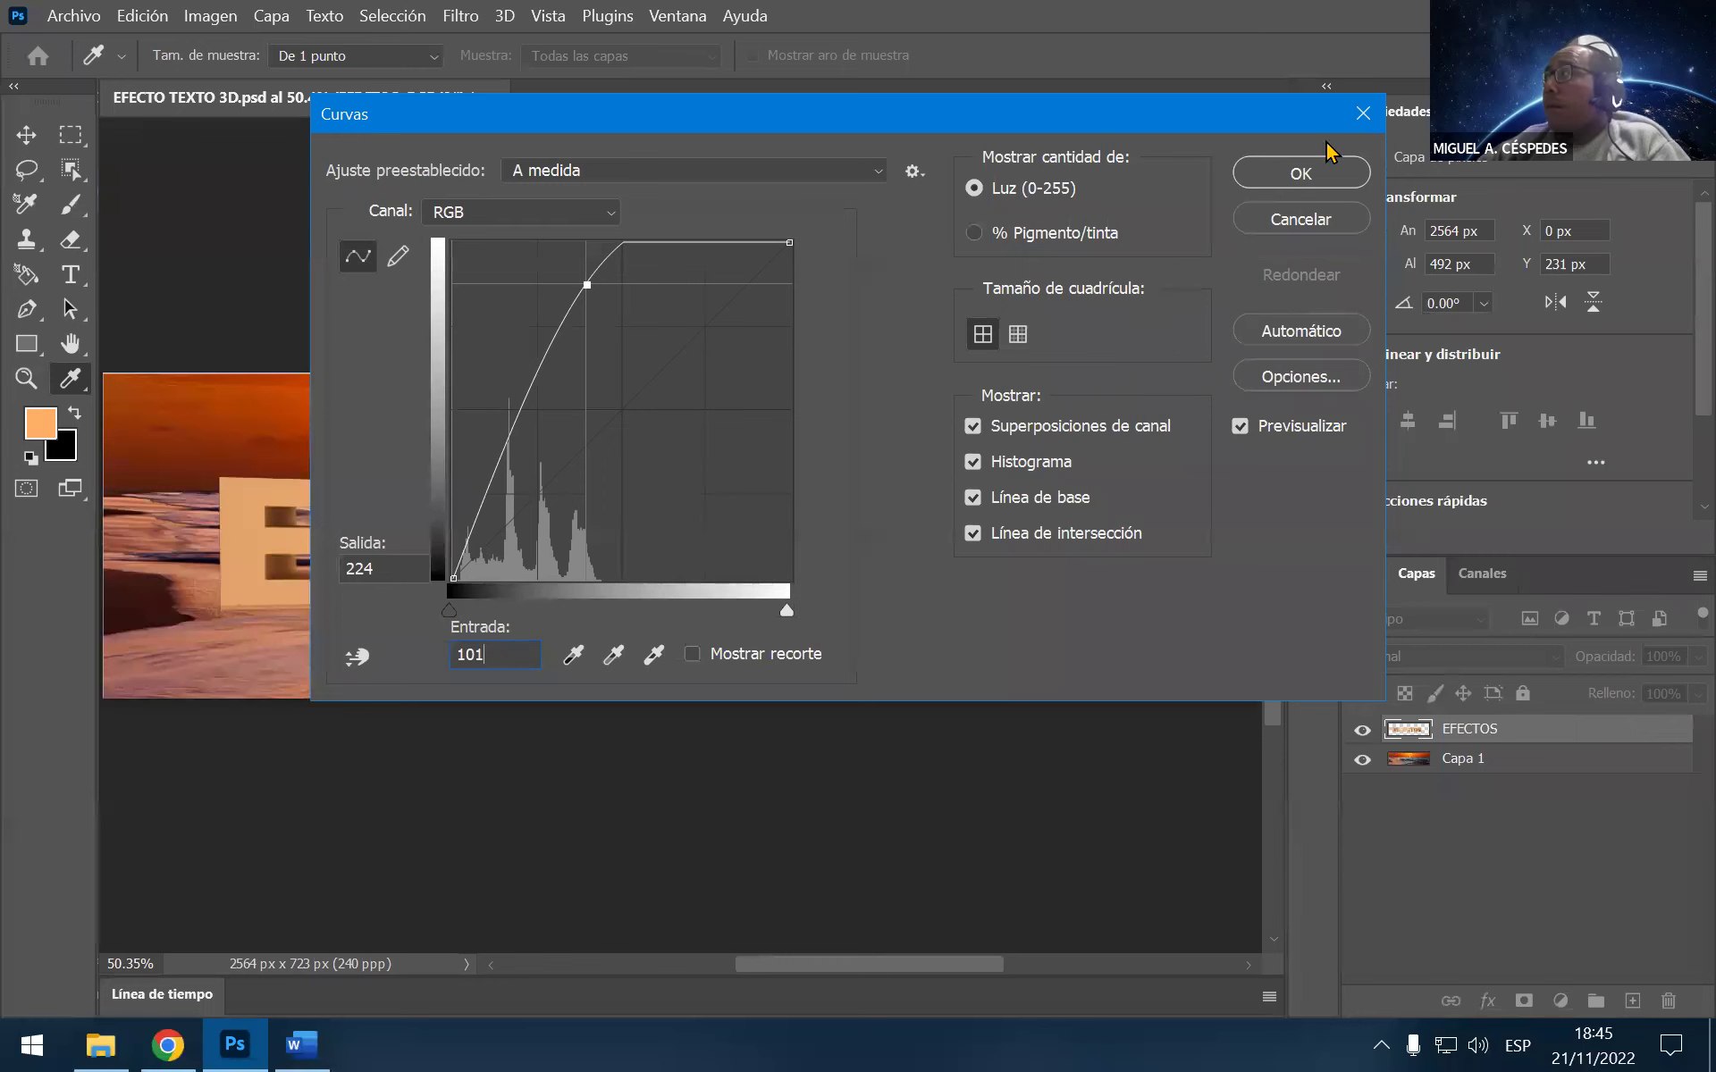
click(1337, 170)
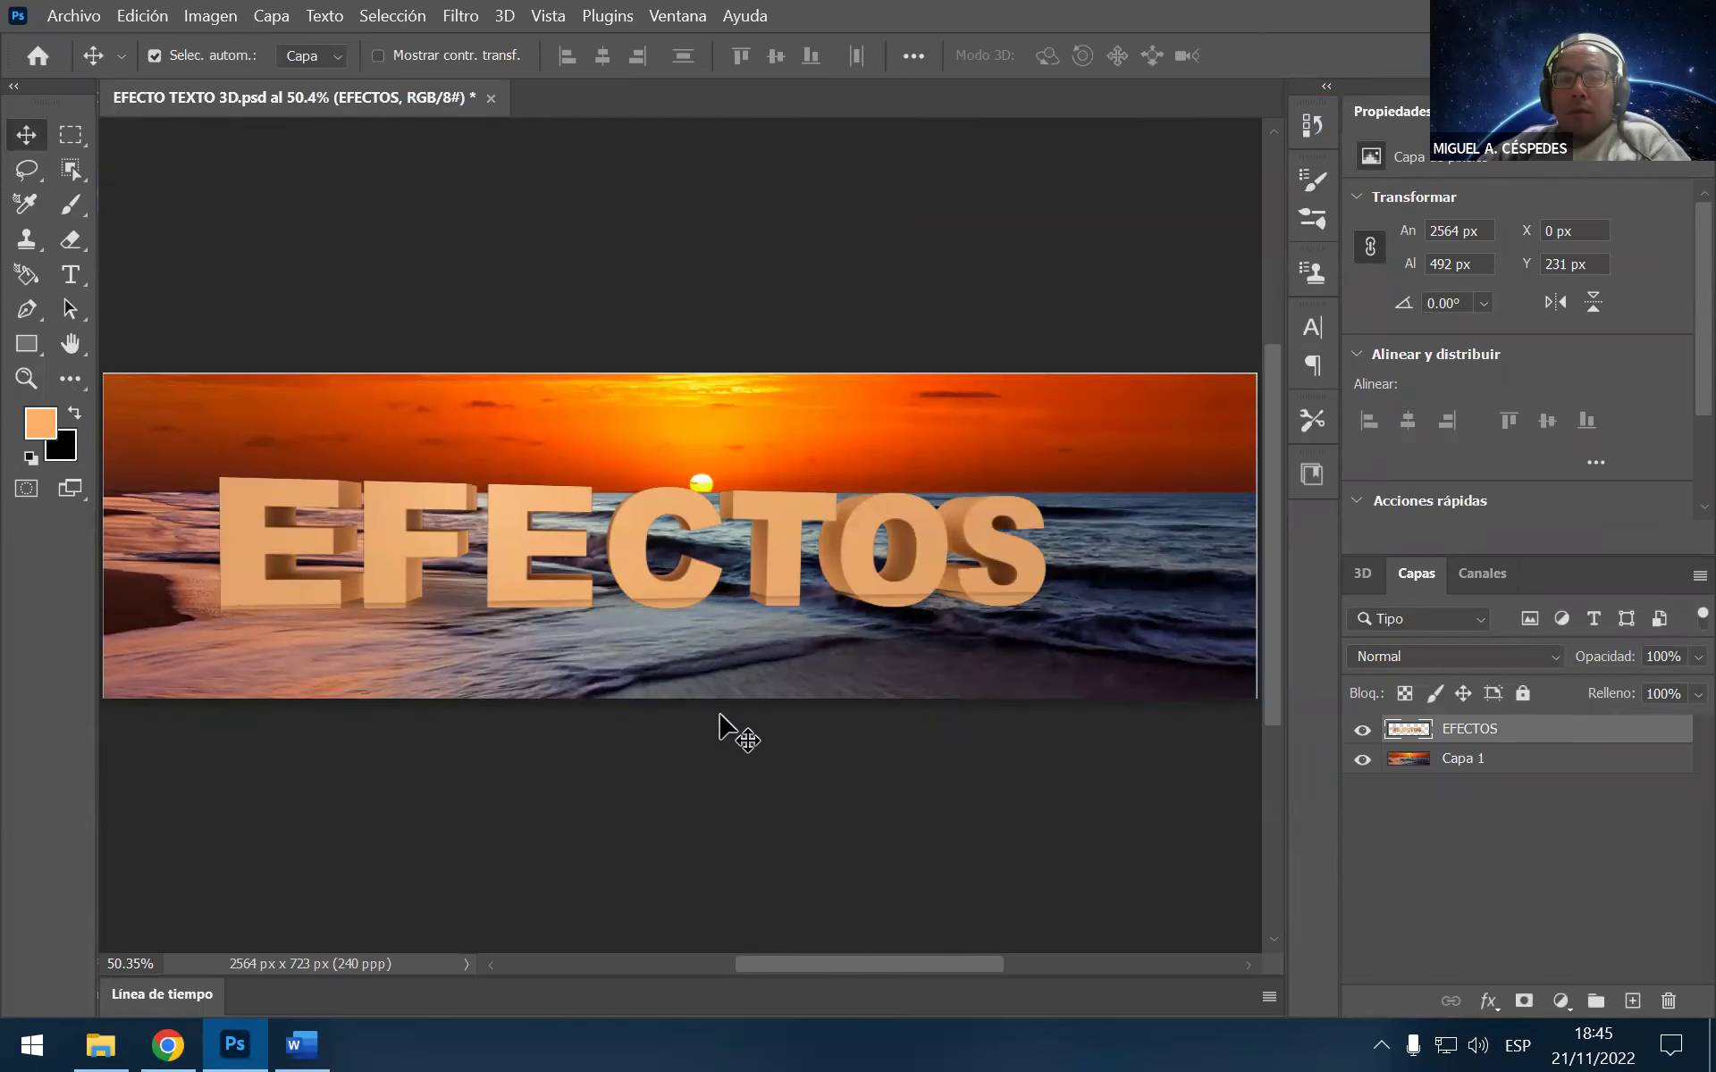
click(299, 1041)
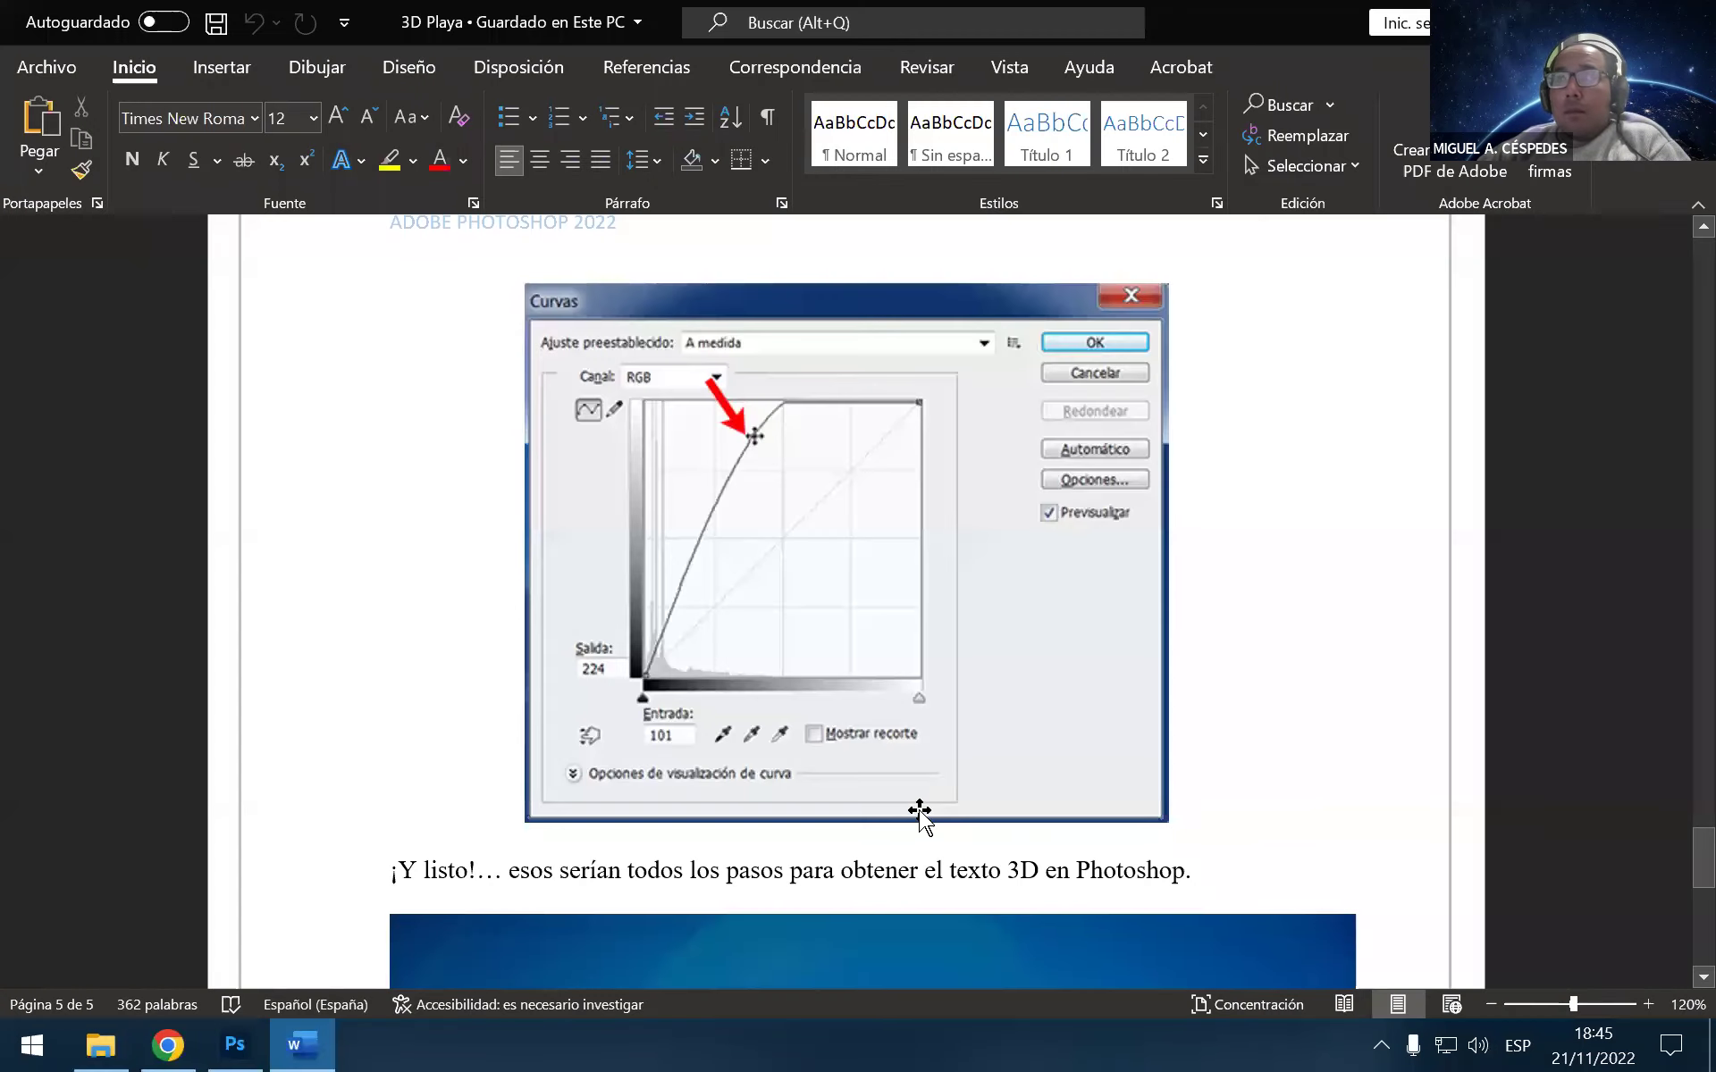
scroll(983, 831, down, 2)
scroll(1054, 884, down, 2)
scroll(1057, 889, down, 2)
scroll(1057, 891, down, 2)
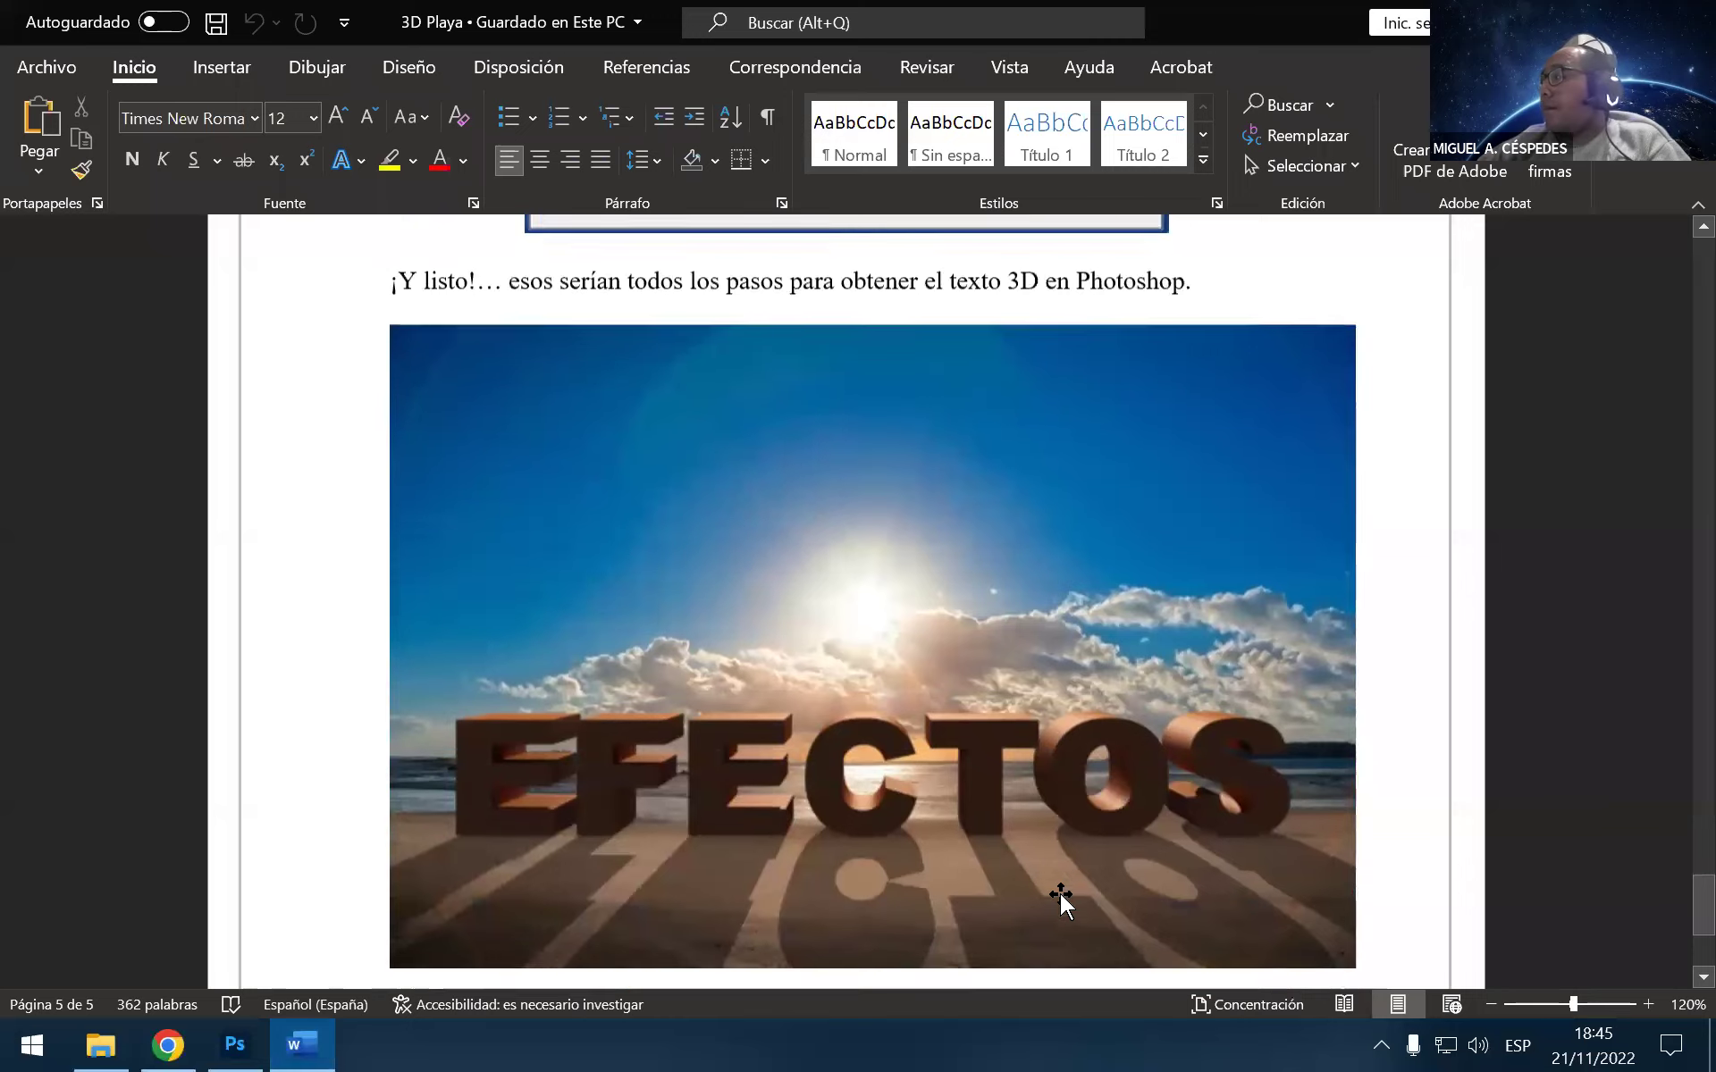
scroll(1057, 893, down, 1)
scroll(1059, 898, down, 1)
scroll(1061, 903, down, 3)
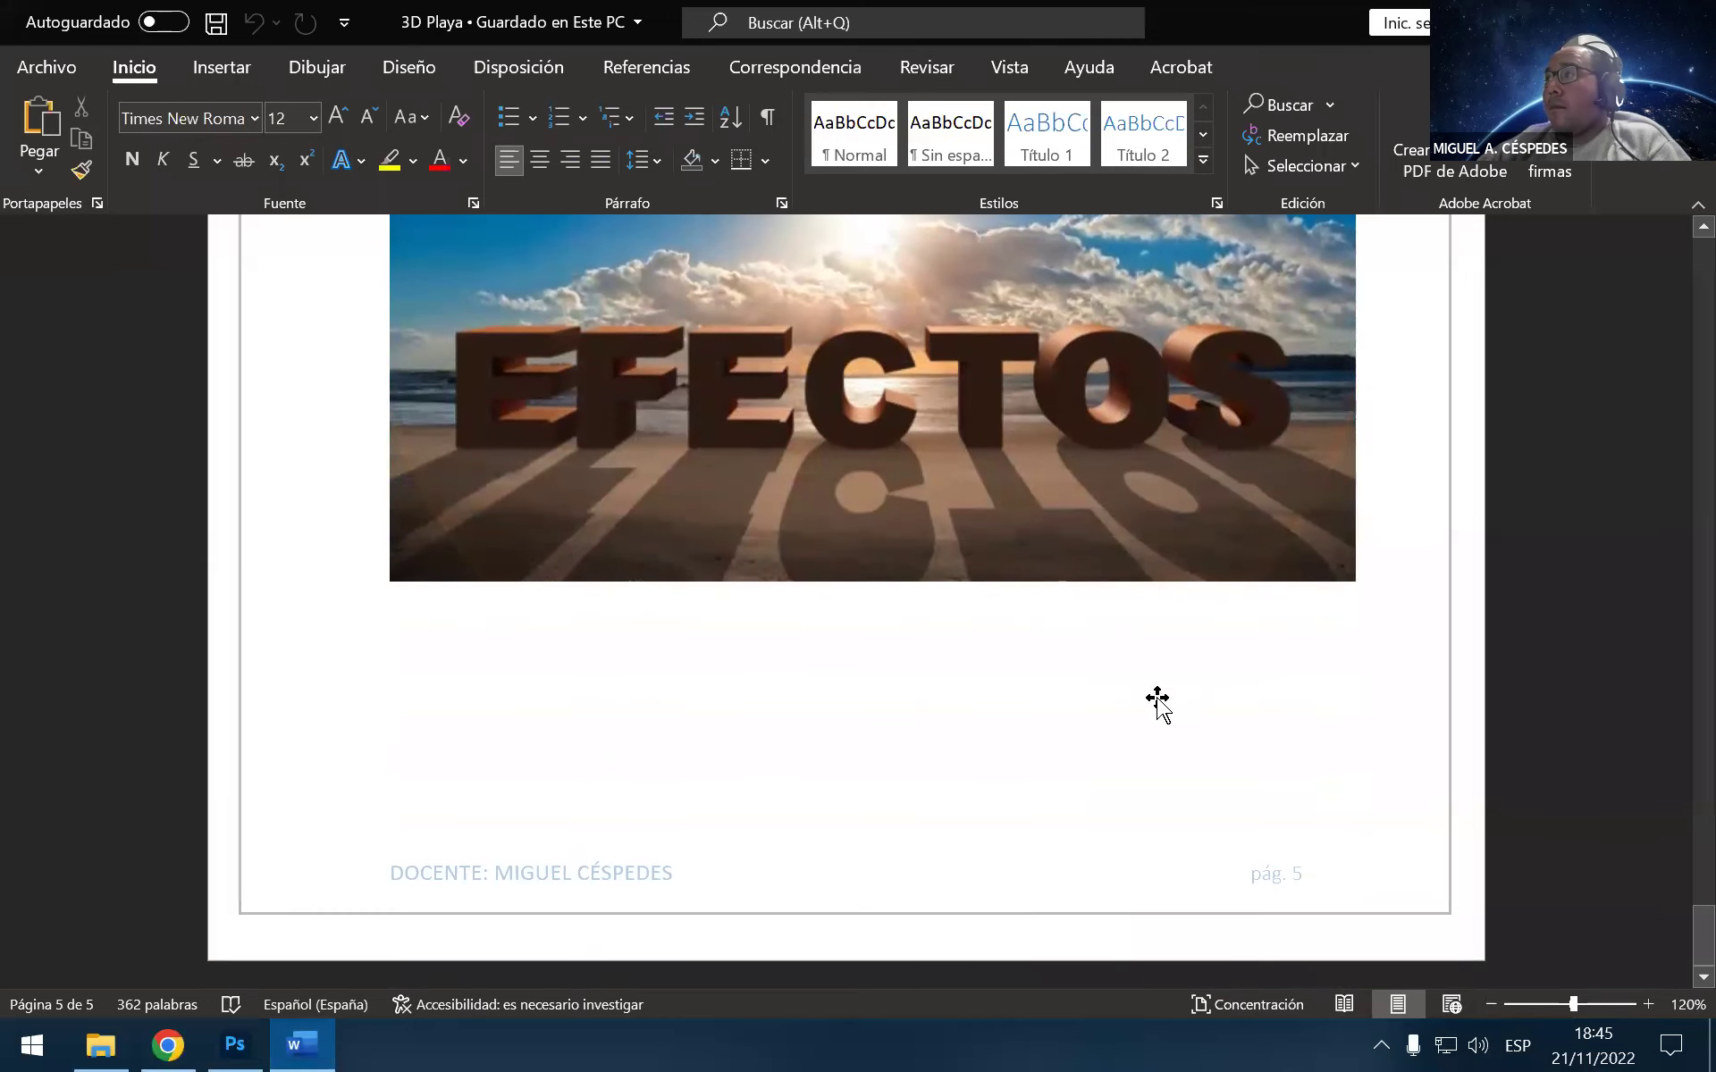
key(alt+Tab)
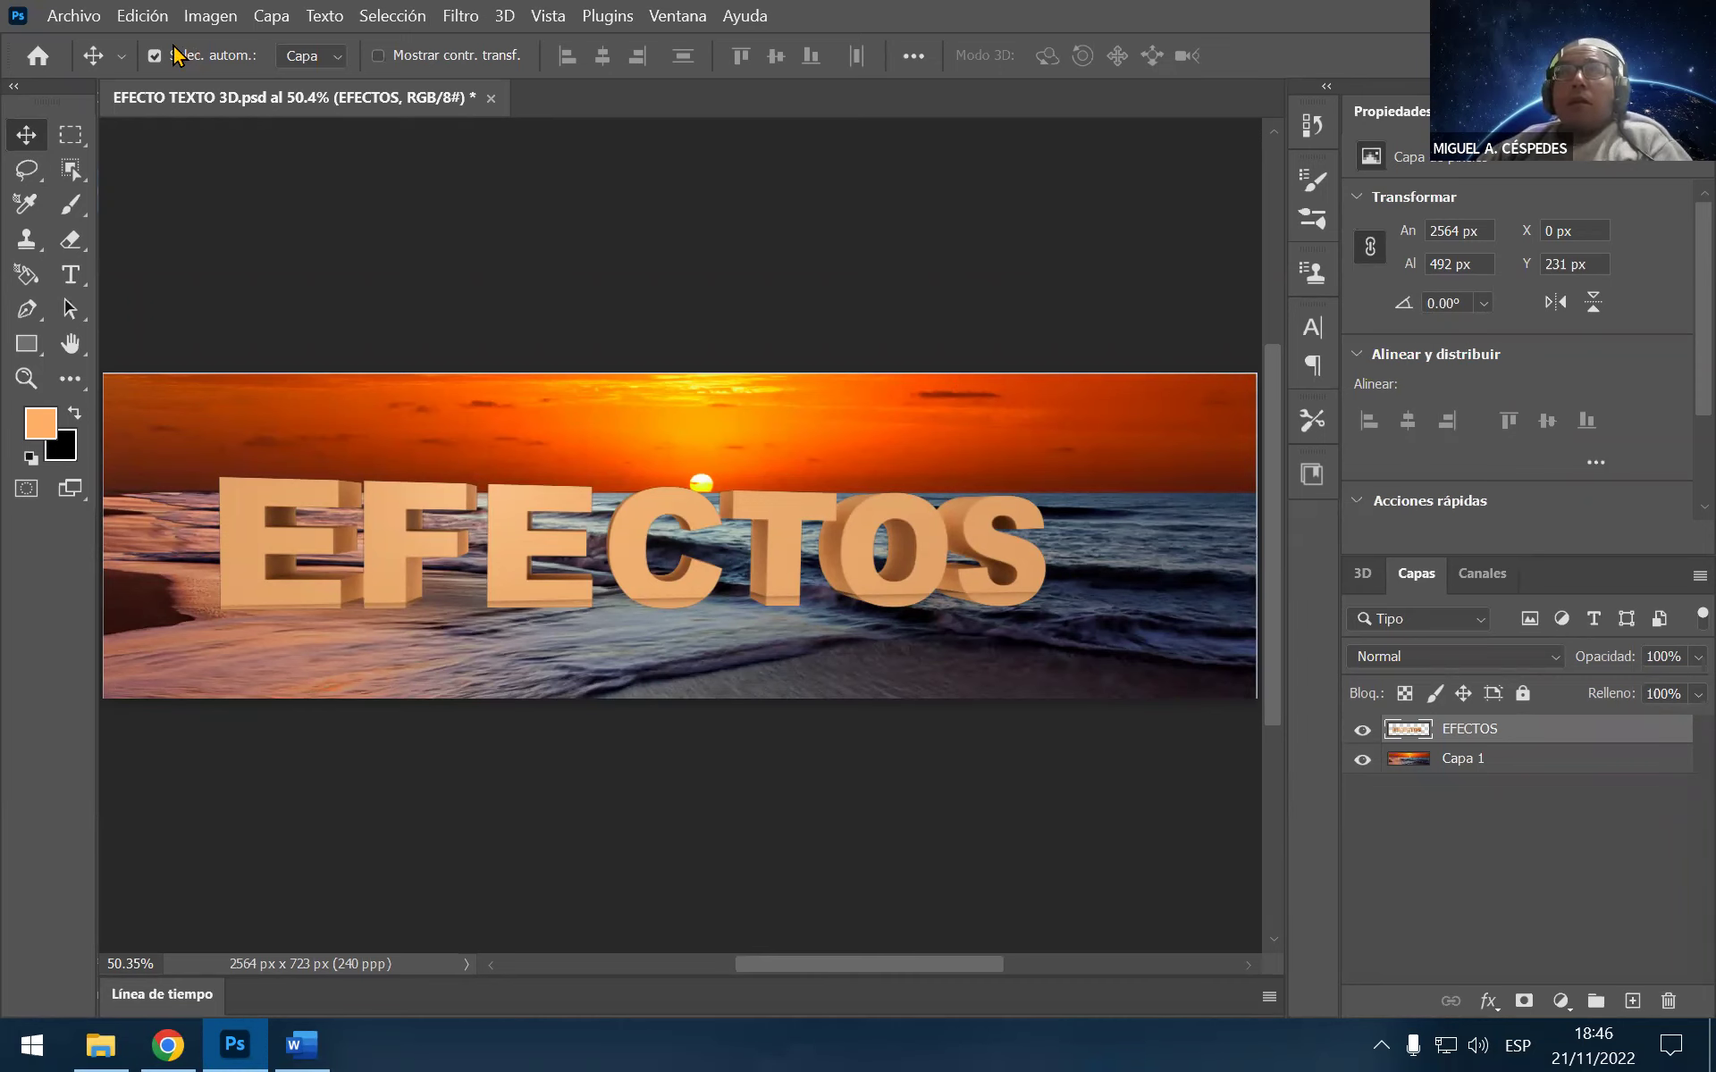
Save the document, then use Exportar como to export EFECTO TEXTO 3D.jpg to Escritorio
click(74, 15)
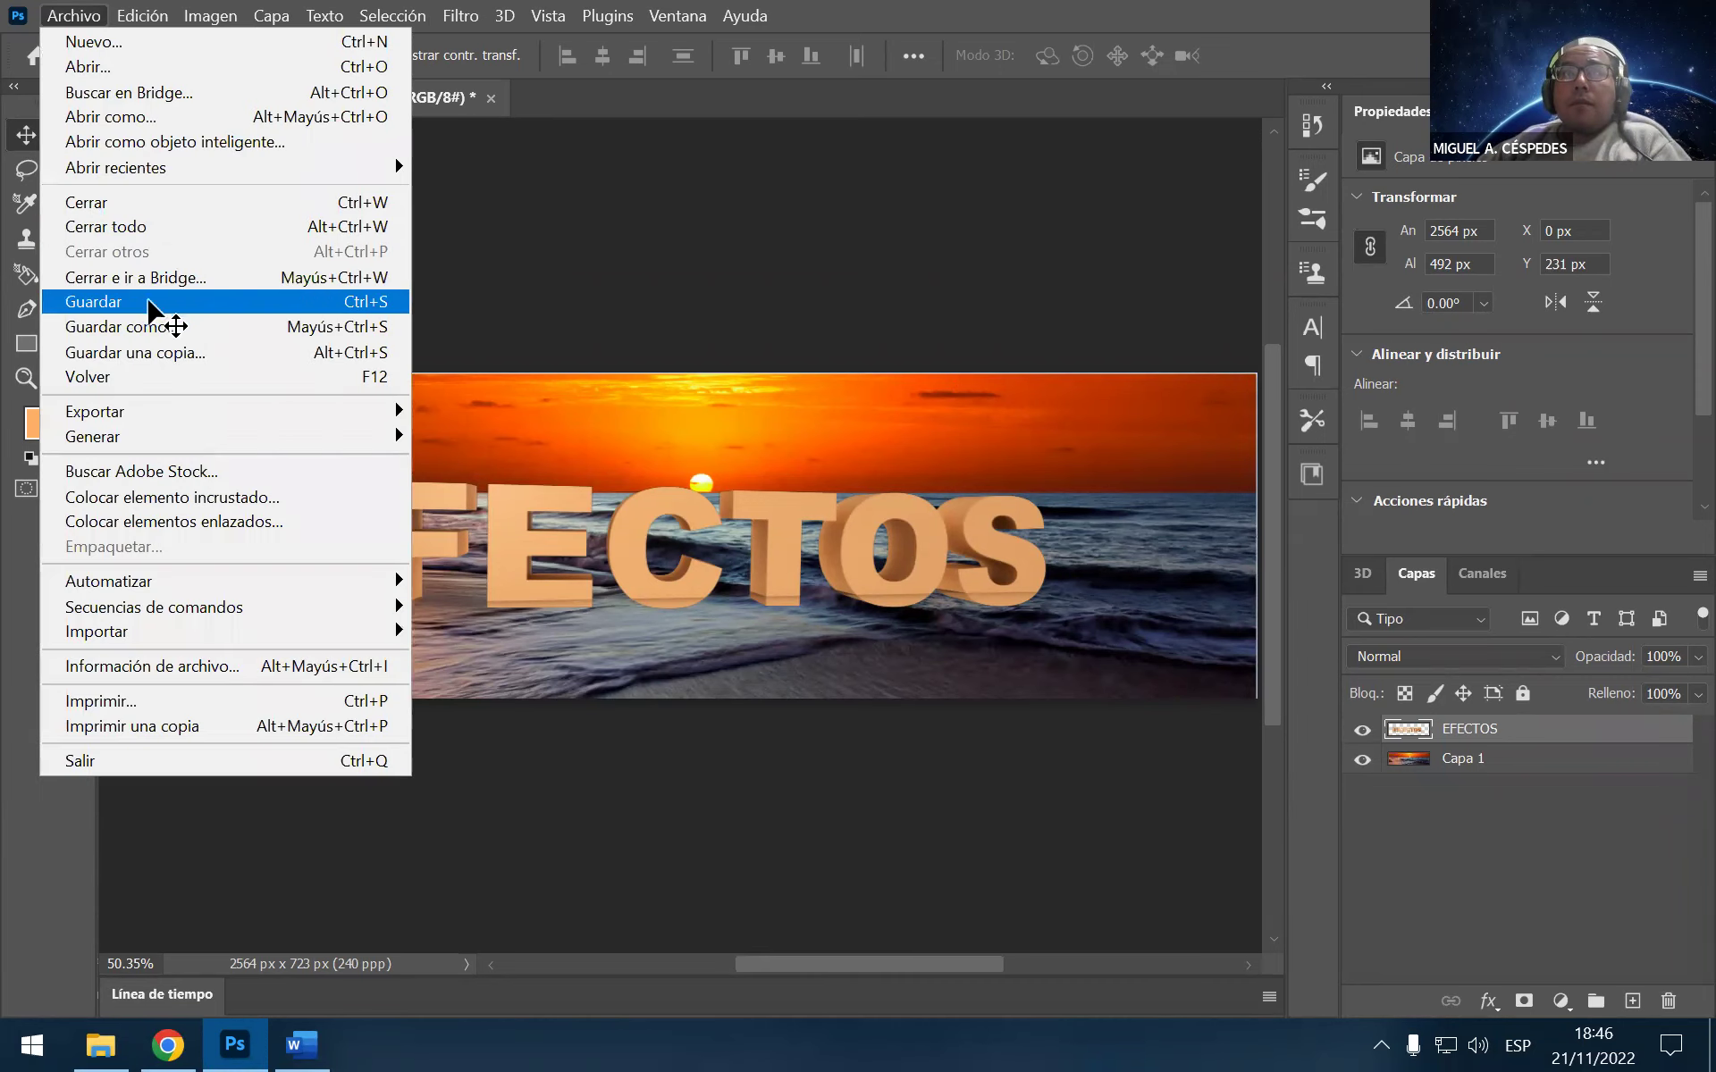
click(150, 303)
click(89, 16)
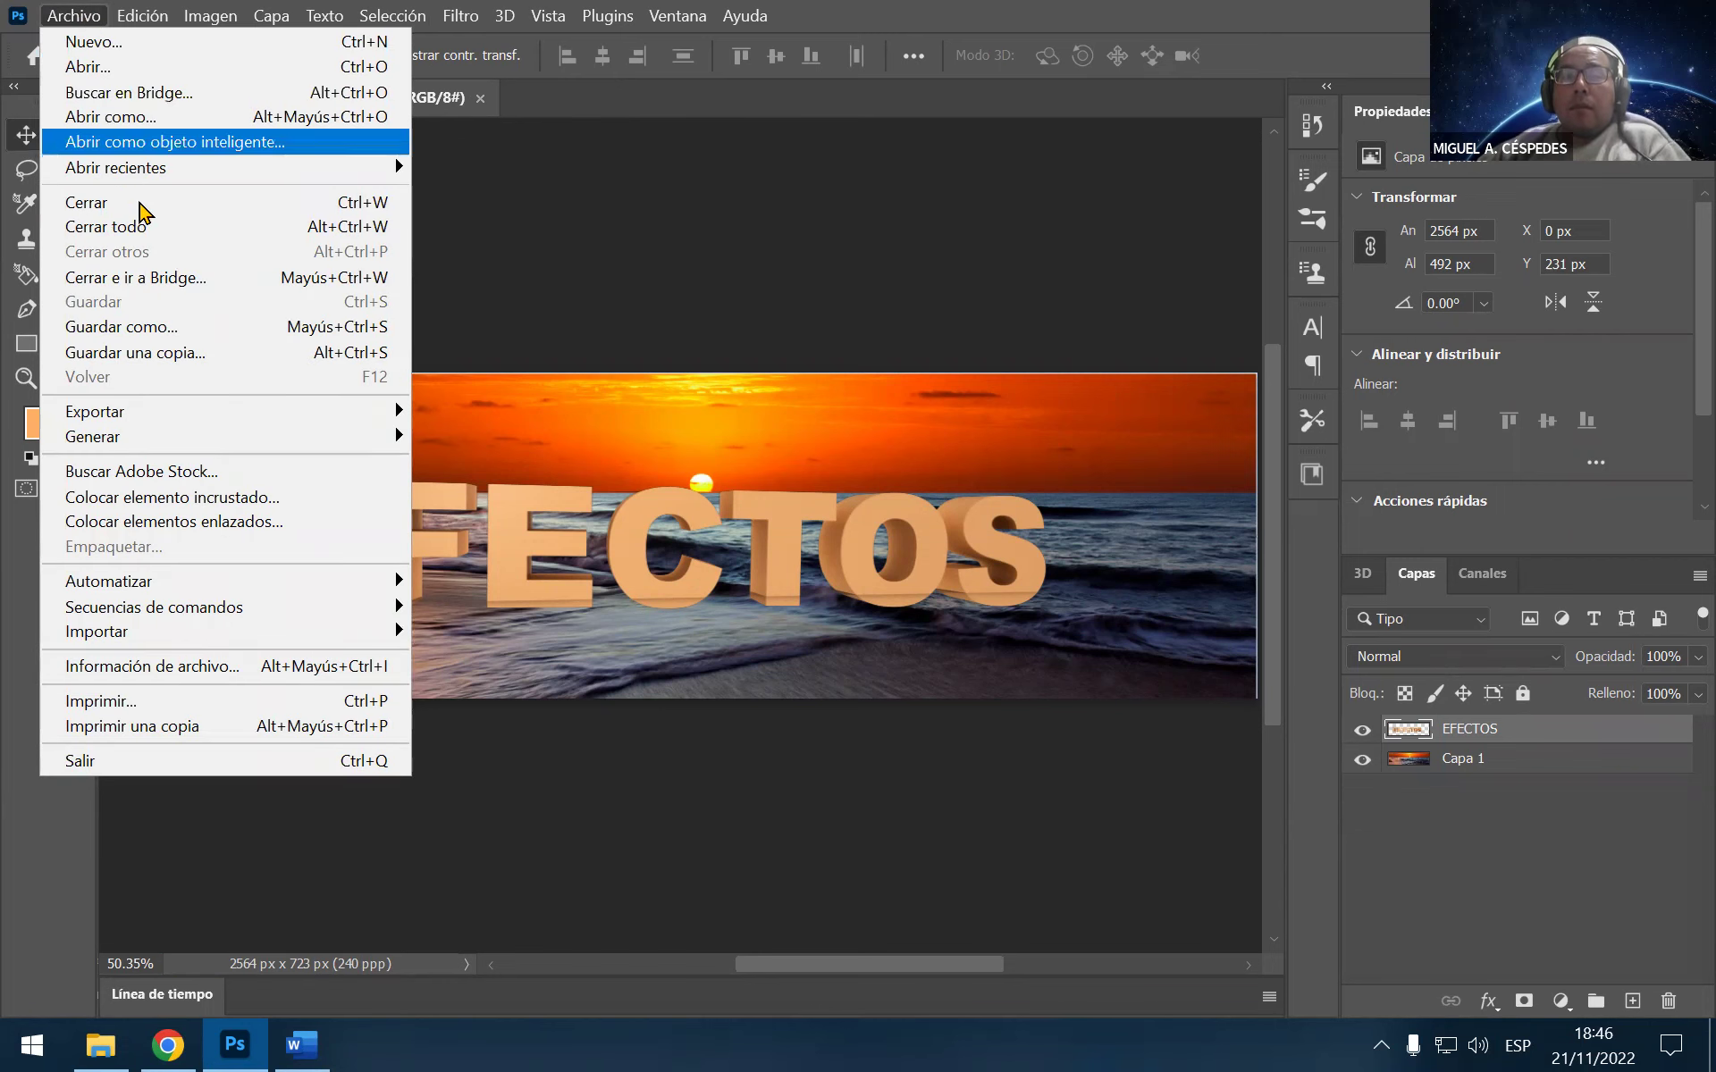
mouse_move(95, 411)
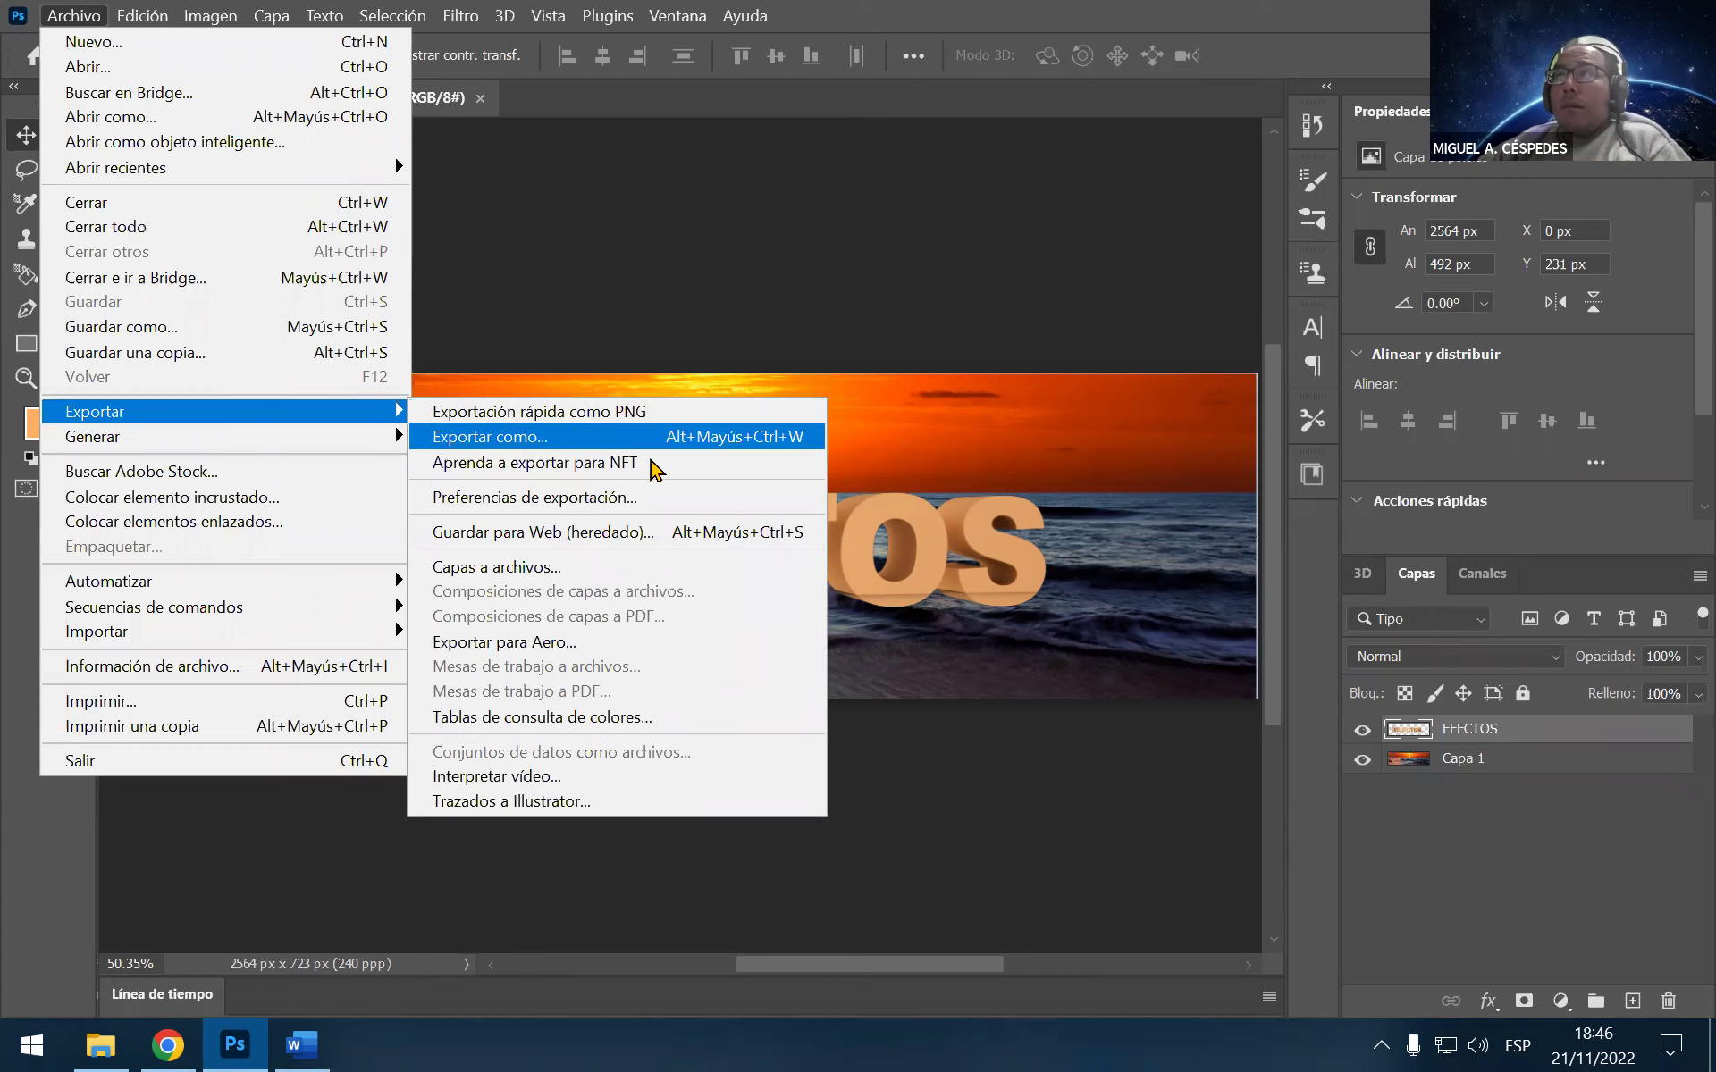
click(665, 439)
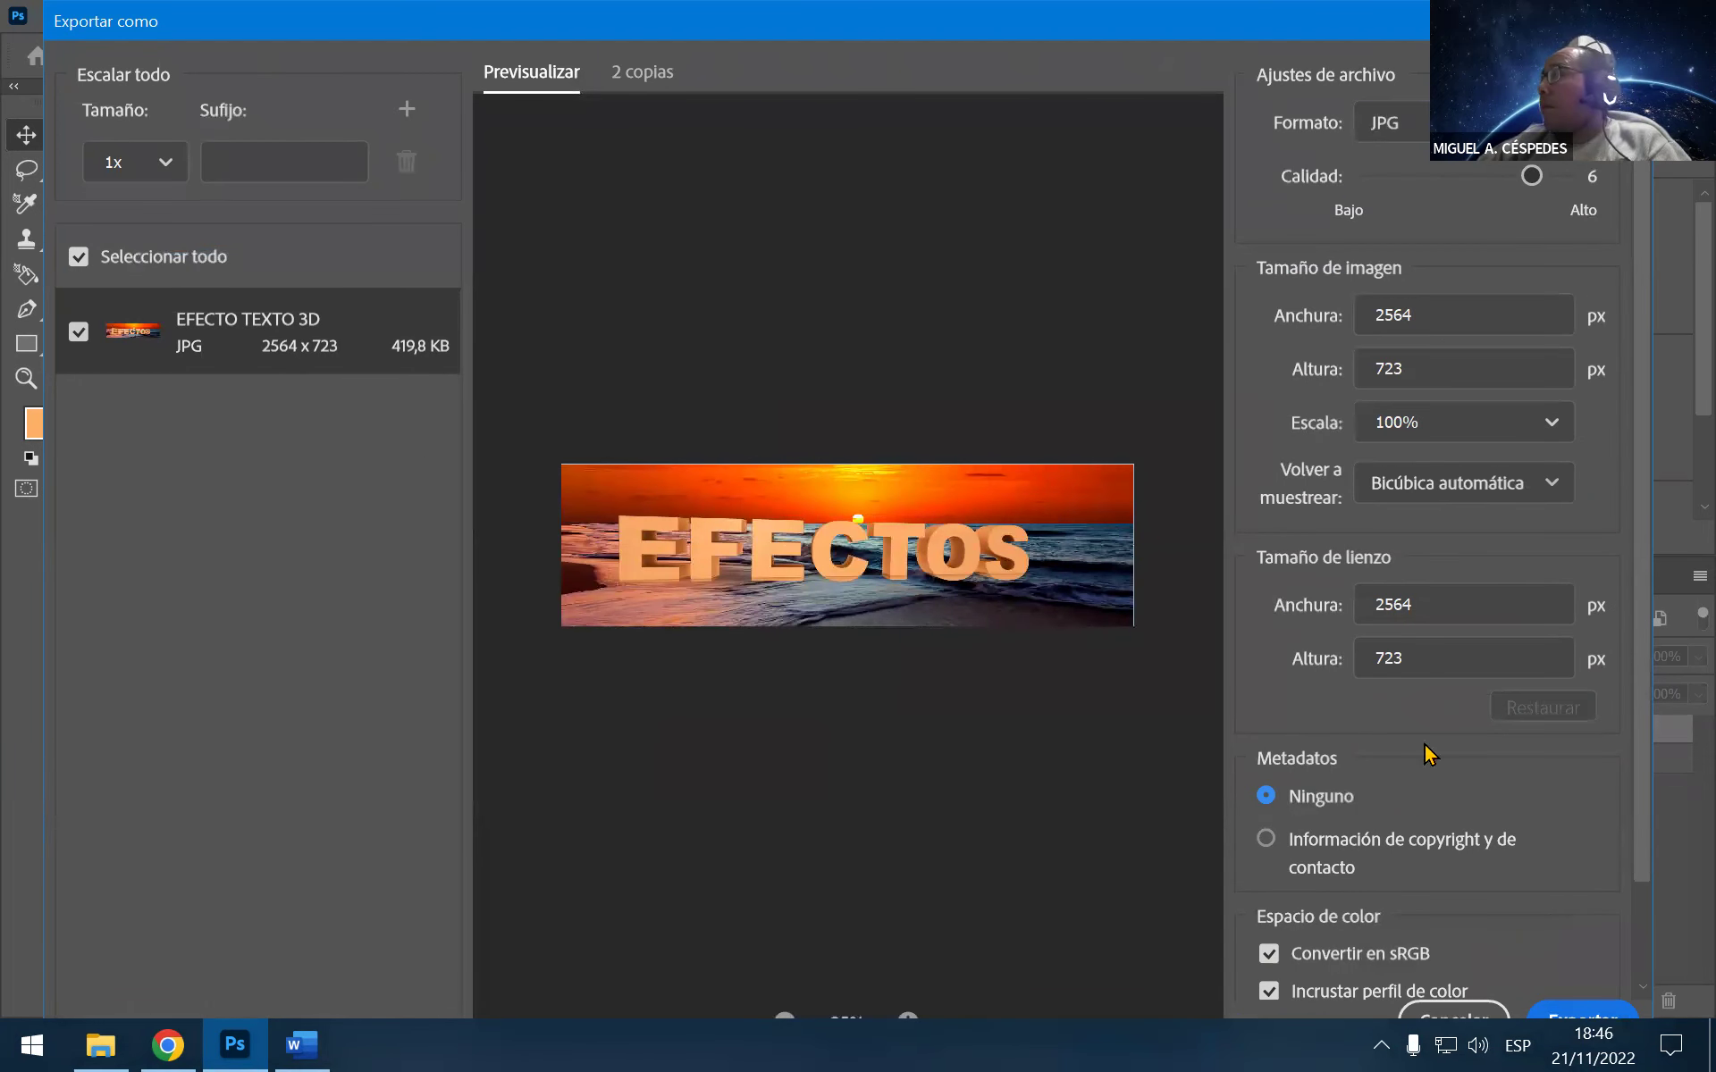
click(1582, 1019)
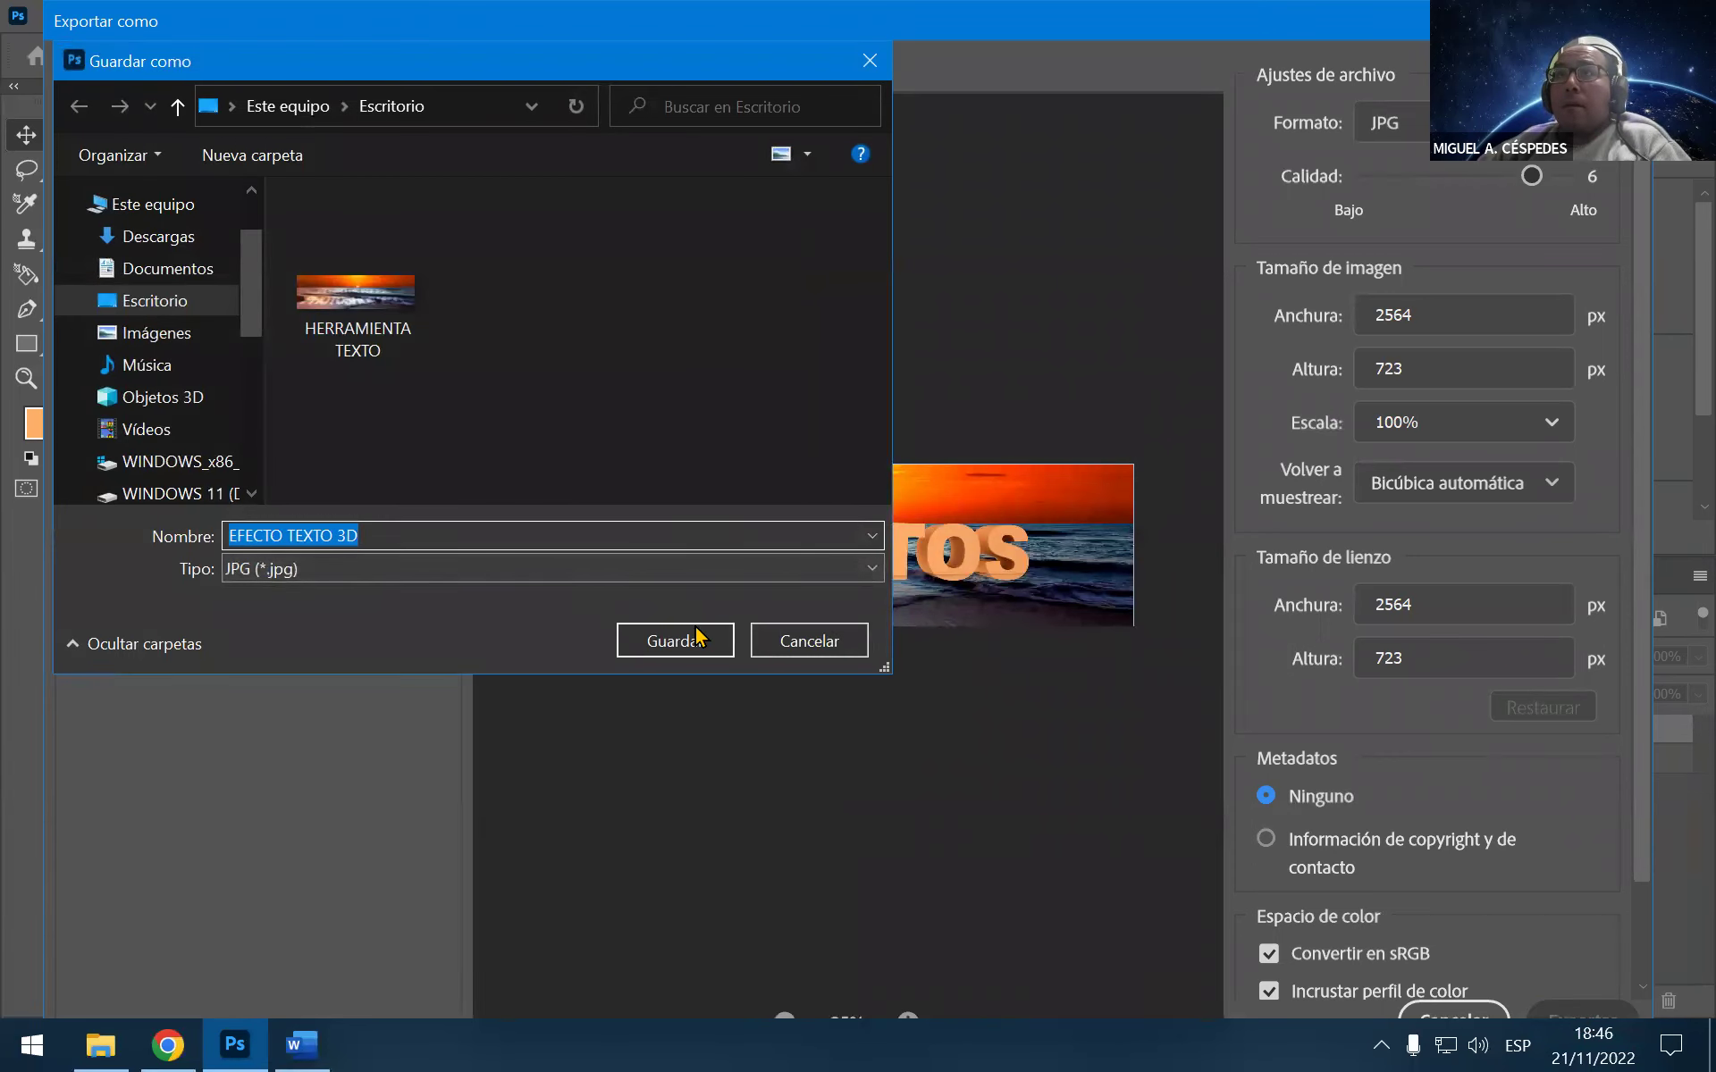
click(663, 640)
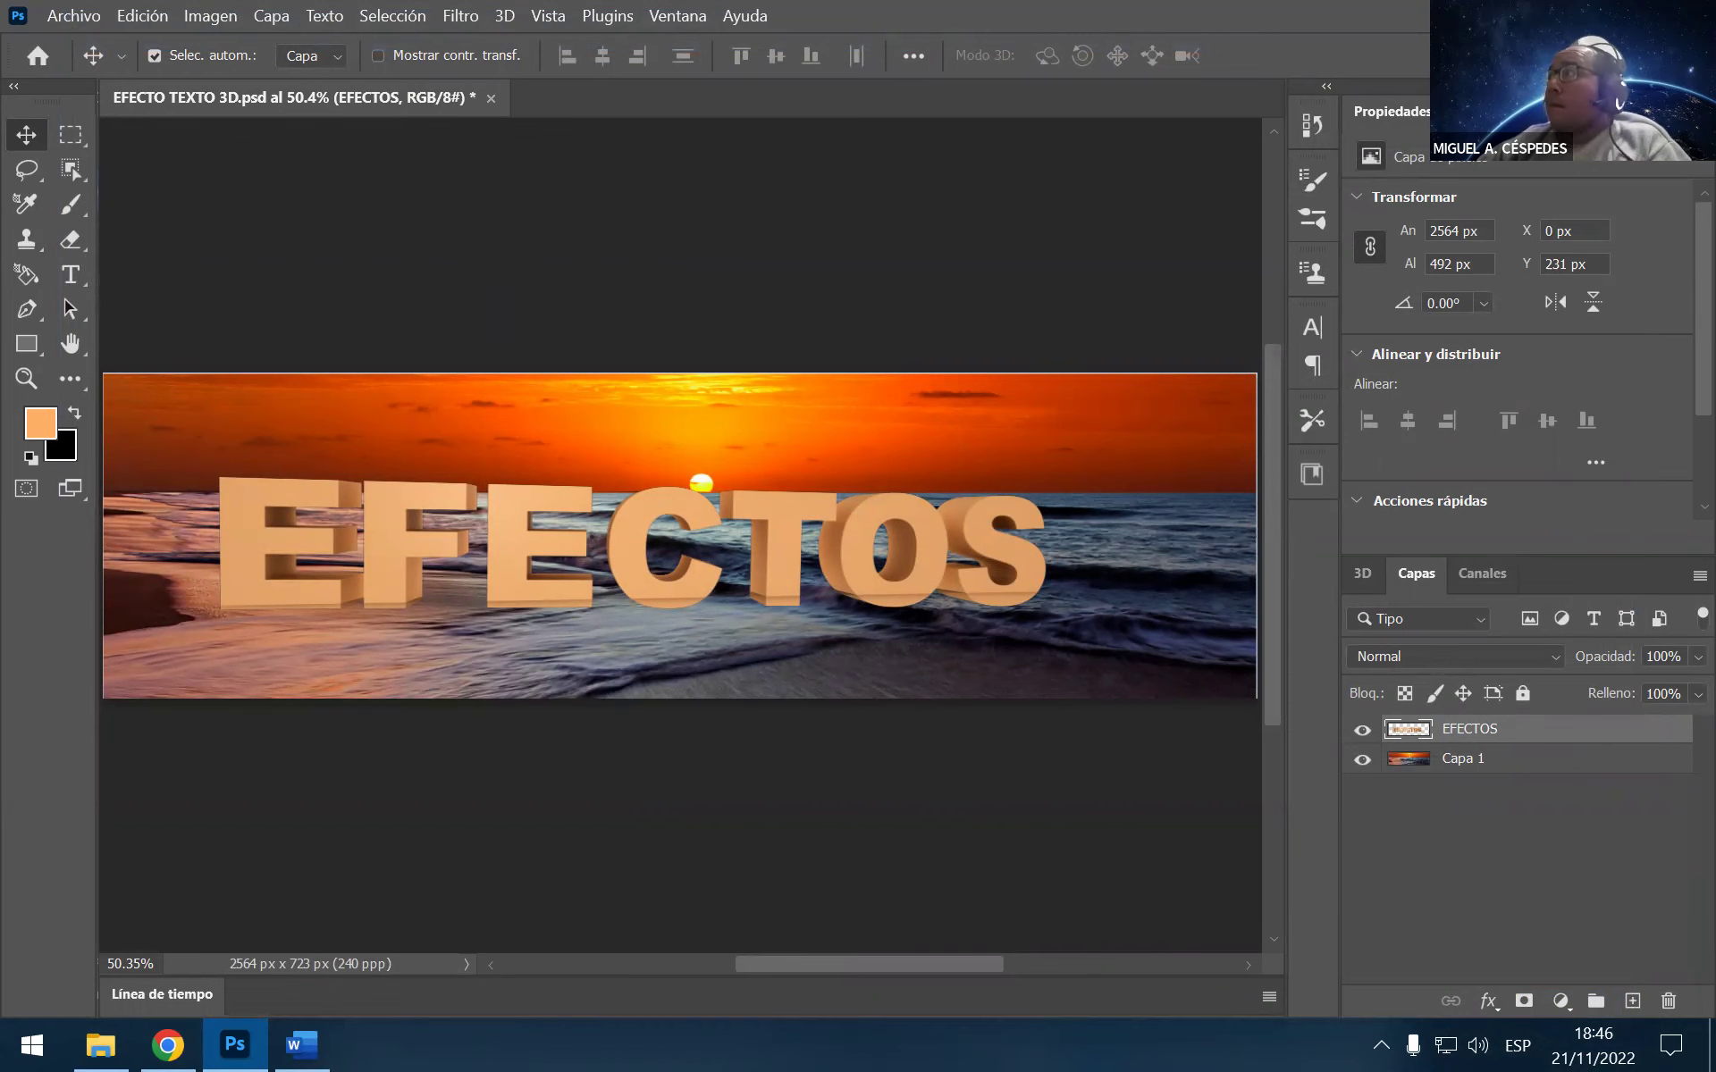
Open 01 - DISEÑO 2022-2 > CURSO_HERRAMIENTAS INFORMÁTICAS N°01 > SESIÓN N°14 and copy HERRAMIENTA TEXTO in, replacing it
key(alt+Tab)
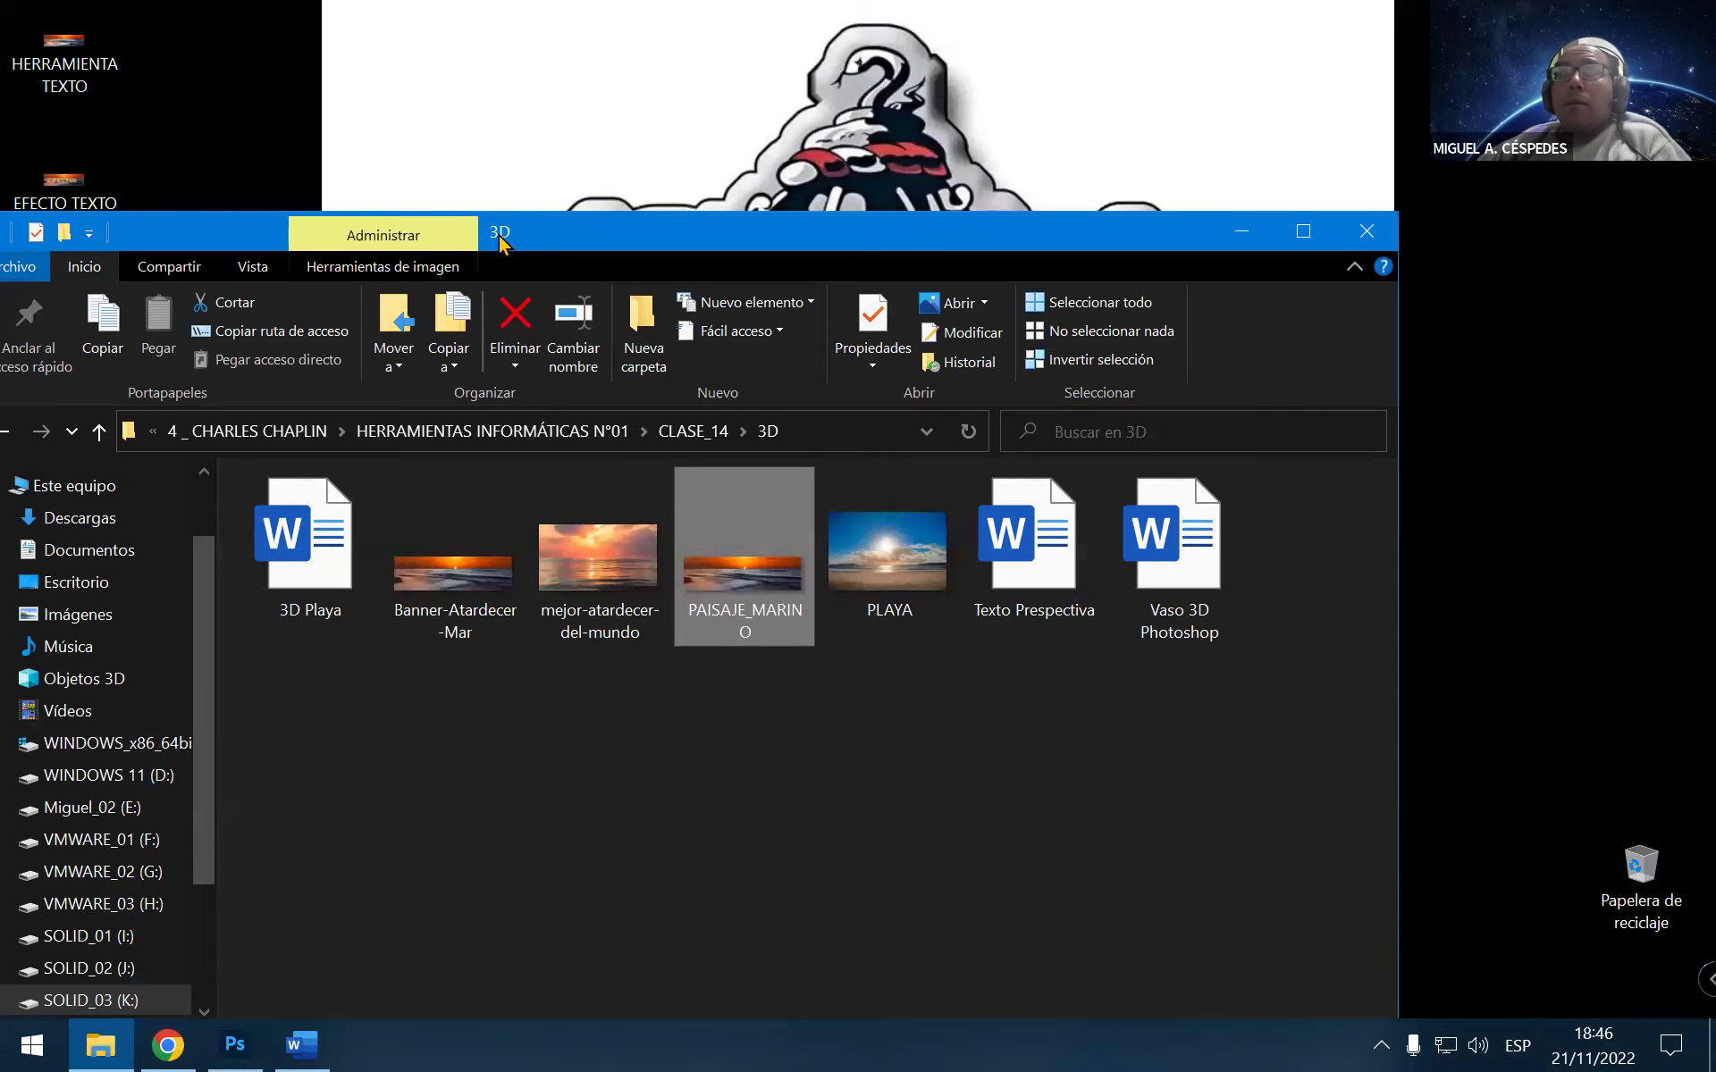
drag(497, 234, 499, 264)
mouse_move(64, 196)
mouse_down()
mouse_move(447, 156)
mouse_move(455, 193)
mouse_up()
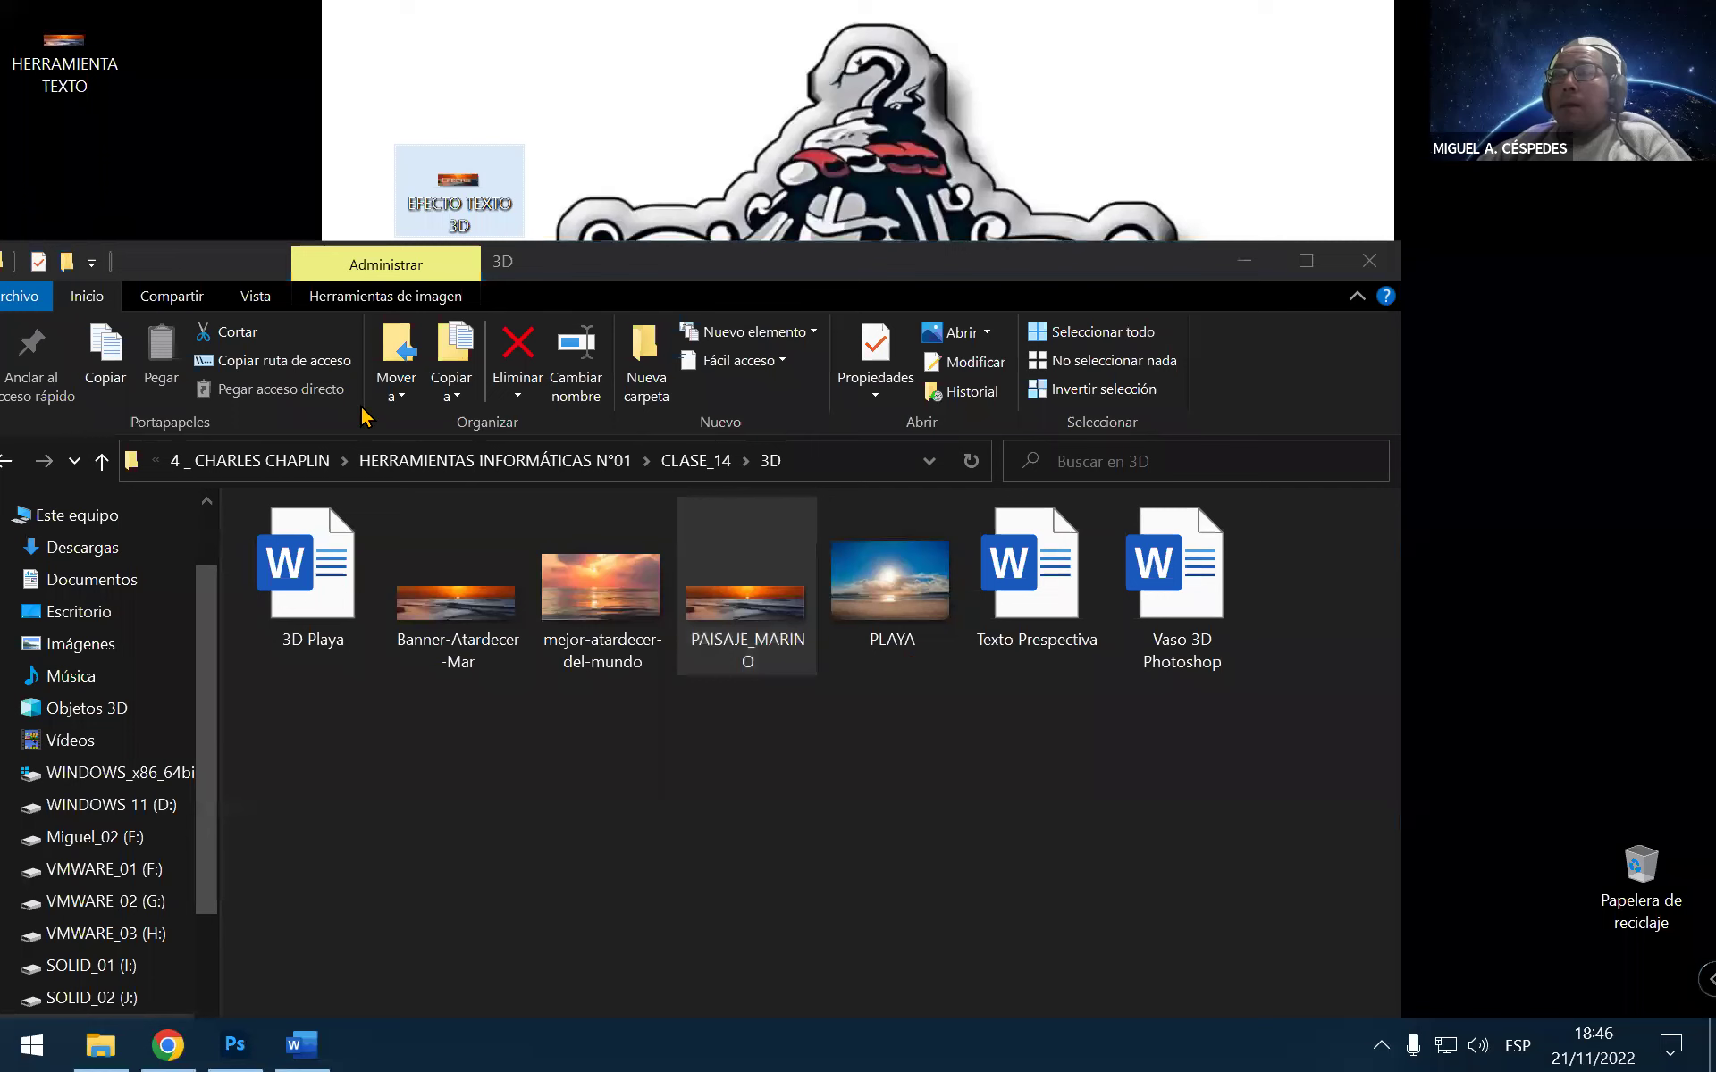
click(250, 460)
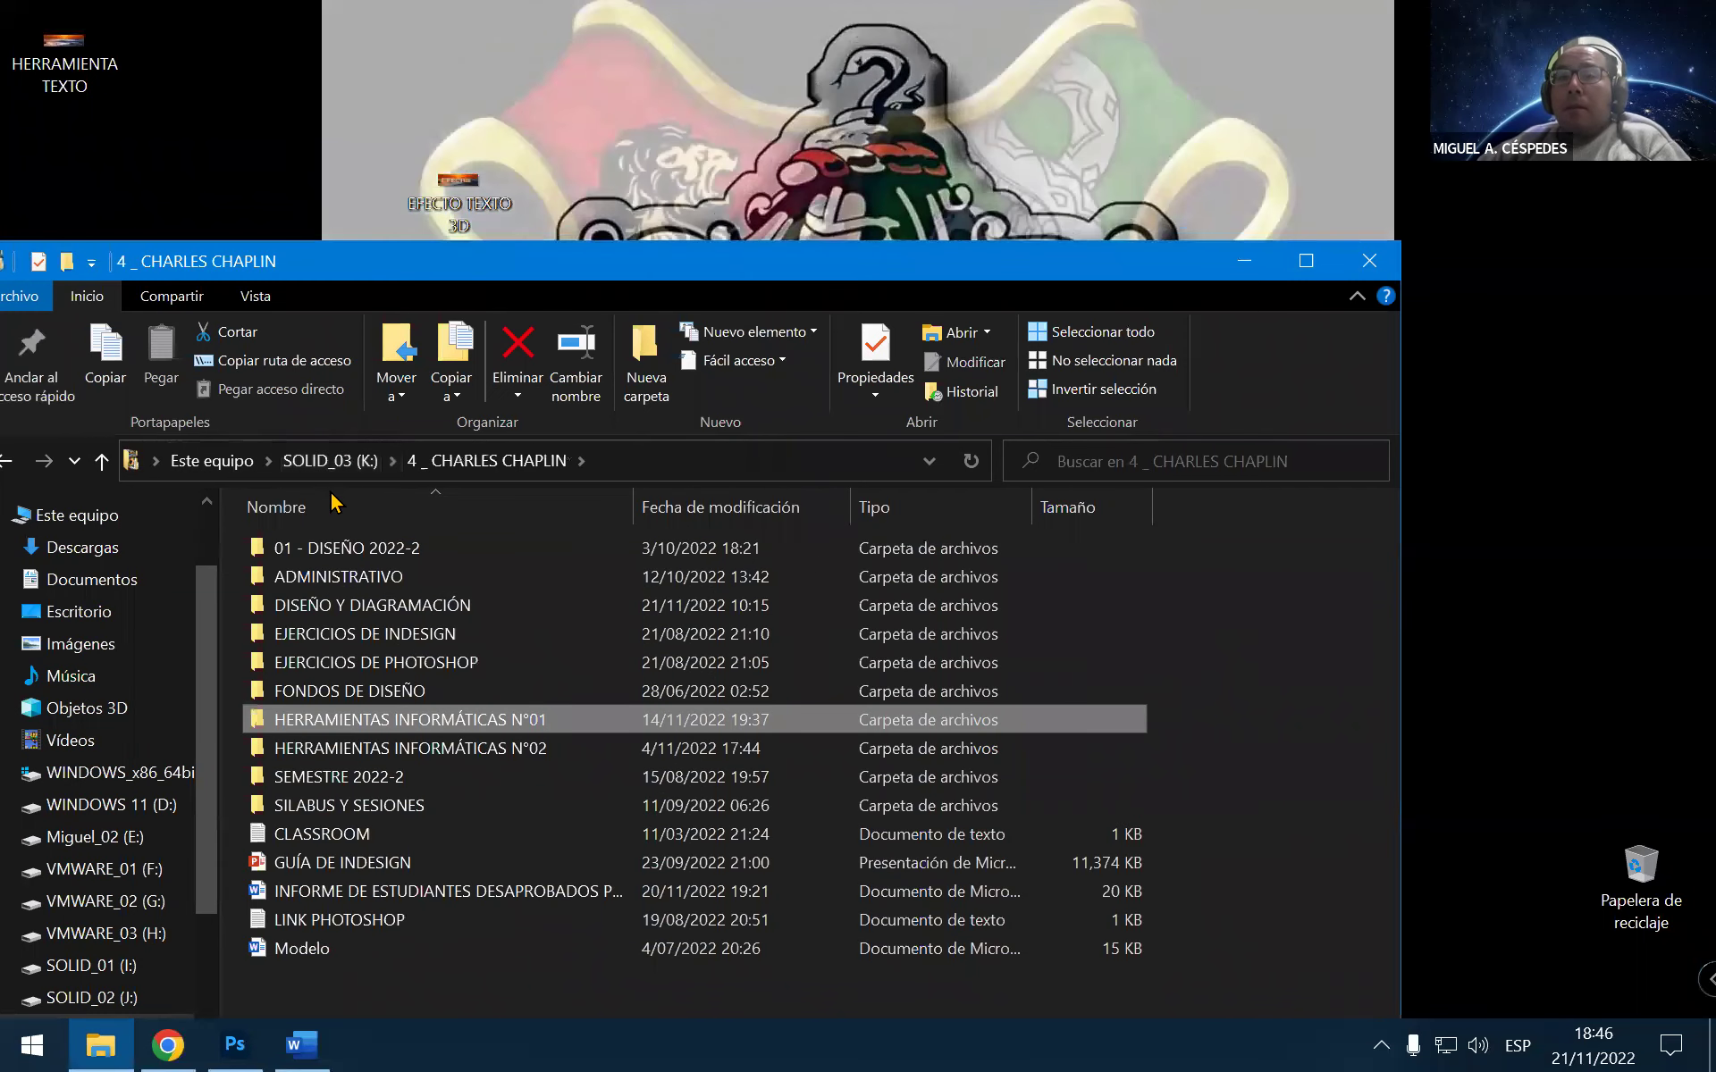
double_click(422, 554)
double_click(458, 579)
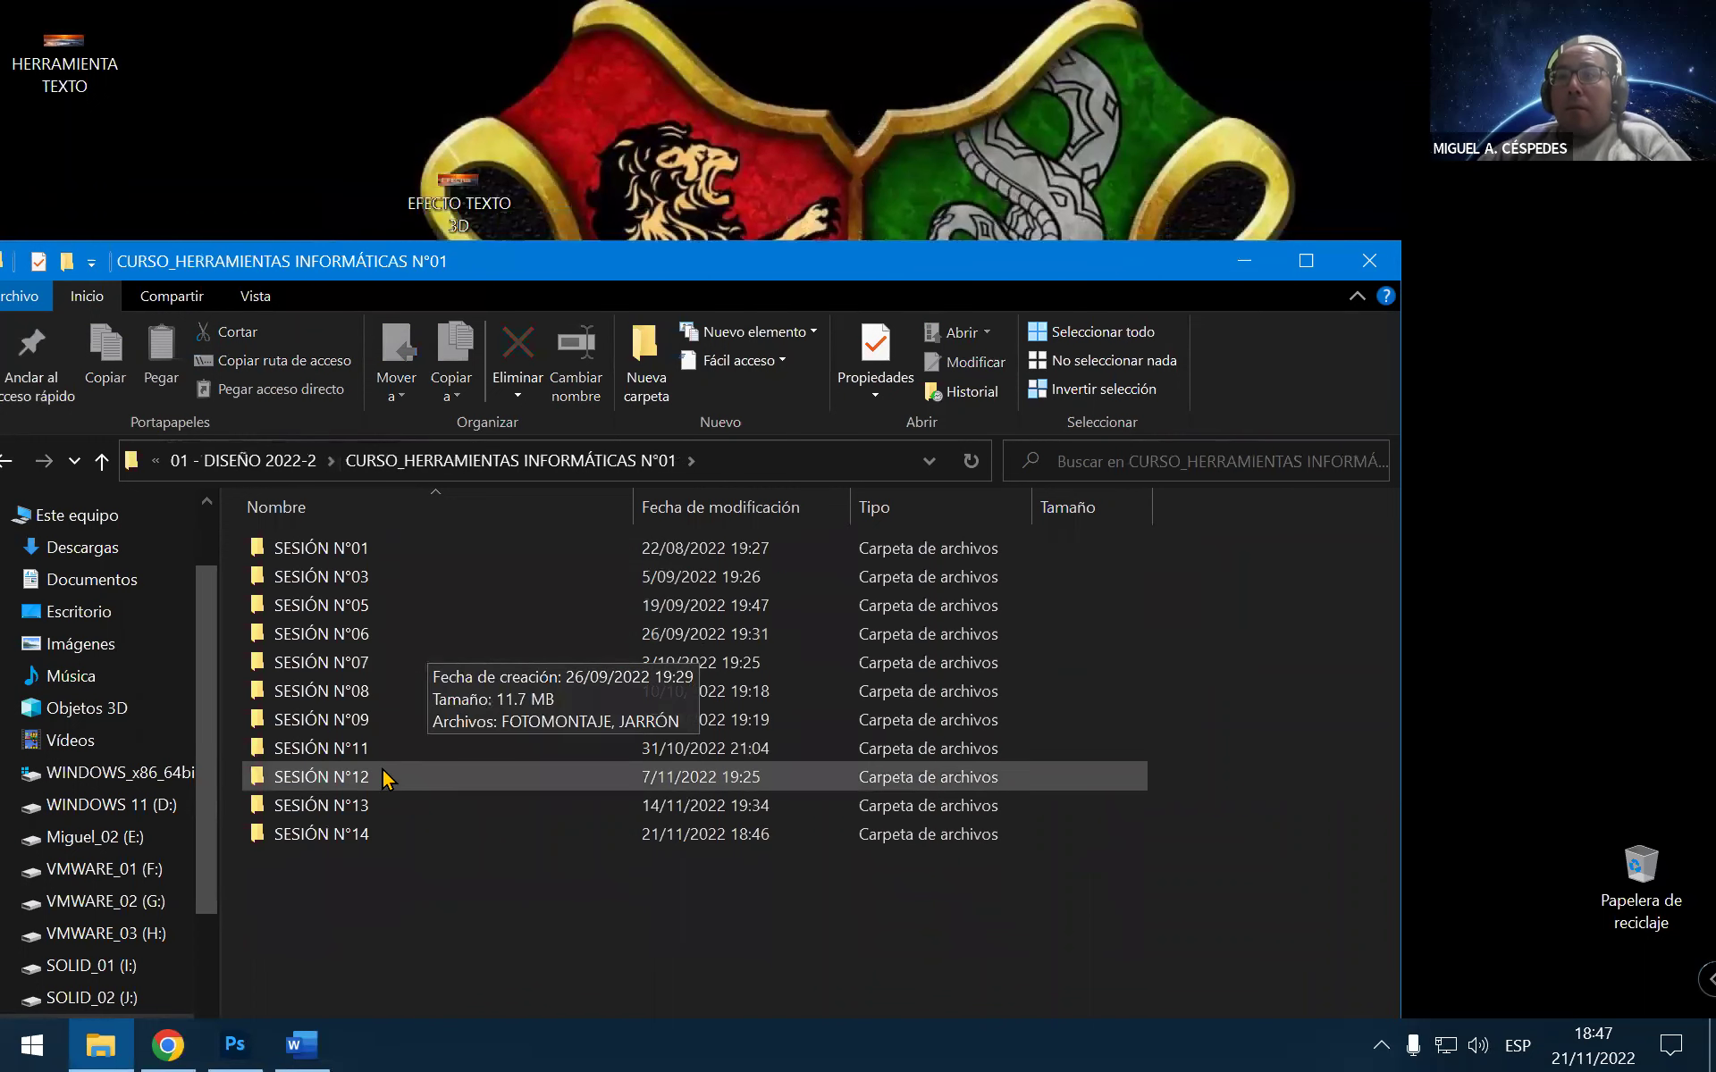
double_click(353, 835)
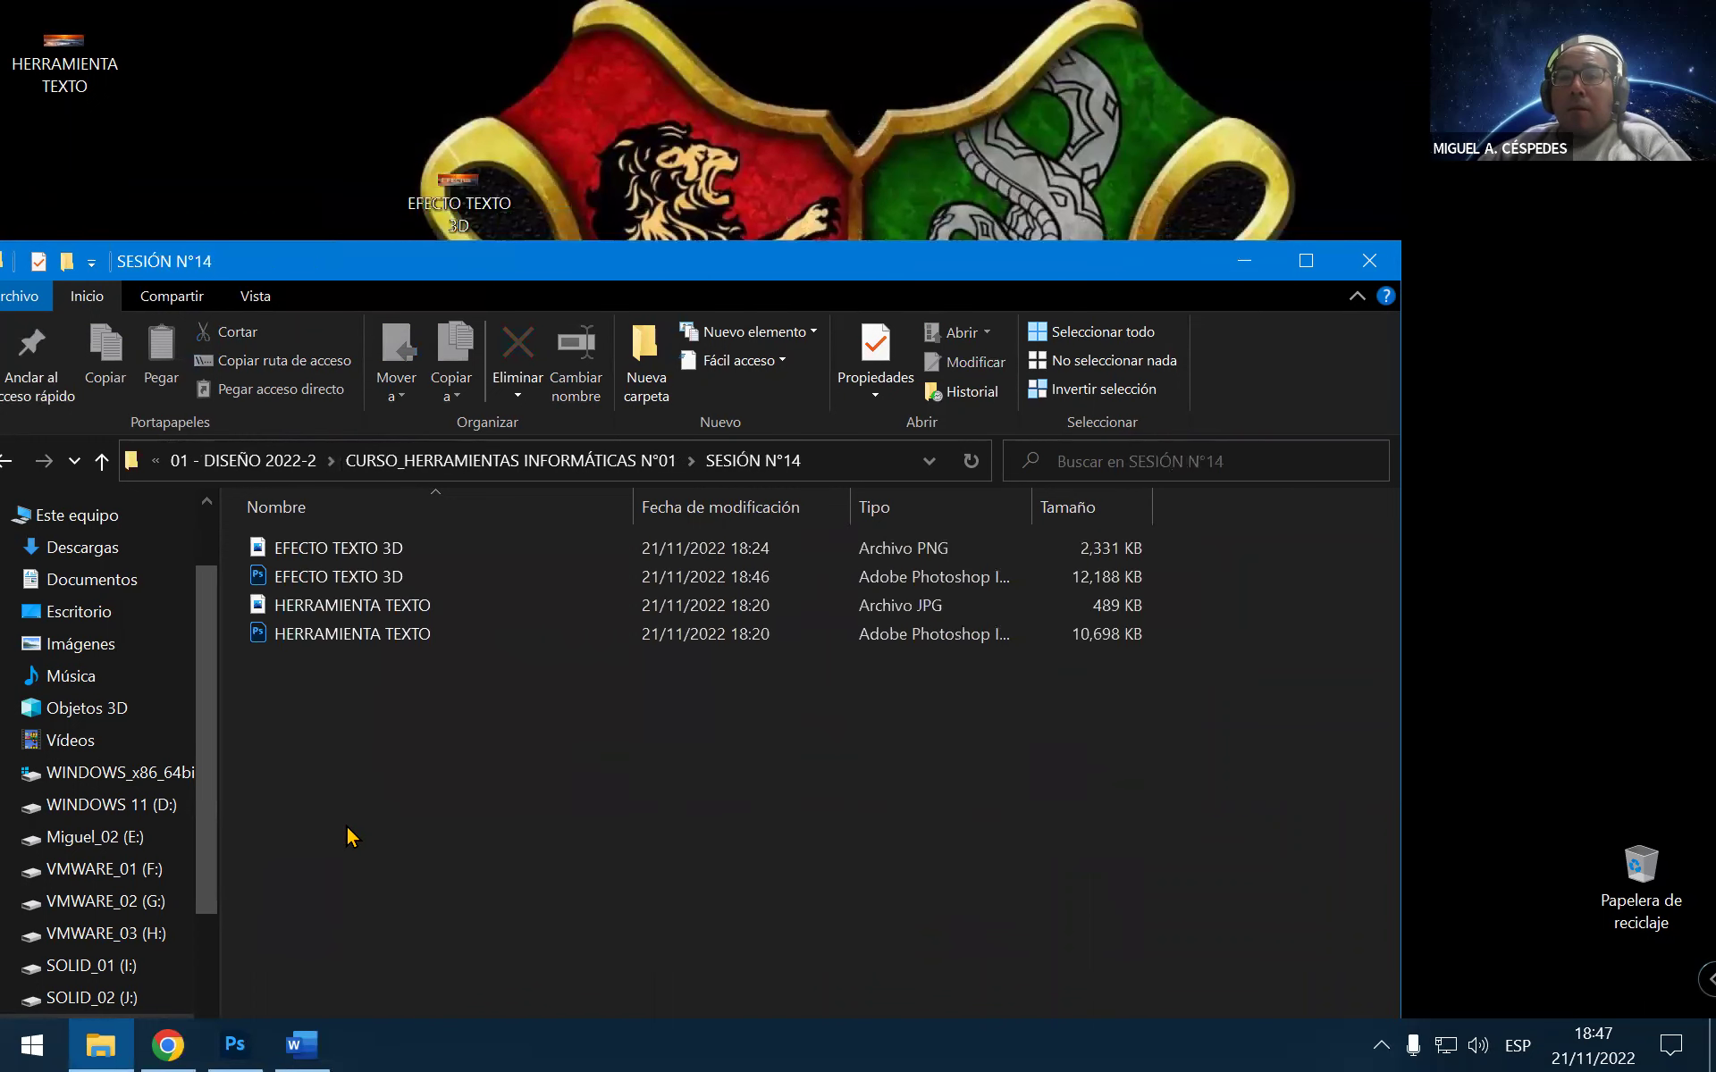
drag(90, 63, 636, 715)
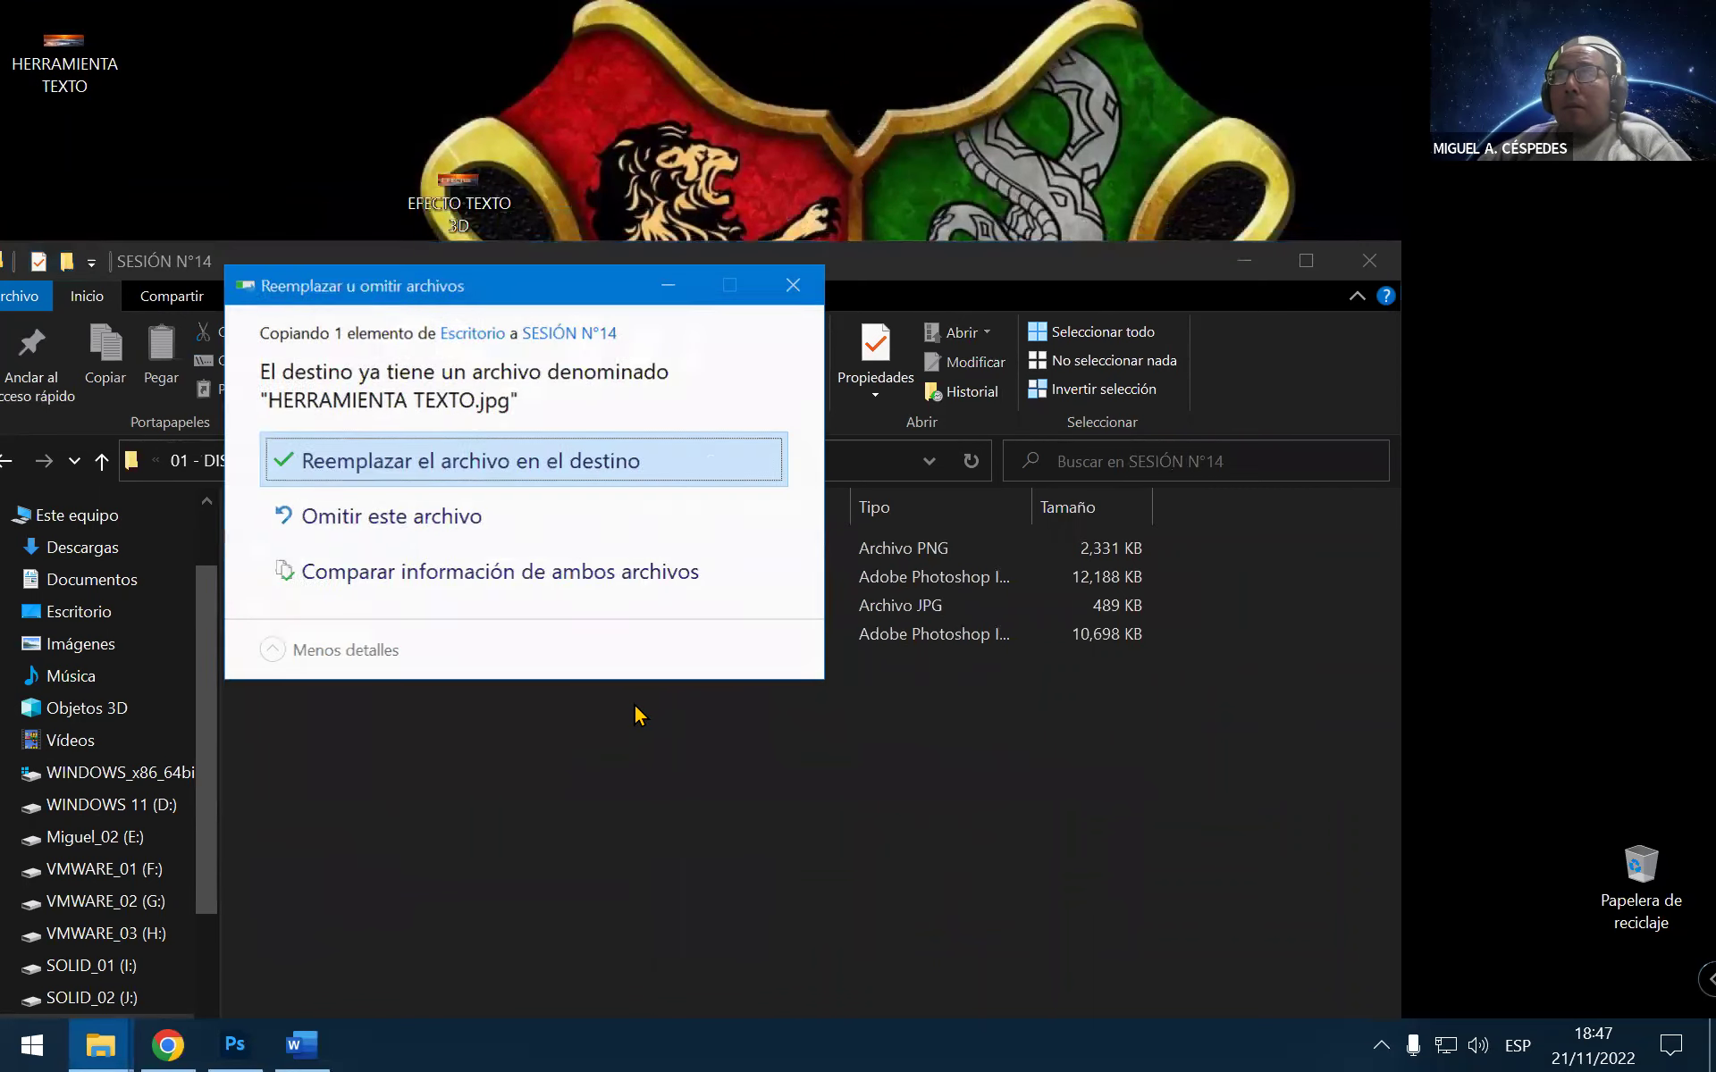
click(523, 460)
Copy the EFECTO TEXTO 3D JPG into SESIÓN N°14 and minimize Explorer to show the desktop
click(429, 461)
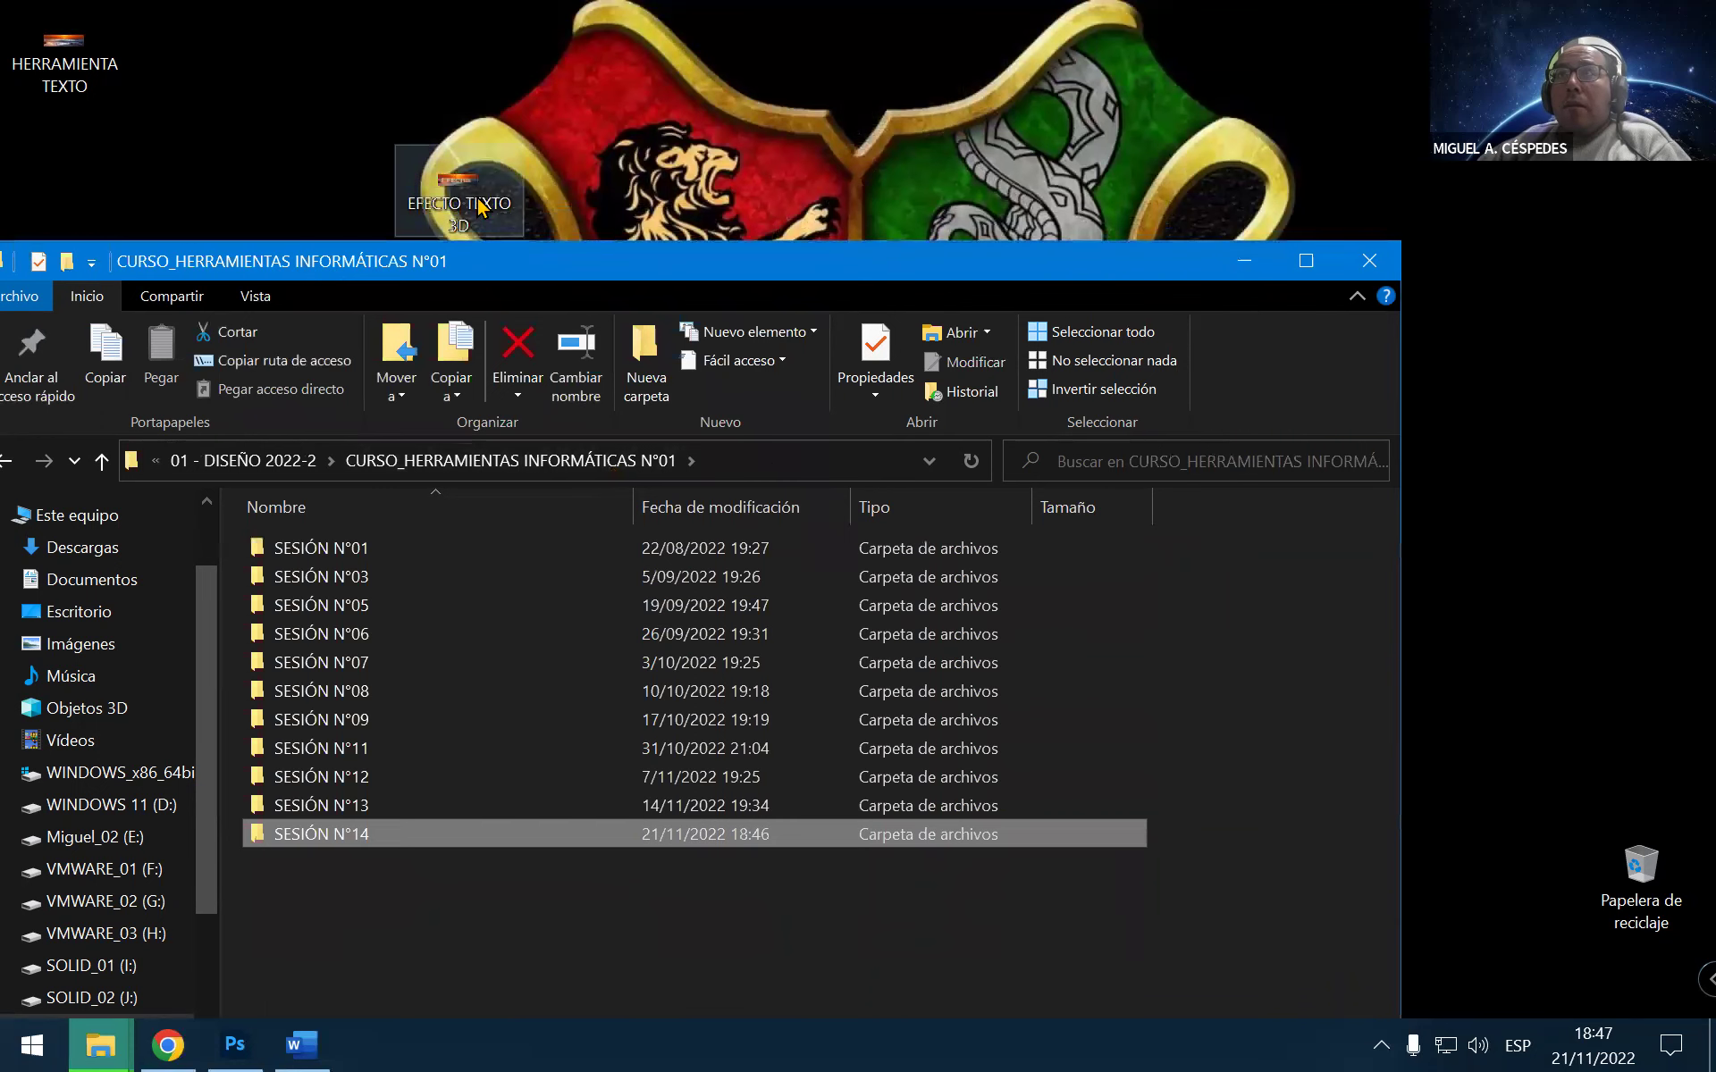
drag(482, 207, 347, 43)
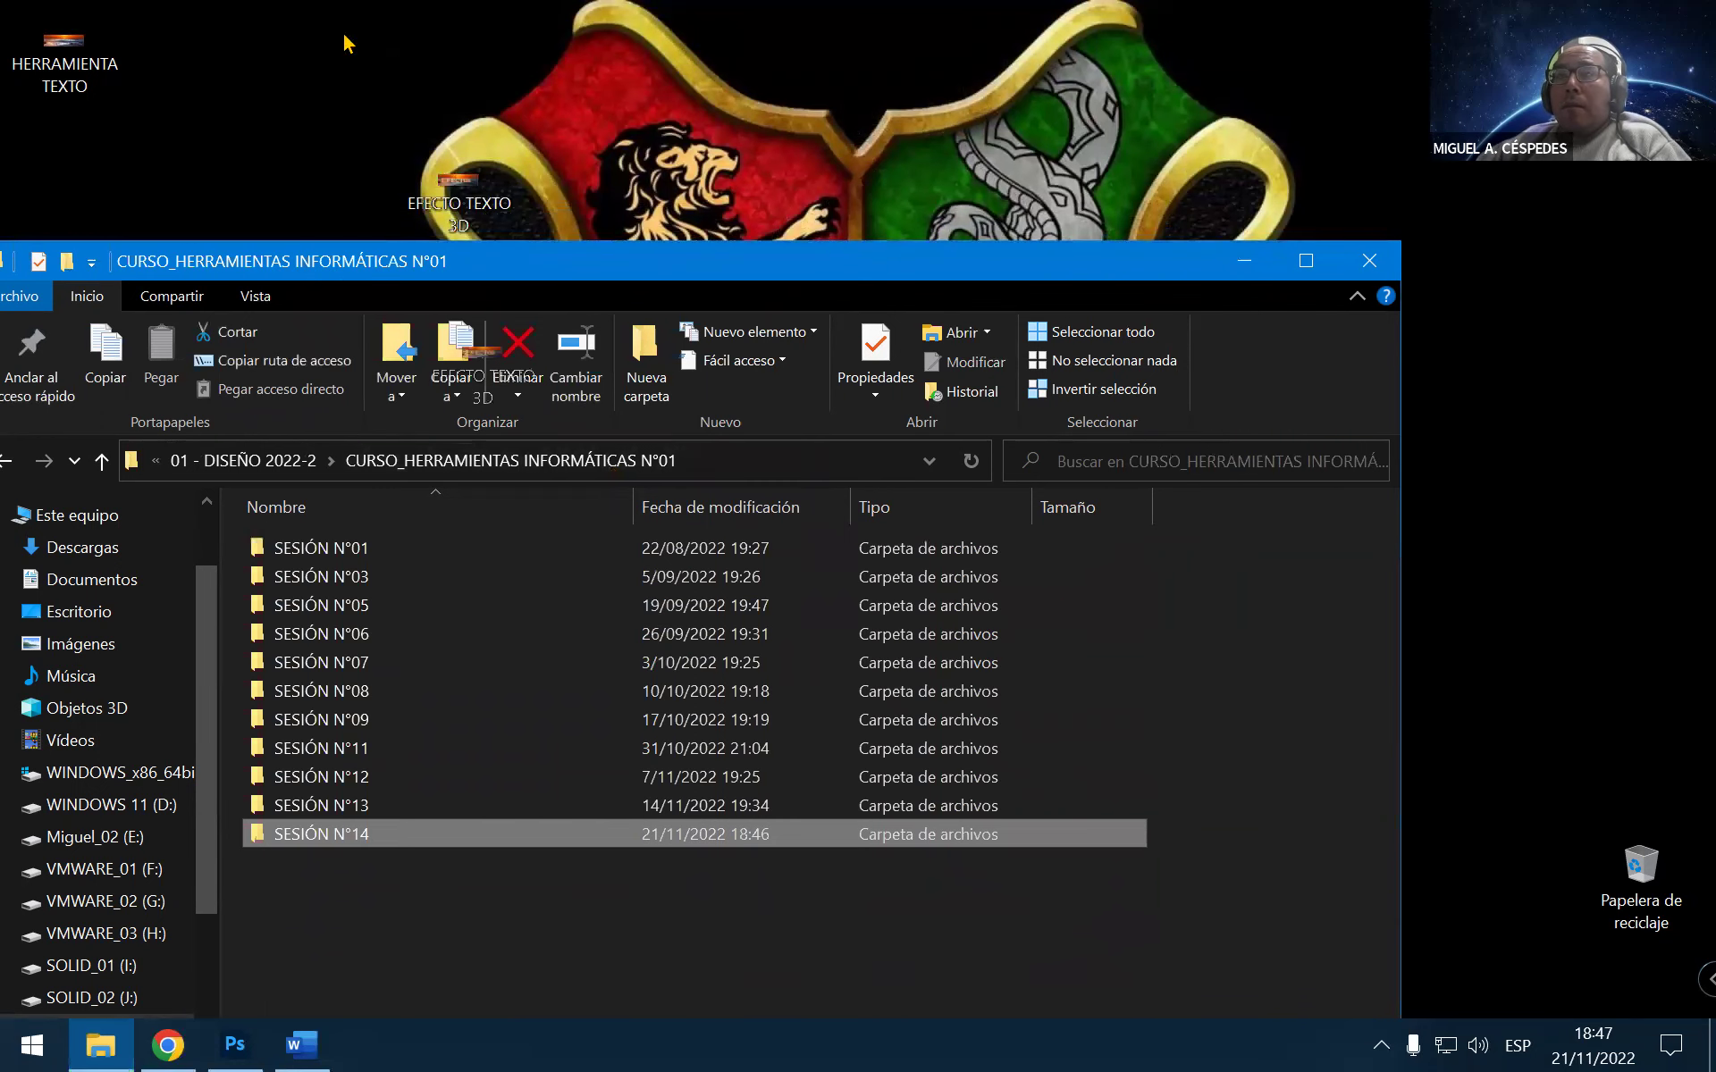
double_click(344, 833)
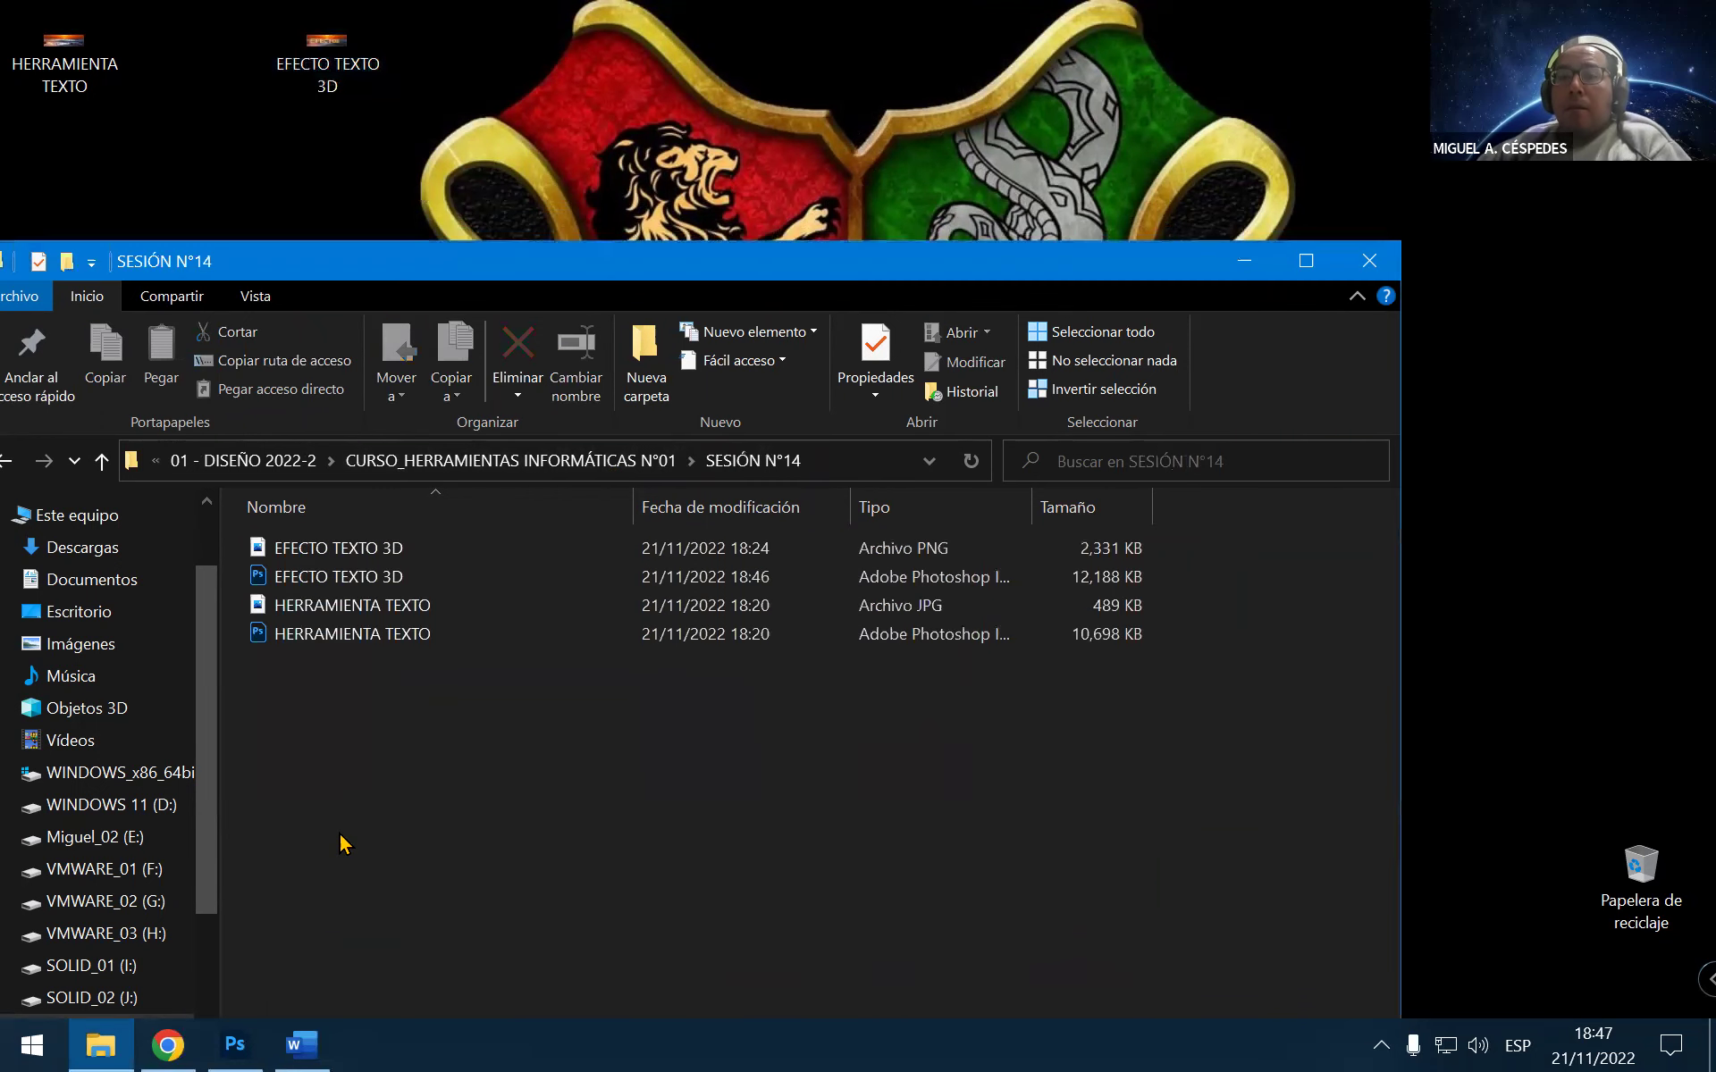
mouse_move(327, 50)
mouse_down()
mouse_move(571, 865)
mouse_move(569, 849)
mouse_up()
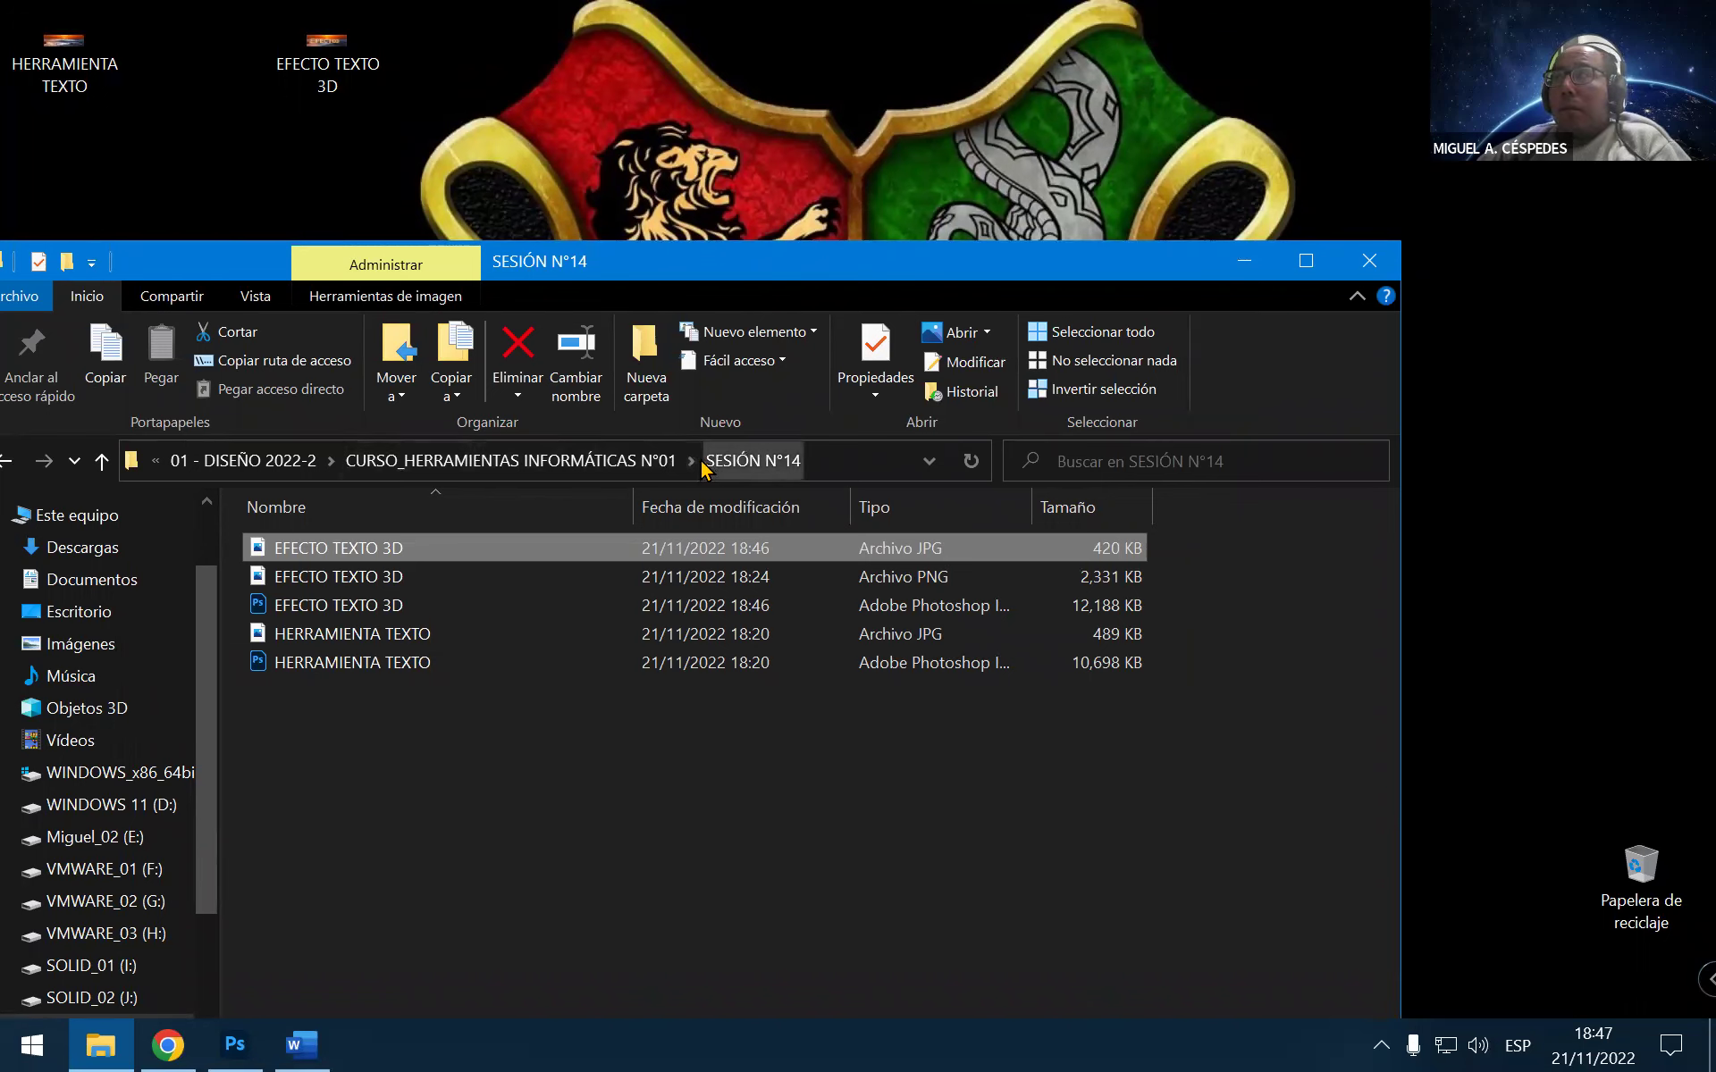
click(1245, 277)
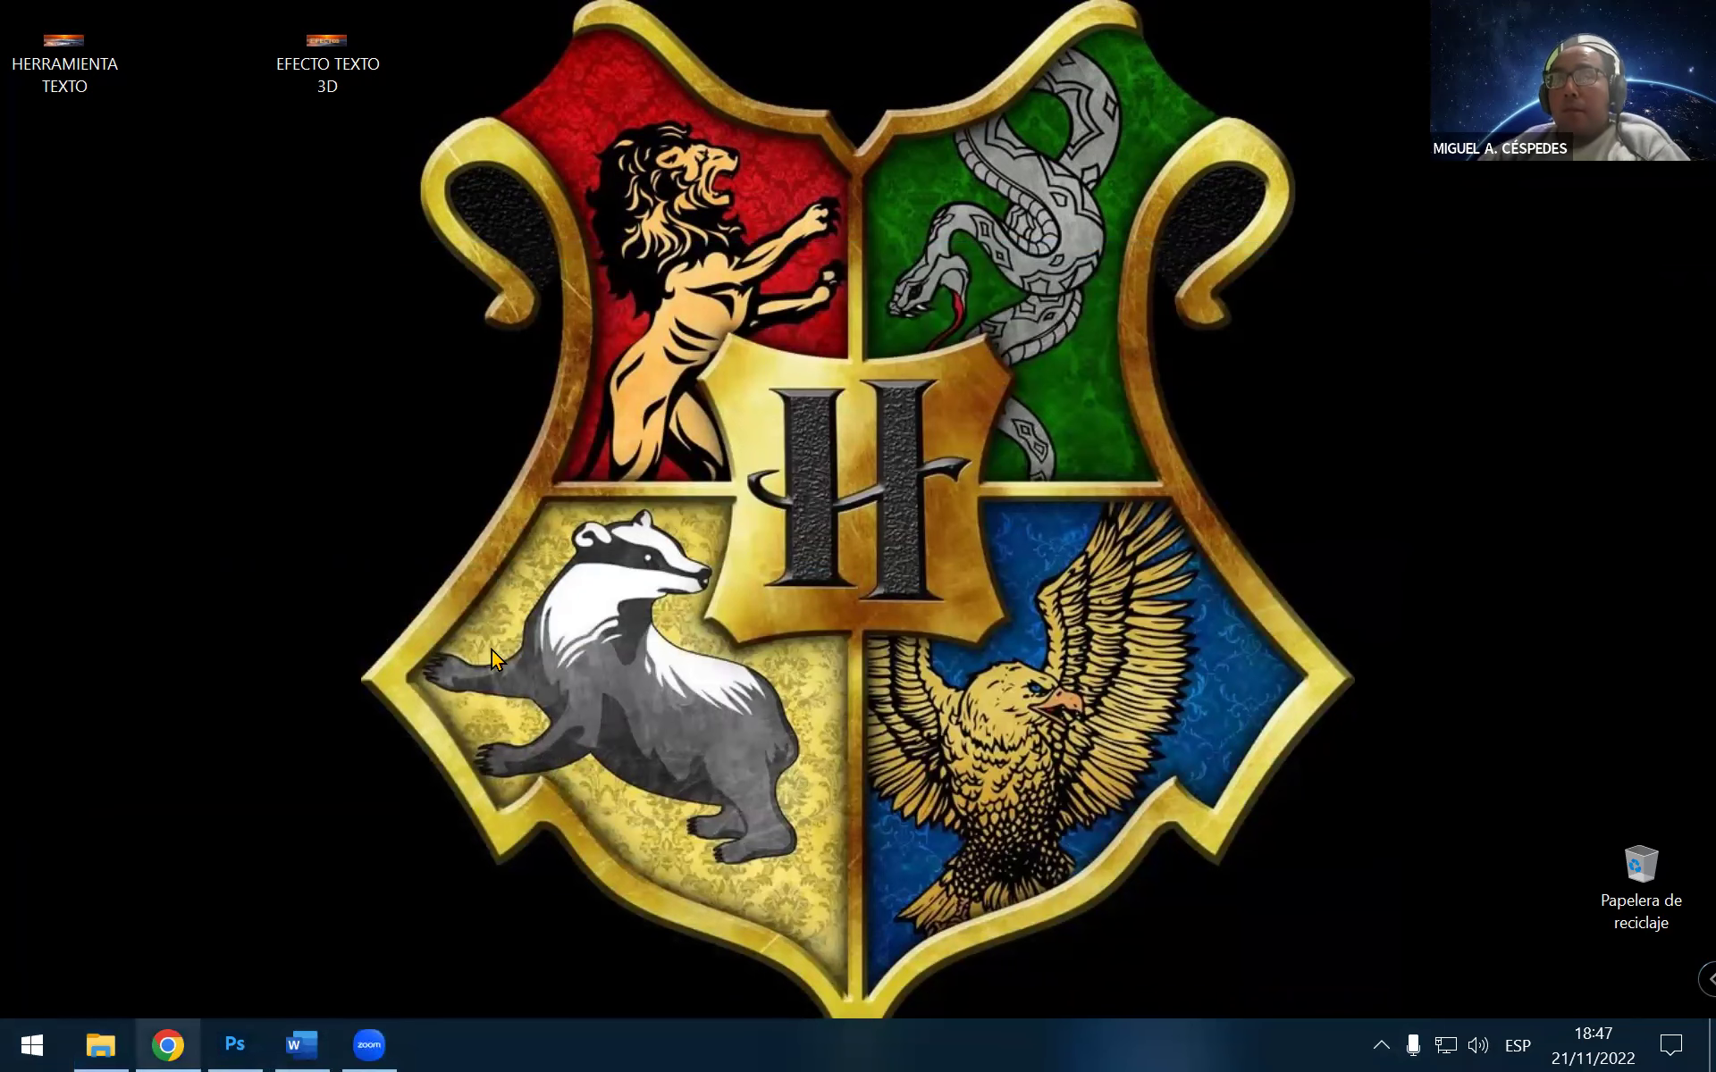
Open the DT1 course's Semana 14 activity for editing
click(167, 1045)
mouse_move(1005, 579)
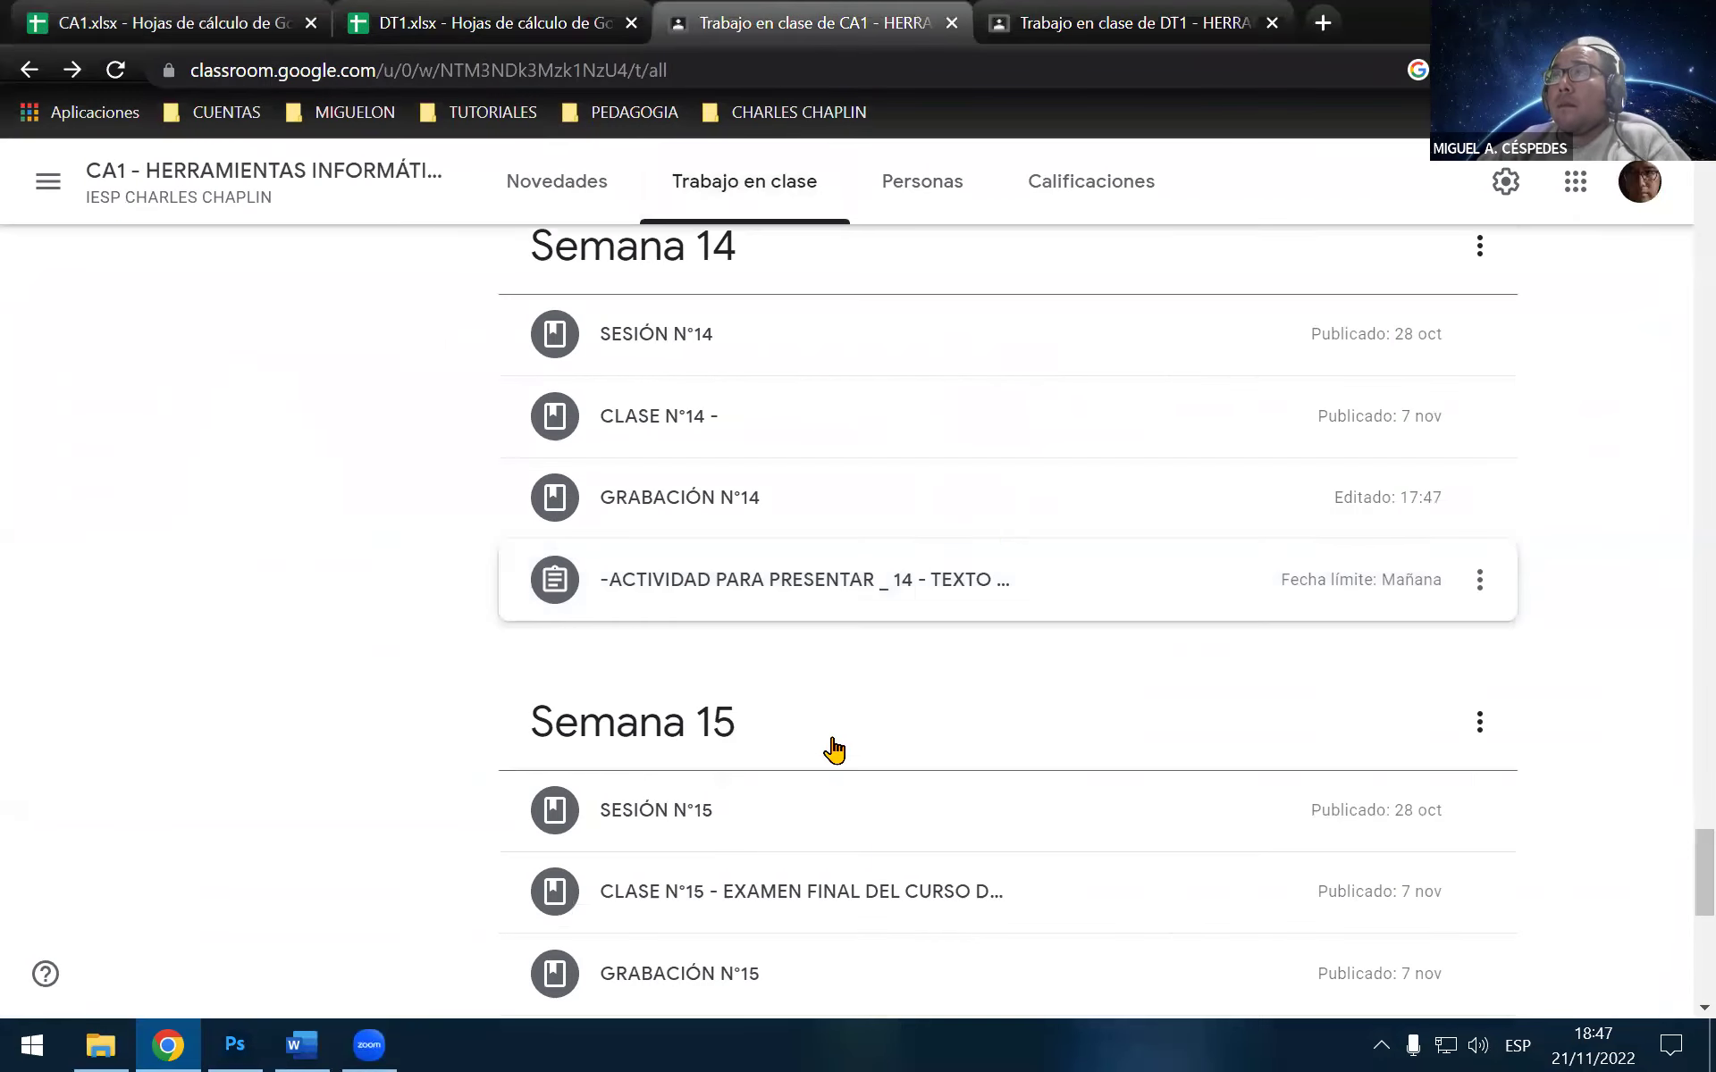
click(1479, 579)
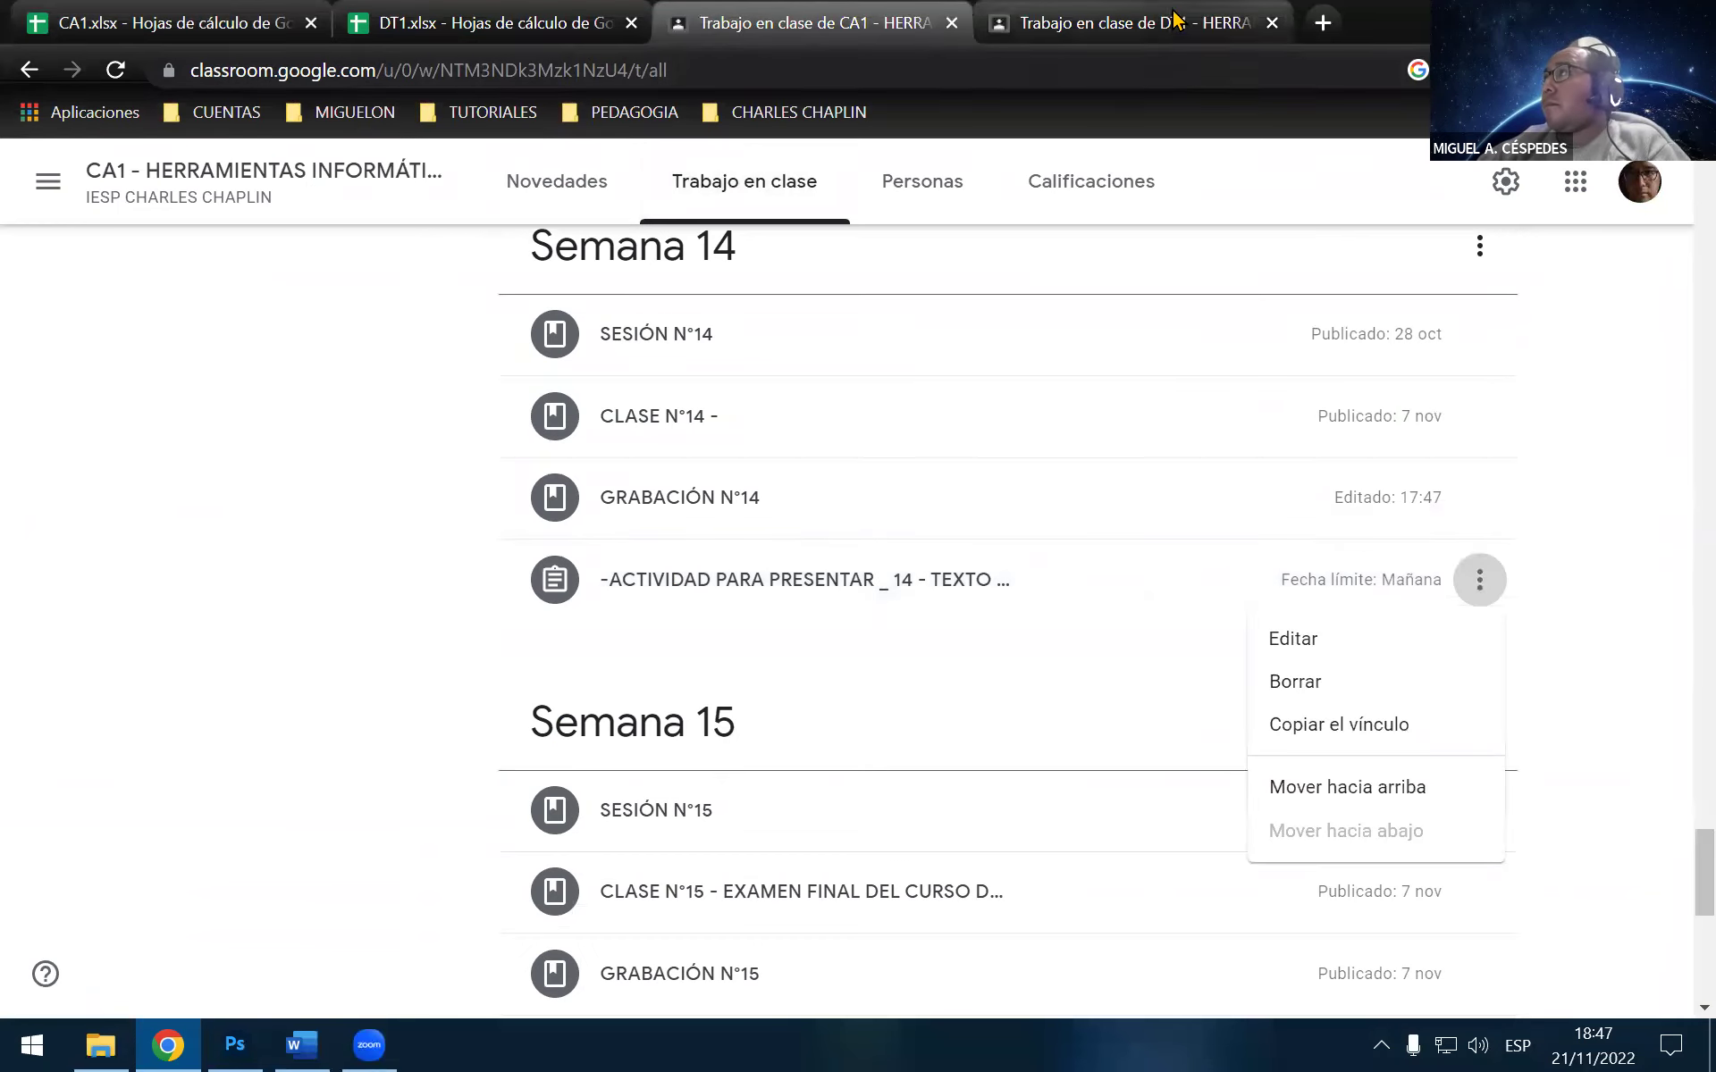
click(1117, 22)
click(1479, 579)
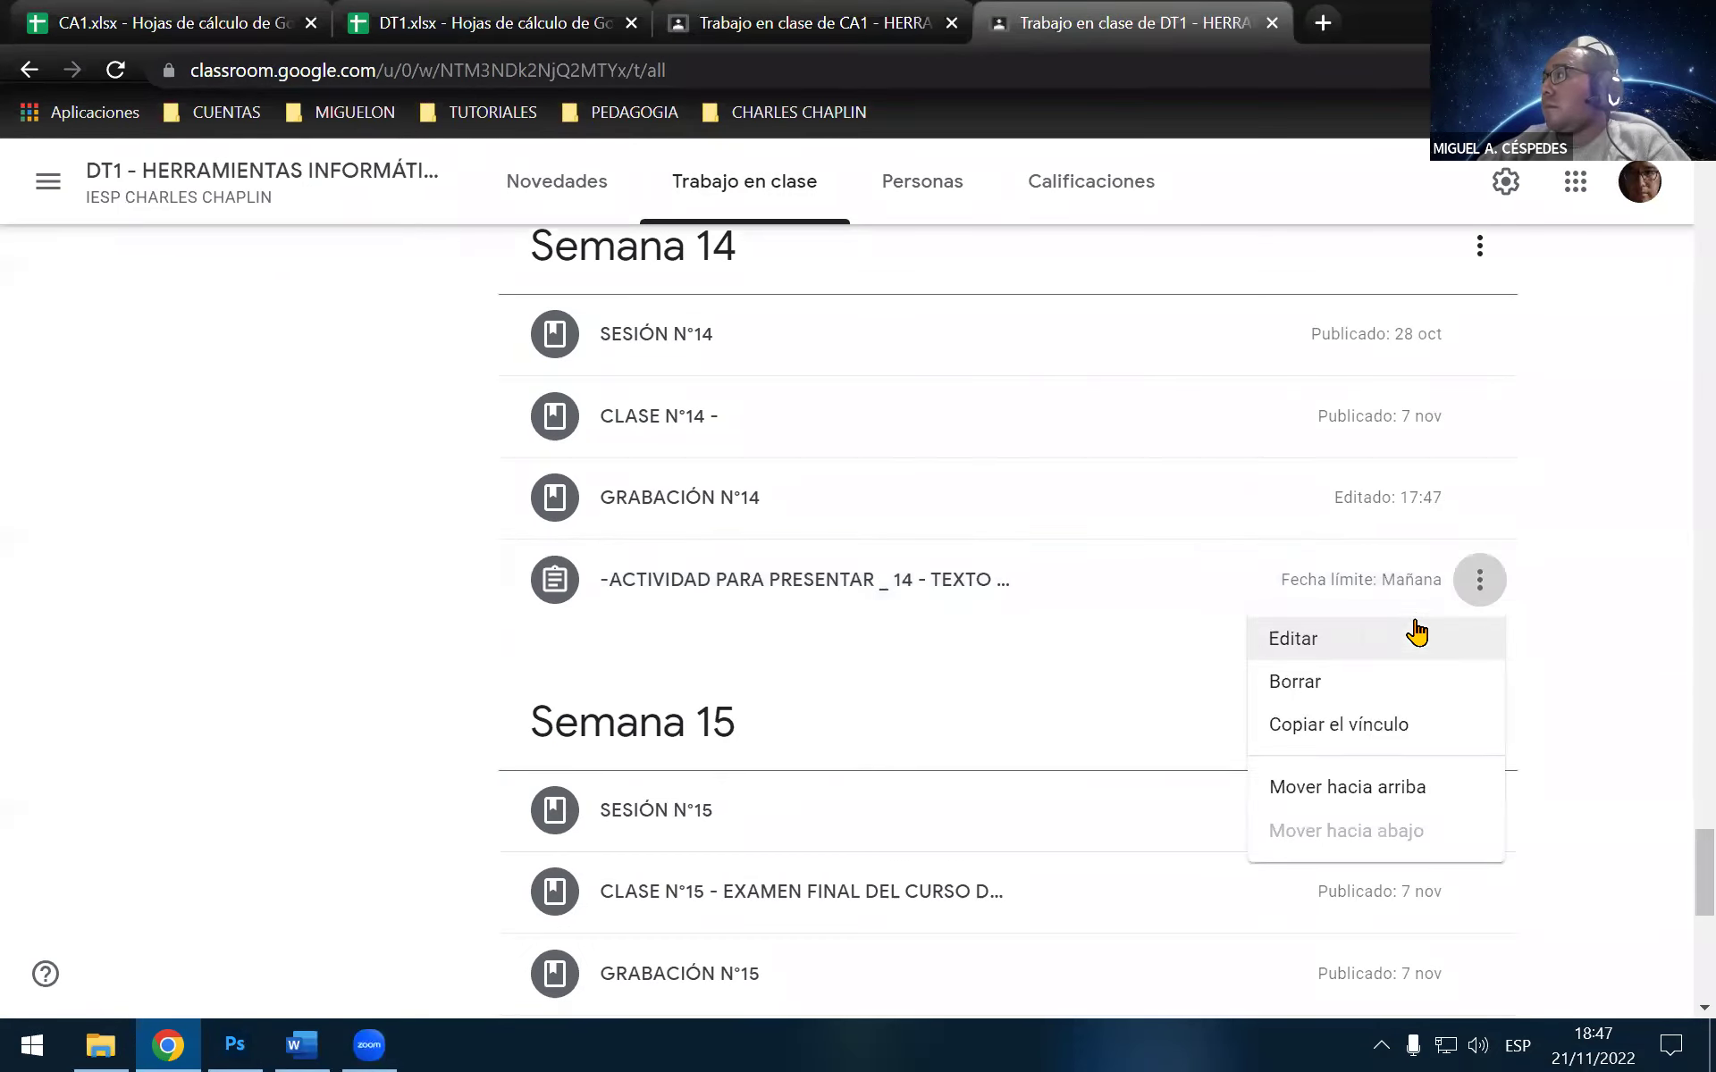
click(1385, 639)
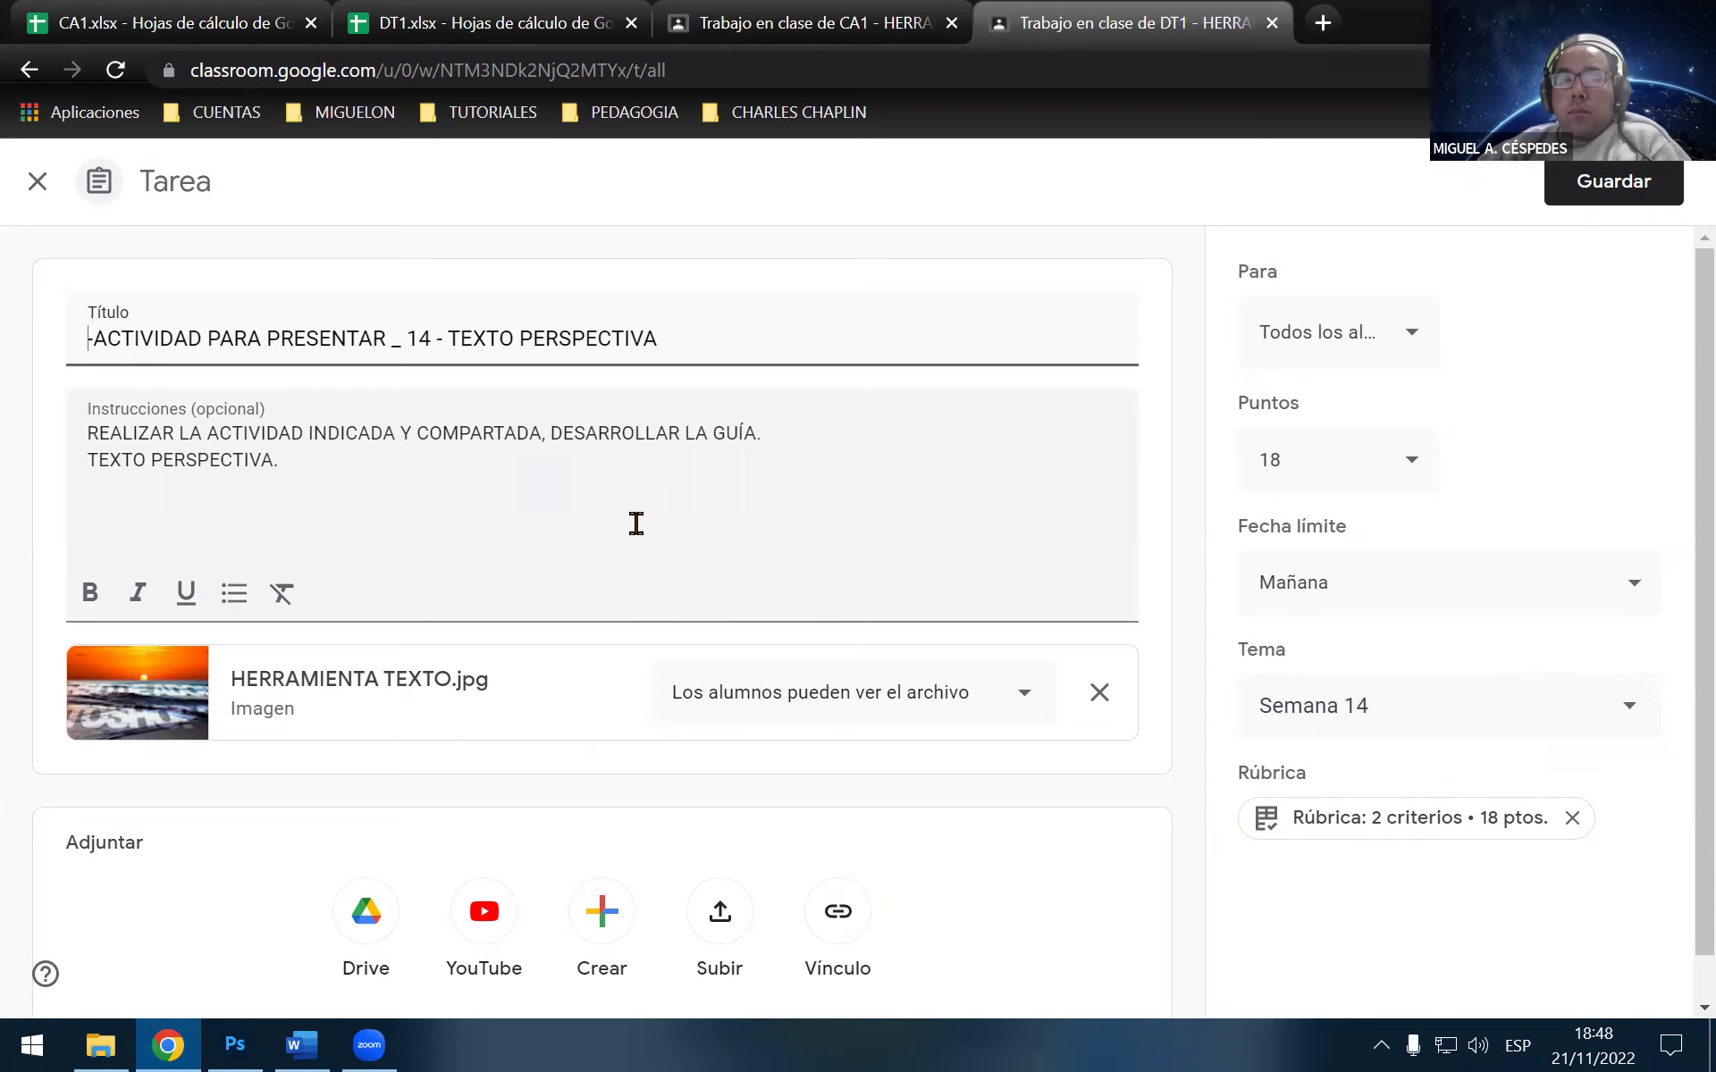
Upload EFECTO TEXTO 3D.jpg from the Desktop to the activity and save it
click(722, 913)
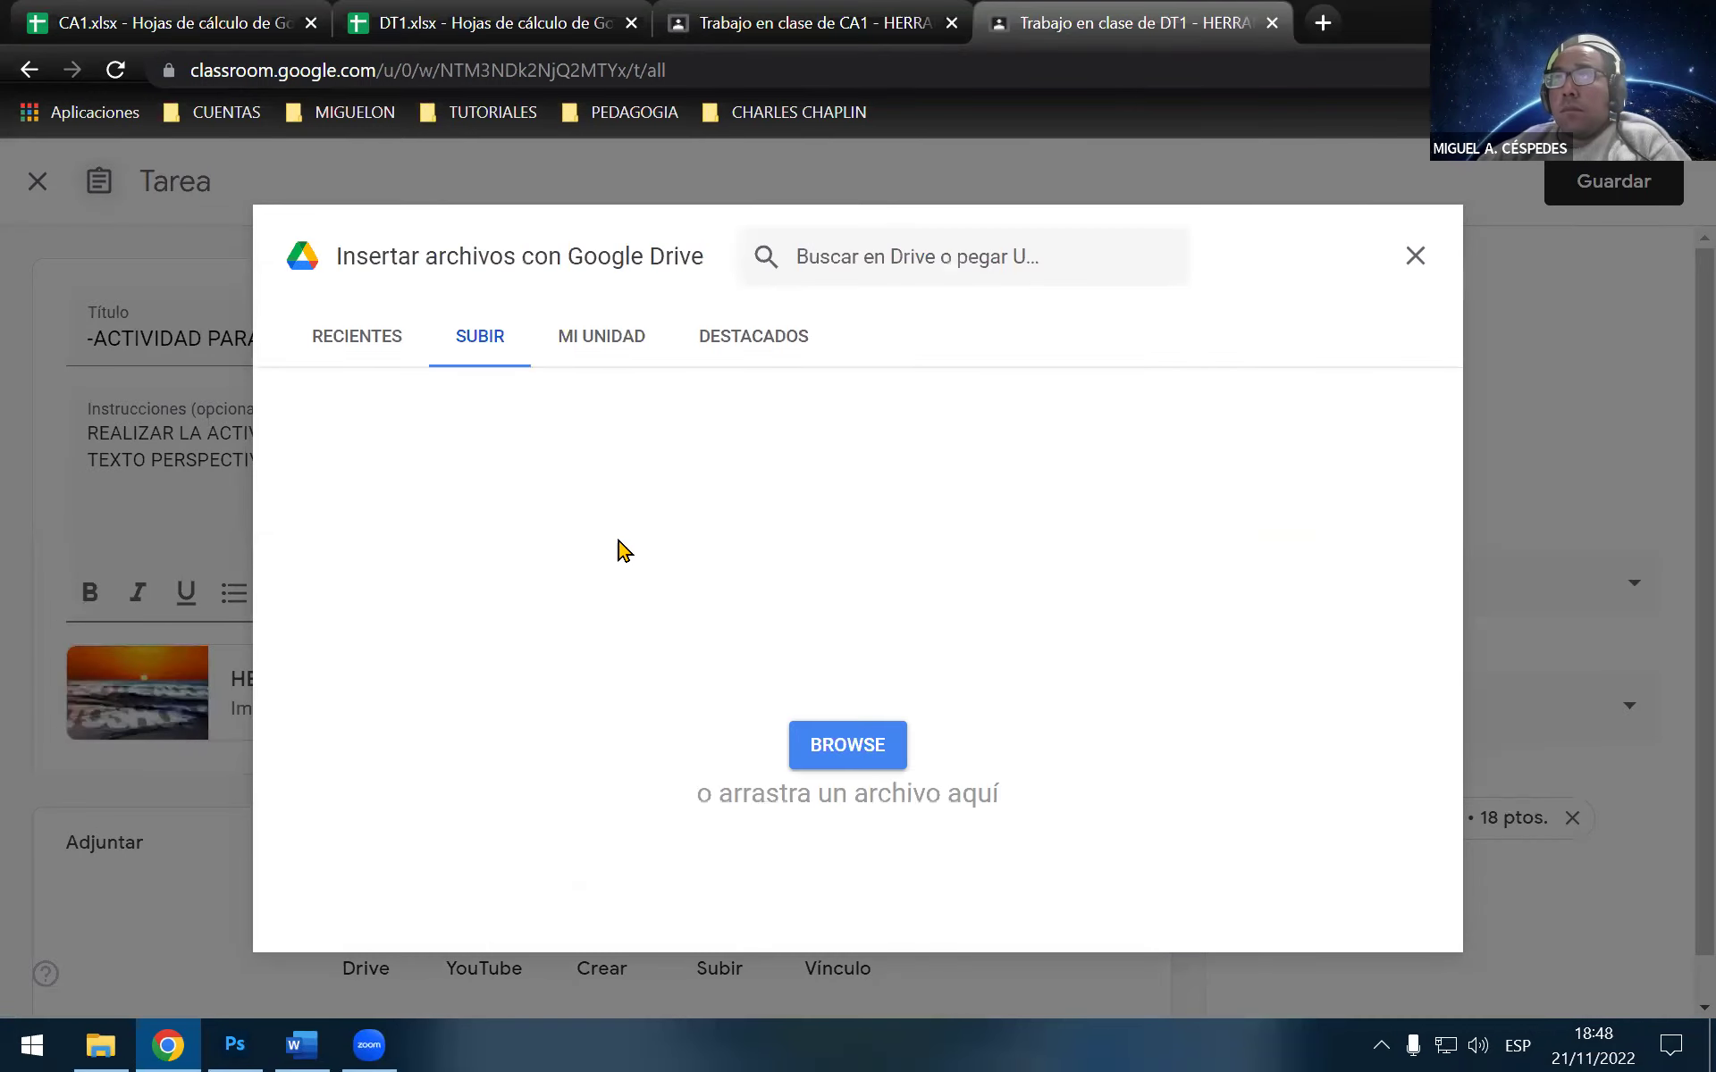
click(849, 747)
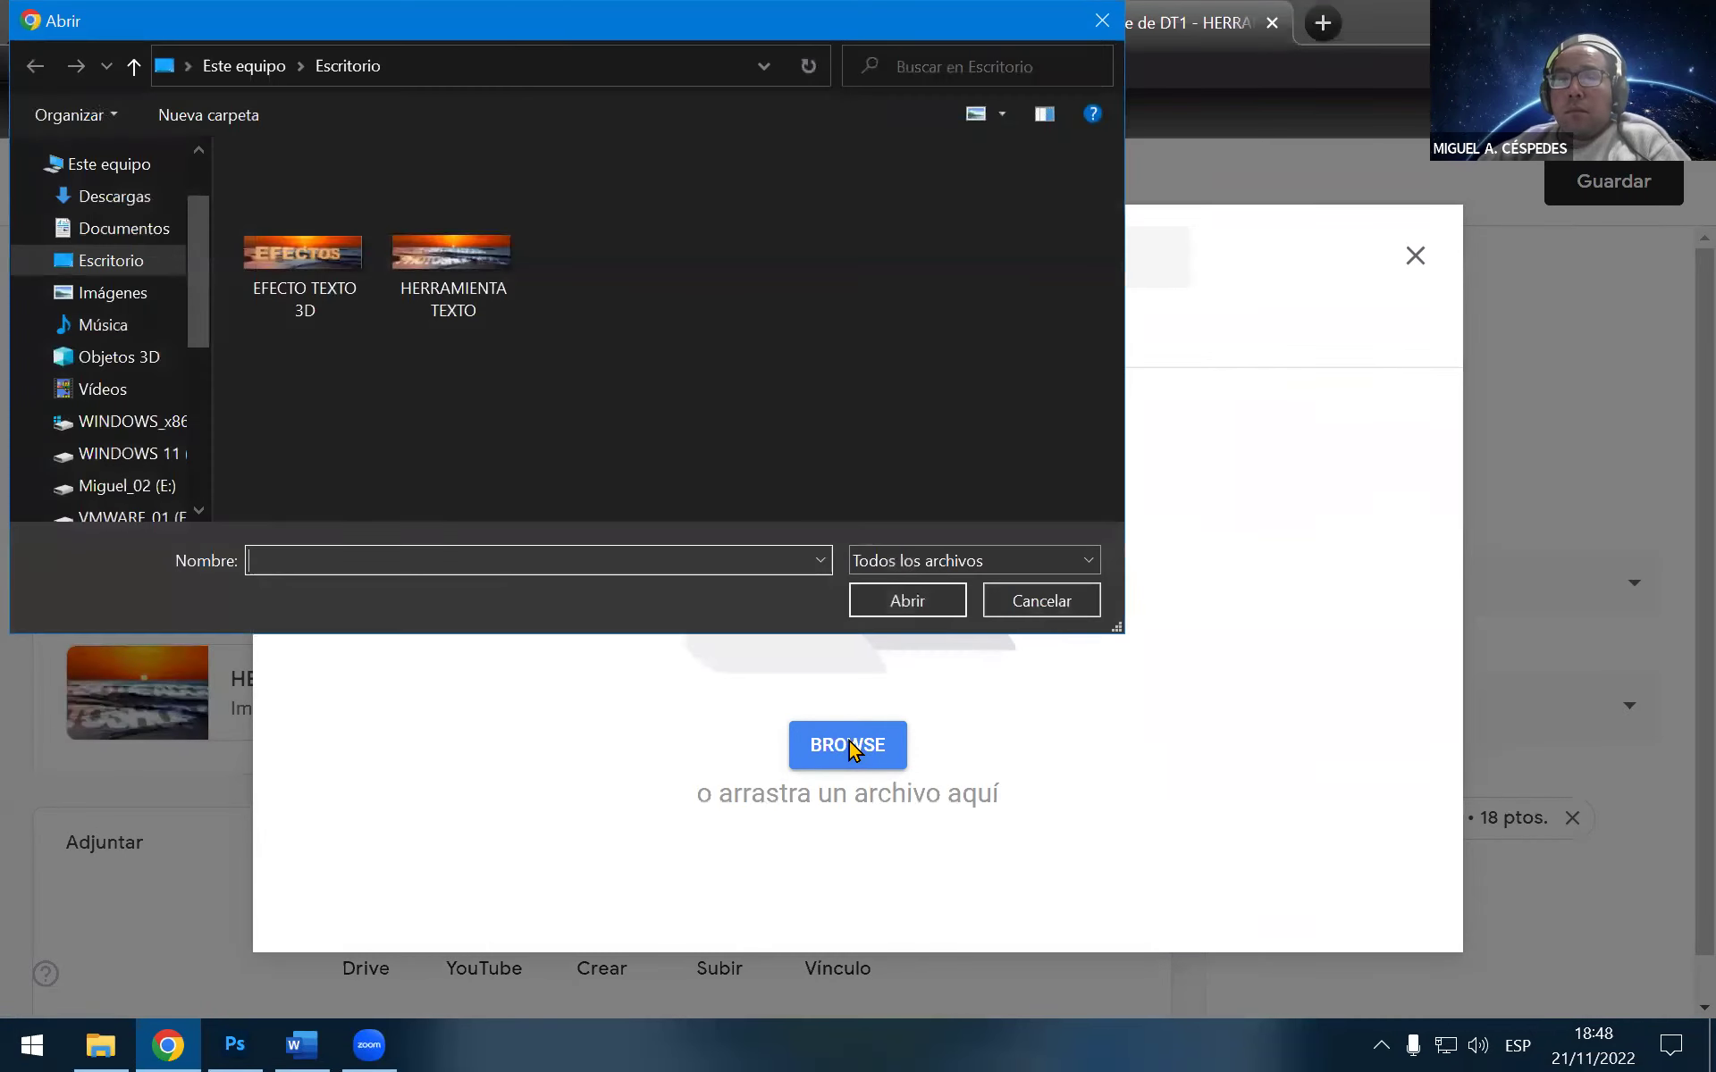
click(458, 286)
double_click(342, 286)
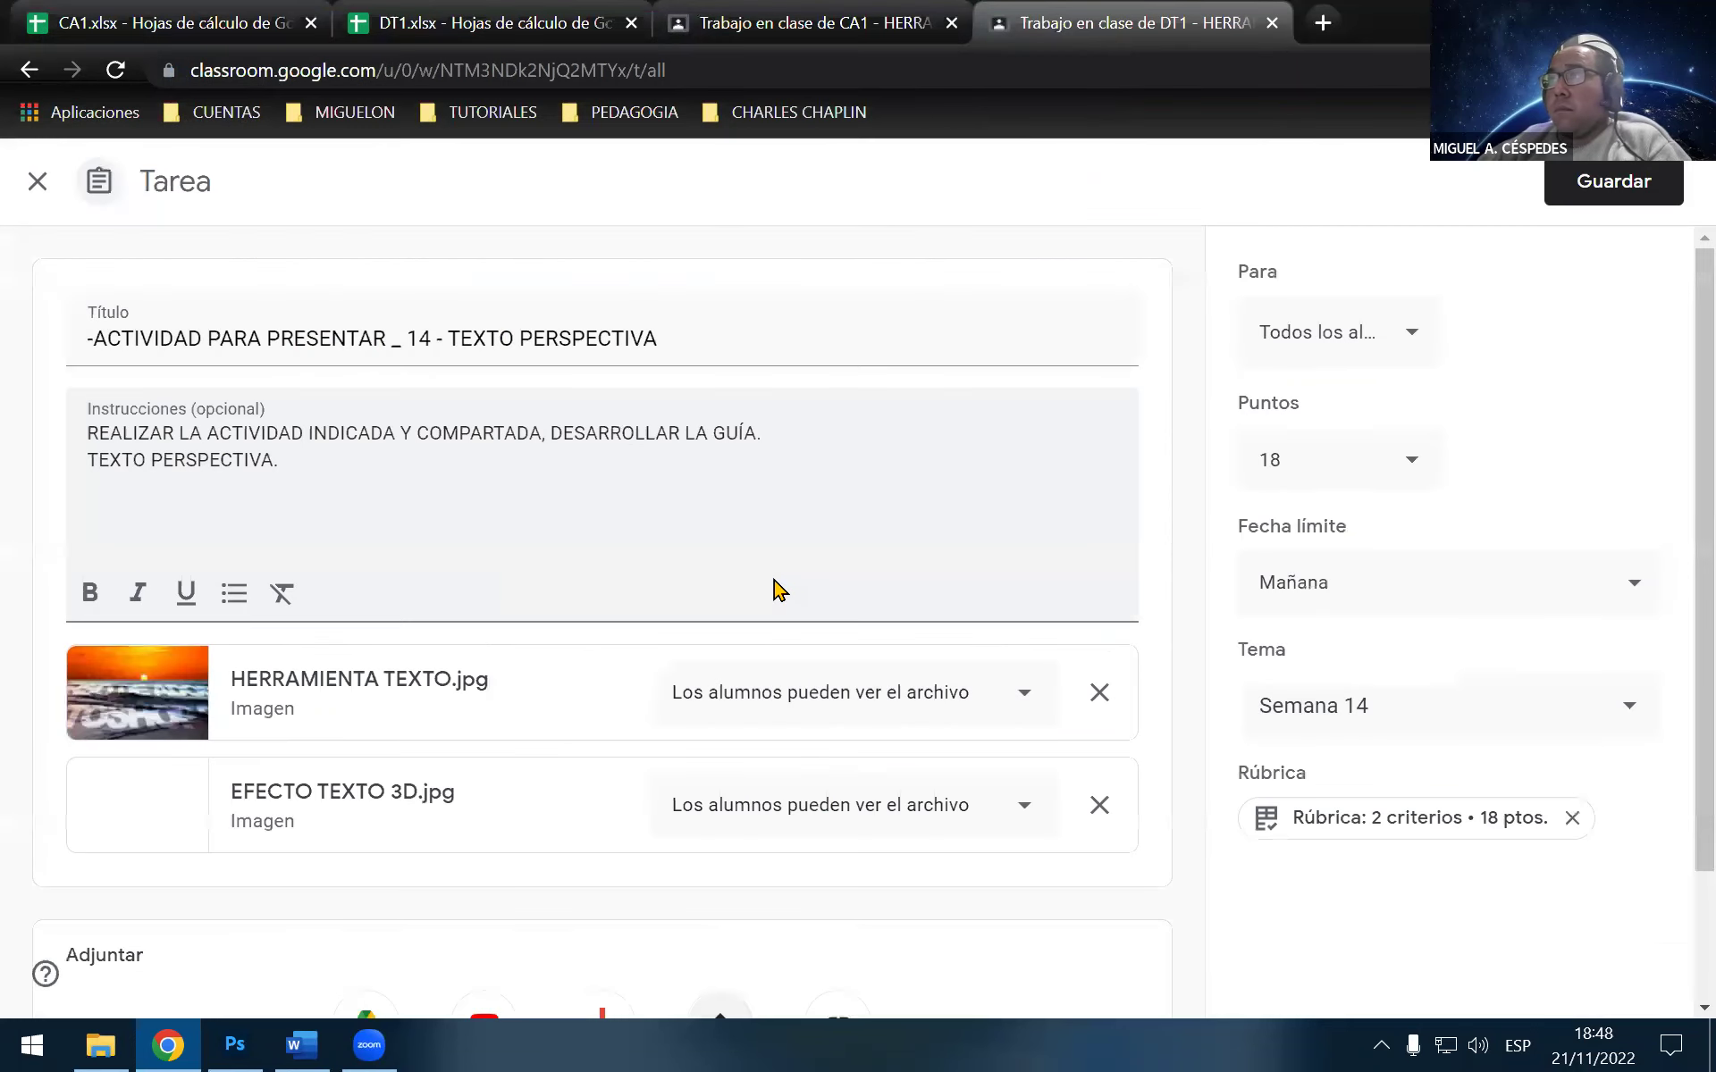
click(1578, 189)
Edit the CA1 Semana 14 activity, upload EFECTO TEXTO 3D.jpg from the Desktop, and save
click(754, 18)
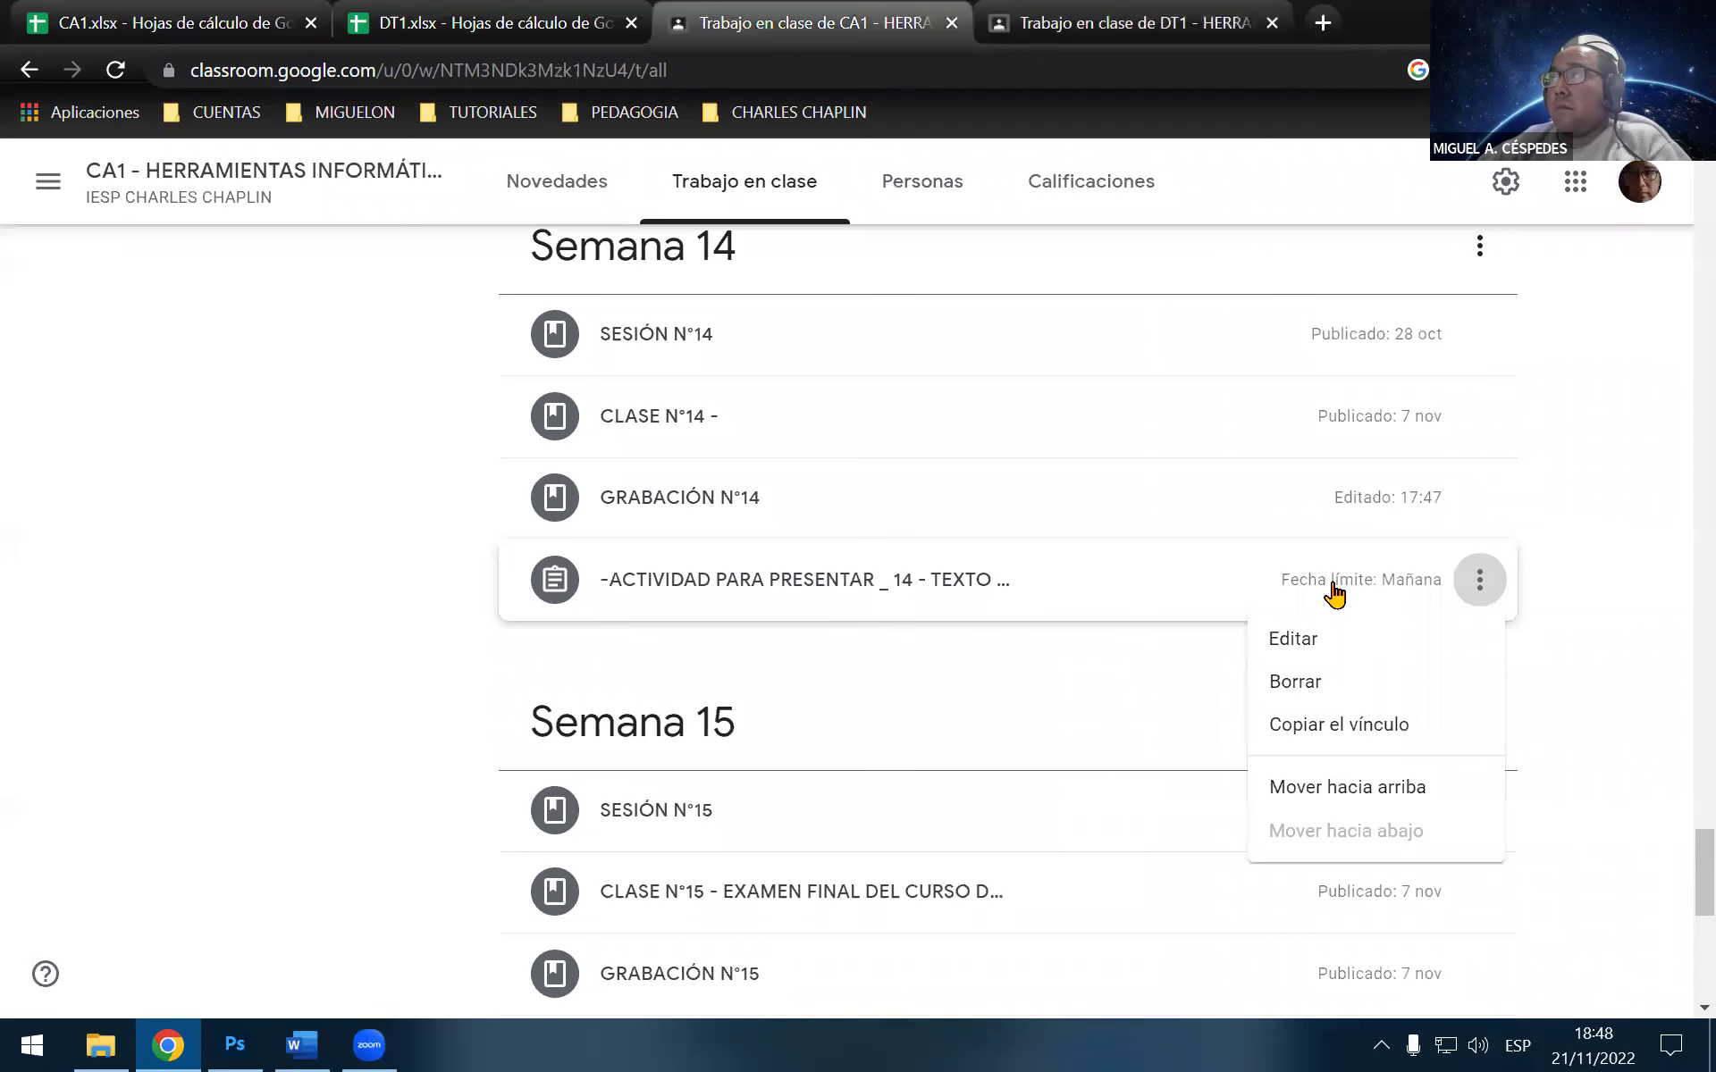
click(1348, 640)
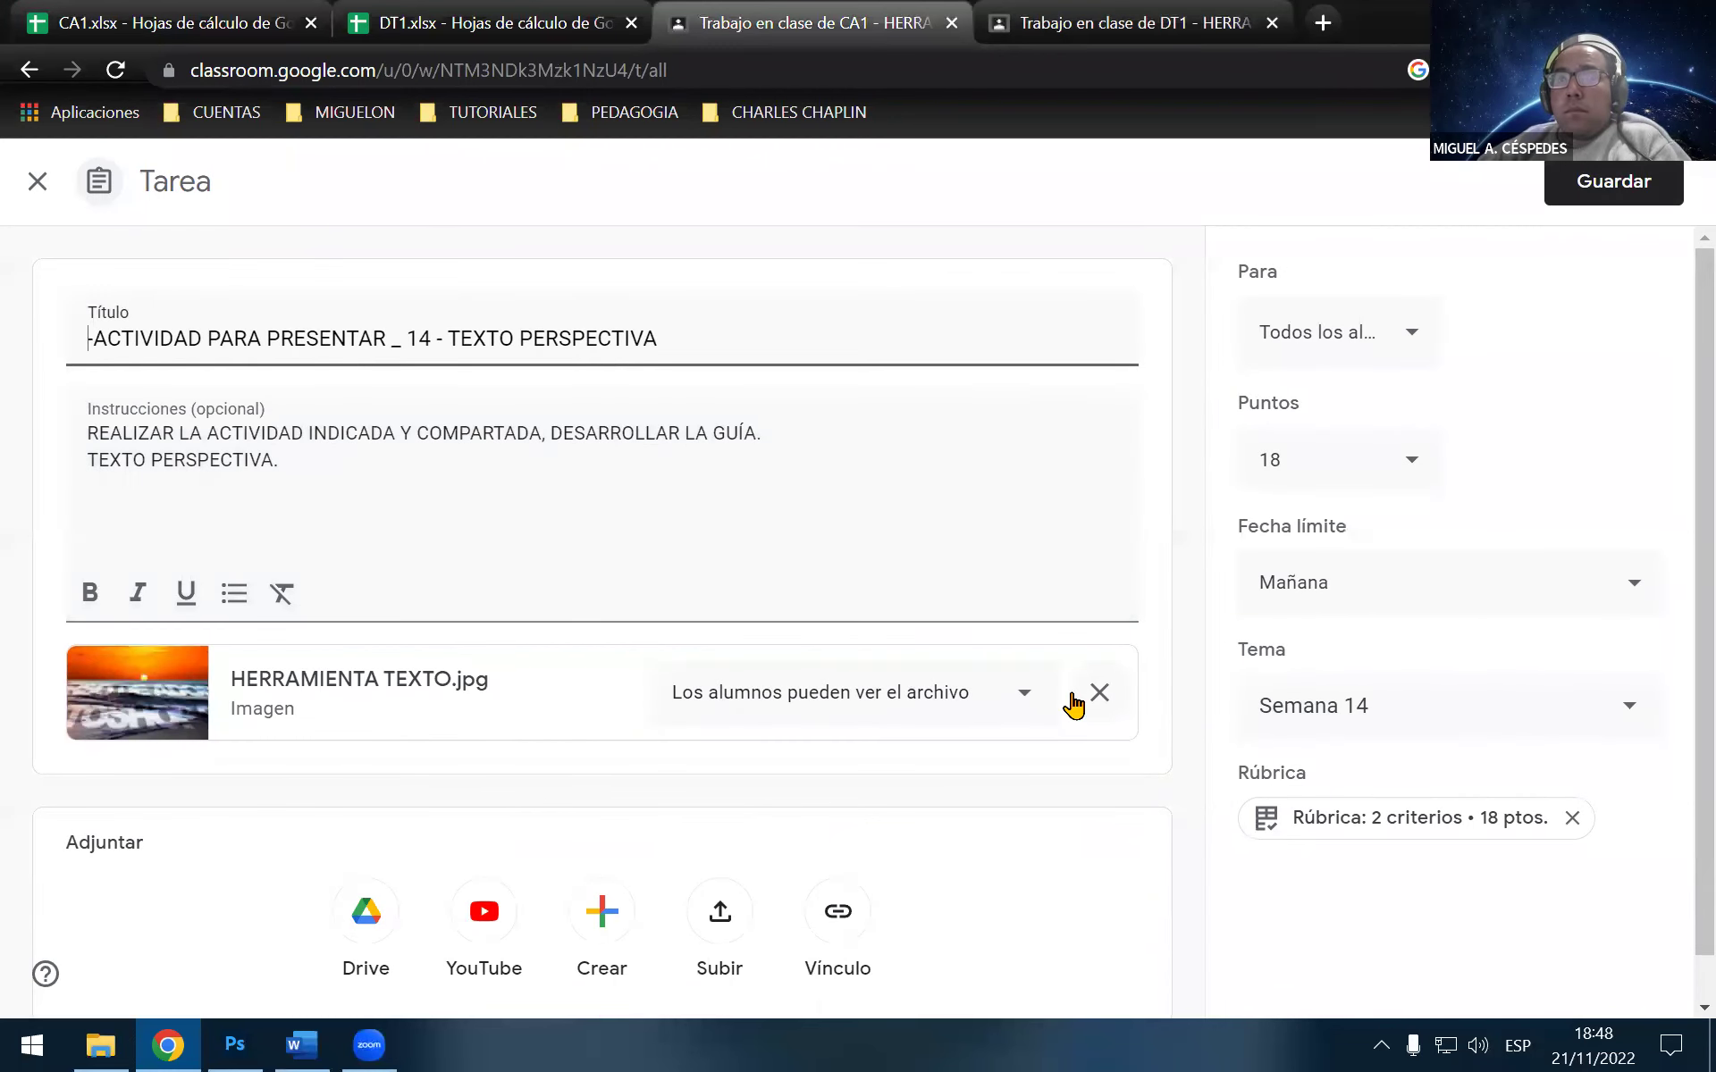
click(726, 916)
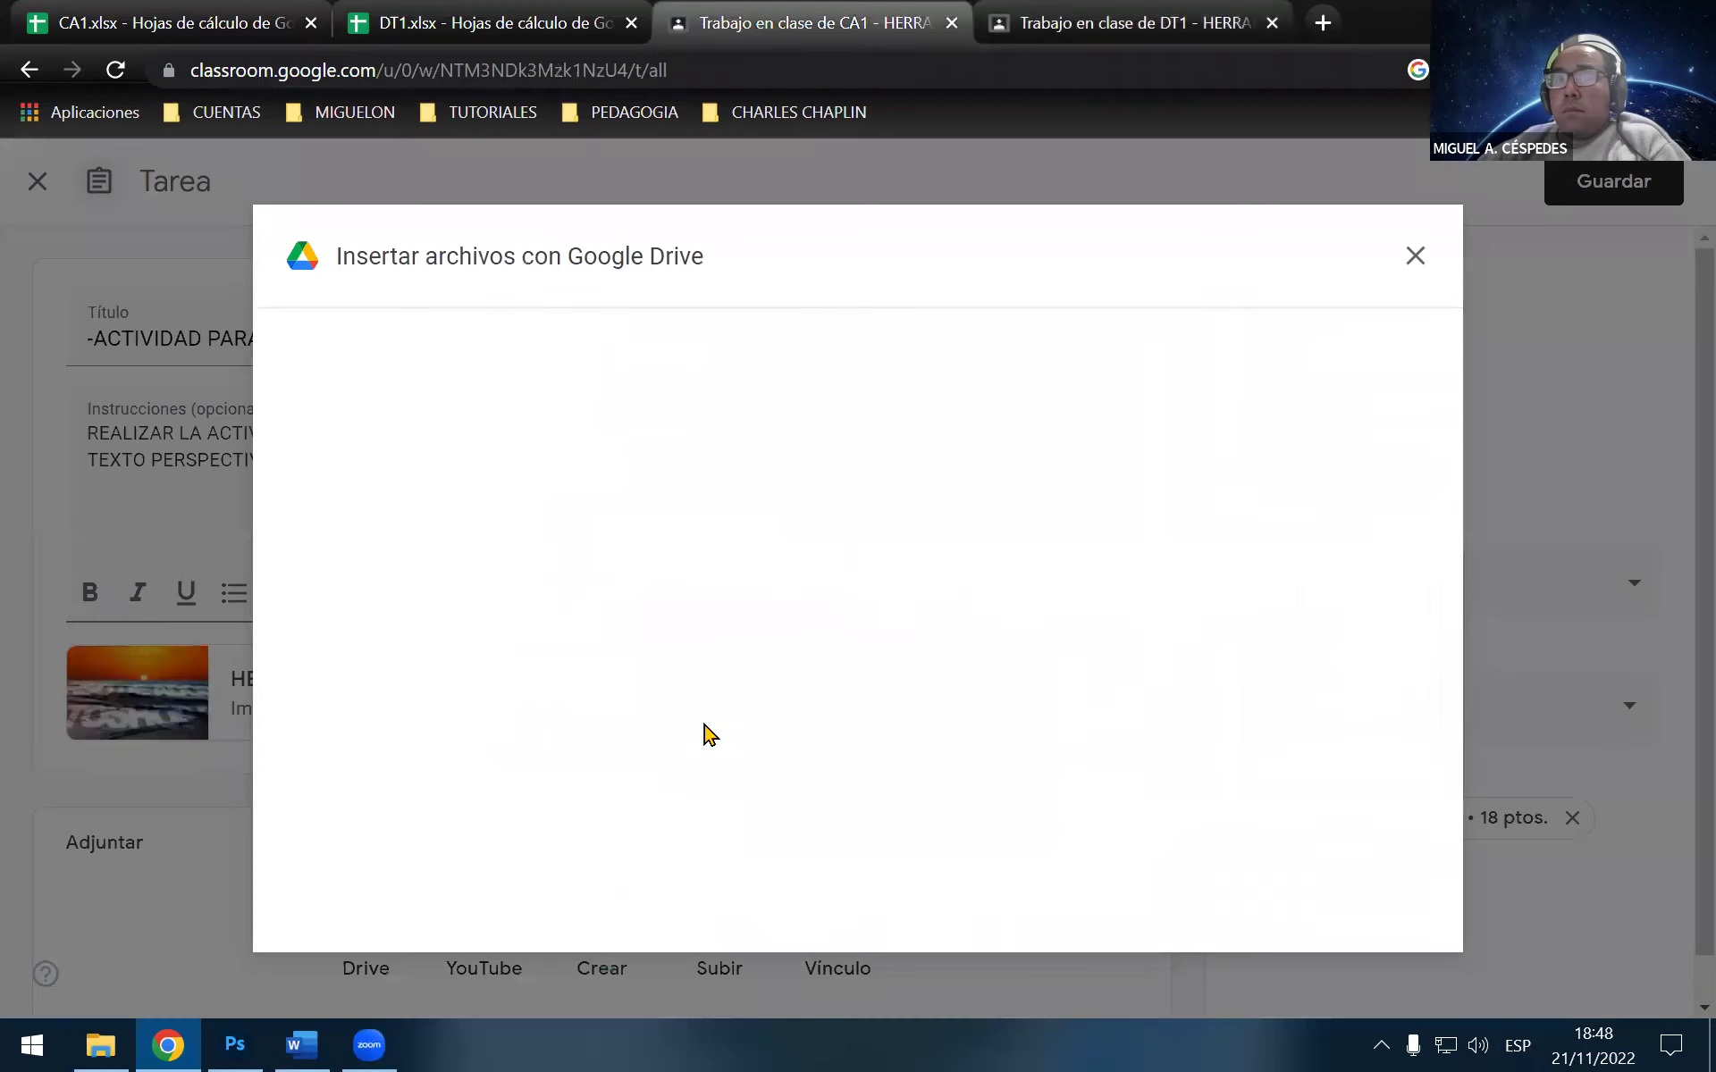
click(822, 740)
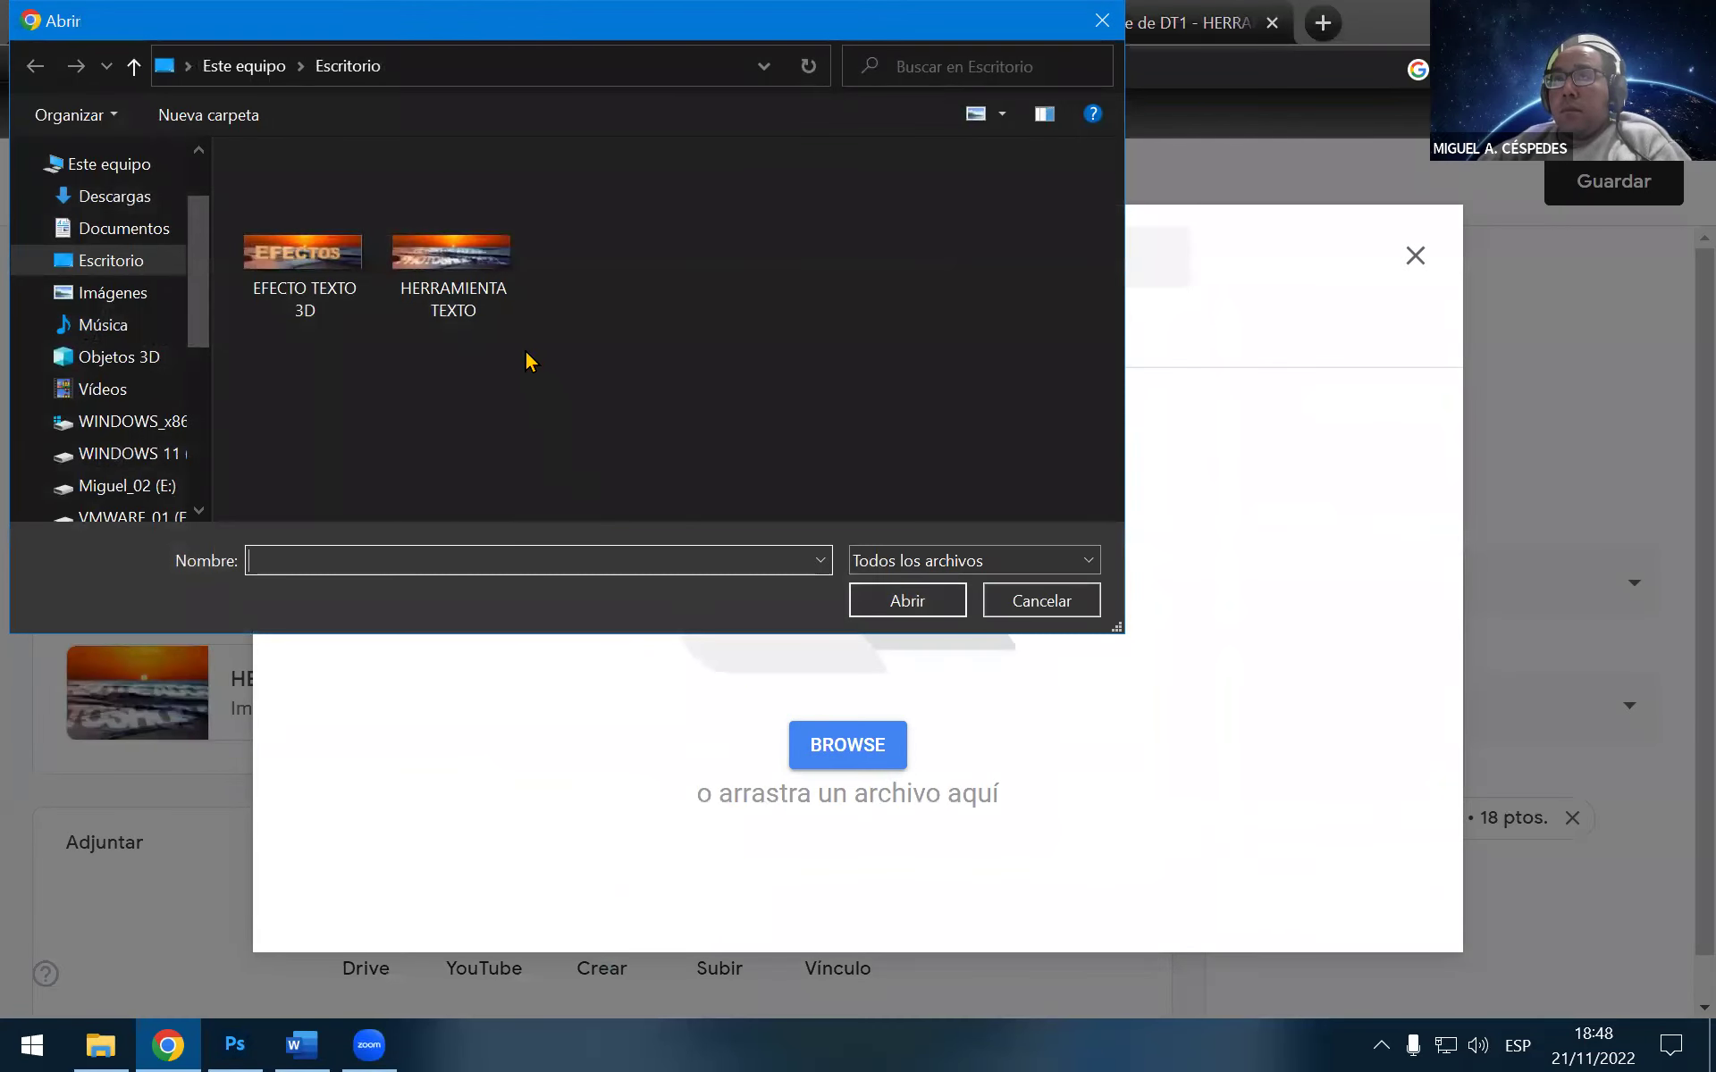
double_click(349, 274)
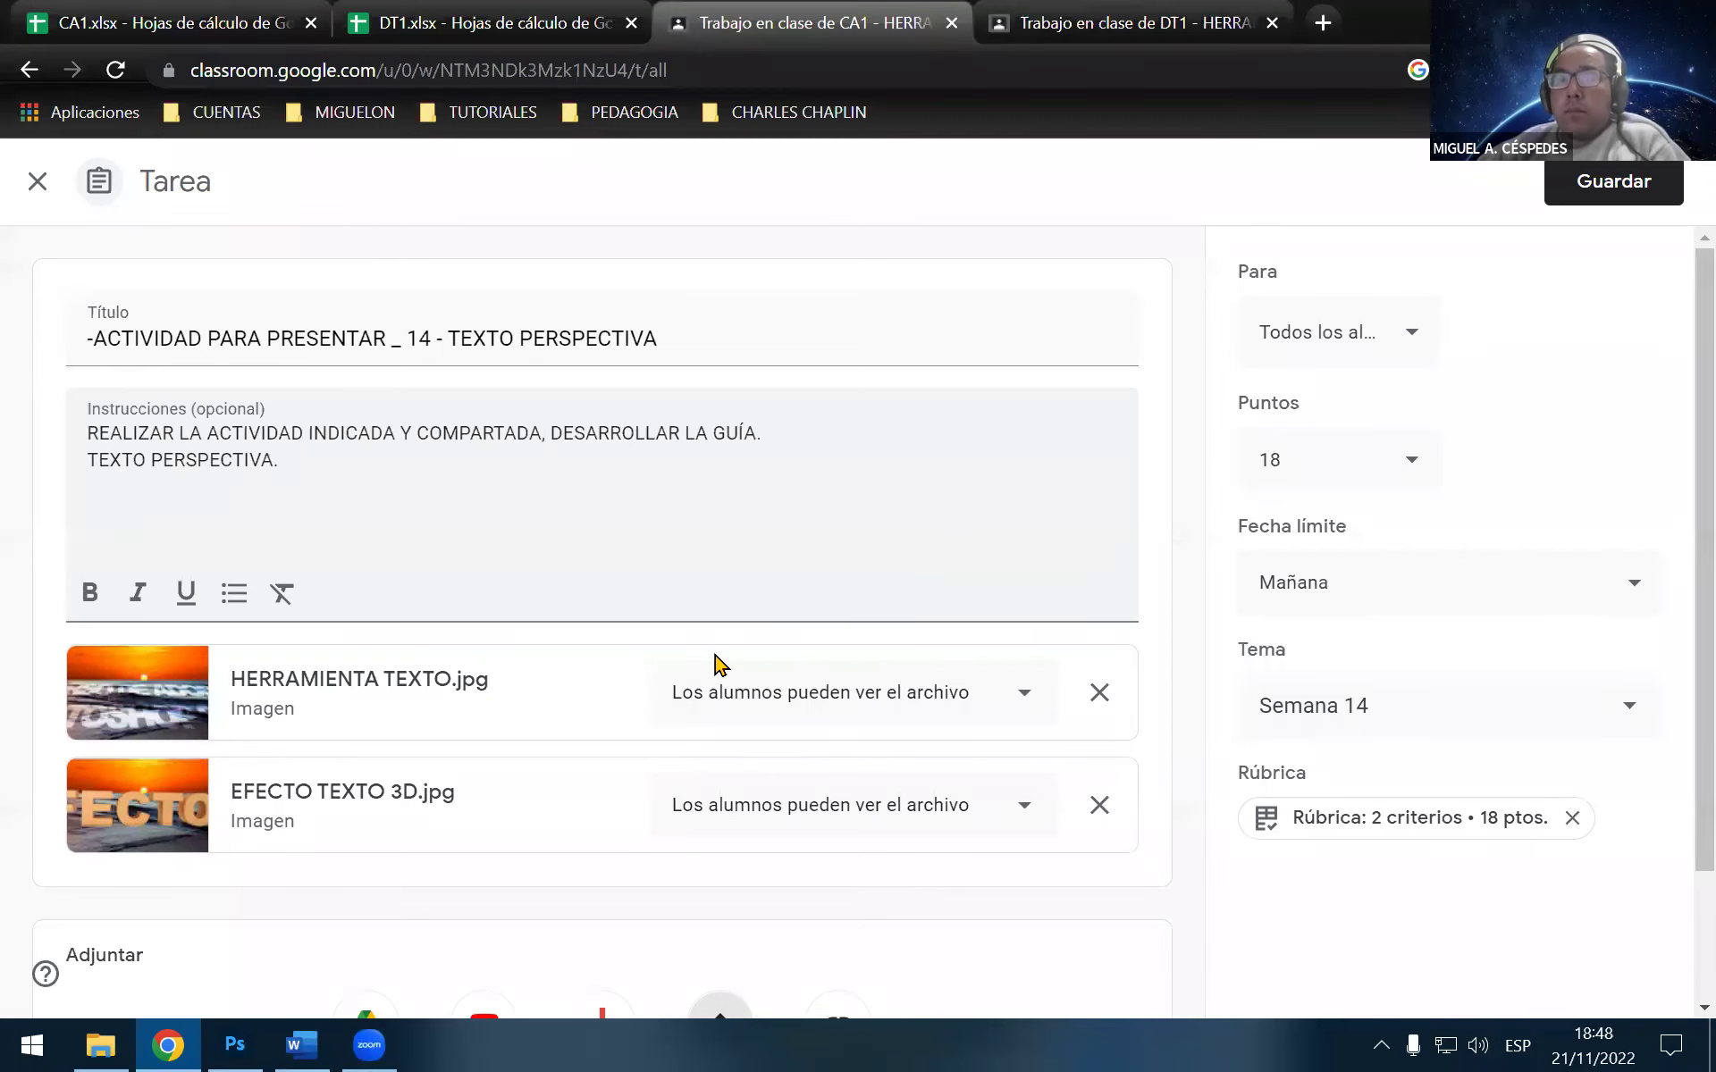
click(1574, 199)
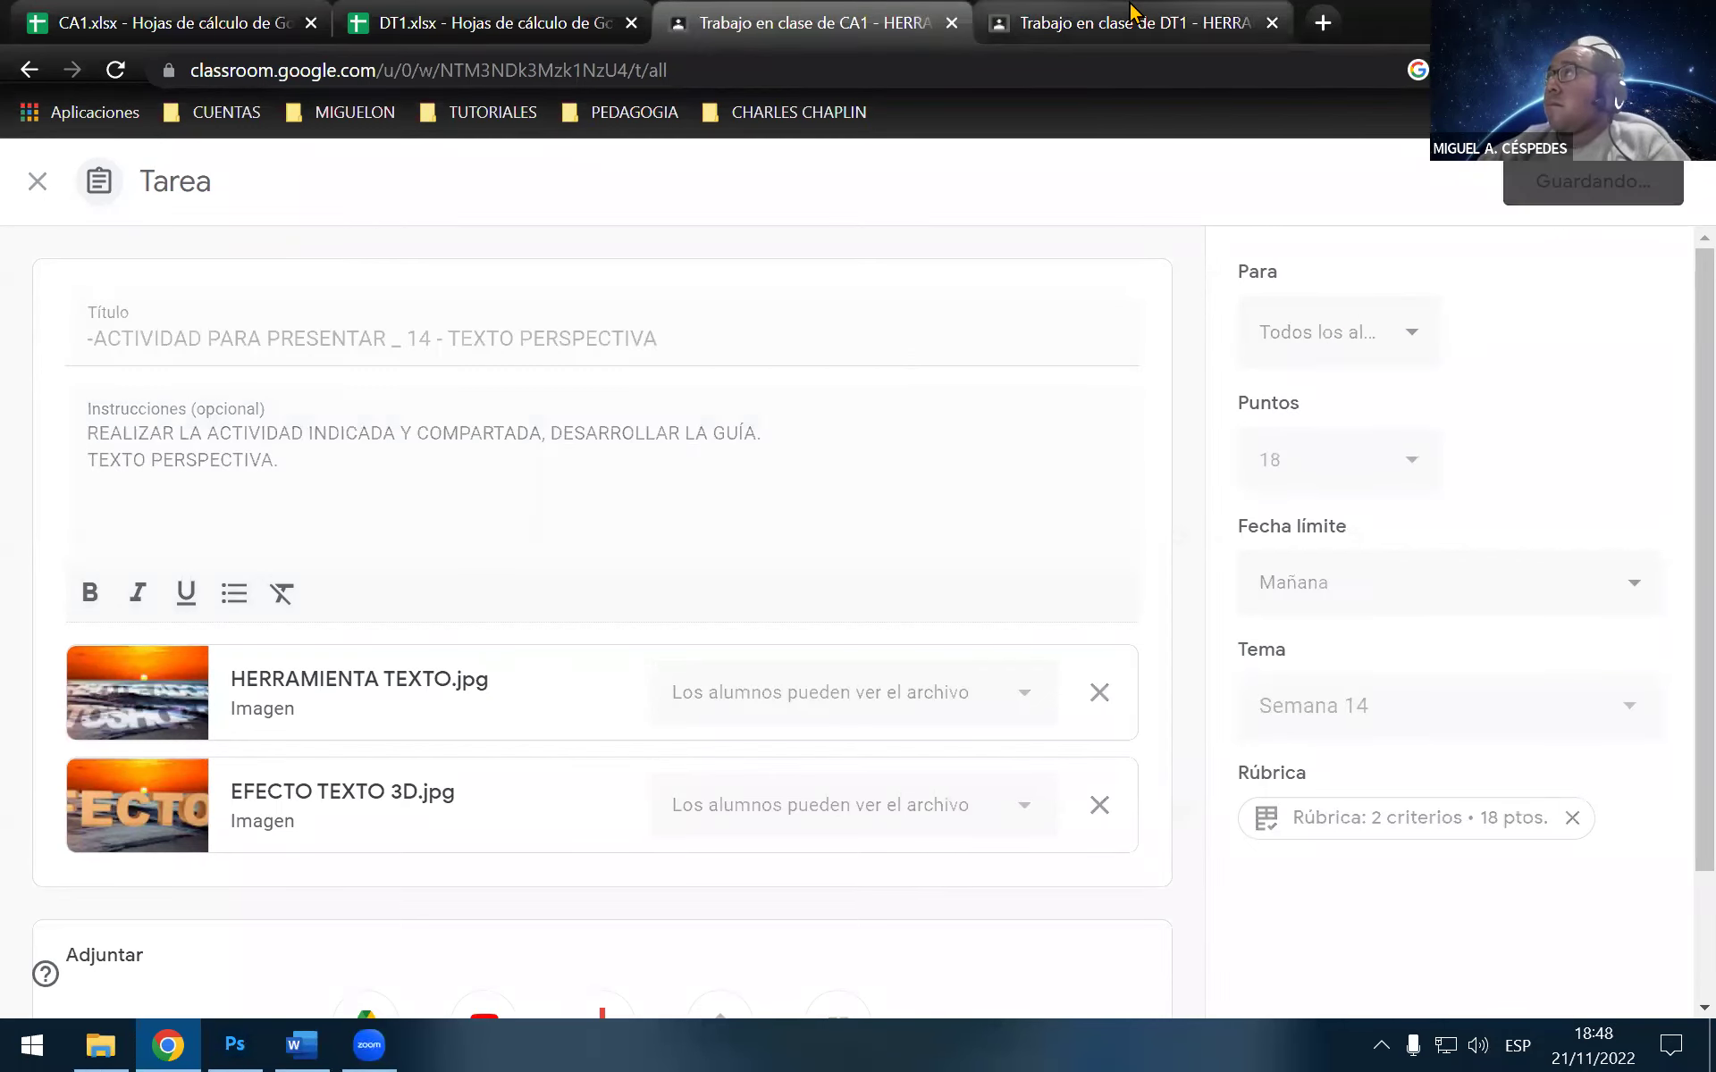
click(1179, 27)
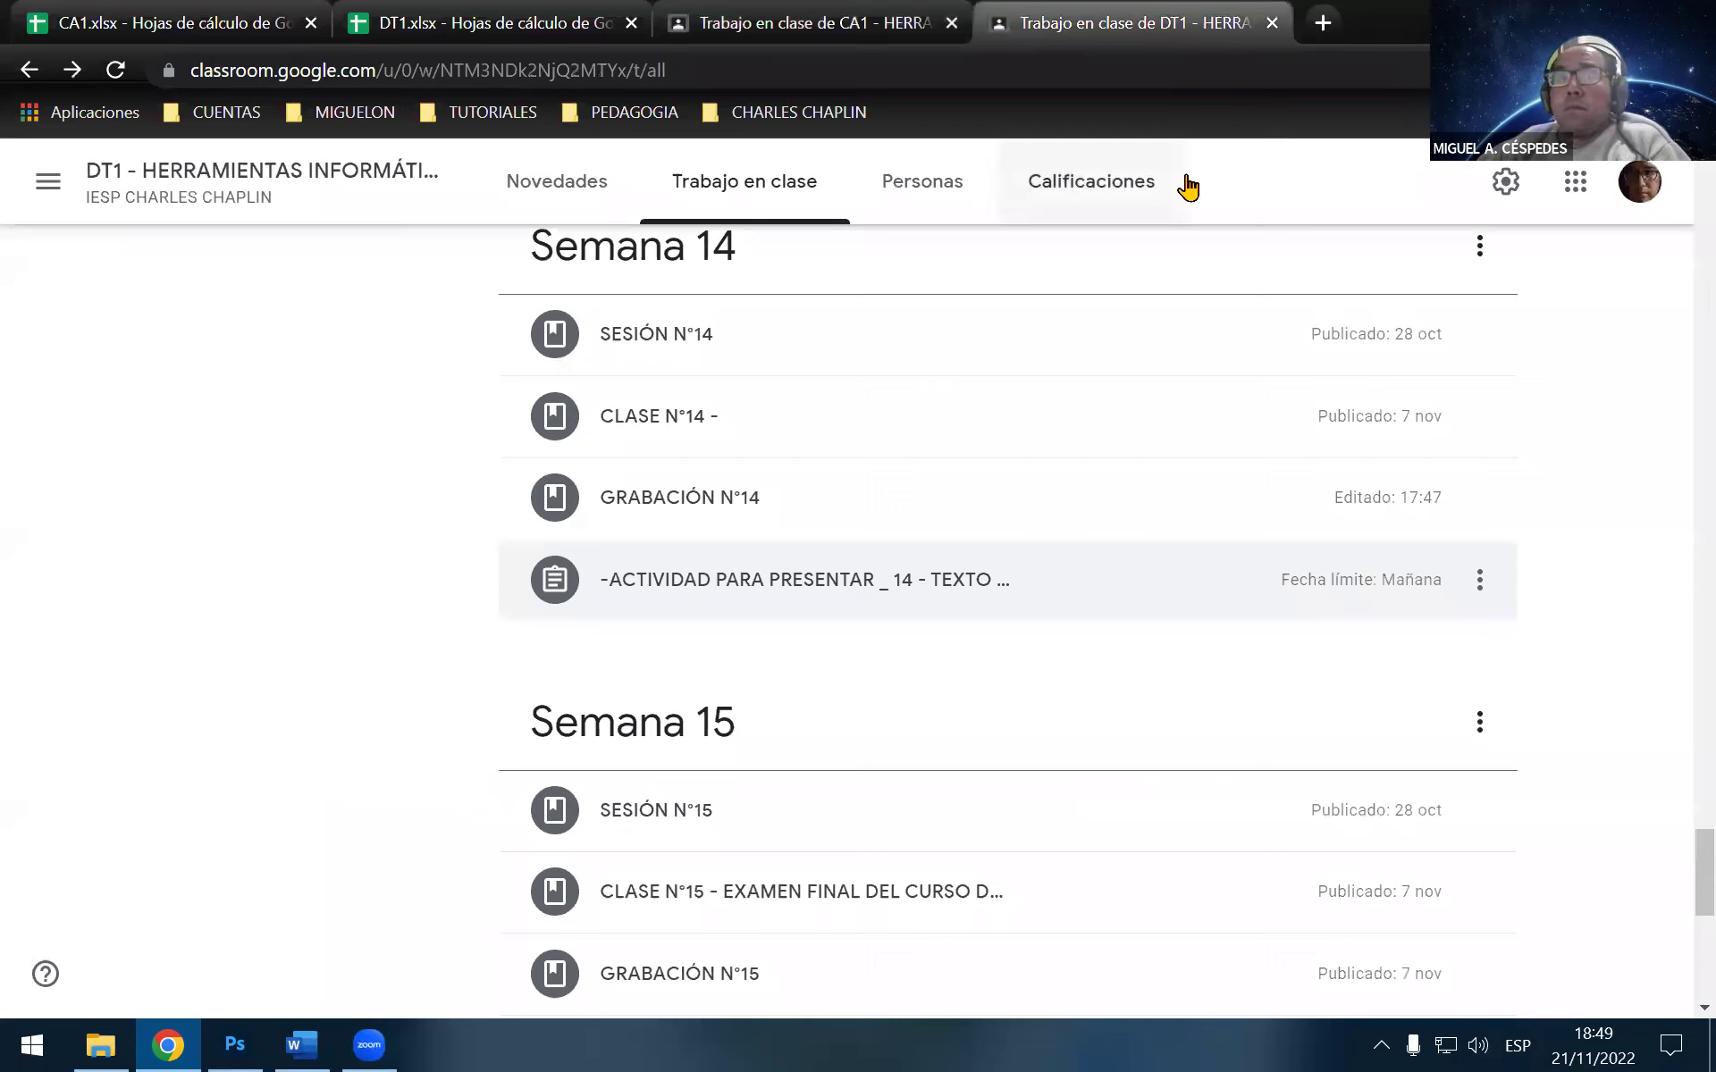
Verify the CA1 activity lists both JPG attachments, then return to DT1 and minimize Chrome
click(766, 36)
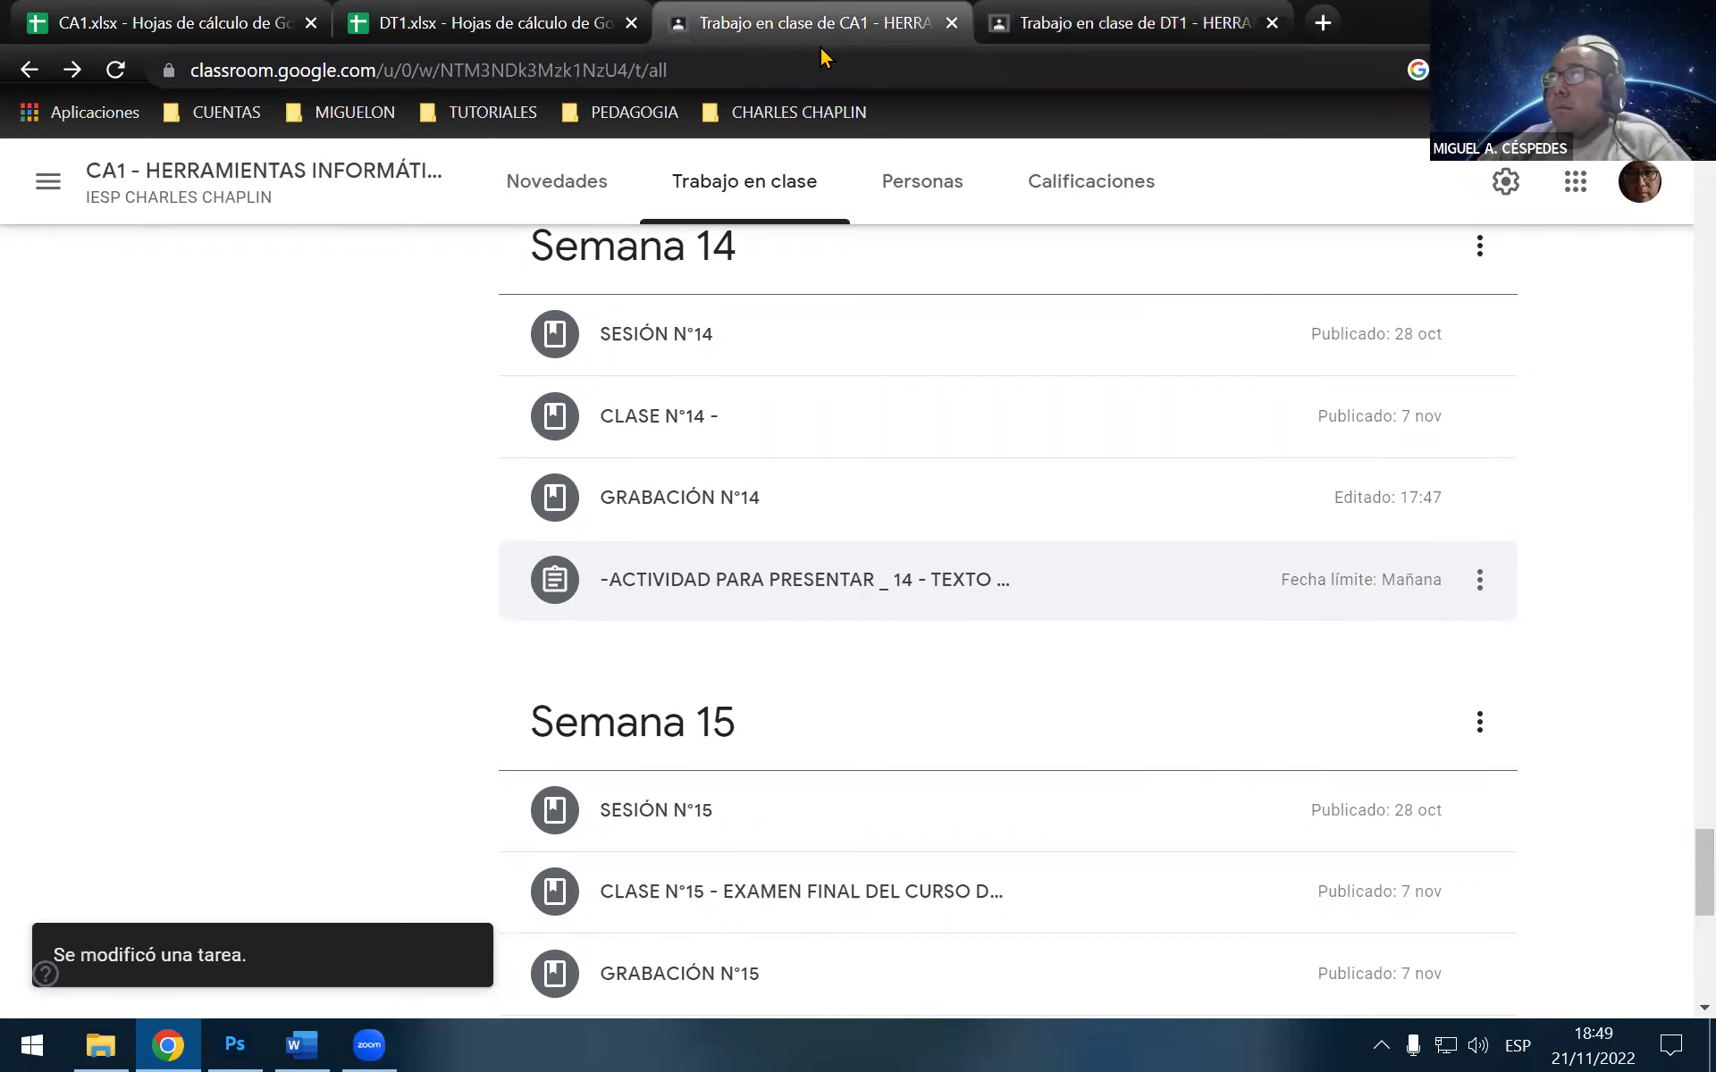
click(1236, 31)
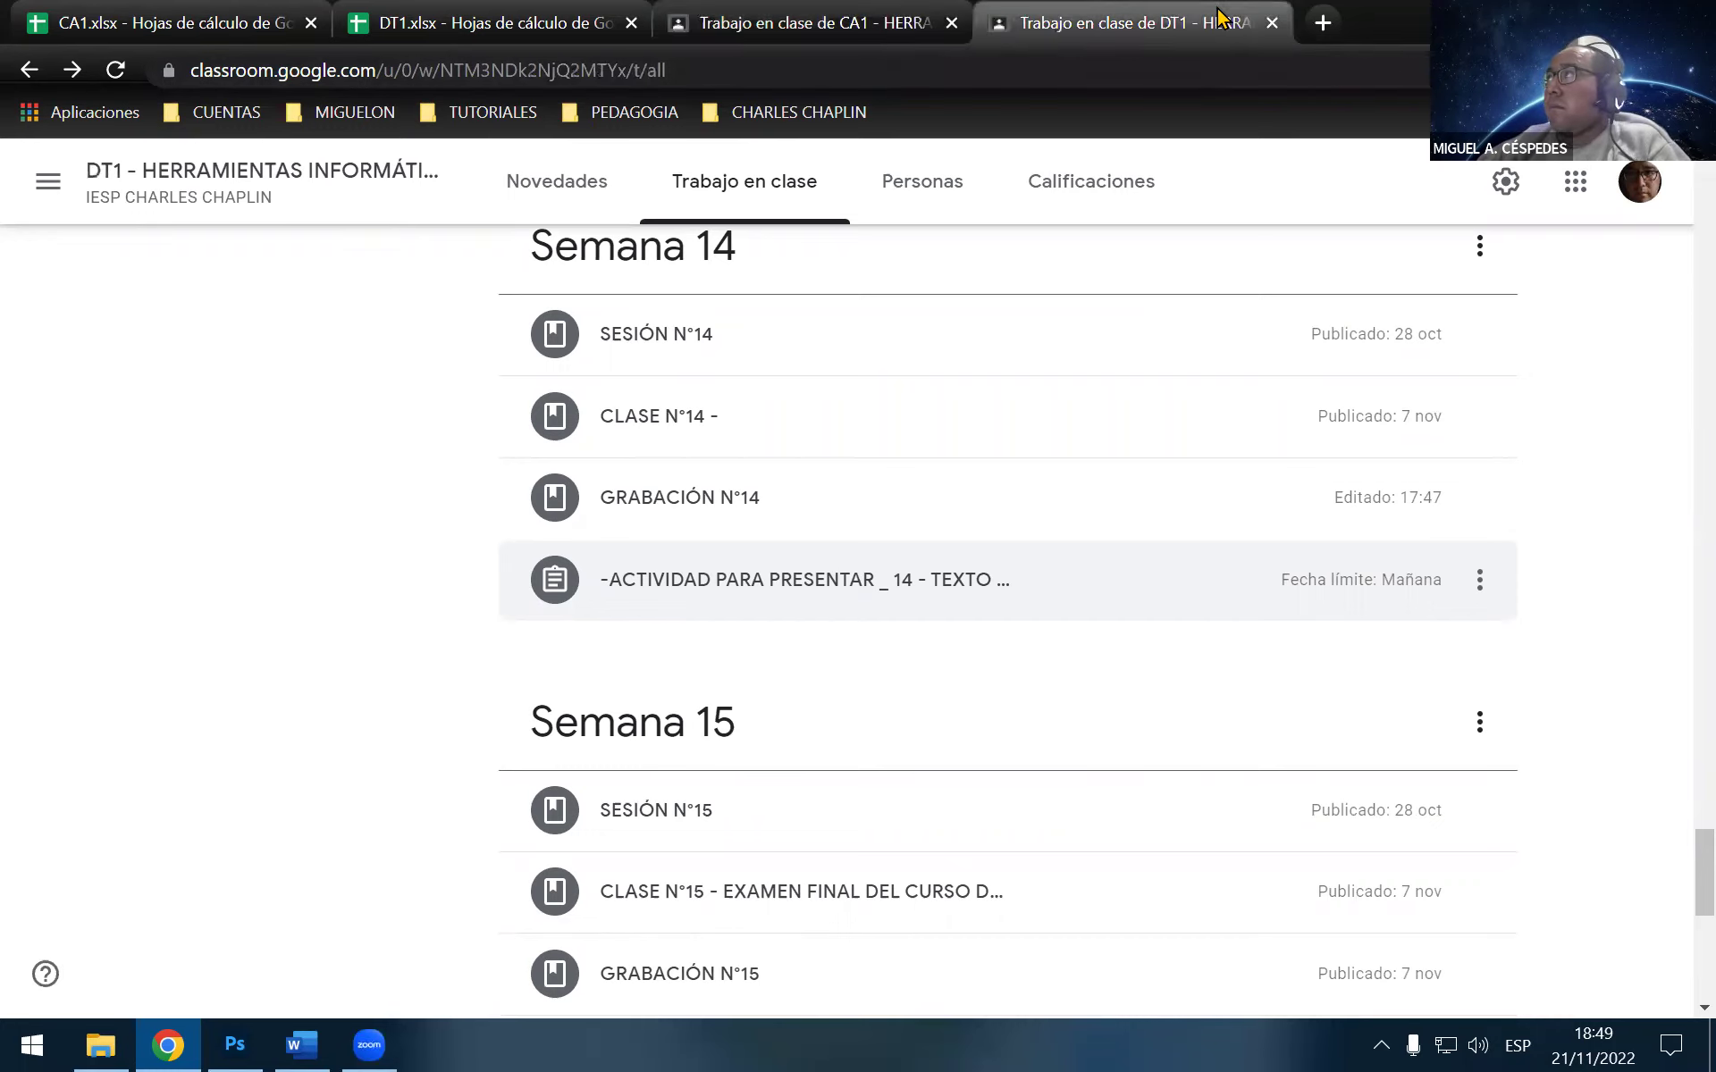
click(844, 12)
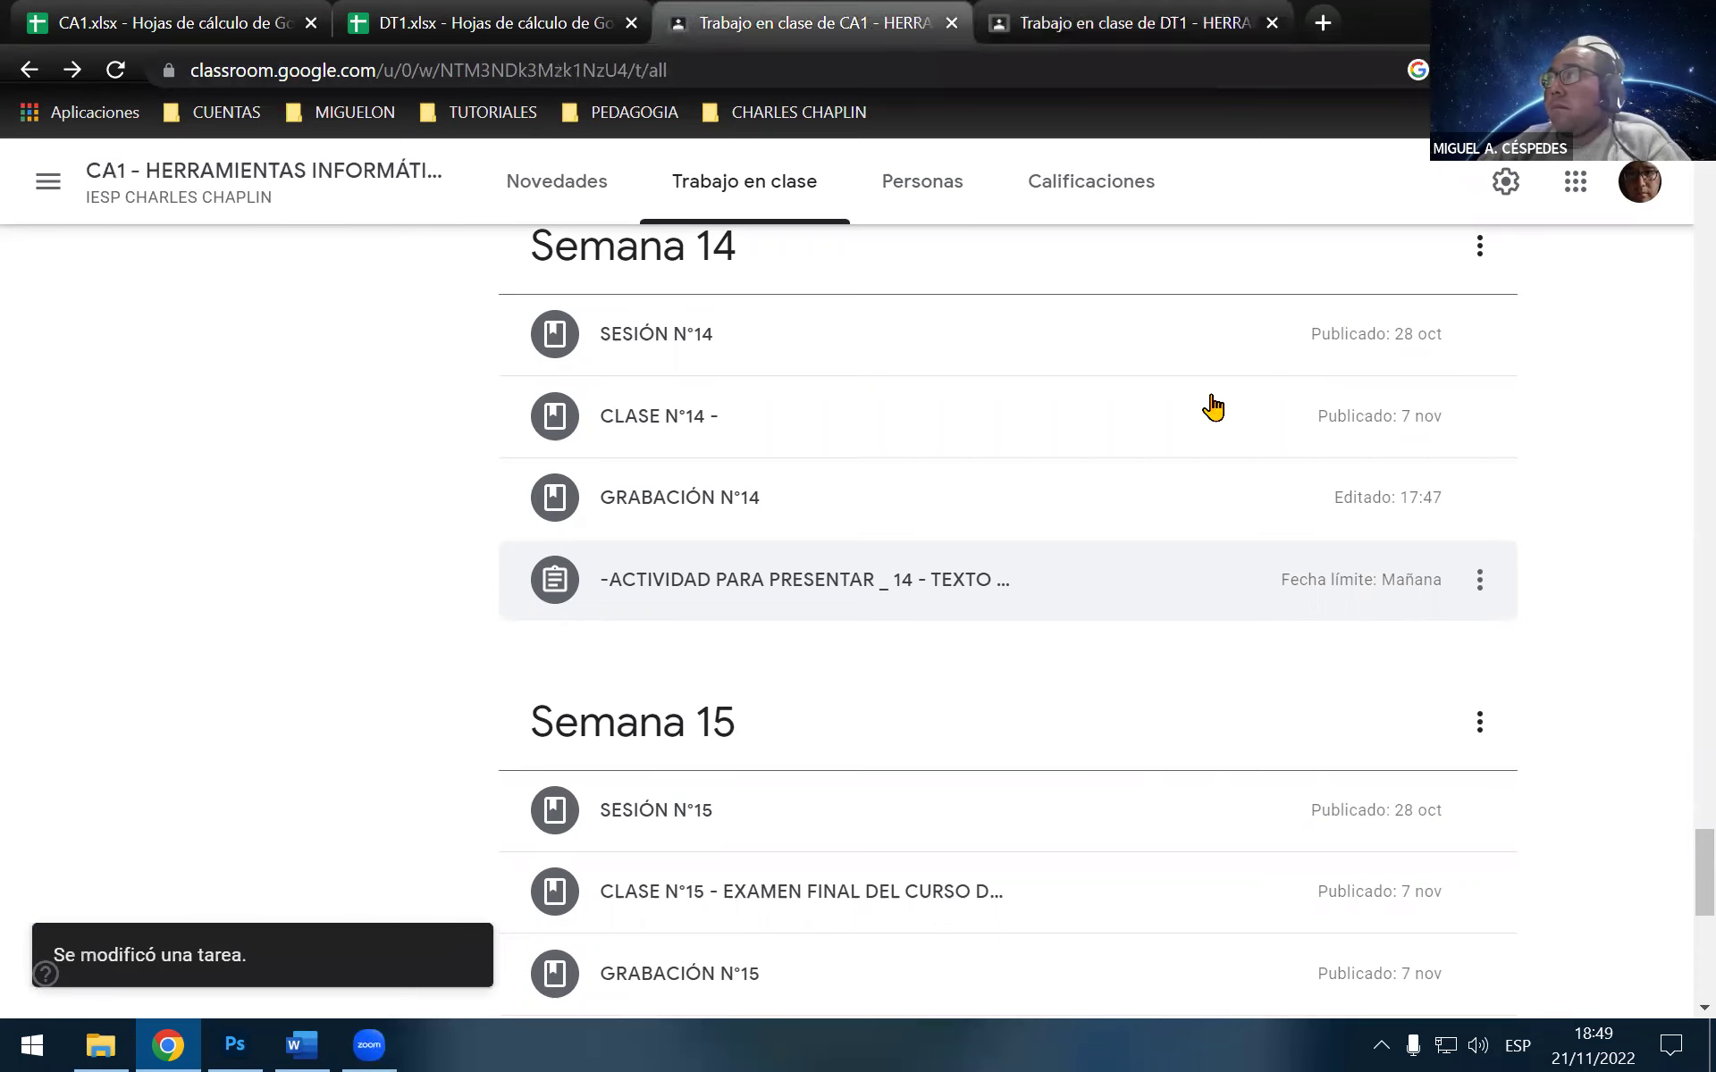
click(967, 581)
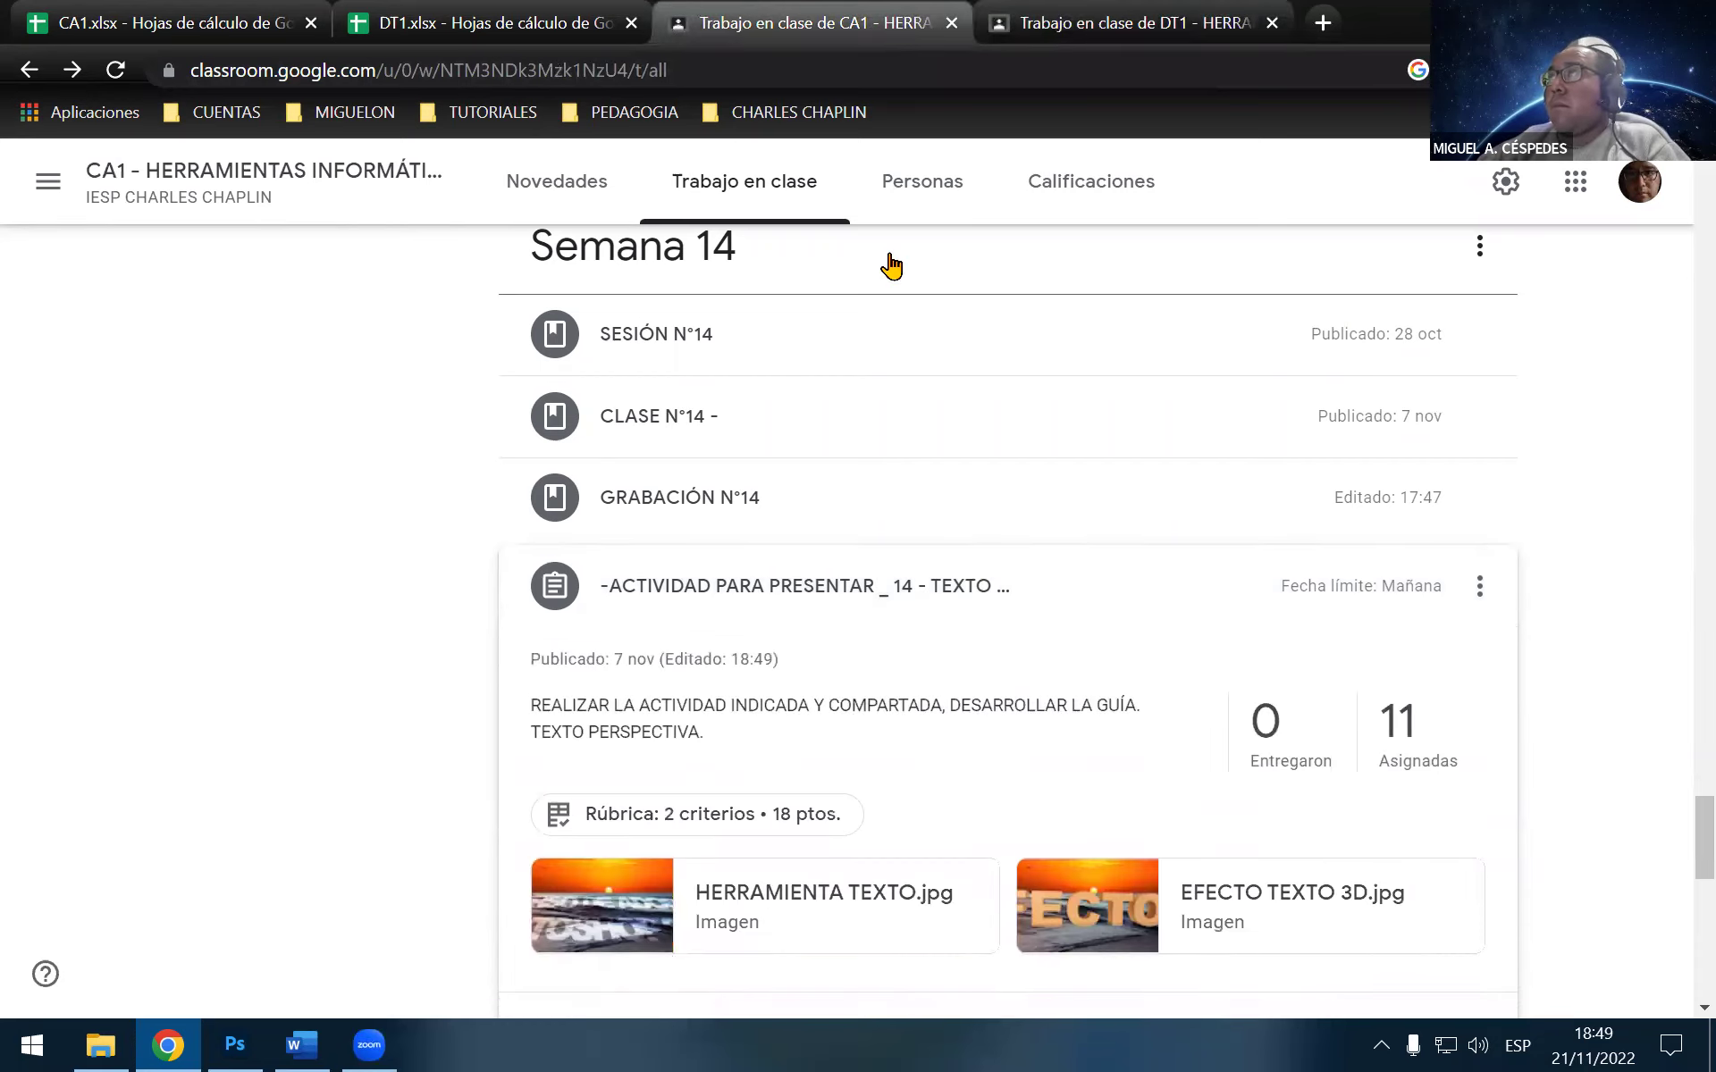
click(1112, 17)
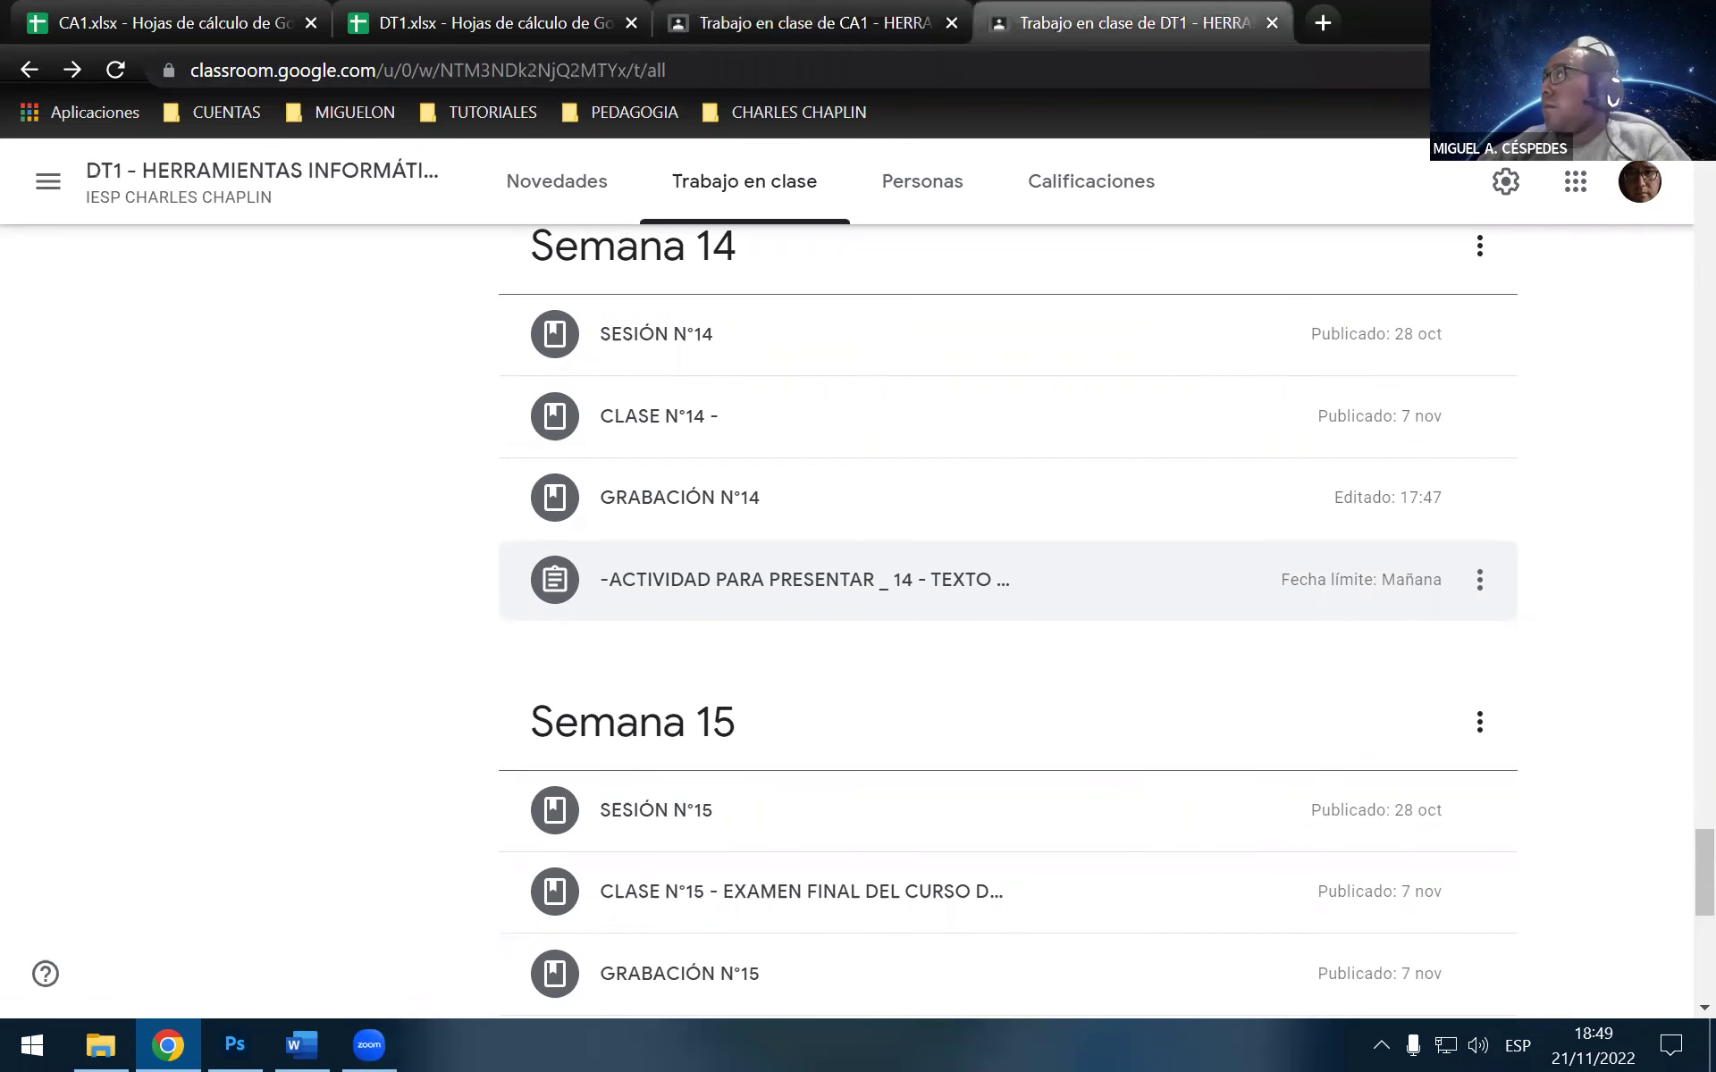
key(super+d)
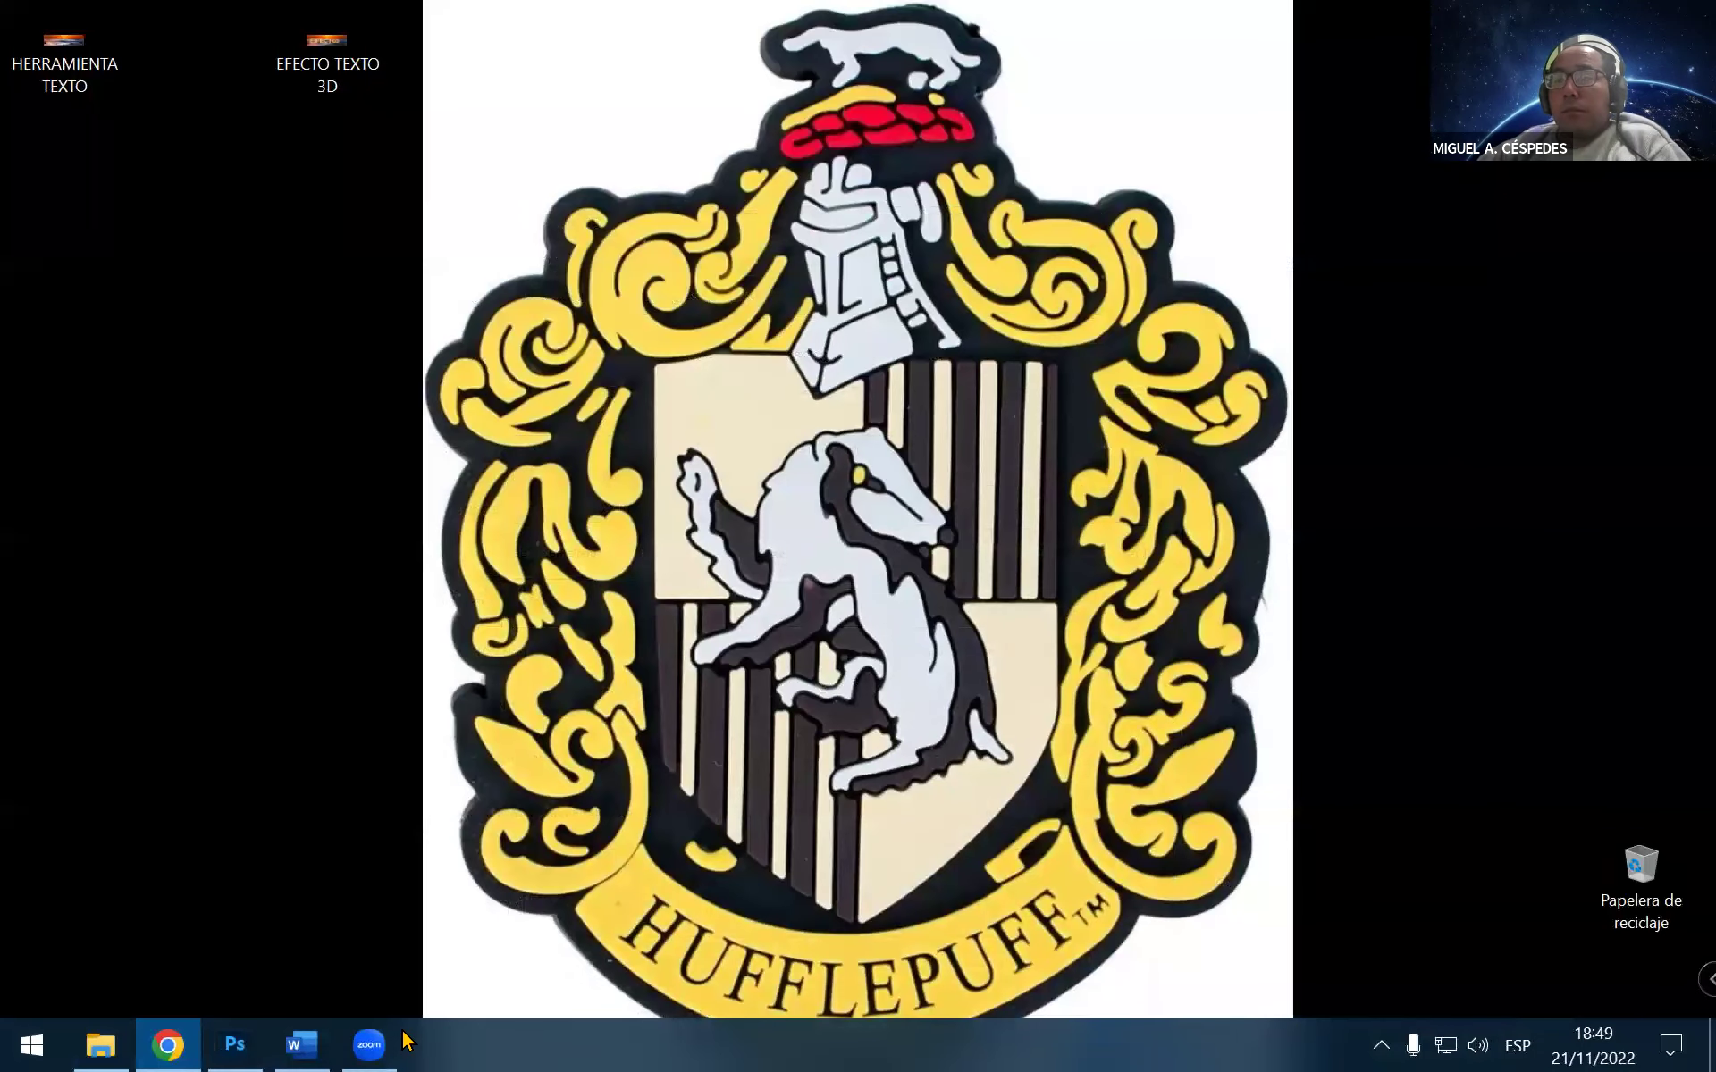
Close the 3D Playa document and Word, then bring up the SESIÓN N°14 folder
click(304, 1044)
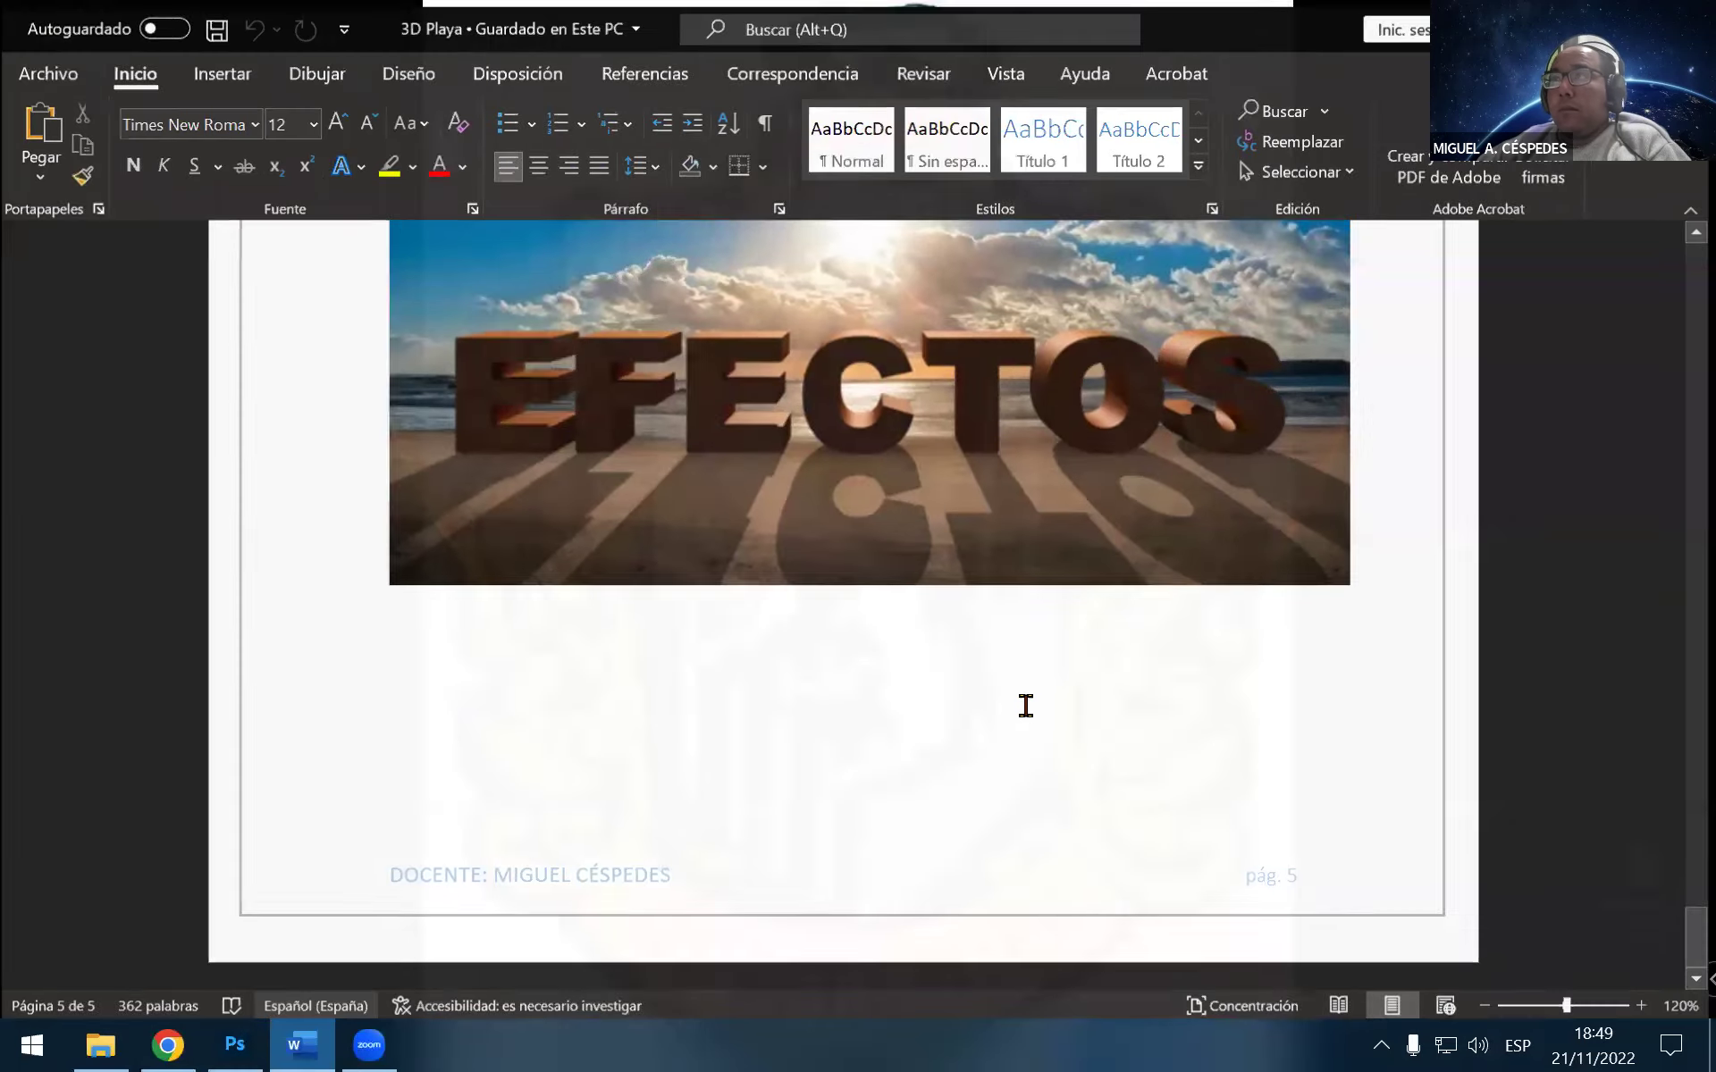
key(ctrl+w)
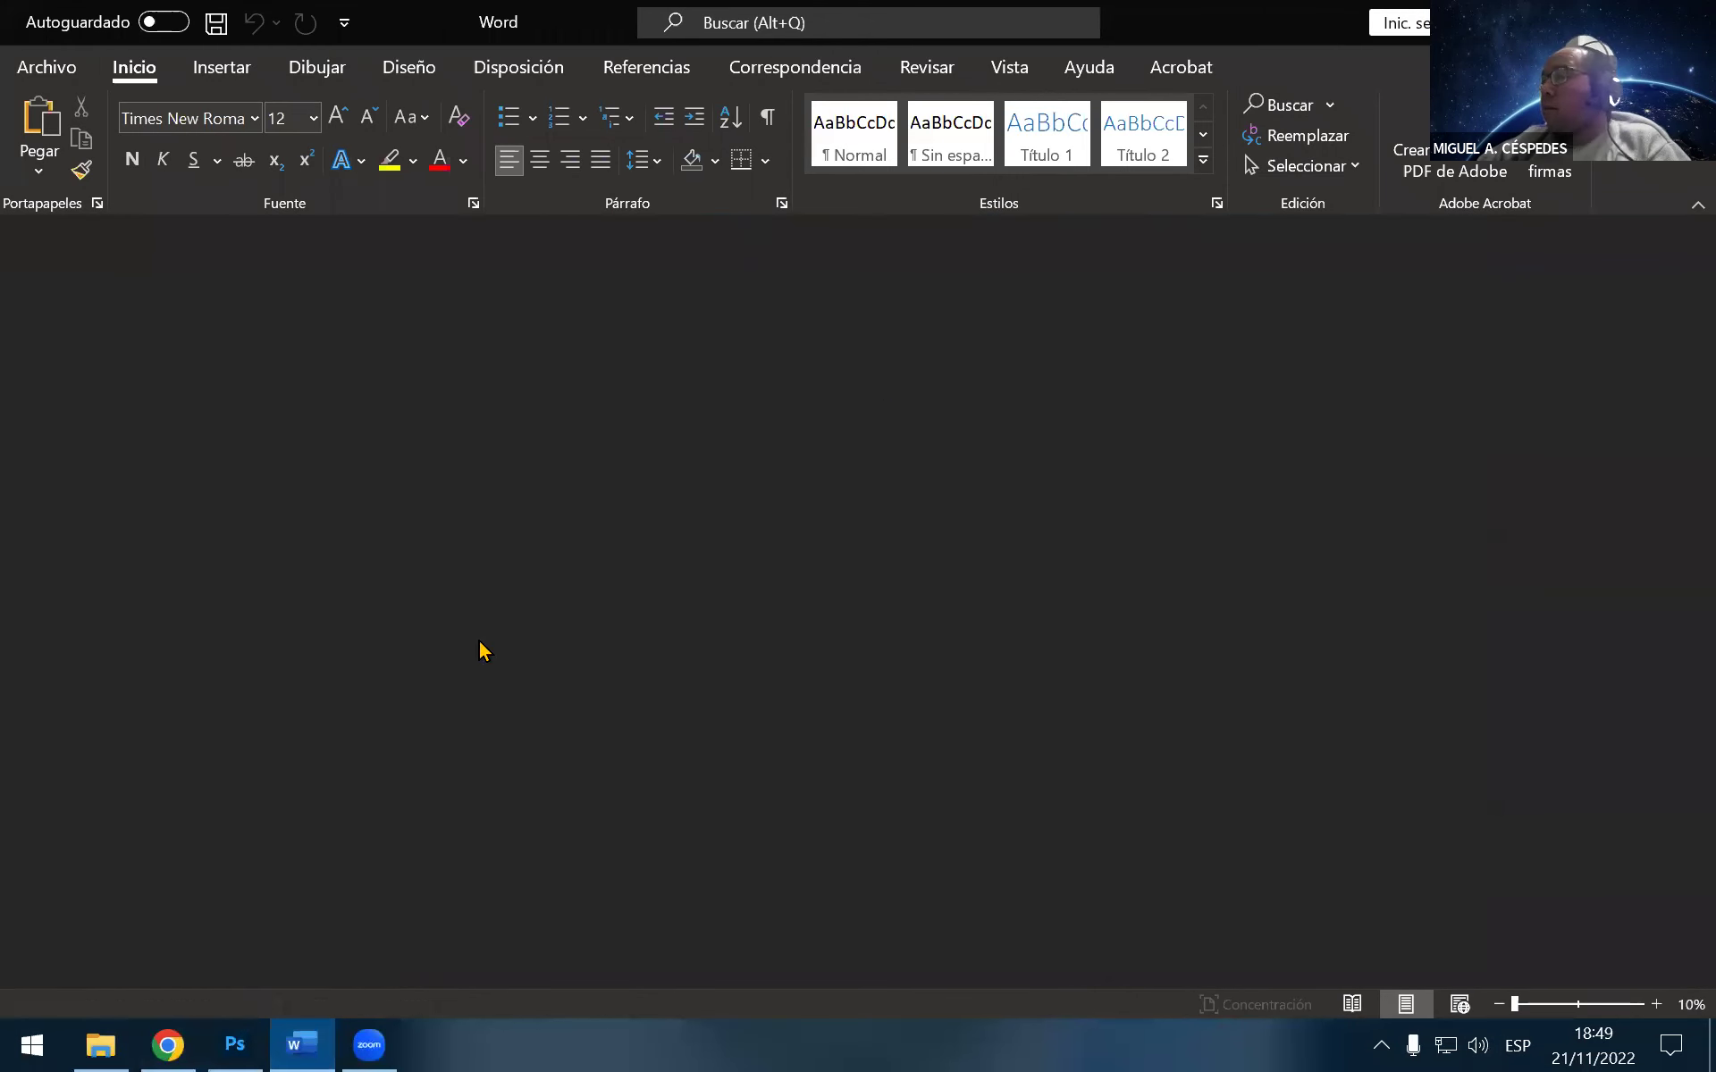
key(alt+F4)
mouse_move(168, 1043)
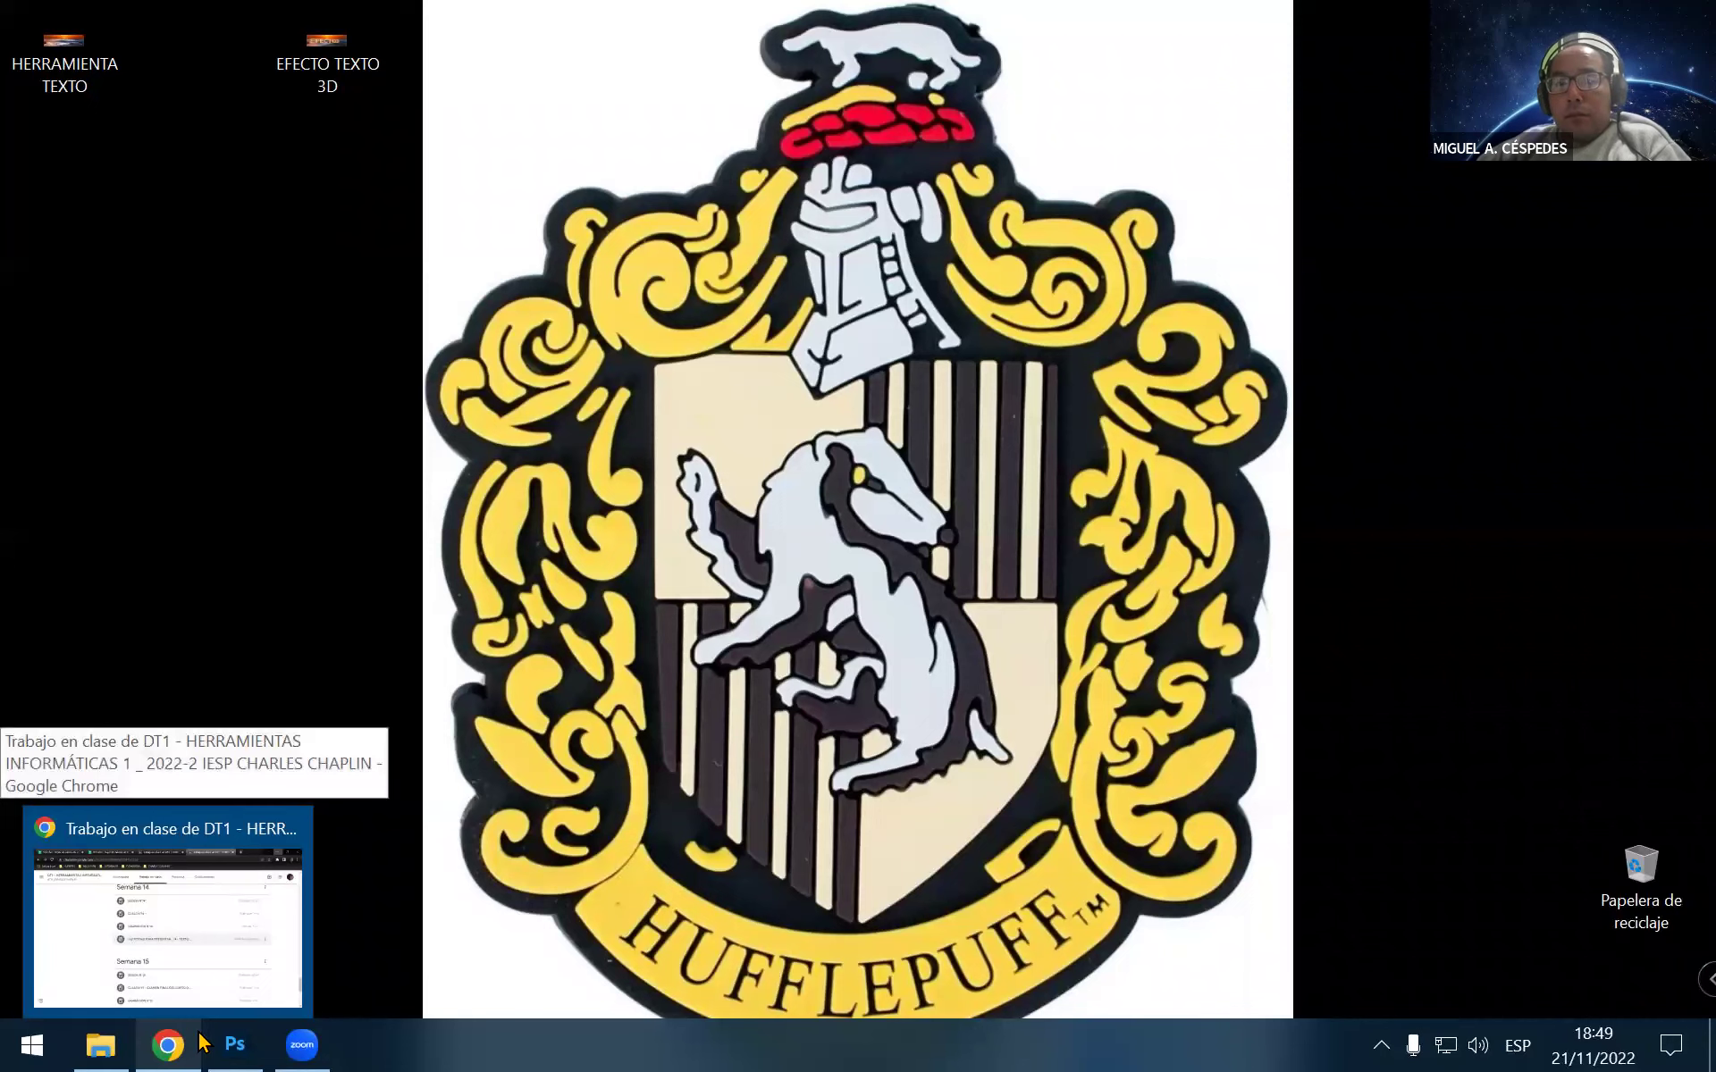
click(119, 1043)
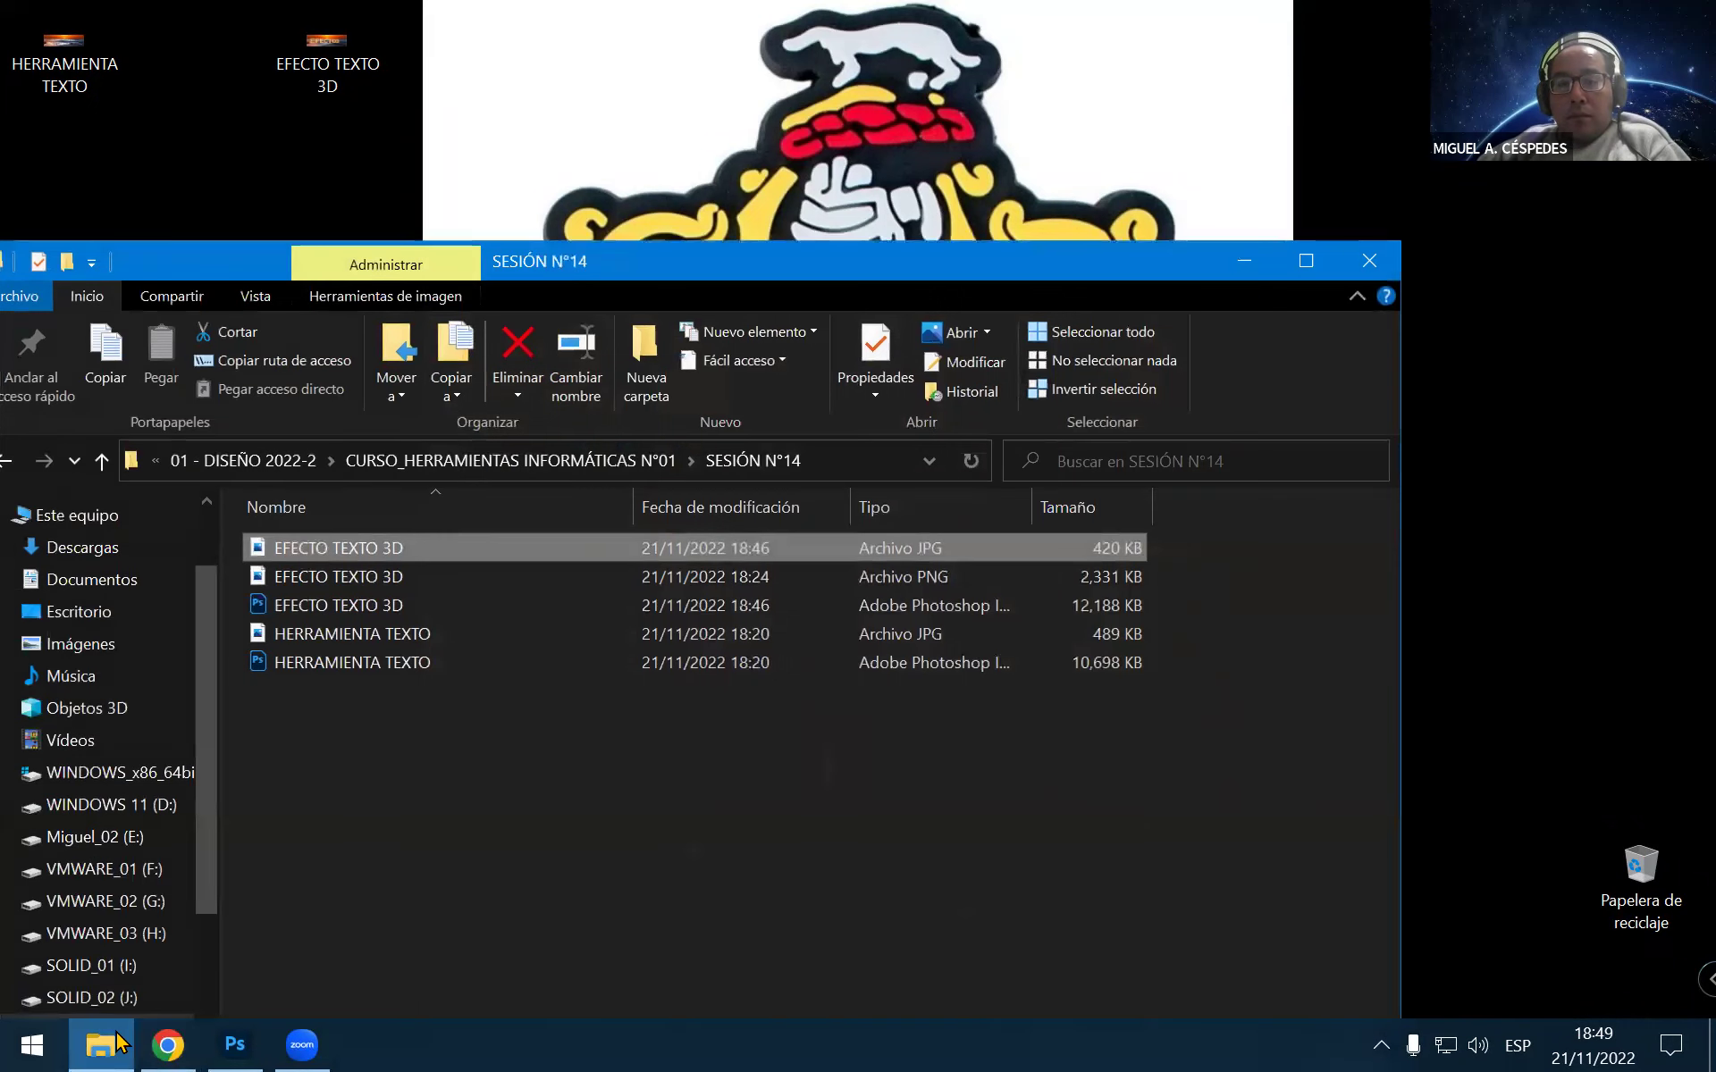
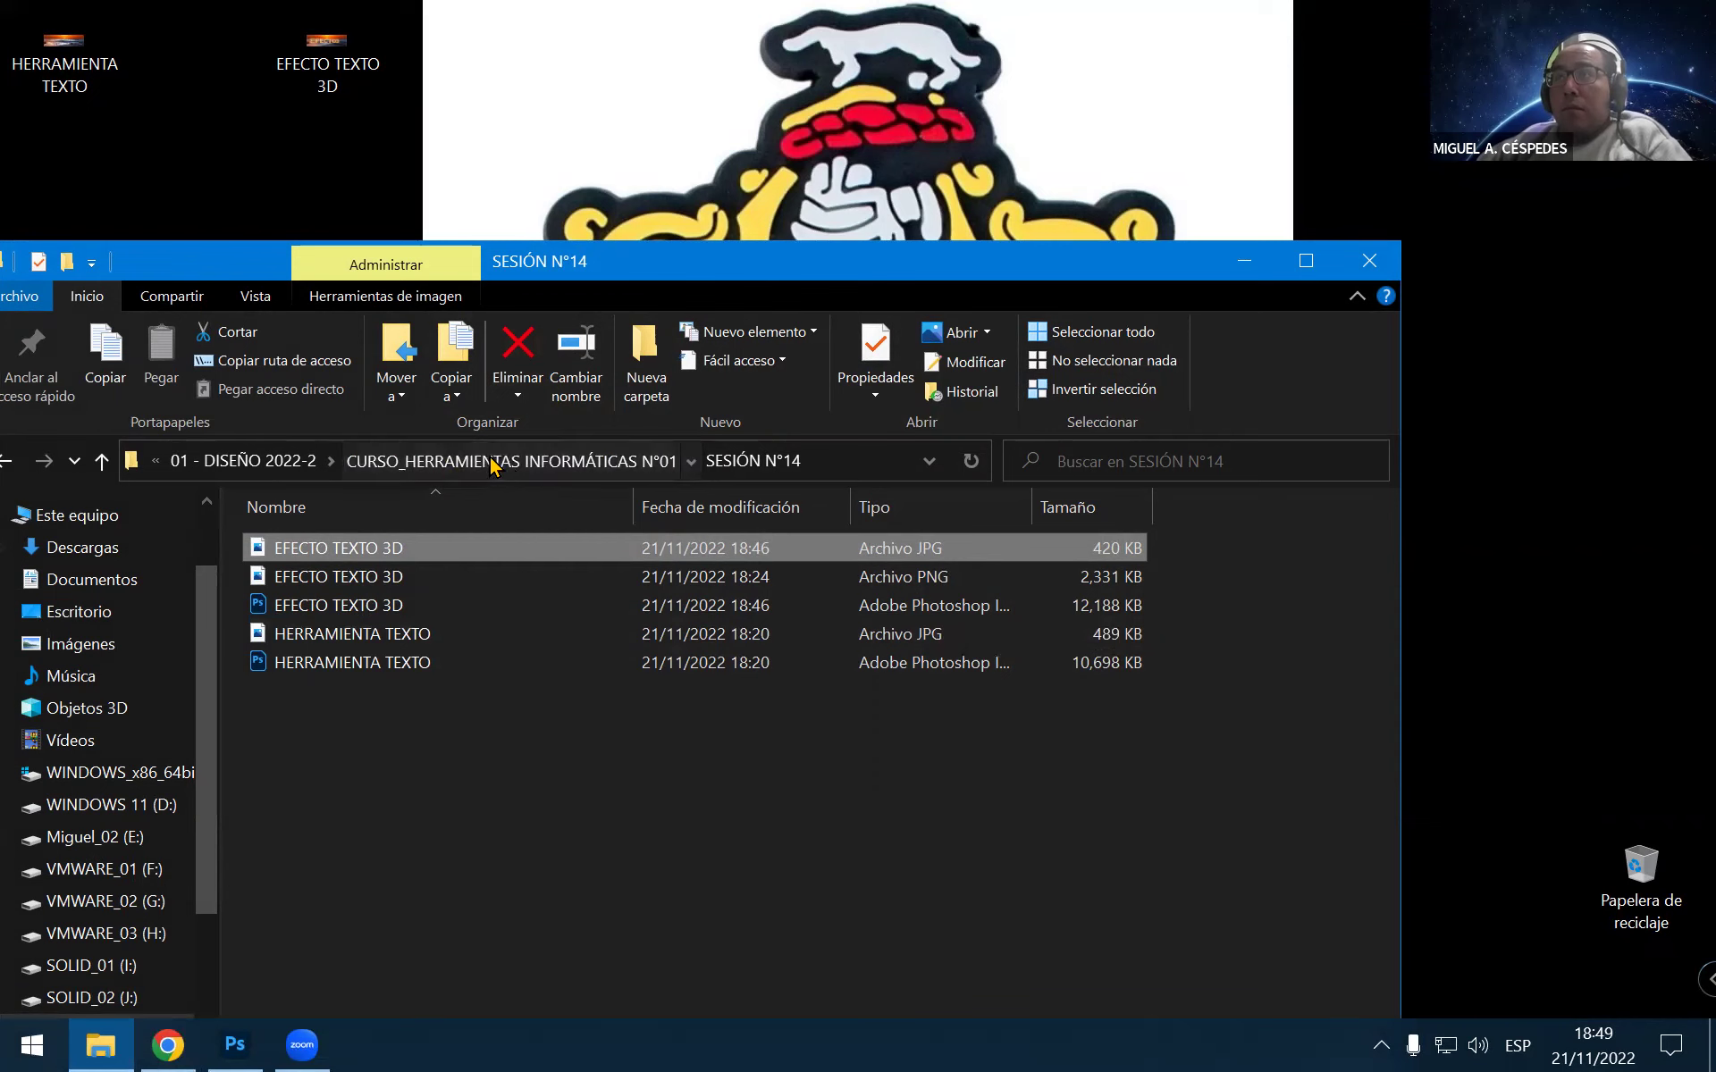
Go up to the 4 _ CHARLES CHAPLIN folder and open HERRAMIENTAS INFORMÁTICAS N°01
click(379, 465)
click(311, 463)
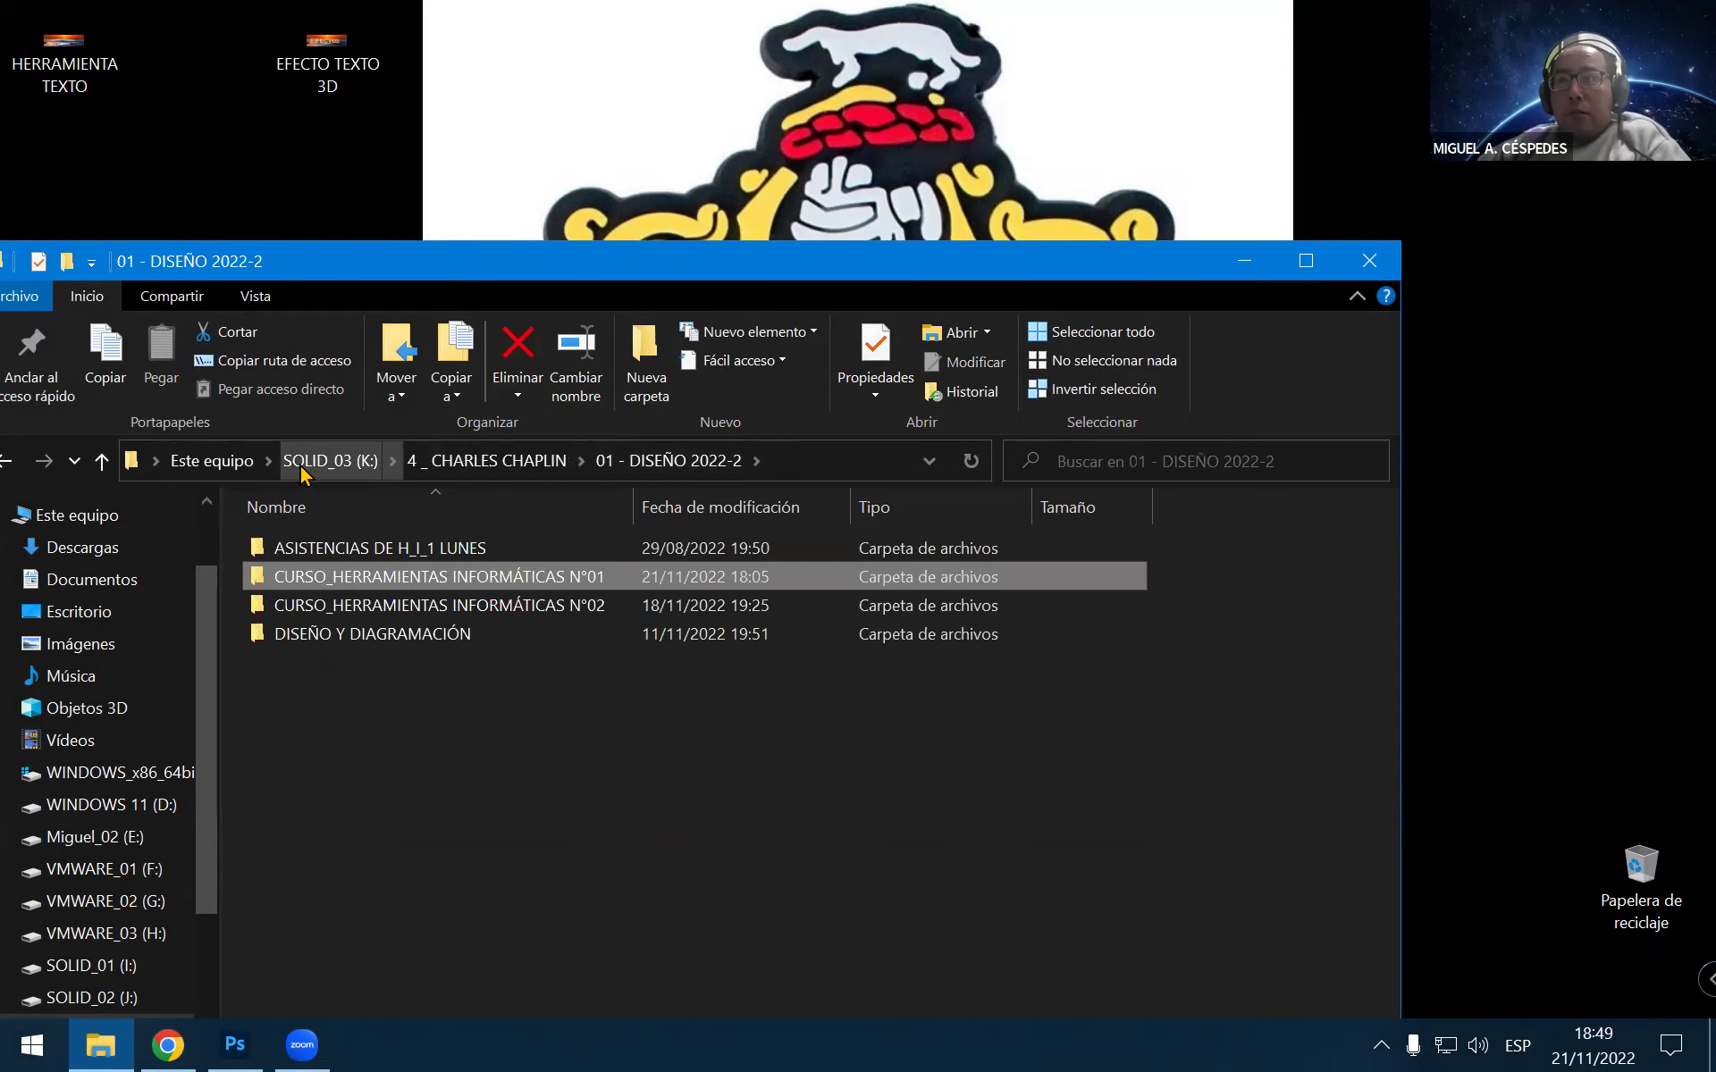
click(473, 467)
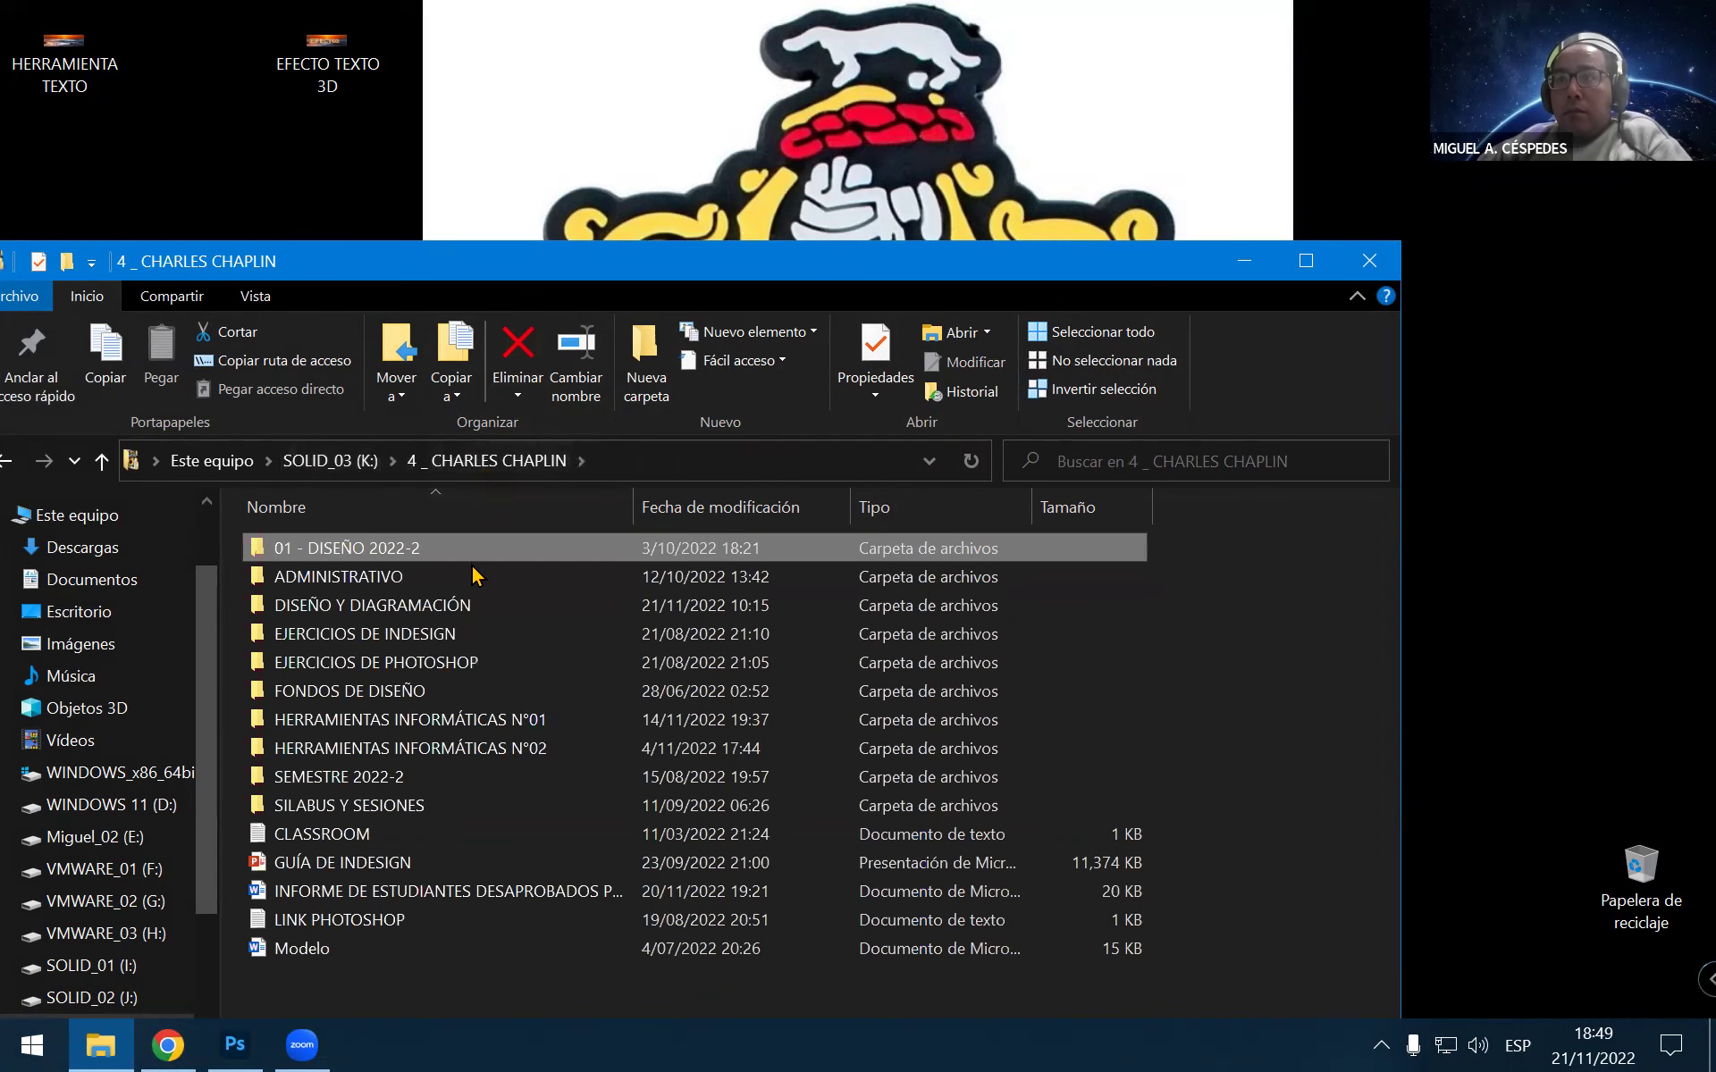
double_click(415, 720)
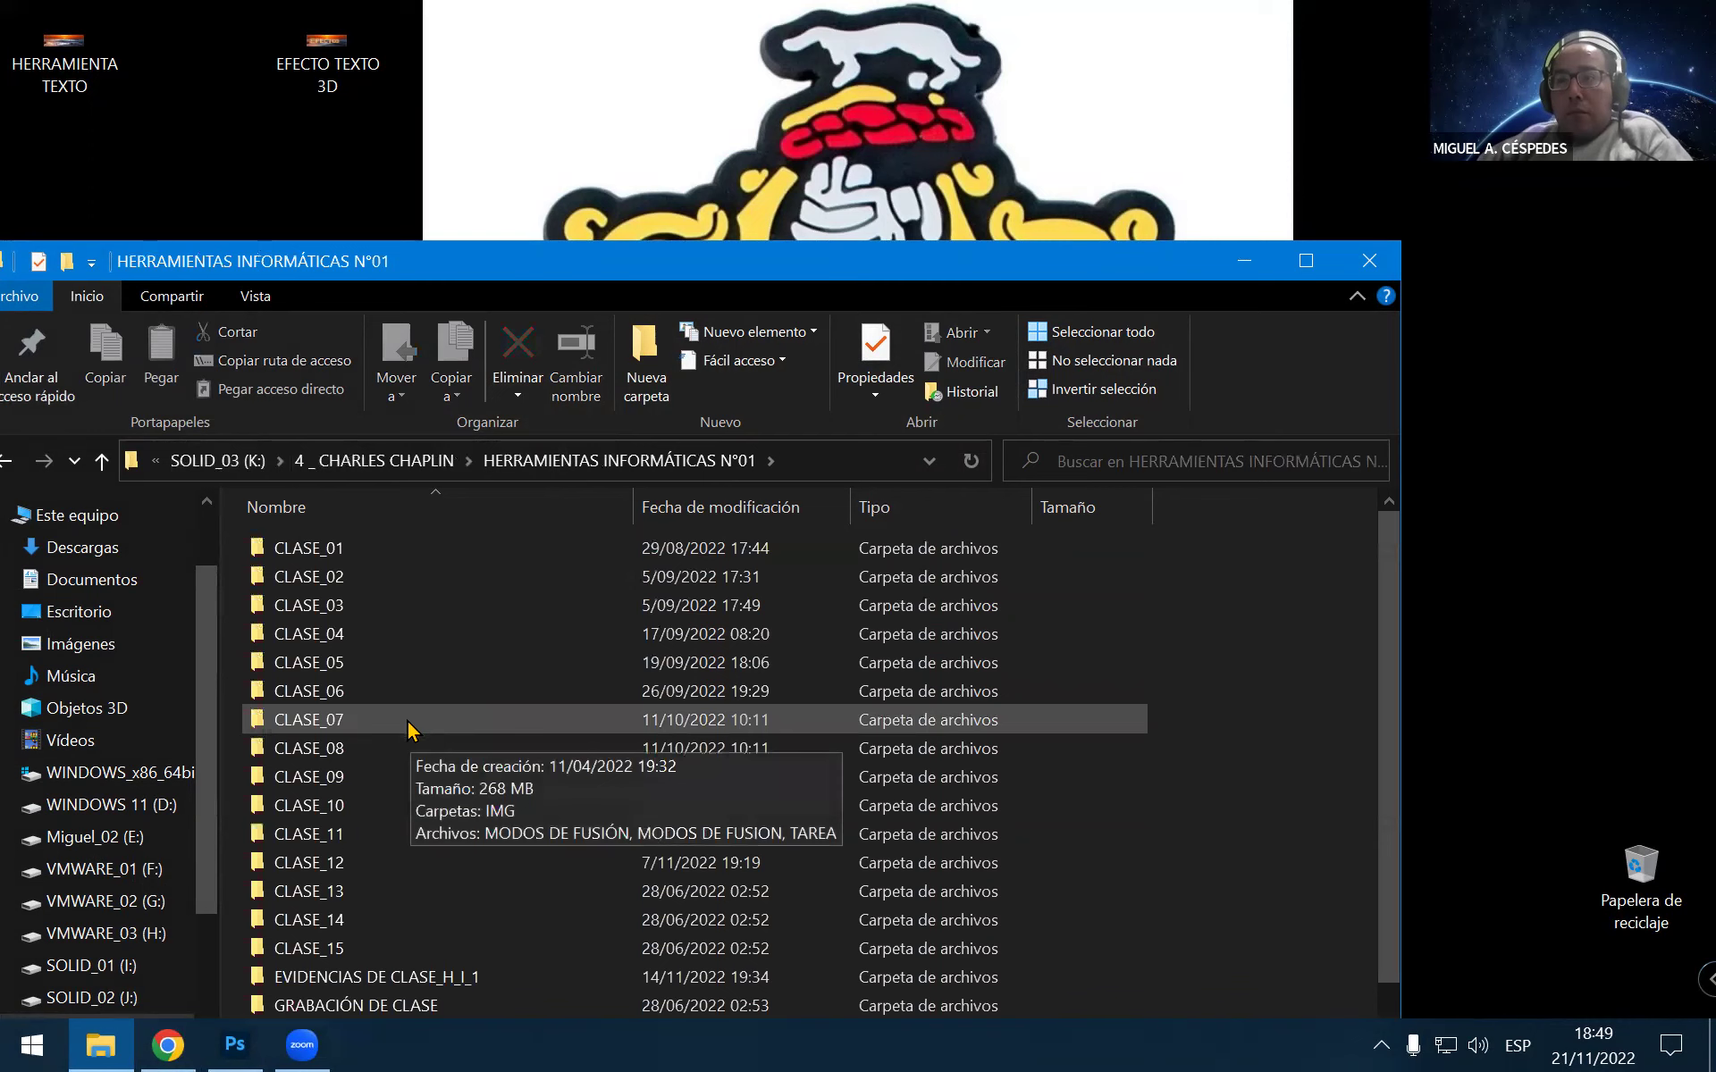
Open CLASE_14 > 3D and open the 'Vaso 3D Photoshop' tutorial in Word
click(333, 920)
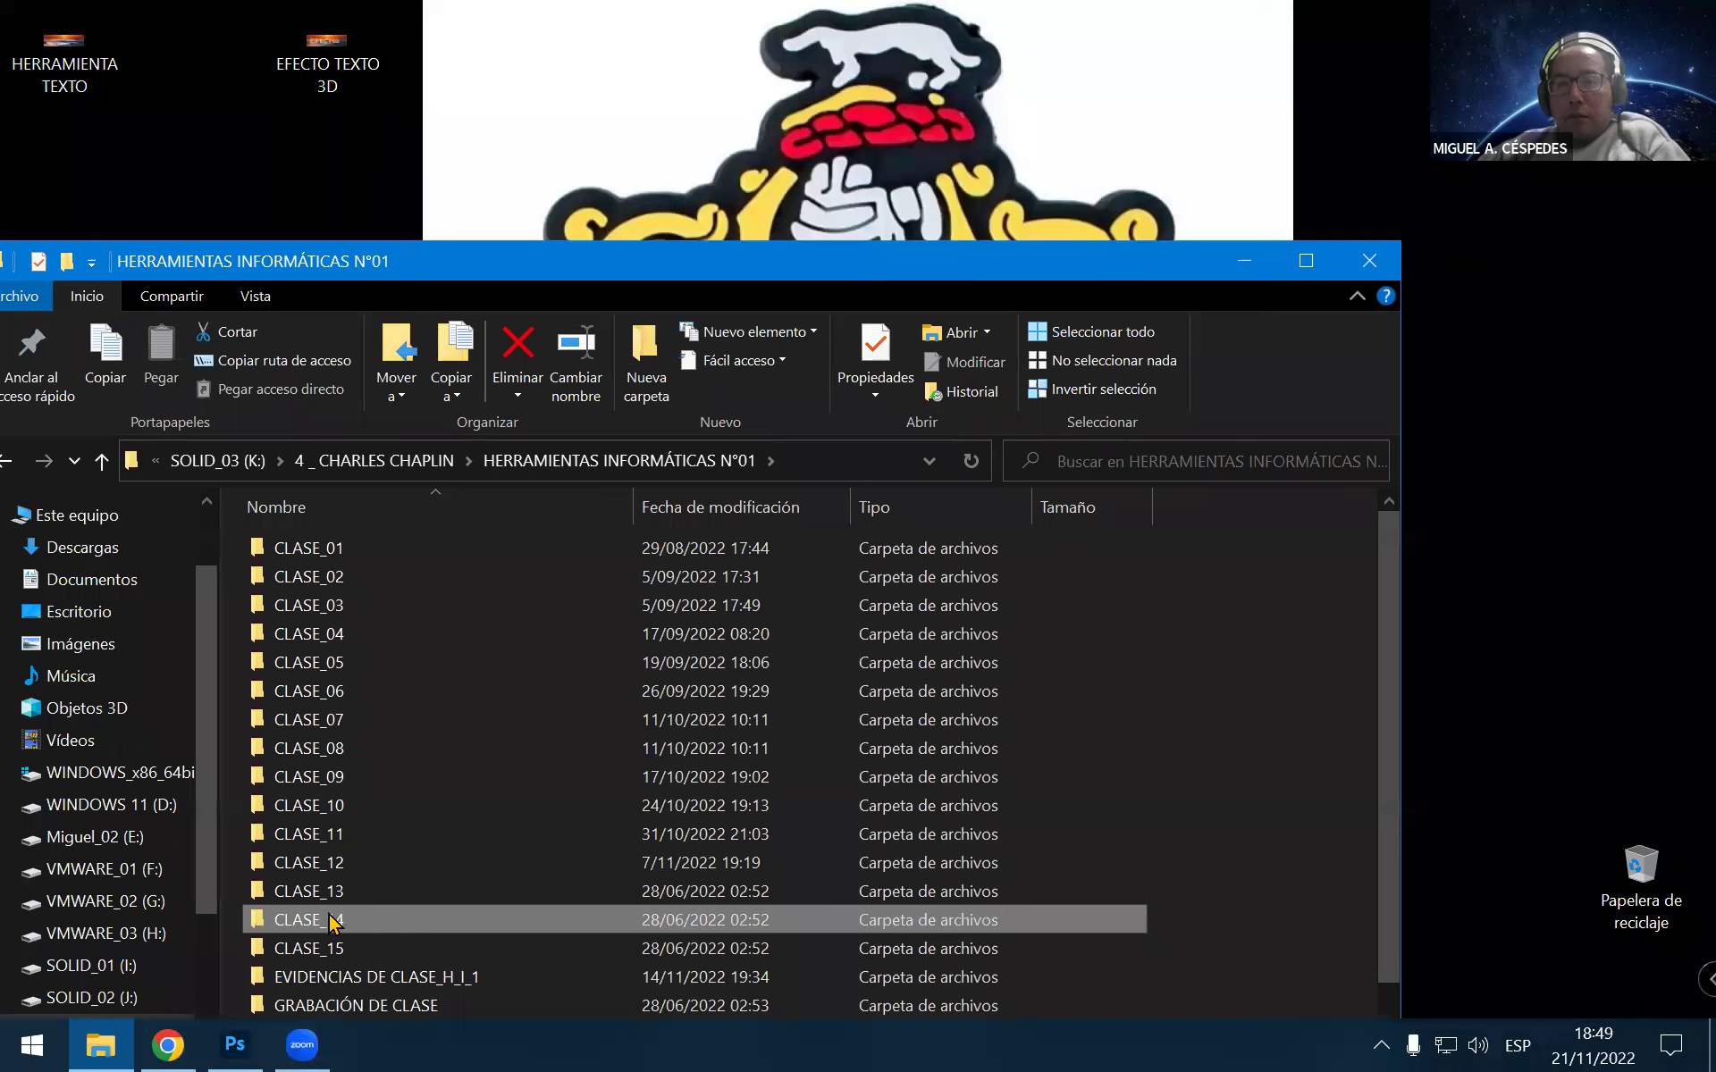
click(345, 928)
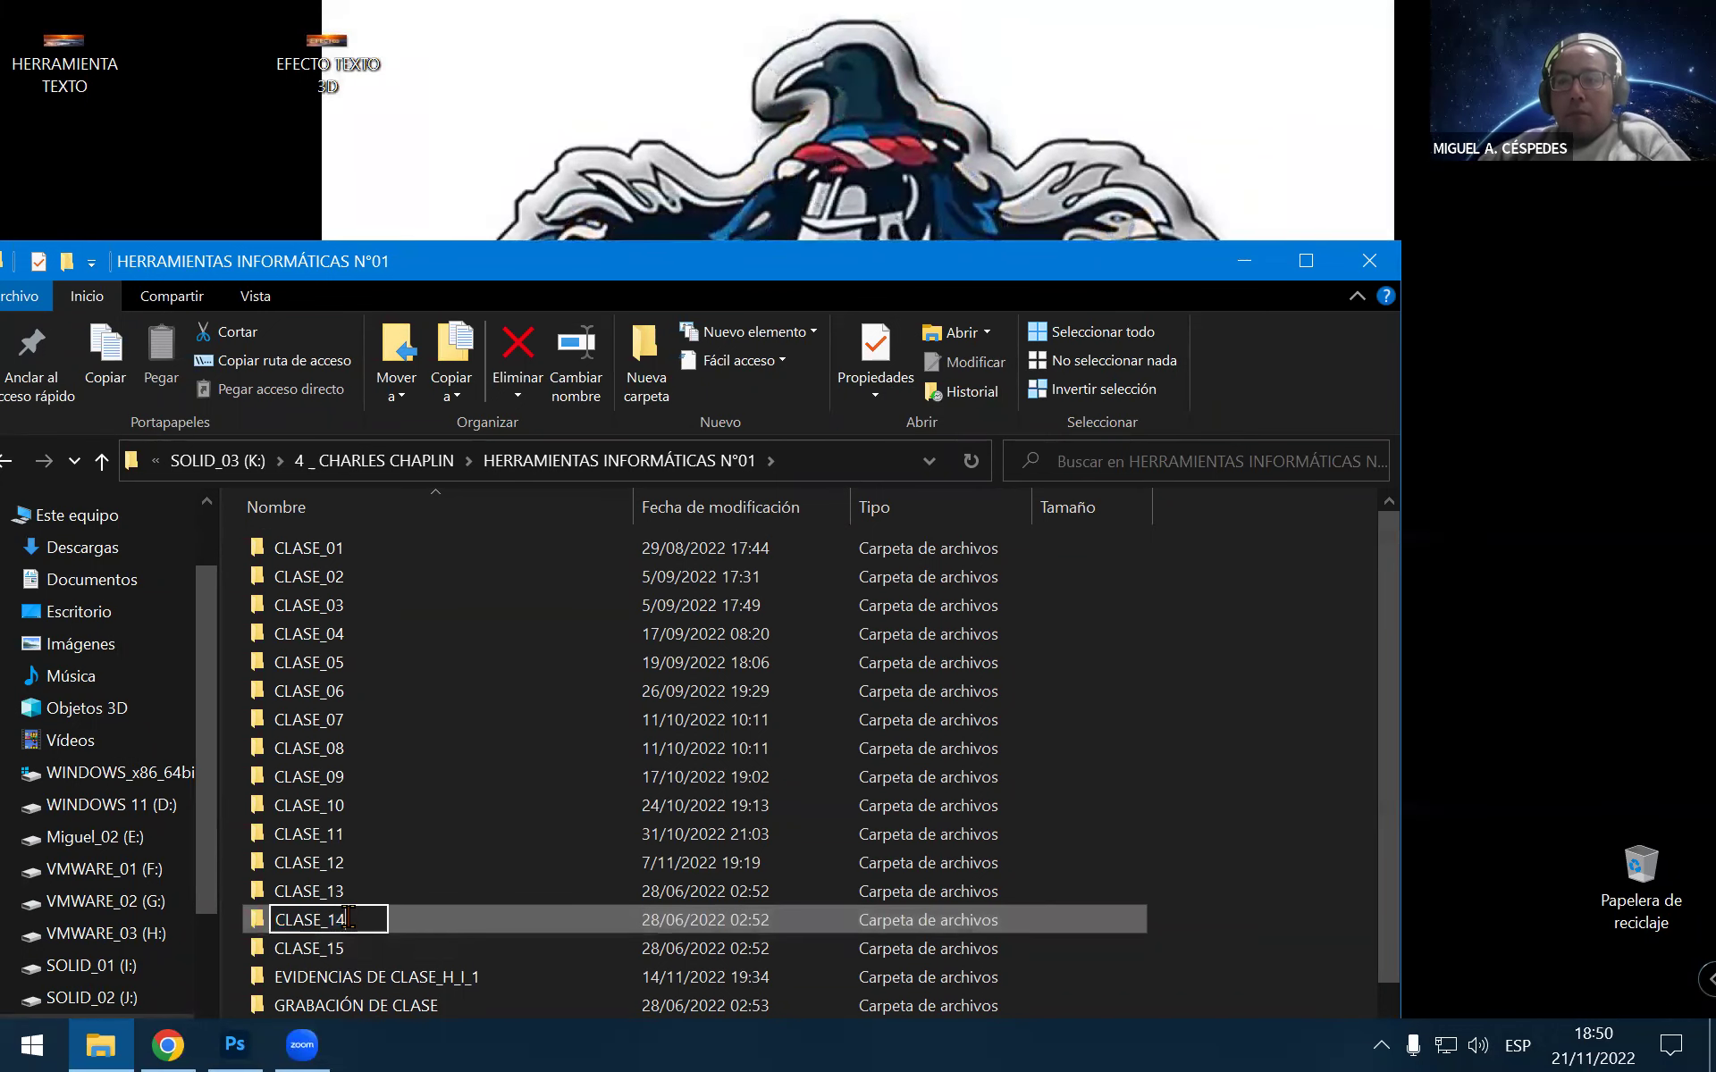
double_click(348, 919)
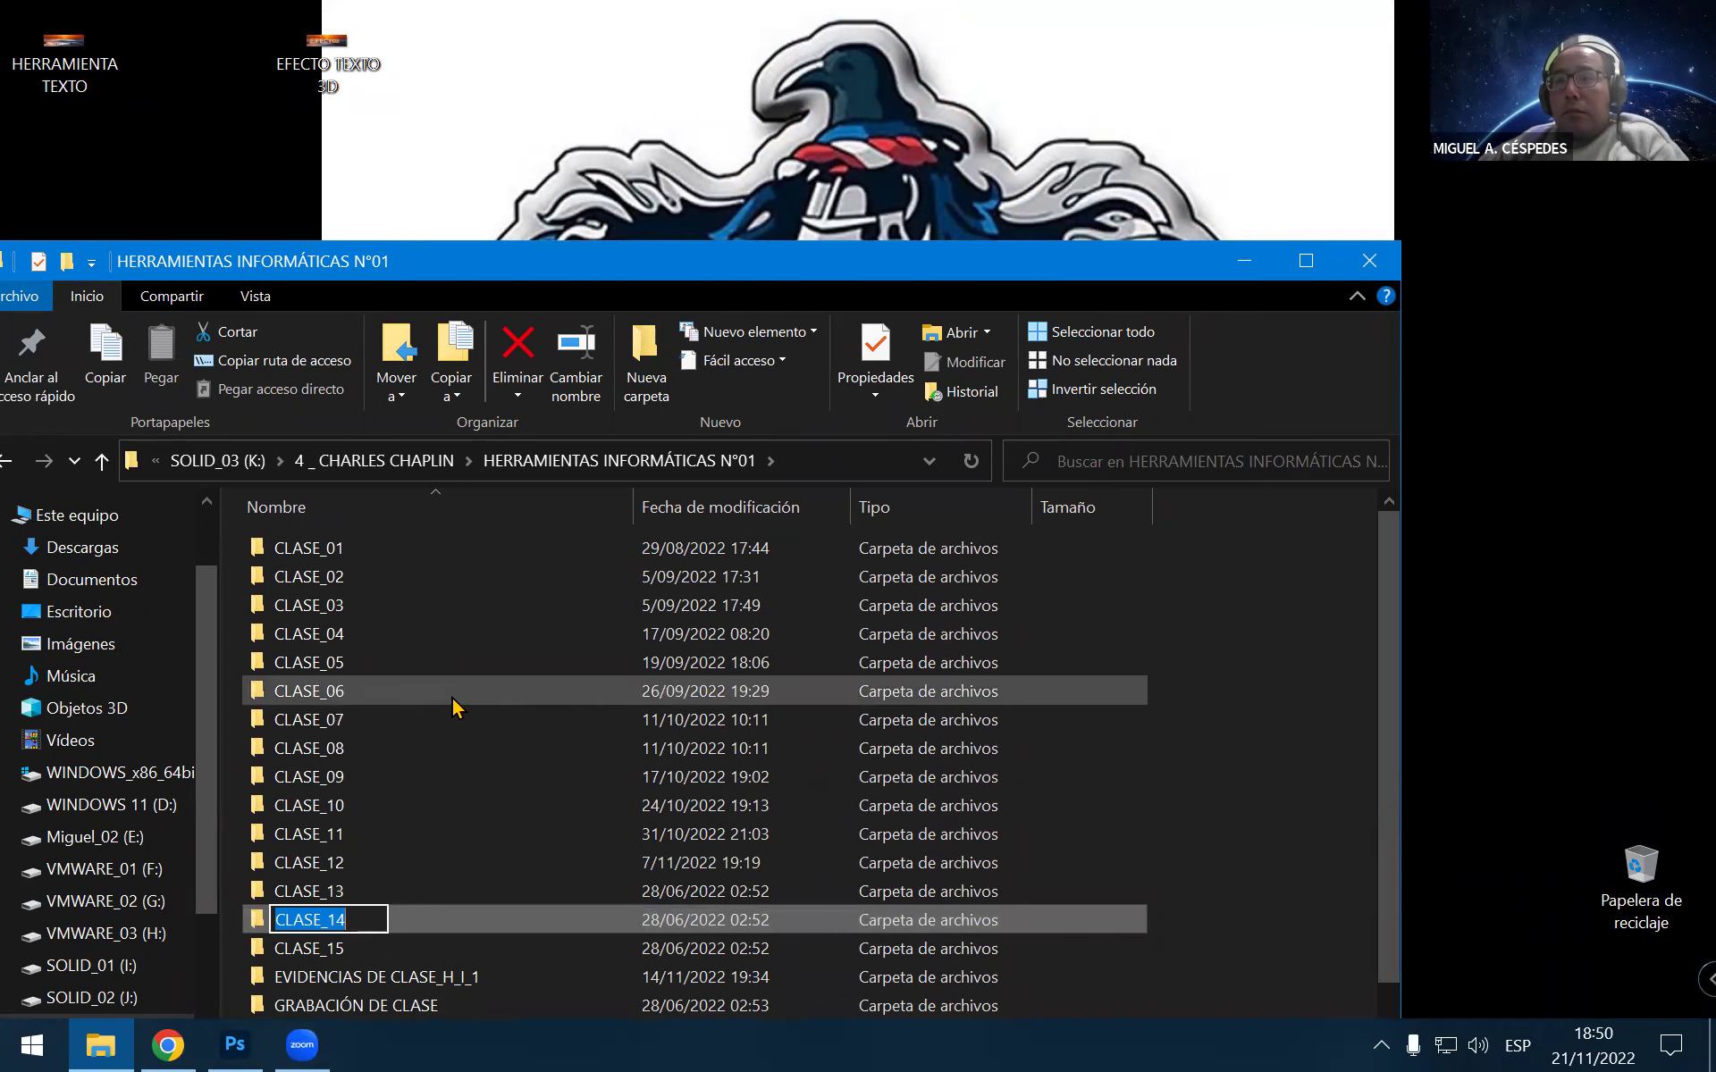
key(Return)
double_click(347, 920)
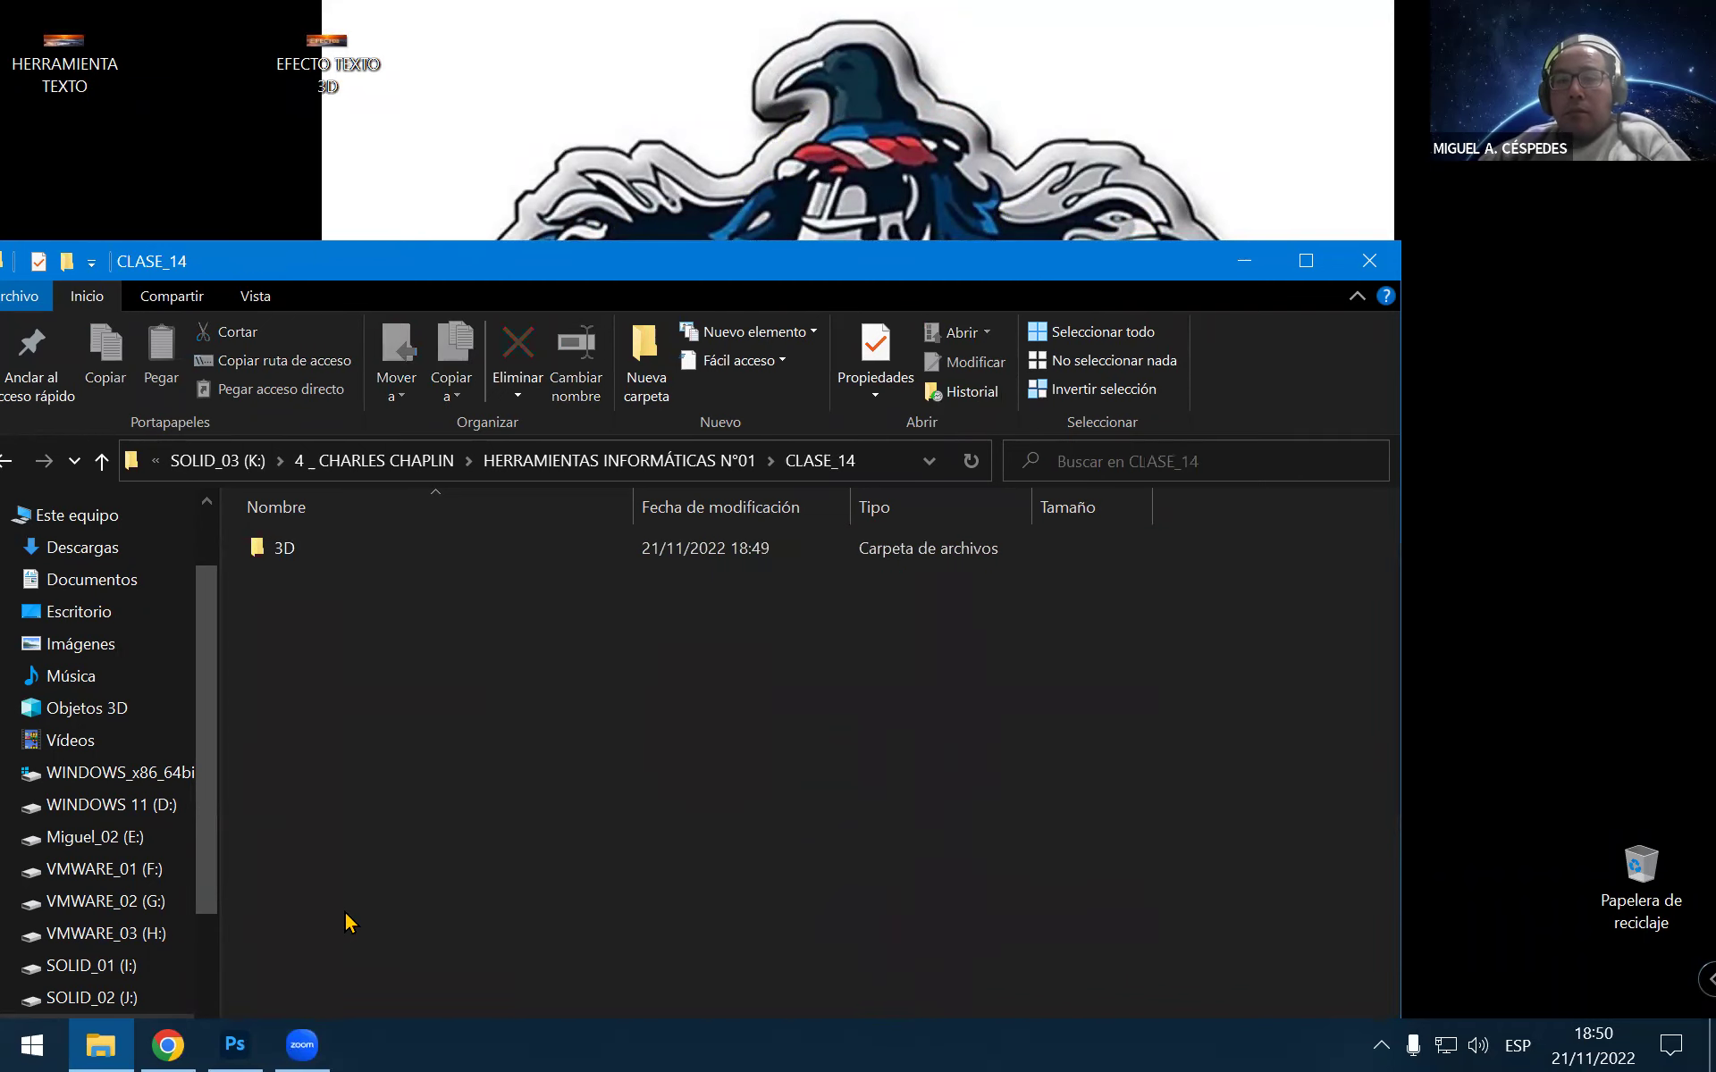
double_click(344, 546)
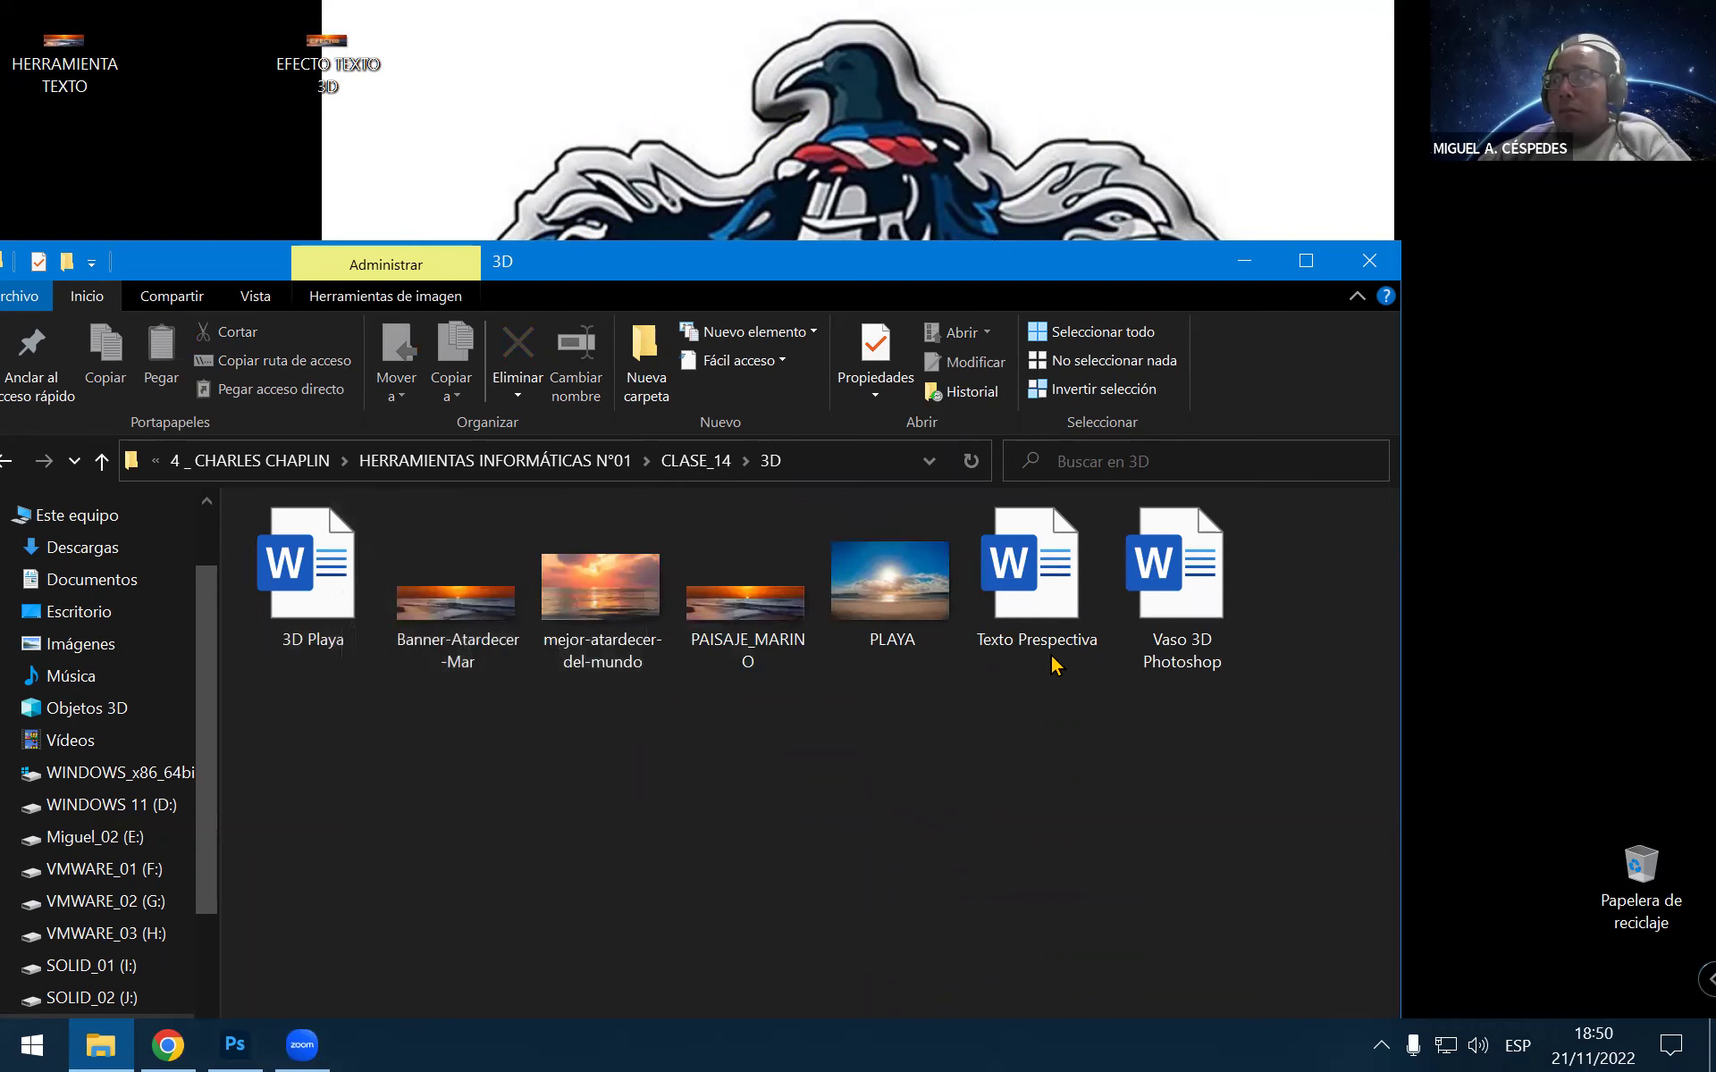
click(1208, 605)
double_click(1209, 606)
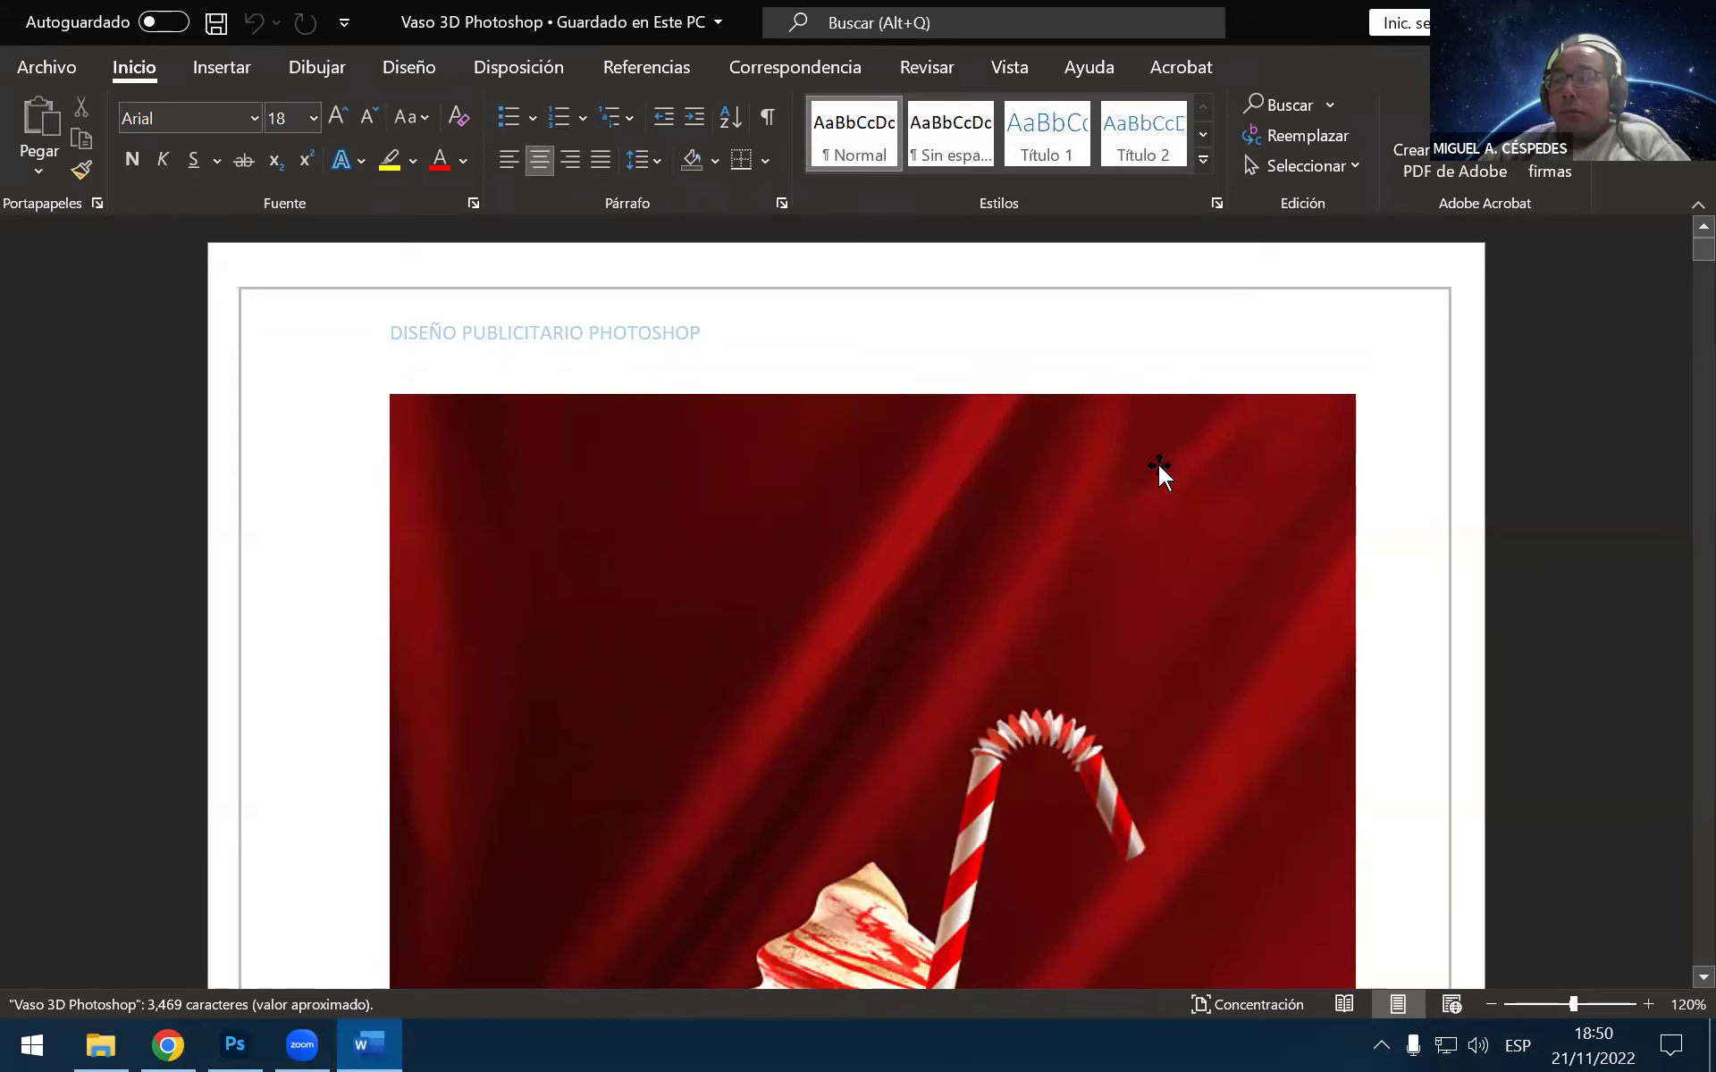
Scroll through the 'Vaso 3D Photoshop' tutorial down to Paso 7
scroll(1158, 465, down, 5)
scroll(1242, 588, down, 2)
scroll(1235, 574, down, 3)
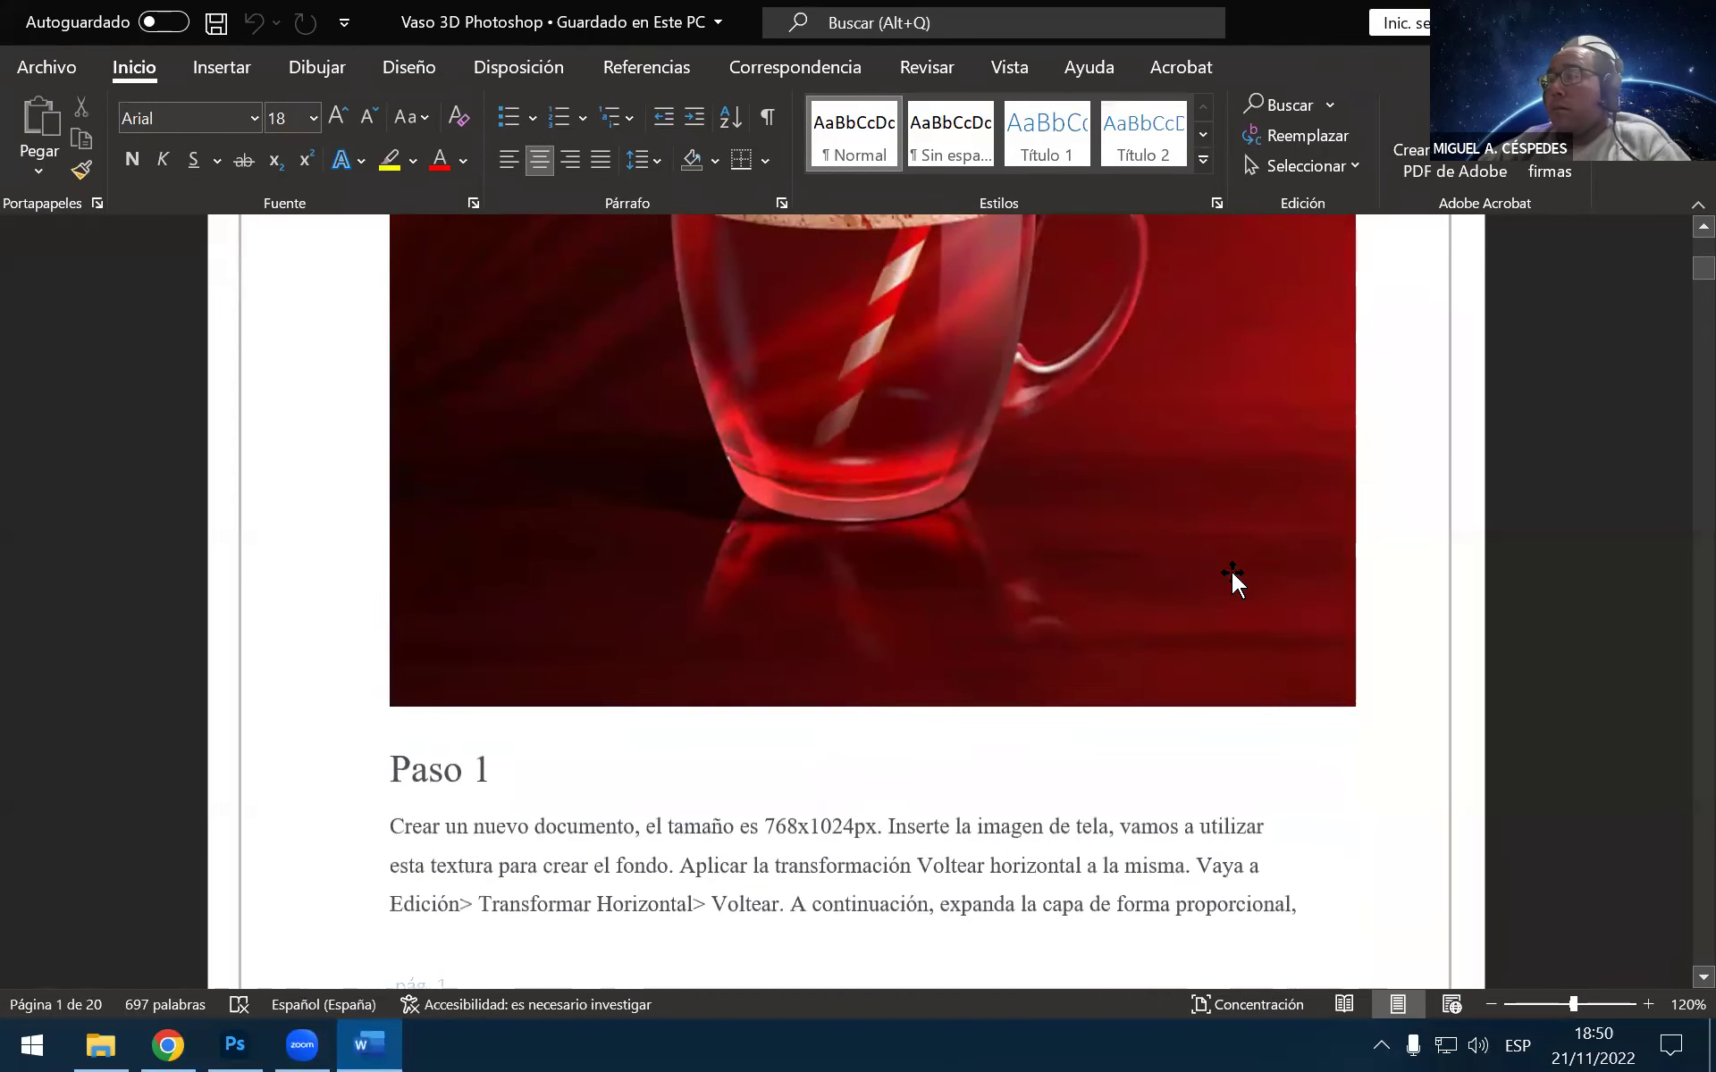
scroll(1231, 572, down, 1)
scroll(1227, 568, down, 1)
scroll(1225, 565, down, 1)
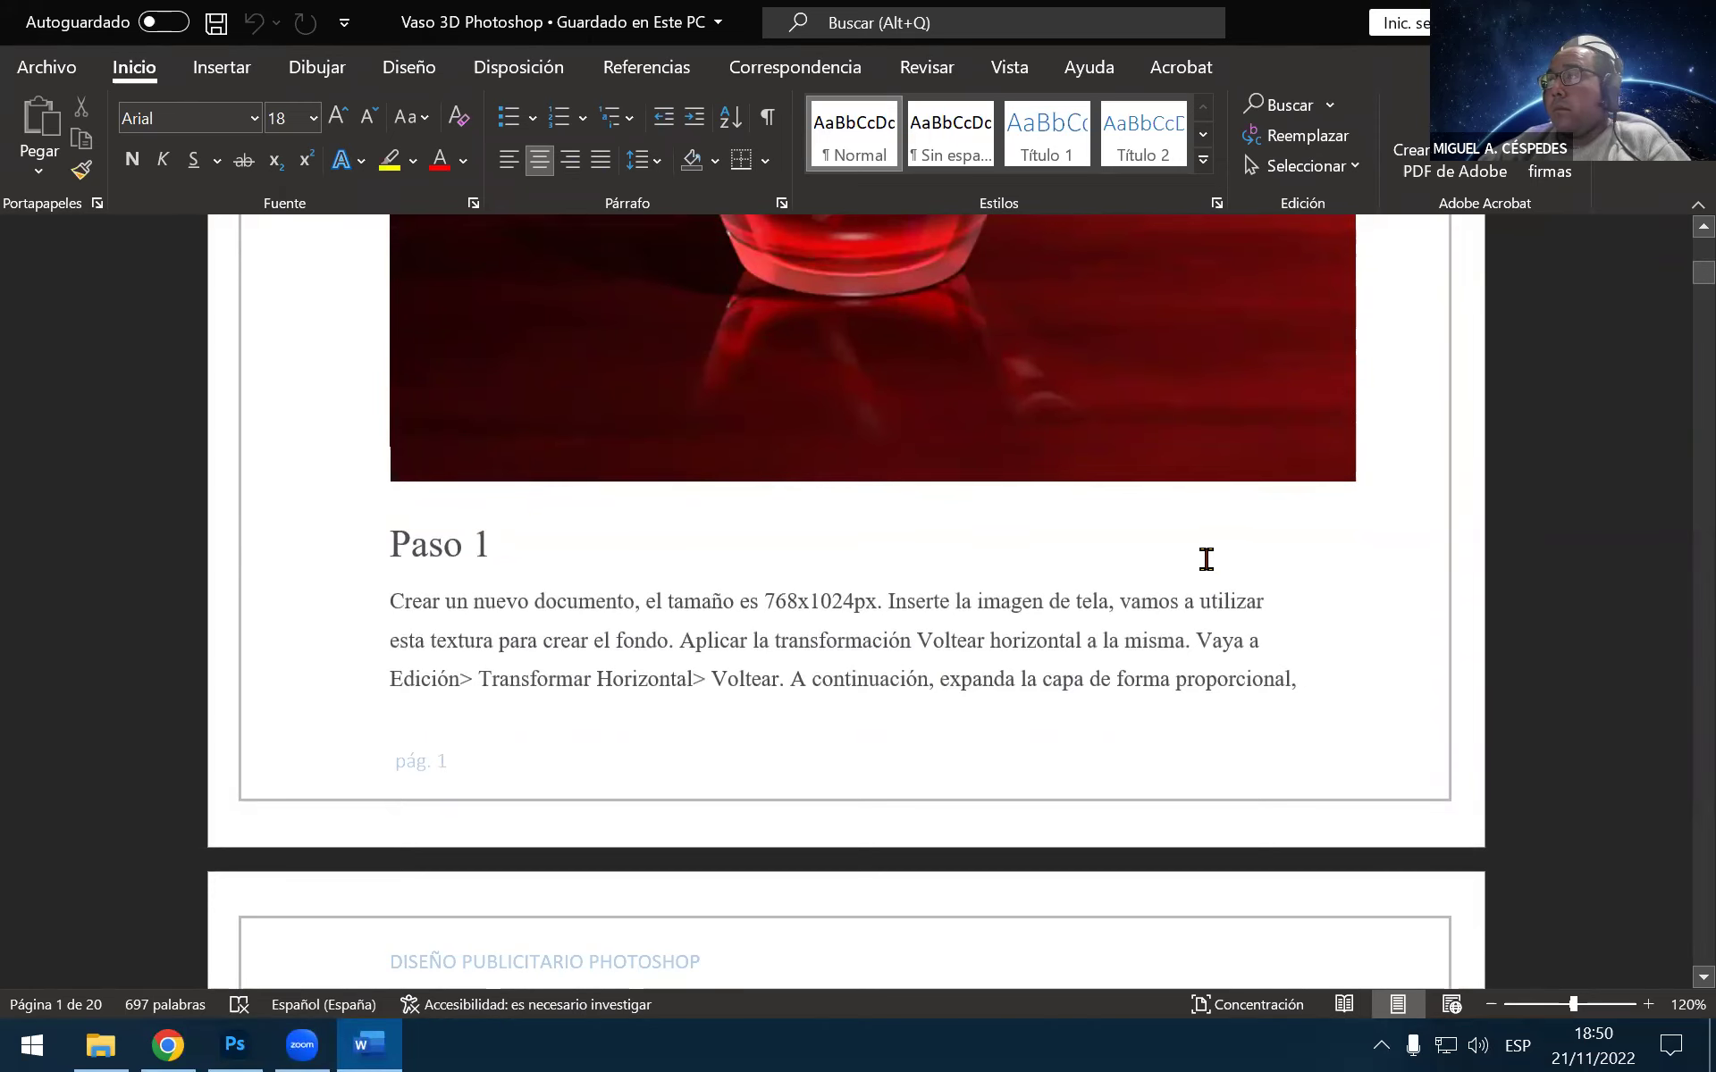
scroll(1251, 561, down, 1)
scroll(1369, 588, down, 2)
scroll(1363, 583, down, 4)
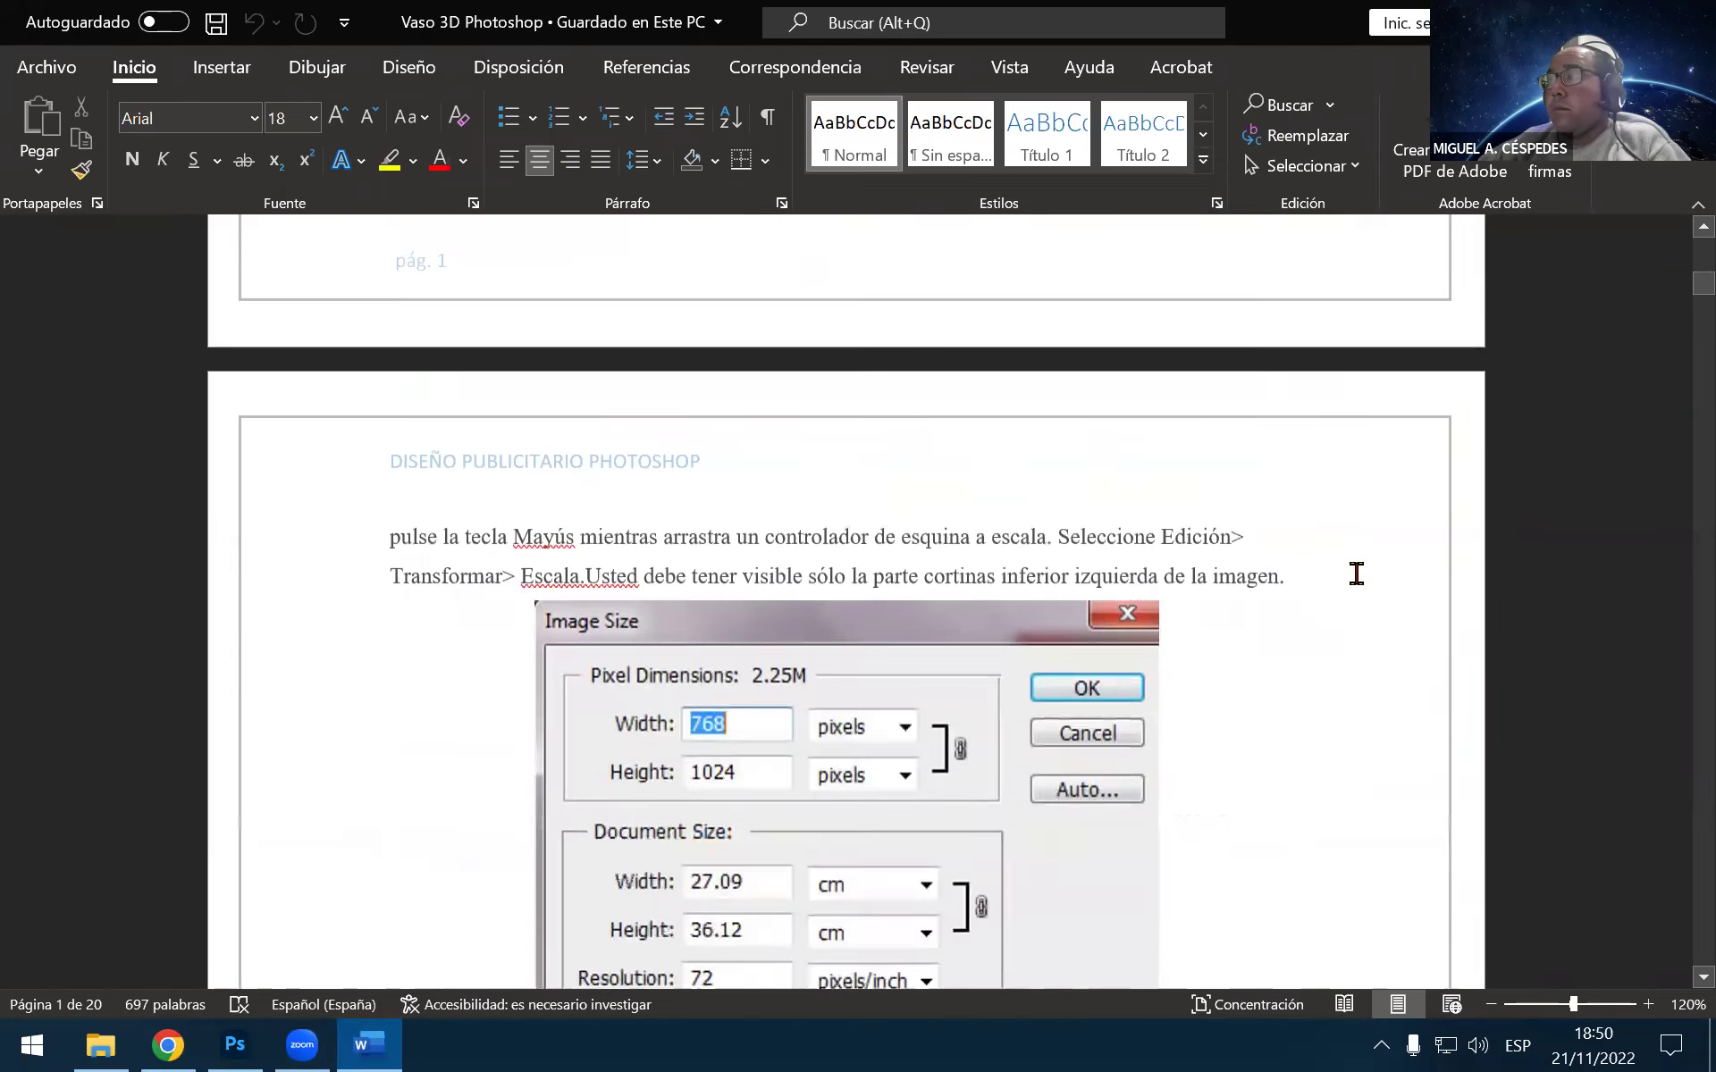
scroll(1353, 572, down, 2)
scroll(1348, 575, down, 1)
scroll(1345, 574, down, 1)
scroll(1341, 575, down, 2)
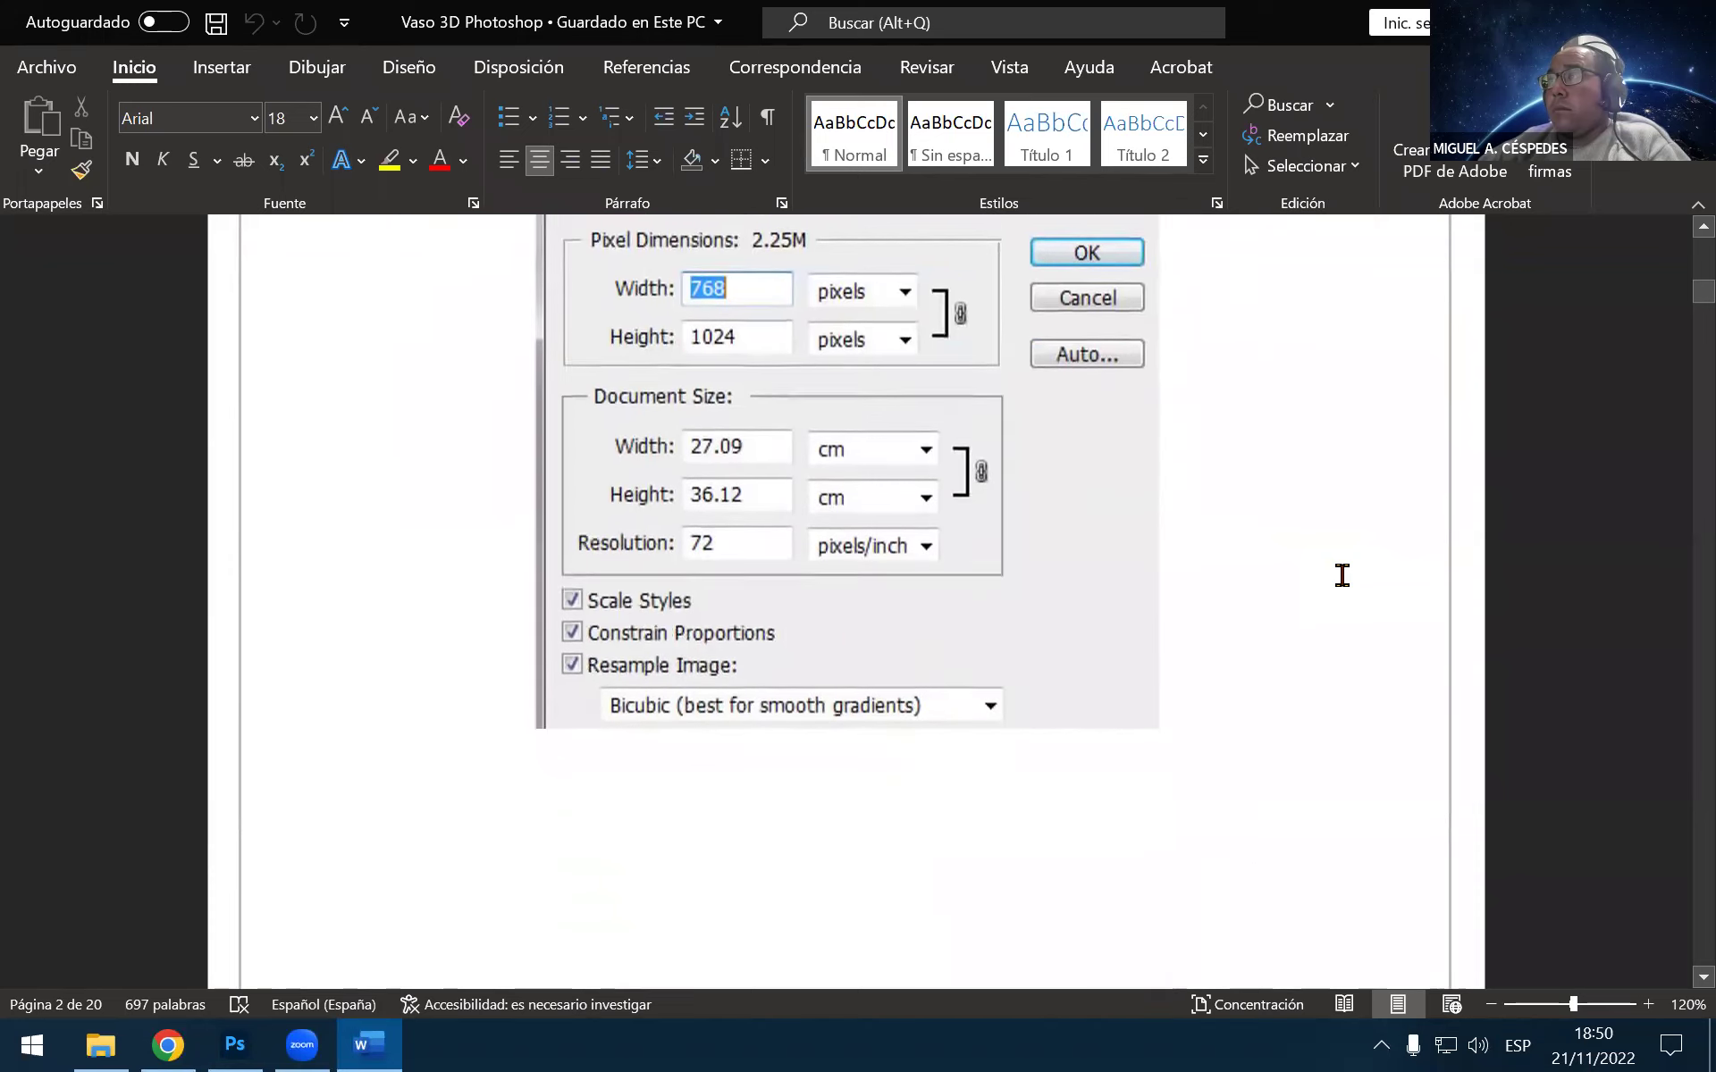
scroll(1327, 579, down, 3)
scroll(1306, 590, down, 3)
scroll(1303, 593, down, 3)
scroll(1302, 595, down, 3)
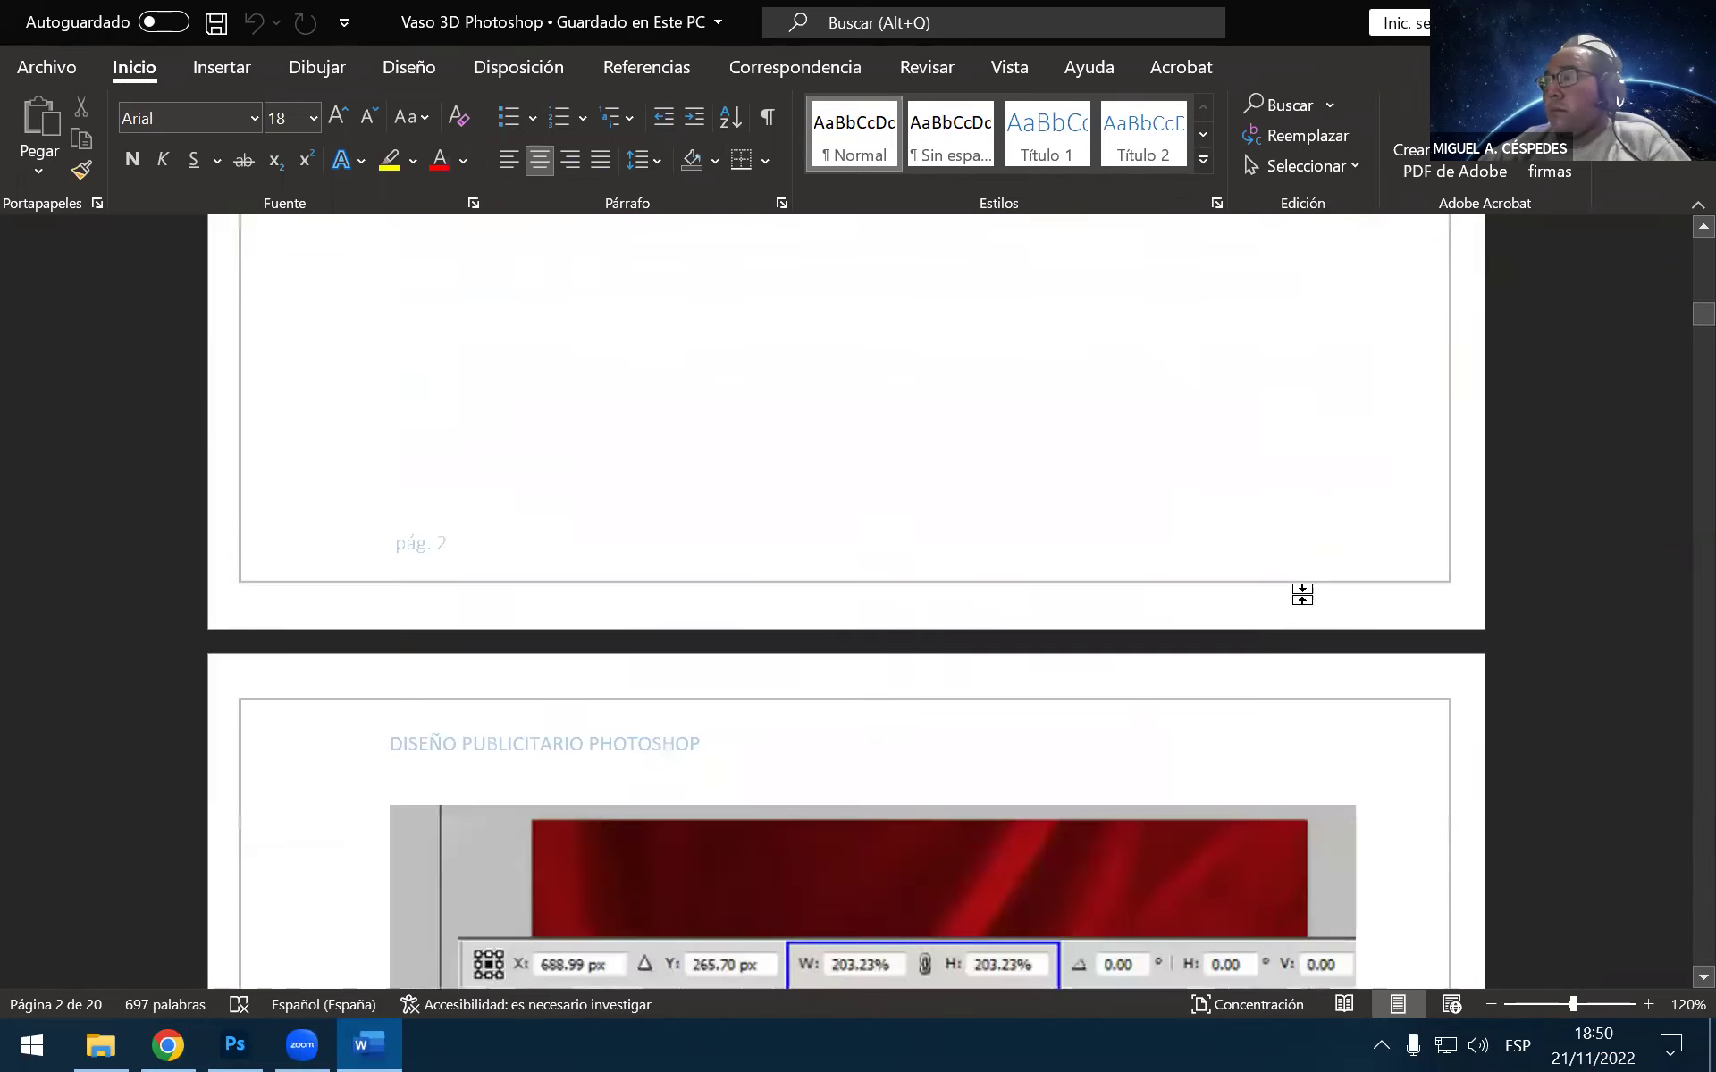
scroll(1302, 595, down, 1)
scroll(1300, 593, down, 3)
scroll(1296, 593, down, 3)
scroll(1296, 590, down, 4)
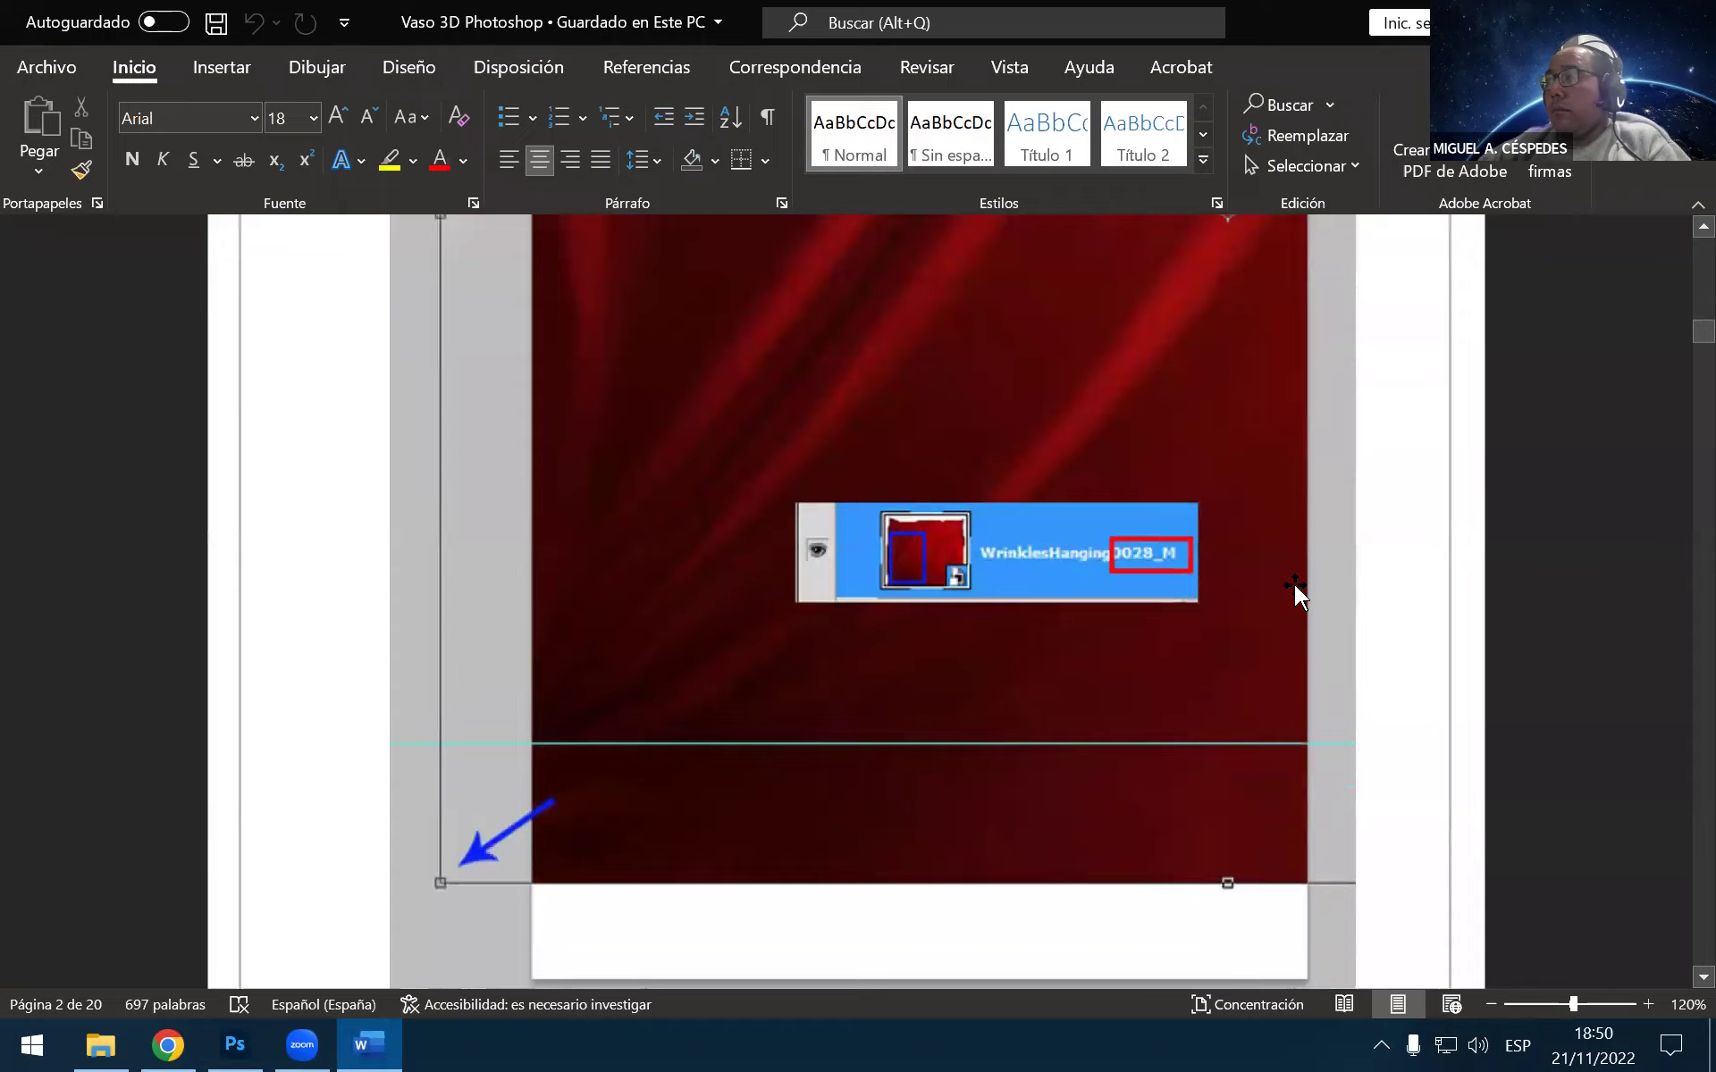
scroll(1296, 594, down, 4)
scroll(1296, 594, down, 1)
scroll(1295, 597, down, 4)
scroll(1296, 600, down, 5)
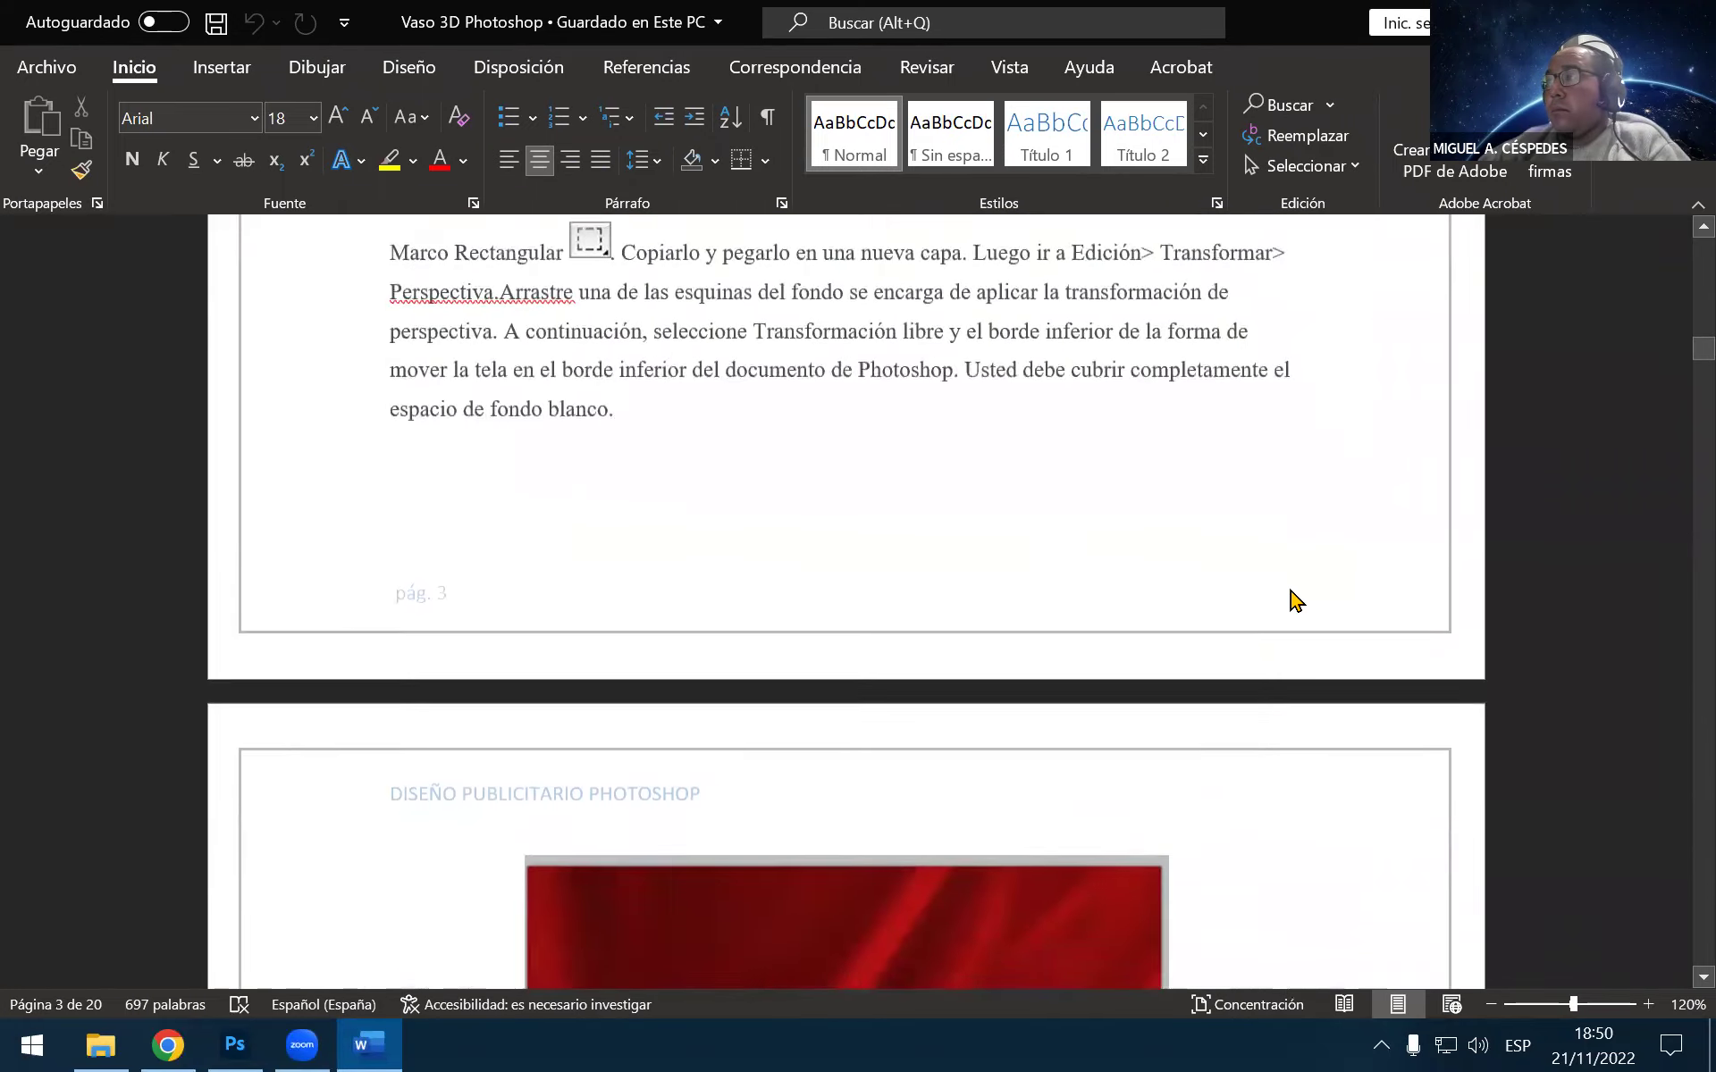
scroll(1296, 597, down, 5)
scroll(1287, 582, down, 4)
scroll(1287, 582, down, 6)
scroll(1285, 586, down, 6)
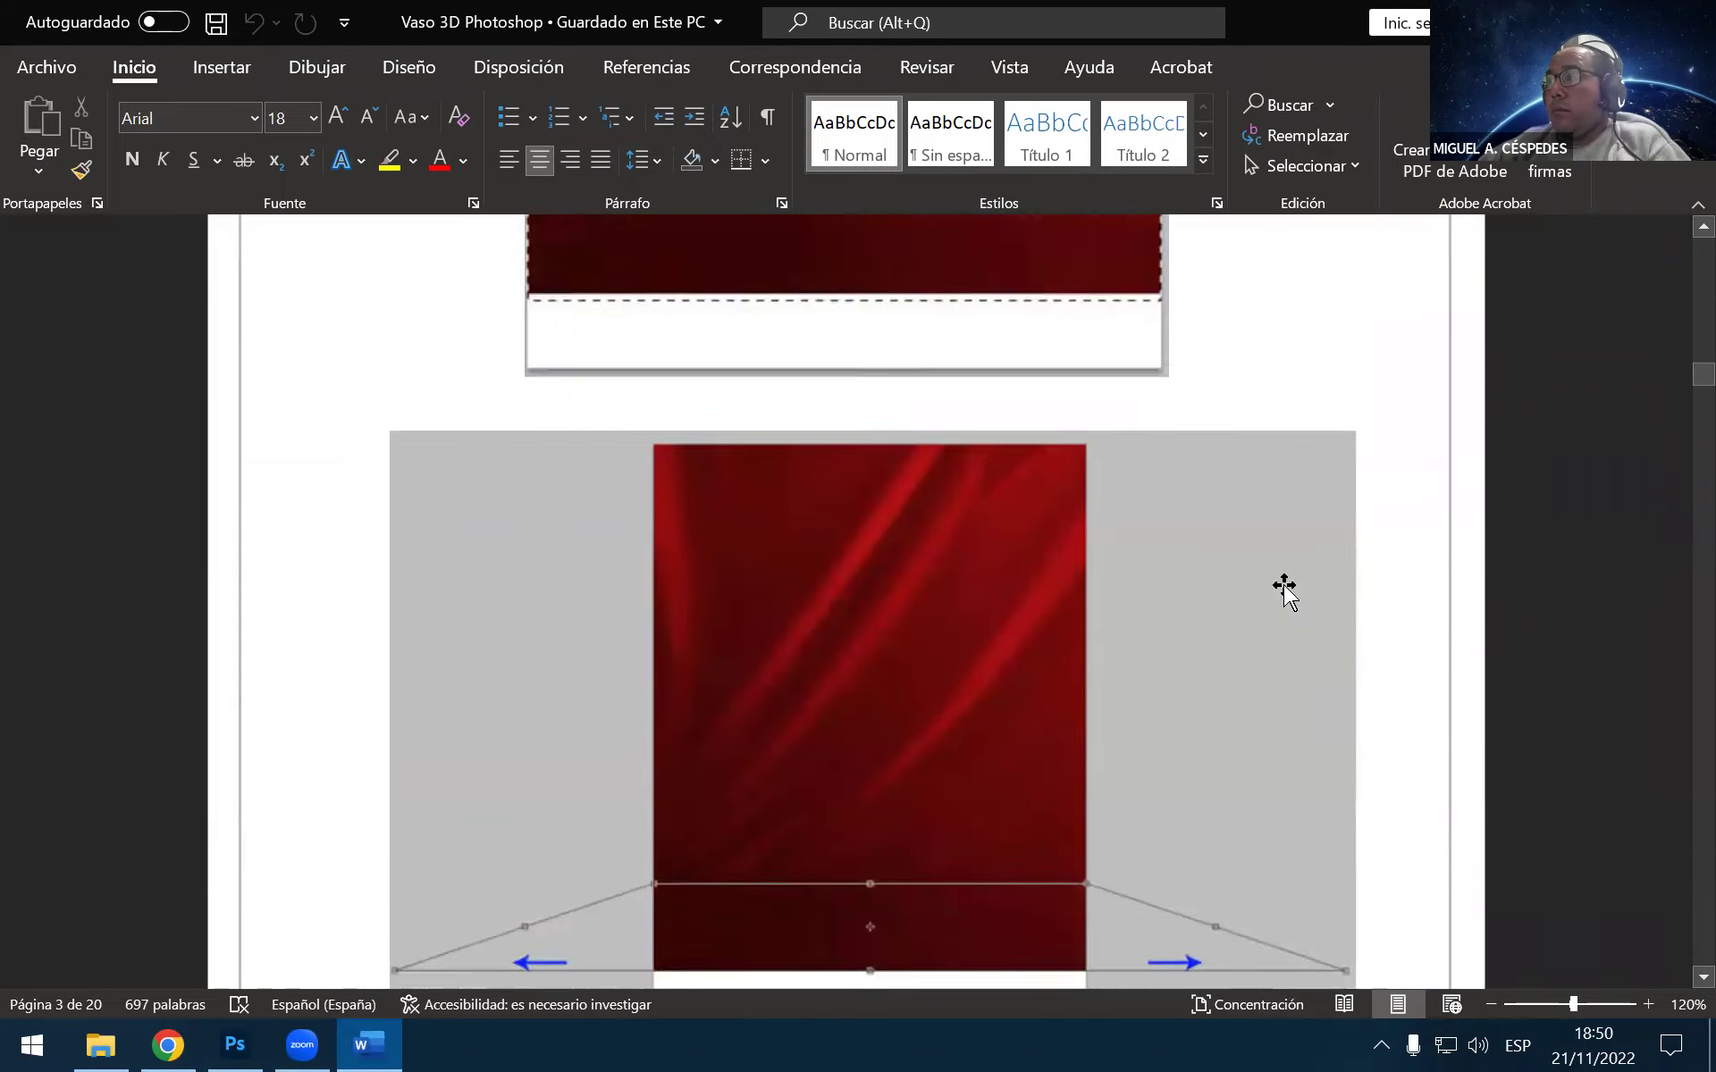
scroll(1284, 588, down, 1)
scroll(1287, 599, down, 4)
scroll(1287, 598, down, 3)
scroll(1284, 594, down, 4)
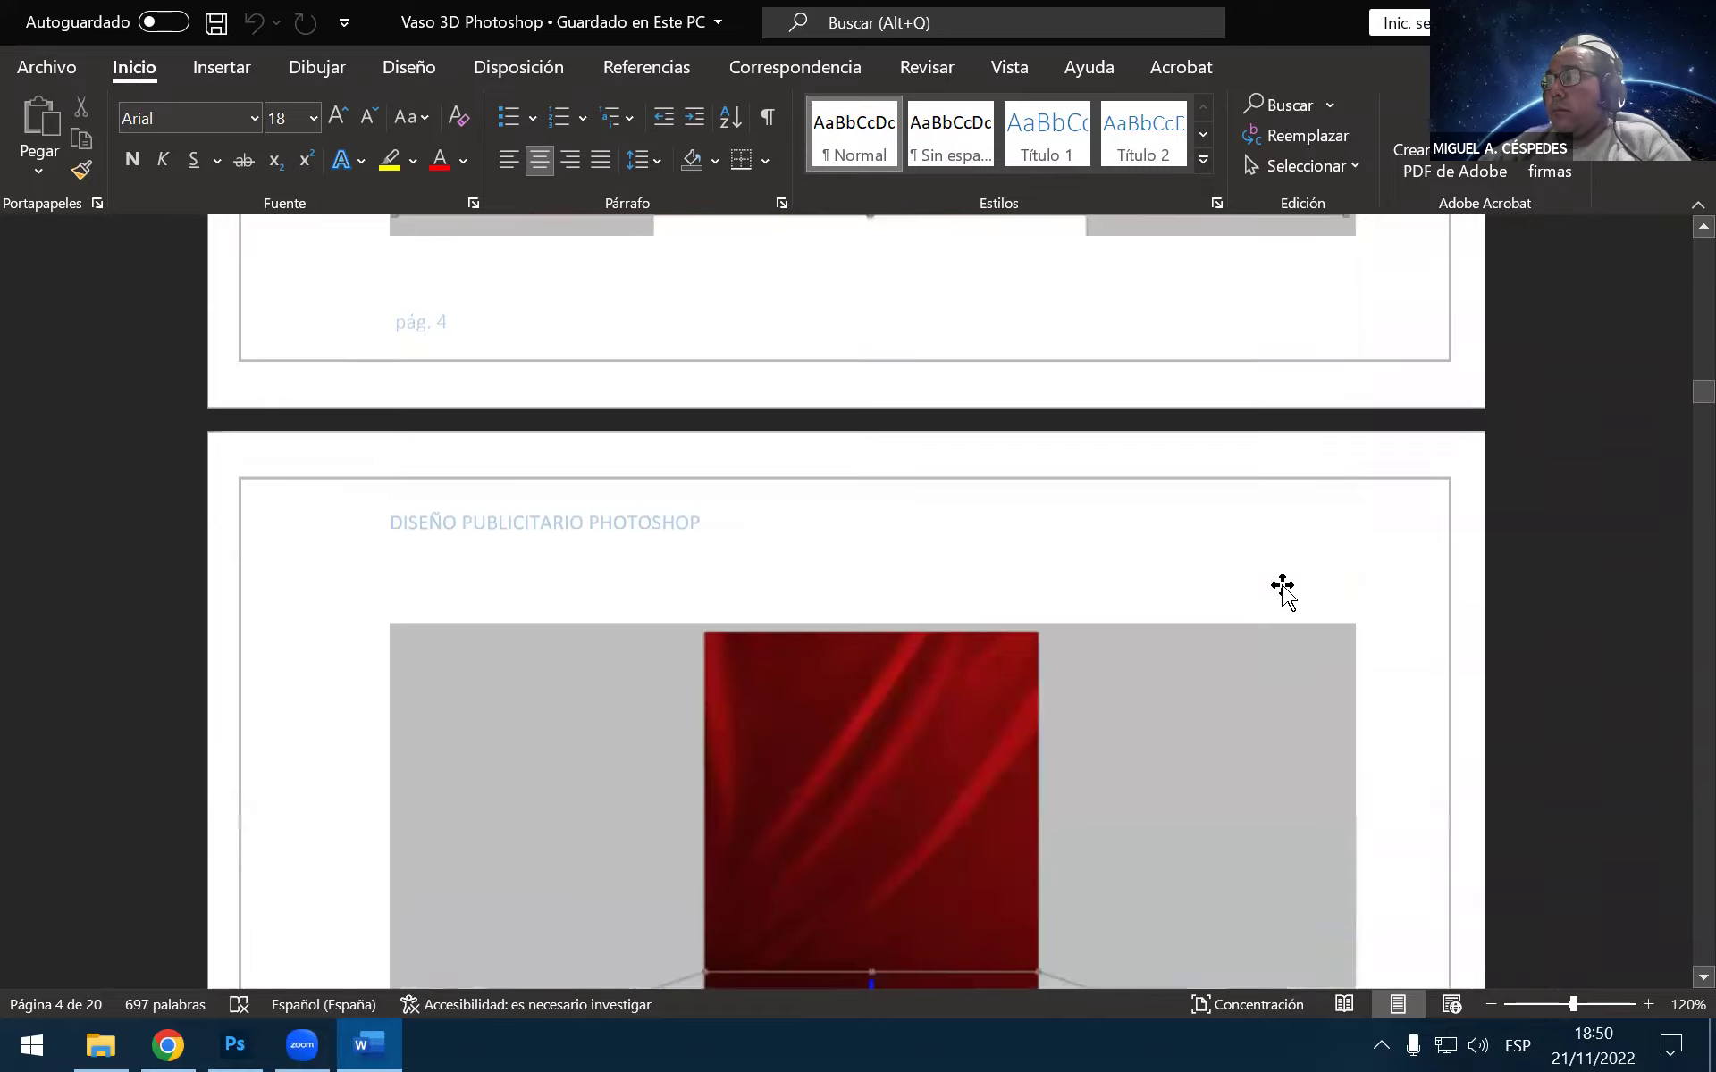
scroll(1283, 590, down, 6)
scroll(1282, 585, down, 5)
scroll(1276, 583, down, 5)
scroll(1276, 586, down, 2)
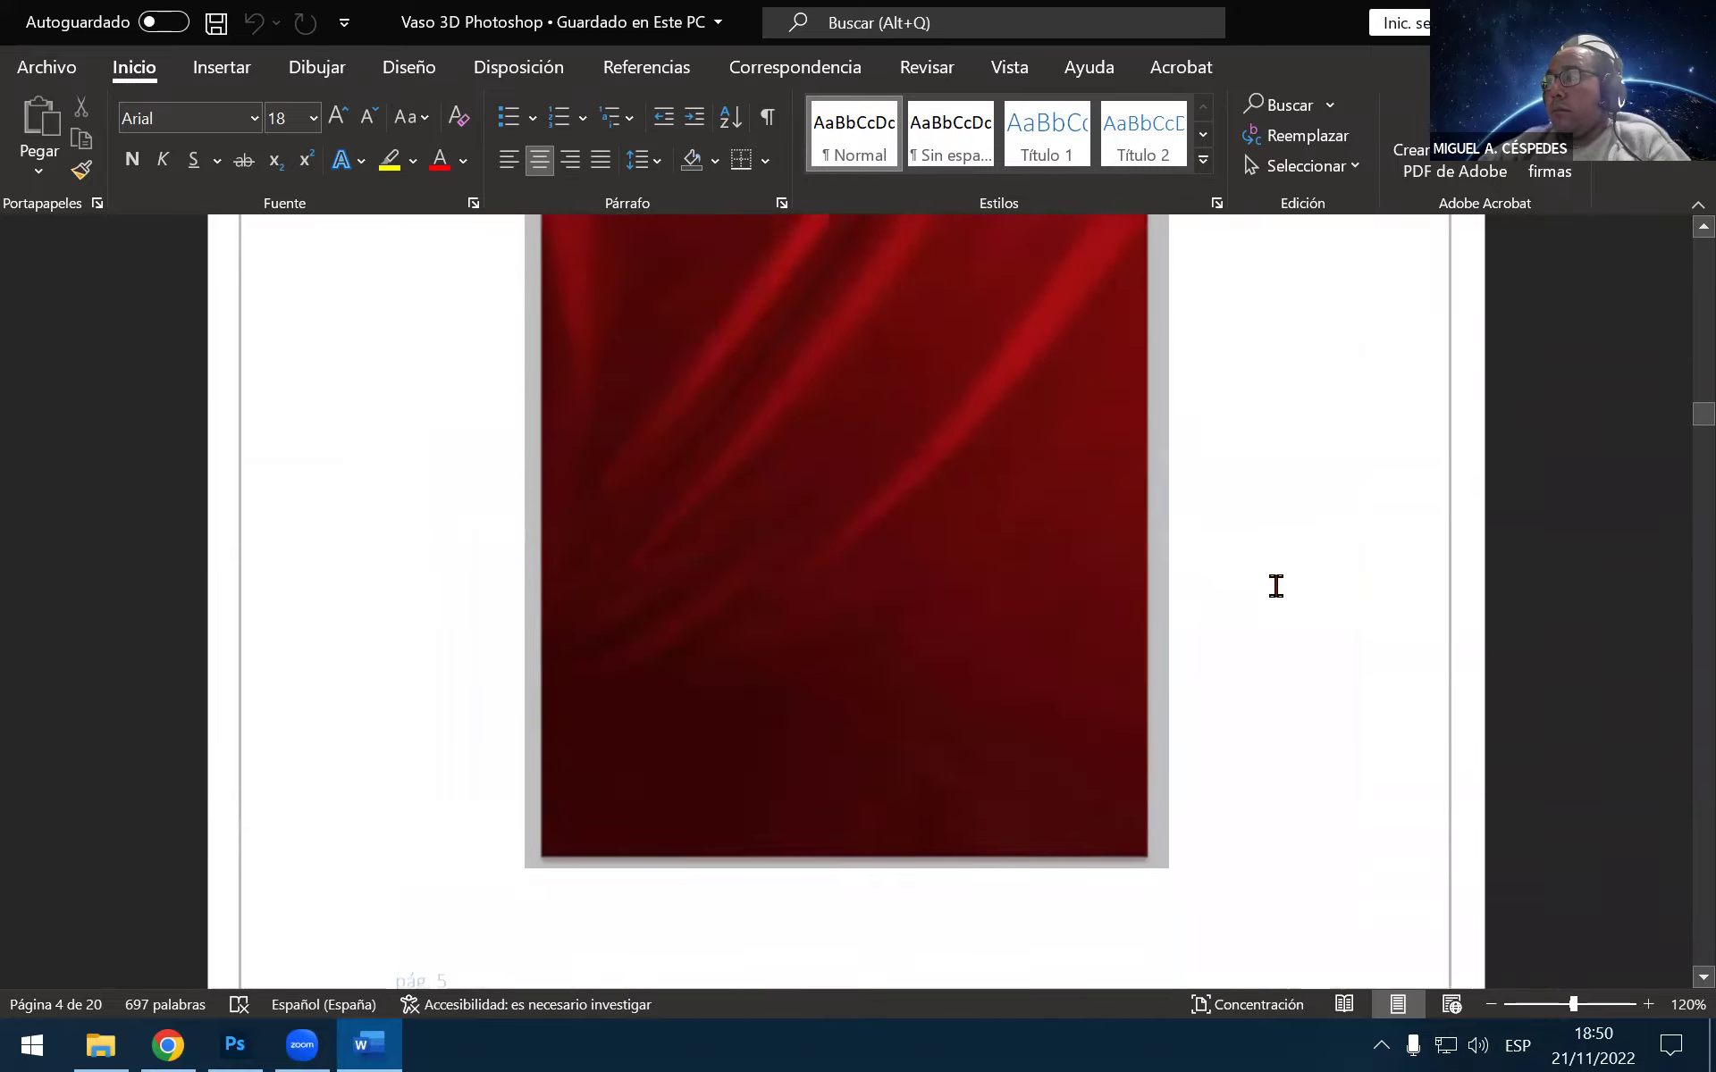
scroll(1276, 586, down, 2)
scroll(1280, 598, down, 3)
scroll(1277, 583, down, 4)
scroll(1278, 586, down, 5)
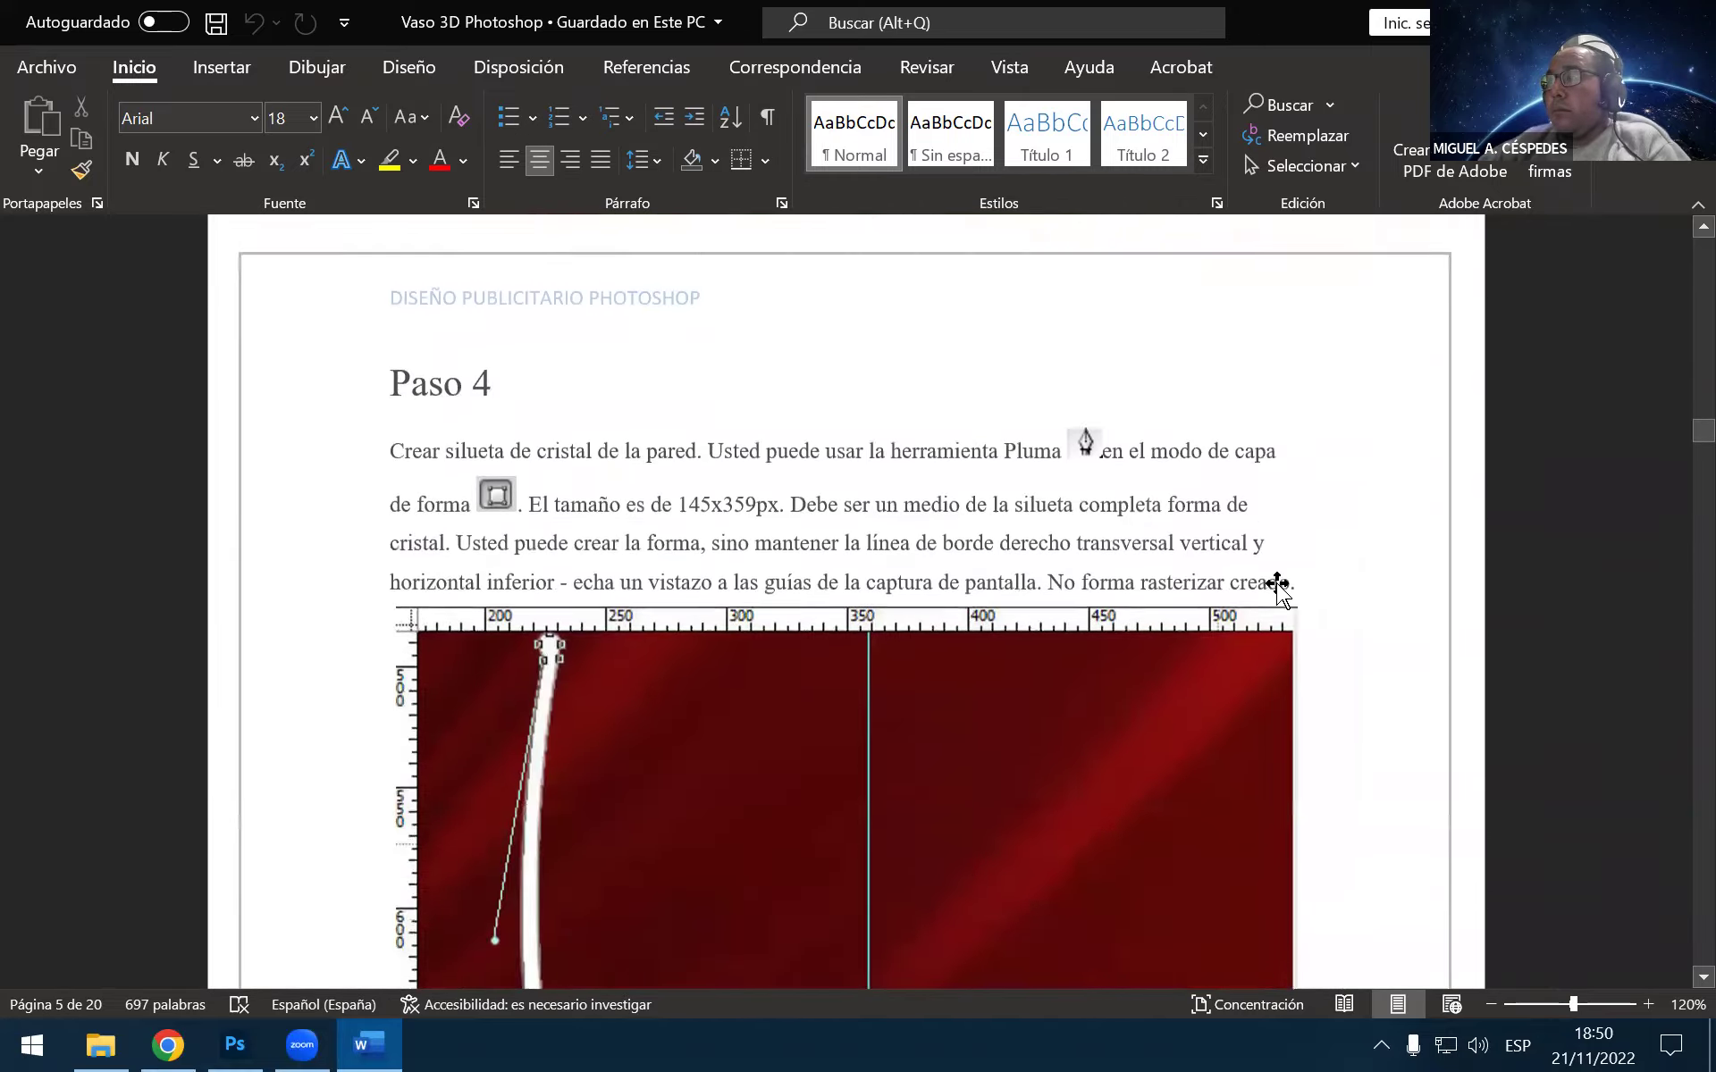
scroll(1276, 586, down, 5)
scroll(1274, 585, down, 5)
scroll(1275, 584, down, 6)
scroll(1271, 584, down, 5)
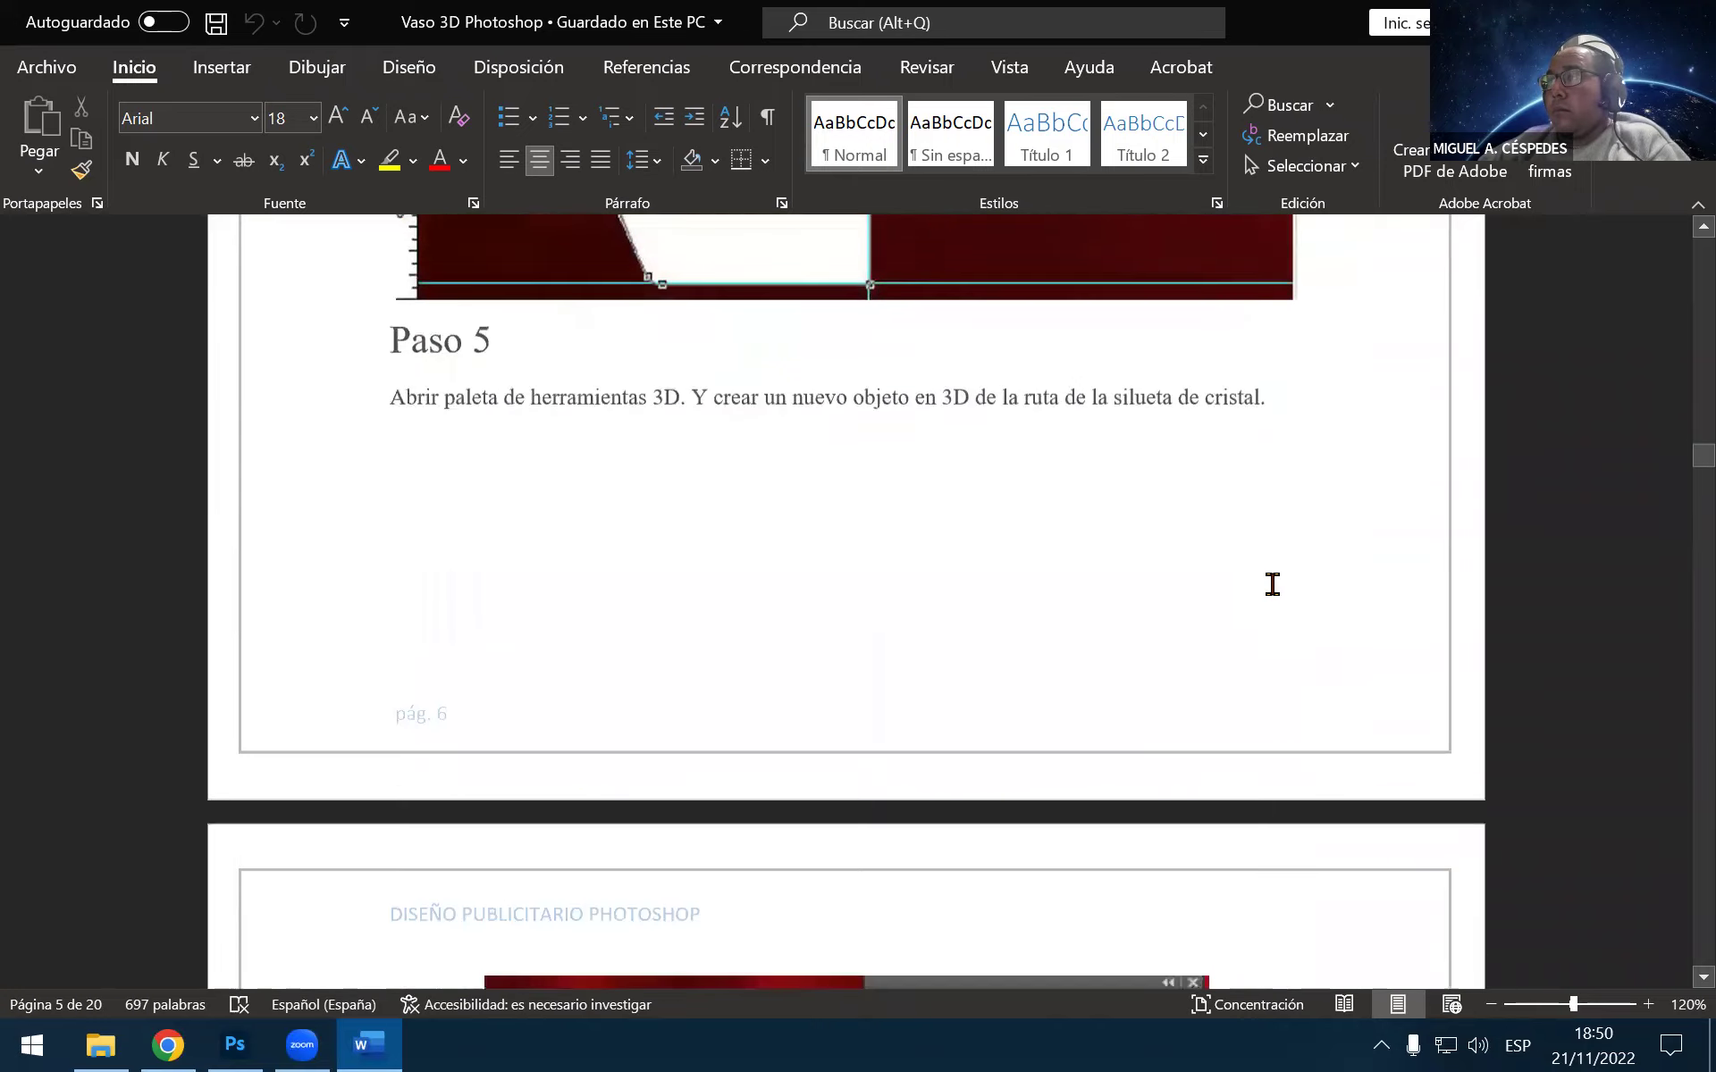
scroll(1272, 585, down, 4)
scroll(1272, 584, down, 6)
scroll(1272, 586, down, 4)
scroll(1271, 587, down, 5)
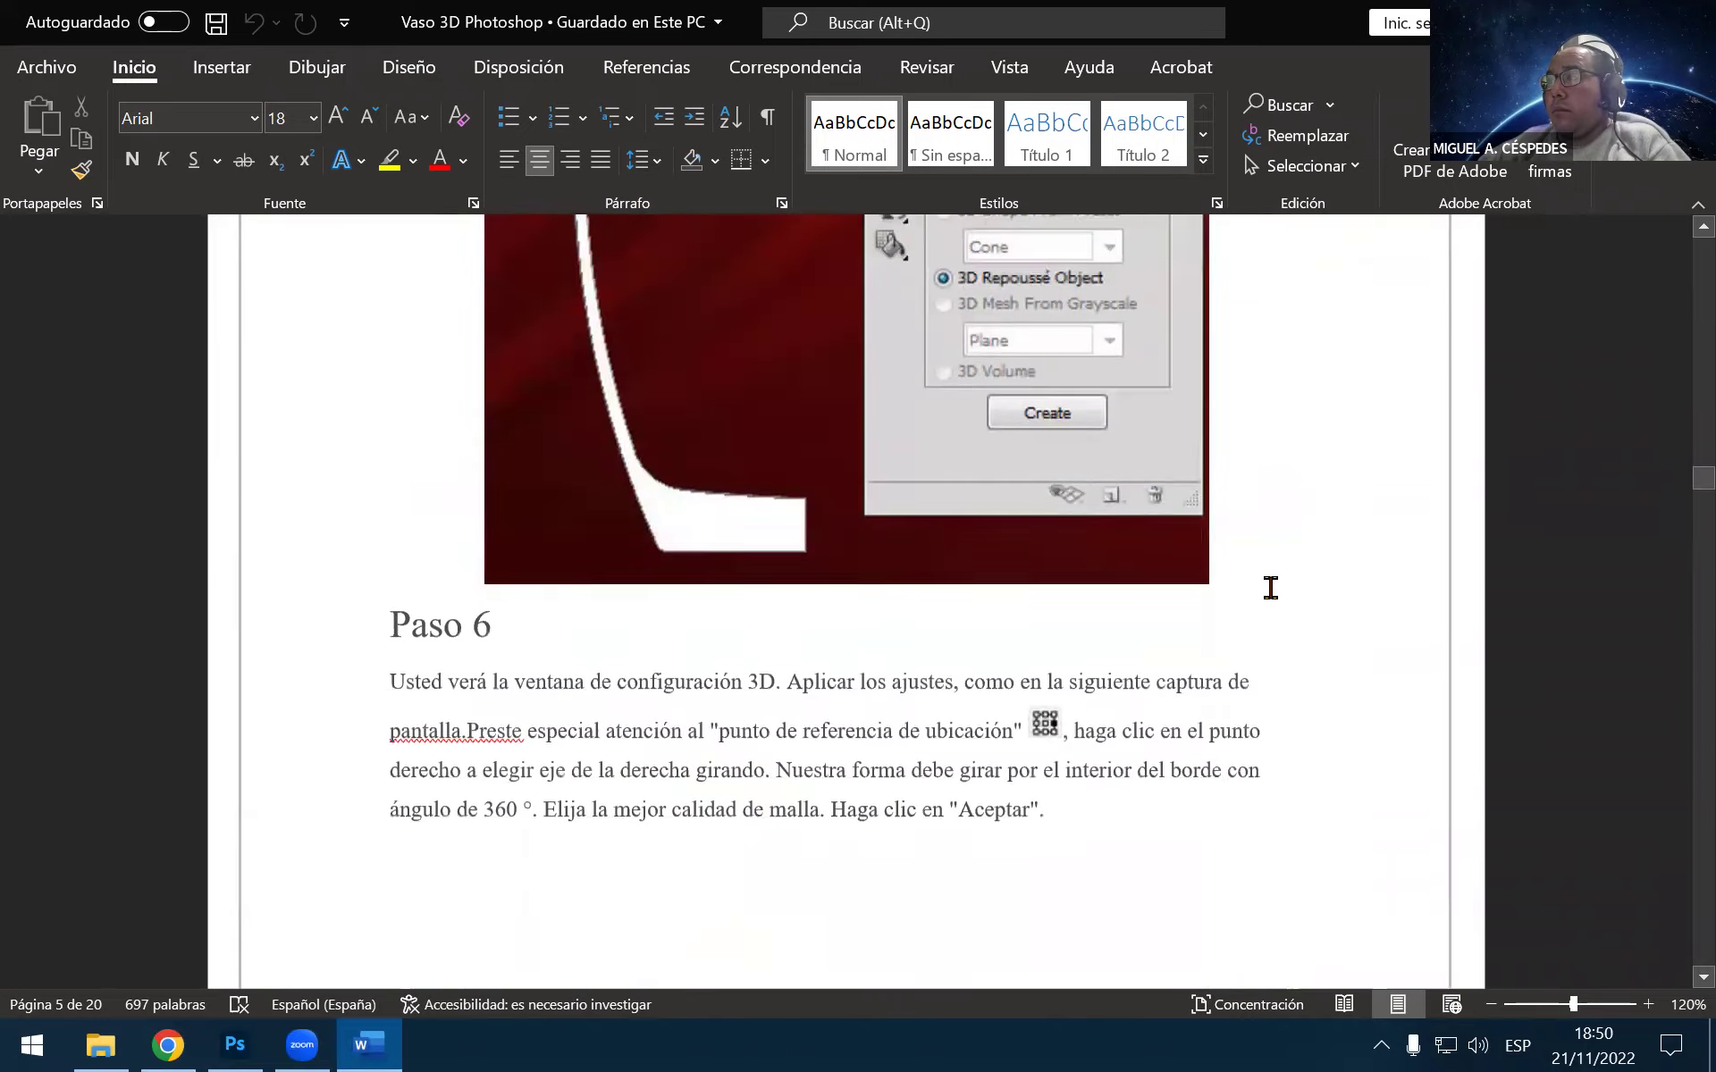
scroll(1271, 587, down, 6)
scroll(1268, 587, down, 4)
scroll(1269, 586, down, 5)
scroll(1272, 590, down, 6)
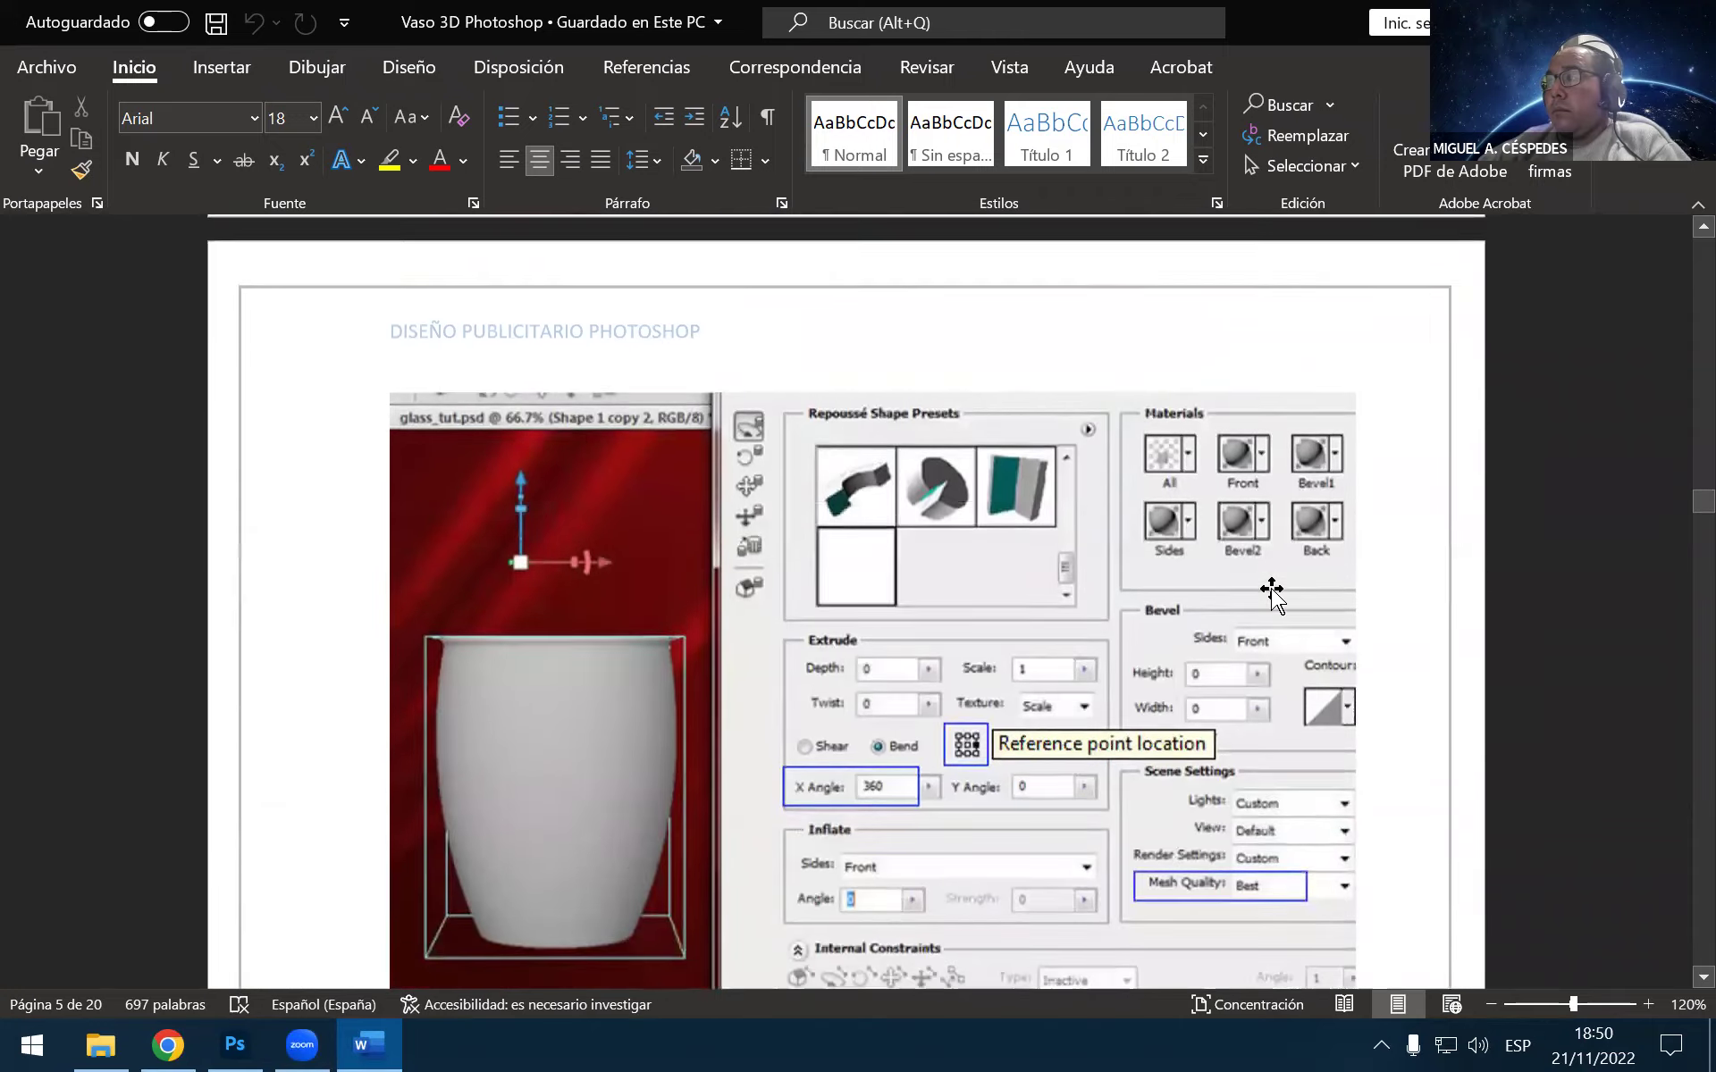
scroll(1272, 591, down, 2)
scroll(1271, 592, down, 2)
scroll(1270, 592, down, 4)
scroll(1269, 591, down, 2)
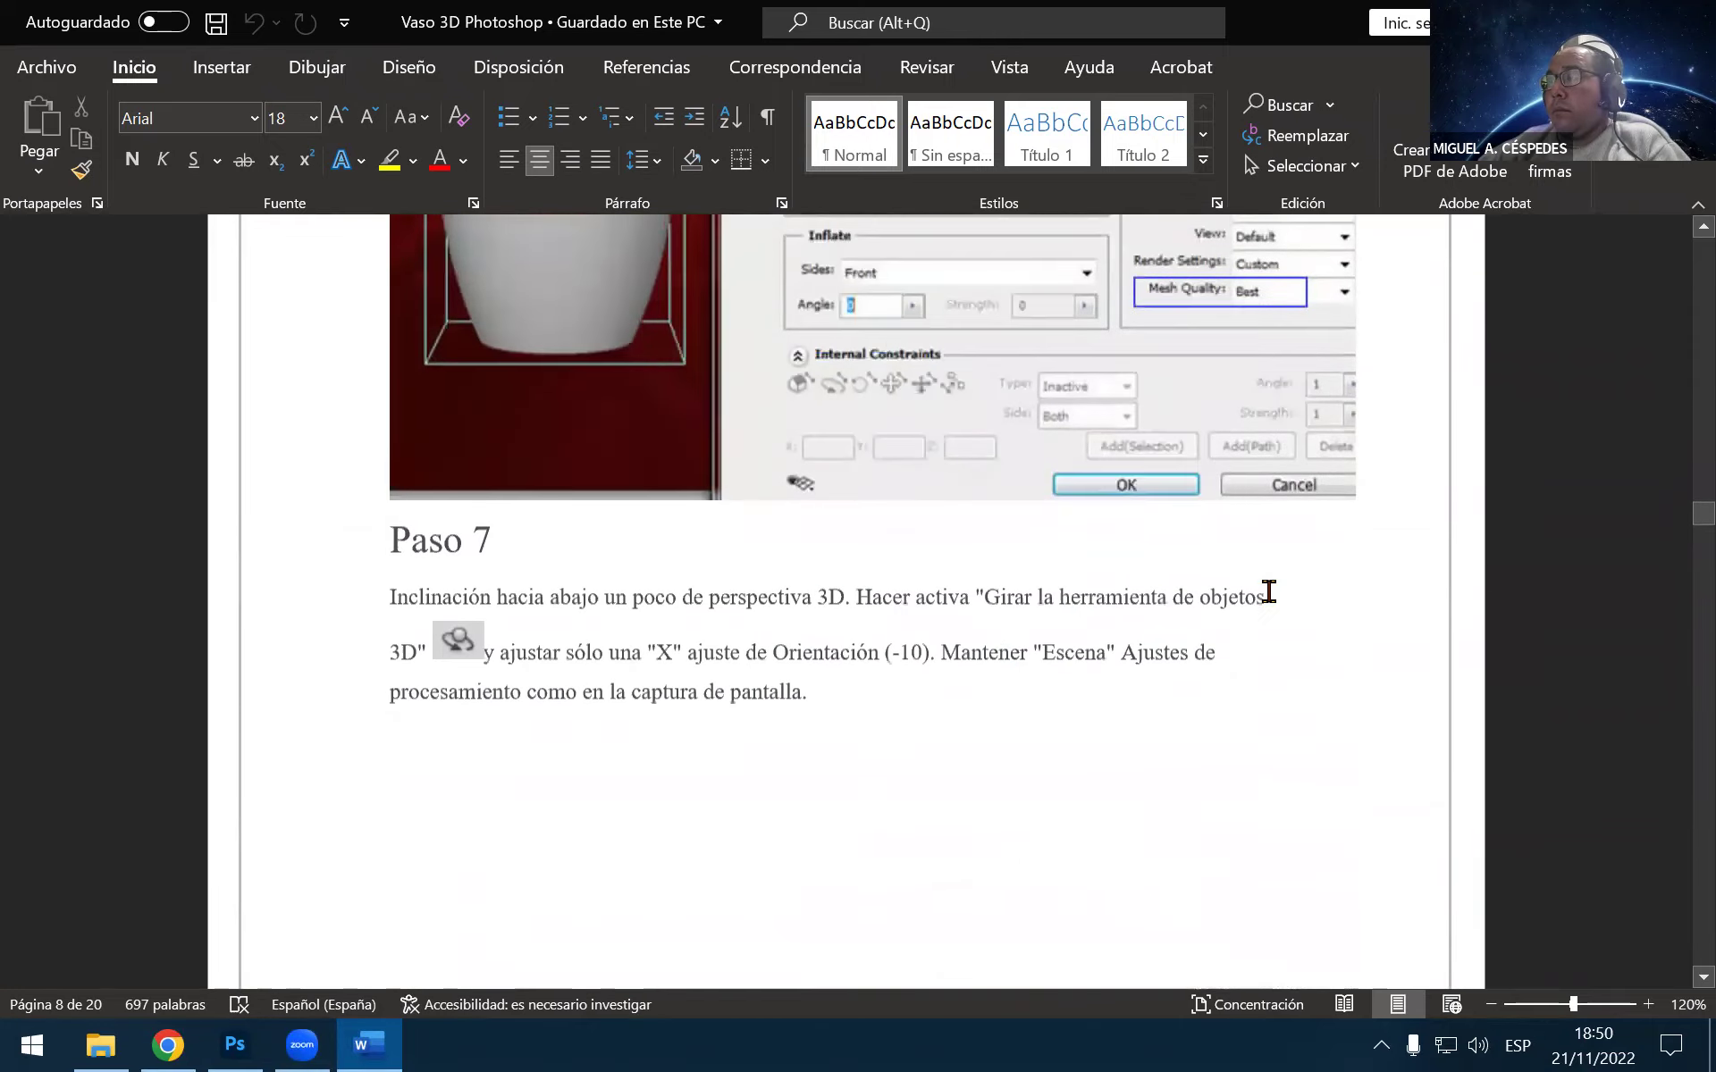
scroll(1269, 592, down, 2)
scroll(1268, 592, down, 5)
scroll(1268, 595, down, 5)
scroll(1269, 596, down, 4)
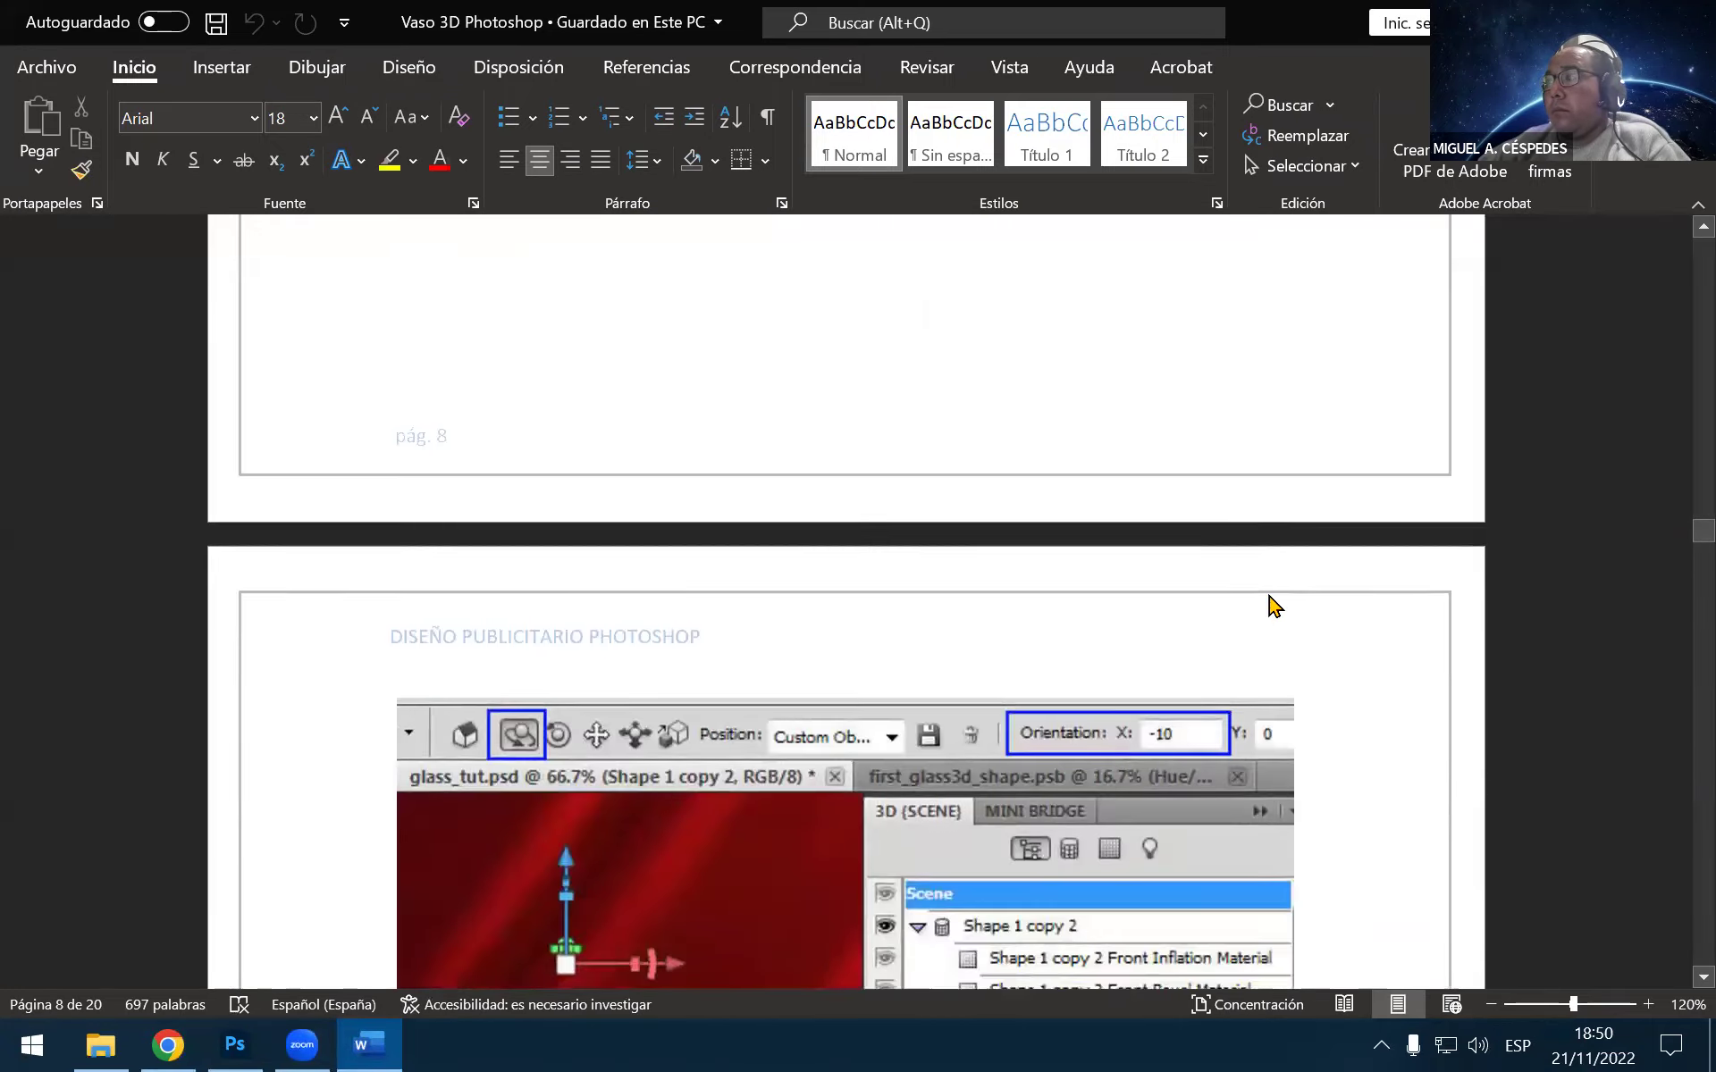
scroll(1274, 604, down, 6)
scroll(1271, 598, down, 1)
scroll(1269, 595, down, 3)
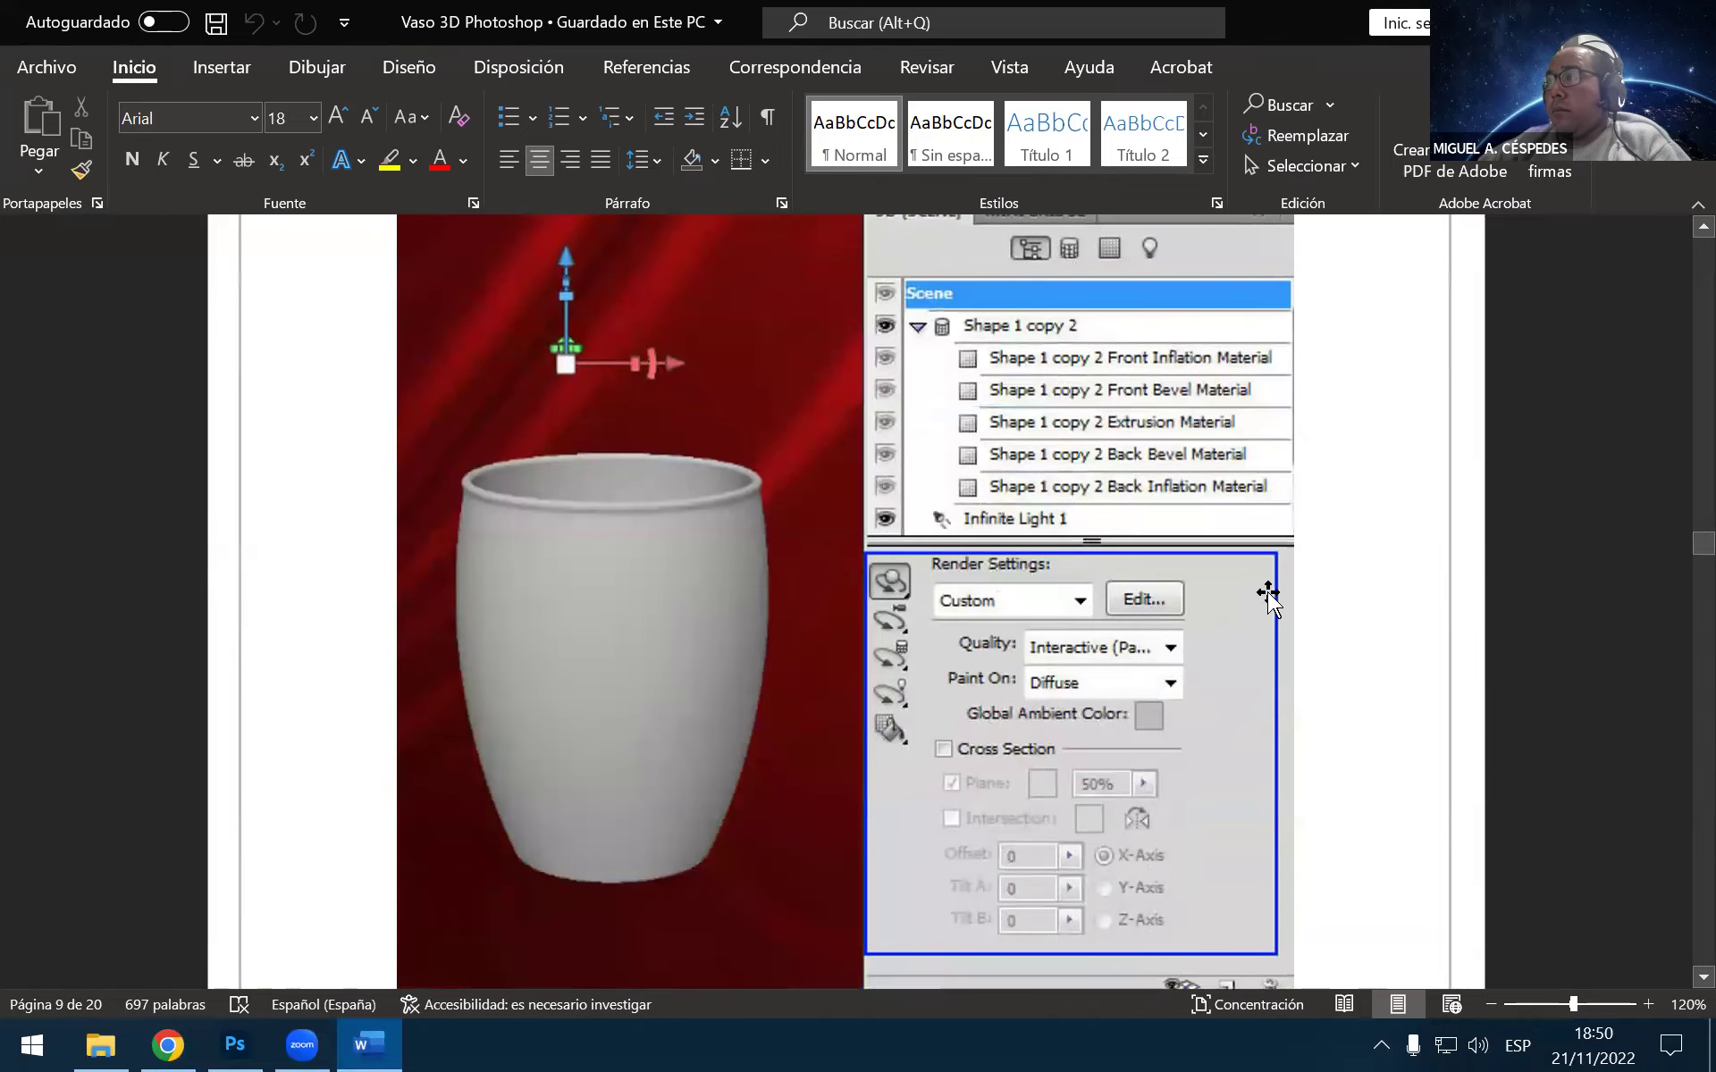
Return to the first page of the tutorial with Ctrl+Home
scroll(1273, 597, up, 1)
scroll(1299, 613, up, 3)
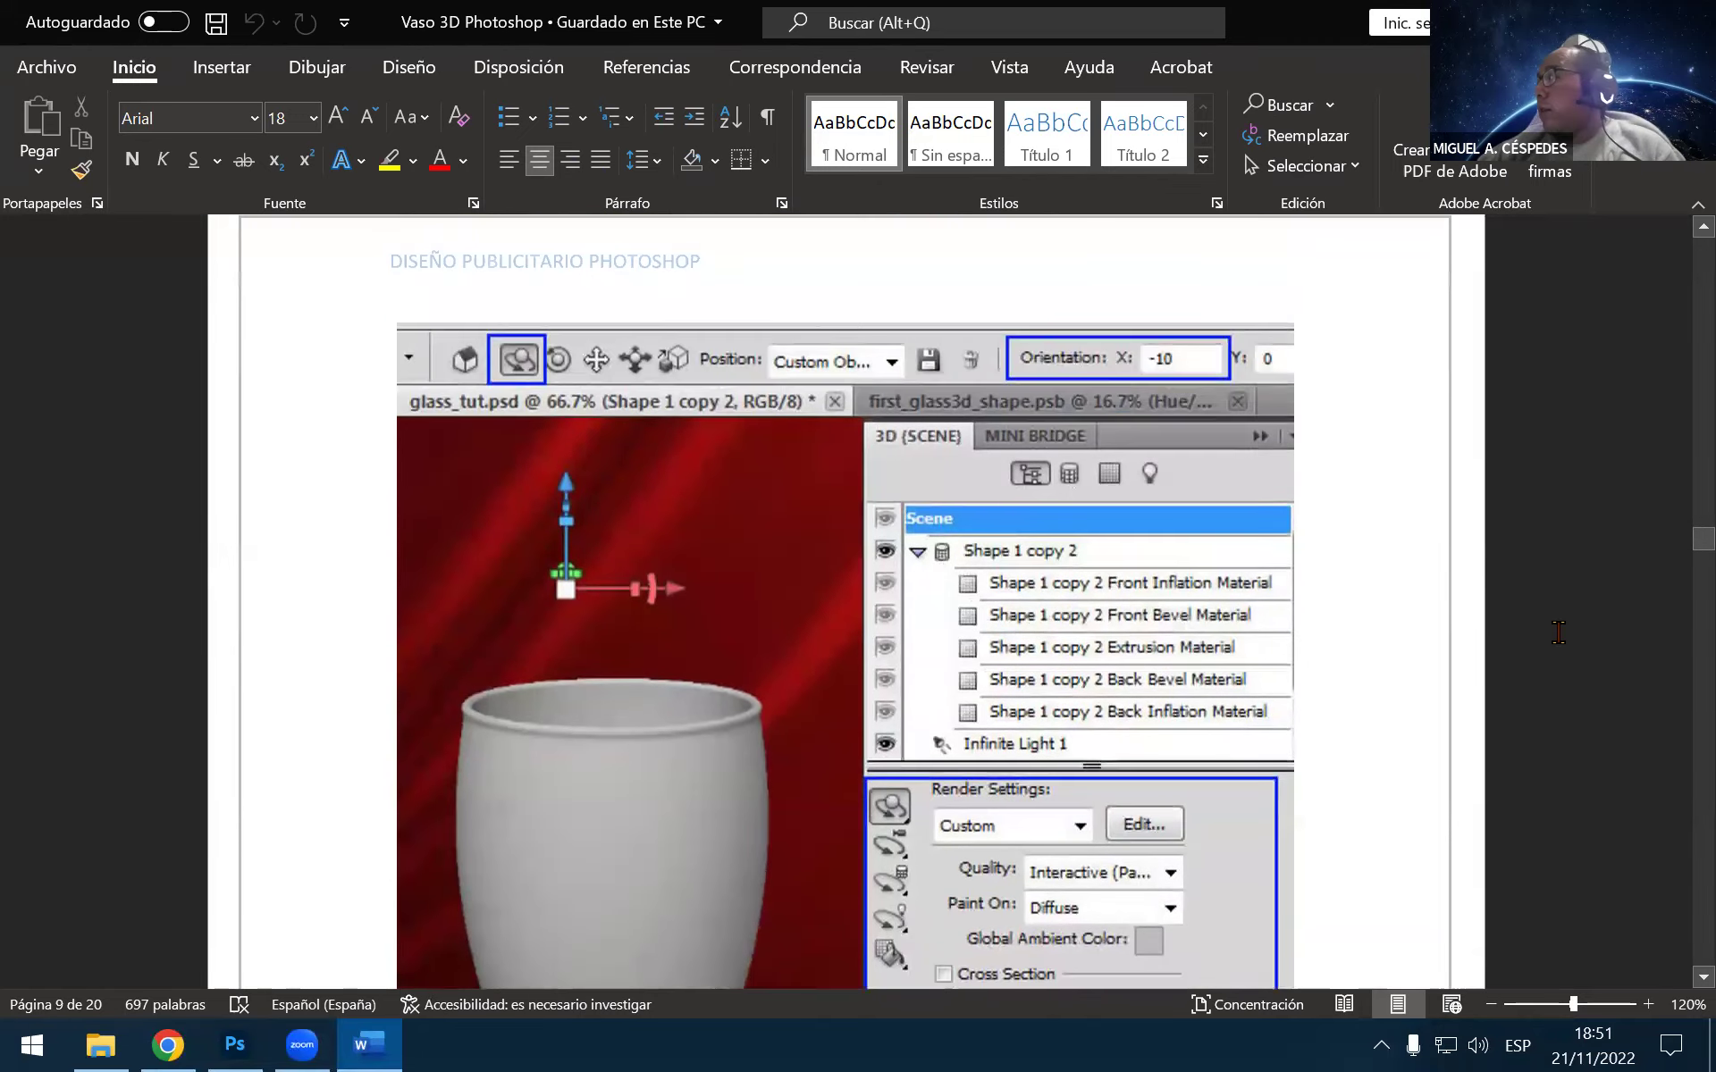
key(ctrl+Home)
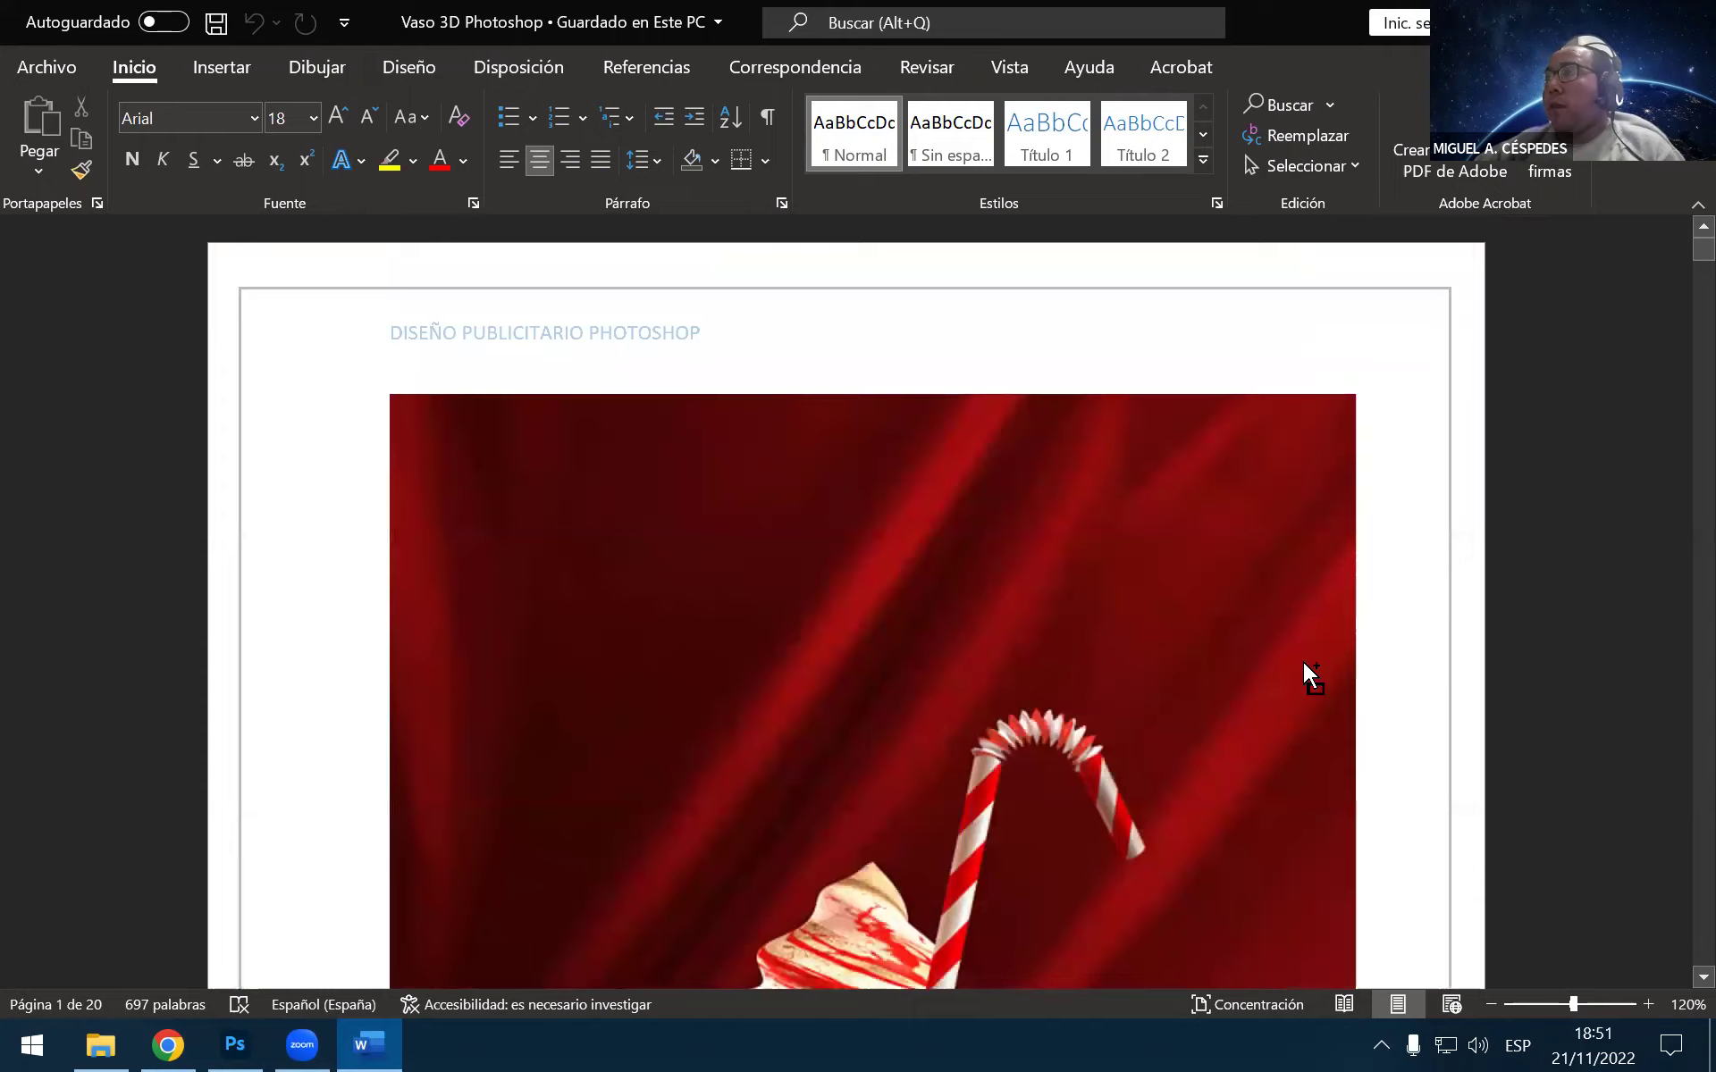
Scroll the tutorial from page 1 past Pasos 2–4 down to Paso 5
scroll(1307, 672, down, 4)
scroll(1284, 662, down, 1)
scroll(1251, 648, down, 1)
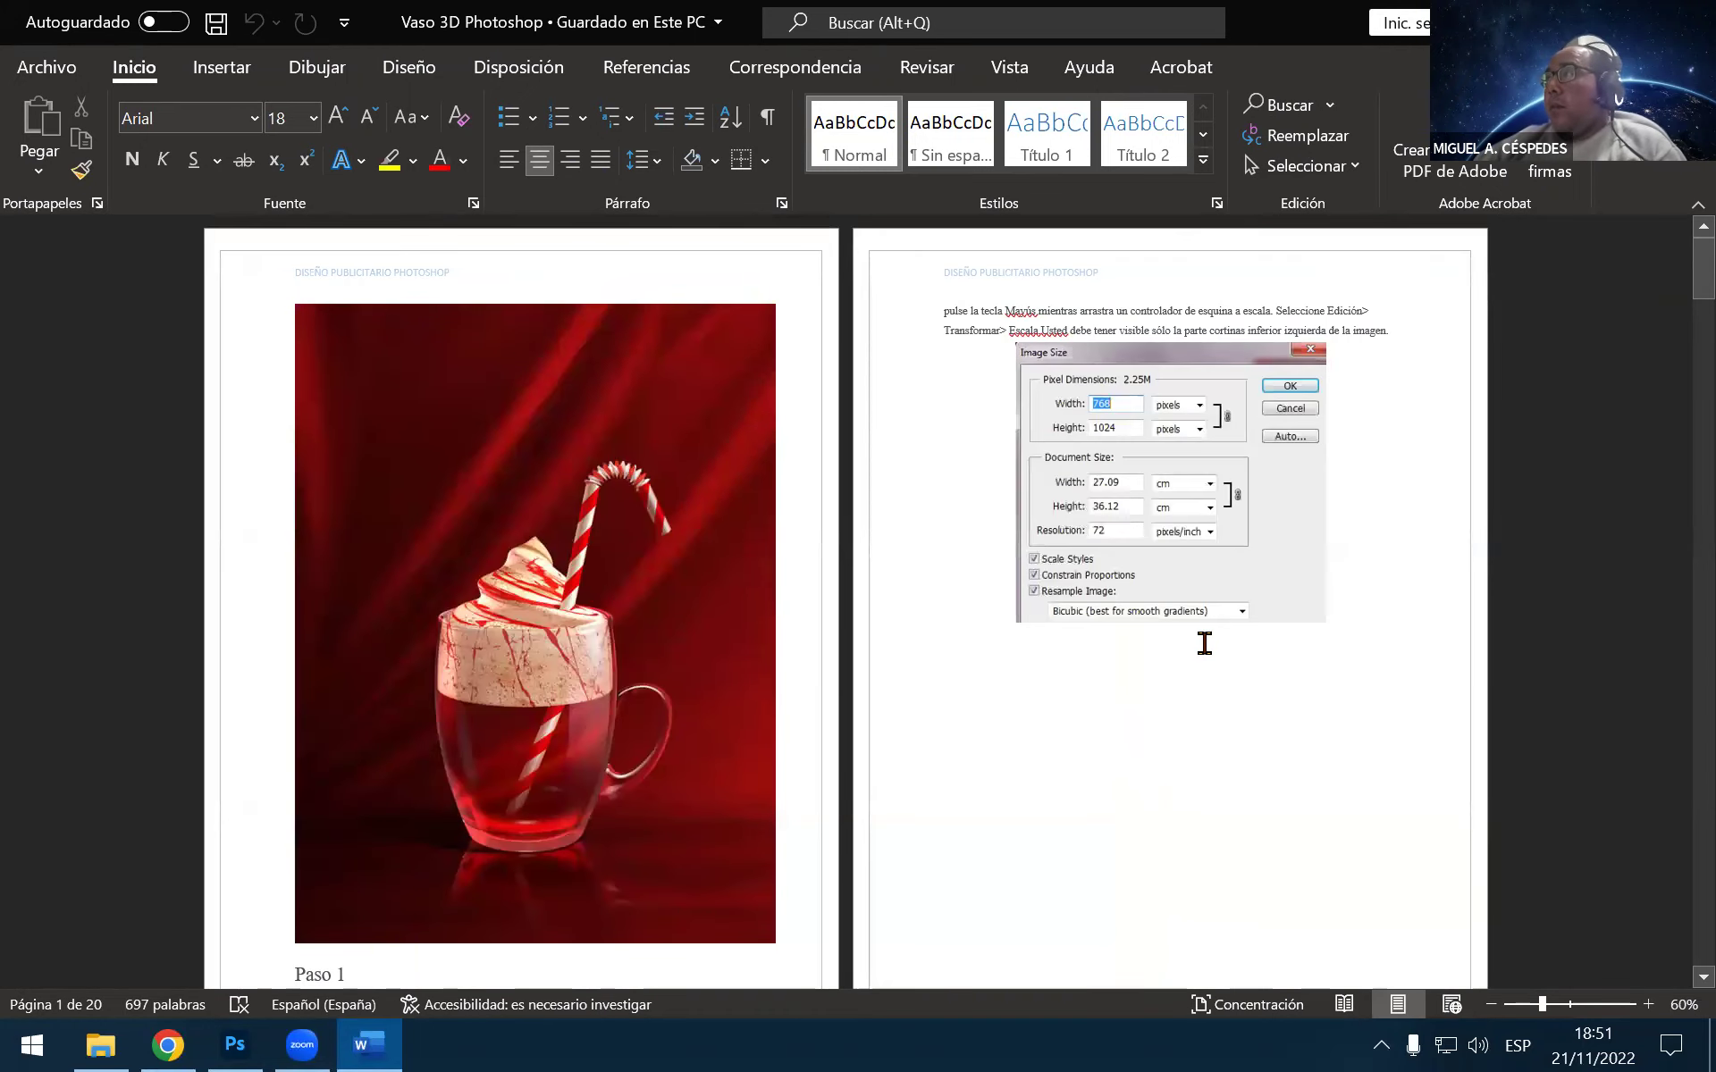
scroll(1189, 554, down, 2)
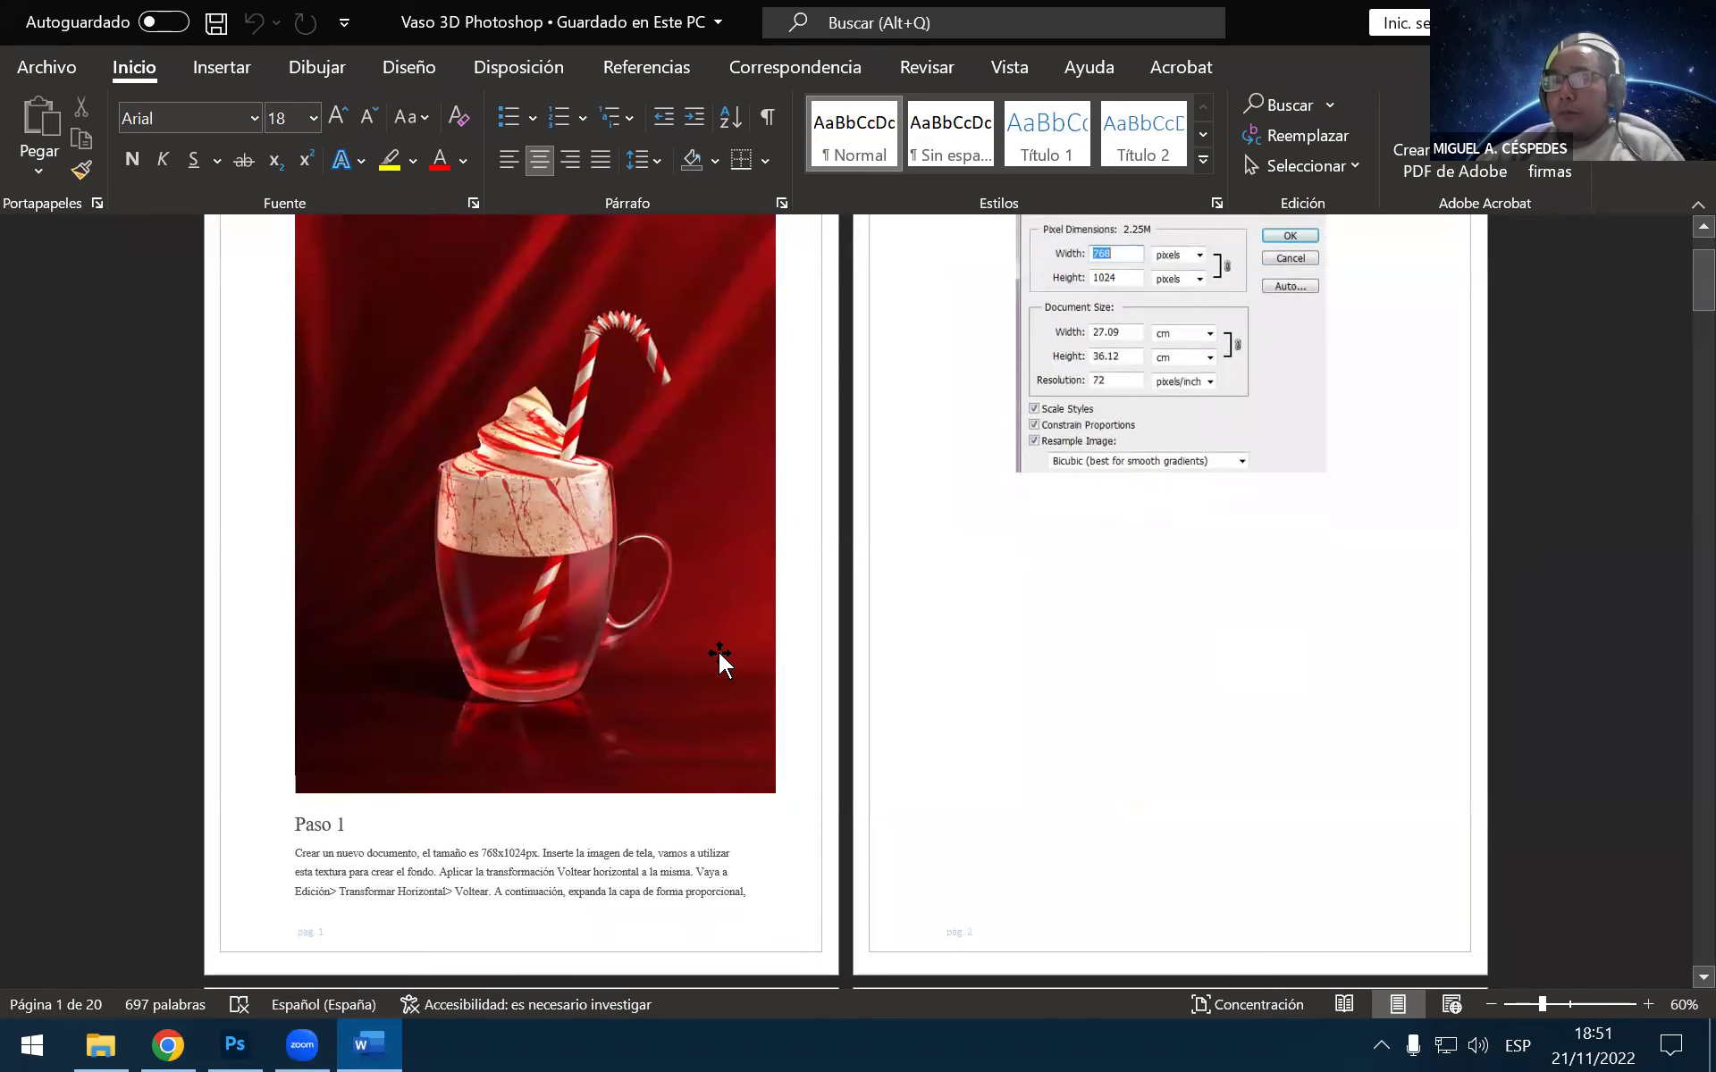
scroll(733, 663, down, 3)
scroll(733, 663, down, 4)
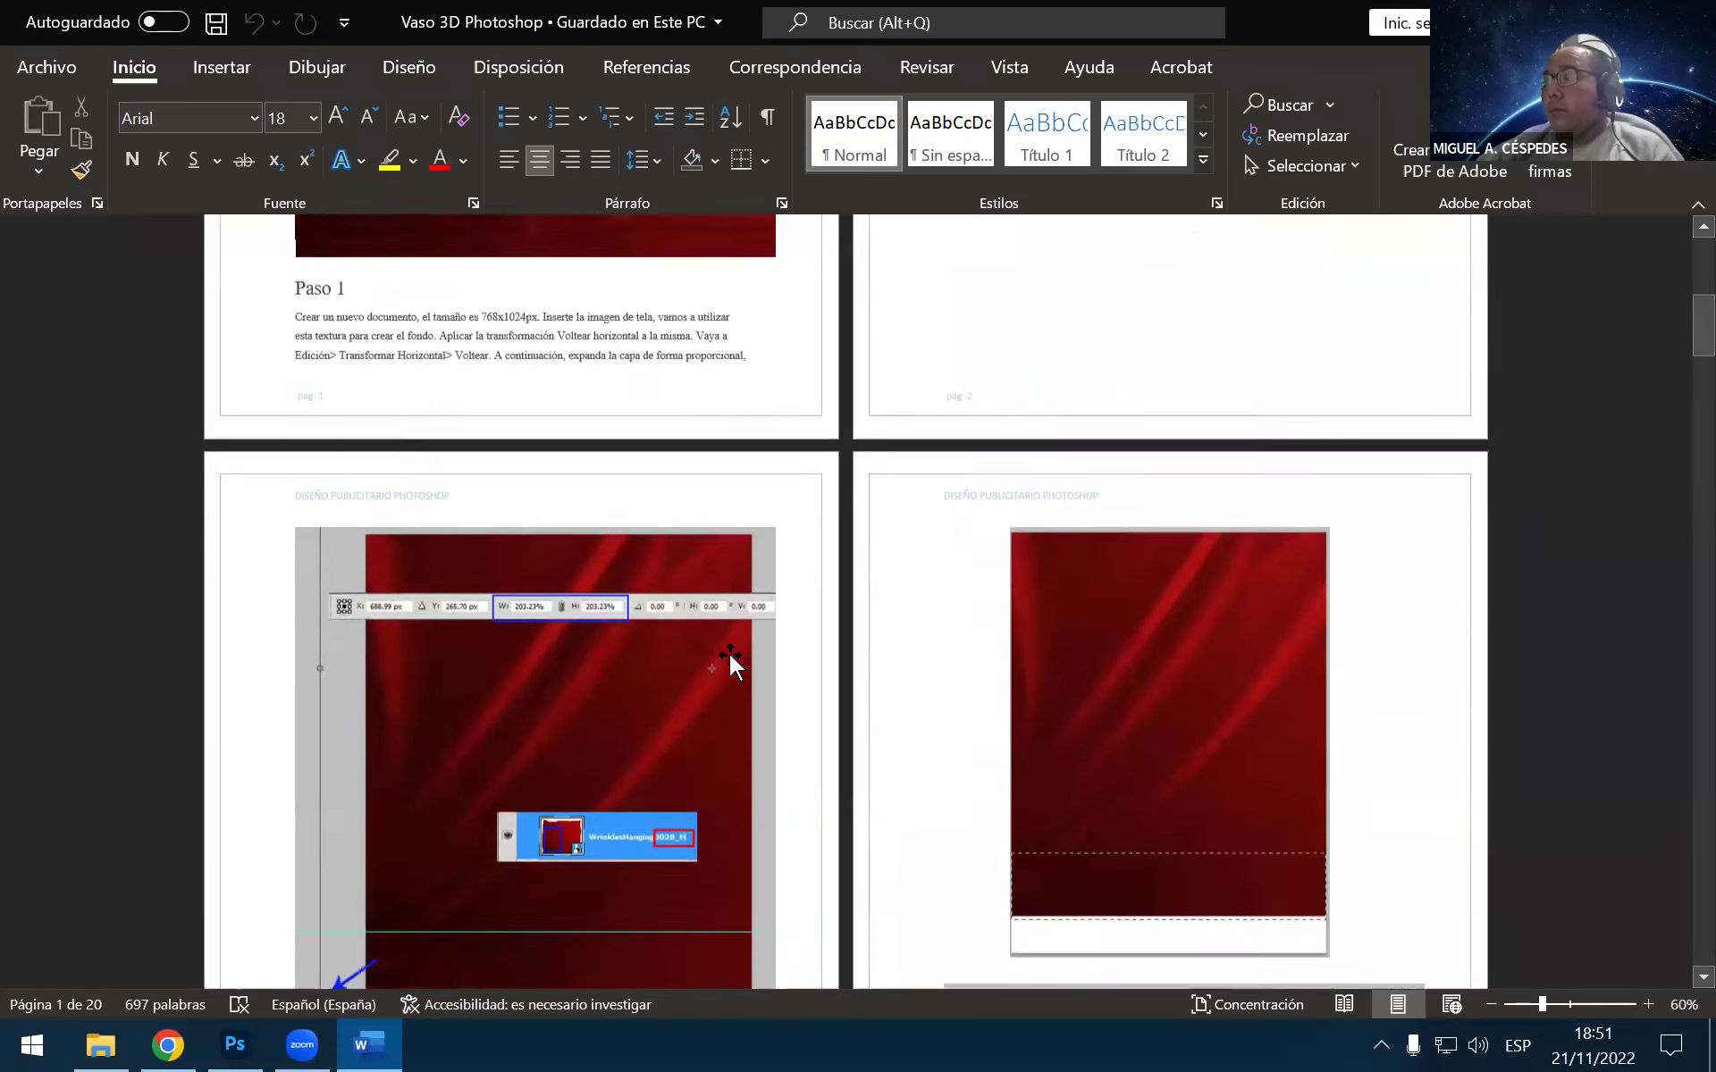
scroll(728, 657, down, 2)
scroll(723, 638, down, 3)
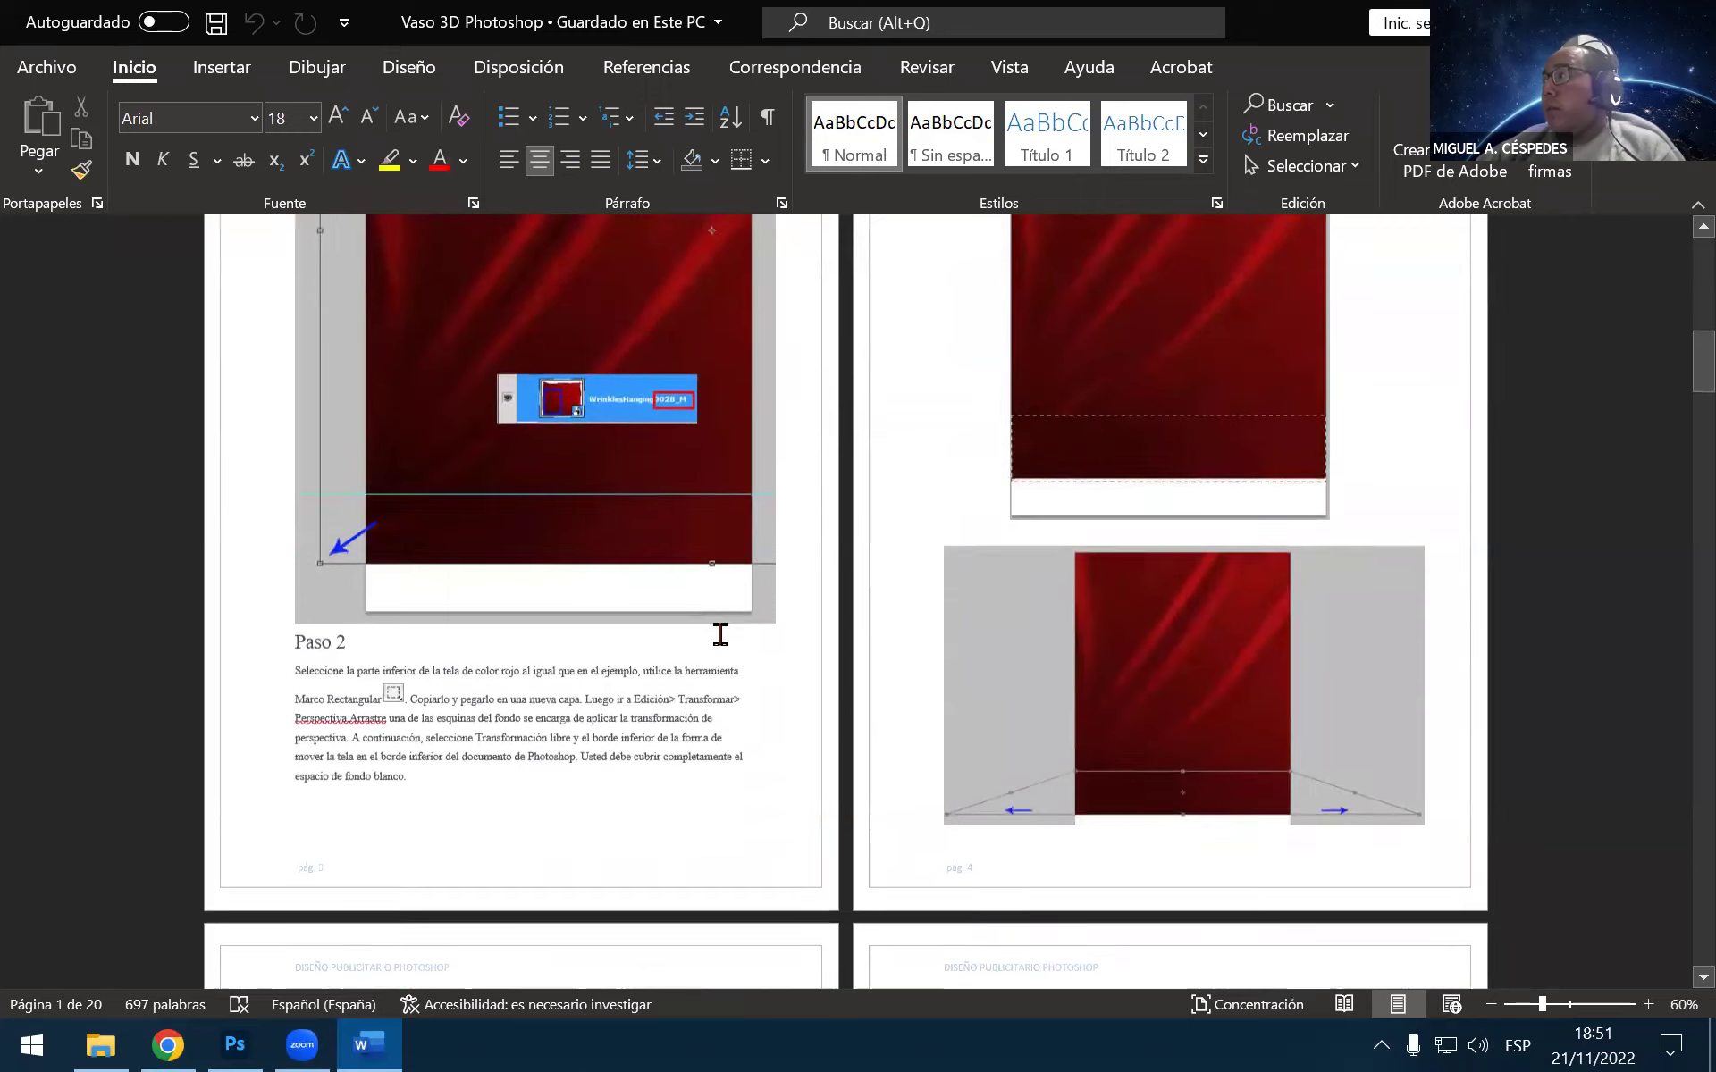
scroll(722, 638, down, 2)
scroll(719, 638, down, 3)
scroll(716, 638, down, 5)
scroll(715, 638, down, 2)
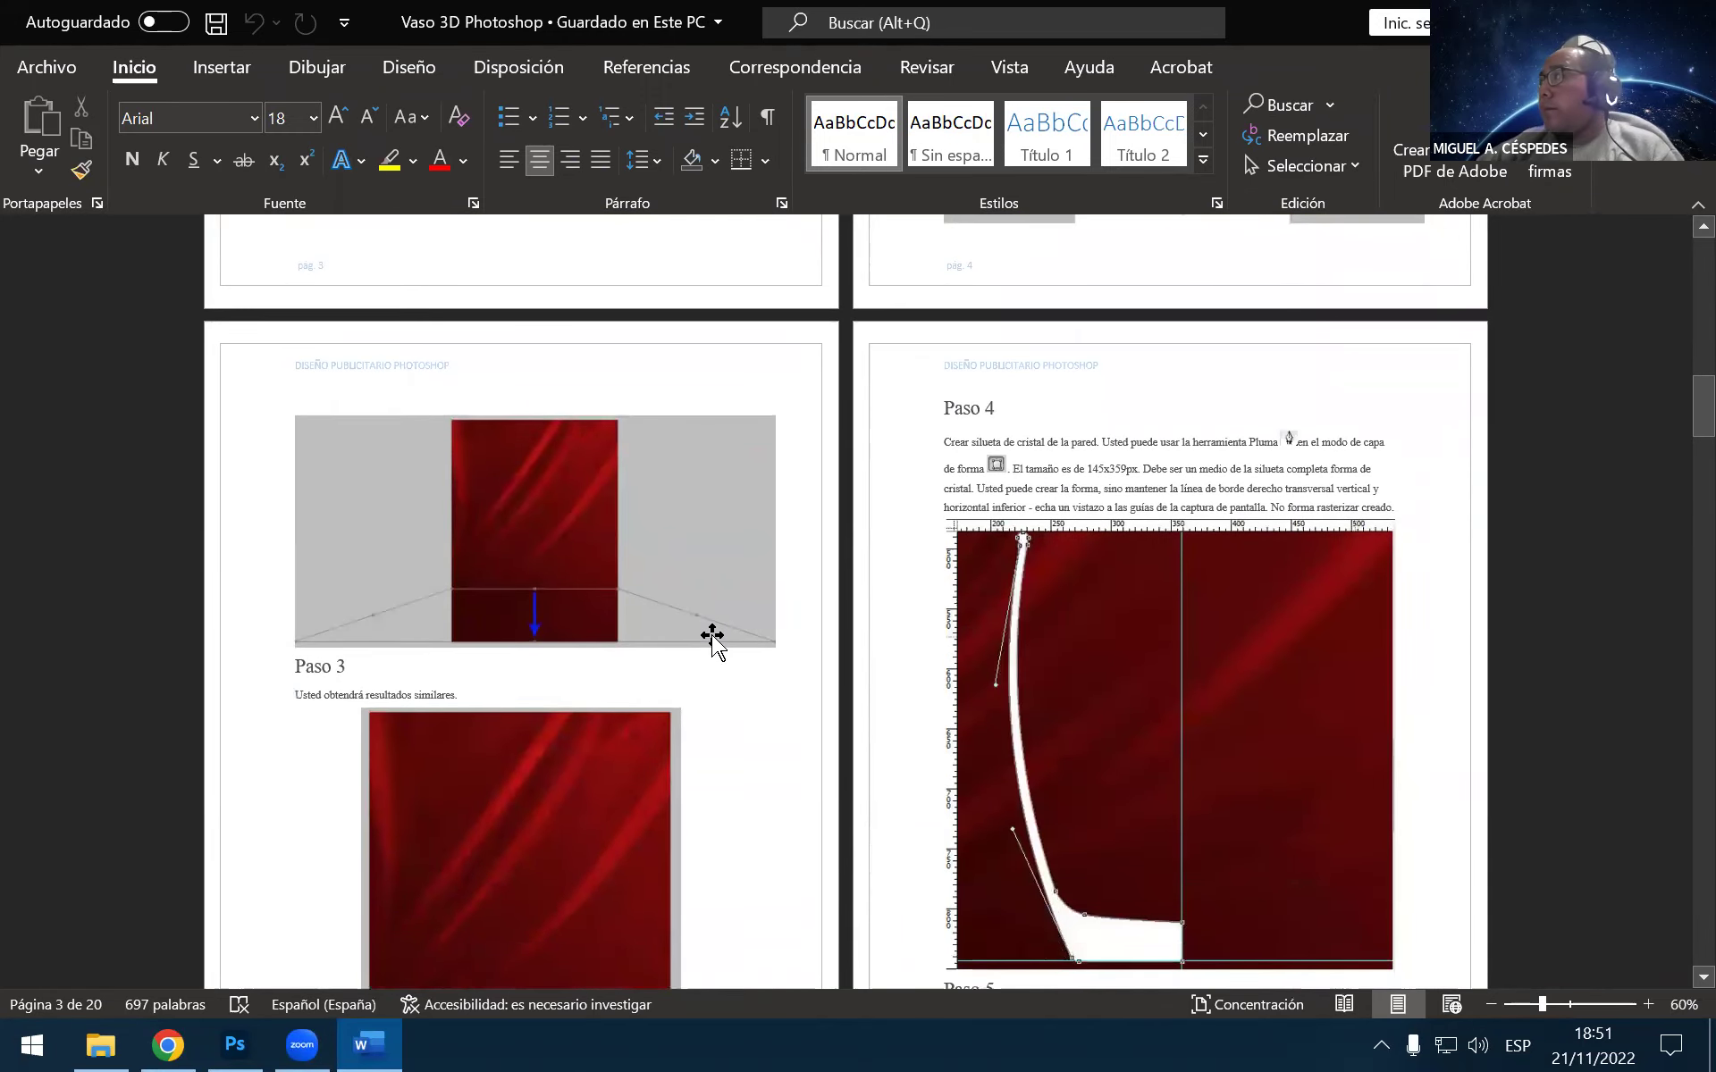
scroll(712, 638, down, 1)
scroll(711, 635, down, 2)
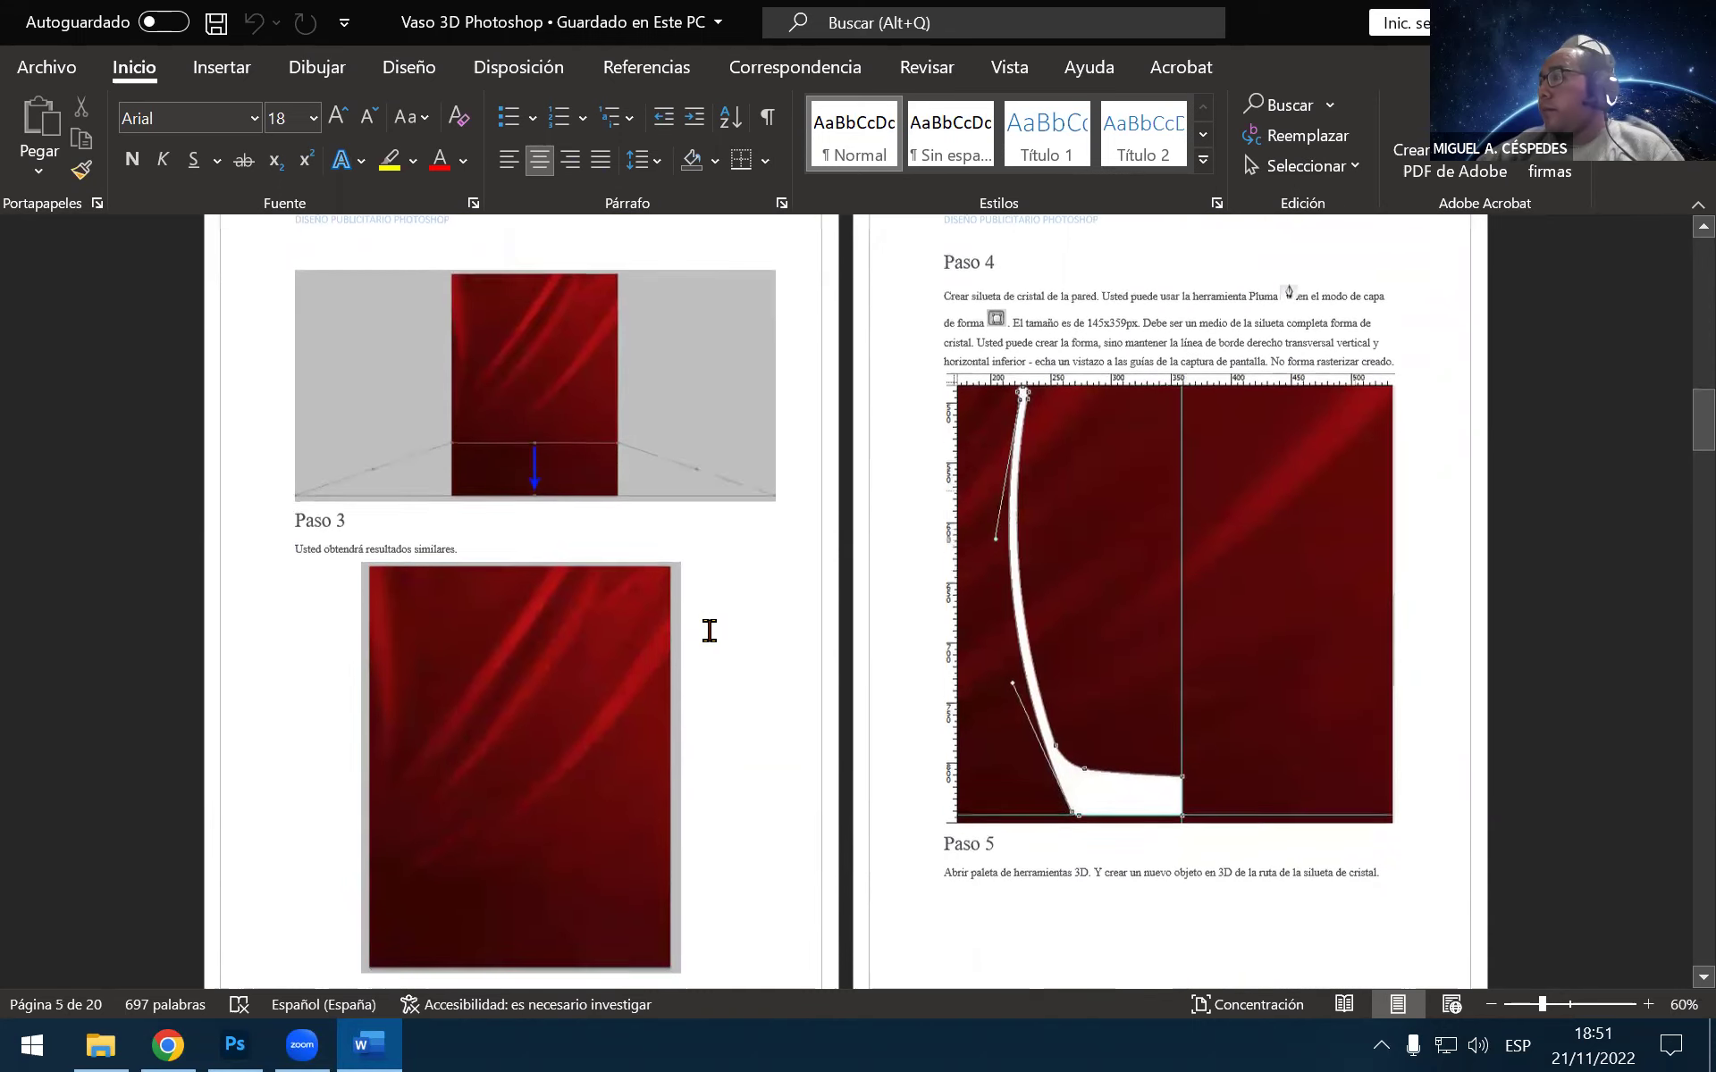
scroll(710, 631, down, 1)
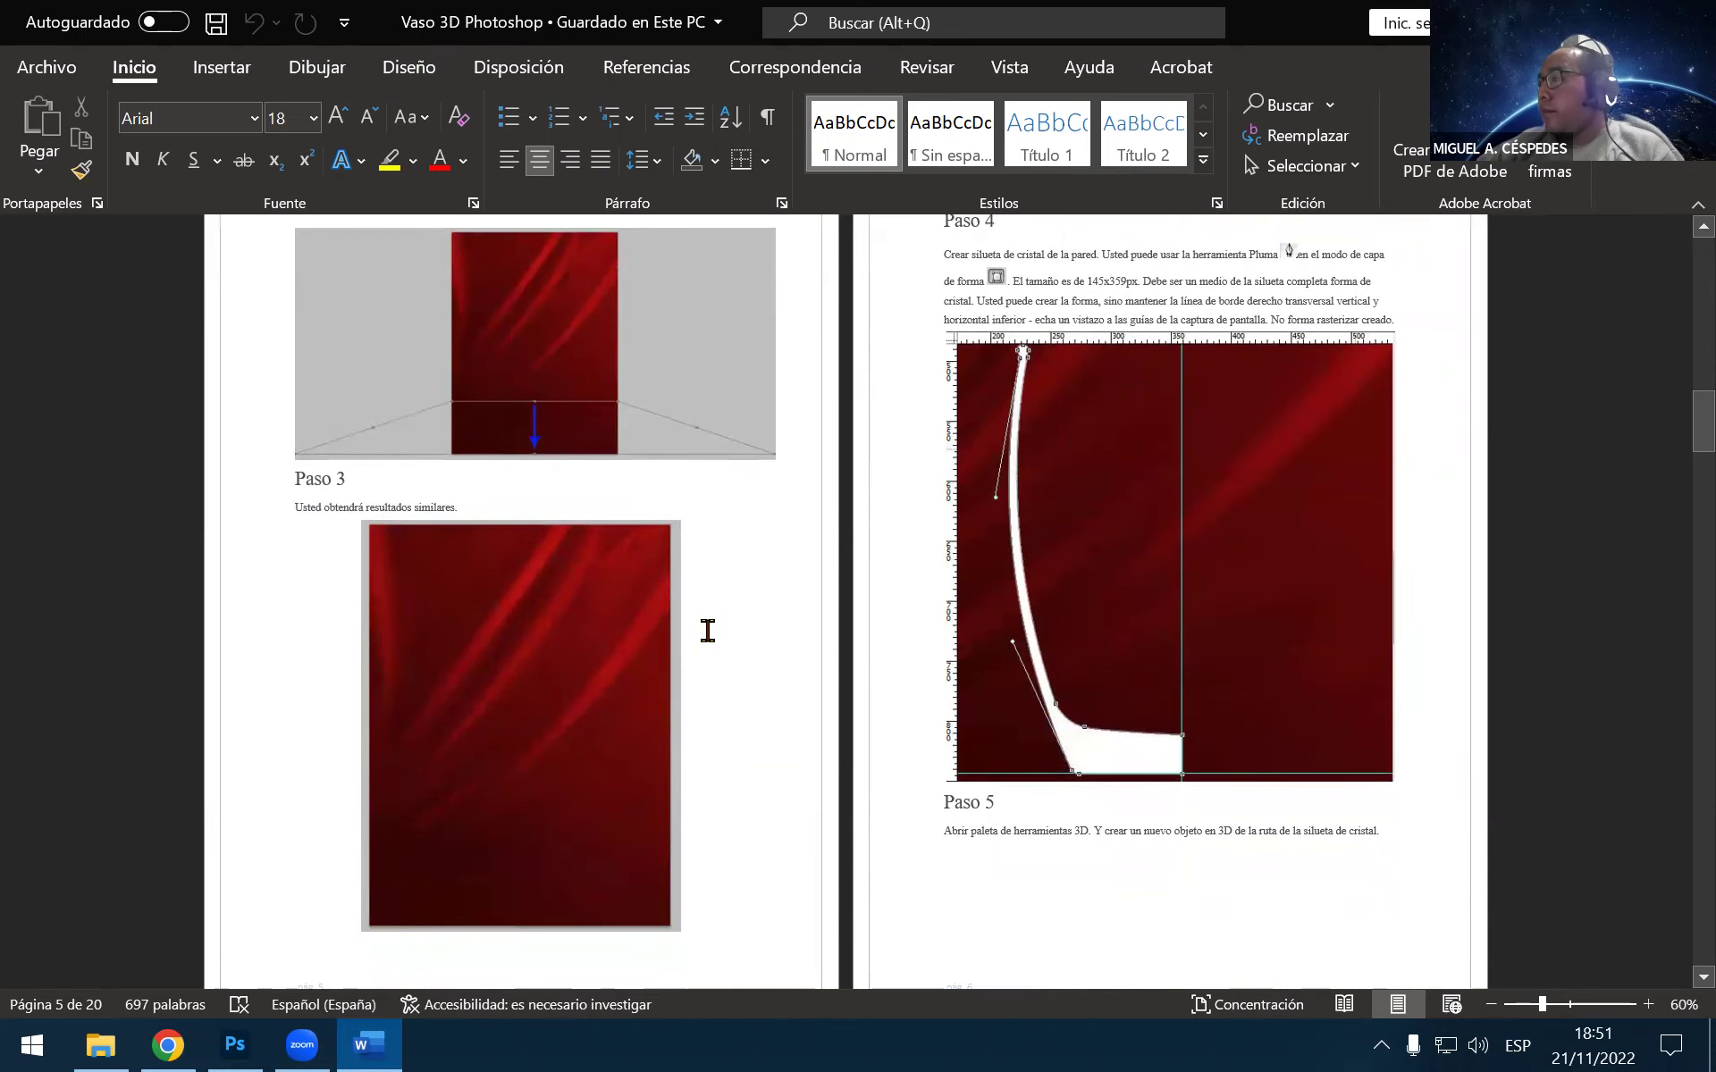
scroll(708, 631, down, 2)
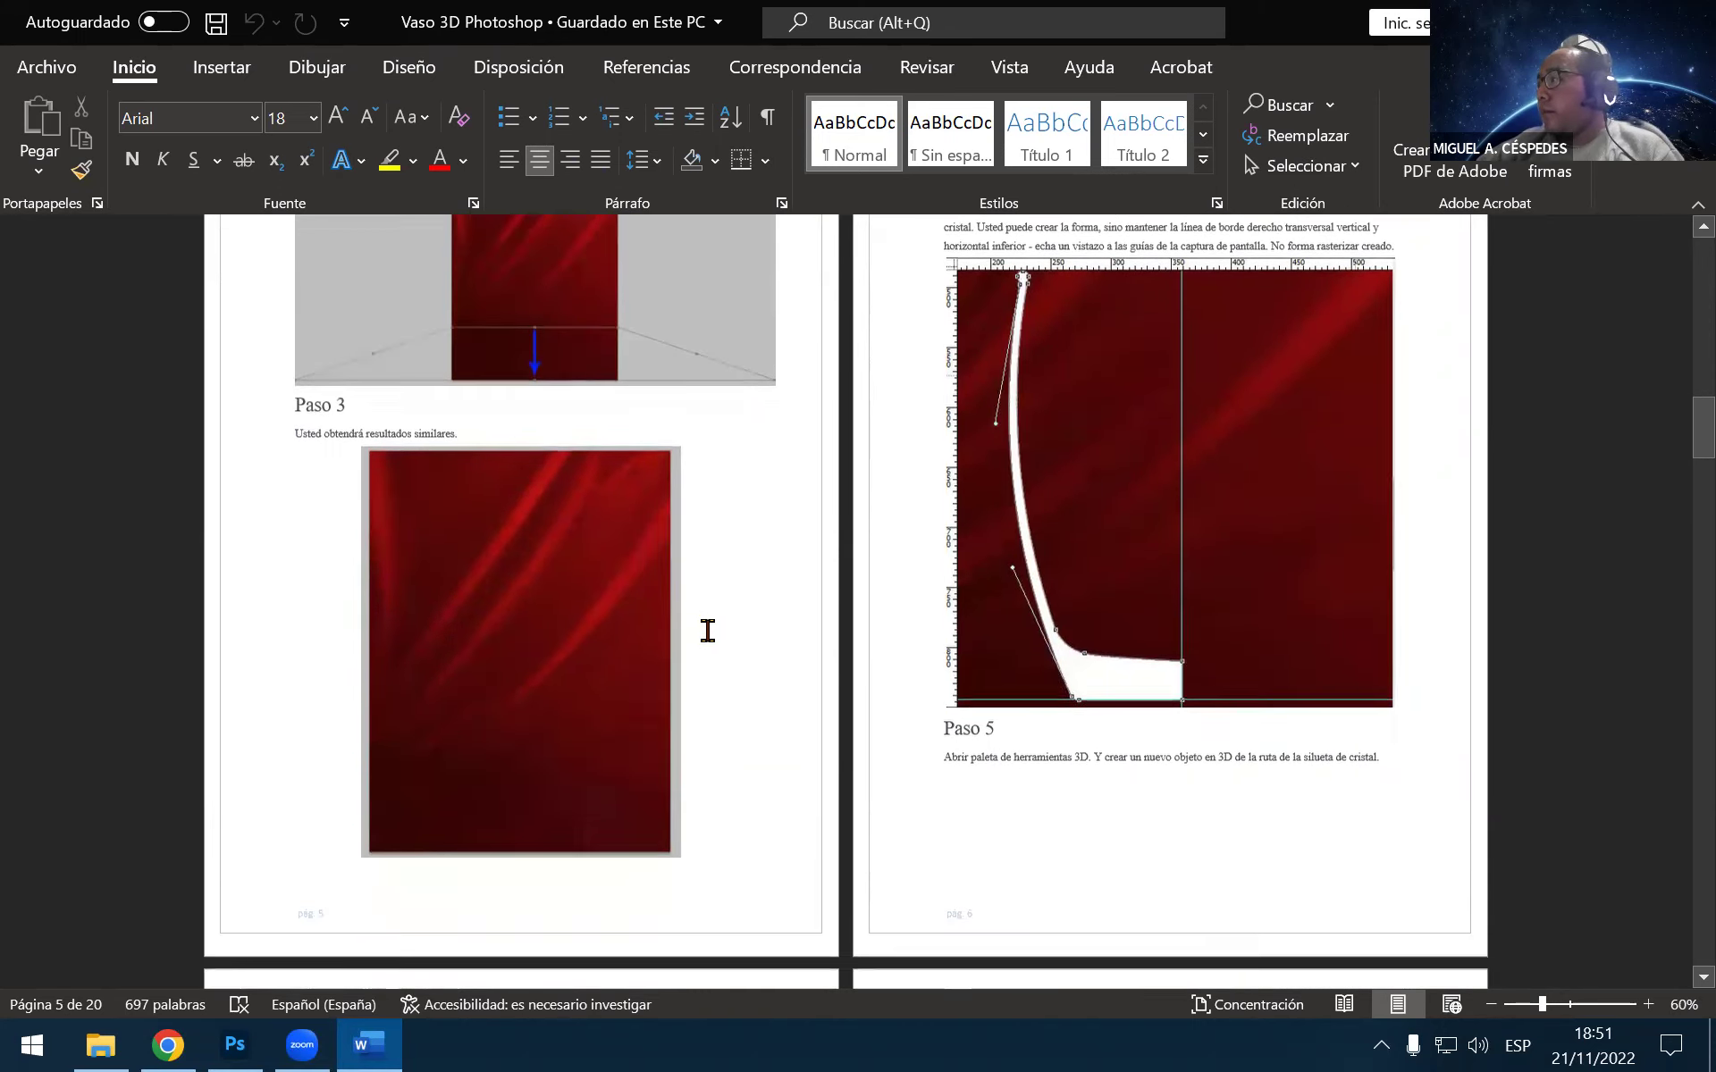
scroll(710, 630, down, 1)
scroll(711, 630, down, 1)
scroll(715, 628, down, 3)
scroll(713, 616, down, 1)
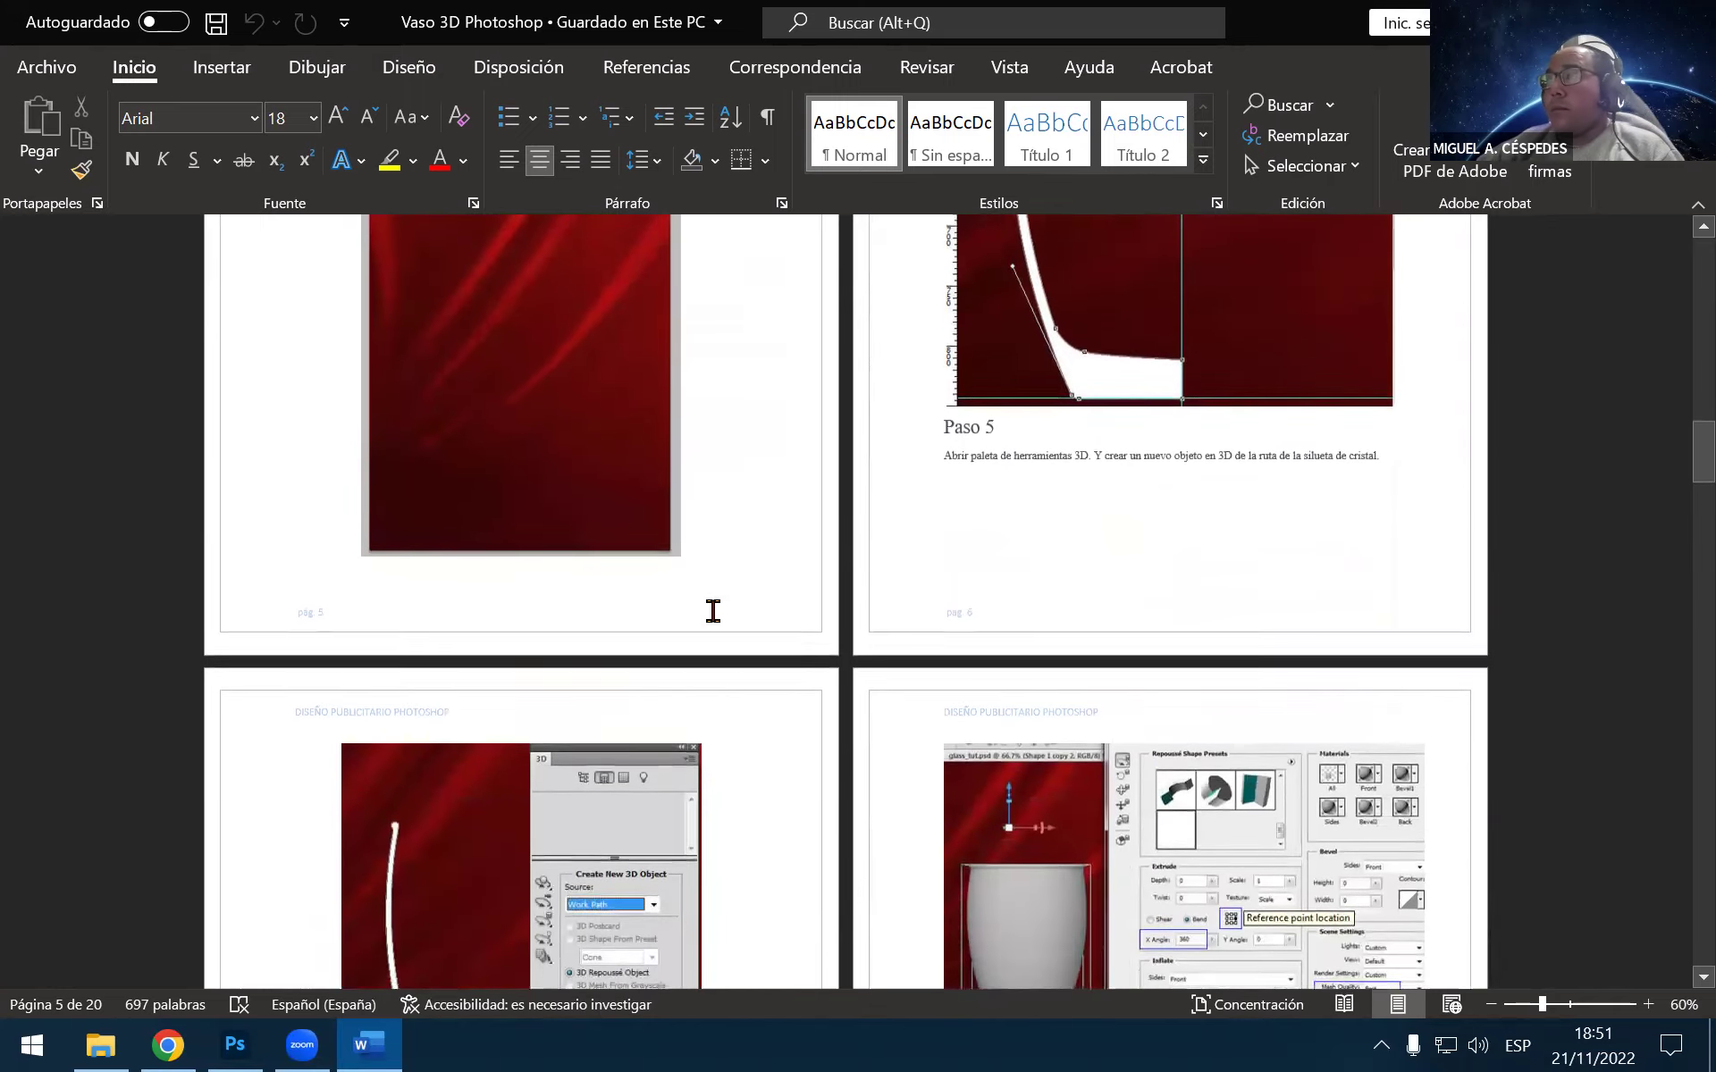
scroll(712, 608, down, 4)
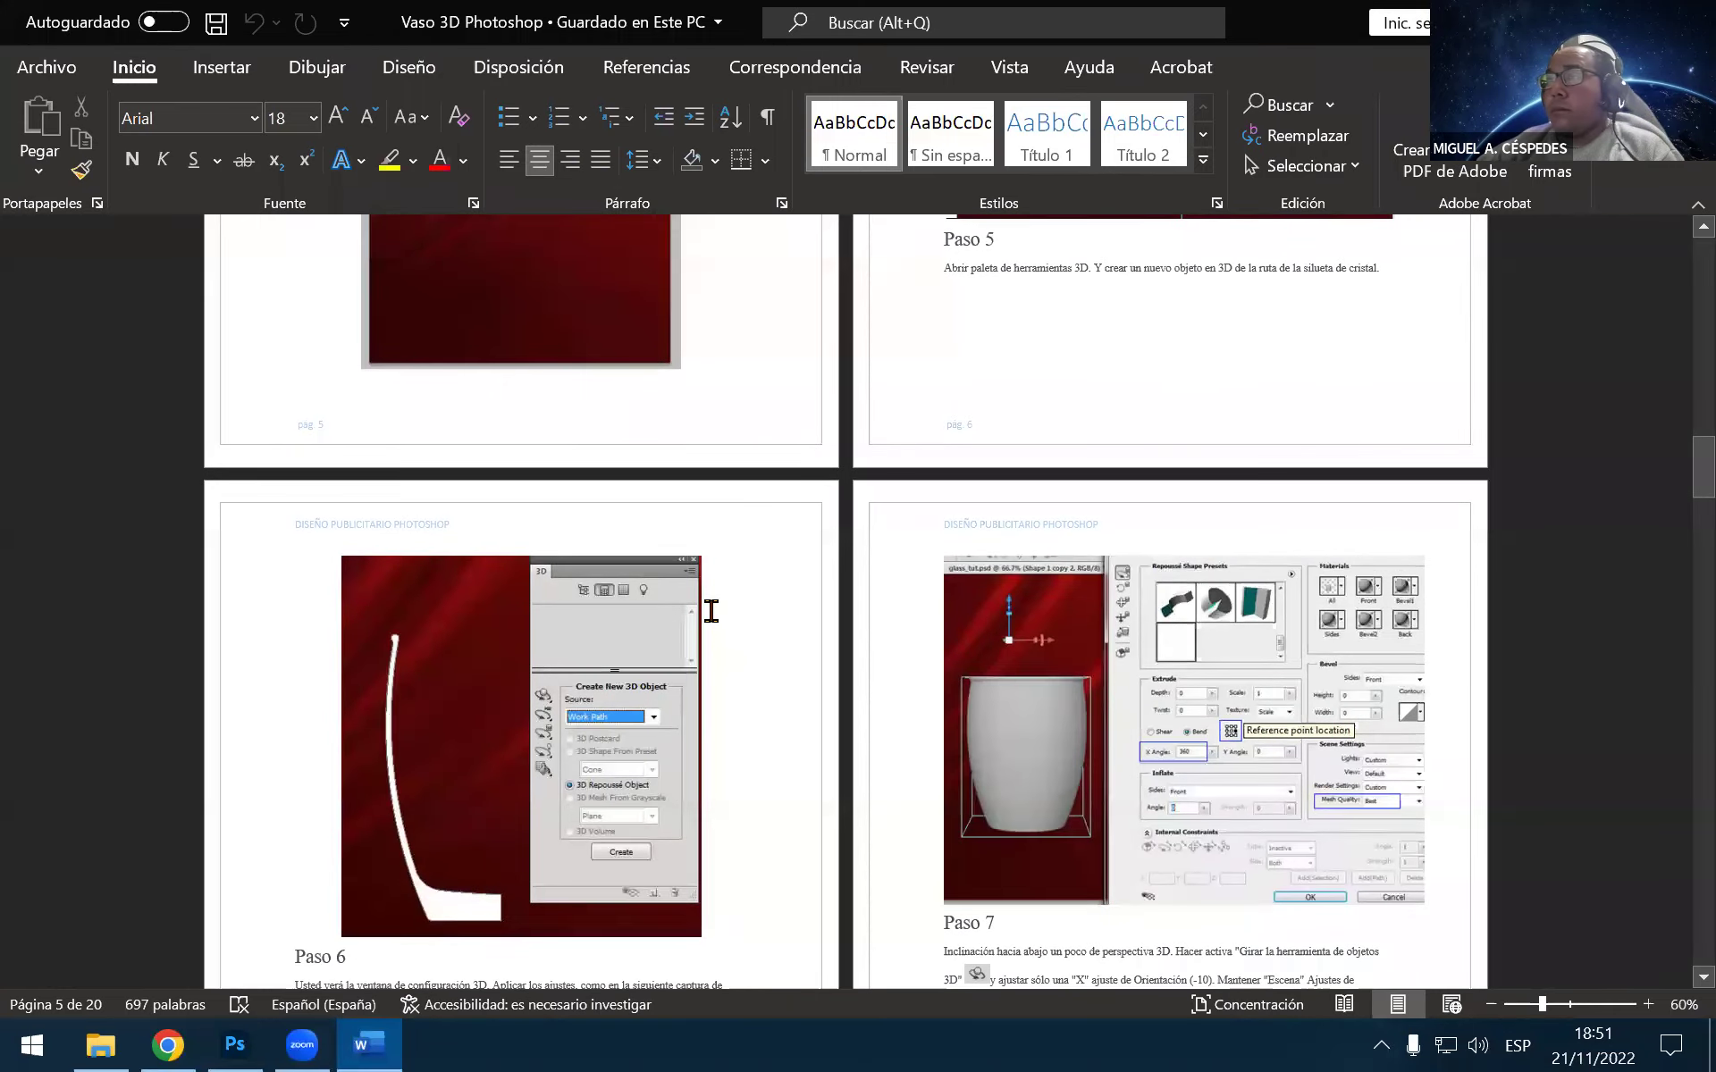
Return to Photoshop and close EFECTO TEXTO 3D, saving its changes
click(1604, 23)
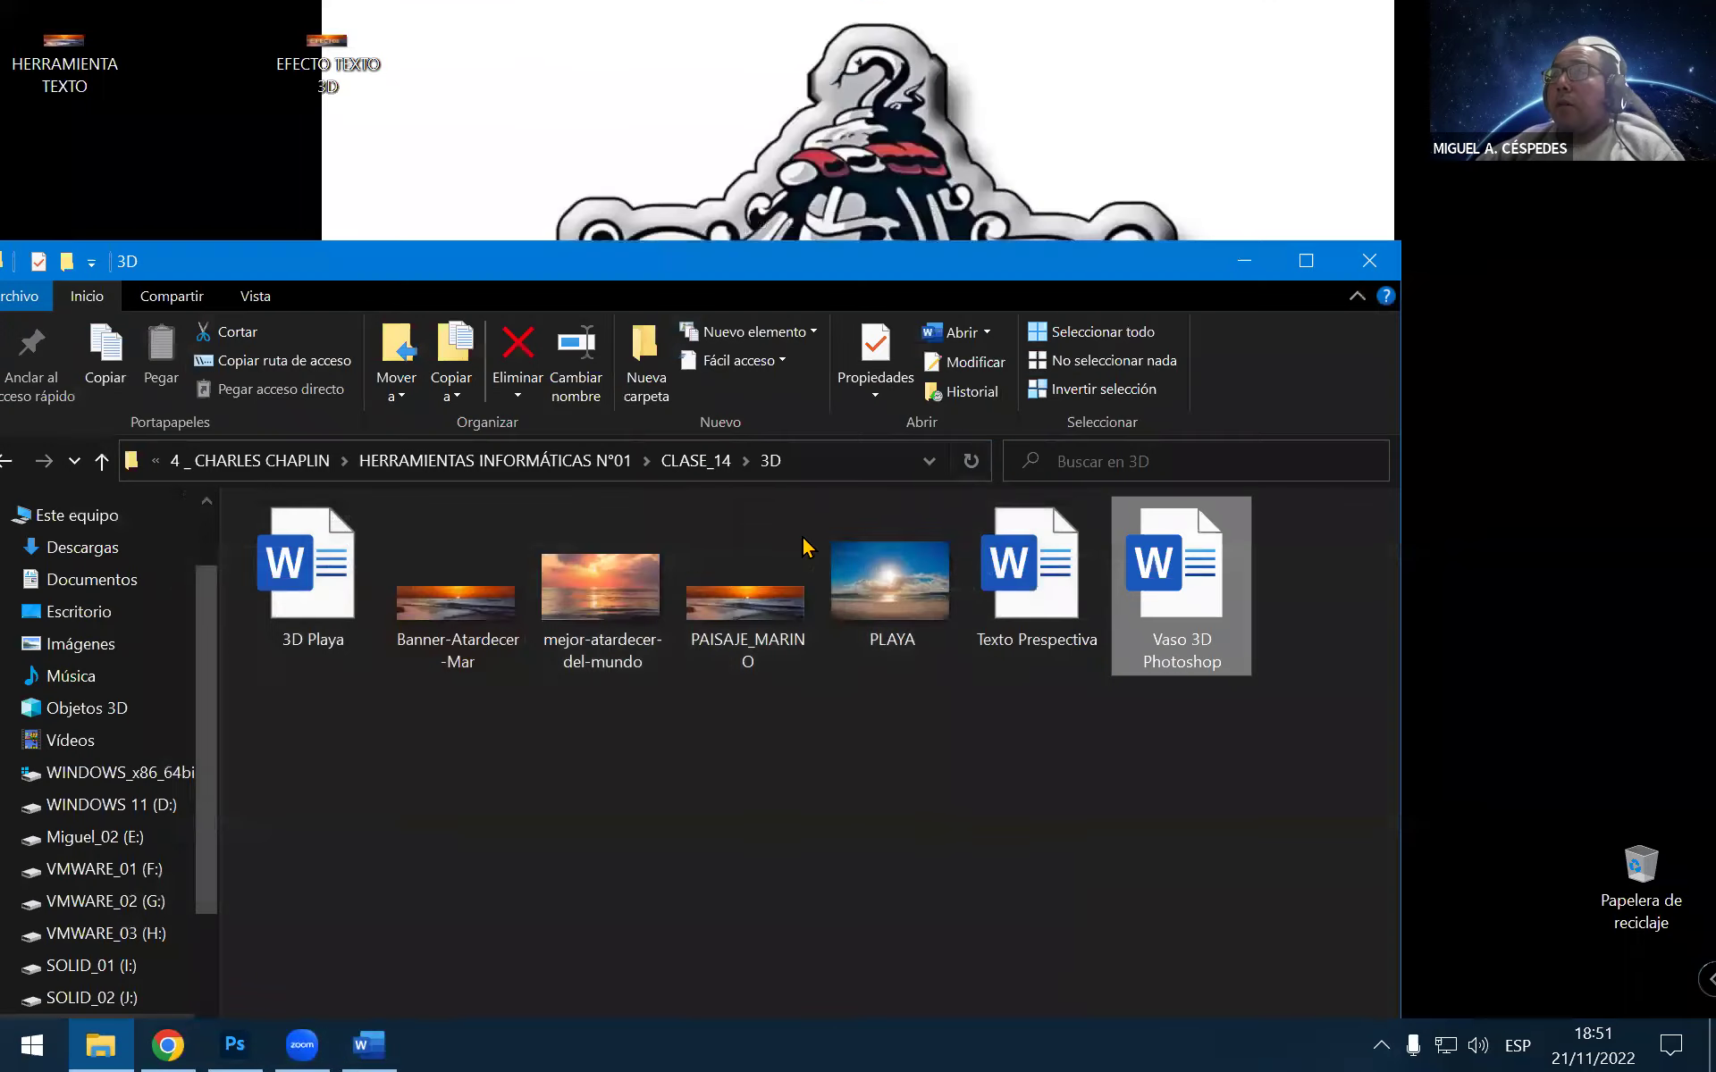
click(1243, 261)
click(234, 1044)
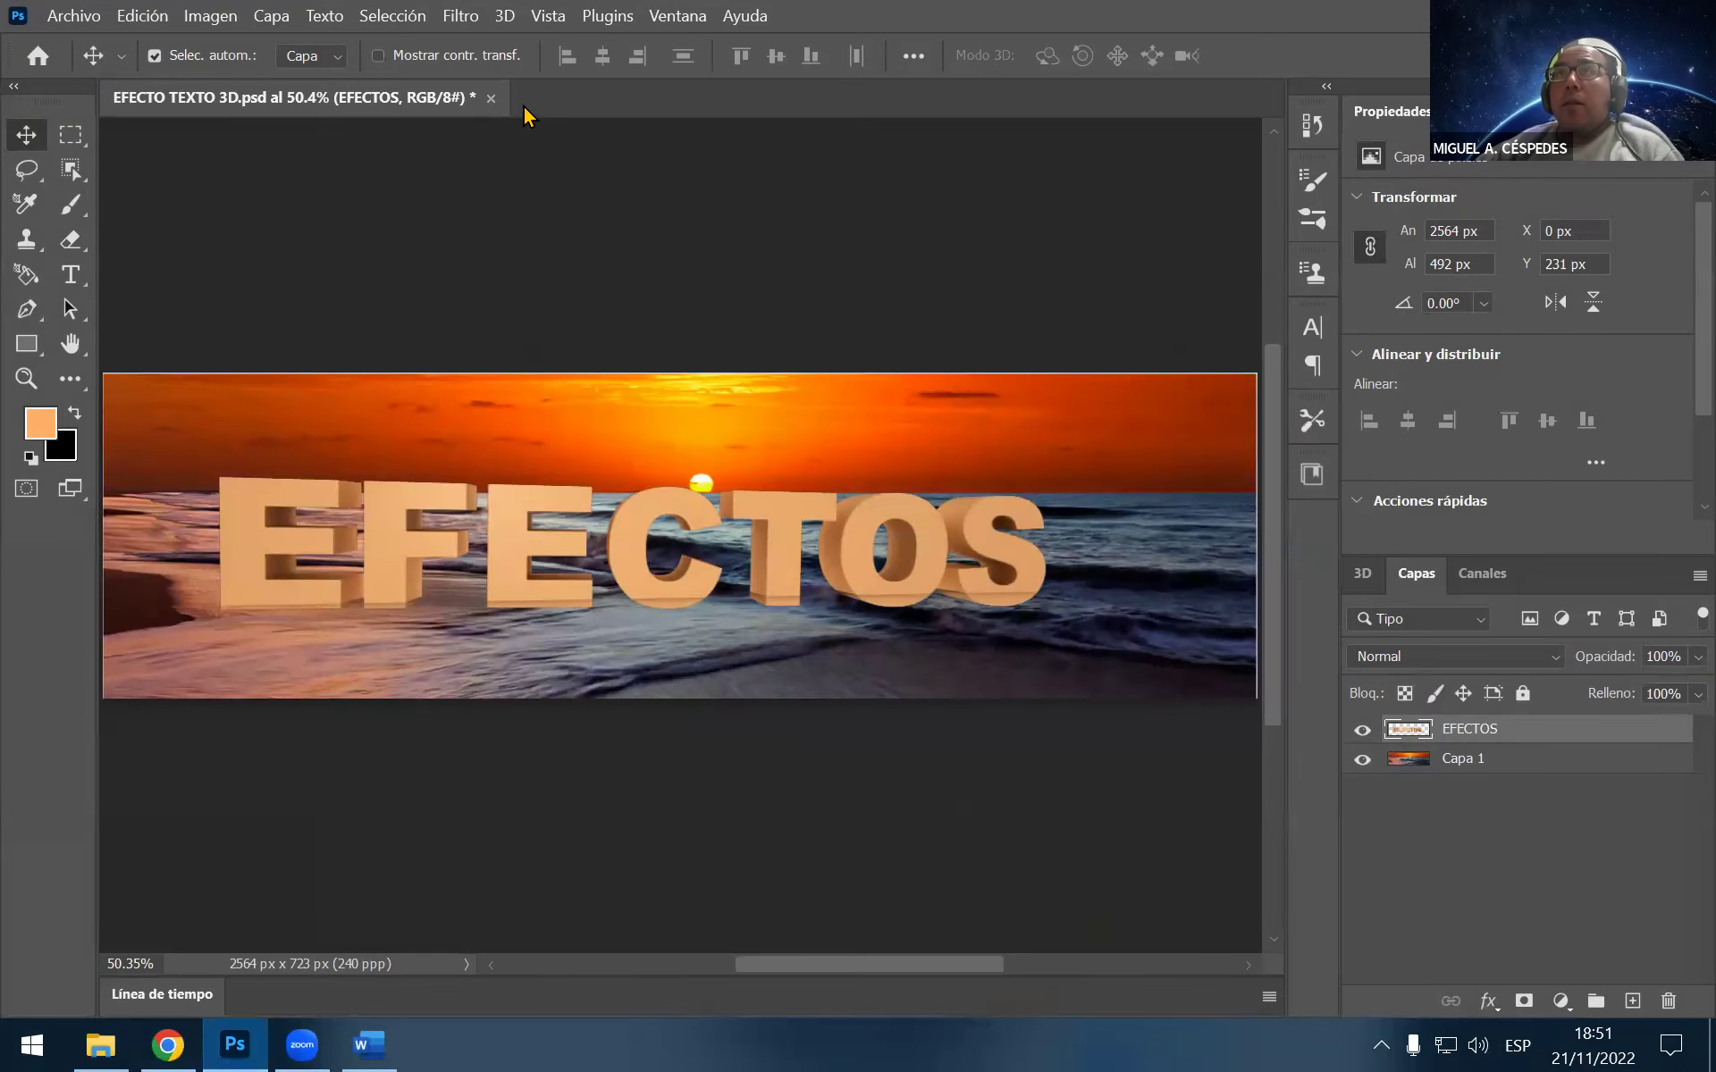
click(490, 98)
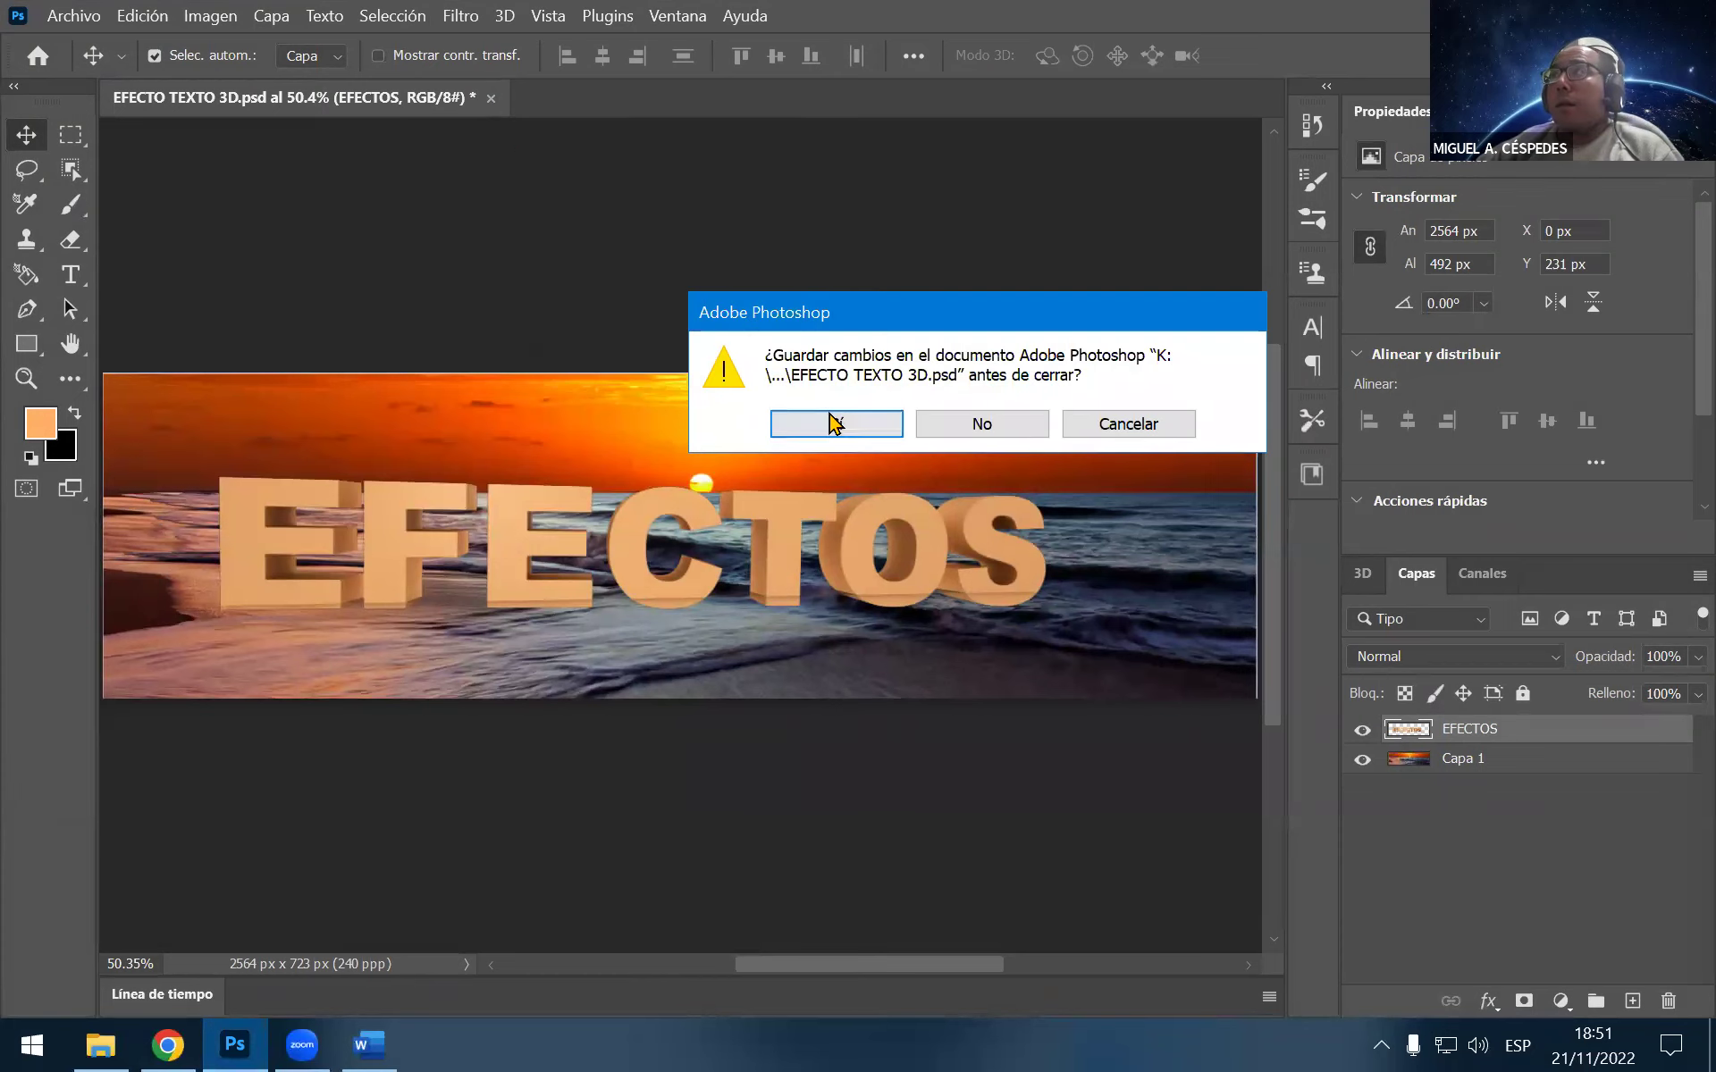
click(835, 423)
Create a new 768 × 1024 px document at 300 pixels per inch
click(73, 15)
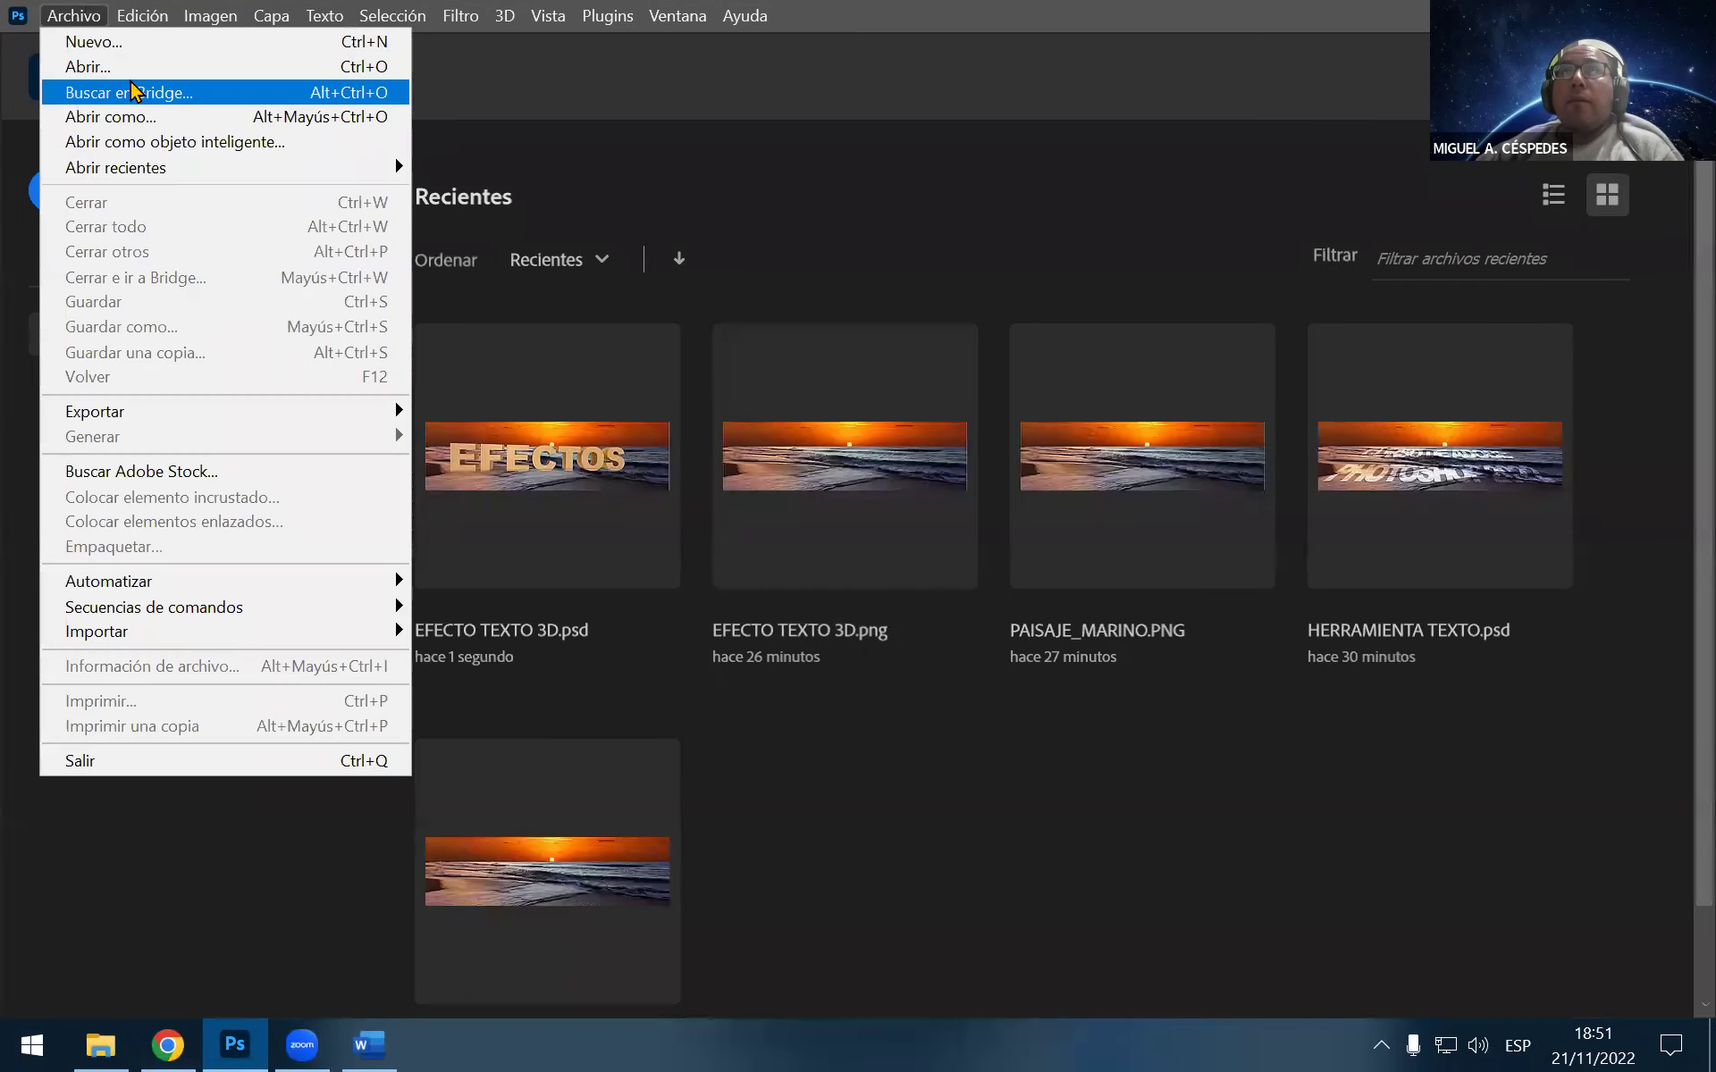
click(158, 49)
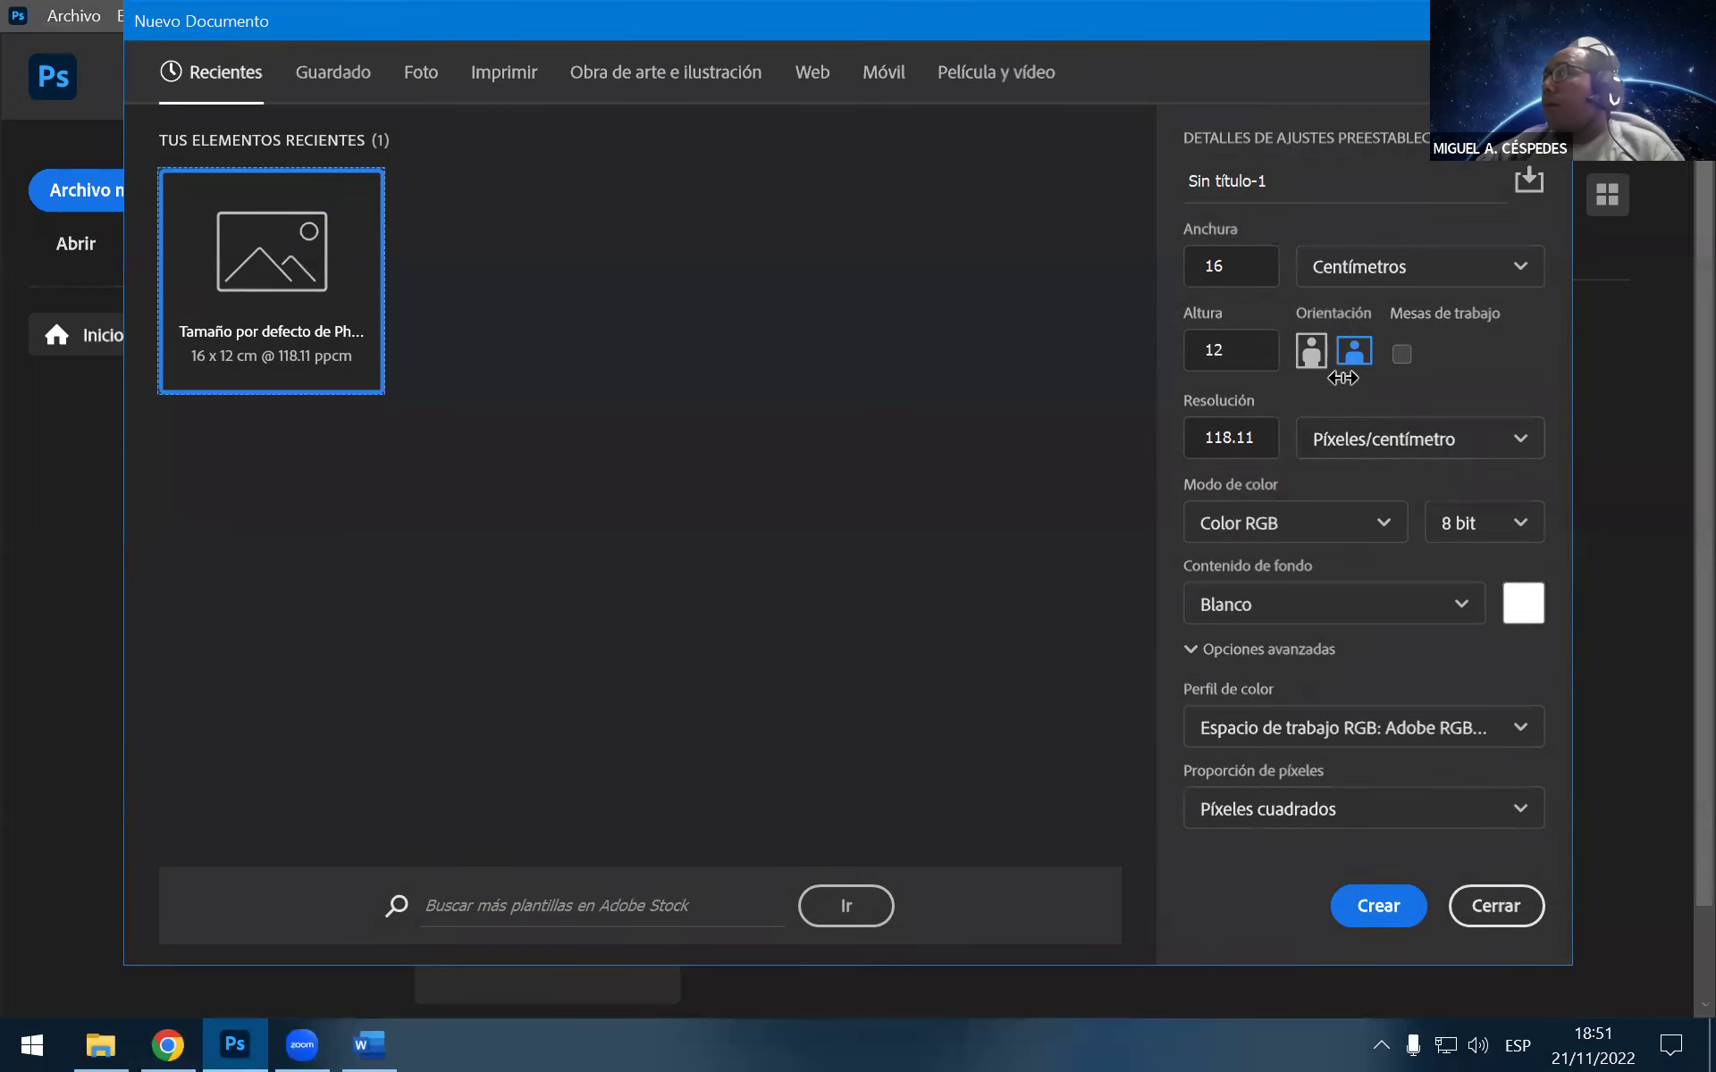
click(1387, 277)
click(1390, 324)
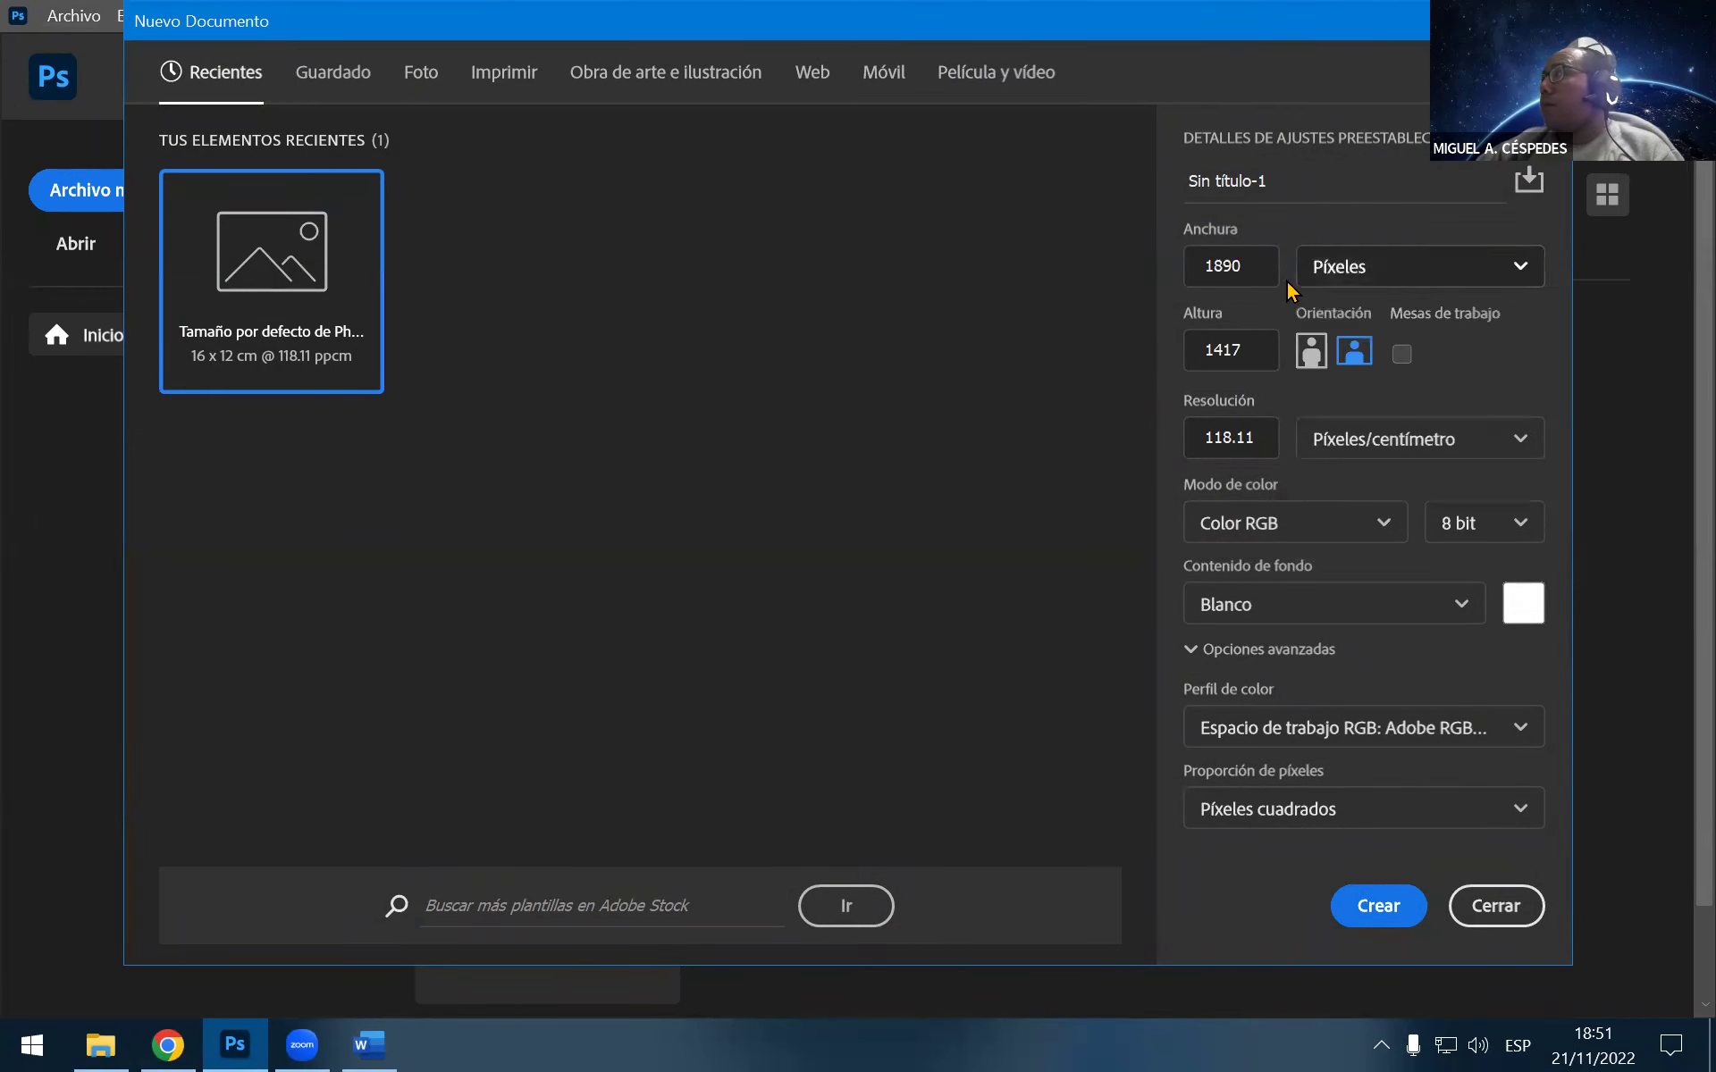
click(1260, 262)
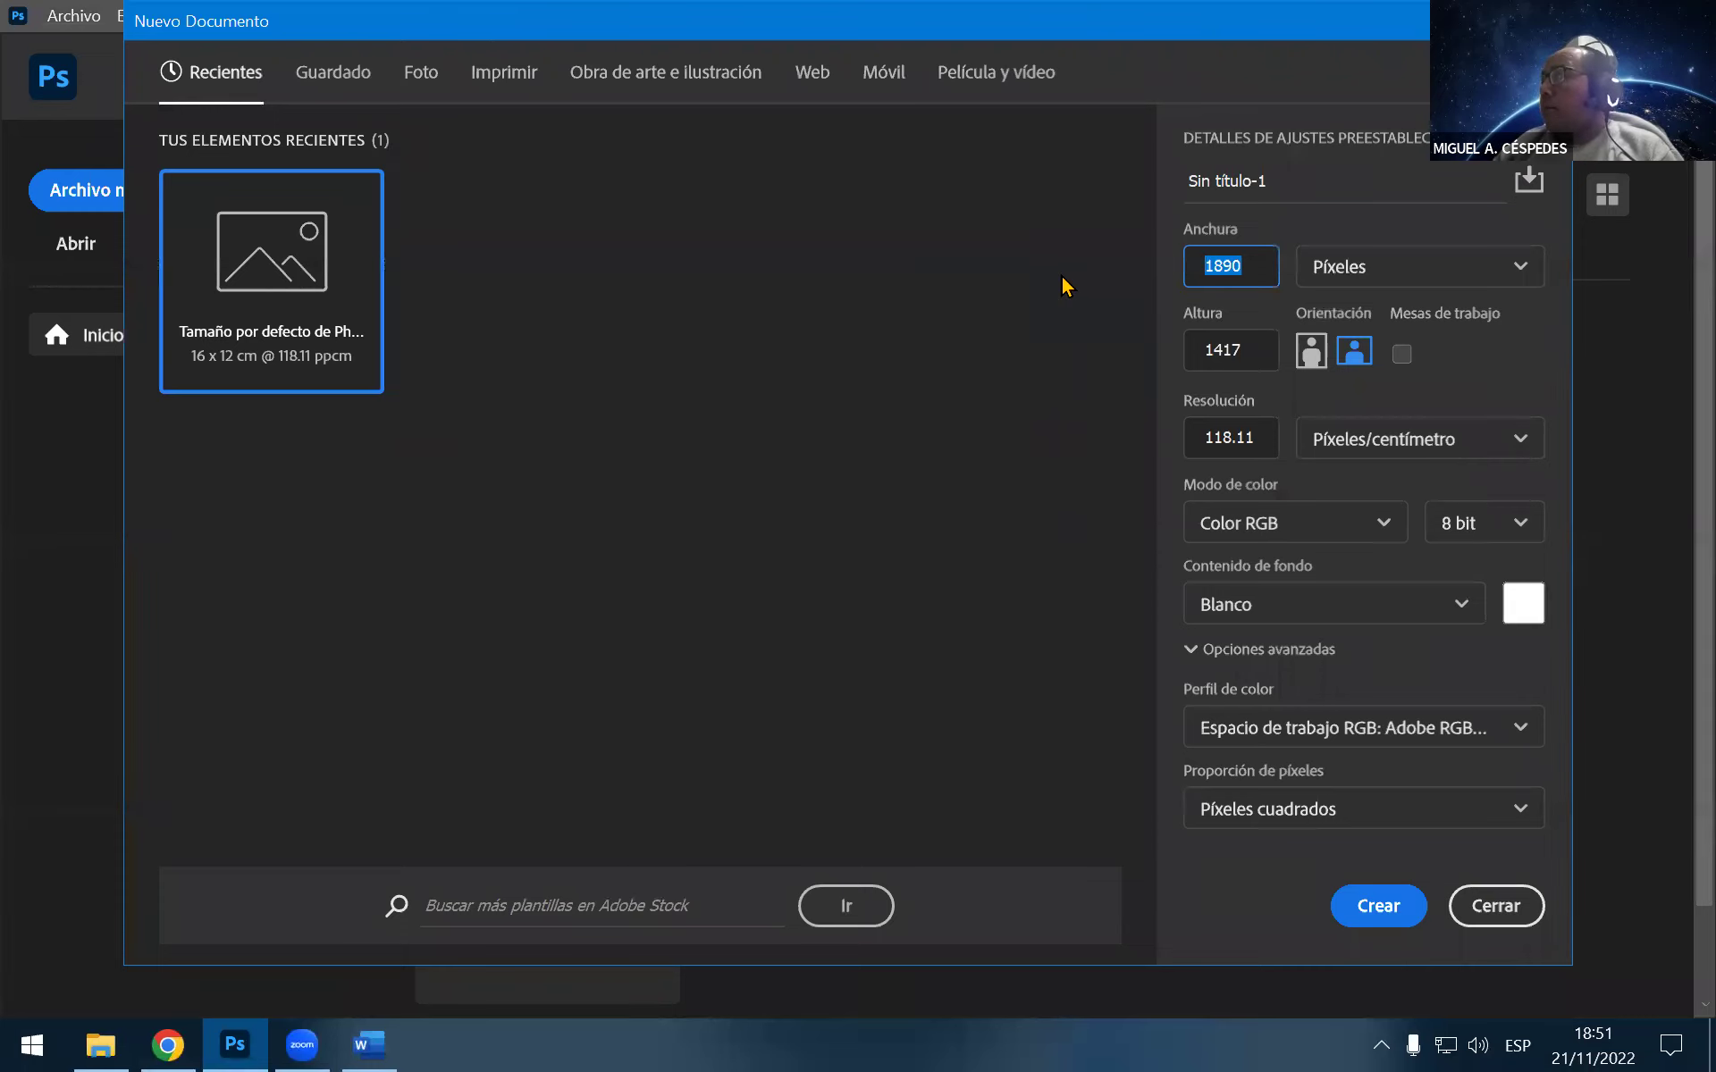
text(768)
key(Tab)
key(Tab)
text(10)
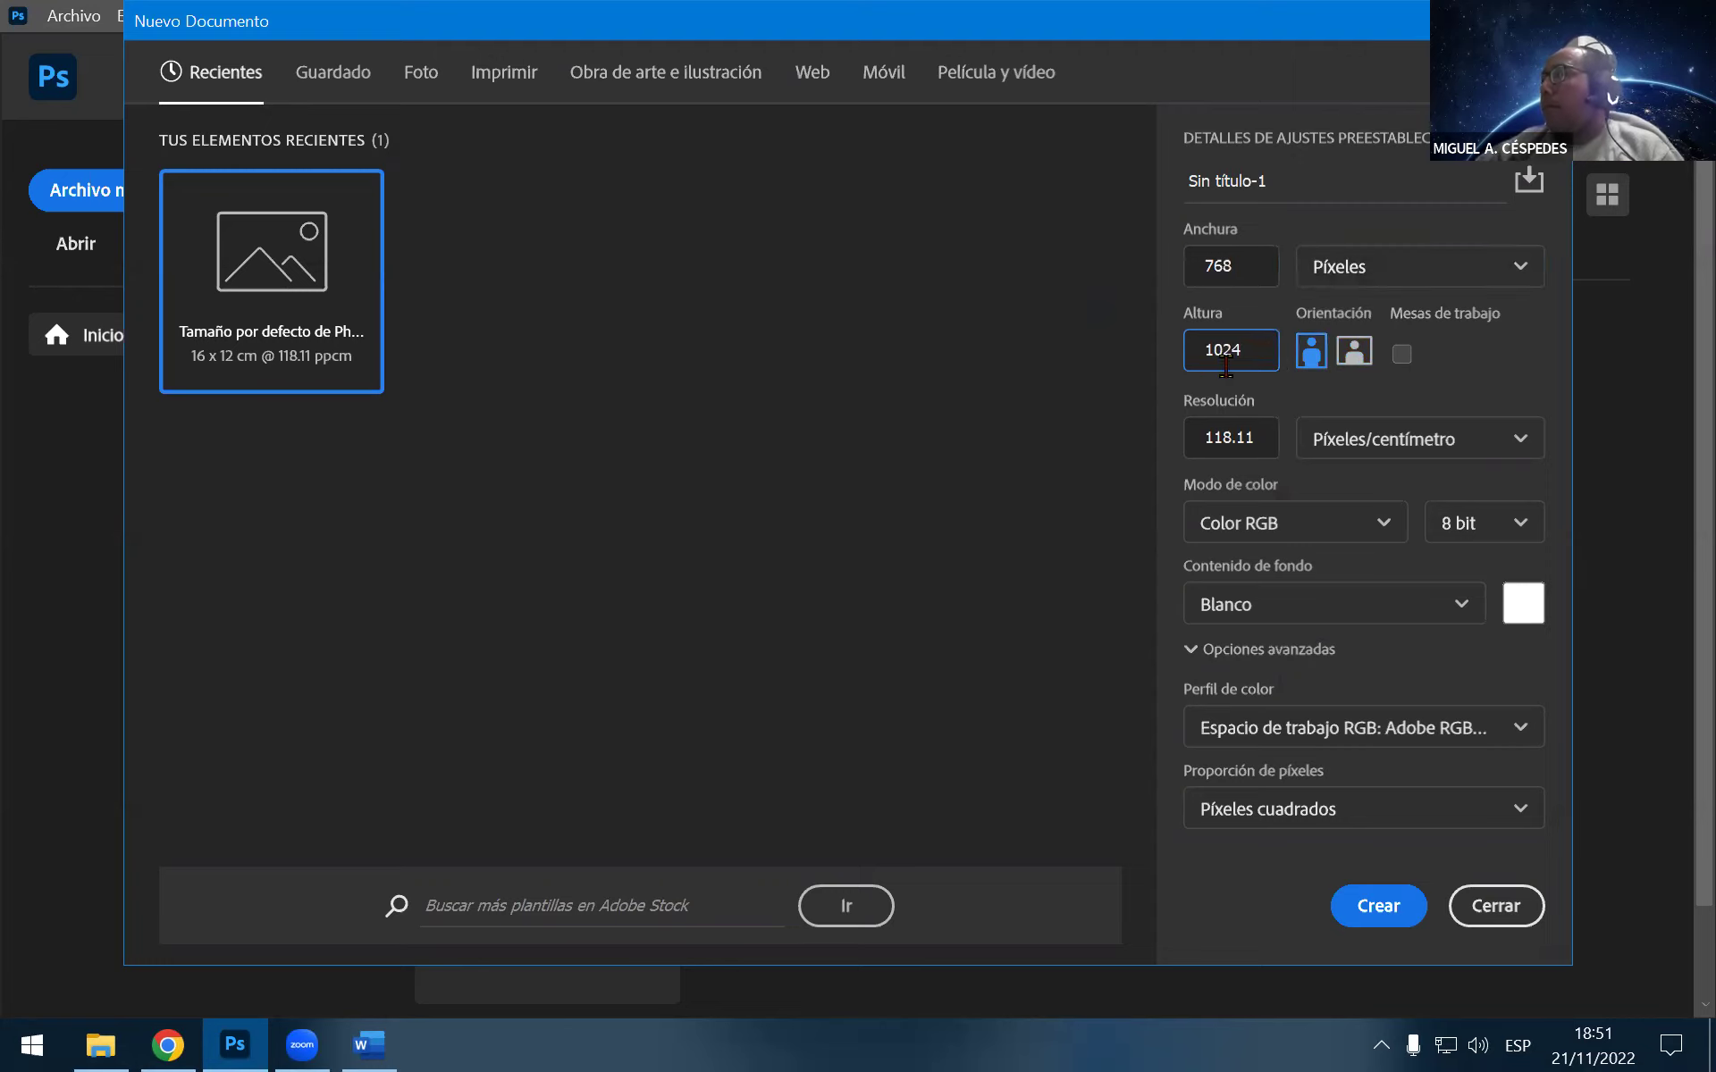
click(1430, 444)
click(1425, 491)
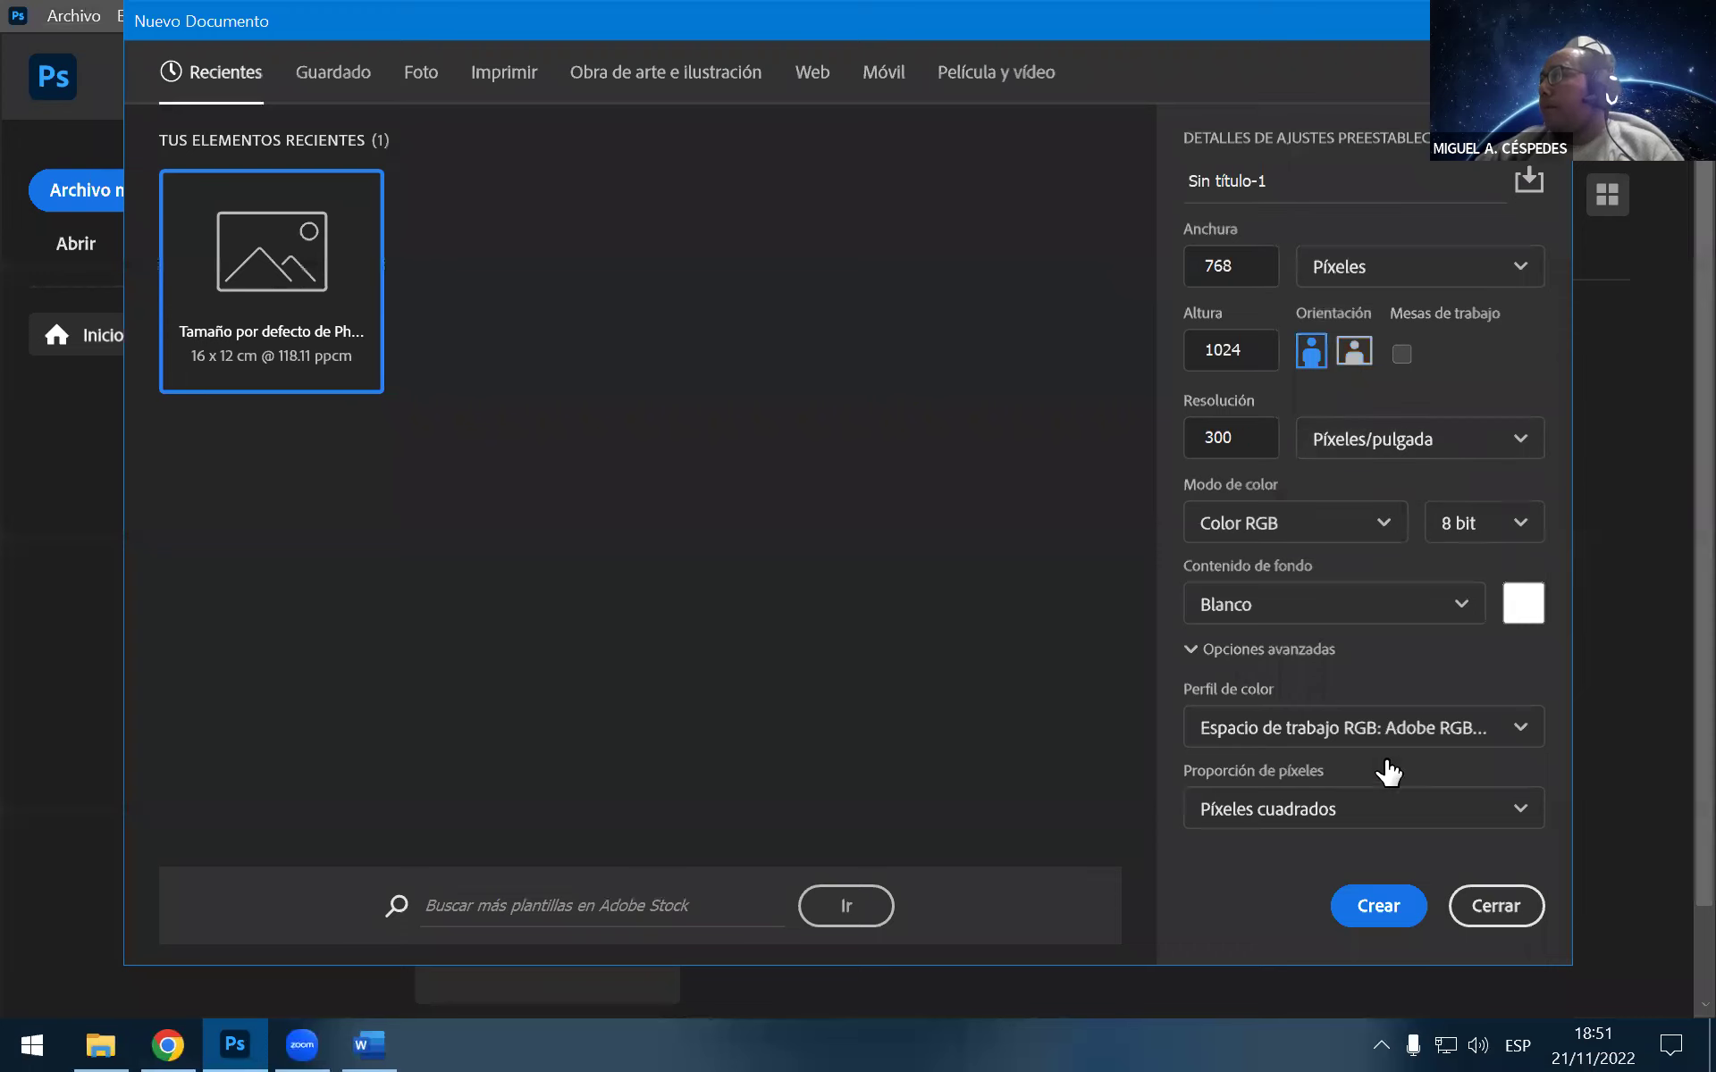
click(1251, 444)
click(1388, 904)
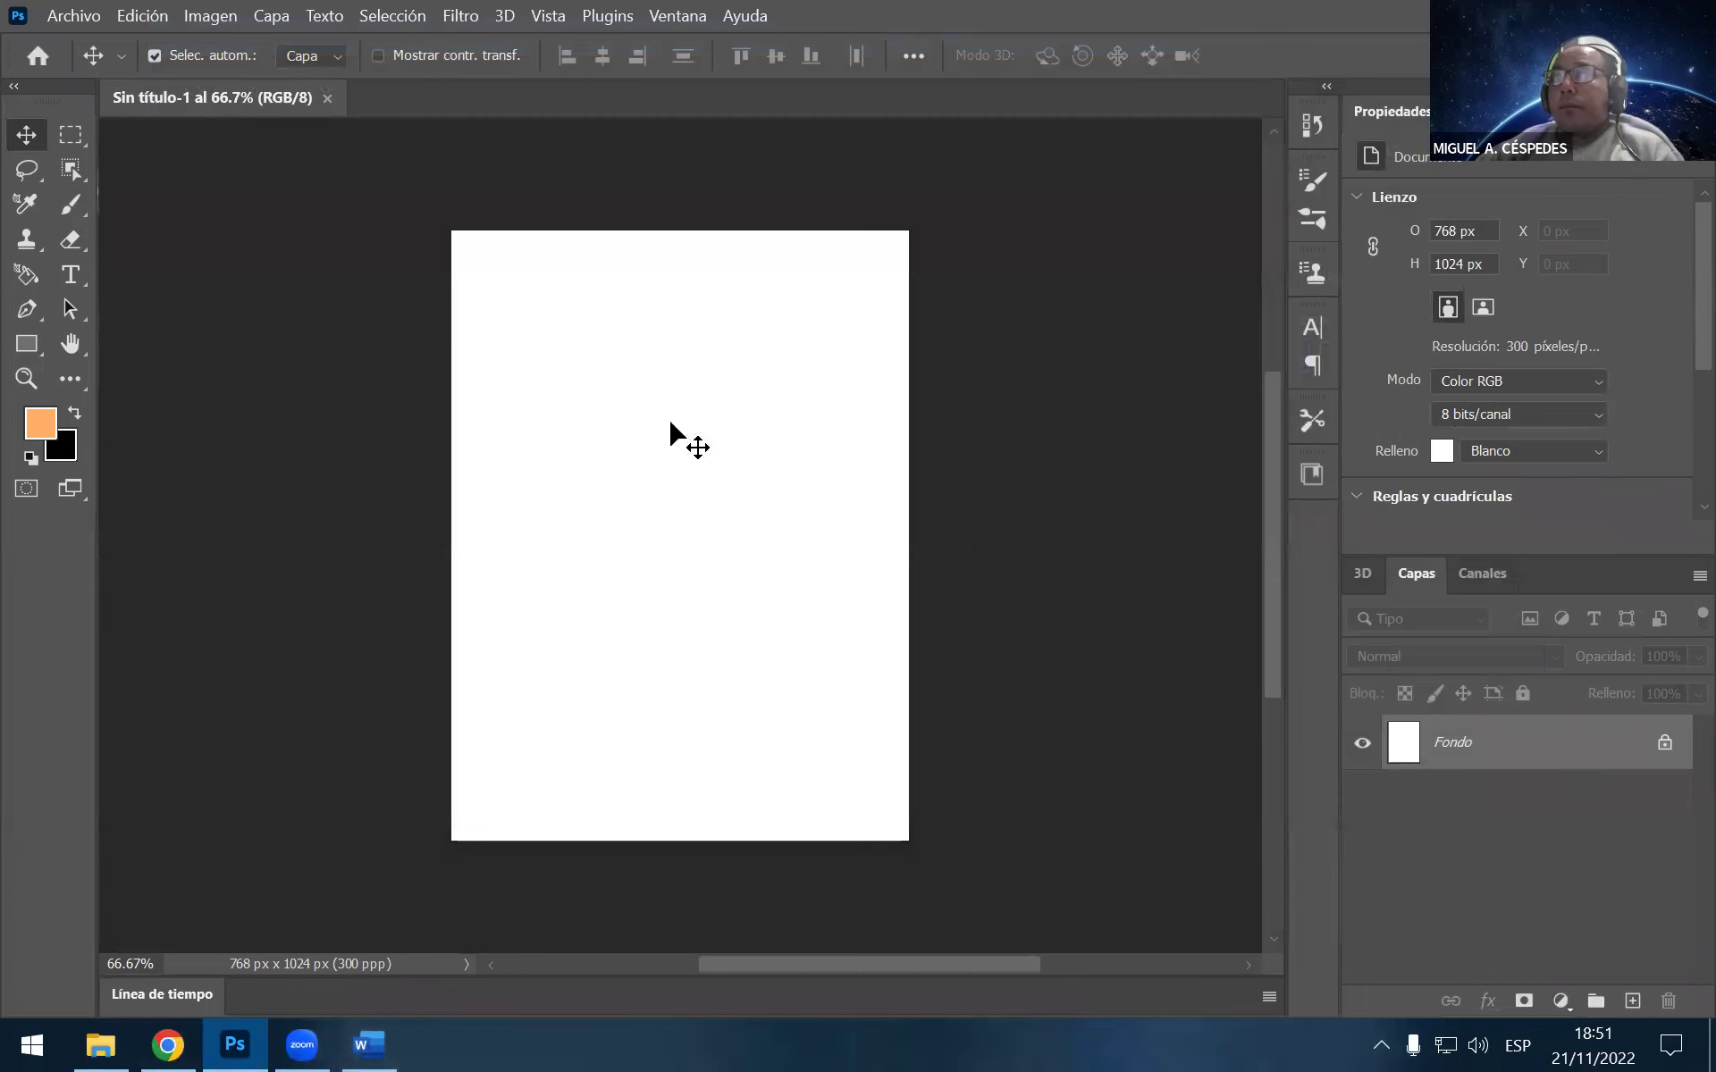
Draw a four-anchor Pen path tracing the glass's curved side wall, then bring up Word
click(26, 311)
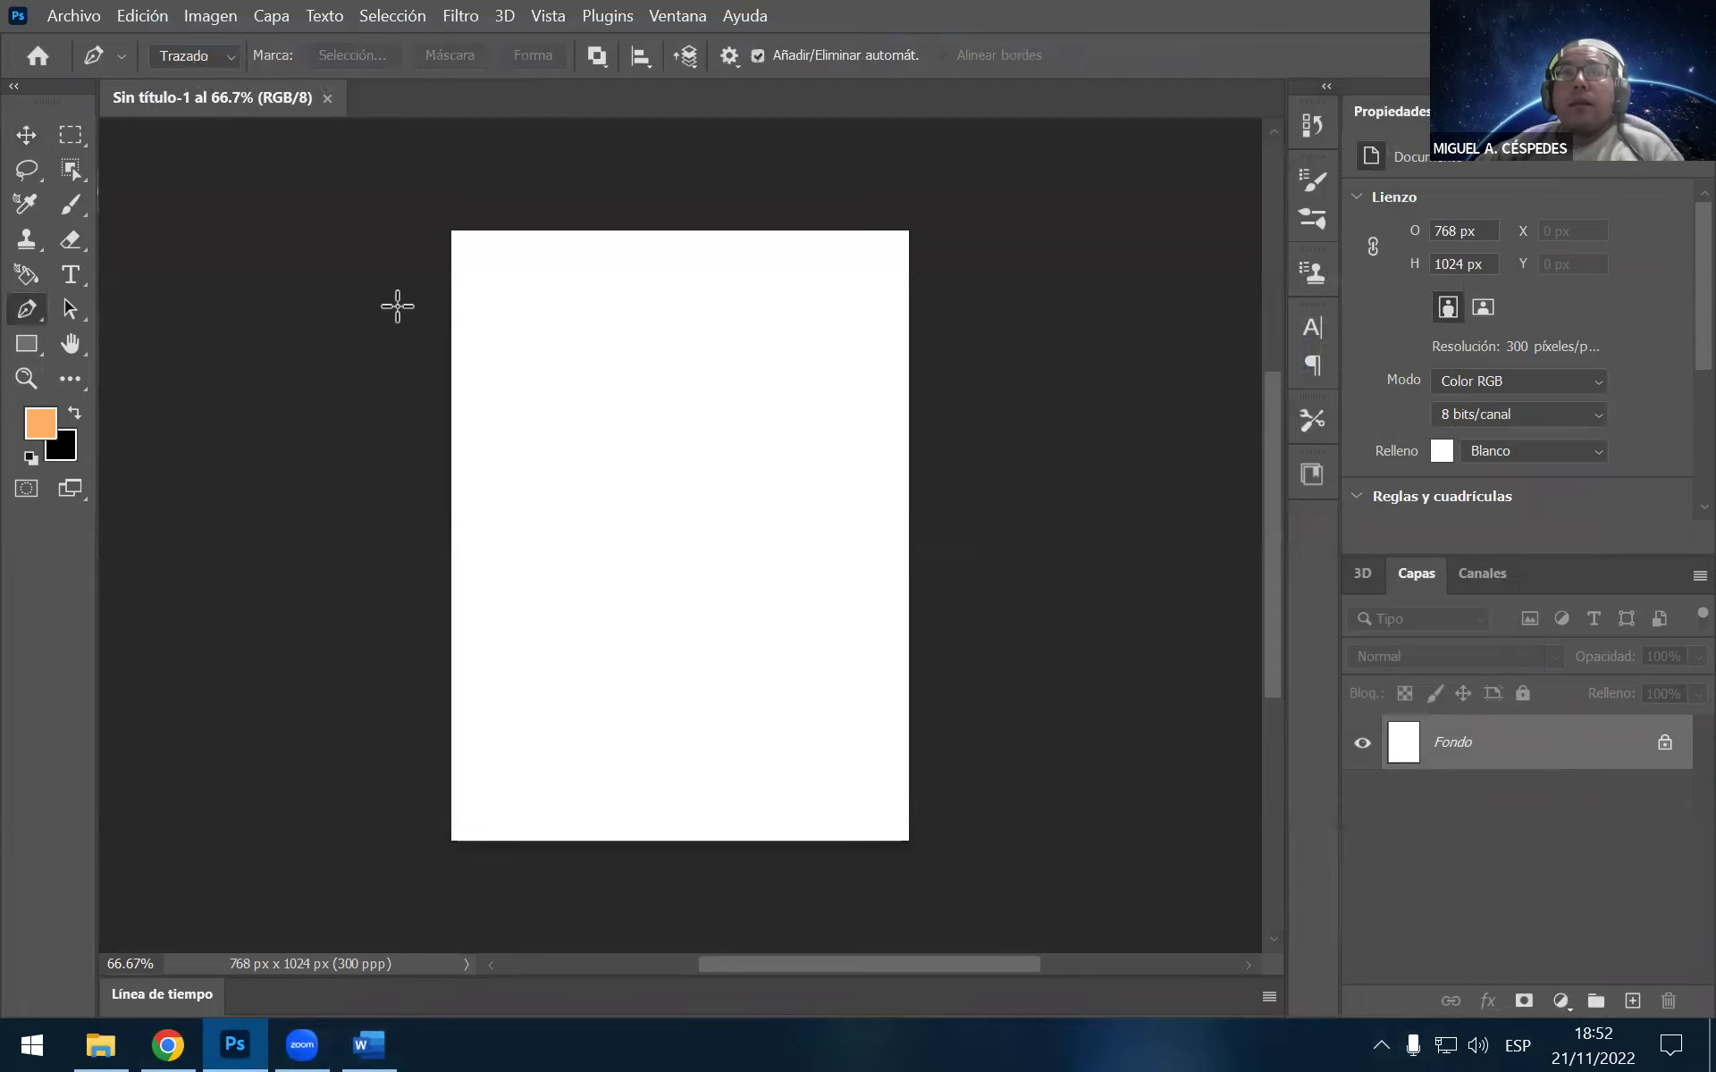
click(517, 287)
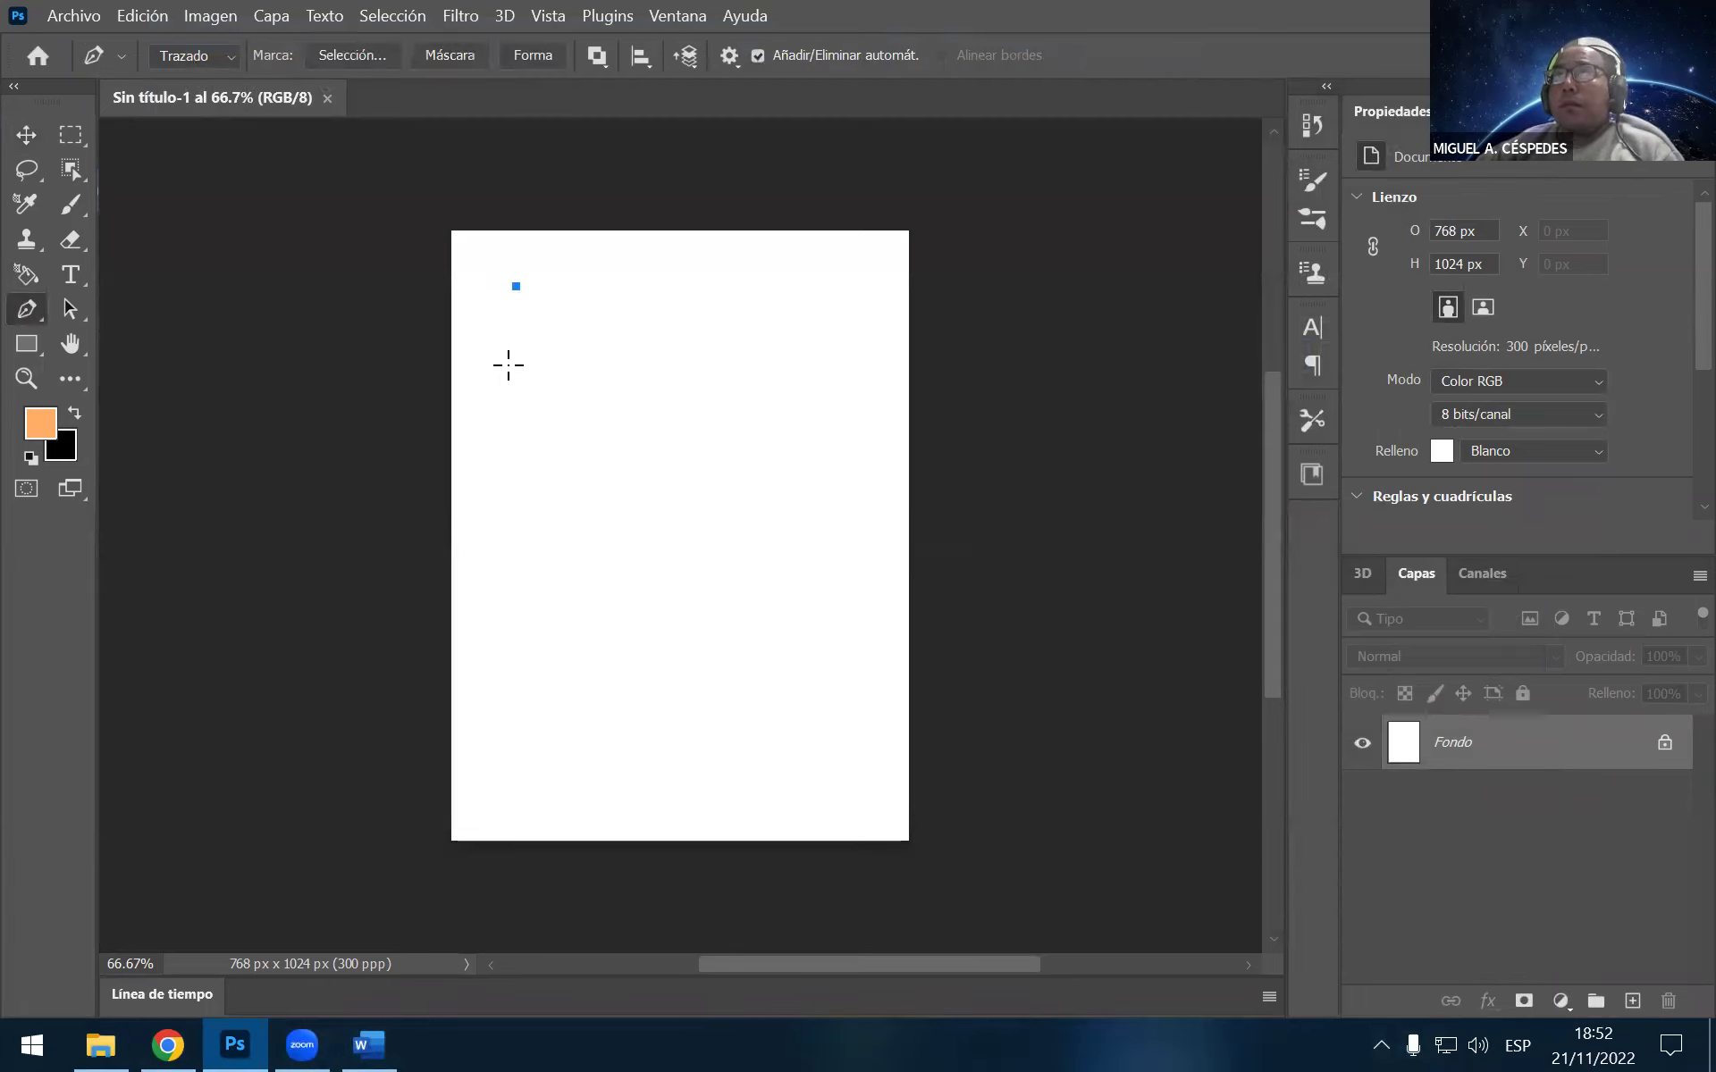
drag(608, 606, 702, 661)
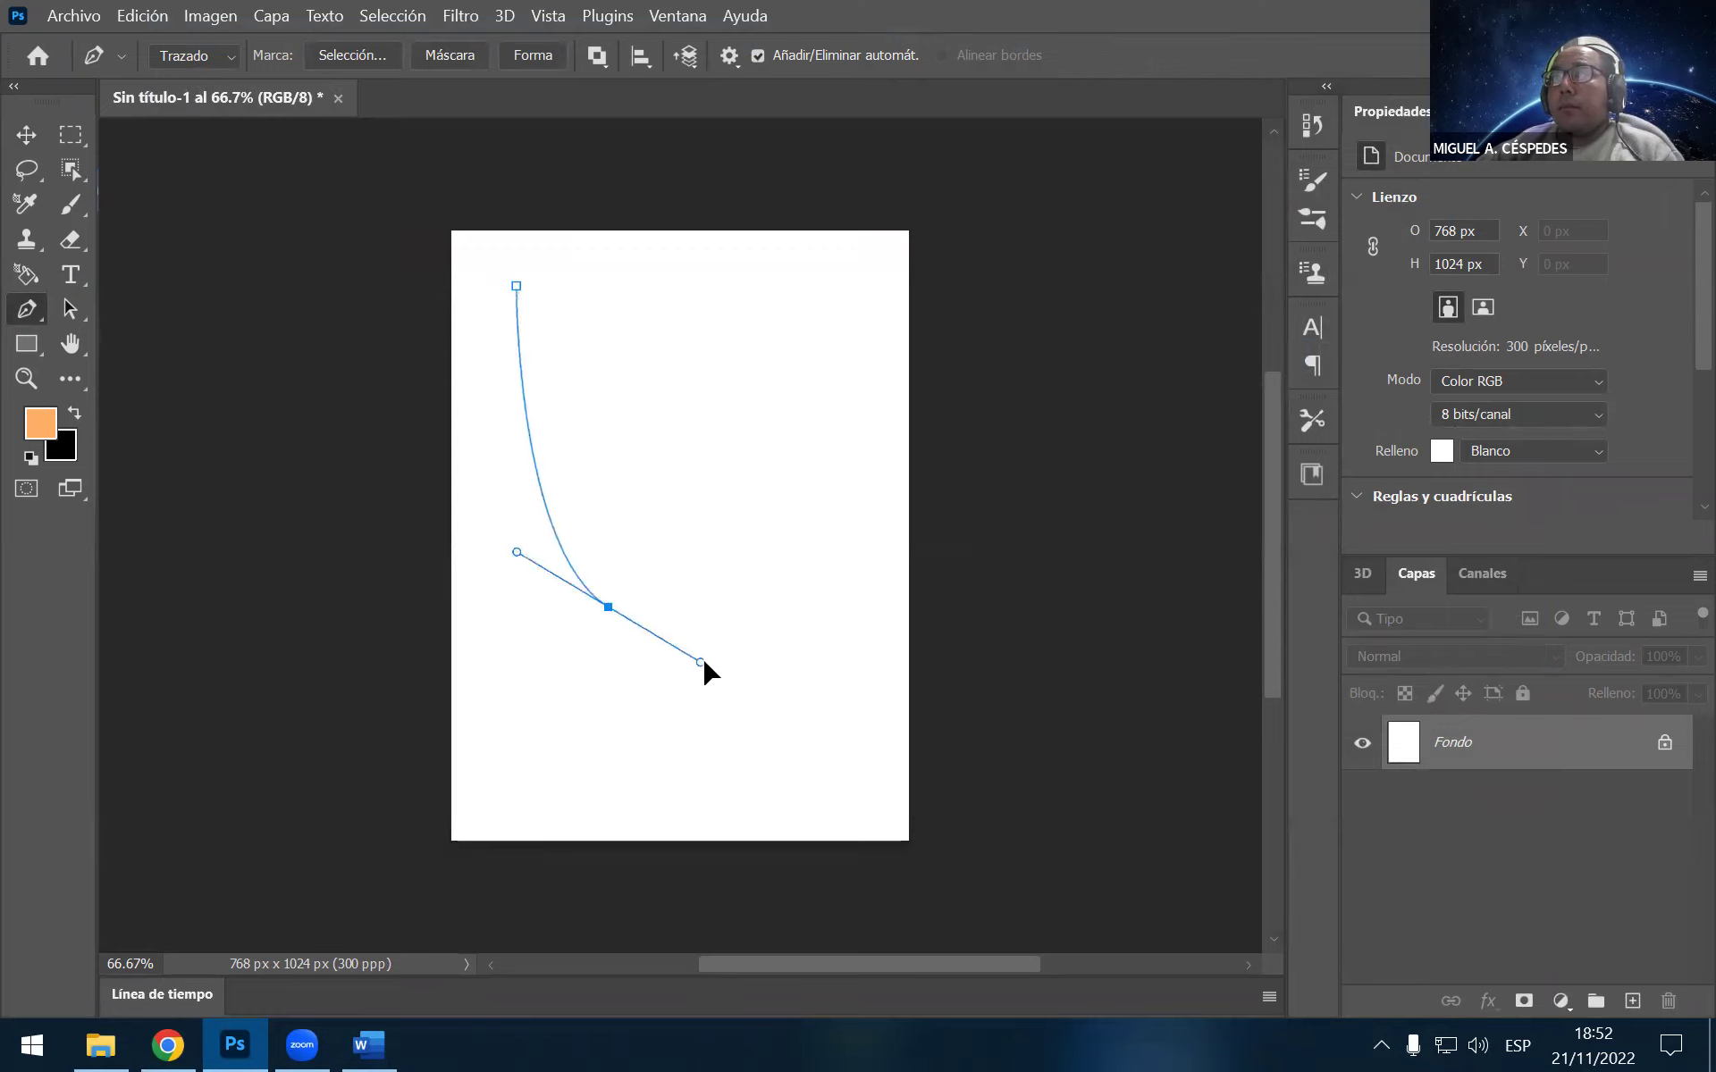
click(702, 647)
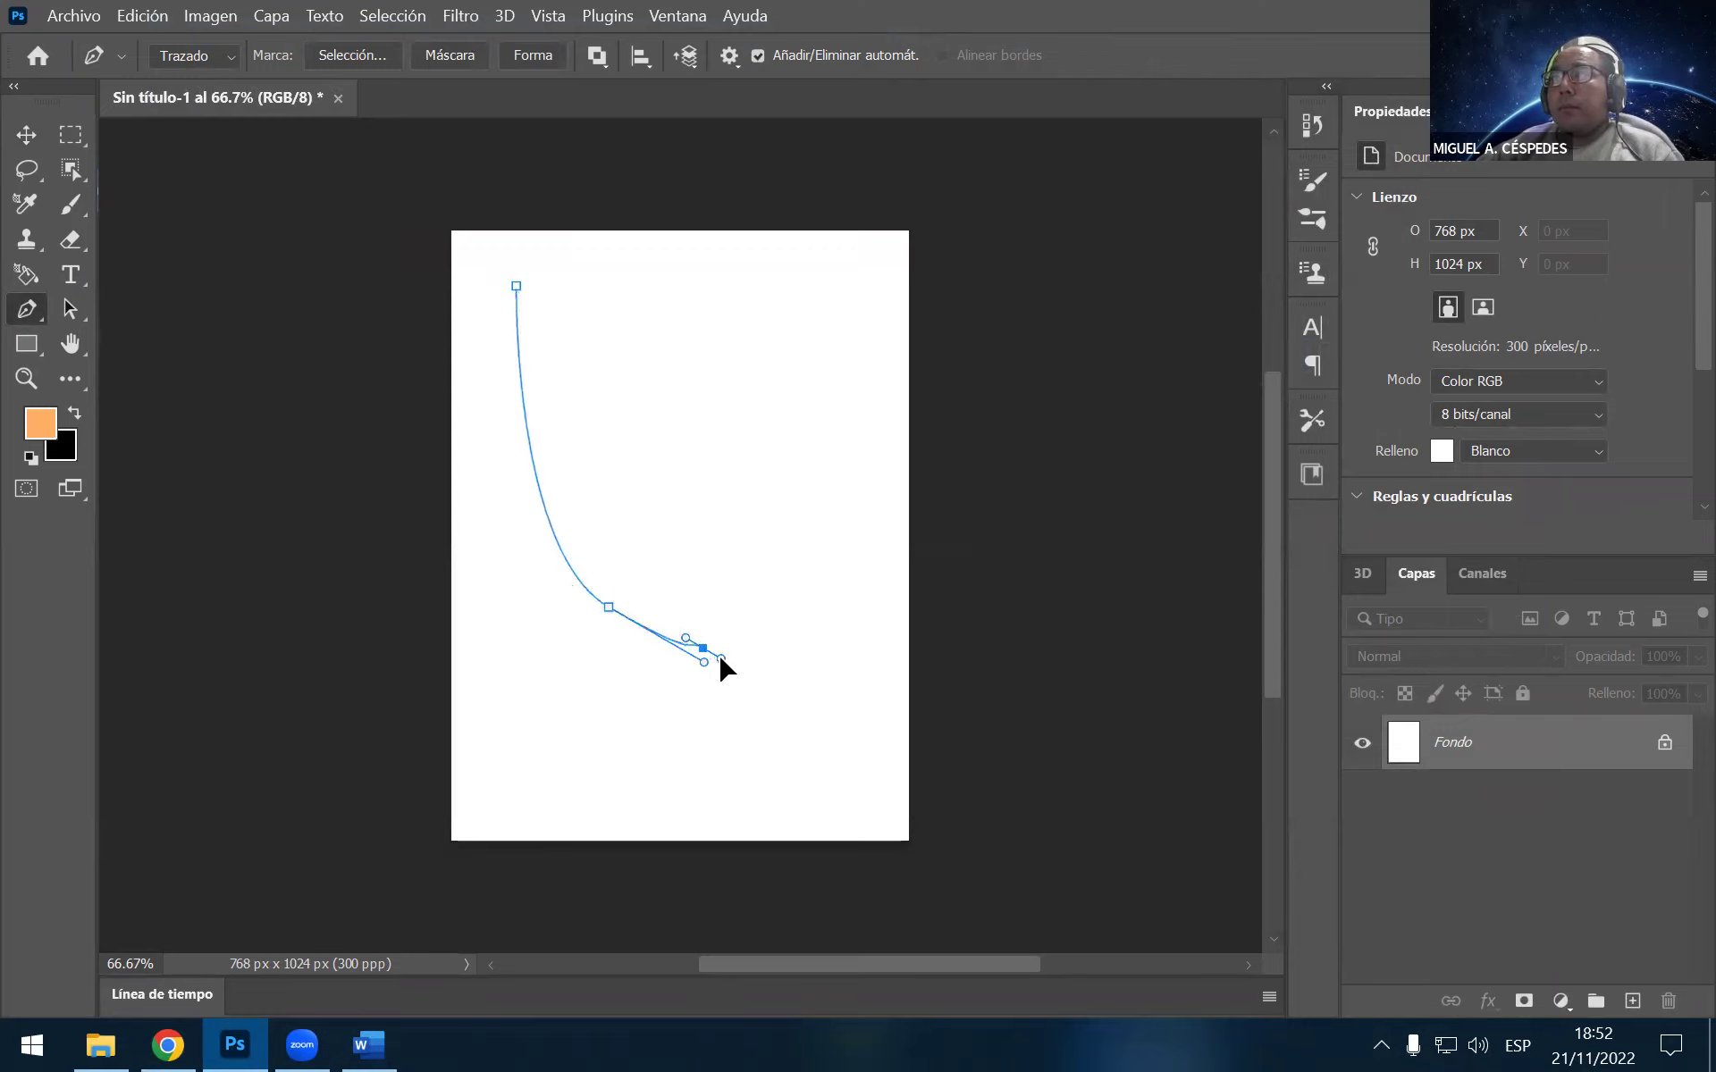
drag(710, 713, 710, 720)
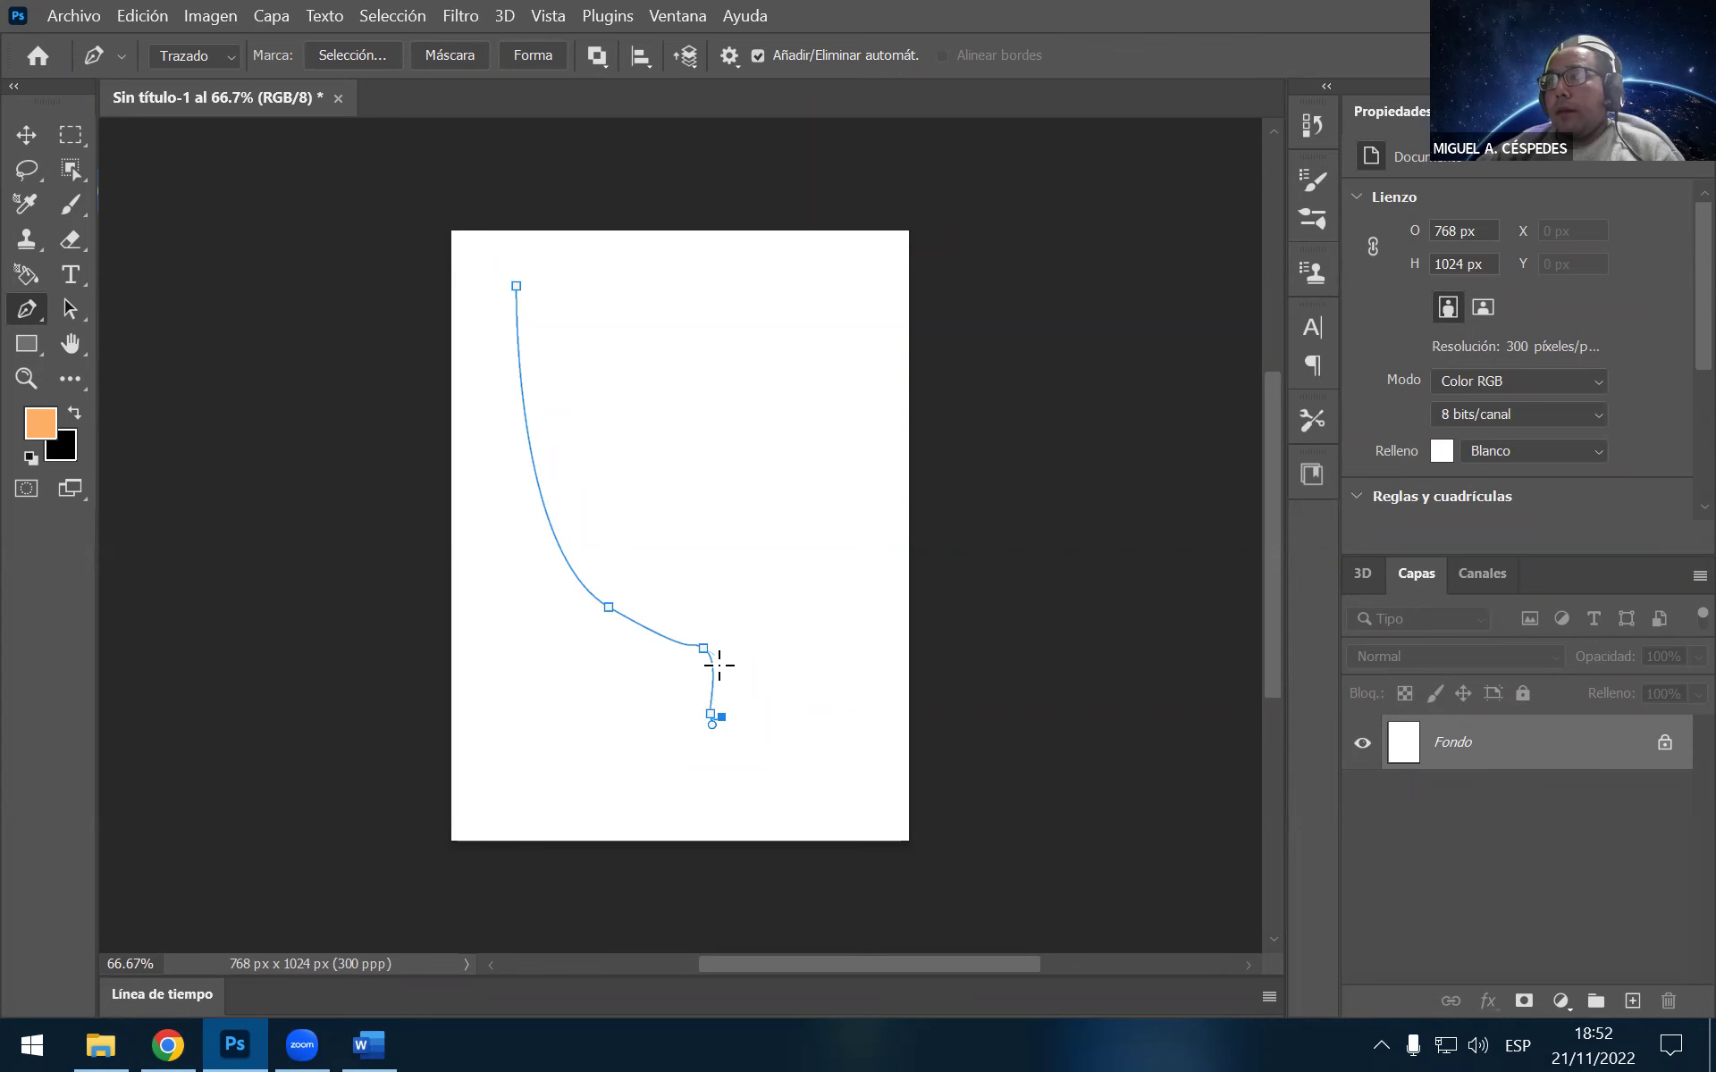
click(391, 1041)
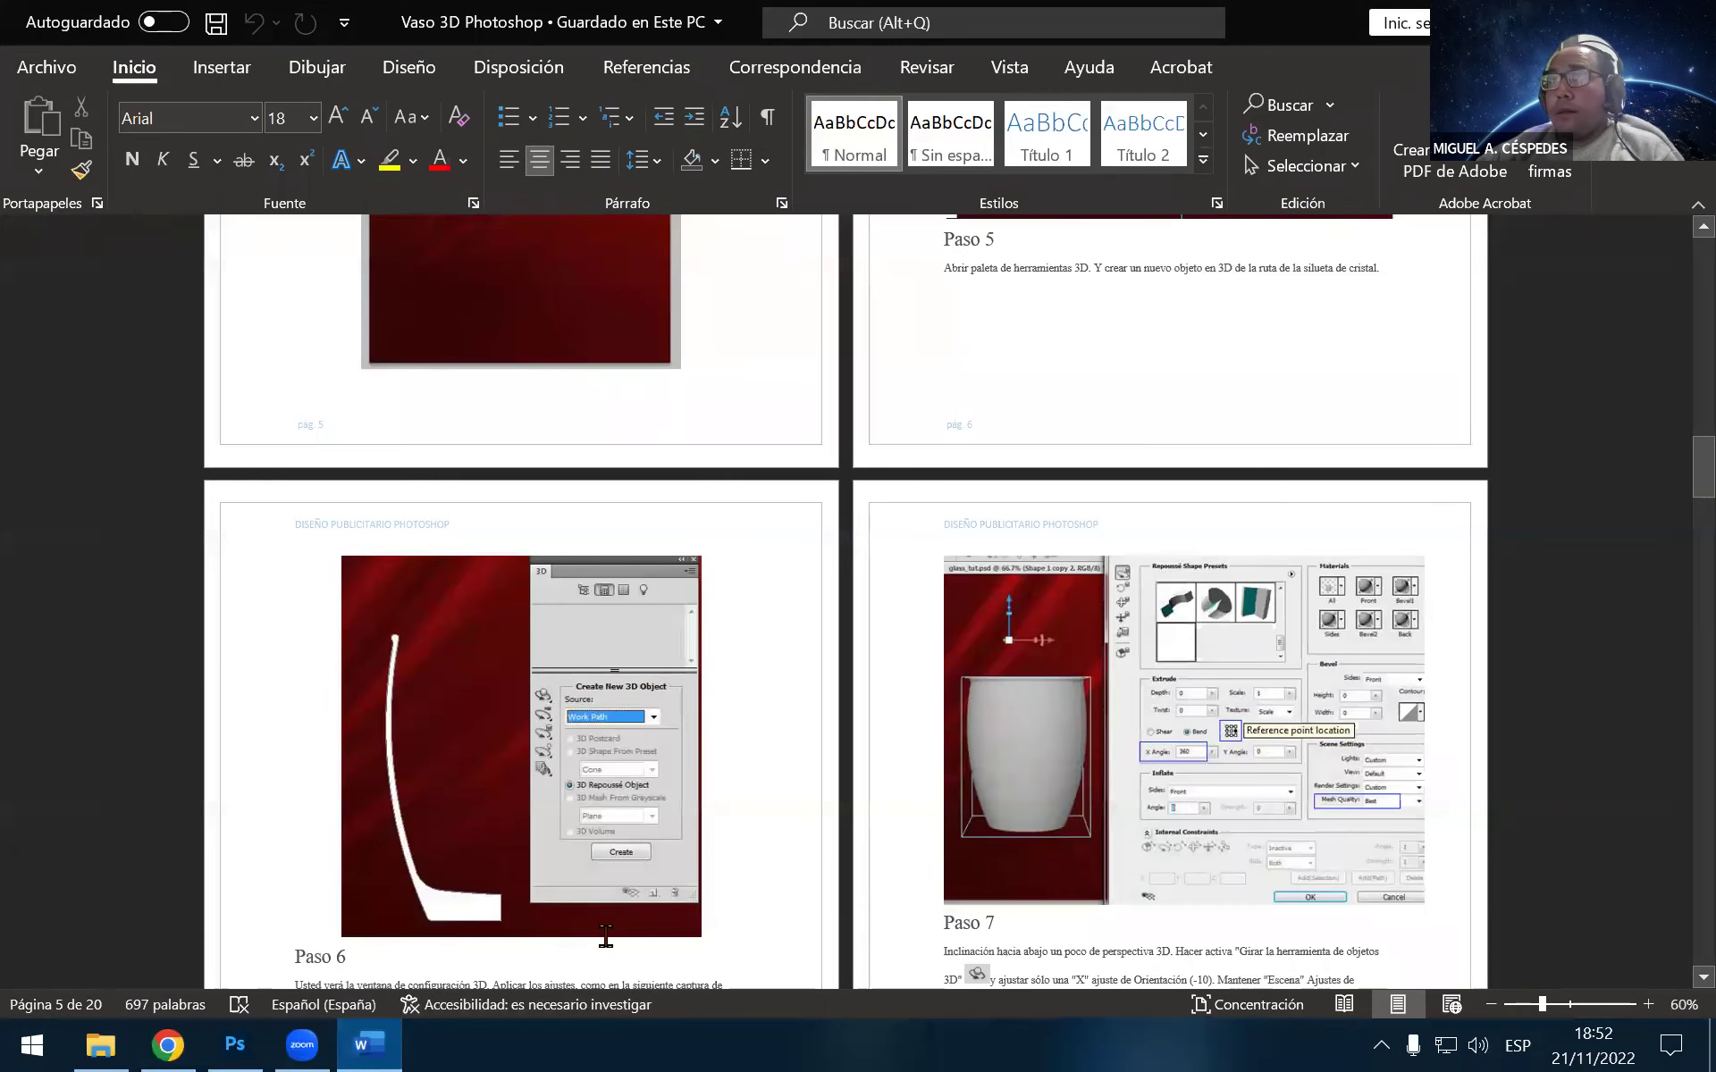
Scroll up to the Paso 4 glass-silhouette reference, then go back to Photoshop
scroll(606, 936, up, 3)
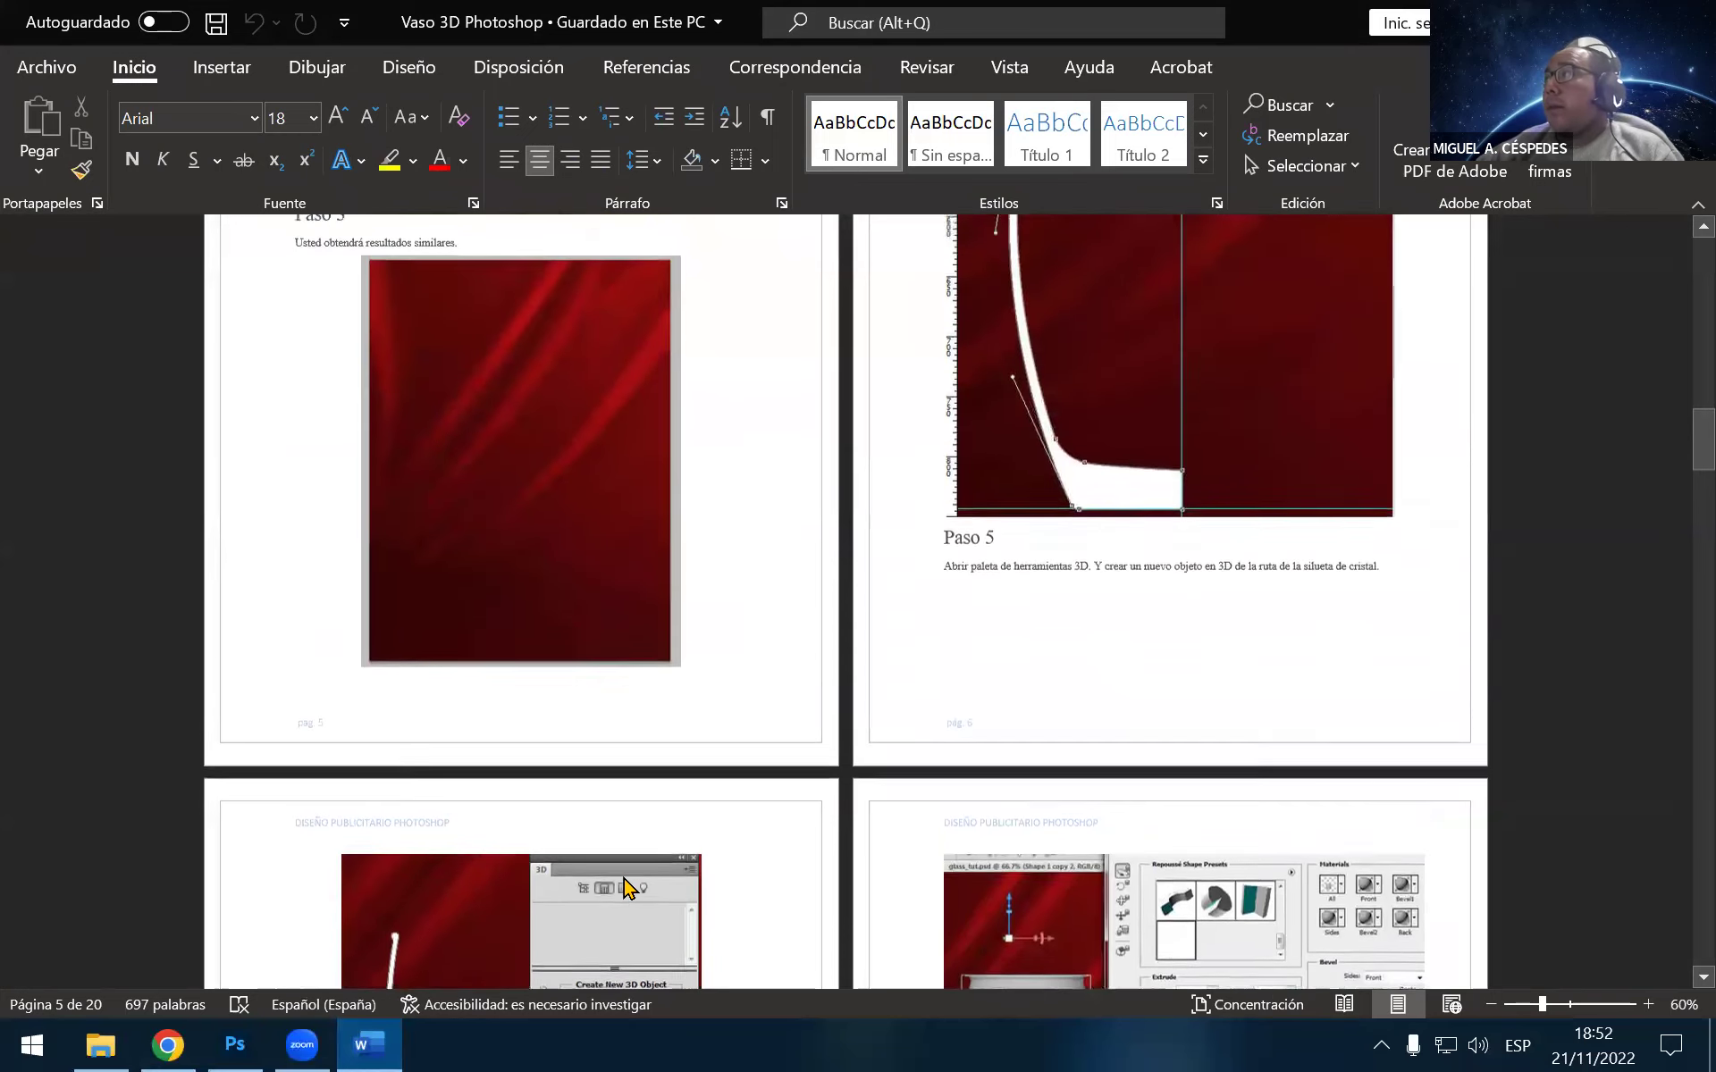
scroll(622, 881, up, 2)
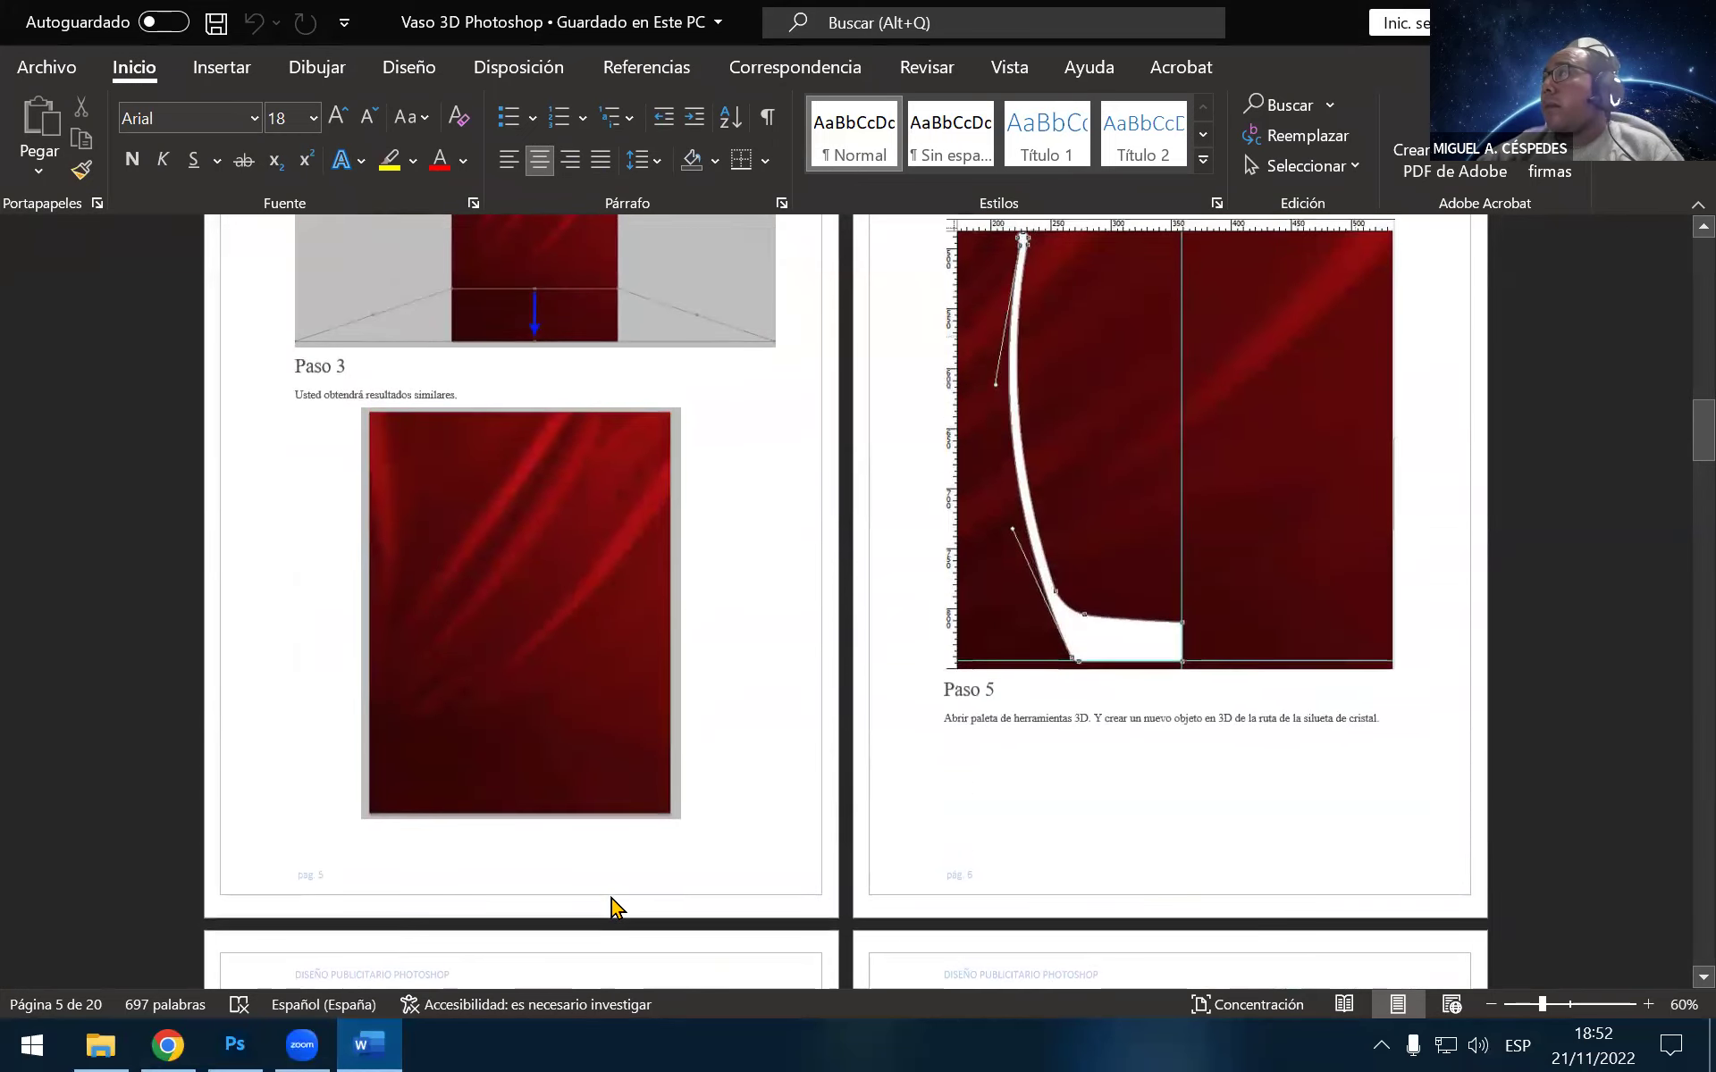
scroll(777, 769, up, 1)
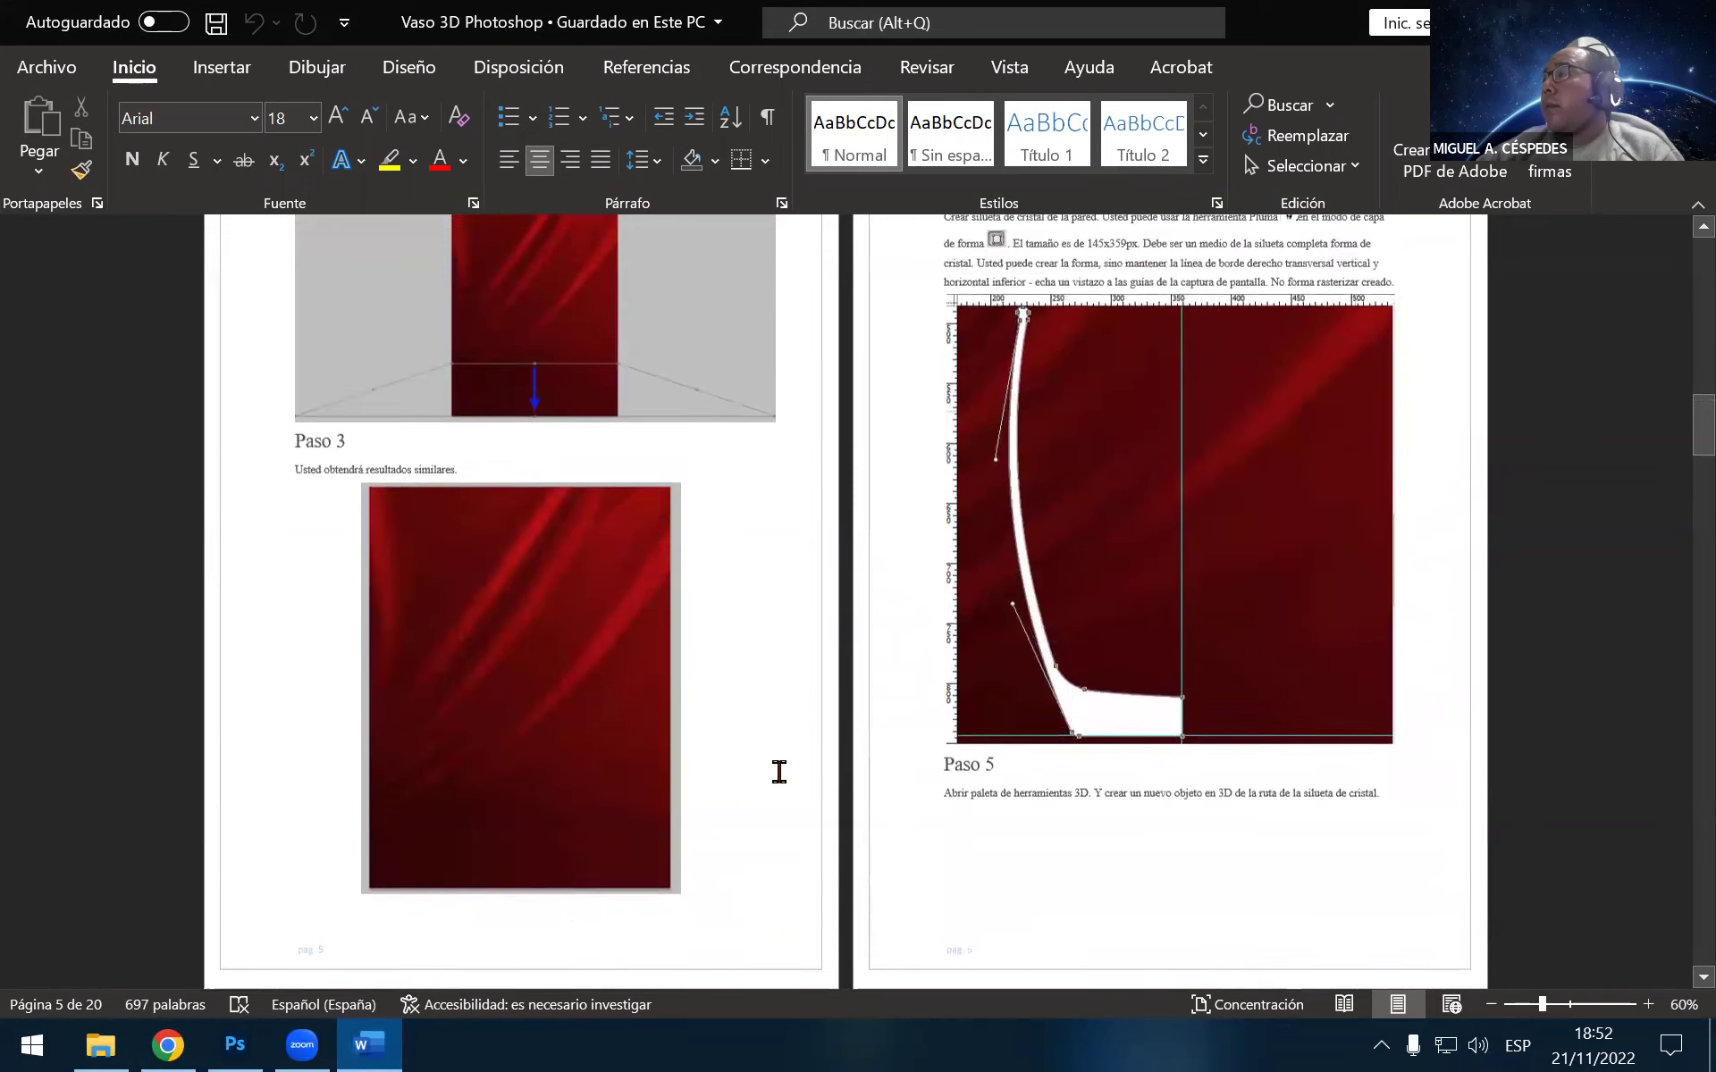
mouse_move(368, 1044)
click(235, 1044)
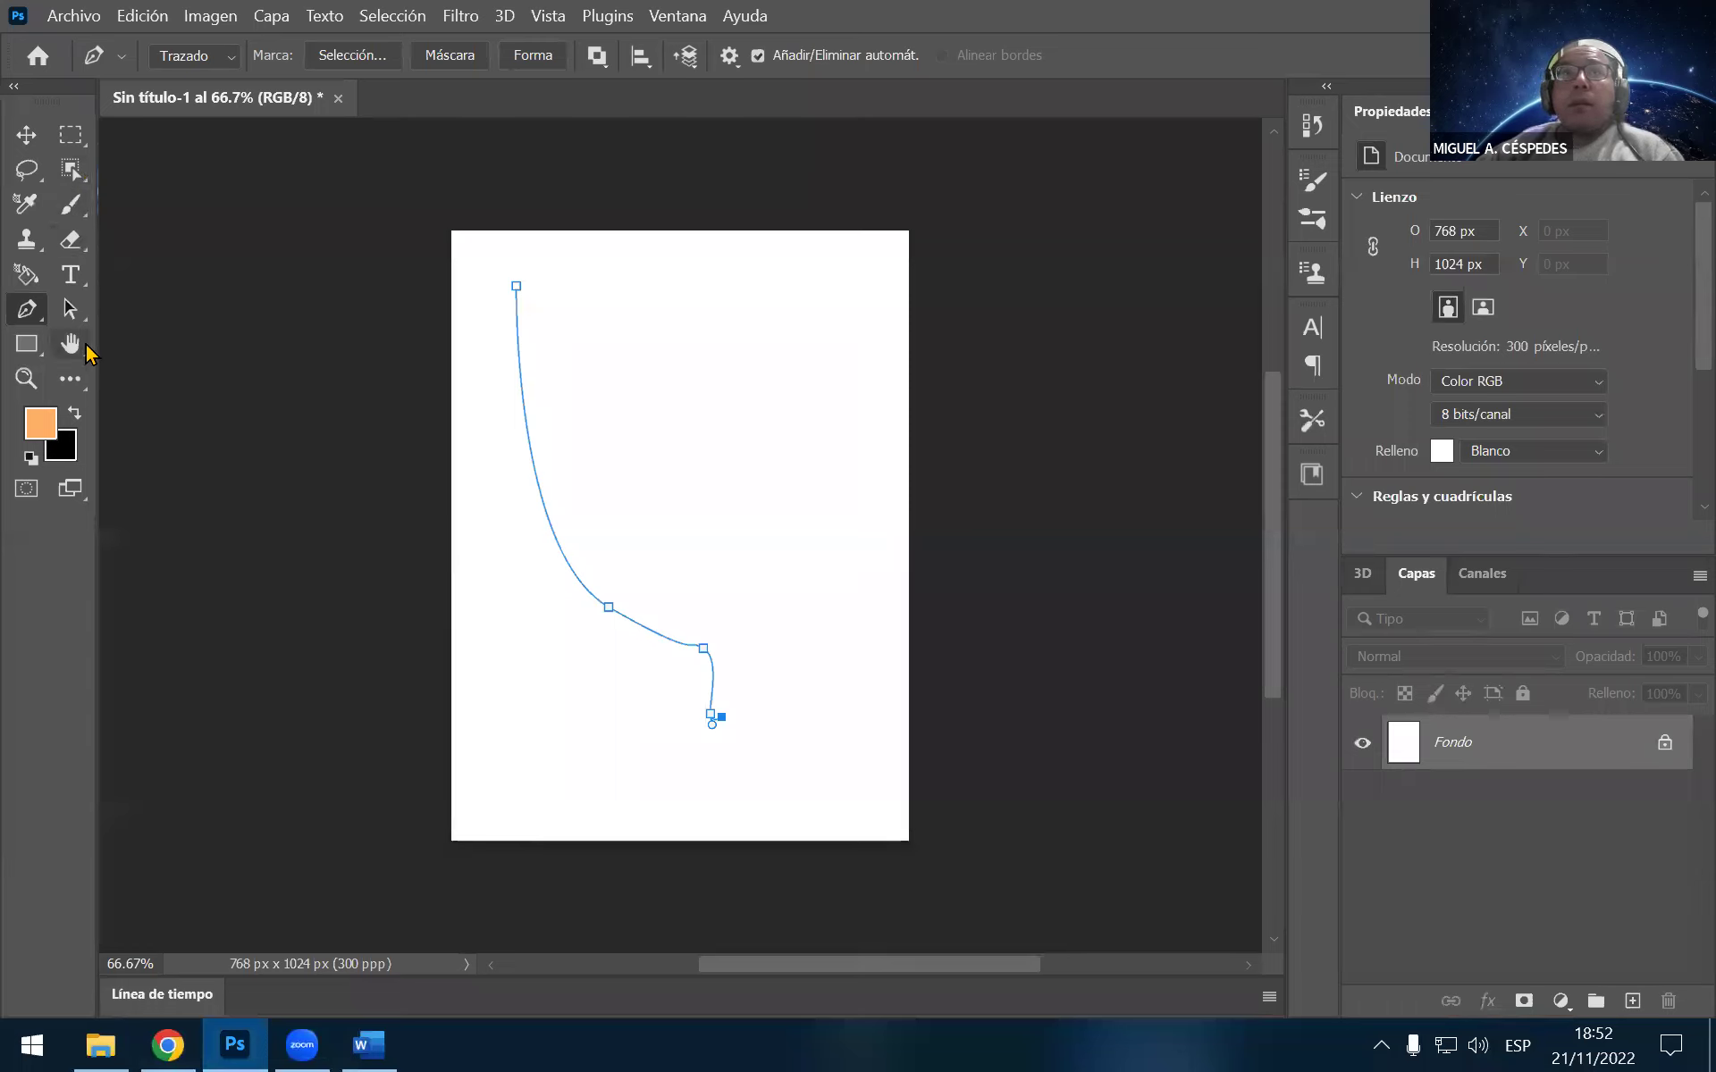
Shift the whole glass path slightly up and to the left
click(77, 316)
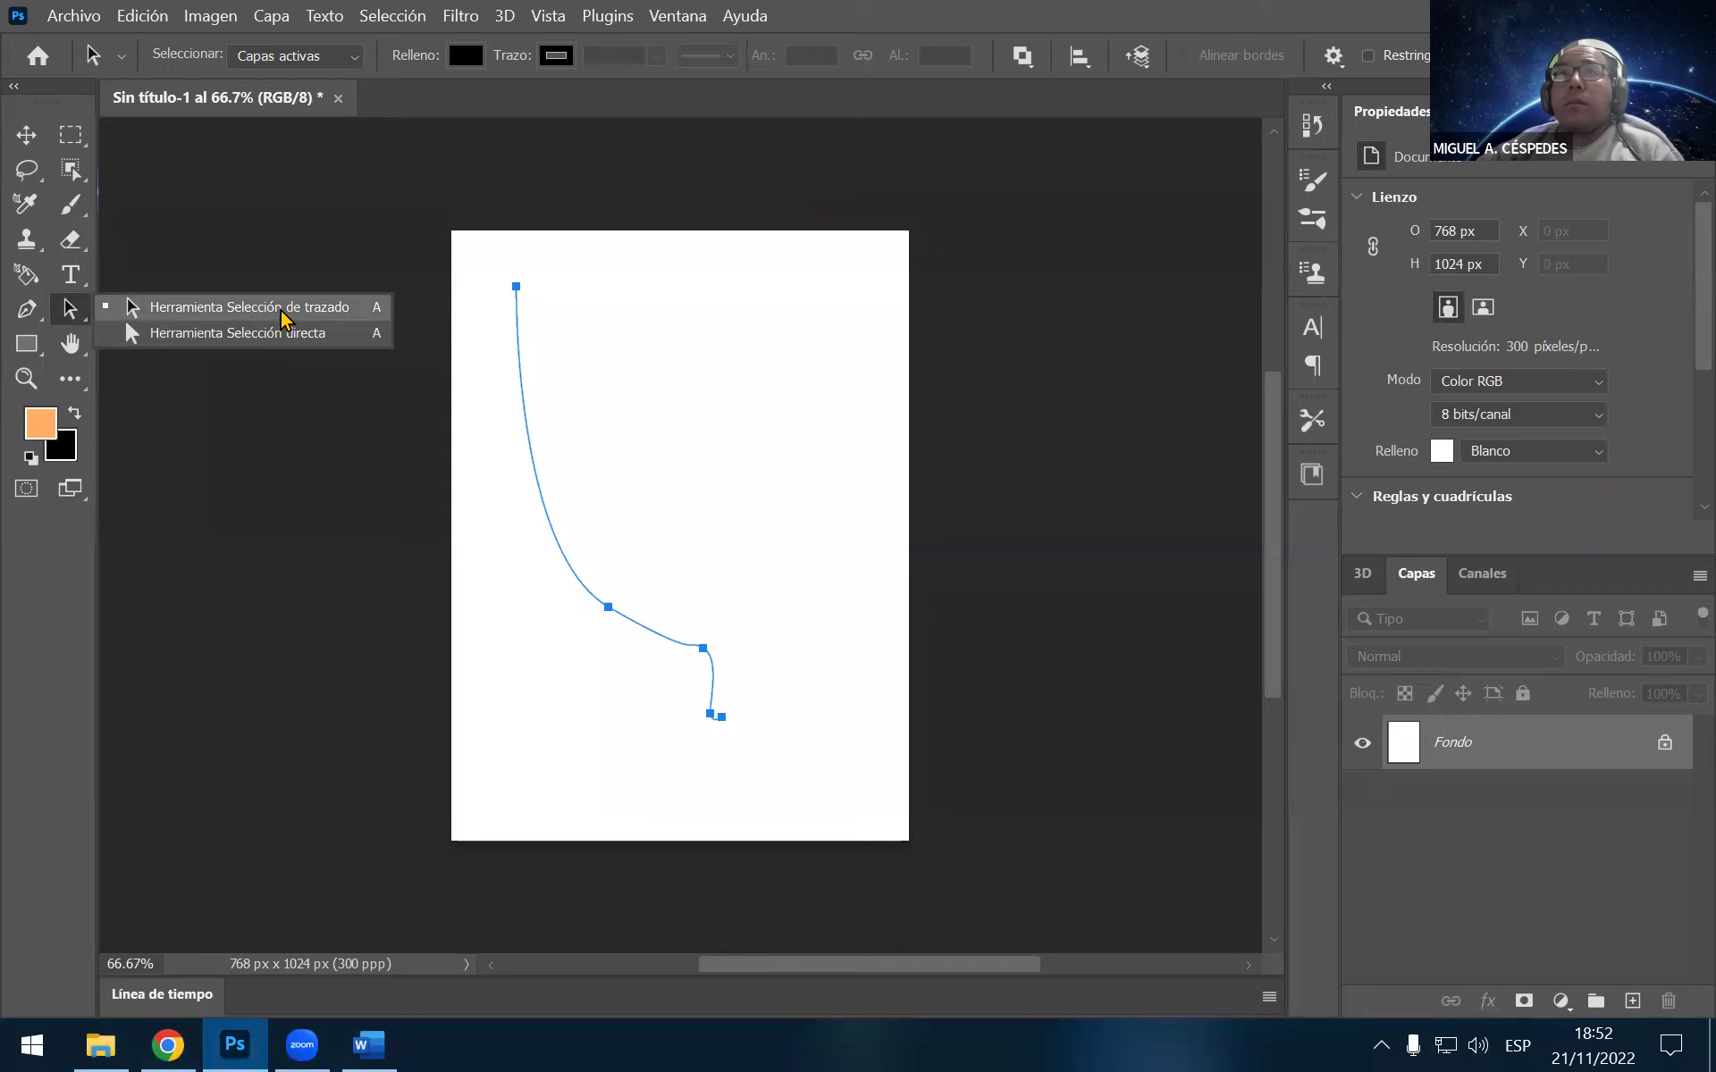
click(362, 384)
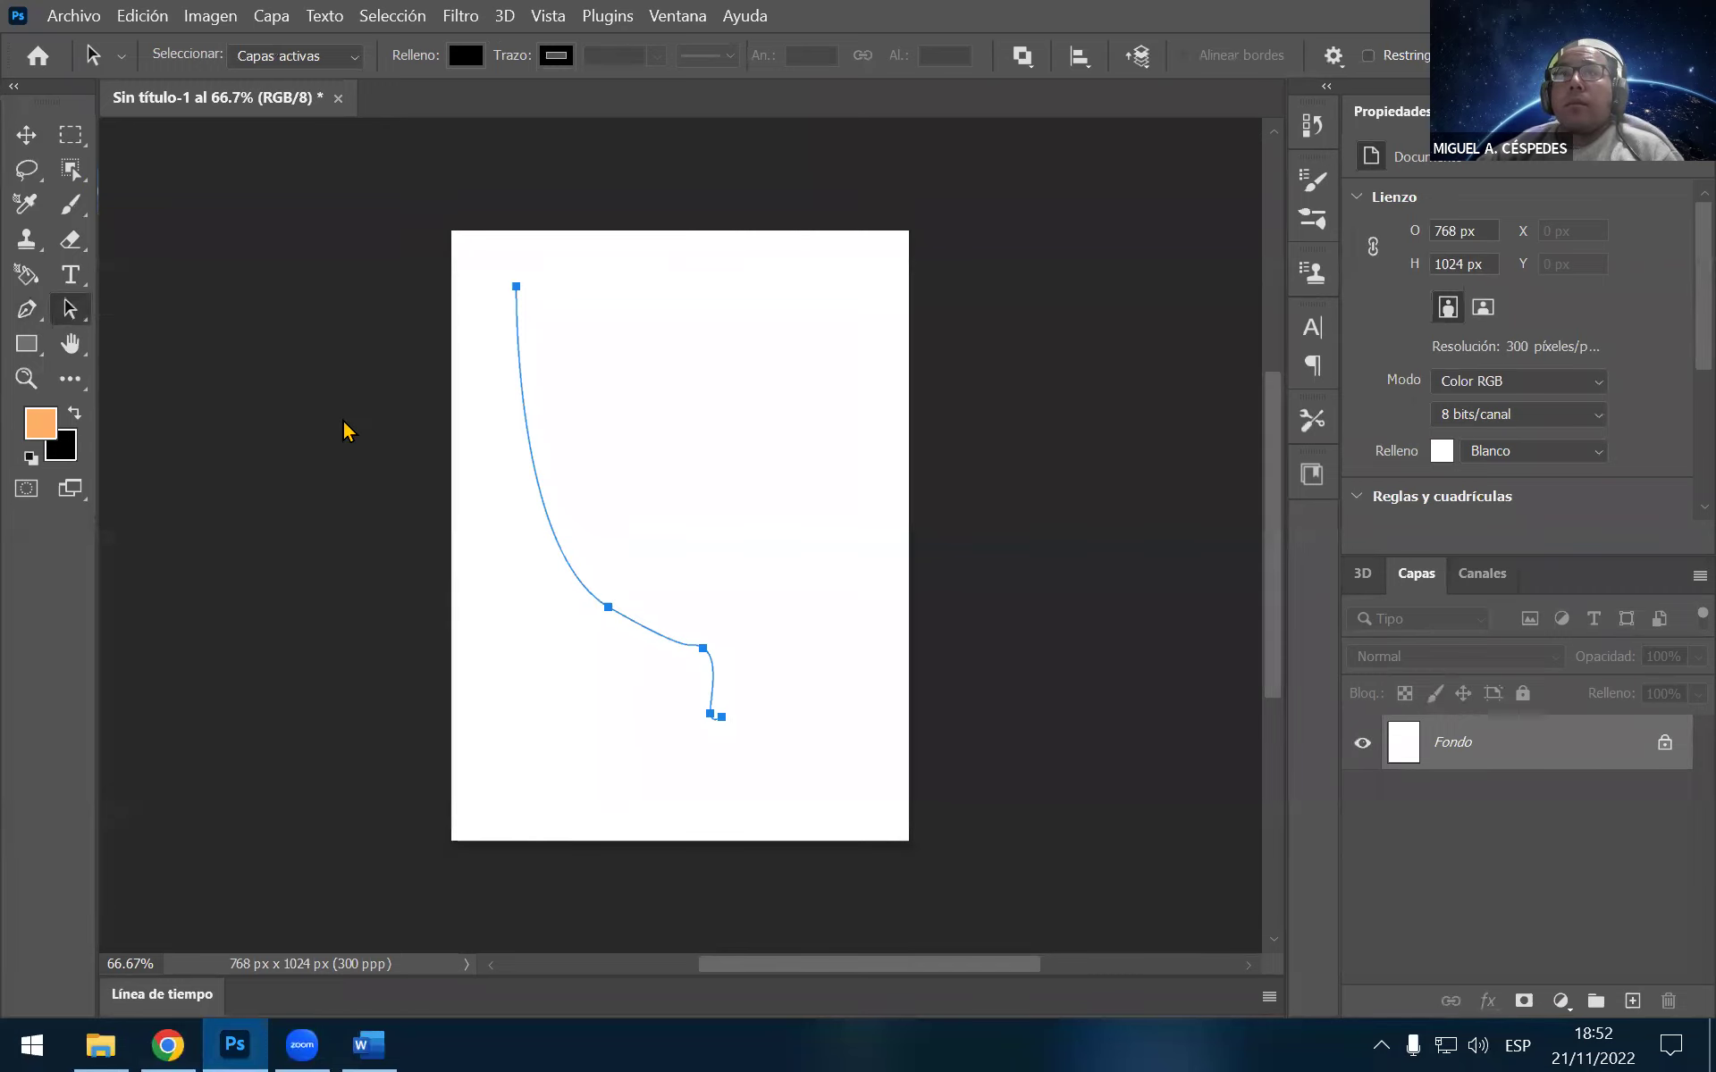
drag(608, 617, 590, 612)
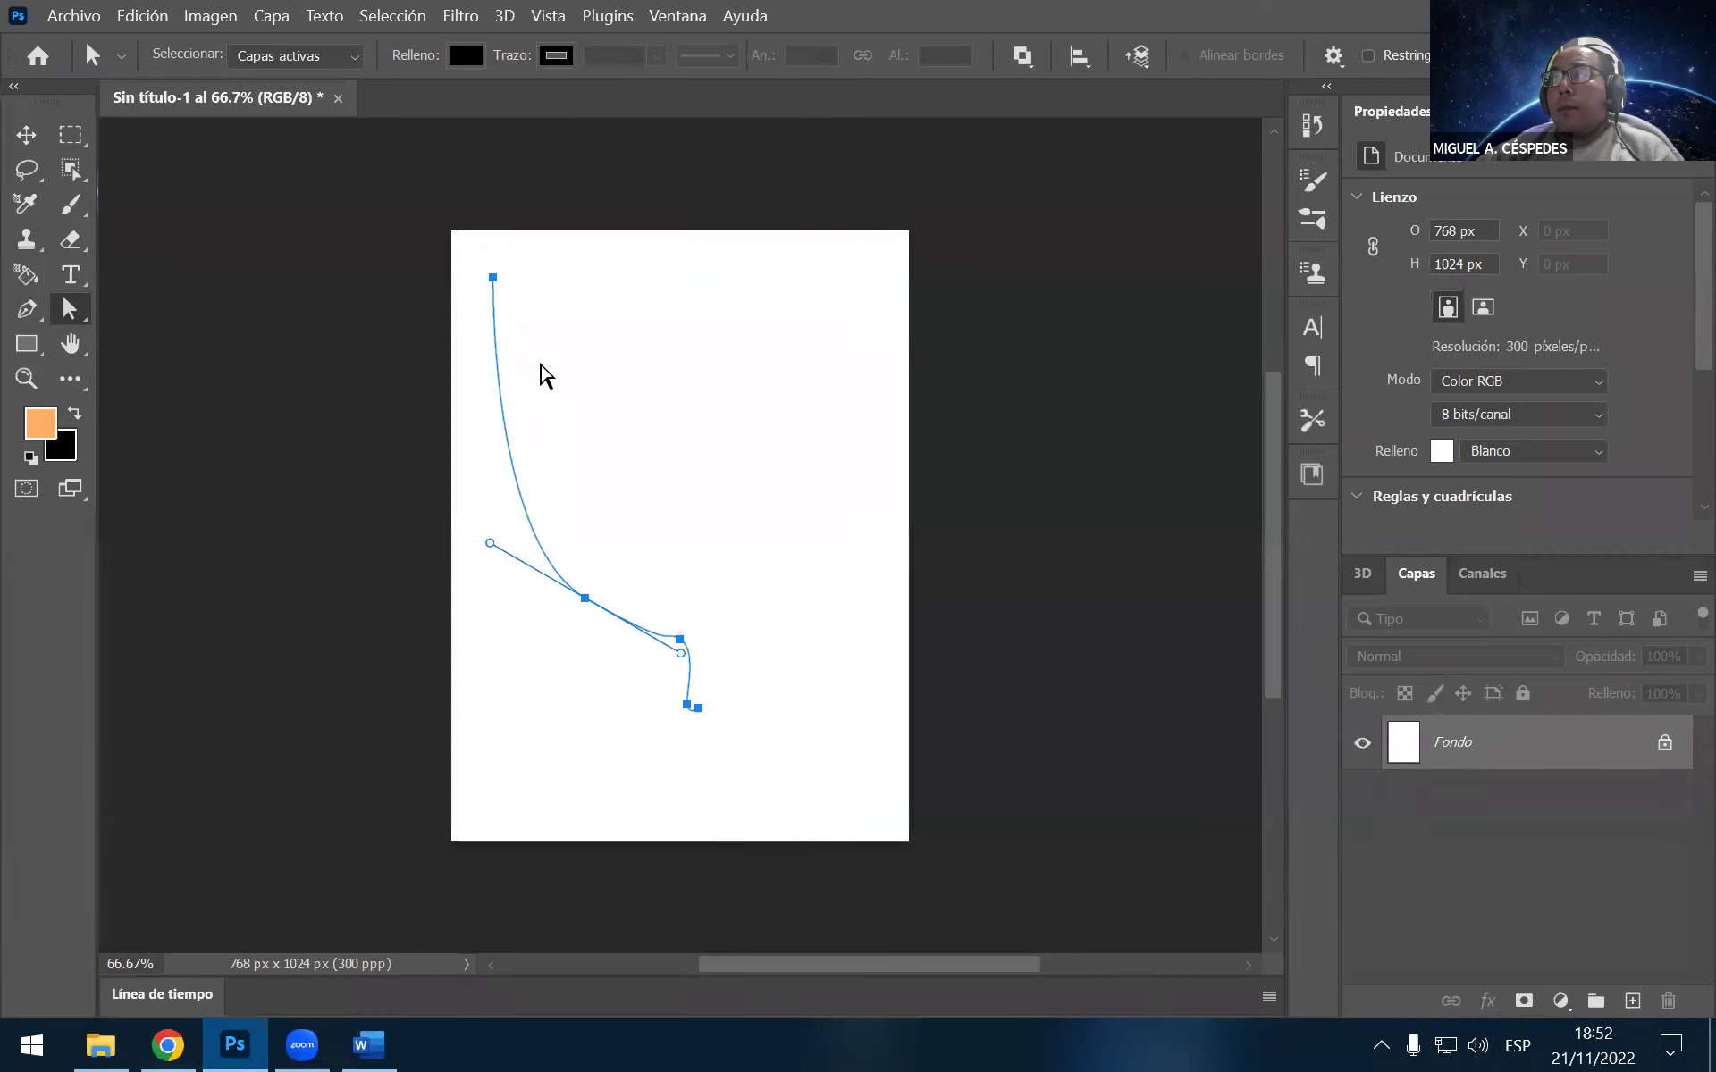
Lower the top anchor, pull the corner left, and bend the last segment down-left
click(494, 279)
drag(494, 279, 519, 409)
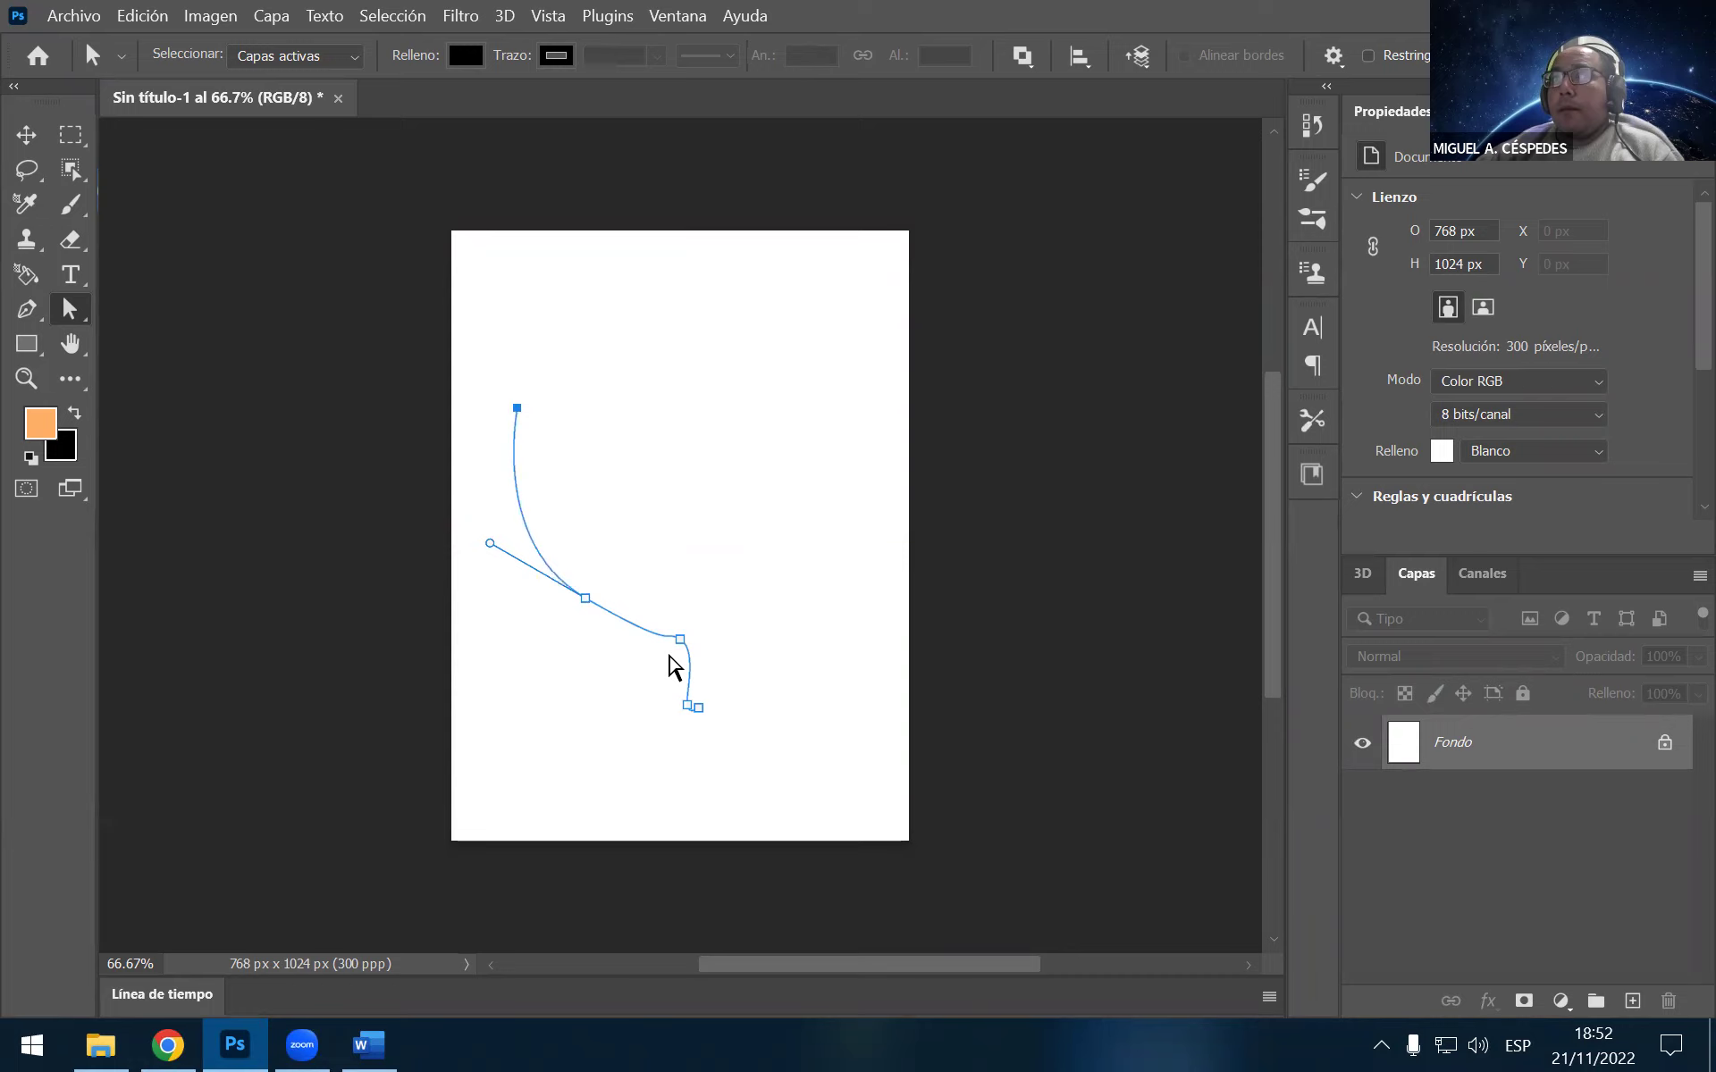
mouse_move(679, 639)
mouse_down()
mouse_move(625, 641)
mouse_move(621, 657)
mouse_move(603, 610)
mouse_move(585, 631)
mouse_up()
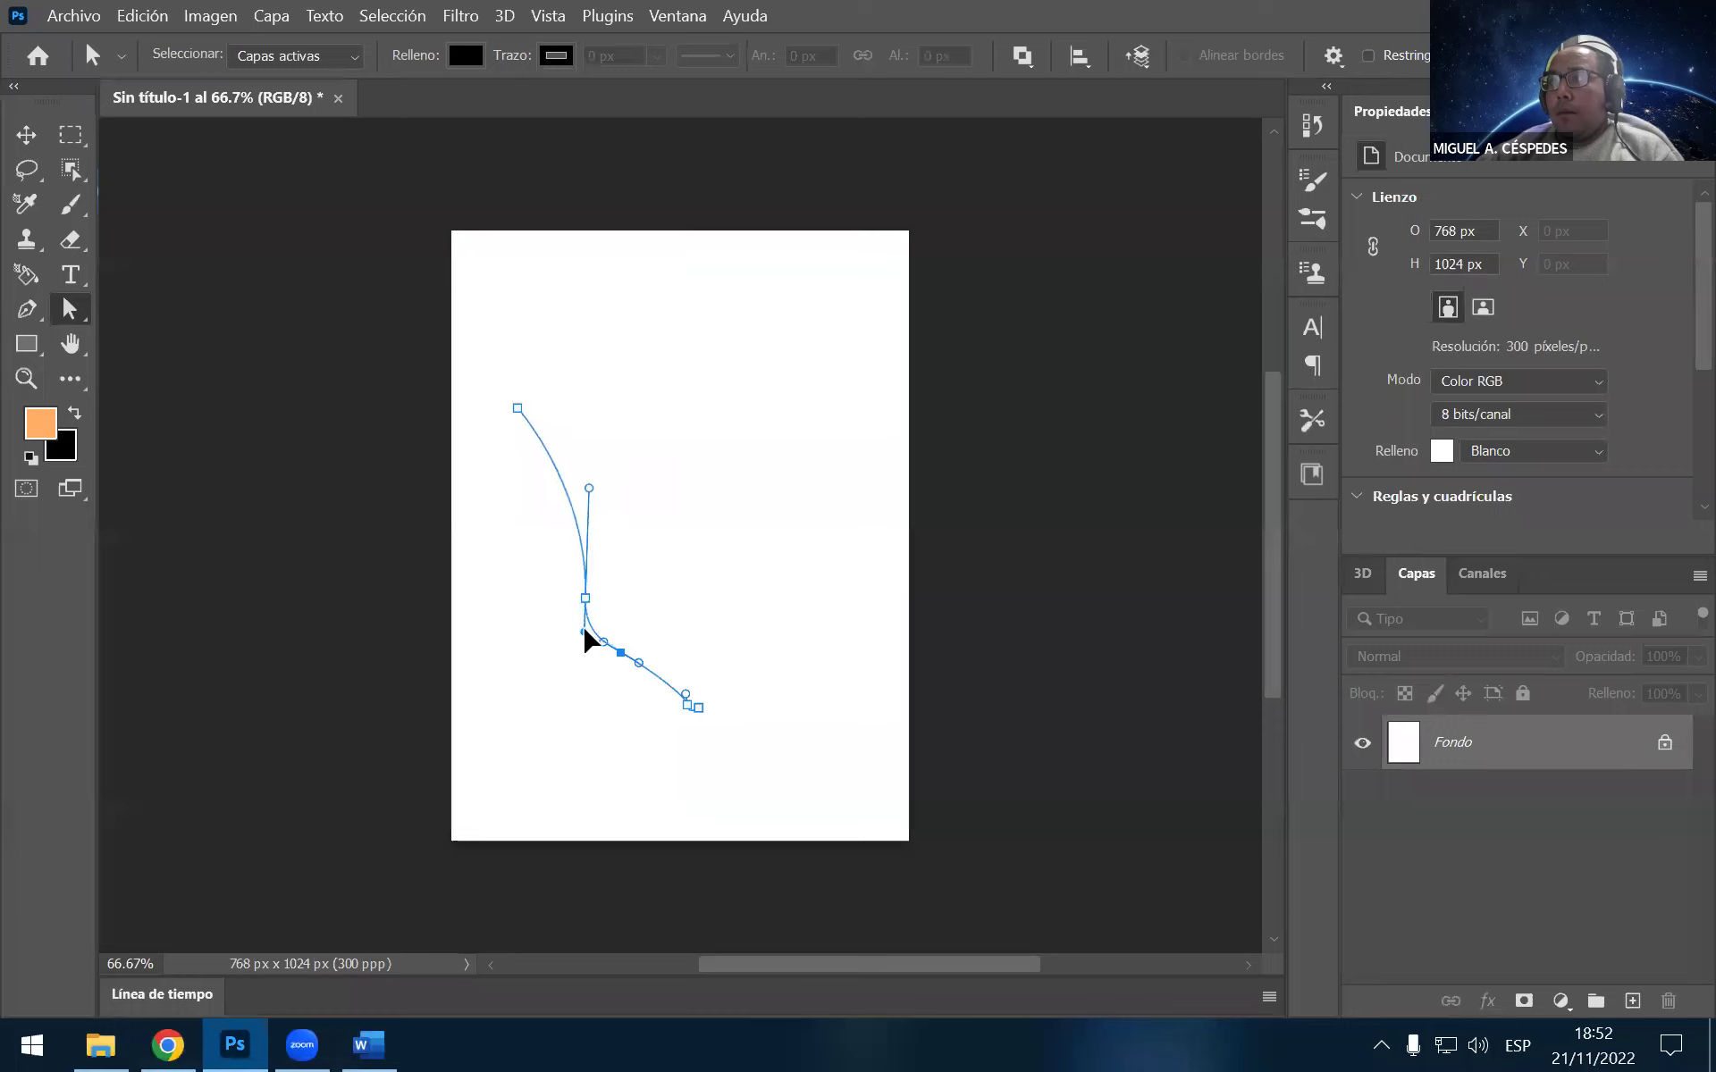
click(700, 711)
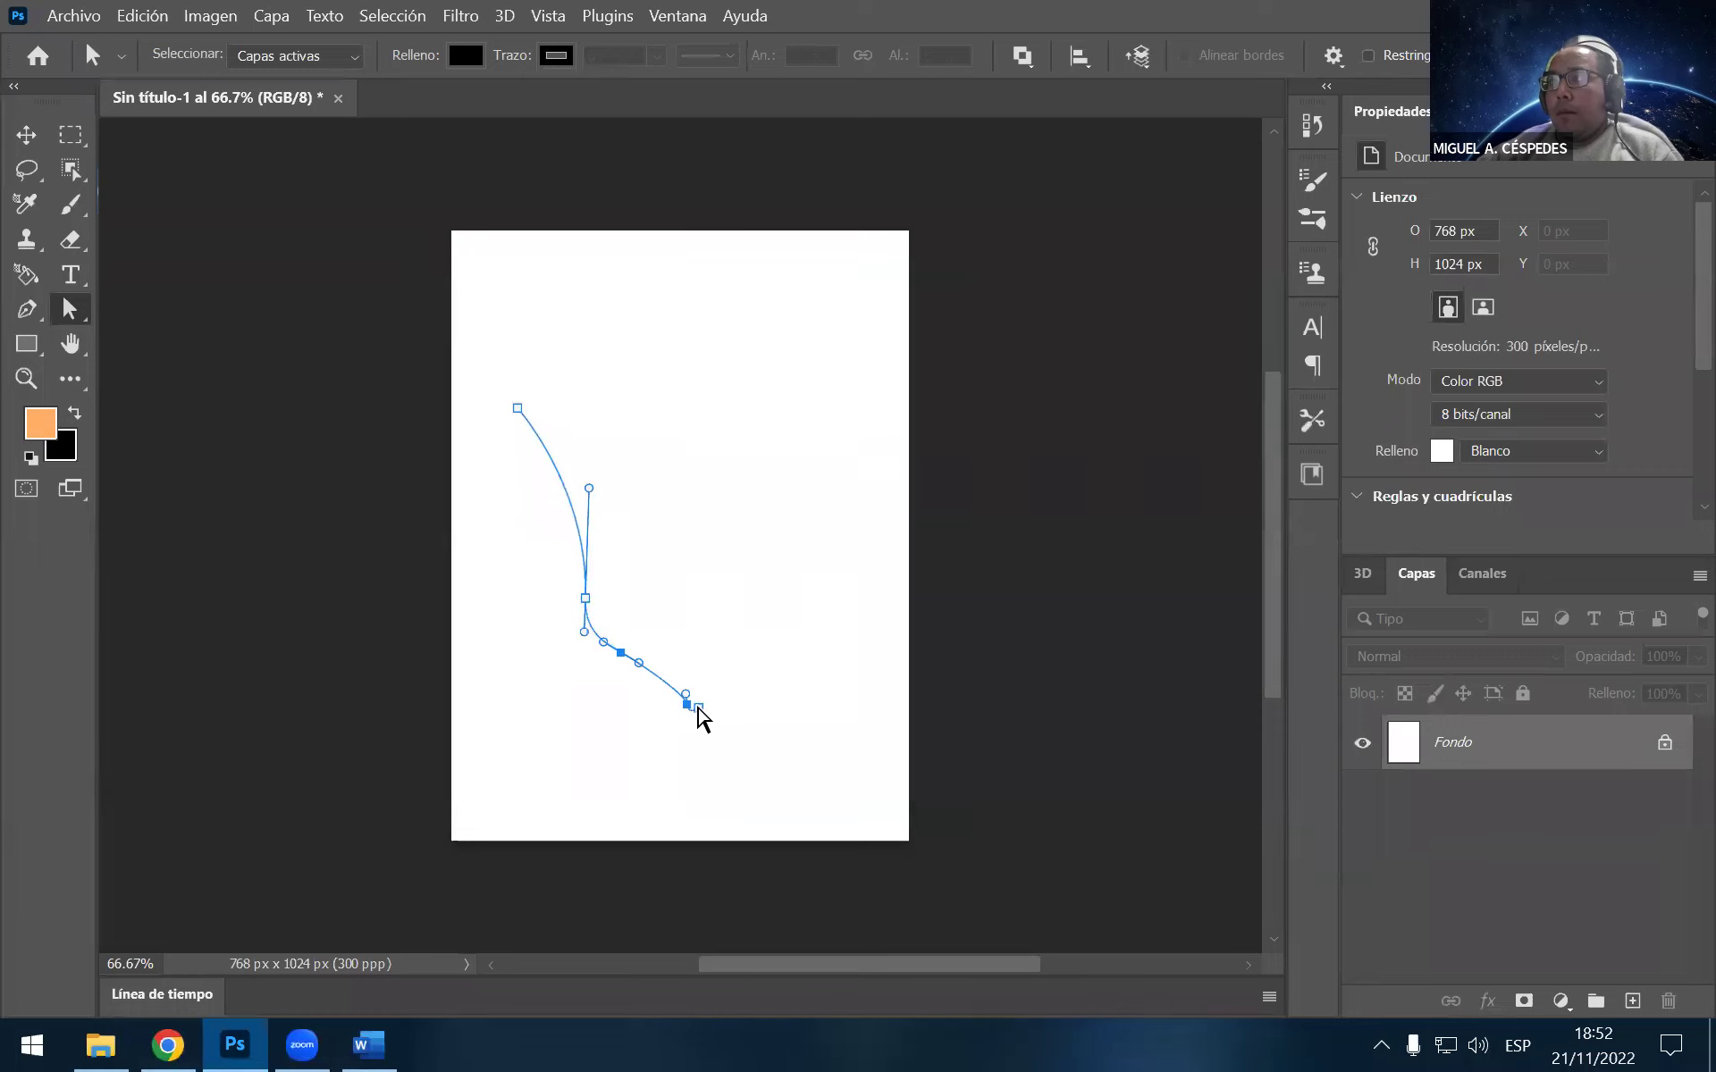
drag(699, 711, 635, 754)
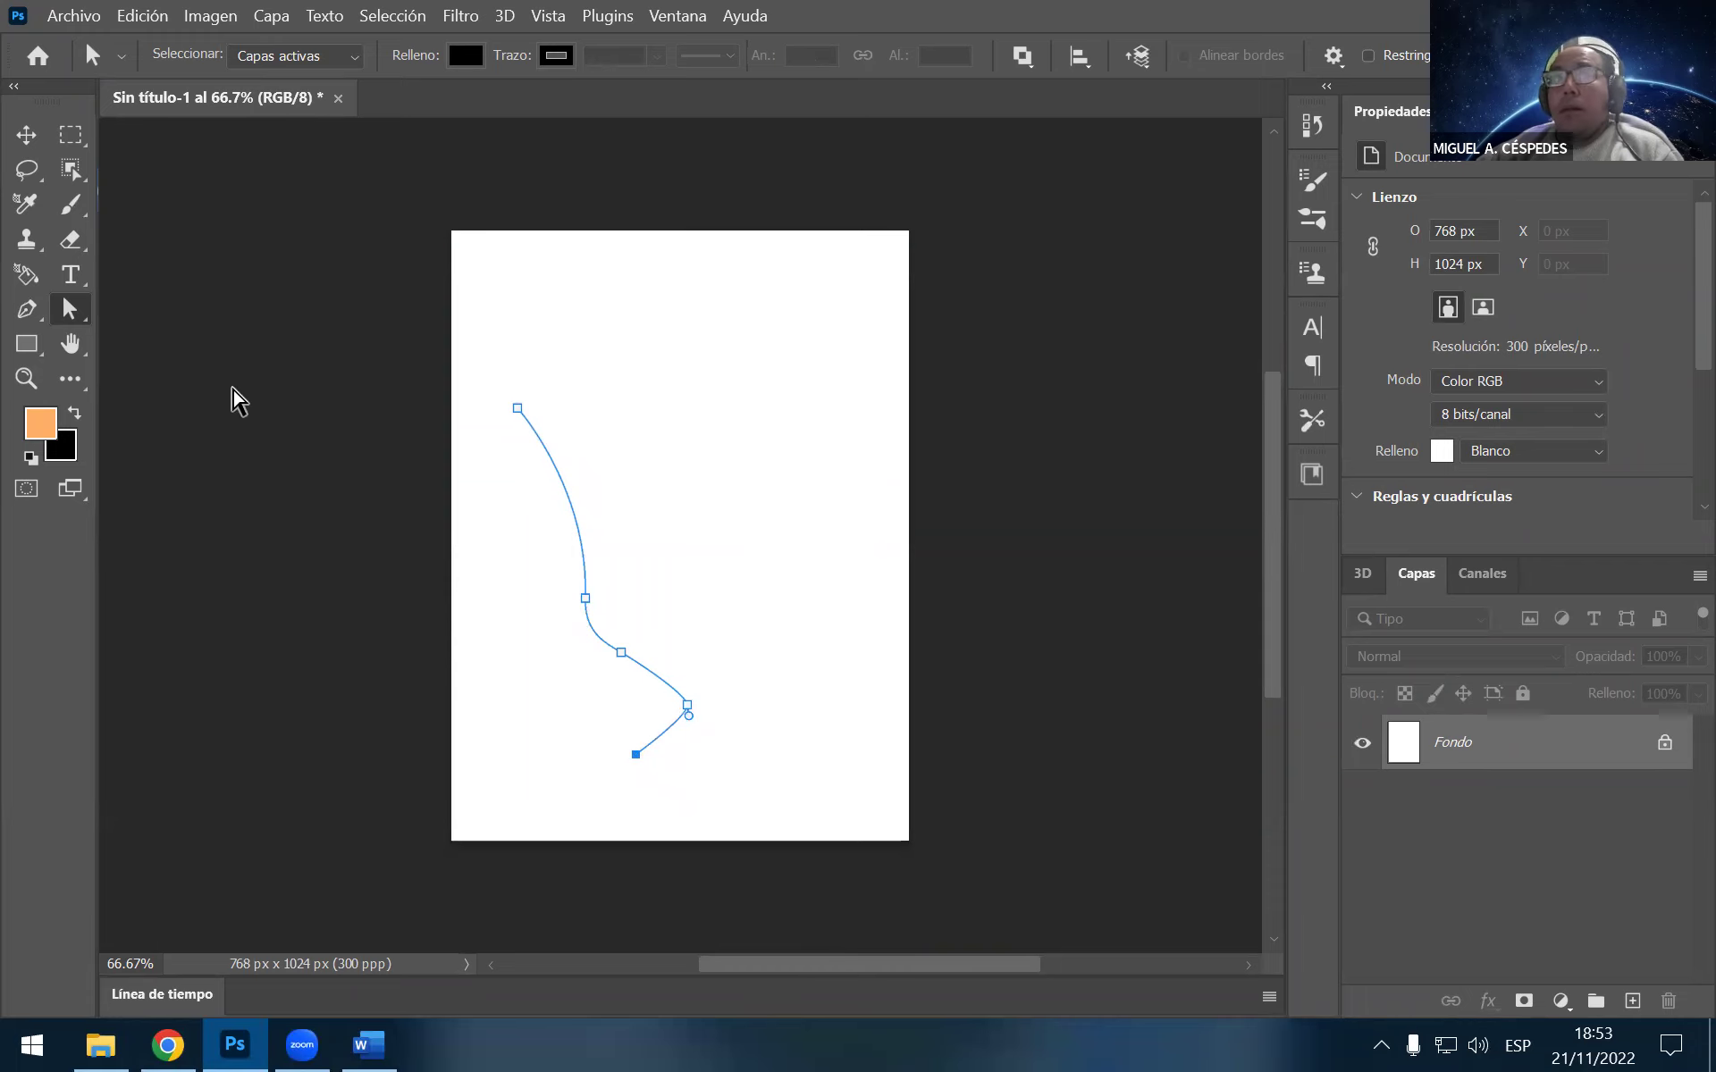
Delete the two lowest anchor points at the bottom end of the glass curve
click(26, 309)
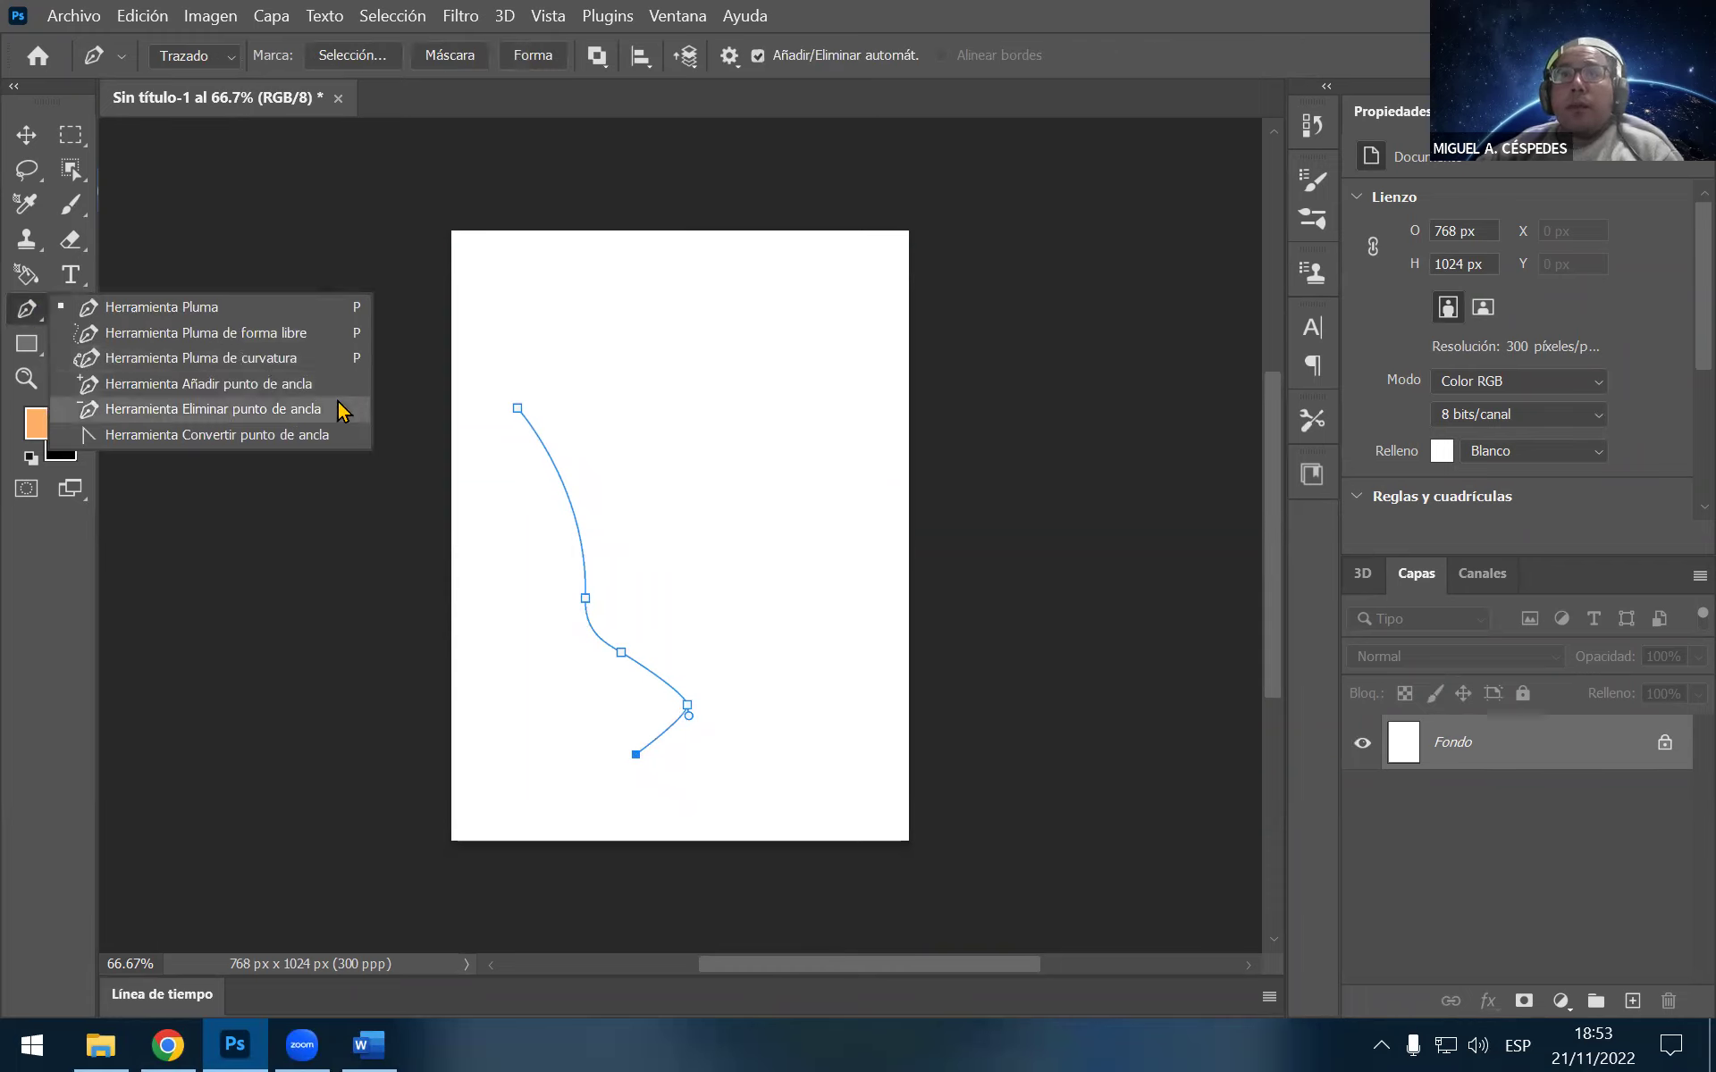
click(215, 410)
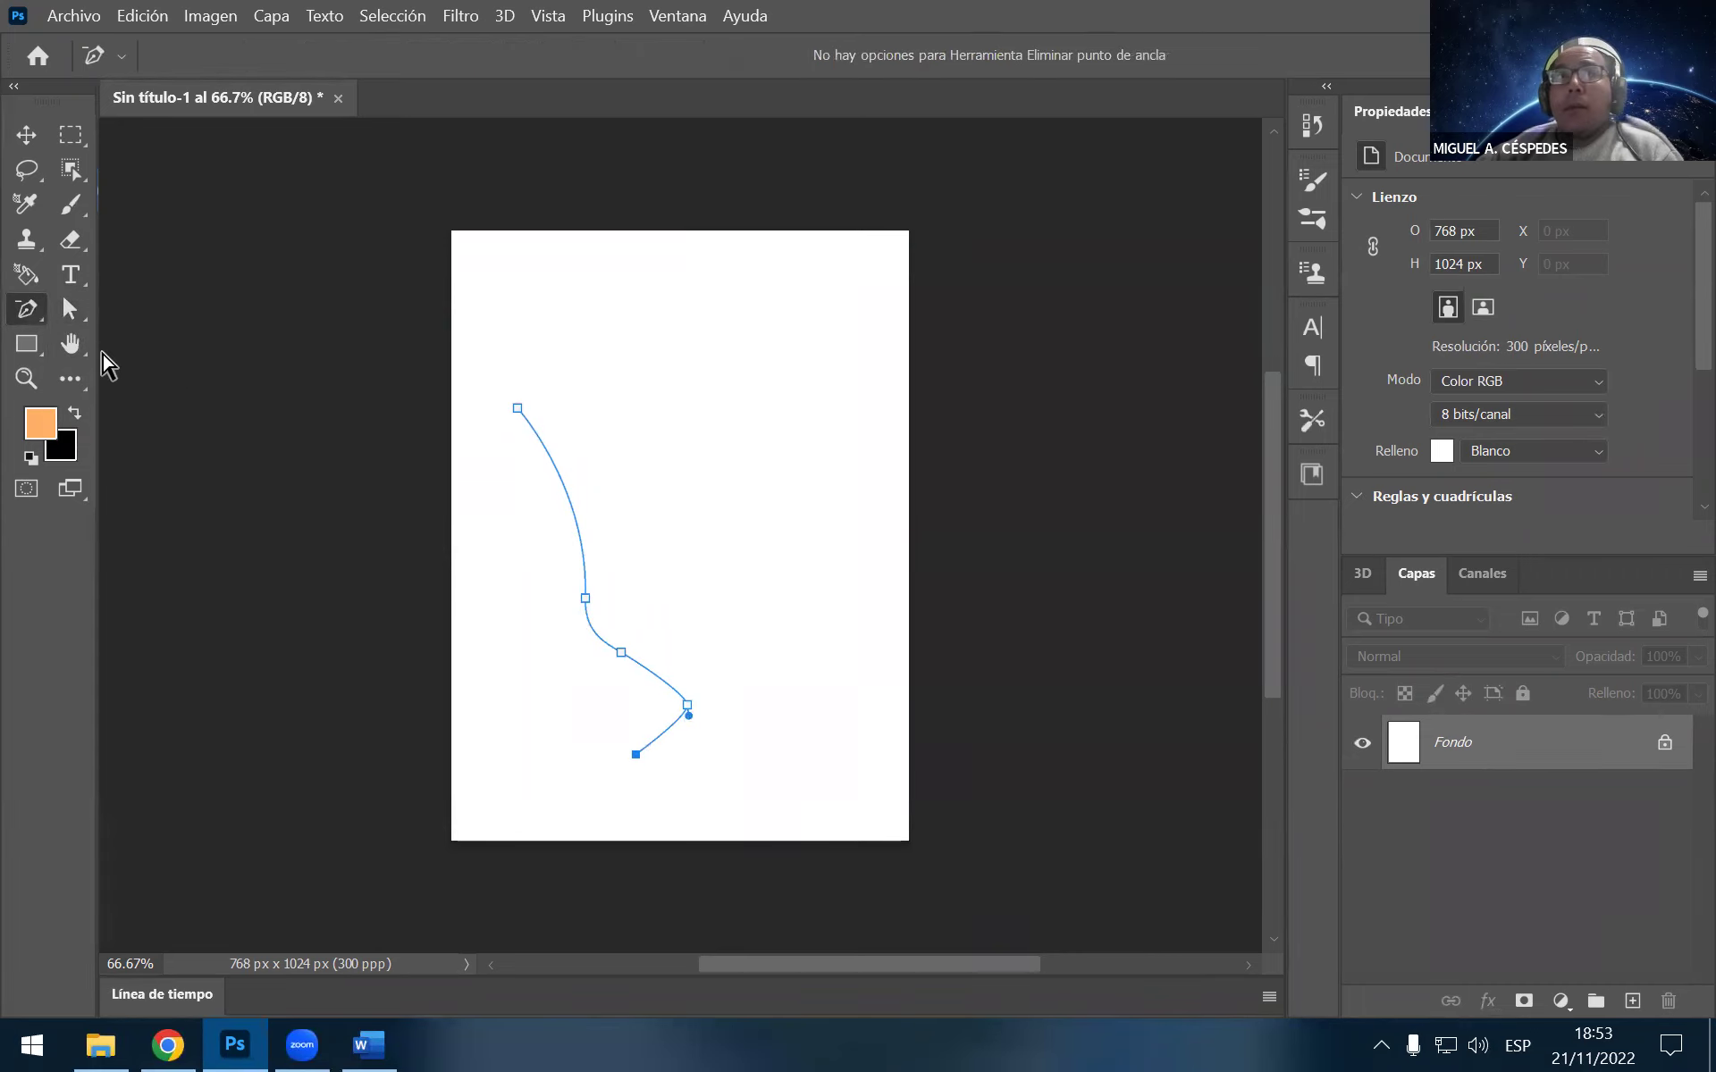
right_click(36, 310)
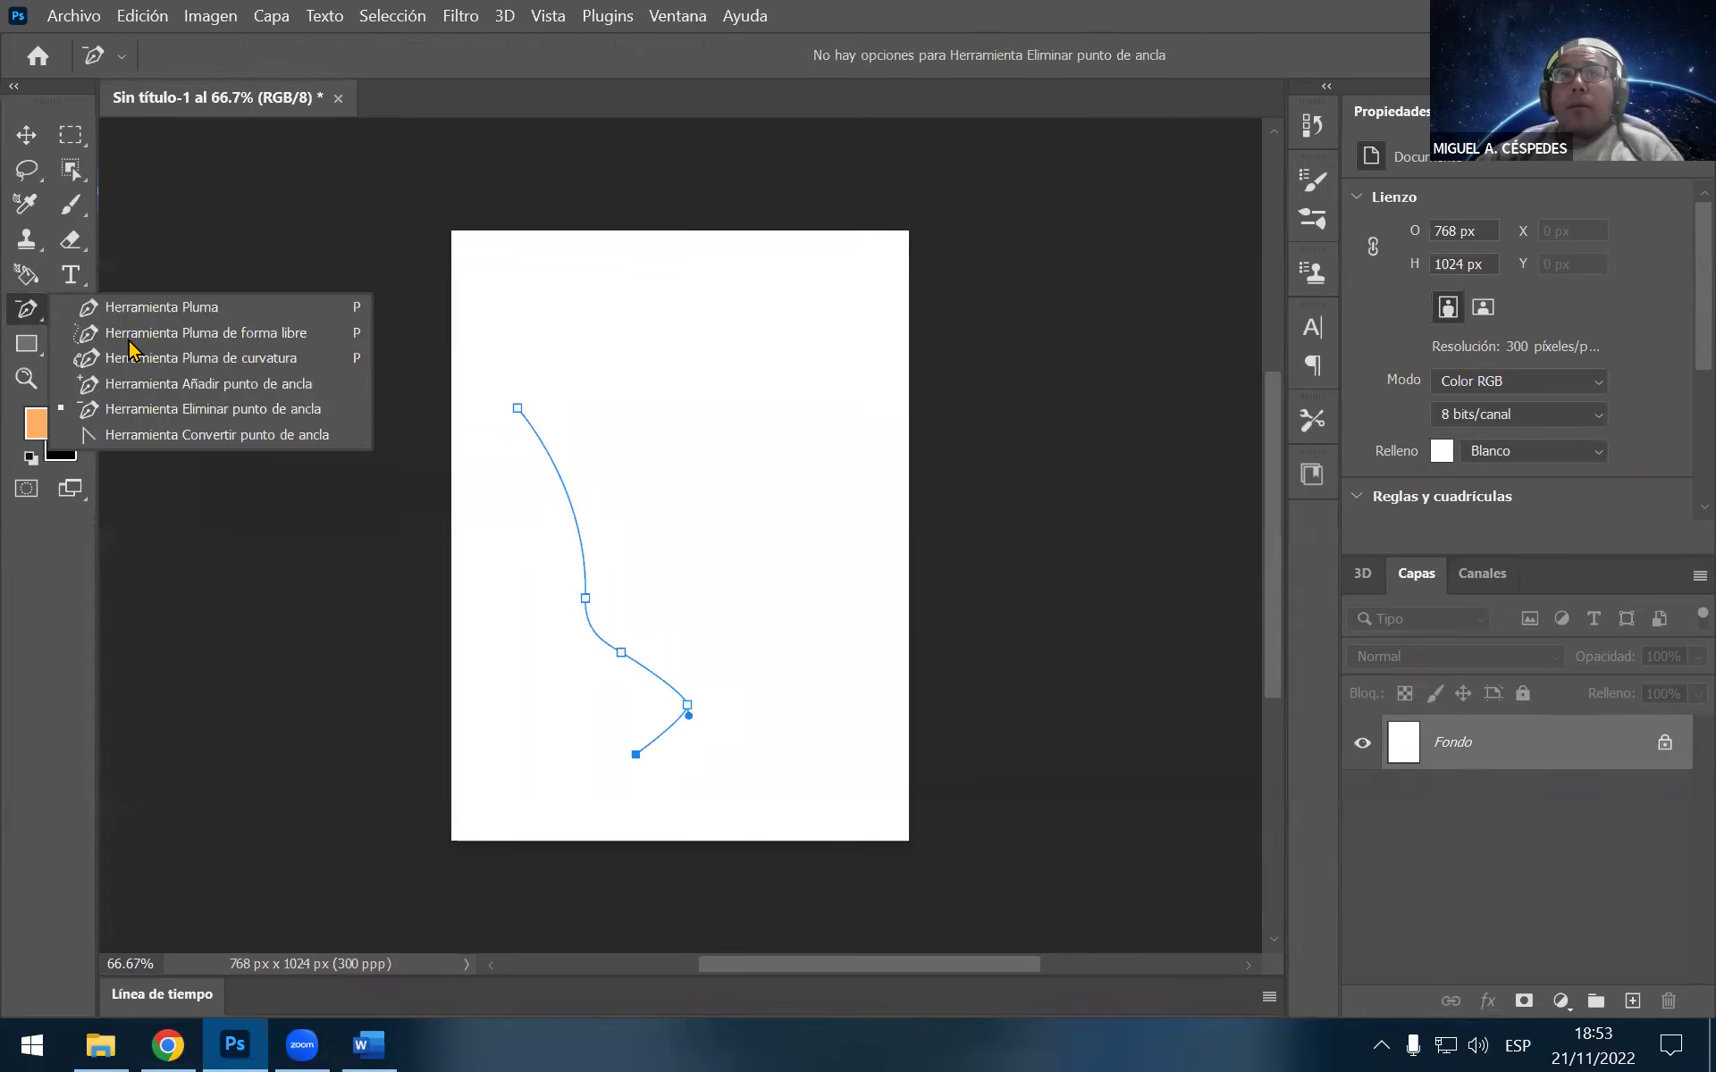
click(177, 410)
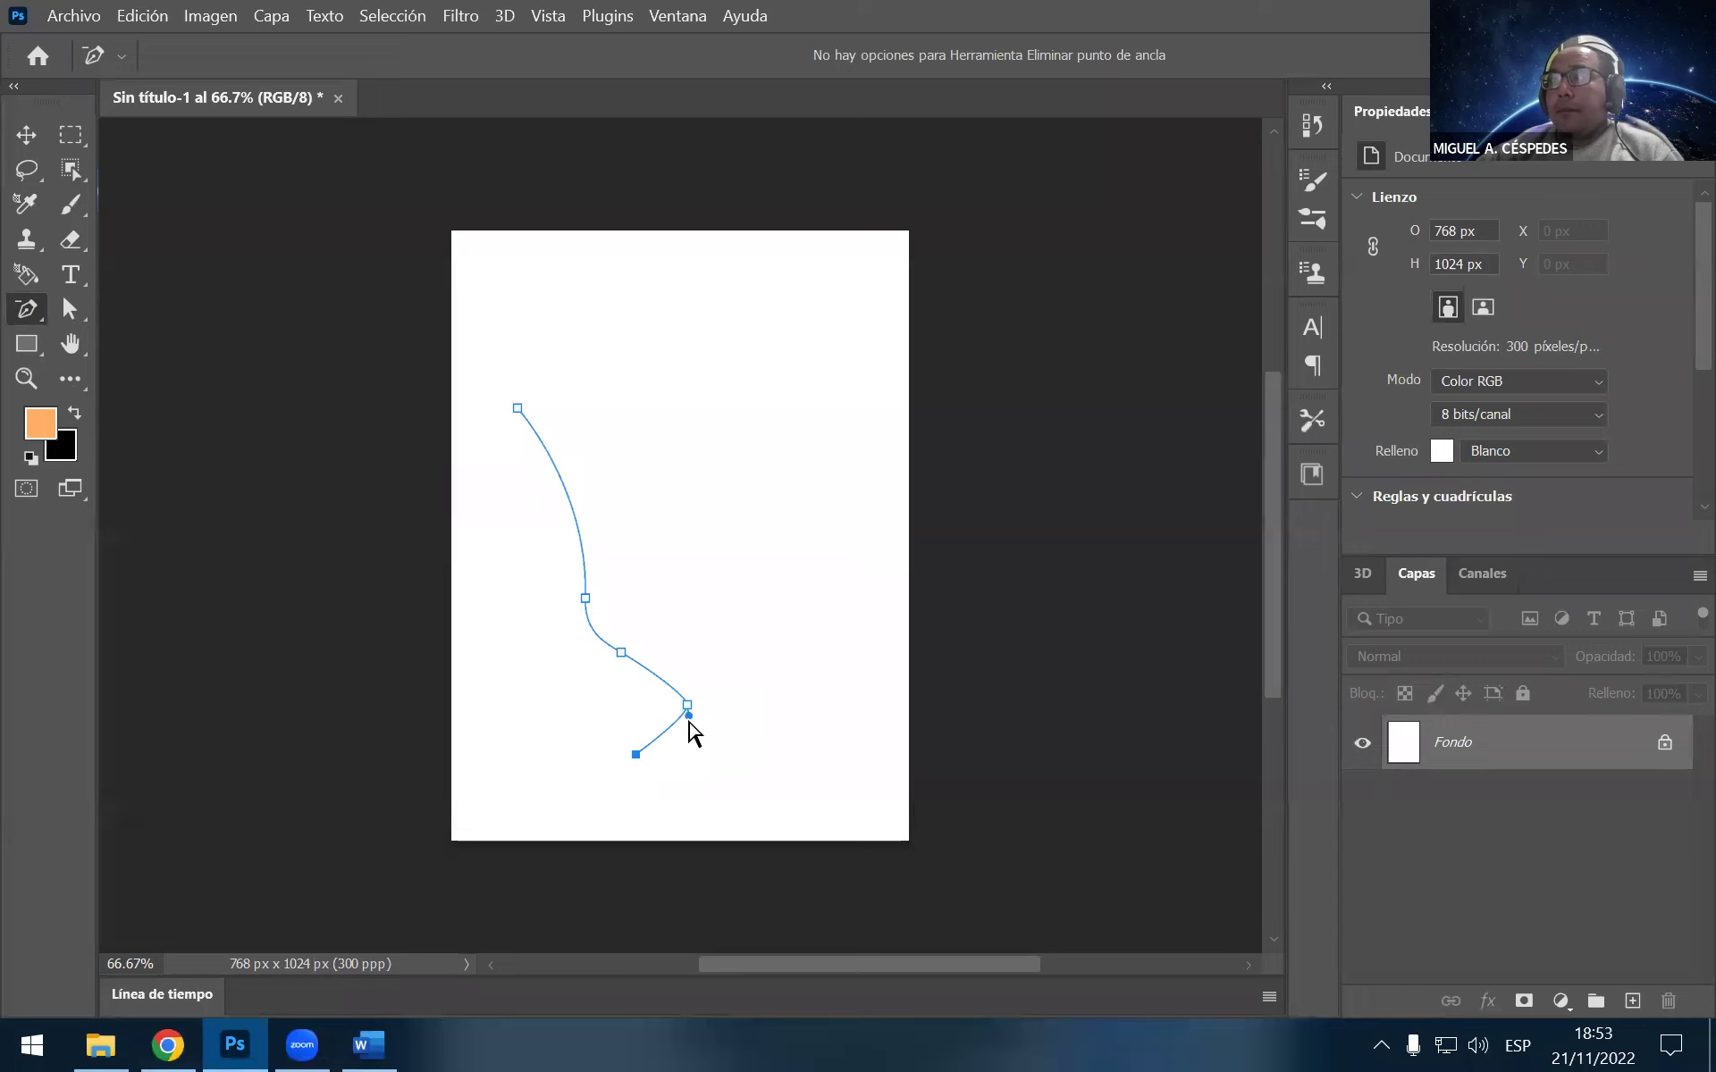
right_click(37, 306)
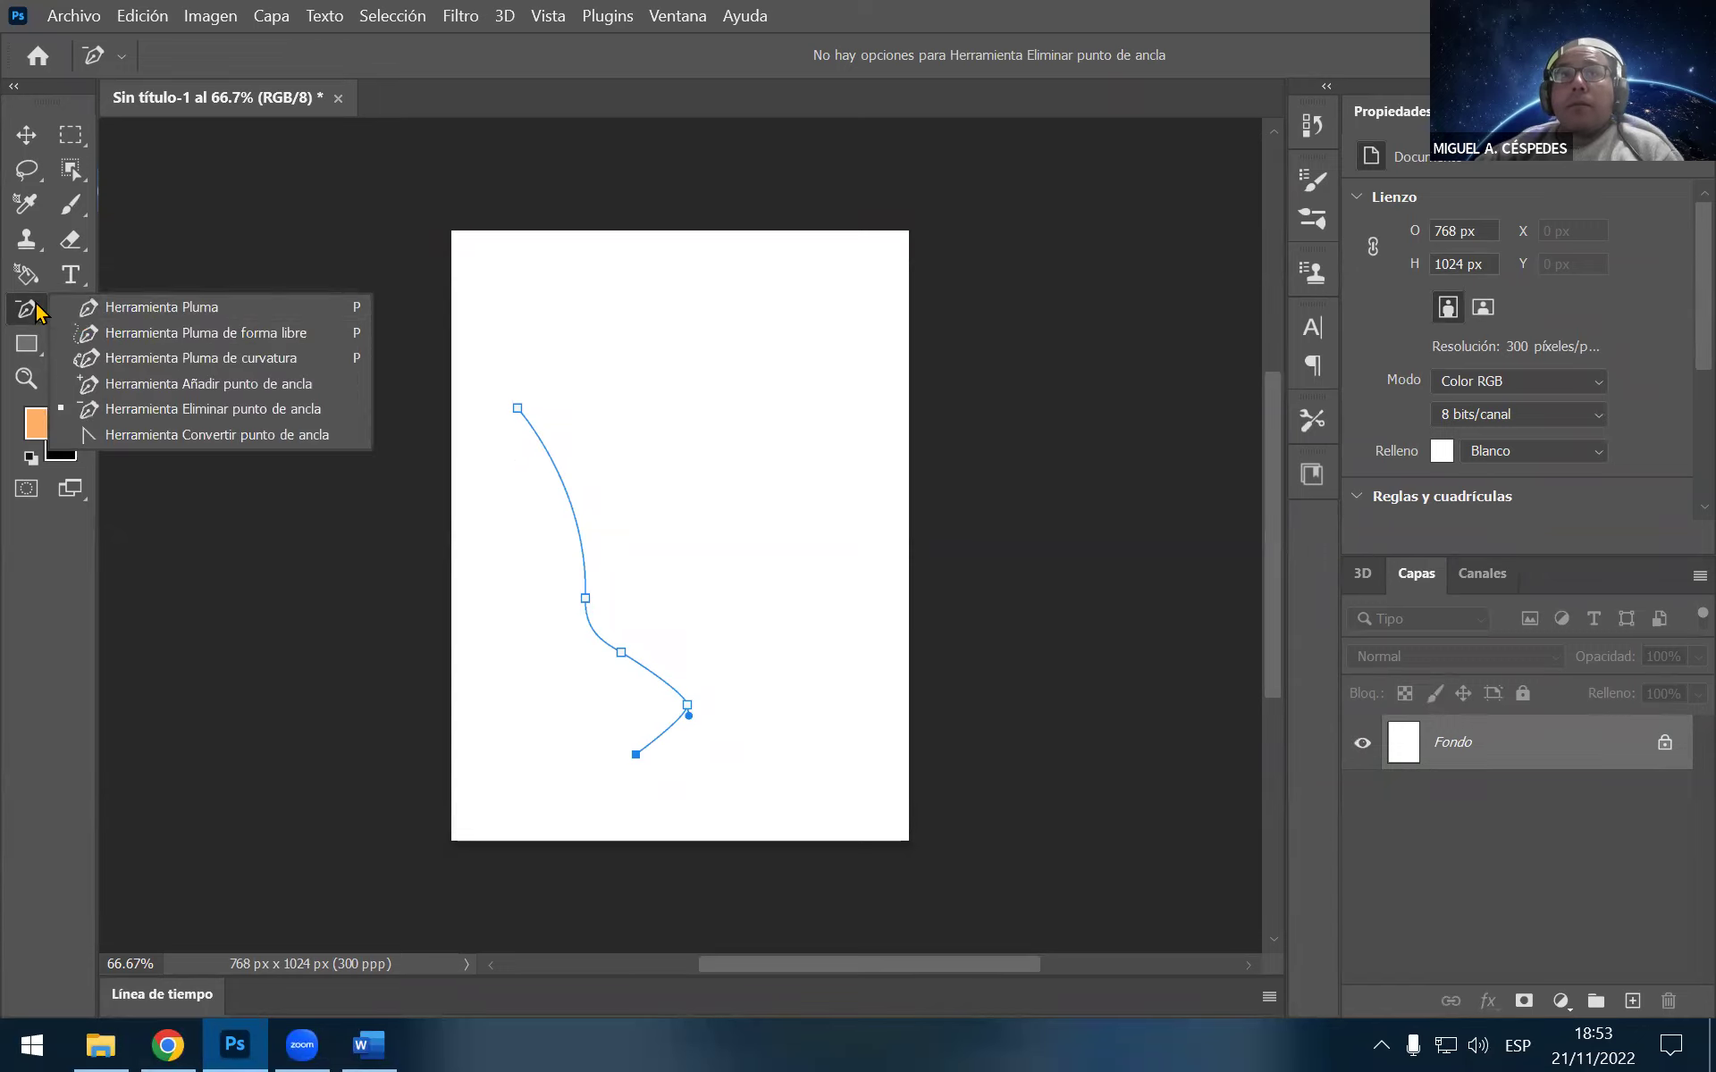
click(154, 308)
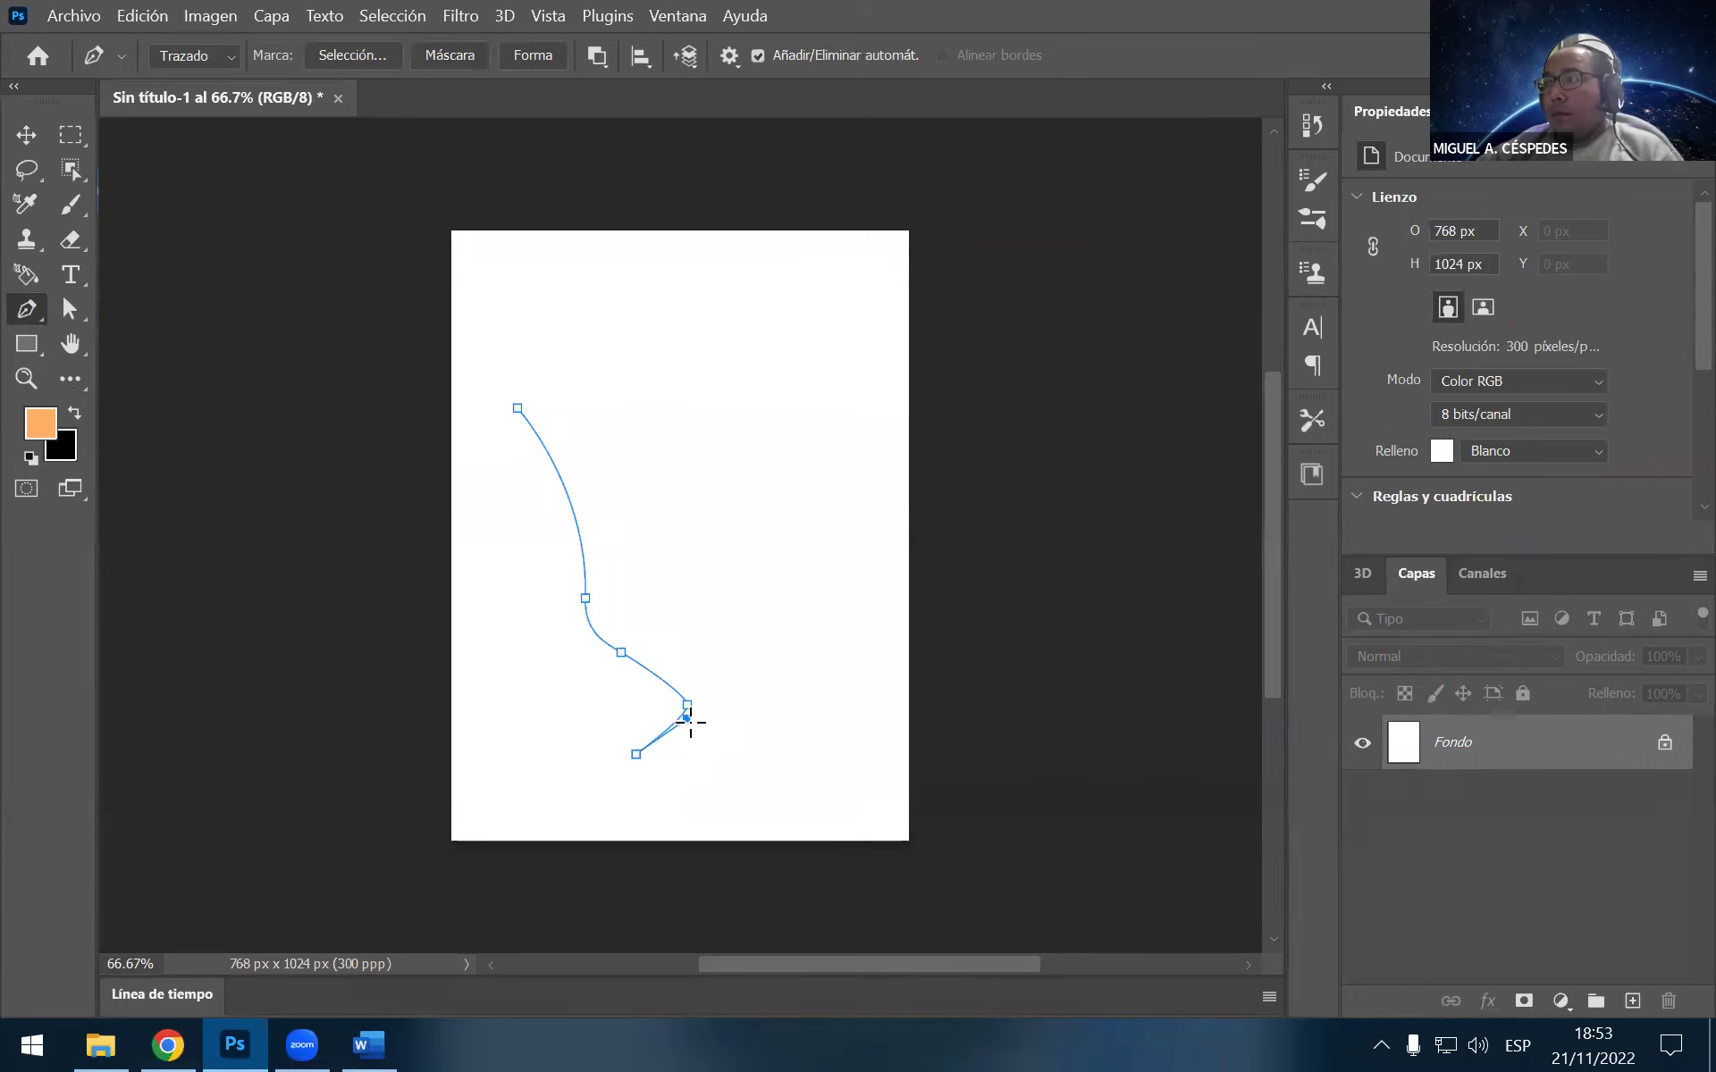
click(686, 705)
click(636, 754)
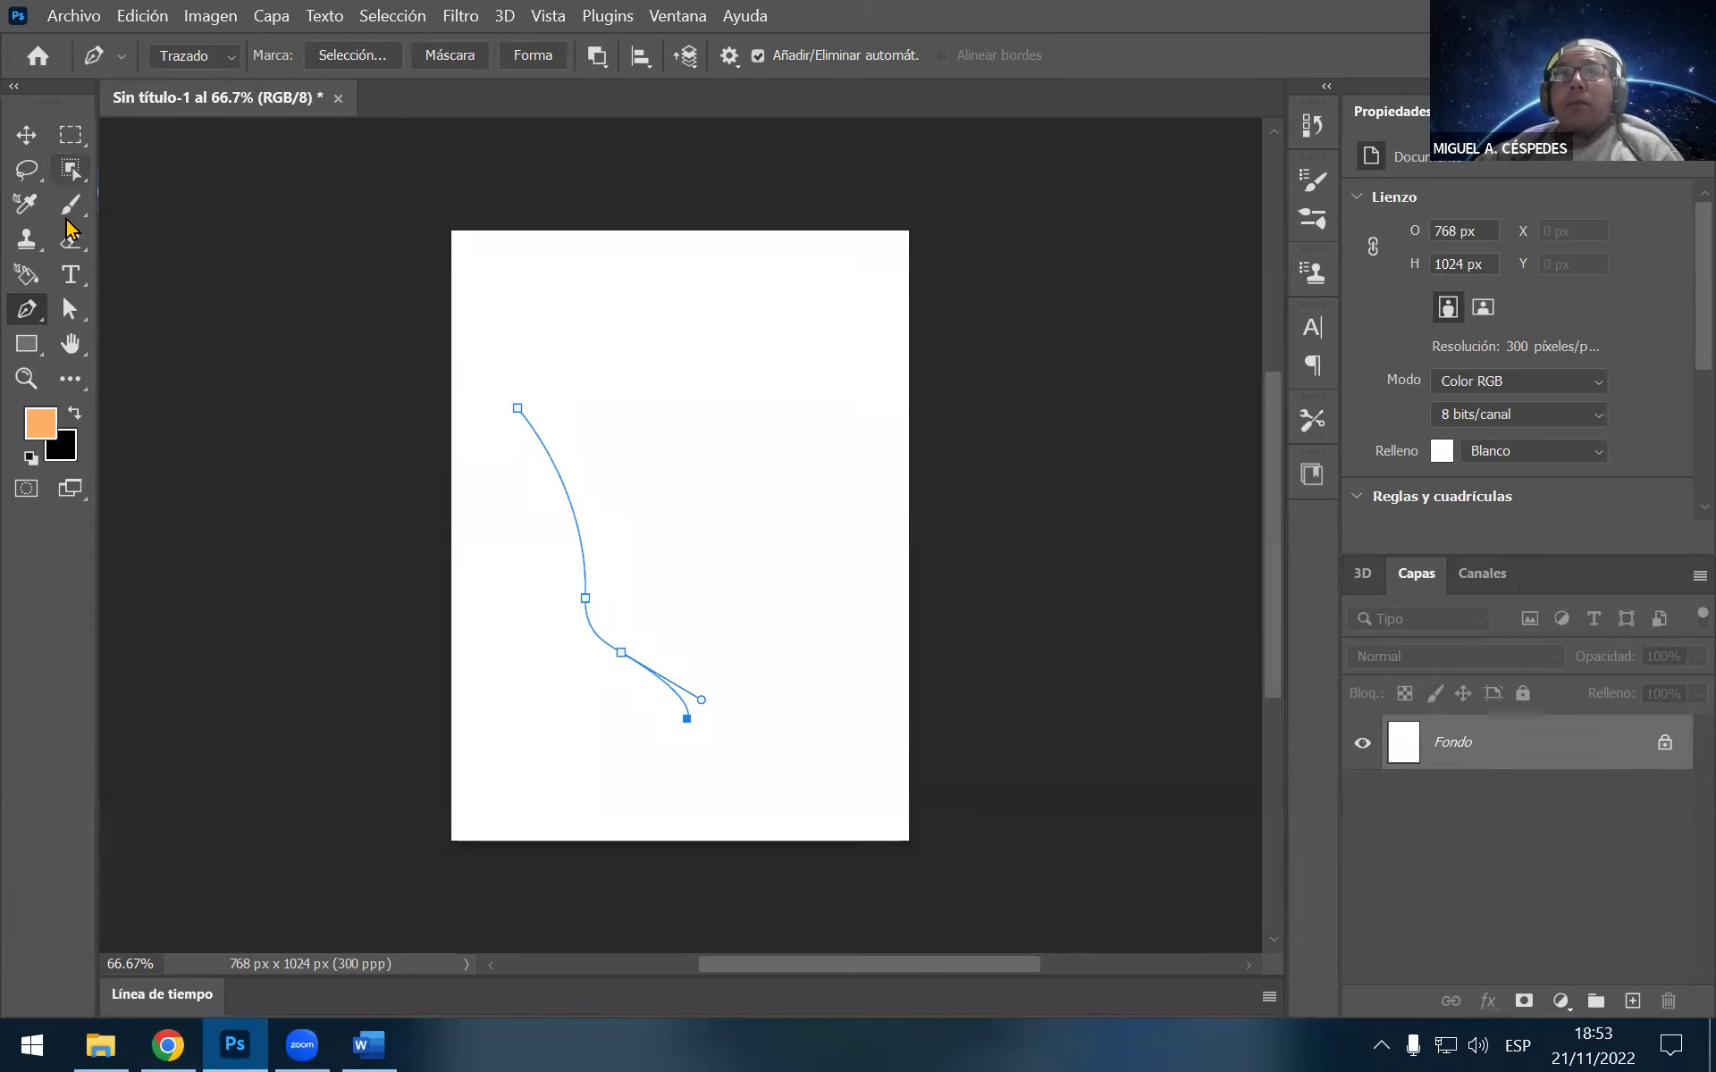
click(69, 313)
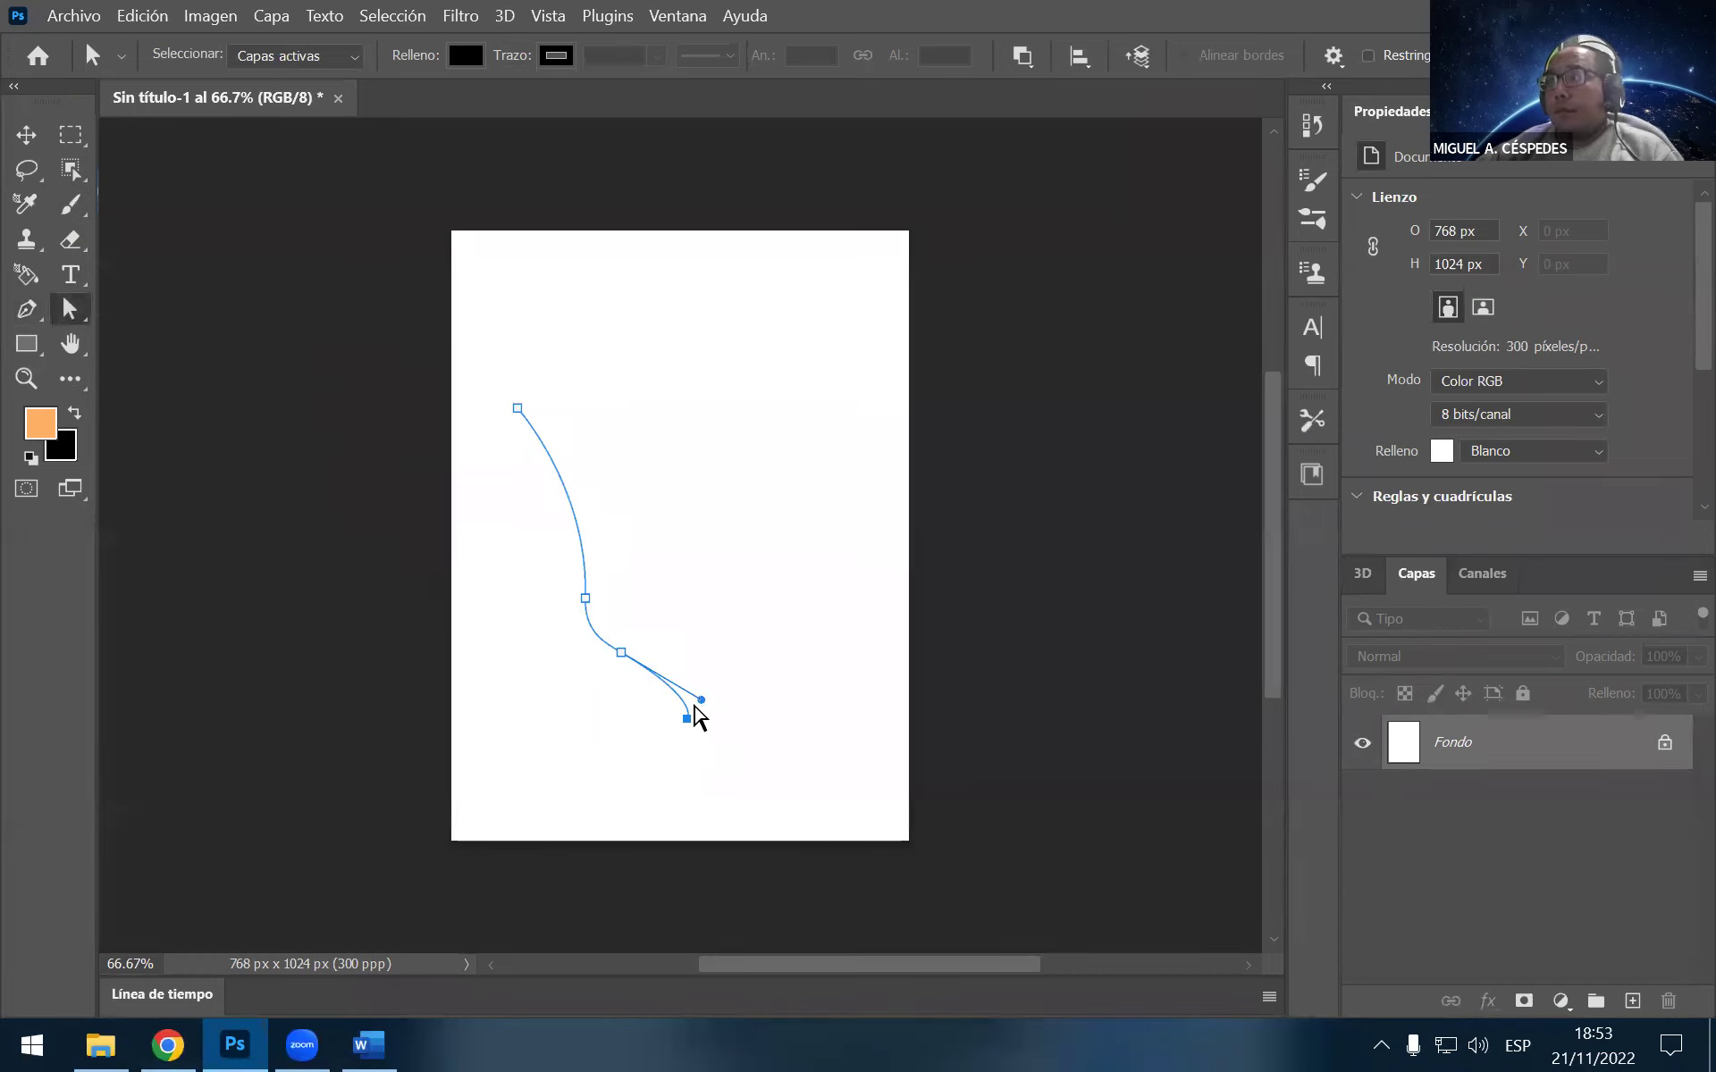
Lower the bend anchor and pull the end anchor up-right into a flat, horizontal base
drag(623, 666, 650, 686)
click(677, 751)
mouse_move(664, 750)
mouse_down()
mouse_move(689, 721)
mouse_move(659, 763)
mouse_move(650, 731)
mouse_move(680, 711)
mouse_move(653, 675)
mouse_move(656, 710)
mouse_move(681, 693)
mouse_up()
drag(657, 761, 698, 697)
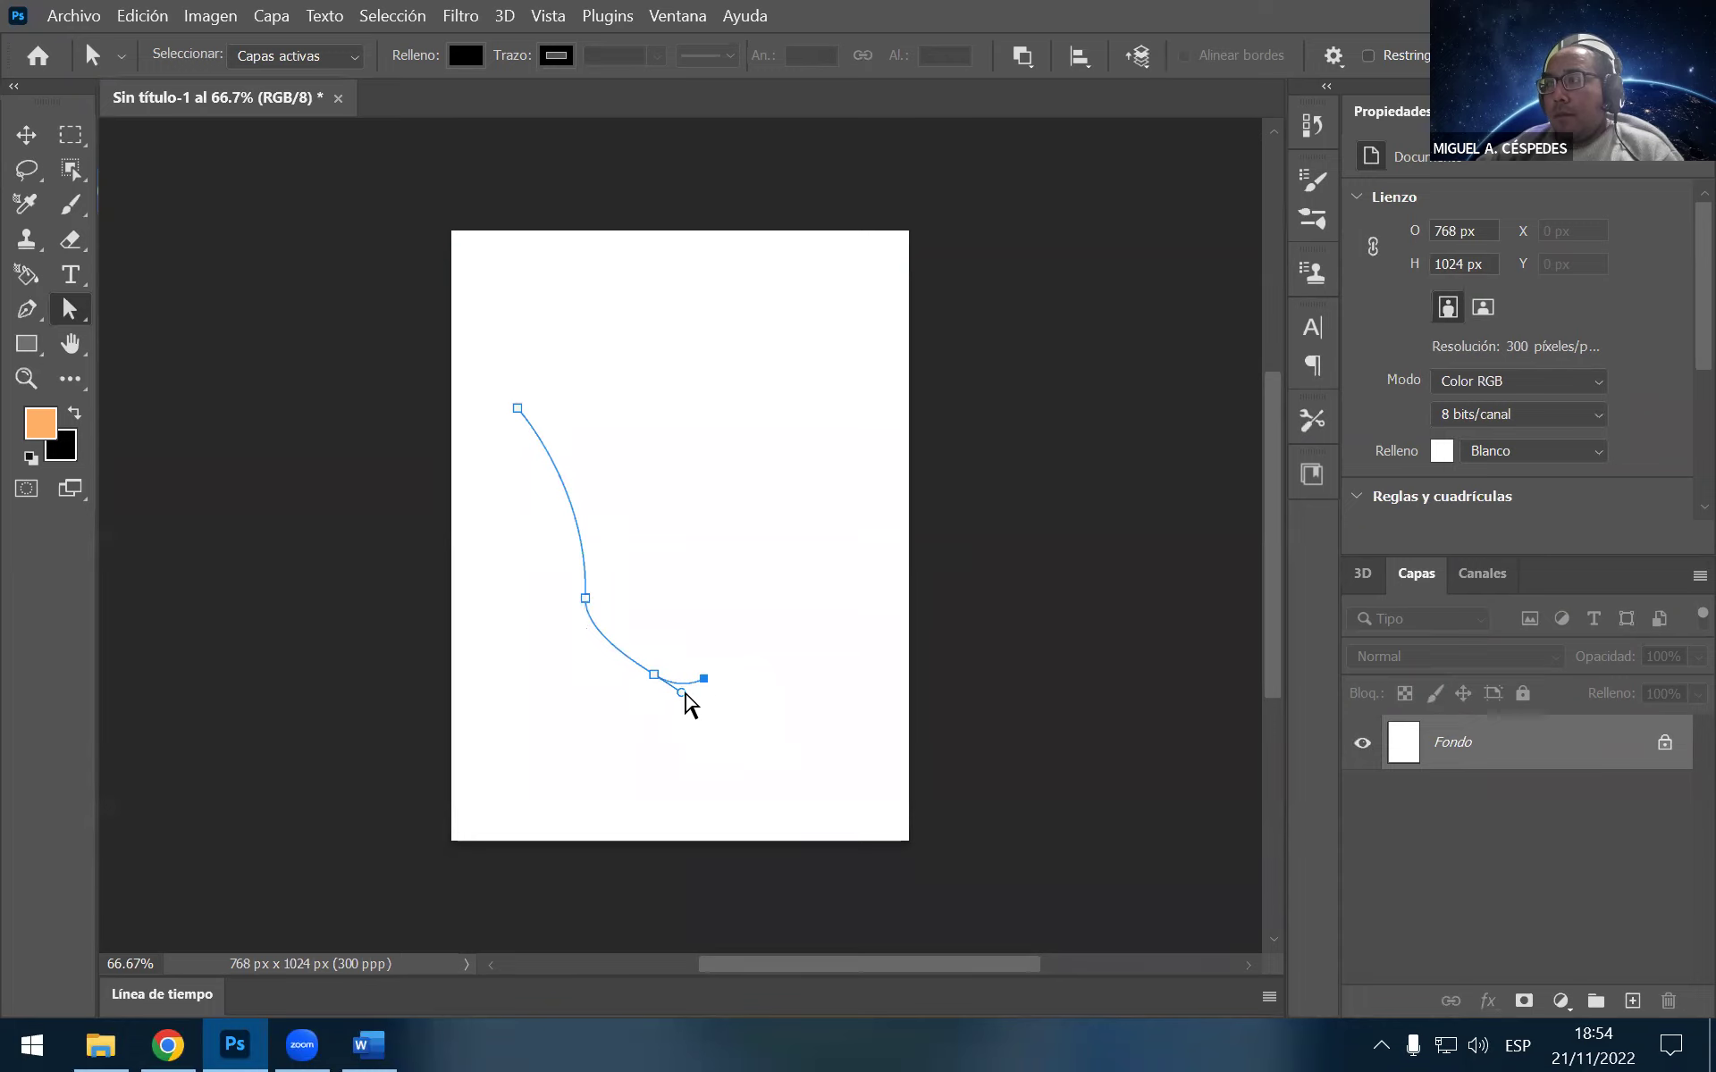
drag(681, 692, 691, 679)
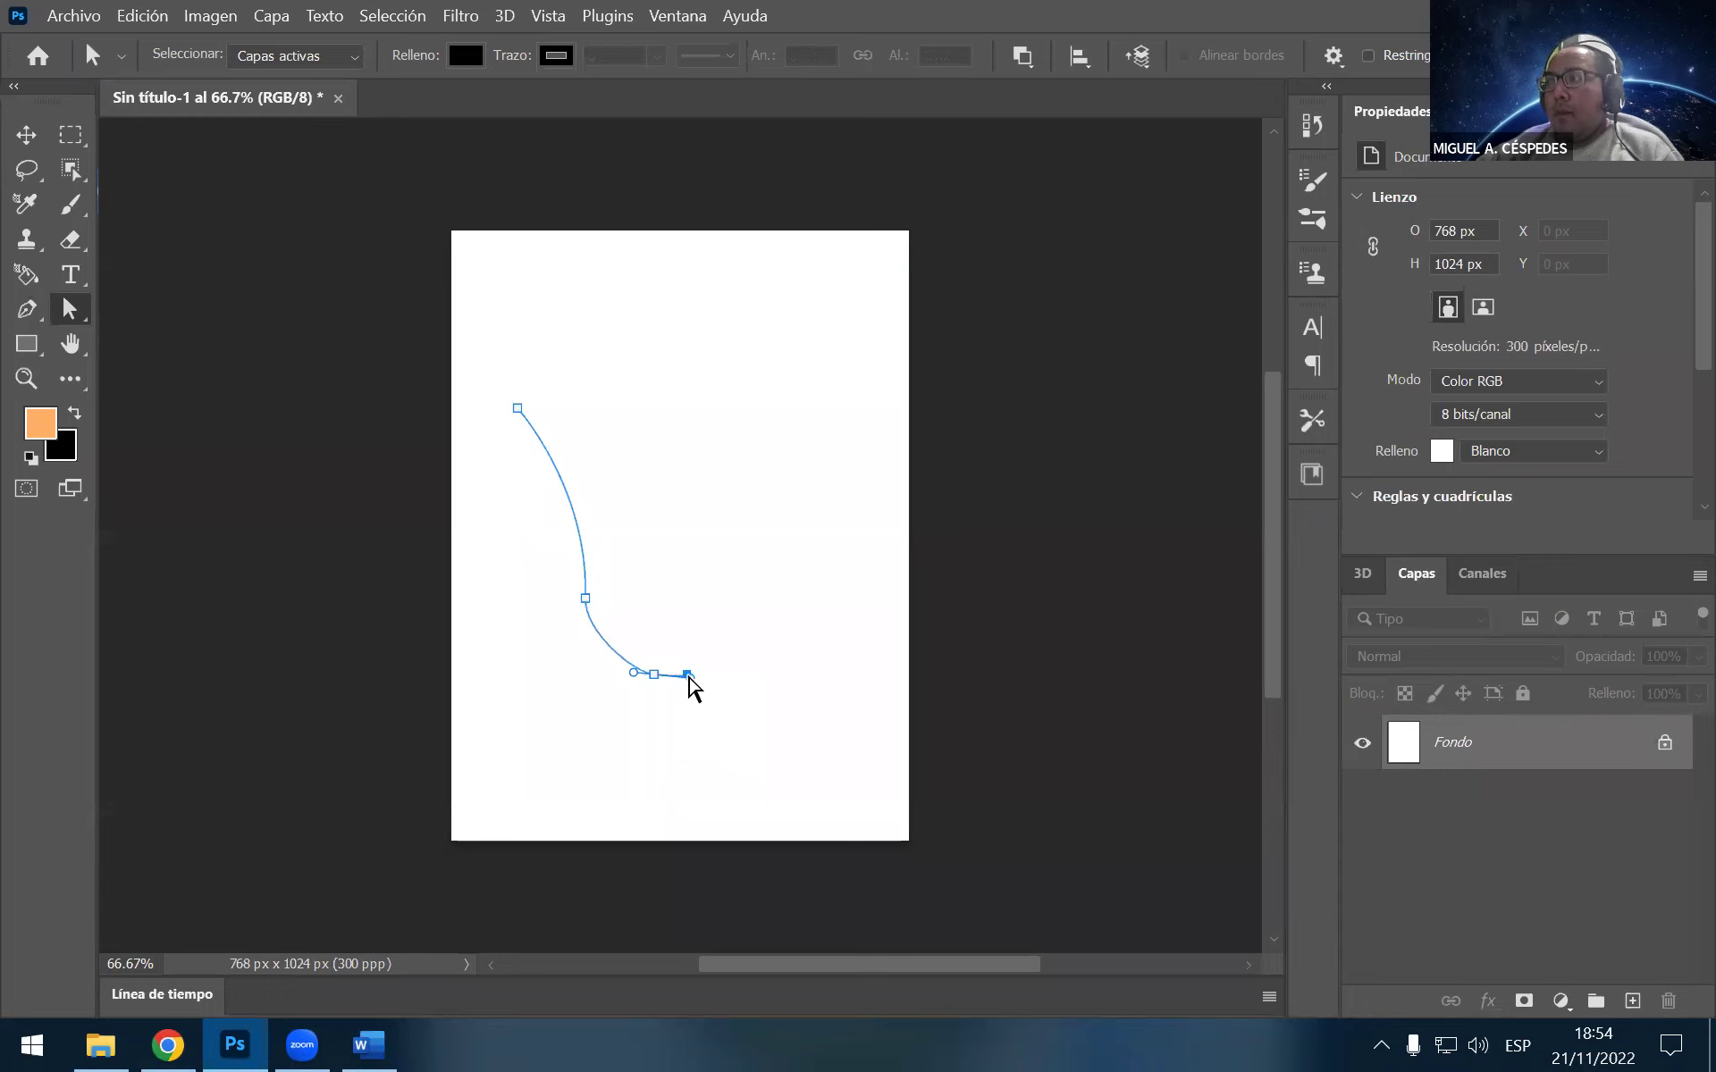
Continue from the end anchor, add a curved inner-wall point, and close at the start anchor
click(27, 310)
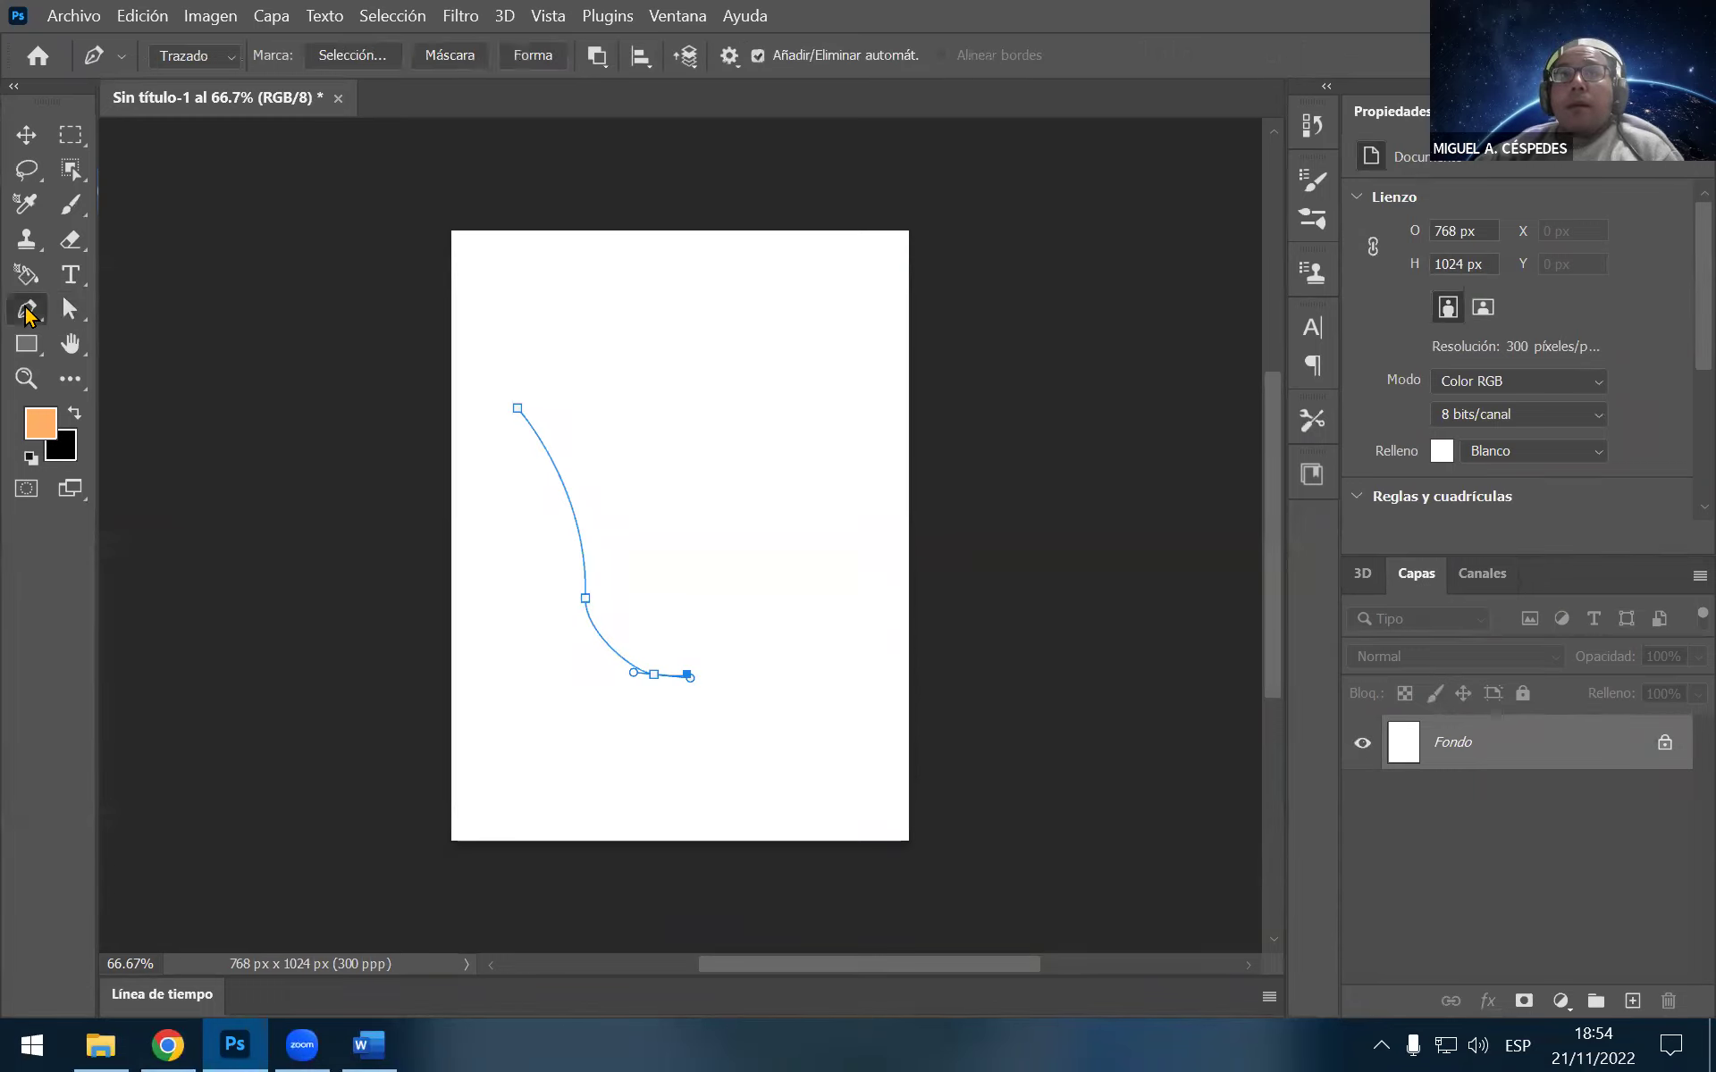
right_click(26, 310)
click(437, 521)
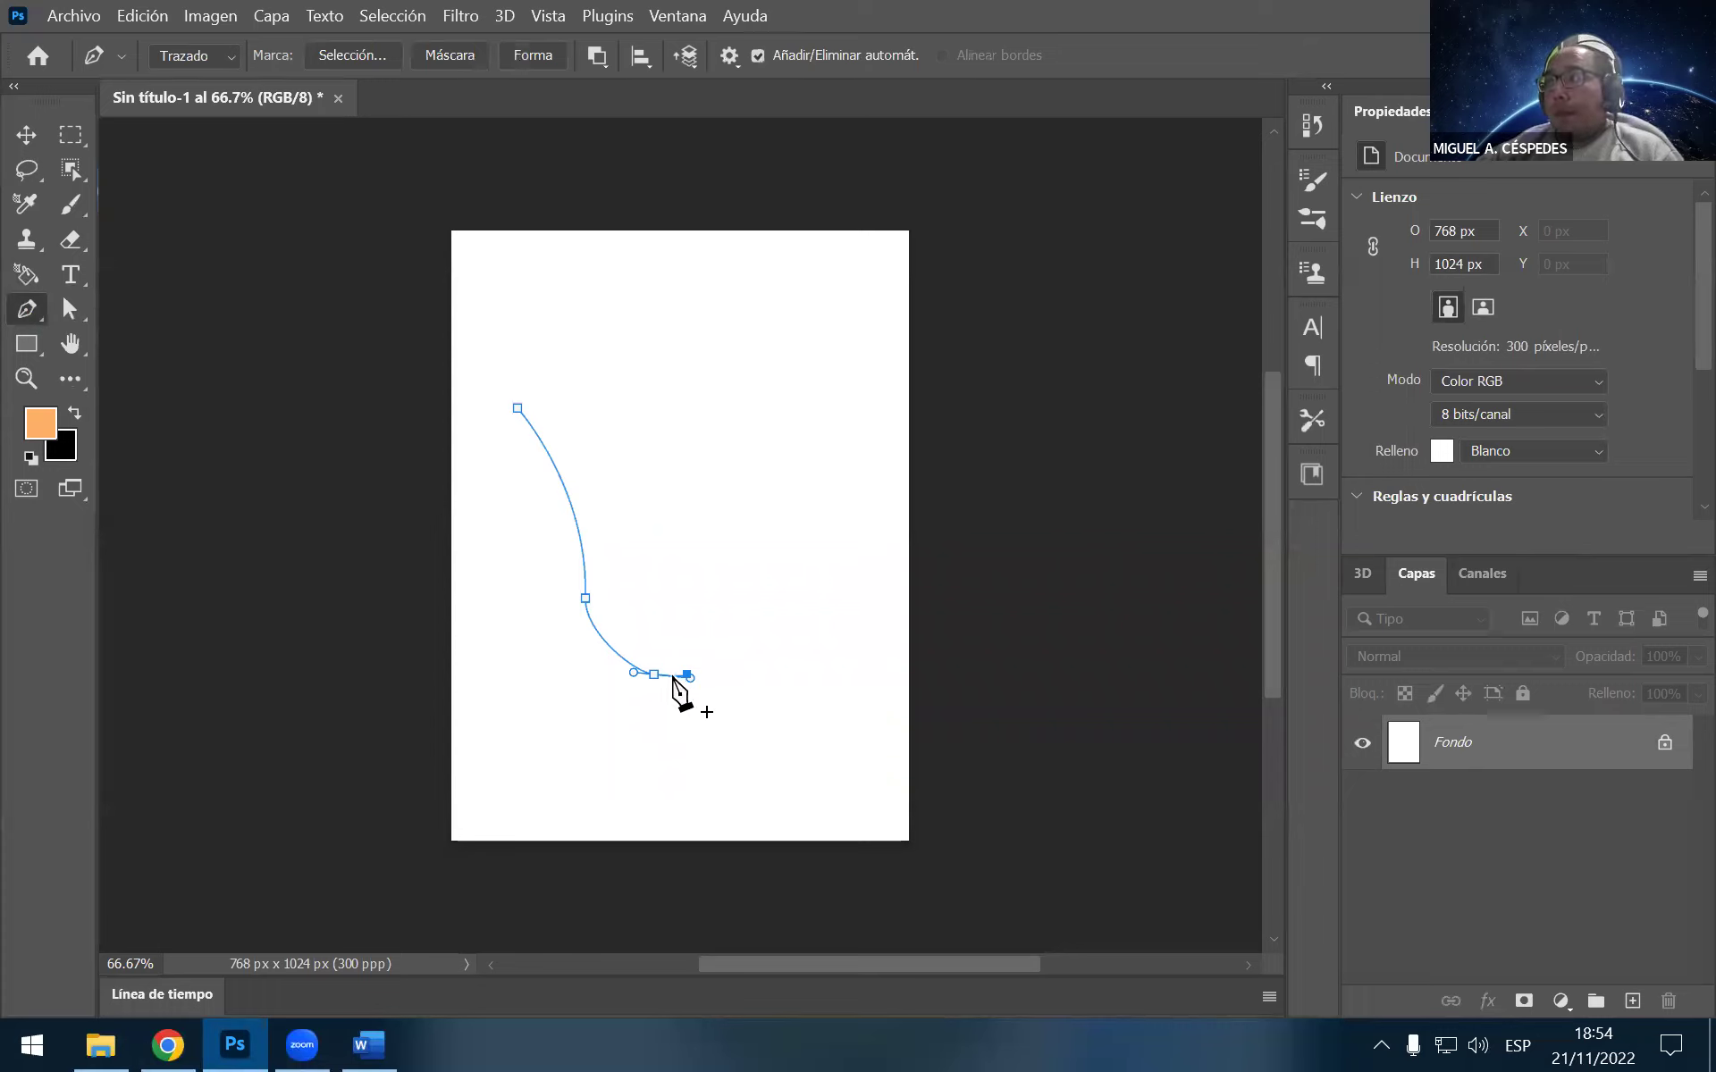
click(694, 675)
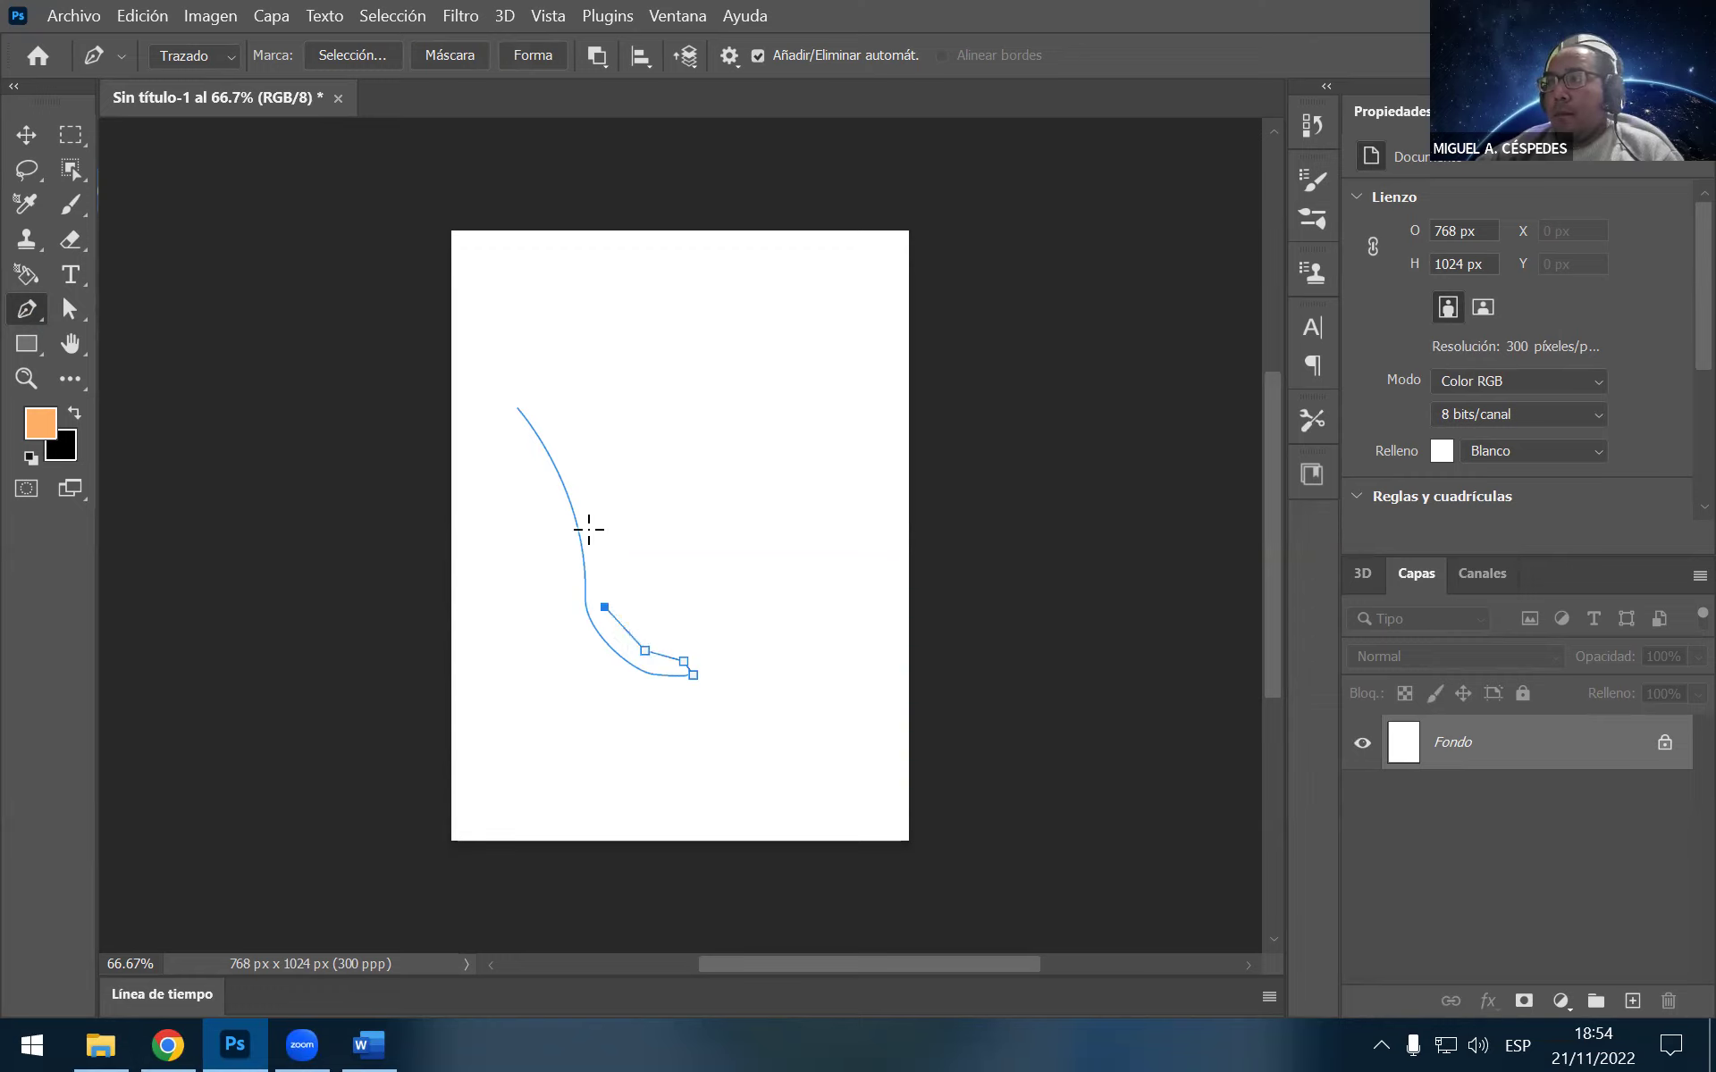
drag(548, 417, 519, 407)
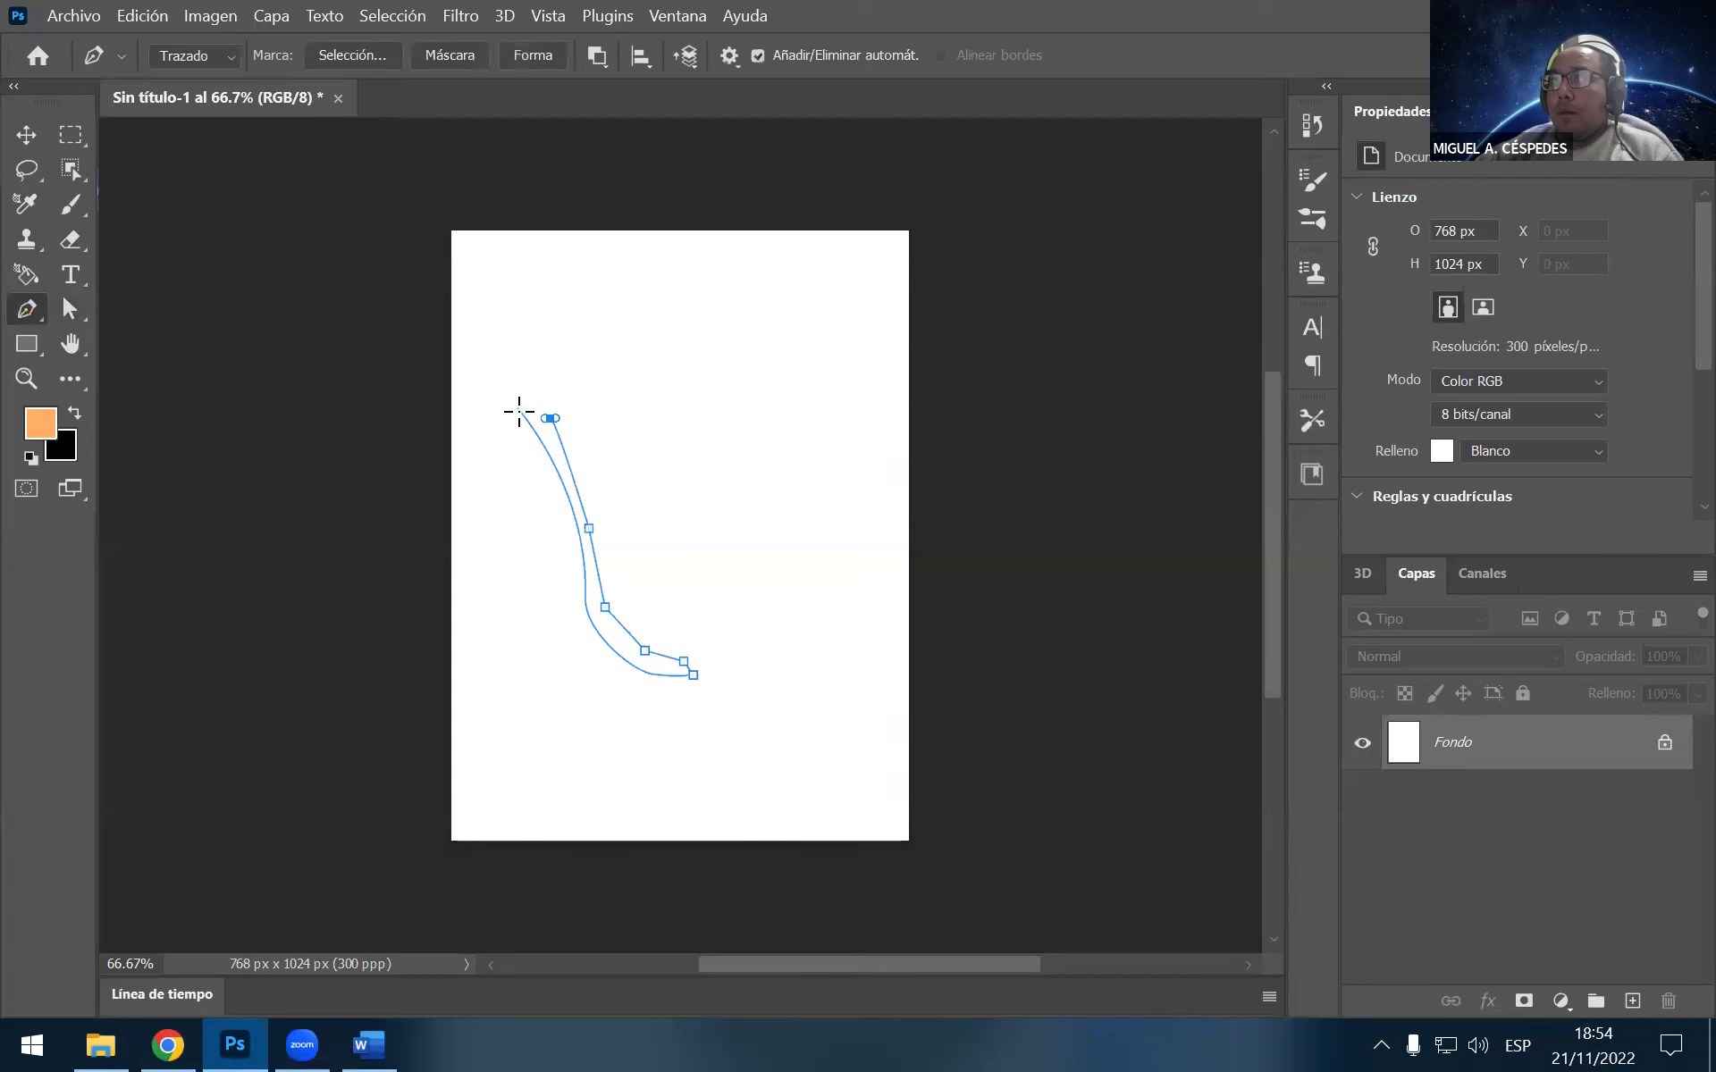
click(517, 408)
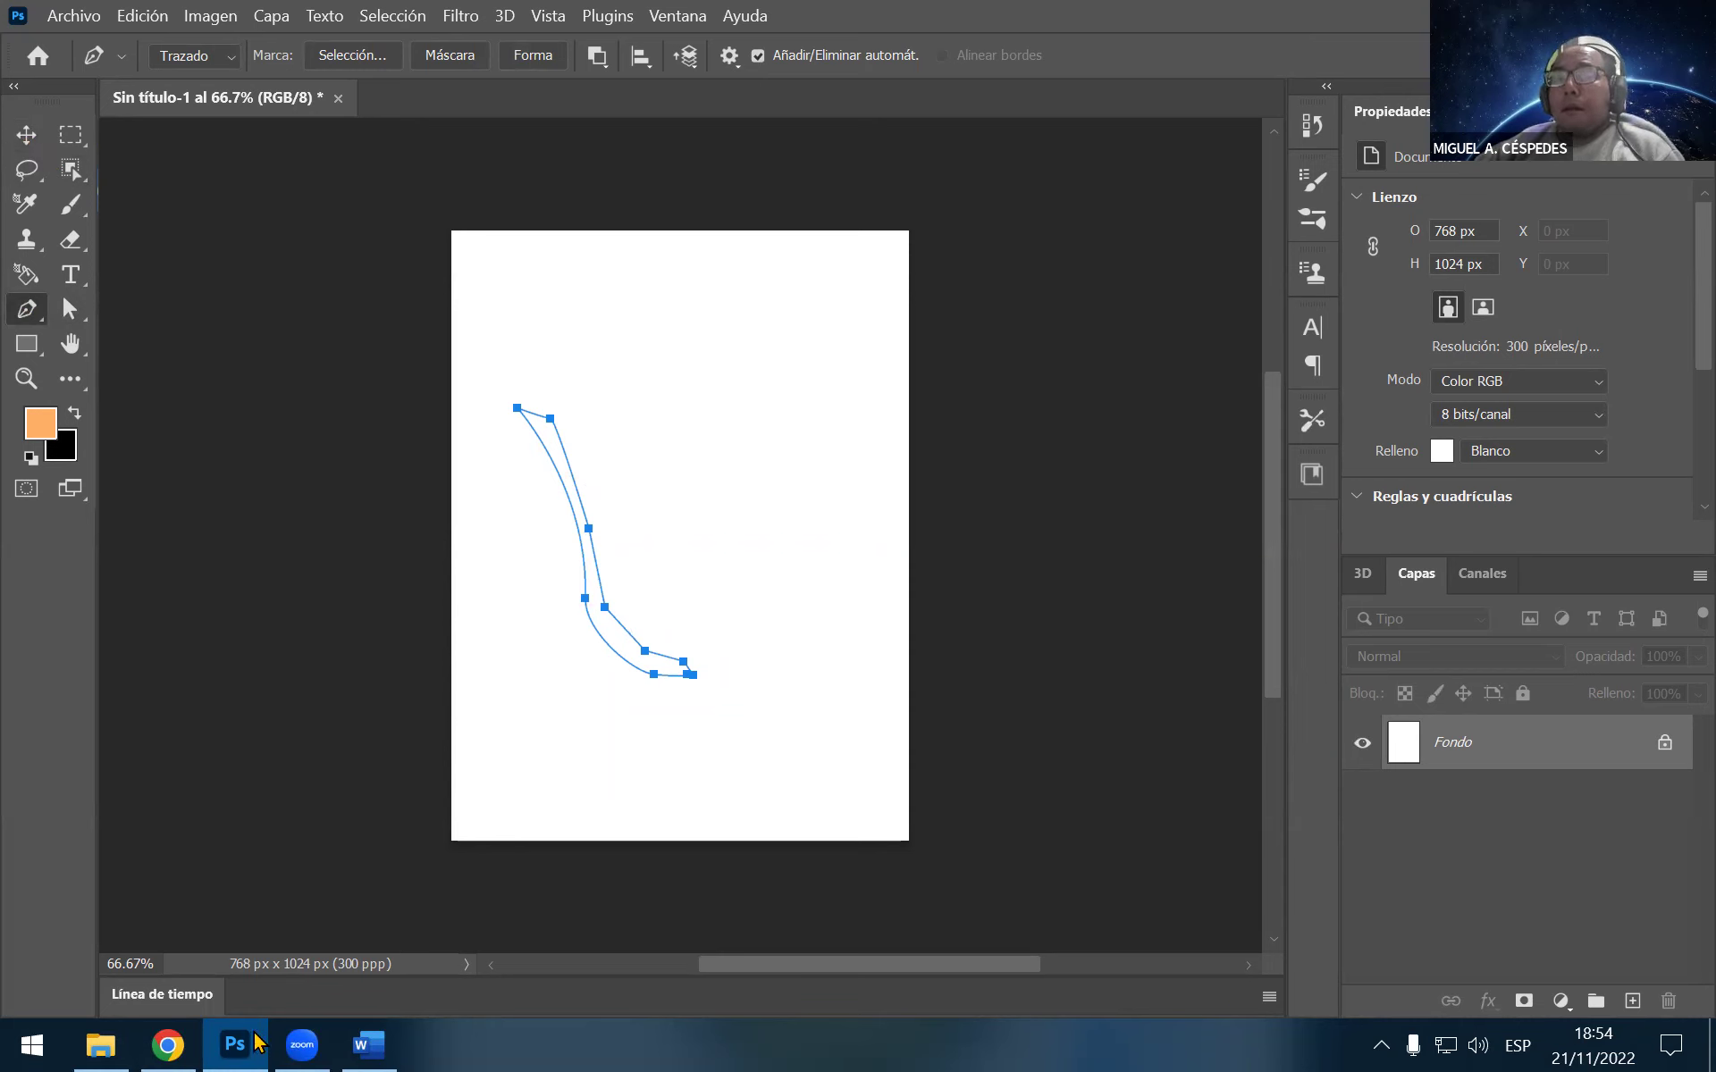
Scroll the Word tutorial through Paso 4 to Paso 5's 3D Repoussé from Work Path screenshot
click(368, 1044)
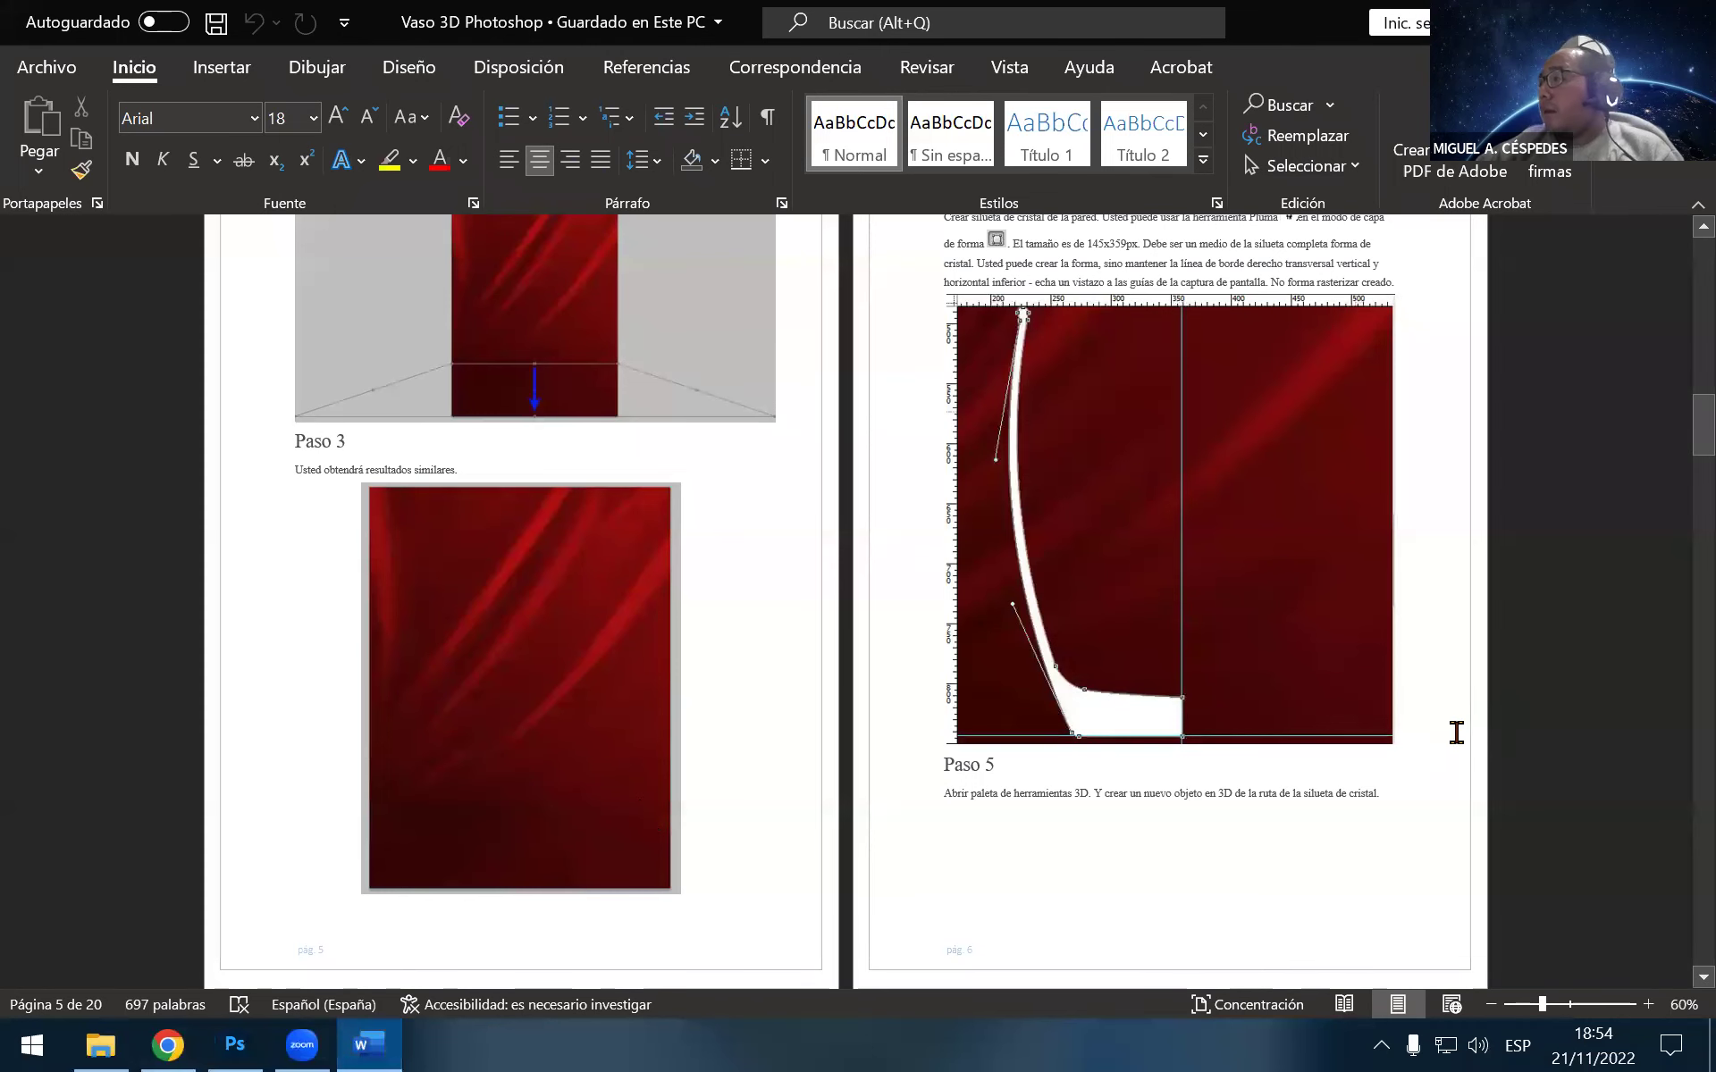
scroll(1403, 751, up, 1)
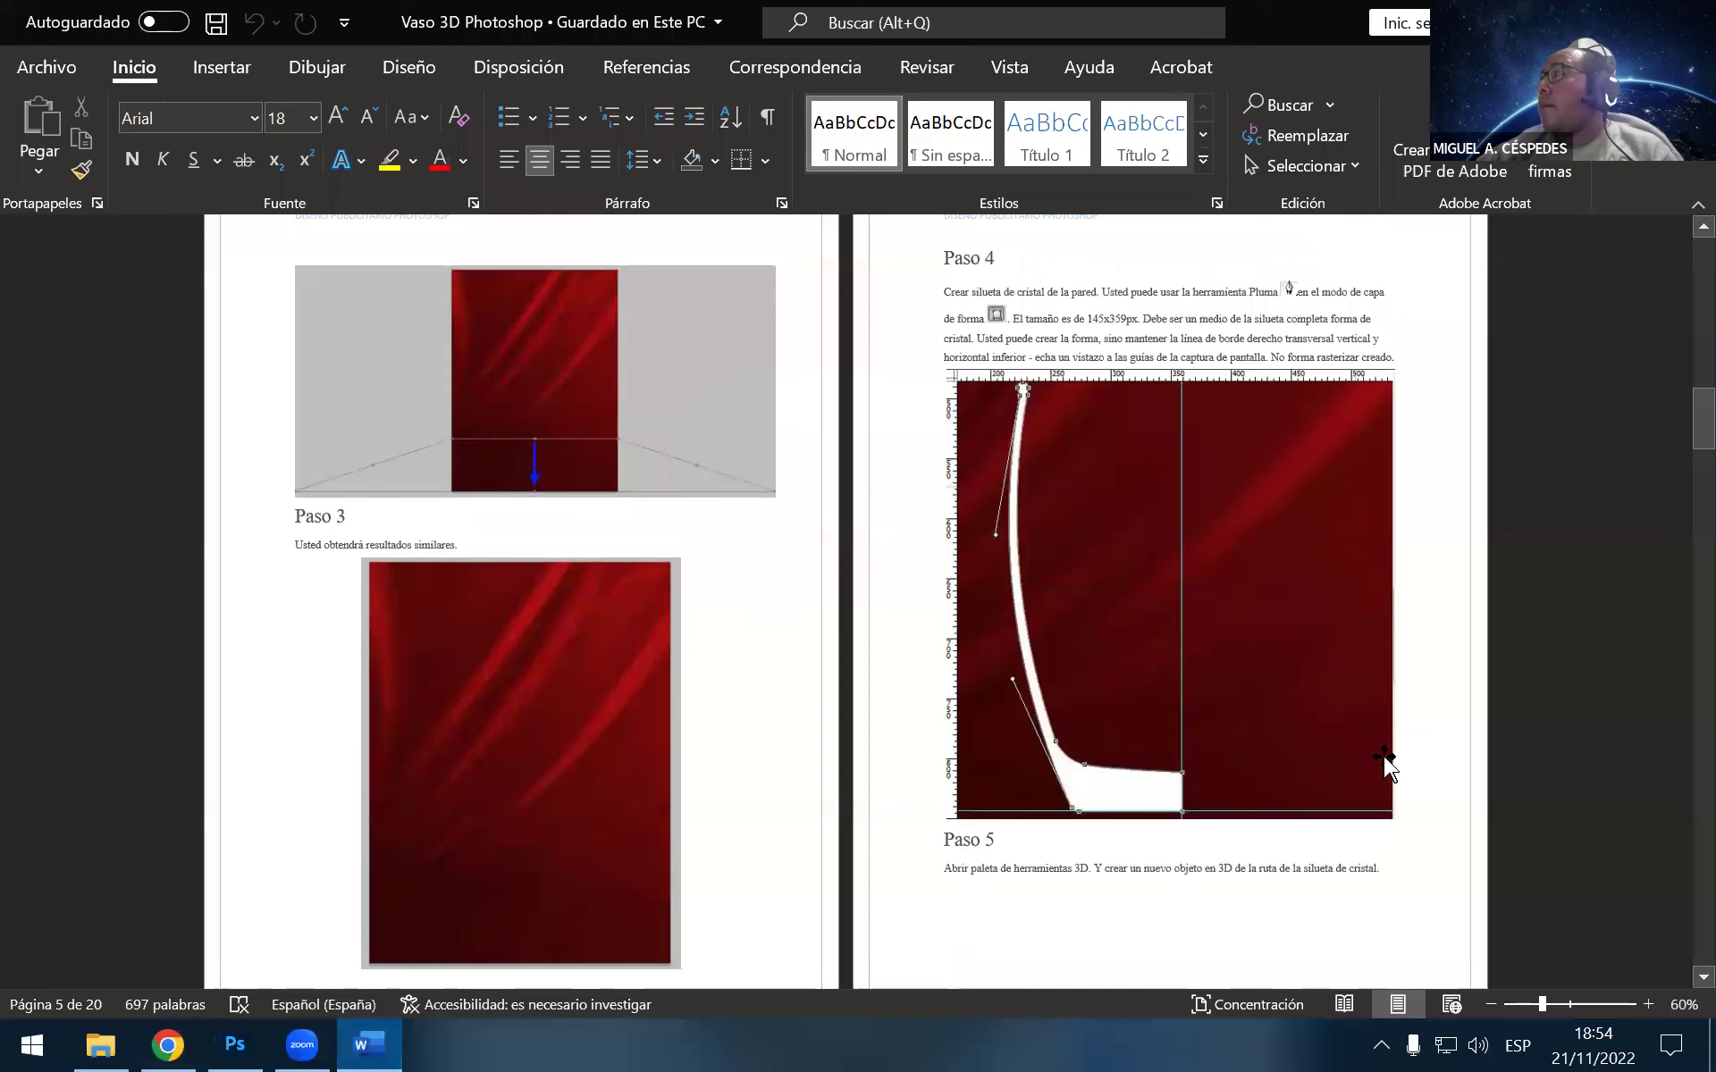
ctrl+scroll(1376, 630, up, 1)
ctrl+scroll(1374, 625, up, 2)
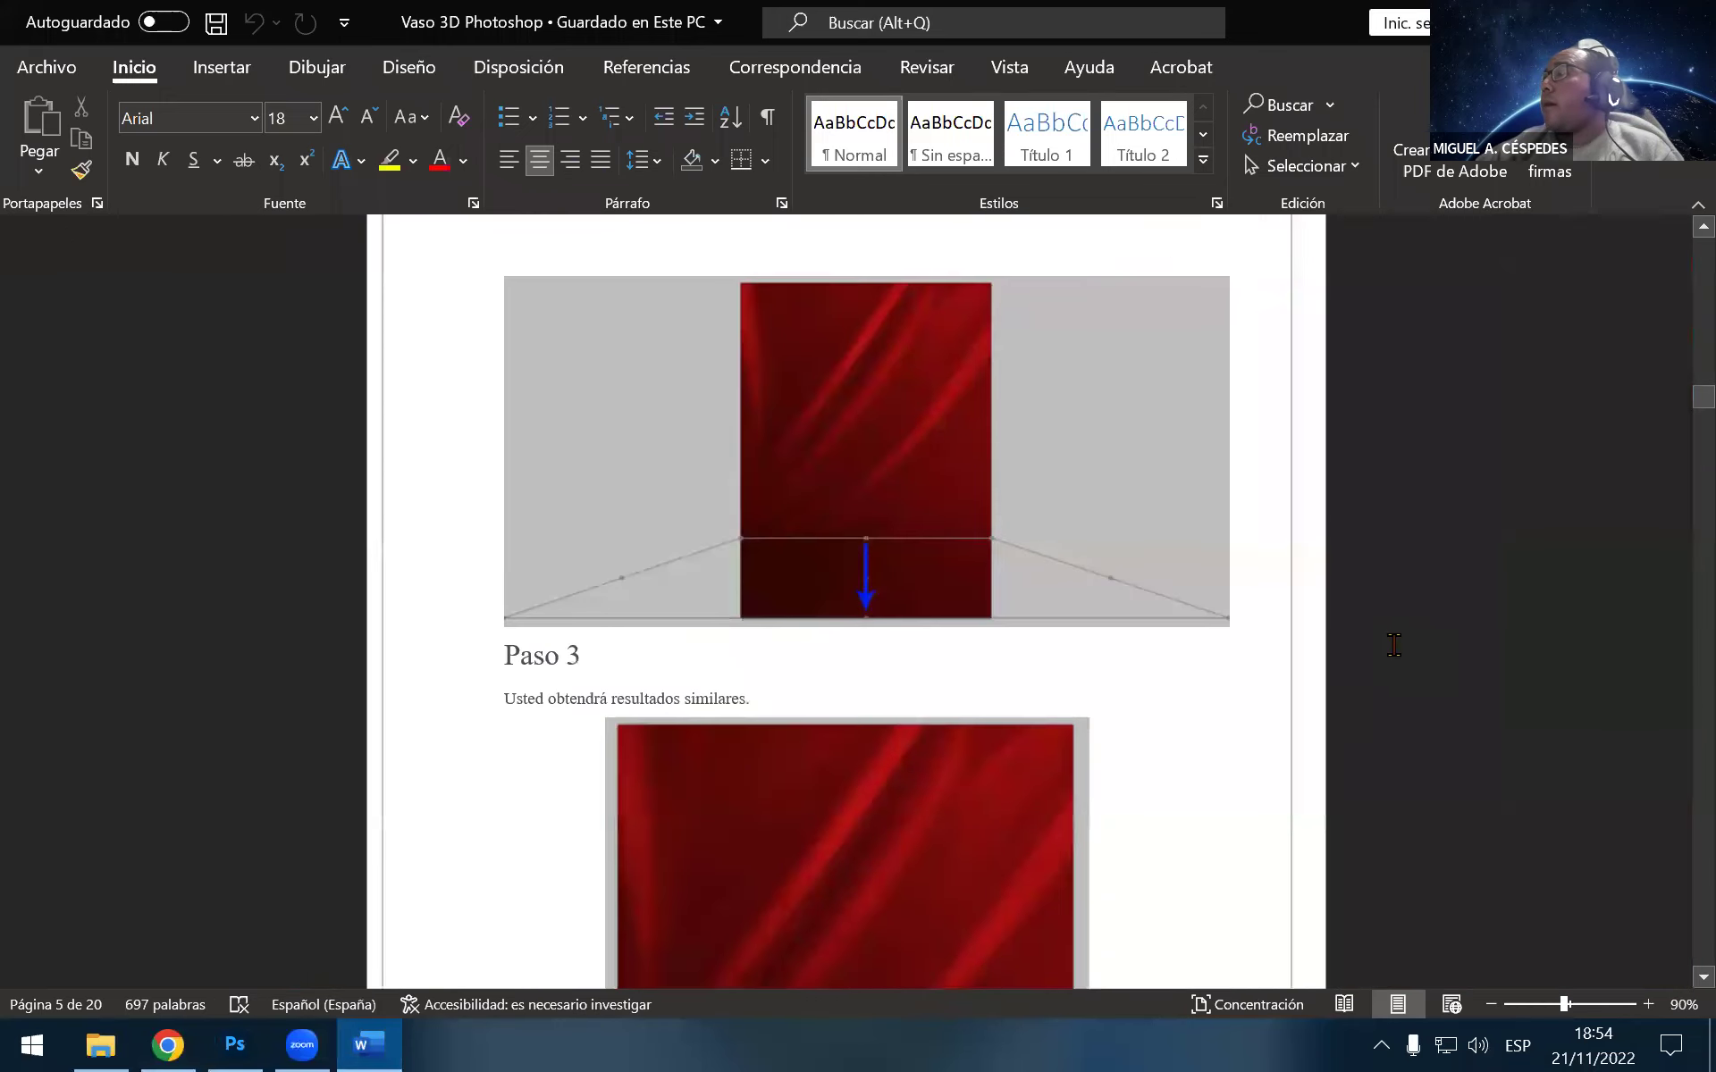
scroll(1111, 846, down, 2)
scroll(1118, 846, down, 3)
scroll(1127, 845, down, 3)
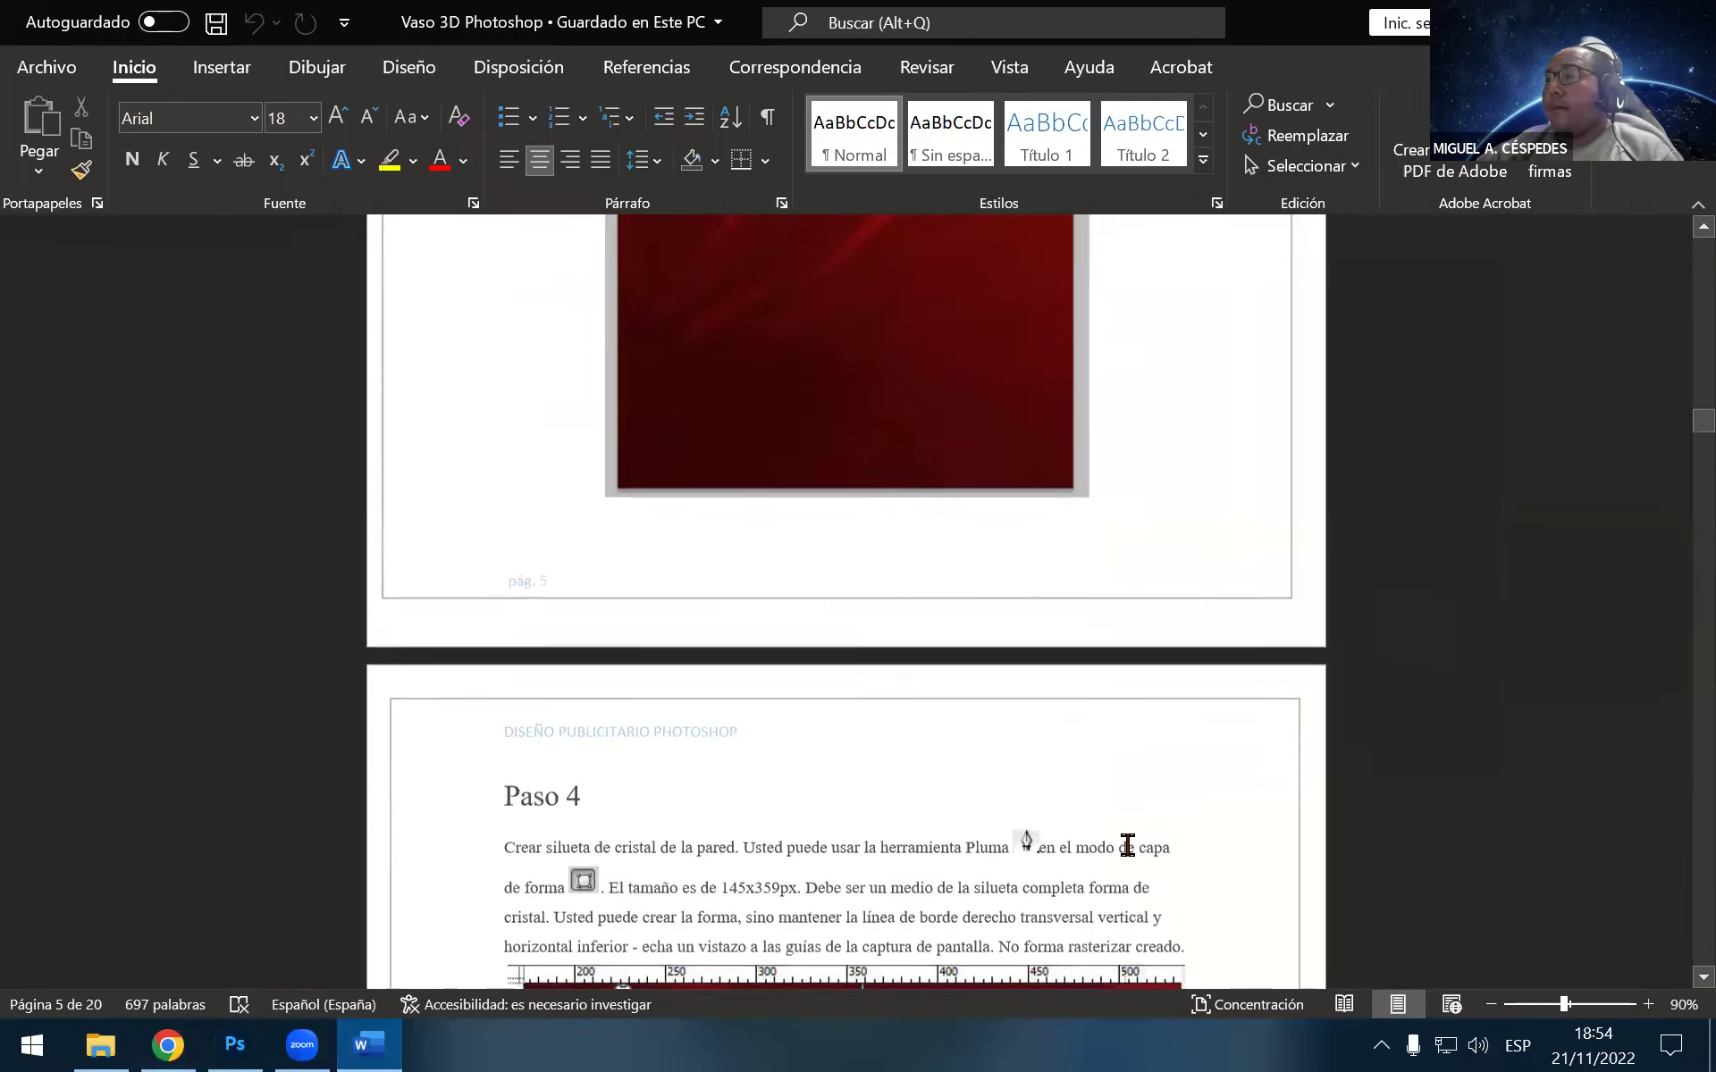
scroll(1123, 838, down, 2)
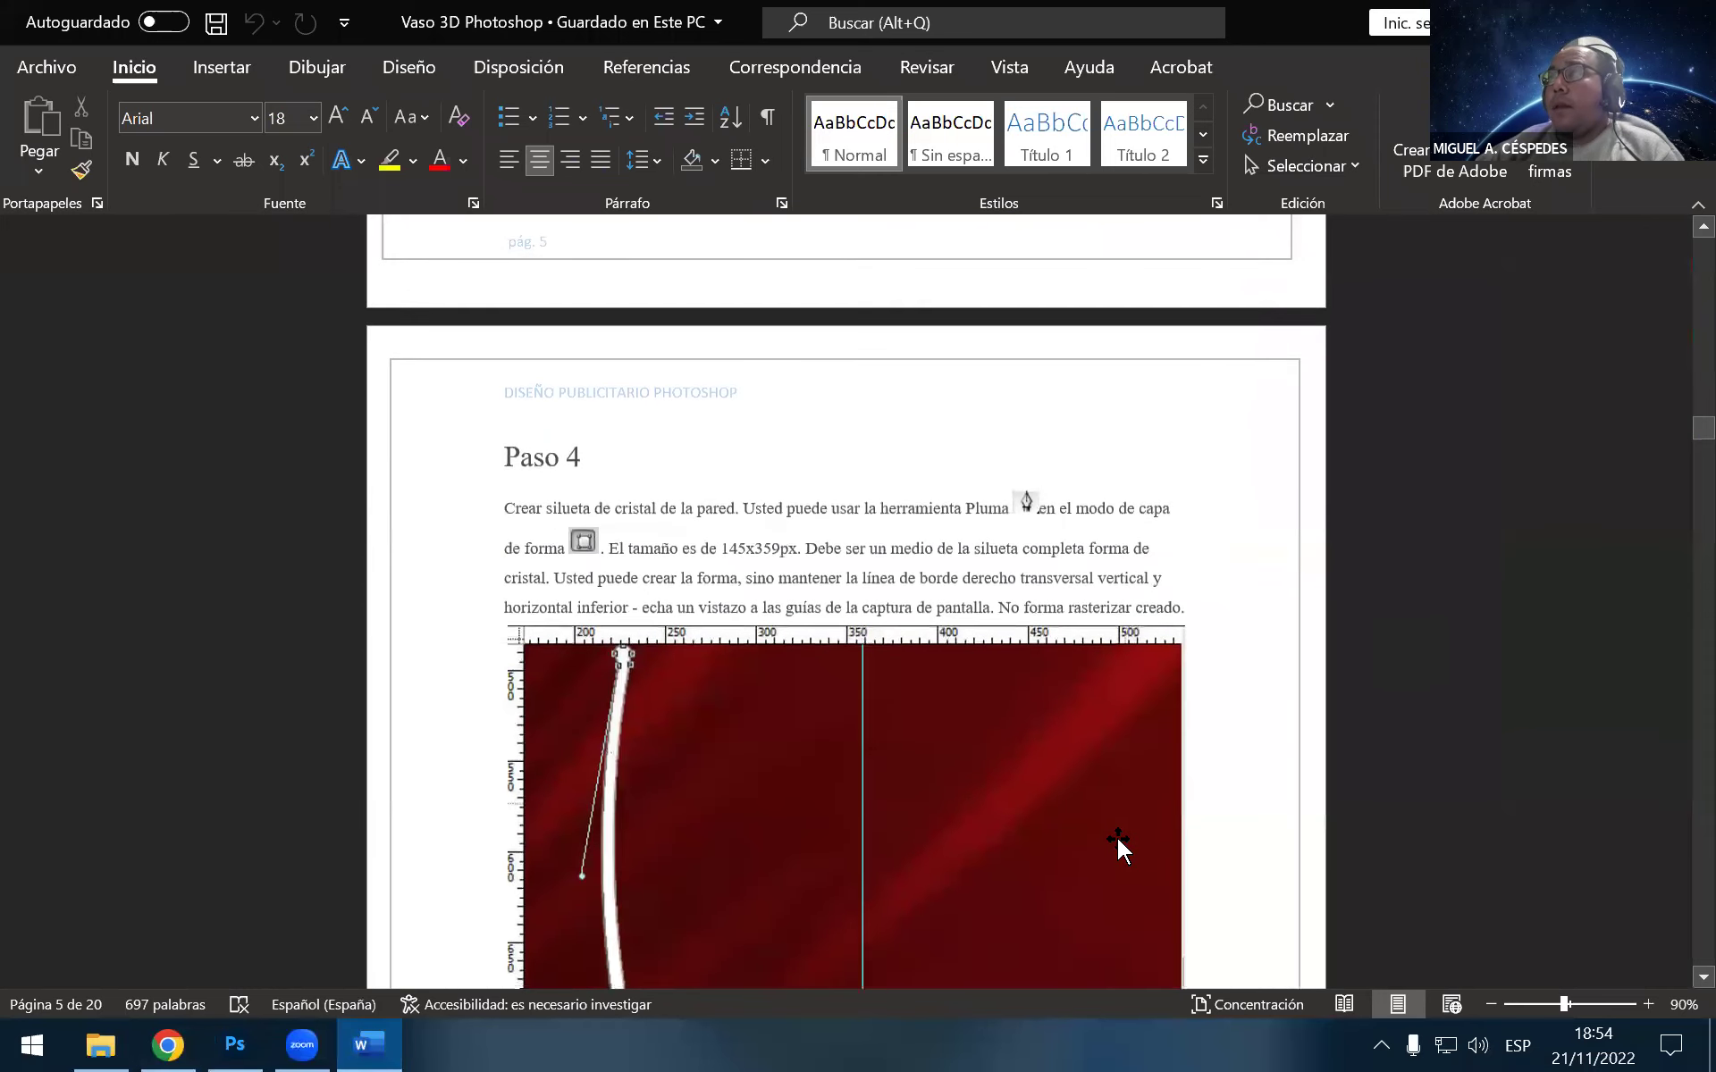
scroll(1108, 834, down, 1)
scroll(1099, 835, down, 1)
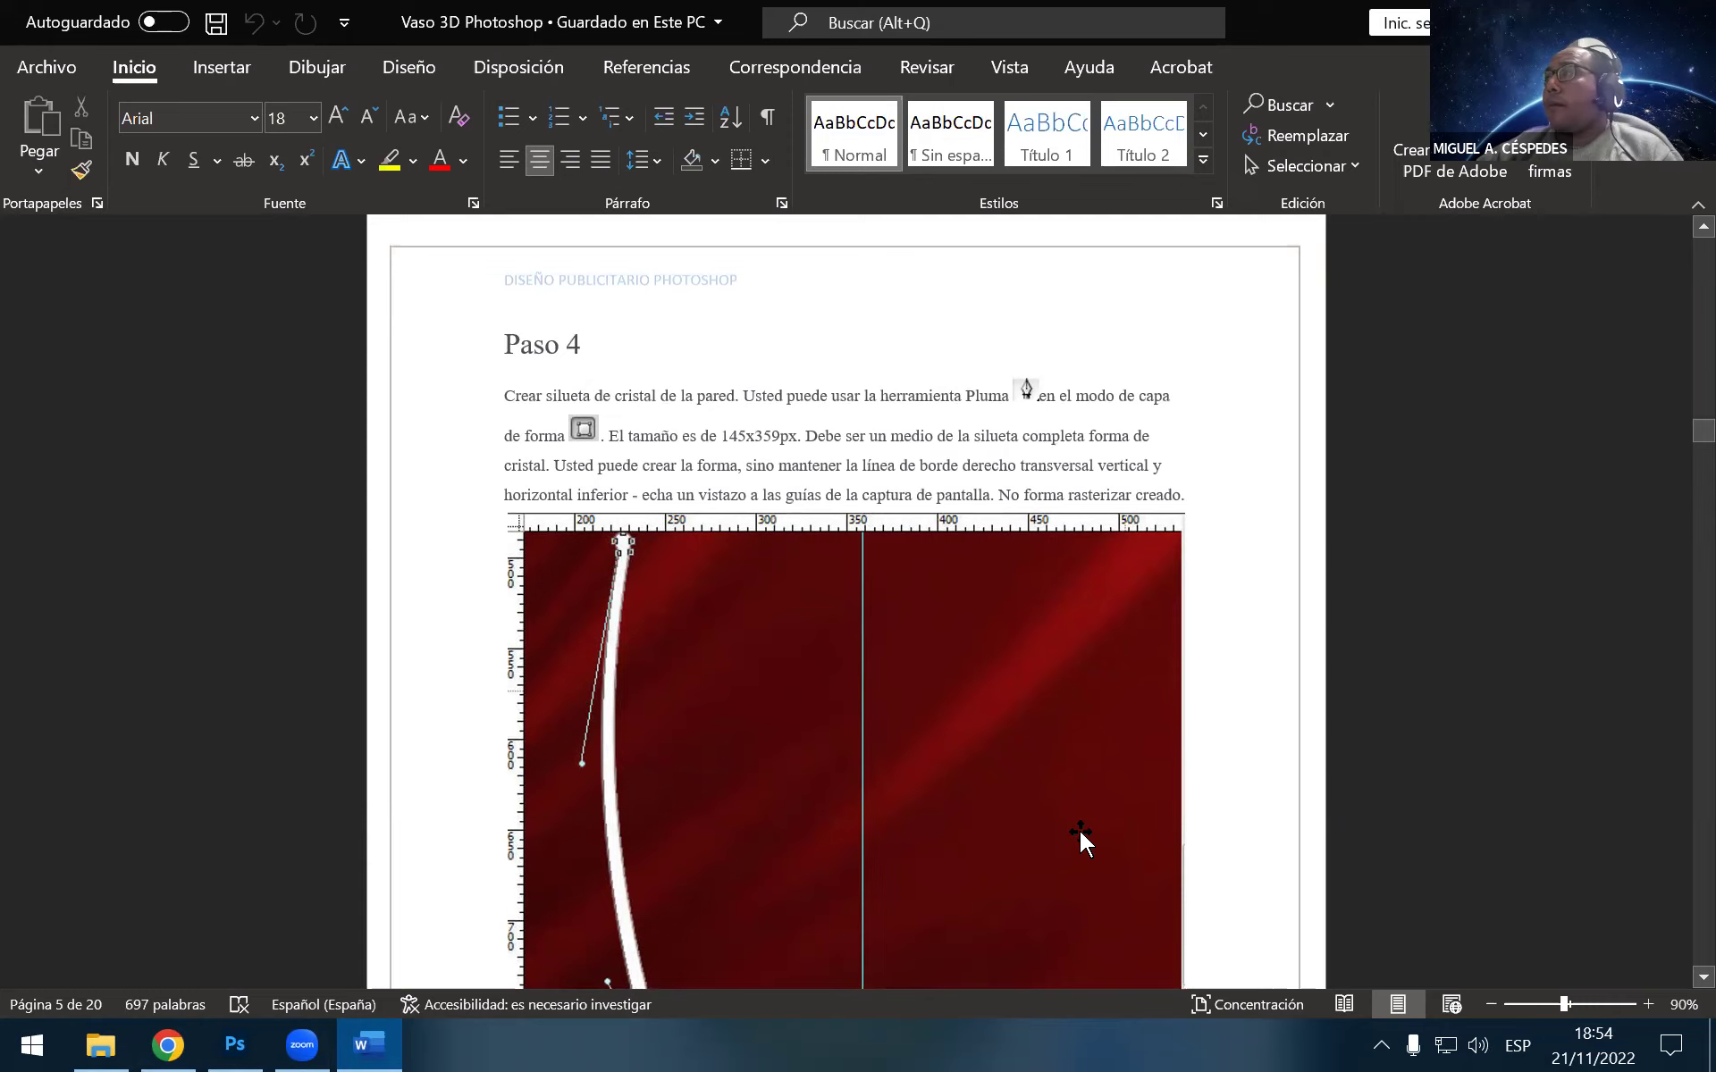
scroll(1079, 833, down, 5)
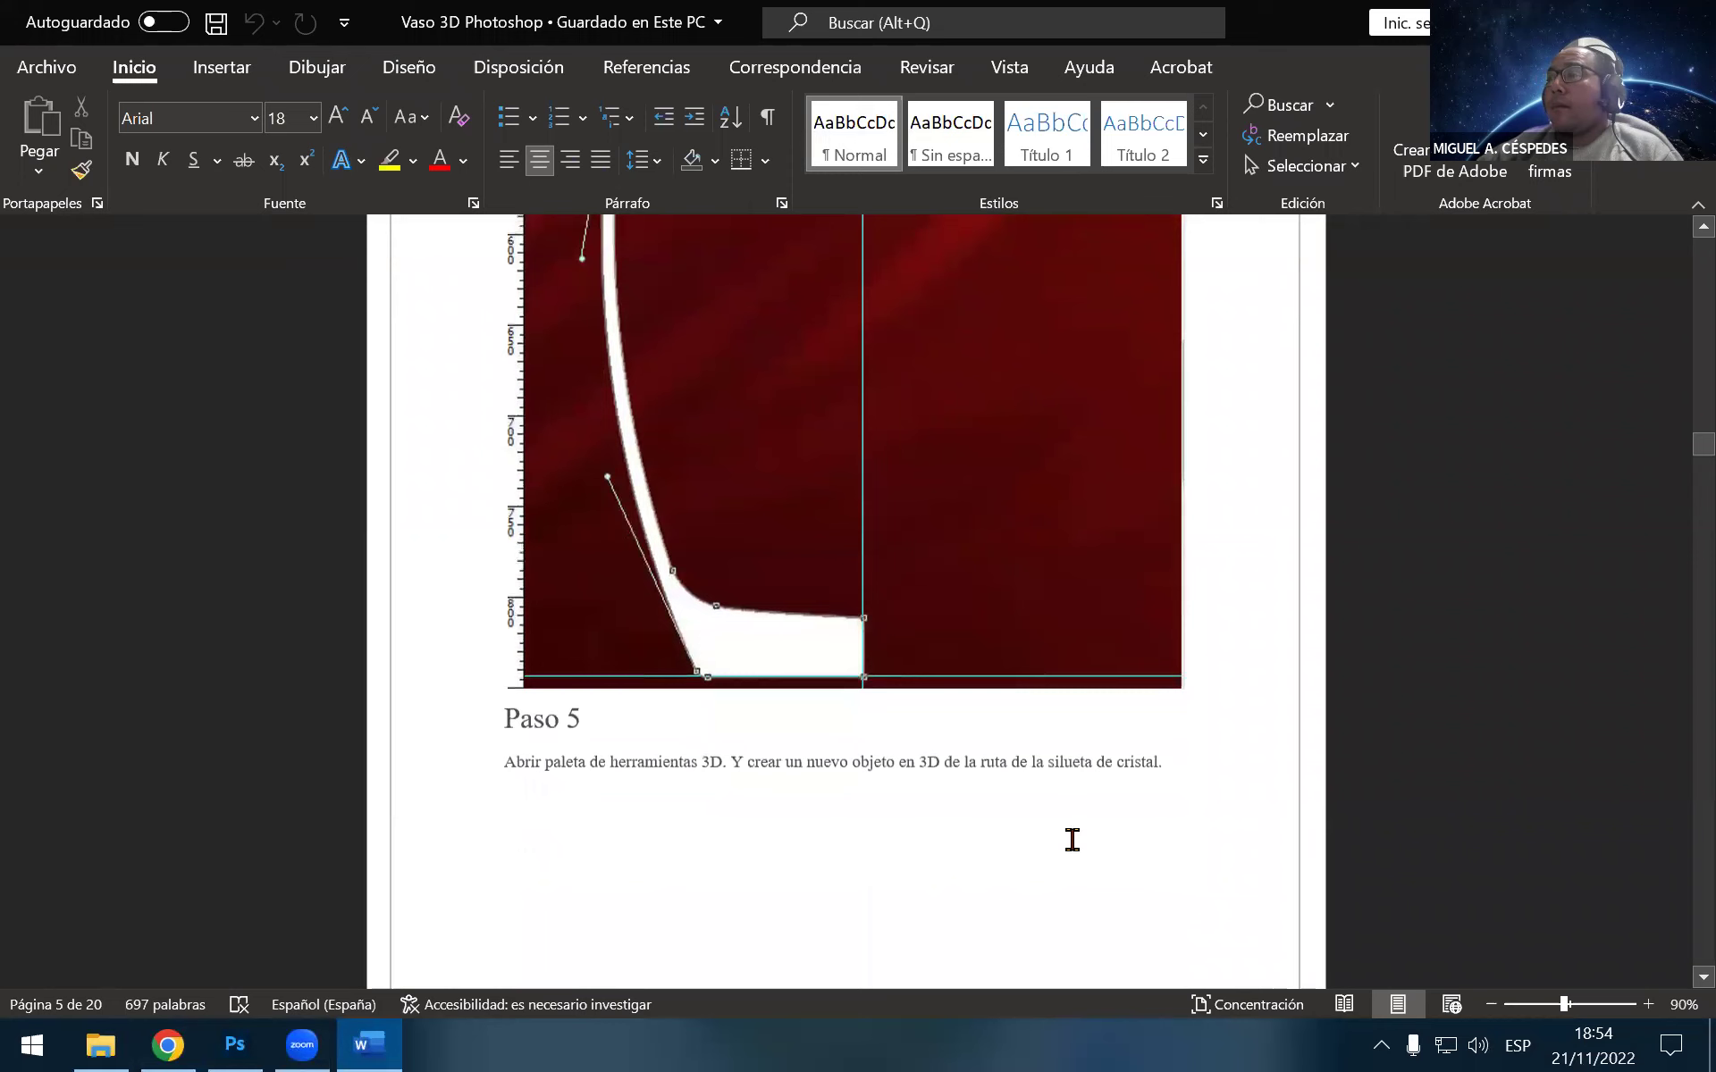
scroll(1073, 840, up, 5)
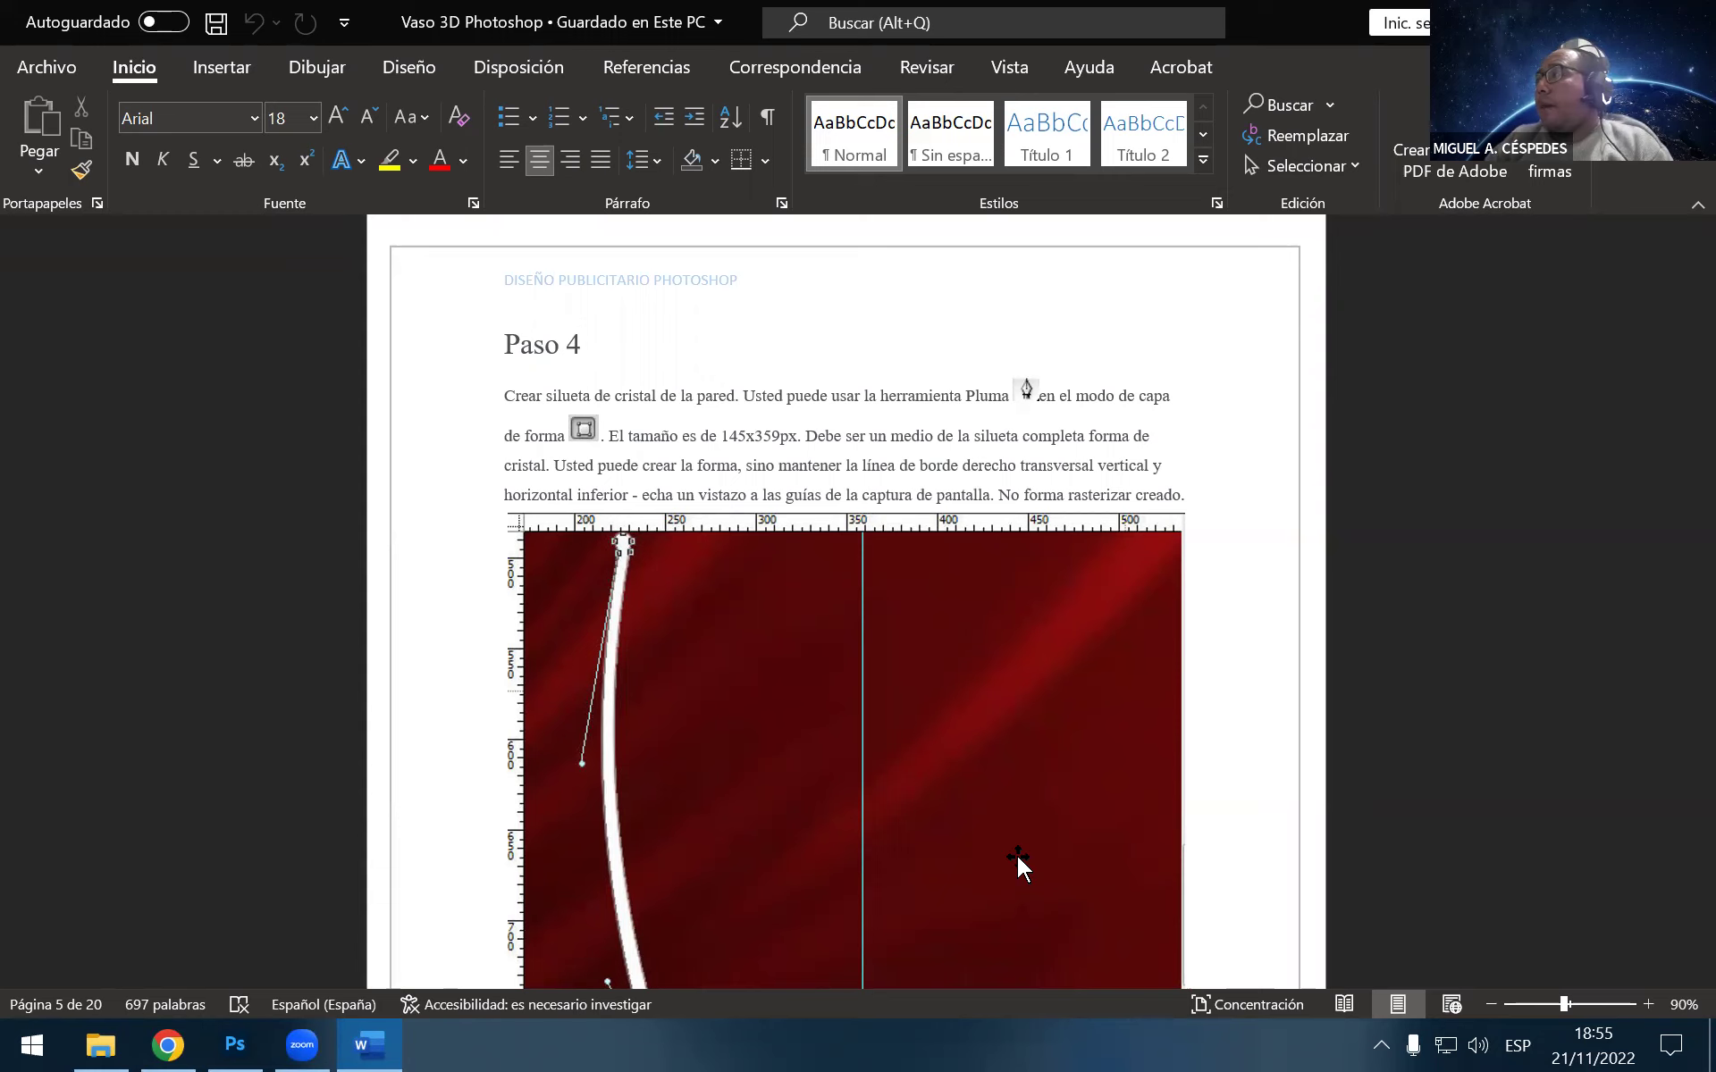
scroll(988, 799, down, 1)
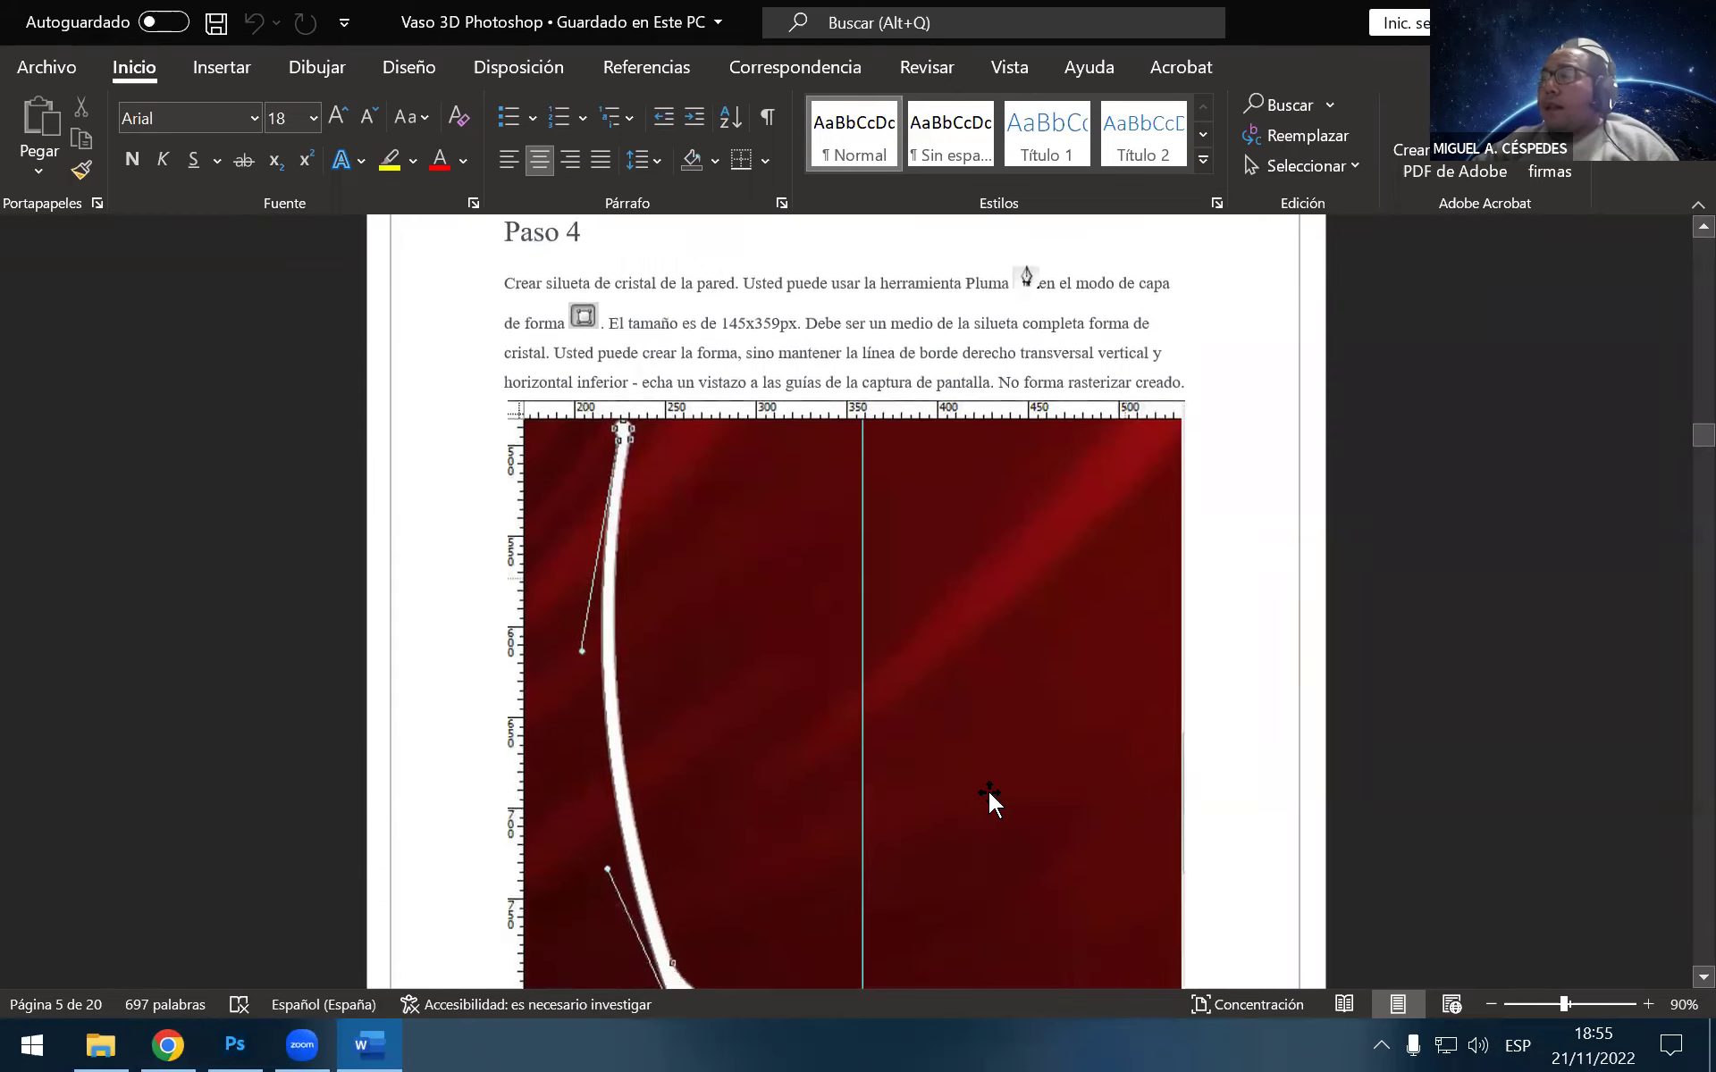
scroll(986, 799, down, 2)
scroll(988, 799, down, 1)
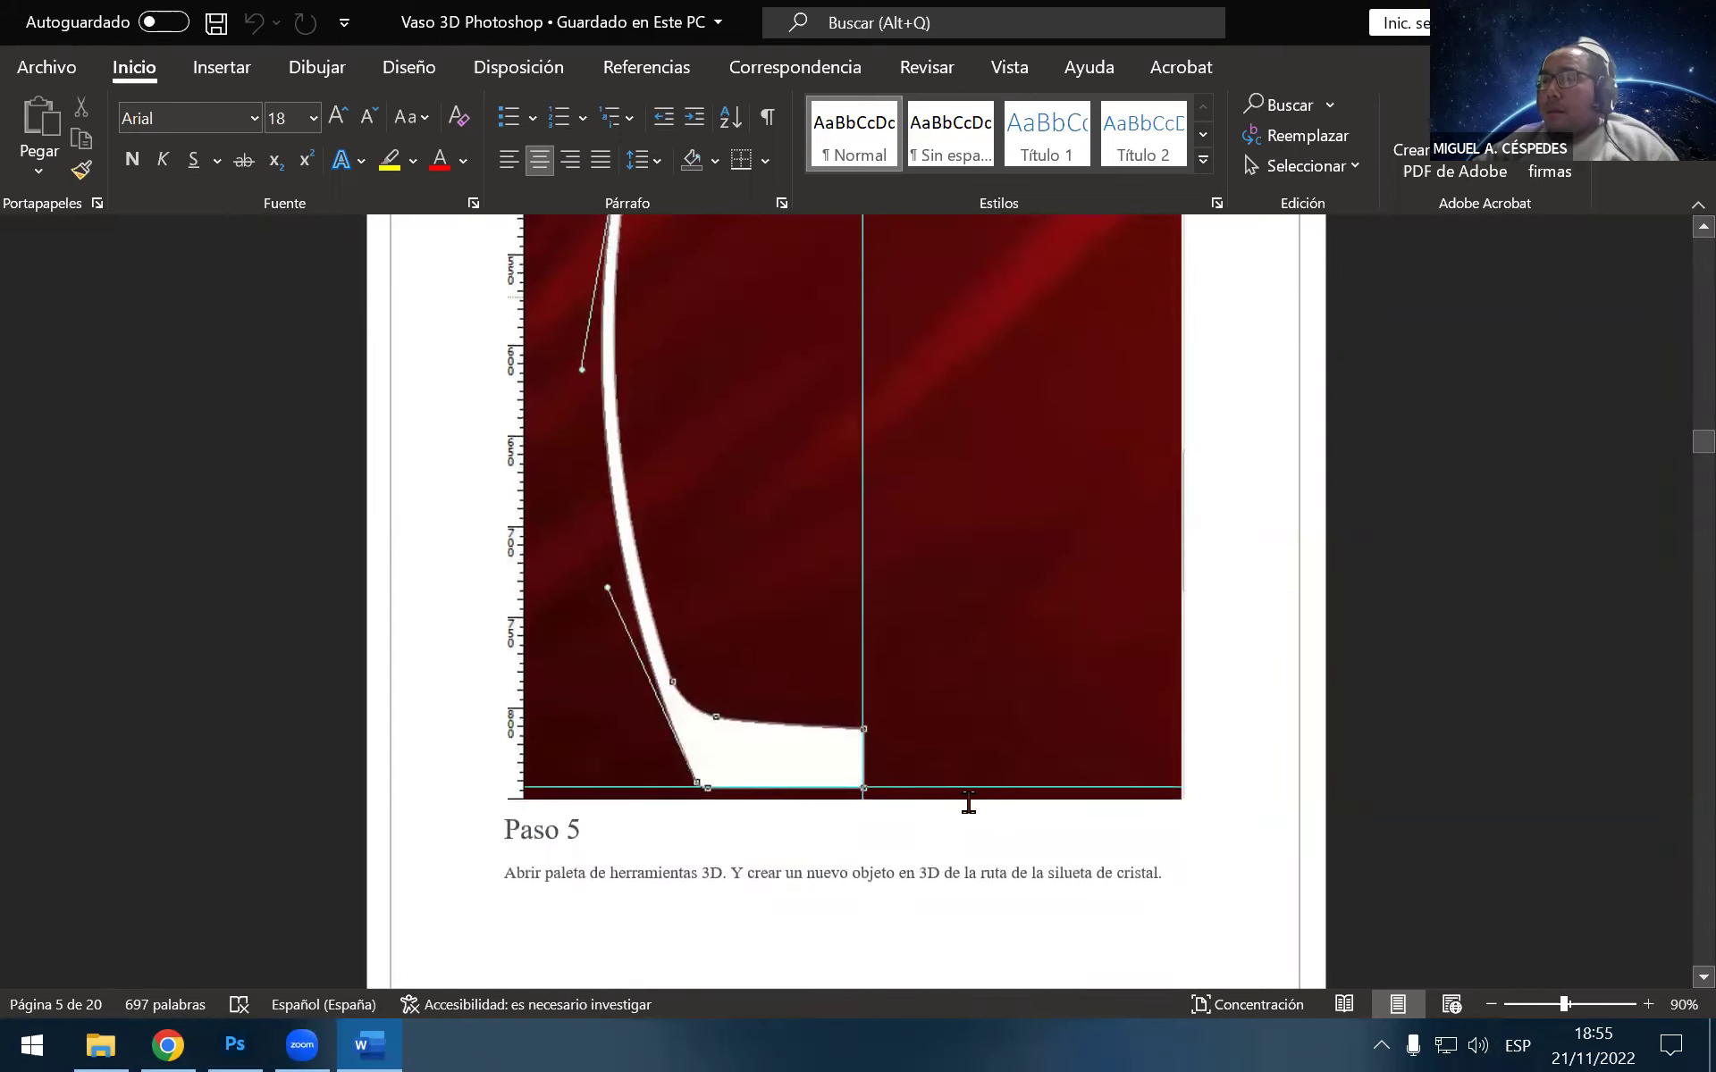
scroll(967, 801, down, 1)
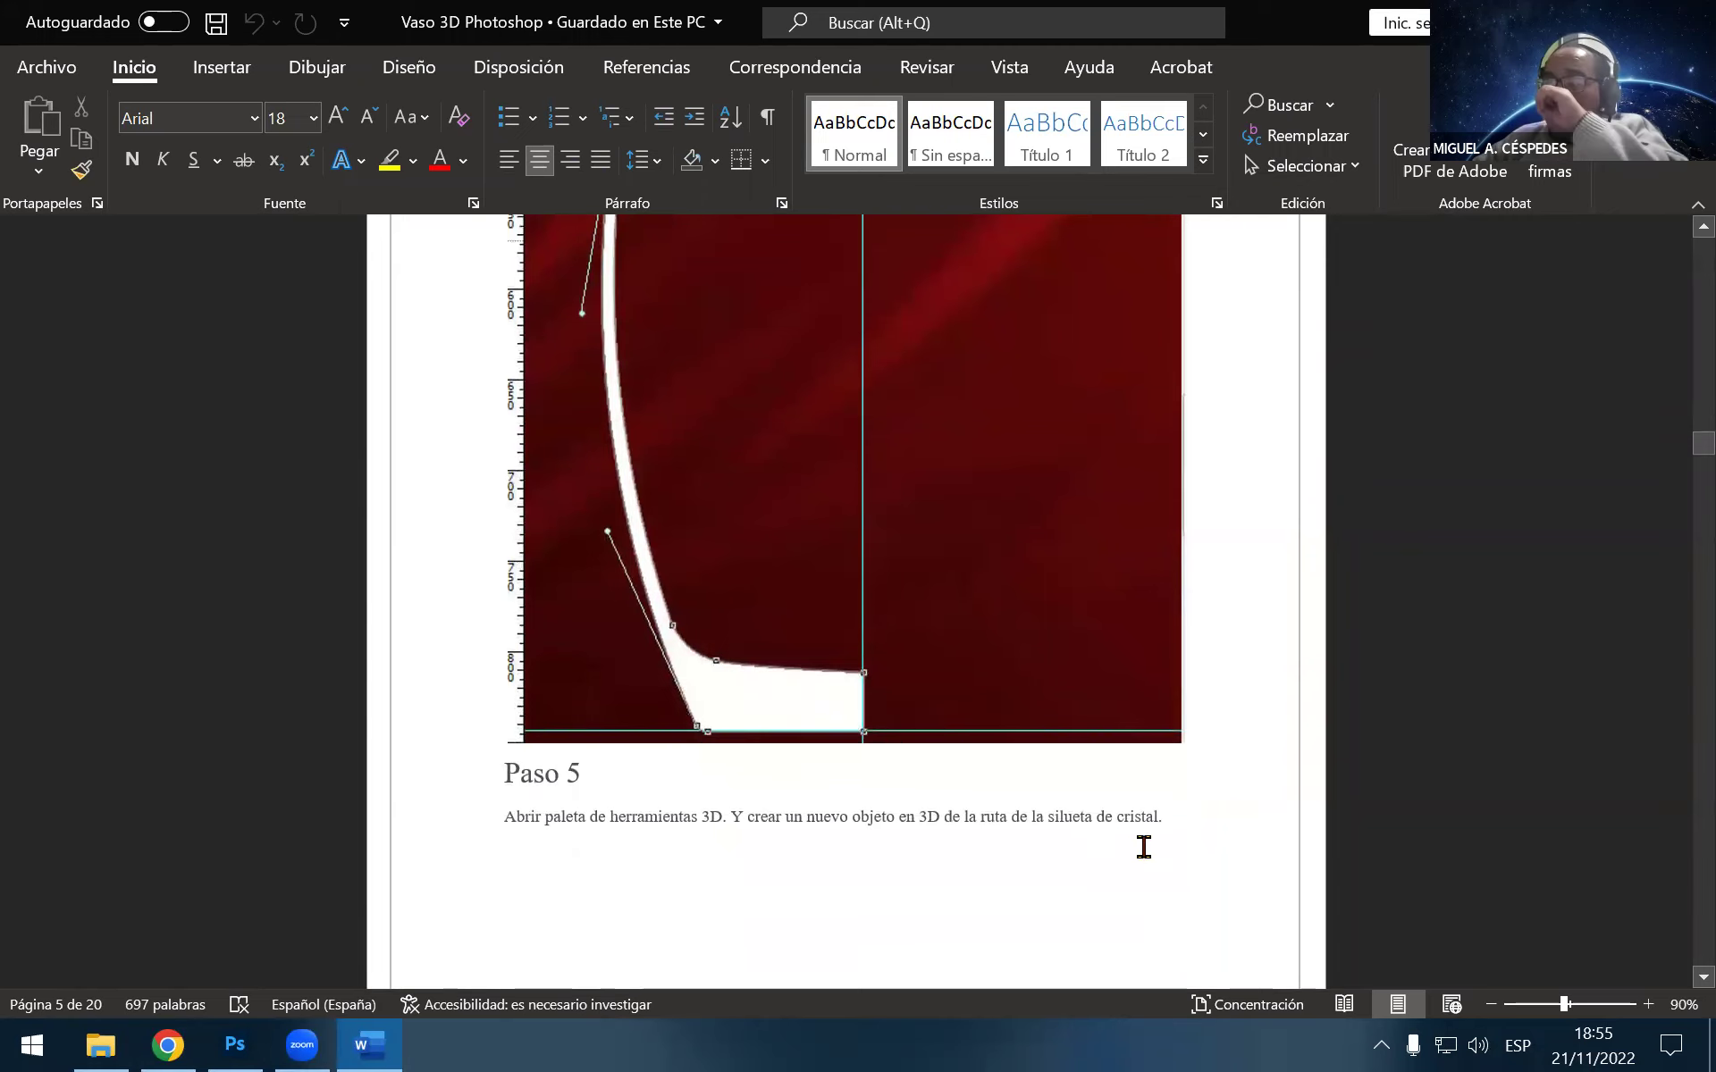
scroll(1139, 851, down, 2)
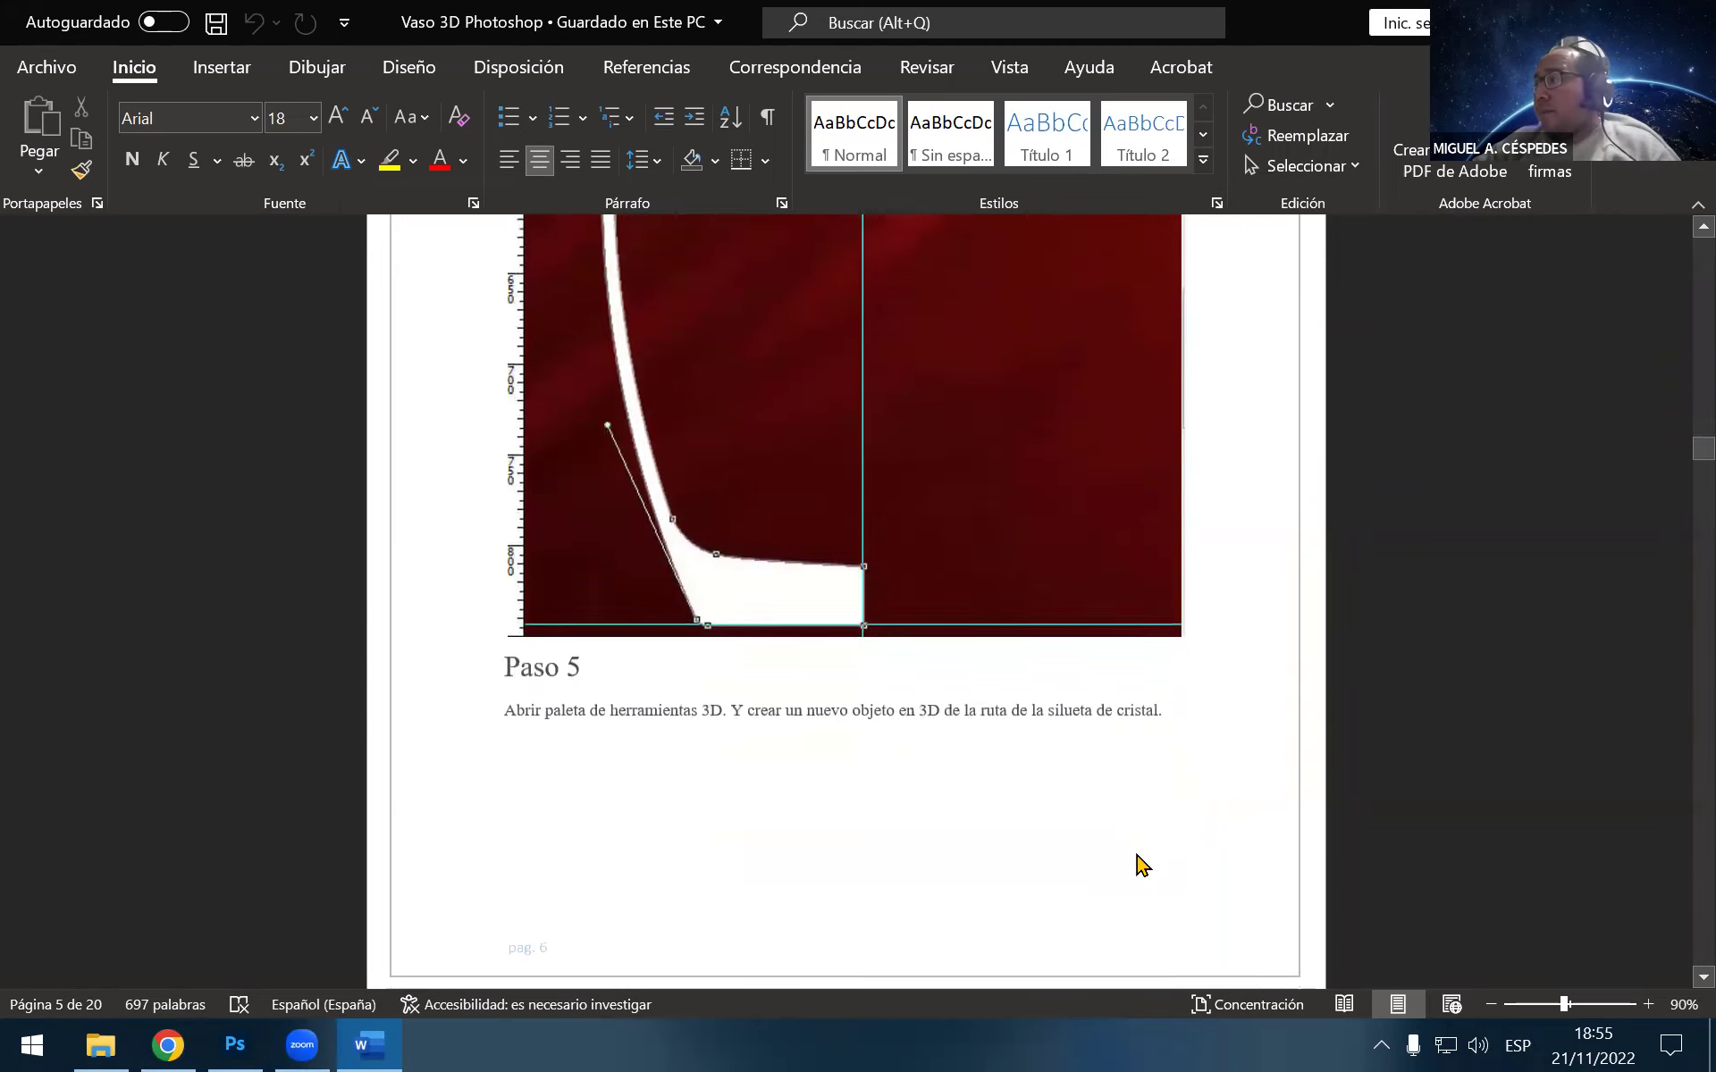
scroll(1141, 865, down, 2)
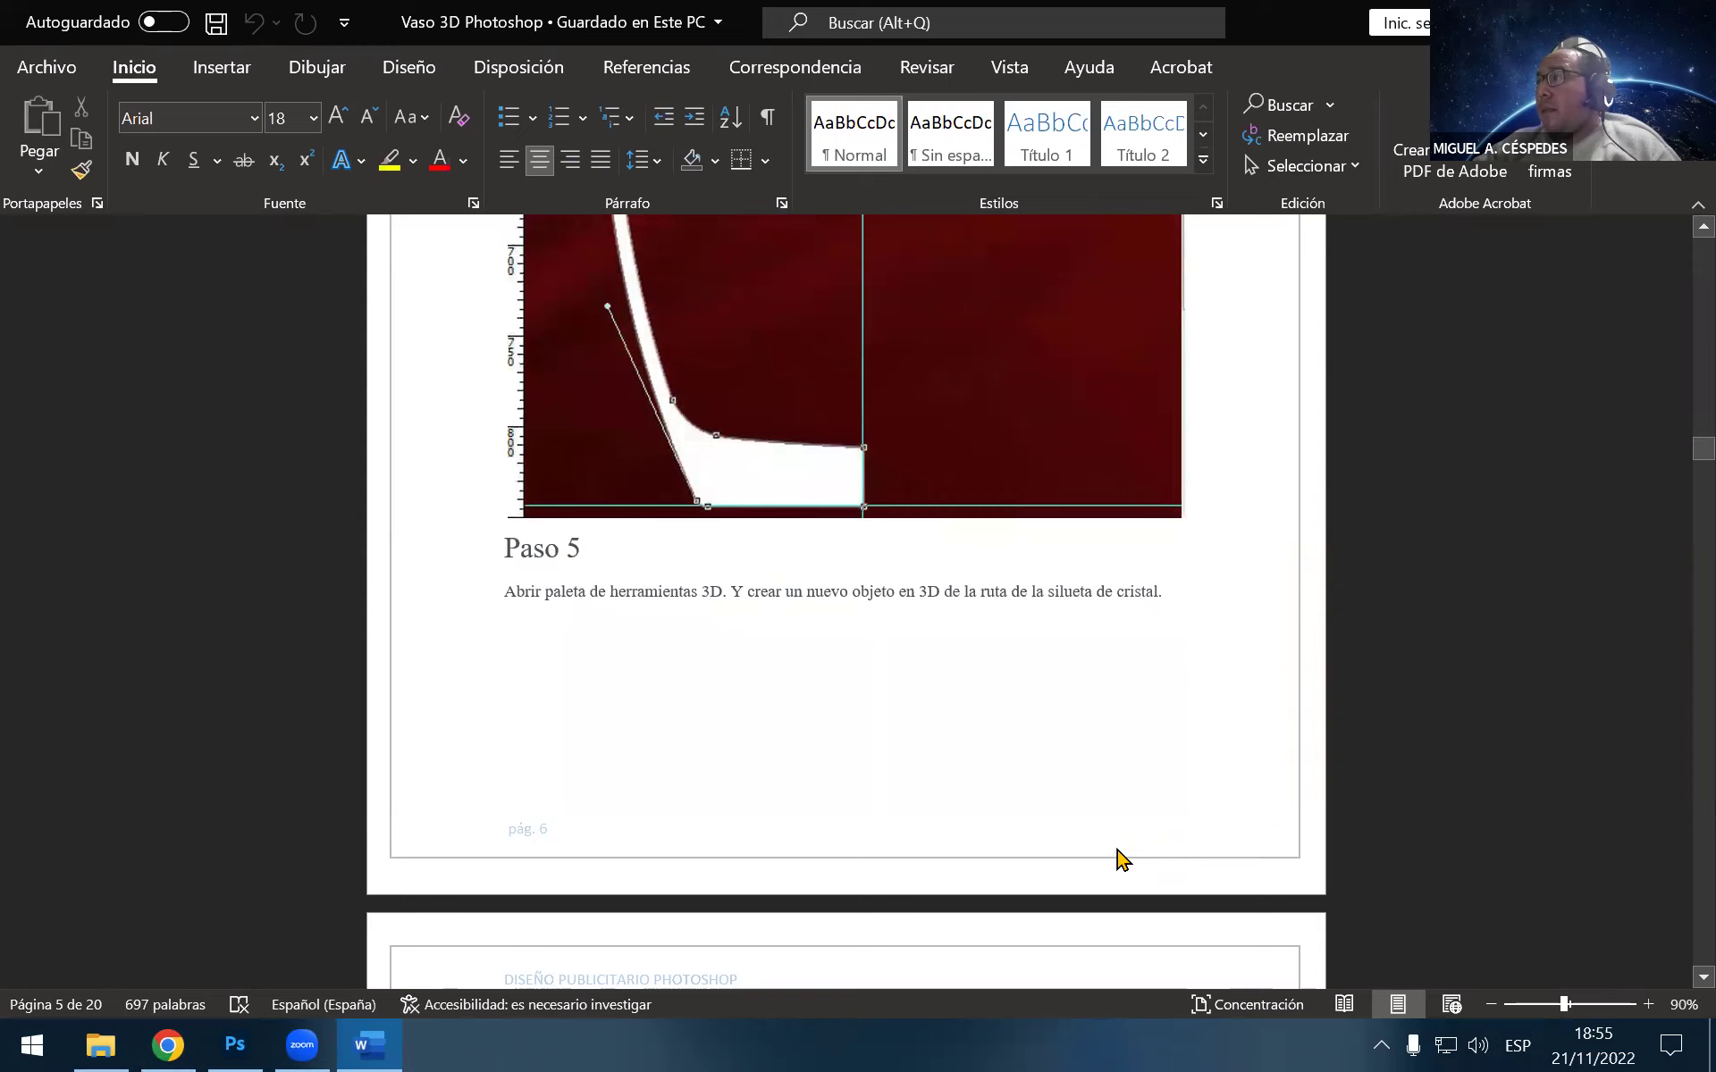
scroll(1113, 856, down, 3)
scroll(1108, 858, down, 3)
scroll(1102, 854, down, 2)
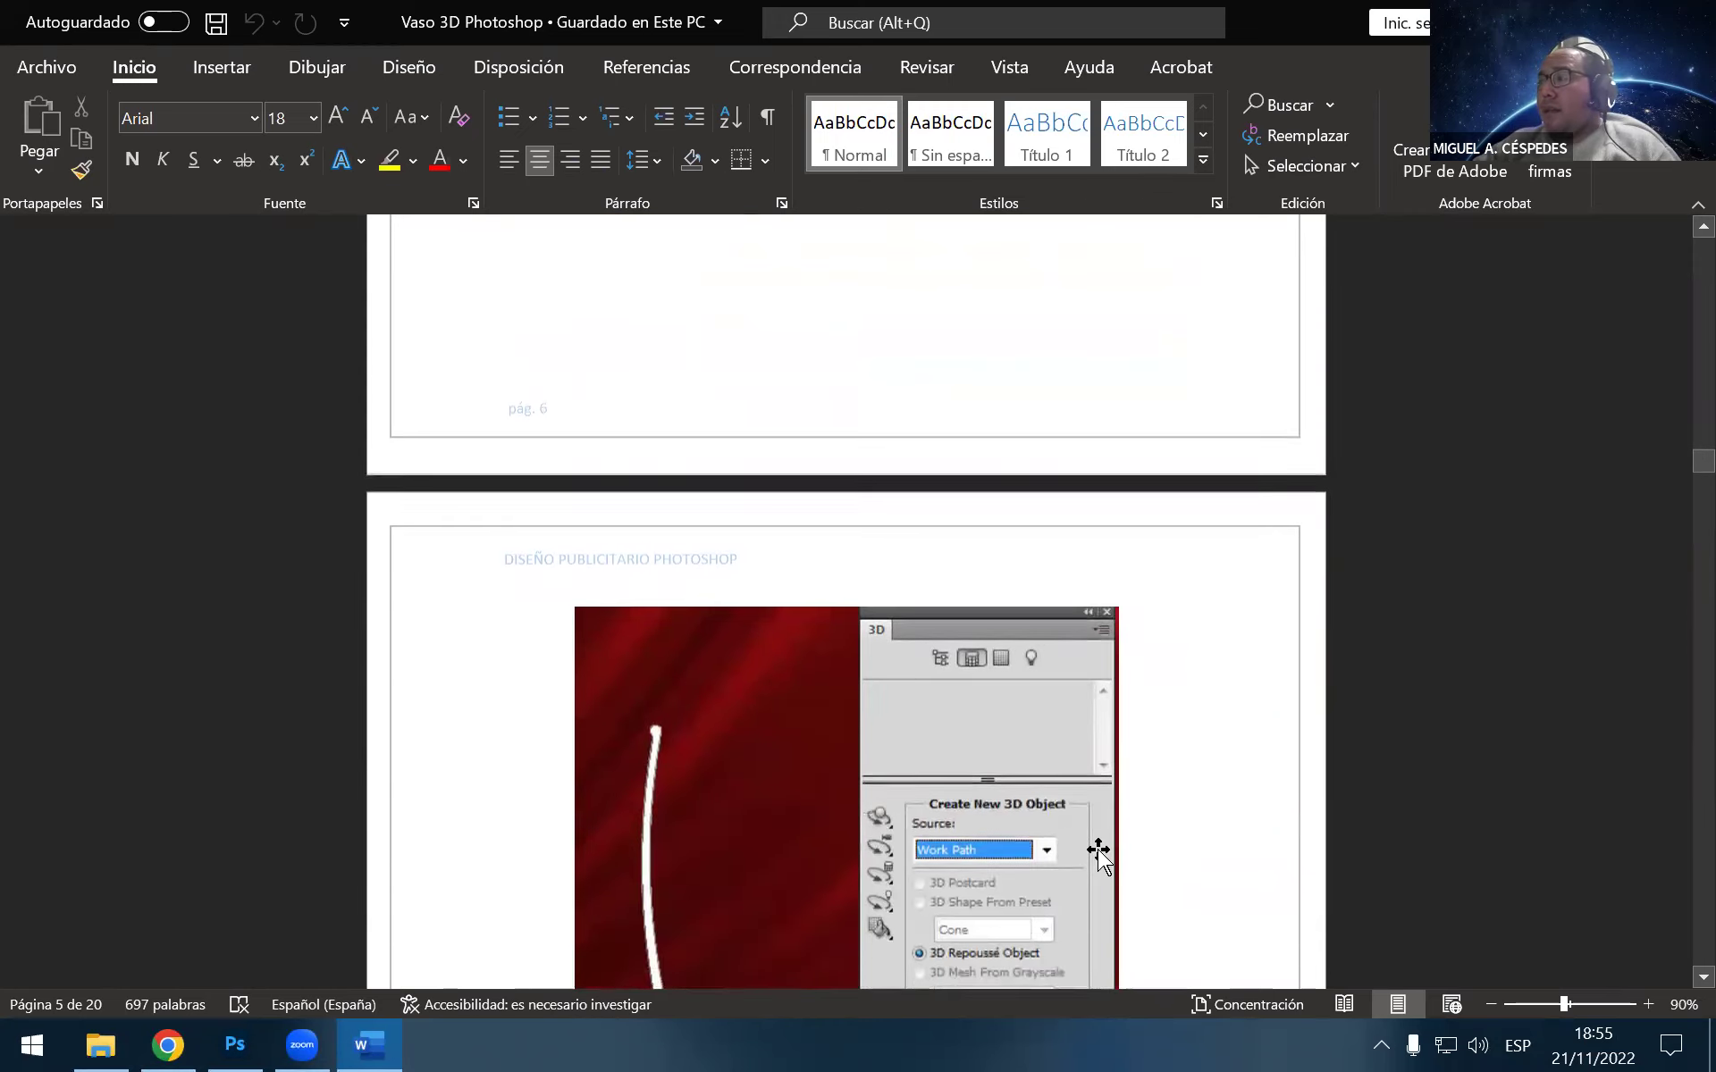
scroll(1099, 853, down, 3)
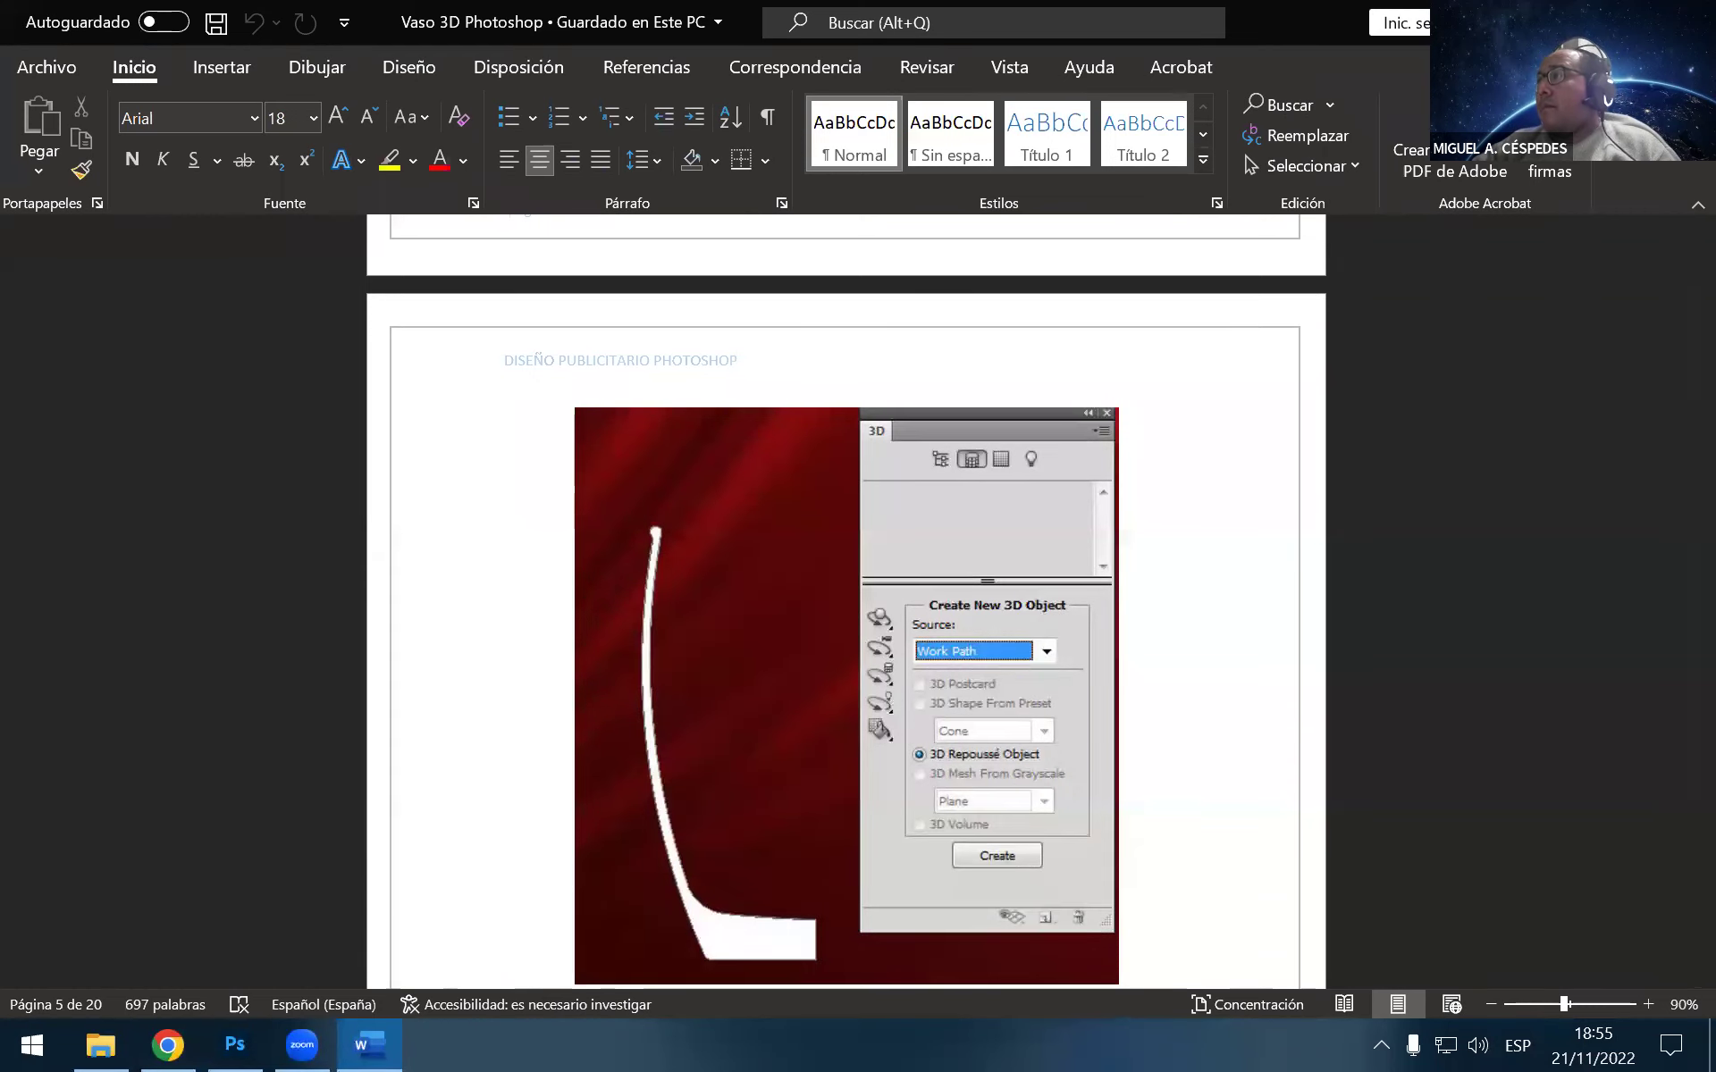
key(alt+Tab)
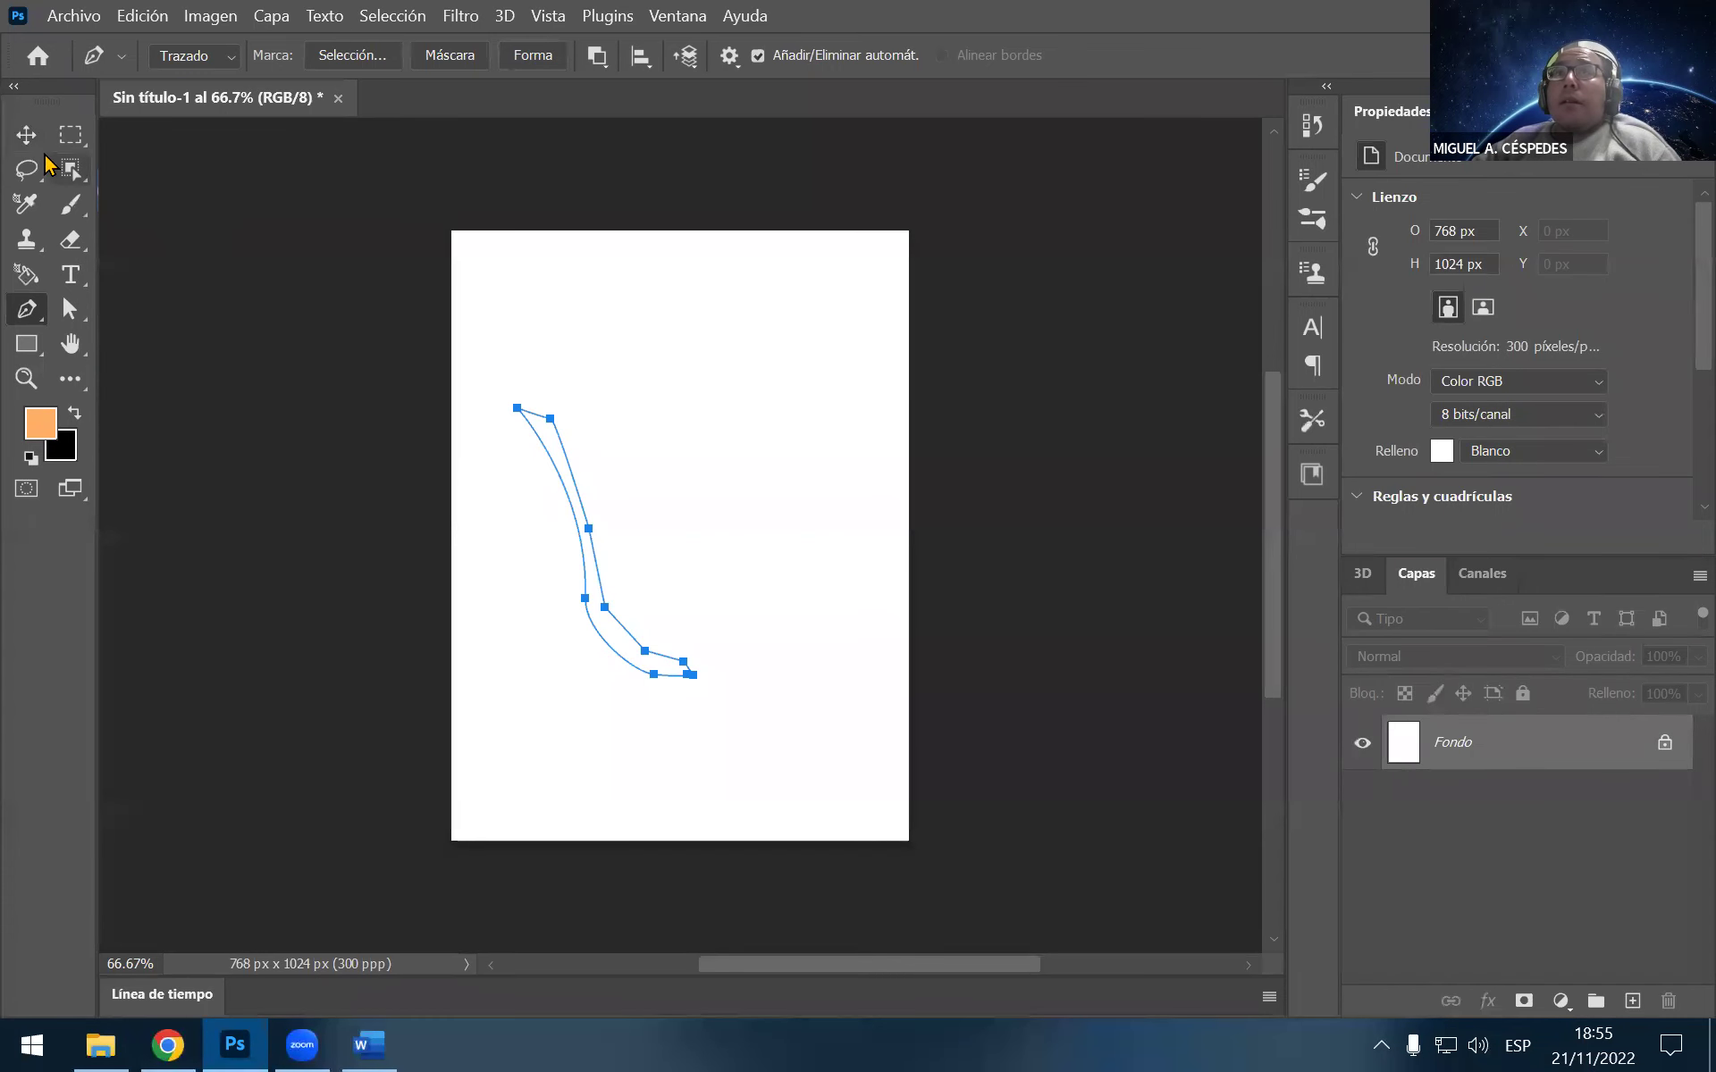
Browse Photoshop's 3D menu with the Move tool active, then return to the Word tutorial
click(25, 135)
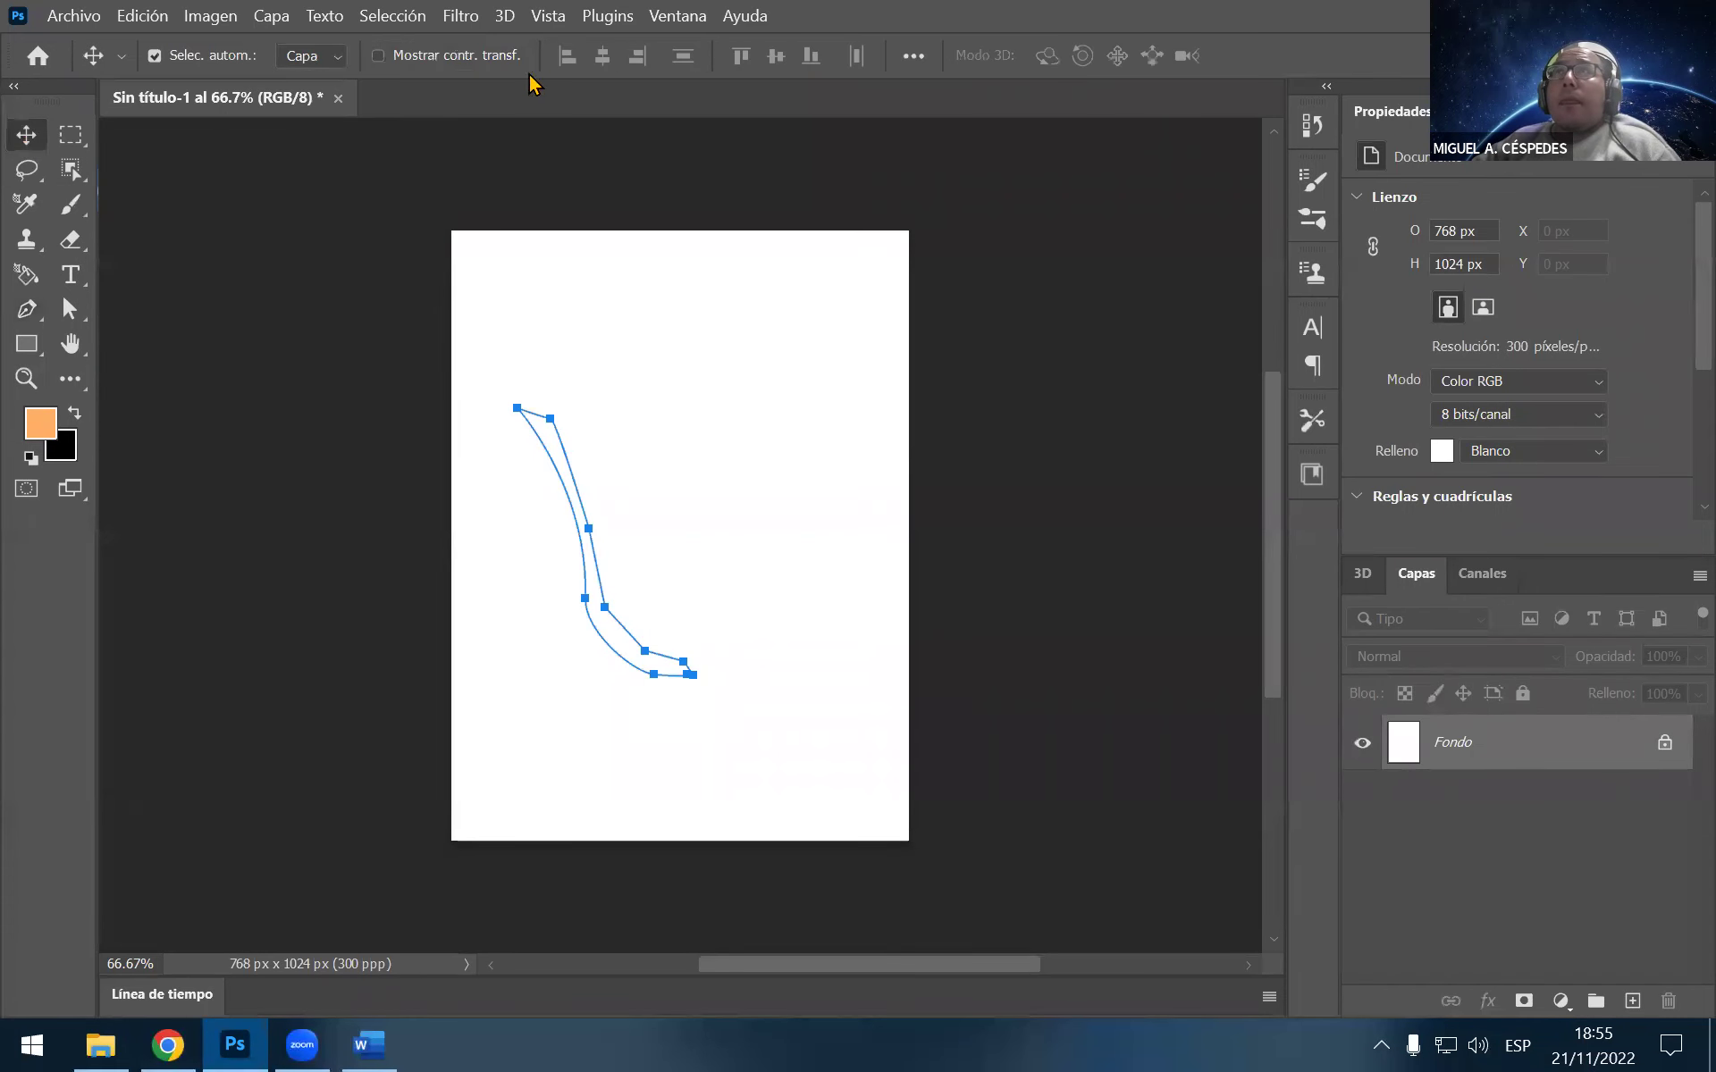
click(507, 18)
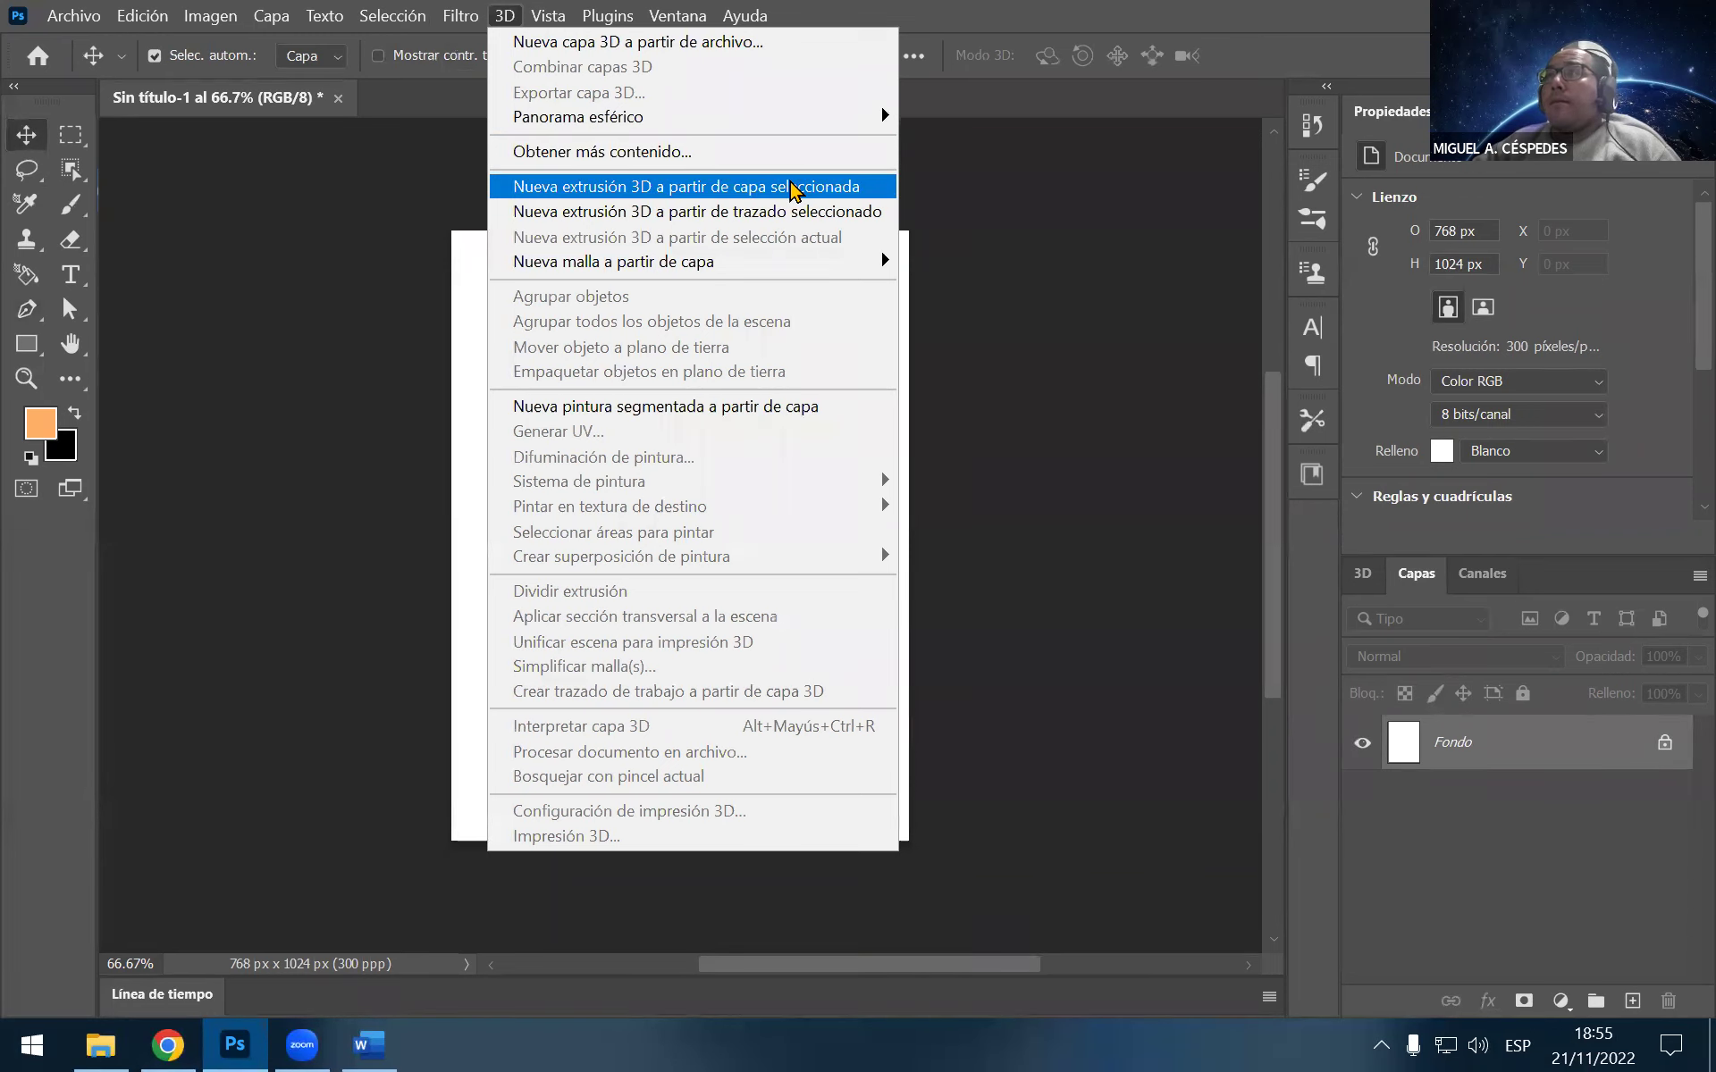
mouse_move(578, 116)
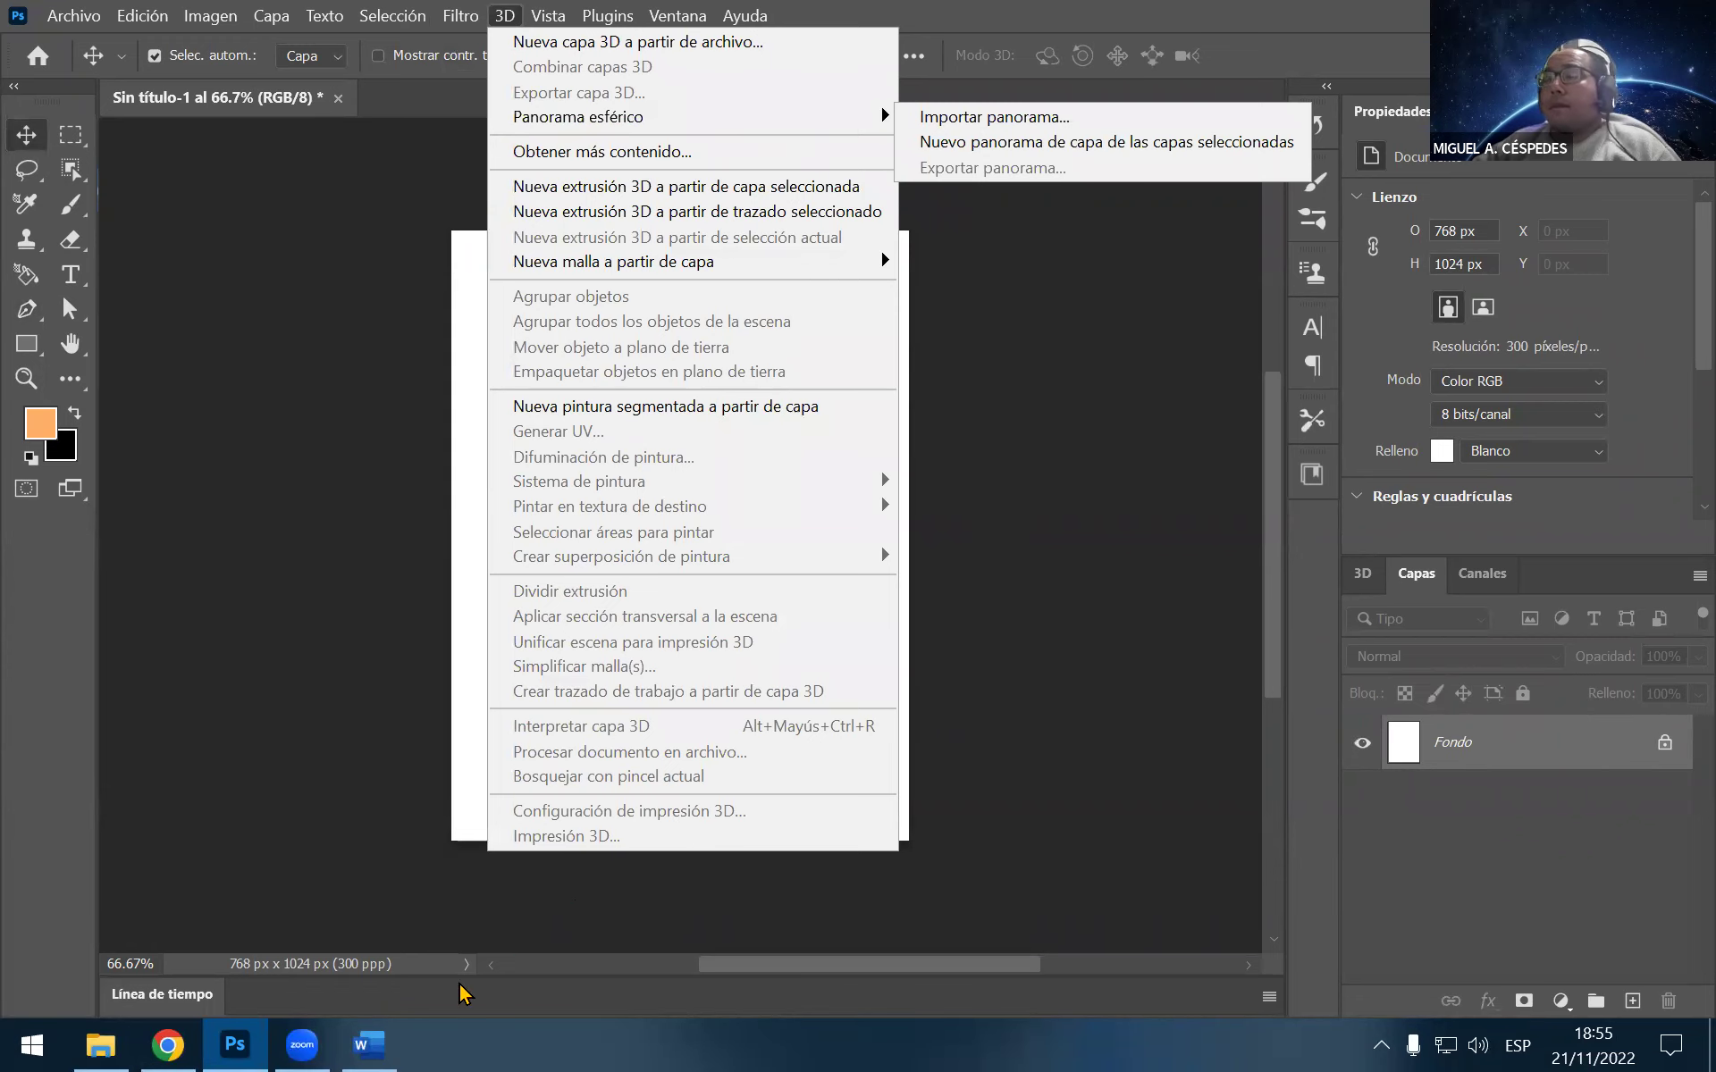
click(360, 1041)
Scroll Word back up to Paso 5's glass silhouette instructions, then minimize the tutorial
scroll(1084, 754, up, 1)
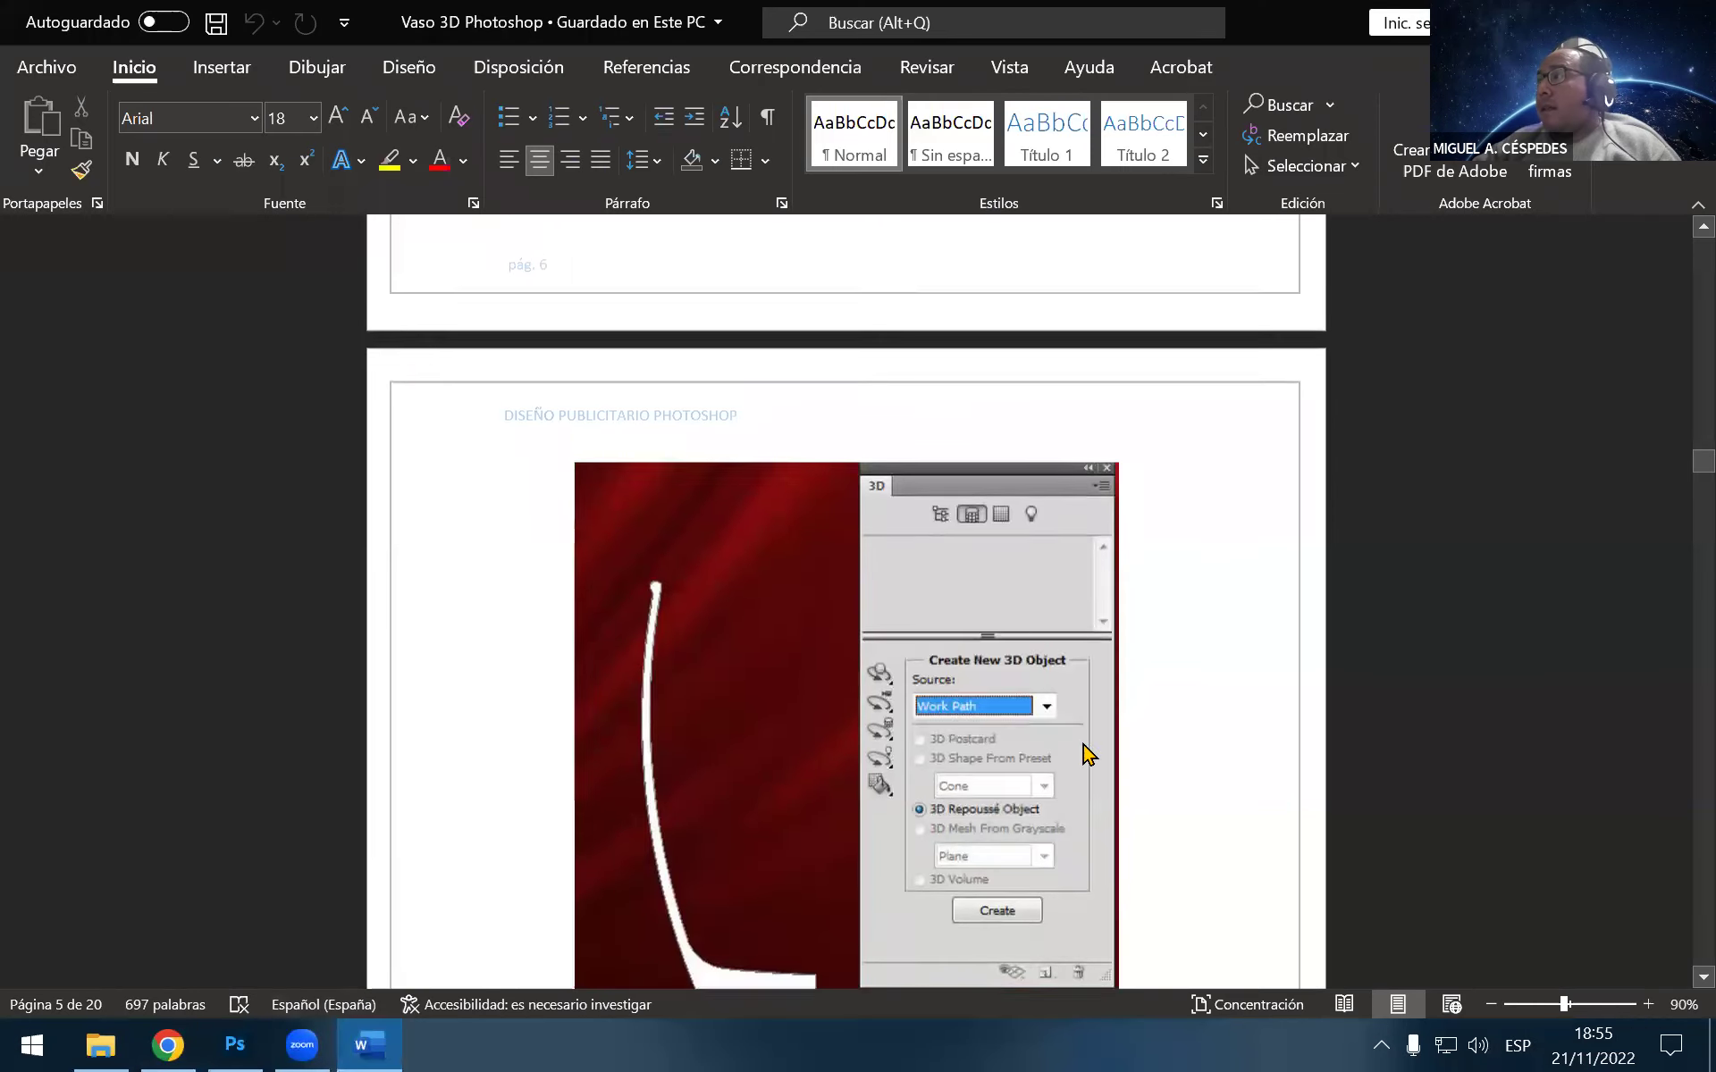
scroll(1085, 746, up, 4)
scroll(1088, 739, up, 1)
scroll(1088, 738, up, 1)
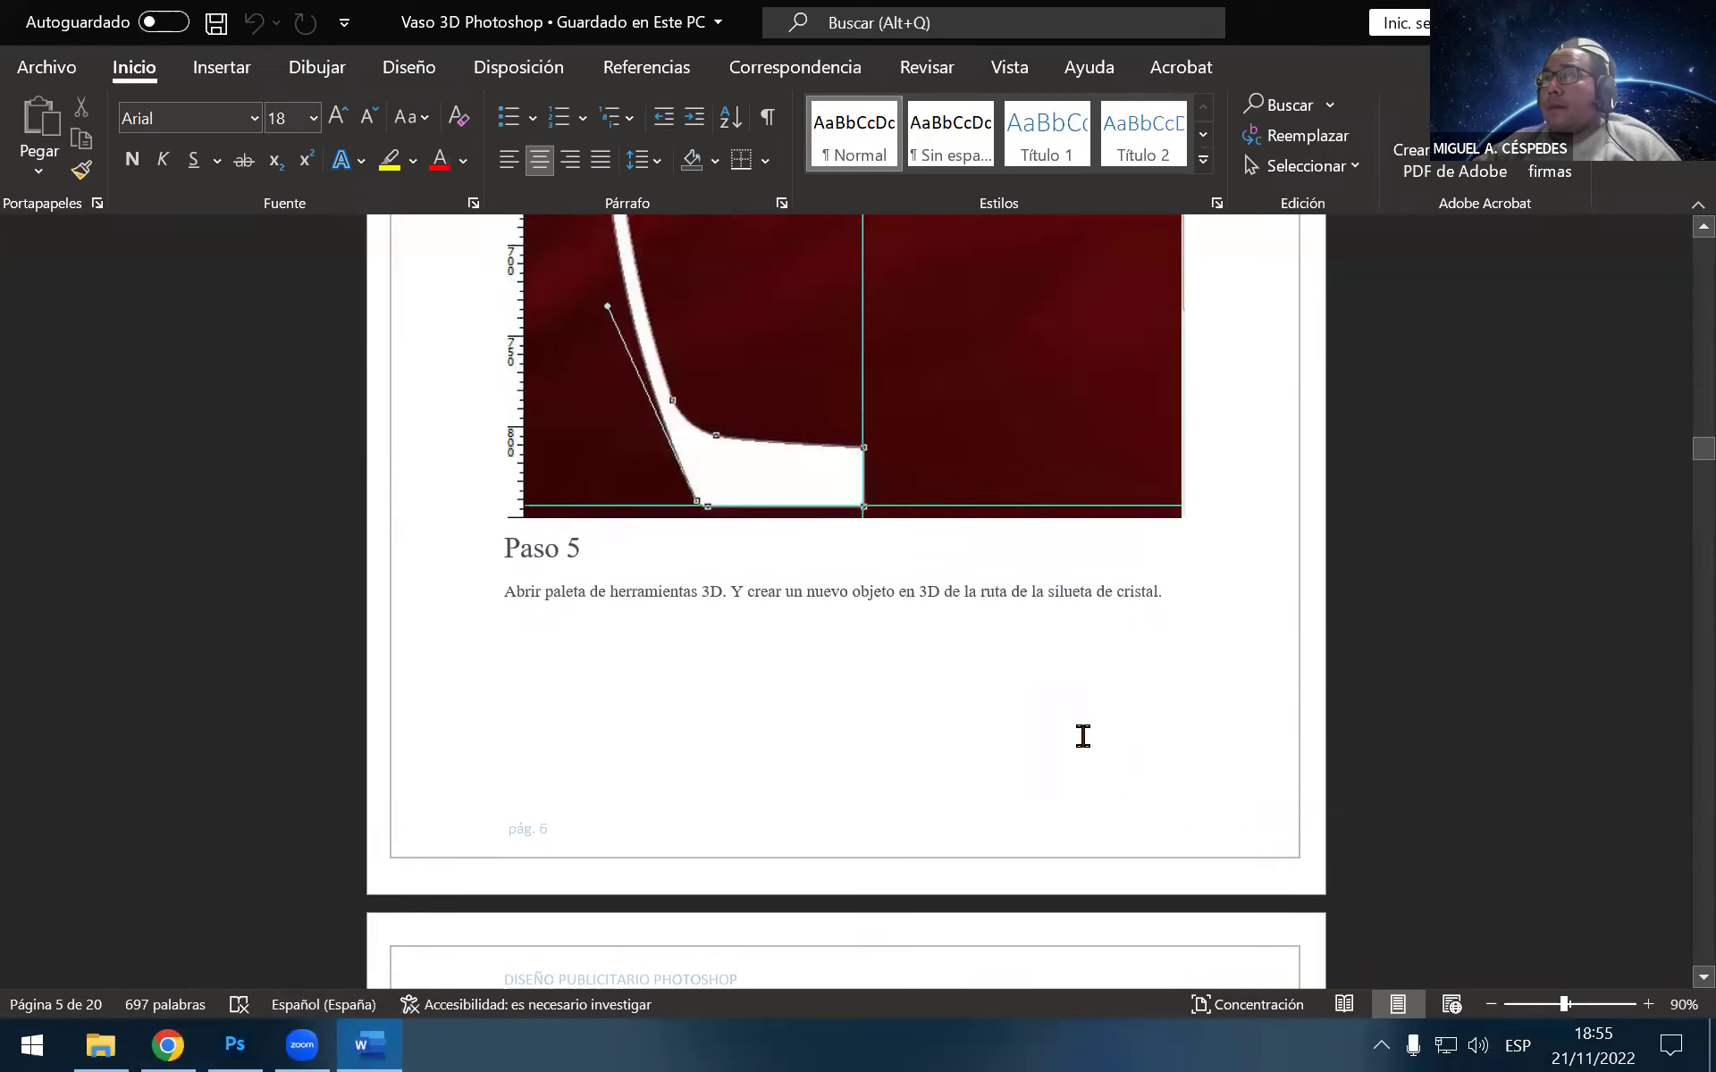
scroll(1076, 735, up, 1)
scroll(1076, 734, up, 2)
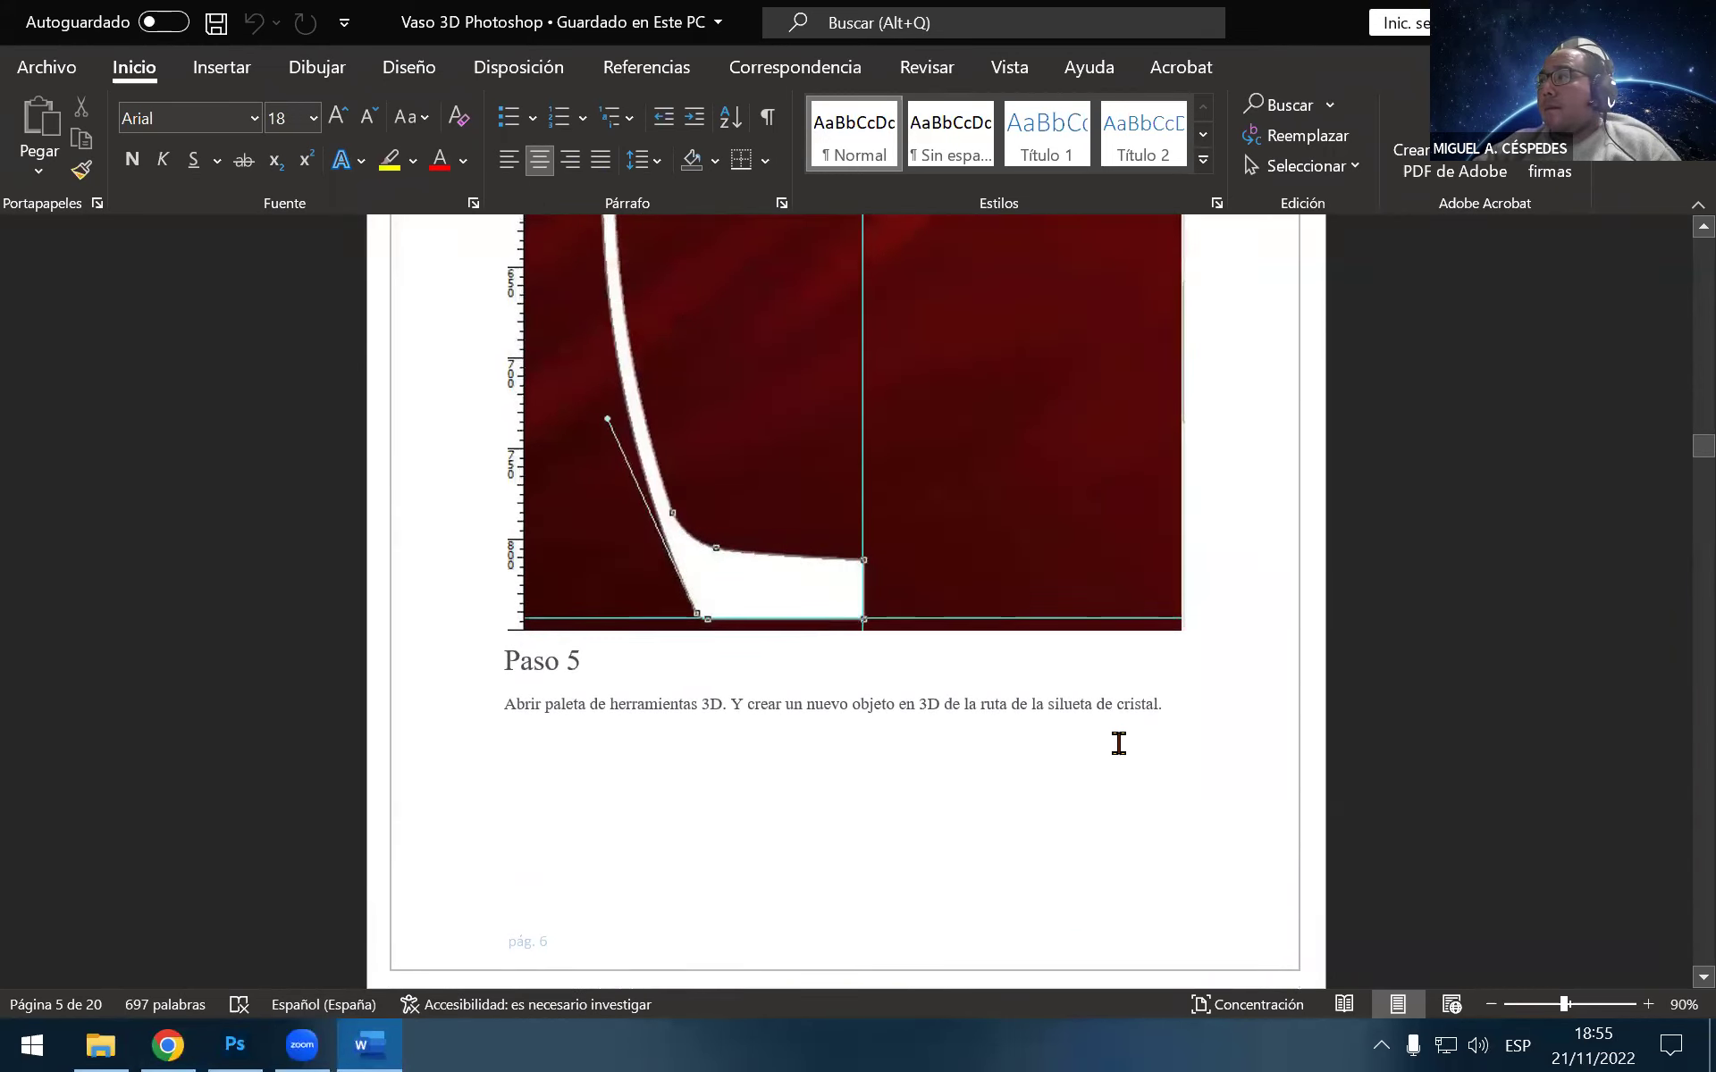
scroll(1076, 786, up, 1)
scroll(1074, 787, up, 2)
scroll(1073, 782, up, 1)
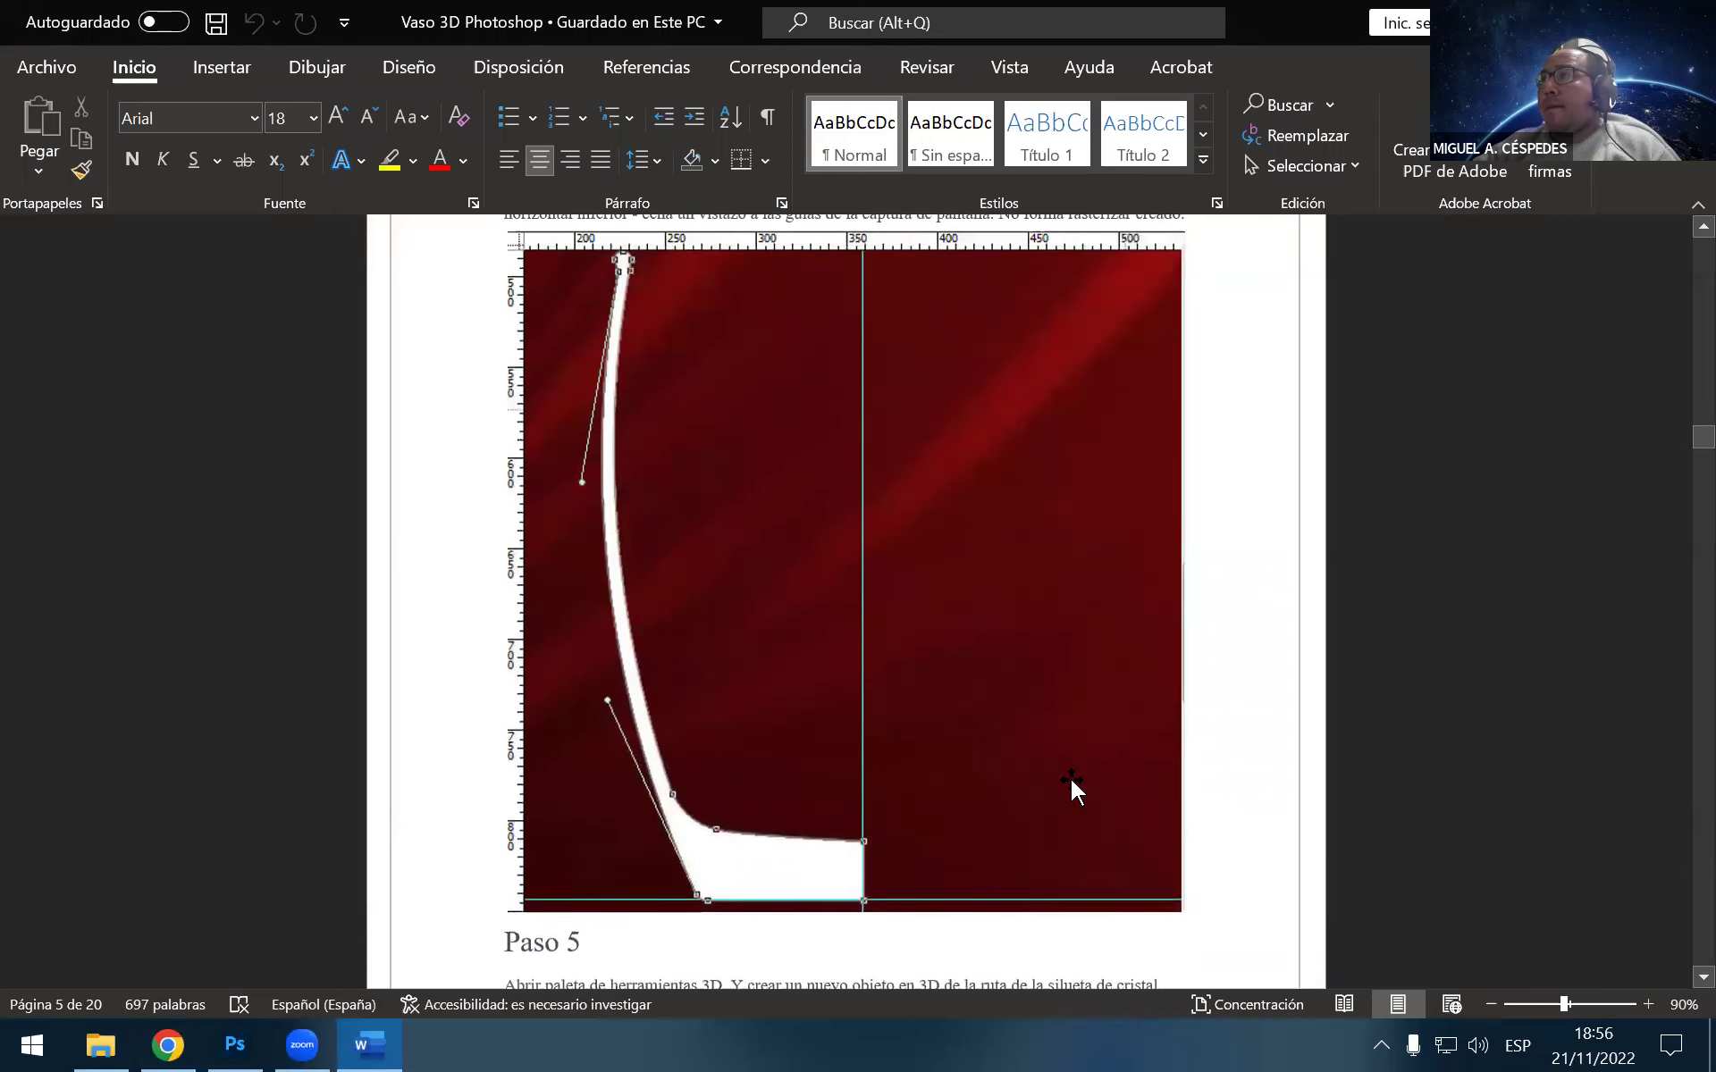
scroll(1072, 780, up, 2)
scroll(1053, 767, down, 1)
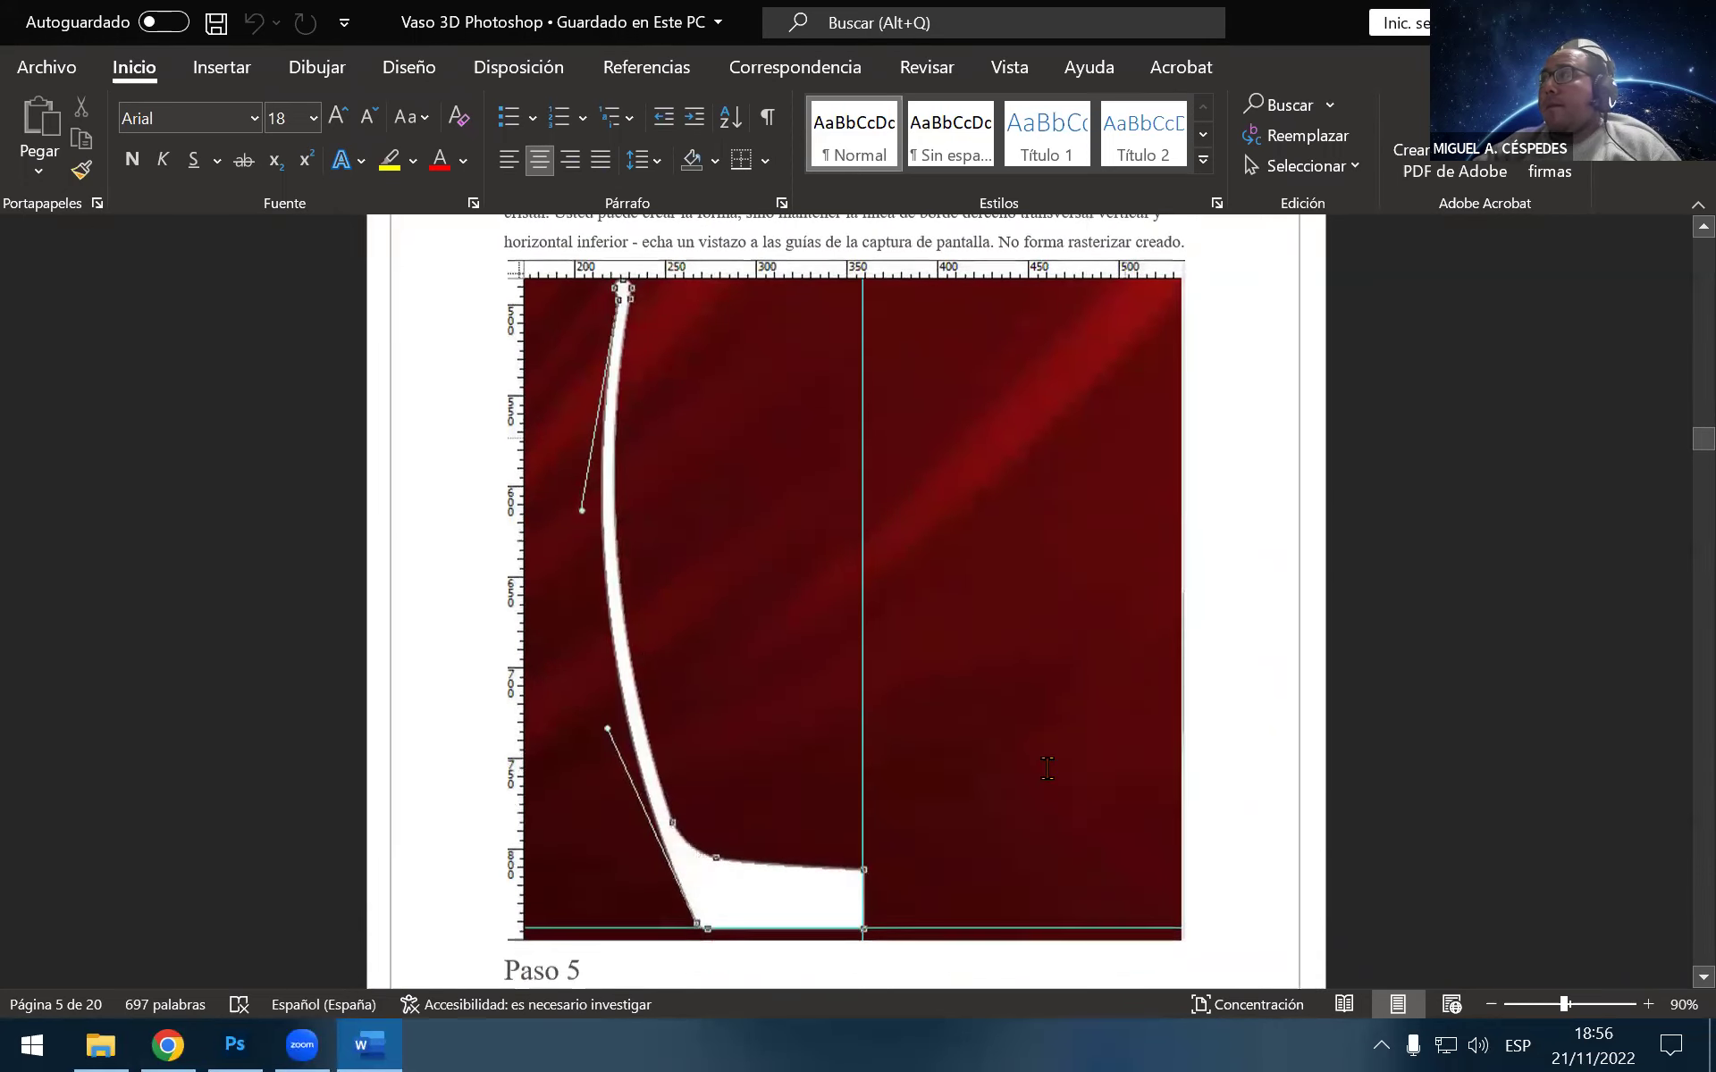
scroll(1036, 764, down, 2)
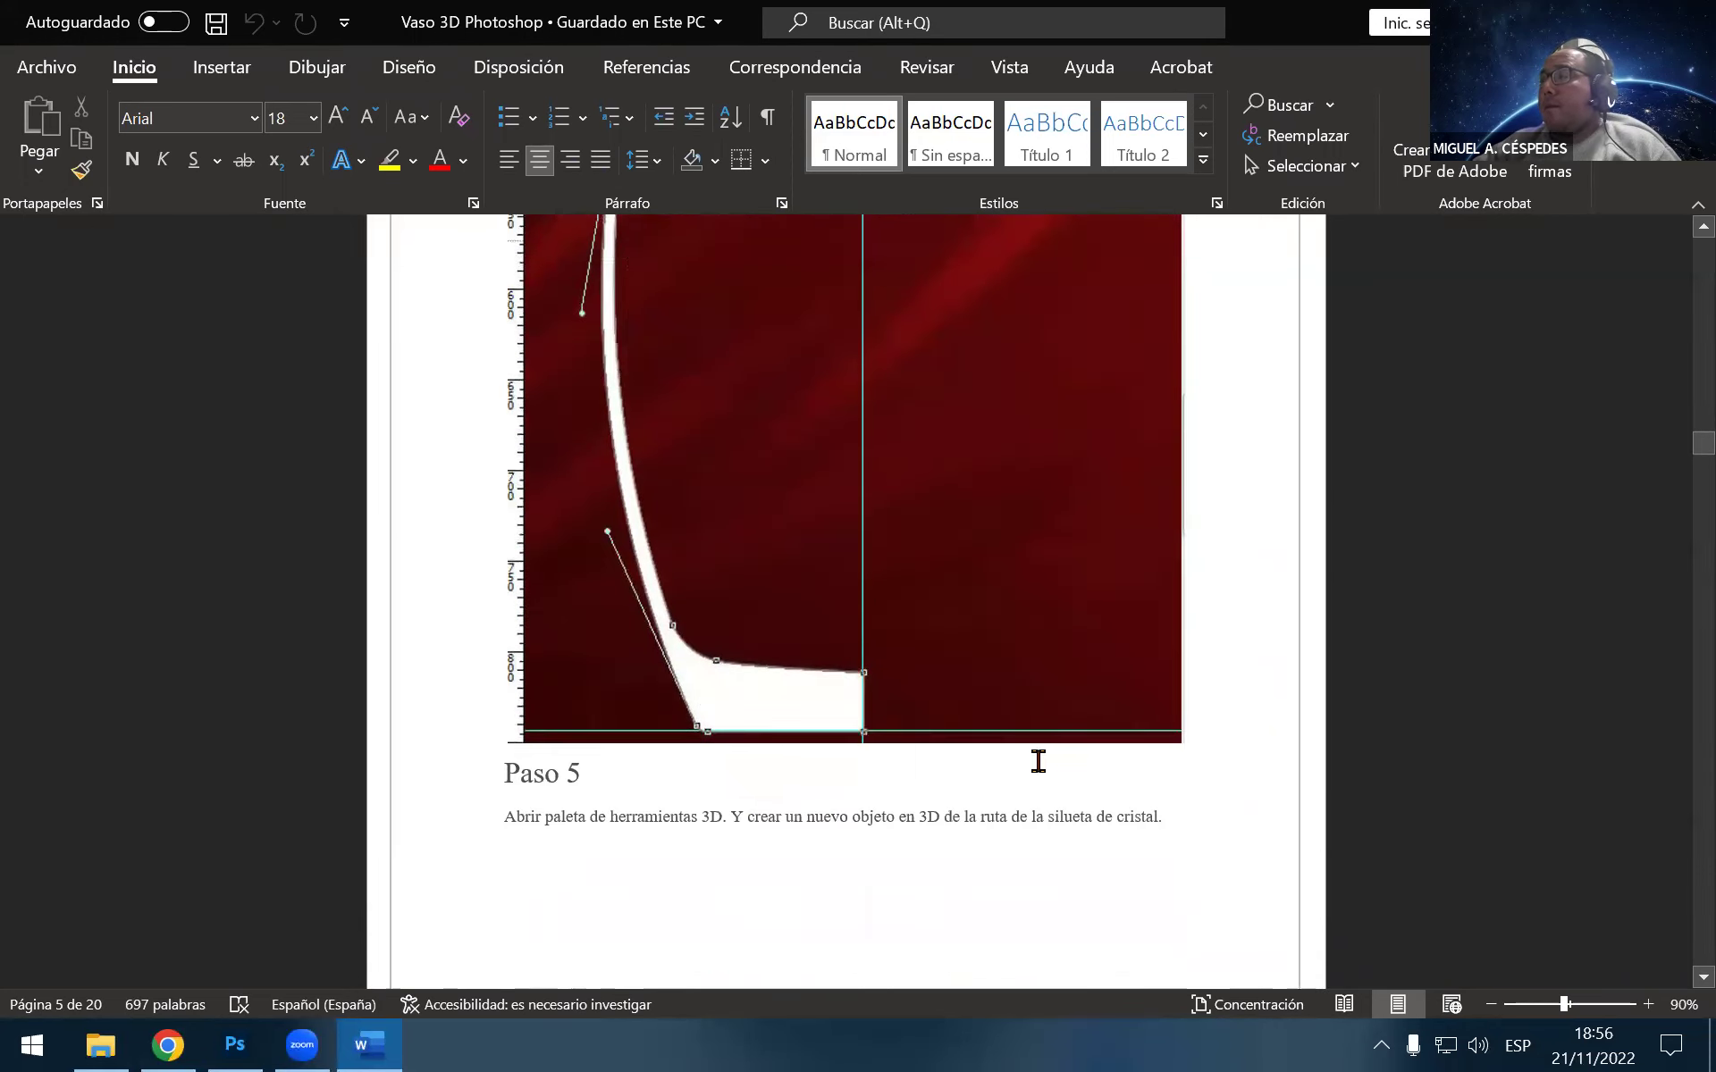
click(369, 1044)
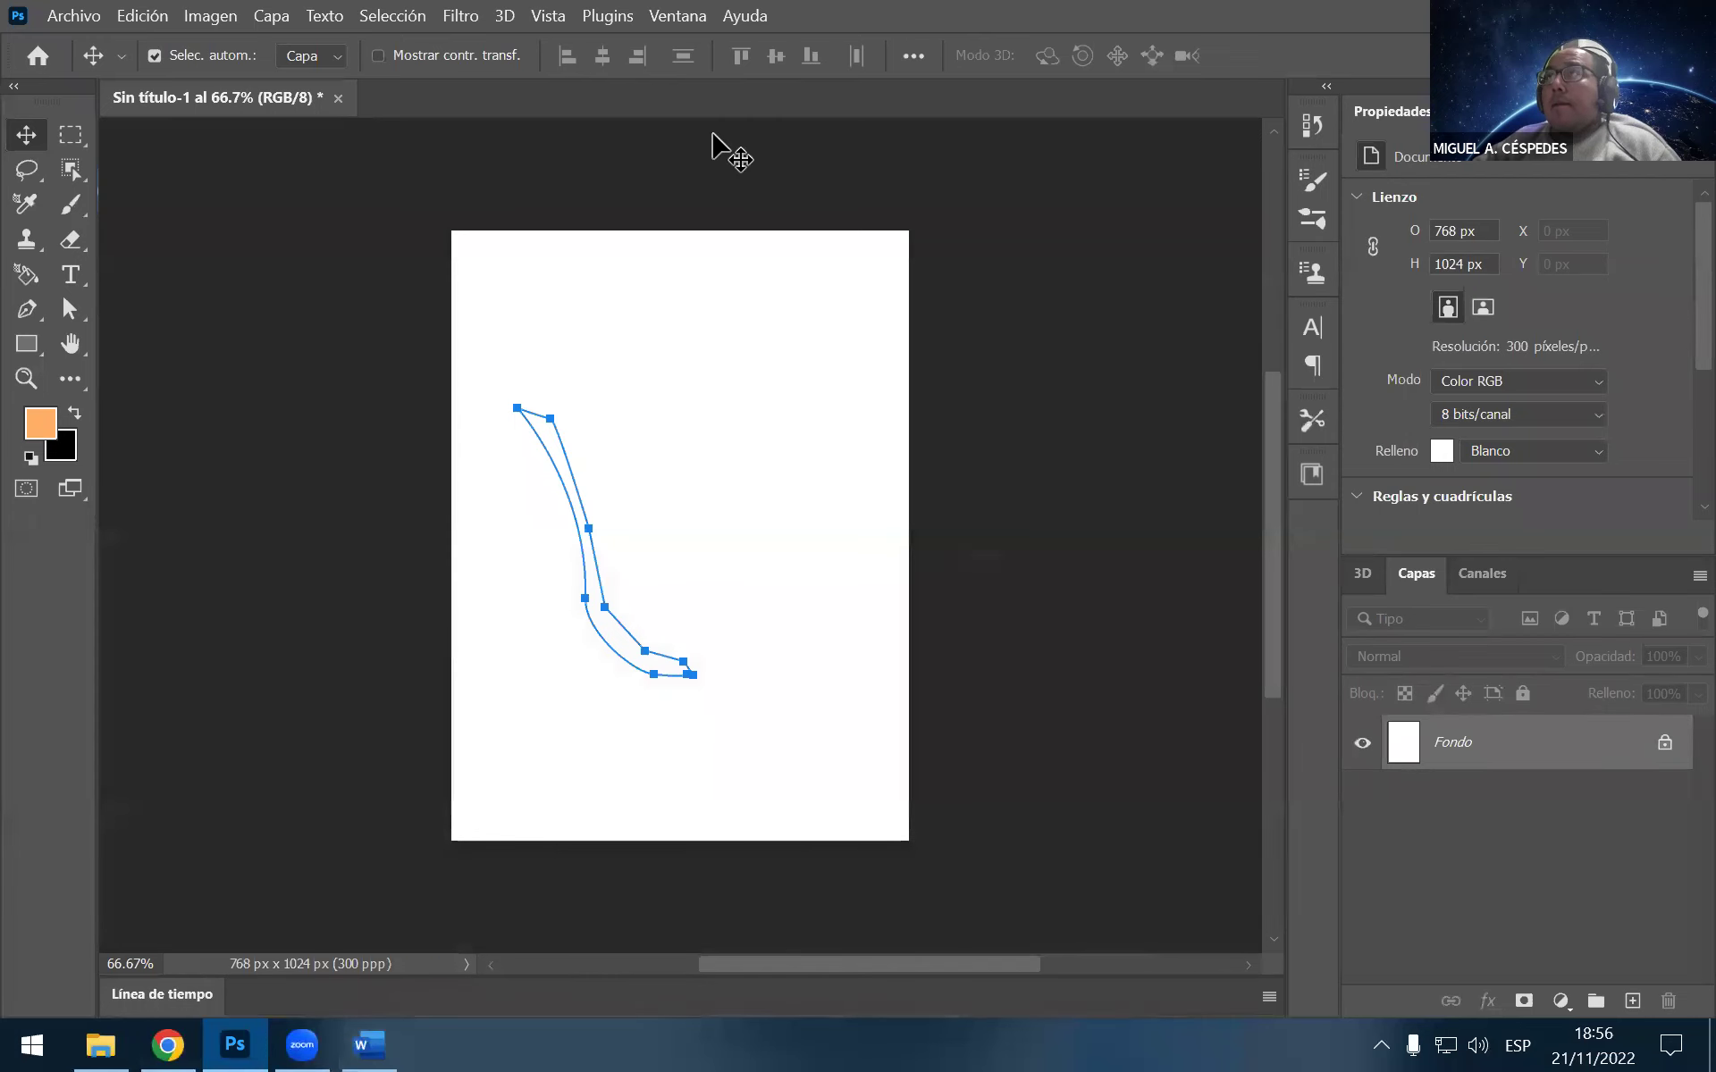
click(506, 16)
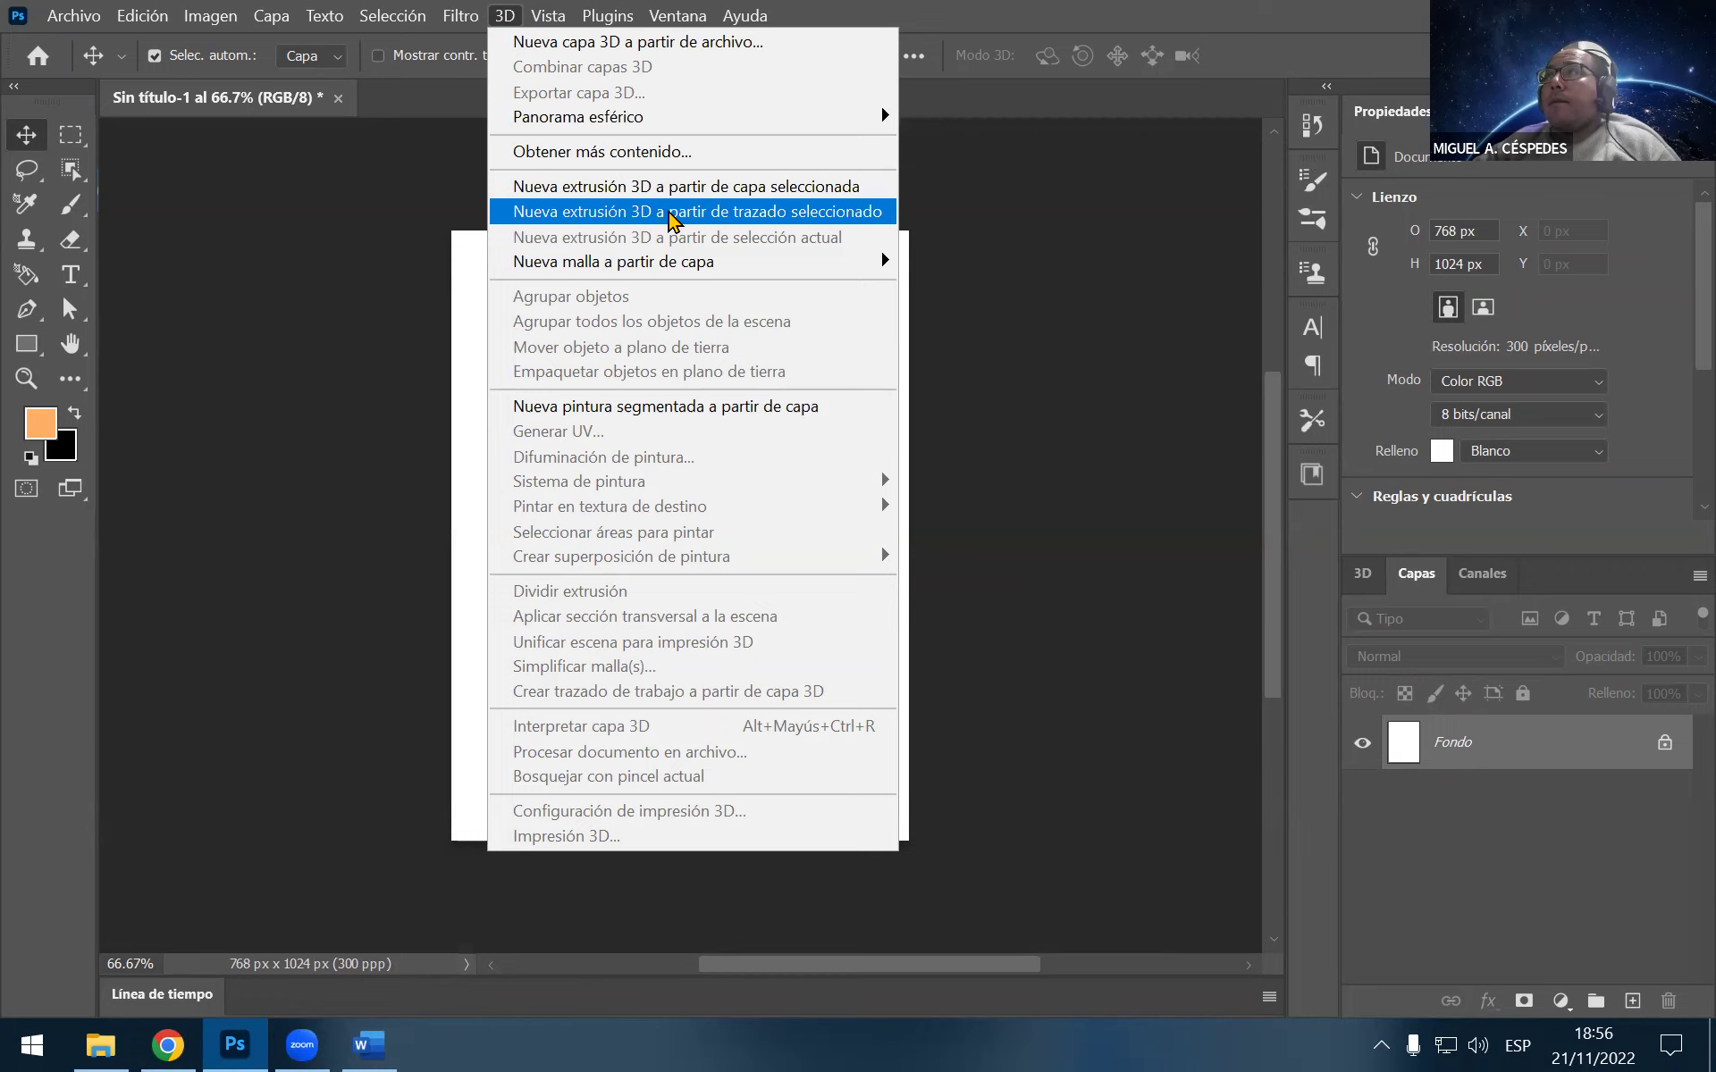
click(672, 215)
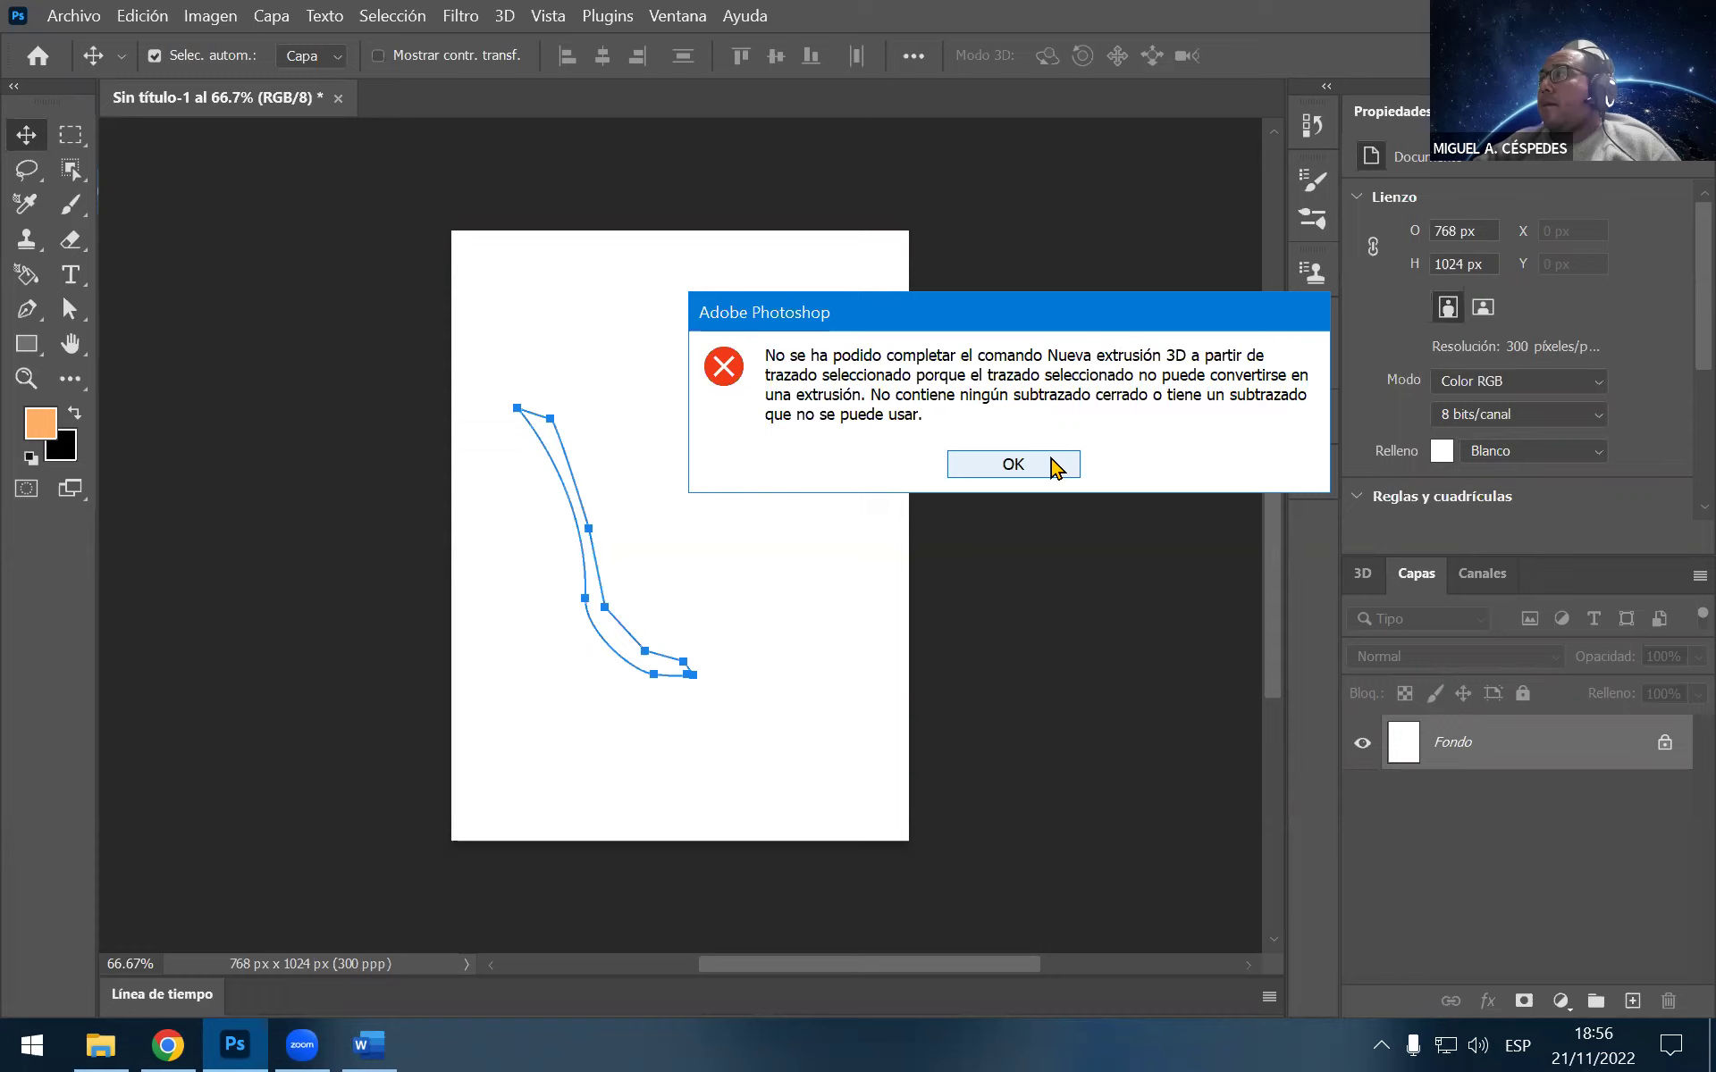
click(1052, 460)
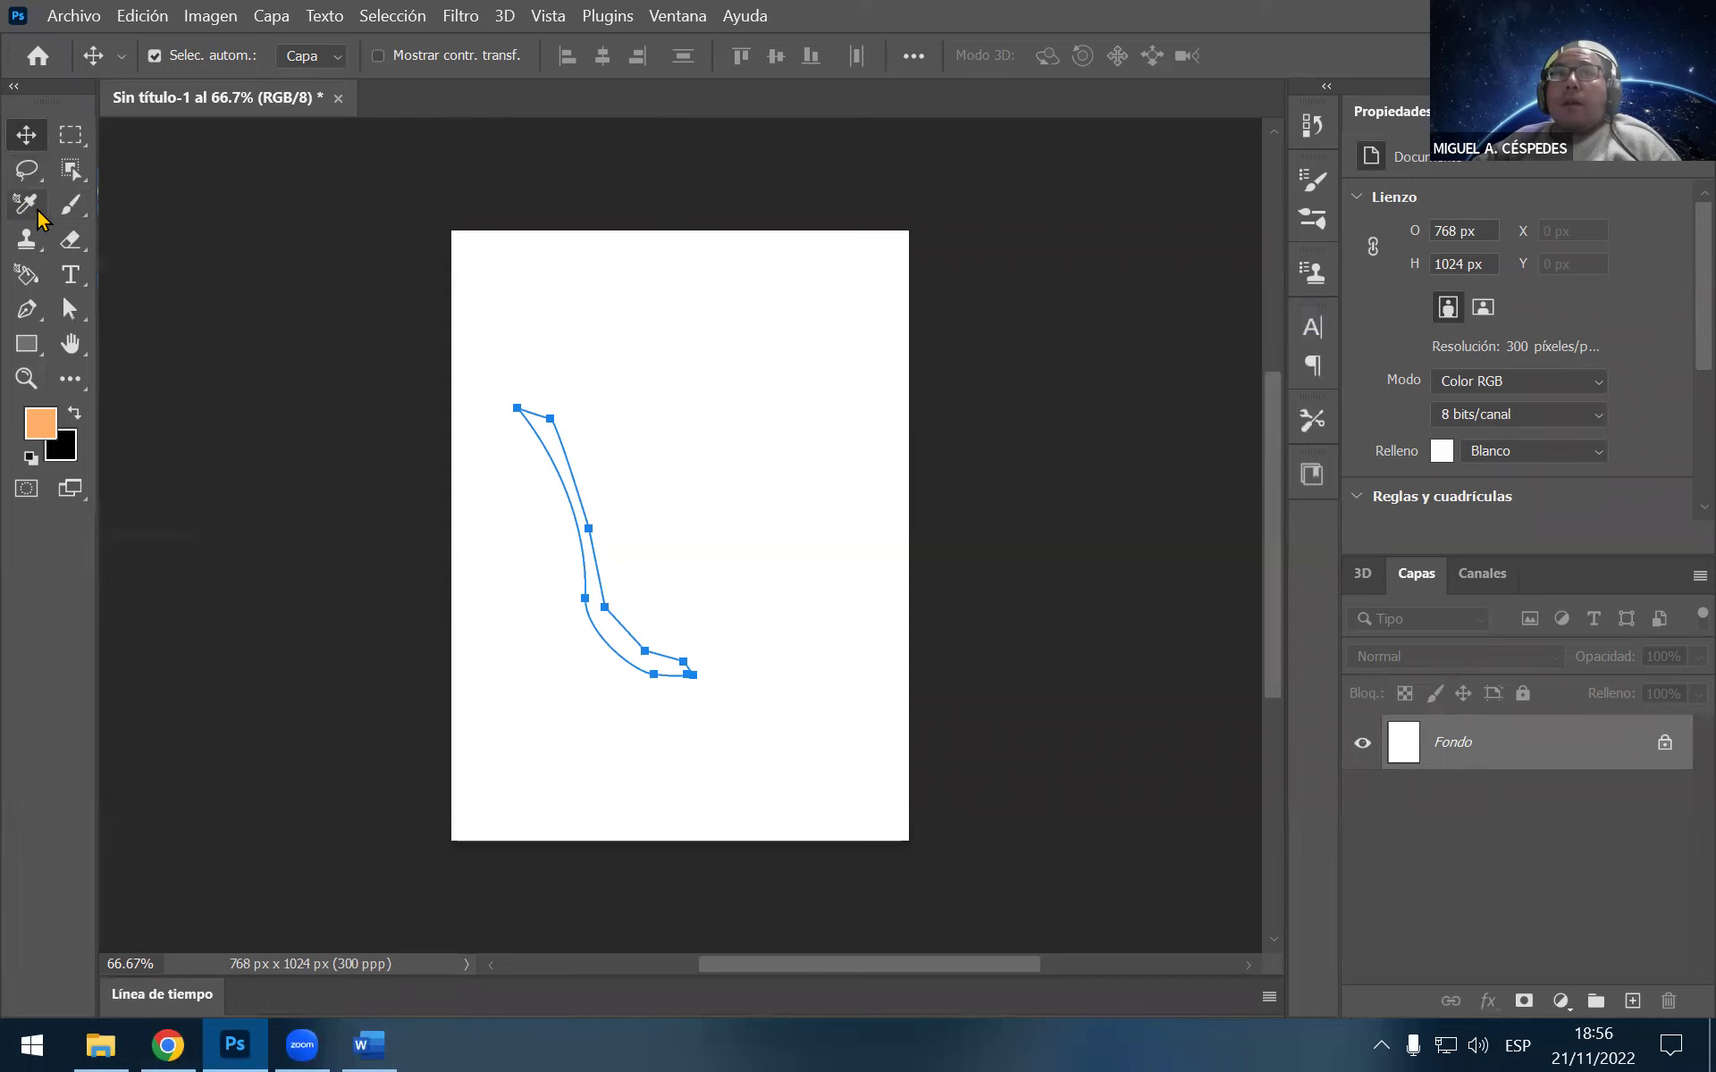
Undo the temporary Forma 1 shape layer made from the path and open the 3D menu
click(30, 313)
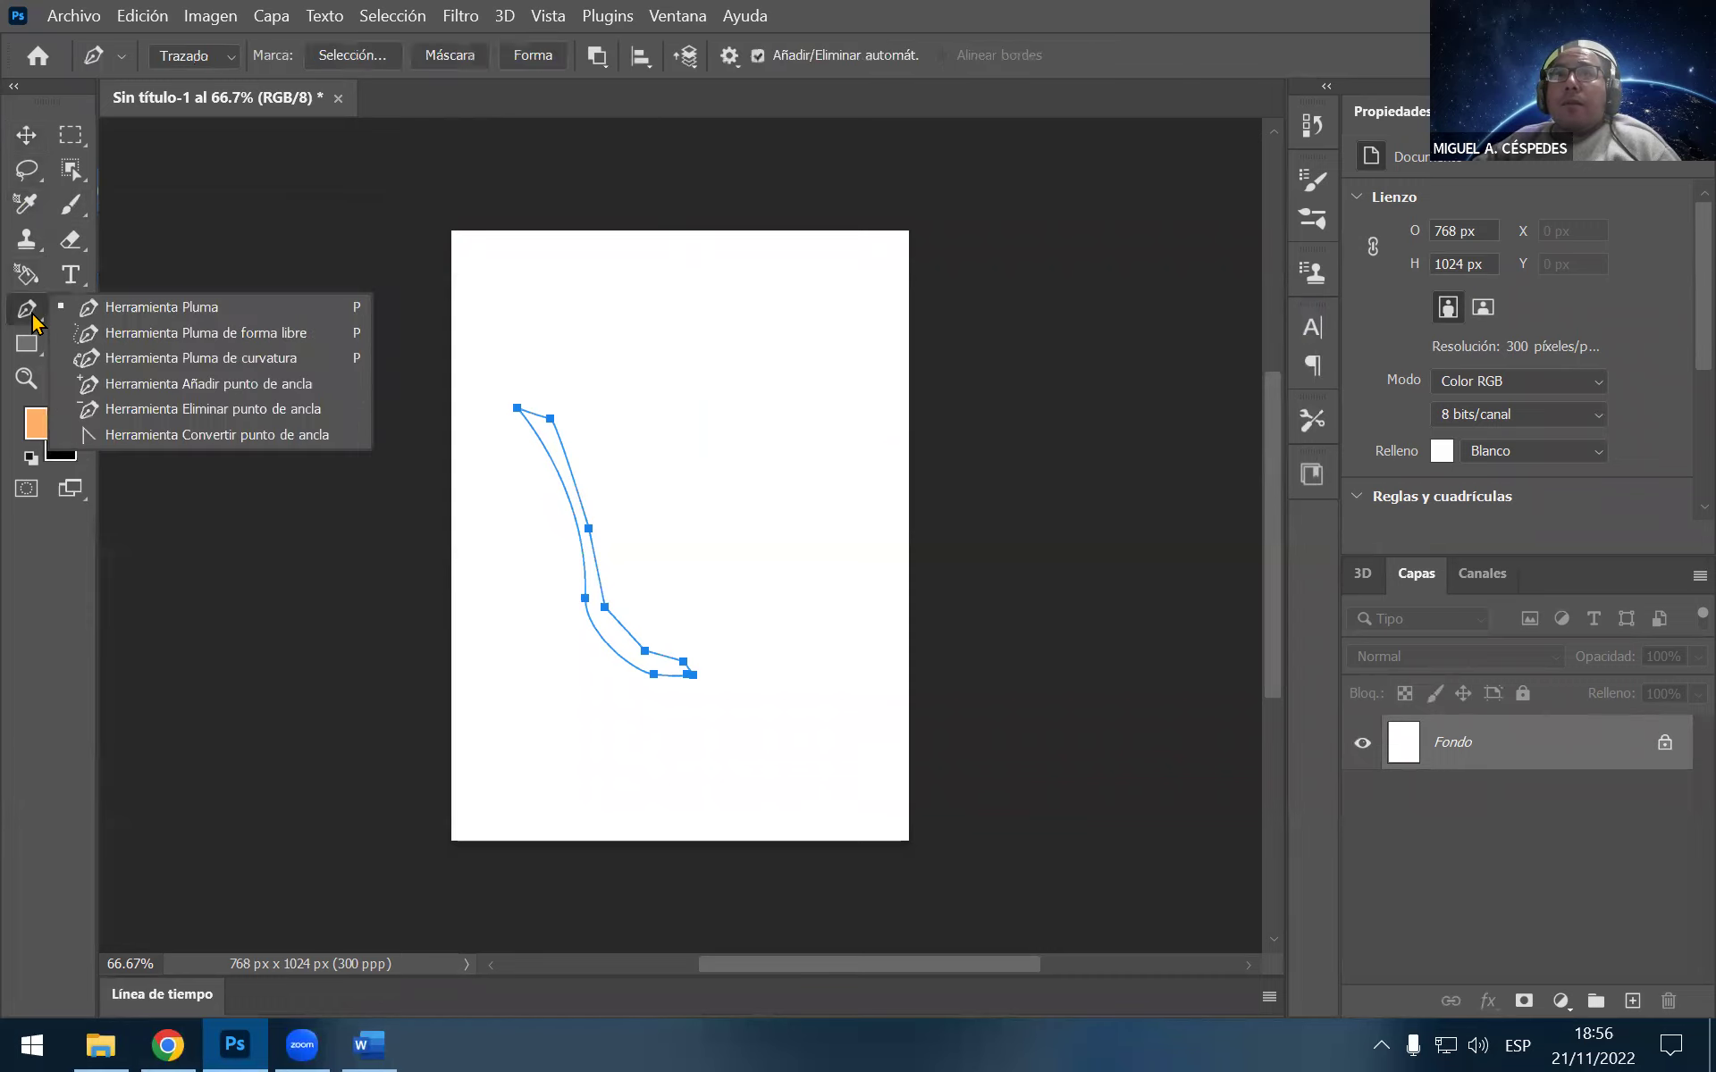
click(115, 311)
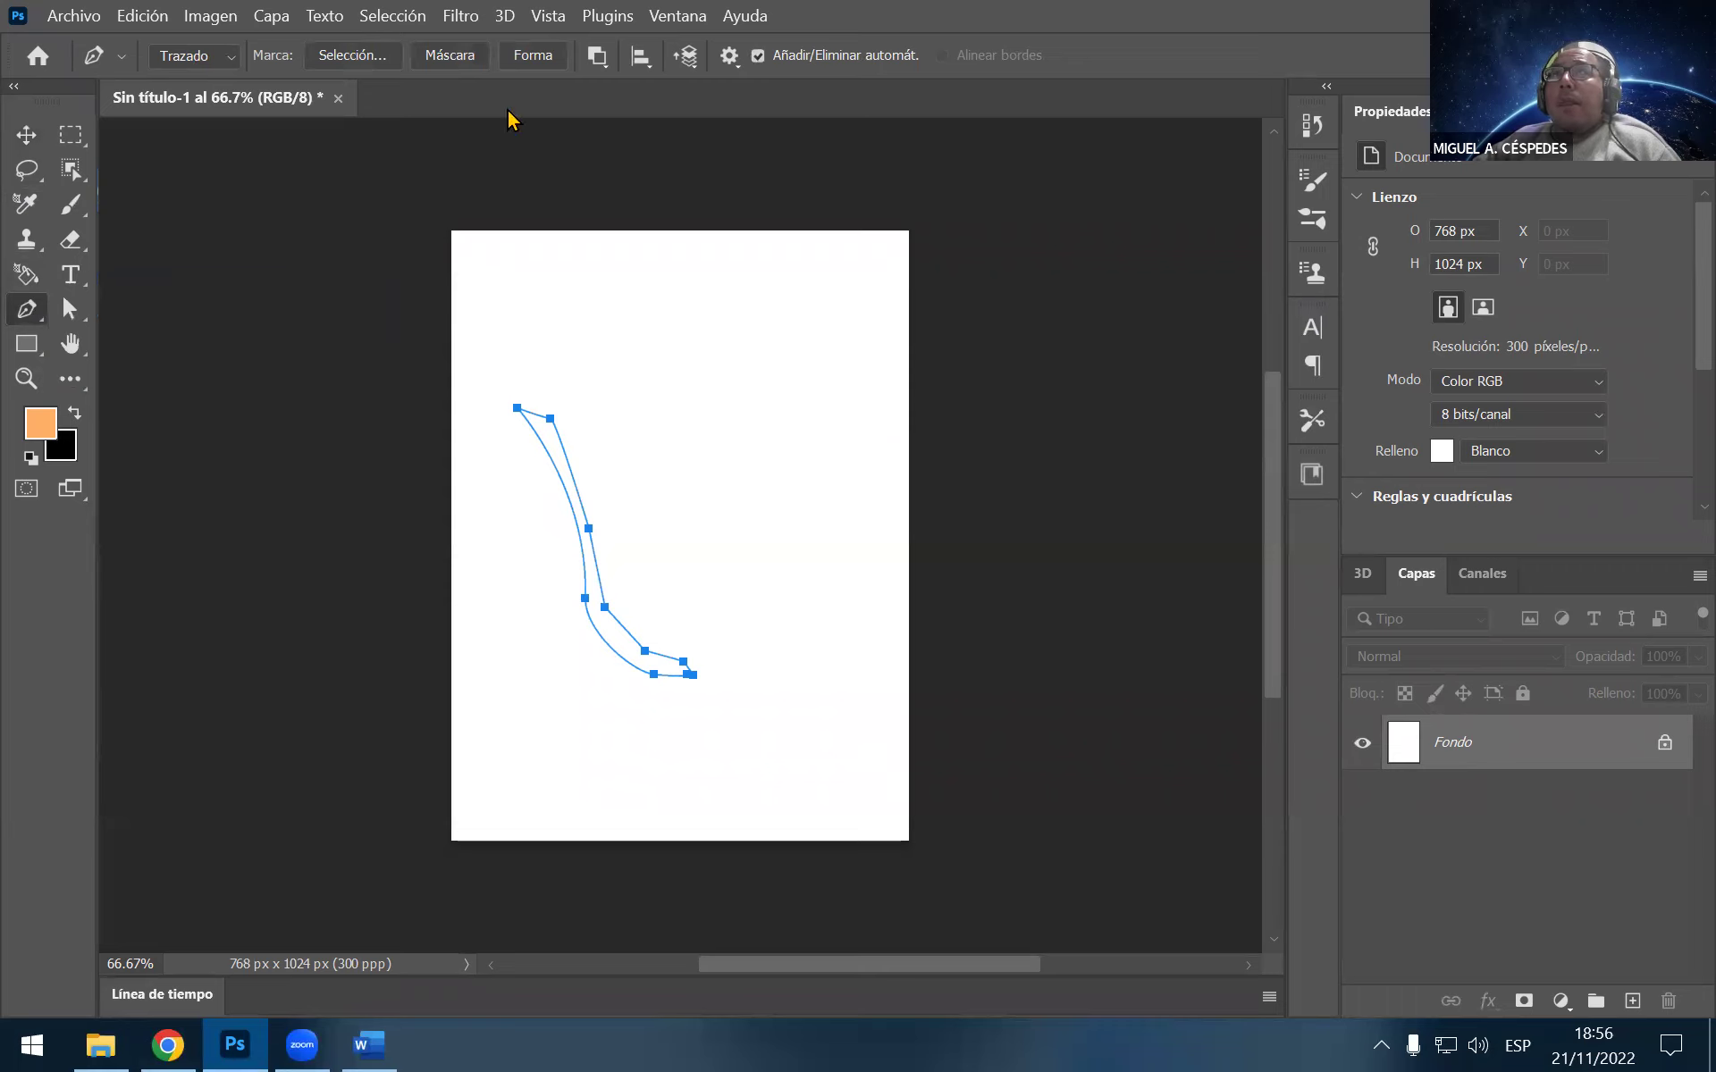
click(526, 57)
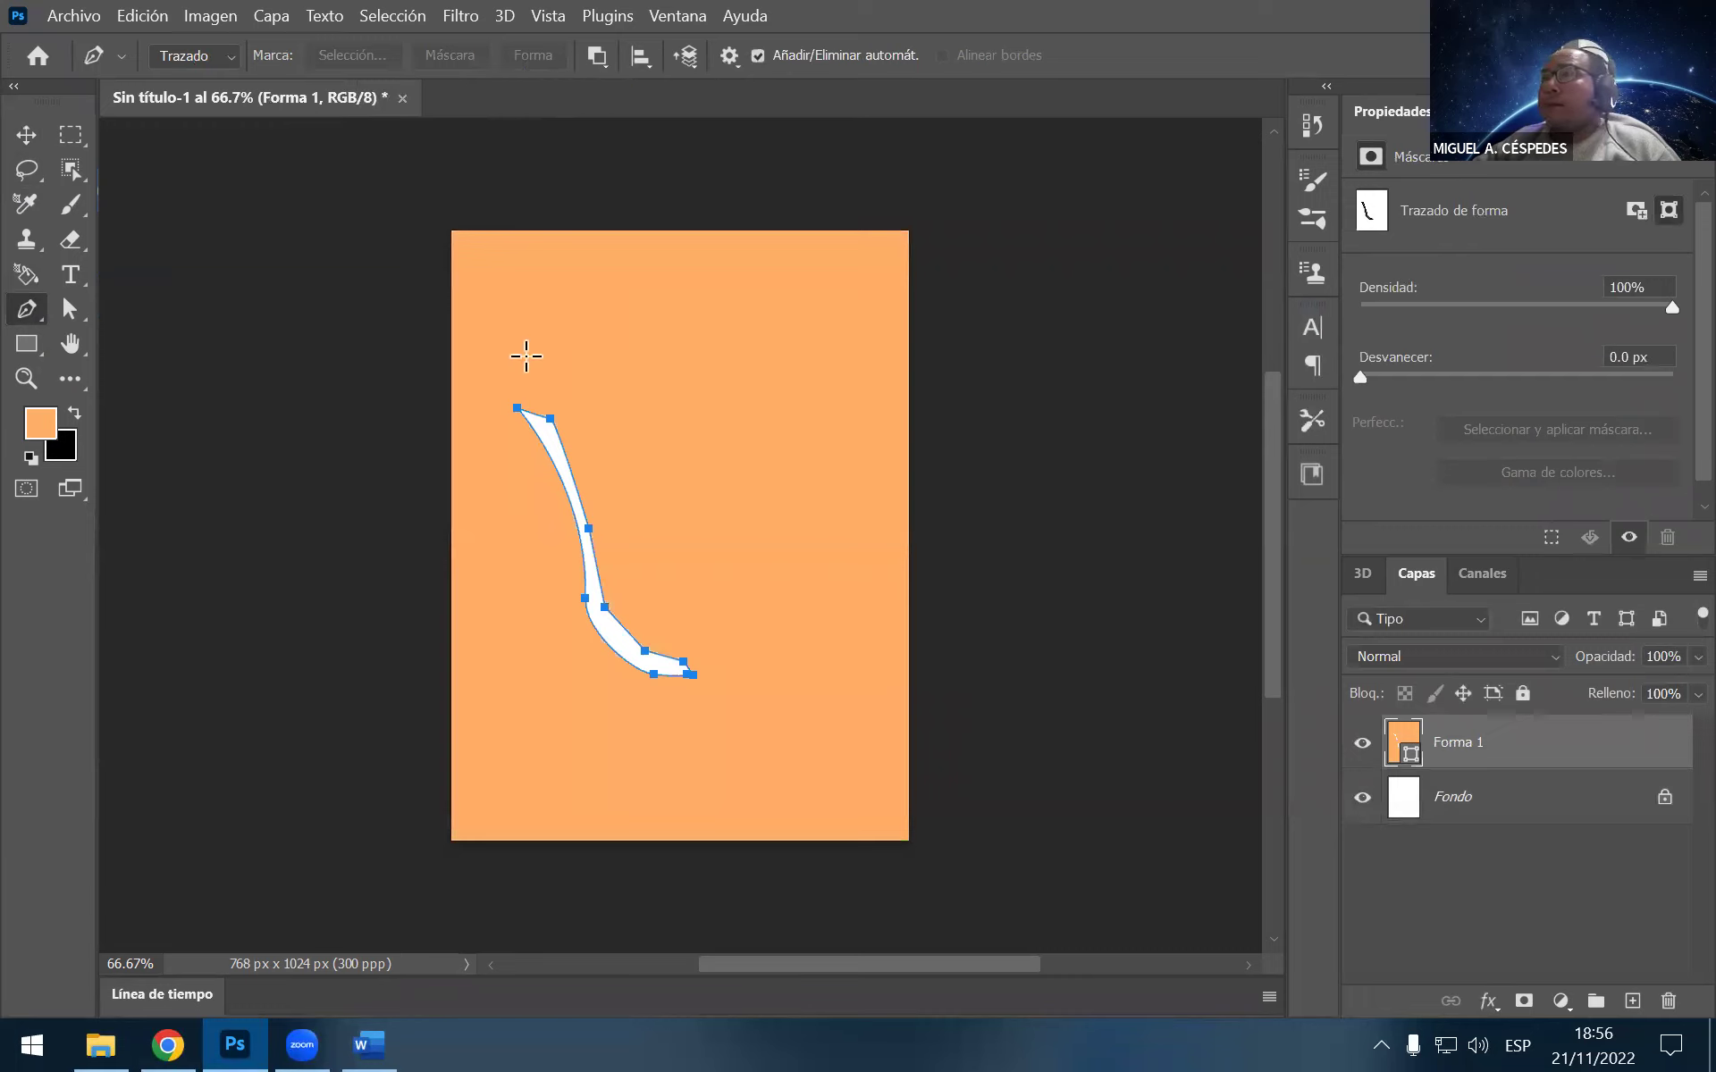
key(ctrl+z)
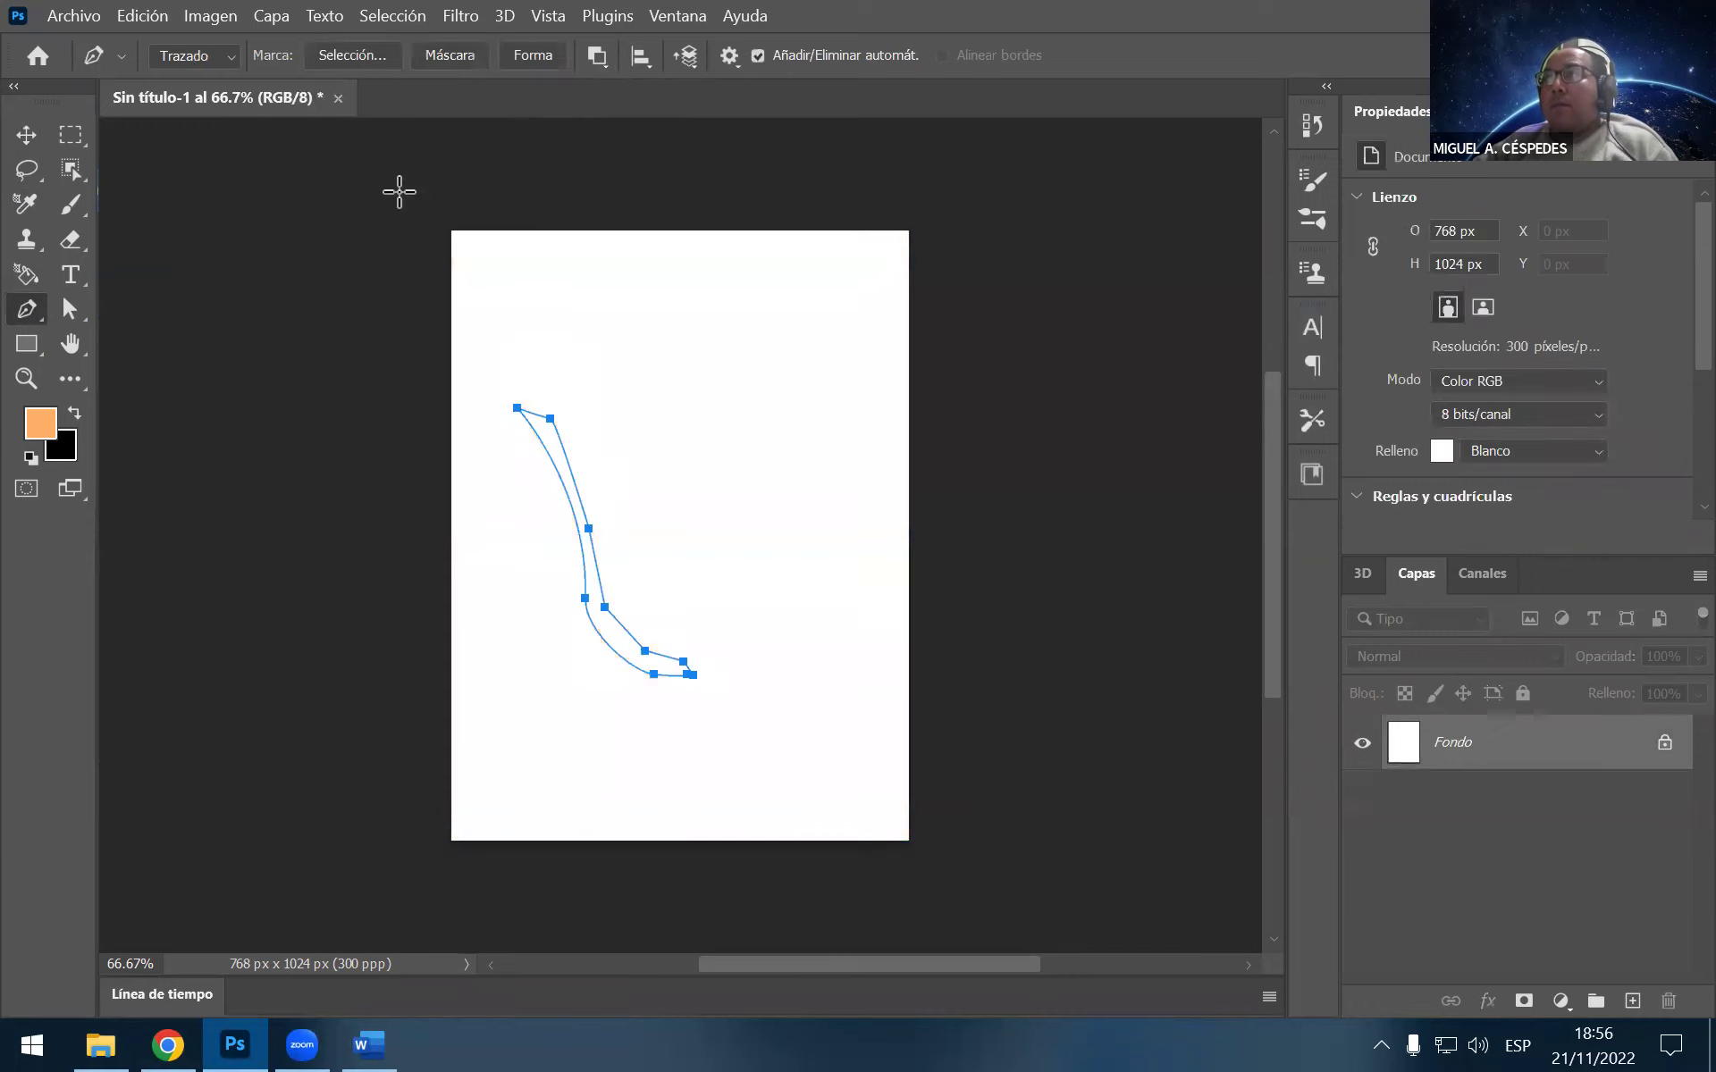
click(25, 135)
click(461, 15)
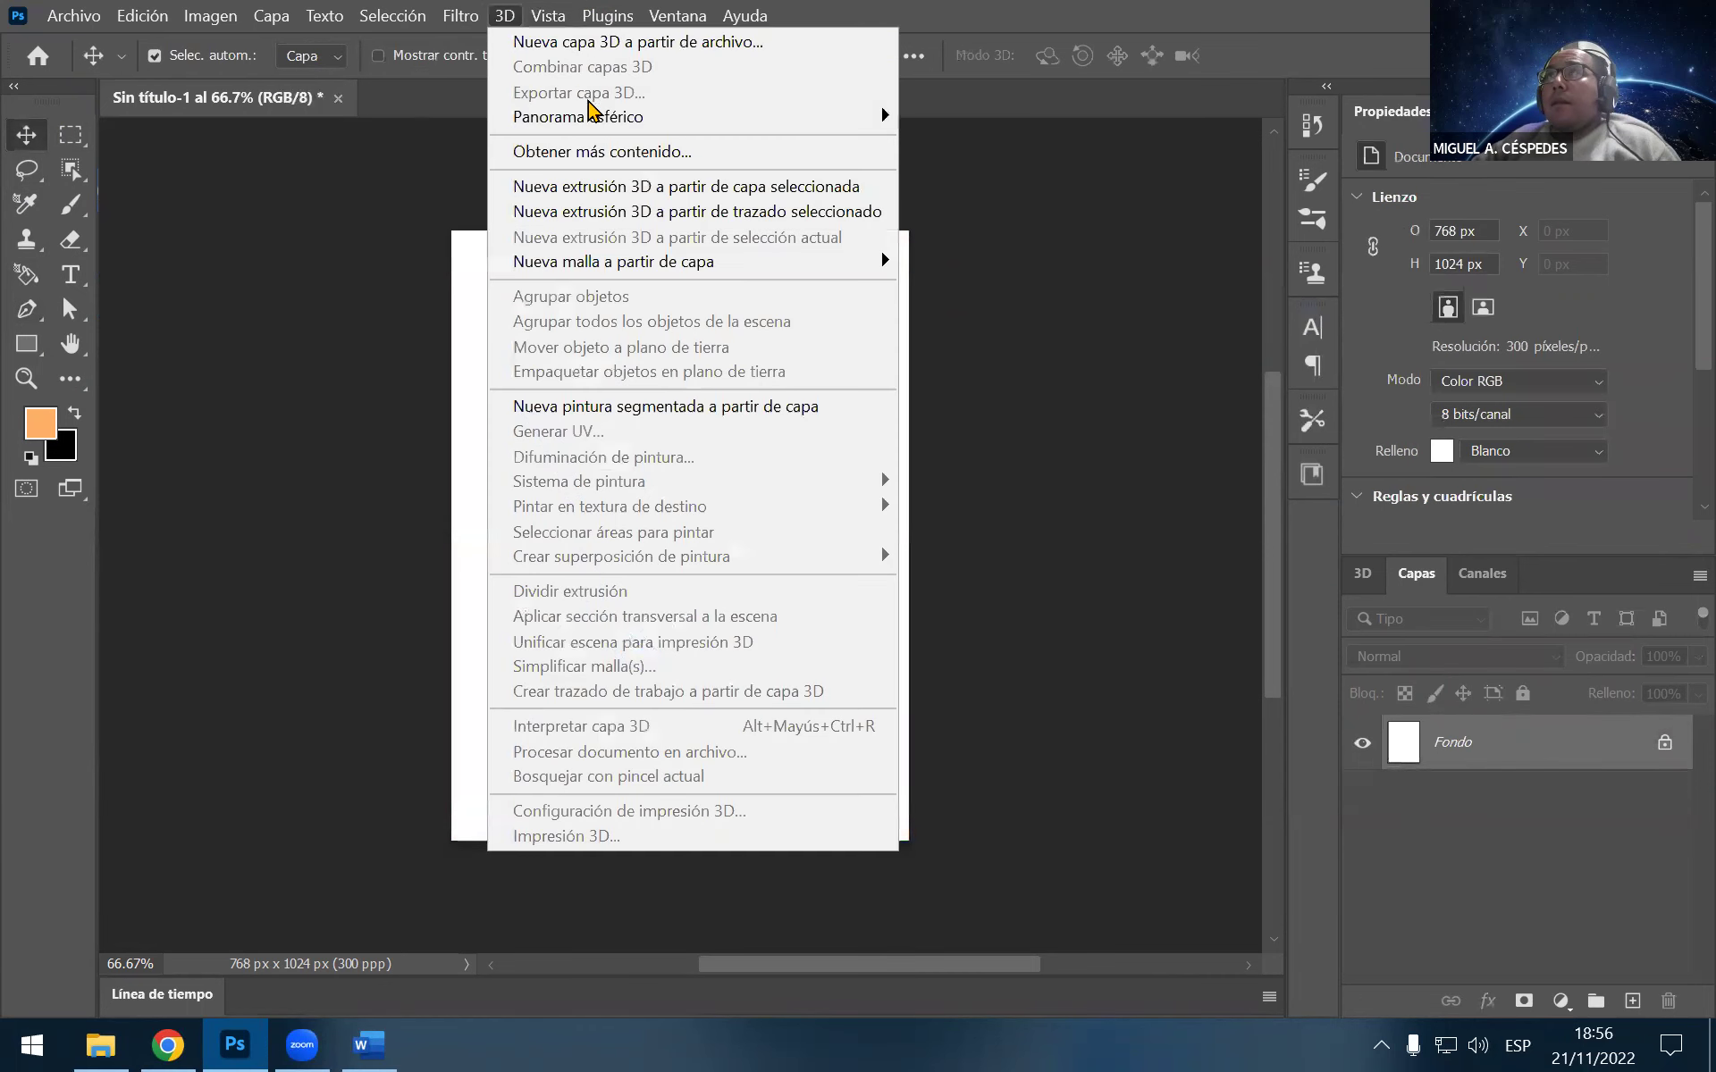
mouse_move(504, 14)
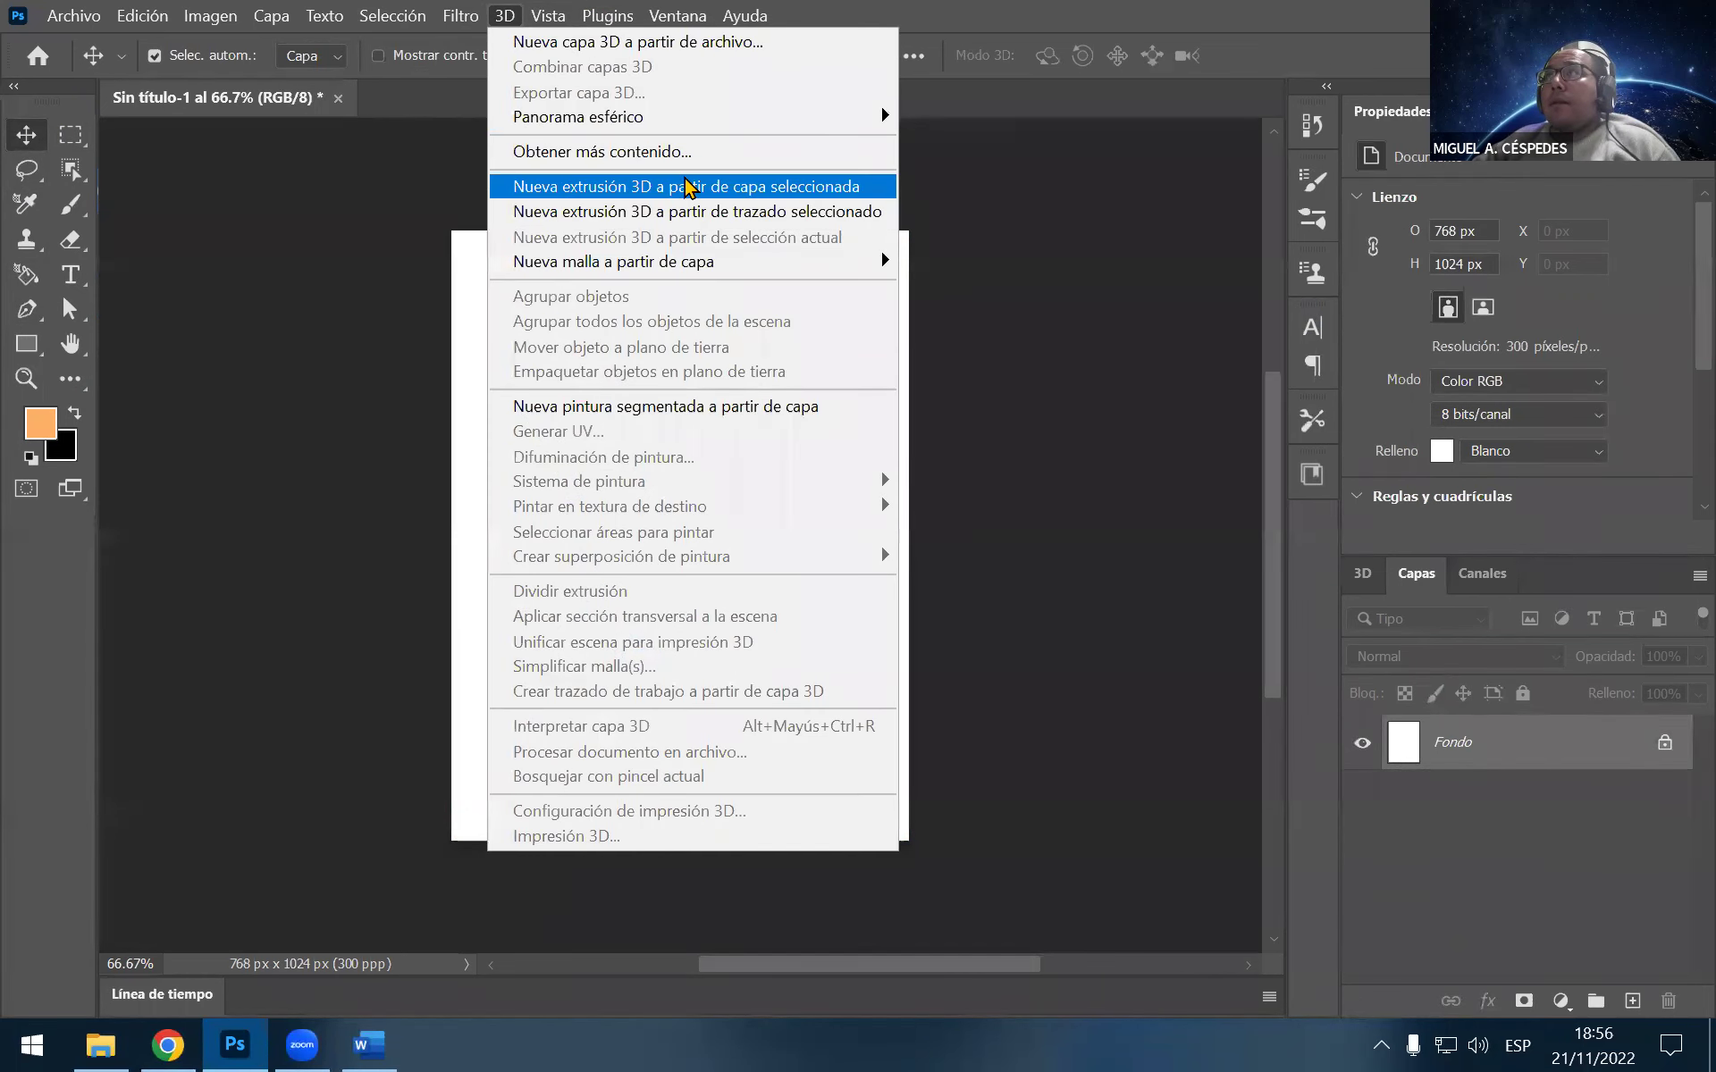
Apply Nueva extrusión 3D a partir de capa seleccionada to Fondo, keeping the embedded profile
click(688, 186)
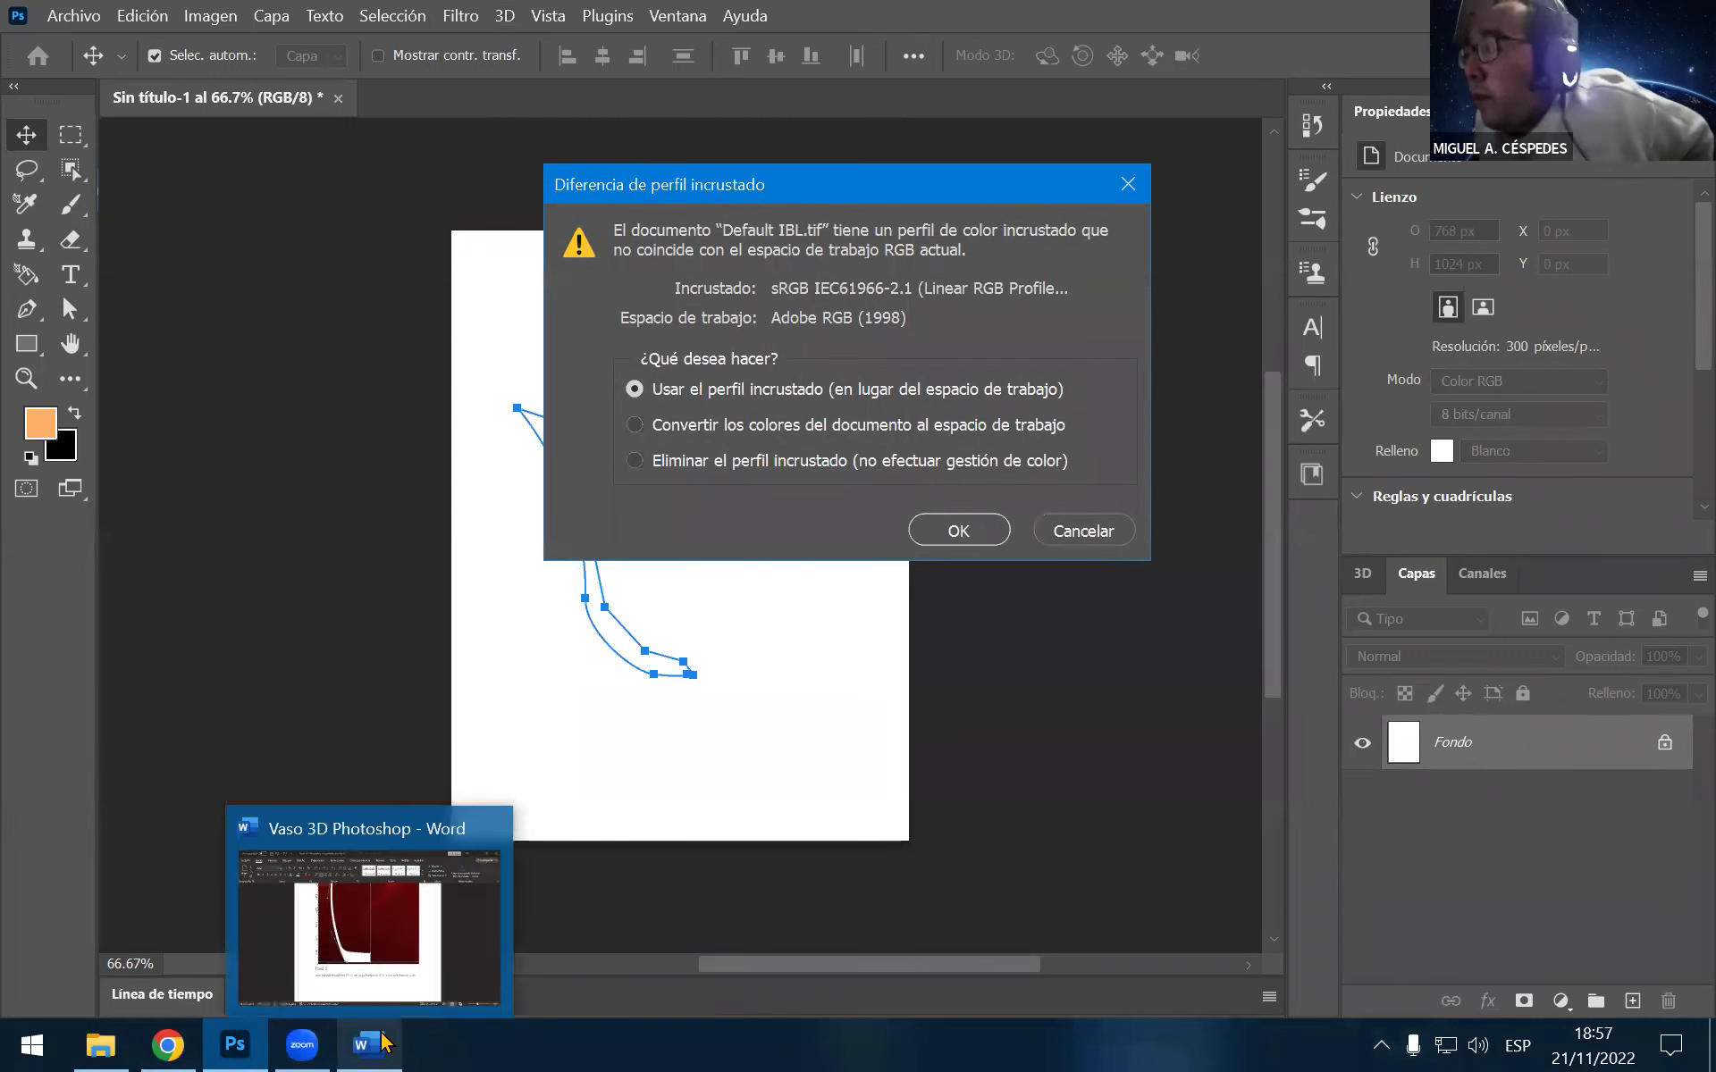
click(958, 531)
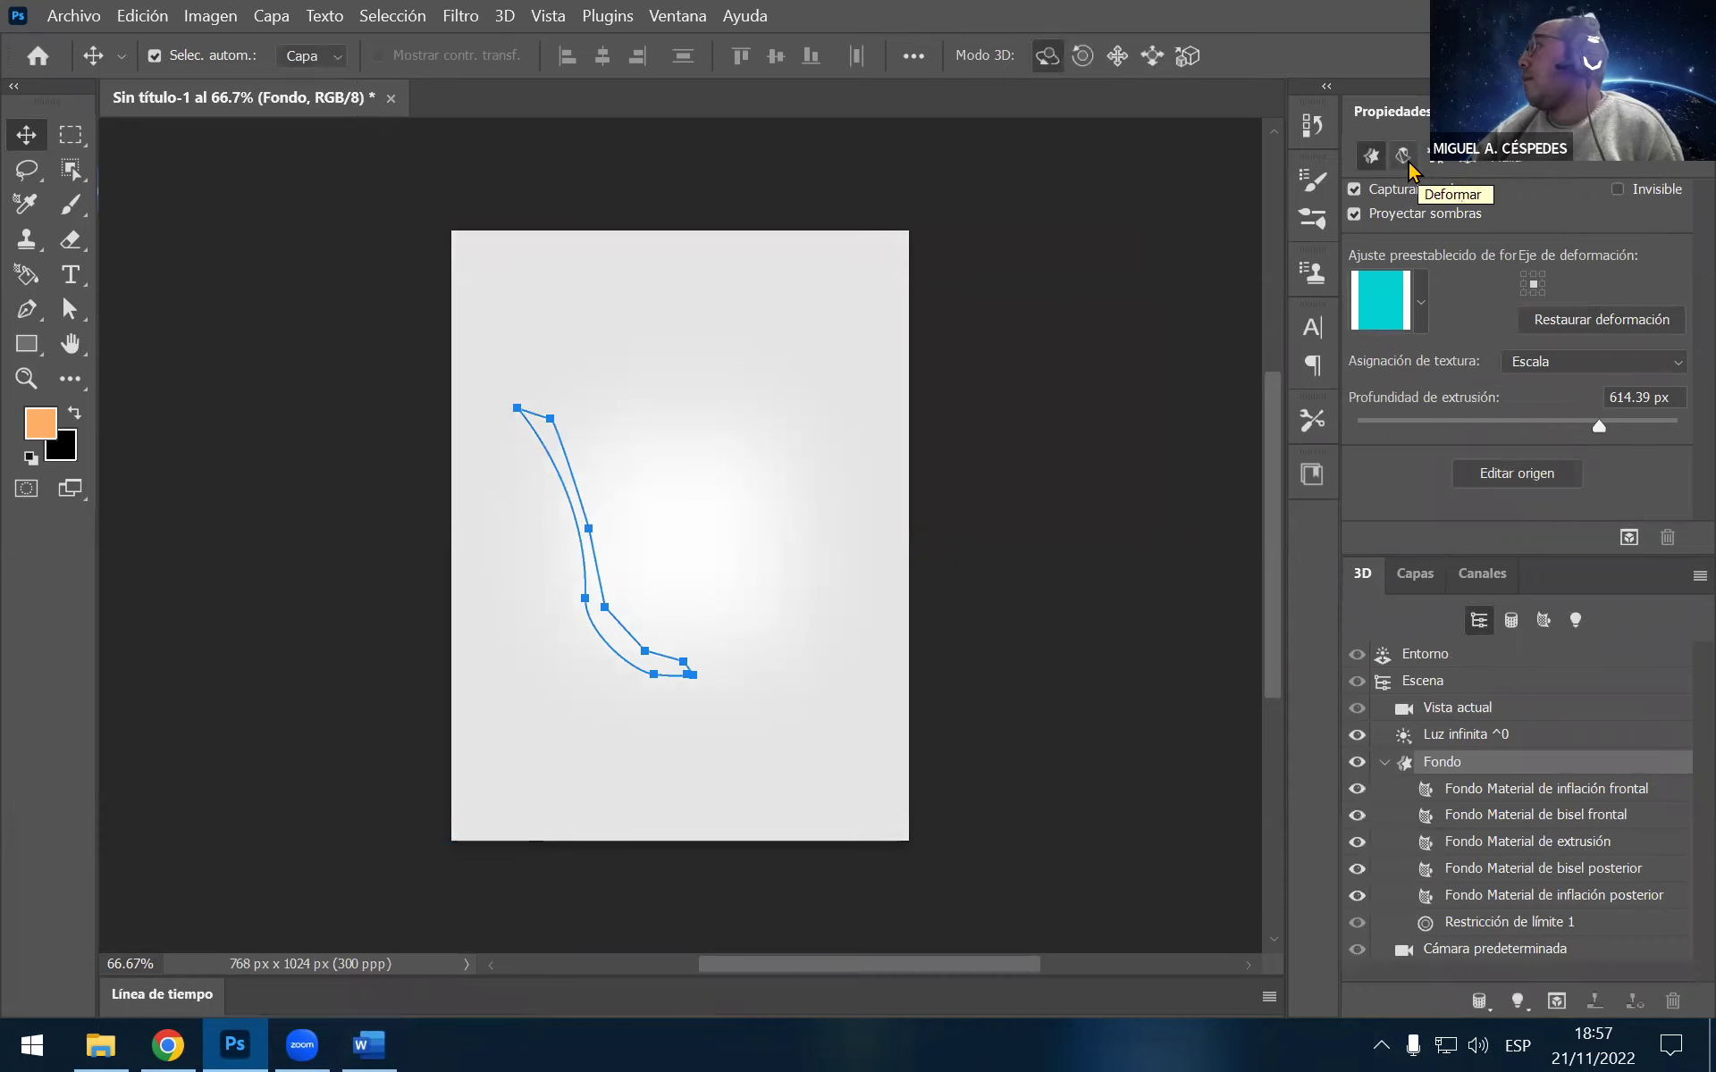
Scroll Word's Paso 4 to the page 6 3D panel screenshot, then return to Photoshop
click(371, 1044)
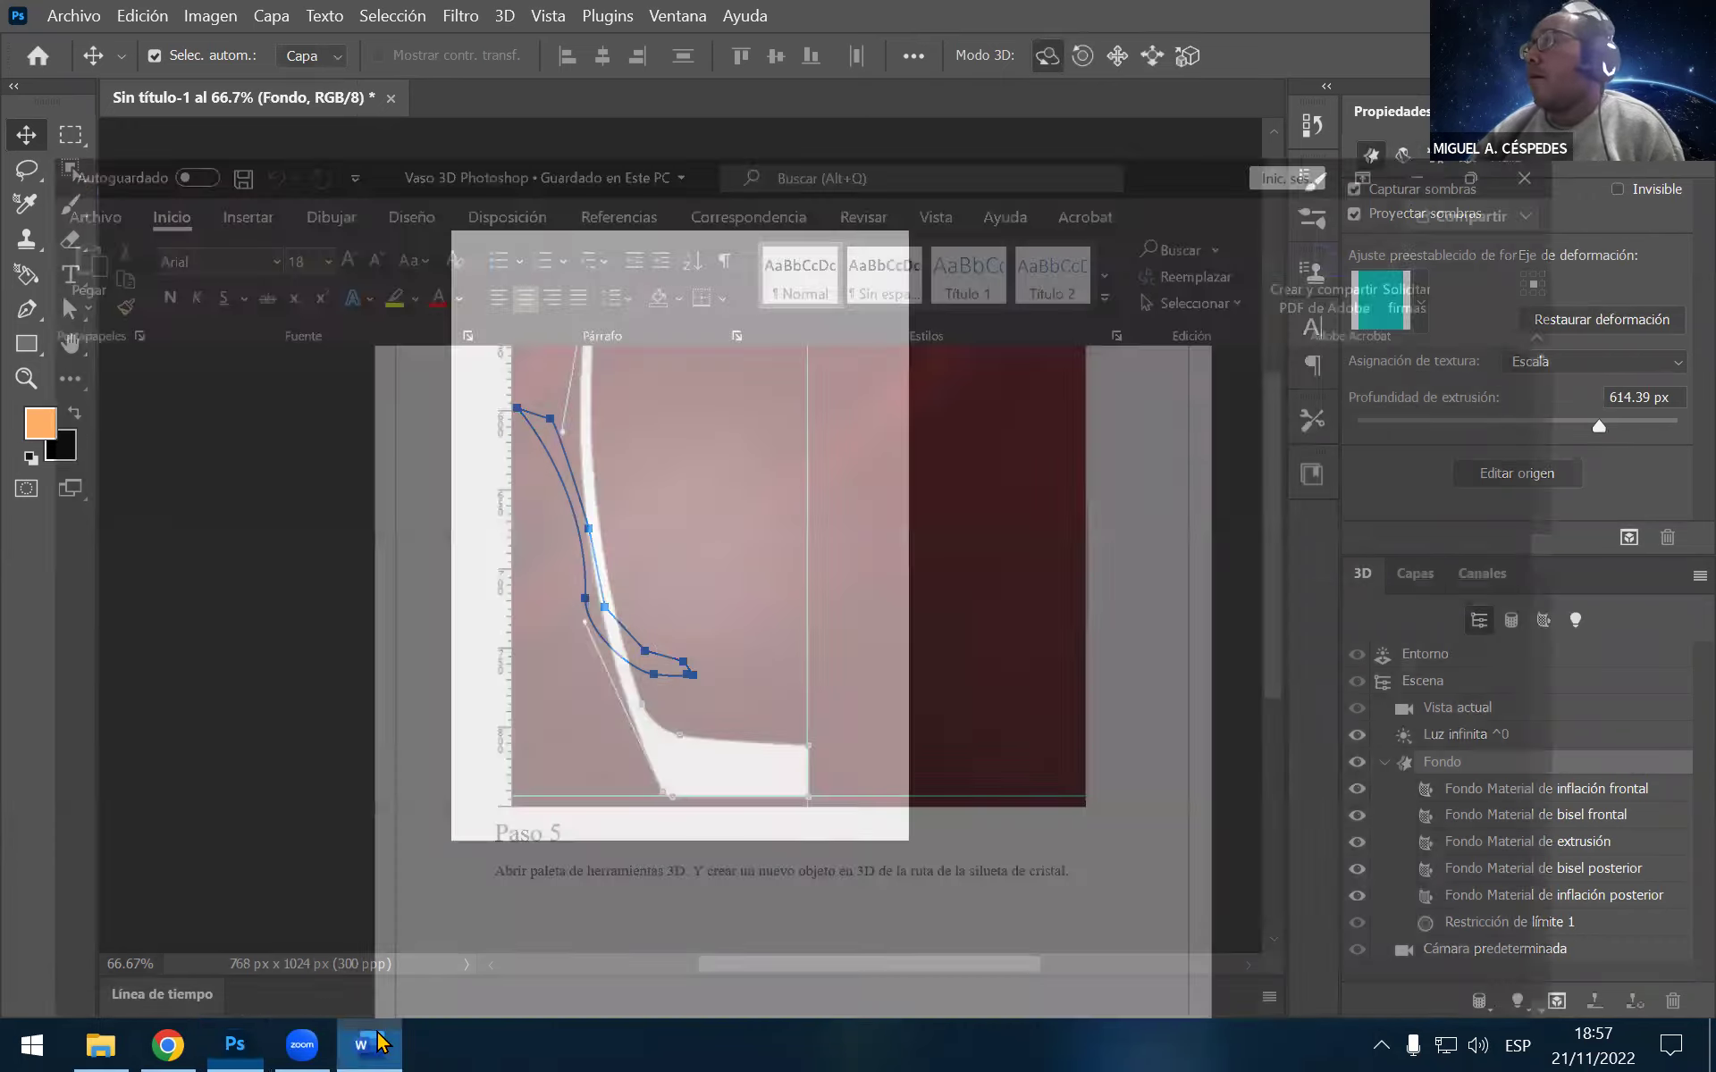
scroll(1162, 625, up, 3)
scroll(1185, 670, up, 3)
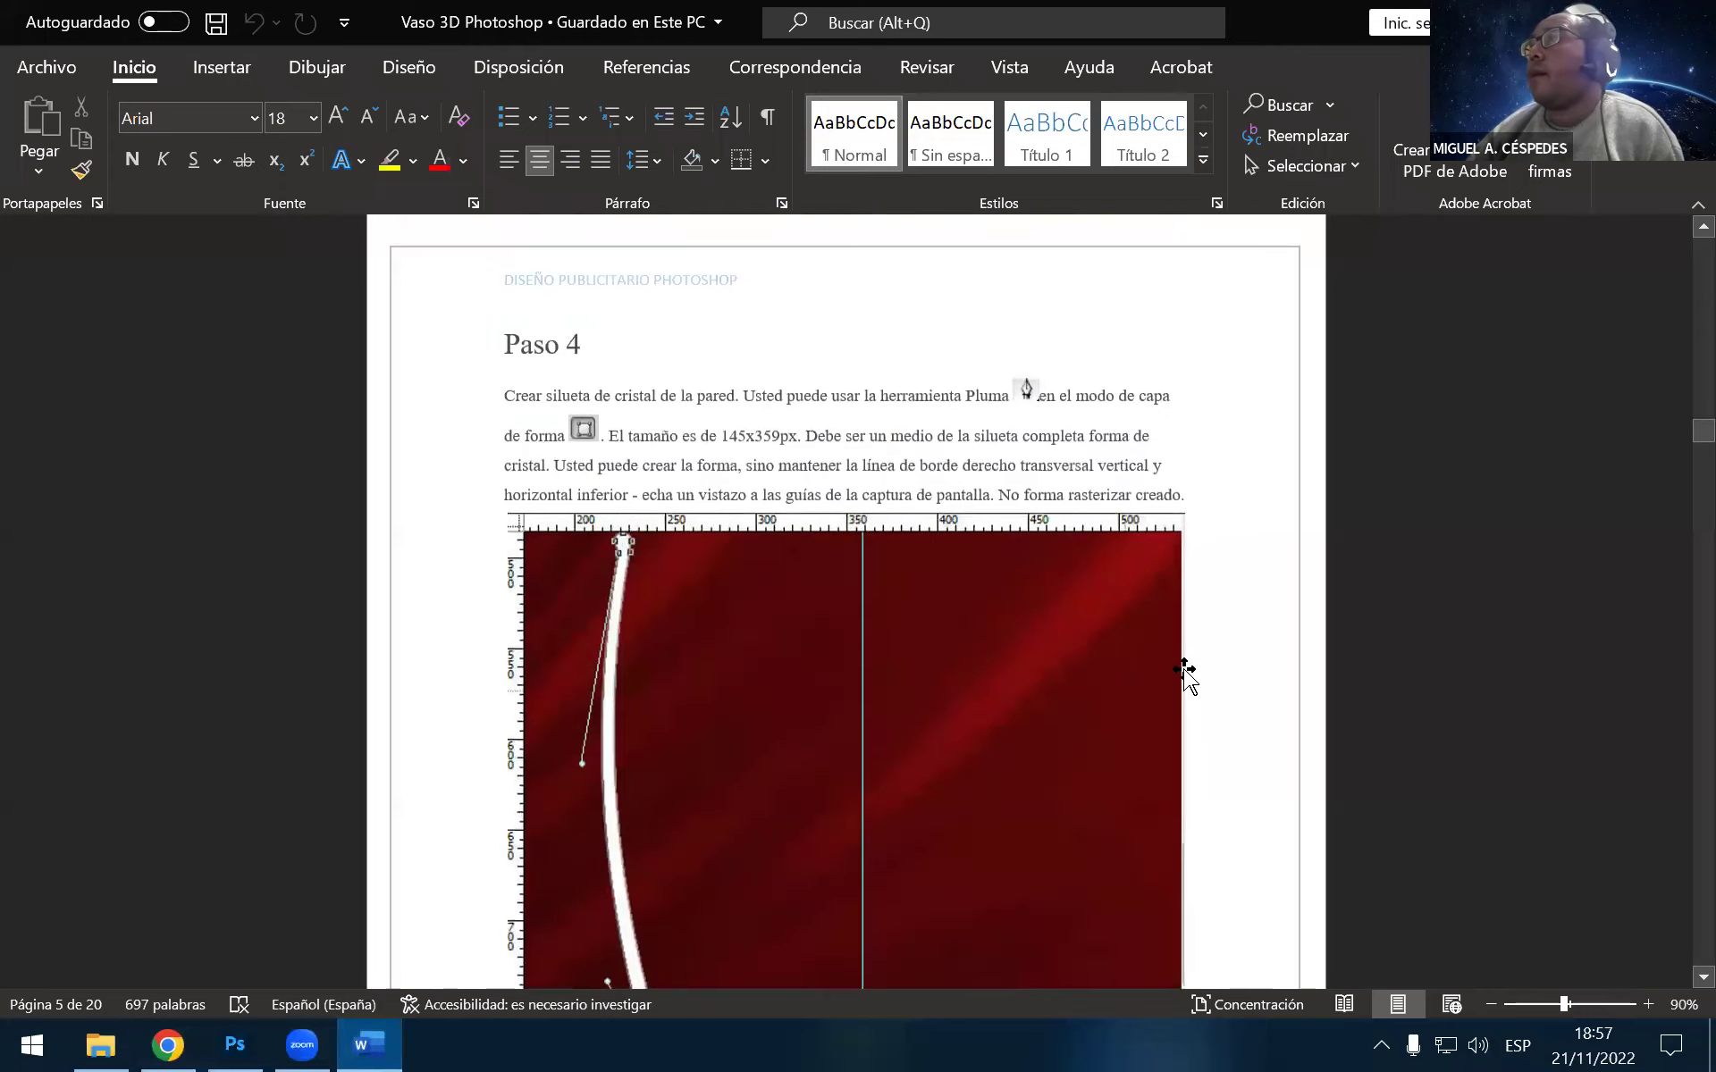
scroll(1185, 675, down, 4)
scroll(1191, 670, down, 4)
scroll(1207, 682, down, 5)
scroll(1206, 674, down, 2)
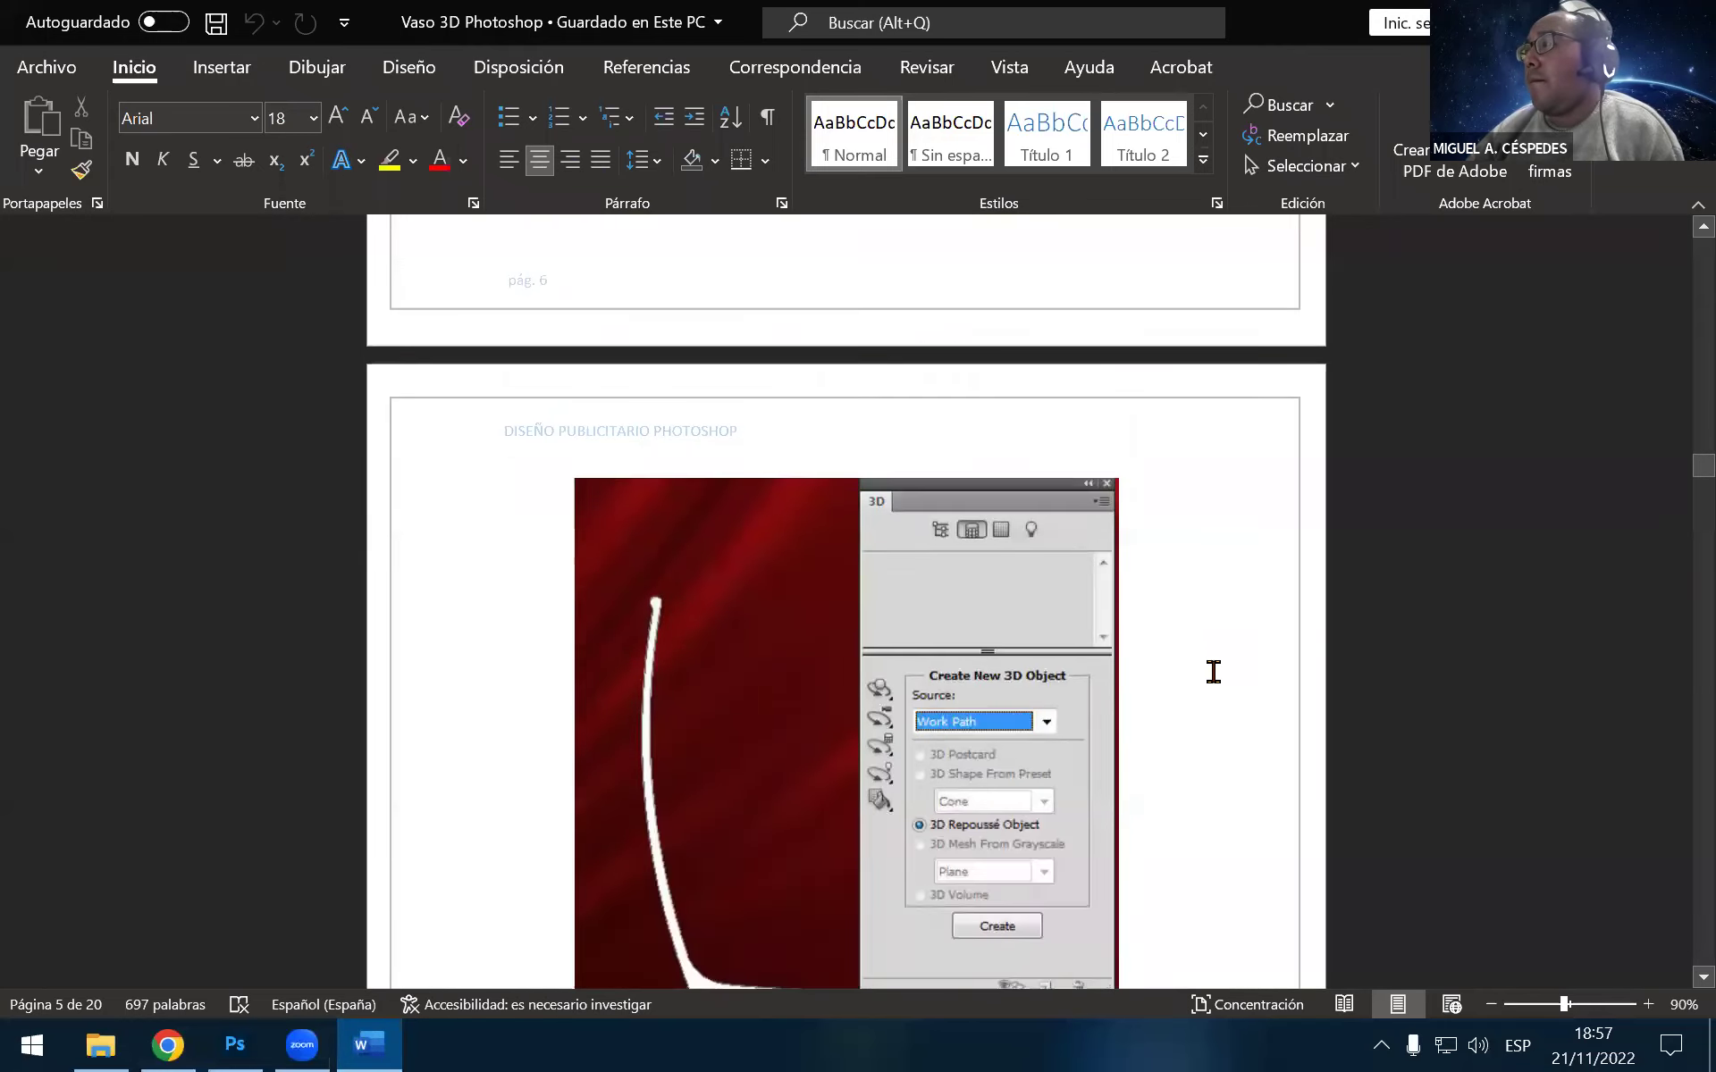
scroll(1212, 672, down, 1)
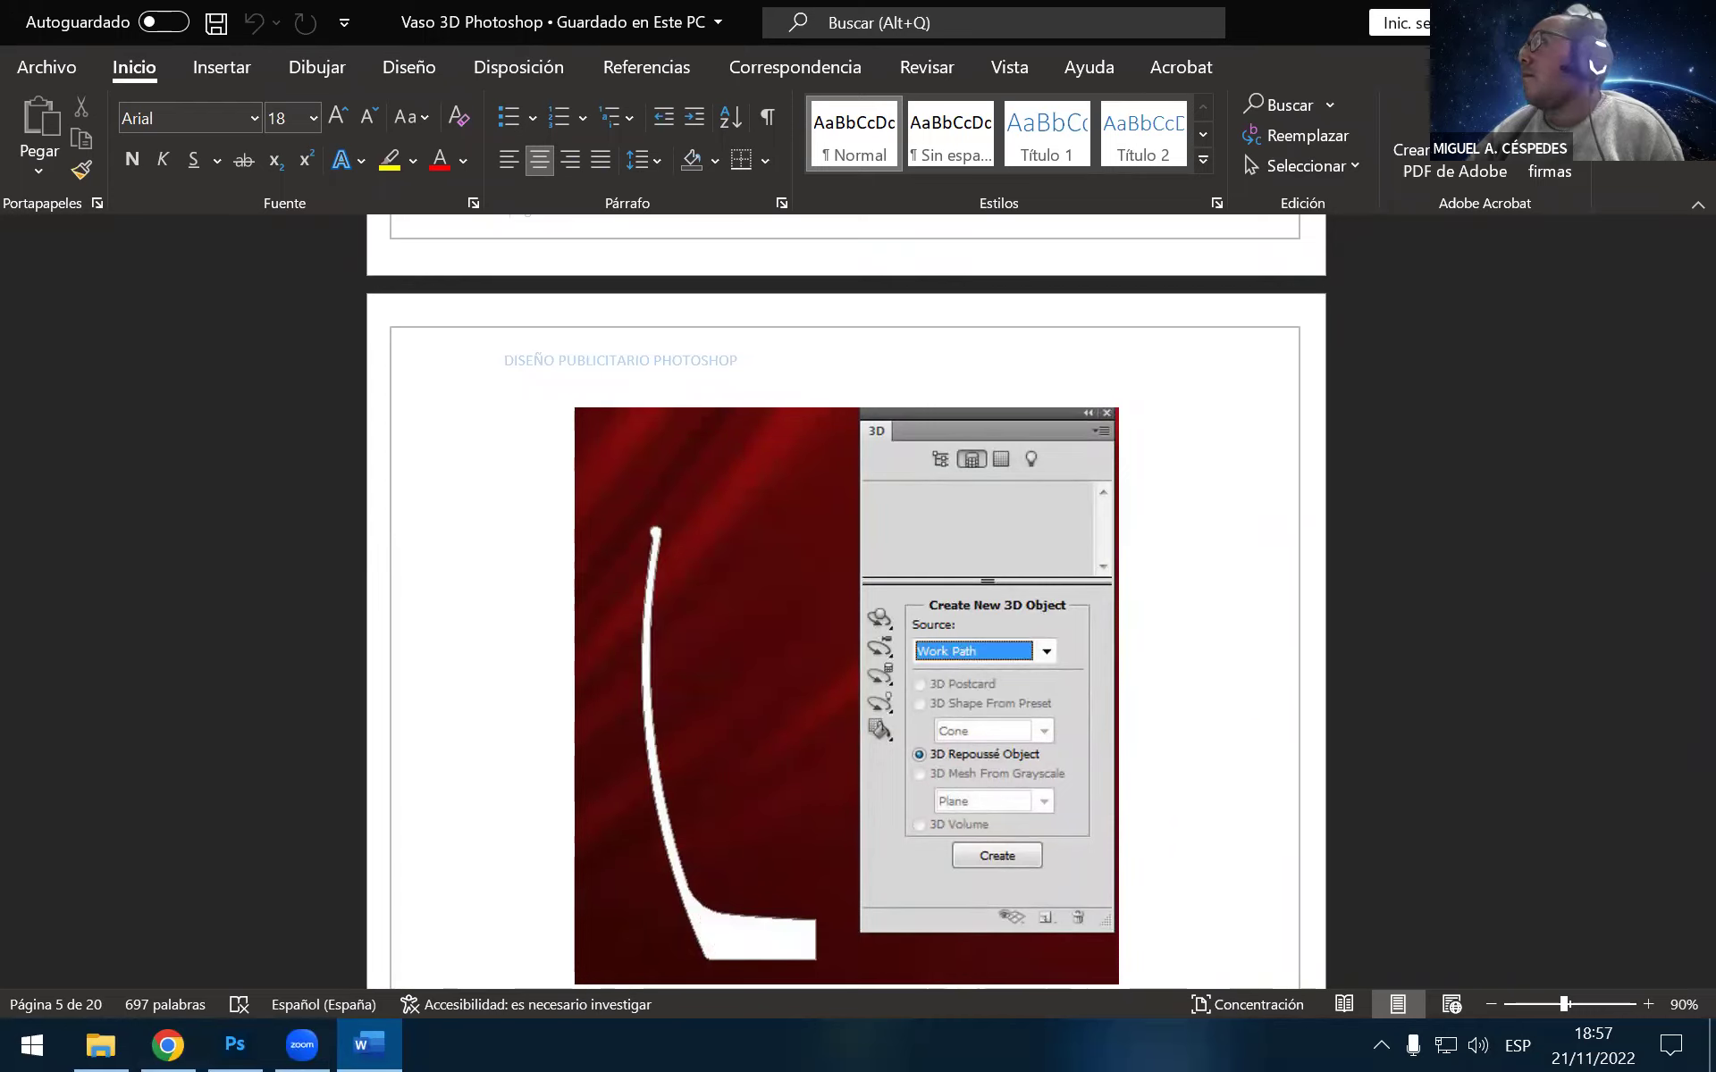
key(alt+Tab)
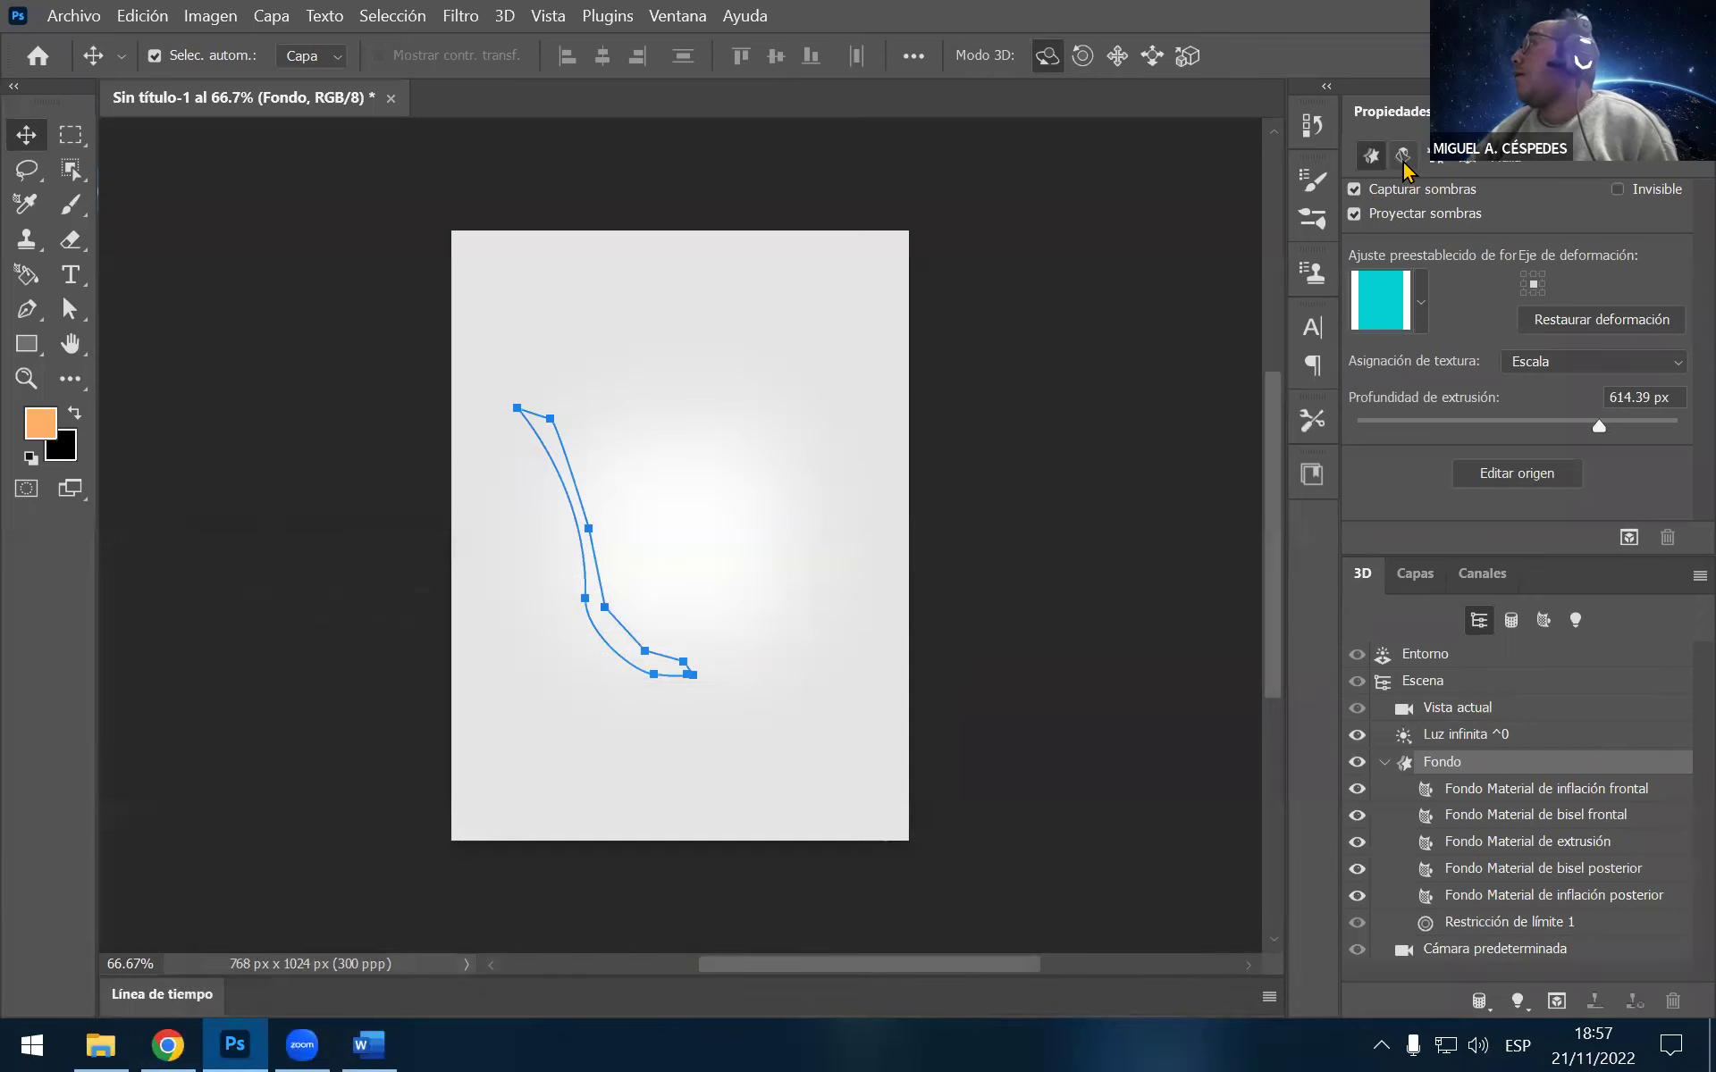
Review the extrusion's Deformation presets and keep the front-only cap setting
click(1403, 164)
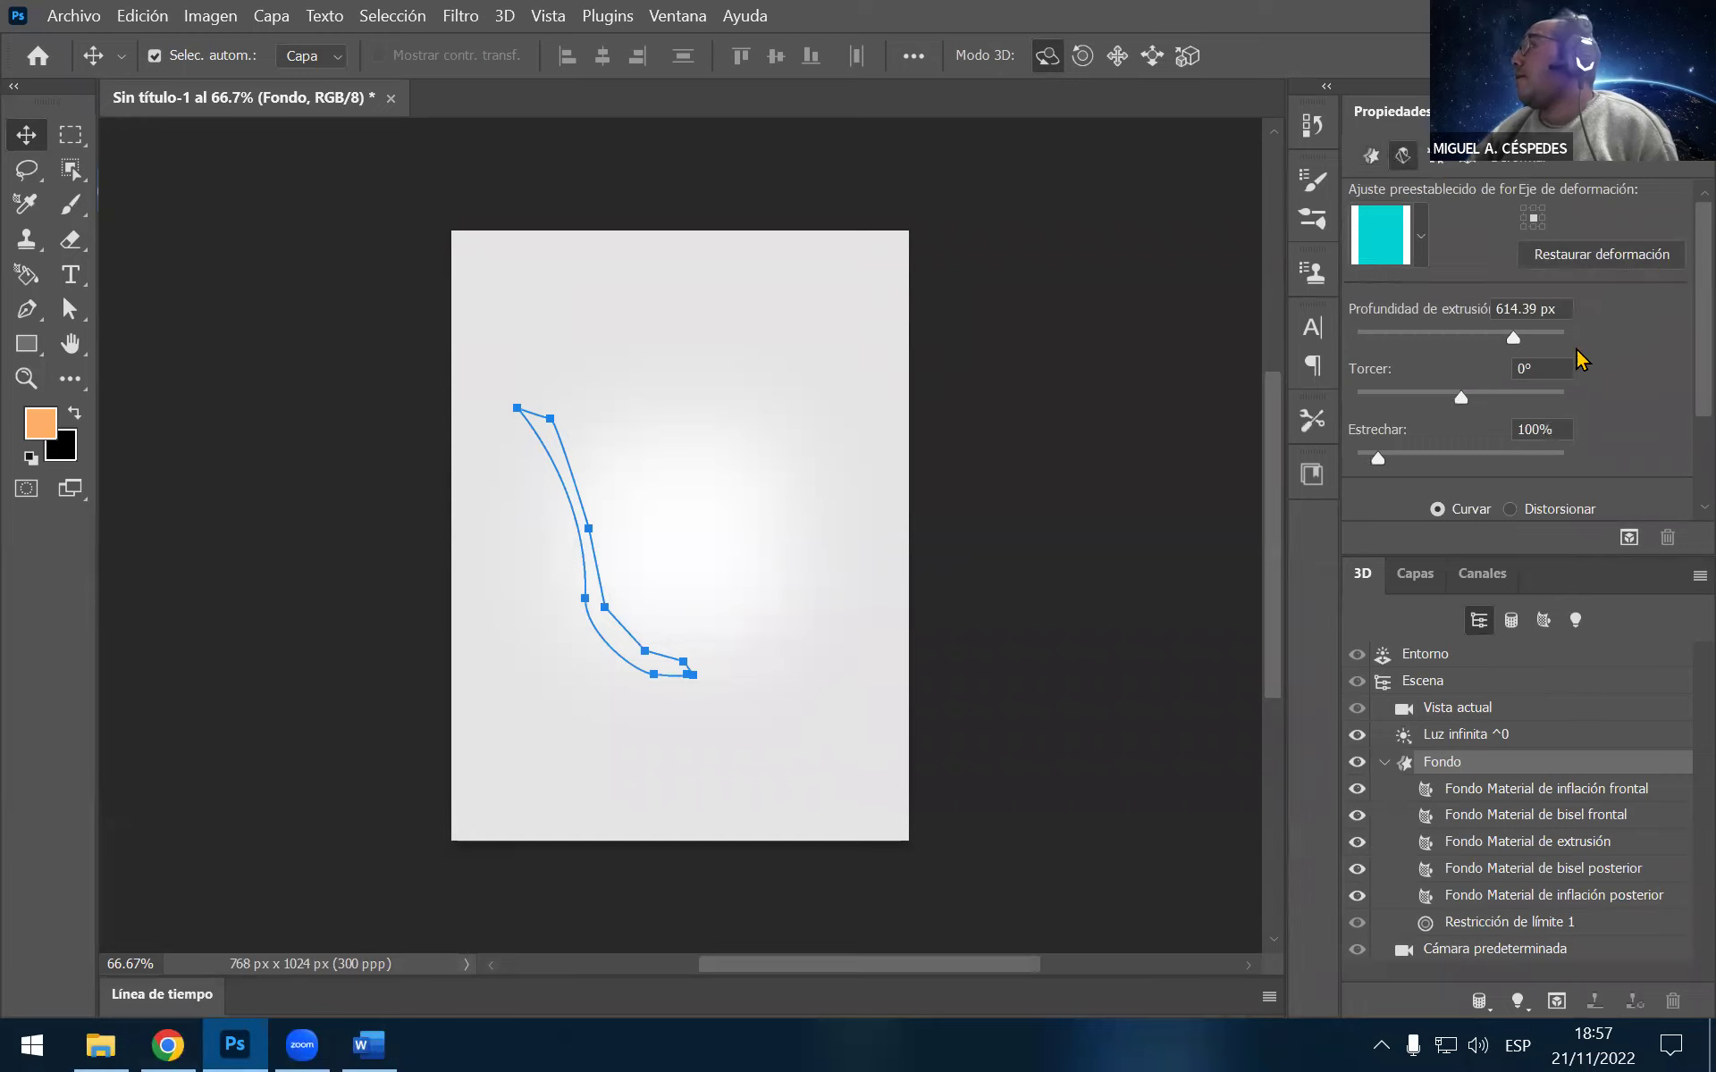
click(1422, 237)
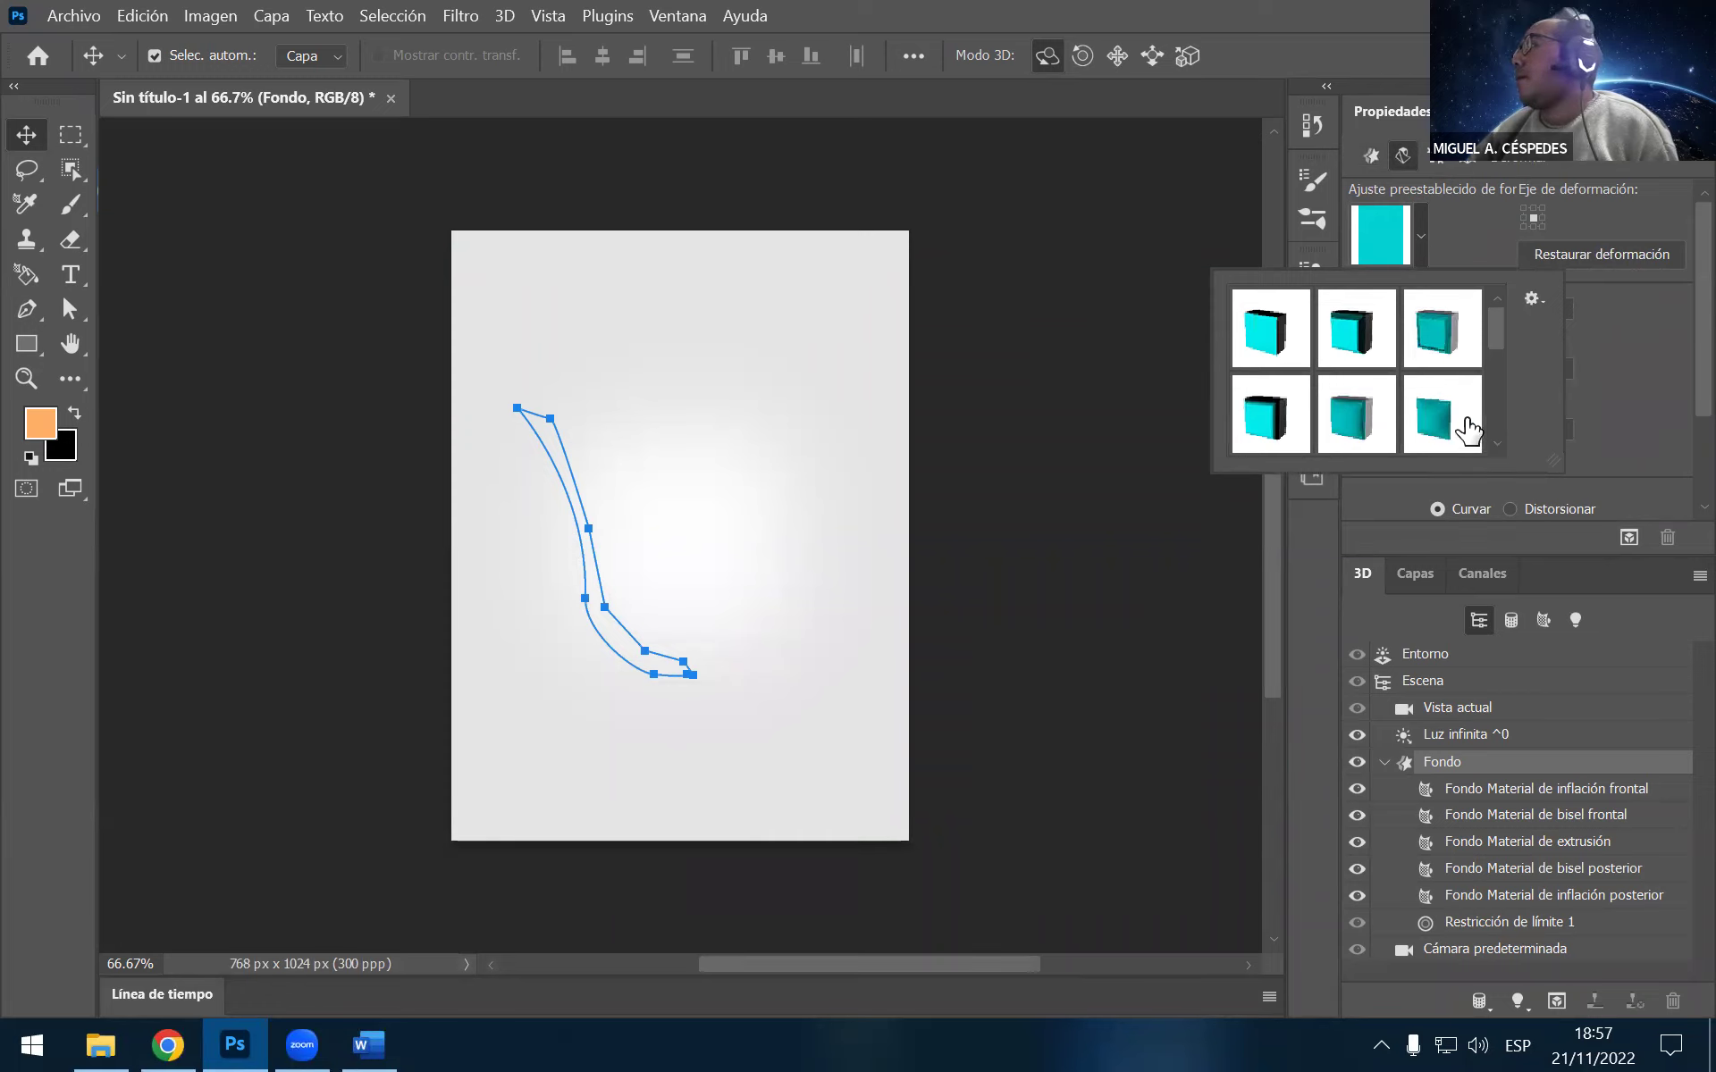
click(1483, 225)
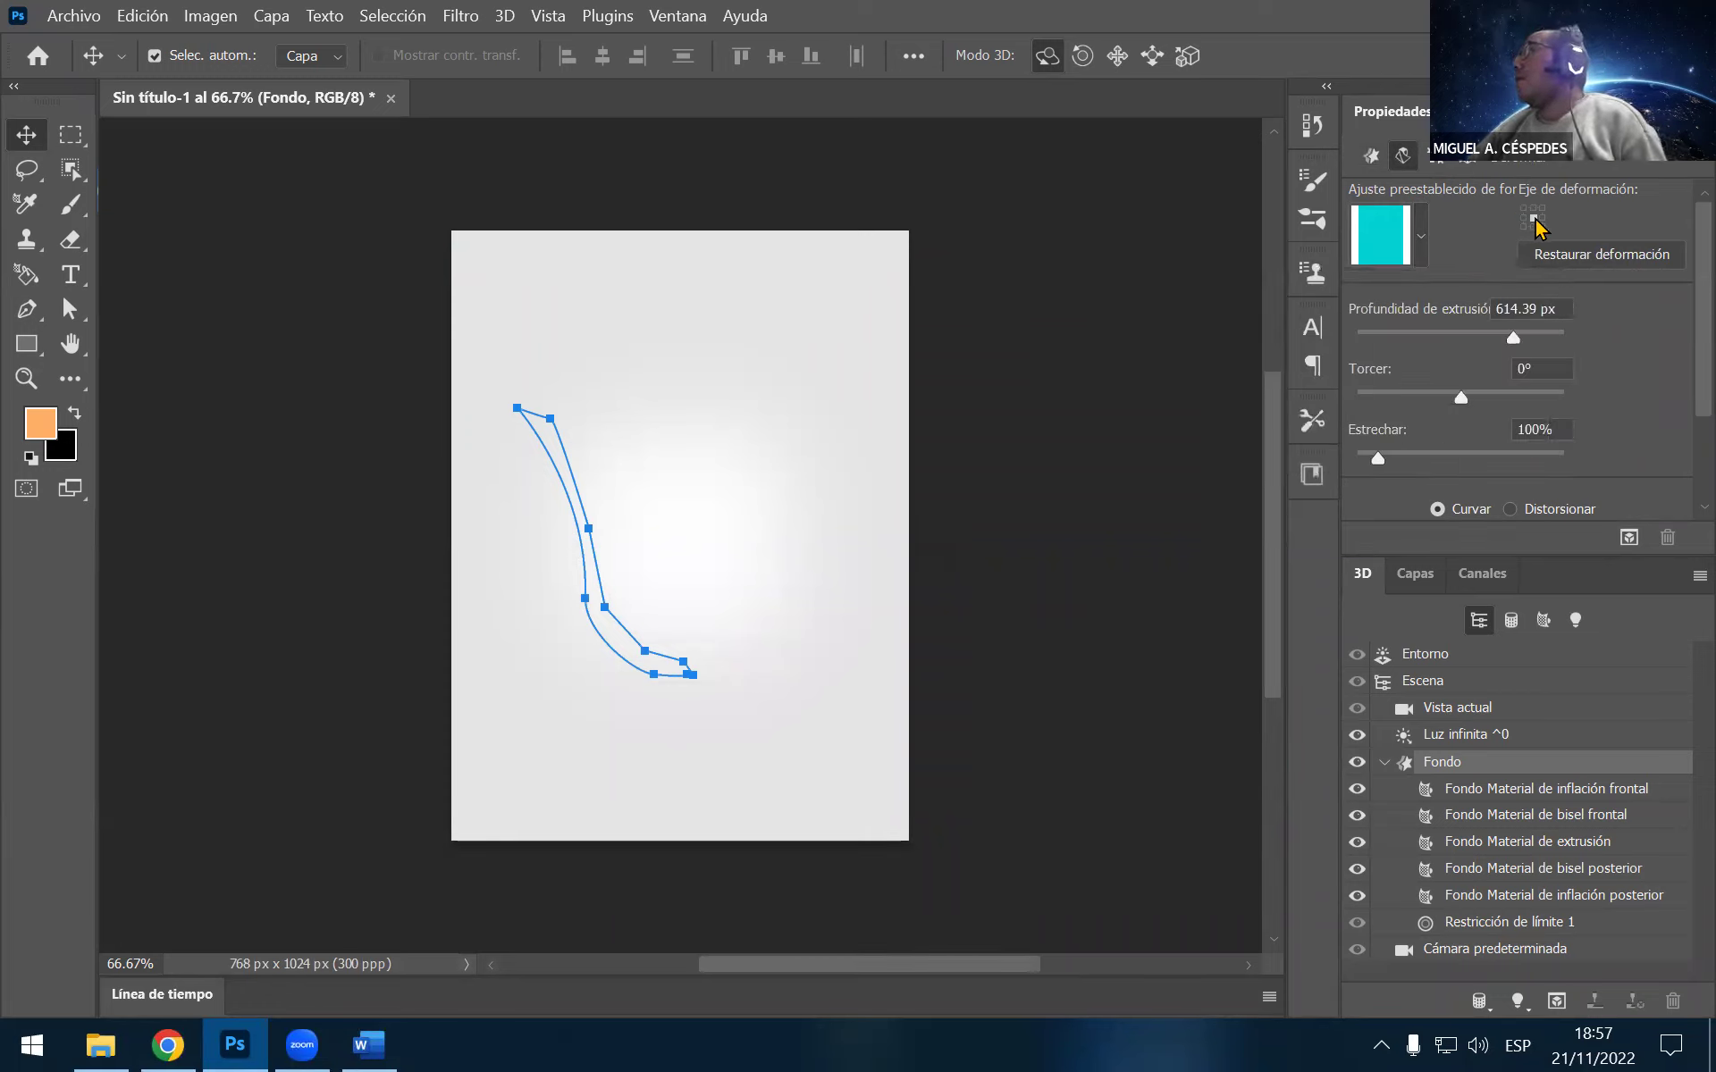
click(1441, 168)
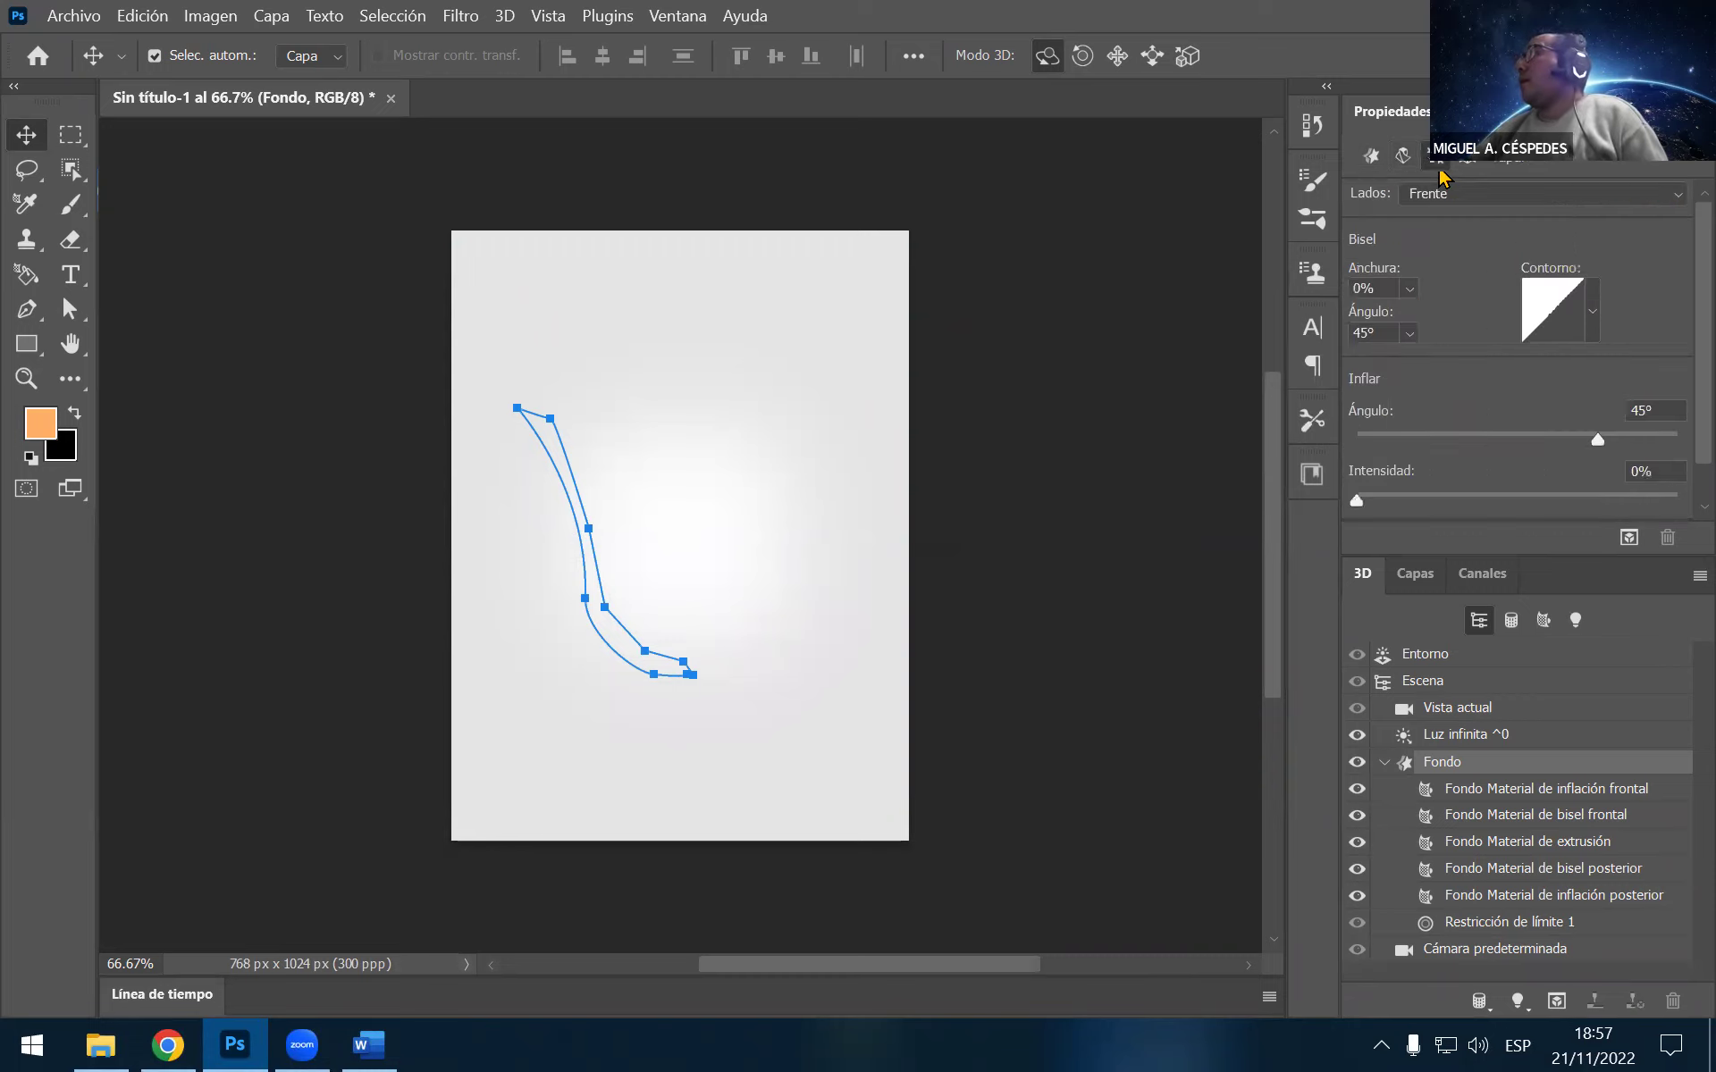
click(1555, 193)
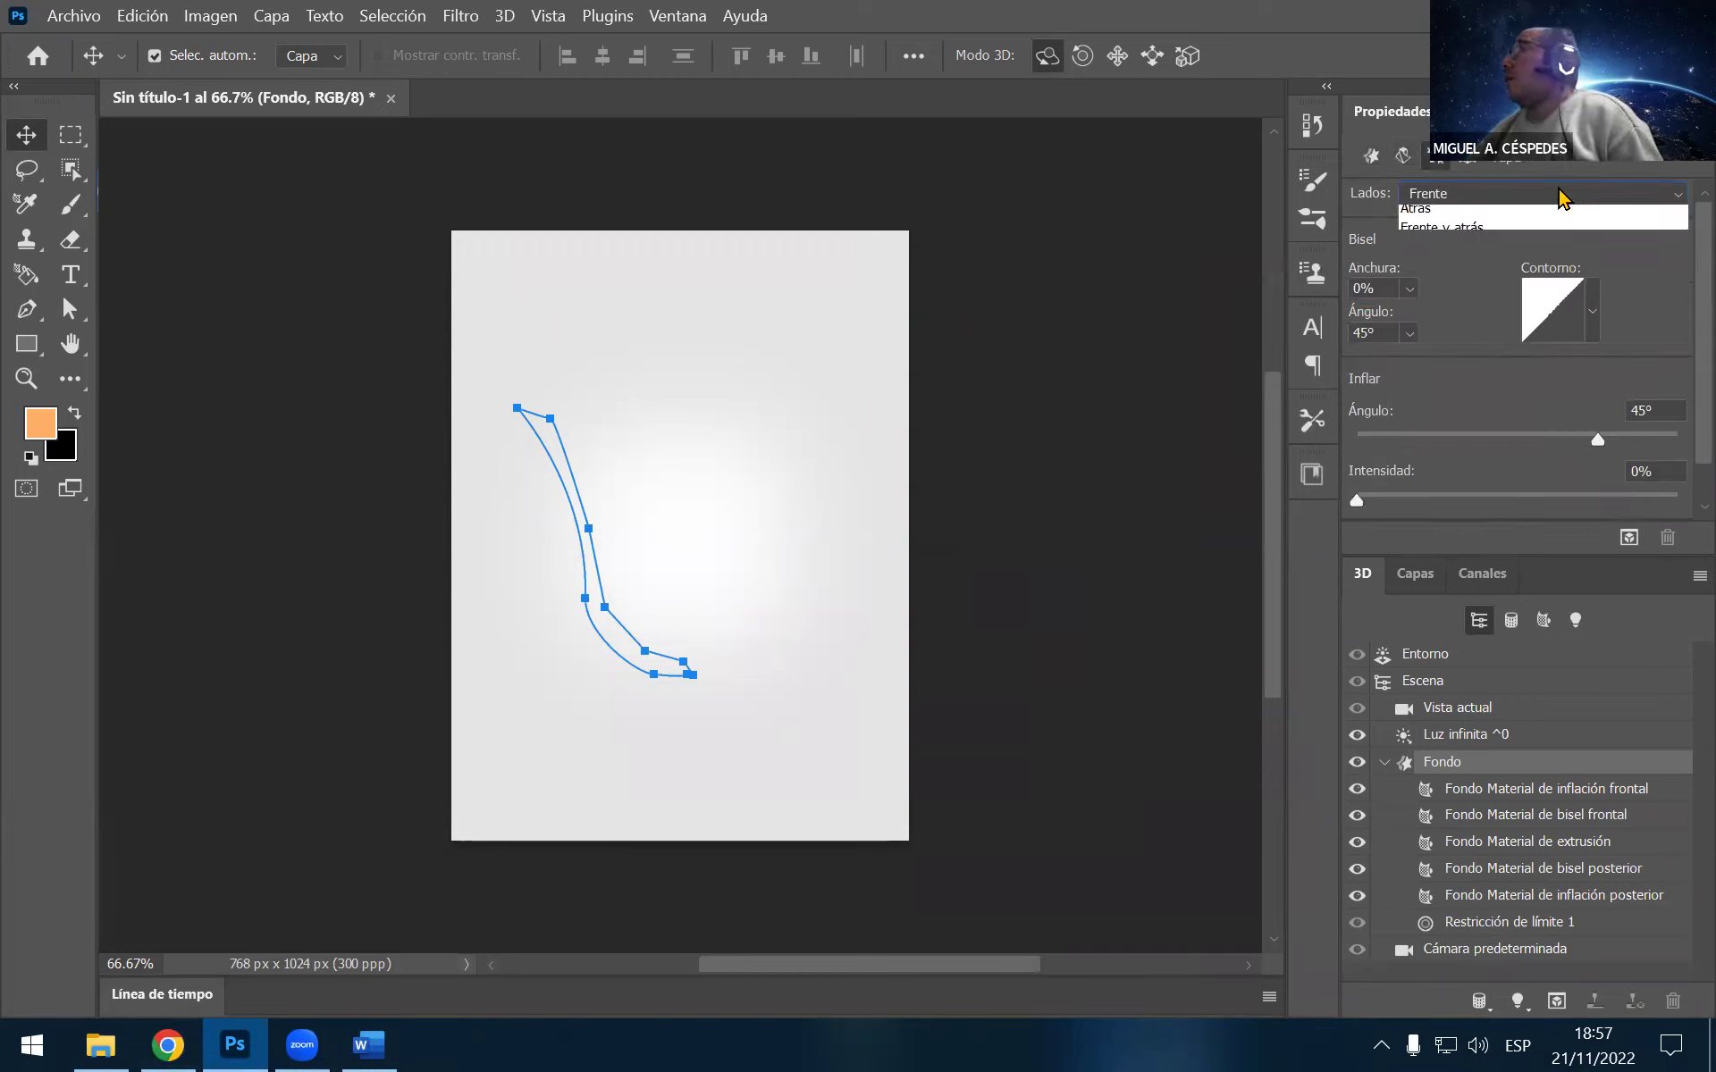
click(1495, 172)
Check Coordinates units (Pixels) and Mesh texture mapping (Escala) without changing them
click(1477, 167)
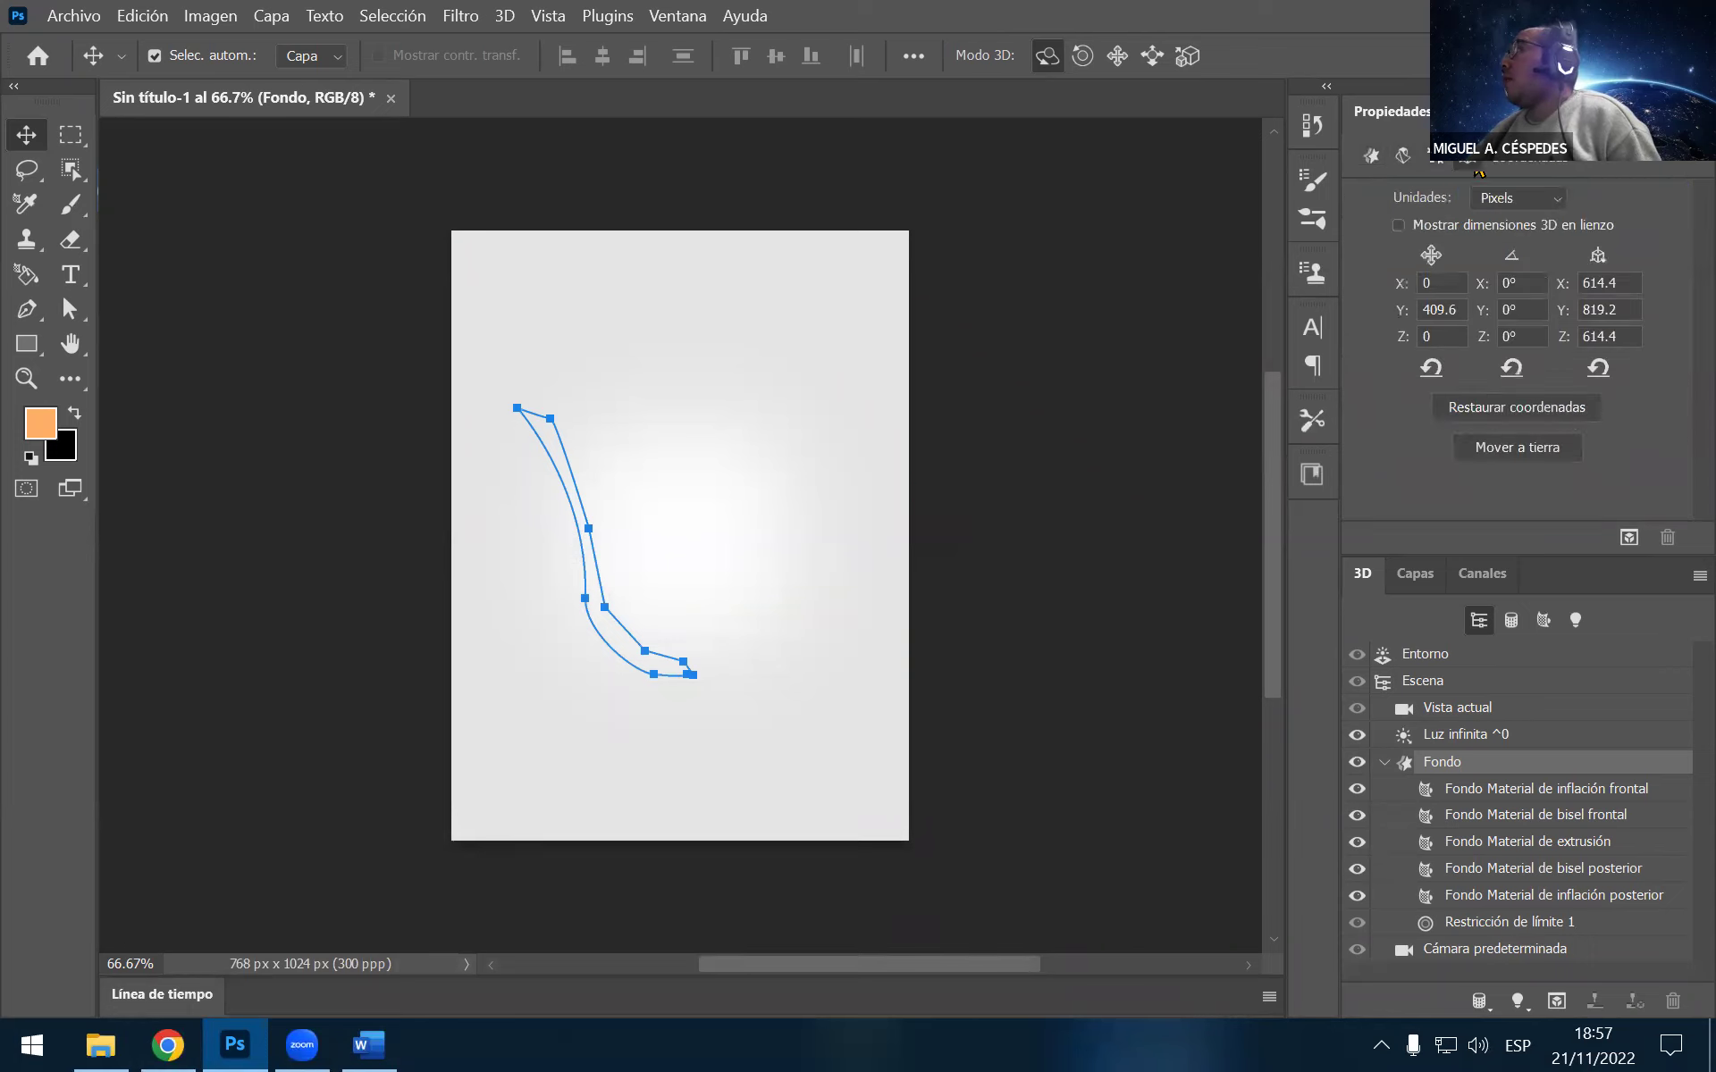
click(1557, 207)
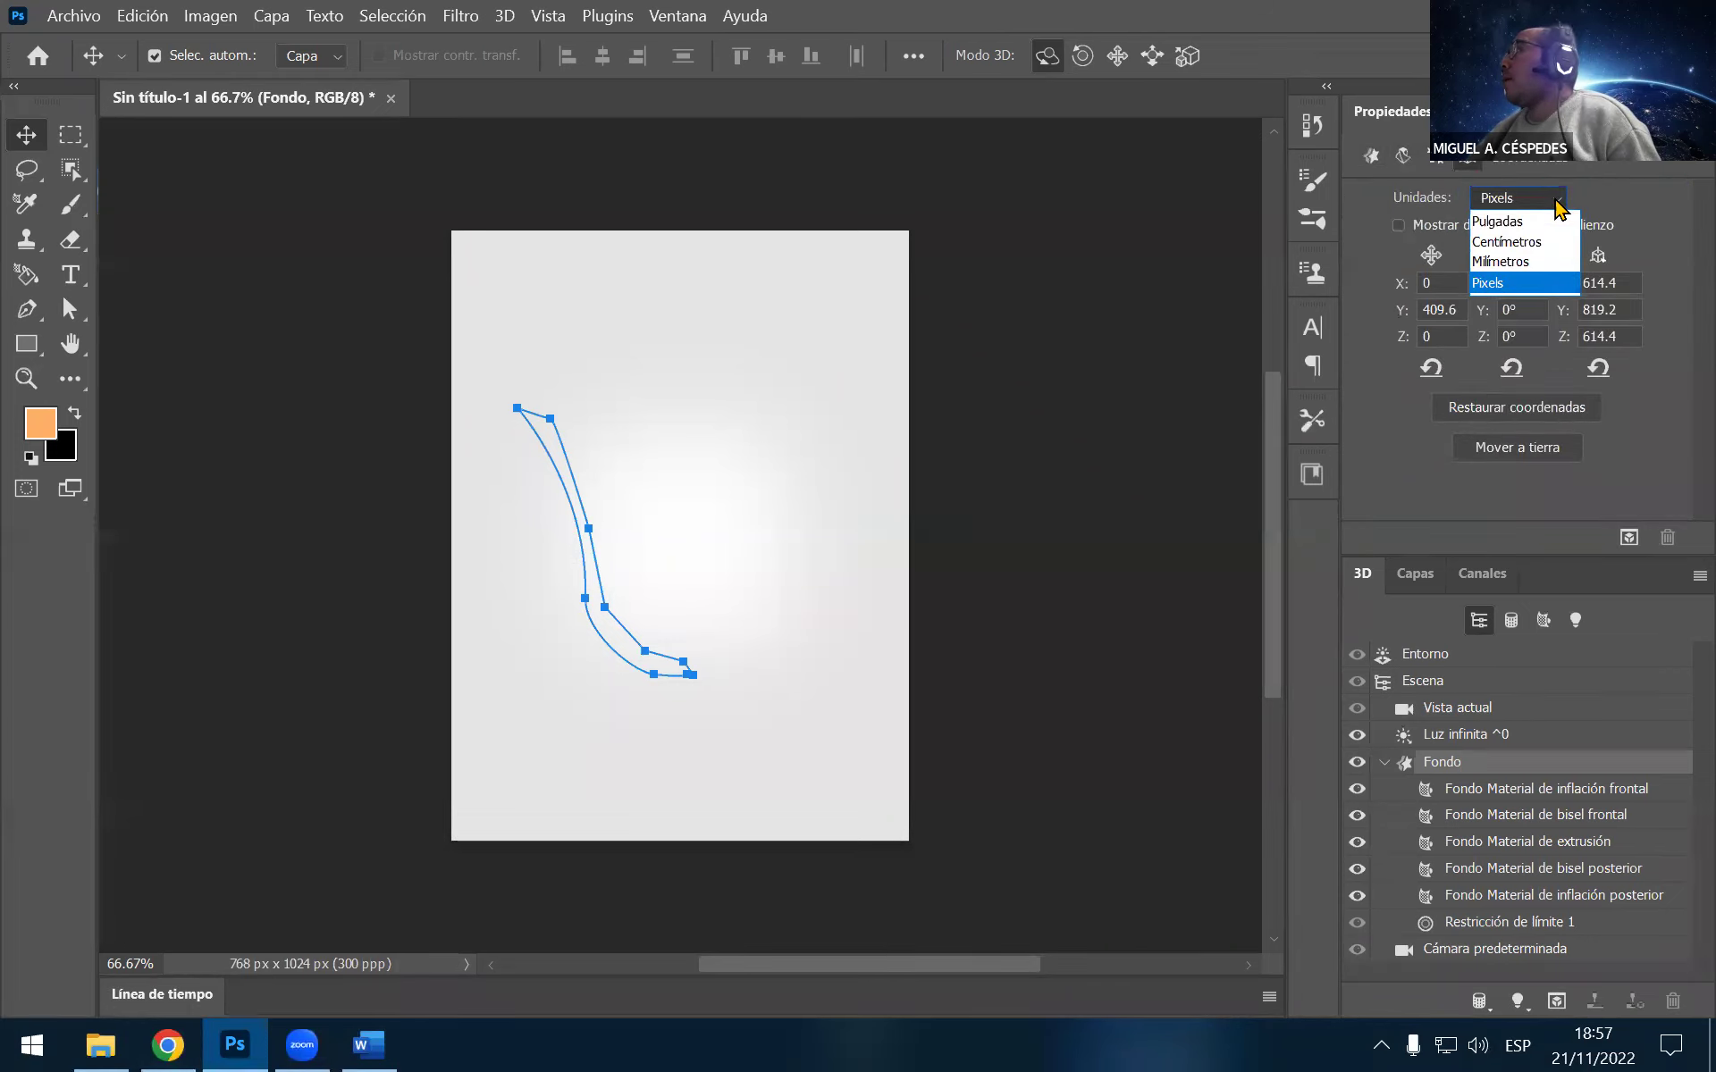
click(1556, 207)
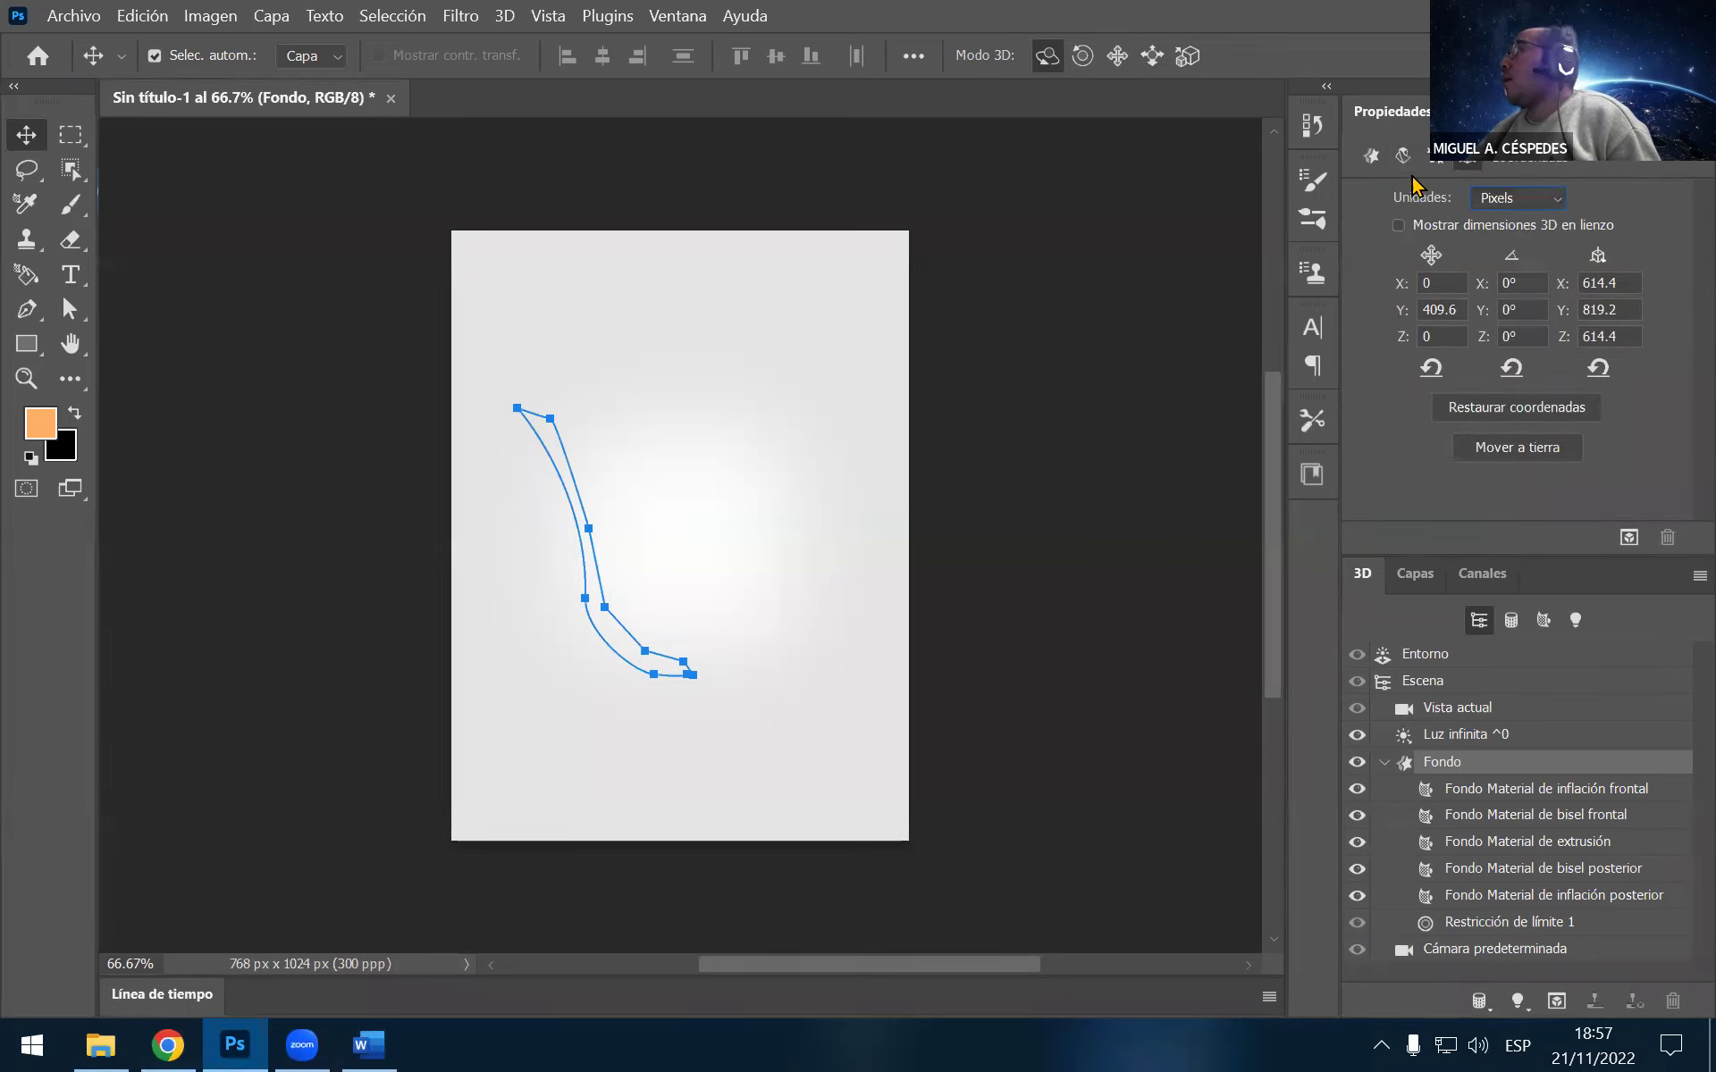
click(1406, 161)
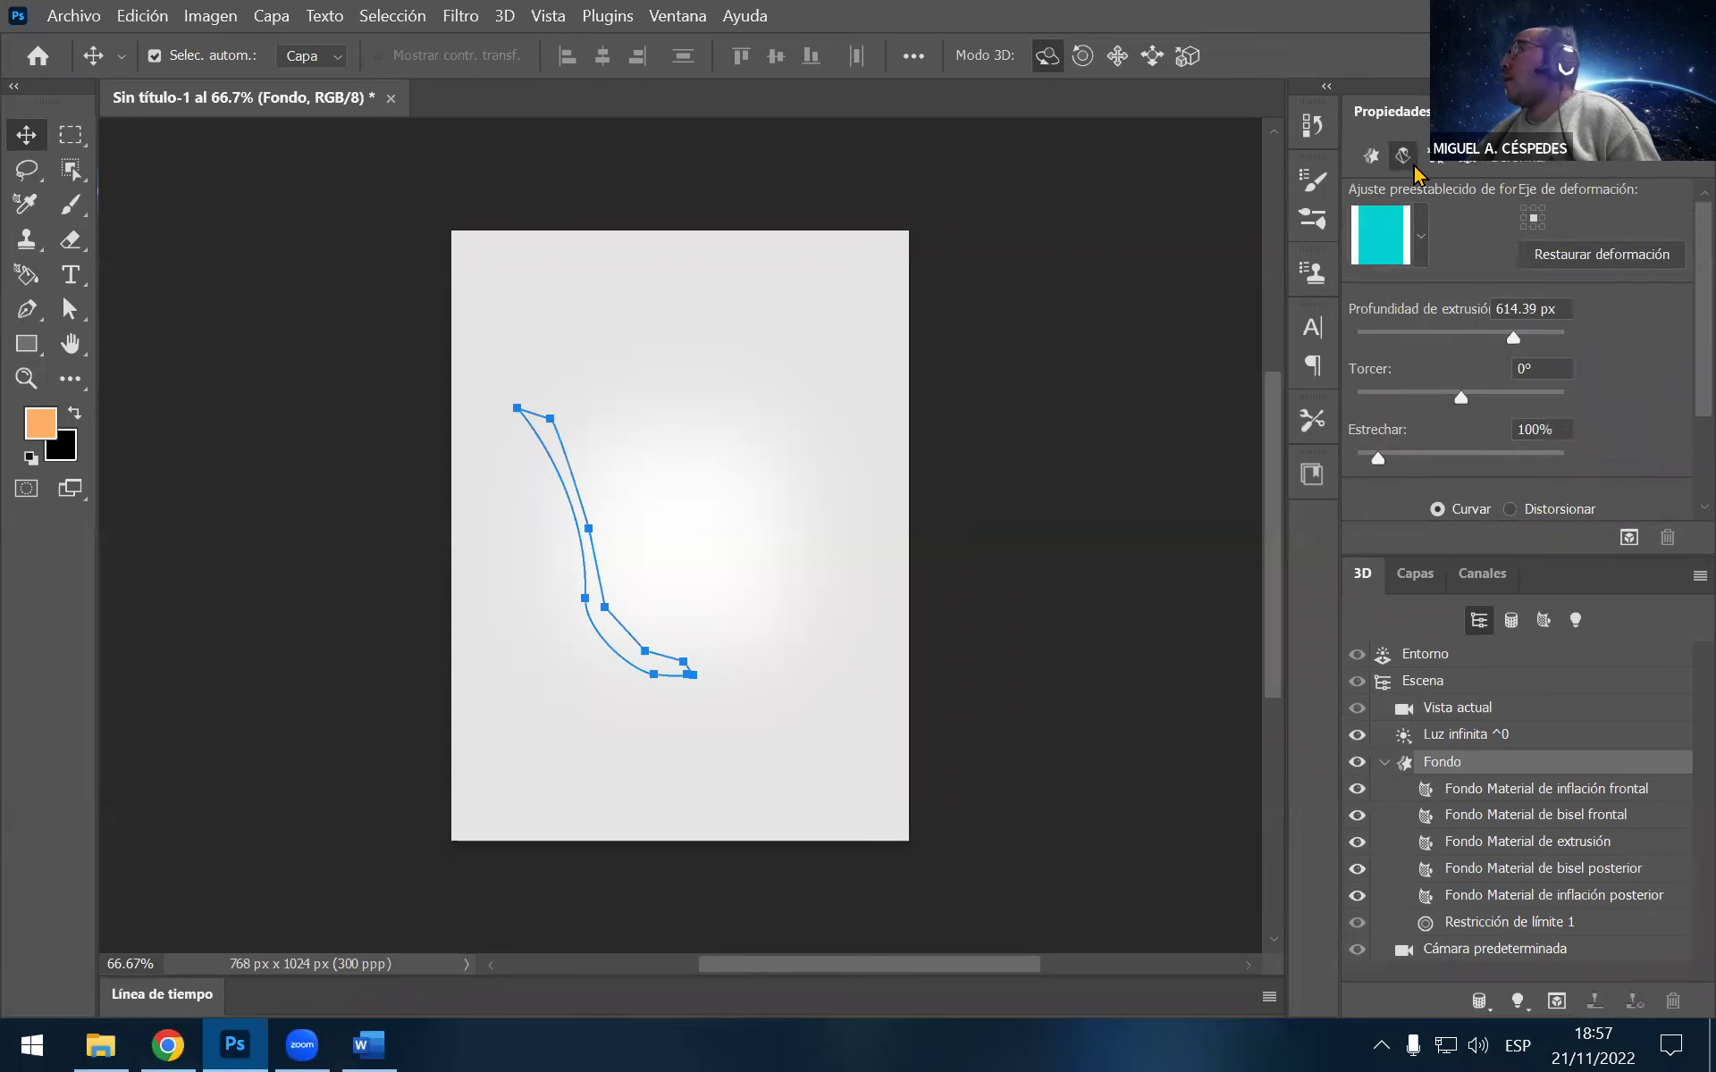
click(1380, 163)
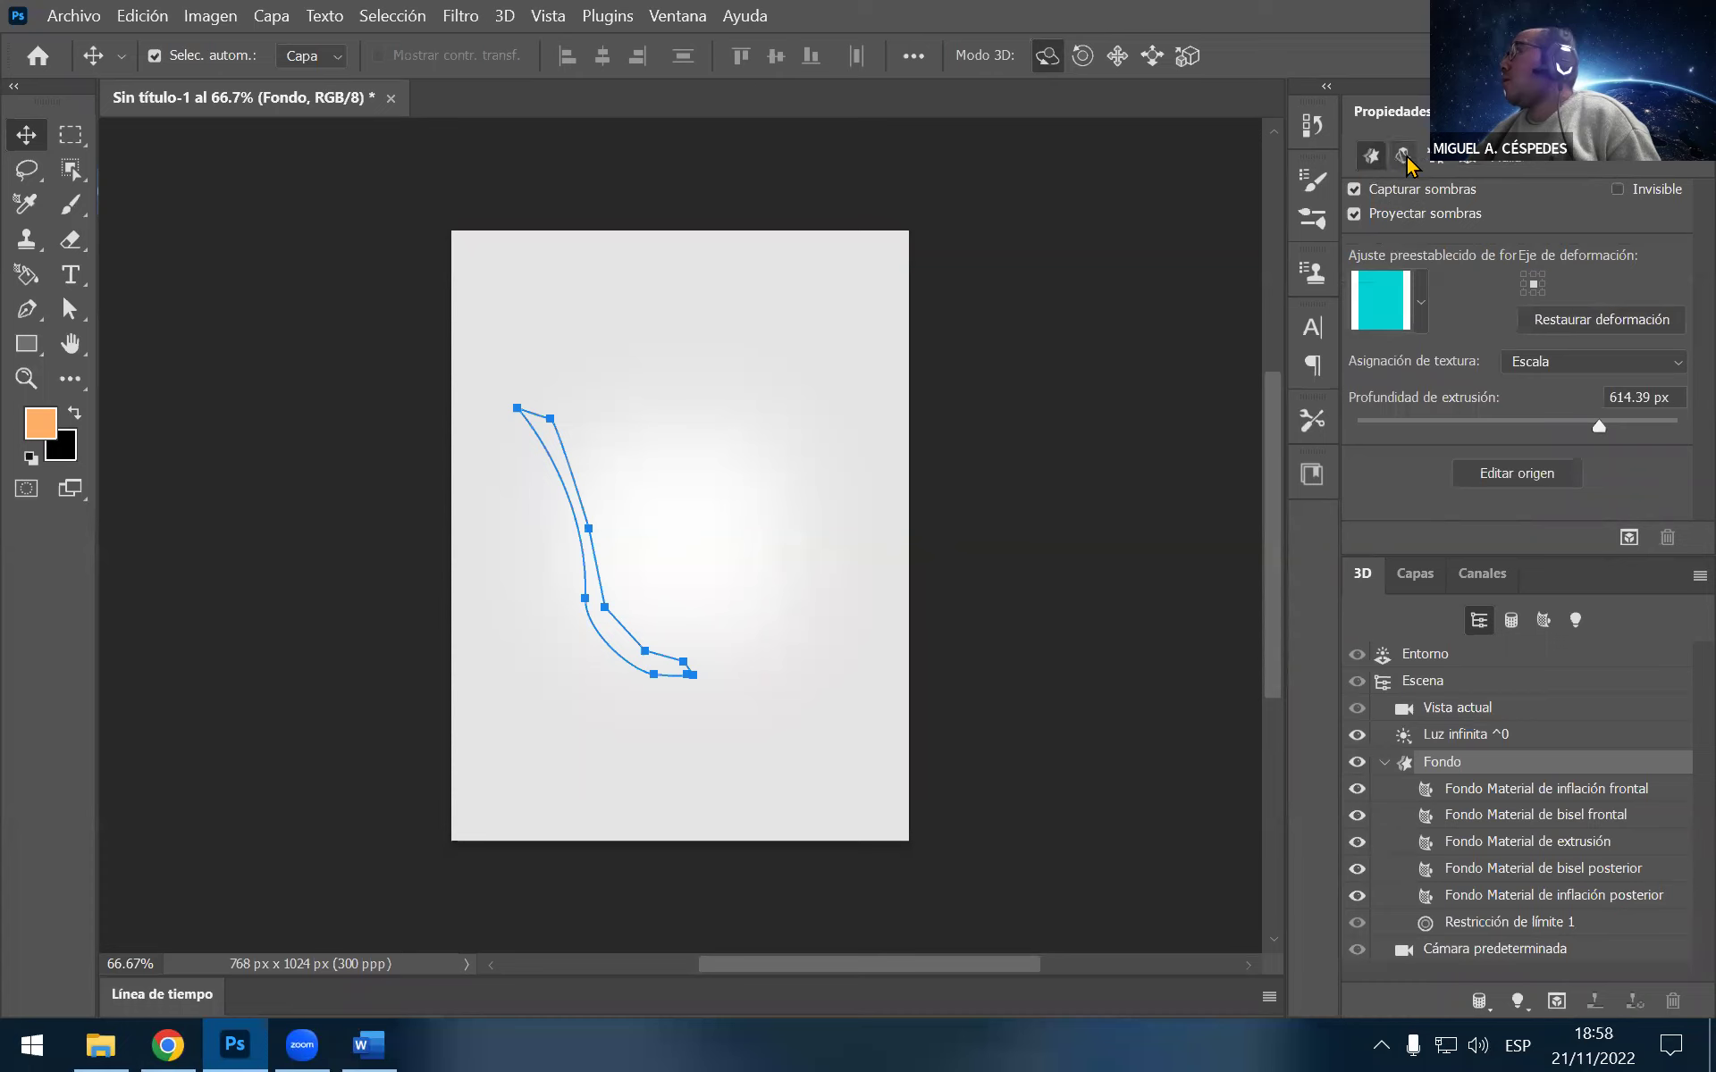
click(1626, 362)
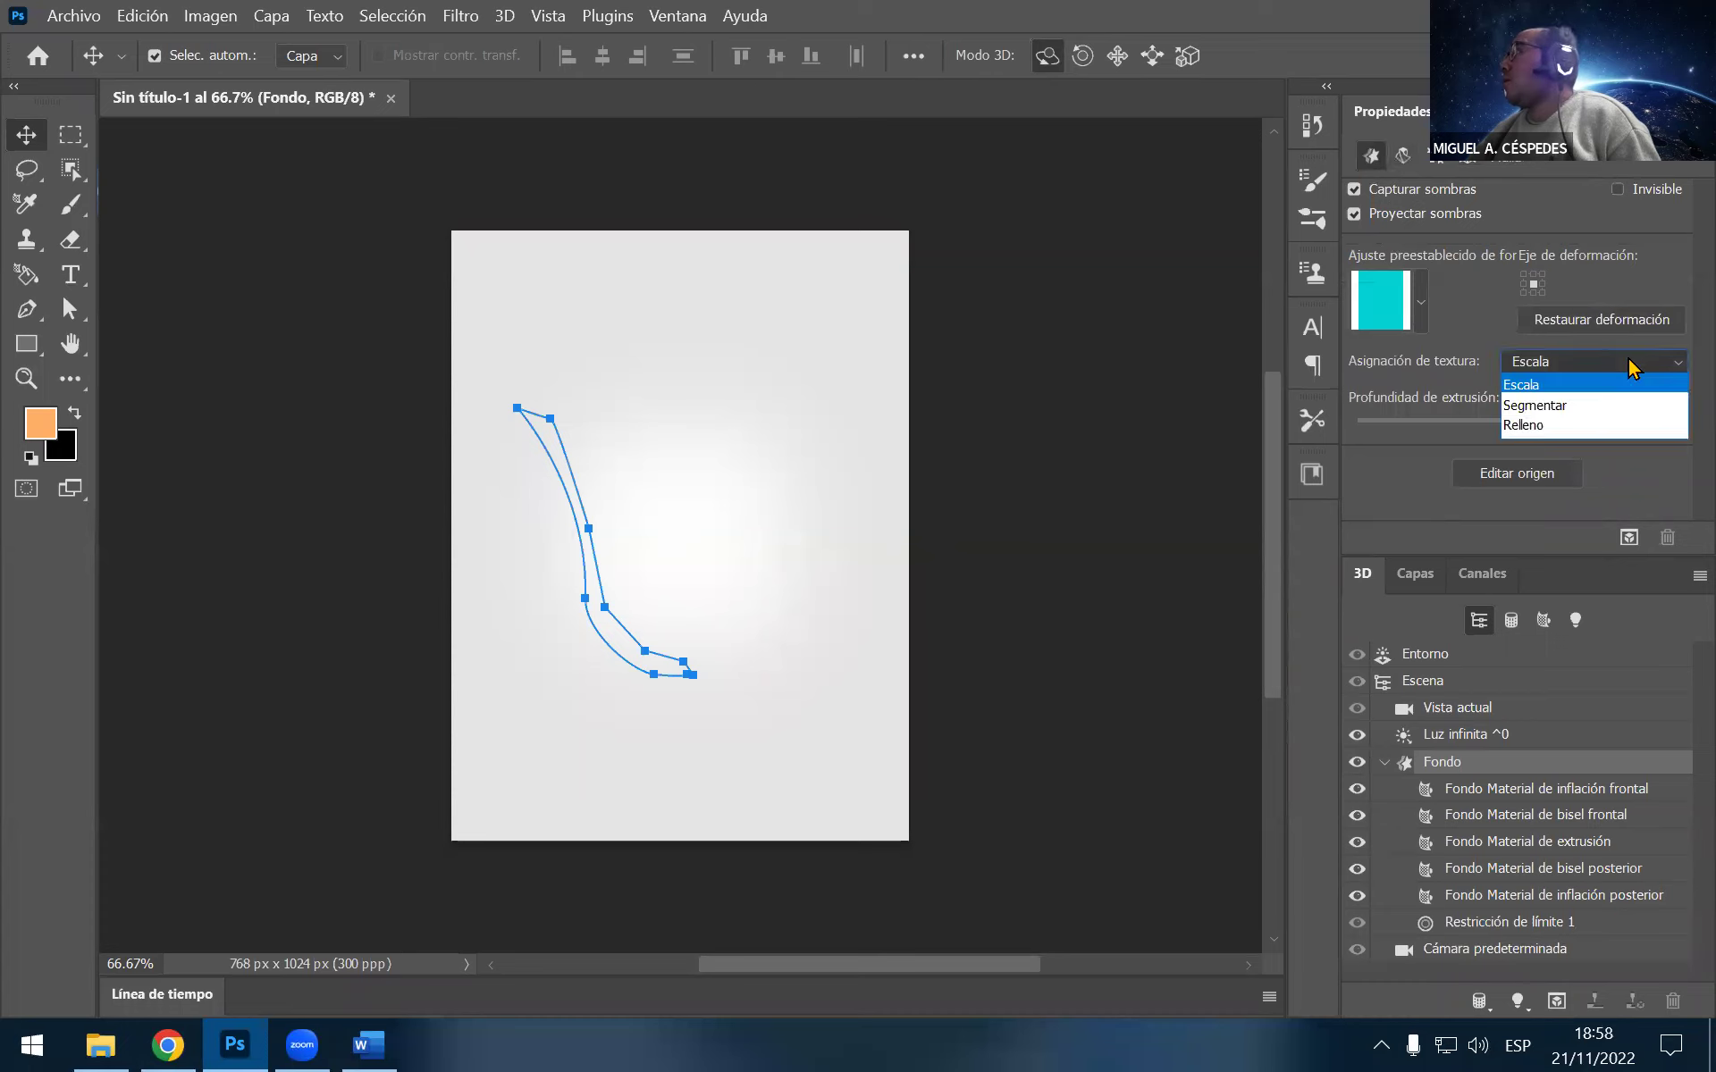
click(1628, 359)
click(1395, 156)
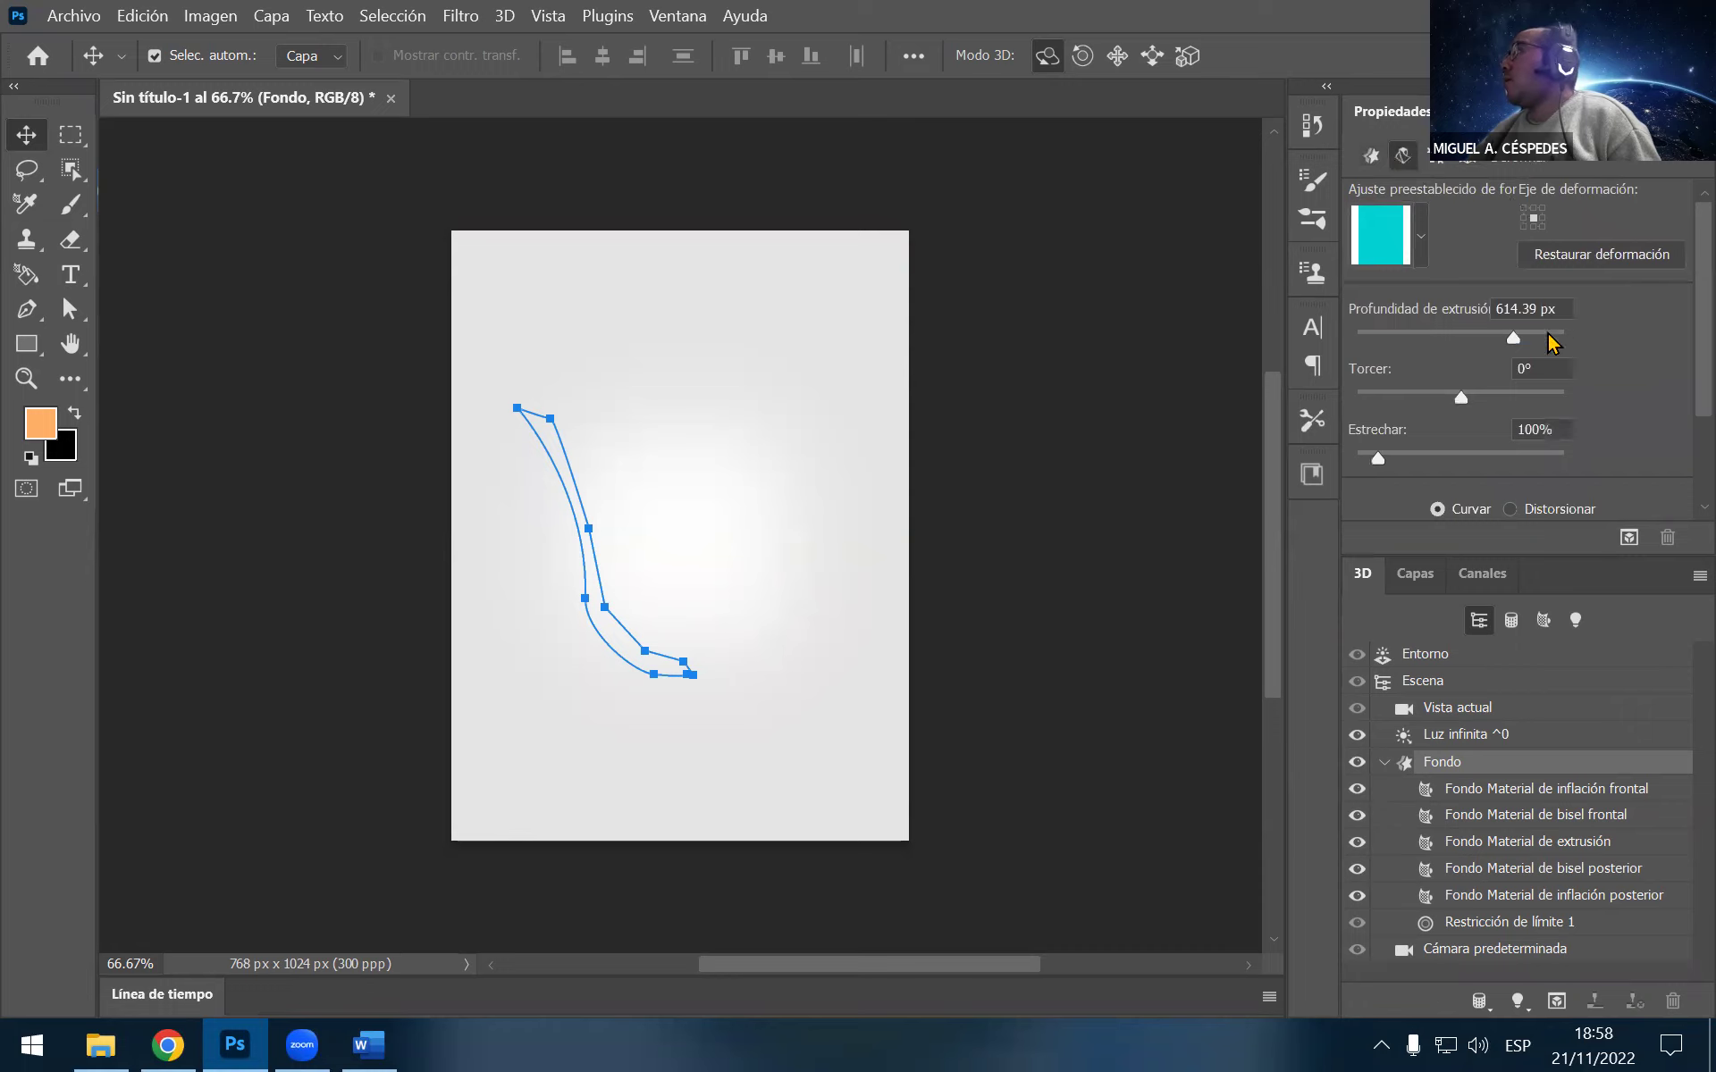
Reduce the extrusion depth to 509.67 px, keeping Curvar (Bend) as the deformation
drag(1515, 347, 1506, 341)
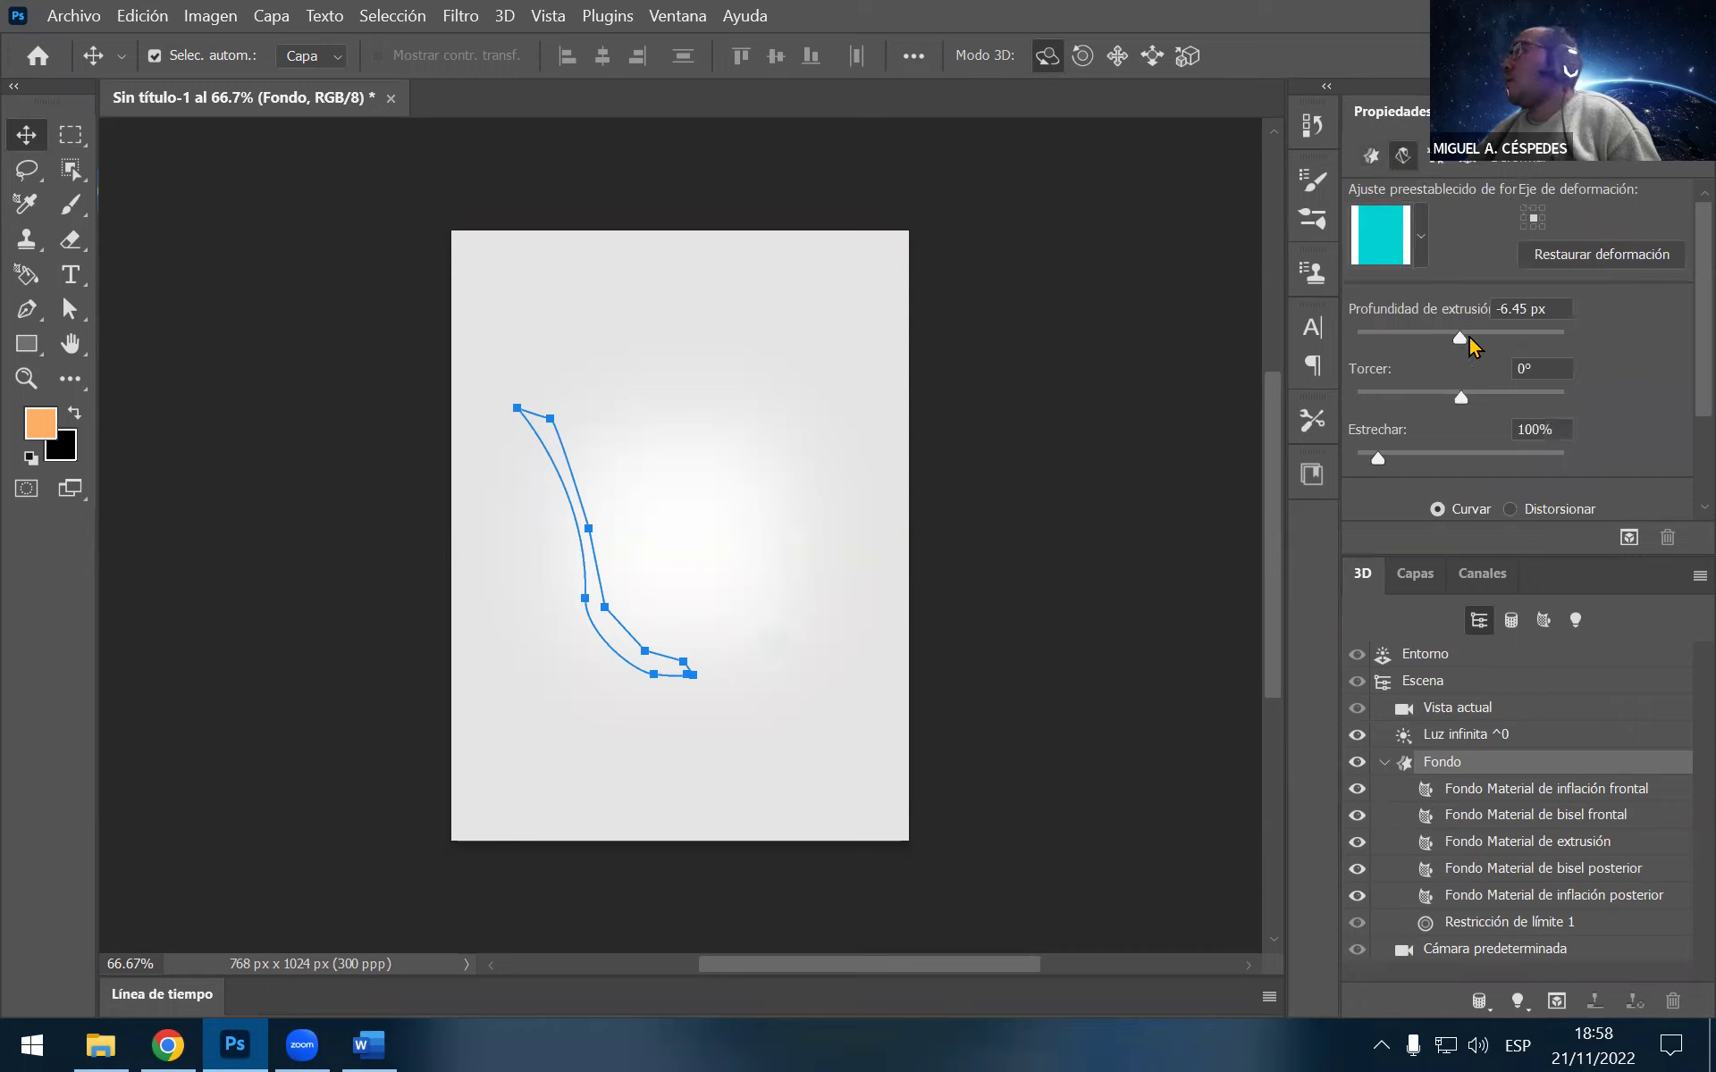
click(1525, 511)
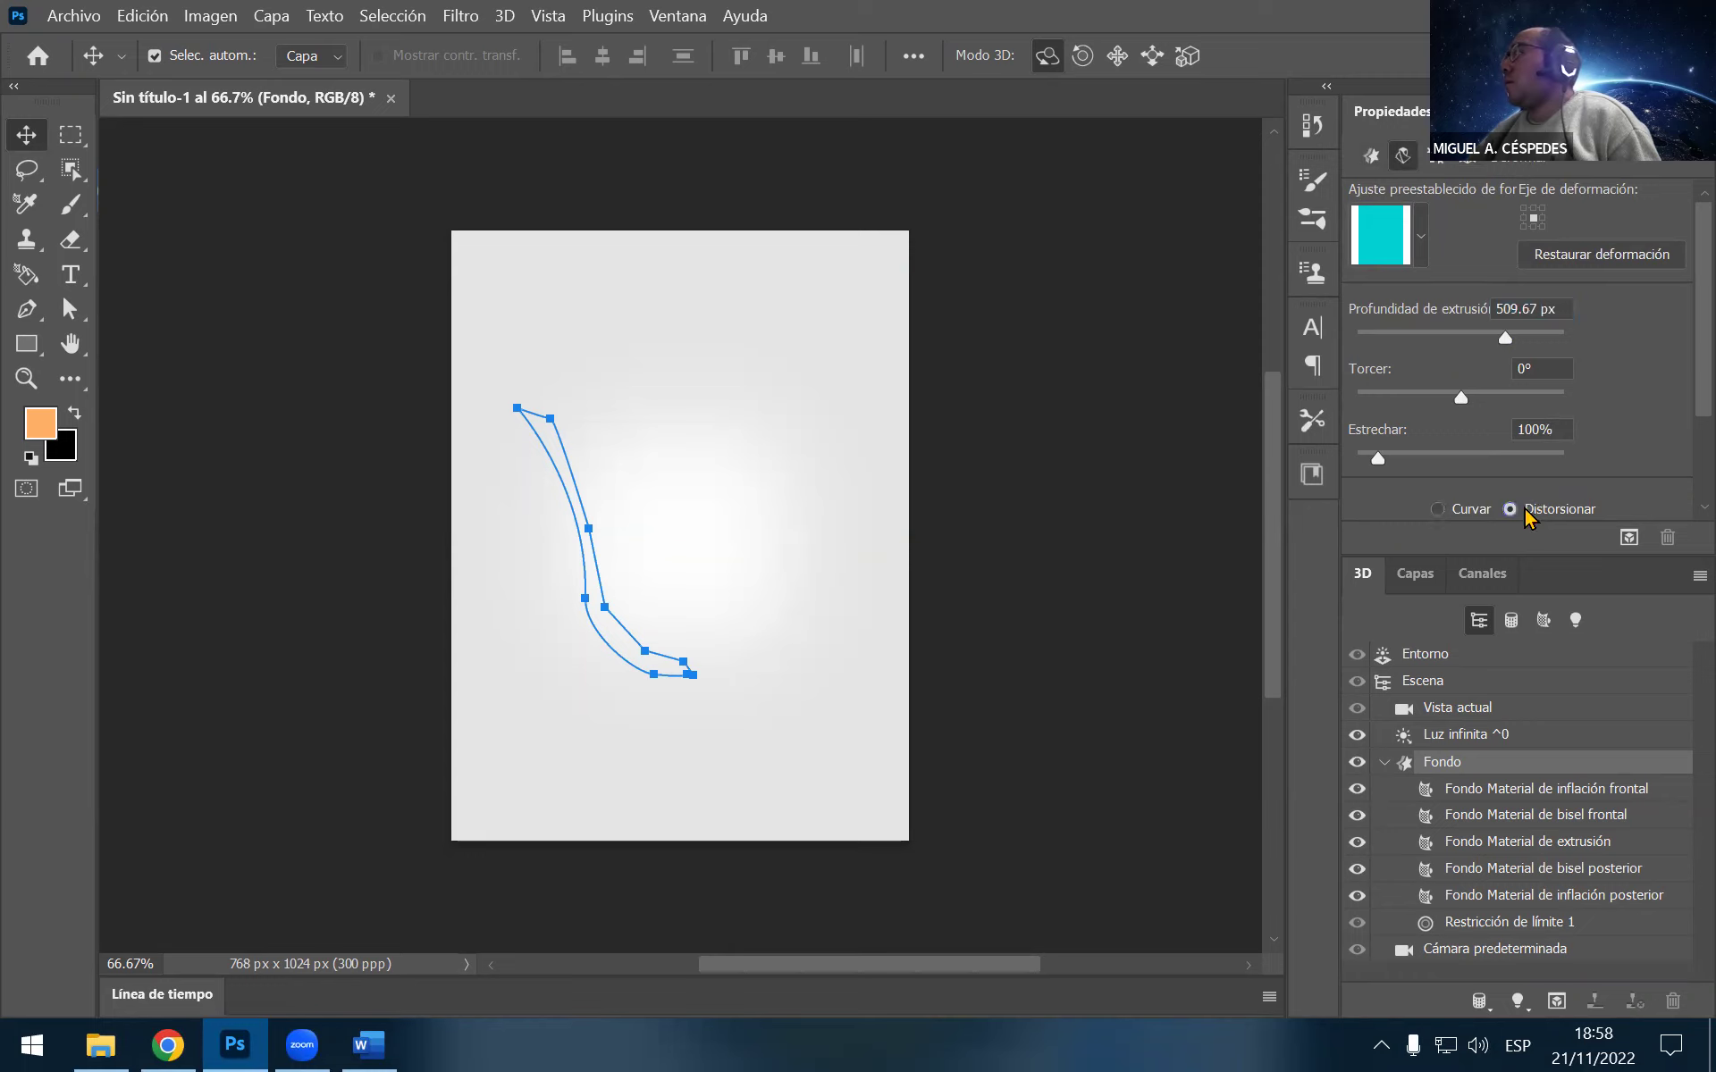
click(1439, 509)
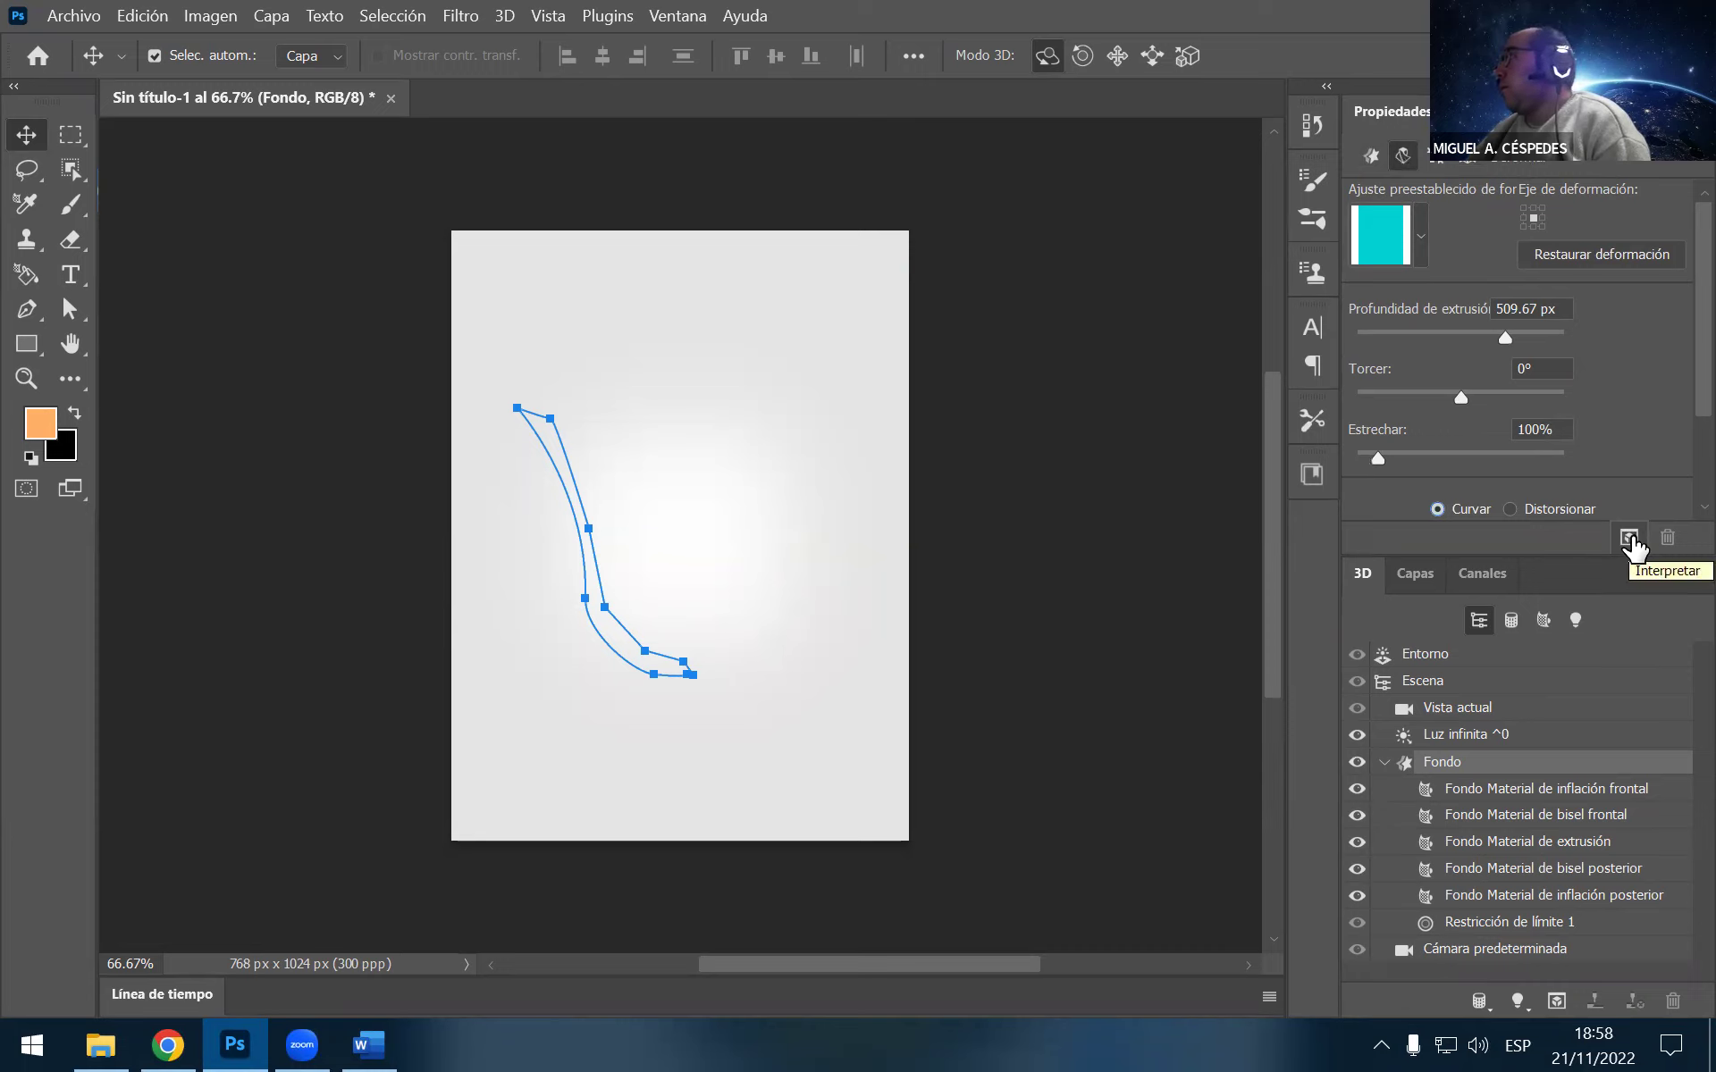
click(382, 1040)
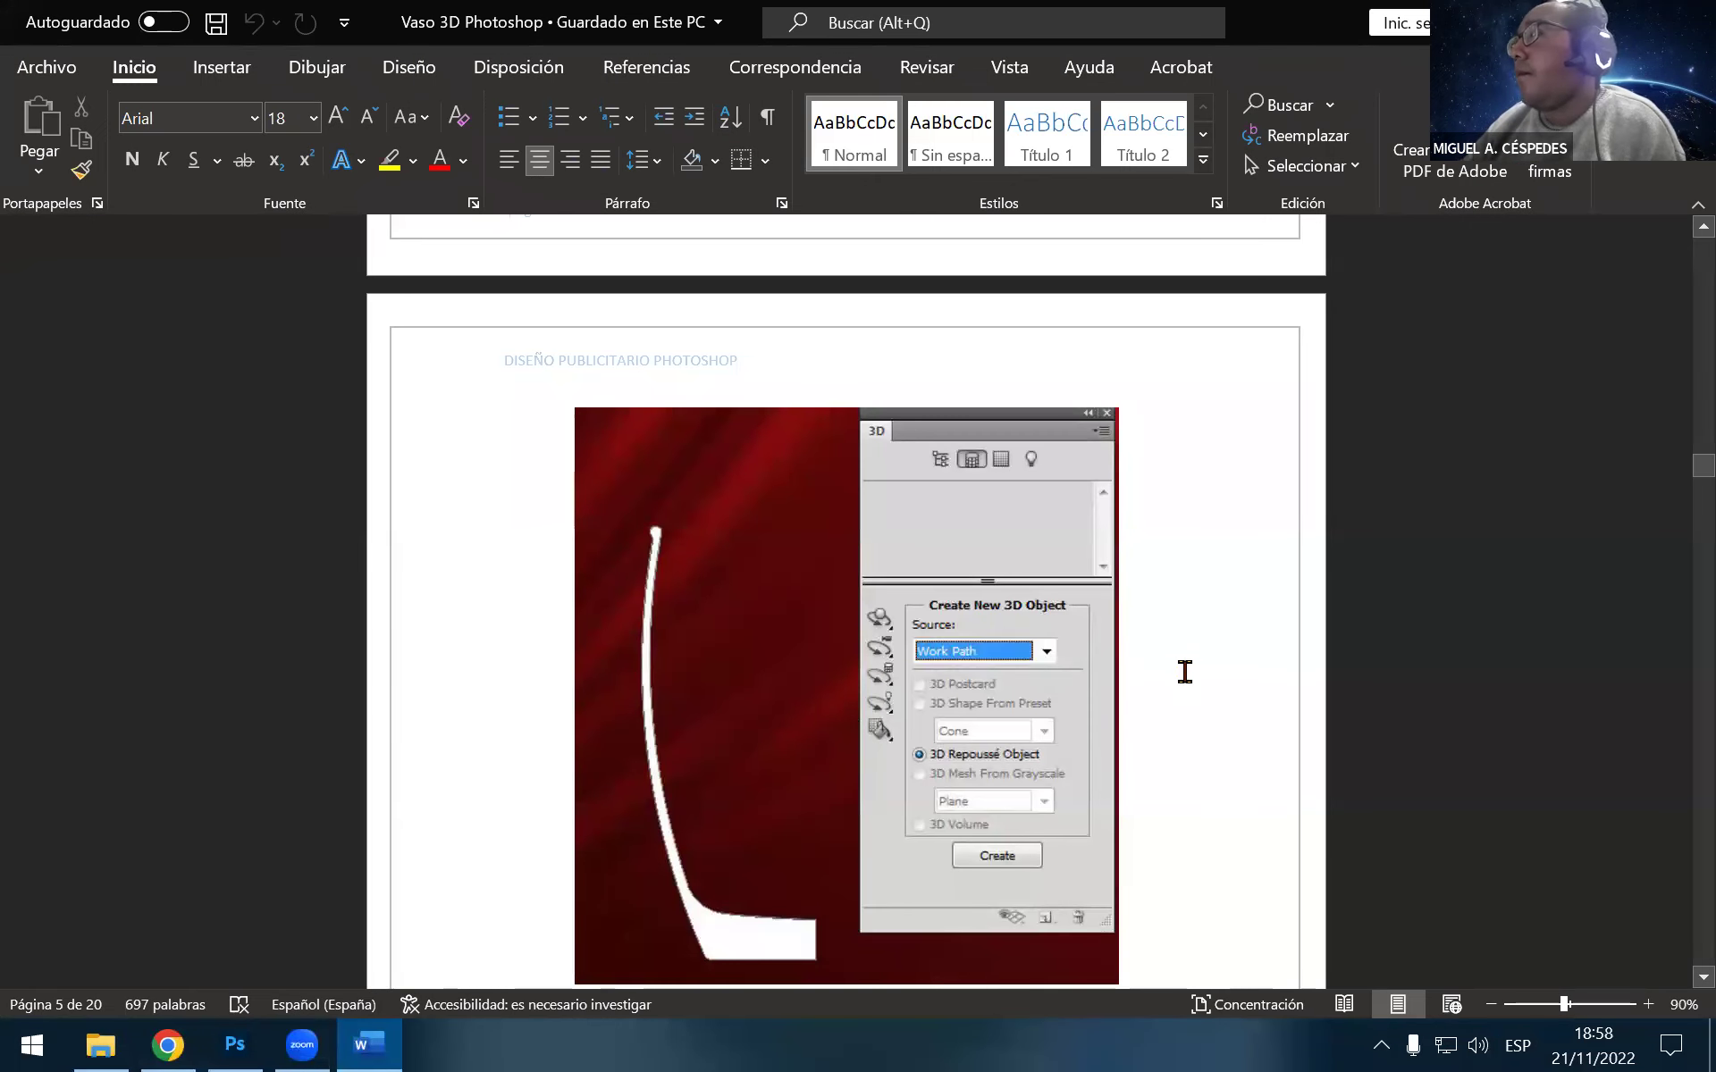
Correct 'pantalla.Preste' to 'pantalla. Preste' in the Paso 6 paragraph using the spelling suggestion
scroll(1185, 672, down, 1)
scroll(1179, 670, down, 1)
scroll(1175, 669, down, 2)
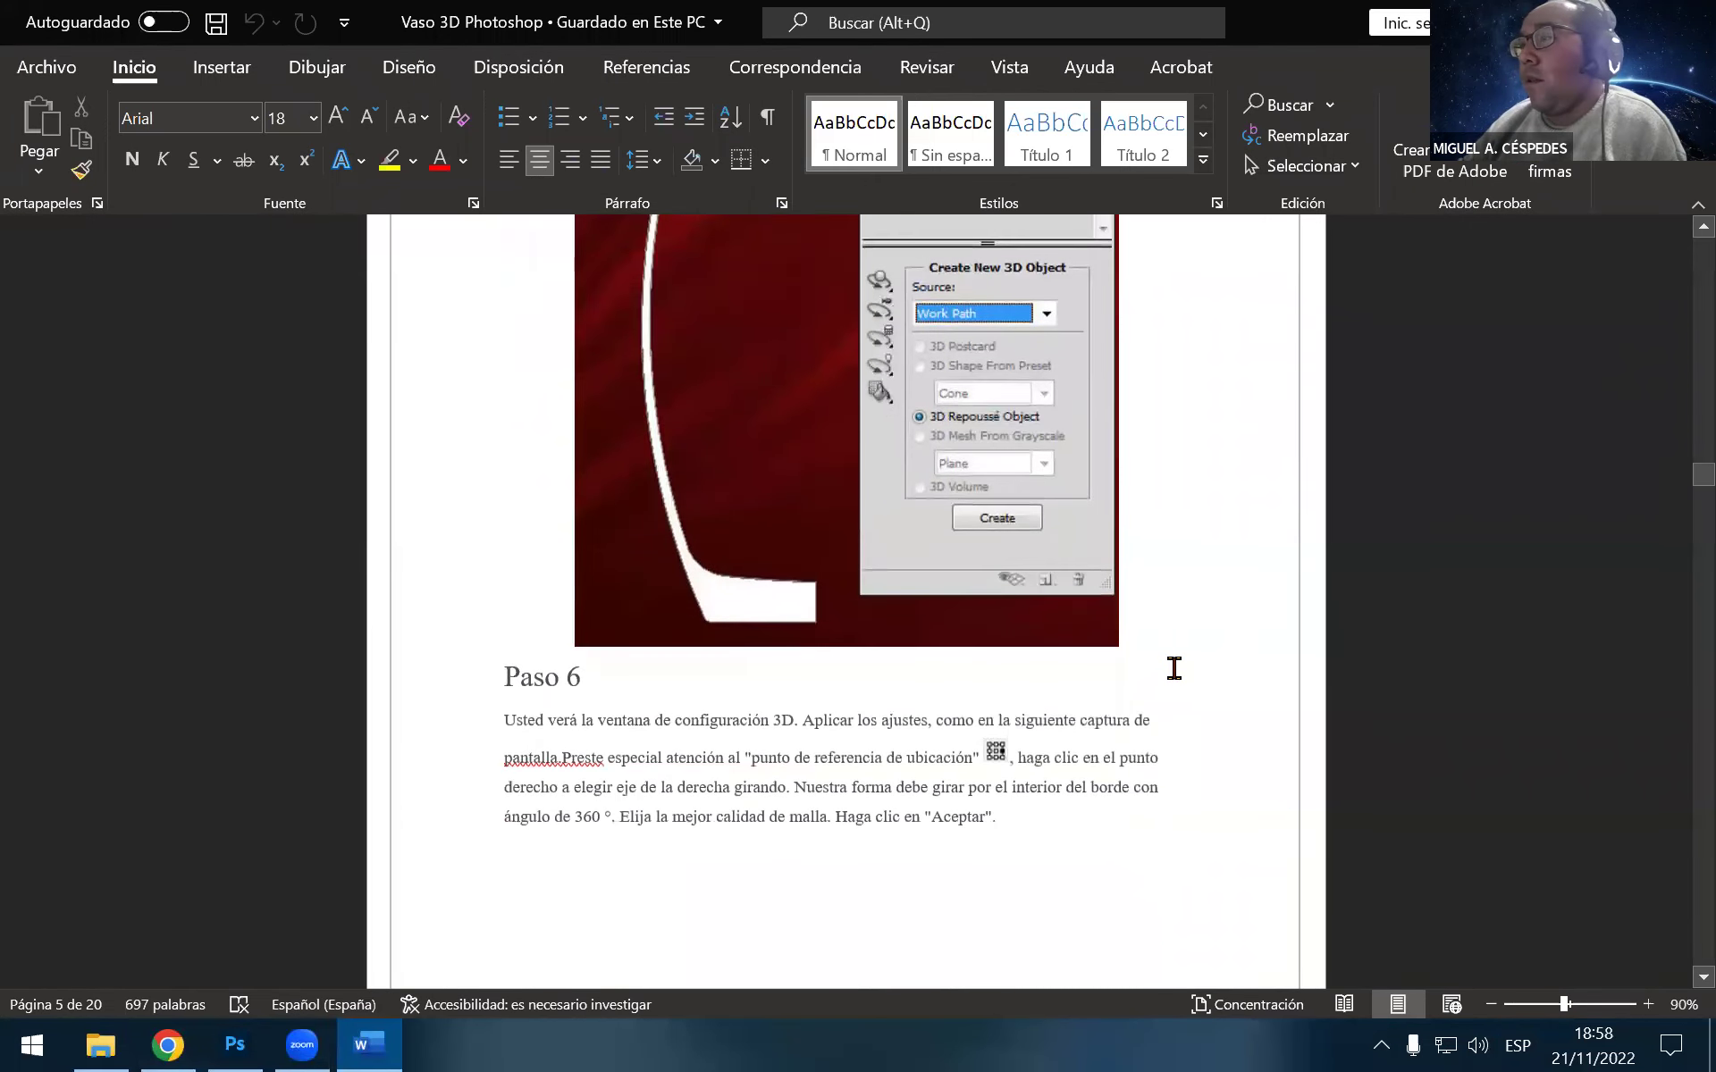
scroll(1153, 724, up, 5)
scroll(1141, 762, up, 6)
scroll(1140, 763, up, 3)
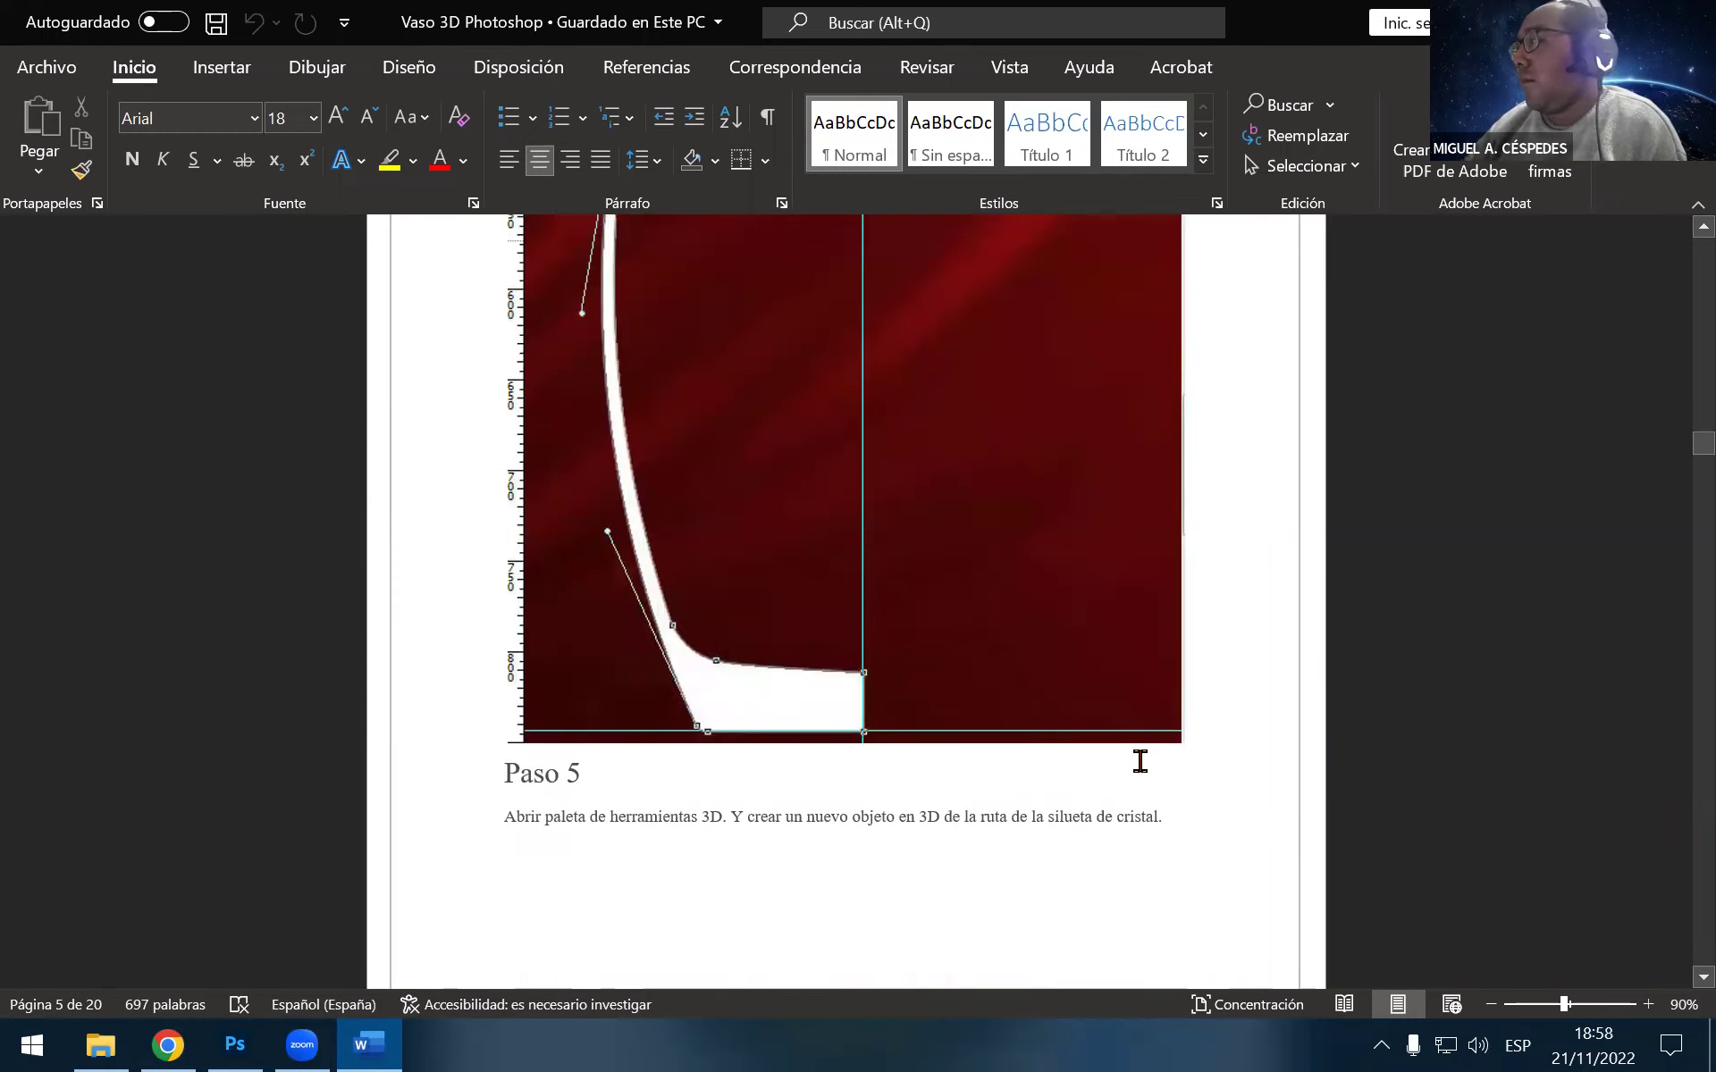
scroll(1140, 760, down, 2)
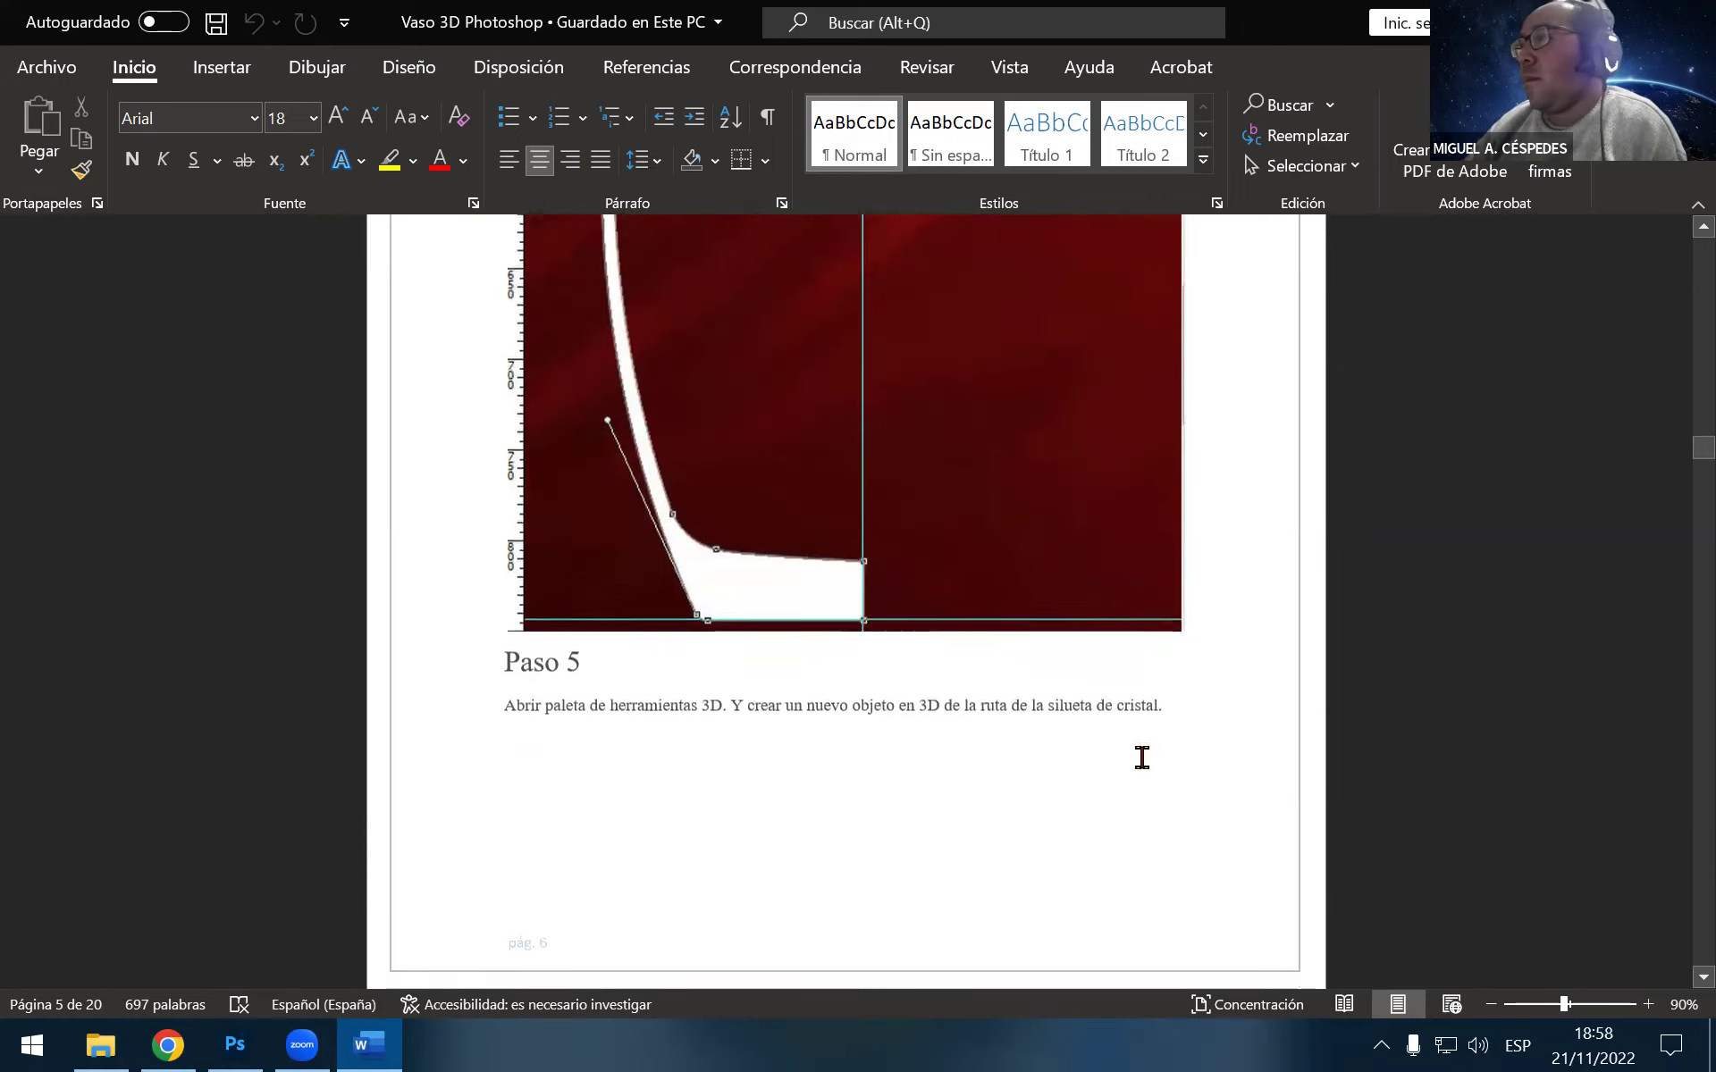
scroll(1137, 755, down, 2)
scroll(1142, 766, down, 2)
scroll(1137, 744, down, 3)
scroll(1136, 744, down, 1)
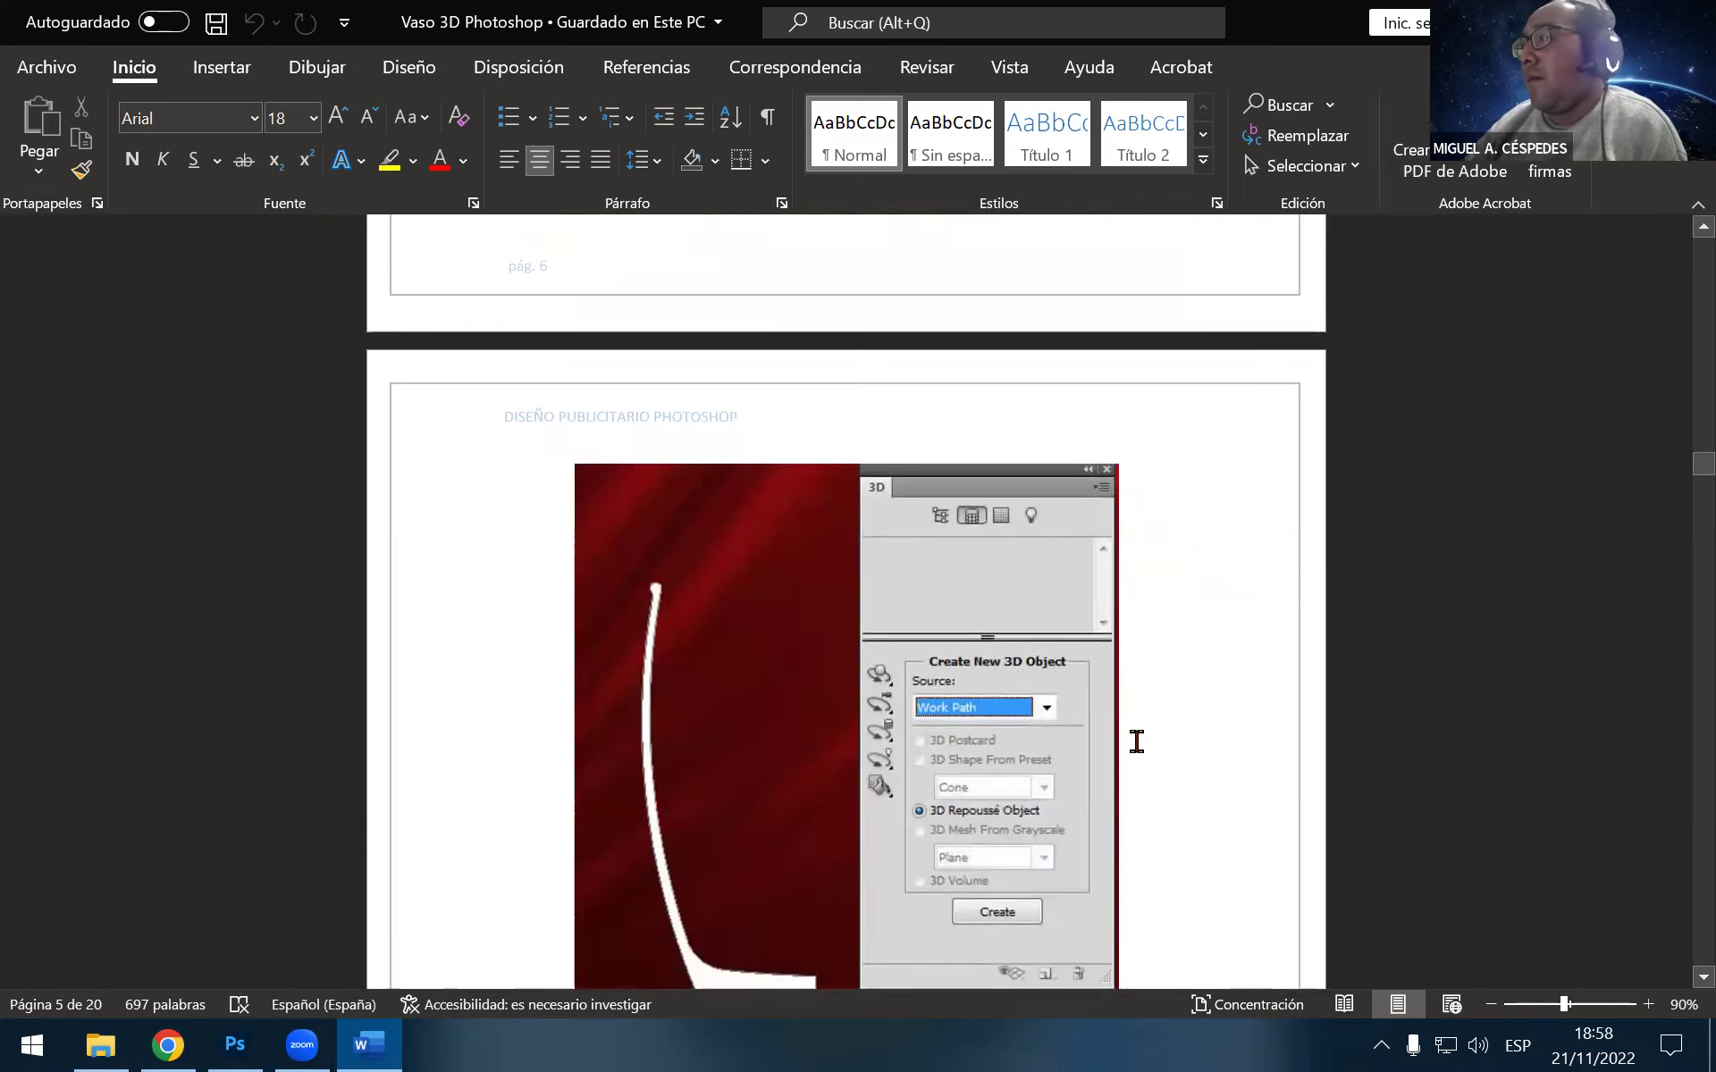
scroll(1136, 742, down, 3)
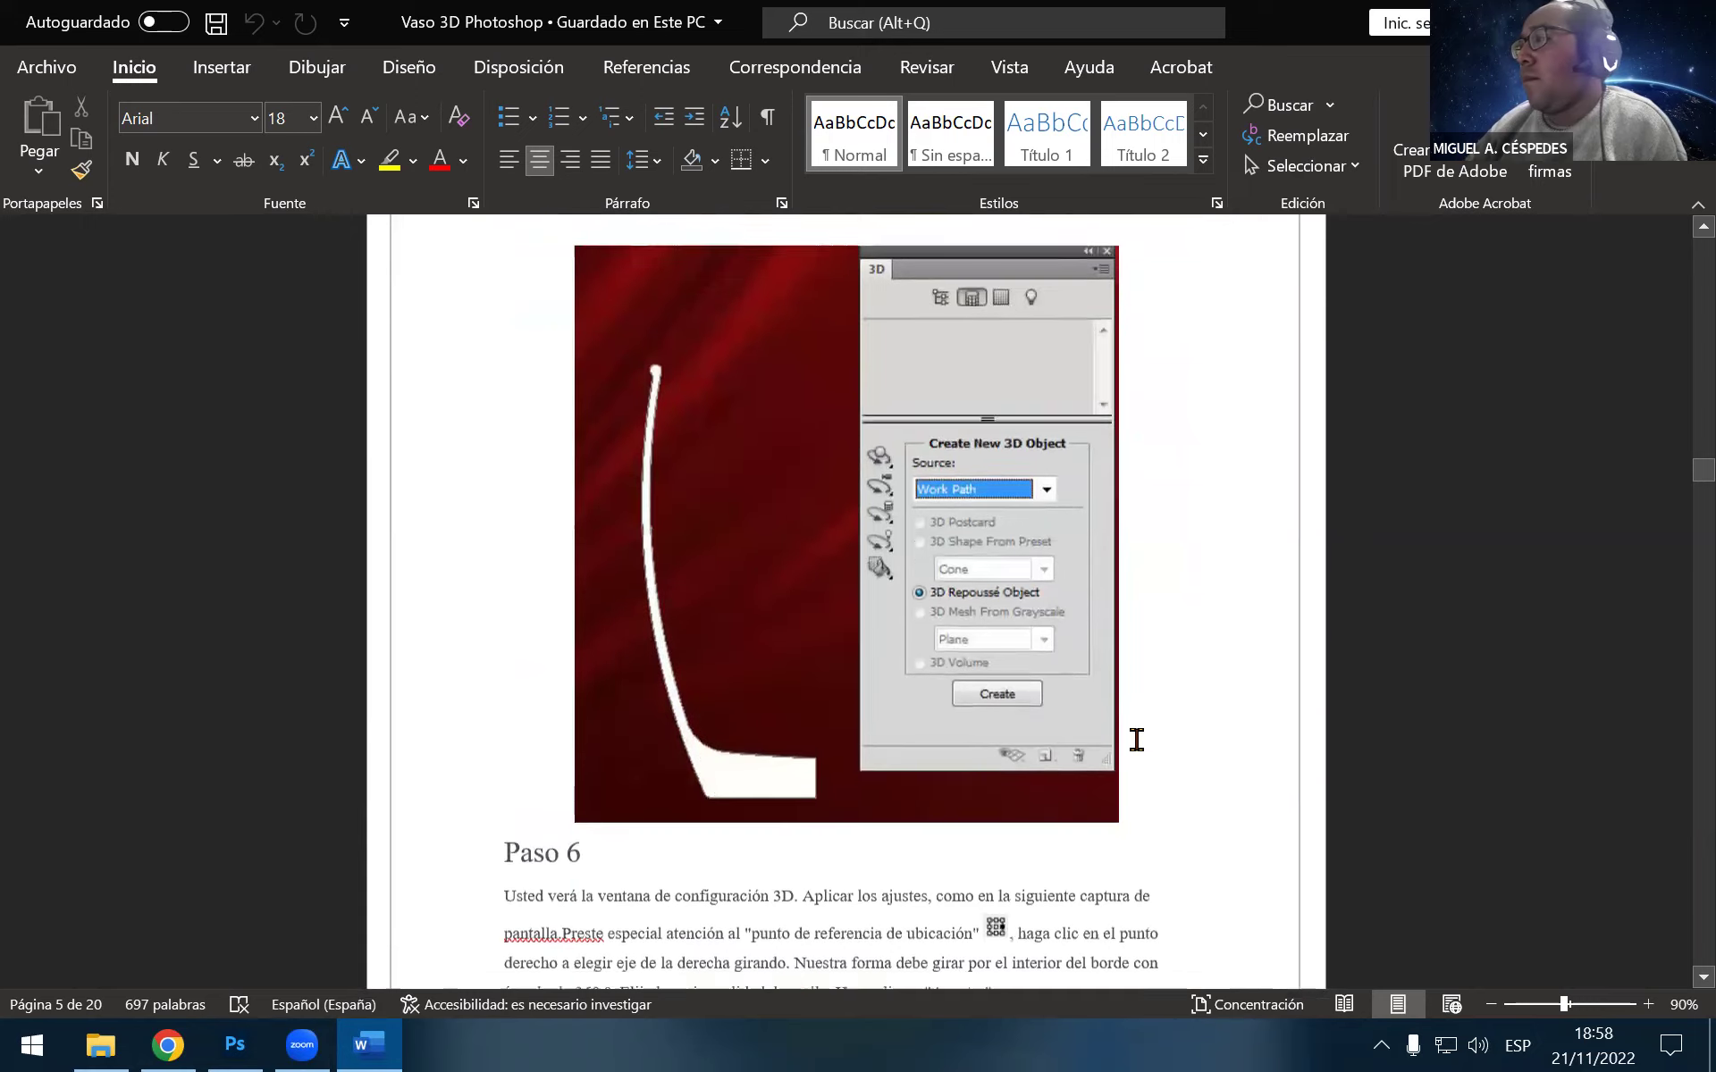
scroll(1136, 742, down, 1)
scroll(1136, 740, down, 1)
scroll(1136, 740, down, 1)
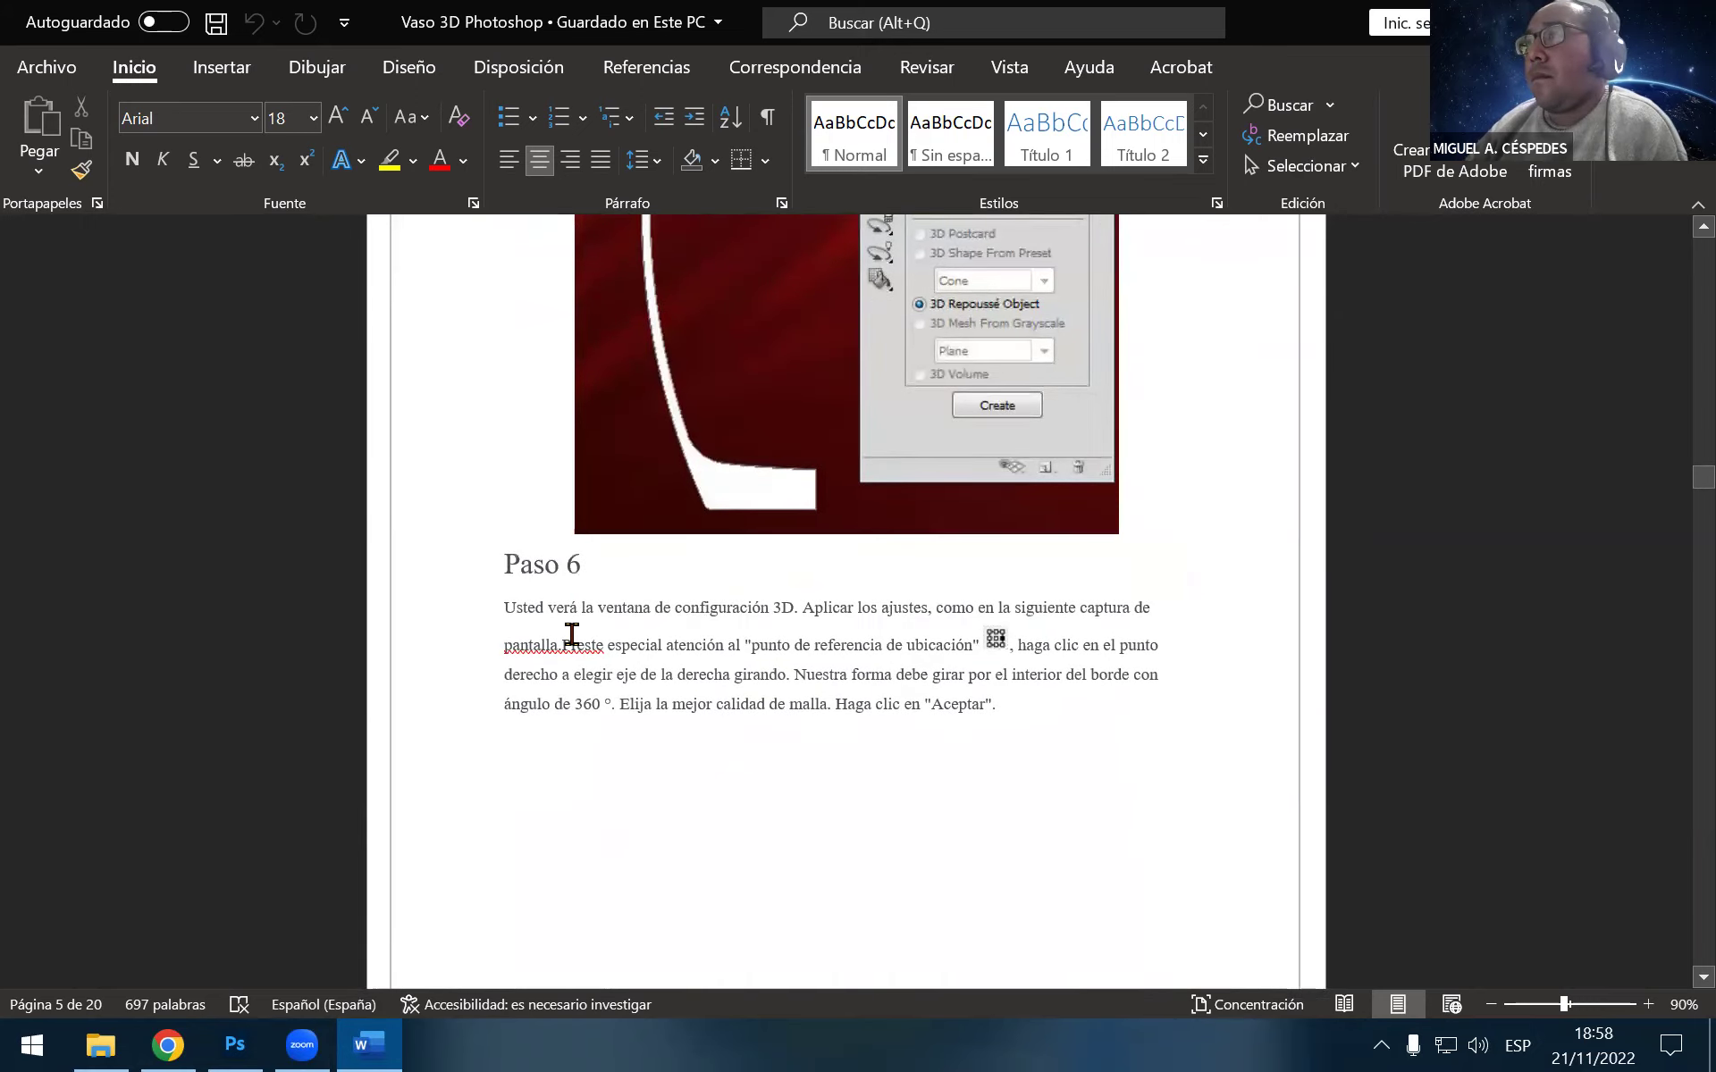
right_click(572, 636)
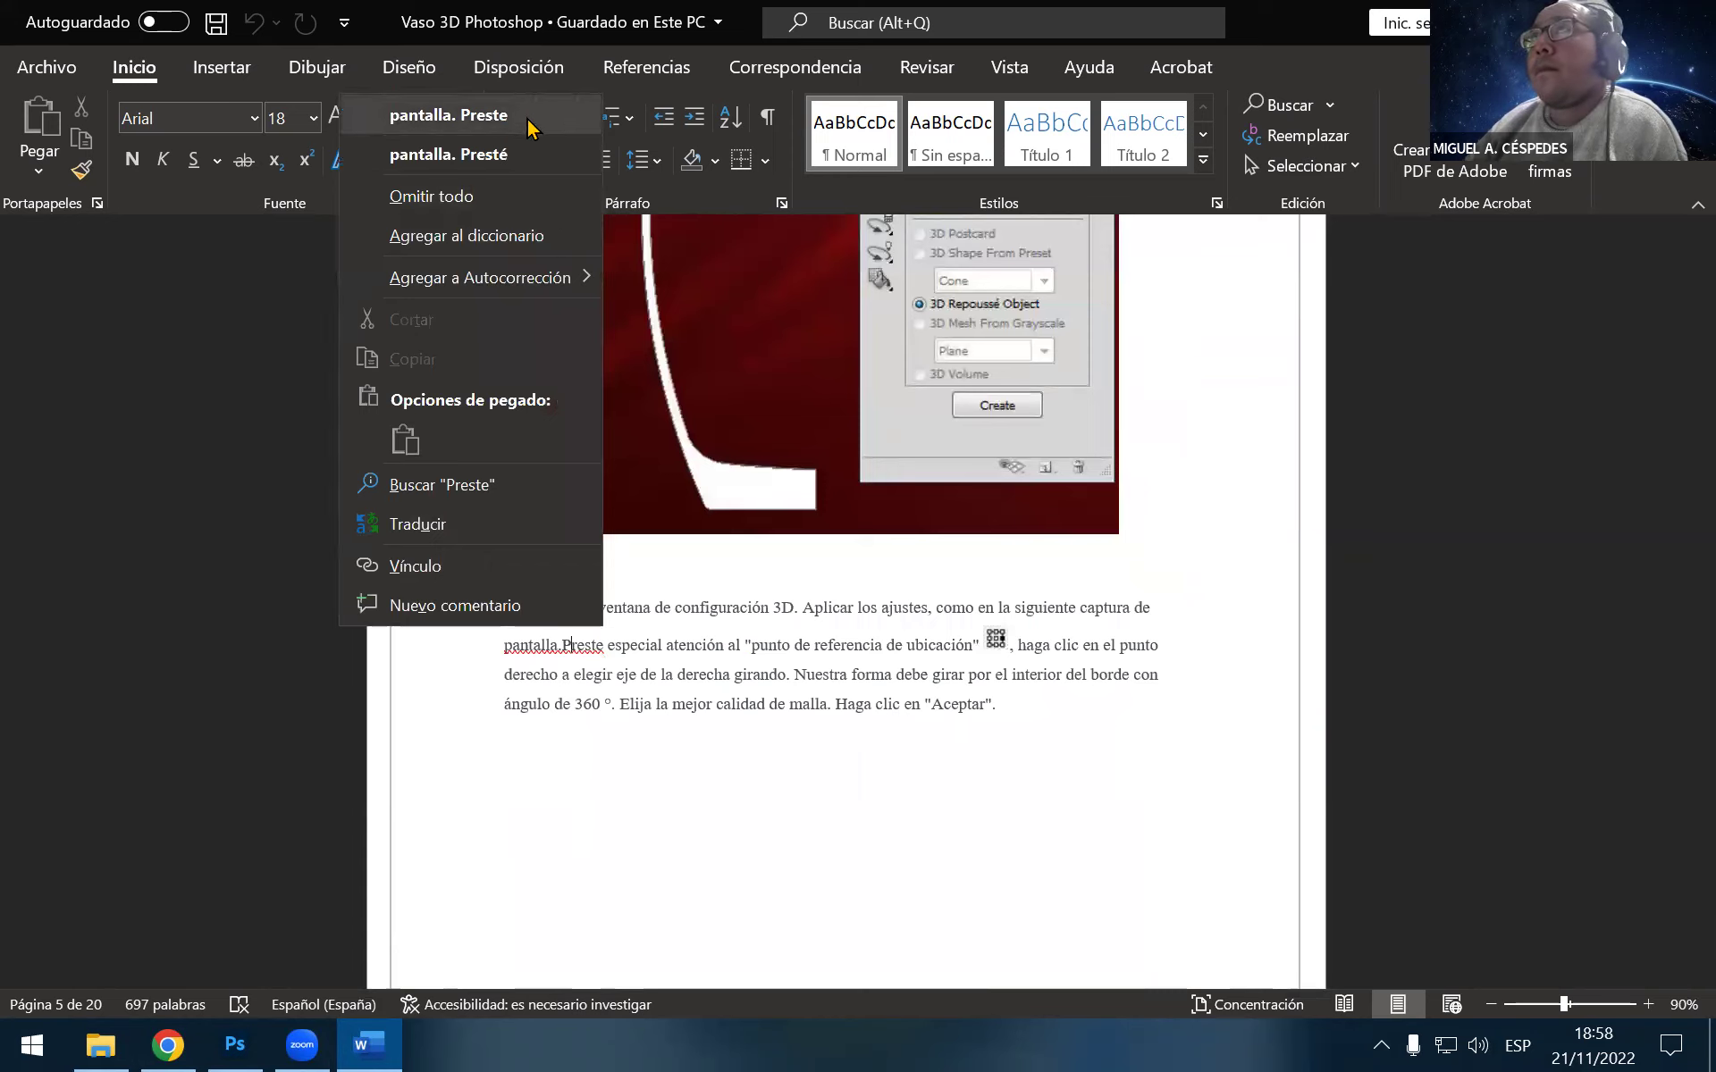
click(533, 128)
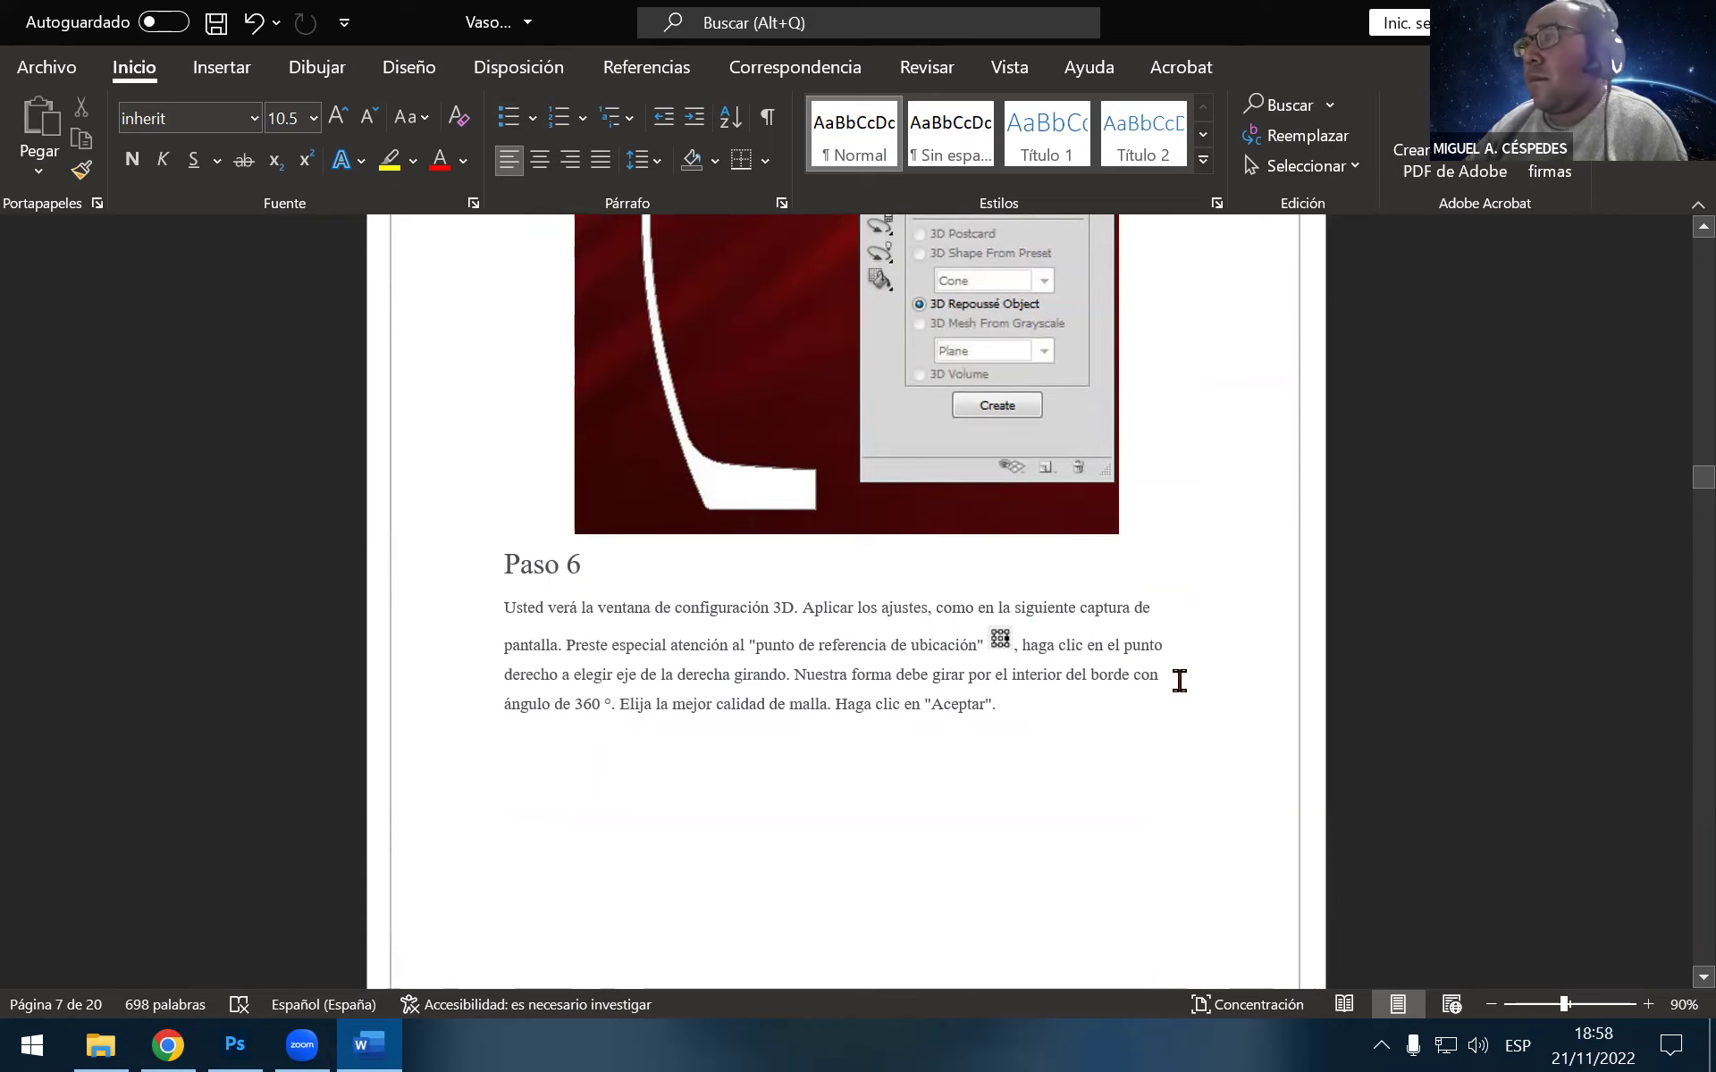
Scroll down to the Paso 6 3D settings screenshot and switch back to Photoshop
scroll(1177, 682, down, 1)
scroll(1174, 681, down, 3)
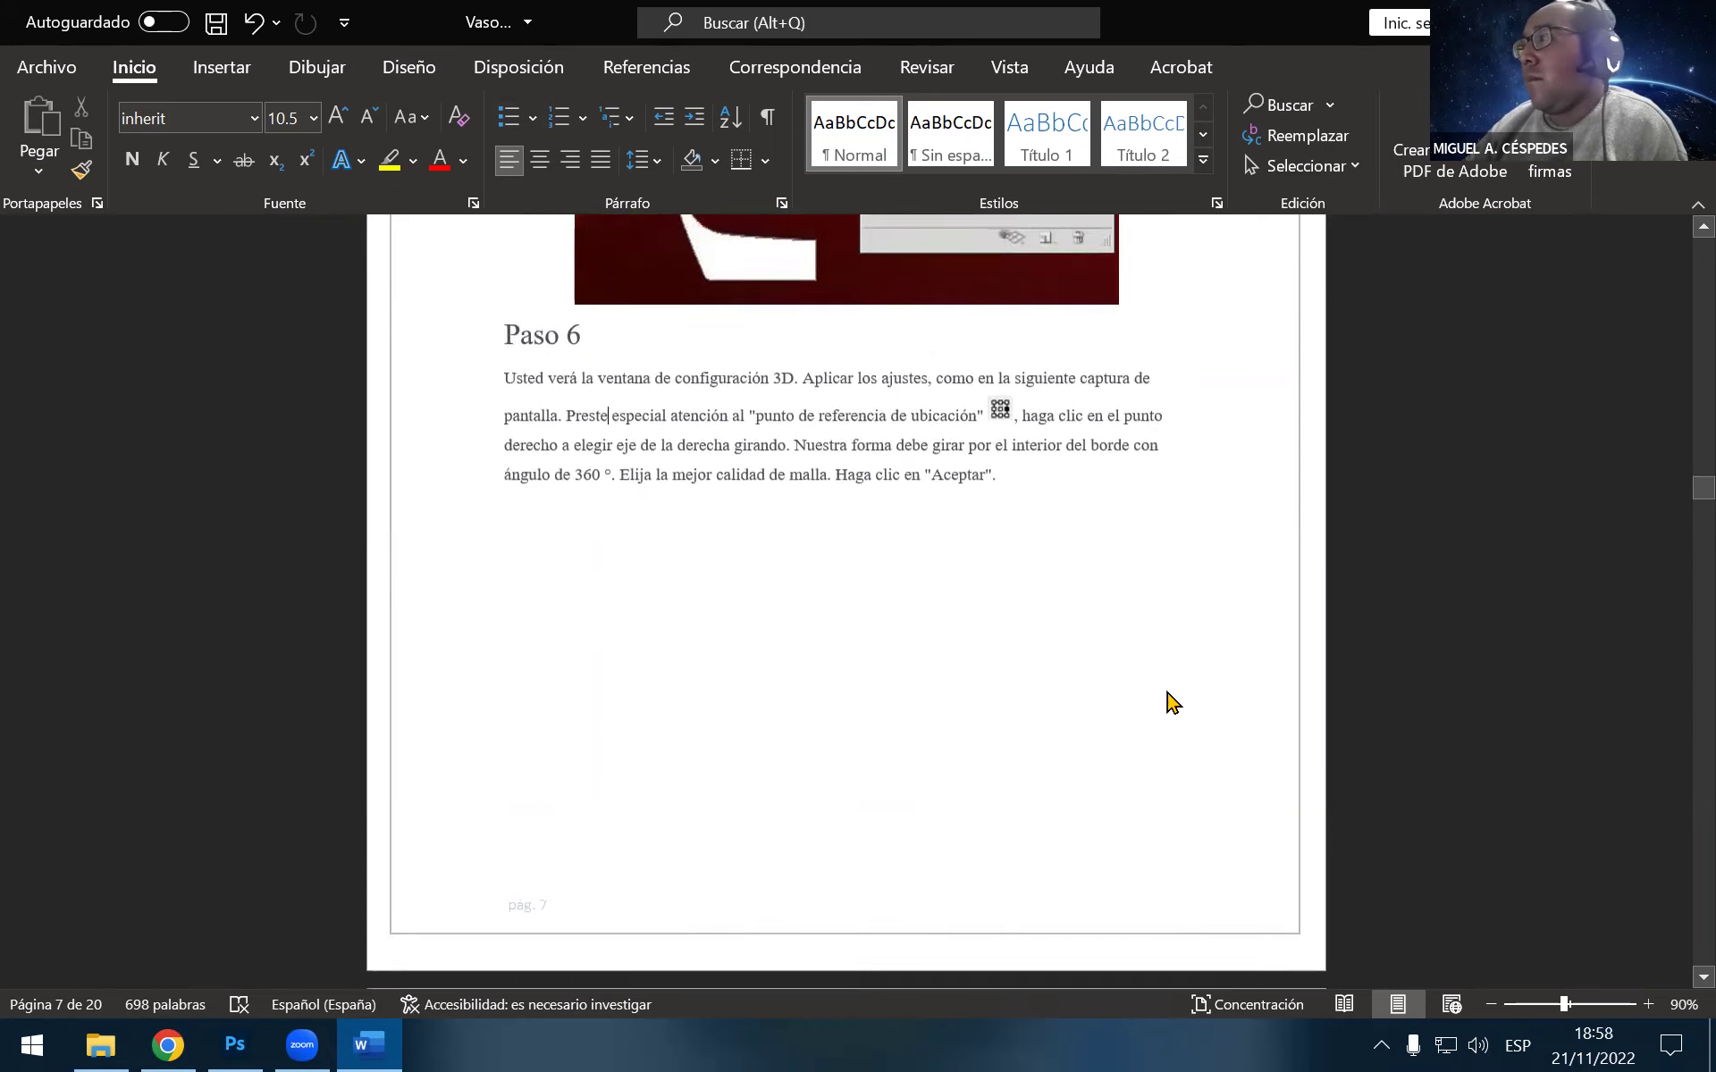
scroll(1166, 700, down, 5)
scroll(1155, 692, down, 1)
scroll(1159, 699, down, 2)
scroll(1159, 699, down, 1)
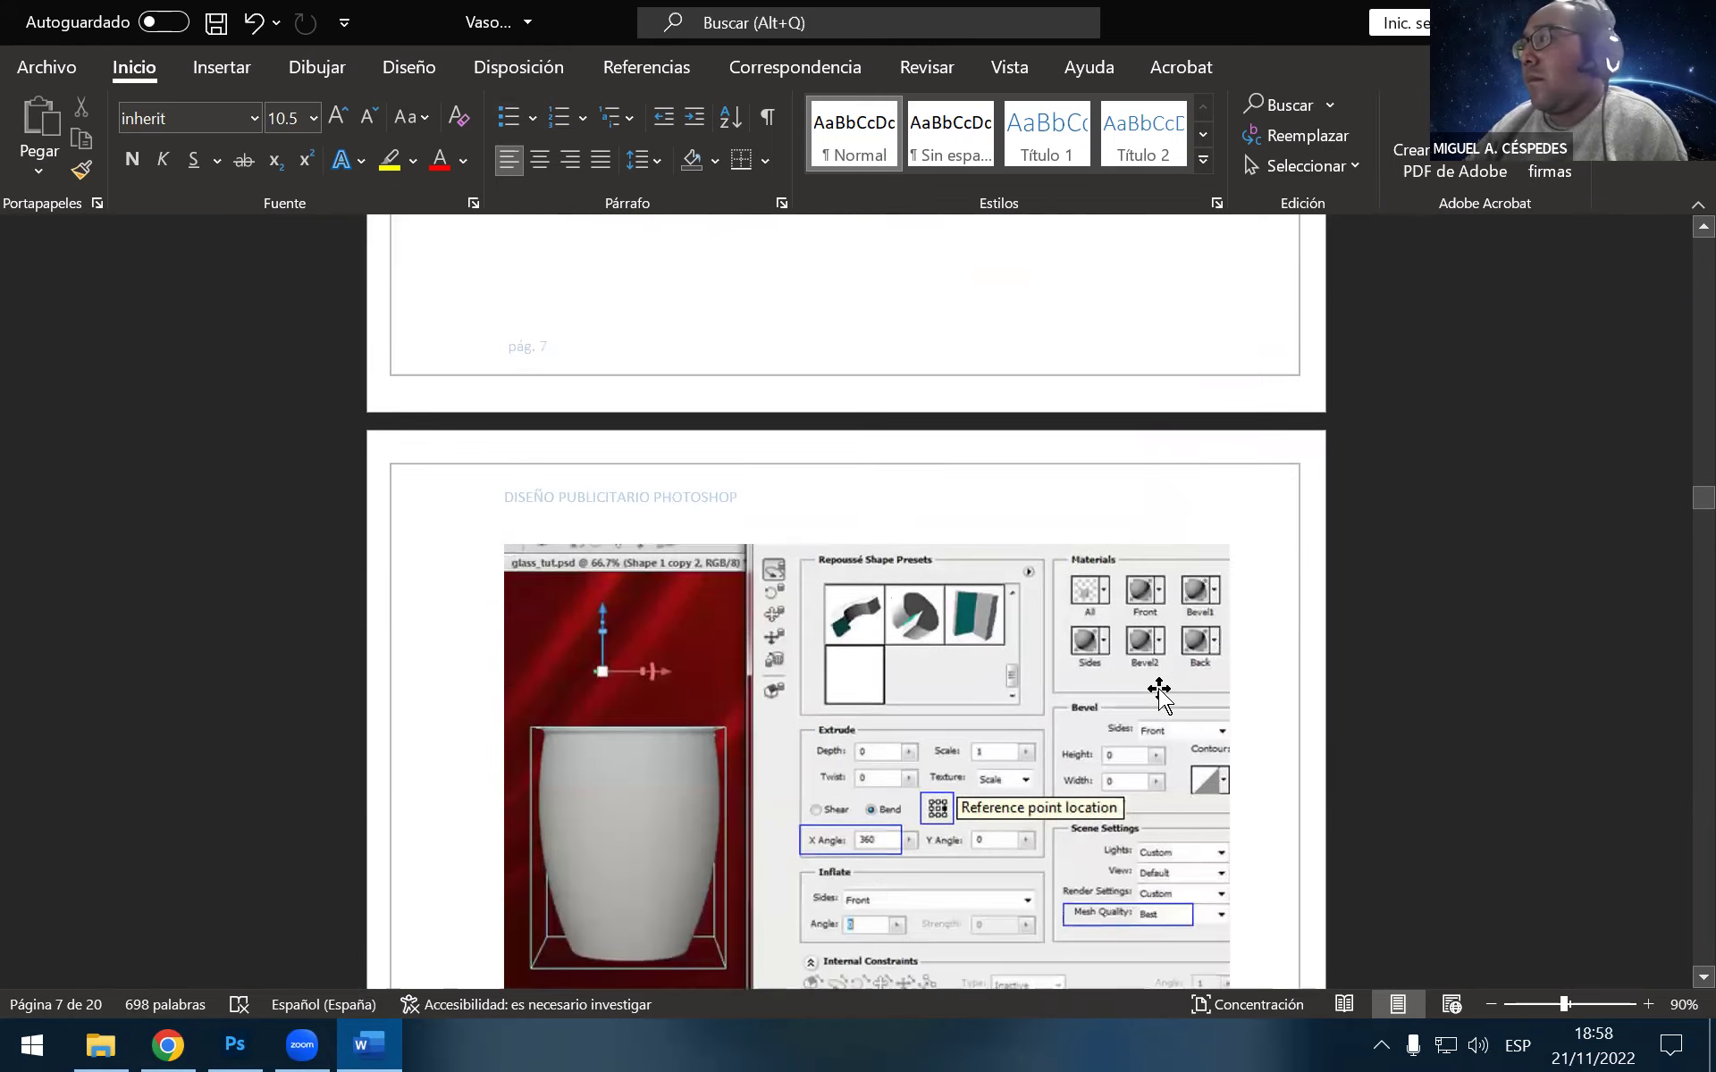
scroll(1159, 700, down, 1)
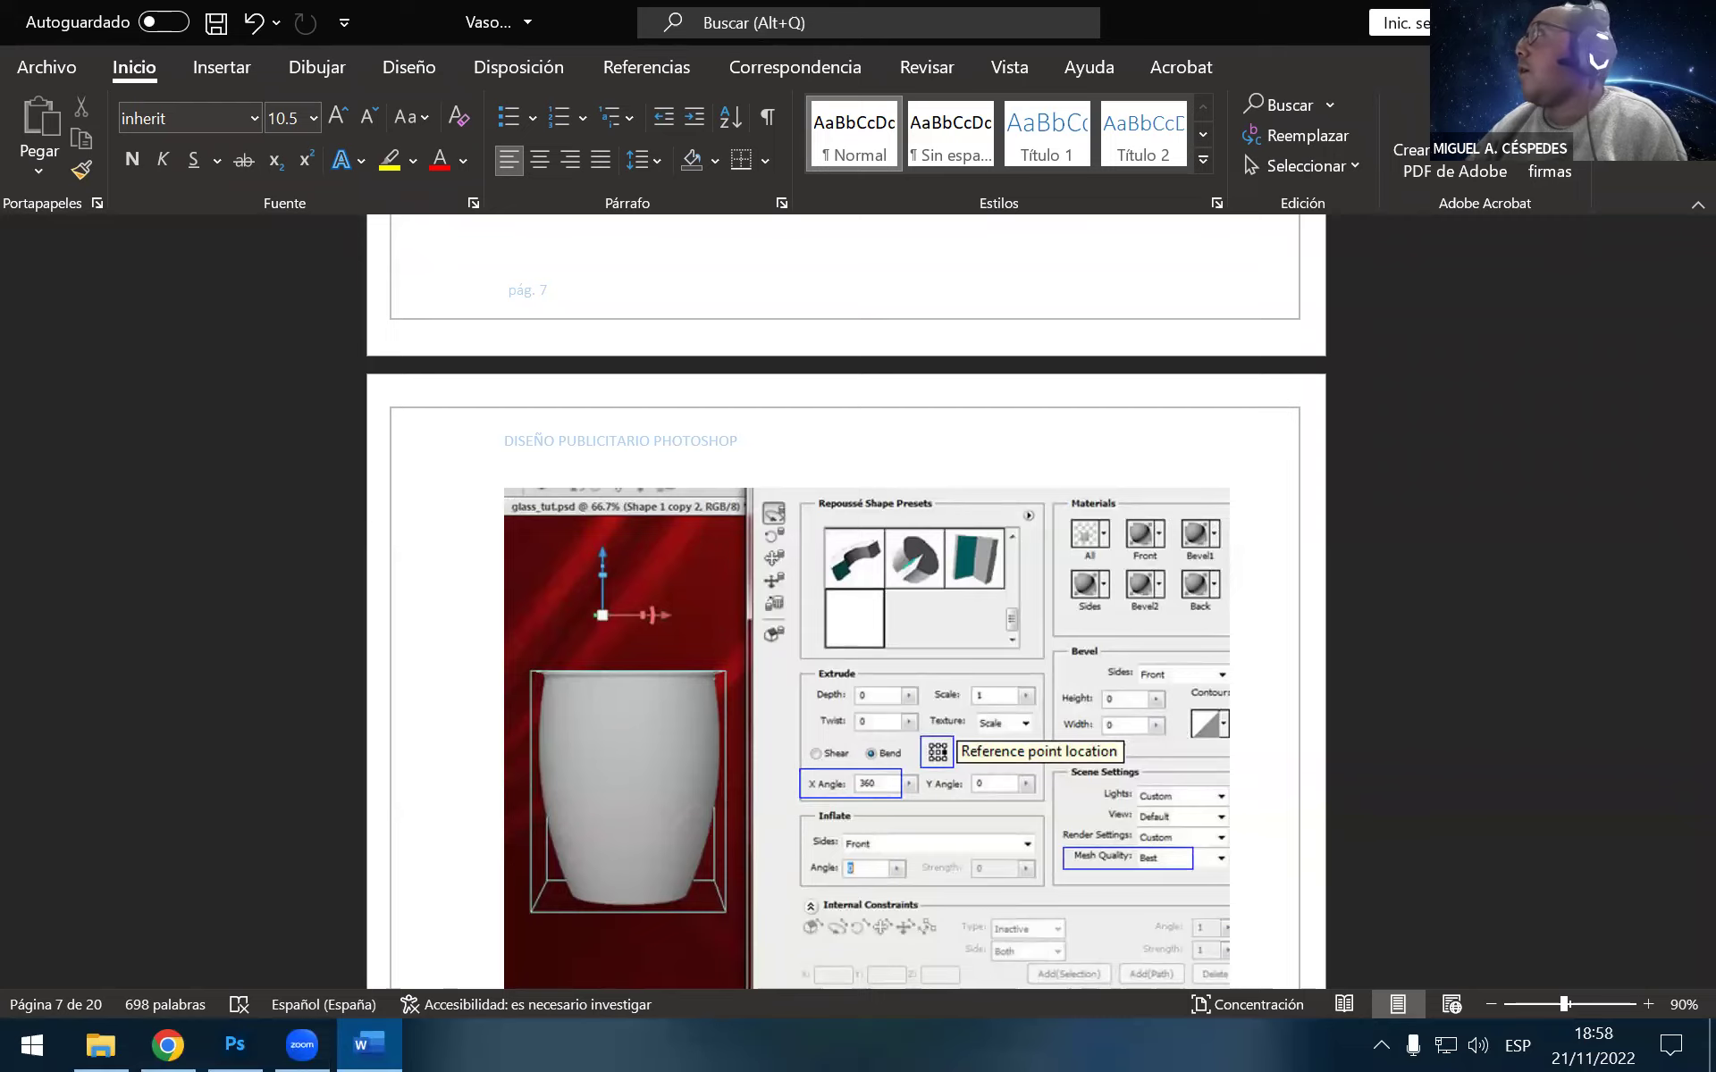
key(alt+Tab)
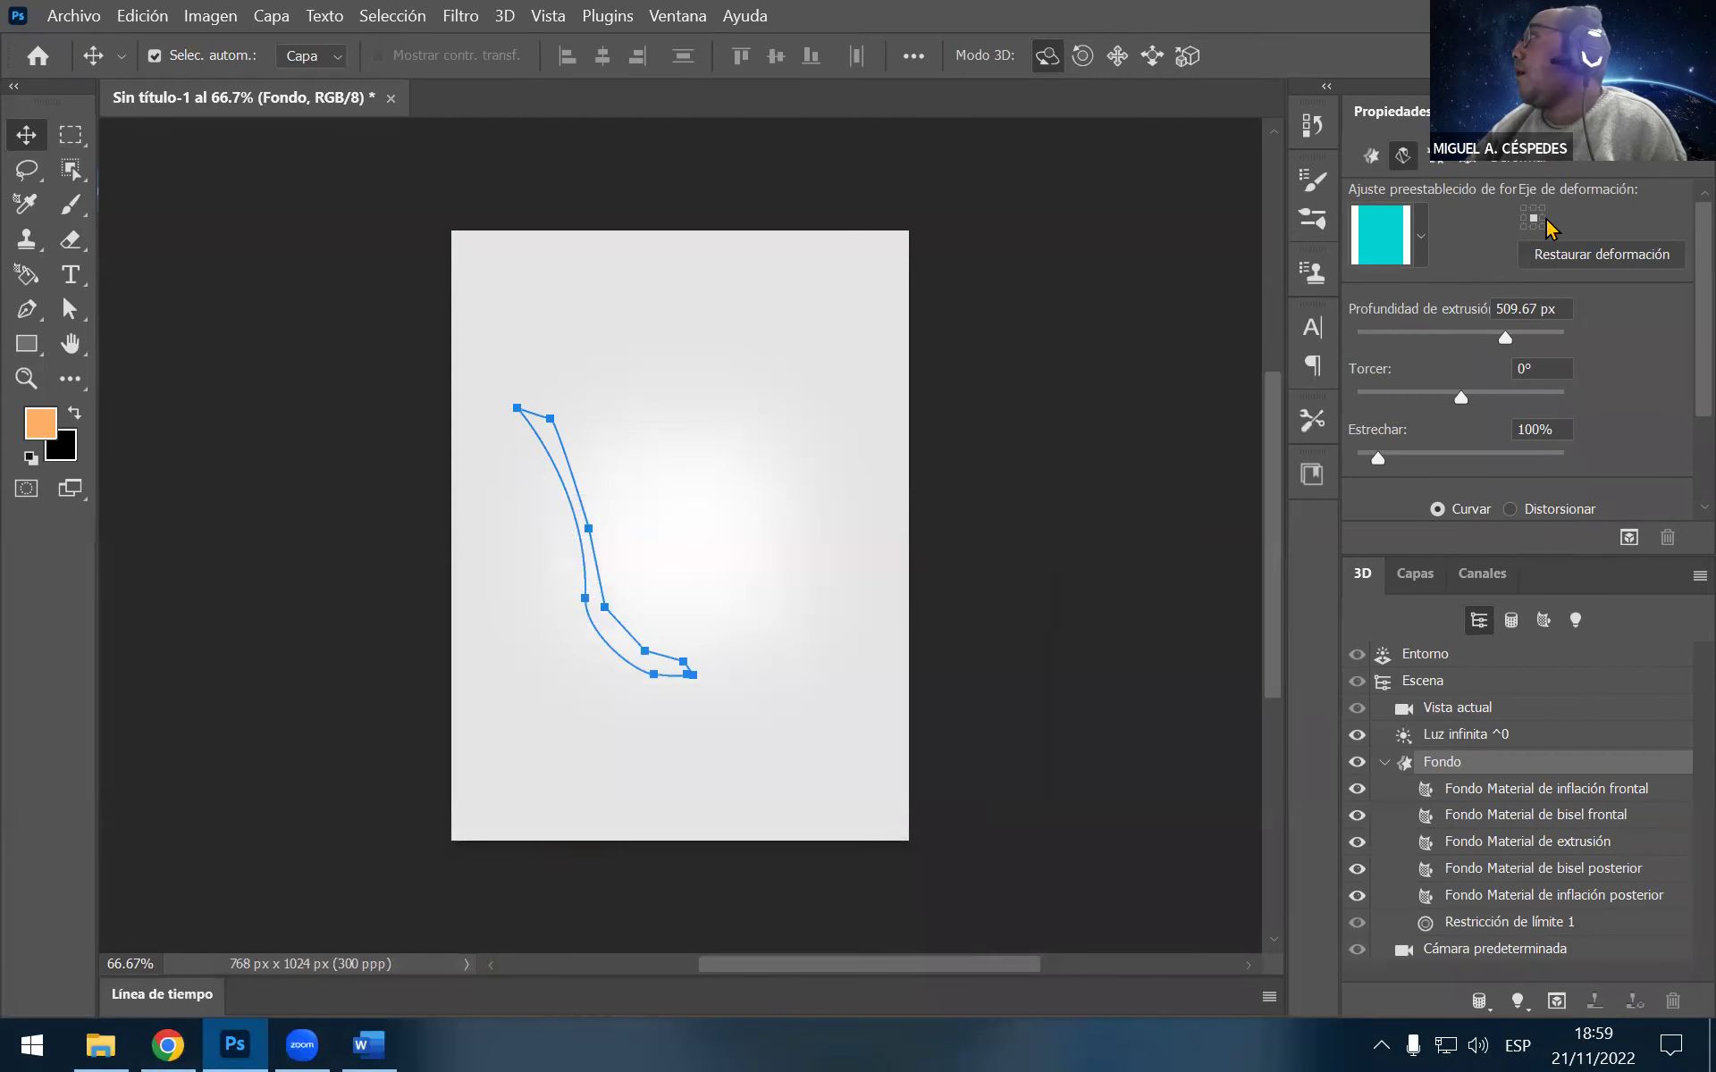
Set the extrusion deformation axis to the right point, browse shape presets without applying one, and show Layers
click(1543, 219)
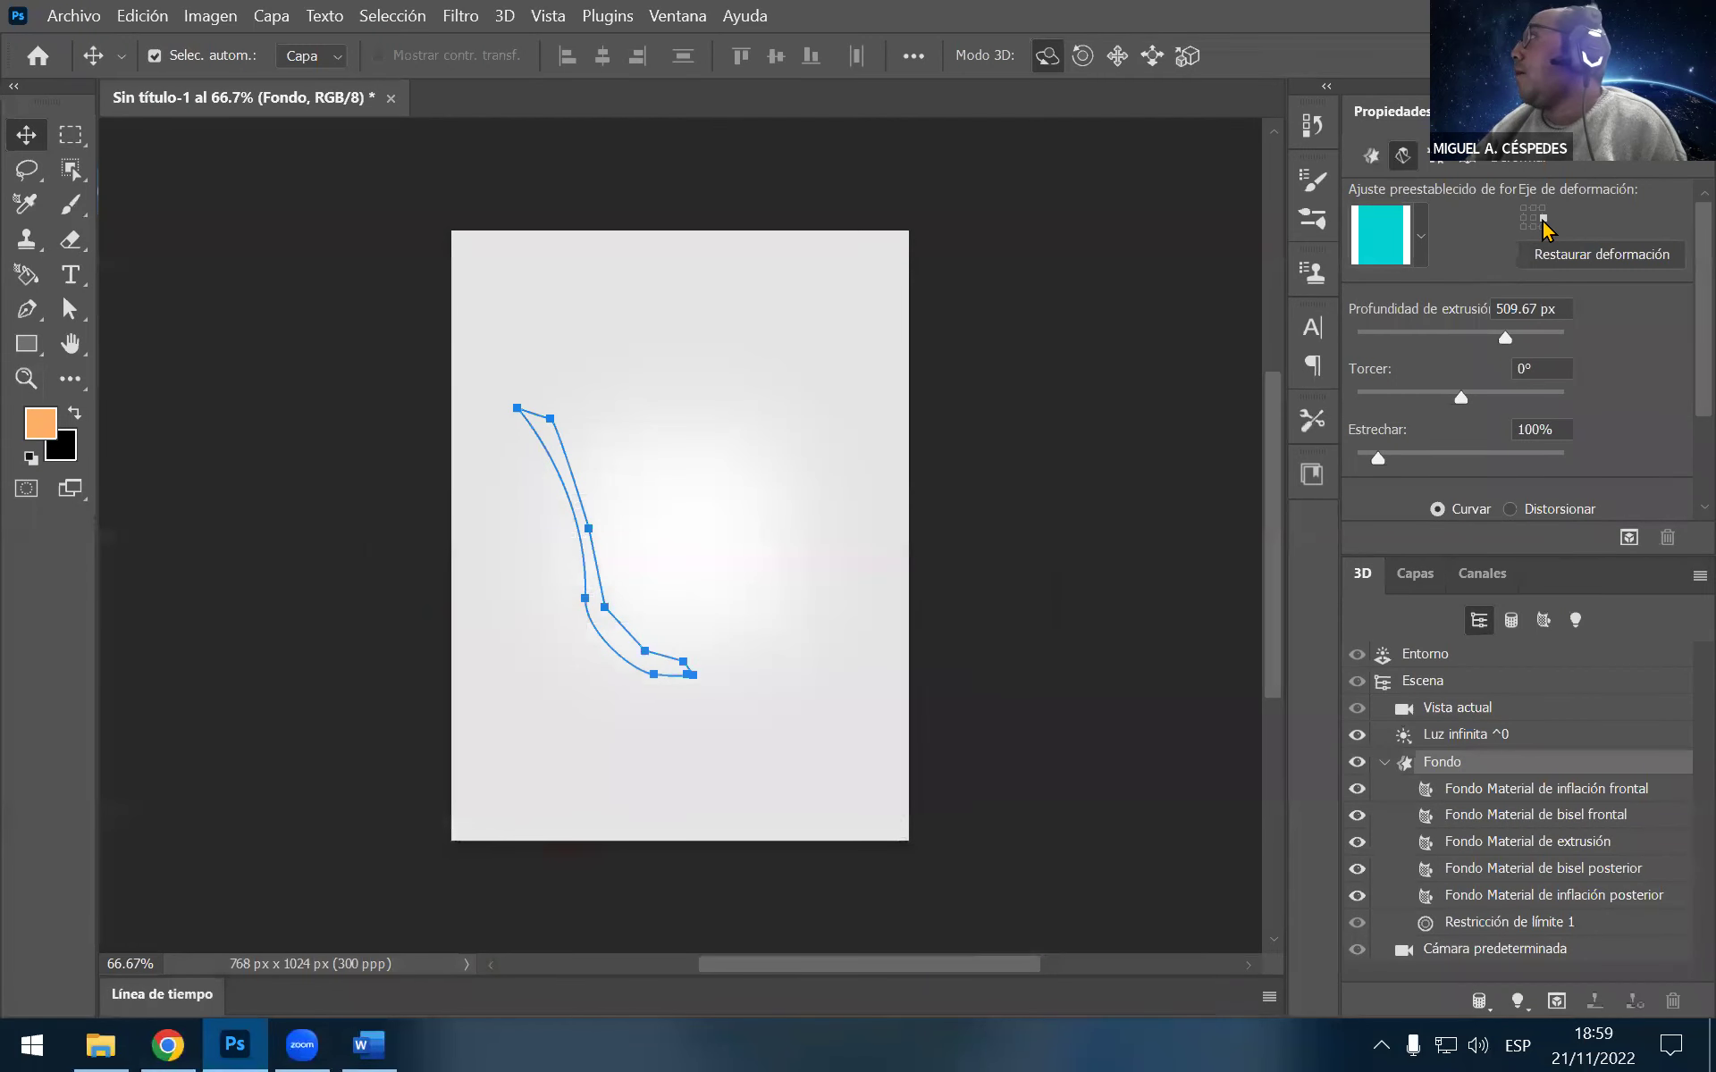
click(1422, 238)
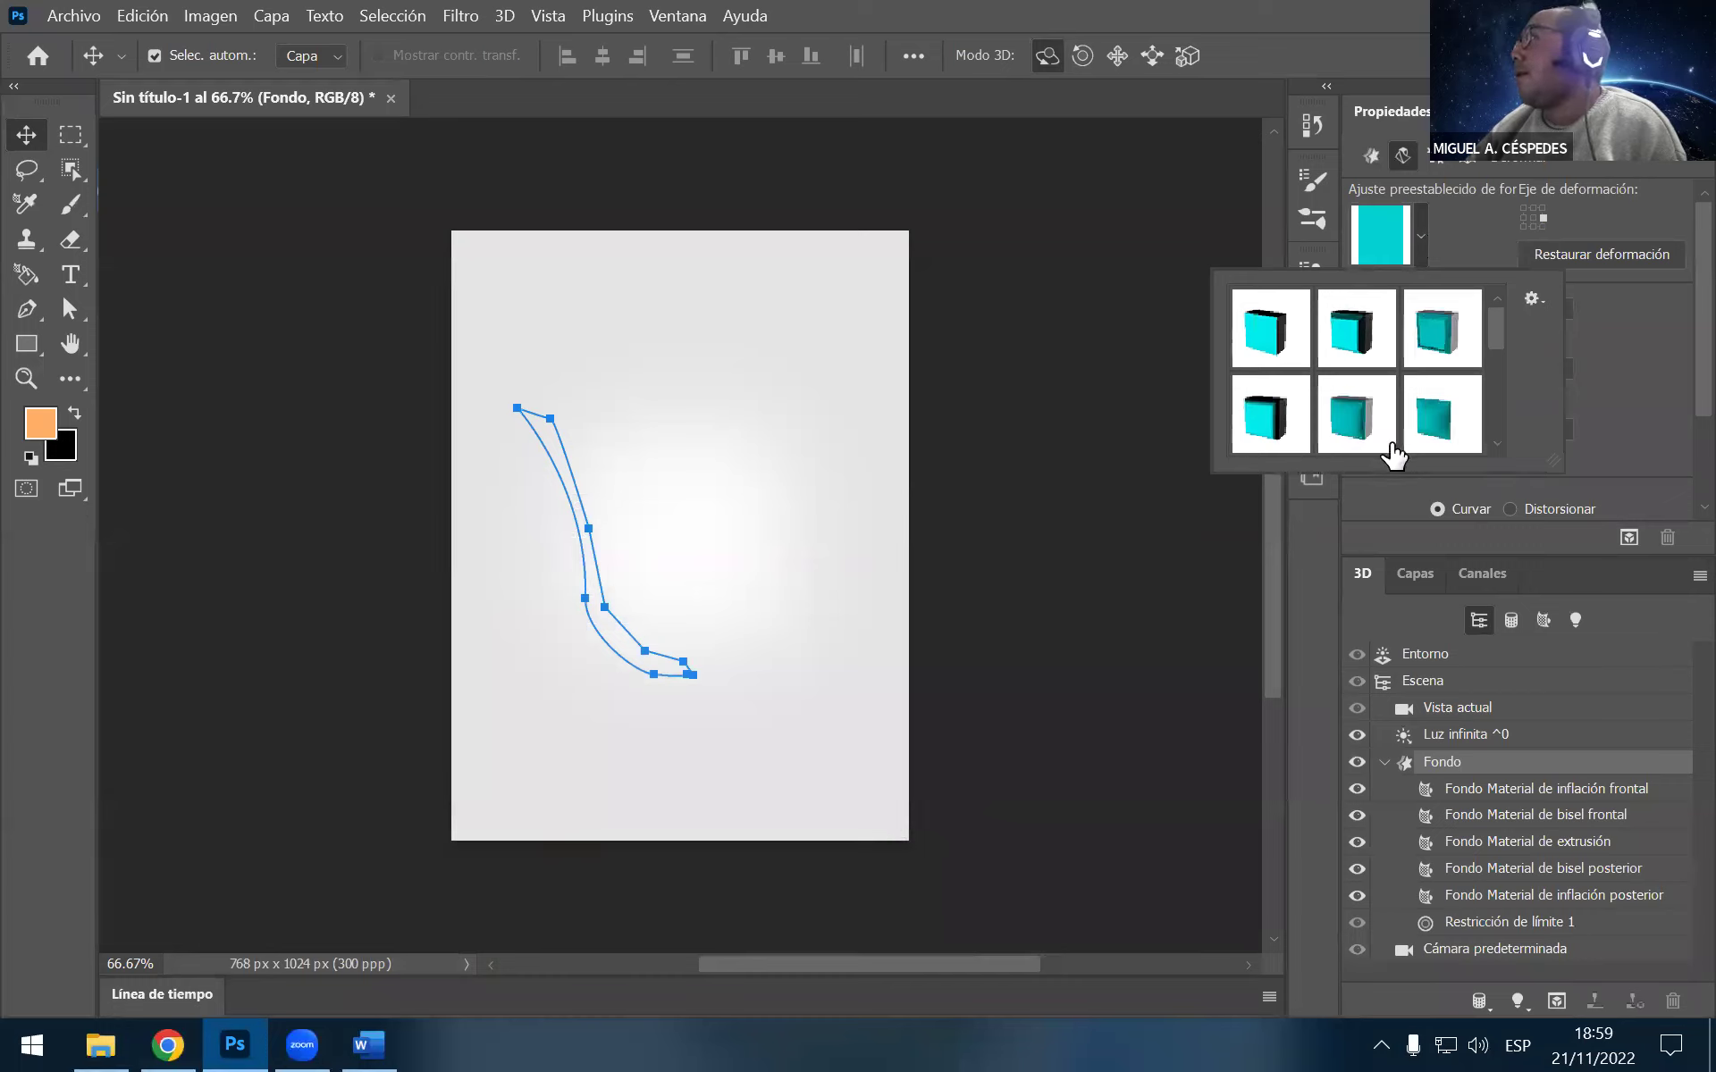
drag(1498, 331, 1502, 380)
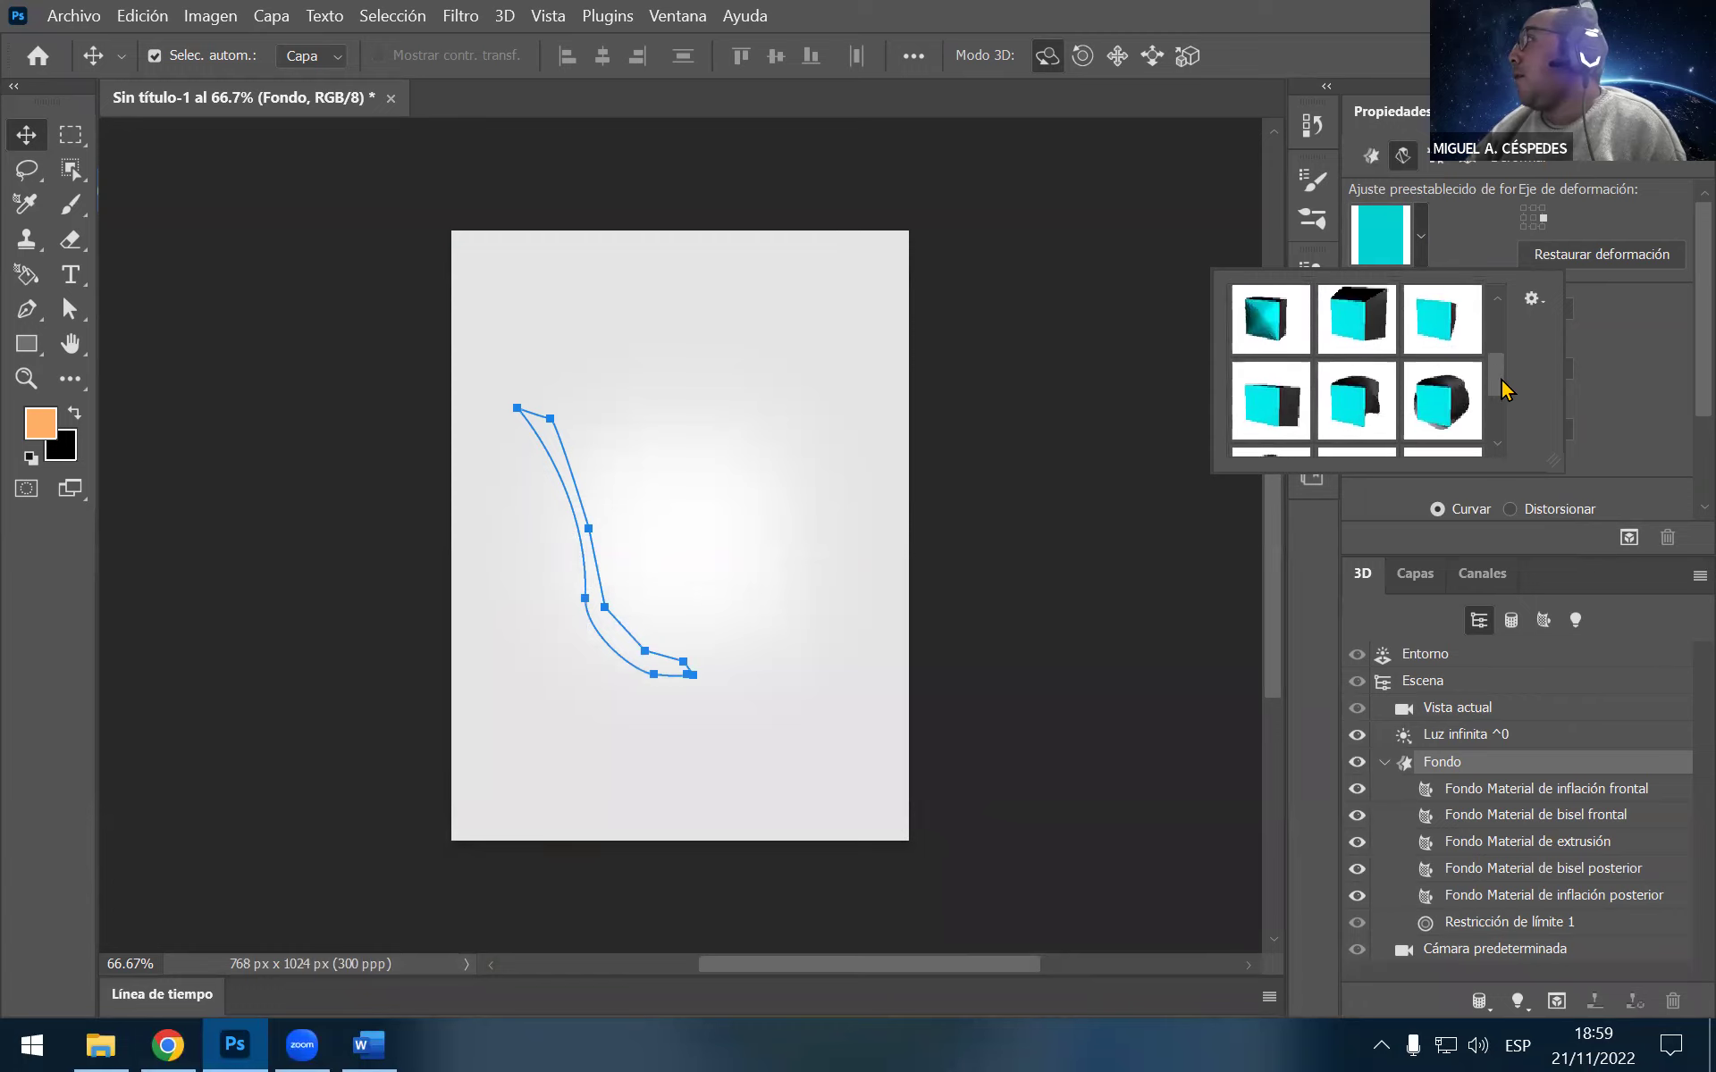
mouse_move(1502, 390)
mouse_down()
mouse_move(1509, 438)
mouse_move(1498, 327)
mouse_up()
click(938, 385)
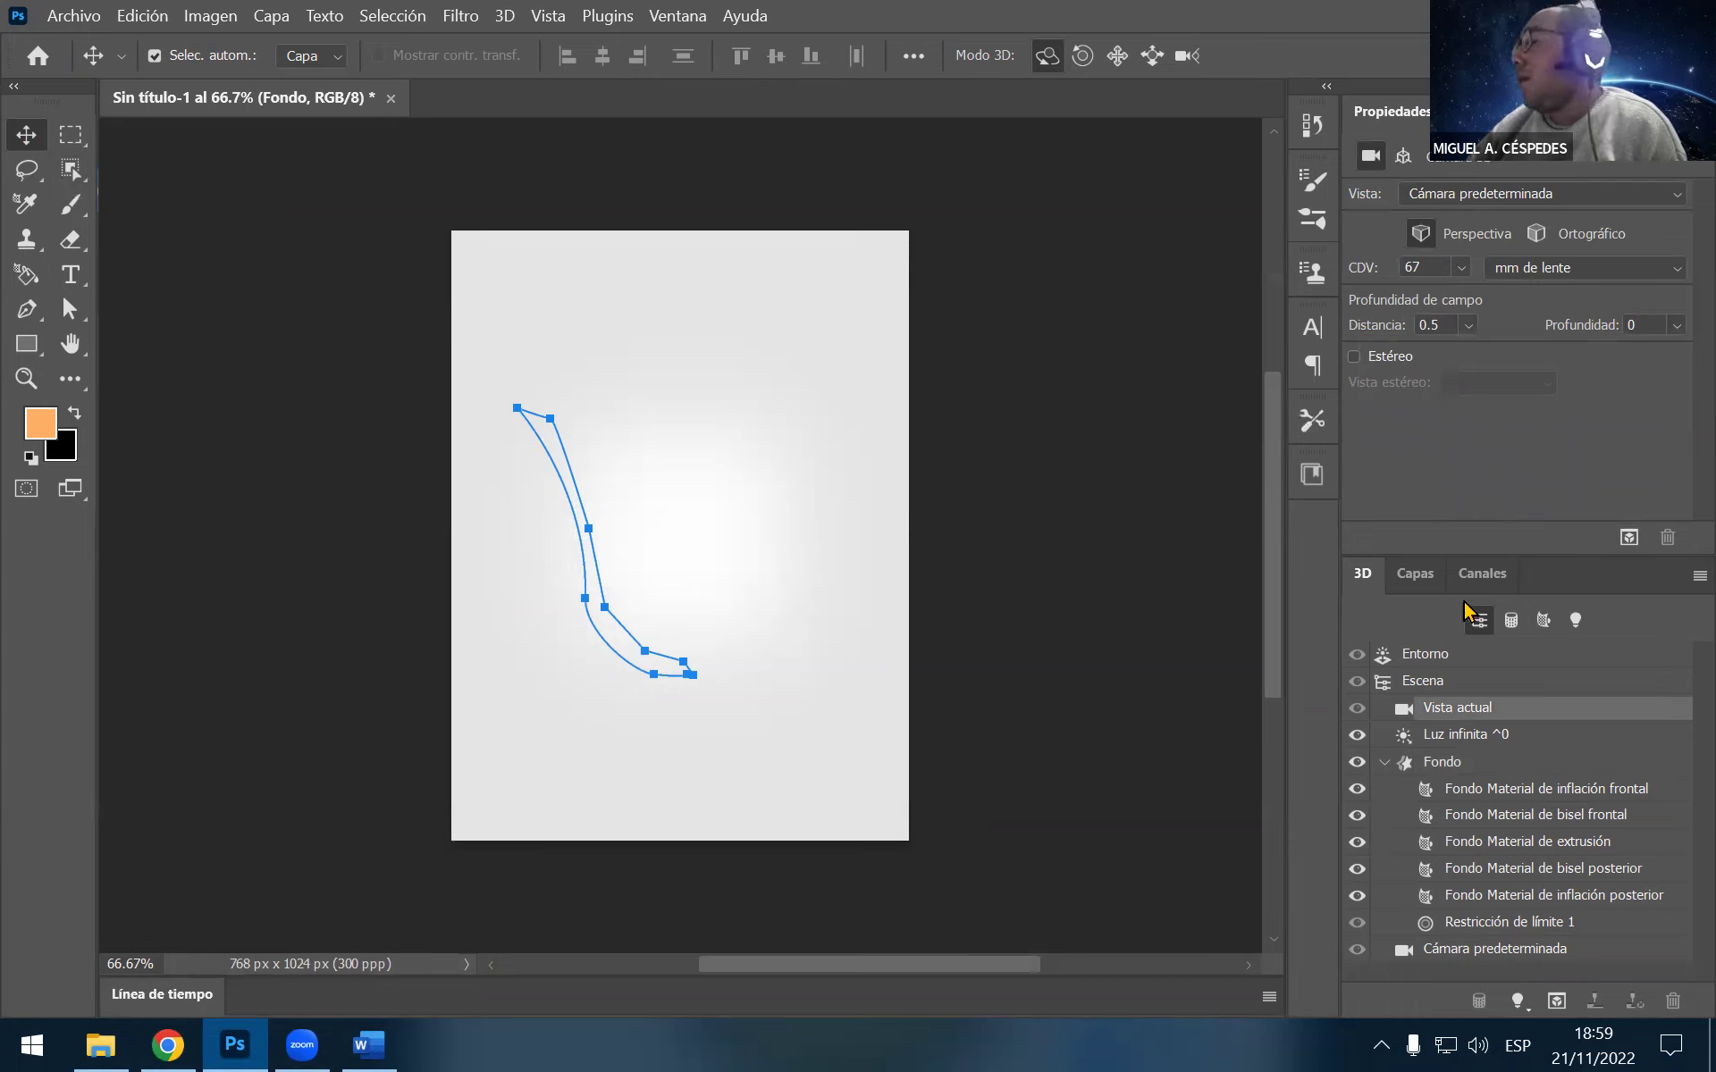
click(1417, 575)
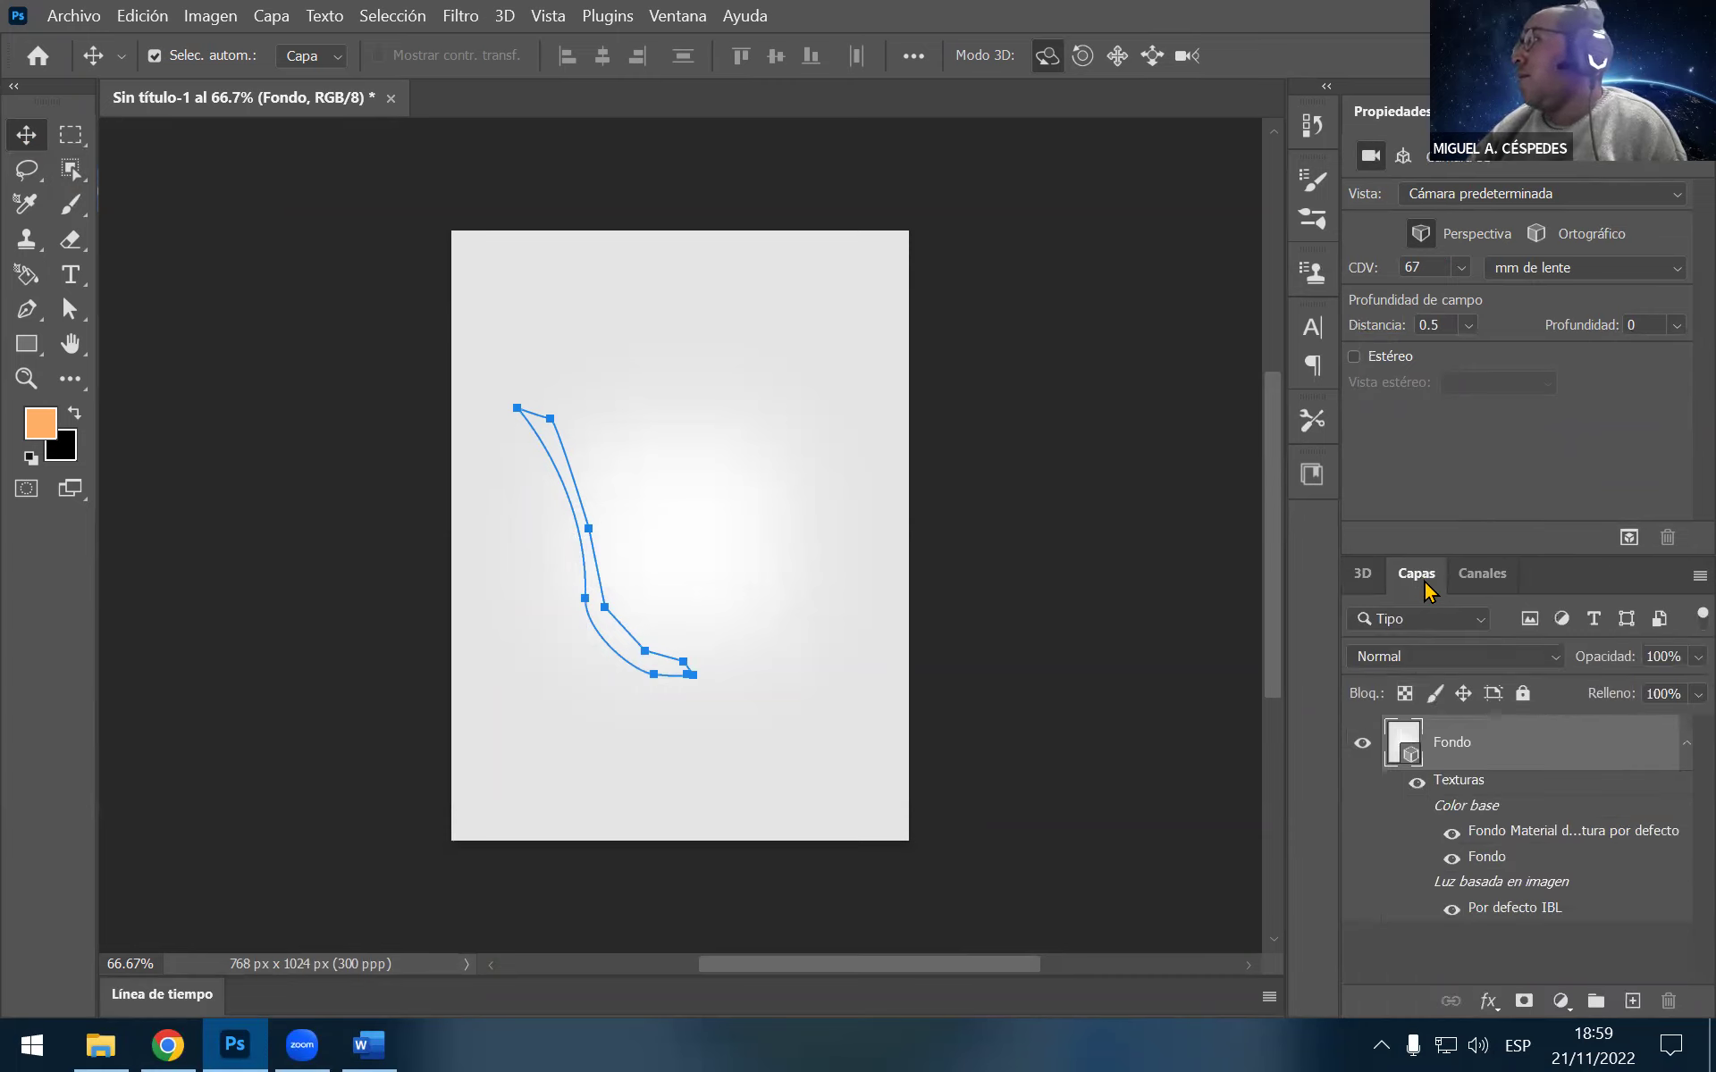
Discard Sin título-1 unsaved, create a blank 768×1024 document, and bring Word forward
click(394, 99)
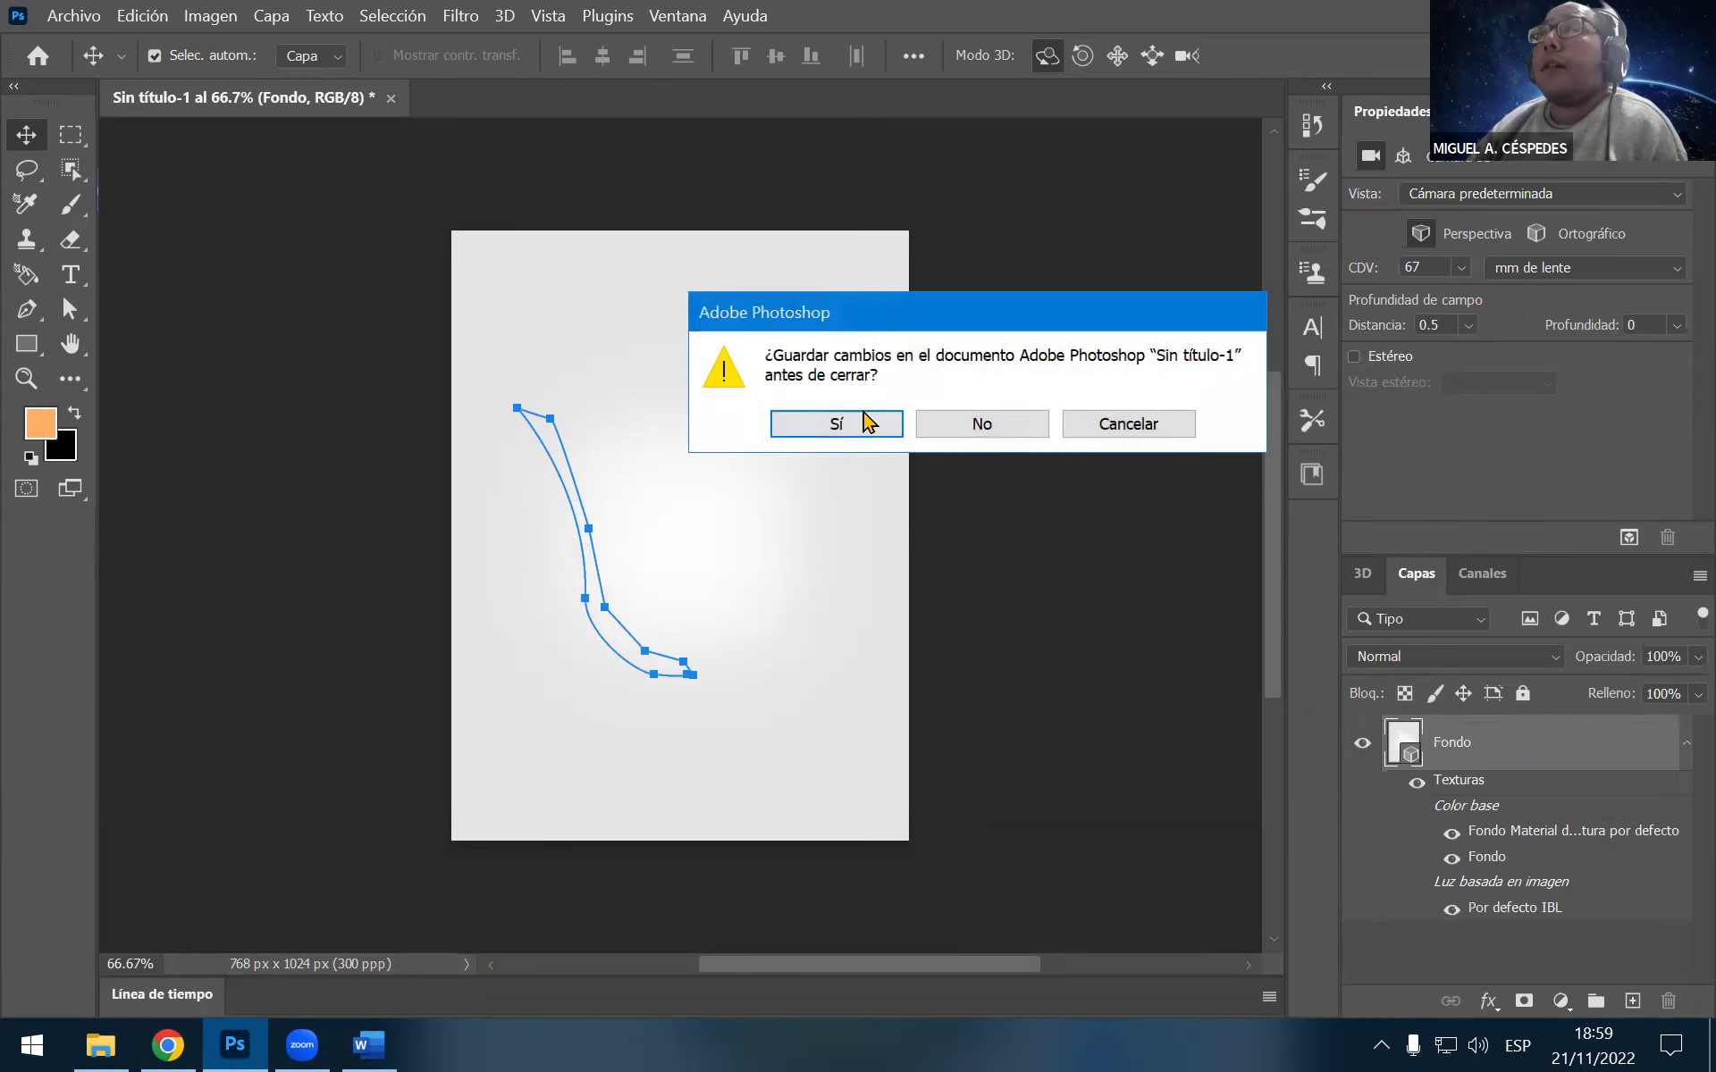
click(1003, 429)
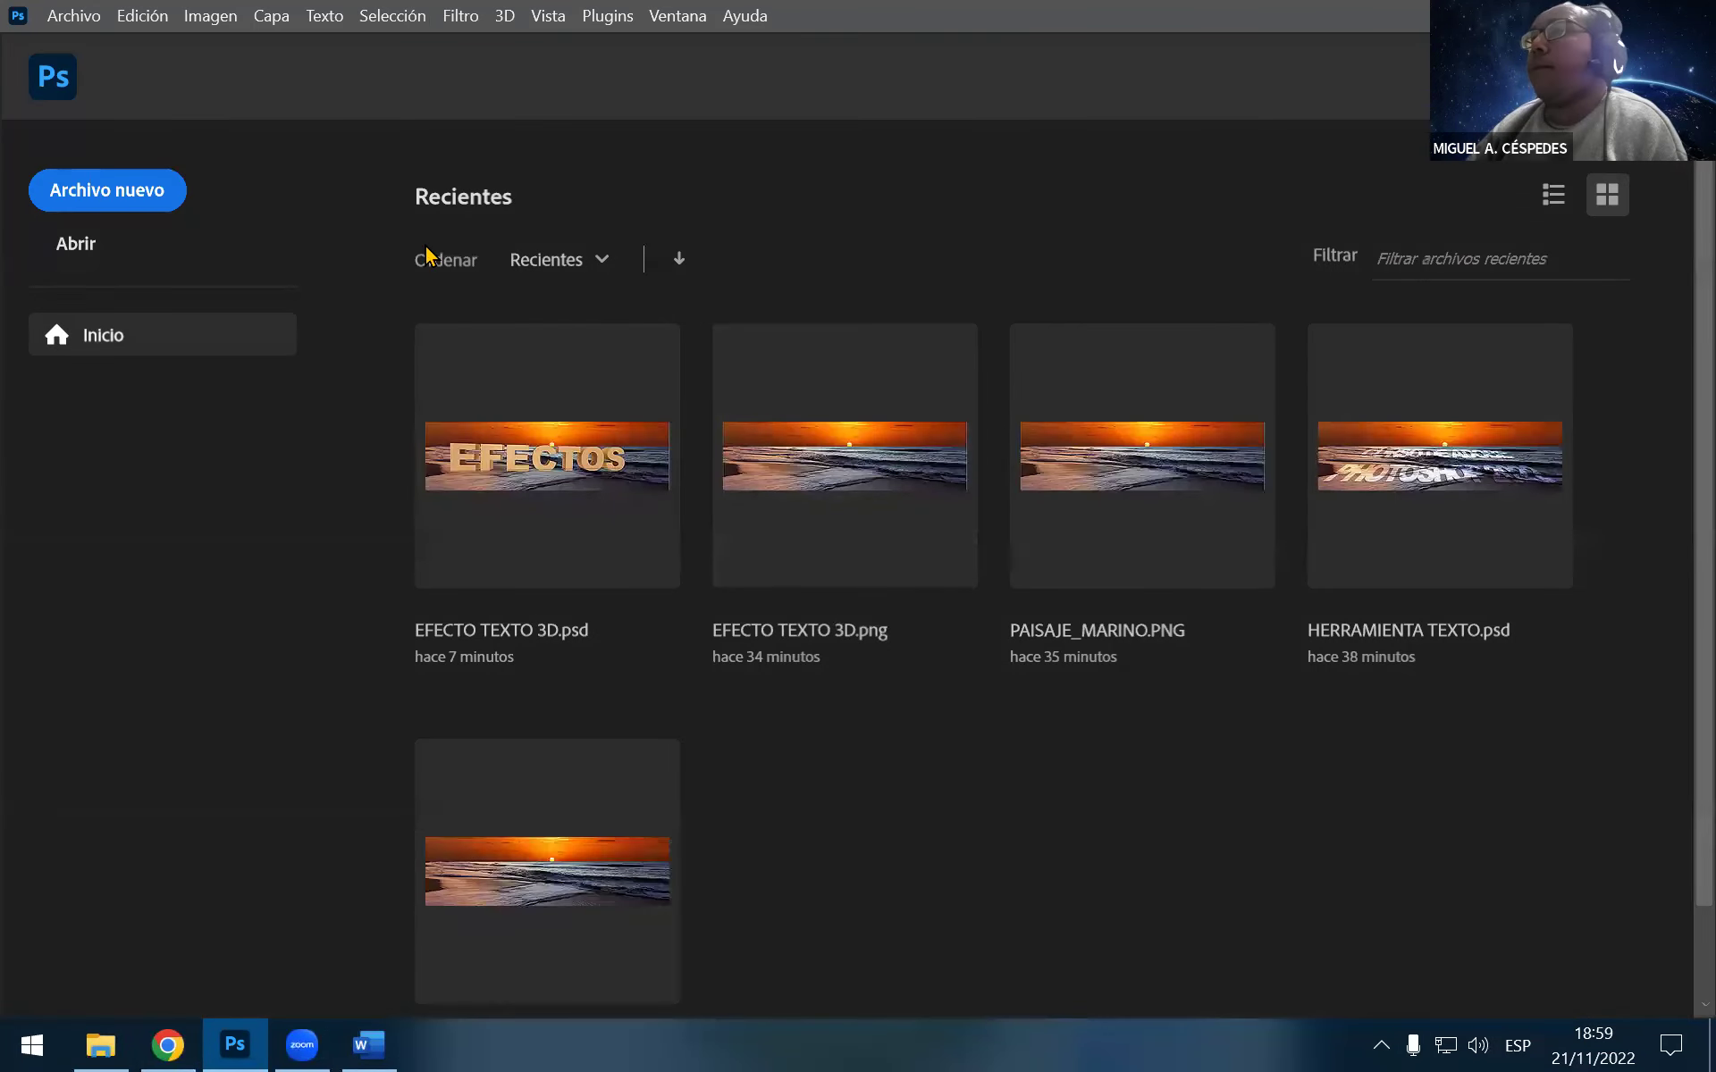
click(71, 15)
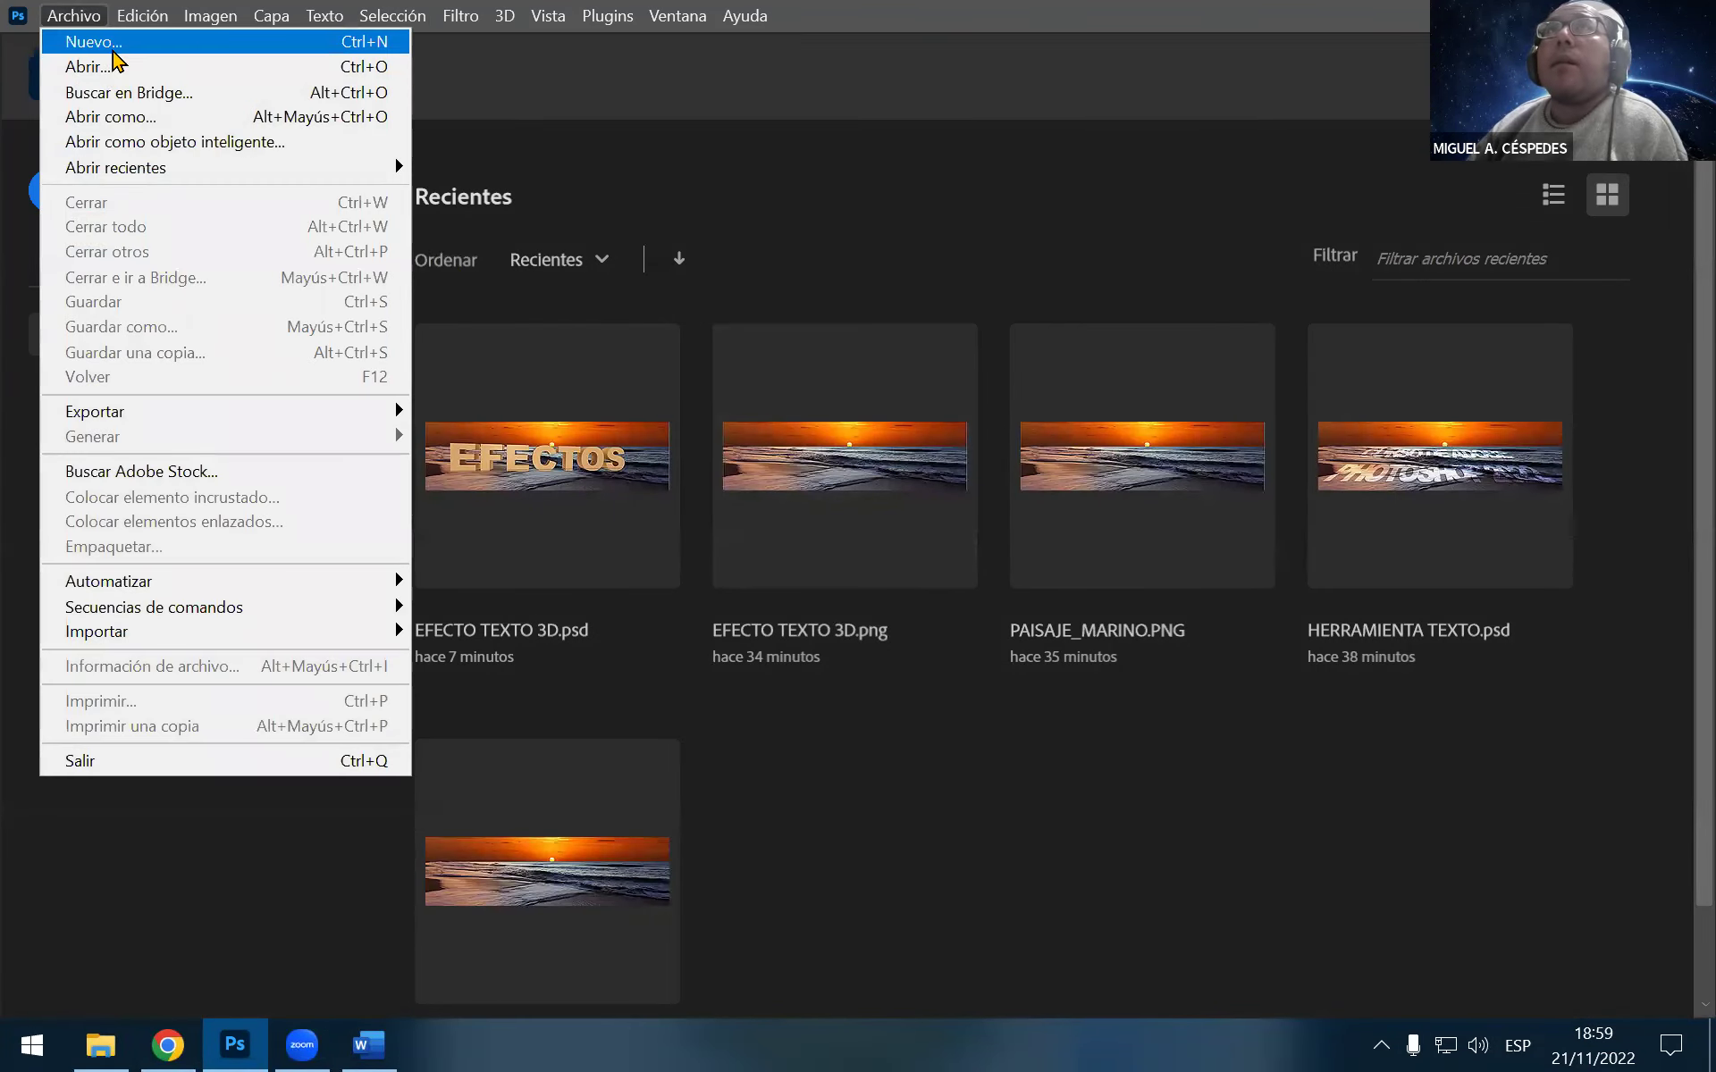
click(114, 45)
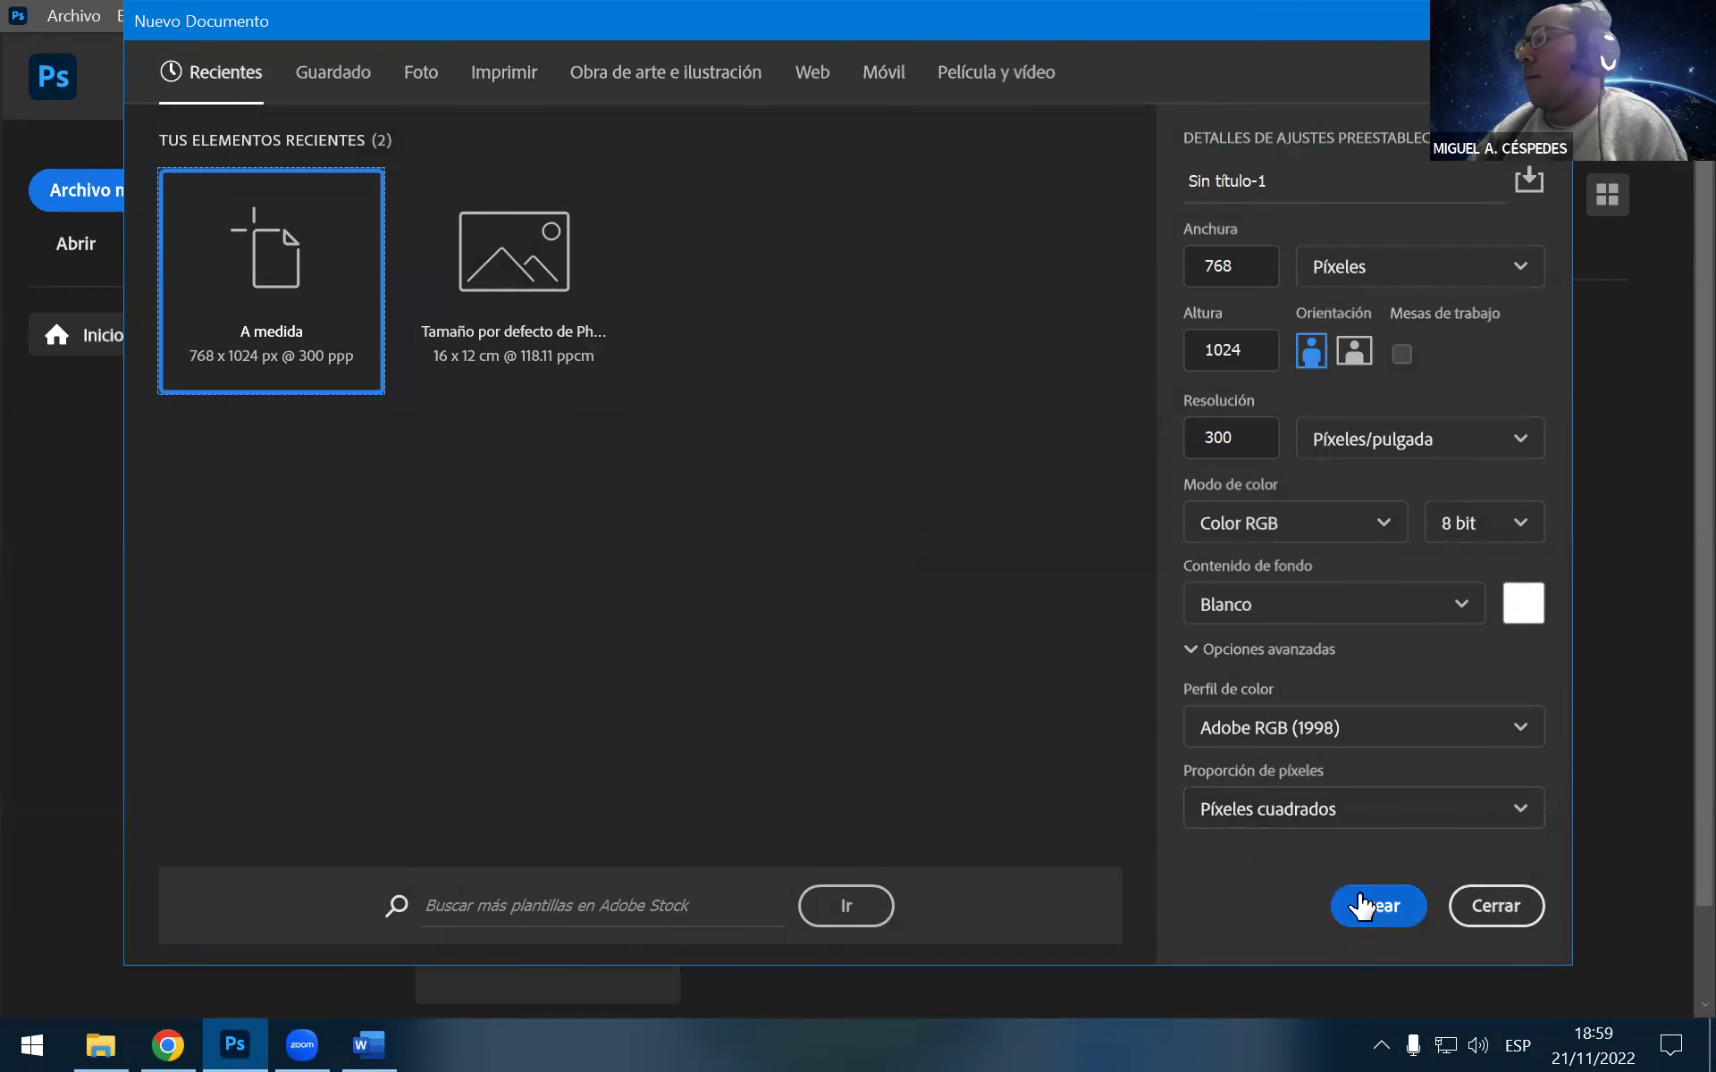
click(1379, 906)
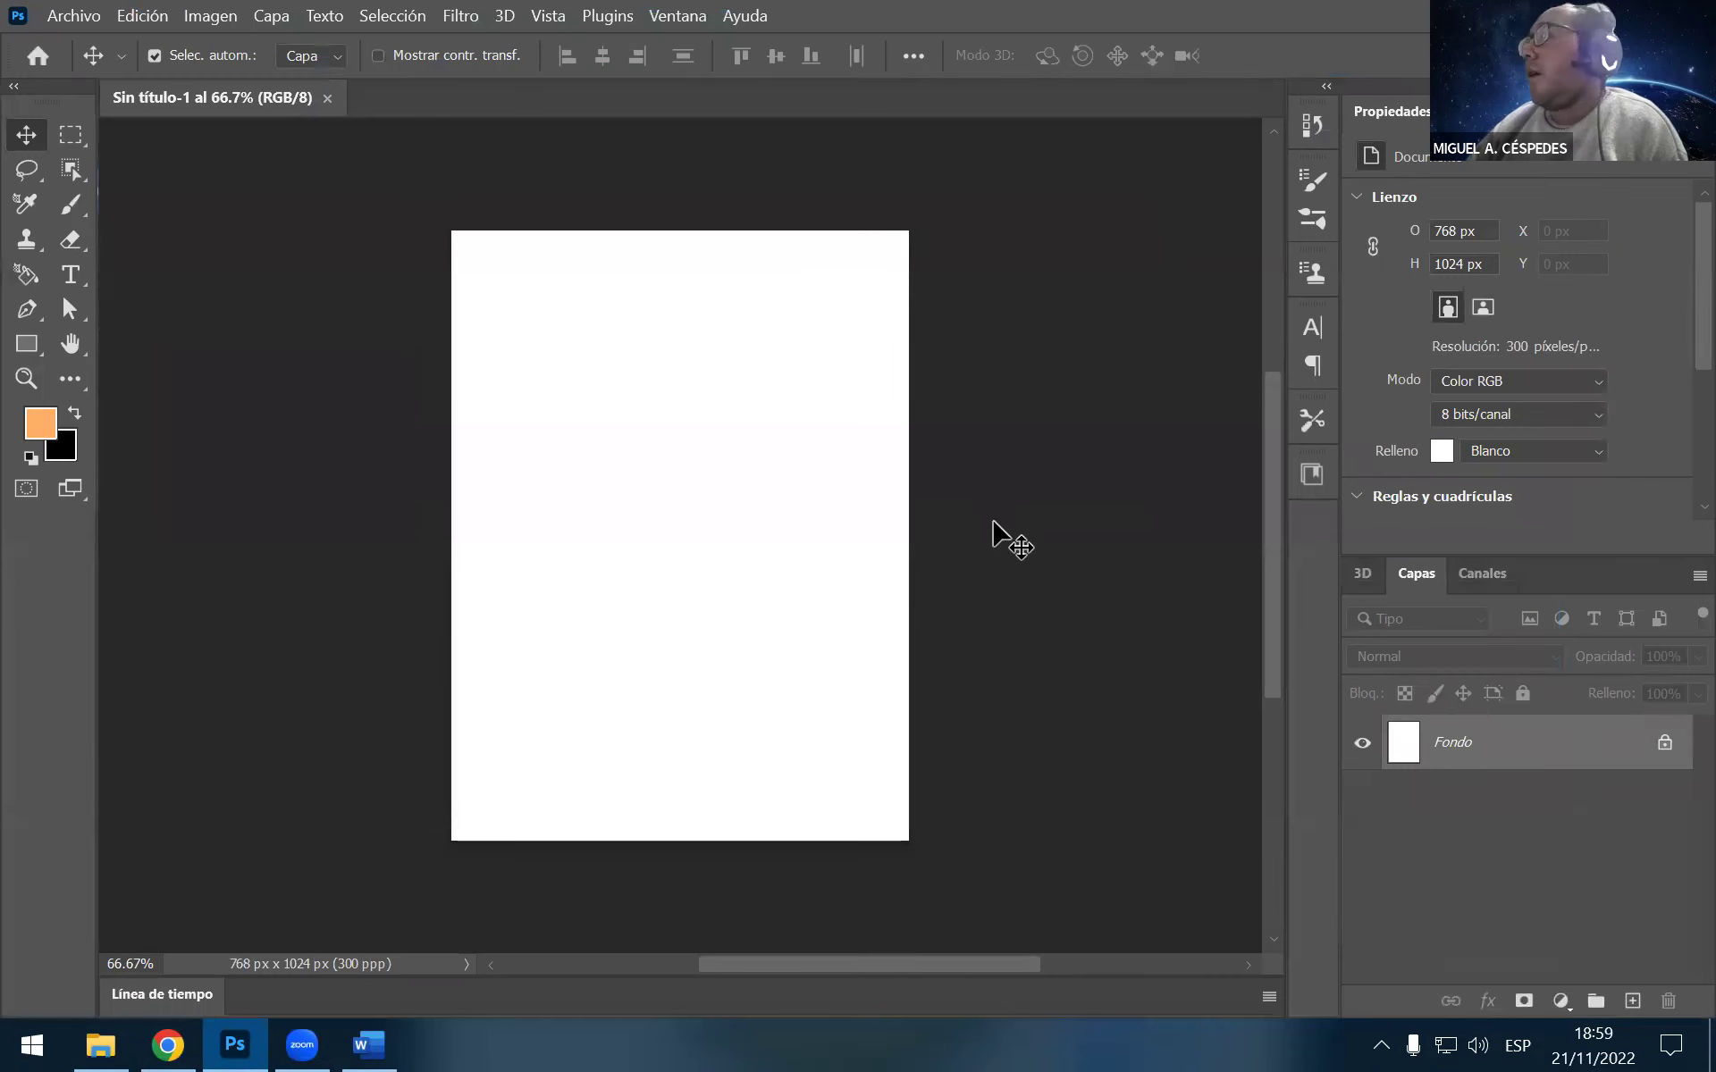
click(368, 1044)
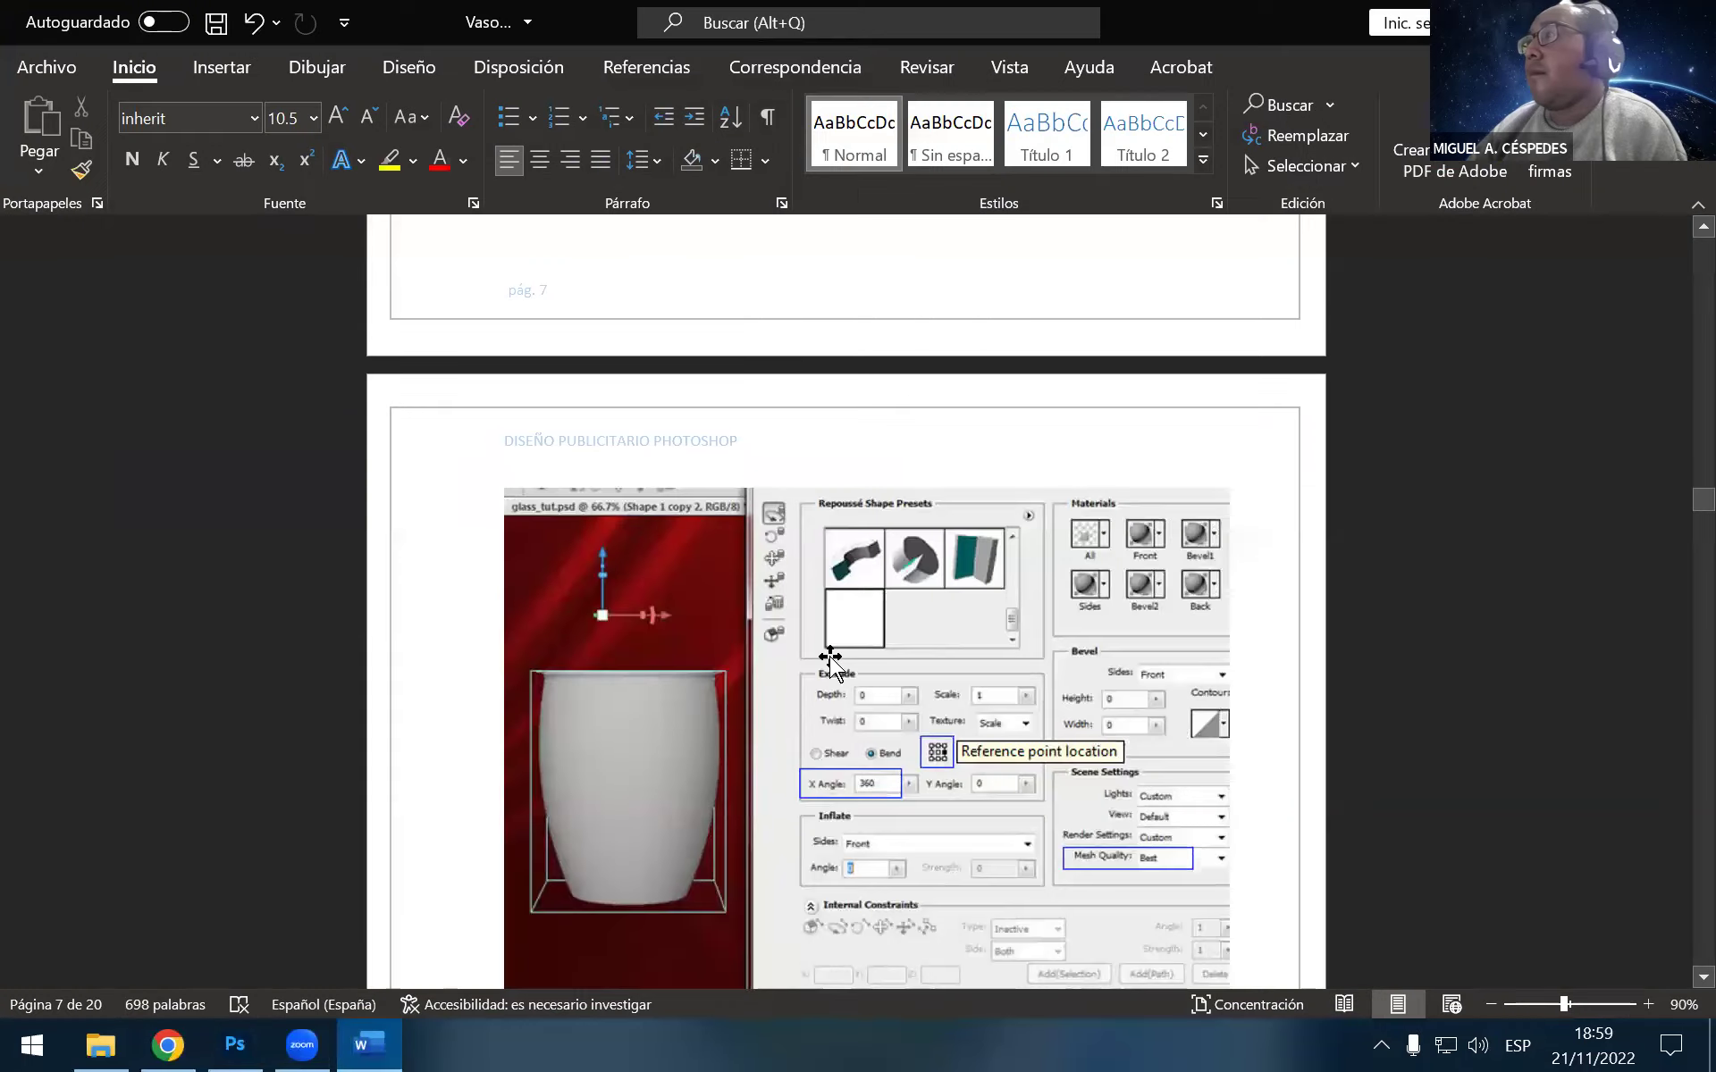
Copy the red glass-outline path screenshot above Paso 5 and switch to Photoshop
scroll(815, 773, up, 5)
scroll(815, 773, up, 5)
scroll(808, 758, up, 5)
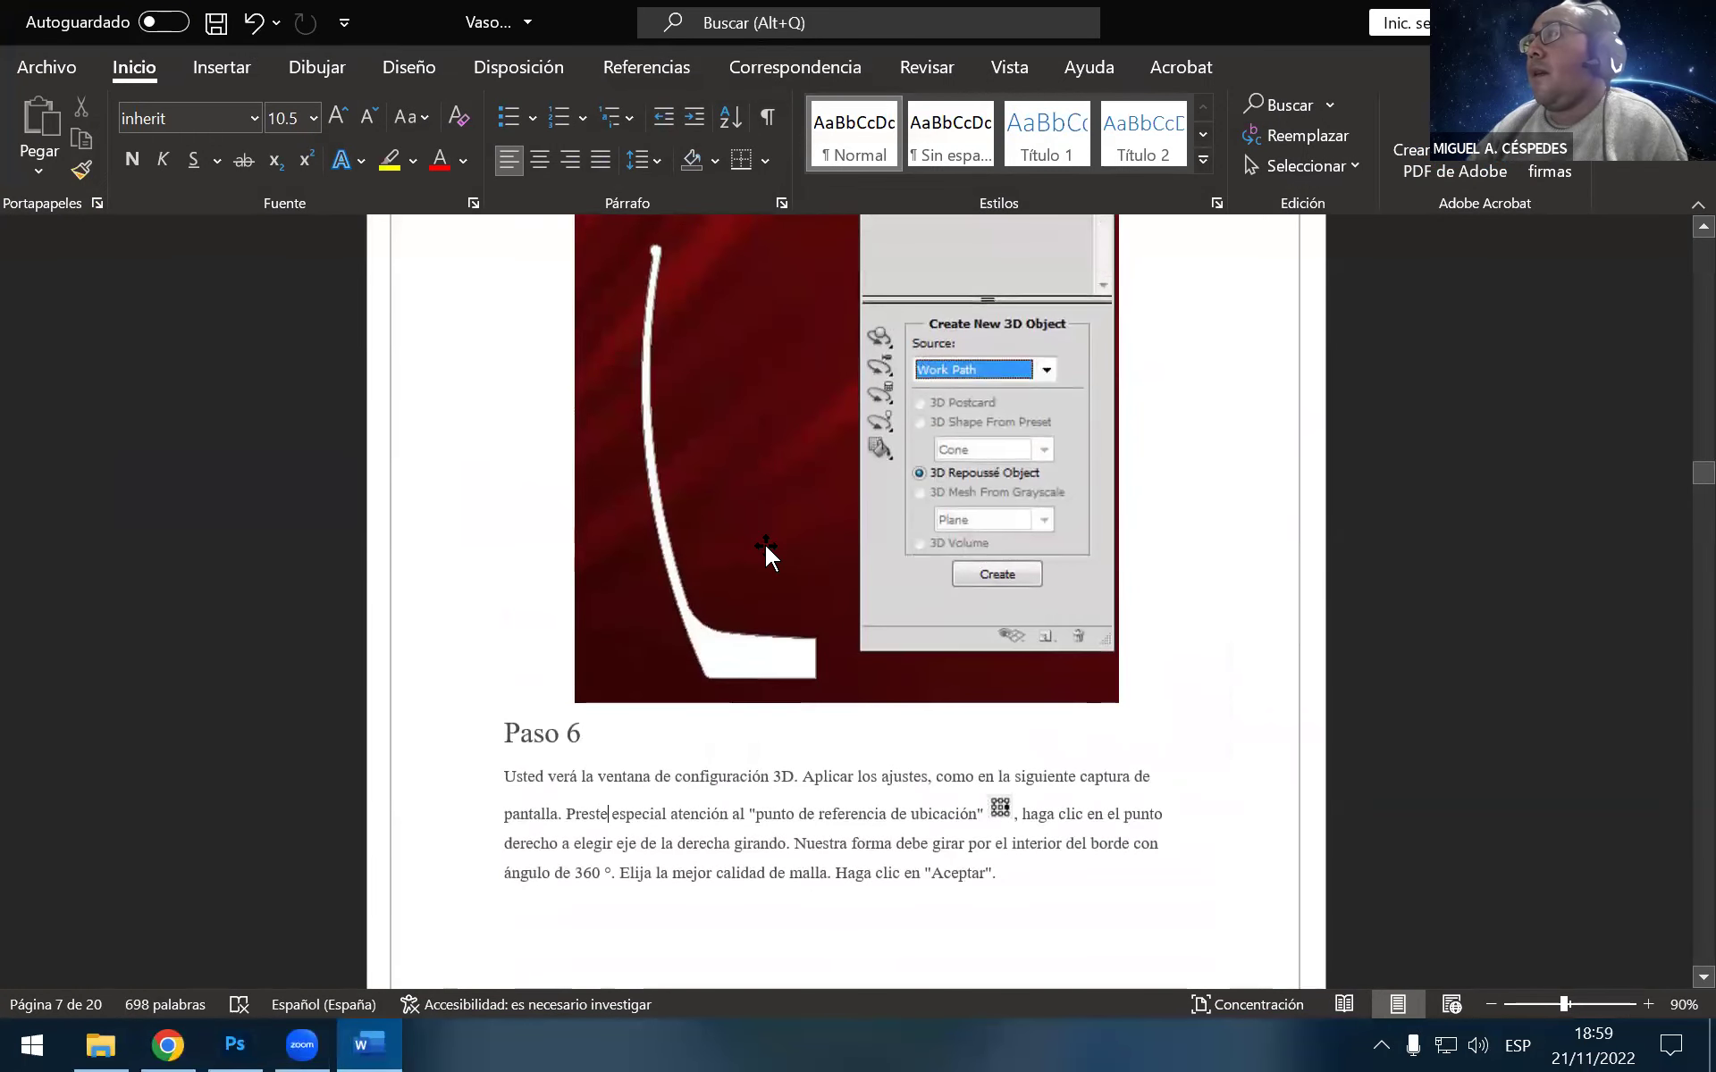
scroll(765, 554, up, 3)
scroll(796, 731, up, 8)
scroll(828, 705, up, 8)
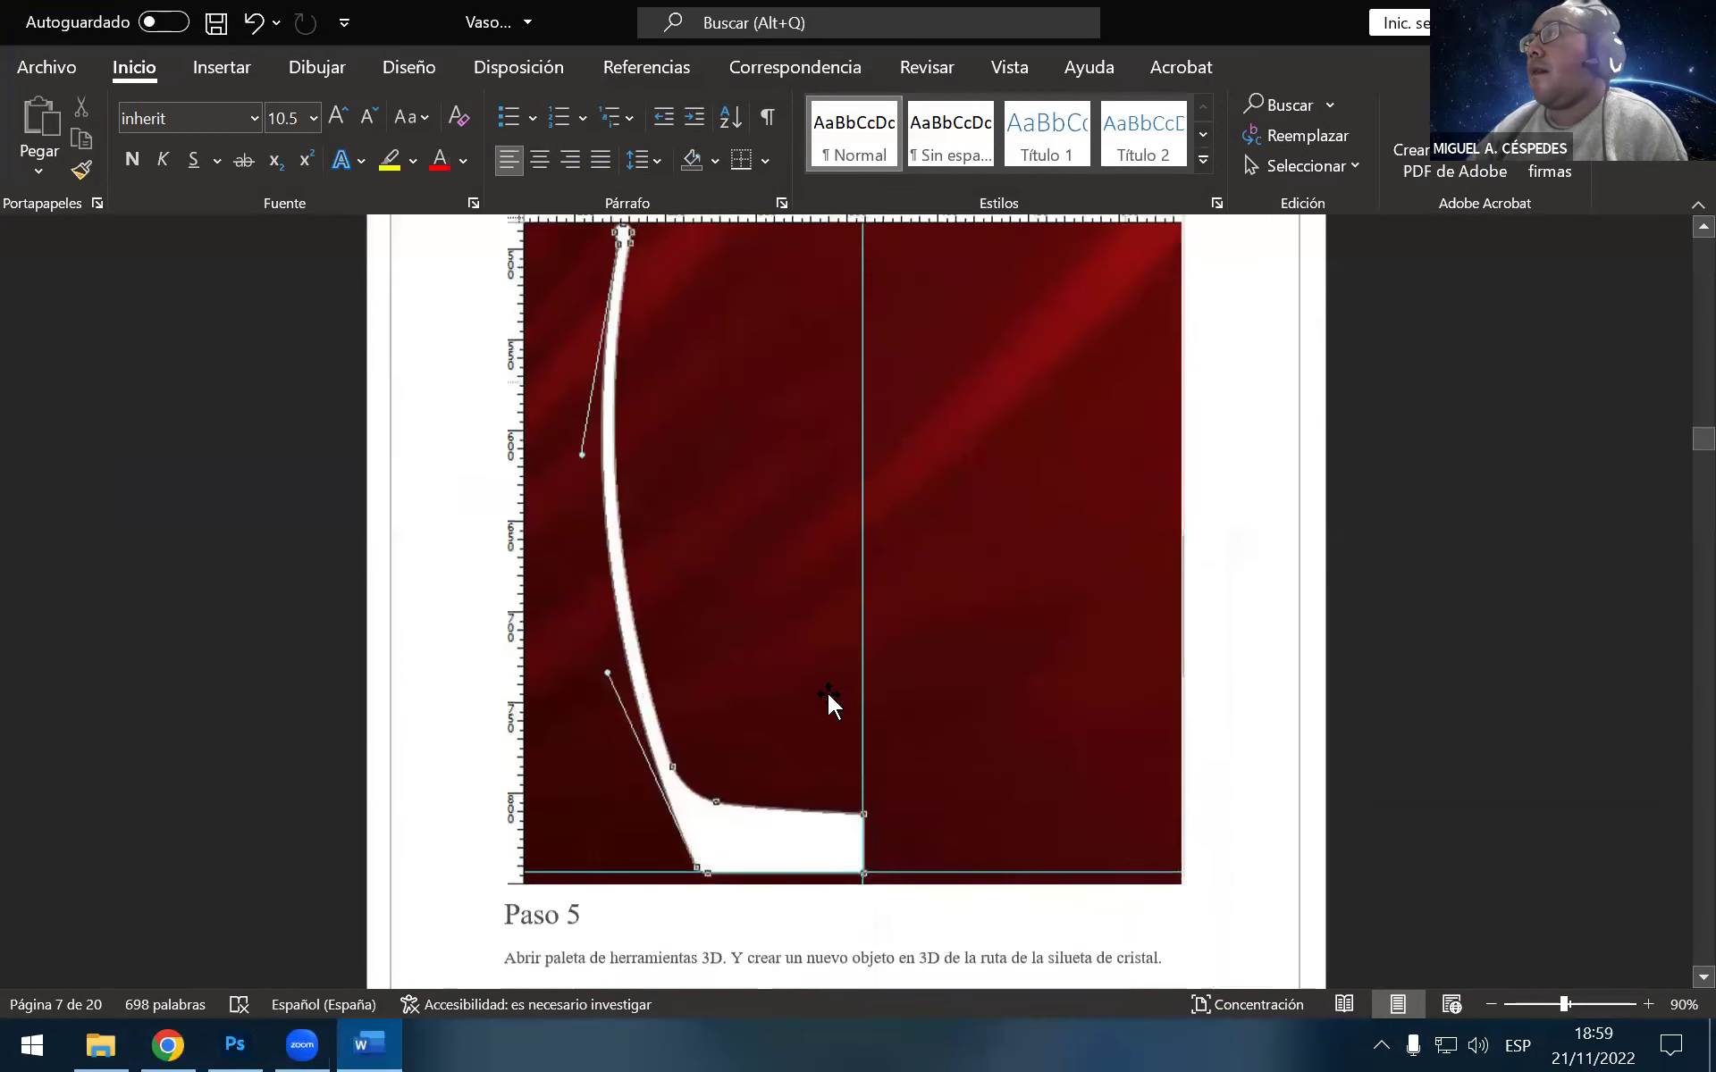
click(741, 475)
right_click(889, 476)
click(884, 425)
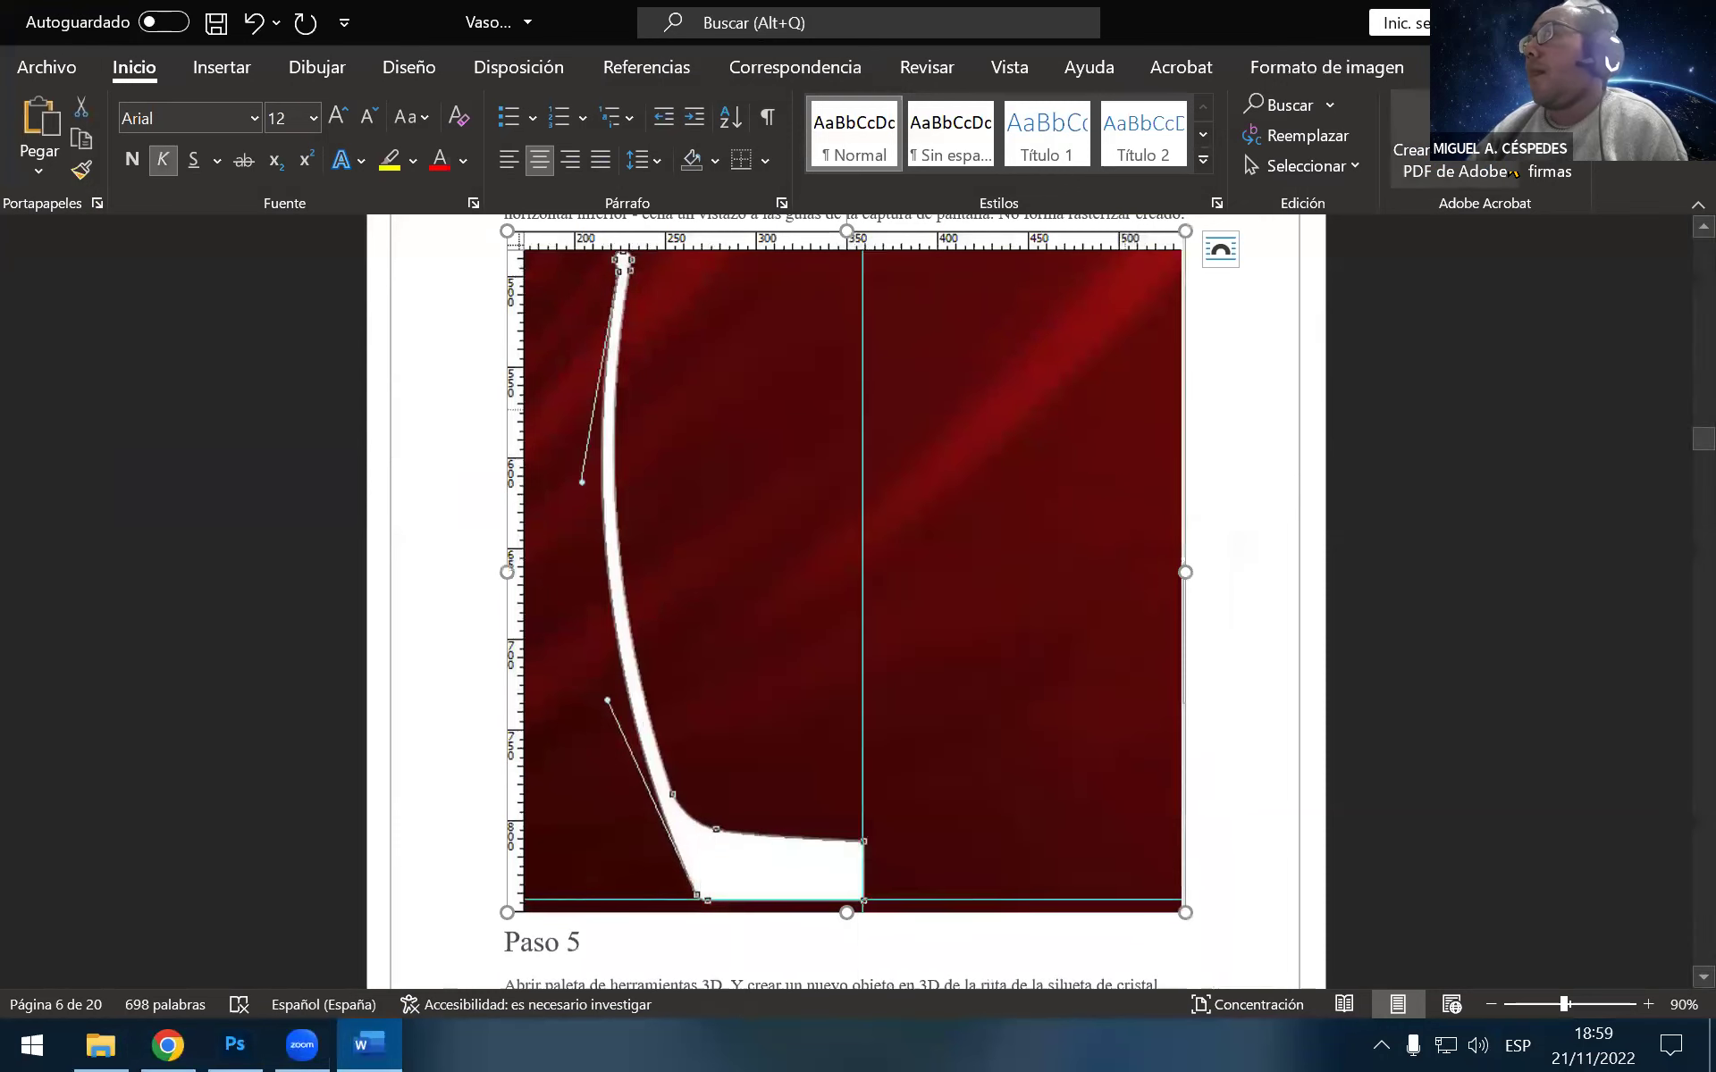
key(alt+Tab)
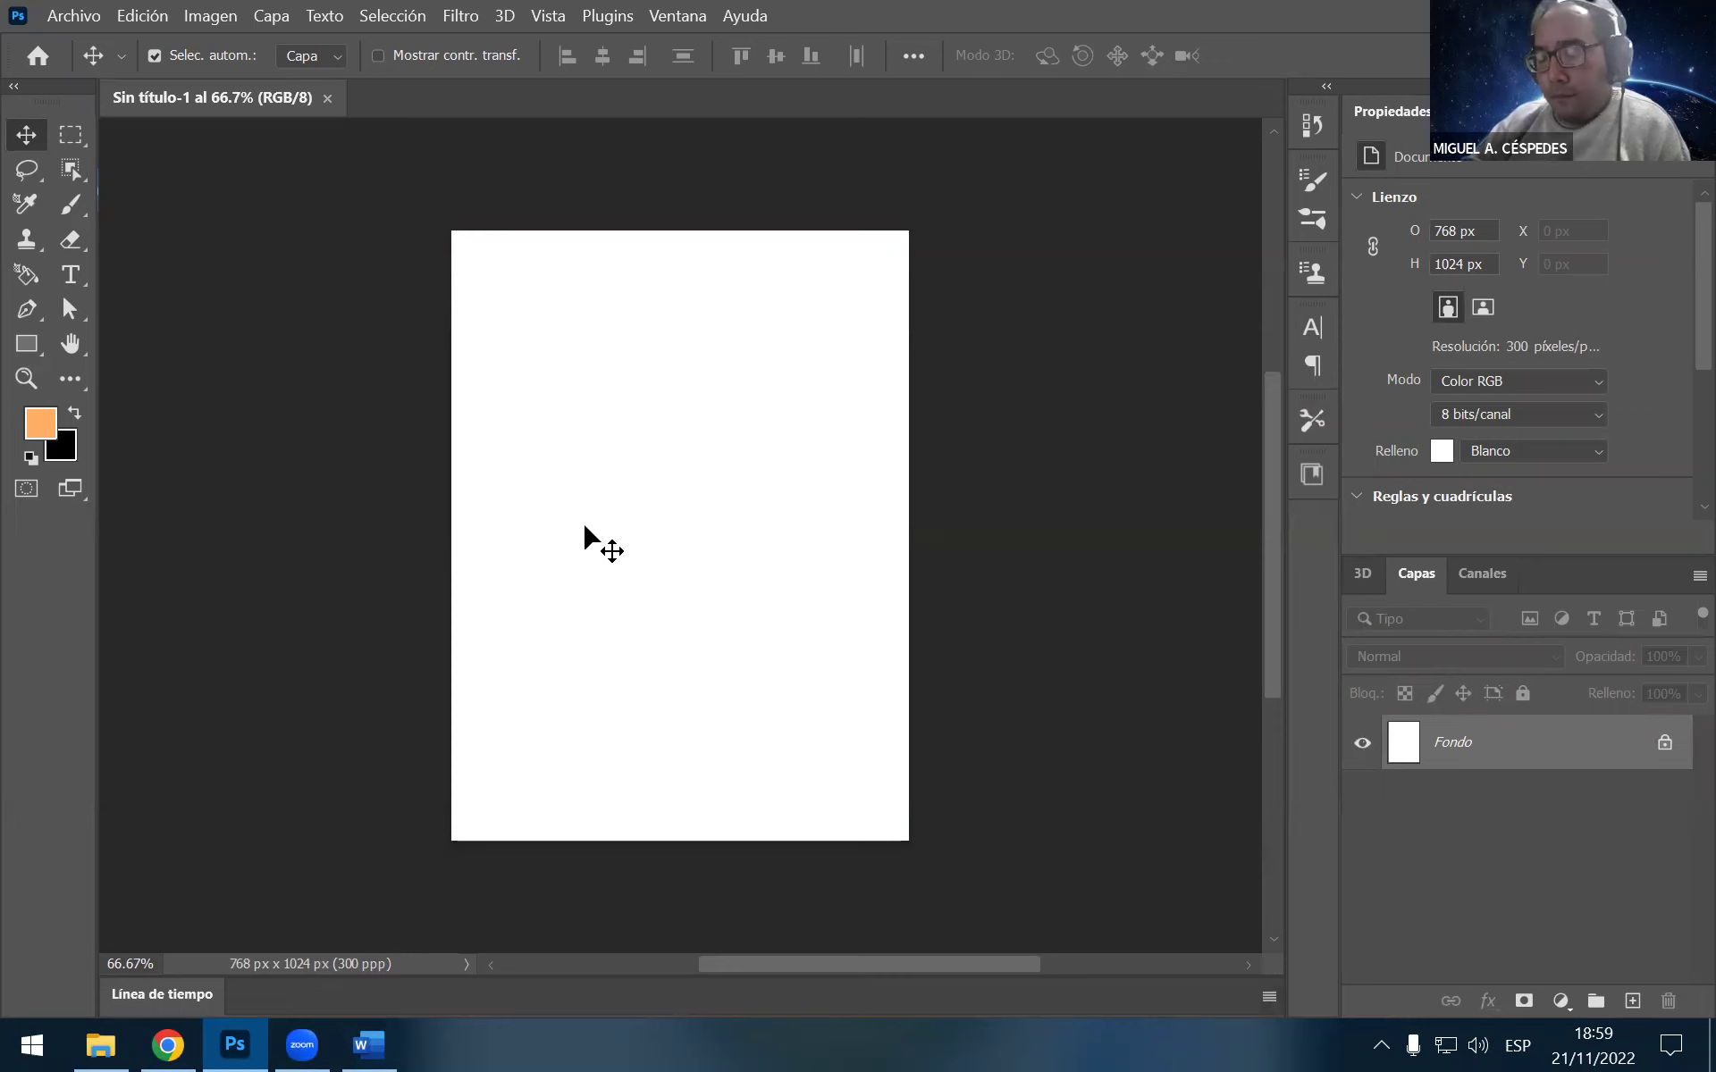
Paste the glass-outline screenshot as Capa 1 and move it up and left on the page
key(ctrl+v)
drag(583, 522, 560, 474)
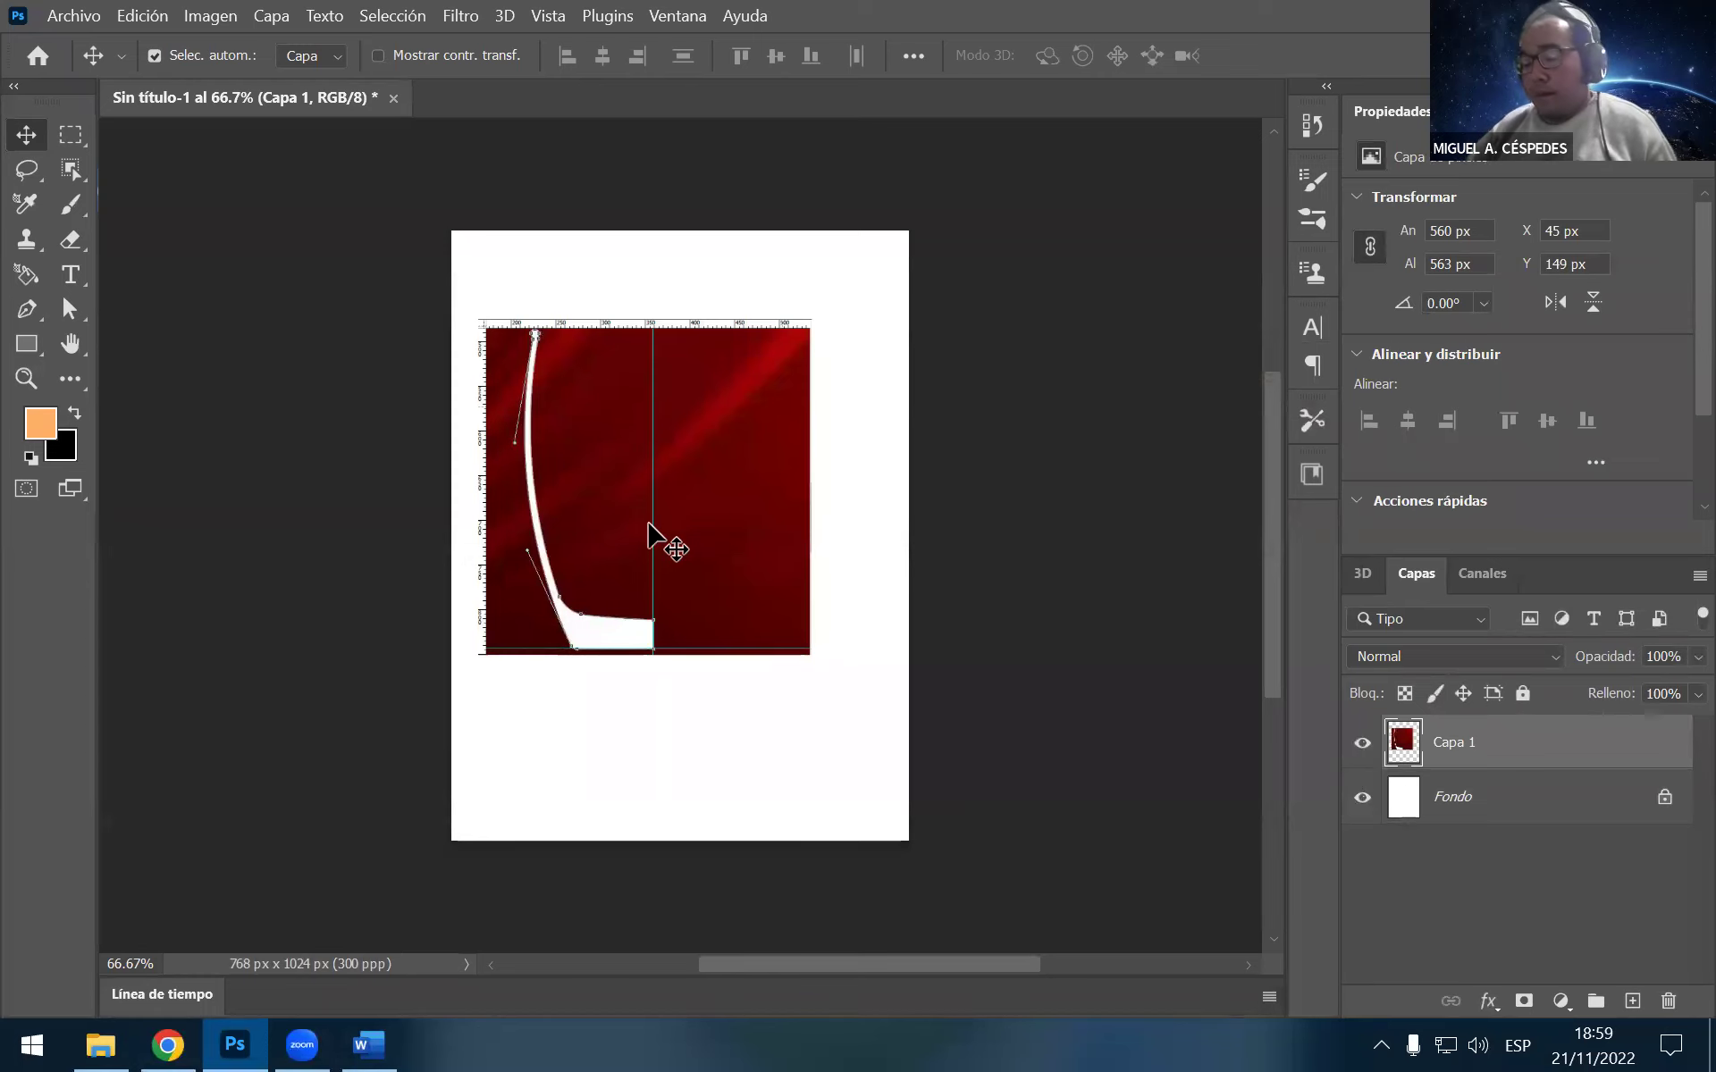
alt+scroll(662, 547, up, 3)
scroll(632, 536, up, 1)
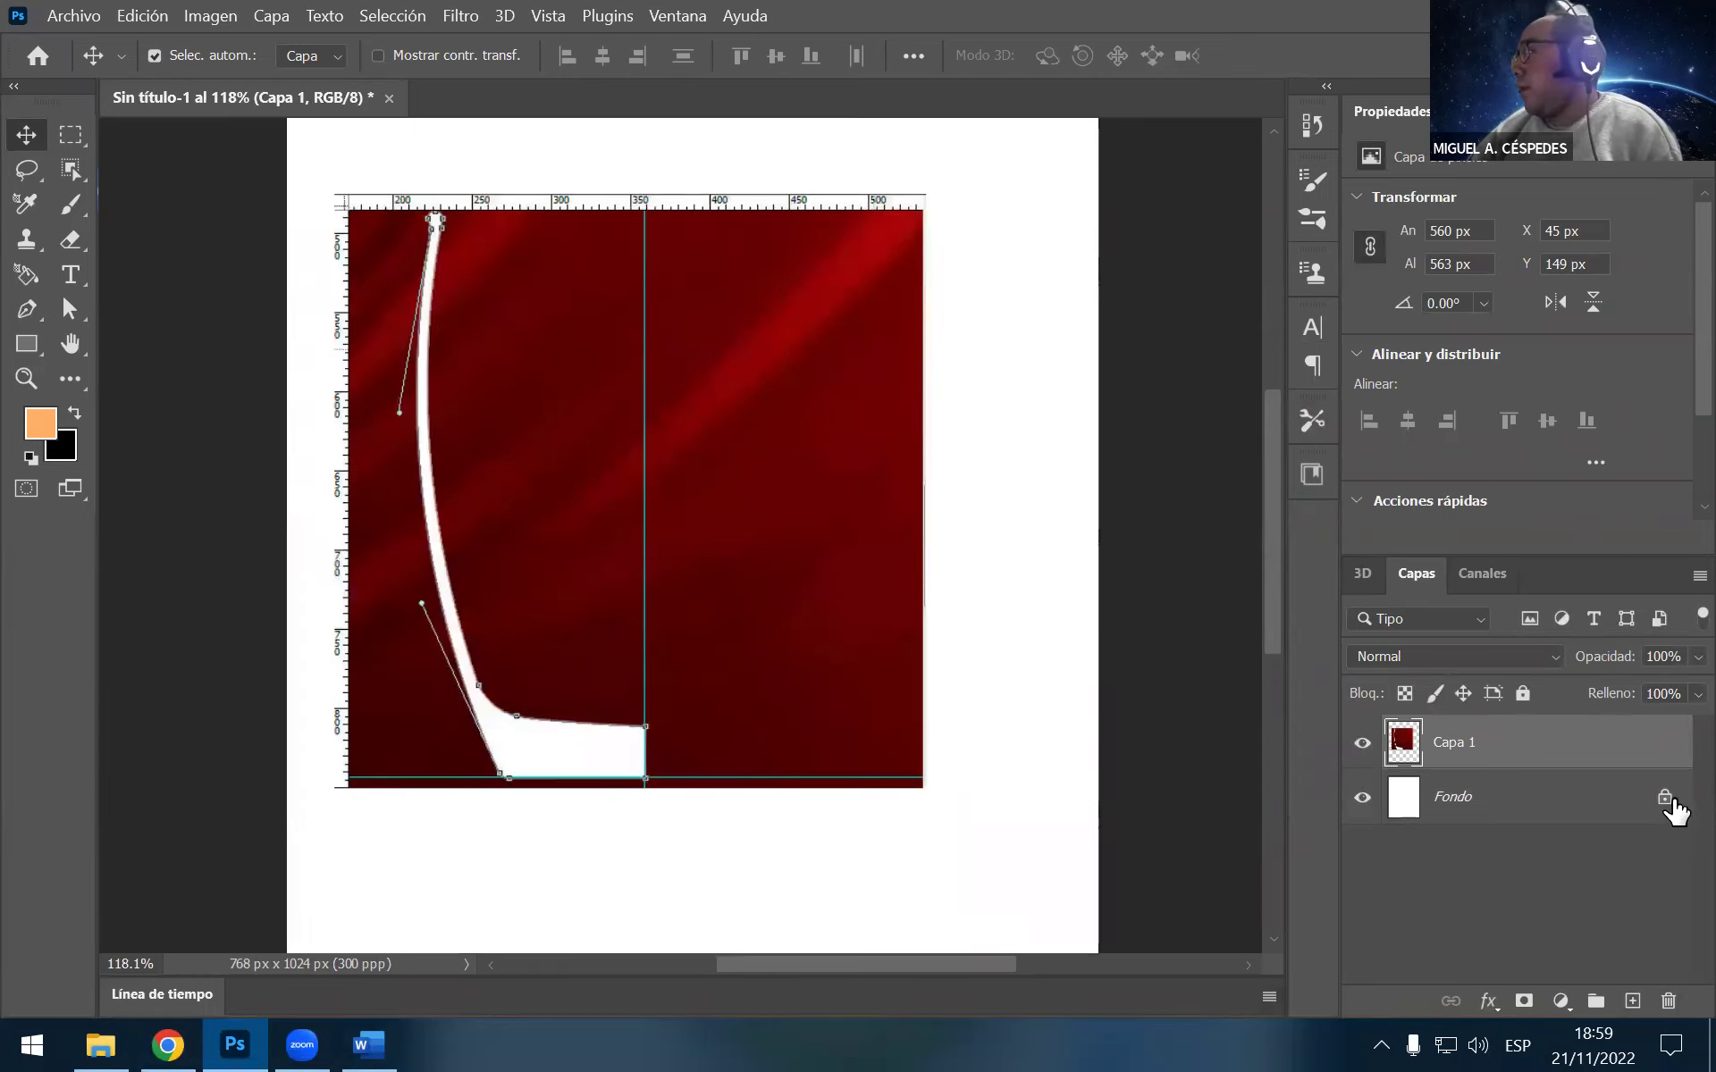
Unlock the Fondo layer and add an empty Capa 2 above Capa 1
click(1666, 798)
click(1525, 755)
click(1631, 999)
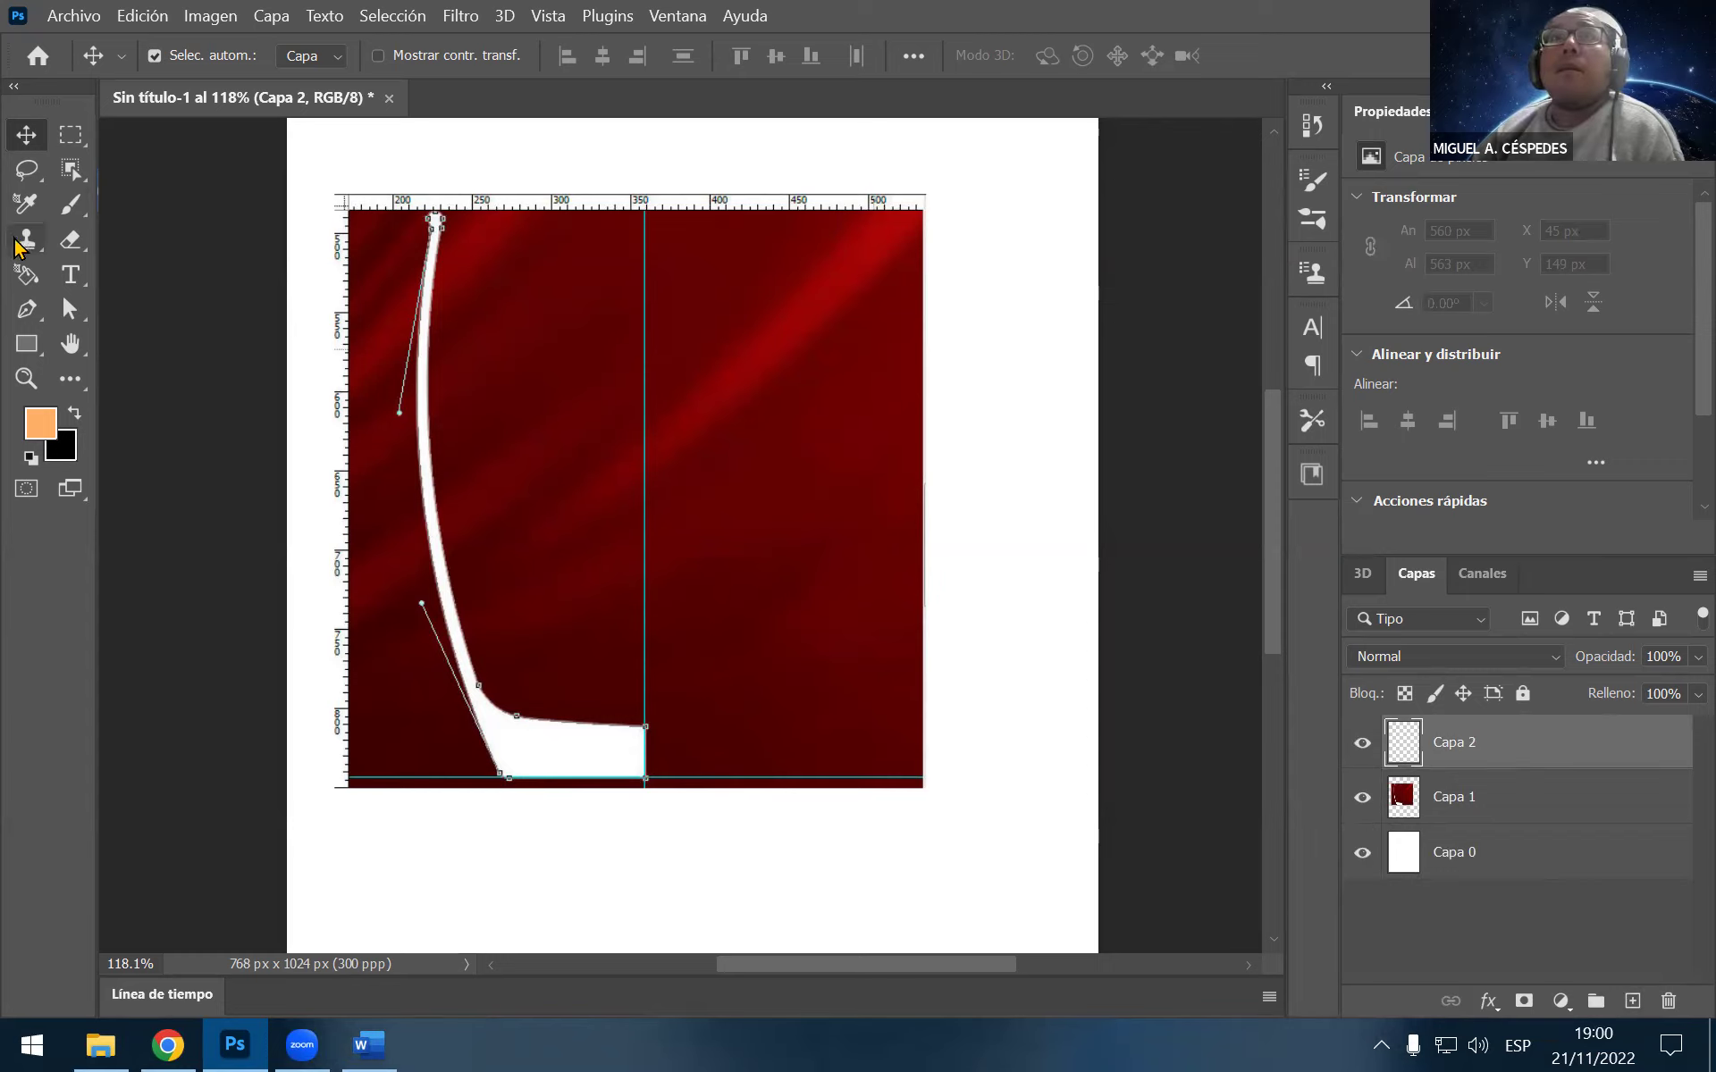
With the standard Pen tool, trace a curve from the stem's top down the glass's outer wall
click(36, 313)
right_click(40, 324)
click(178, 310)
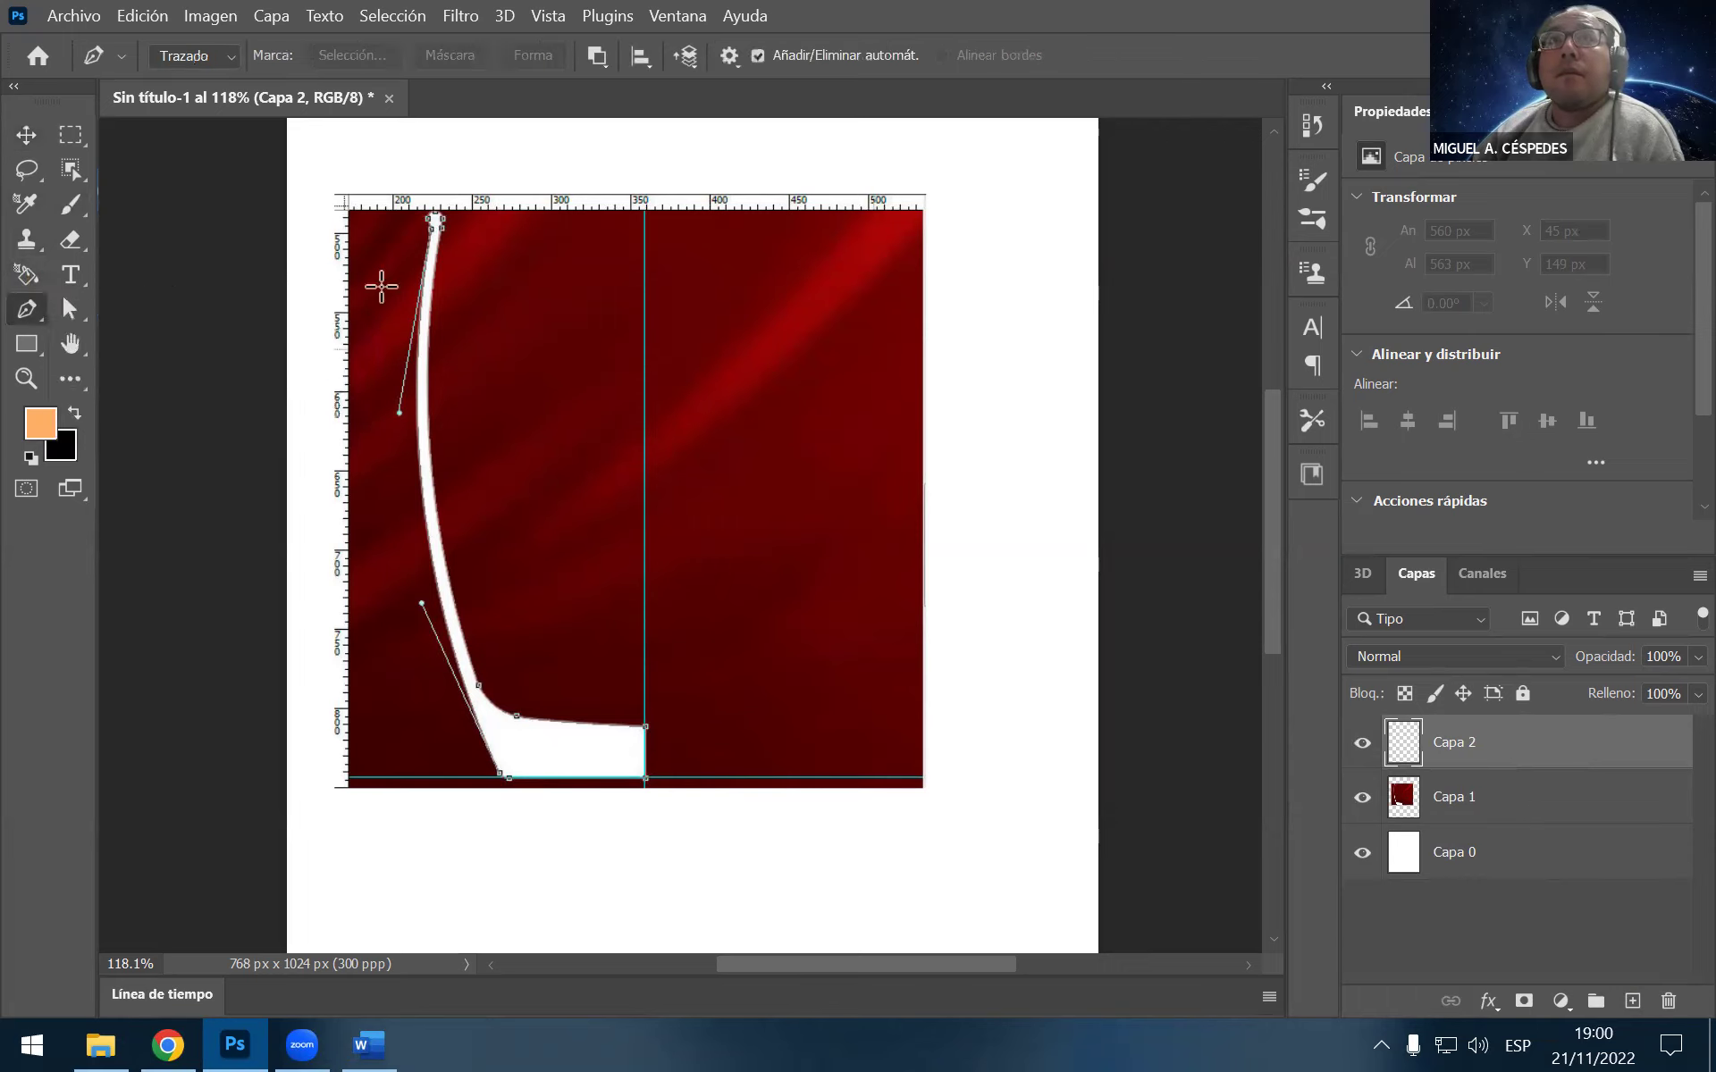
click(430, 218)
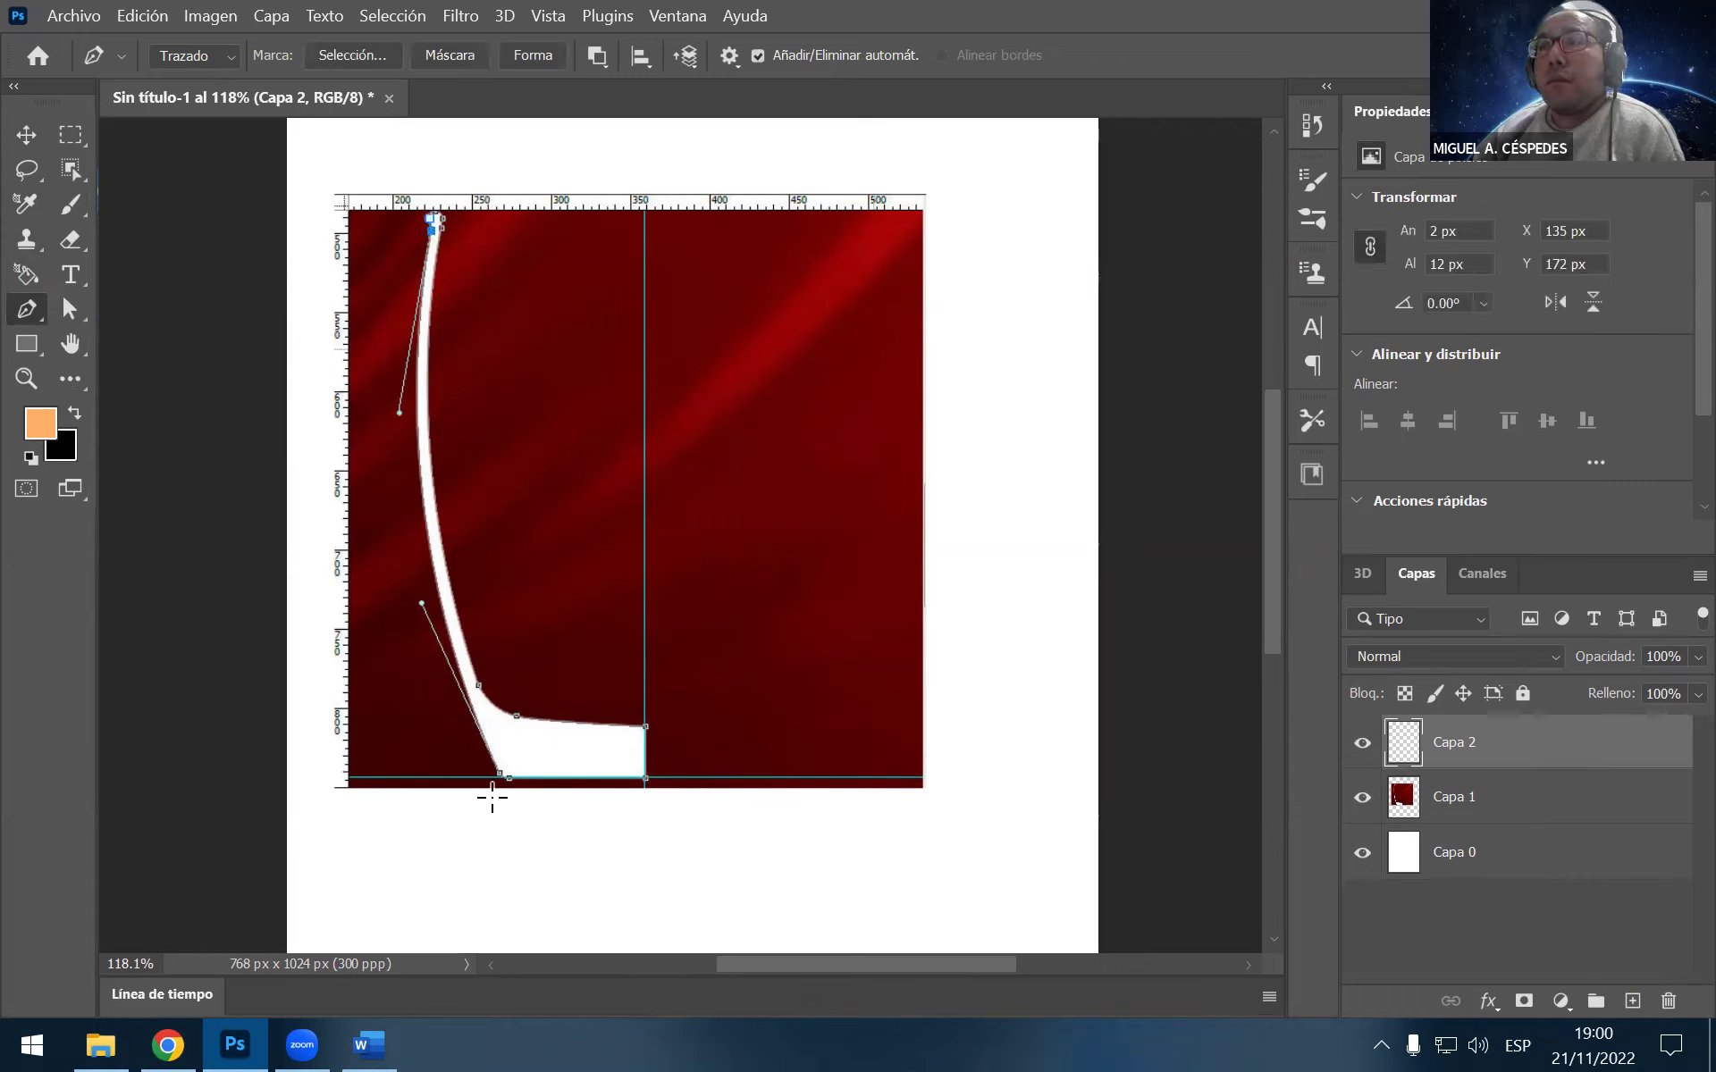
drag(502, 776, 771, 842)
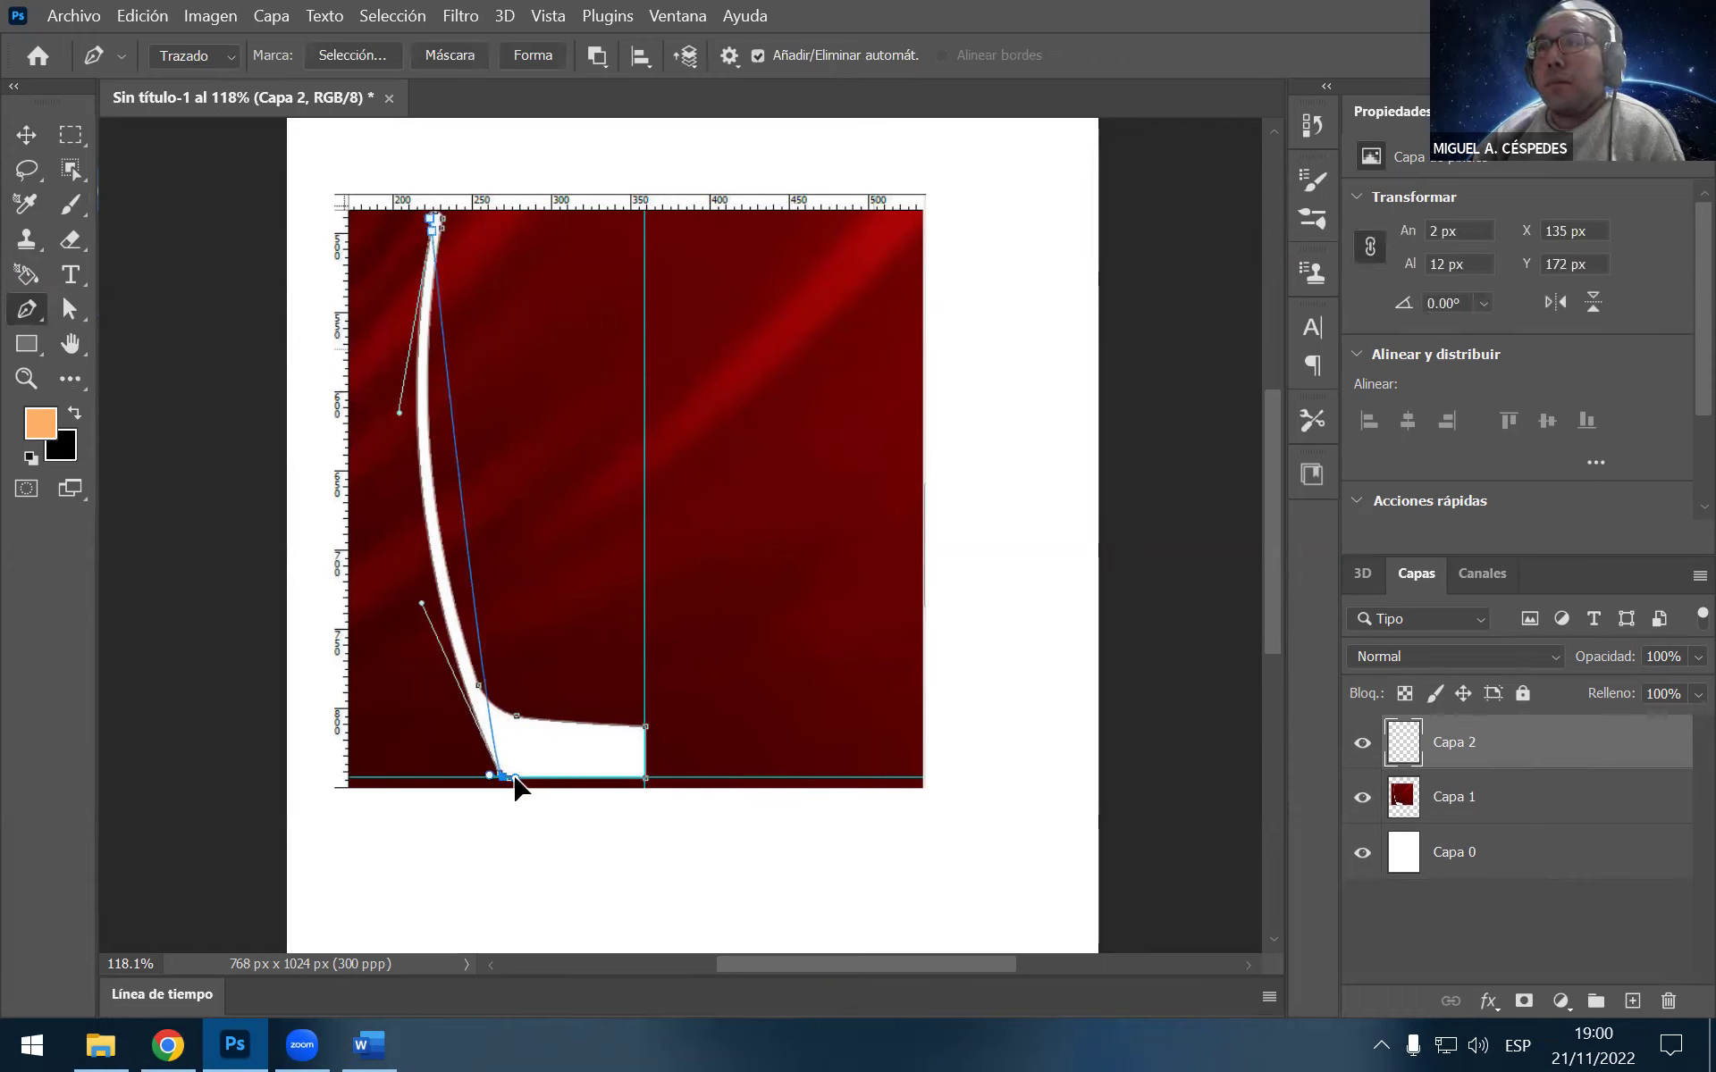
mouse_move(800, 918)
mouse_down()
mouse_move(647, 535)
mouse_move(598, 523)
mouse_move(590, 404)
mouse_up()
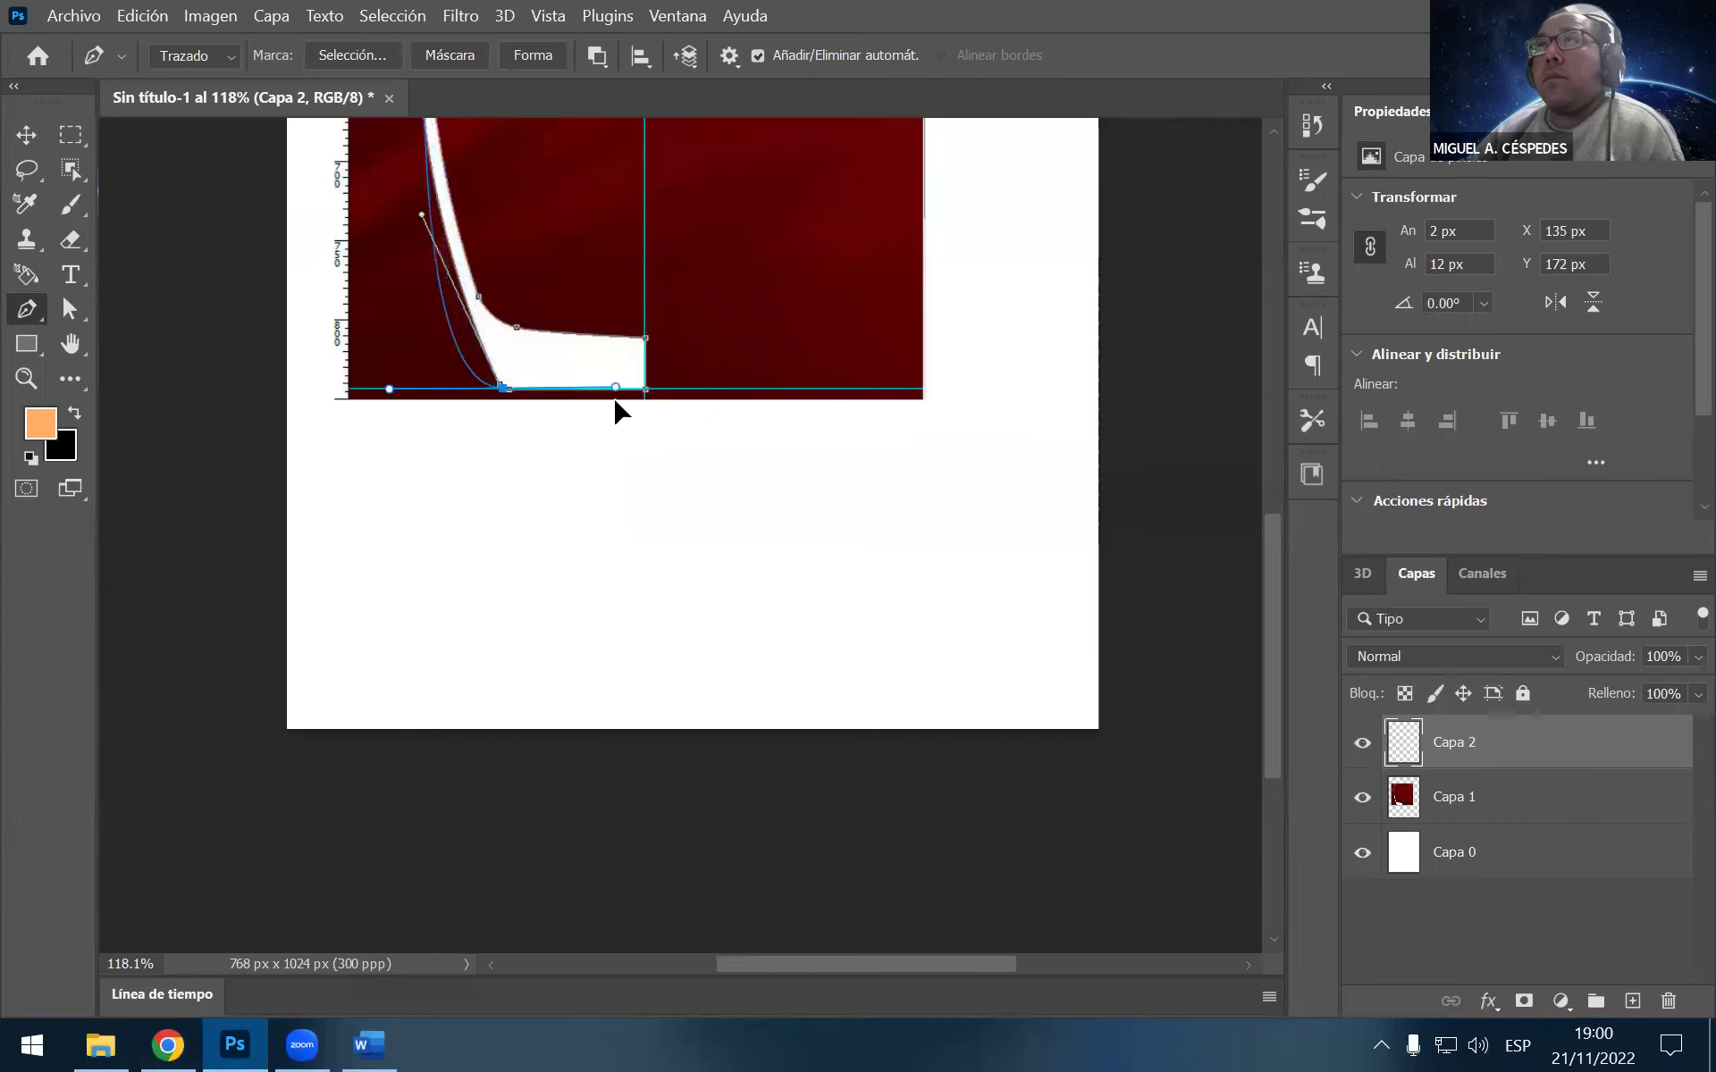
mouse_move(590, 403)
mouse_down()
mouse_move(505, 100)
mouse_move(722, 541)
mouse_move(612, 744)
mouse_move(636, 856)
mouse_up()
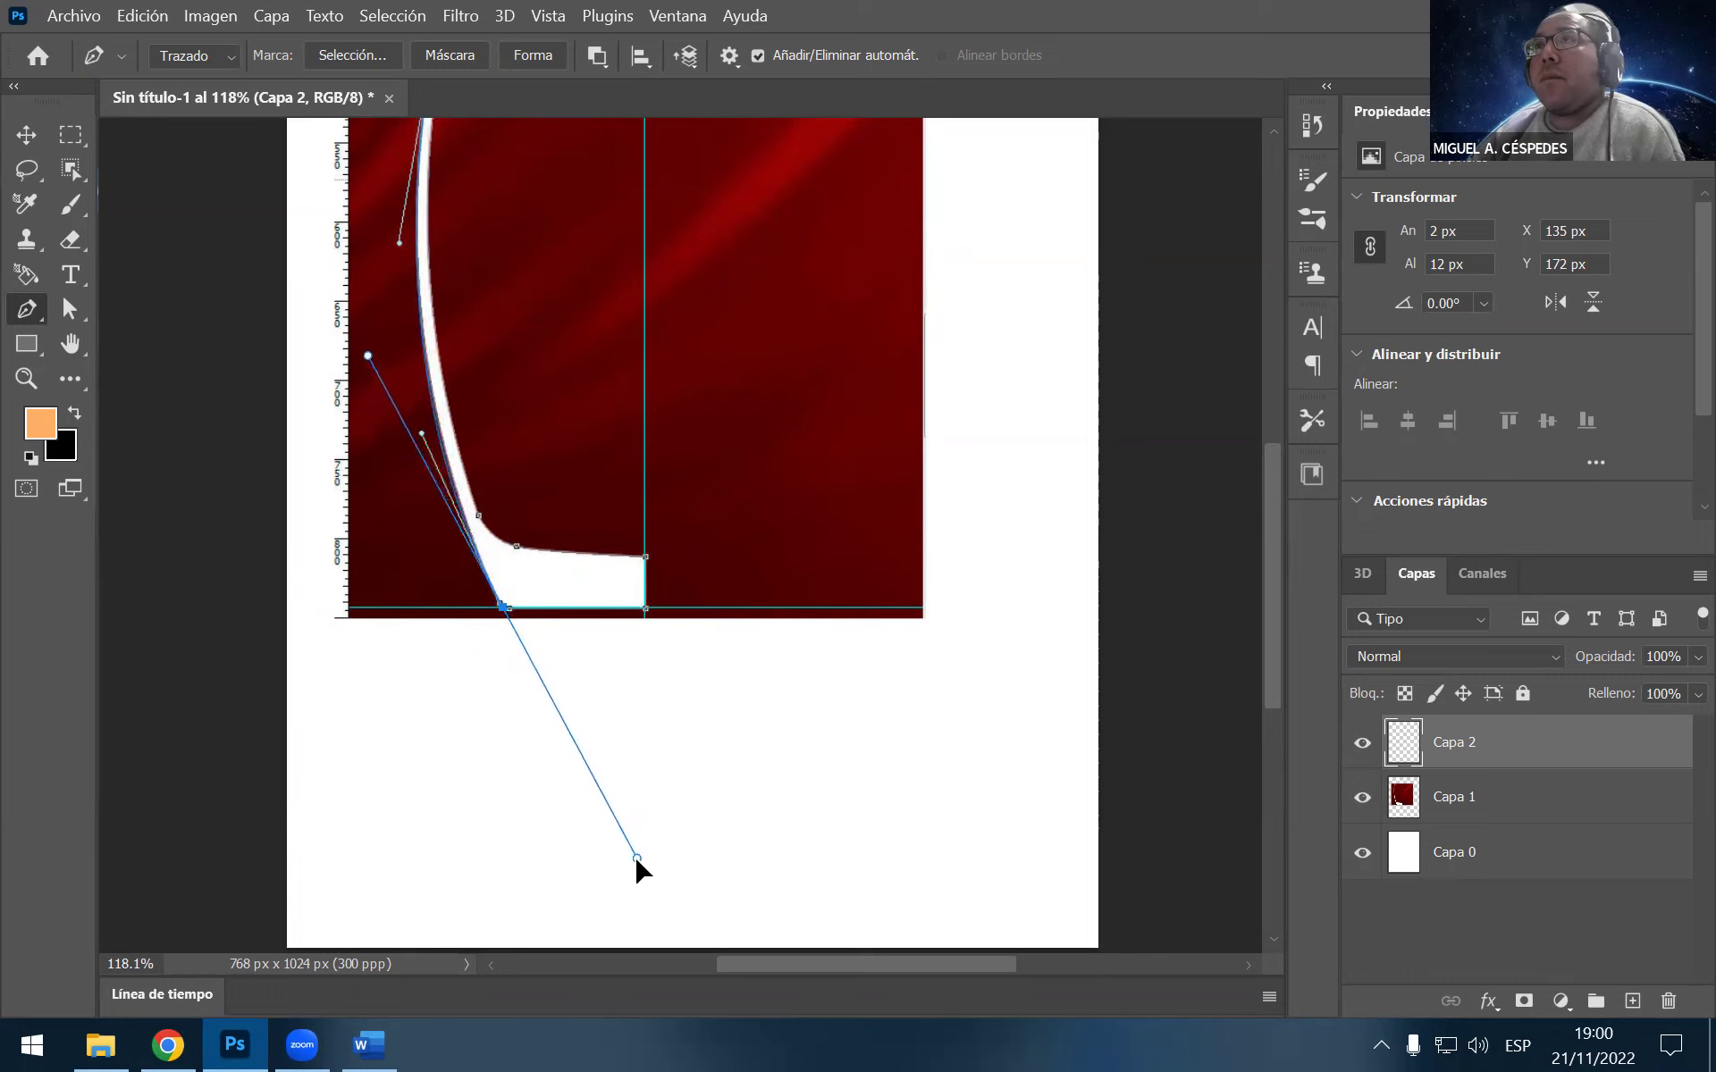
drag(636, 856, 636, 859)
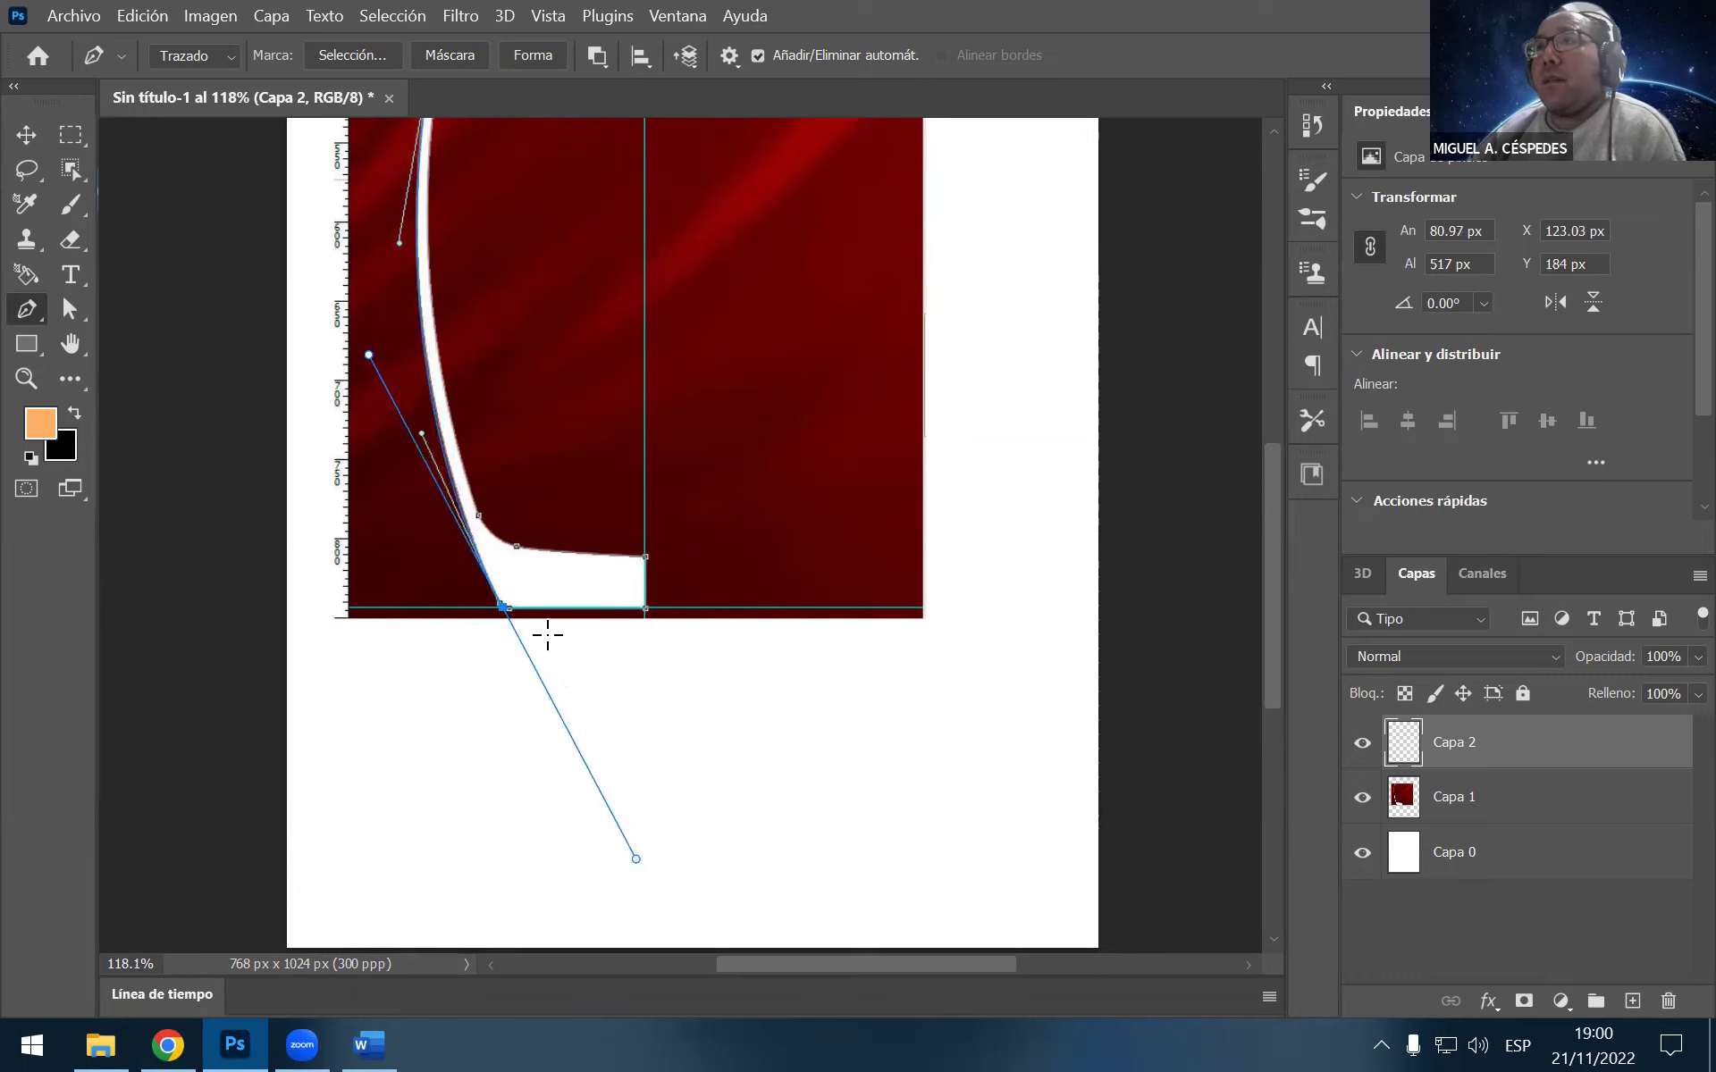
Add a straight edge along the base's bottom and curved anchors across its top to the stem
click(640, 609)
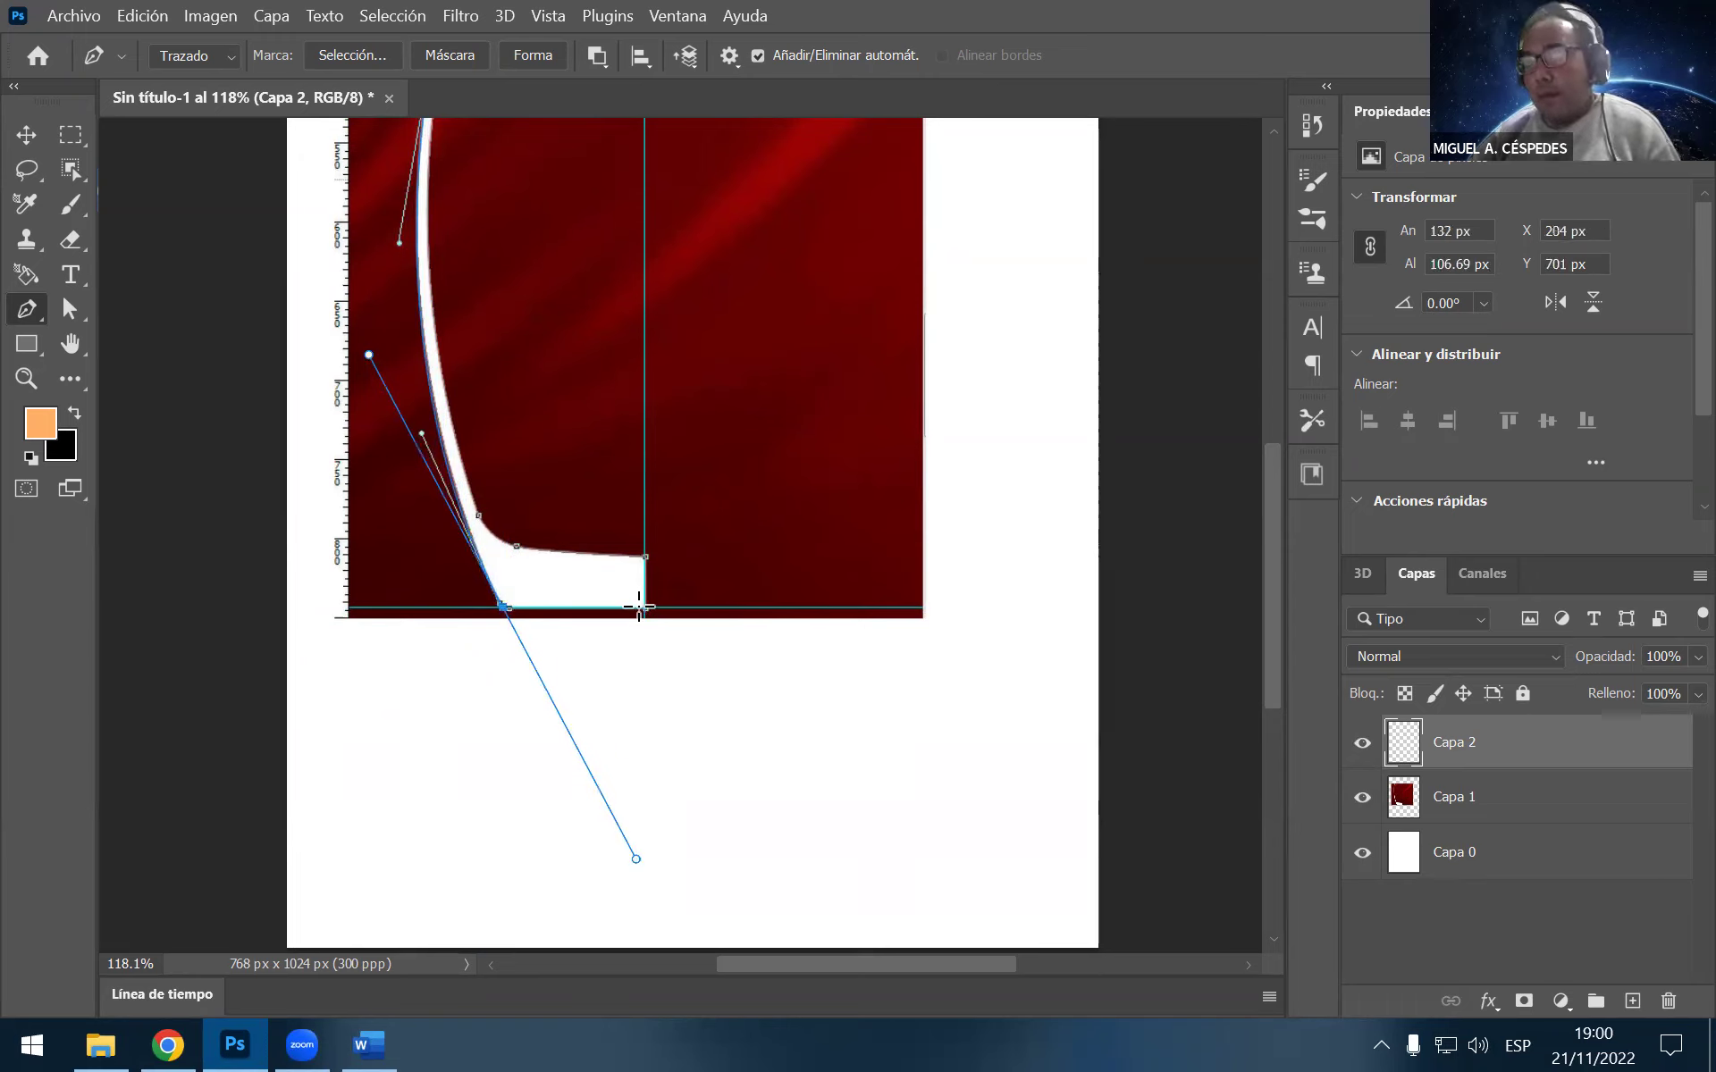
click(501, 608)
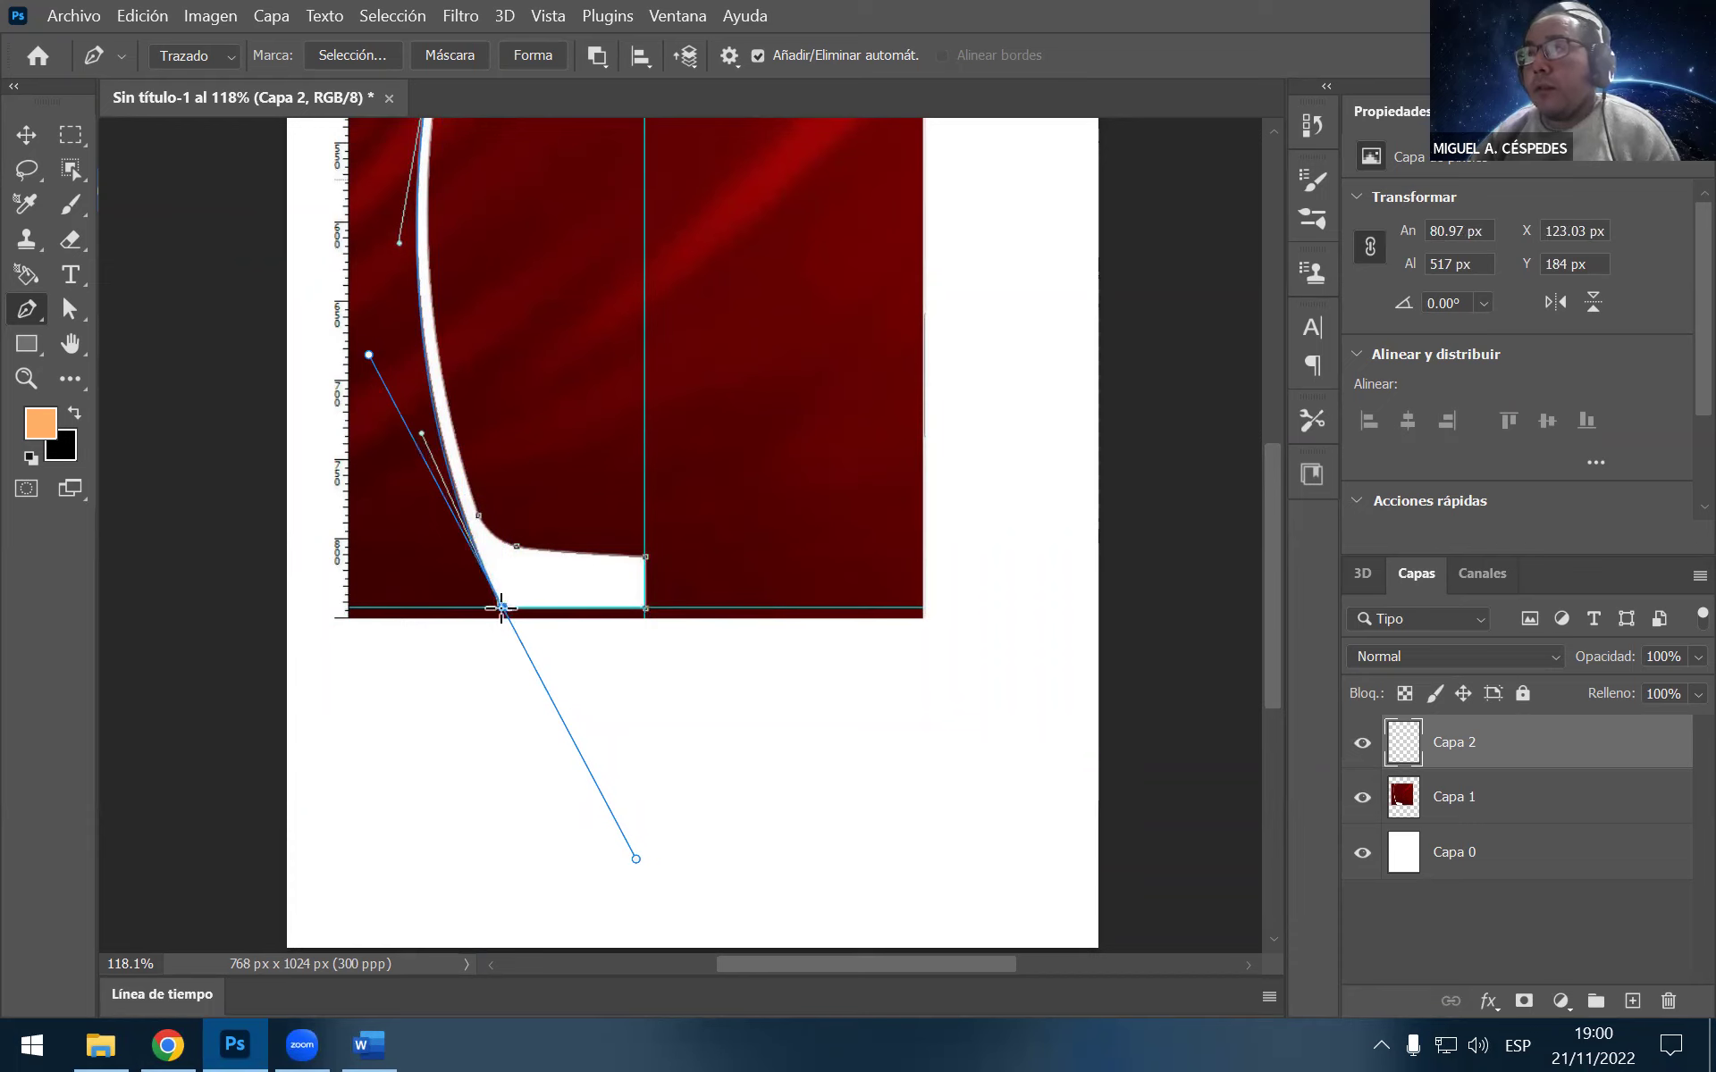
alt+click(501, 609)
click(643, 609)
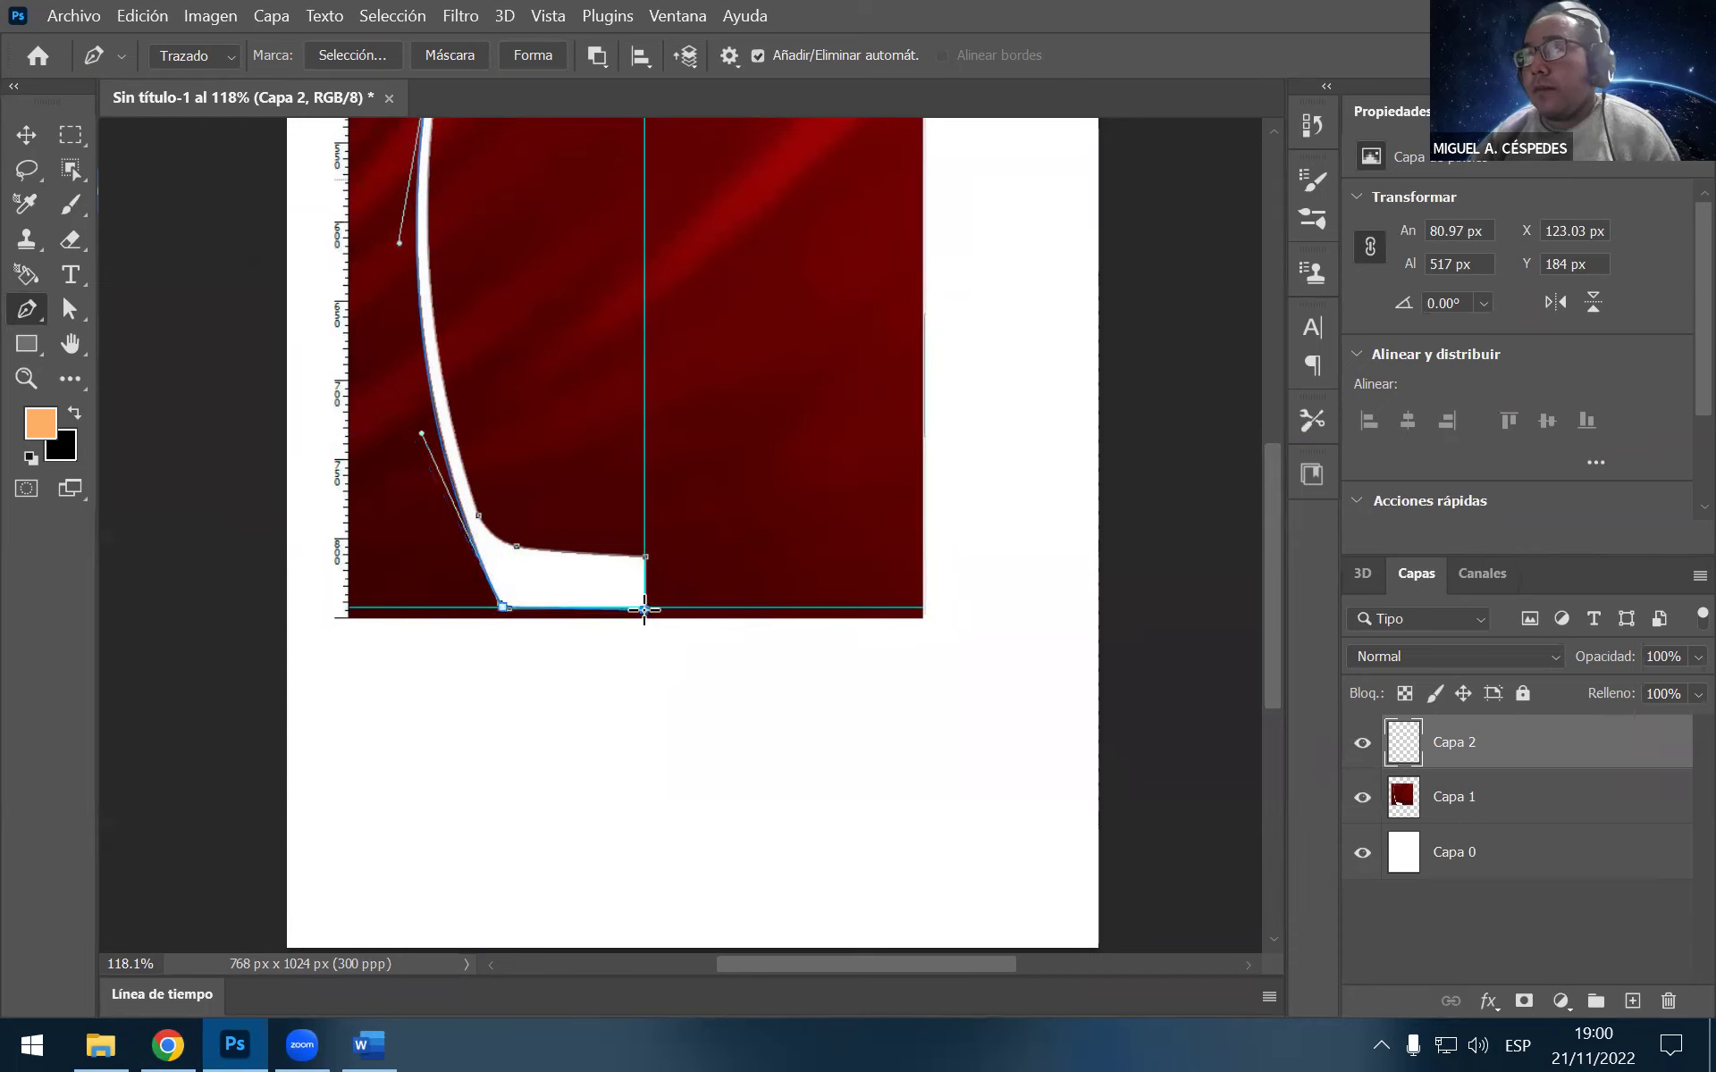
click(646, 558)
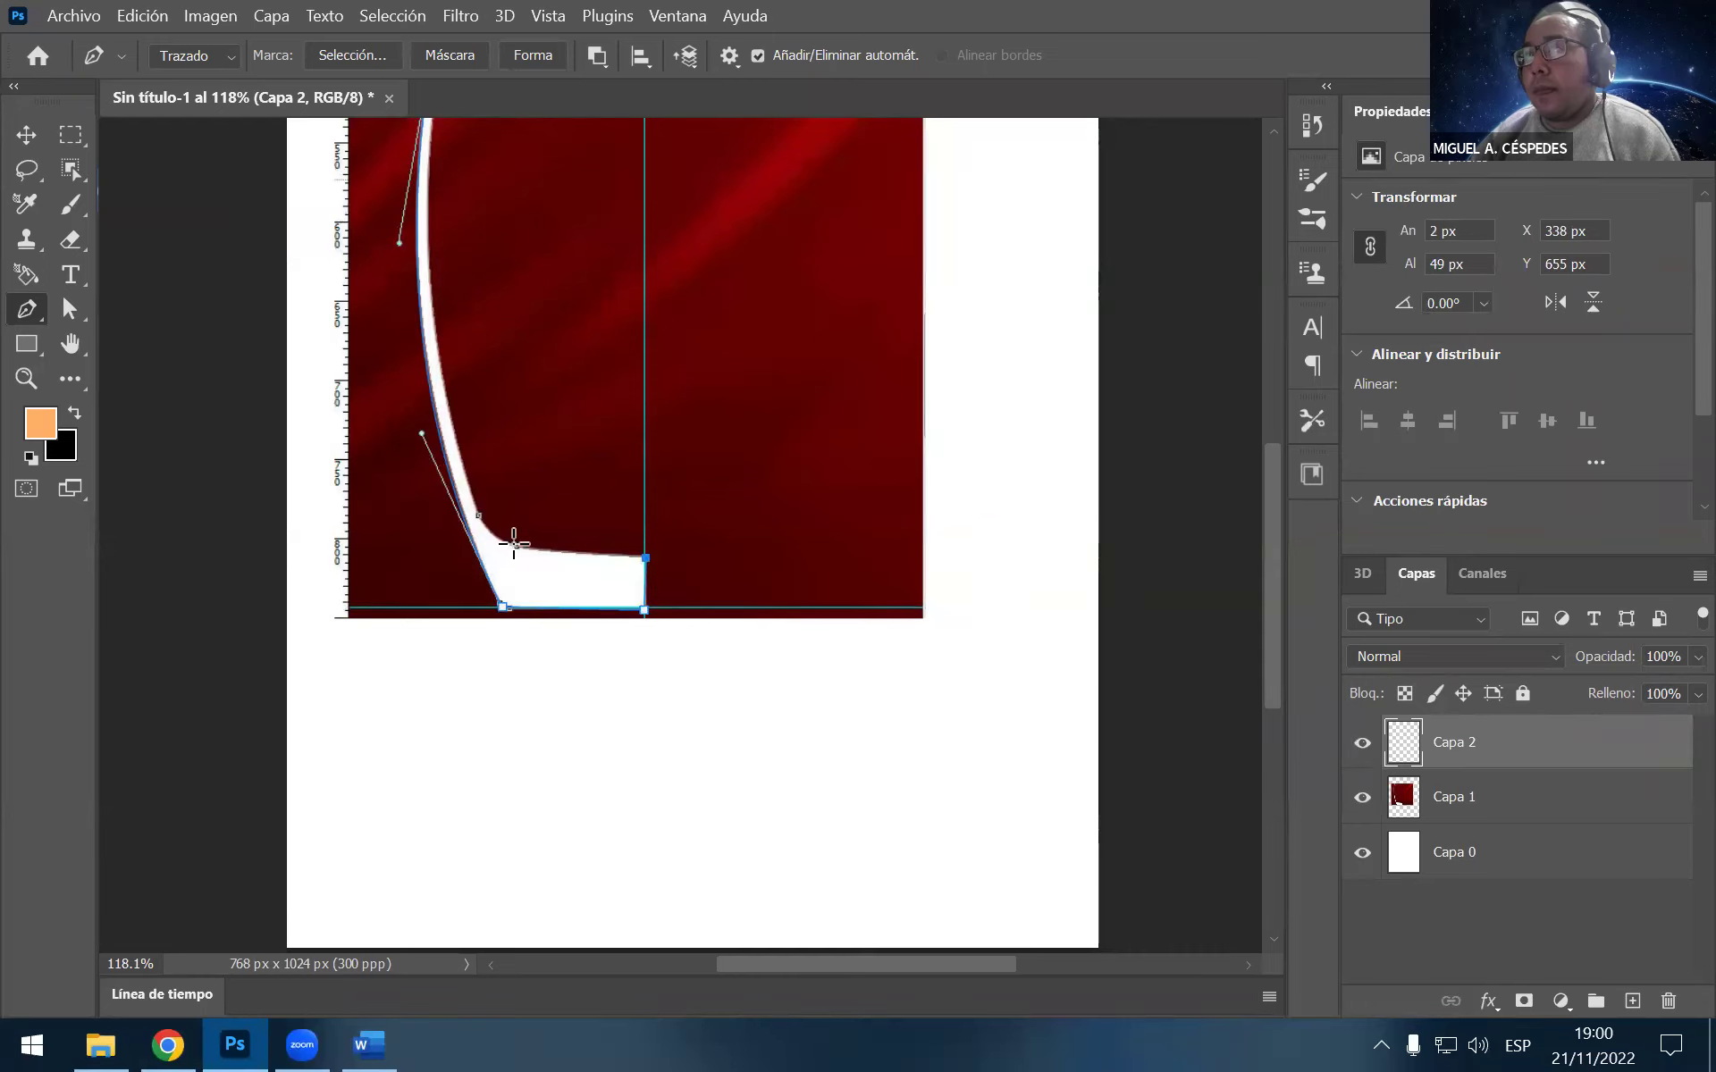
drag(517, 547, 496, 539)
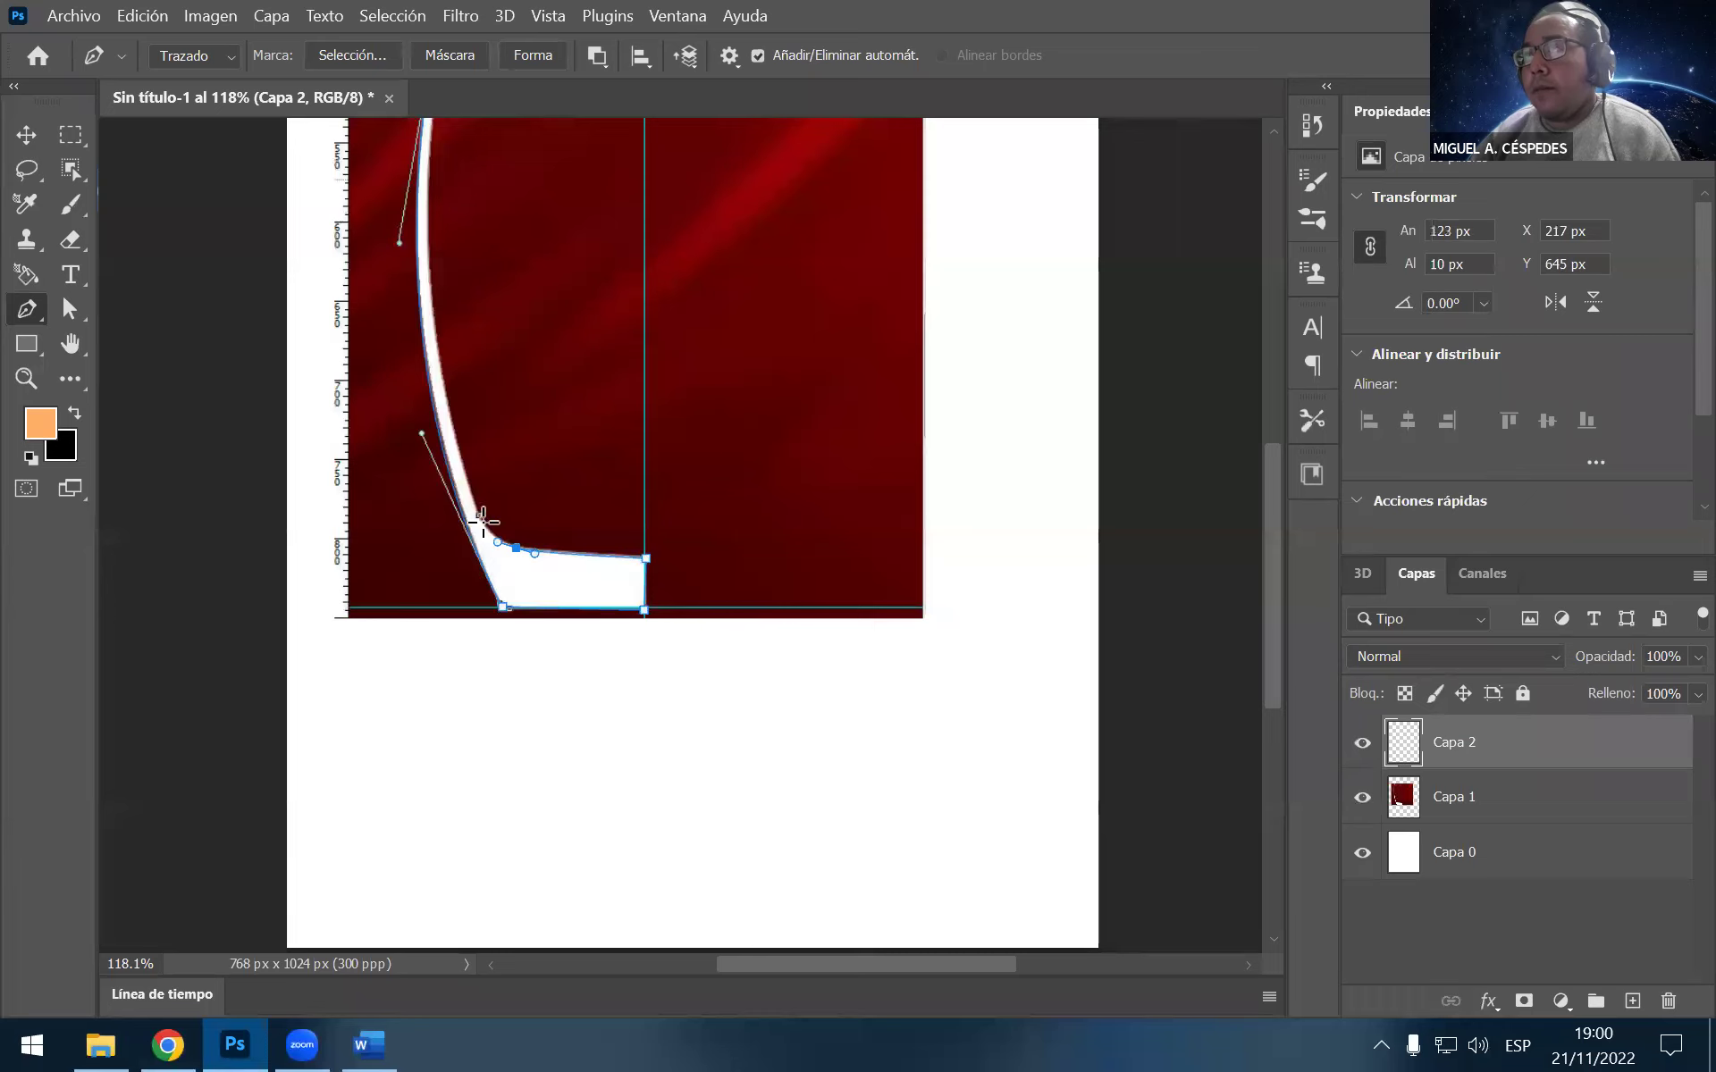
drag(476, 514, 467, 520)
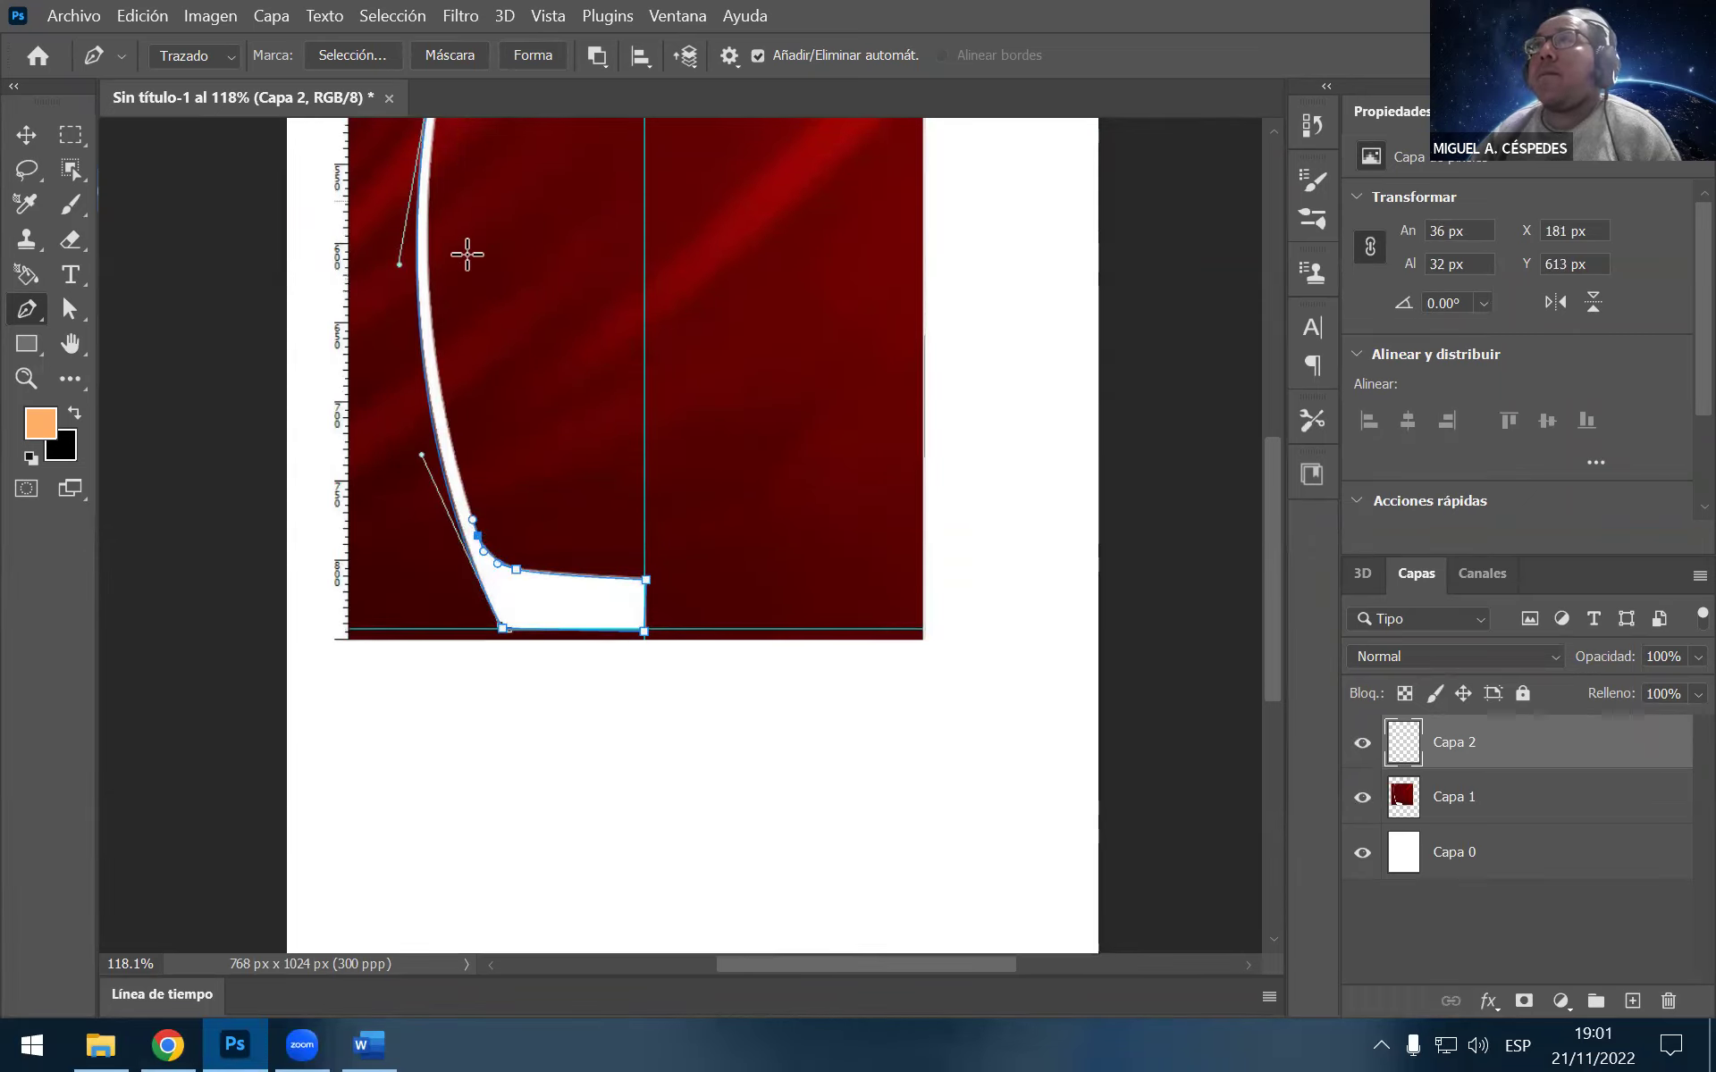
Close the path back toward the stem top with a curved segment following the stem
scroll(468, 283, up, 3)
scroll(468, 283, up, 2)
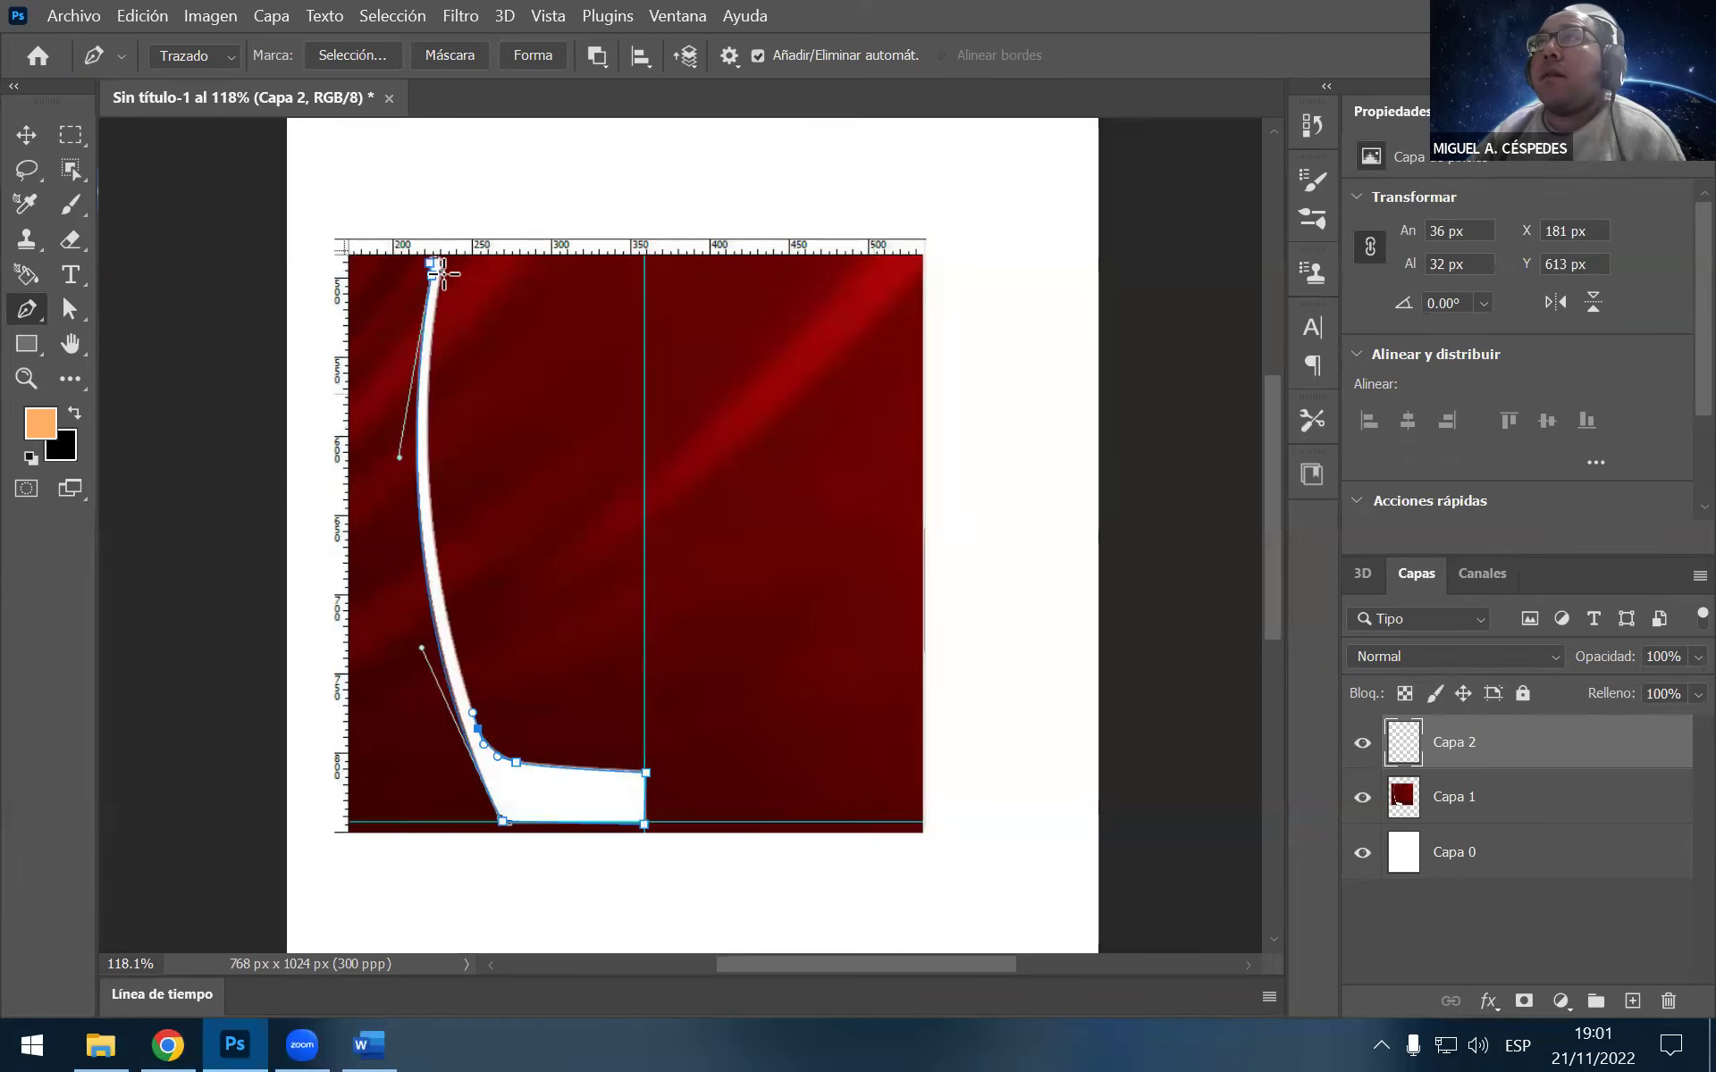
click(443, 273)
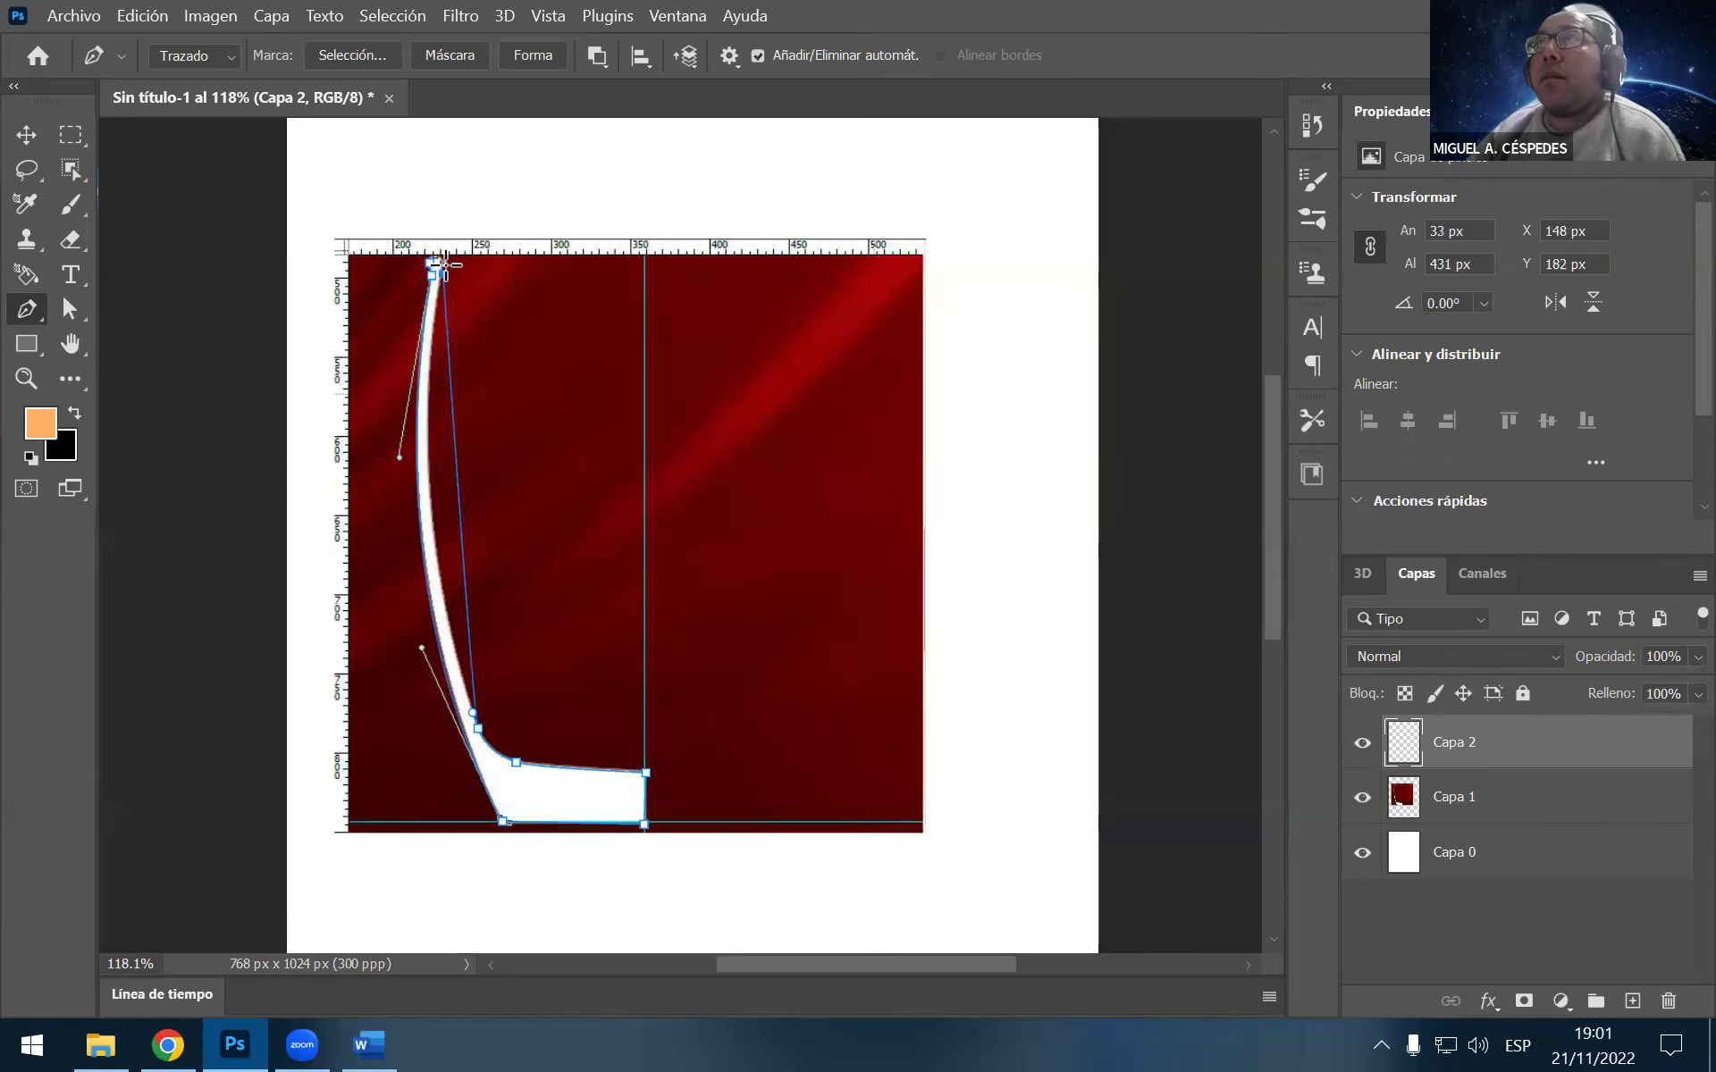
key(ctrl+z)
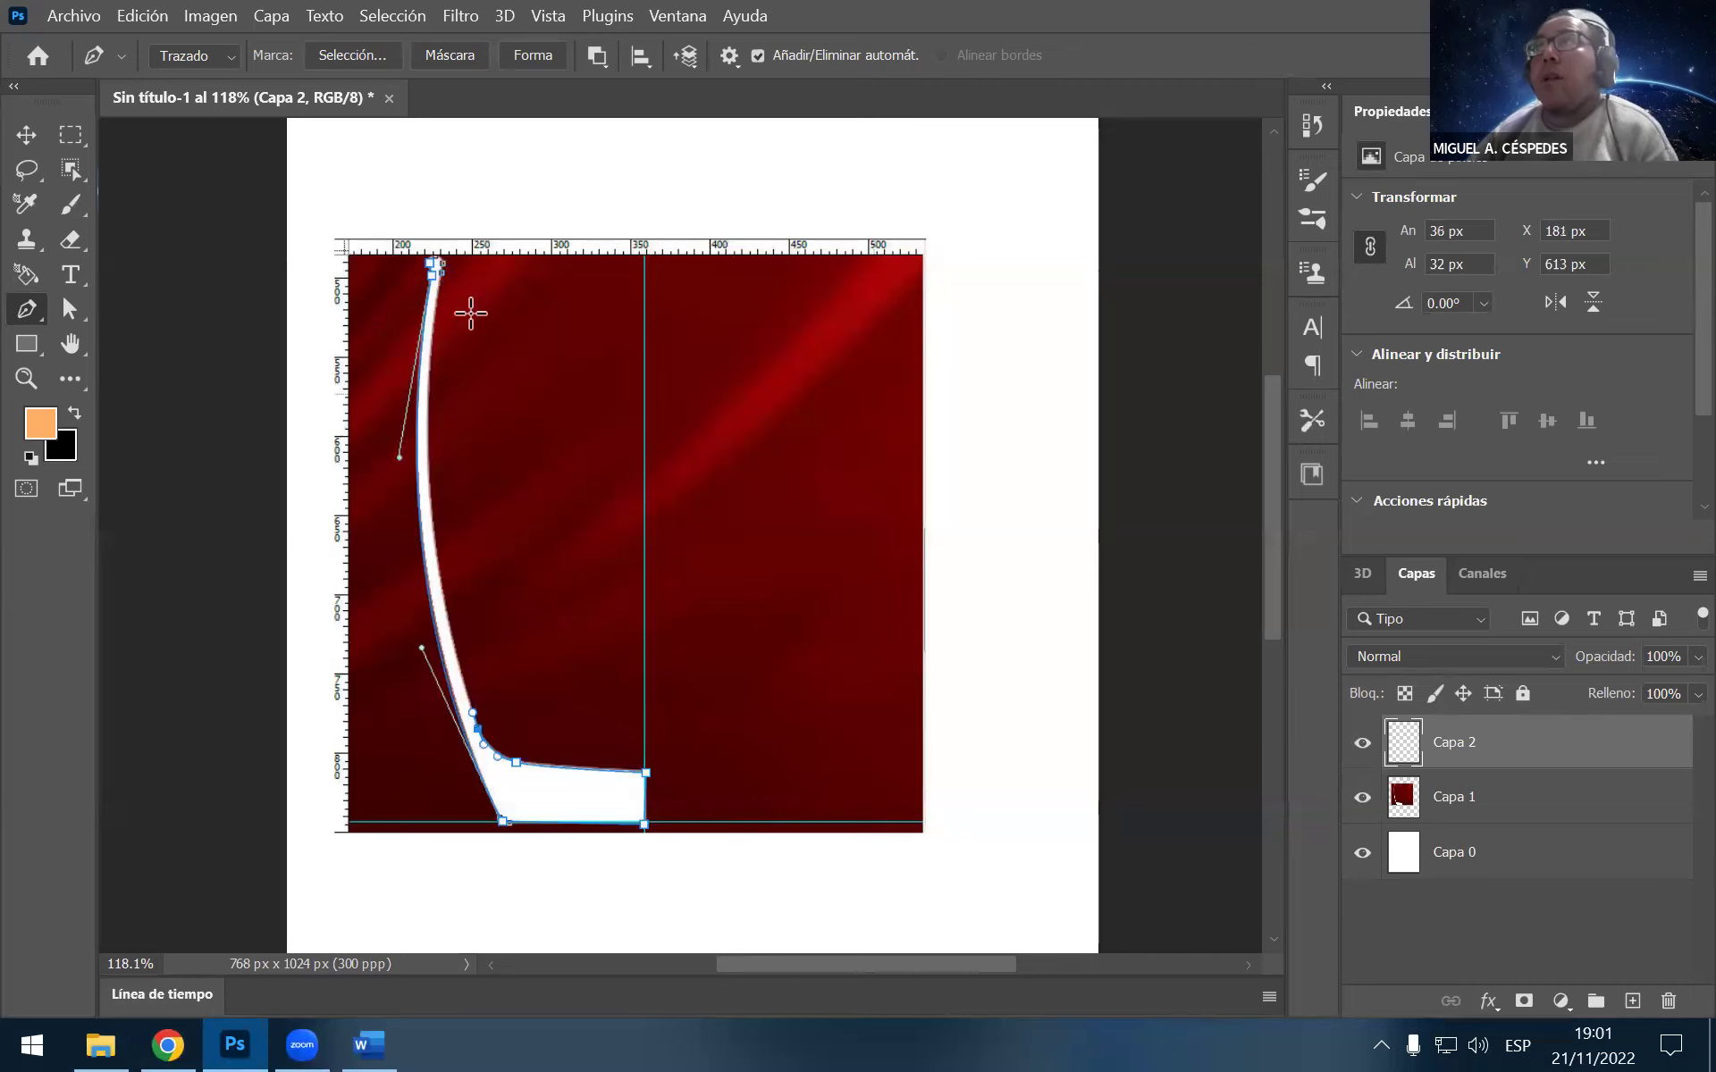
mouse_move(443, 273)
mouse_down()
mouse_move(532, 111)
mouse_move(478, 152)
mouse_up()
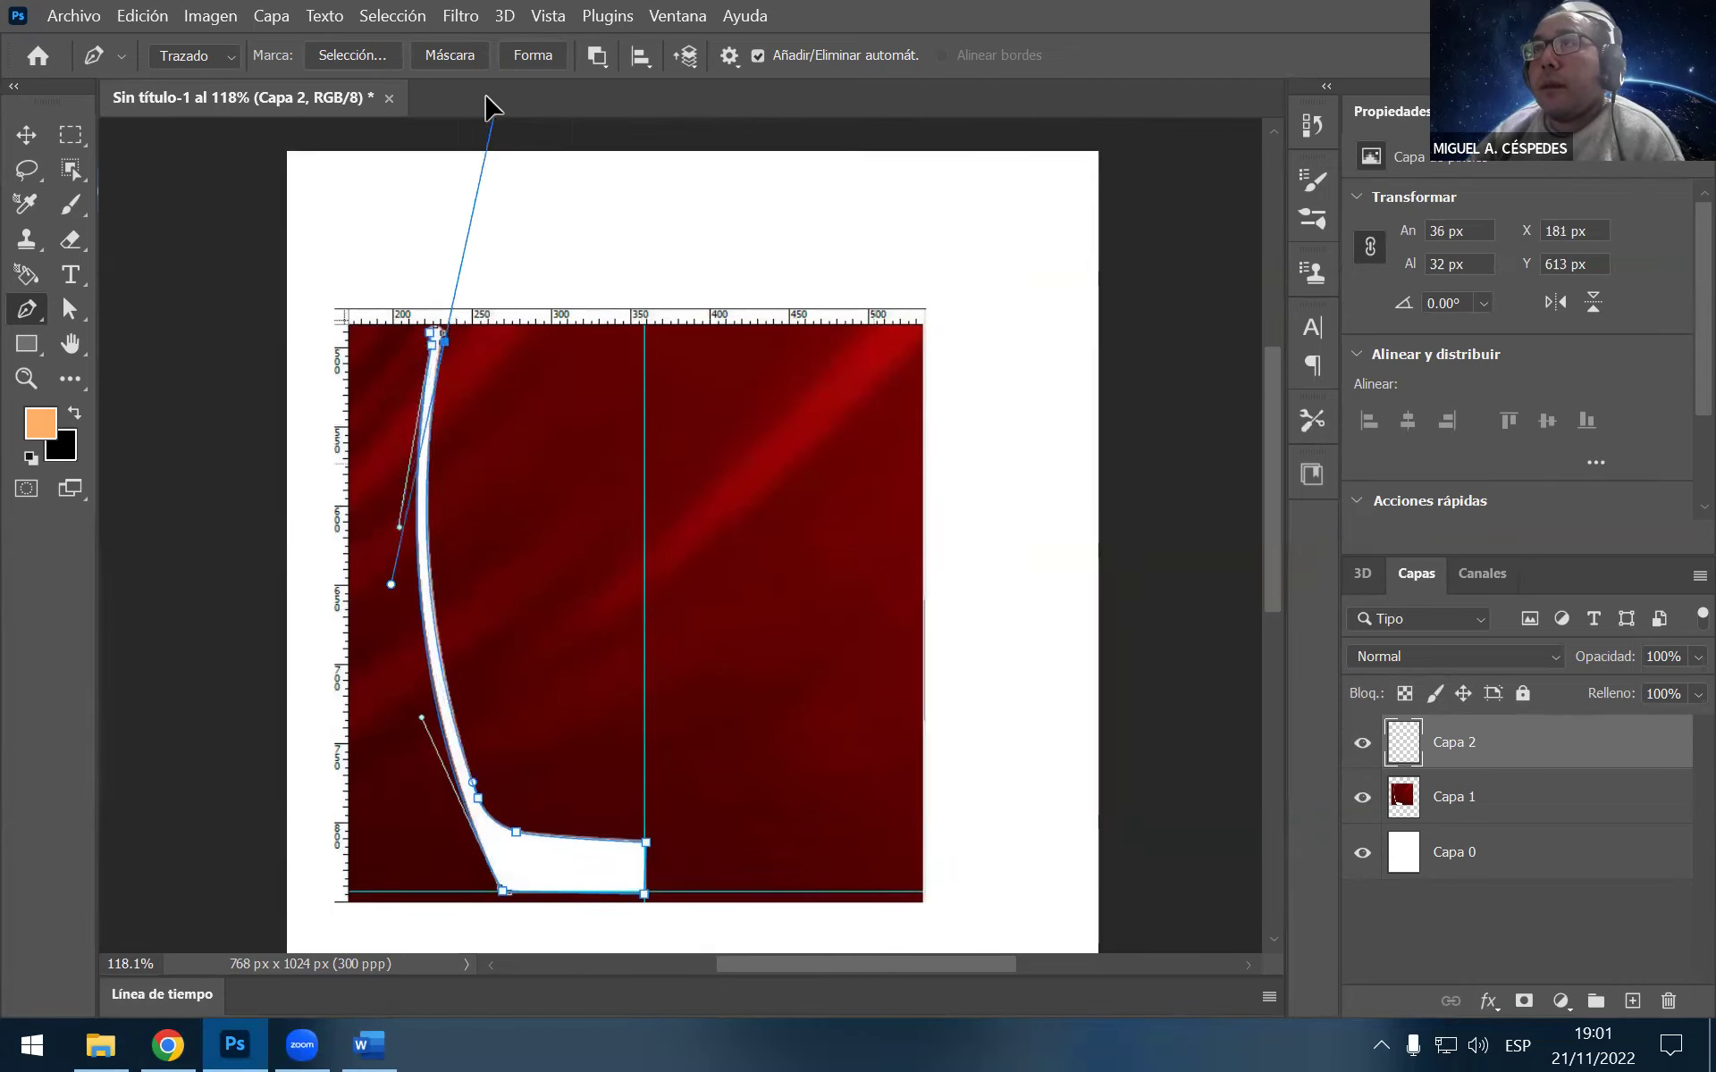
mouse_move(471, 178)
mouse_down()
mouse_move(460, 282)
mouse_move(492, 315)
mouse_up()
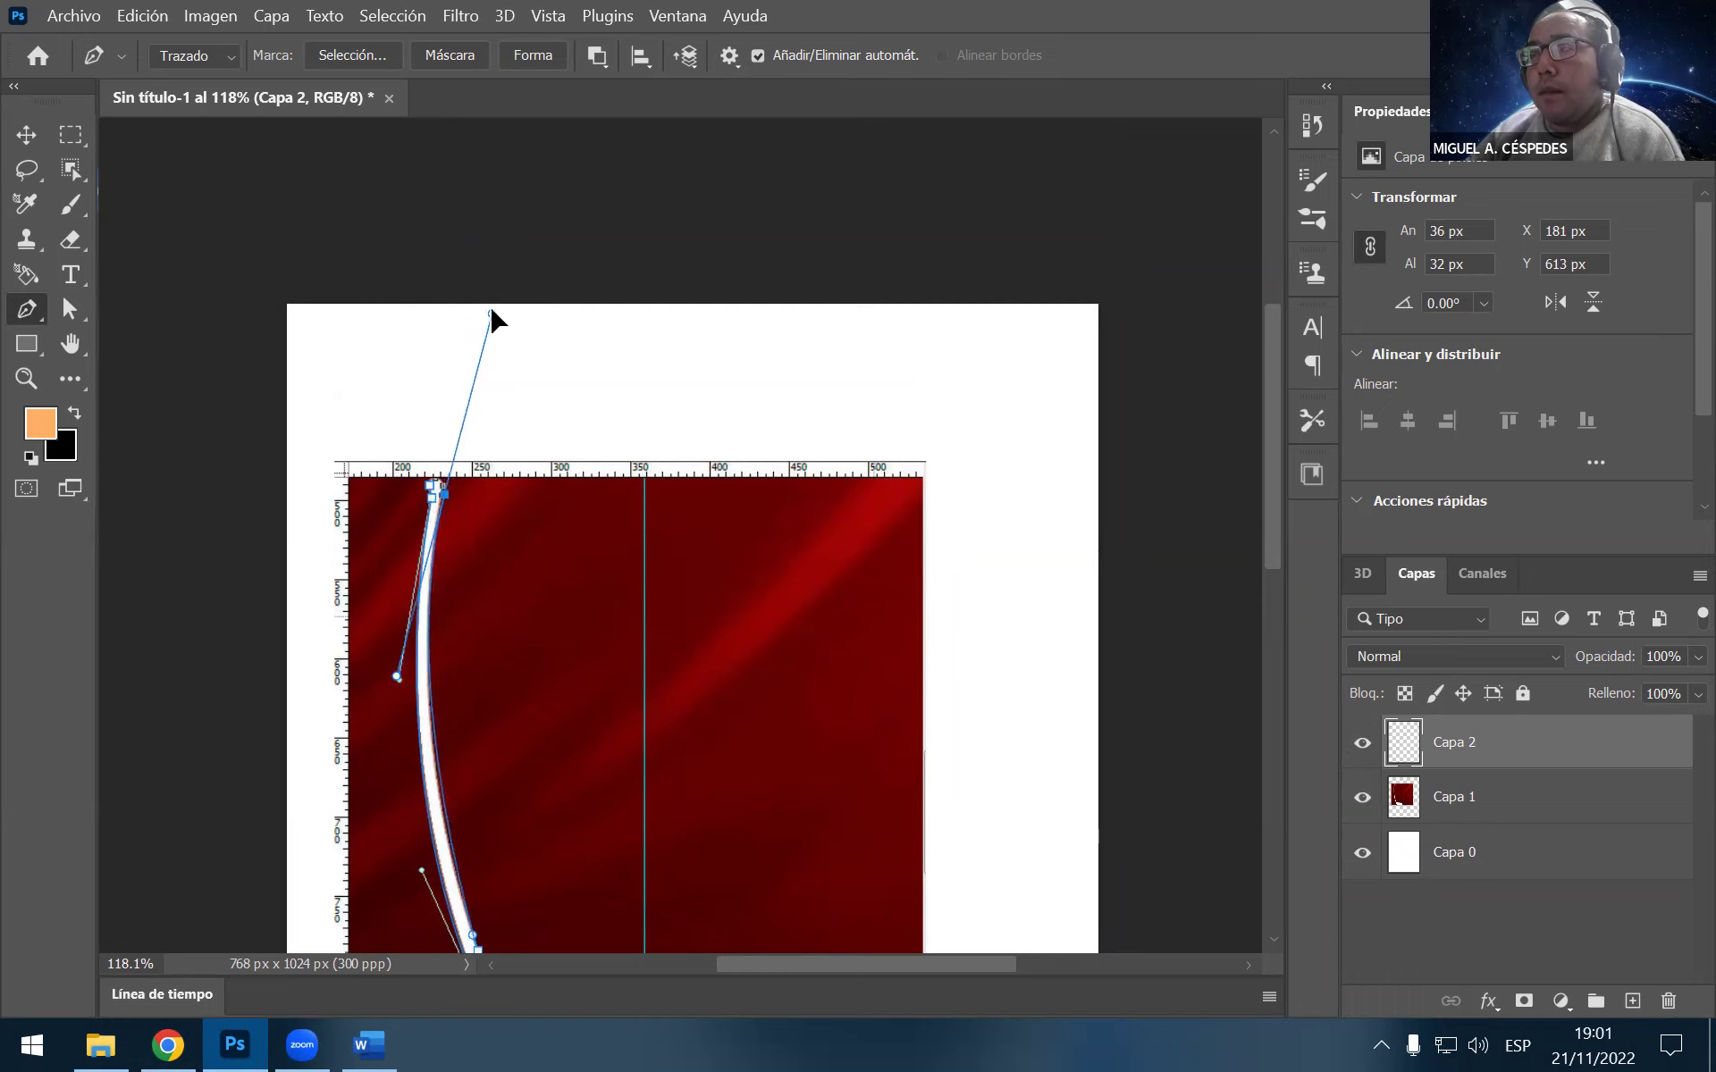
drag(492, 304, 491, 302)
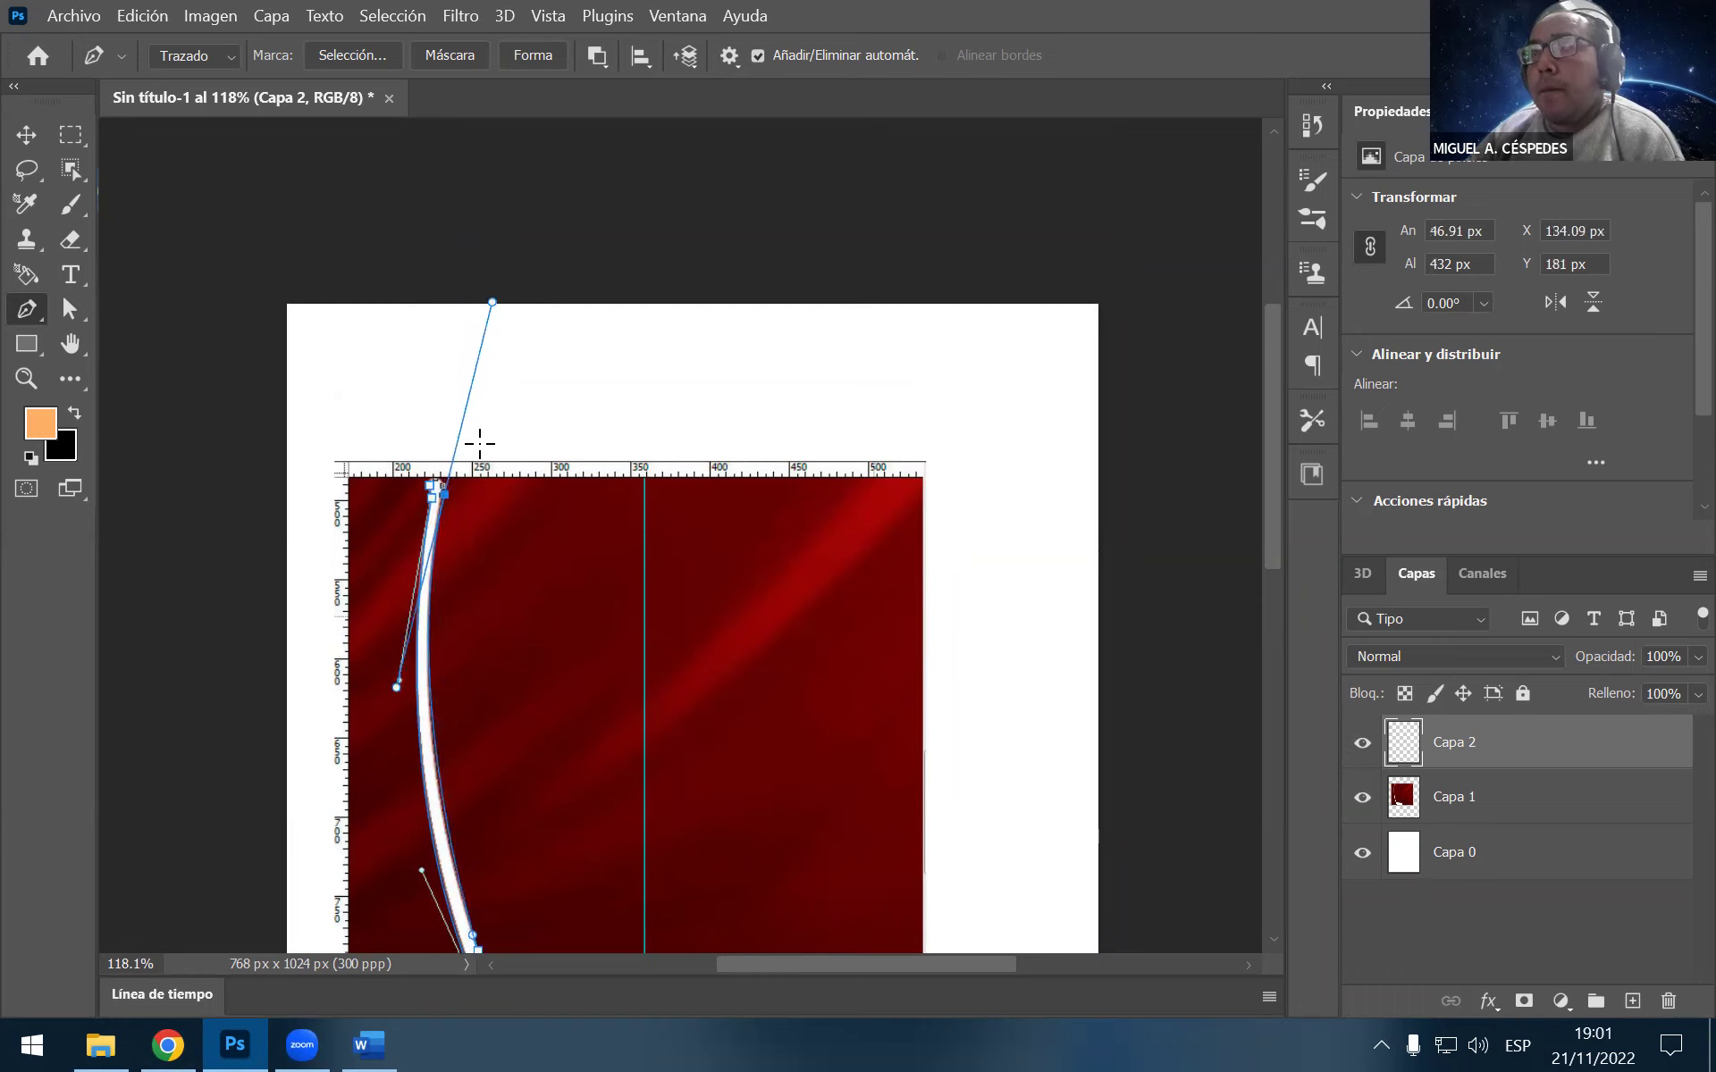
click(444, 484)
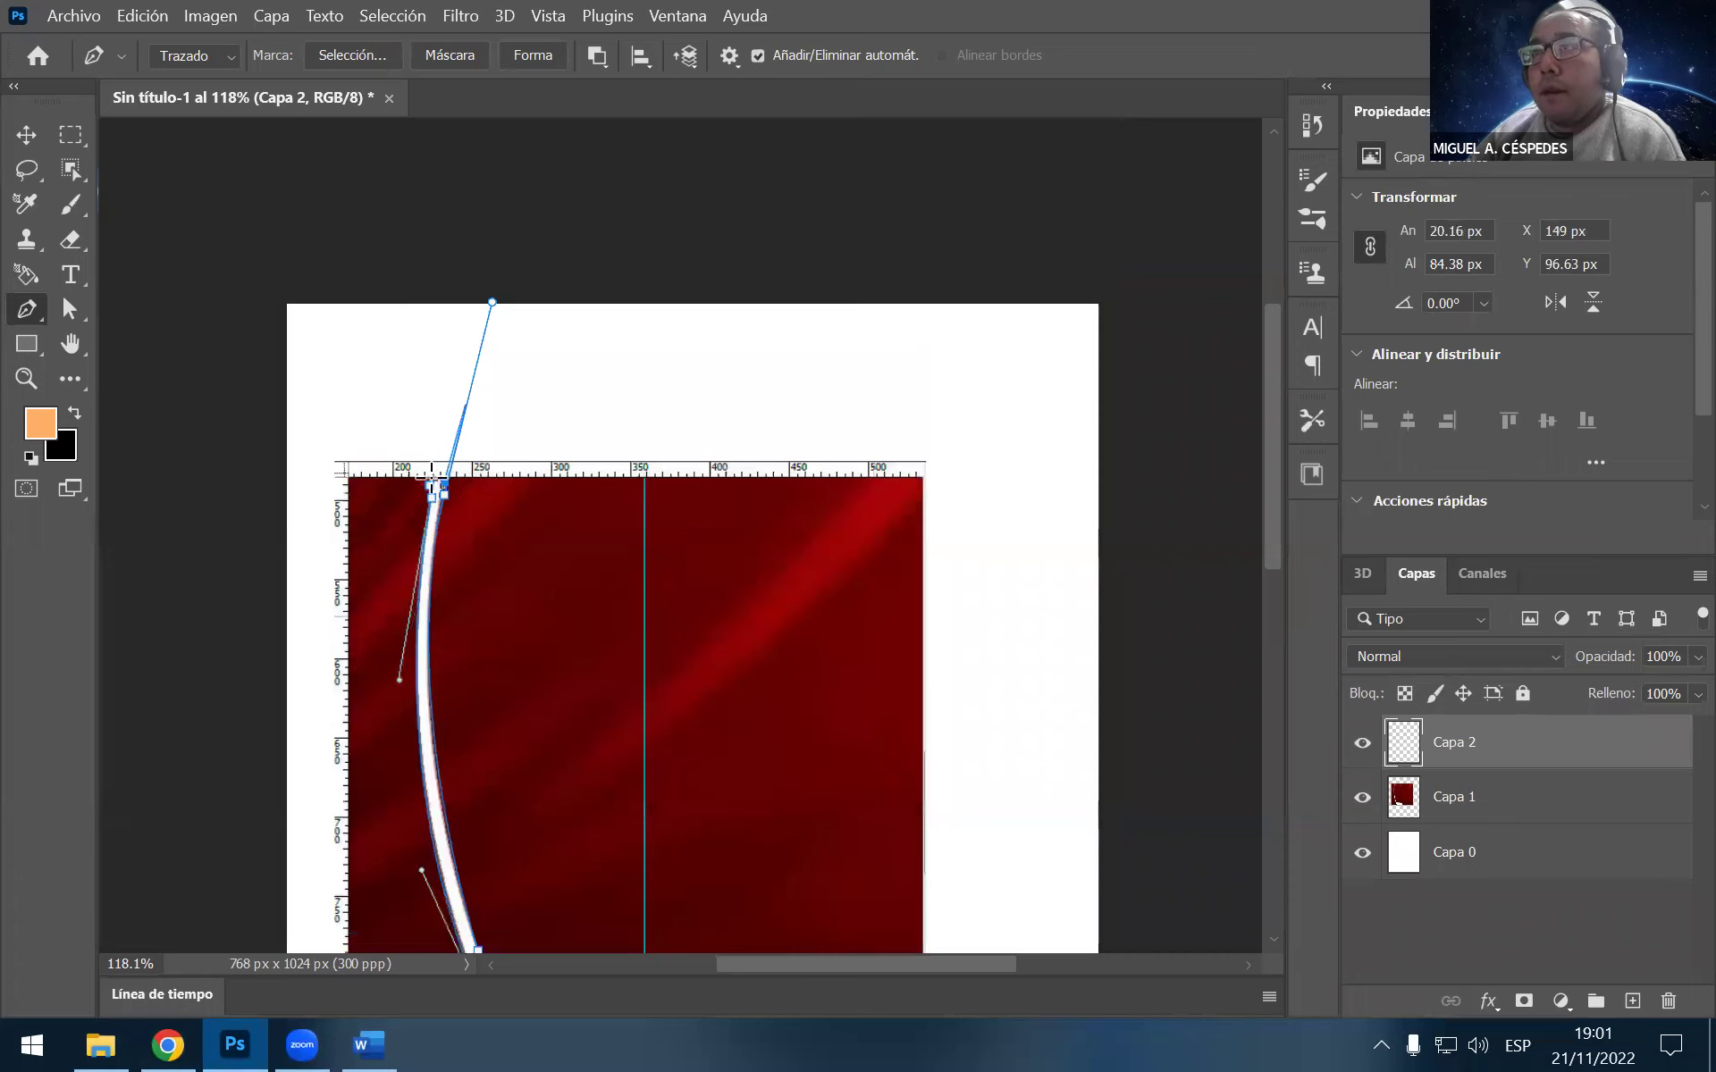
click(437, 484)
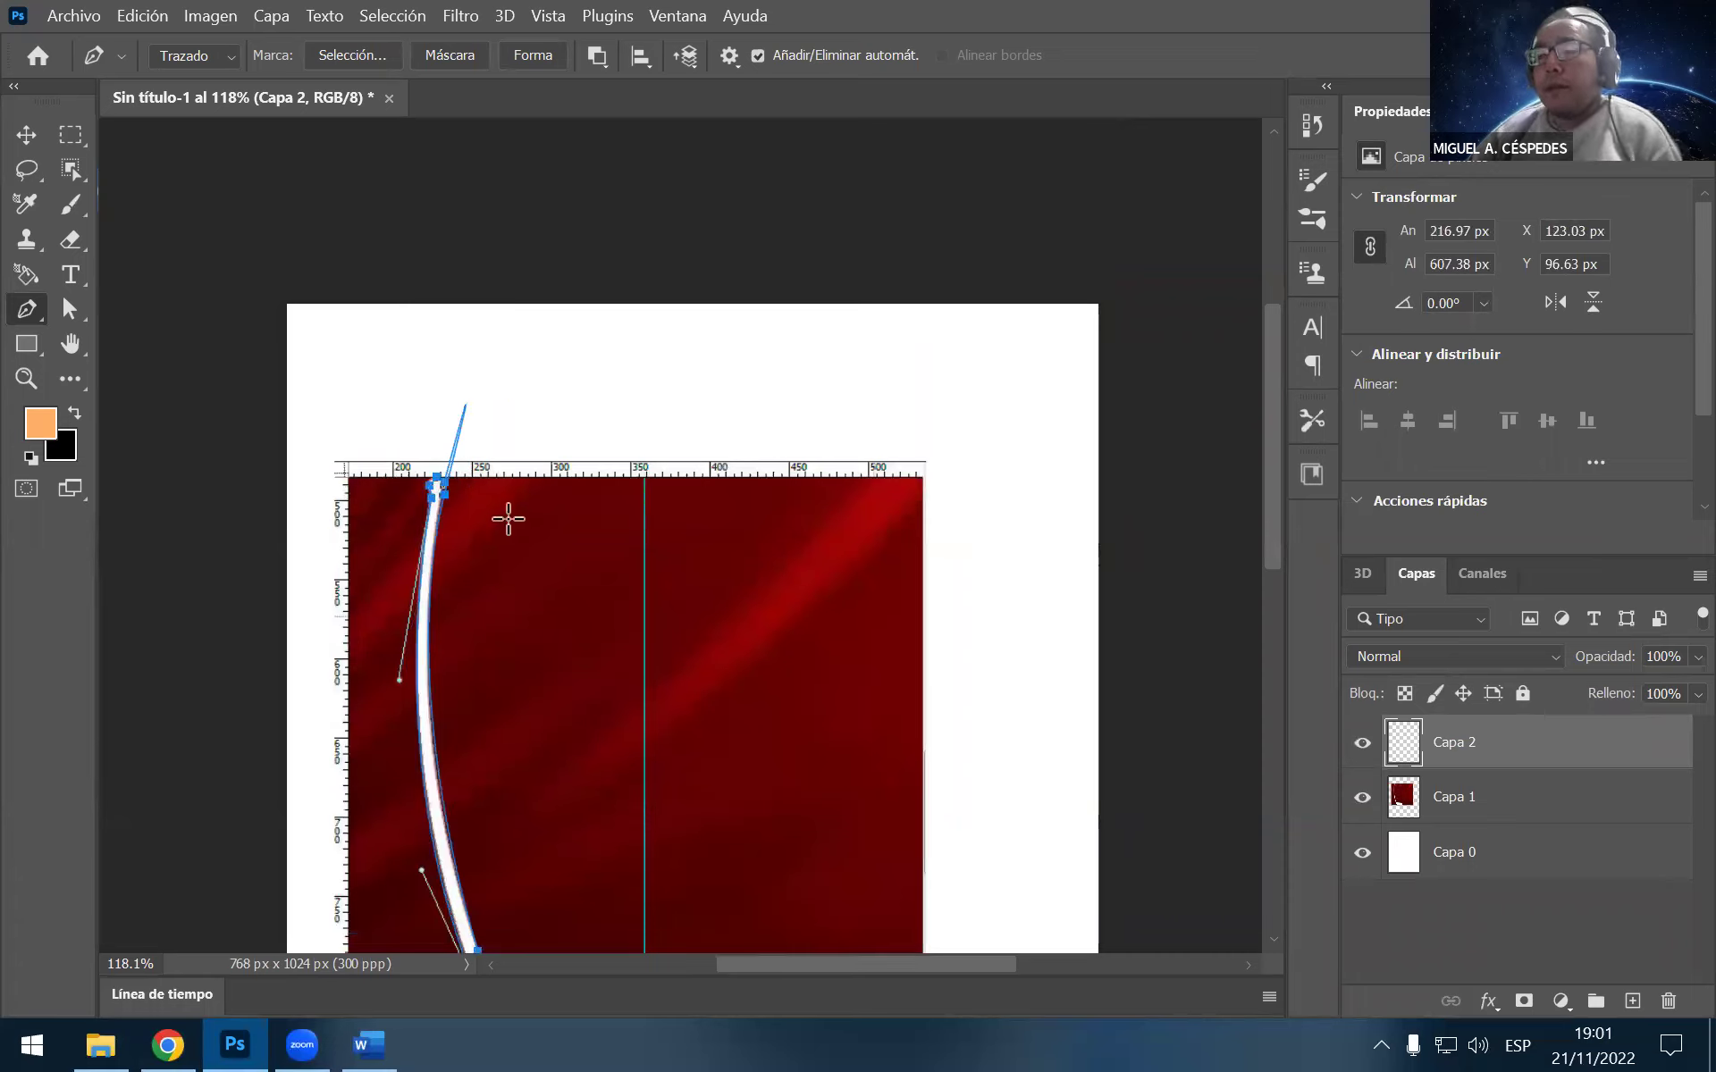
Undo the last path changes and re-curve the segment down the stem's right edge
scroll(490, 527, up, 1)
scroll(447, 514, up, 1)
scroll(435, 507, up, 1)
scroll(429, 506, up, 1)
scroll(426, 511, down, 1)
key(ctrl+z)
key(ctrl+z)
key(ctrl+z)
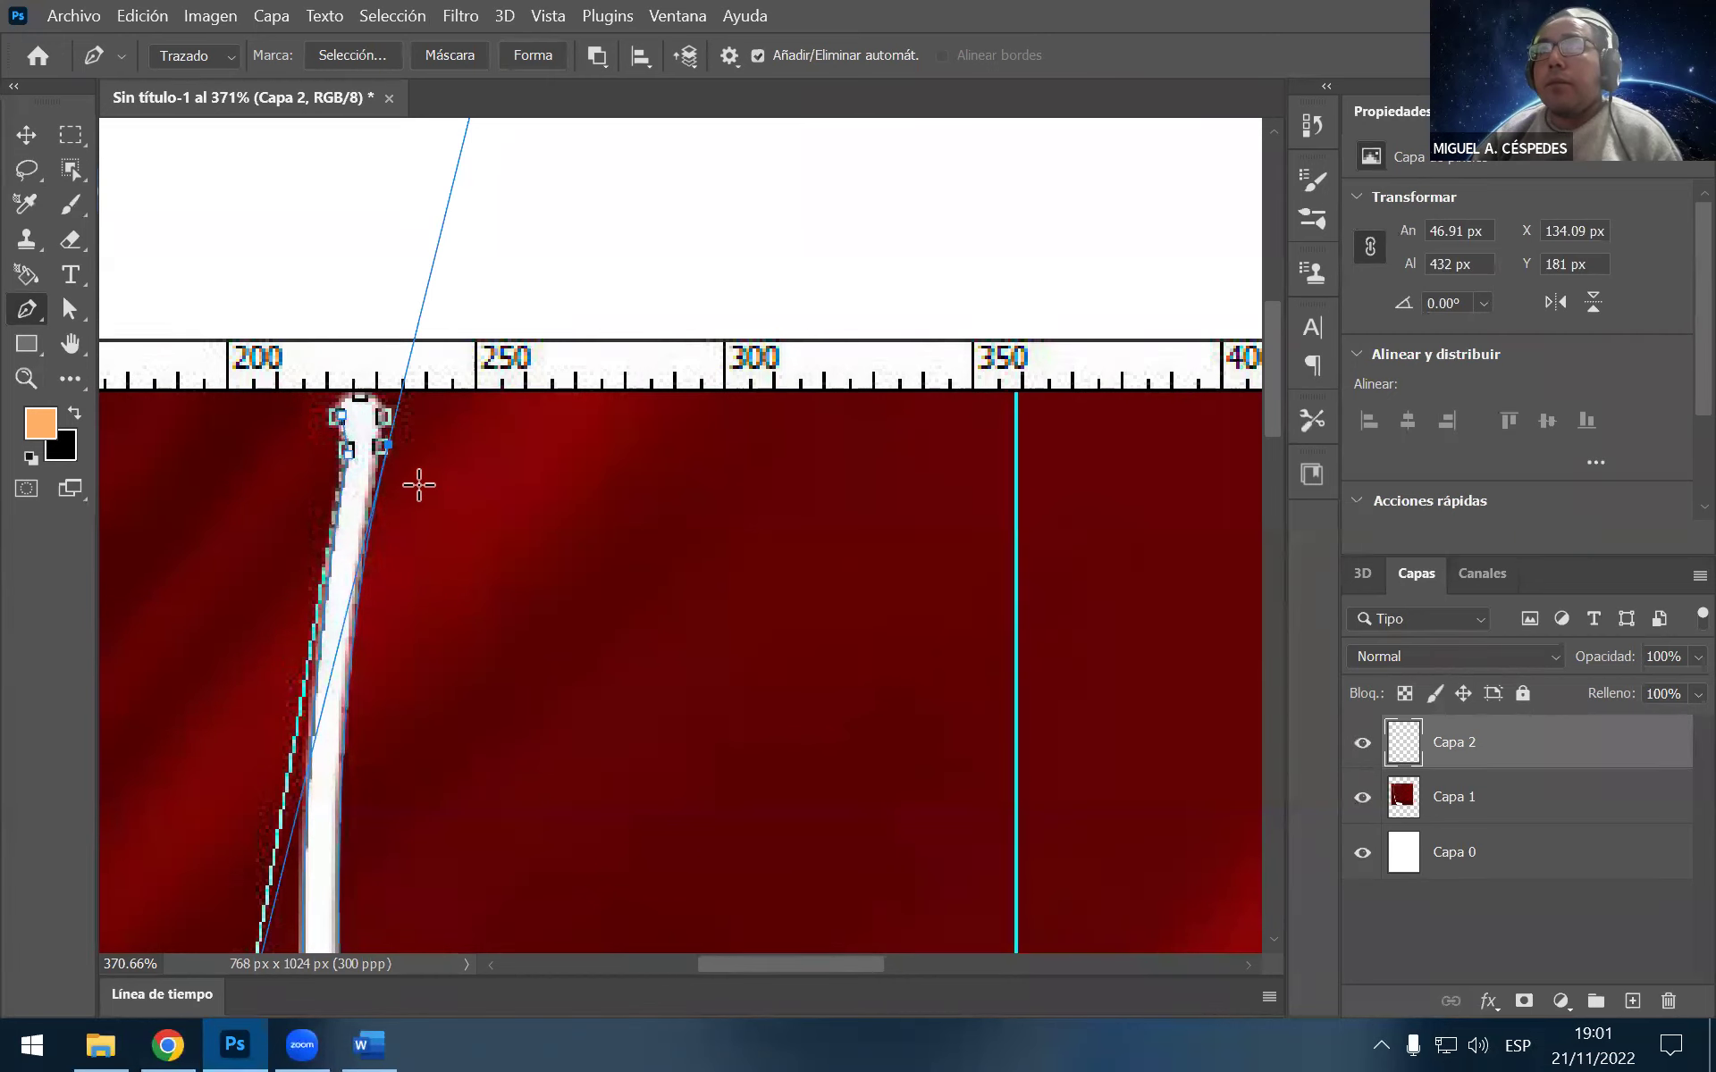
key(ctrl+z)
key(ctrl+z)
key(ctrl+z)
mouse_move(381, 448)
mouse_down()
mouse_move(494, 362)
mouse_move(478, 190)
mouse_up()
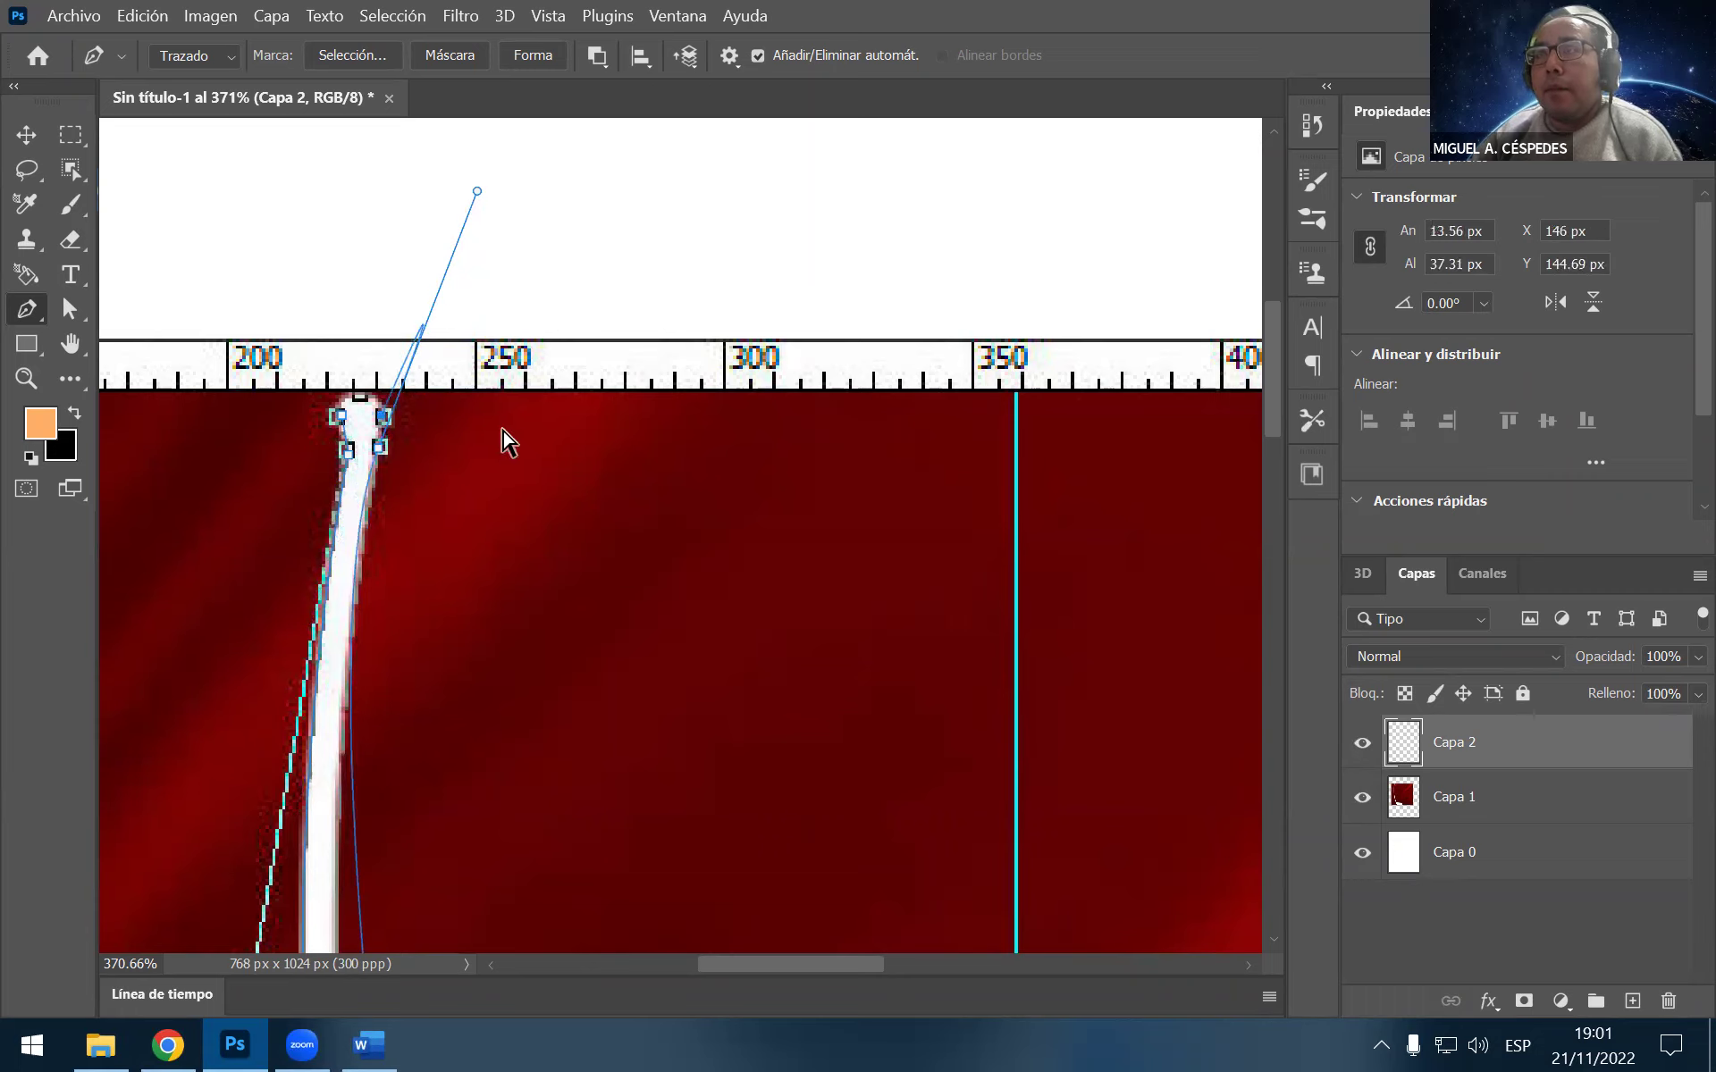
Add anchors across the stem's rounded top, close the path, and zoom out to about 143%
key(alt)
alt+click(379, 448)
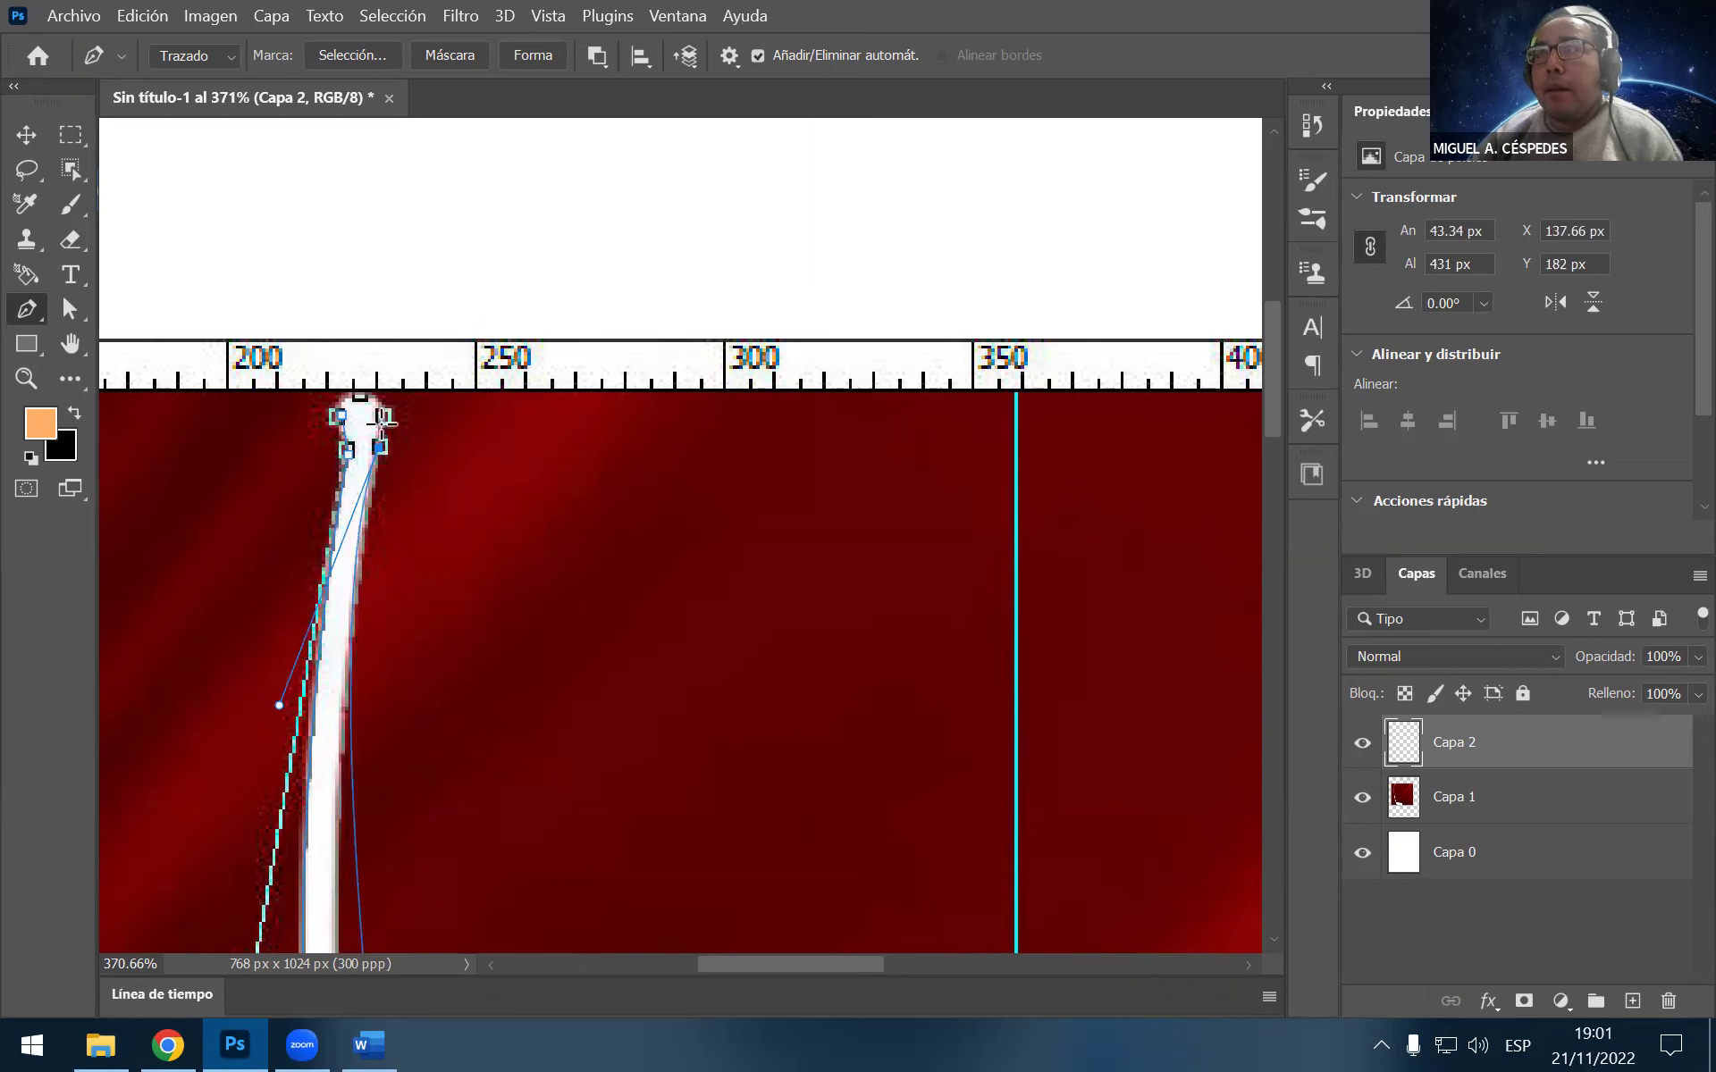
click(383, 417)
click(358, 397)
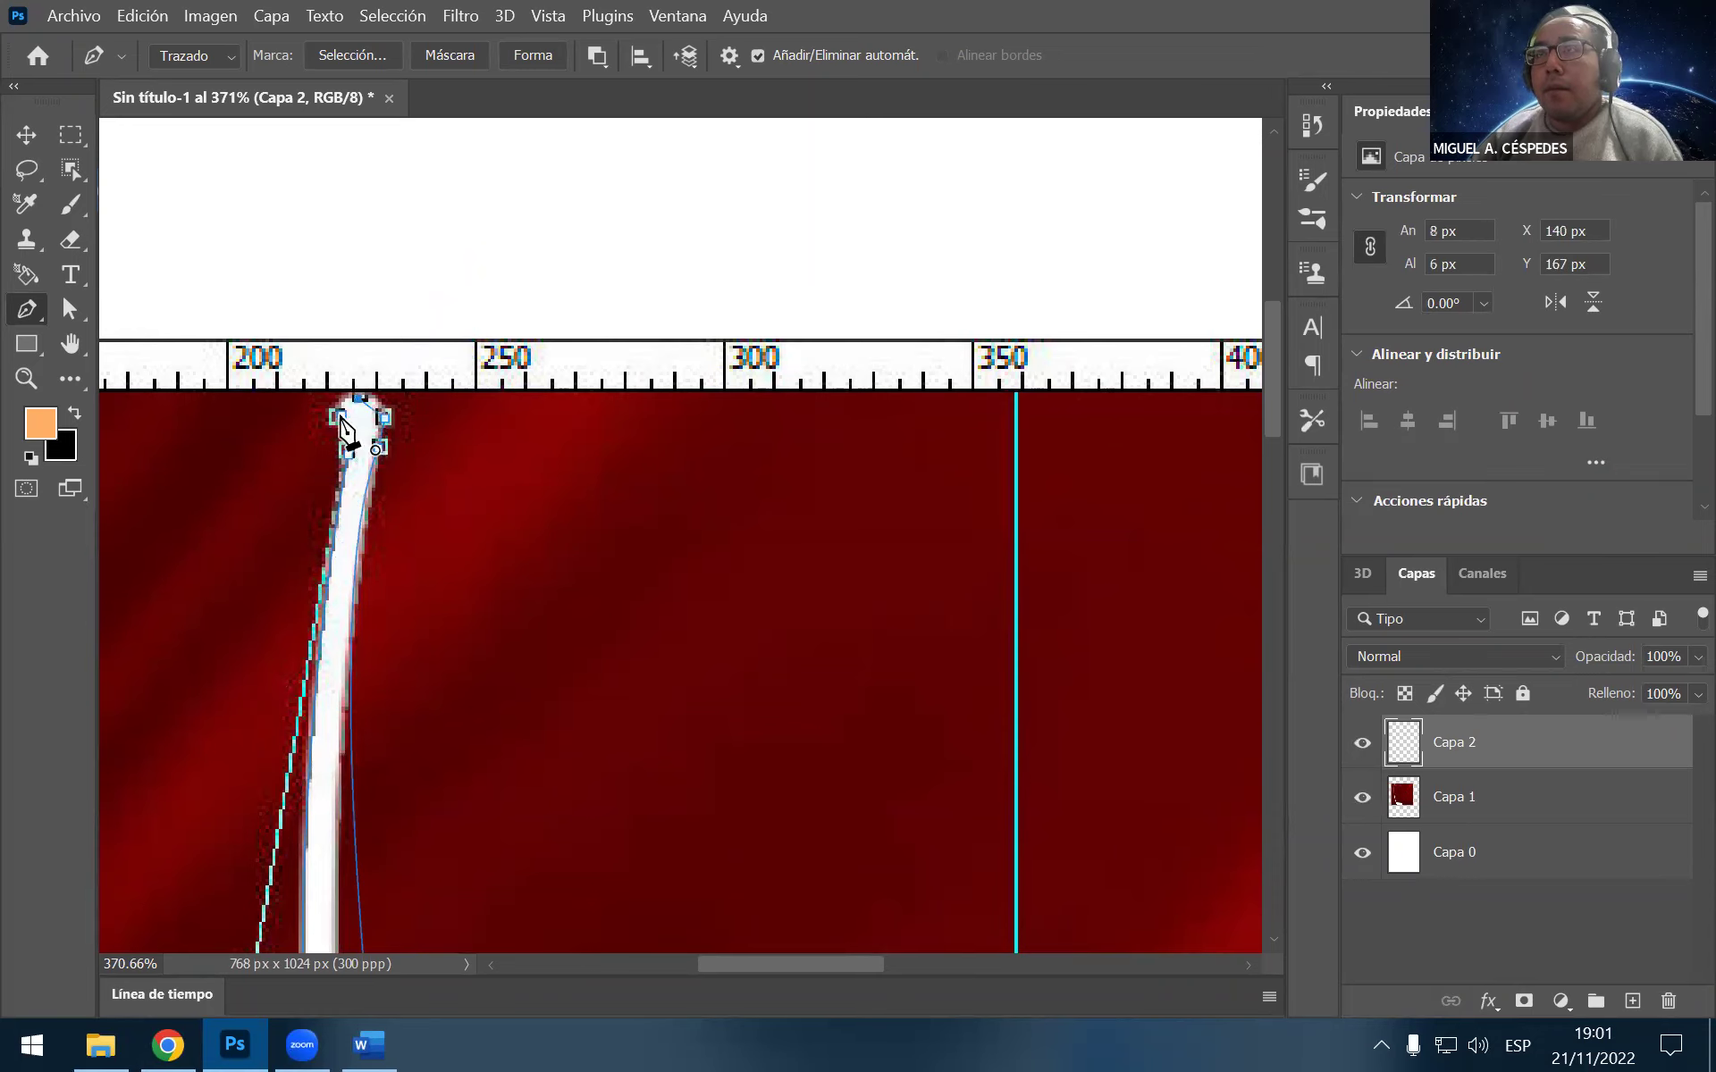
click(340, 418)
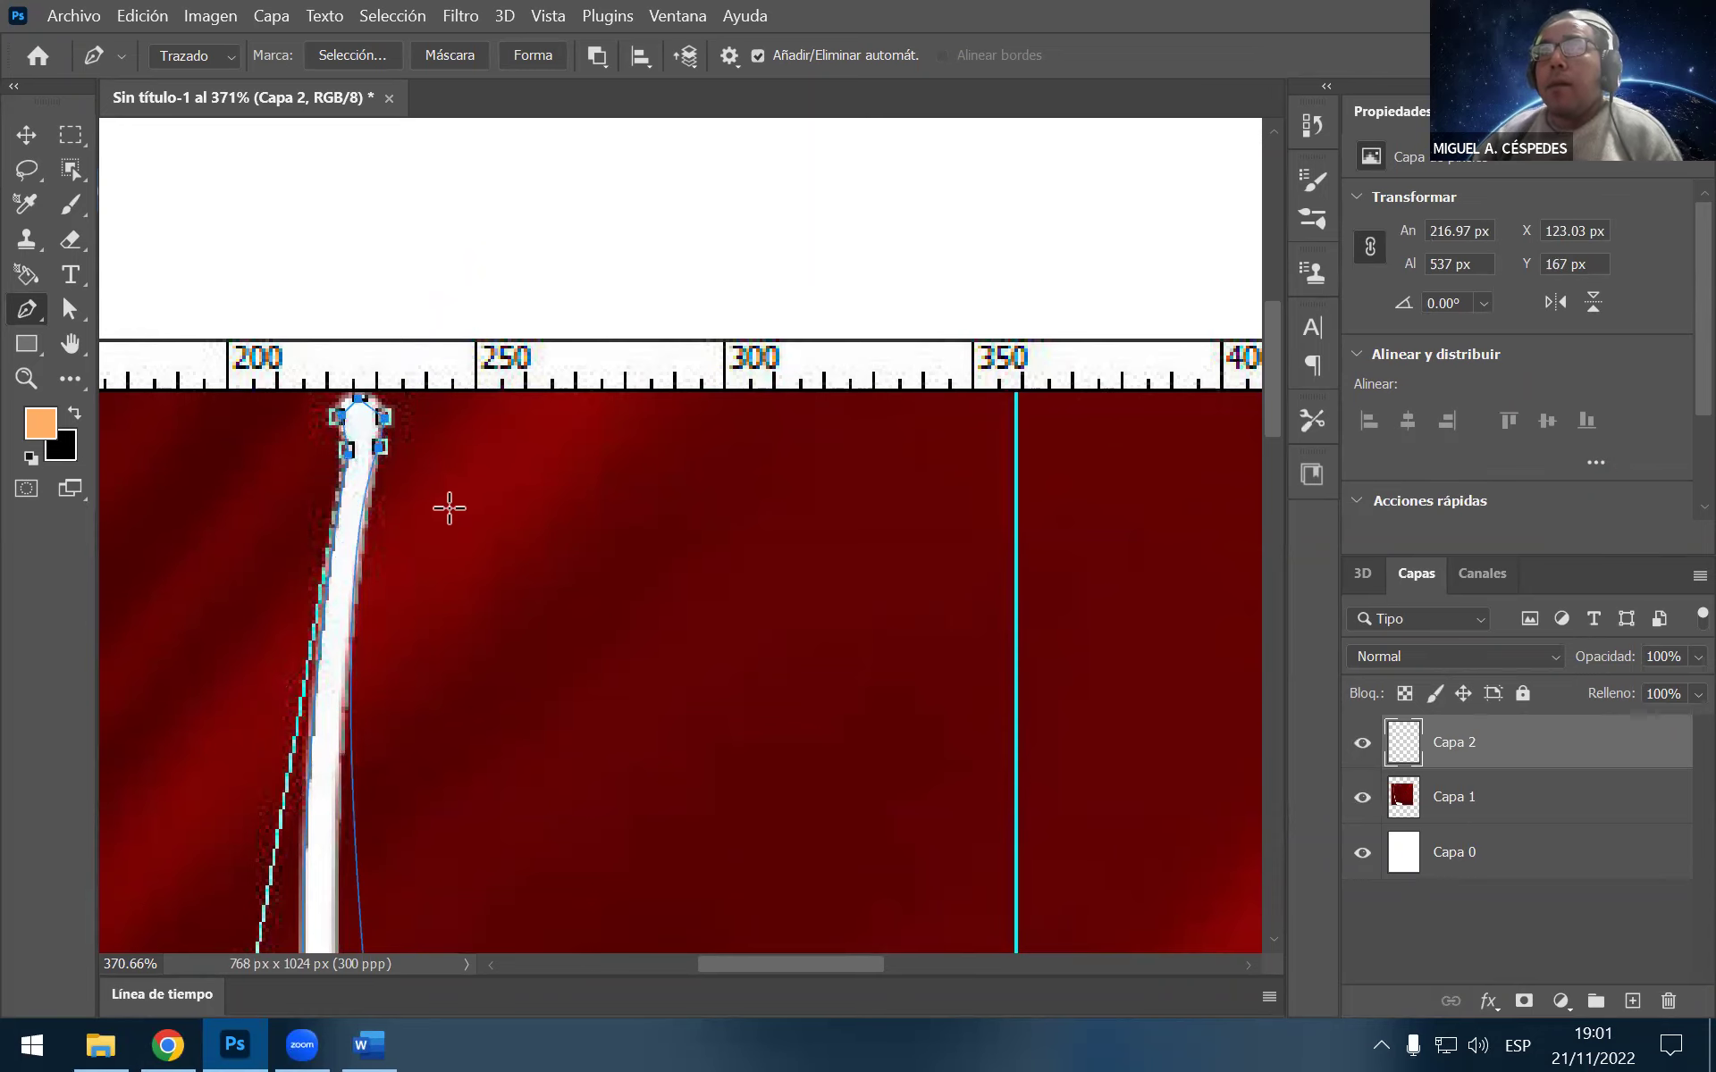
scroll(459, 547, down, 2)
scroll(460, 547, down, 3)
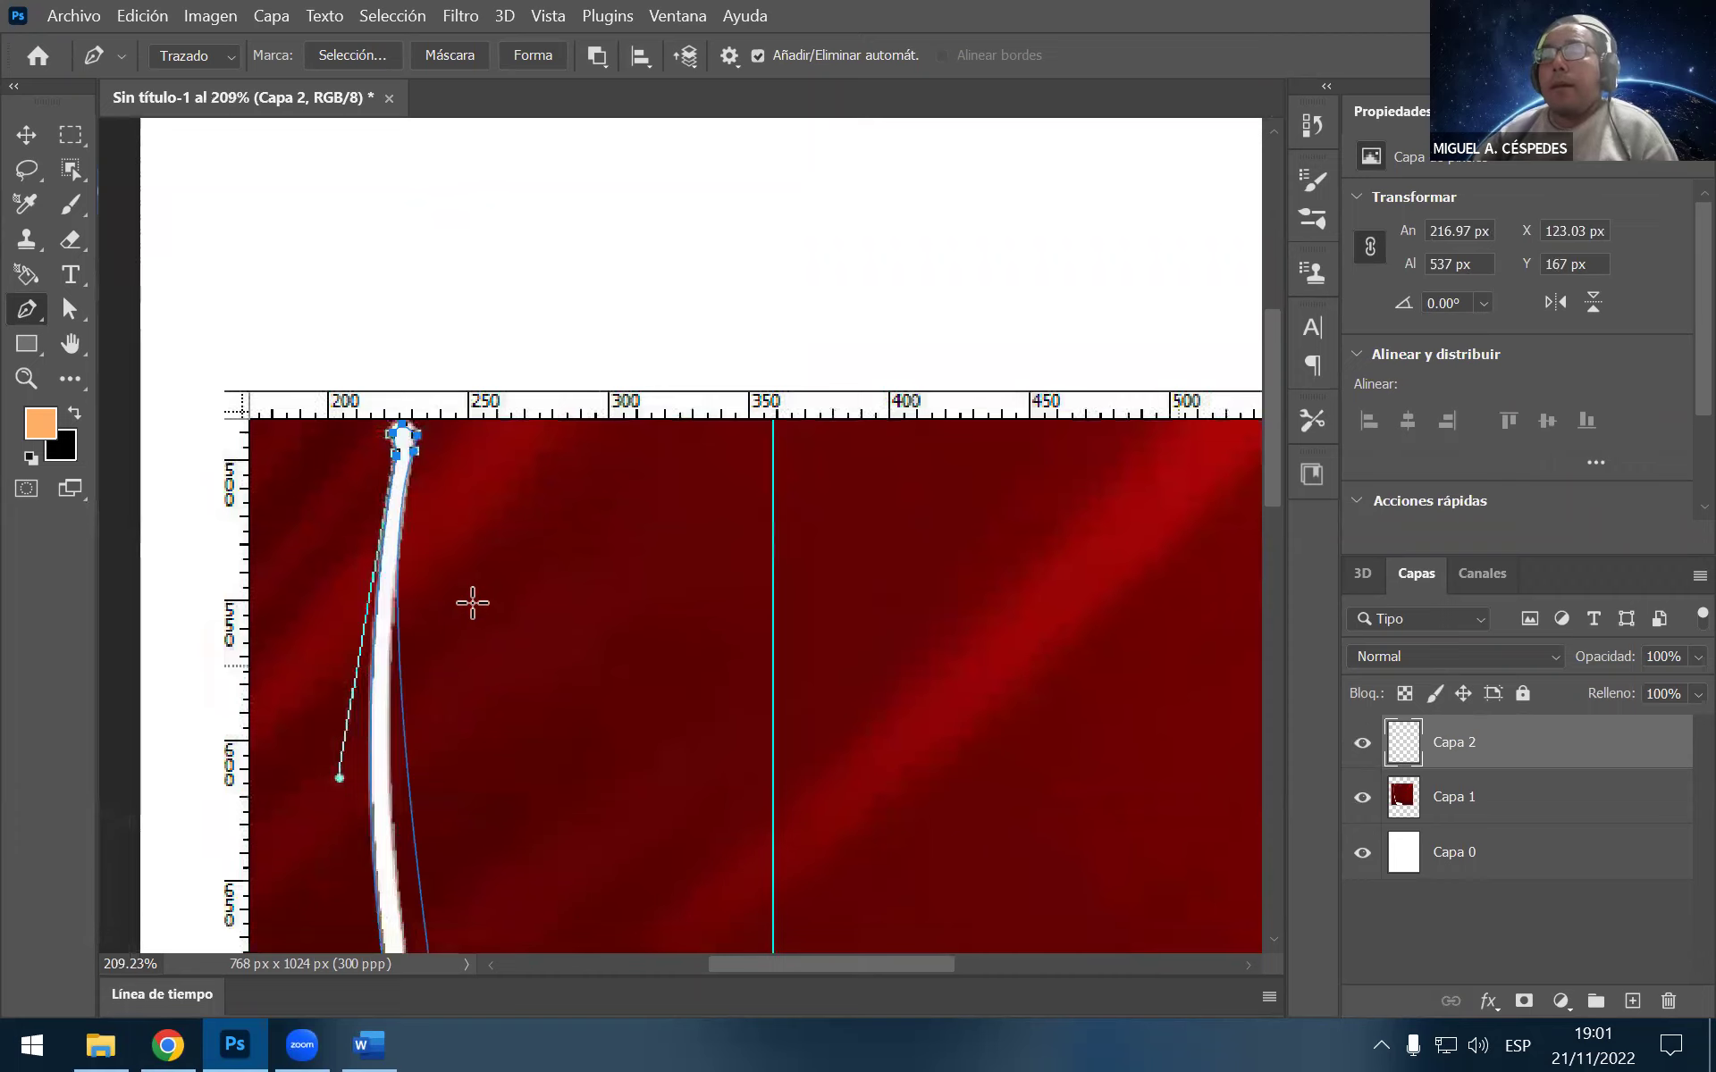
scroll(472, 601, down, 2)
scroll(473, 601, down, 2)
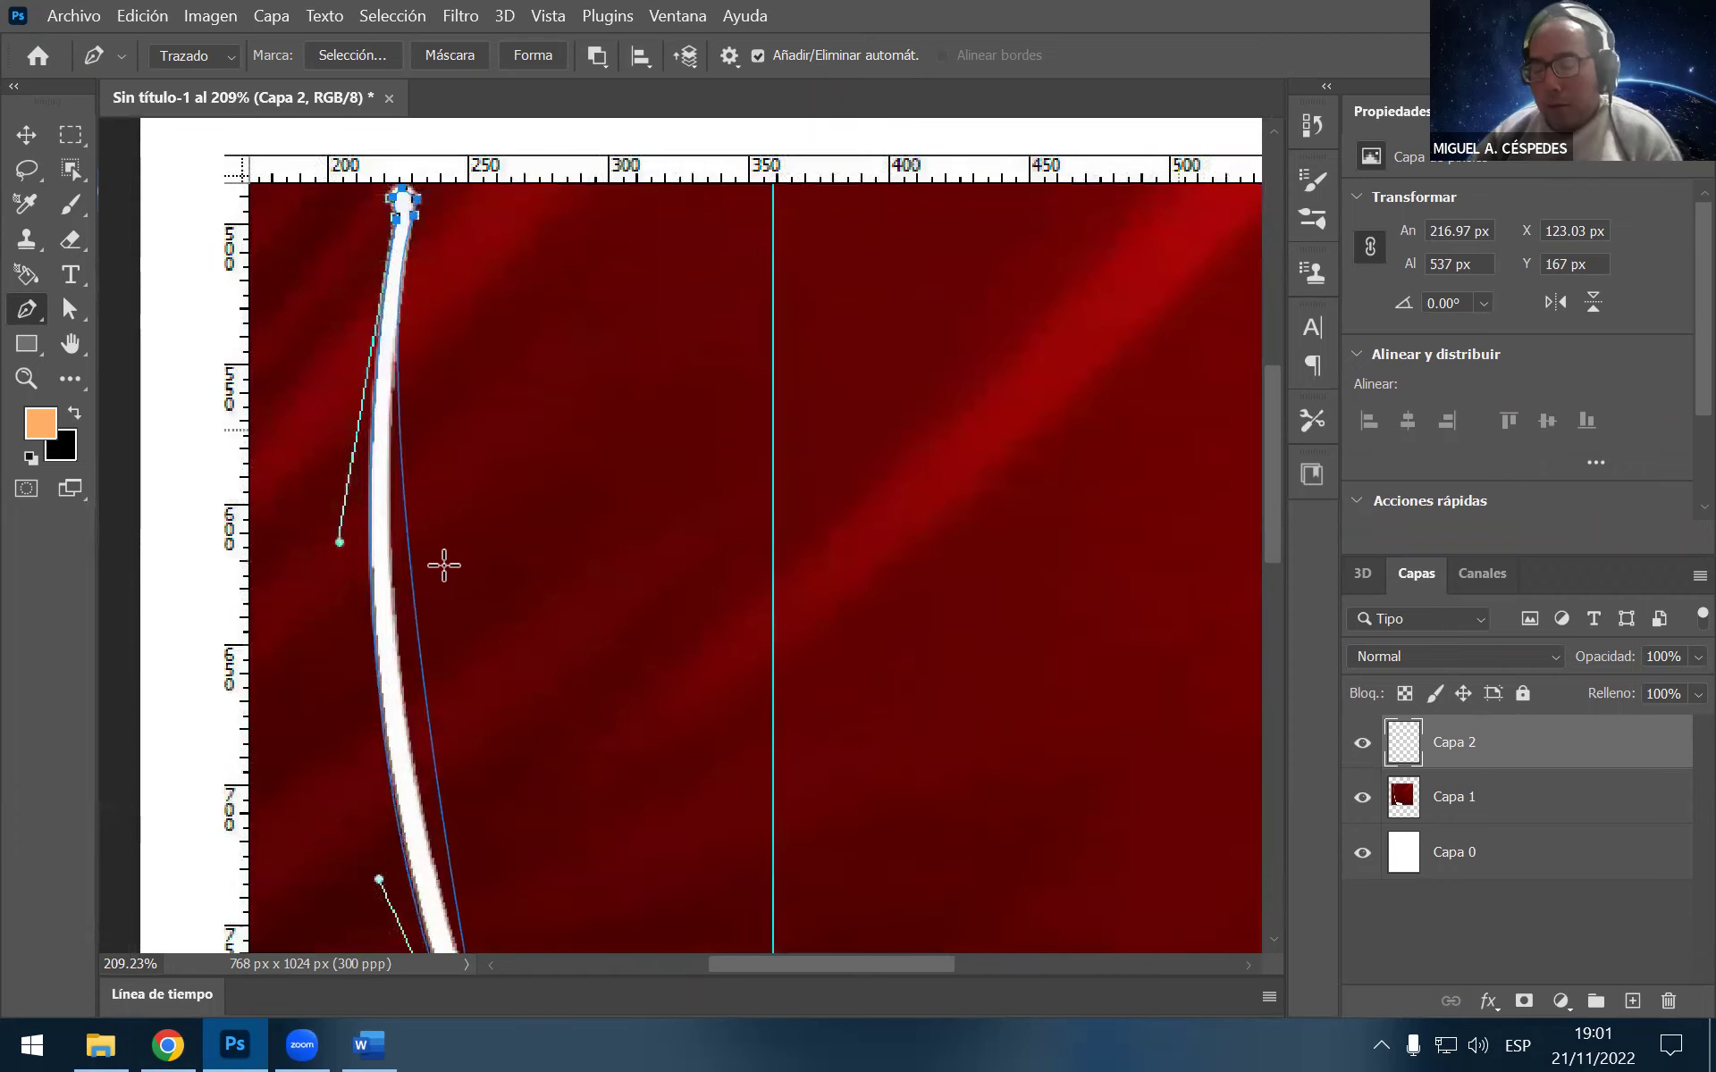
scroll(441, 568, down, 1)
scroll(441, 568, down, 1)
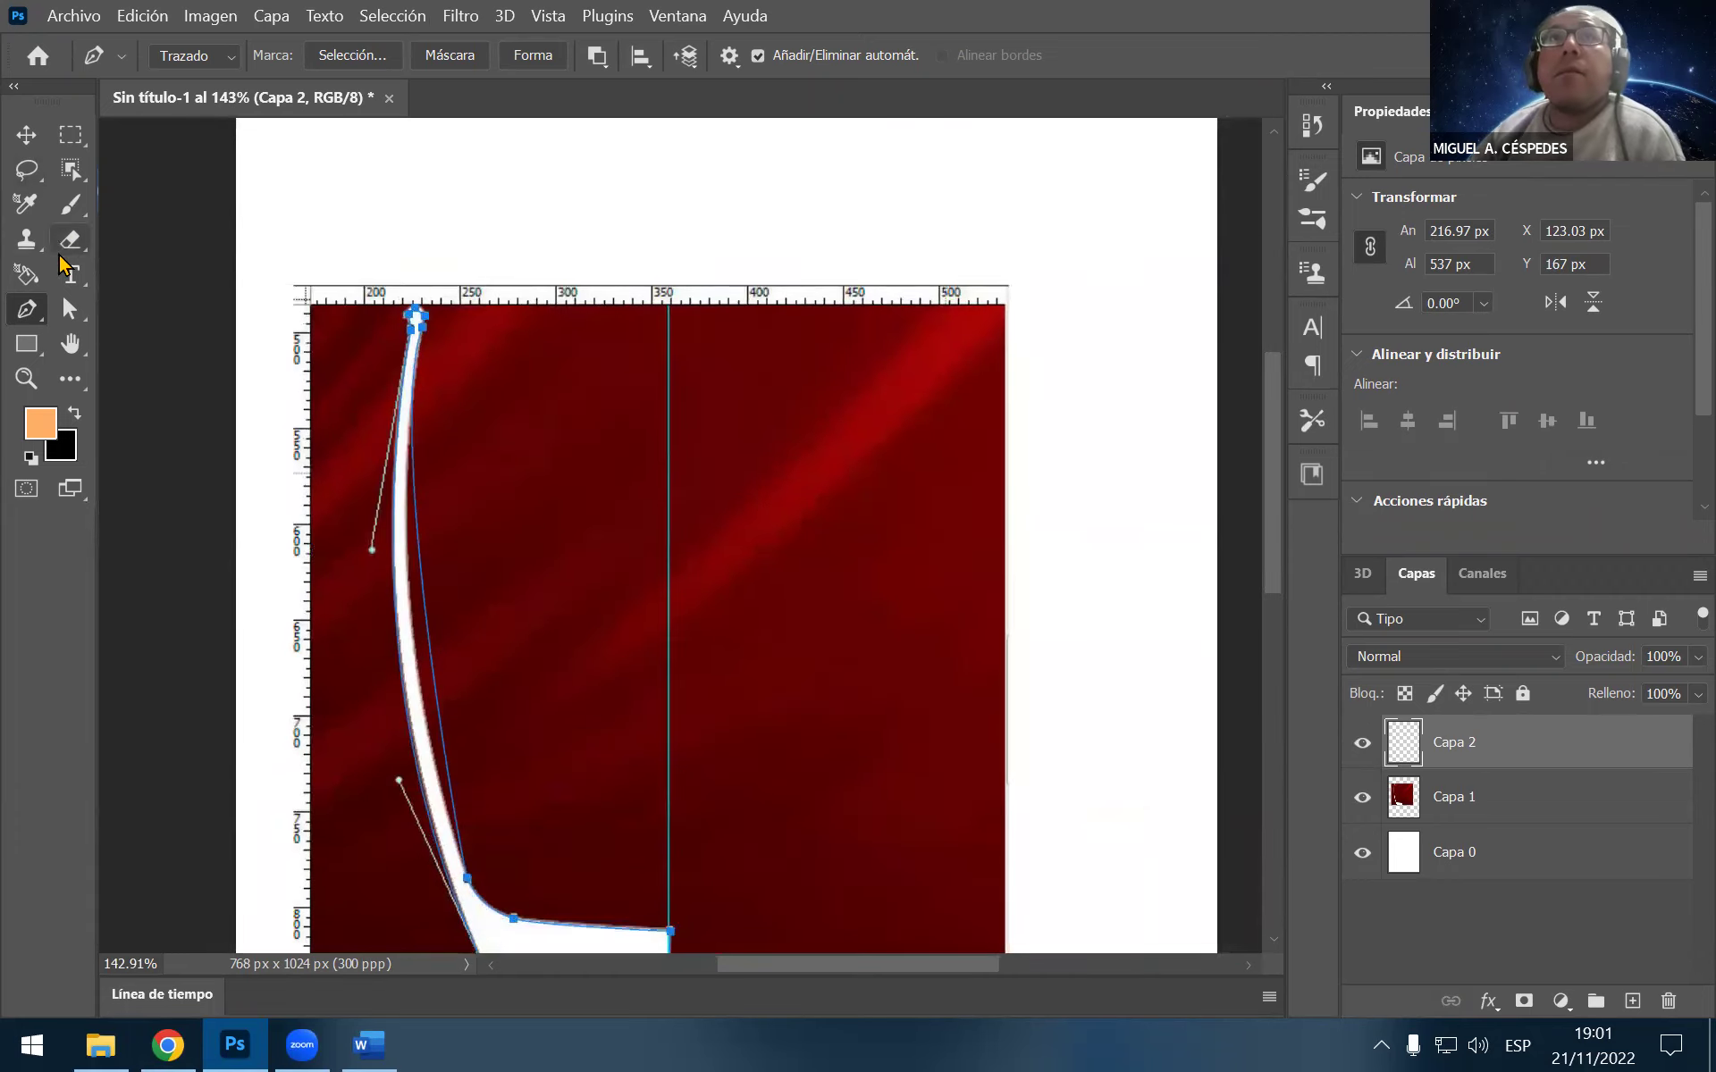
With Direct Selection, reshape the lower and upper stem curves to hug the white glass
click(77, 310)
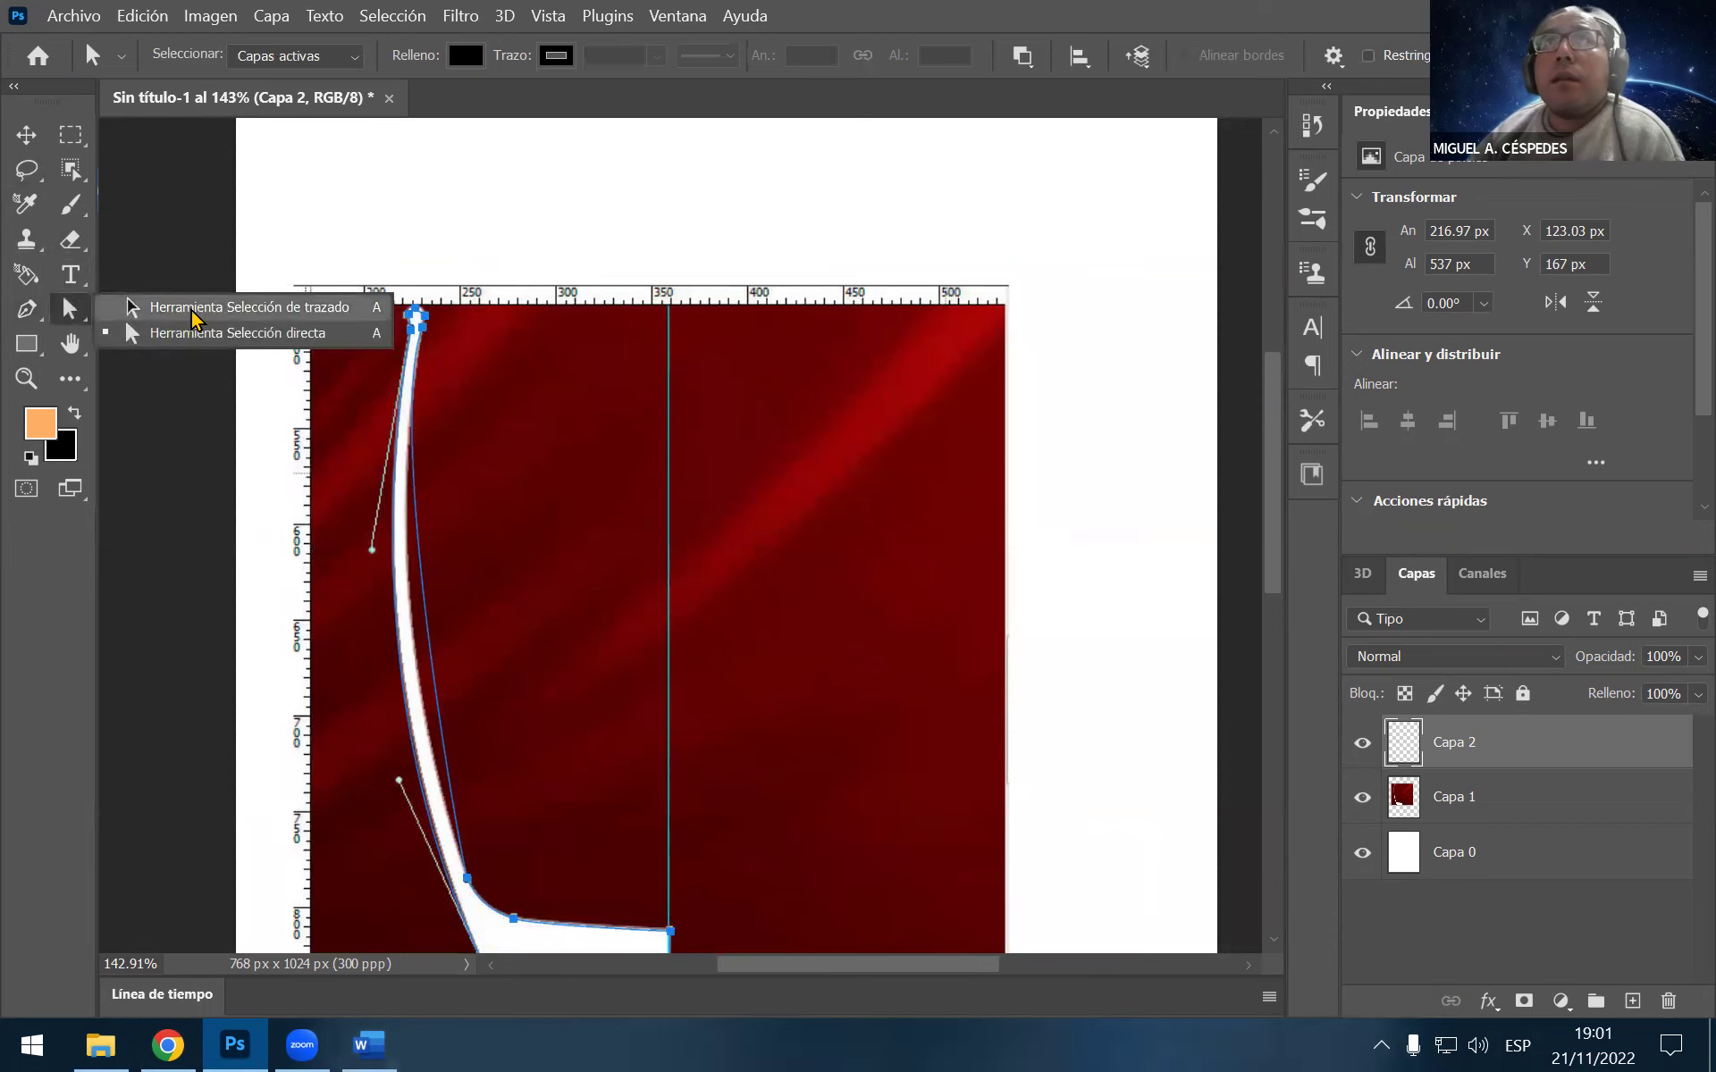
click(76, 312)
click(75, 313)
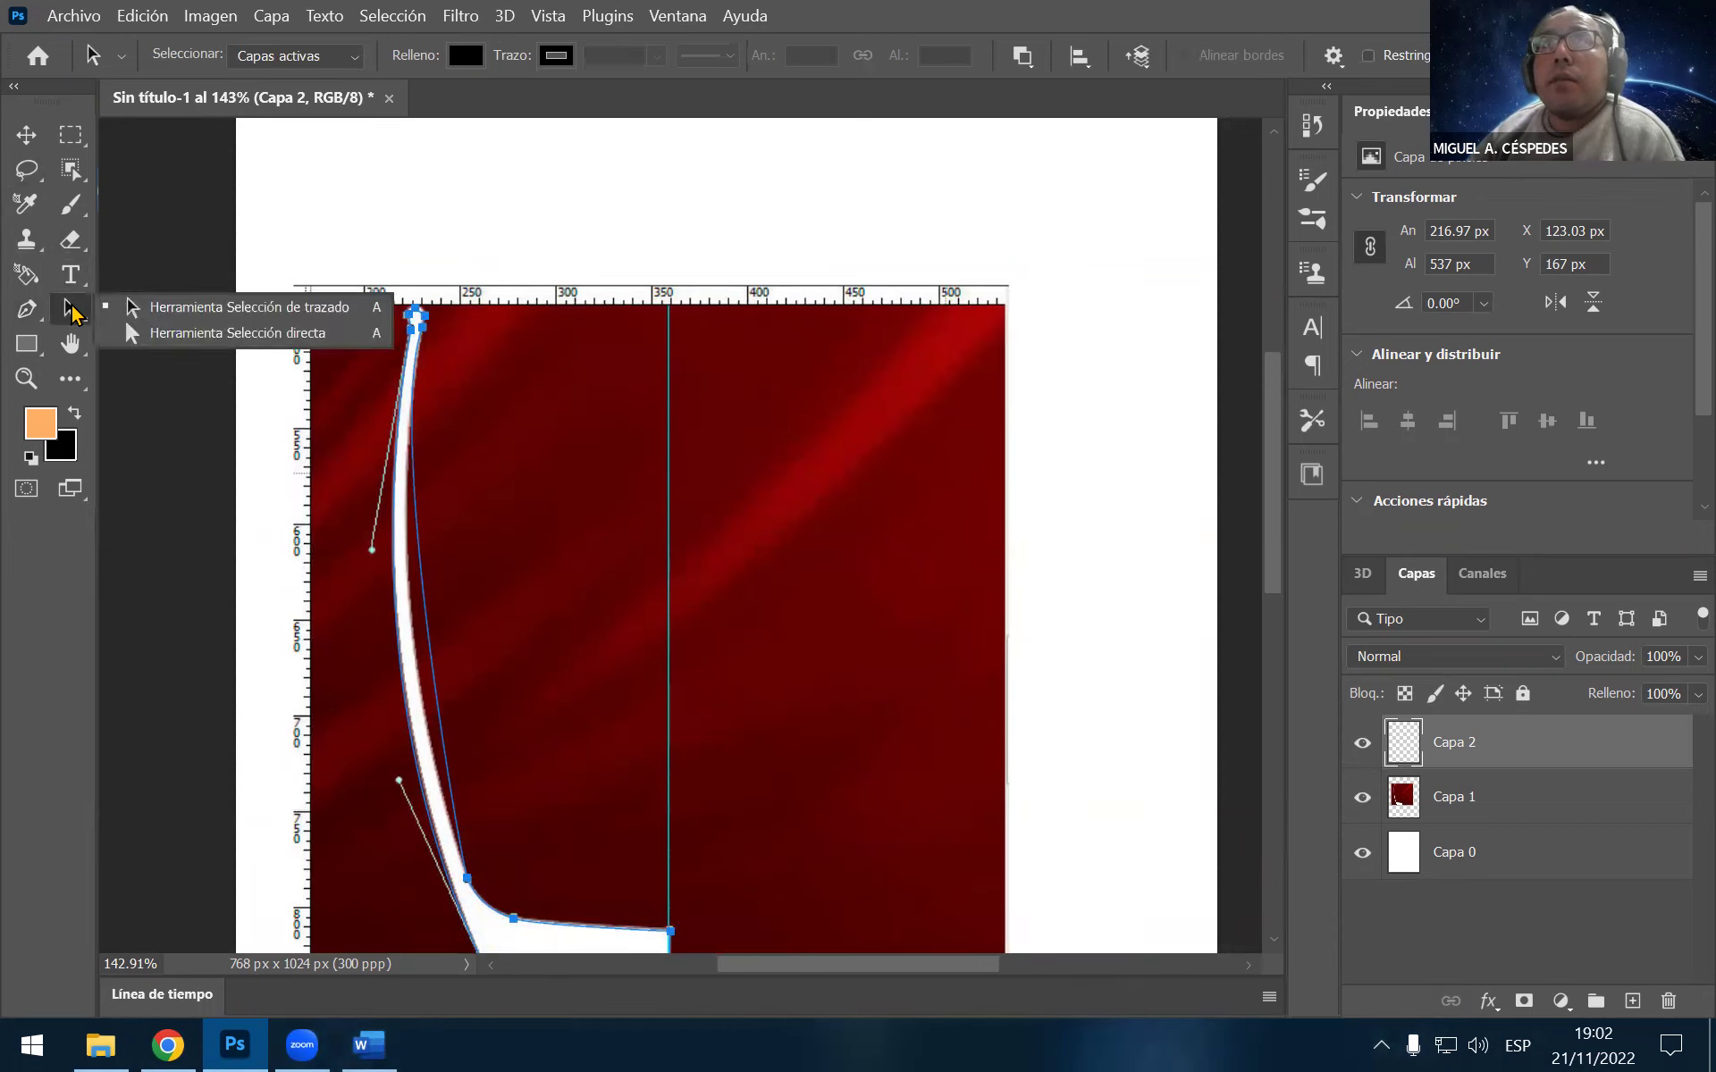
click(241, 338)
click(467, 879)
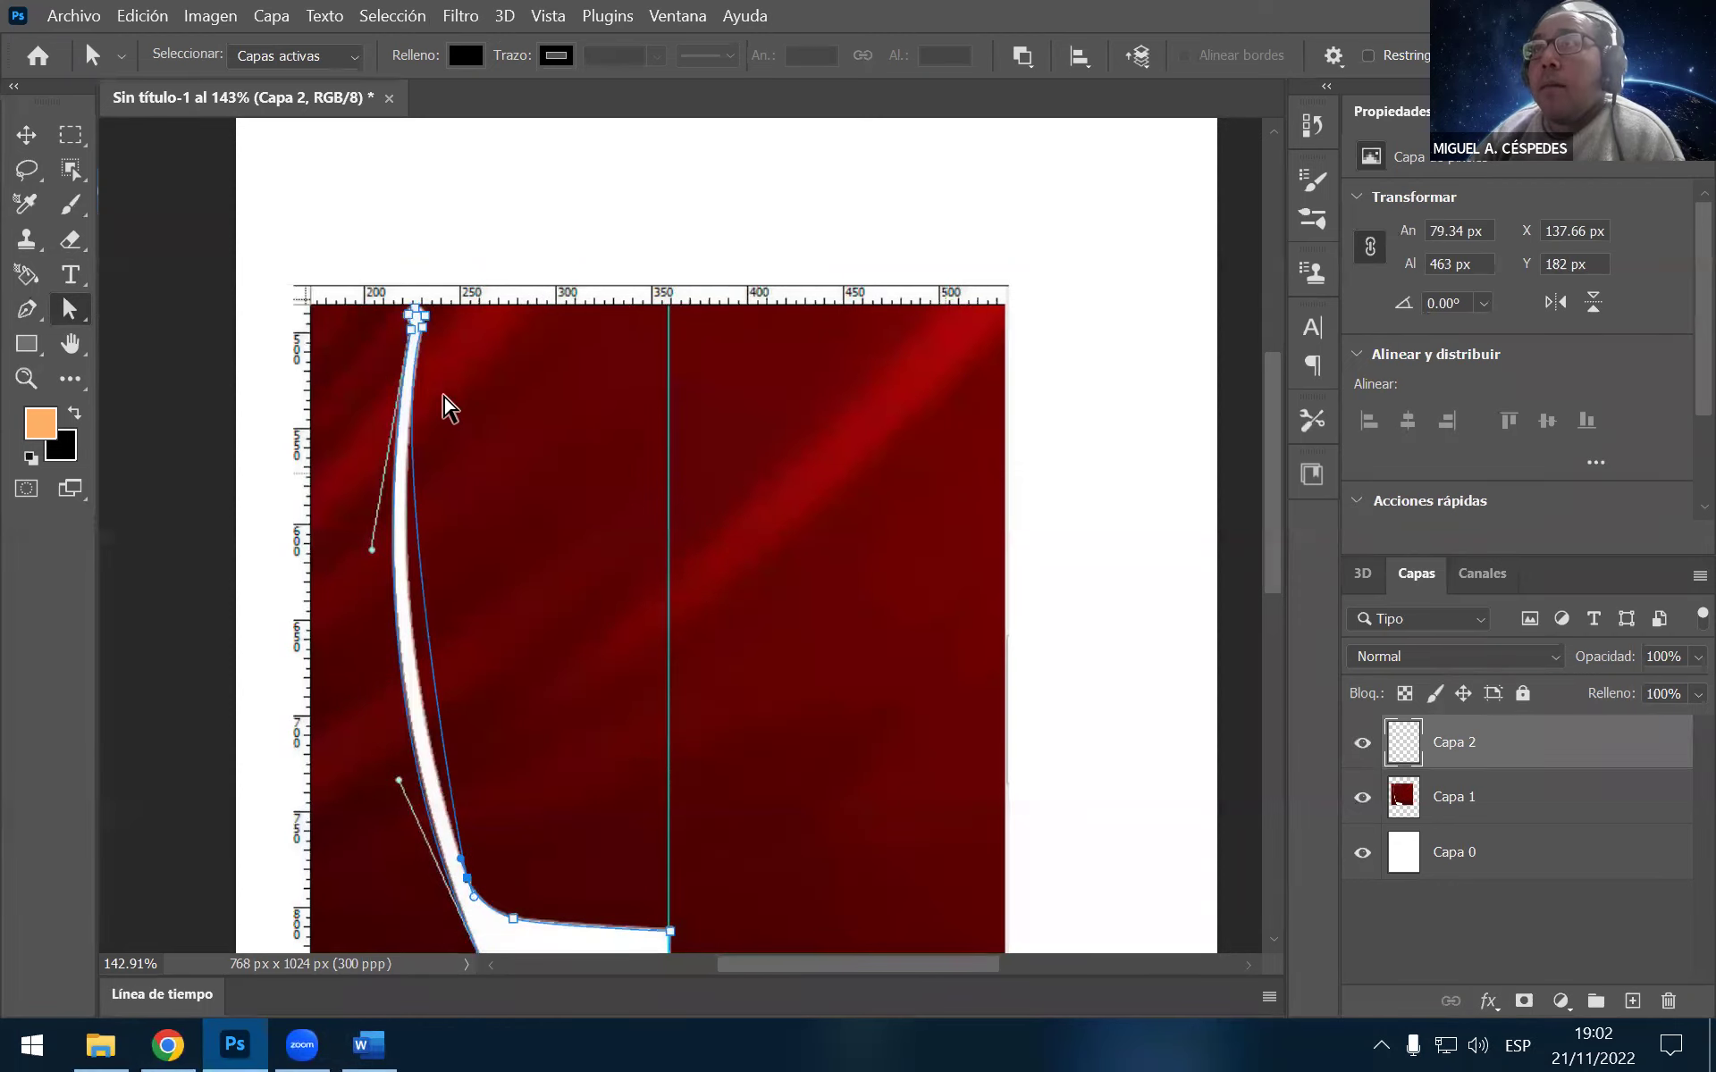
mouse_move(462, 867)
mouse_down()
mouse_move(407, 683)
mouse_move(409, 715)
mouse_up()
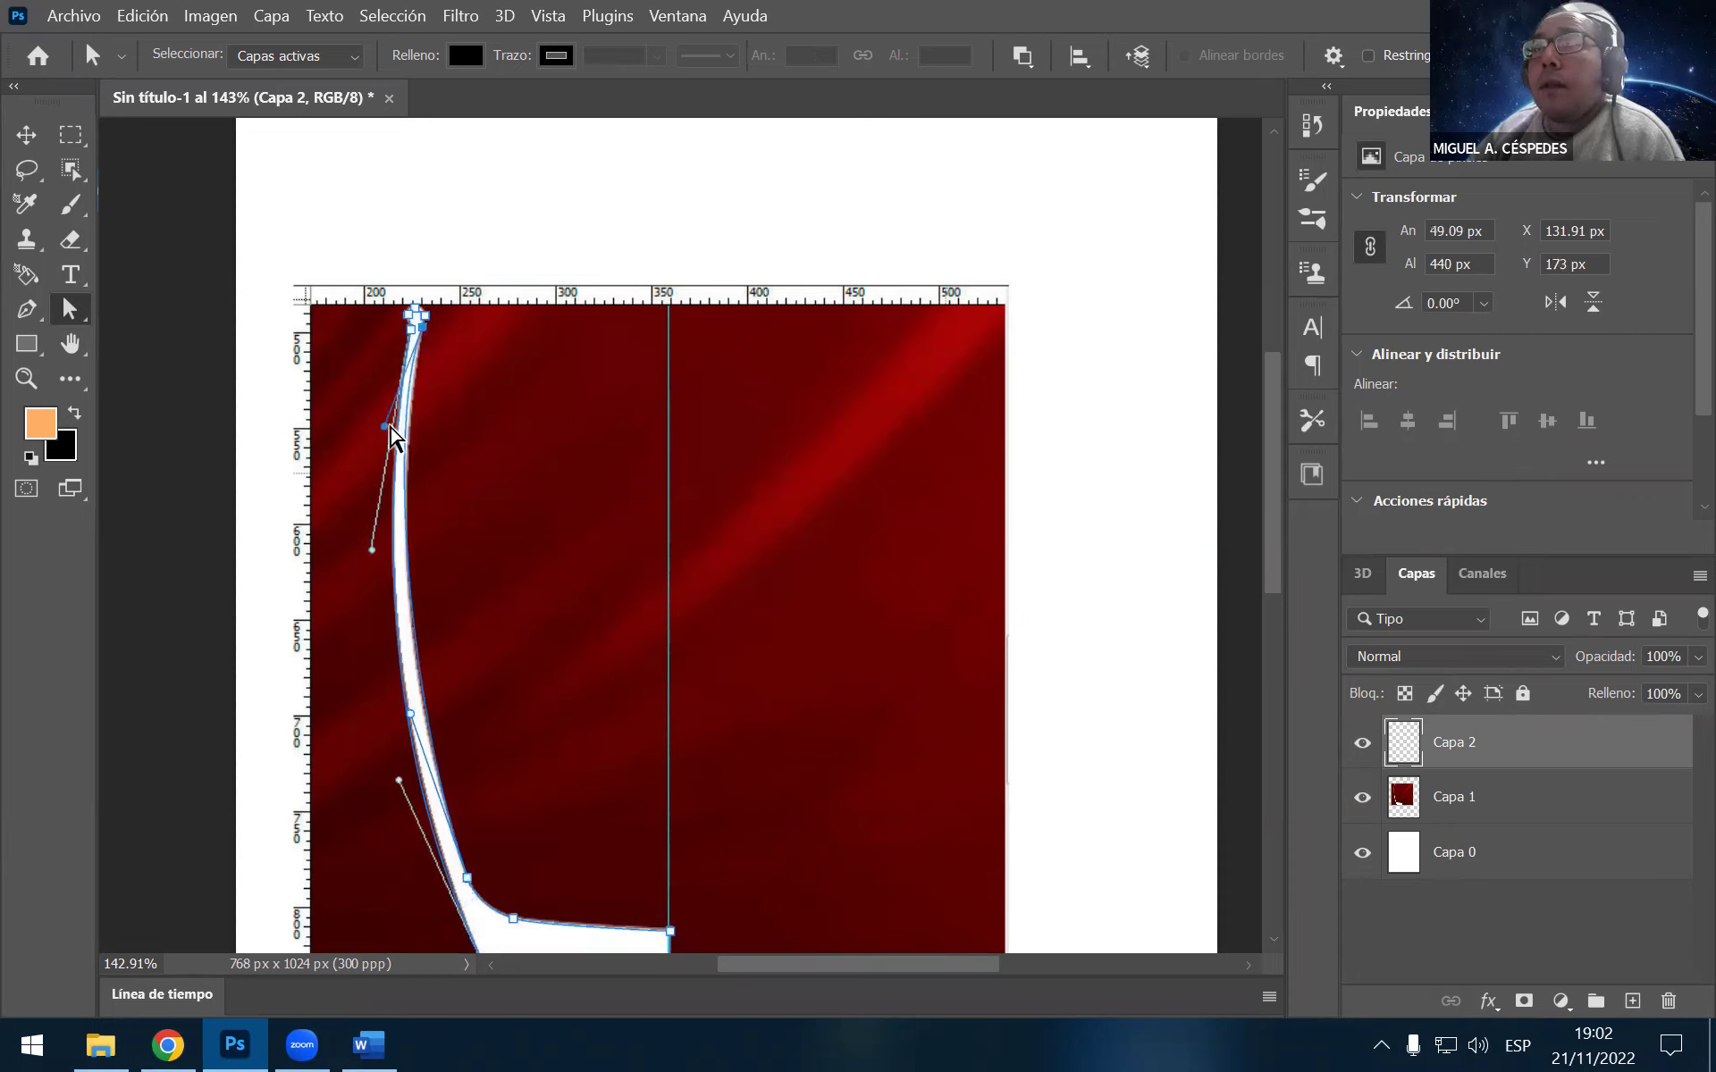
drag(385, 427, 390, 488)
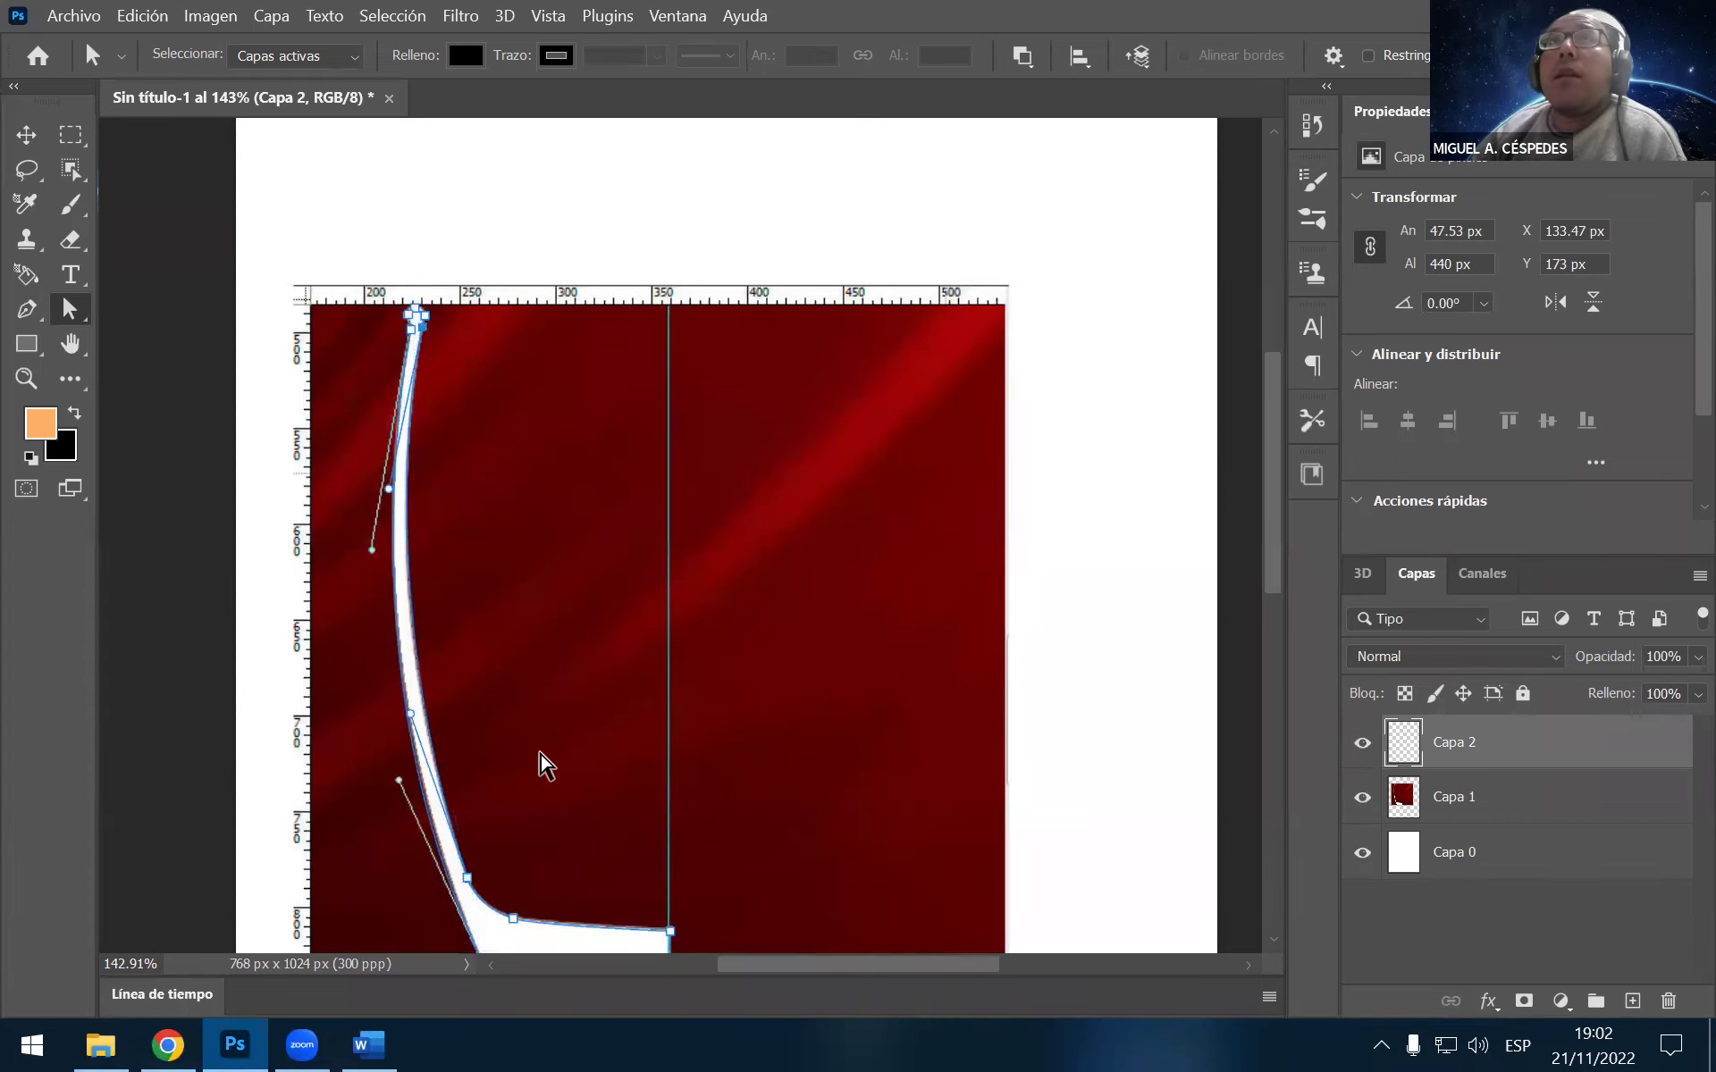
click(368, 1044)
Read Paso 5 and Paso 6 down to the Create New 3D Object screenshot, then return to Photoshop
scroll(1039, 787, down, 3)
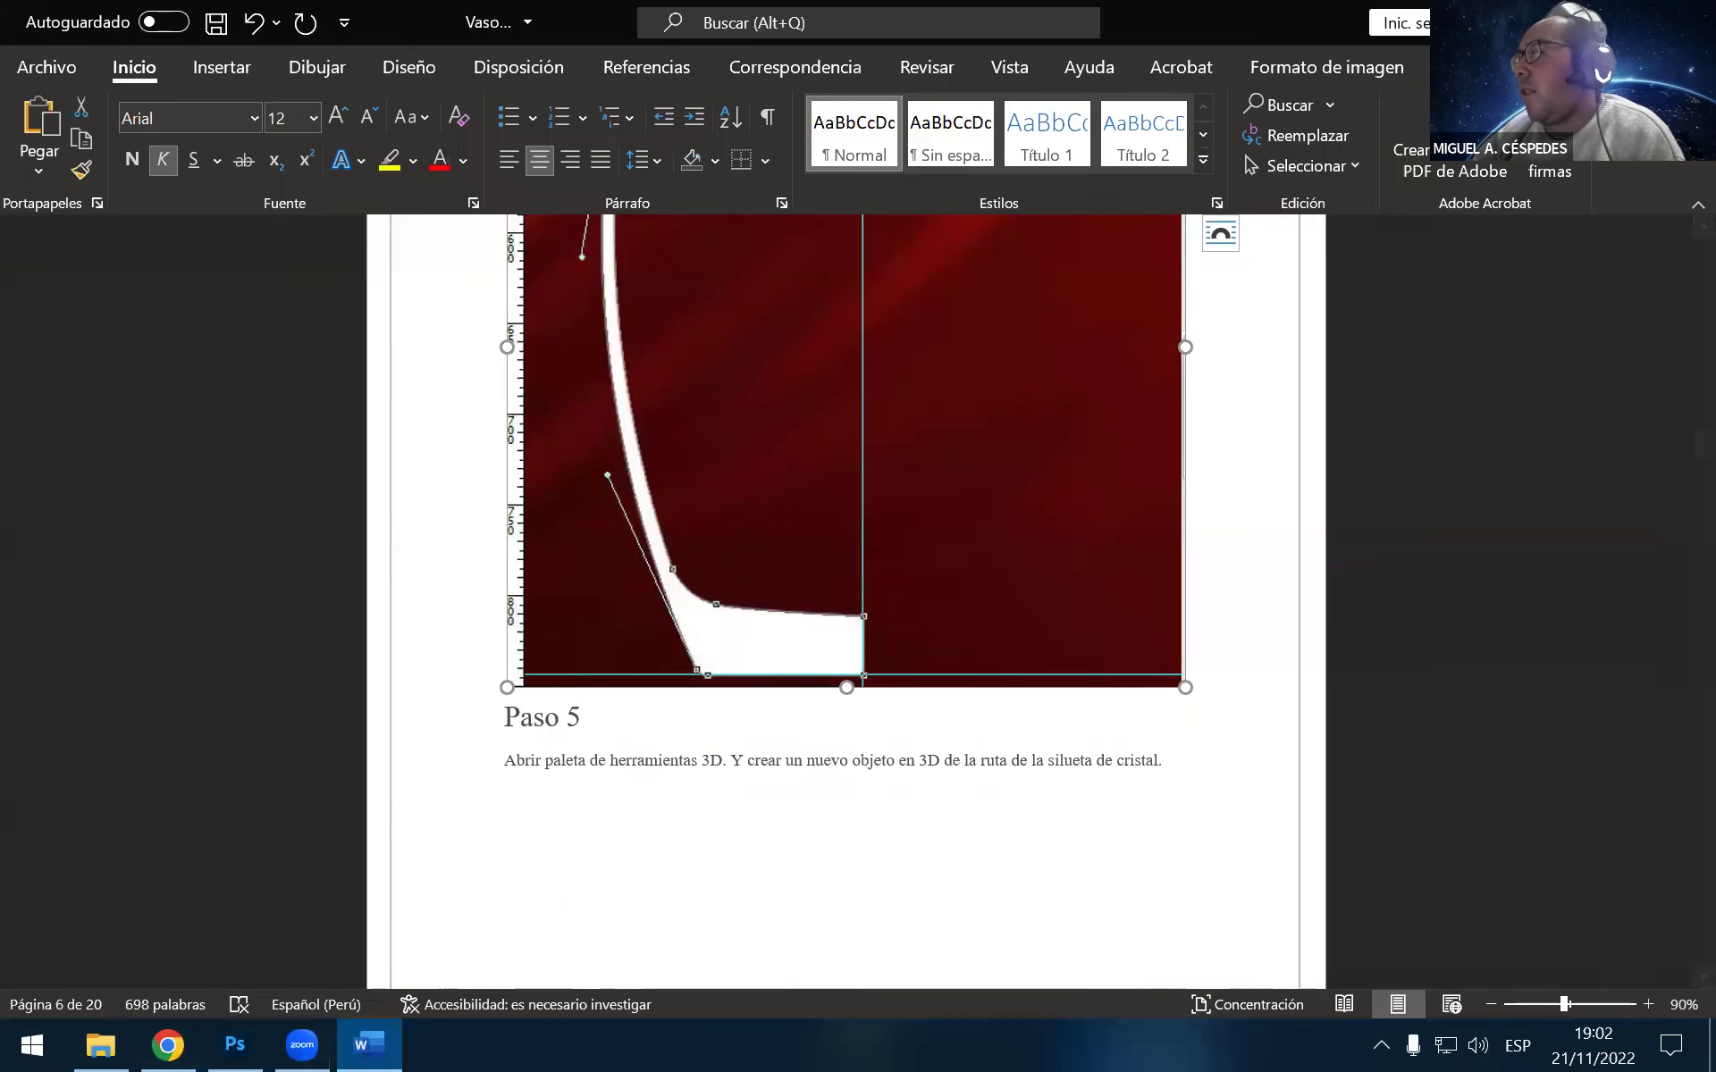
scroll(1292, 536, down, 5)
scroll(1307, 536, down, 3)
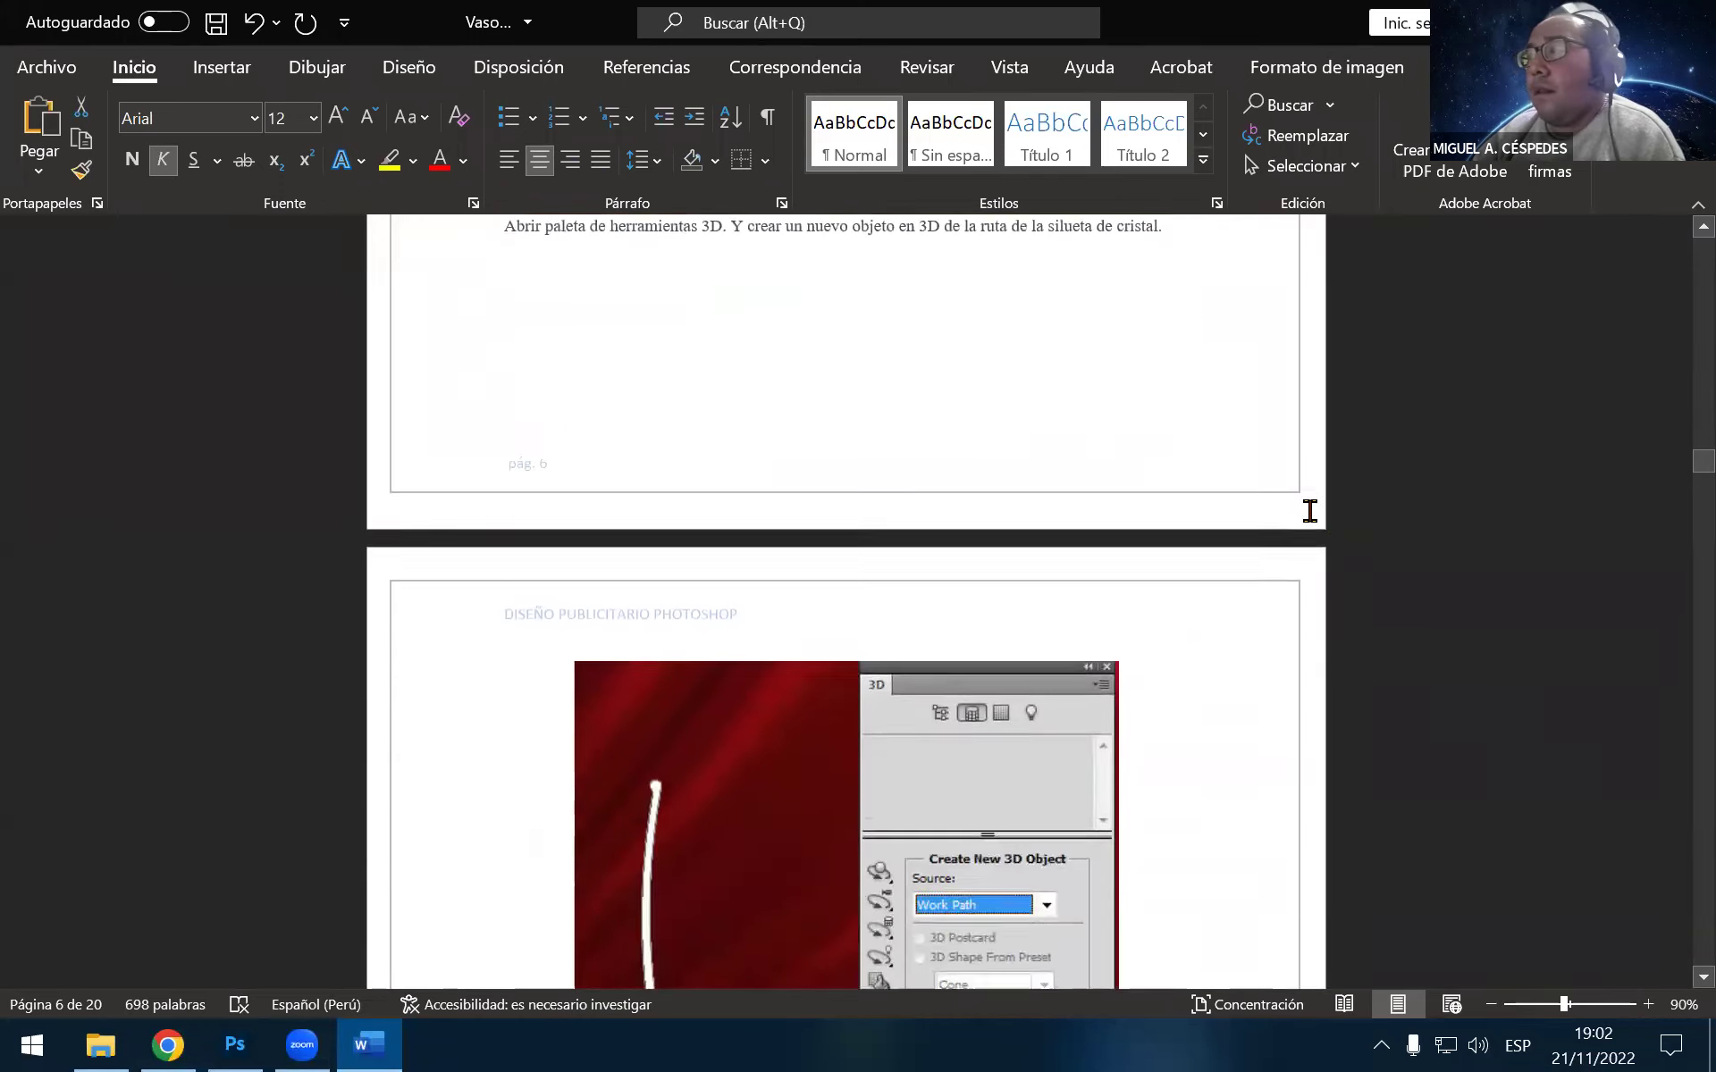
scroll(1309, 518, down, 5)
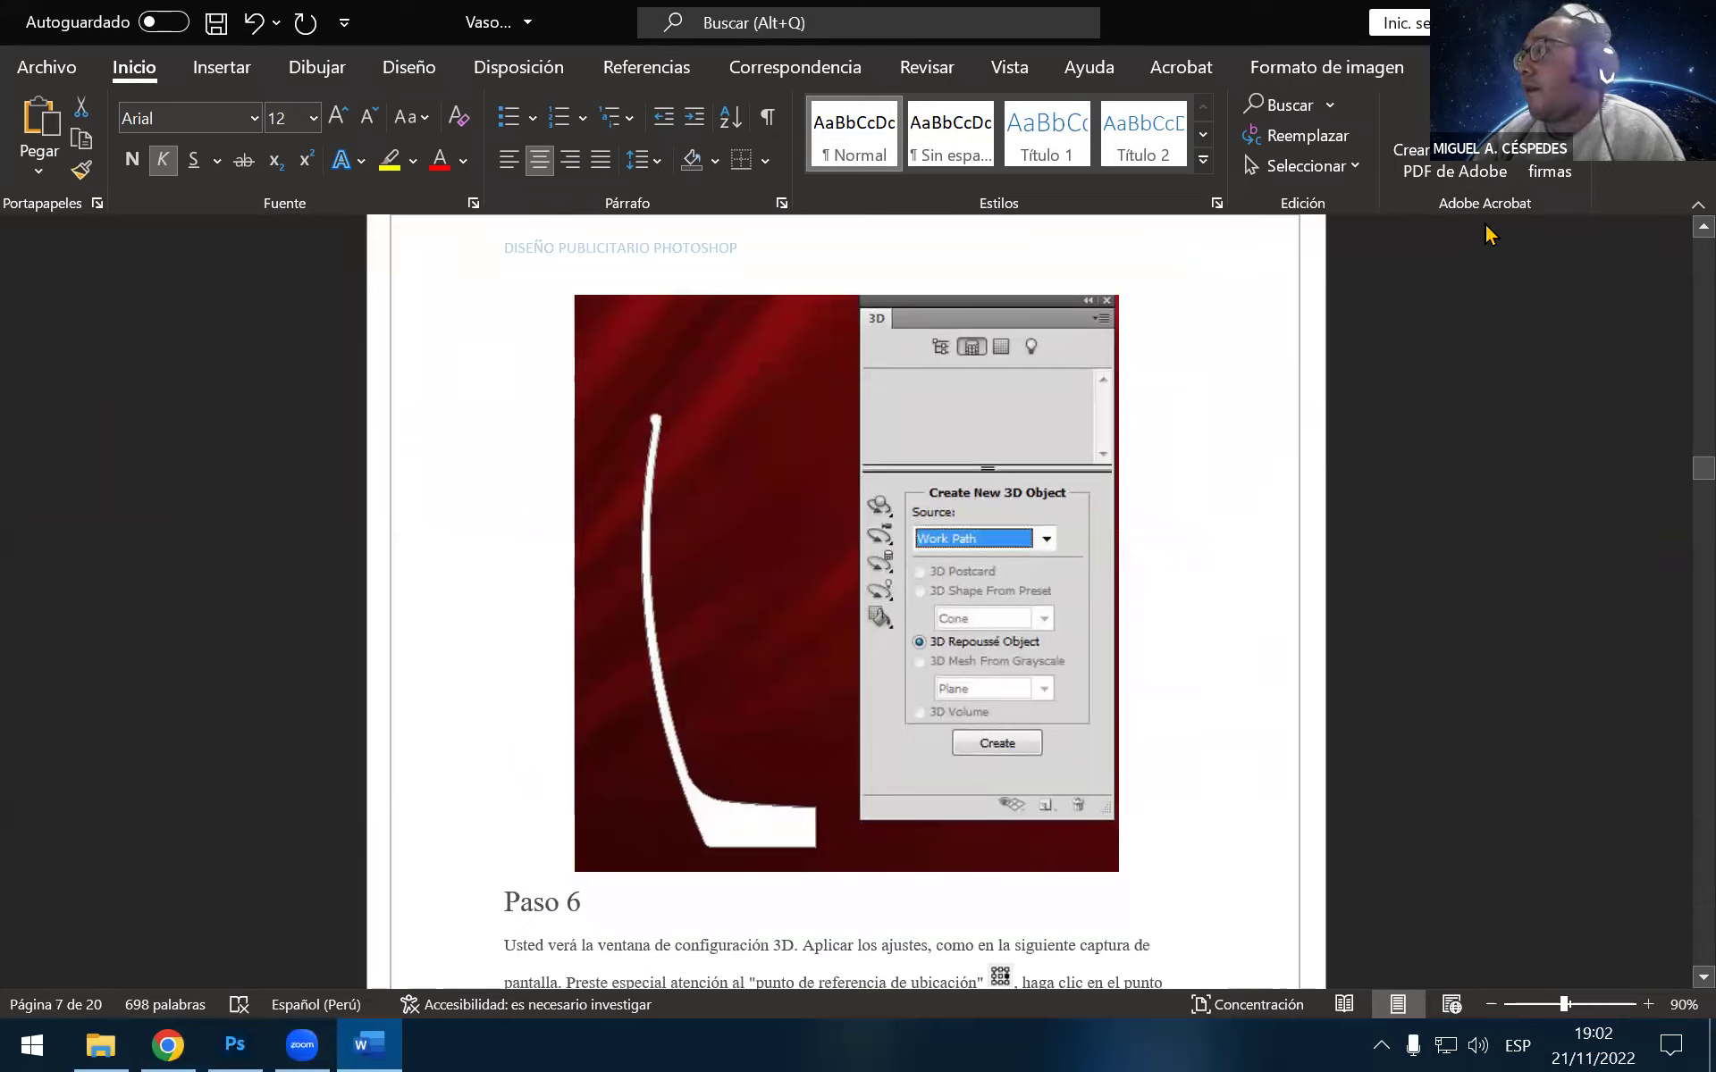
key(alt+Tab)
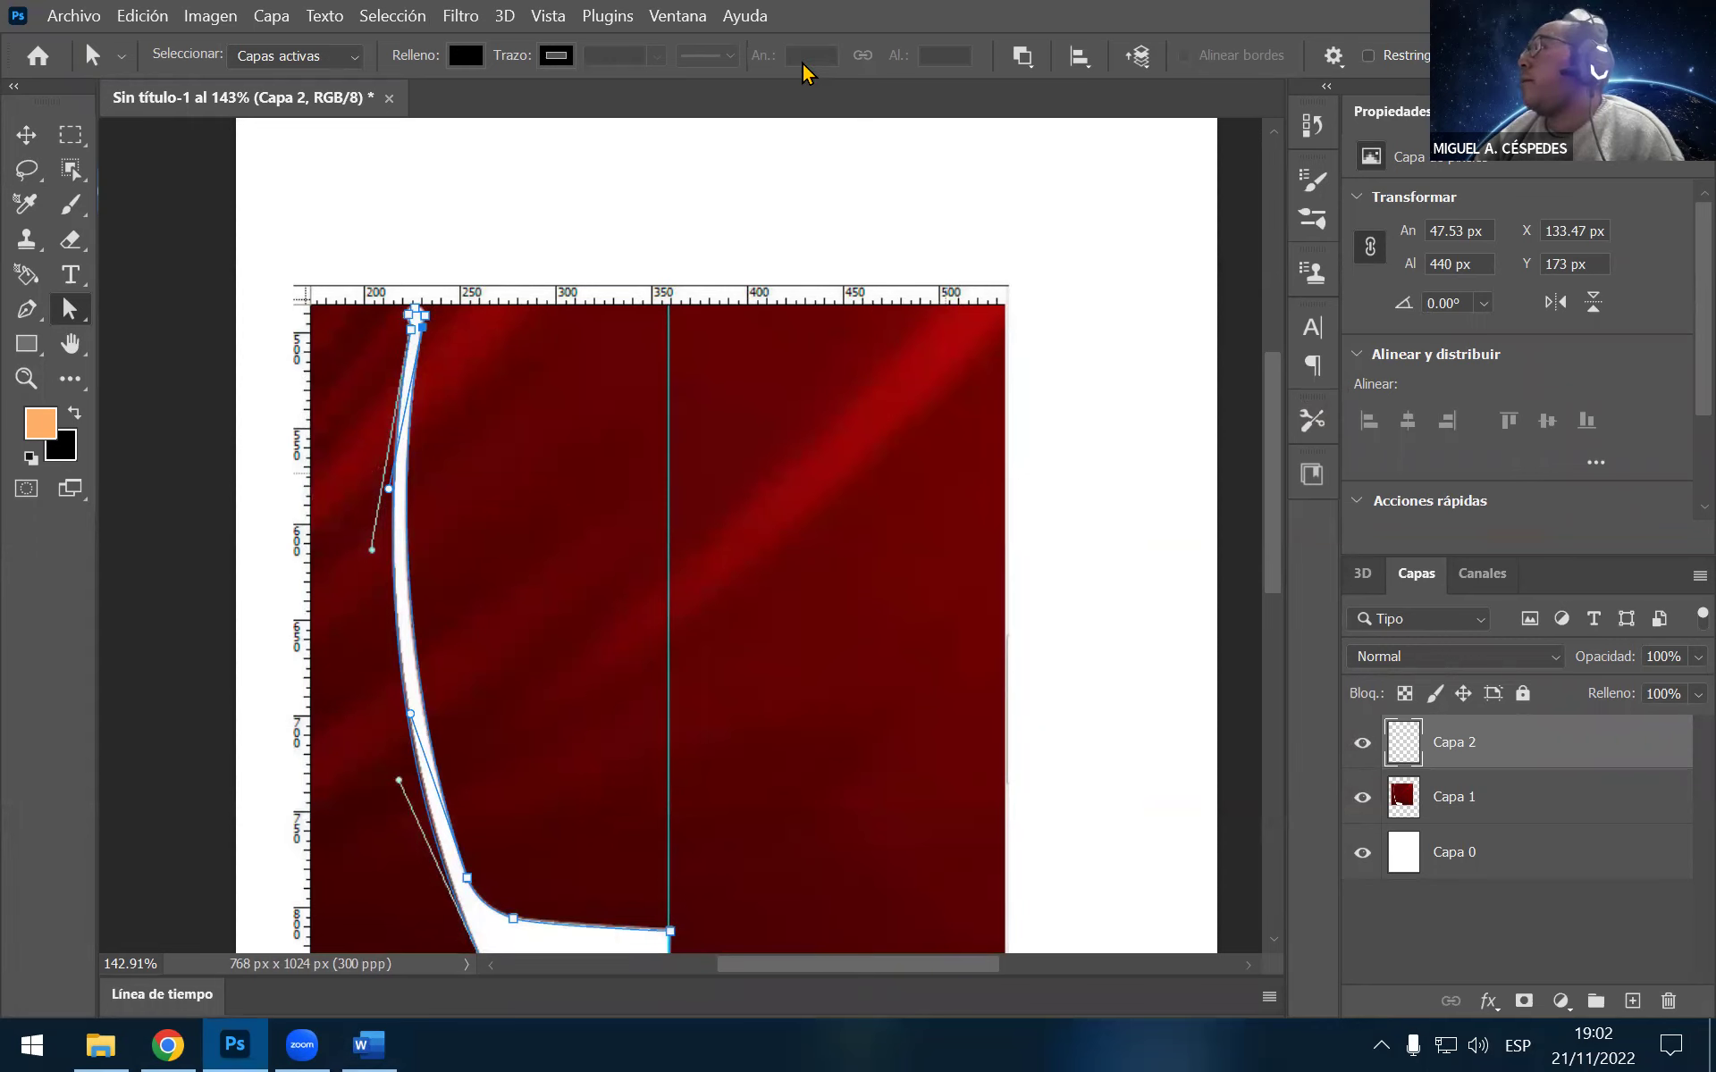
click(505, 15)
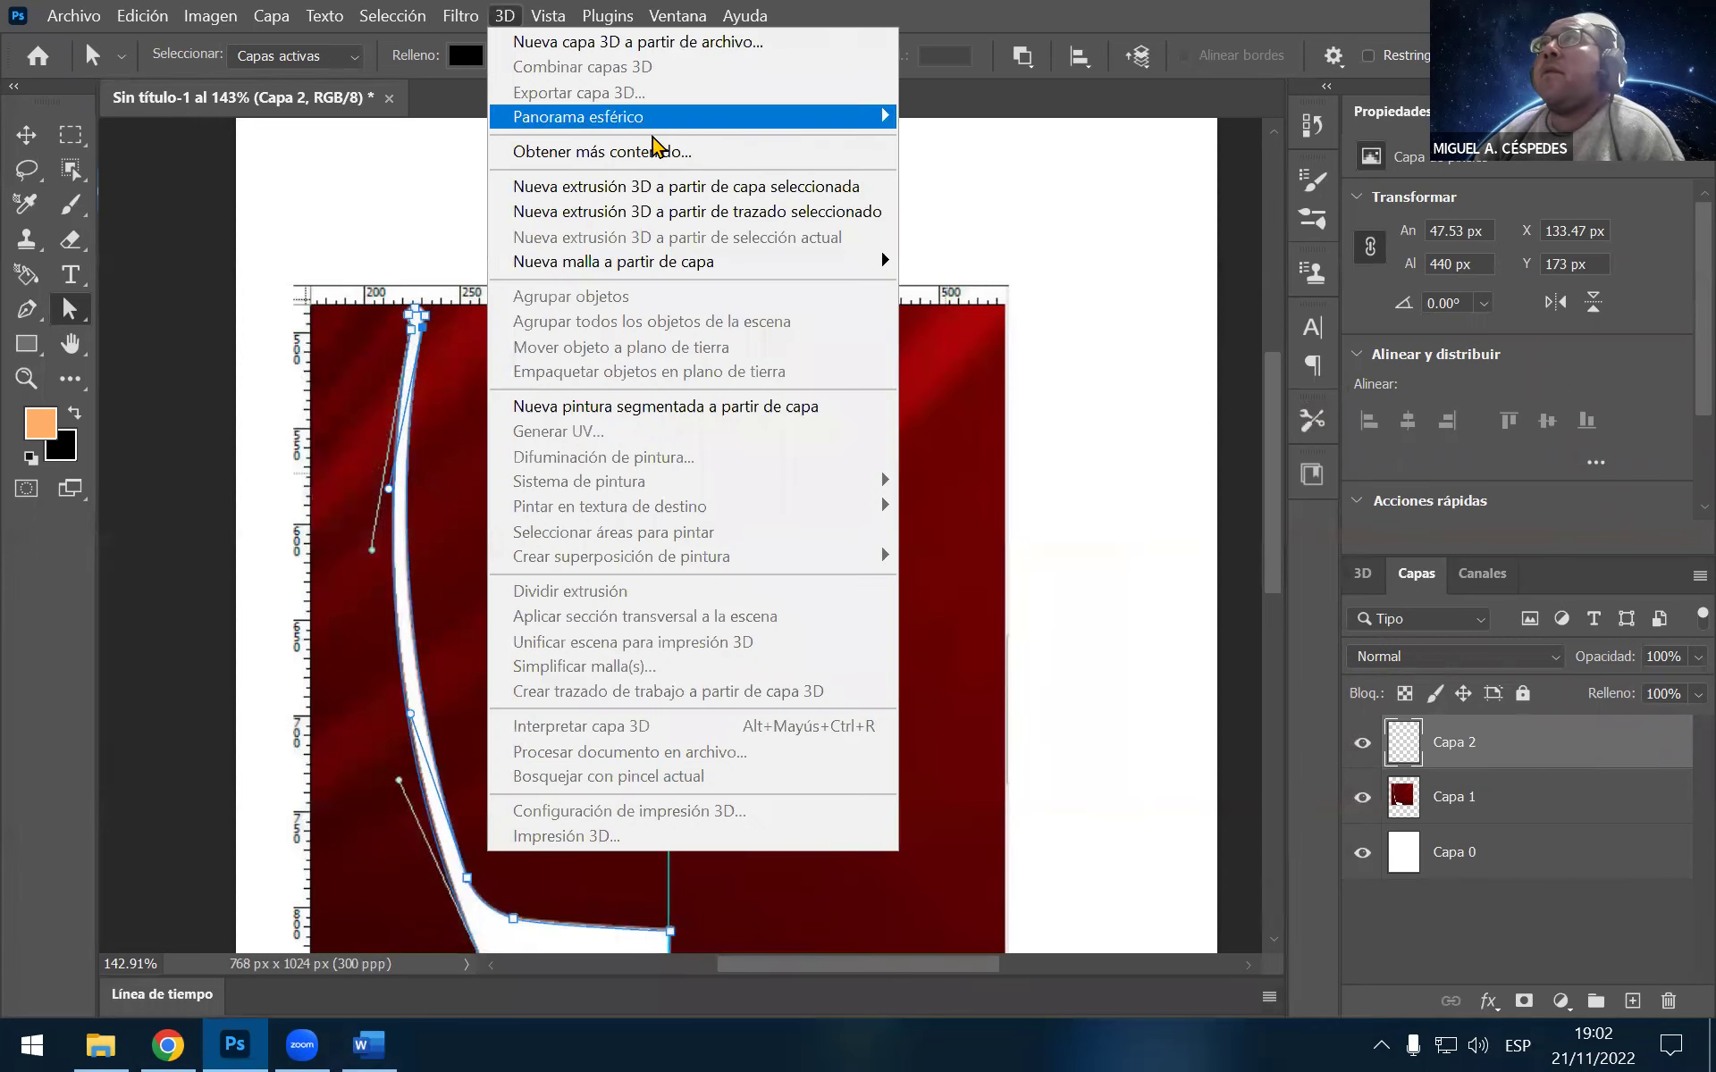
click(712, 190)
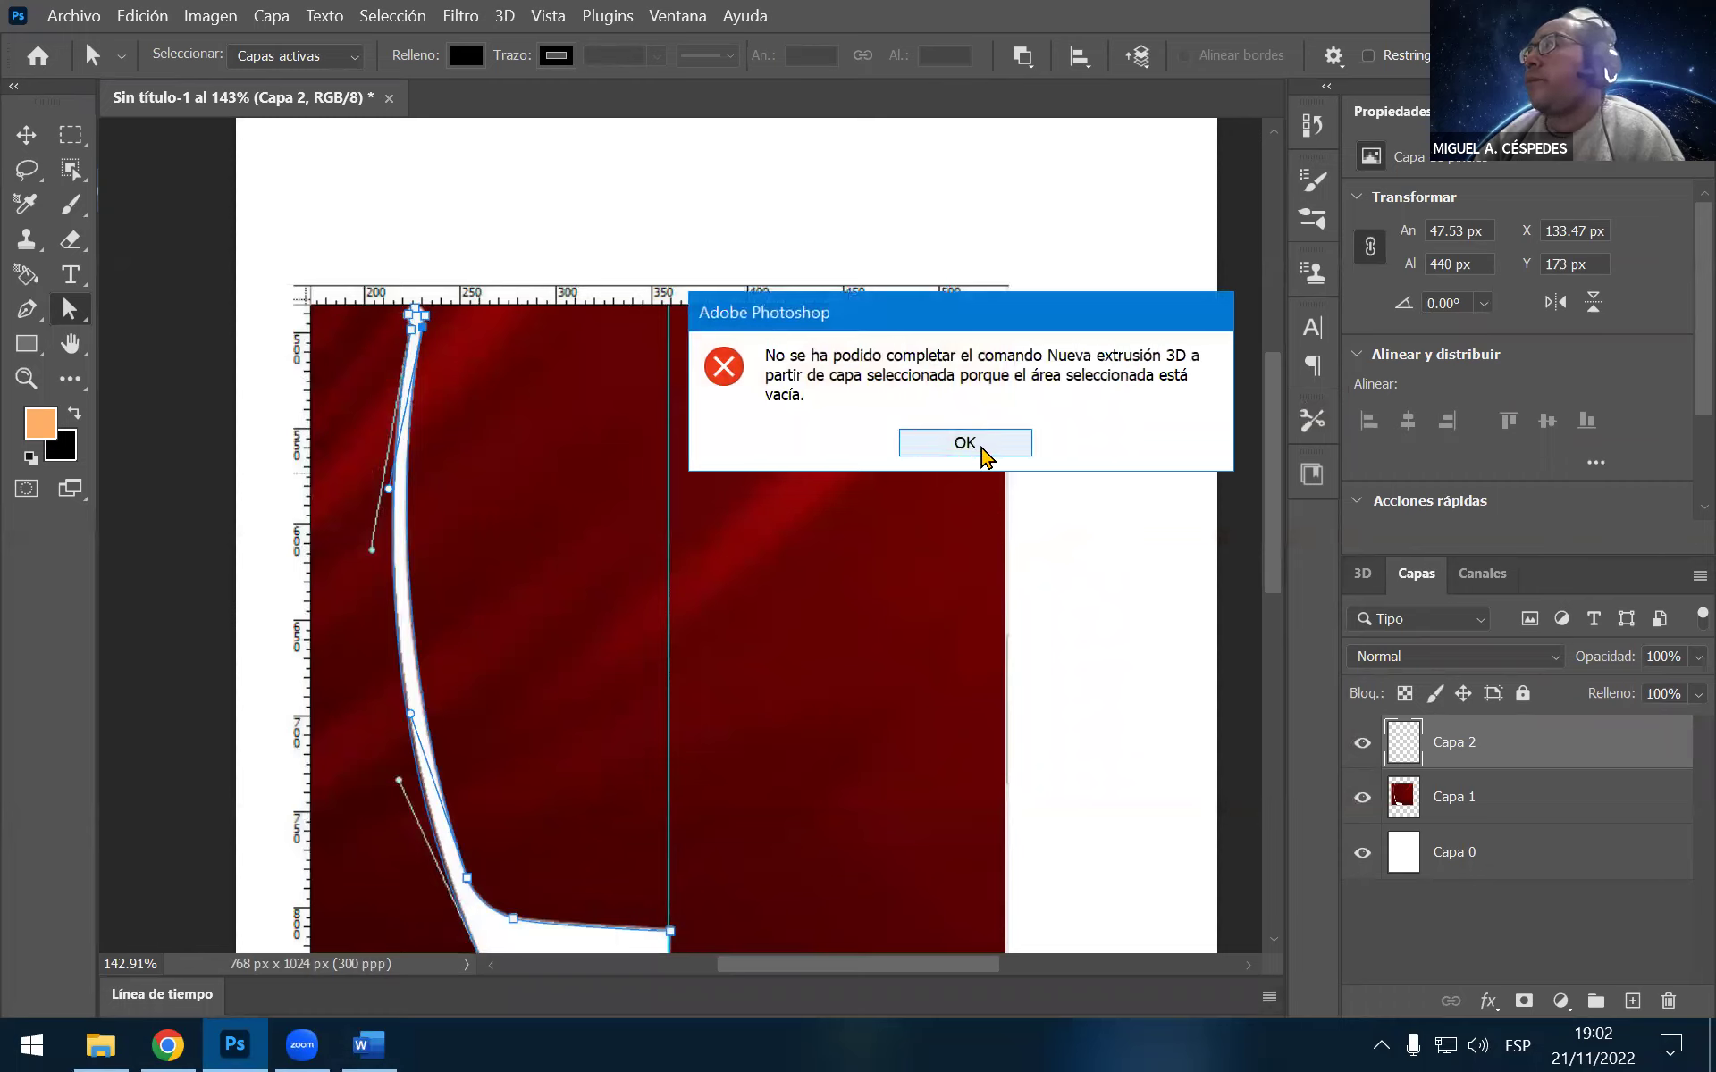
click(966, 442)
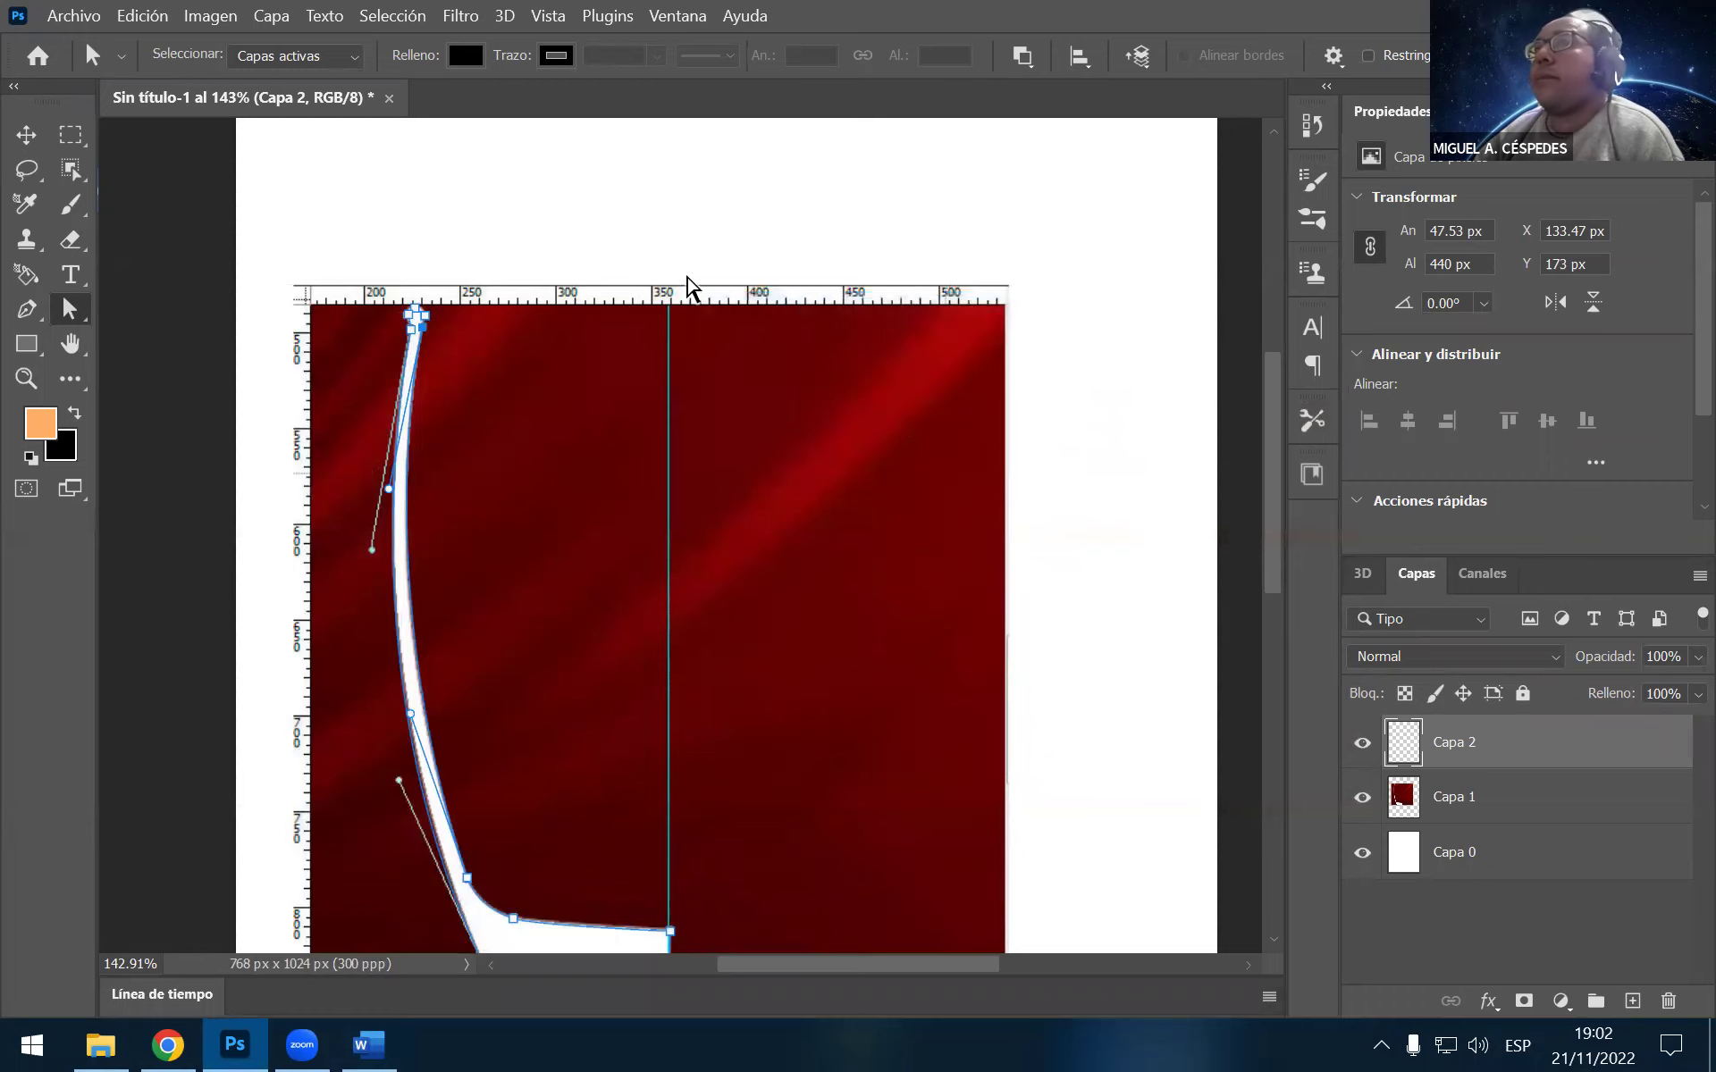
click(27, 309)
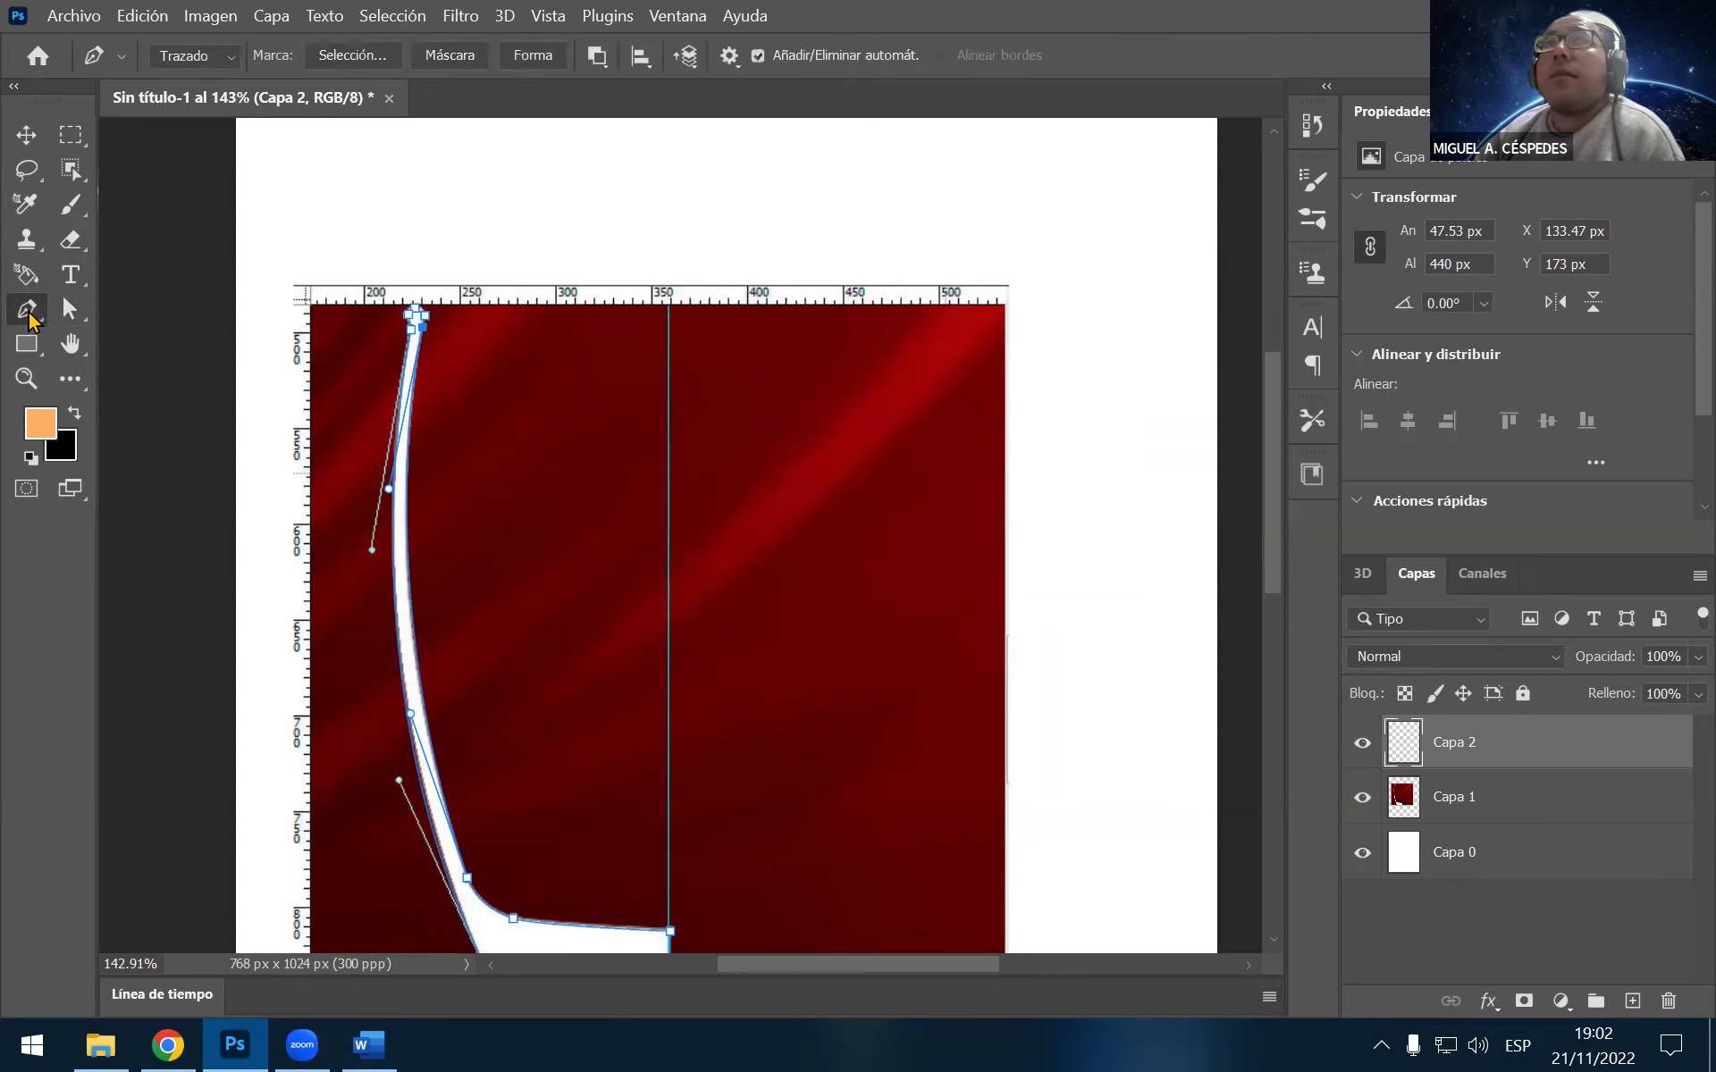
click(537, 55)
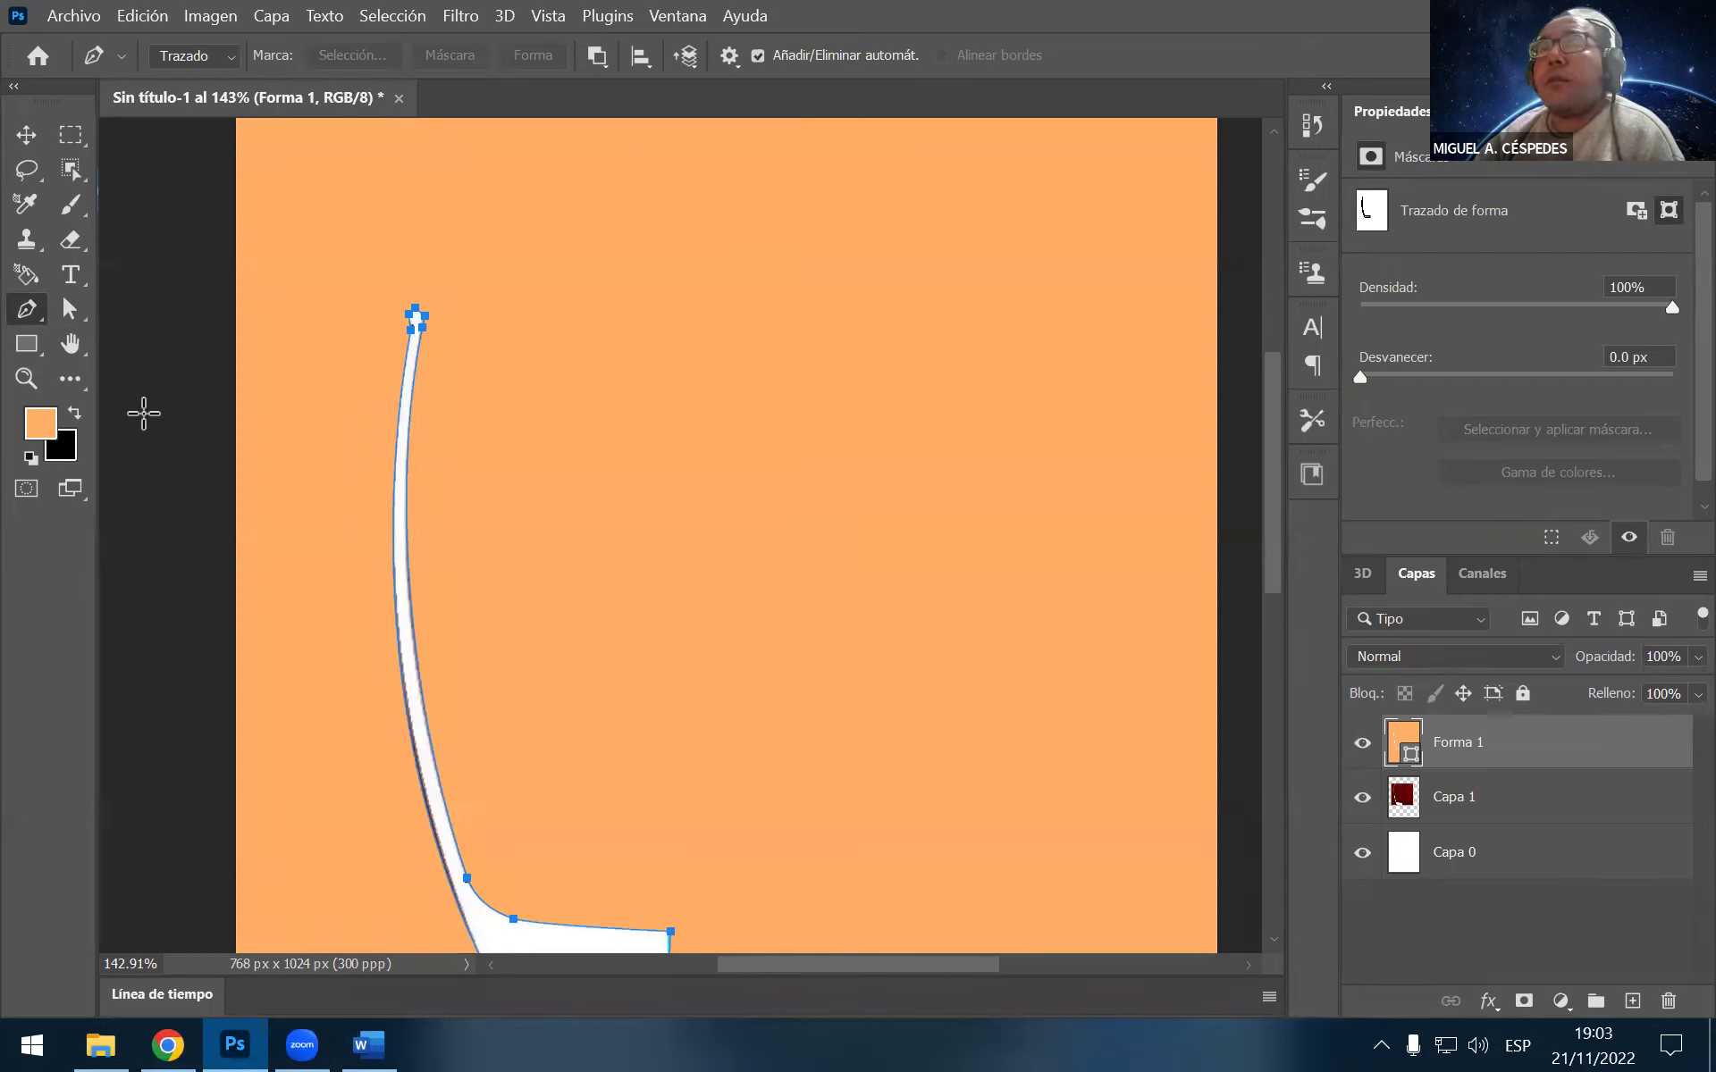
key(ctrl+z)
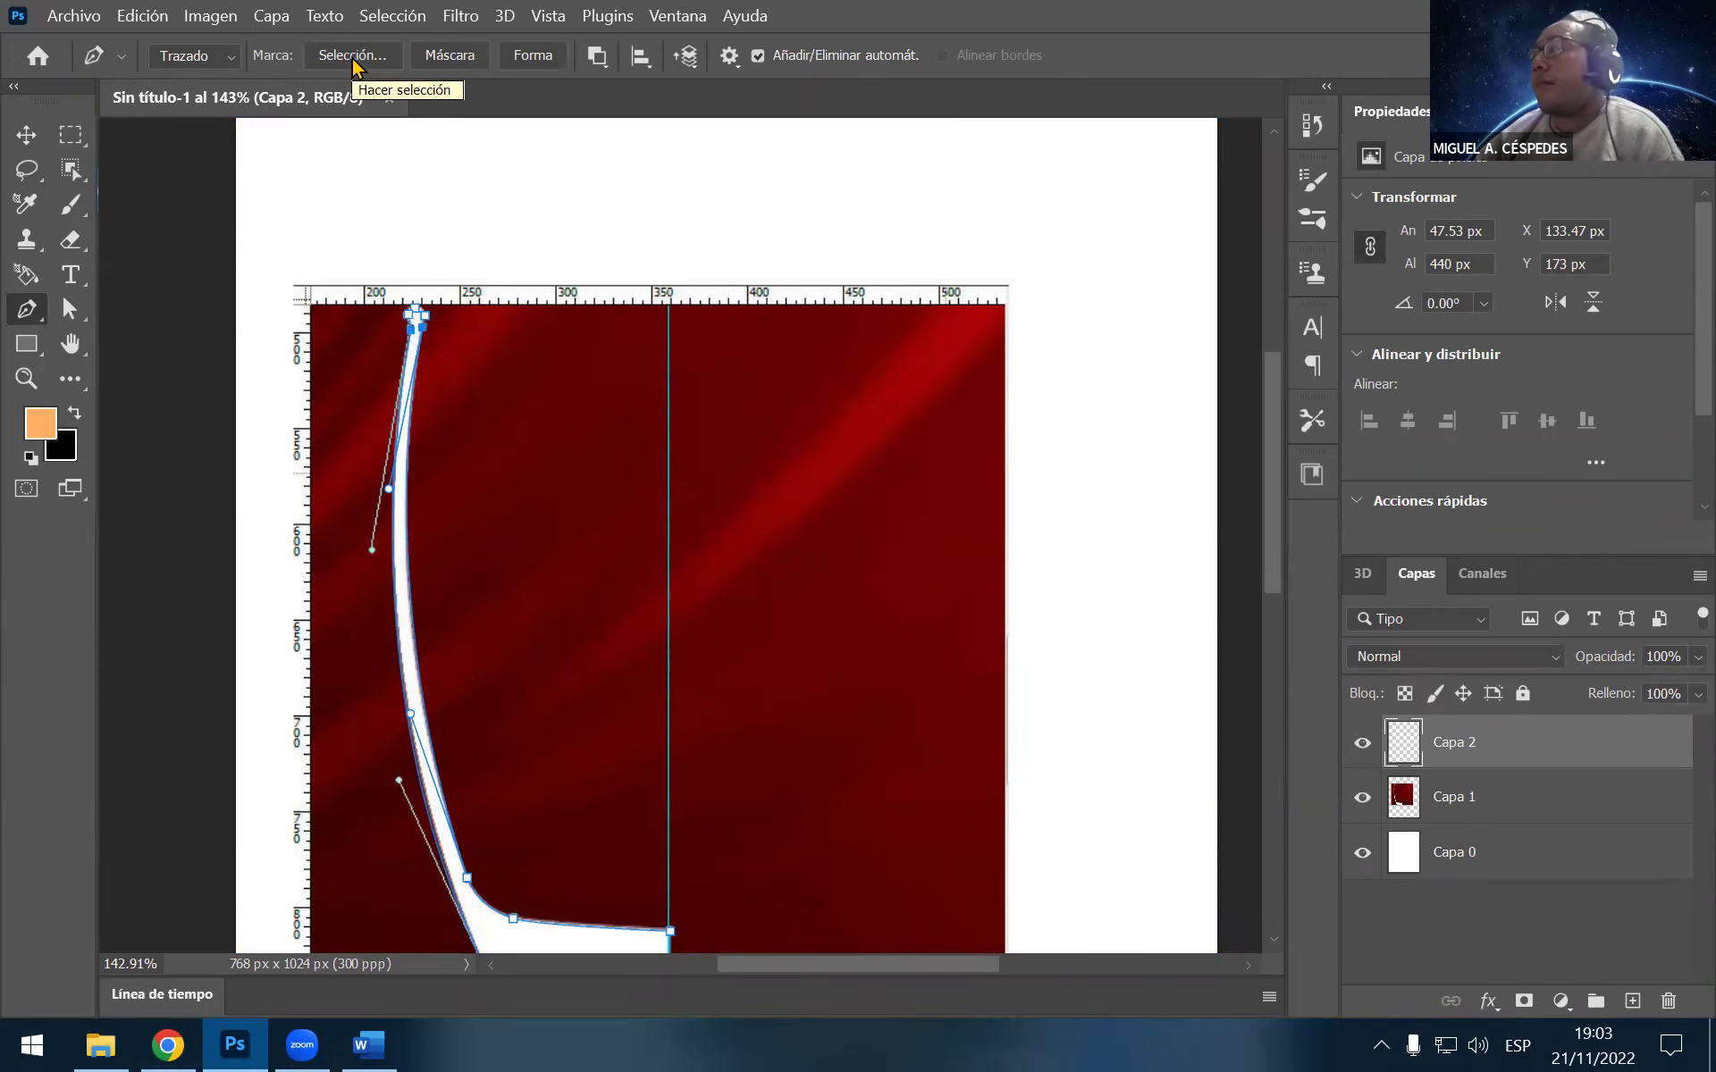
Hide Capa 1, reset default black and white colours, and try a Forma shape layer, undoing it
click(1362, 797)
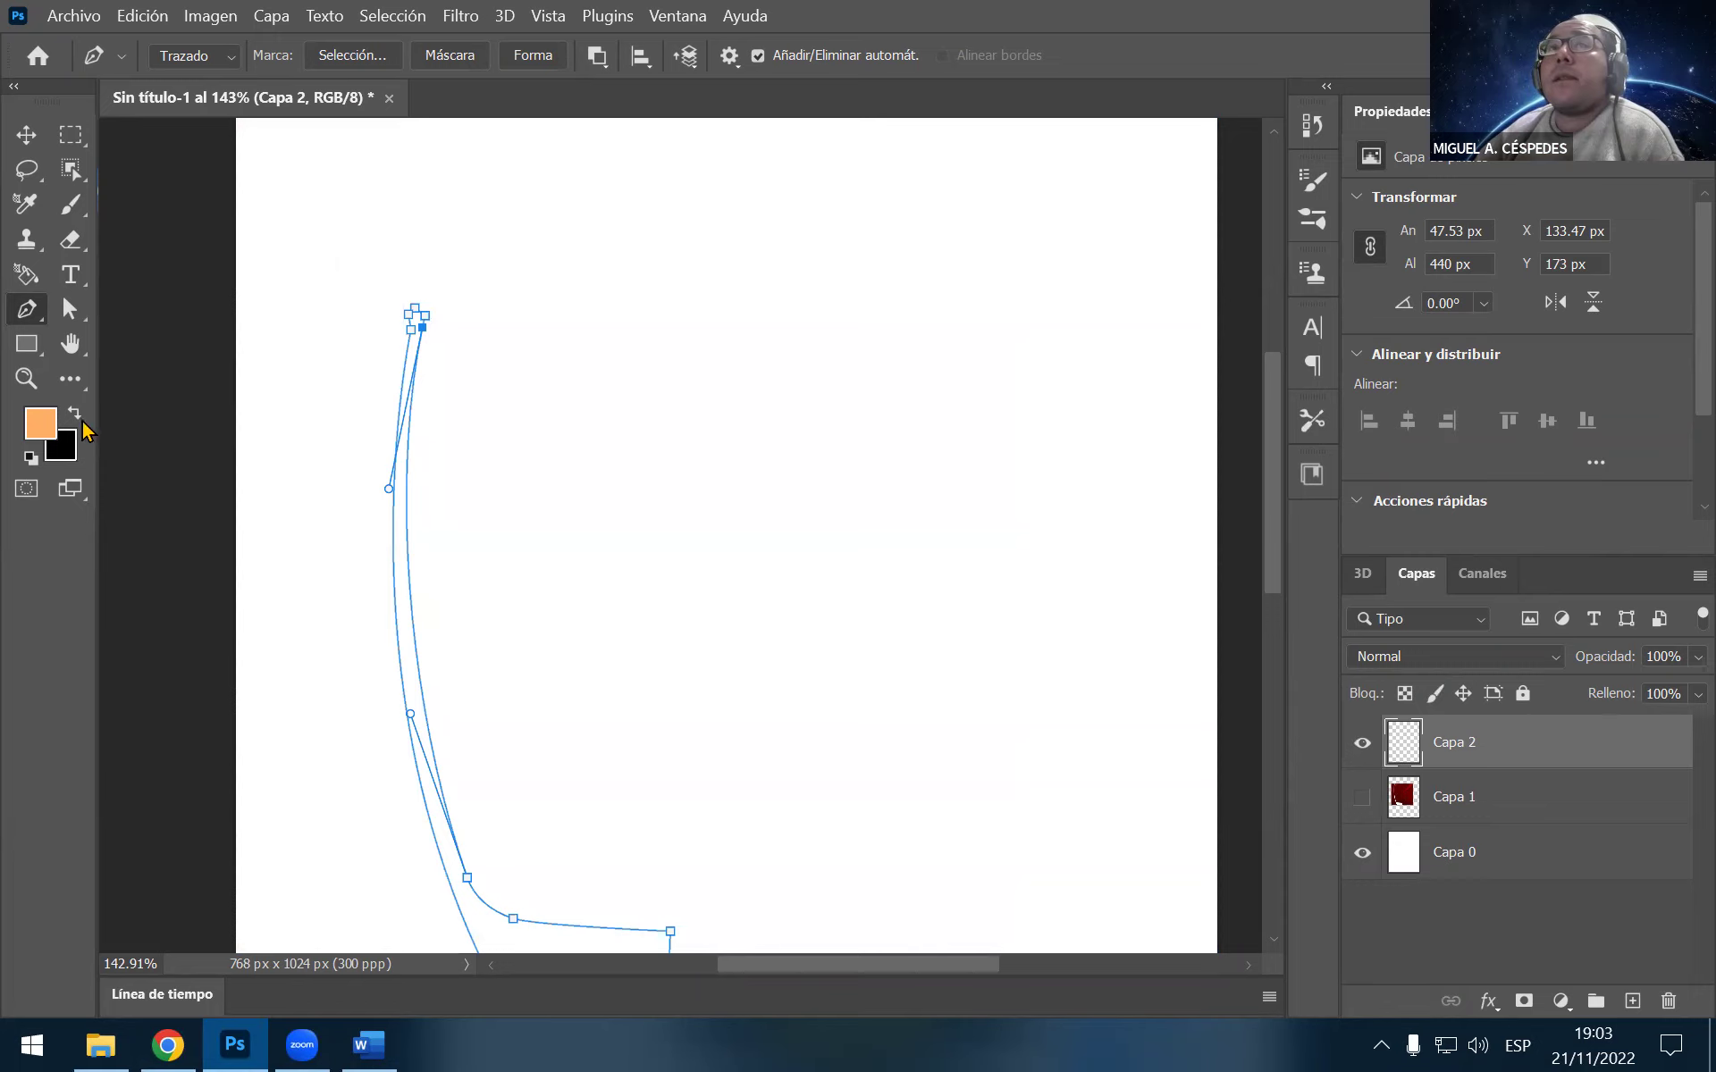
click(32, 458)
click(534, 55)
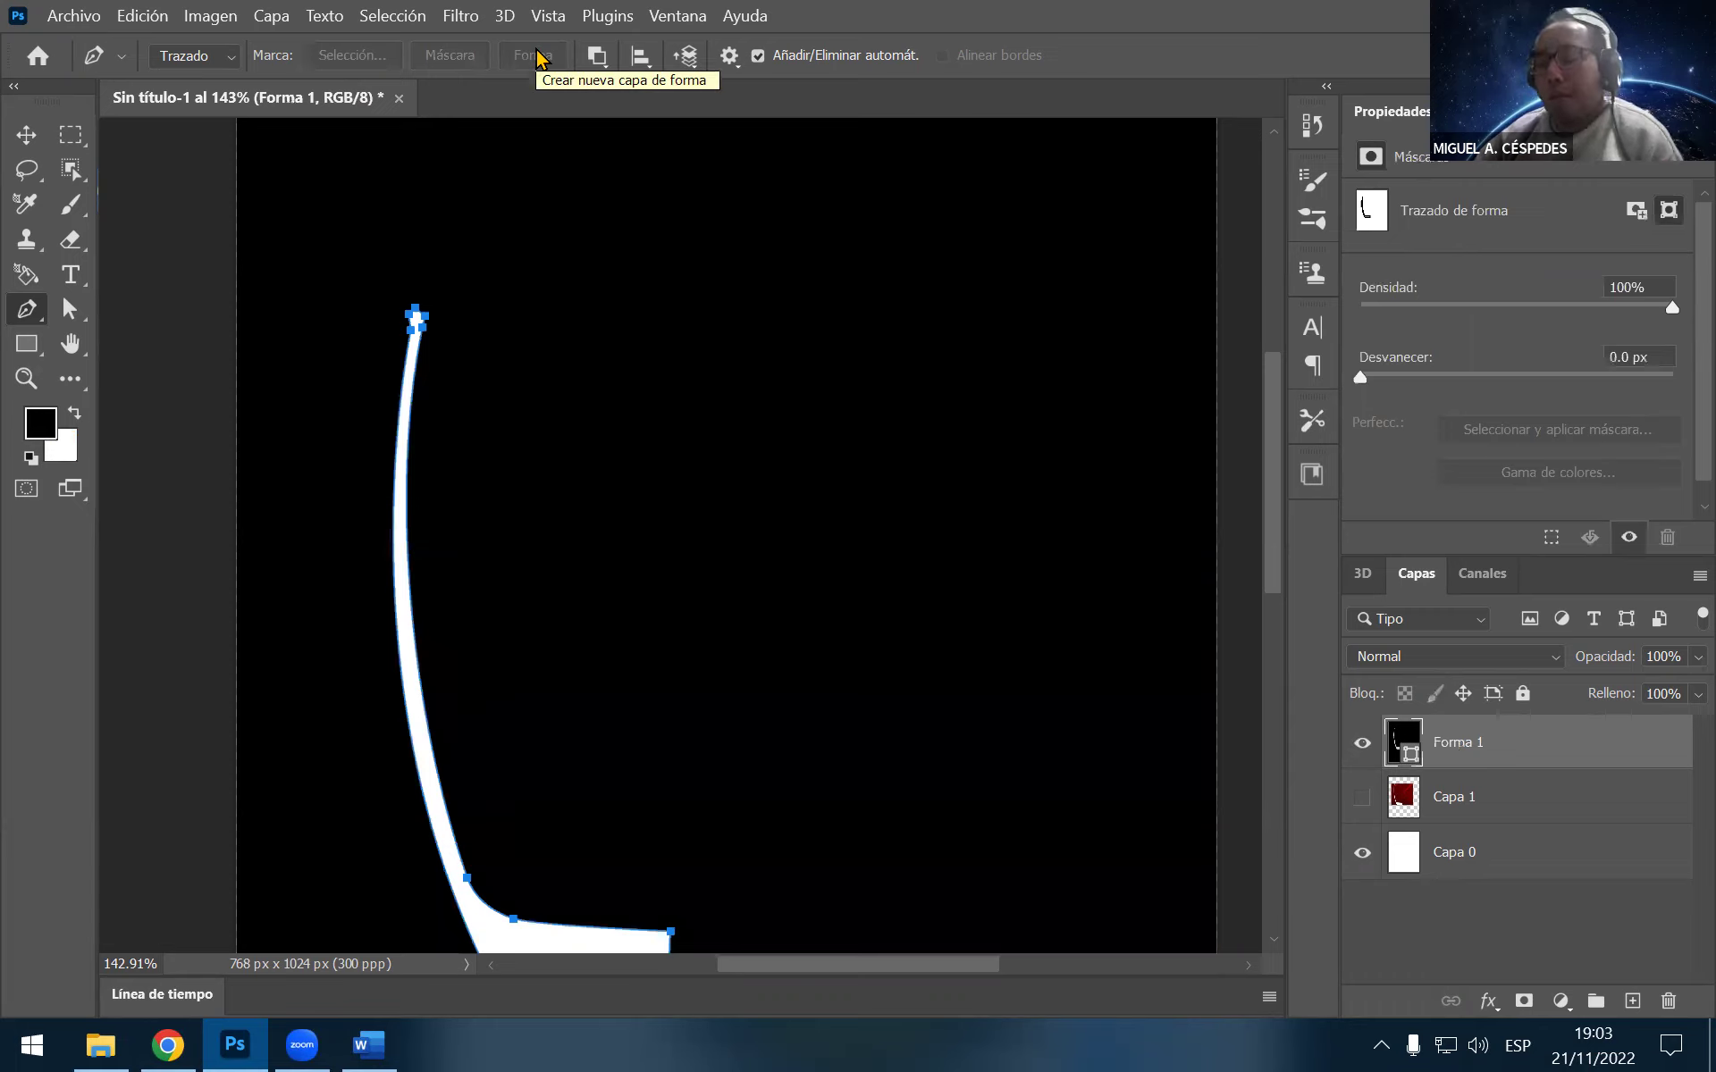
key(ctrl+z)
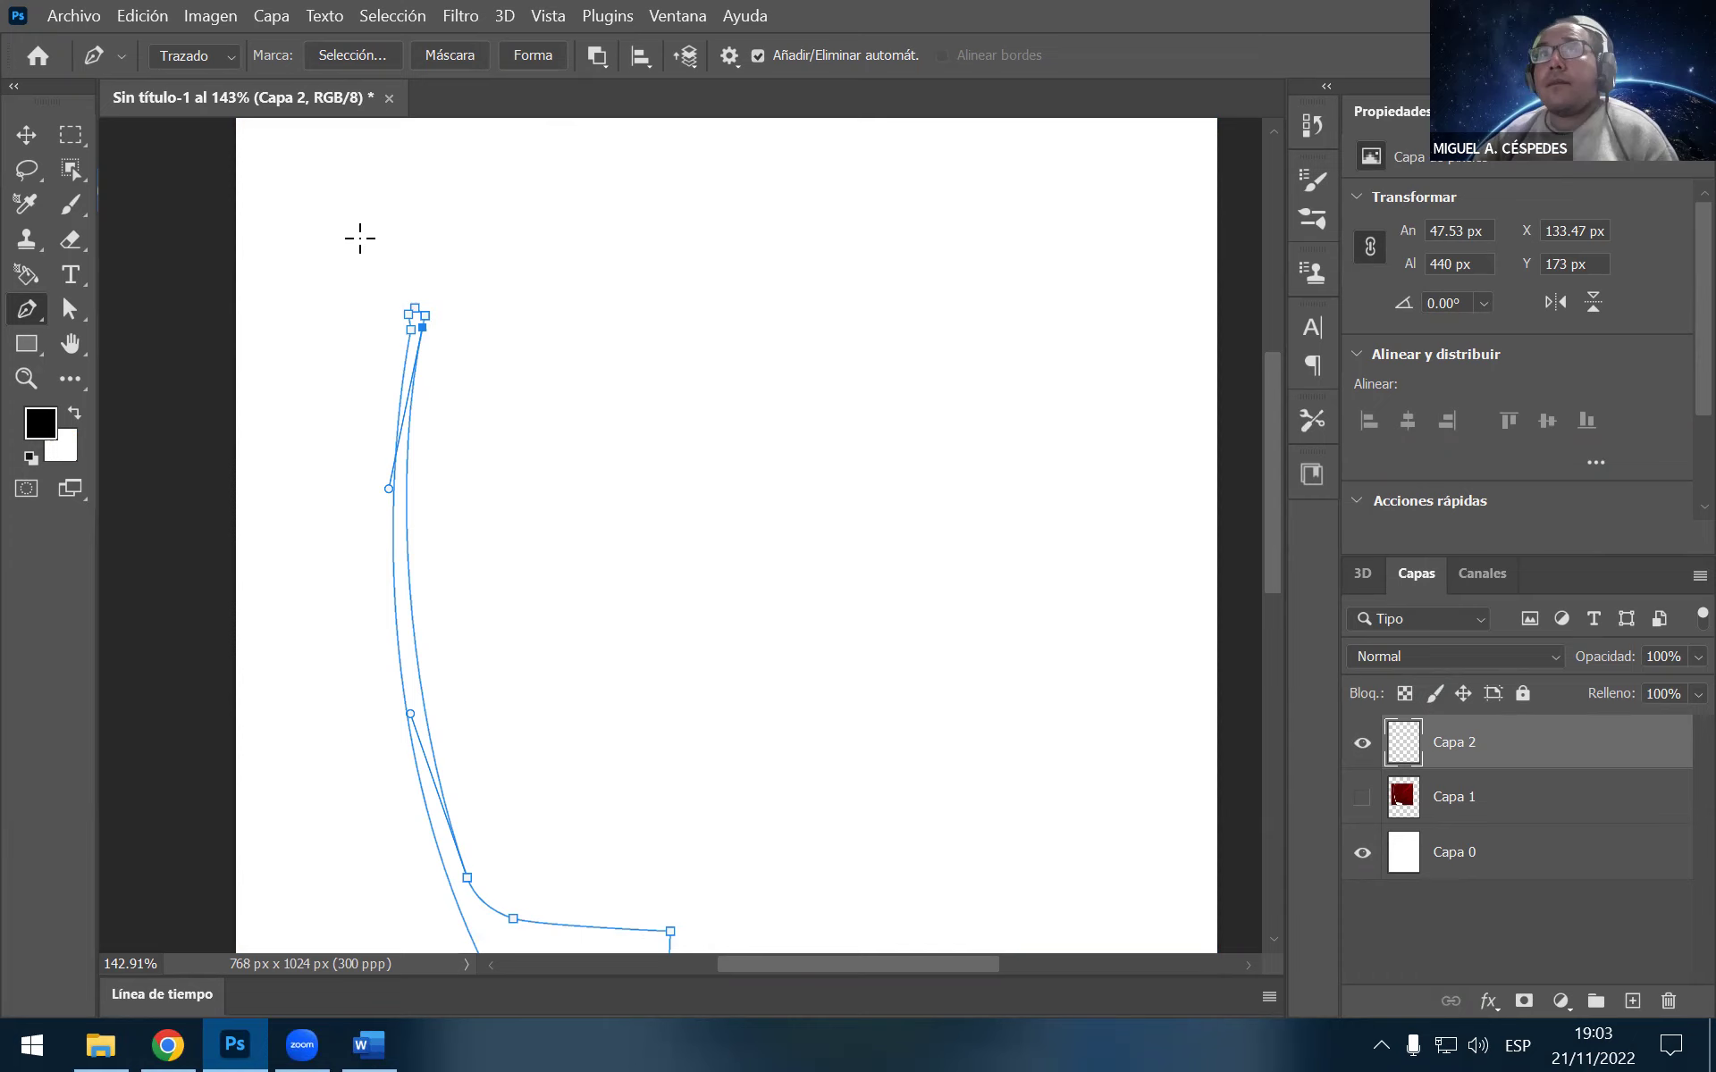
Convert the path into a Forma shape layer twice more, undoing it each time
click(536, 56)
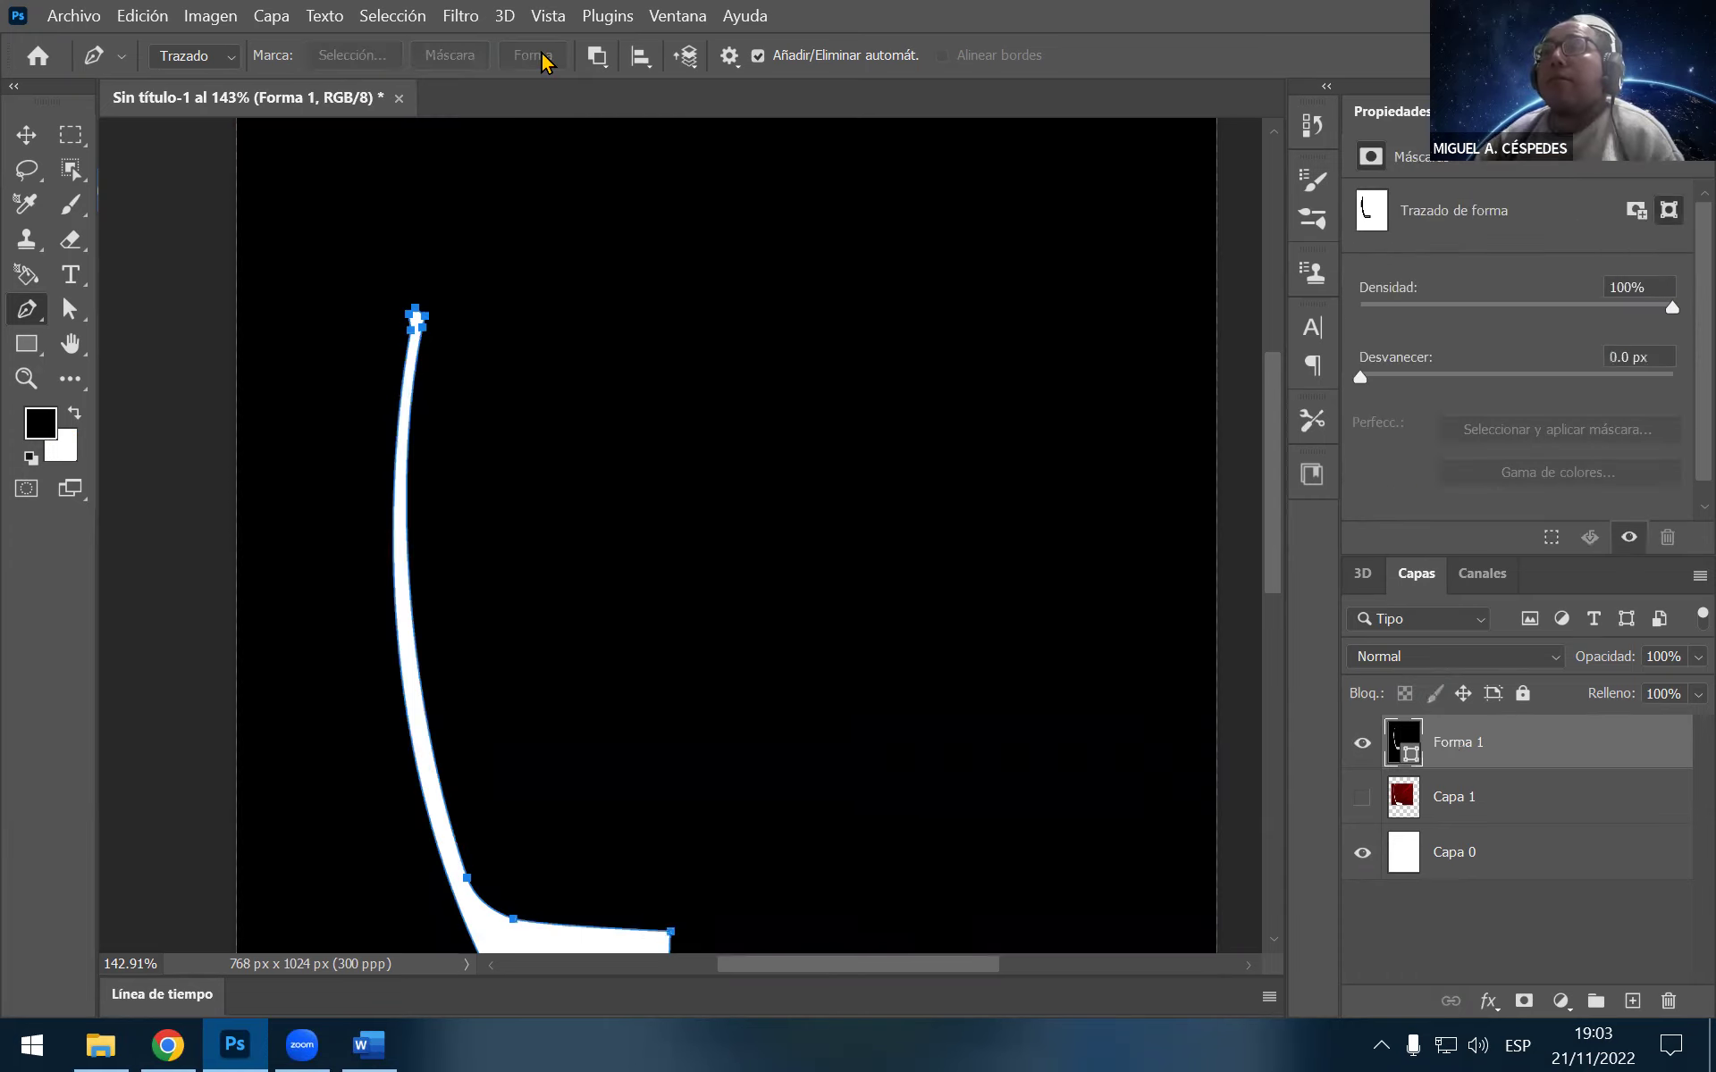
key(ctrl+z)
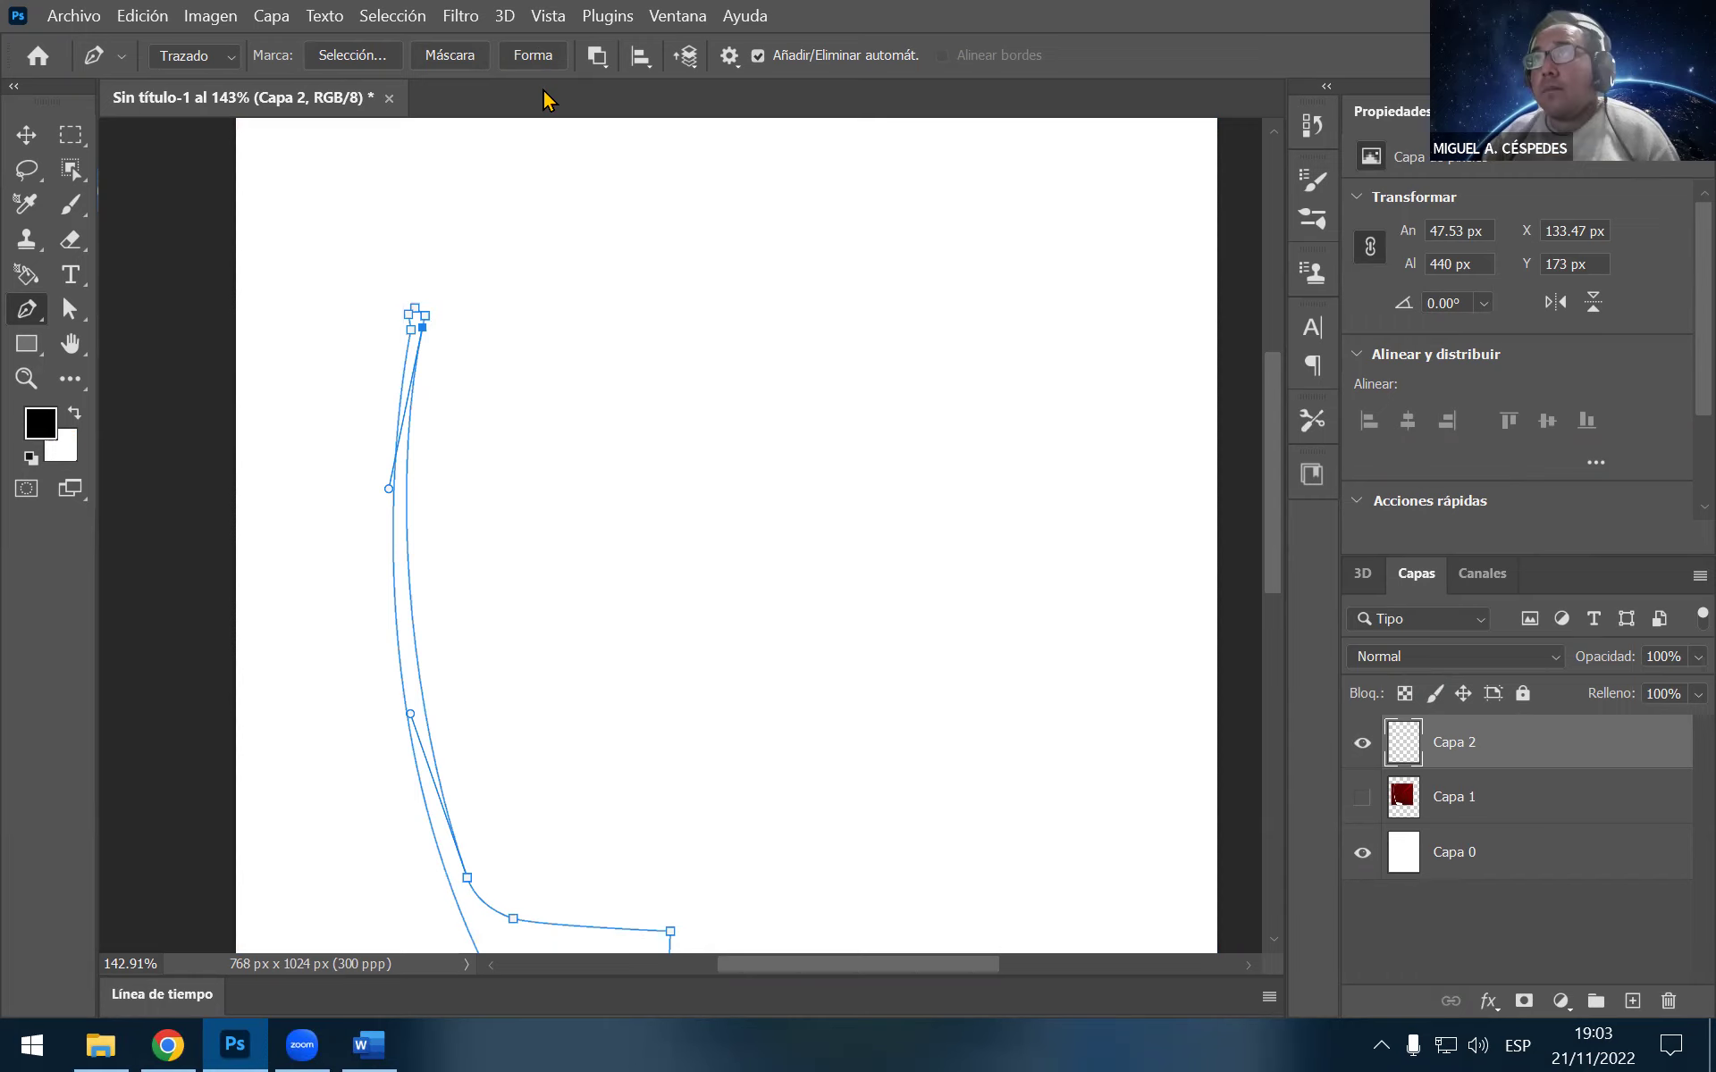
click(533, 55)
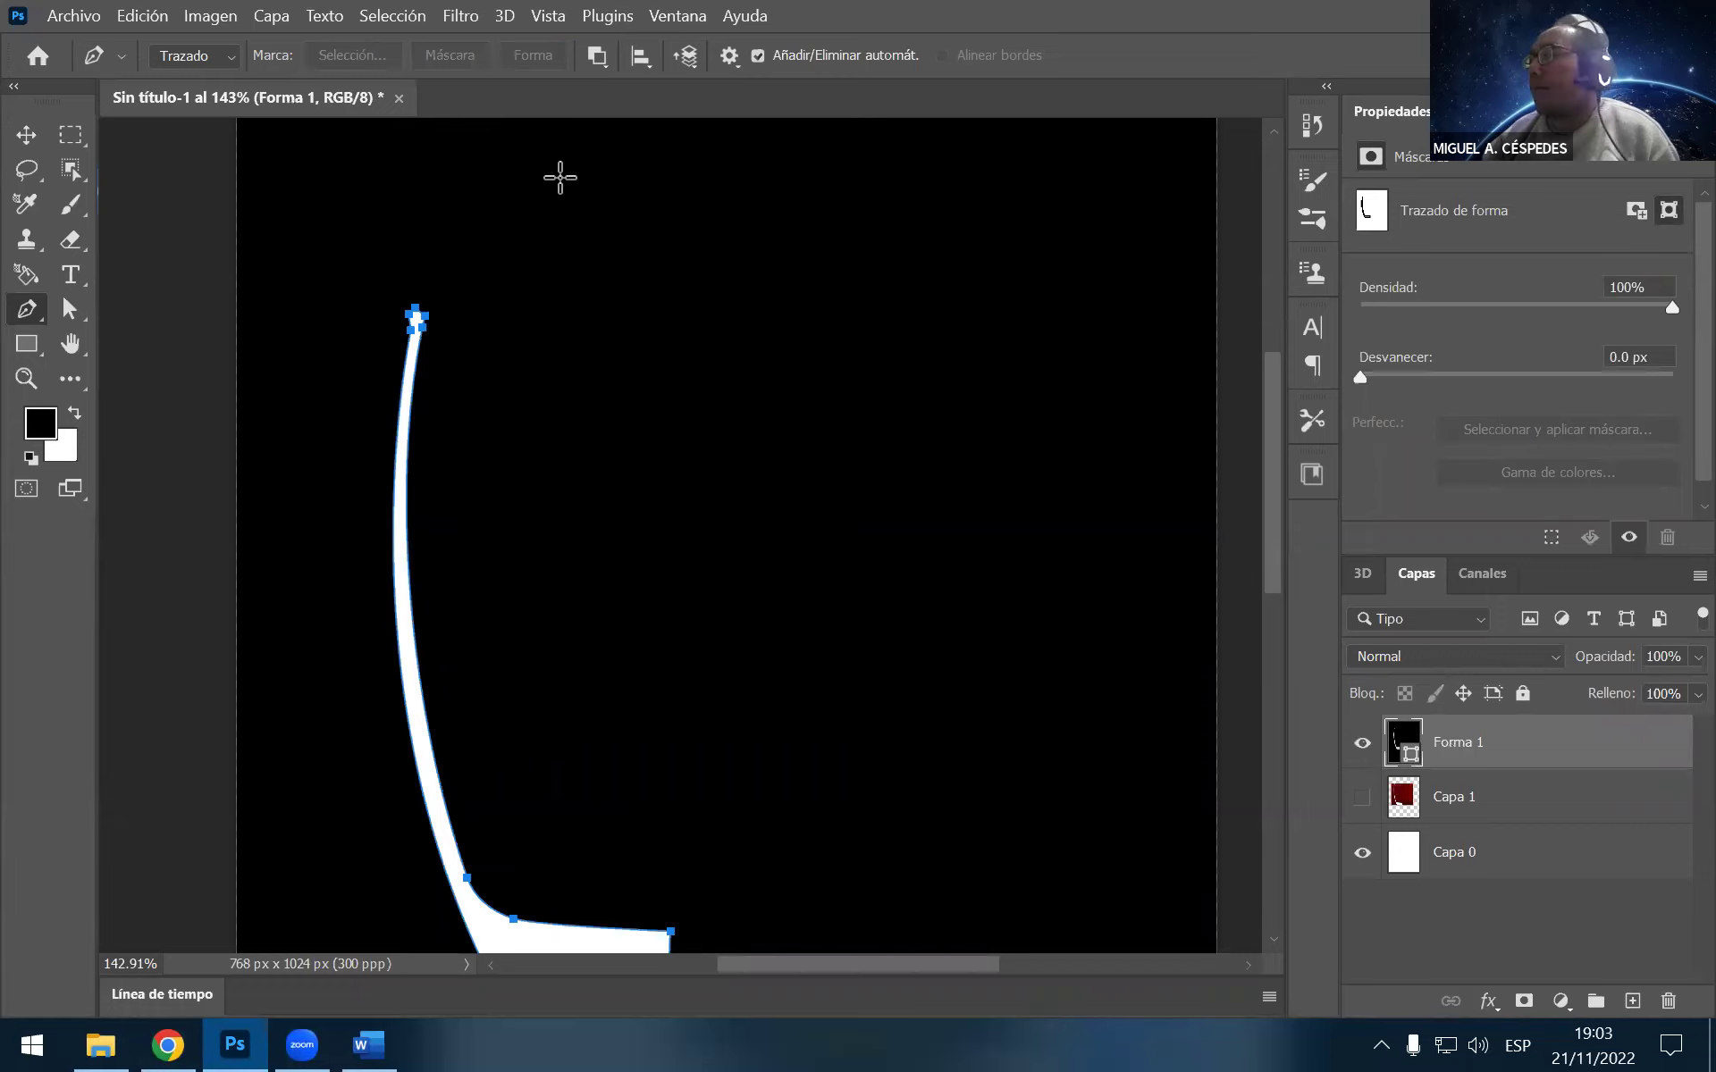
key(ctrl+z)
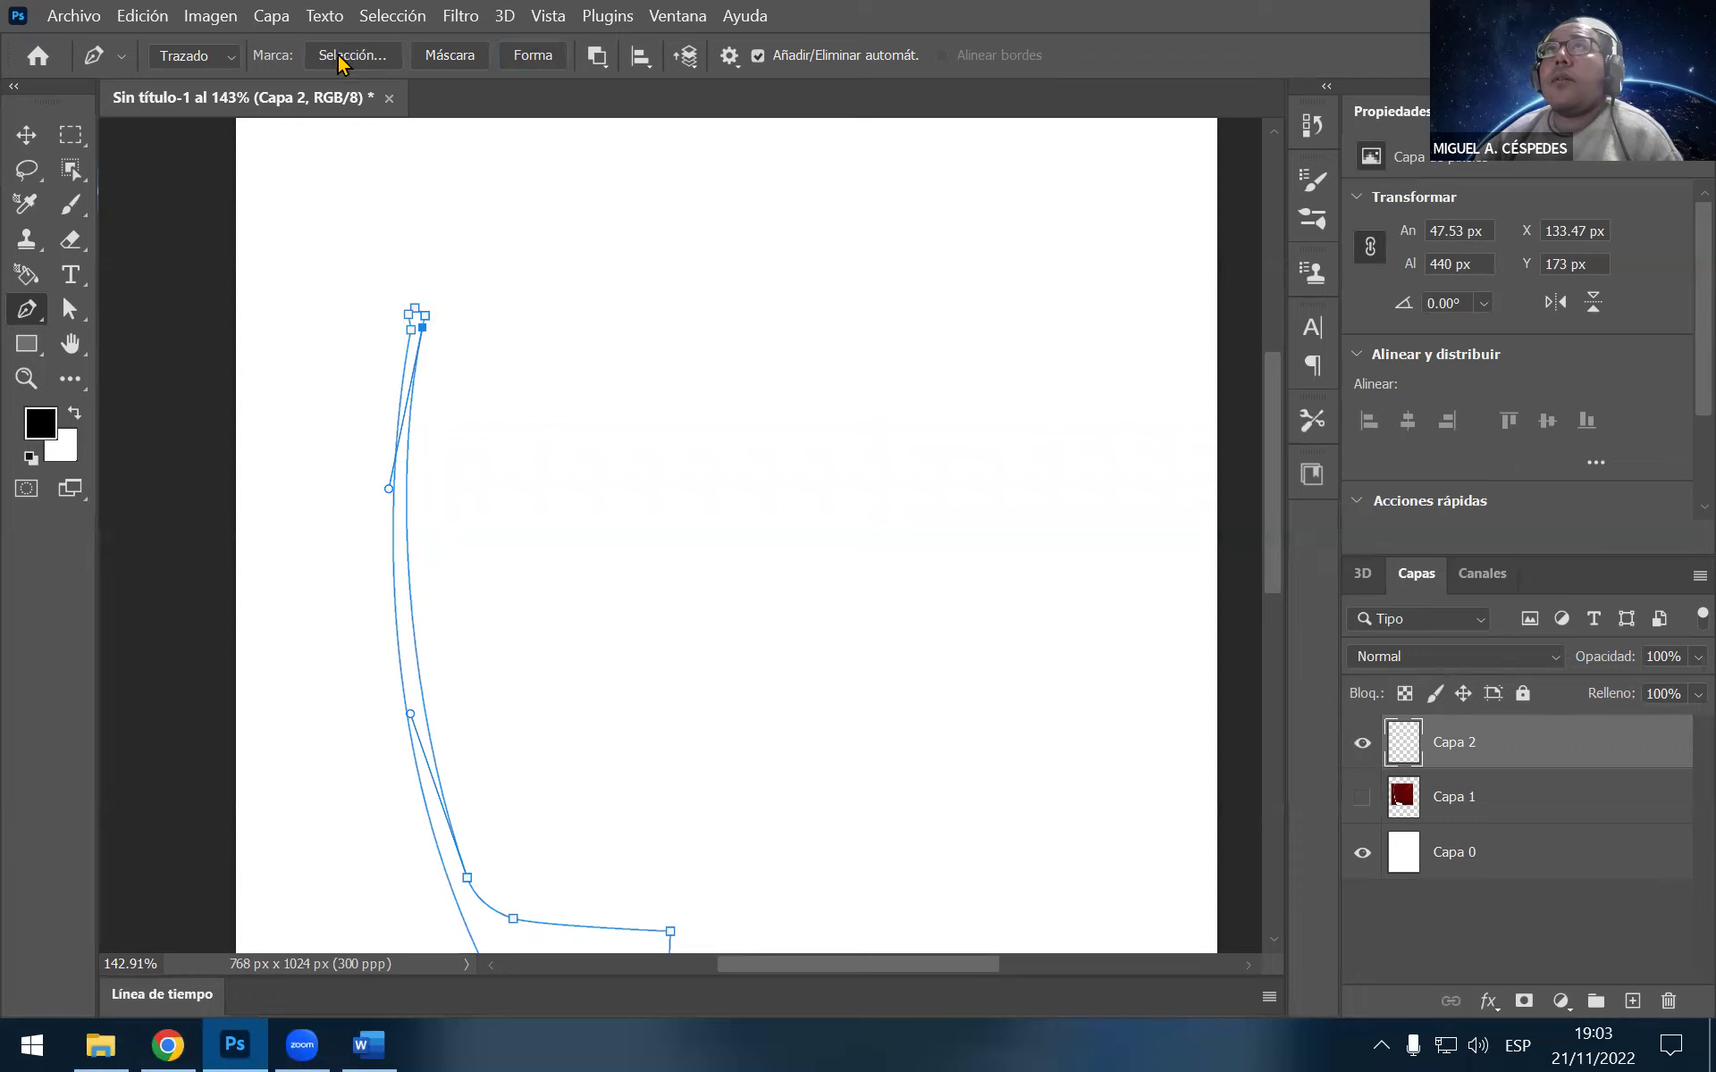
Try the Pen in Forma mode and toggle Capa 0's visibility, then return the Pen to Trazado mode
click(241, 56)
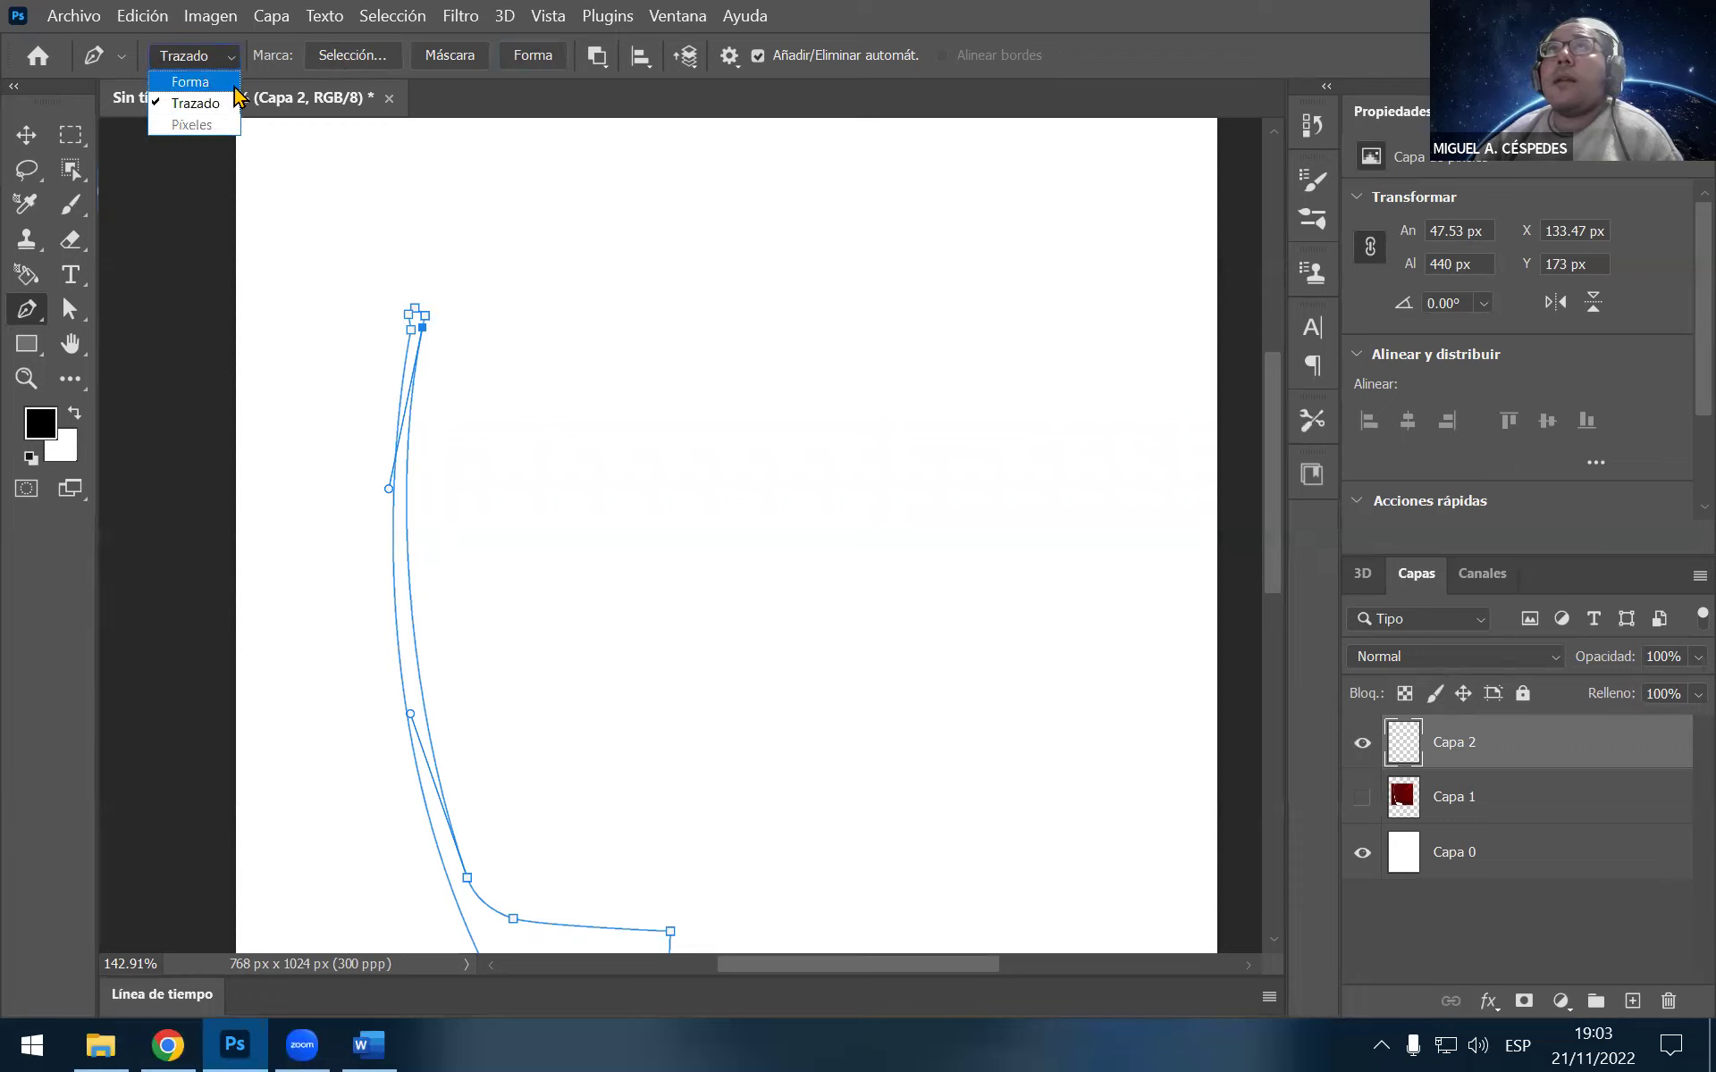
click(190, 81)
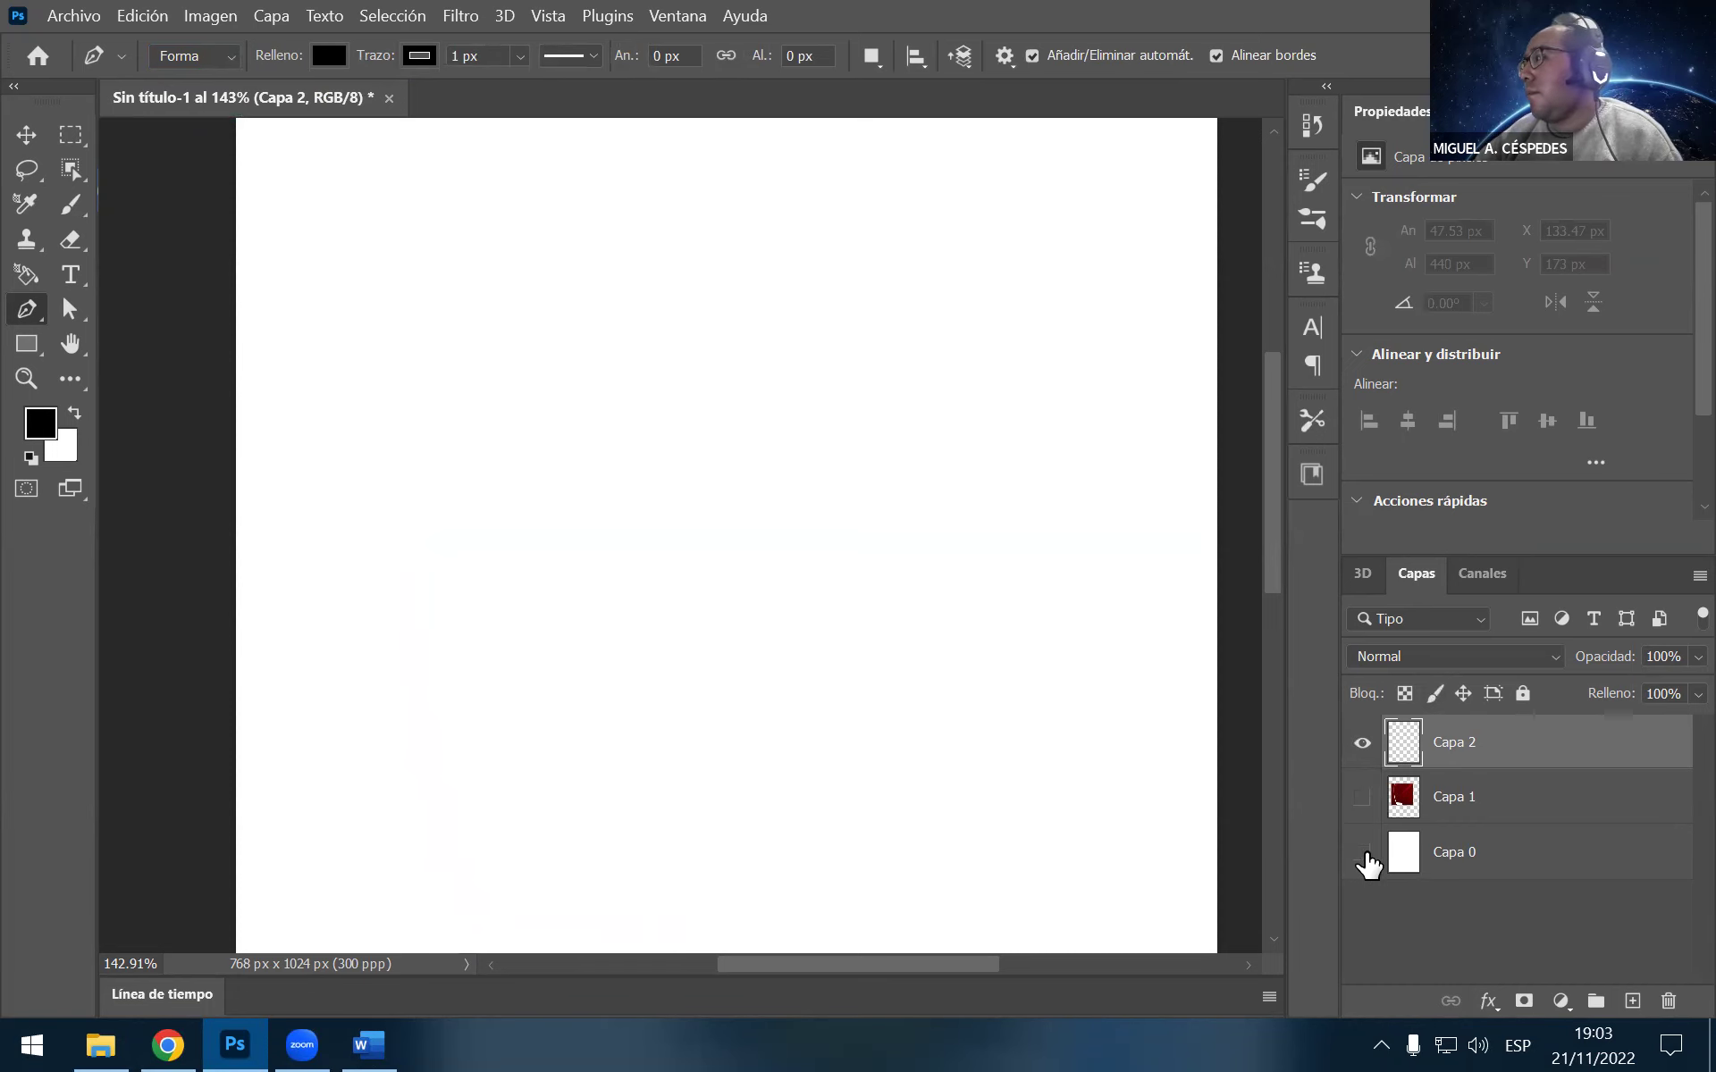
click(1367, 856)
click(1362, 853)
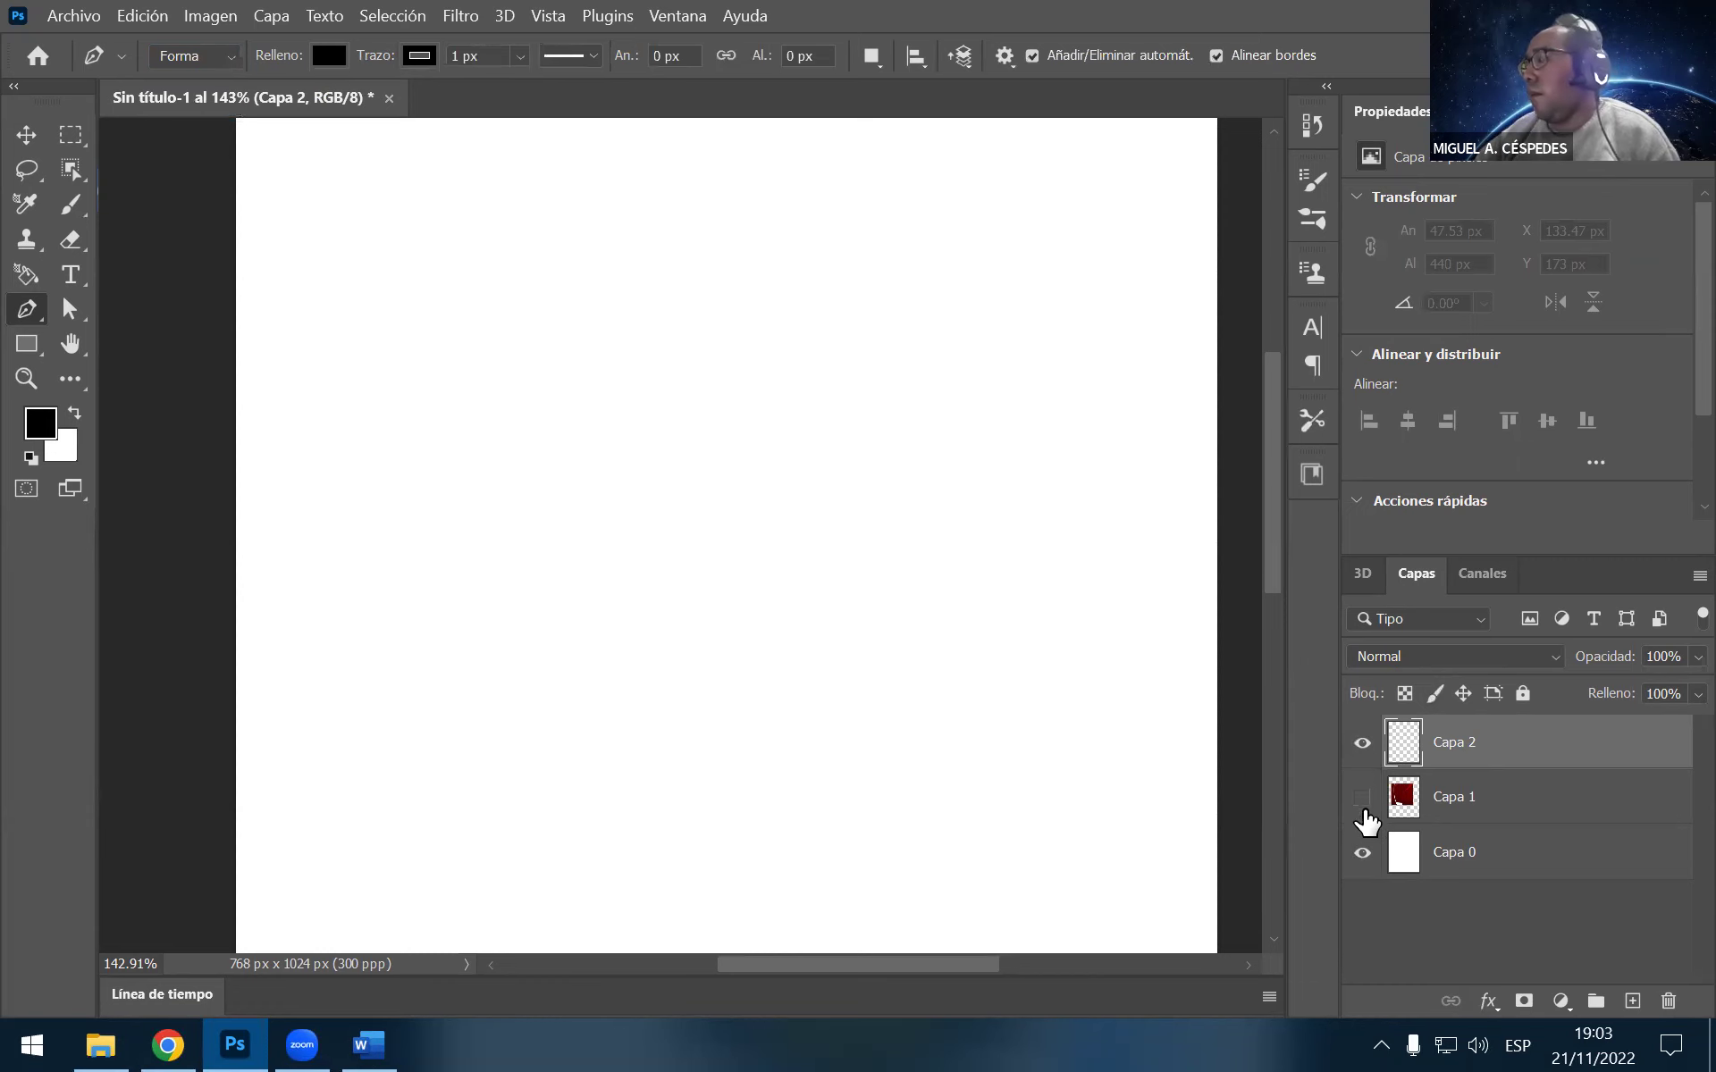
key(ctrl+z)
key(ctrl+z)
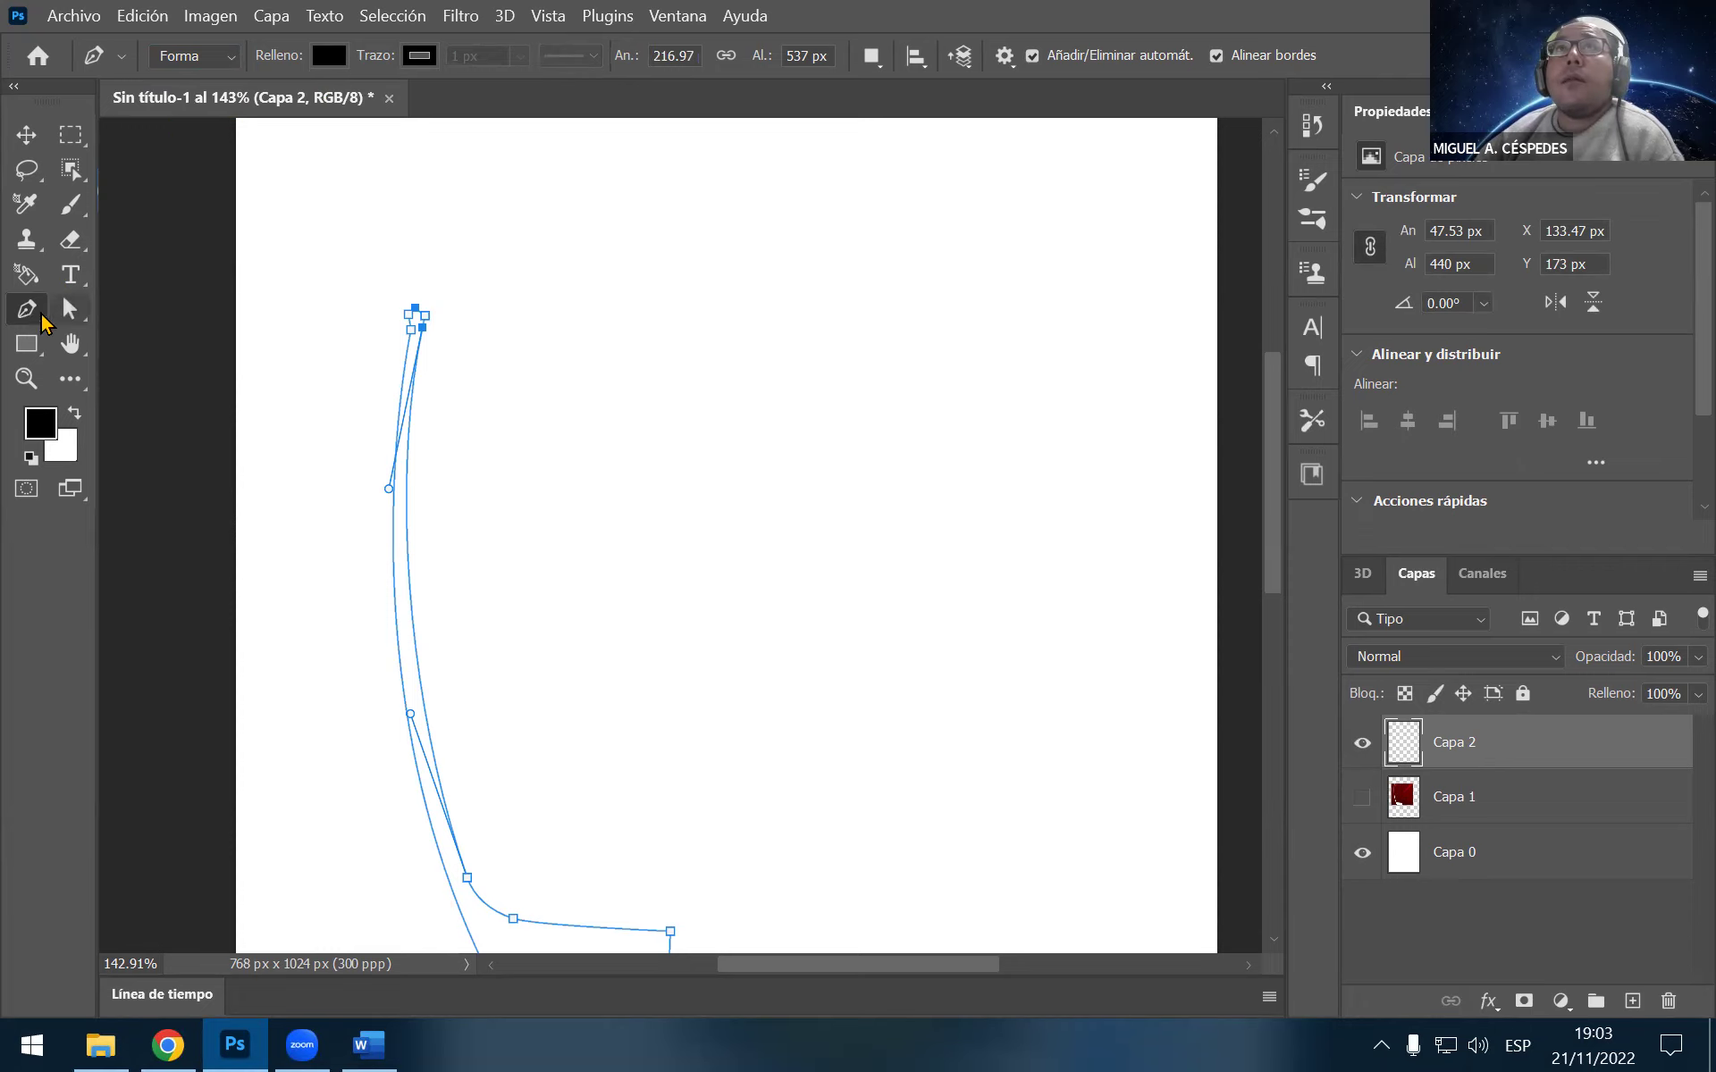
click(223, 56)
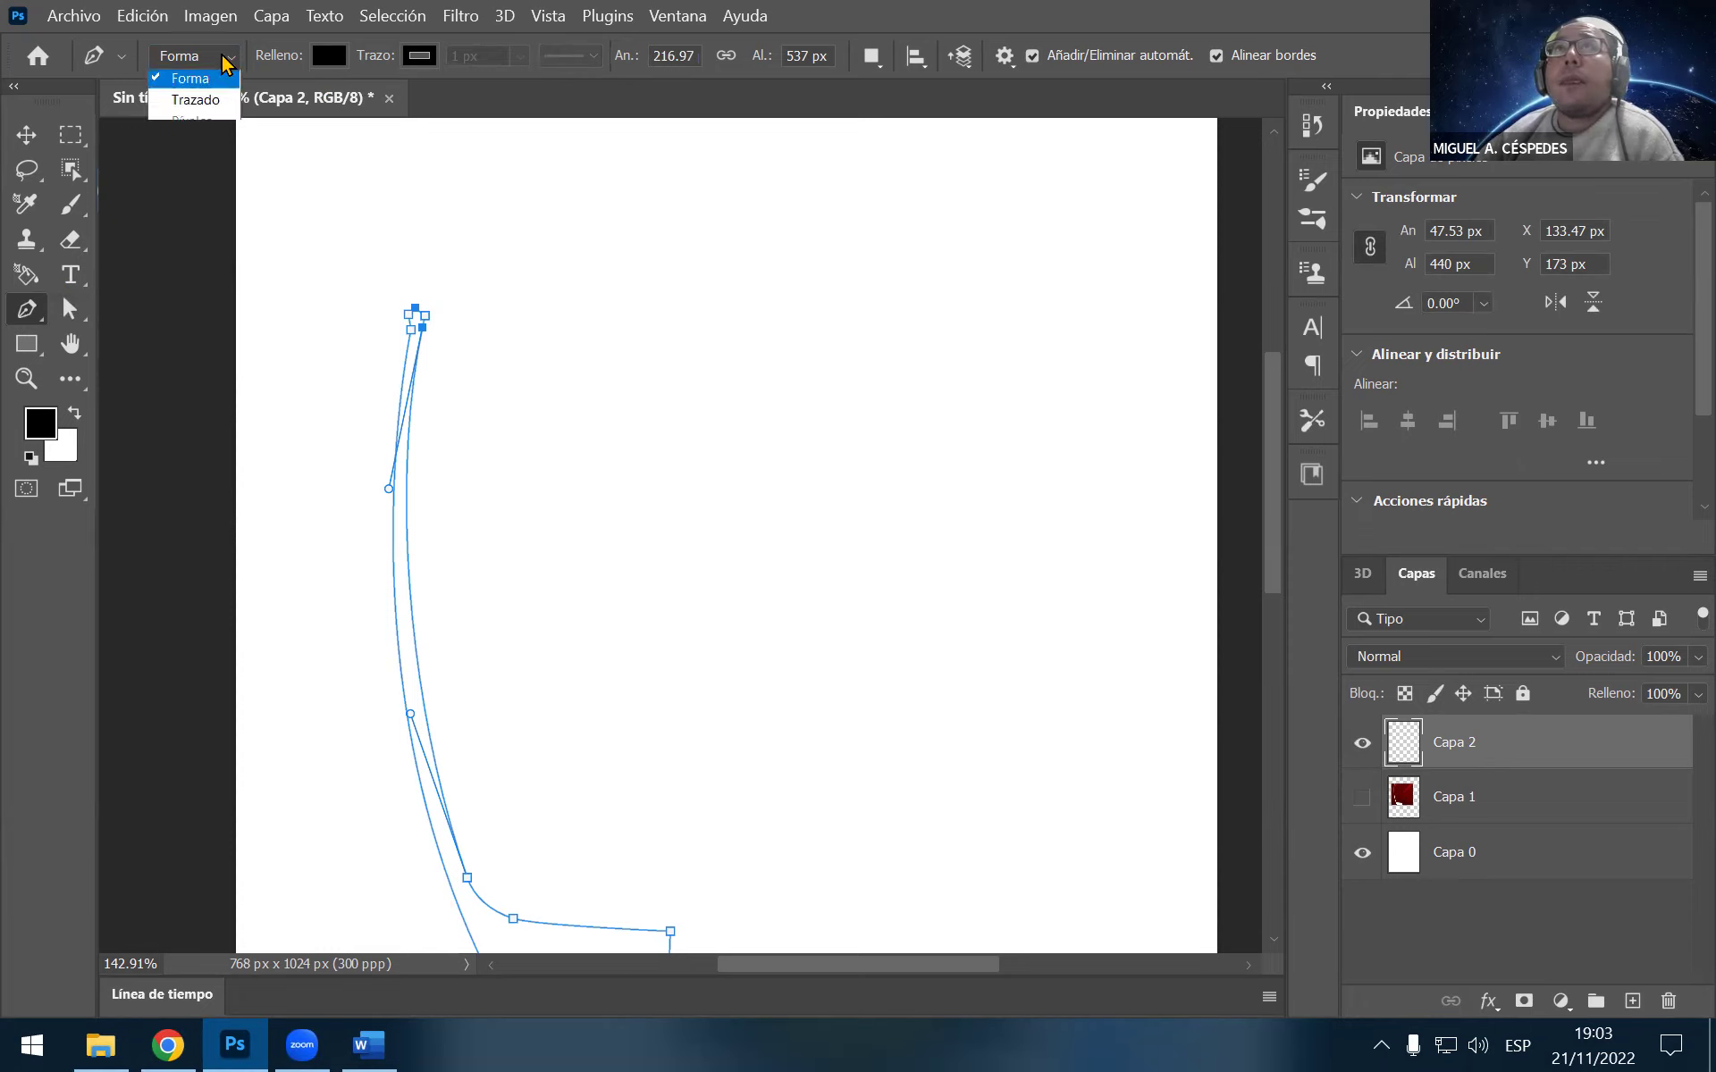
click(223, 100)
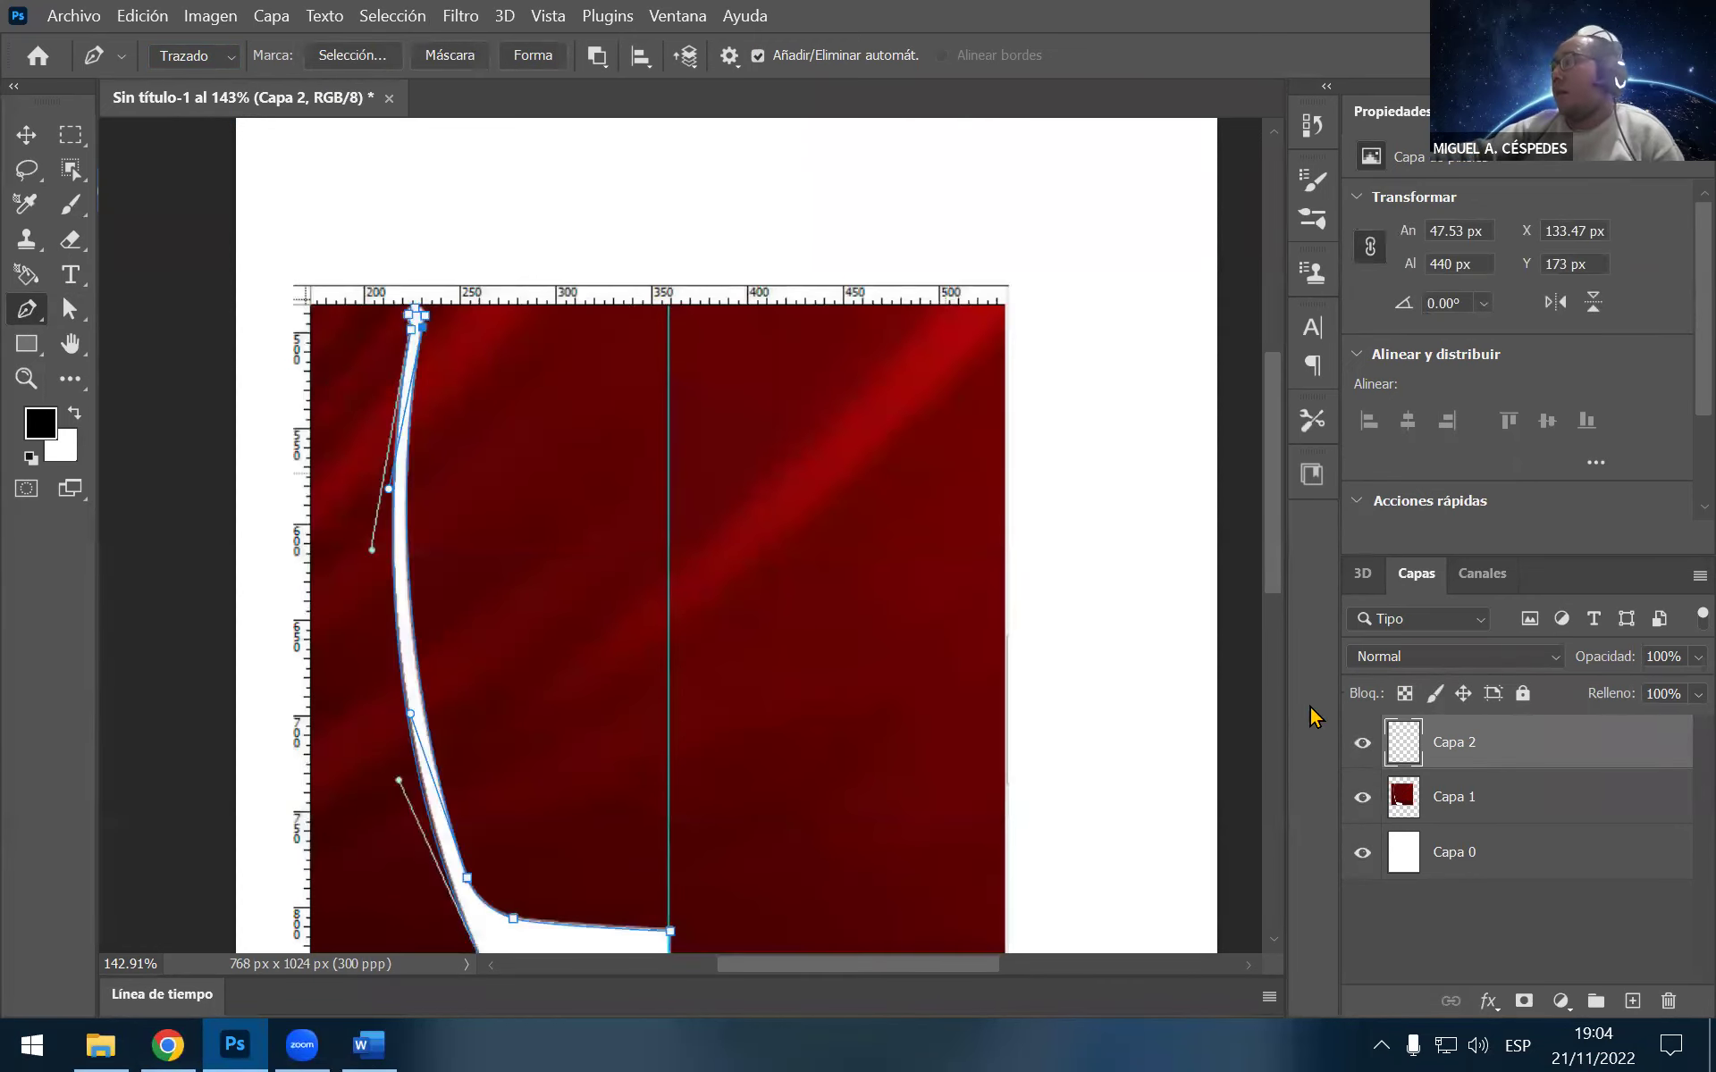
Hide the red background layer and turn the closed glass path into shape layer Forma 1
click(1362, 796)
scroll(545, 391, down, 1)
scroll(540, 399, down, 1)
scroll(533, 407, down, 1)
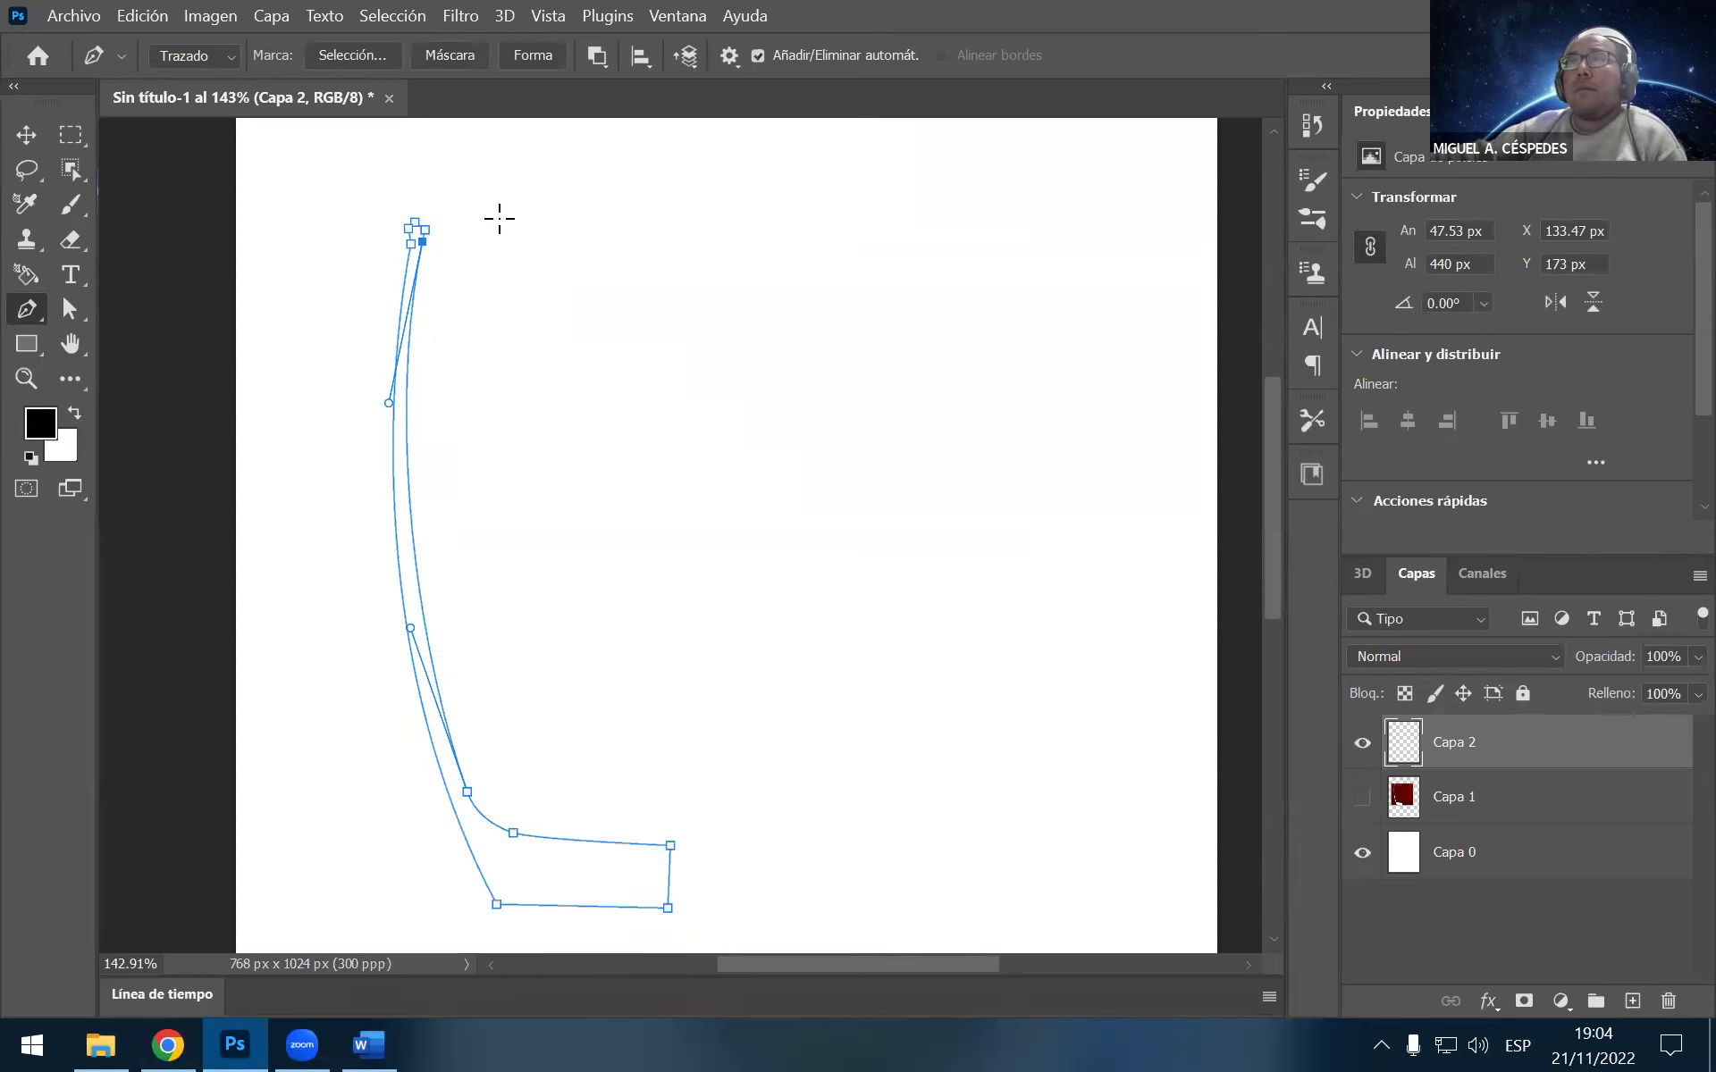
click(531, 55)
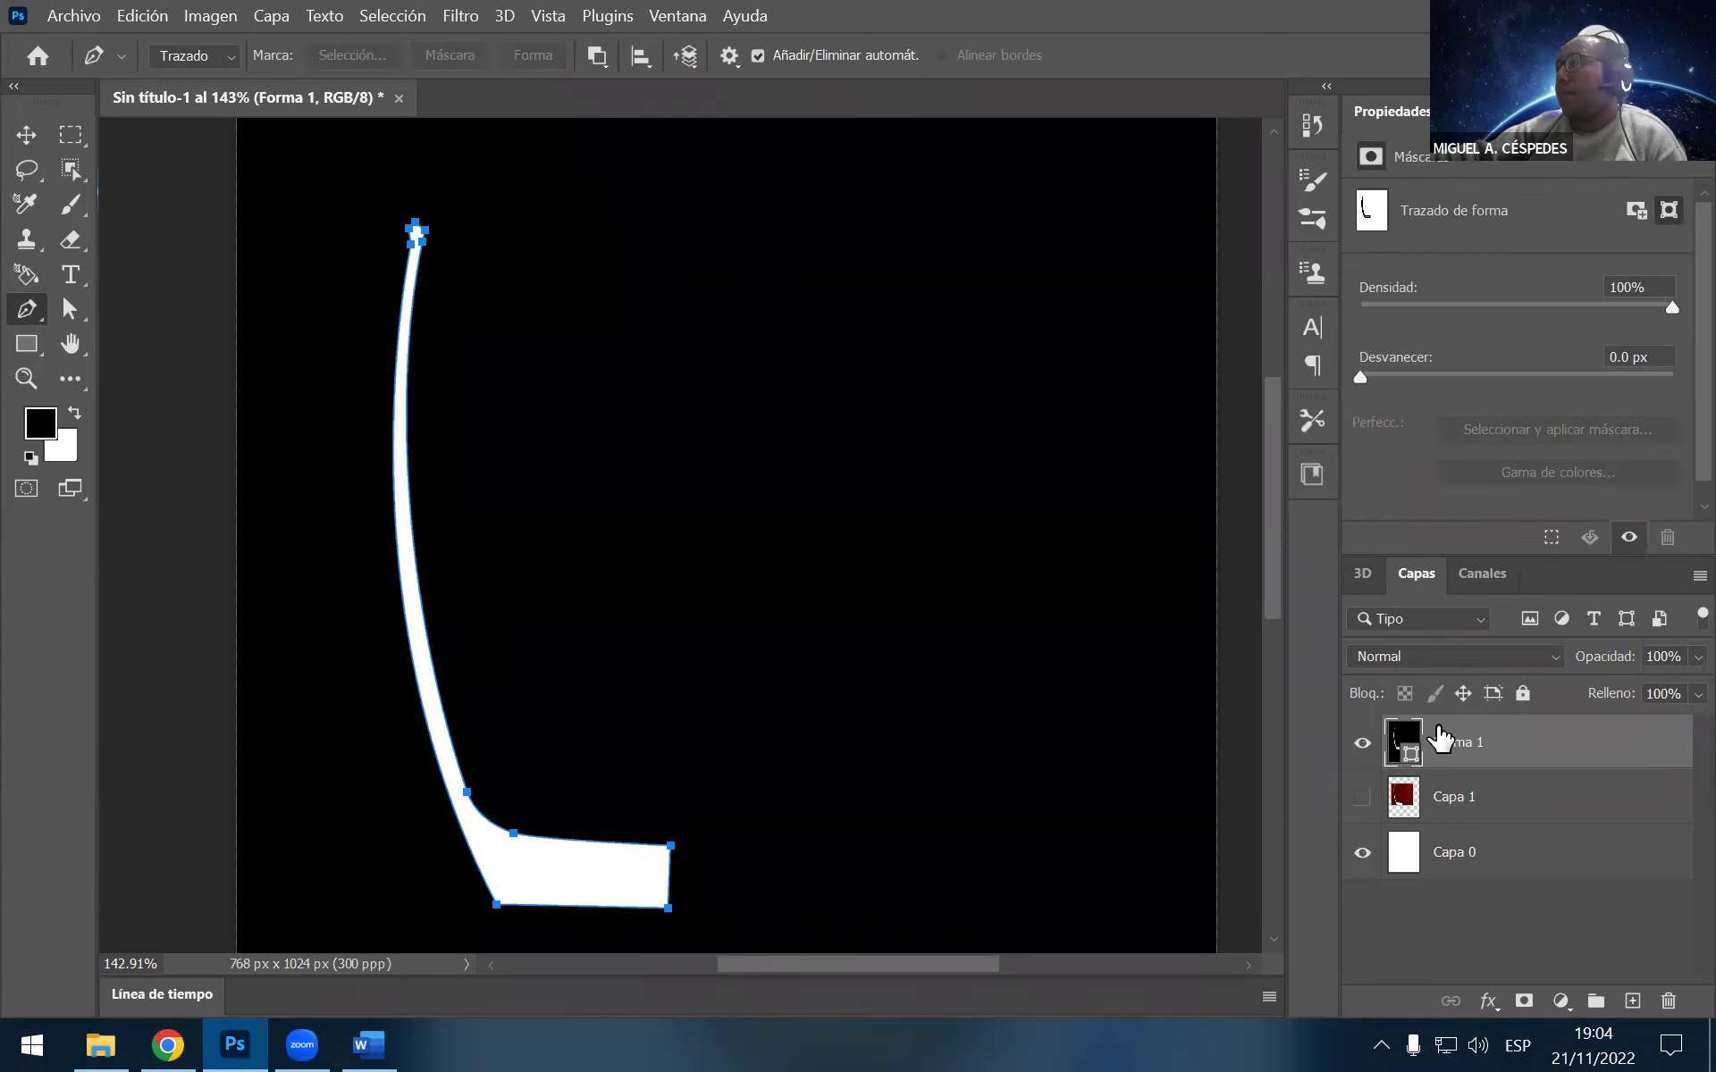
Inspect Forma 1's fill colour in the colour picker and cancel without changing it
double_click(1410, 752)
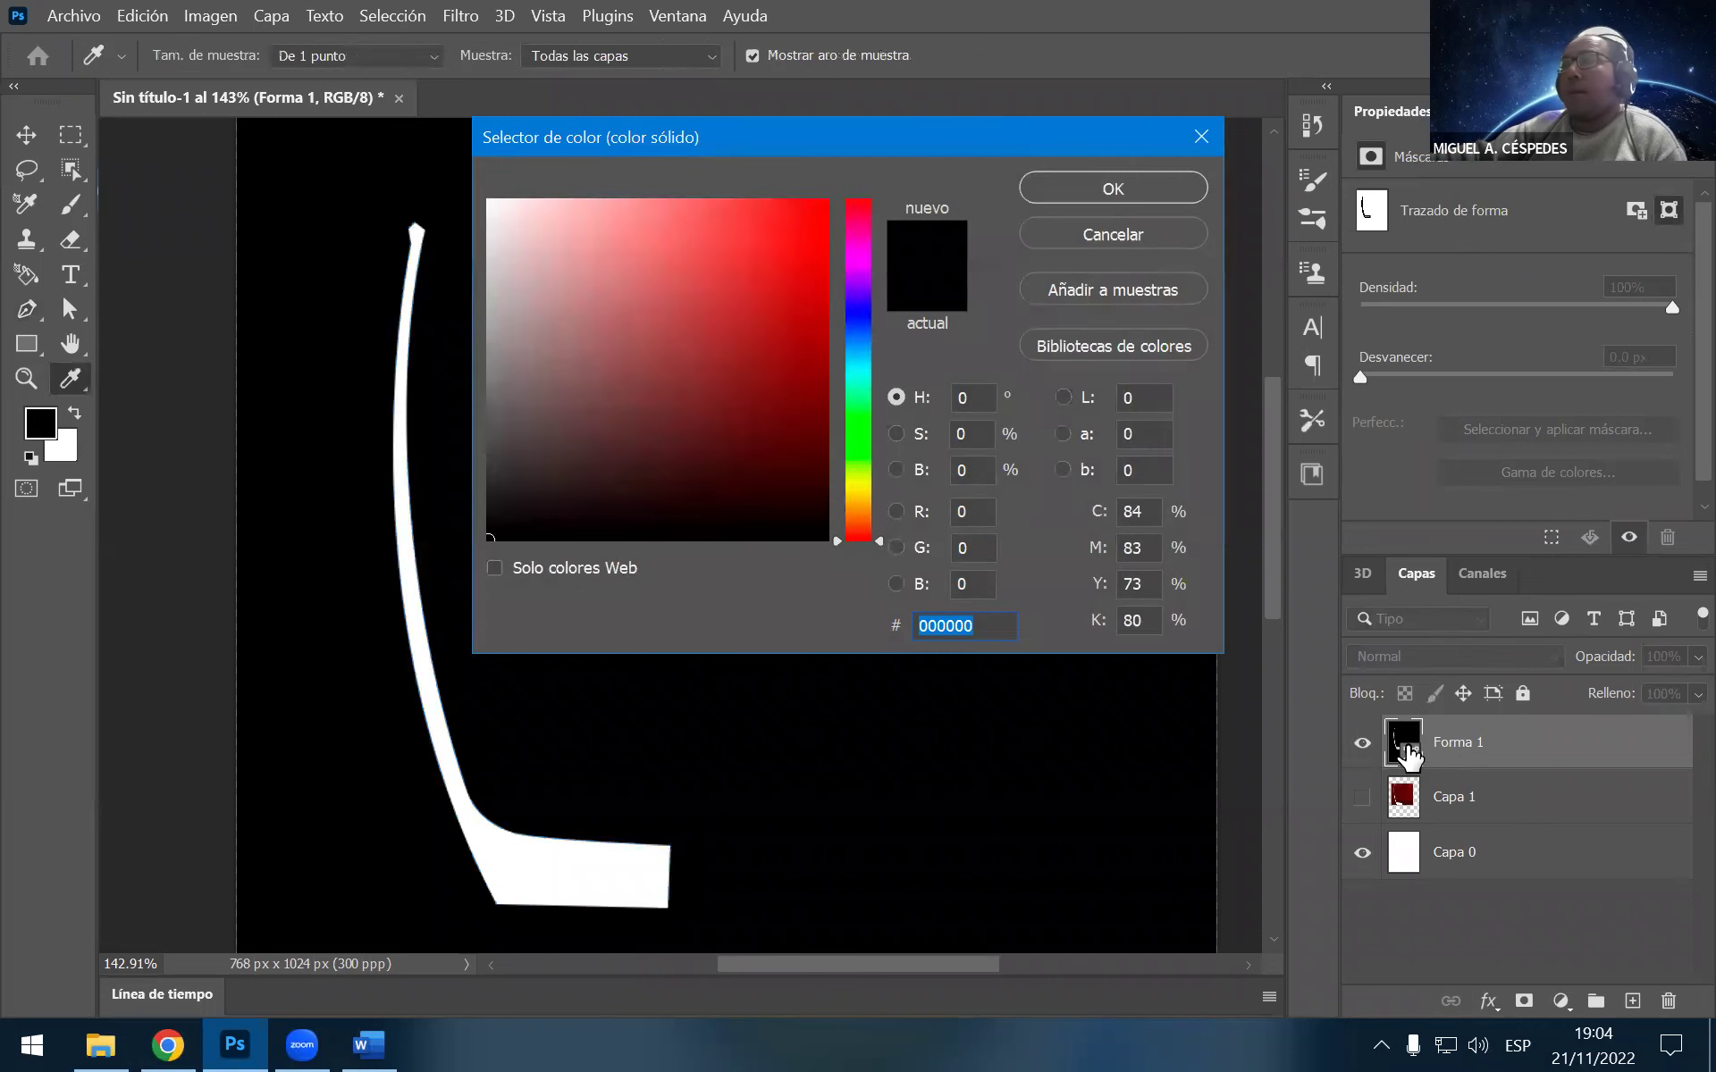
click(1099, 241)
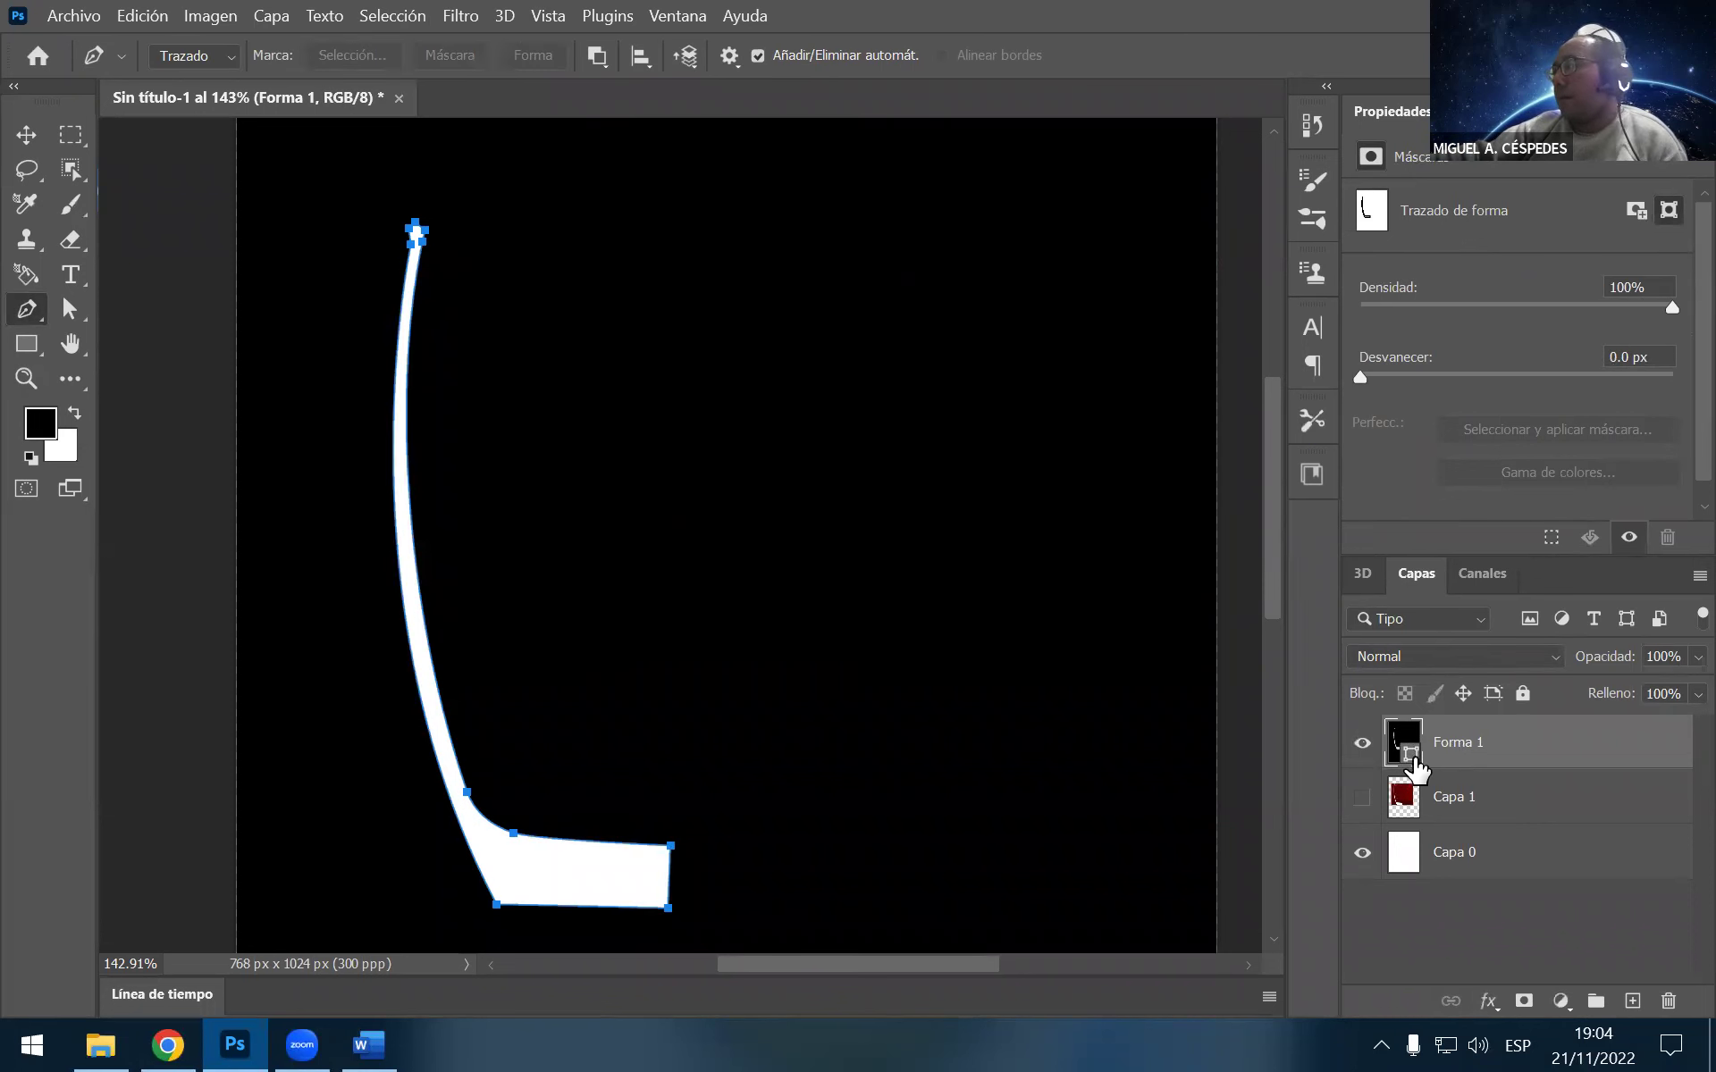
scroll(787, 419, up, 1)
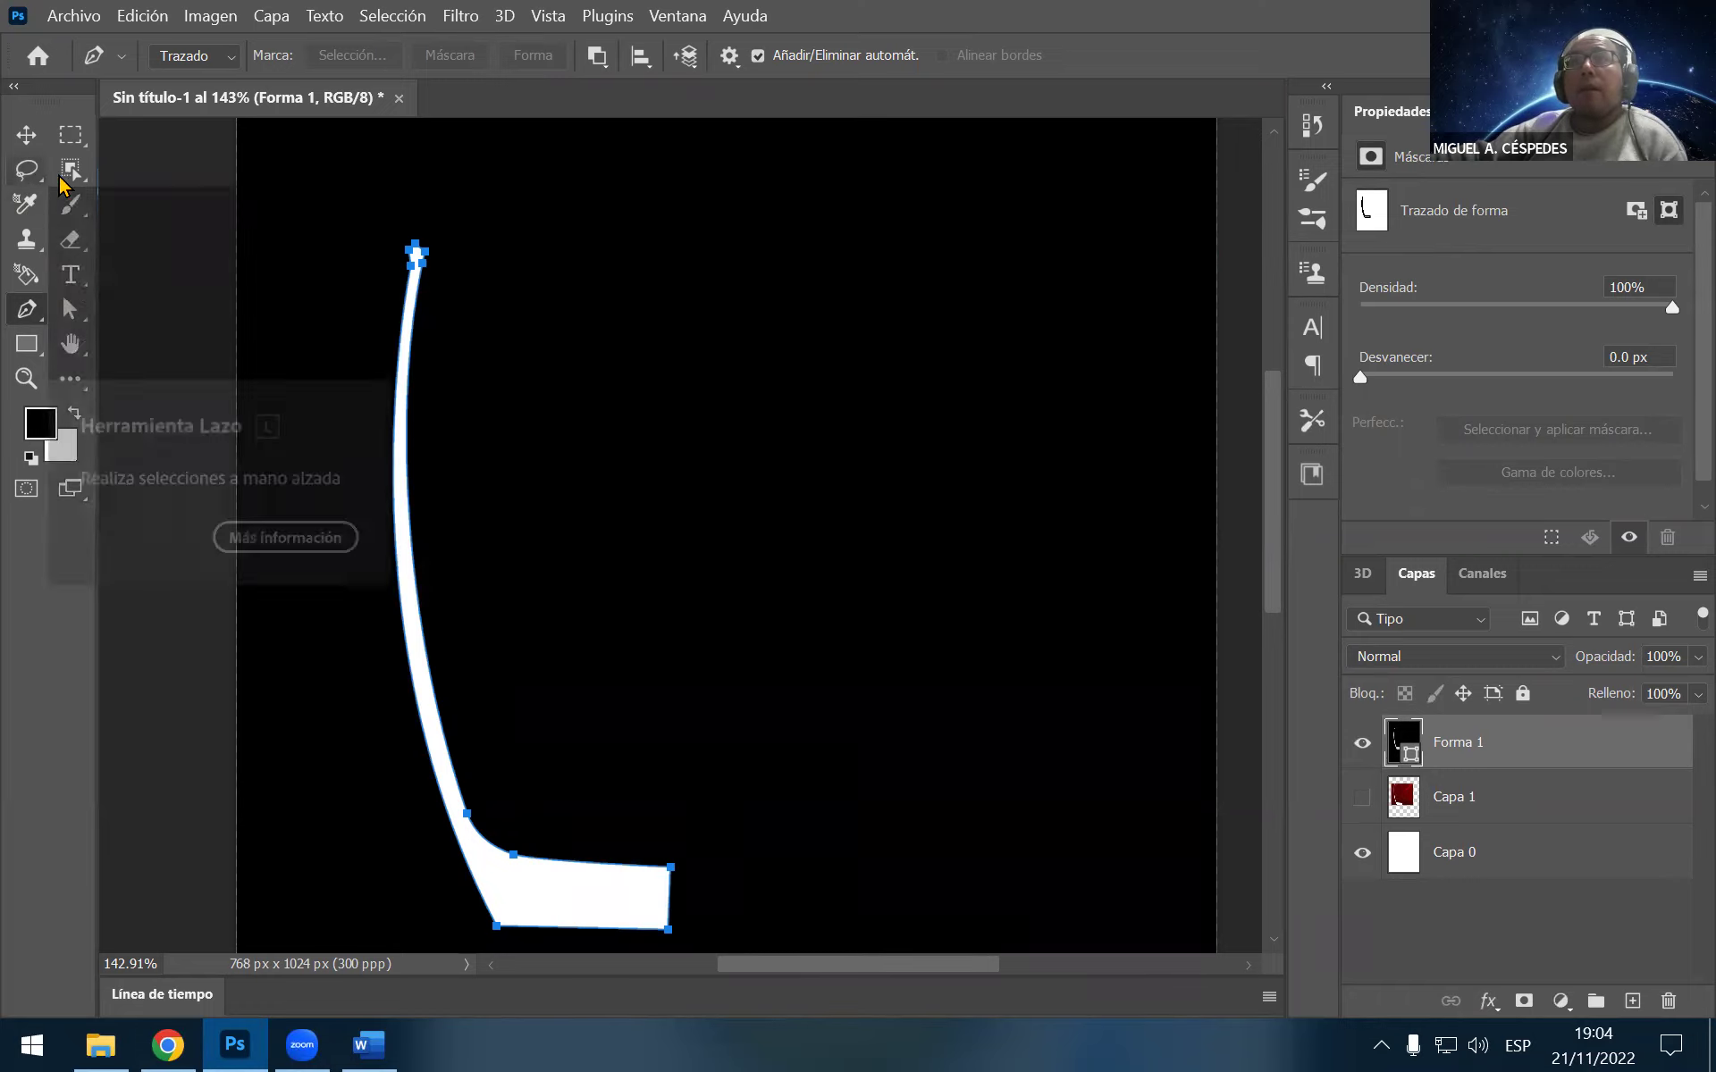
Undo the shape layer and retry 3D Nueva extrusión 3D, dismissing the failure message
key(ctrl+z)
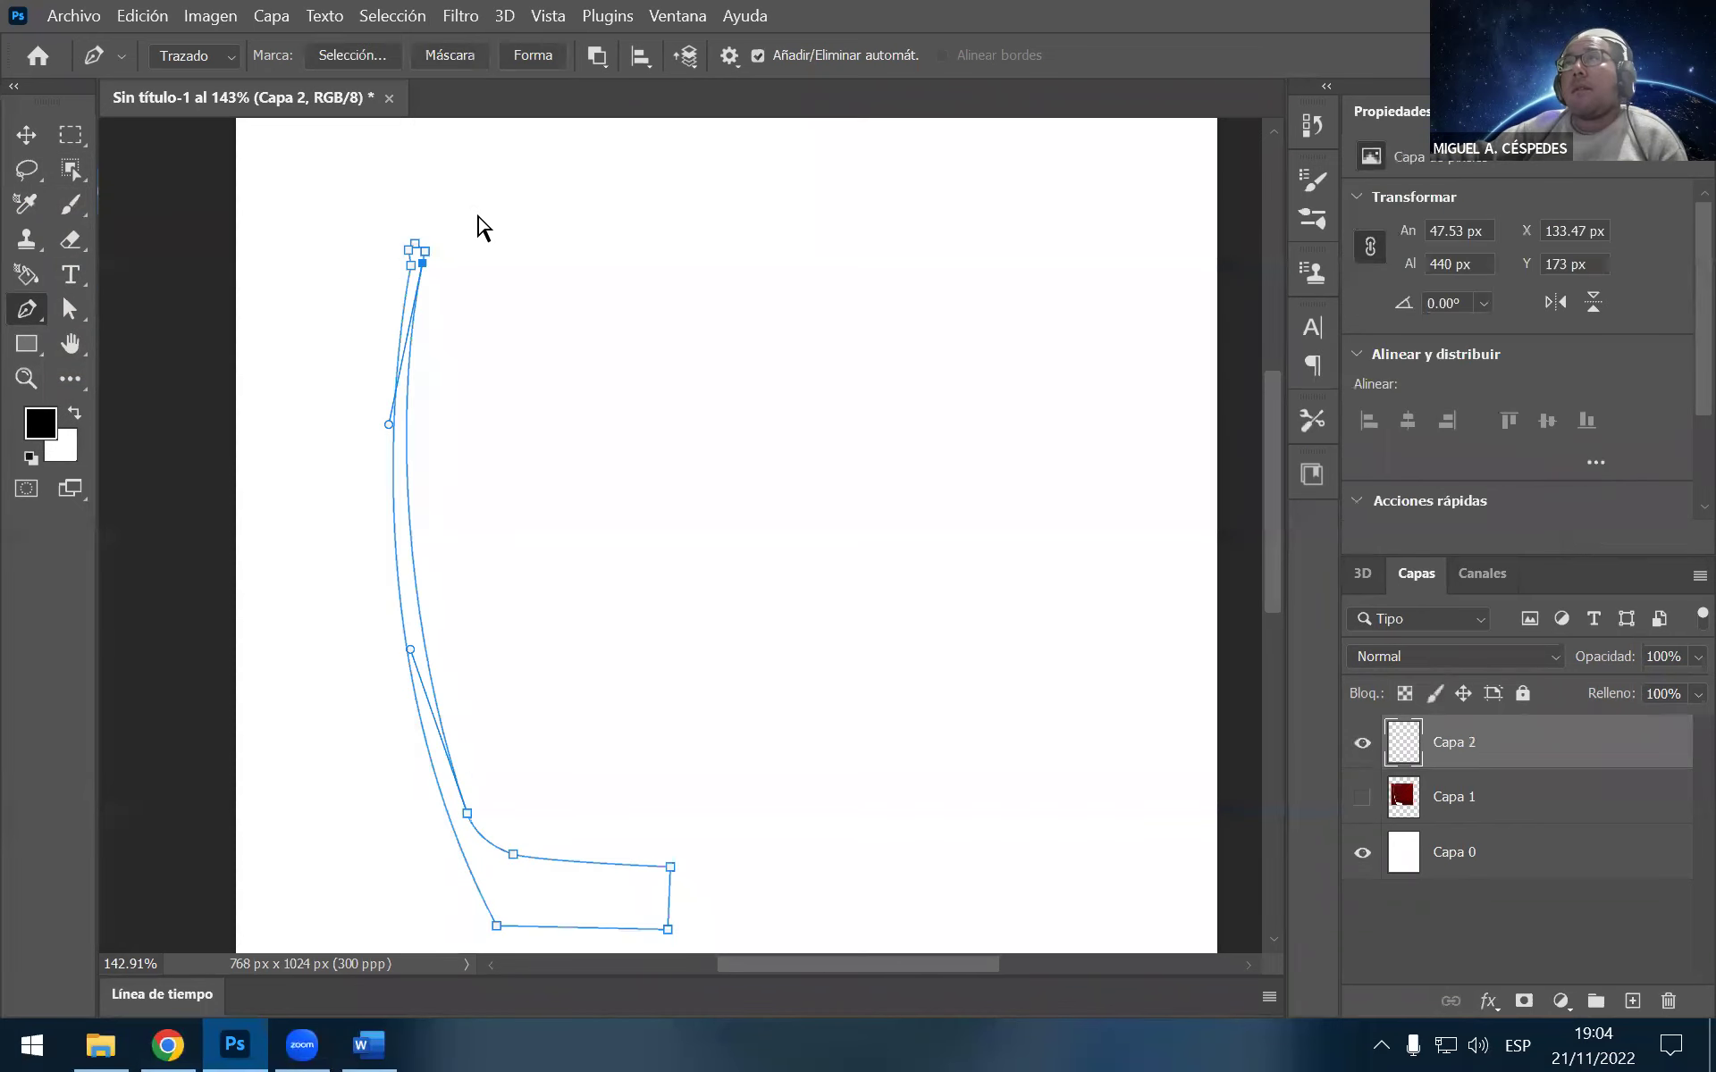
click(499, 16)
click(548, 16)
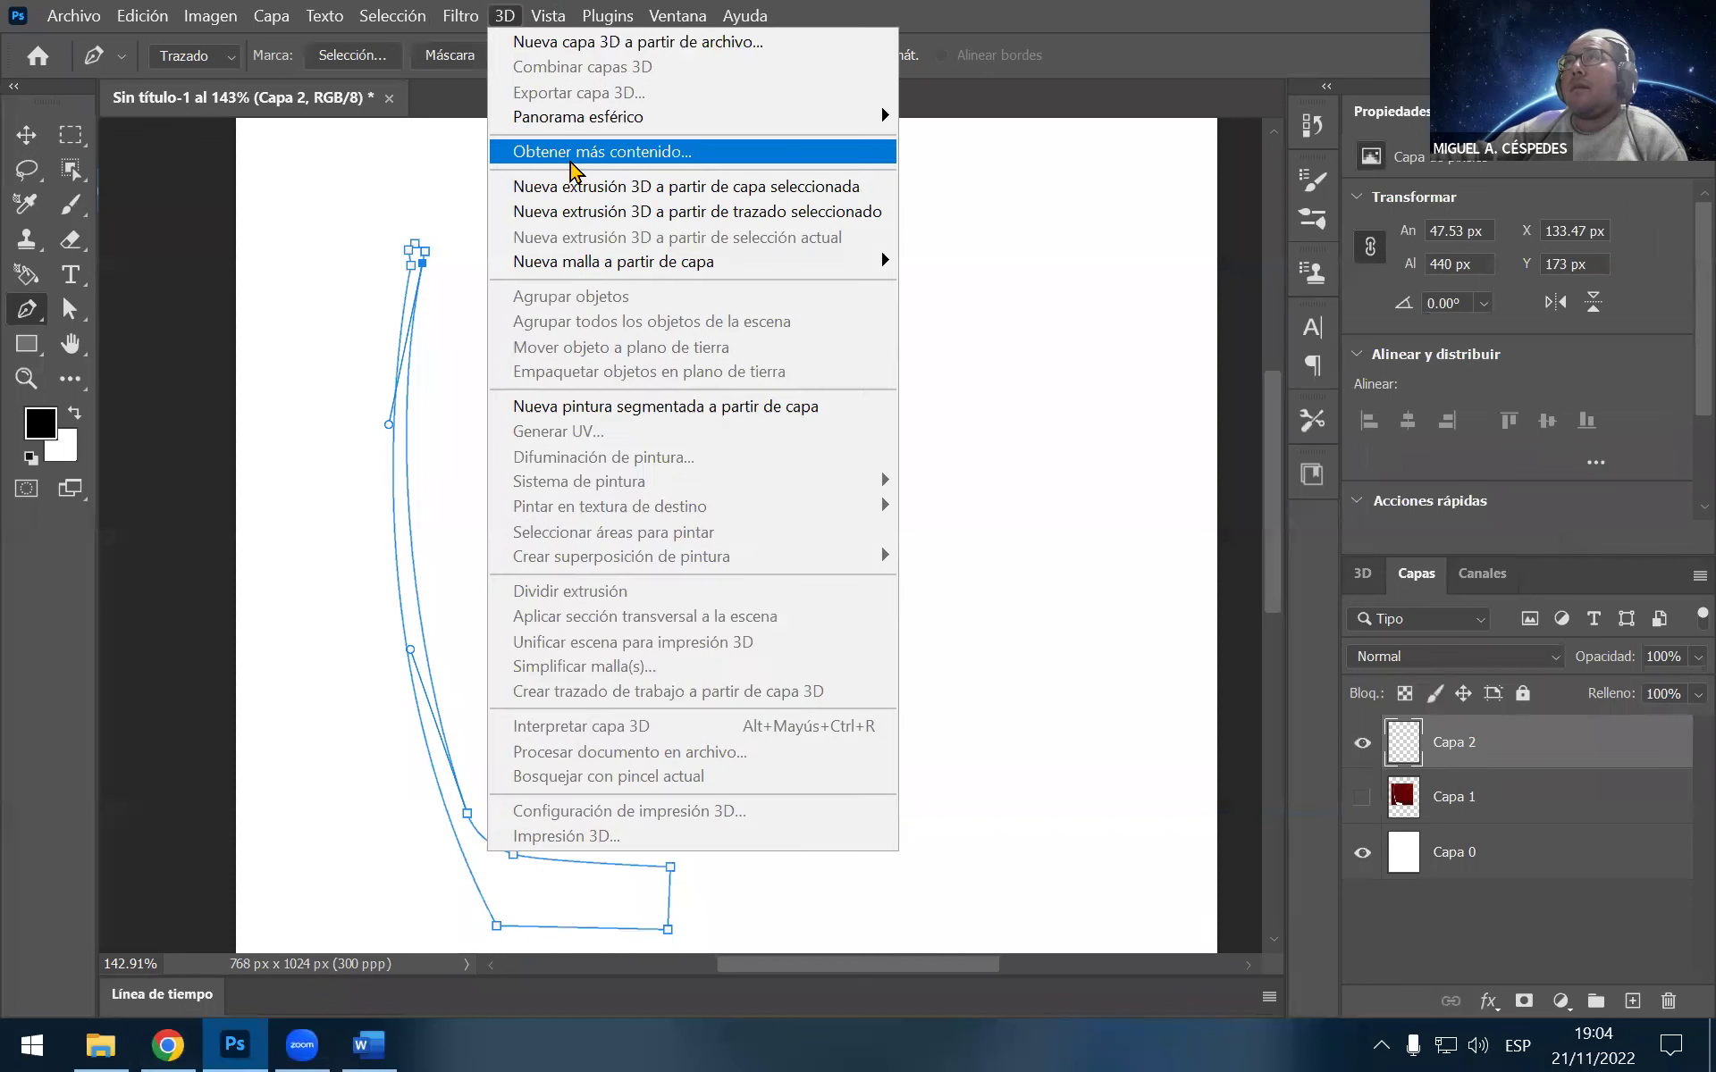
click(585, 187)
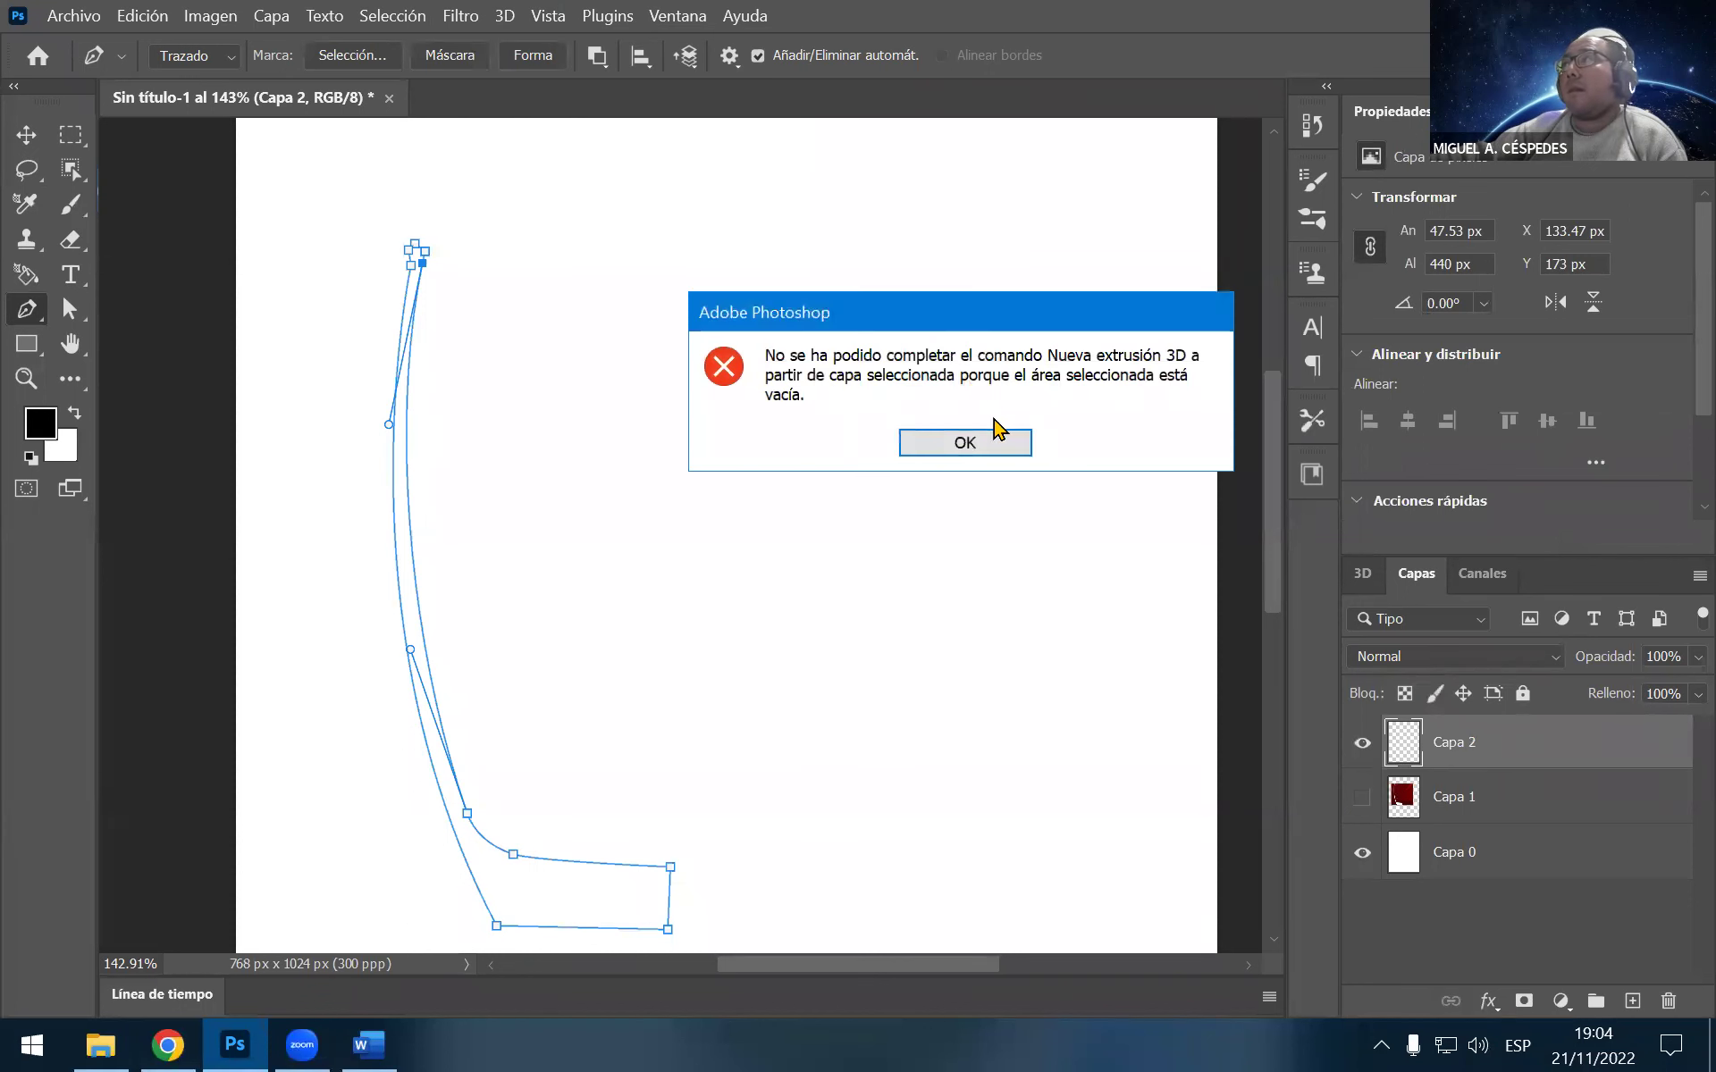
click(1003, 447)
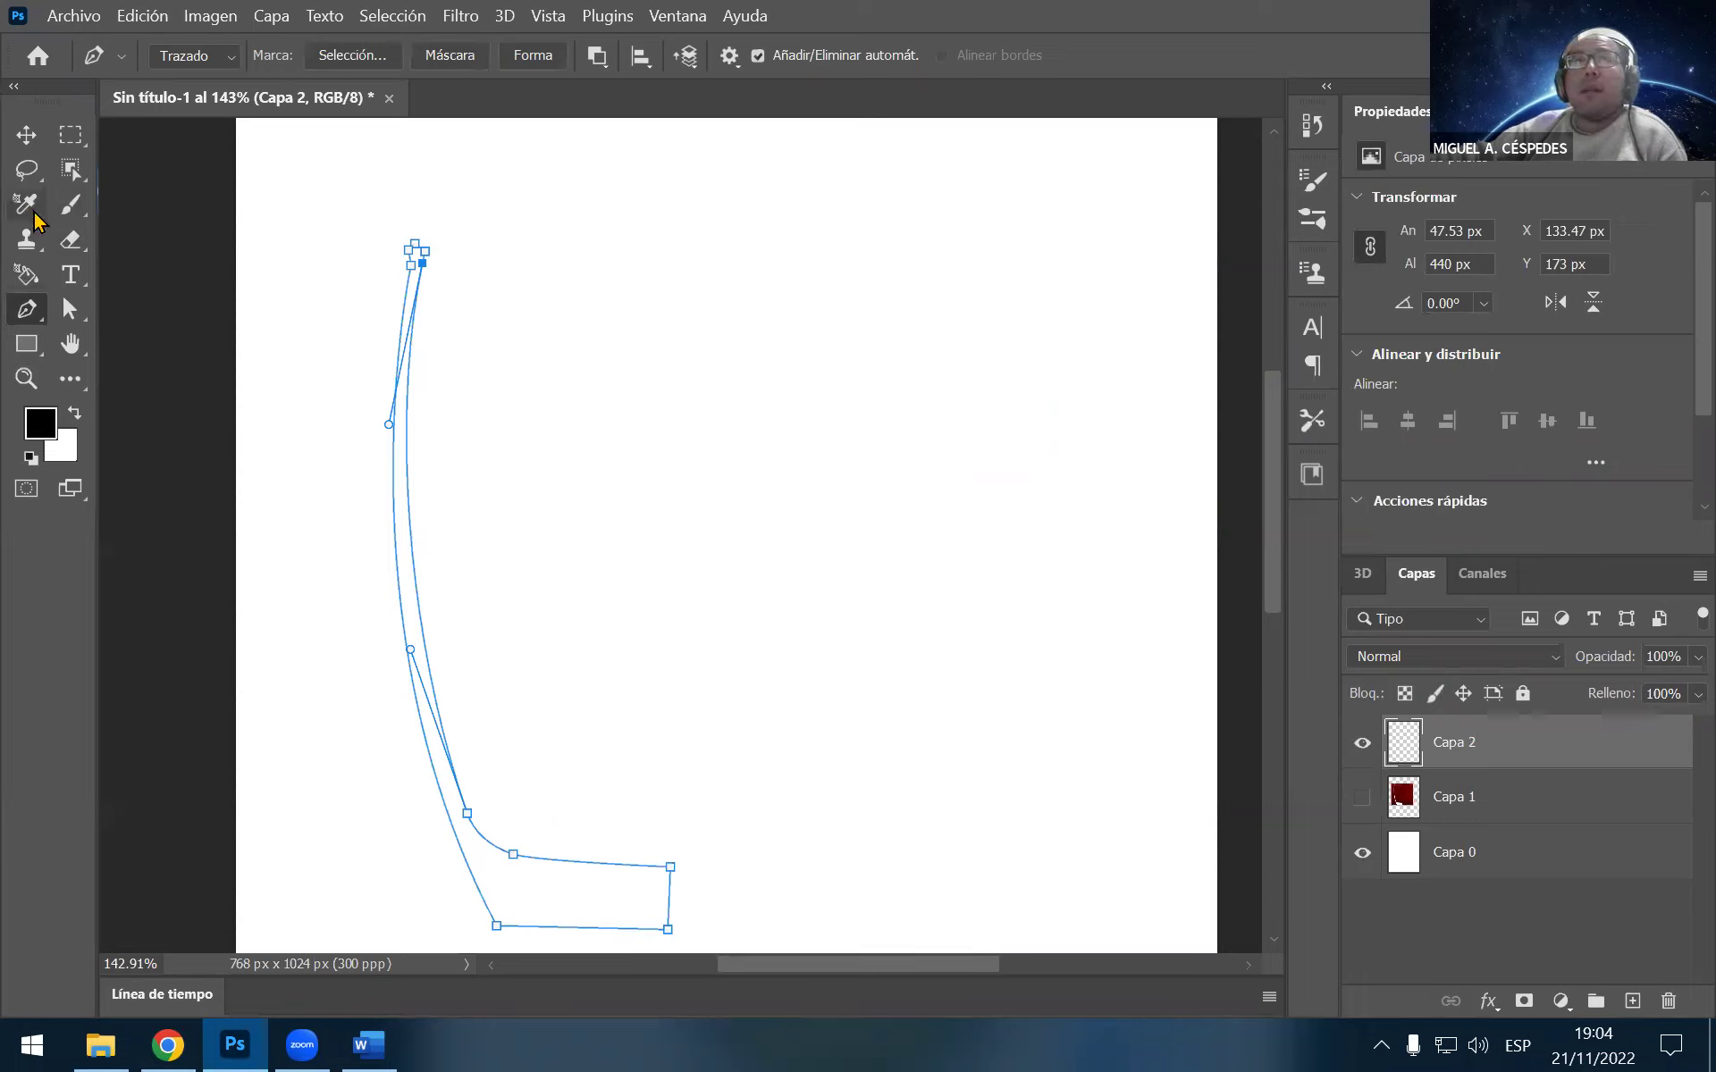
Keep the standard Pen tool and bring up the Selección settings for the glass path
right_click(39, 317)
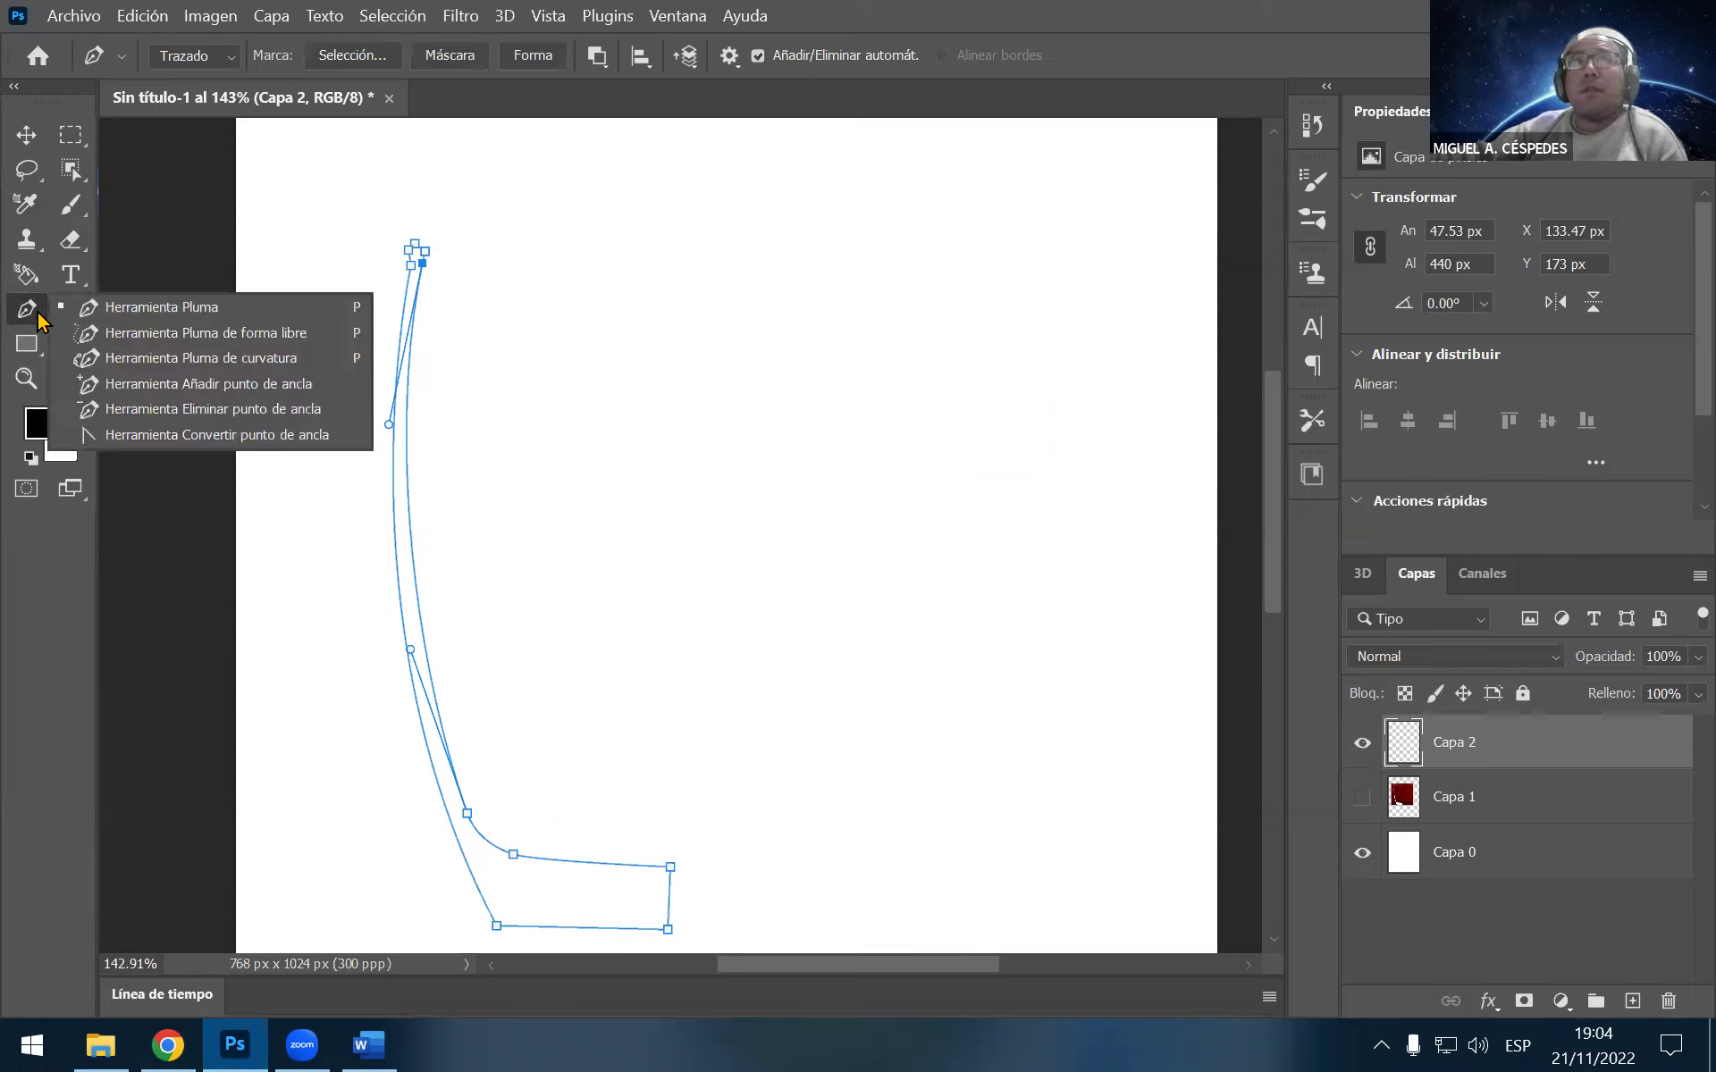
click(179, 307)
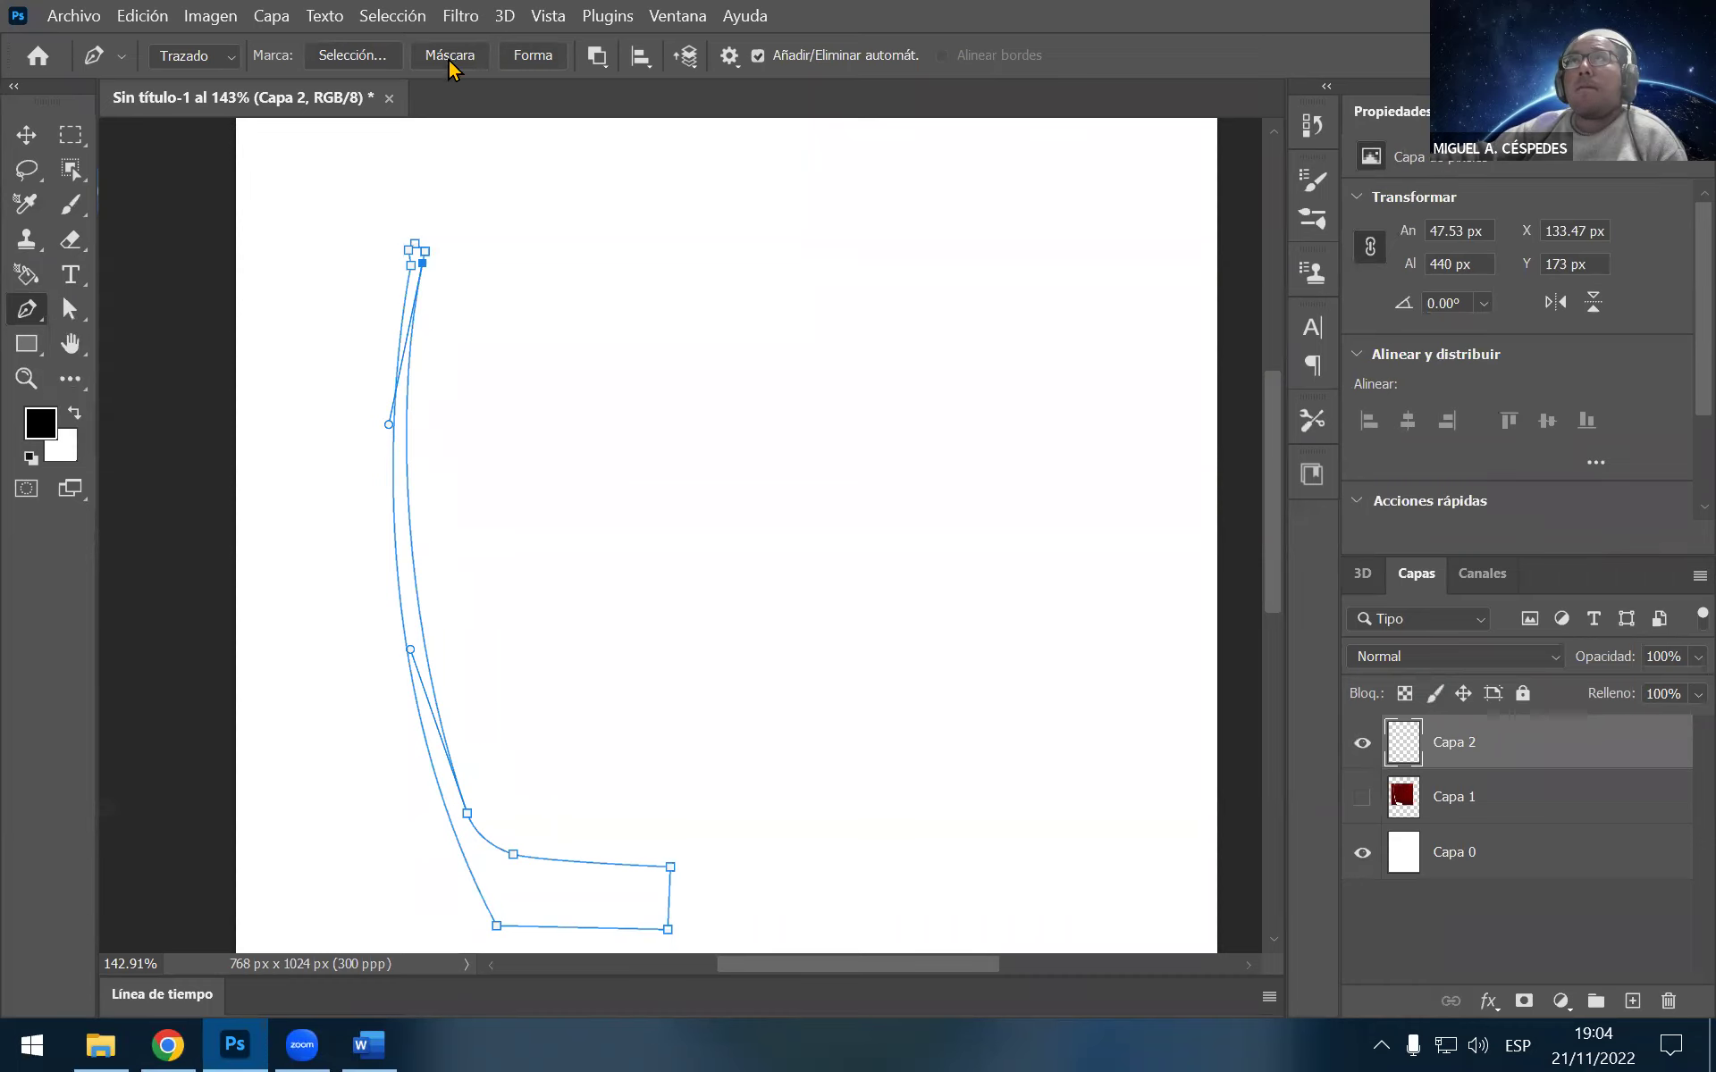
click(330, 55)
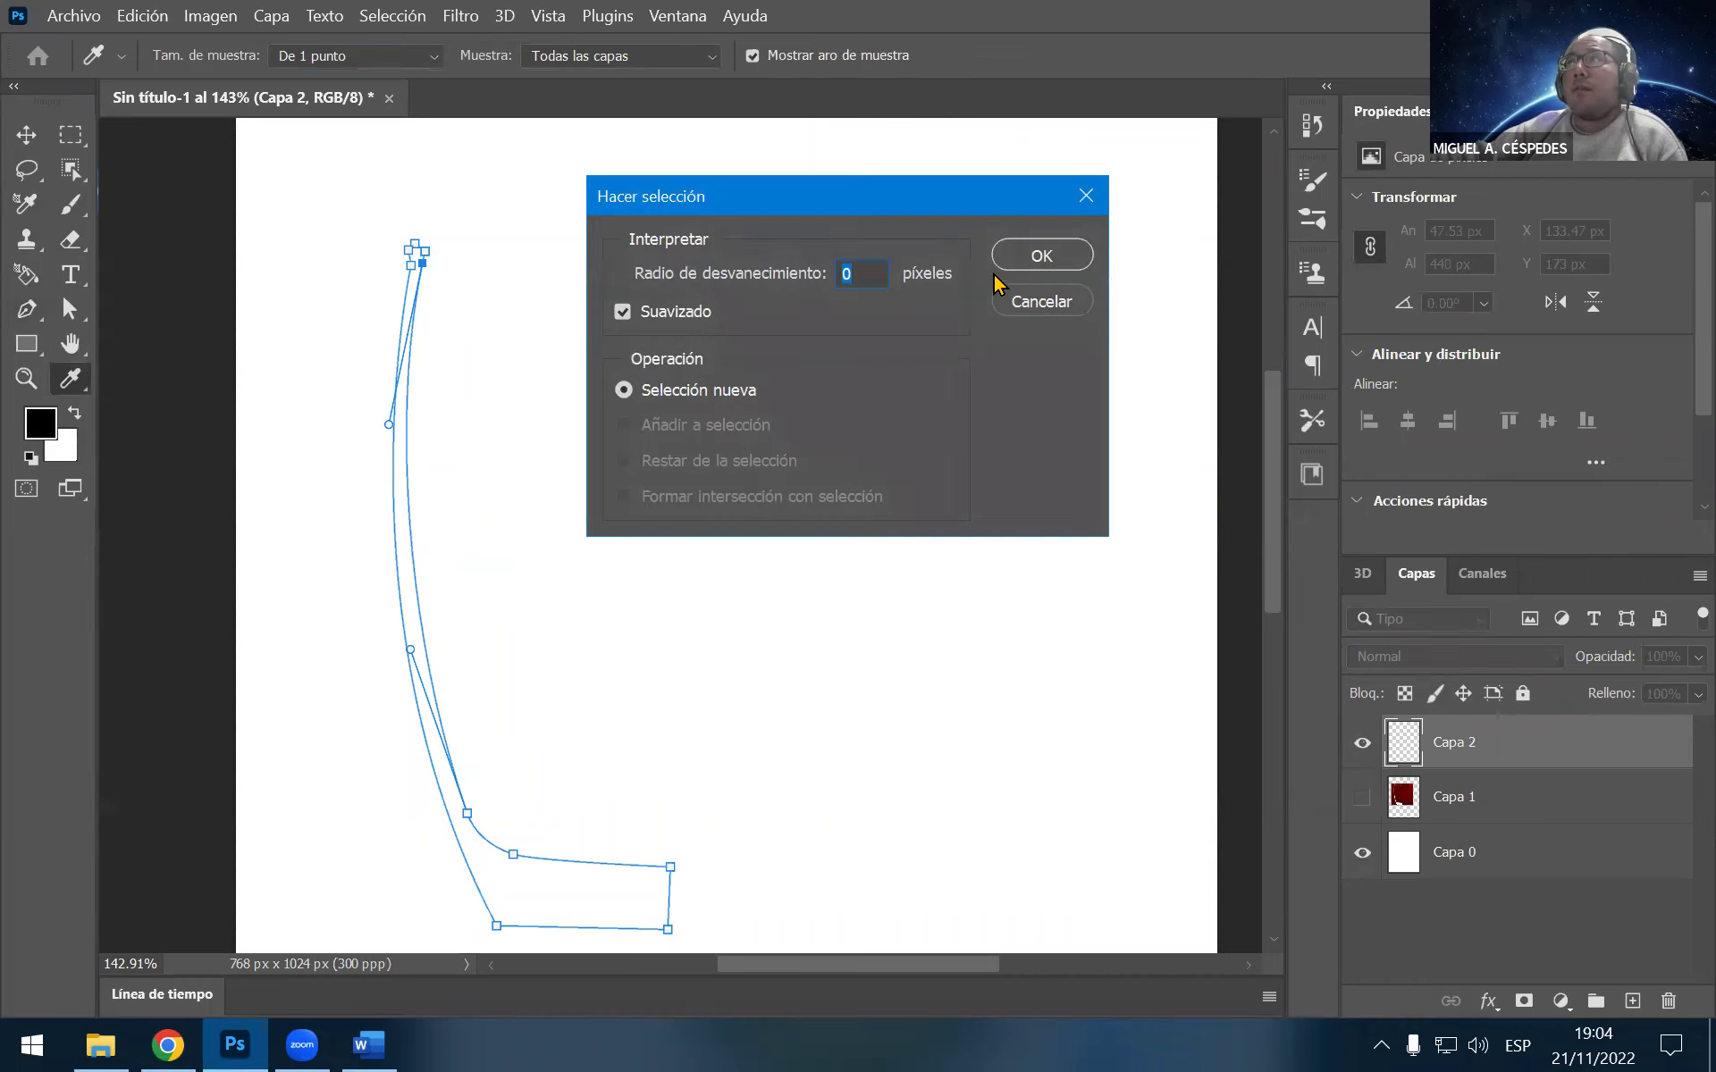
Make the glass path a 0 px feather selection, then undo back to the work path
click(1041, 259)
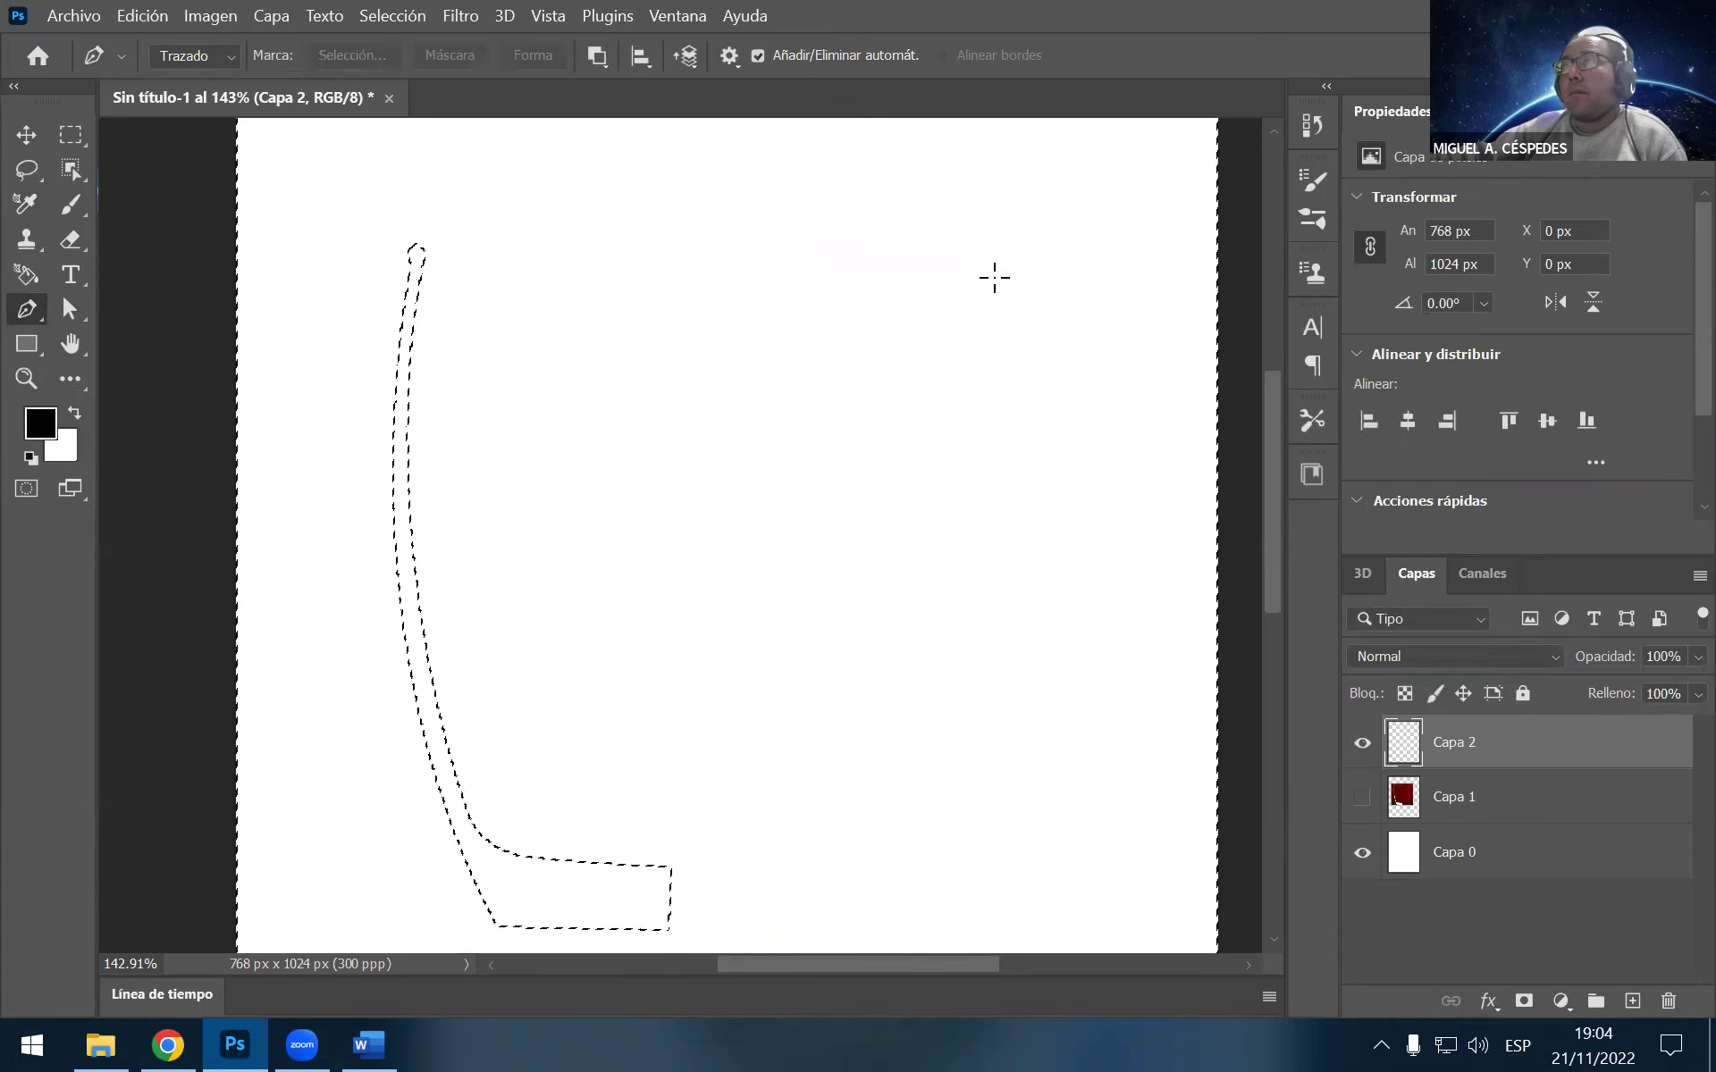
scroll(920, 479, up, 1)
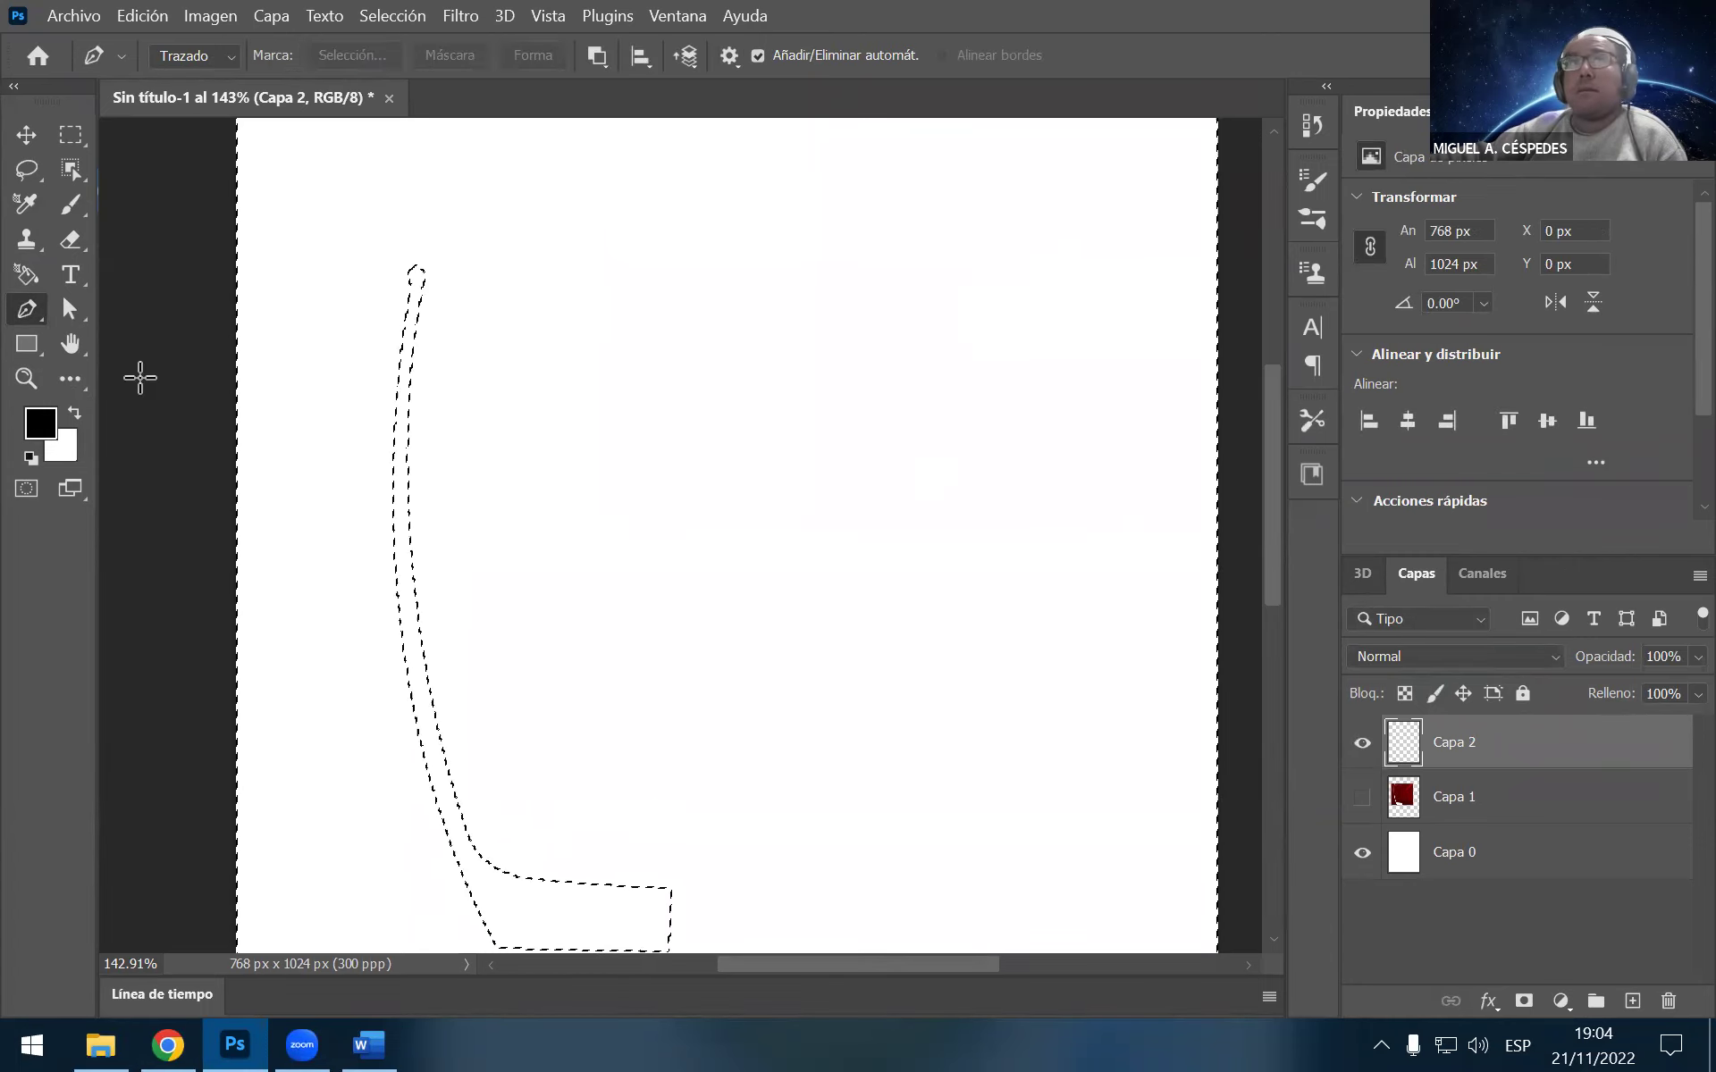
click(34, 278)
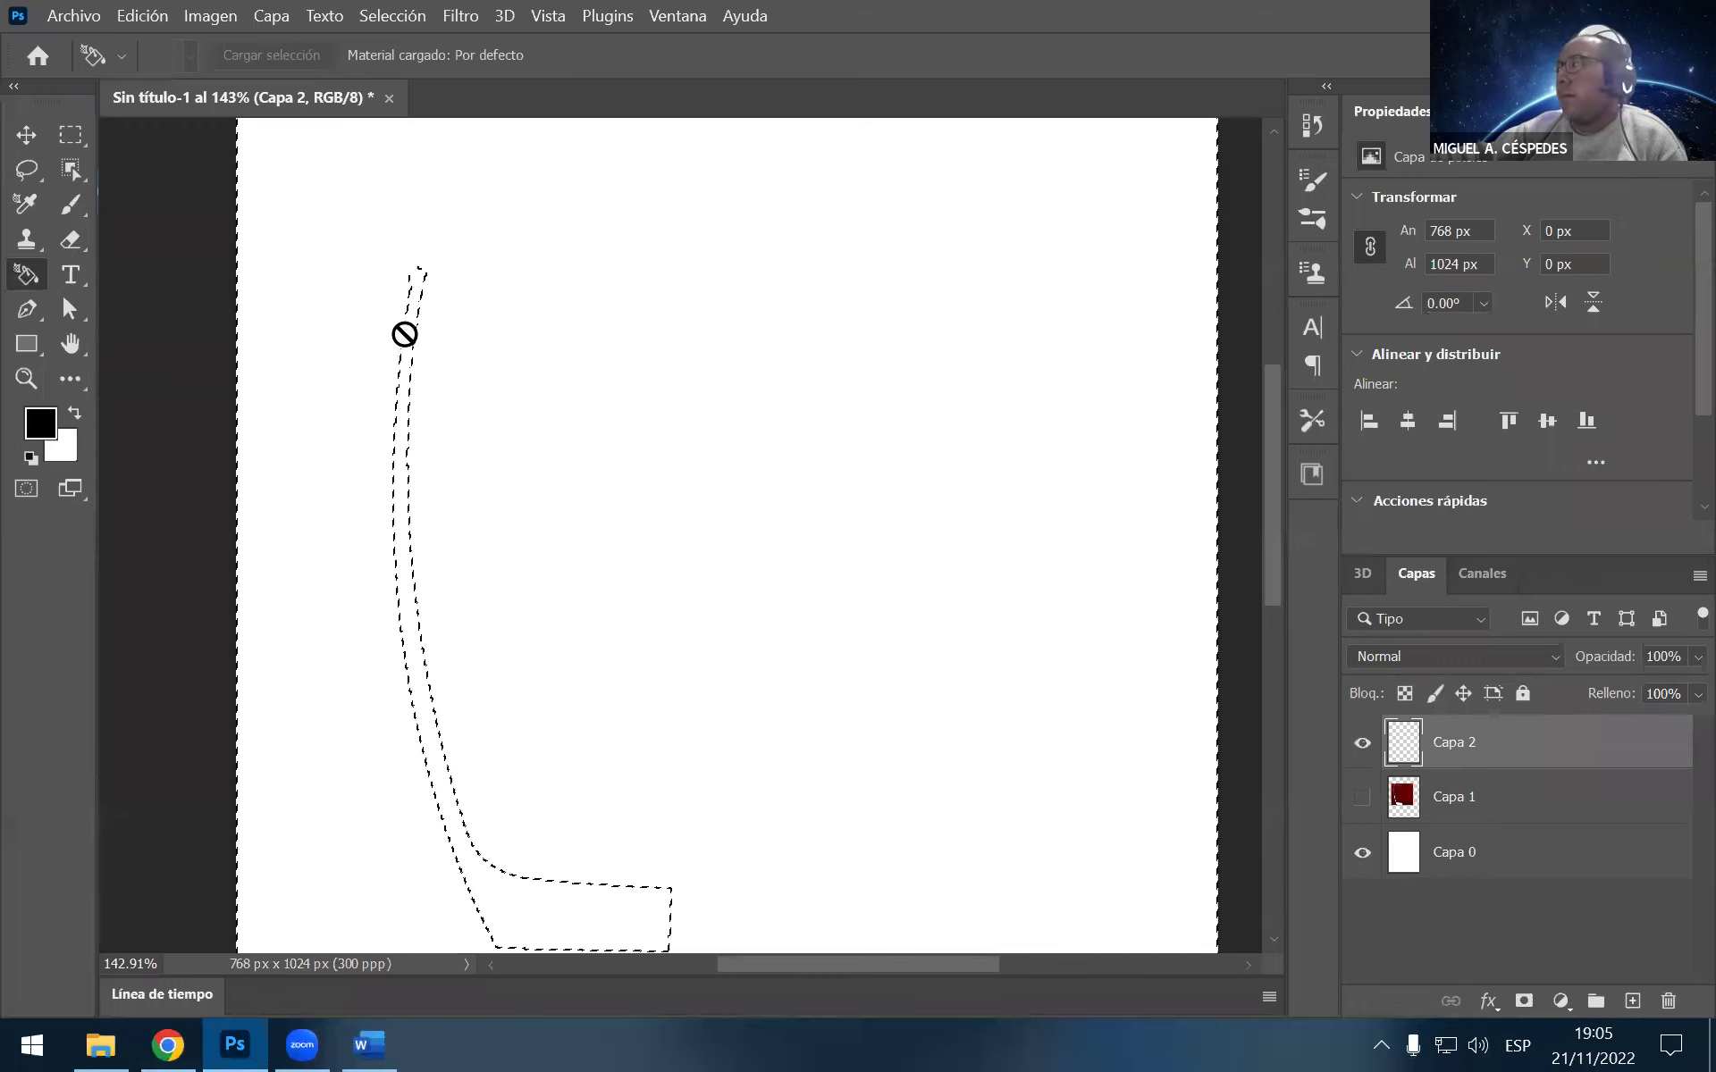
key(ctrl+z)
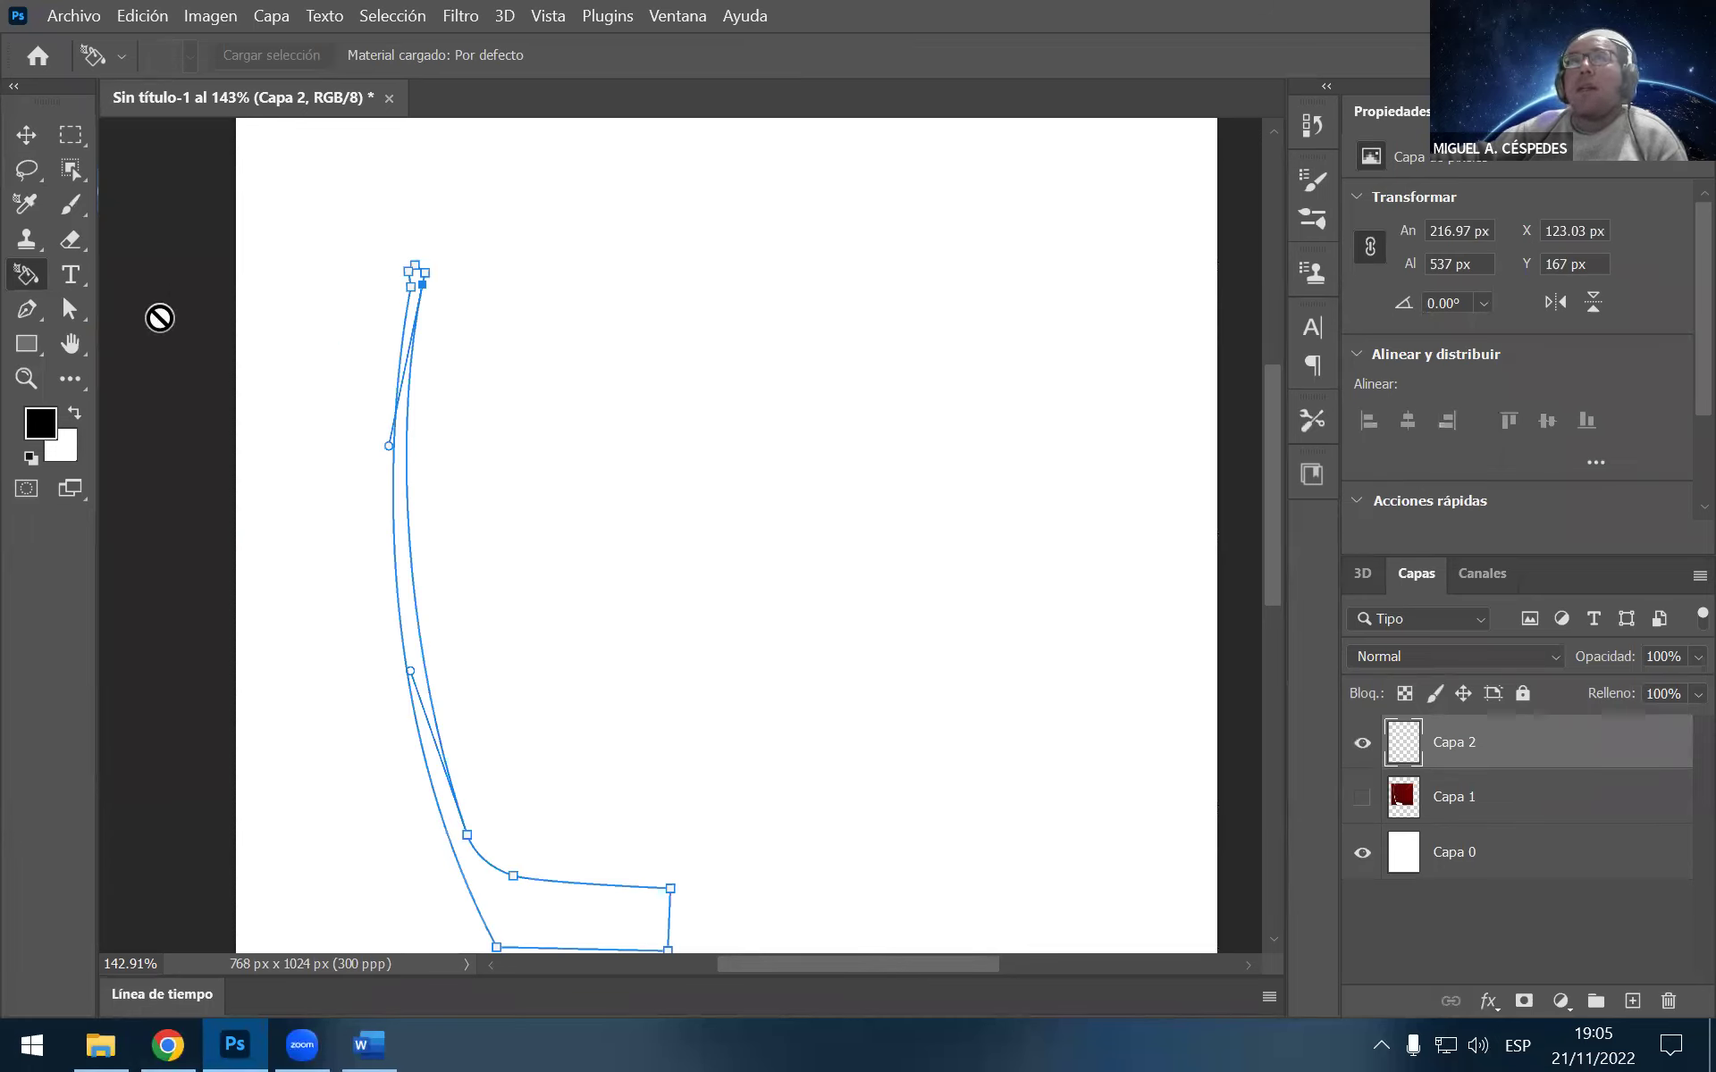
Create Forma 1 from the glass path with the Pen, then apply Rasterizar capa to it
click(27, 307)
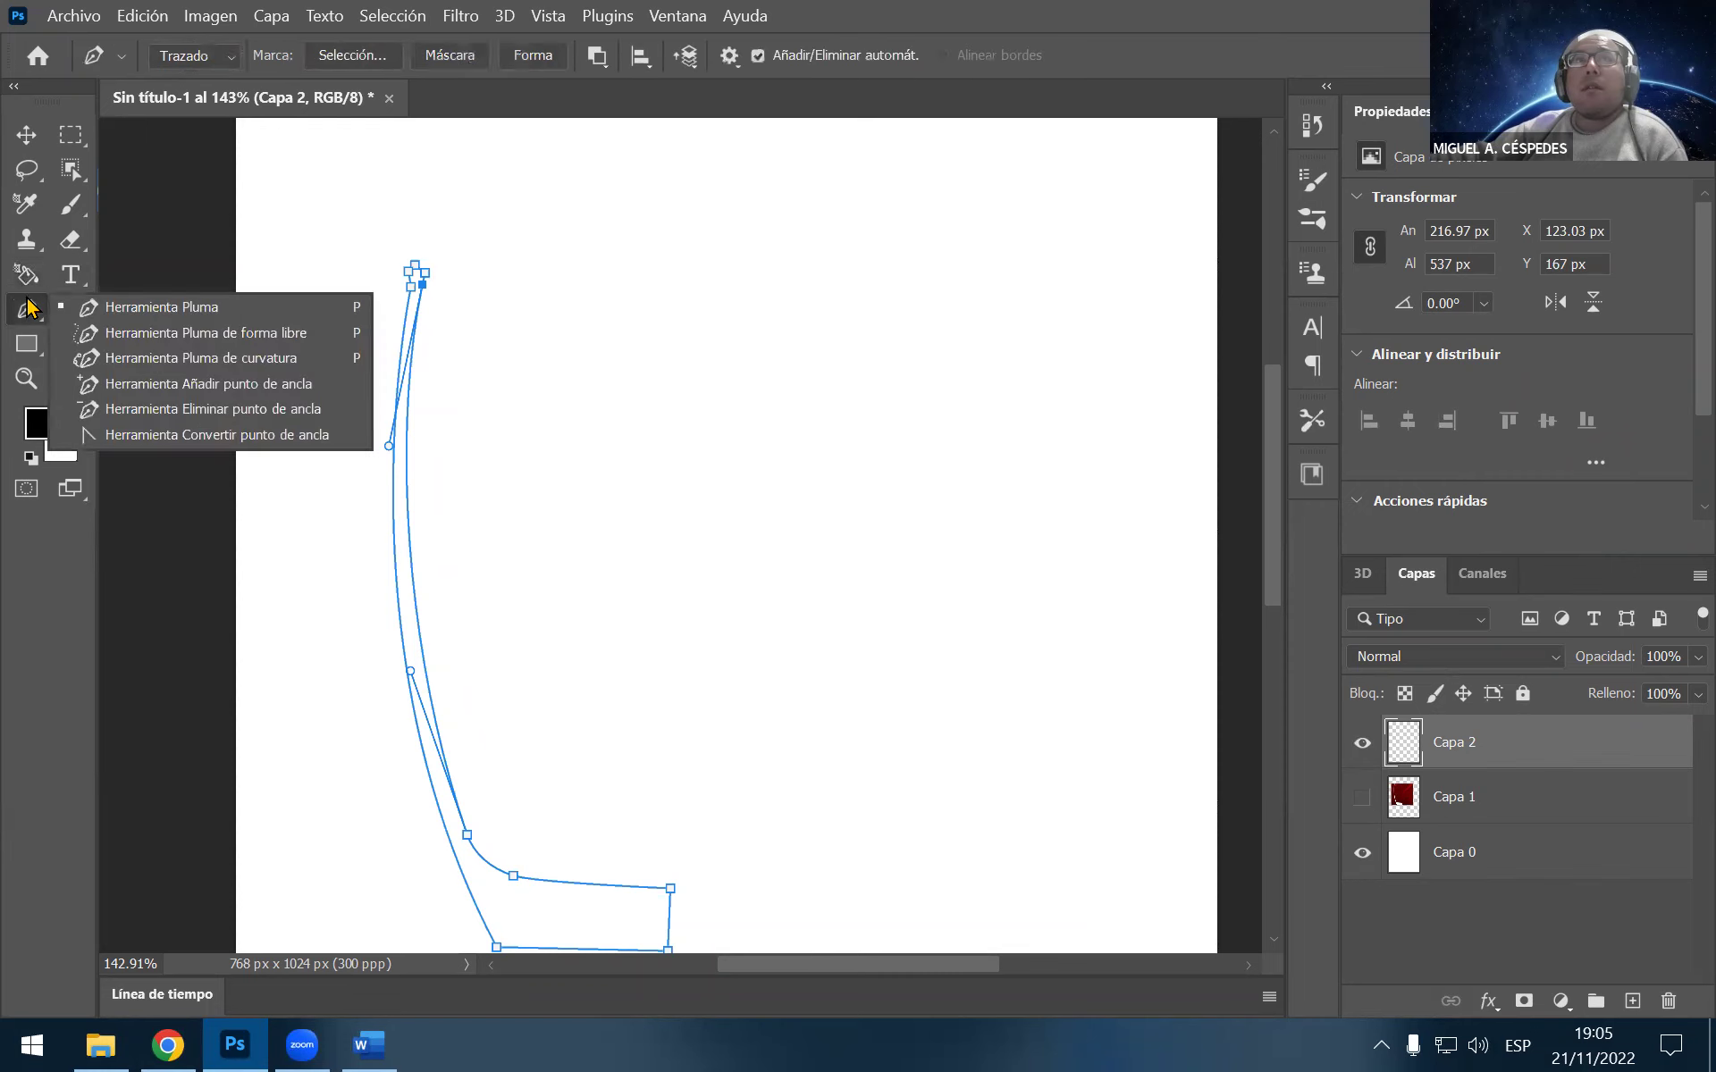
click(533, 55)
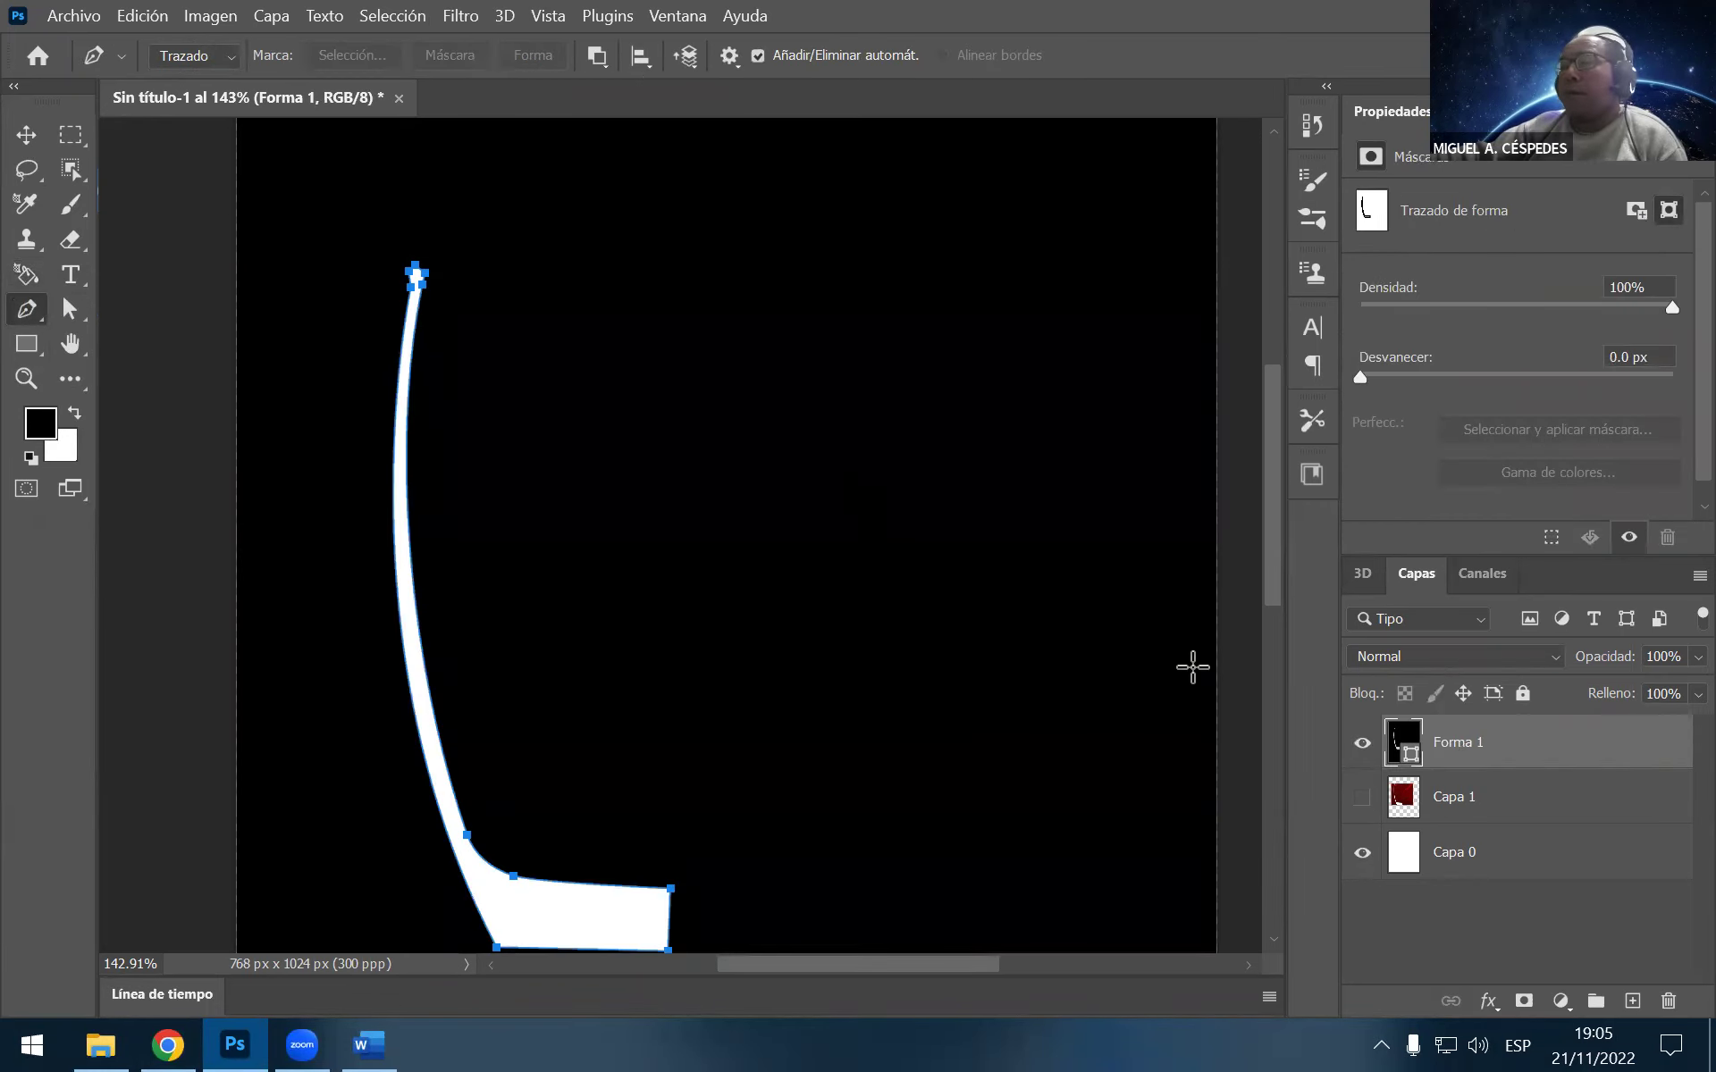
right_click(1412, 767)
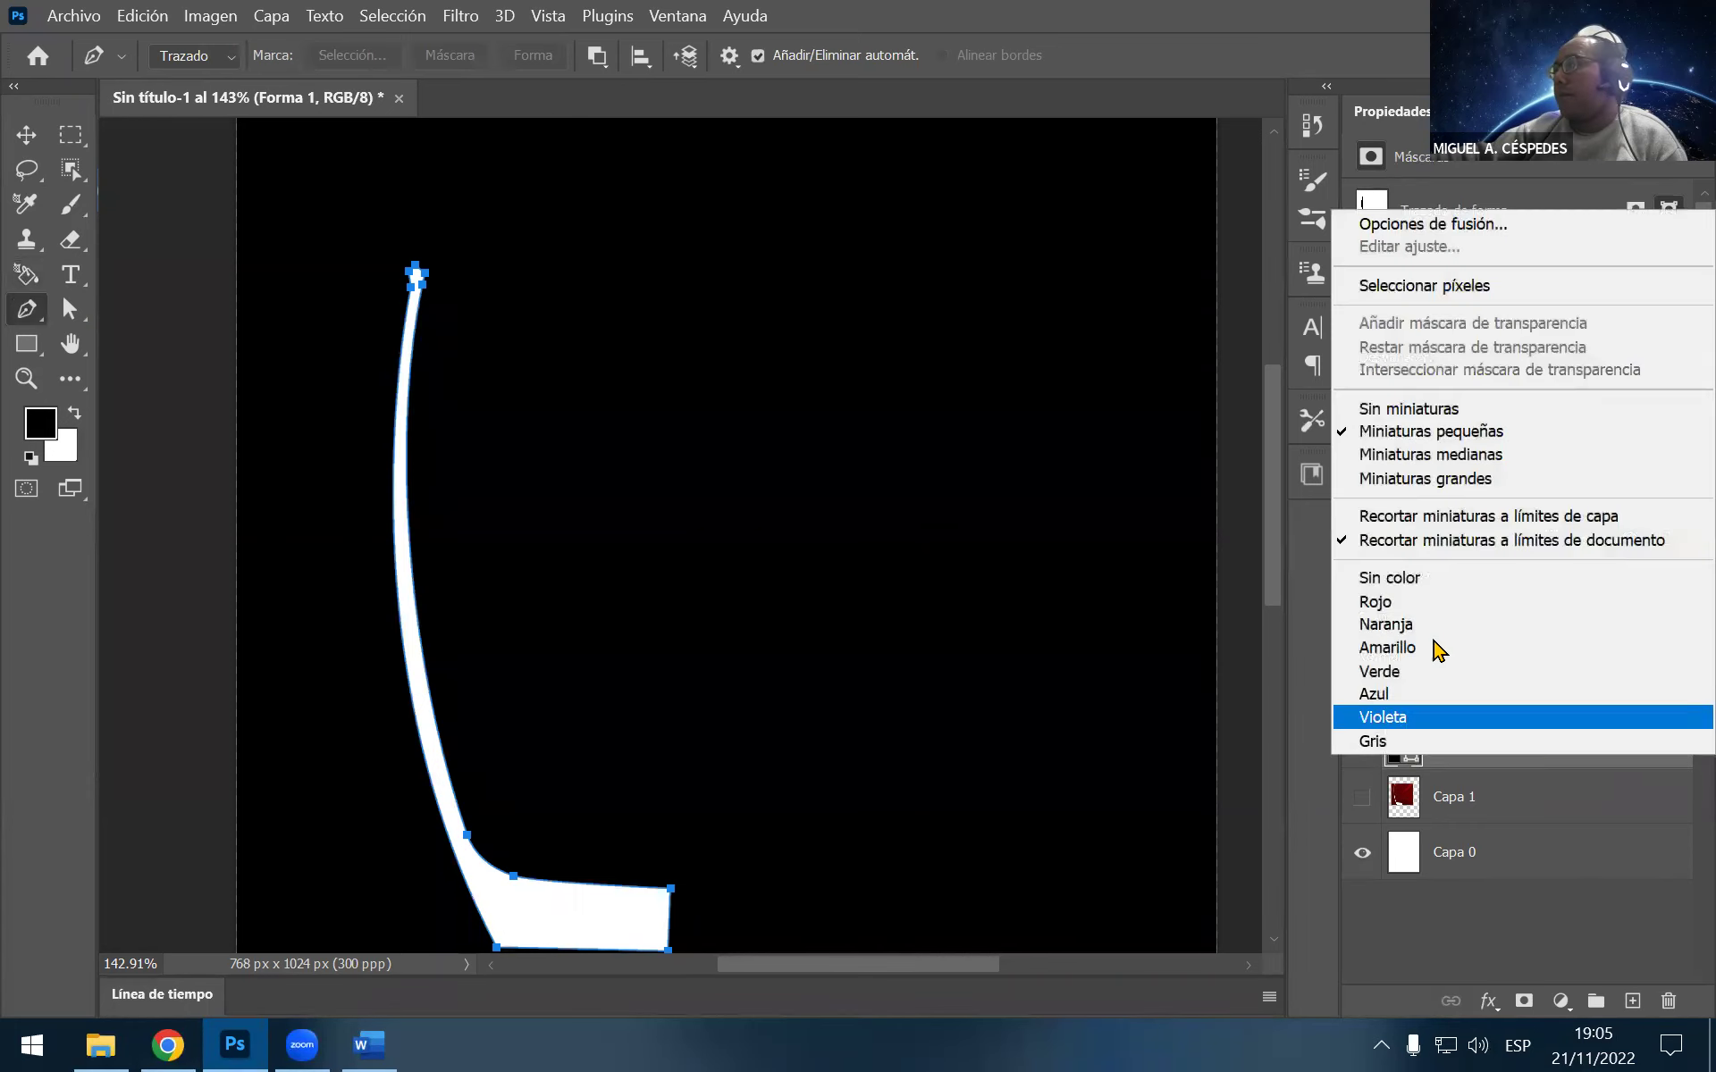
click(1372, 741)
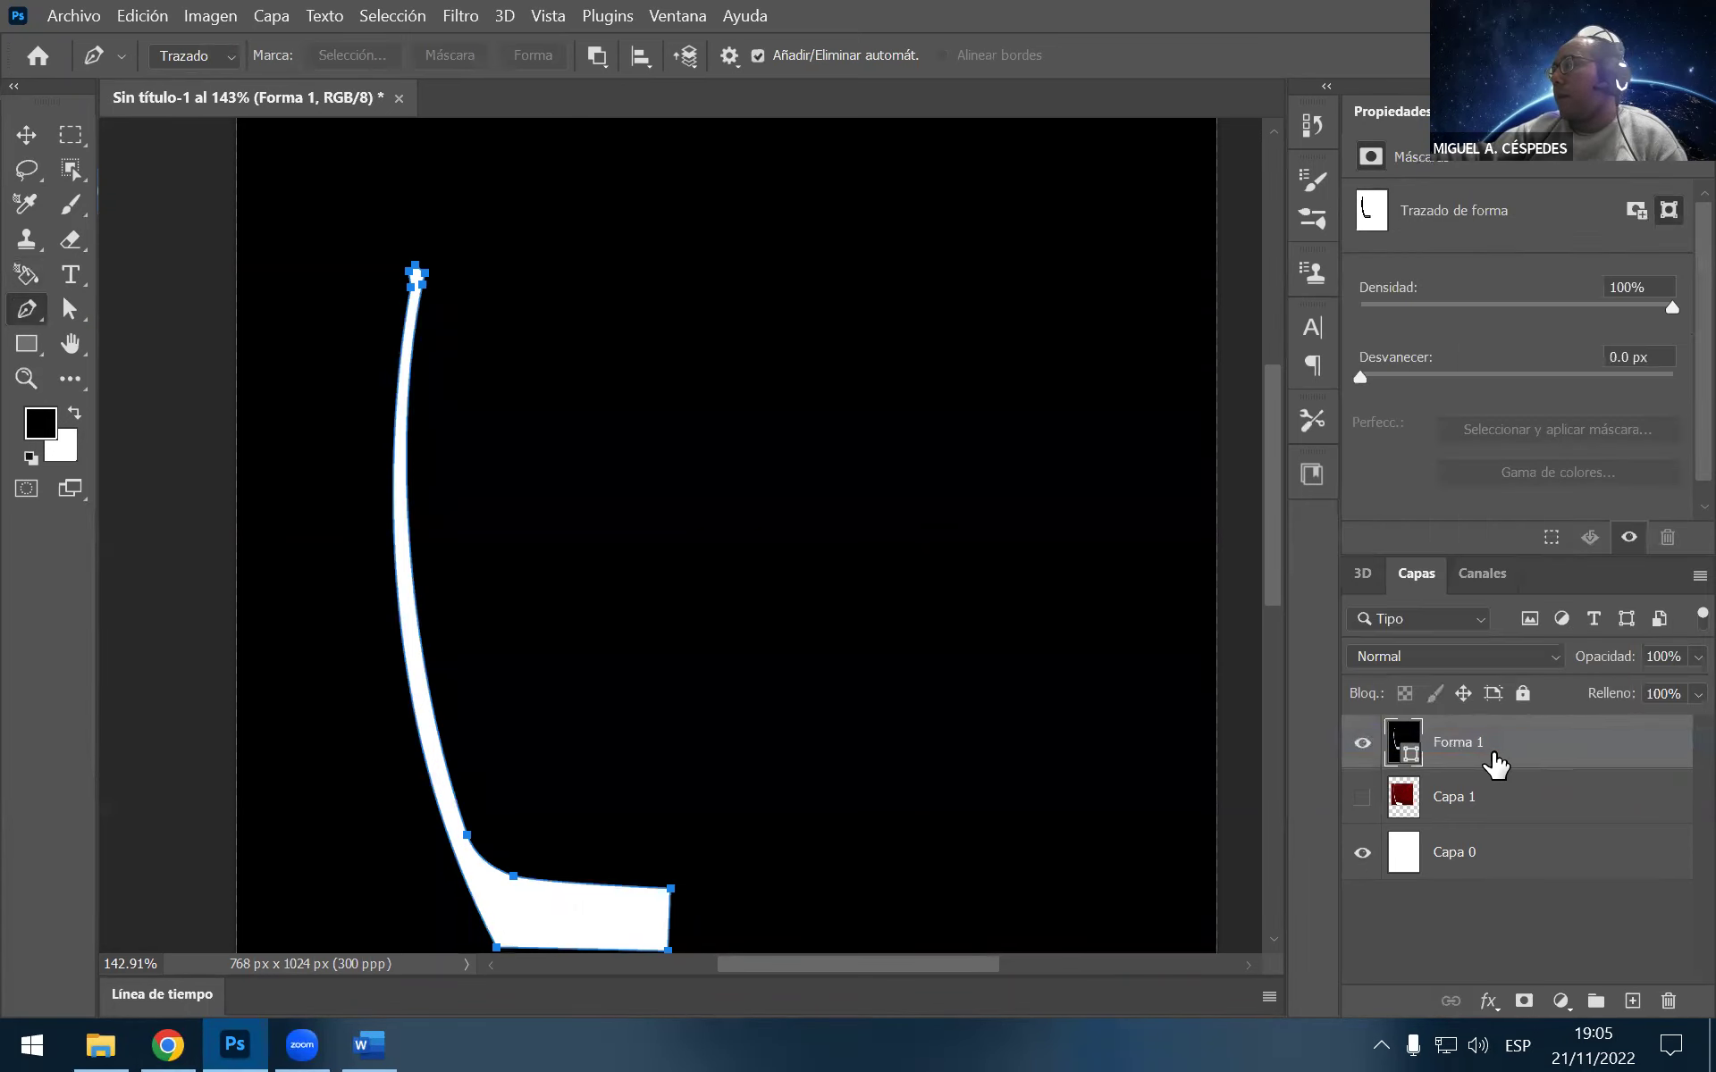
right_click(1496, 761)
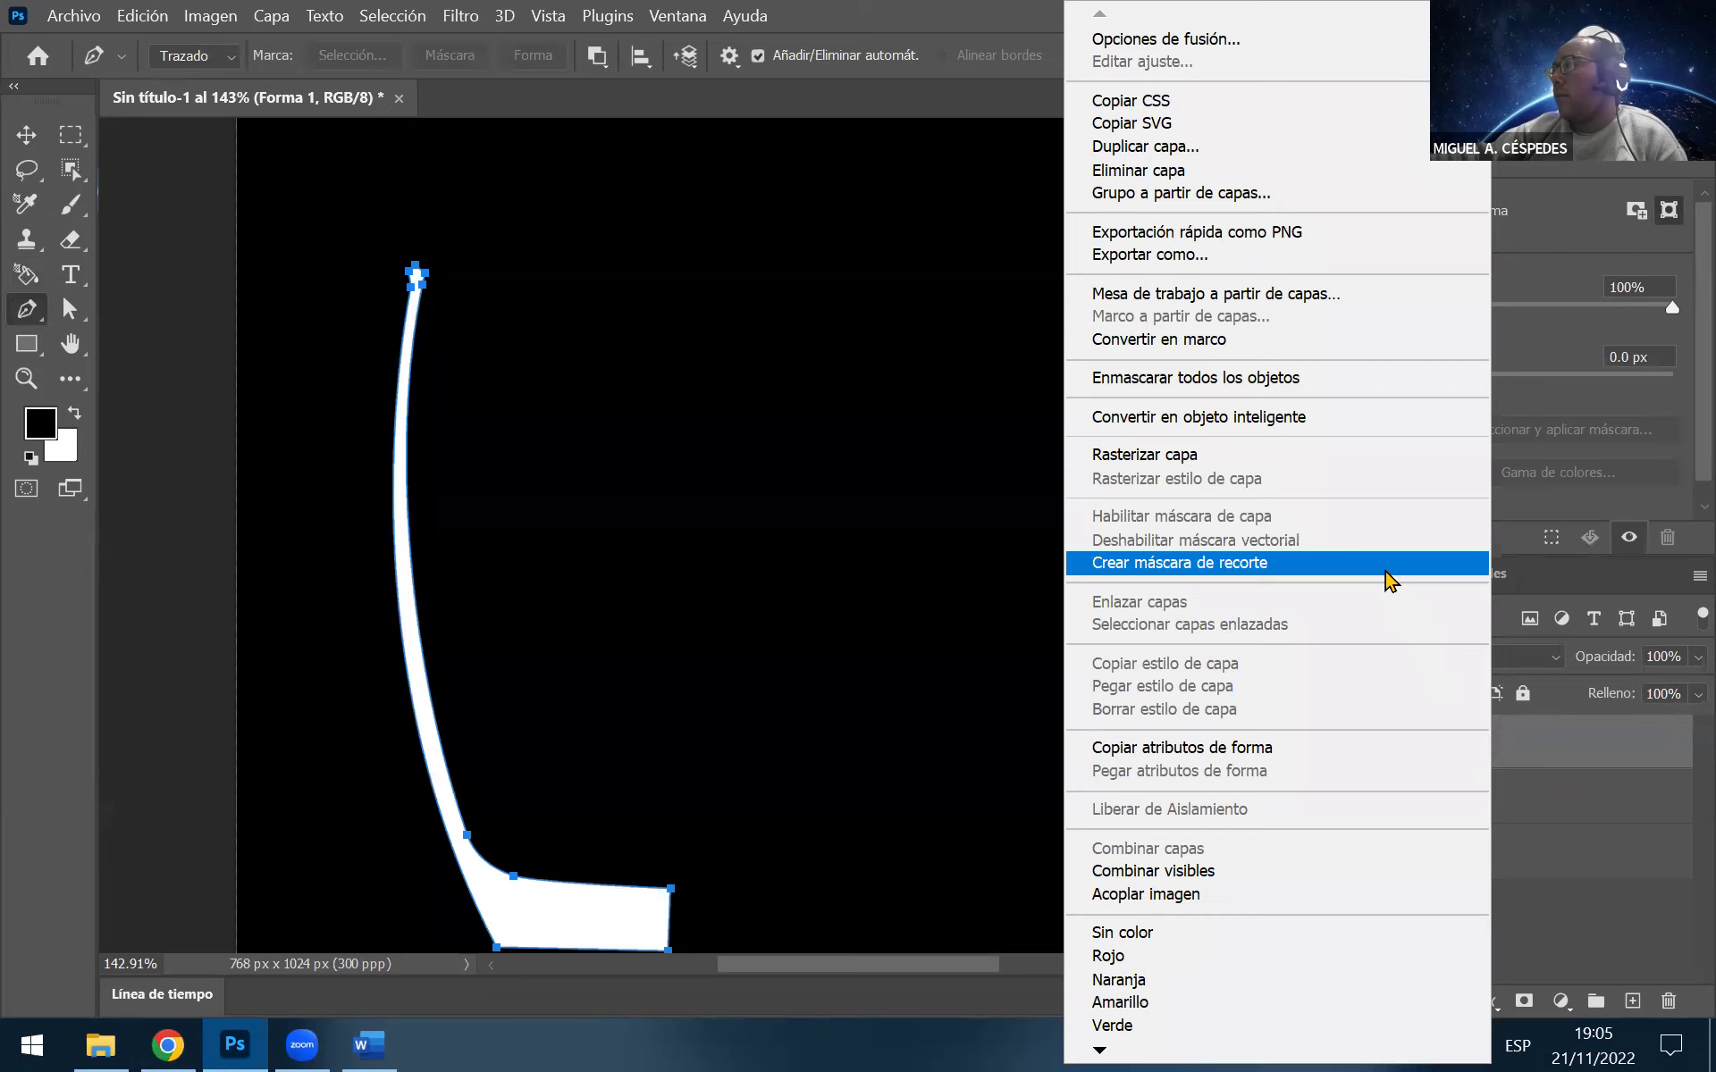
click(1309, 460)
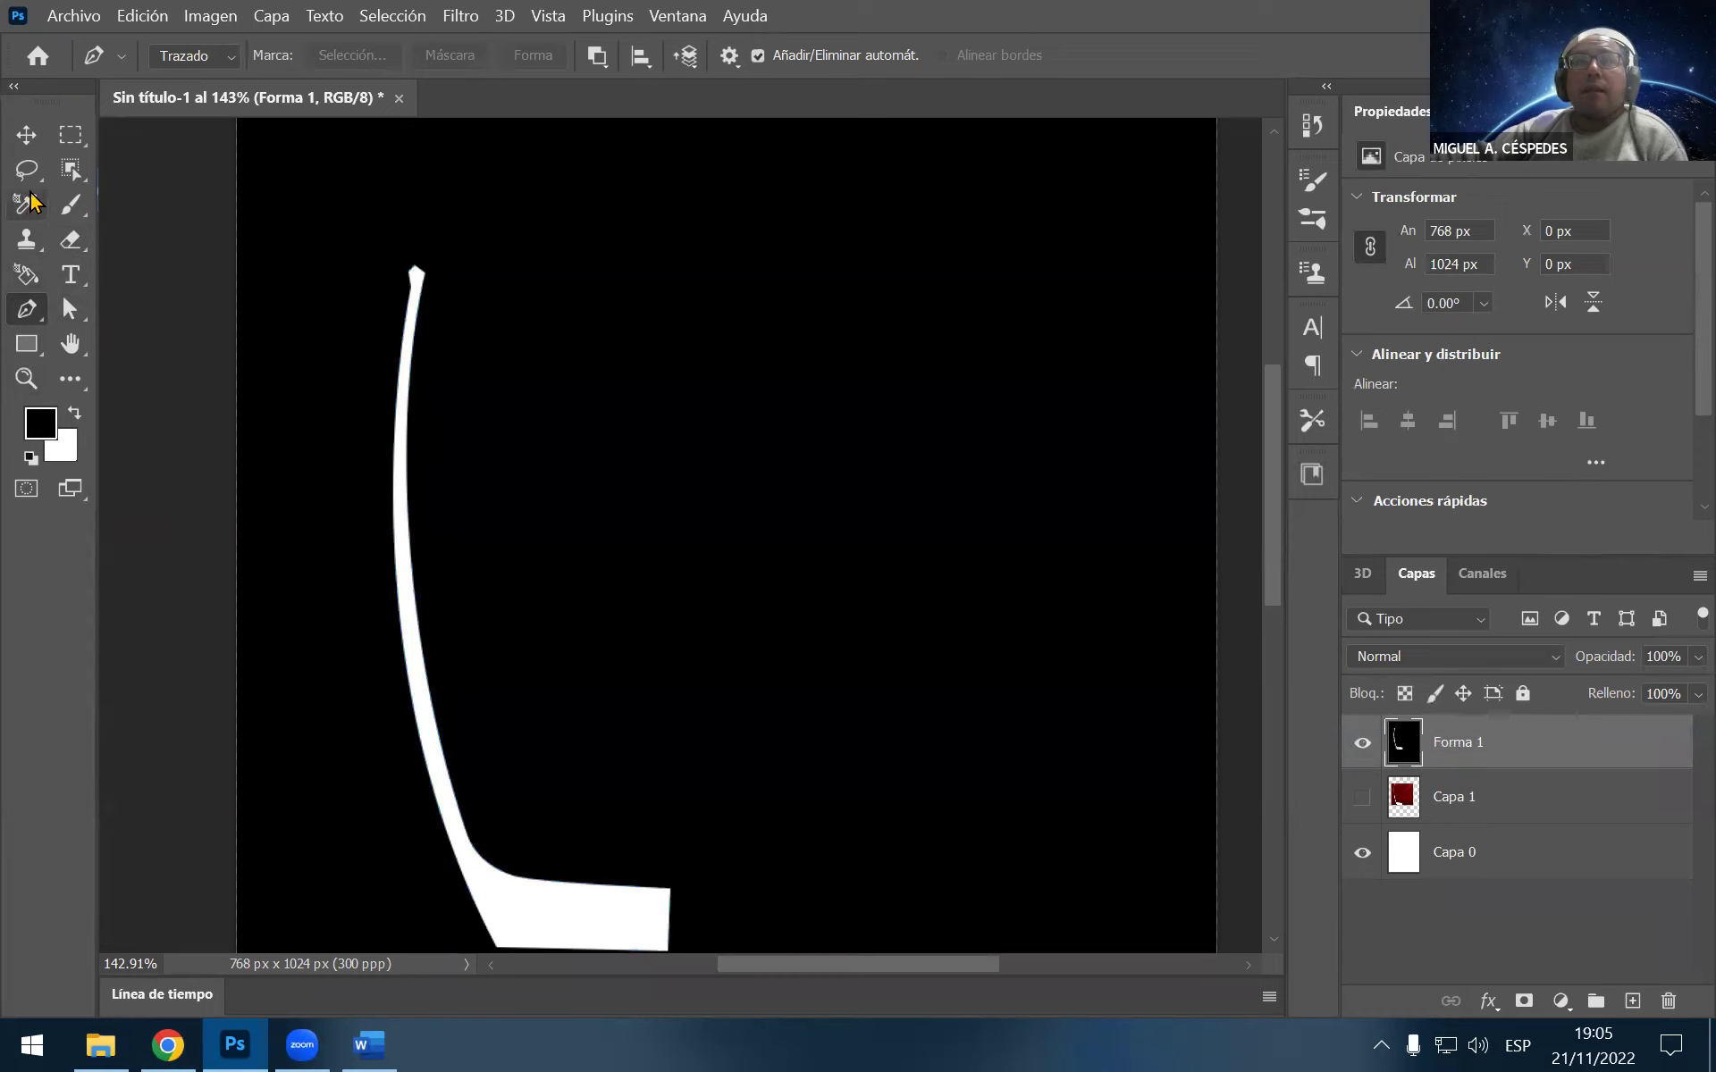
Magic Wand-select and delete the black area around the silhouette, then deselect
click(71, 169)
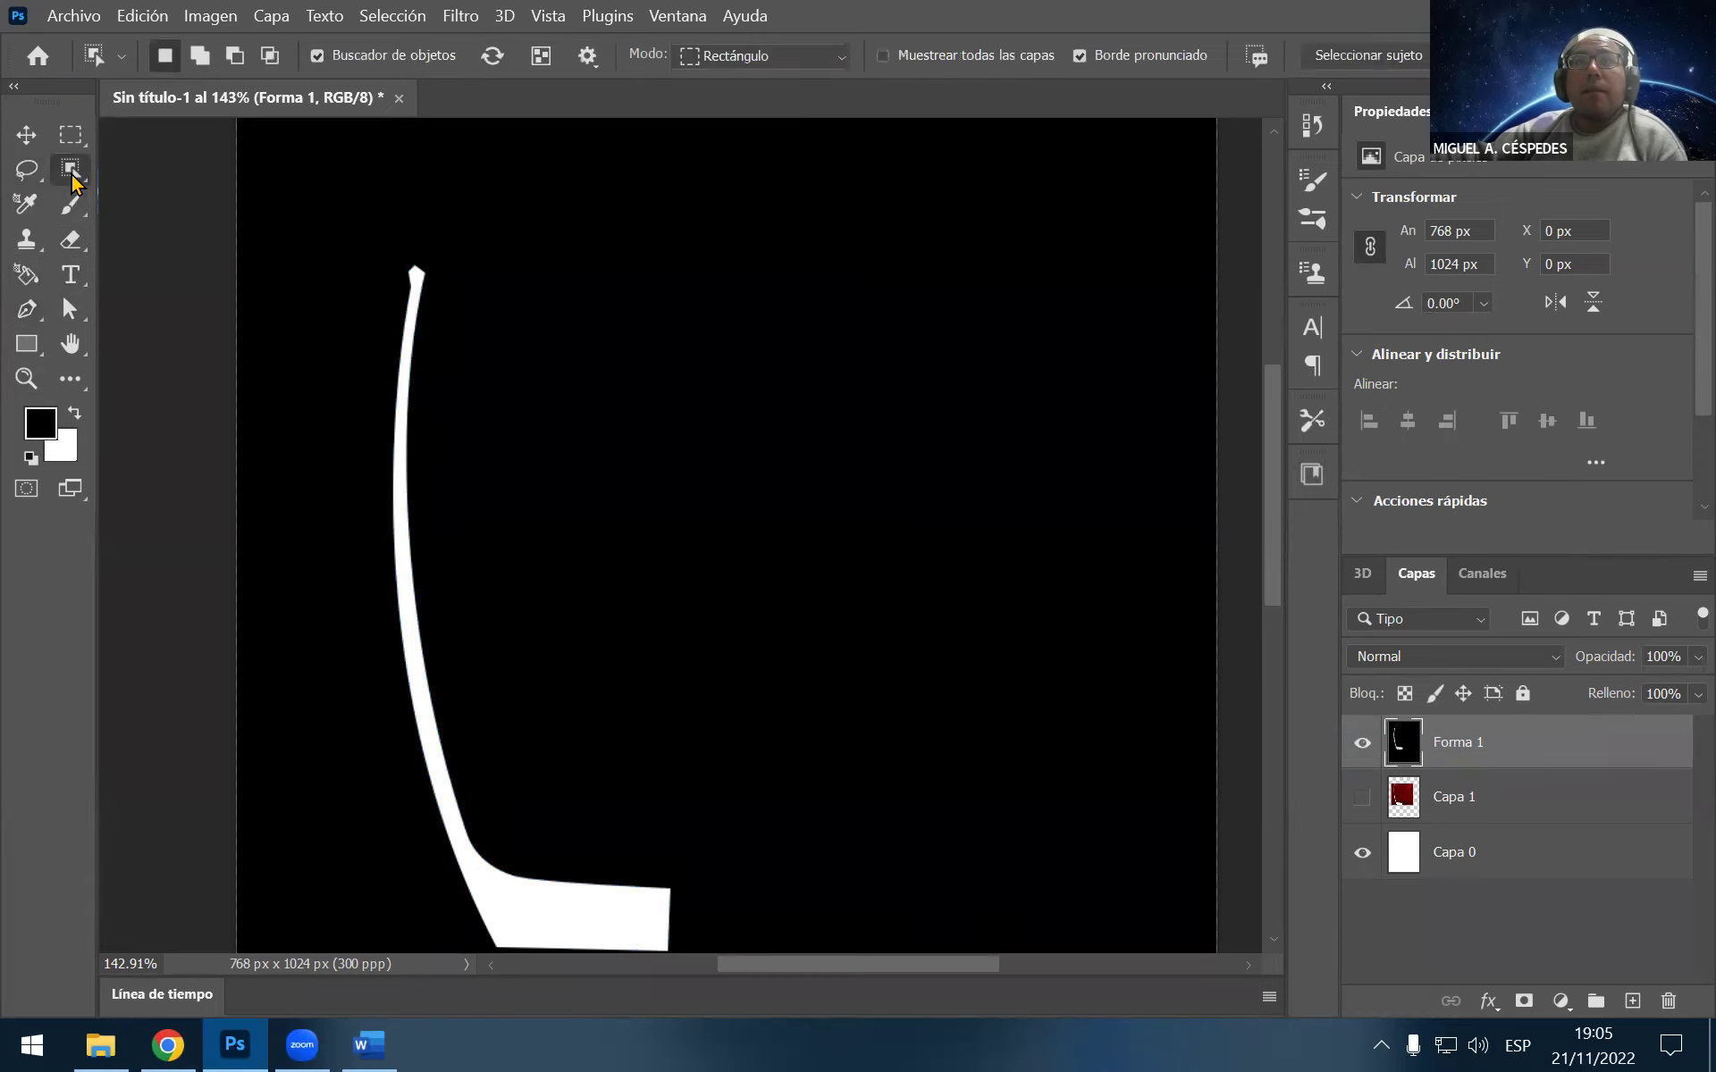
click(203, 225)
click(617, 235)
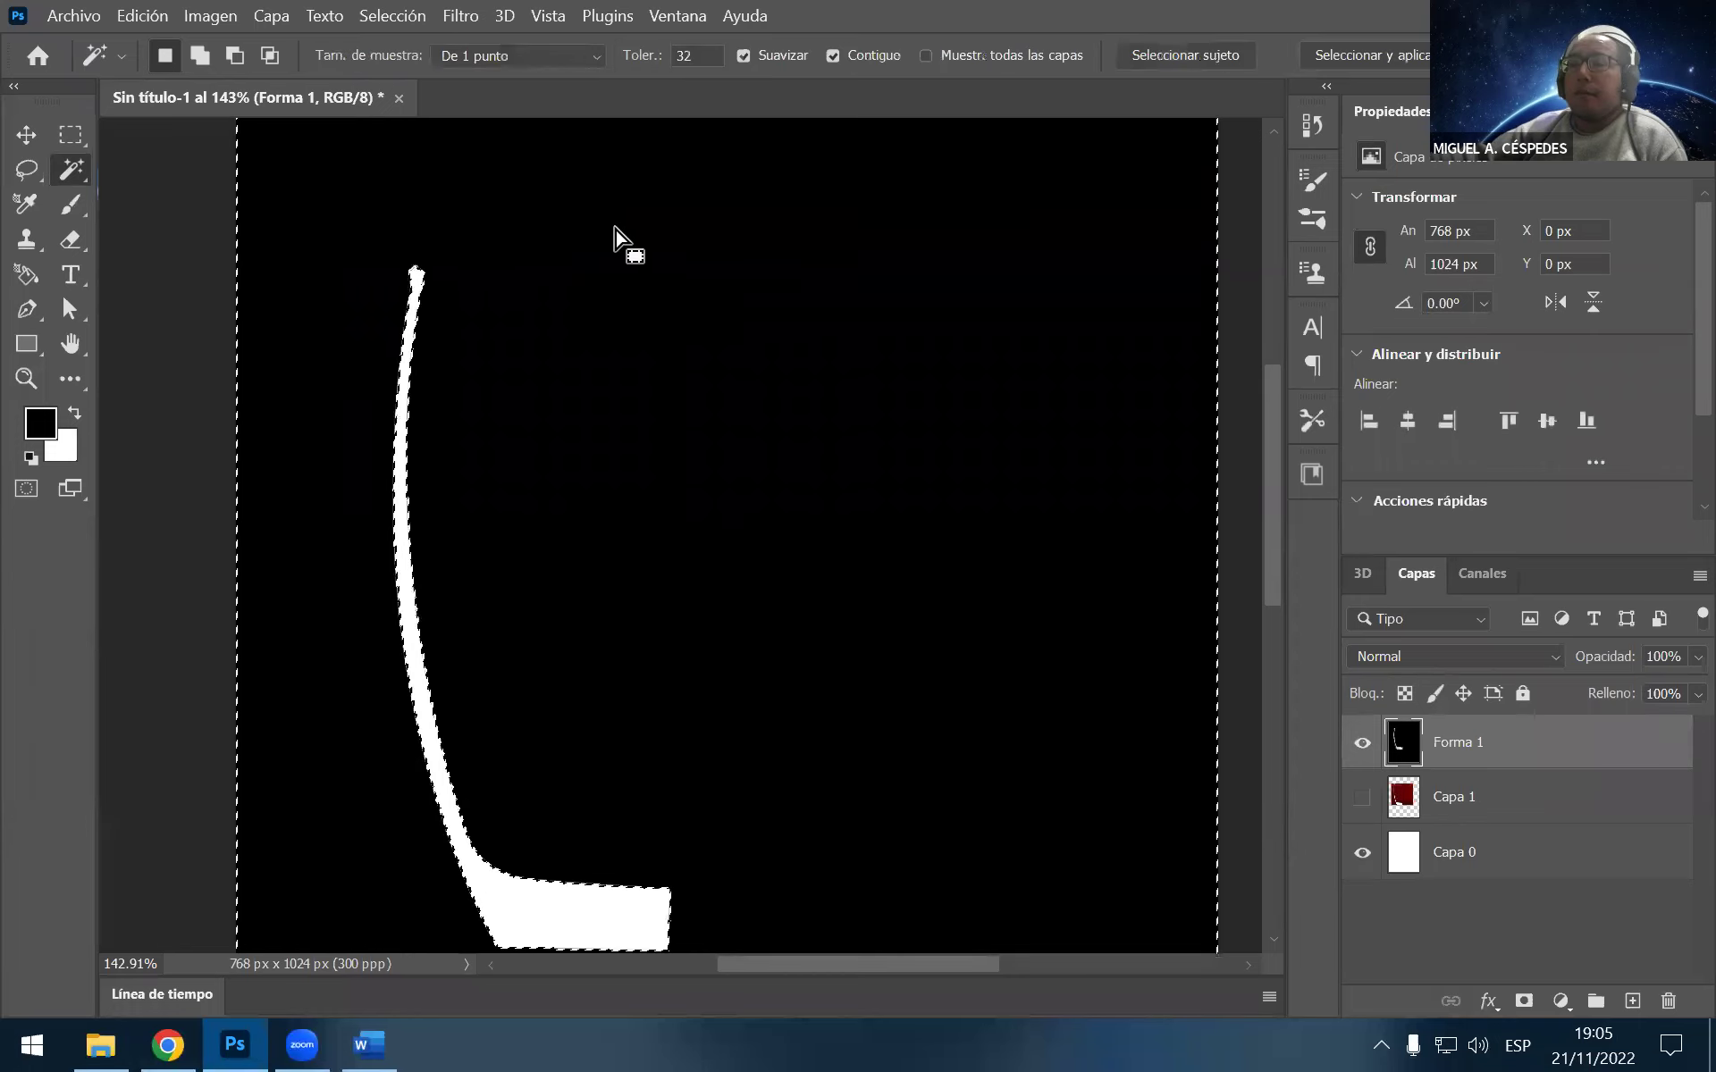
key(Delete)
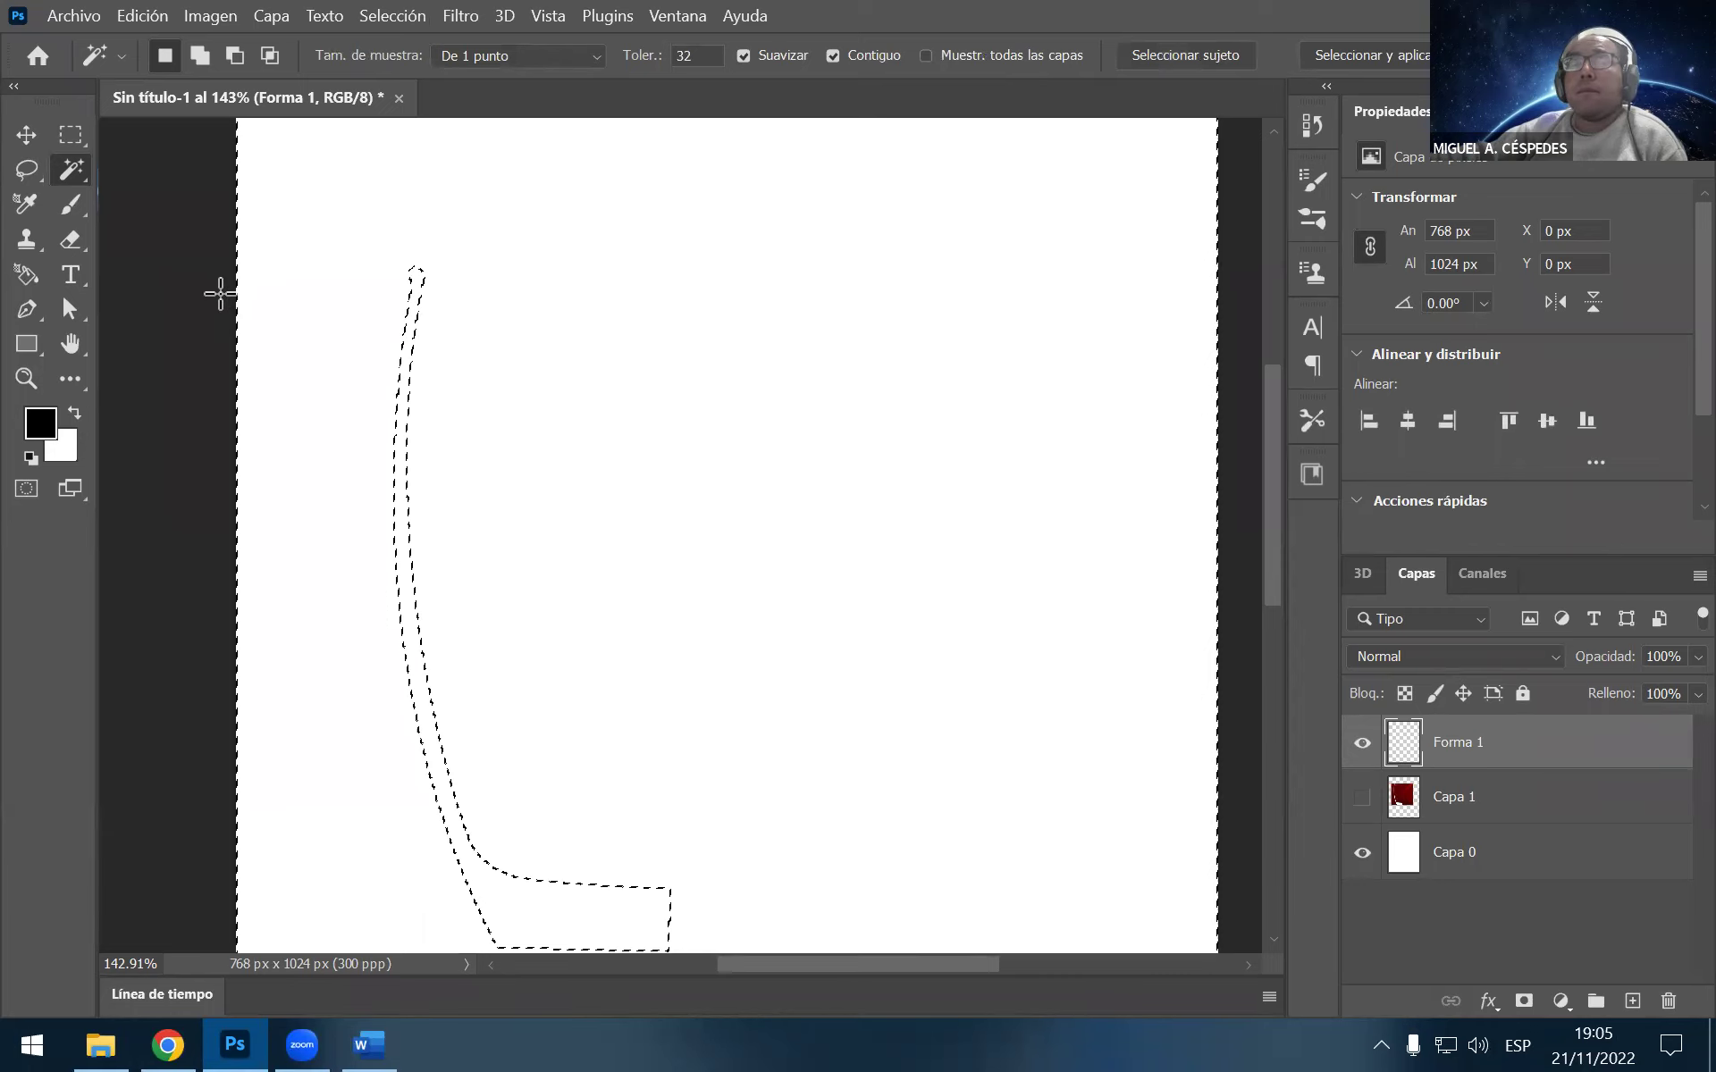
key(ctrl+d)
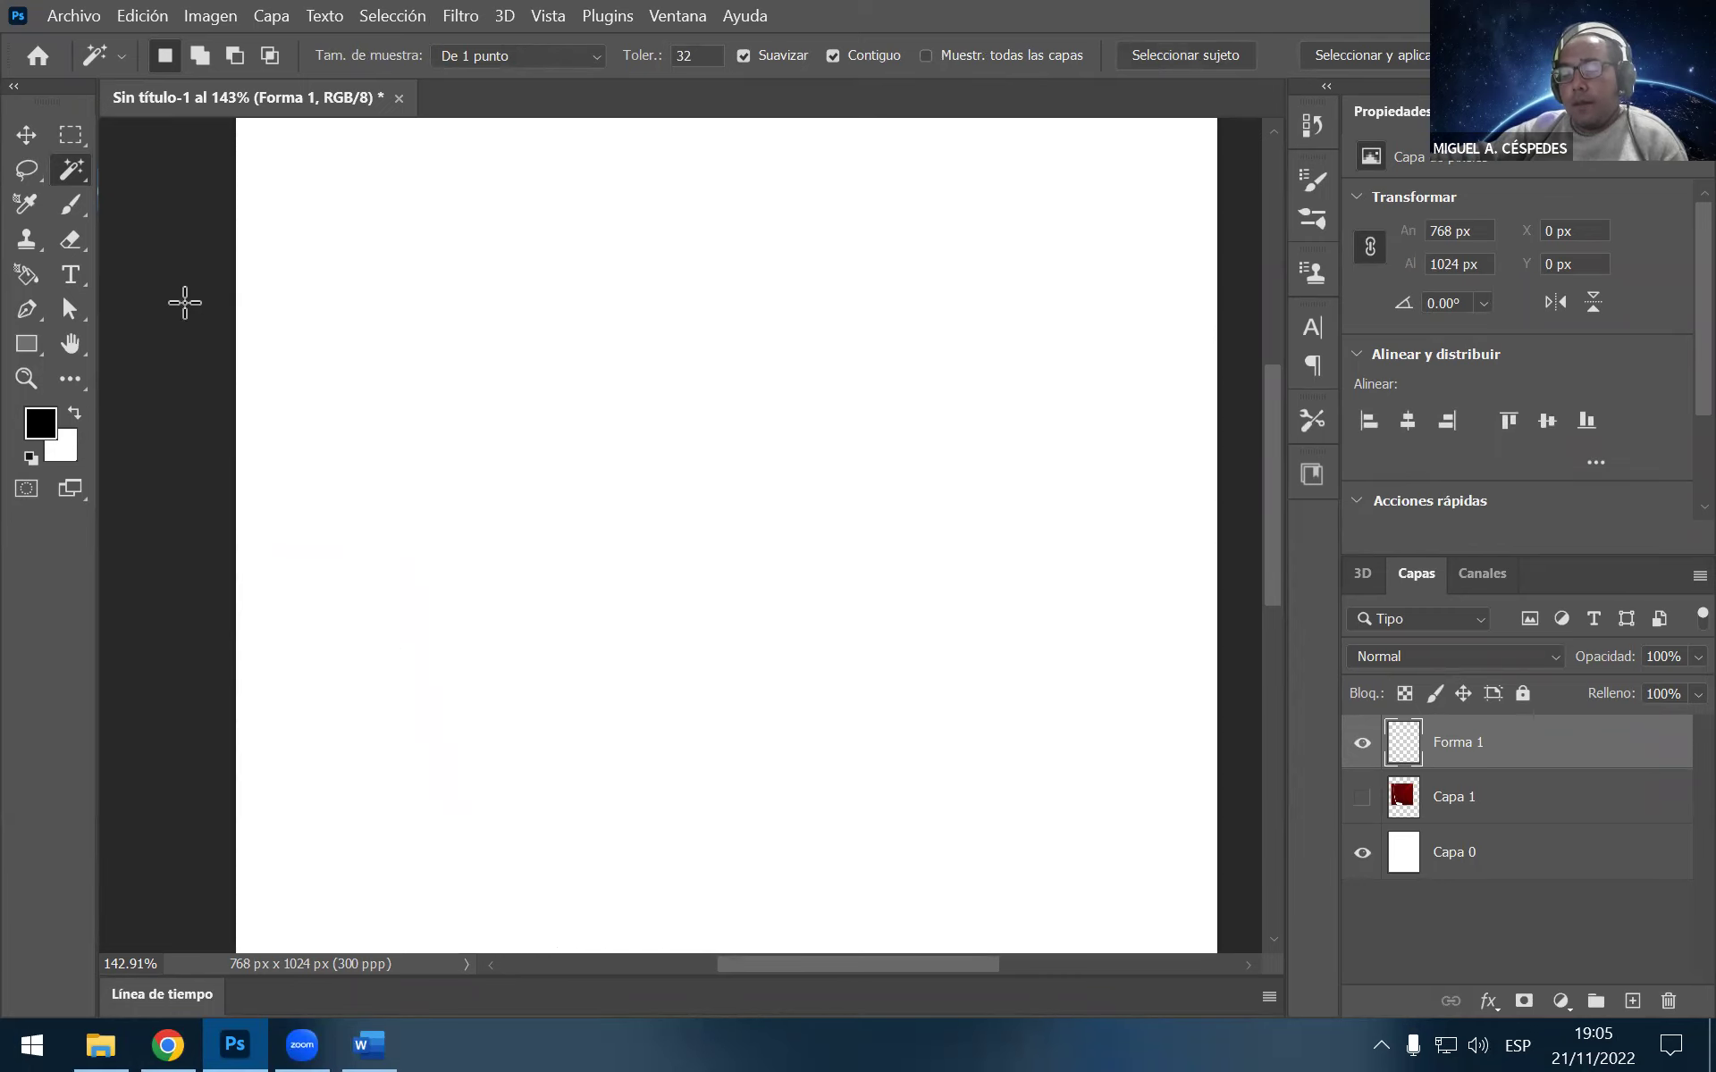
Select around and inside the silhouette, then step back through history to the bare path over red
click(432, 580)
click(409, 574)
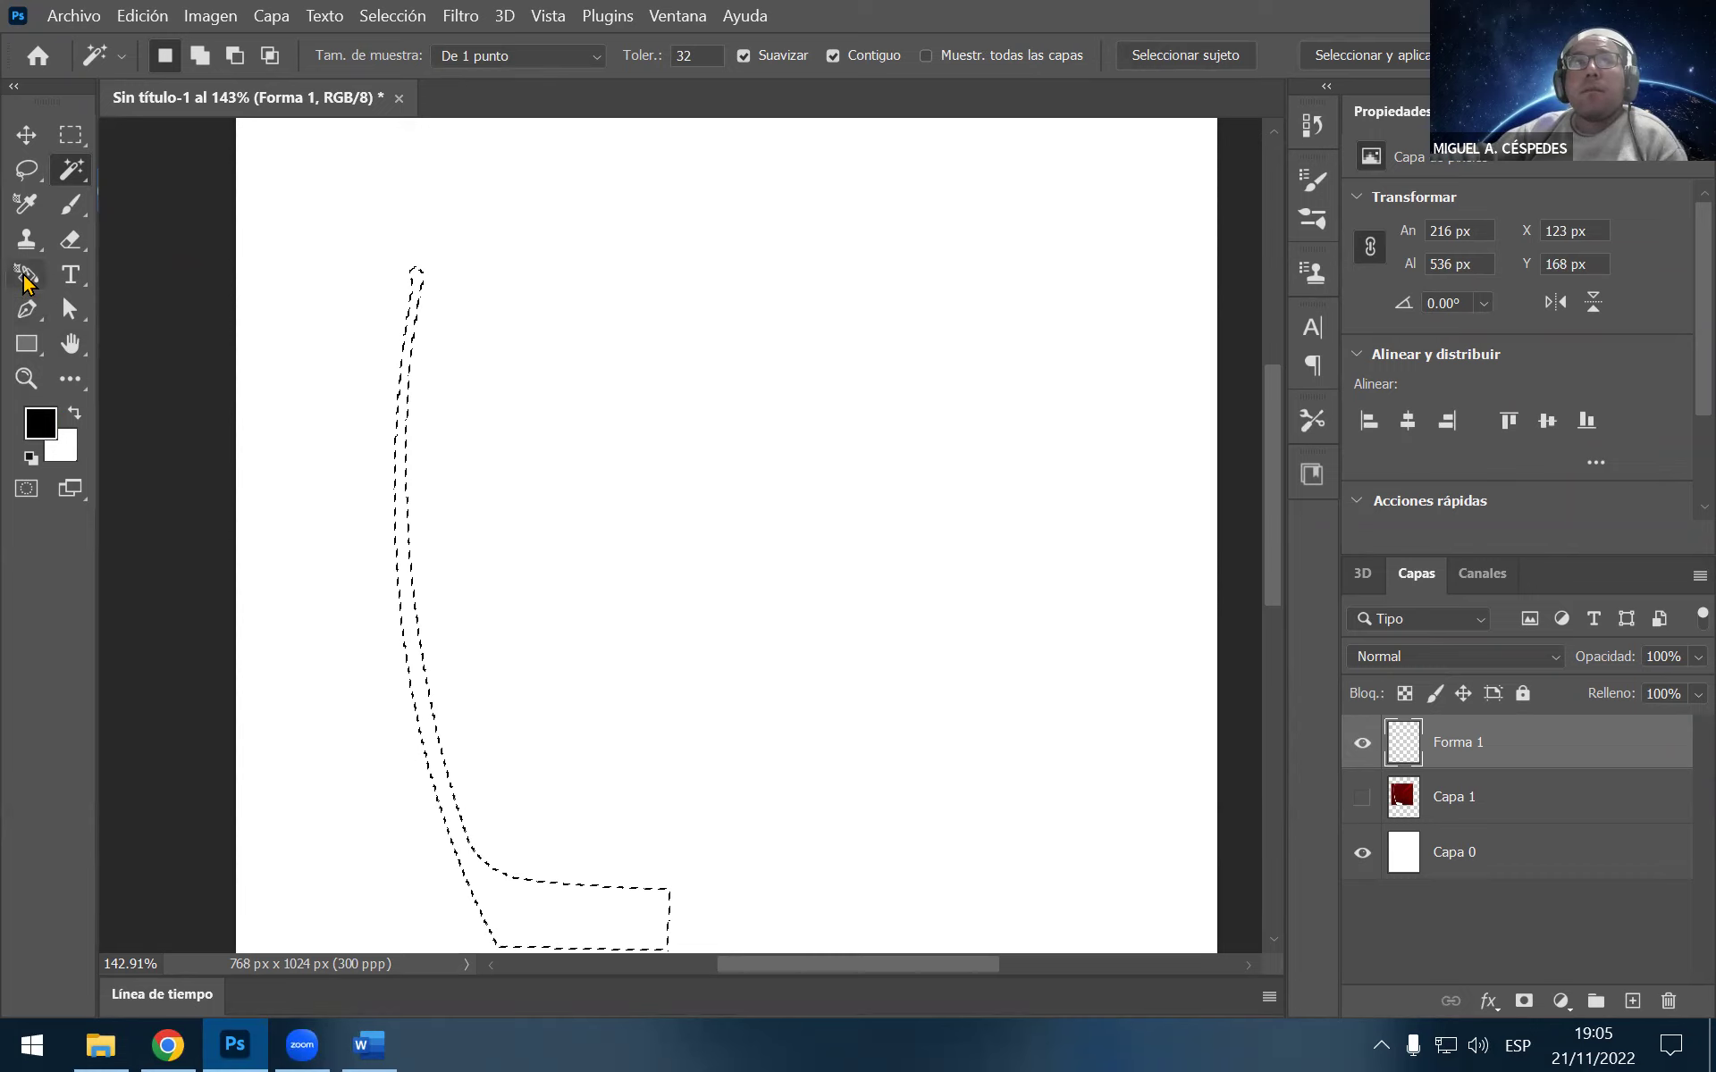
click(24, 278)
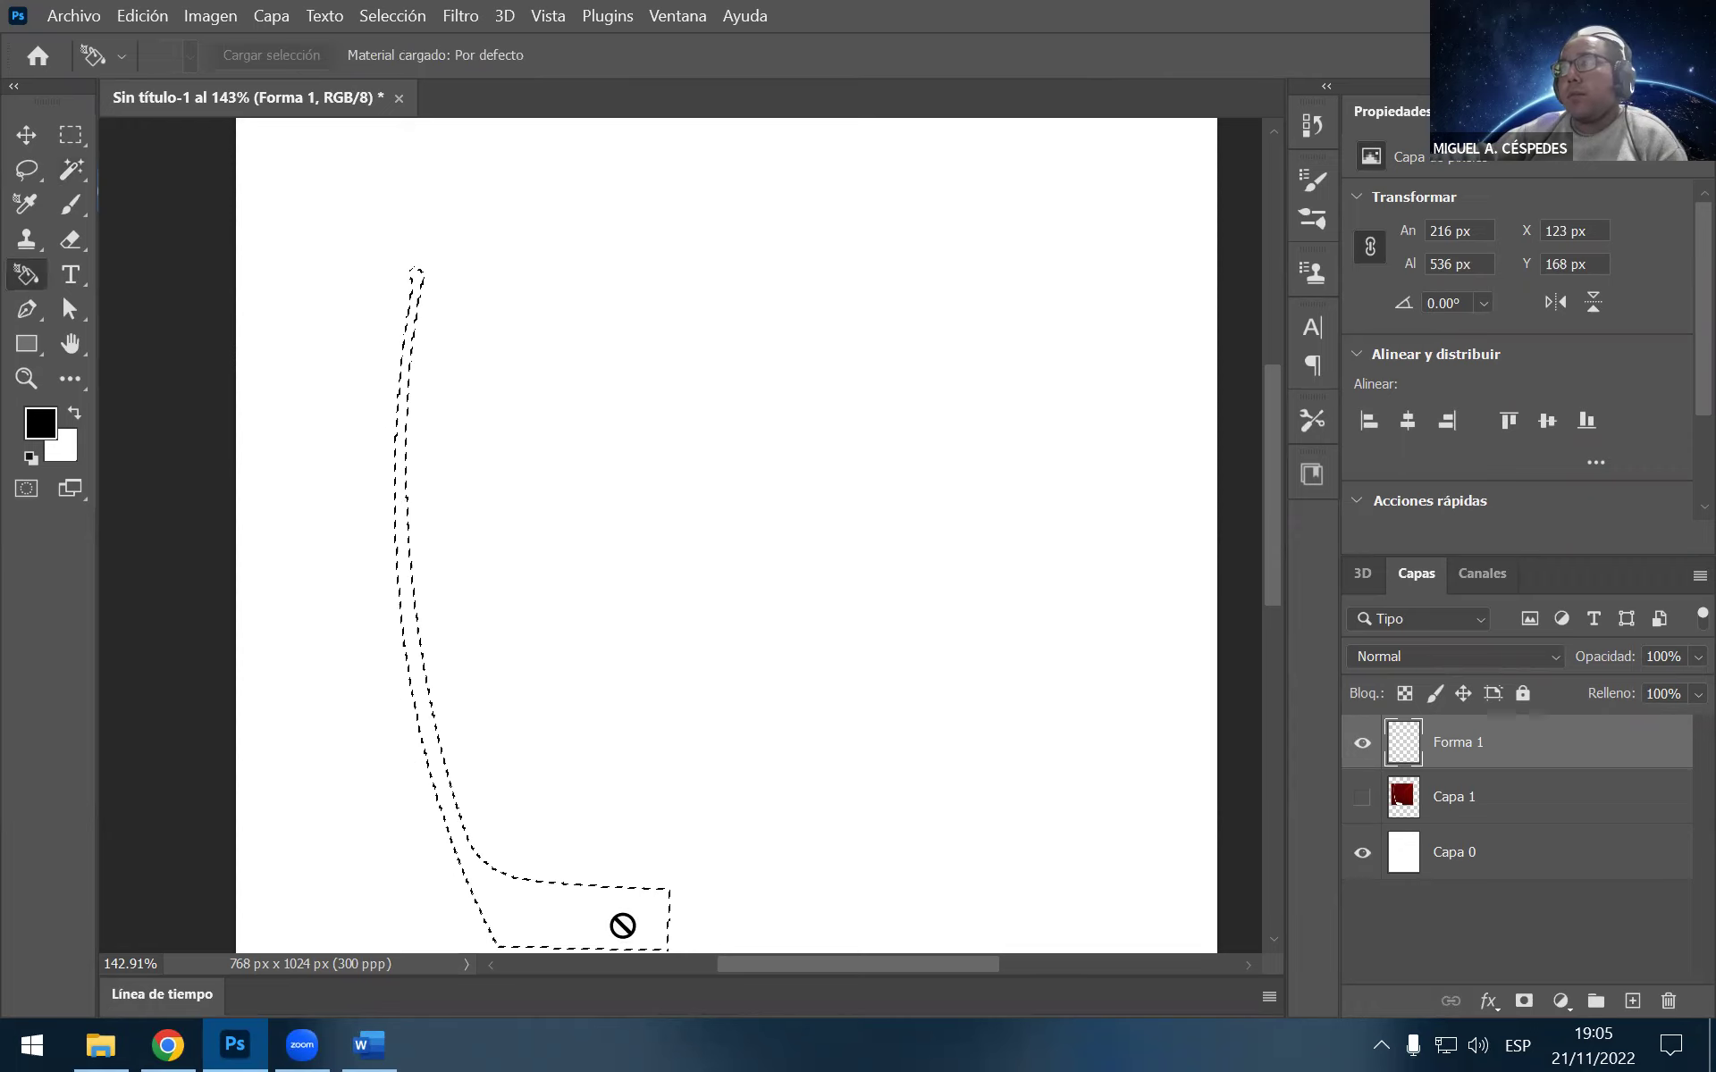
key(ctrl+shift+i)
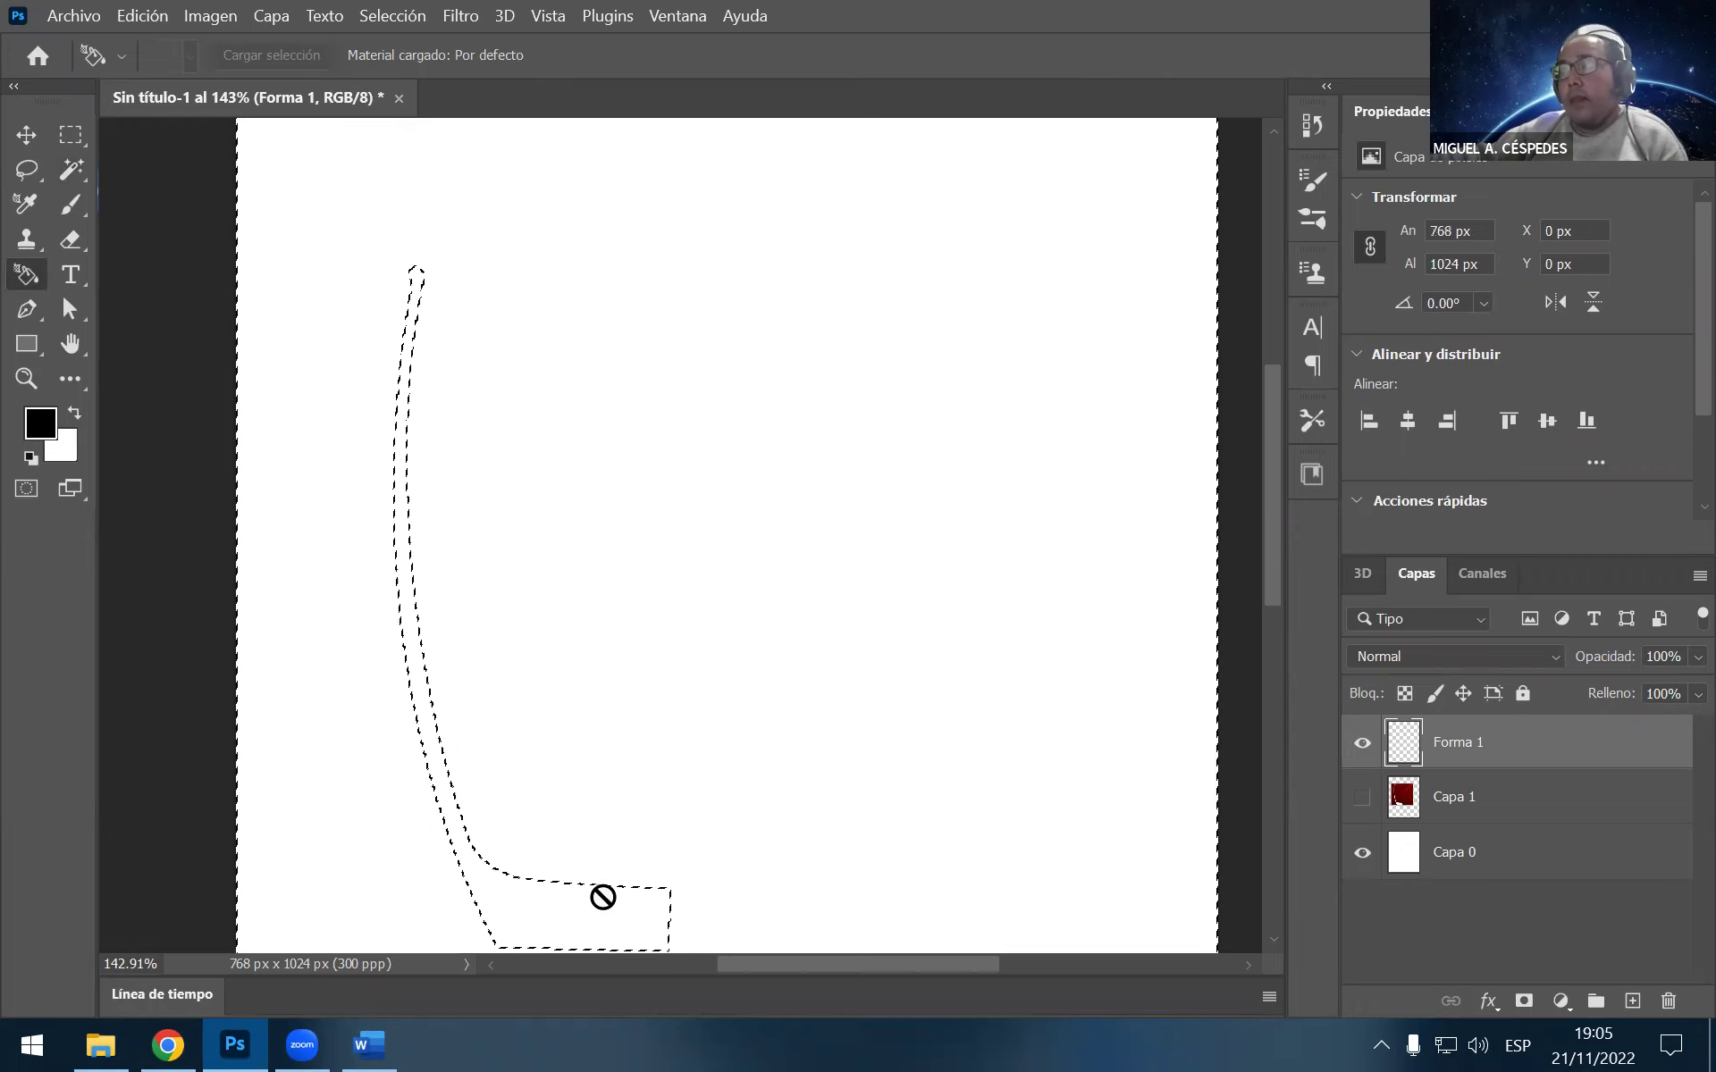
key(alt+Delete)
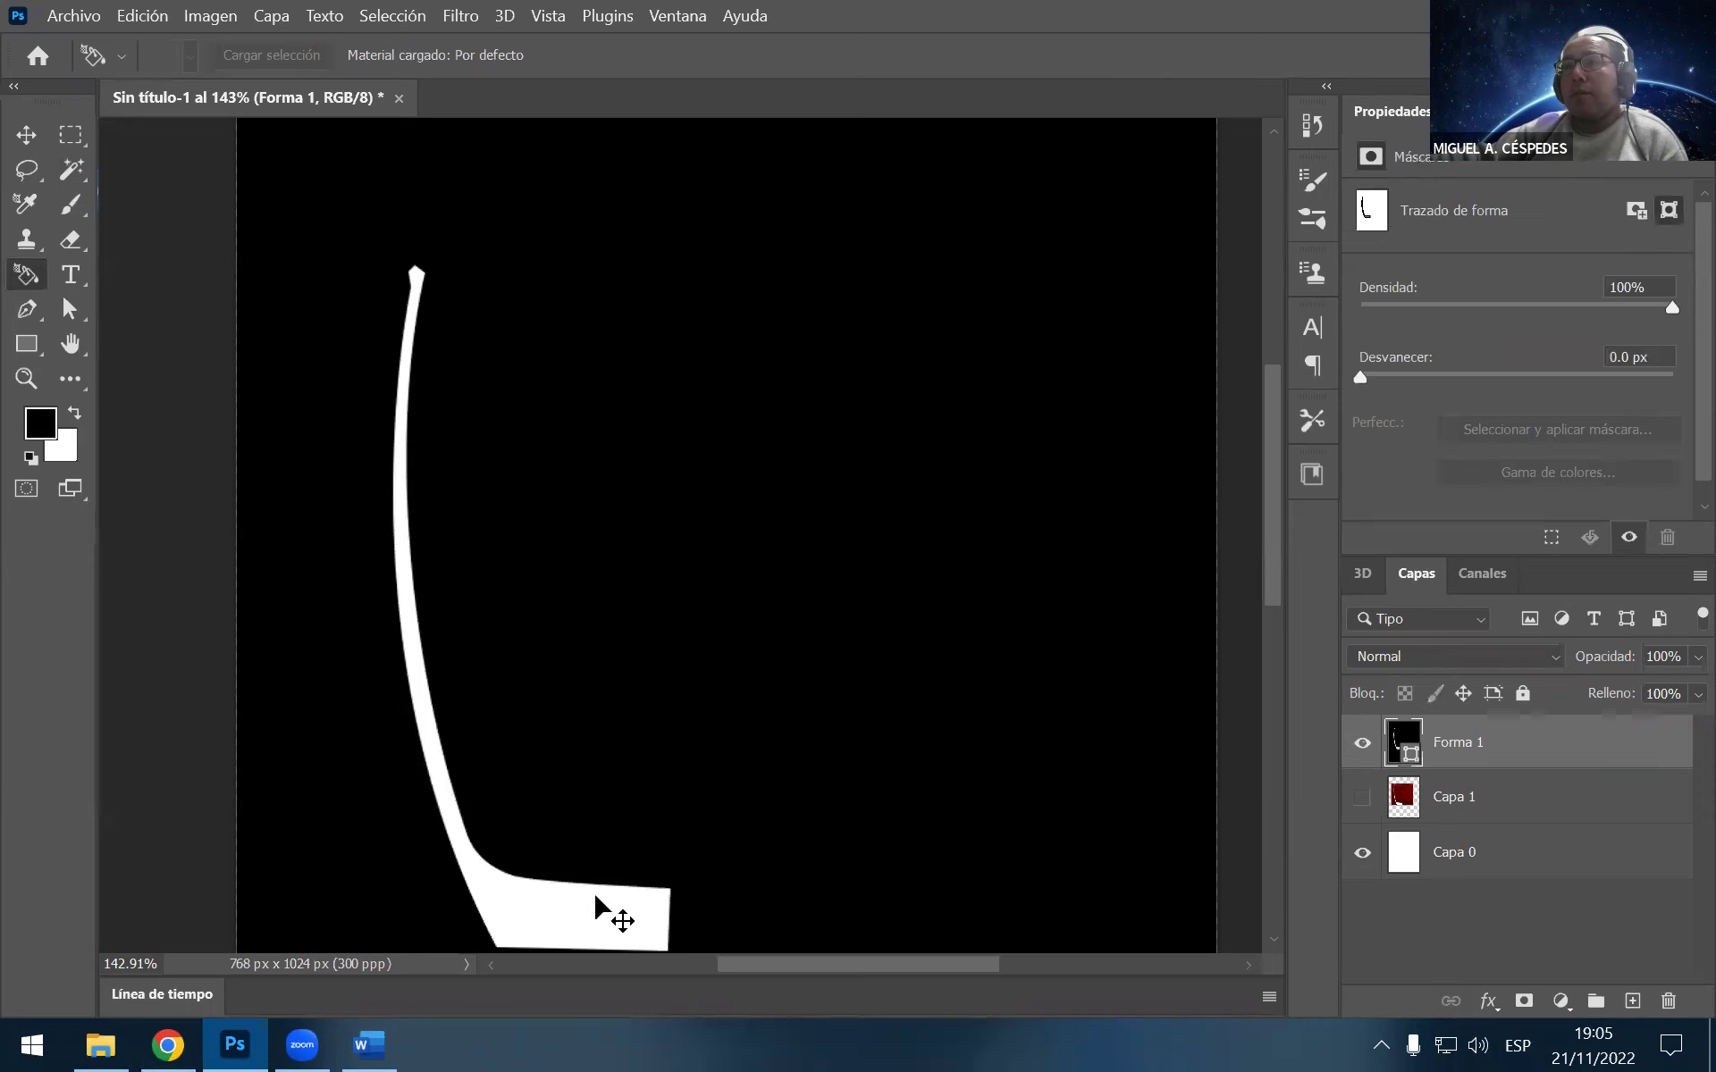
key(ctrl+z)
key(ctrl+z)
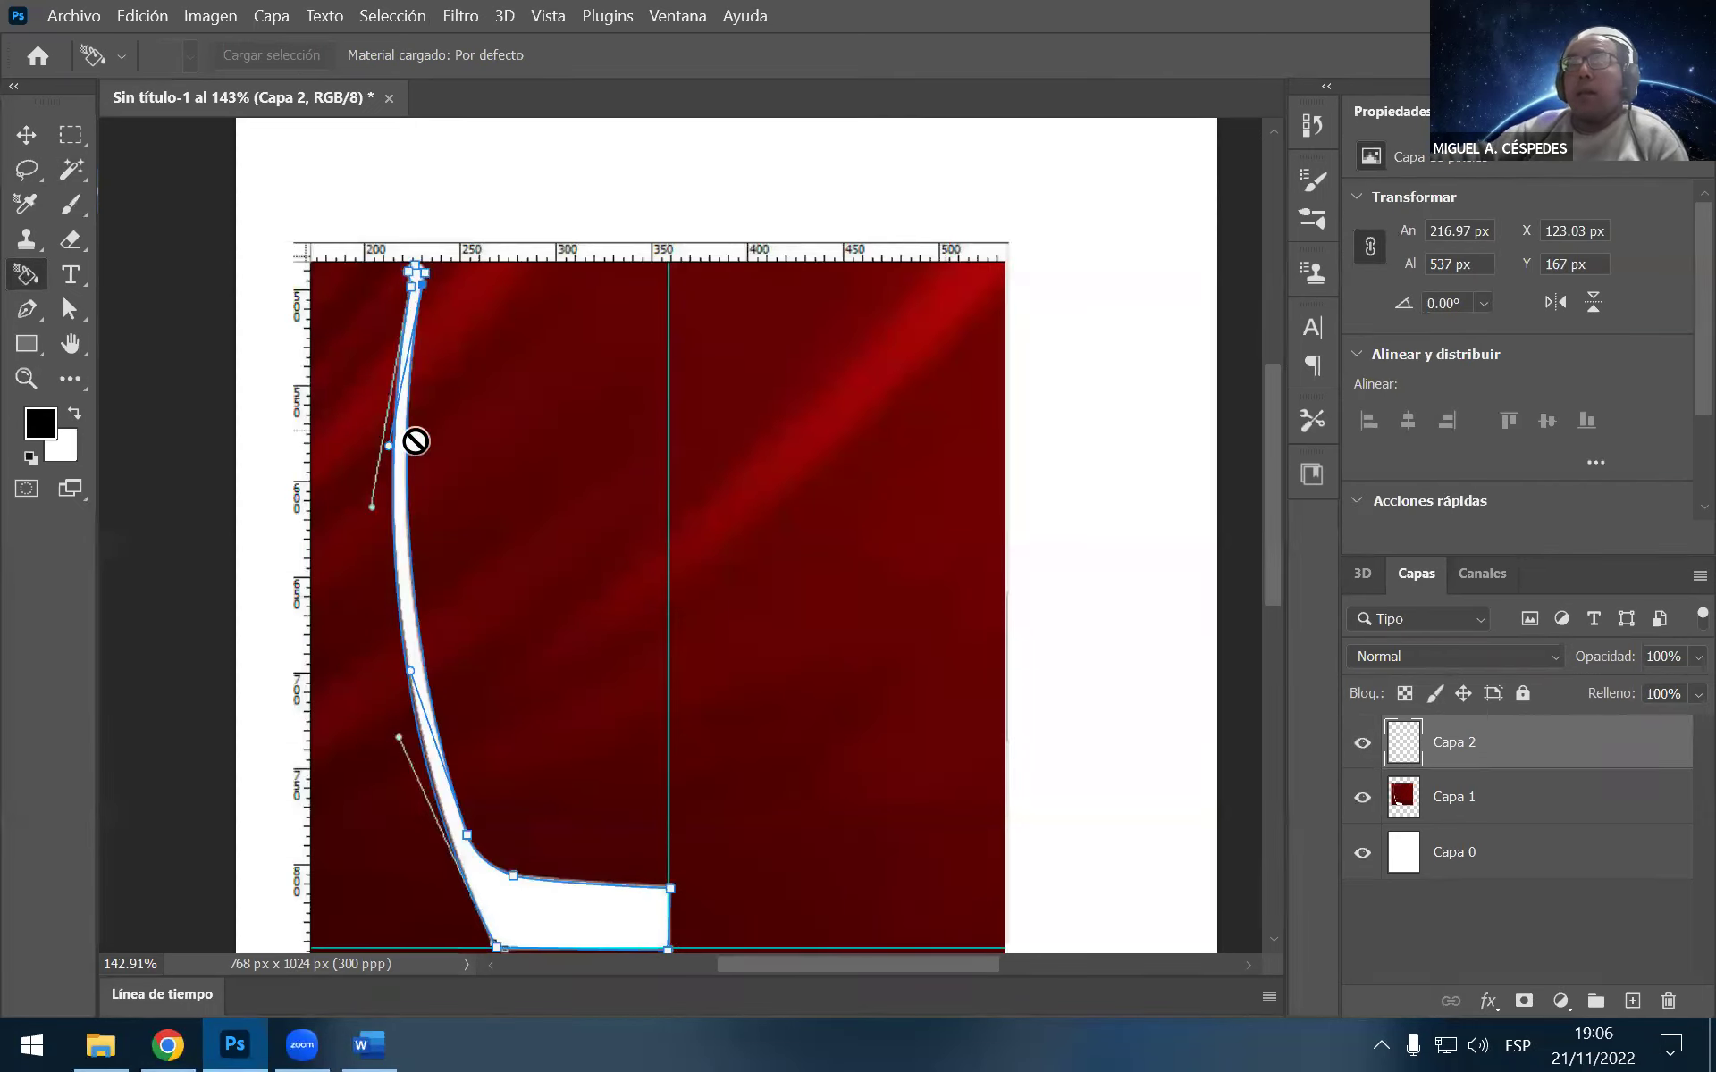
Bring up the Word tutorial and scroll up to the Paso 4 instructions
click(365, 1041)
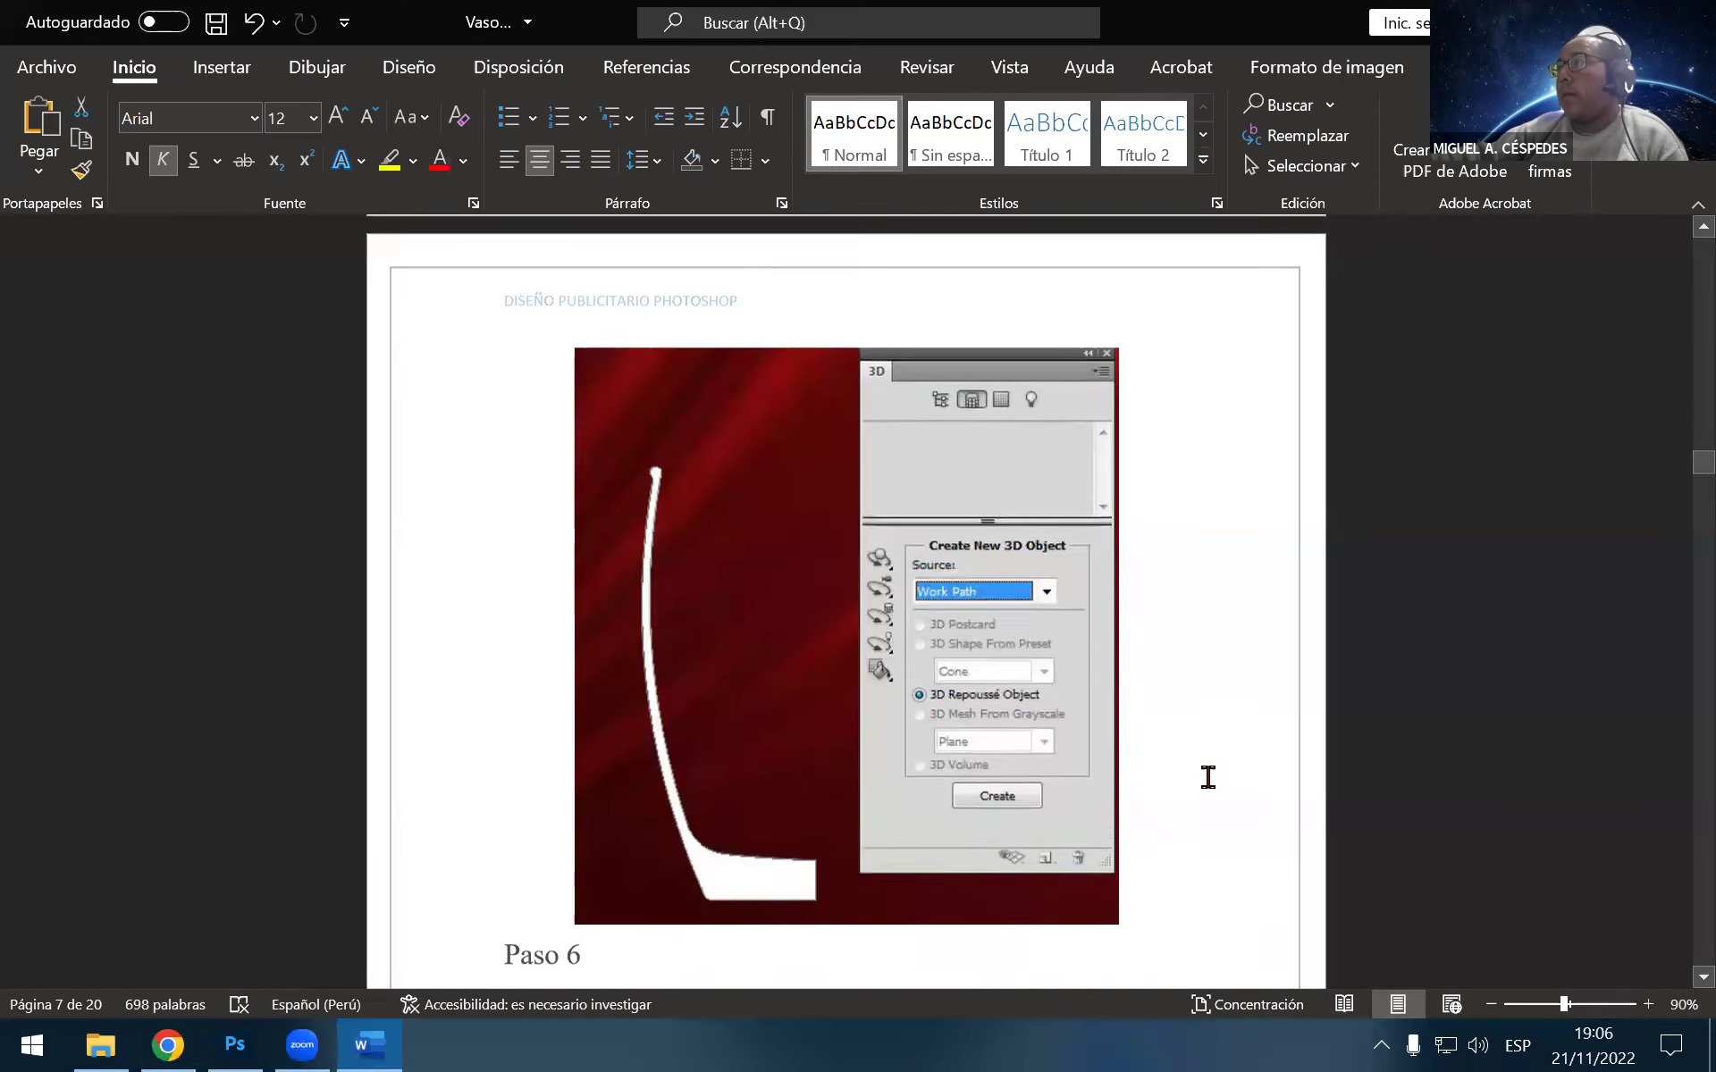
scroll(1207, 777, up, 4)
scroll(1210, 816, up, 2)
scroll(1207, 813, up, 4)
scroll(1198, 822, up, 3)
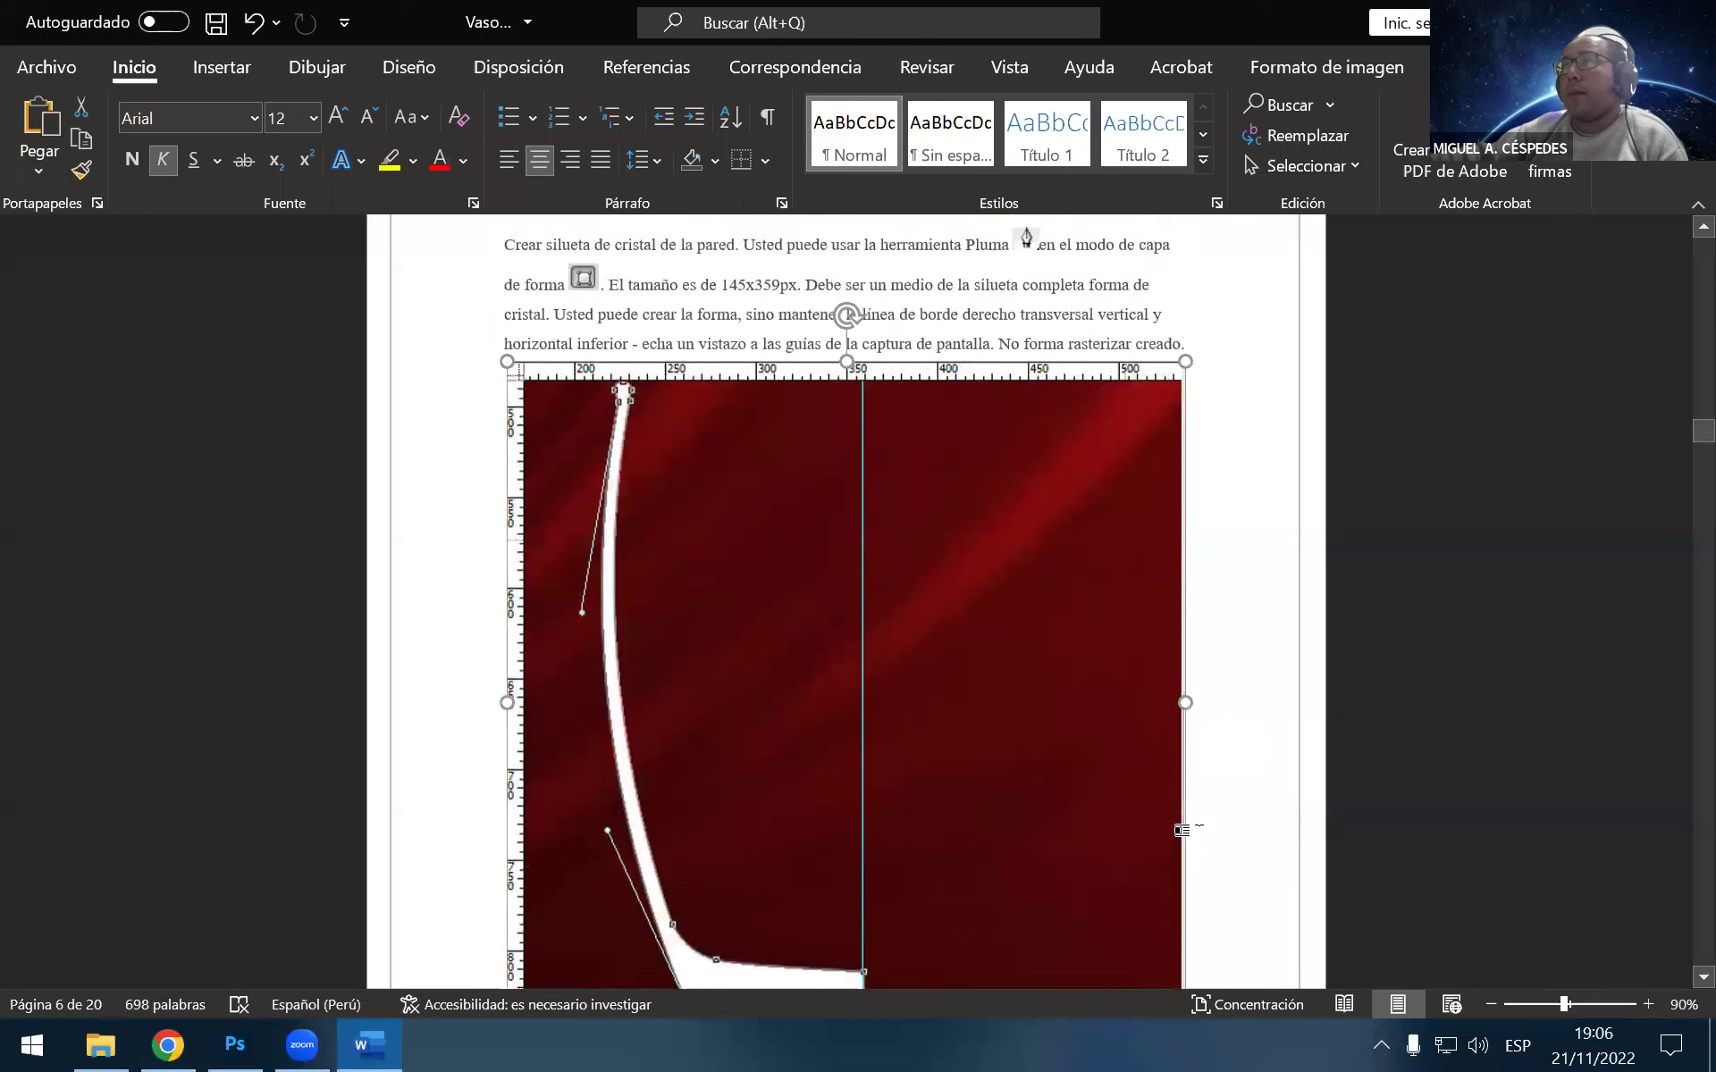
scroll(1197, 824, up, 3)
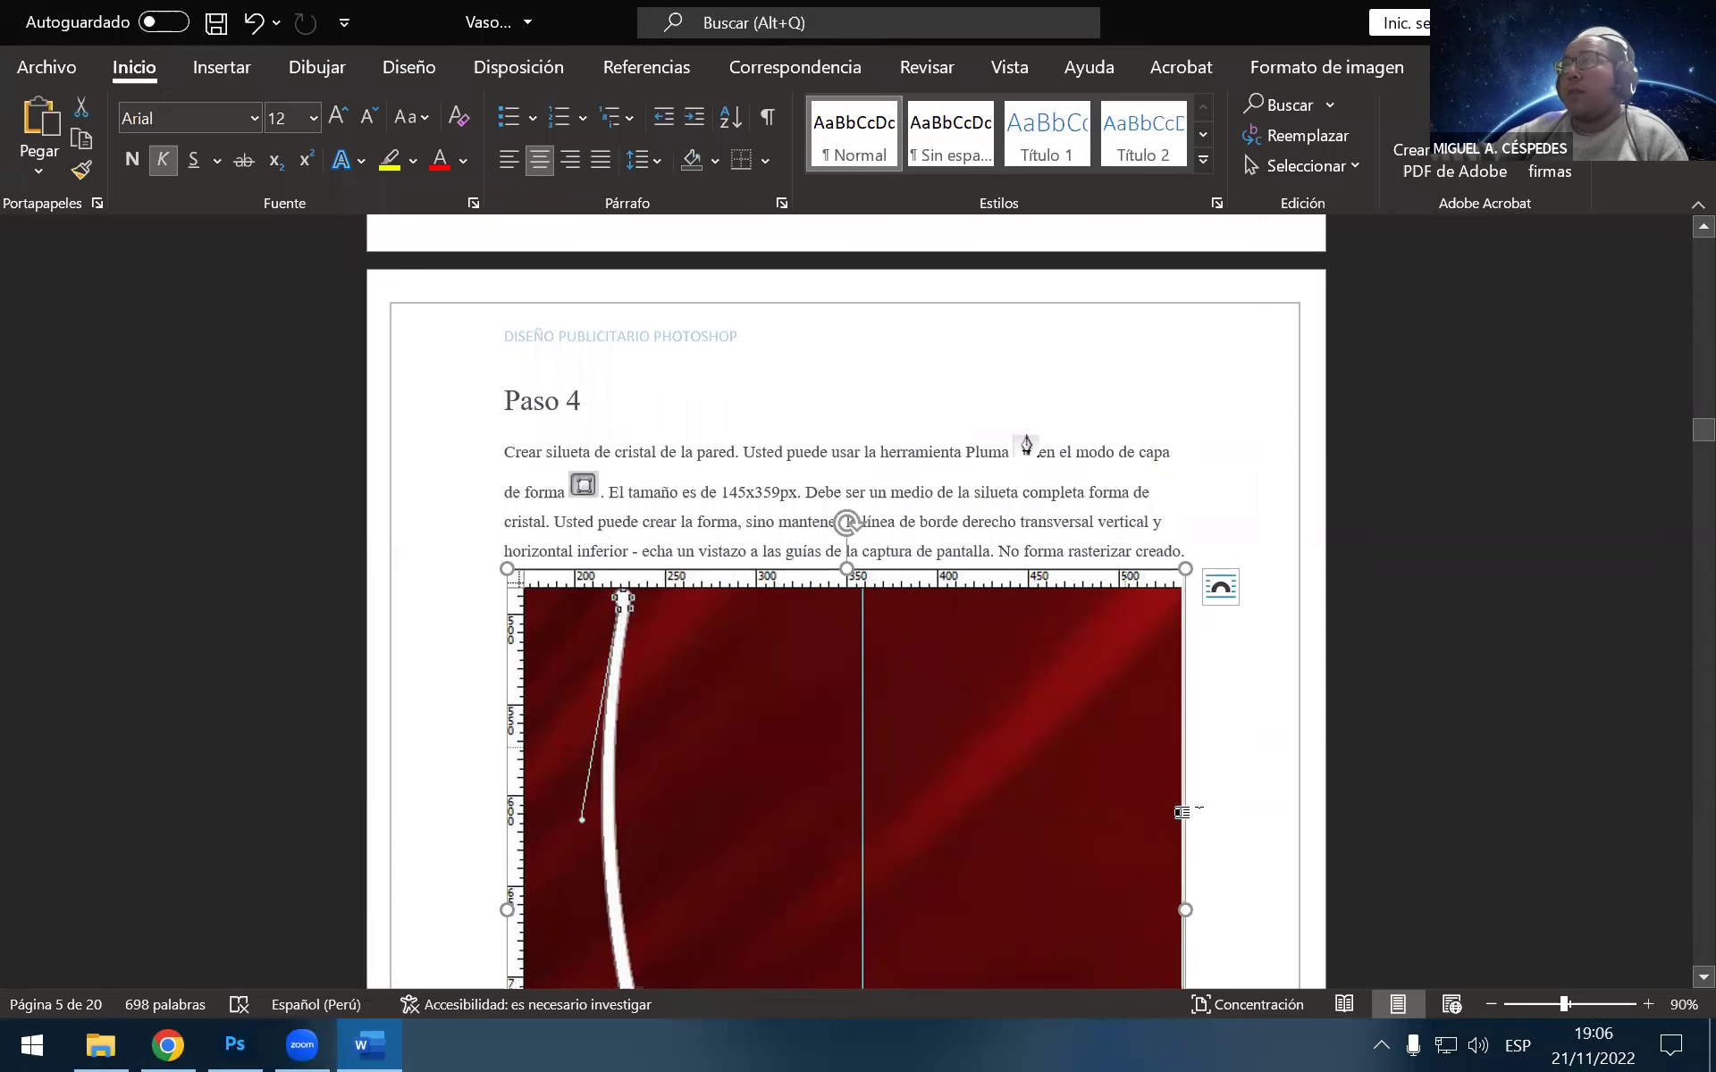
Scroll down to Paso 5's 3D object instruction and return to Photoshop
click(1272, 534)
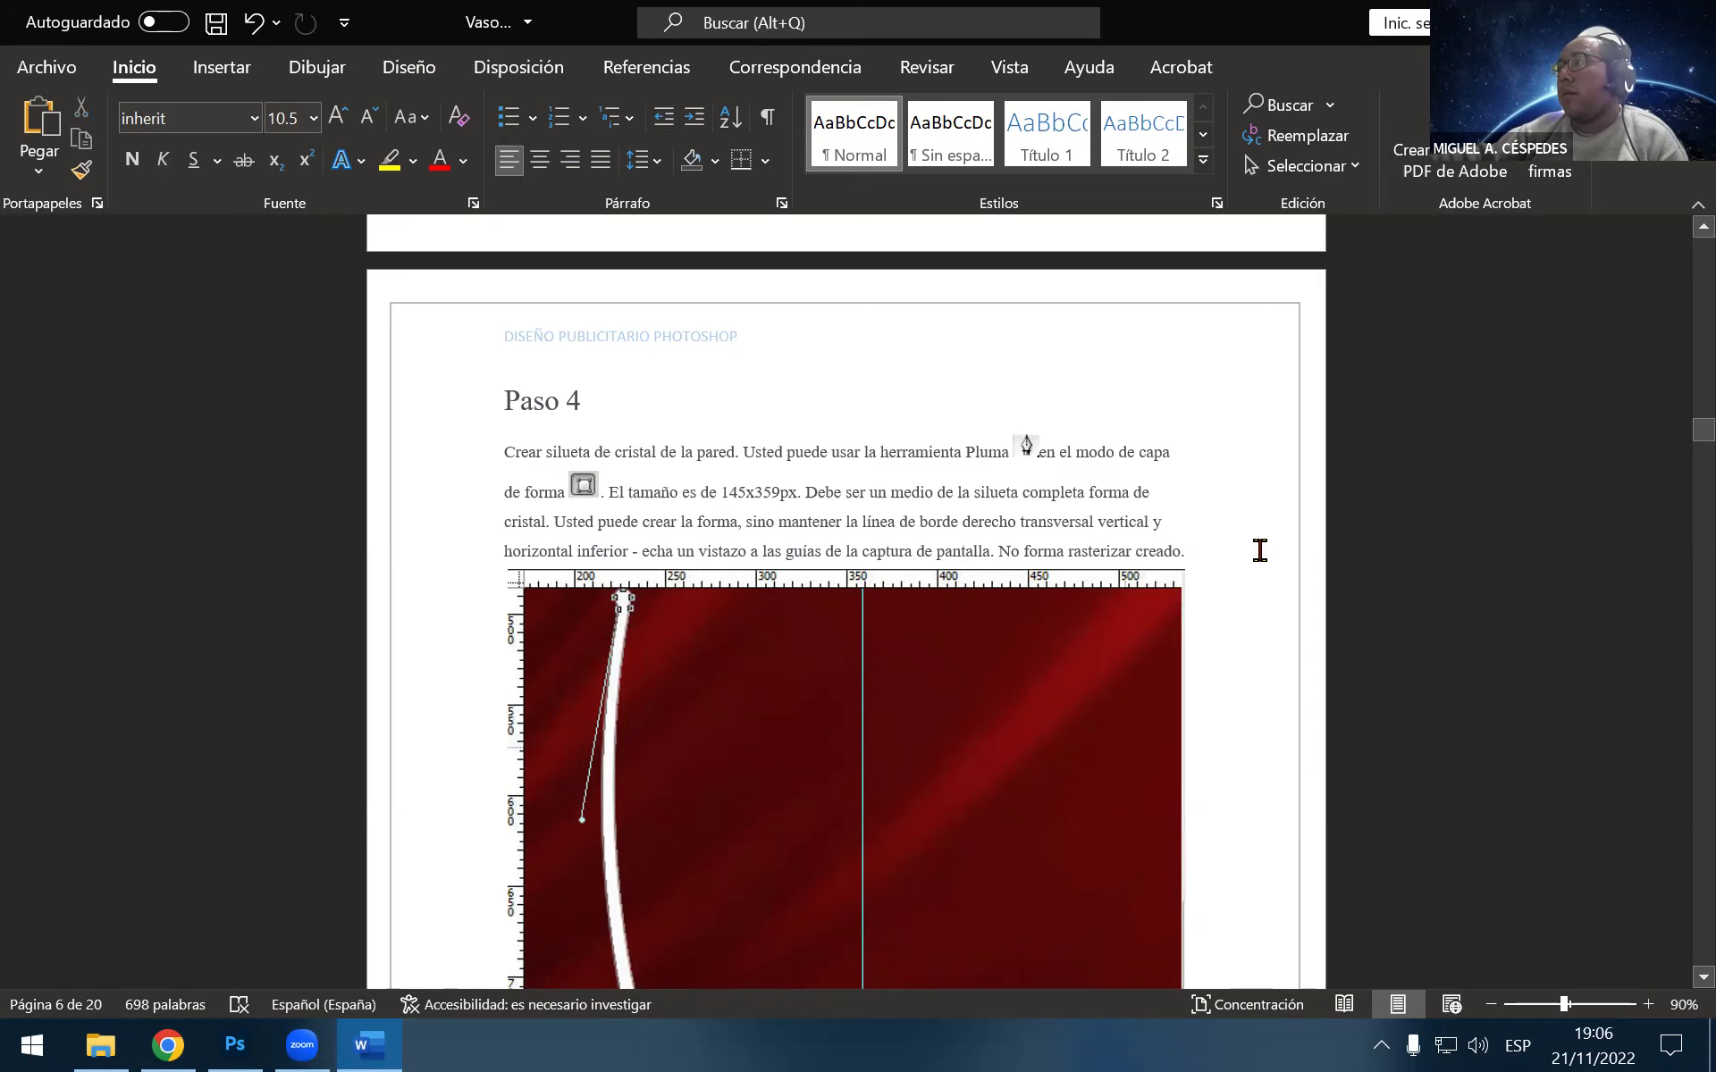
scroll(1259, 552, down, 1)
scroll(1259, 554, down, 1)
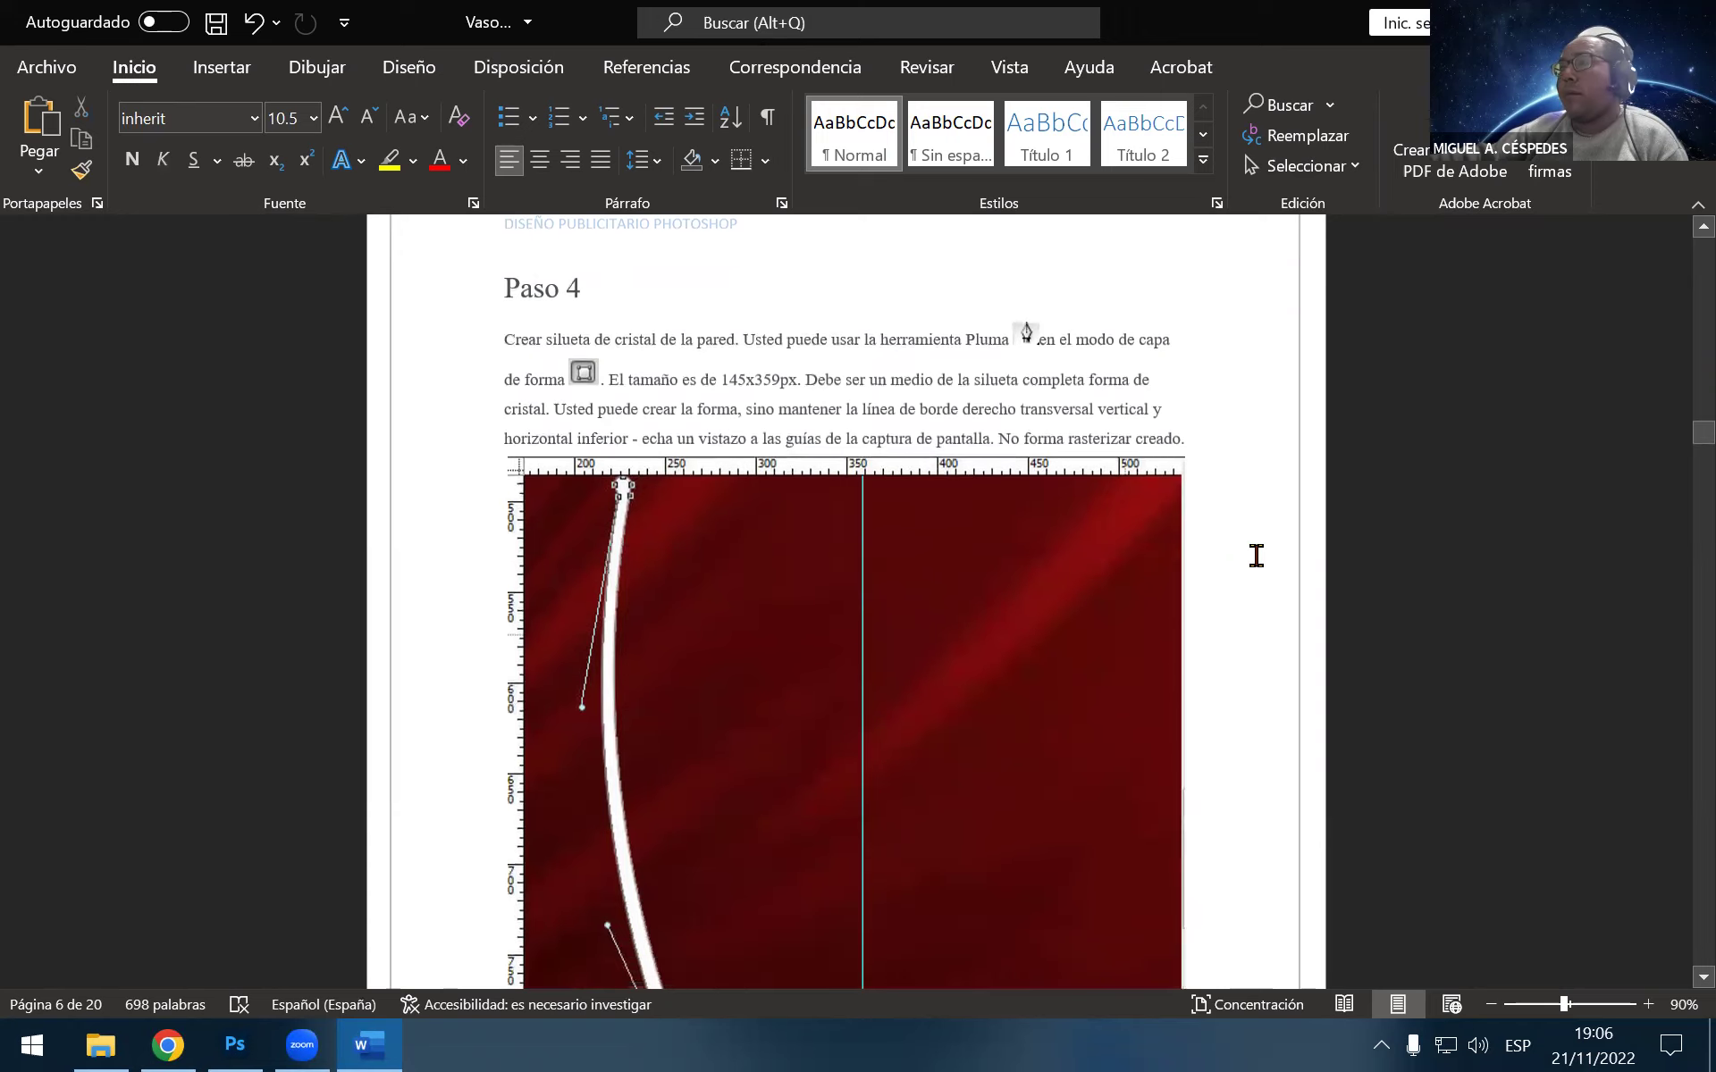
scroll(1258, 554, down, 2)
scroll(1253, 559, down, 4)
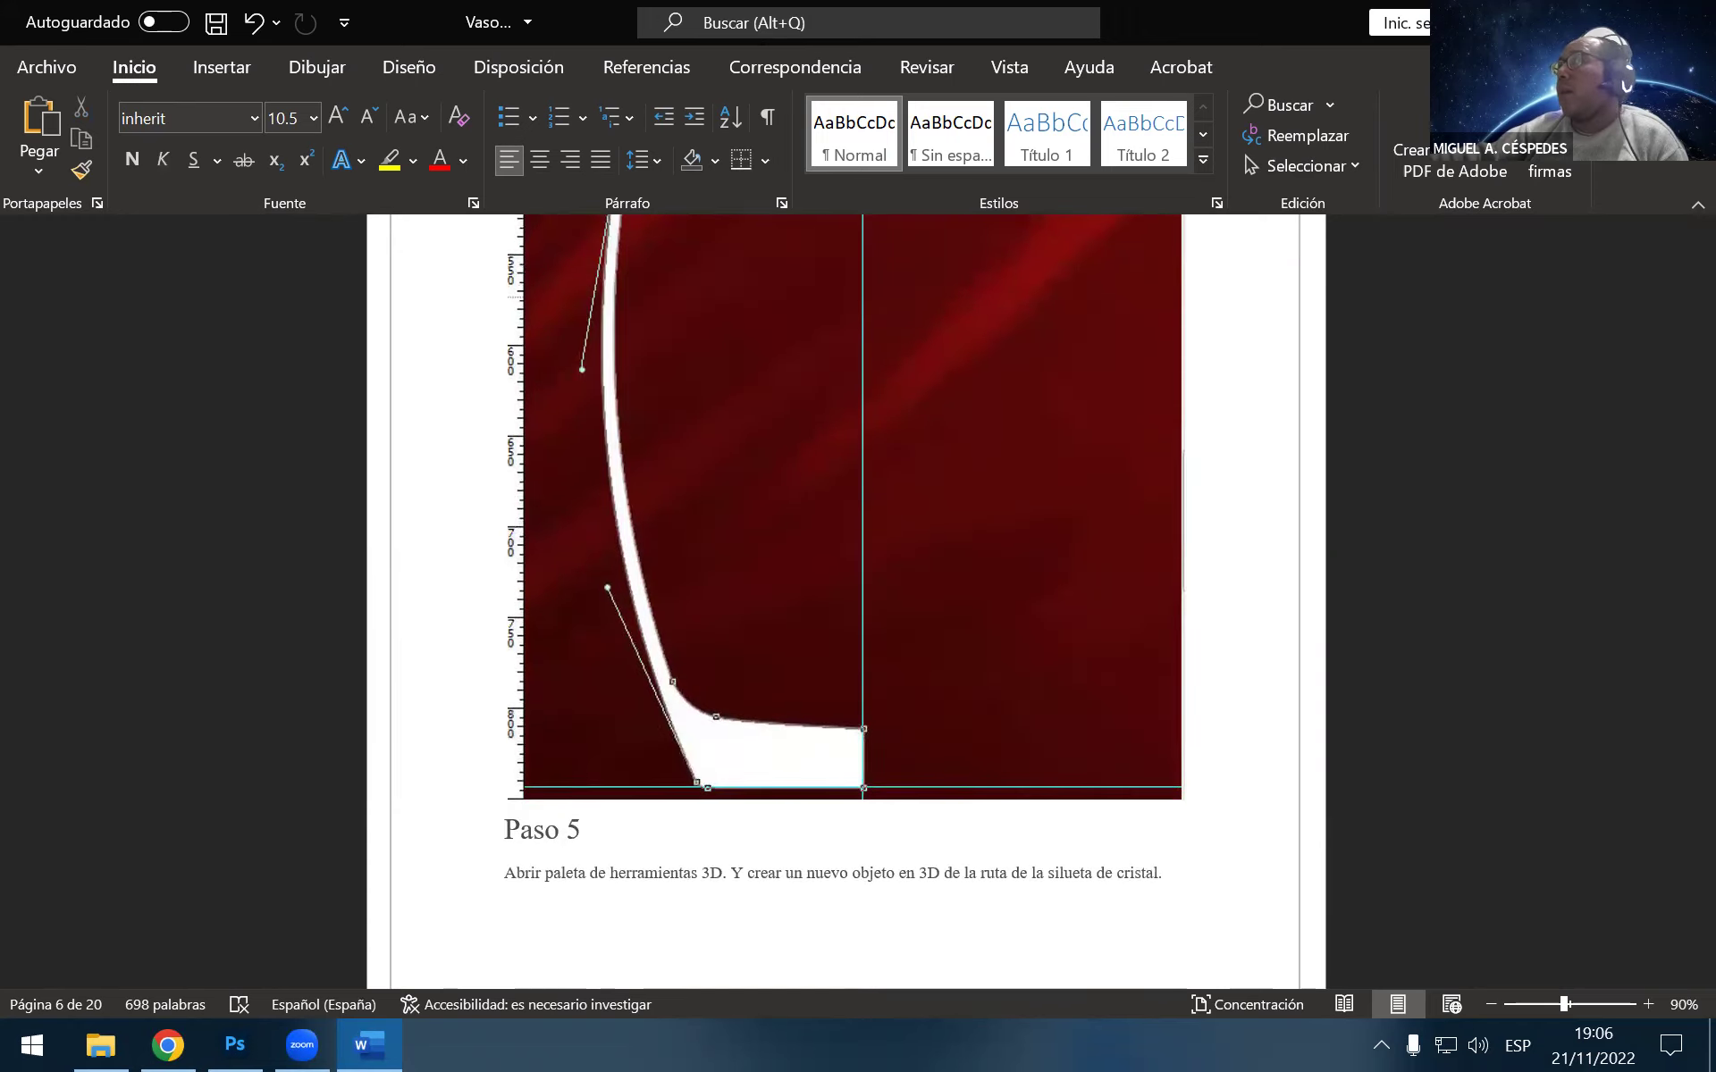
key(alt+Tab)
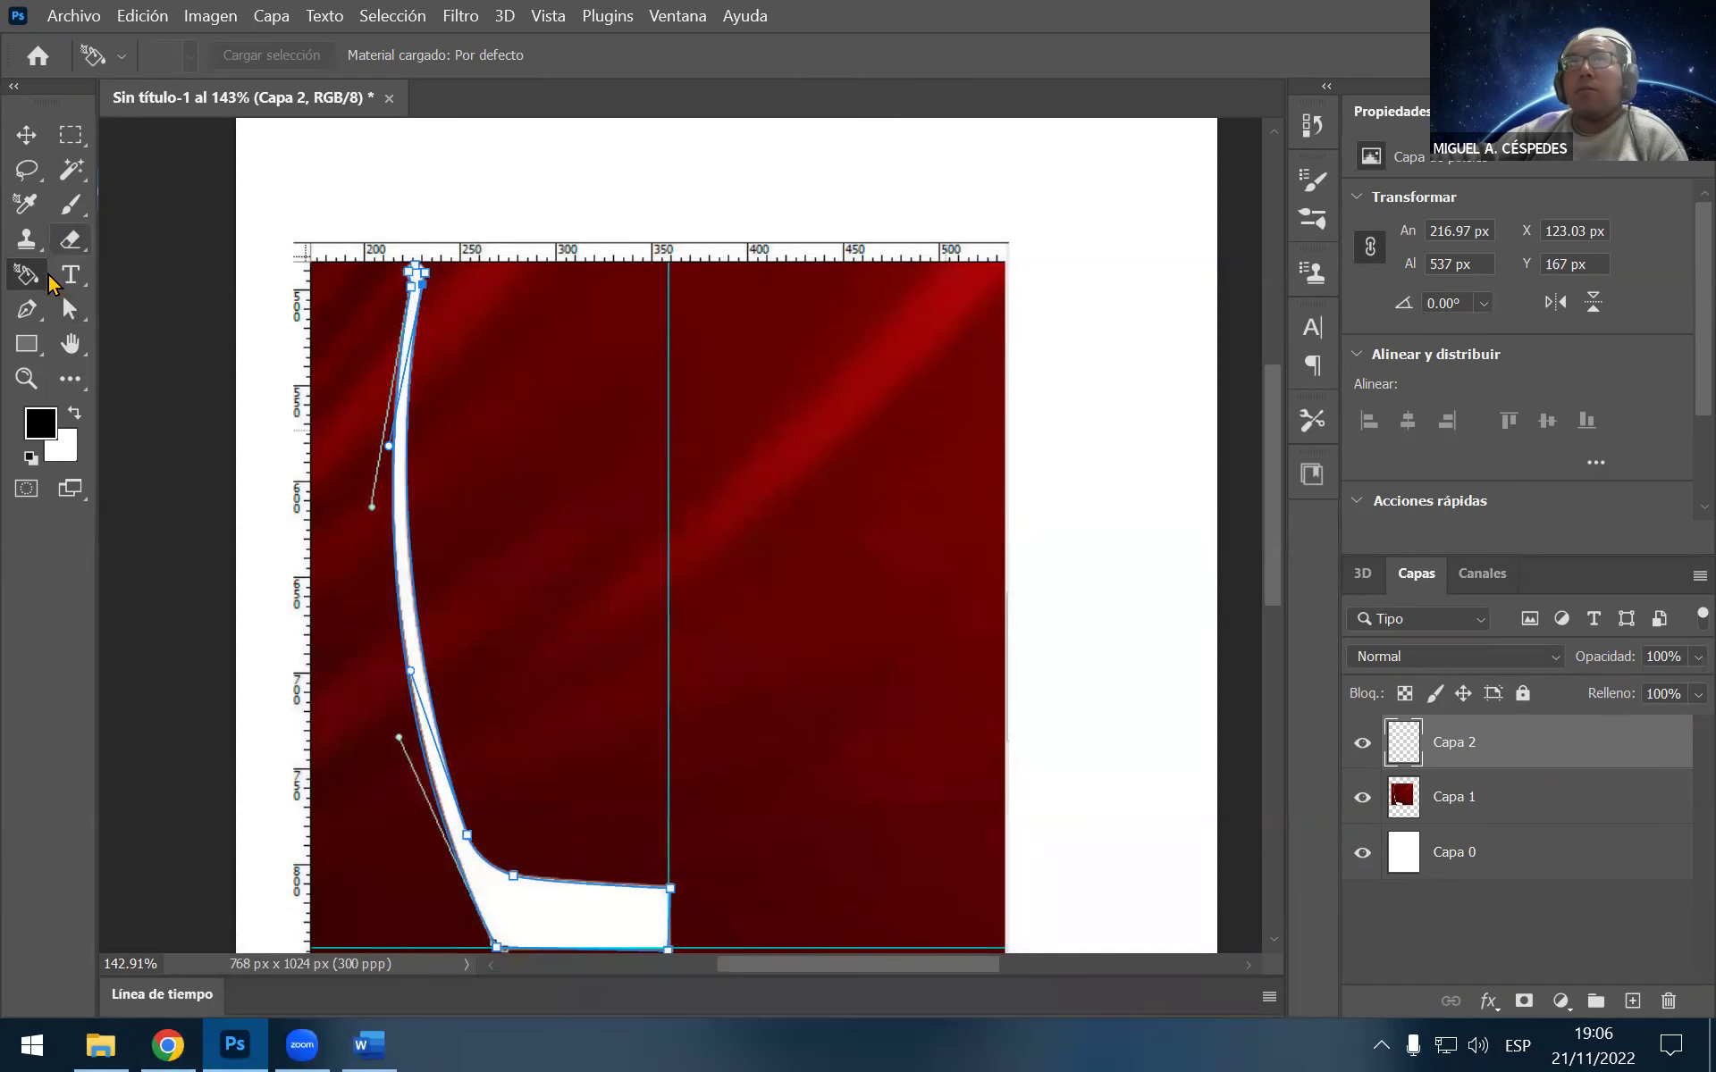
With the Pen, try making a Forma shape layer from the path on Capa 2, then undo it
click(40, 311)
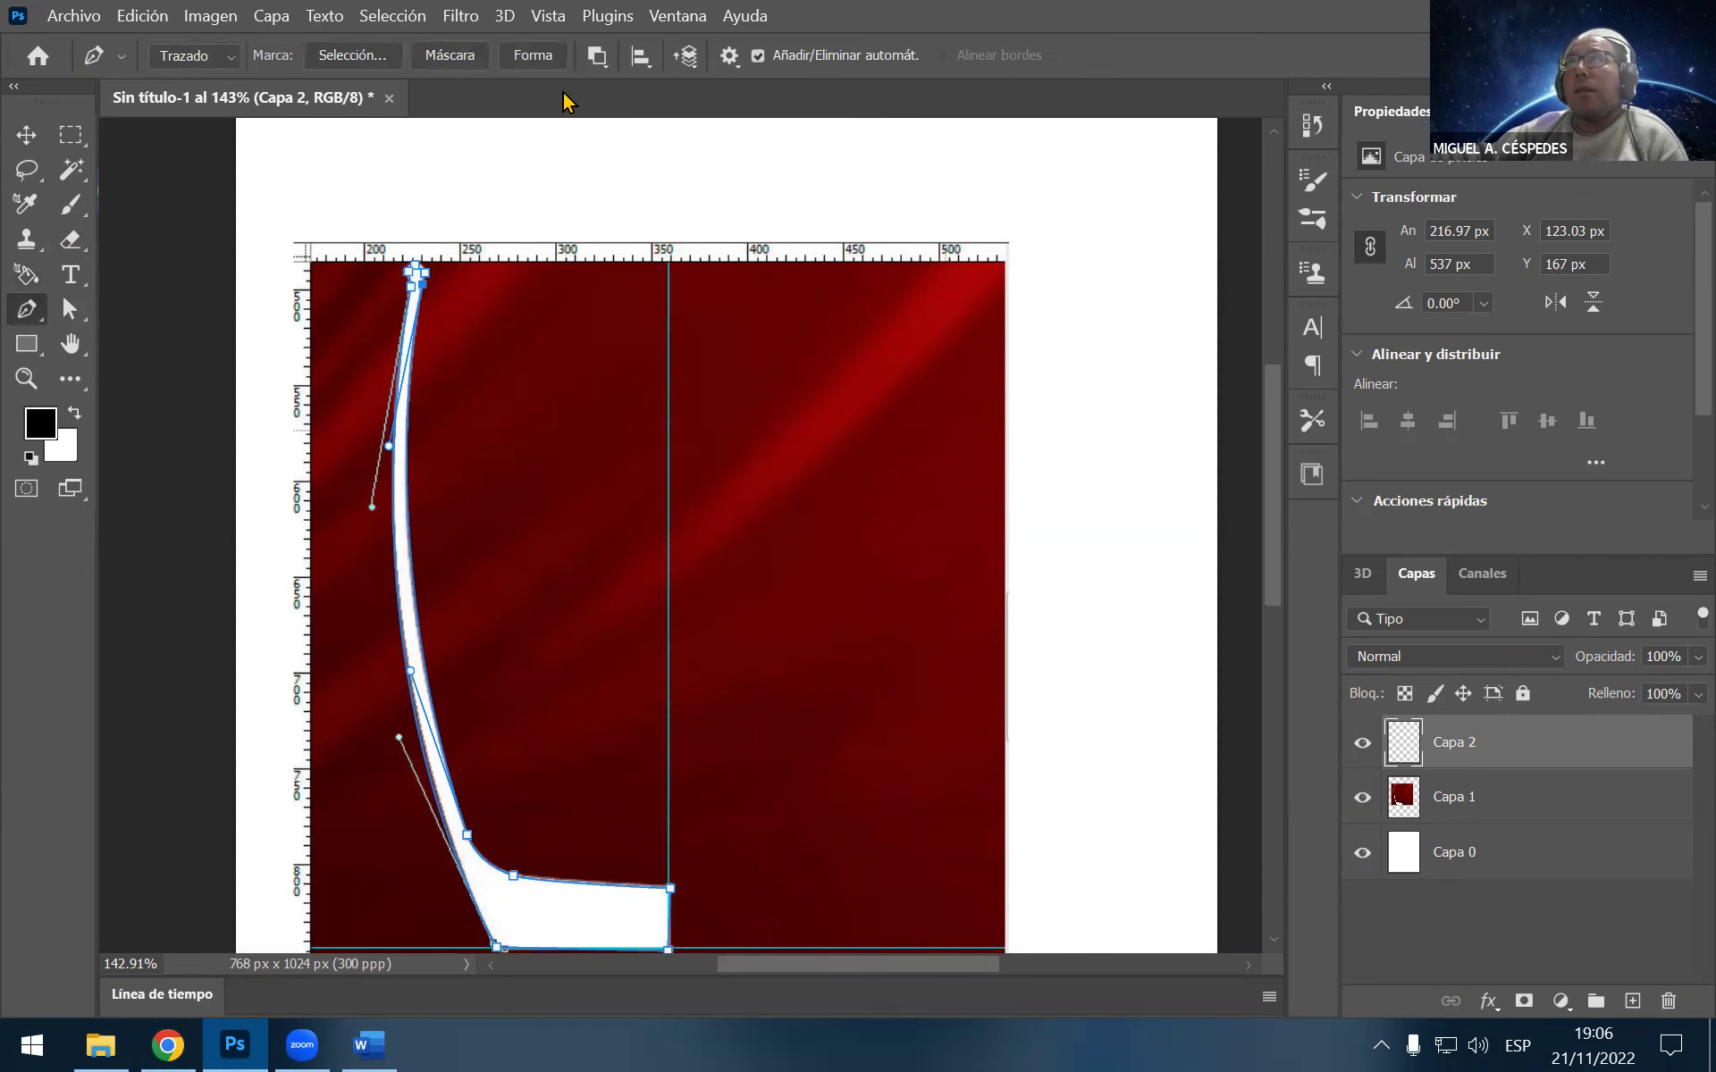
right_click(1447, 754)
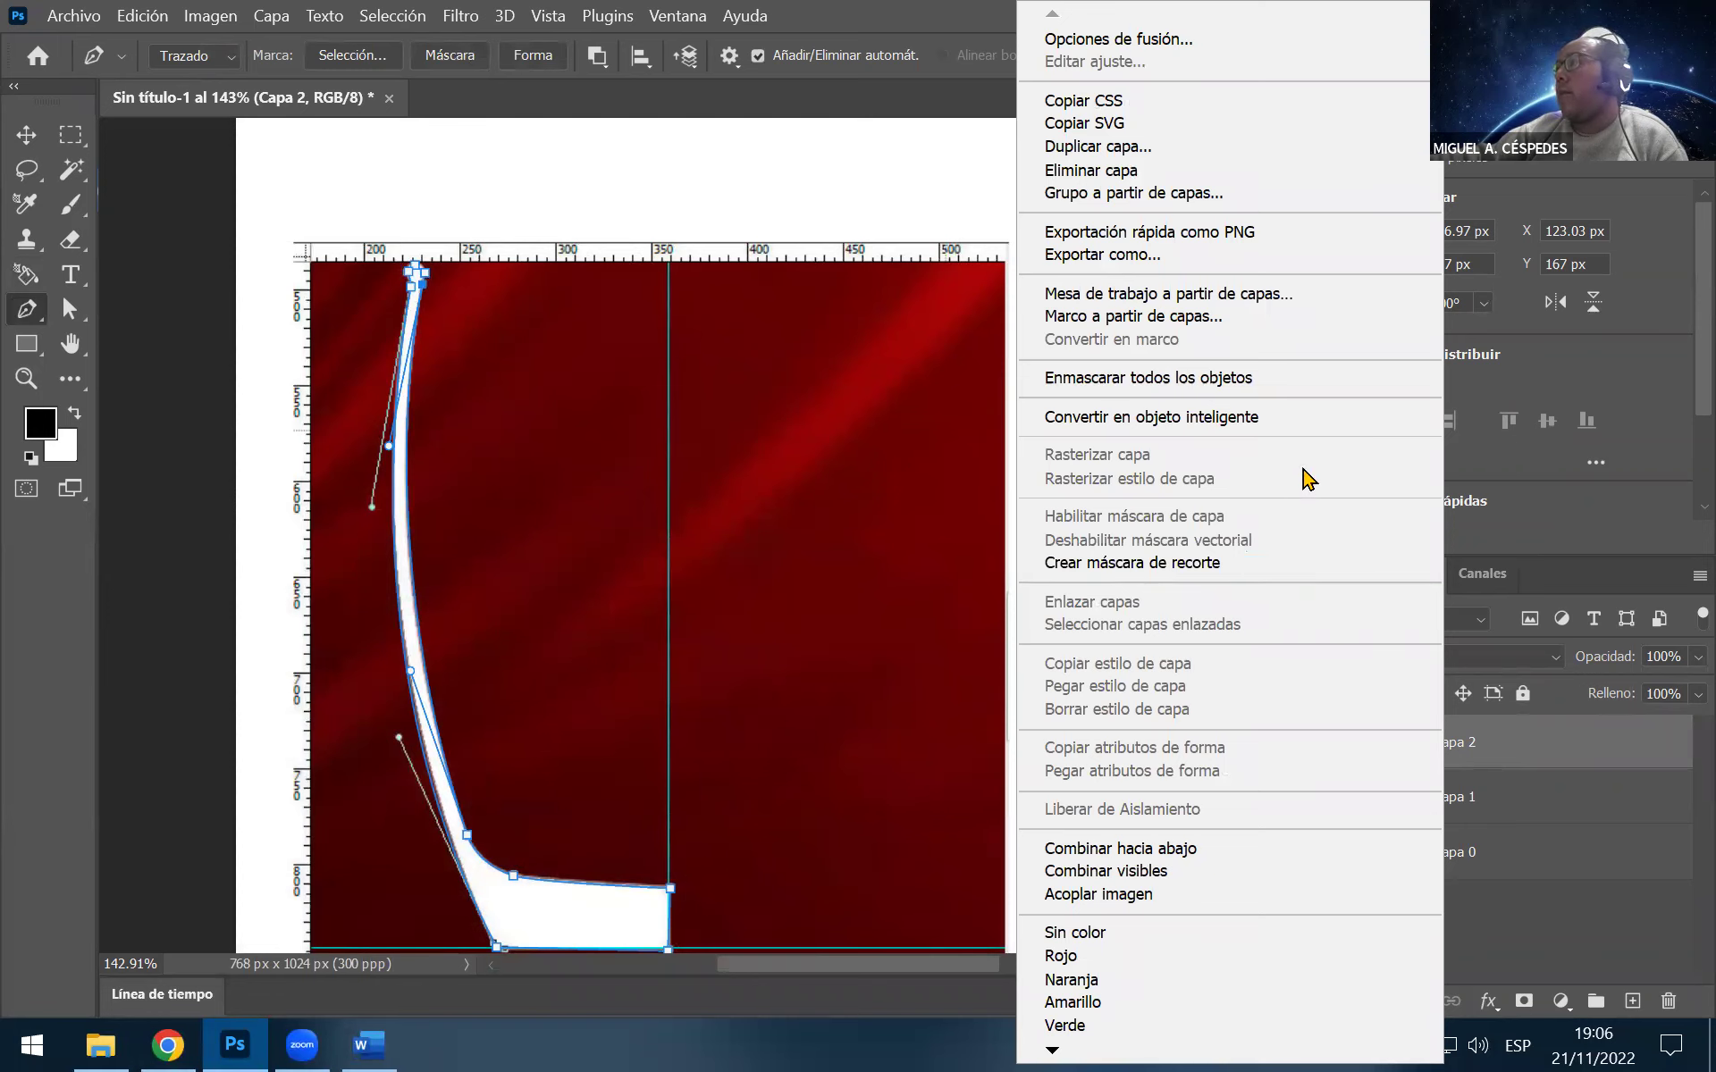
click(493, 260)
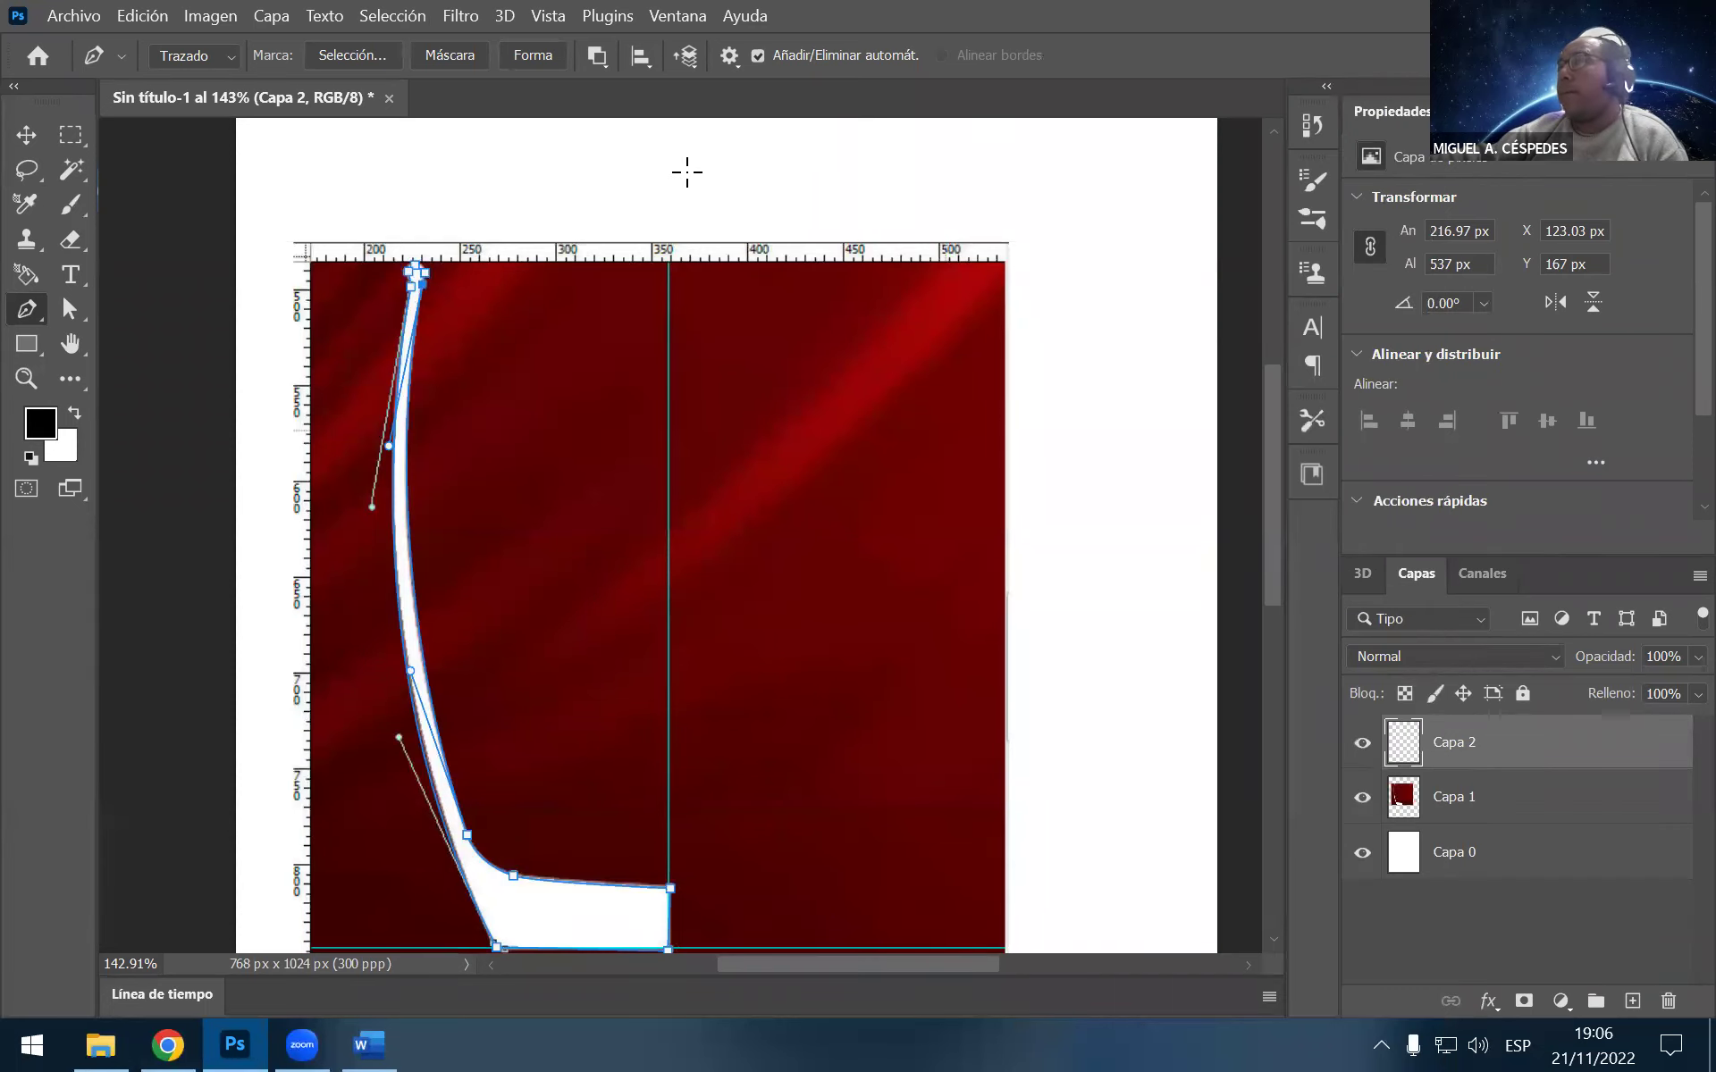
click(545, 62)
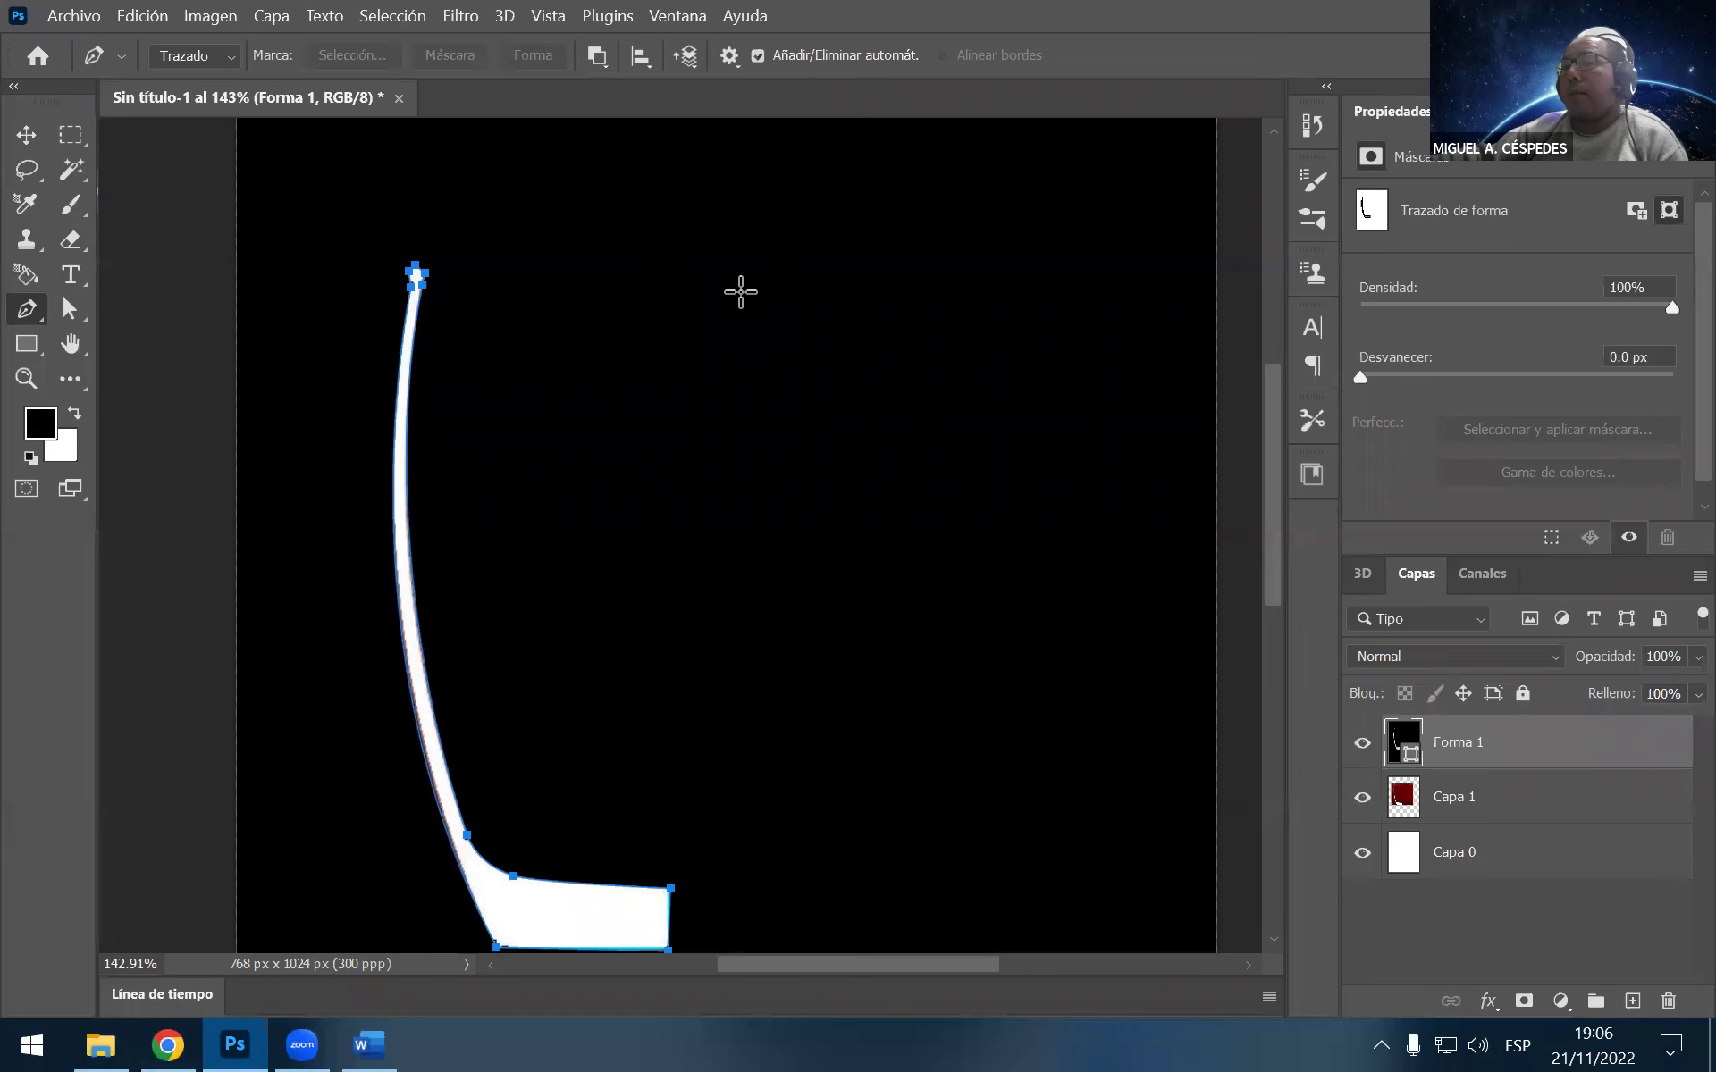
key(ctrl+z)
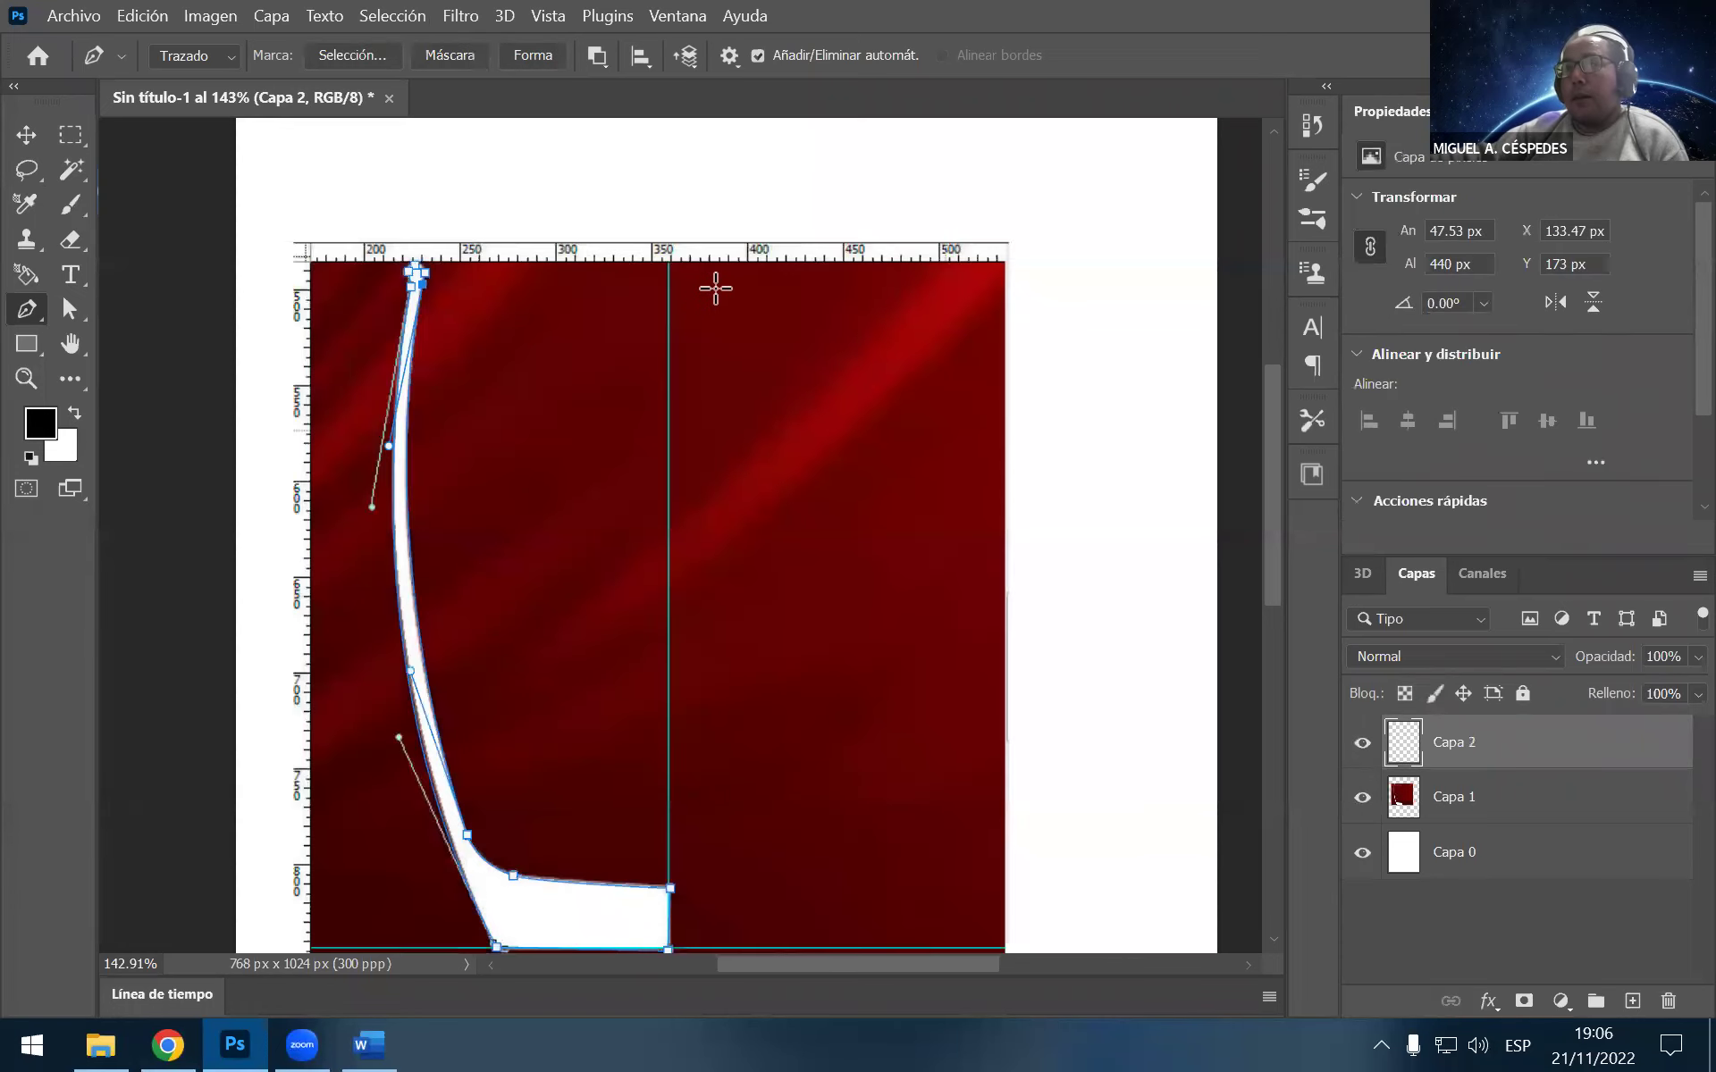
Attempt Invertir on empty Capa 2, dismiss the error, and hide Capa 1 and Capa 0
key(ctrl+i)
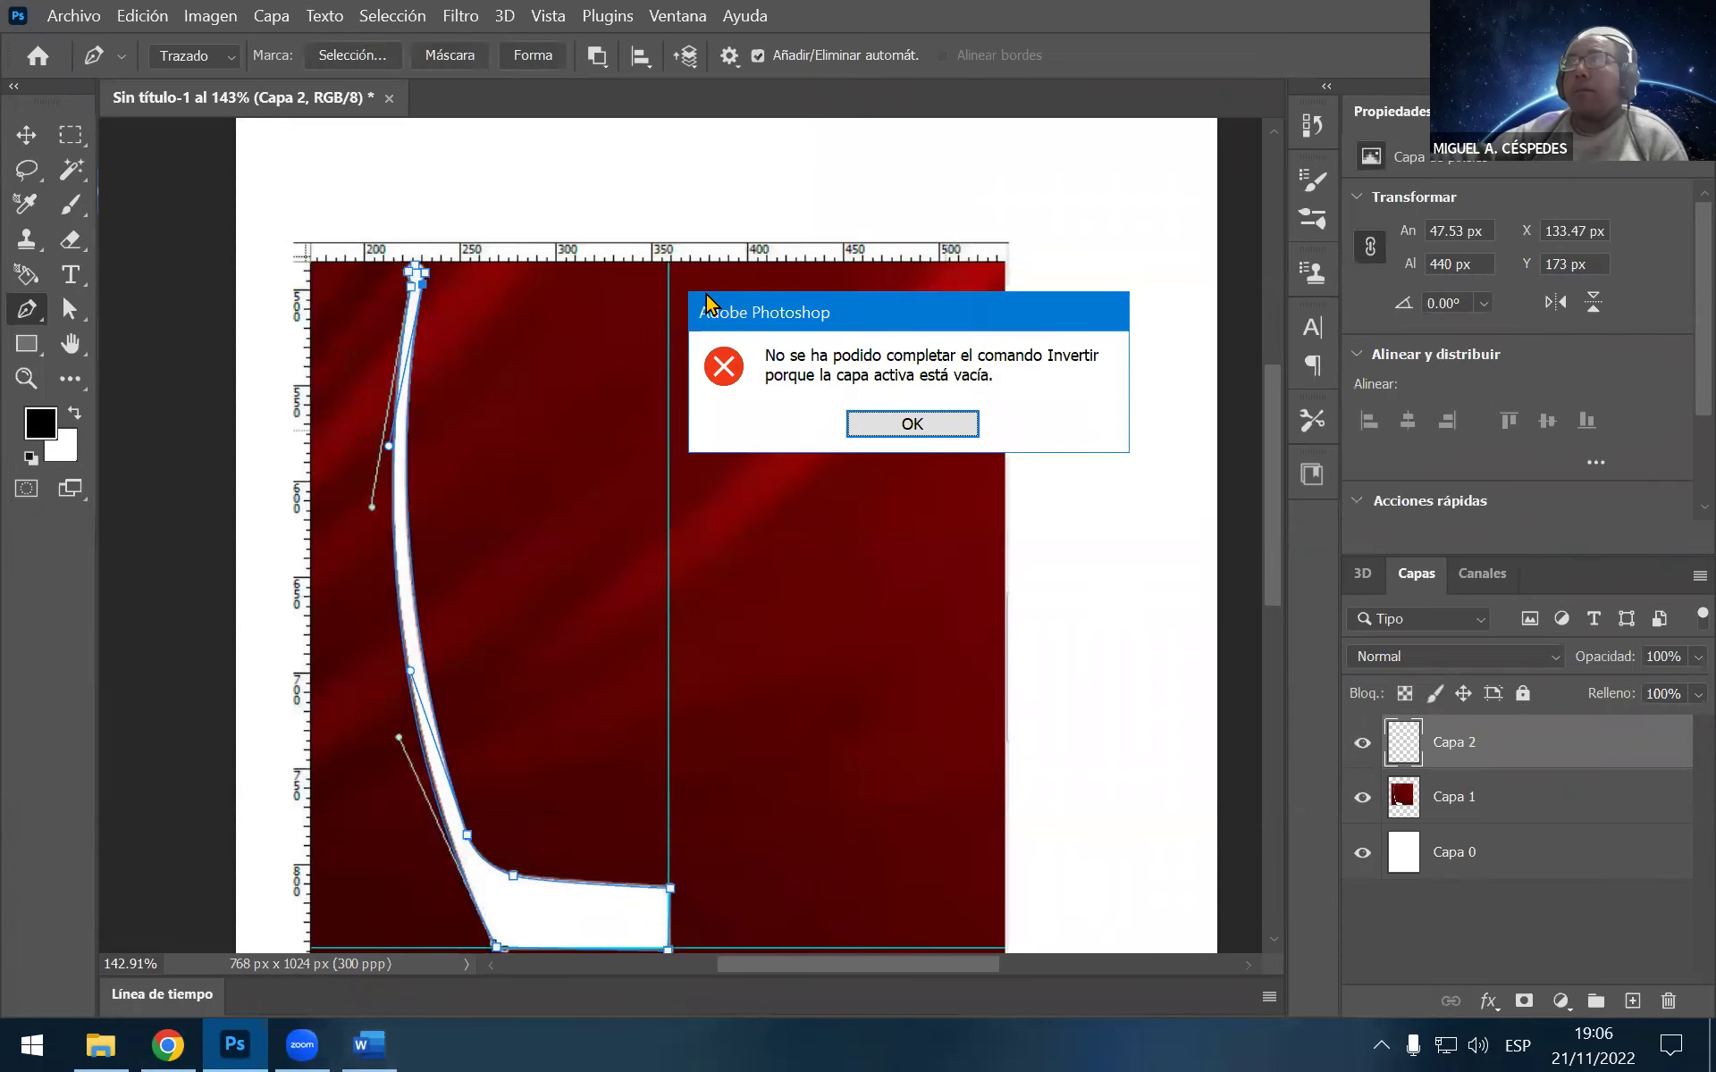
click(894, 424)
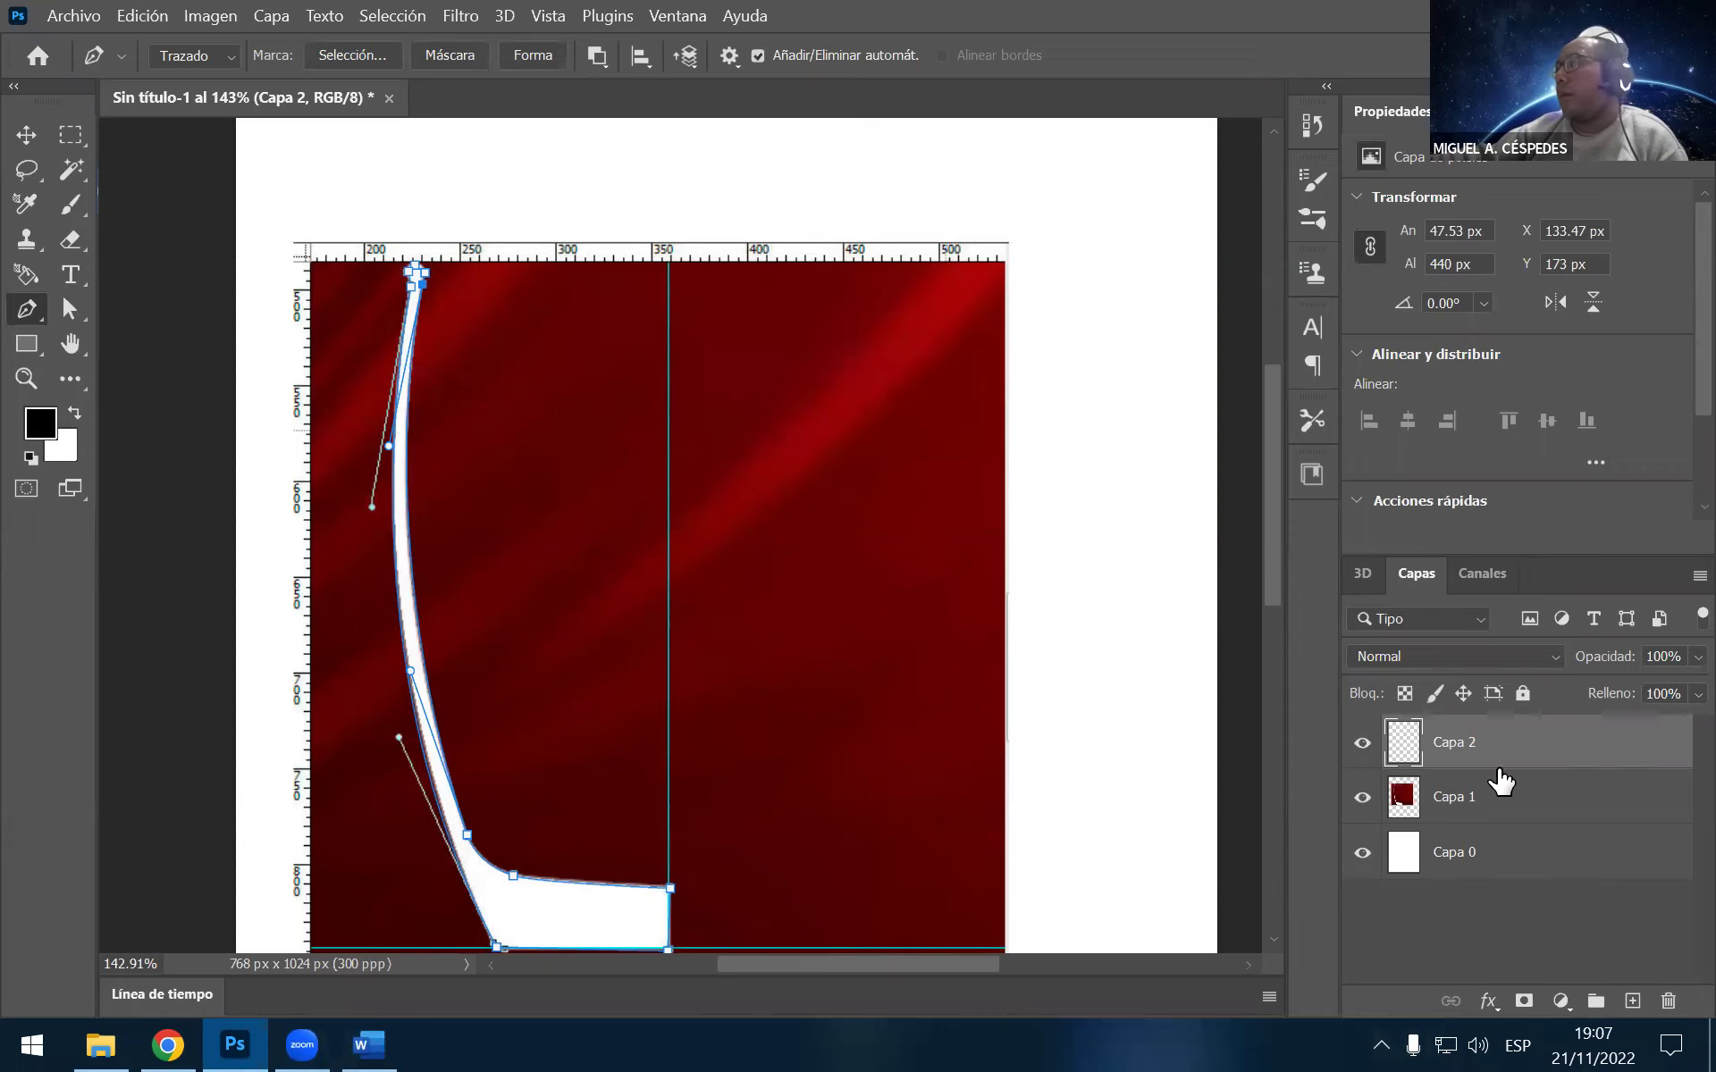
click(1362, 797)
click(1361, 853)
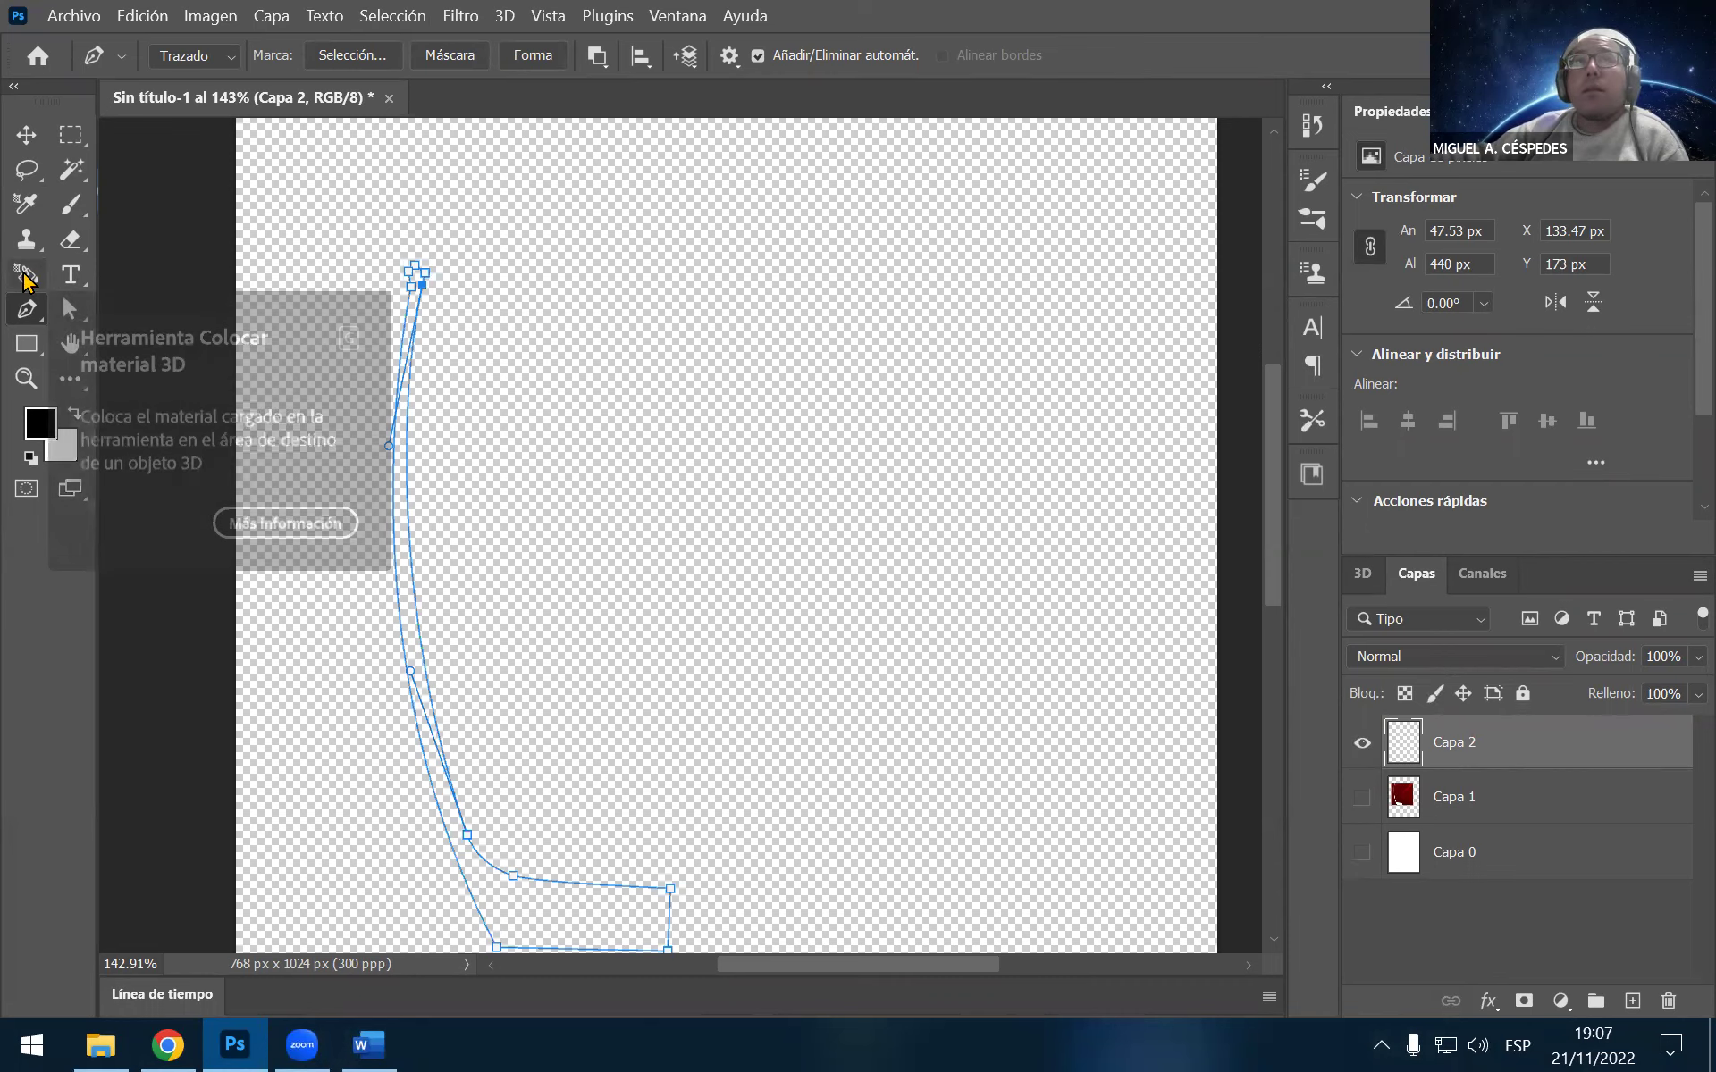
click(1394, 804)
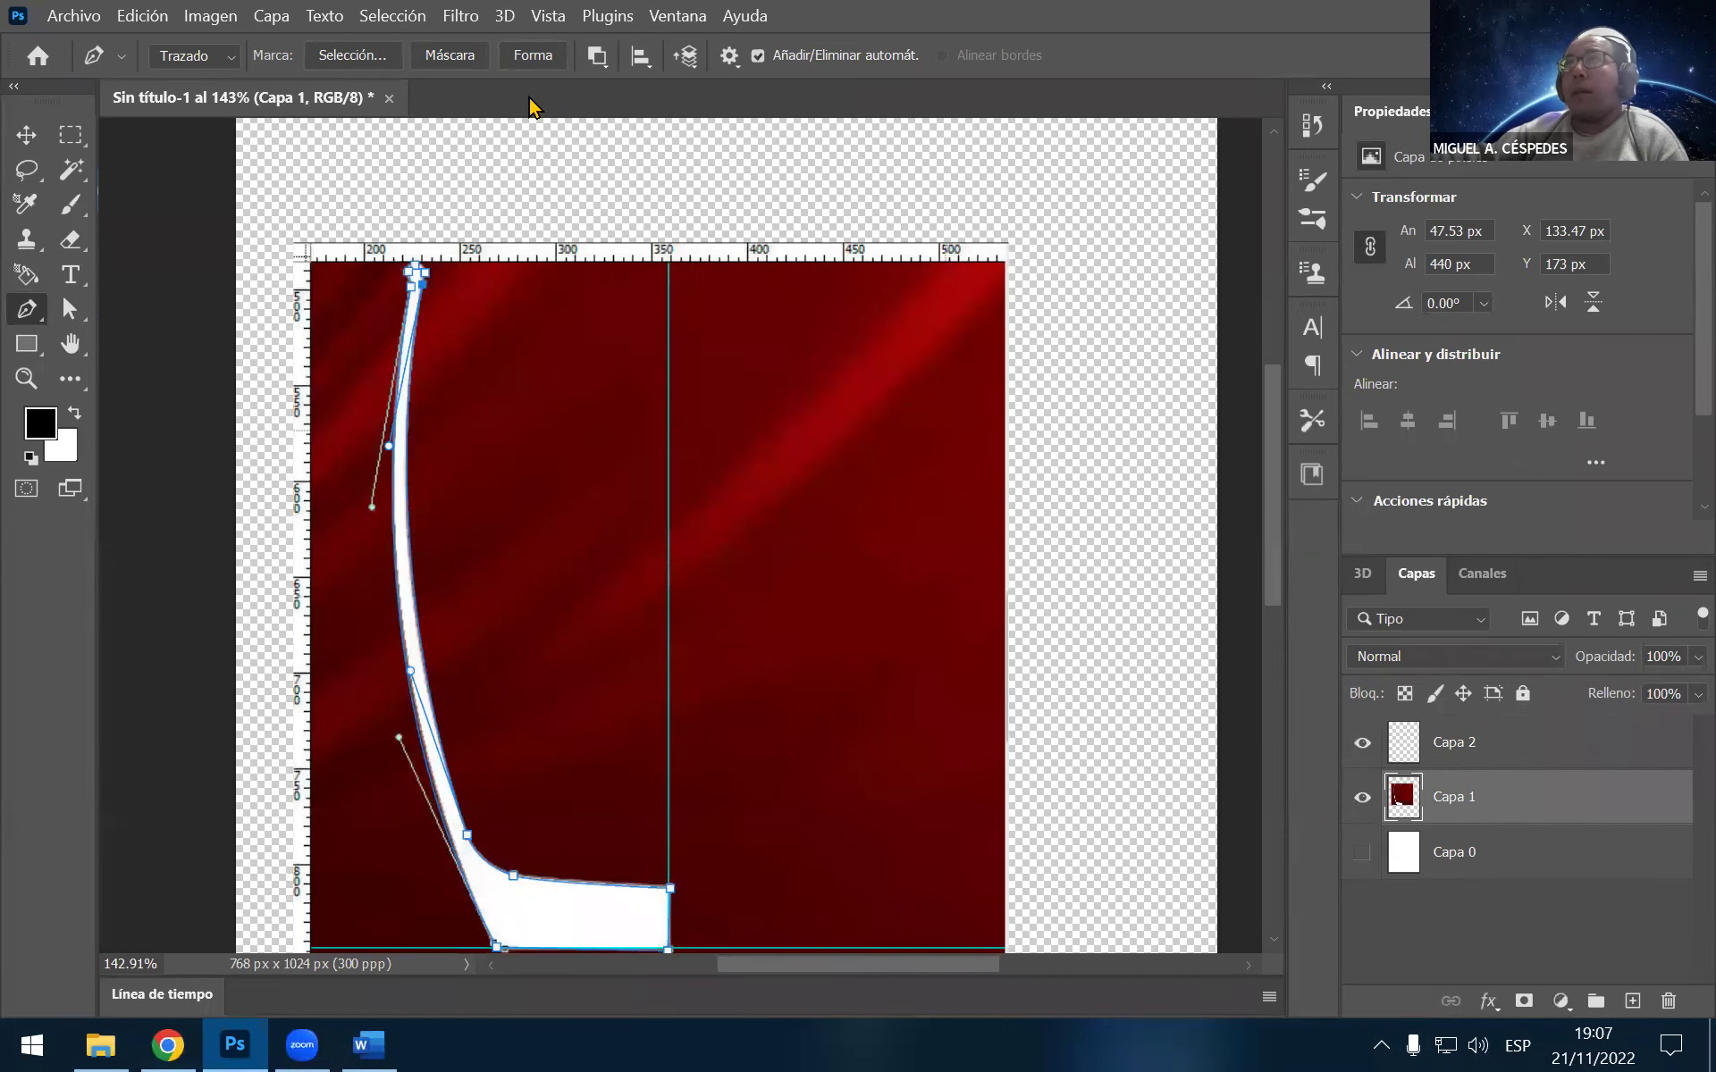
click(531, 56)
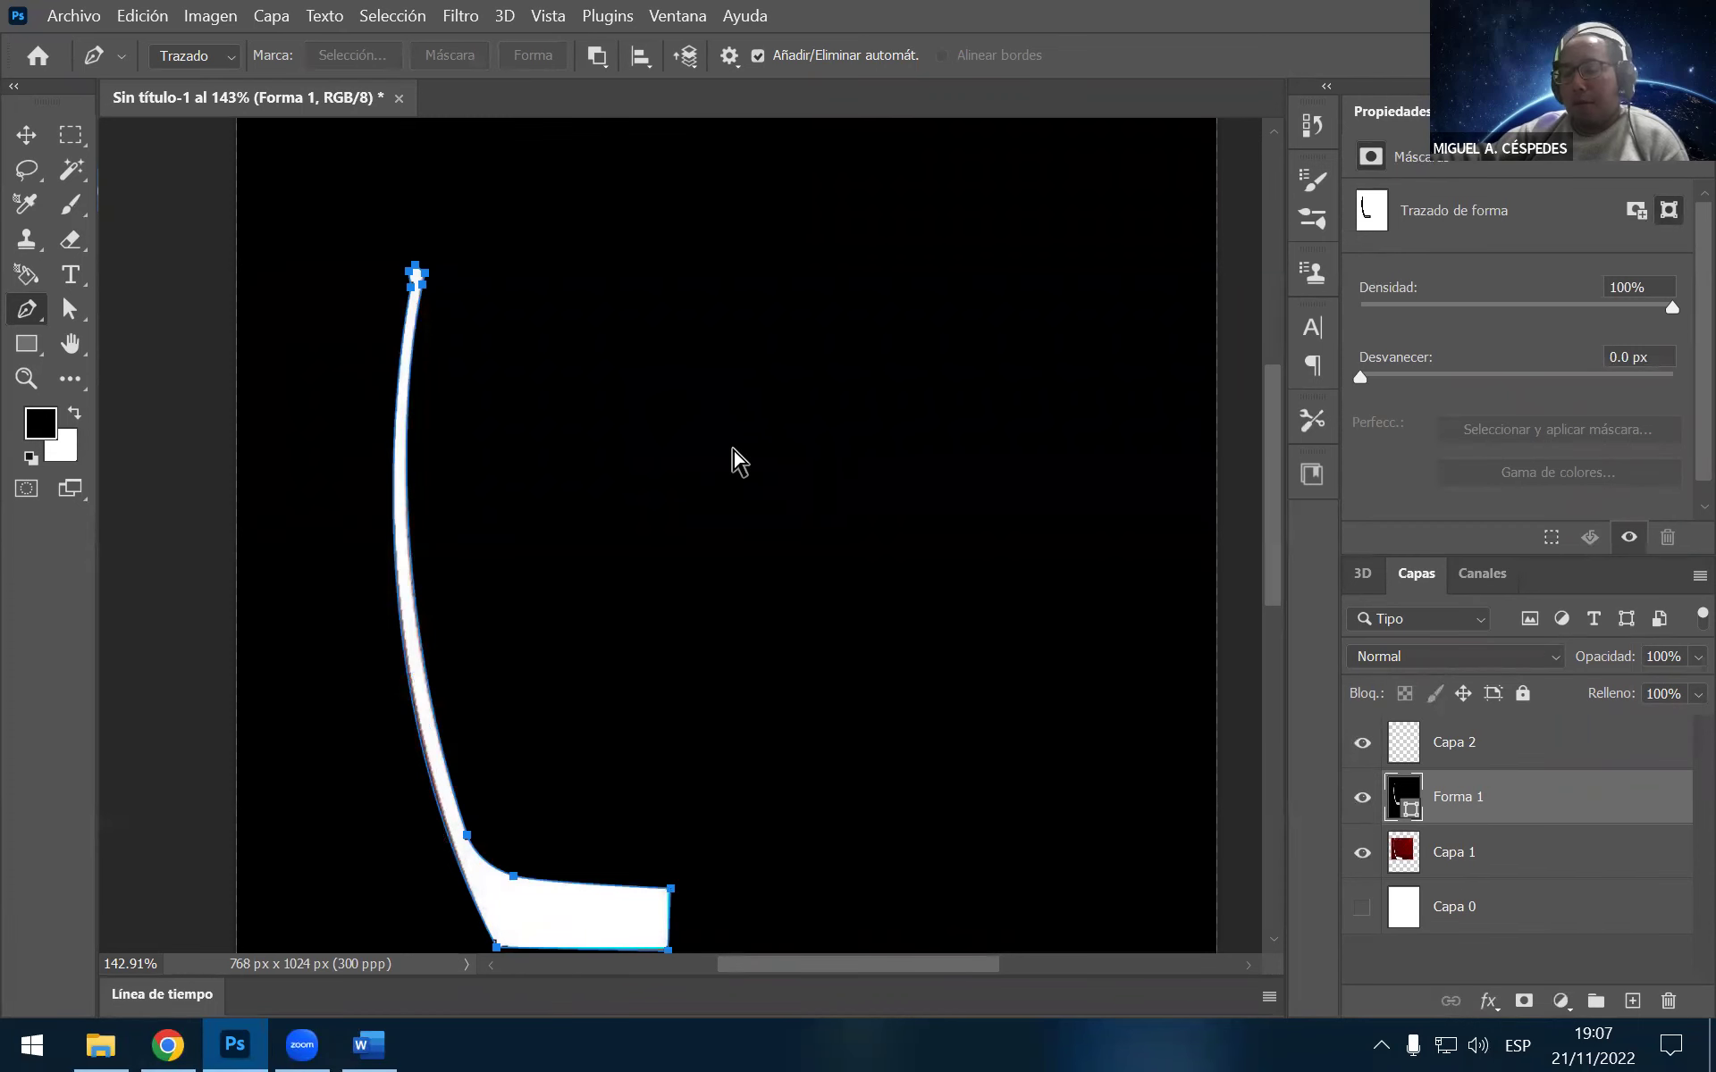
key(ctrl+z)
key(ctrl+z)
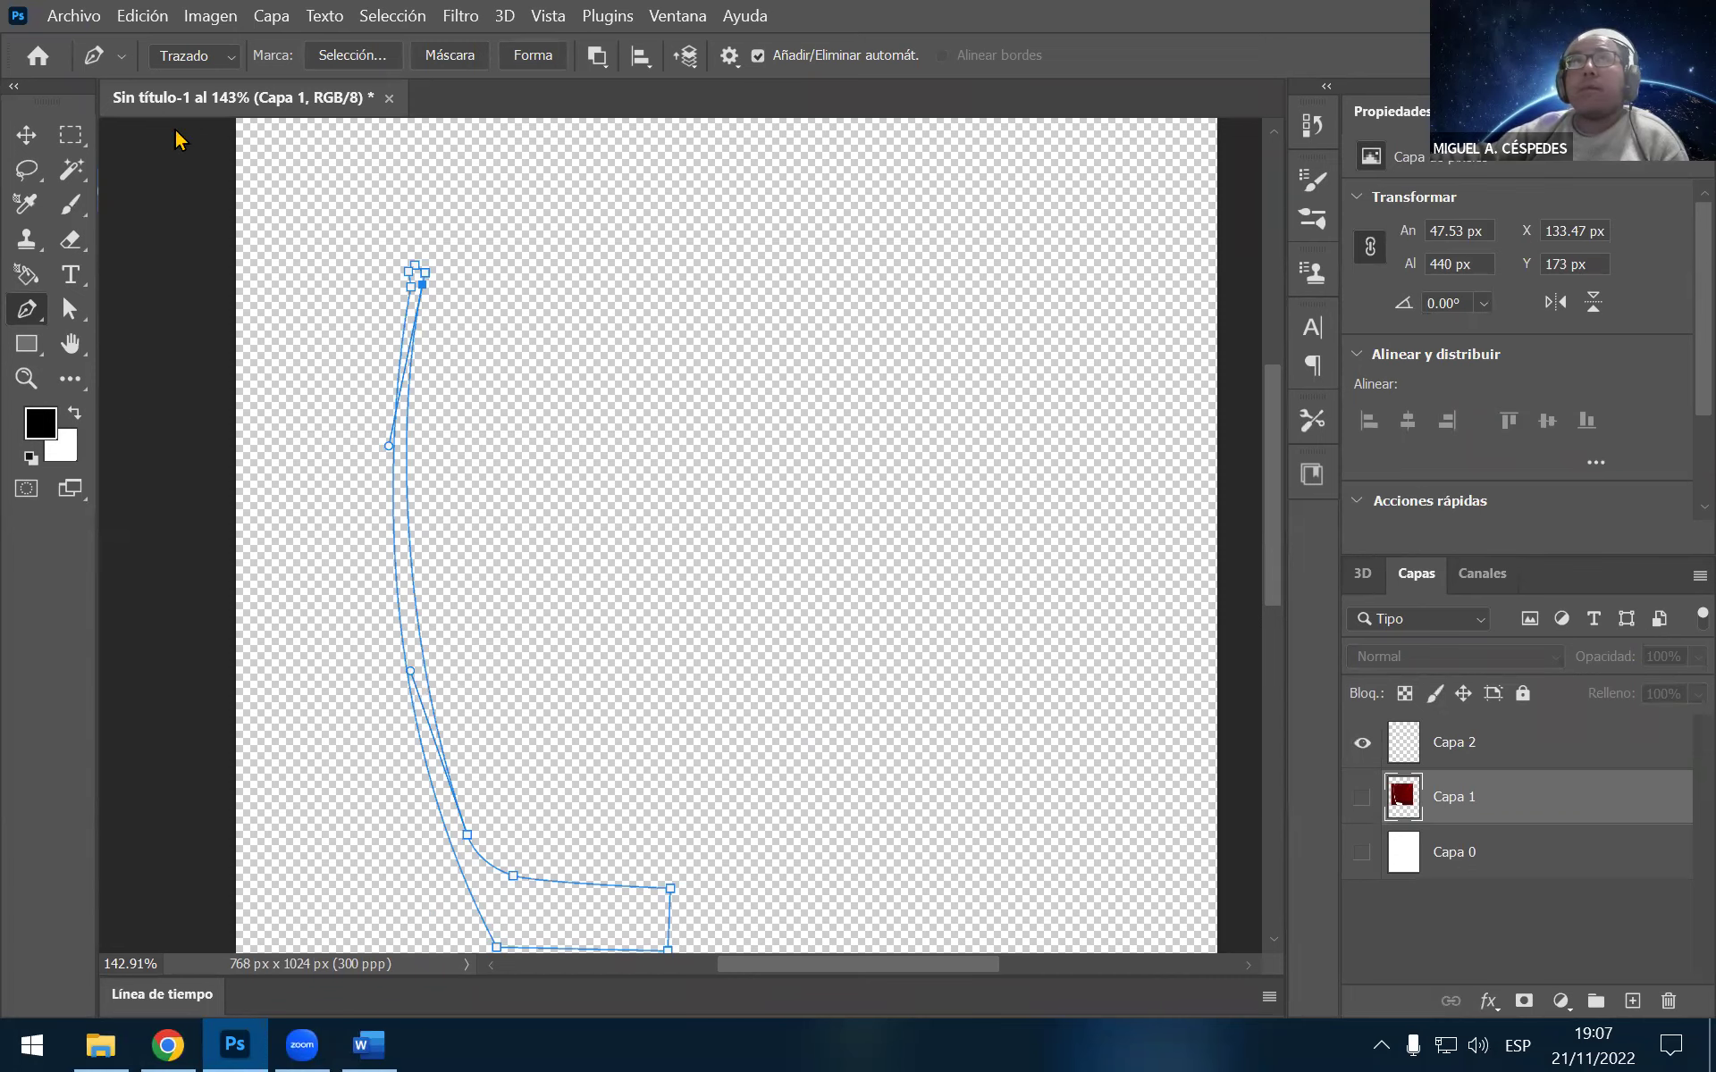
key(alt+a)
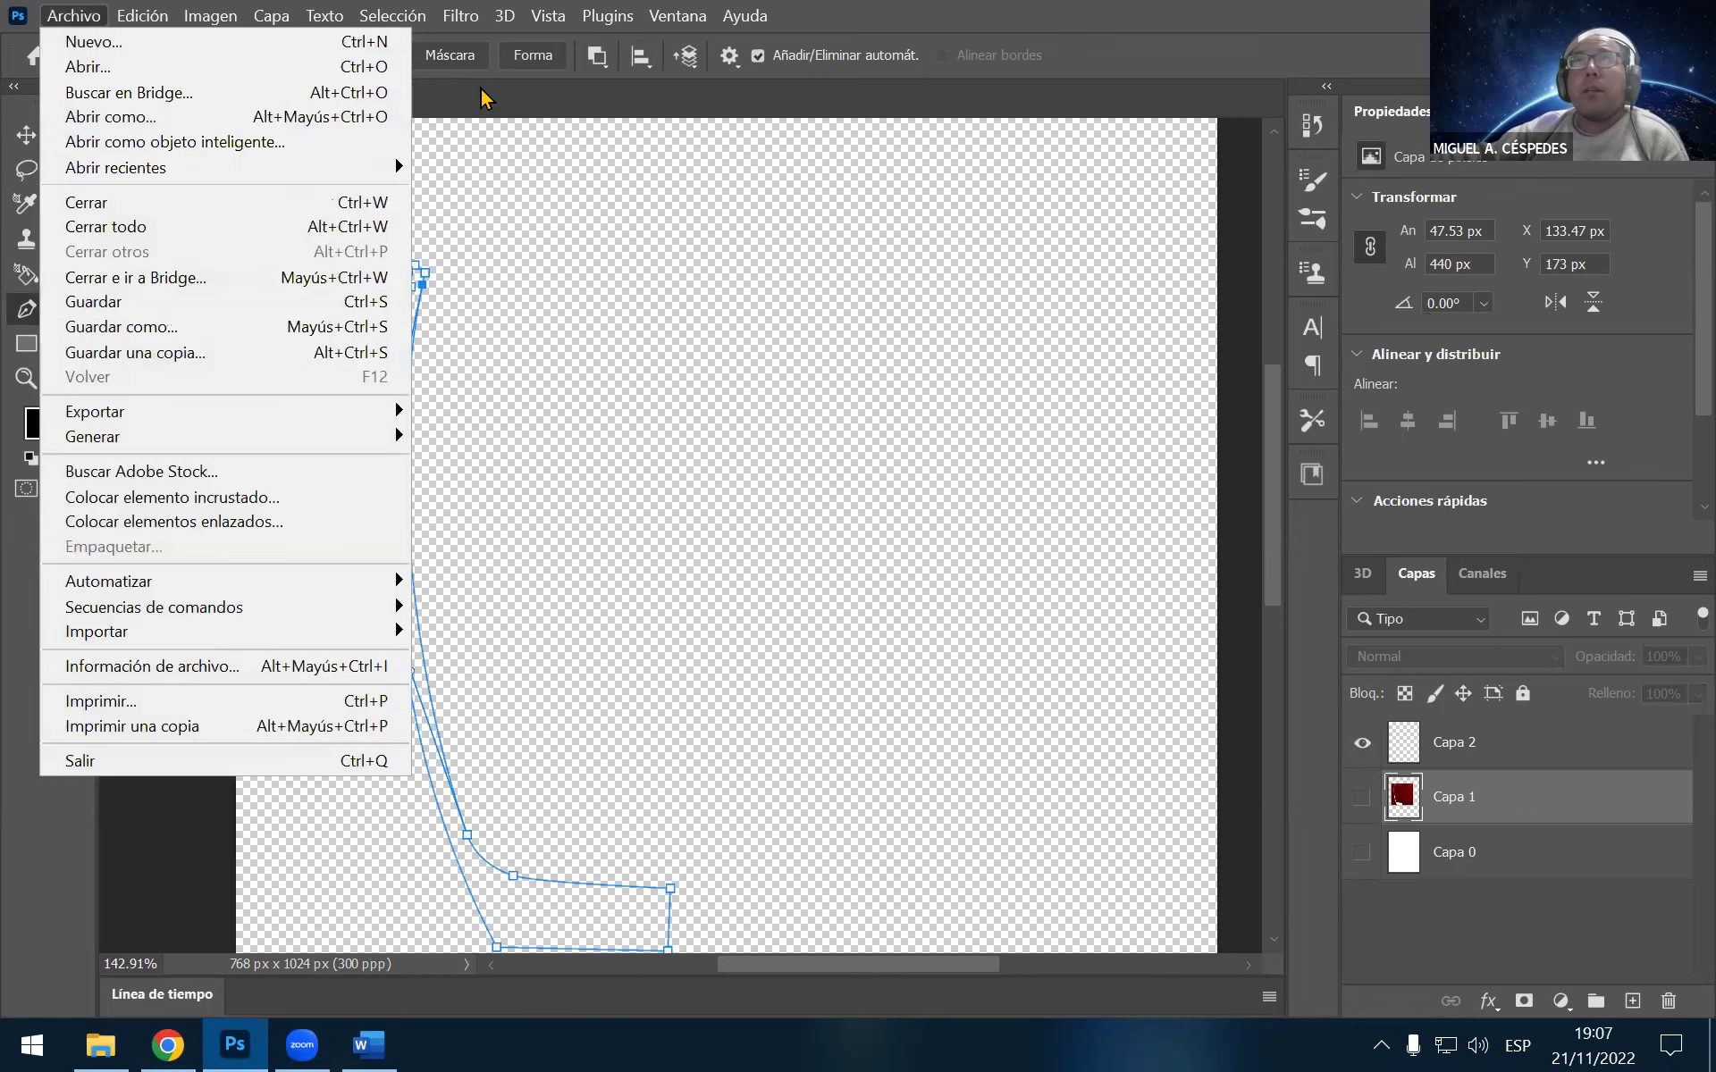
In Preferences, restore all warning dialogs and set preferences to reset on quit
click(485, 107)
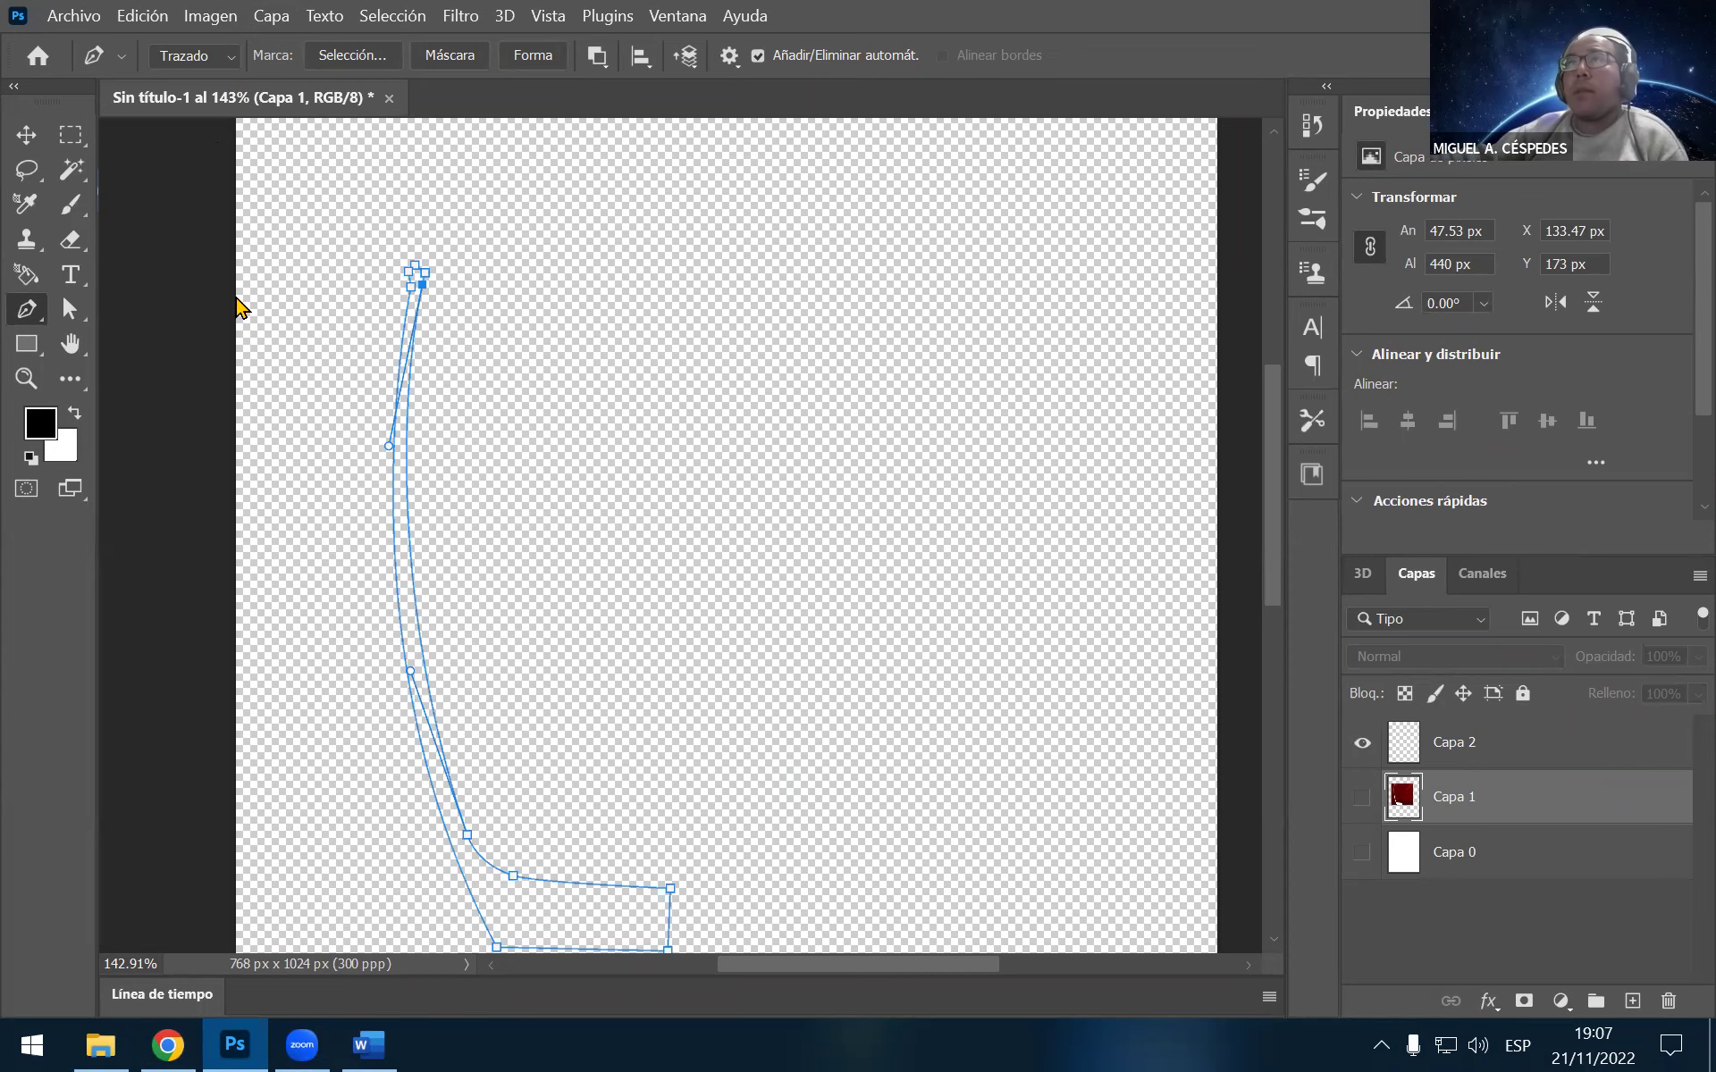
key(ctrl+k)
click(760, 429)
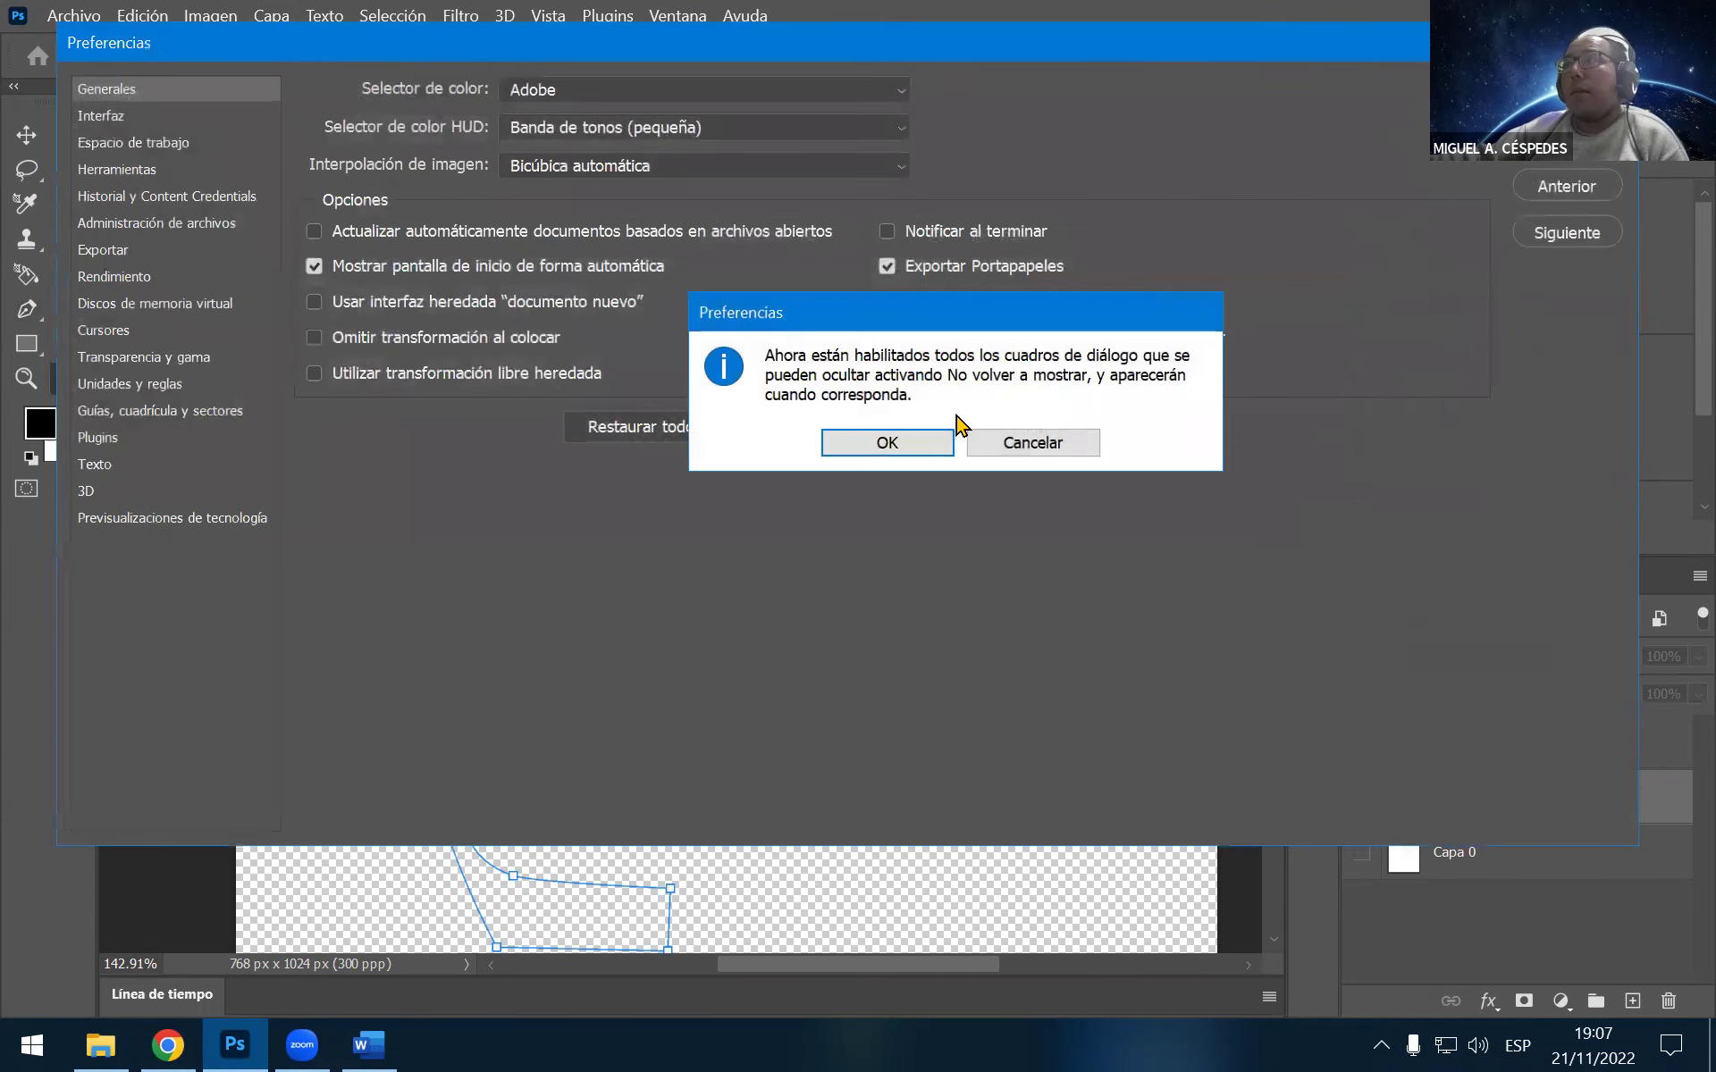
click(983, 445)
click(1055, 429)
click(840, 425)
key(Return)
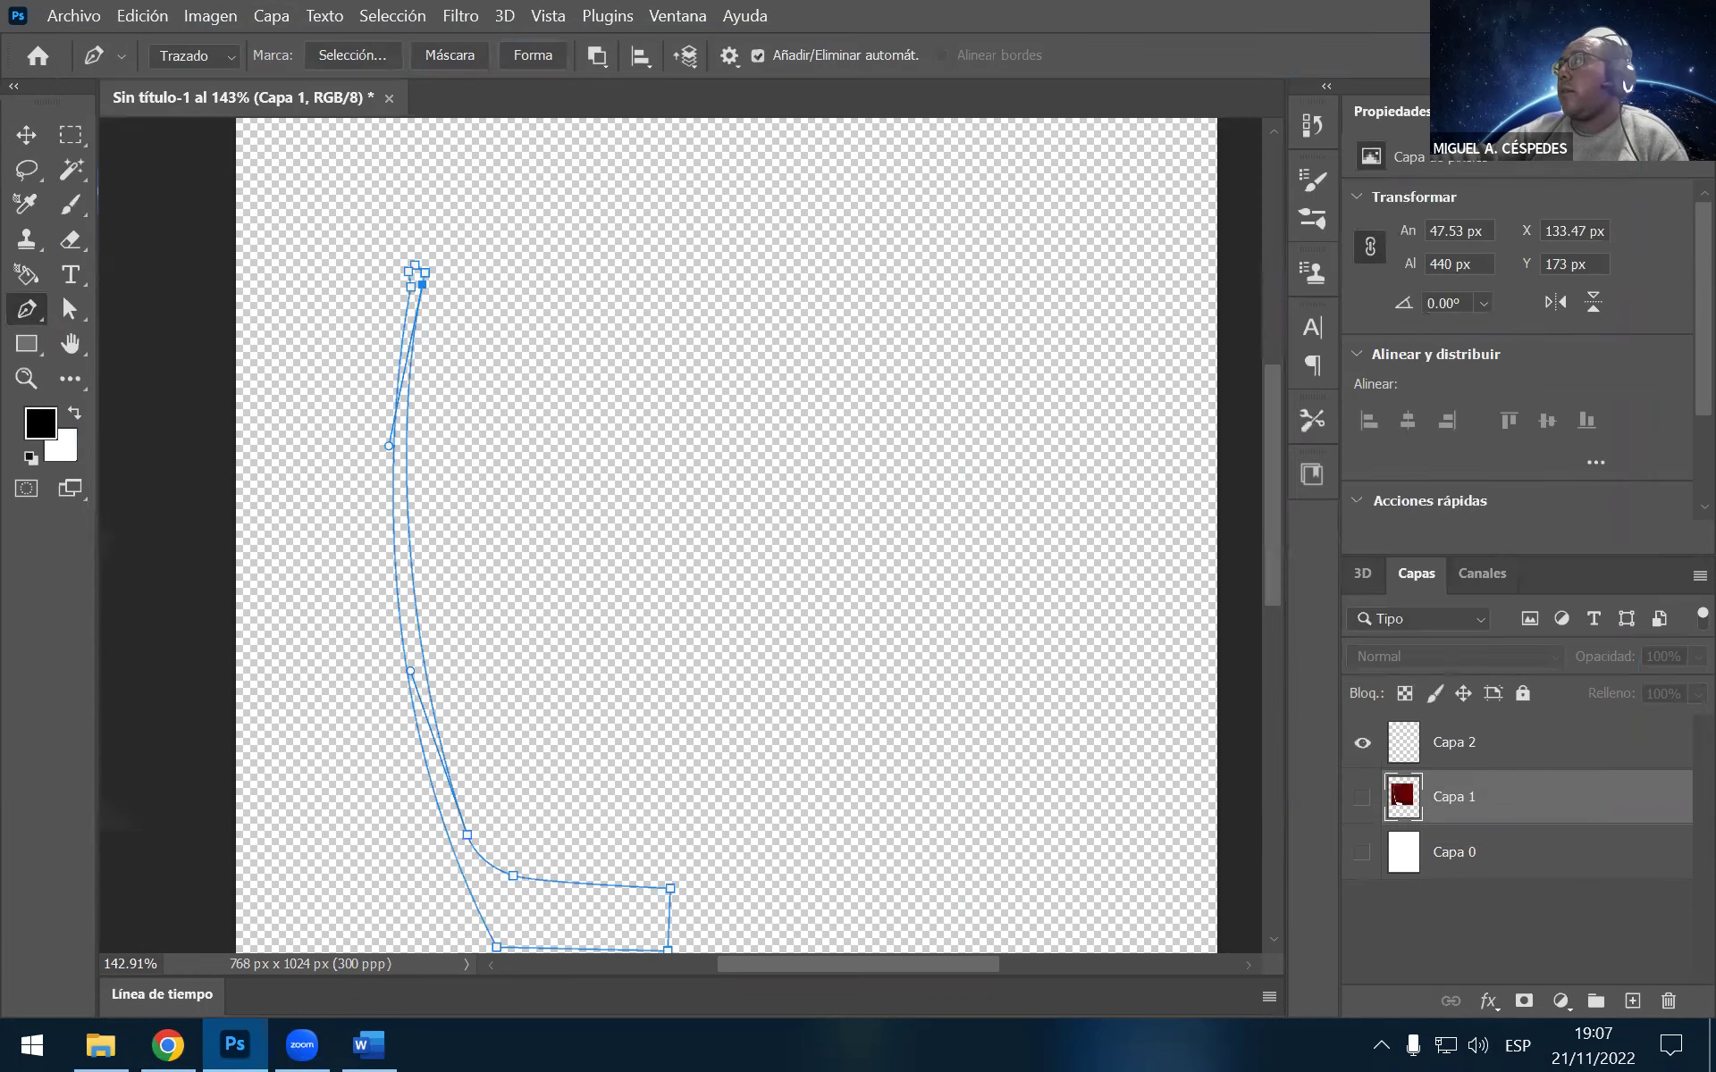
Quit Photoshop without saving Sin título-1 and relaunch it by searching 'PHO' from Start
key(ctrl+q)
click(977, 422)
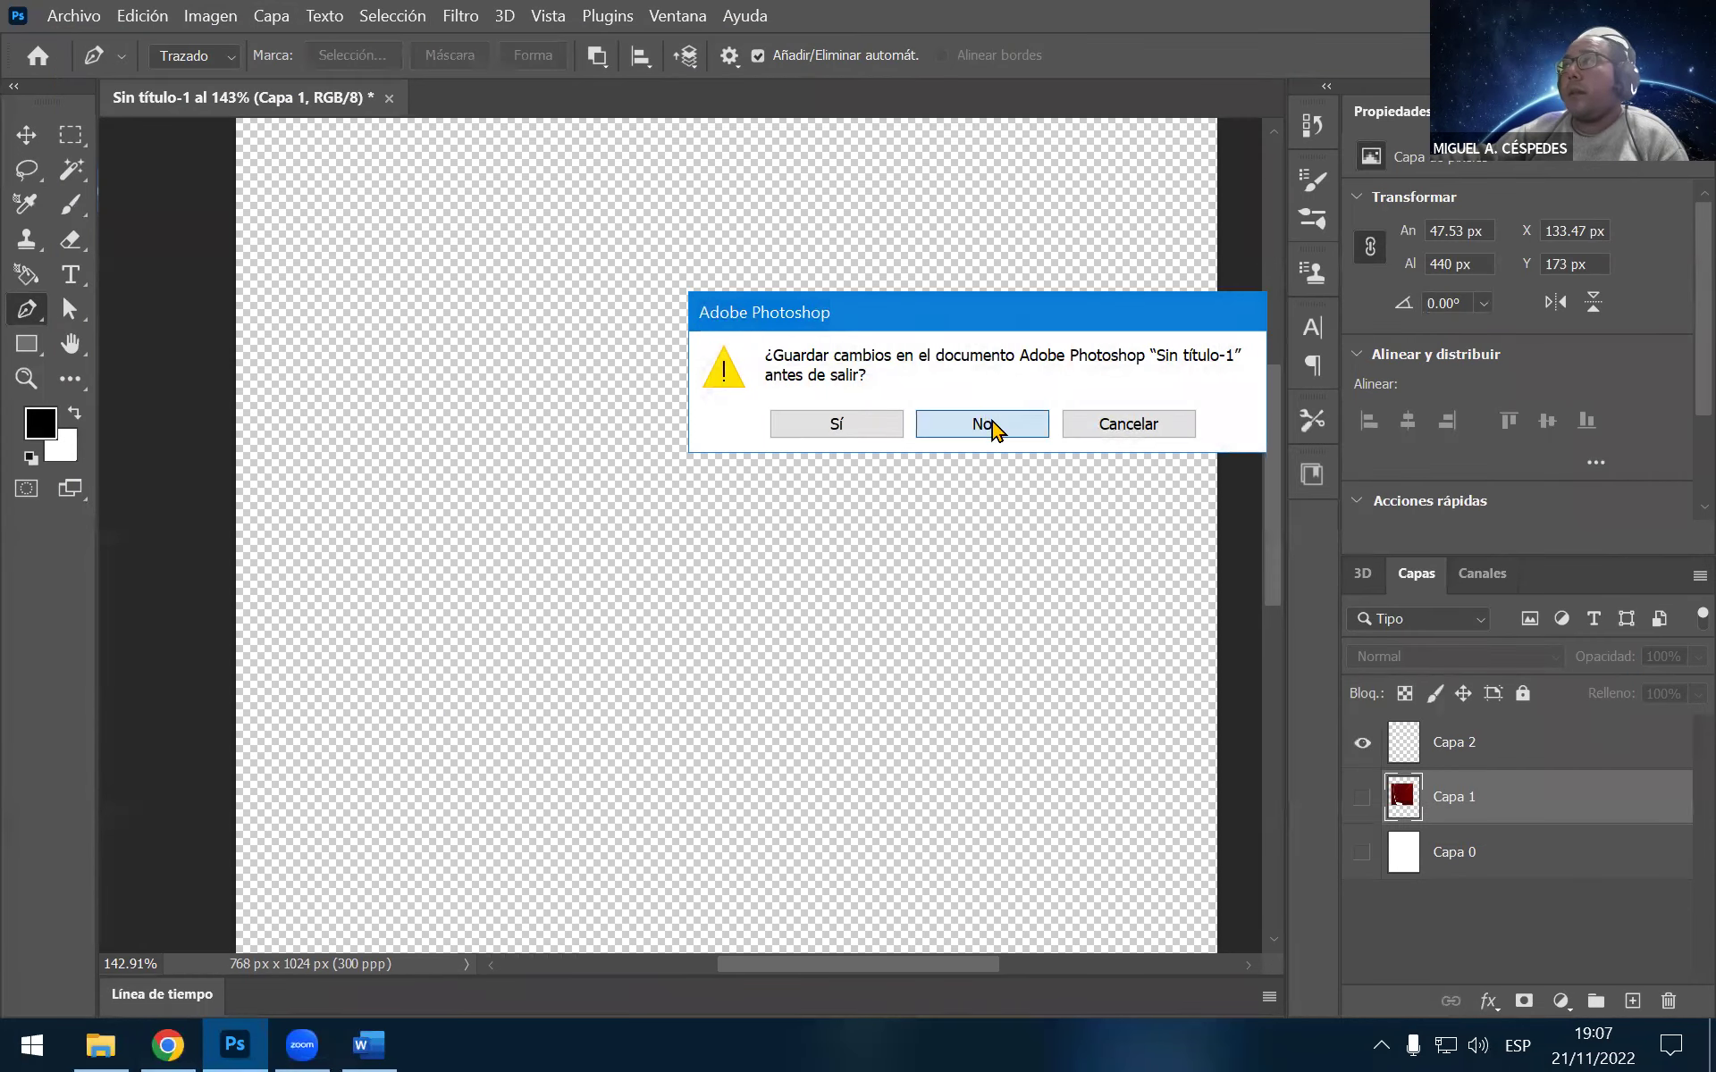
key(super)
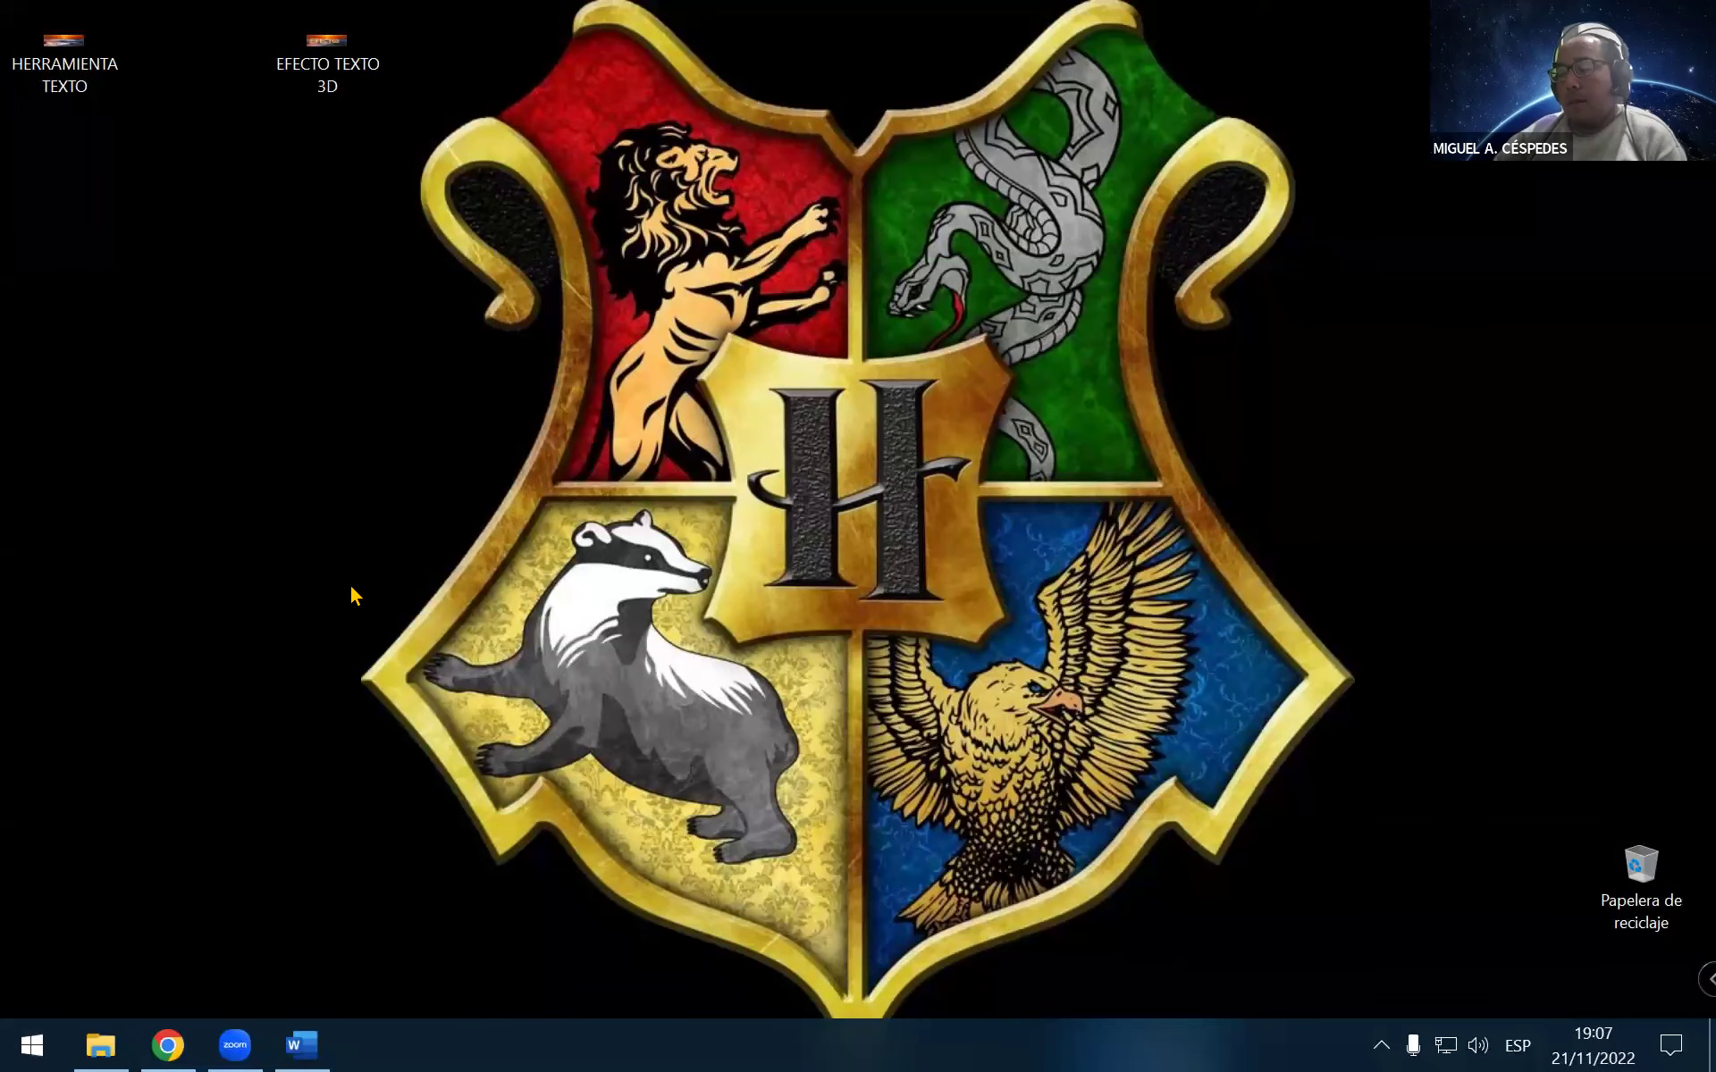
text(PHO)
key(Return)
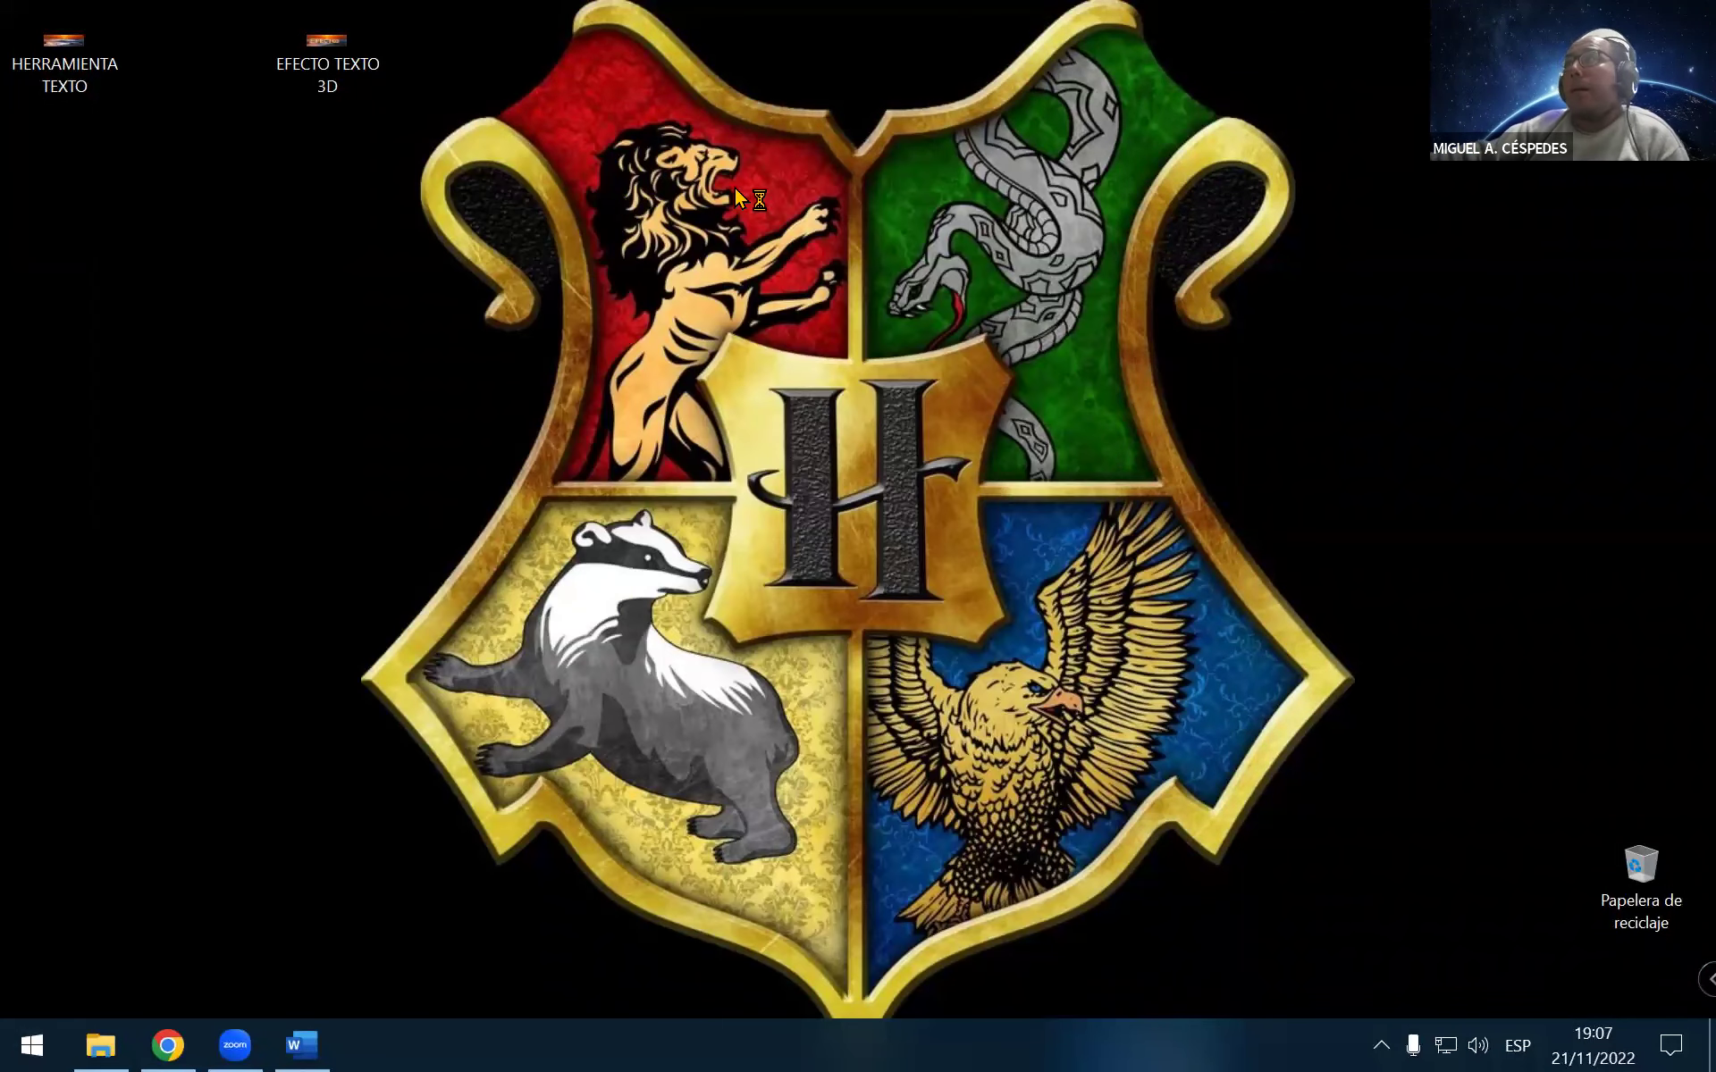
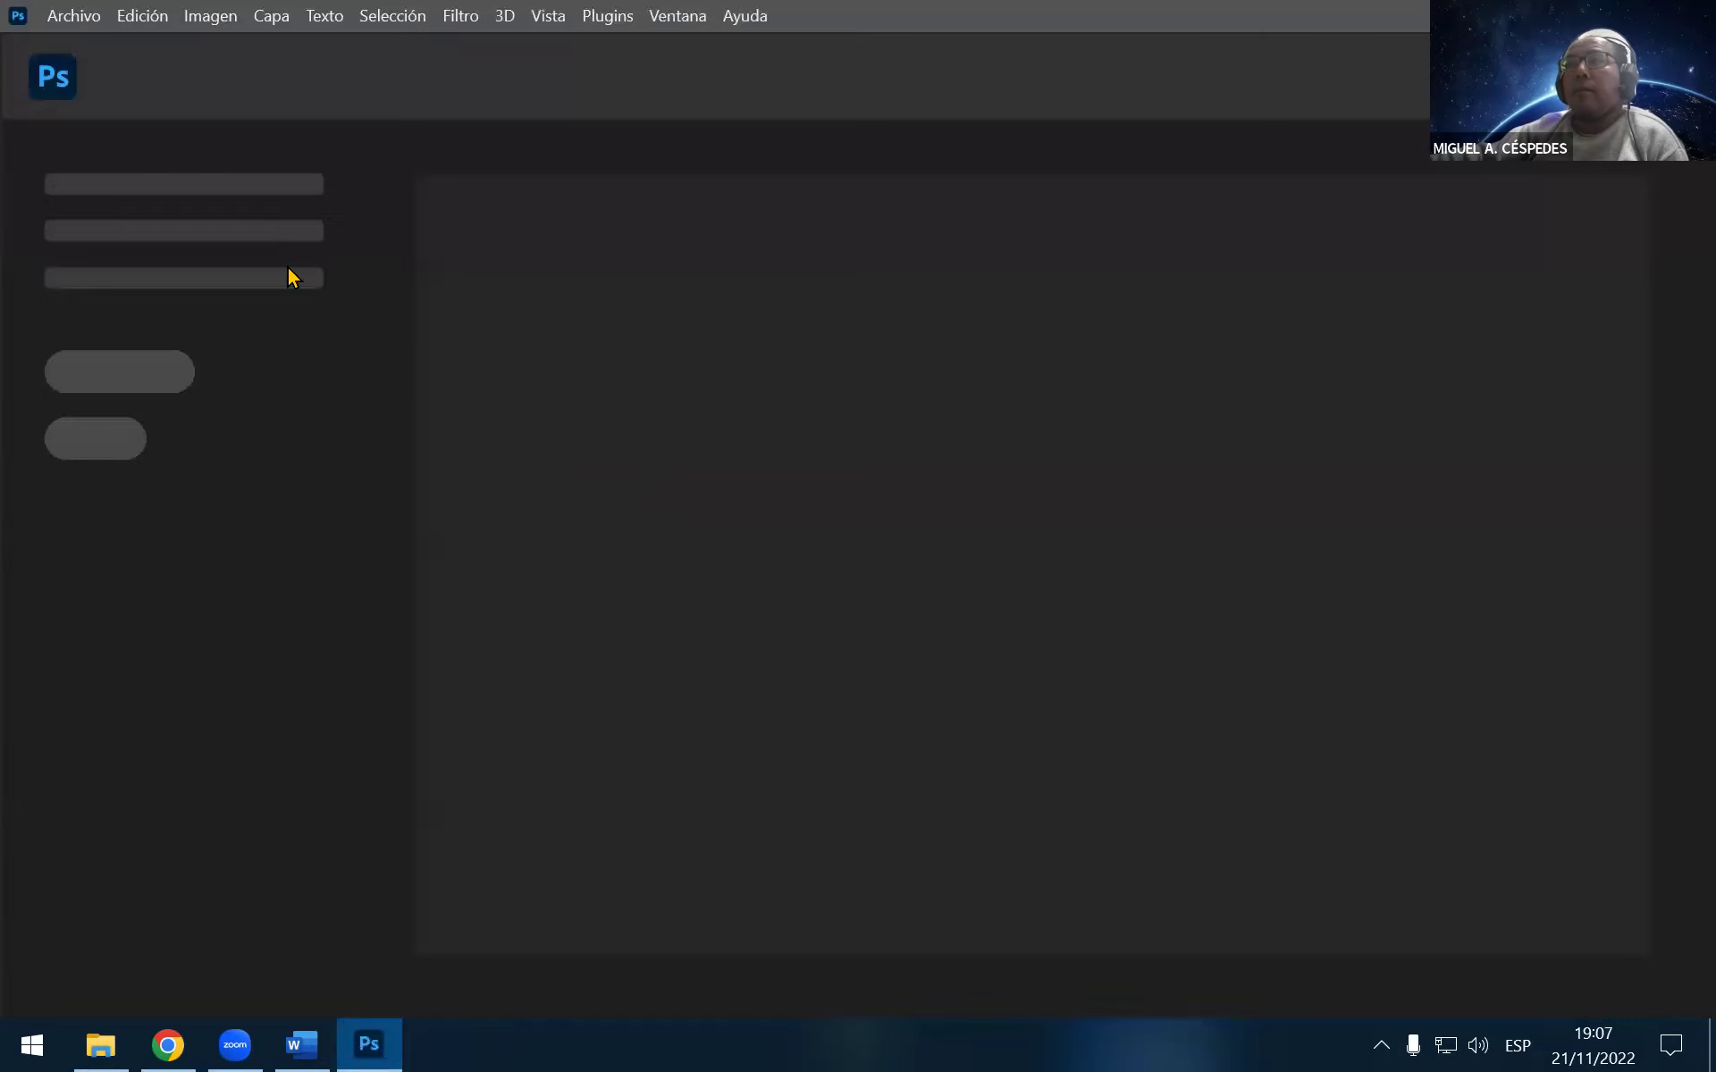
Create a new 1024 × 768 px document
click(73, 16)
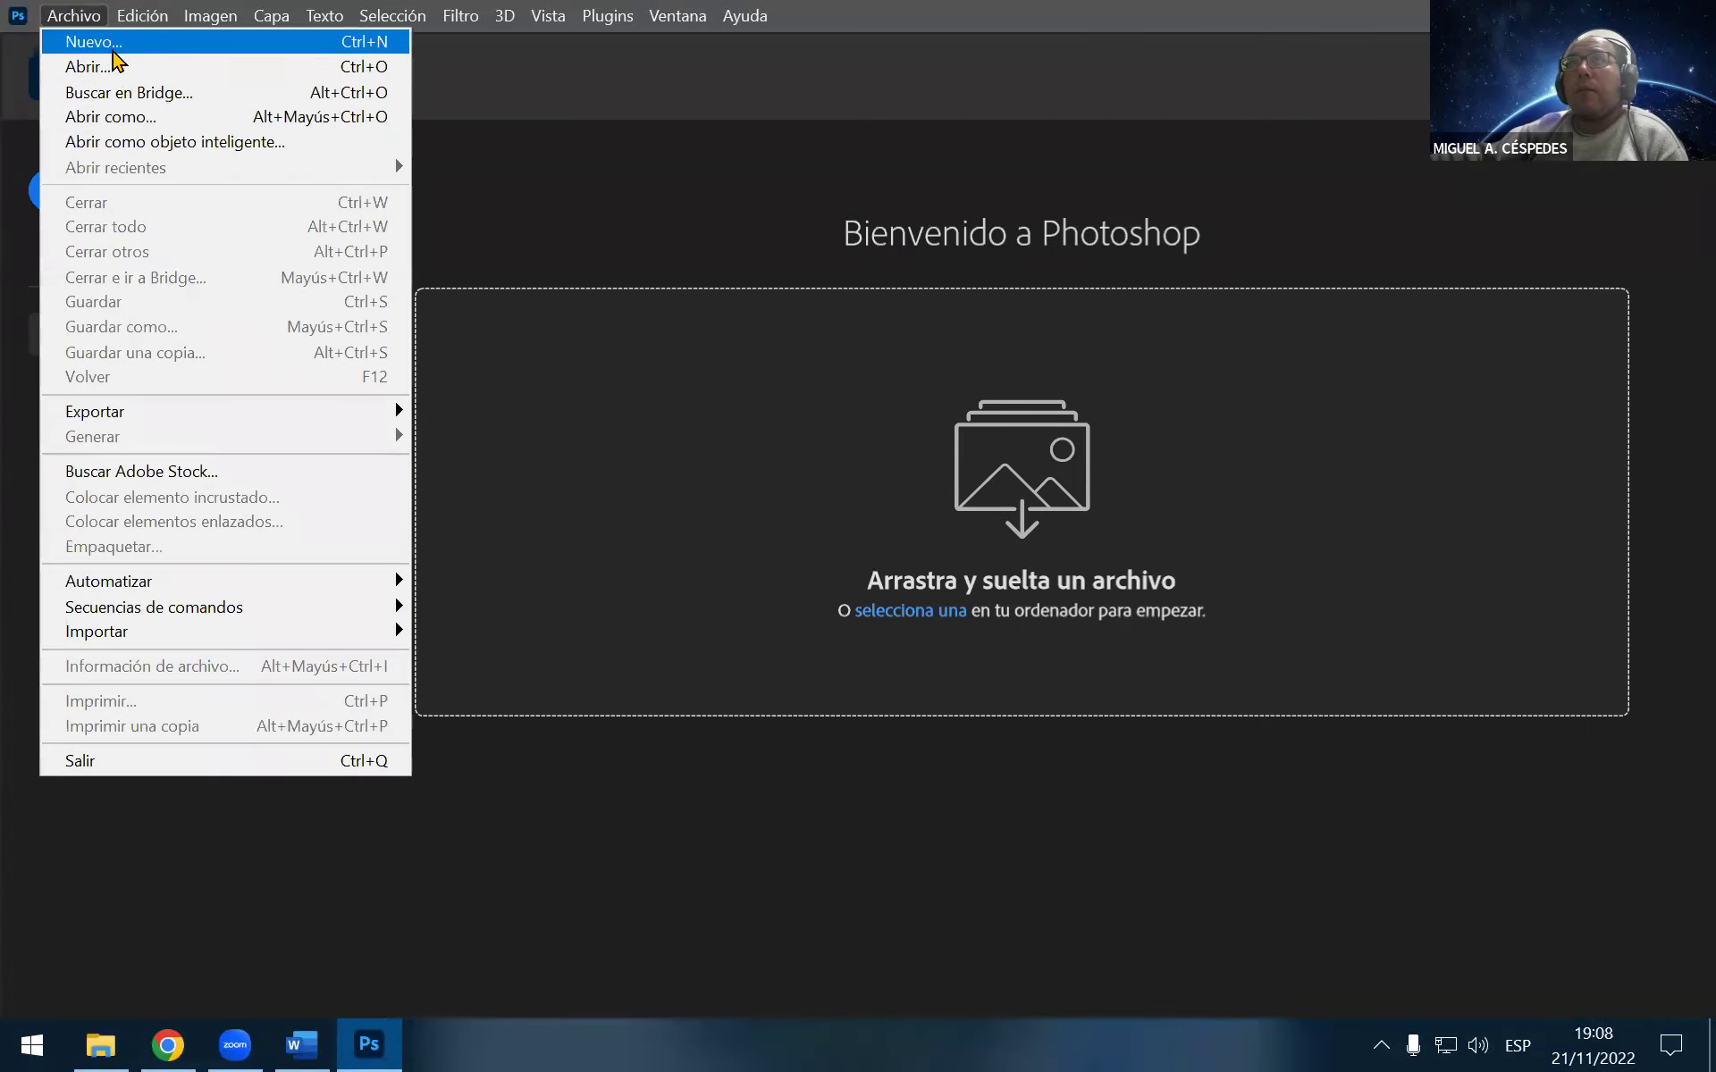
click(98, 42)
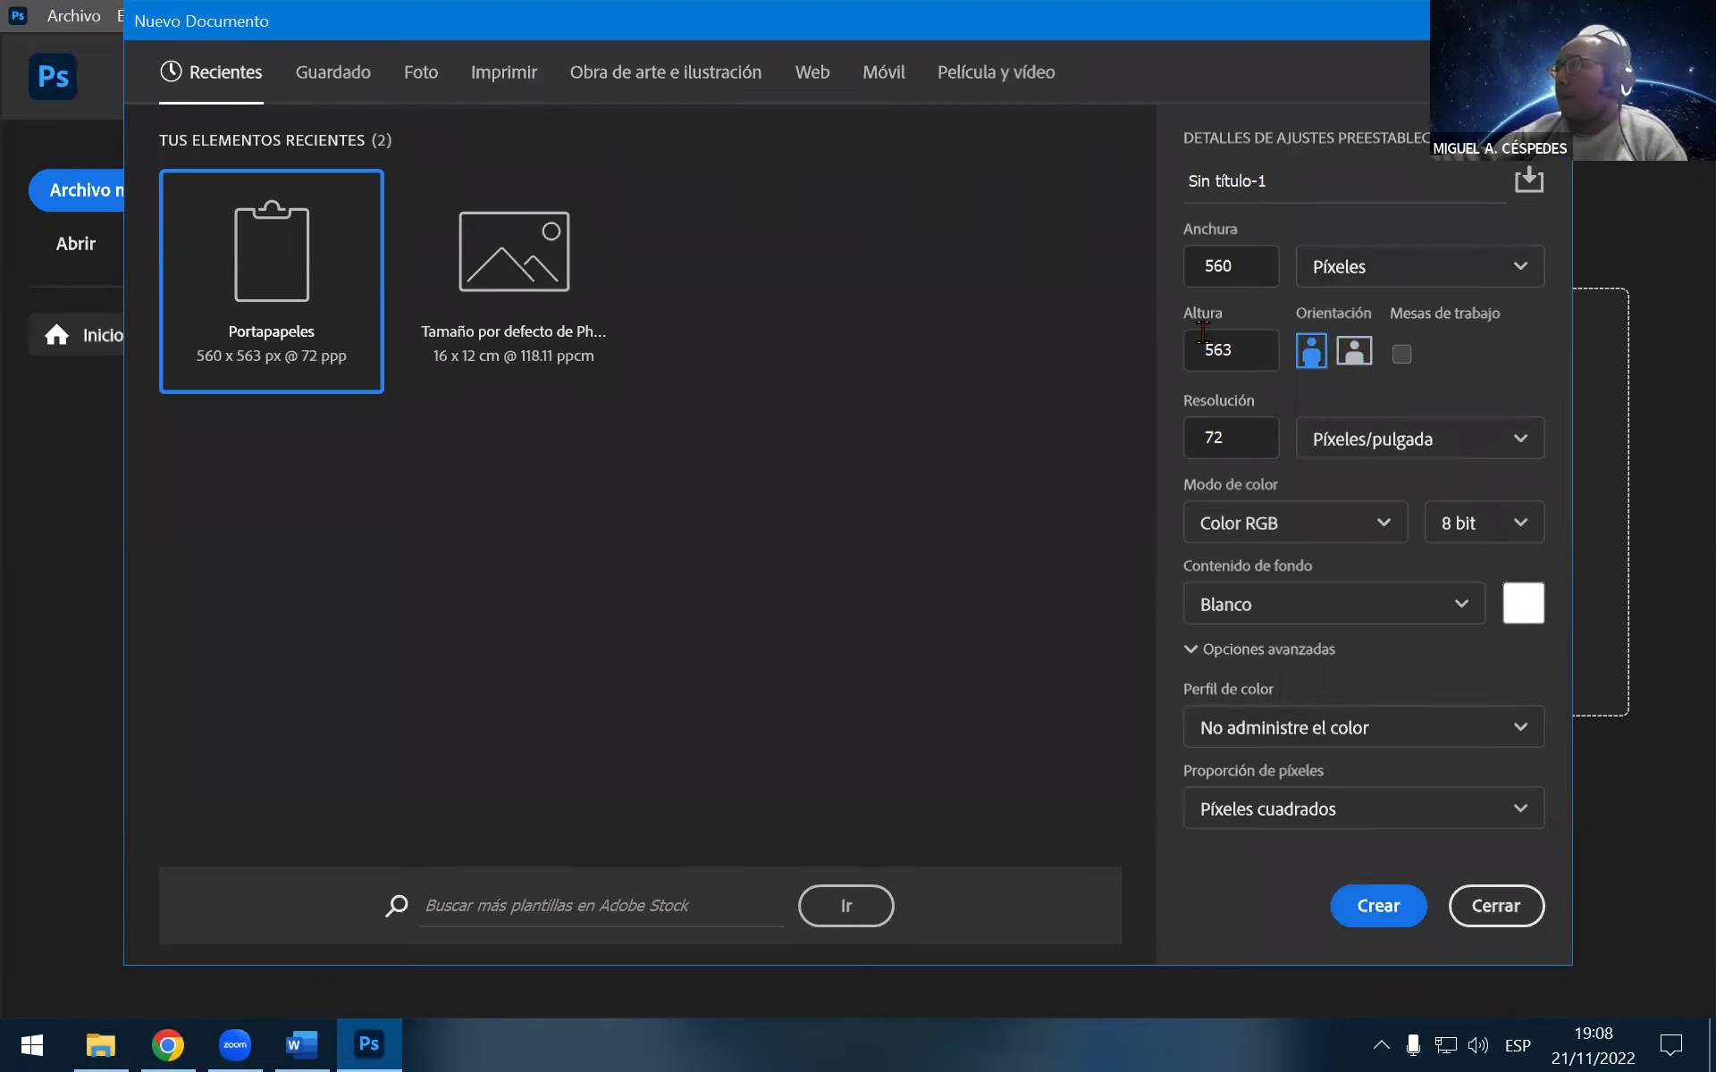
double_click(1248, 259)
text(10)
key(Tab)
text(7)
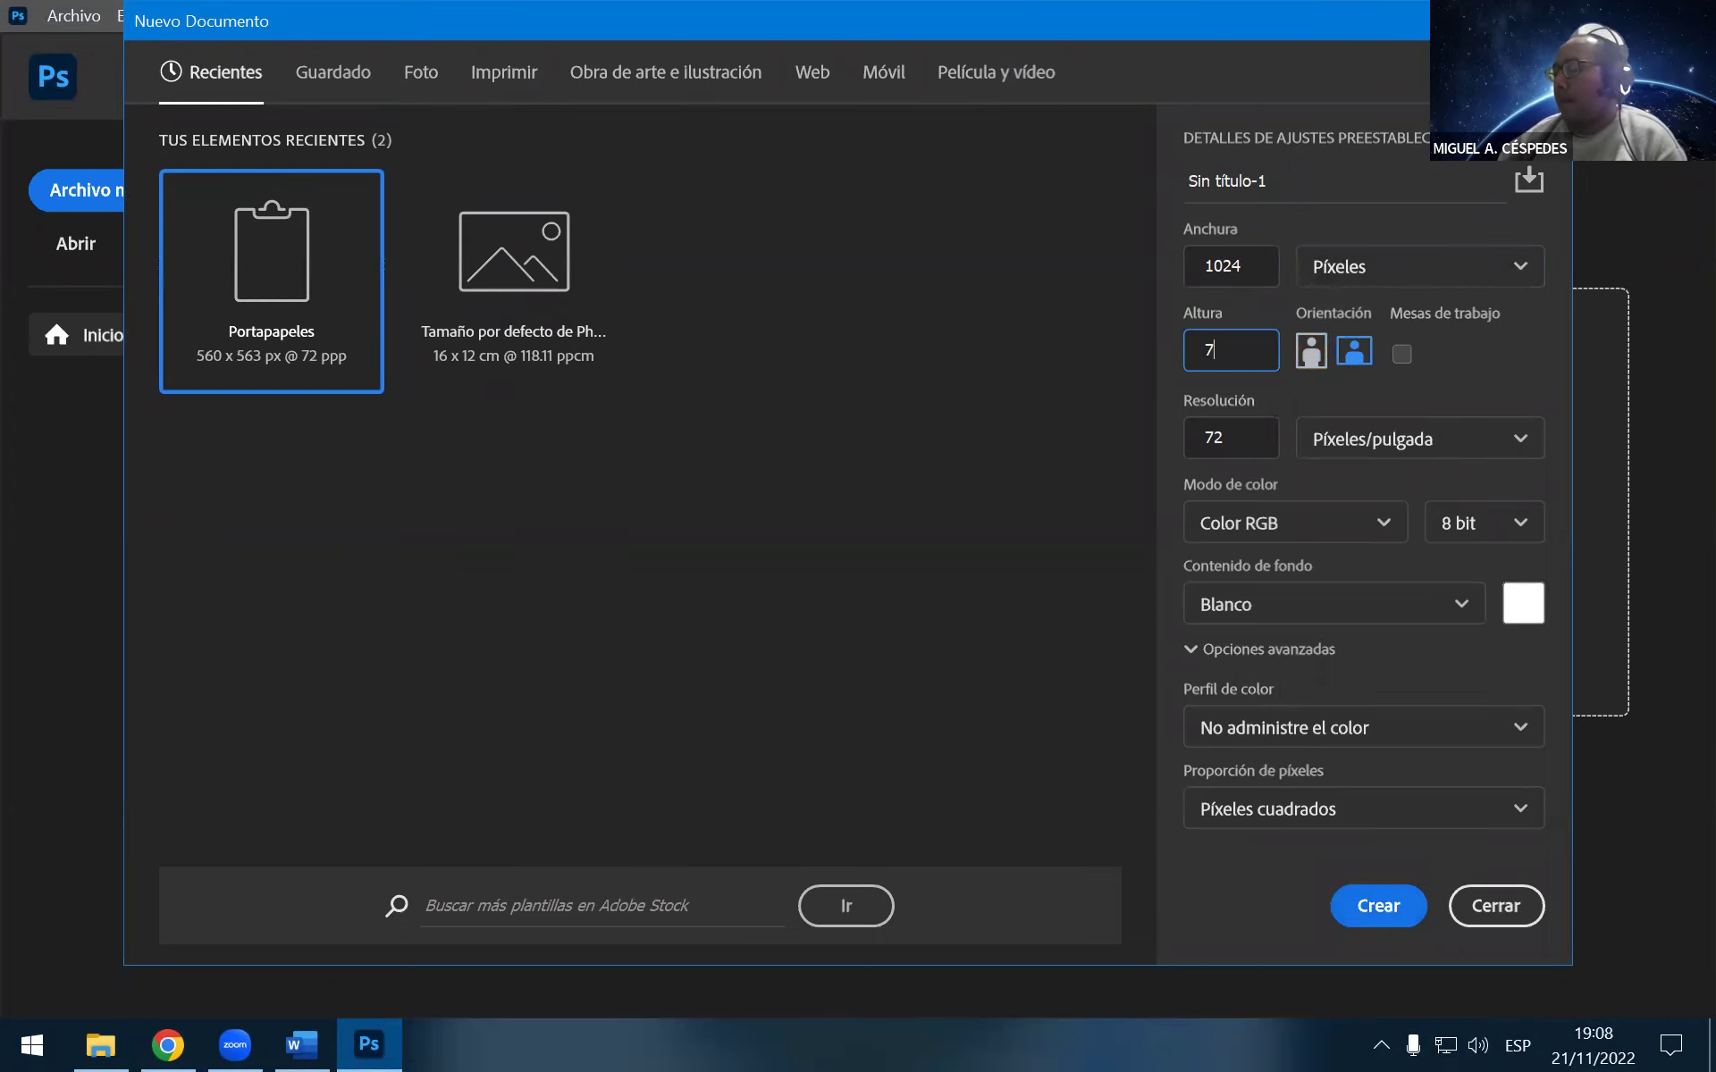
click(1394, 904)
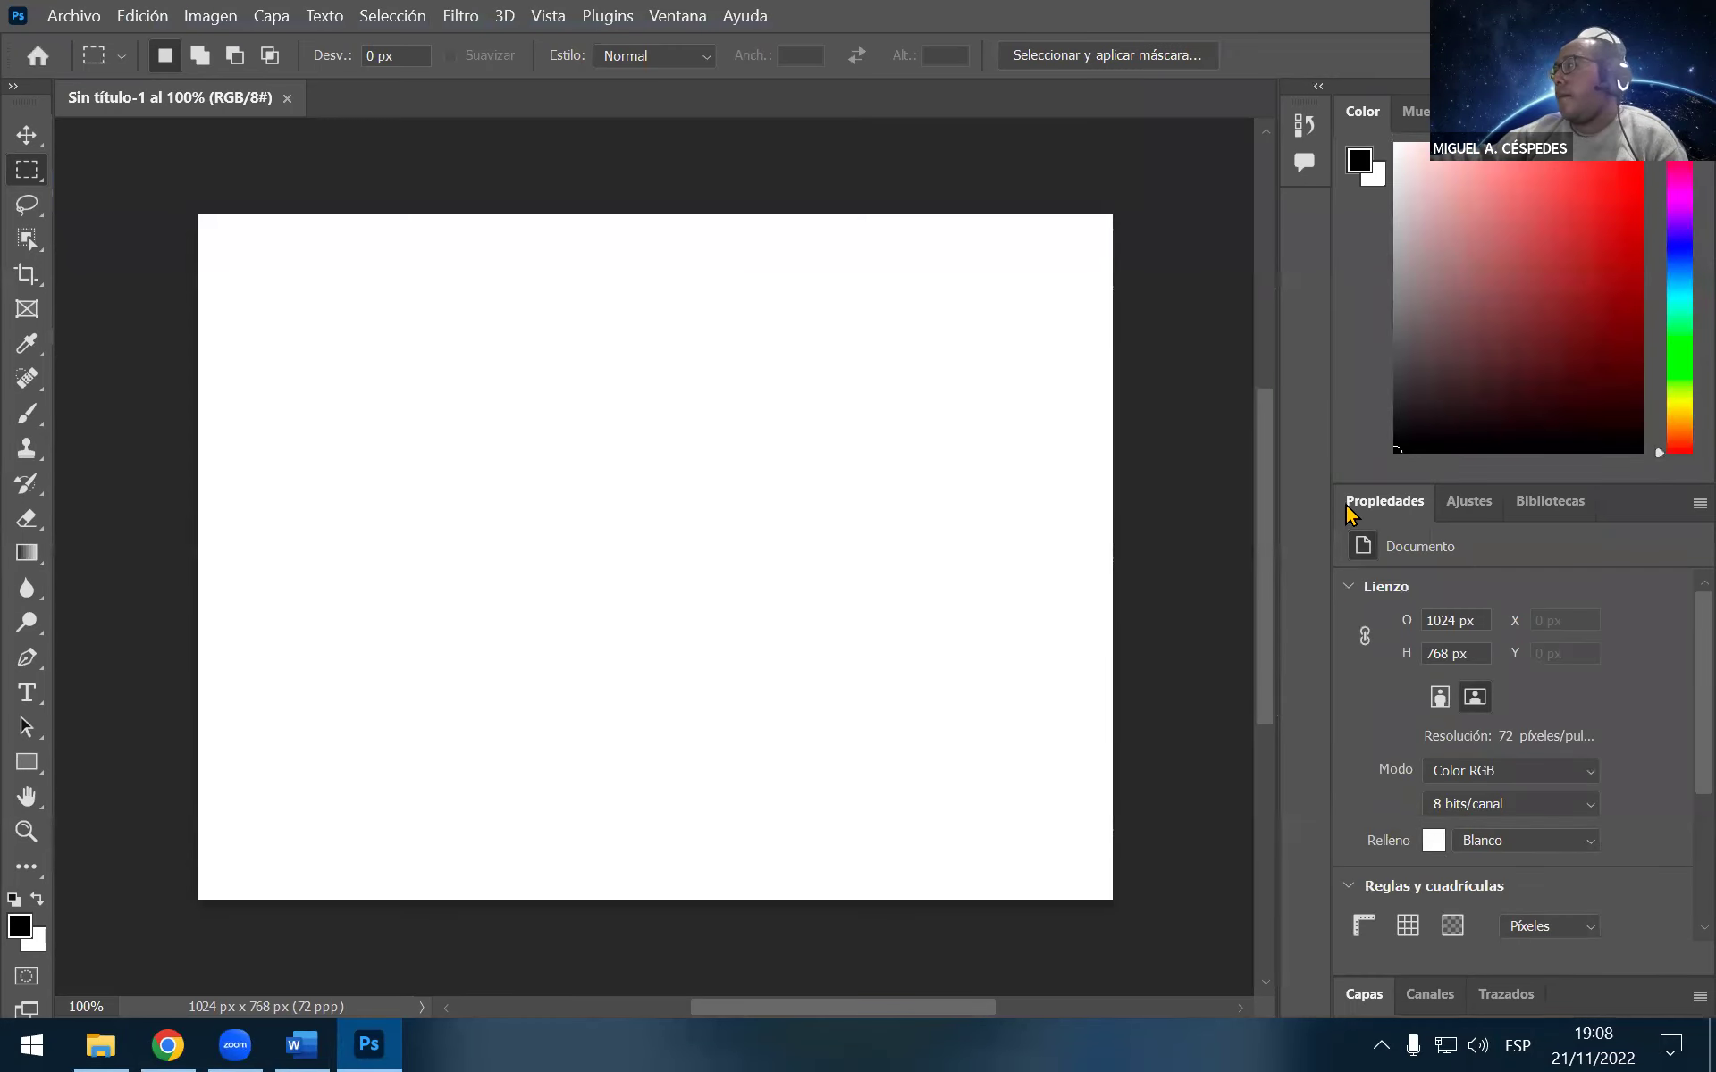
Collapse the side panels, convert the background into layer Capa 0, and widen the toolbar to two columns
double_click(1347, 511)
double_click(1350, 109)
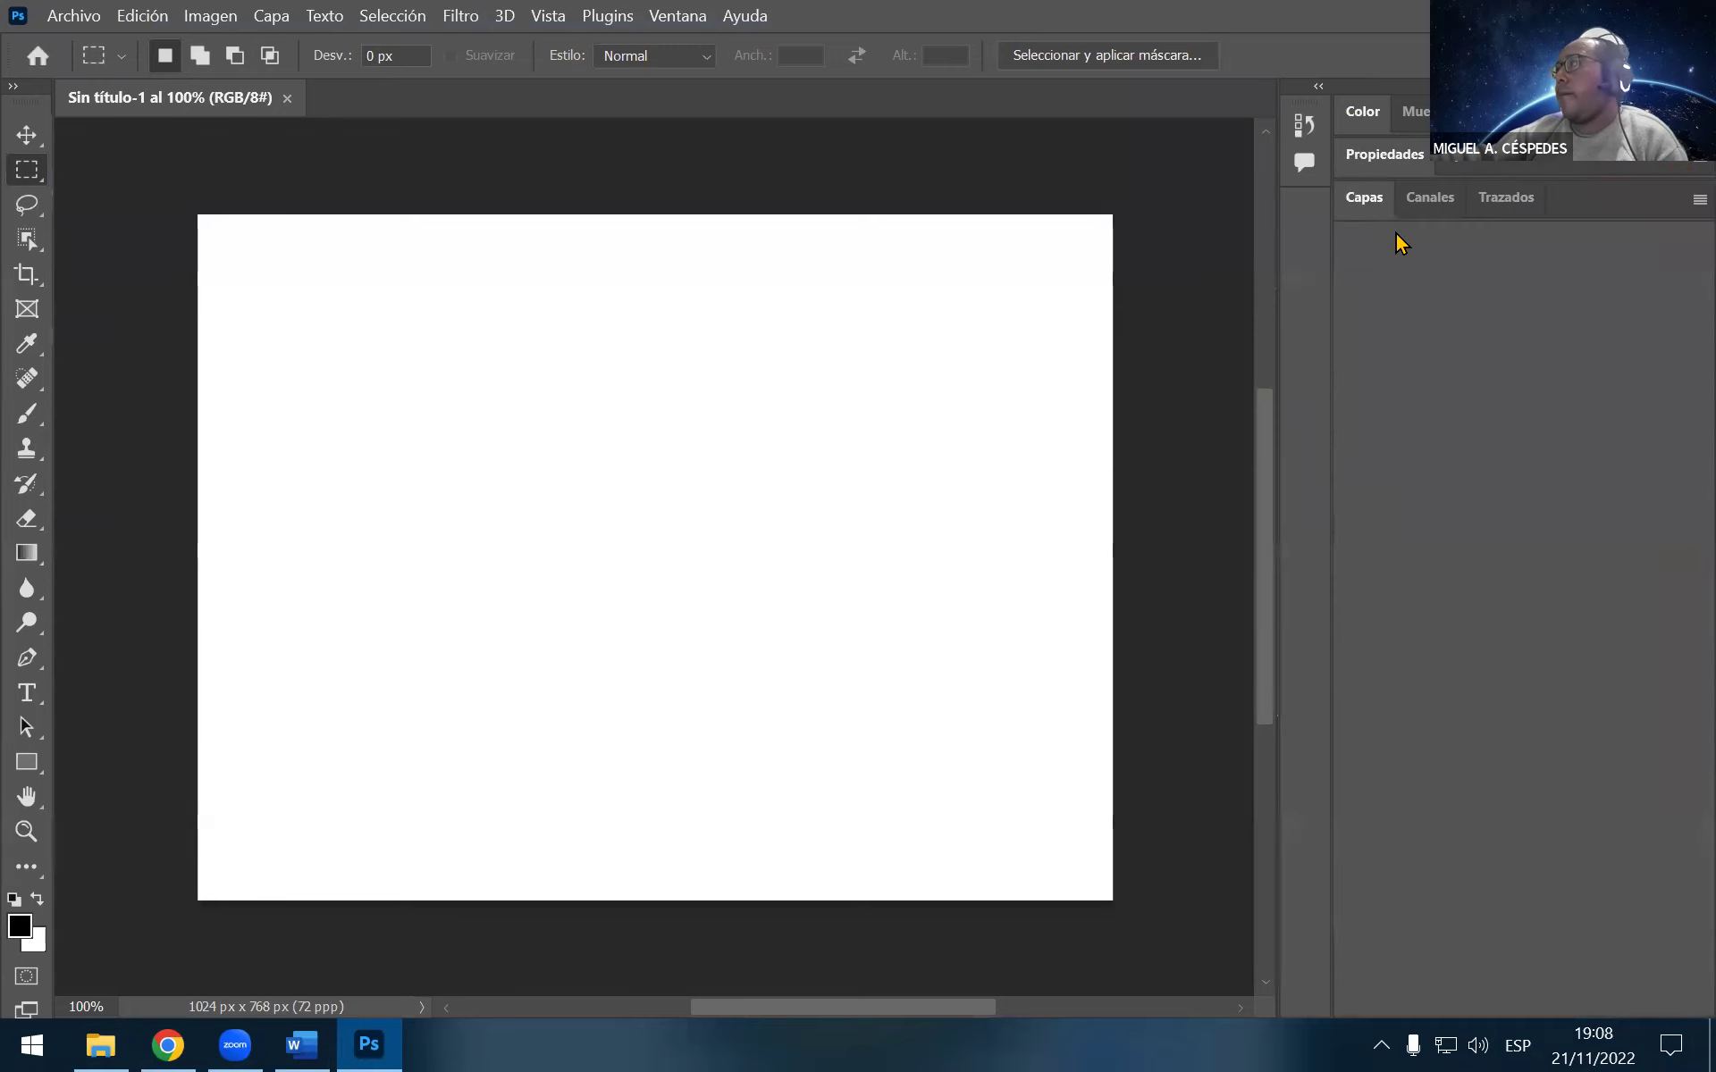
click(1378, 213)
double_click(1557, 383)
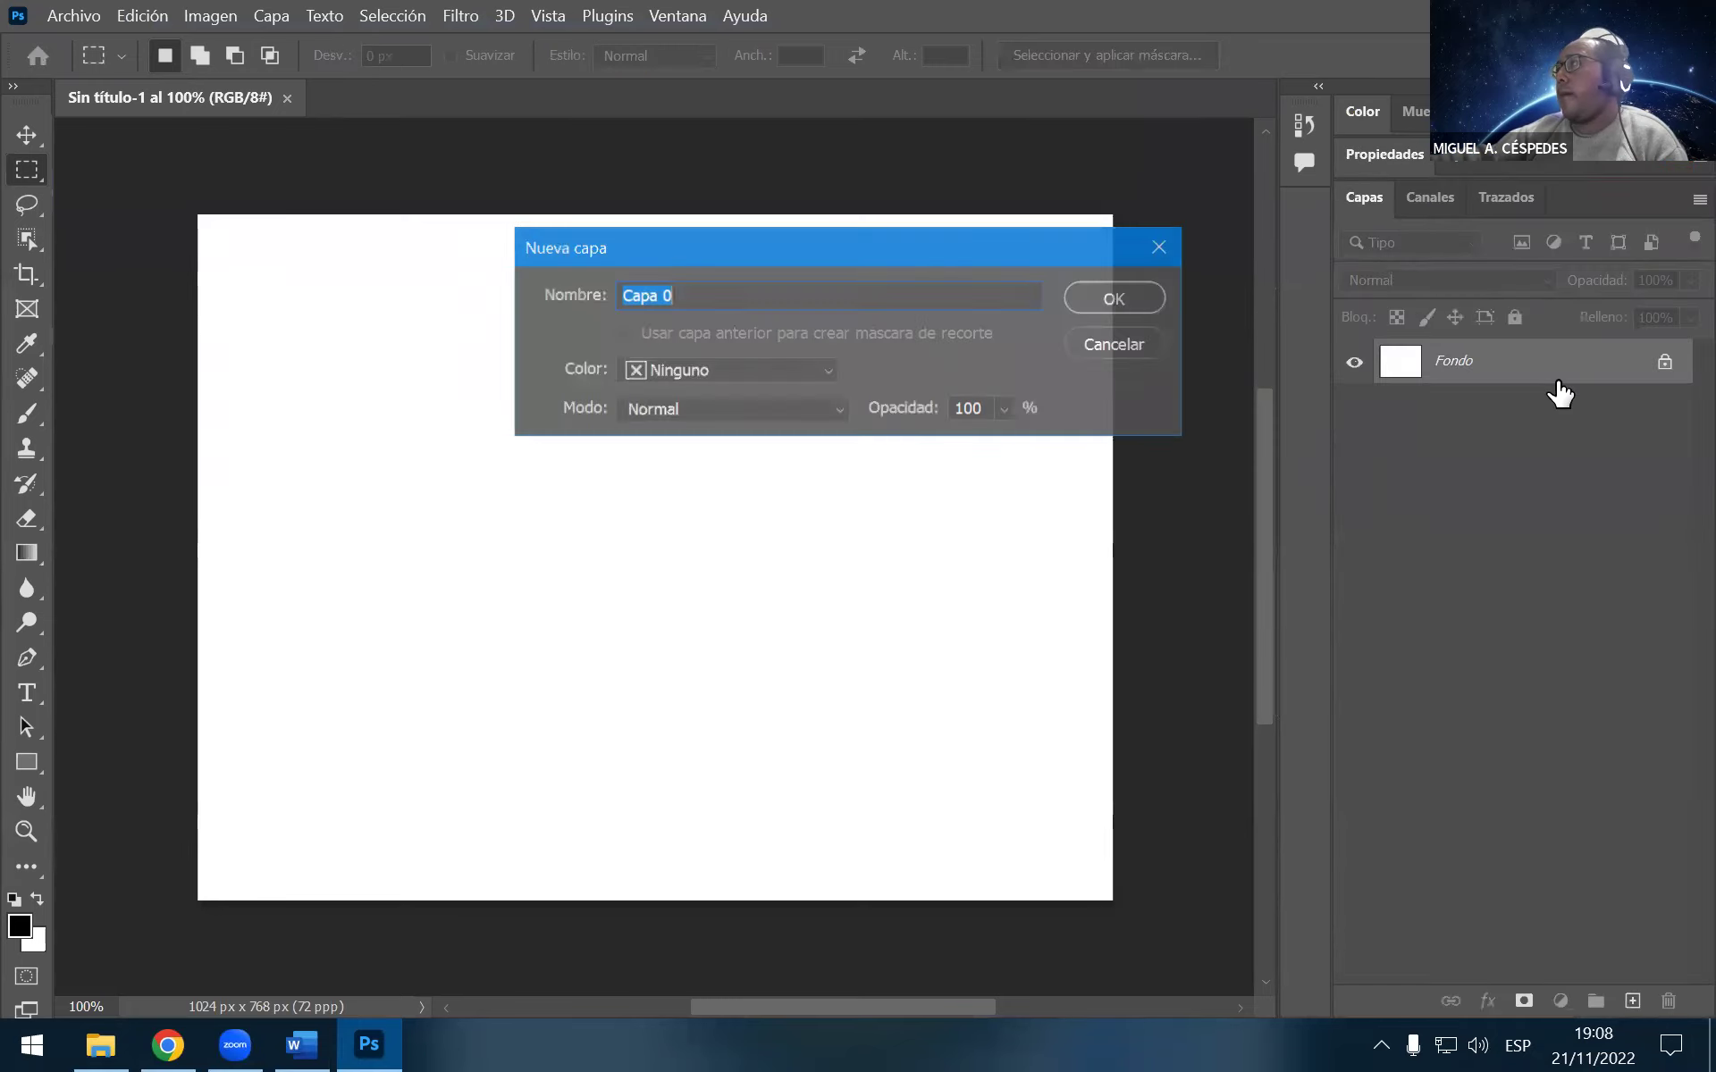
click(1121, 304)
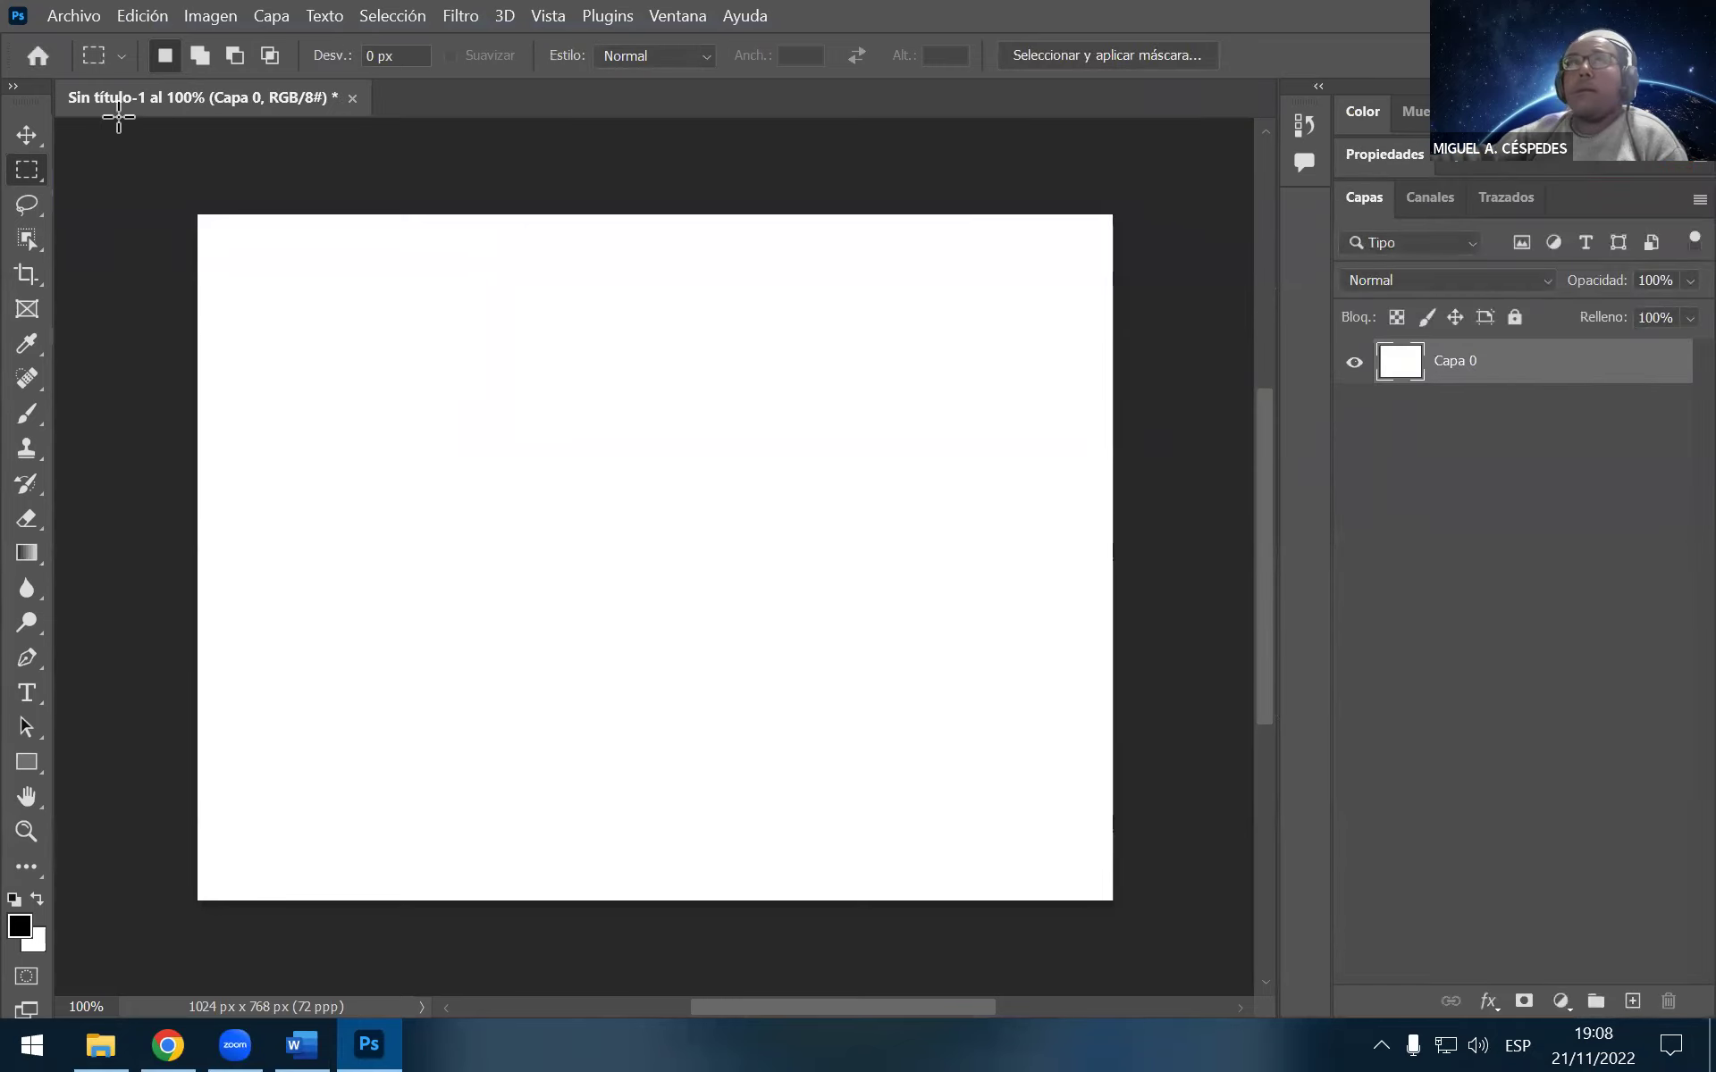
click(14, 85)
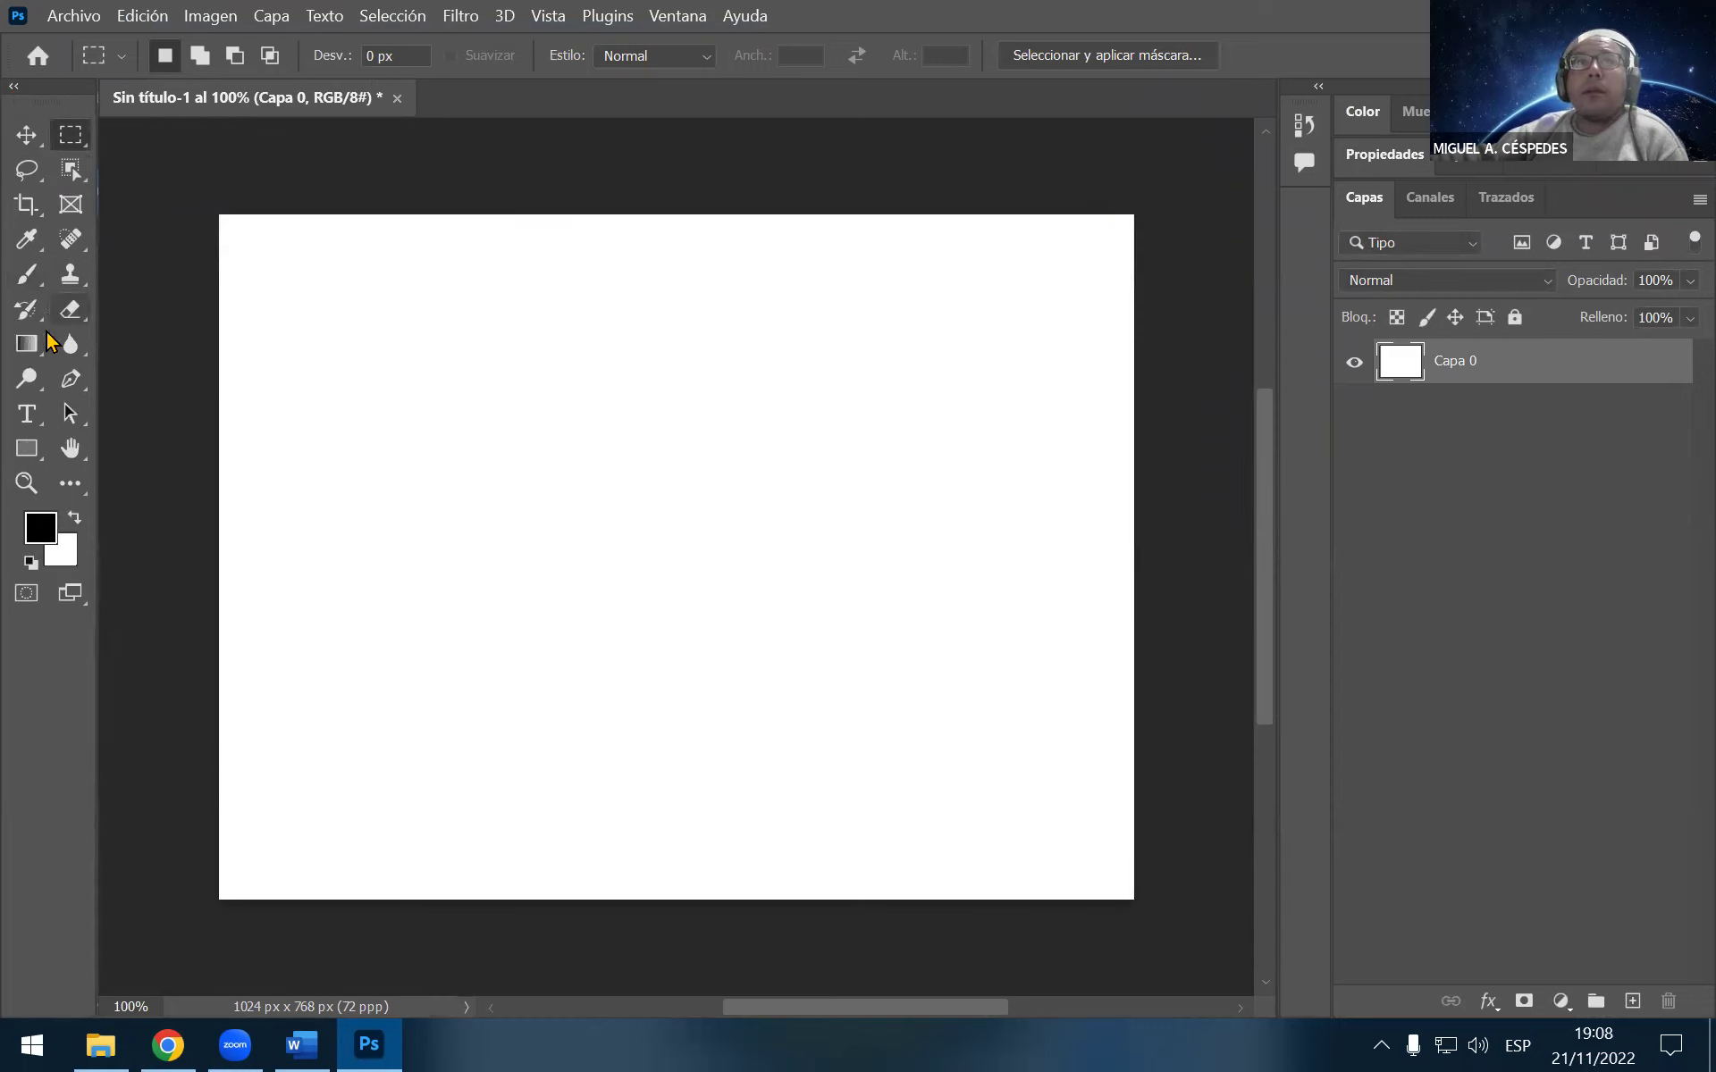
Draw a closed Pen path of the half-bottle profile and convert it into shape layer Forma 1
click(70, 379)
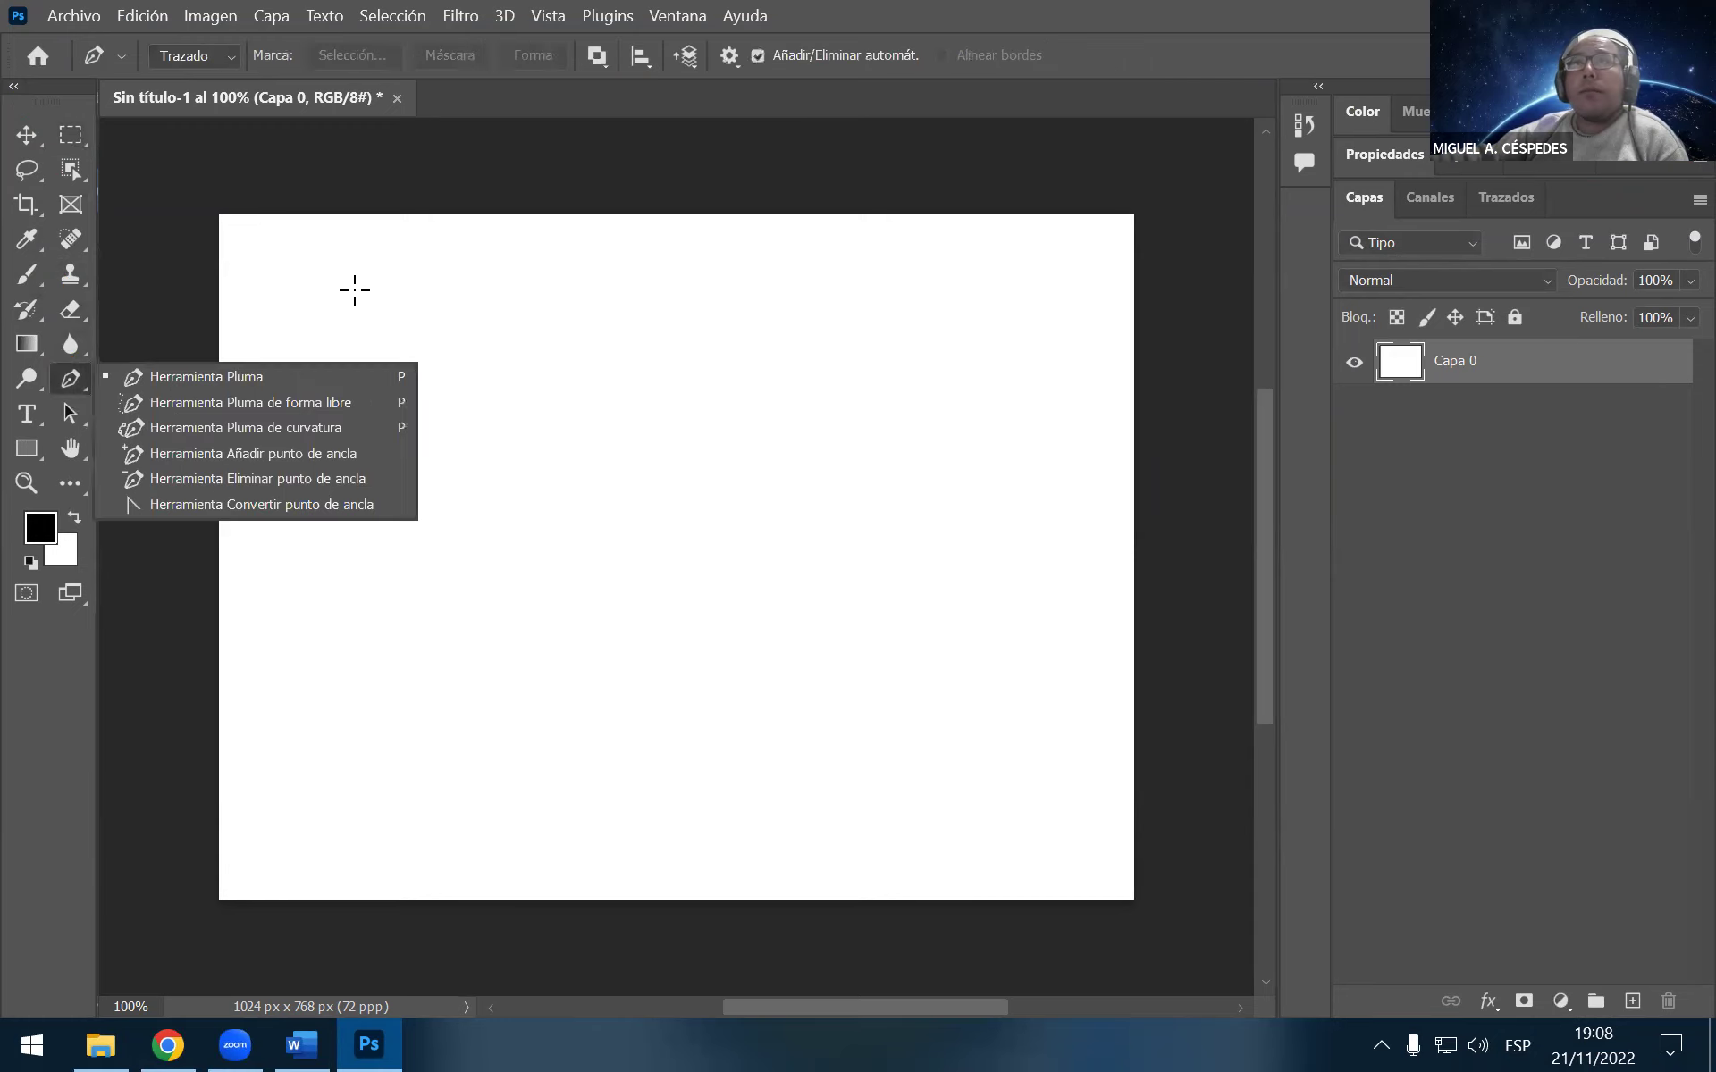
click(301, 252)
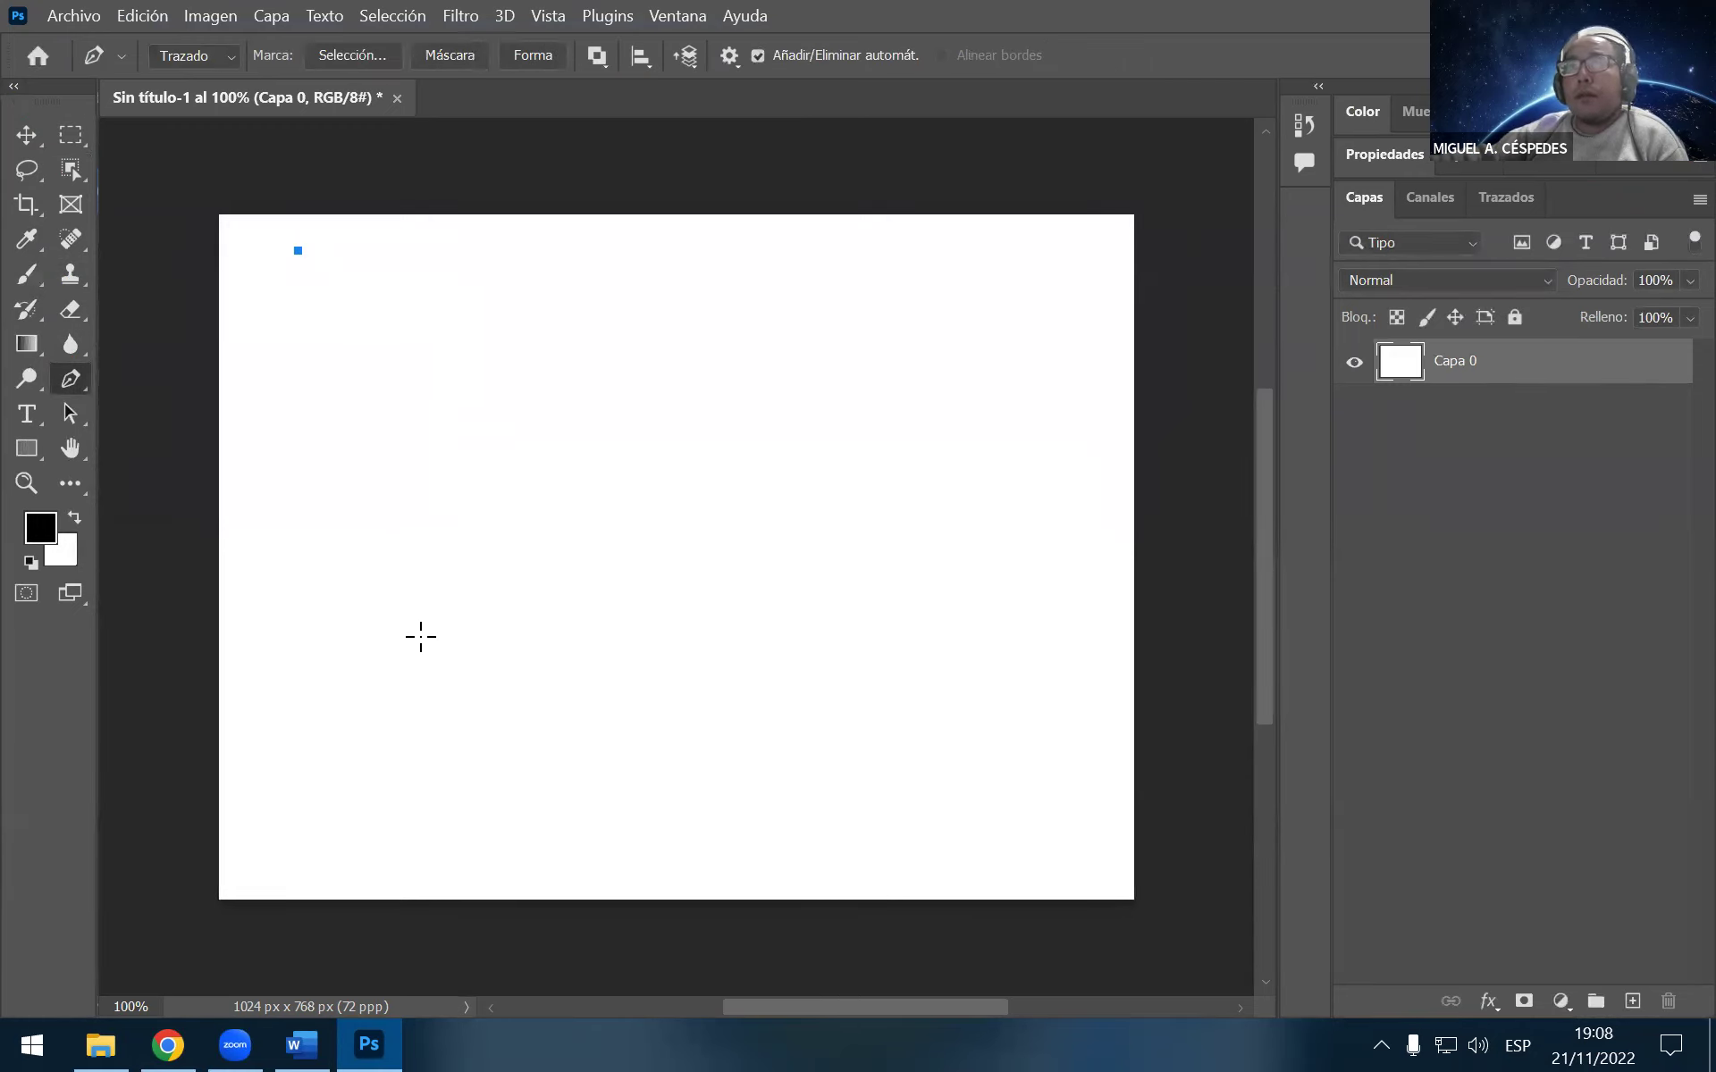
drag(421, 637, 488, 697)
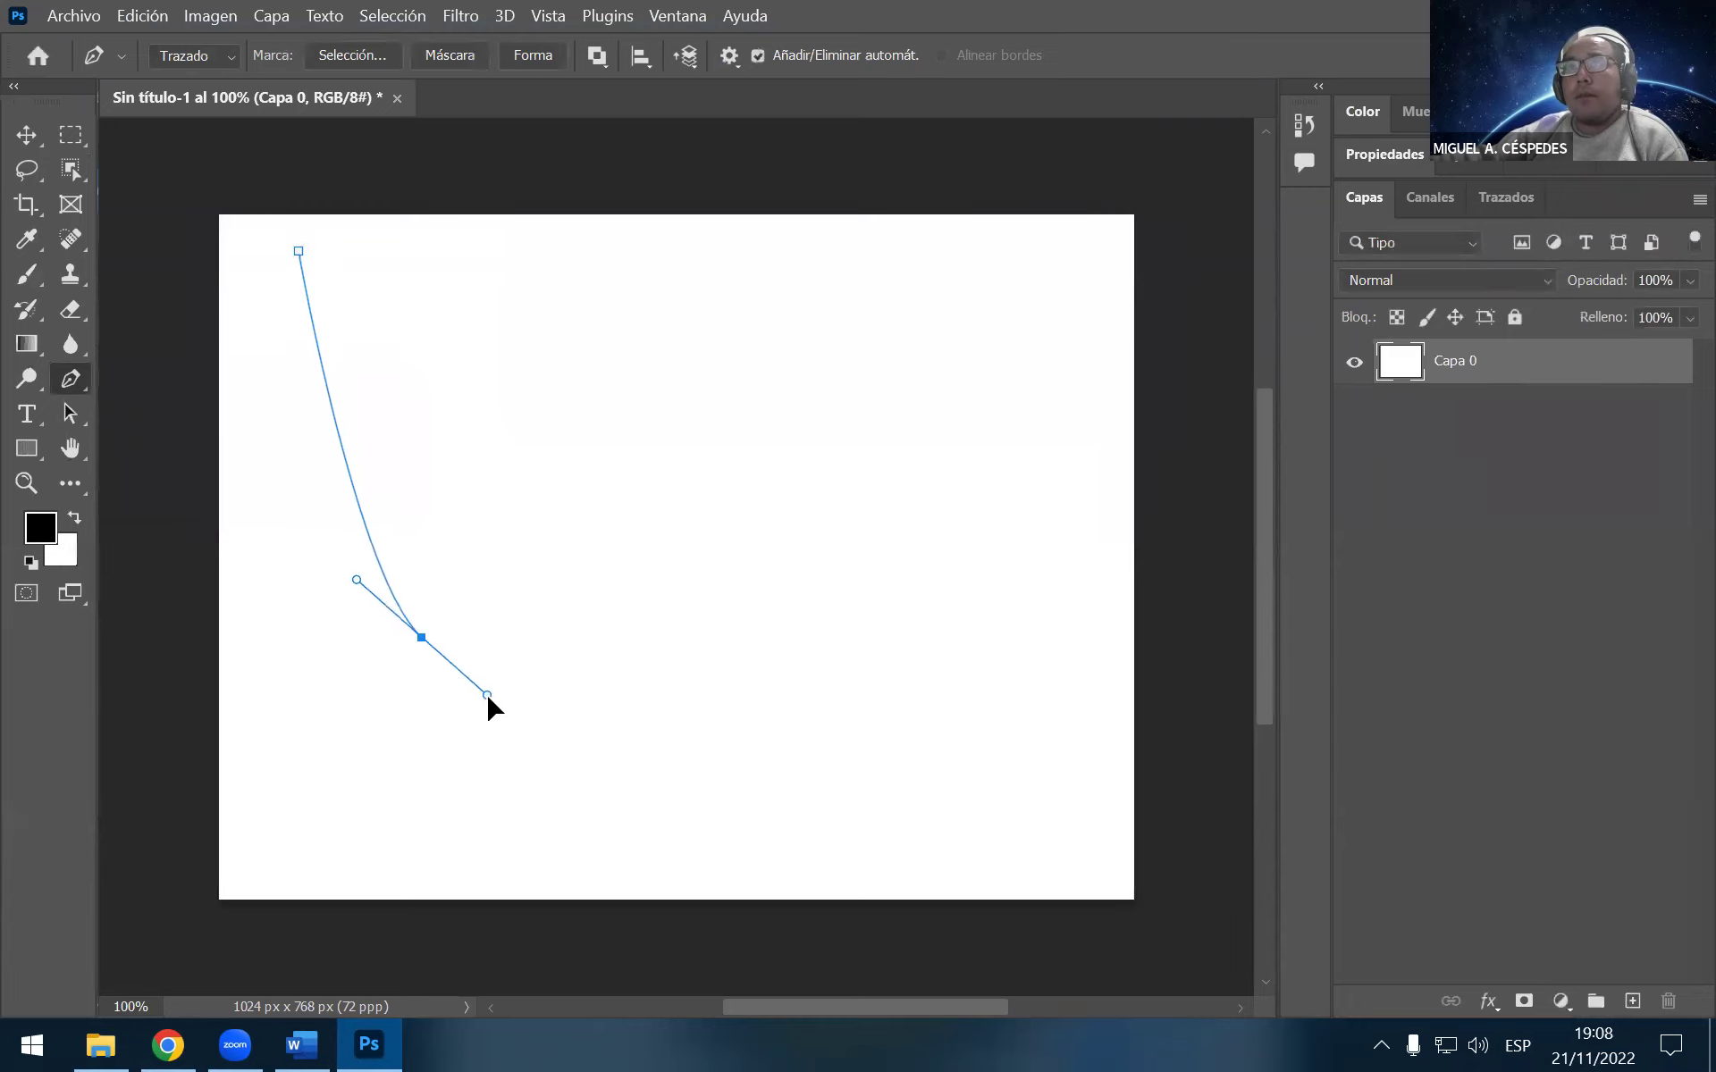
click(516, 702)
drag(522, 833, 520, 852)
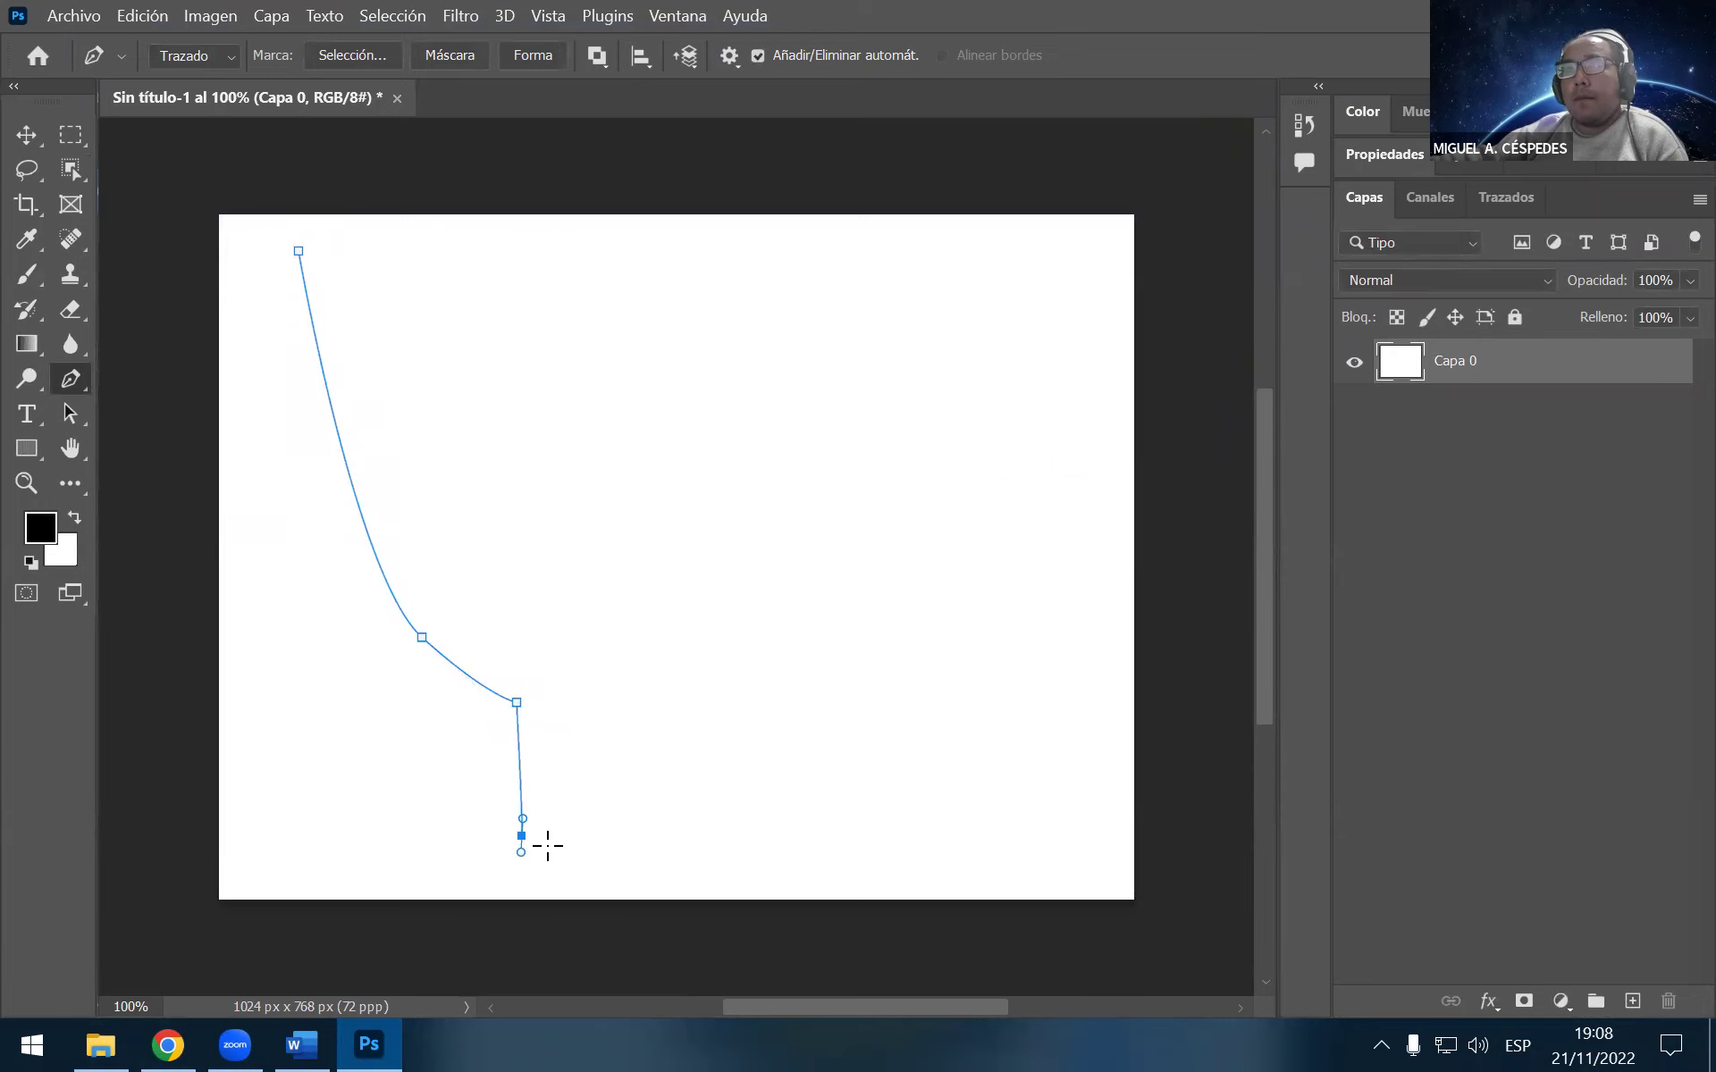
click(540, 705)
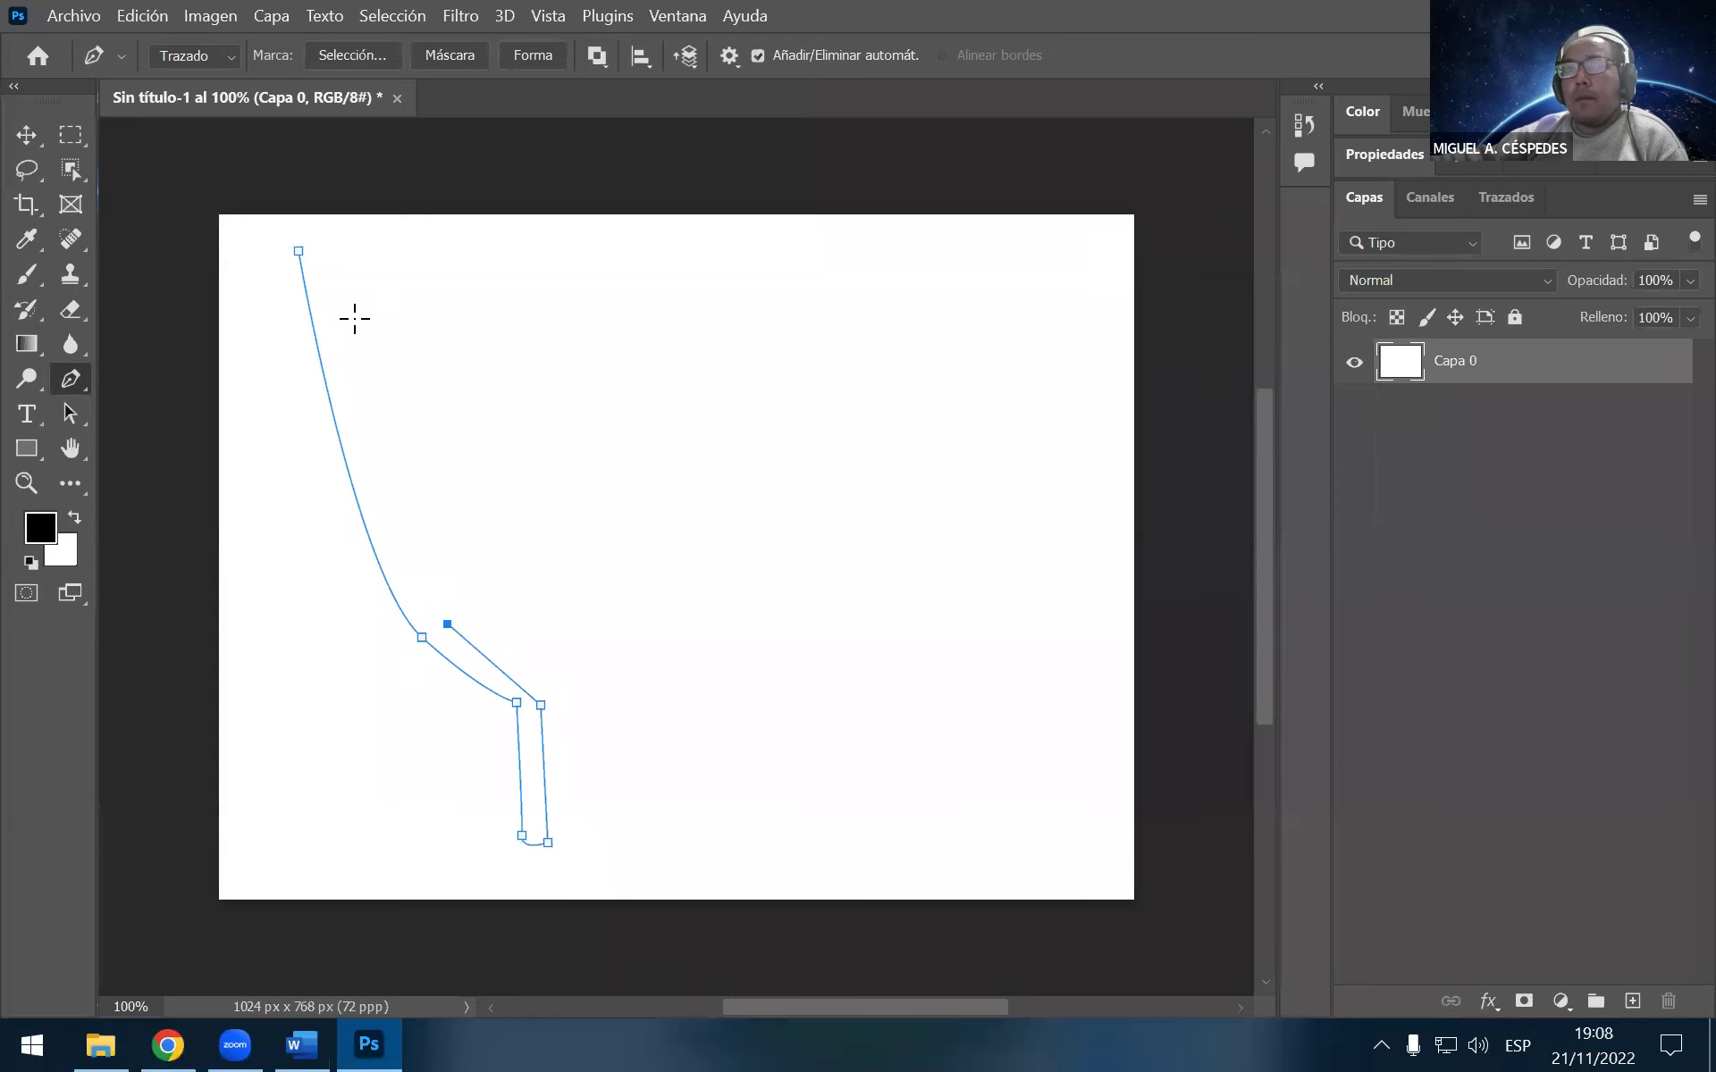
click(328, 251)
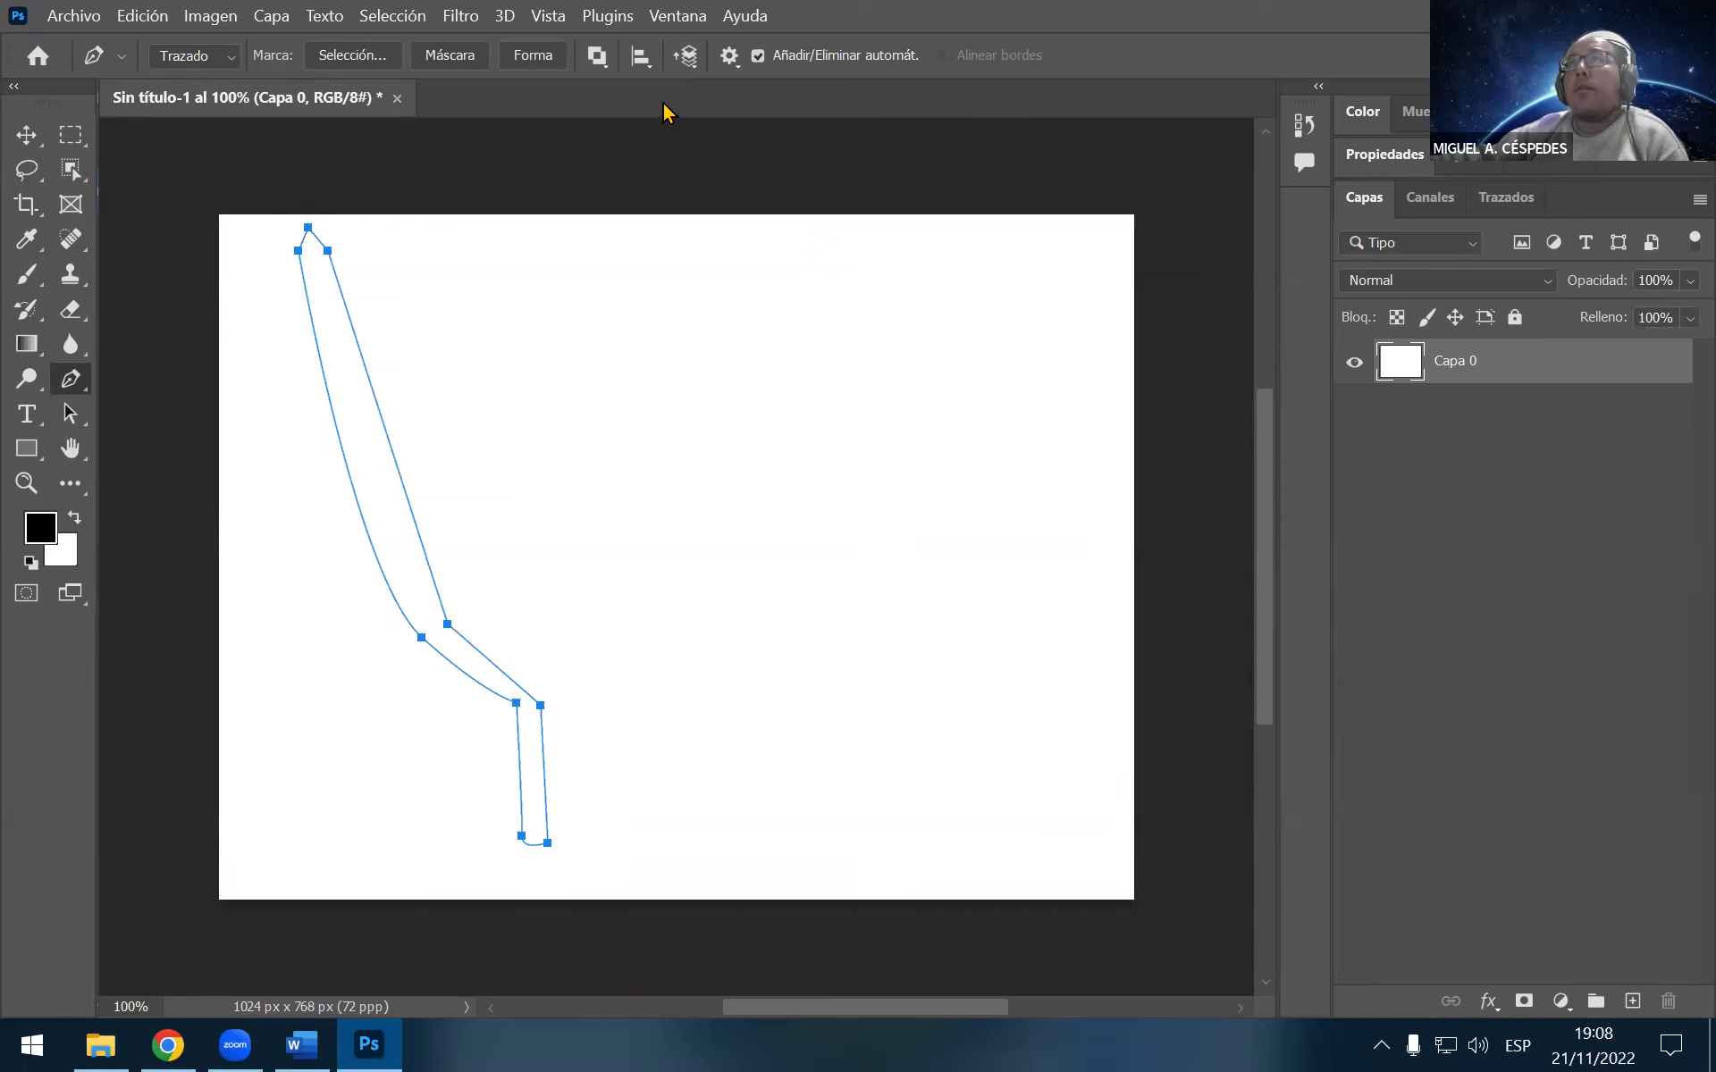
click(534, 56)
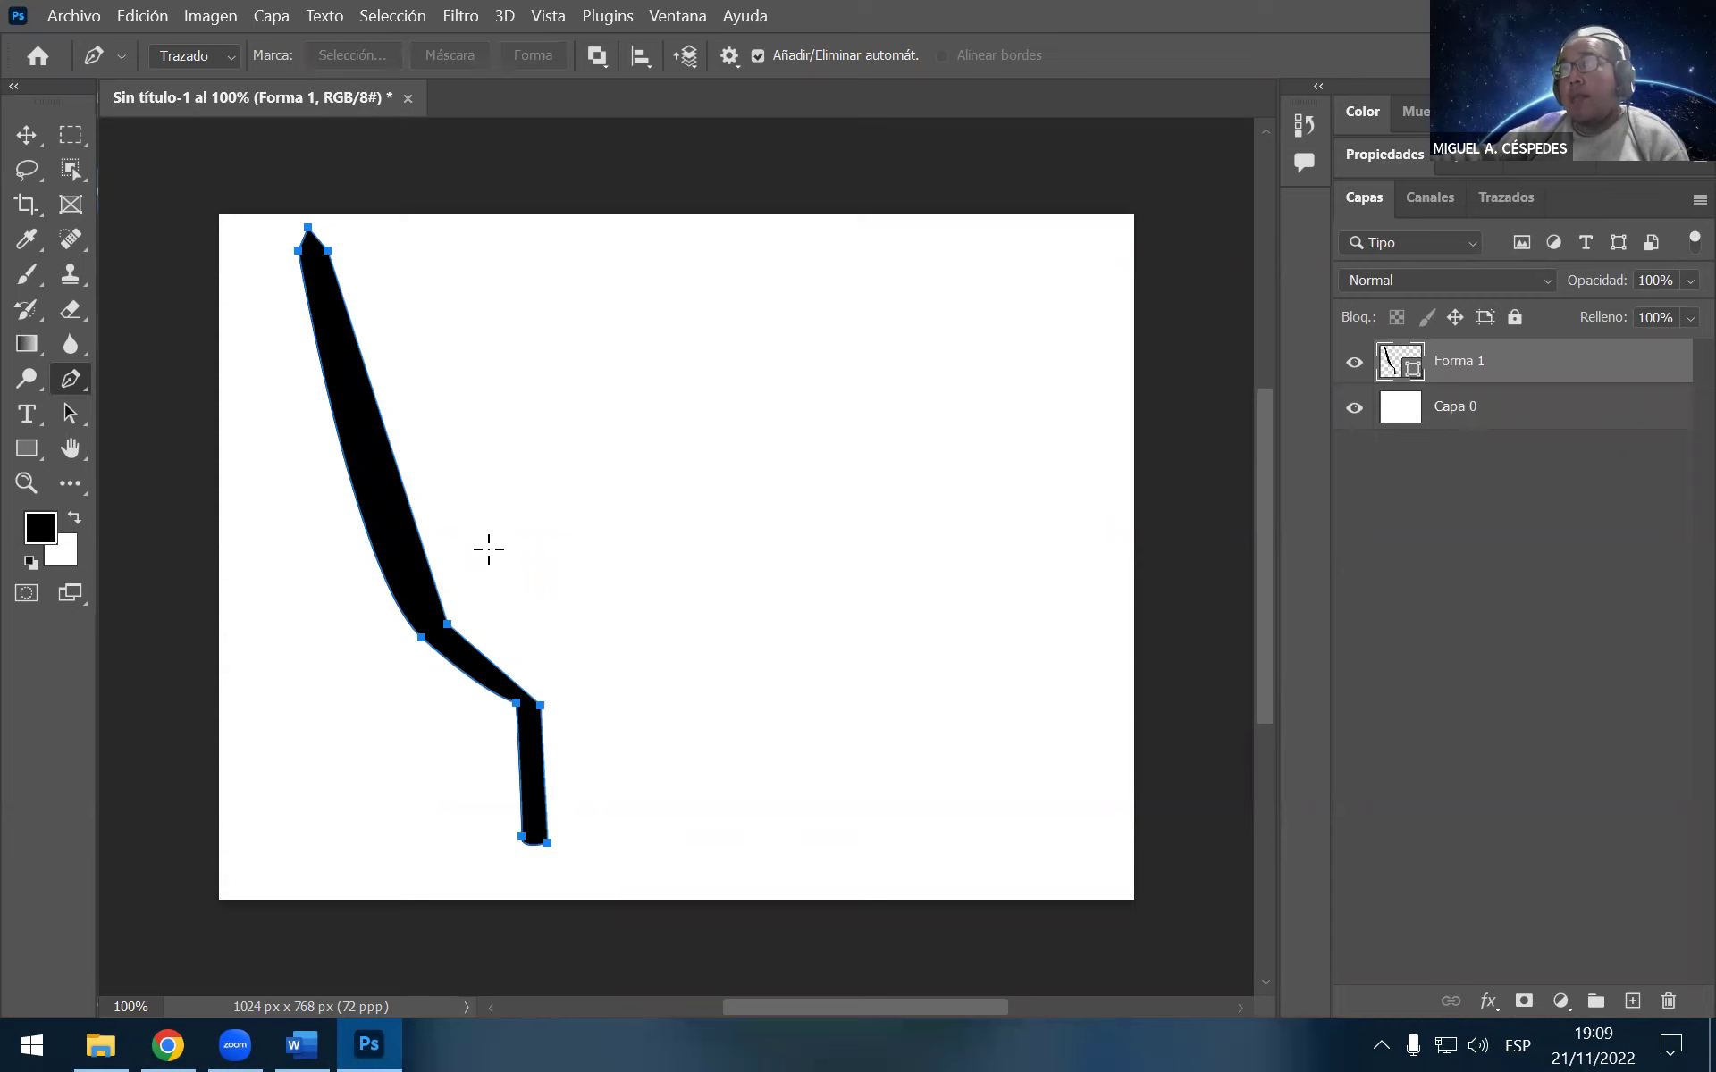
Extrude Forma 1 with 3D > New 3D Extrusion from Selected Layer, accepting the 3D workspace and notices
click(26, 136)
click(504, 16)
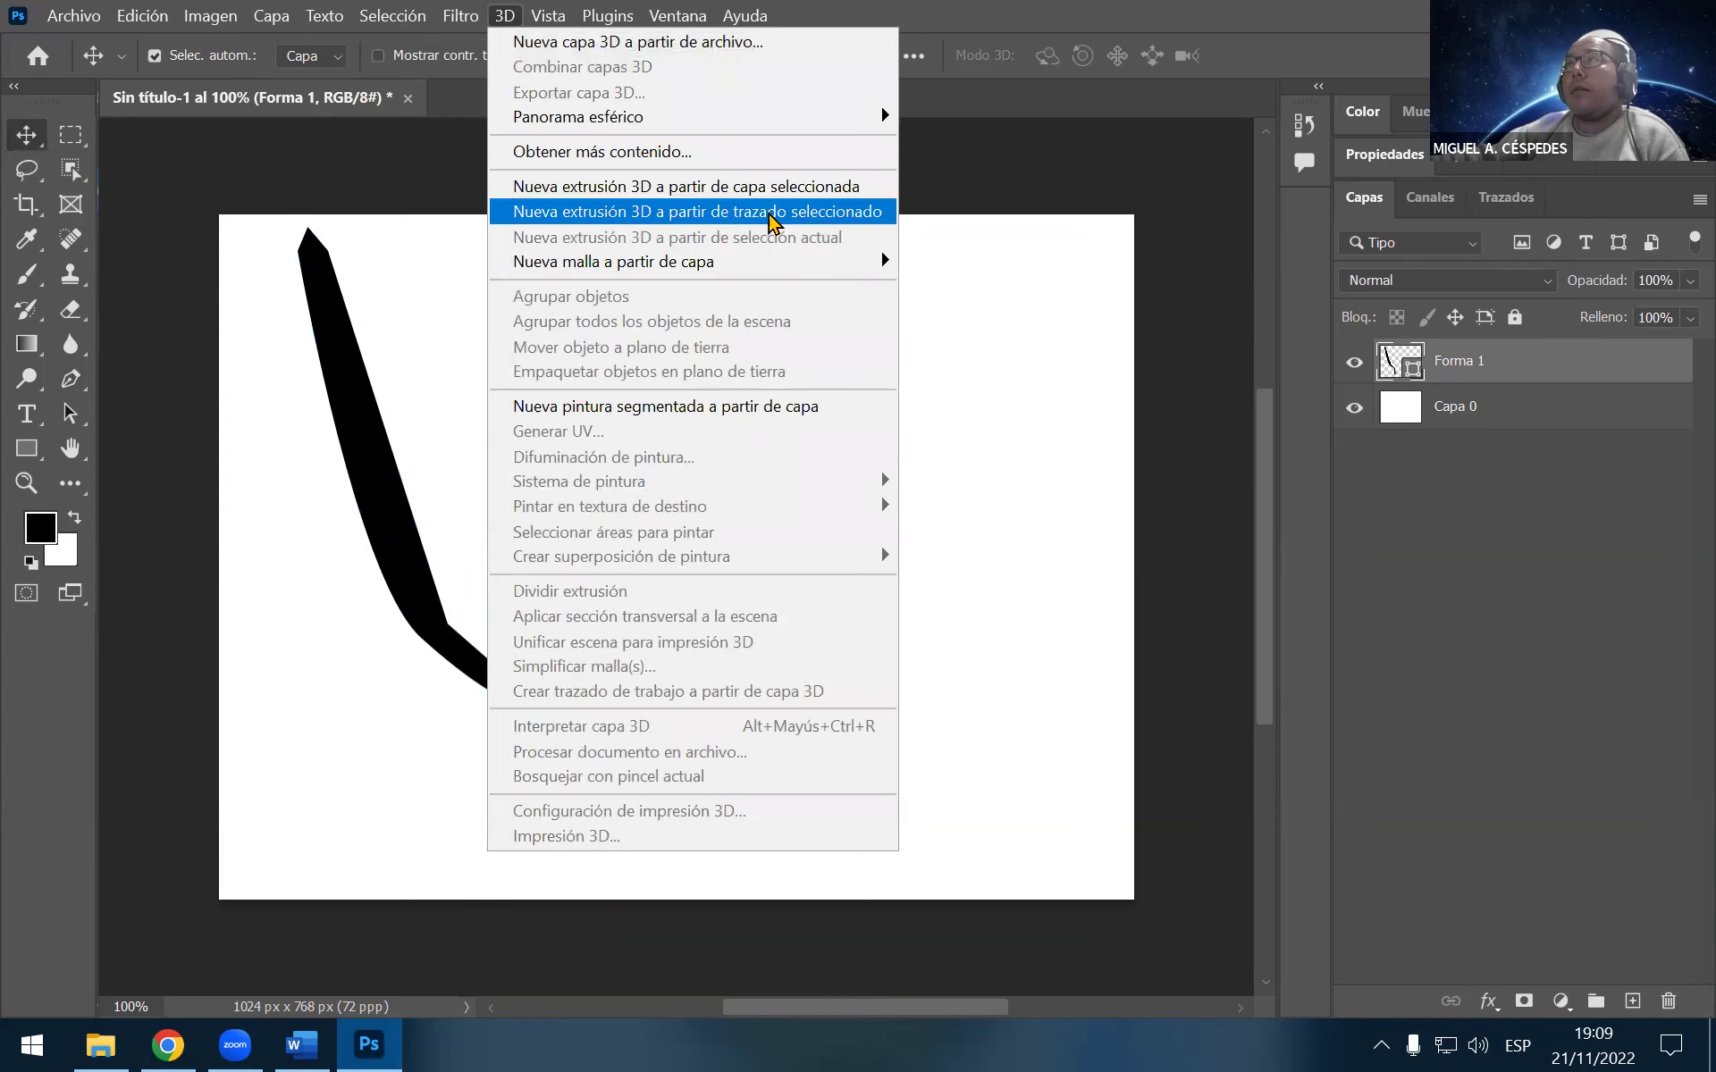
click(771, 188)
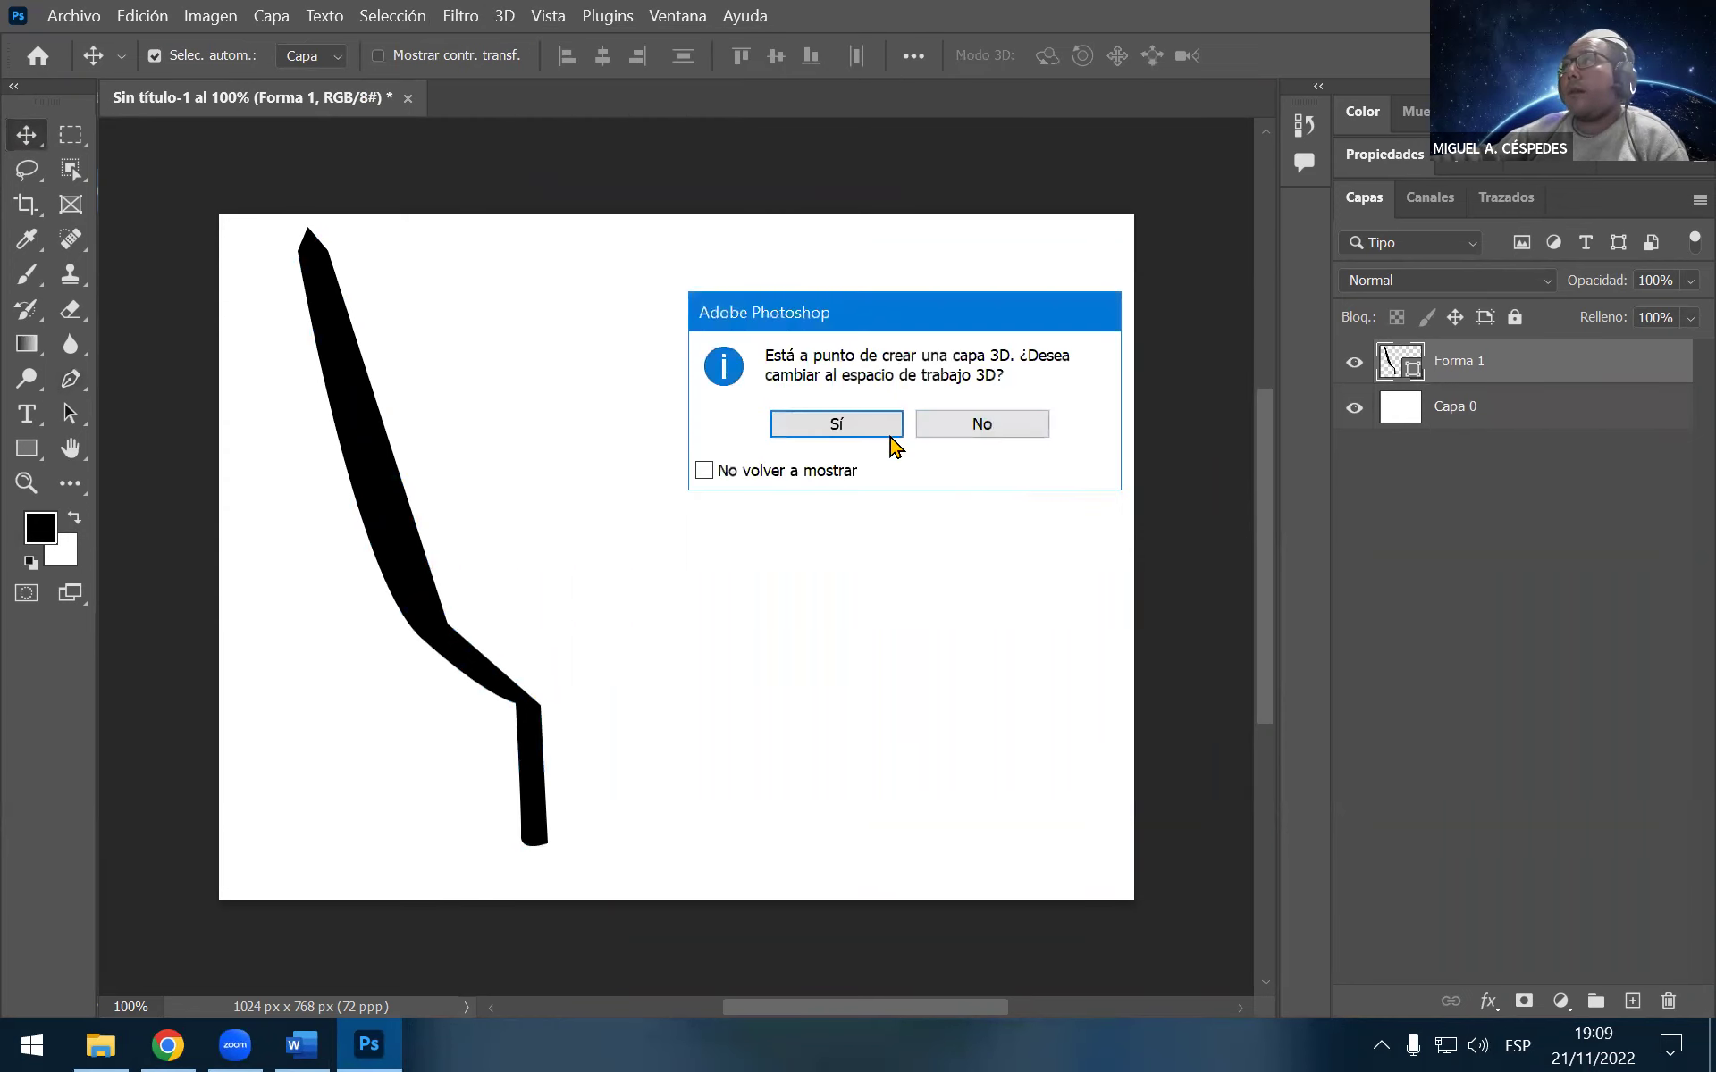
click(891, 435)
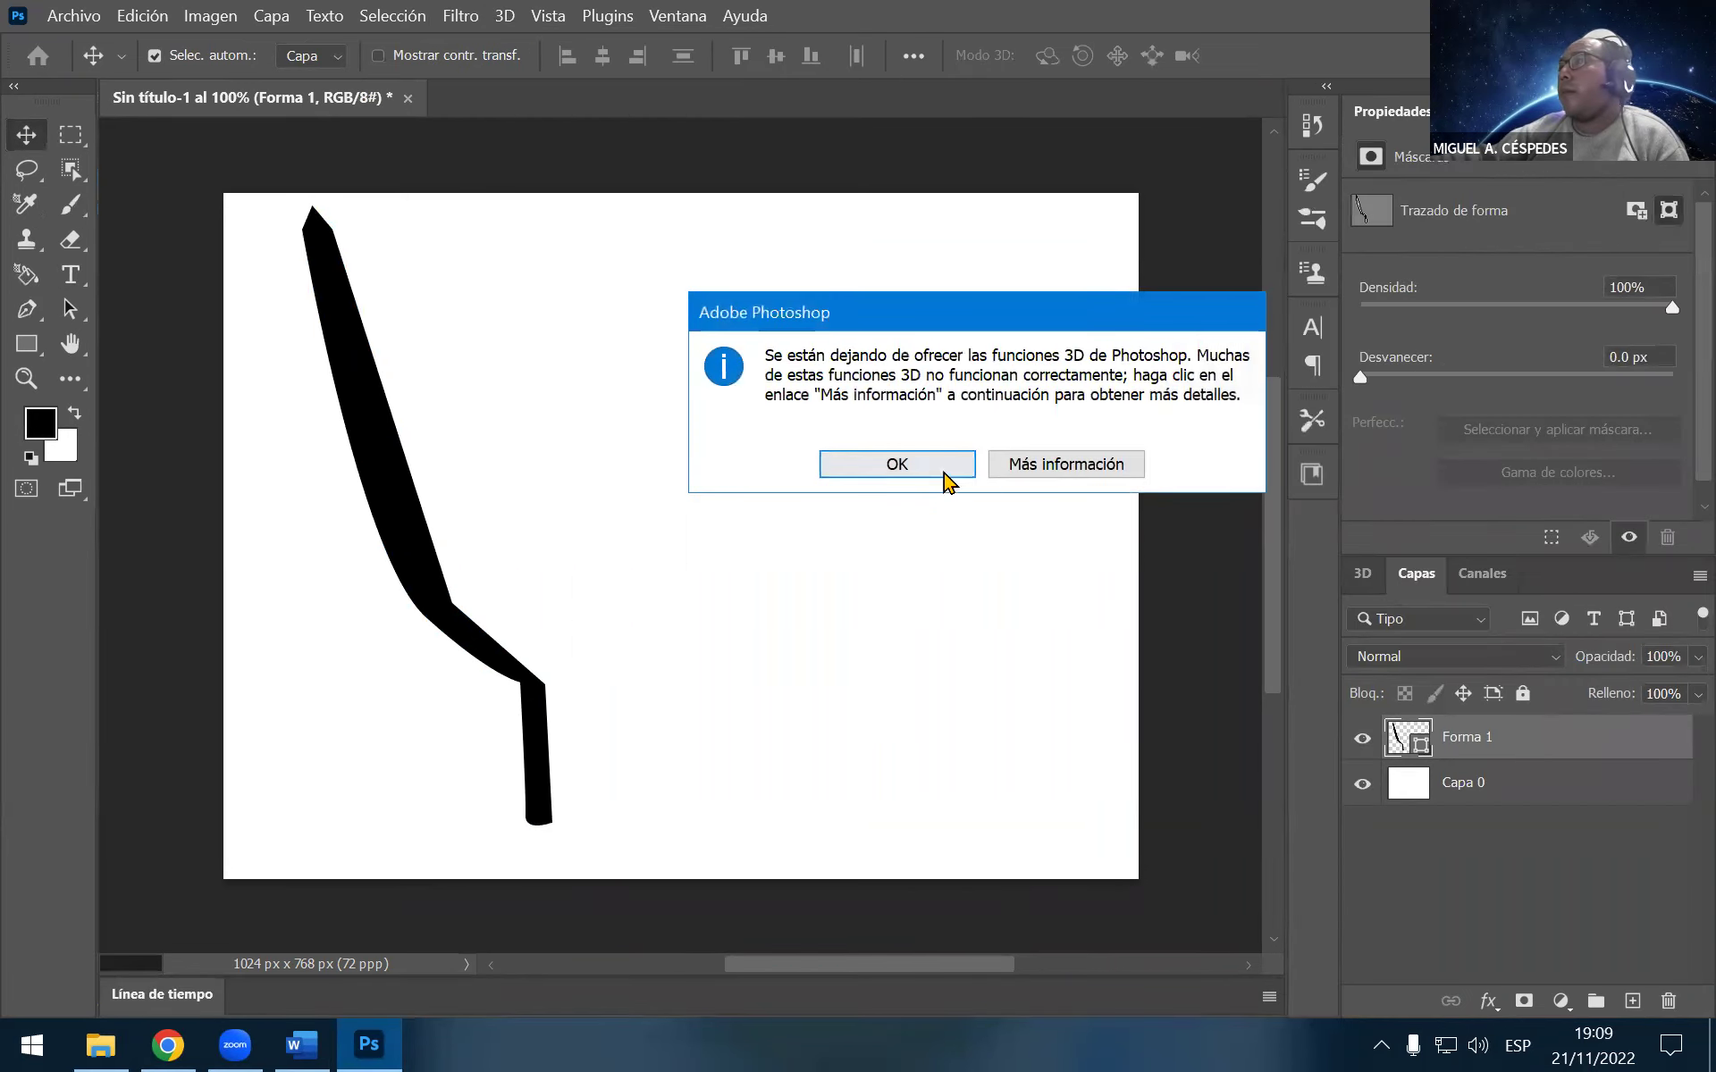
click(946, 474)
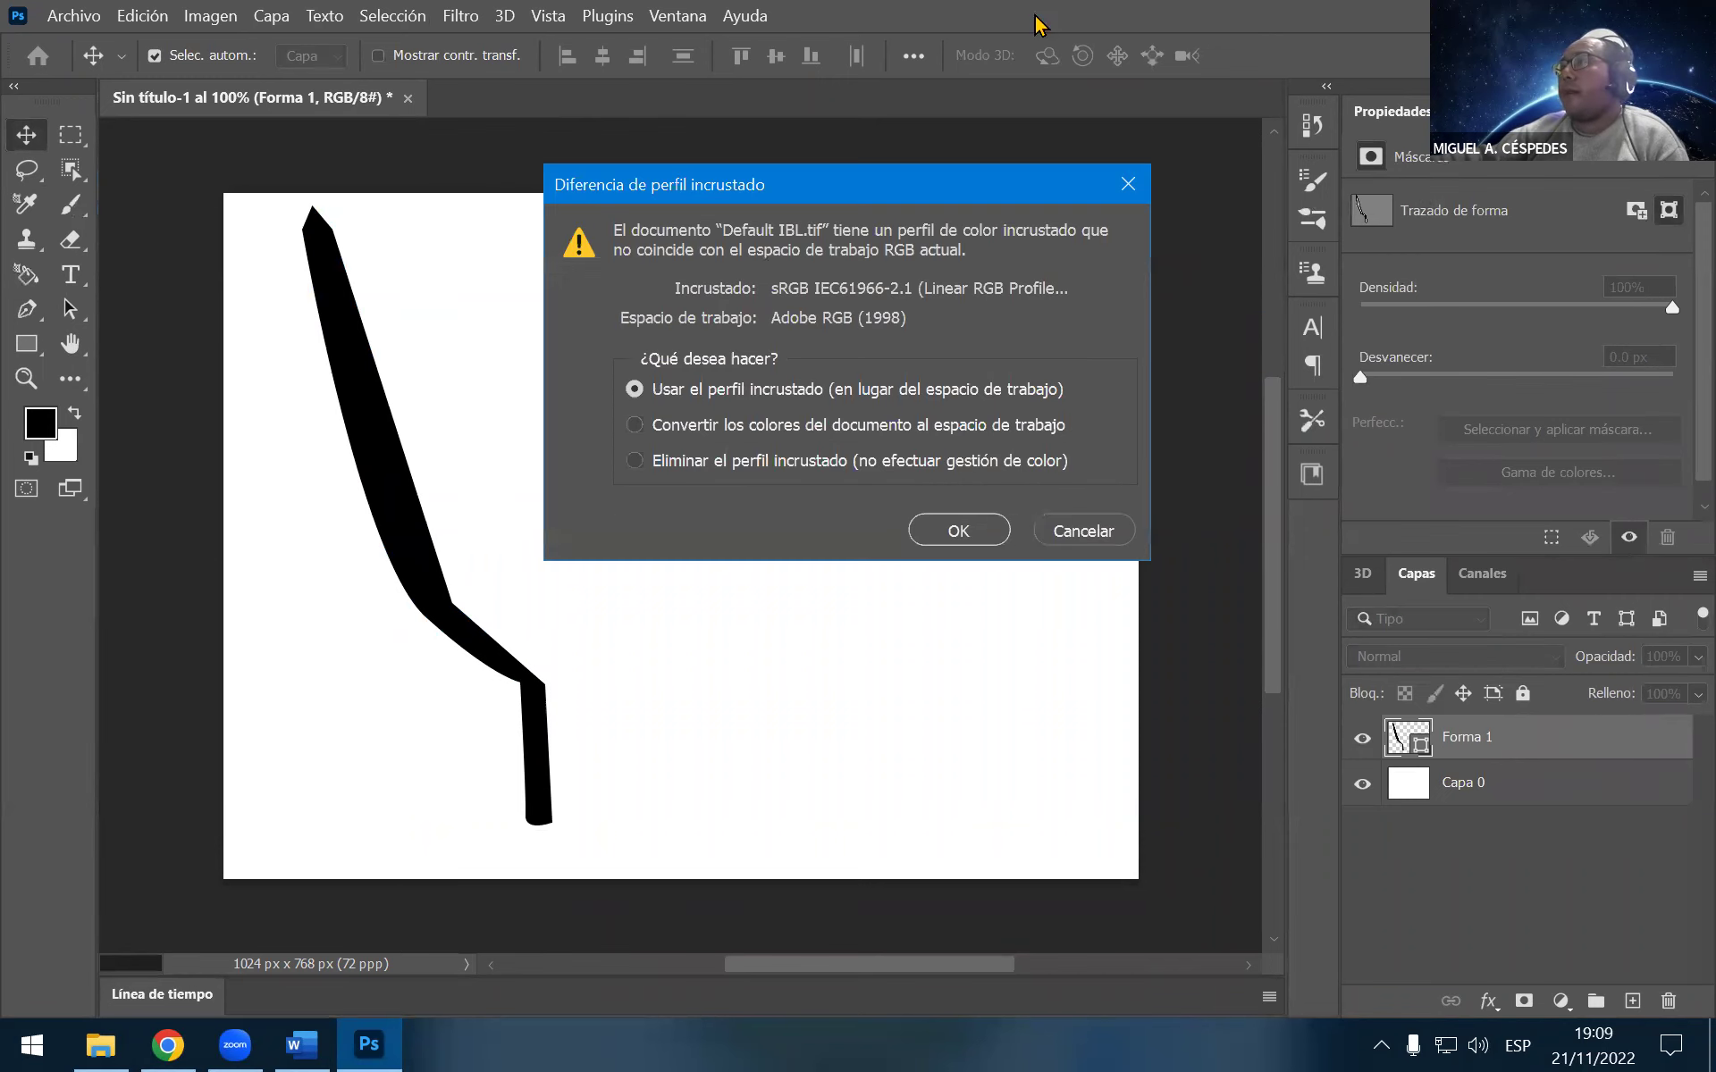
click(972, 533)
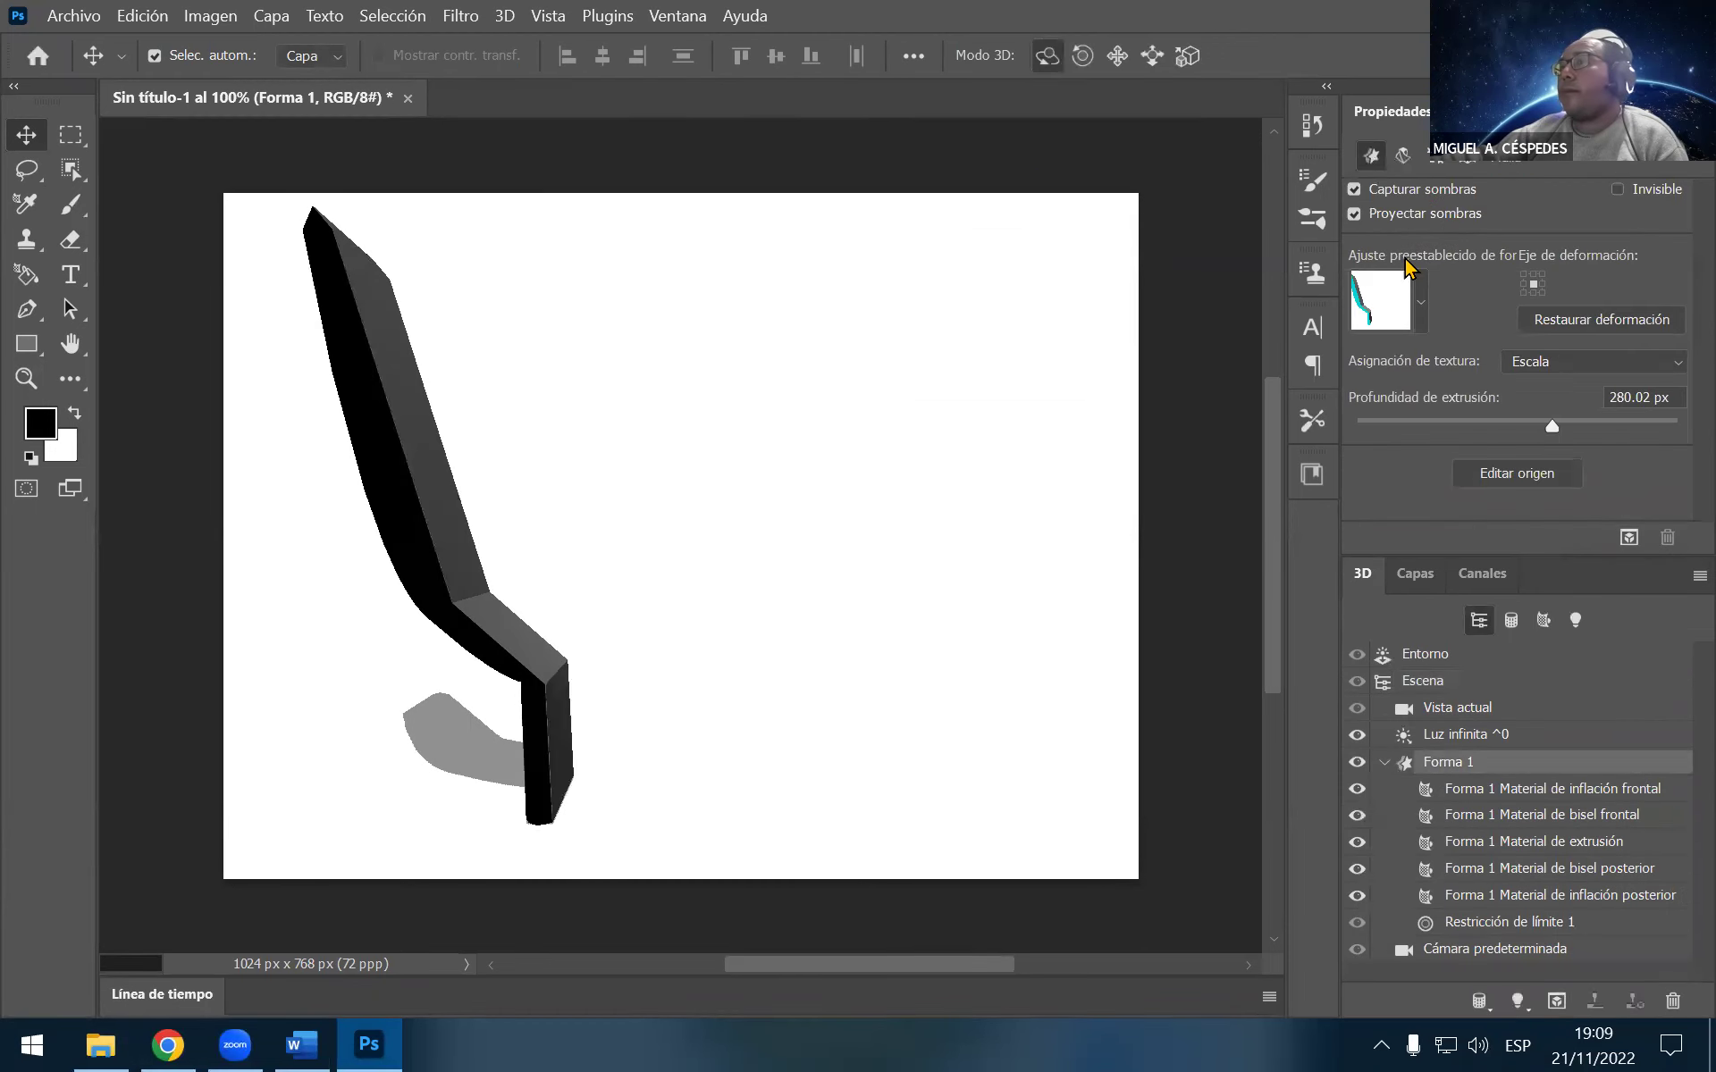
Browse the extrusion deformation presets, trying the twisting, 140 px and thin variants
click(1422, 308)
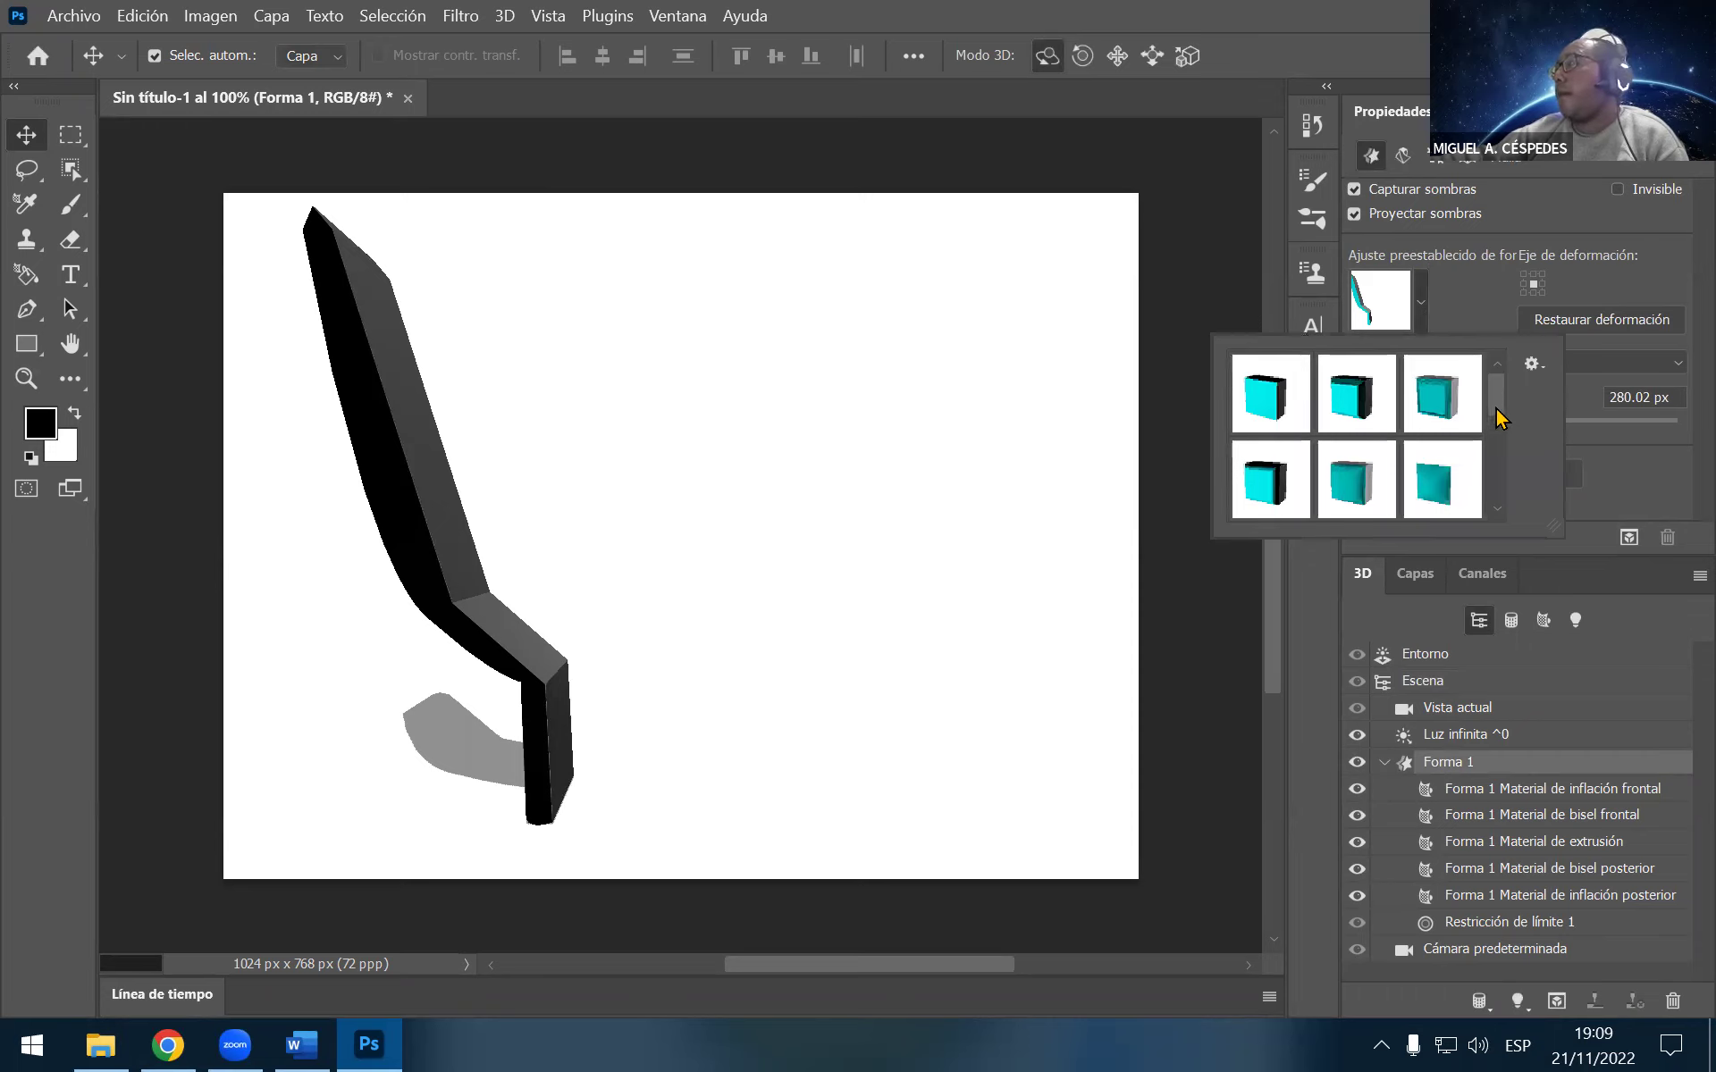
drag(1501, 418, 1498, 452)
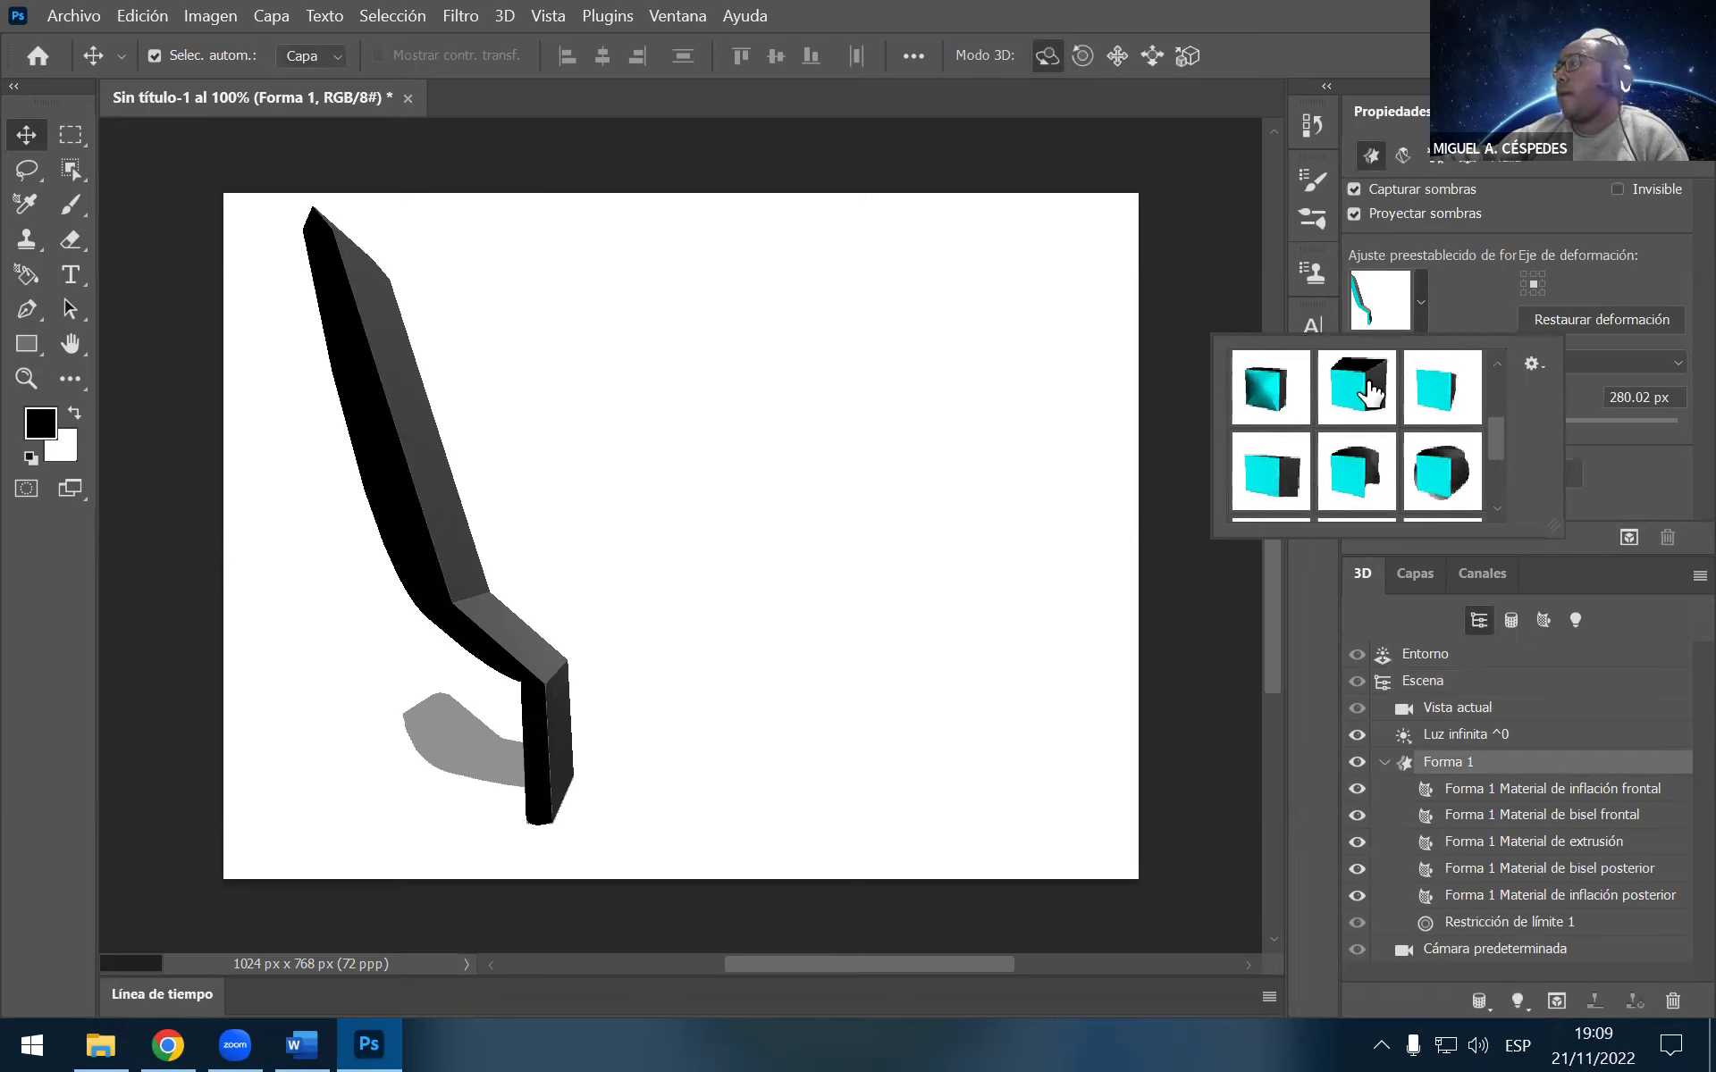
click(1370, 391)
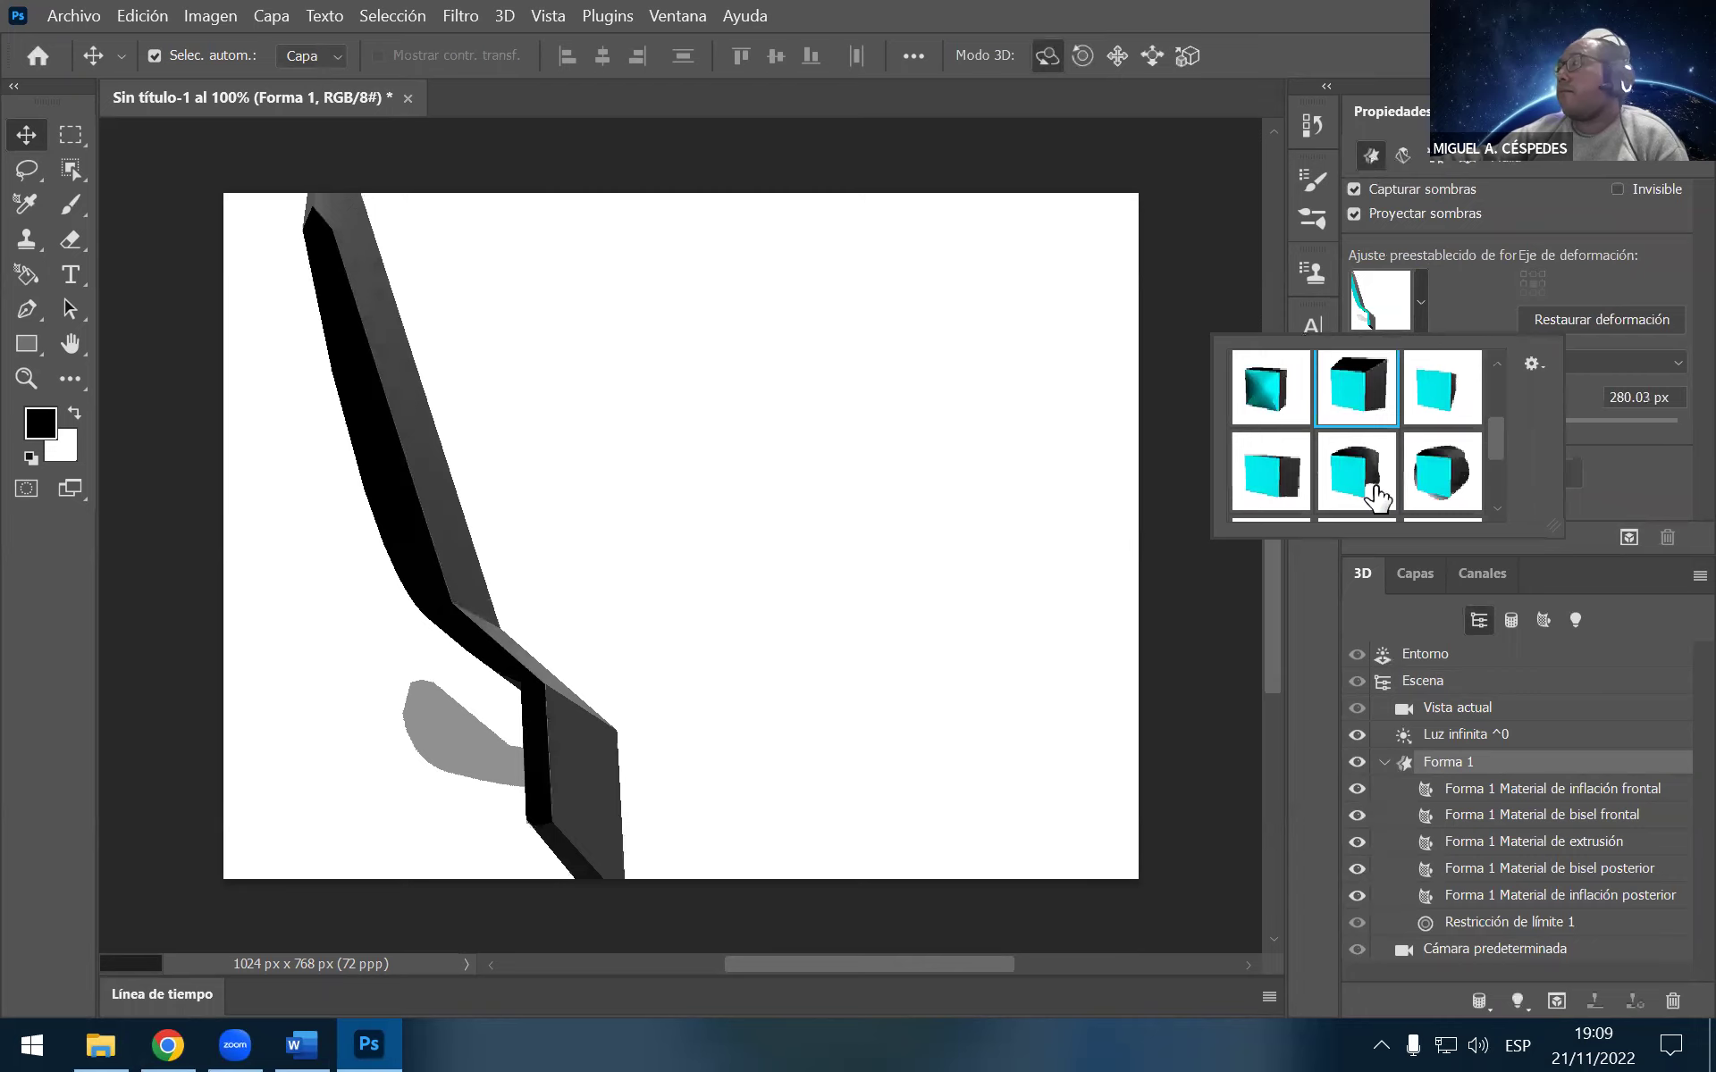
click(1374, 487)
click(1280, 491)
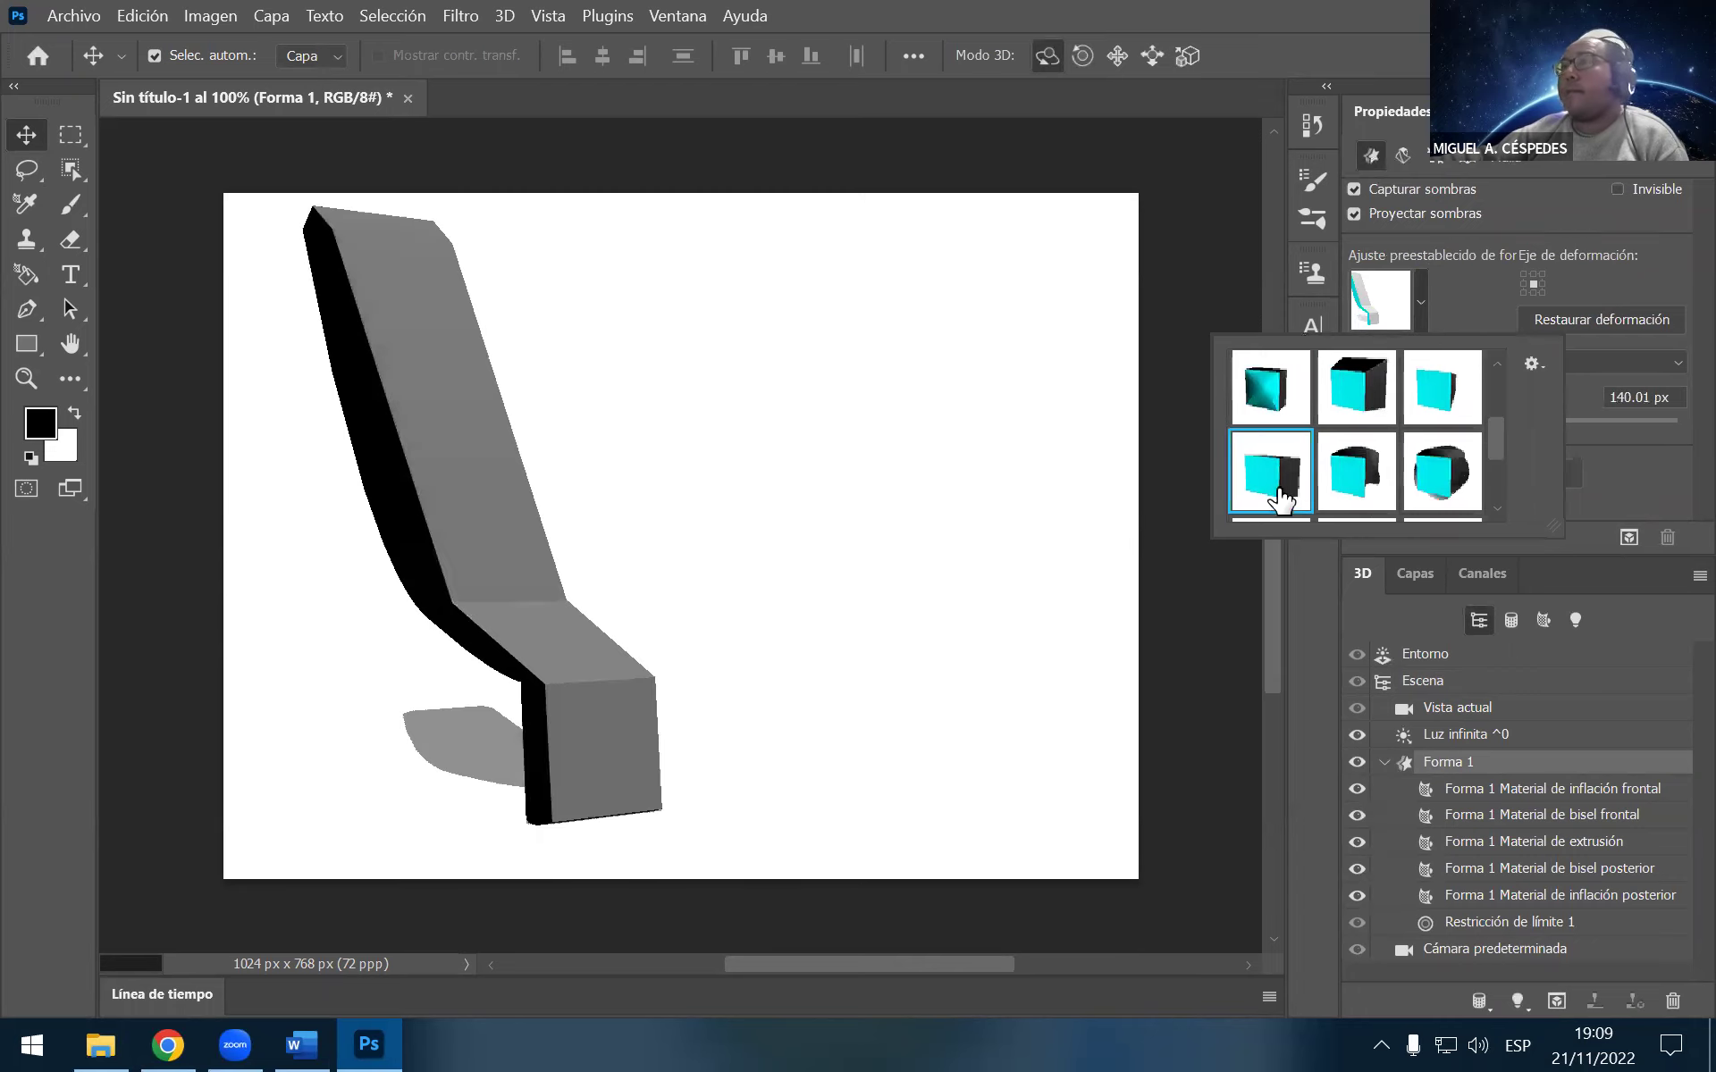
click(1288, 393)
Try more presets, keep the funnel-shaped cup preset, and close the 3D document
click(1430, 407)
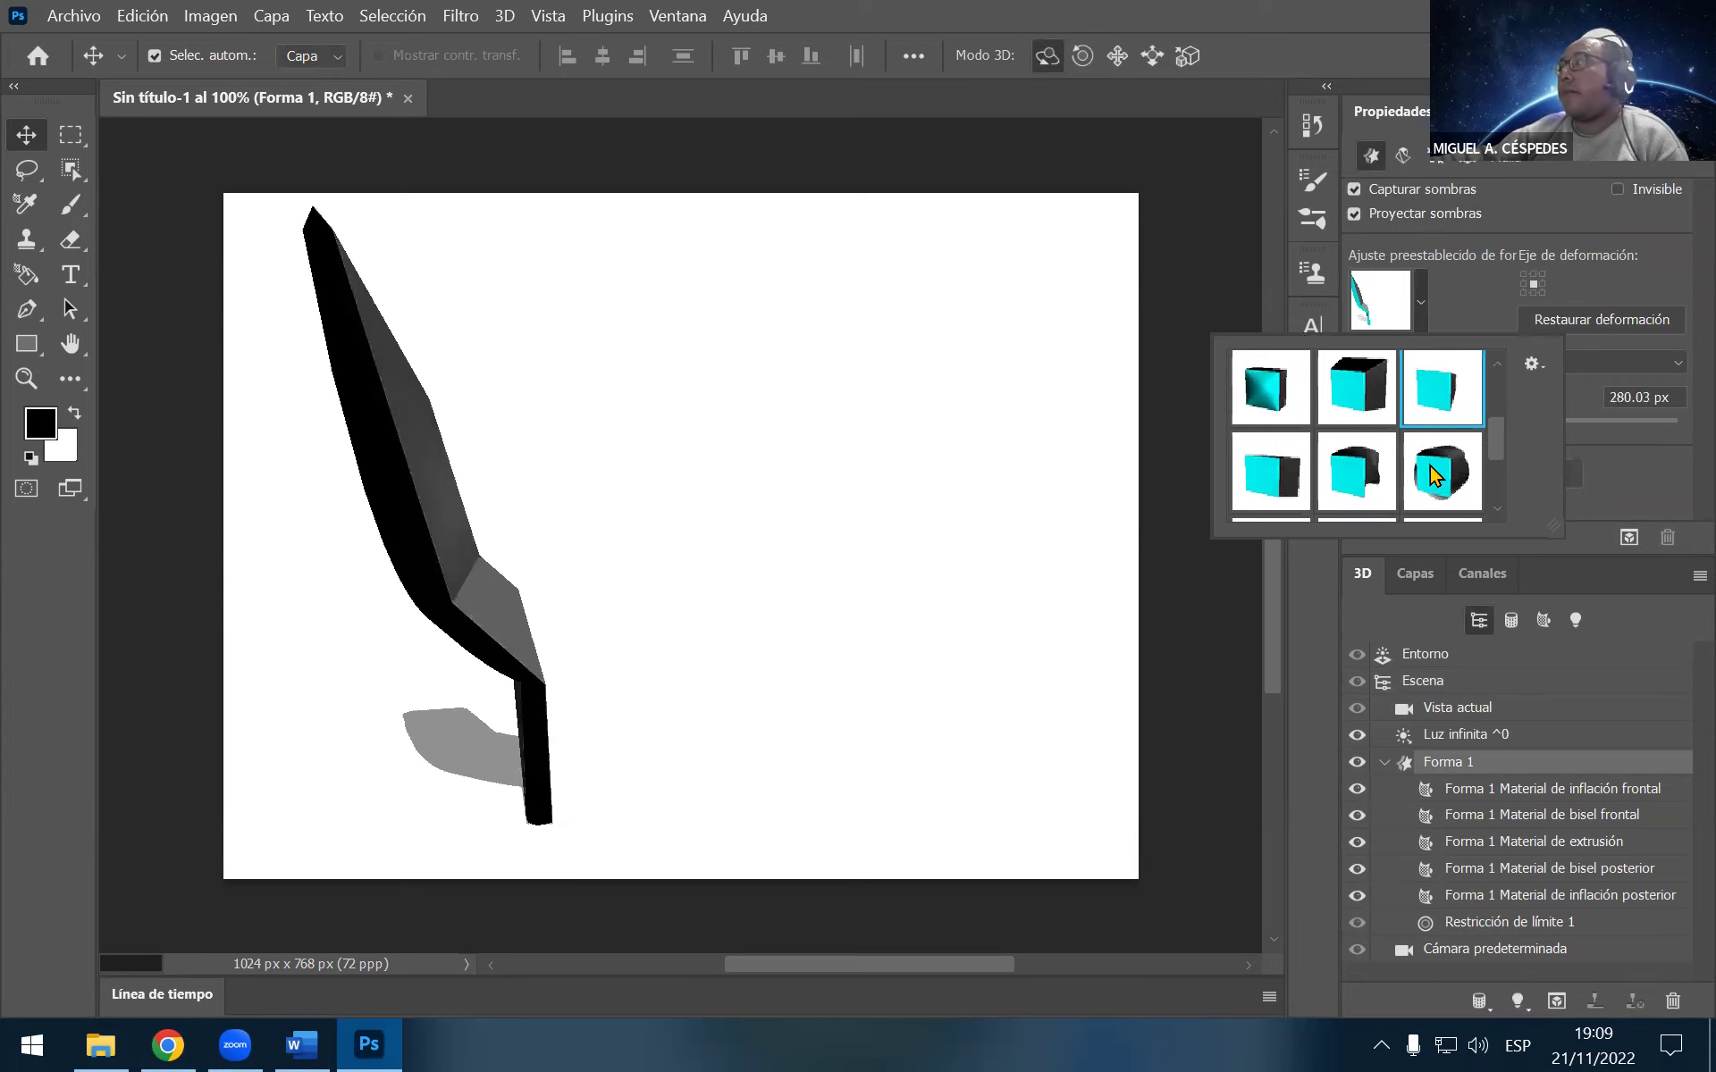
click(1432, 478)
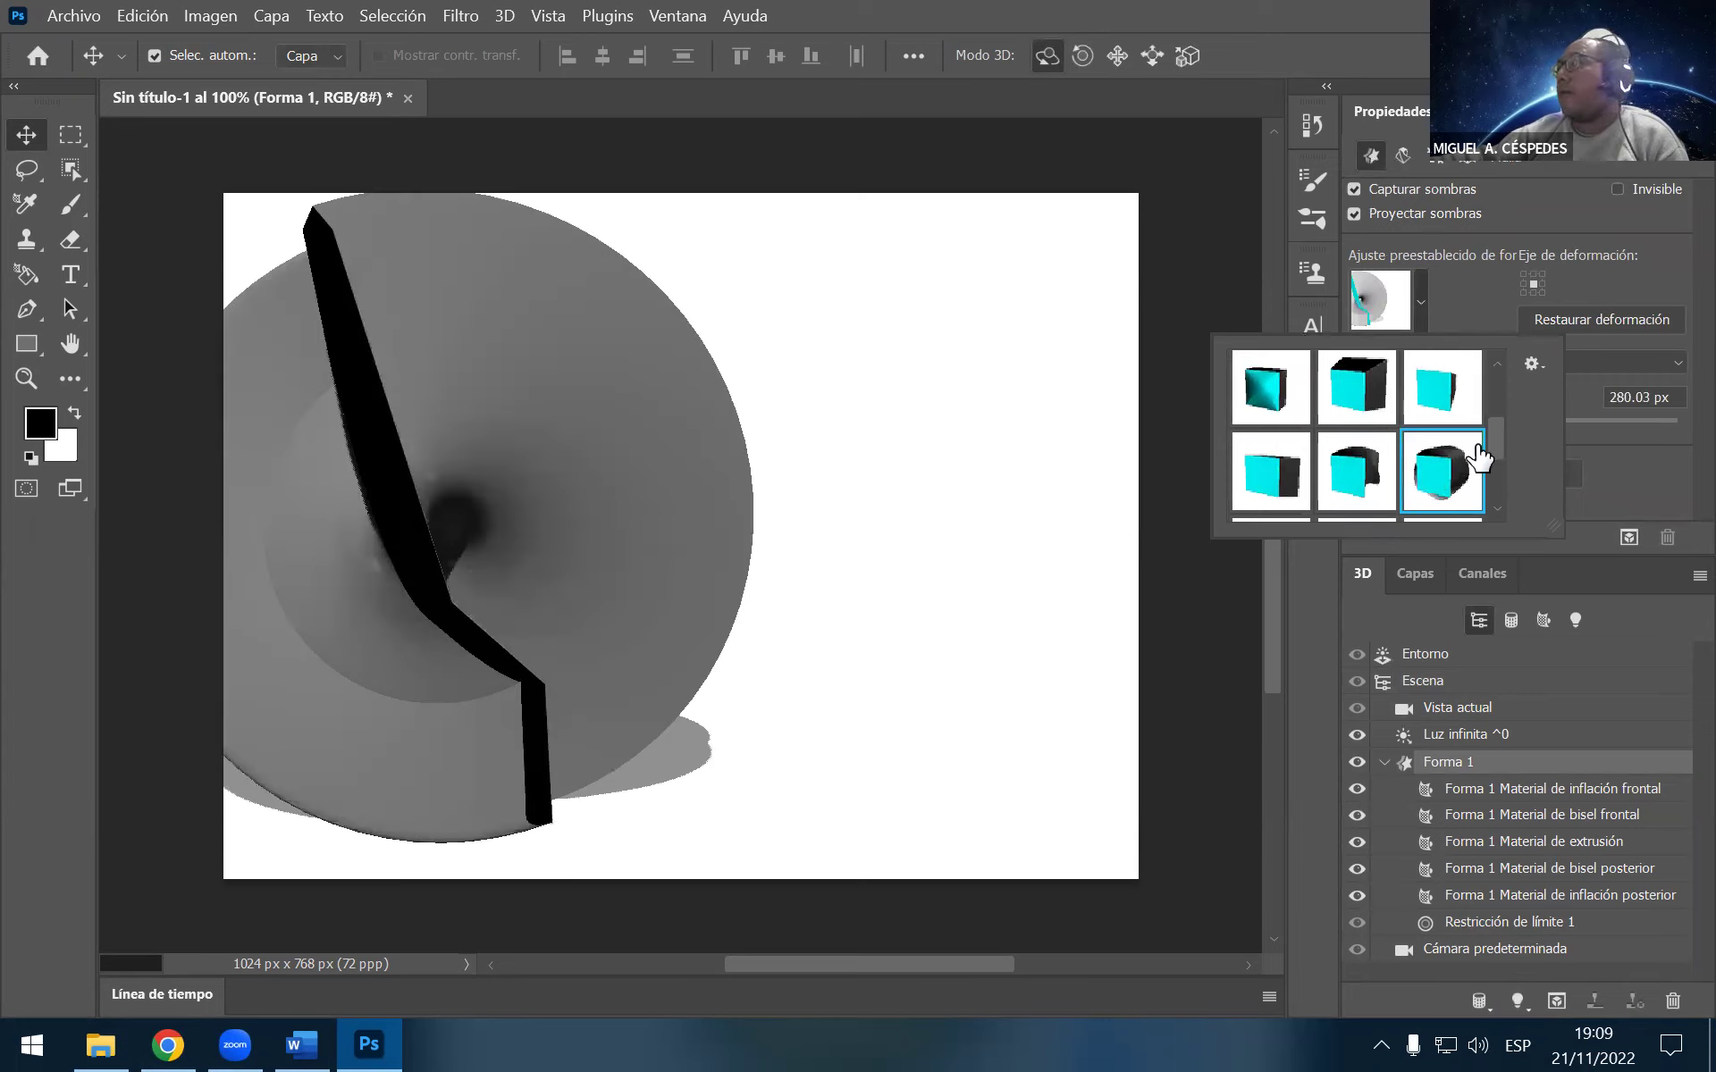
drag(1494, 458, 1495, 489)
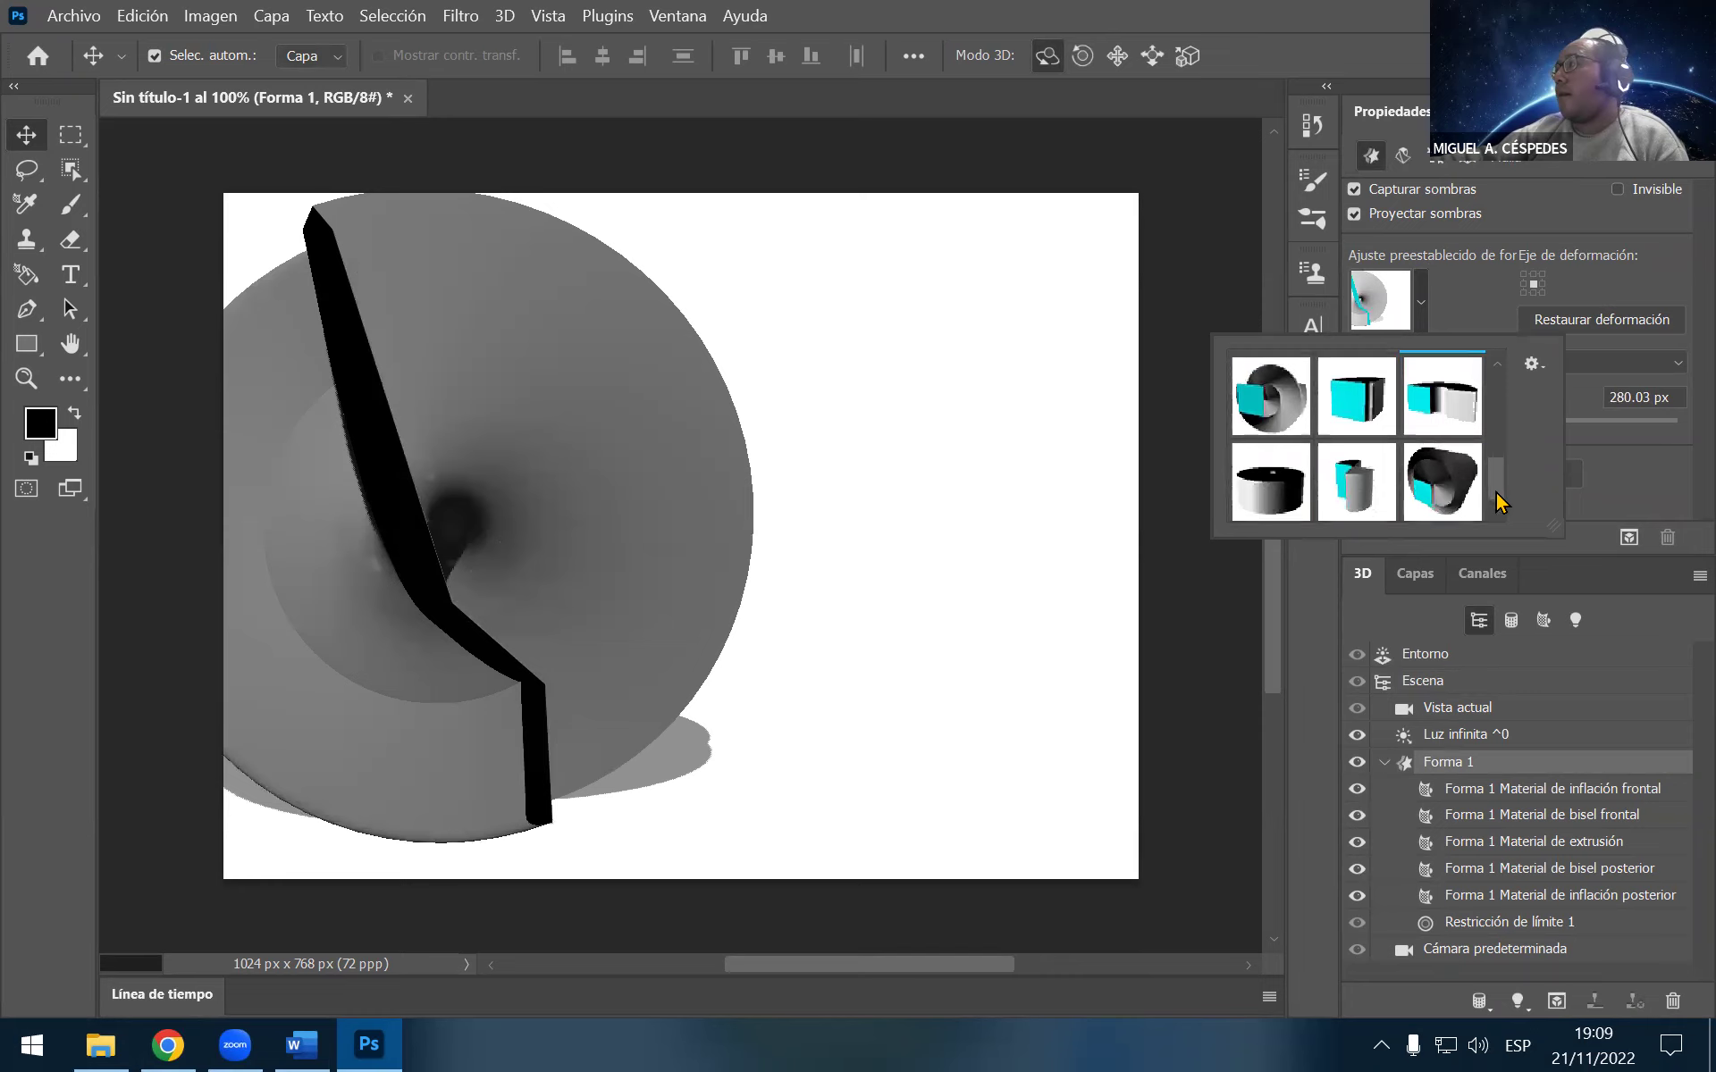
click(1354, 500)
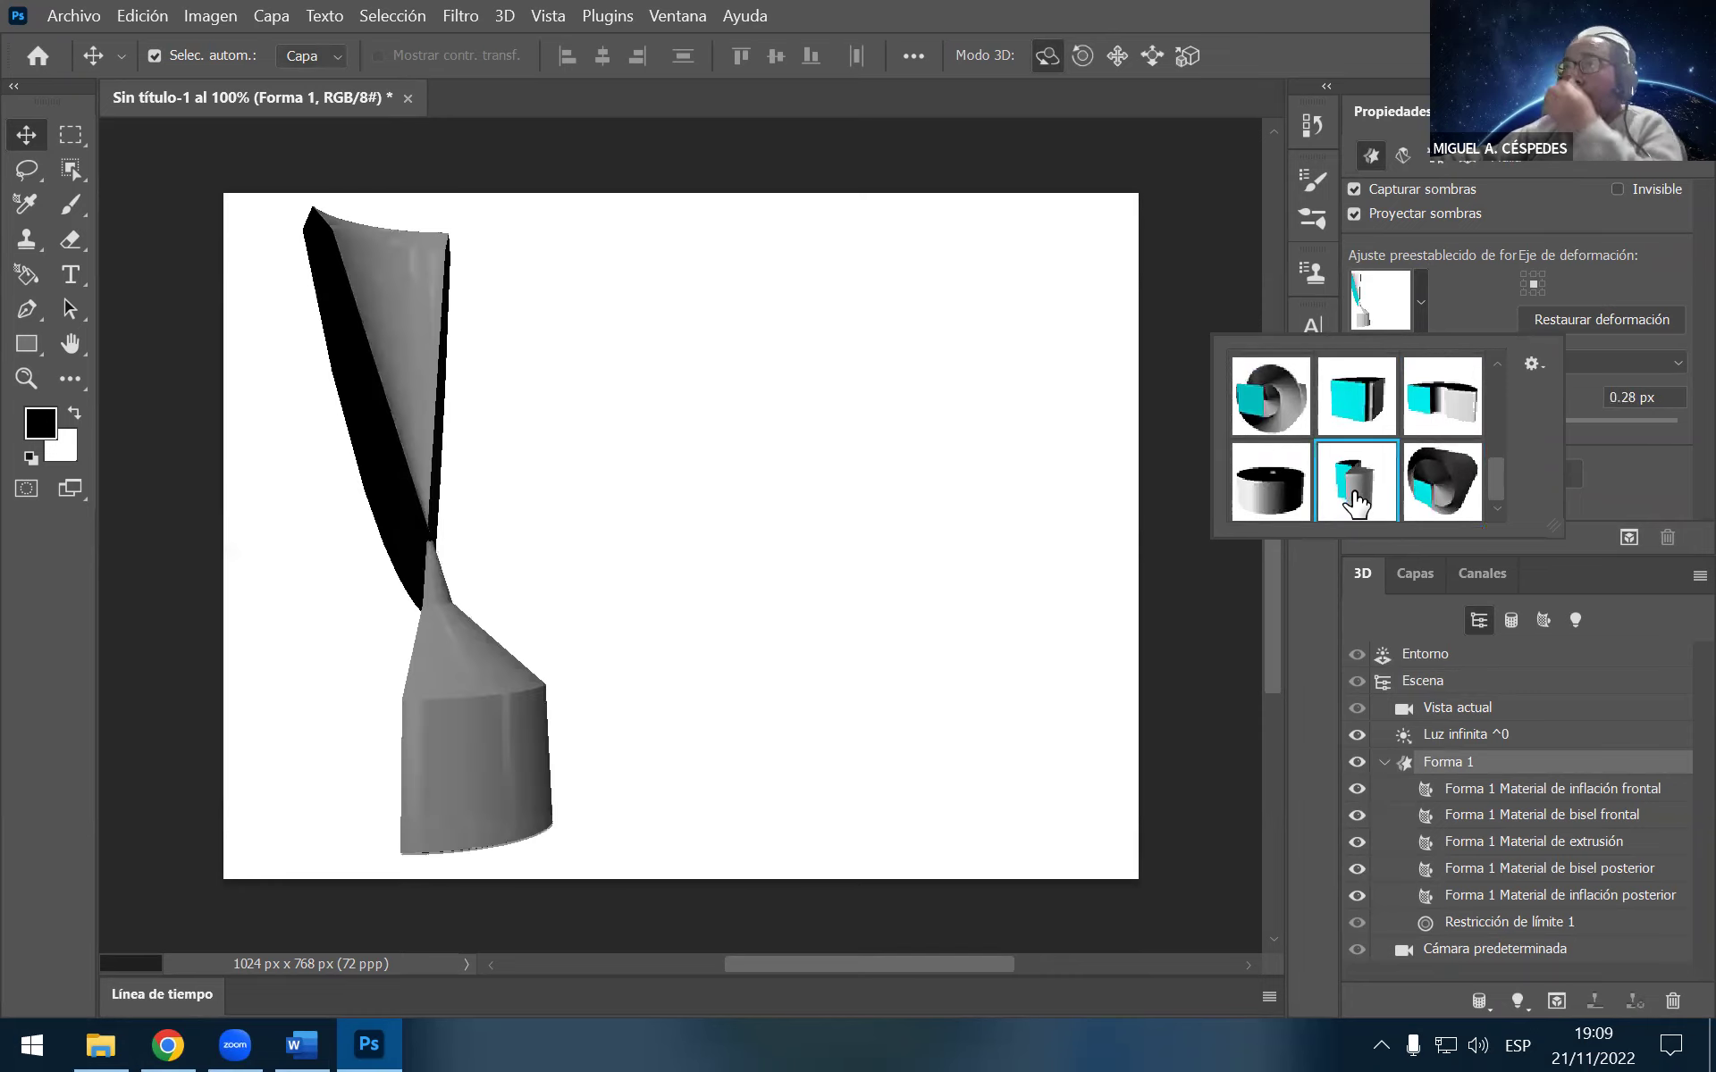
click(1437, 493)
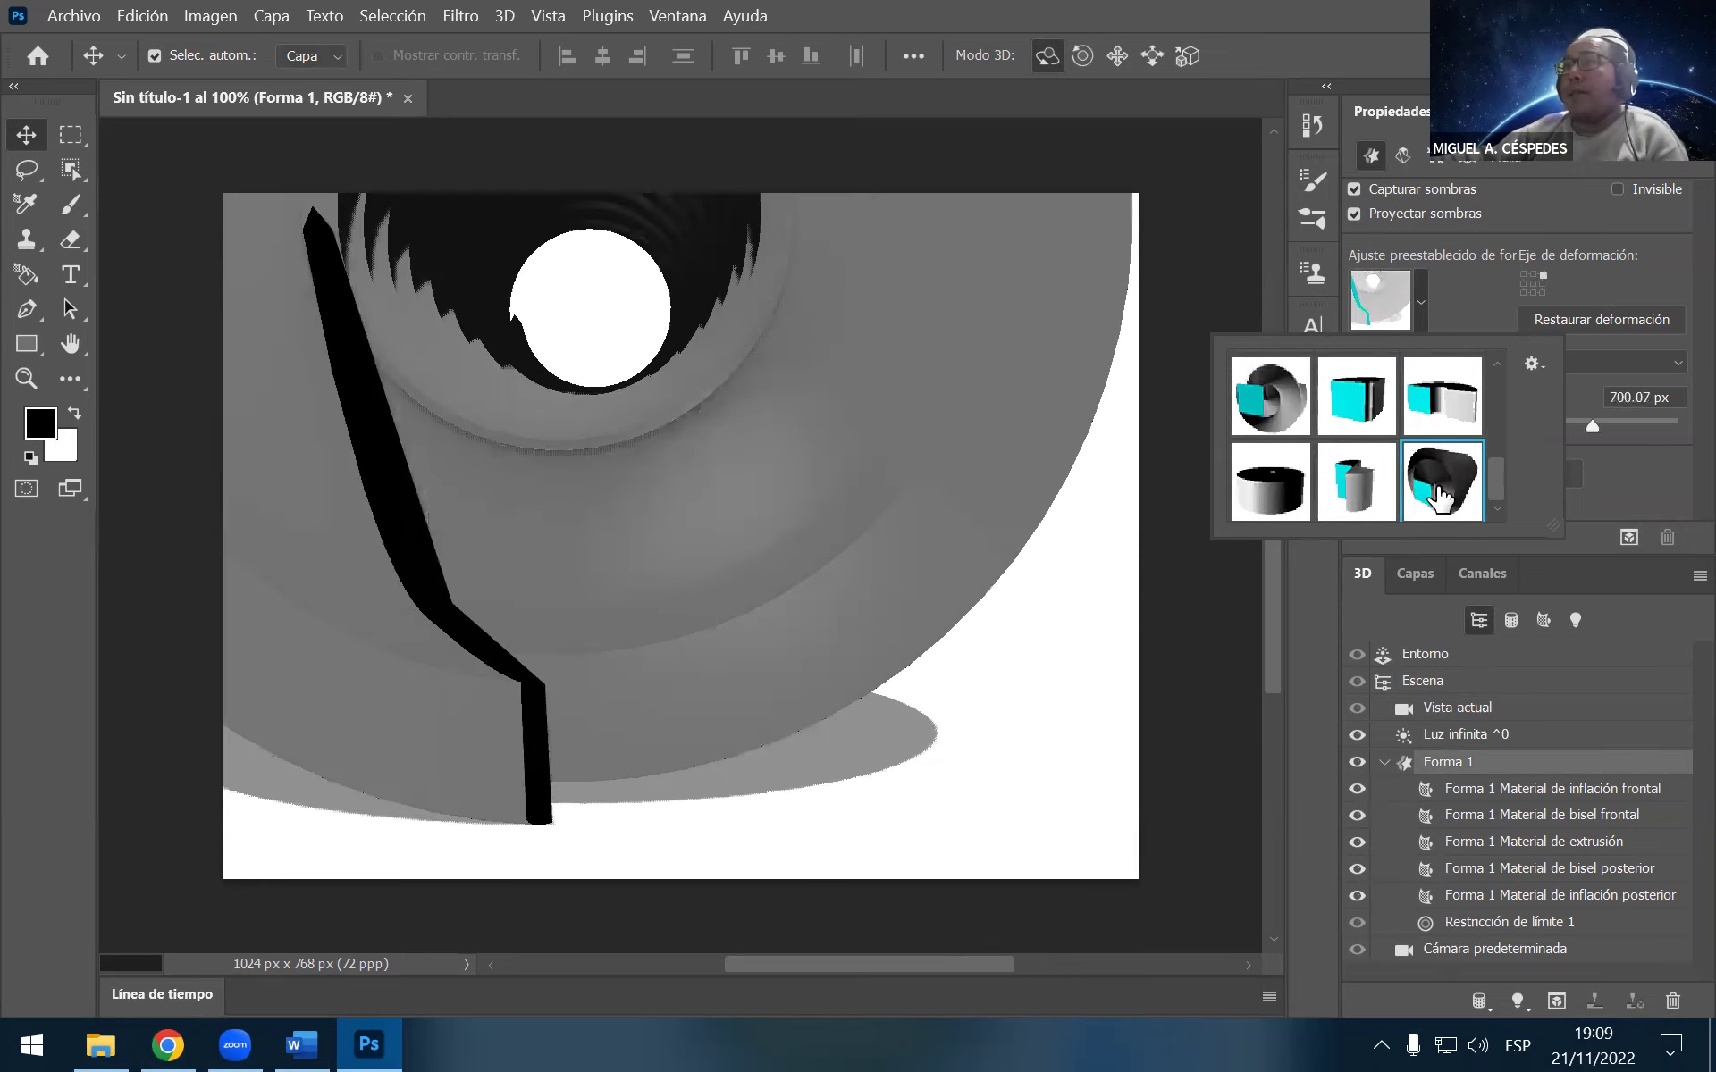
click(1441, 427)
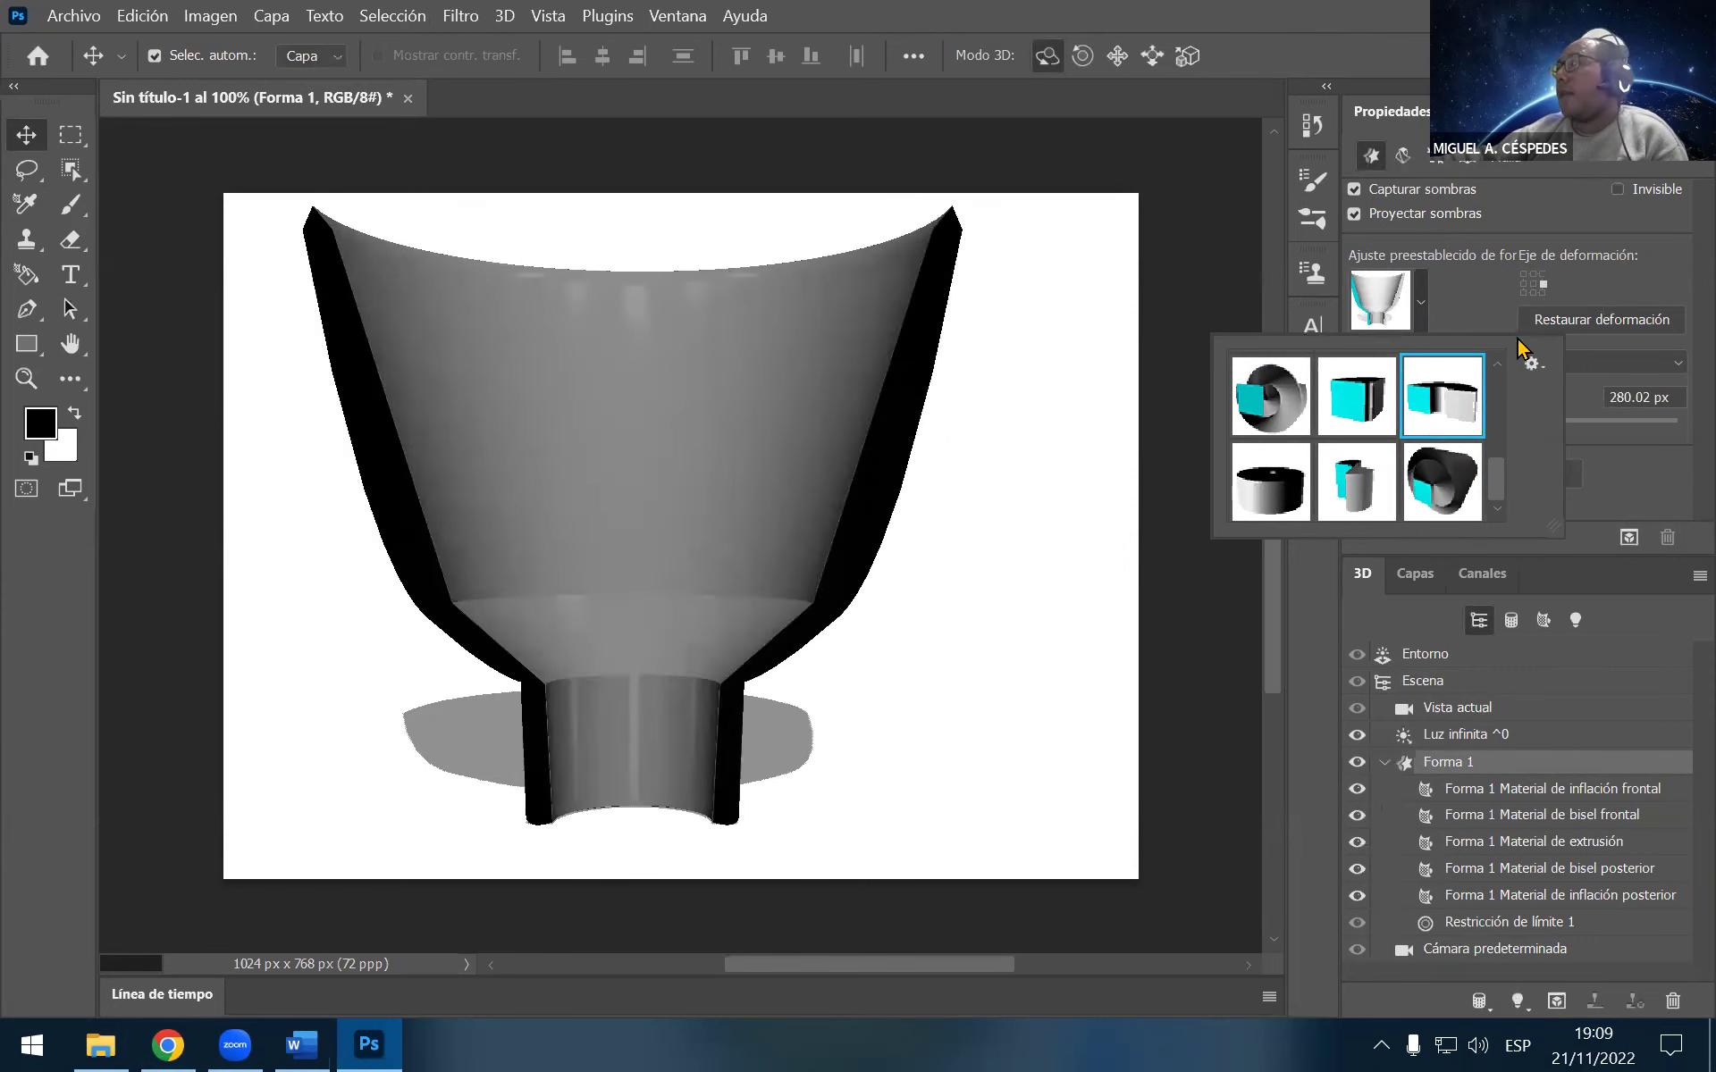
click(1577, 217)
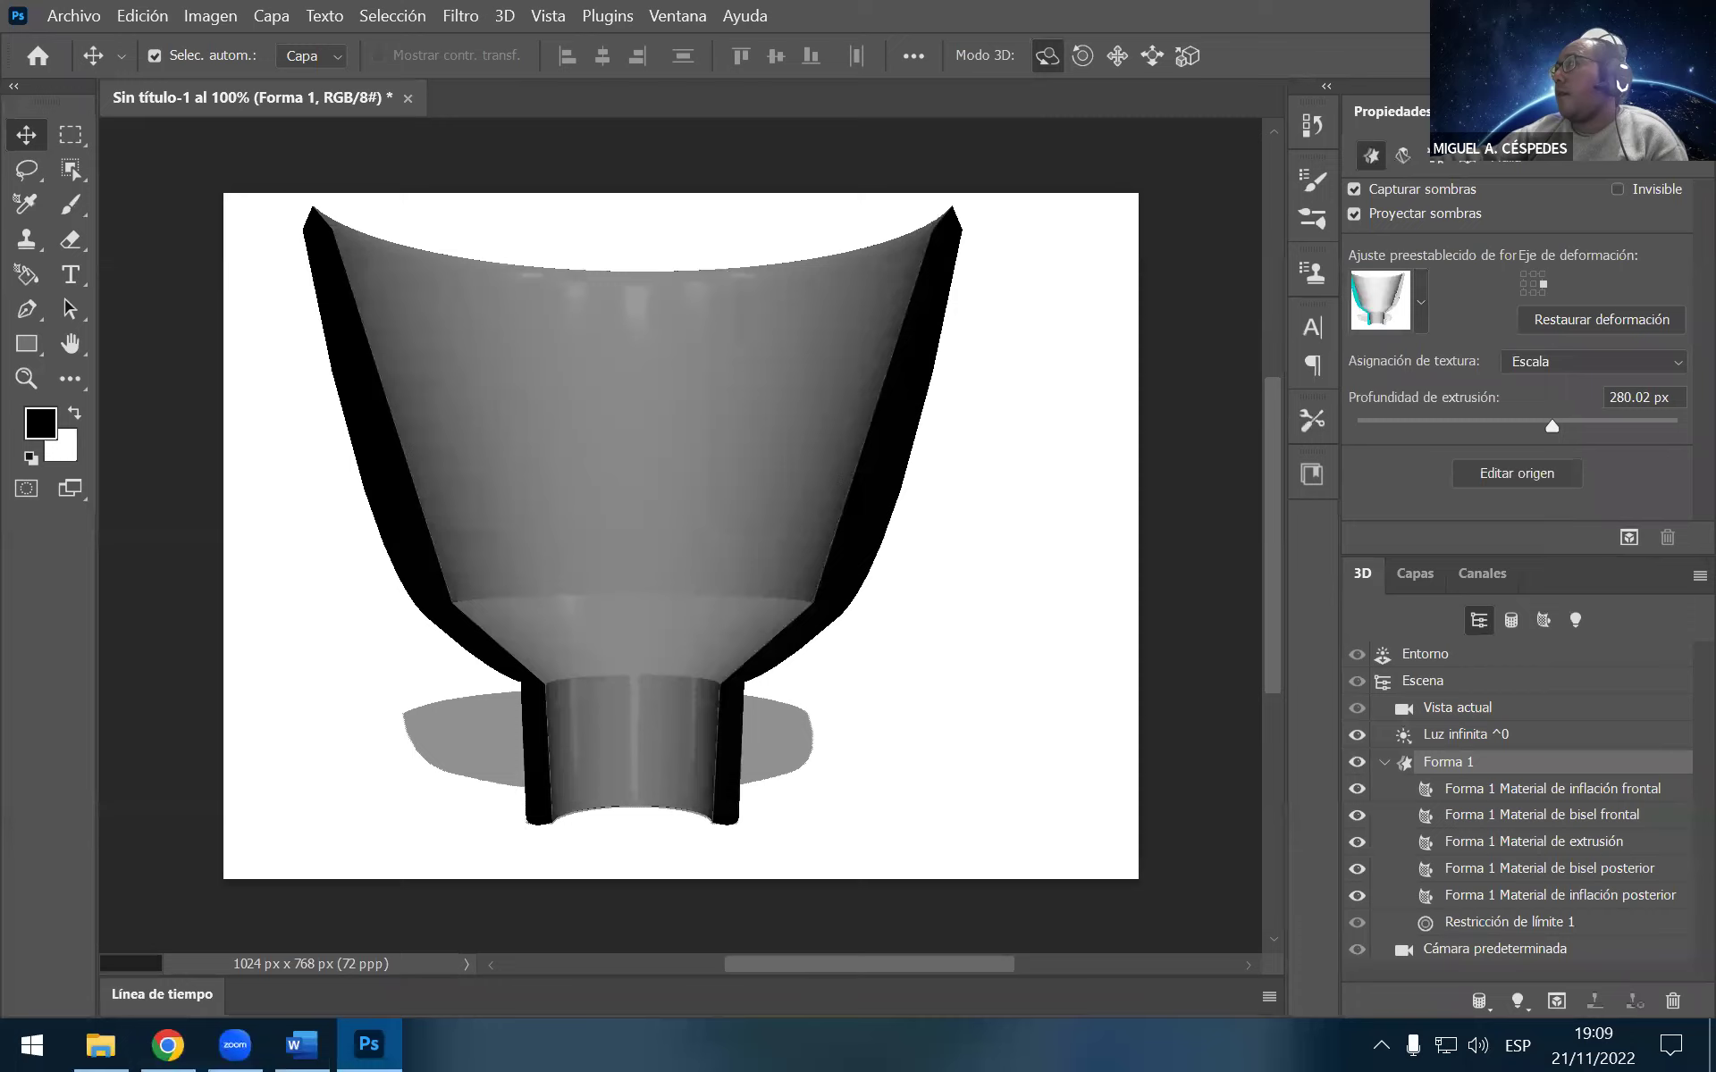
click(408, 100)
Close the old document without saving and copy the profile screenshot from the Word tutorial
click(980, 420)
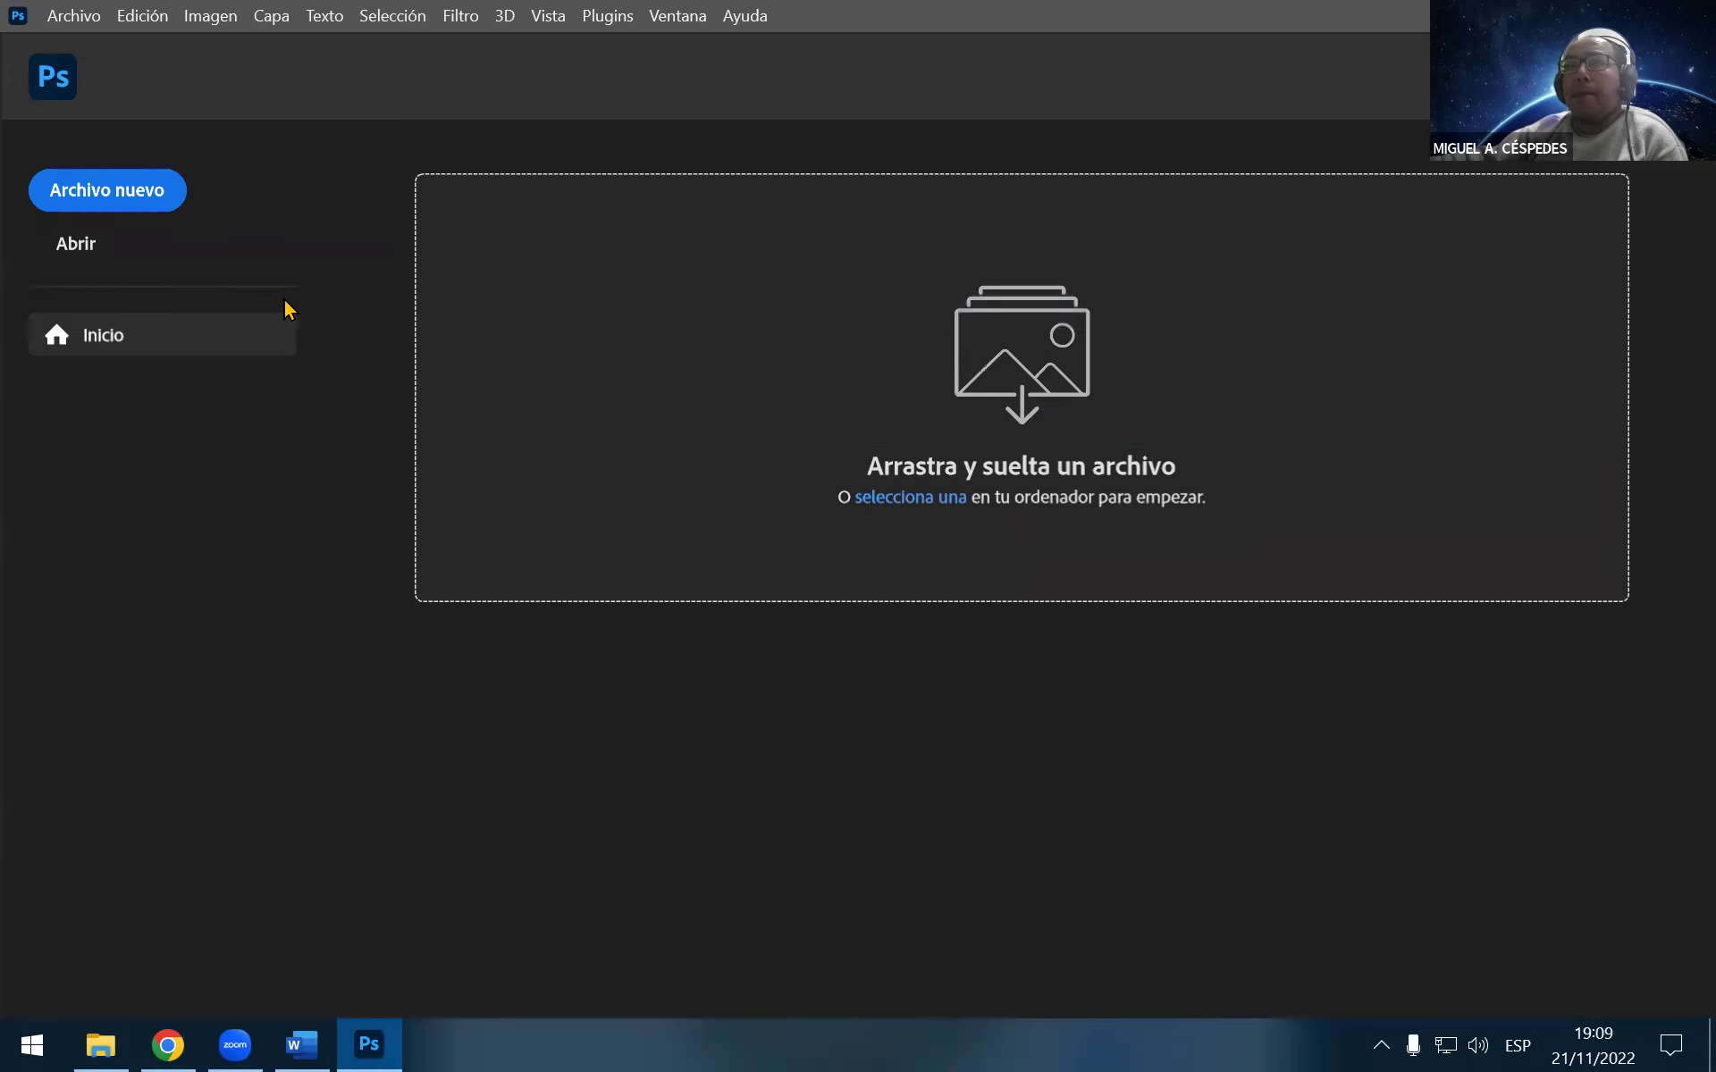
click(302, 1044)
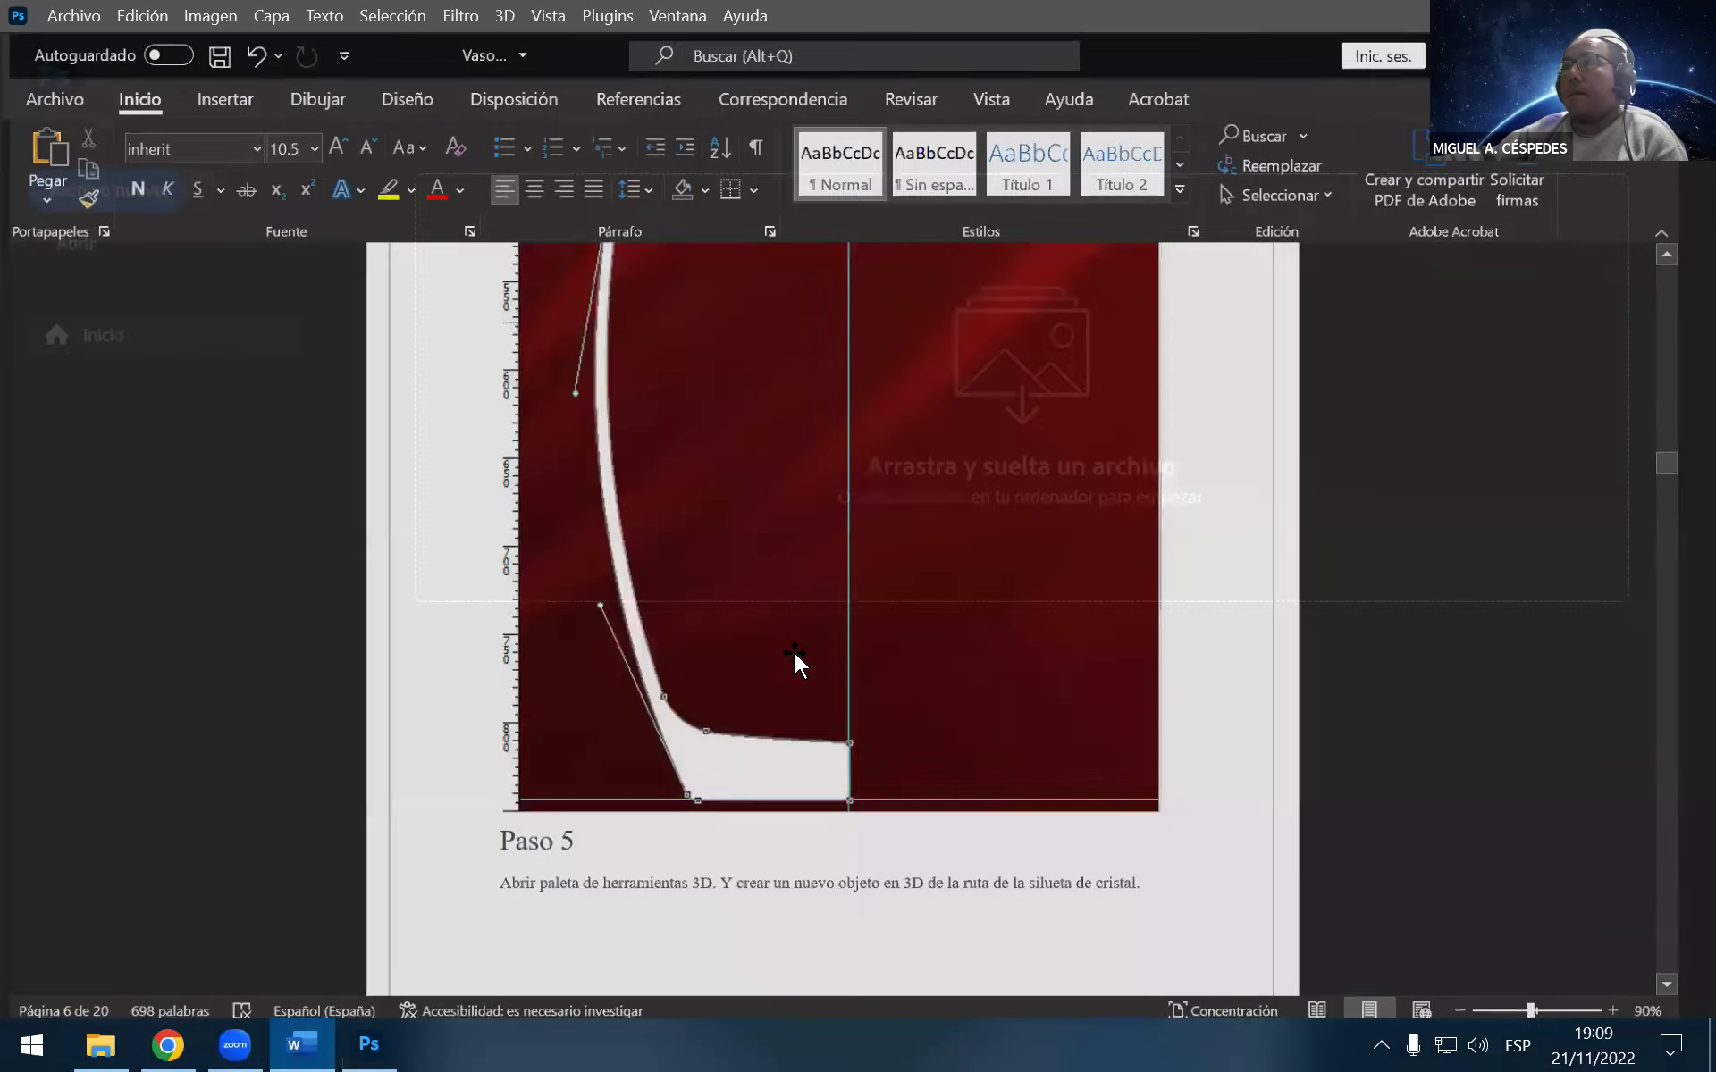
scroll(958, 659, up, 2)
click(800, 537)
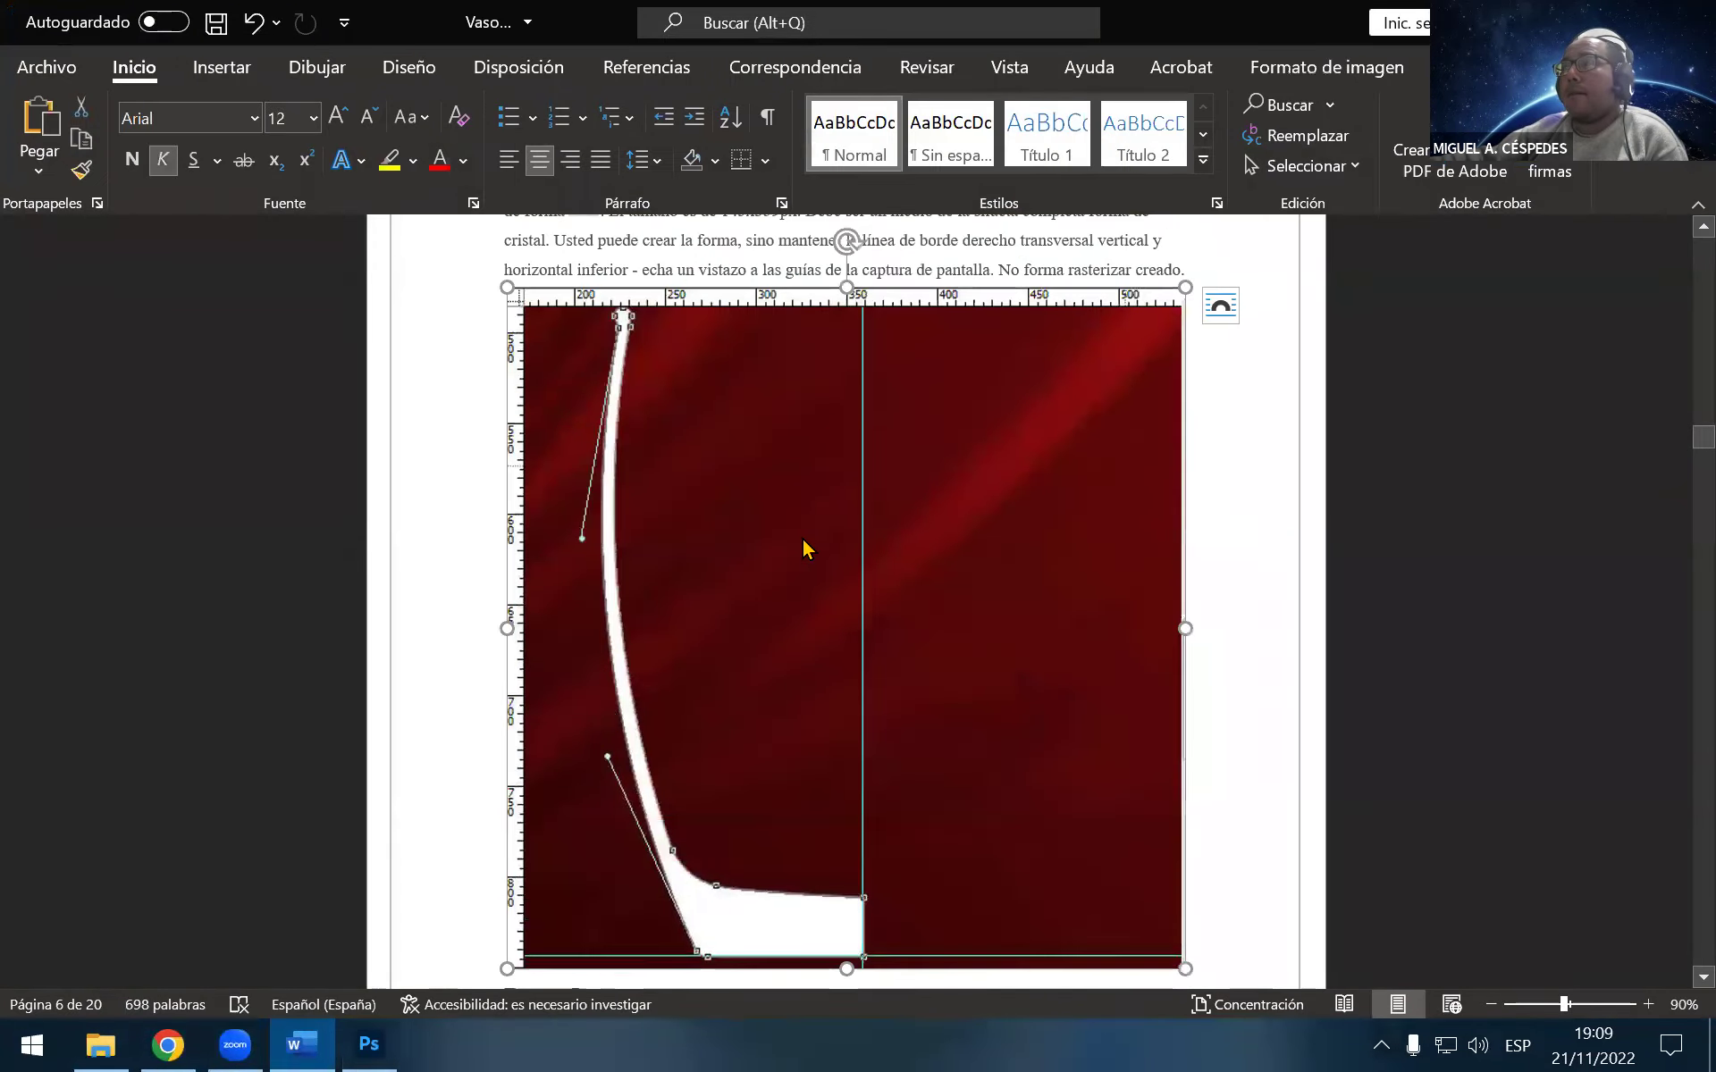
right_click(802, 536)
click(894, 426)
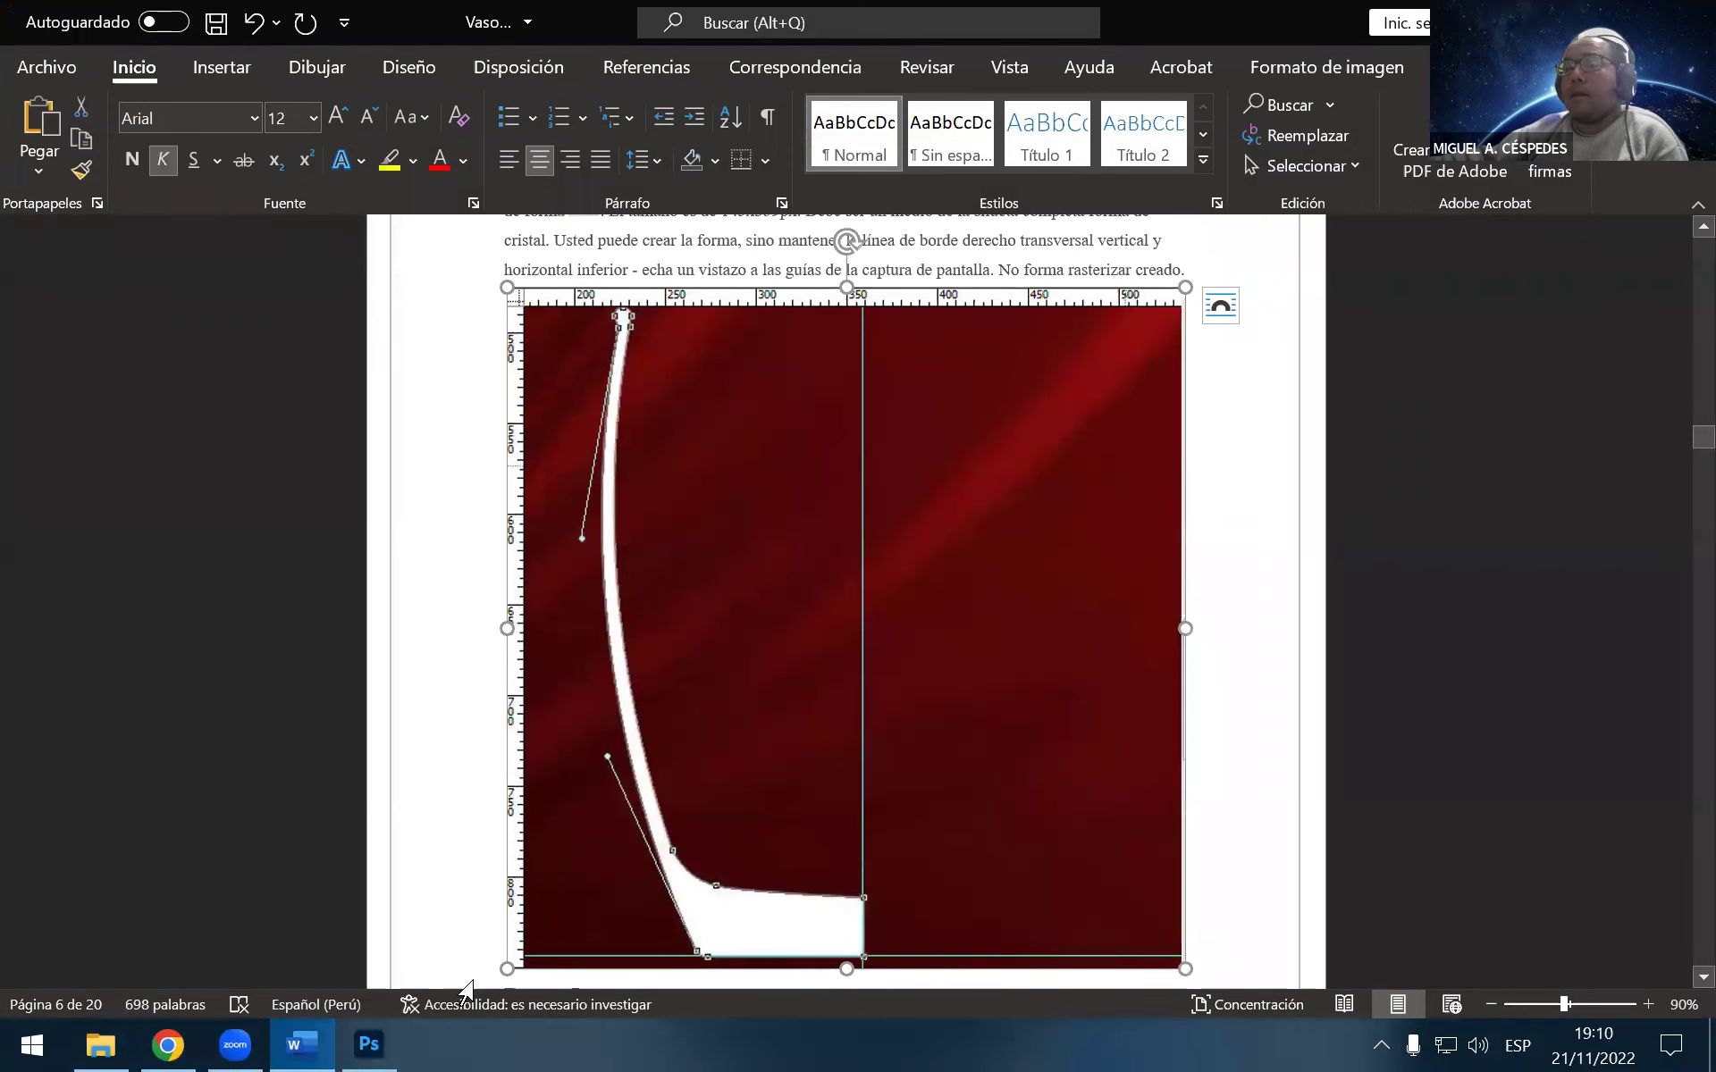
Paste the screenshot into a new 560 × 563 px Photoshop document
click(361, 1043)
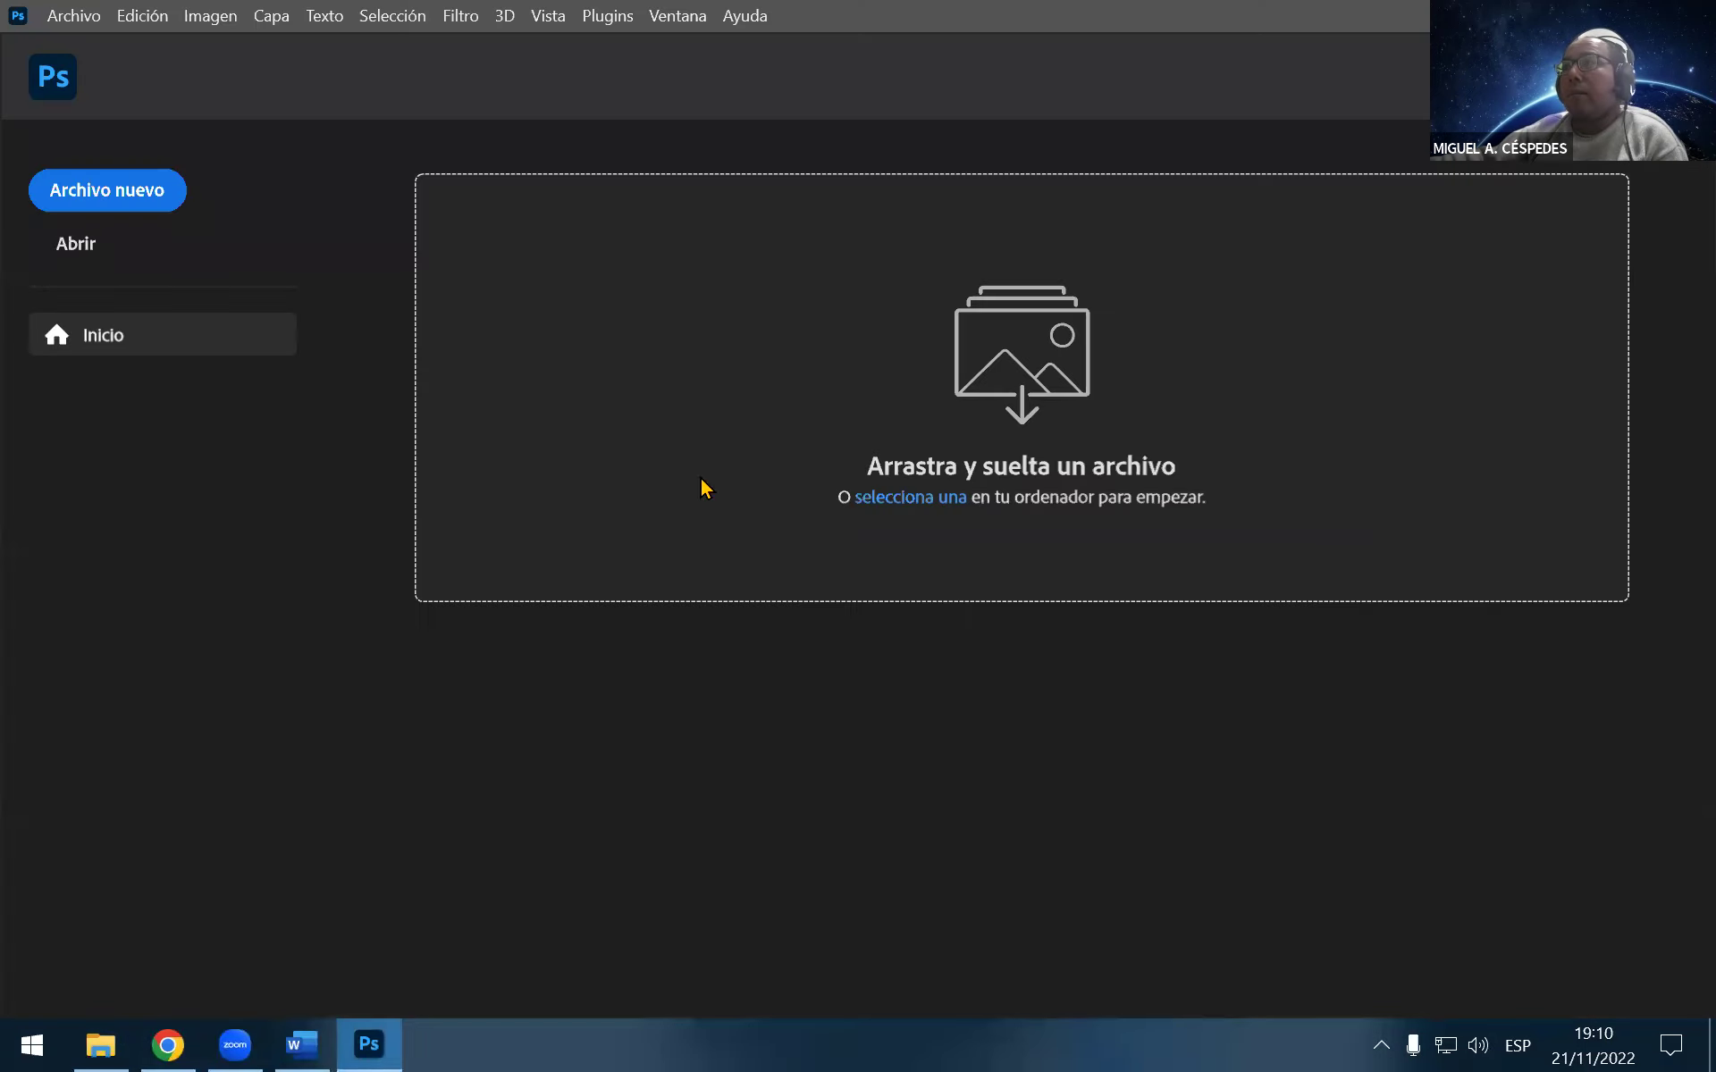
click(74, 15)
click(112, 45)
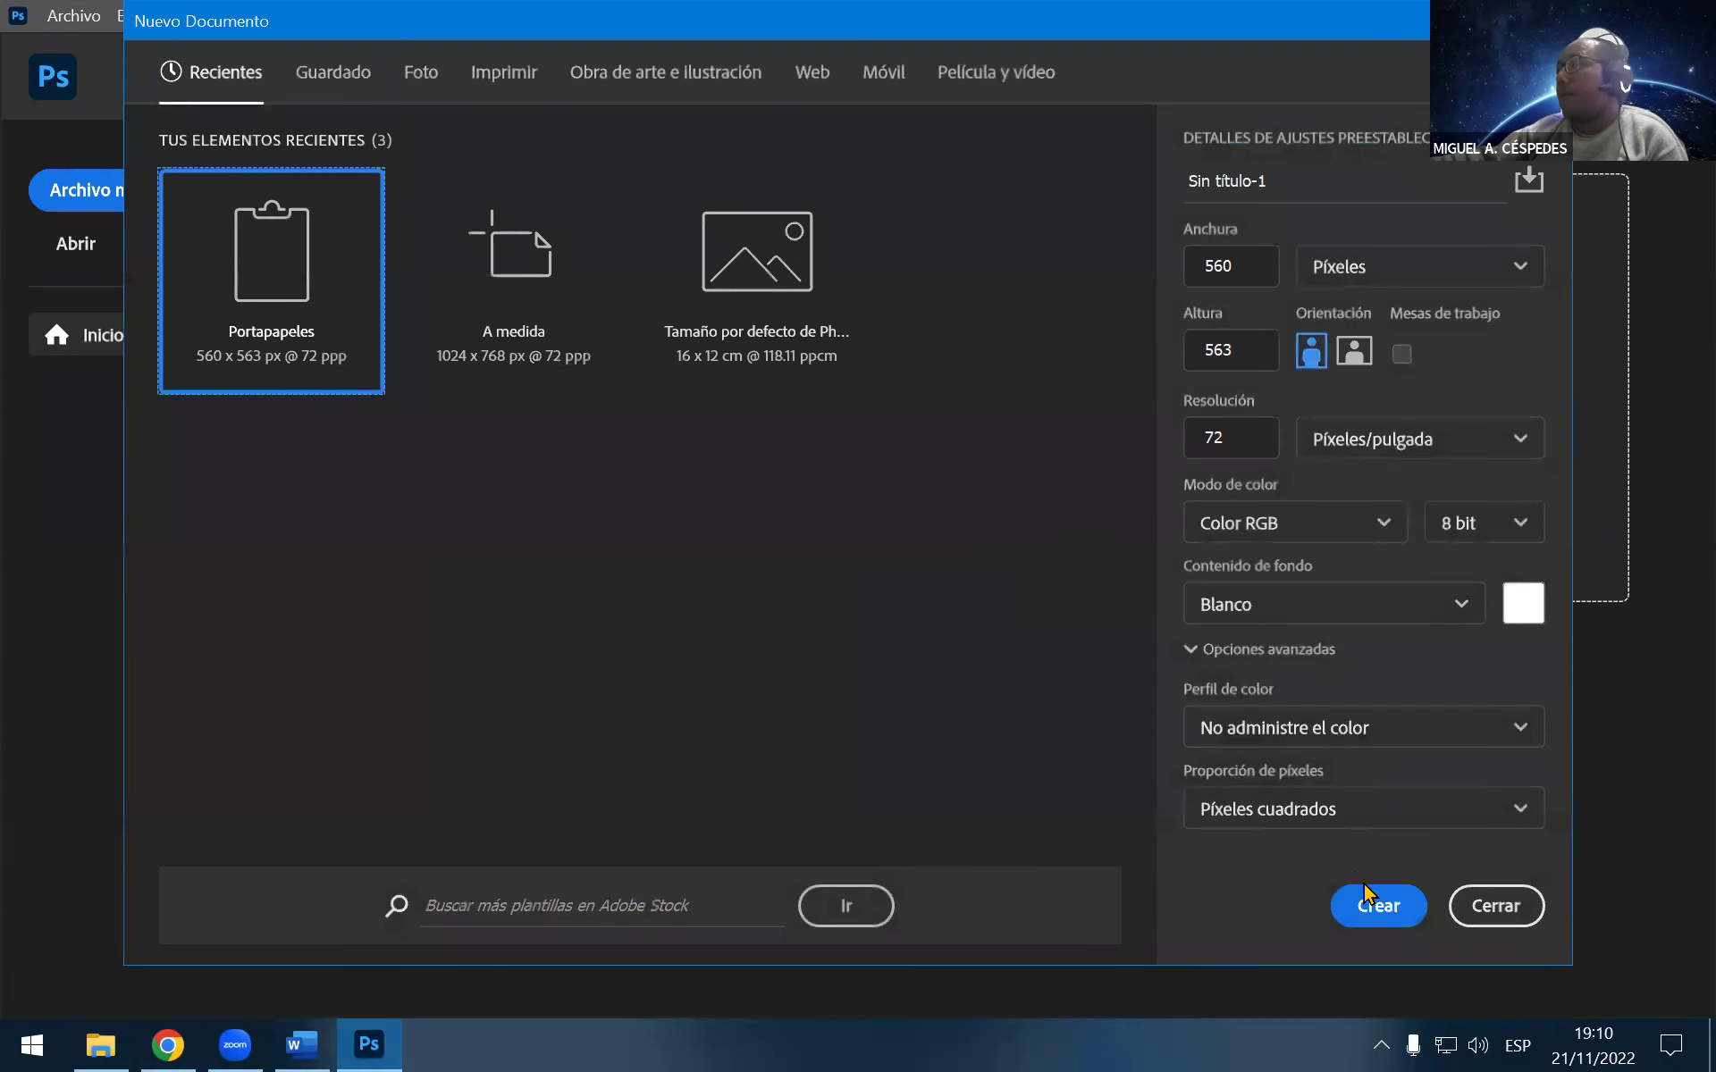
click(1365, 906)
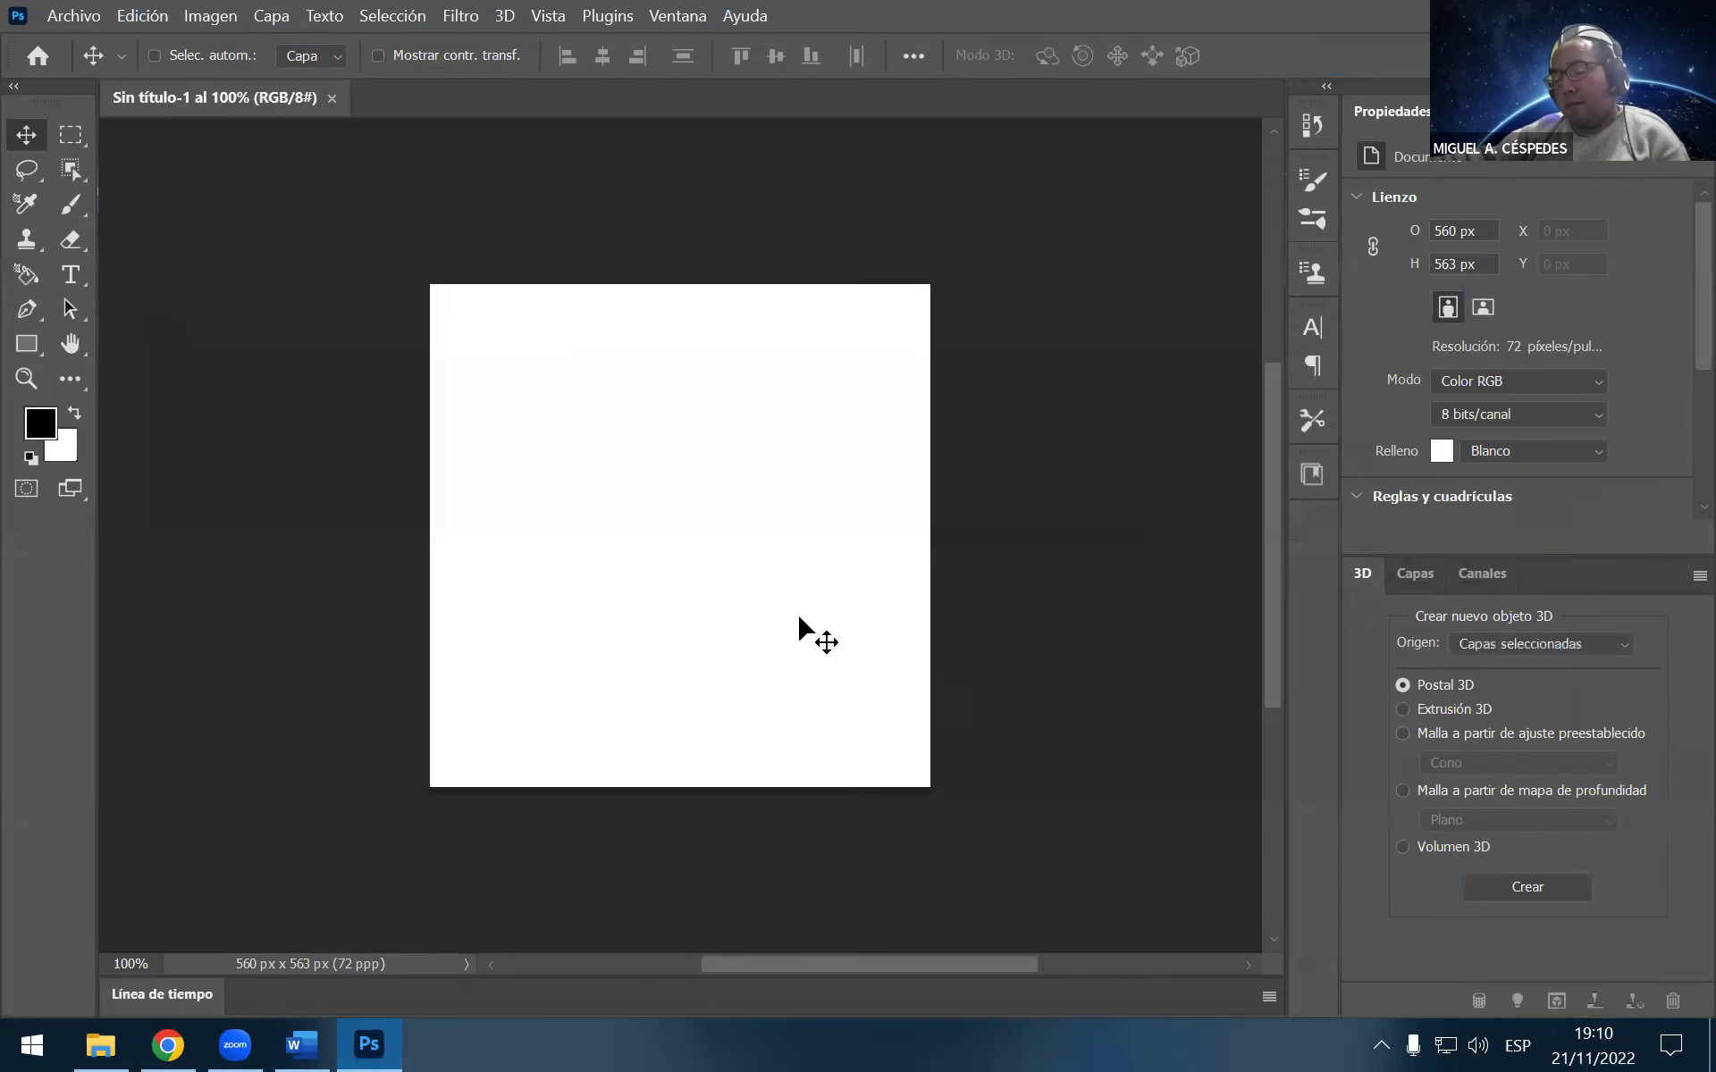
key(ctrl+v)
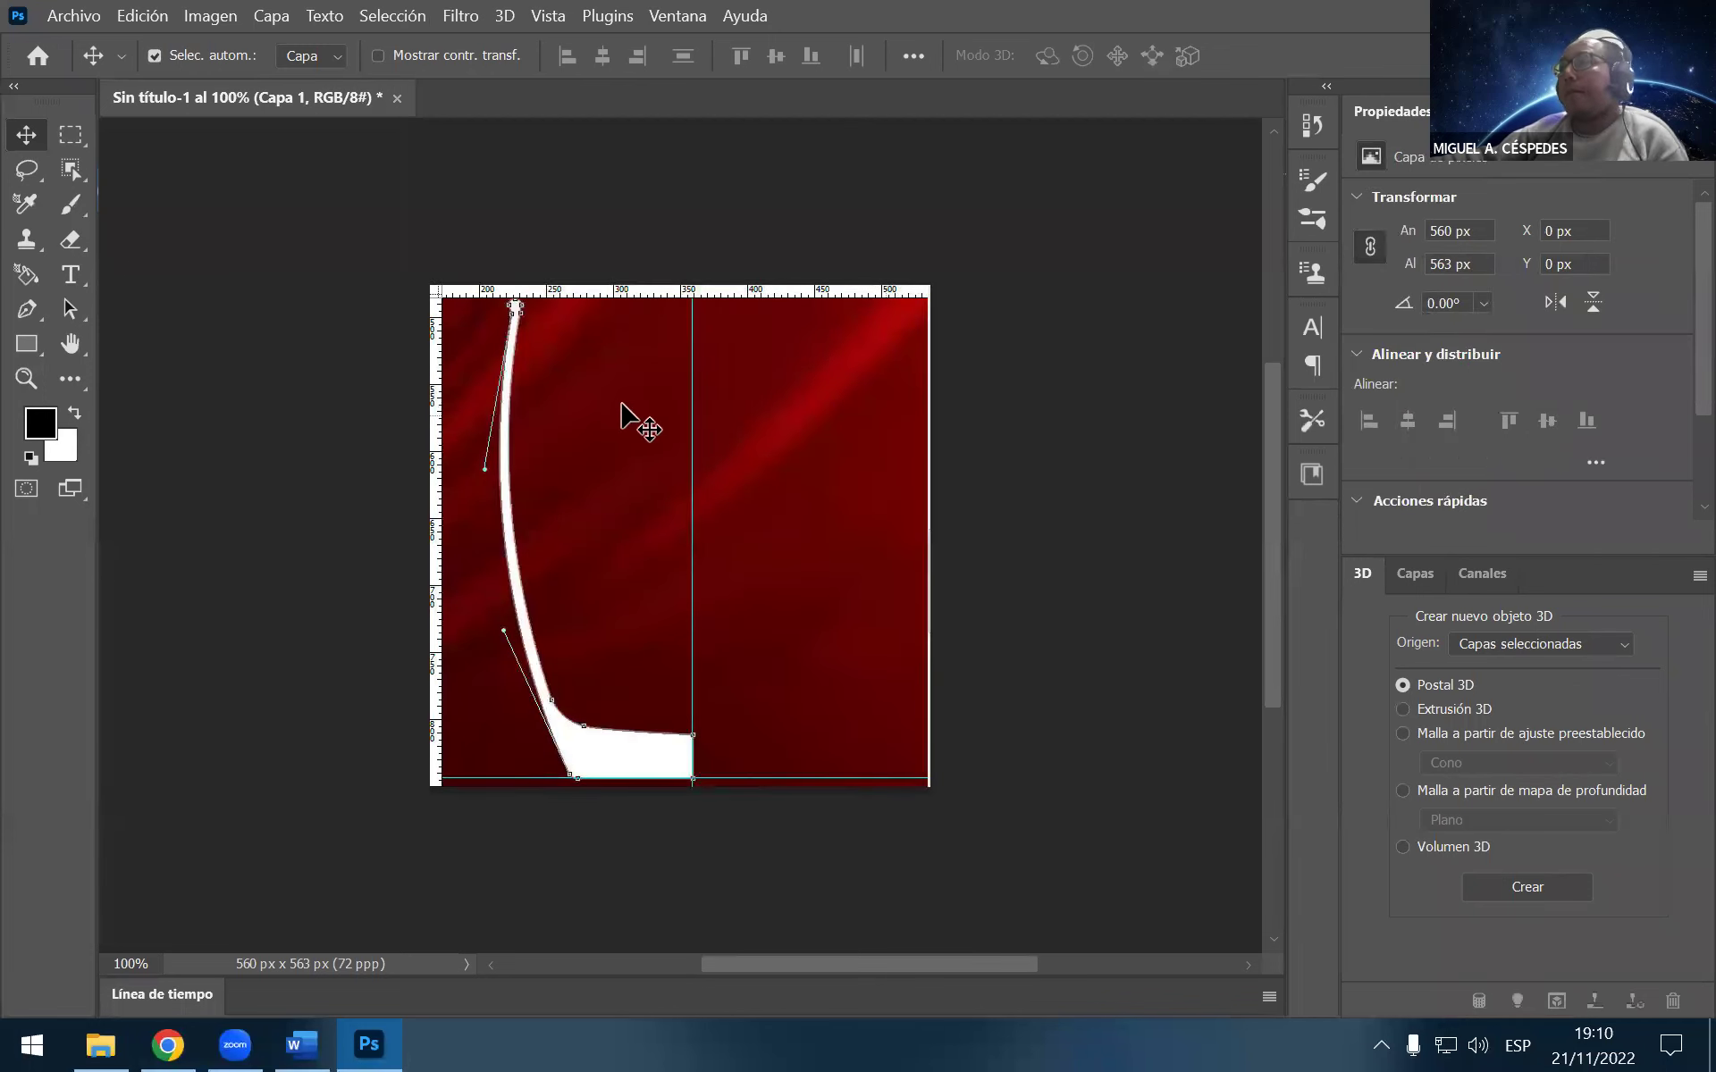
Close the 3D panel via its tab menu
right_click(1370, 575)
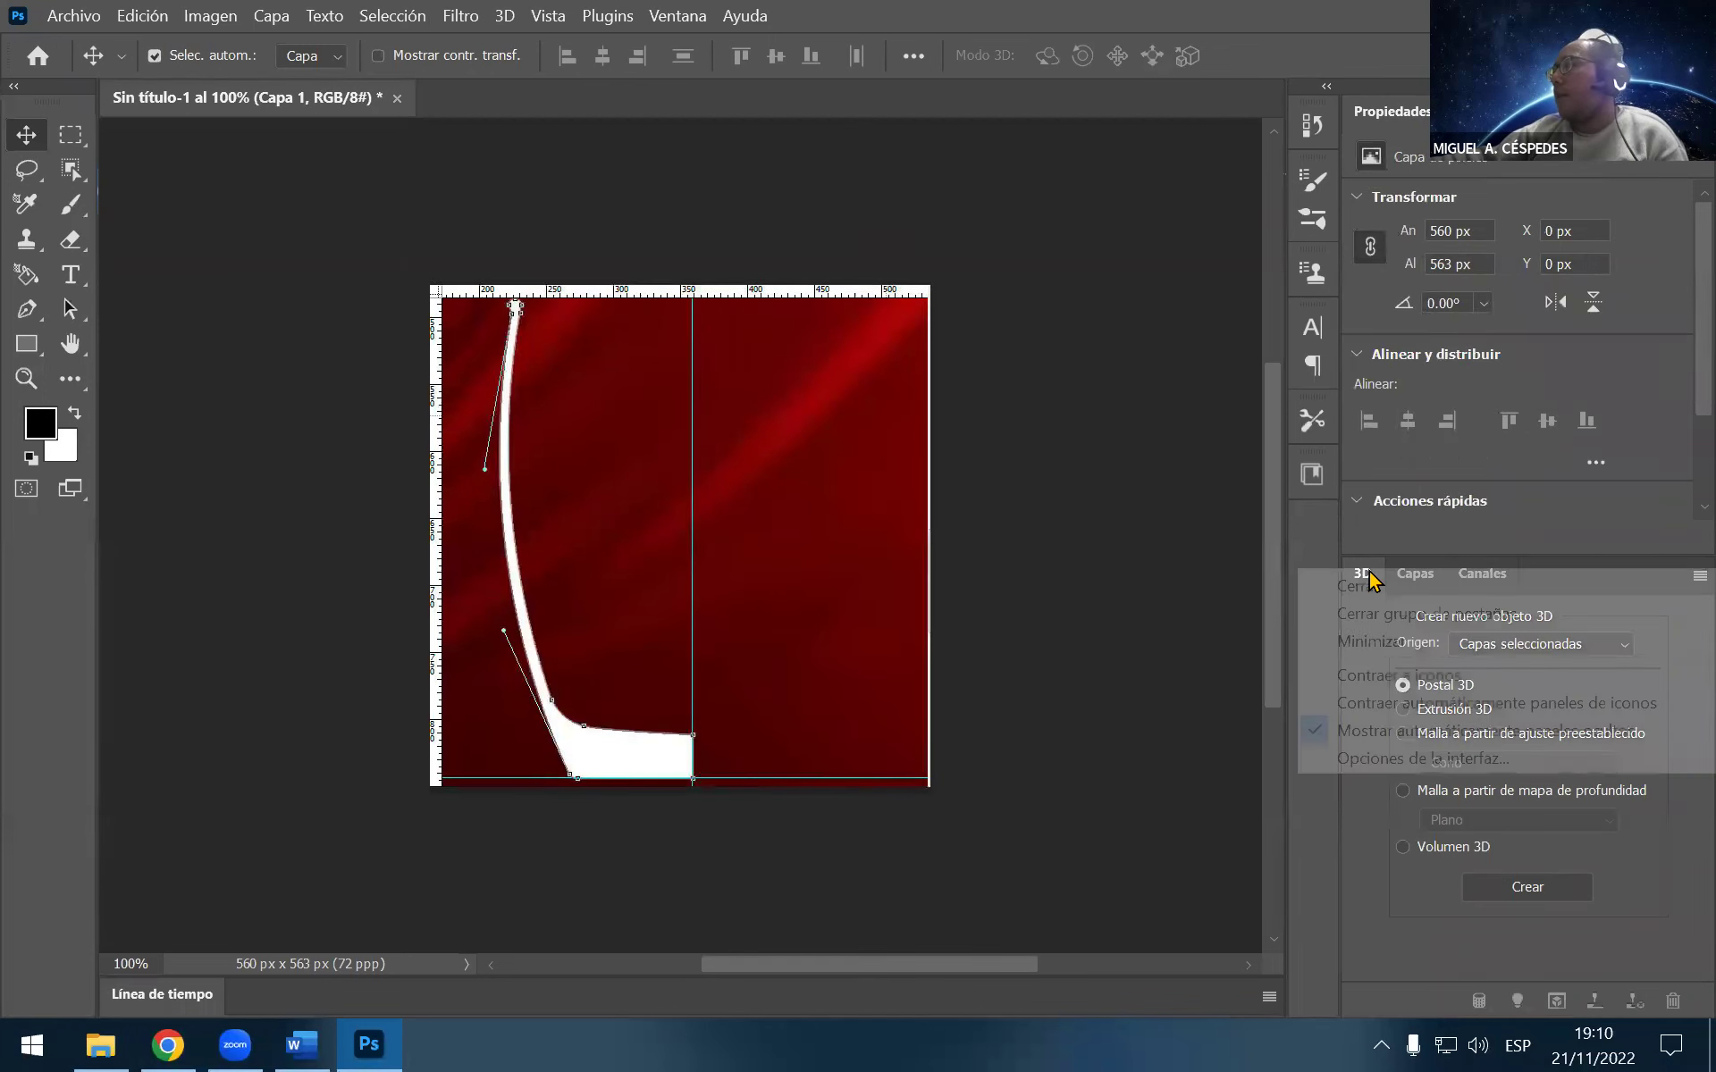
click(1397, 588)
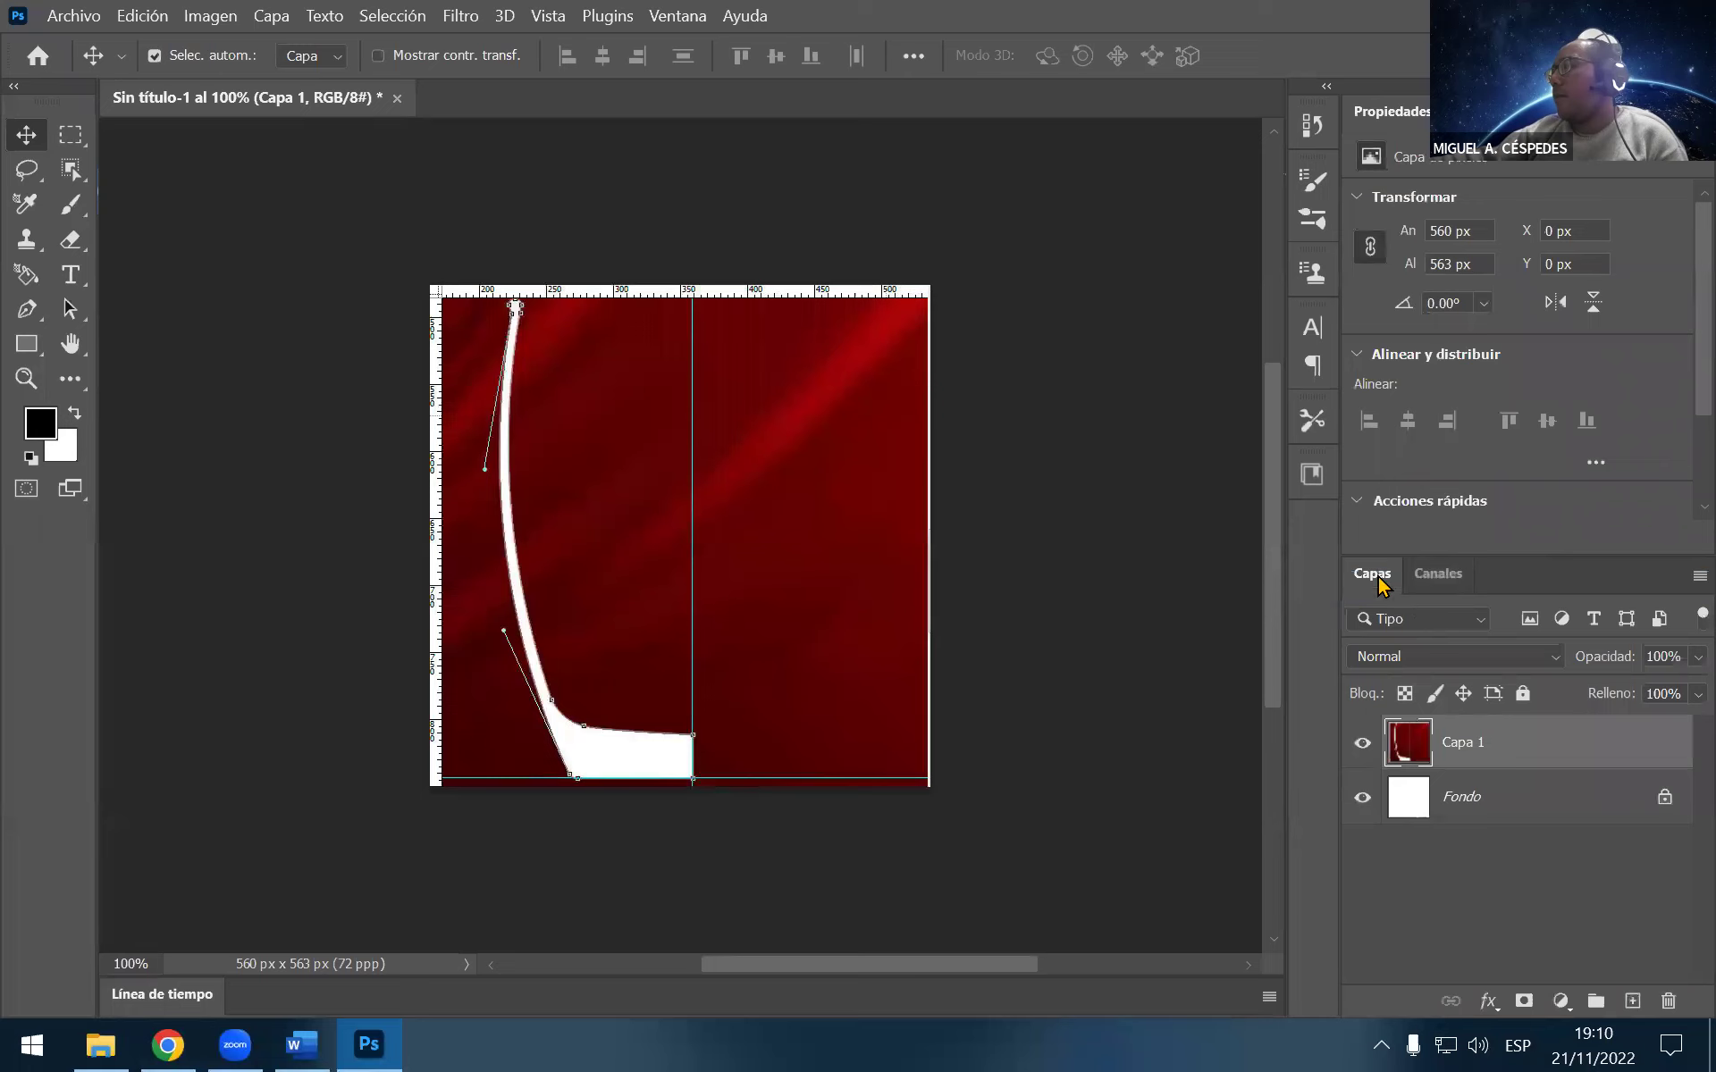
scroll(704, 536, up, 1)
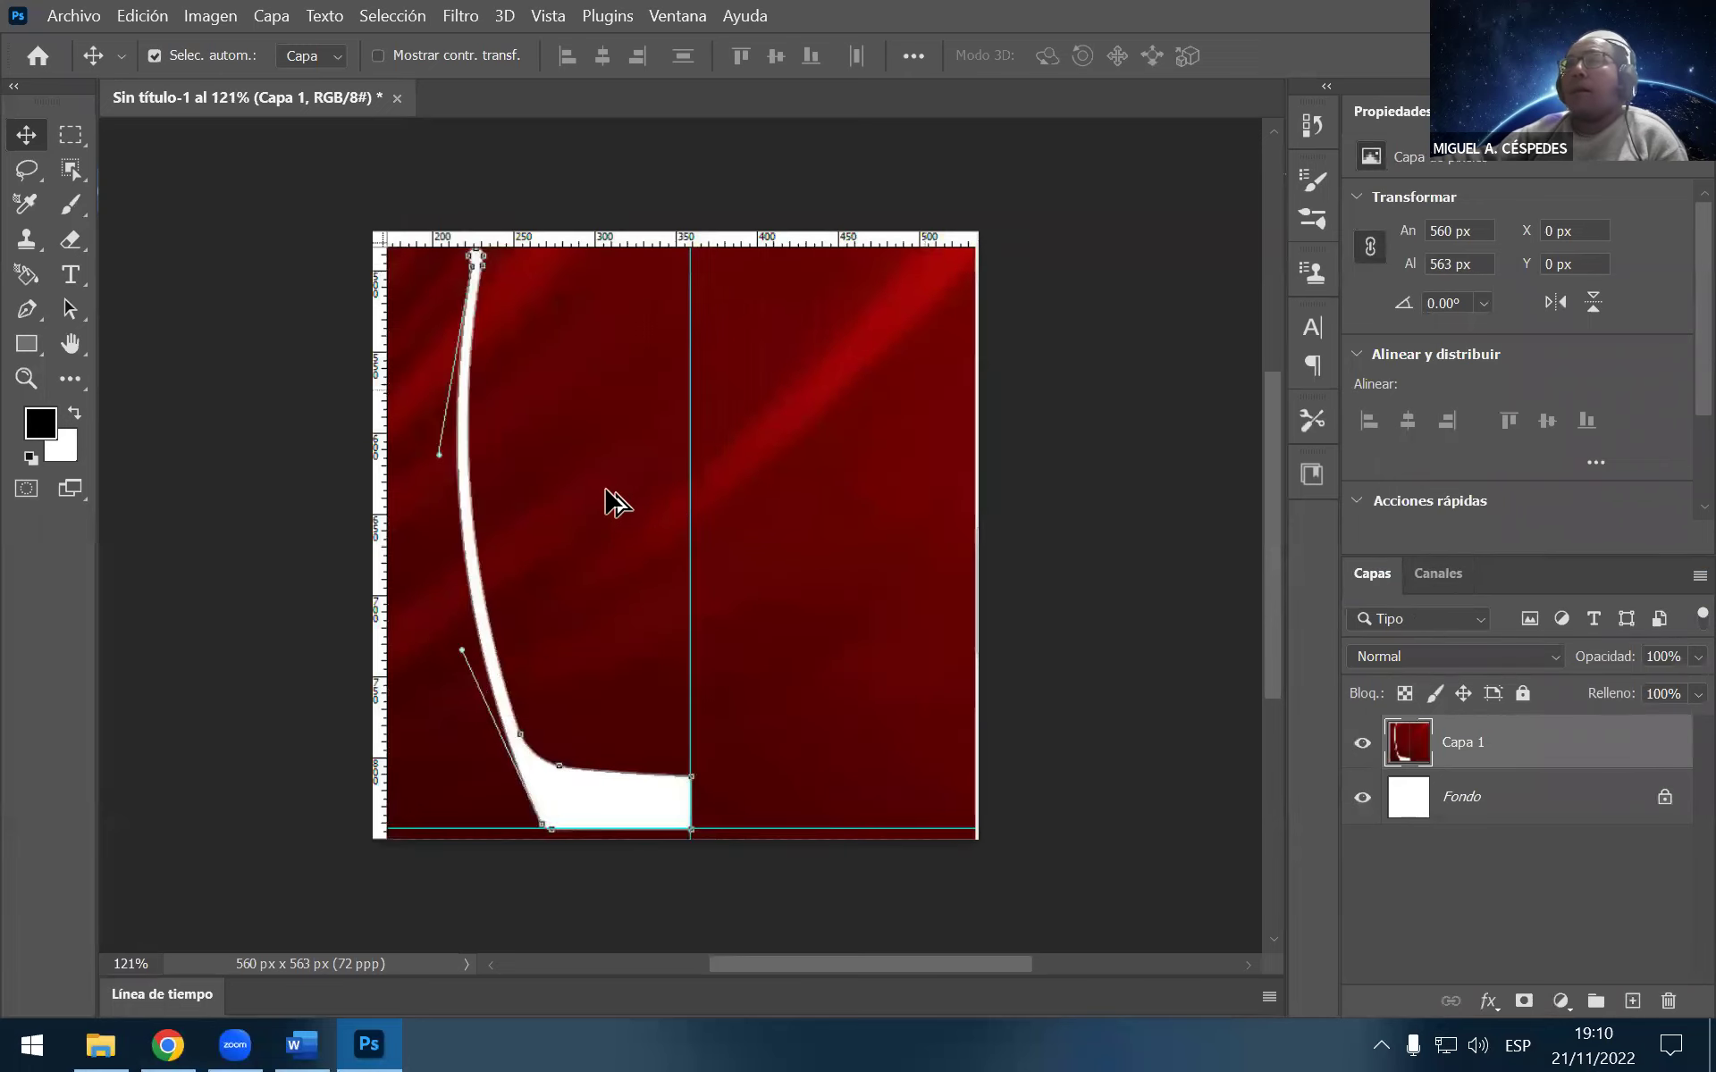
scroll(613, 497, up, 1)
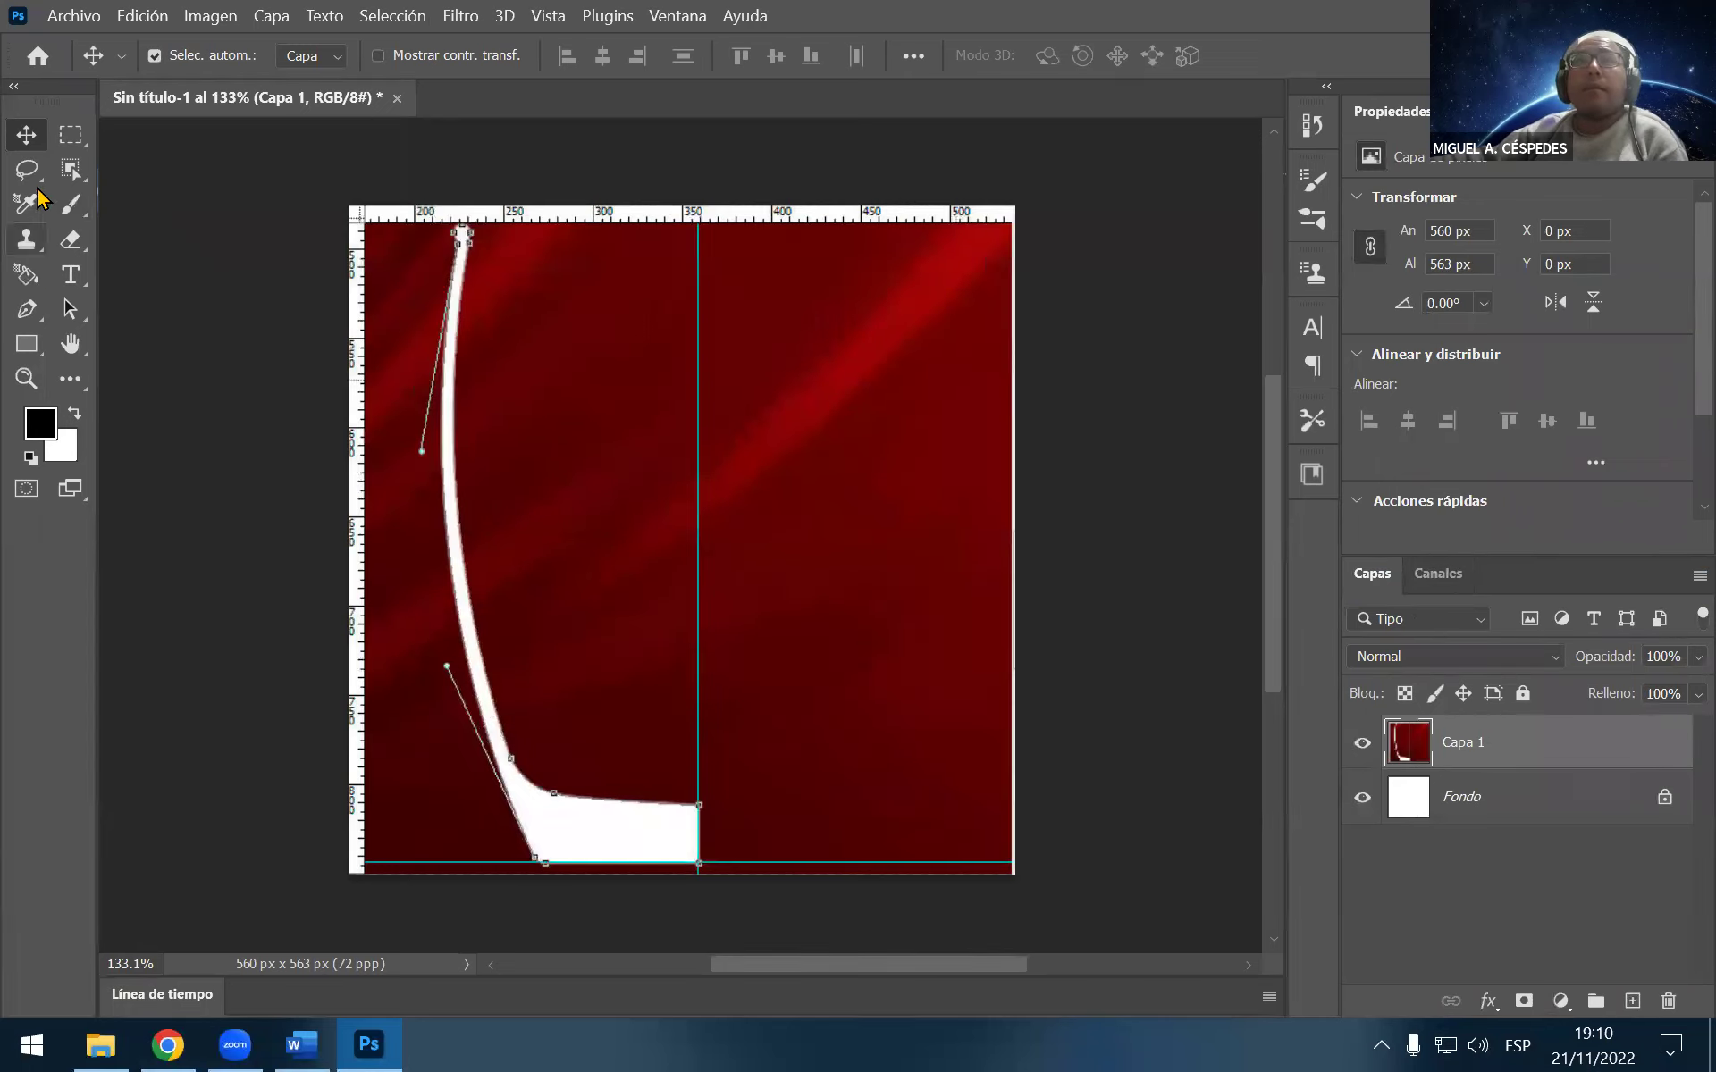
With the Pen tool, place the top anchors and a curved anchor down the profile's left side
drag(26, 308, 134, 307)
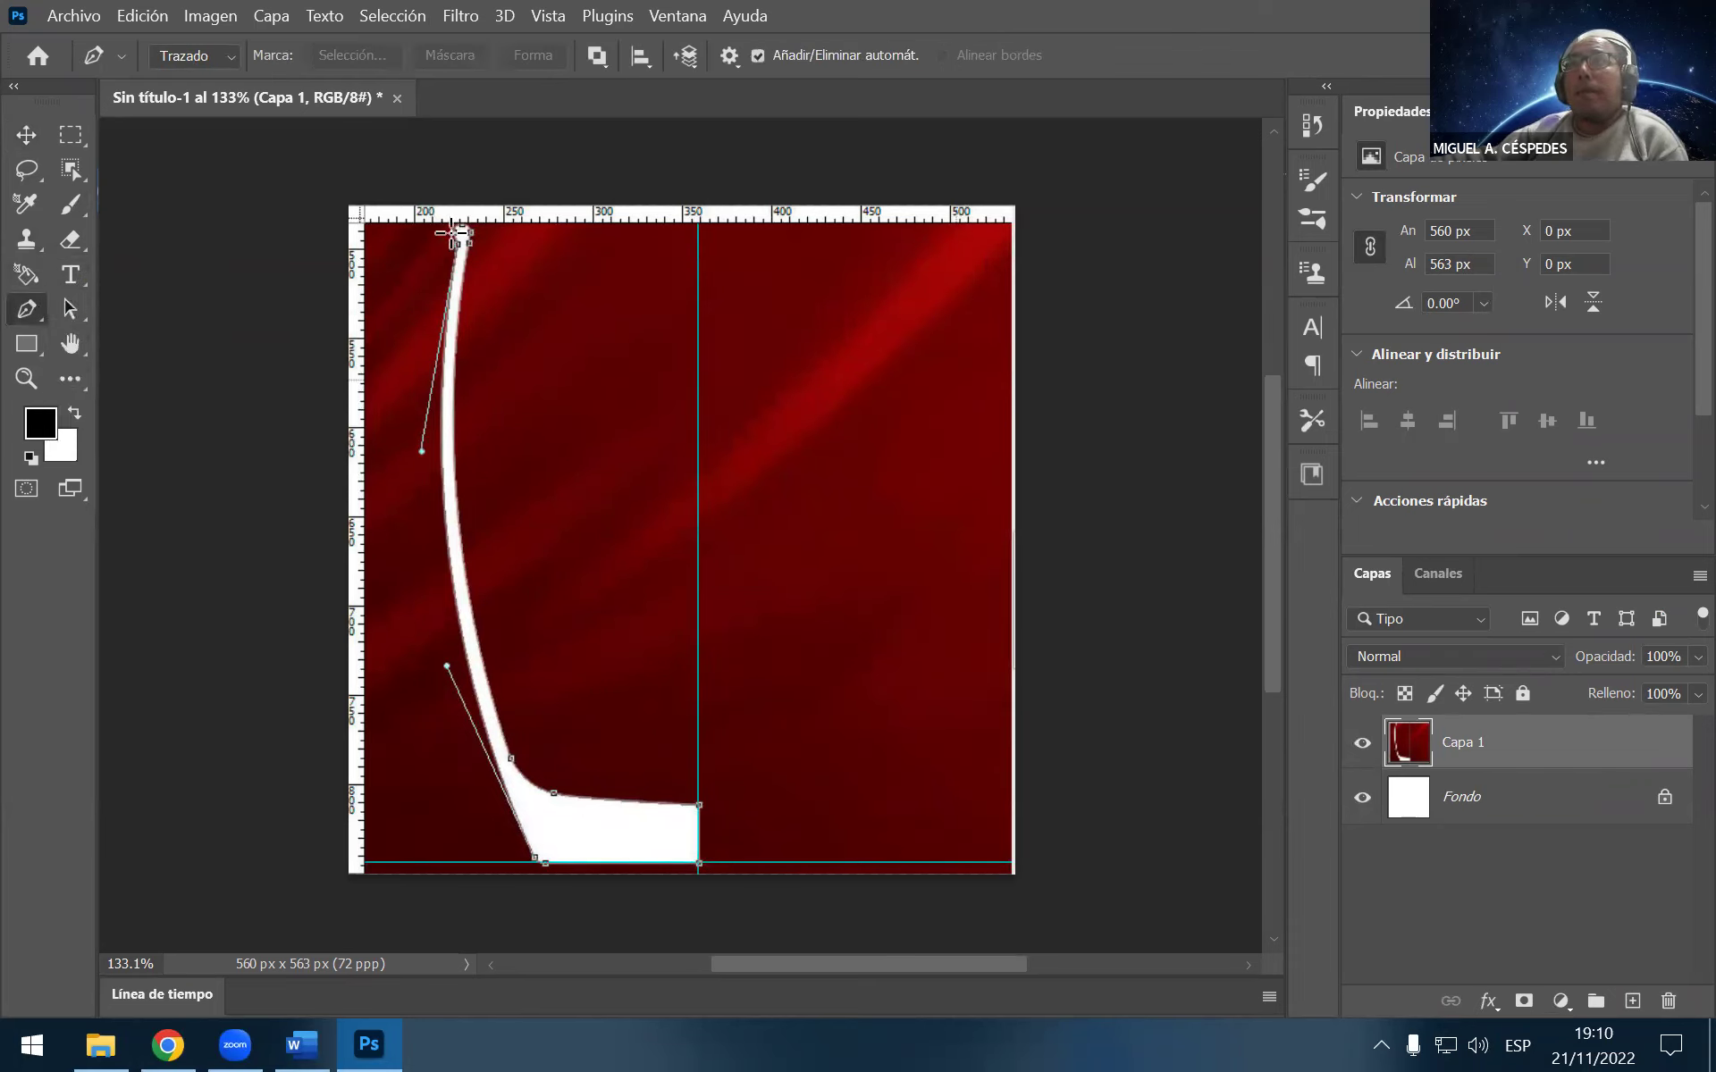
click(452, 234)
click(458, 243)
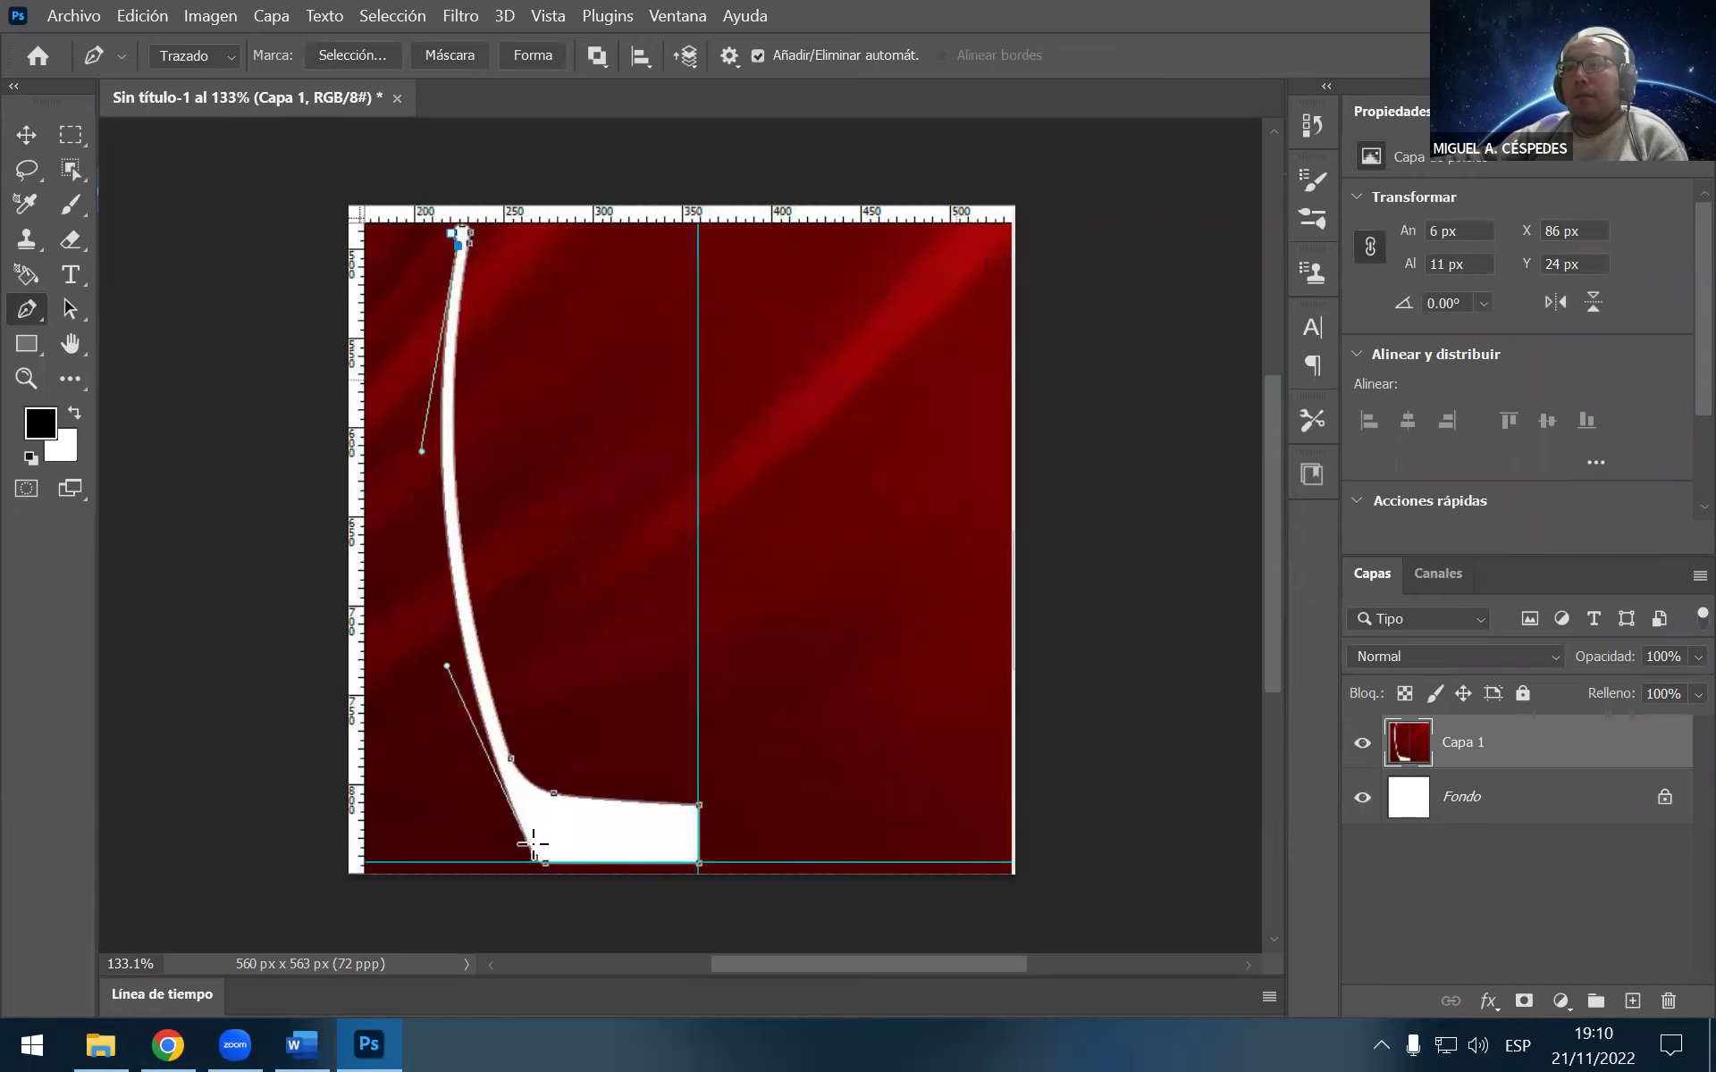
mouse_move(534, 858)
mouse_down()
mouse_move(725, 990)
mouse_move(700, 750)
mouse_up()
key(ctrl+minus)
key(ctrl+minus)
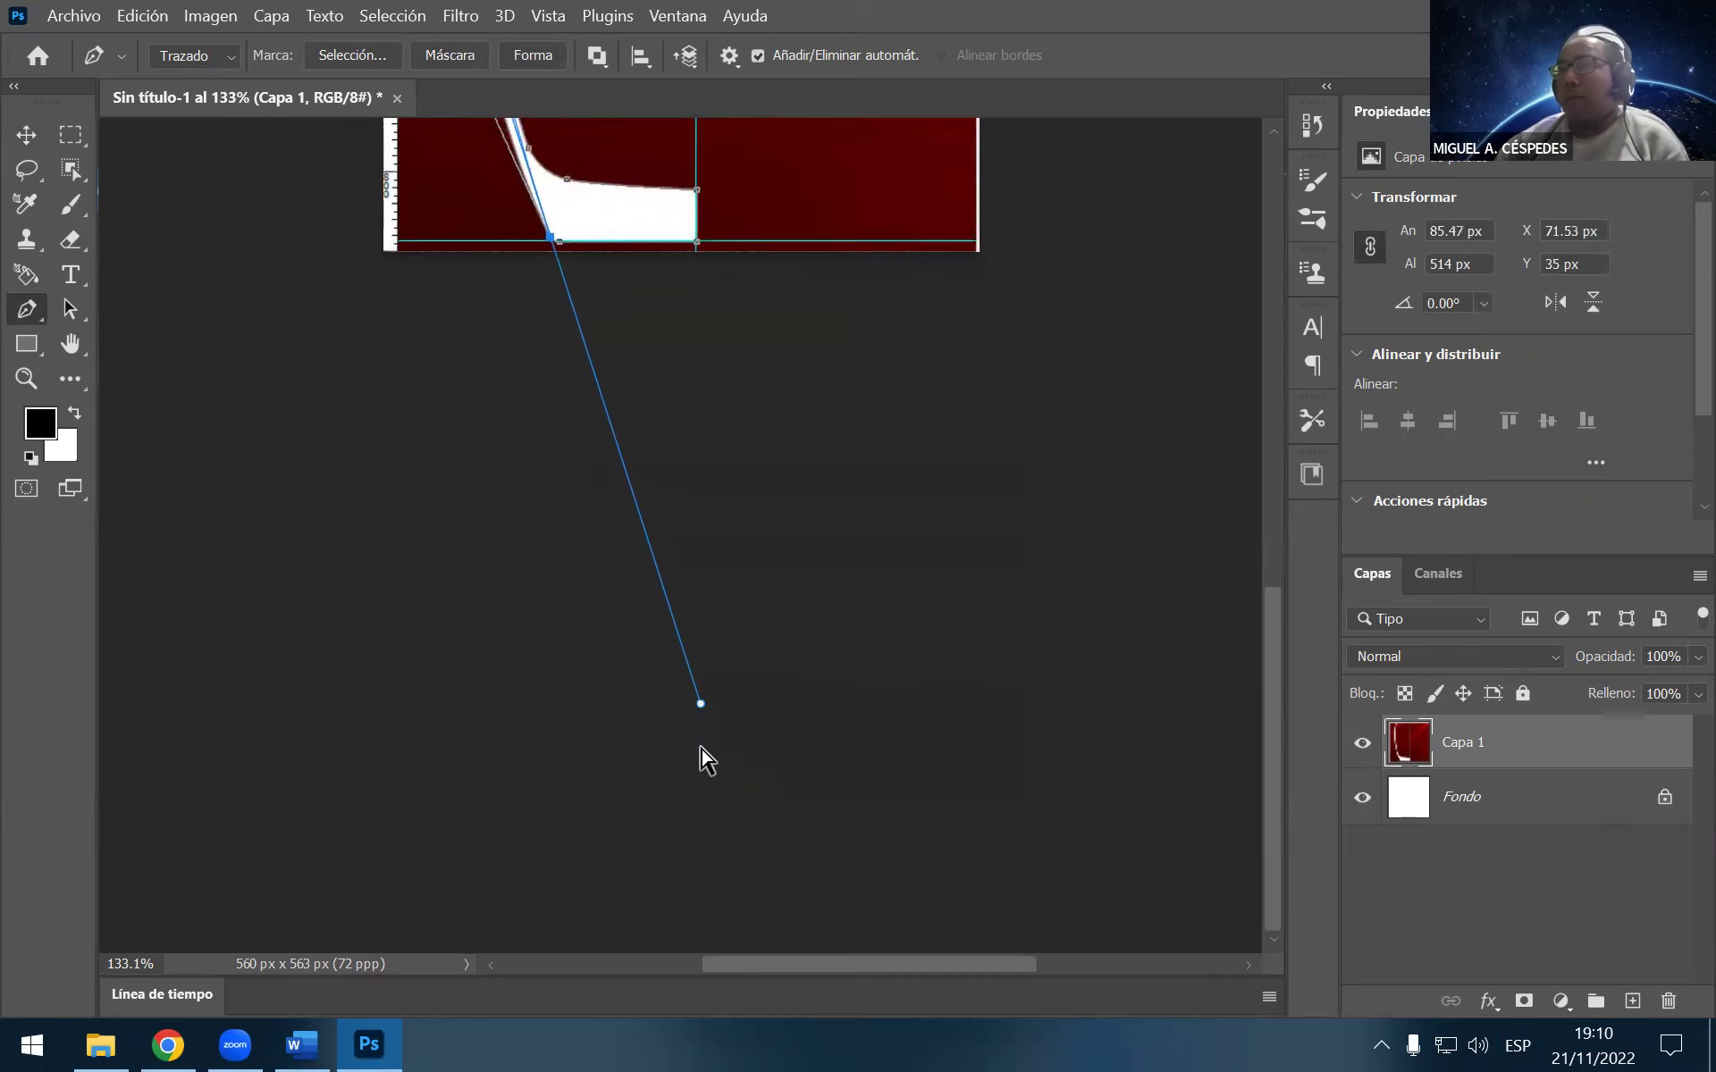
scroll(734, 724, up, 4)
scroll(659, 559, up, 2)
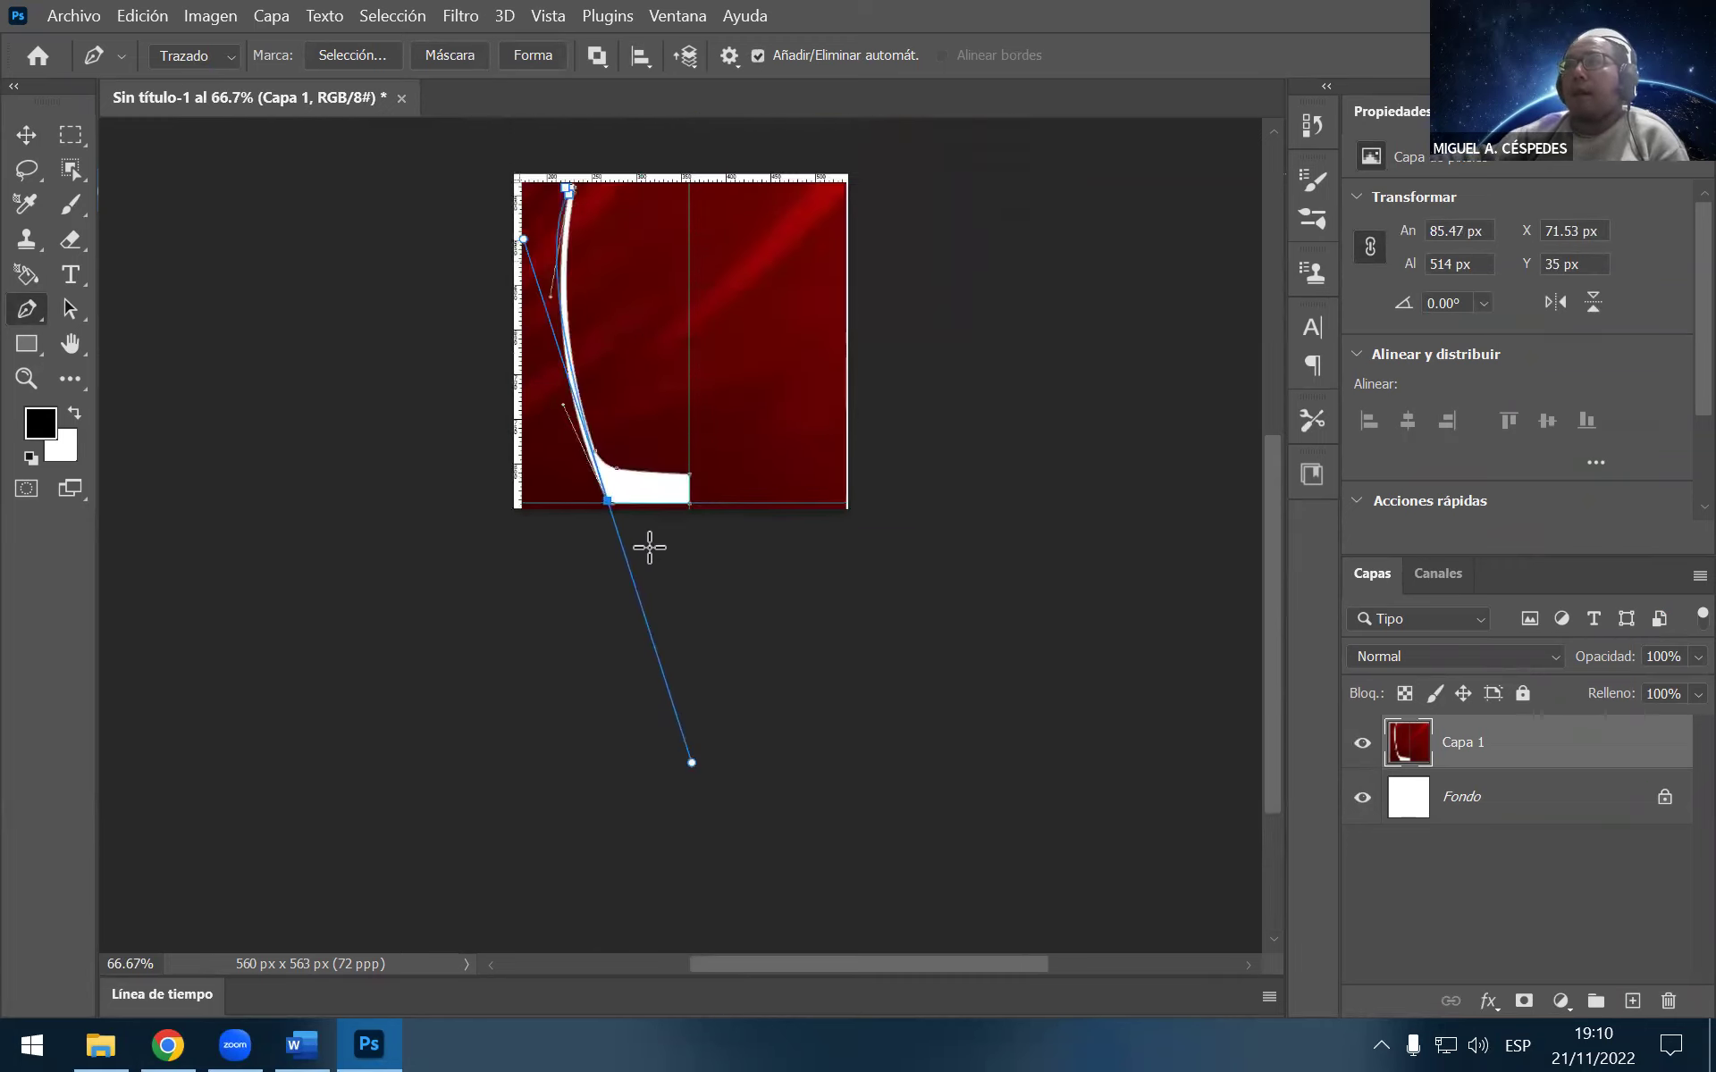
scroll(647, 545, up, 2)
scroll(636, 582, up, 1)
scroll(643, 621, up, 1)
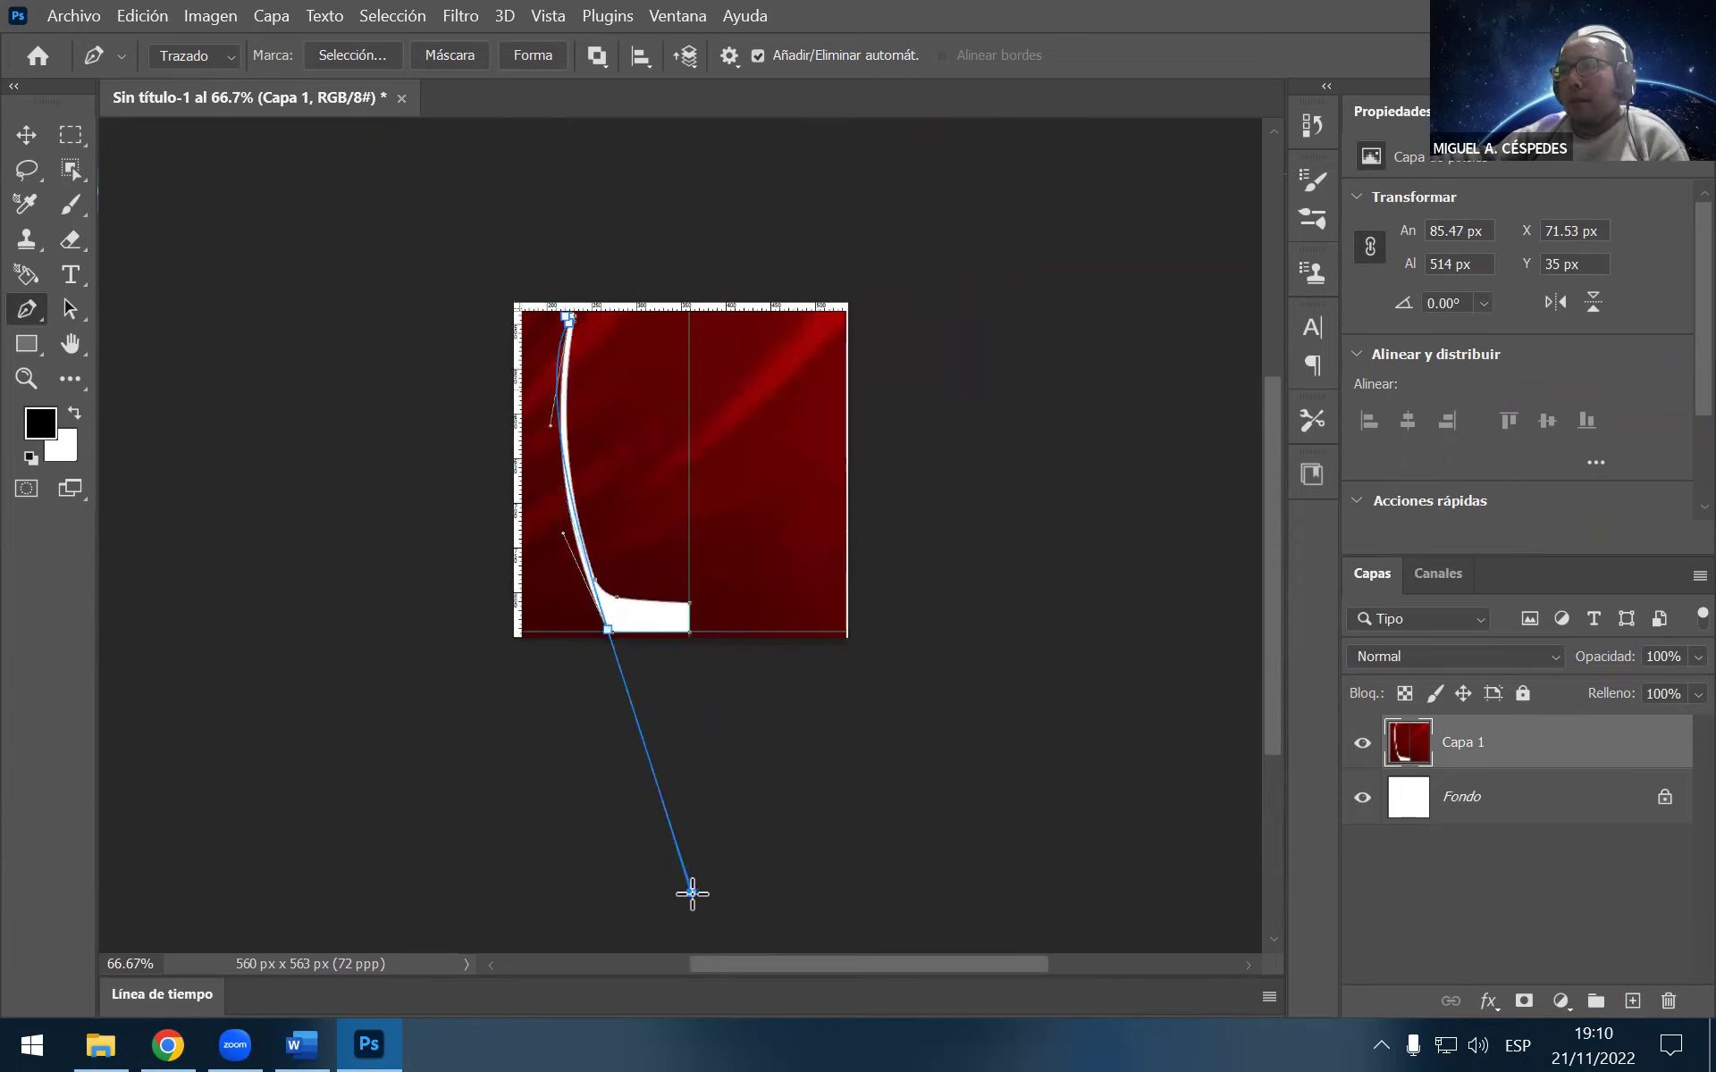
drag(691, 894, 729, 894)
key(ctrl+z)
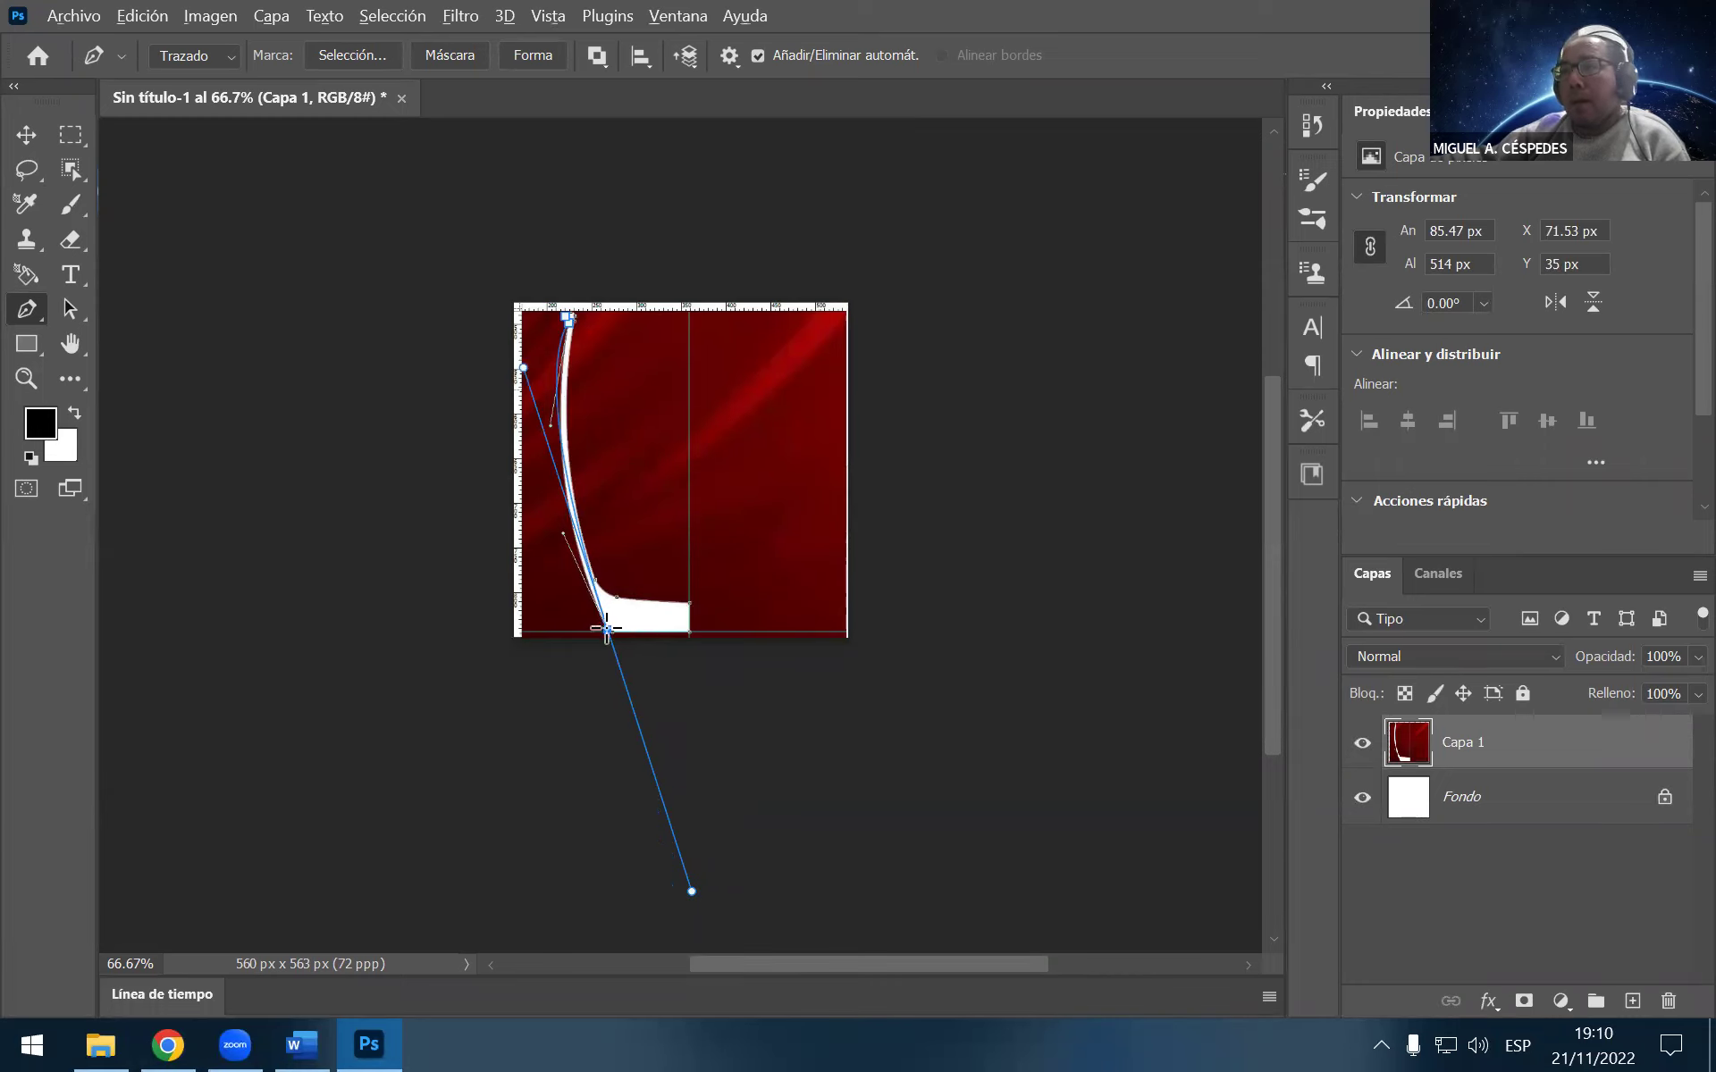
Add corner anchors along the base and up the guide, close the path, and adjust its top curve
alt+click(607, 630)
click(687, 633)
click(688, 603)
click(618, 598)
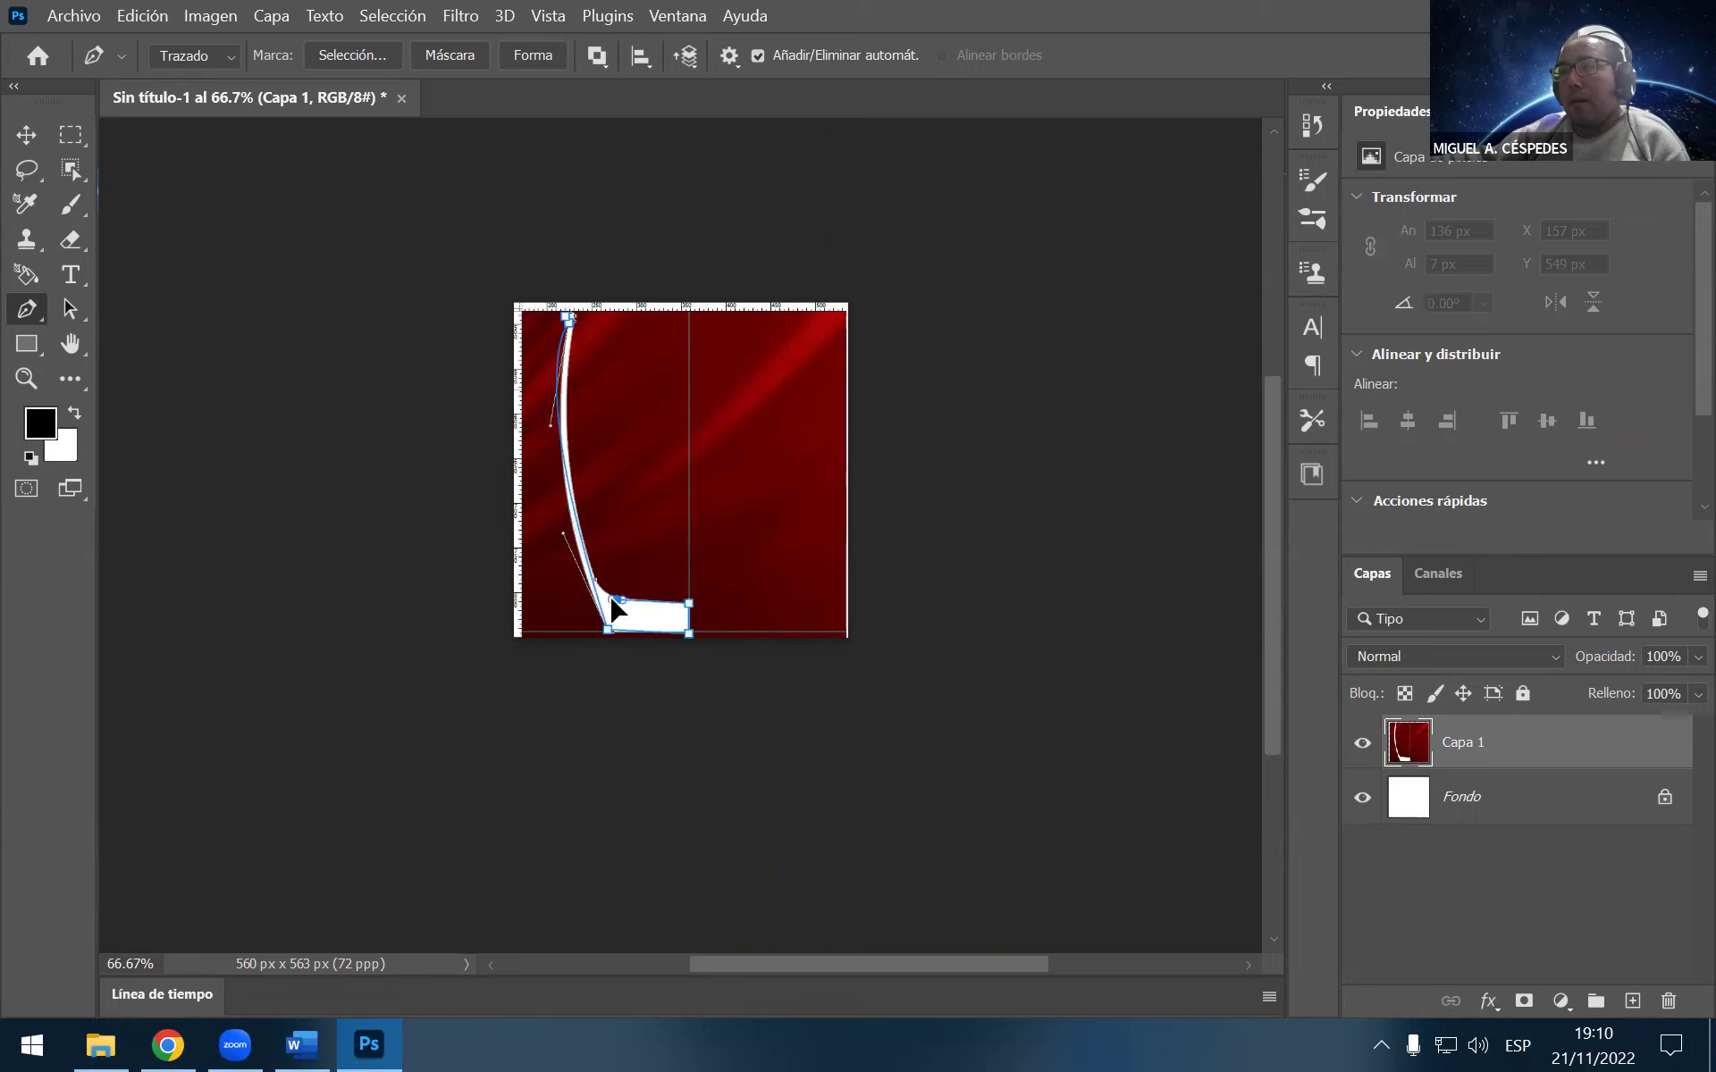
click(594, 584)
click(596, 589)
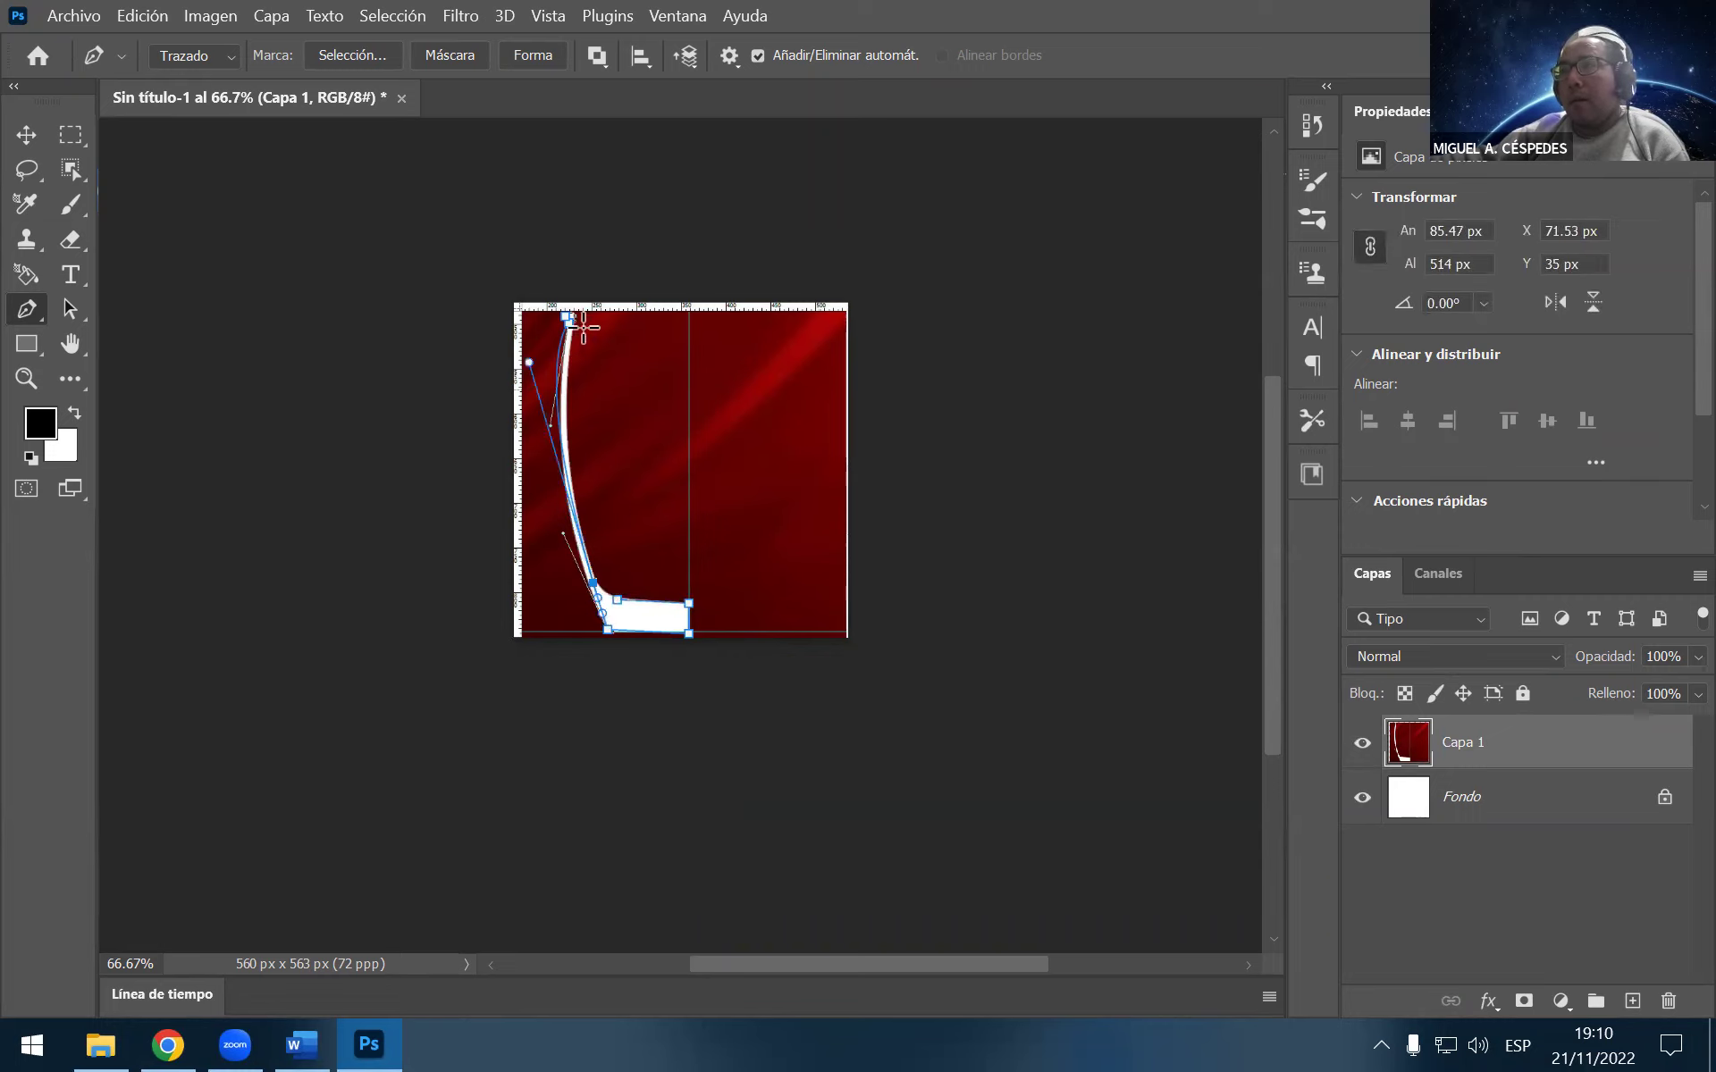
click(572, 322)
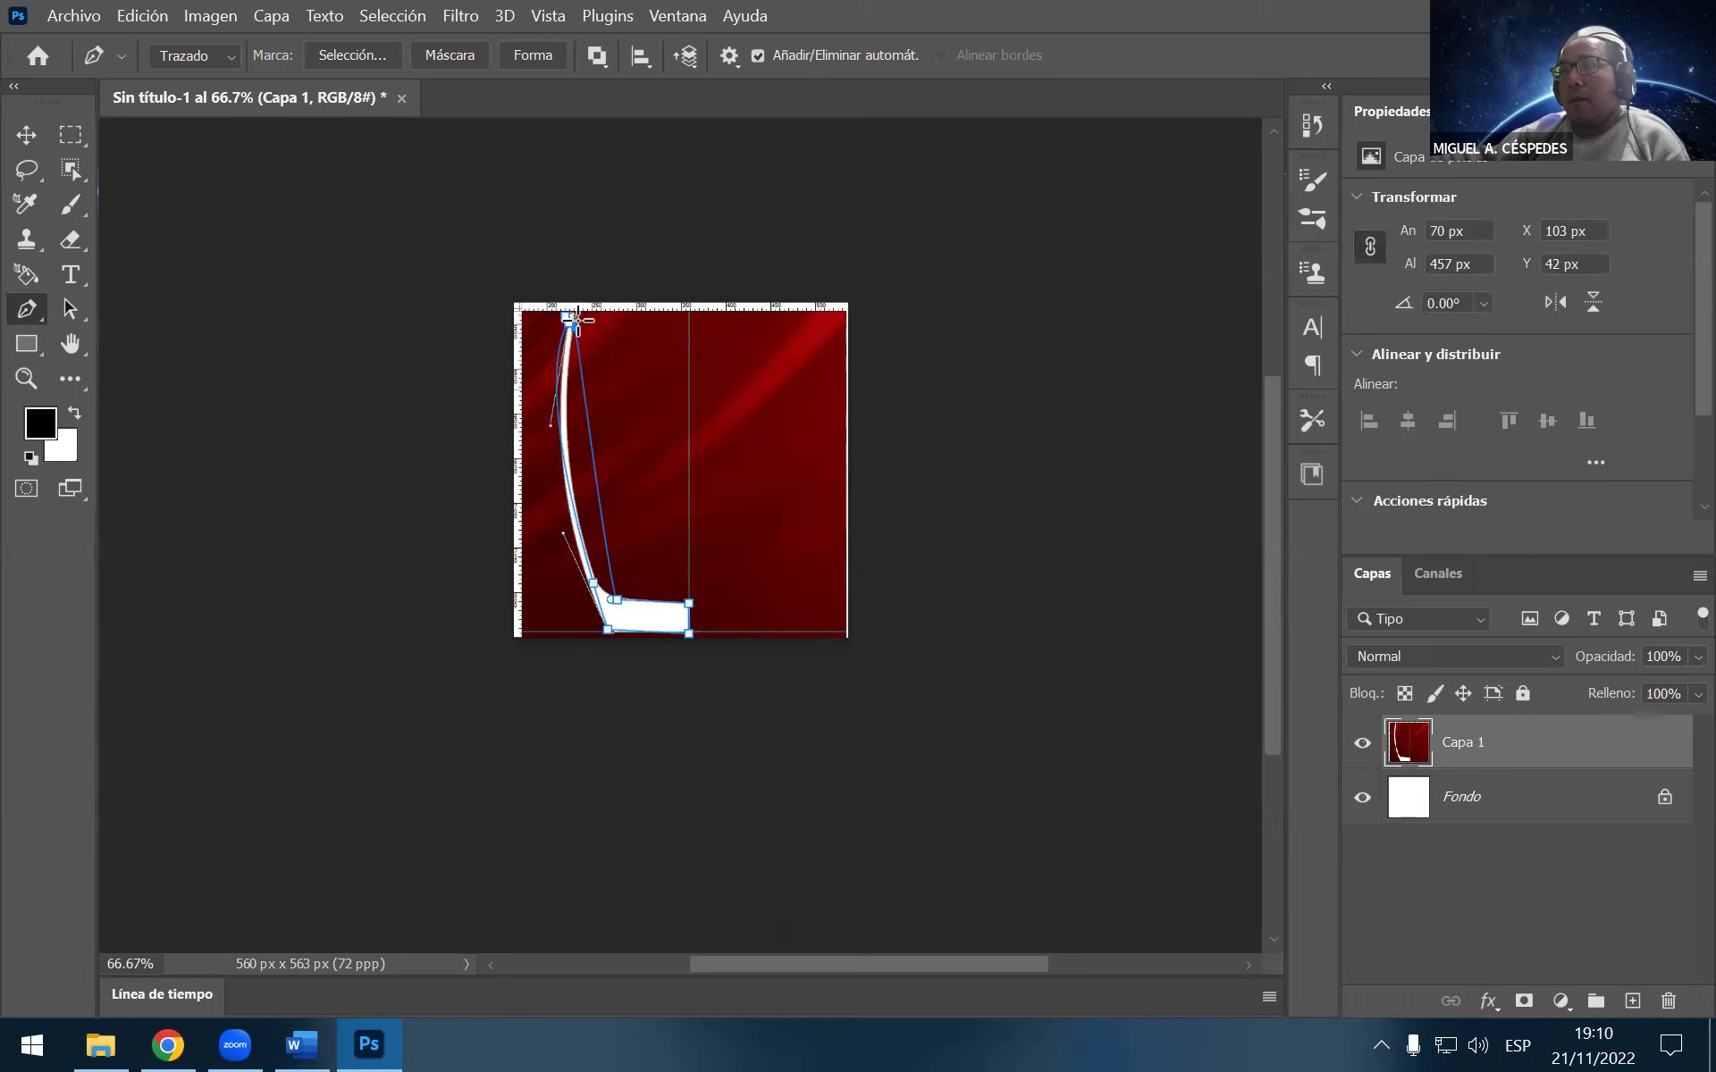
scroll(578, 319, up, 2)
scroll(578, 319, up, 2)
scroll(578, 319, up, 2)
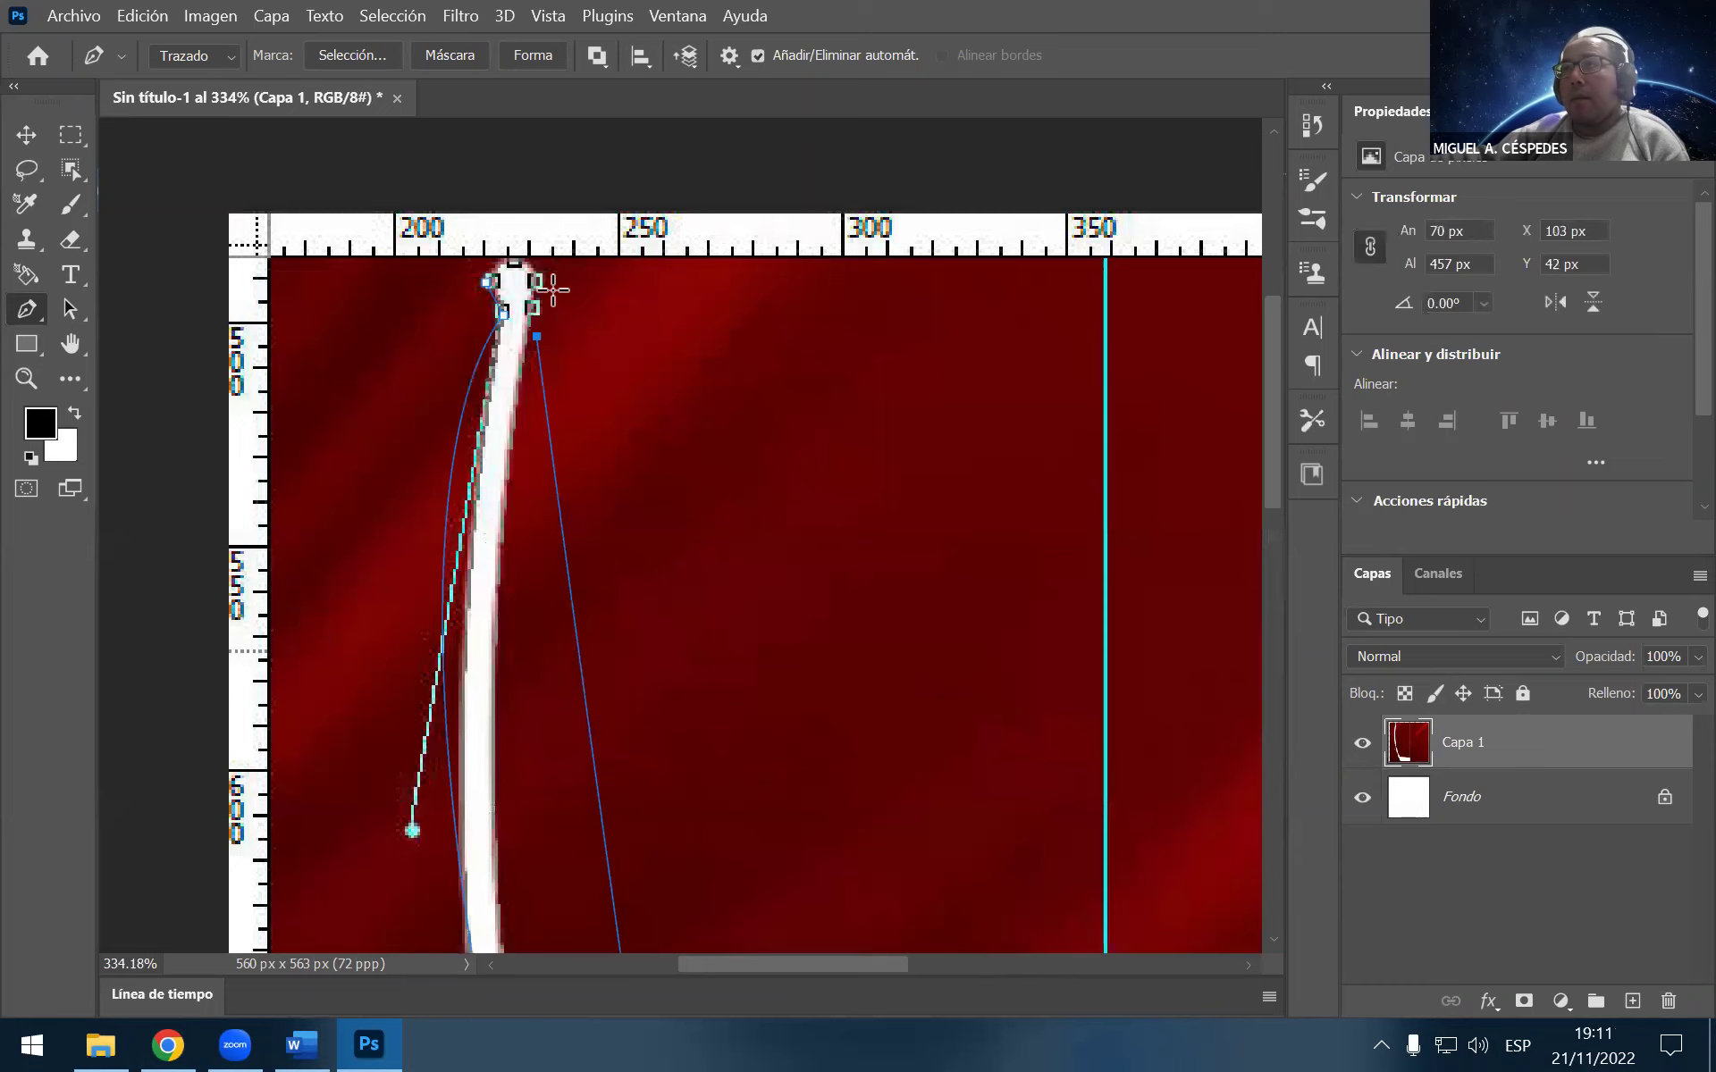
mouse_move(541, 282)
mouse_down()
mouse_move(520, 260)
mouse_move(494, 282)
mouse_up()
click(491, 282)
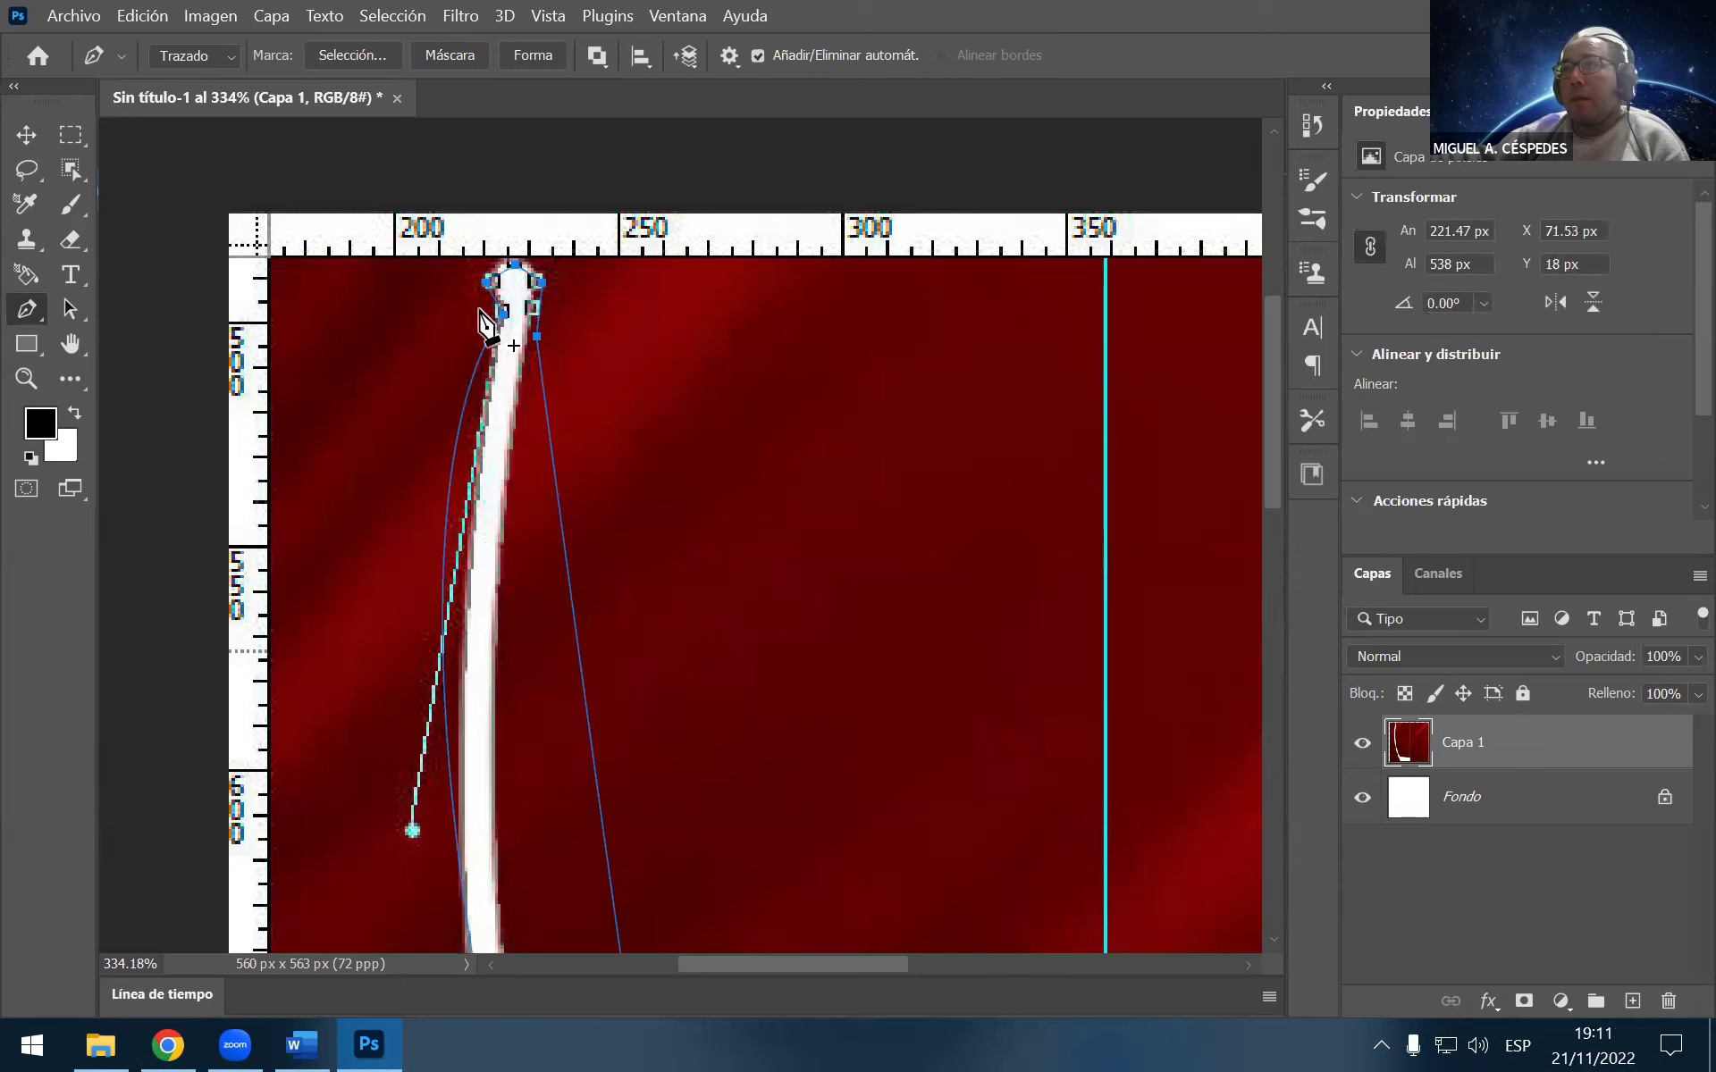
Using Direct Selection, nudge the top anchors left and reshape the upper curve's handles
click(68, 313)
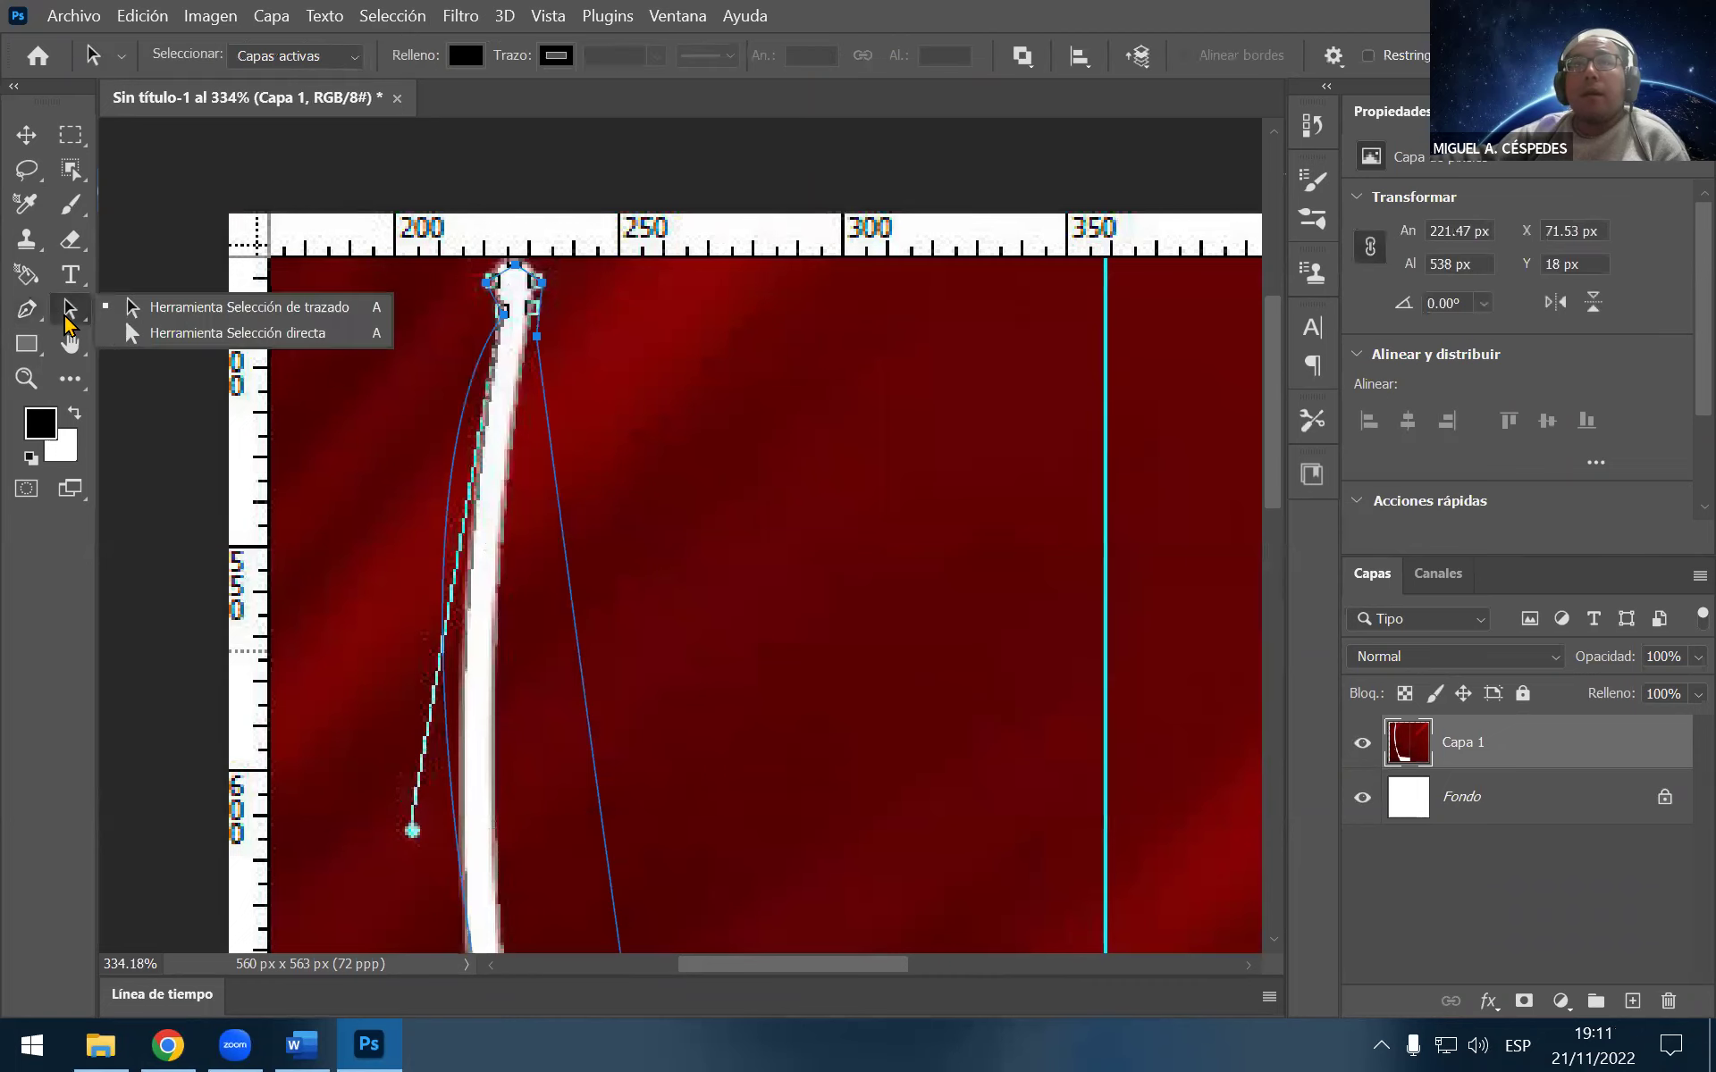
click(184, 336)
scroll(533, 394, down, 2)
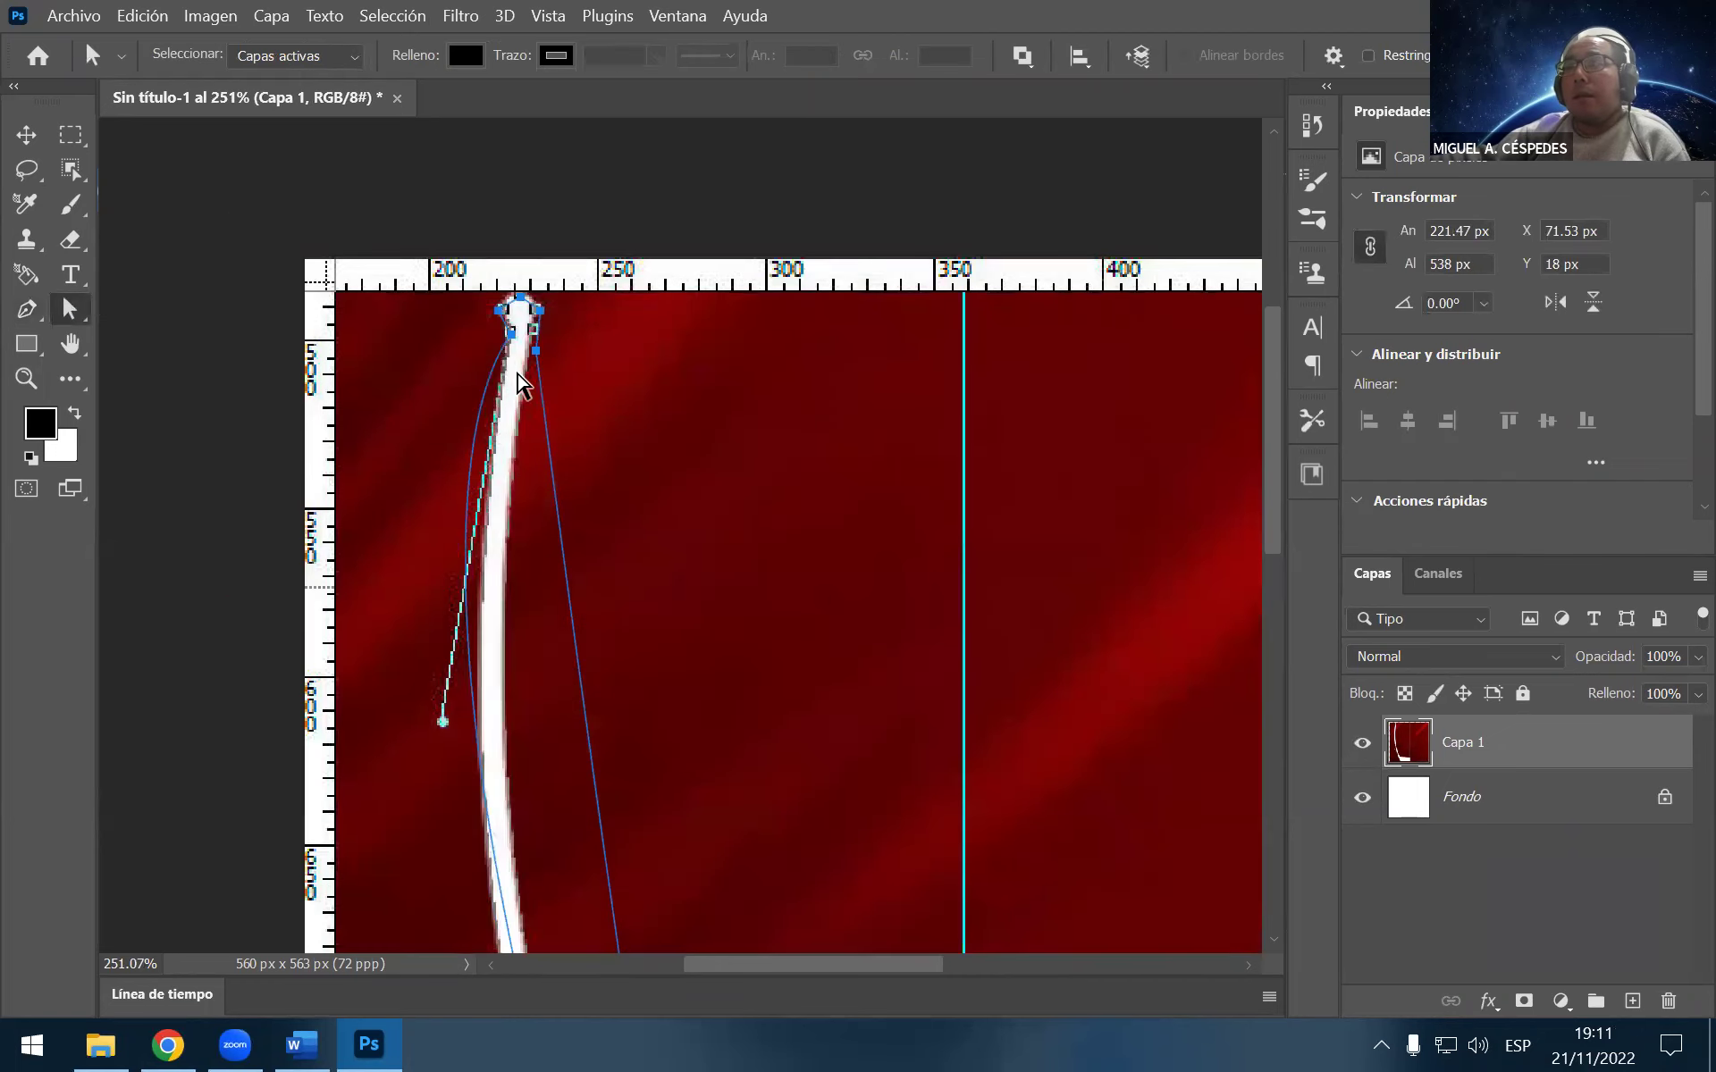
drag(535, 353, 530, 353)
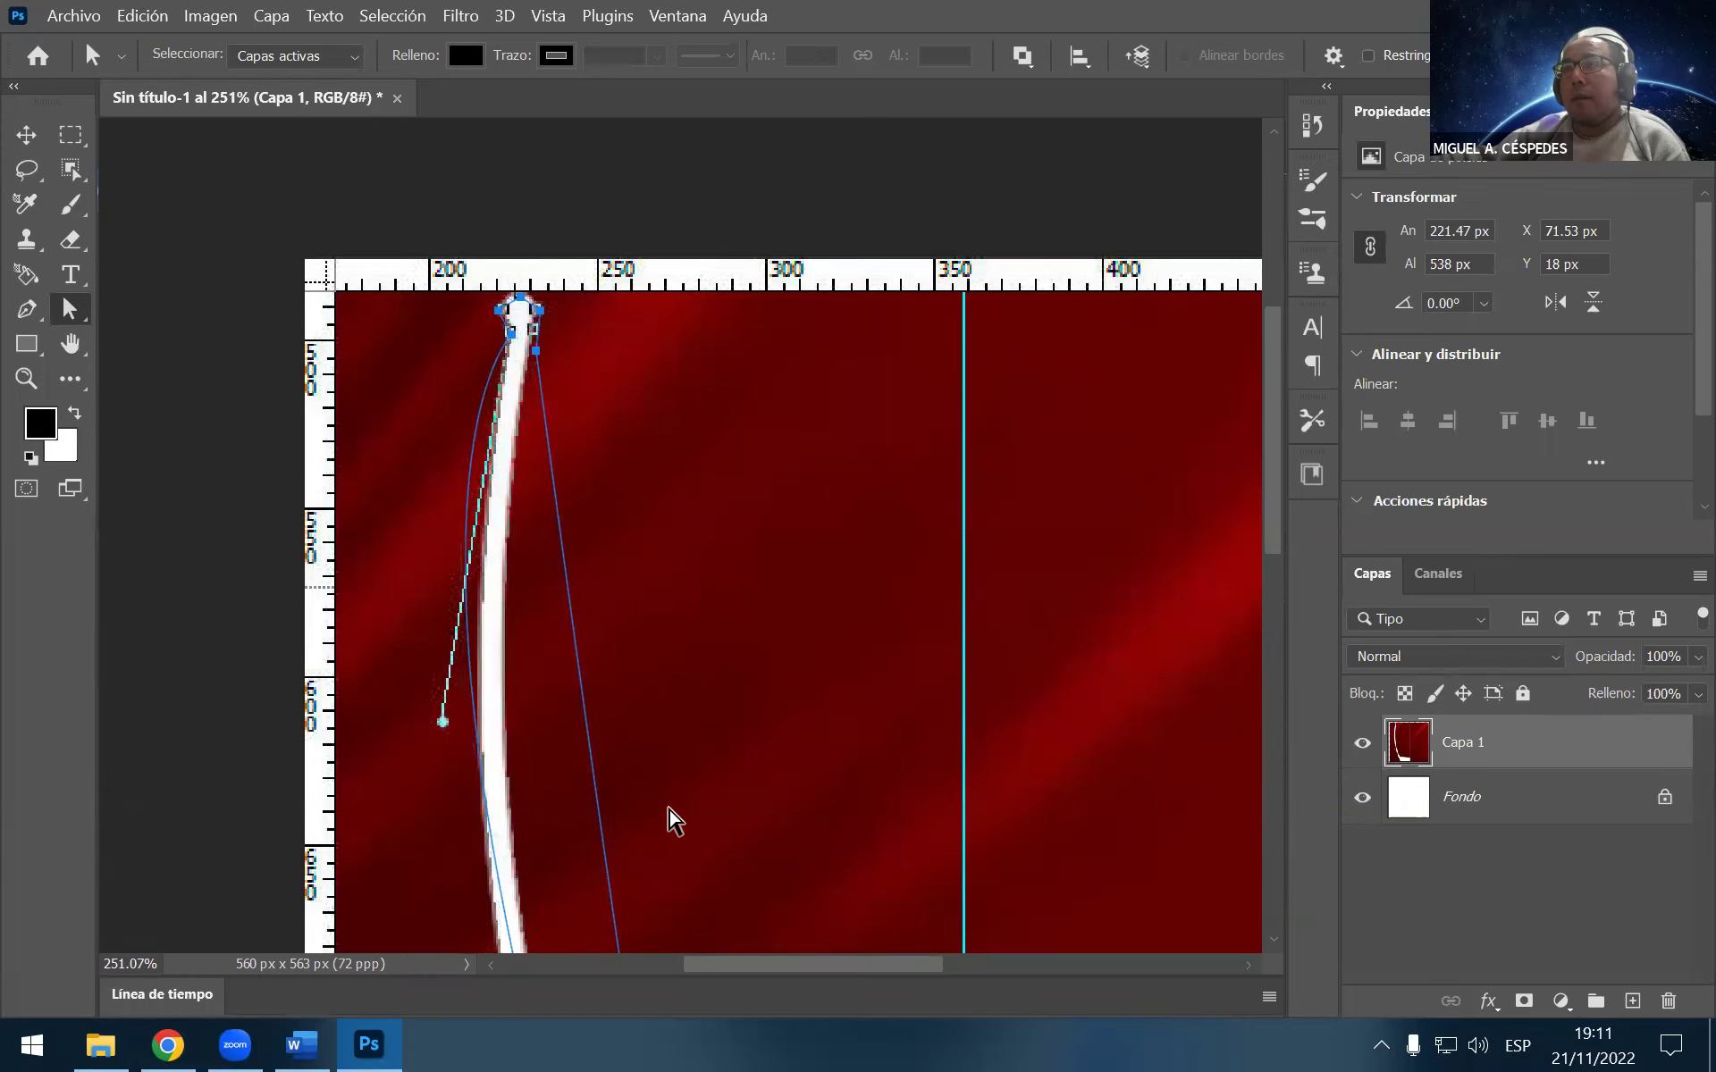
scroll(652, 815, down, 1)
scroll(608, 780, down, 1)
scroll(603, 764, down, 1)
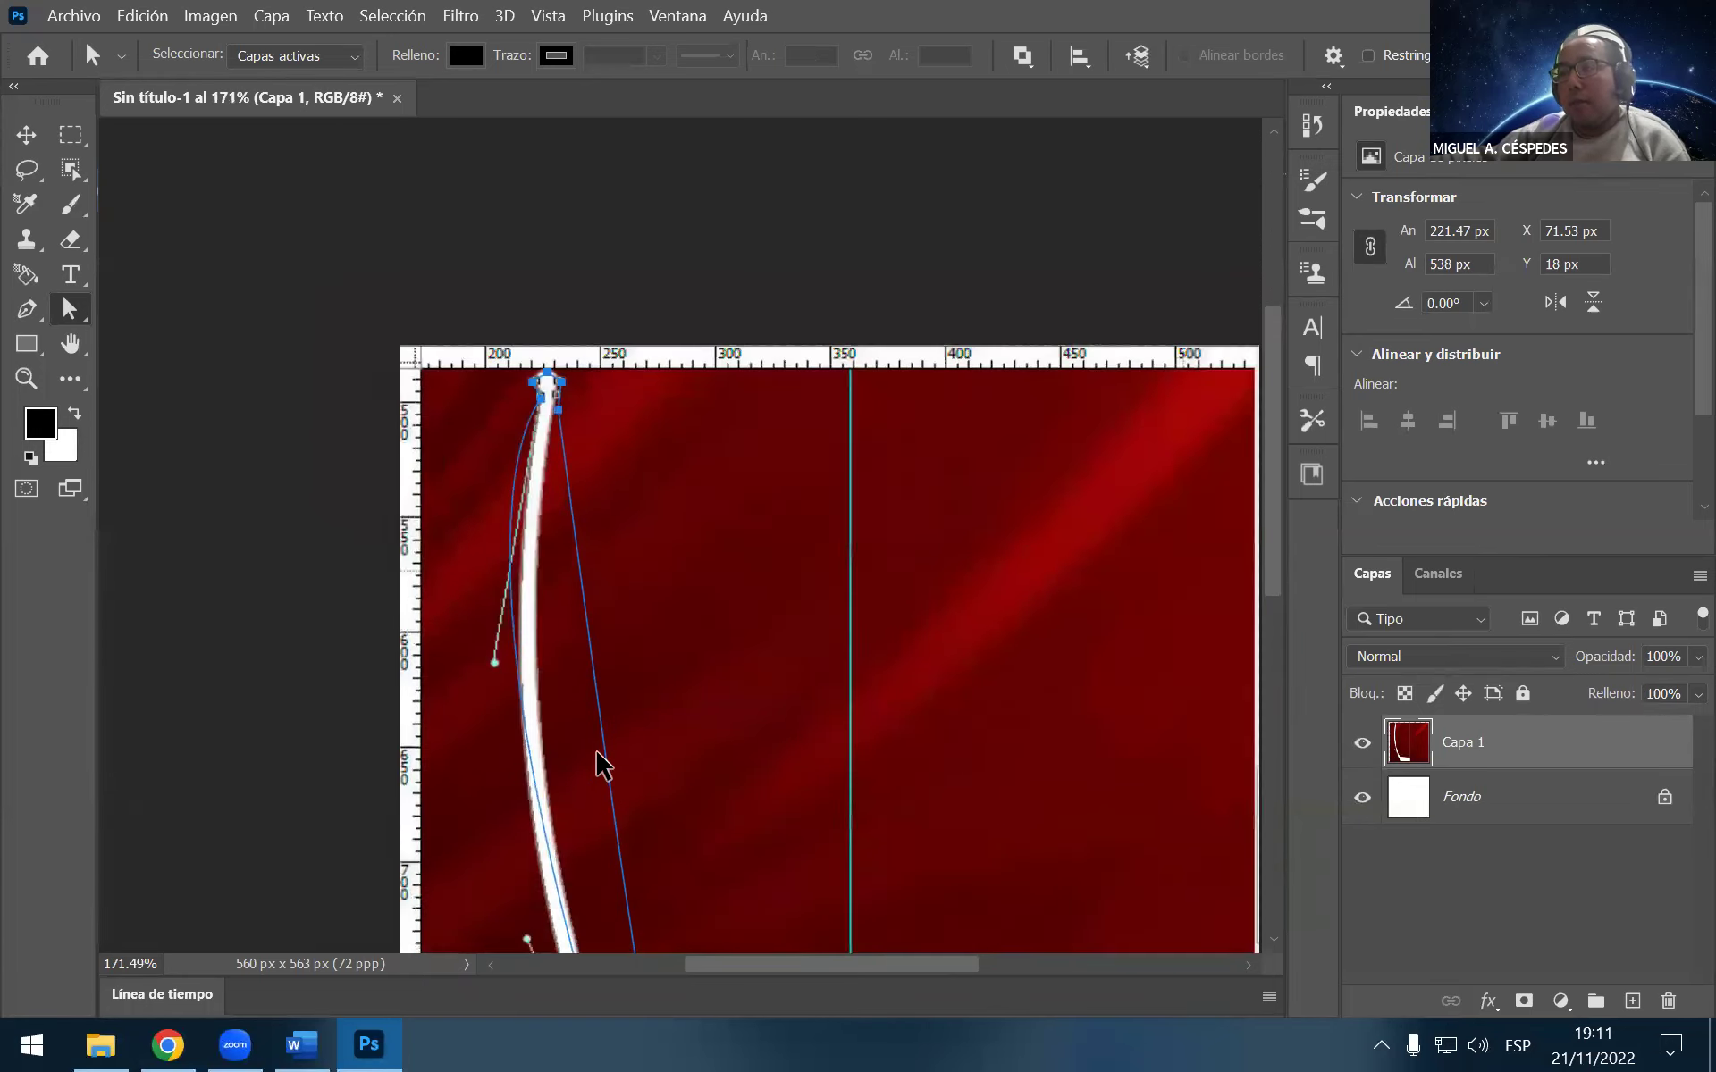
scroll(590, 737, down, 1)
scroll(563, 689, down, 1)
scroll(550, 644, down, 1)
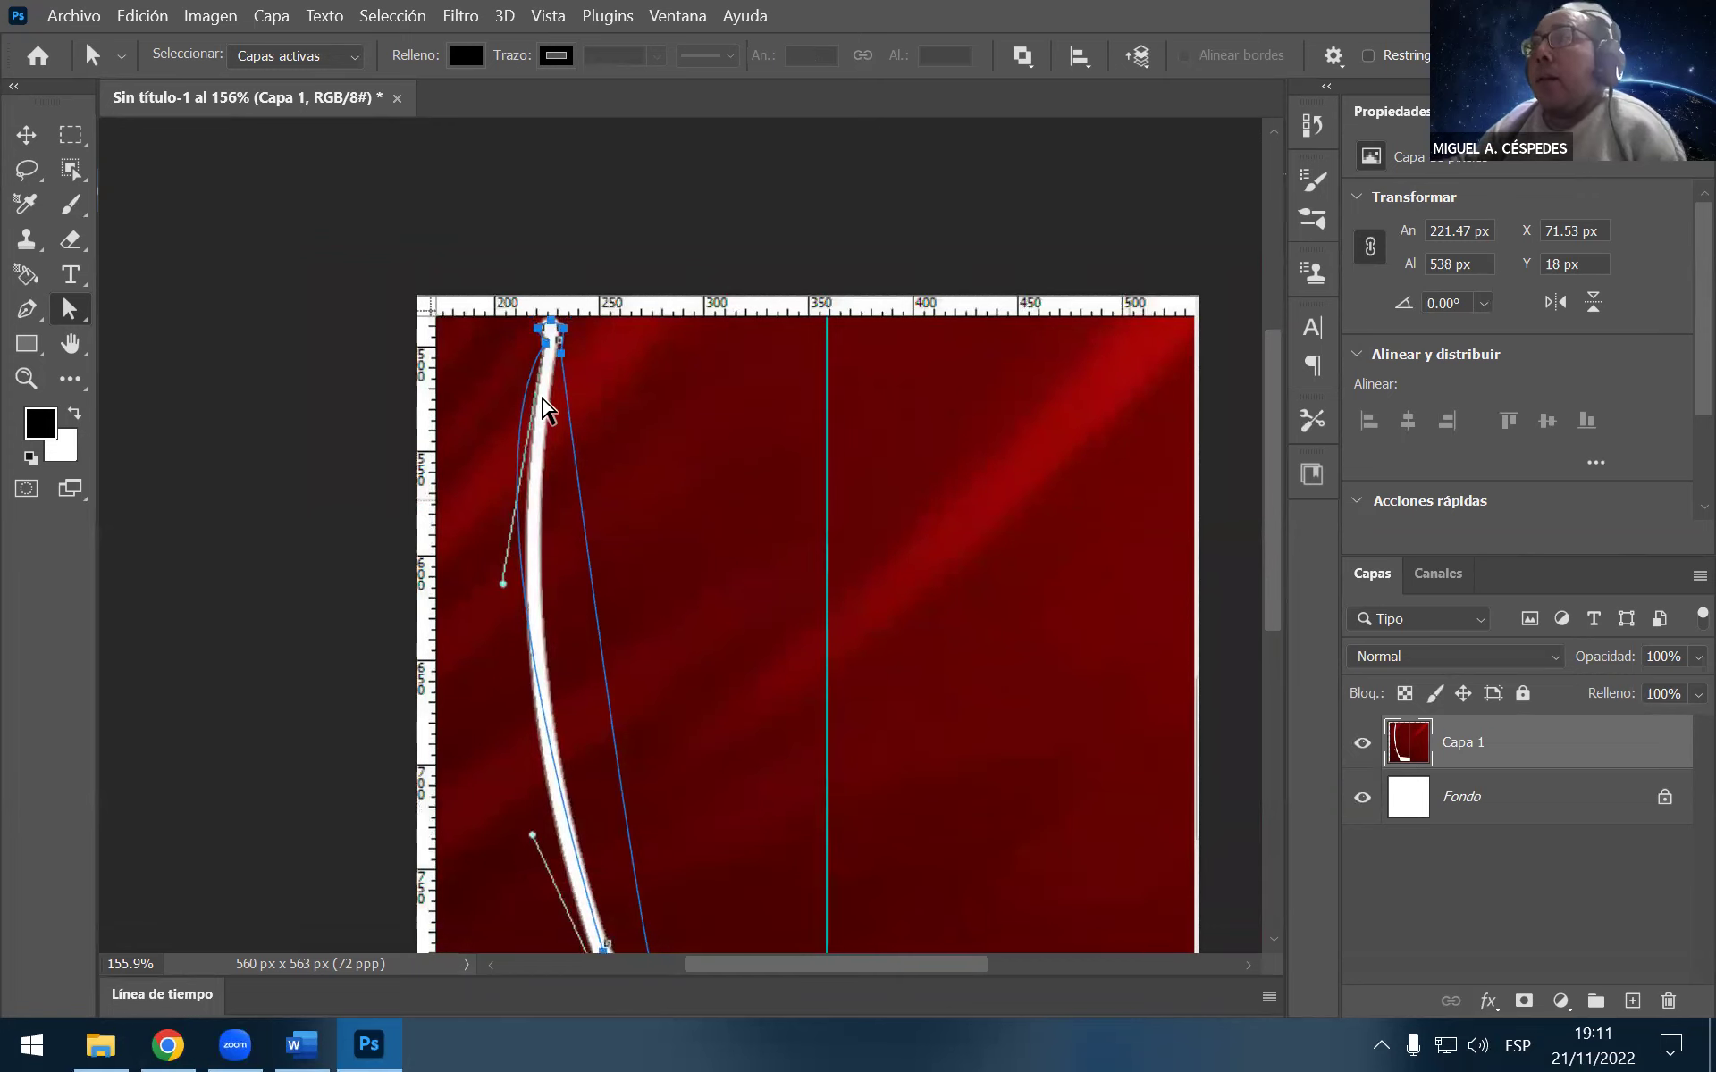
scroll(548, 447, down, 1)
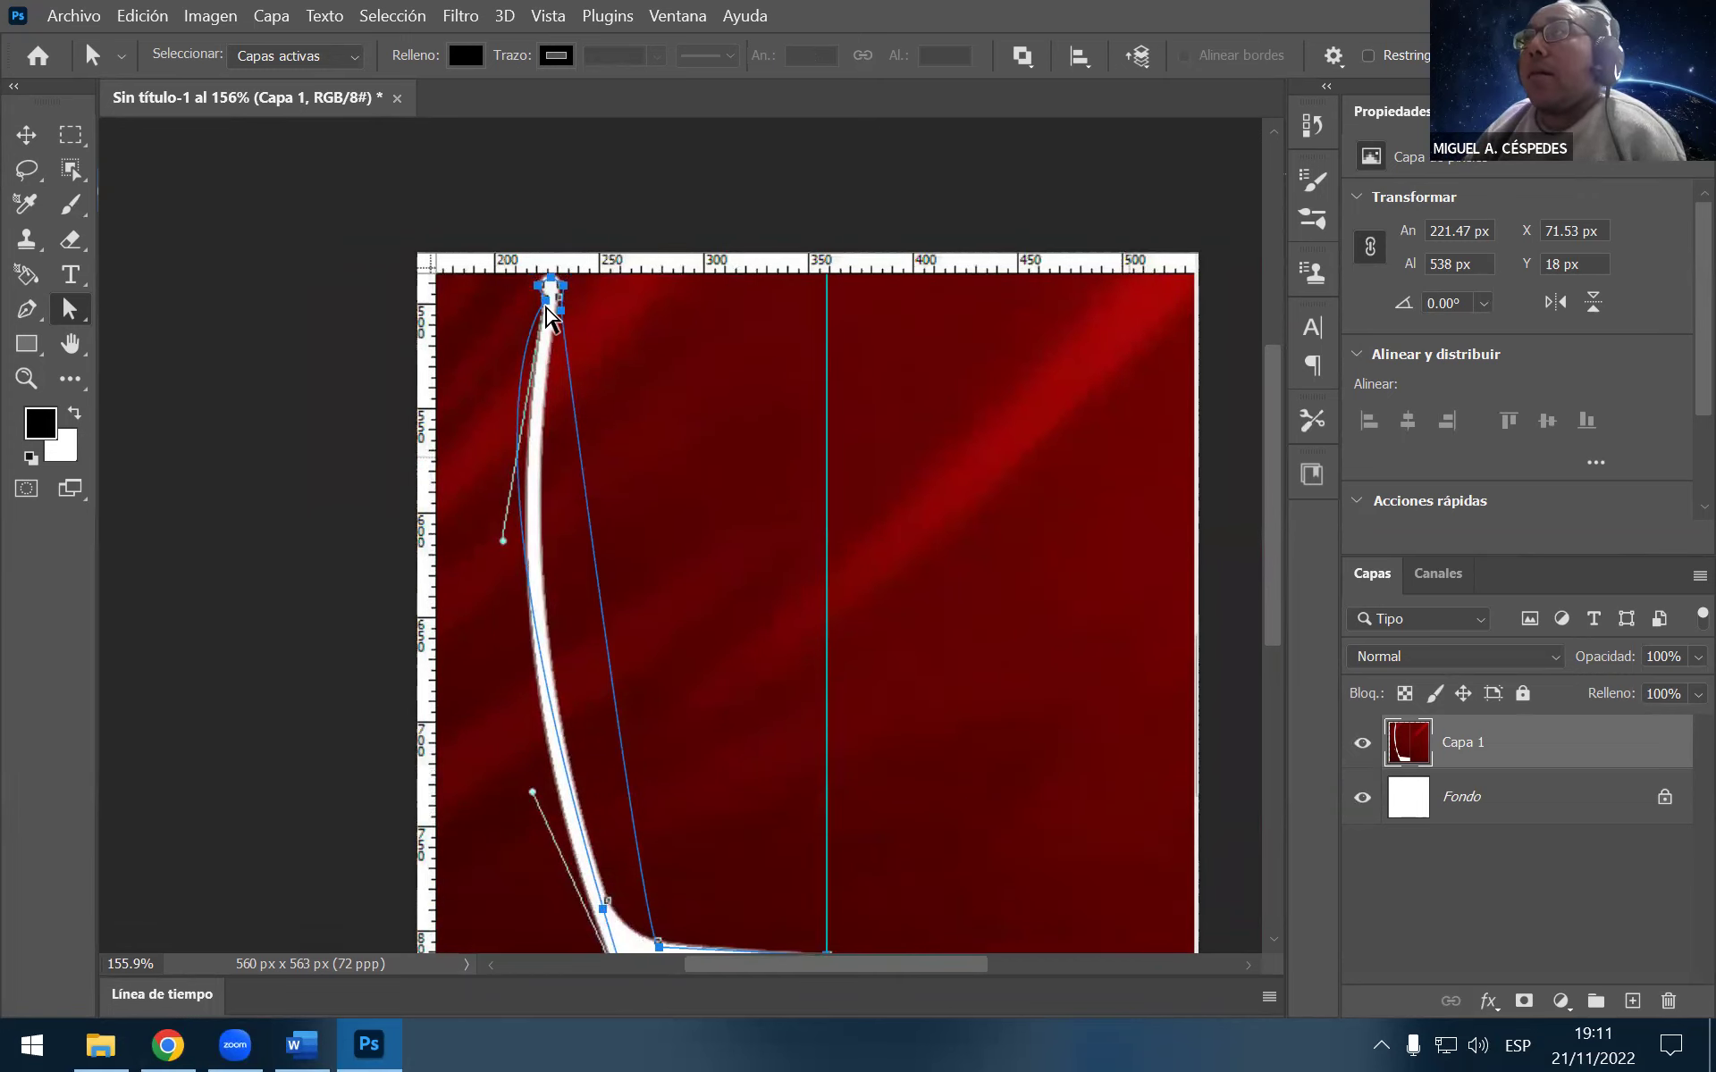
drag(547, 308, 452, 393)
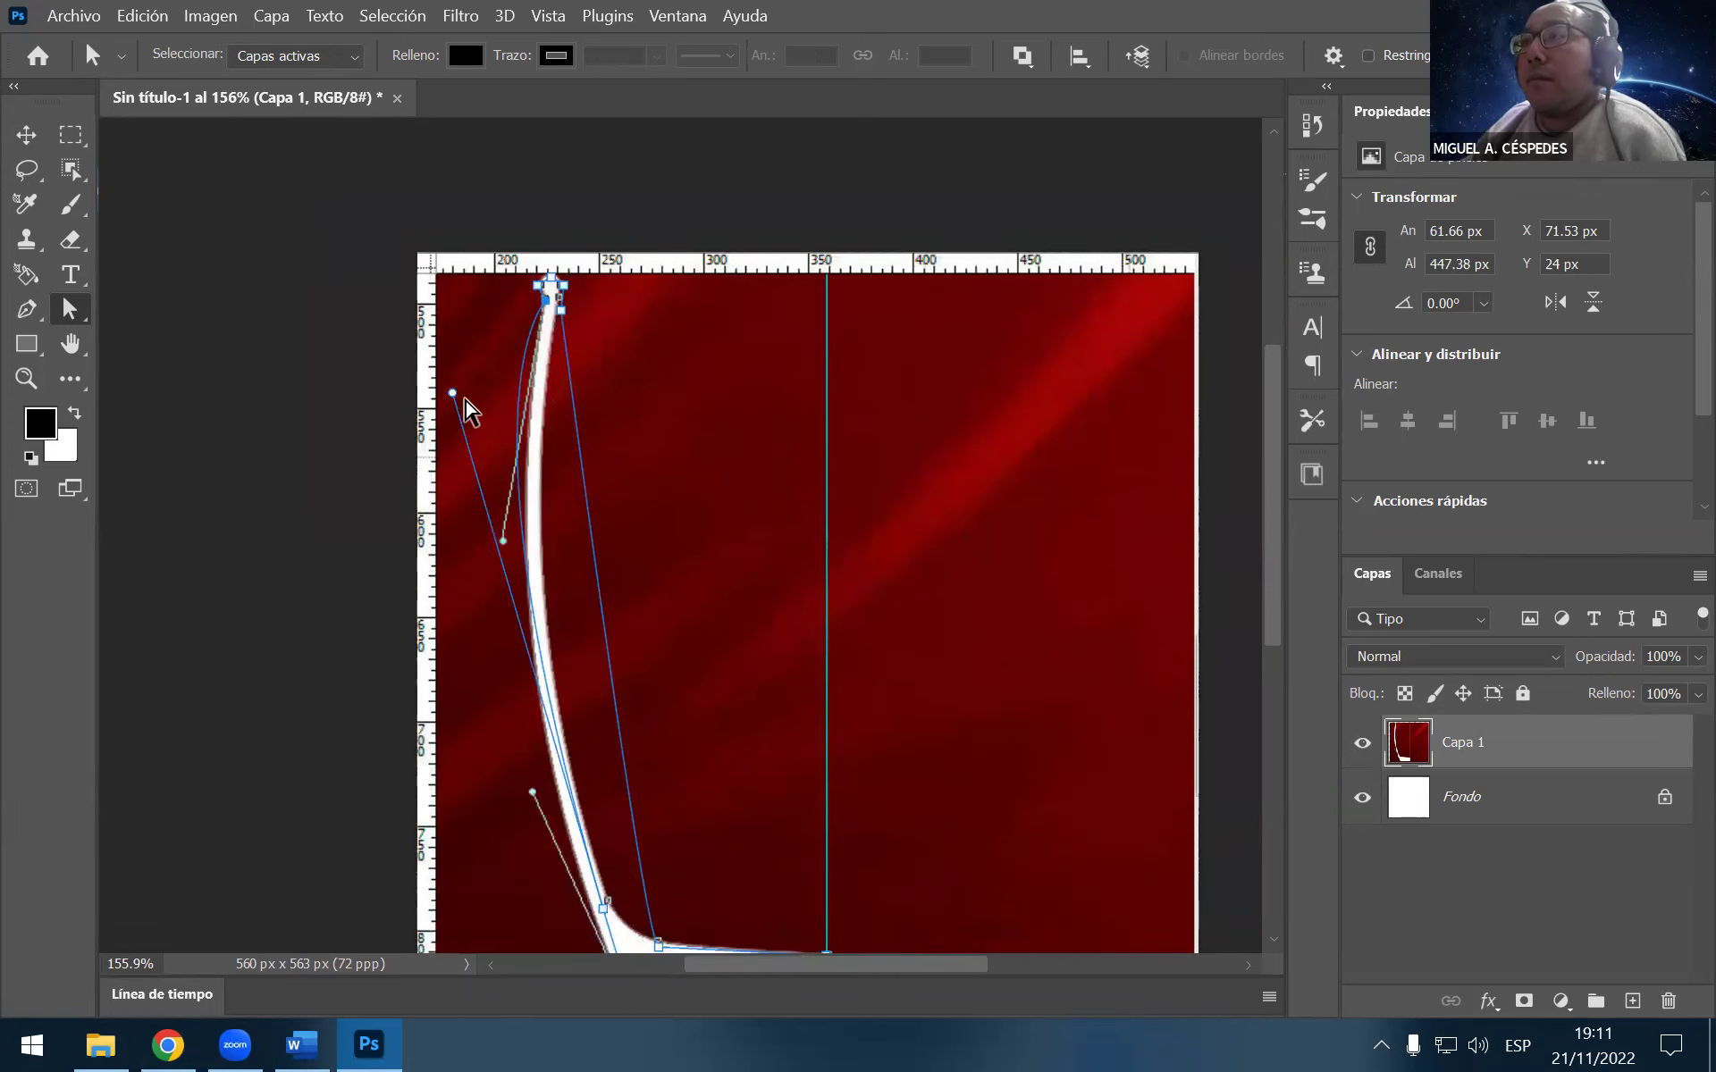
drag(458, 409, 454, 516)
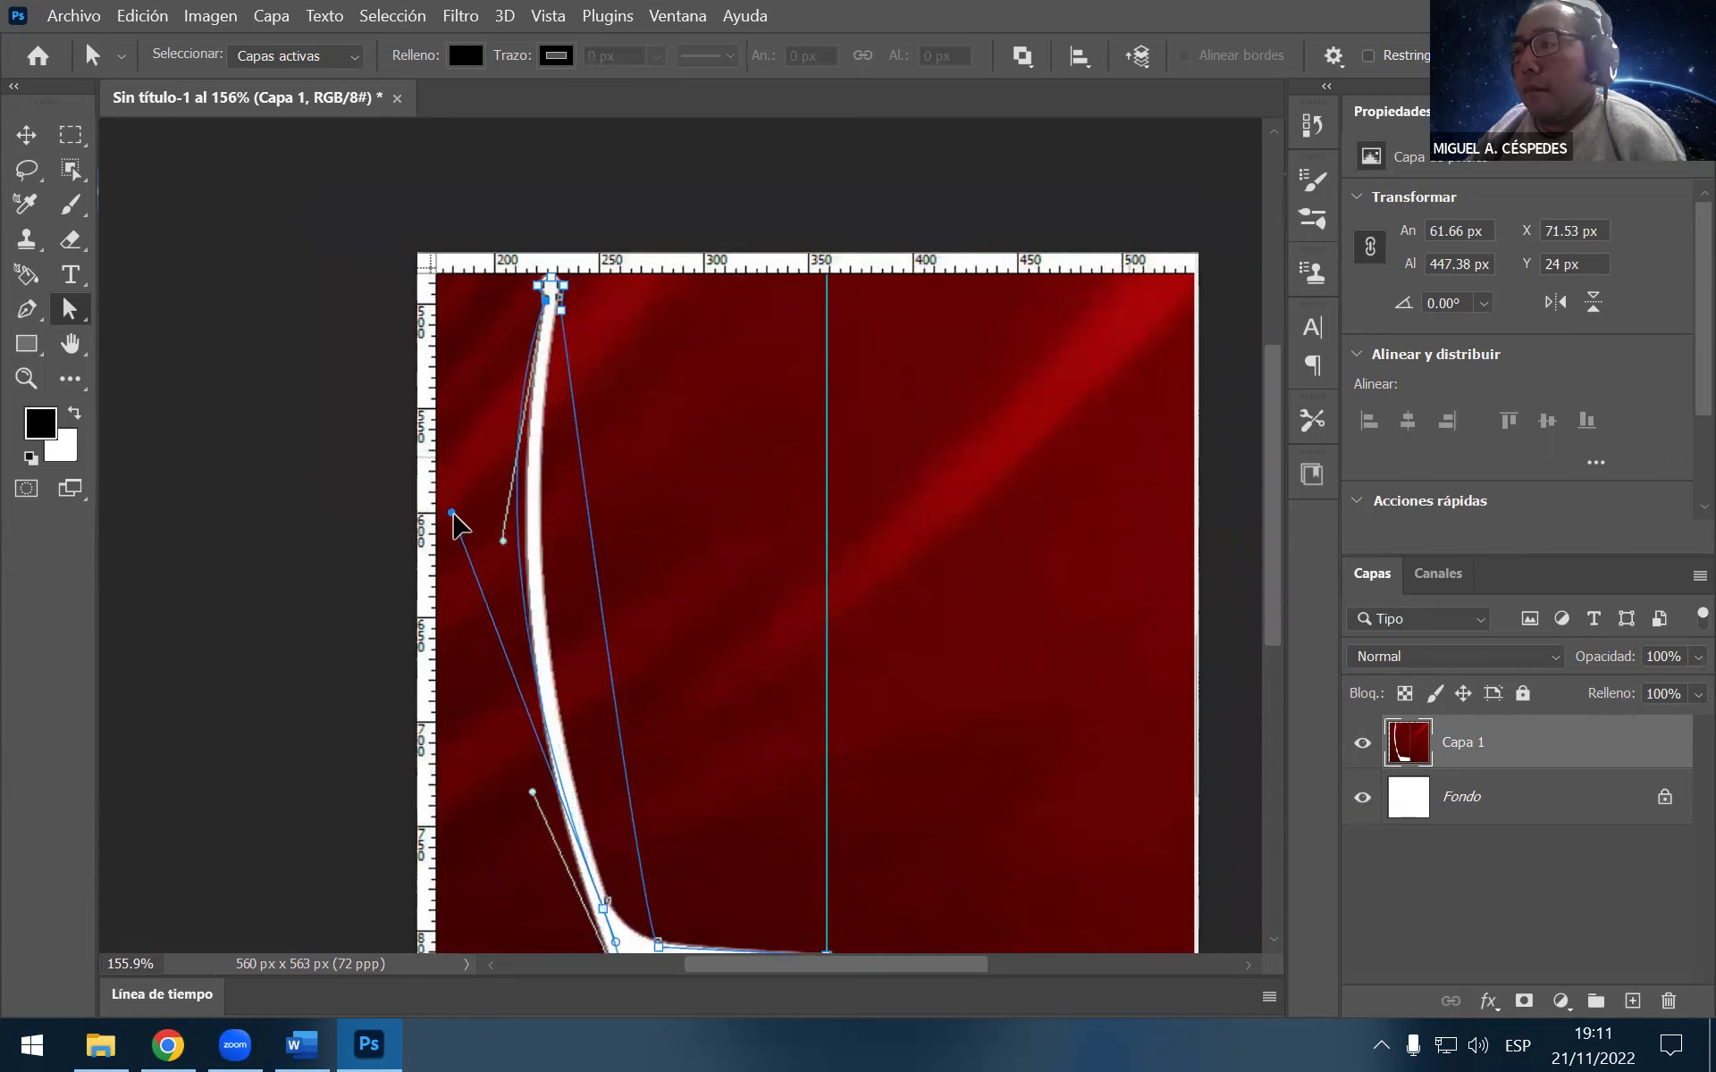
scroll(625, 723, down, 3)
Shift the lower curve anchor, then delete the extra lower-left anchor with the Pen tool
drag(604, 802, 533, 808)
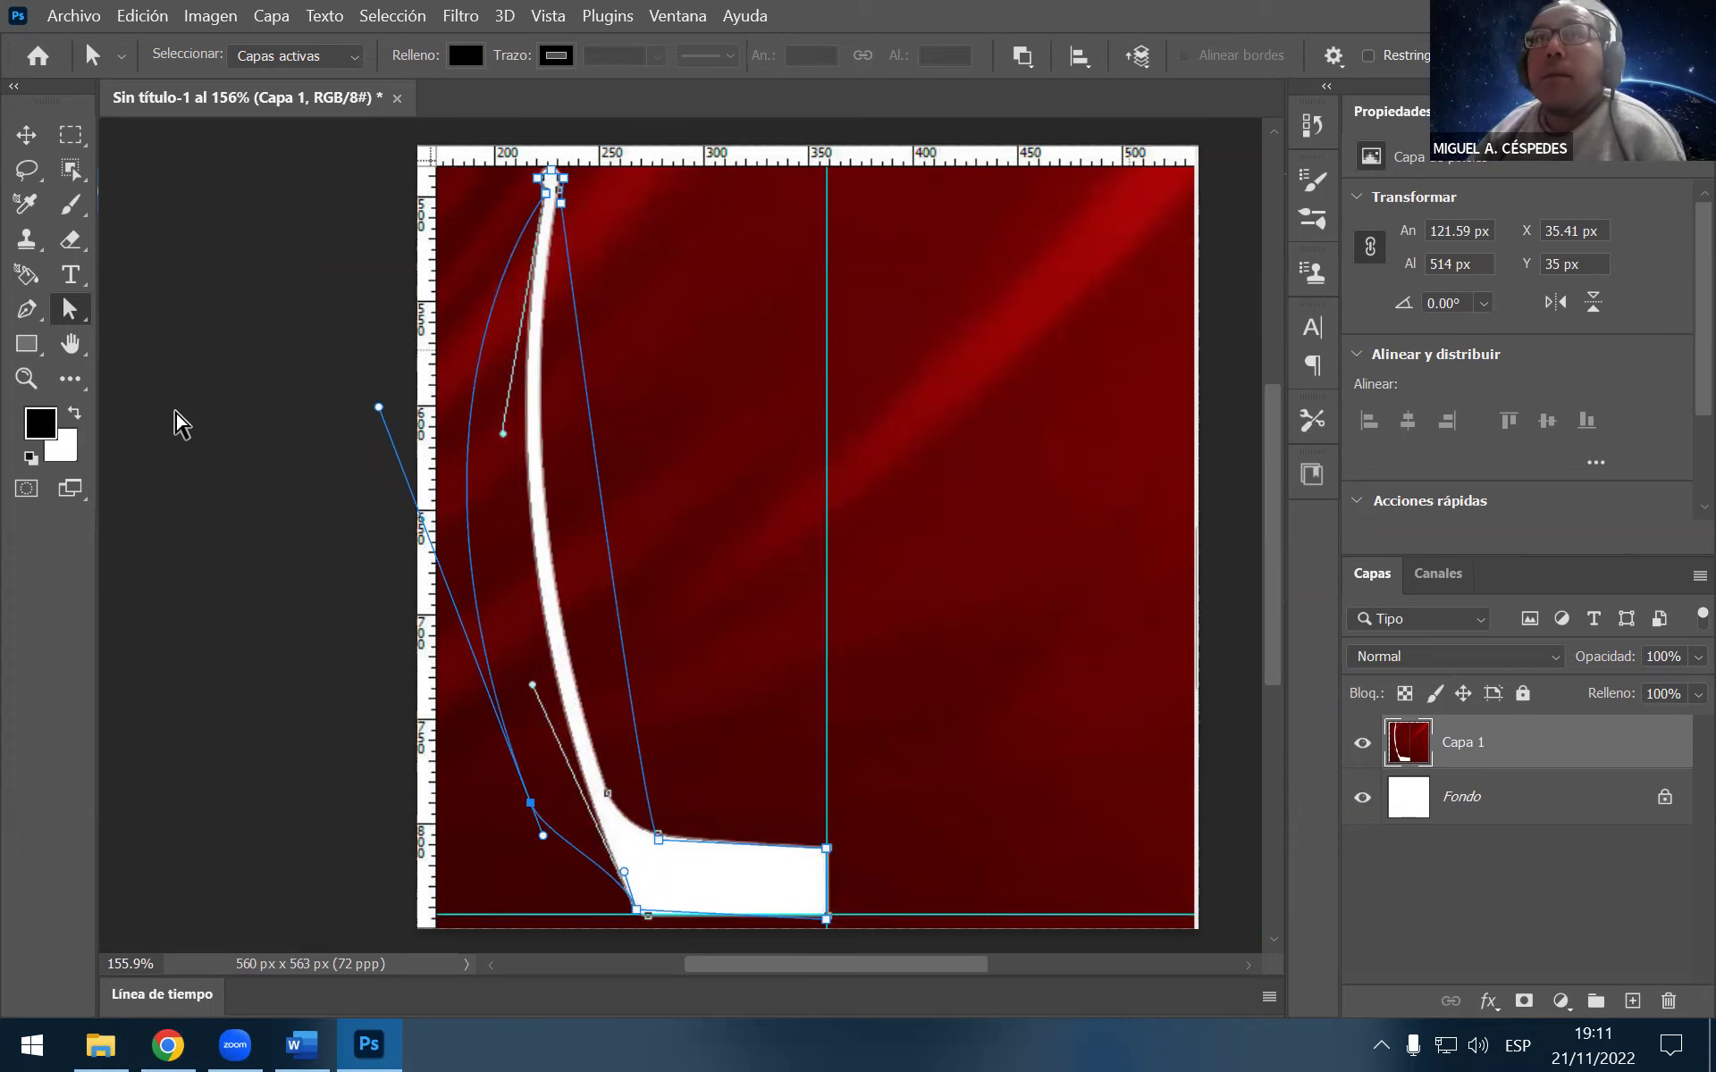
click(25, 309)
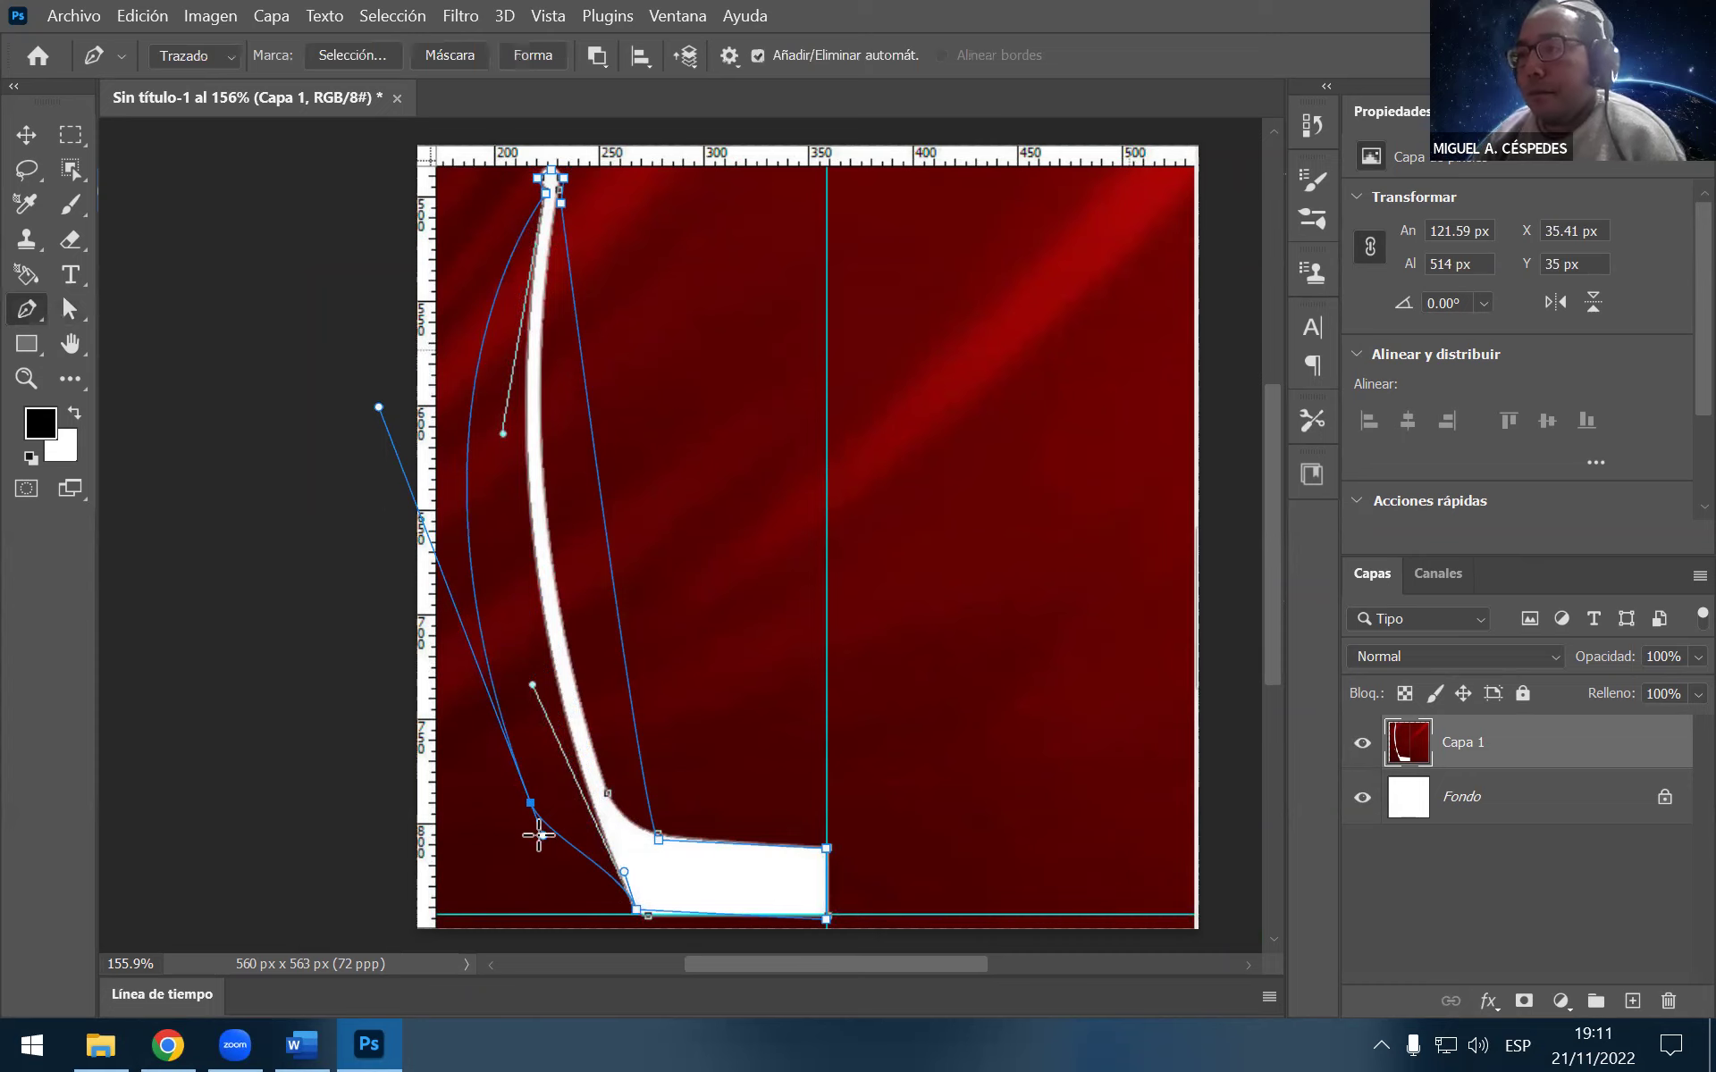
click(531, 803)
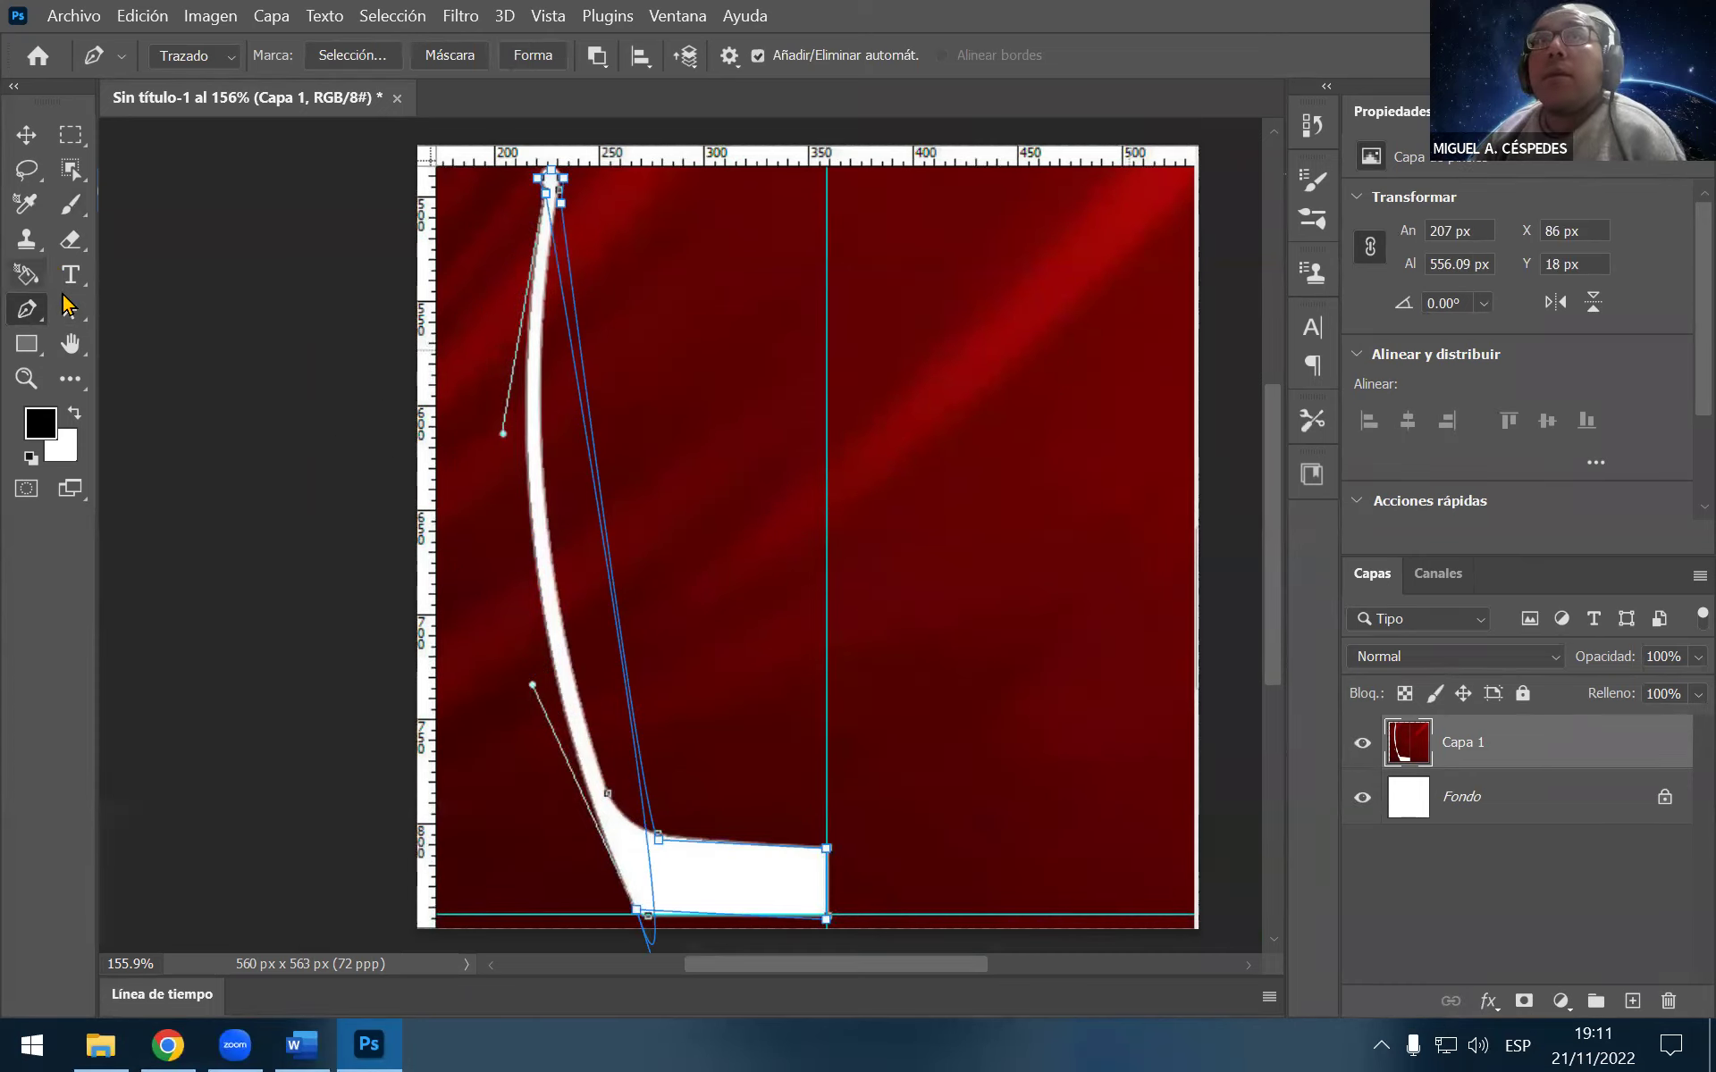
Swing the base anchor's handle and fine-tune the lower curve handle to smooth the curve
click(69, 308)
click(201, 334)
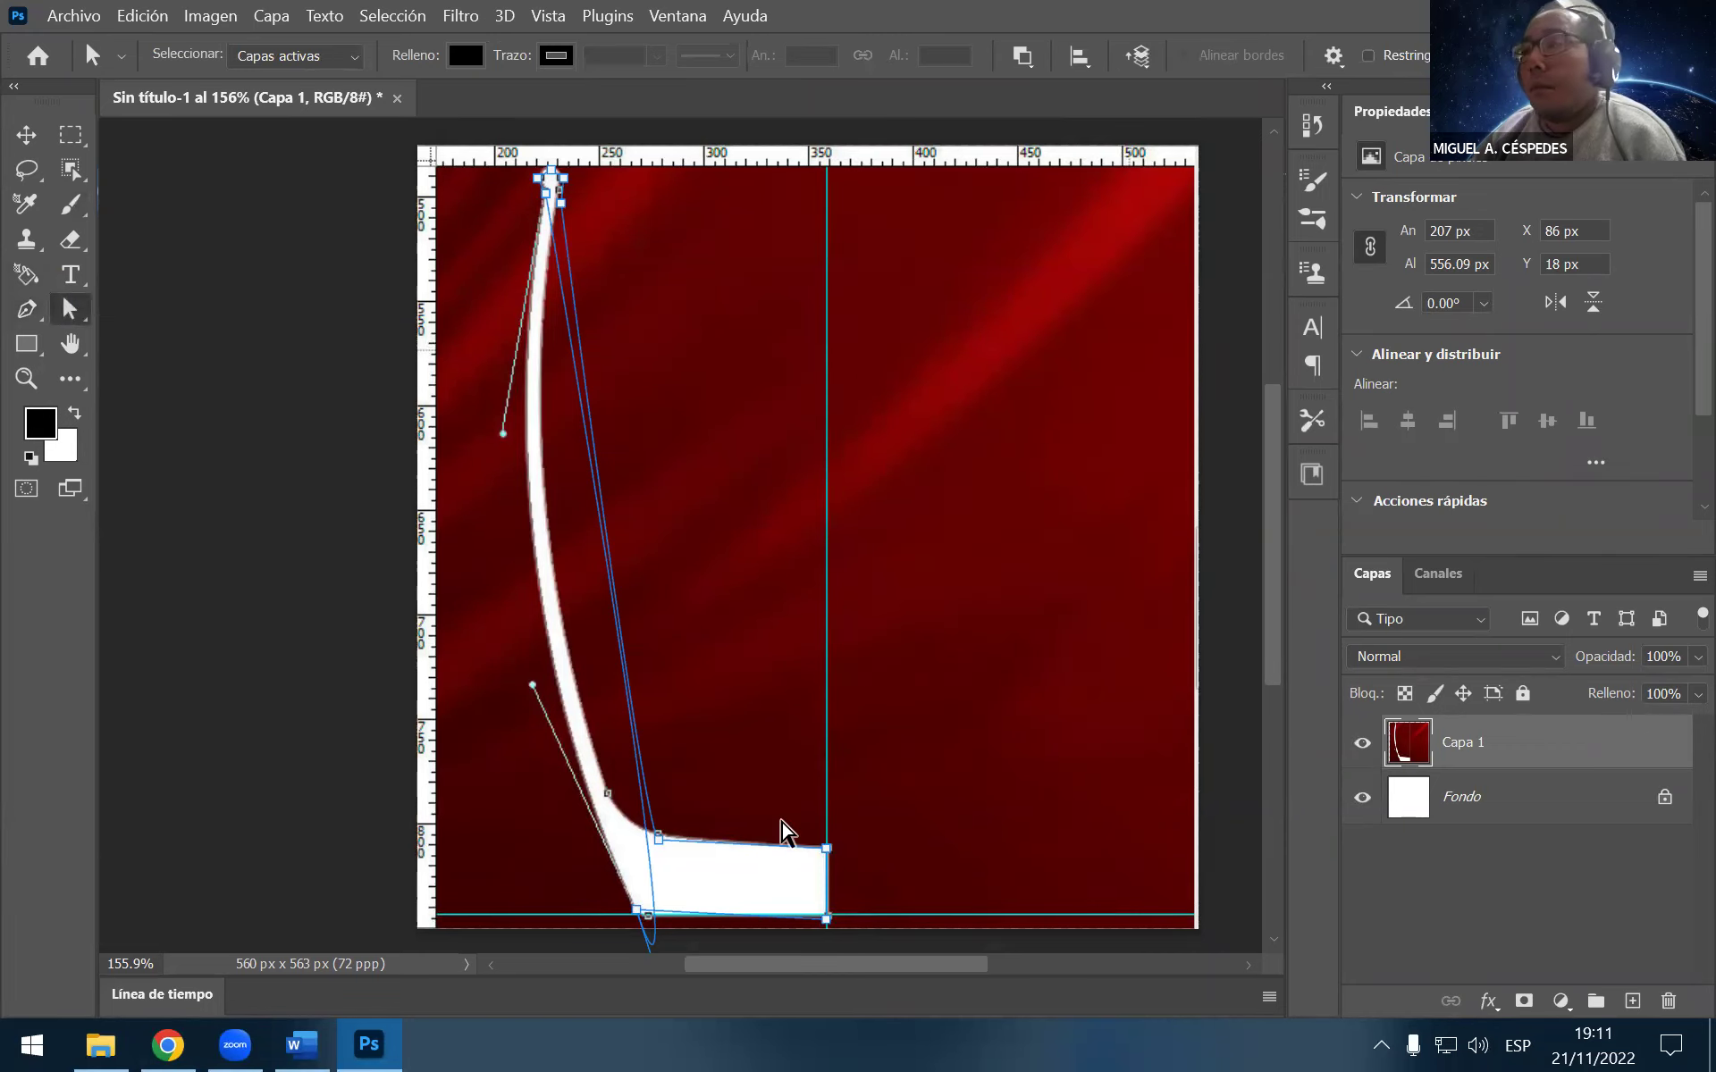
drag(645, 895, 706, 809)
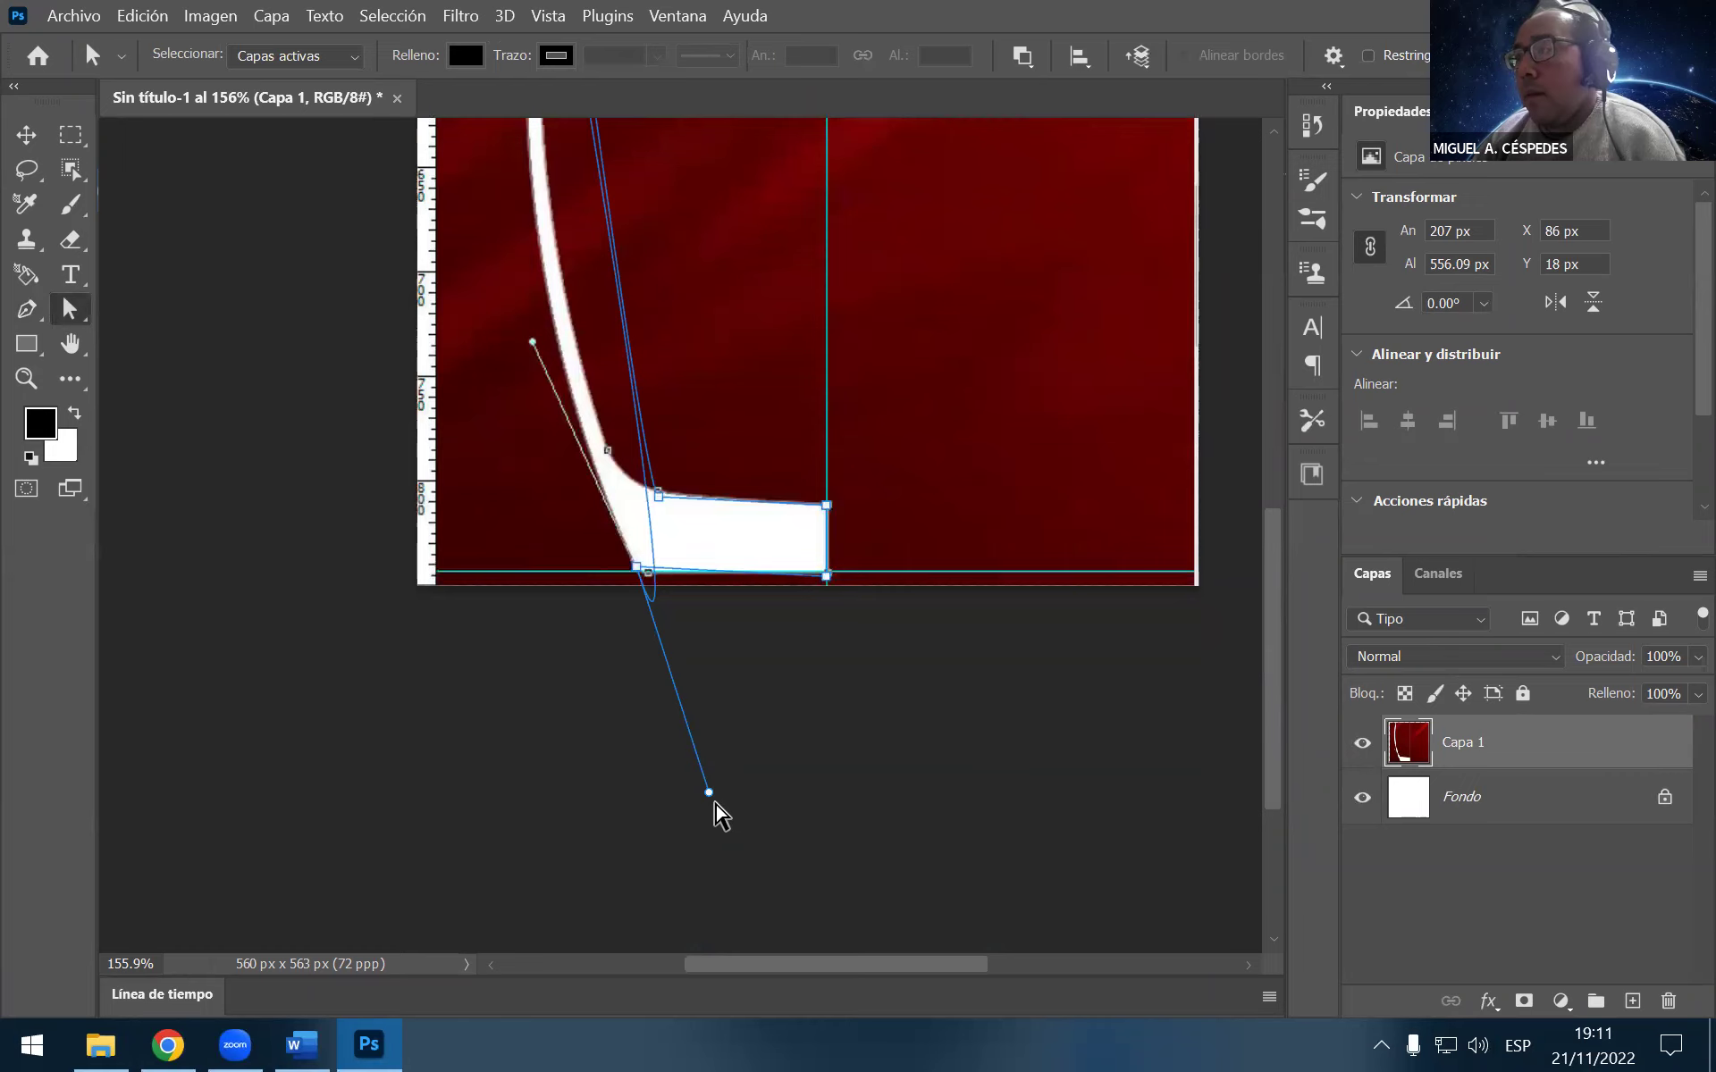
mouse_move(709, 793)
mouse_down()
mouse_move(465, 263)
mouse_move(474, 242)
mouse_up()
scroll(458, 572, up, 3)
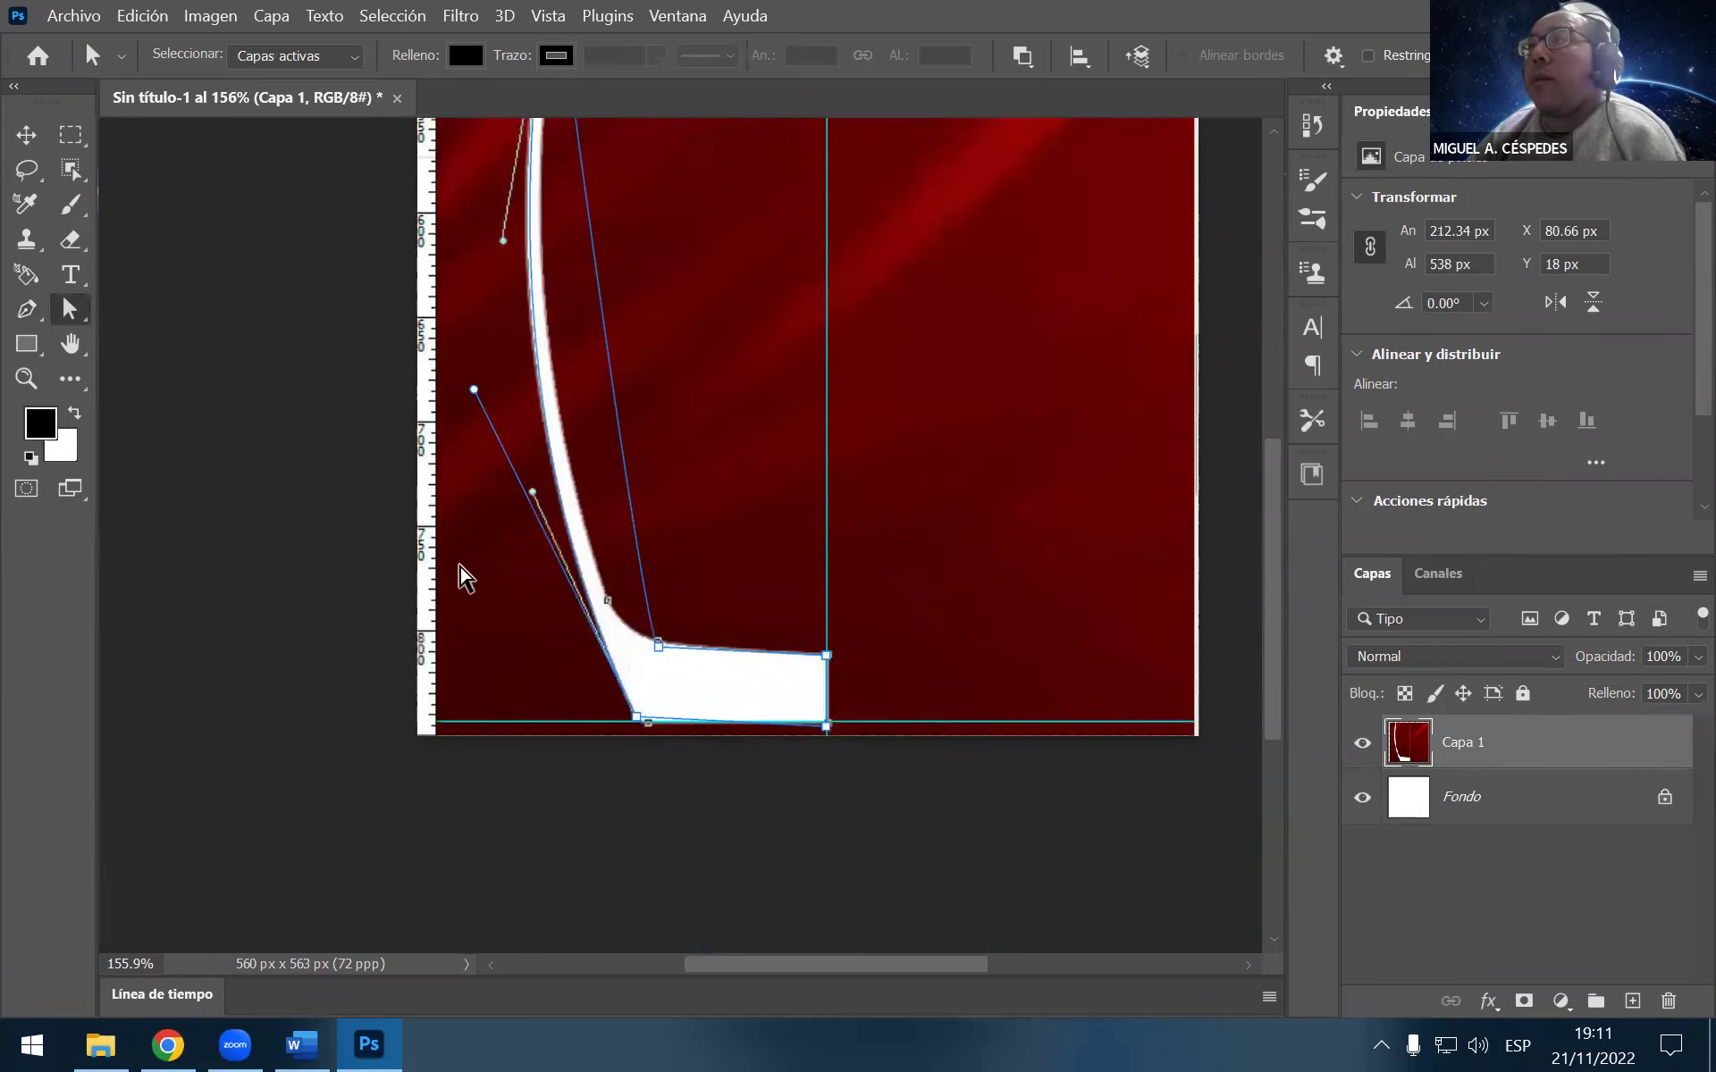
scroll(459, 598, up, 1)
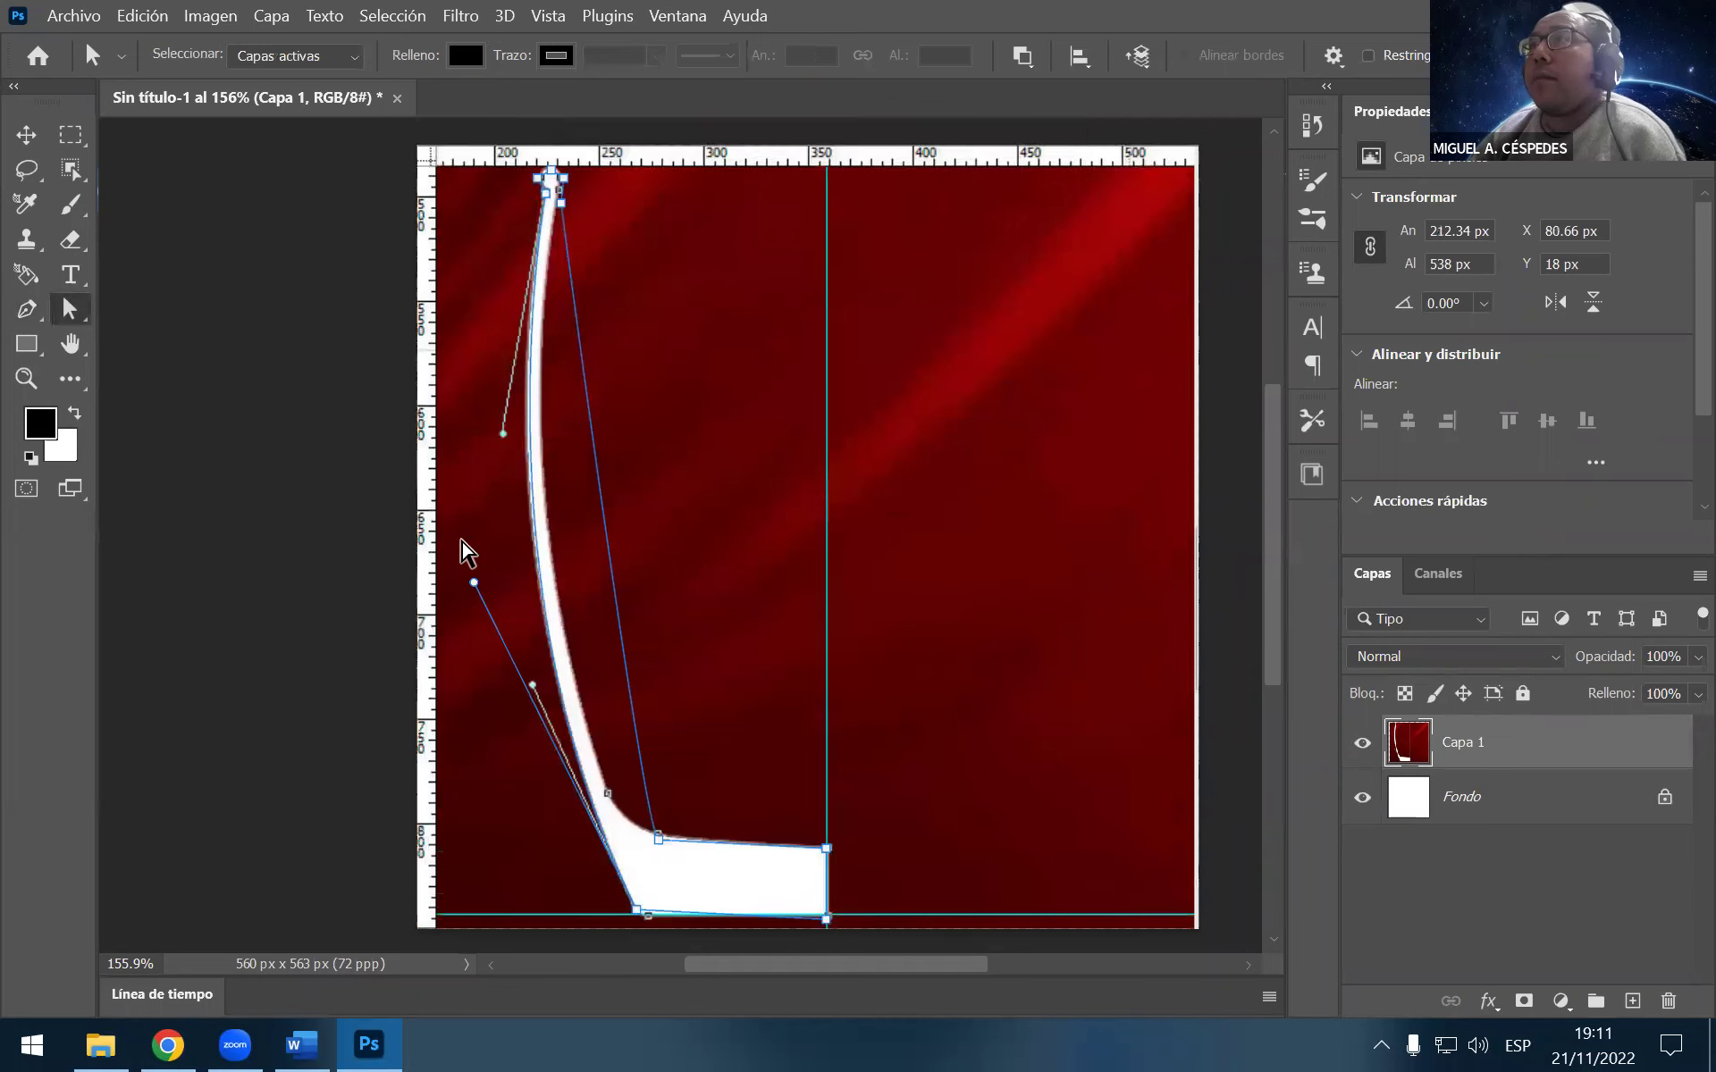
click(502, 436)
drag(500, 436, 503, 438)
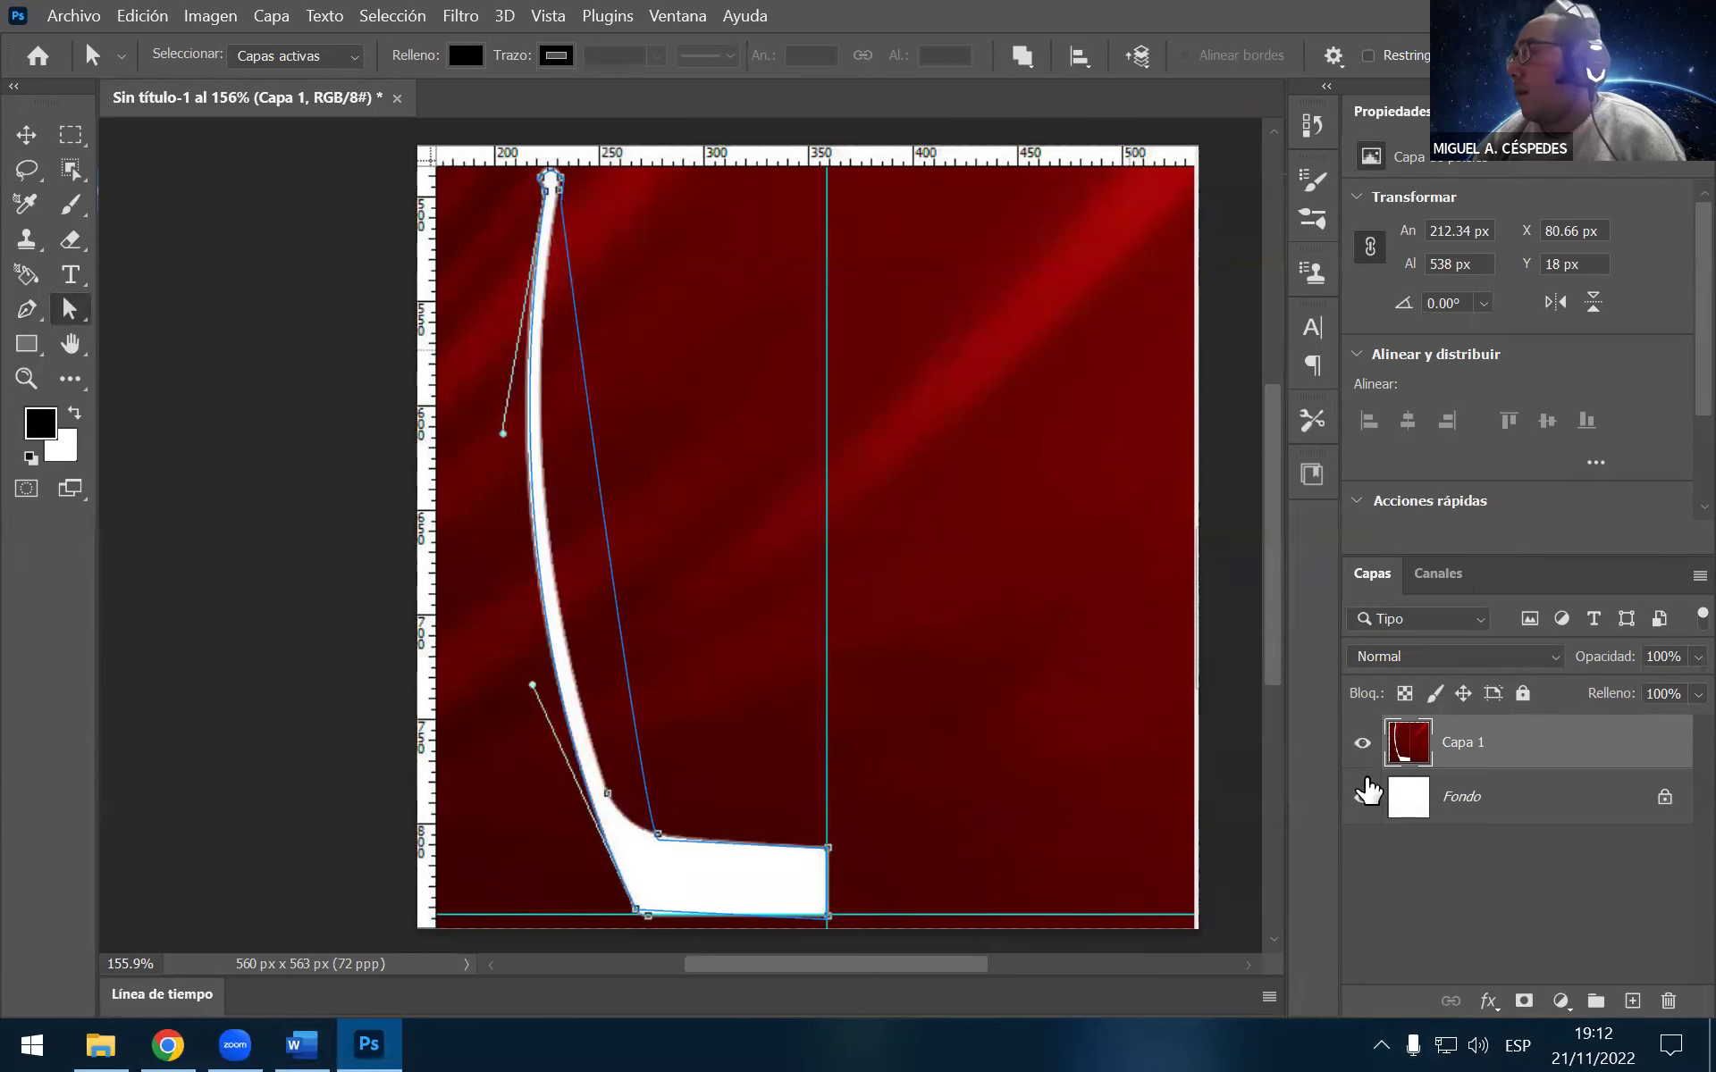
With Capa 1 temporarily hidden, adjust the bottom-left anchor's handle to reshape the left curve
click(1362, 743)
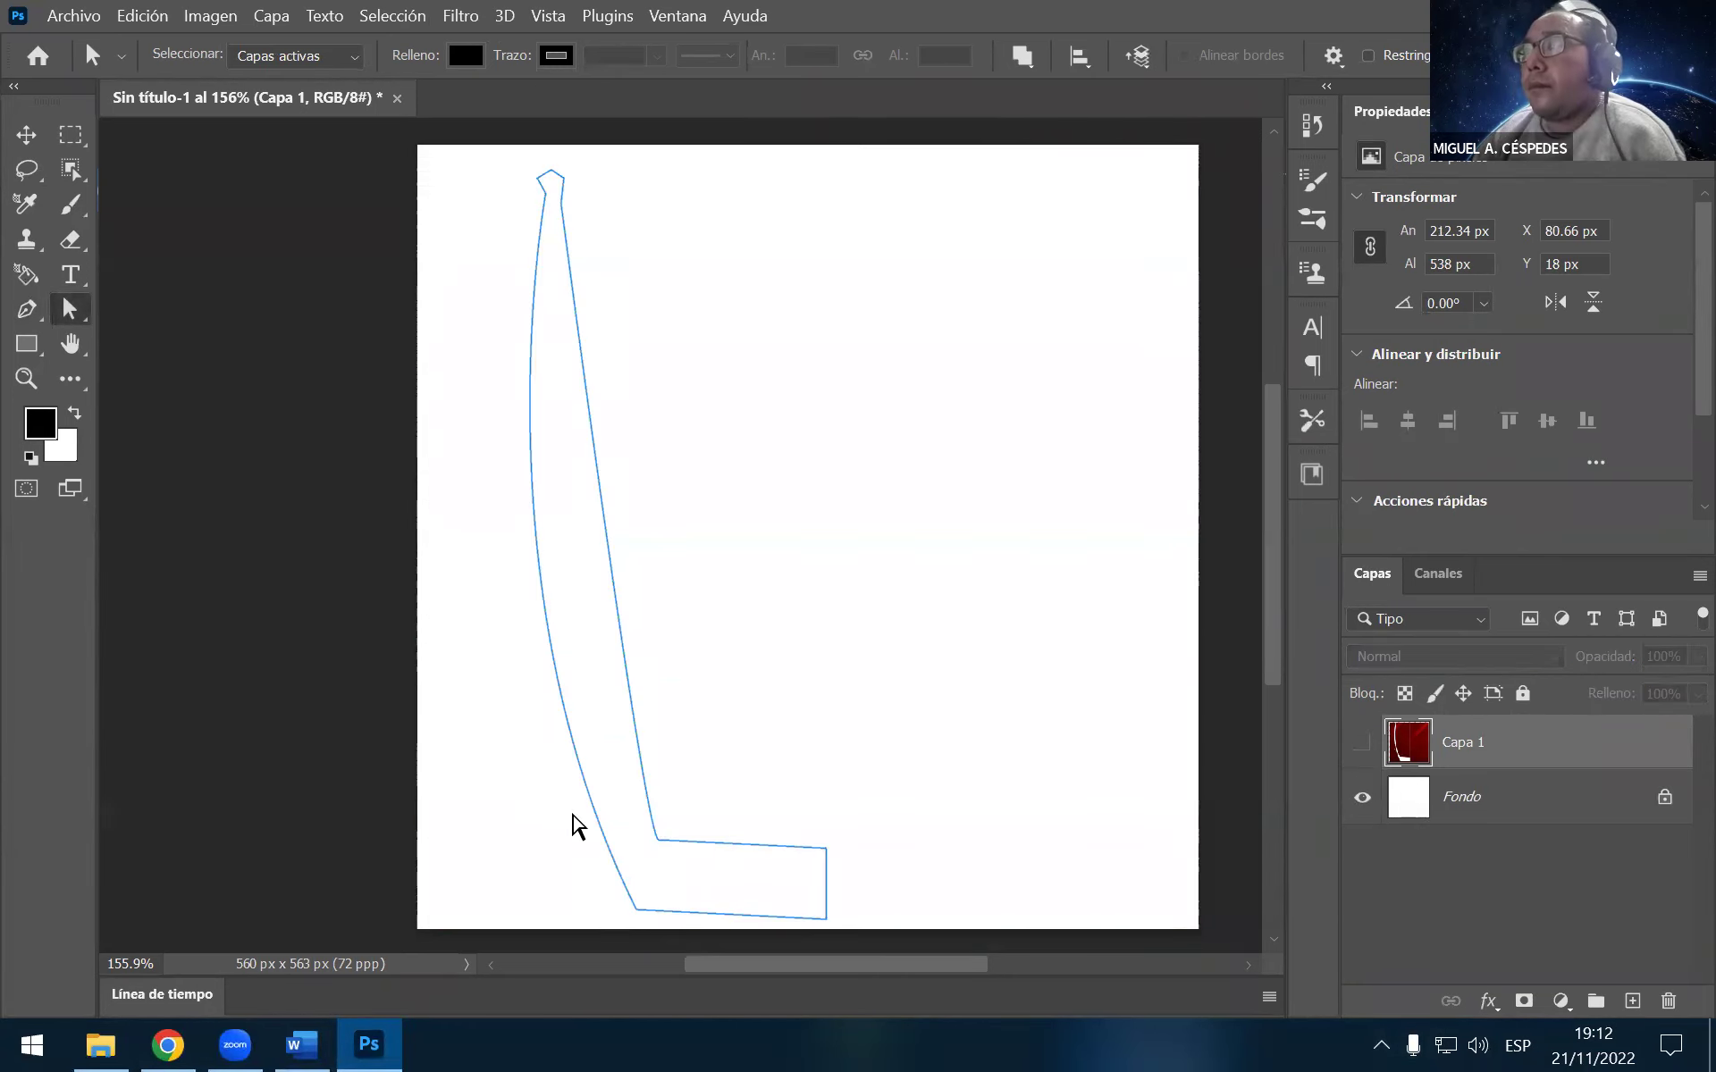
click(636, 910)
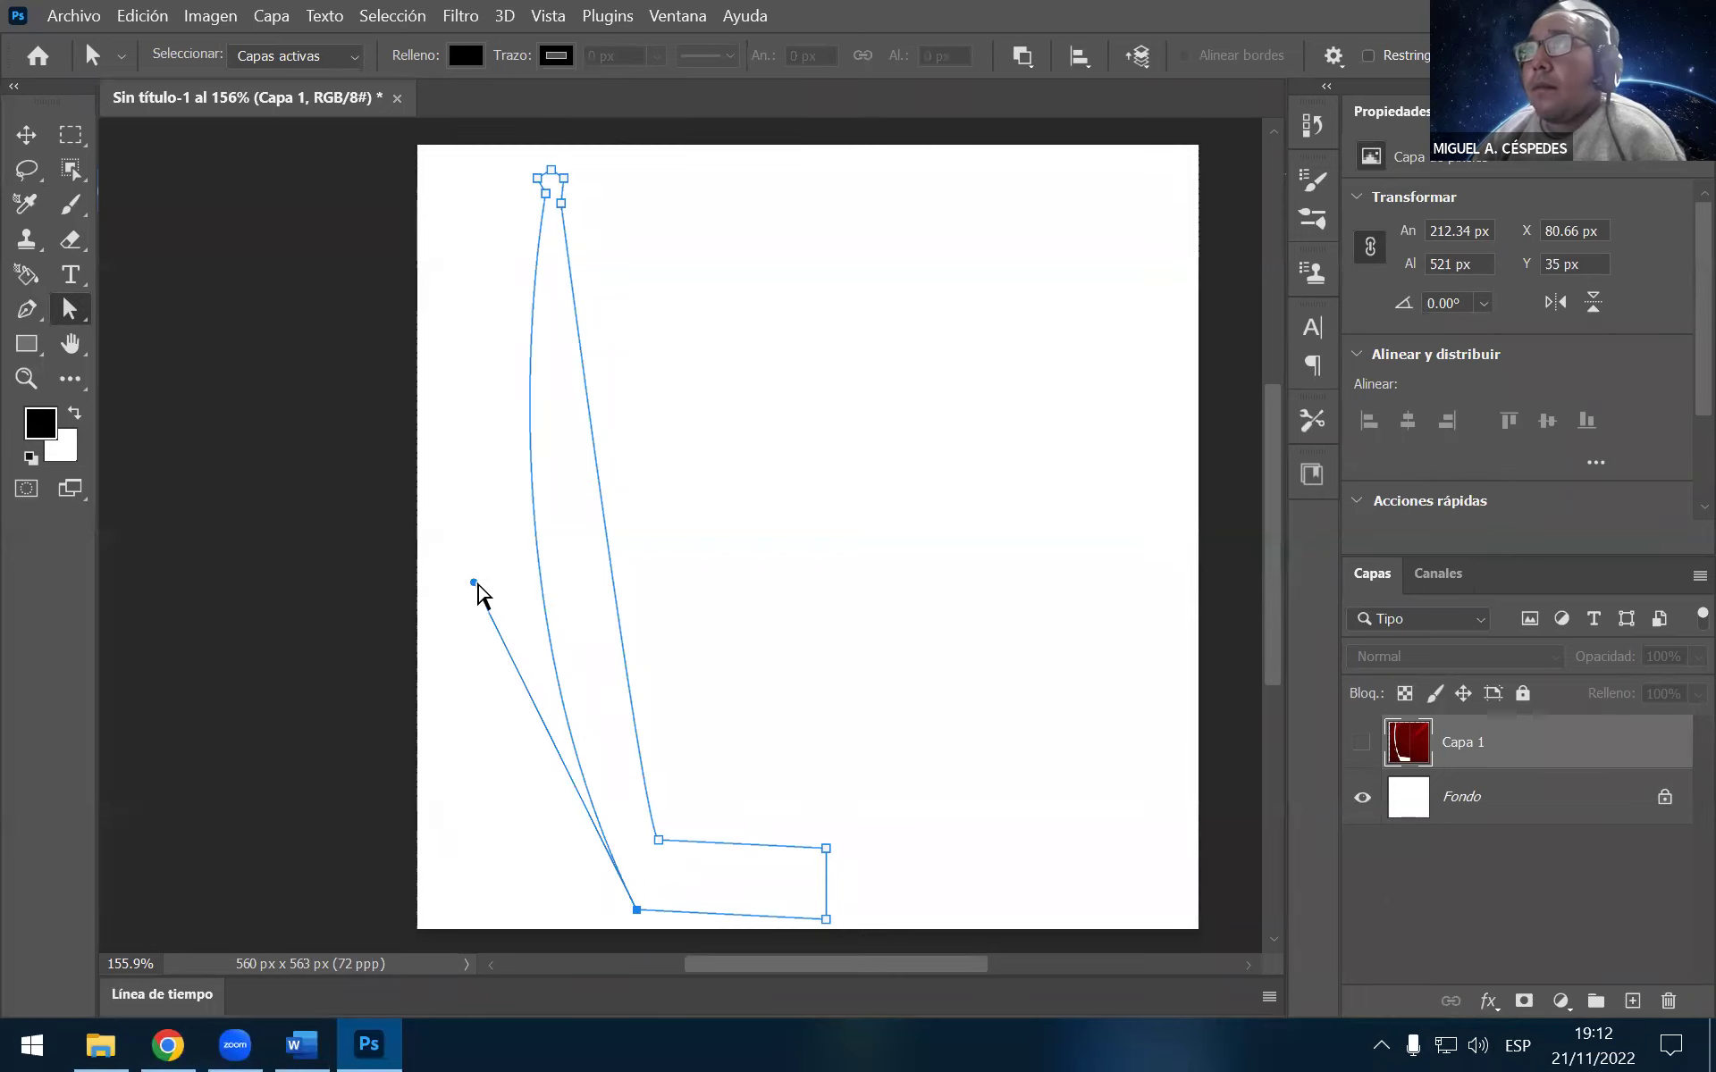
drag(474, 583, 486, 580)
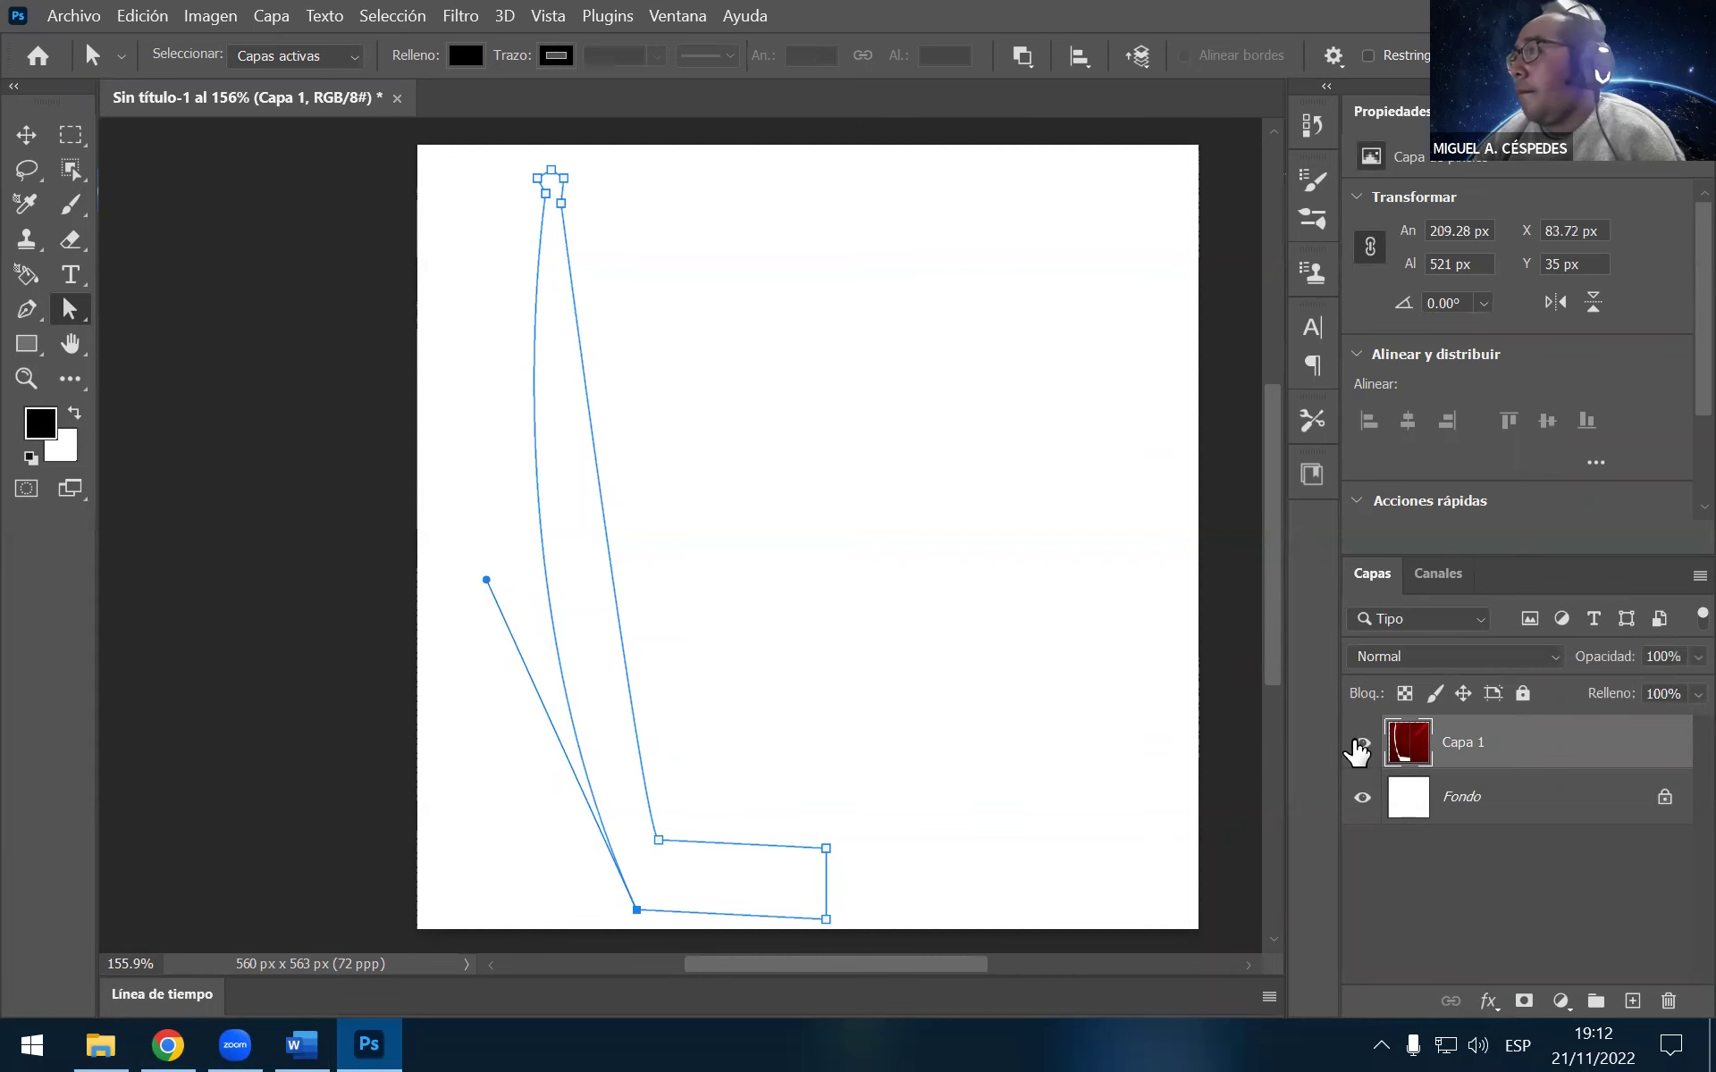
click(1361, 742)
drag(486, 580, 461, 586)
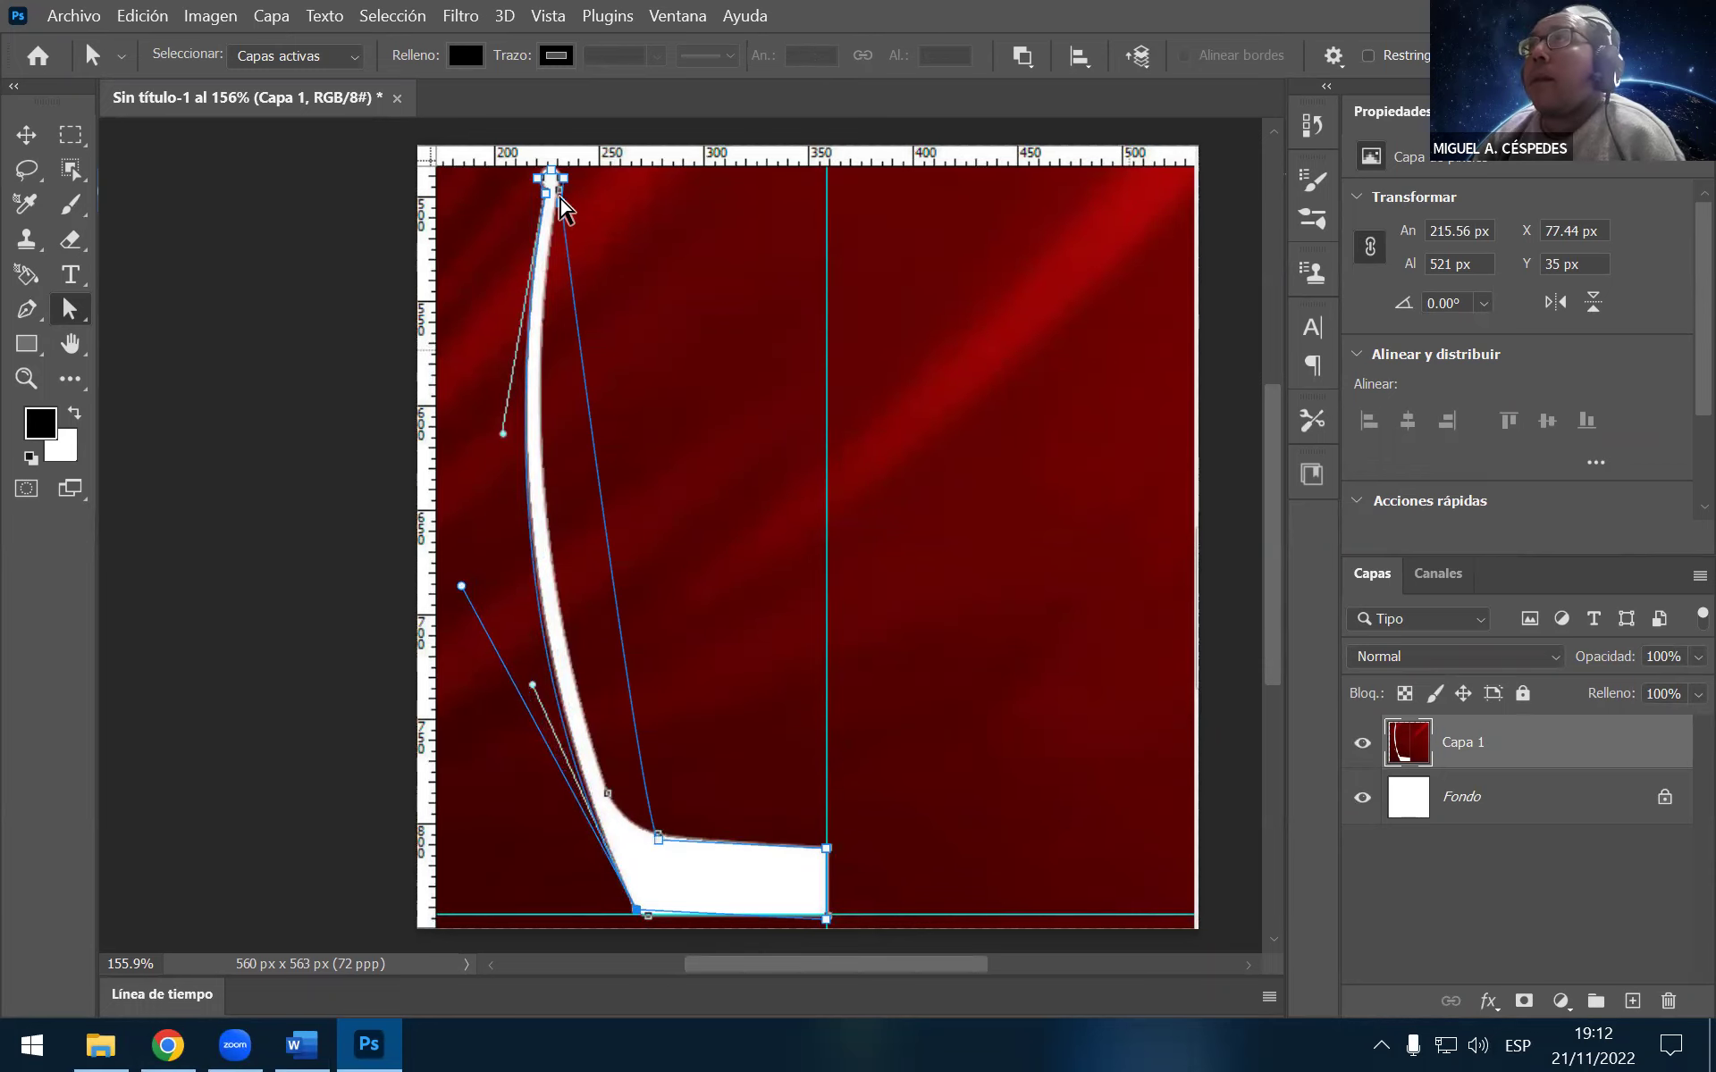
Inspect the top tip anchors and the long right-side segment of the path
scroll(563, 210, up, 2)
scroll(594, 537, up, 2)
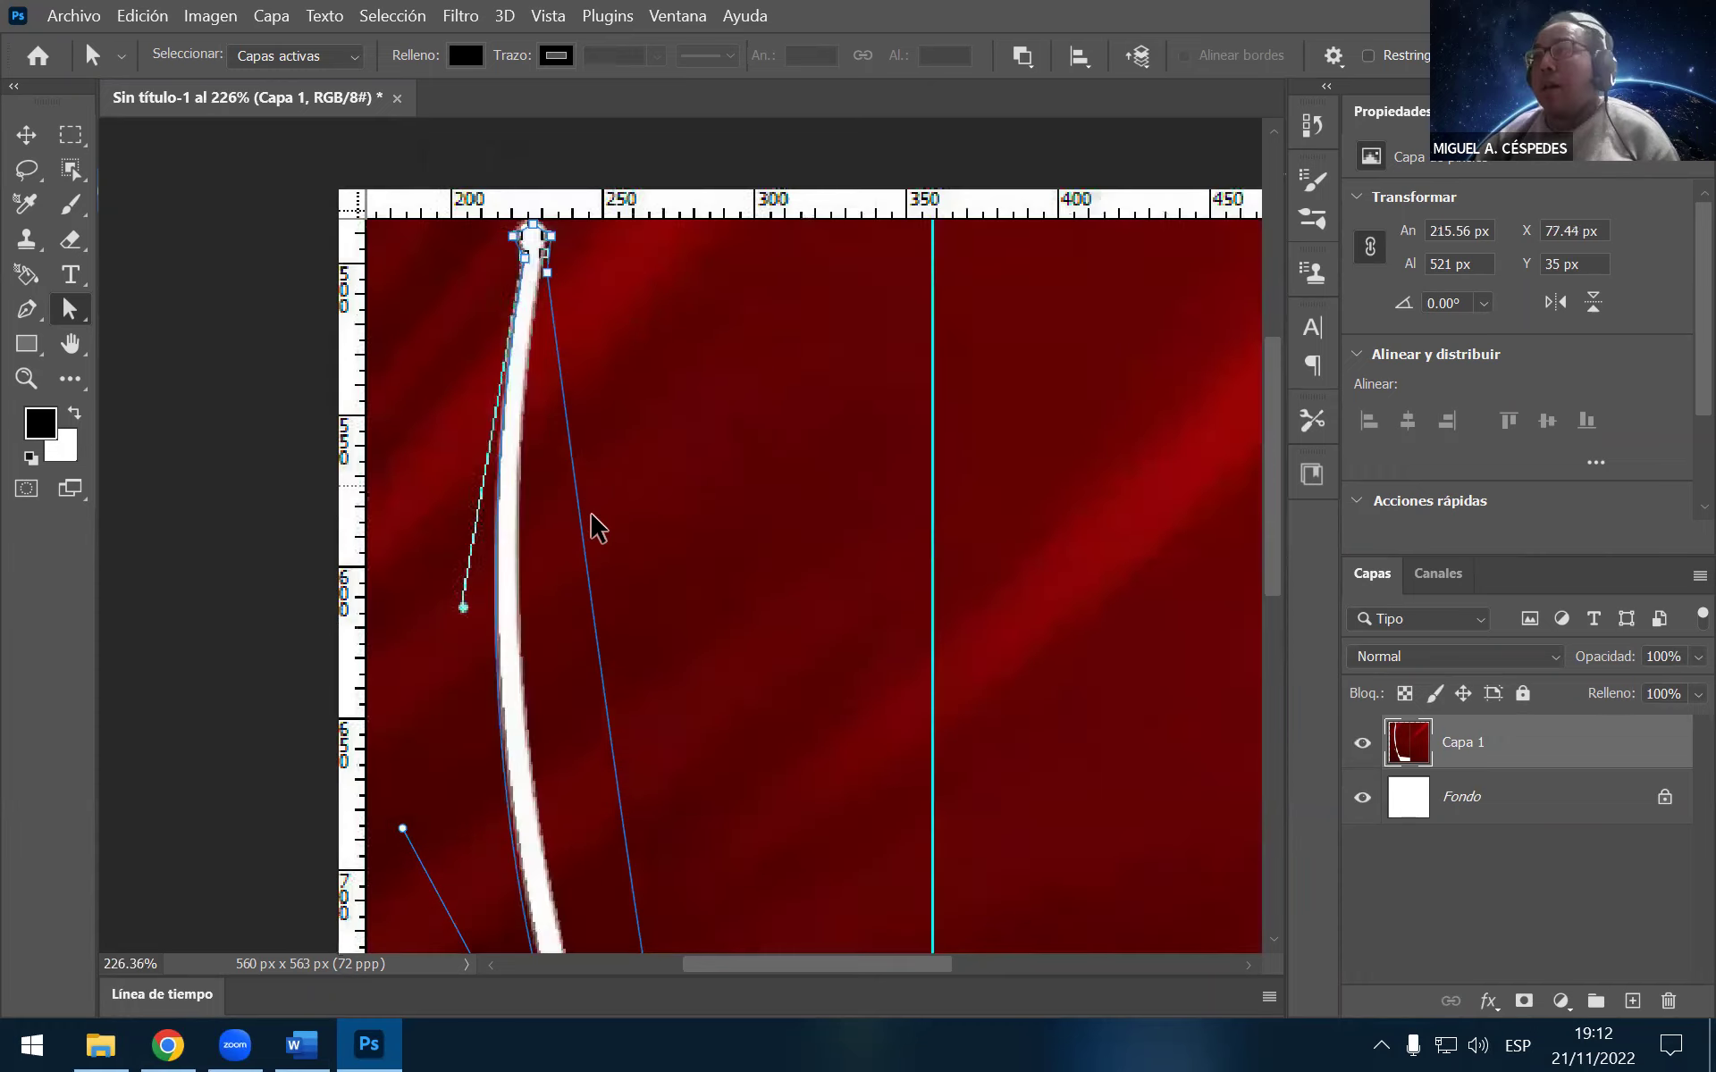
scroll(506, 372, up, 2)
scroll(540, 406, up, 1)
scroll(510, 372, up, 1)
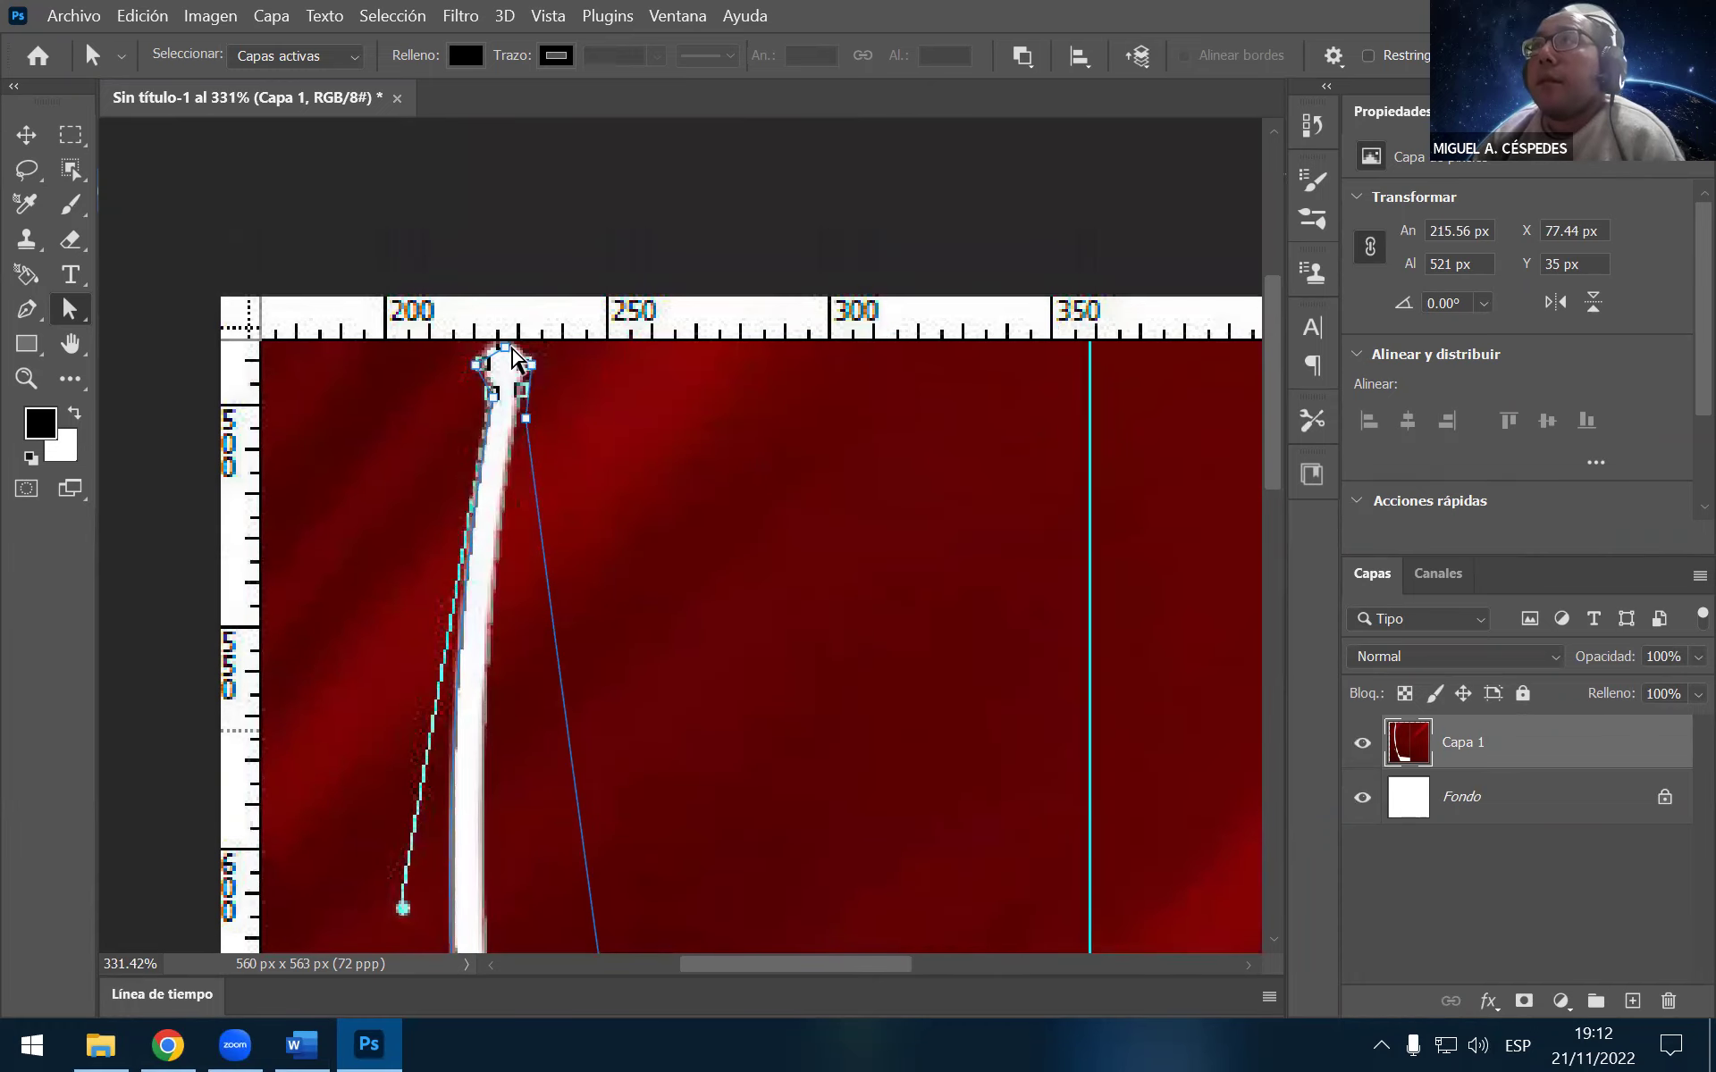
click(505, 356)
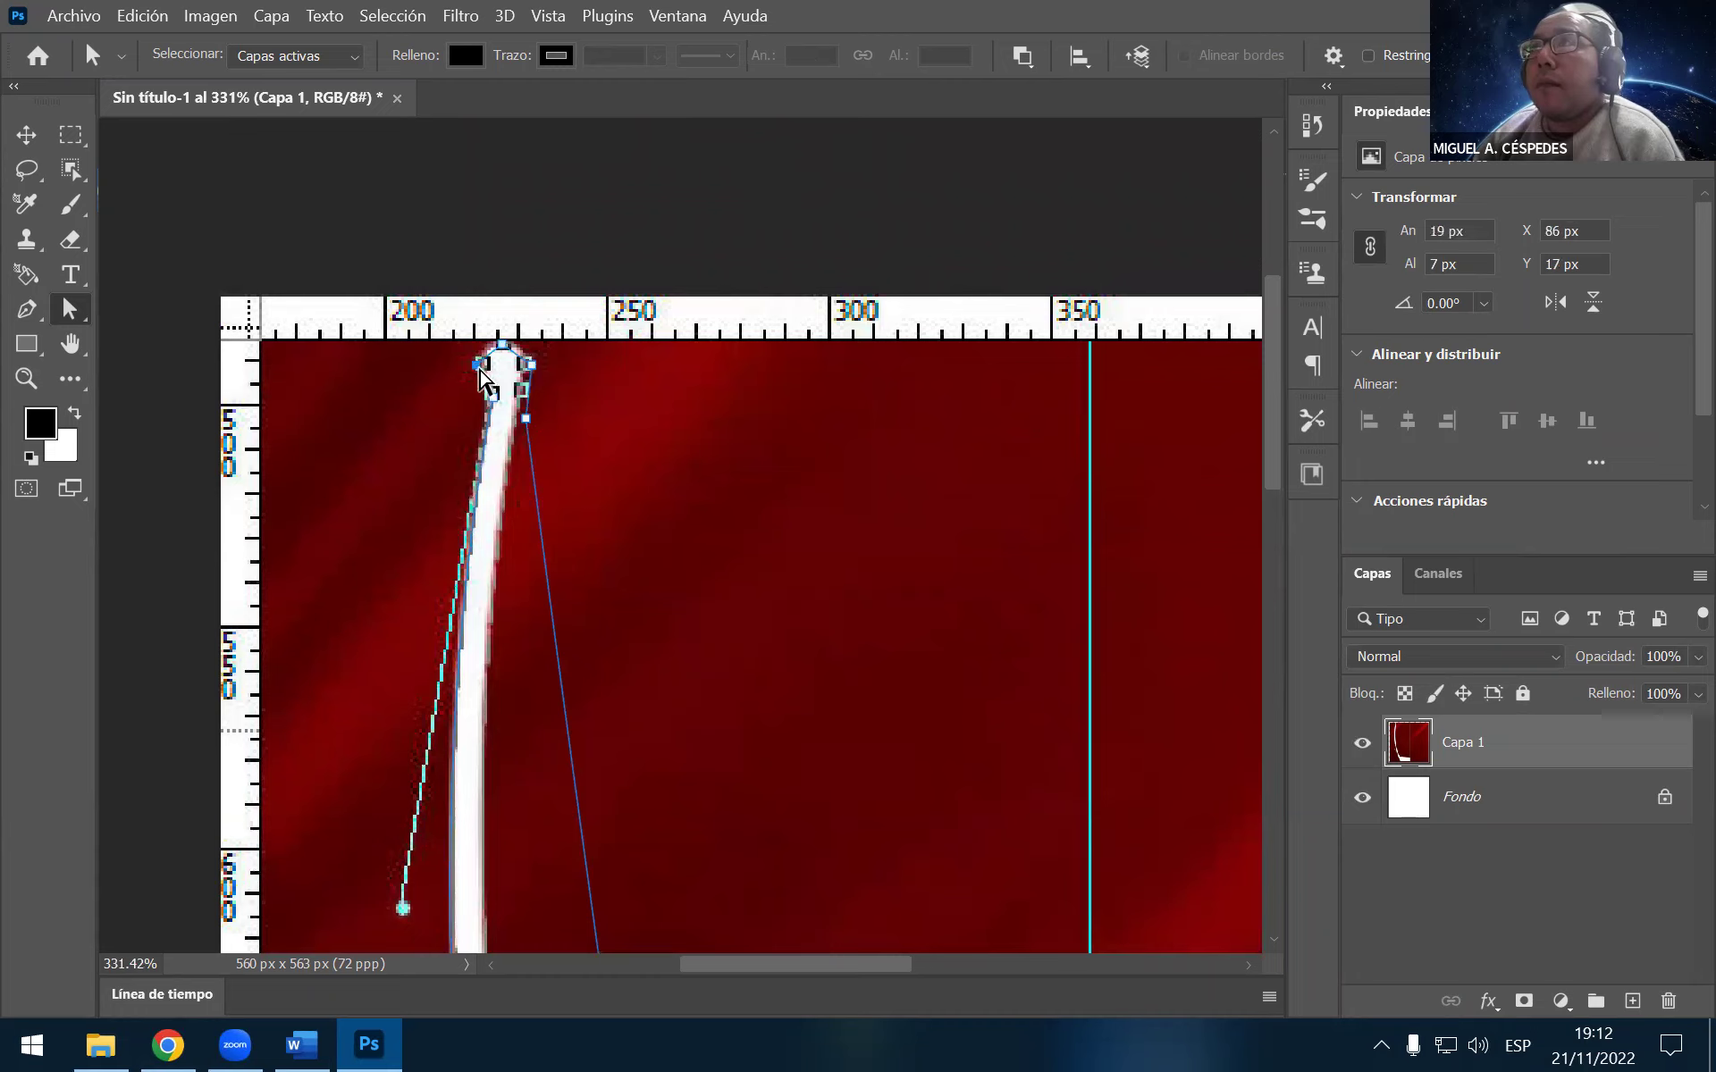
click(530, 367)
click(531, 365)
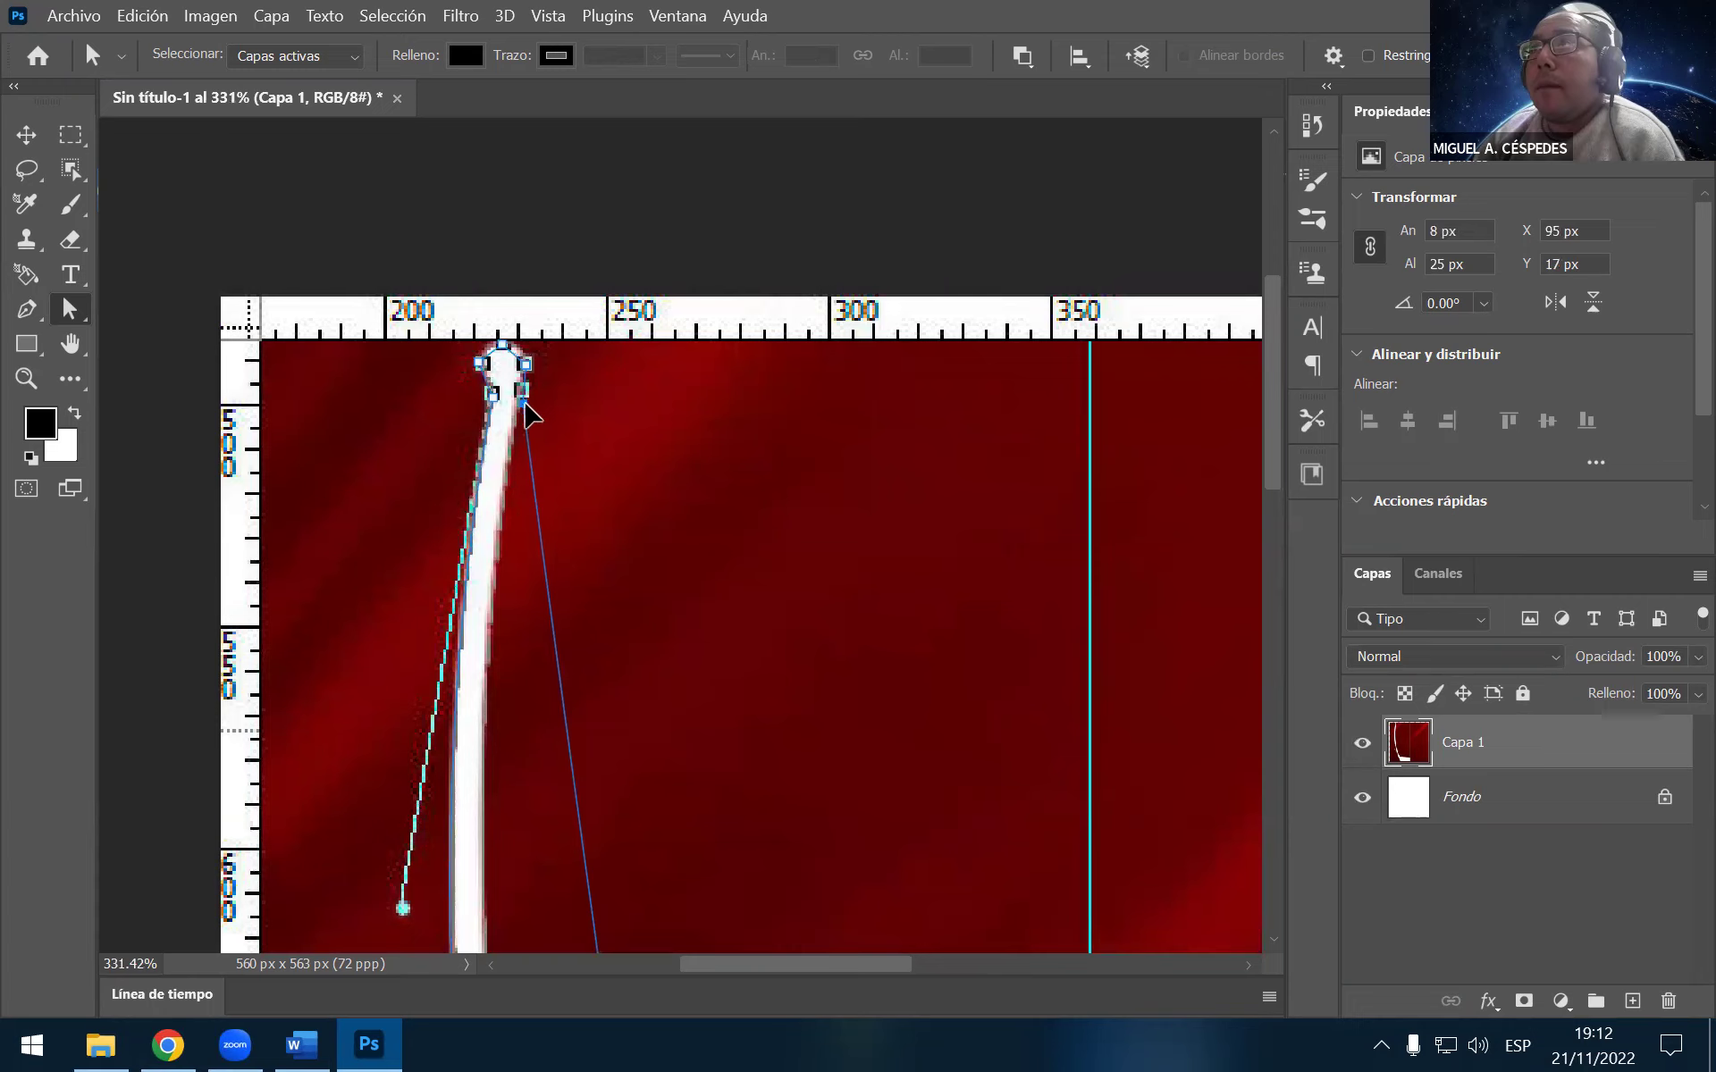
click(525, 407)
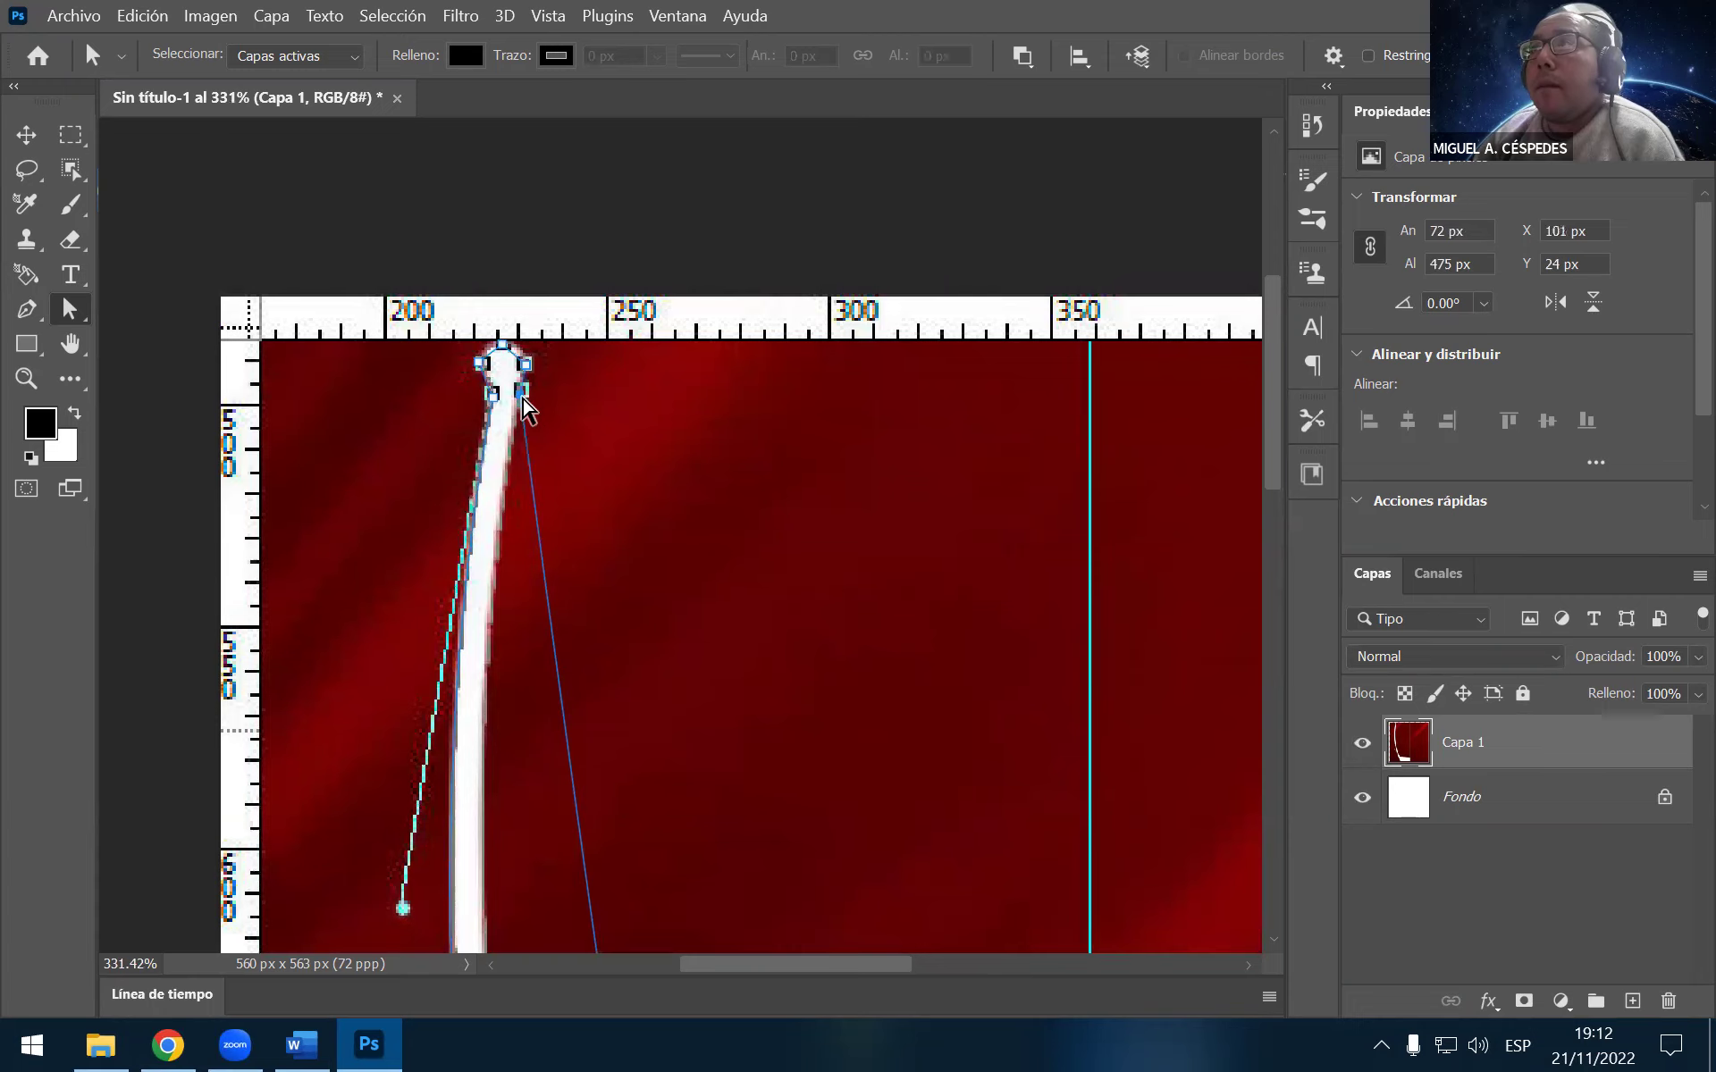
scroll(578, 559, down, 5)
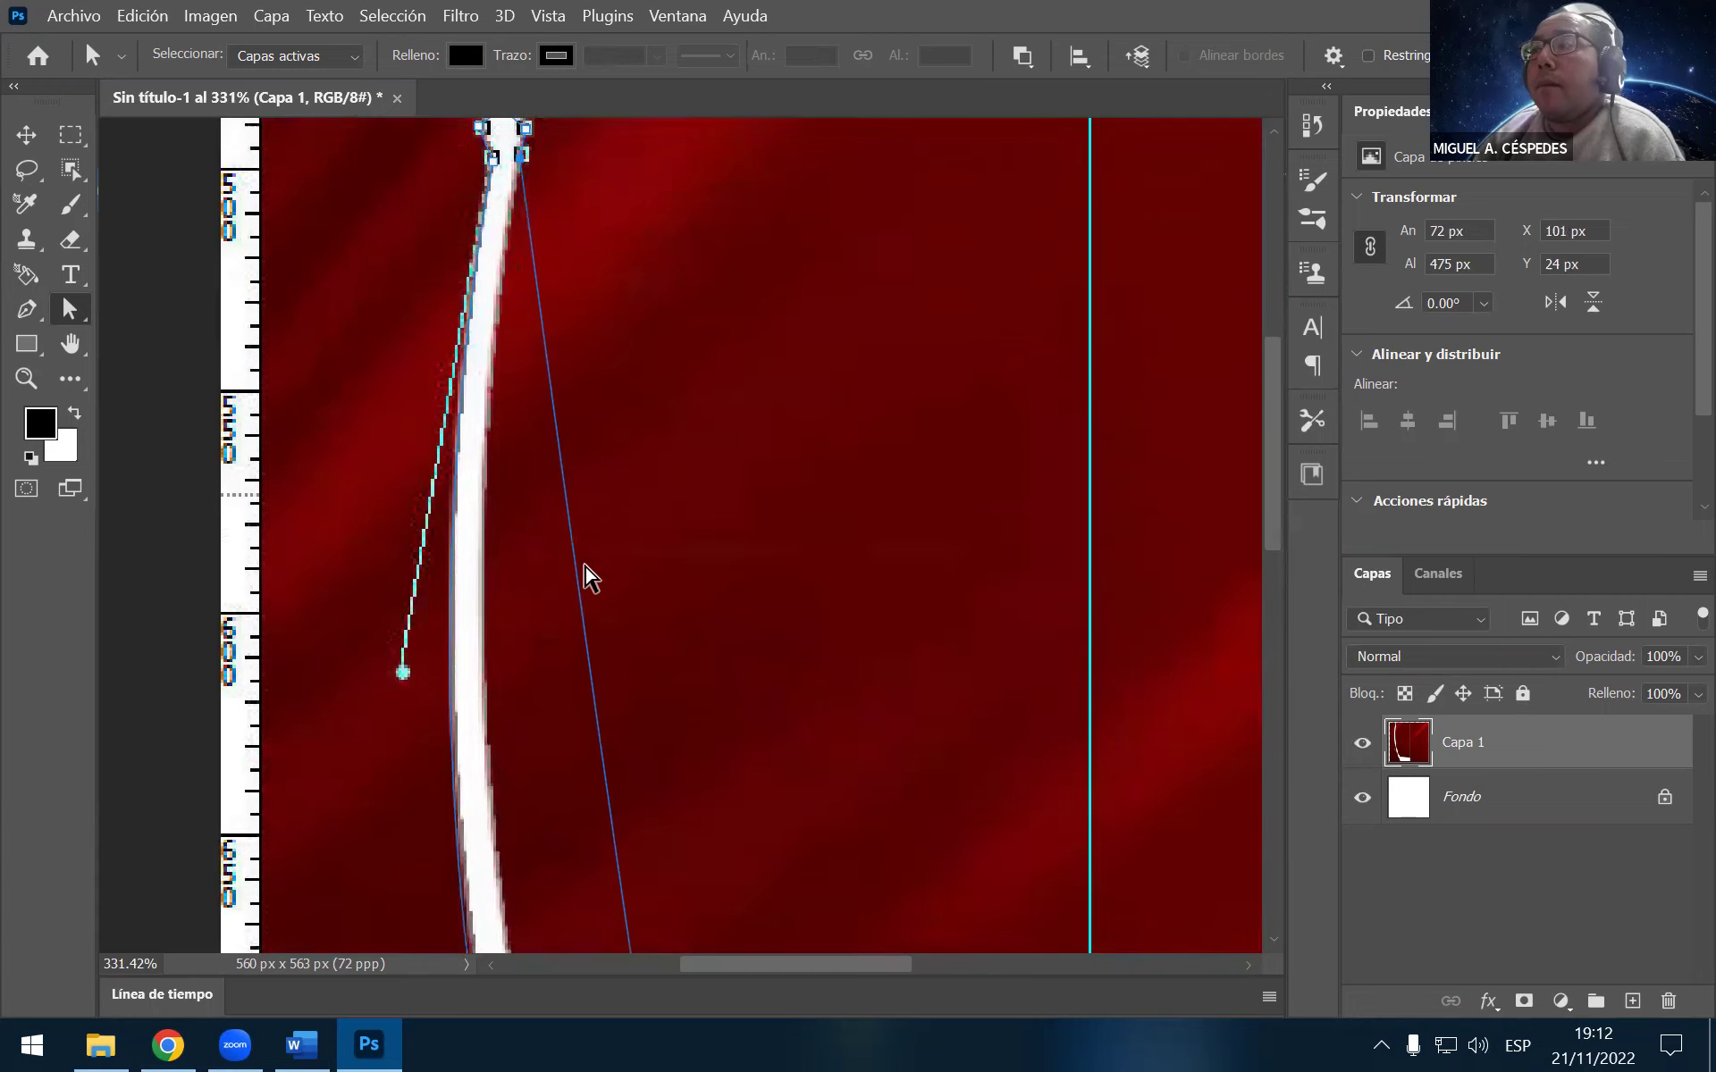
scroll(576, 599, down, 2)
scroll(574, 602, down, 1)
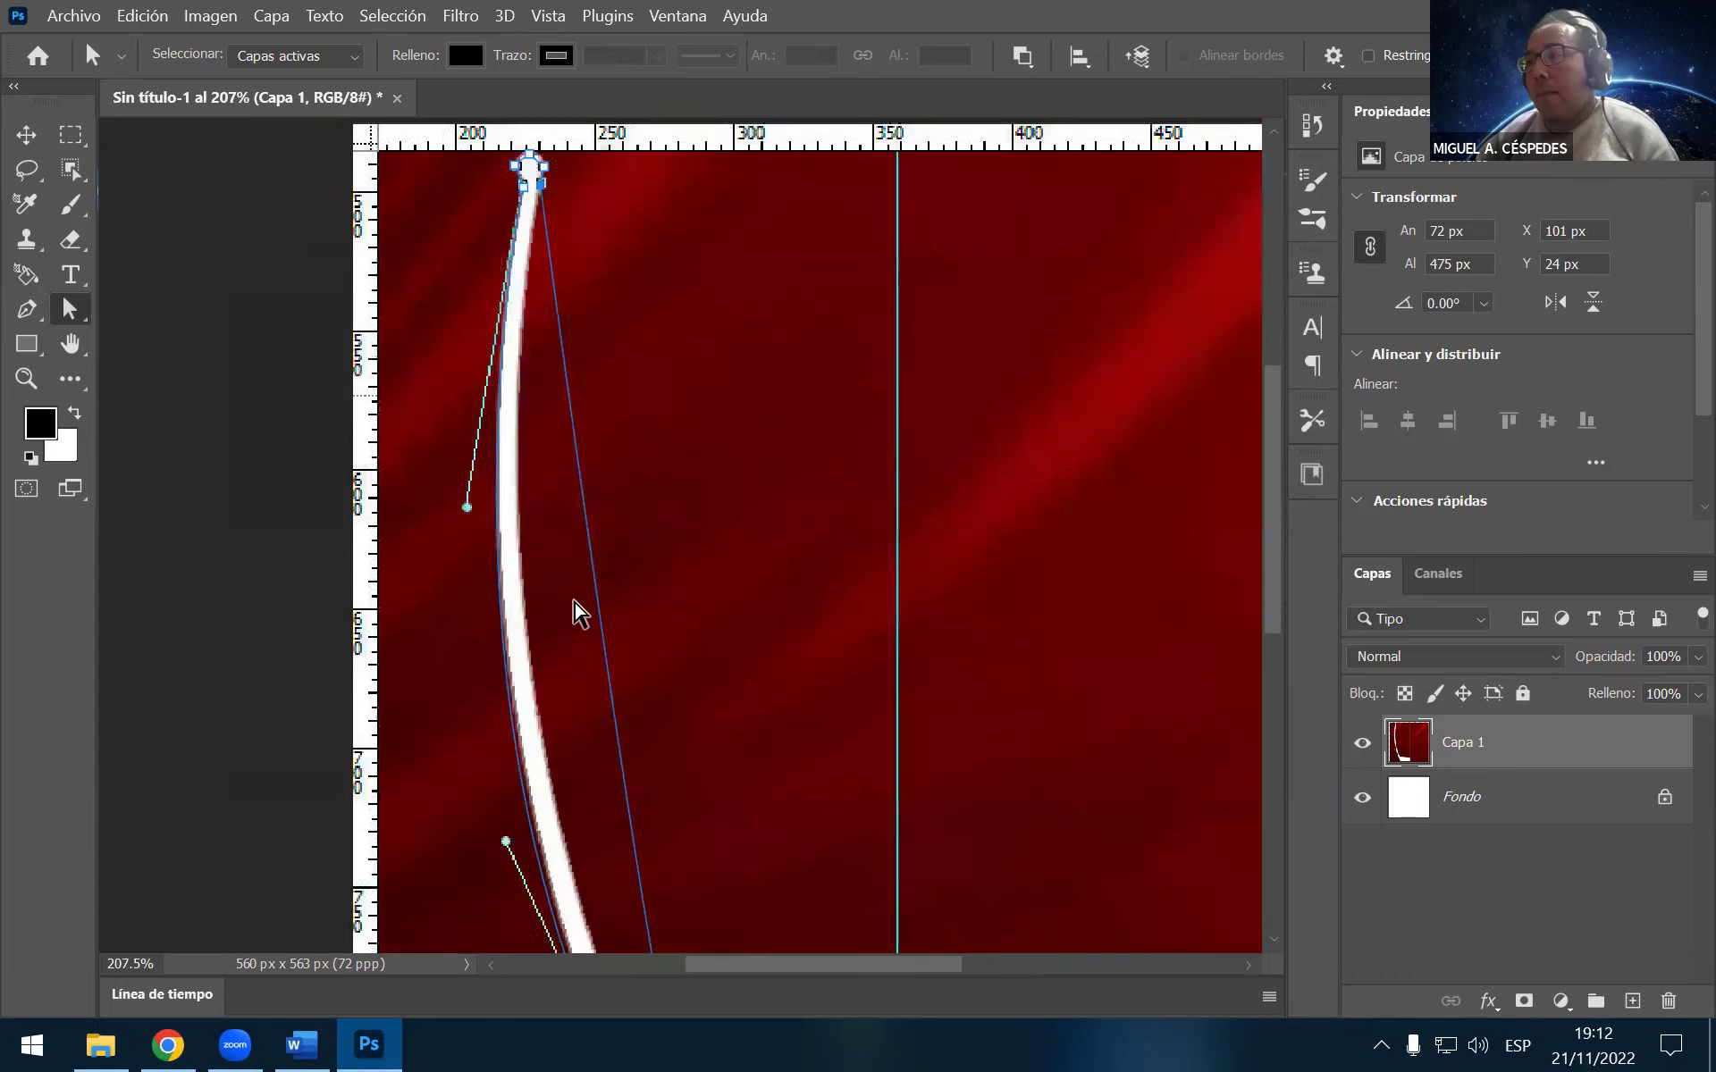
scroll(636, 682, down, 3)
scroll(666, 777, down, 1)
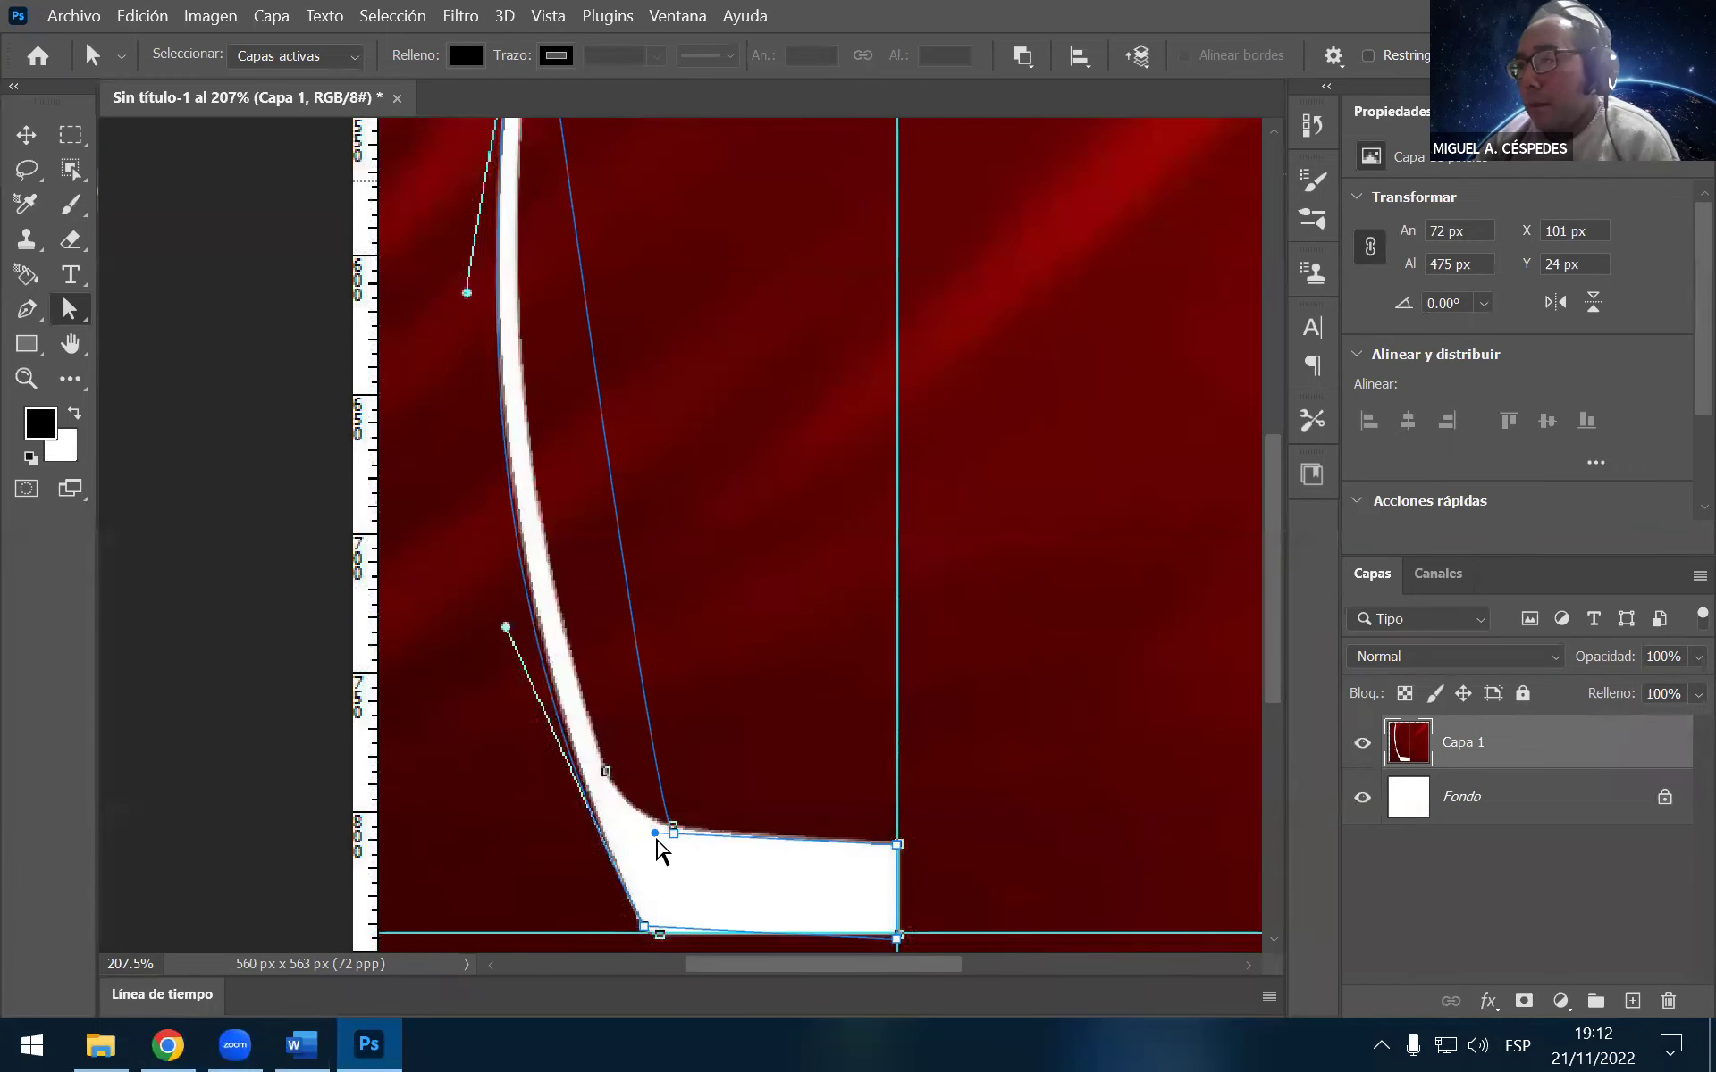
Reshape the base and neck curve handles so the curve bends more smoothly
mouse_move(654, 835)
mouse_down()
mouse_move(504, 627)
mouse_move(445, 631)
mouse_move(460, 658)
mouse_up()
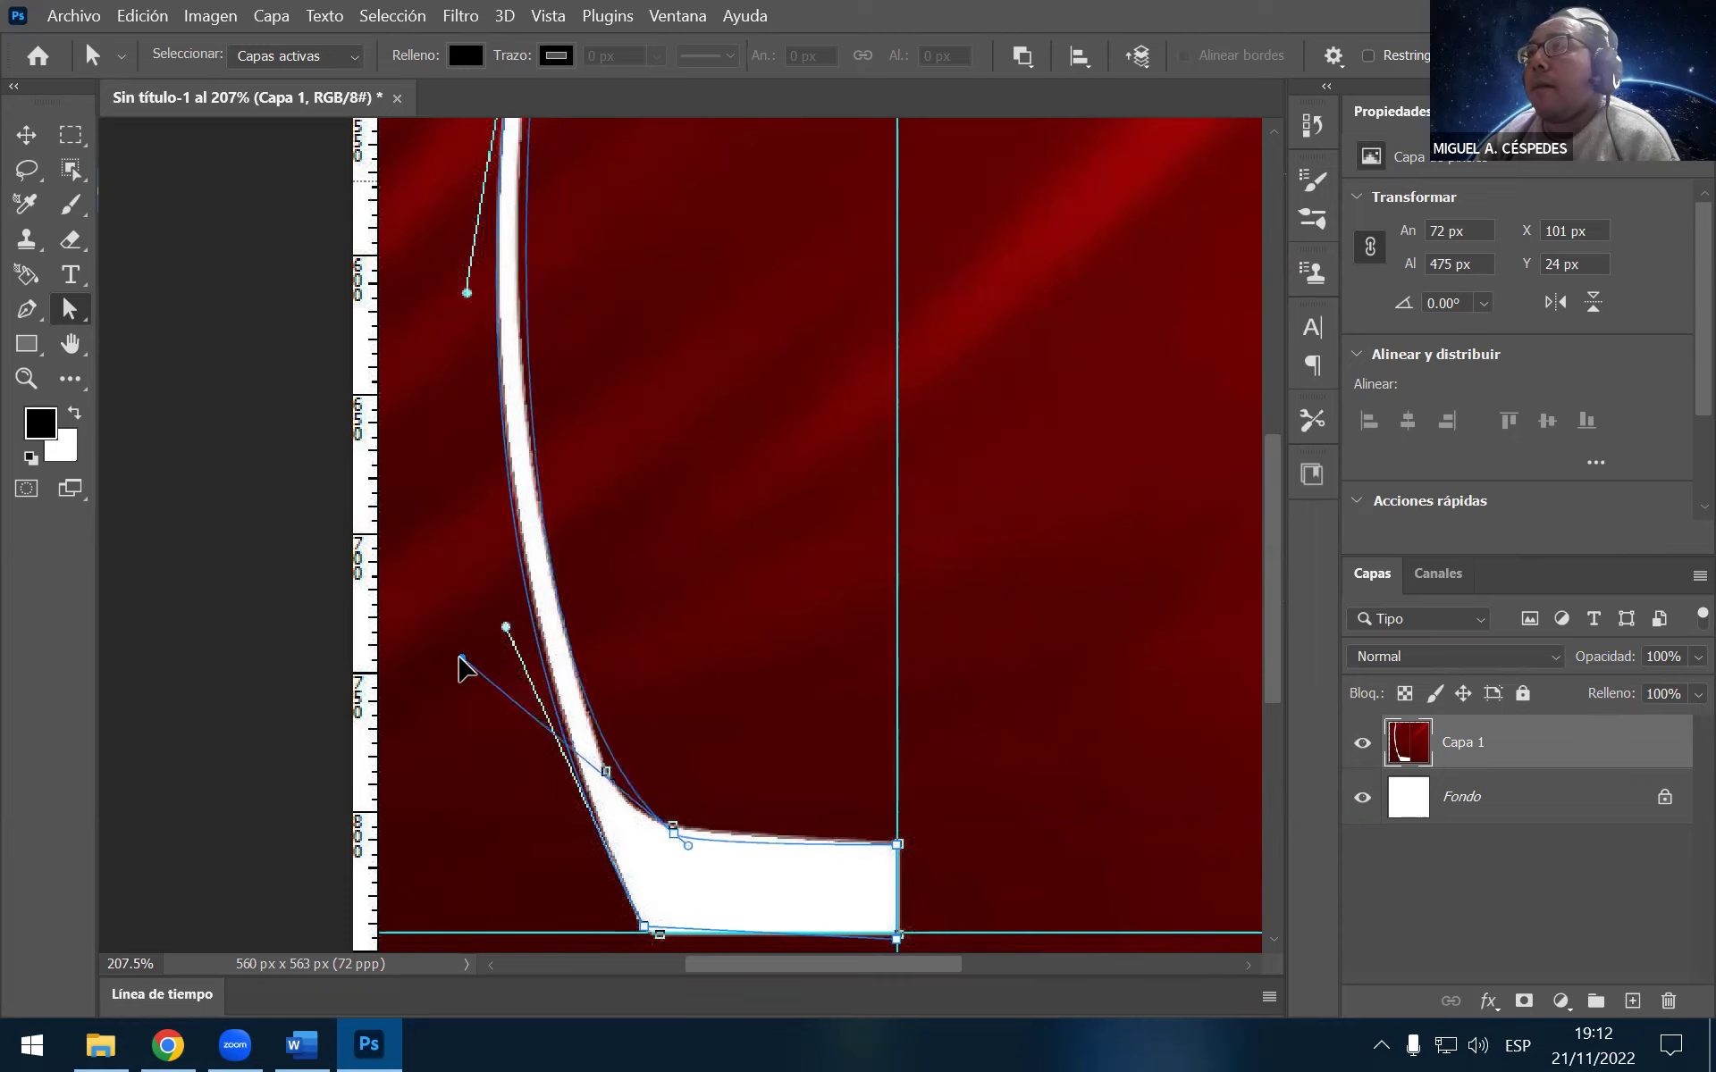
drag(457, 660, 460, 658)
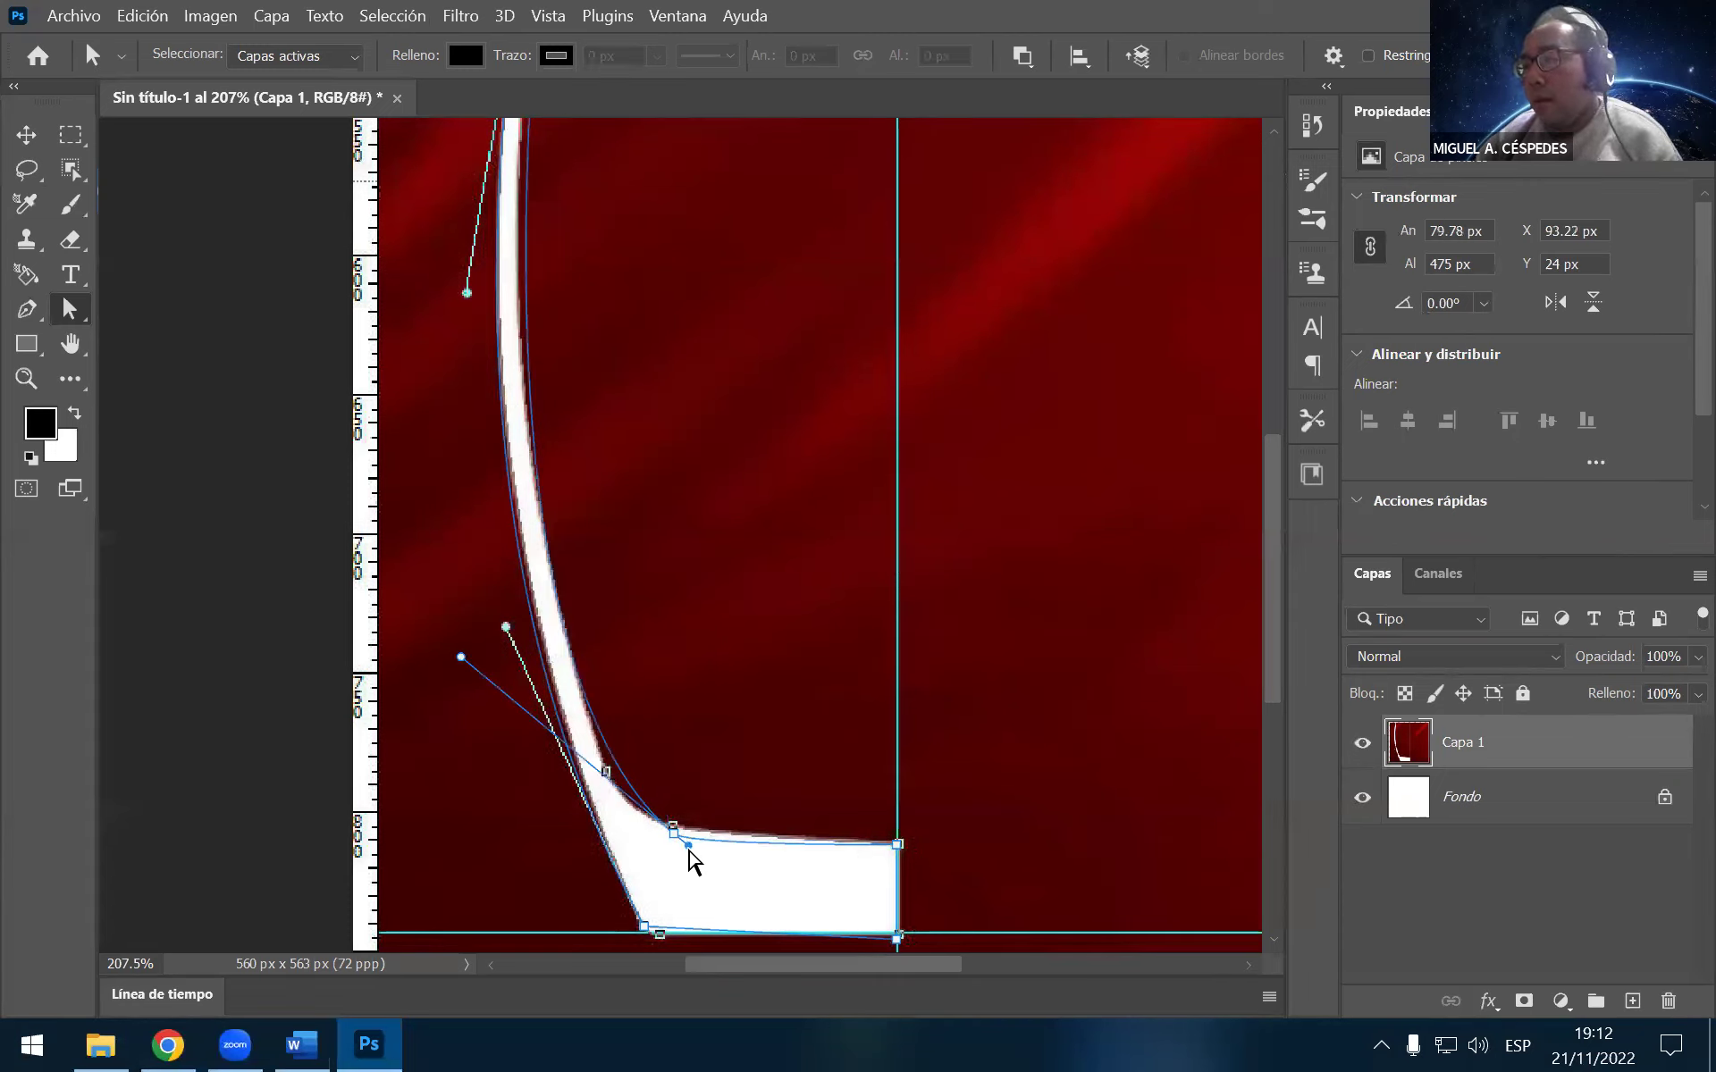
mouse_move(688, 845)
mouse_down()
mouse_move(673, 824)
mouse_move(696, 834)
mouse_up()
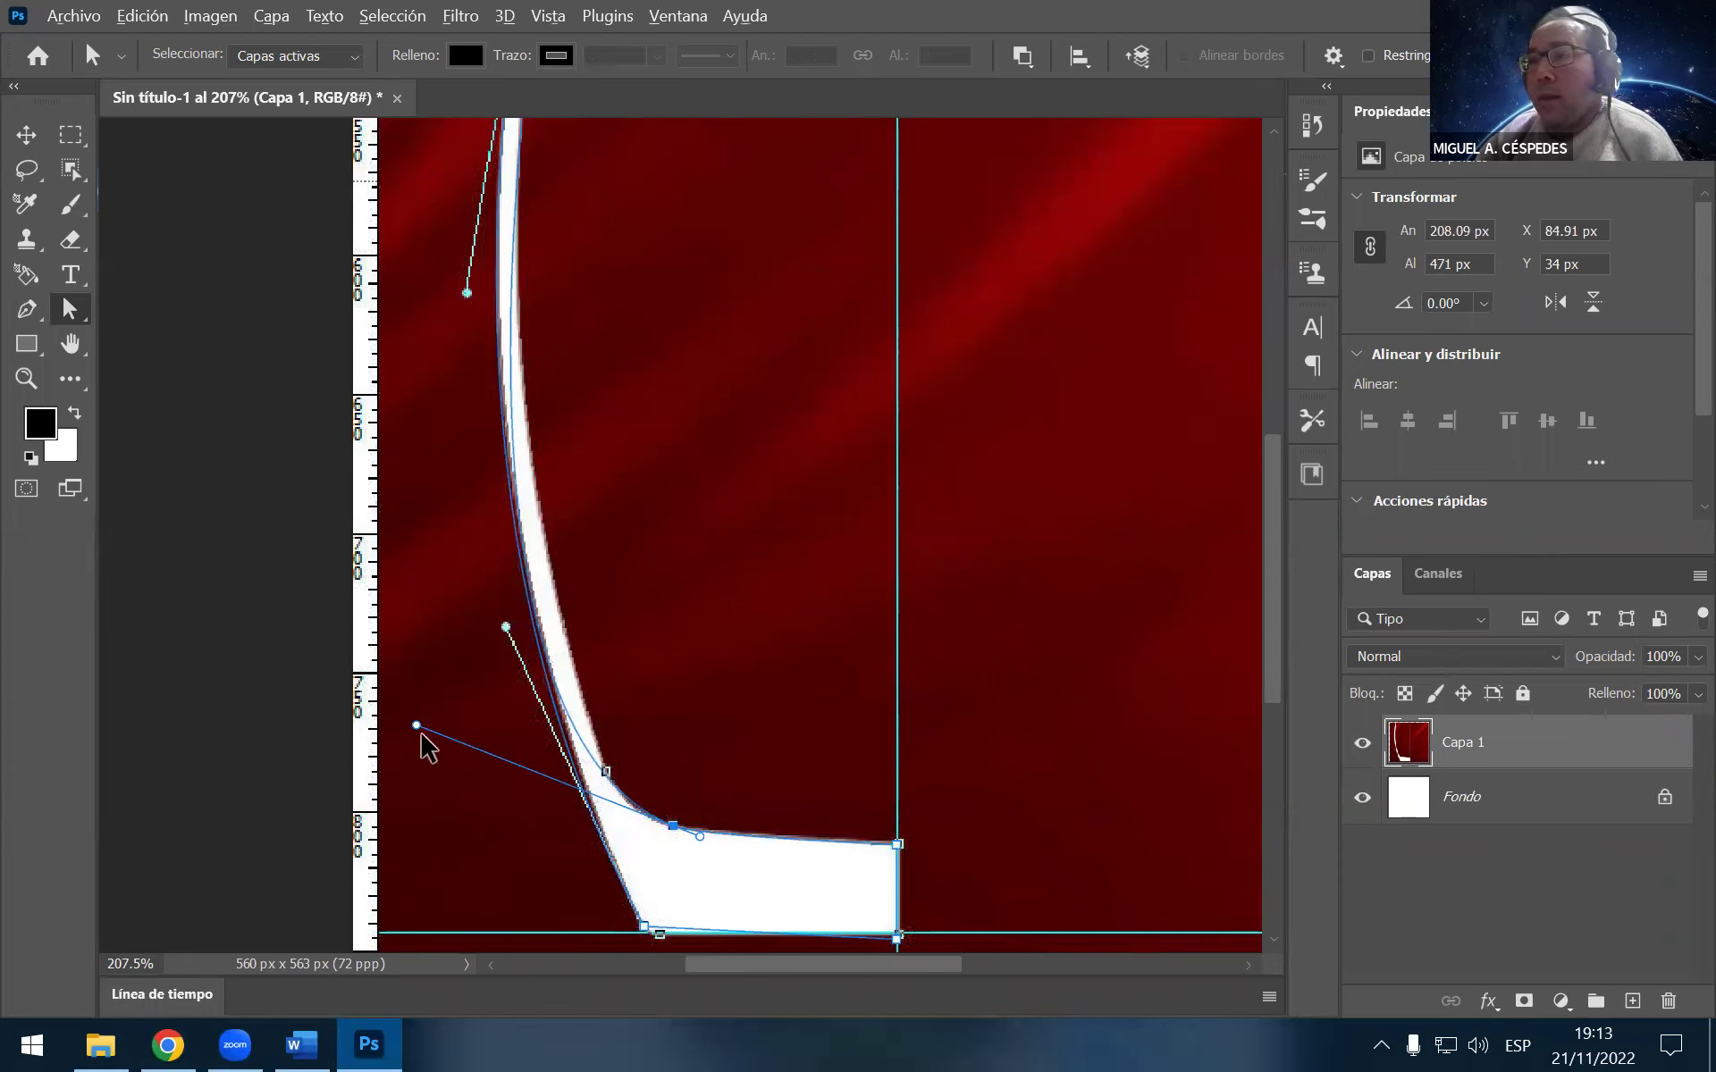
drag(416, 725, 441, 570)
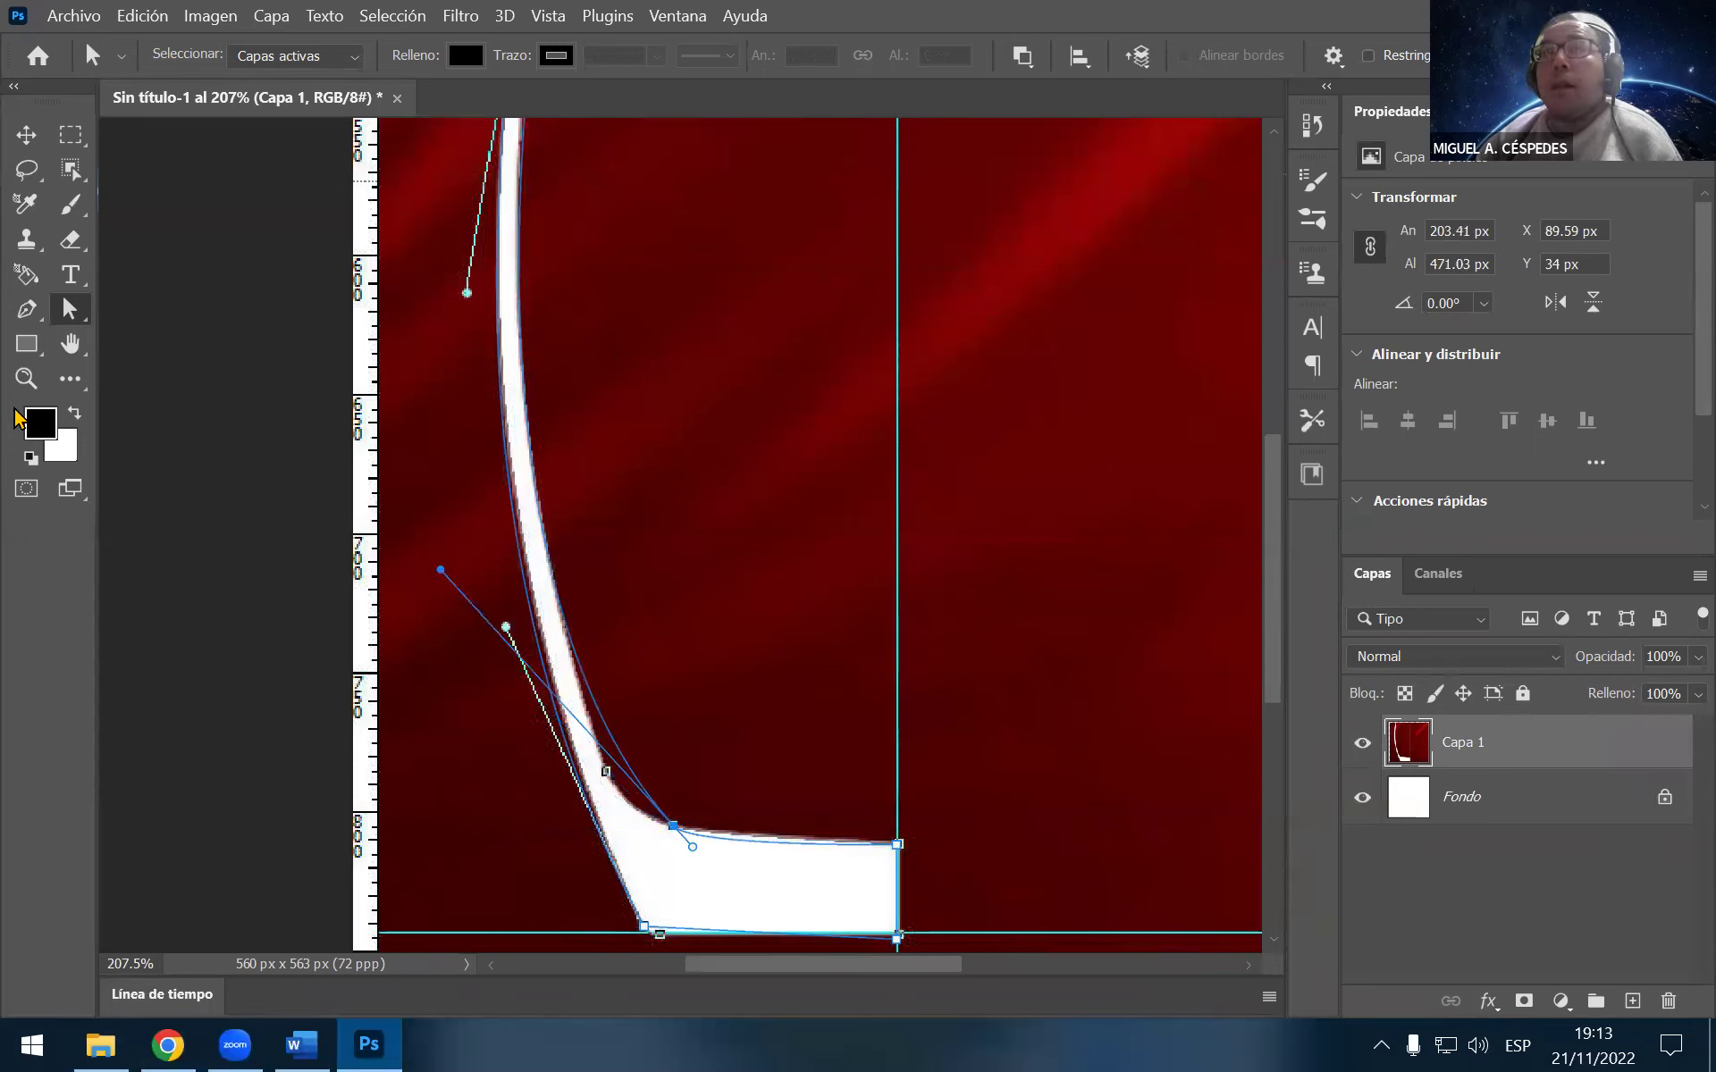
Add an anchor on the lower curve, then move it down and smooth its handle
click(28, 309)
click(134, 309)
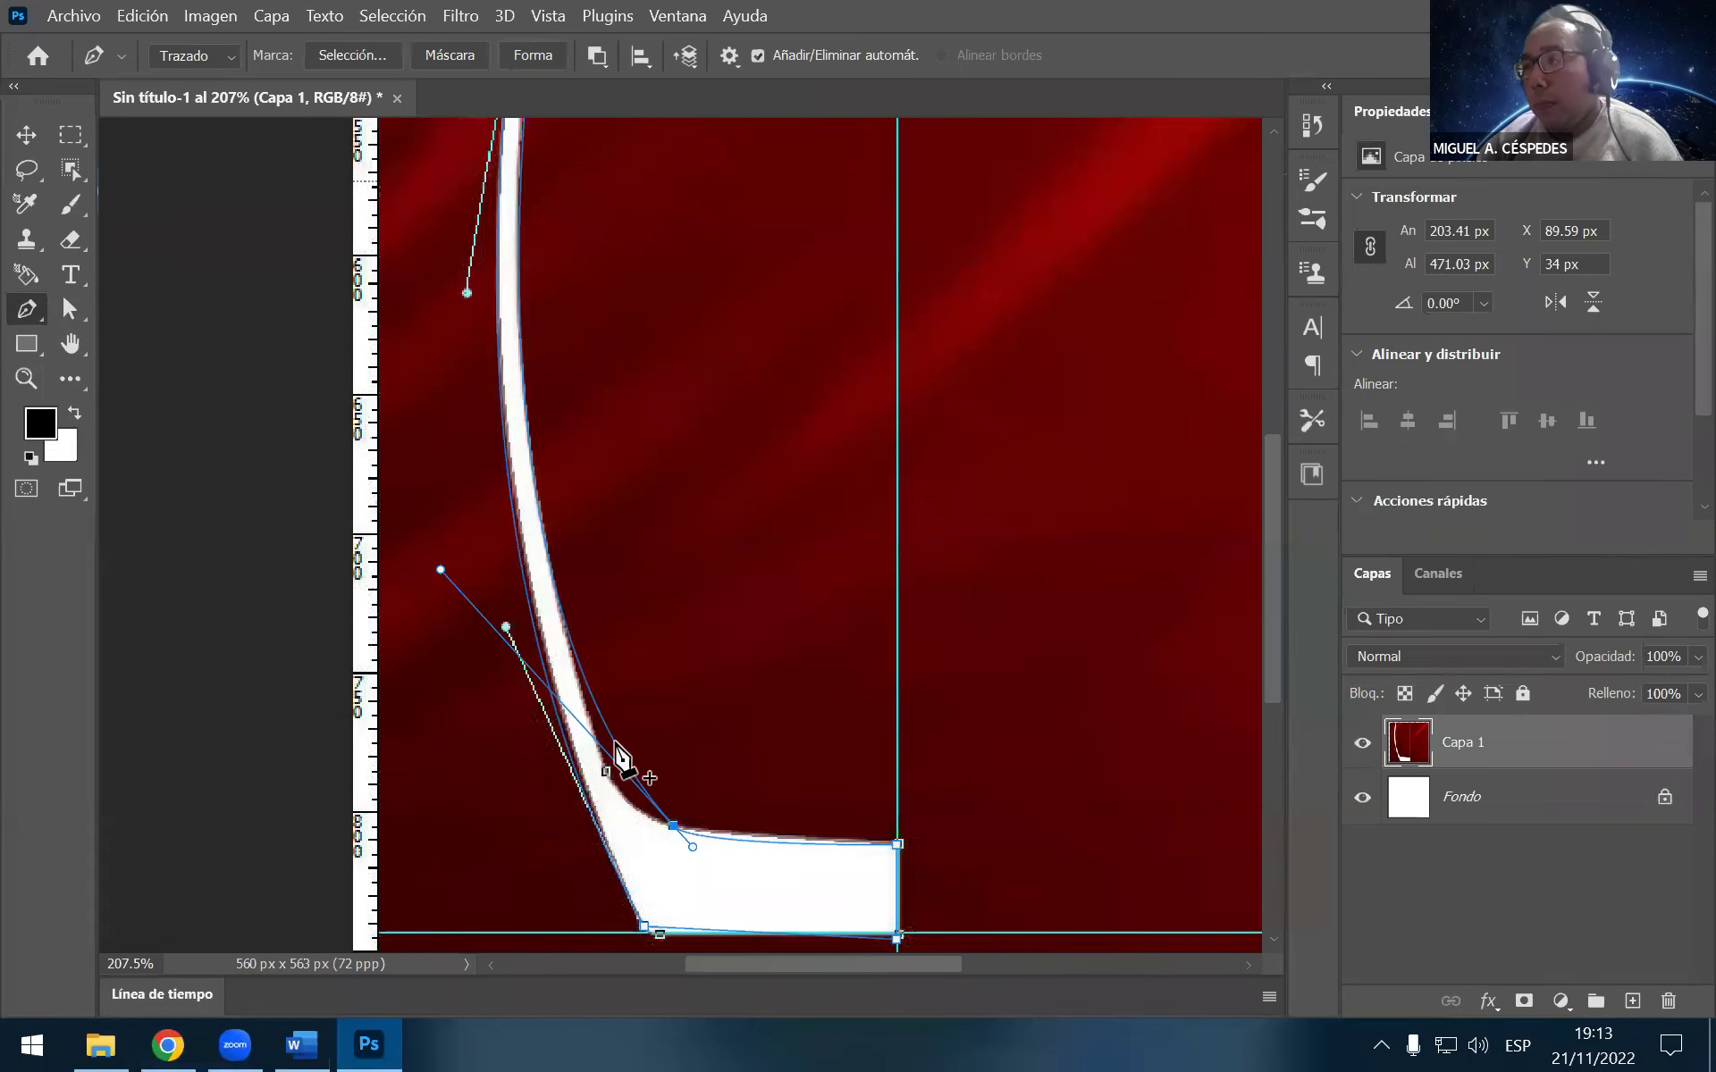
click(615, 742)
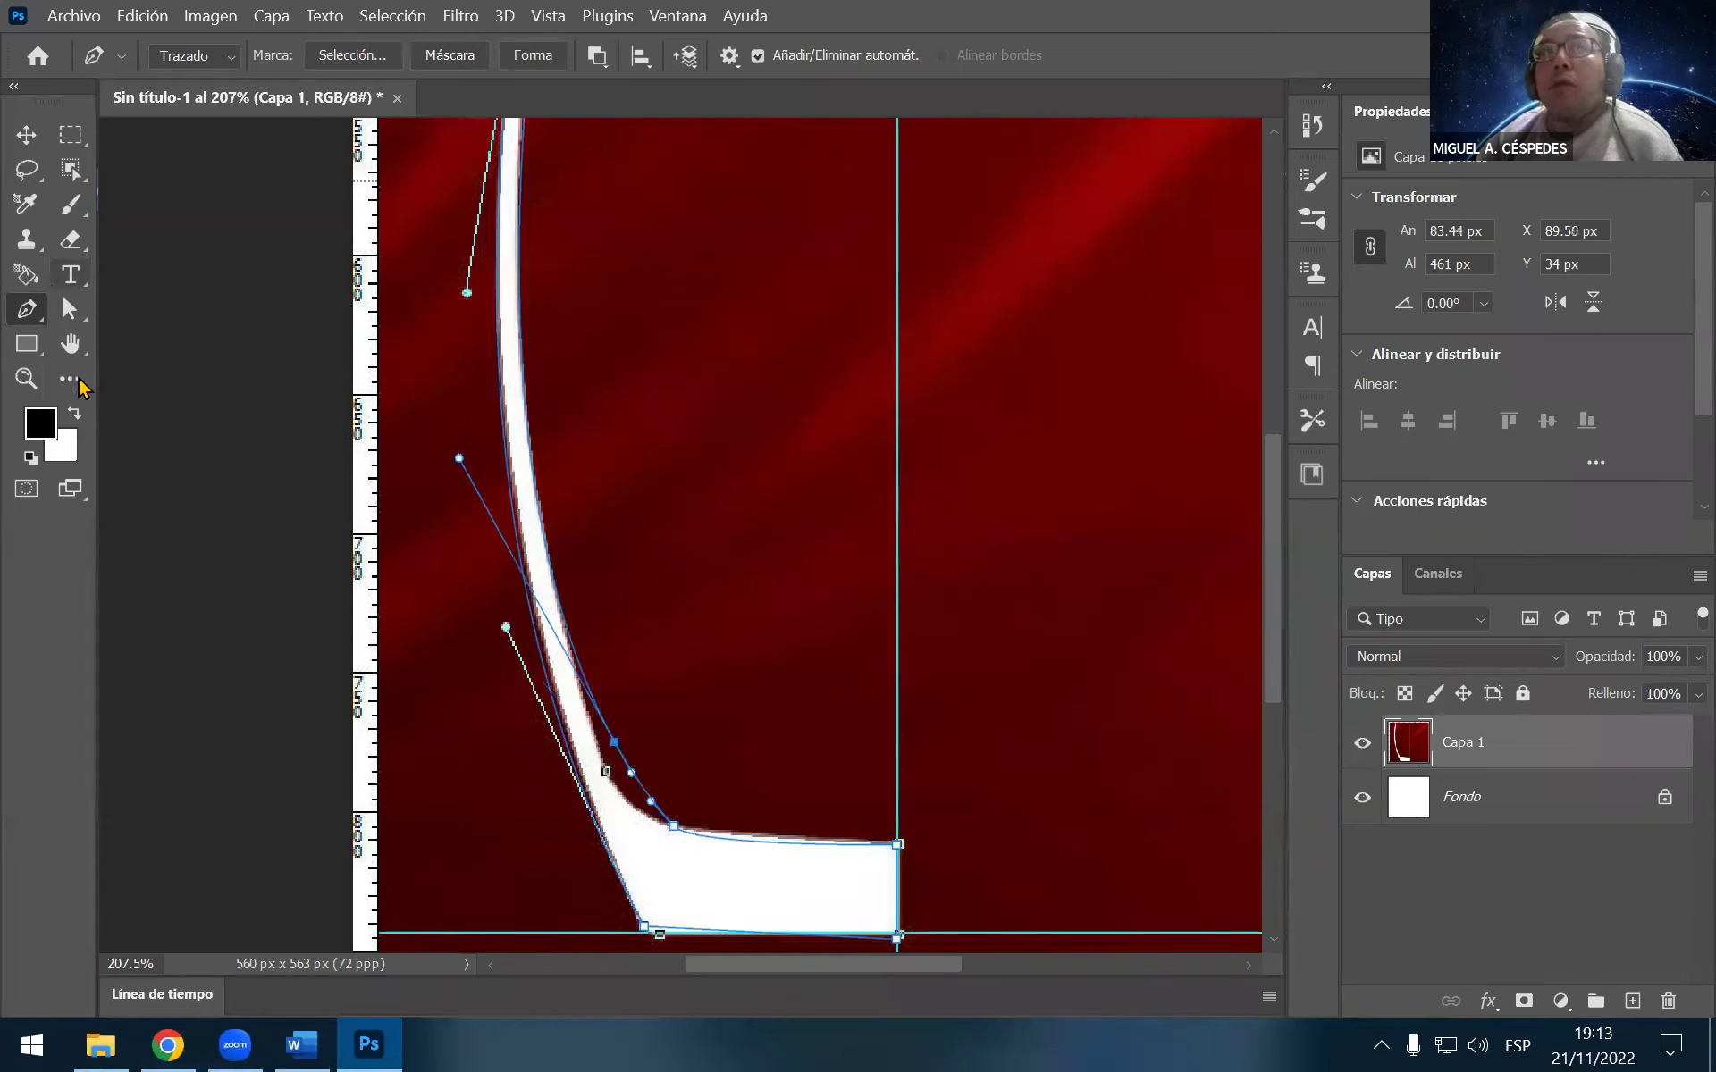
click(70, 310)
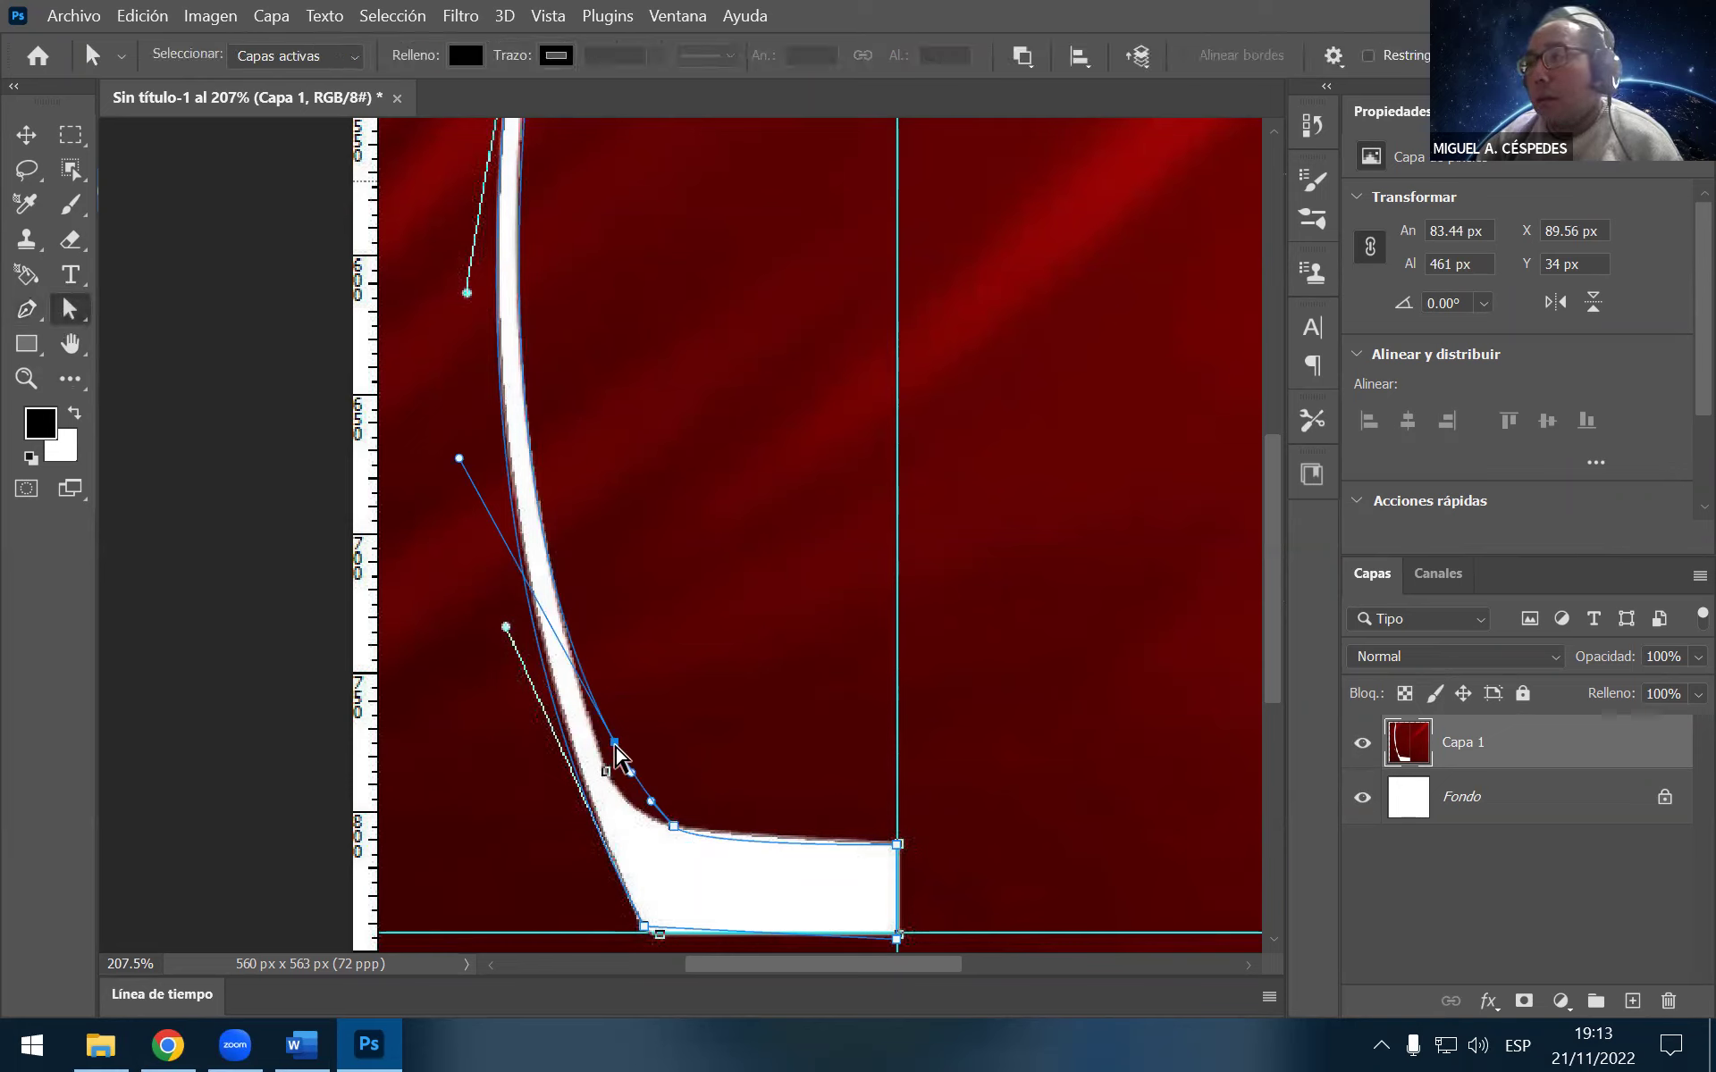
drag(615, 744, 607, 774)
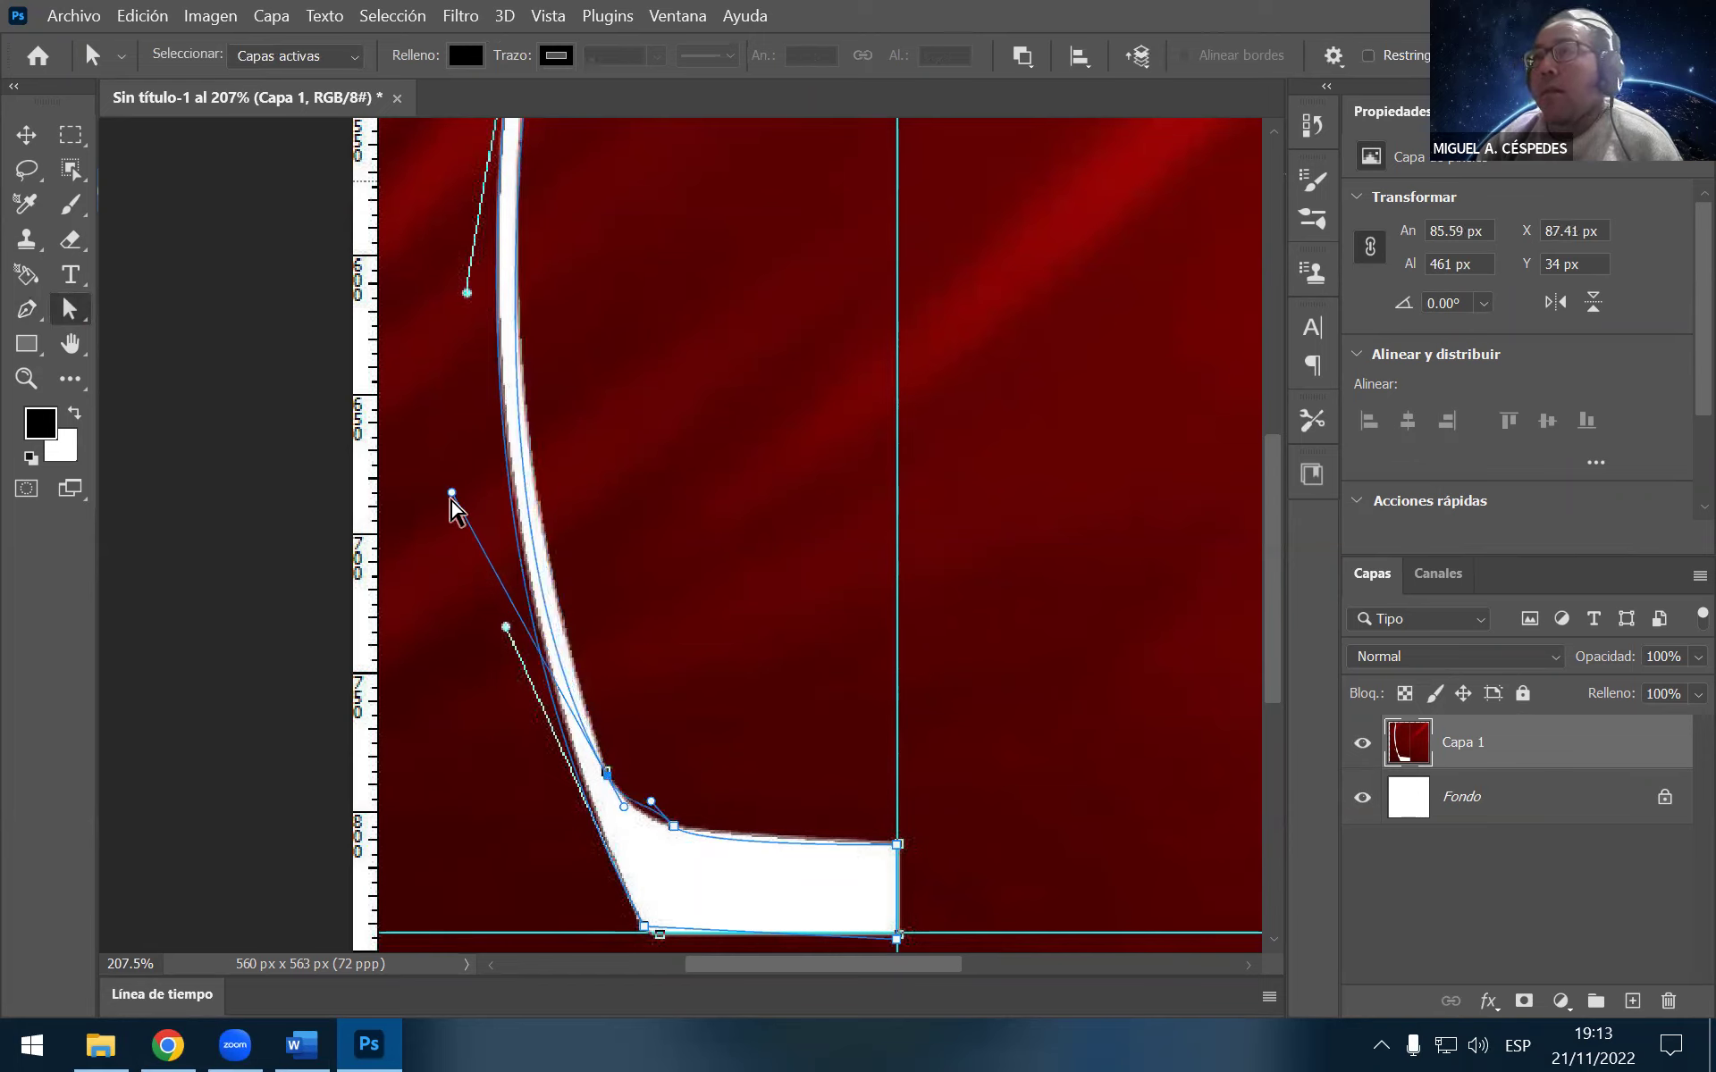
drag(452, 492, 472, 427)
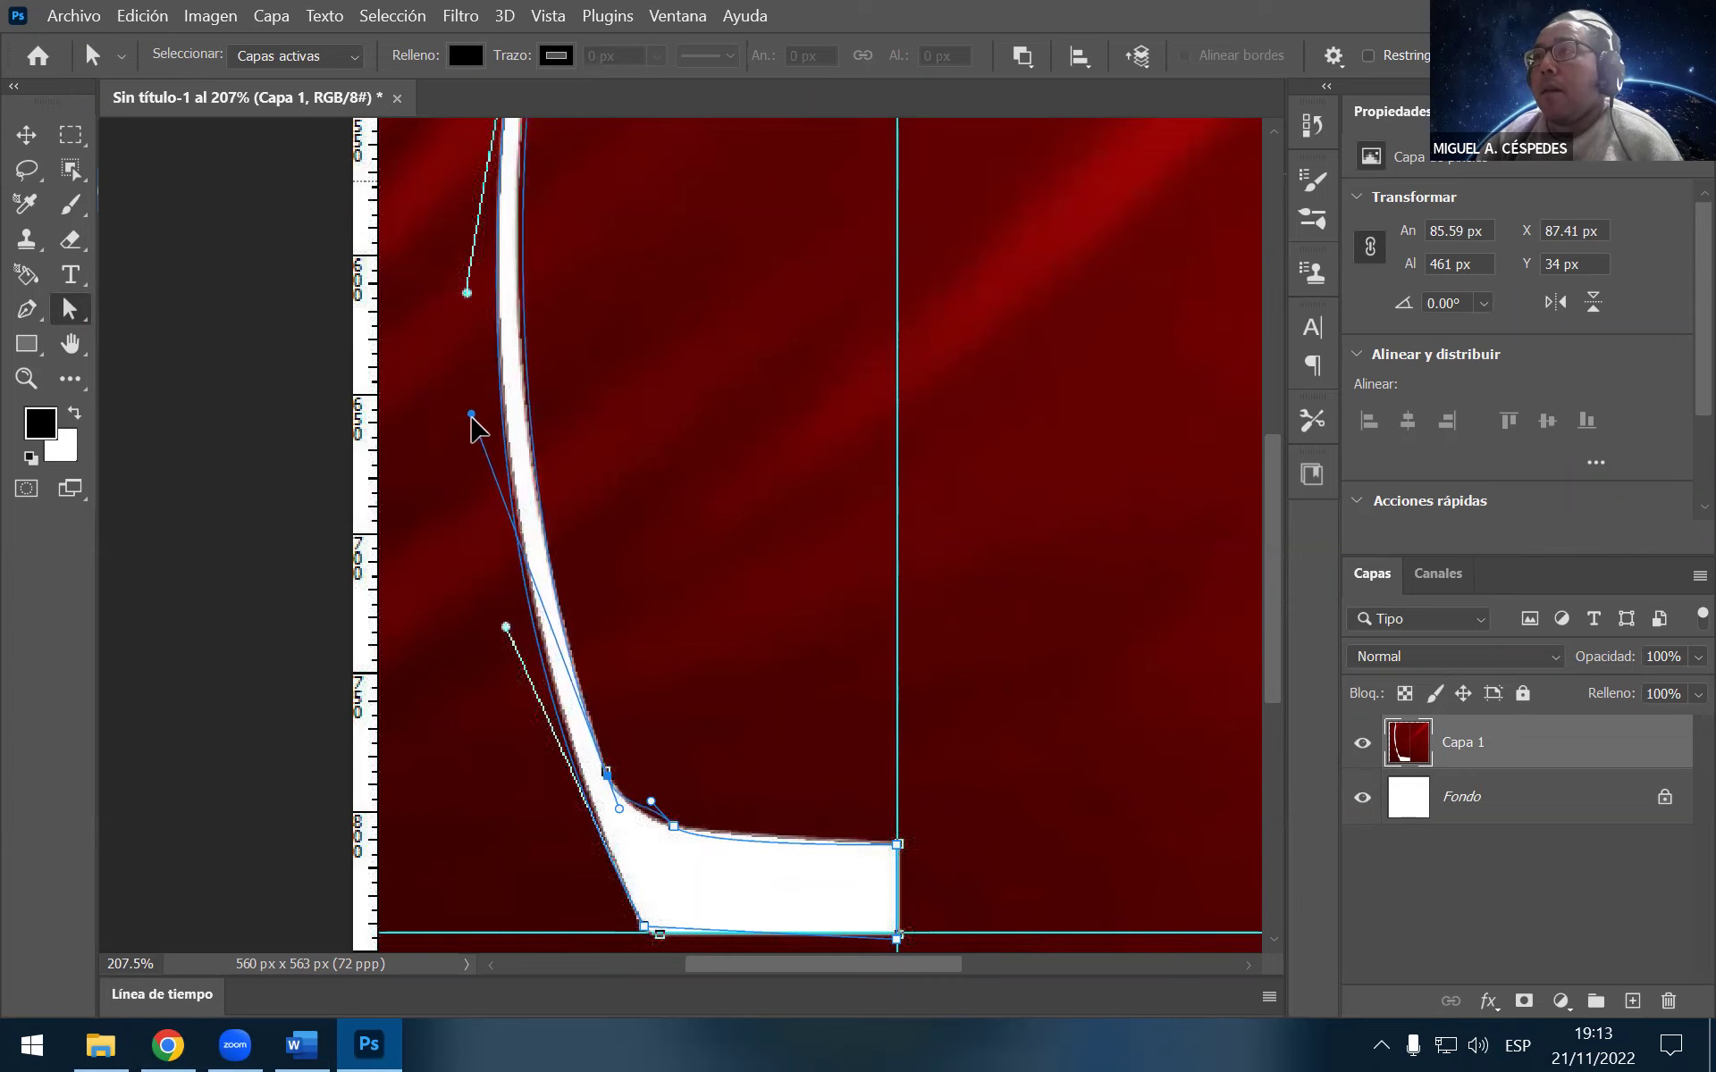
Snap the bottom-right and bottom-left corner anchors onto the guides
scroll(625, 375, up, 1)
scroll(594, 429, up, 2)
scroll(583, 447, up, 3)
scroll(586, 482, down, 1)
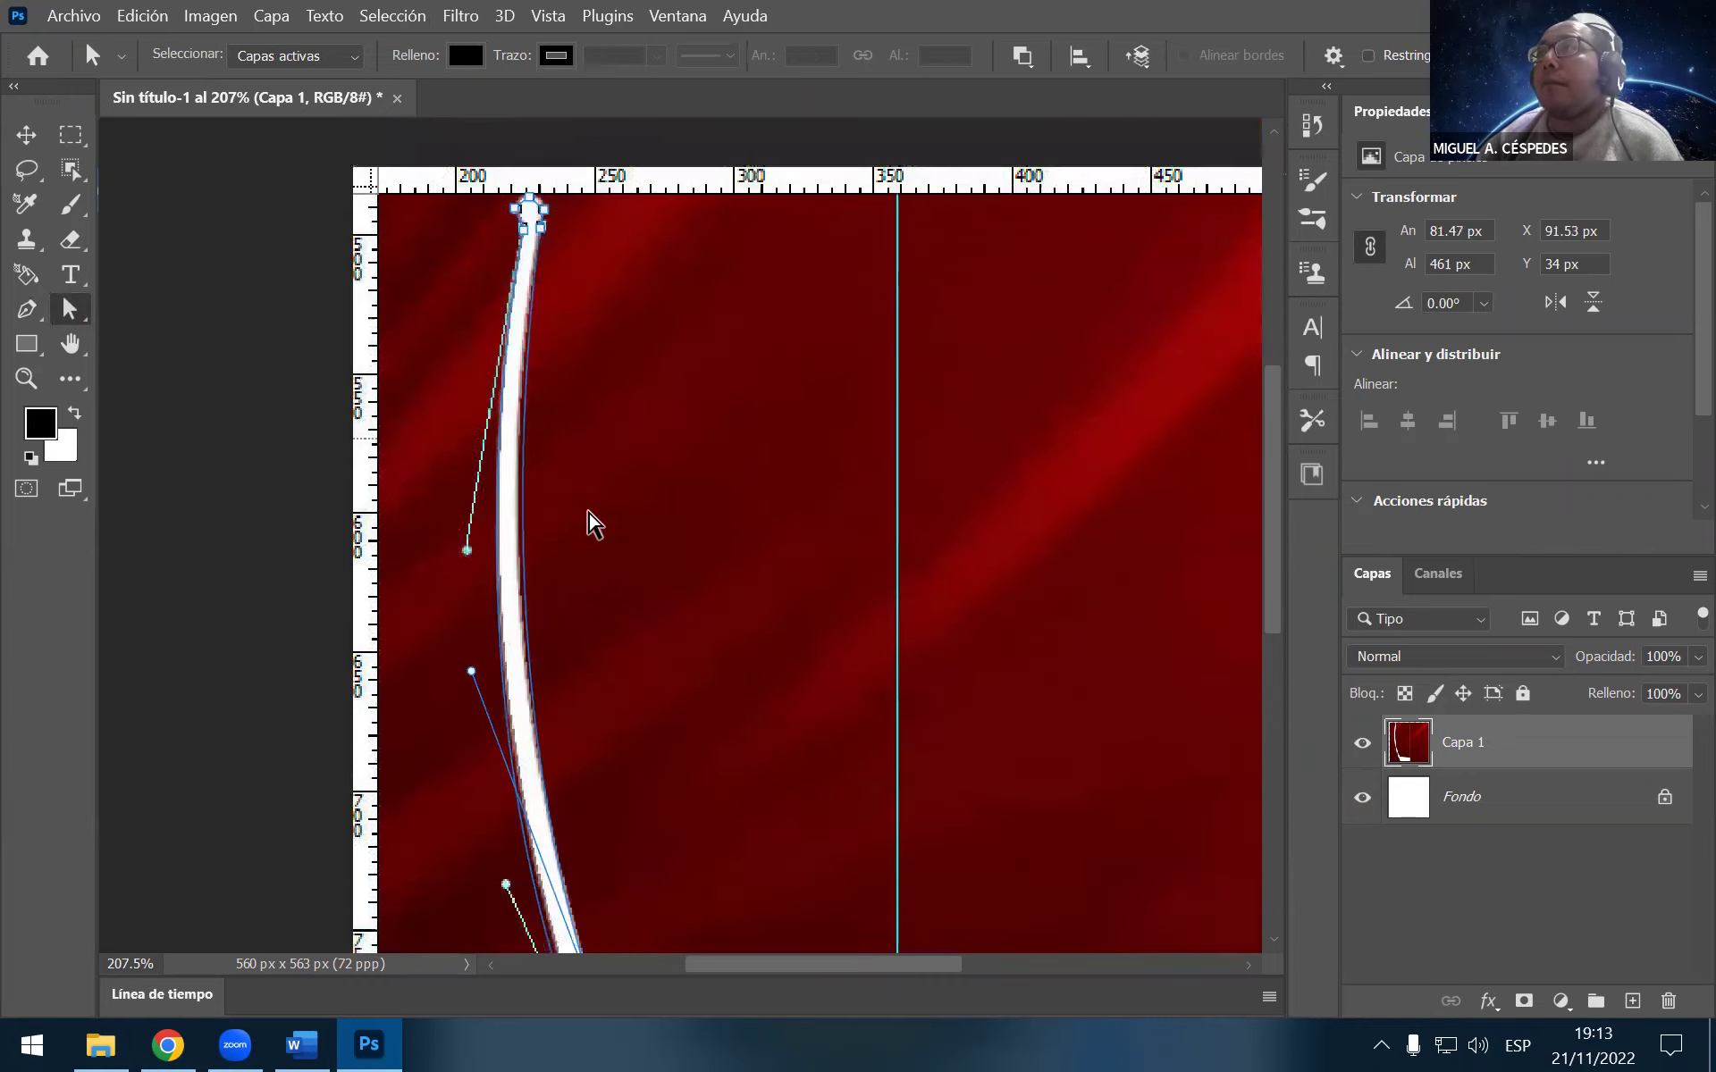
scroll(594, 537, down, 3)
scroll(601, 560, down, 1)
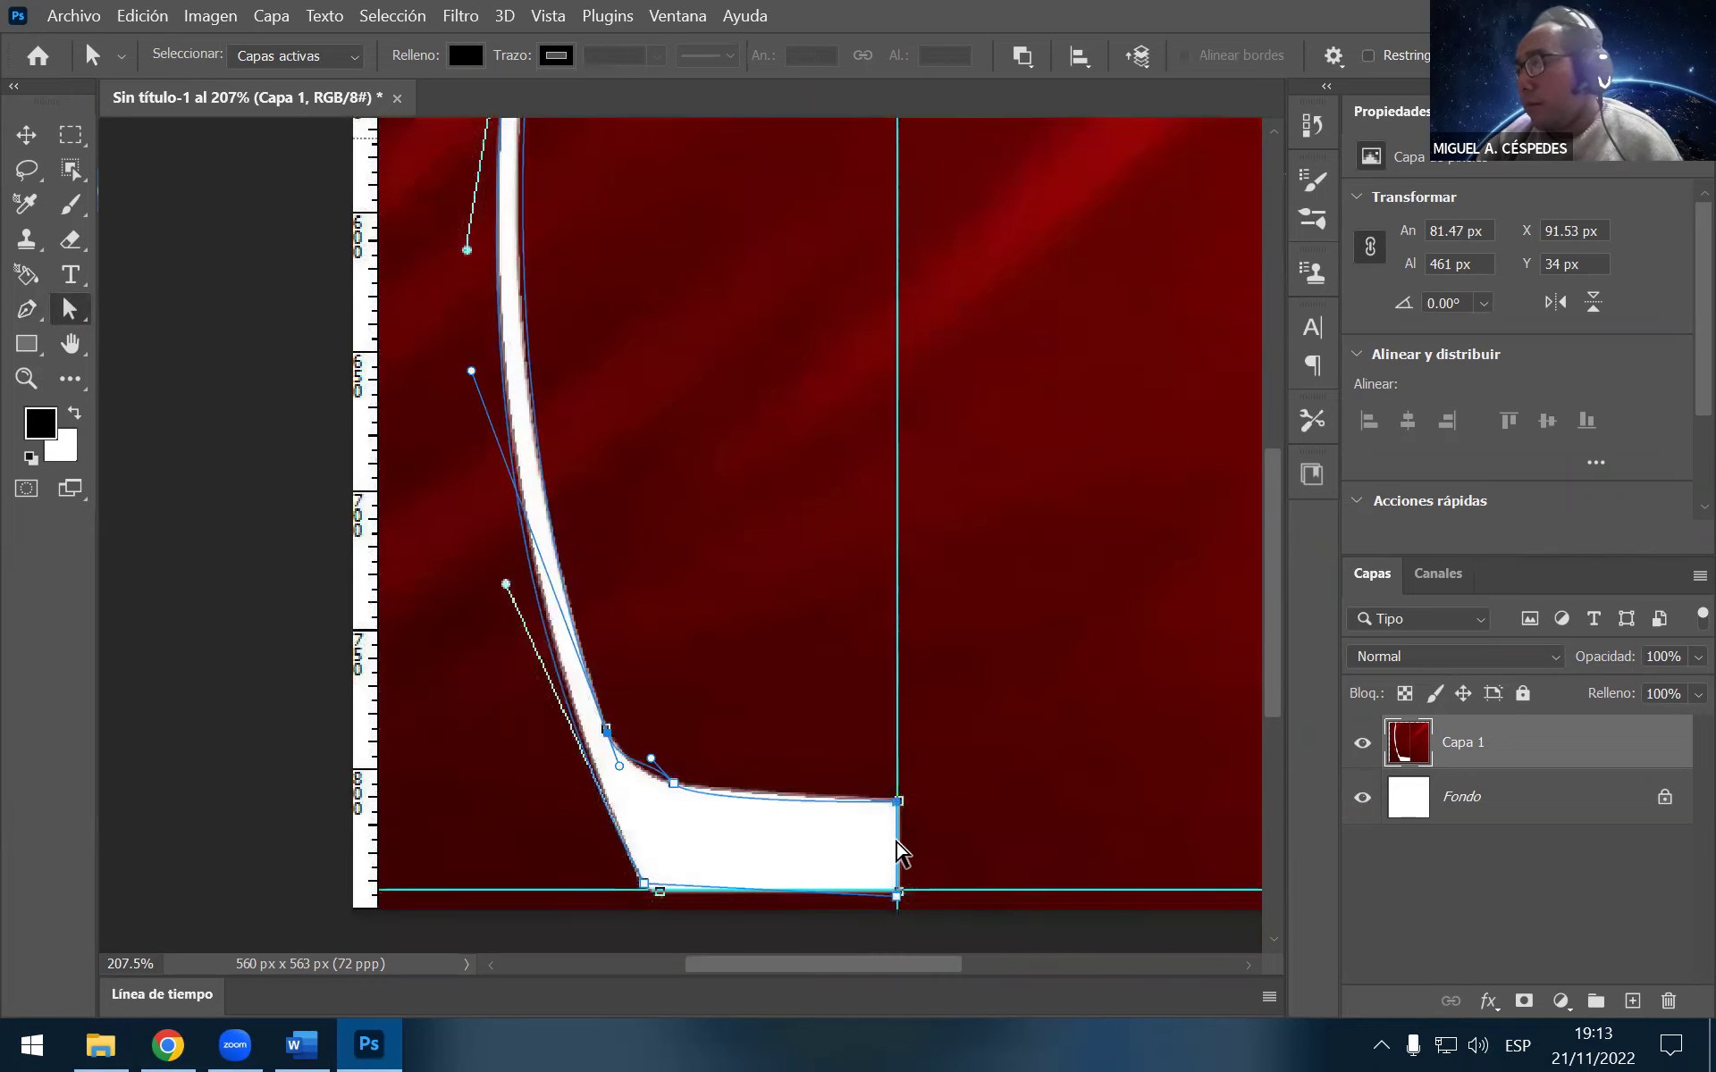
scroll(898, 849, down, 2)
drag(897, 789, 895, 782)
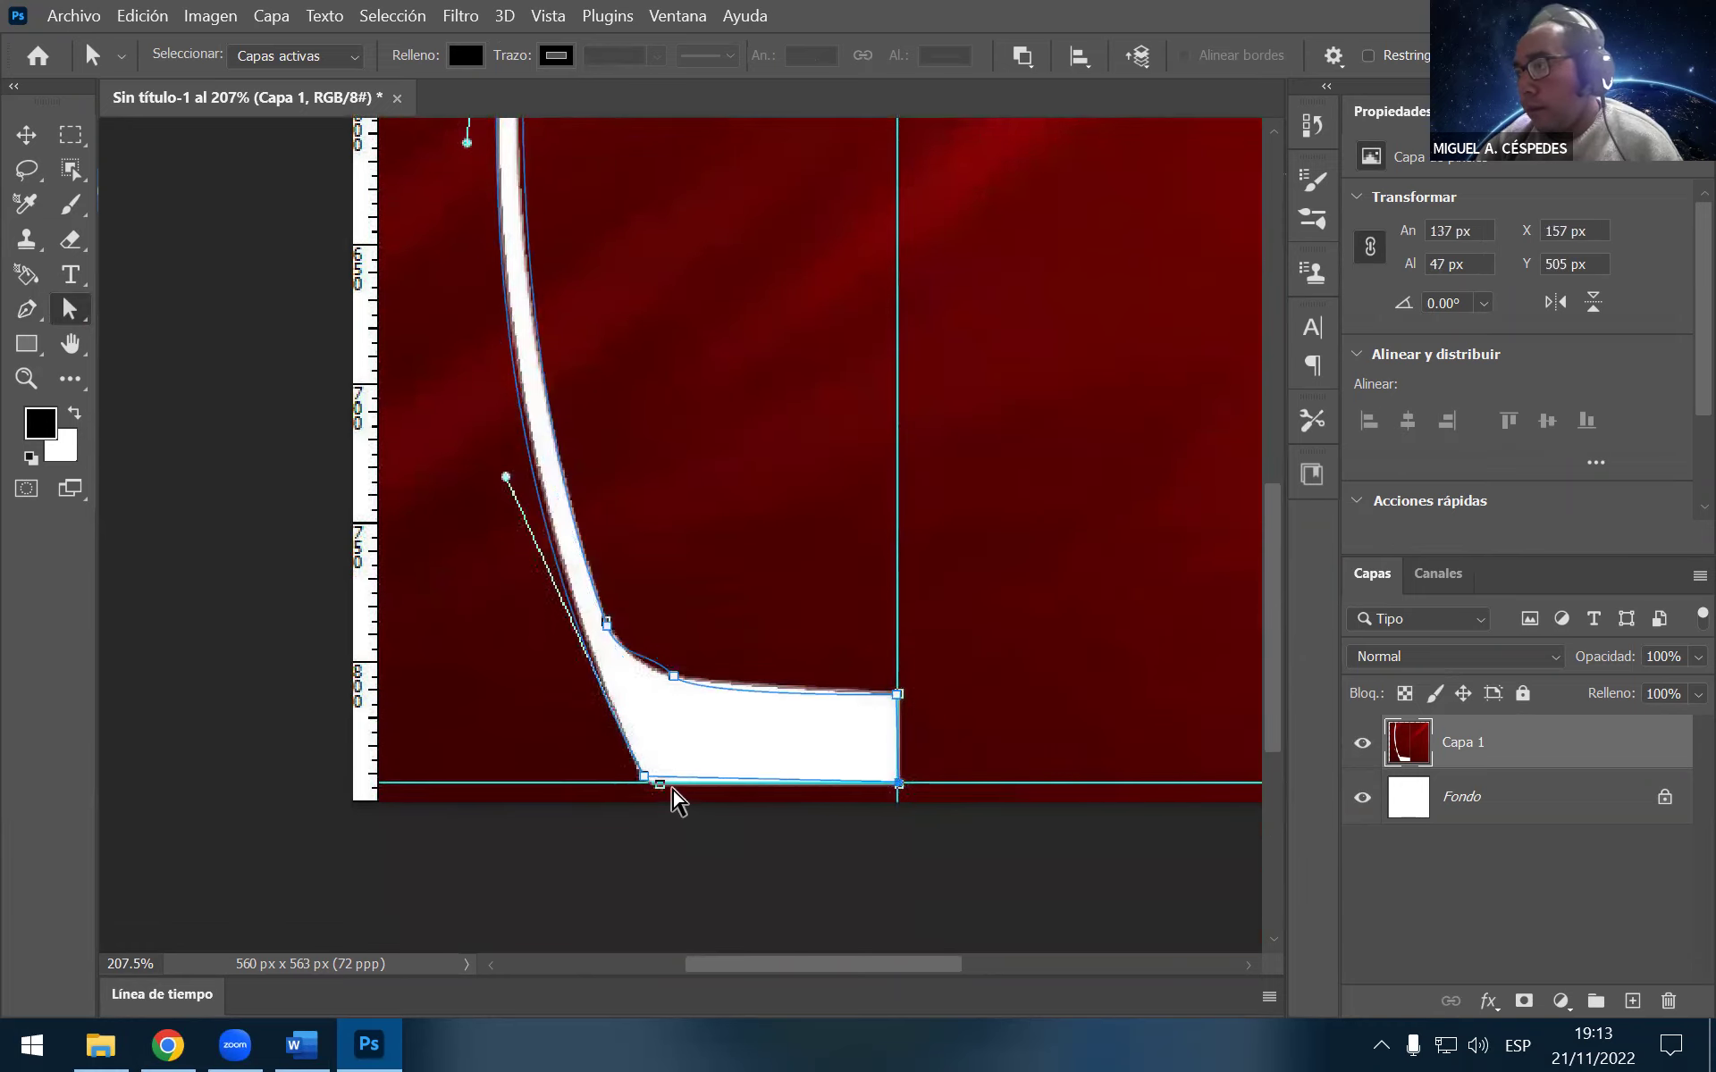
click(645, 775)
drag(646, 776, 659, 784)
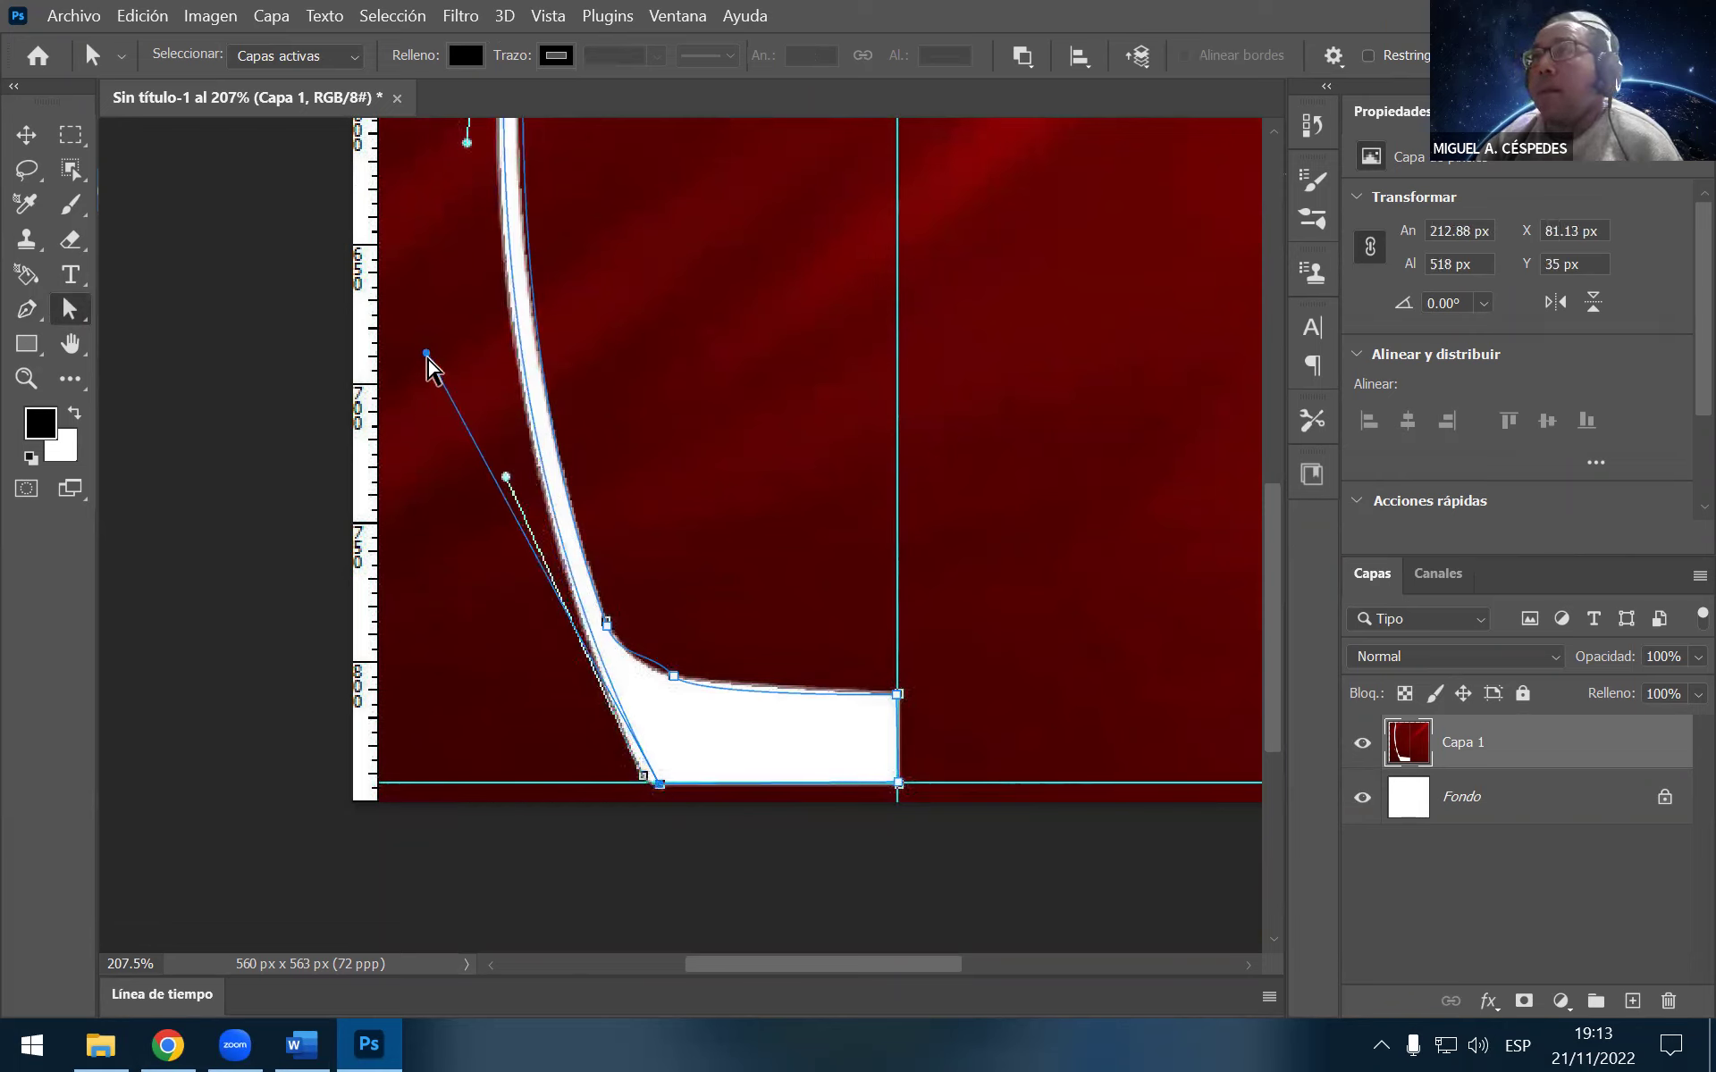
Refine the lower outer curve and shift the bottom-left corner slightly left
drag(427, 353, 421, 411)
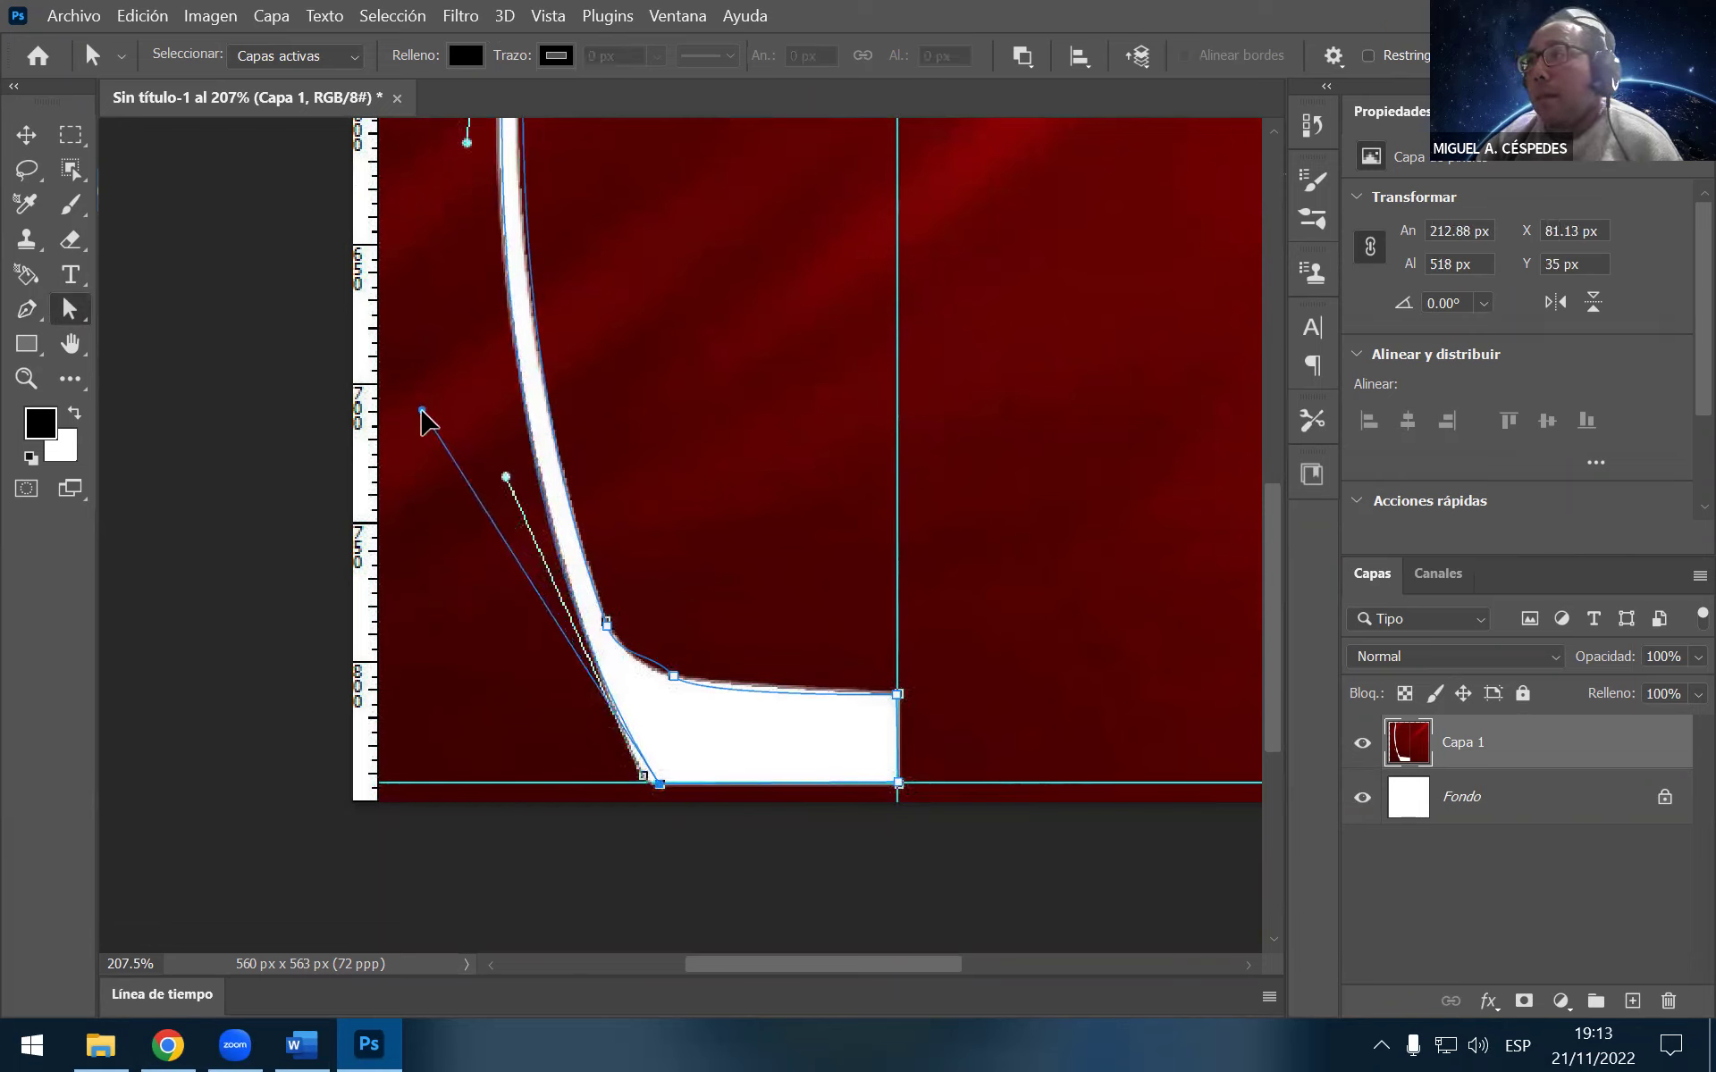
drag(660, 786, 651, 785)
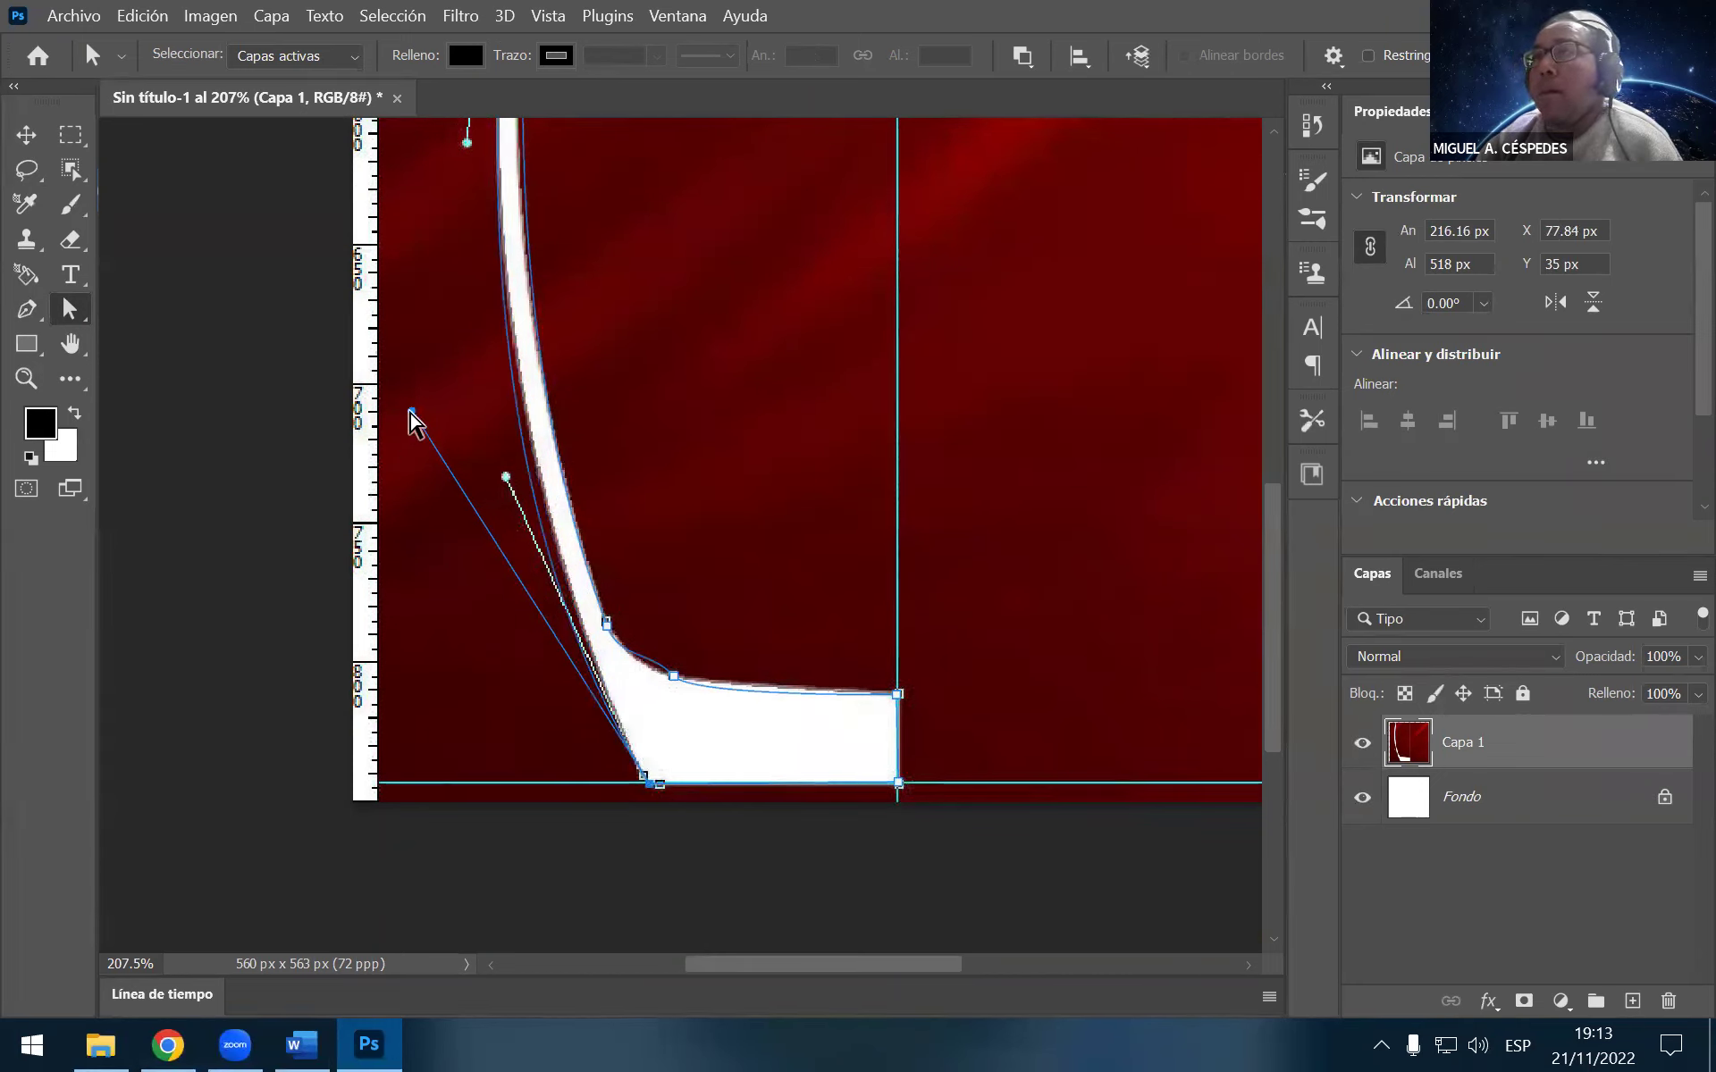
drag(420, 413, 418, 354)
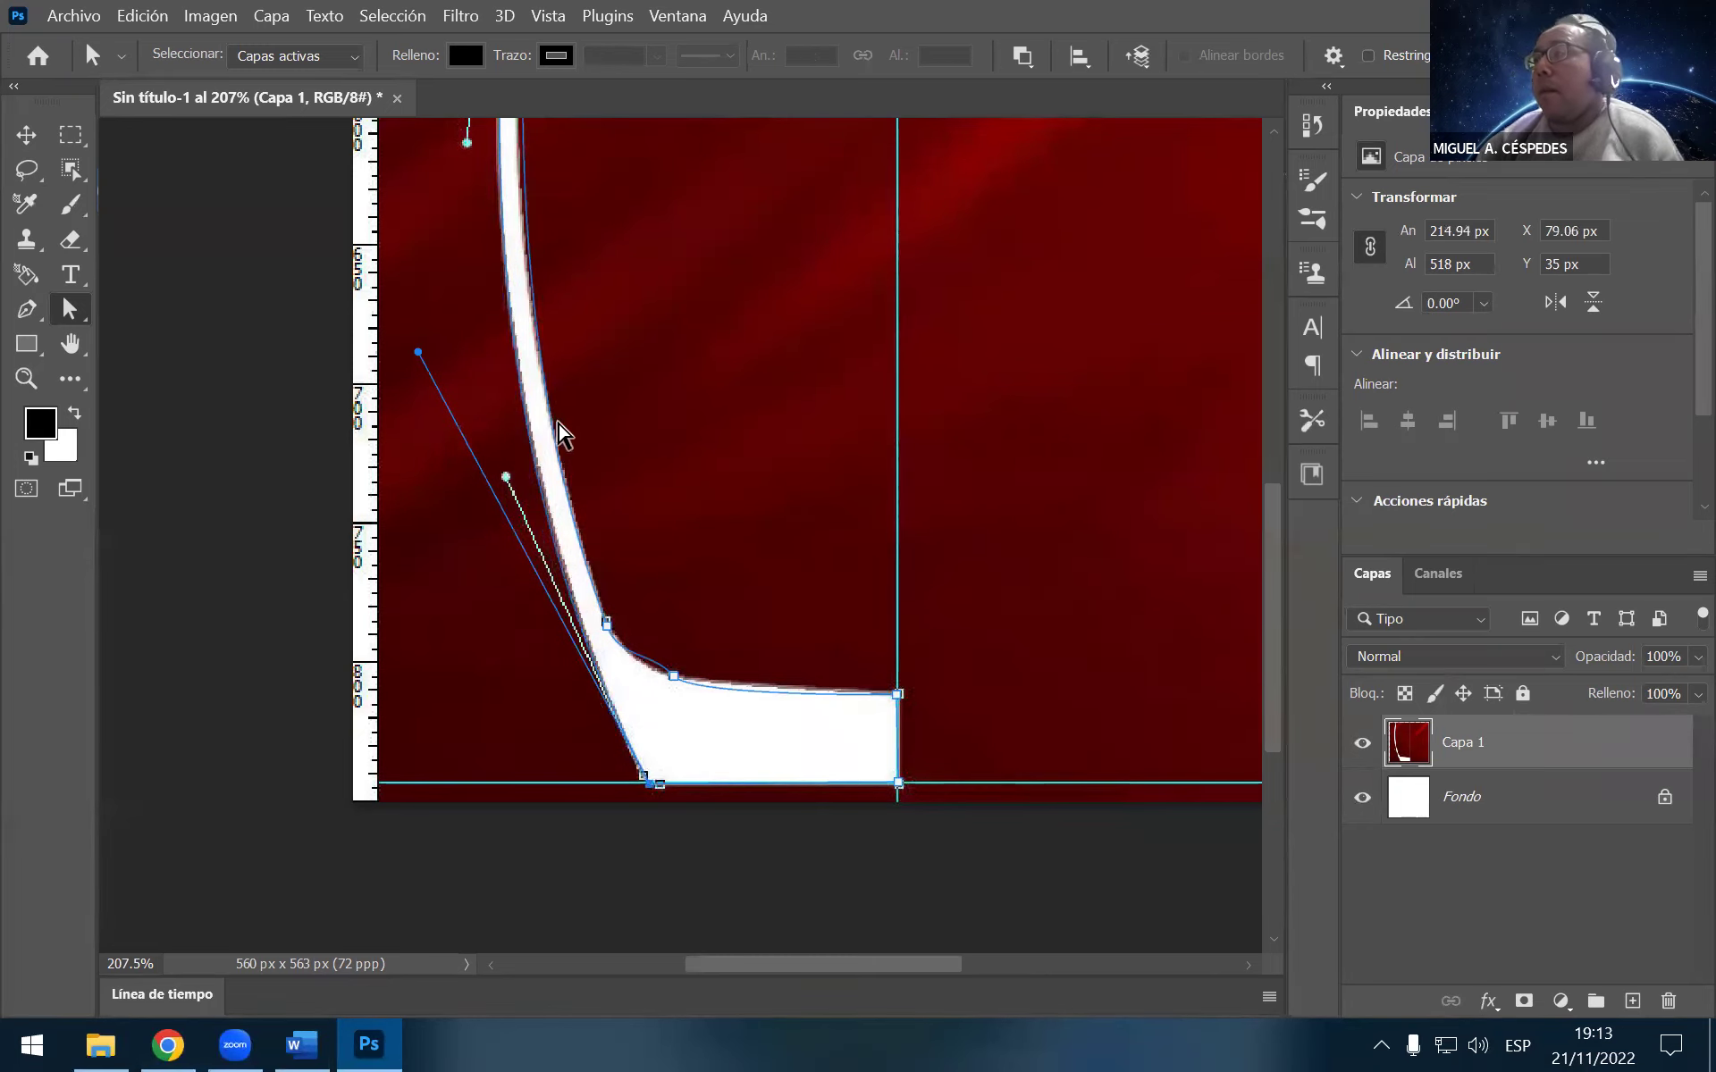
Hide Capa 1 so the bottle path shows against the white background
scroll(823, 516, down, 1)
scroll(783, 490, up, 1)
scroll(784, 490, up, 2)
click(1347, 744)
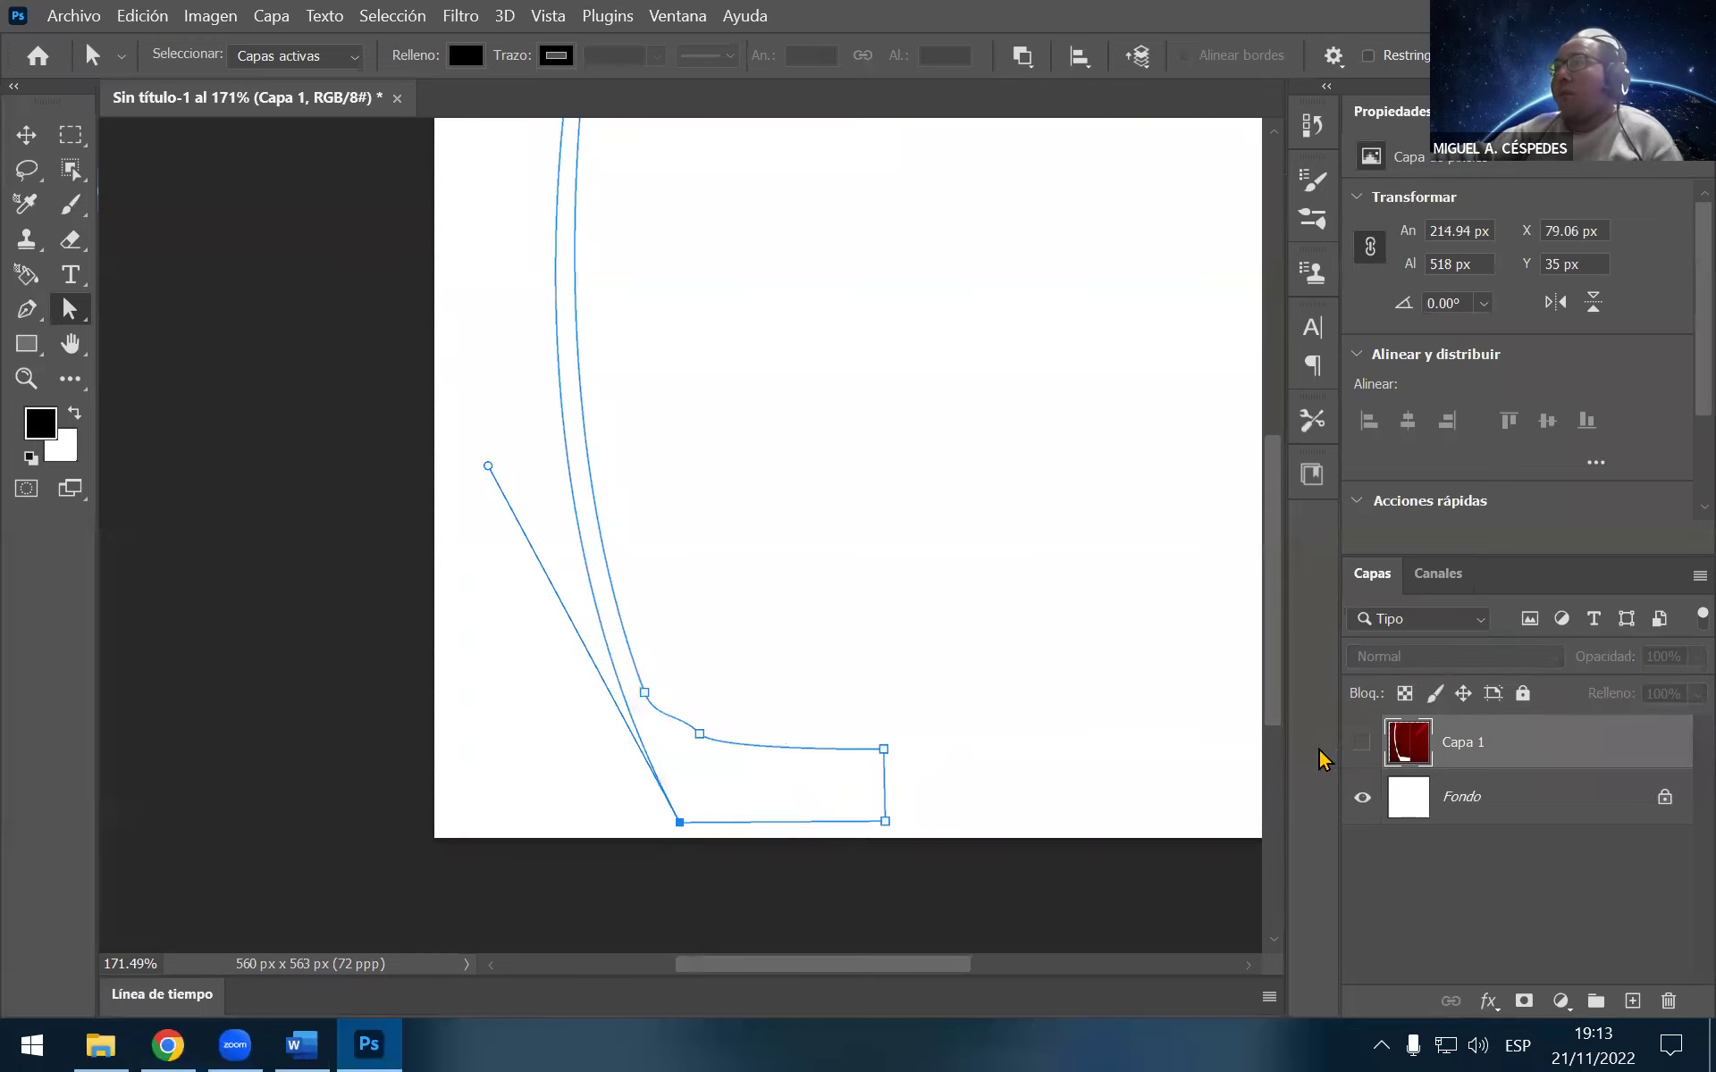
scroll(786, 640, up, 1)
scroll(777, 636, up, 1)
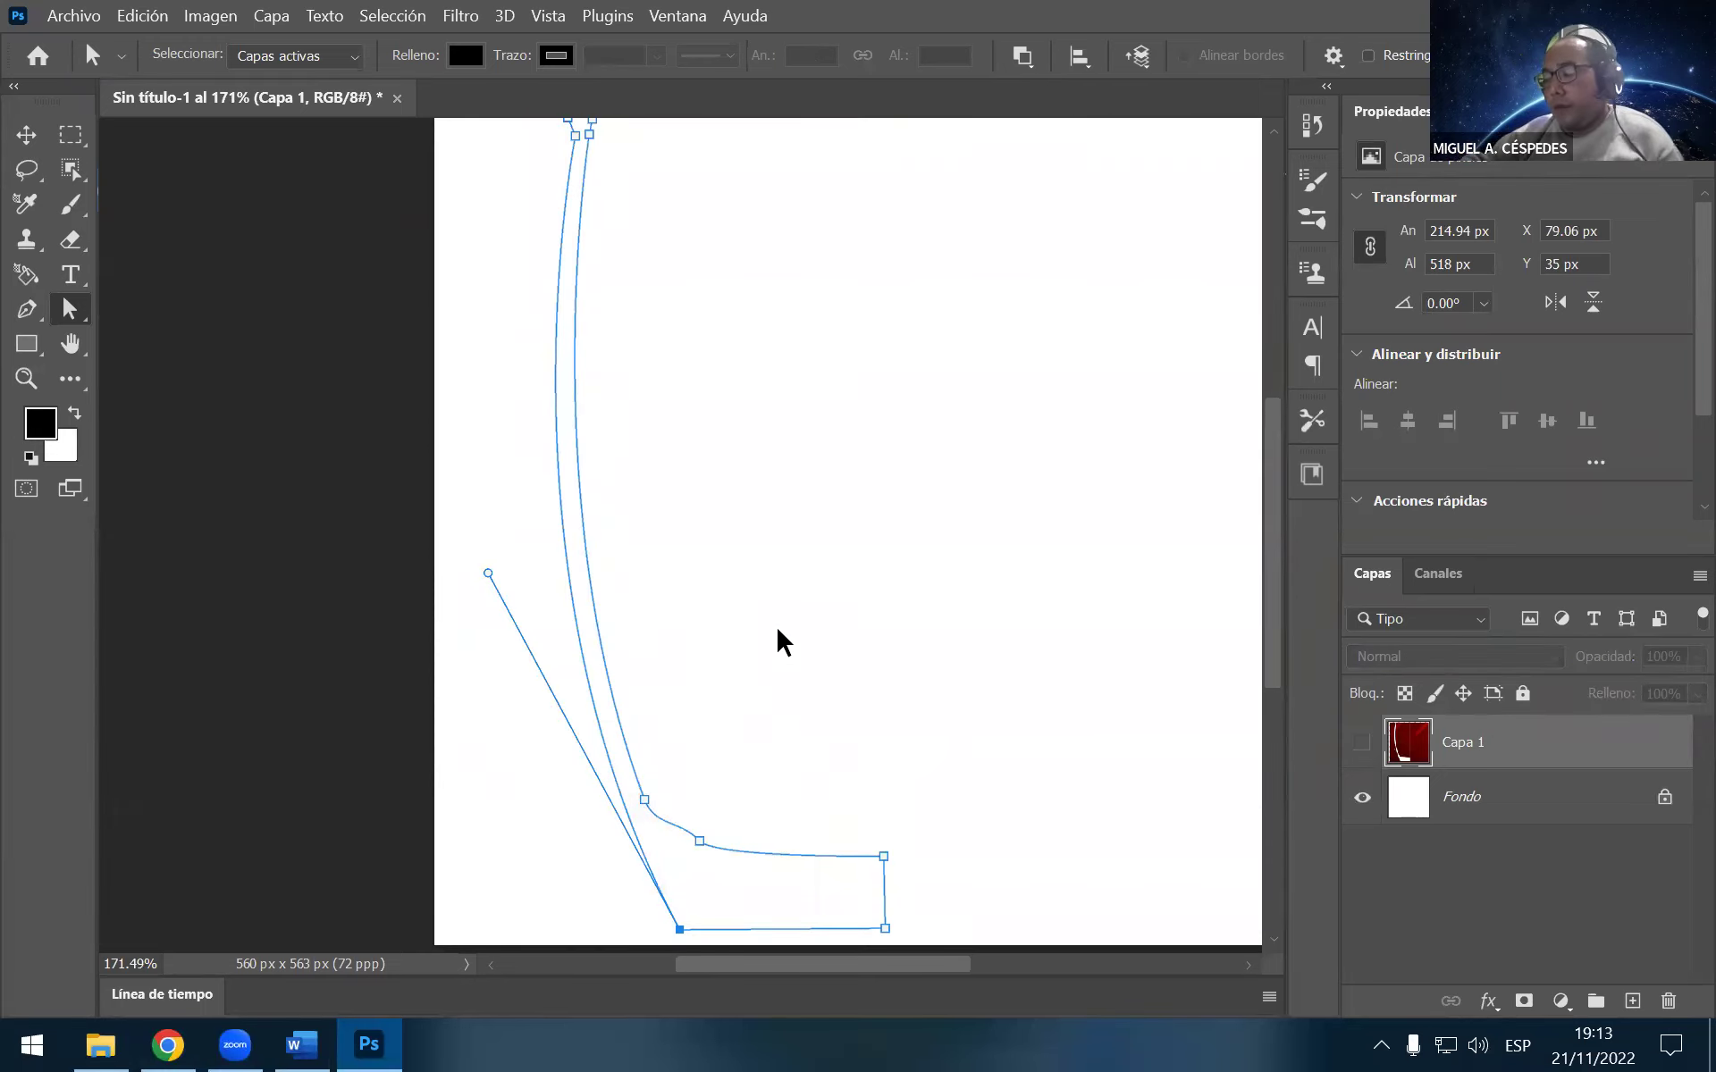
scroll(784, 641, down, 1)
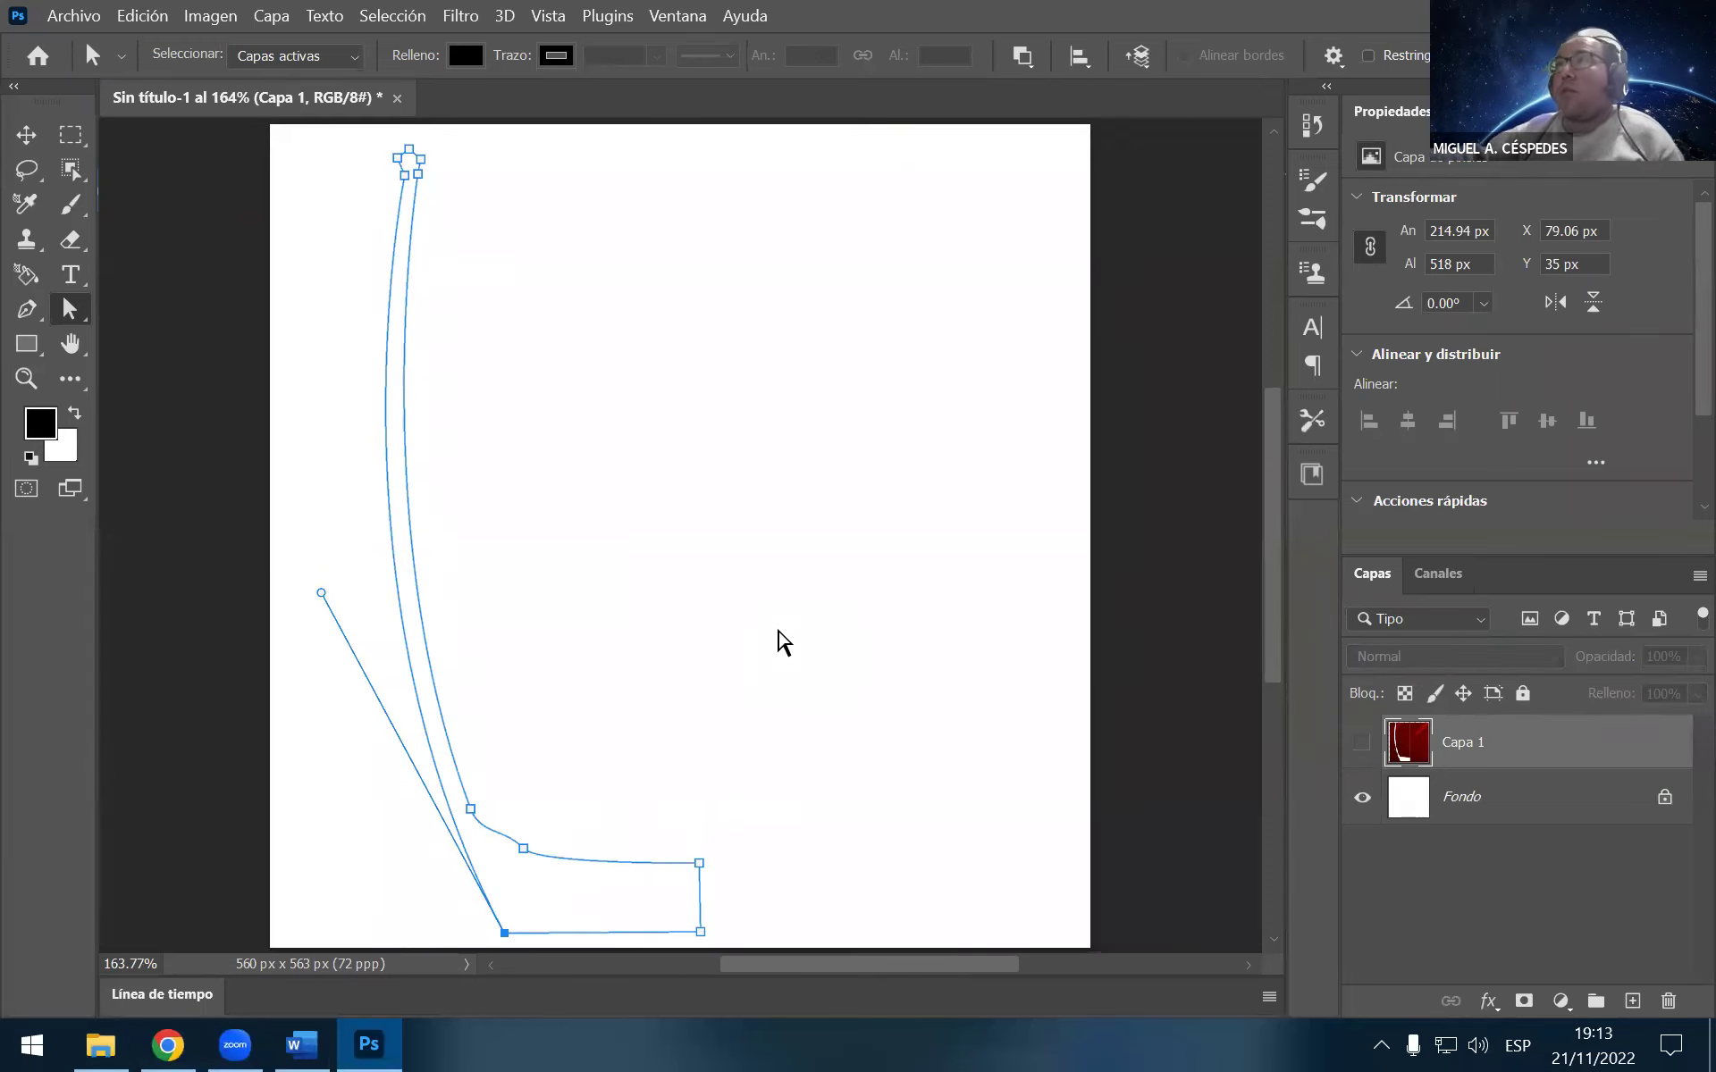
Try 3D > Nueva extrusión 3D a partir de capa seleccionada and dismiss the empty-selection error
click(504, 16)
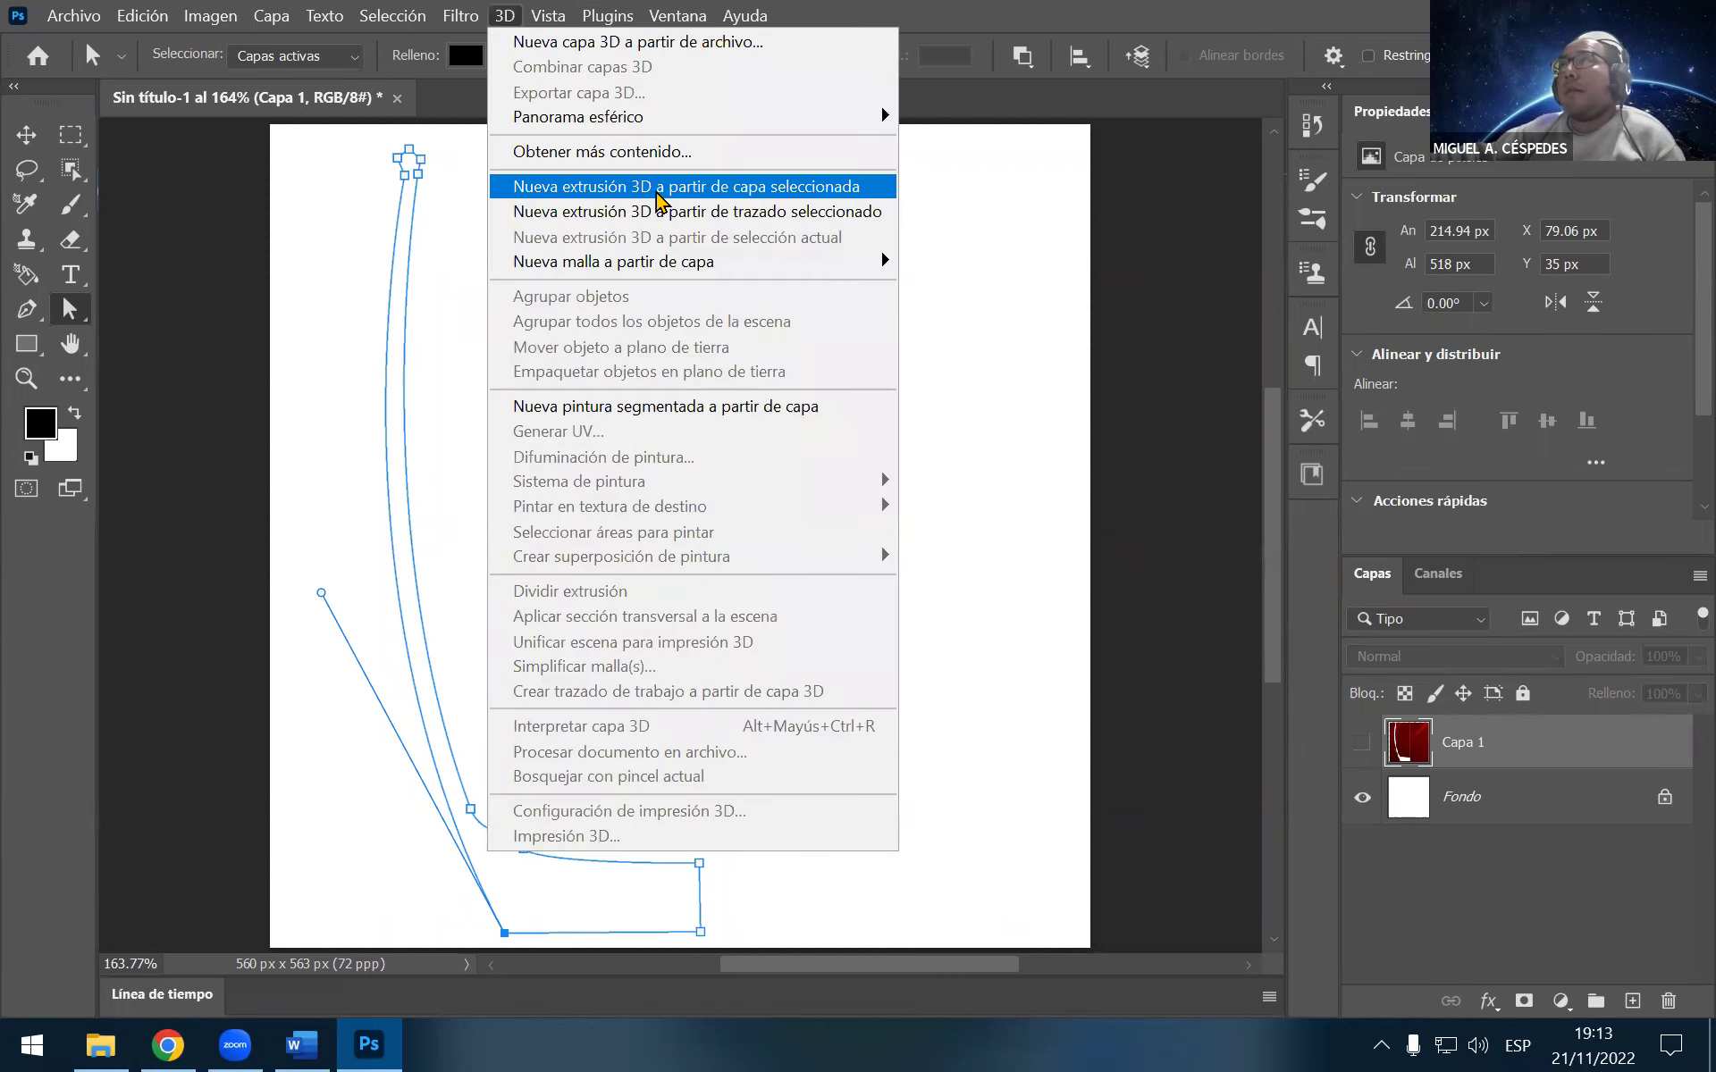
click(658, 187)
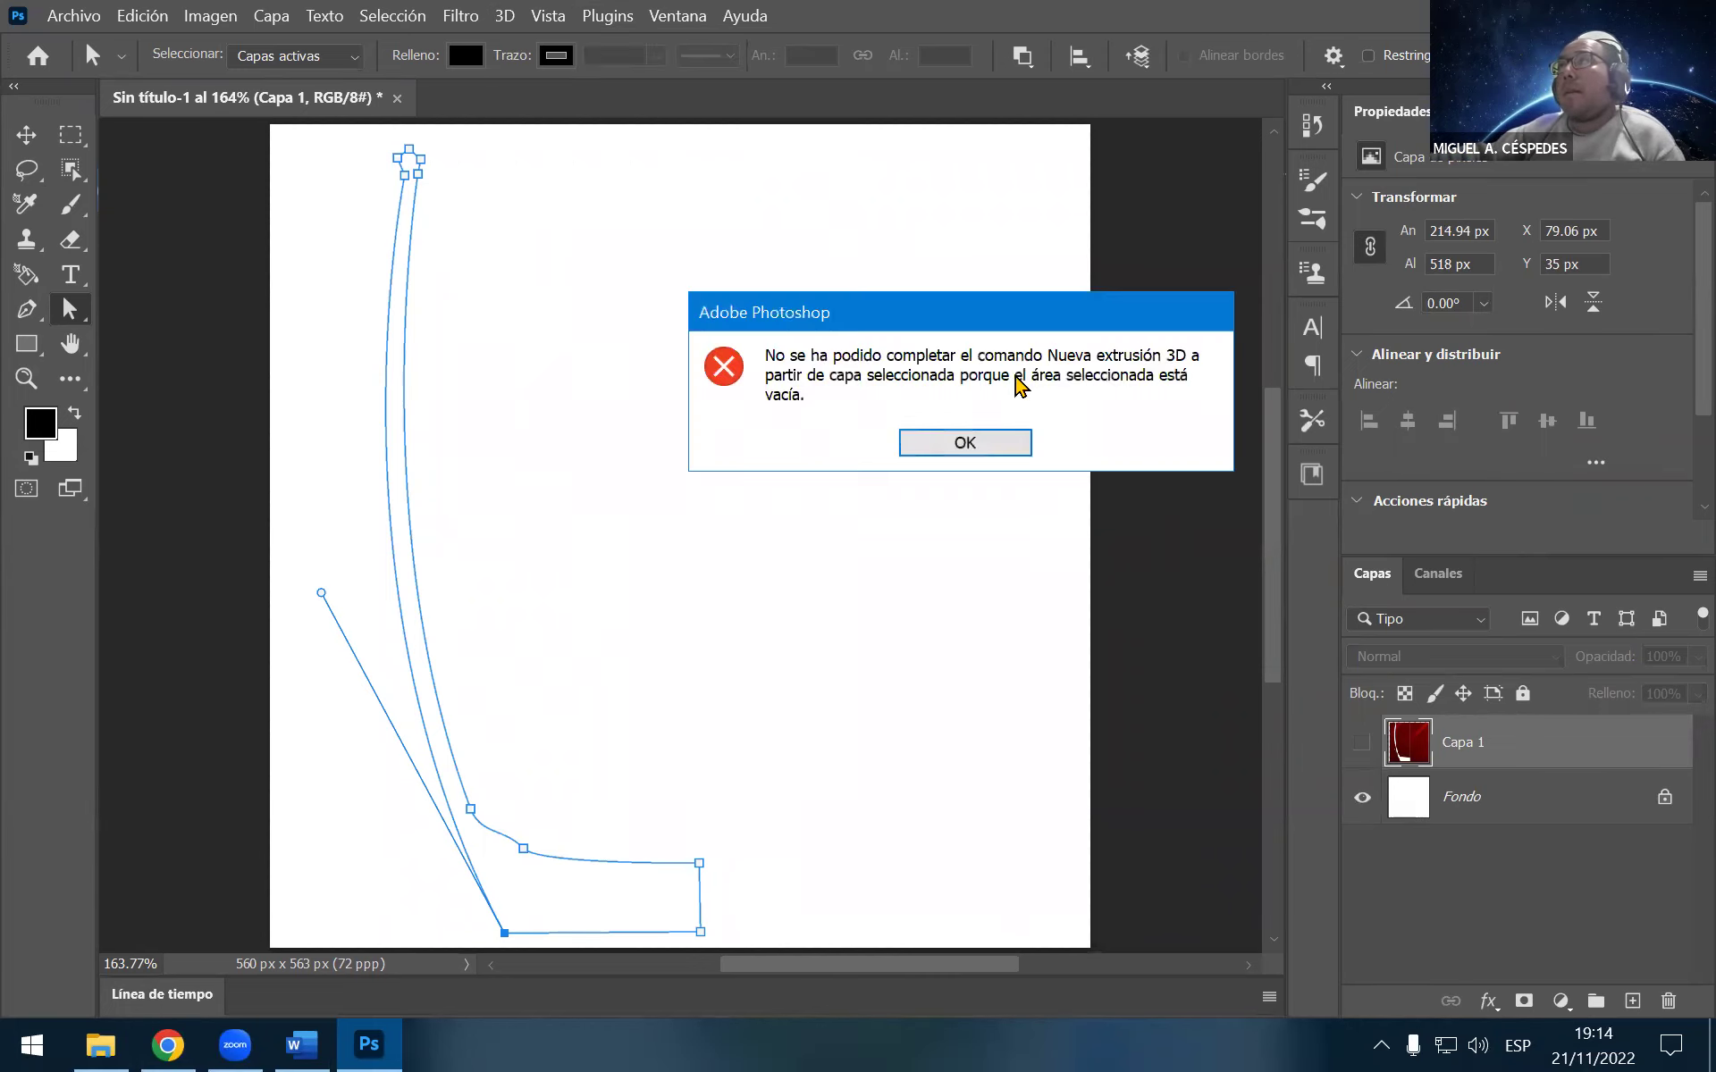
click(1008, 445)
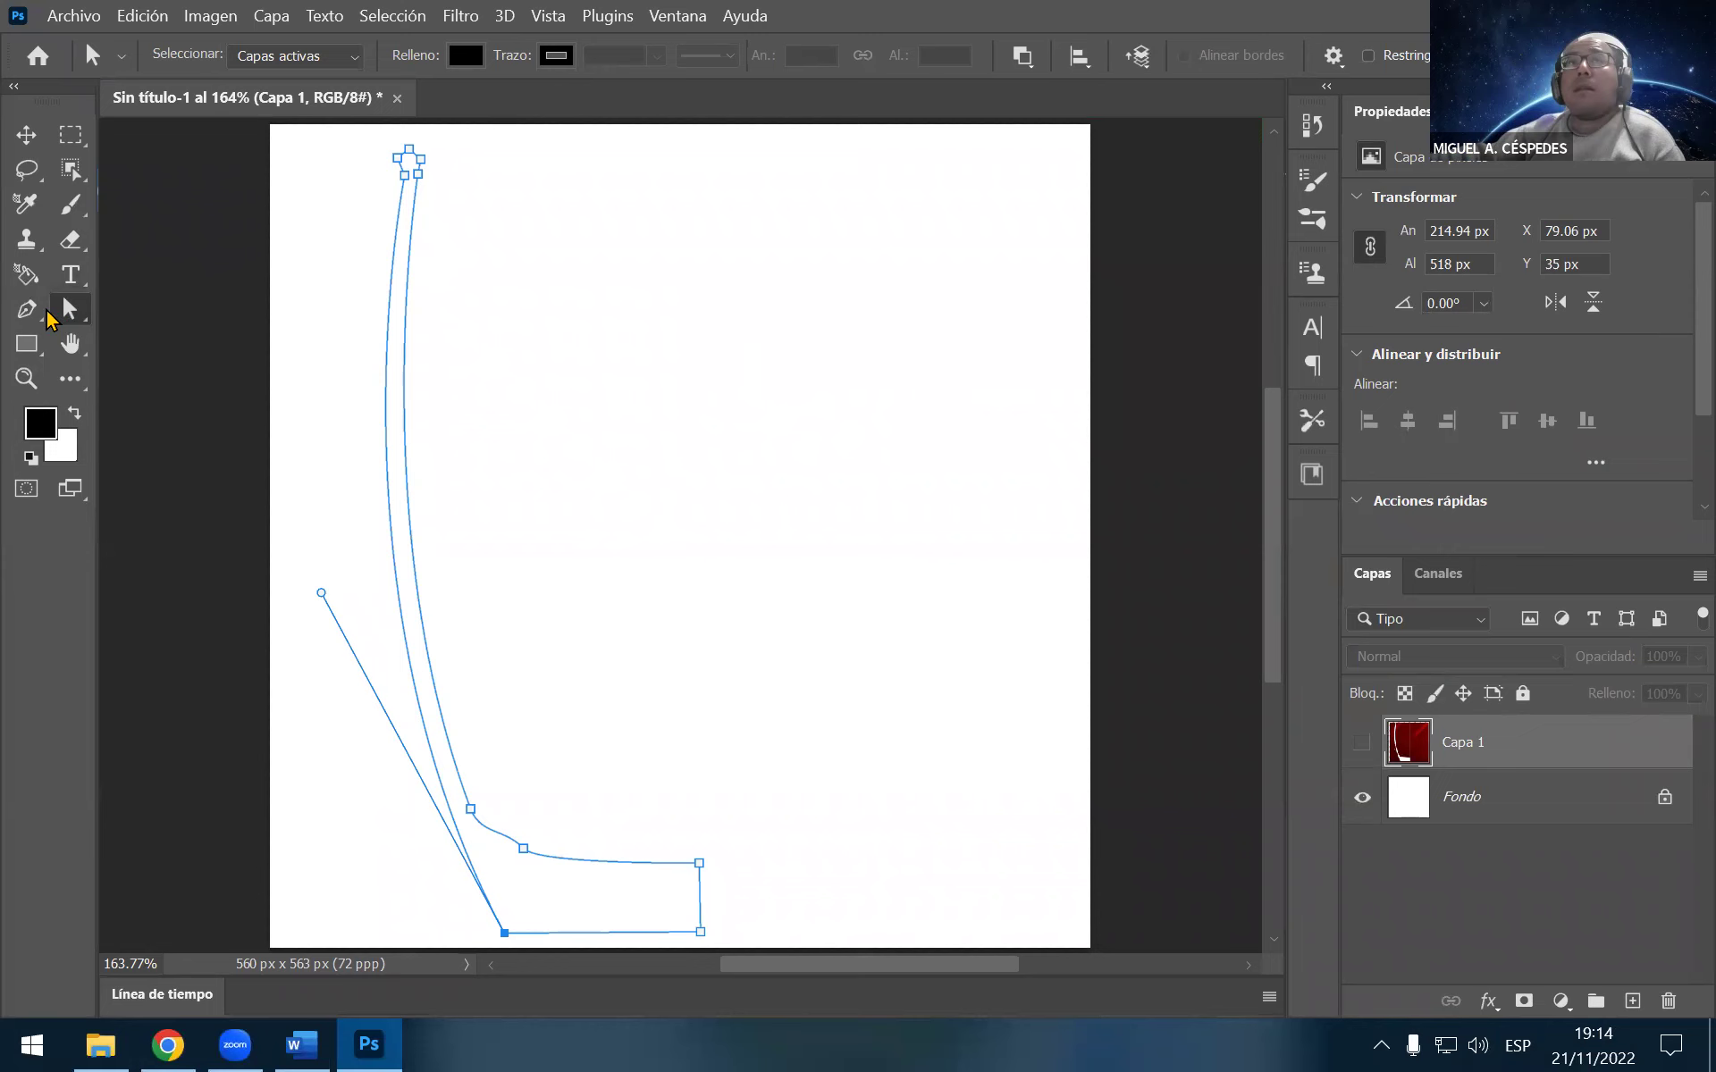
click(26, 308)
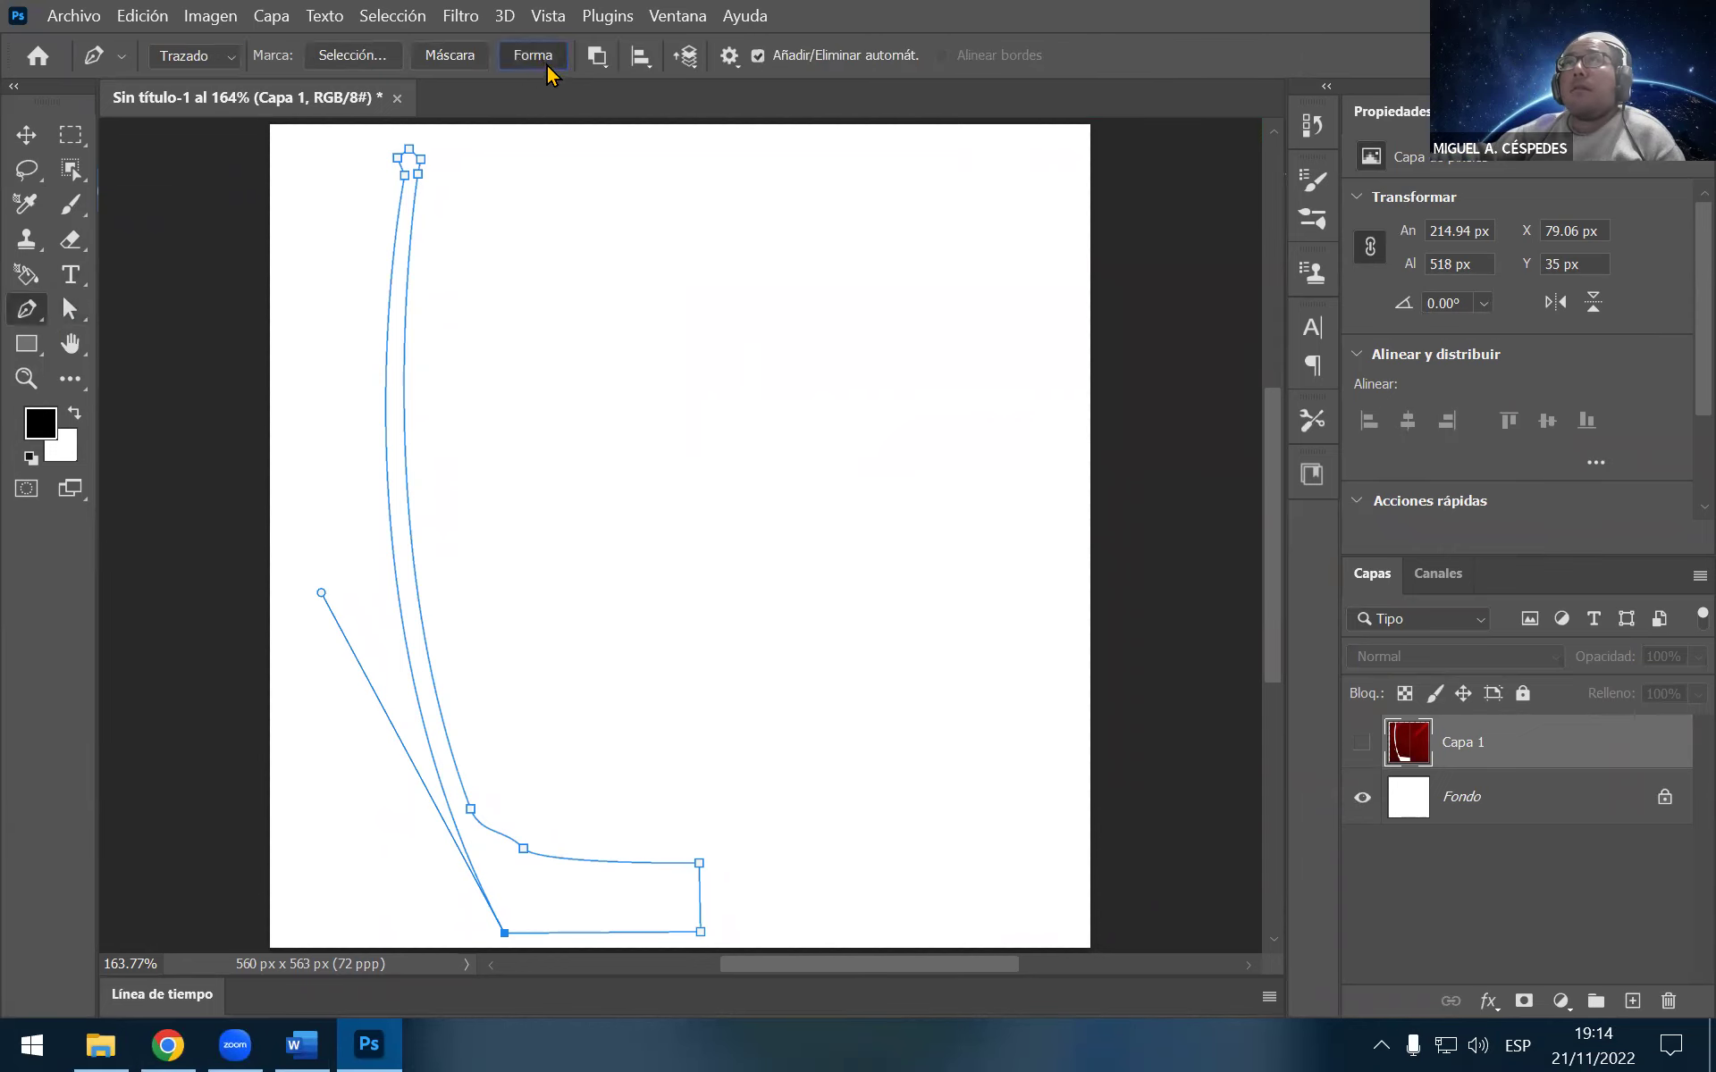
click(552, 60)
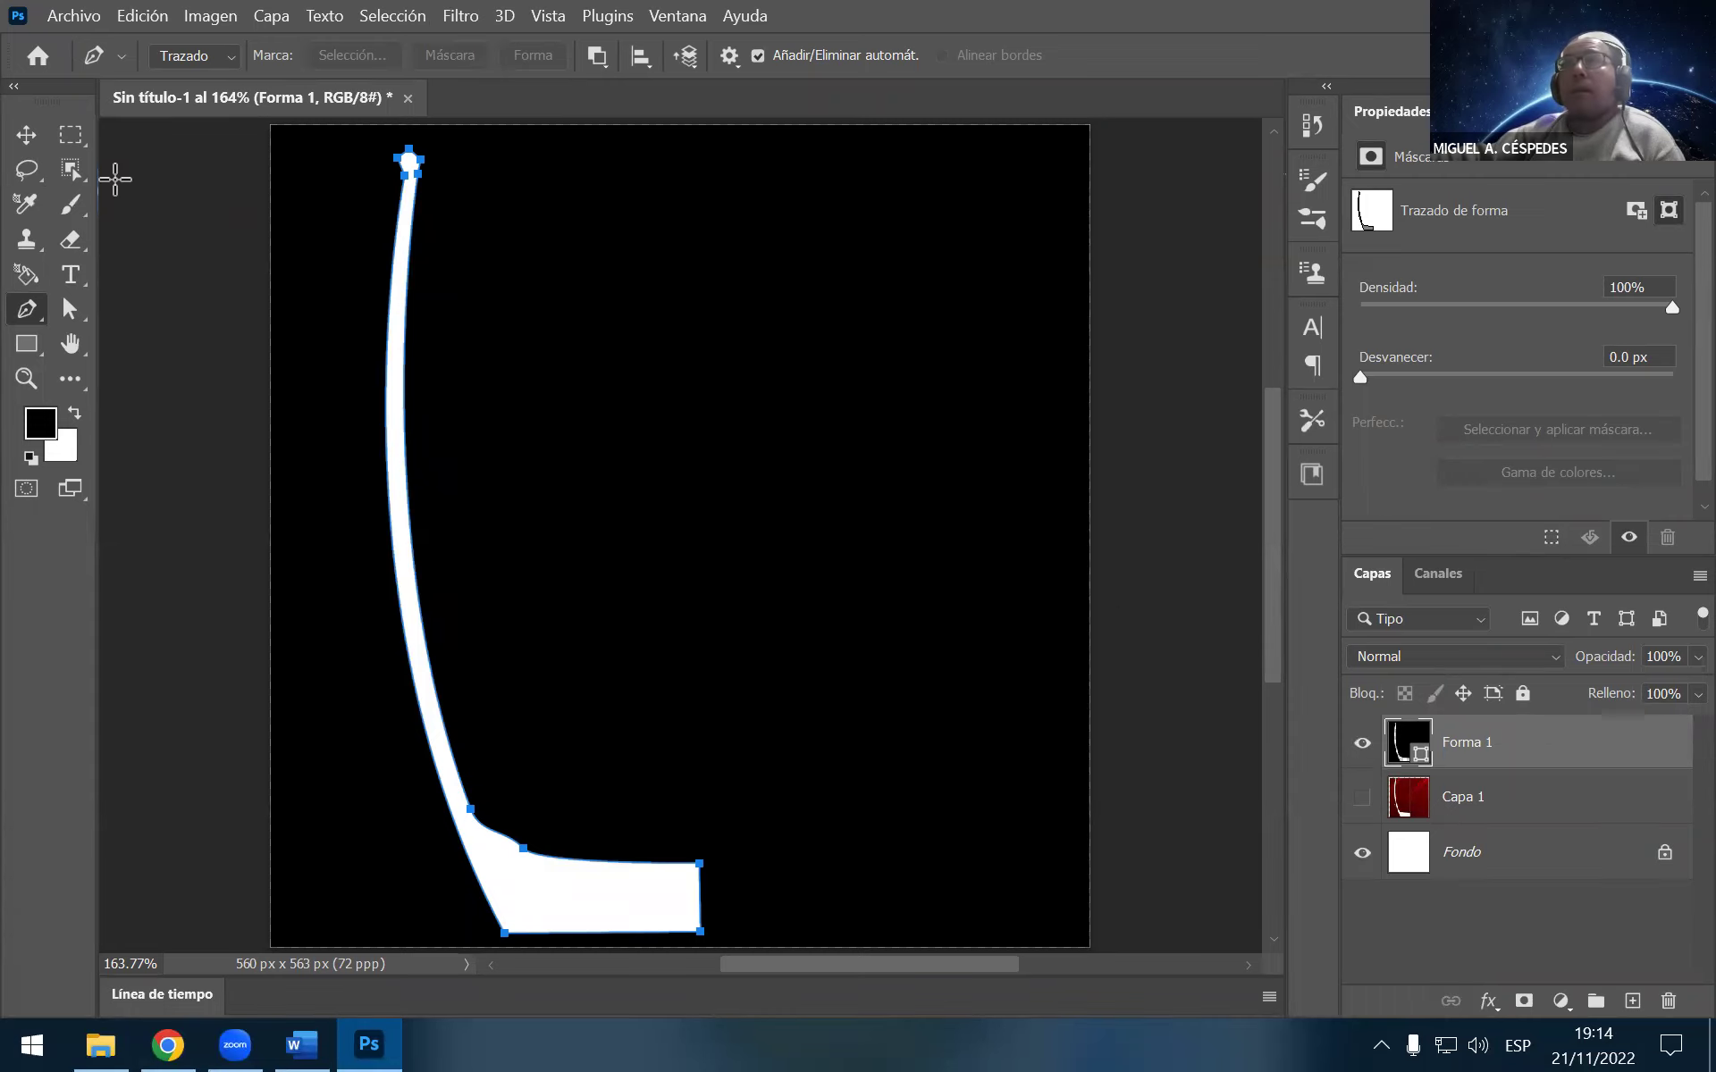
click(26, 134)
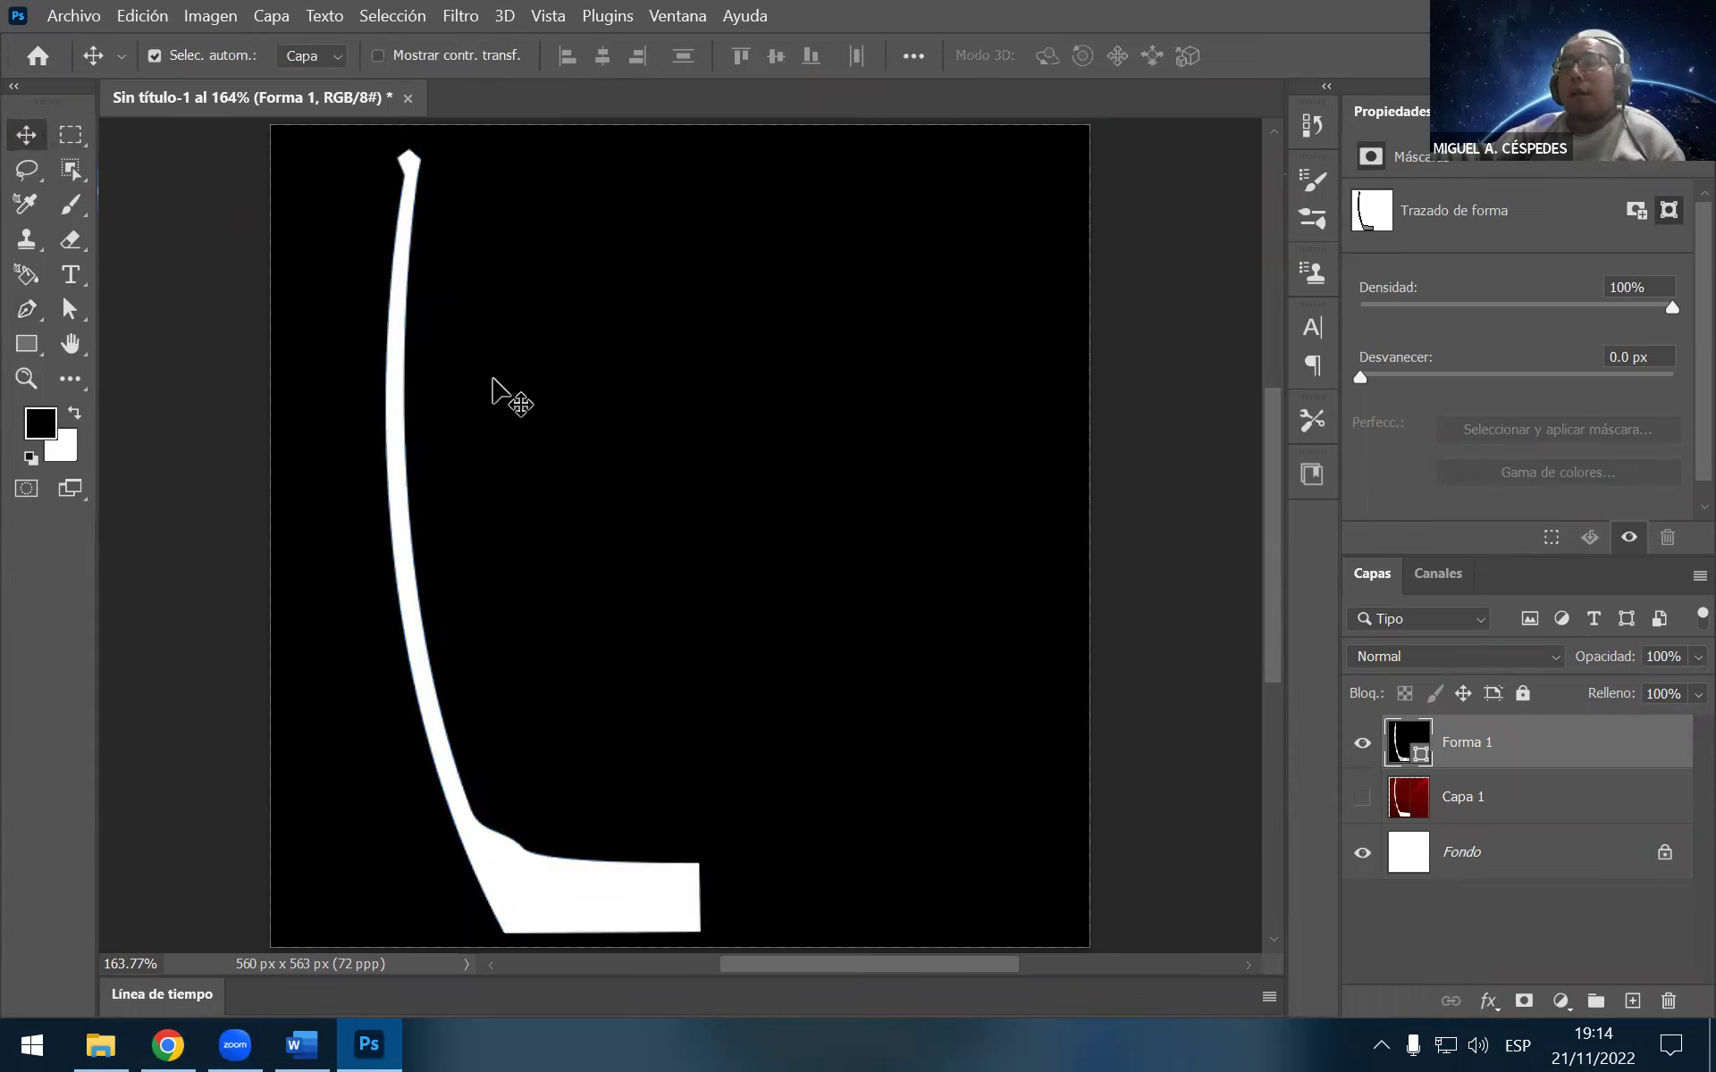
key(ctrl+z)
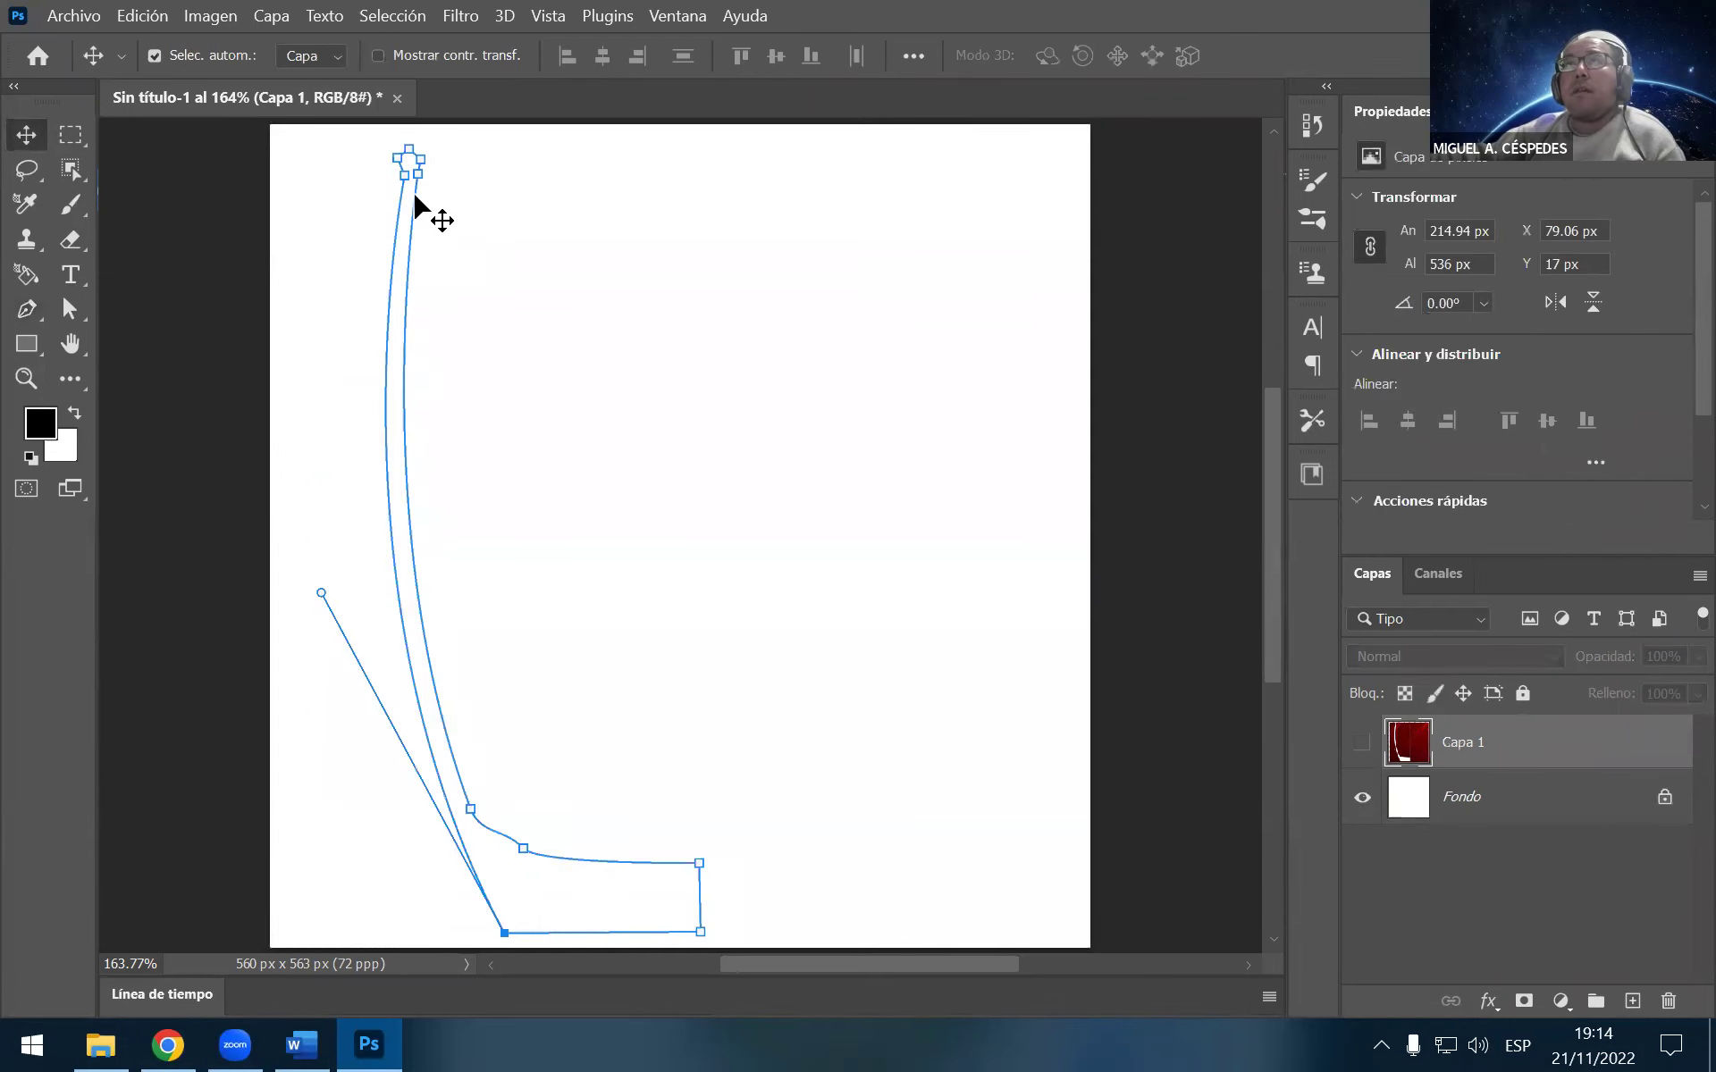
click(414, 198)
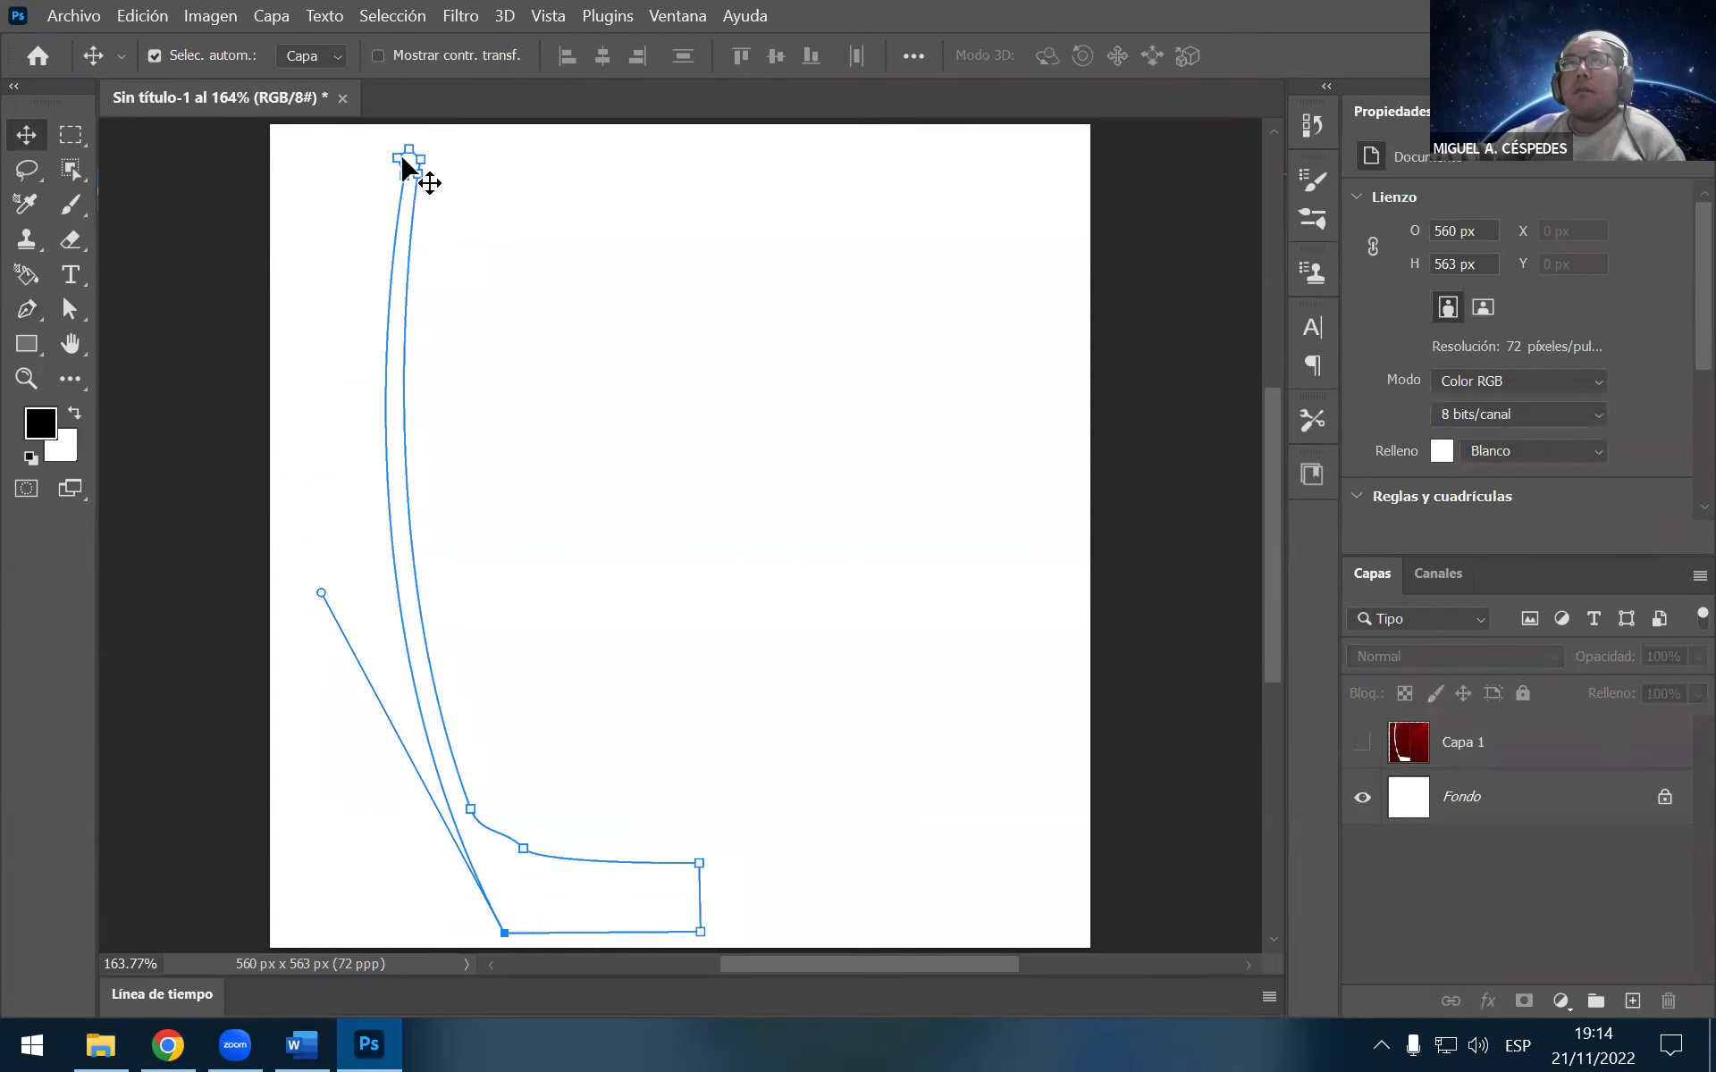
click(66, 313)
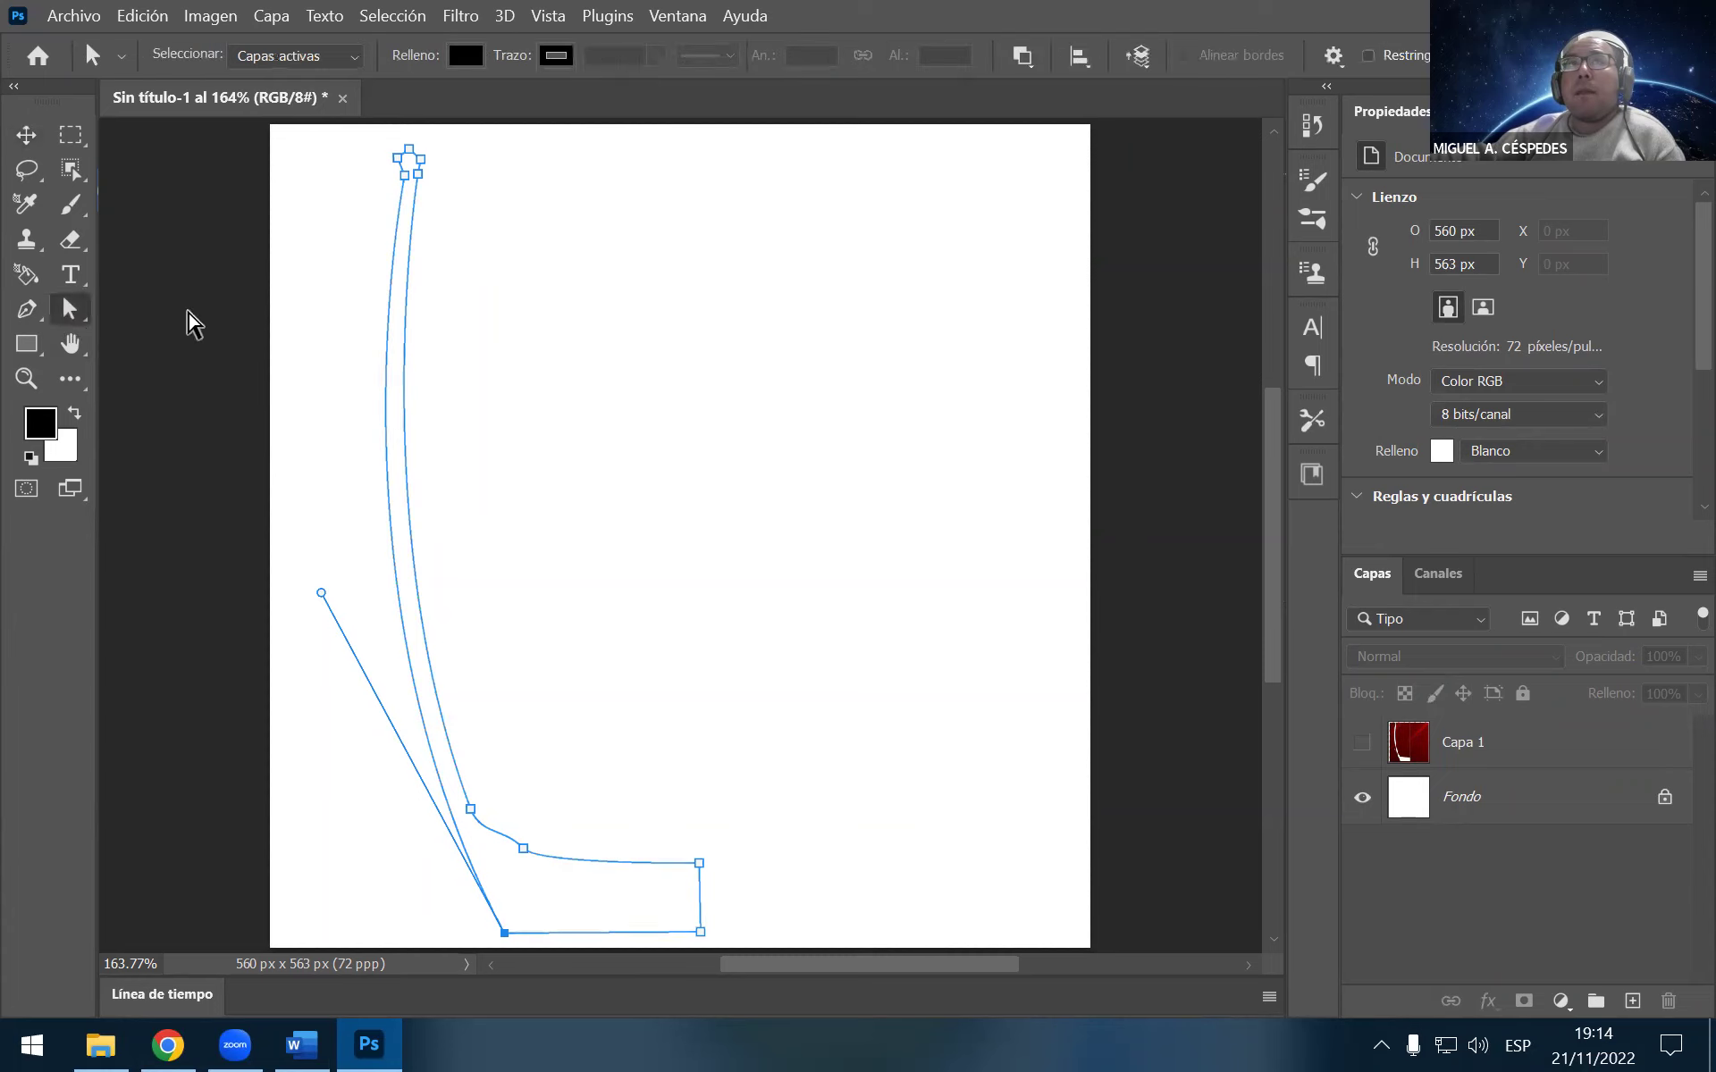
click(399, 162)
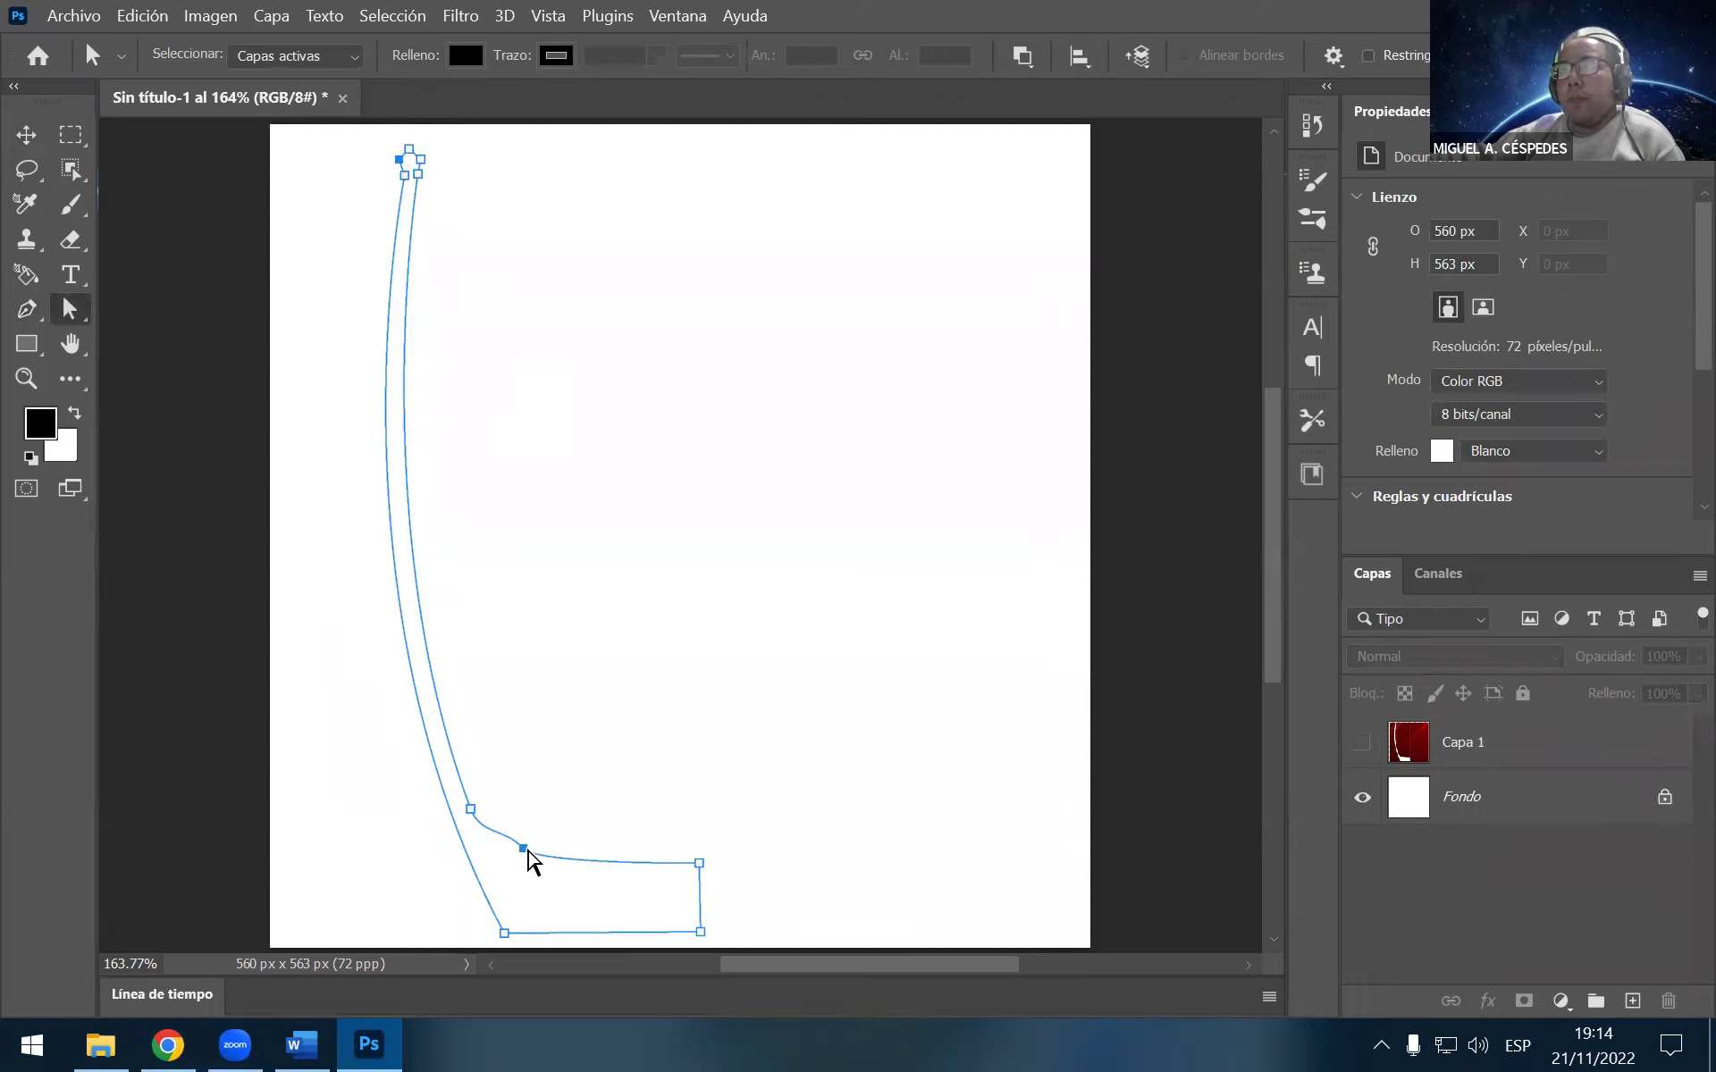
drag(504, 830, 505, 837)
drag(503, 843, 503, 840)
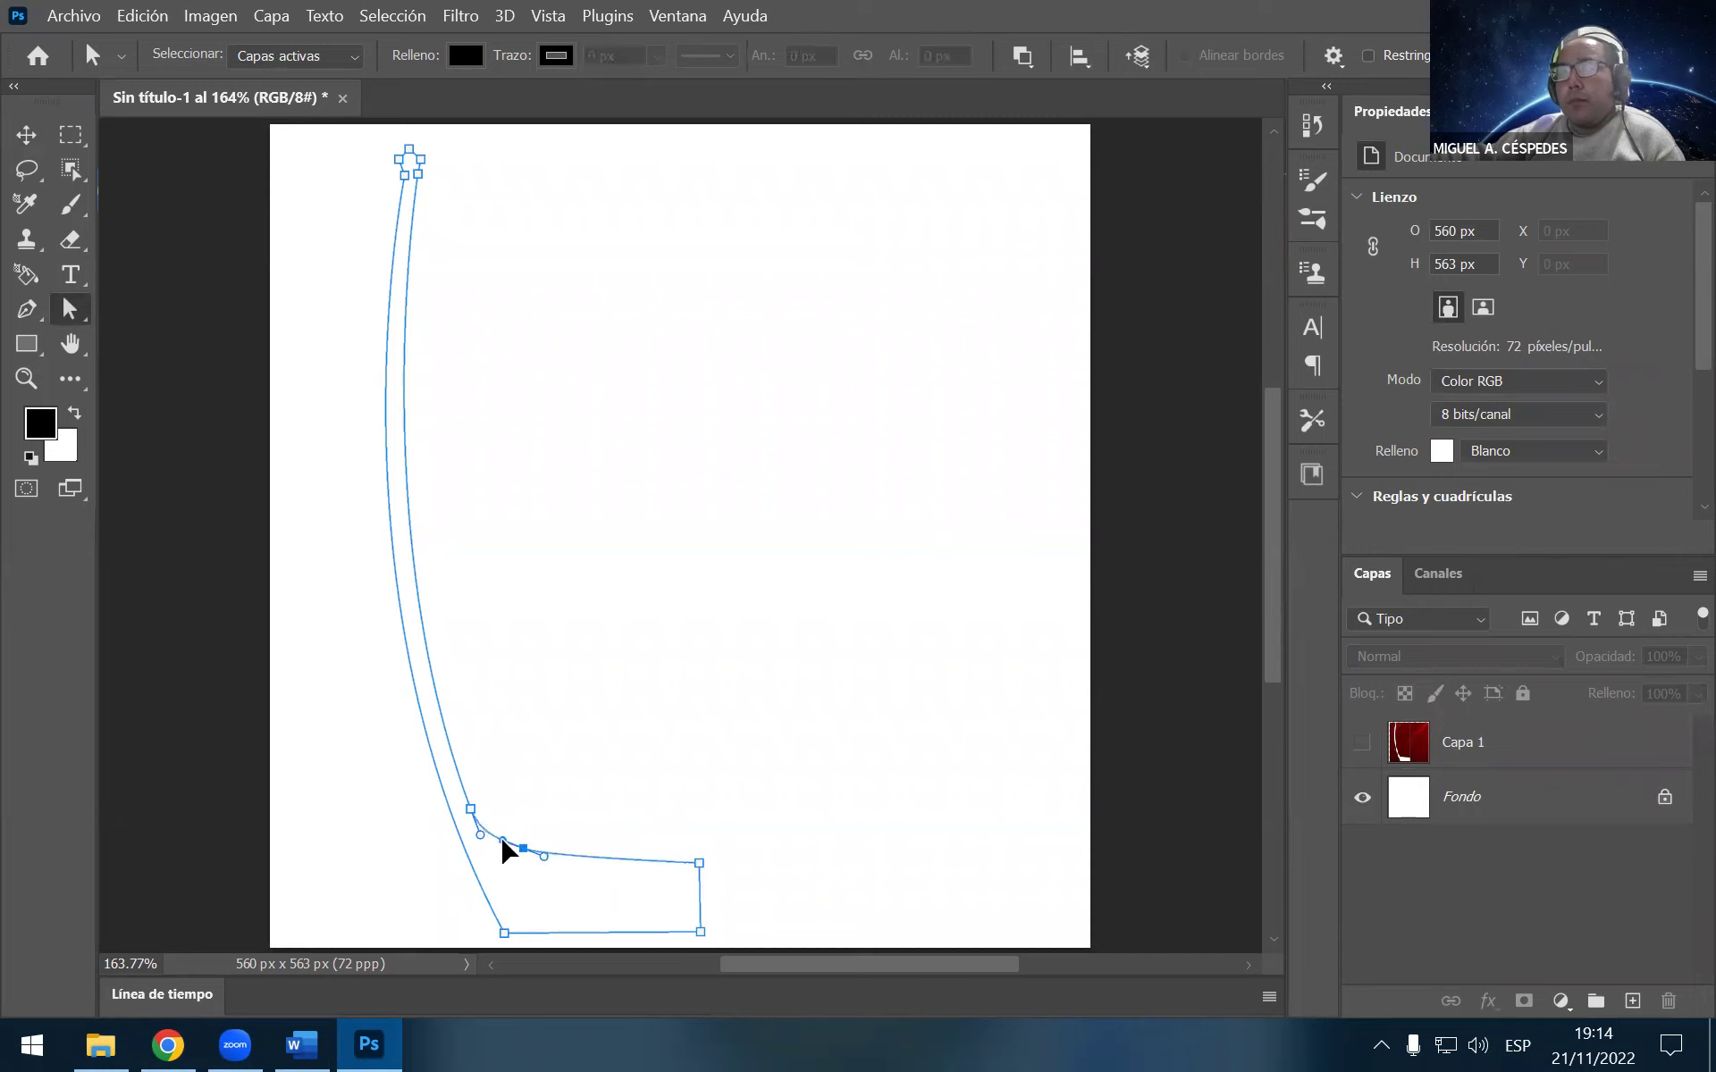
click(26, 310)
click(534, 59)
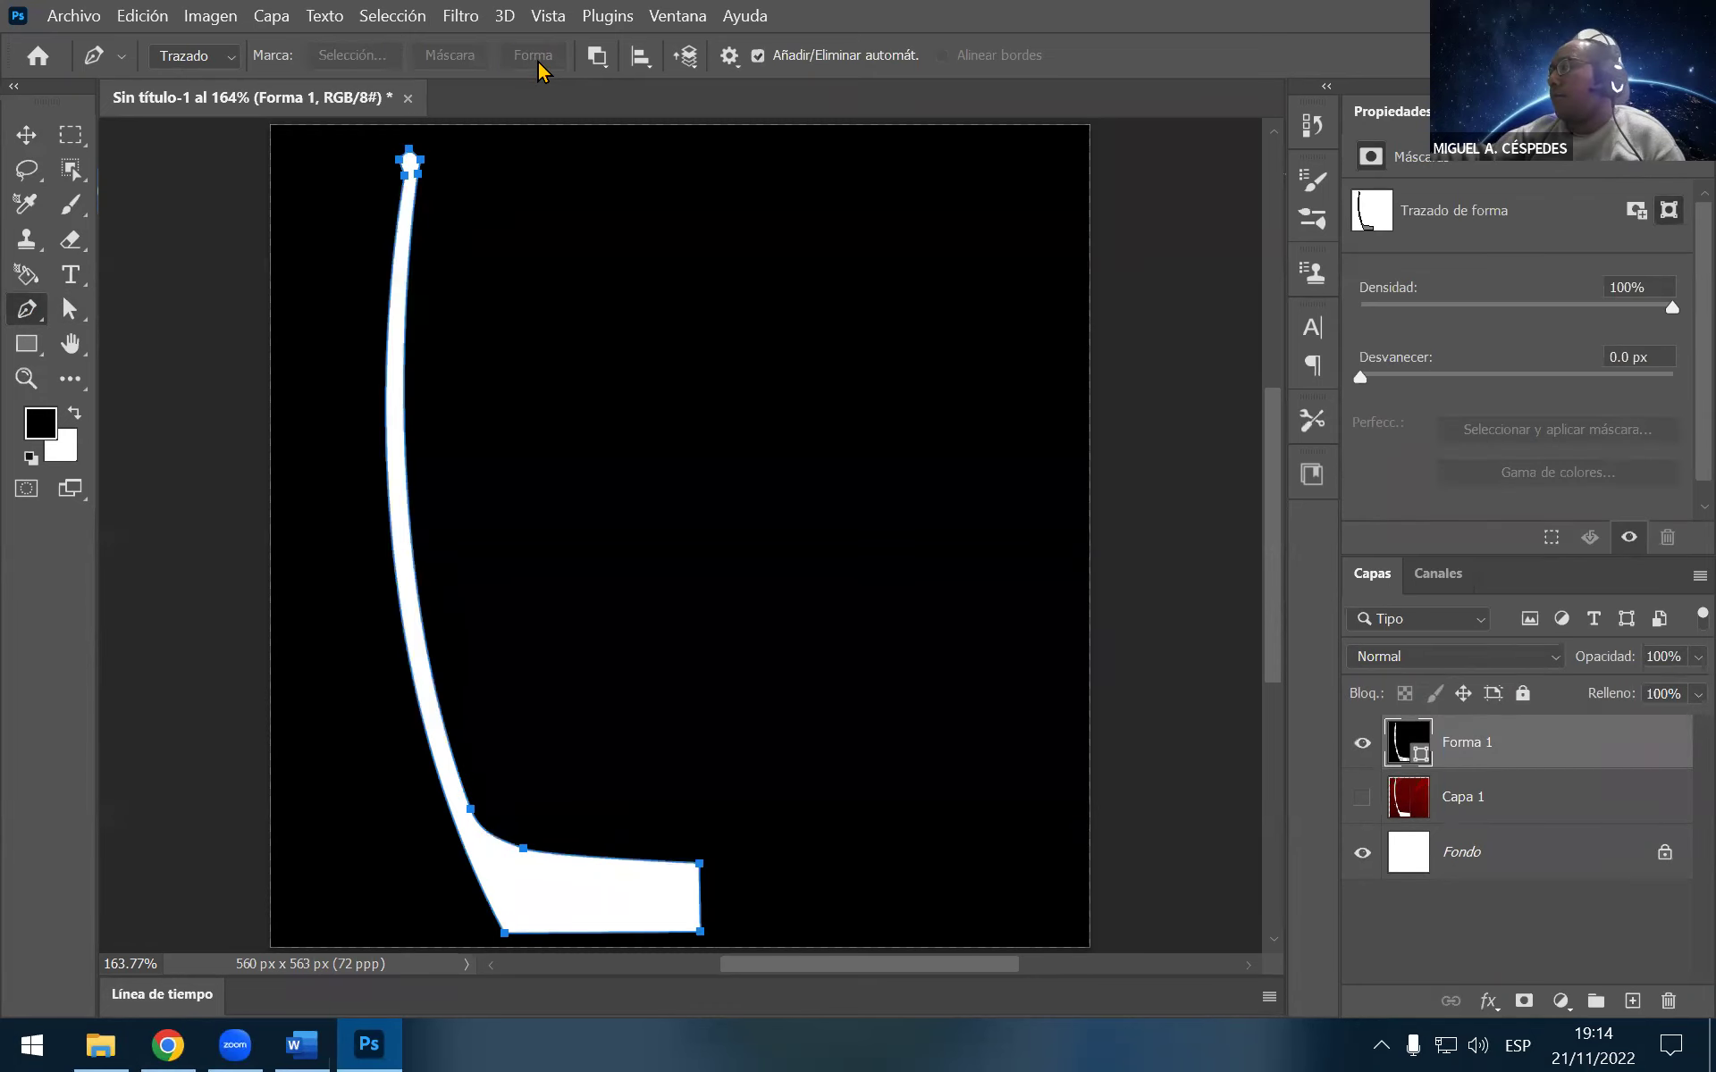
key(ctrl+z)
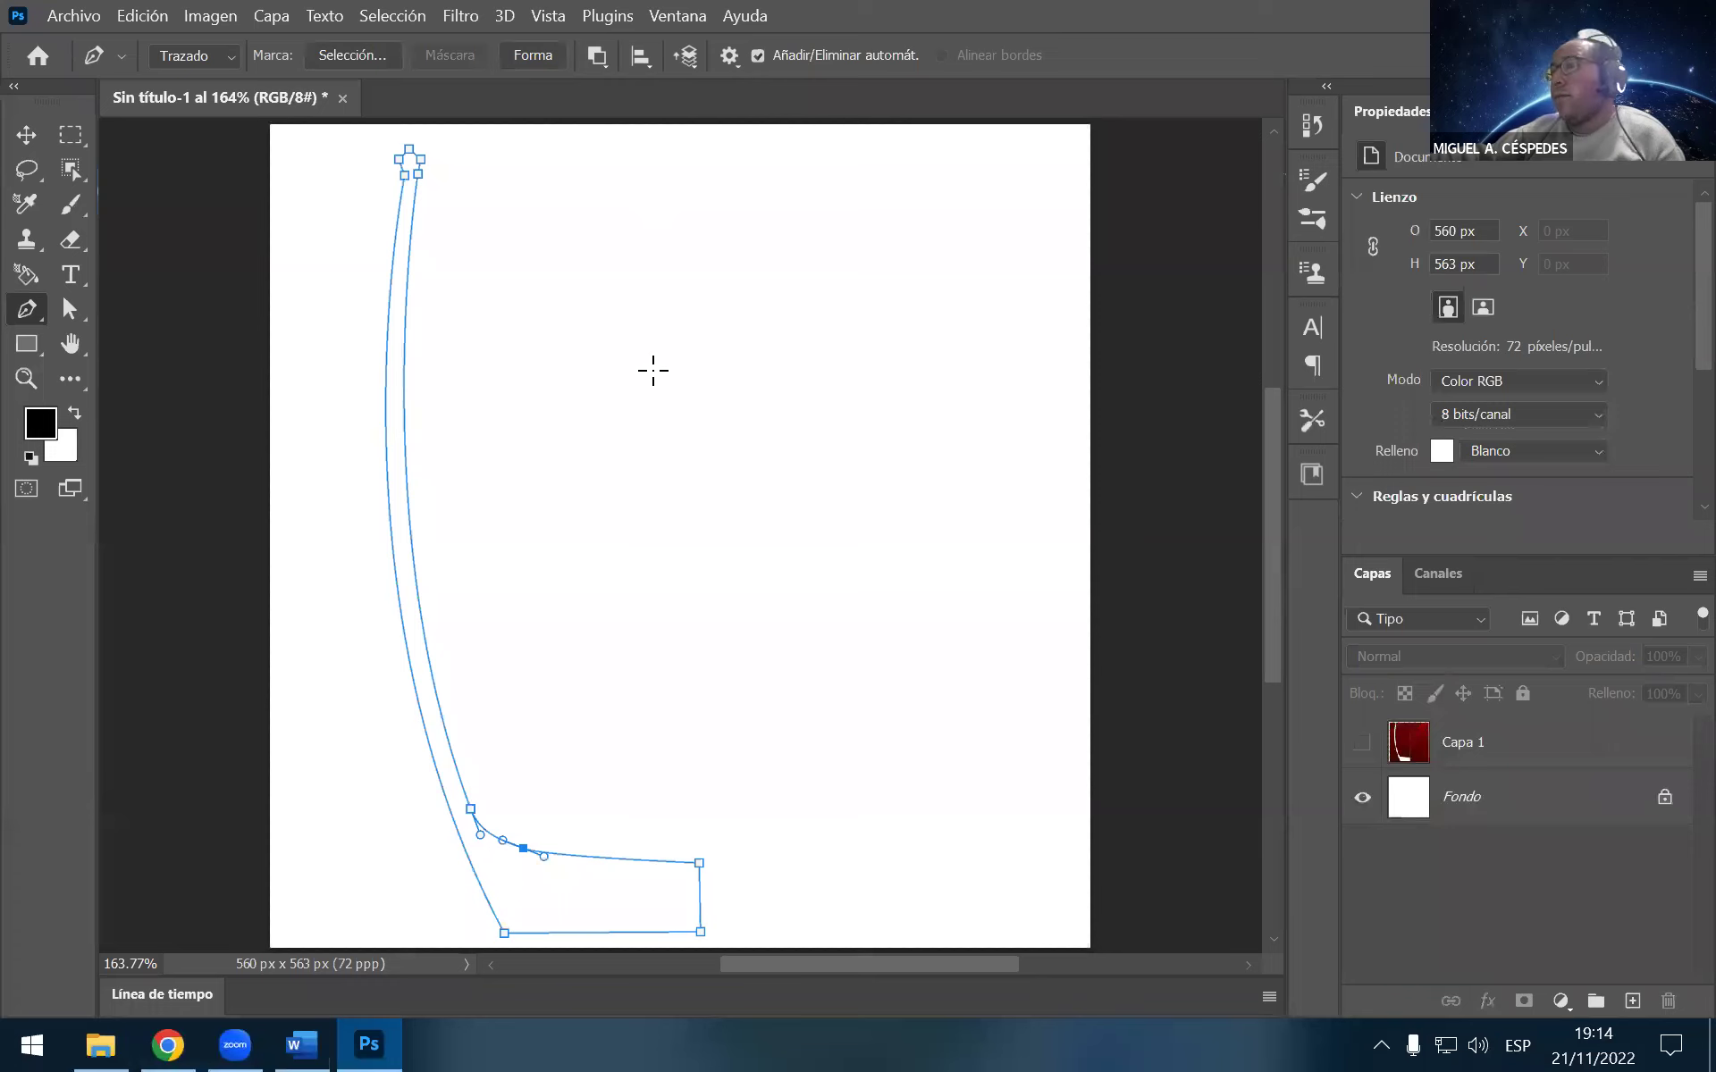
click(26, 135)
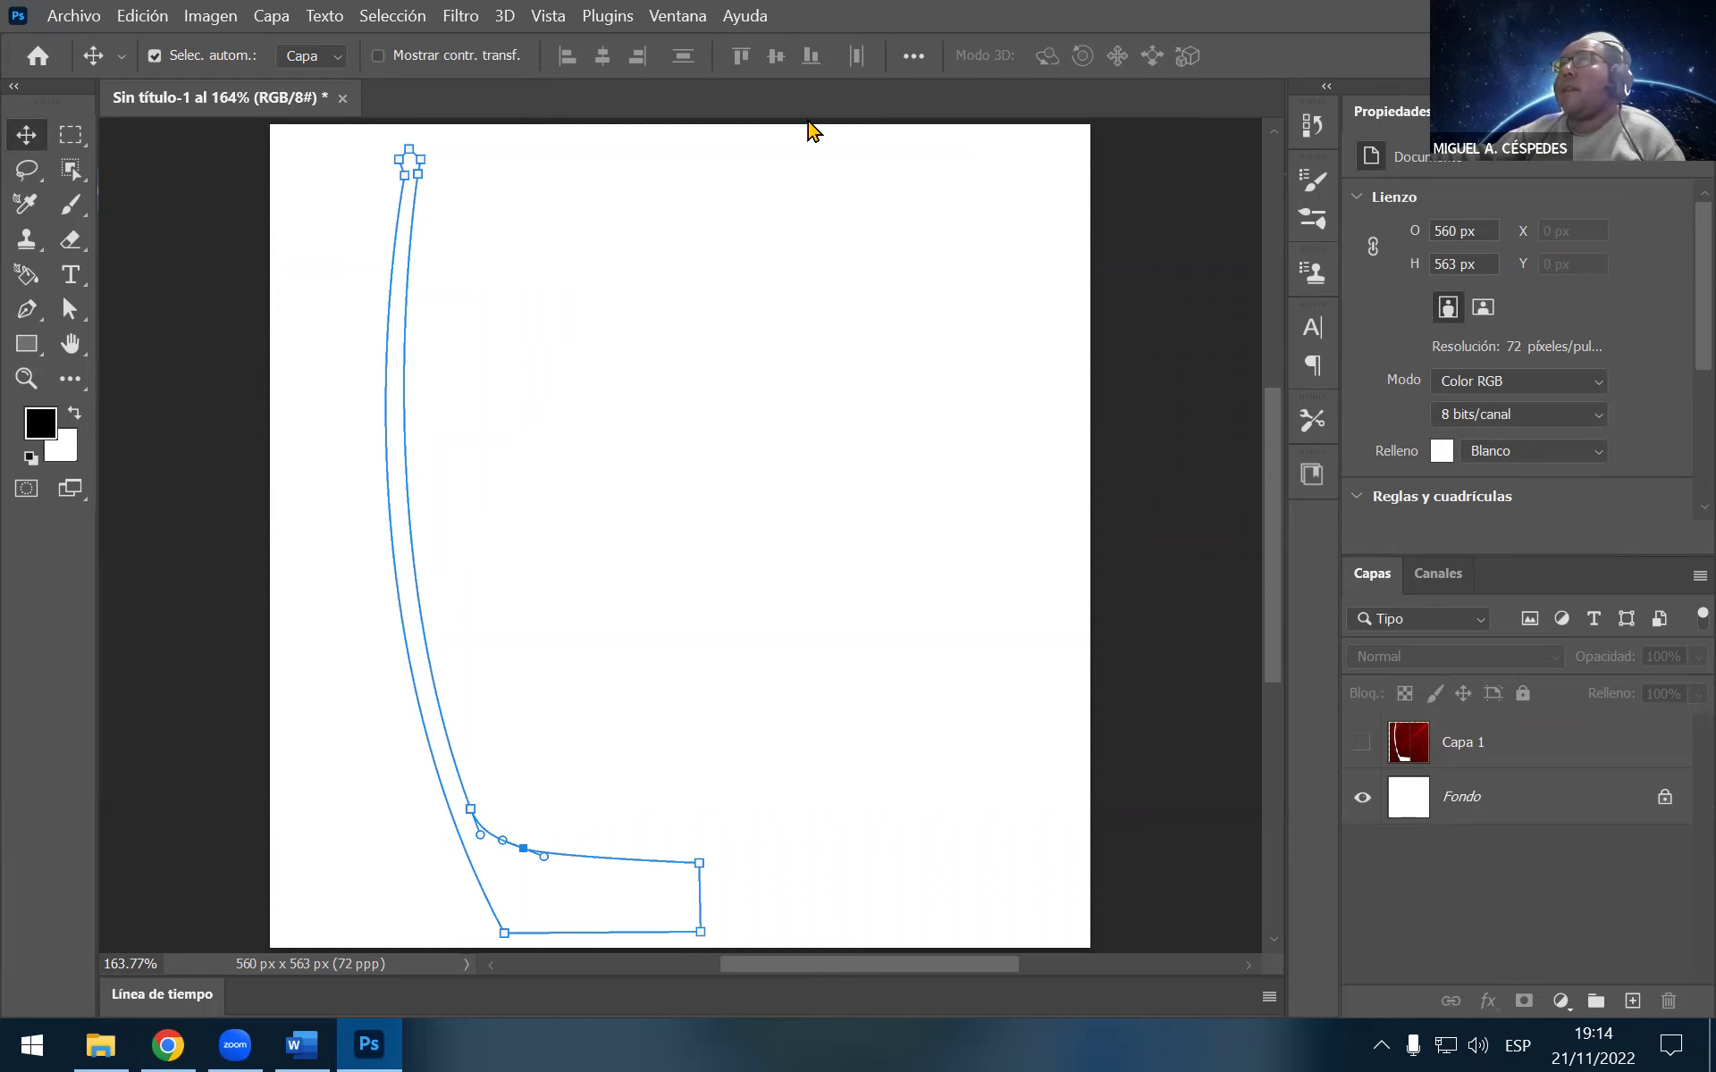
click(505, 17)
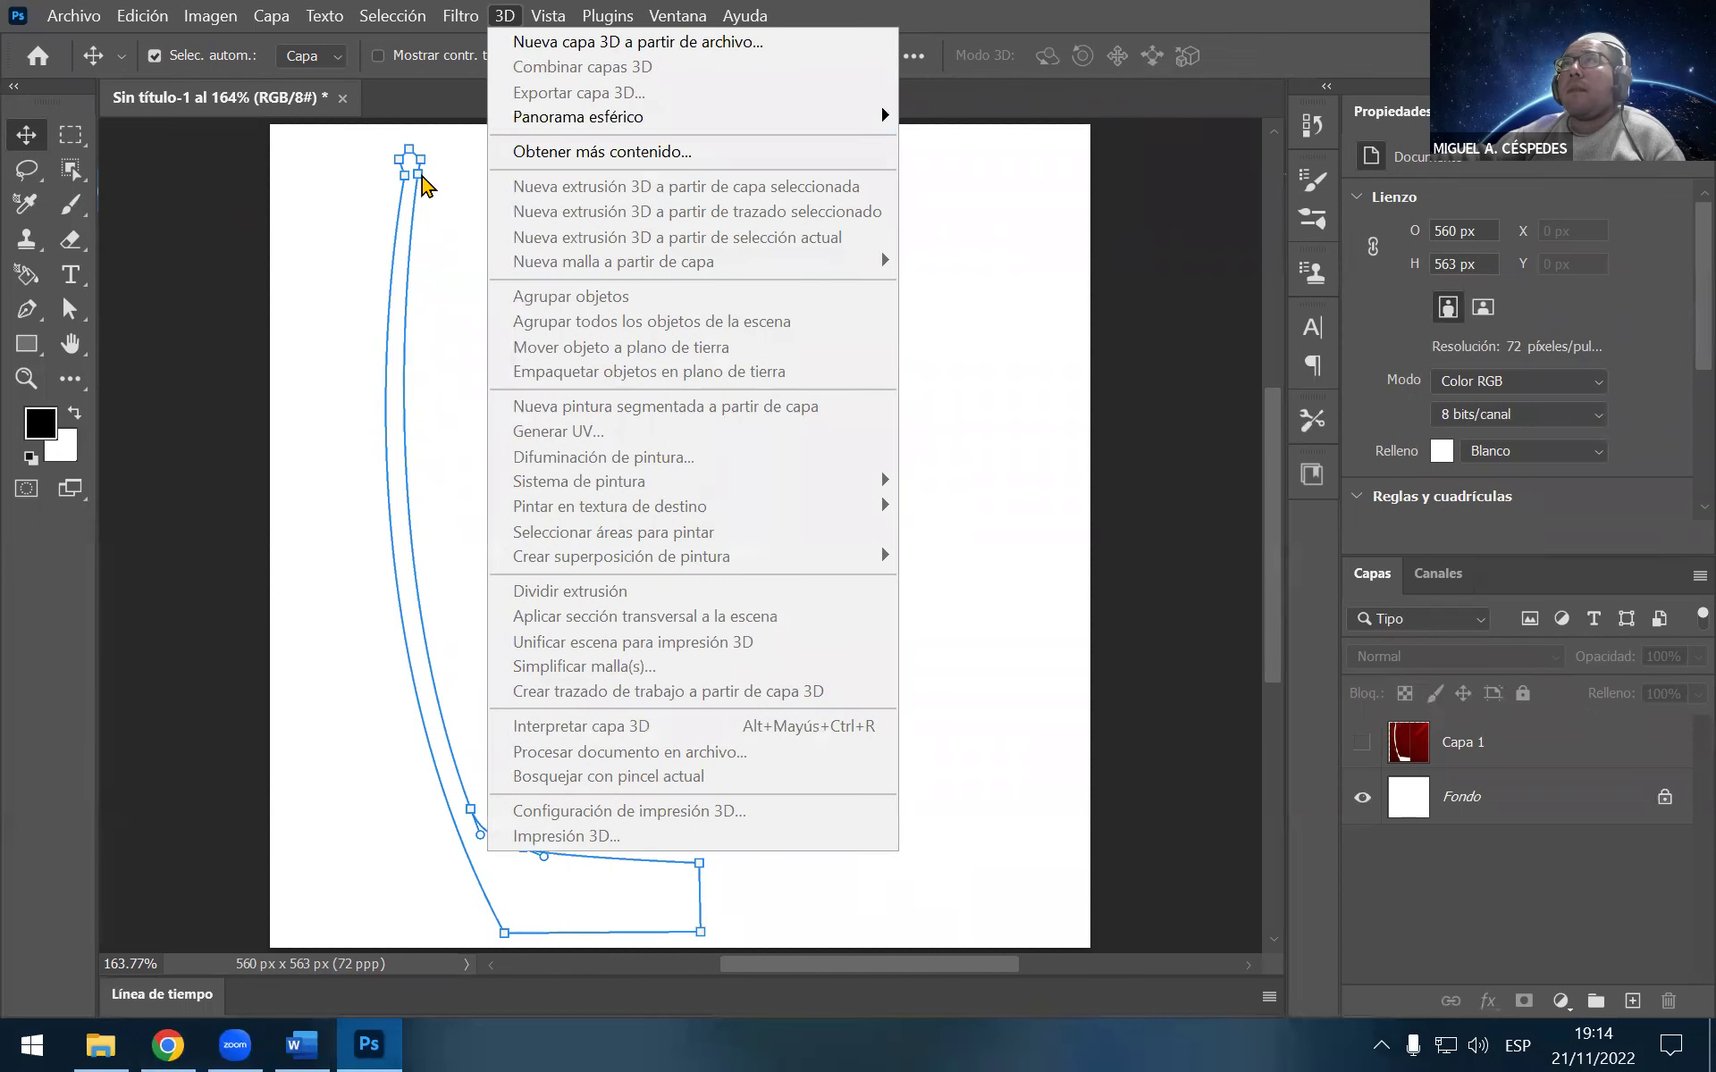
click(416, 188)
click(27, 311)
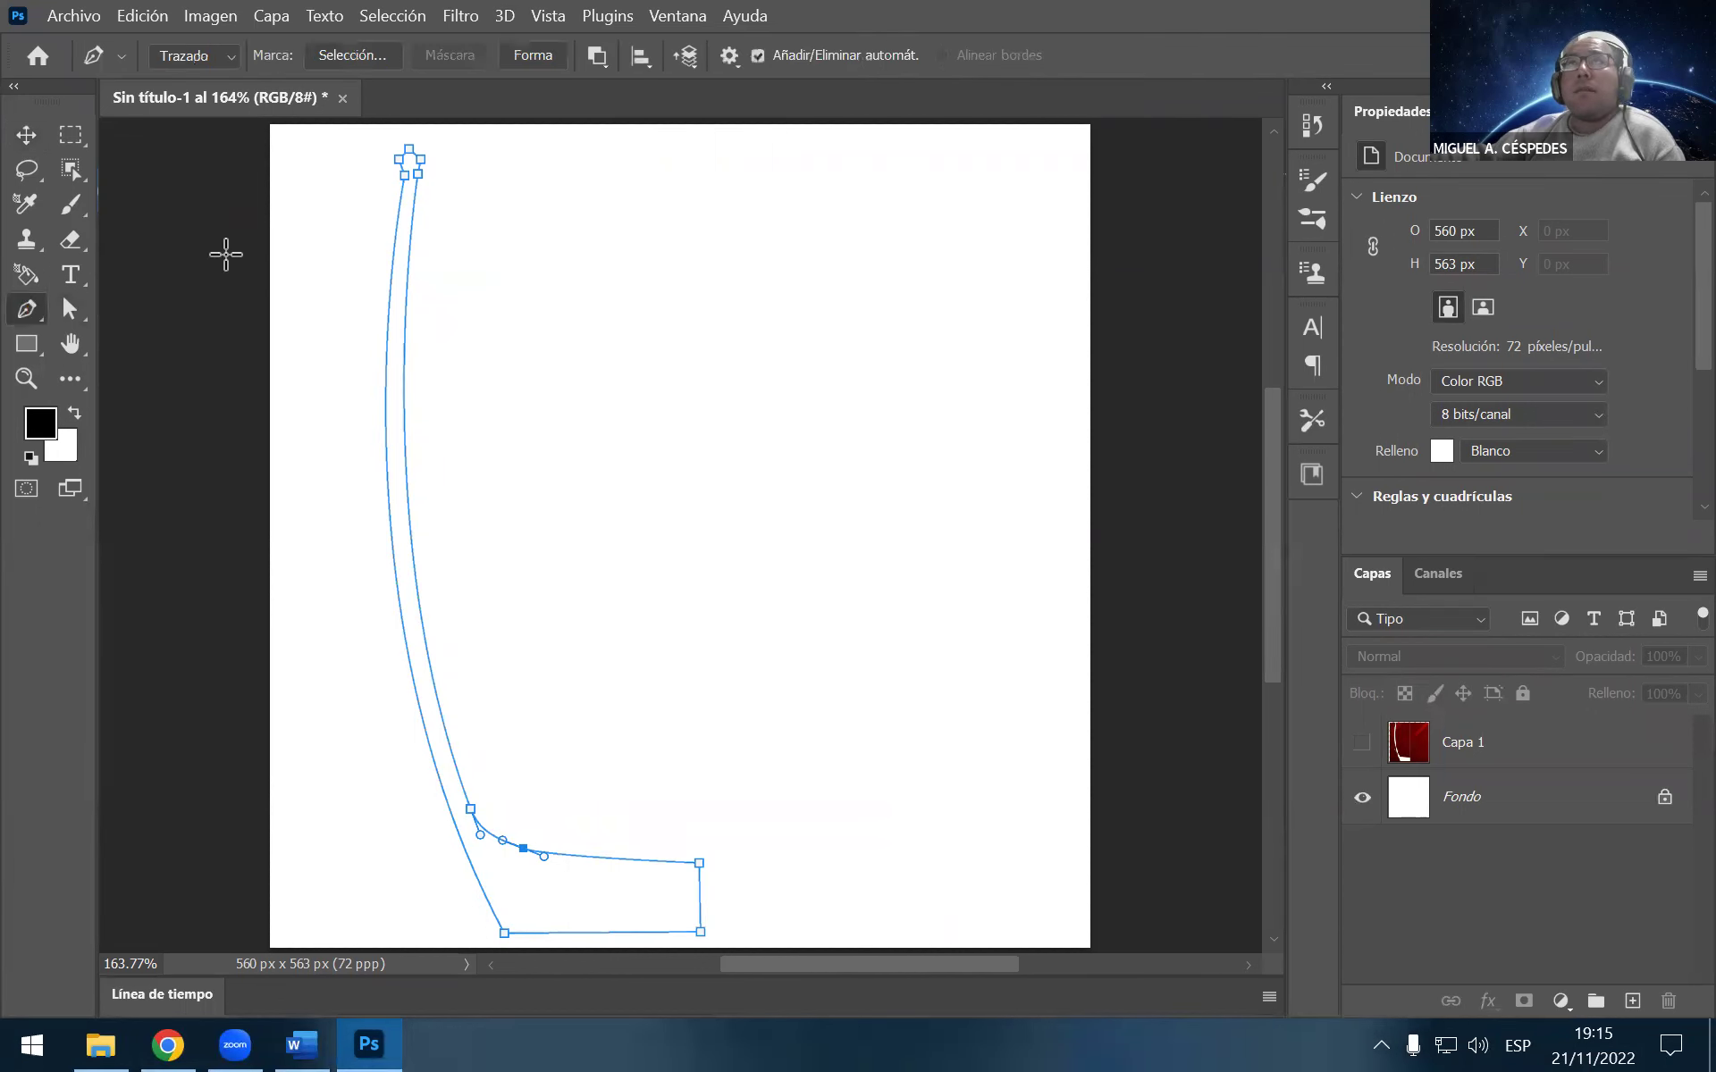
click(352, 59)
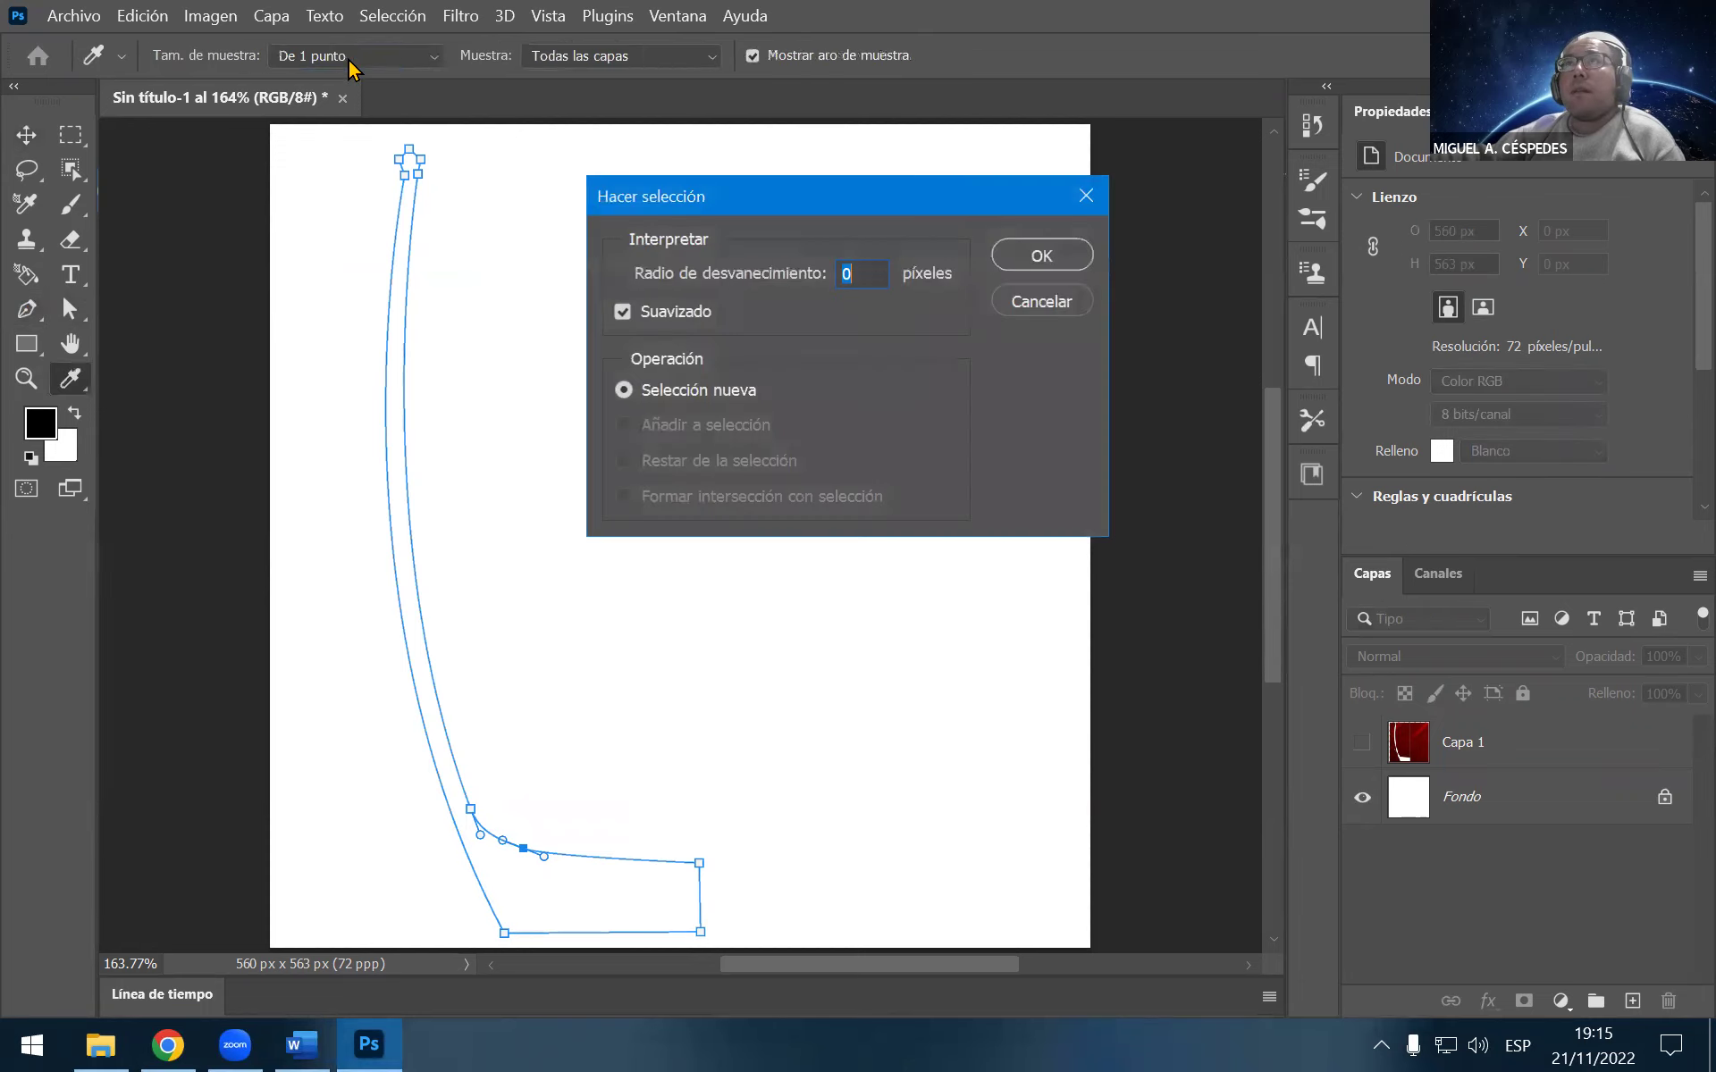
click(1037, 252)
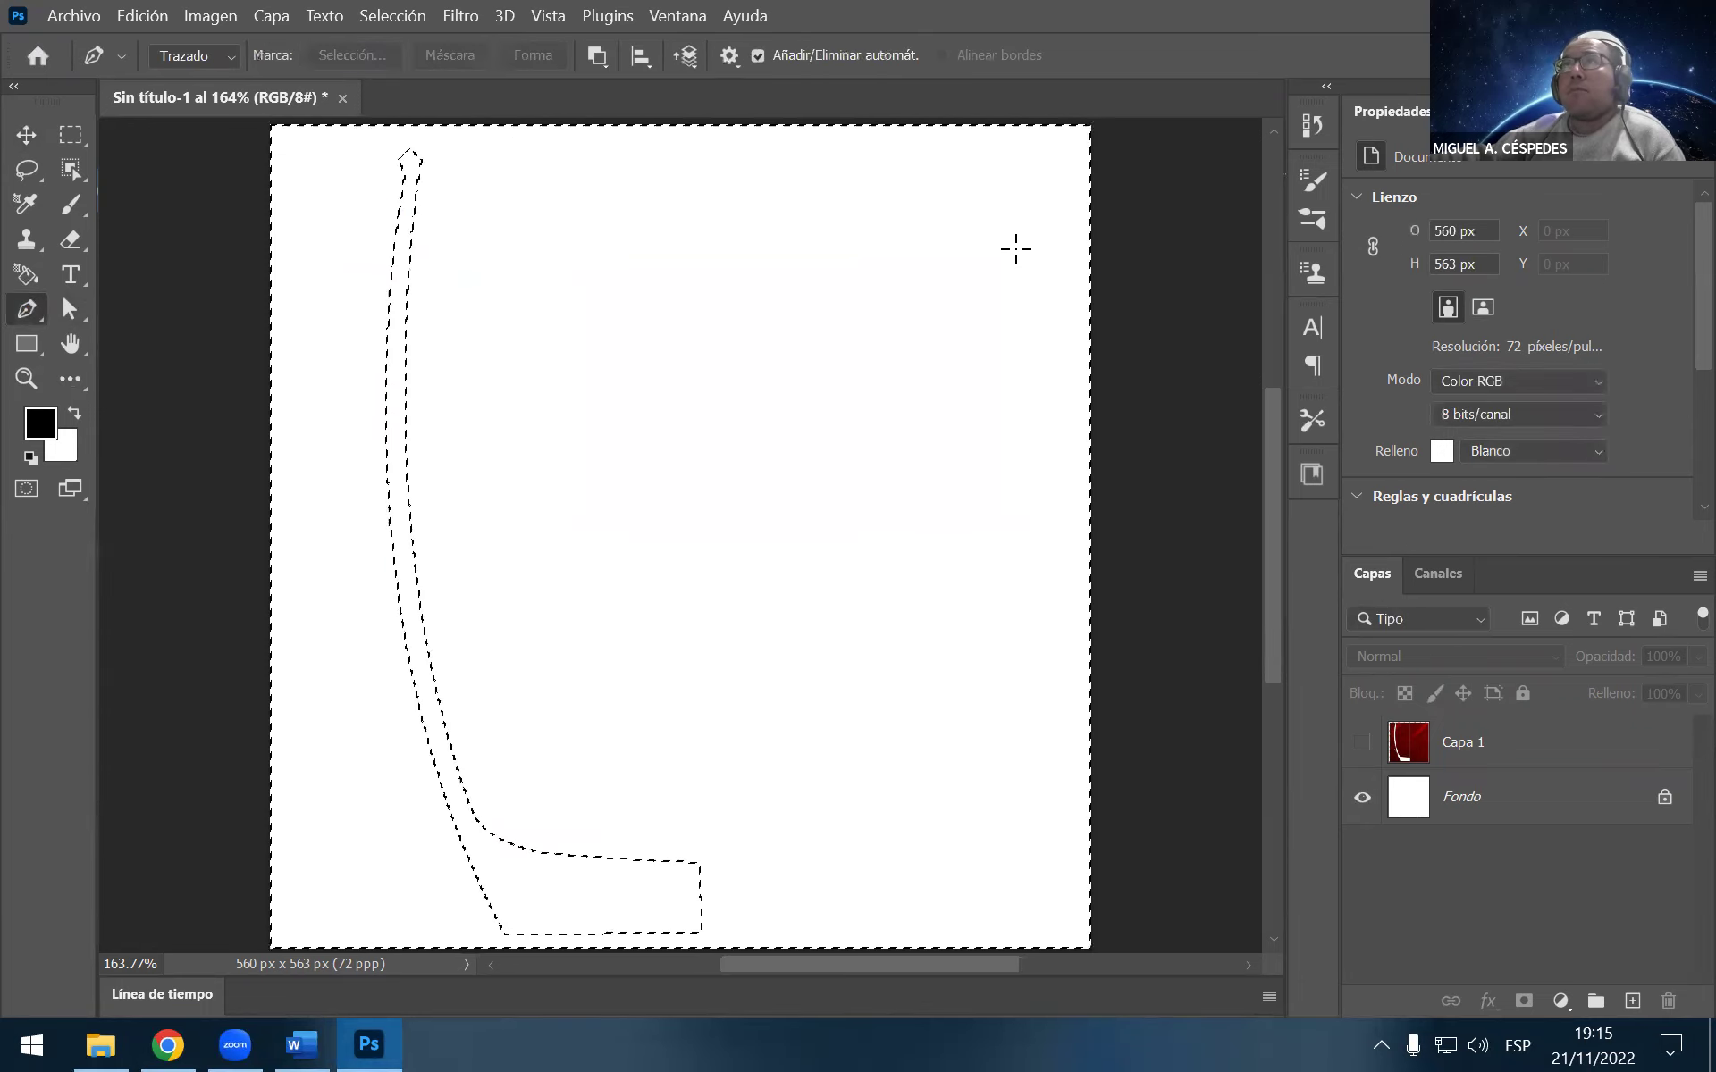
key(ctrl+z)
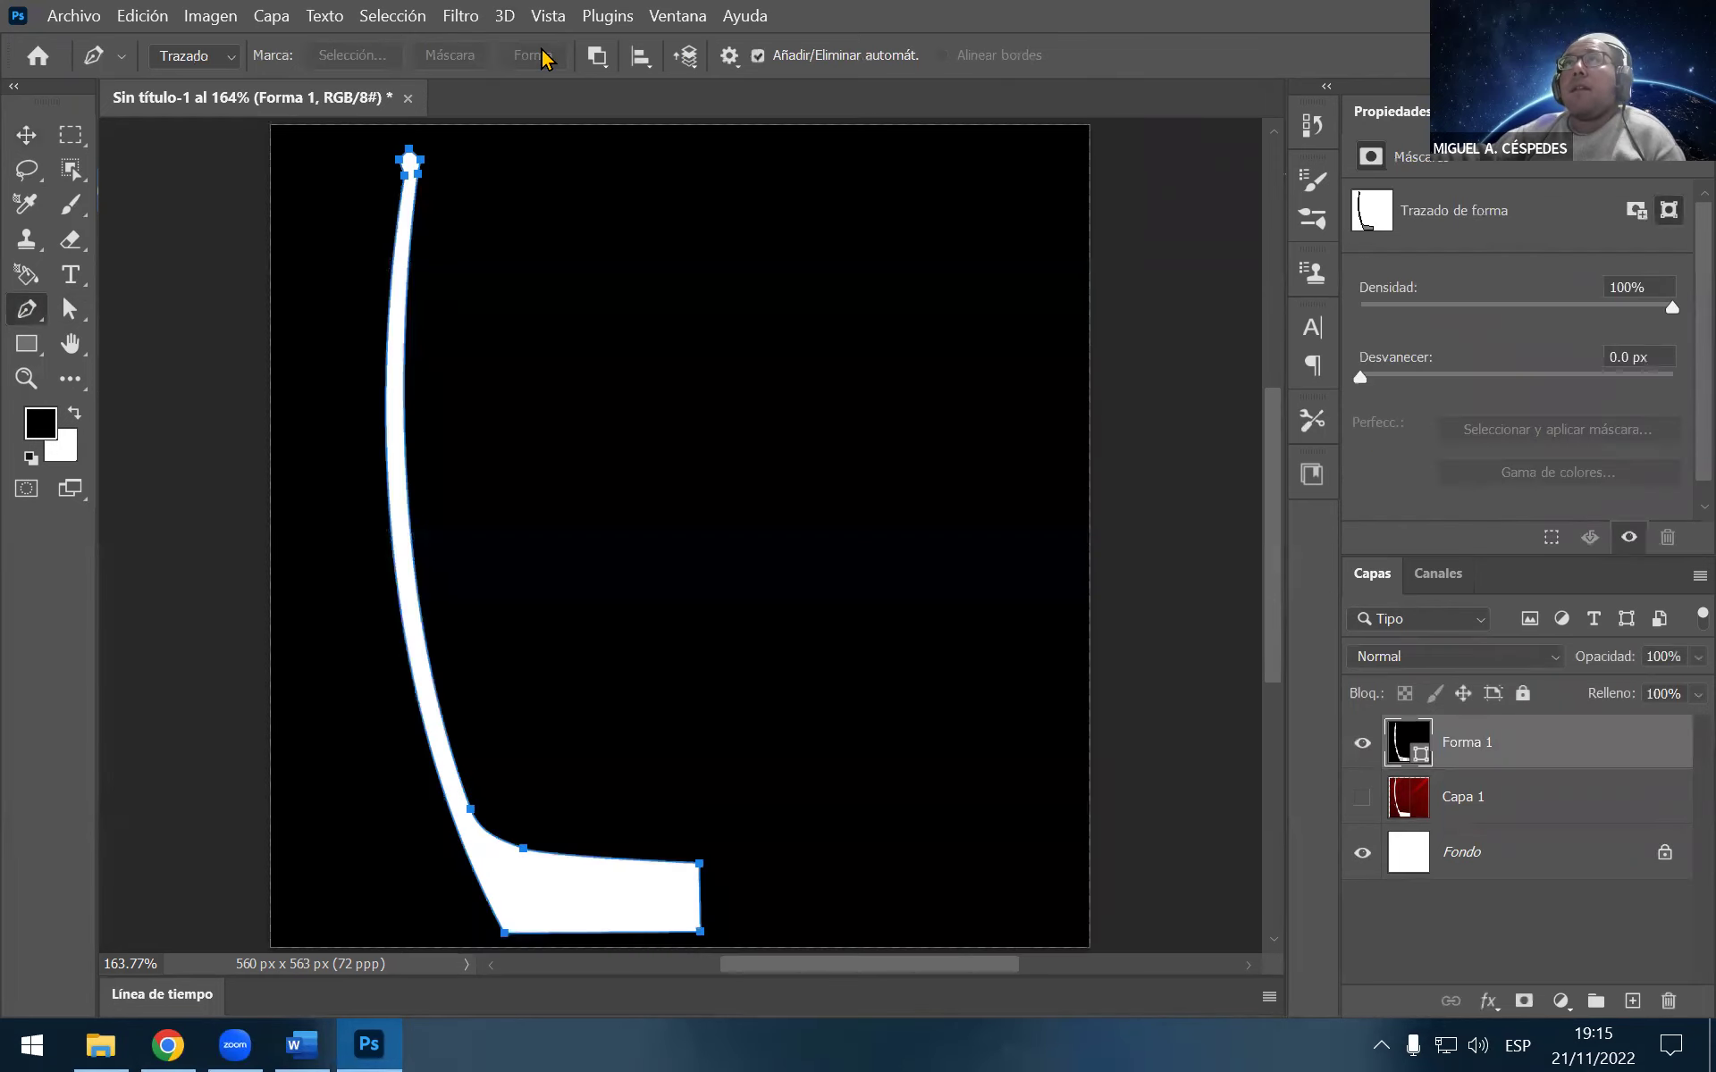
click(536, 56)
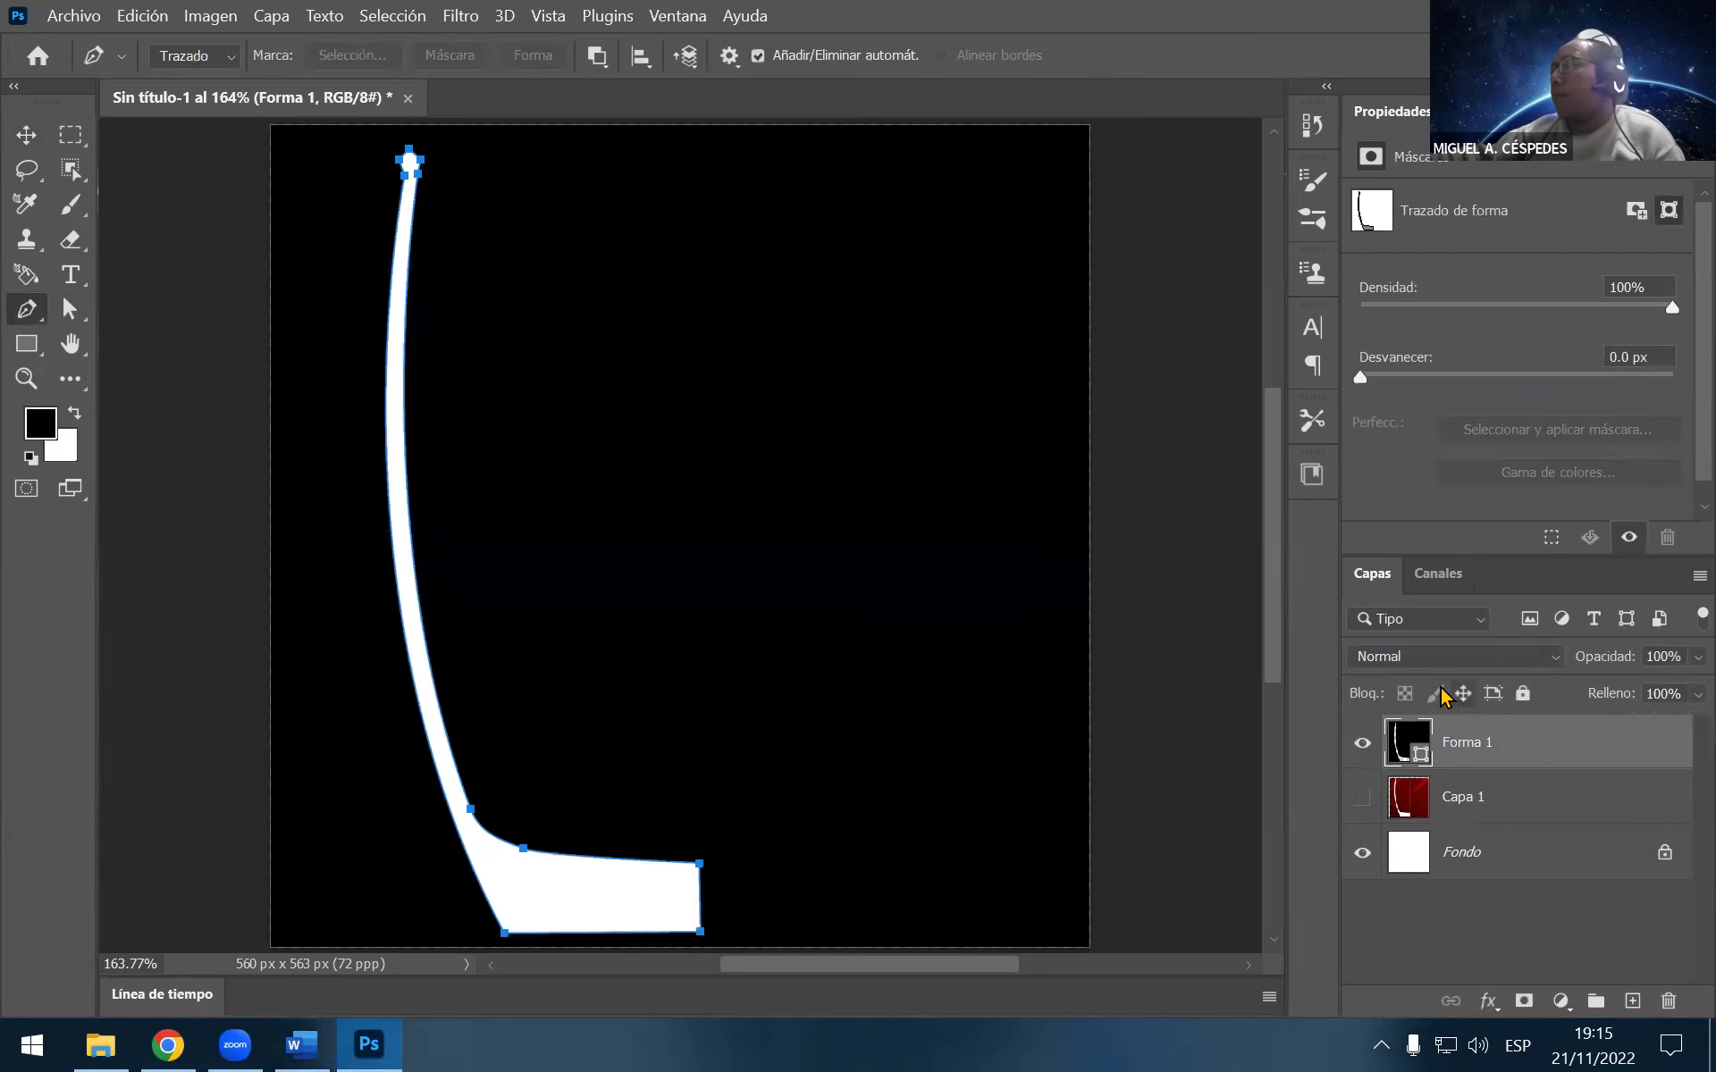
key(ctrl+z)
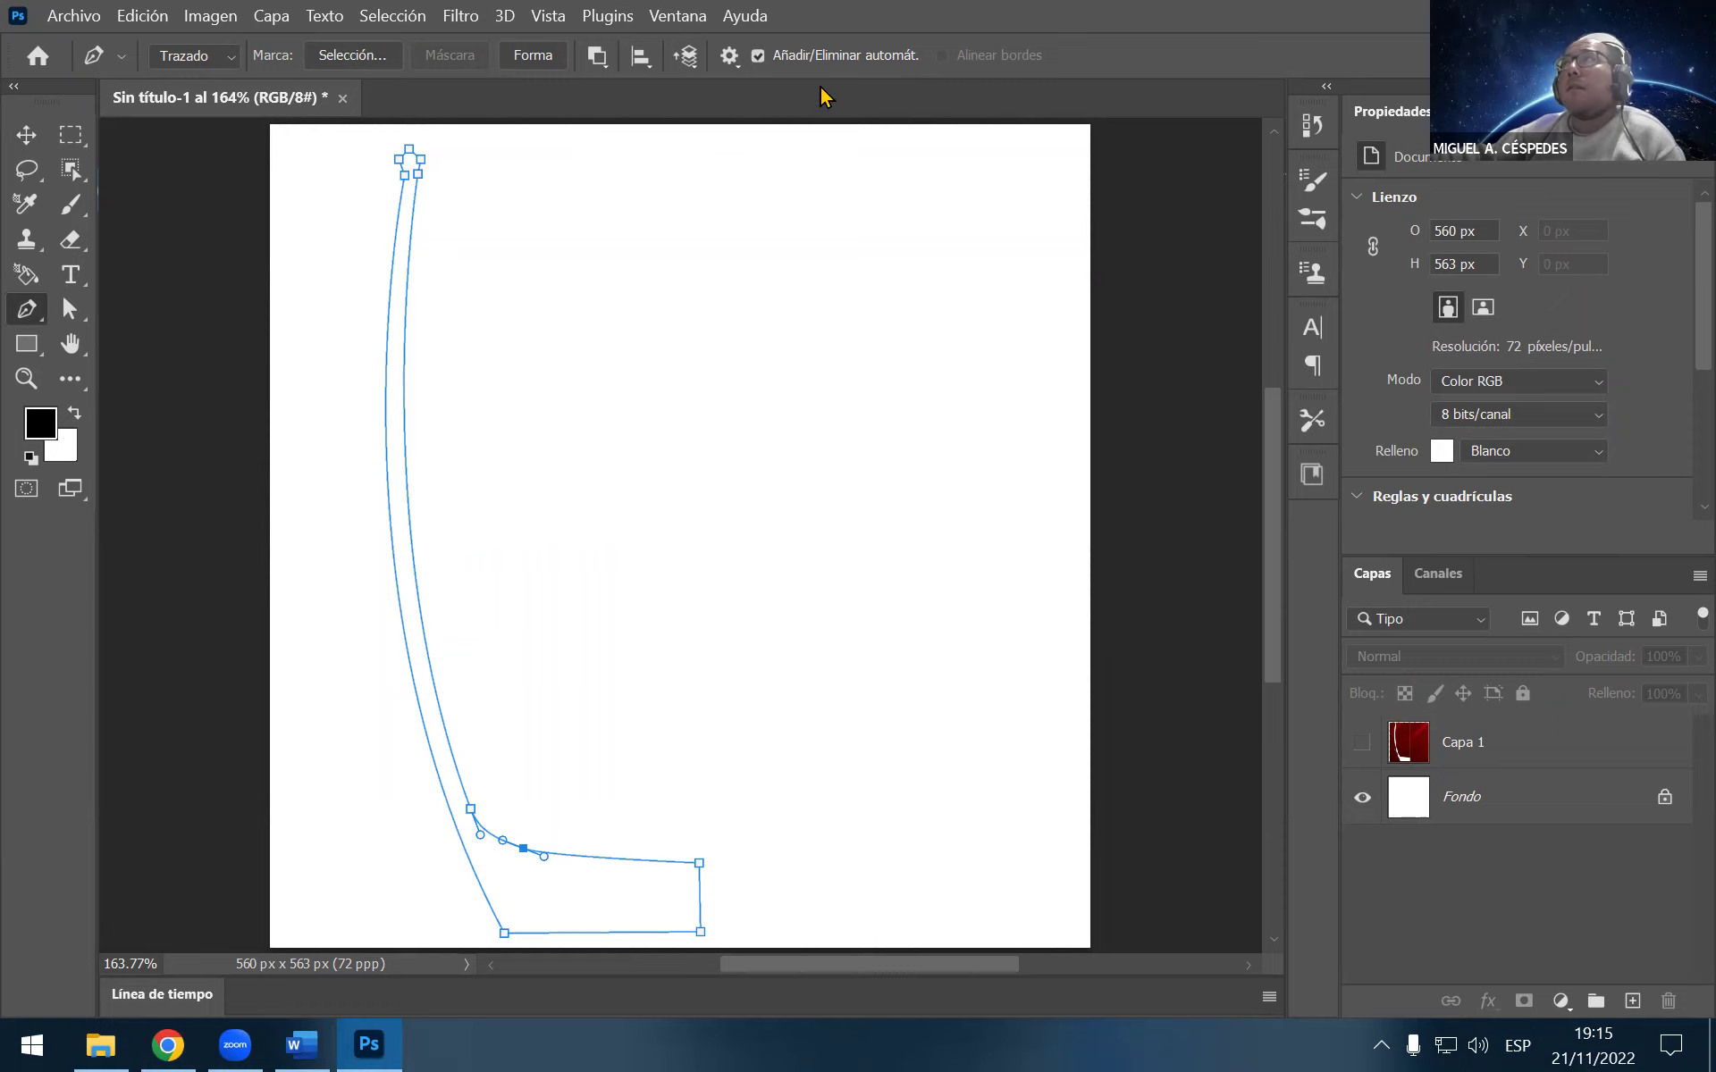
click(235, 63)
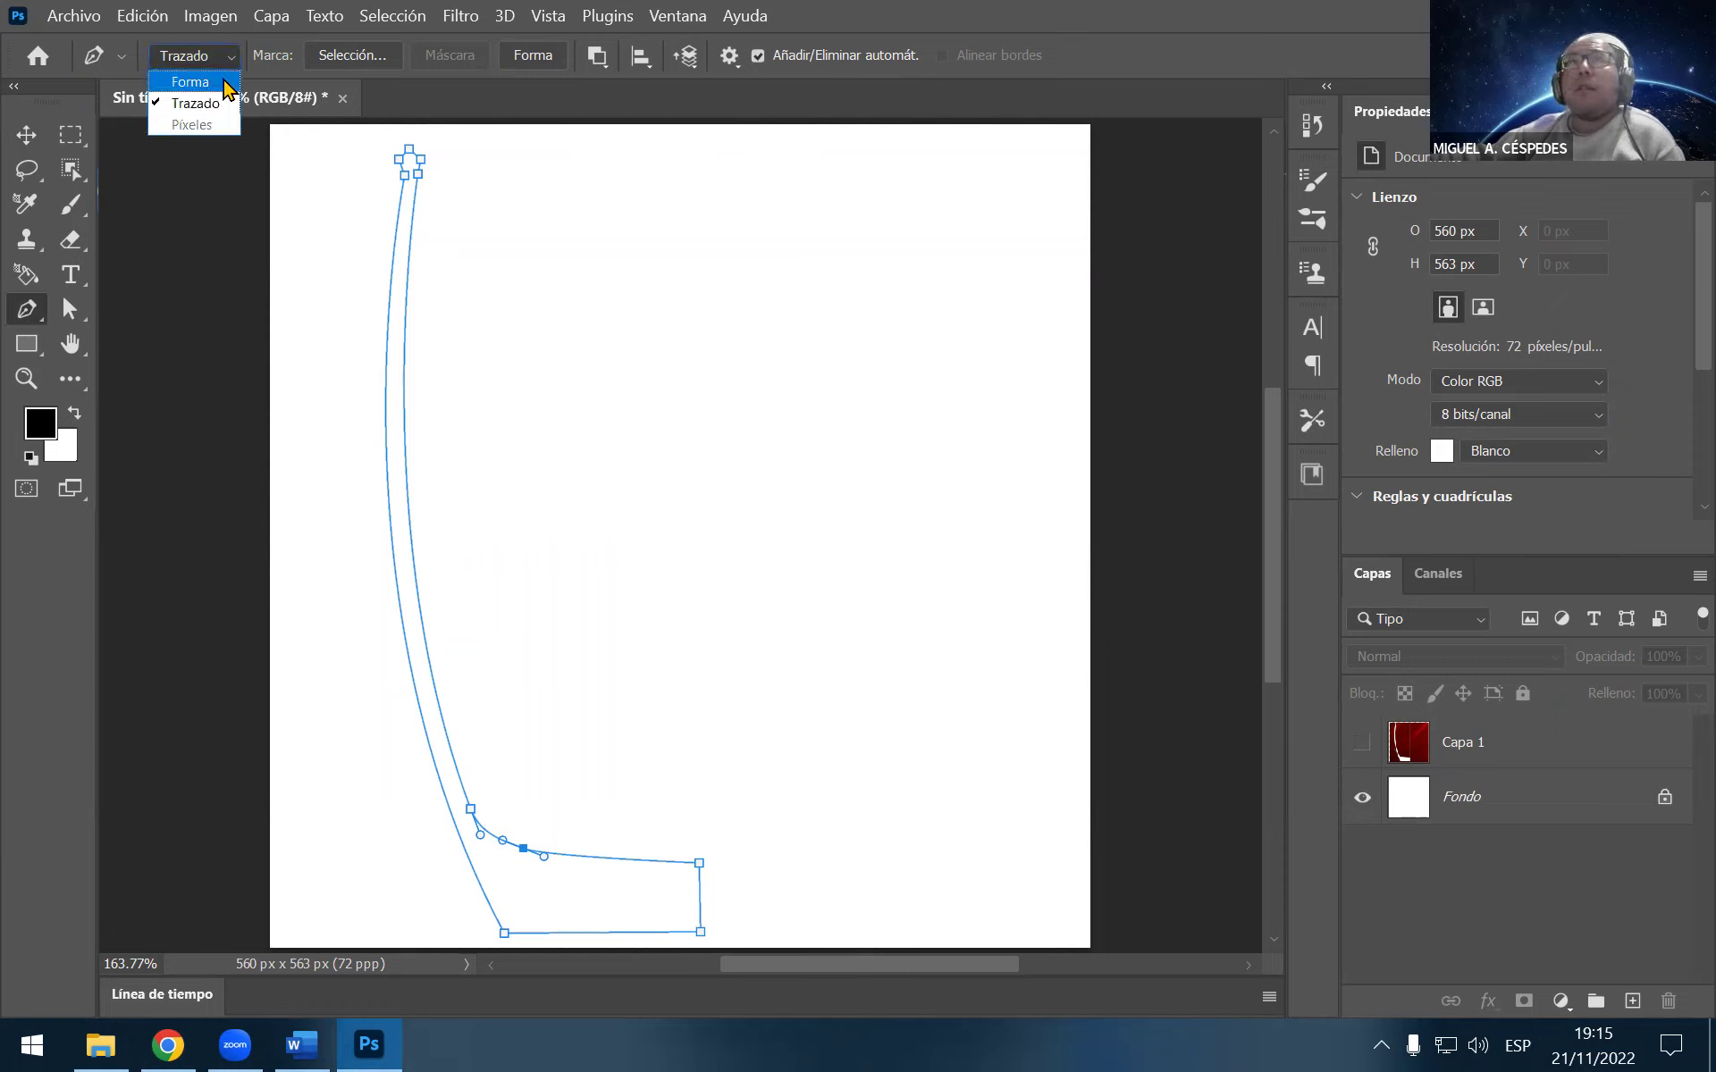
click(206, 79)
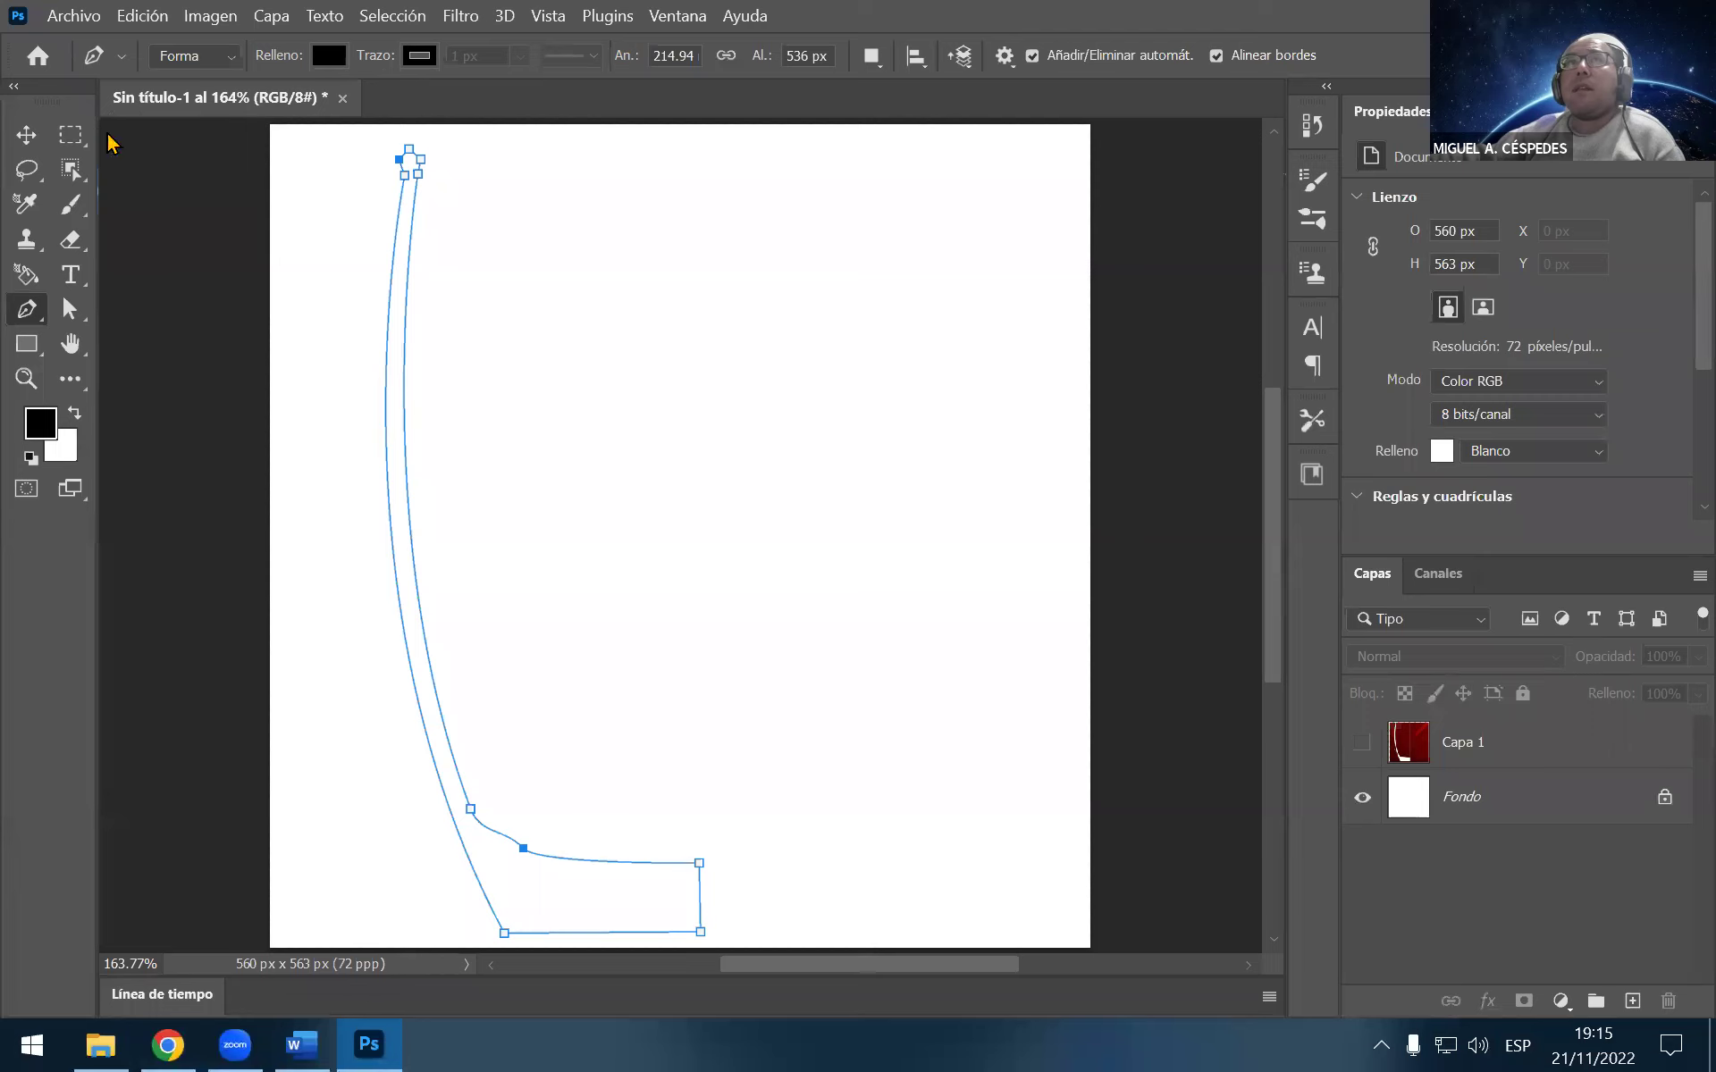
click(213, 63)
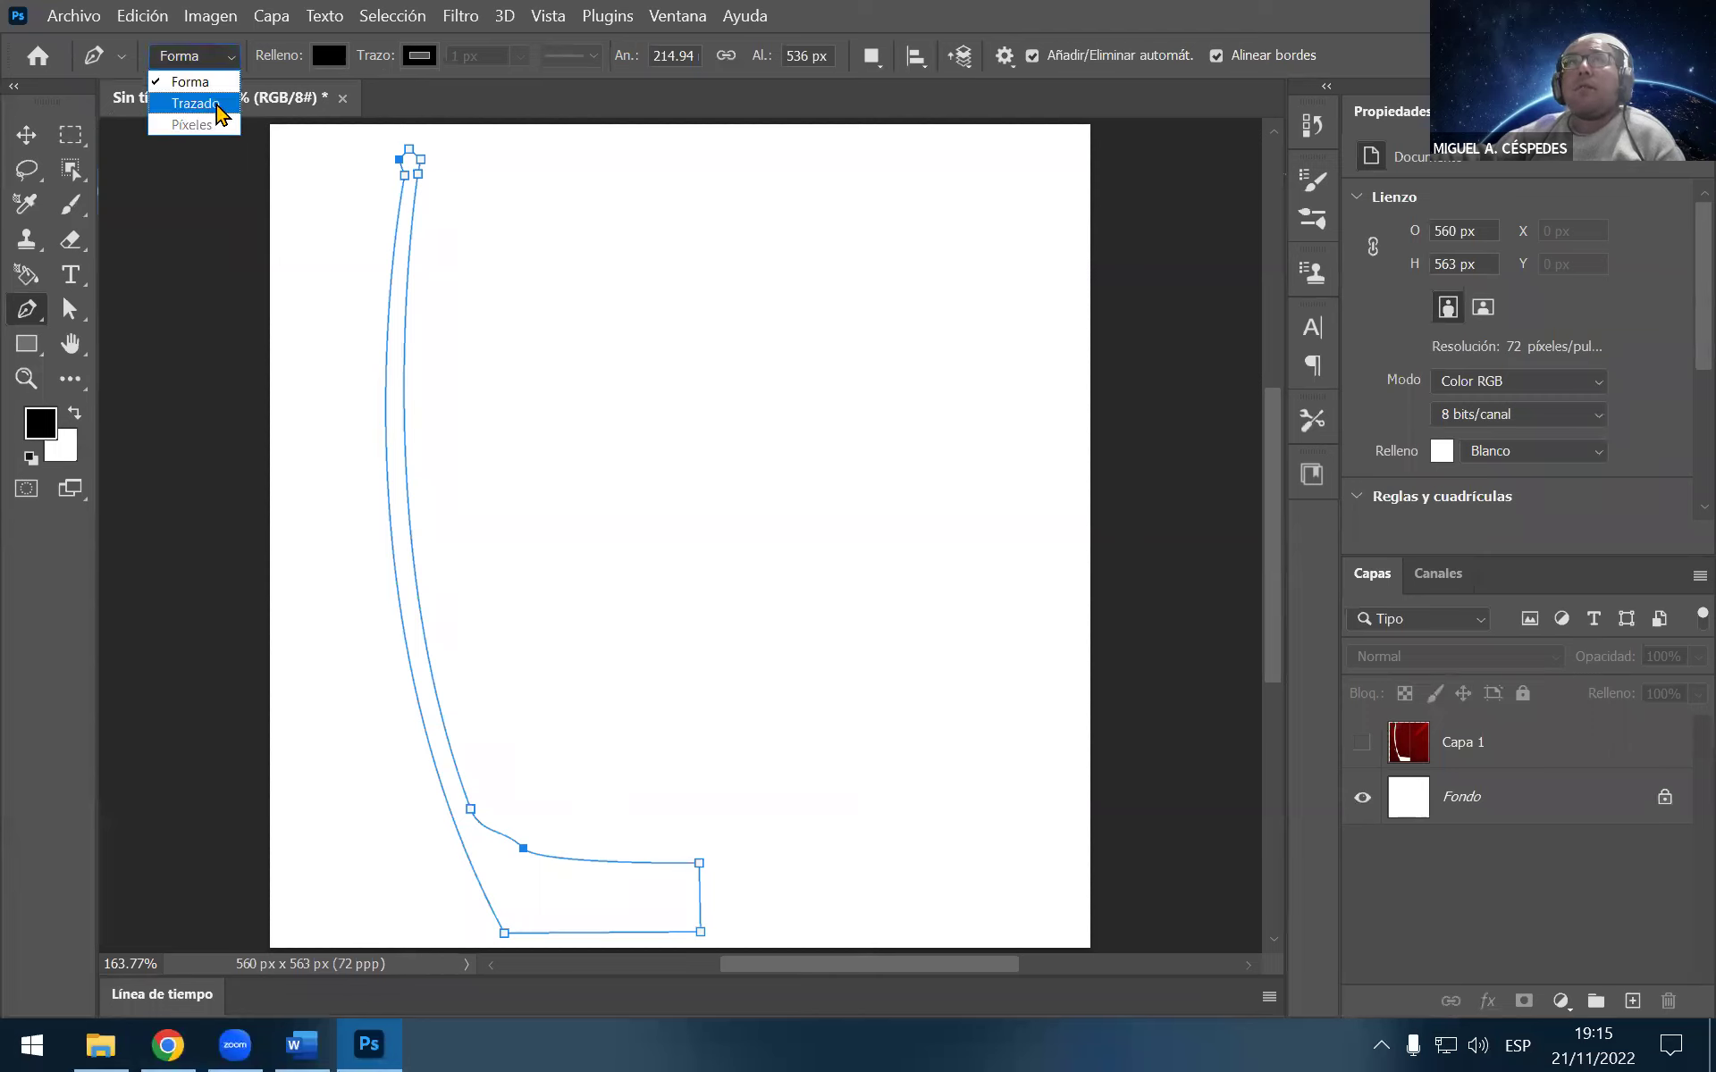
click(214, 103)
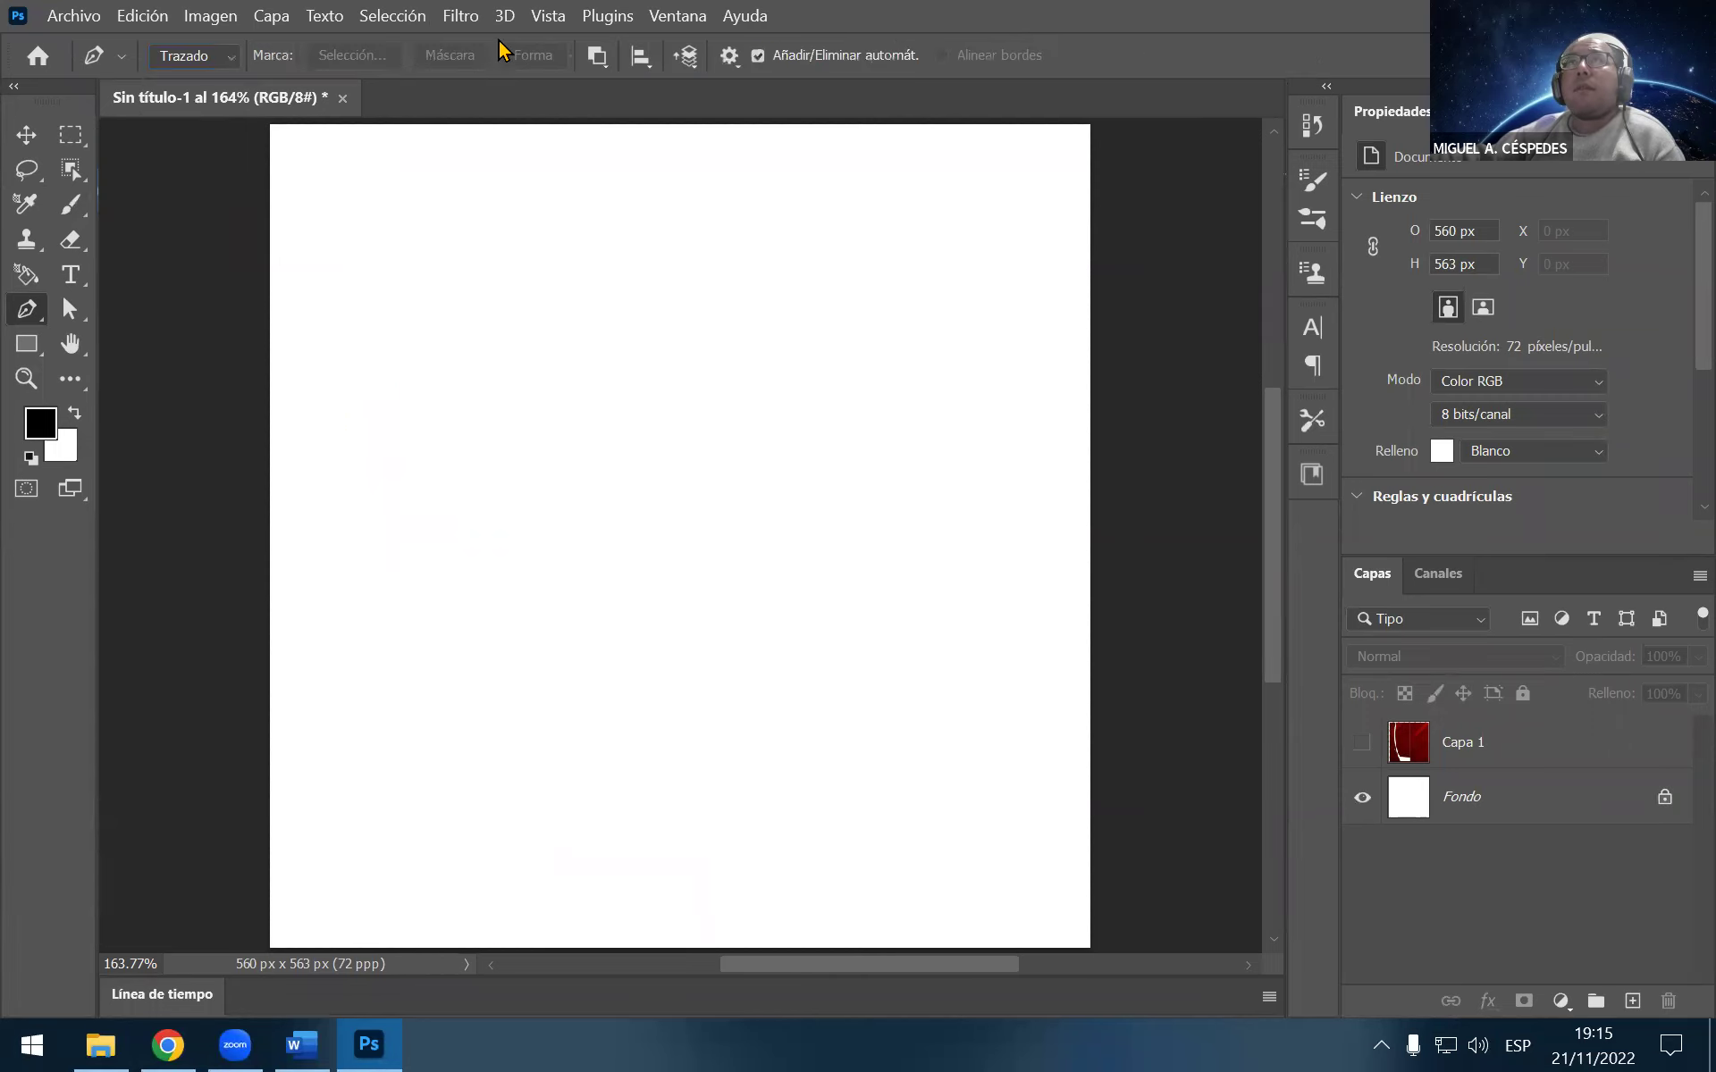
click(208, 61)
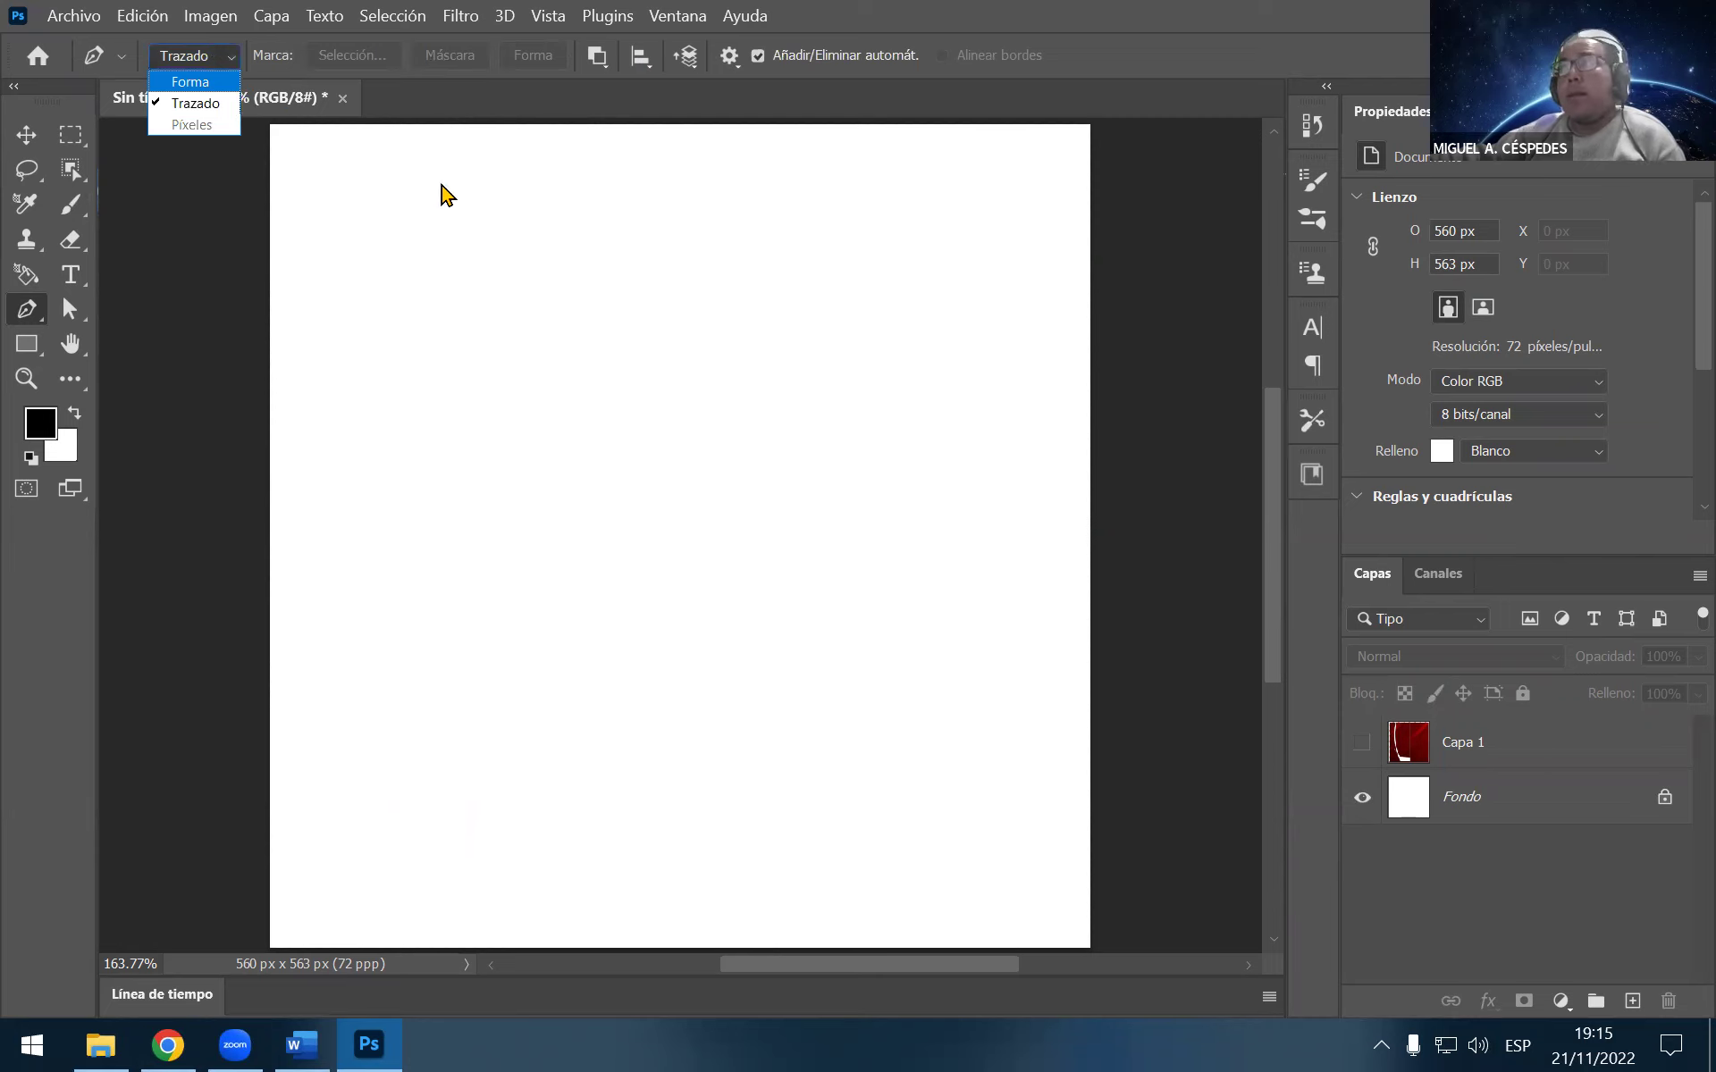
click(678, 279)
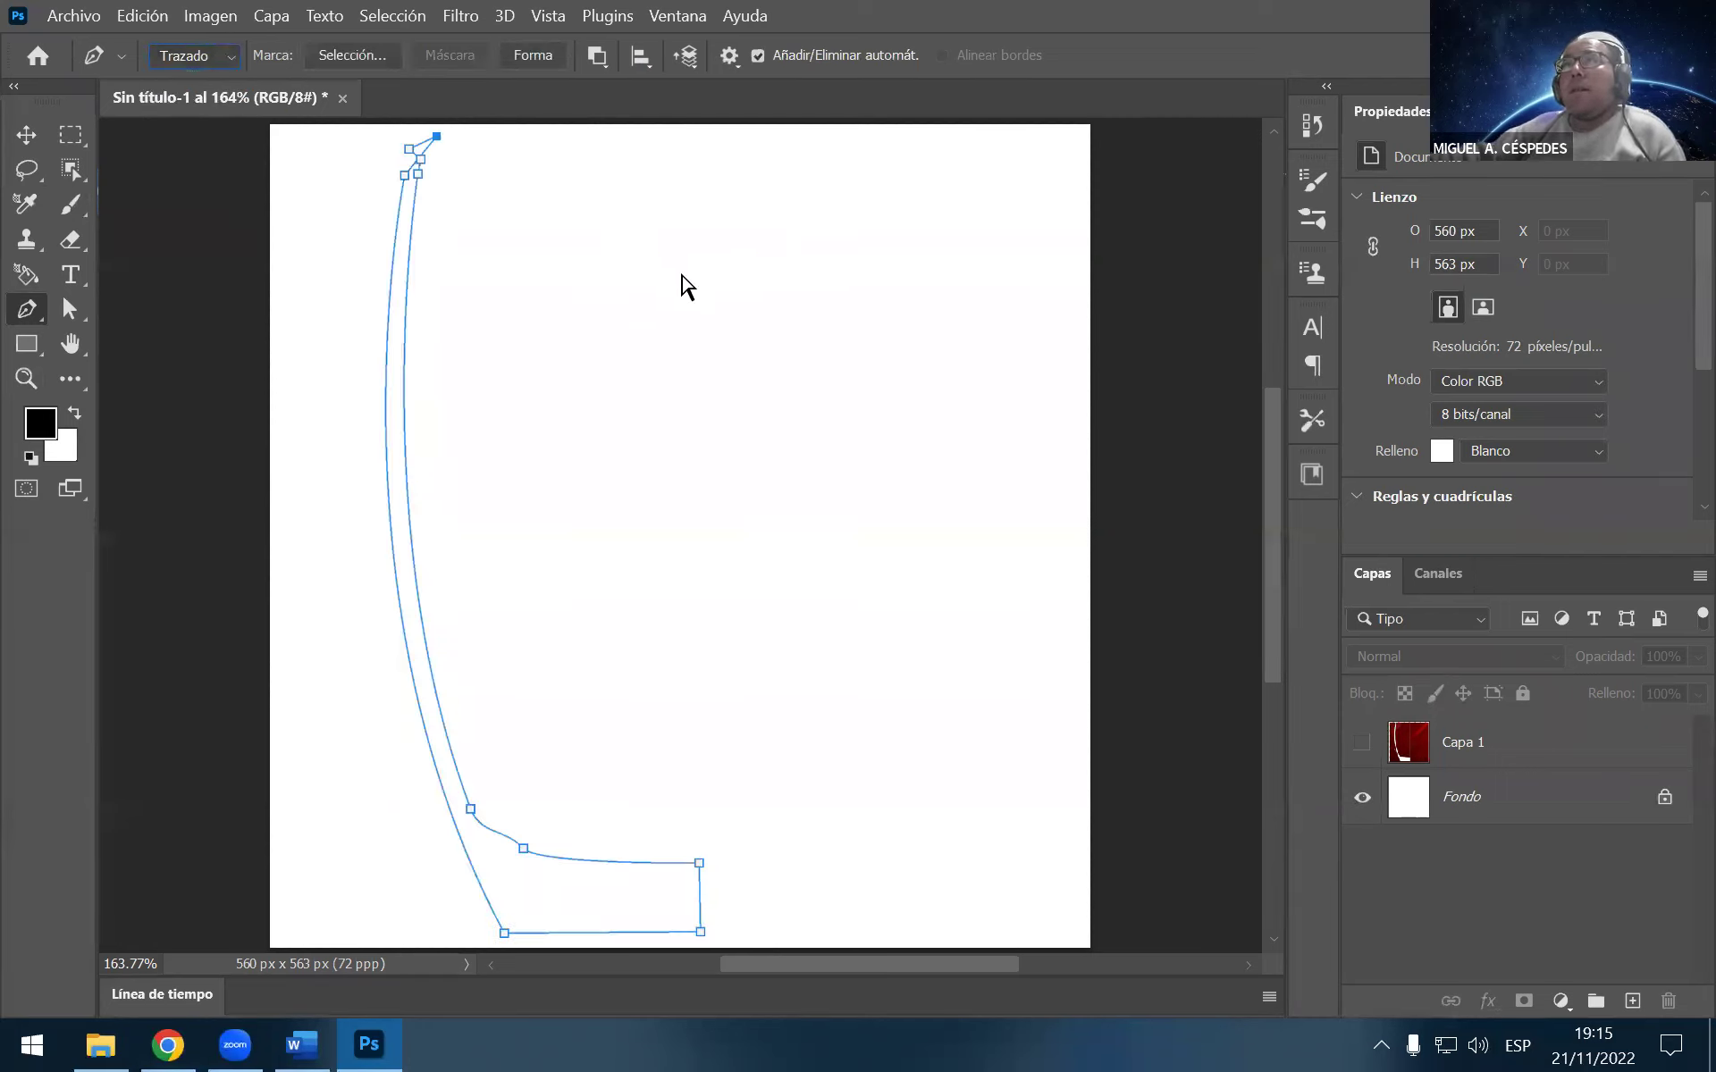
click(541, 55)
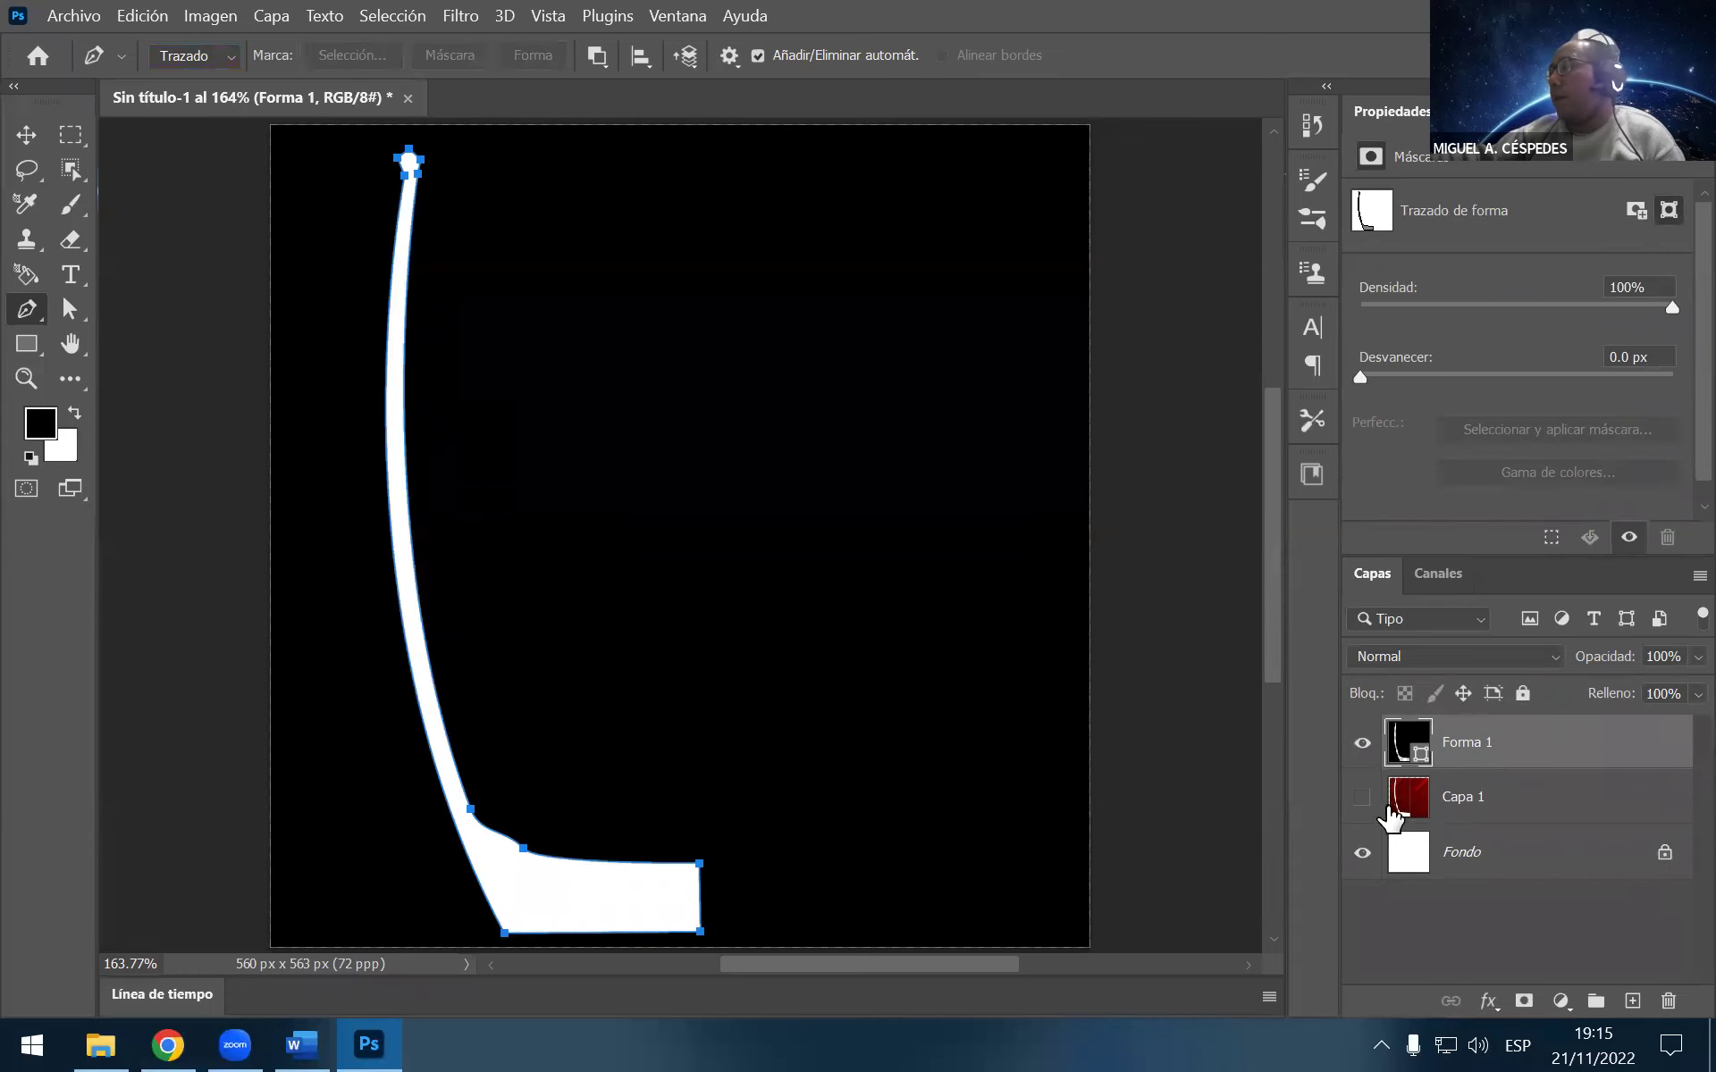
click(1362, 797)
click(1362, 797)
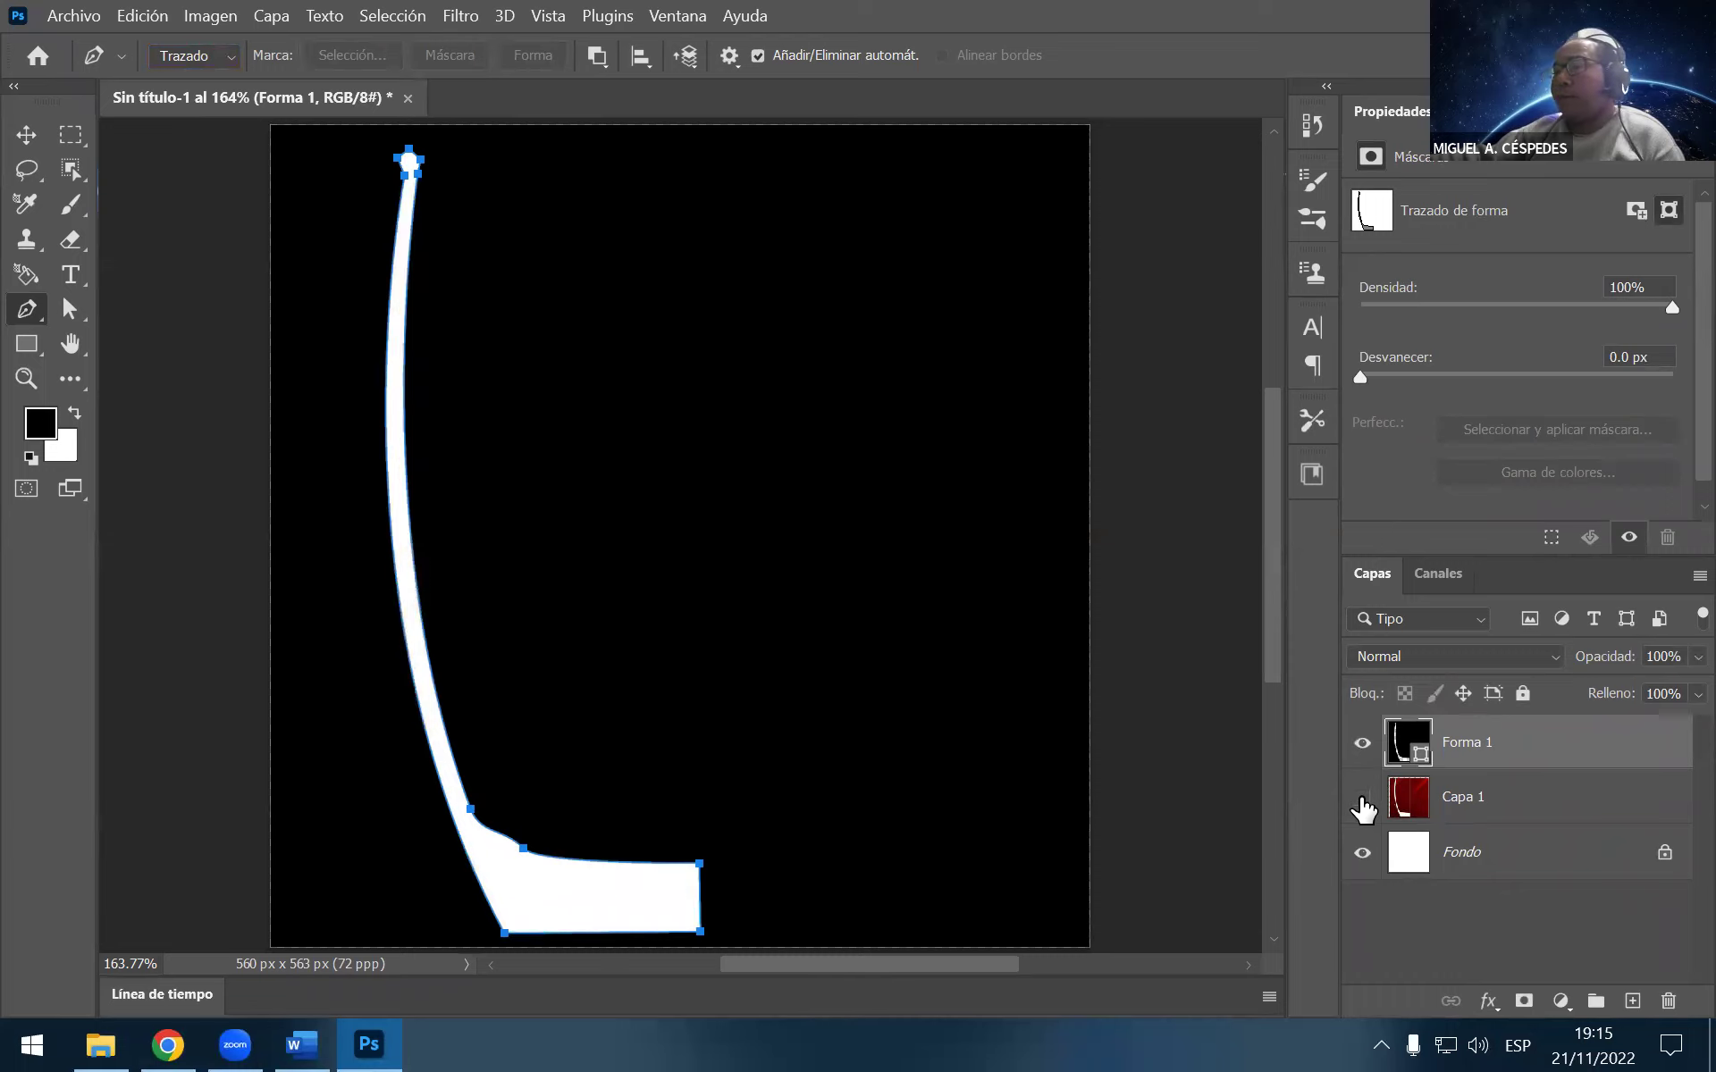
double_click(1421, 760)
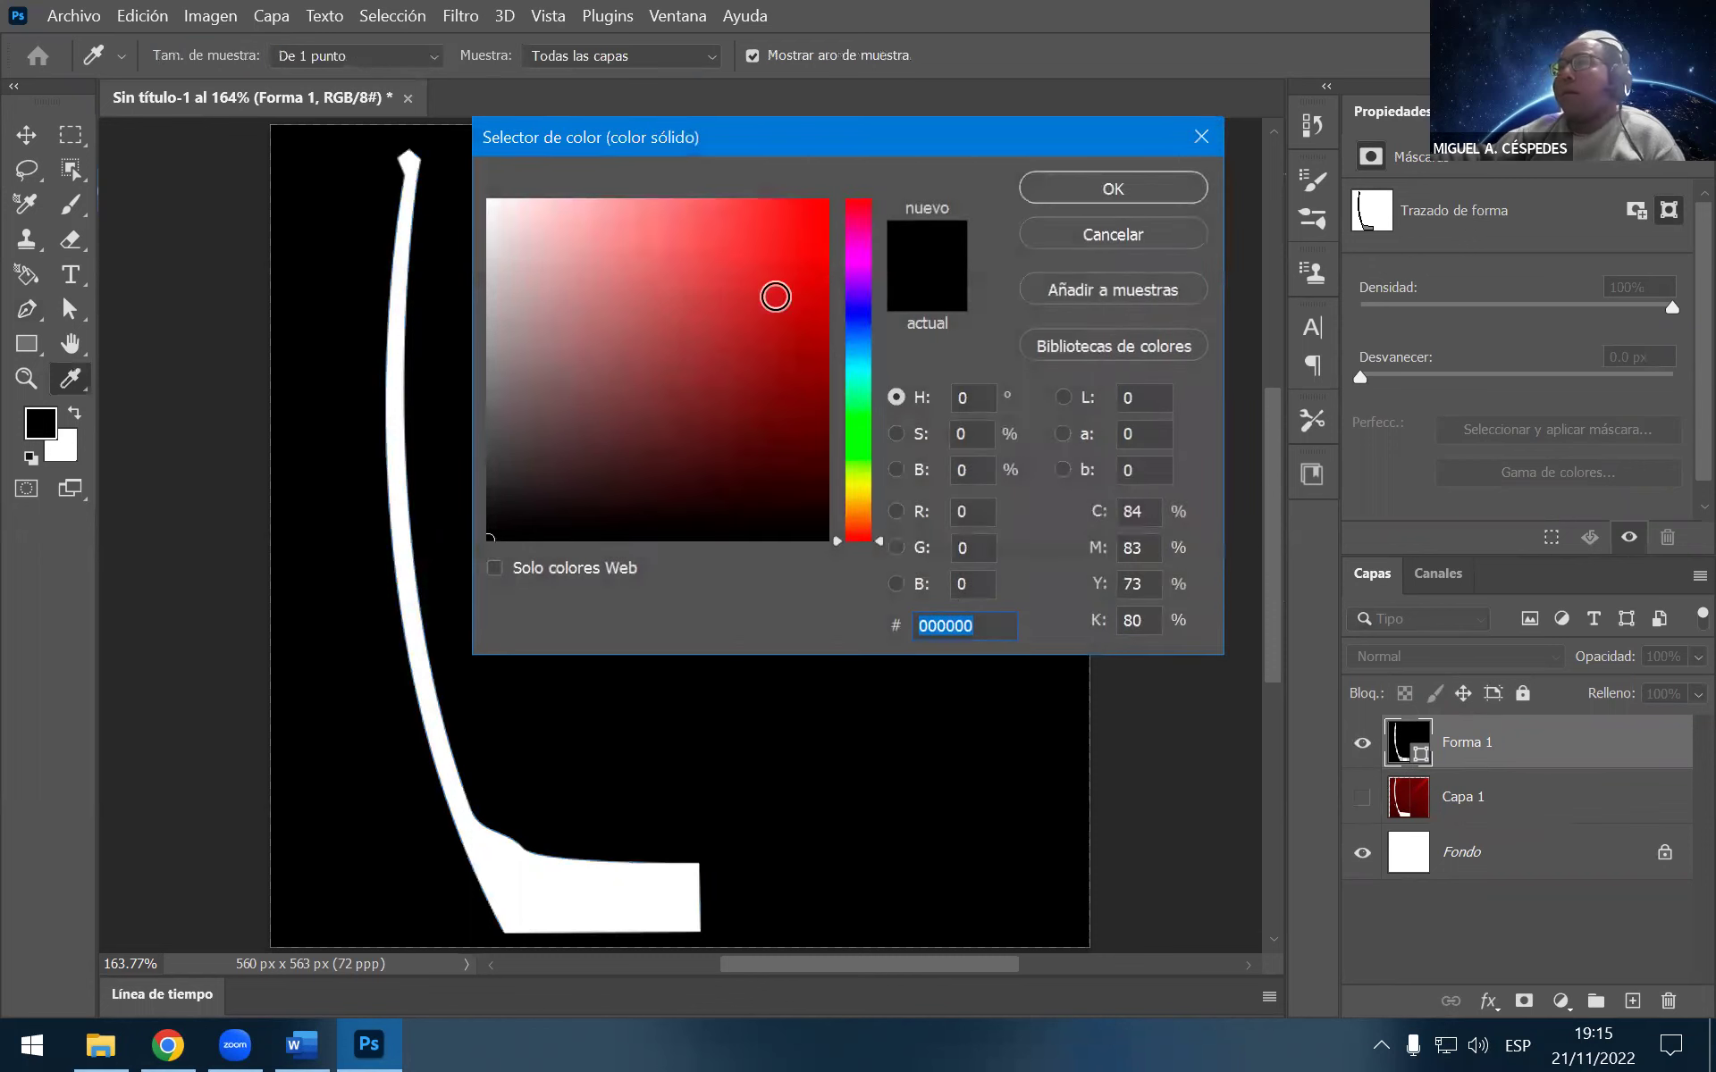
click(774, 304)
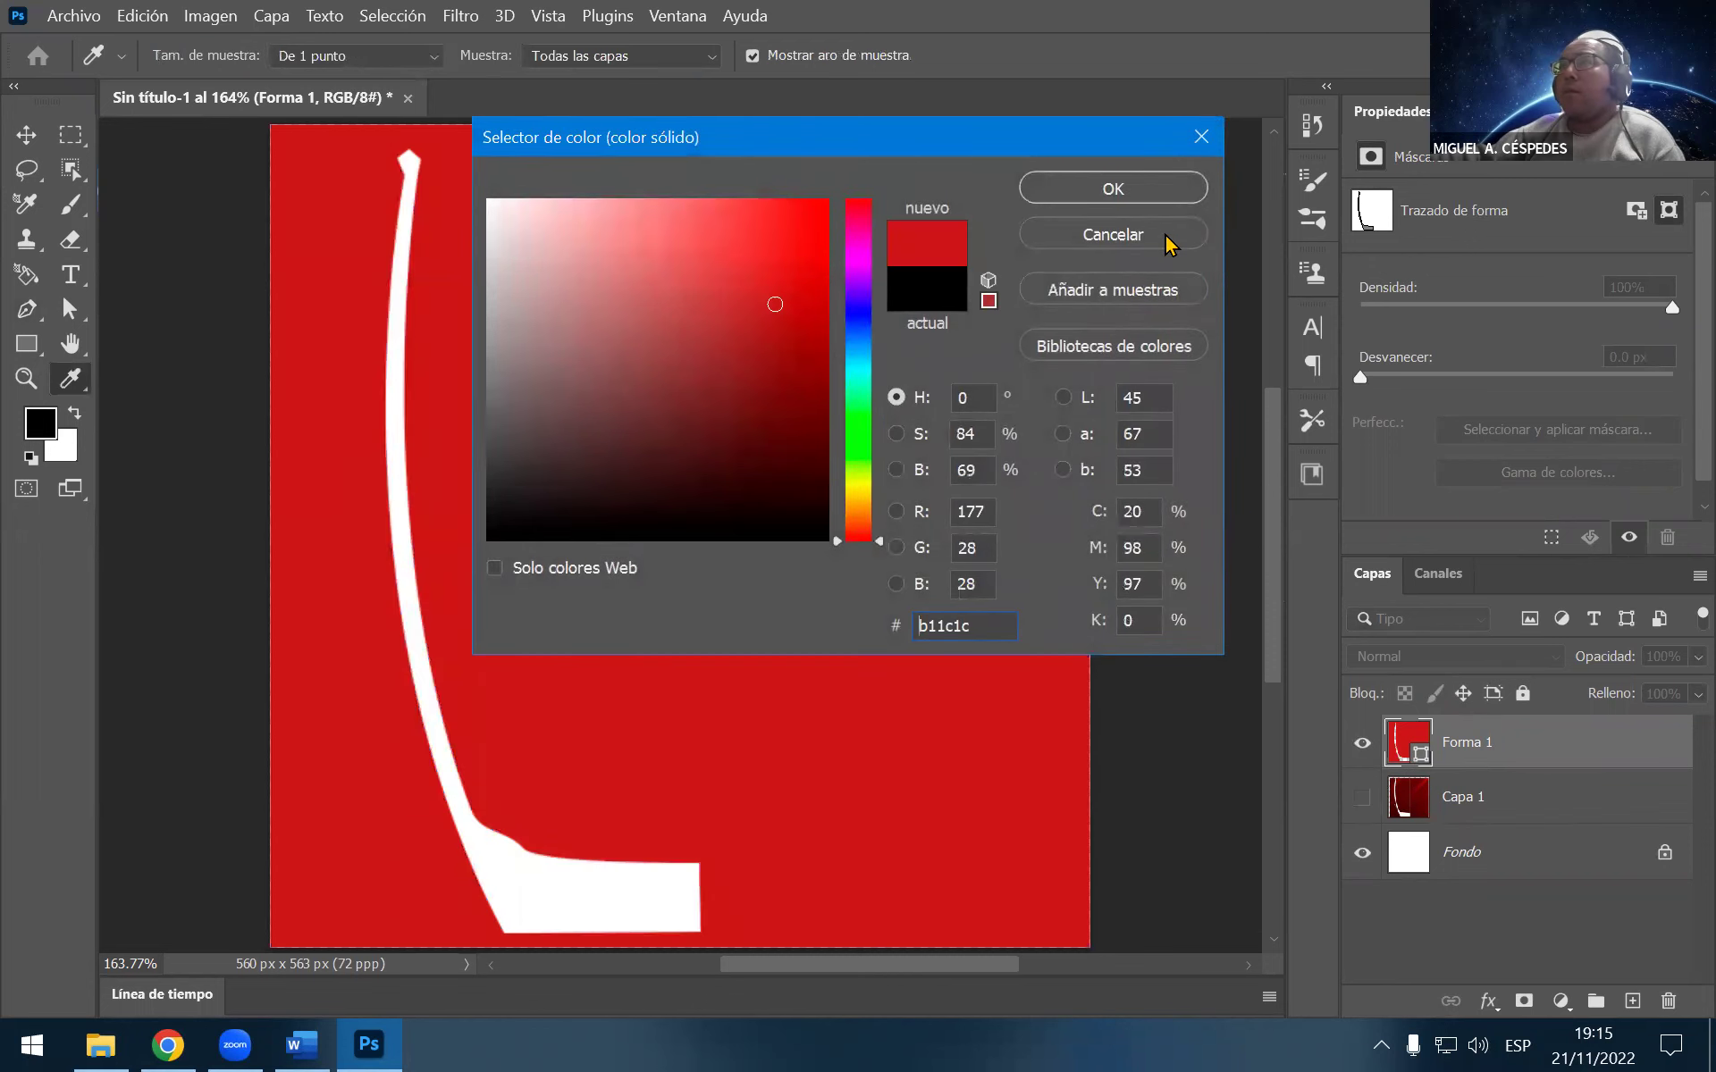
click(1151, 234)
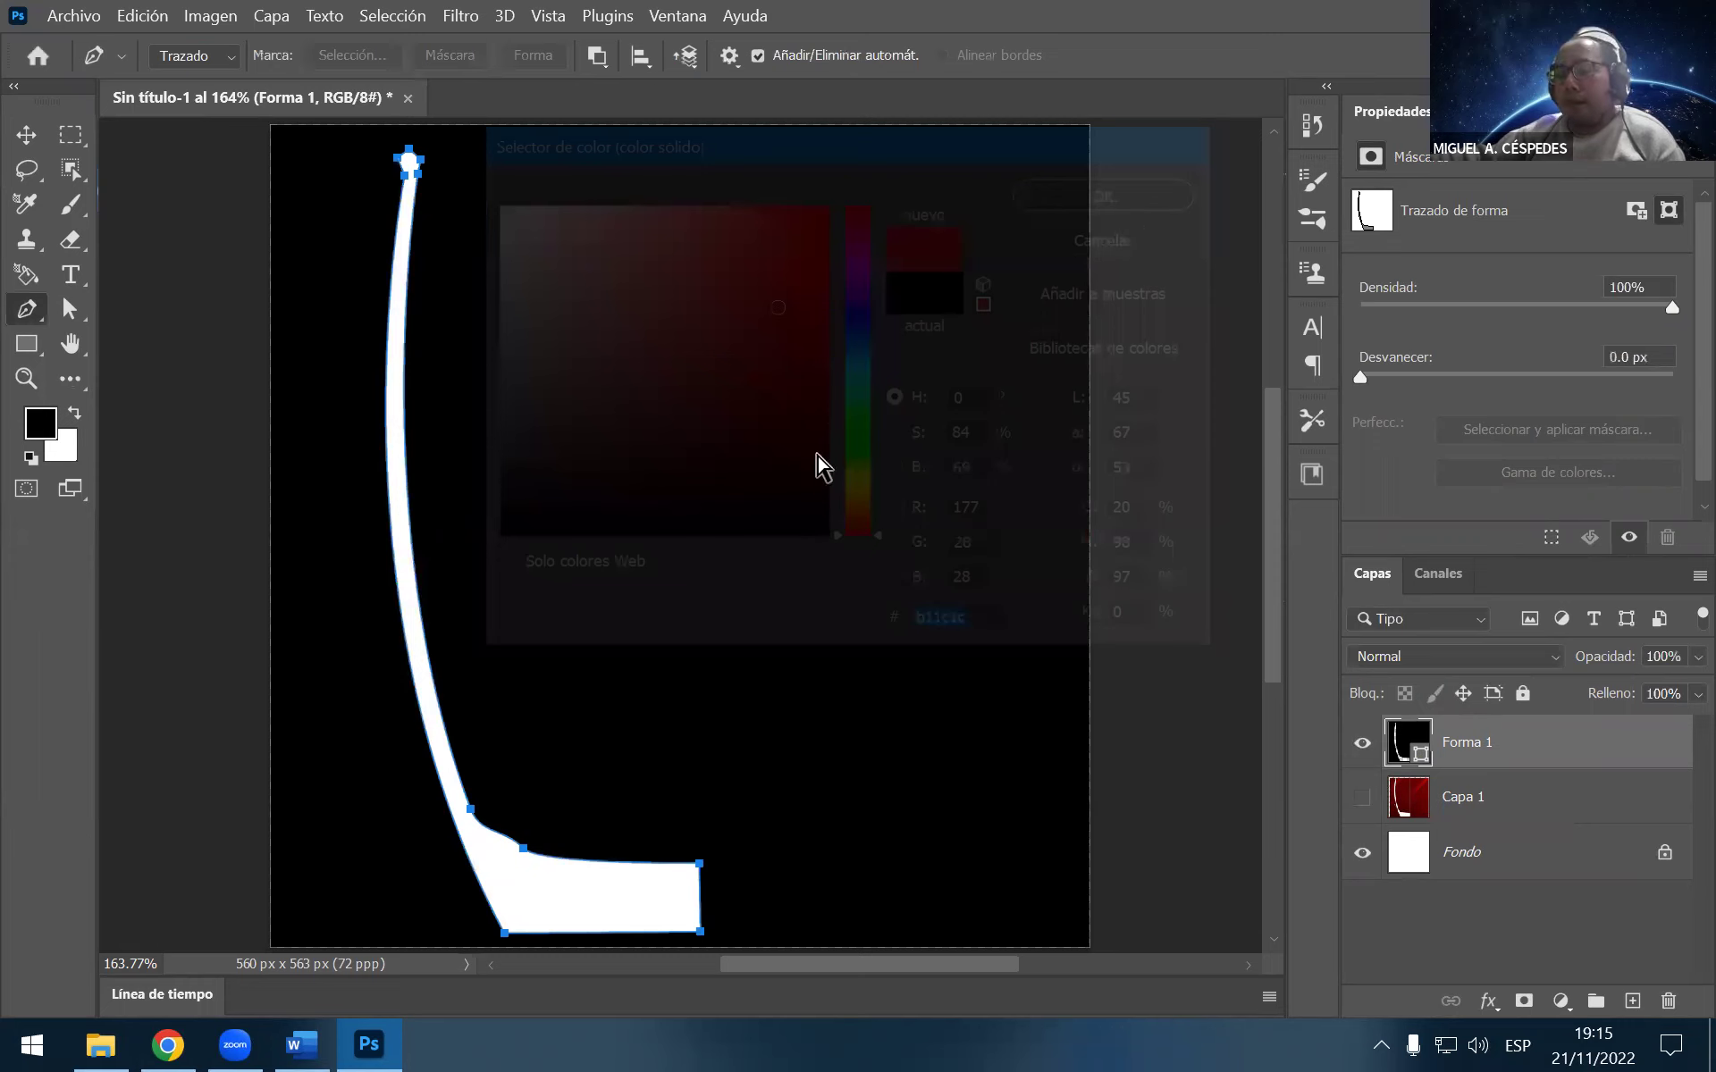
key(Delete)
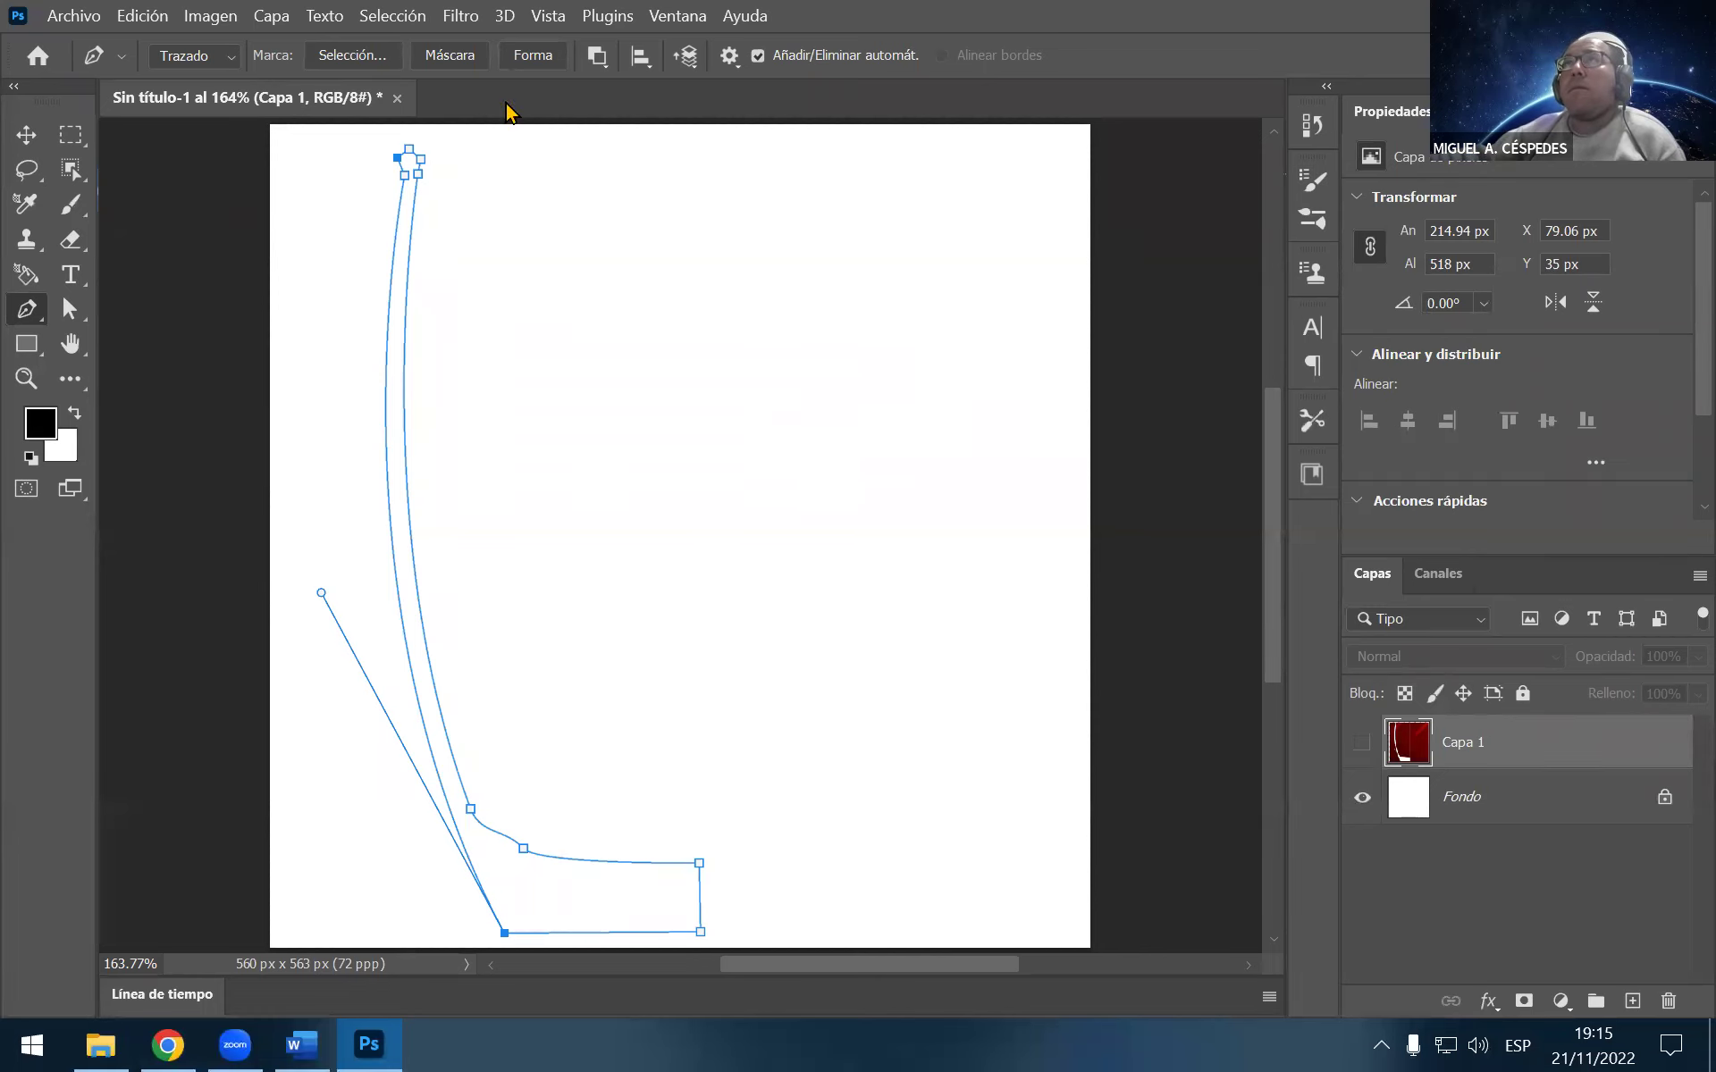
Make and undo a shape layer from the path twice, then start a new 560 × 563 px document
click(518, 59)
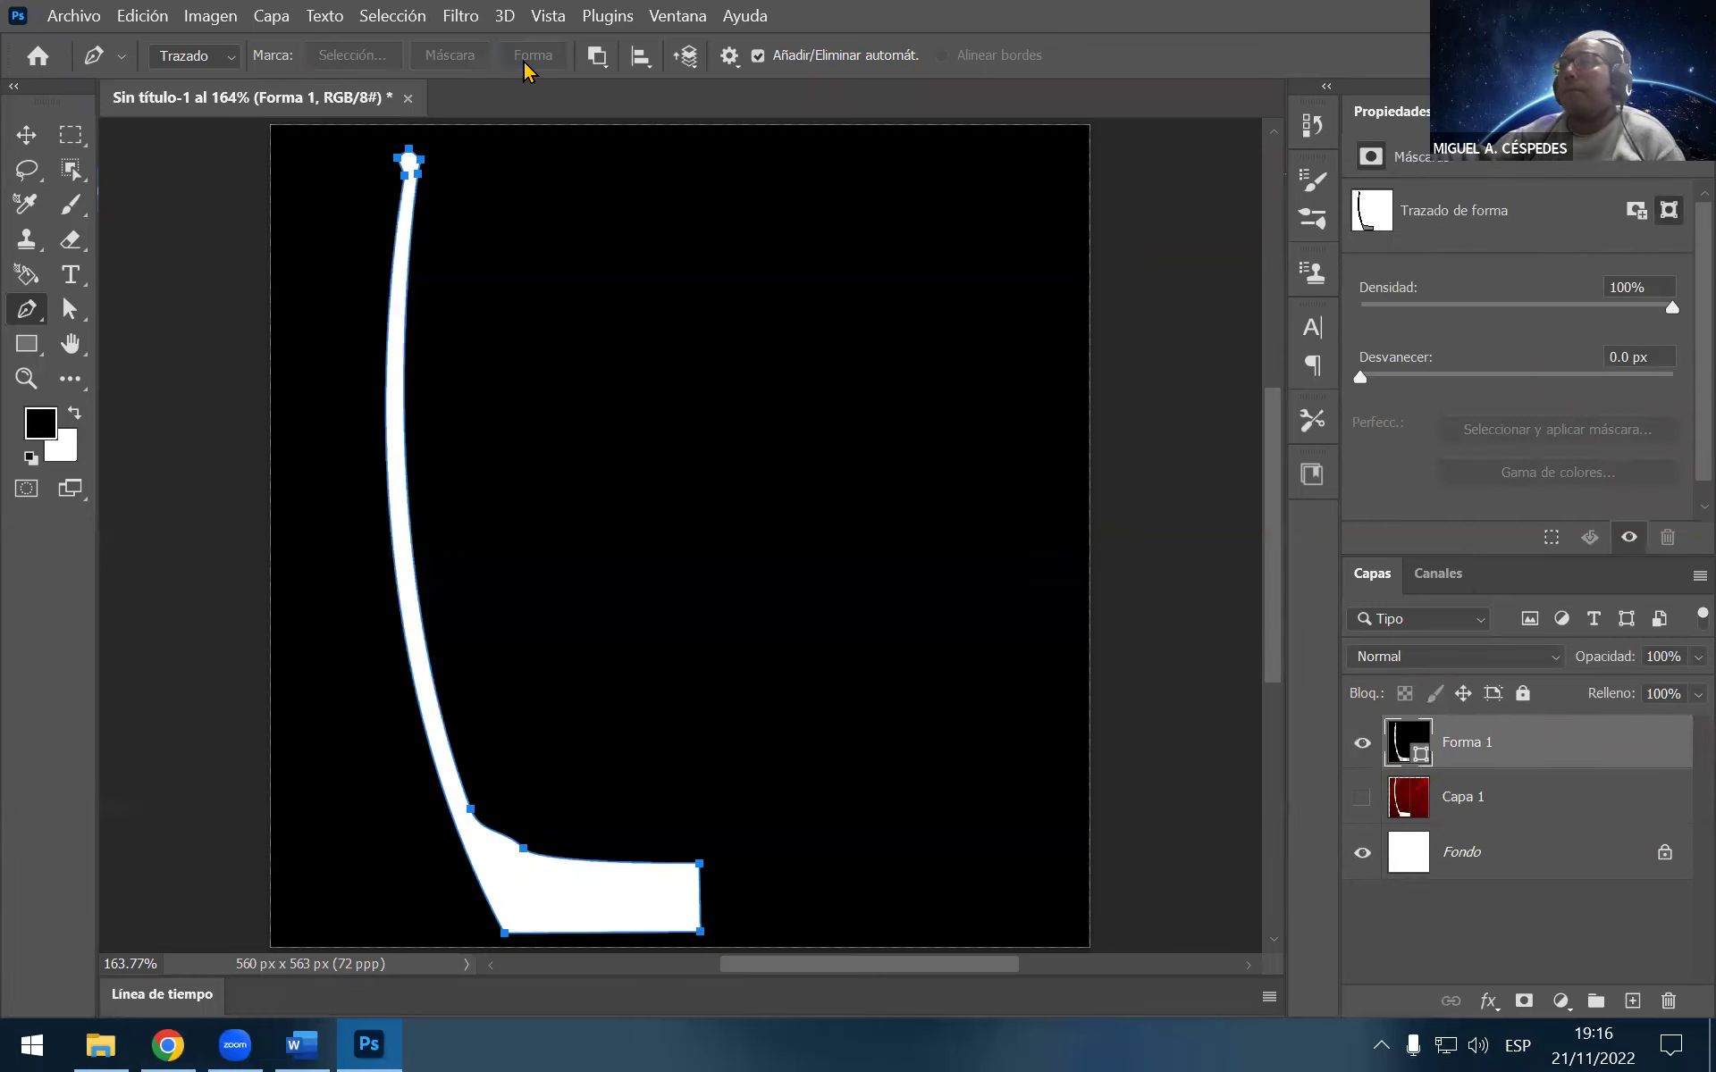
key(ctrl+z)
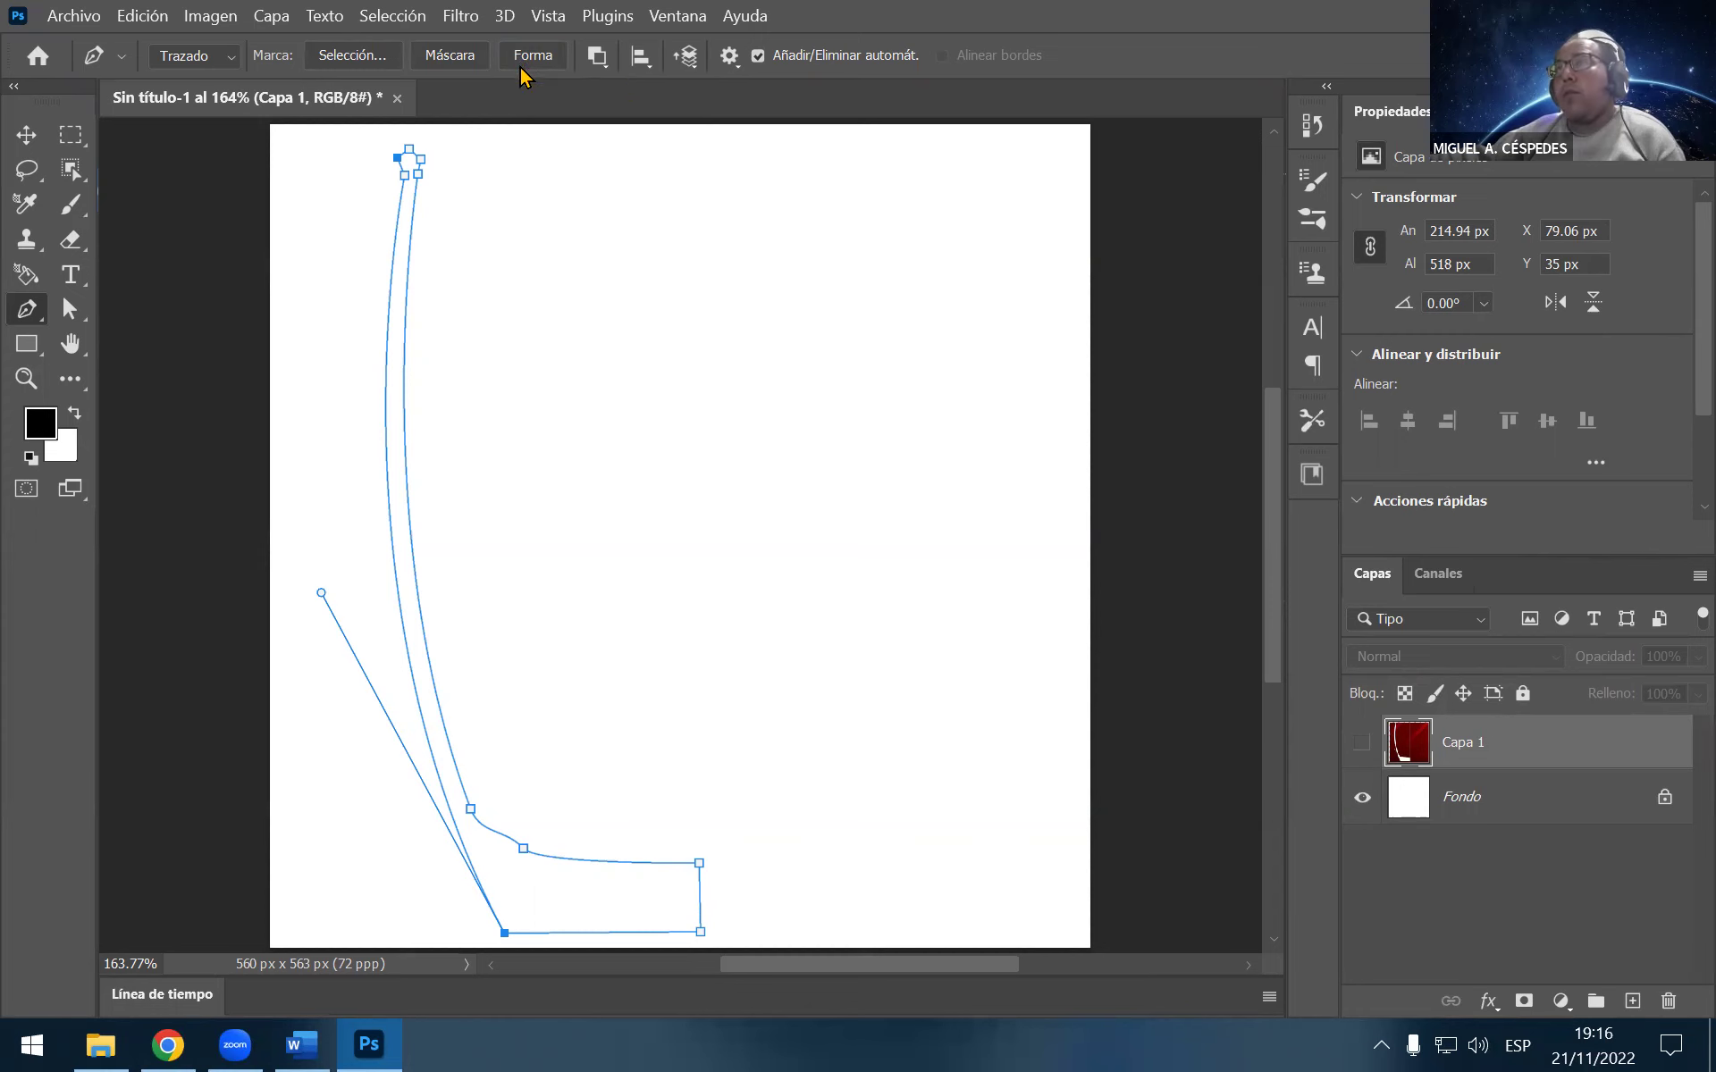
key(ctrl+z)
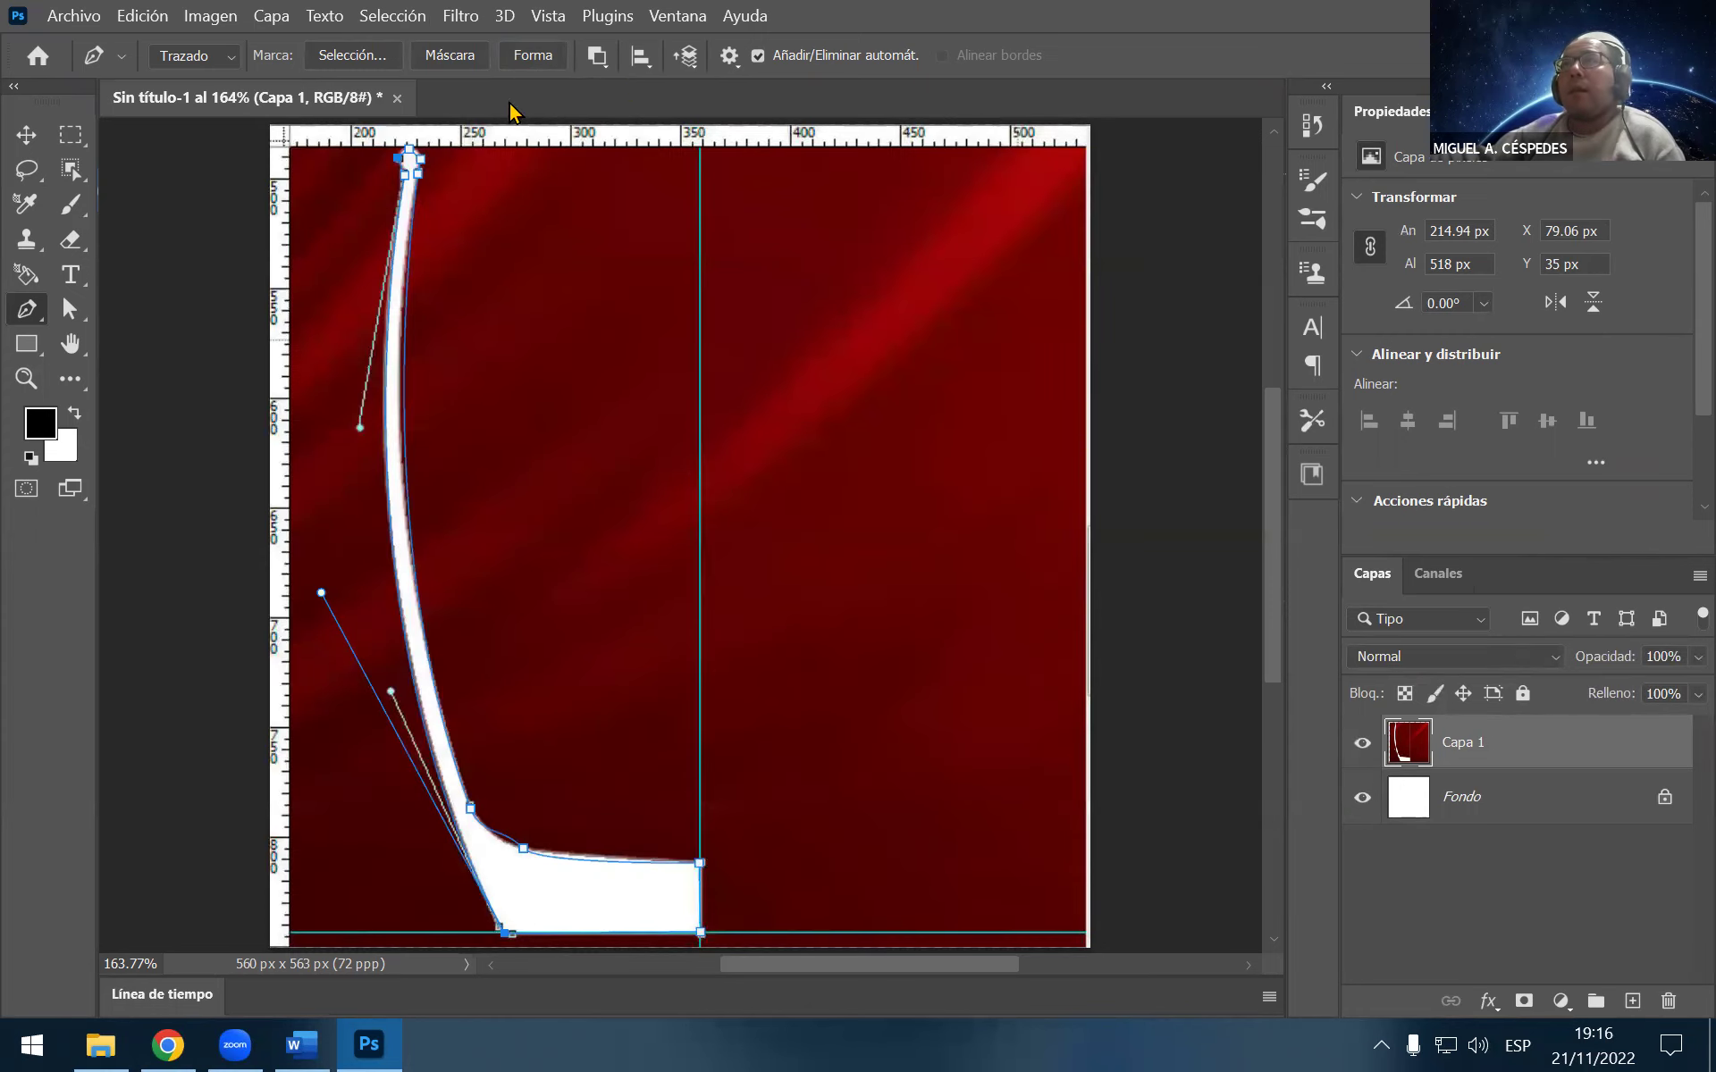
click(541, 66)
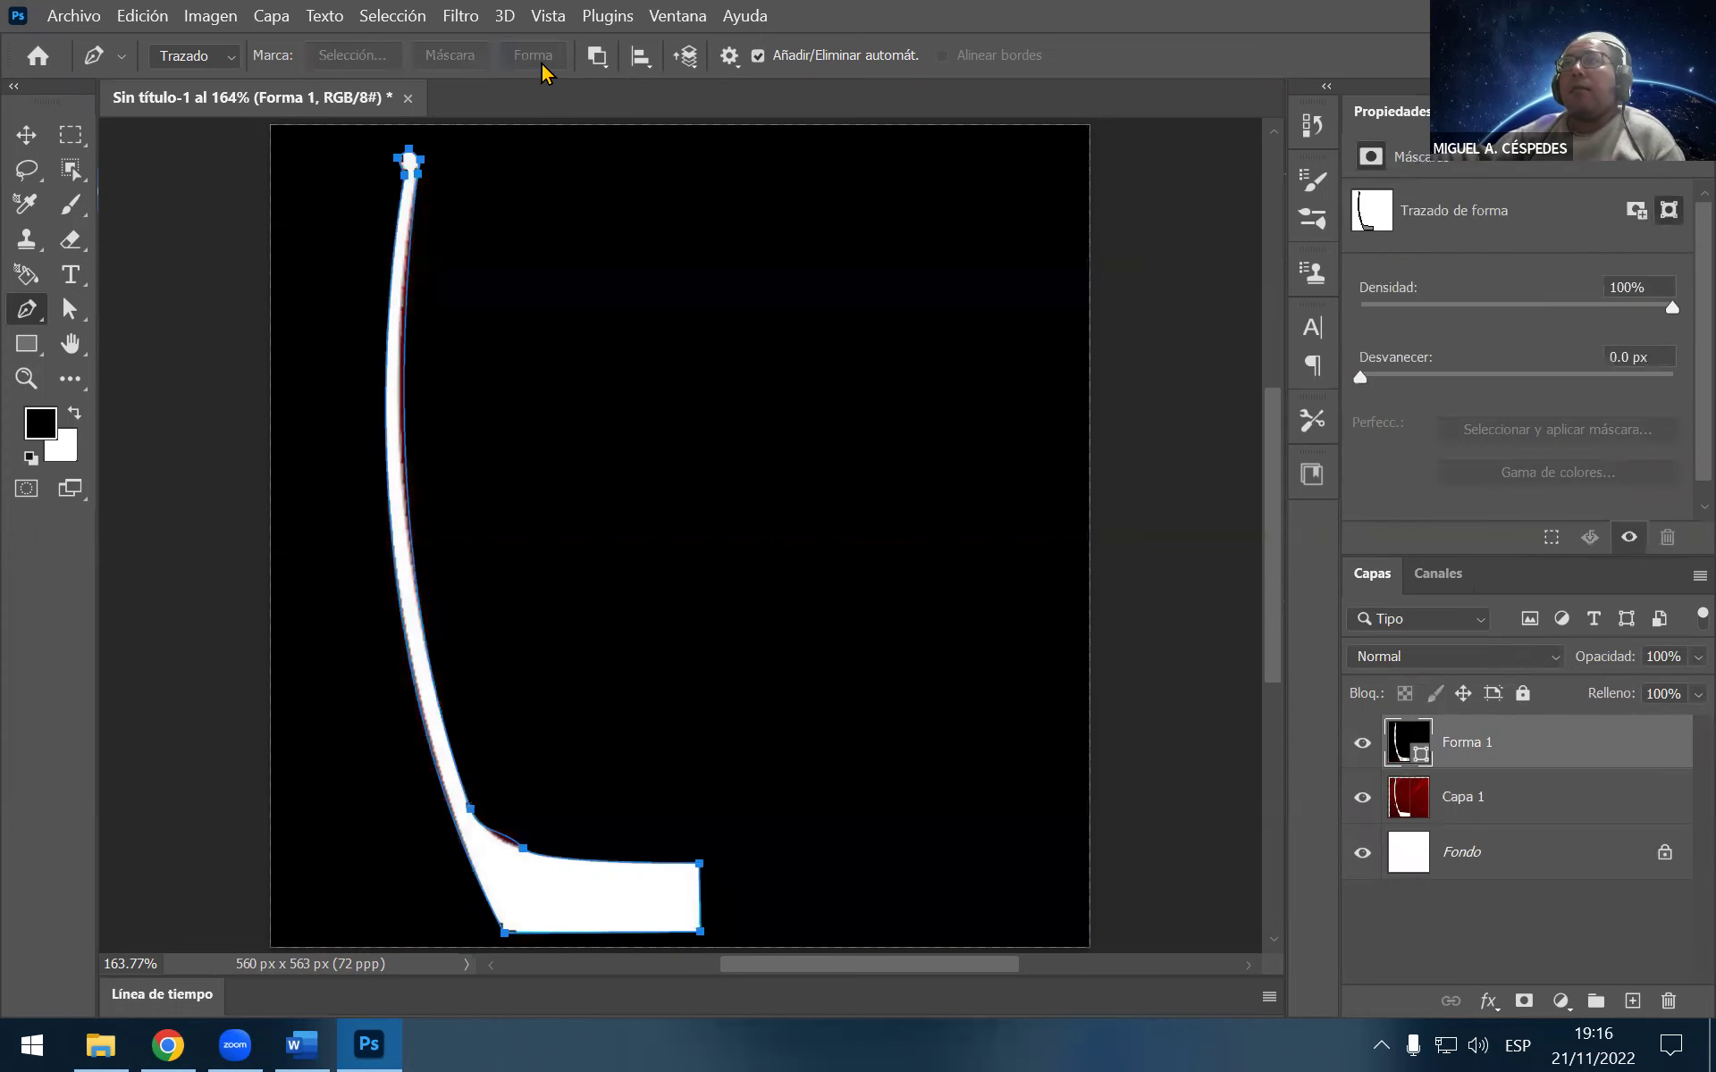
key(ctrl+z)
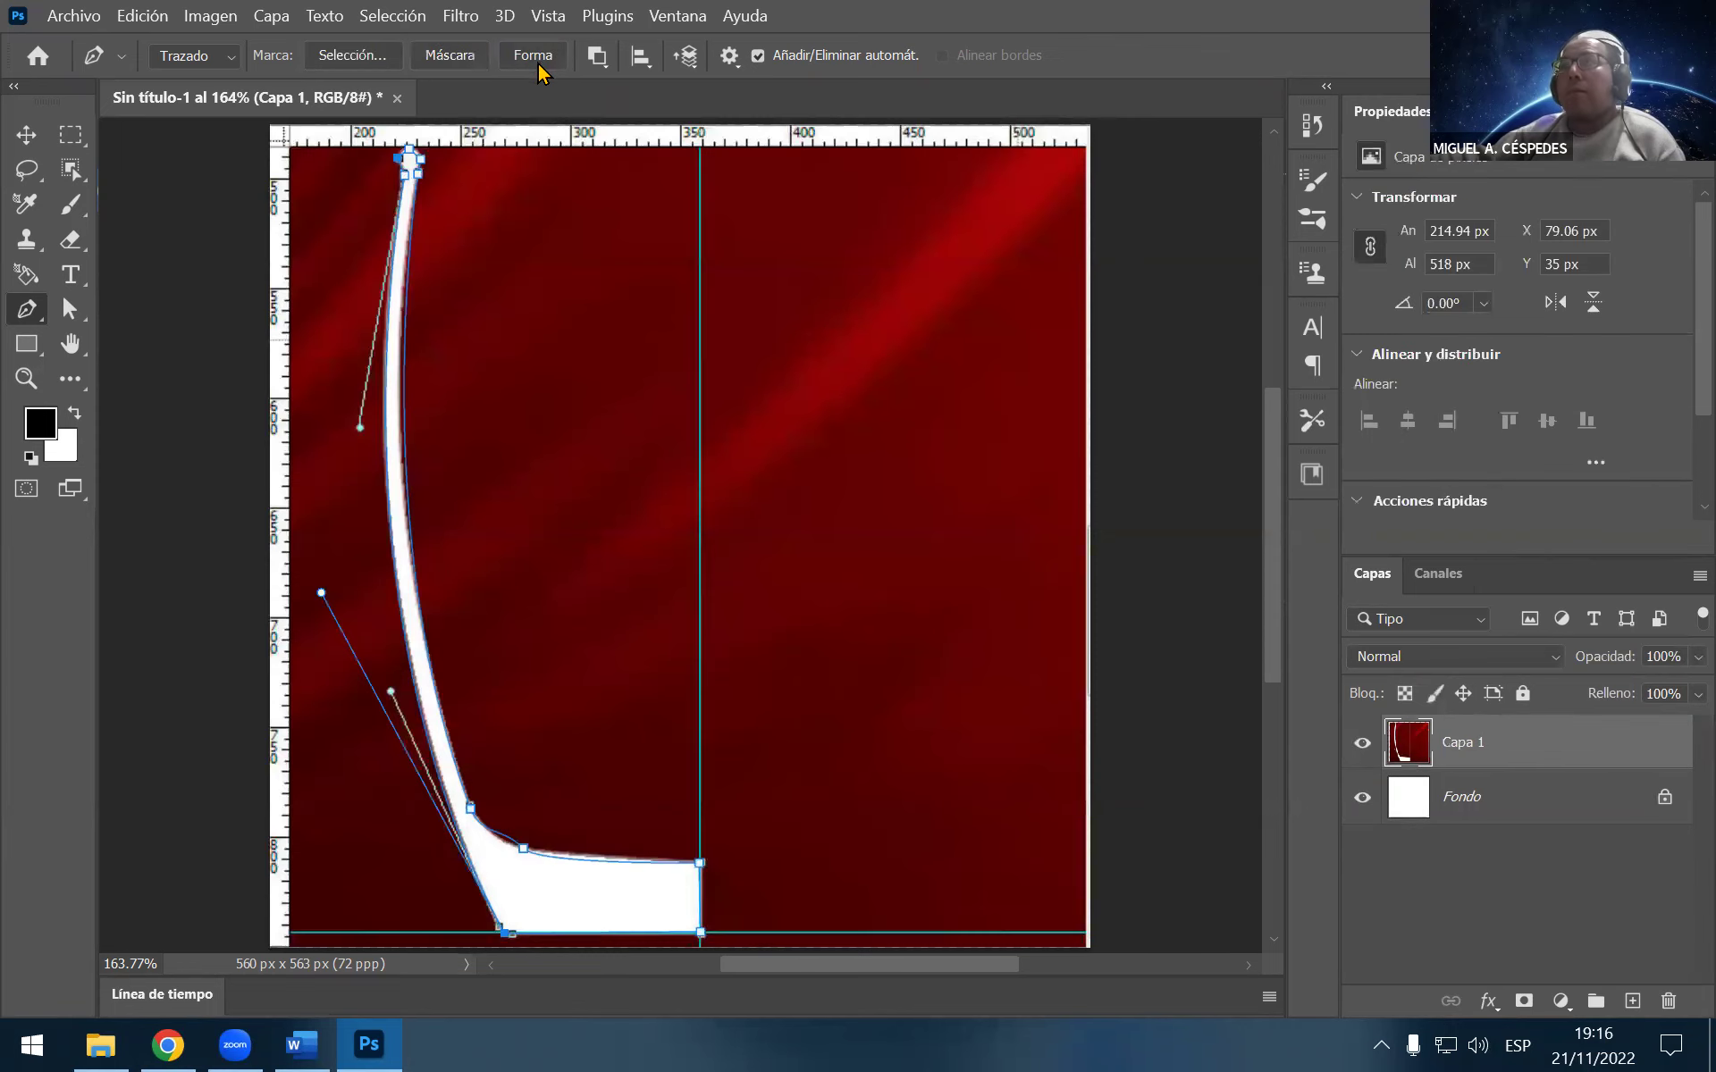
key(ctrl+z)
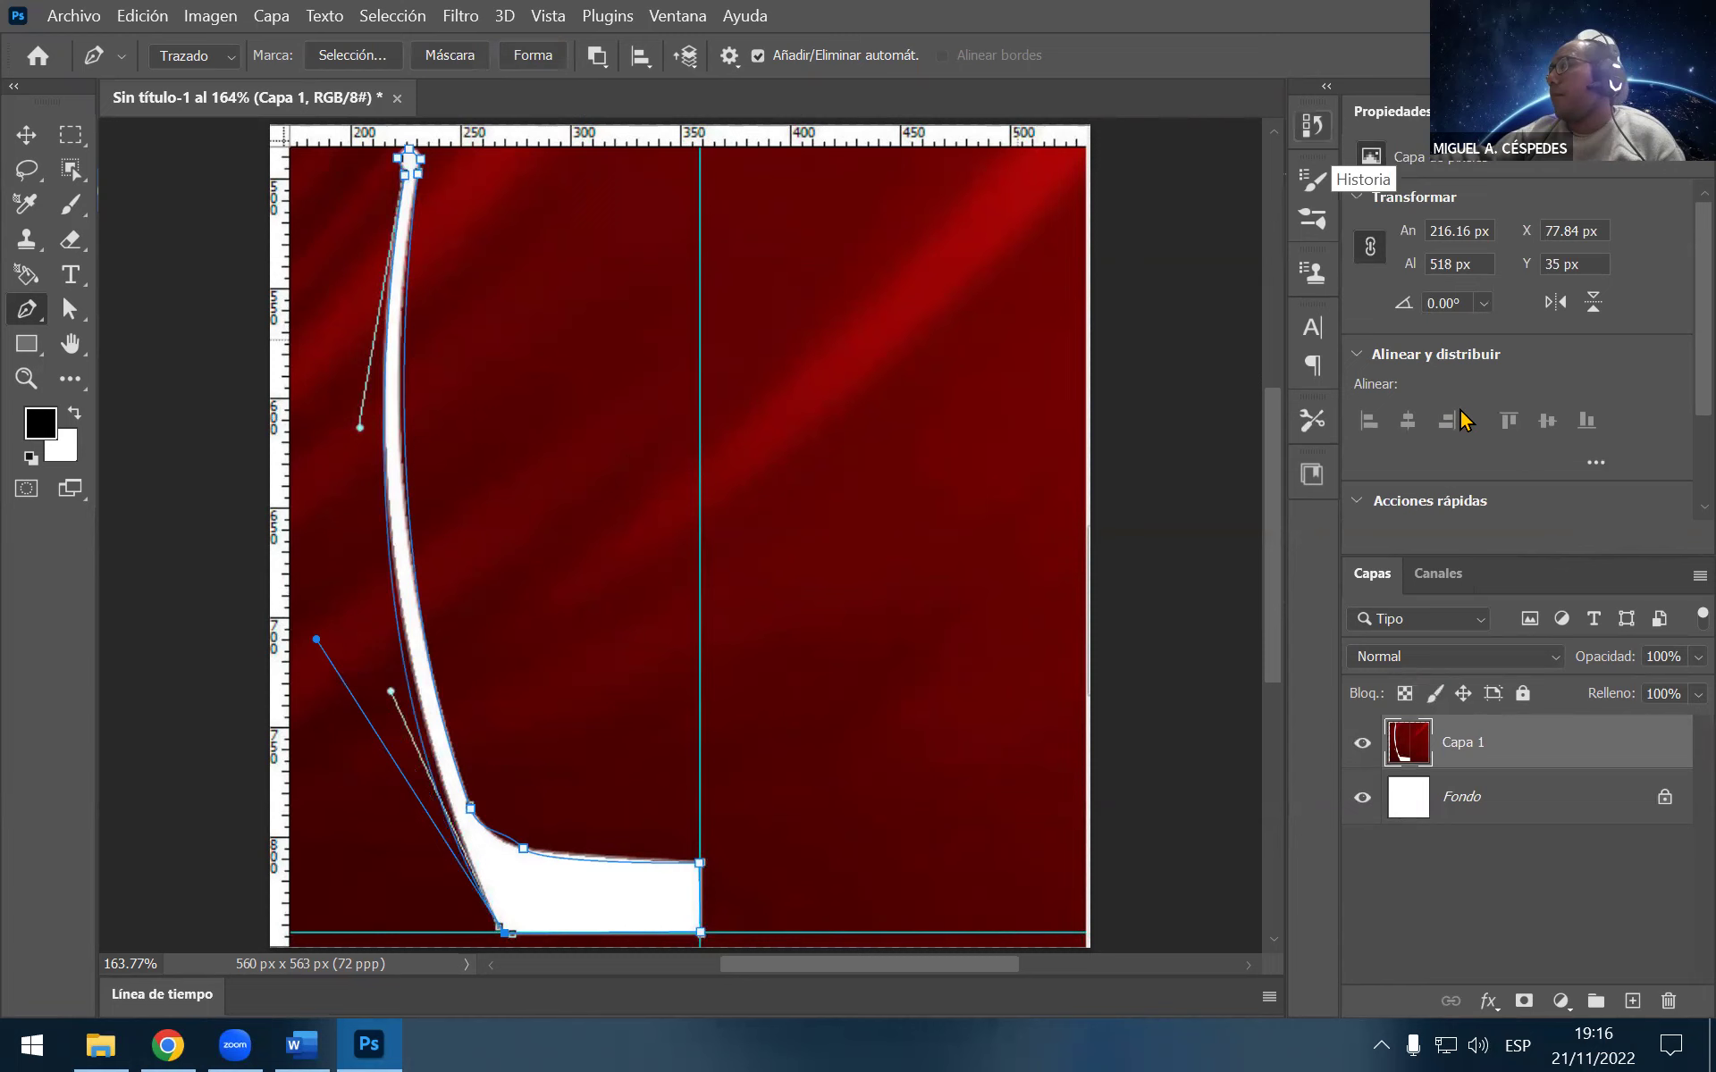
click(74, 15)
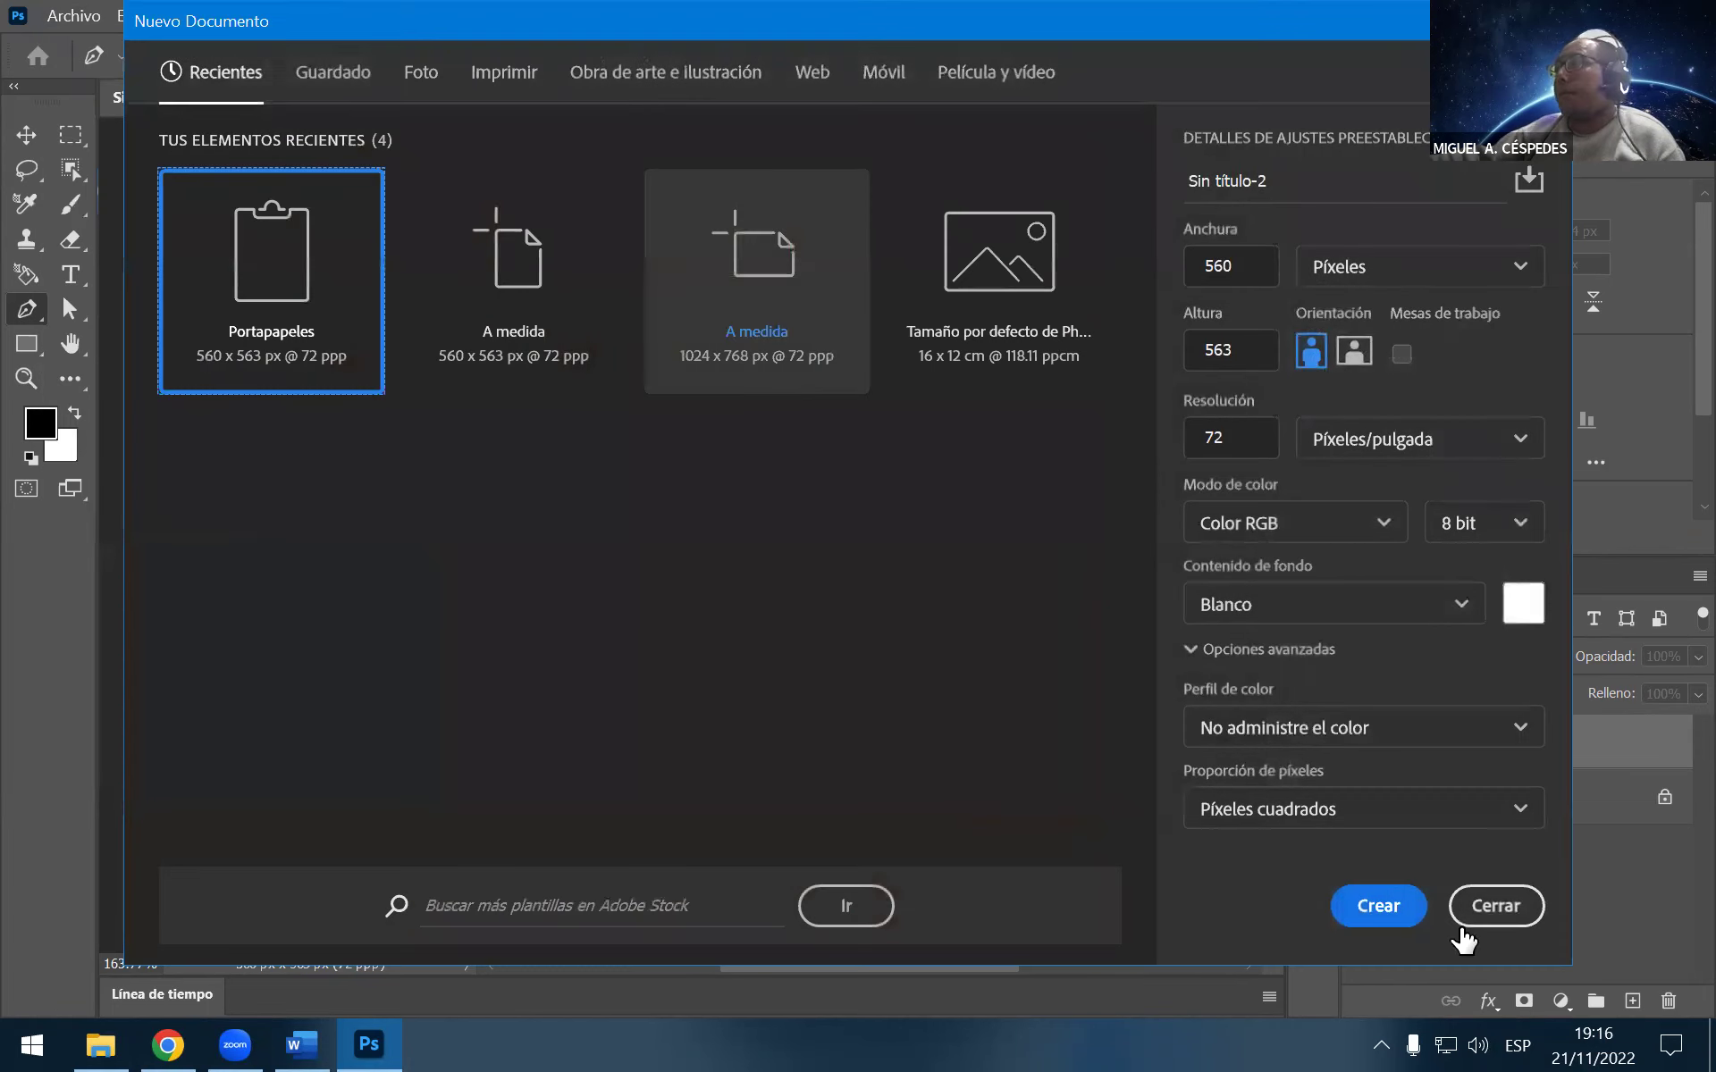
Create the blank 560 × 563 px document and pen-draw the open half-bottle profile with a straight base
click(1360, 906)
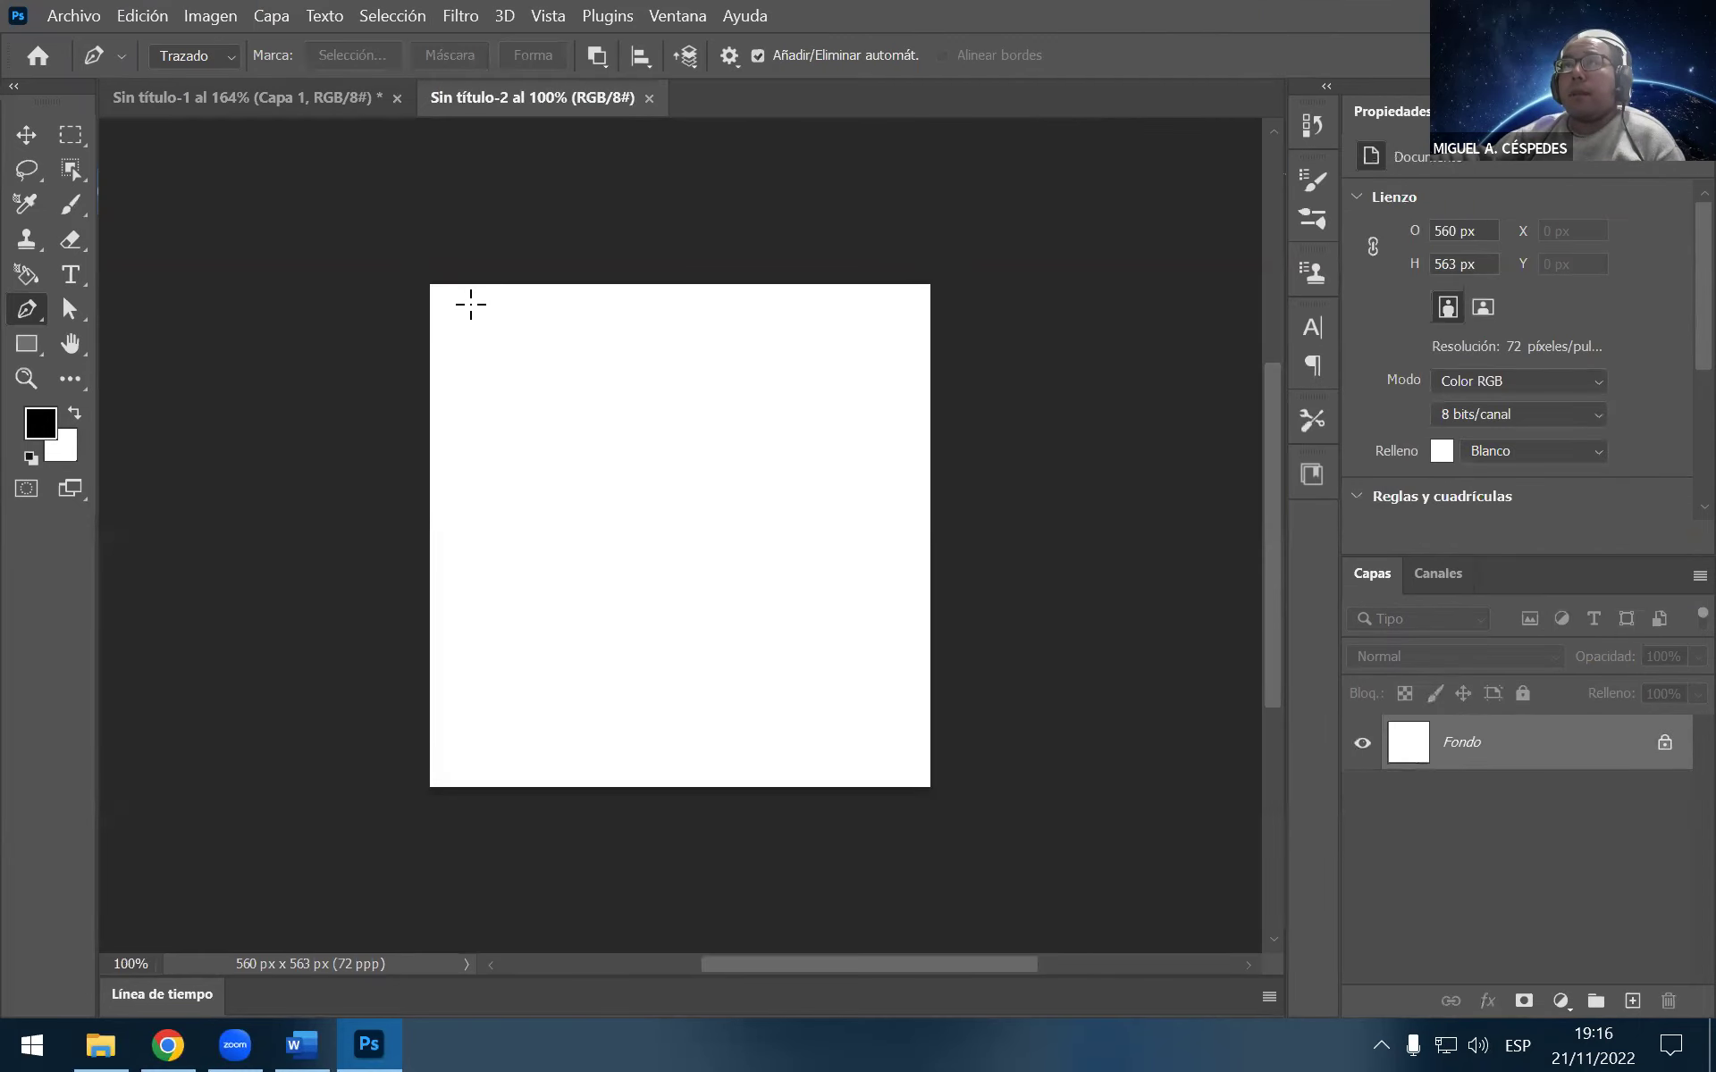
click(611, 297)
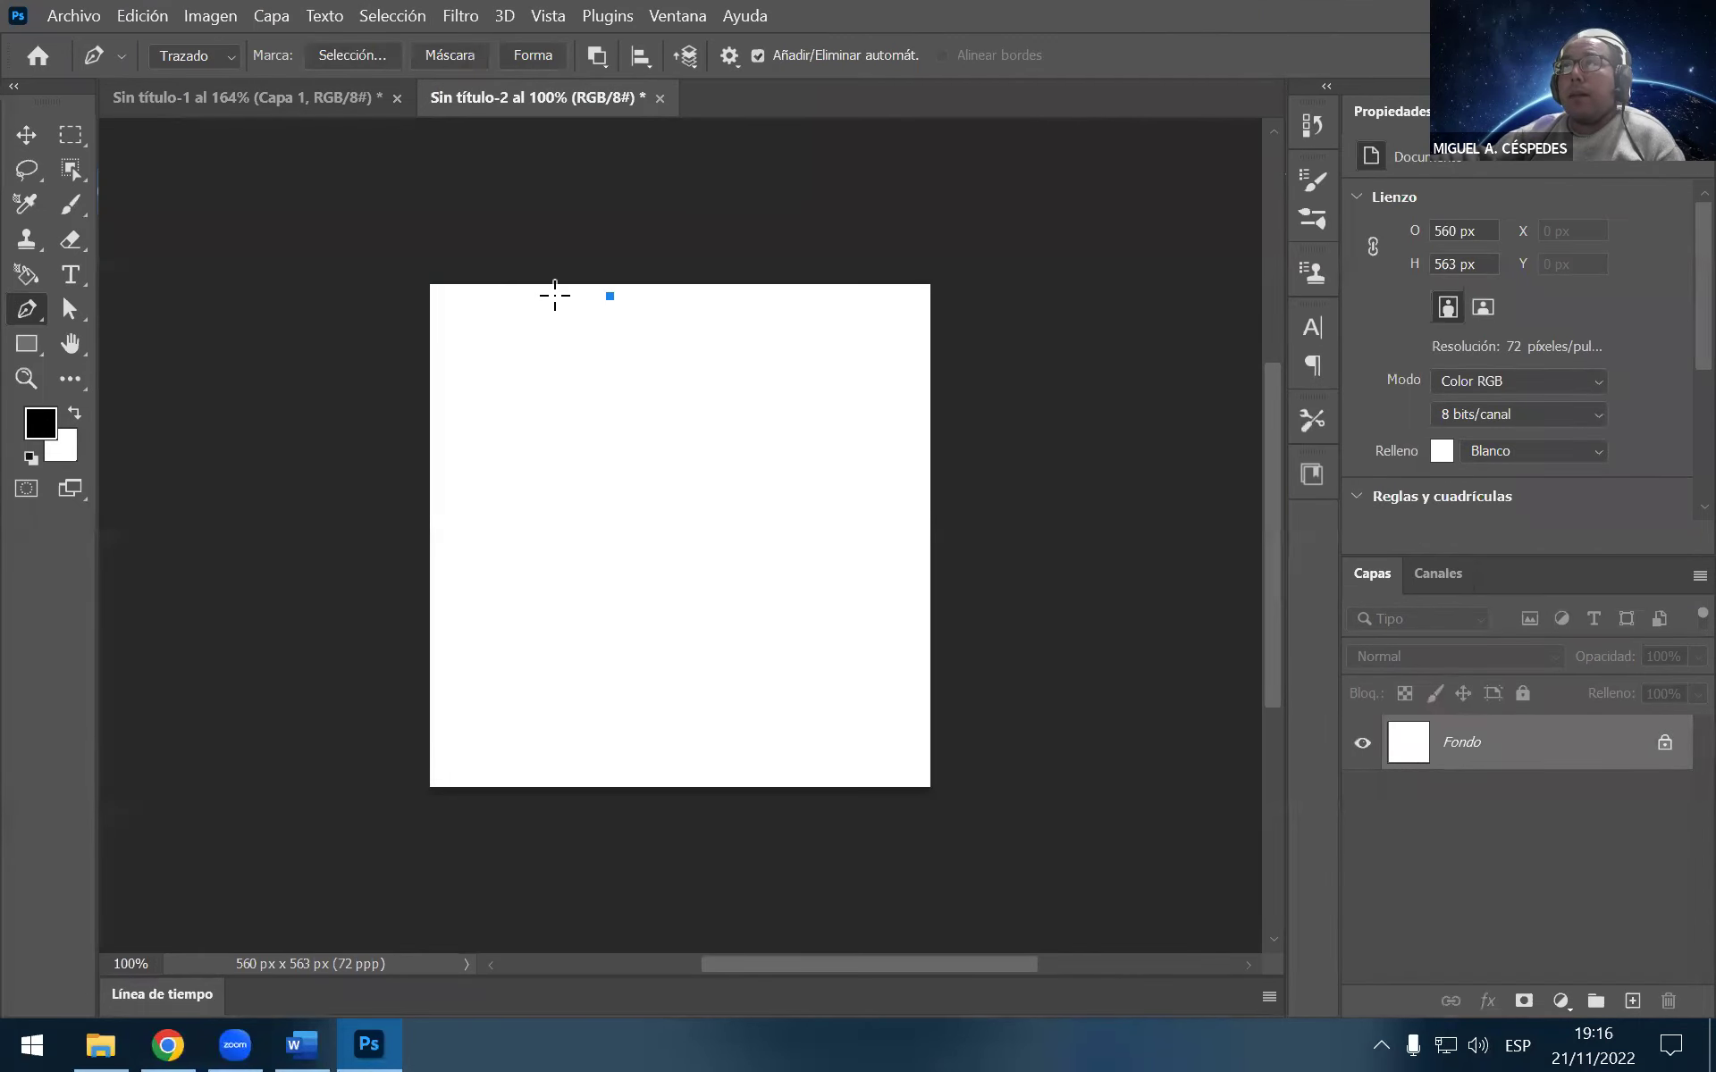
click(566, 471)
mouse_move(506, 697)
mouse_down()
mouse_move(500, 789)
mouse_move(520, 802)
mouse_up()
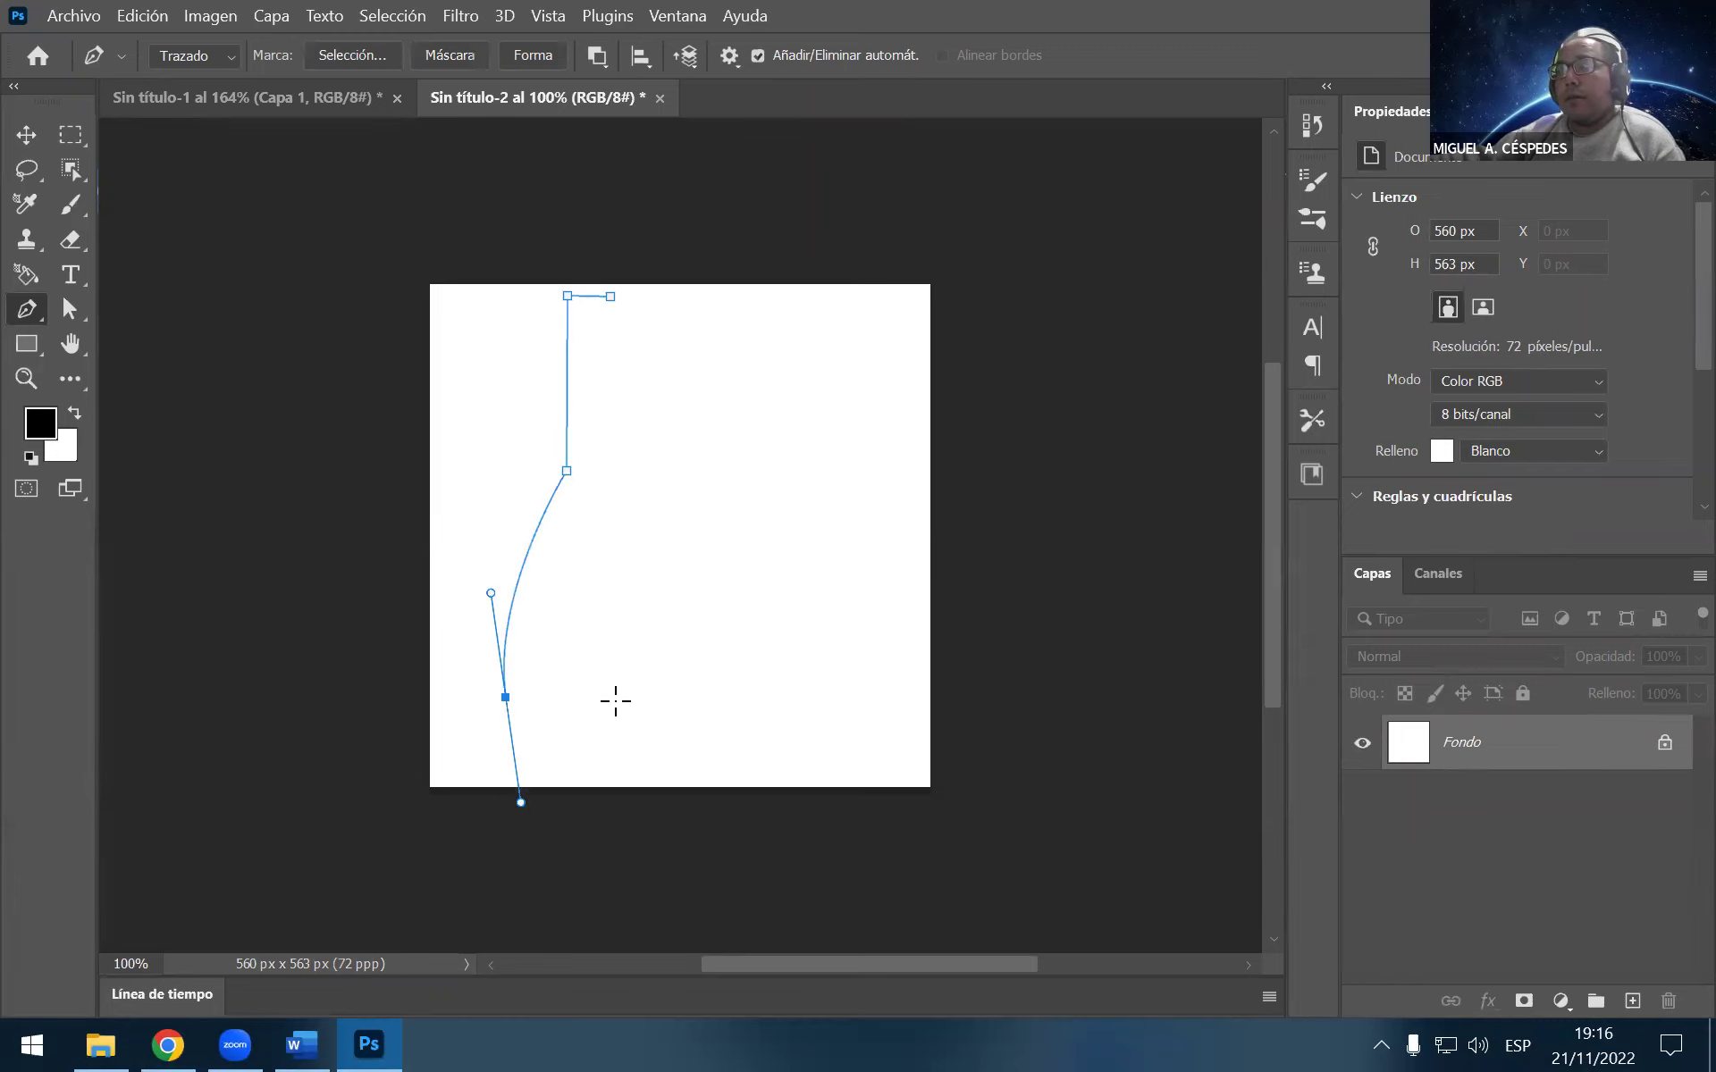
click(614, 699)
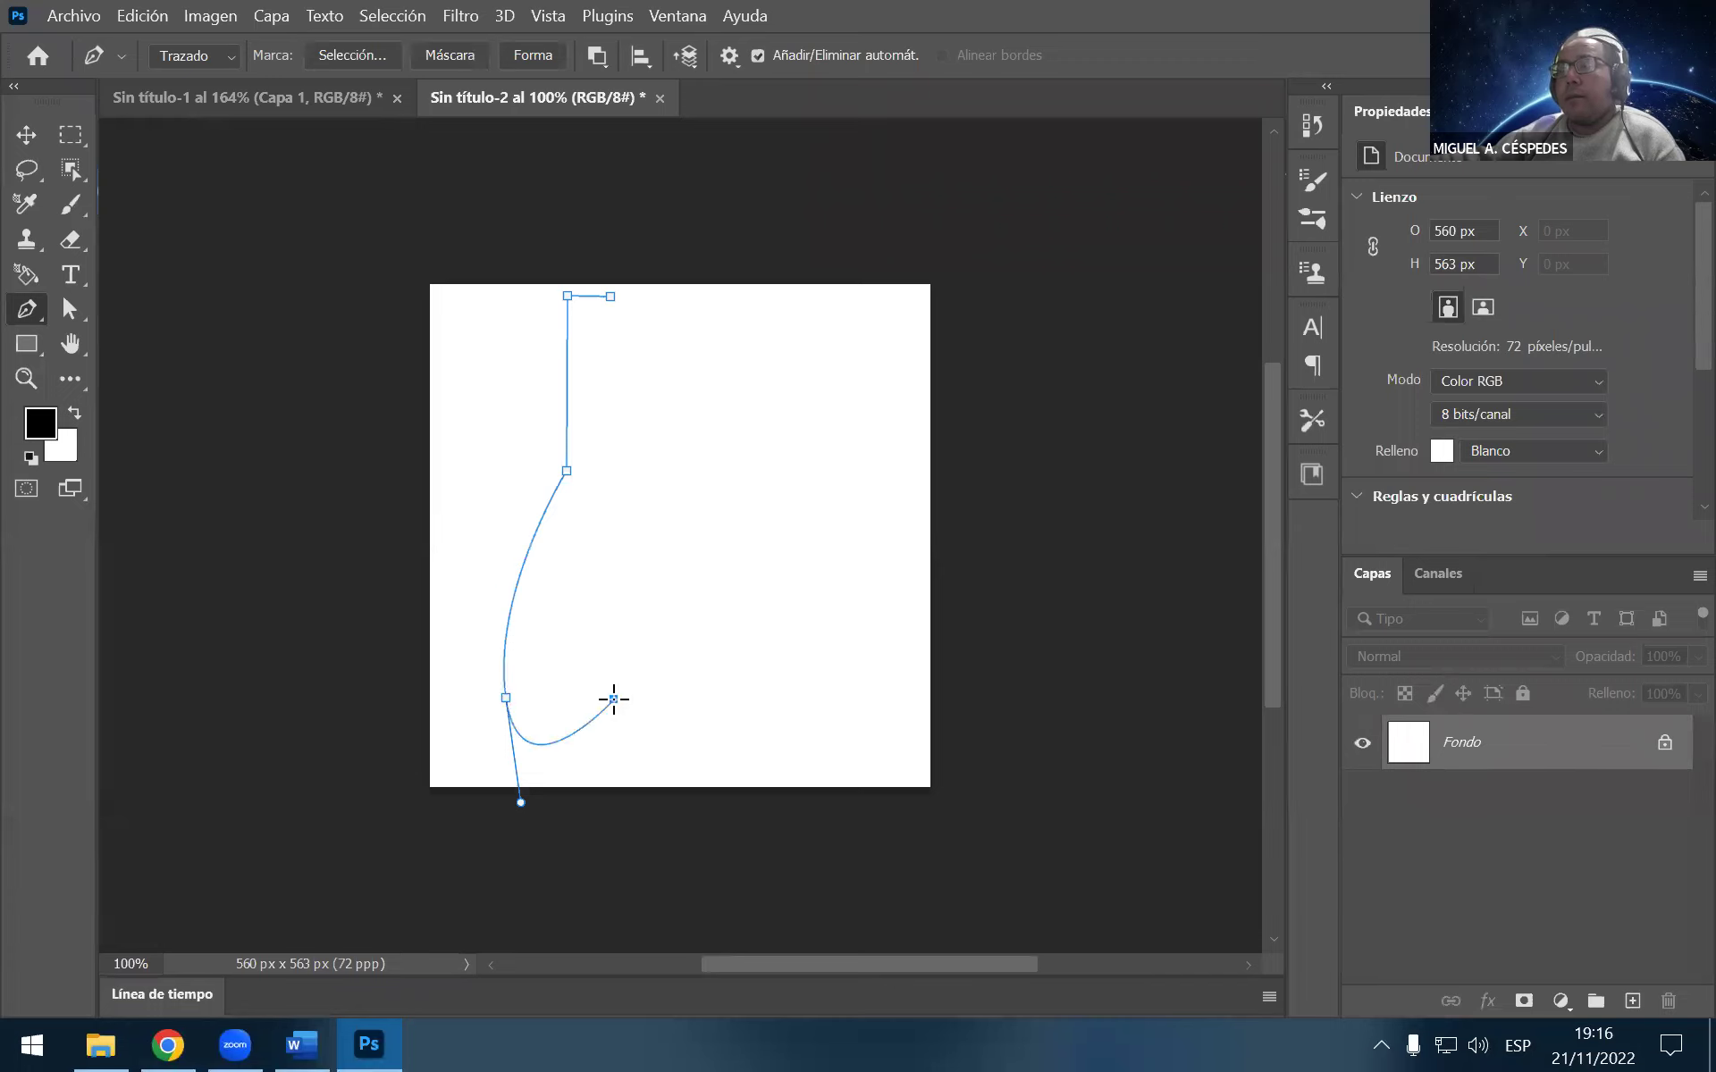
key(ctrl+z)
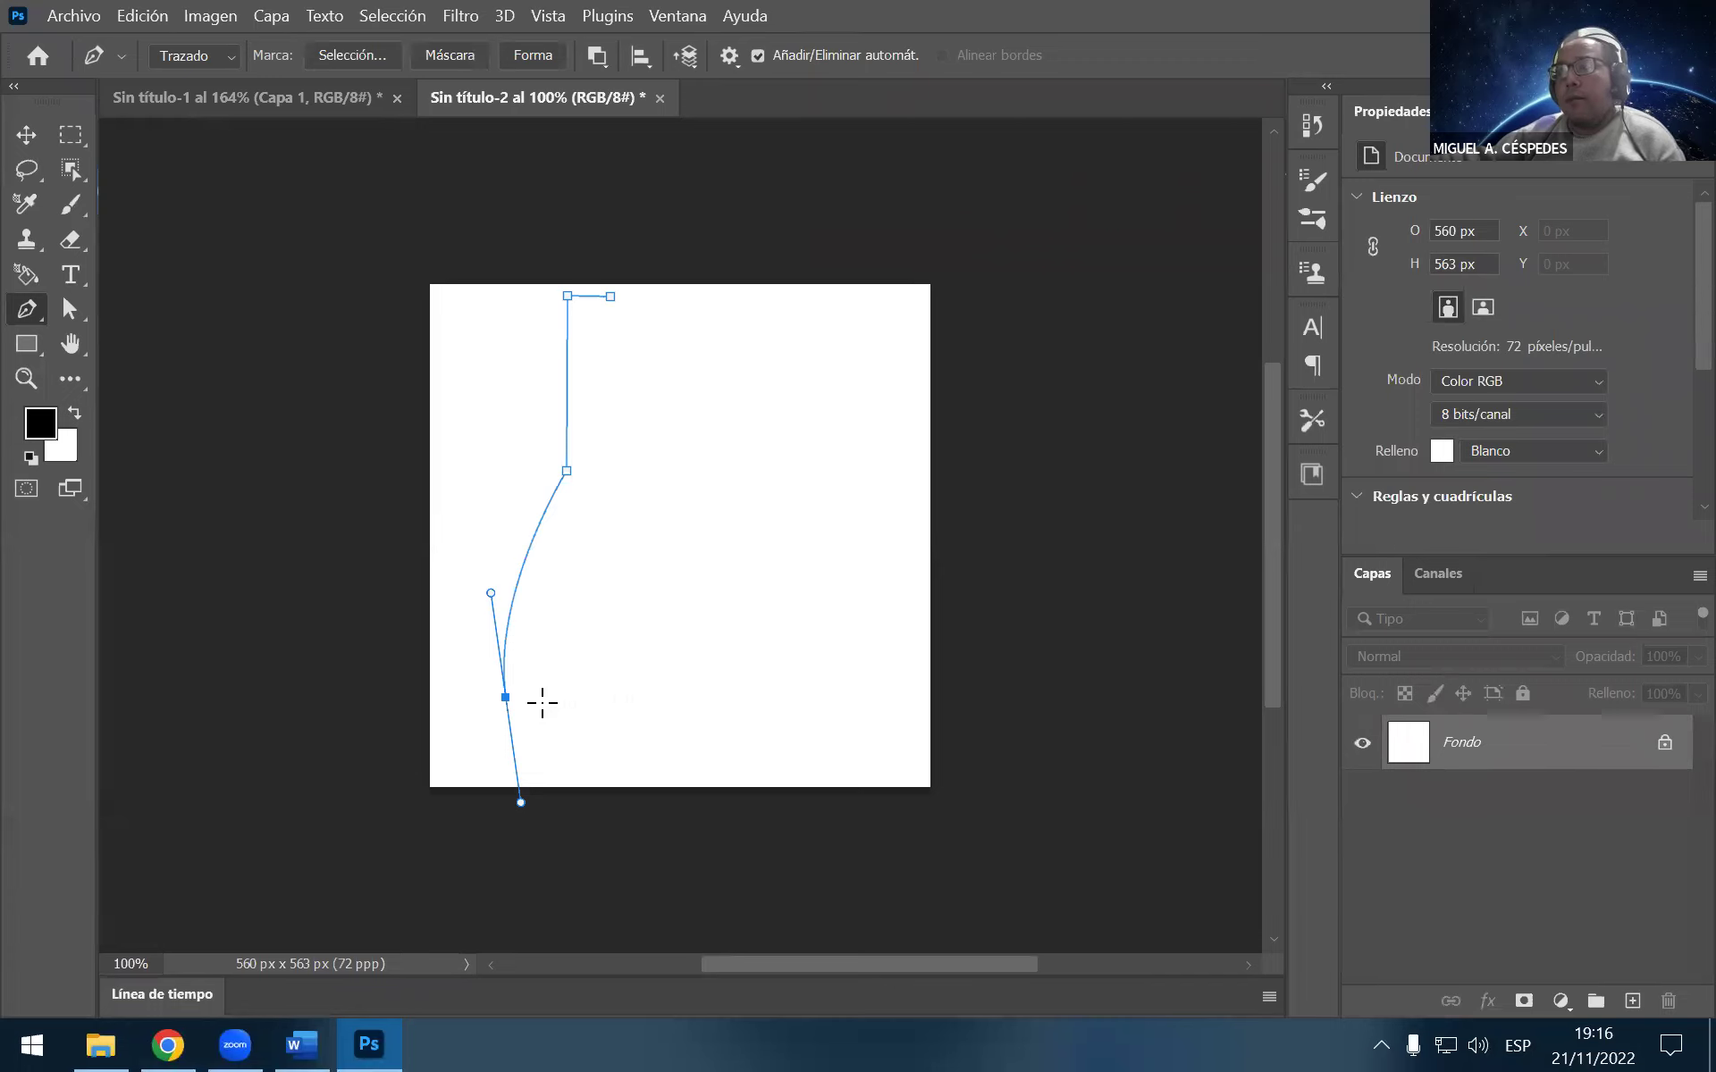
key(alt)
alt+click(505, 696)
click(613, 696)
Show rulers and place a vertical guide at about 201 px along the path's right end
key(ctrl+r)
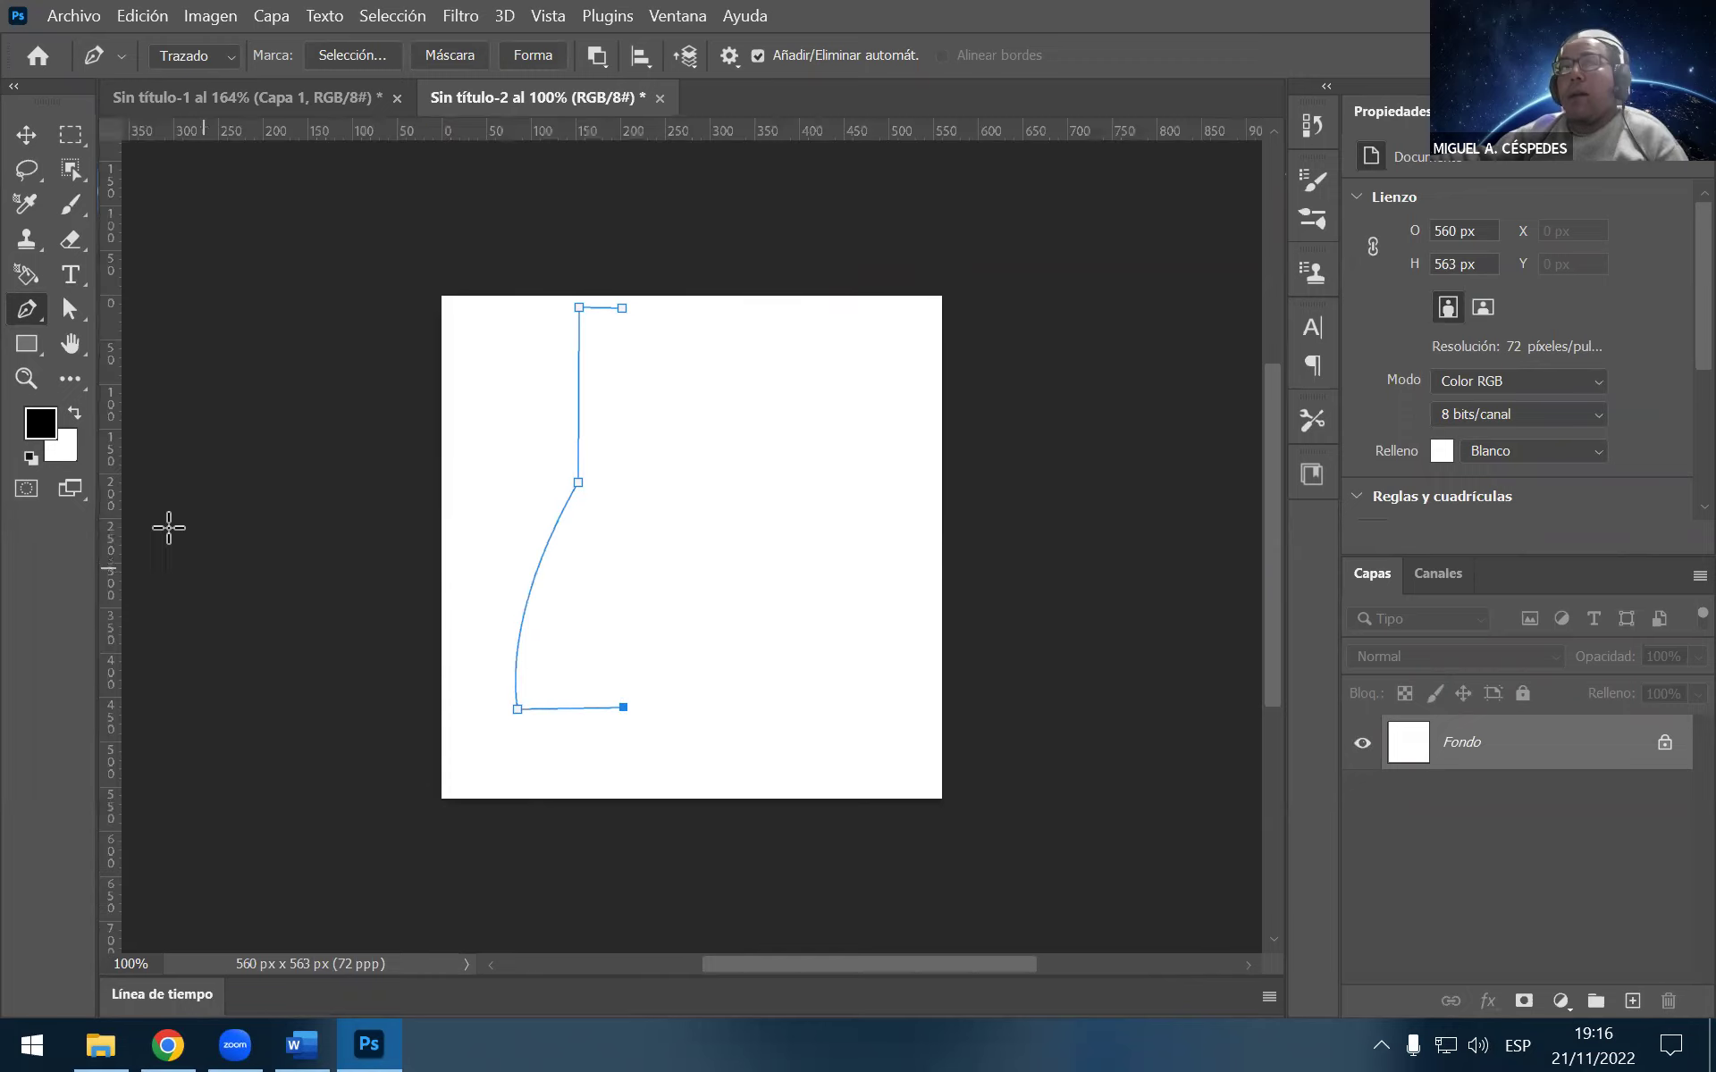
click(26, 135)
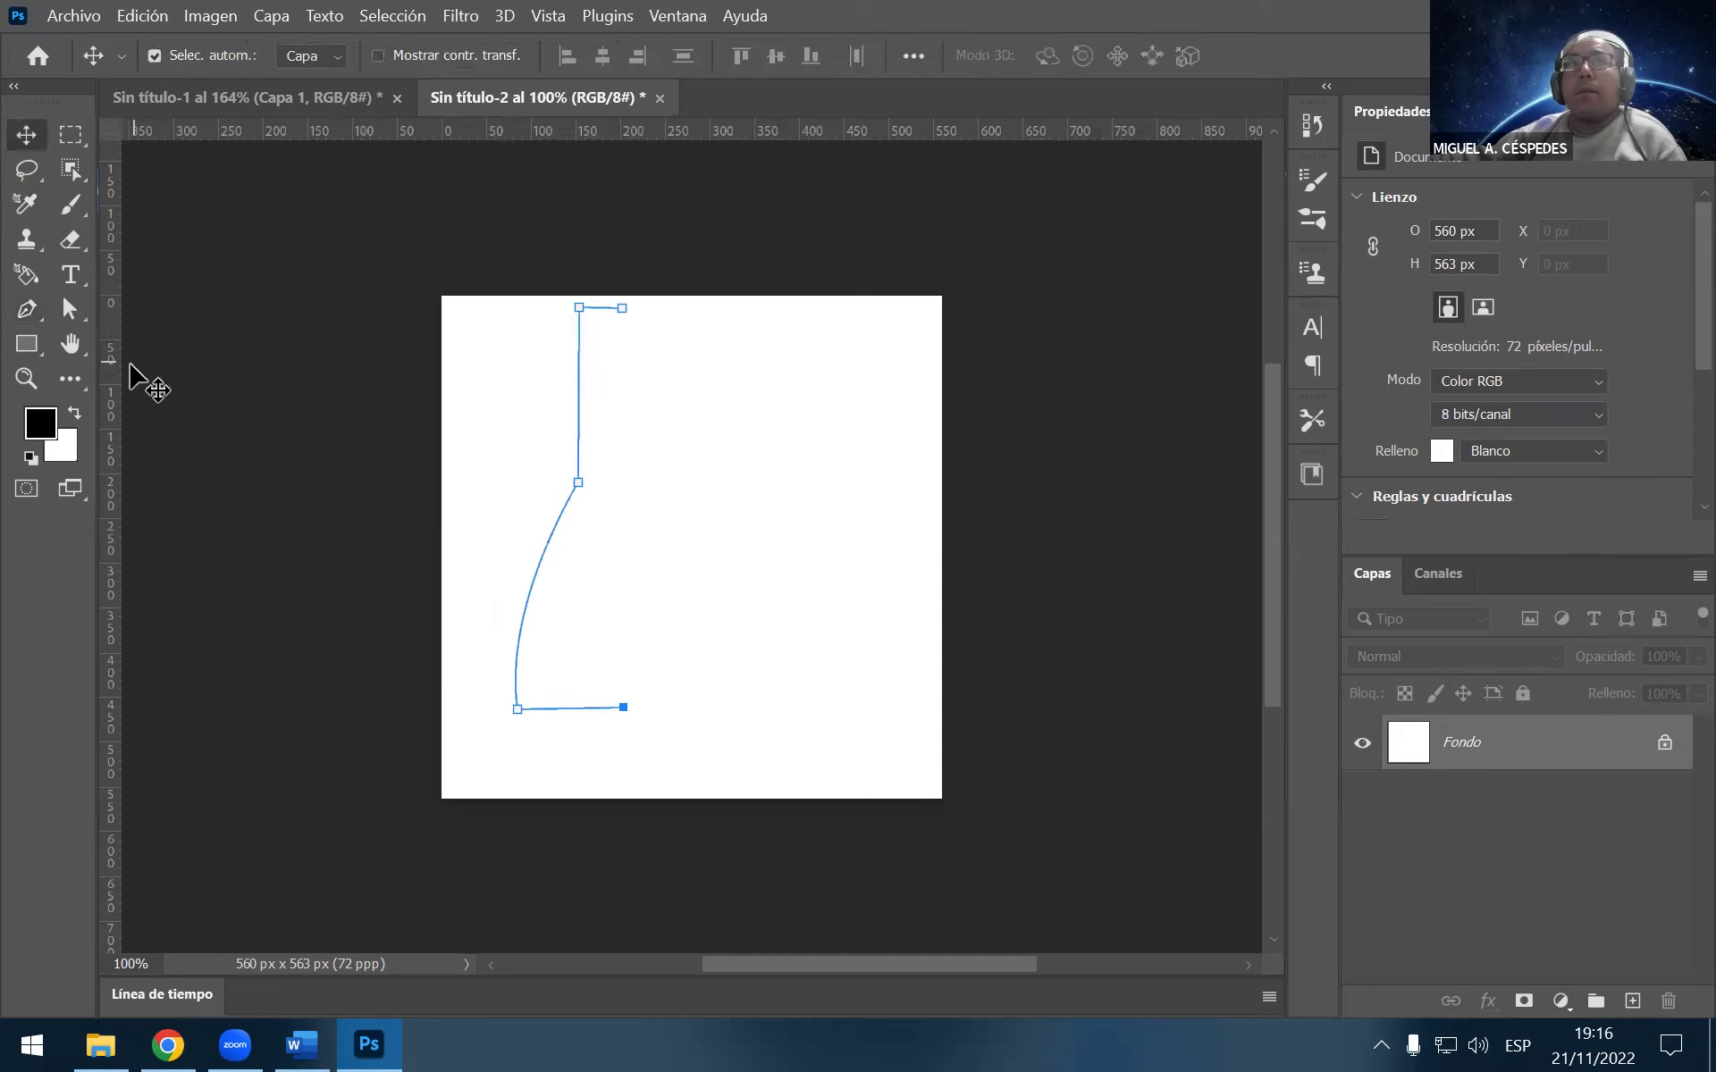
drag(117, 370, 629, 394)
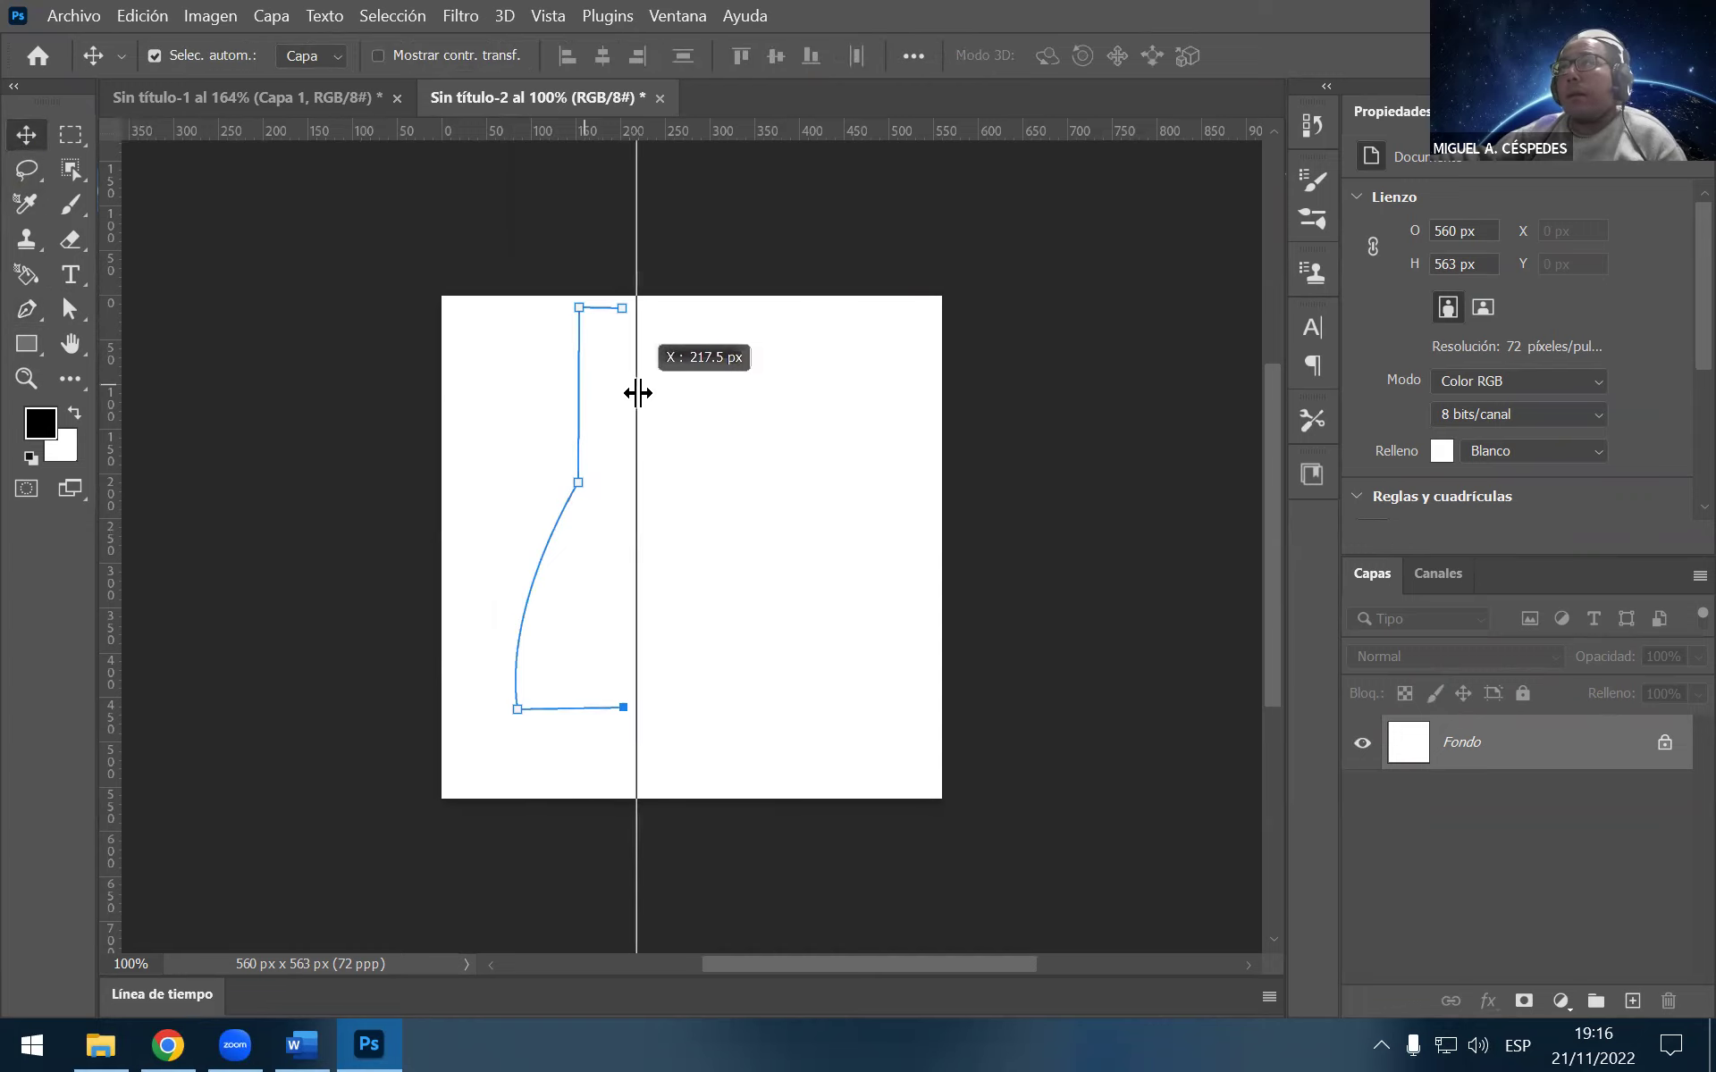
drag(629, 394, 622, 399)
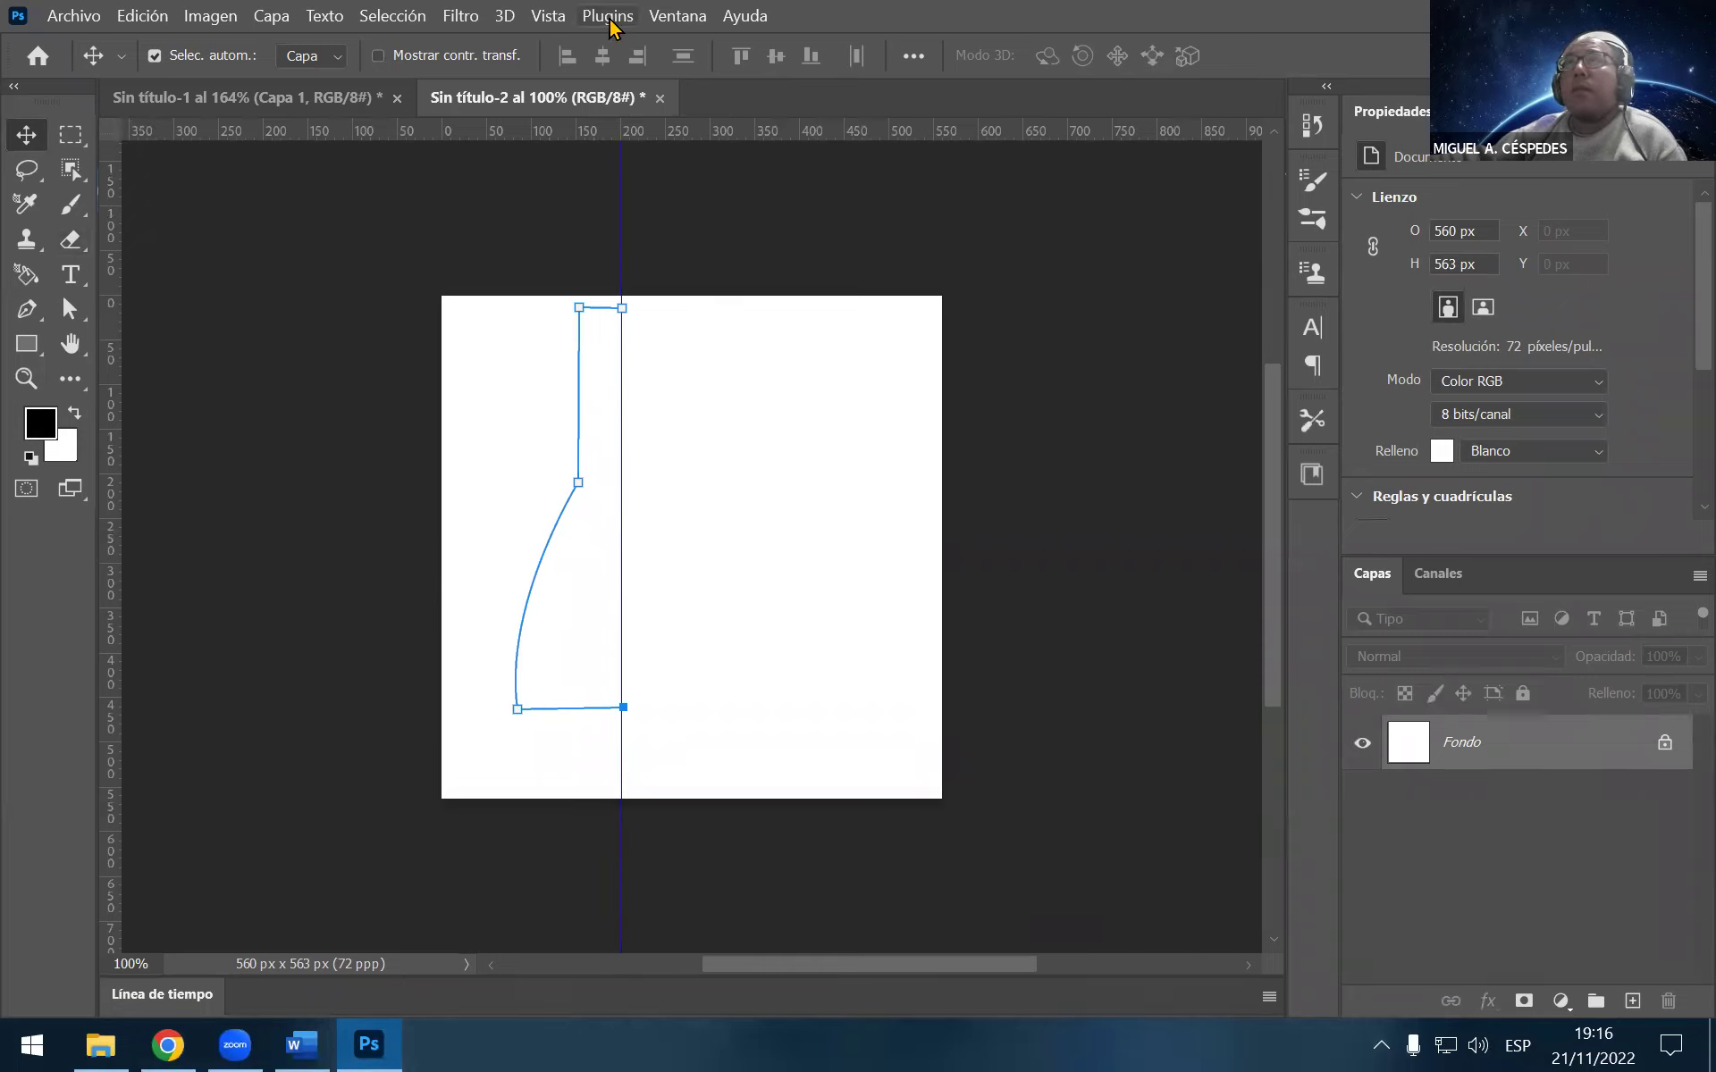
click(503, 16)
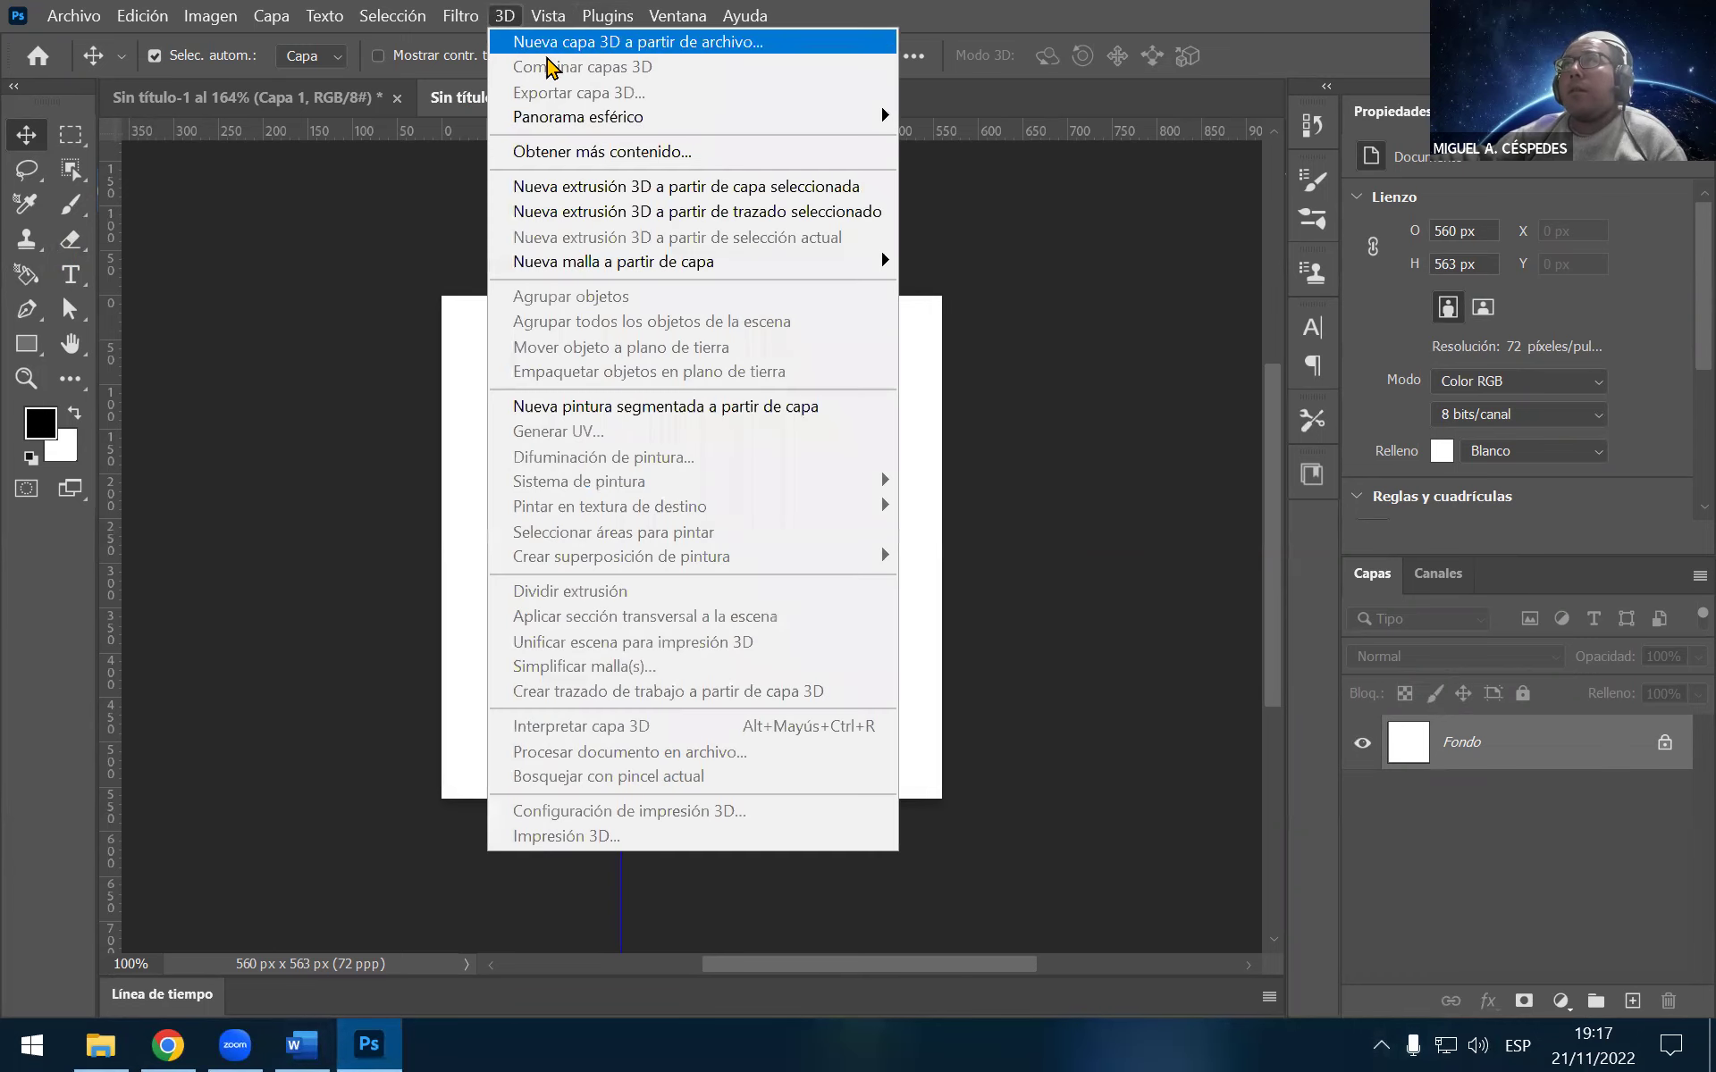
click(640, 187)
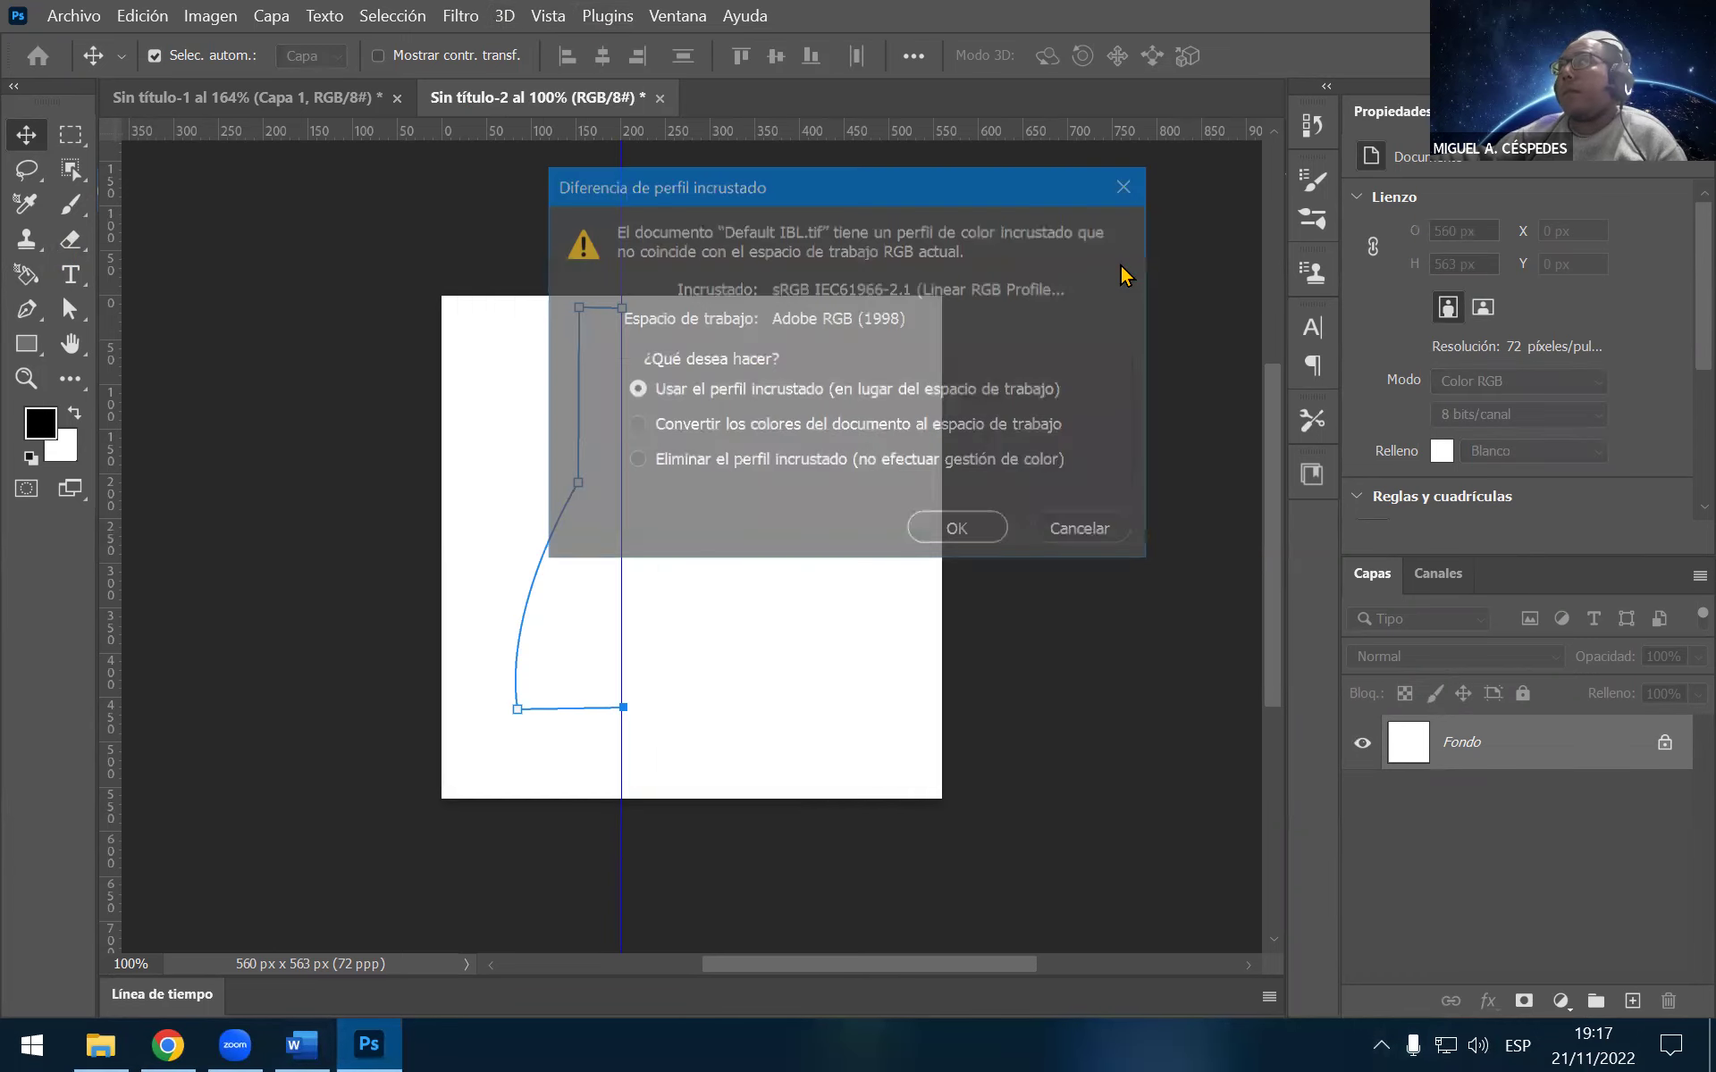
click(994, 529)
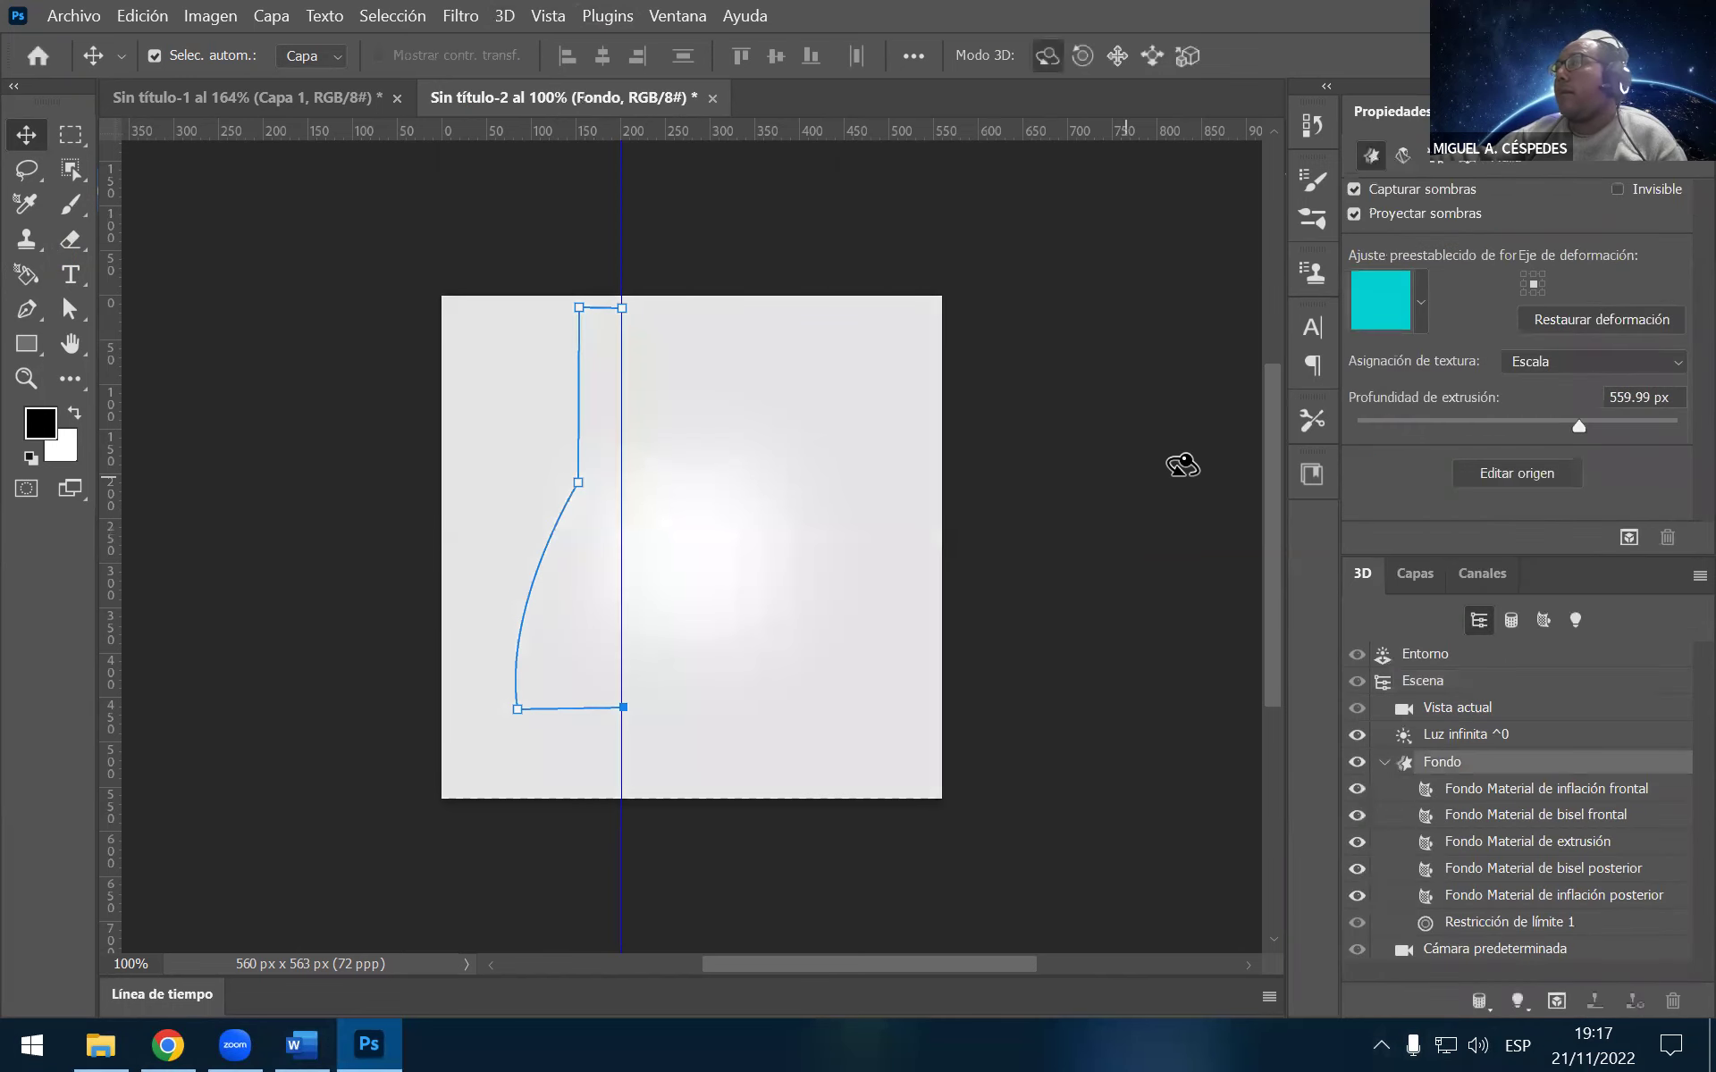
click(1418, 309)
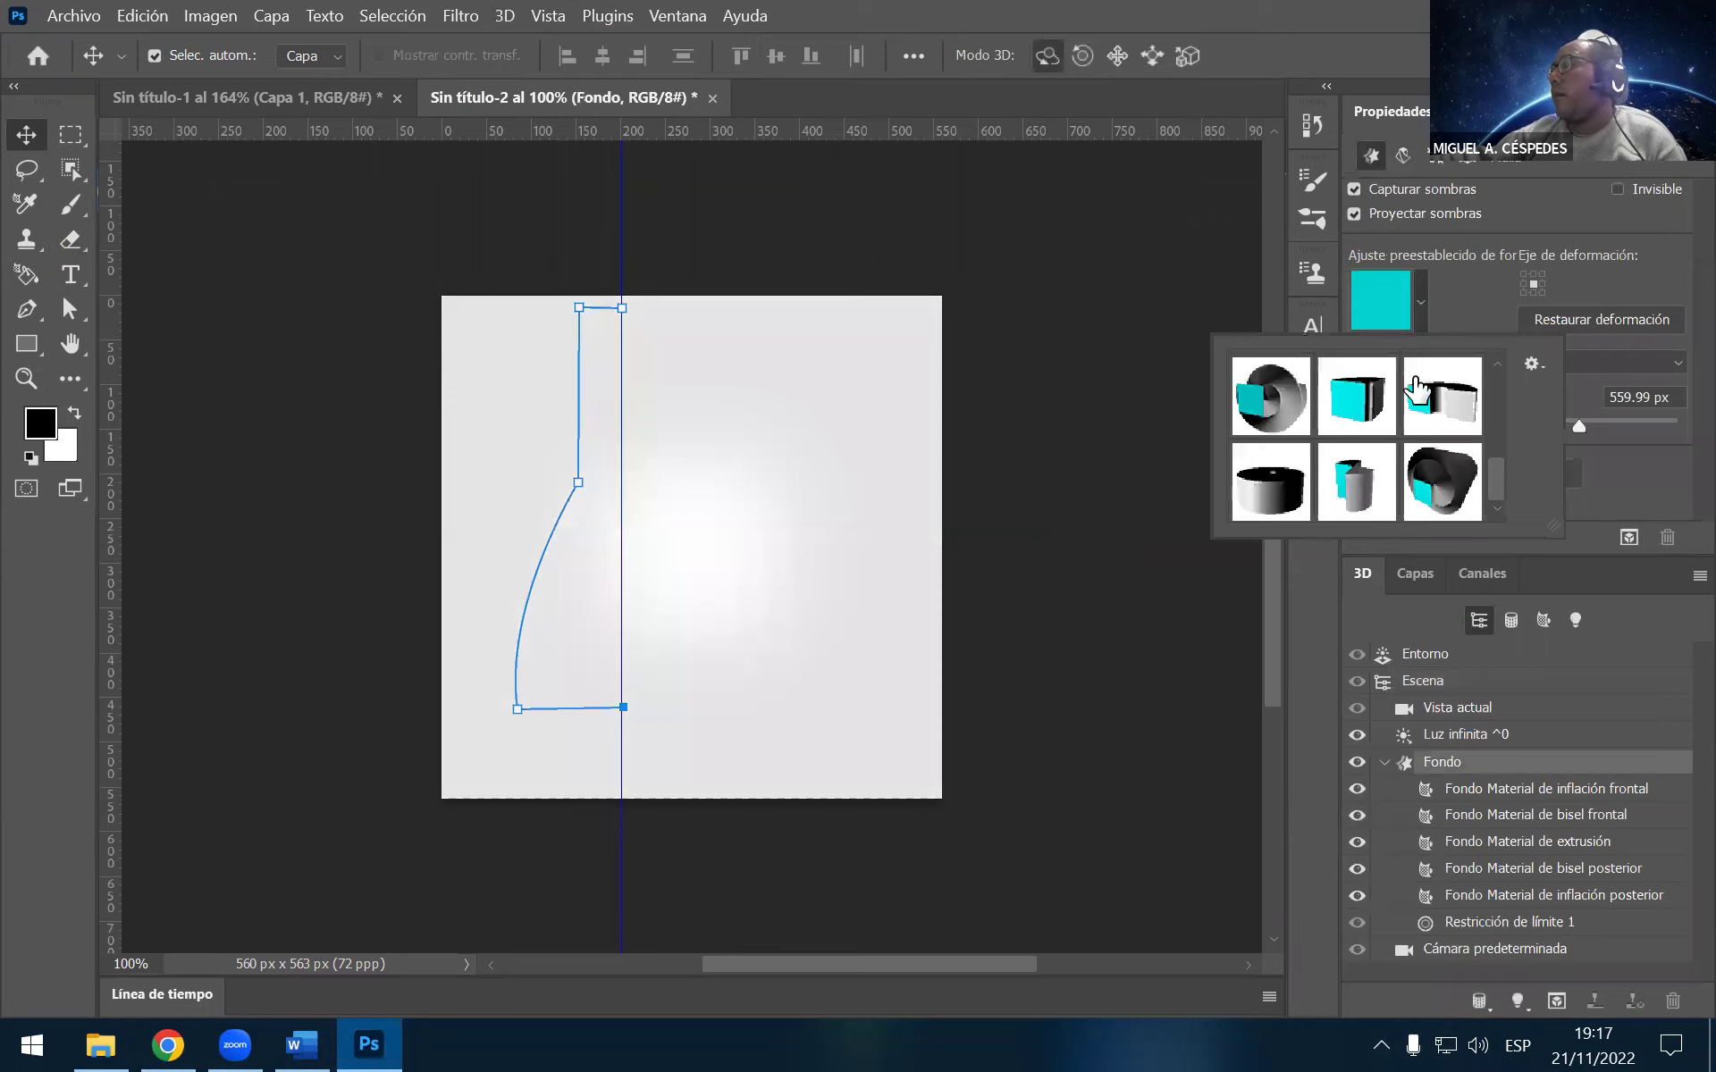
mouse_move(1501, 482)
mouse_down()
mouse_move(1500, 386)
mouse_move(1494, 478)
mouse_up()
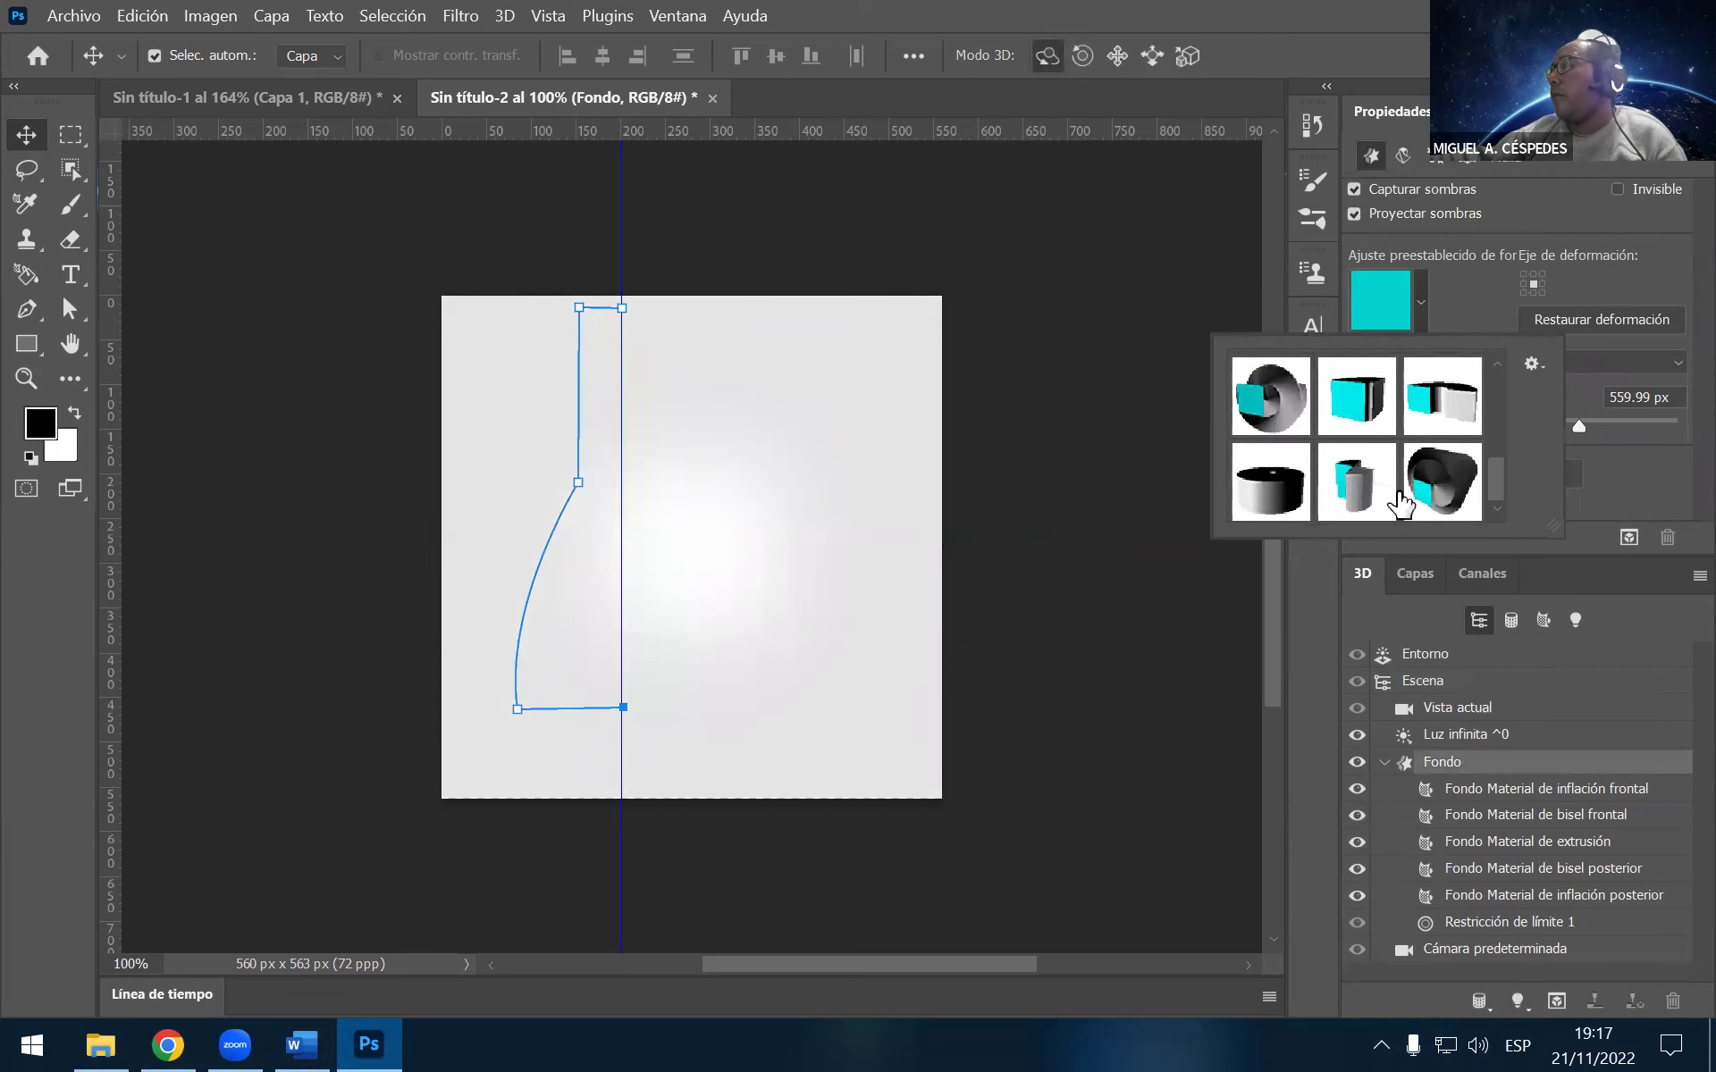
click(1354, 496)
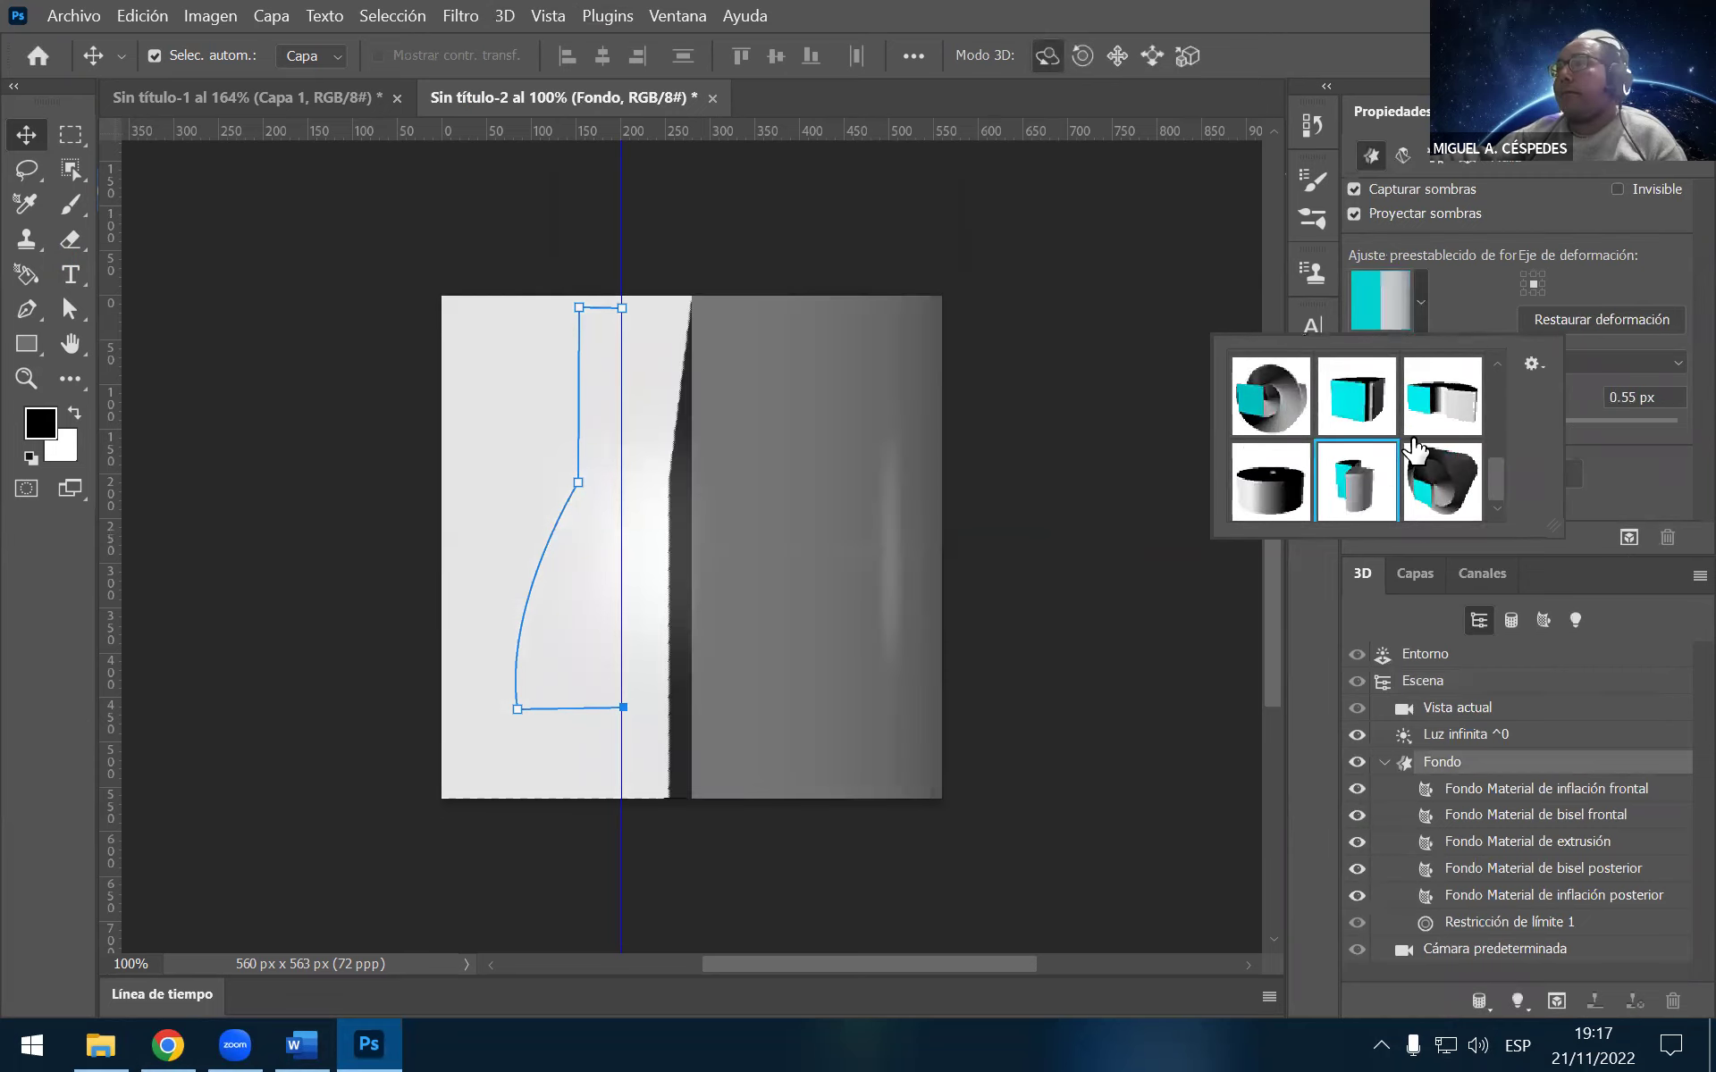
key(Escape)
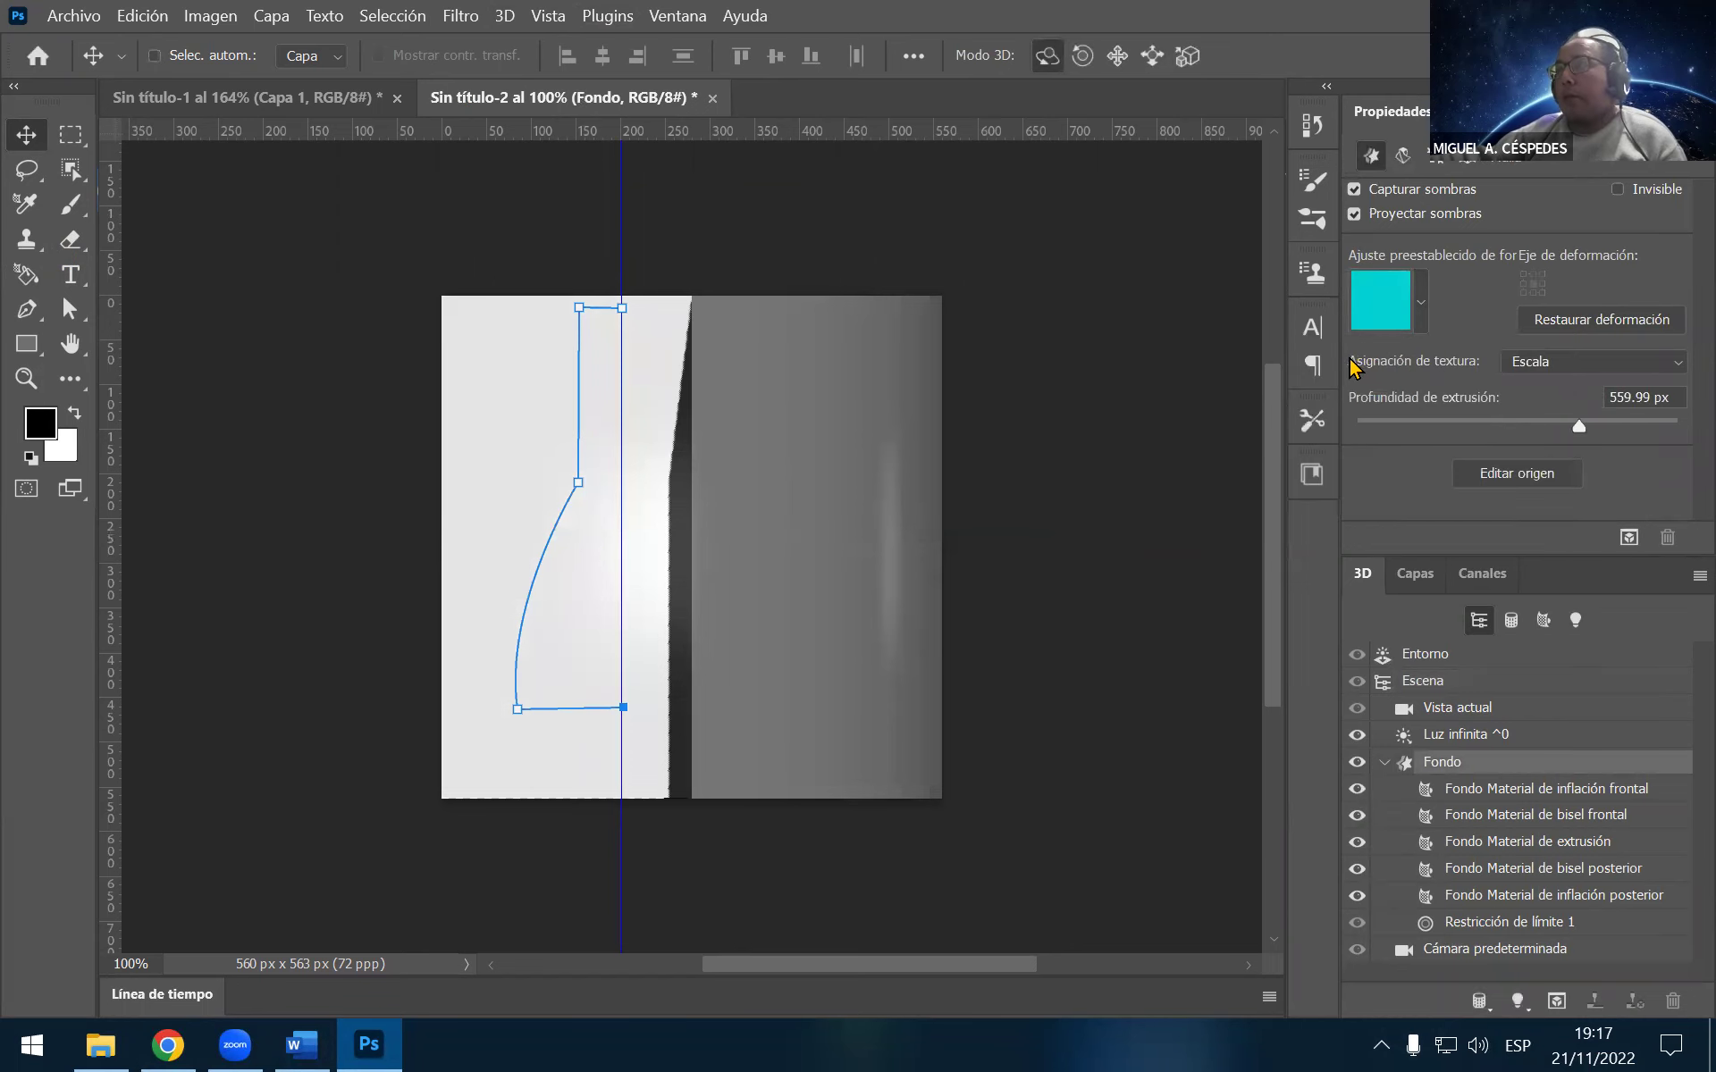
key(ctrl+z)
key(ctrl+z)
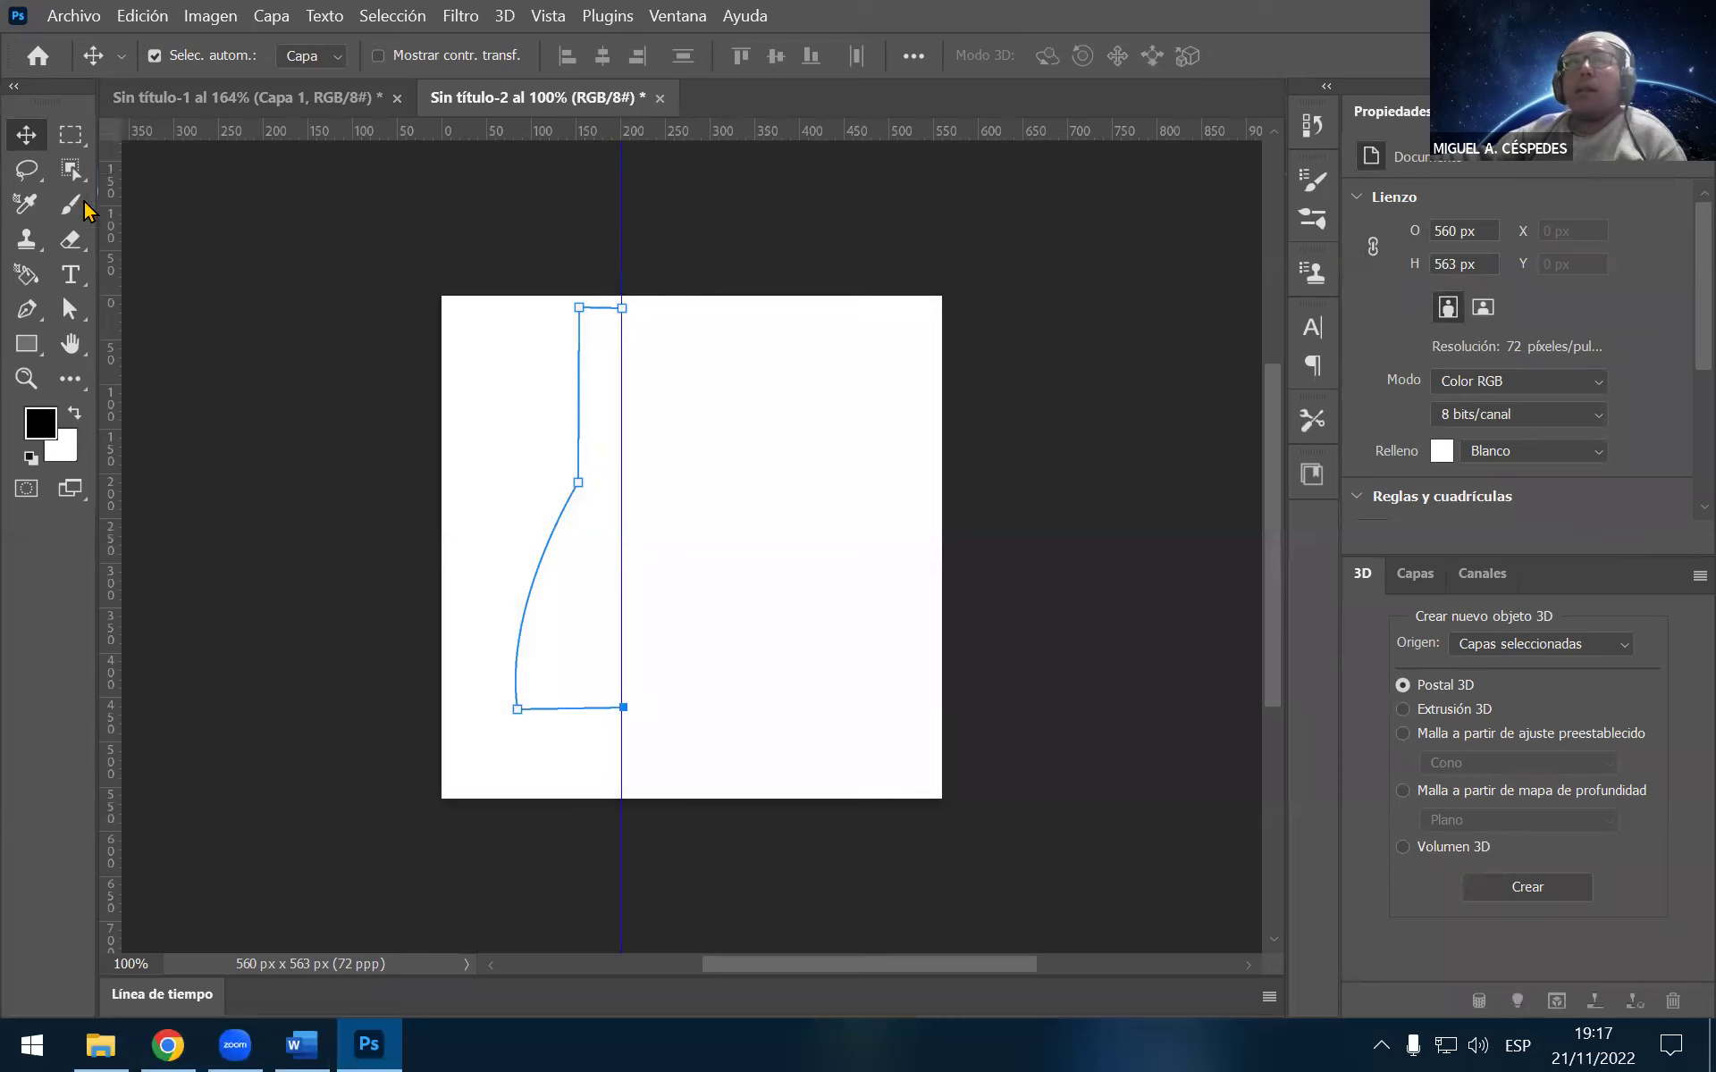
Close the bottle path back at its starting point
click(34, 309)
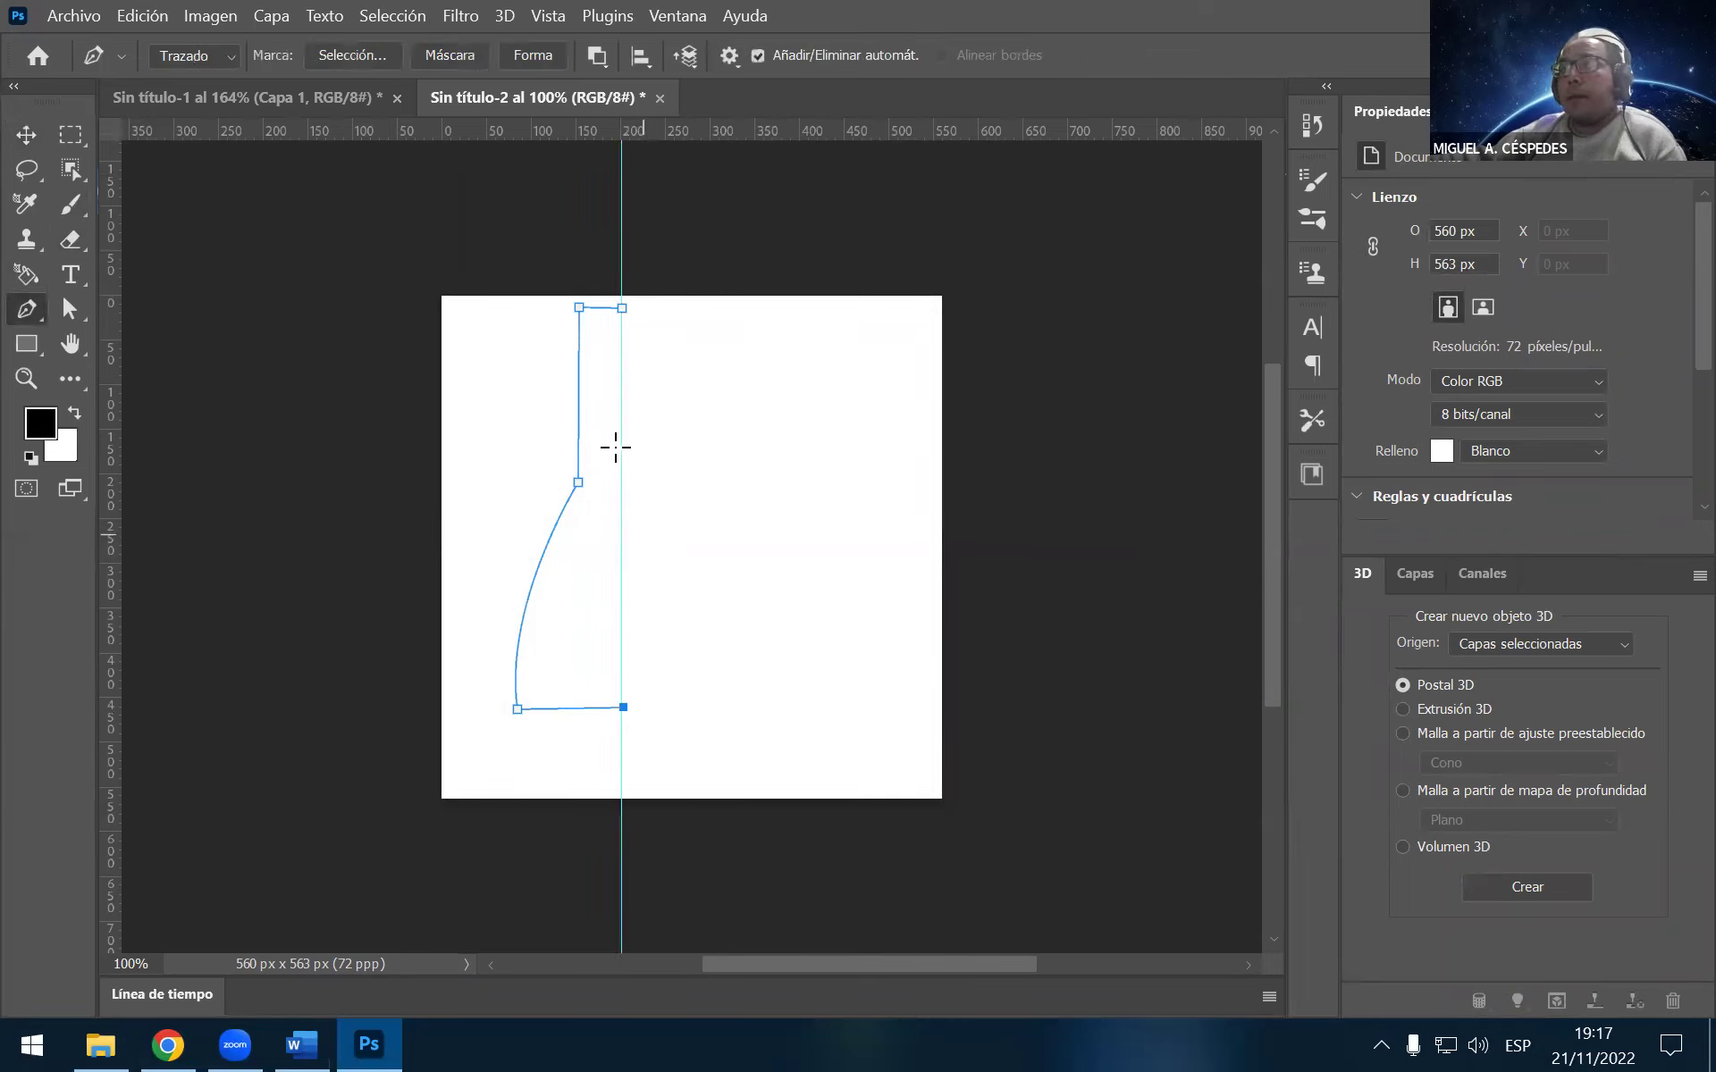
click(622, 308)
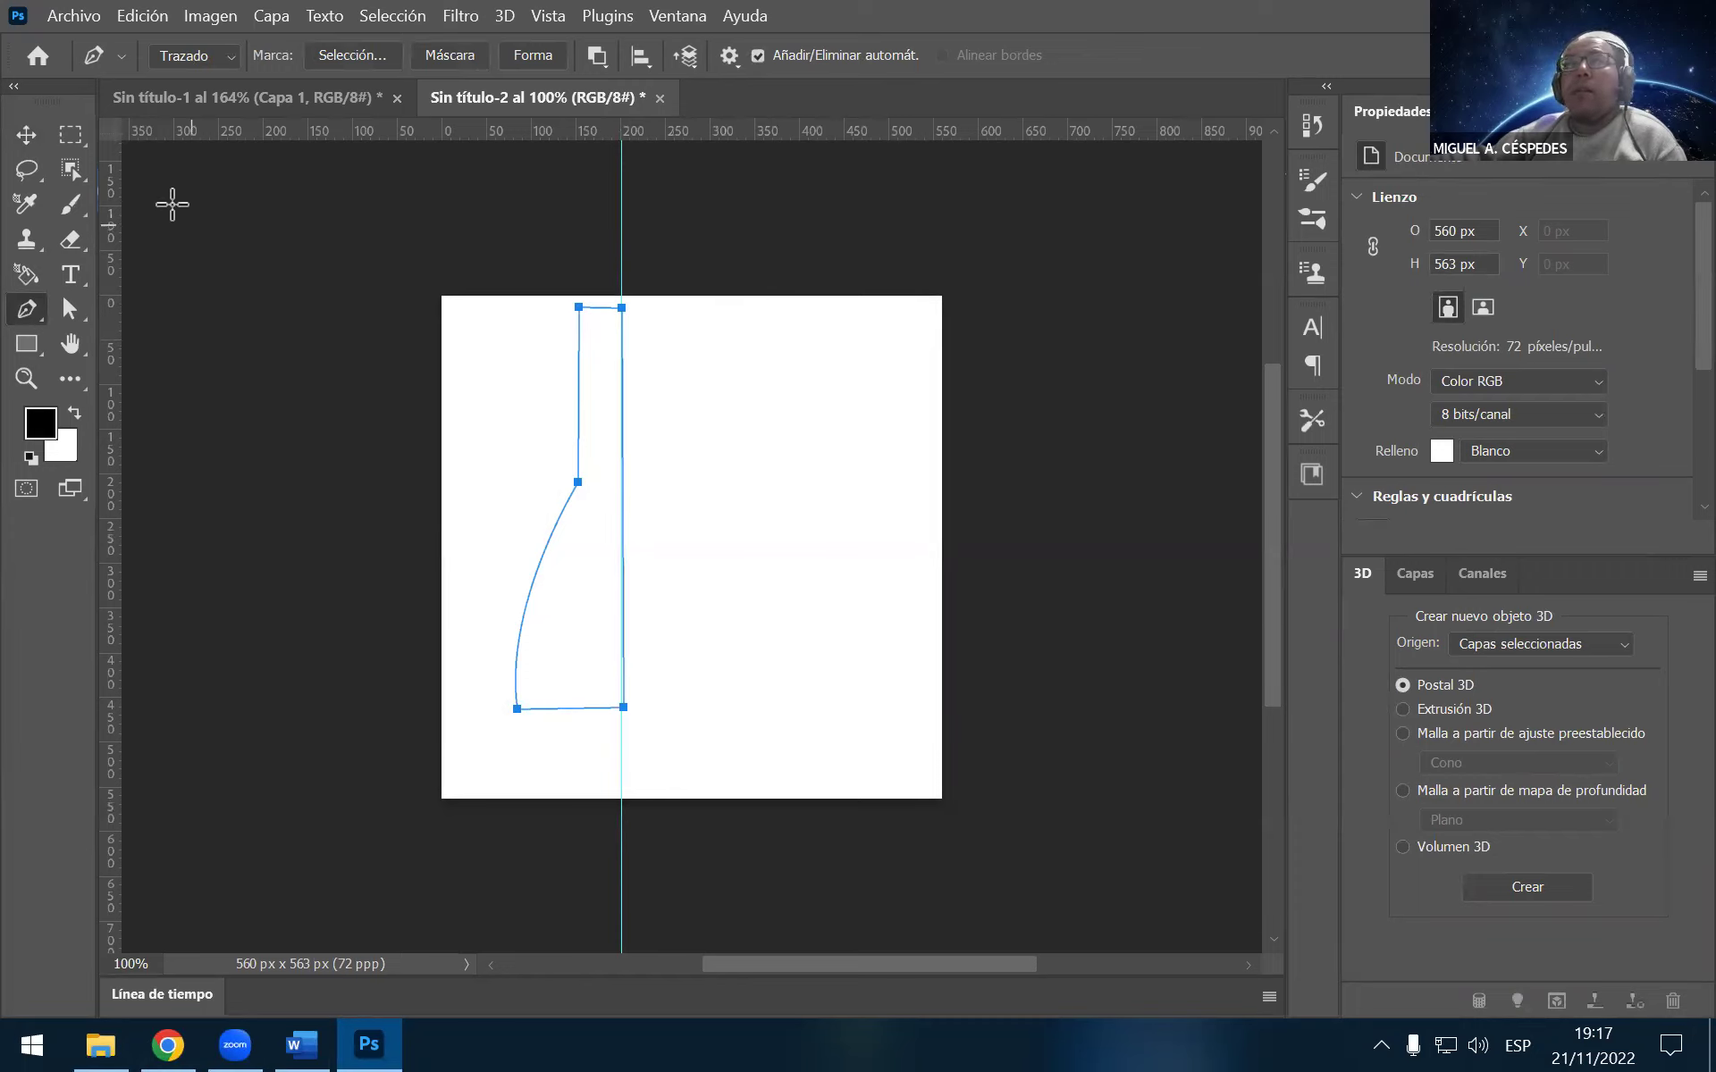
click(27, 135)
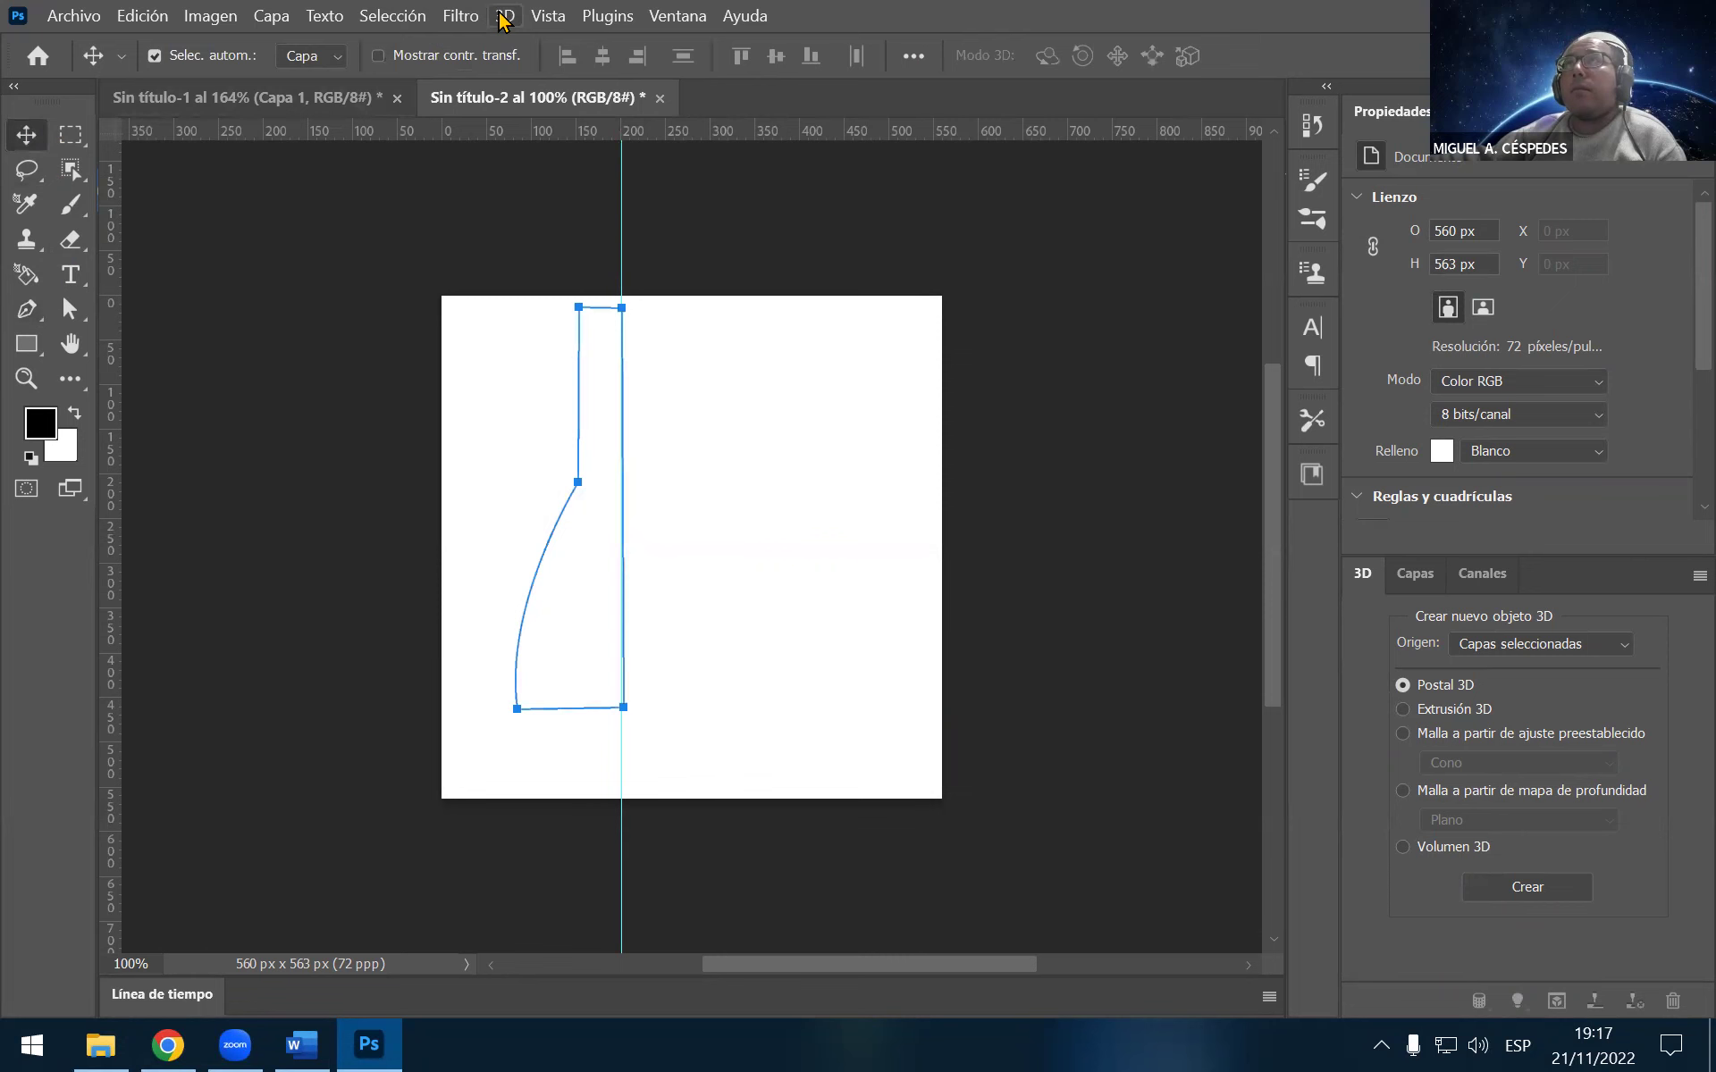
Extrude Fondo as a 3D object 279.99 px deep with an inflated pillow-shaped preset
click(547, 15)
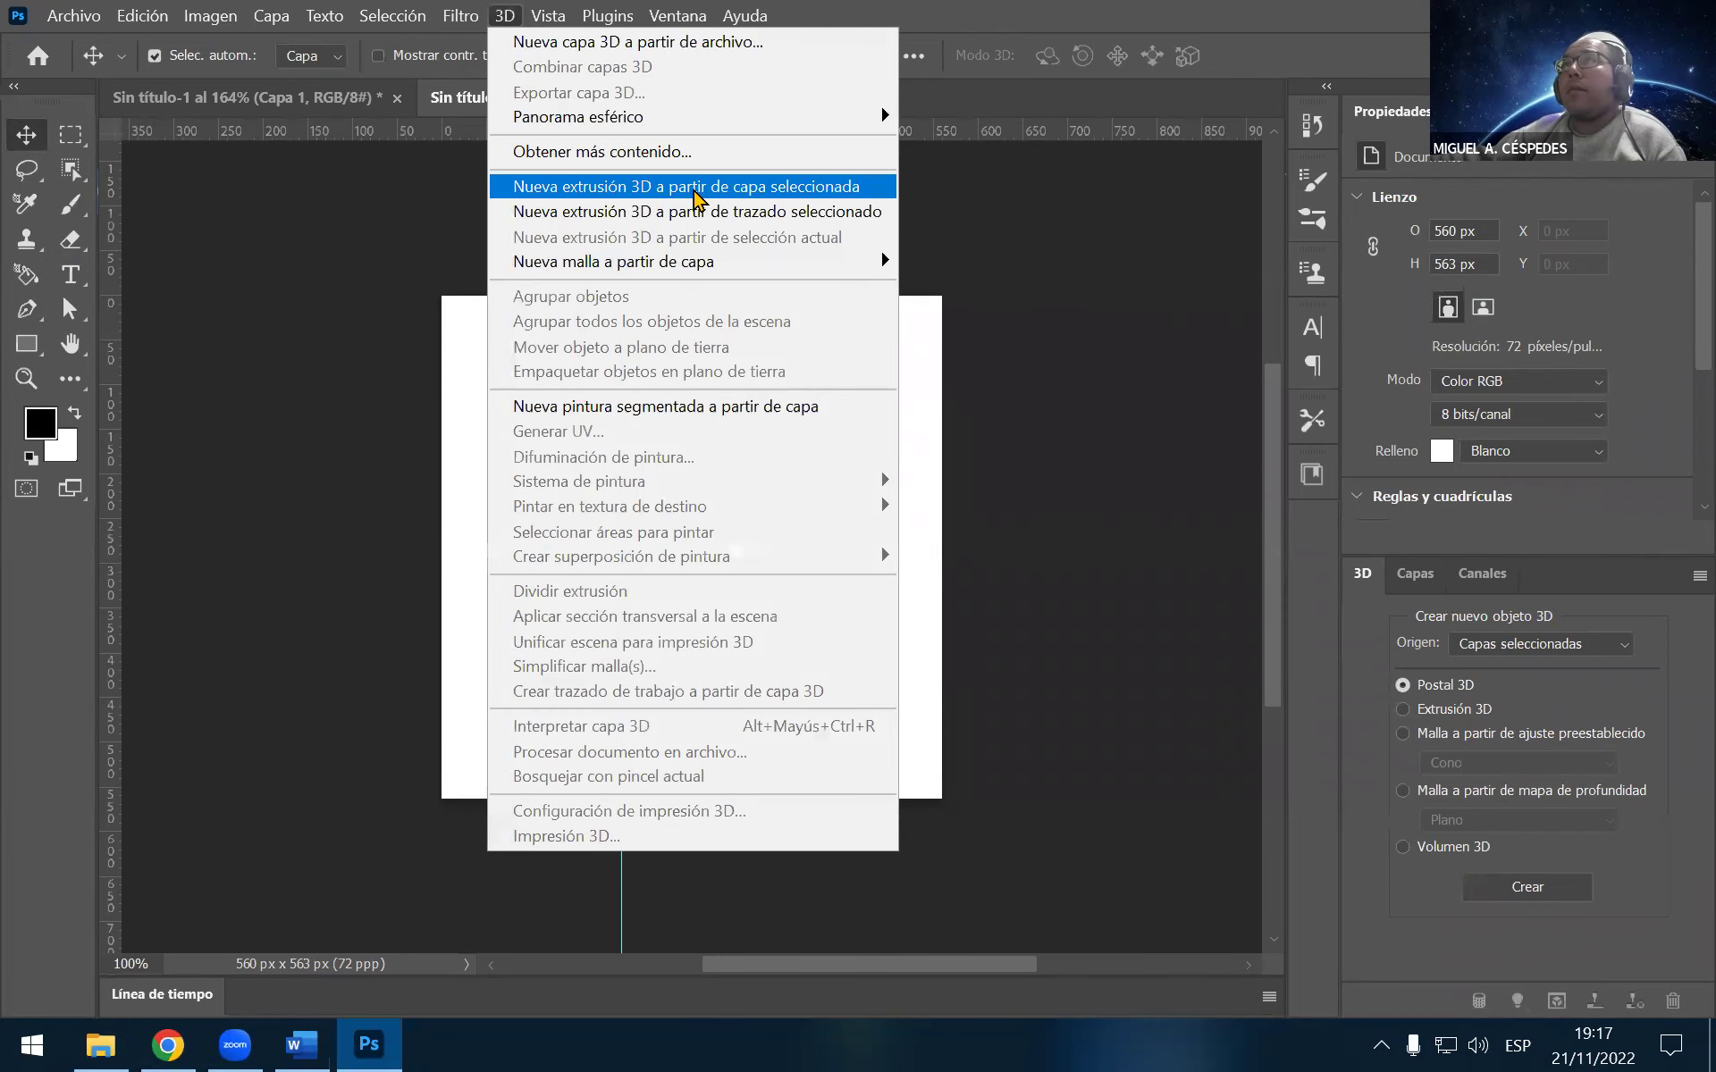
click(693, 188)
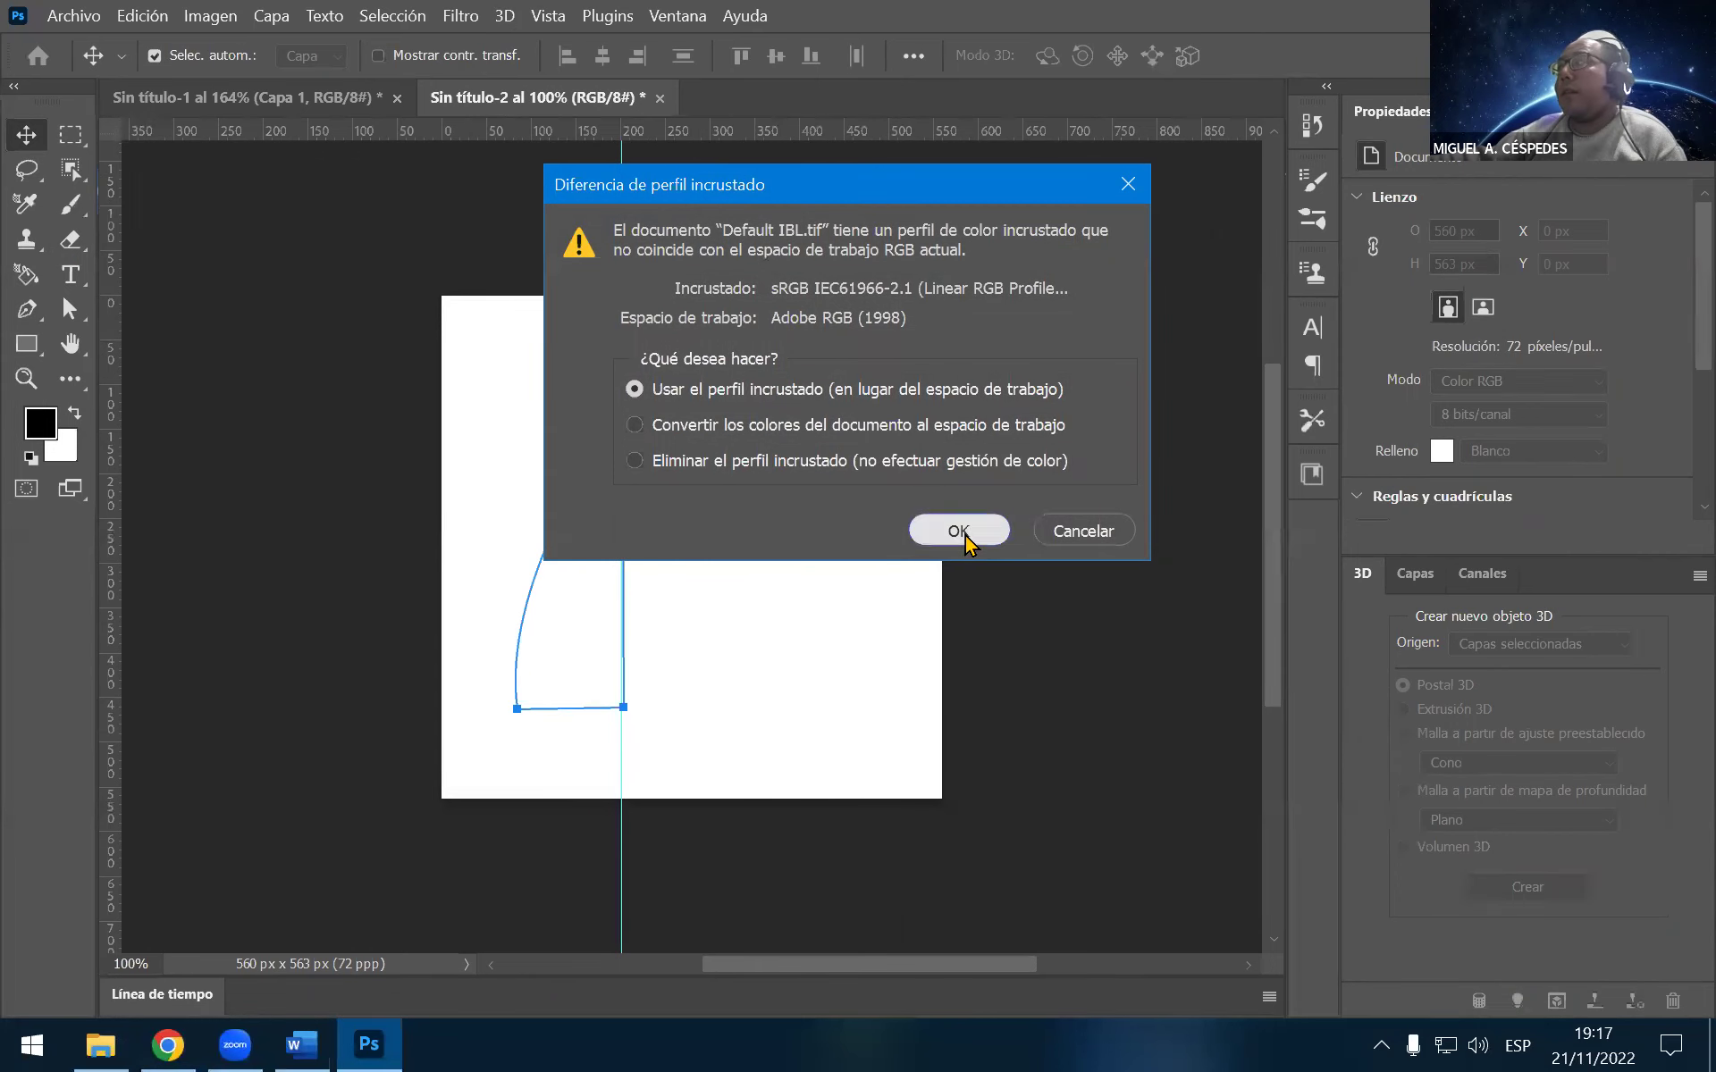
click(964, 533)
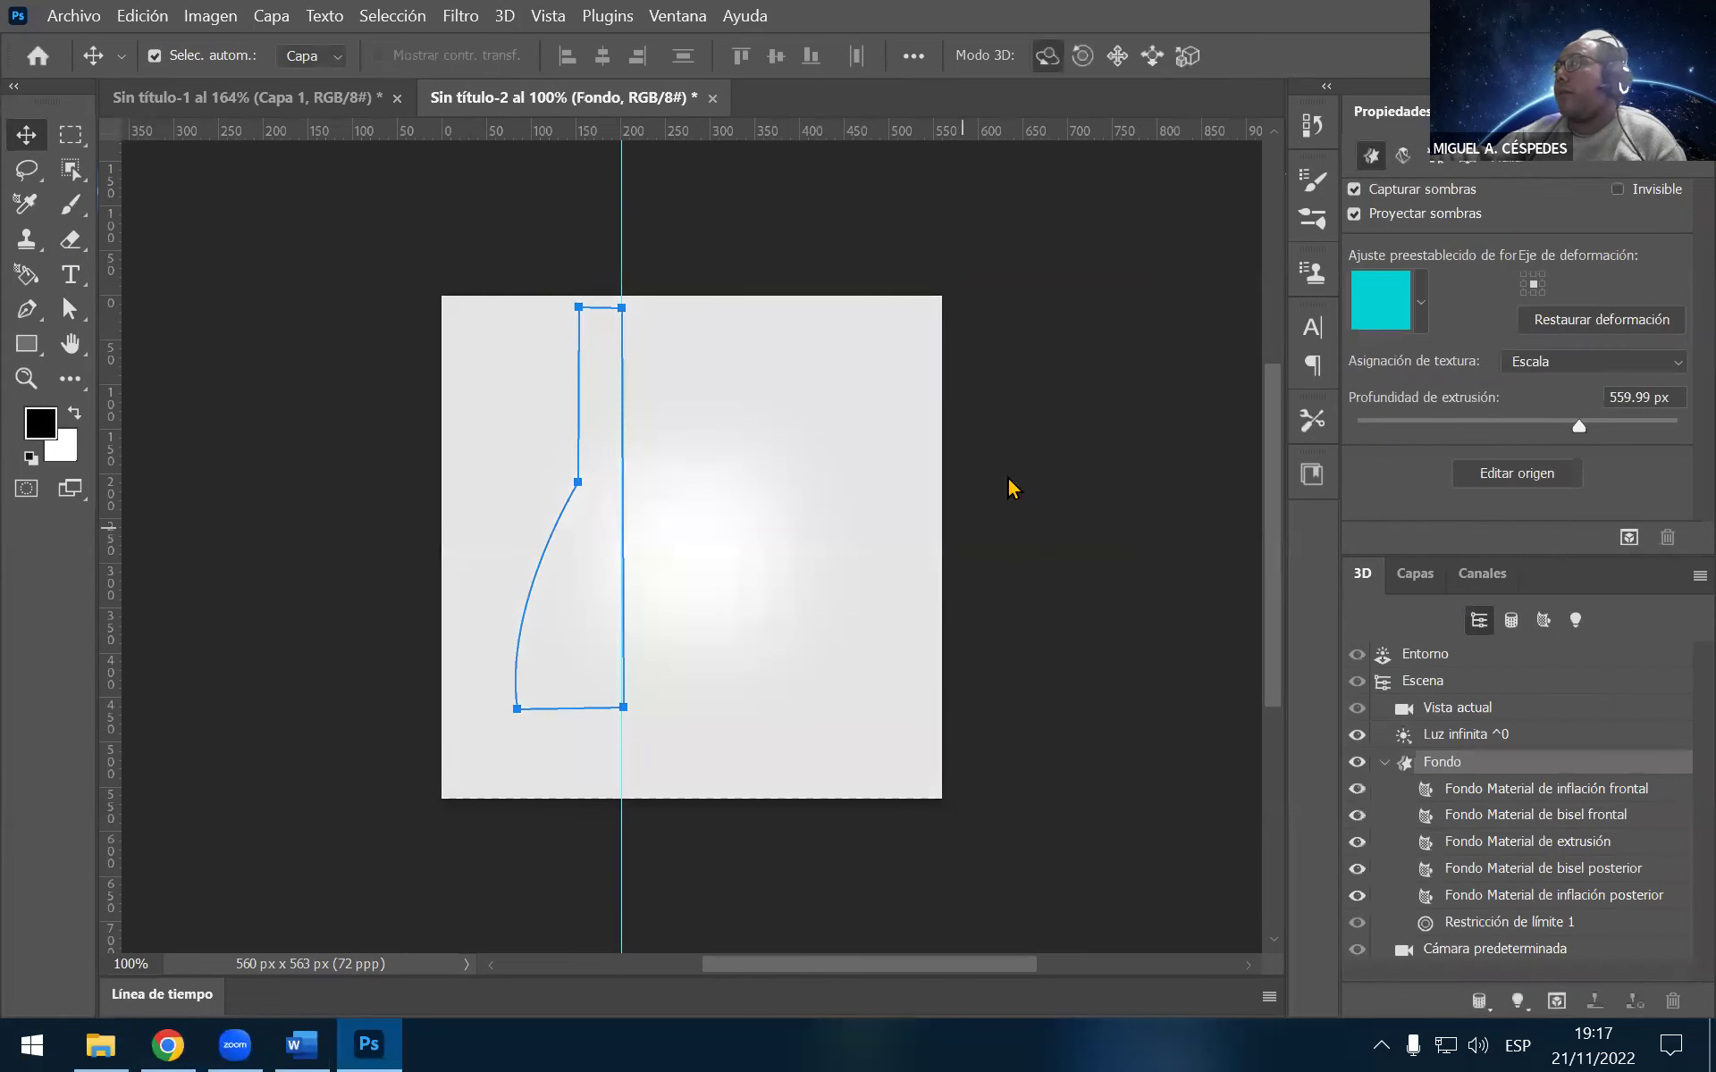
click(1407, 165)
click(1421, 237)
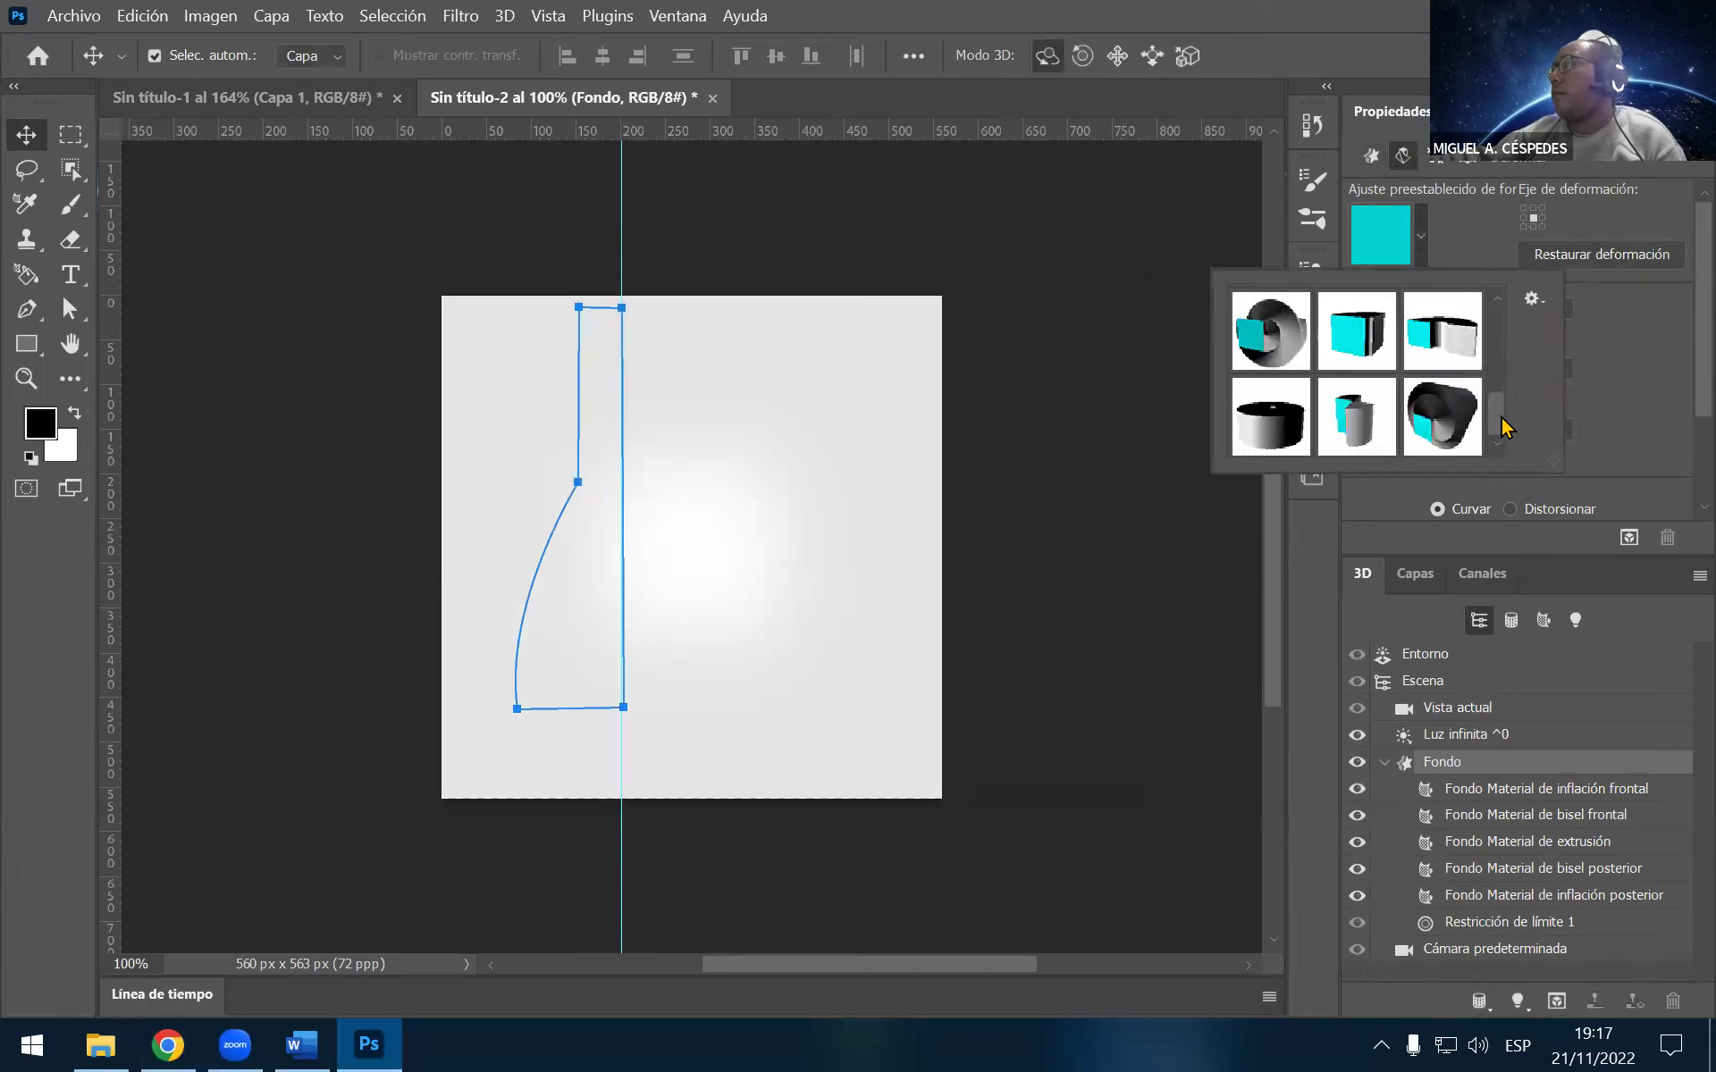
drag(1499, 418, 1505, 335)
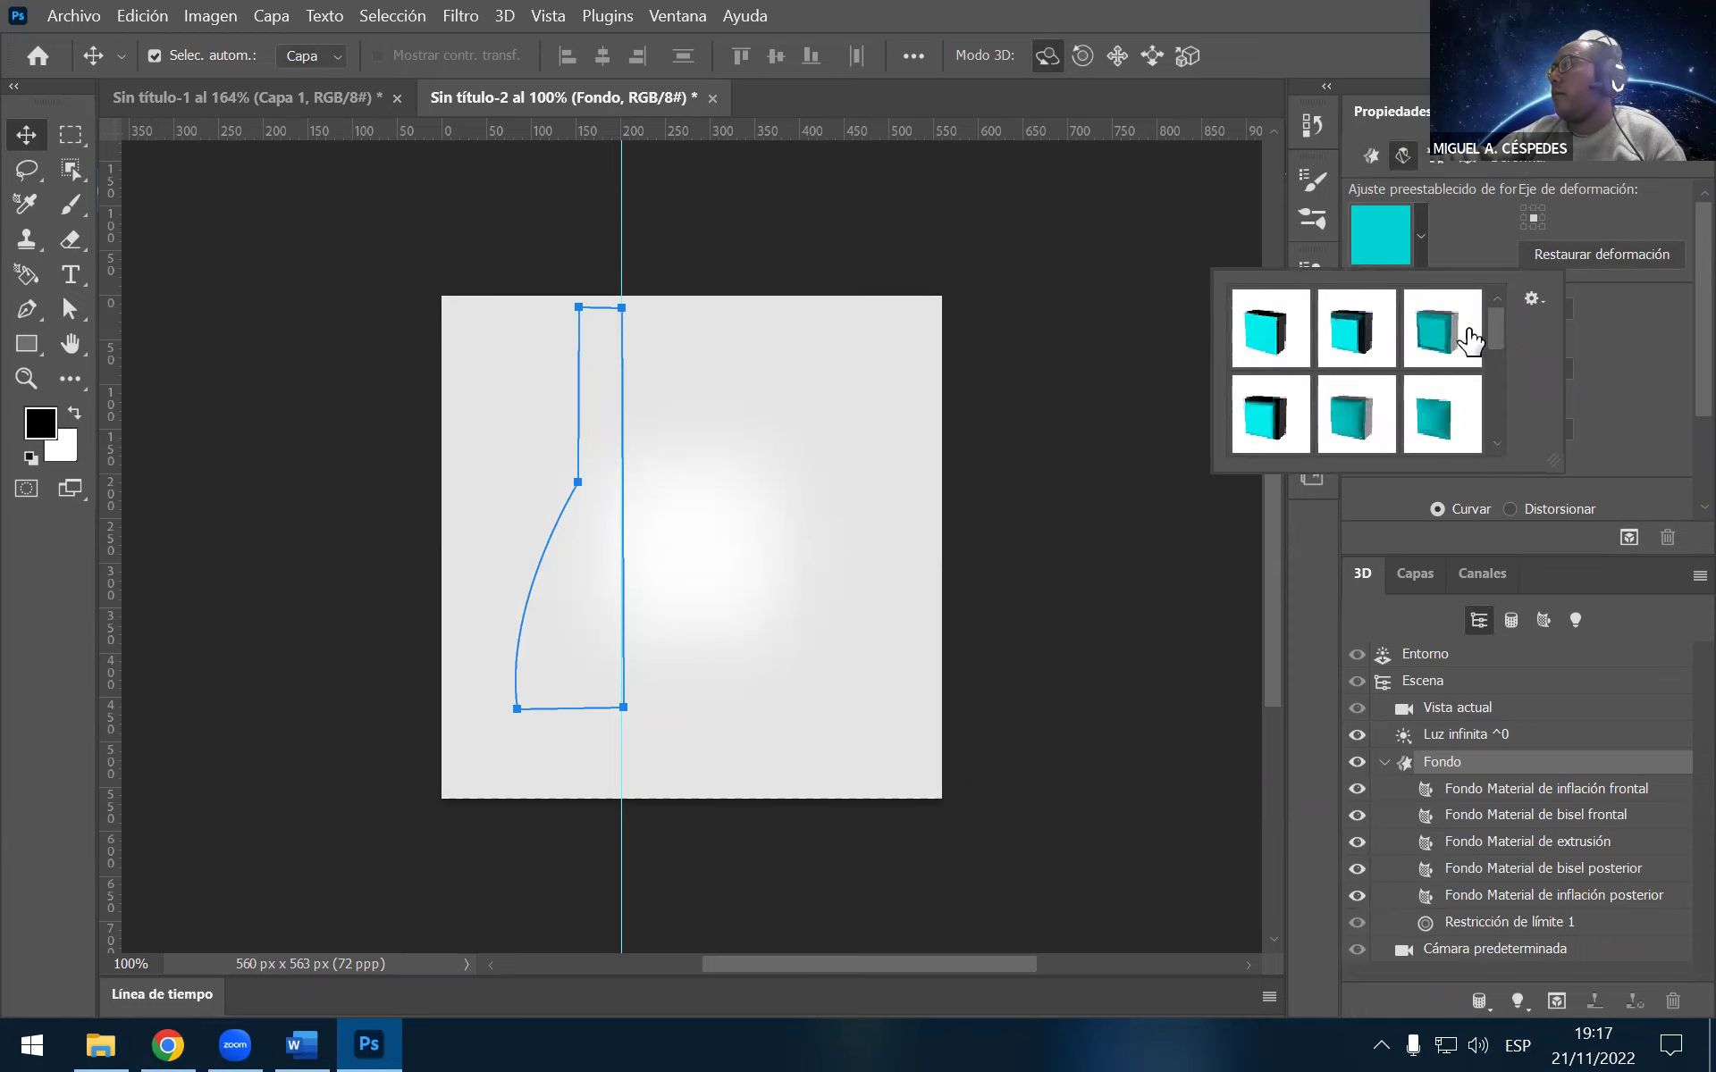
click(1366, 449)
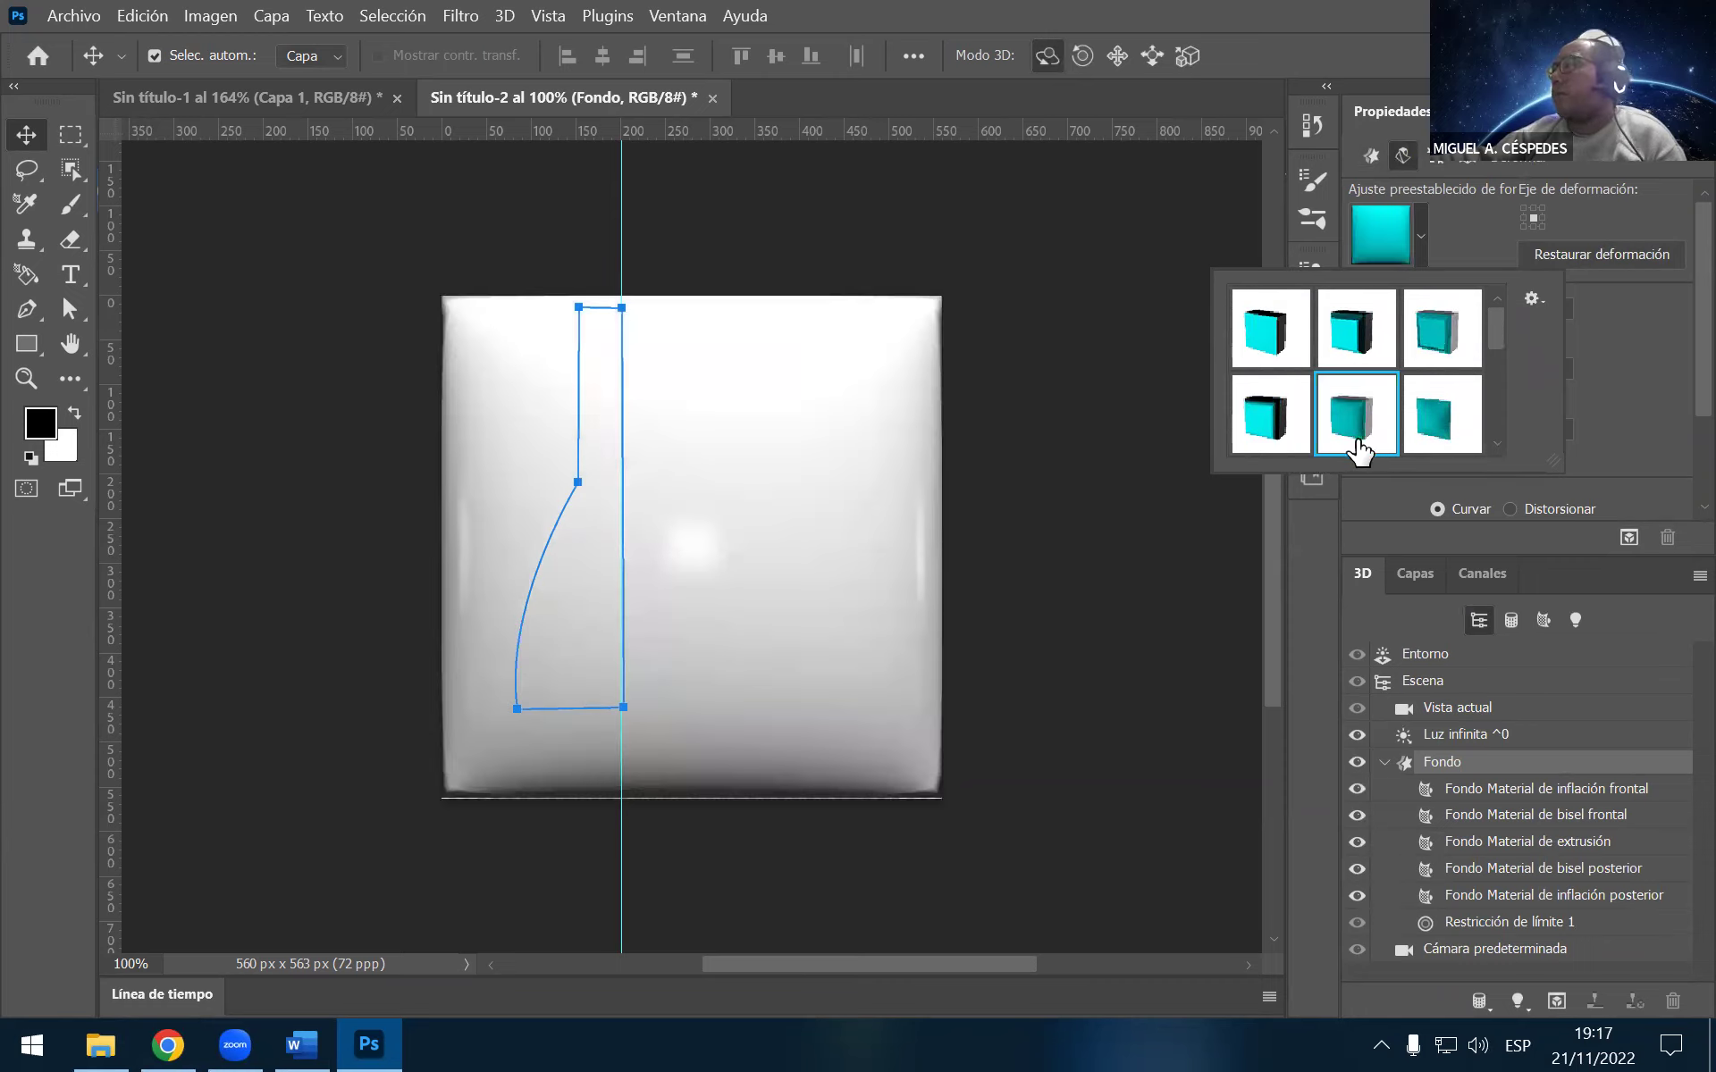
click(1449, 262)
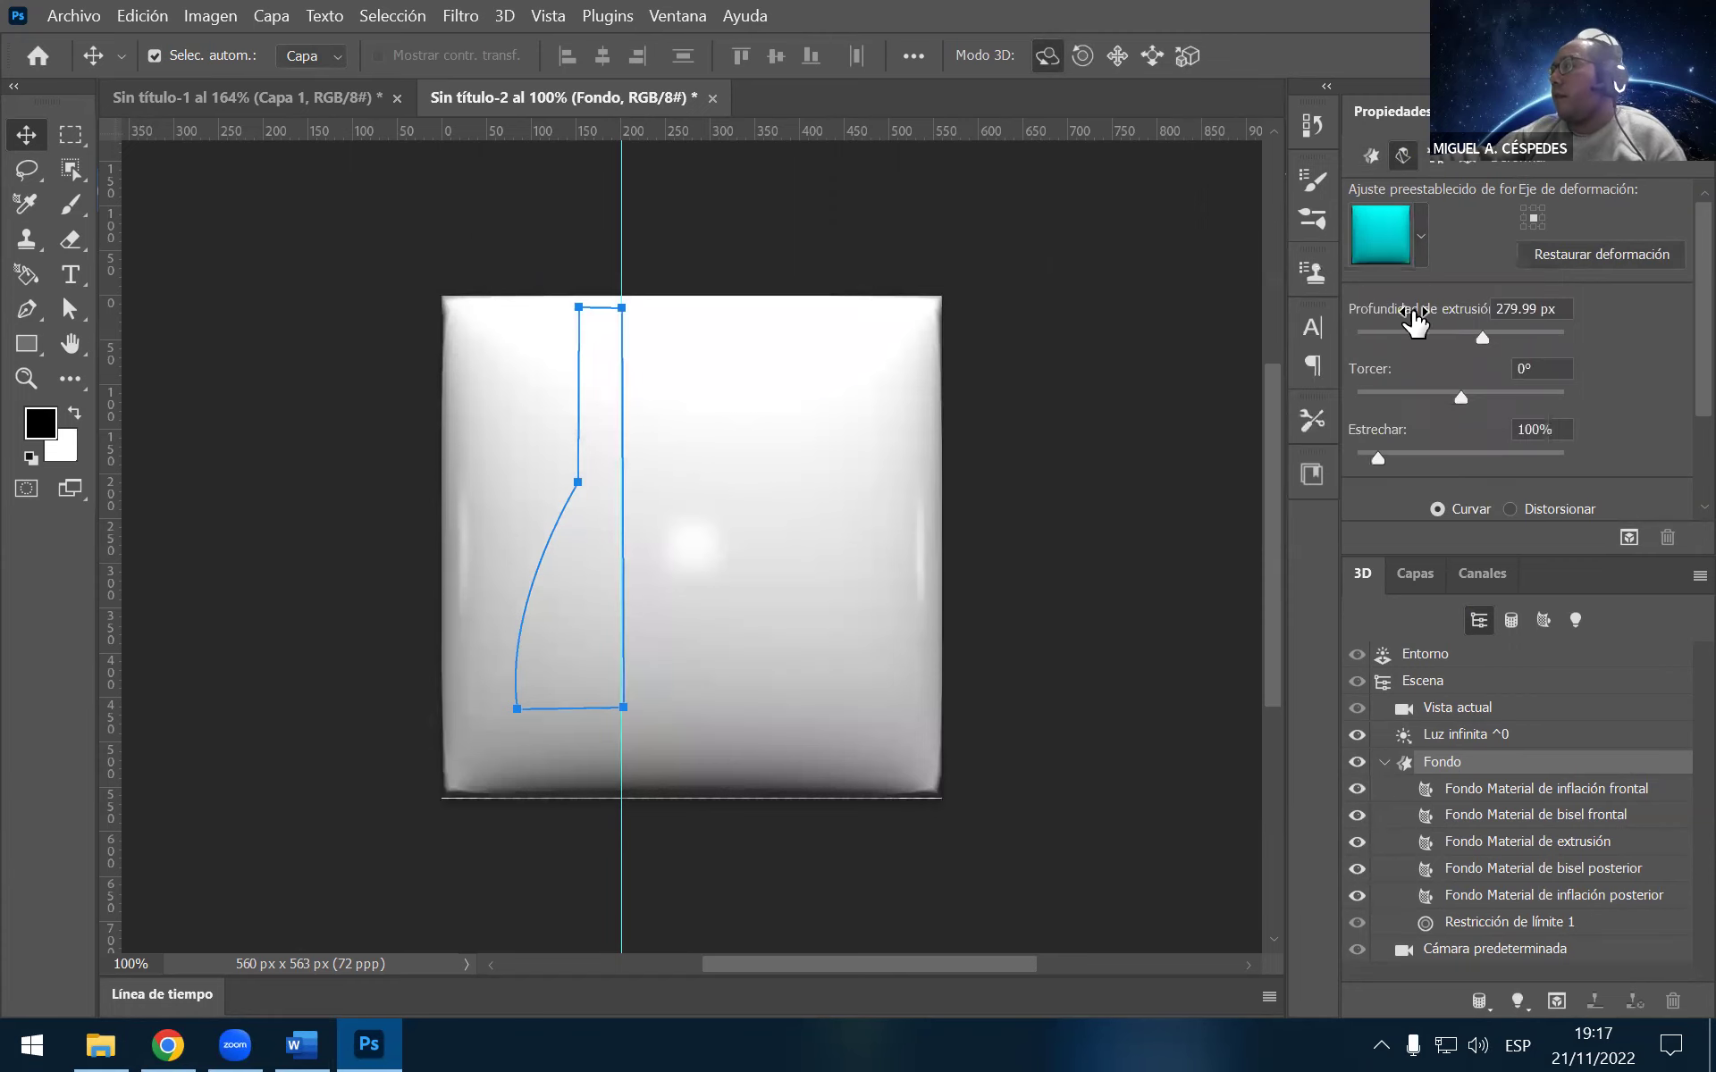
Search 'PHO' in the Windows Start menu, then dismiss the search and return to Photoshop
key(super)
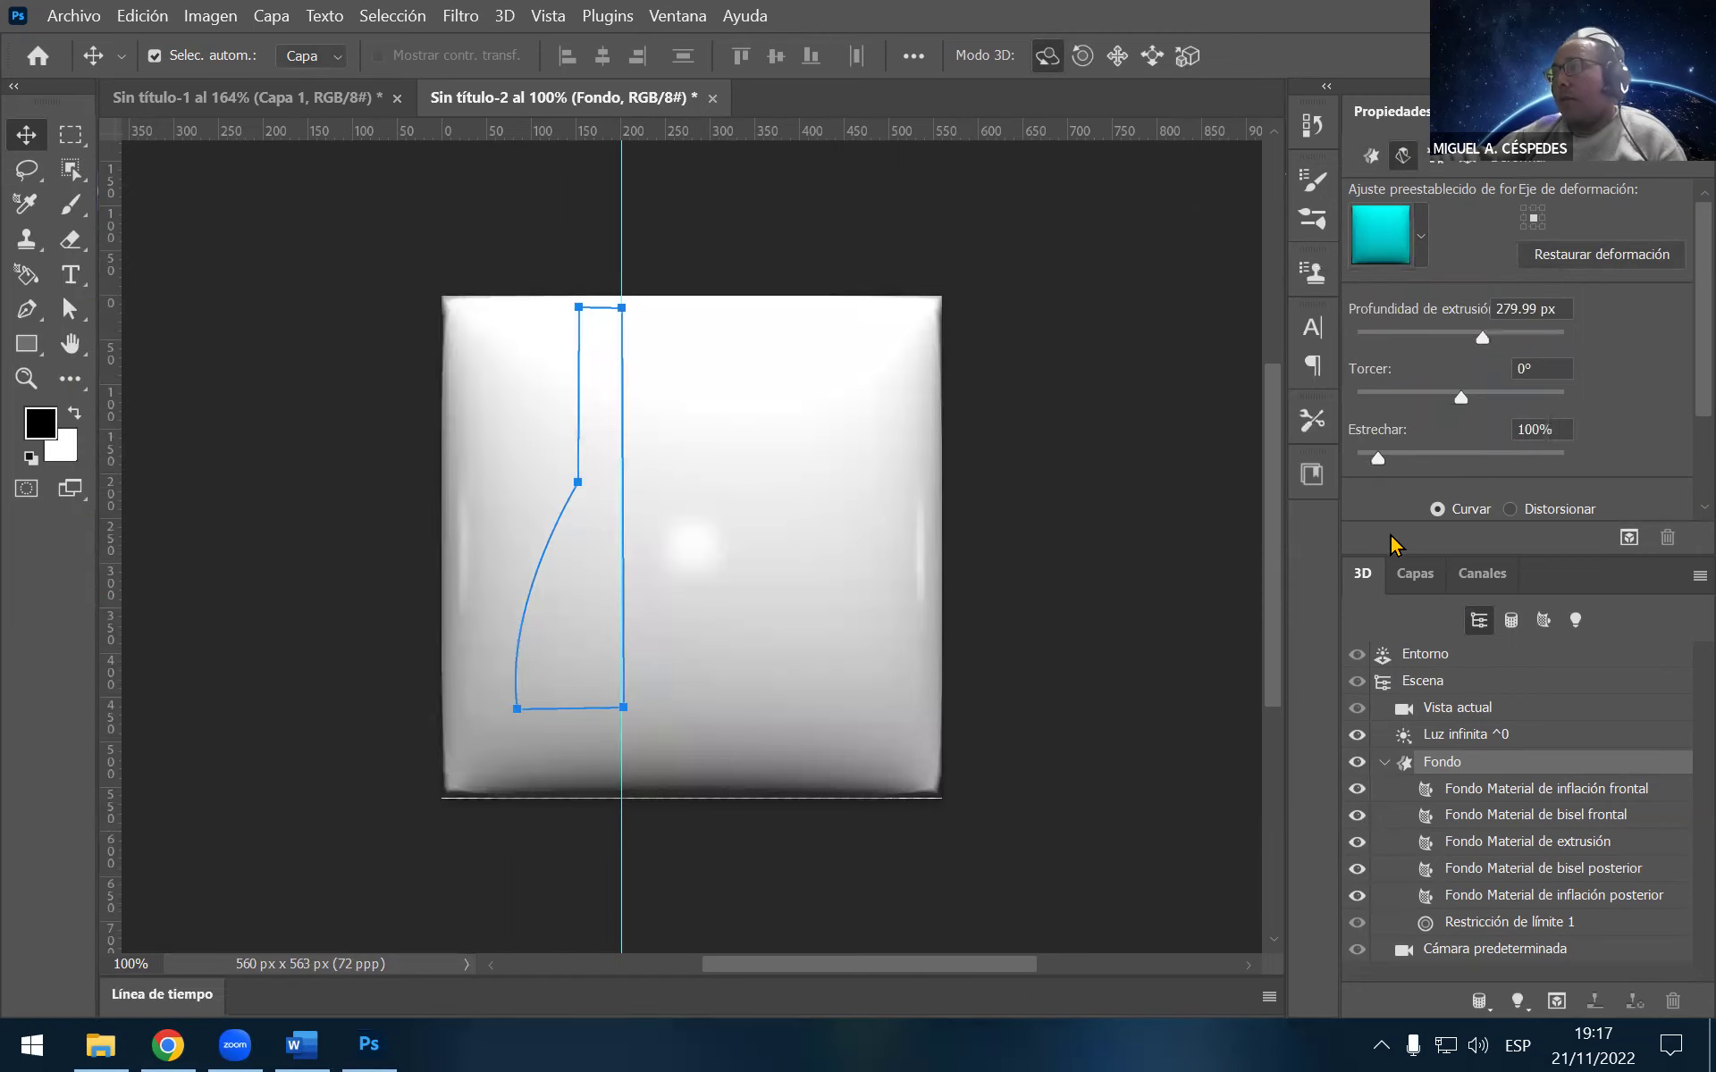
text(PHO)
key(Escape)
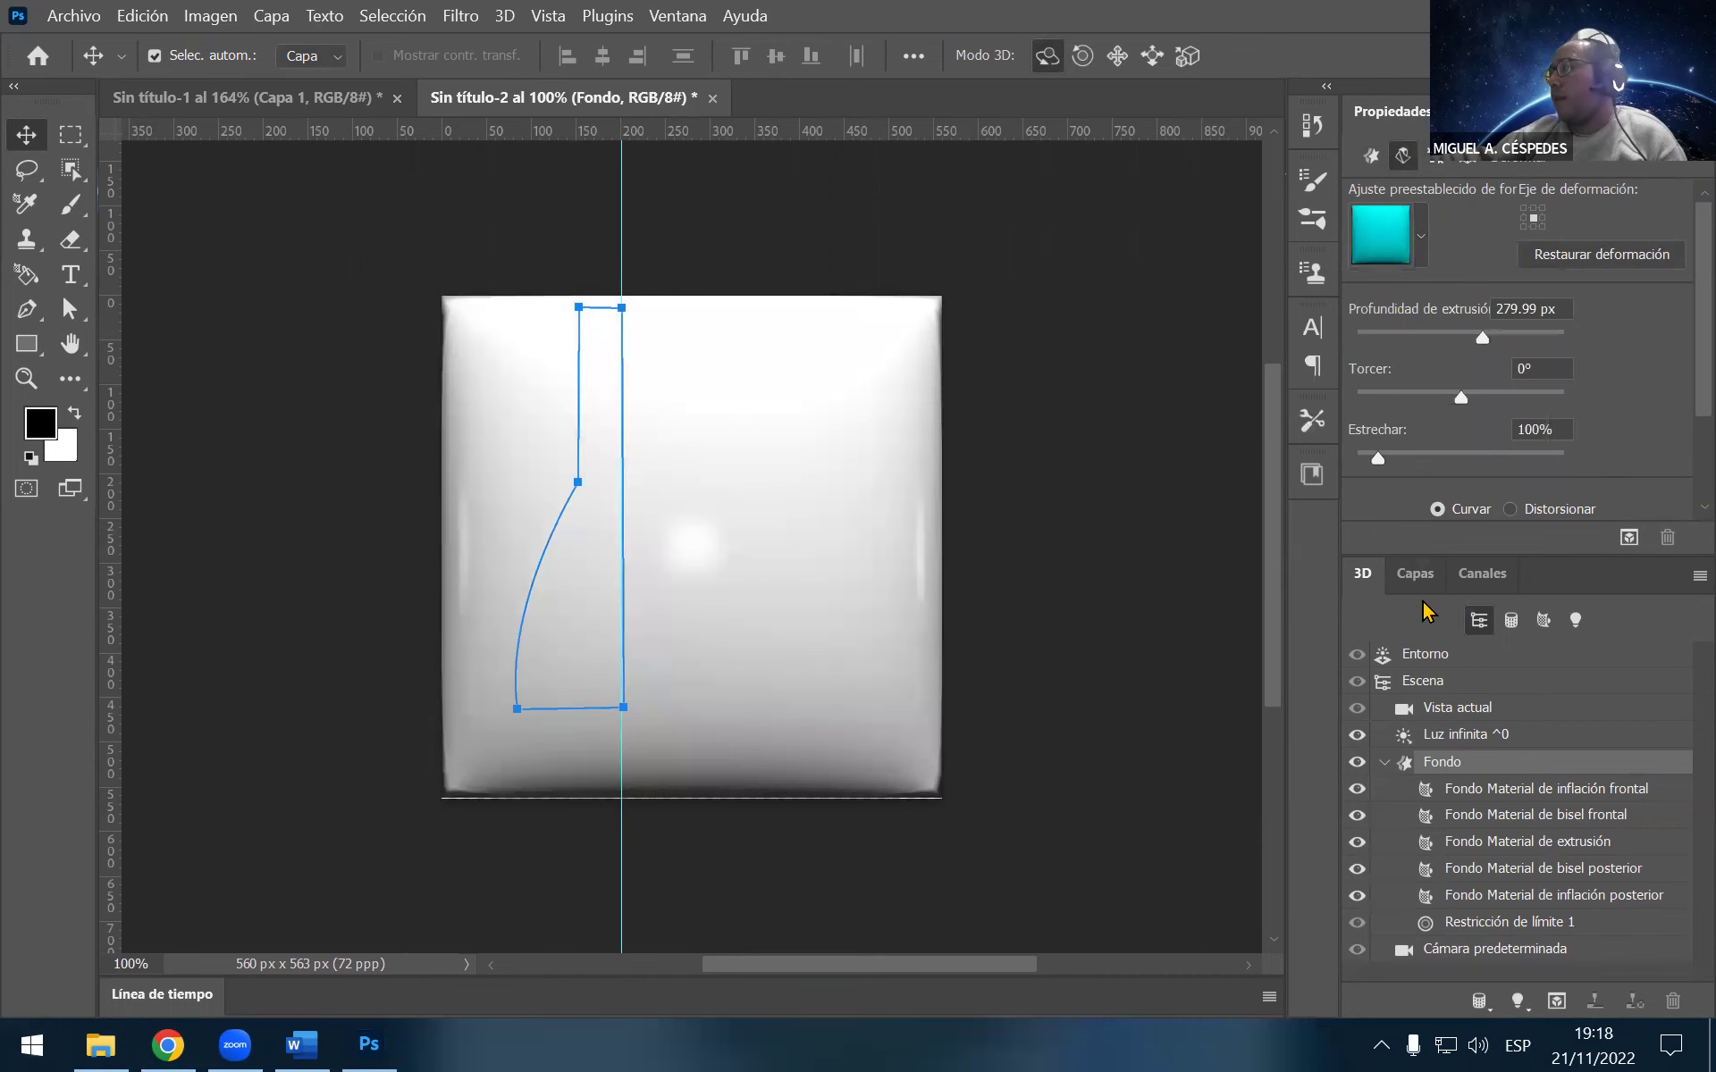
key(super)
text(PHO)
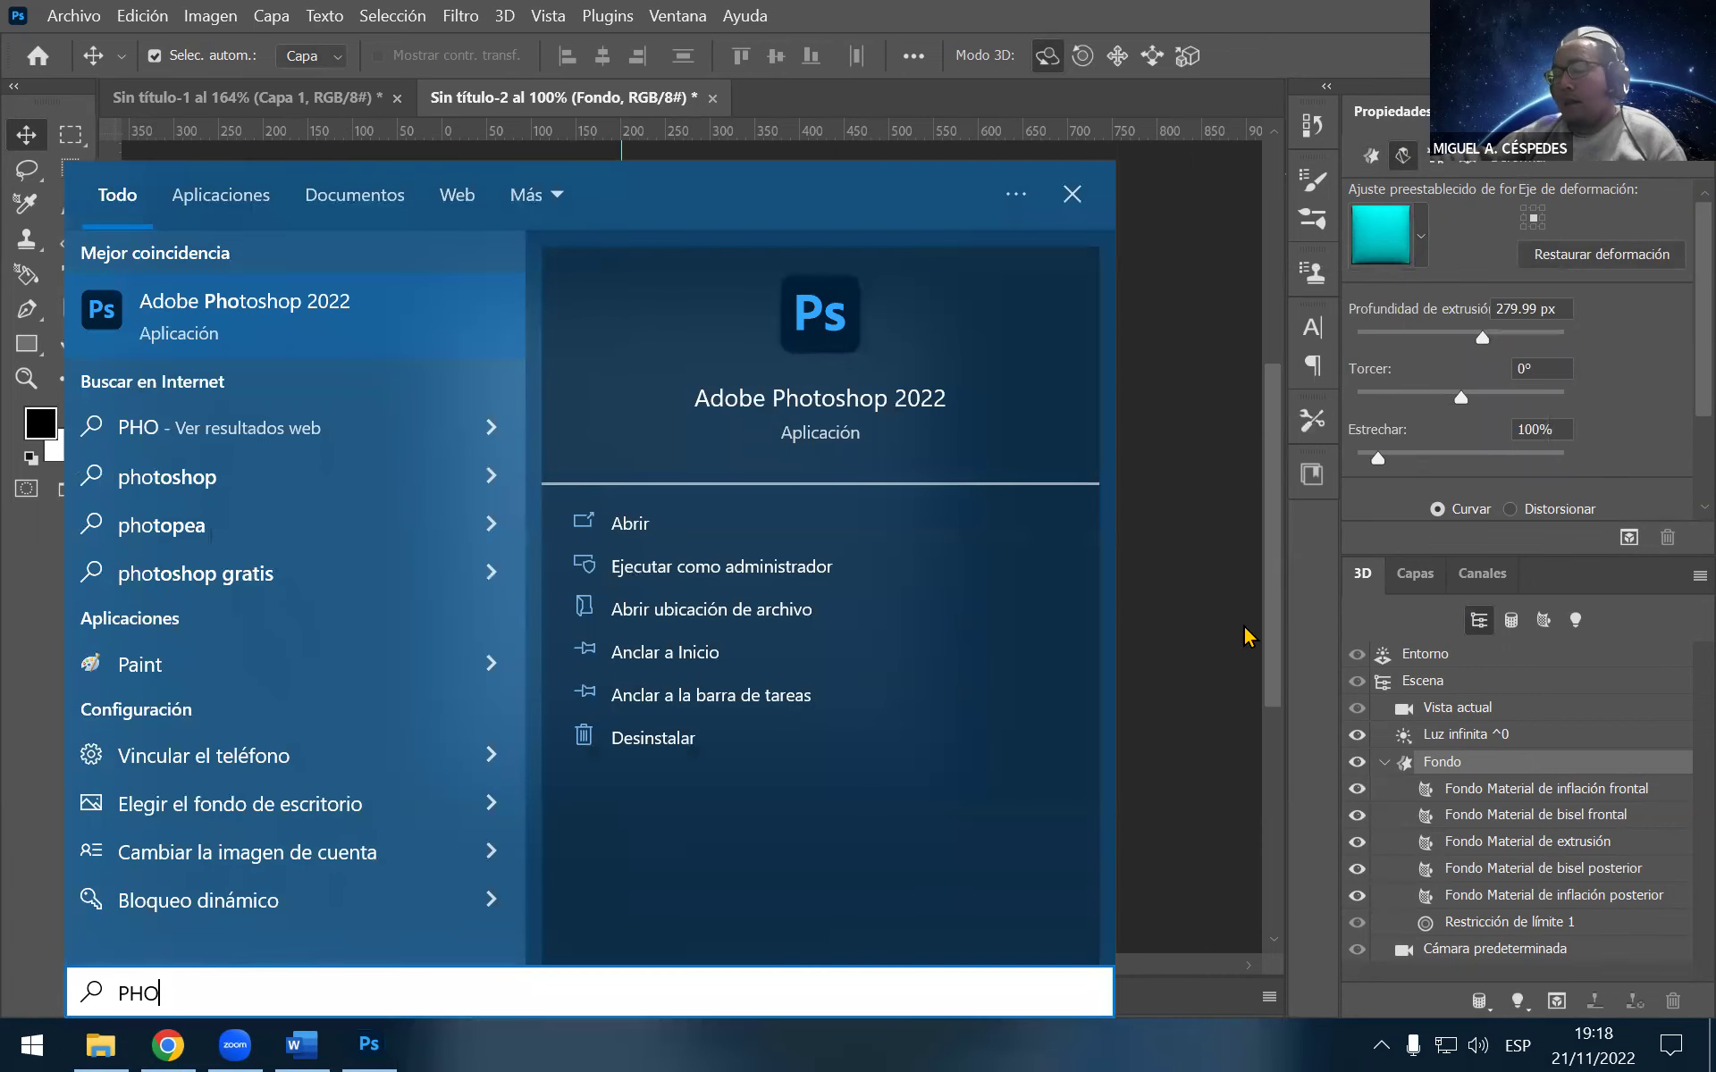
click(1246, 636)
key(super)
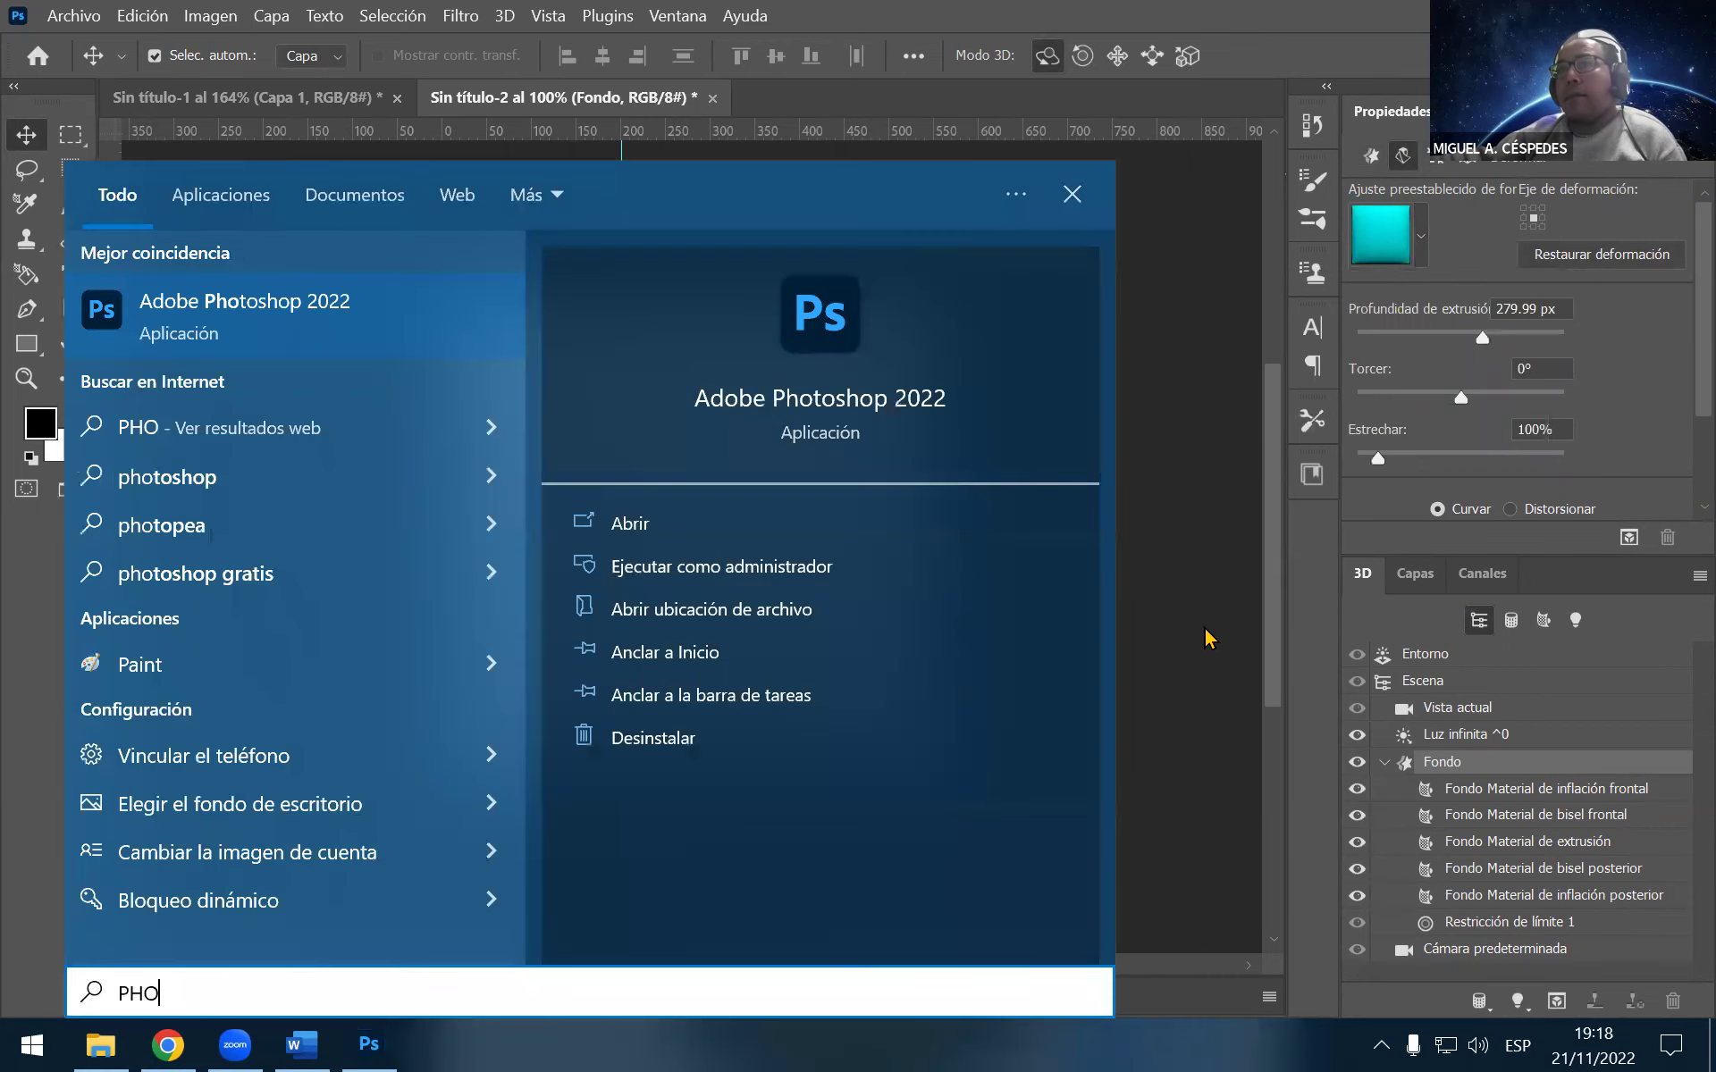
click(1146, 635)
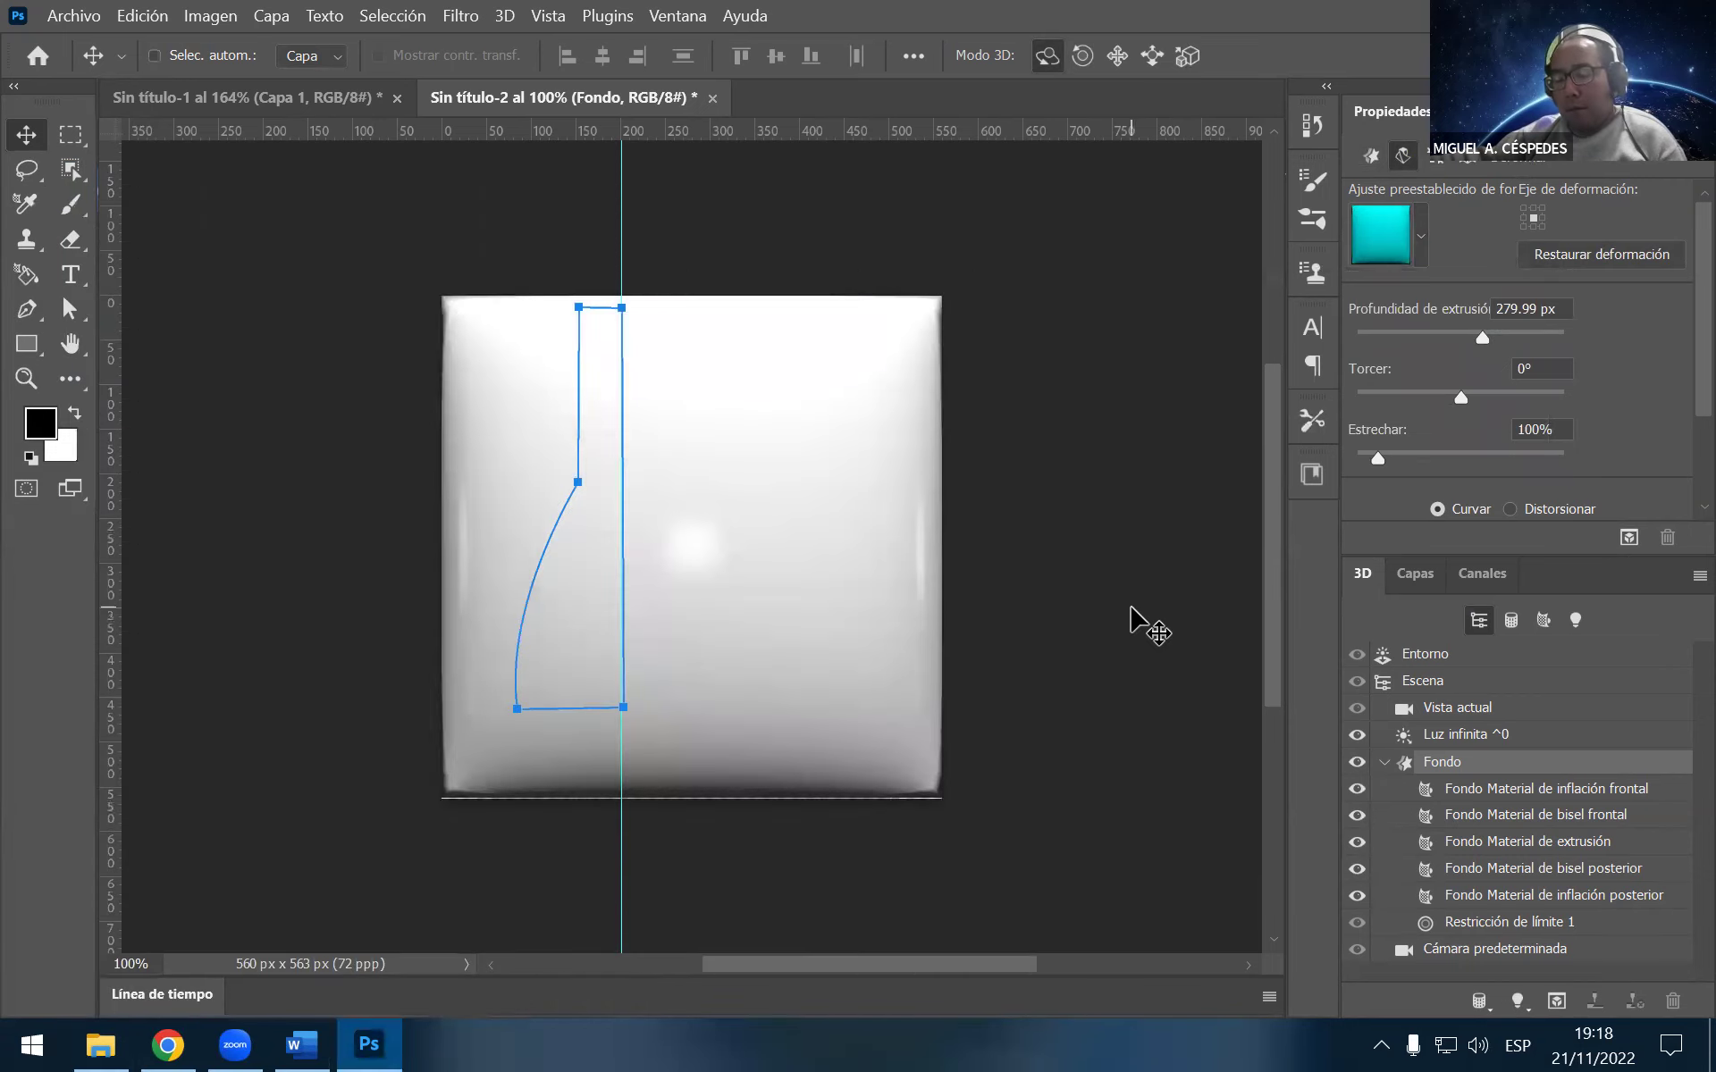
Undo the 3D extrusion, then make and undo a shape layer from the bottle path
key(ctrl+z)
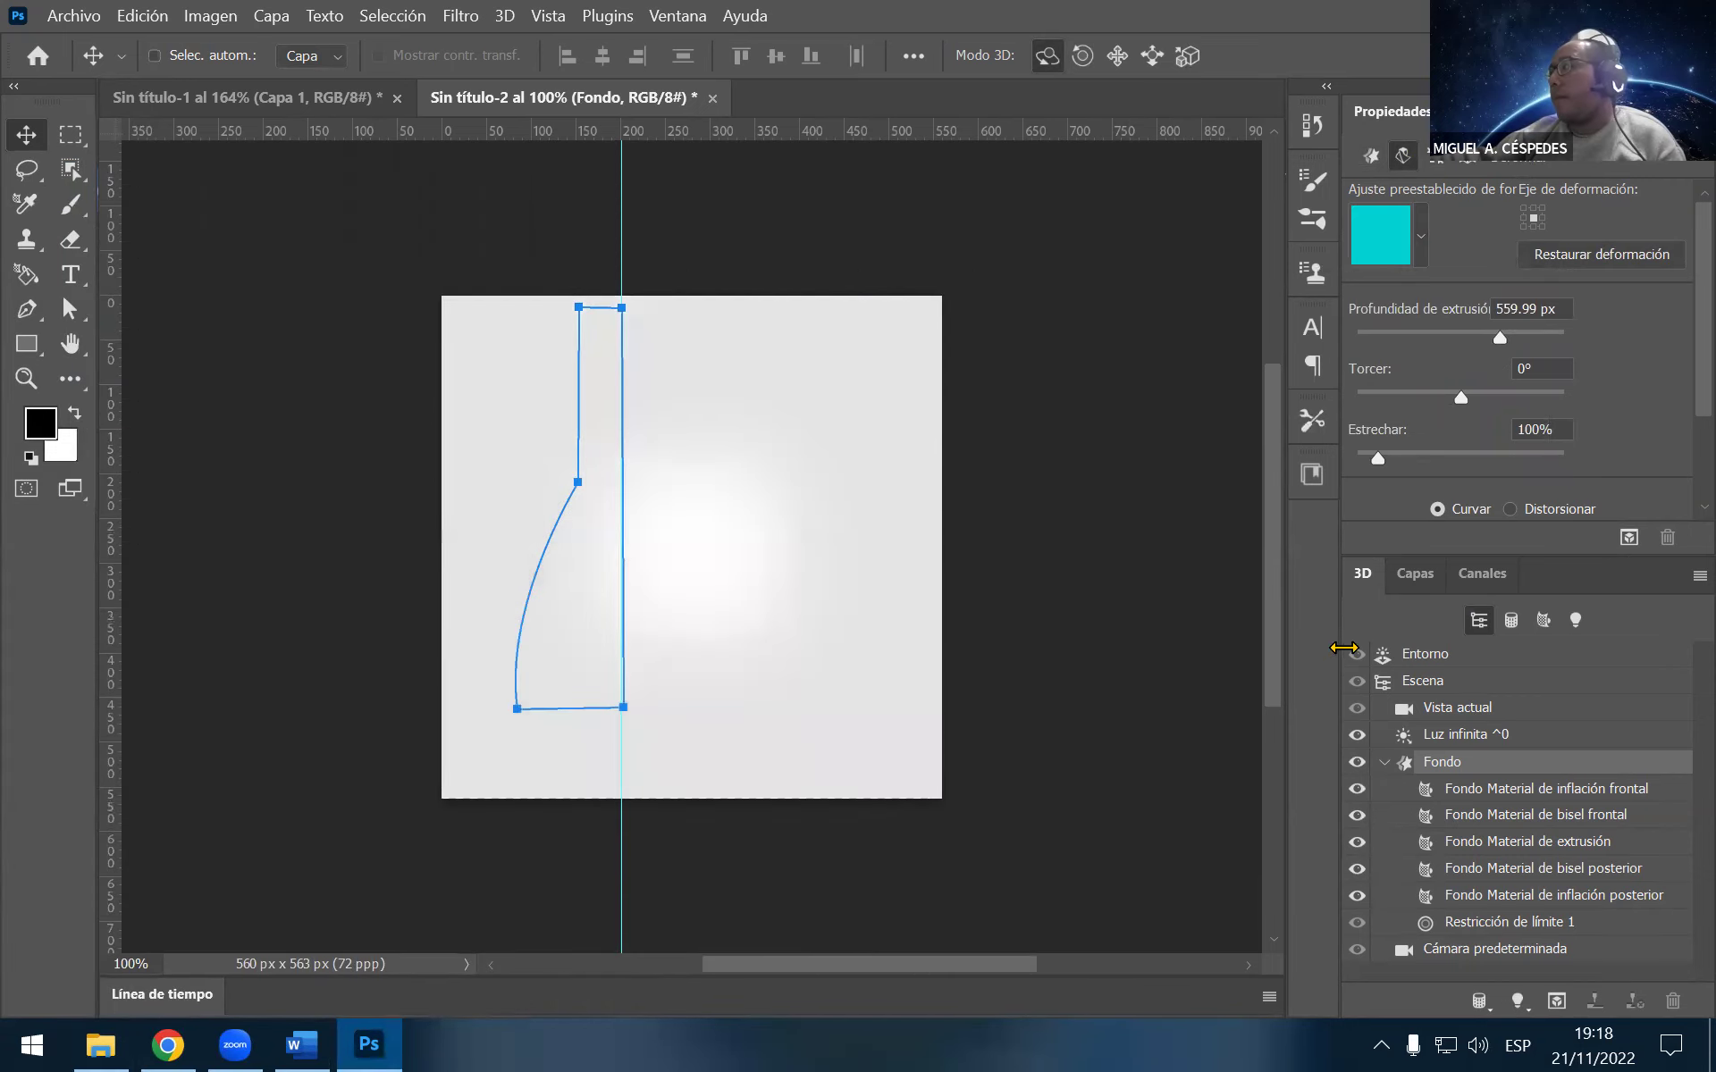
click(1417, 577)
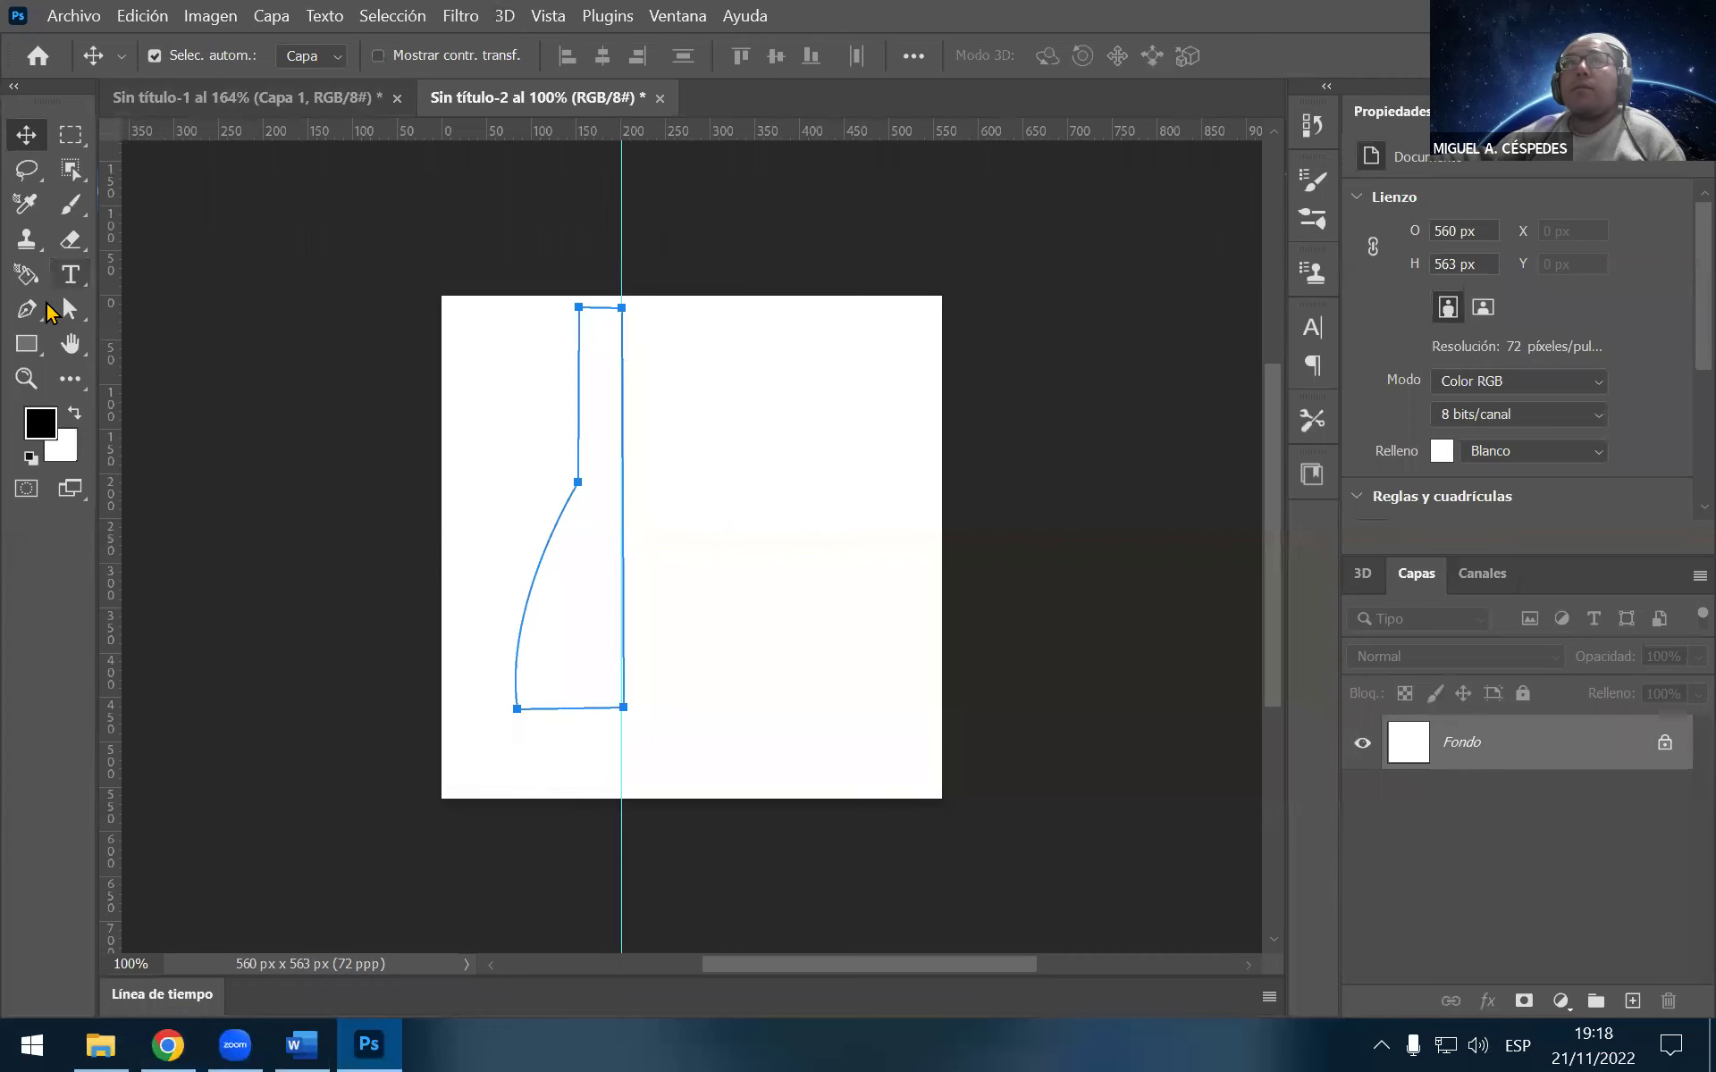
click(26, 308)
click(530, 61)
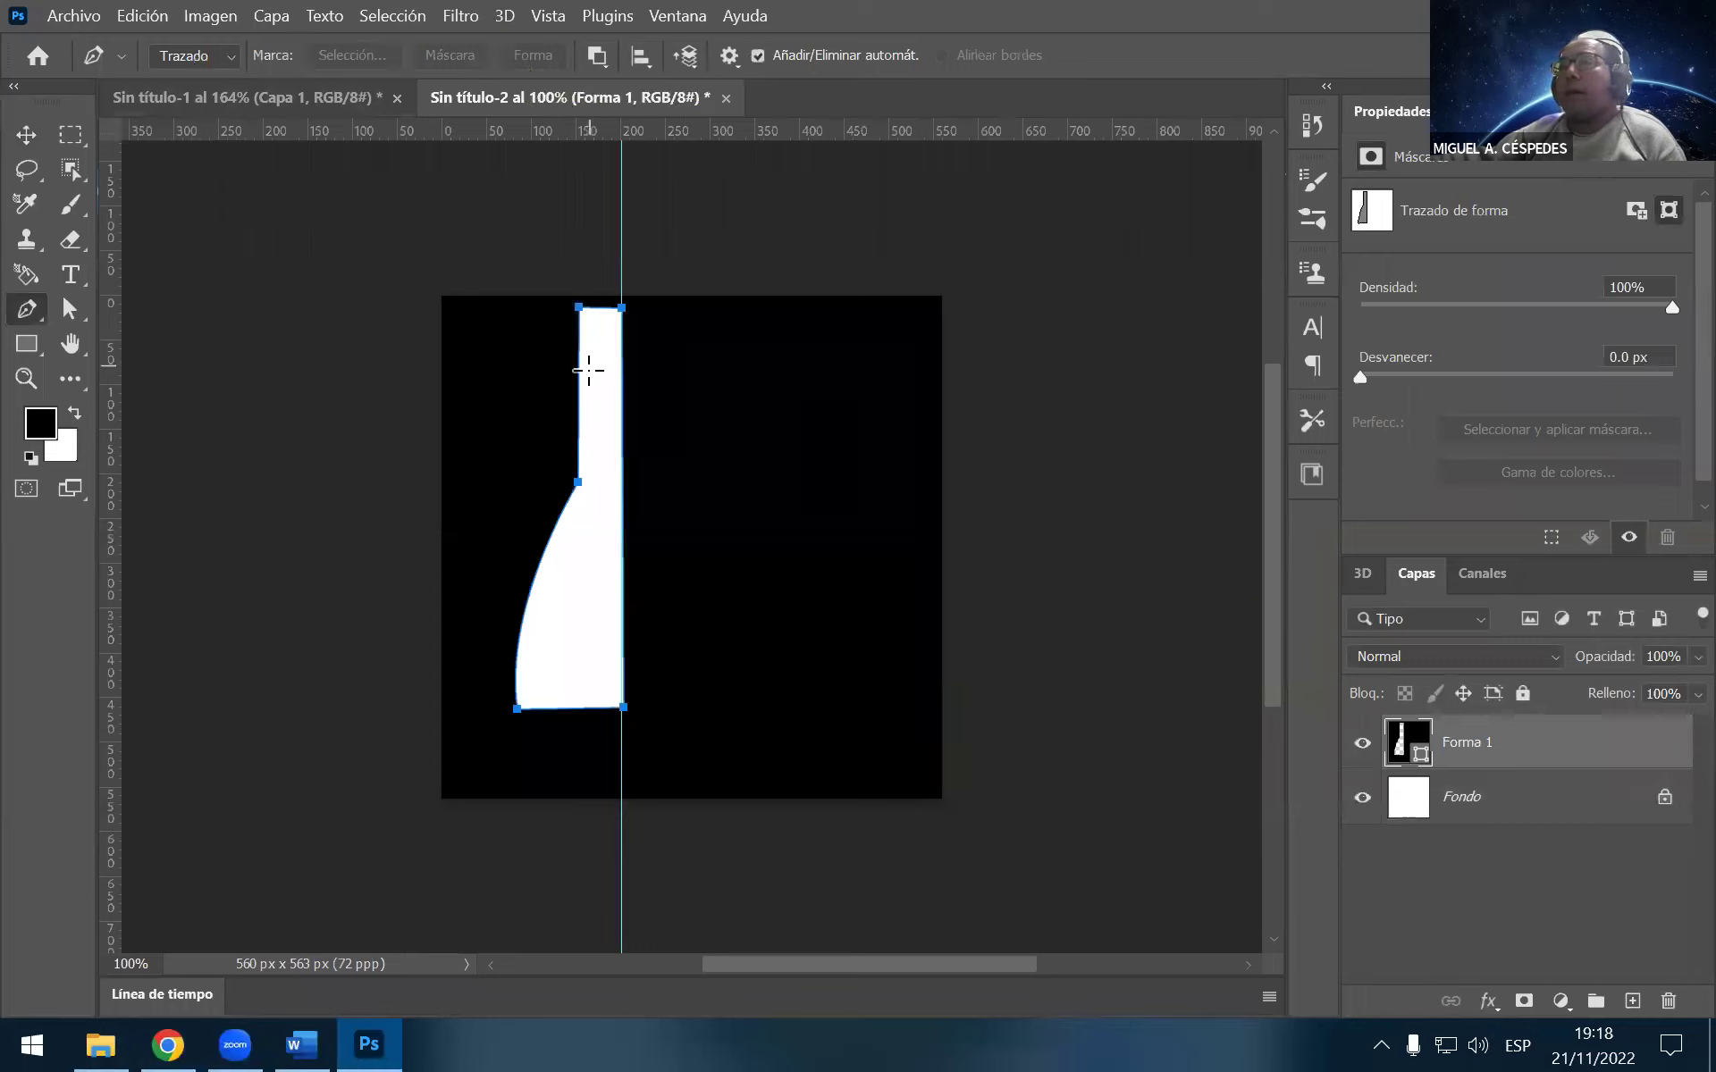
key(ctrl+z)
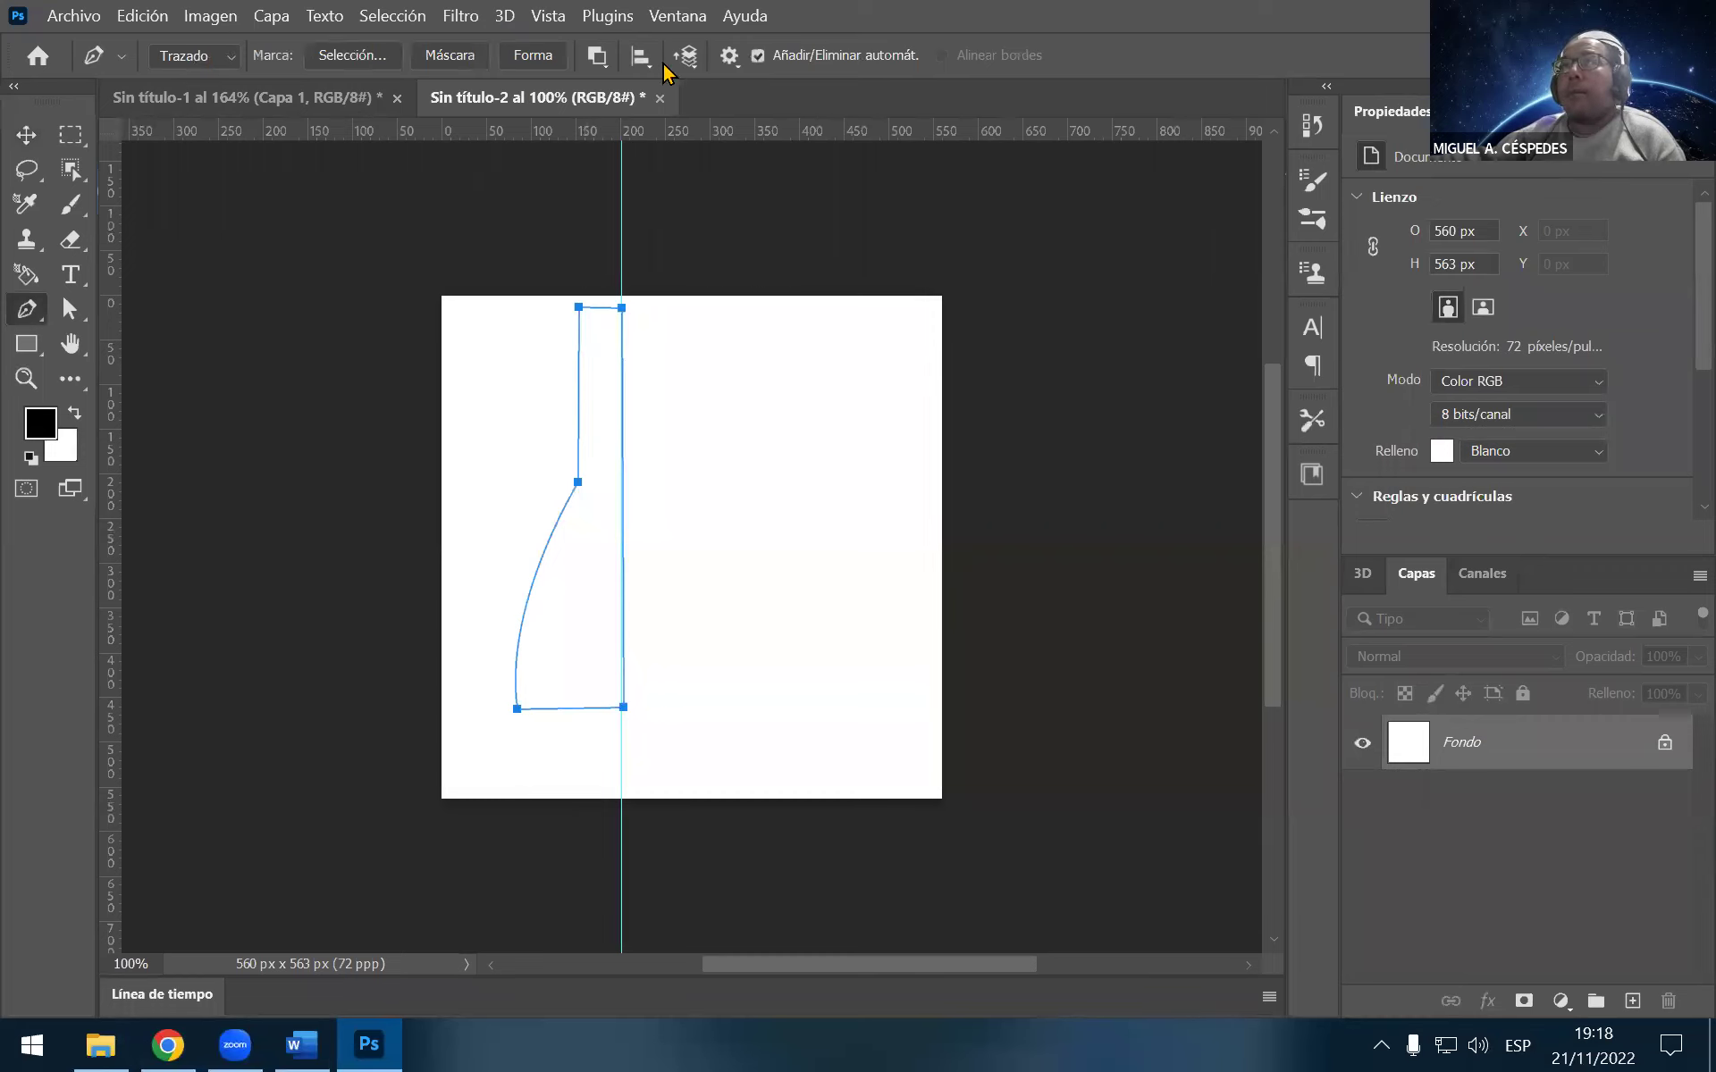
Close Sin título-2 without saving its changes
click(659, 98)
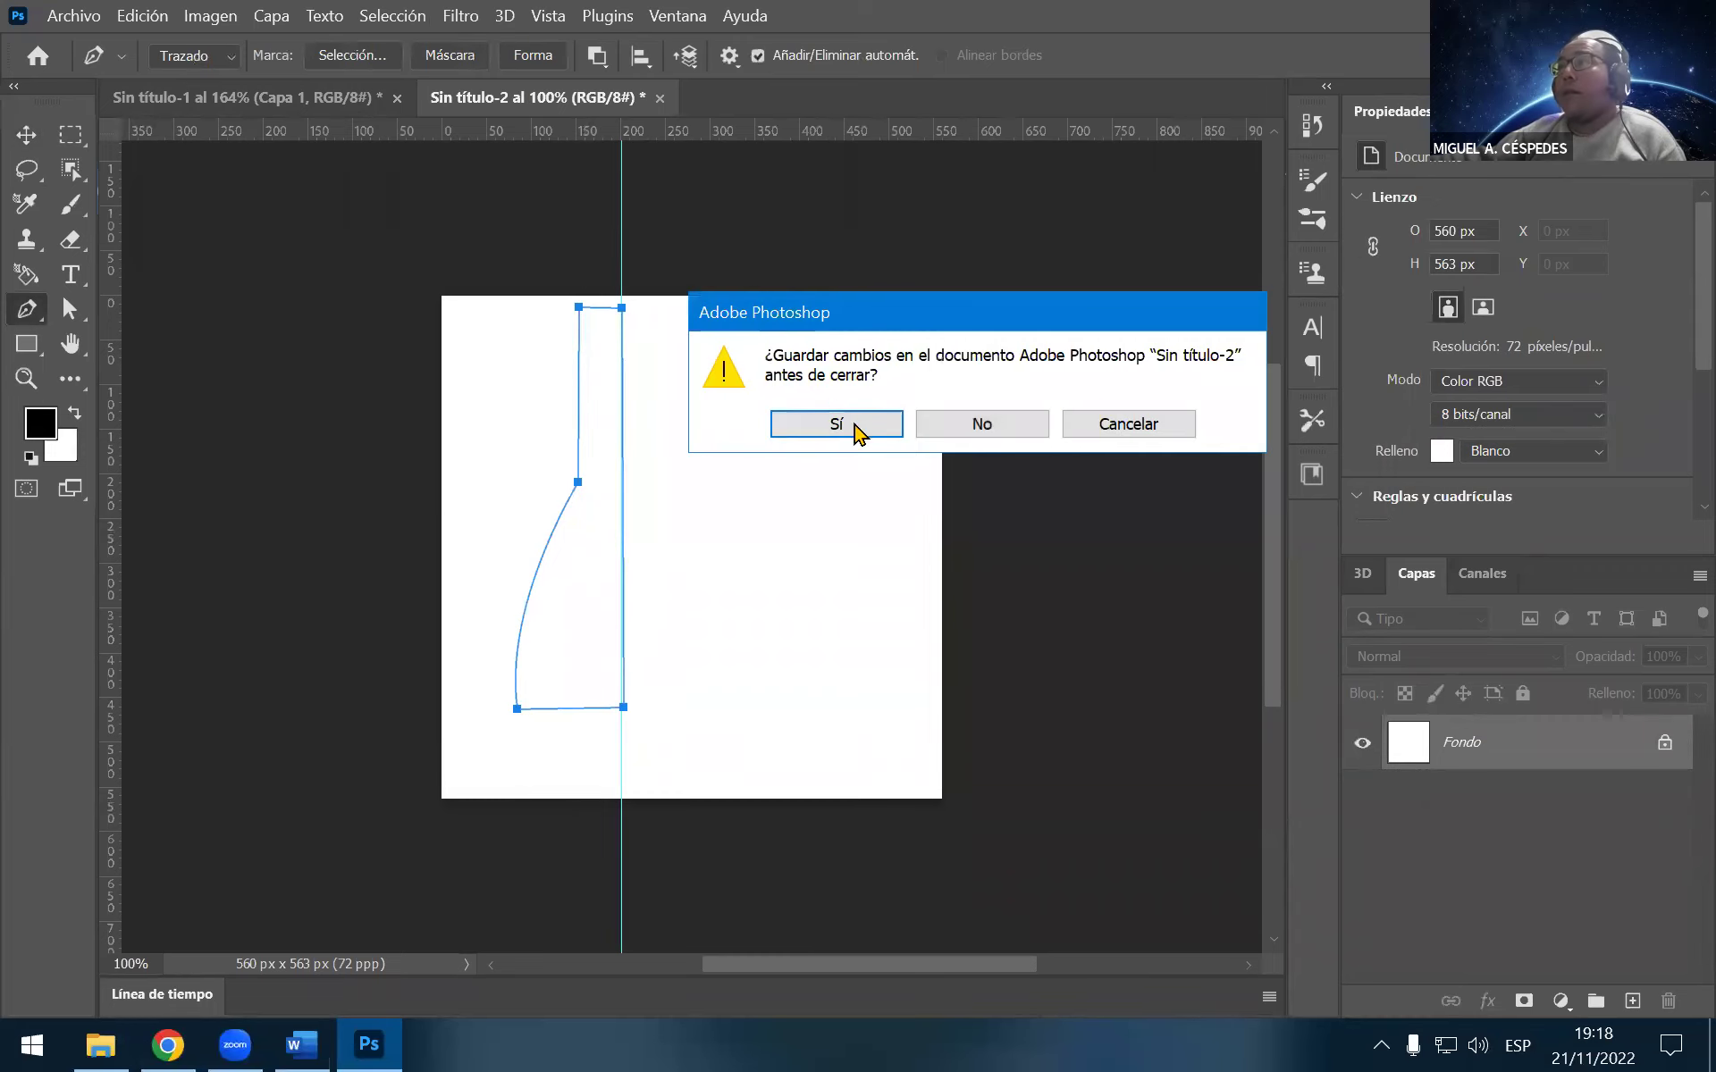
drag(871, 320, 772, 175)
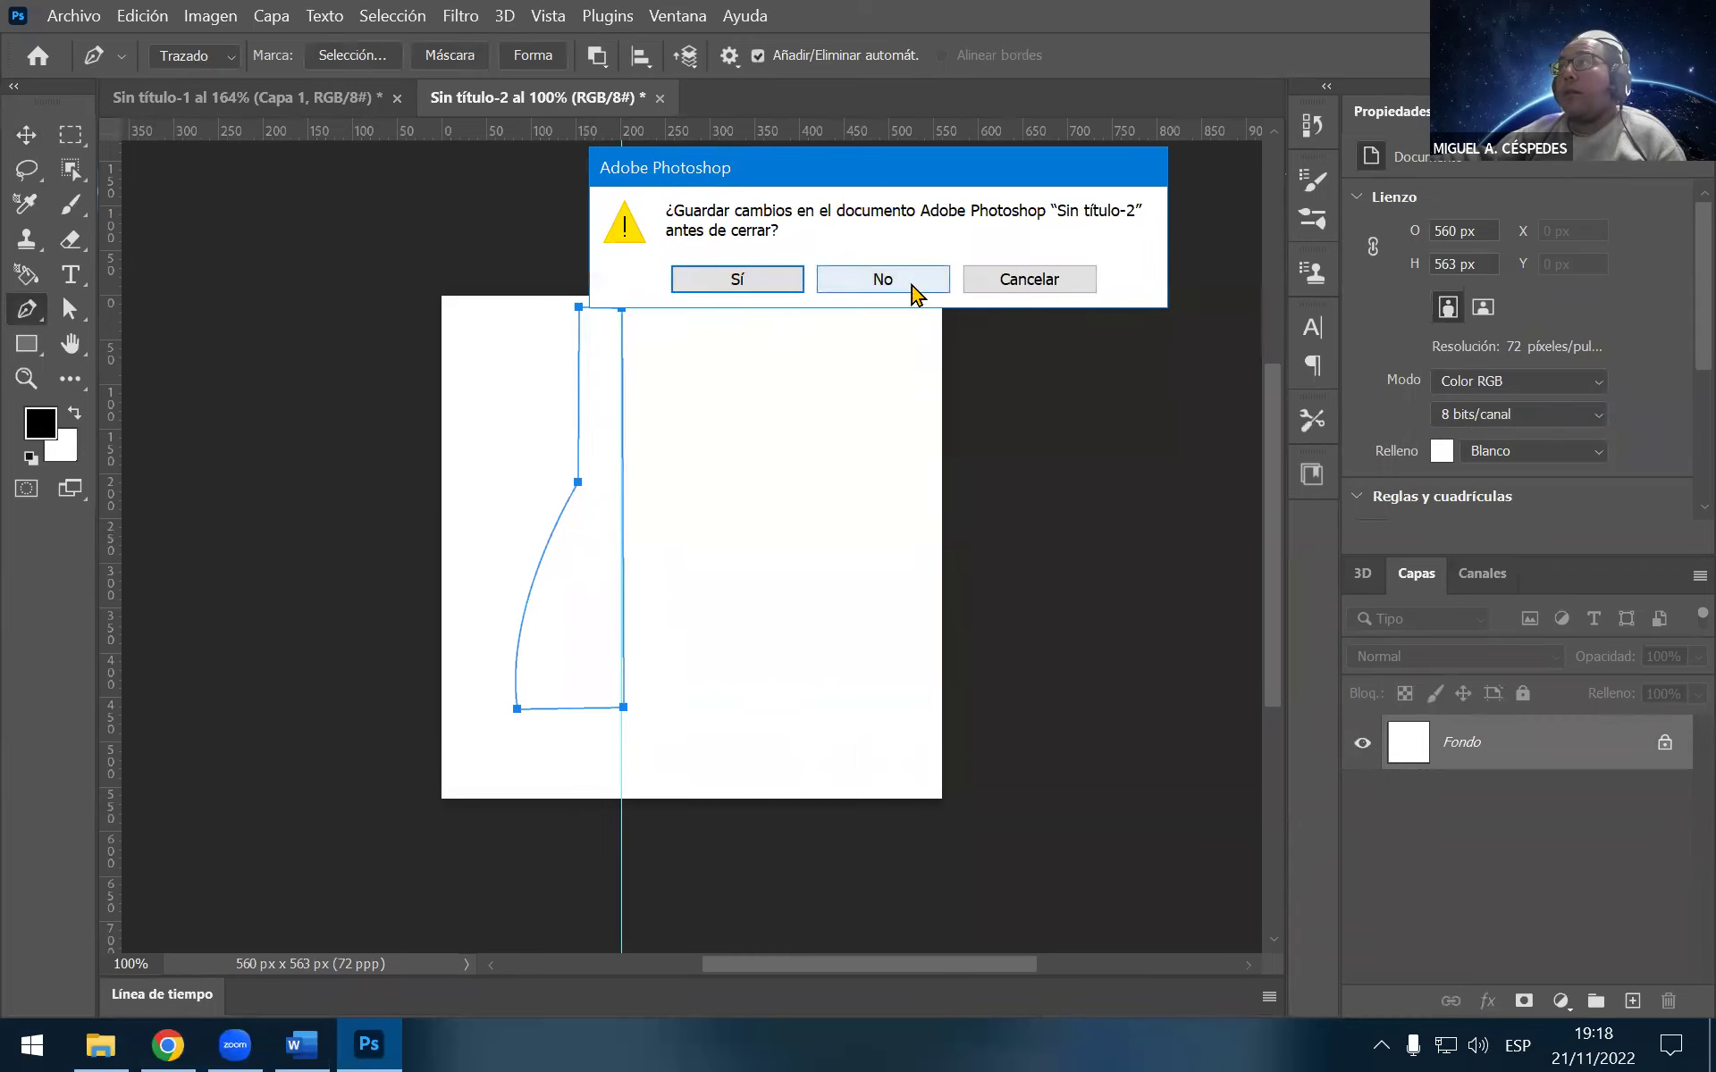
click(921, 278)
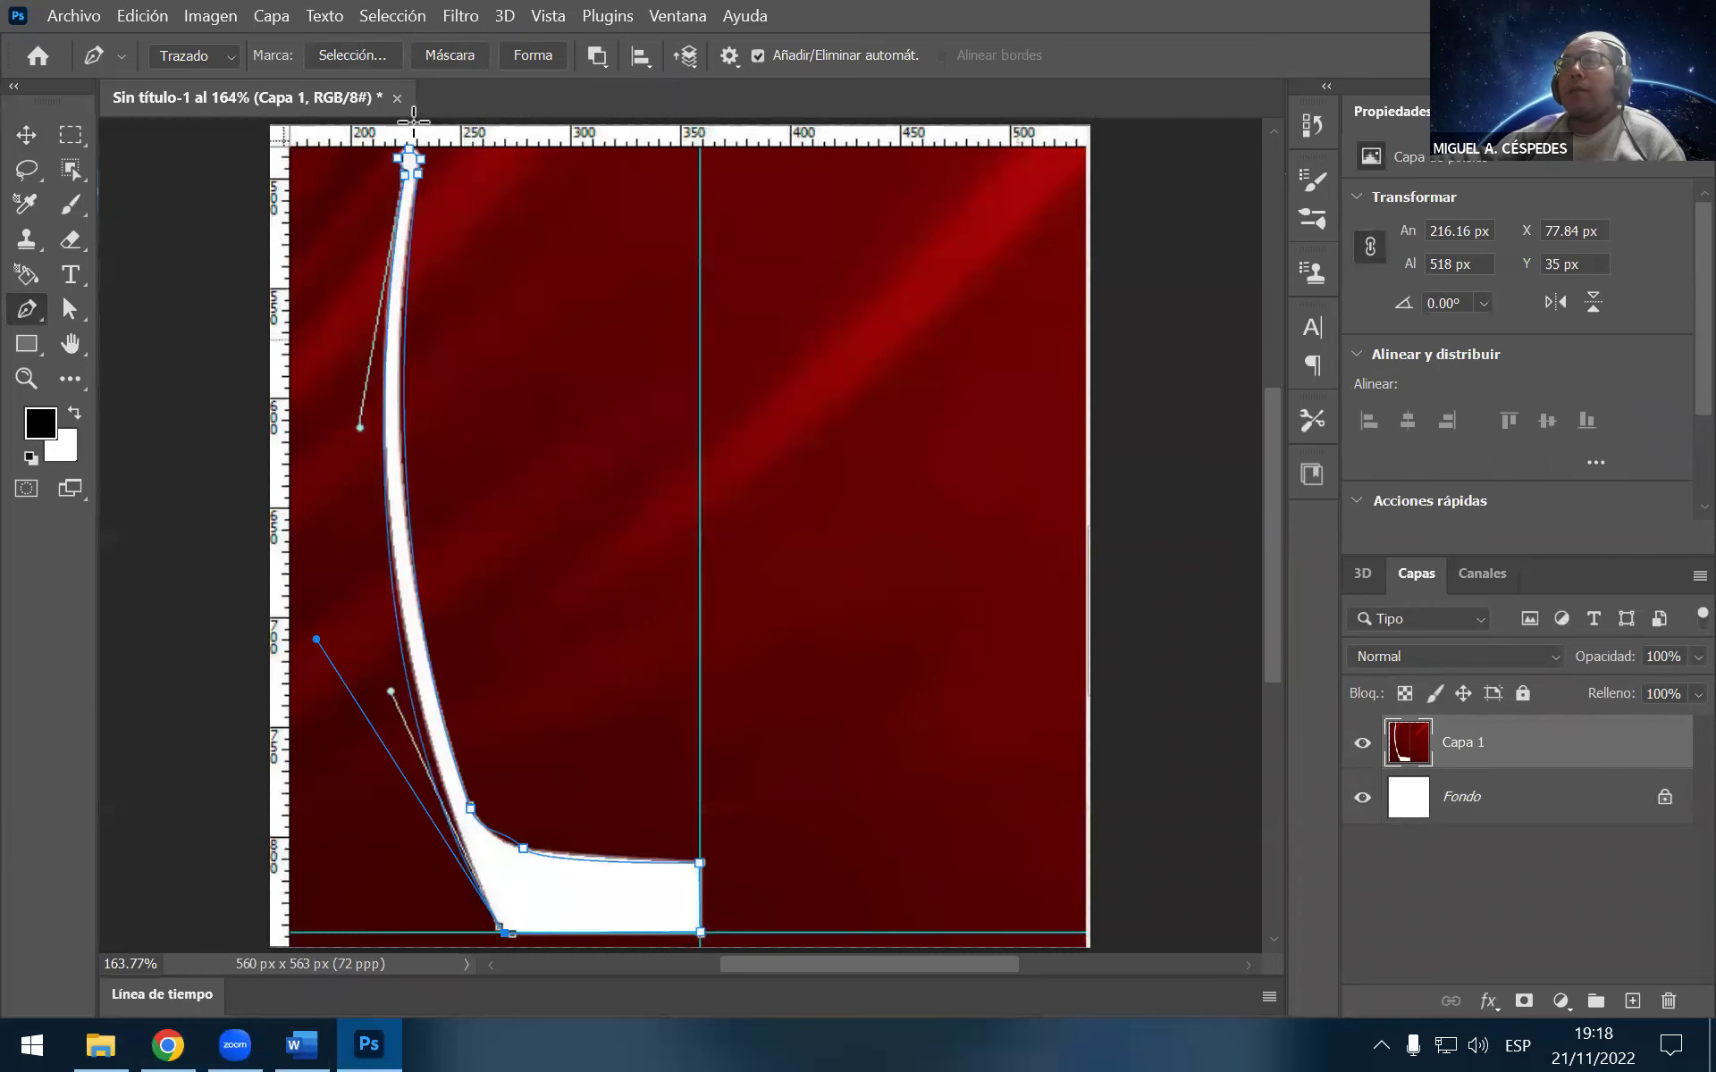
Make and undo a shape layer, then glance at the Archivo menu and 3D and Capas panels
click(530, 57)
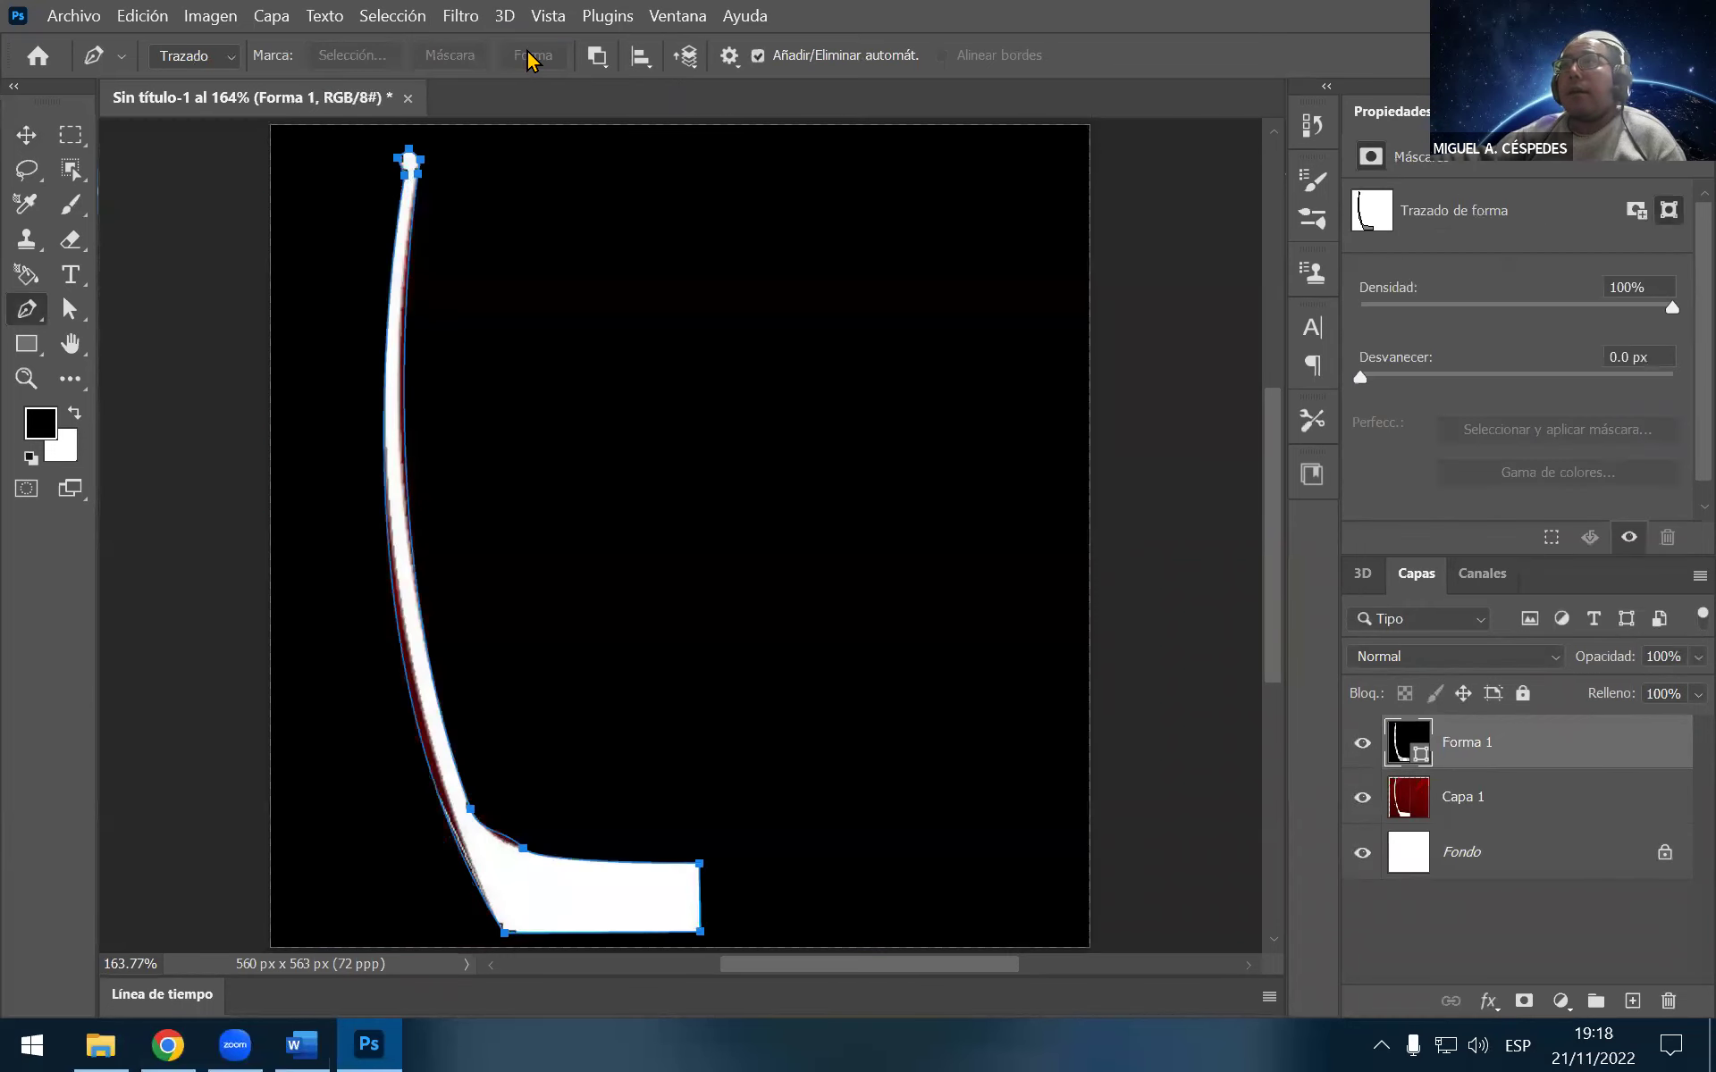
key(ctrl+z)
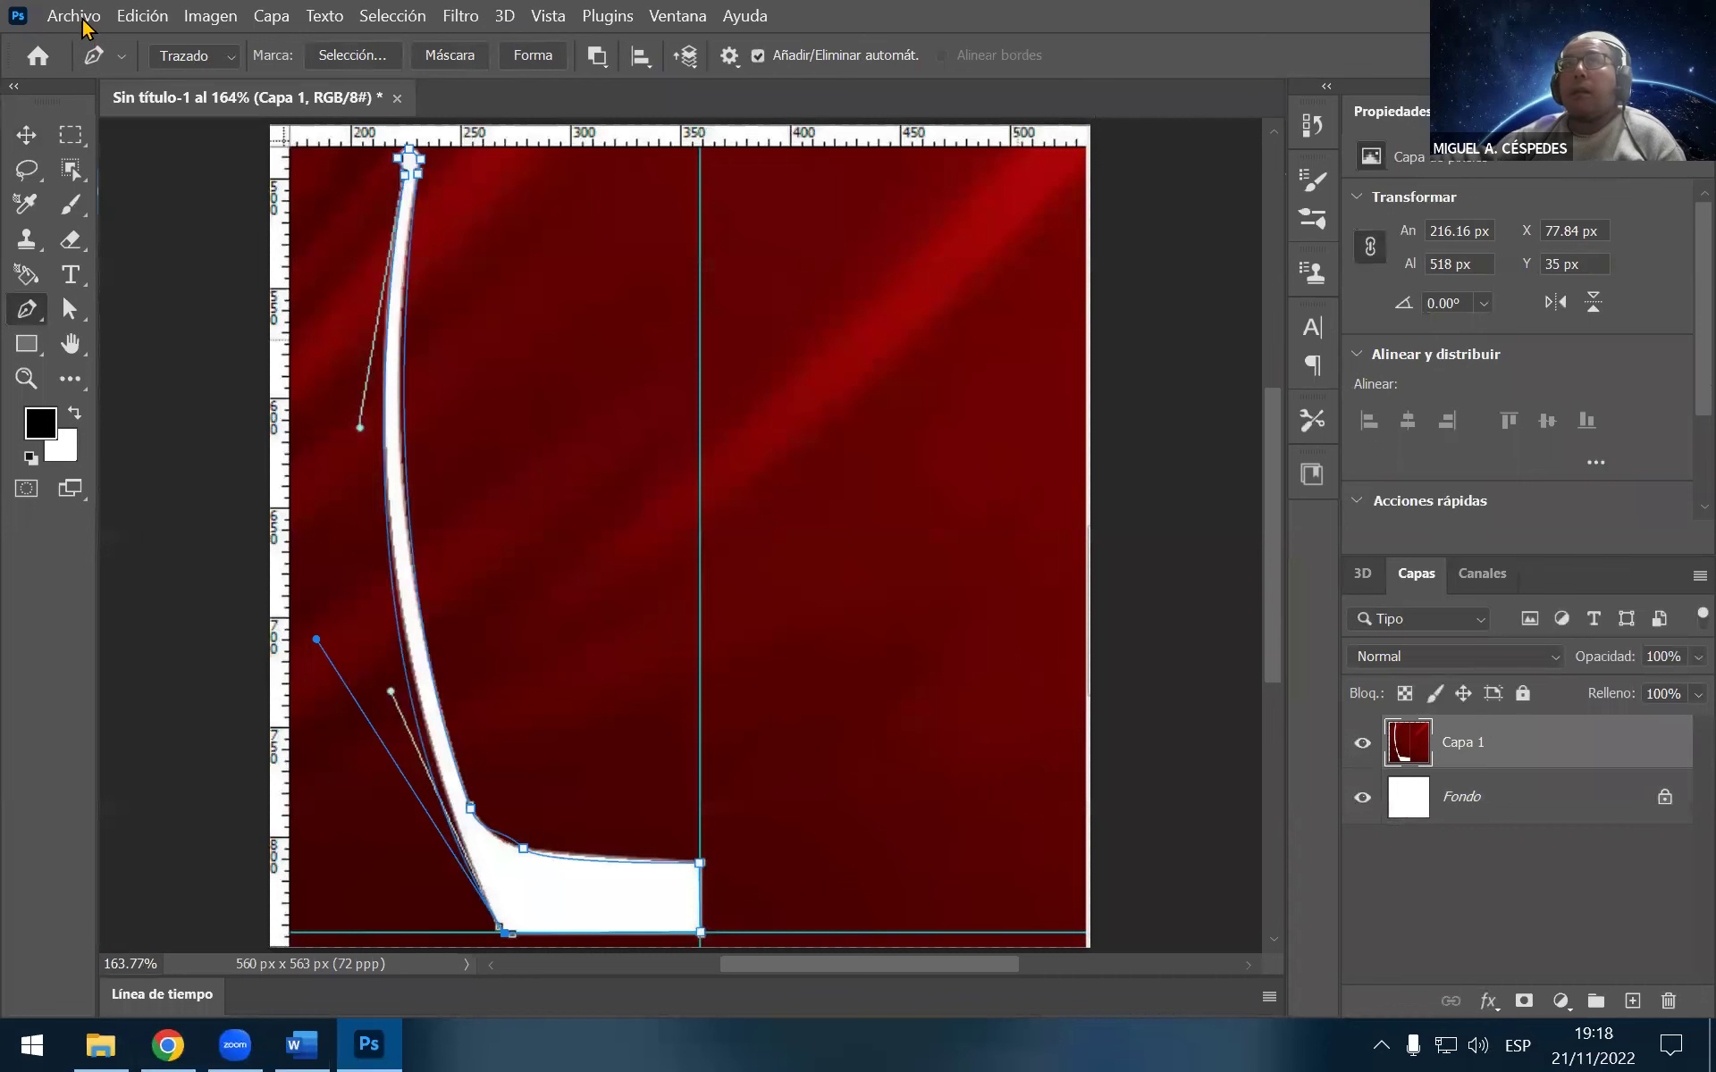
click(82, 16)
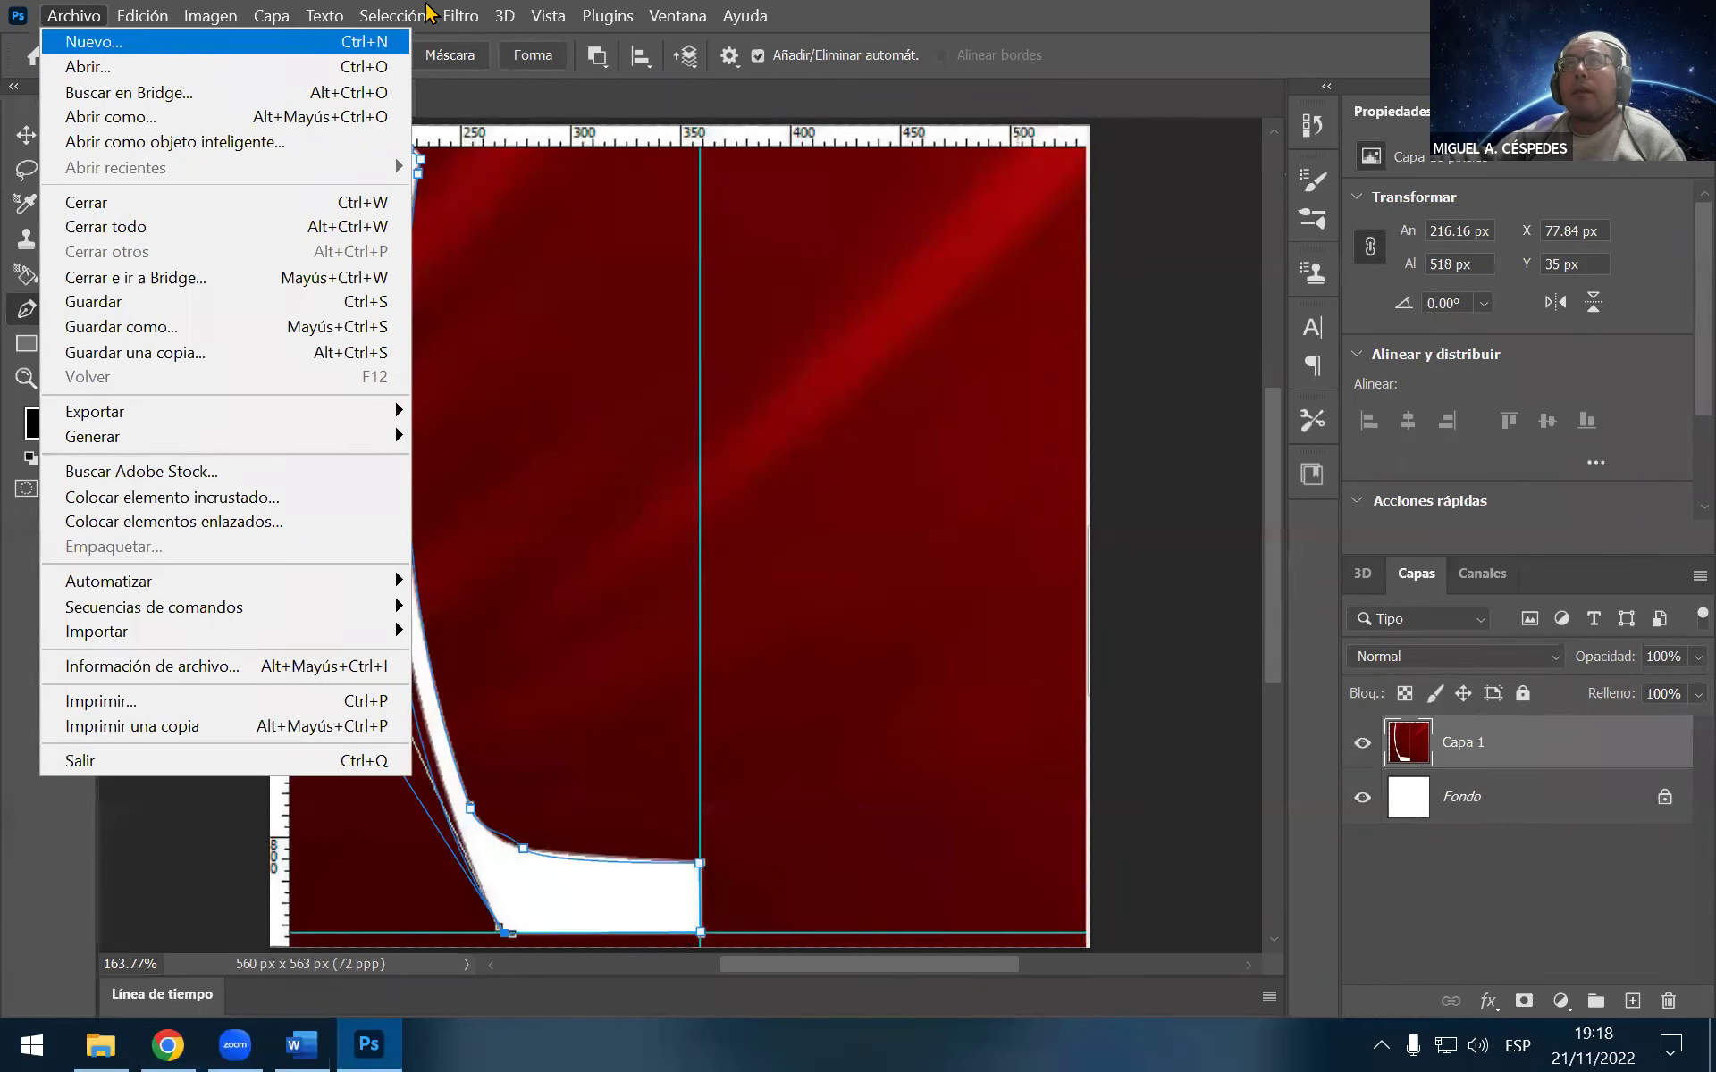
key(Escape)
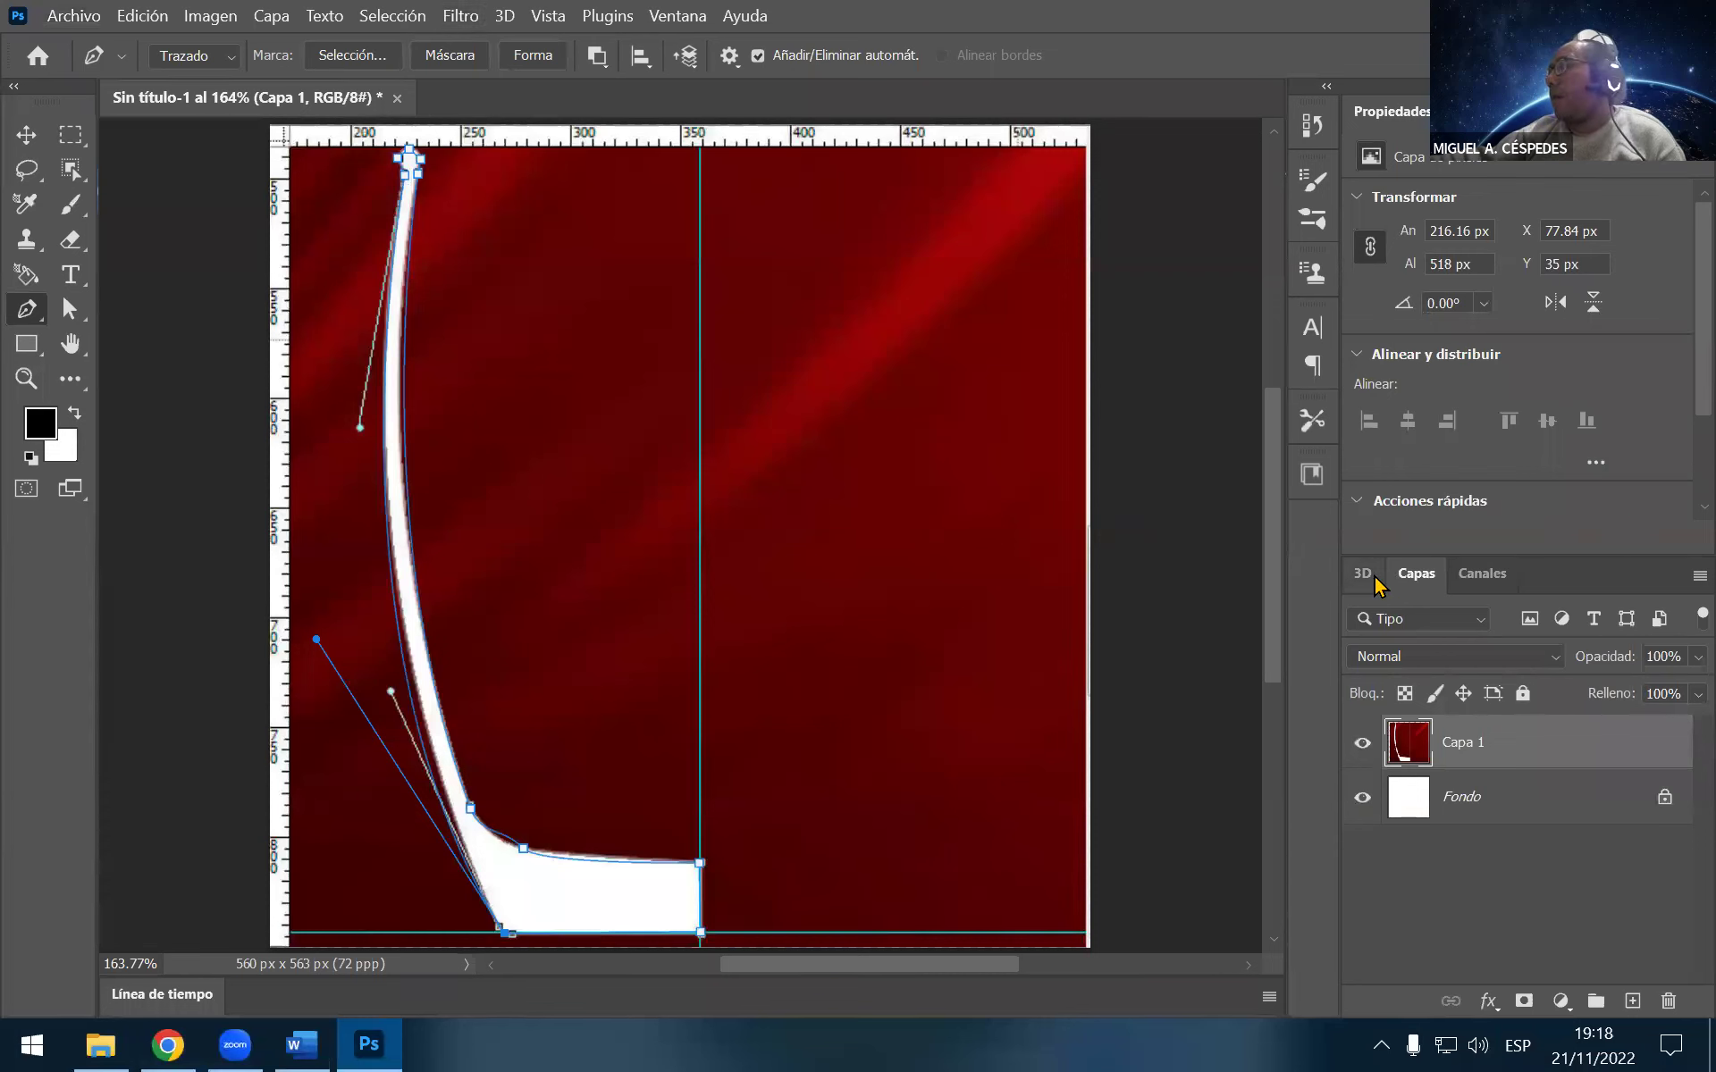
click(1361, 574)
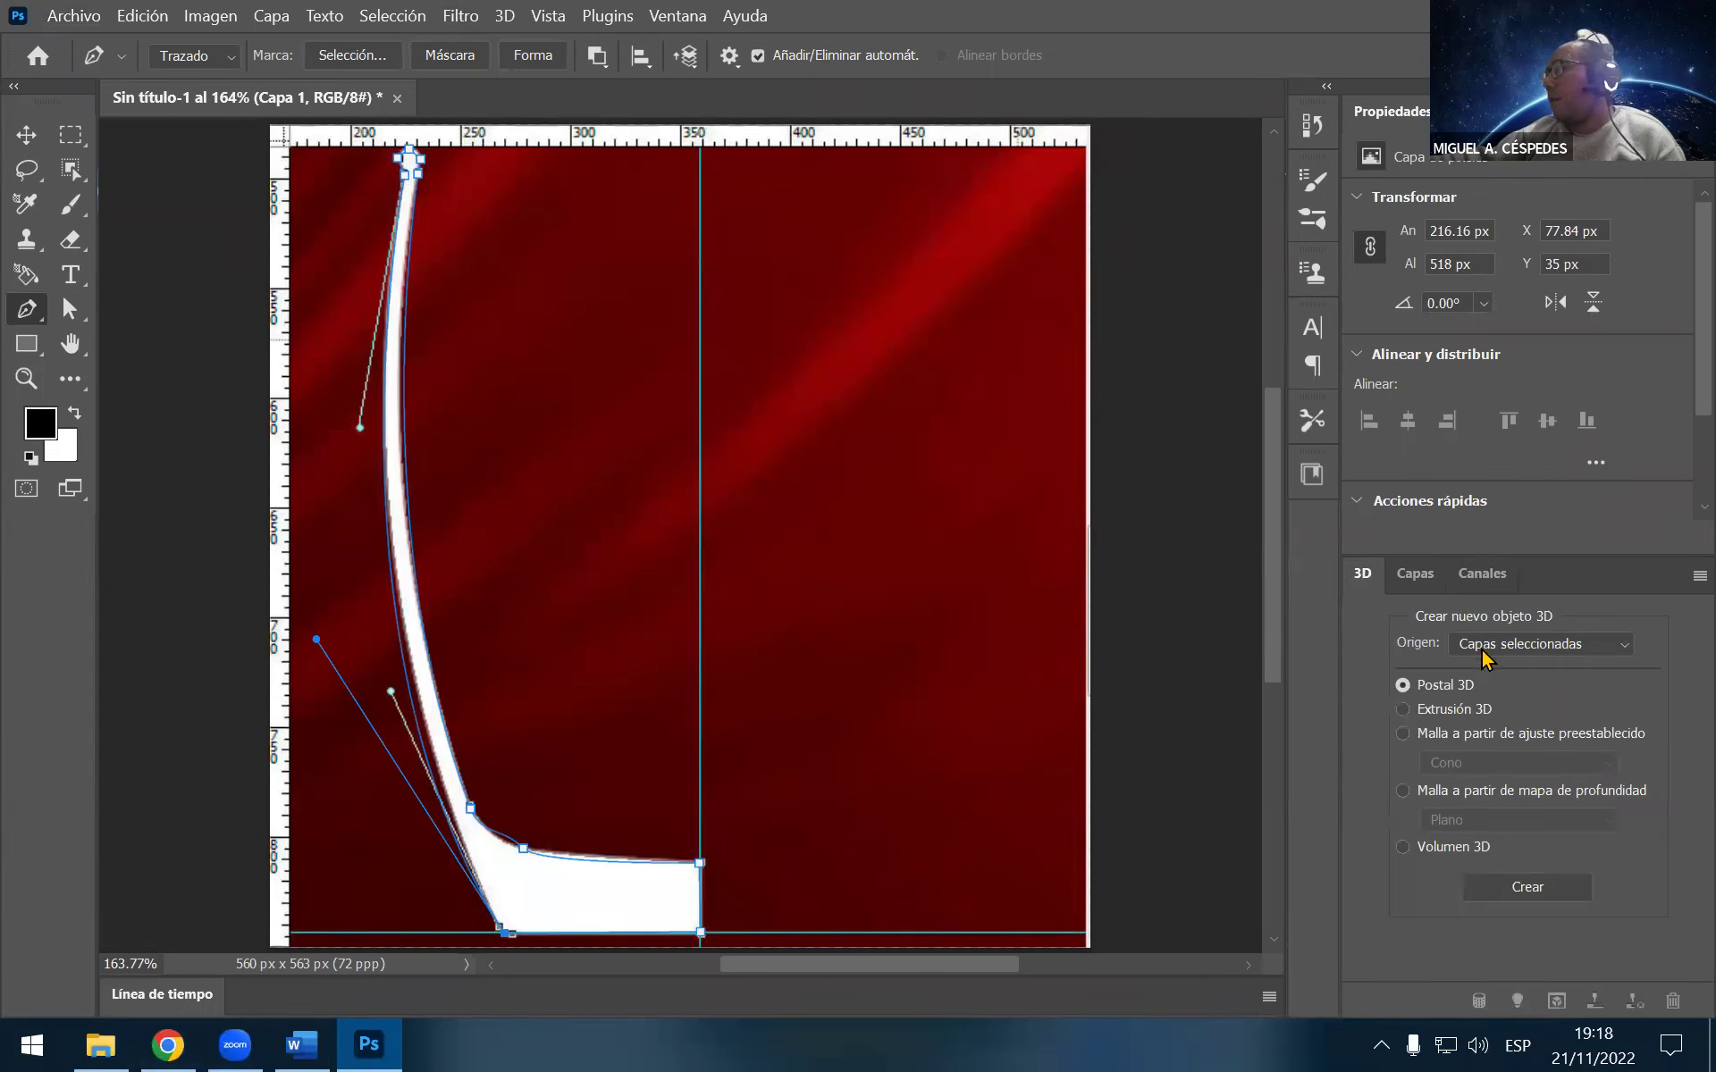
click(1416, 575)
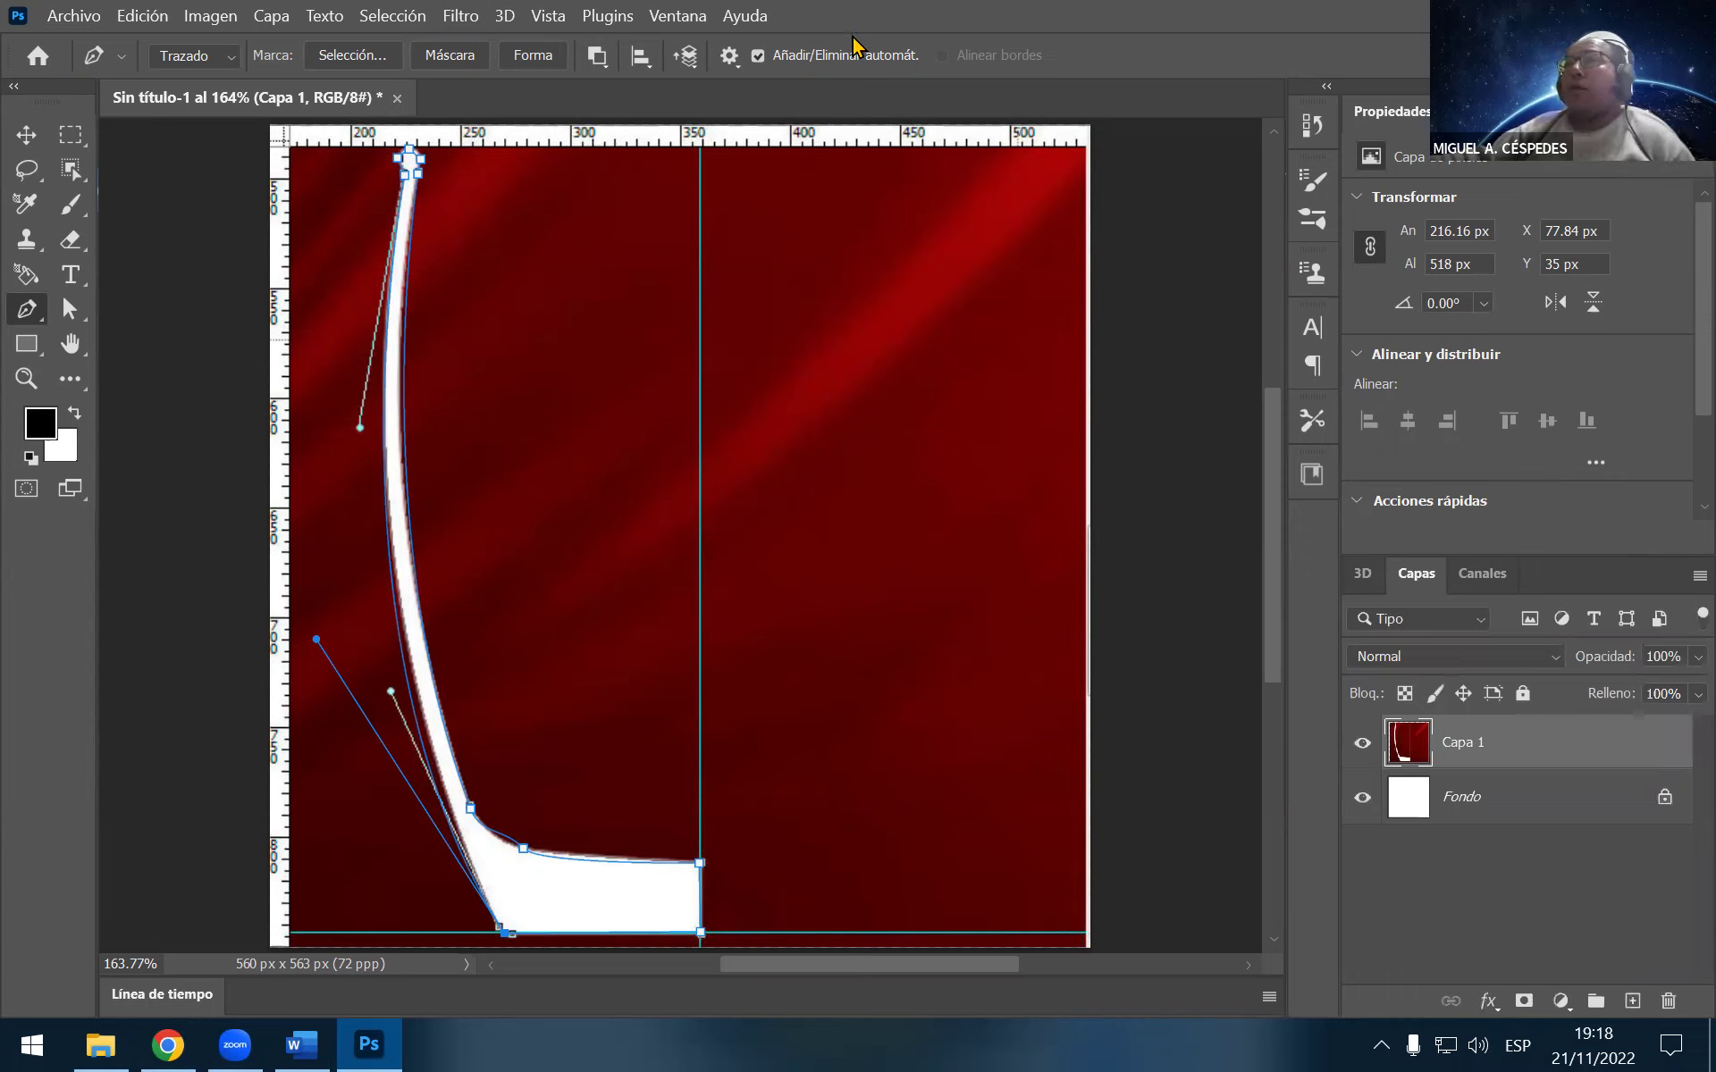
Close Sin título-1 without saving and switch to the Word document
click(396, 98)
click(885, 279)
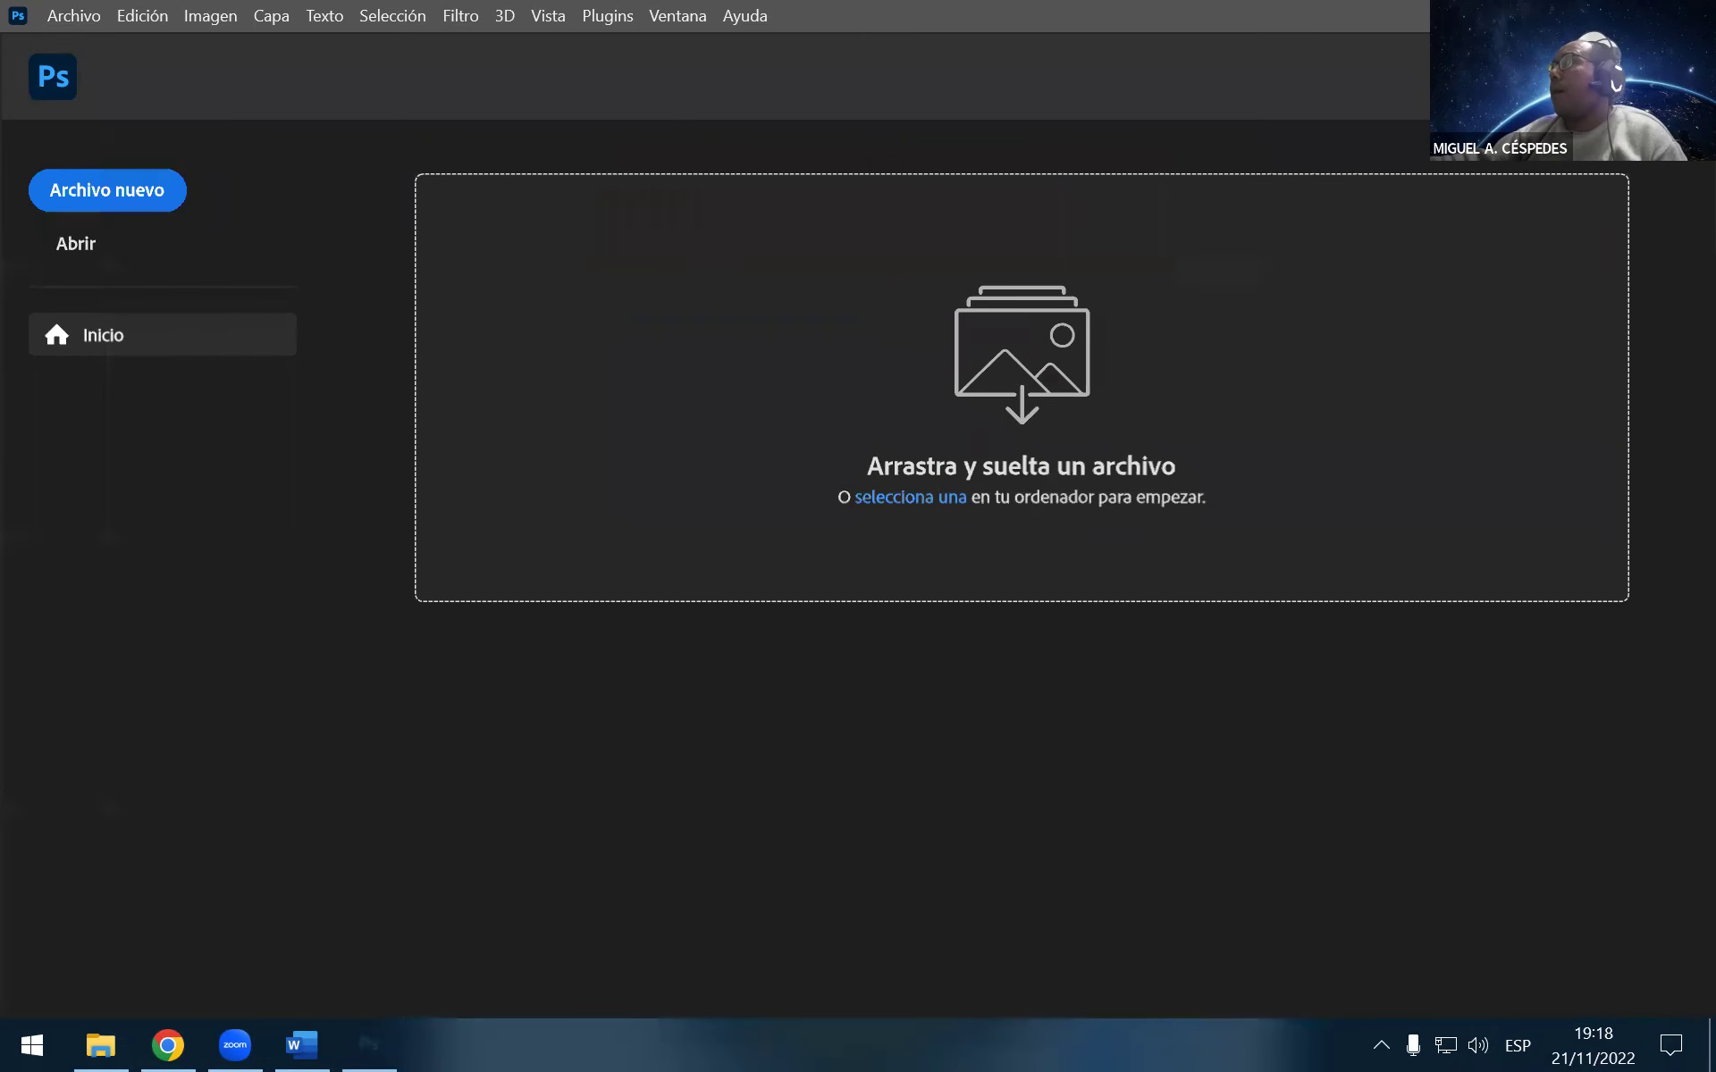
key(alt+Tab)
Quit Word with No guardar for the Vaso 3D document and No to keeping the clipboard item
key(alt+F4)
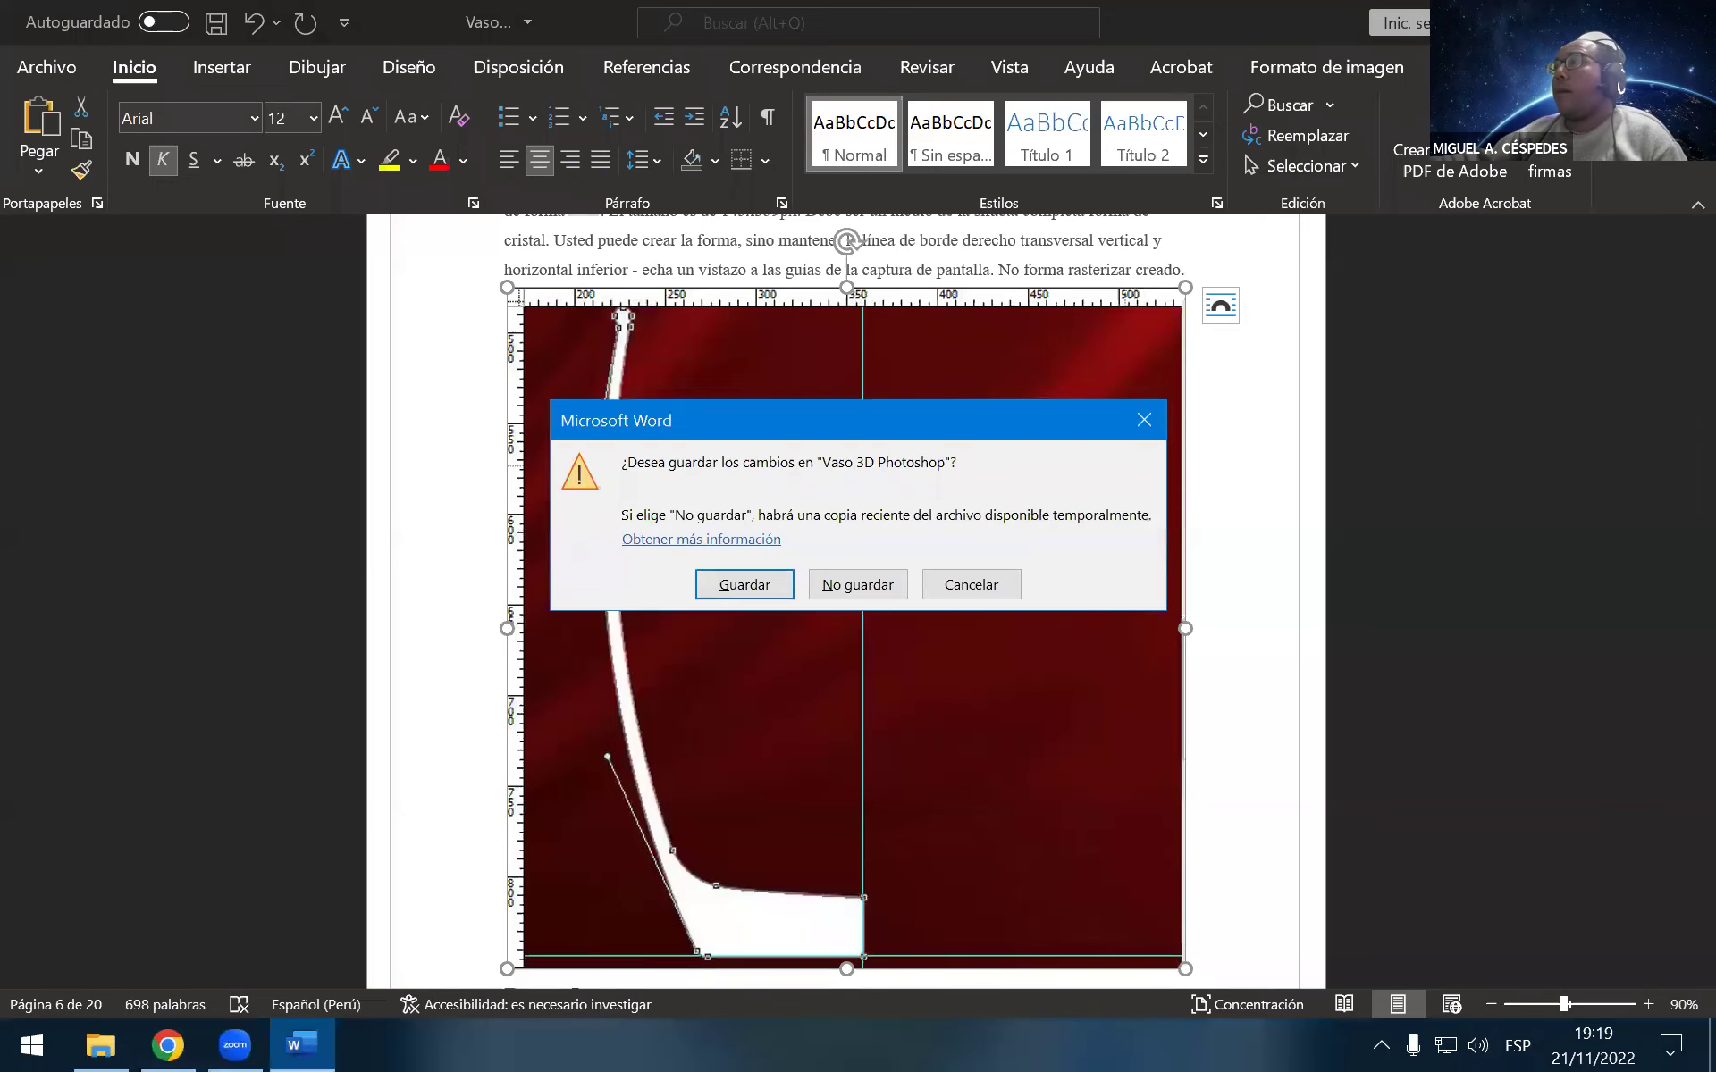
click(858, 585)
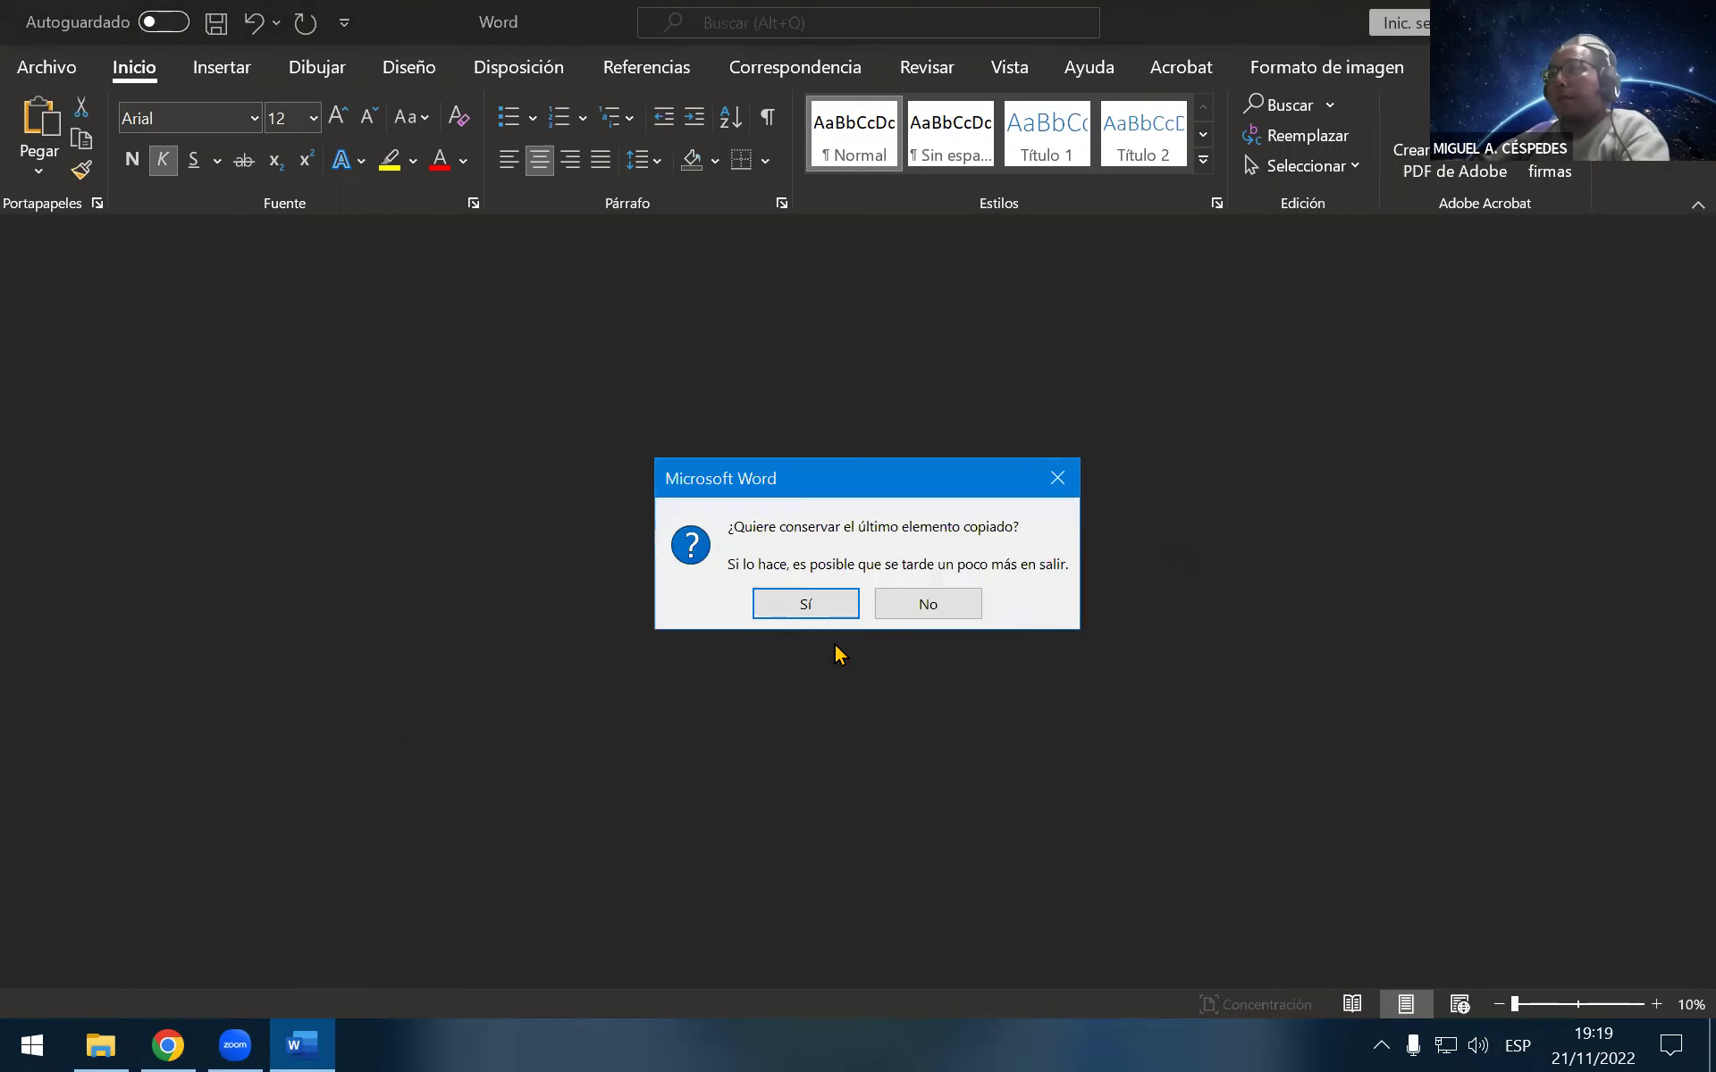
click(938, 603)
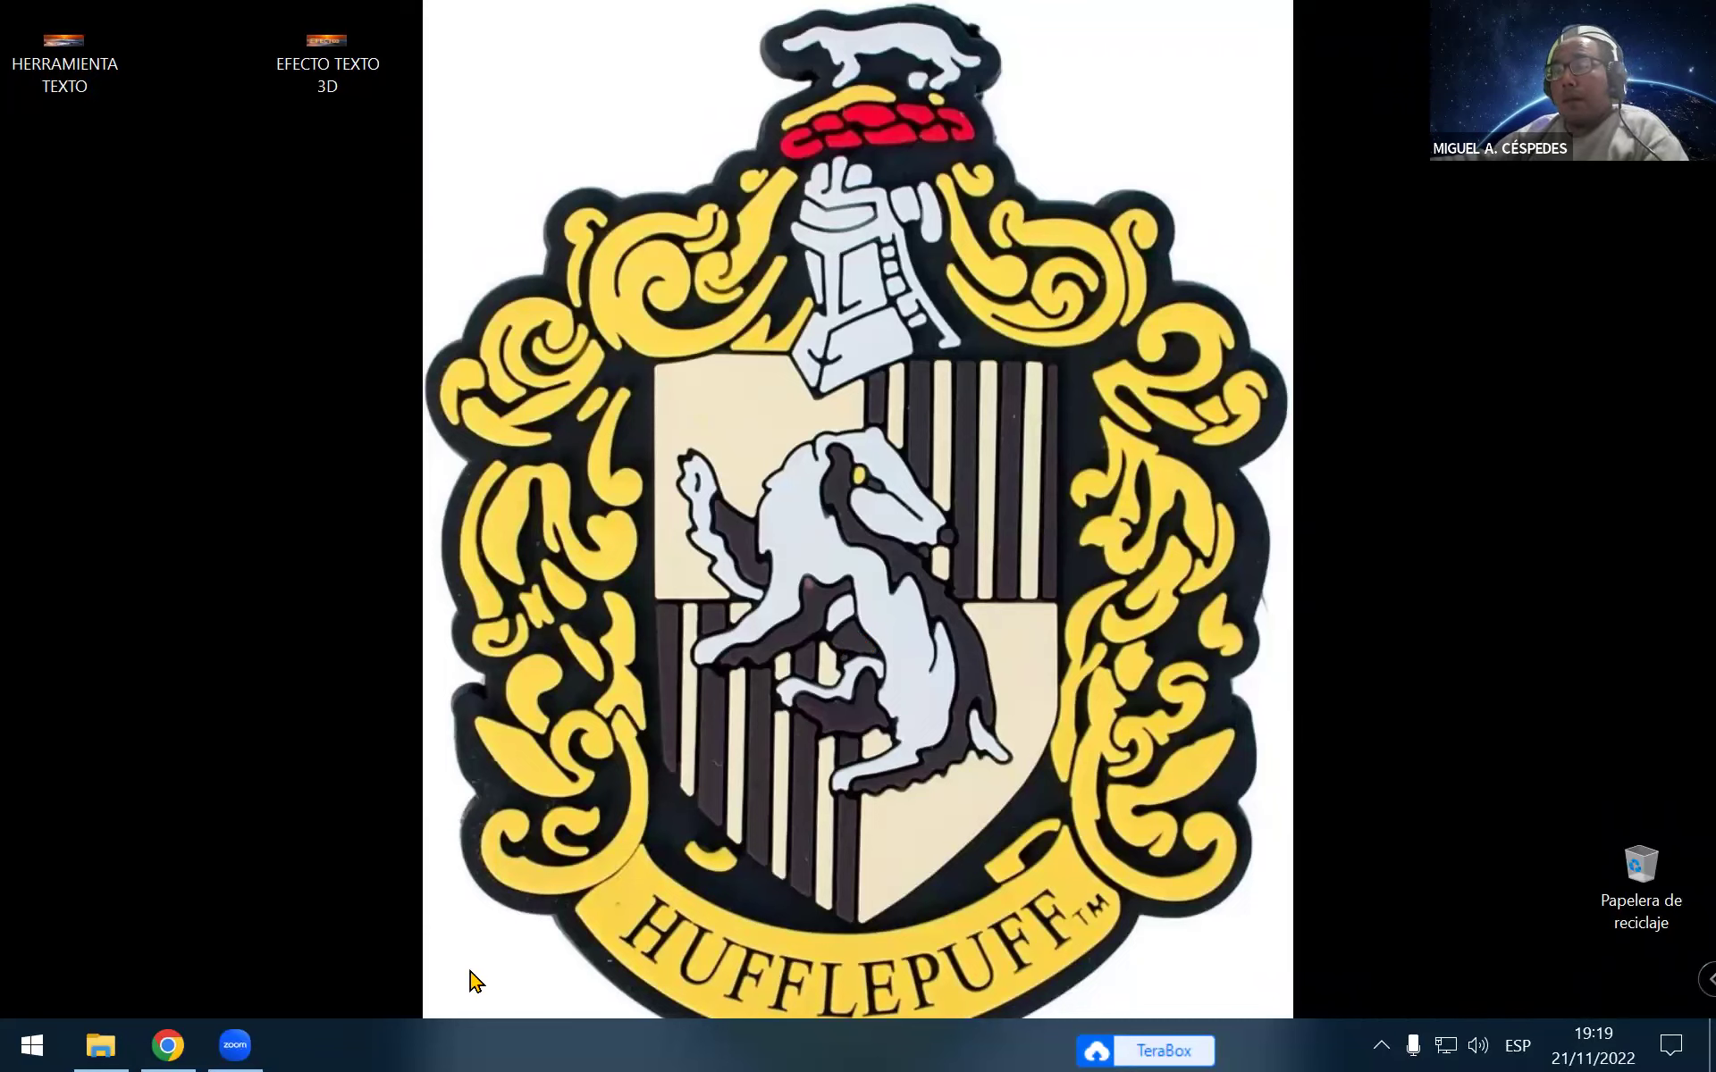
Restore Chrome and flip between the CA1 and DT1 Trabajo en clase tabs, ending on DT1
click(175, 1044)
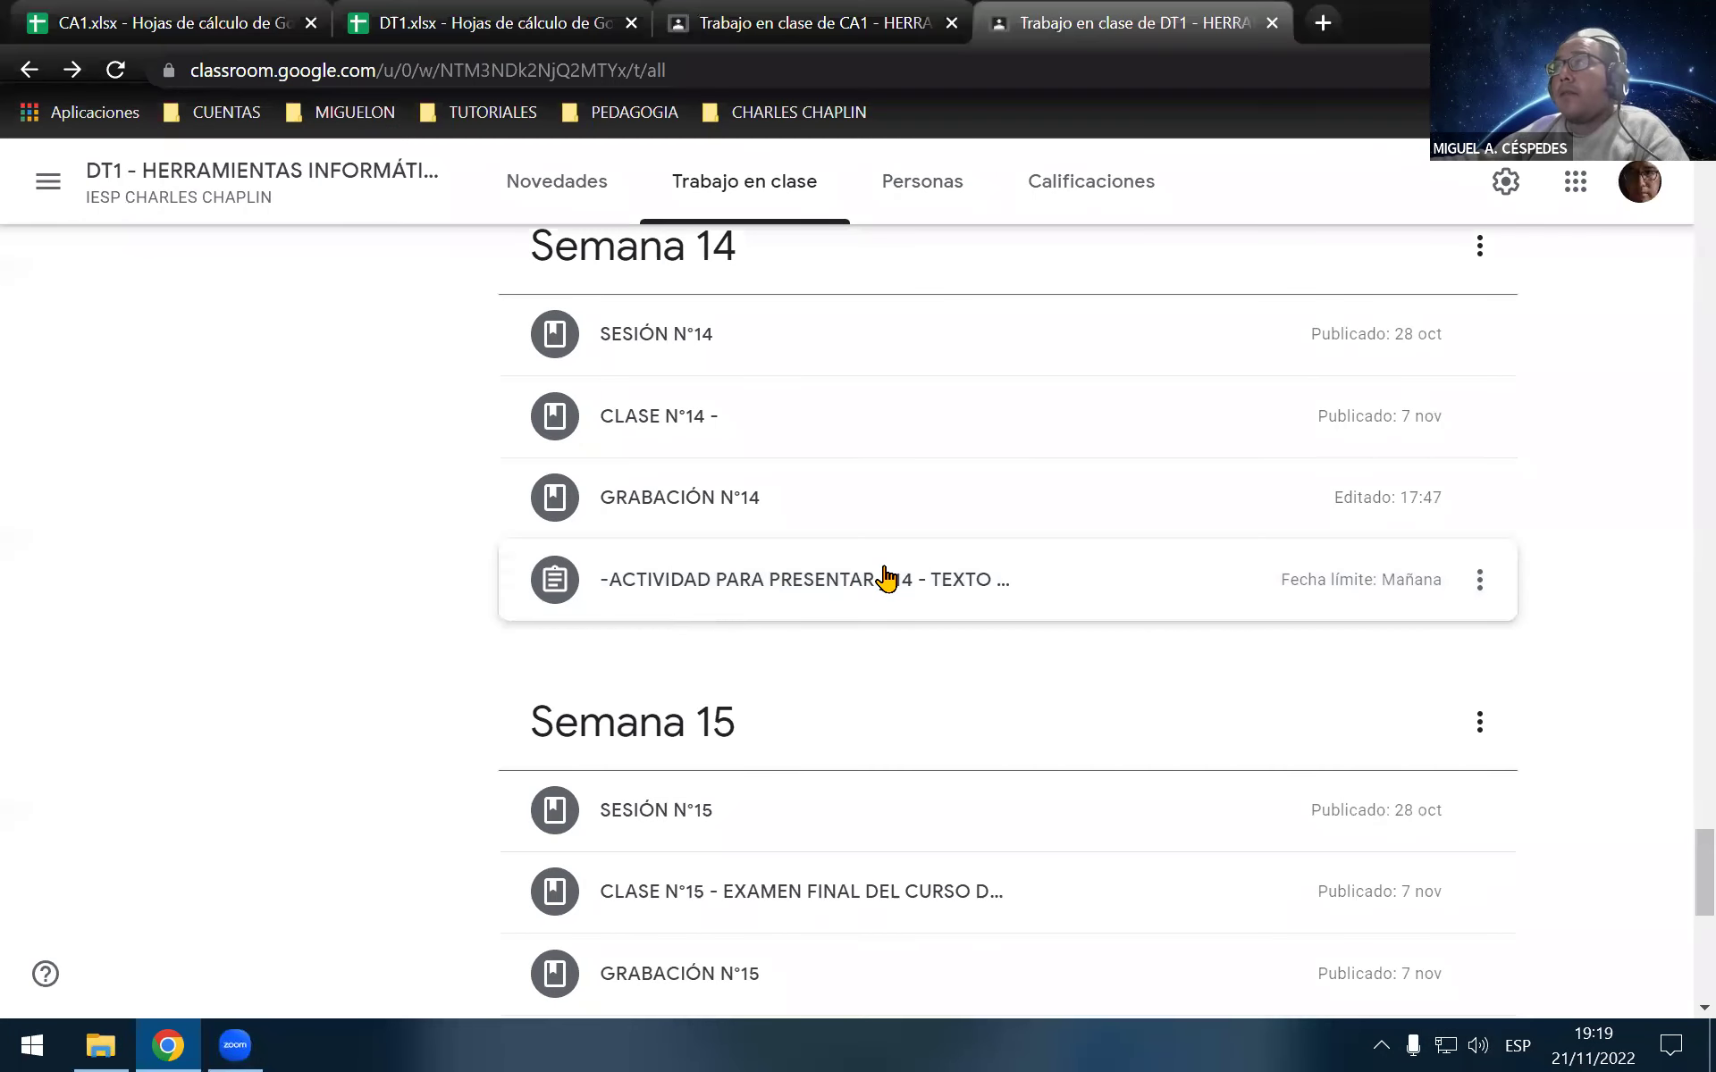
click(786, 22)
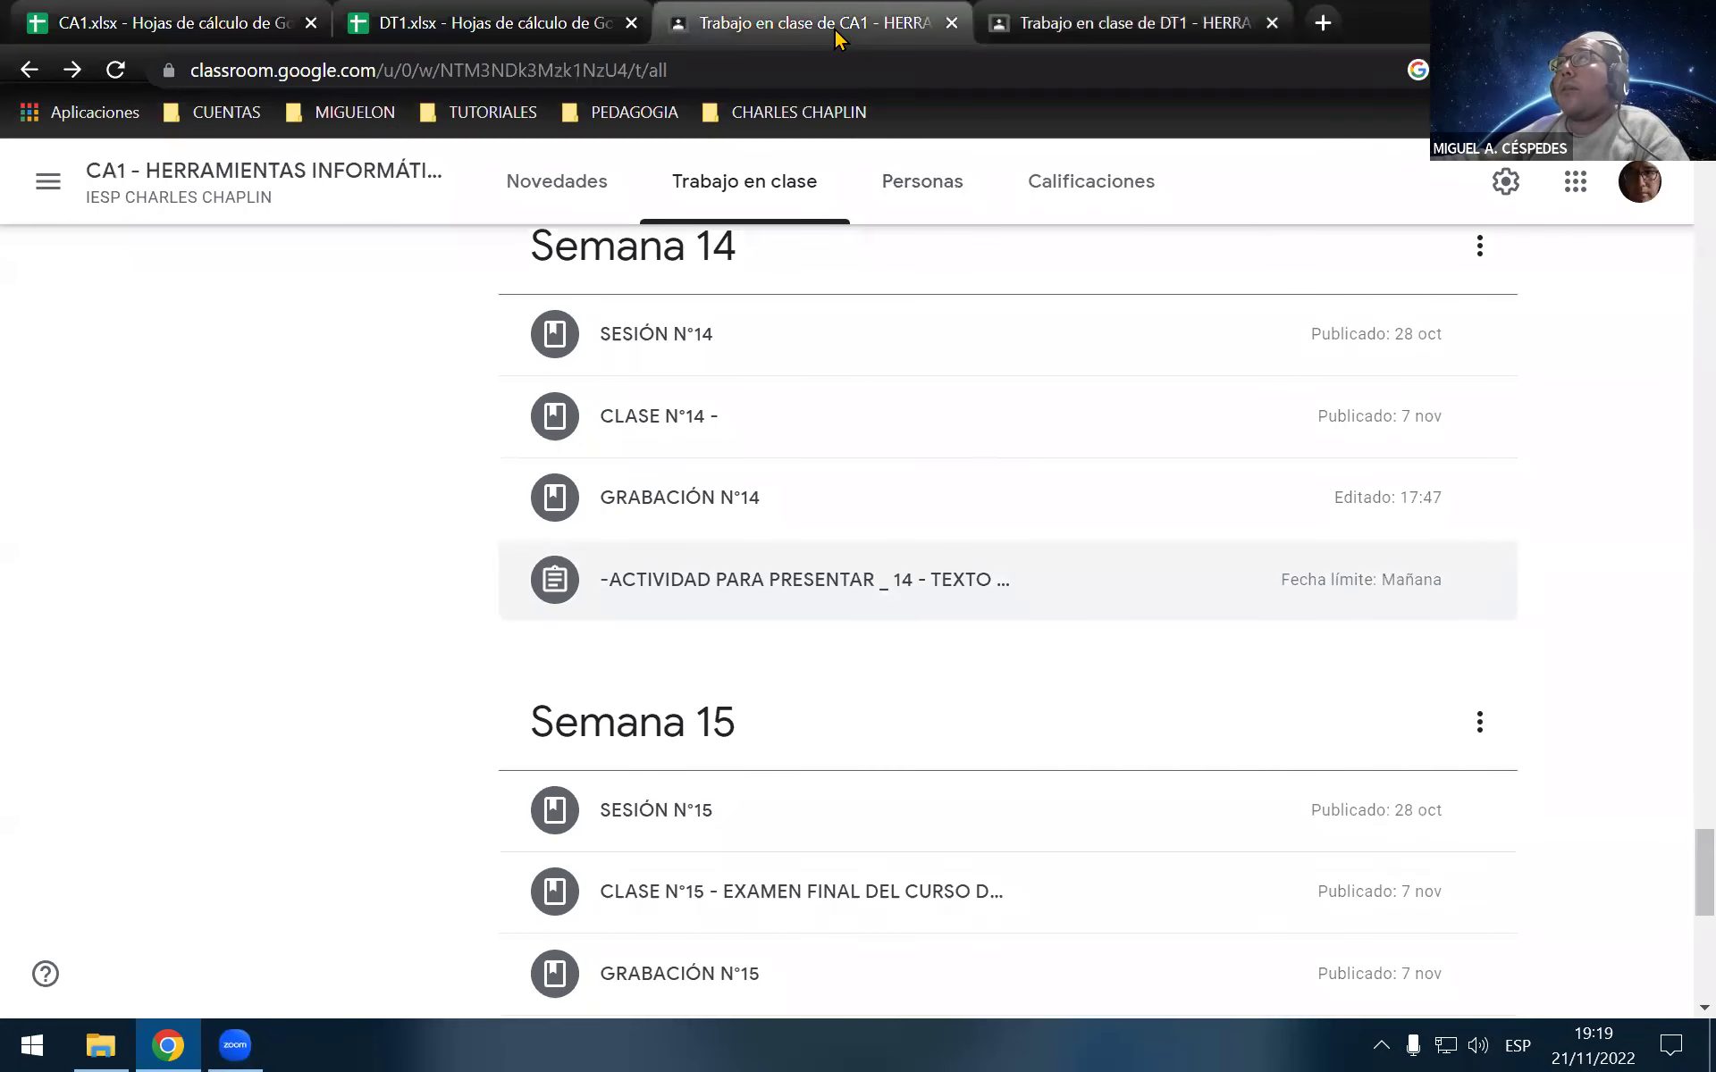
click(1078, 22)
click(891, 32)
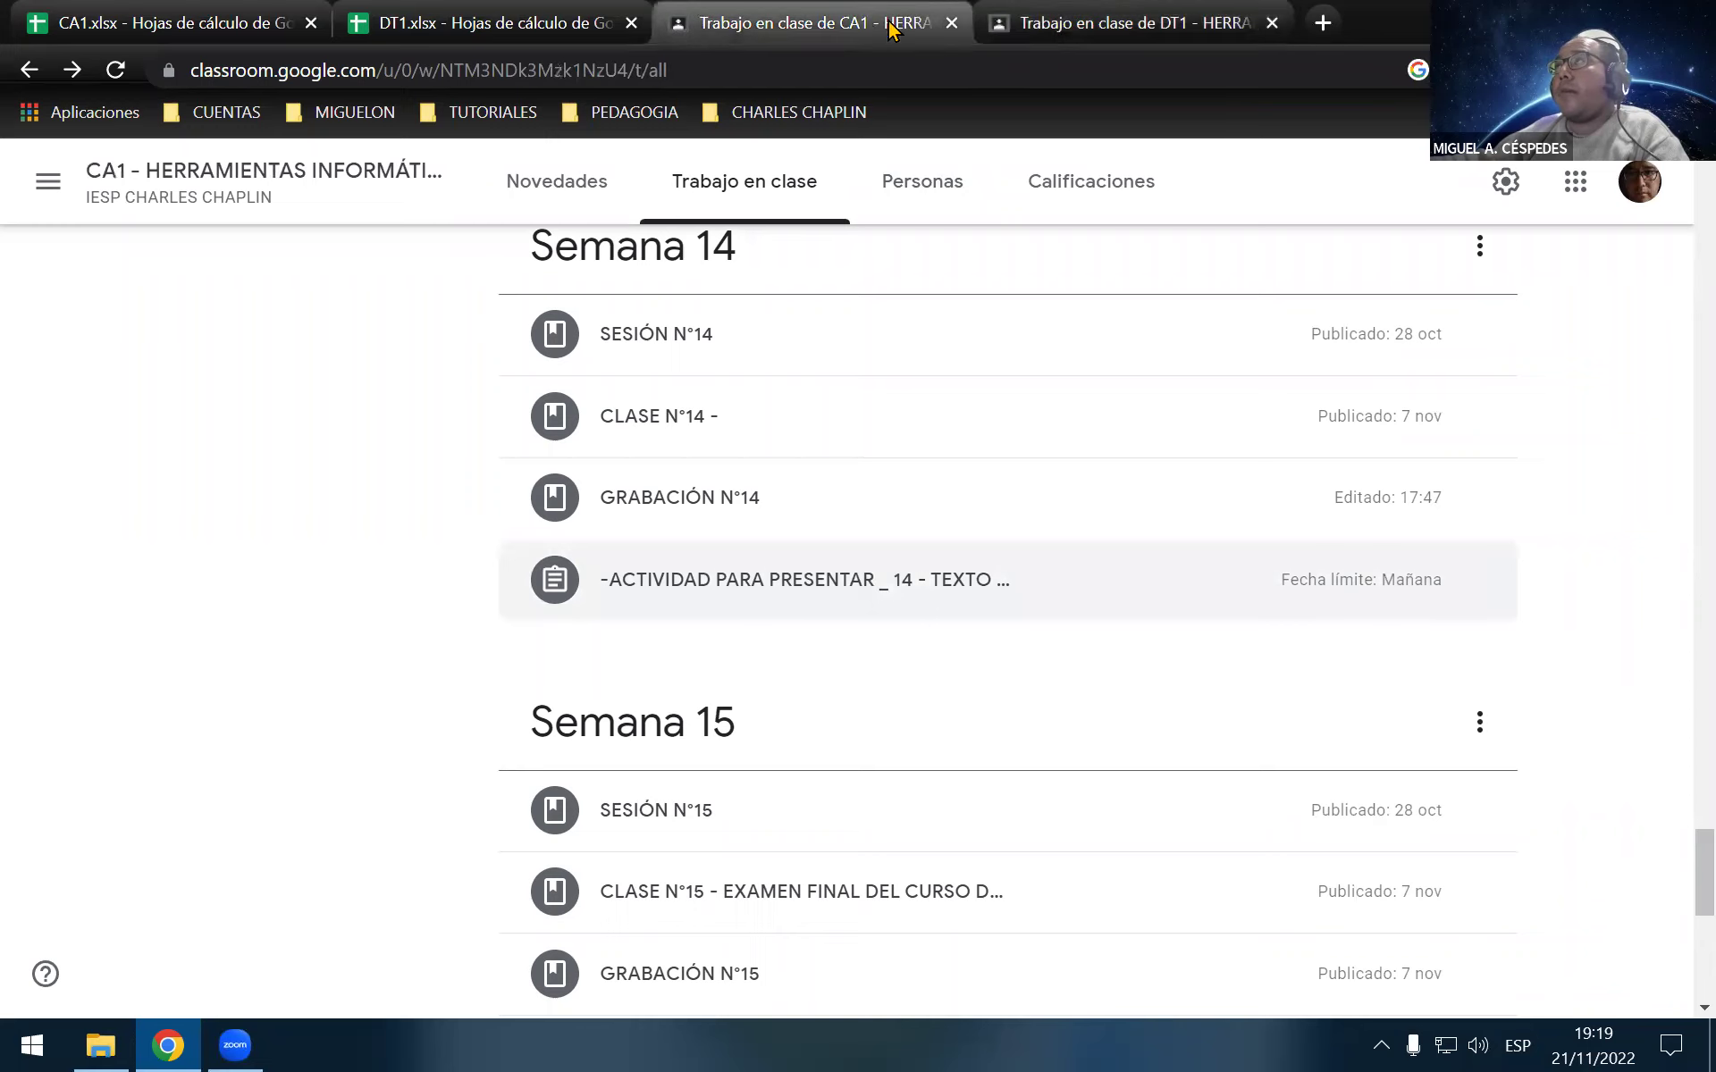
click(1094, 31)
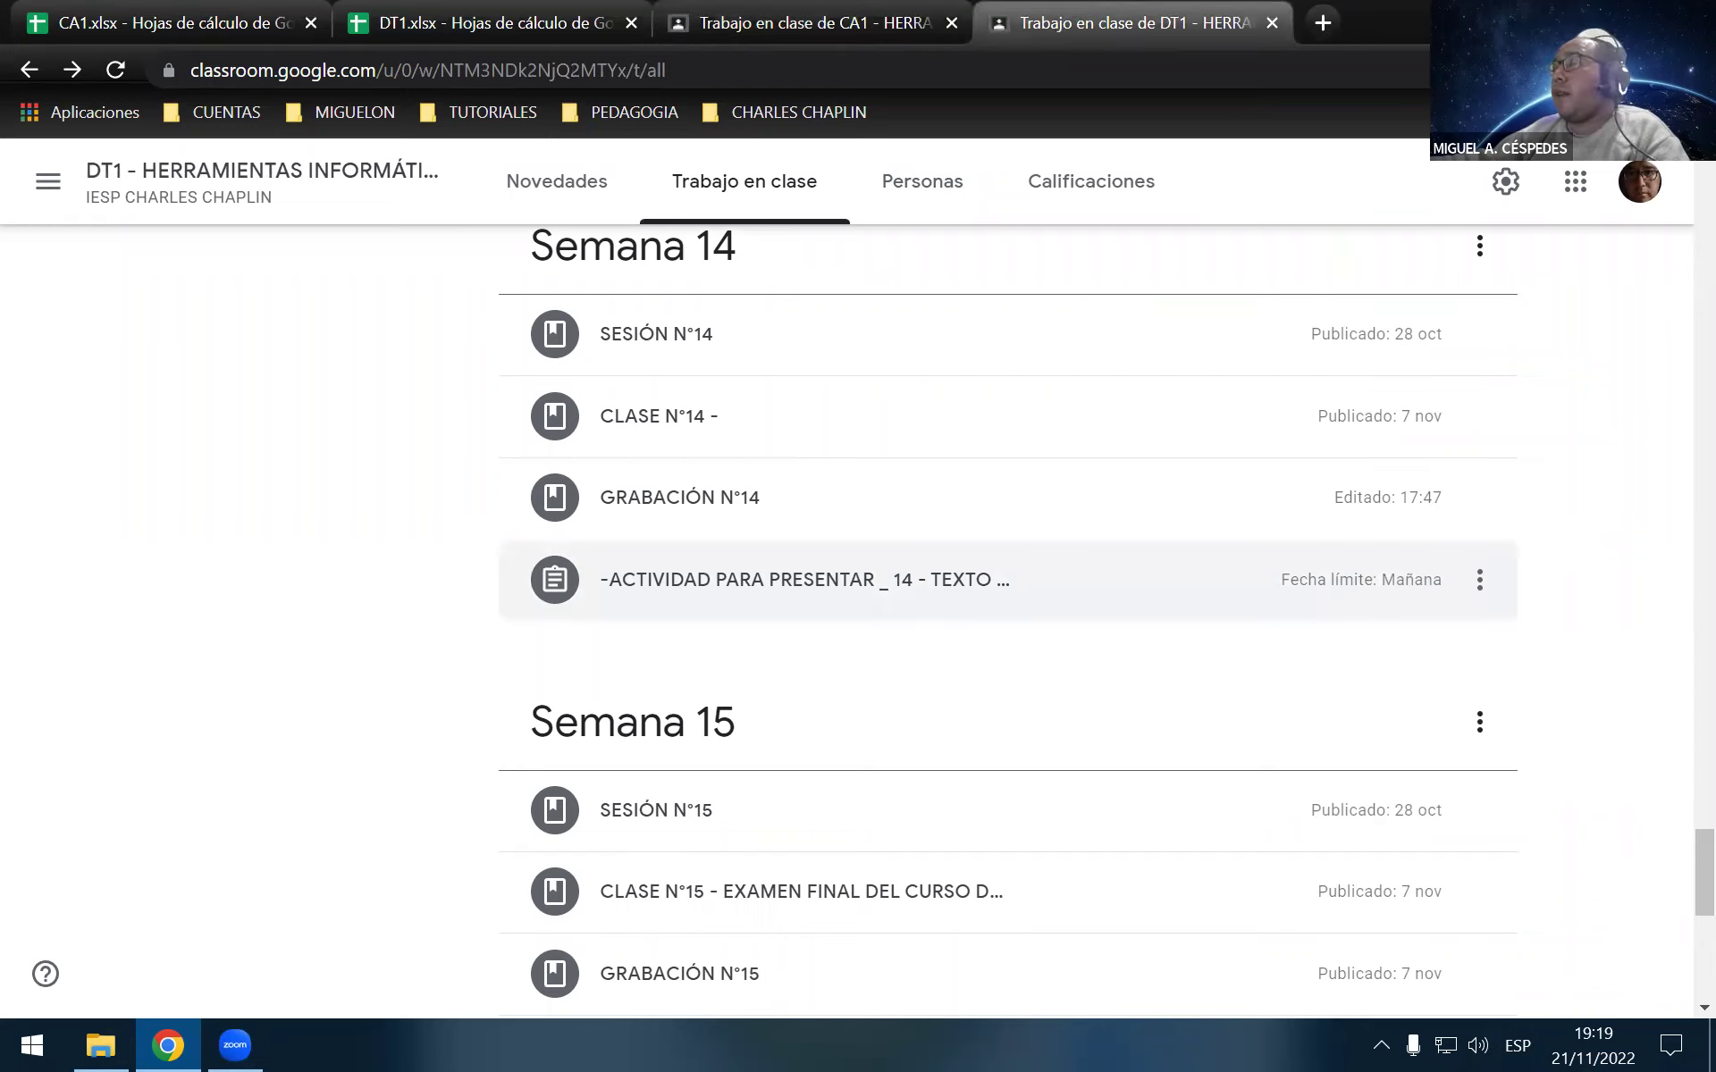